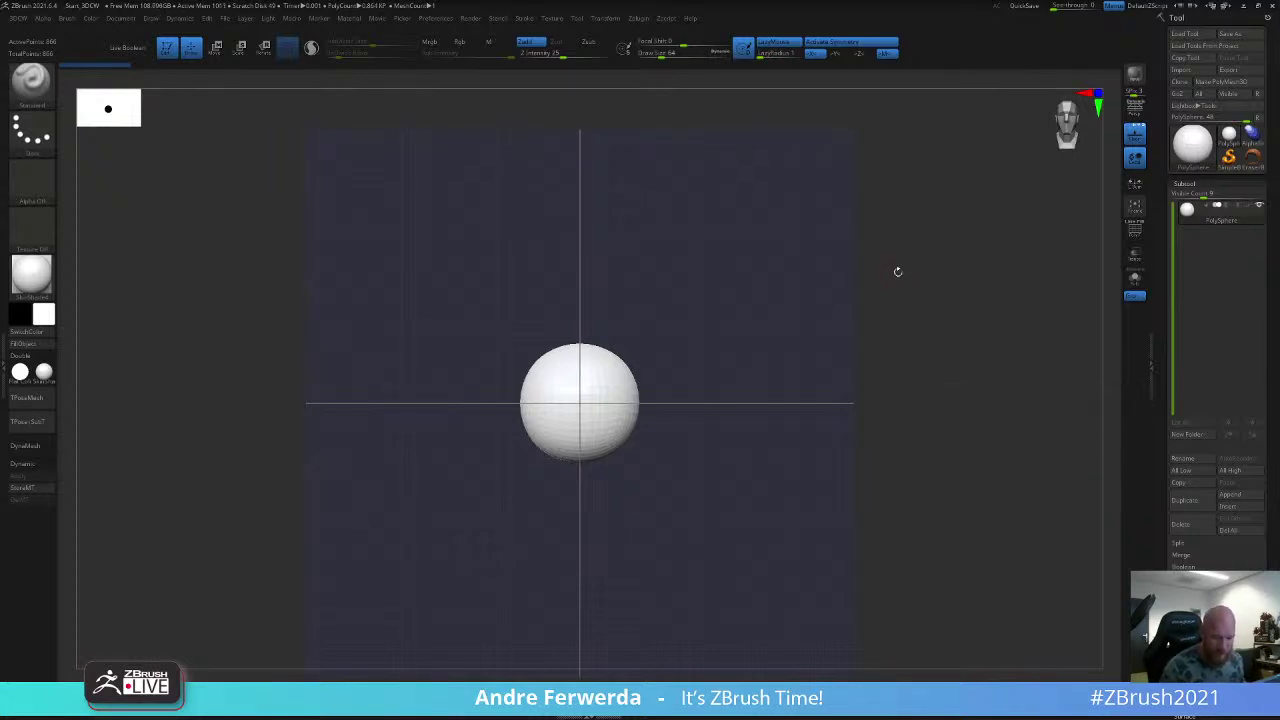
Step: Show the muscular character sketch as a reference image over the canvas and turn off the floor grid
key("shift+z")
left_click_drag(910, 231, 903, 283, "shift")
mouse_move(865, 322)
left_mouse_down()
mouse_move(949, 306)
mouse_move(943, 327)
left_mouse_up()
left_click(1136, 136)
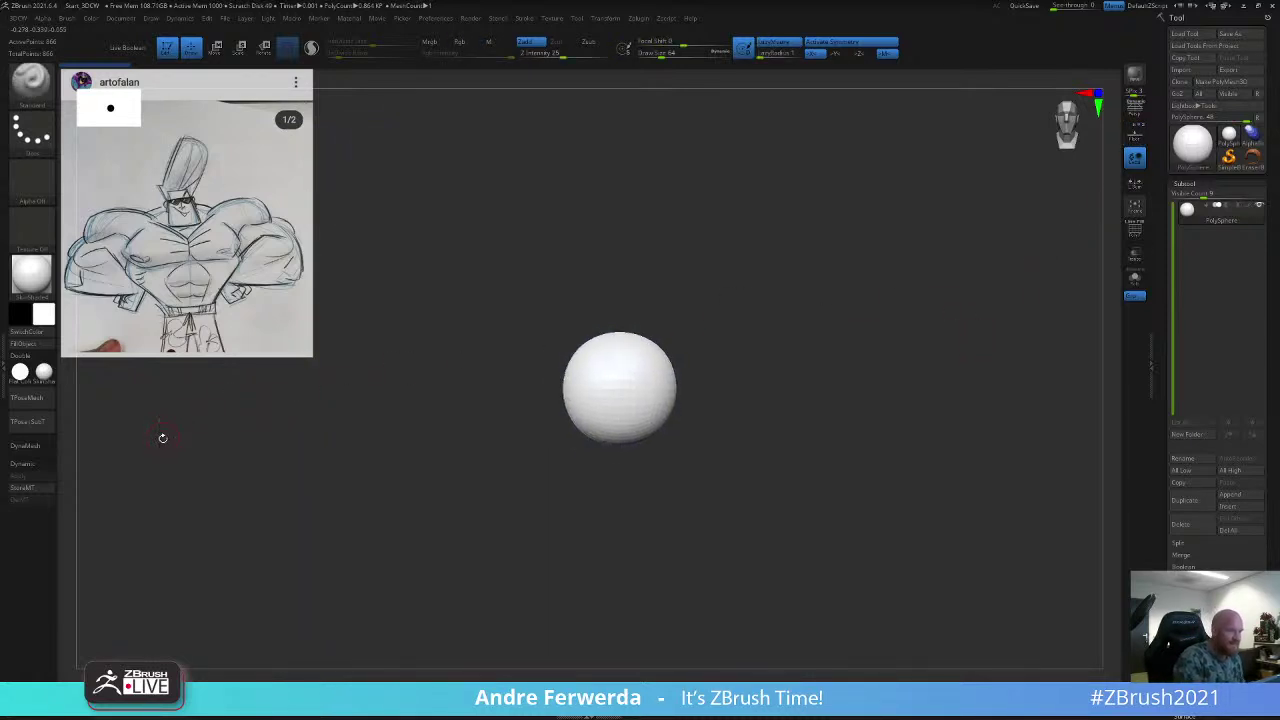
Step: Switch the sphere from its white material to a dark grey standard material
left_click(22, 376)
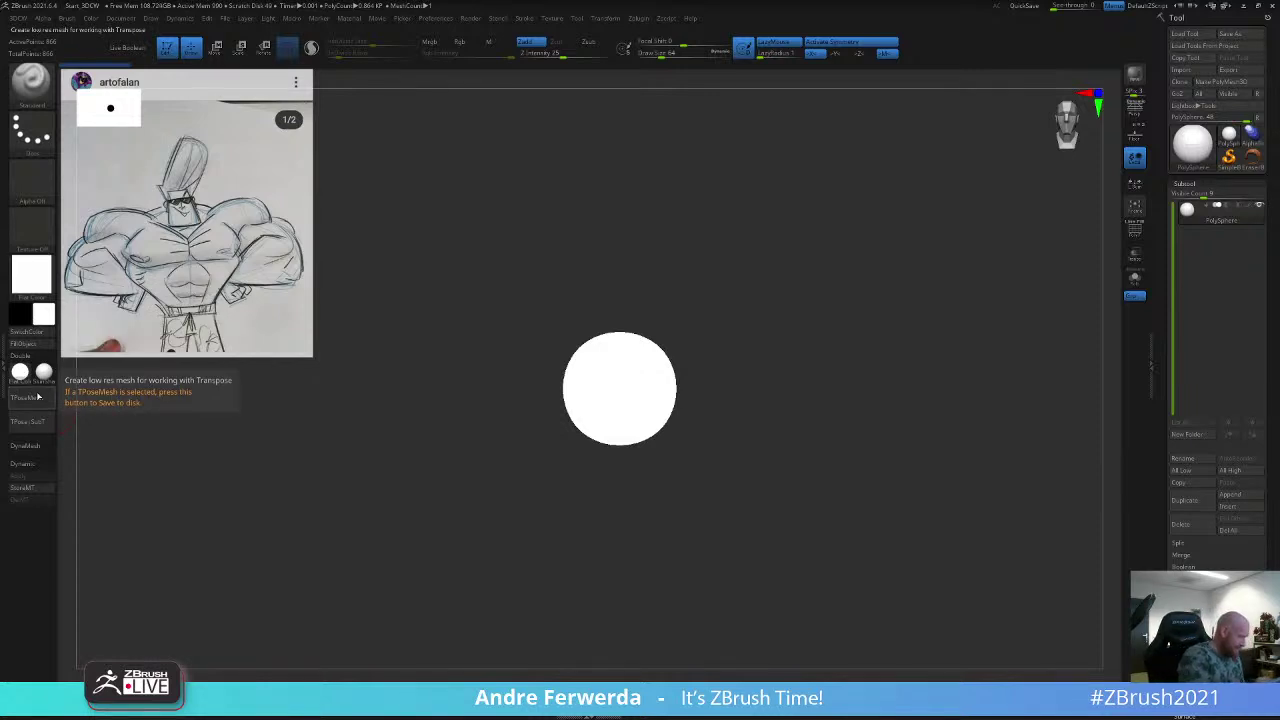
left_click(22, 374)
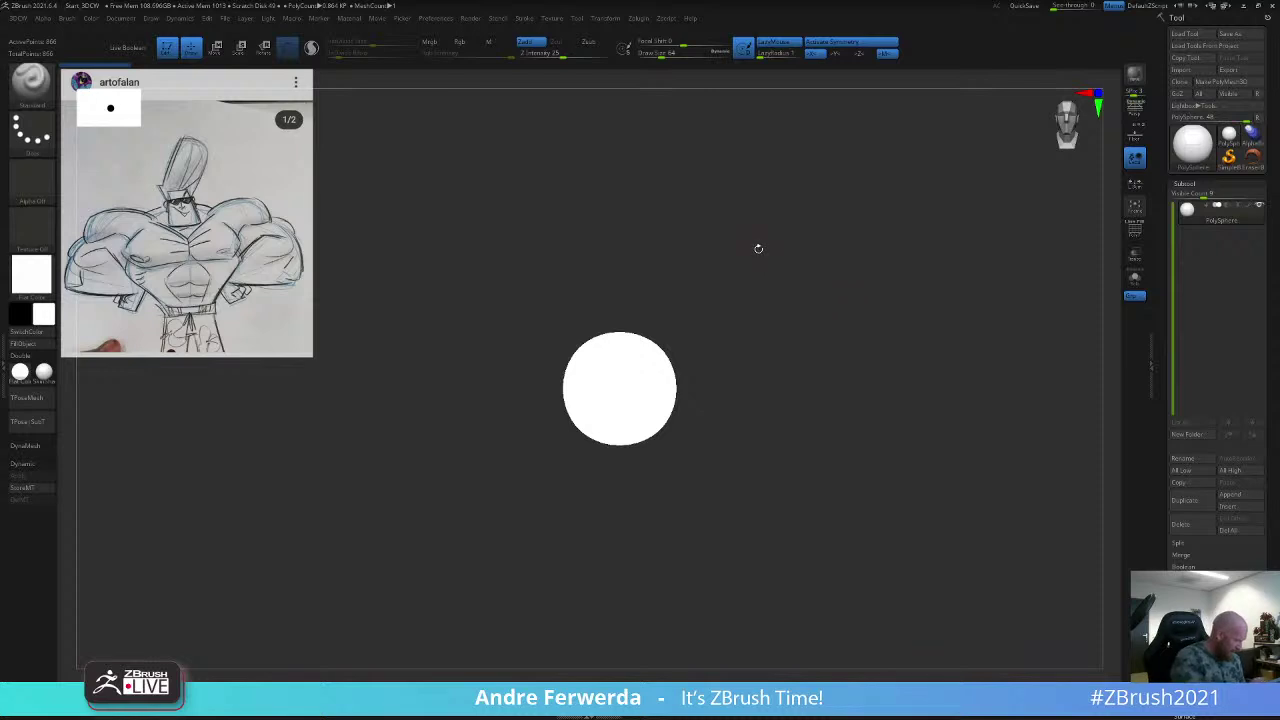
left_click(20, 374)
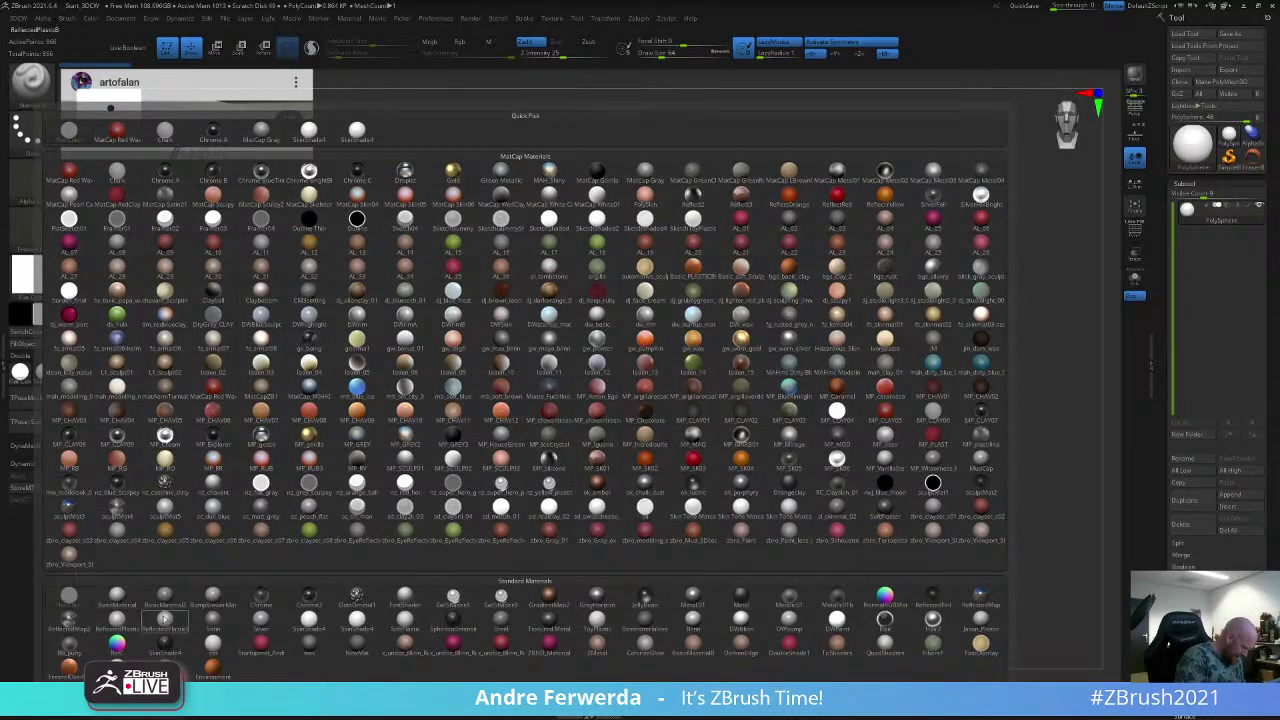
left_click(652, 614)
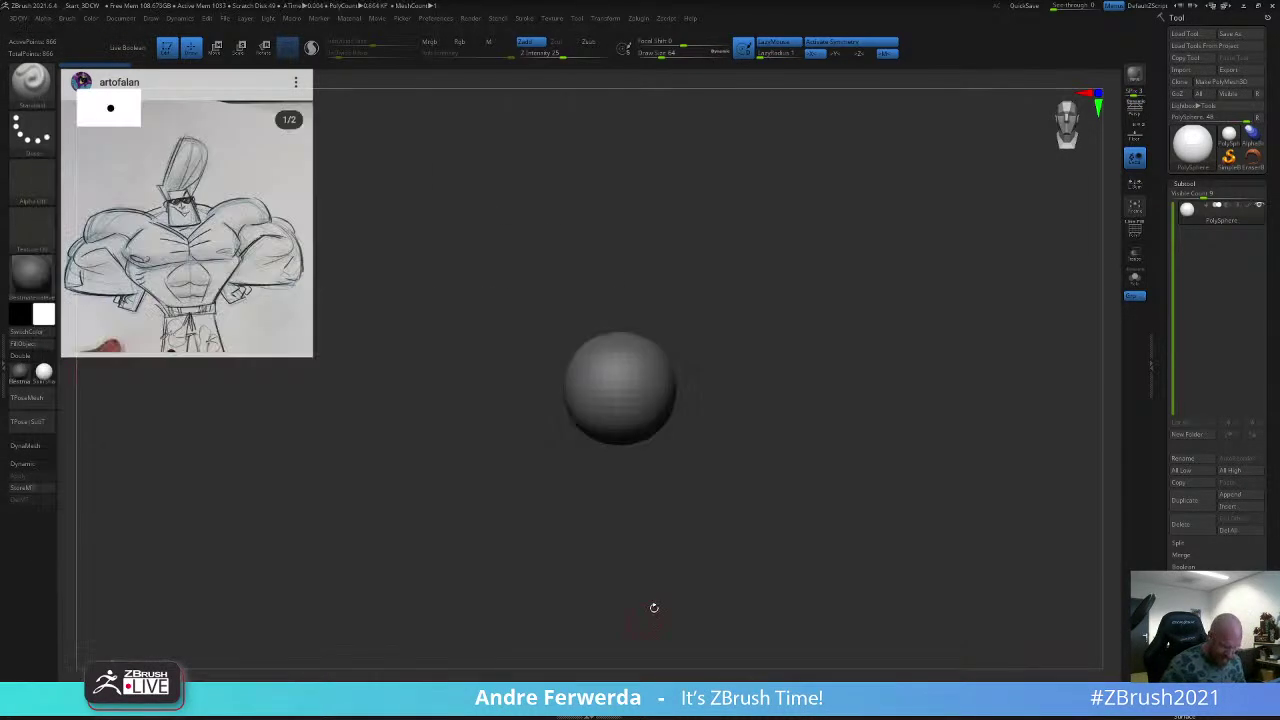
Step: Enlarge the brush to a draw size of about 250
left_click_drag(911, 354, 910, 395, "alt")
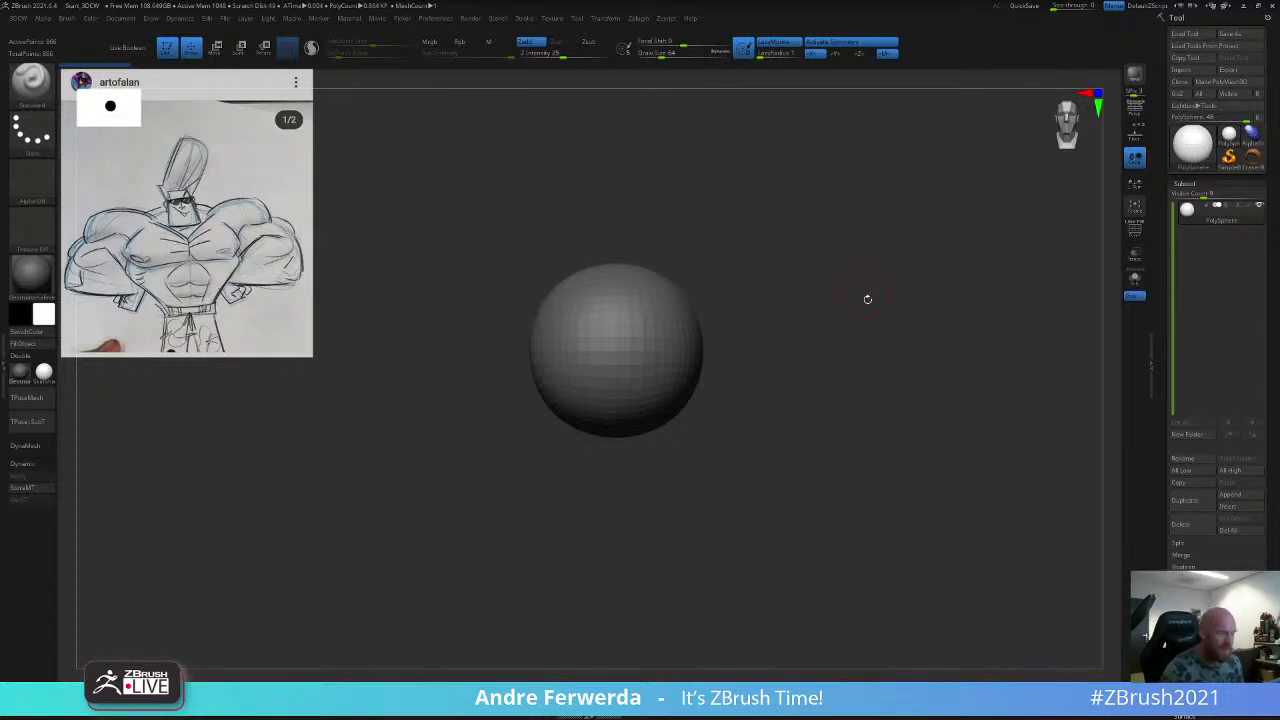
left_click_drag(871, 314, 883, 297, "alt")
key("space")
left_click_drag(883, 297, 871, 258, "alt")
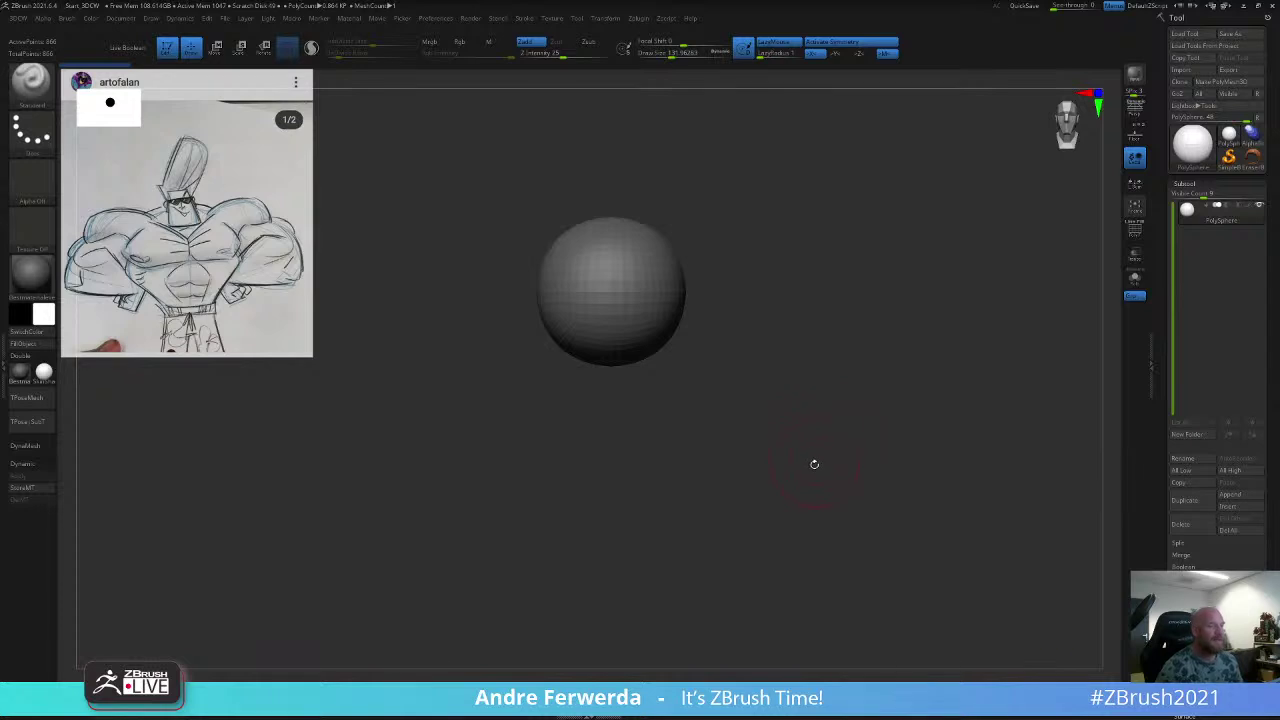
left_click_drag(814, 449, 797, 449, "alt")
left_click_drag(807, 493, 809, 505, "alt")
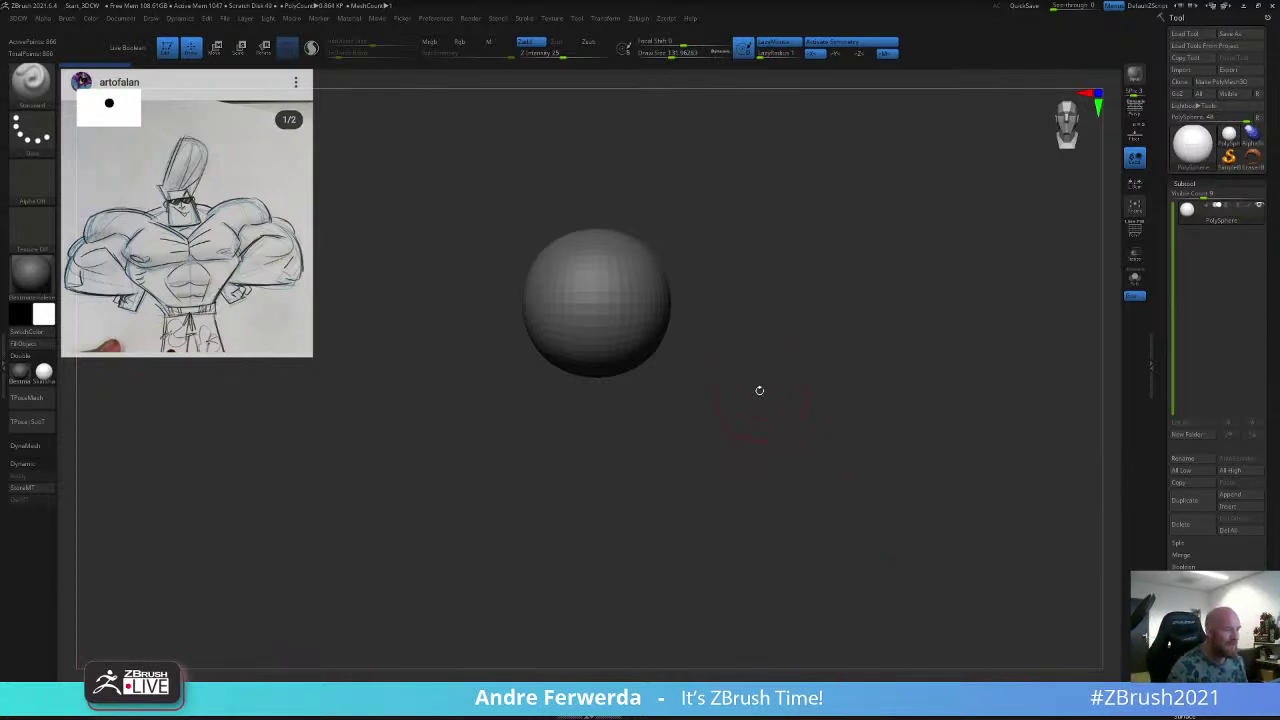
key("space")
left_click_drag(764, 249, 776, 250)
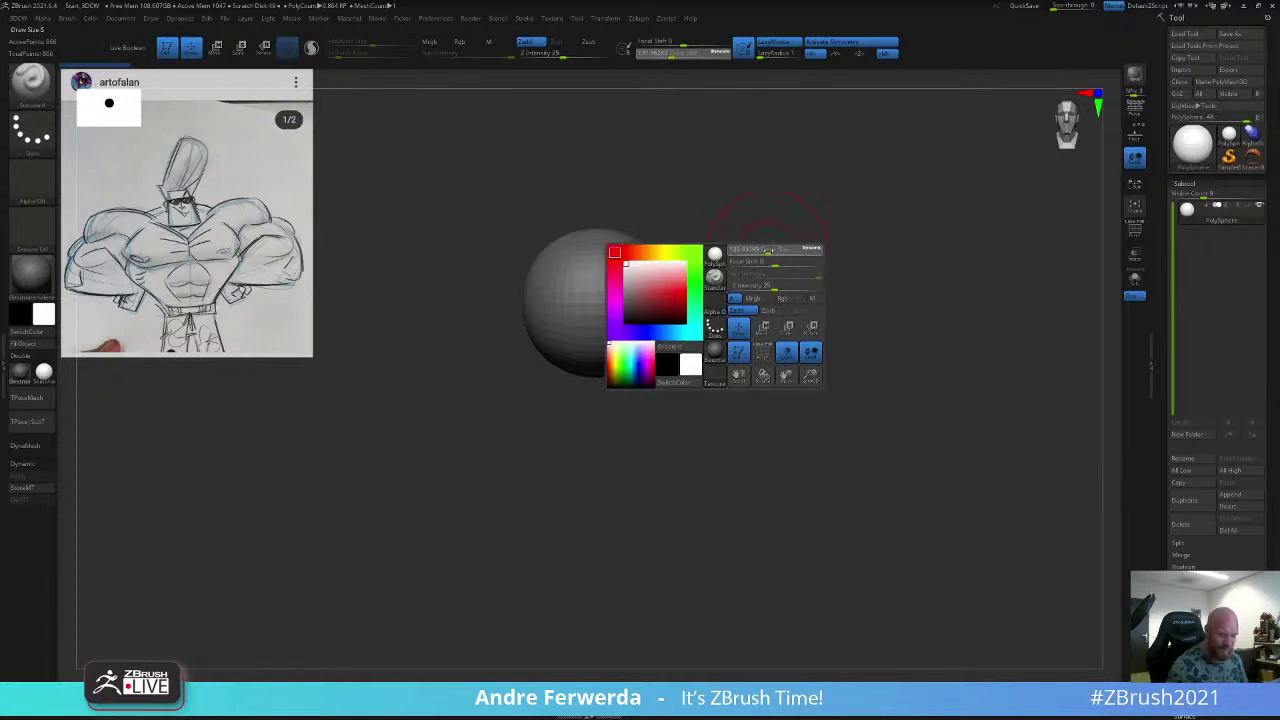
left_click_drag(803, 365, 783, 424, "alt")
Step: Restore the light SkinShade material and show PolyFrame as a polygroup fill without wireframe lines on the sphere
key("shift+f")
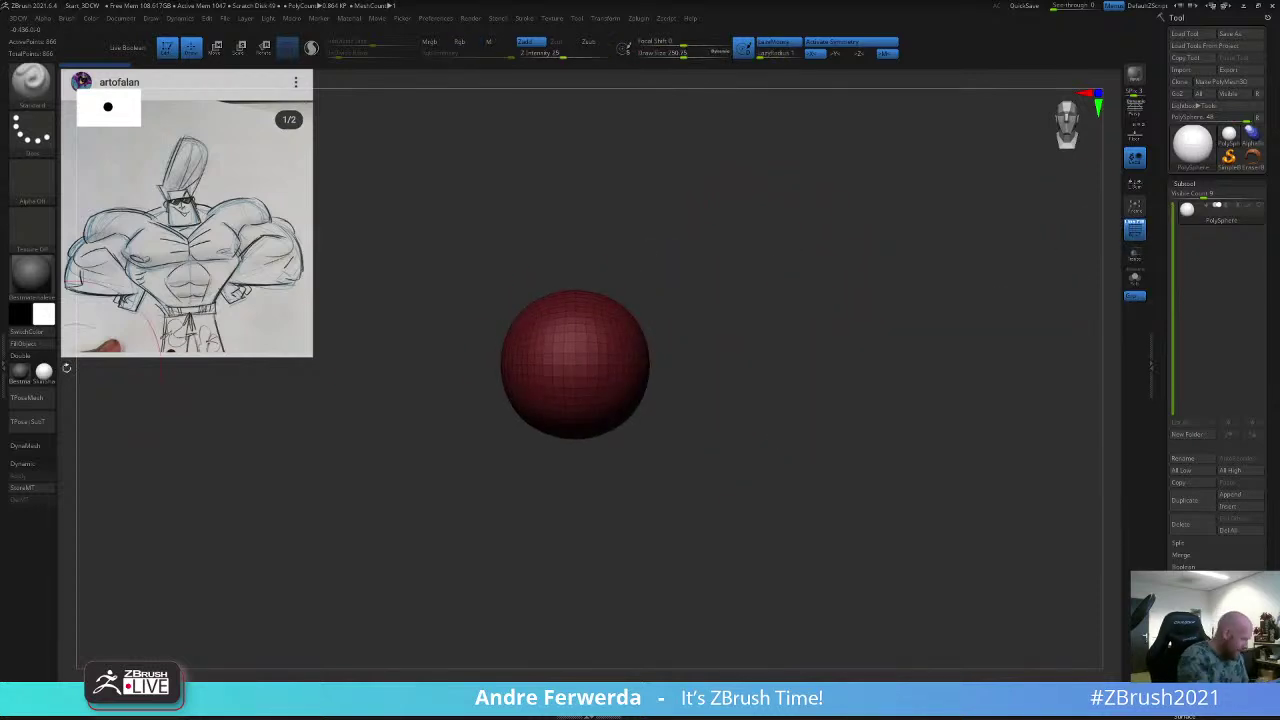
left_click(44, 371)
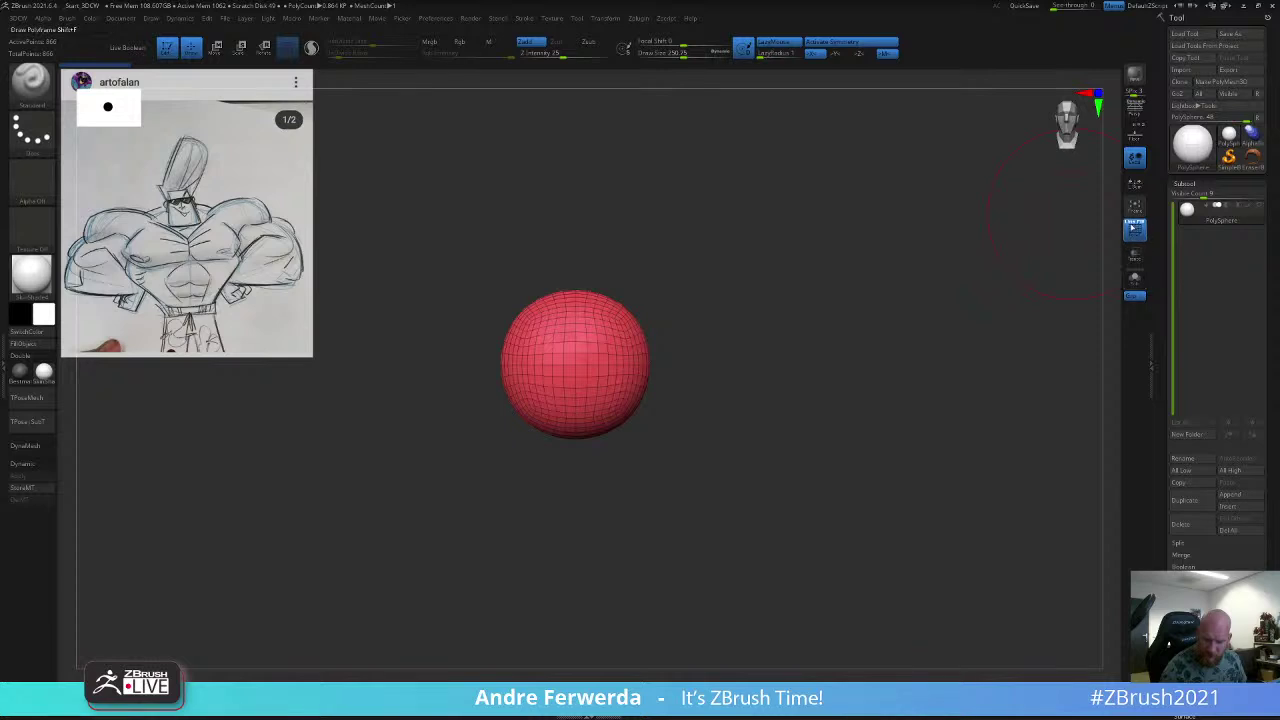
left_click(1129, 223)
left_click_drag(855, 328, 886, 409, "alt")
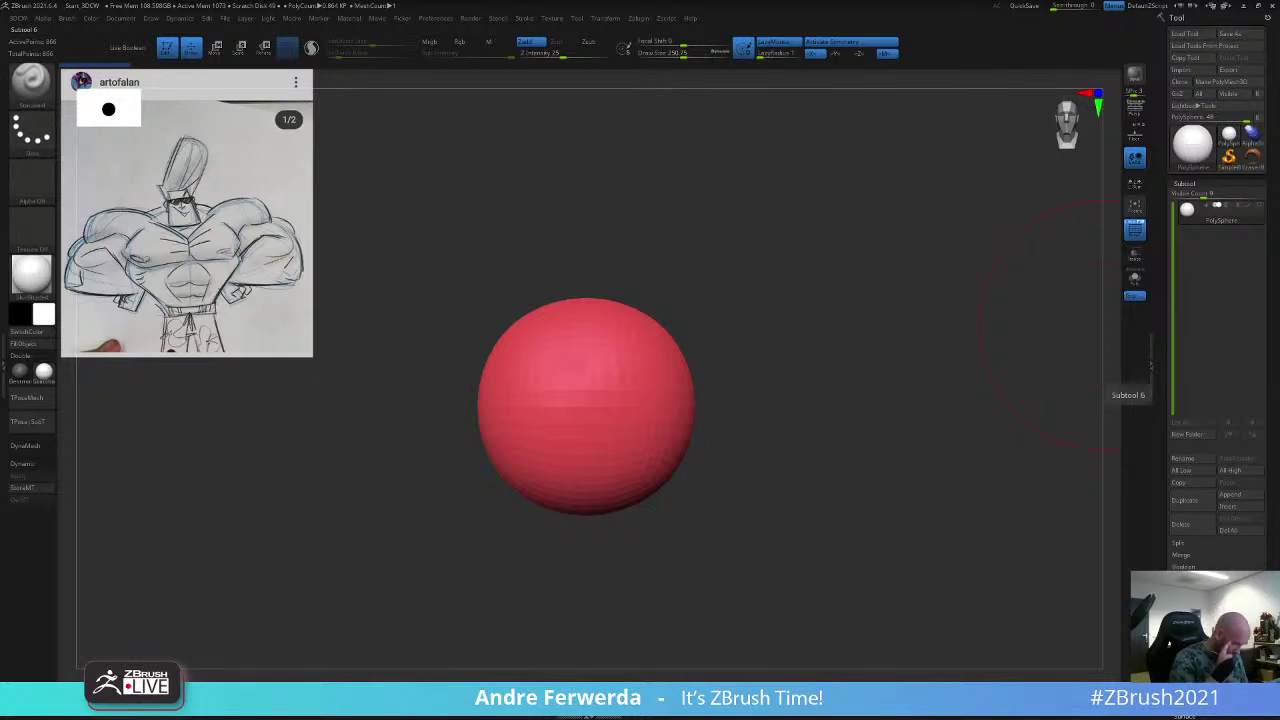
Step: Set the draw size to about 268 and select the Move brush
right_click(768, 318)
left_click_drag(774, 315, 784, 310, "alt")
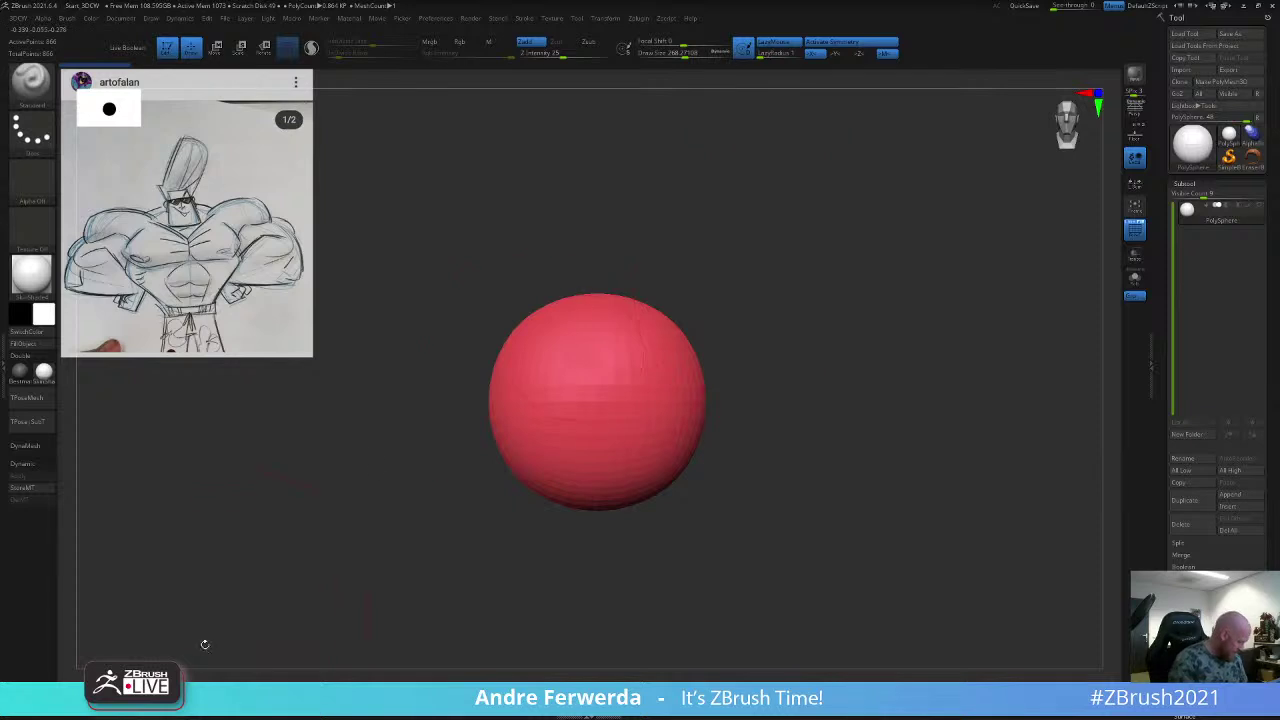
key("b")
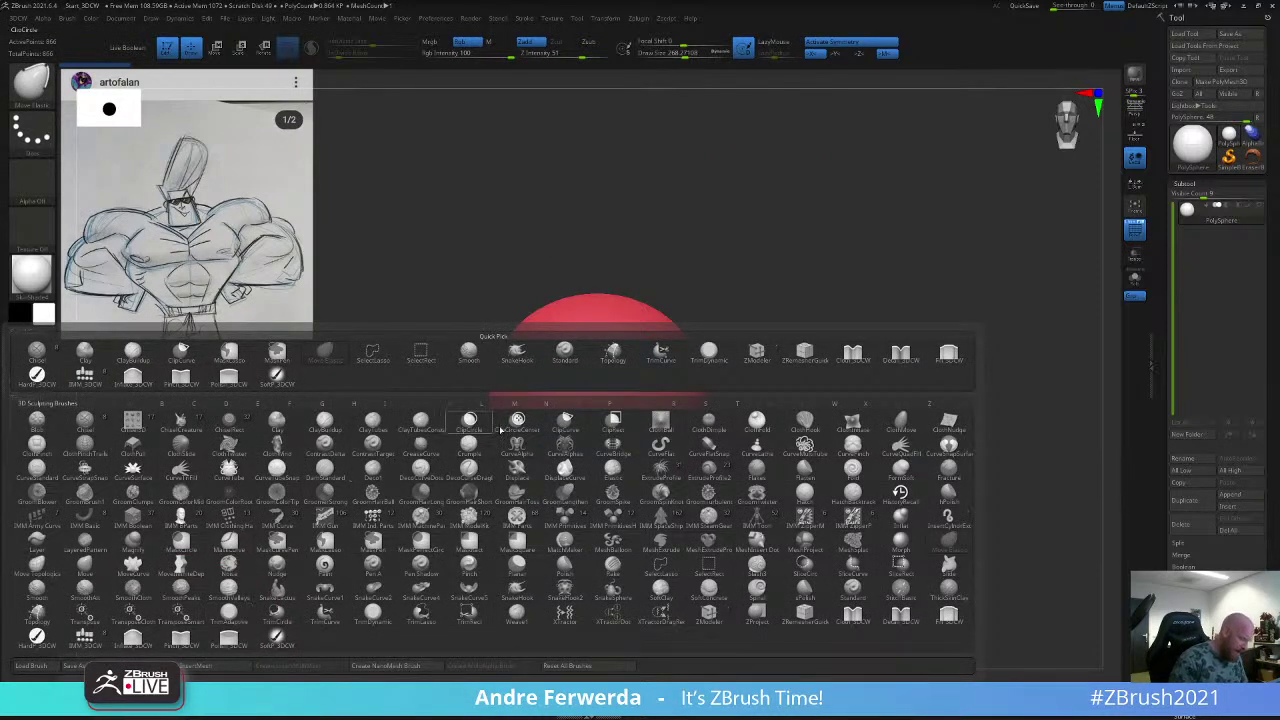
key("m")
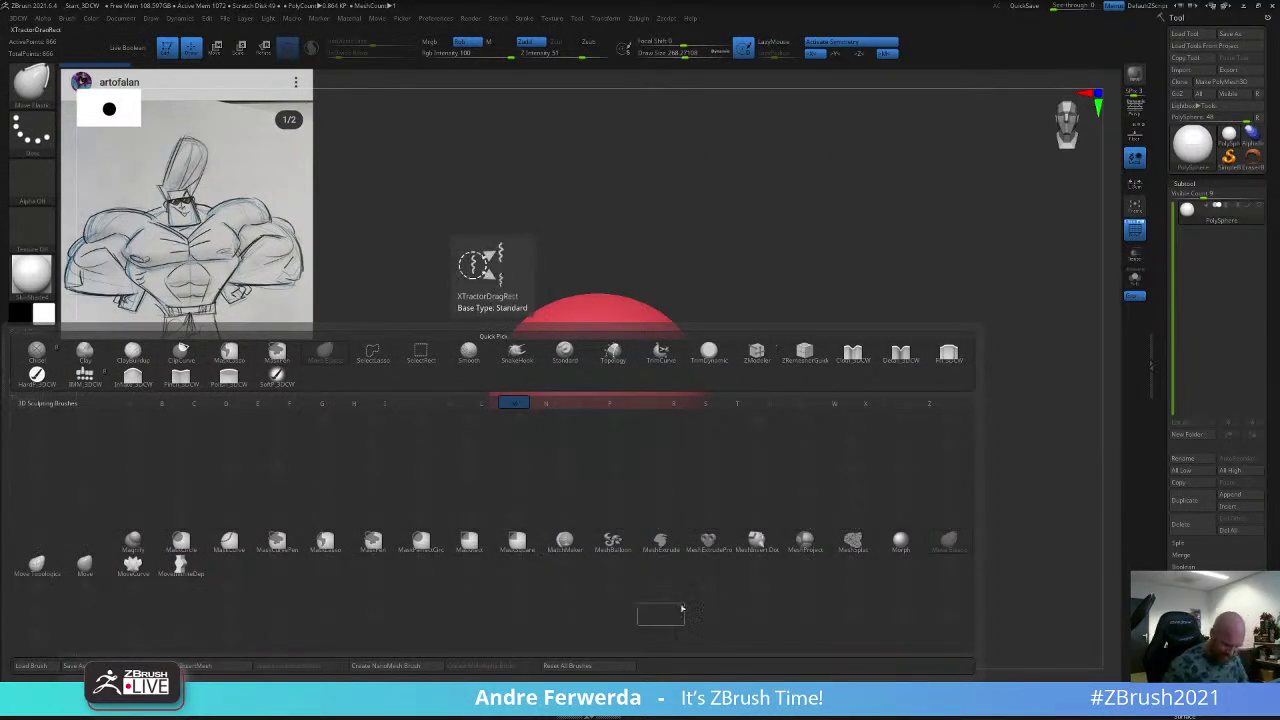
left_click(86, 564)
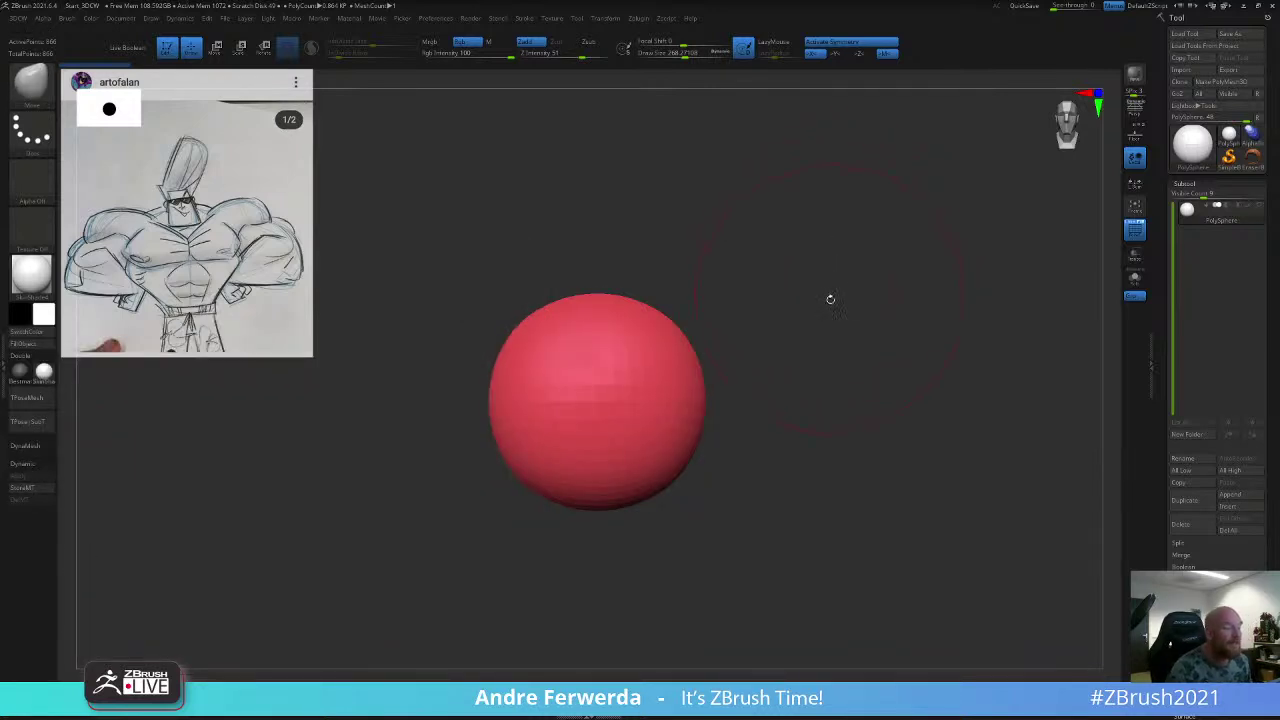
Step: With the Move brush at a draw size of about 331, flatten one side of the sphere's side profile and pull its lower end down
left_click_drag(829, 299, 833, 266, "alt")
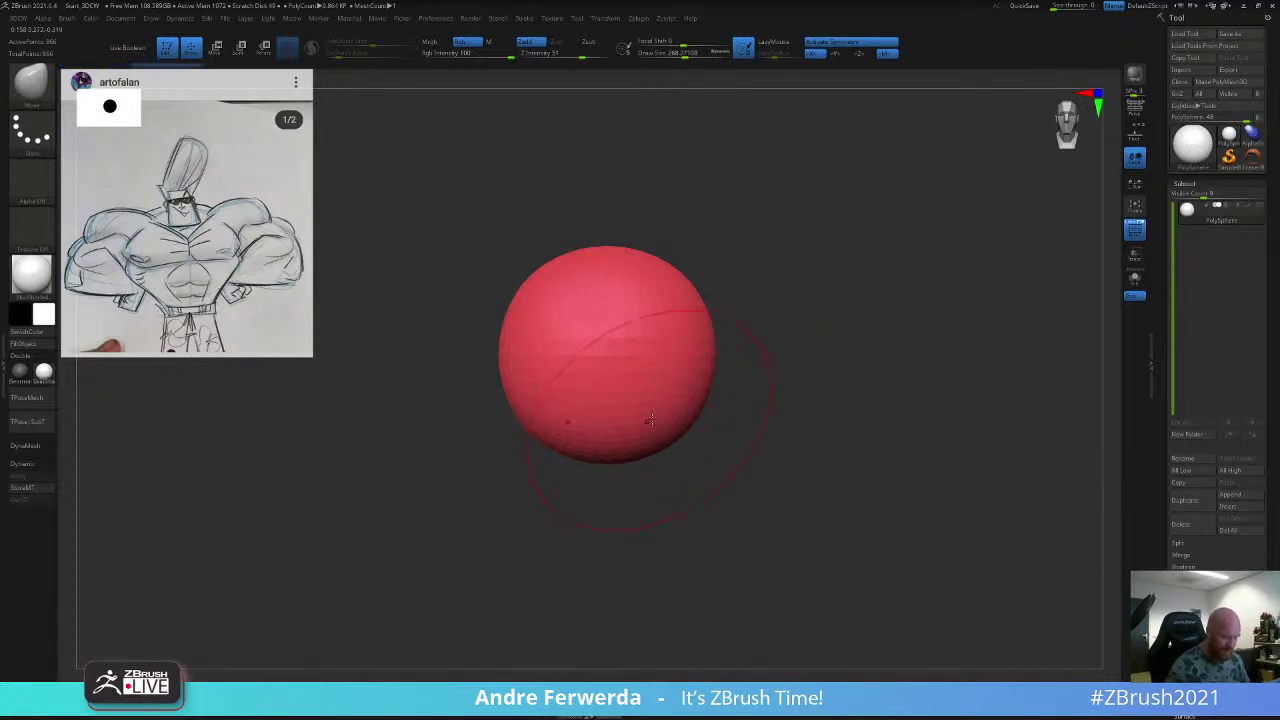
left_click_drag(799, 360, 806, 366, "alt")
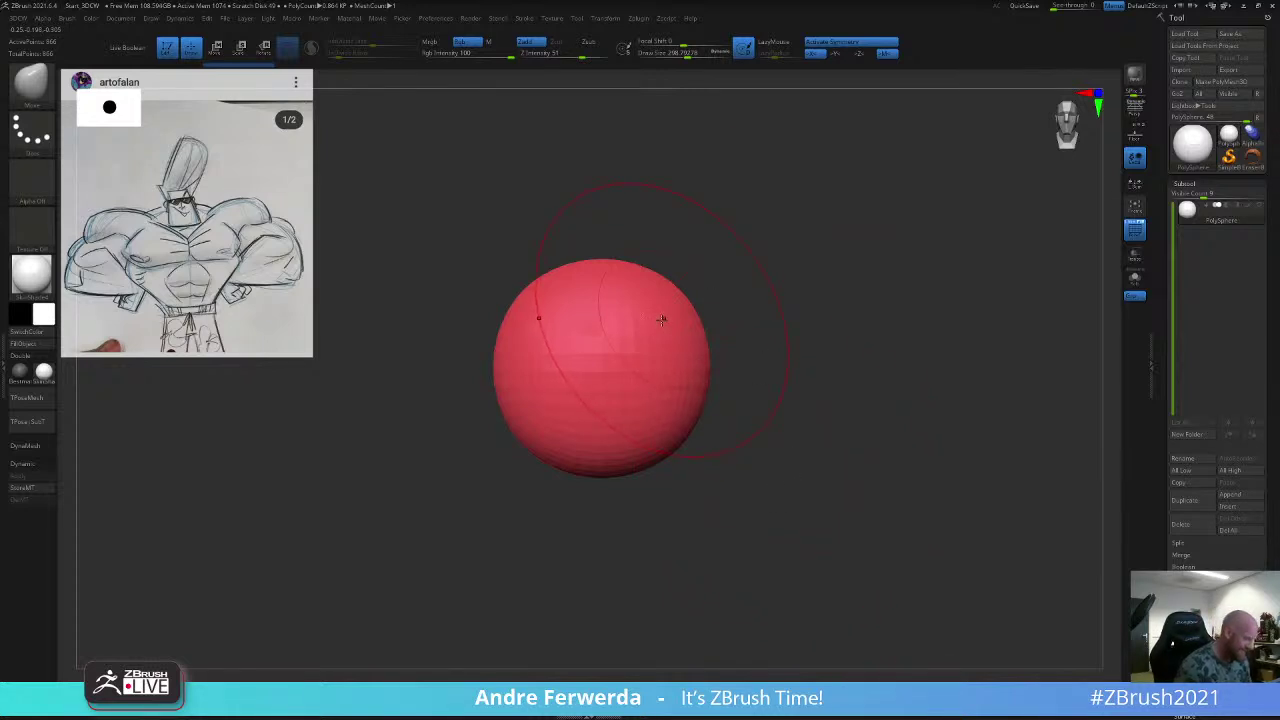
left_click_drag(760, 290, 840, 290, "alt")
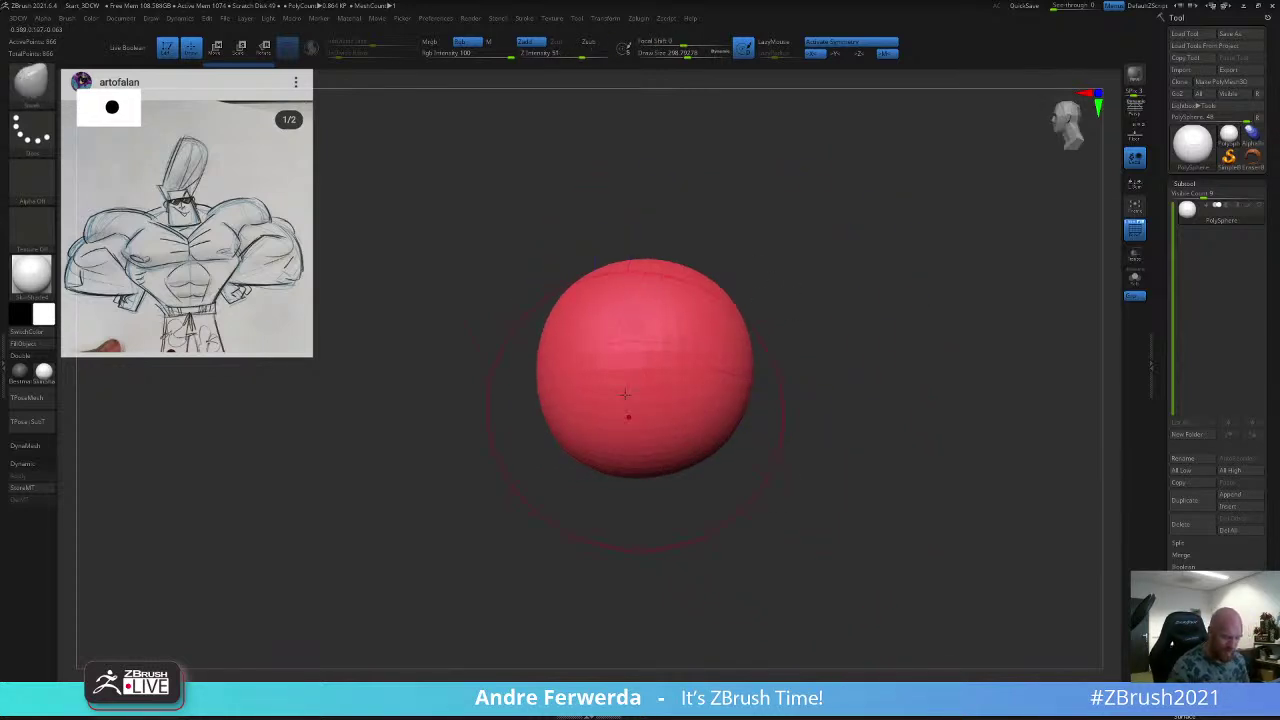
key("s")
left_click(502, 377)
left_click_drag(554, 351, 569, 345)
left_click_drag(571, 432, 630, 480)
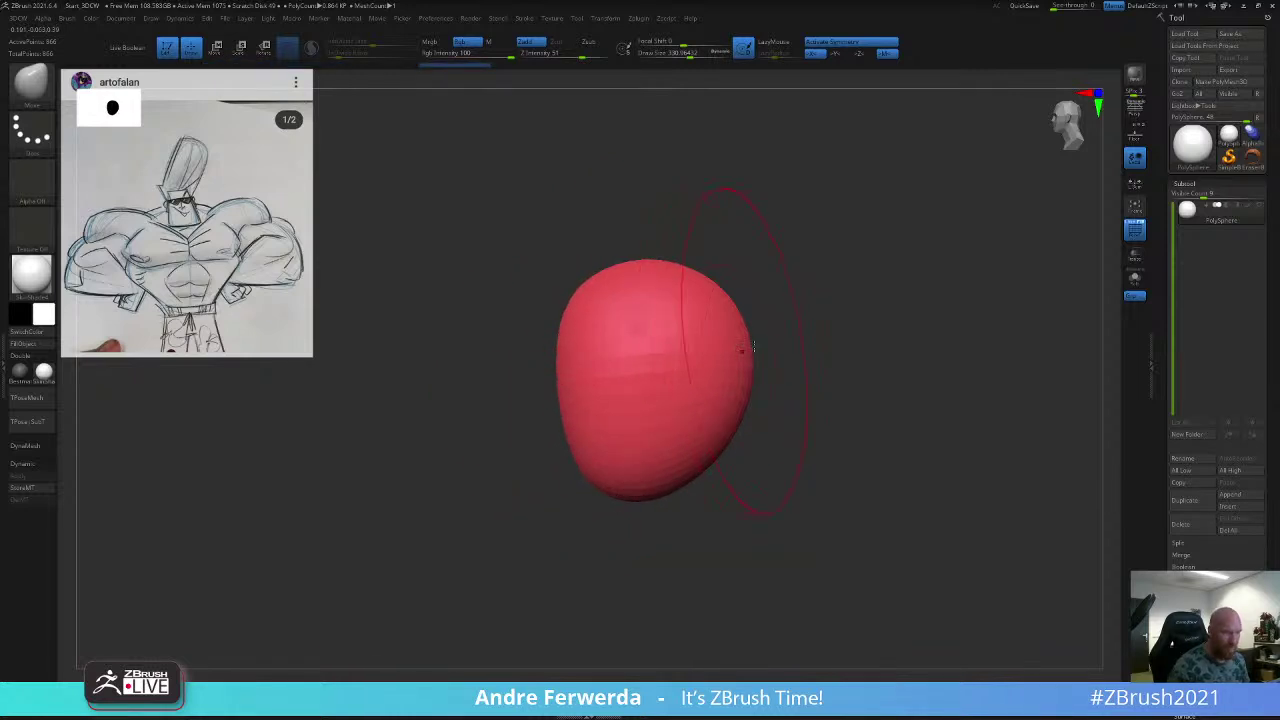
Step: Try to taper the lower half inward and lift the upper sides of the form in front view
mouse_move(812, 333)
left_mouse_down("alt")
mouse_move(858, 248)
mouse_move(851, 277)
mouse_move(900, 254)
left_mouse_up("alt")
left_click_drag(643, 426, 628, 406)
mouse_move(660, 290)
left_mouse_down()
mouse_move(681, 277)
mouse_move(658, 255)
mouse_move(668, 263)
left_mouse_up()
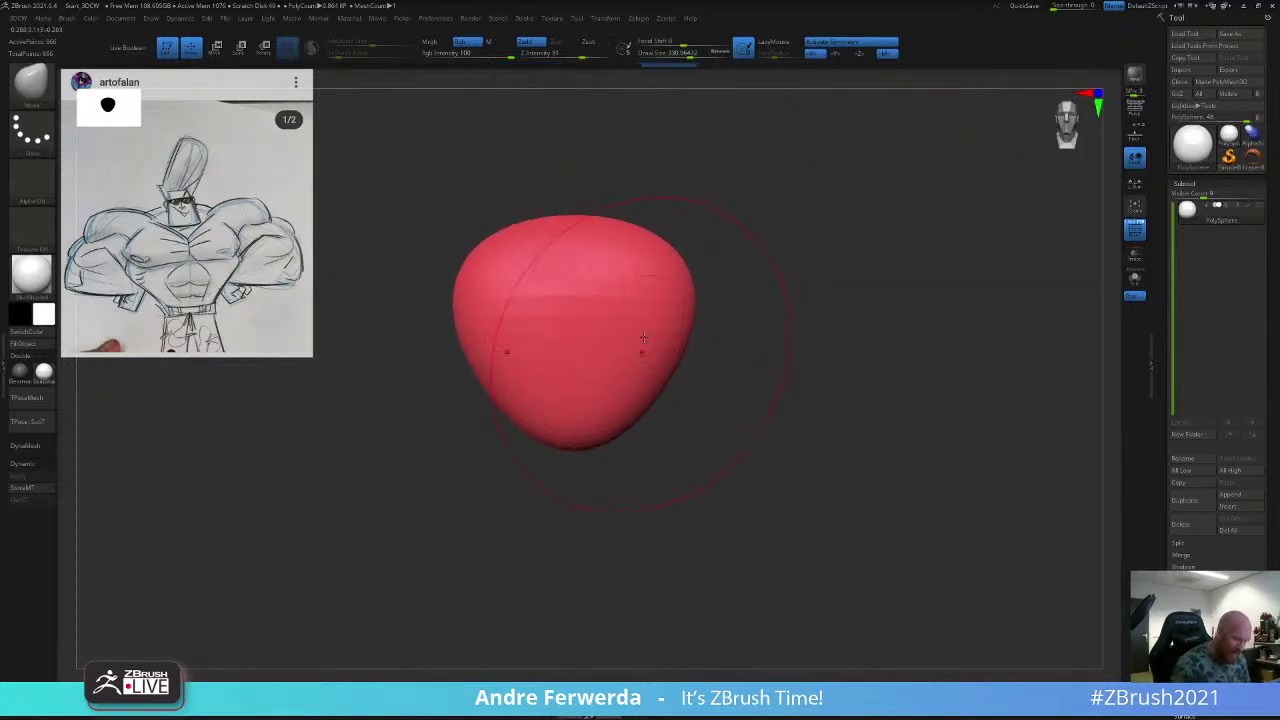
left_click_drag(644, 348, 653, 331)
Step: Try to refine the form's side profile by pushing in its sides and upper curve and adjusting the lower end
left_click_drag(789, 309, 886, 306)
left_click_drag(651, 320, 632, 316)
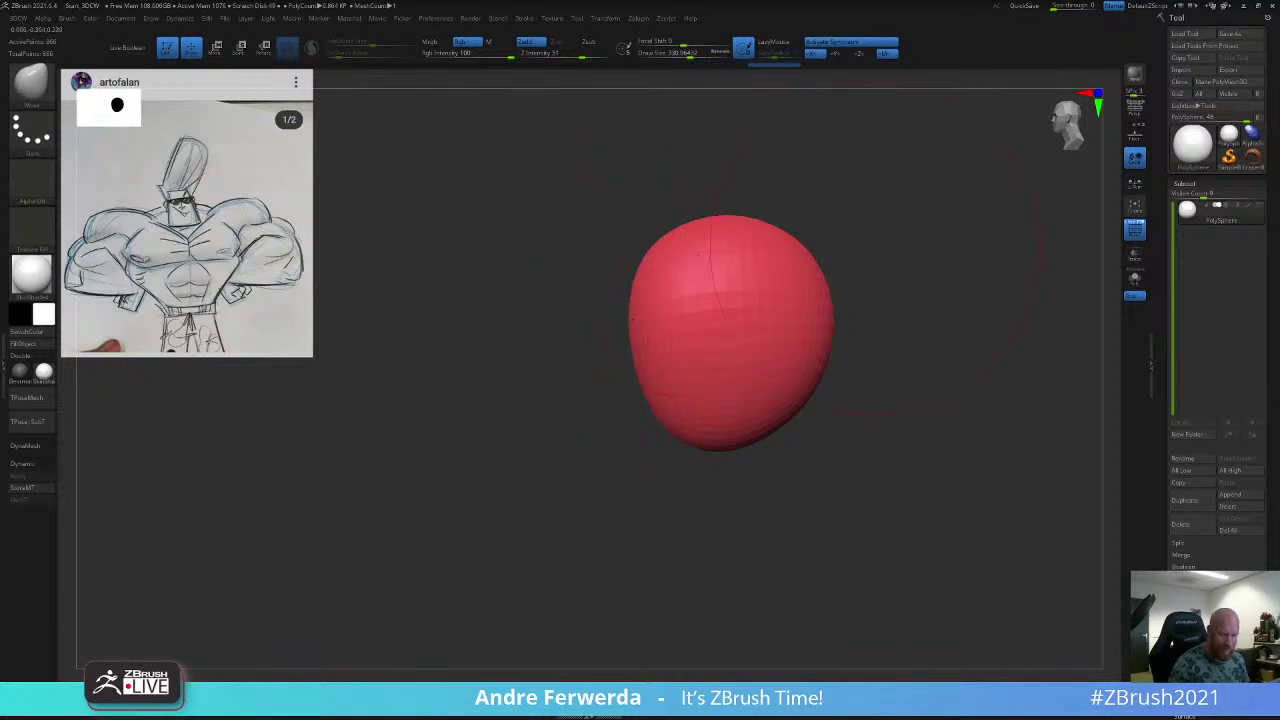
left_click_drag(850, 275, 764, 287)
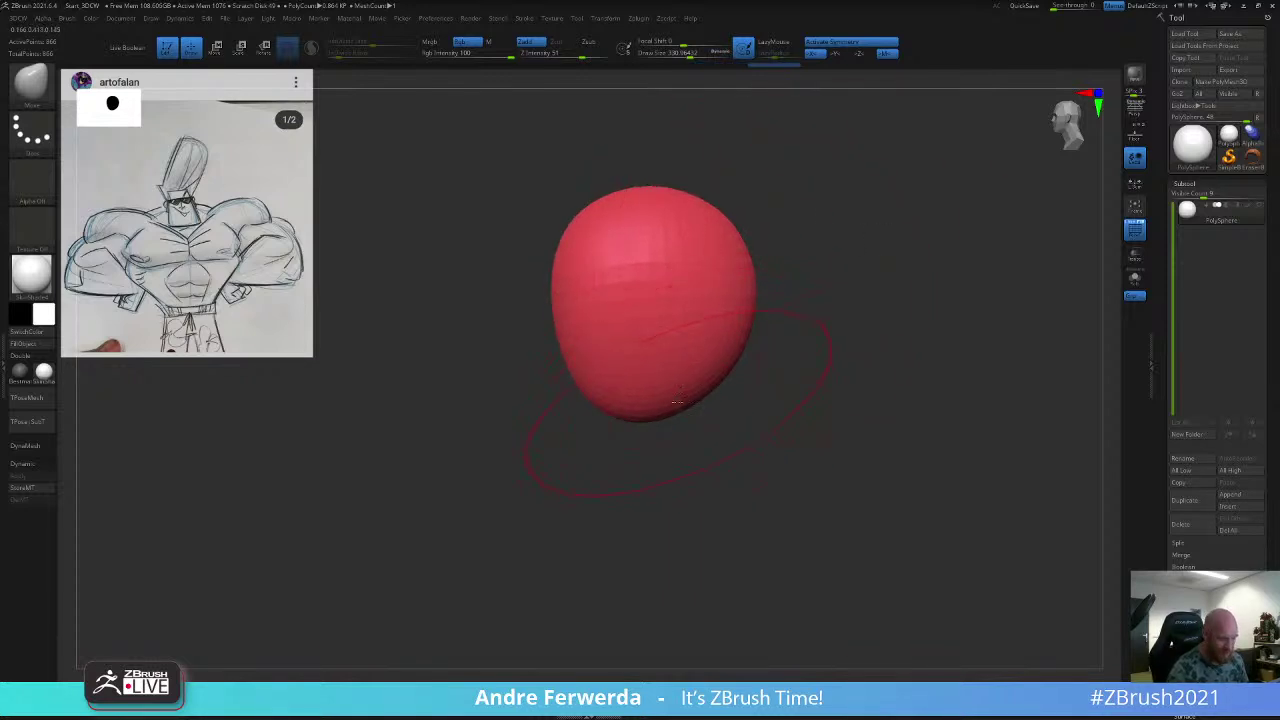
left_click_drag(674, 402, 686, 416)
left_click_drag(740, 358, 723, 325)
left_click_drag(732, 268, 711, 235)
Step: Try to pull the upper corners up and outward in front view for a broader, flatter top
left_click_drag(759, 200, 699, 220, "shift")
left_click_drag(574, 262, 558, 248)
left_click_drag(609, 323, 608, 333)
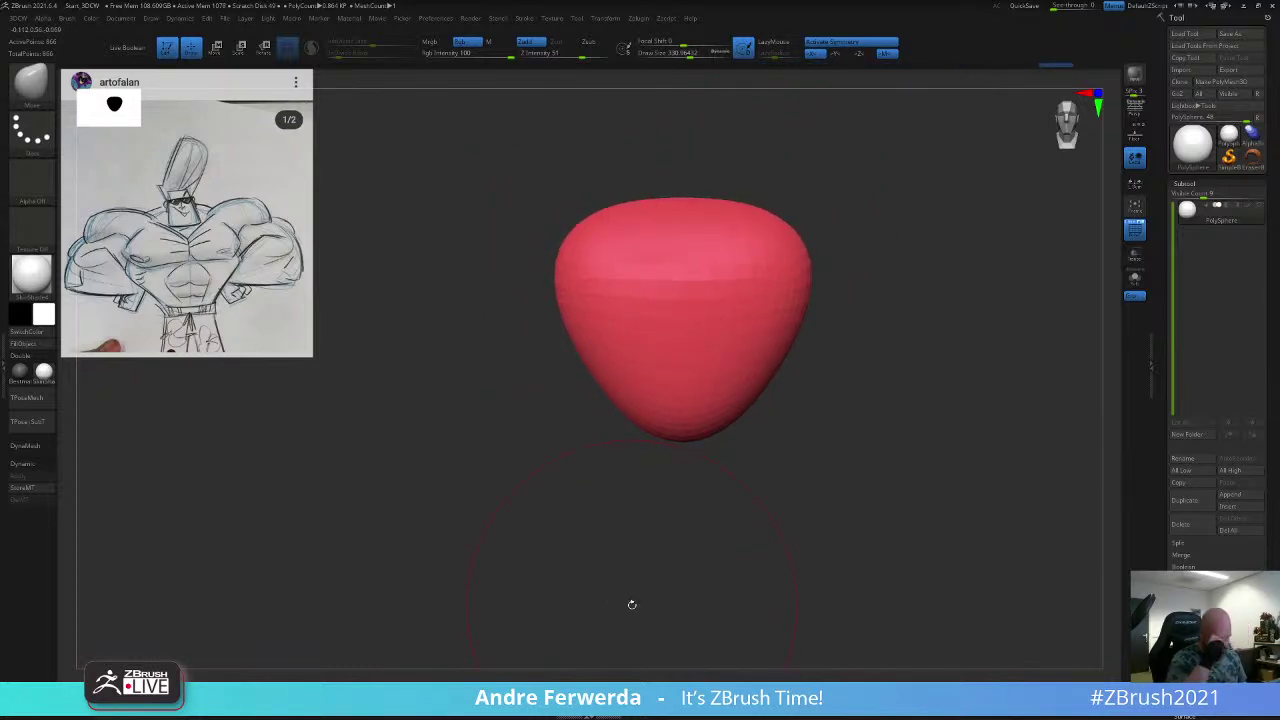
Step: Reduce the Move brush's draw size to about 209
left_click_drag(885, 332, 871, 354, "alt")
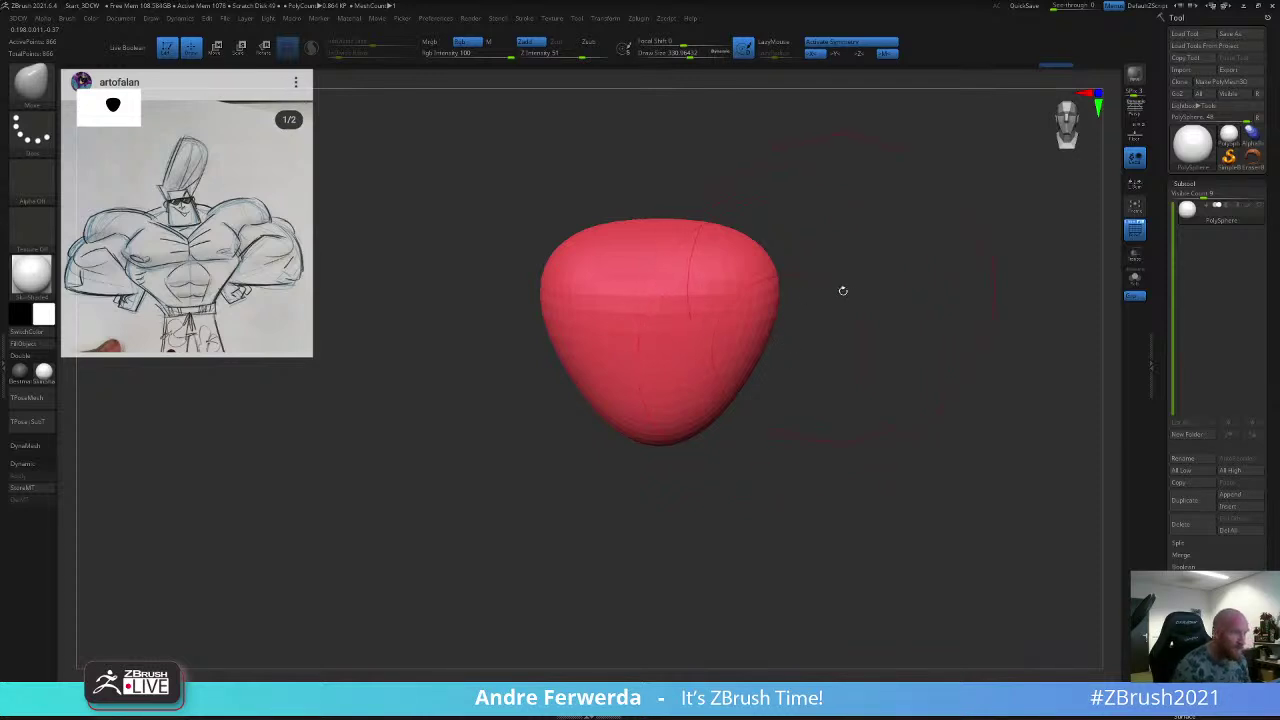
left_click_drag(847, 304, 836, 331, "alt")
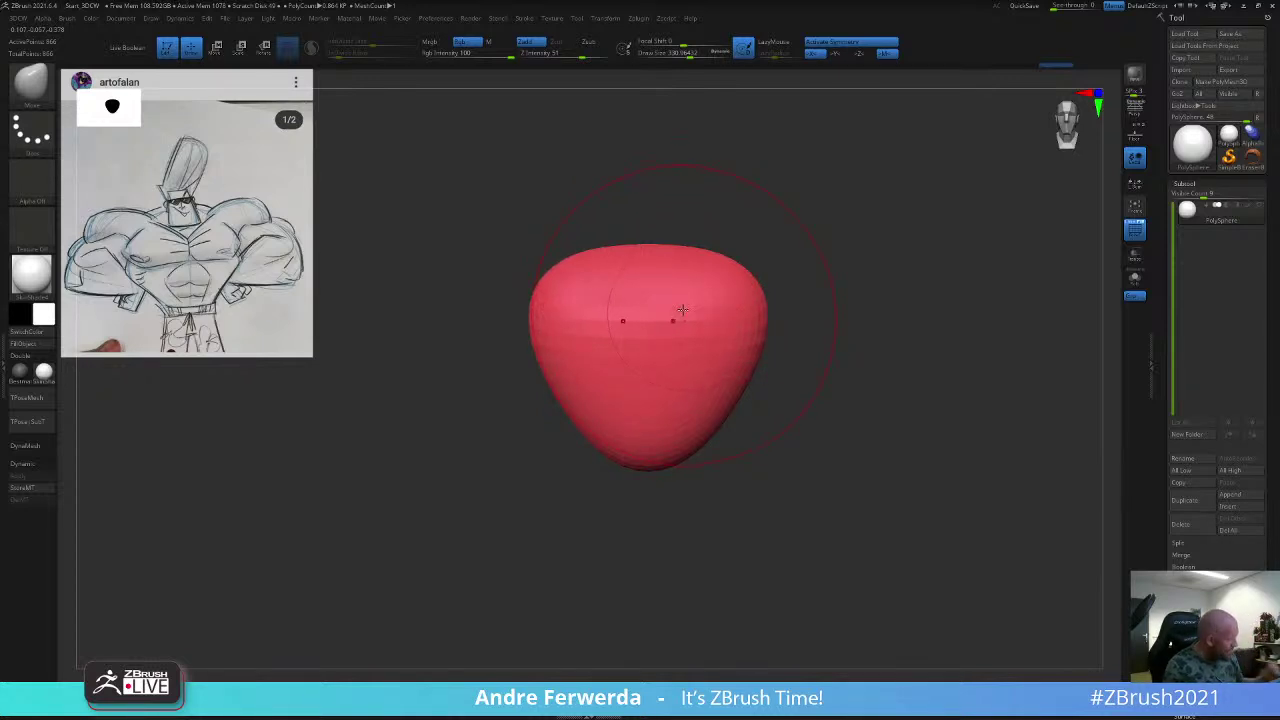
key("space")
left_click_drag(833, 265, 824, 270)
key("space")
key("space")
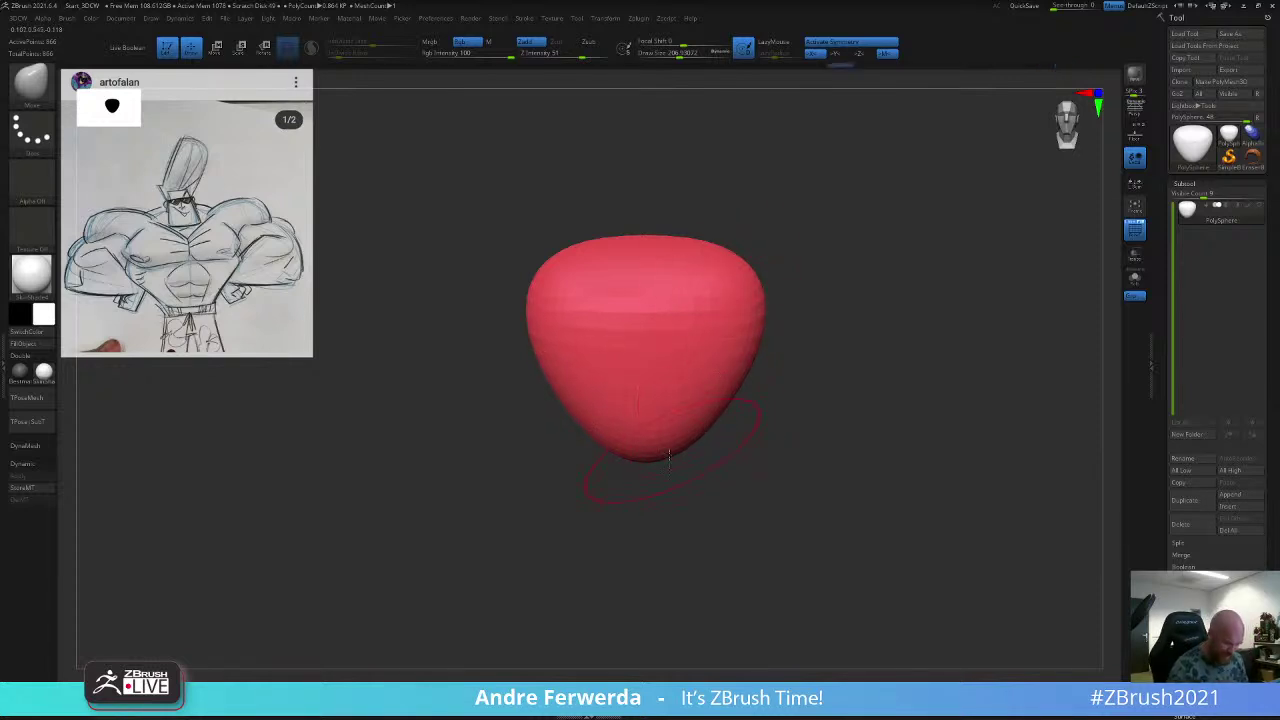
Step: Undo the recent Move strokes that made the tapered, broad-topped form
key("ctrl+z")
key("ctrl+z")
key("ctrl+z")
key("ctrl+z")
key("ctrl+z")
key("ctrl+z")
key("ctrl+z")
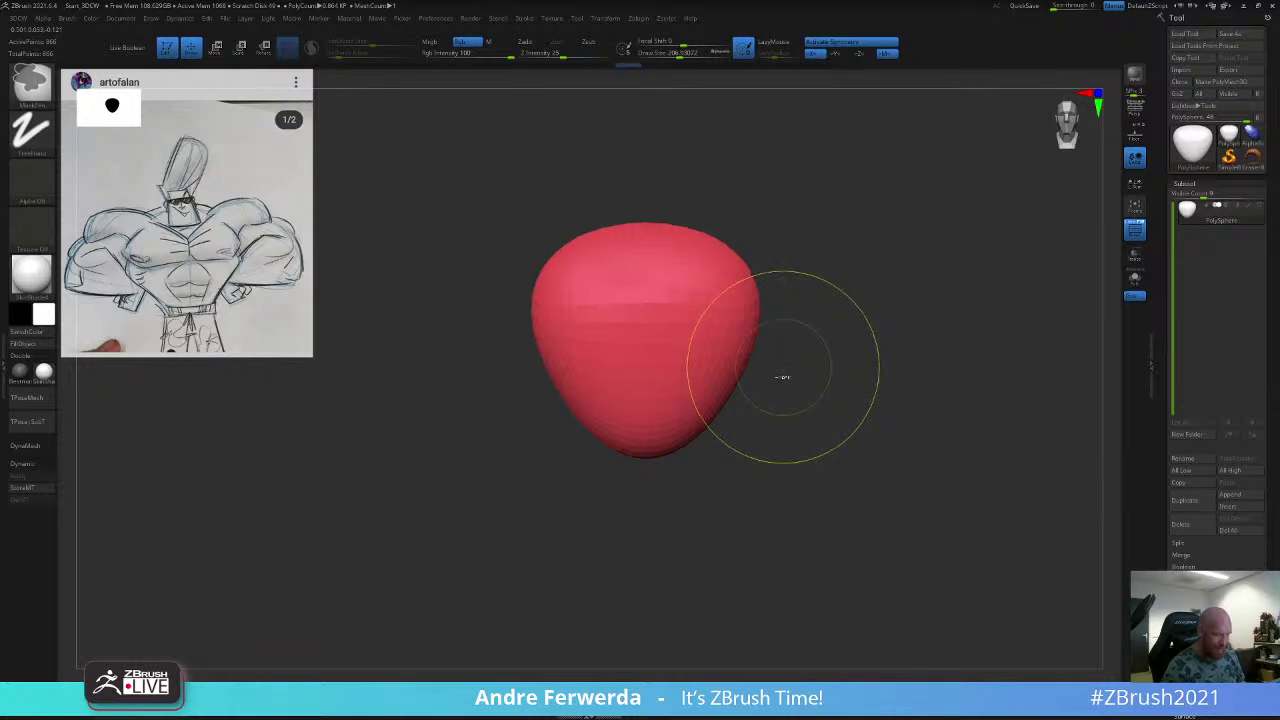
mouse_move(783, 375)
left_mouse_down("shift")
mouse_move(697, 359)
mouse_move(694, 336)
left_mouse_up("shift")
key("ctrl+z")
key("ctrl+z")
Step: At a draw size of about 262, reshape the form's underside and push in its front and back from the side view
left_click(710, 414)
right_click_drag(706, 343, 535, 374)
left_click_drag(679, 354, 668, 388)
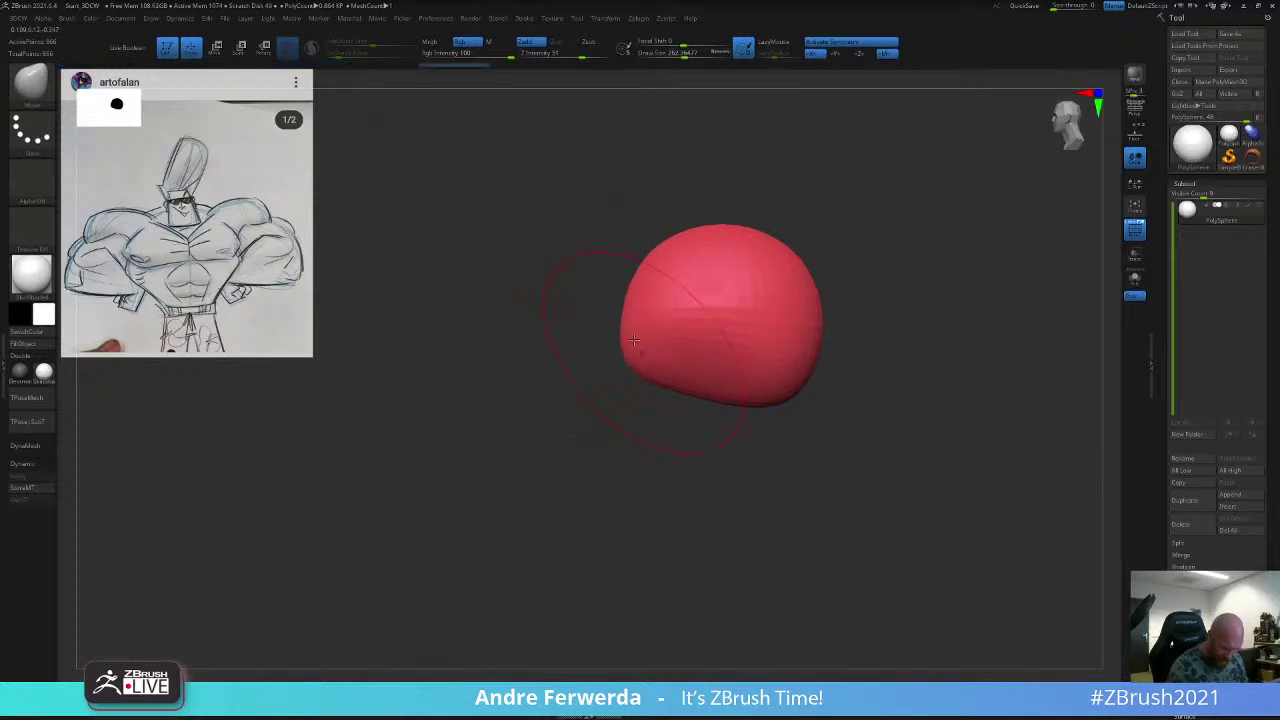
left_click_drag(630, 340, 645, 336)
left_click_drag(765, 396, 760, 386)
left_click_drag(818, 350, 806, 344)
right_click_drag(835, 320, 745, 296)
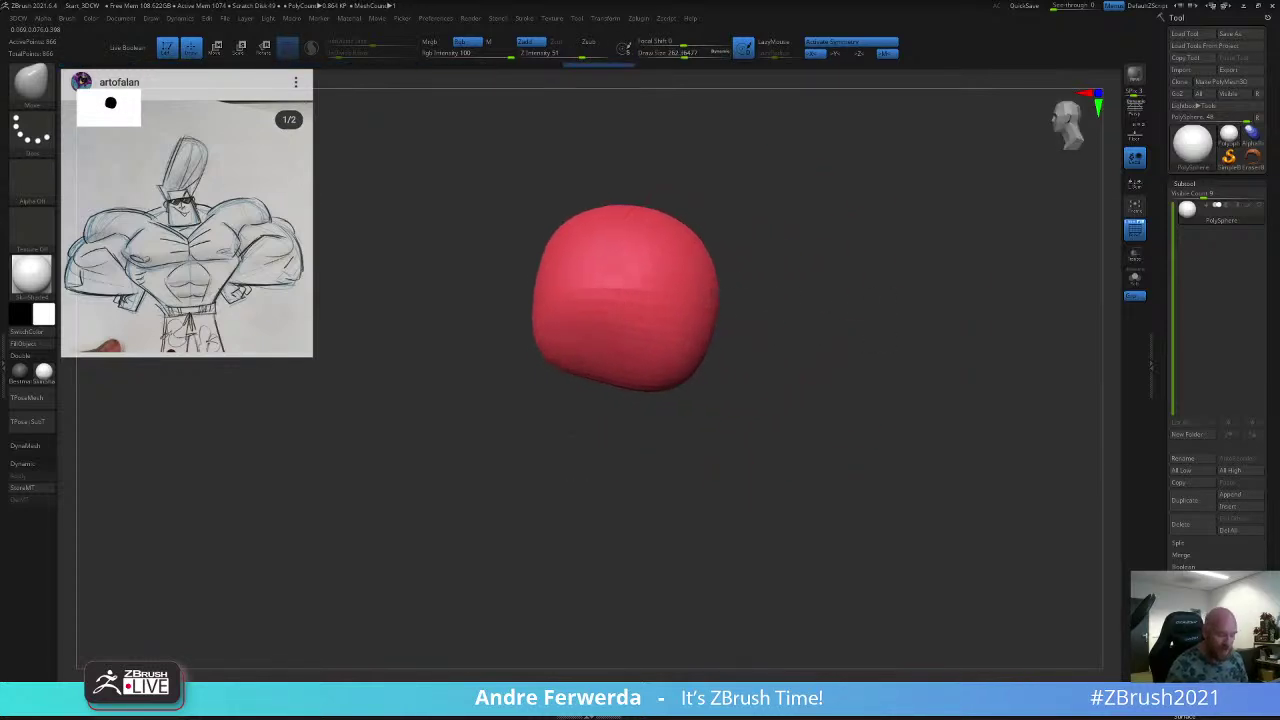
Step: Push the top down and the upper and lower corners inward in side view to make the profile more compact
left_click_drag(550, 243, 562, 246)
left_click_drag(714, 262, 684, 244)
left_click_drag(632, 209, 578, 241)
left_click_drag(547, 360, 552, 357)
left_click_drag(689, 368, 684, 360)
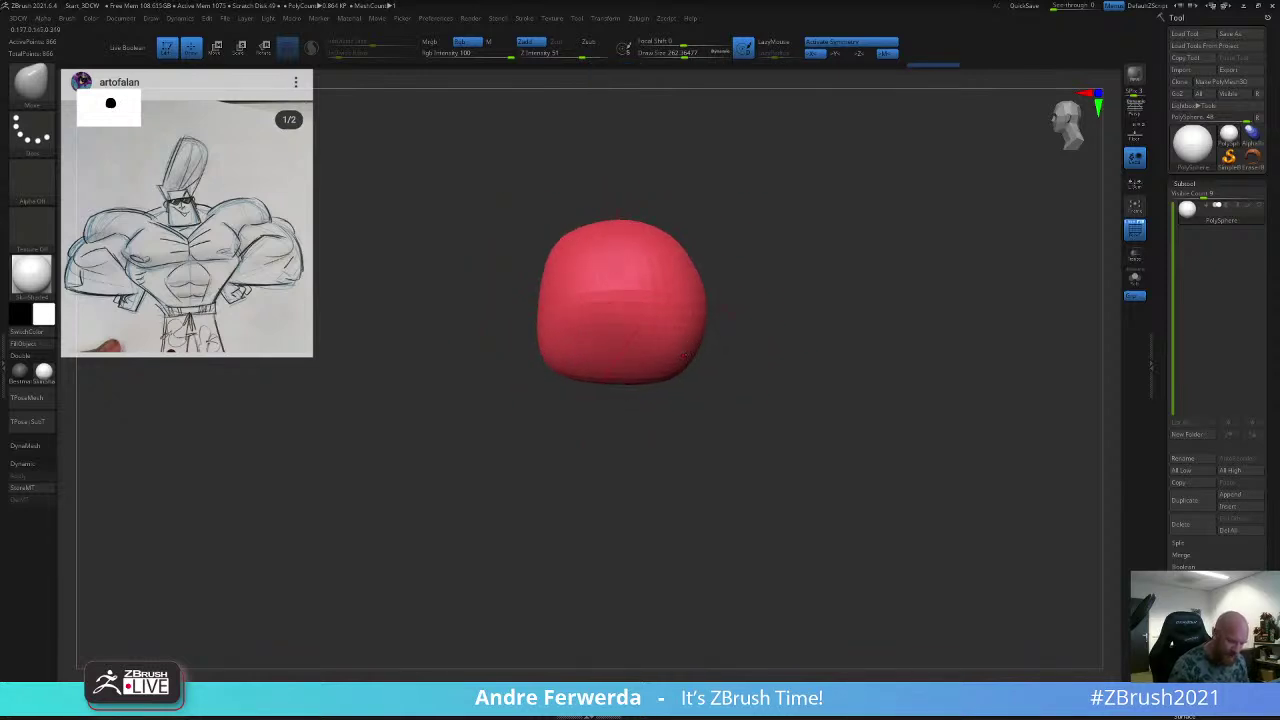
left_click_drag(711, 316, 702, 314)
Step: Narrow the lower sides and press down the upper corners of the form in front view
right_click_drag(720, 281, 665, 290, "shift")
left_click_drag(693, 366, 682, 354)
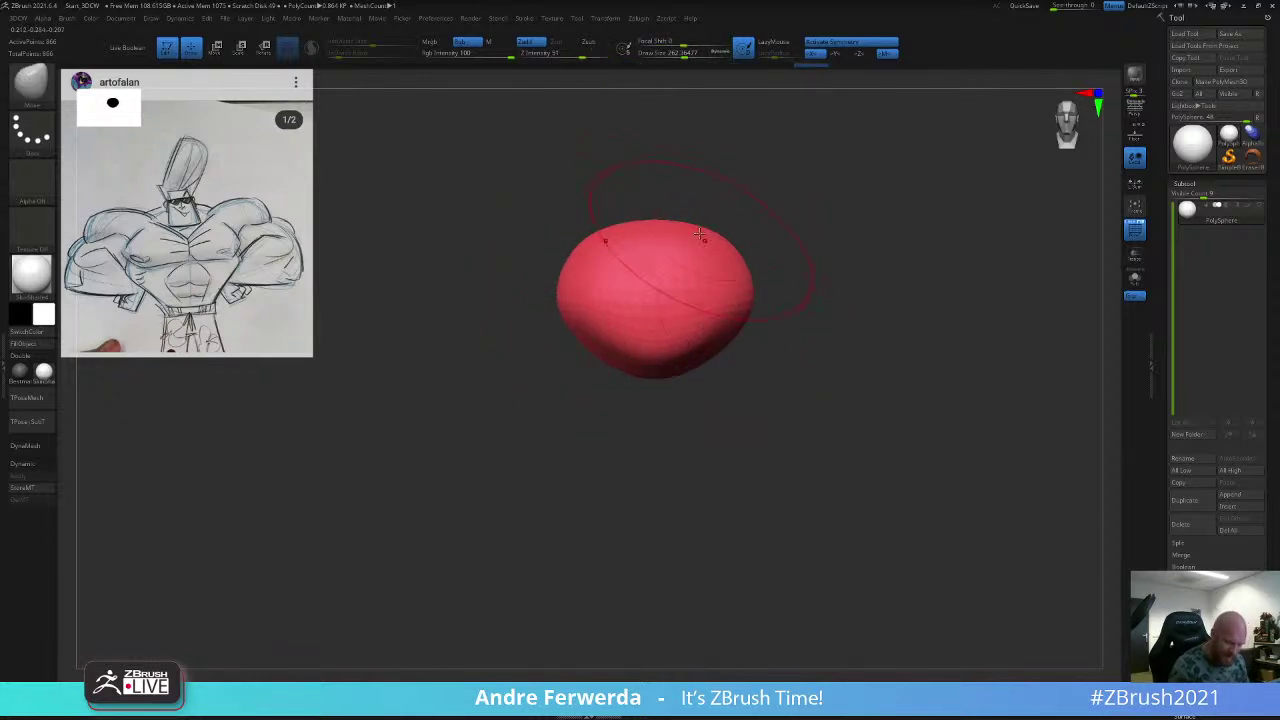
left_click_drag(706, 236, 704, 251)
Step: Reduce the form's depth in side view by pushing its corners and one whole side inward with a larger Move brush
right_click_drag(704, 251, 751, 191, "shift")
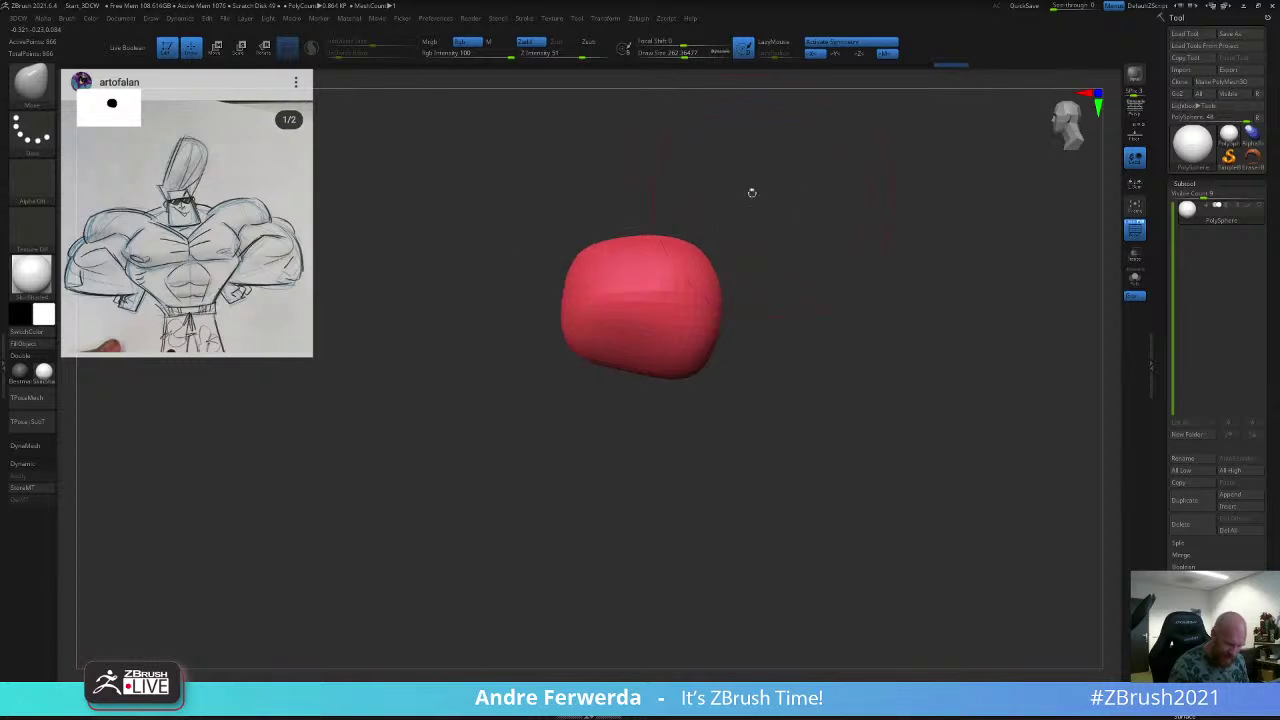
left_click_drag(708, 262, 698, 265)
left_click_drag(706, 358, 697, 352)
left_click_drag(580, 355, 588, 356)
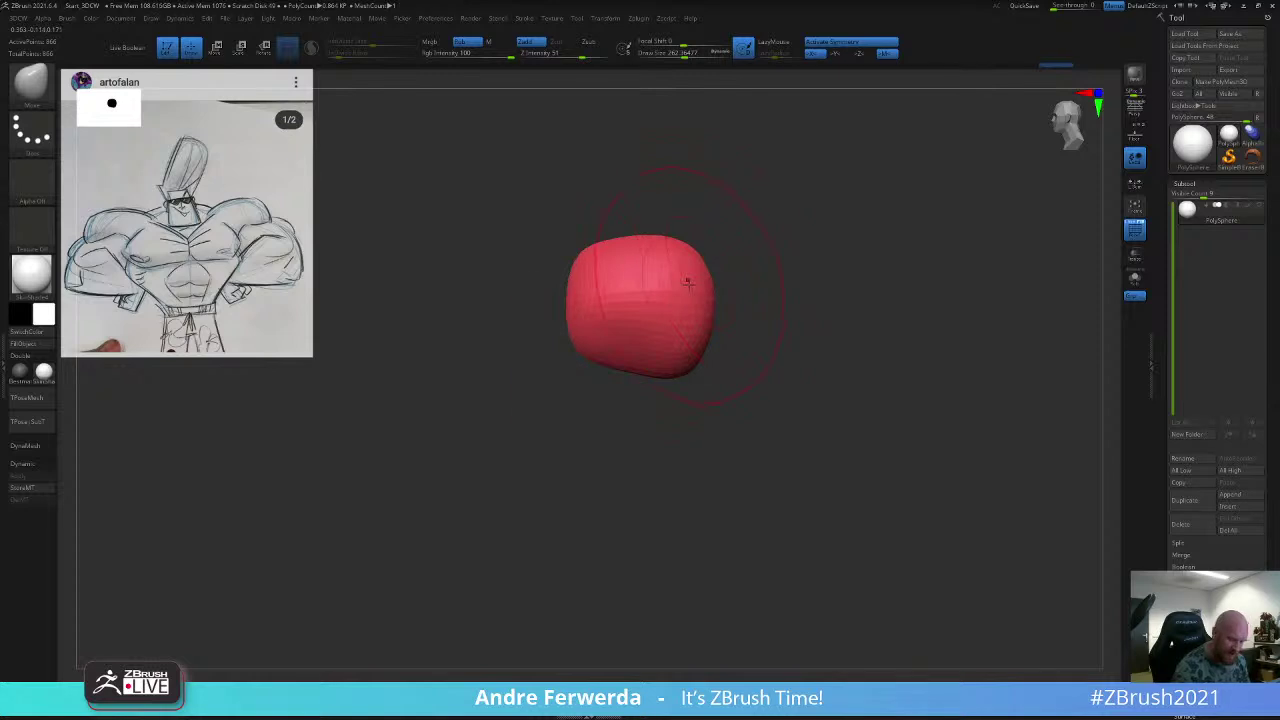
key("space")
left_click_drag(686, 282, 686, 280)
left_click_drag(693, 349, 676, 347)
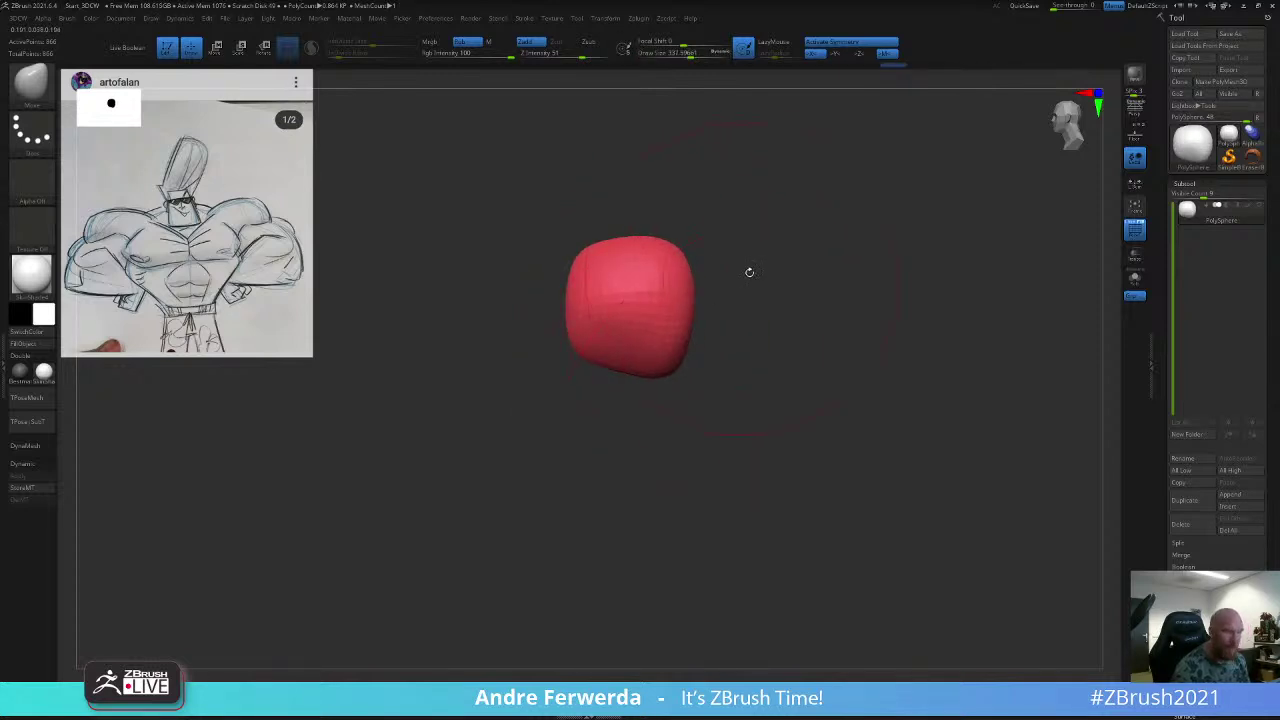
Step: Narrow the lower sides of the form in front view with a smaller Move brush so it tapers downward
key("space")
left_click_drag(750, 268, 736, 267)
mouse_move(800, 200)
left_mouse_down("shift")
mouse_move(850, 240)
mouse_move(813, 226)
left_mouse_up("shift")
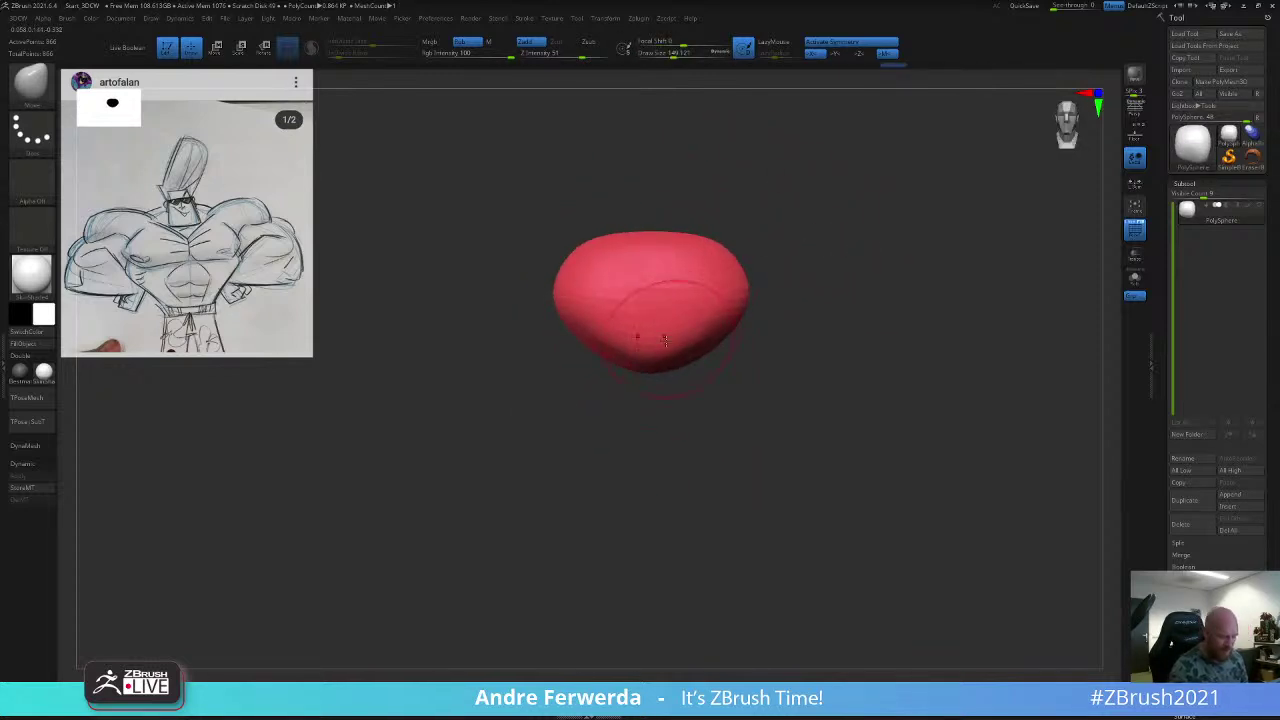
mouse_move(664, 338)
left_mouse_down()
mouse_move(665, 355)
mouse_move(699, 336)
left_mouse_up()
left_click_drag(753, 291, 748, 290)
left_click_drag(698, 329, 697, 327)
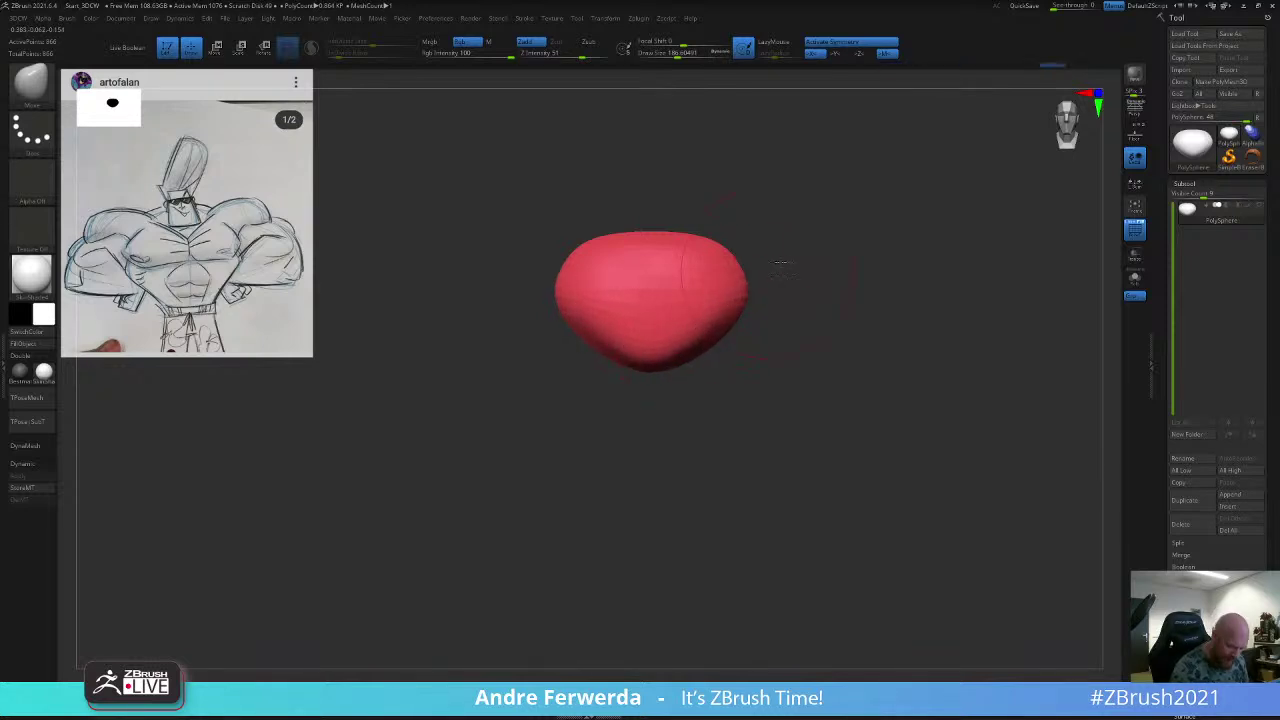
Step: Push the lower sides and outer corners of the form inward in back view to round its silhouette
left_click_drag(782, 263, 840, 268, "shift")
key("space")
left_click_drag(750, 306, 753, 306)
left_click_drag(766, 357, 774, 340)
left_click_drag(880, 328, 832, 324, "shift")
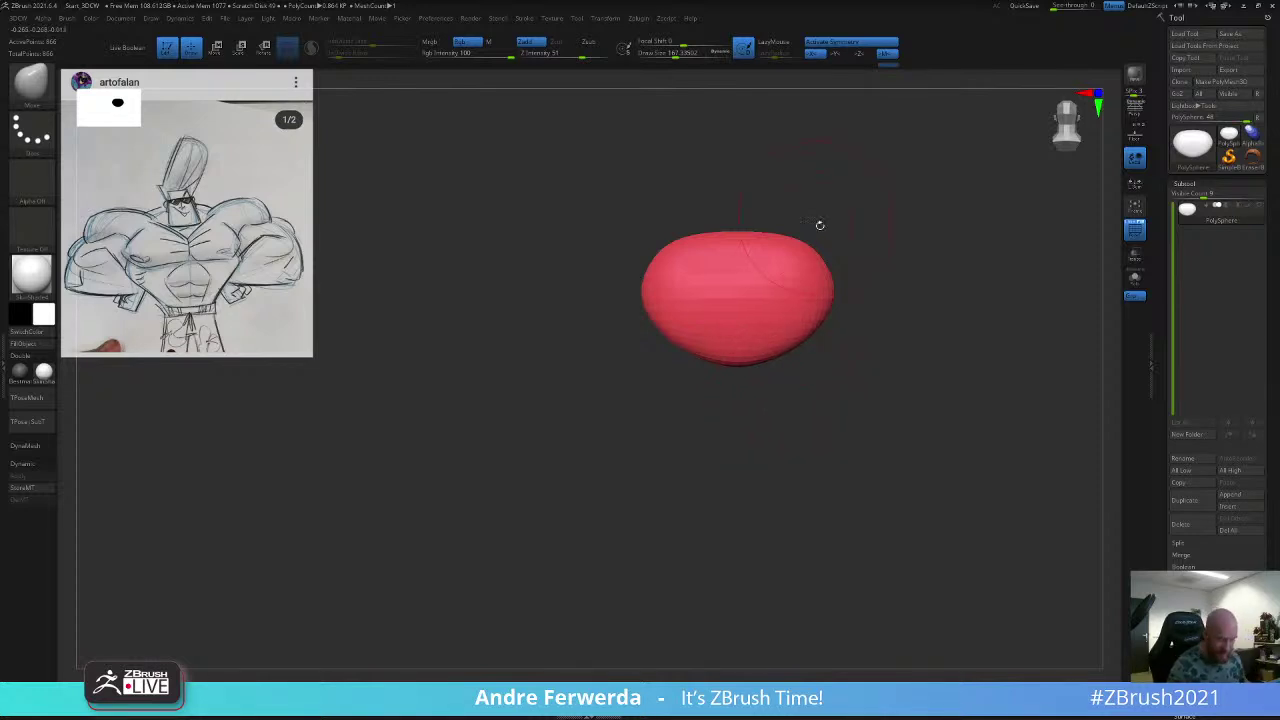
mouse_move(812, 252)
left_mouse_down()
mouse_move(826, 272)
mouse_move(799, 330)
left_mouse_up()
Step: Even out the underside of the form in side view, adjusting its middle and lower corner
right_click_drag(776, 305, 820, 300)
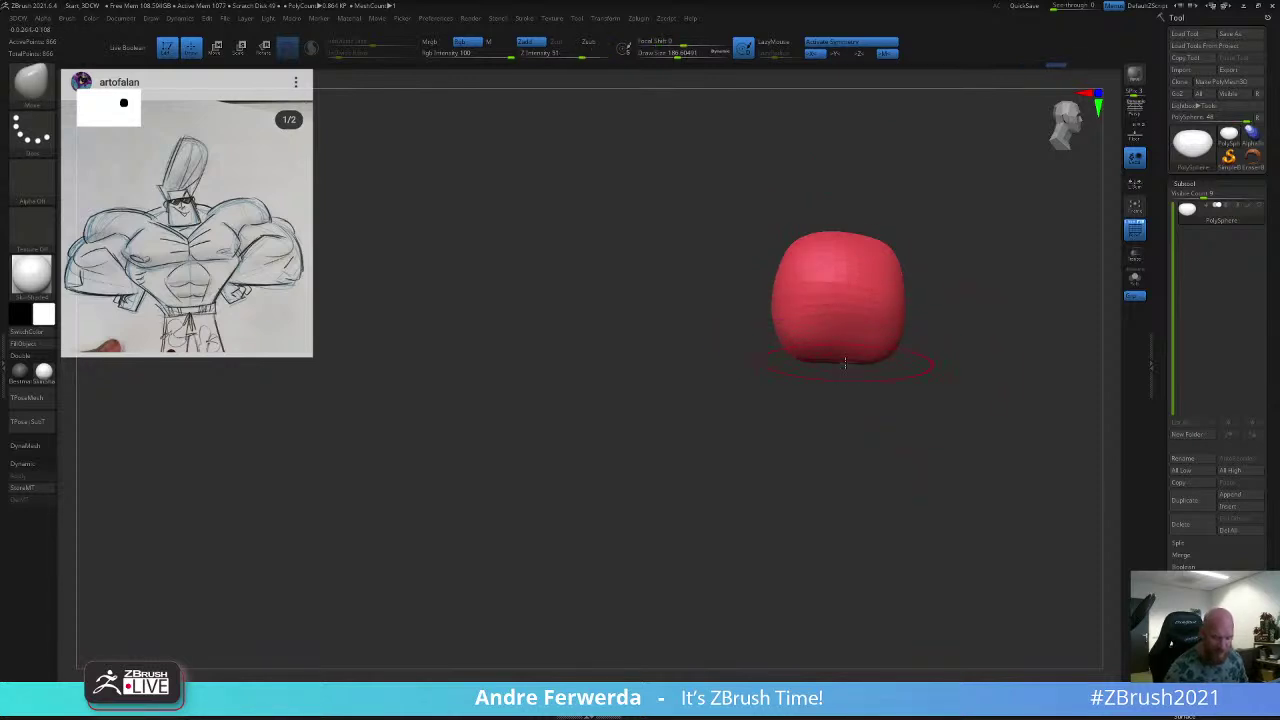
left_click_drag(845, 363, 845, 372)
left_click(19, 18)
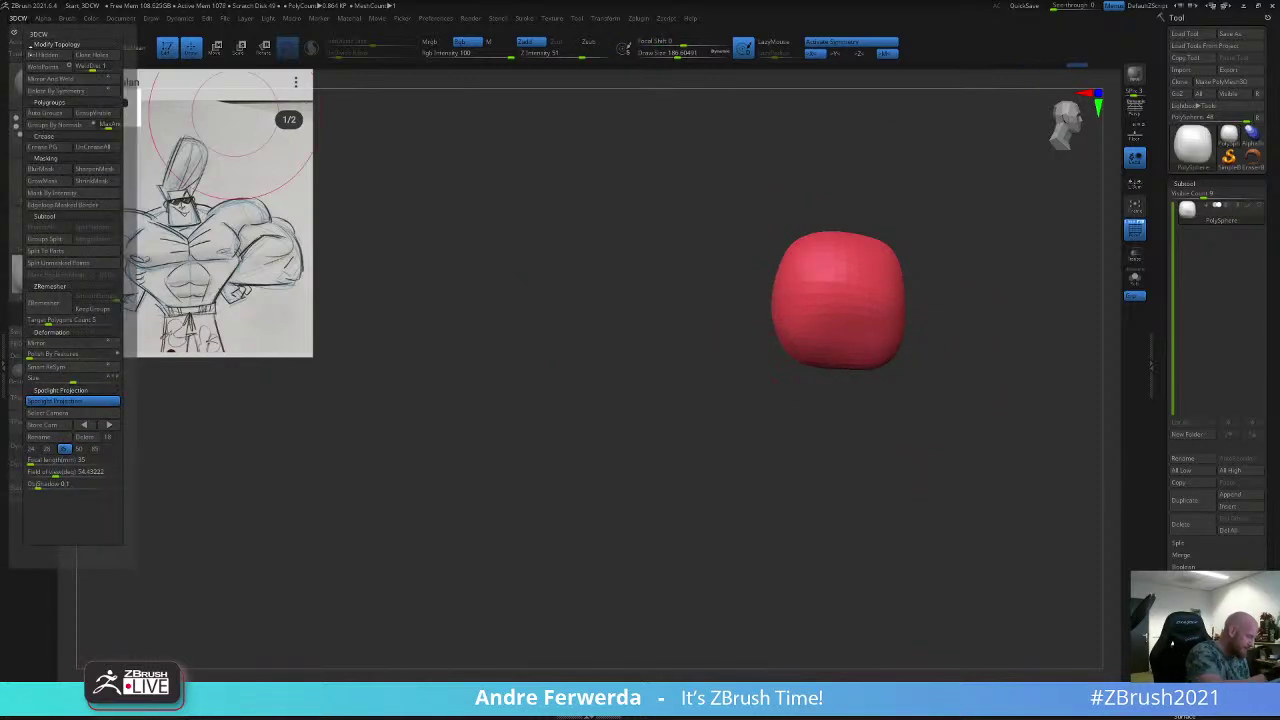
left_click(67, 404)
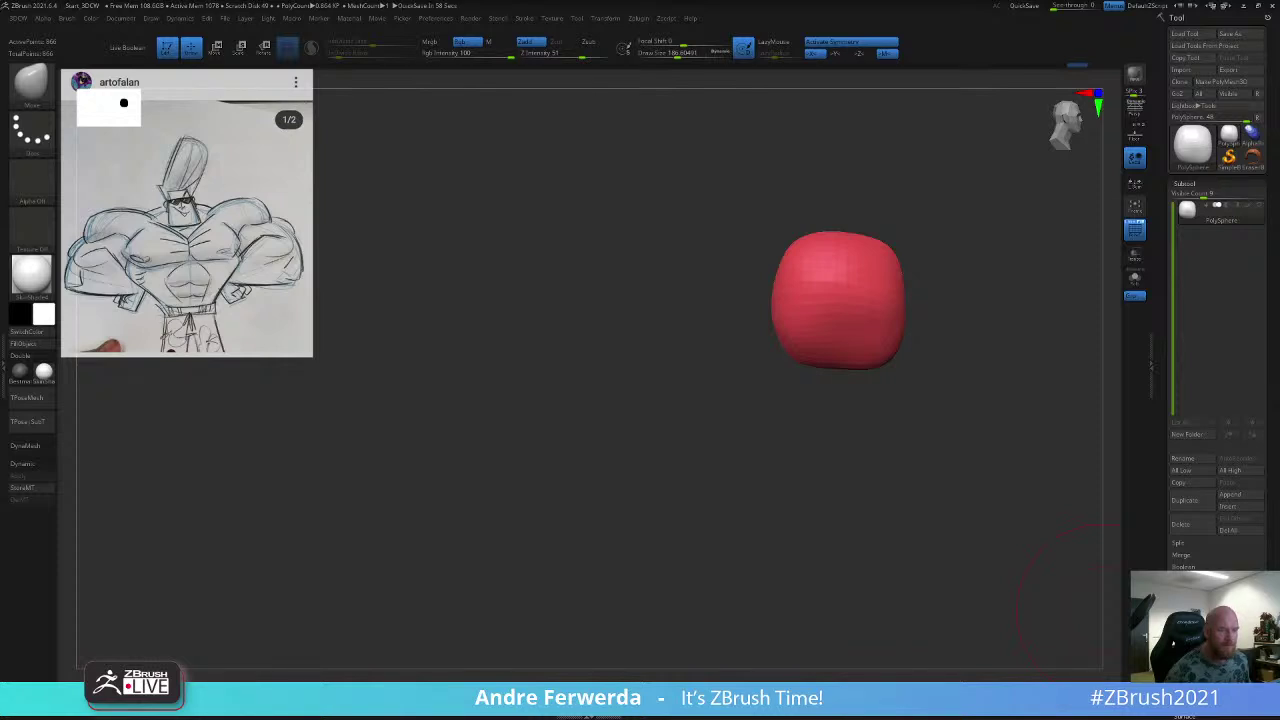
left_click_drag(880, 371, 872, 357)
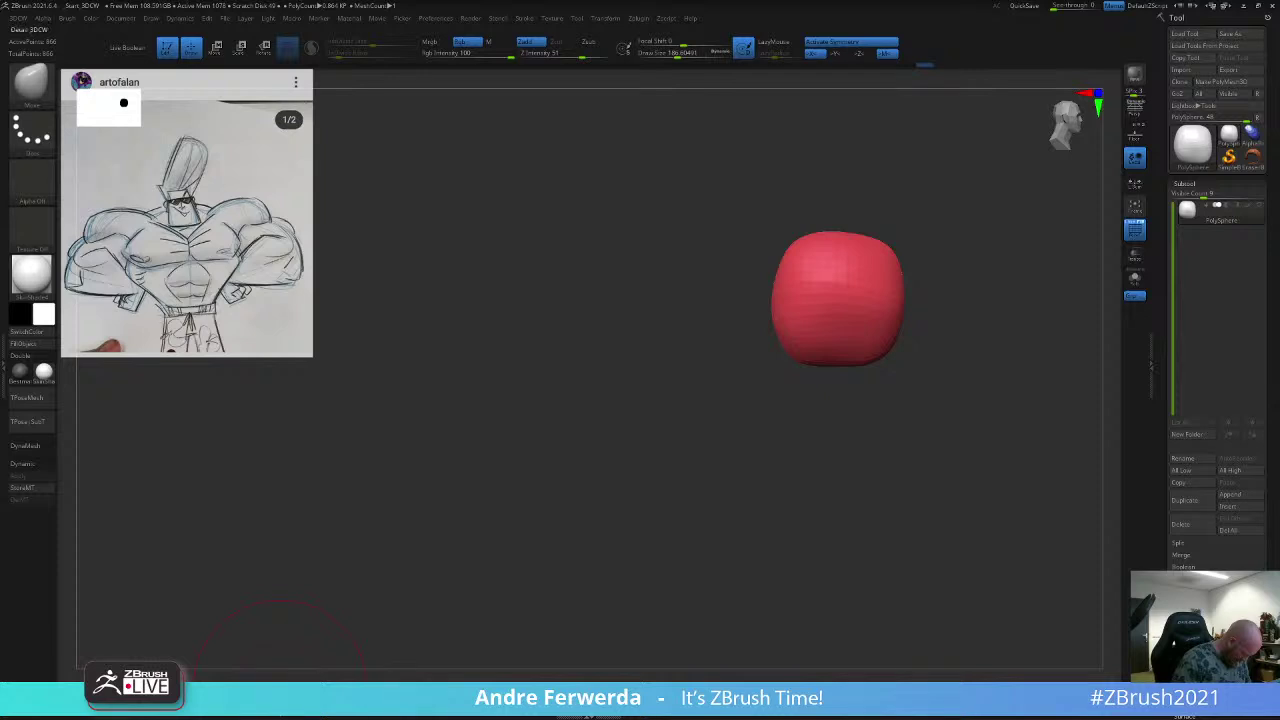
Step: Insert a QuadSphere-2 primitive centred over the form for the upper torso, and switch back to the Move brush
left_click(516, 688)
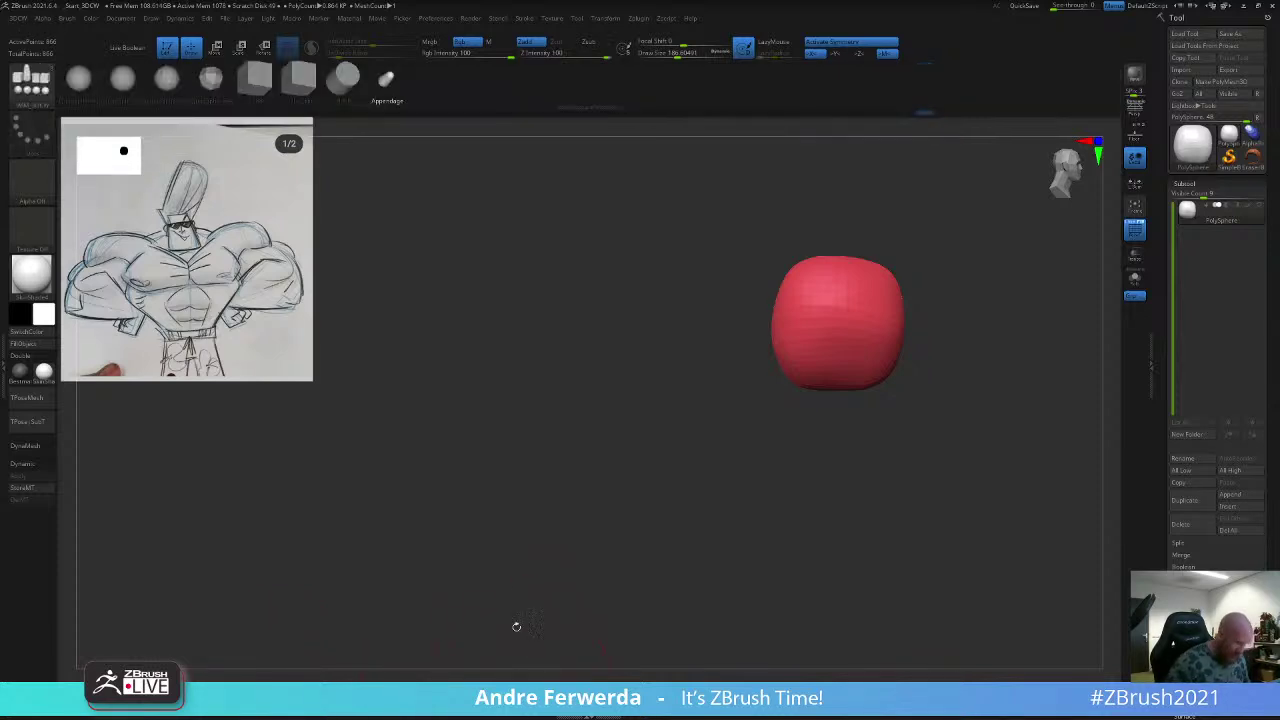
left_click(125, 82)
left_click_drag(630, 400, 660, 484)
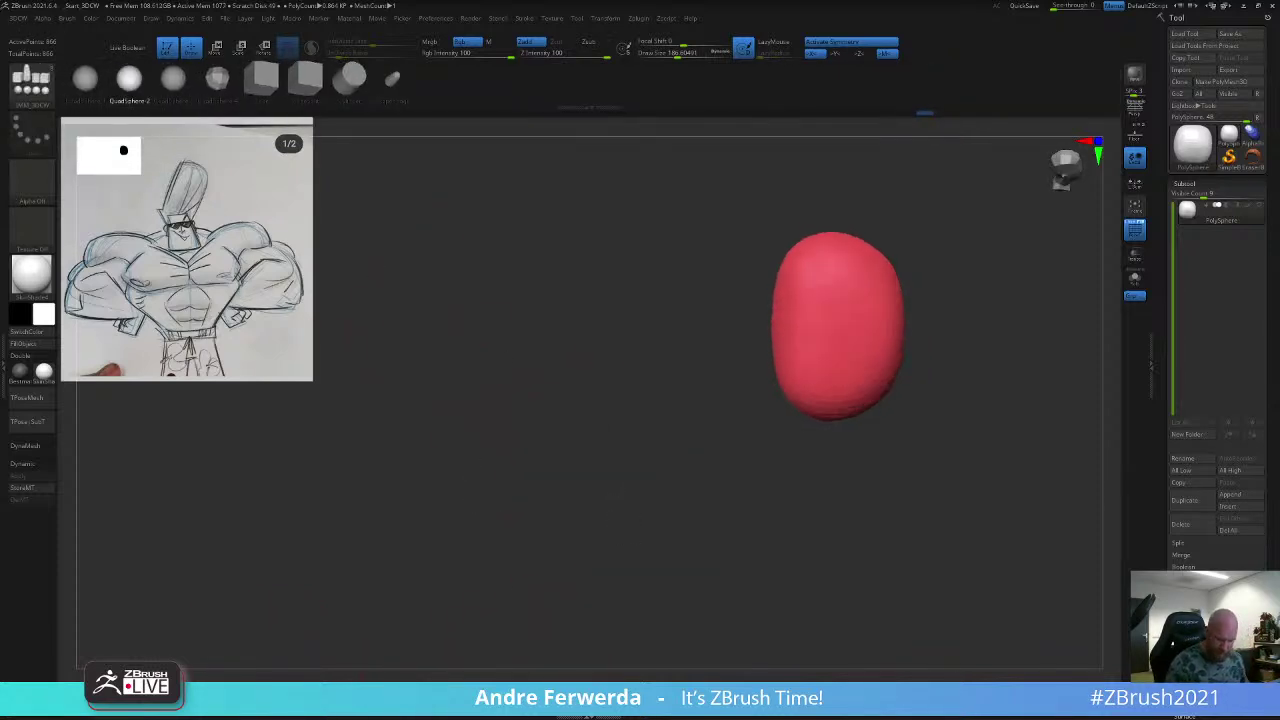
left_click_drag(829, 329, 829, 409)
left_click(475, 690)
Step: At a draw size of about 318, stretch the new sphere into an upper torso tapering toward the pelvis in side view
key("s")
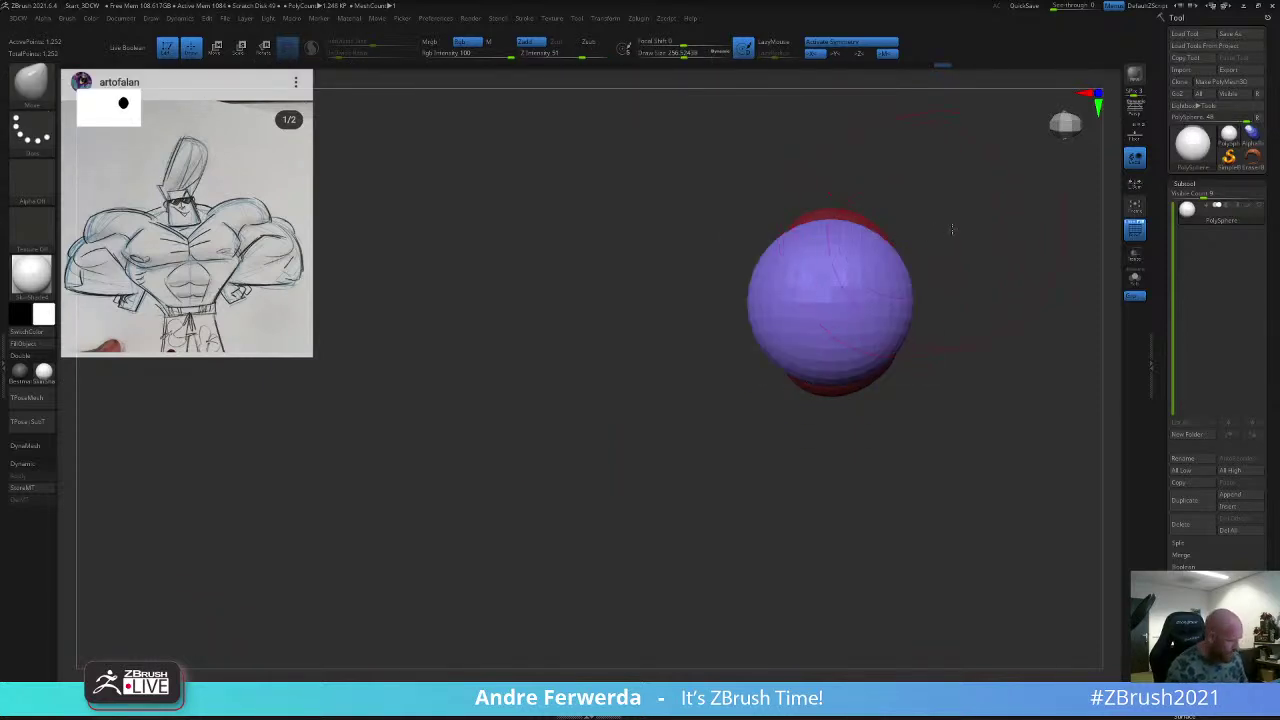
mouse_move(954, 229)
left_mouse_down("alt")
mouse_move(868, 279)
mouse_move(857, 243)
mouse_move(868, 256)
left_mouse_up("alt")
key("space")
left_click_drag(688, 325, 703, 352)
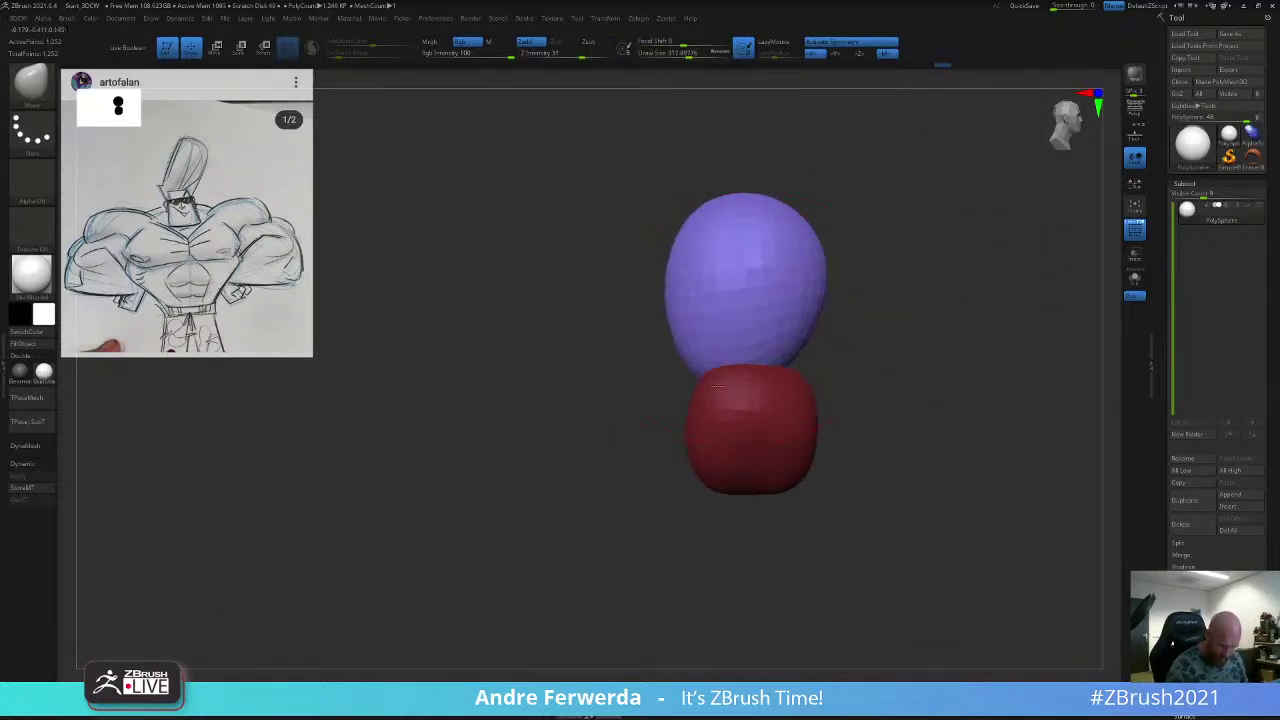
left_click_drag(806, 335, 787, 361)
left_click_drag(686, 322, 698, 330)
left_click_drag(785, 340, 796, 350)
left_click_drag(706, 336, 718, 343)
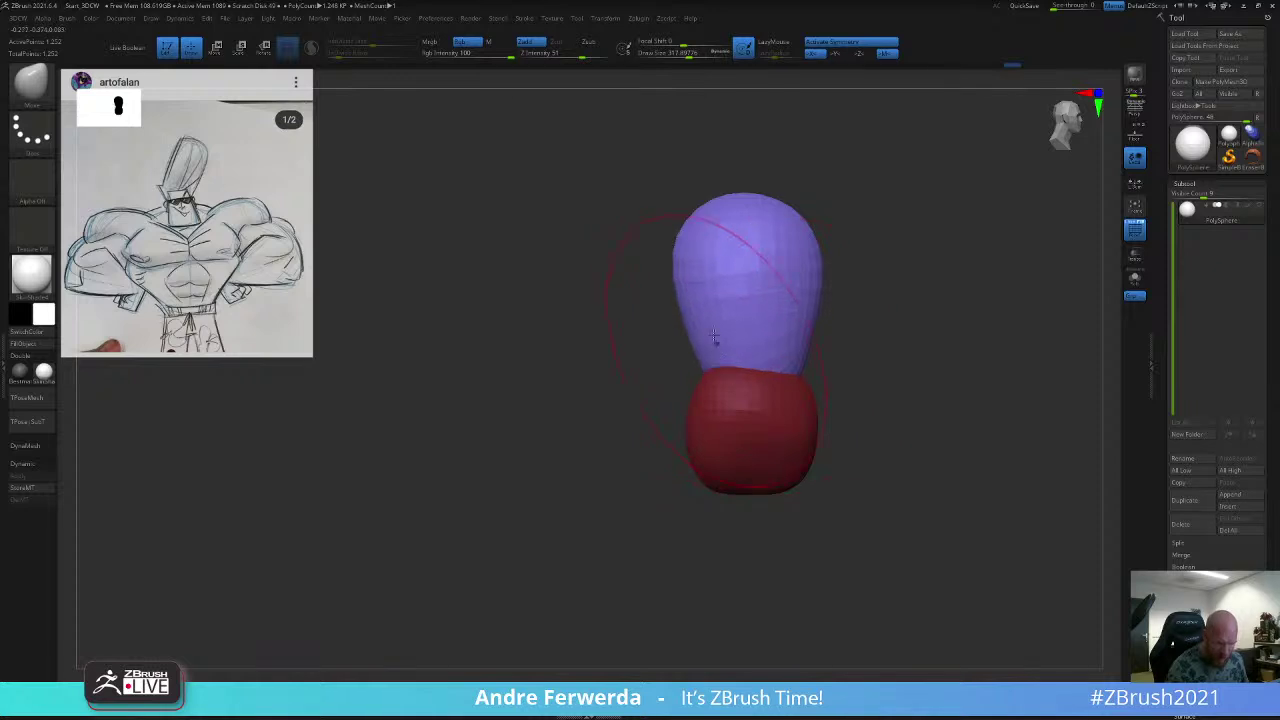
Step: Shift the top of the torso sideways in side view, and widen its upper and lower sides in back view
mouse_move(685, 255)
left_mouse_down()
mouse_move(806, 199)
mouse_move(738, 196)
left_mouse_up()
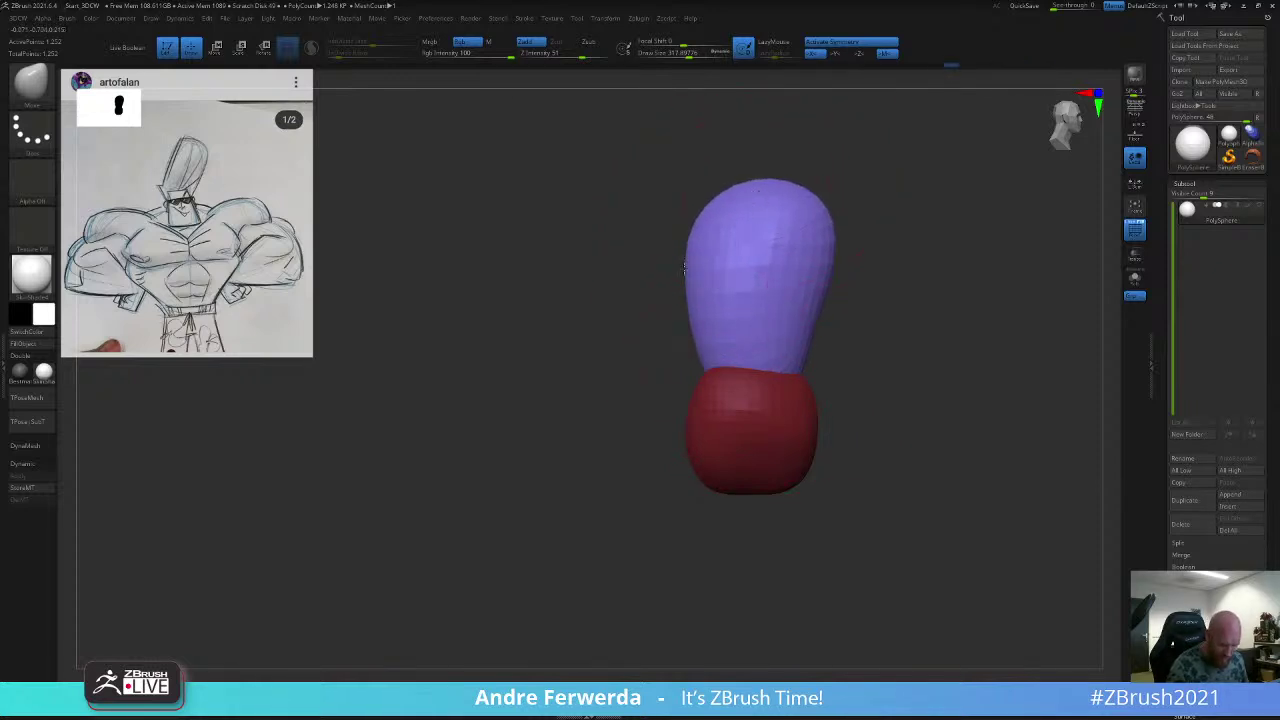
left_click_drag(804, 361, 796, 362)
left_click_drag(930, 316, 885, 312)
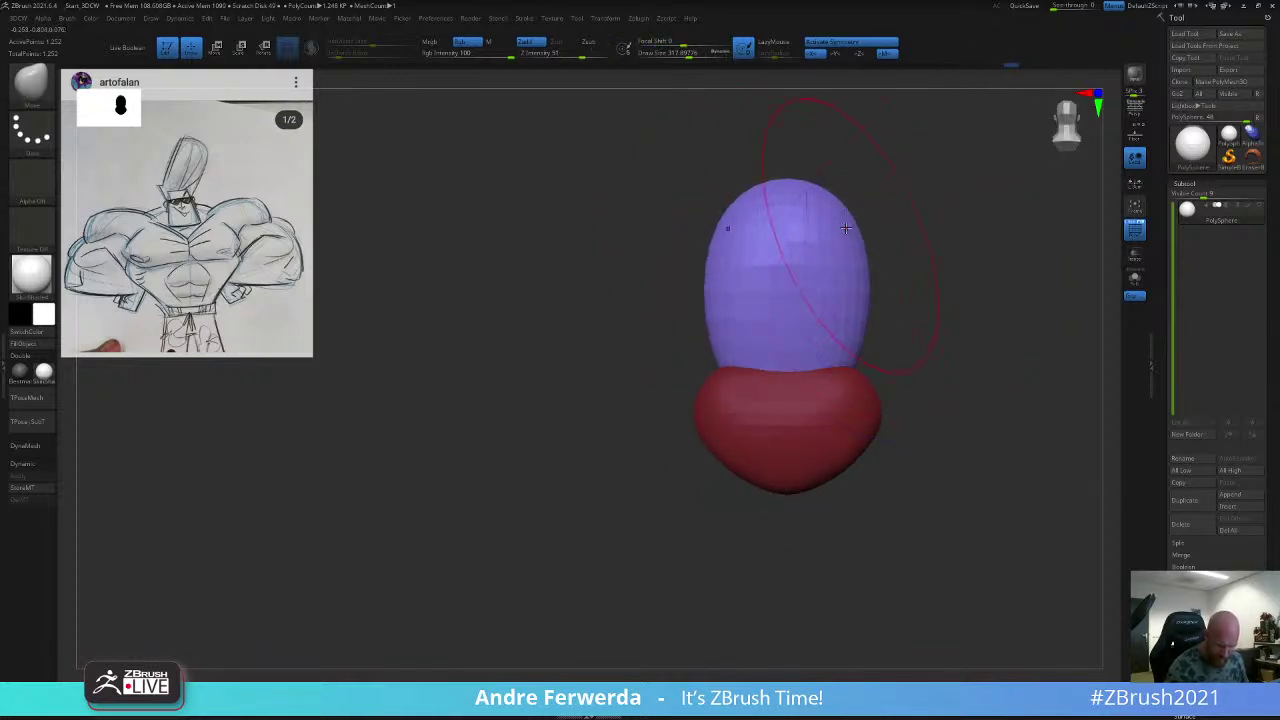
left_click_drag(848, 231, 872, 216)
mouse_move(849, 341)
left_mouse_down()
mouse_move(867, 341)
mouse_move(861, 371)
left_mouse_up()
Step: Mask the torso and taper the pelvis's sides in back view, undoing the last push on its edge
left_click_drag(927, 310, 844, 265, "alt")
left_click(773, 348, "alt")
left_click_drag(786, 357, 770, 357)
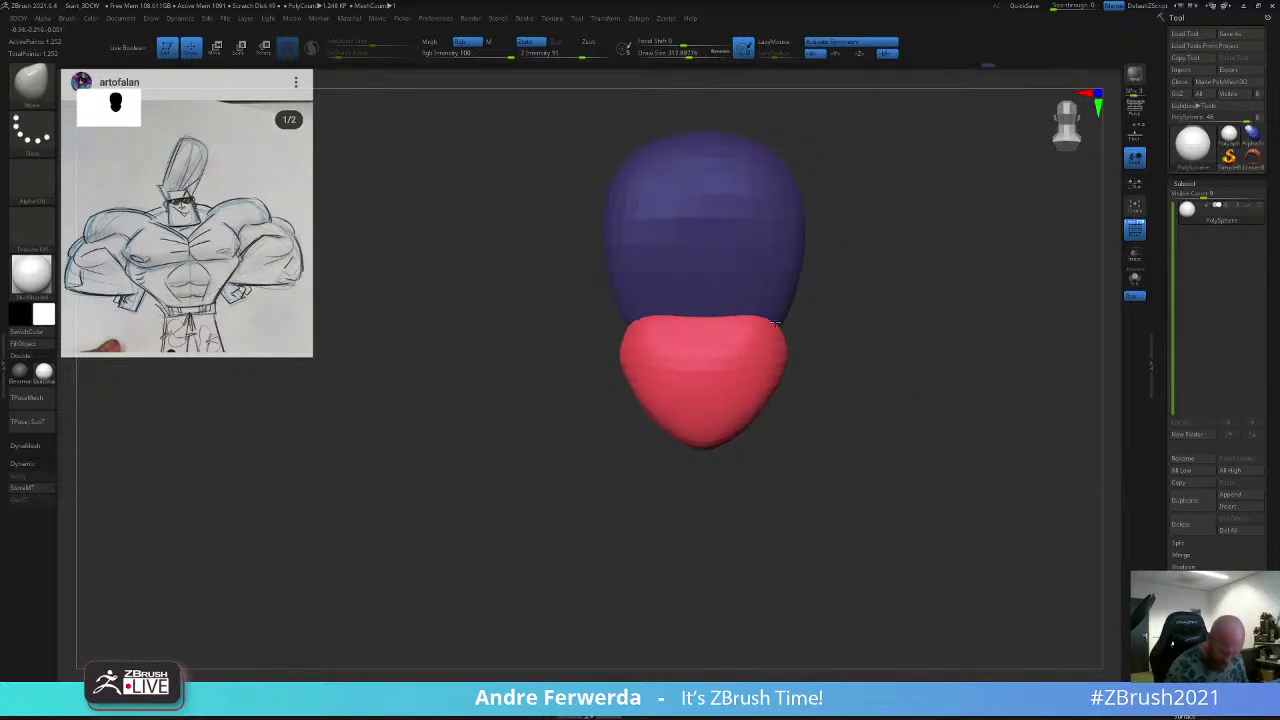
left_click_drag(748, 407, 737, 370)
mouse_move(738, 323)
left_mouse_down()
mouse_move(738, 336)
mouse_move(766, 322)
left_mouse_up()
key("ctrl+z")
Step: At a draw size of about 228, push in the pelvis's front, back and underside in side view
key("bracketleft")
left_click_drag(834, 274, 920, 276)
left_click_drag(749, 331, 755, 350)
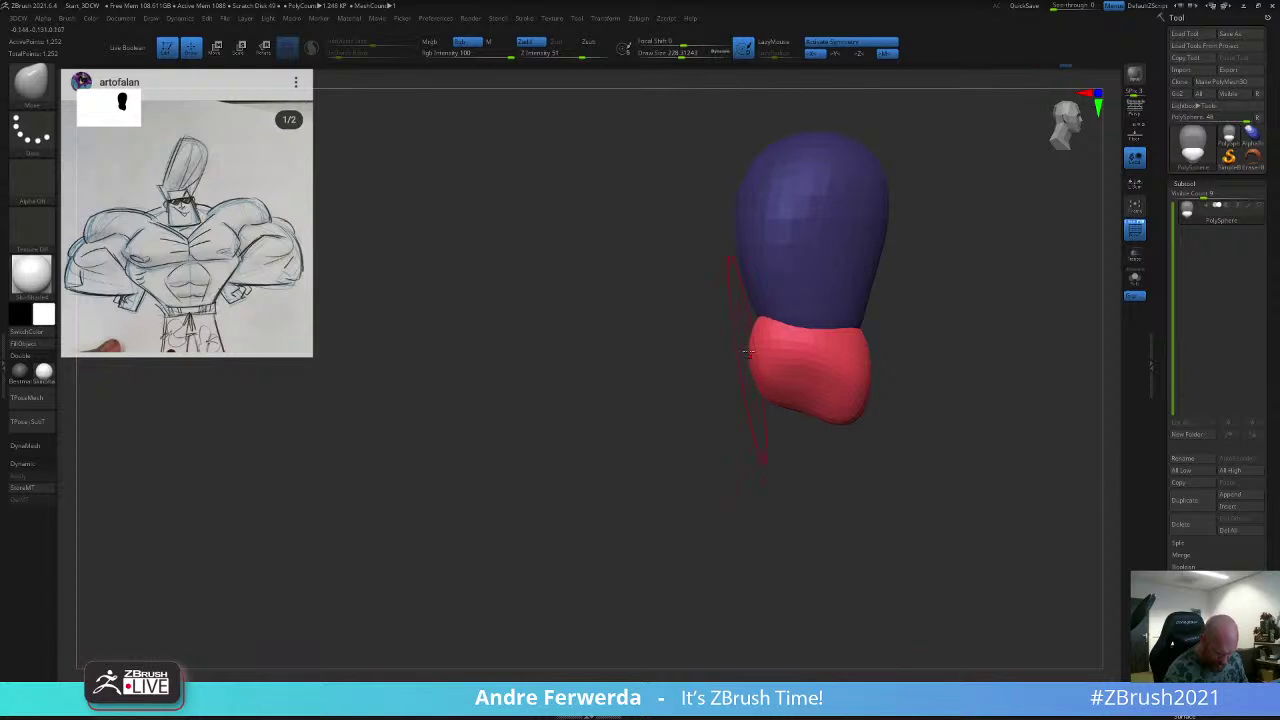
left_click_drag(869, 374, 864, 371)
mouse_move(848, 421)
left_mouse_down()
mouse_move(860, 370)
mouse_move(845, 389)
left_mouse_up()
left_click_drag(752, 338, 766, 346)
Step: Push the pelvis's outer and lower sides inward in back view with a smaller Move brush
left_click_drag(883, 292, 793, 332, "alt")
left_click_drag(888, 238, 890, 181, "shift")
left_click_drag(691, 366, 714, 338)
key("space")
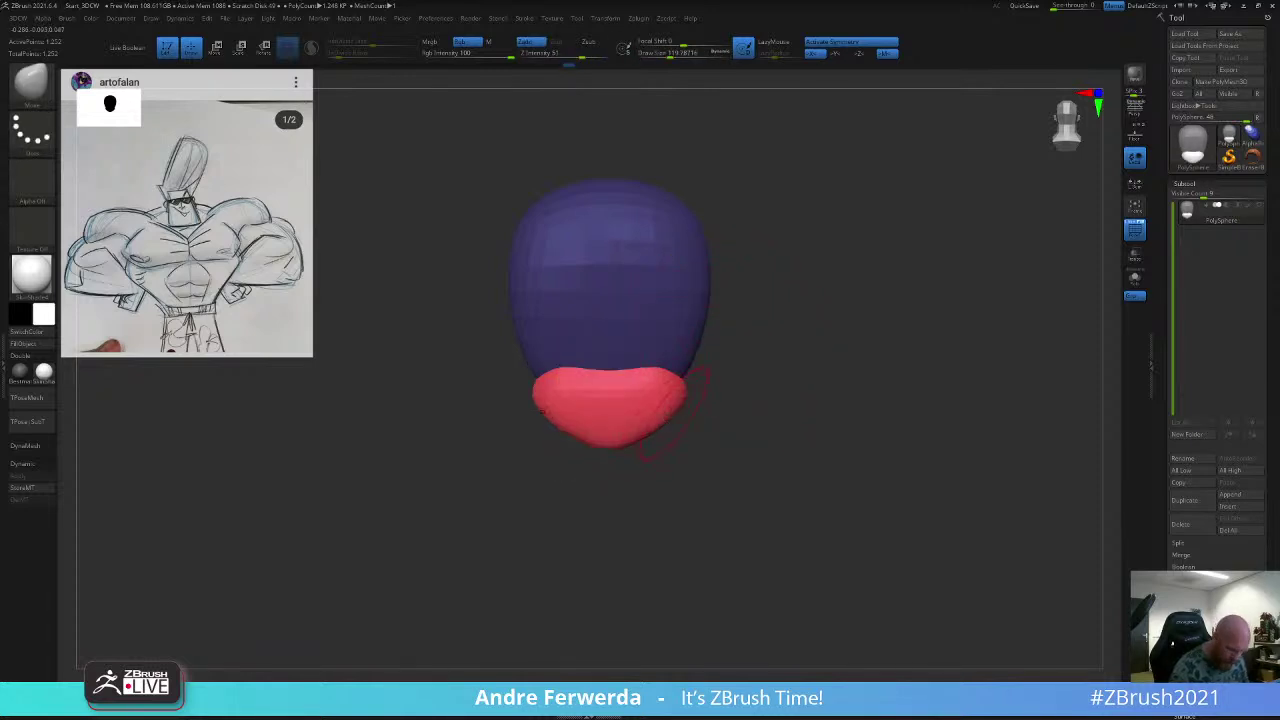
mouse_move(677, 408)
left_mouse_down()
mouse_move(693, 380)
mouse_move(669, 392)
left_mouse_up()
Step: Clear the mask and slim the torso's lower sides in back view with a slightly larger Move brush
left_click(709, 366, "ctrl")
key("space")
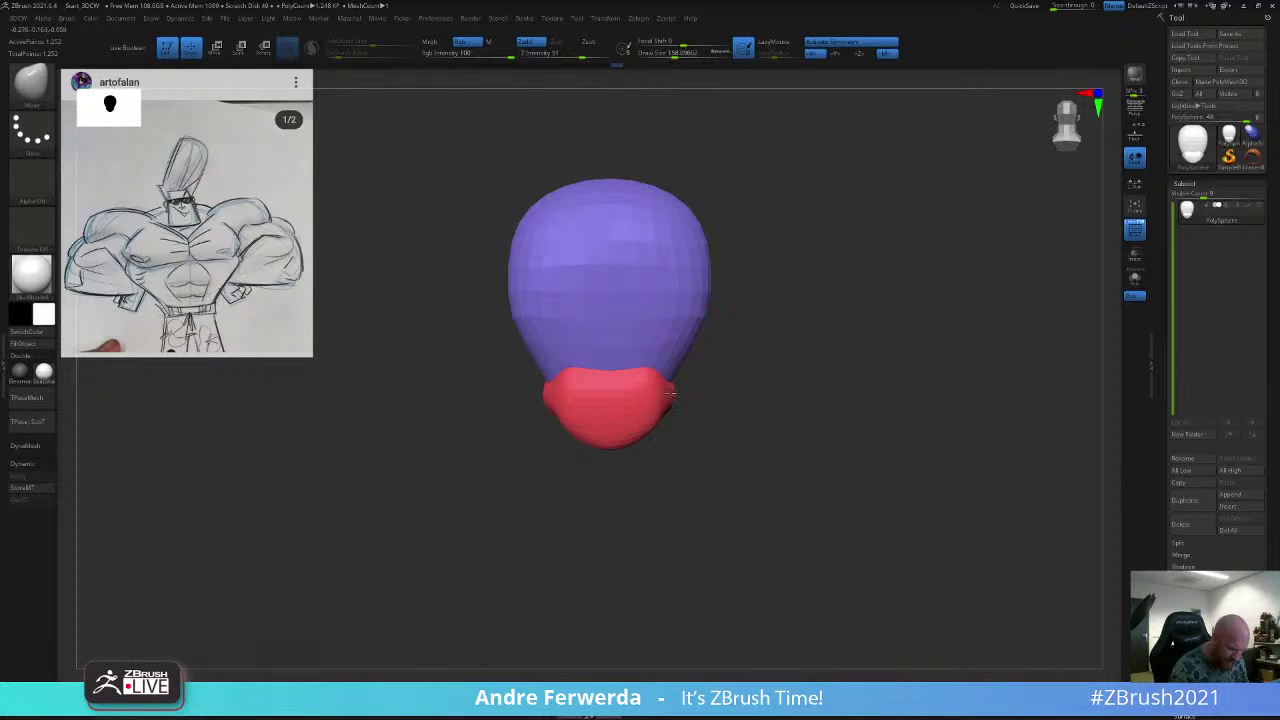
key("bracketright")
left_click_drag(699, 312, 685, 314)
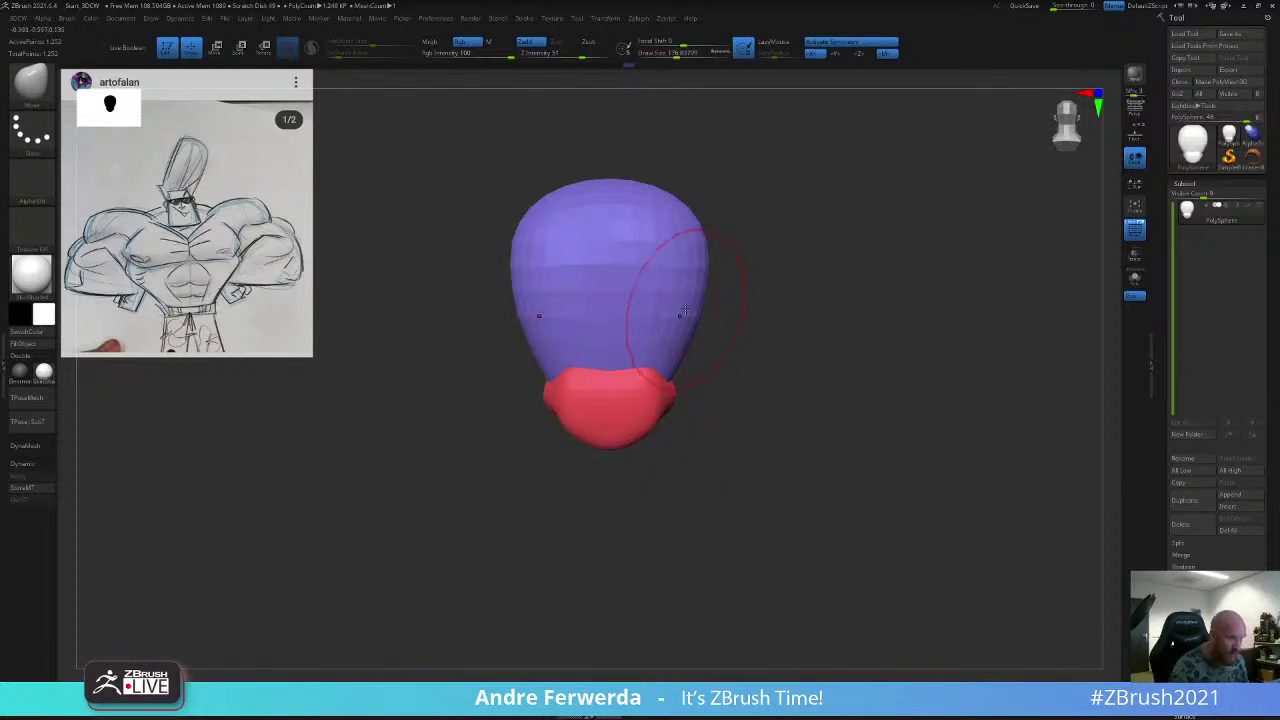
left_click_drag(748, 244, 746, 300, "alt")
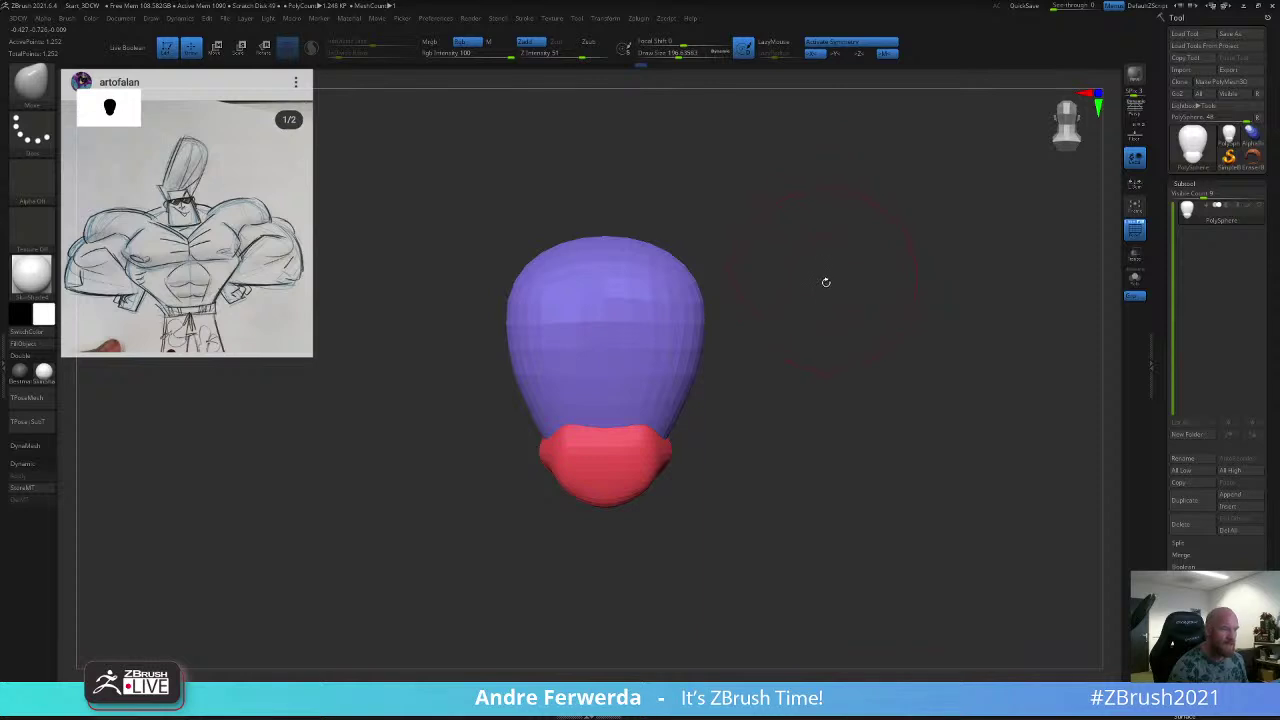
Step: Slim the torso in side view by pushing in its front, back and waist at a draw size of about 217
left_click_drag(831, 289, 930, 288)
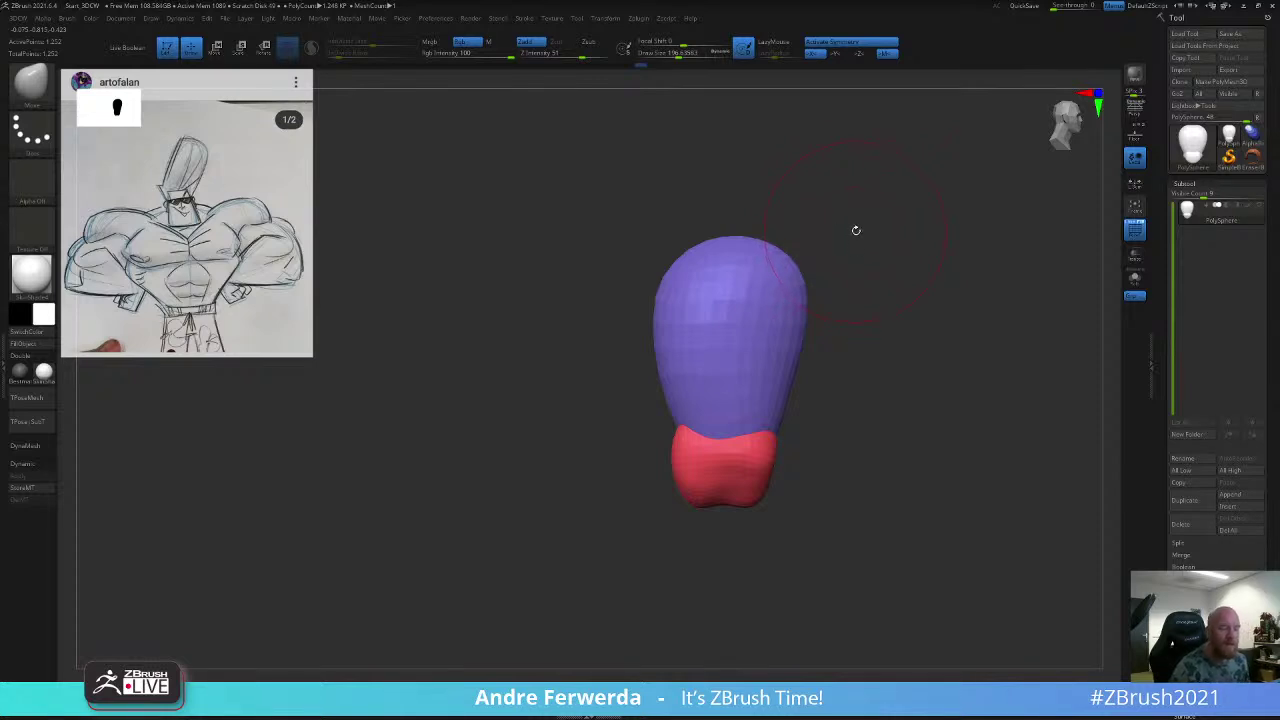
key("space")
left_click_drag(856, 230, 860, 230)
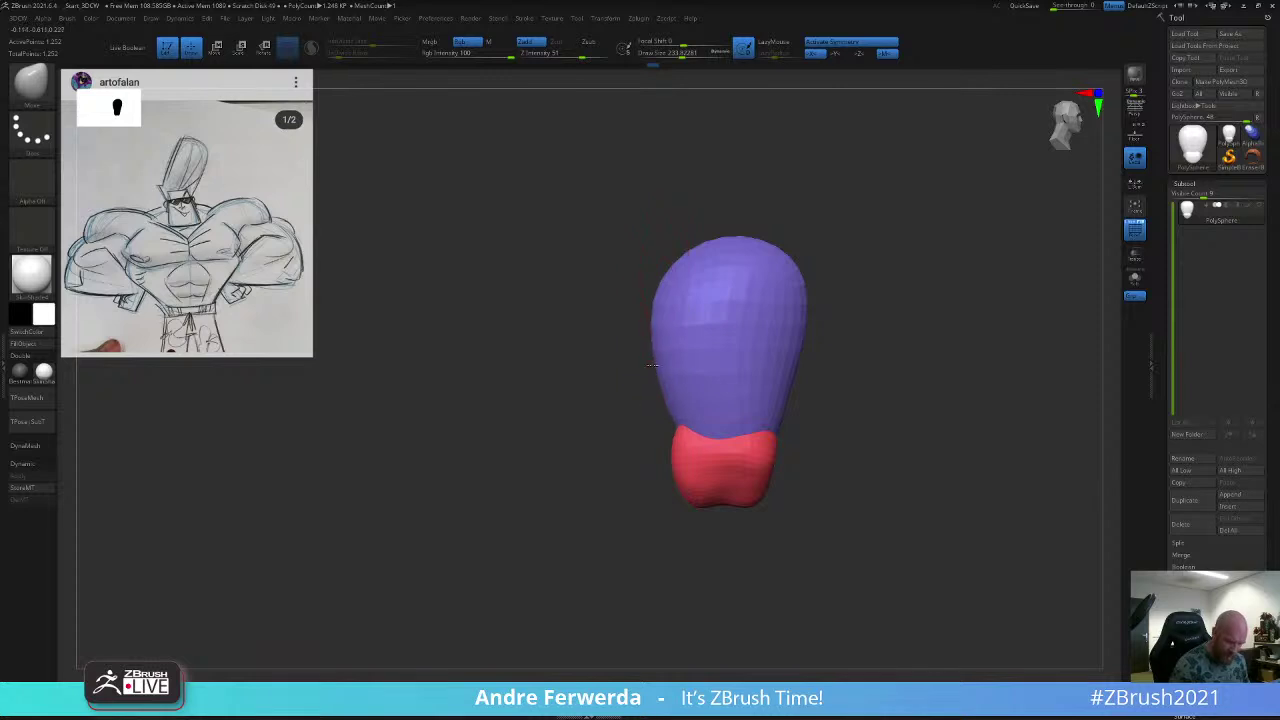
key("space")
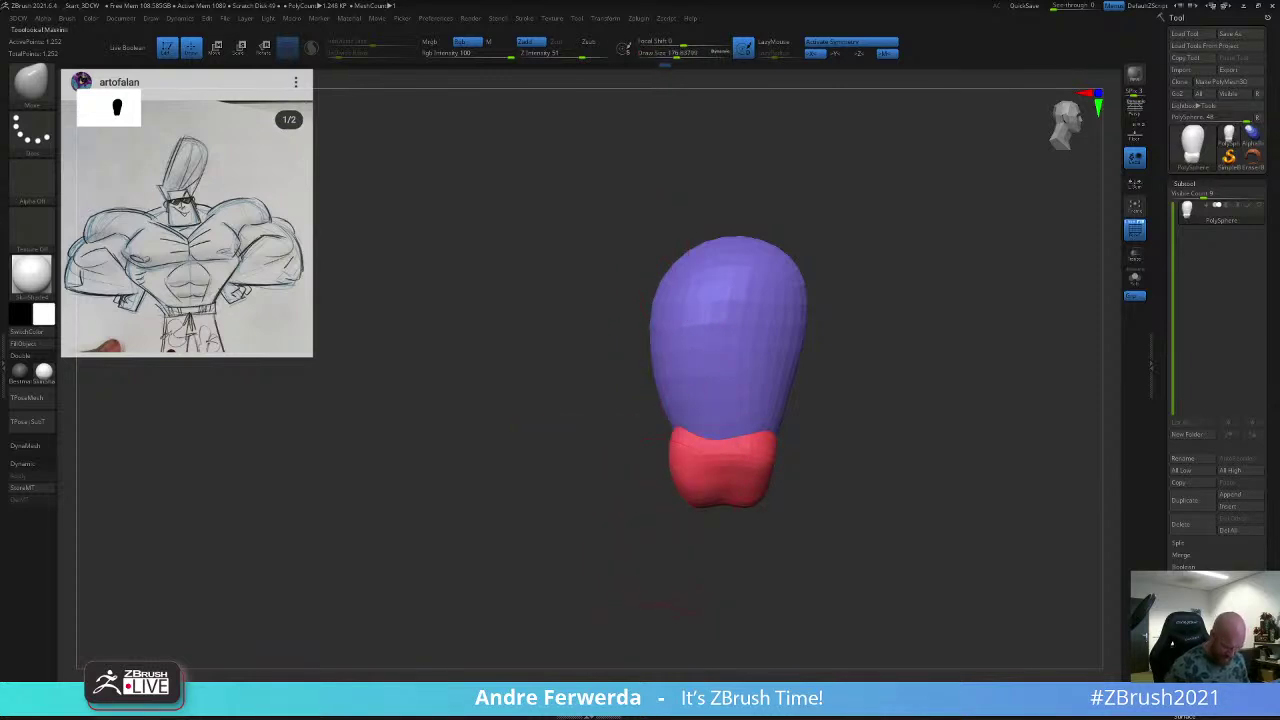
mouse_move(656, 383)
left_mouse_down()
mouse_move(669, 380)
mouse_move(662, 301)
left_mouse_up()
left_click_drag(798, 356, 781, 360)
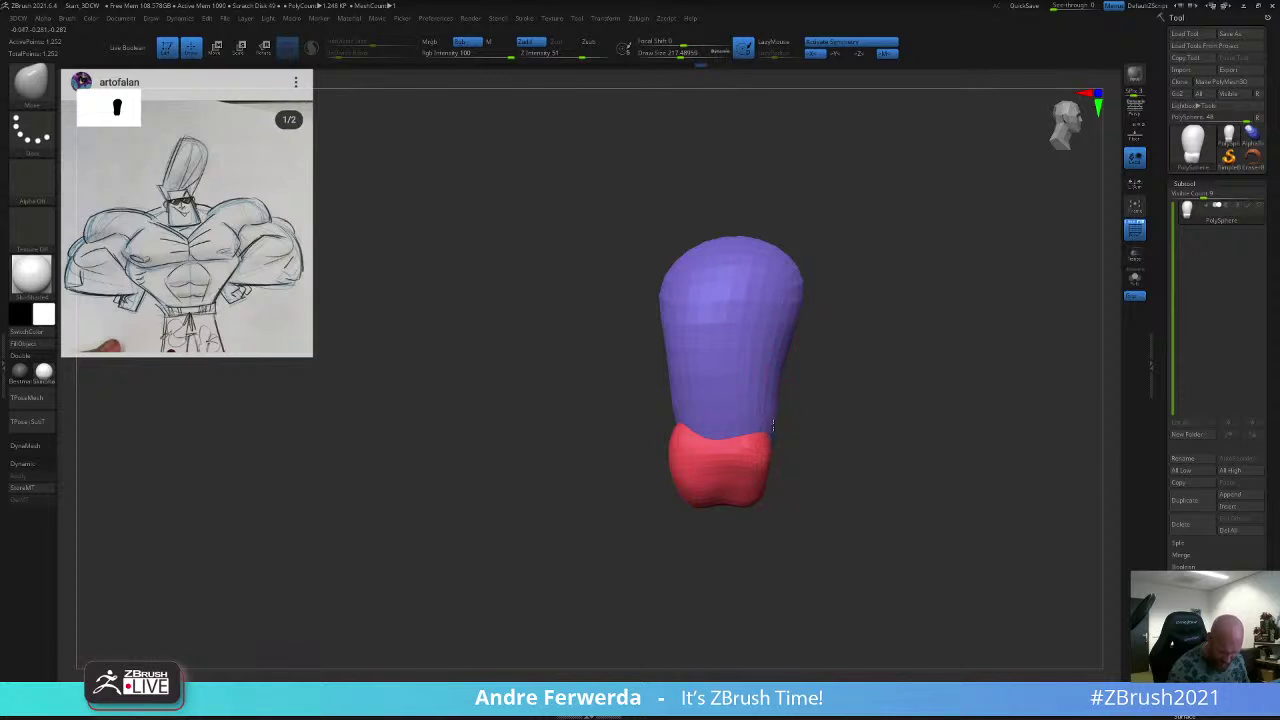
left_click_drag(779, 431, 765, 428)
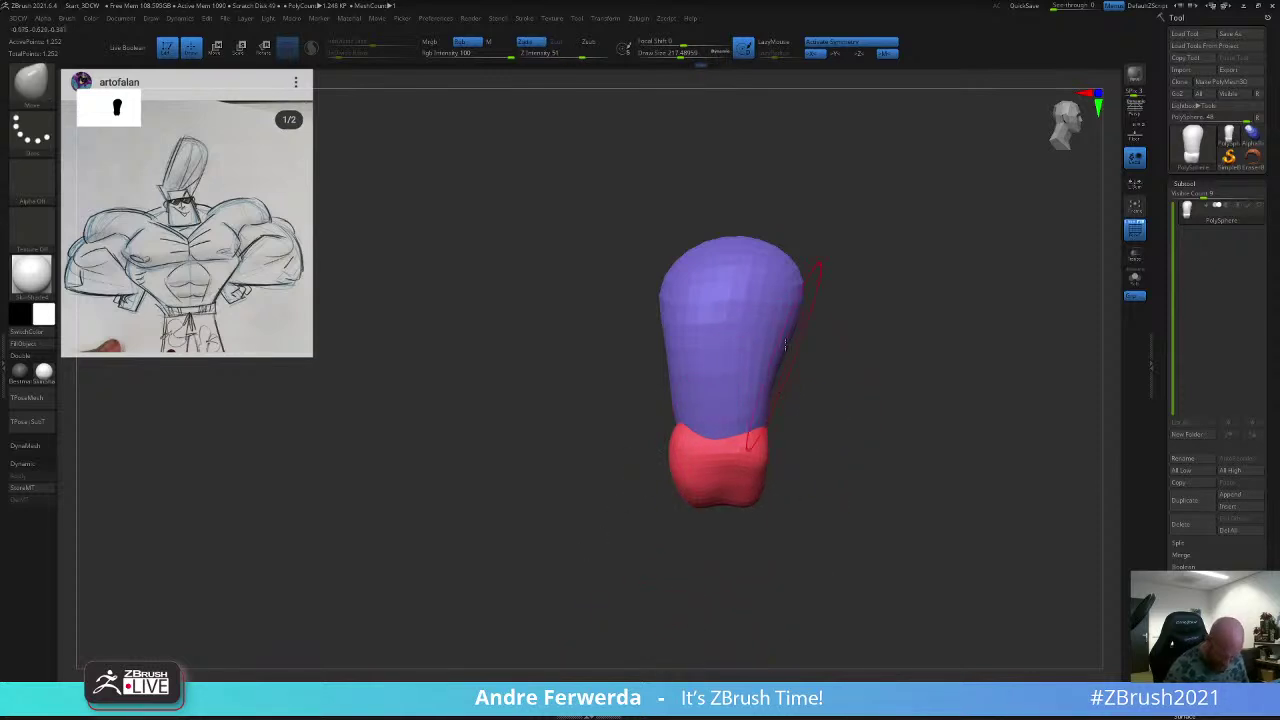
mouse_move(799, 311)
left_mouse_down()
mouse_move(793, 278)
mouse_move(923, 280)
mouse_move(717, 334)
left_mouse_up()
Step: Square off the shoulders, flatten the torso's top and narrow its lower sides in front view
left_click_drag(884, 221, 841, 262, "alt")
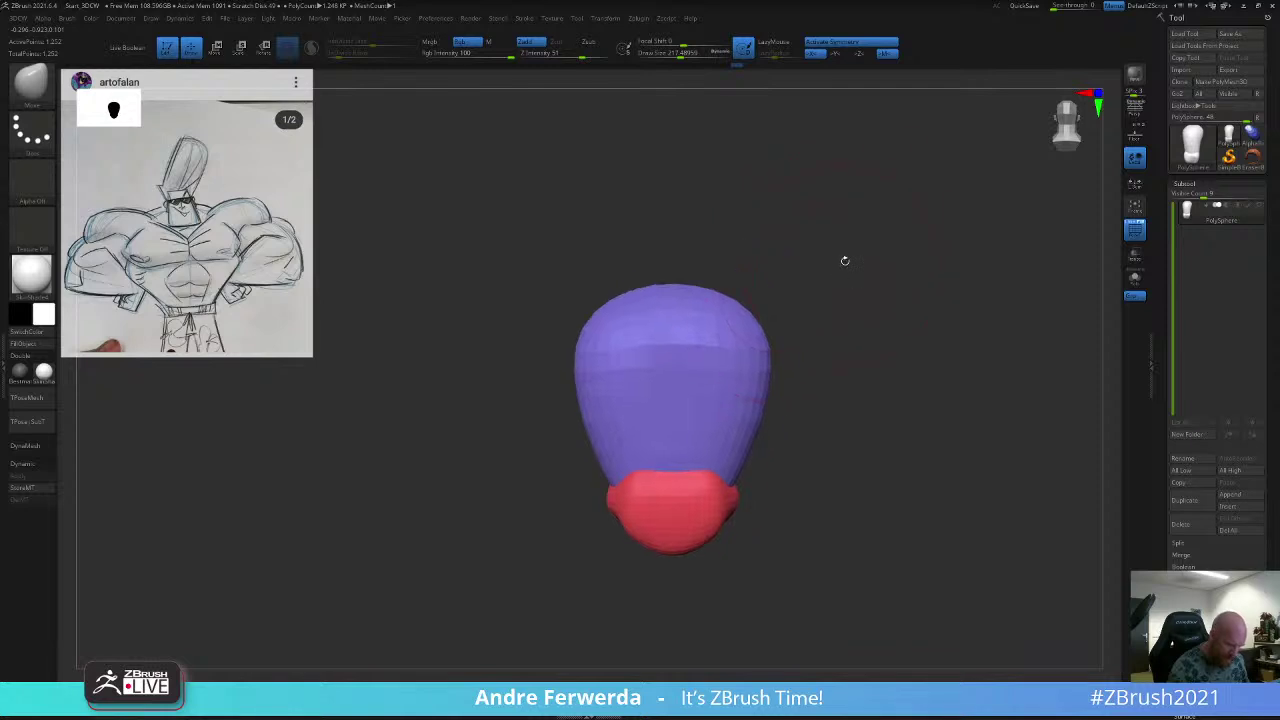
key("space")
left_click_drag(787, 327, 780, 327)
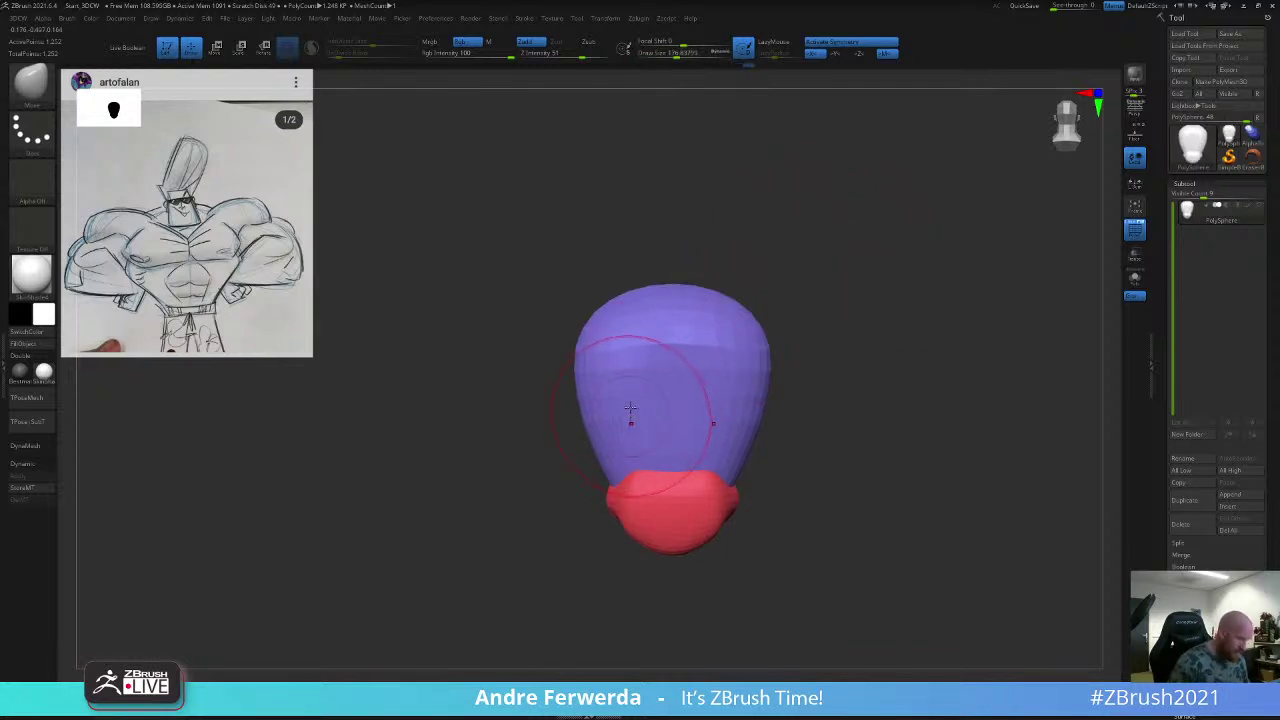
key("bracketright")
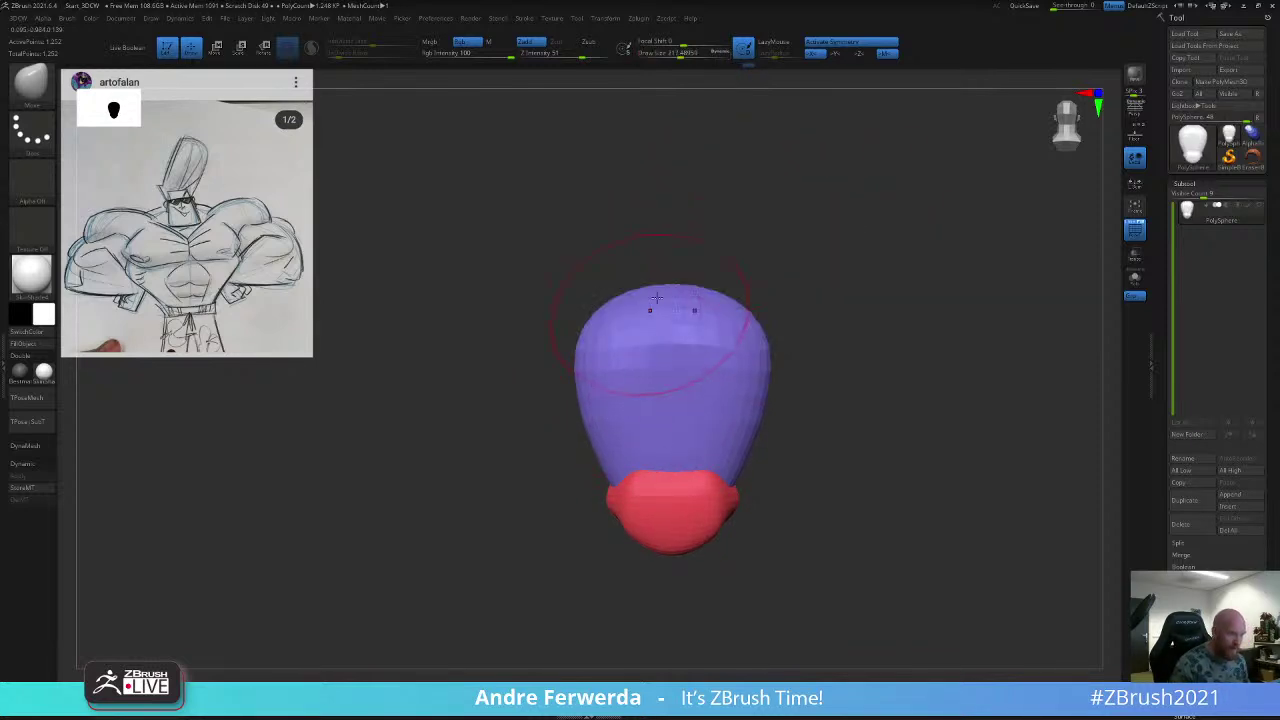
mouse_move(830, 218)
left_mouse_down("shift")
mouse_move(760, 223)
mouse_move(700, 255)
mouse_move(794, 268)
left_mouse_up("shift")
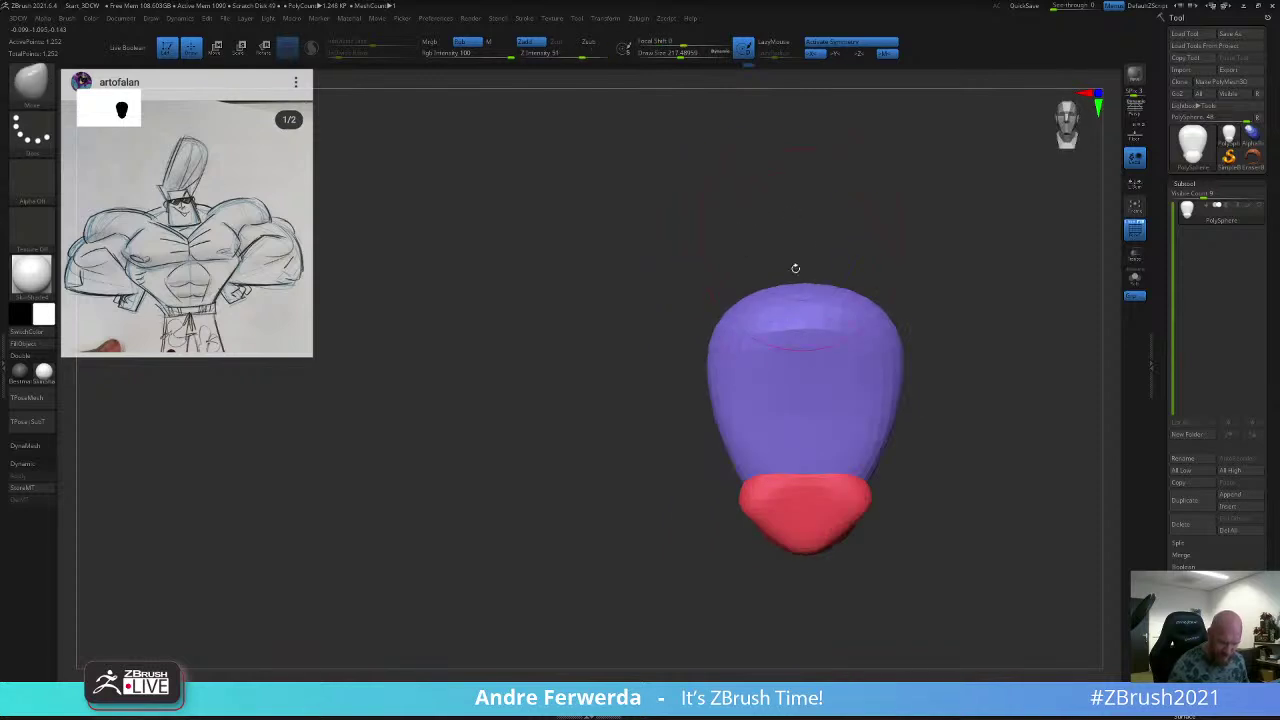
key("space")
left_click_drag(740, 318, 727, 304)
left_click_drag(808, 288, 808, 299)
left_click_drag(882, 450, 882, 423)
Step: Pull in the pelvis's upper corners at the waist in front view and reshape the pelvis in side view
key("bracketleft")
left_click_drag(865, 489, 860, 492)
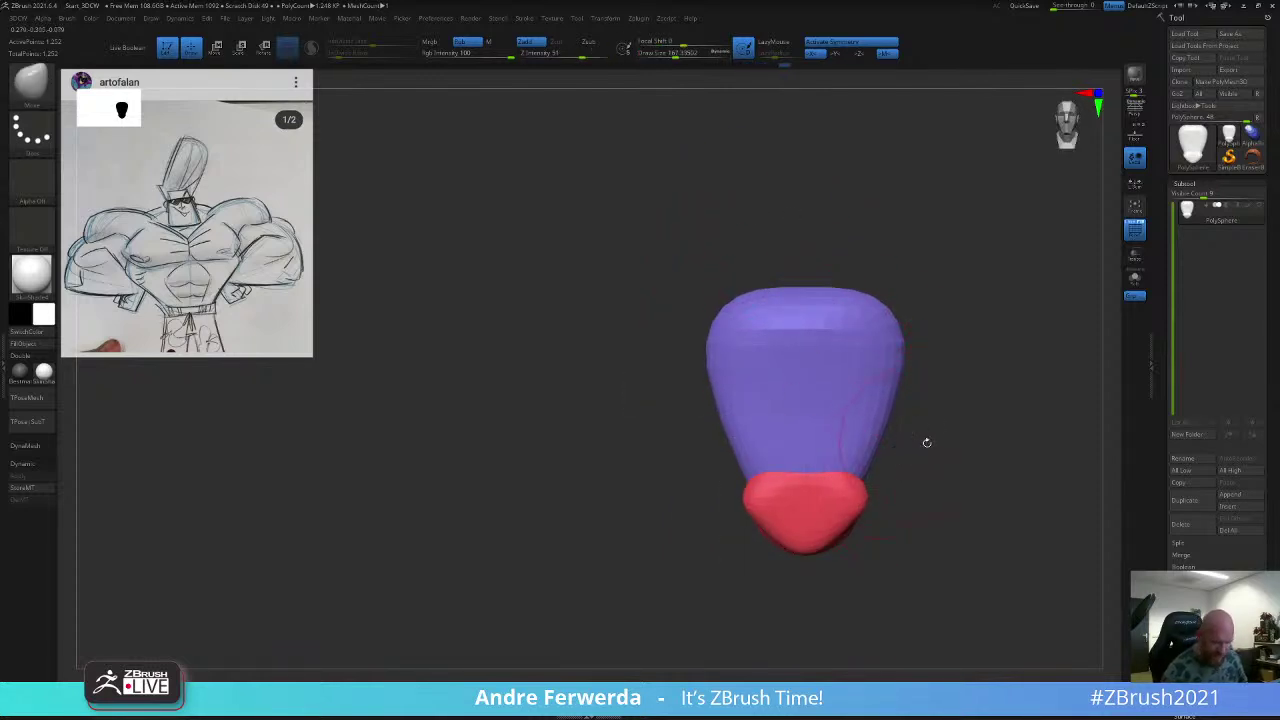
left_click_drag(926, 443, 861, 366, "alt")
left_click_drag(766, 467, 765, 487)
key("space")
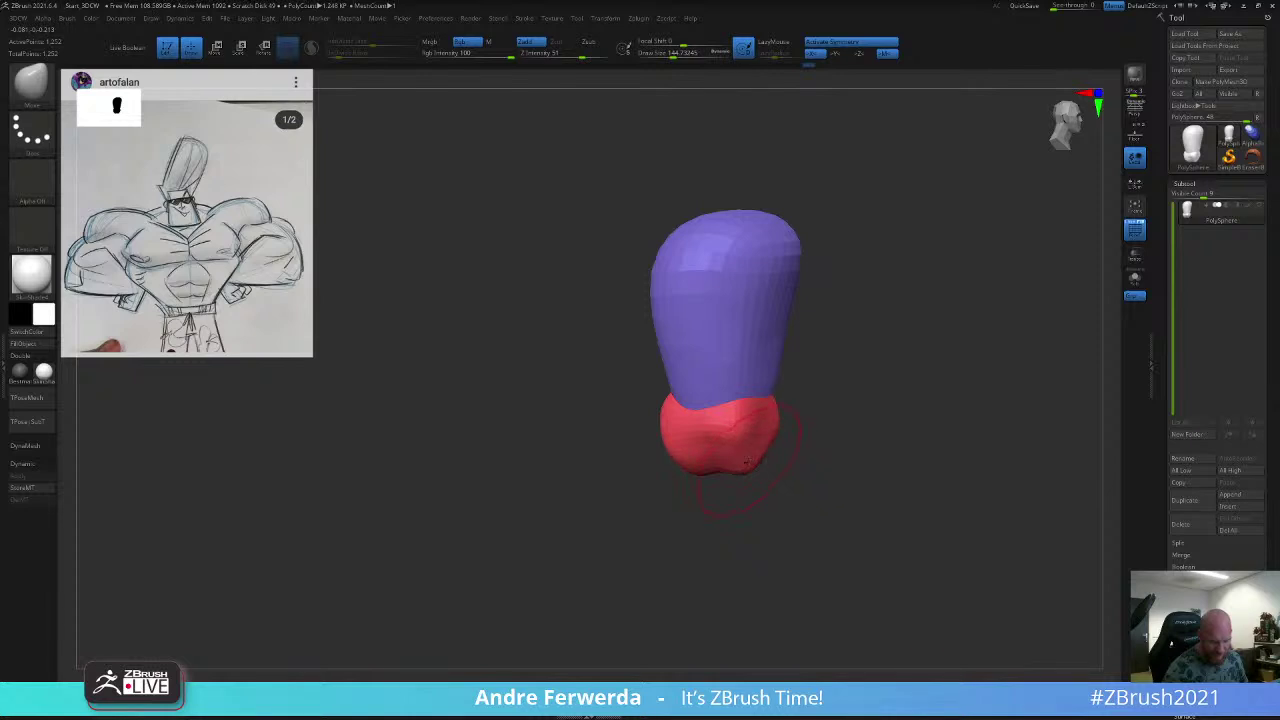
Step: Smooth the pelvis's side and back surfaces, and check the combined form with the polygroup colours switched off and on
left_click_drag(738, 428, 739, 446, "shift")
mouse_move(738, 498)
left_mouse_down()
mouse_move(770, 493)
mouse_move(779, 474)
left_mouse_up()
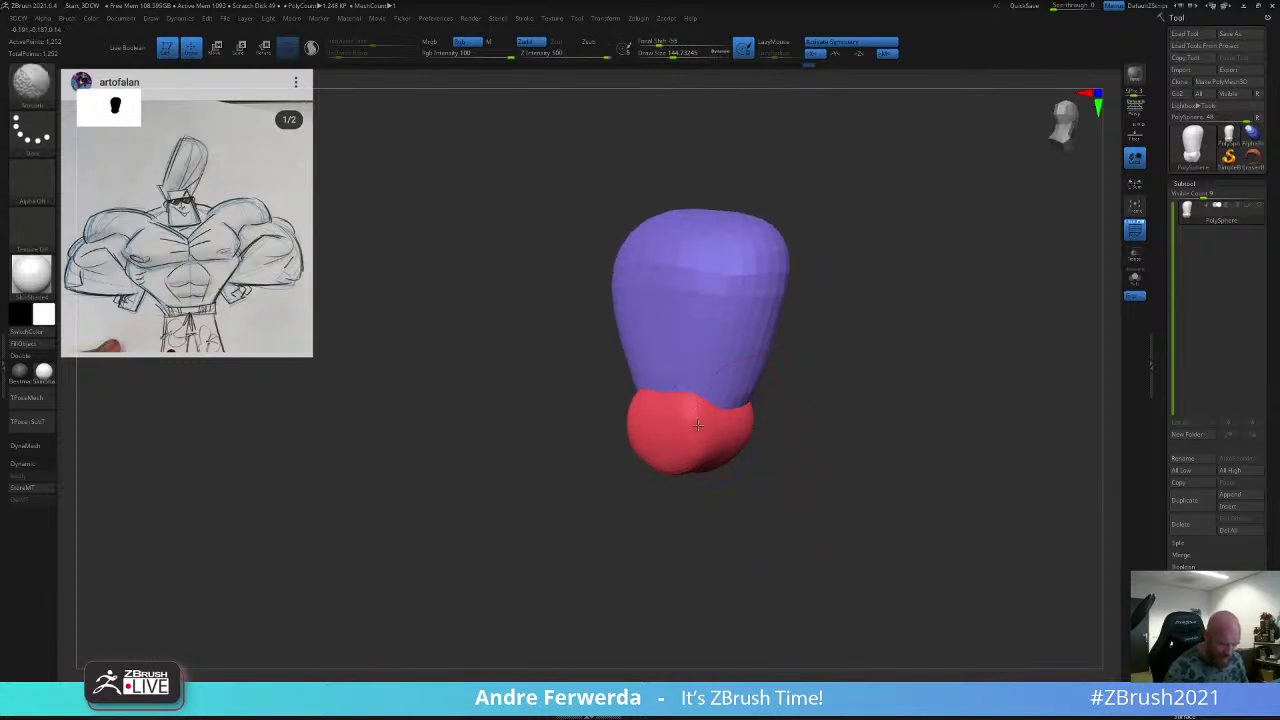
left_click_drag(702, 428, 712, 420, "shift")
left_click_drag(774, 366, 792, 366, "shift")
key("shift+f")
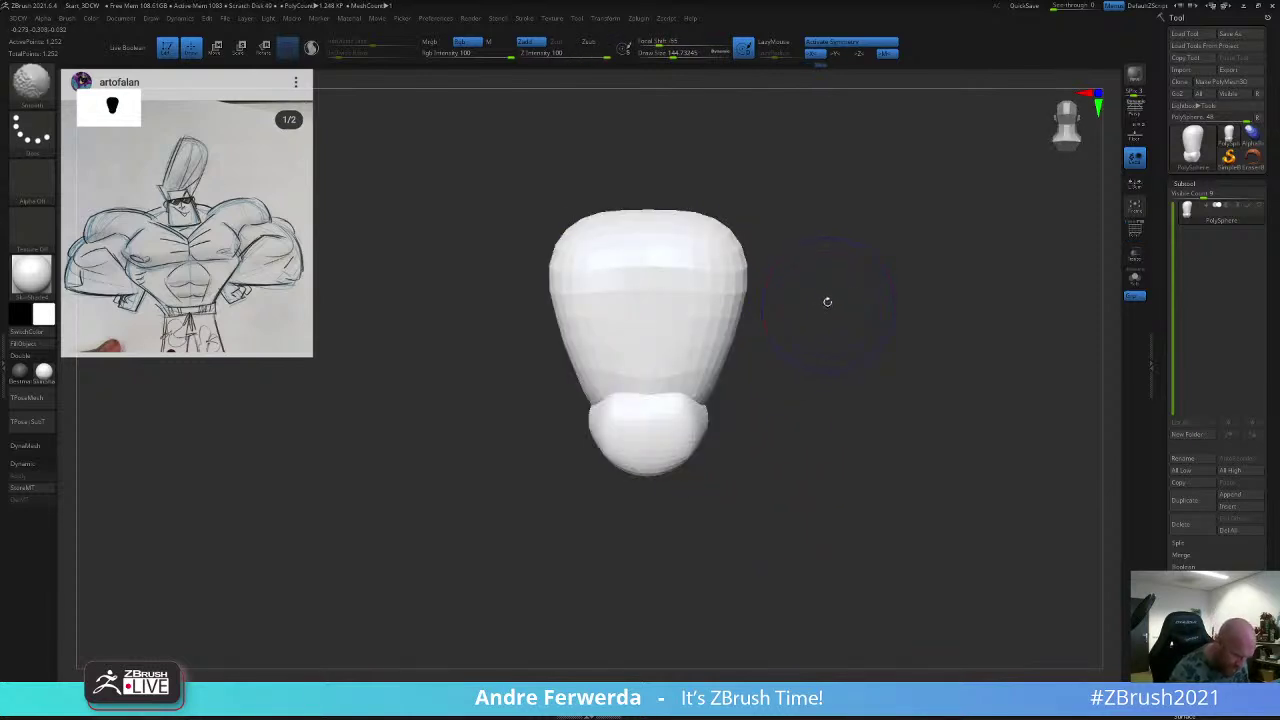
key("shift+f")
Step: Try inserting a mirrored pair of shoulder spheres beside the upper torso and move them inward until they overlap it
left_click_drag(824, 286, 832, 344, "alt")
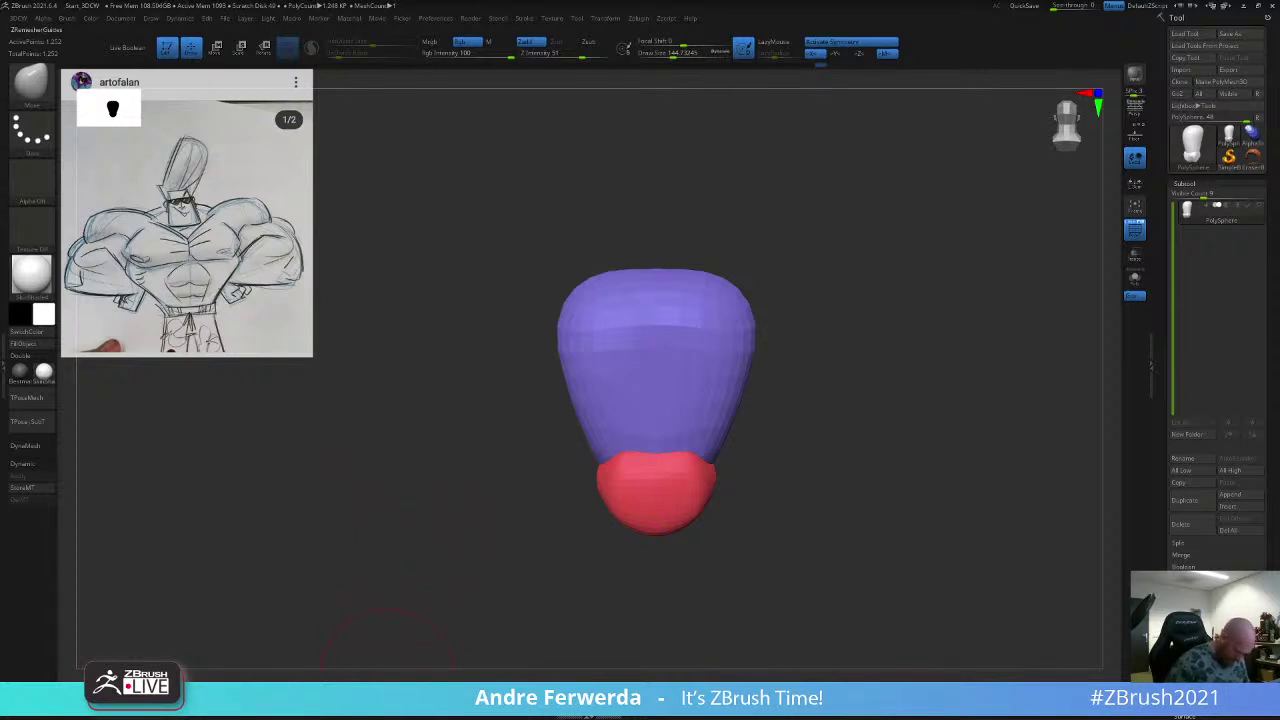
key("b")
key("i")
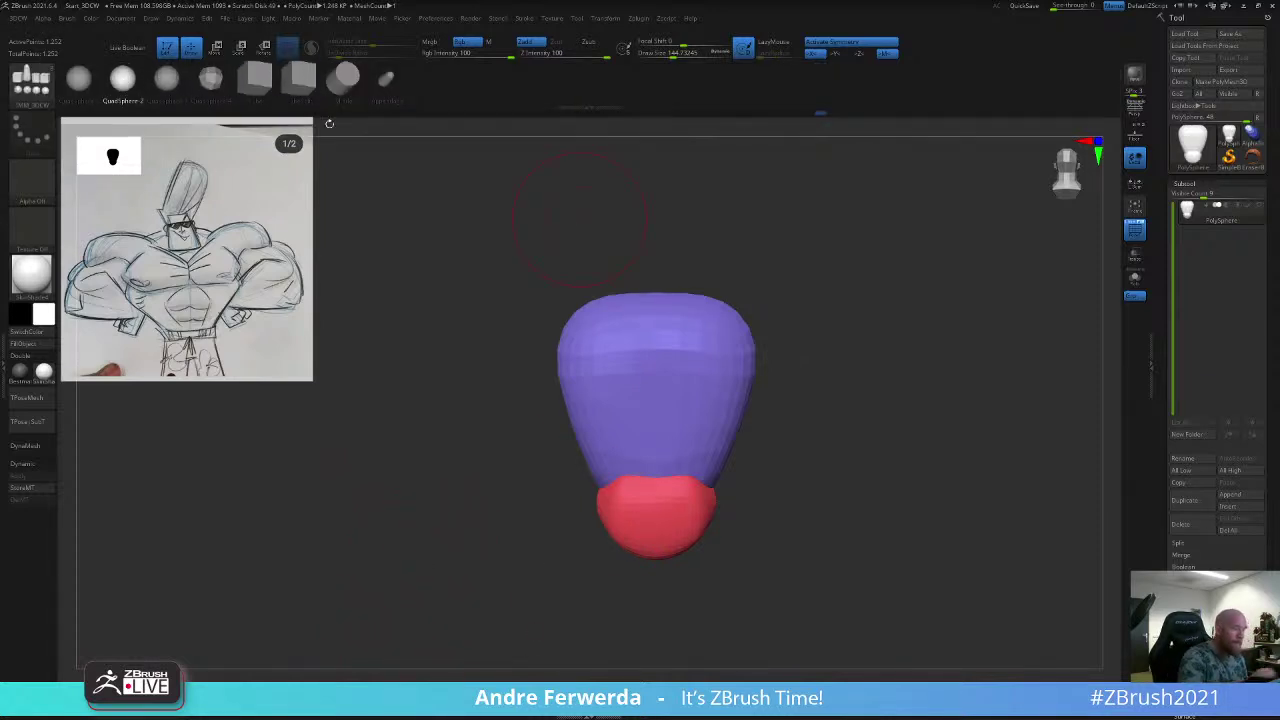
mouse_move(831, 223)
left_mouse_down()
mouse_move(846, 240)
mouse_move(811, 233)
left_mouse_up()
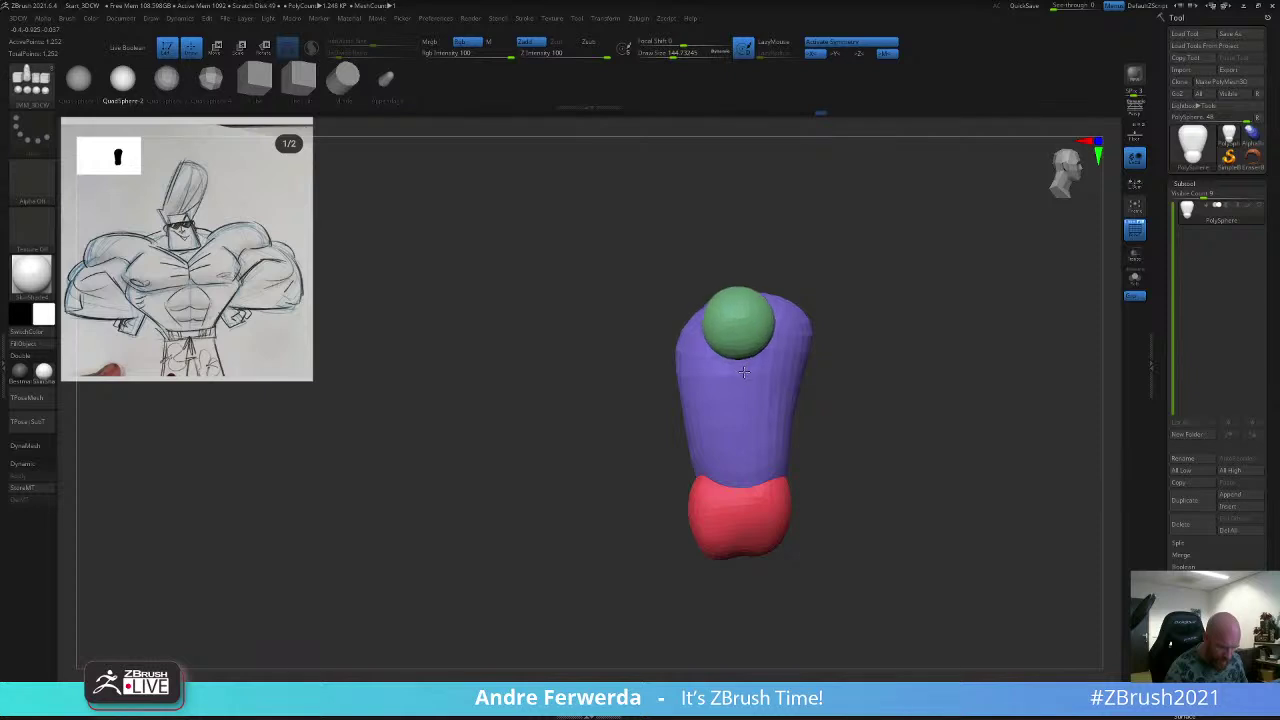
left_click_drag(741, 379, 741, 380)
left_click_drag(423, 508, 246, 645)
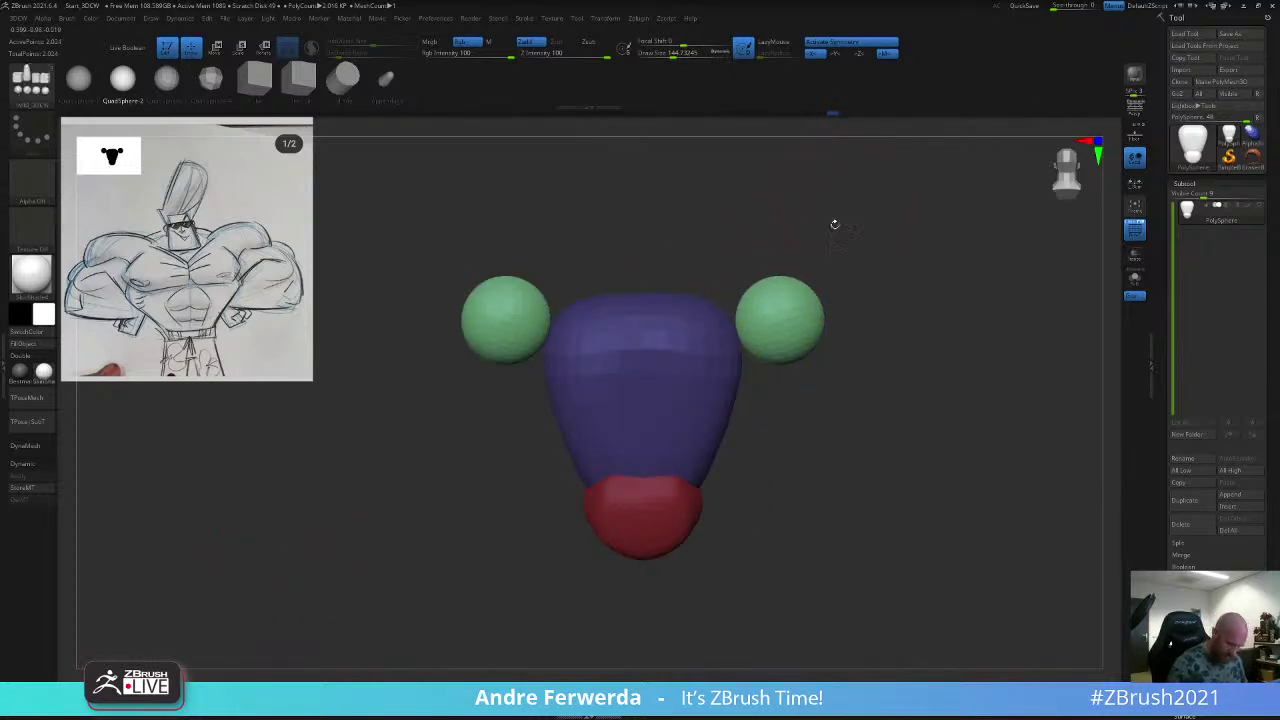
key("w")
mouse_move(778, 294)
left_mouse_down()
mouse_move(735, 313)
mouse_move(741, 304)
left_mouse_up()
key("q")
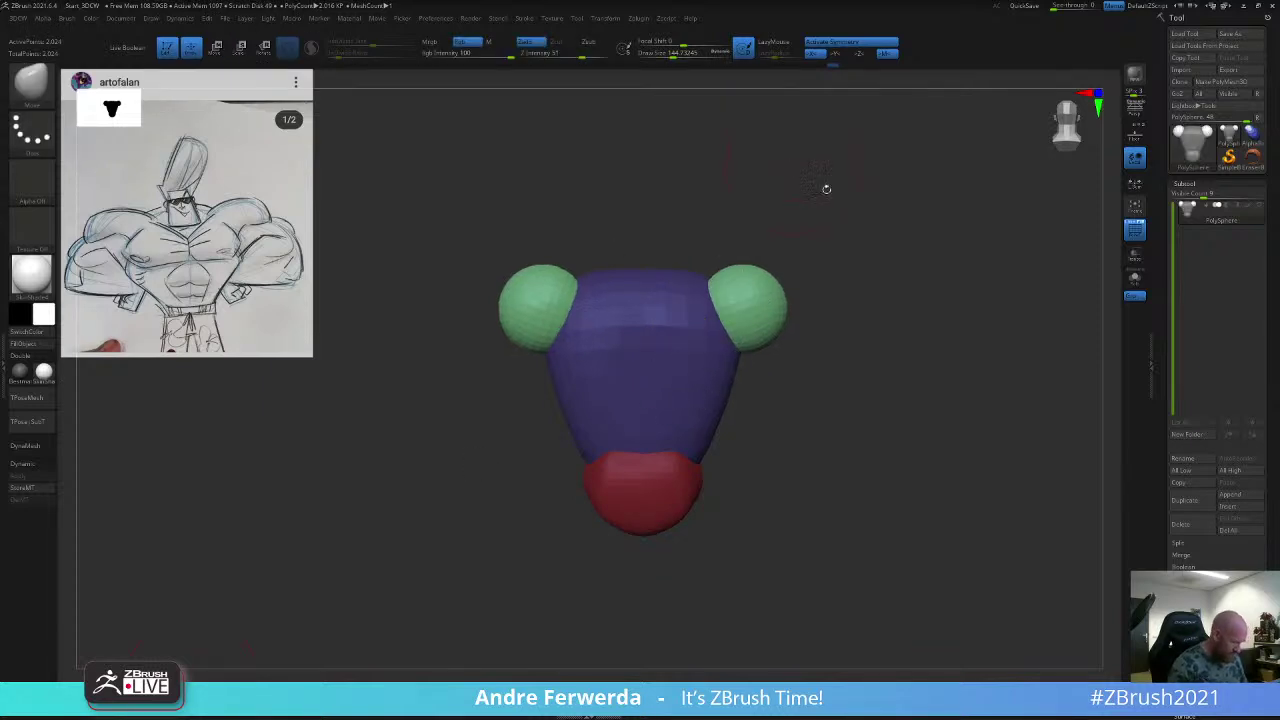
Step: Try stretching the shoulder spheres outward at a draw size of about 213, and undo back to the torso and pelvis alone
key("space")
left_click_drag(752, 347, 768, 347)
mouse_move(822, 277)
left_mouse_down("shift")
mouse_move(828, 350)
mouse_move(807, 318)
left_mouse_up("shift")
left_click_drag(760, 296, 762, 287)
left_click_drag(750, 350, 763, 300)
left_click_drag(834, 277, 804, 295, "shift")
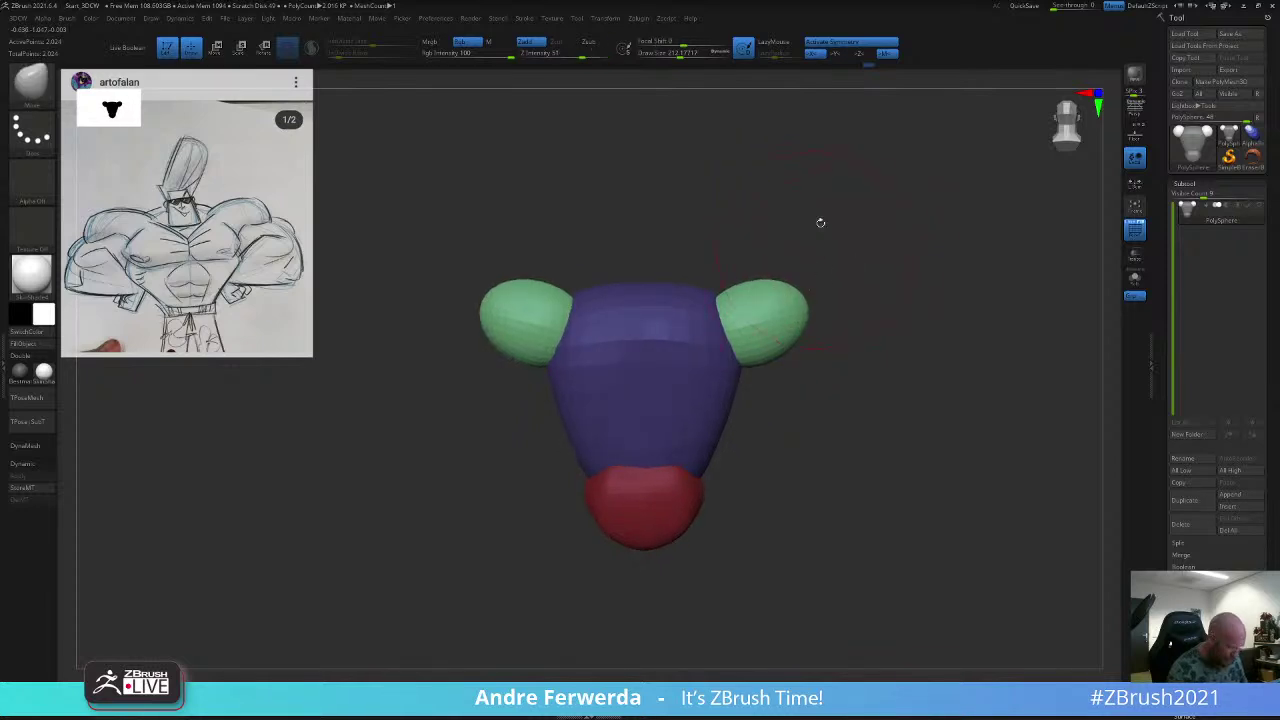
key("ctrl")
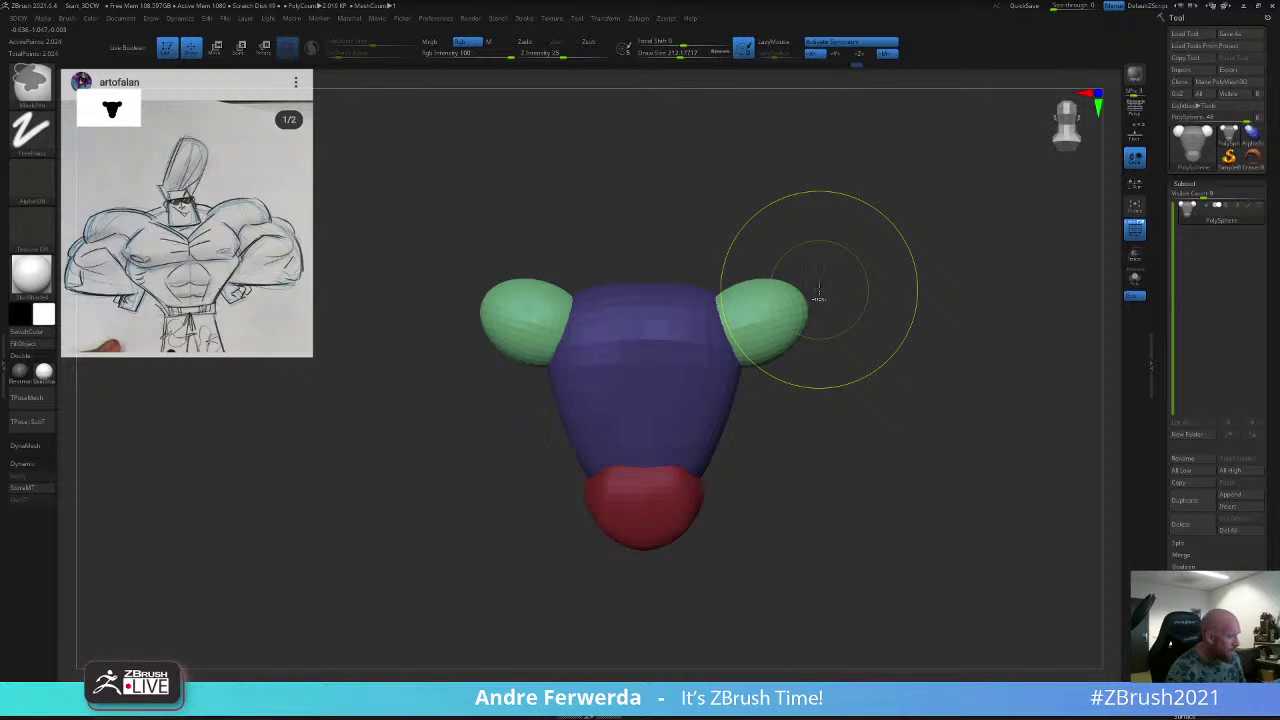
key("ctrl+z")
key("ctrl+z")
key("ctrl+z")
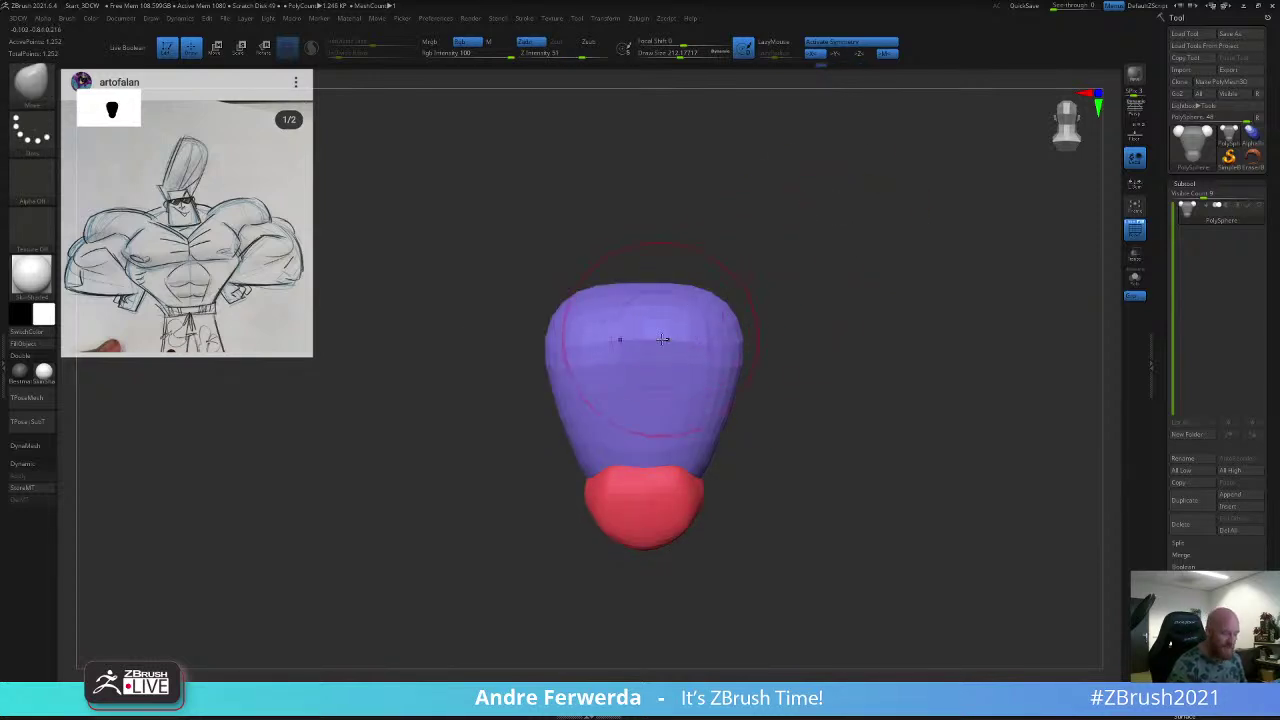
Step: Narrow the torso's upper sides in front view using the Move brush at a draw size of about 280
key("space")
mouse_move(646, 357)
left_mouse_down()
mouse_move(622, 362)
mouse_move(636, 358)
left_mouse_up()
key("space")
key("space")
left_click_drag(556, 328, 568, 338)
key("space")
left_click_drag(559, 361, 576, 360)
Step: Lower the torso's top and push in its upper front and back in side view
mouse_move(703, 372)
left_mouse_down()
mouse_move(715, 374)
mouse_move(716, 350)
mouse_move(850, 322)
left_mouse_up()
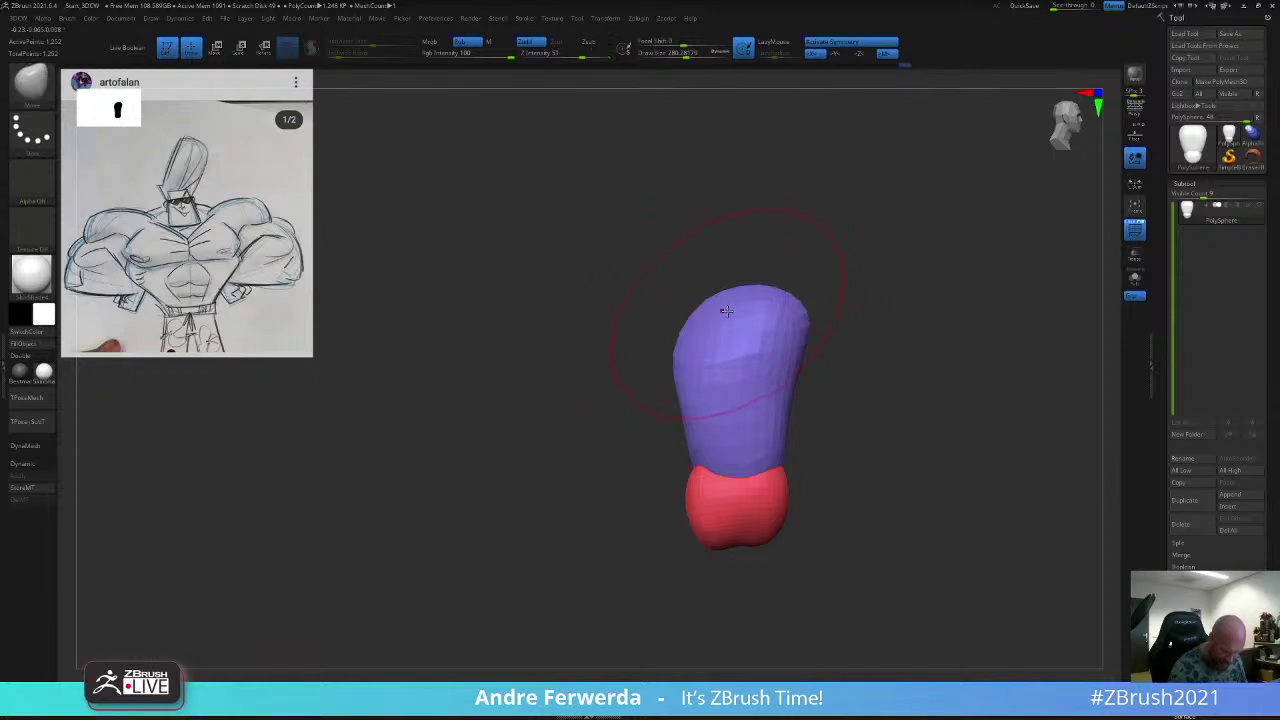
left_click_drag(723, 311, 727, 320)
left_click_drag(692, 343, 700, 351)
left_click_drag(799, 318, 780, 320)
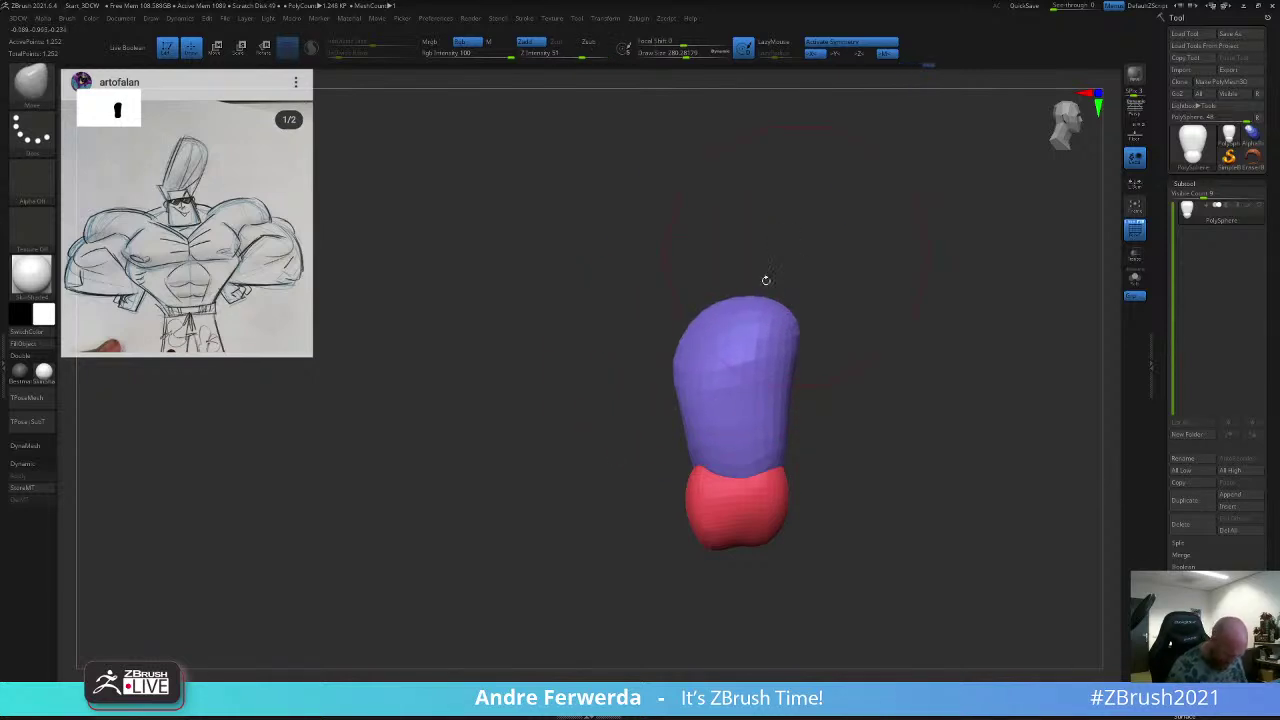
left_click_drag(410, 632, 355, 667)
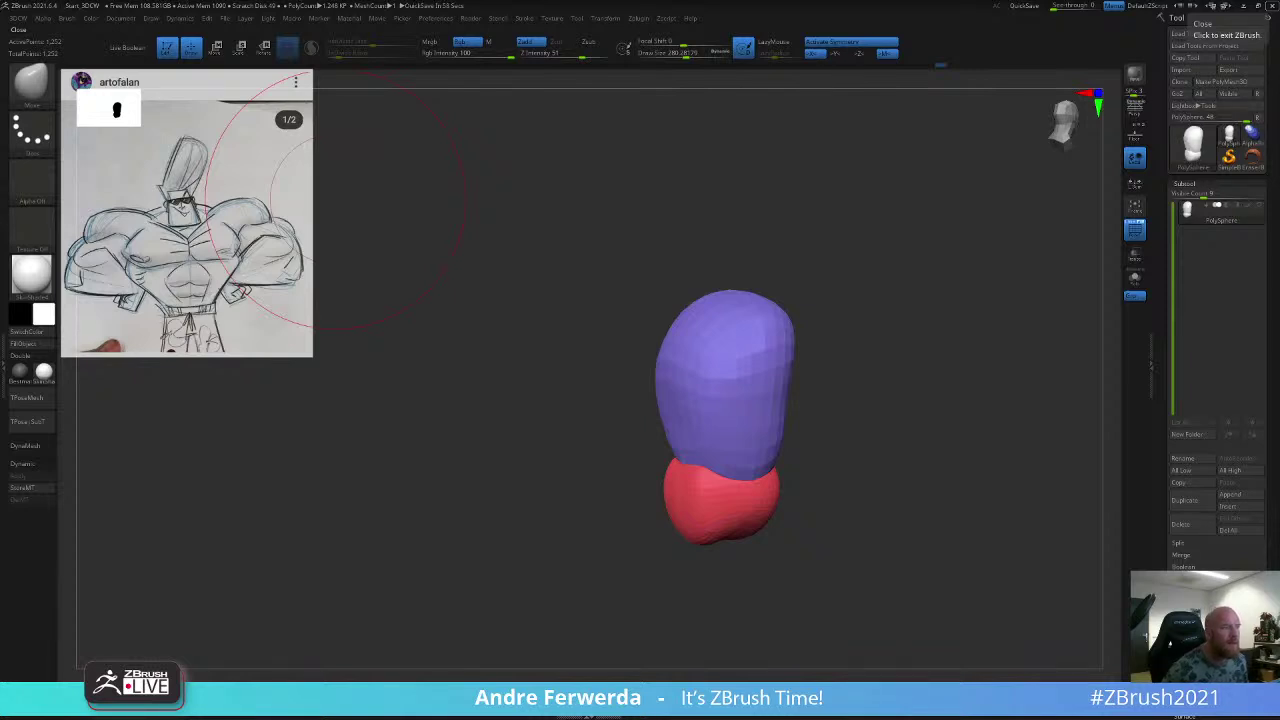
left_click_drag(410, 536, 416, 530)
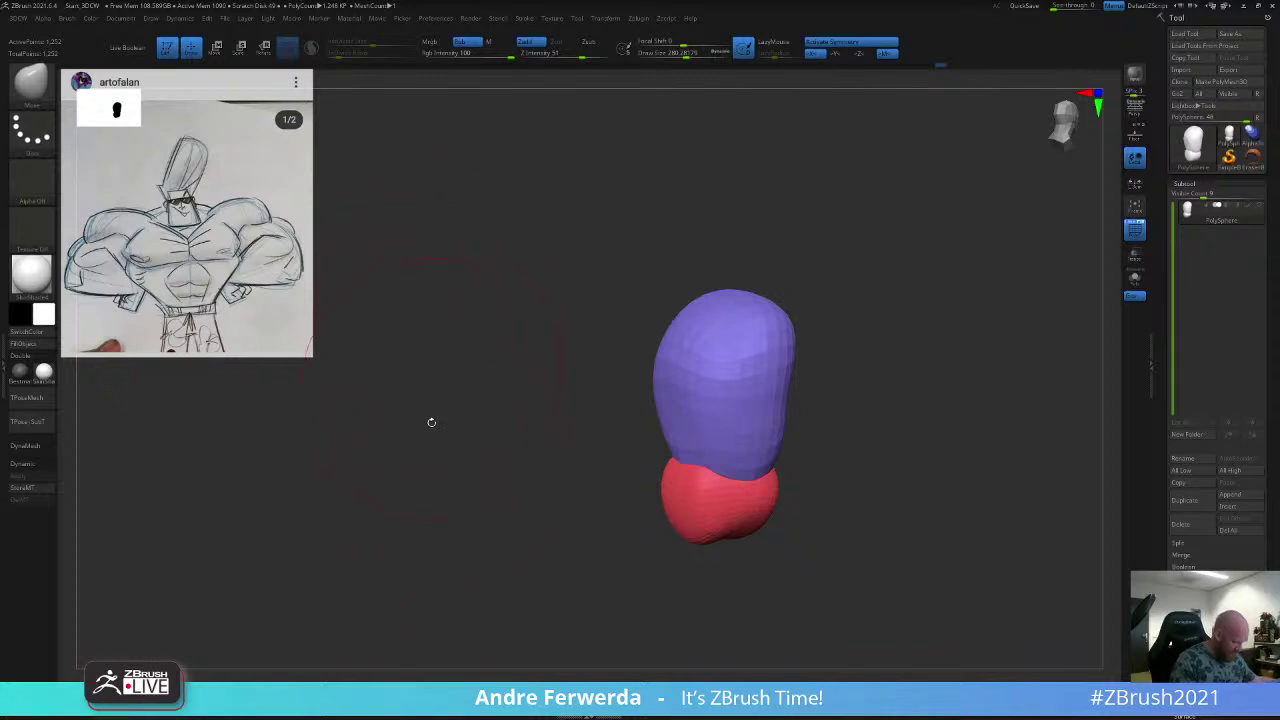
Step: Insert a QuadSphere centred on the top front of the torso and check its position in side and front views
left_click(548, 692)
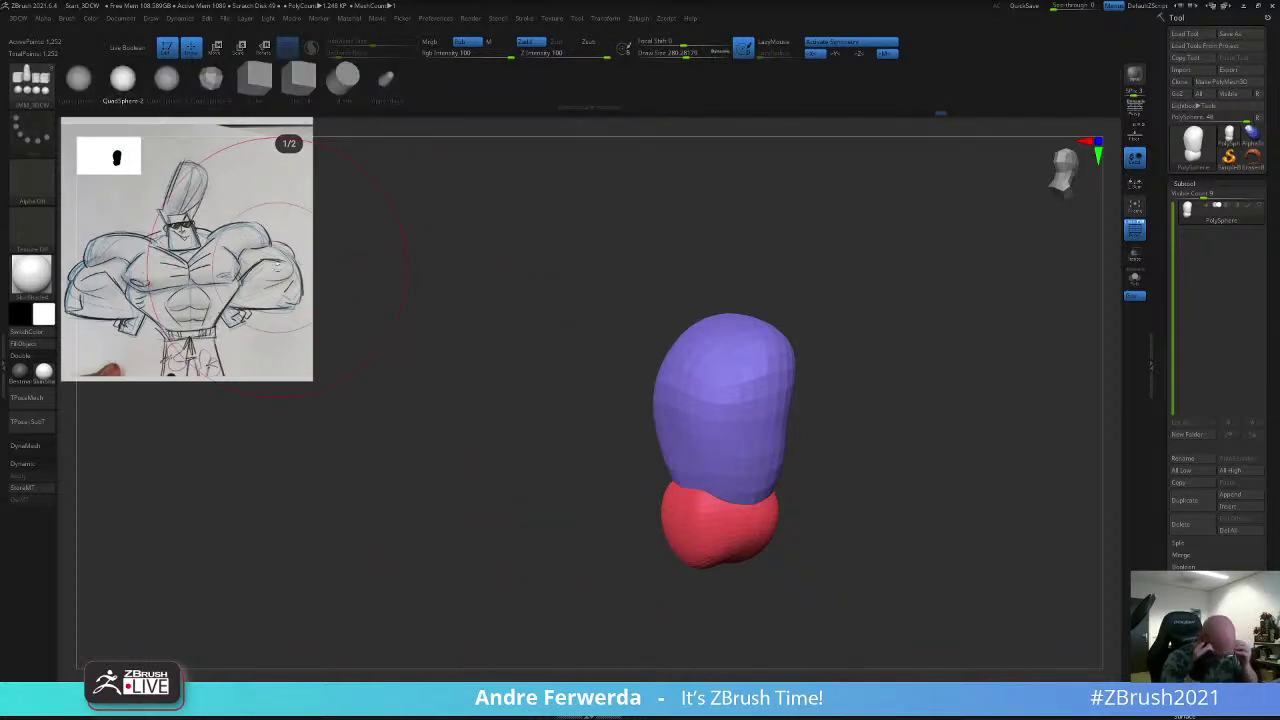
left_click_drag(865, 247, 850, 368)
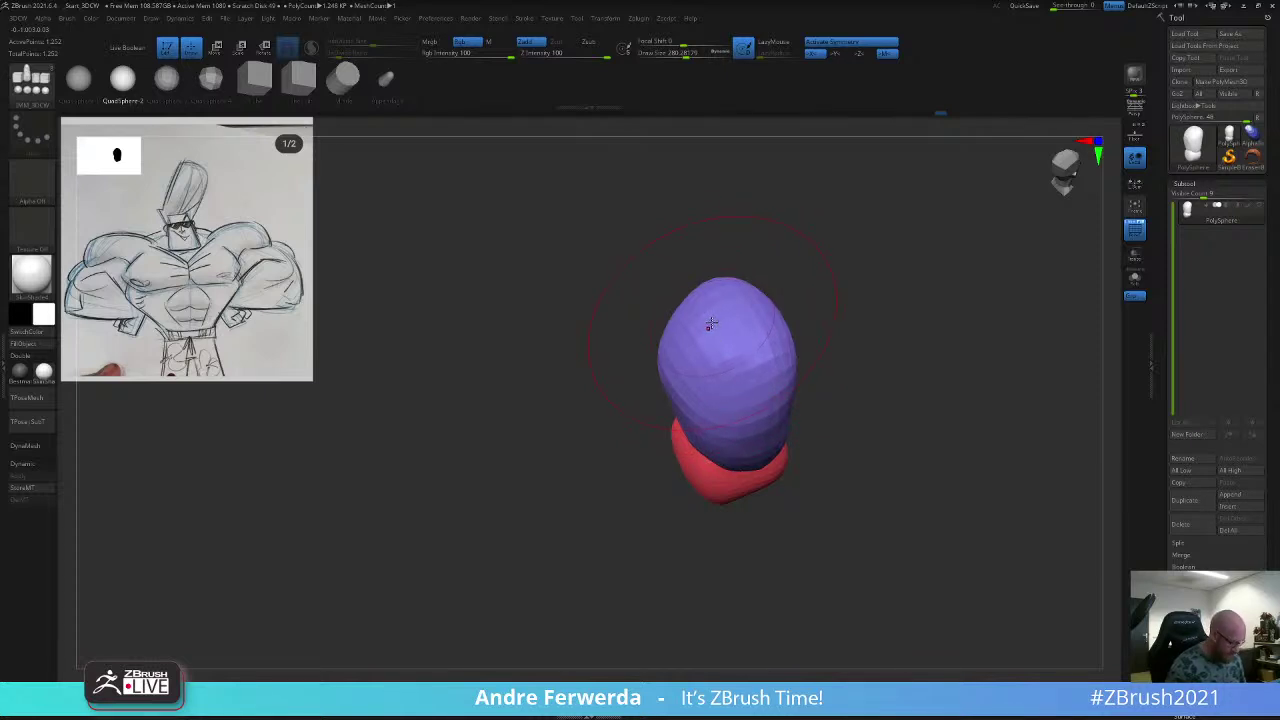
left_click_drag(711, 324, 730, 368)
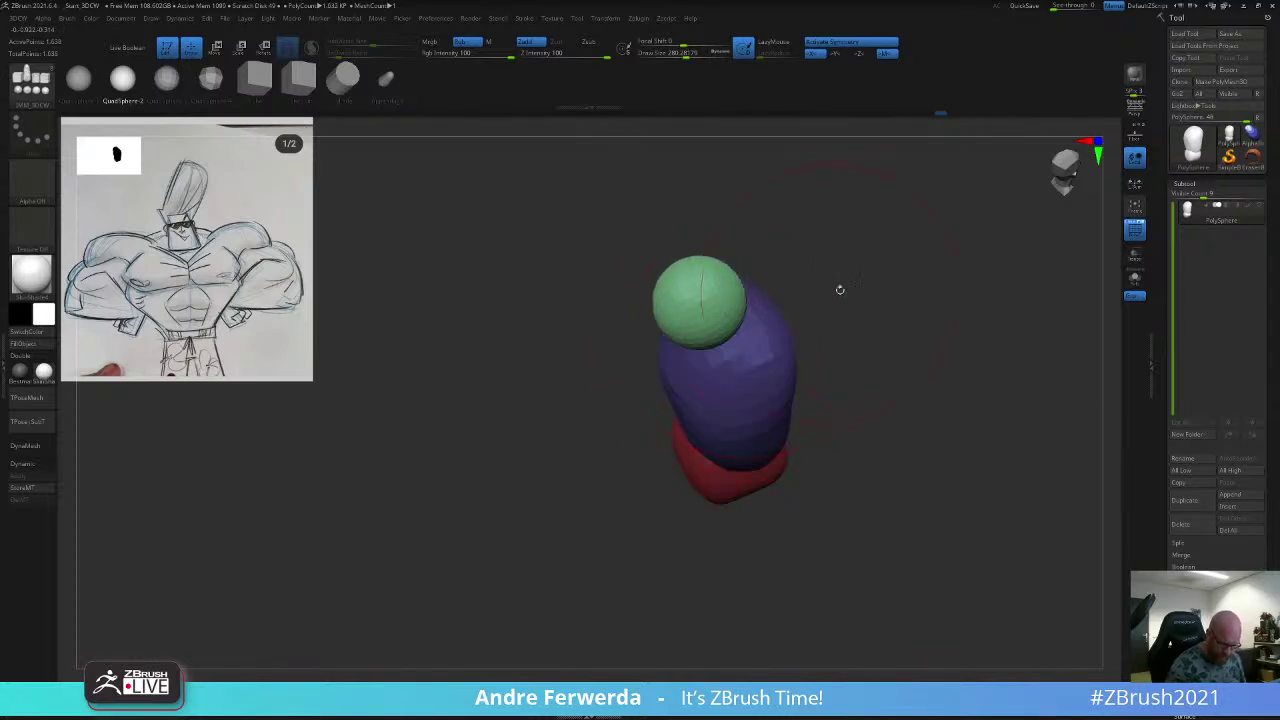
left_click_drag(840, 289, 769, 321)
key("w")
key("q")
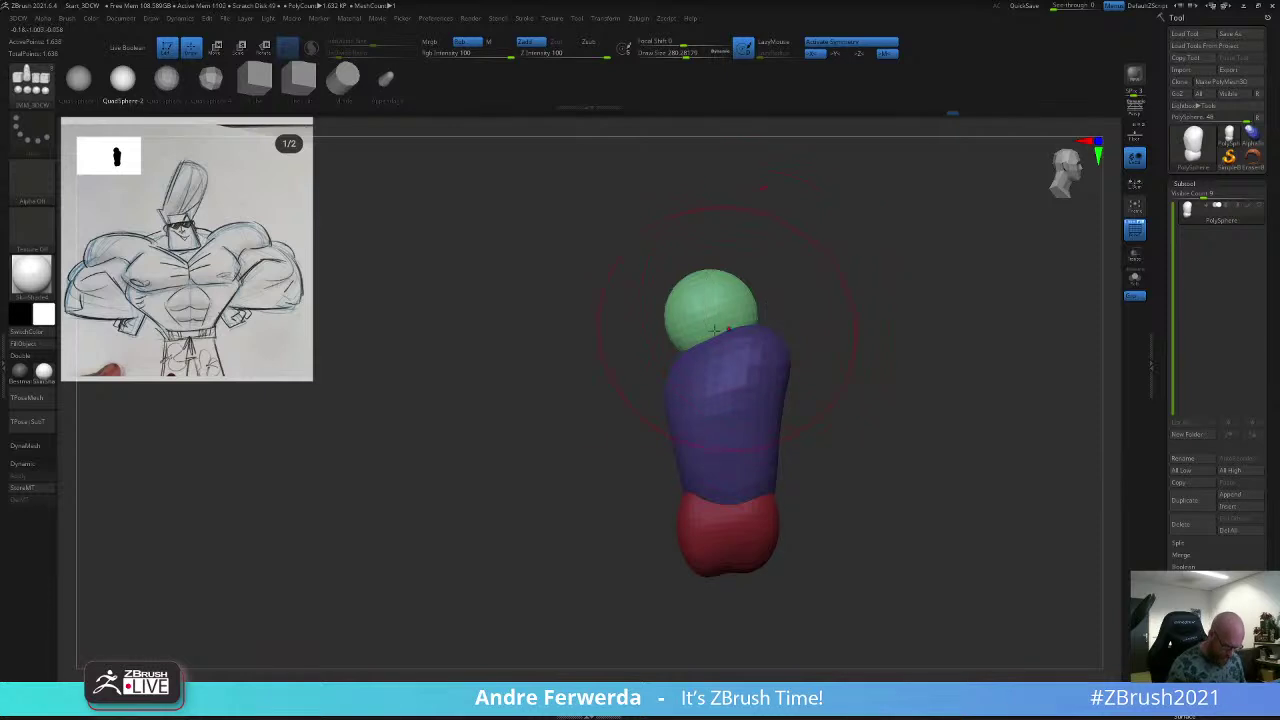
left_click_drag(850, 290, 915, 292, "shift")
key("w")
key("q")
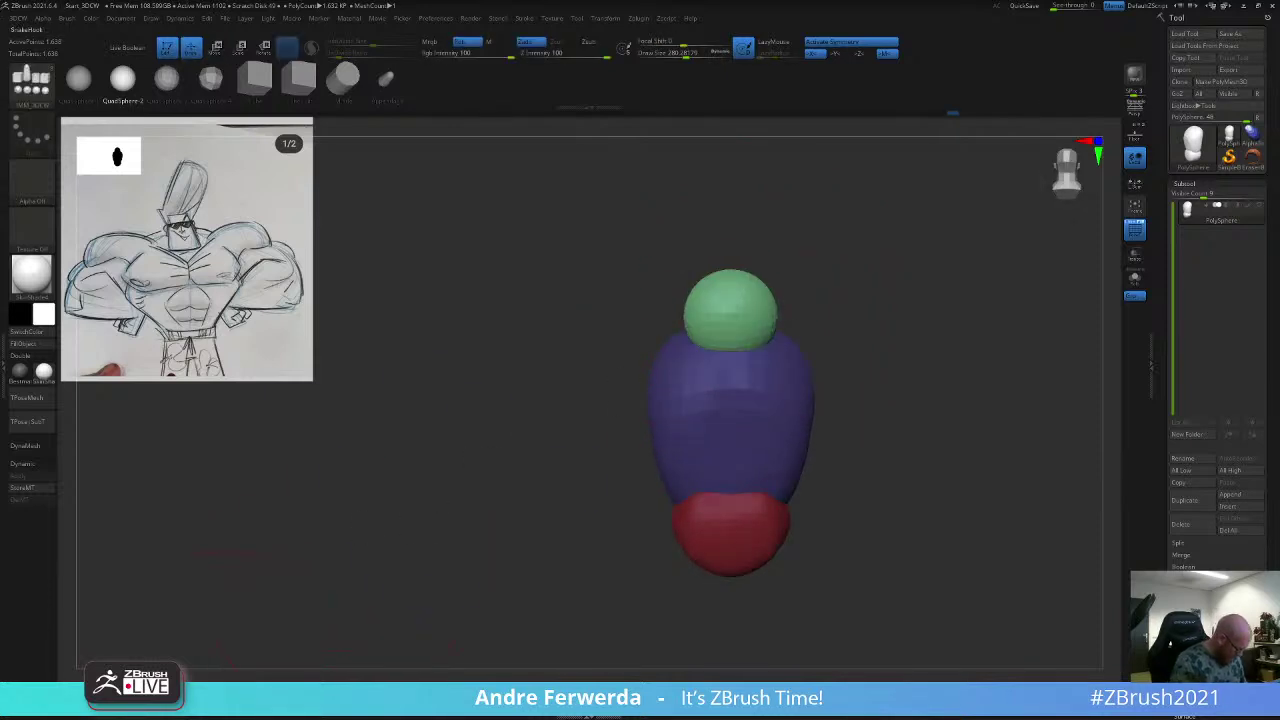
Step: Raise the top of the new sphere and widen it across the shoulders using the Move brush
key("b")
key("m")
key("v")
mouse_move(762, 275)
left_mouse_down()
mouse_move(771, 257)
mouse_move(757, 236)
left_mouse_up()
left_click_drag(774, 306, 791, 308)
left_click_drag(845, 299, 895, 298)
left_click_drag(768, 310, 762, 326)
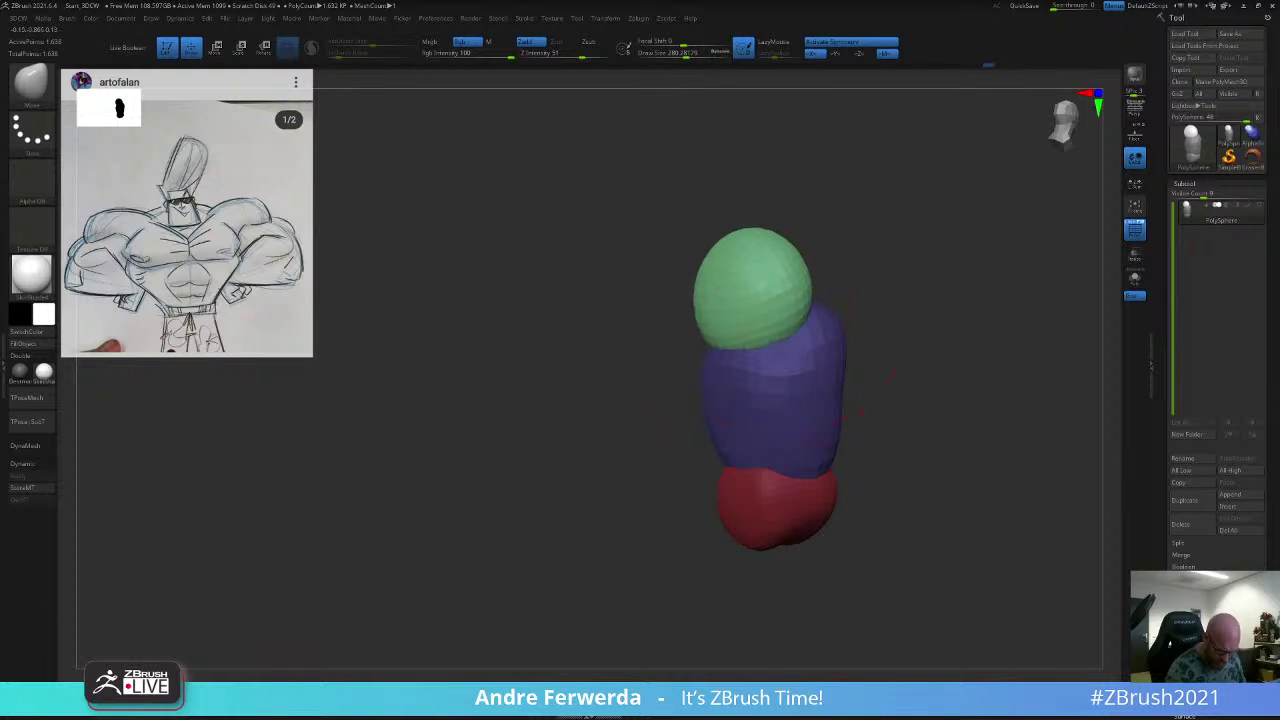
Step: Extend the chest sphere back over the upper torso in side view and pull down its lower front
right_click_drag(803, 354, 856, 330)
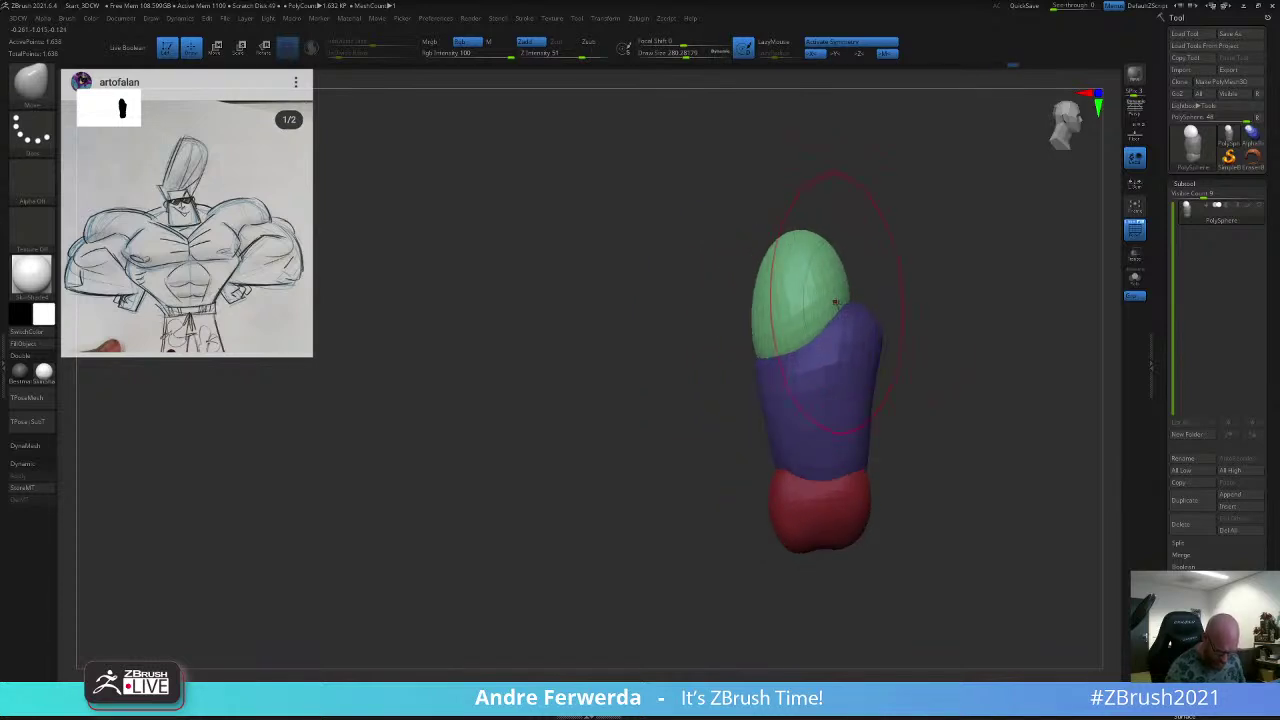
mouse_move(834, 300)
left_mouse_down()
mouse_move(862, 295)
mouse_move(766, 285)
left_mouse_up()
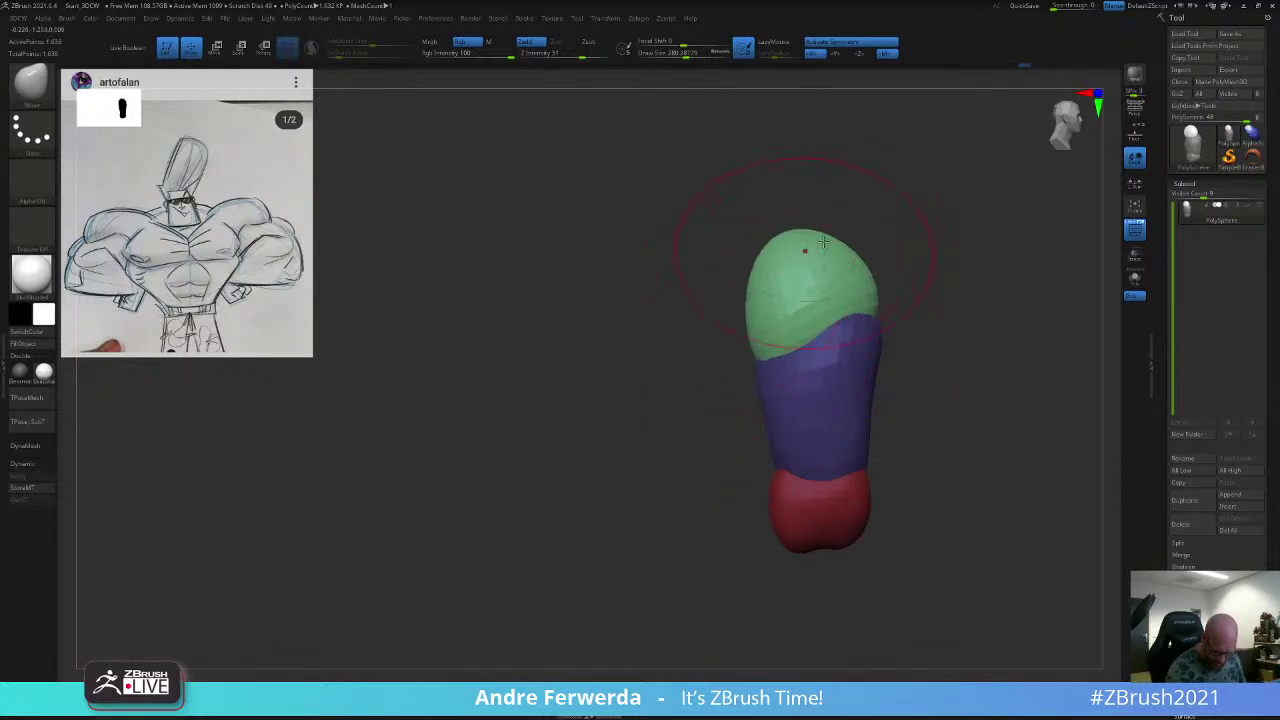
right_click_drag(852, 268, 808, 285, "shift")
left_click_drag(790, 300, 793, 364)
Step: Pull the chest's lower front edge further down over the torso at a draw size of about 213
key("space")
right_click_drag(844, 345, 882, 352)
left_click_drag(757, 374, 752, 390)
right_click_drag(815, 305, 848, 300, "shift")
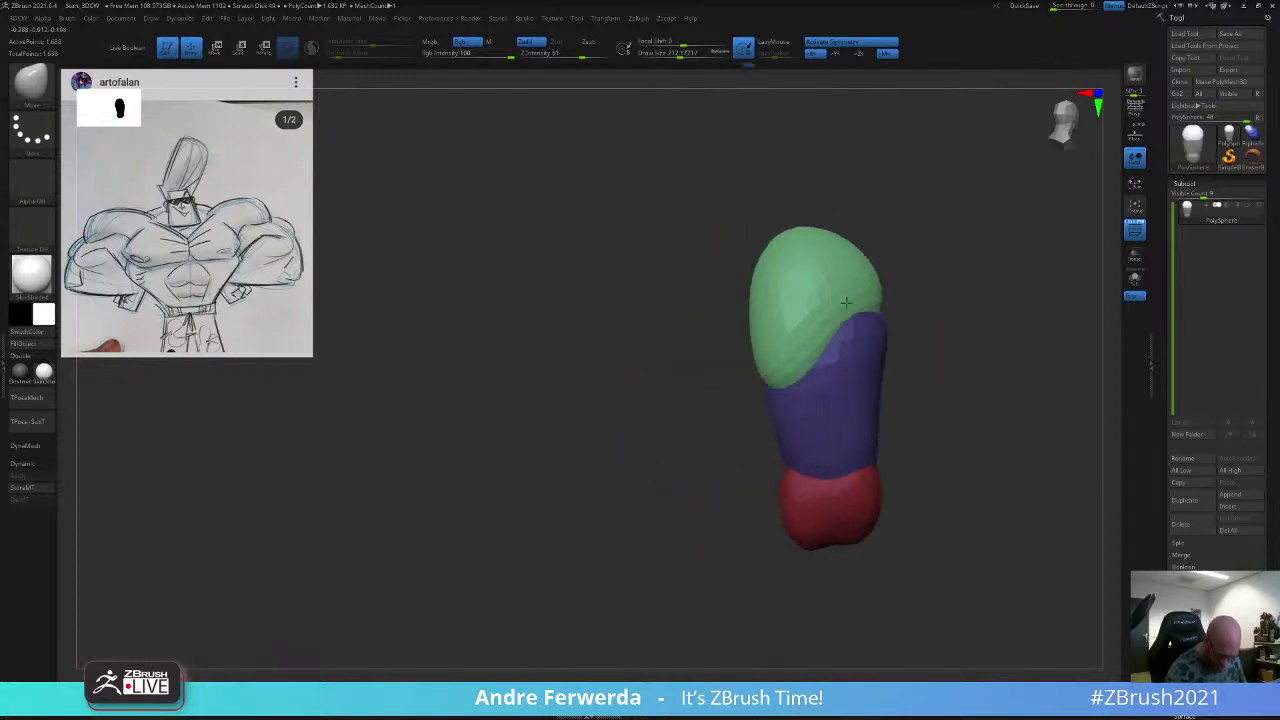
left_click_drag(820, 358, 830, 368)
Step: Invert the mask, push in the torso's upper back in side view, and invert the mask back
left_click(919, 308, "ctrl")
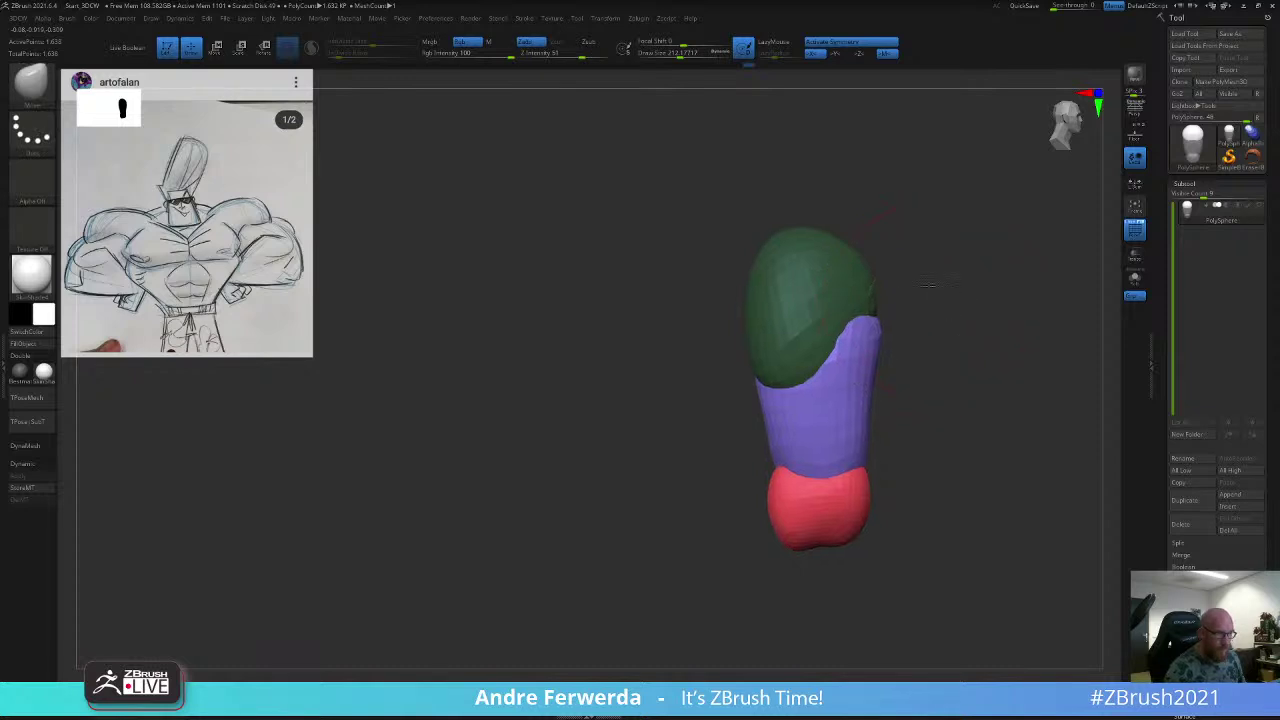
right_click_drag(926, 312, 865, 262, "alt")
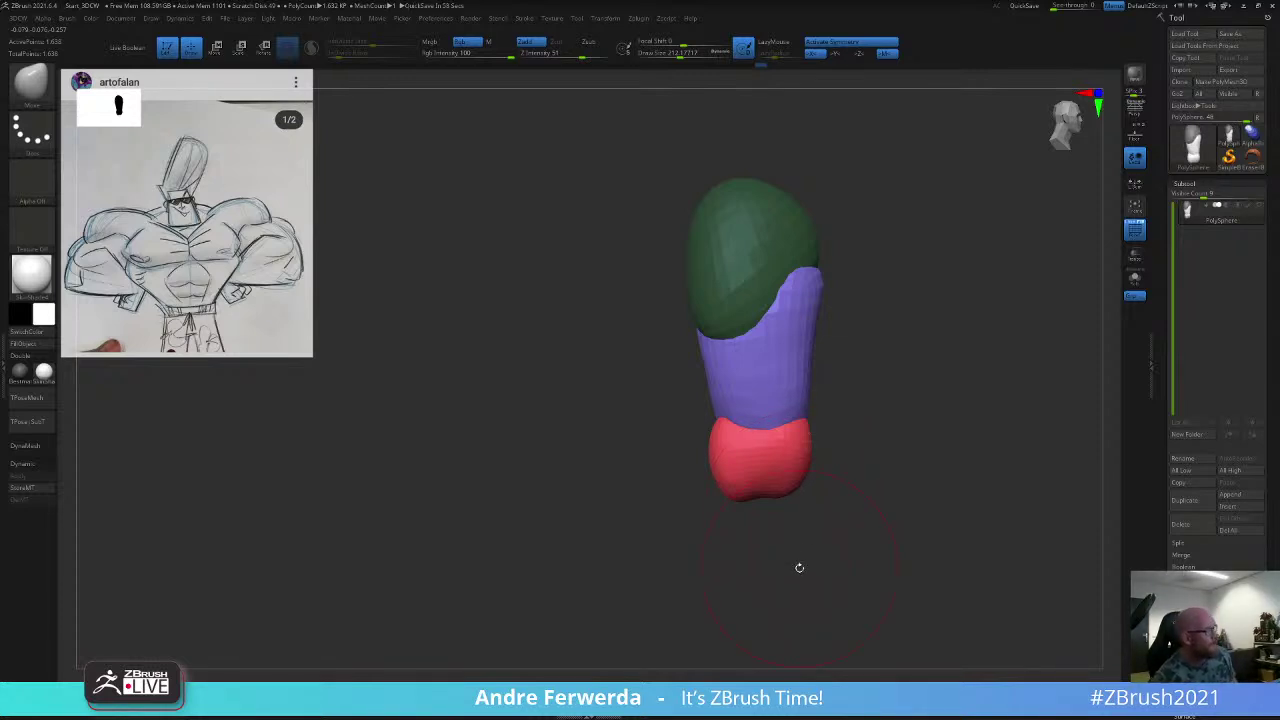
mouse_move(815, 291)
left_mouse_down()
mouse_move(790, 301)
mouse_move(797, 310)
left_mouse_up()
left_click(832, 268, "ctrl")
Step: Adjust the chest's upper back contours at a draw size of about 223 and lower its bottom edge in front view
left_click_drag(850, 260, 790, 268, "shift")
mouse_move(846, 302)
left_mouse_down()
mouse_move(860, 319)
mouse_move(864, 294)
left_mouse_up()
left_click_drag(978, 209, 860, 227, "alt")
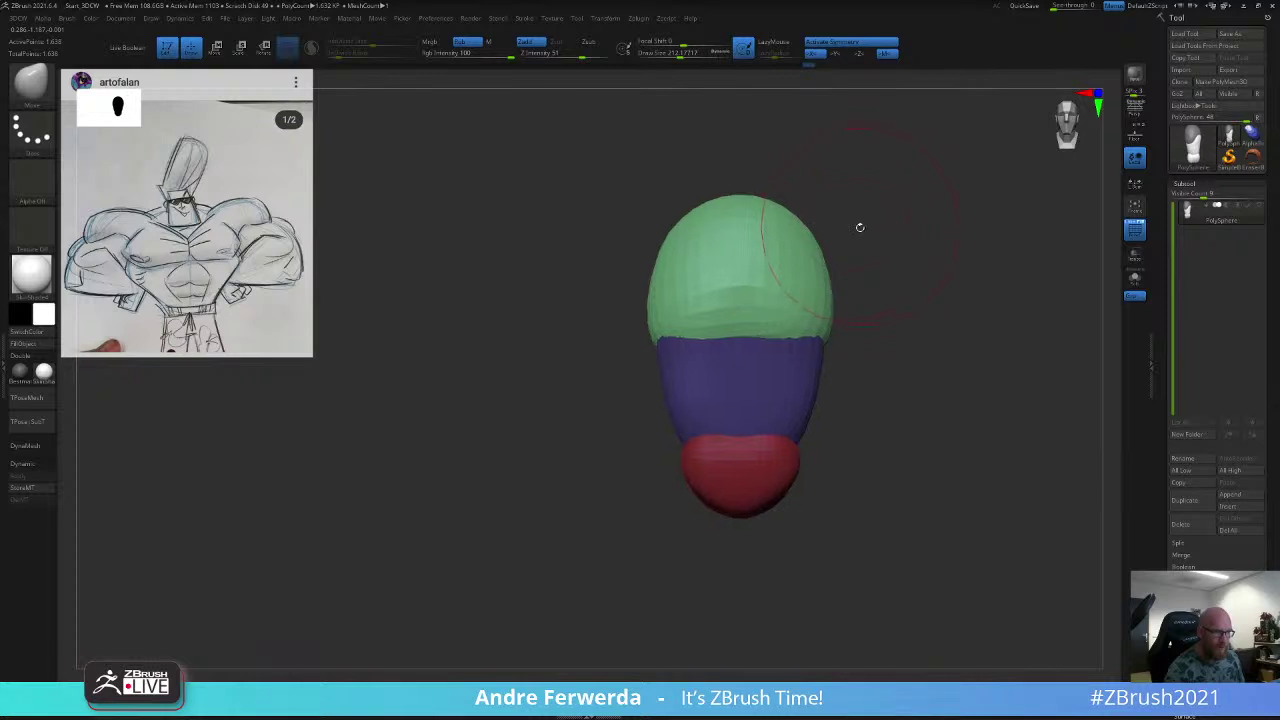
key("space")
left_click(860, 227)
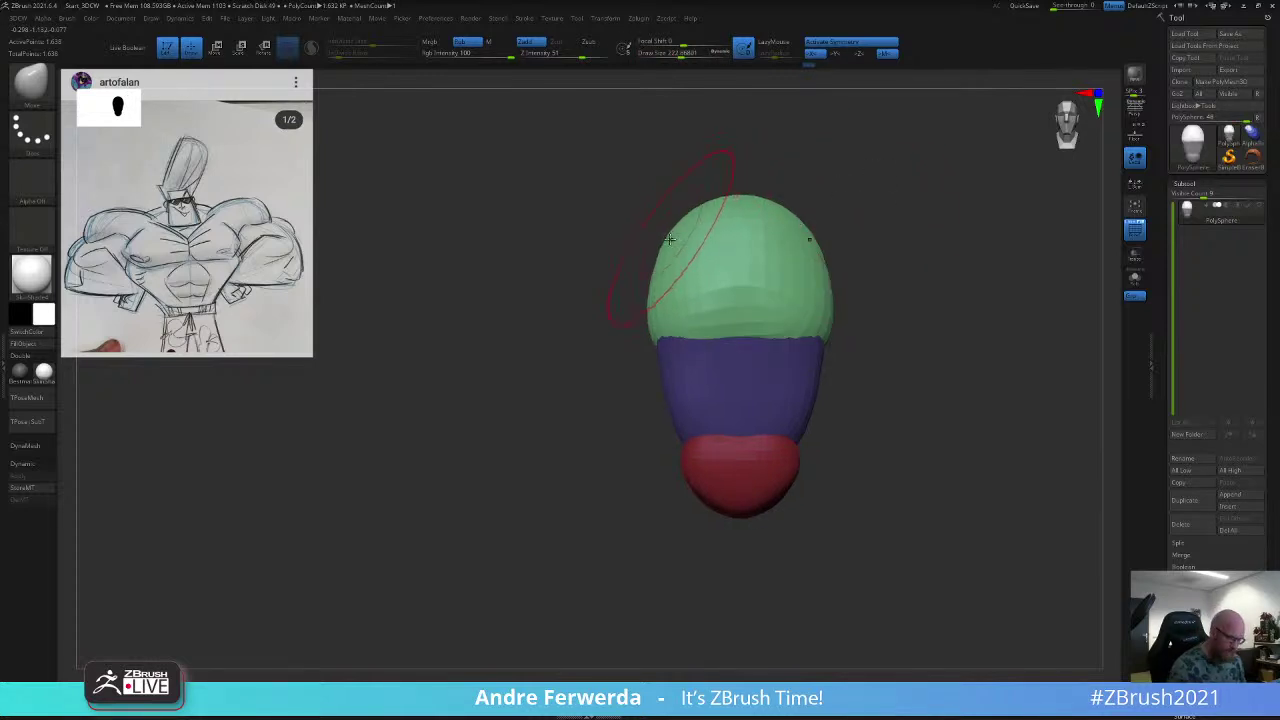
mouse_move(670, 239)
left_mouse_down()
mouse_move(661, 233)
mouse_move(707, 206)
left_mouse_up()
left_click_drag(810, 188, 880, 190, "shift")
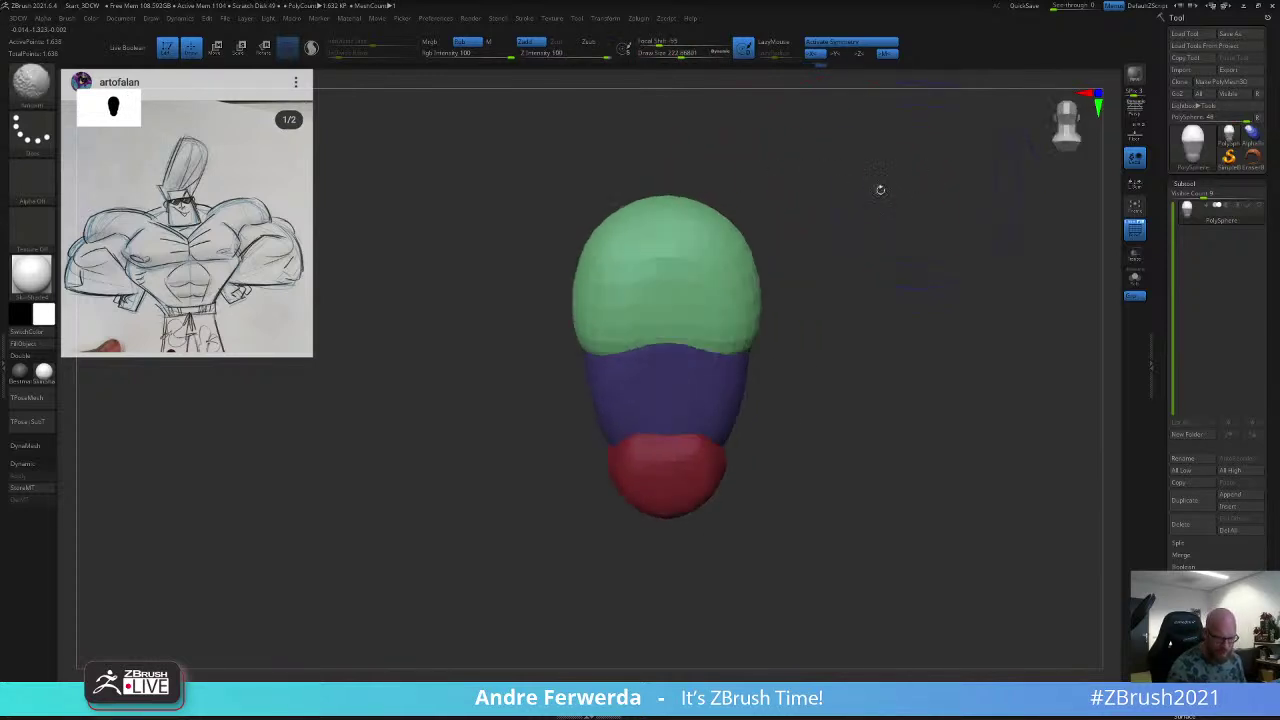
left_click_drag(676, 316, 678, 331)
left_click_drag(593, 351, 590, 361)
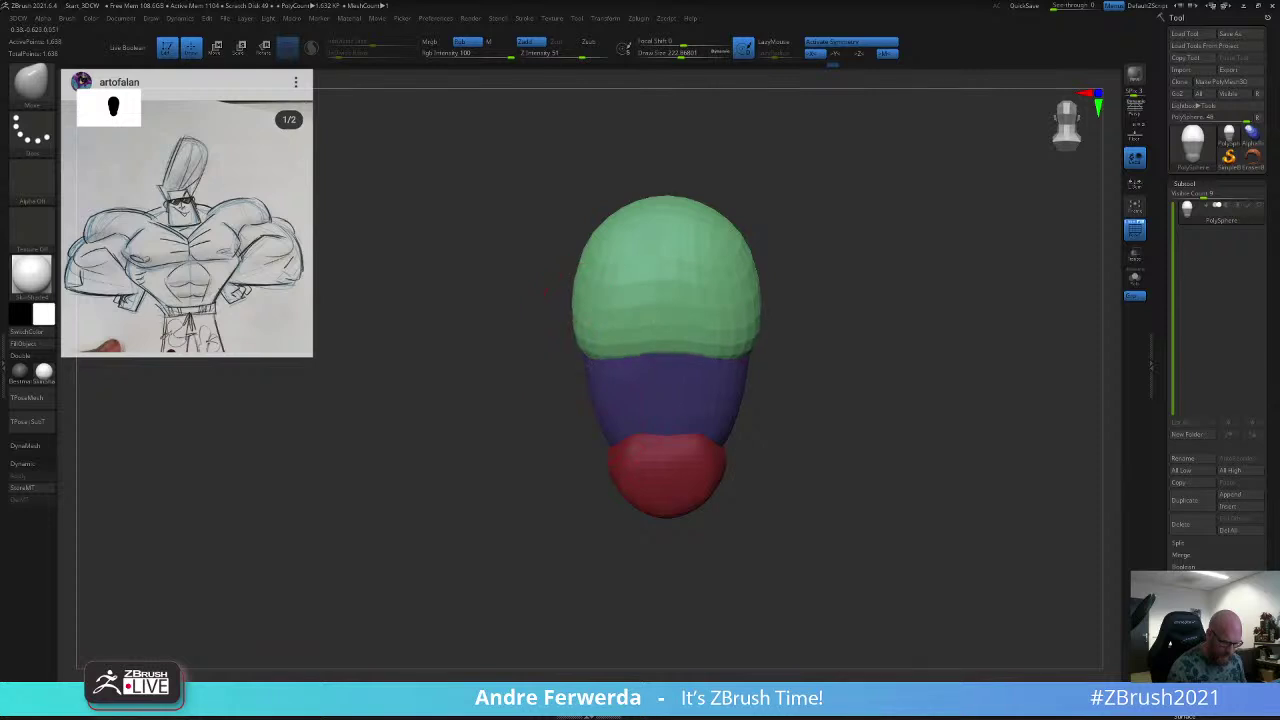
Step: Clear the mask, broaden the chest's upper sides at a draw size of about 331, and refine its top in front view
mouse_move(814, 322)
left_mouse_down("alt")
mouse_move(800, 240)
mouse_move(771, 242)
mouse_move(782, 228)
left_mouse_up("alt")
key("space")
mouse_move(793, 227)
left_mouse_down()
mouse_move(787, 283)
mouse_move(759, 261)
left_mouse_up()
left_click_drag(675, 224, 712, 297)
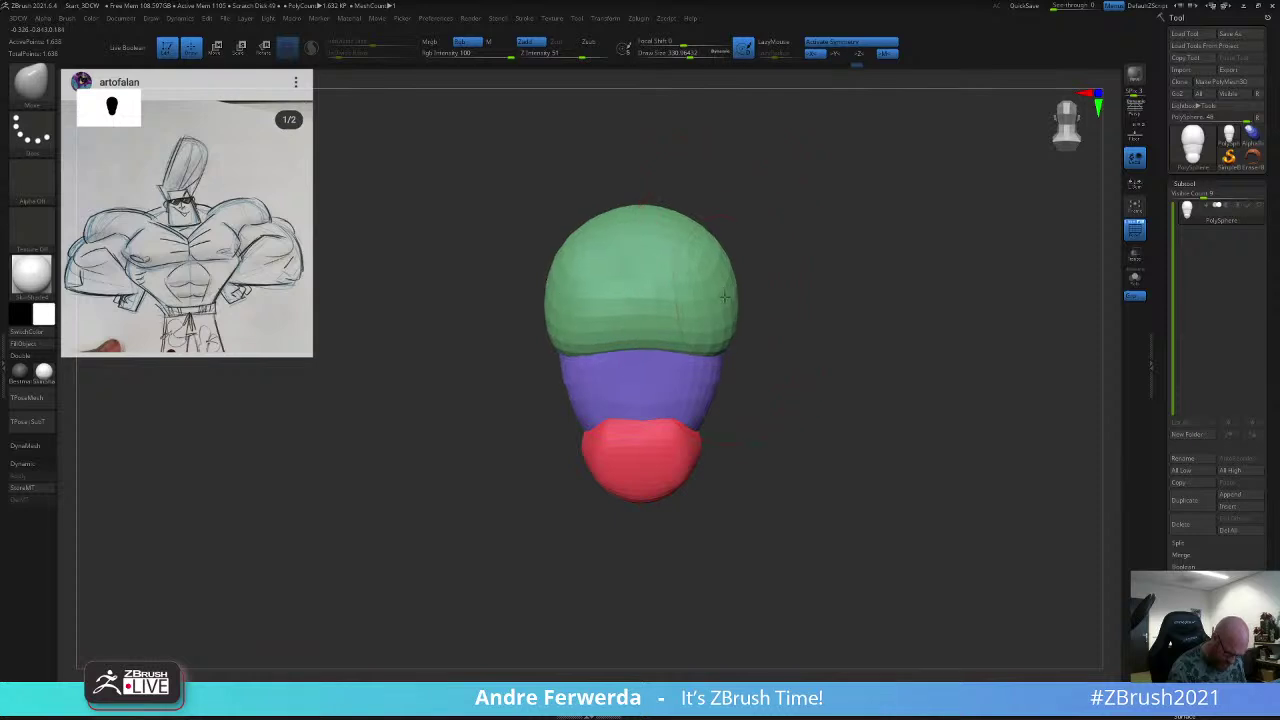
key("space")
left_click_drag(691, 241, 672, 239)
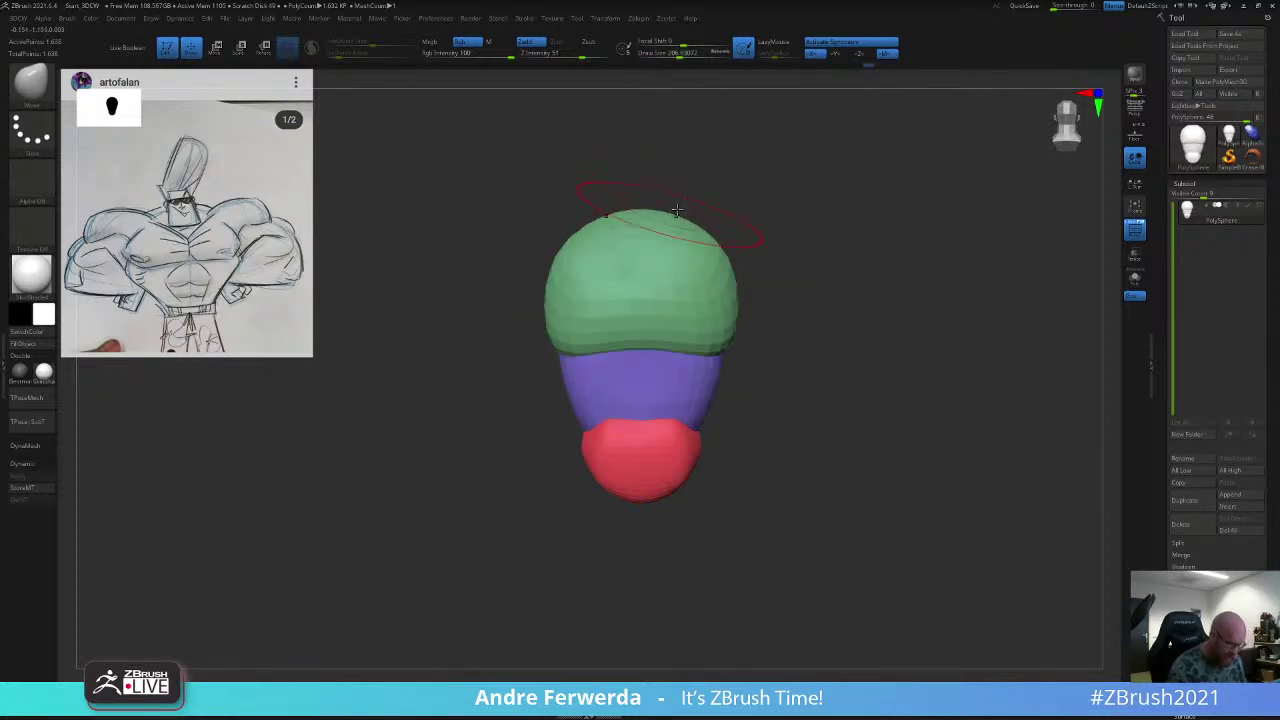
left_click_drag(676, 184, 724, 181, "shift")
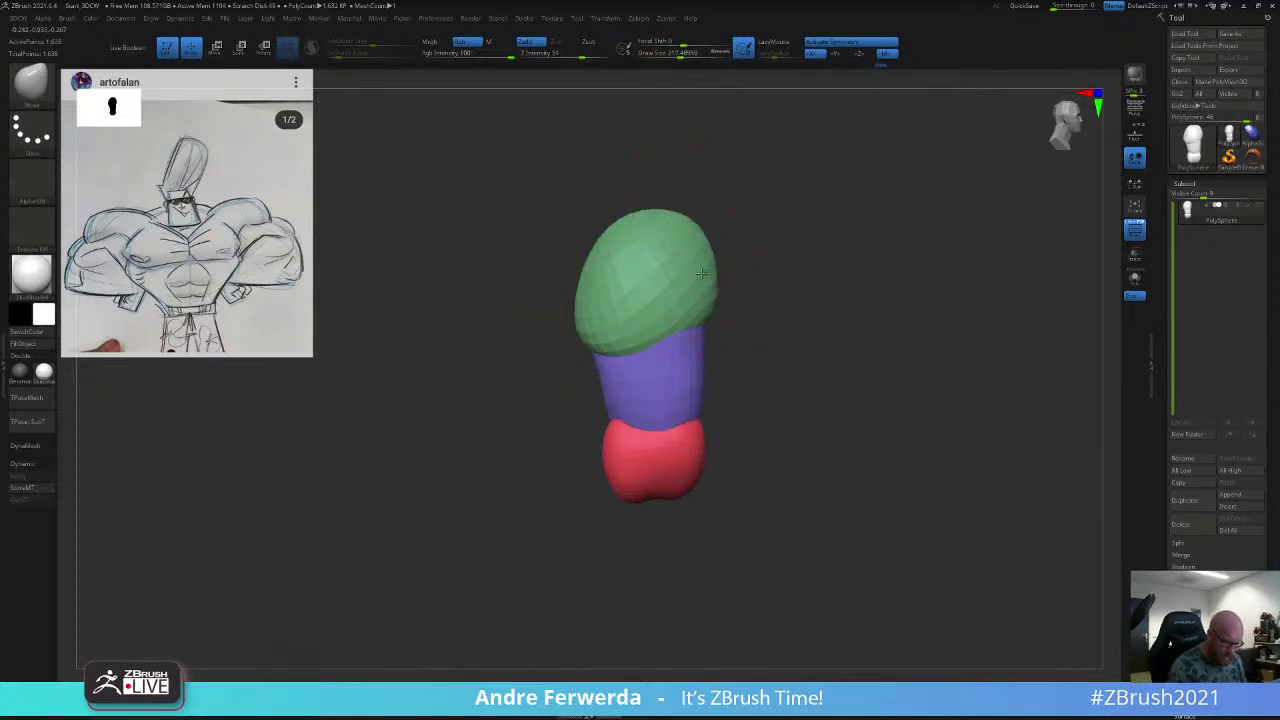
Step: Reshape the chest's back and the torso's waist in side view to curve the body's profile
mouse_move(701, 273)
left_mouse_down()
mouse_move(704, 309)
mouse_move(727, 230)
left_mouse_up()
key("space")
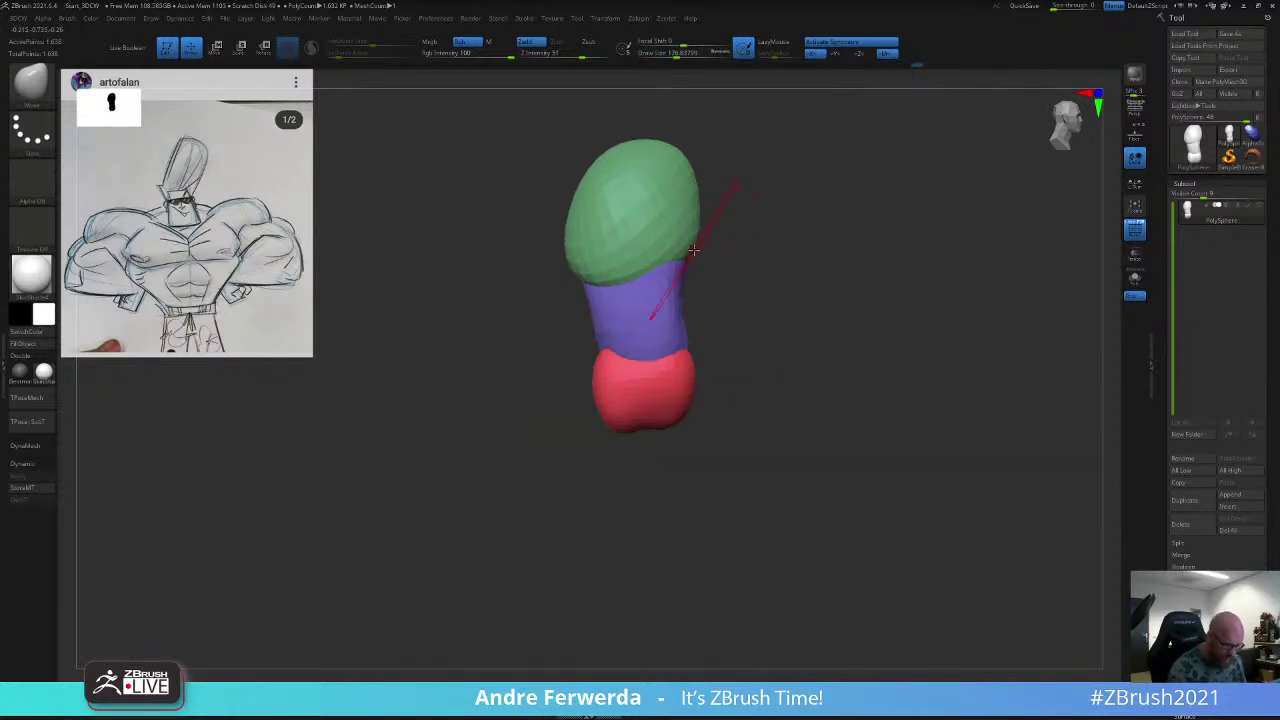
left_click_drag(683, 237, 680, 236)
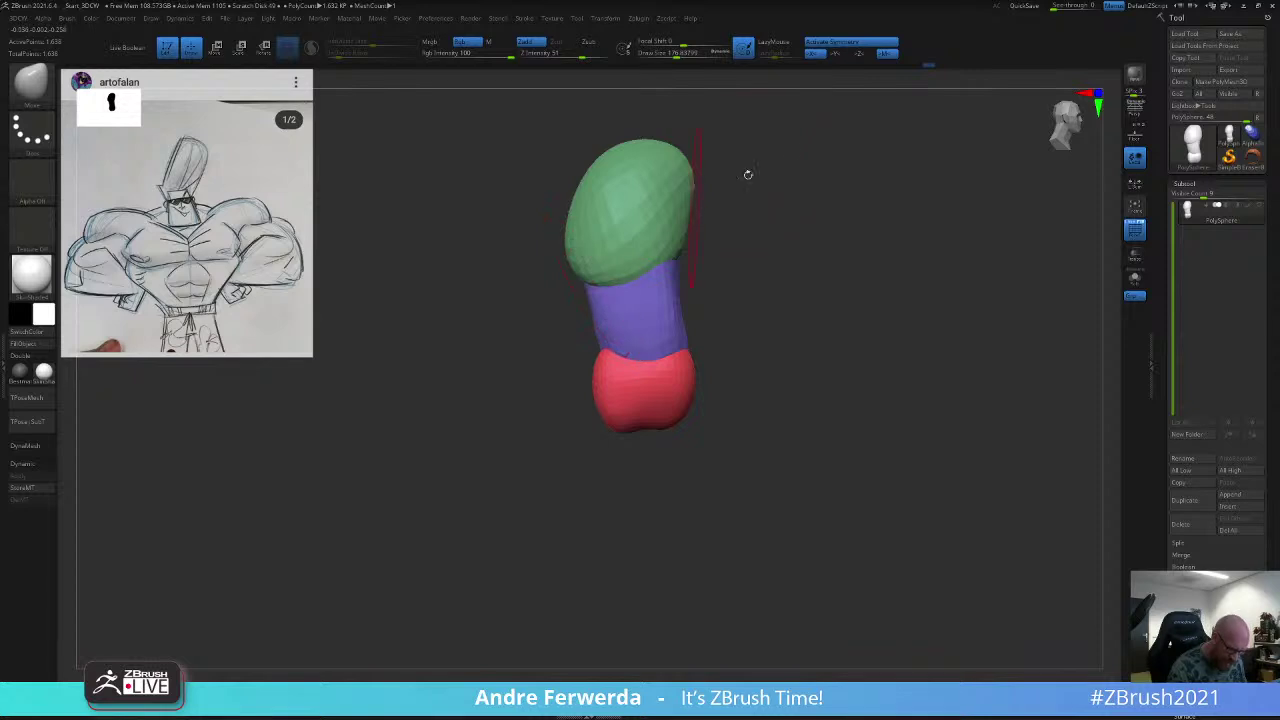
left_click_drag(615, 342, 605, 336)
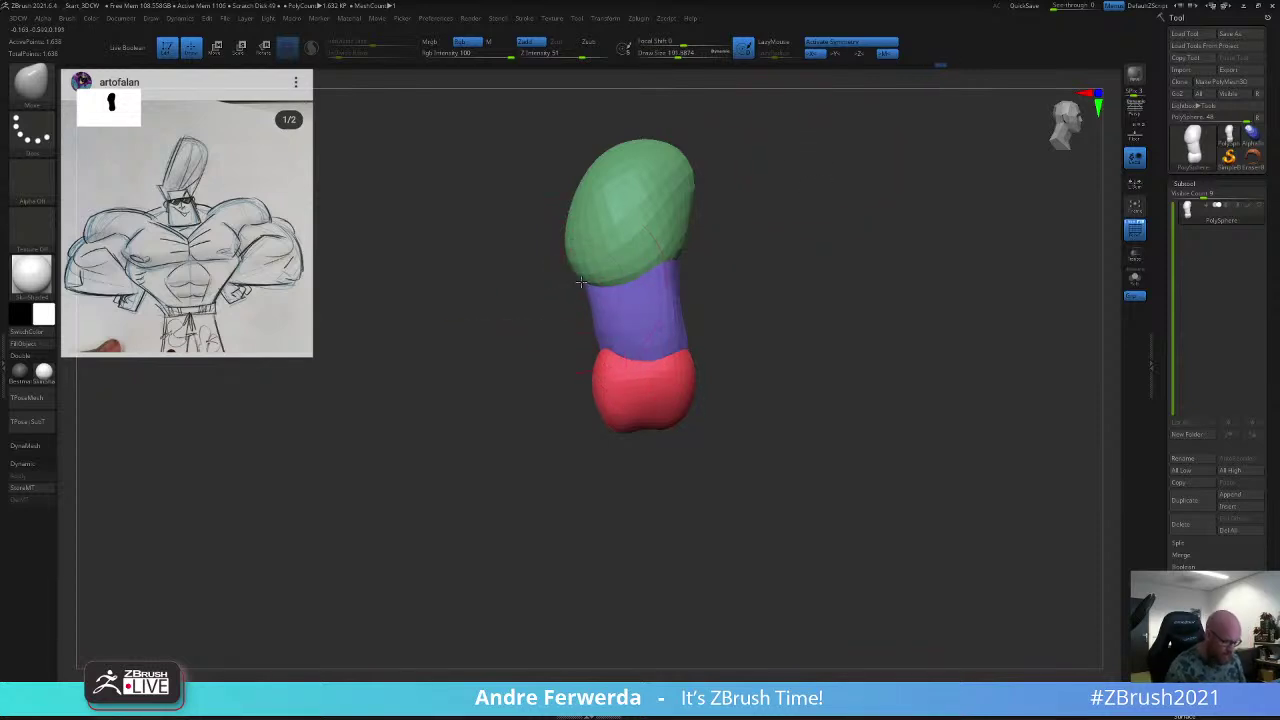
Step: Try pushing in the chest's front contour in side view, and undo it
left_click_drag(583, 216, 589, 210)
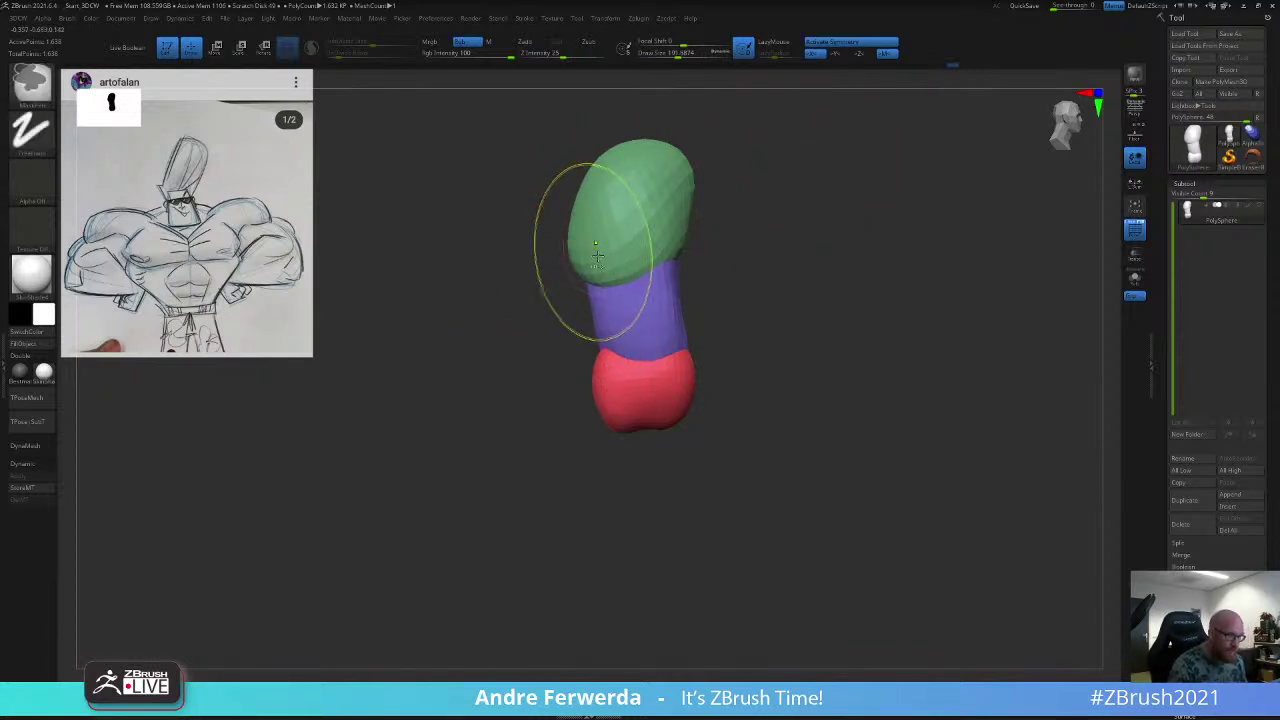
key("ctrl+z")
left_click_drag(742, 236, 759, 248, "alt")
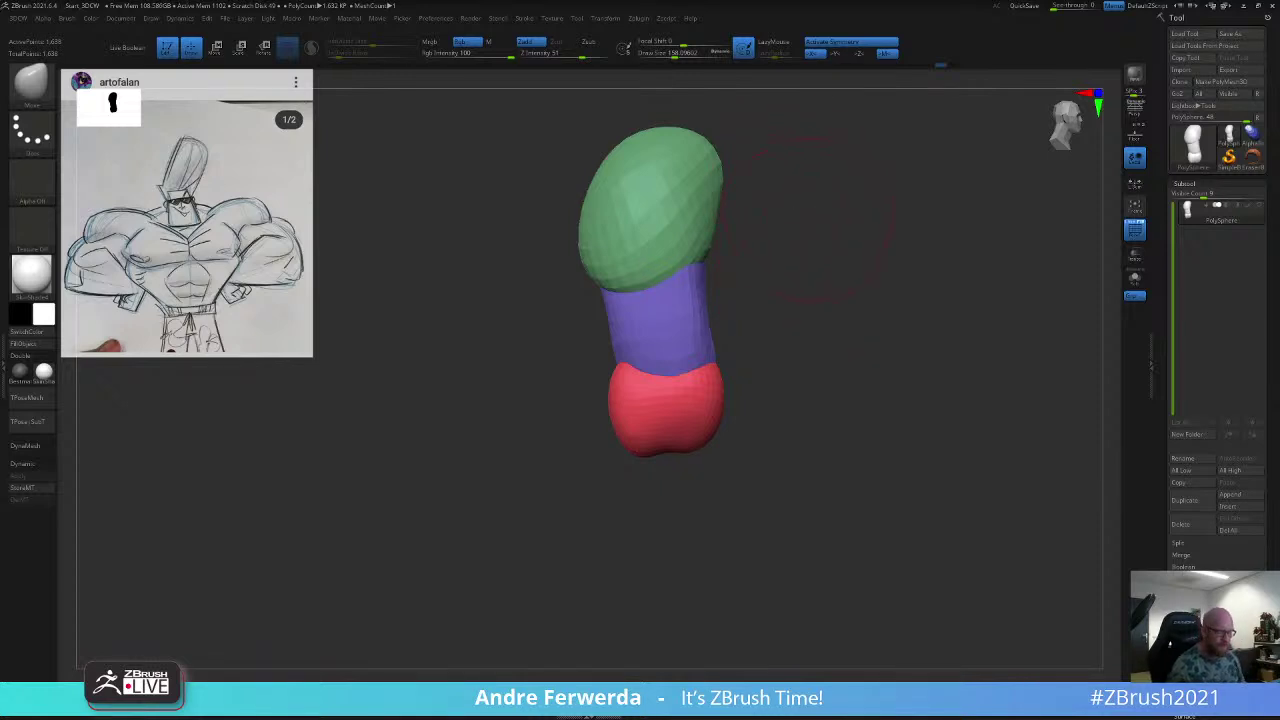
Step: Narrow the chest's sides in back view with the Move brush at a draw size of about 187
left_click_drag(808, 220, 845, 216)
left_click_drag(845, 216, 886, 211, "alt")
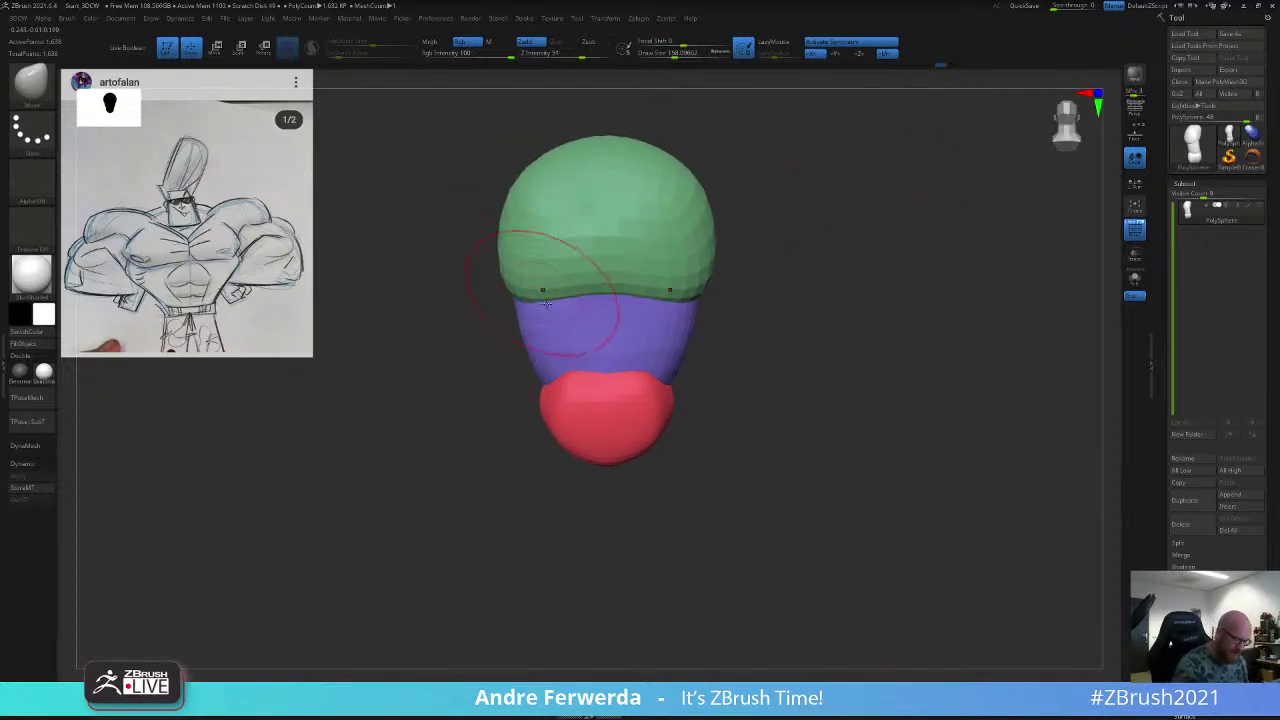
key("]")
left_click_drag(704, 251, 699, 251)
left_click_drag(695, 183, 688, 182)
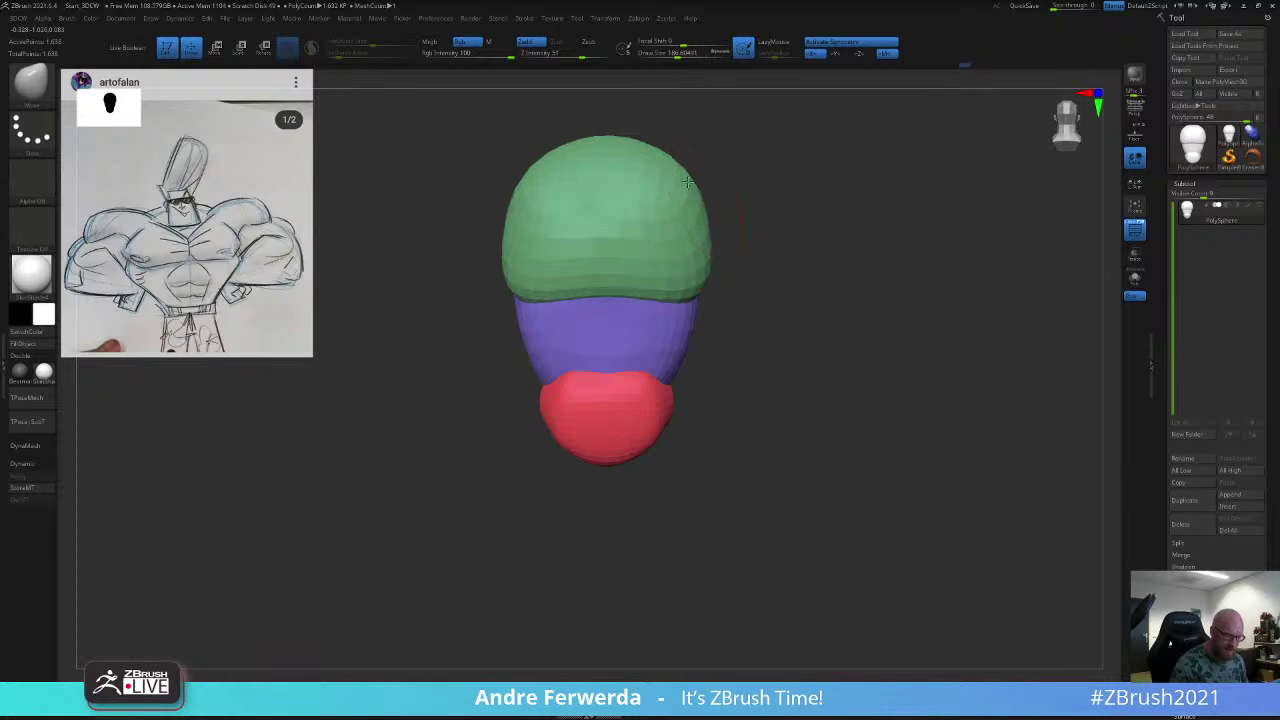
left_click_drag(685, 321, 677, 323)
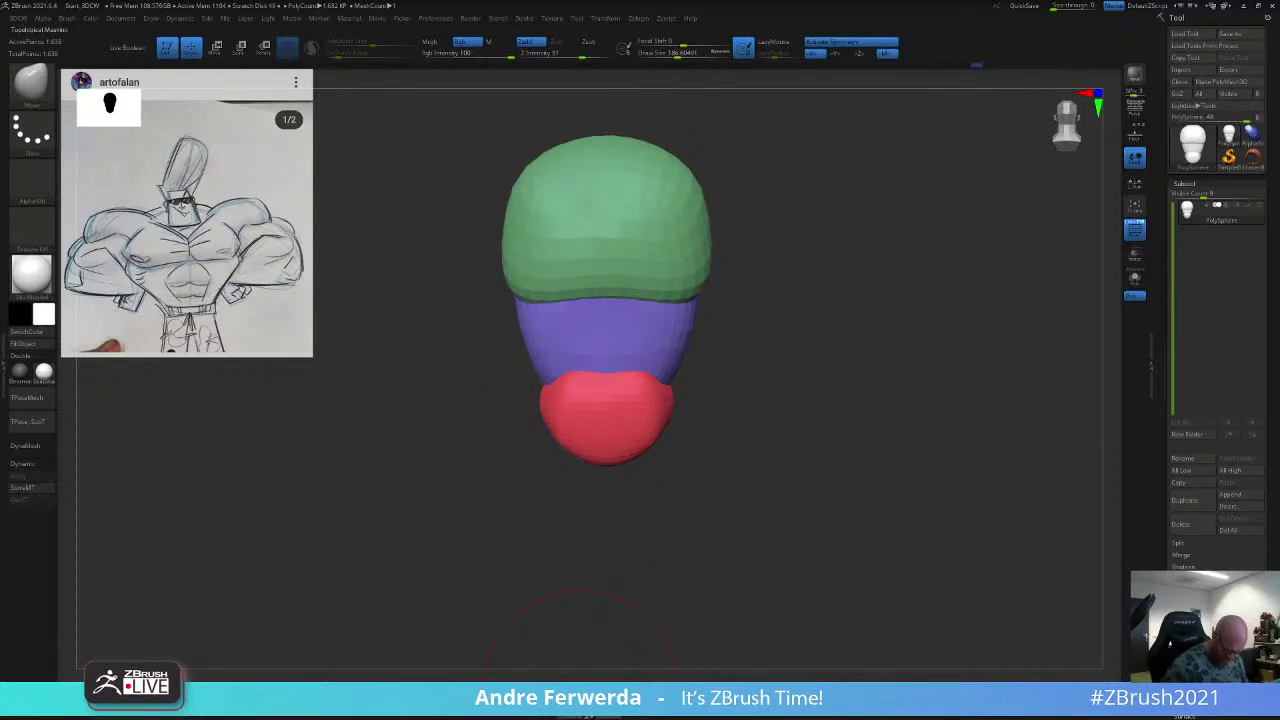
Step: Reshape the pelvis in side view at a draw size of about 154, pushing in its rear edge and underside
left_click_drag(751, 426, 850, 428)
key("space")
left_click_drag(711, 388, 706, 388)
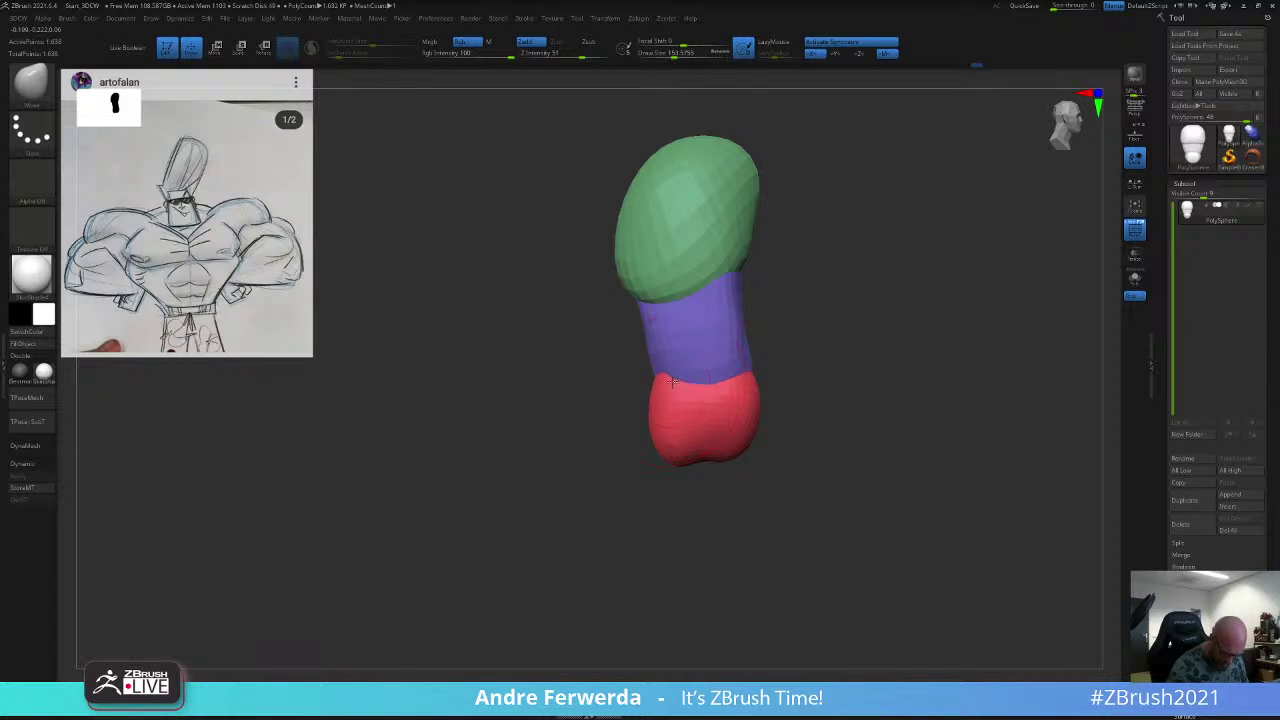
left_click_drag(689, 464, 698, 457)
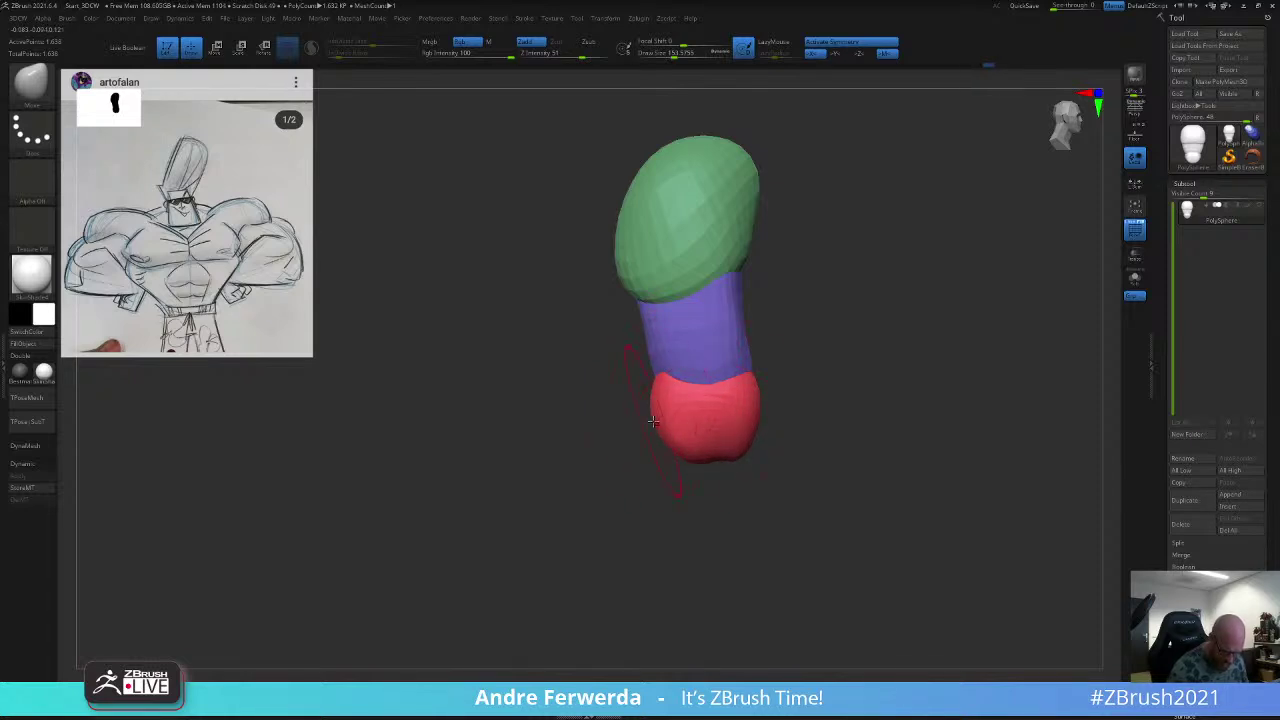
left_click_drag(653, 421, 667, 426)
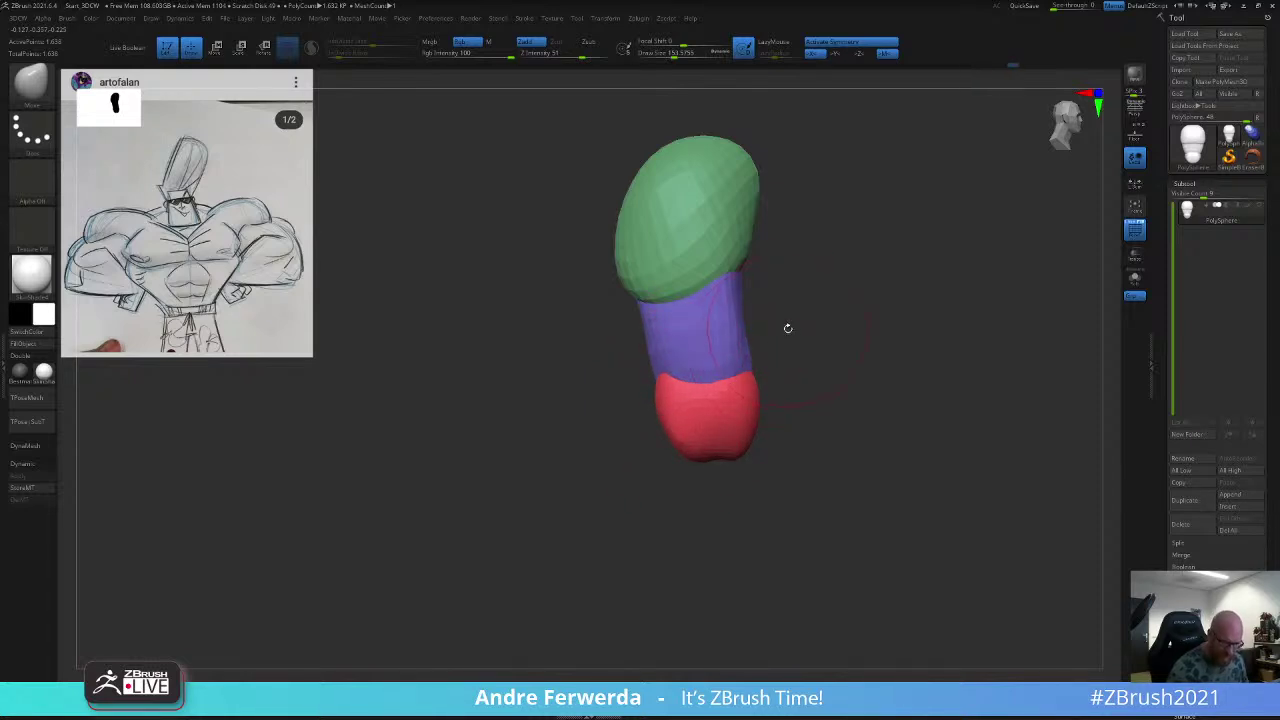
Step: Narrow the torso's sides in front view so they taper towards the pelvis
left_click_drag(656, 676, 598, 664, "shift")
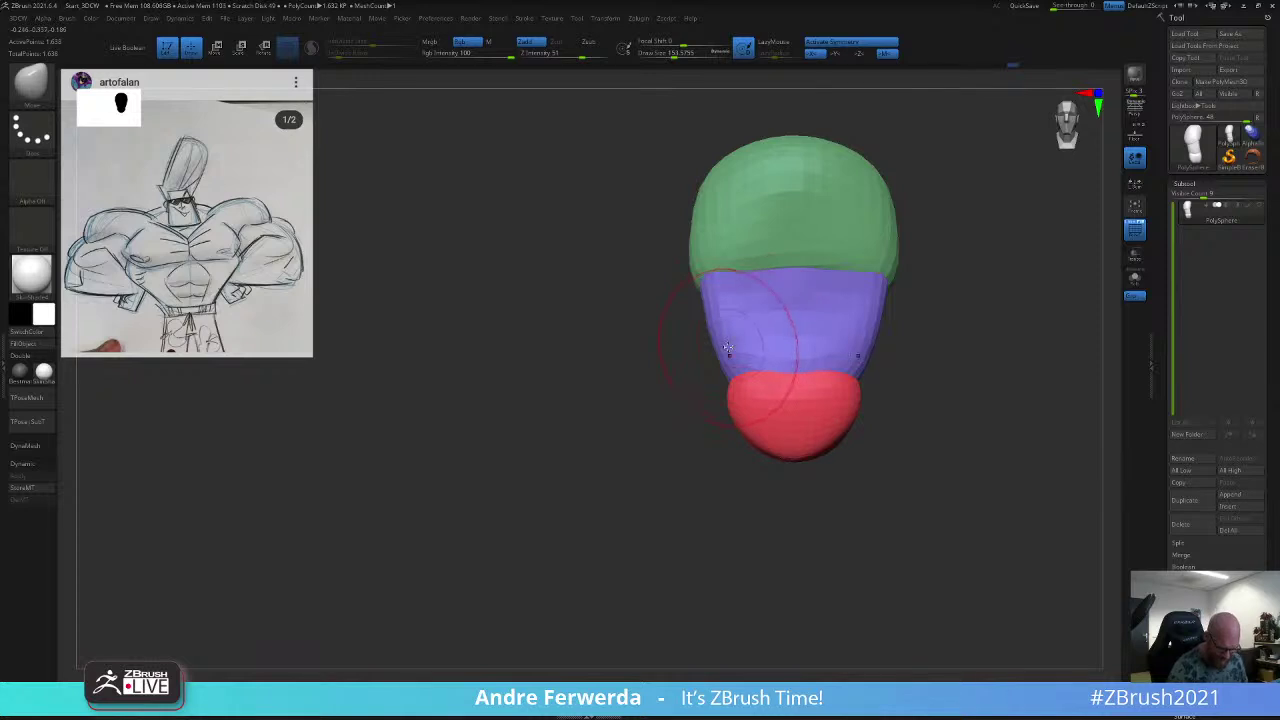
left_click_drag(703, 353, 727, 343)
mouse_move(853, 340)
left_mouse_down()
mouse_move(857, 360)
mouse_move(838, 360)
mouse_move(853, 383)
mouse_move(886, 390)
left_mouse_up()
key("s")
key("space")
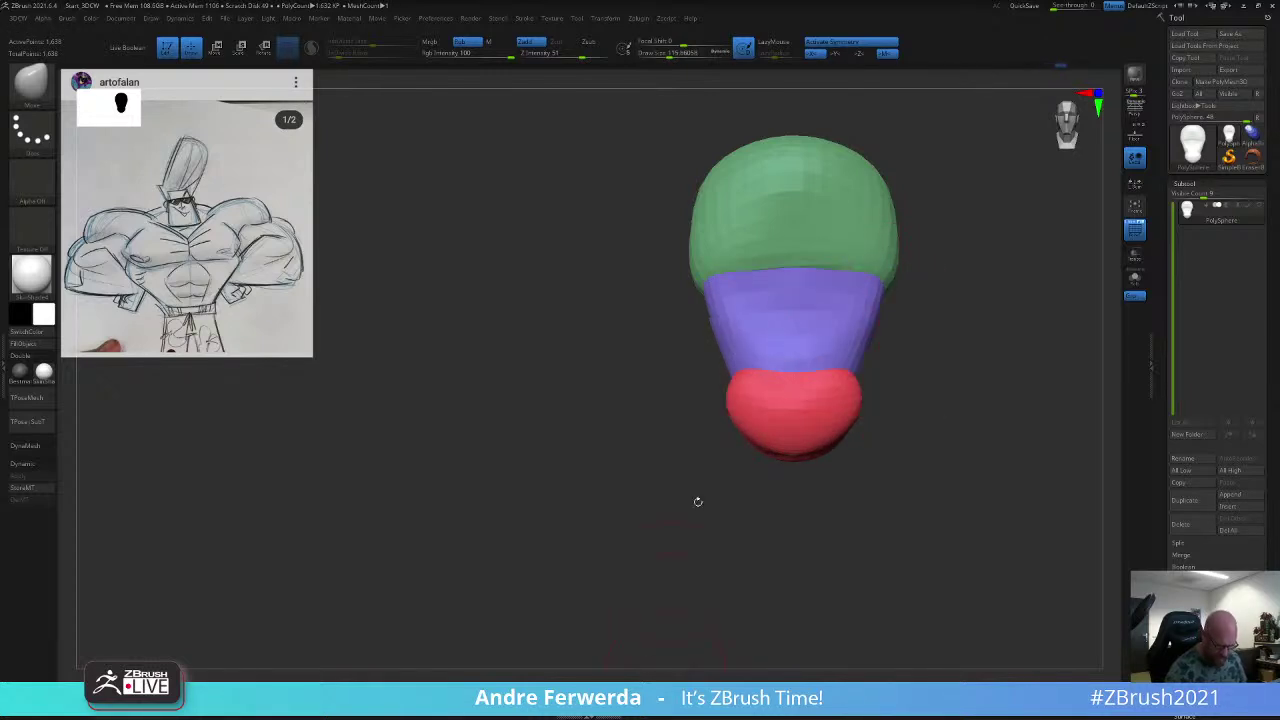
key("space")
left_click_drag(876, 270, 811, 278)
left_click_drag(845, 320, 910, 297)
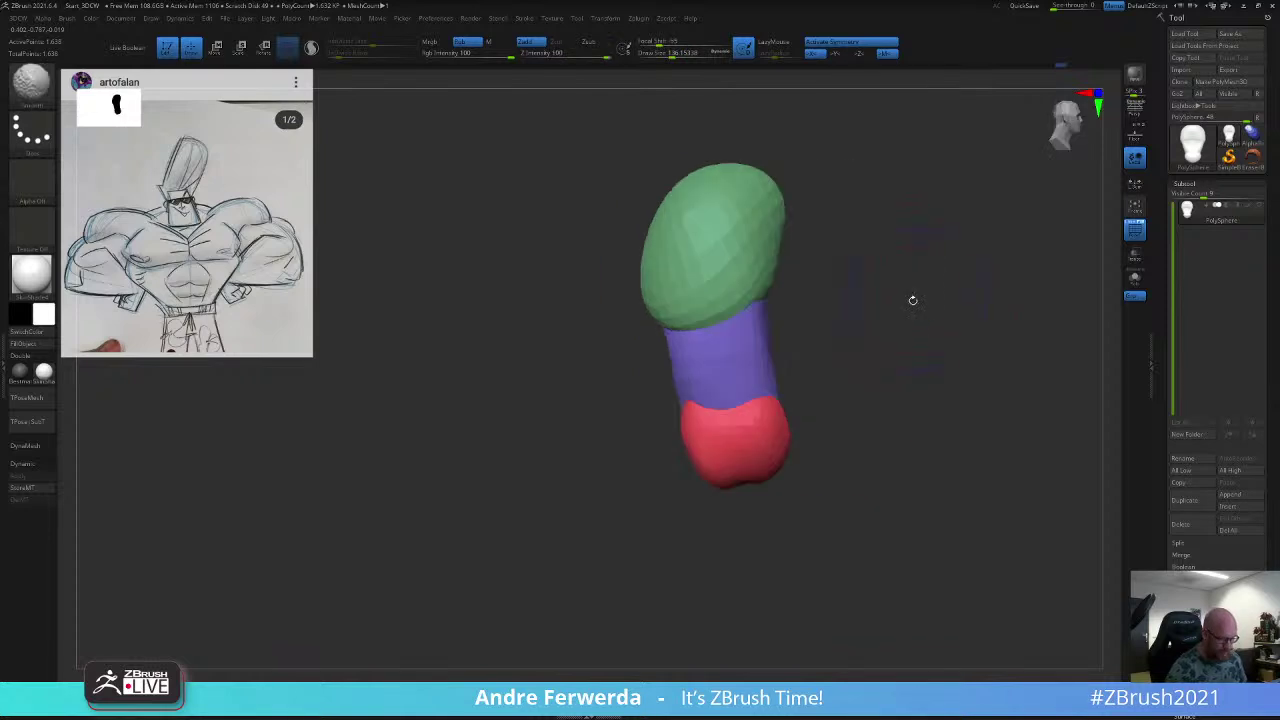
left_click_drag(835, 213, 883, 206, "shift")
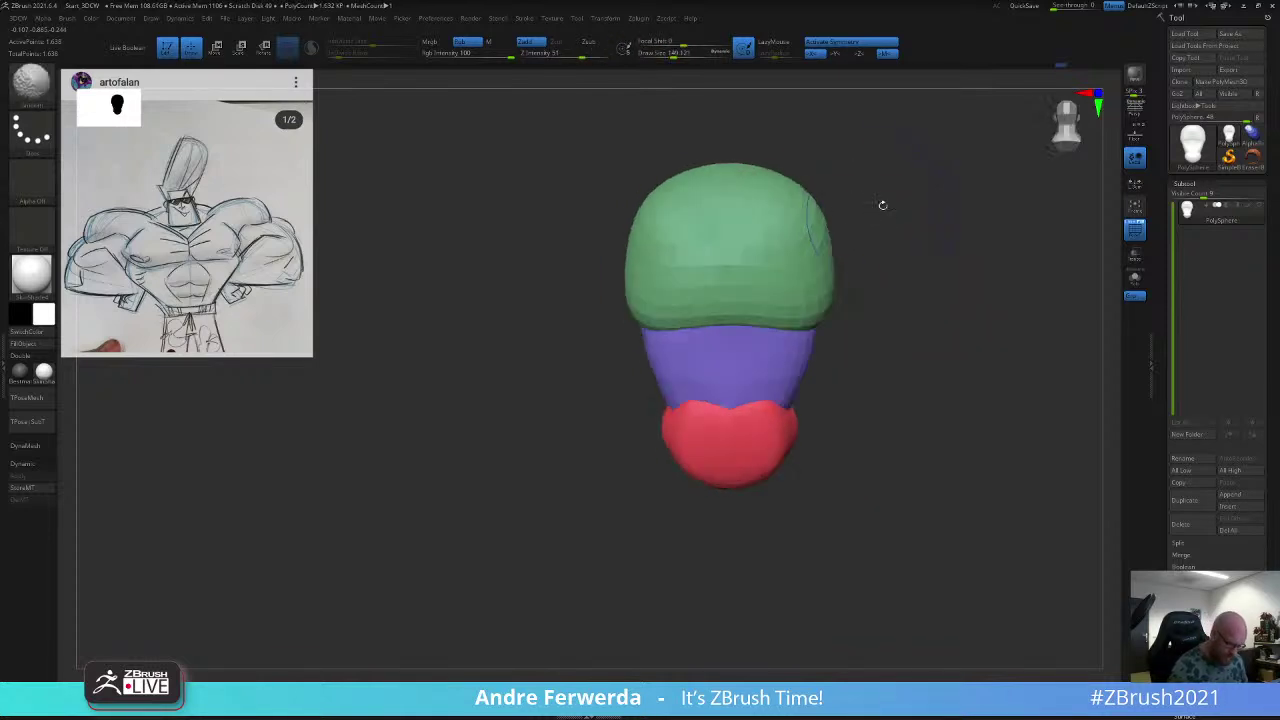
left_click(461, 692)
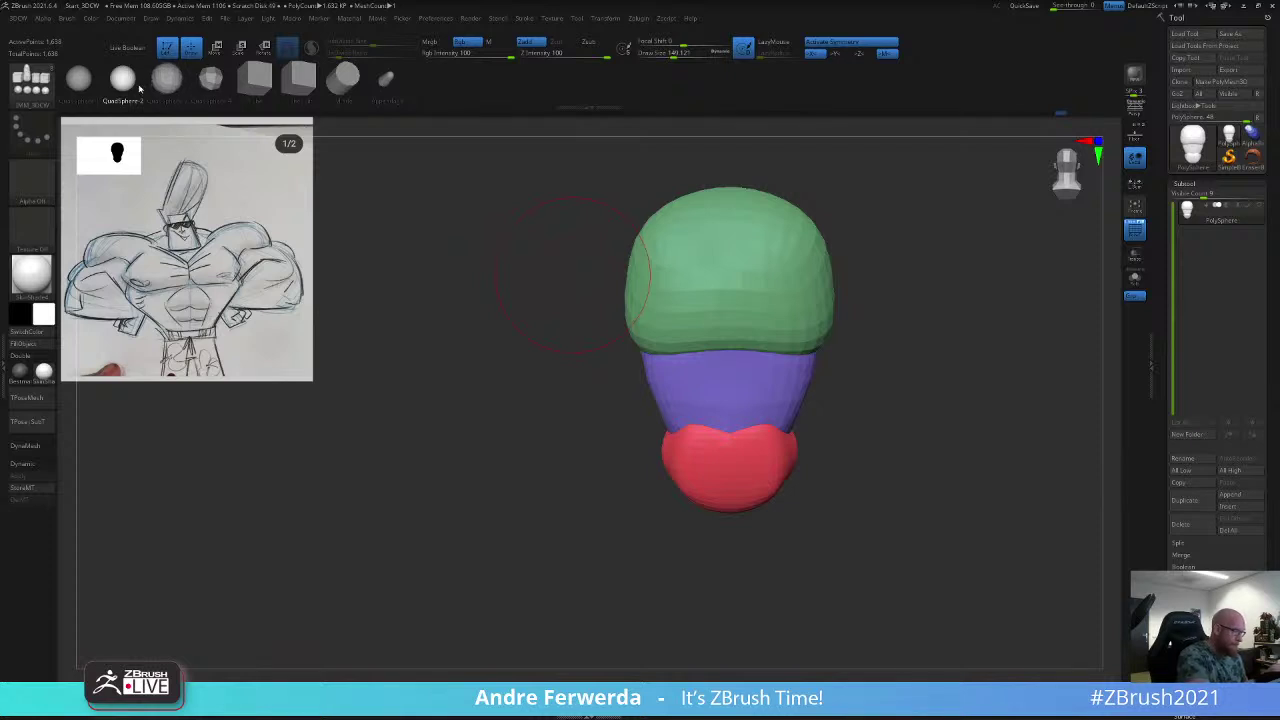
mouse_move(896, 219)
left_mouse_down()
mouse_move(880, 220)
mouse_move(902, 214)
left_mouse_up()
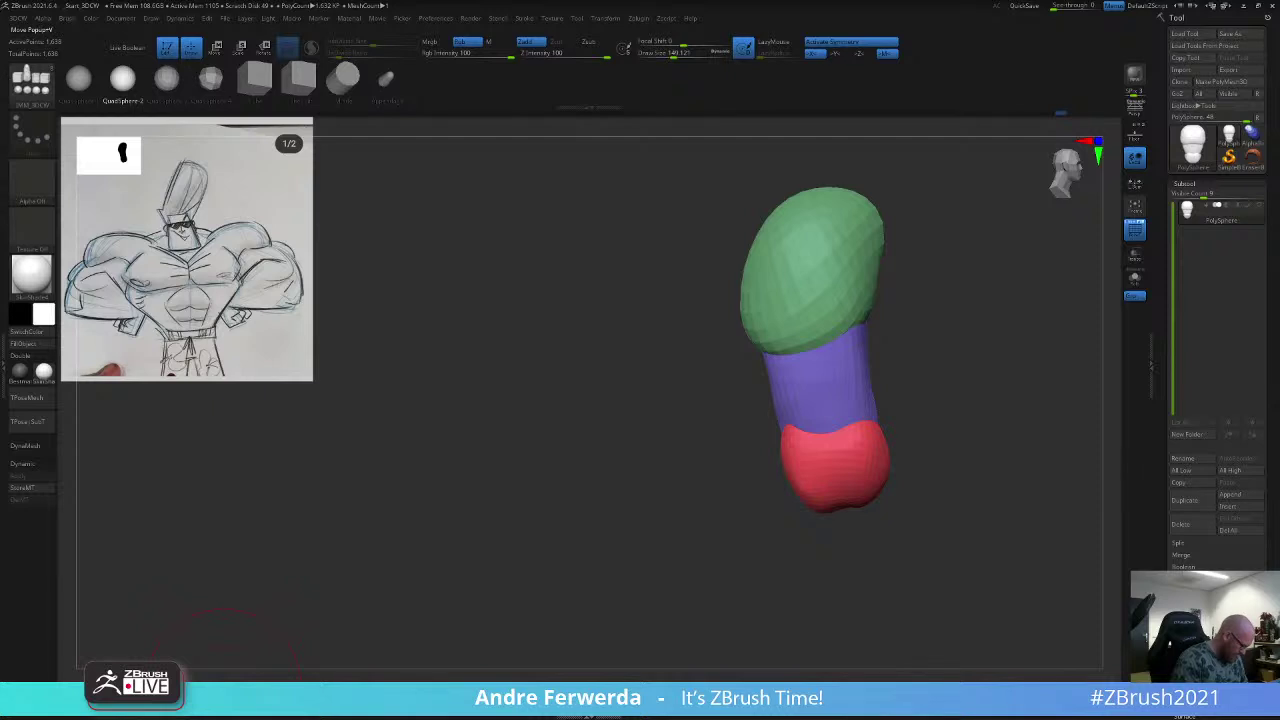
left_click(224, 688)
Step: Refine the chest's upper contour in front view with the Move brush
left_click_drag(463, 420, 410, 418, "shift")
key("space")
left_click_drag(810, 211, 816, 211)
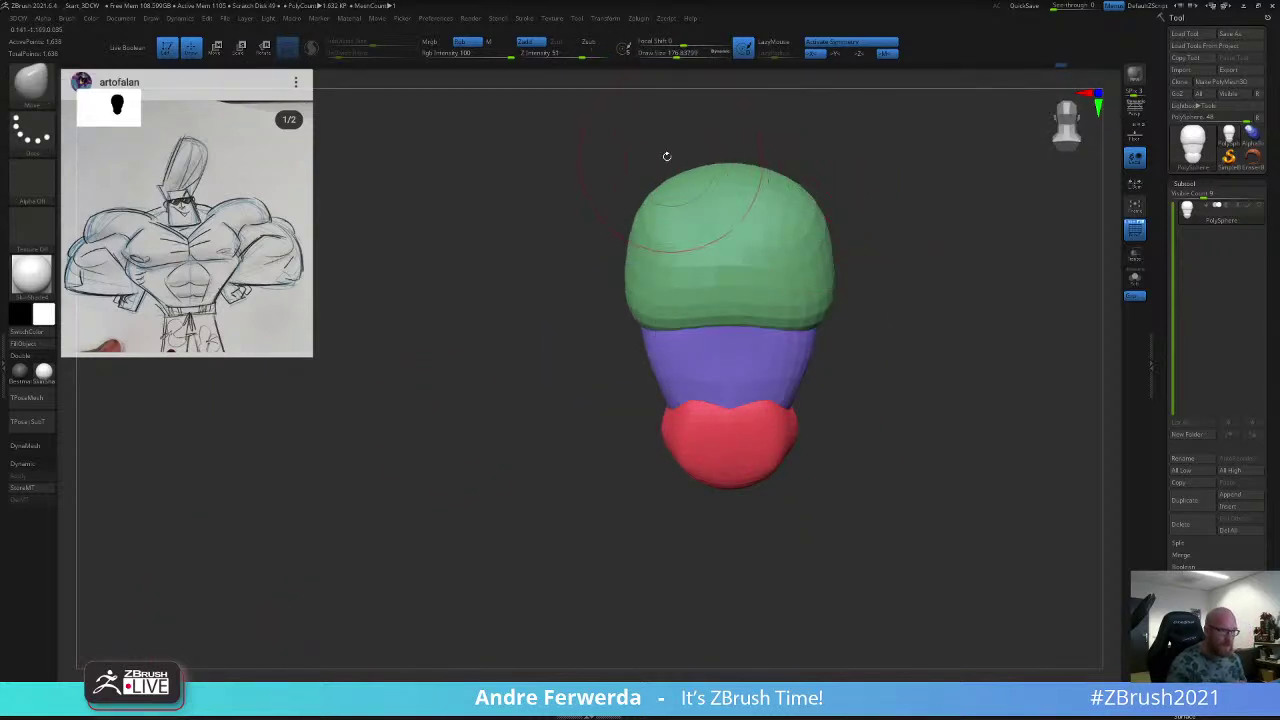
left_click_drag(907, 173, 915, 254)
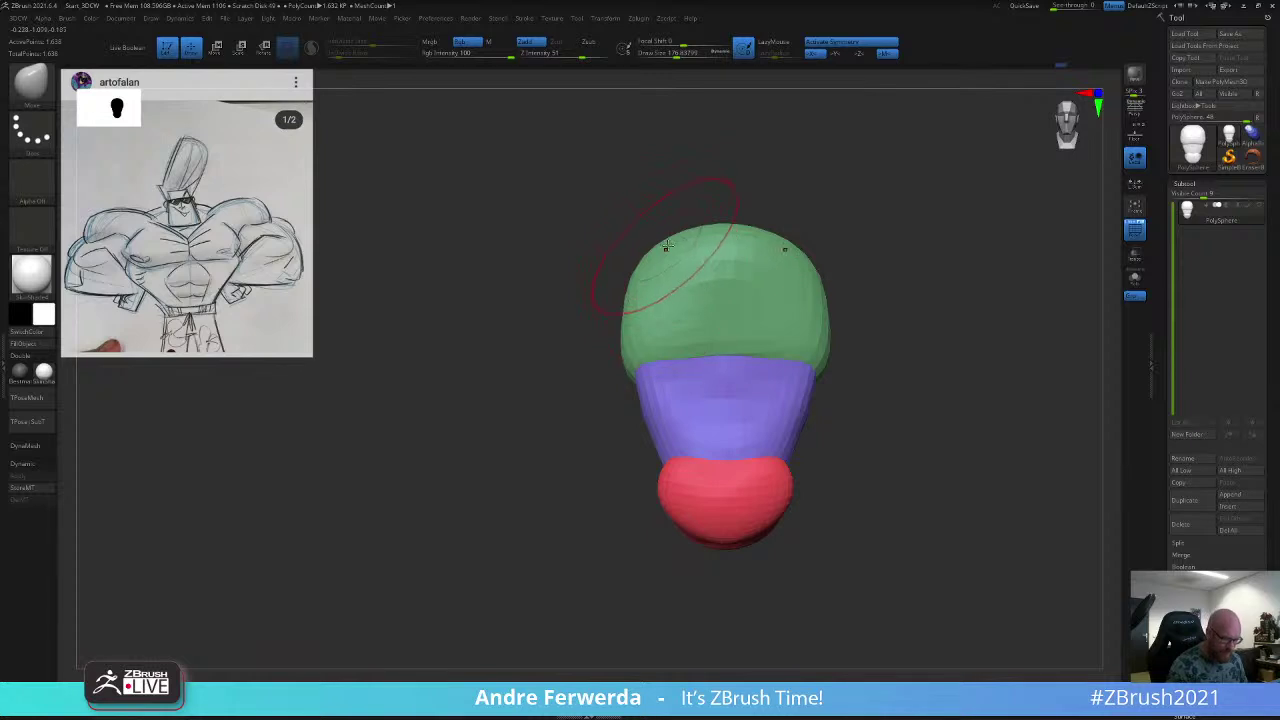
left_click_drag(664, 248, 676, 249)
key("space")
left_click_drag(814, 357, 807, 357)
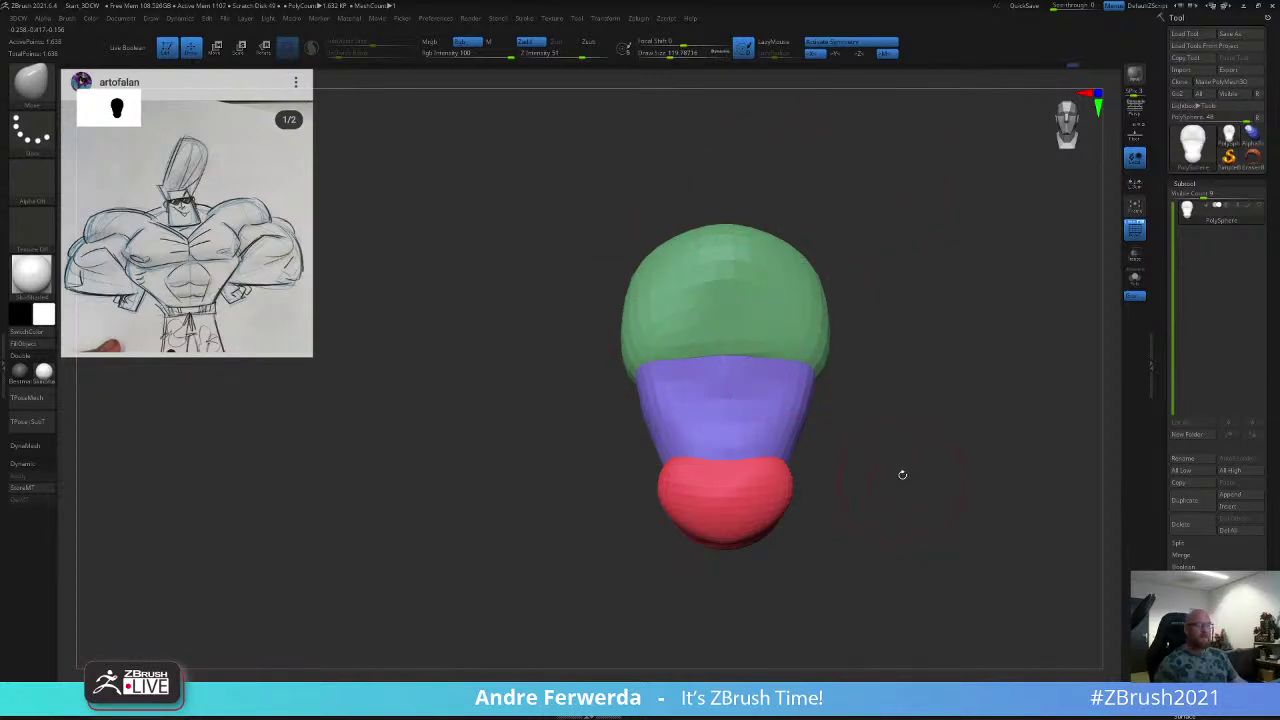
Step: Insert a mirrored pair of QuadSphere spheres on the chest's upper sides in side view as shoulders, and return to the Move brush
left_click_drag(902, 474, 831, 454)
left_click_drag(1022, 314, 771, 285, "alt")
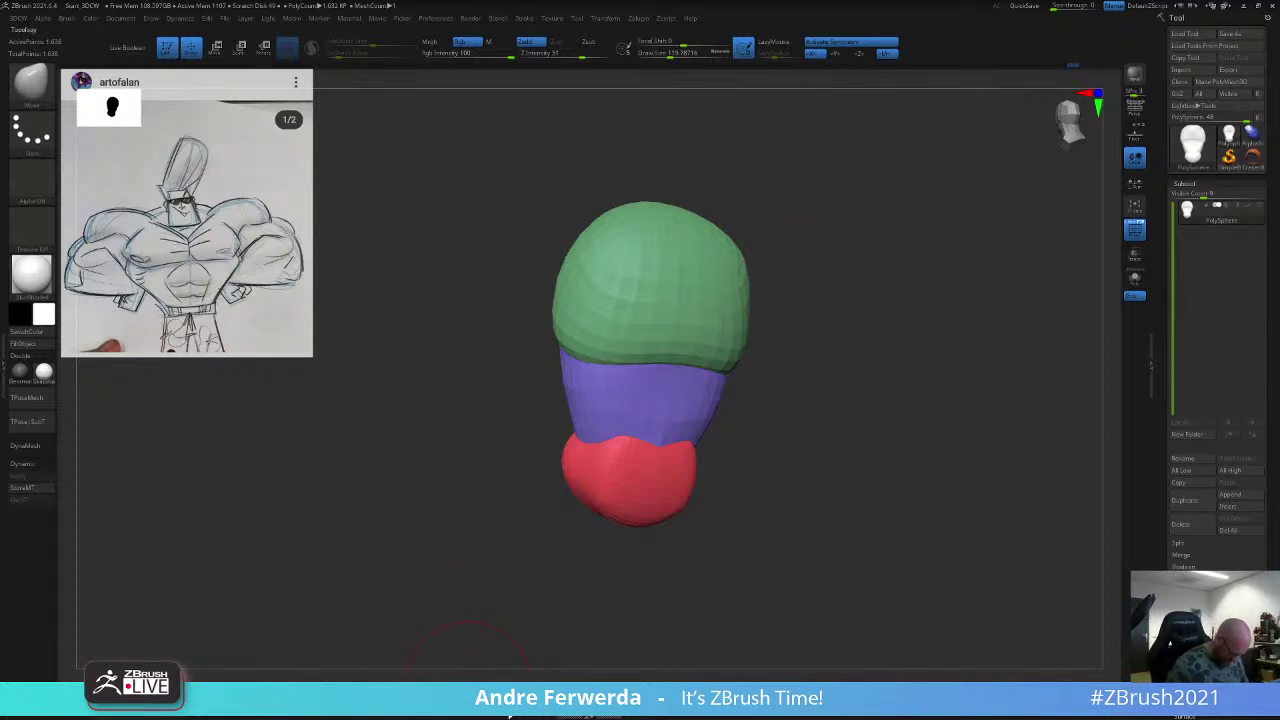
left_click(494, 694)
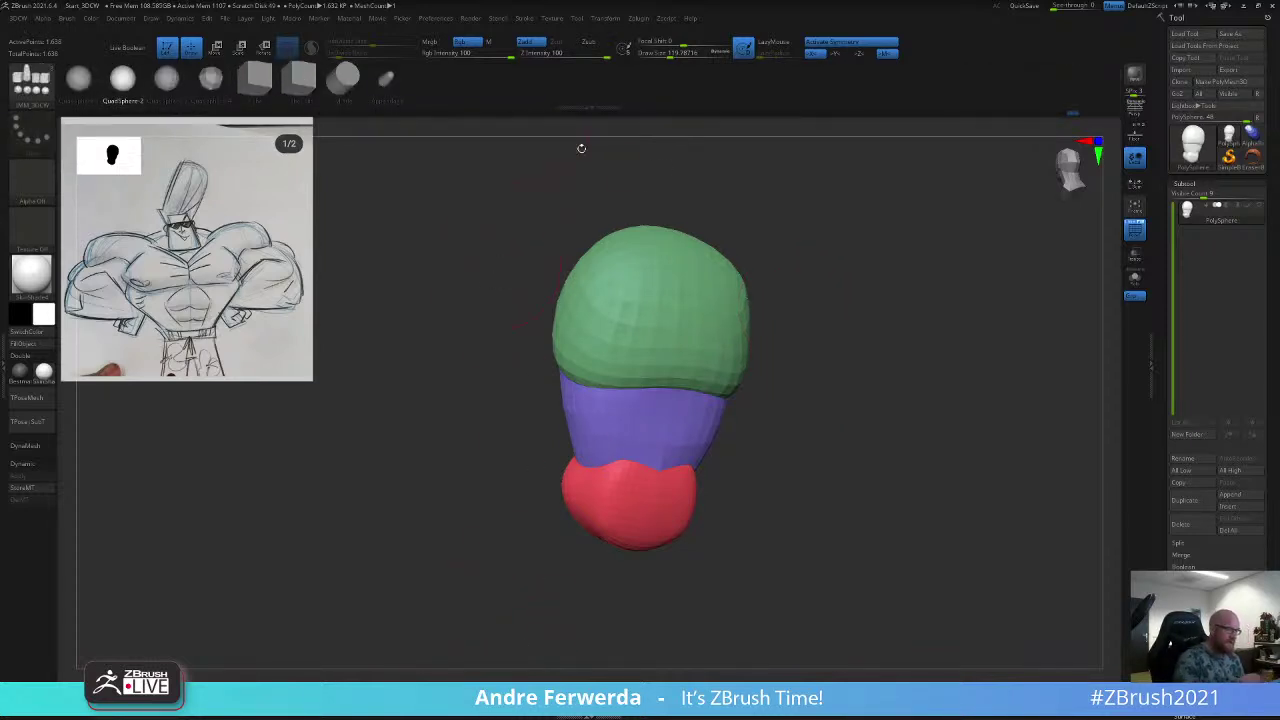
left_click_drag(858, 258, 990, 282)
left_click_drag(880, 290, 985, 336, "alt")
left_click_drag(652, 331, 652, 364)
left_click(199, 683)
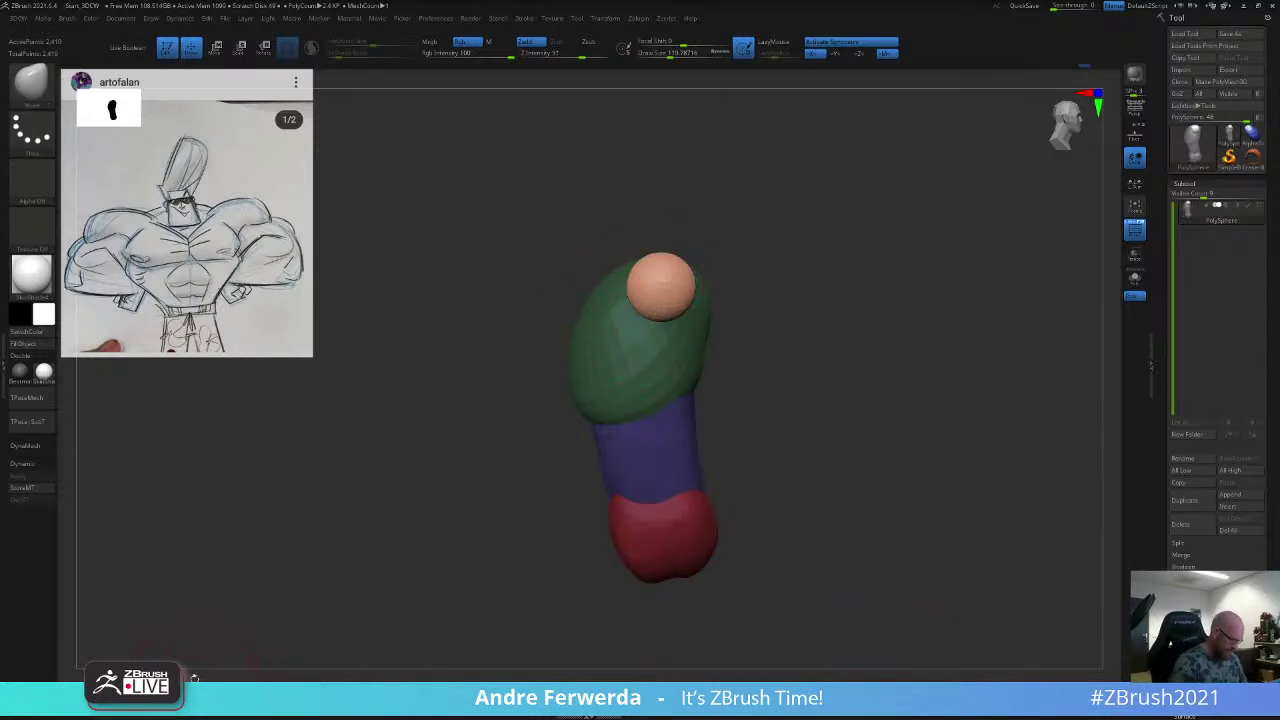
Step: Enable local symmetry, then enlarge the shoulder spheres and reposition them against the chest with the gizmo
mouse_move(742, 245)
left_mouse_down("shift")
mouse_move(808, 237)
mouse_move(853, 258)
left_mouse_up("shift")
key("w")
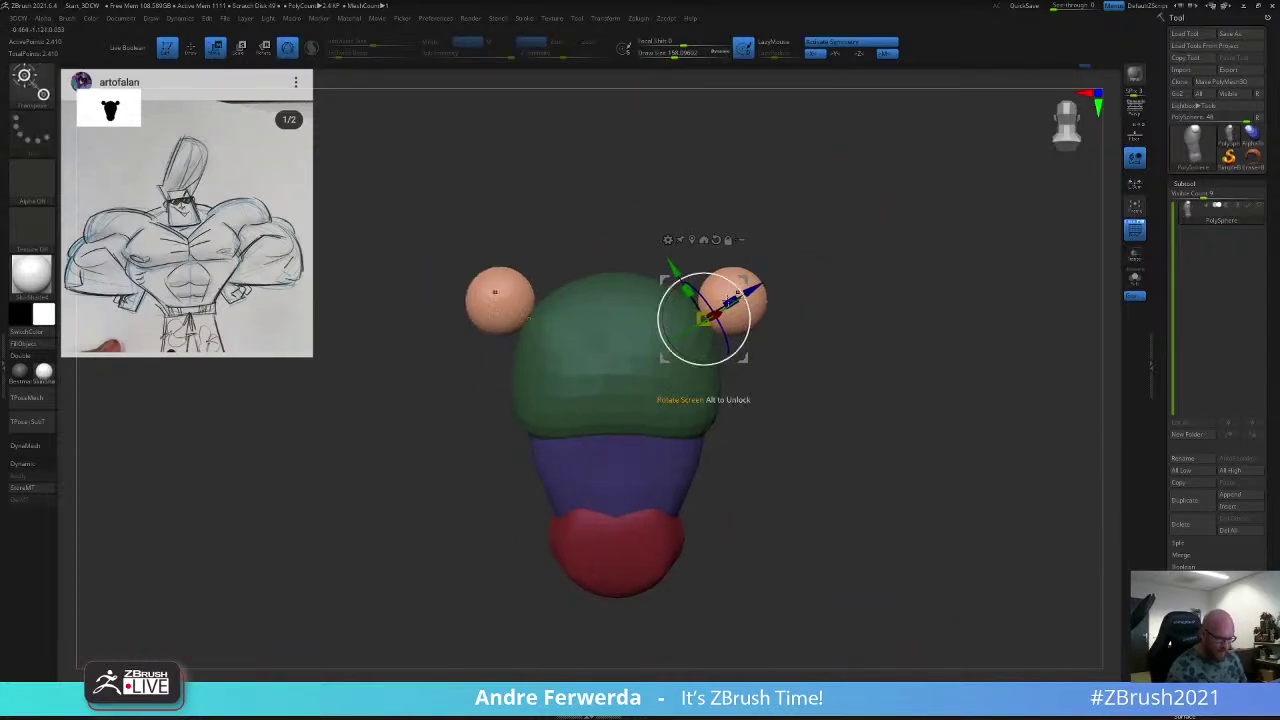
left_click_drag(704, 319, 689, 354)
left_click(1131, 188)
left_click_drag(778, 290, 771, 351, "shift")
left_click_drag(723, 293, 718, 312)
Step: Adjust the chest's outline in top view with the shoulder spheres masked, and clear the mask
left_click(729, 266, "ctrl")
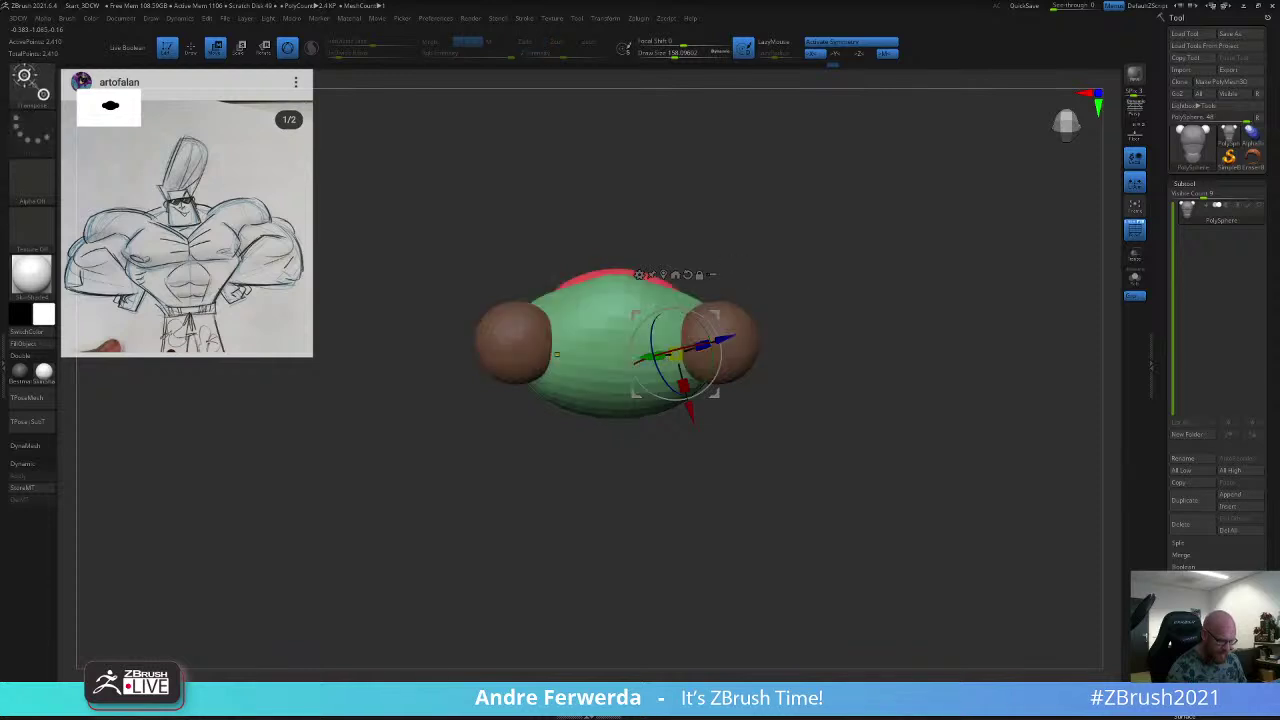
key("q")
key("space")
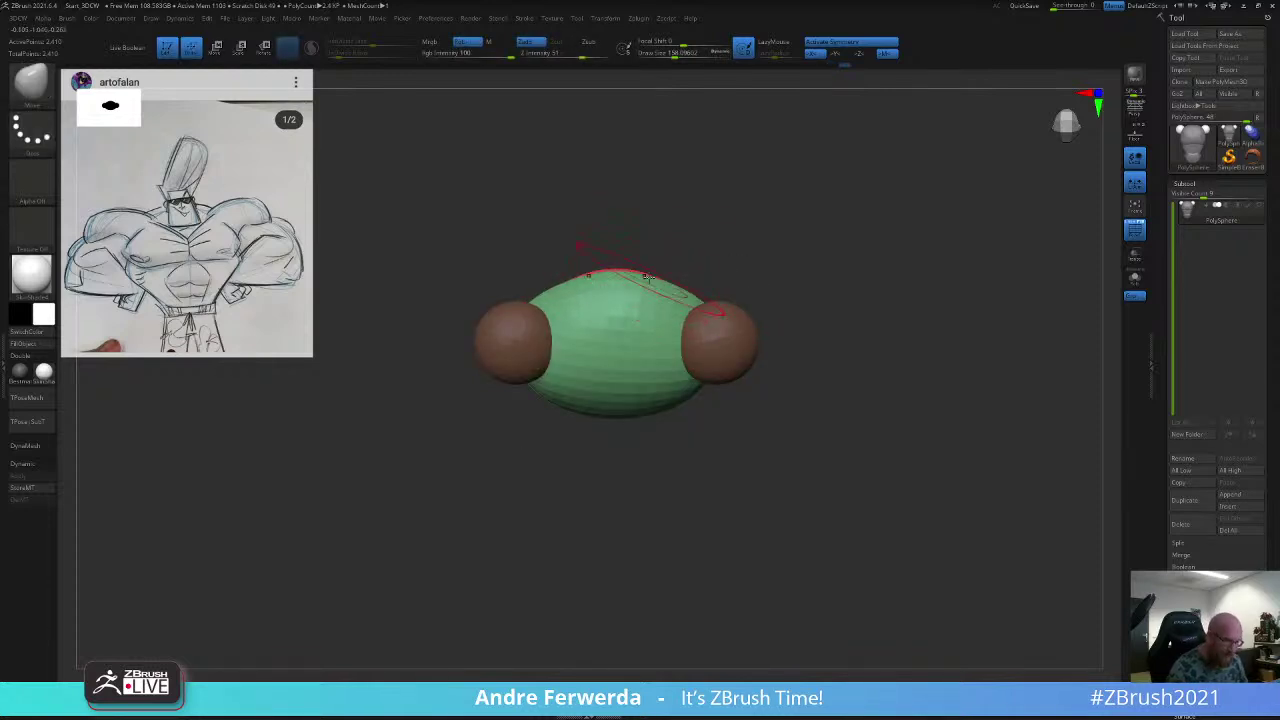
left_click_drag(782, 284, 749, 274, "ctrl")
Step: Mask everything except the shoulder spheres and shift them slightly inward with the gizmo in back view
key("w")
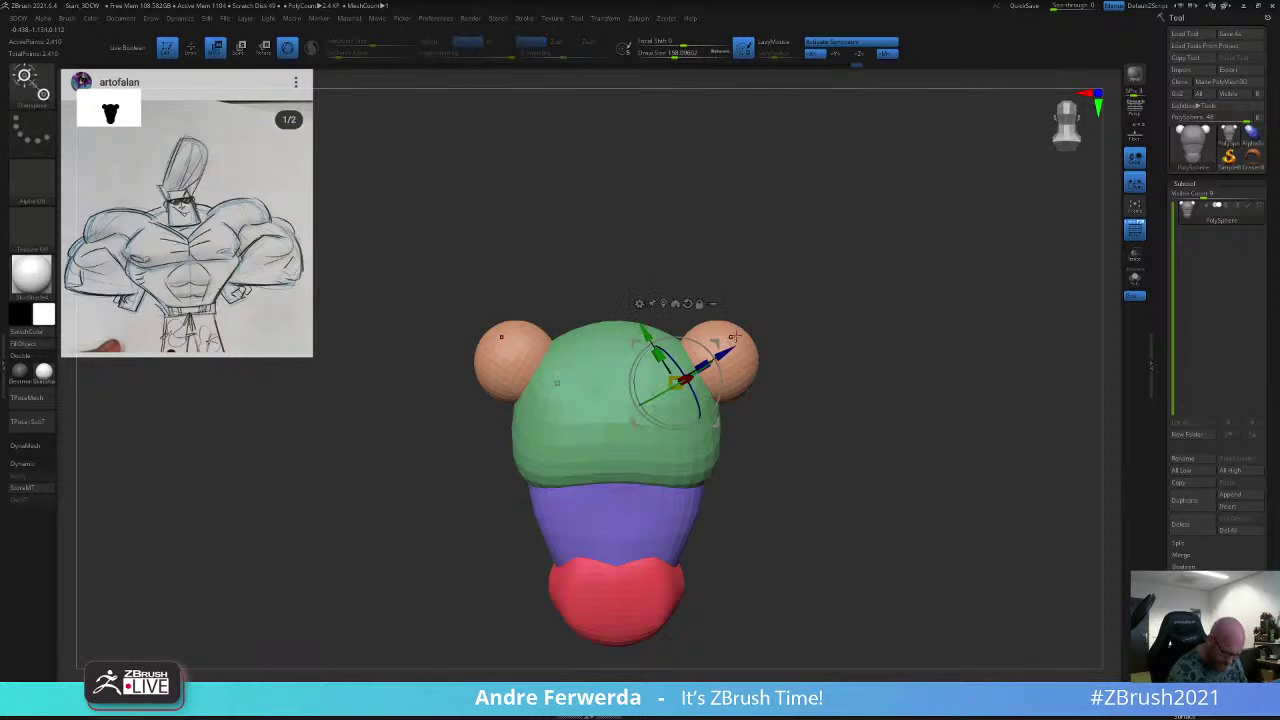
left_click(731, 337)
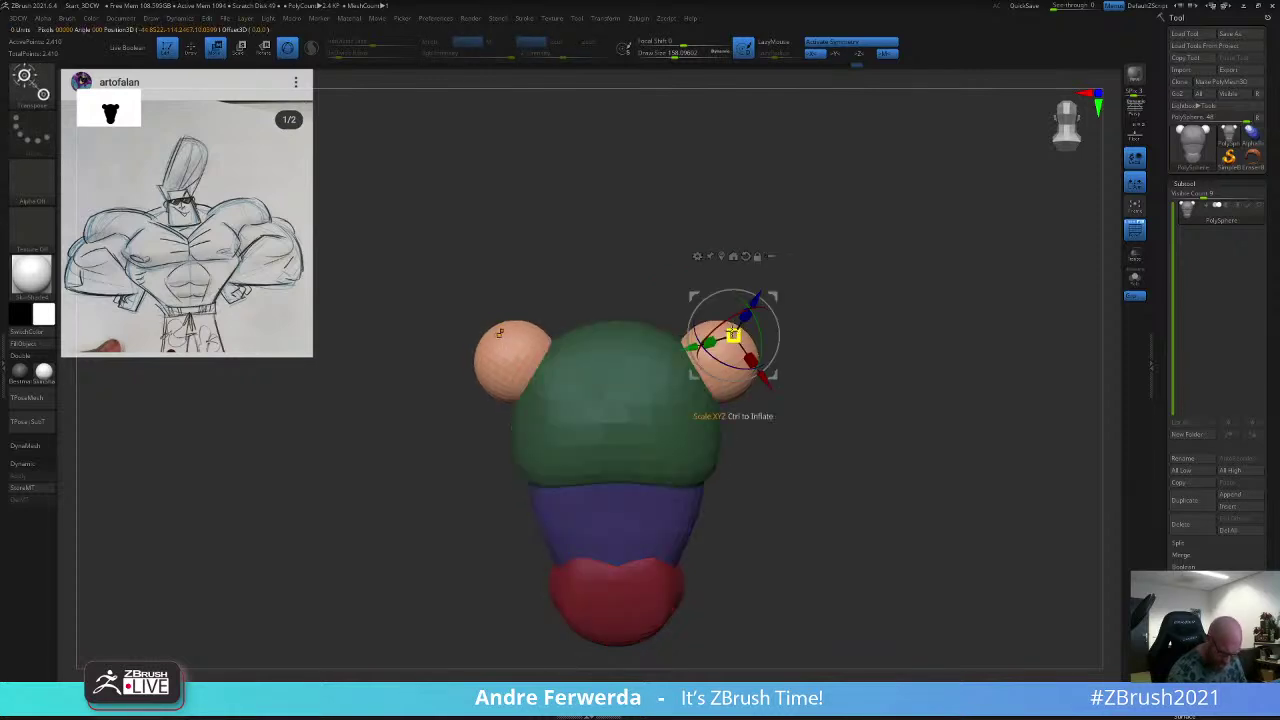
left_click_drag(758, 317, 754, 321)
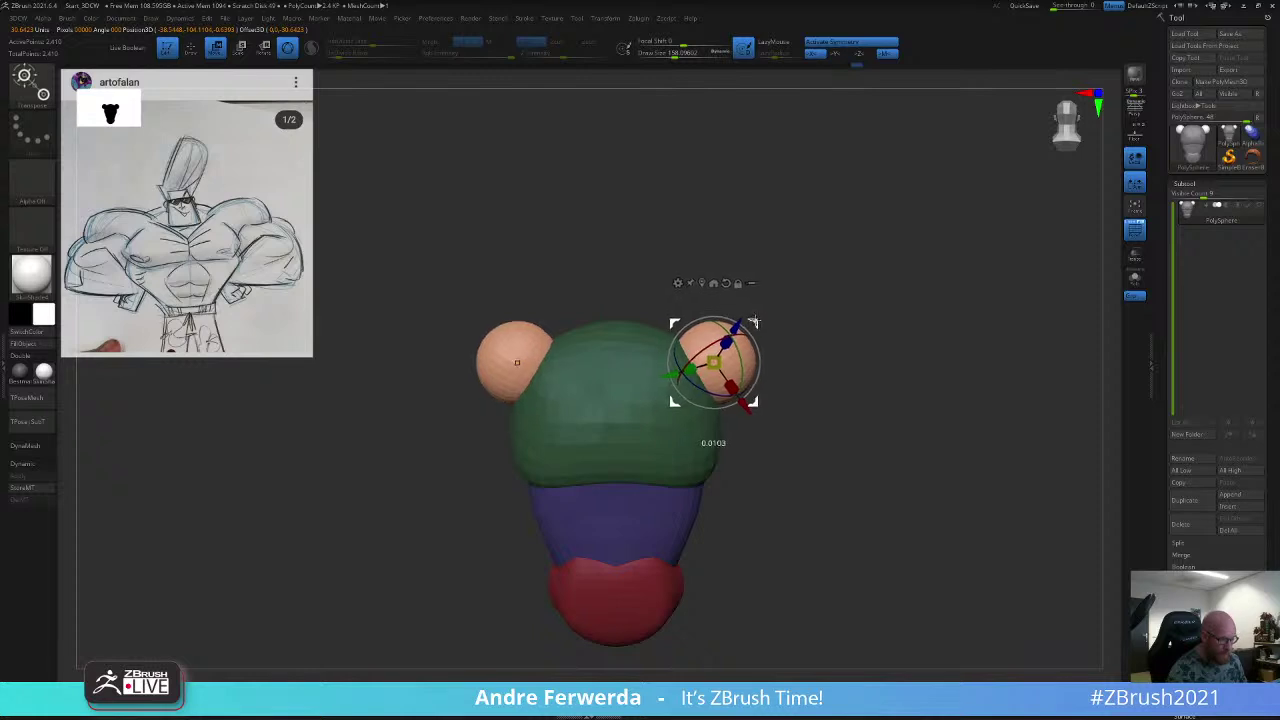
key("q")
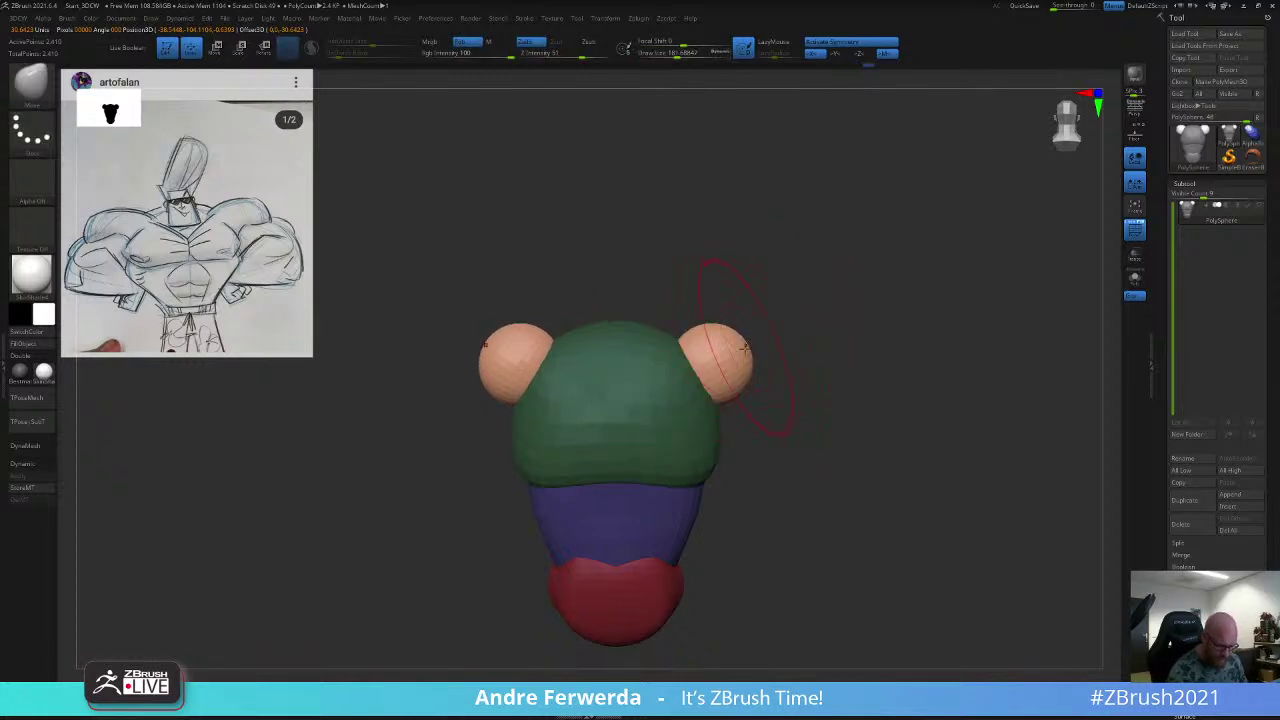
Step: Stretch the shoulder spheres outward with the Move brush, refining their shape from the top and side views
mouse_move(745, 347)
left_mouse_down()
mouse_move(756, 342)
mouse_move(745, 400)
left_mouse_up()
key("space")
left_click_drag(792, 337, 757, 330)
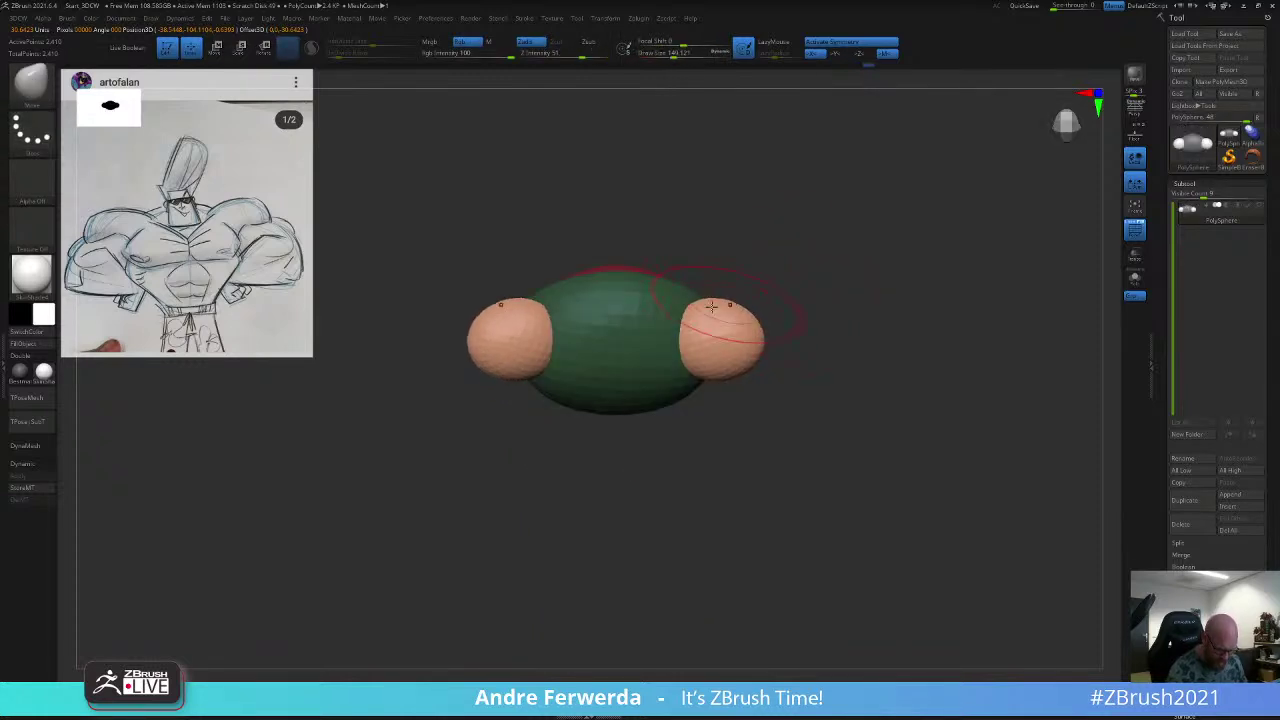
left_click_drag(846, 314, 838, 222, "shift")
mouse_move(686, 224)
left_mouse_down("alt")
mouse_move(831, 220)
mouse_move(863, 199)
left_mouse_up("alt")
key("space")
left_click_drag(690, 299, 696, 290)
mouse_move(645, 230)
left_mouse_down()
mouse_move(672, 325)
mouse_move(690, 303)
mouse_move(690, 213)
mouse_move(746, 349)
mouse_move(851, 234)
left_mouse_up()
Step: Shape the shoulders' outer ends in back view with the Move brush at a draw size of about 111
key("space")
key("[")
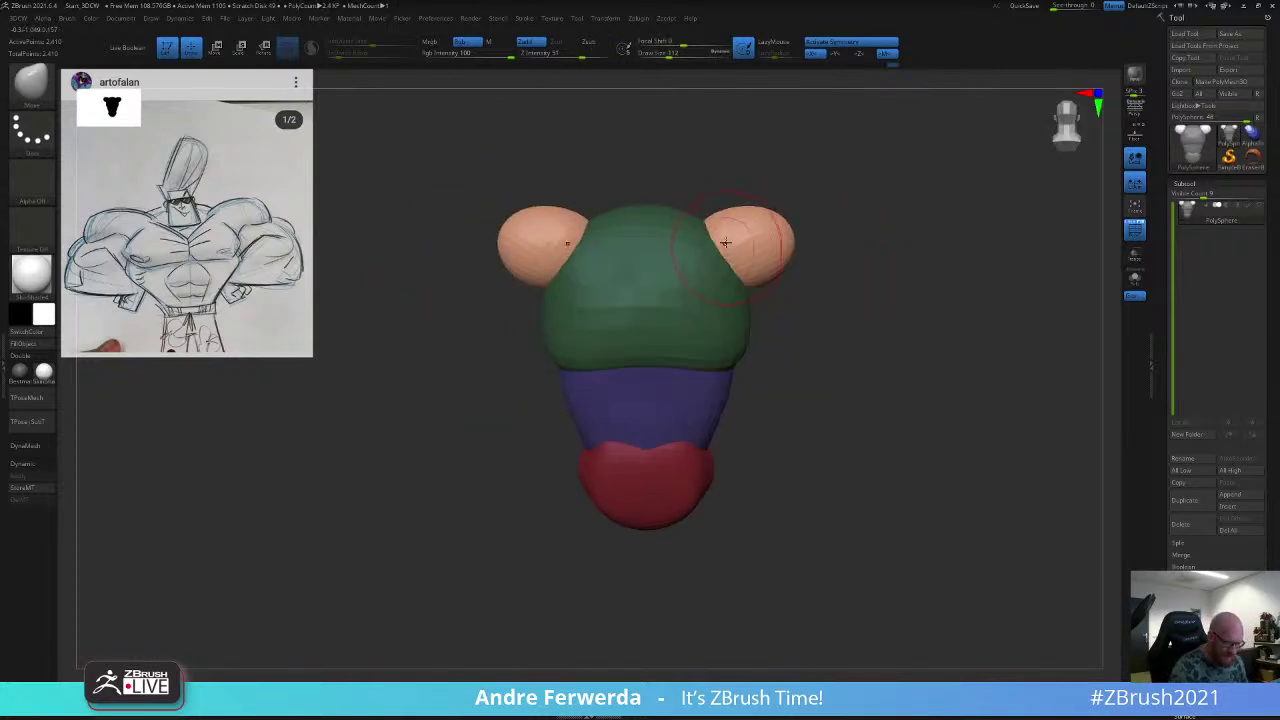
left_click_drag(787, 252, 791, 249)
mouse_move(786, 228)
left_mouse_down()
mouse_move(805, 232)
mouse_move(765, 226)
left_mouse_up()
Step: Try bending the shoulders' outer ends downward in back view at a draw size of about 104, and undo it
key("space")
mouse_move(815, 262)
left_mouse_down()
mouse_move(828, 266)
mouse_move(848, 220)
left_mouse_up()
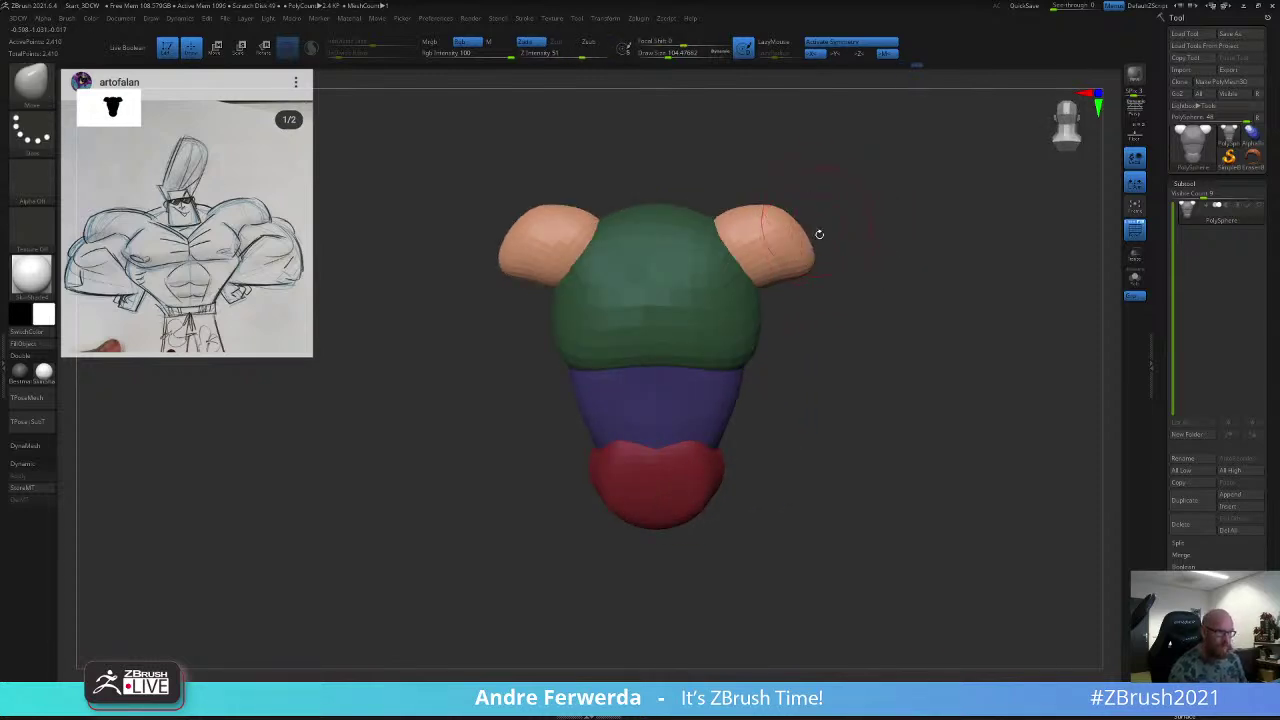
key("ctrl+z")
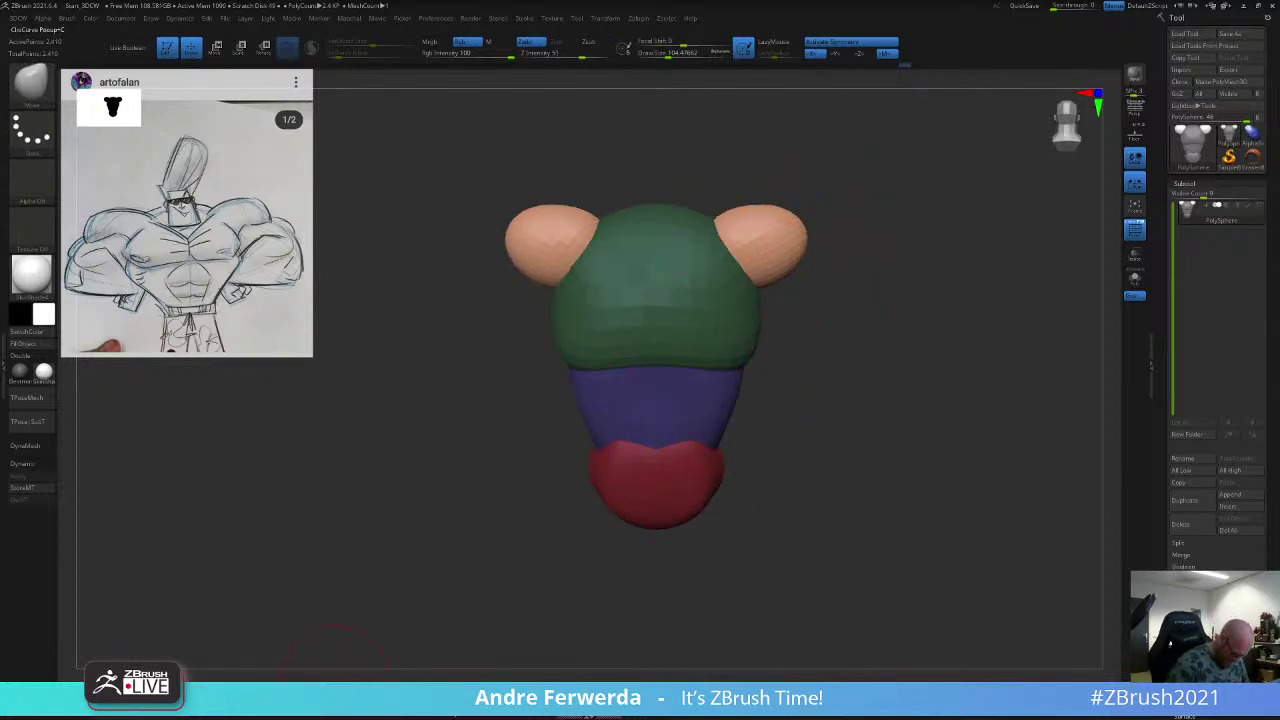
Step: Insert a mirrored pair of Cylinder meshes at the outer ends of the shoulders as upper arms
left_click(335, 698)
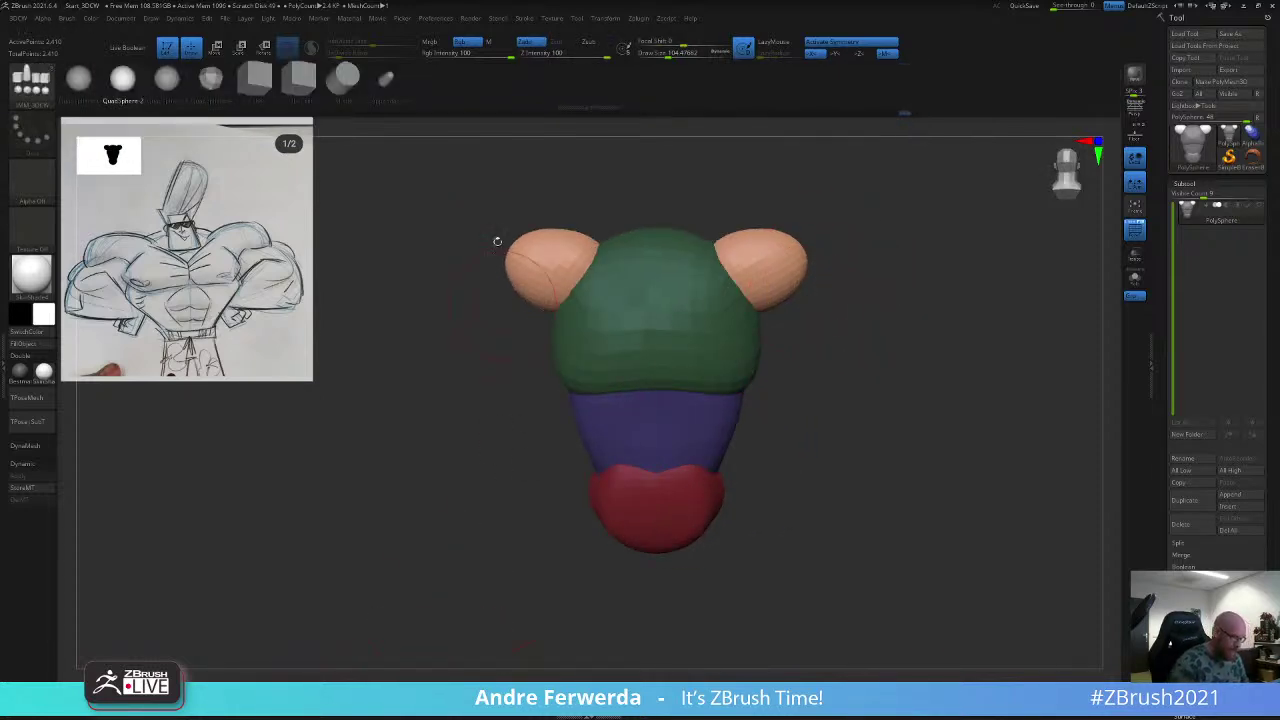
left_click(342, 78)
left_click_drag(906, 277, 868, 226)
left_click_drag(755, 286, 760, 311)
left_click_drag(864, 208, 883, 230)
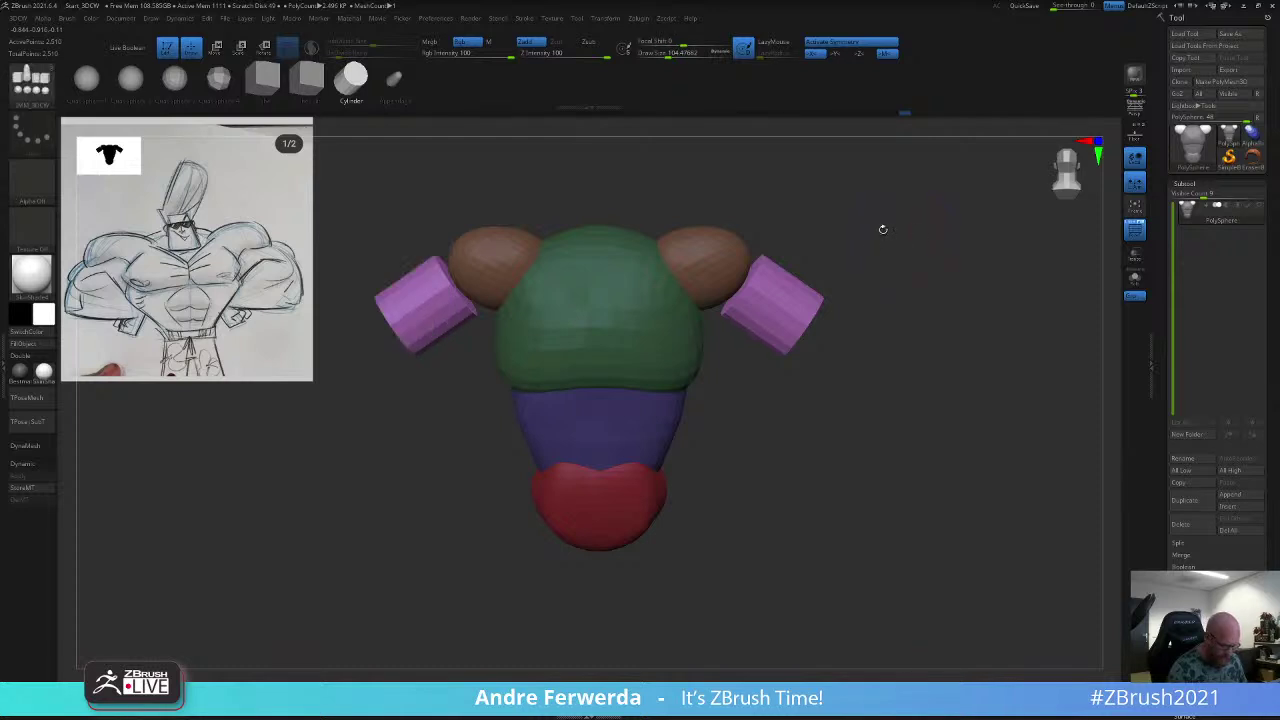
Step: Move the arm cylinders up under the shoulders, angle them more steeply downward, and lengthen them with the gizmo
key("w")
left_click_drag(779, 244, 770, 258)
mouse_move(757, 263)
left_mouse_down()
mouse_move(774, 277)
mouse_move(727, 304)
mouse_move(757, 245)
left_mouse_up()
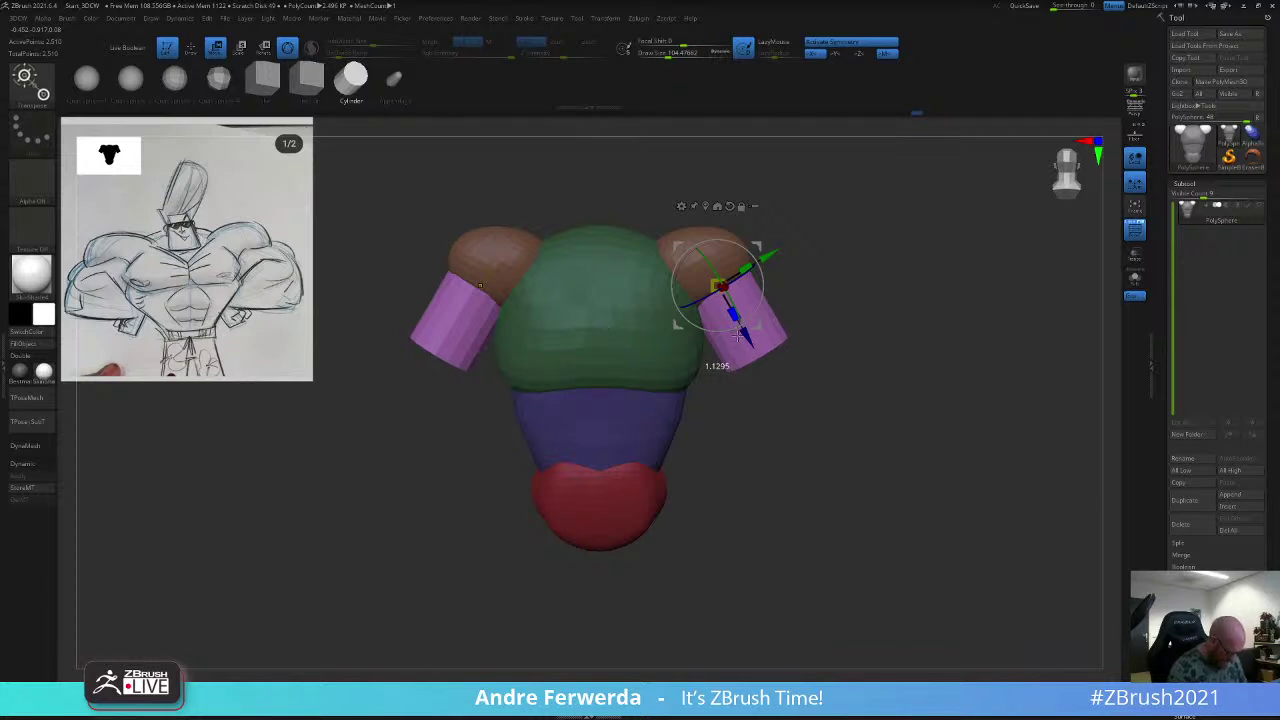
left_click_drag(719, 285, 734, 317)
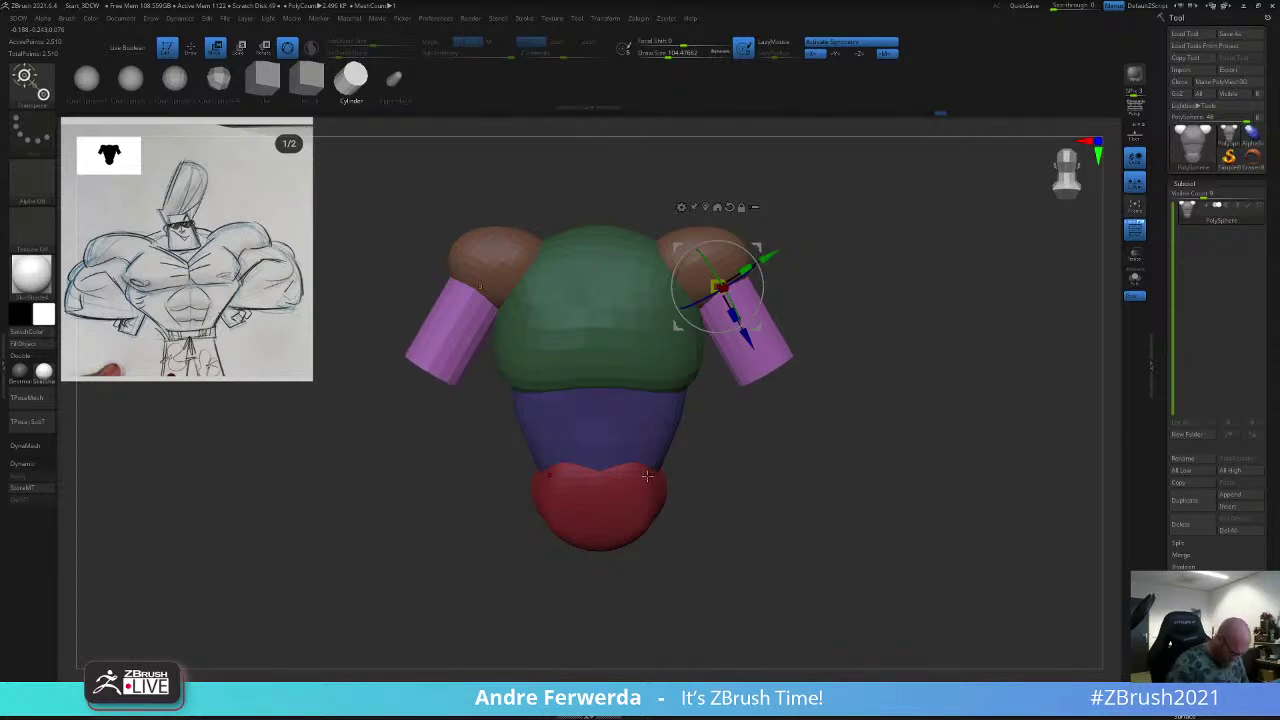
Step: Undo the arm cylinders' adjustments and their insertion
key("ctrl+z")
key("ctrl+z")
key("ctrl+z")
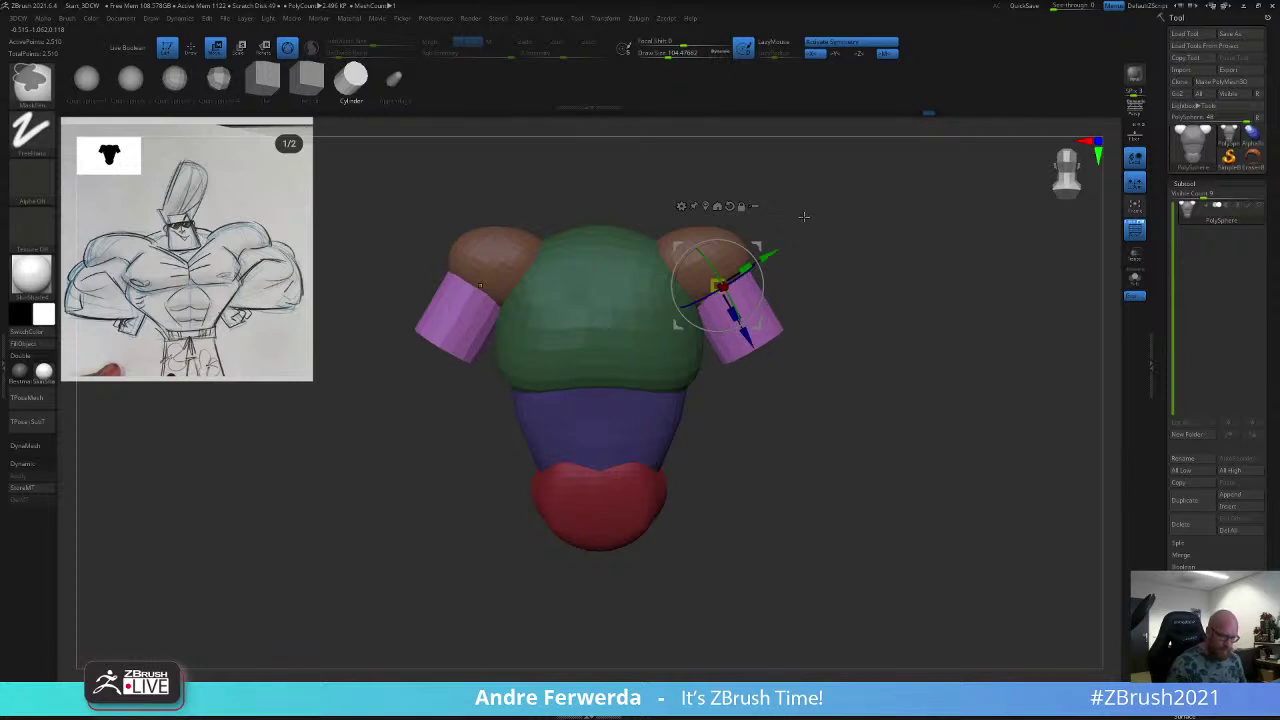
key("ctrl+z")
key("ctrl+z")
key("ctrl+z")
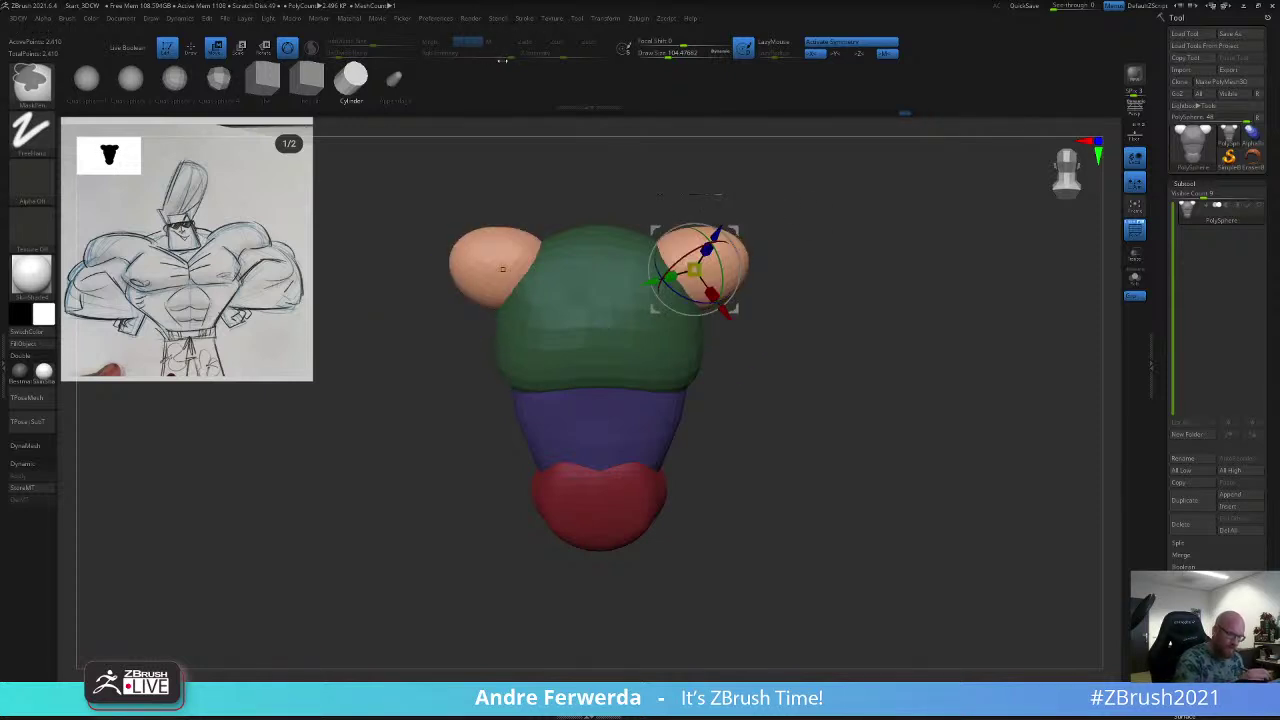
Step: Try replacing the shoulder ellipsoids with the Appendage insert mesh, and undo the replacement
key("ctrl+shift+z")
key("ctrl+z")
left_click(394, 79)
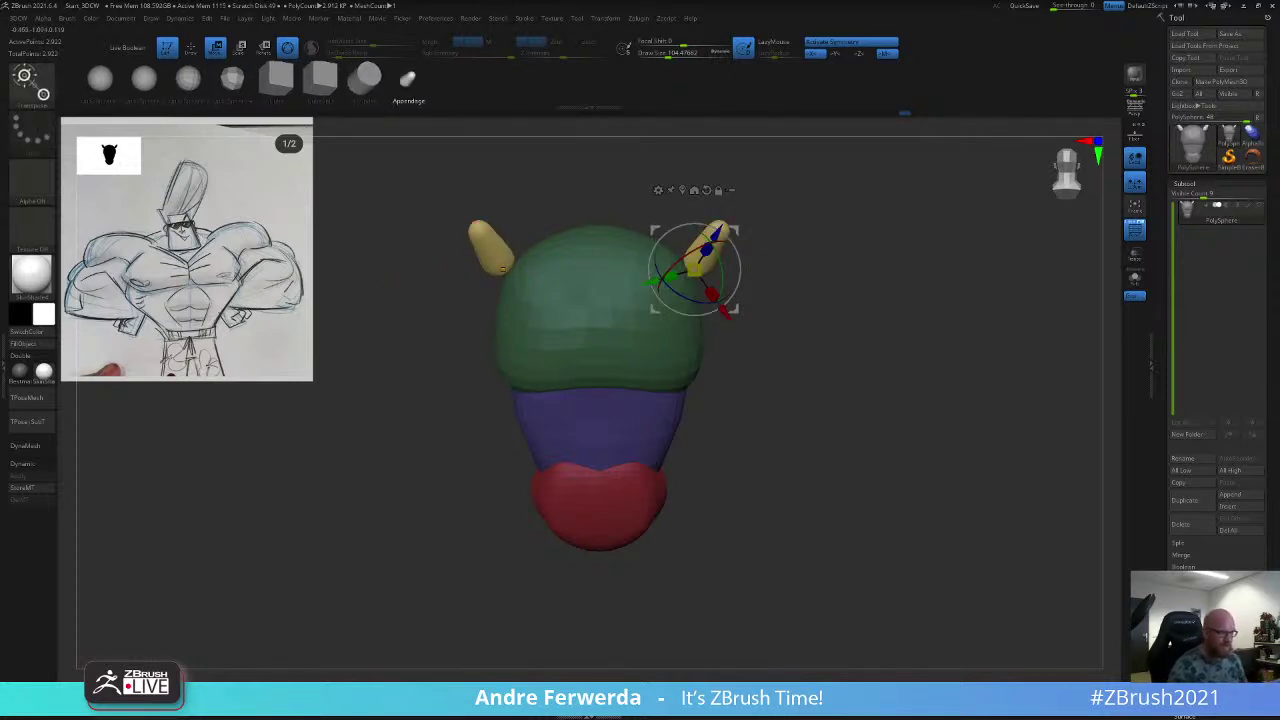
left_click_drag(795, 264, 890, 245)
key("ctrl+z")
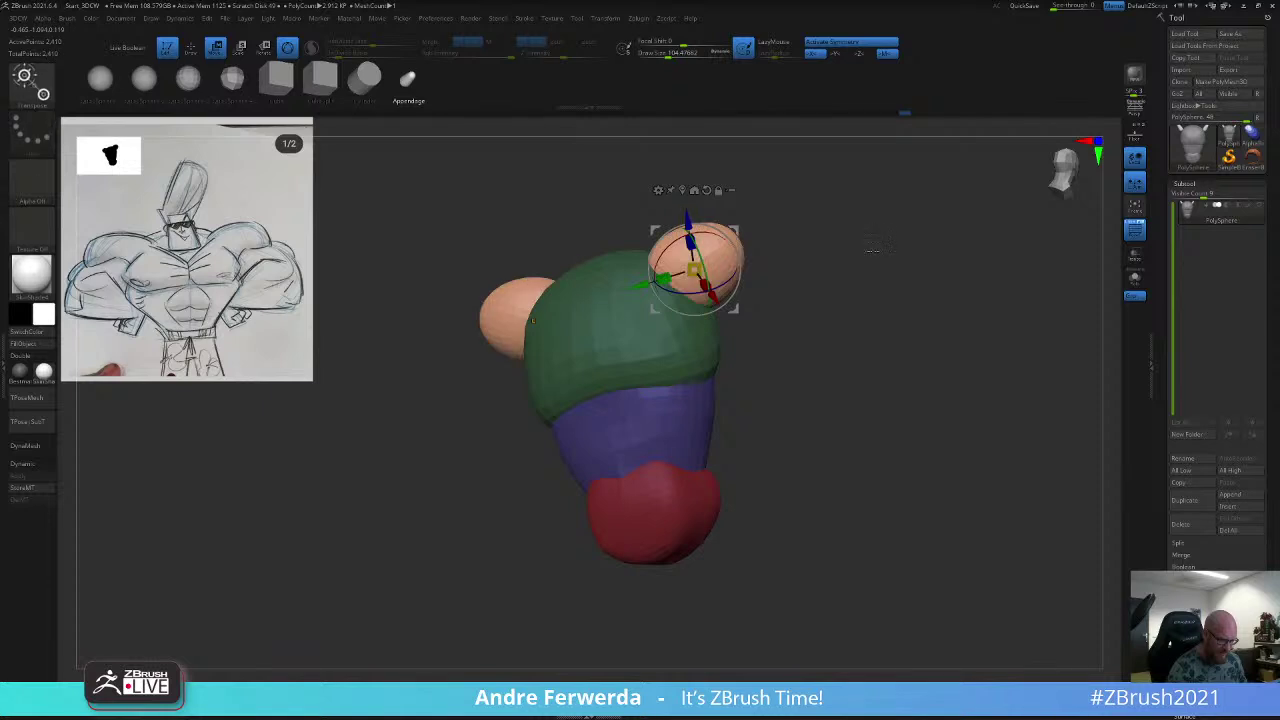
Step: Insert a mirrored pair of Appendage meshes pointing outward and down from the shoulders as upper arms
key("q")
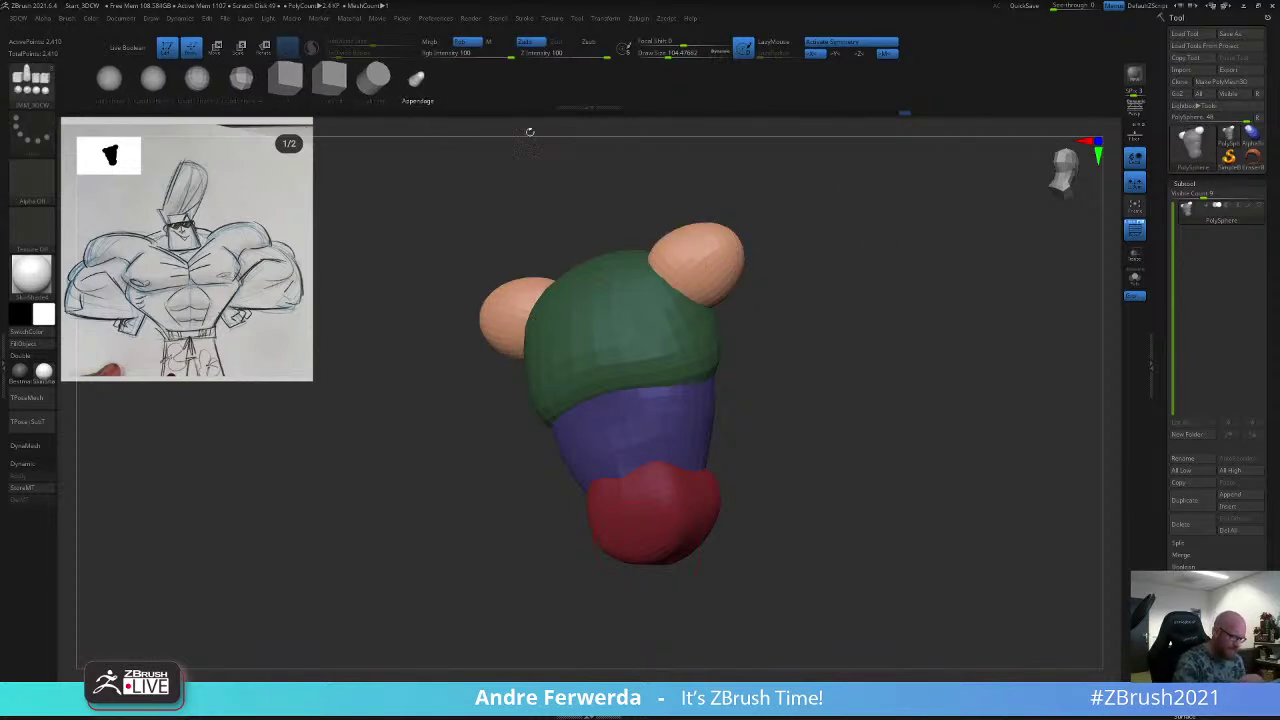
left_click_drag(821, 254, 825, 202)
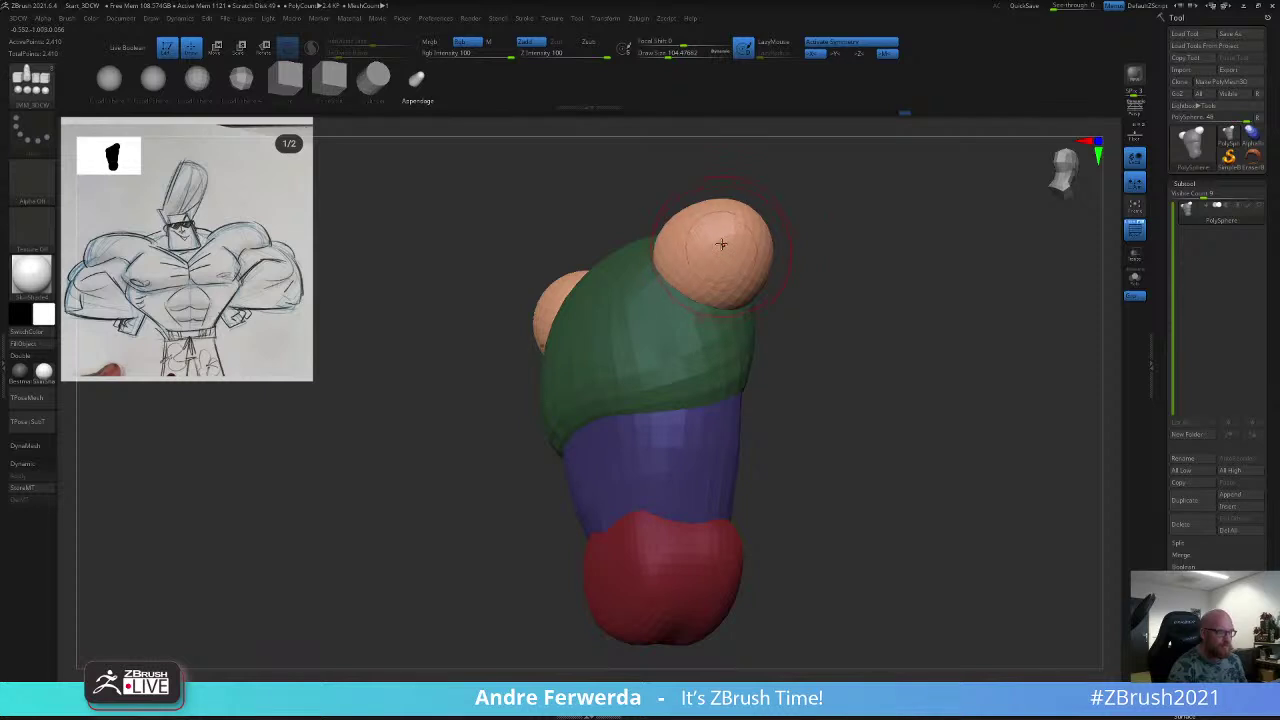
left_click_drag(726, 297, 741, 352)
left_click_drag(854, 226, 887, 253)
key("w")
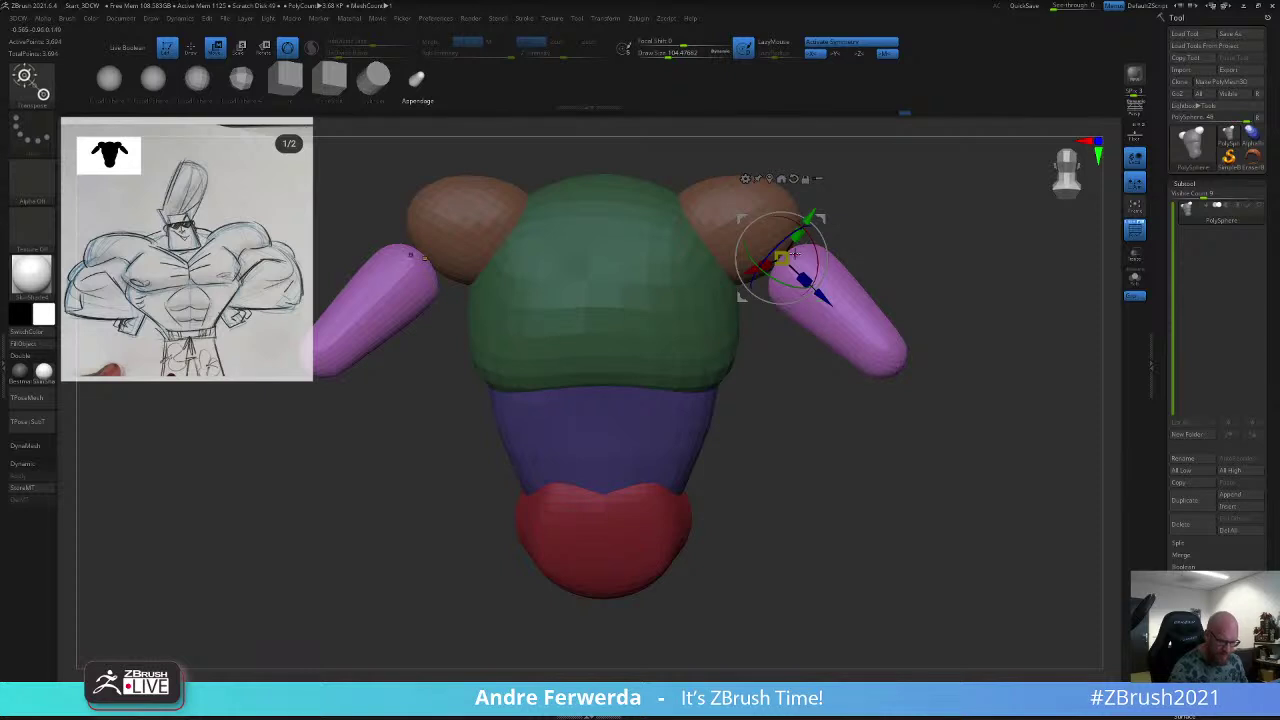
Step: Move the upper arms up into the shoulders with the gizmo, thicken them, and angle them more steeply downward
mouse_move(781, 258)
left_mouse_down()
mouse_move(805, 269)
mouse_move(774, 255)
left_mouse_up()
left_click_drag(824, 218, 791, 202)
left_click_drag(885, 206, 819, 199)
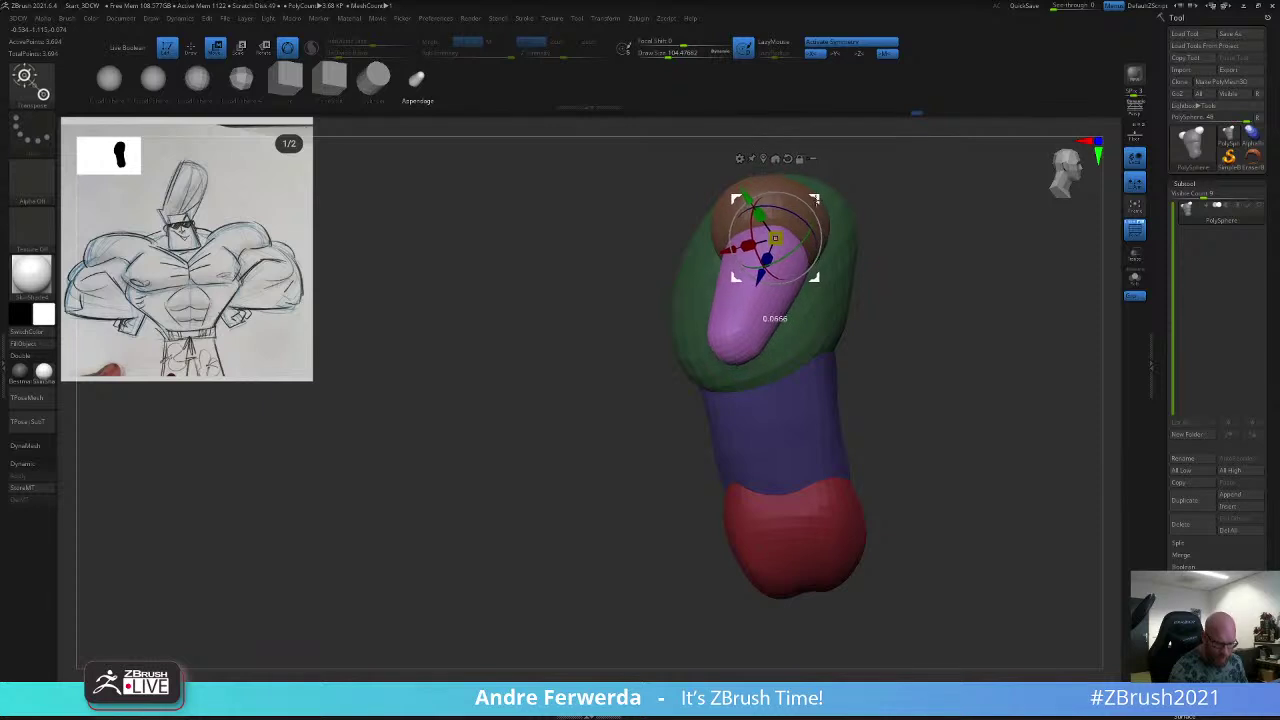
left_click_drag(775, 239, 824, 240)
left_click_drag(878, 228, 938, 226)
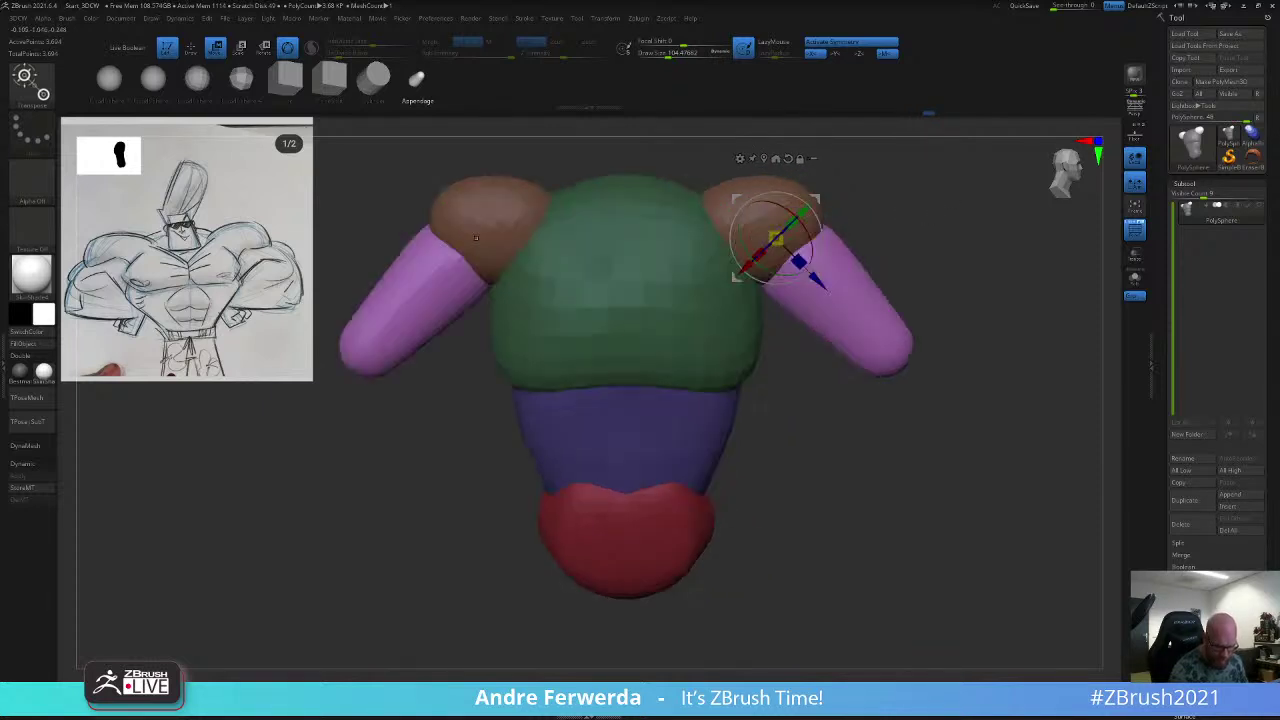
left_click_drag(821, 220, 842, 238)
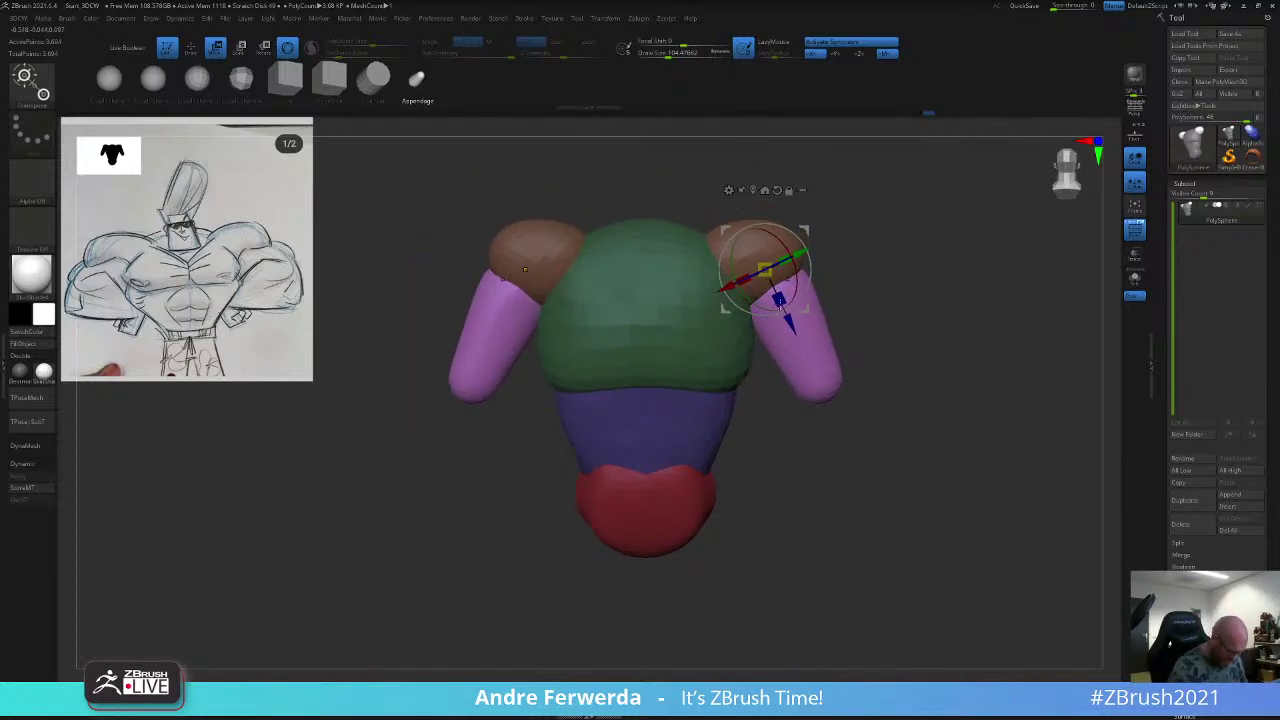
Step: Duplicate the upper arms down to the elbows as forearms, angle them inward toward the hips, and clear the mask
left_click_drag(788, 323, 836, 422, "ctrl")
left_click_drag(818, 374, 818, 414)
left_click_drag(835, 220, 891, 284, "shift")
left_click_drag(820, 222, 914, 191, "shift")
left_click_drag(868, 317, 872, 312, "shift")
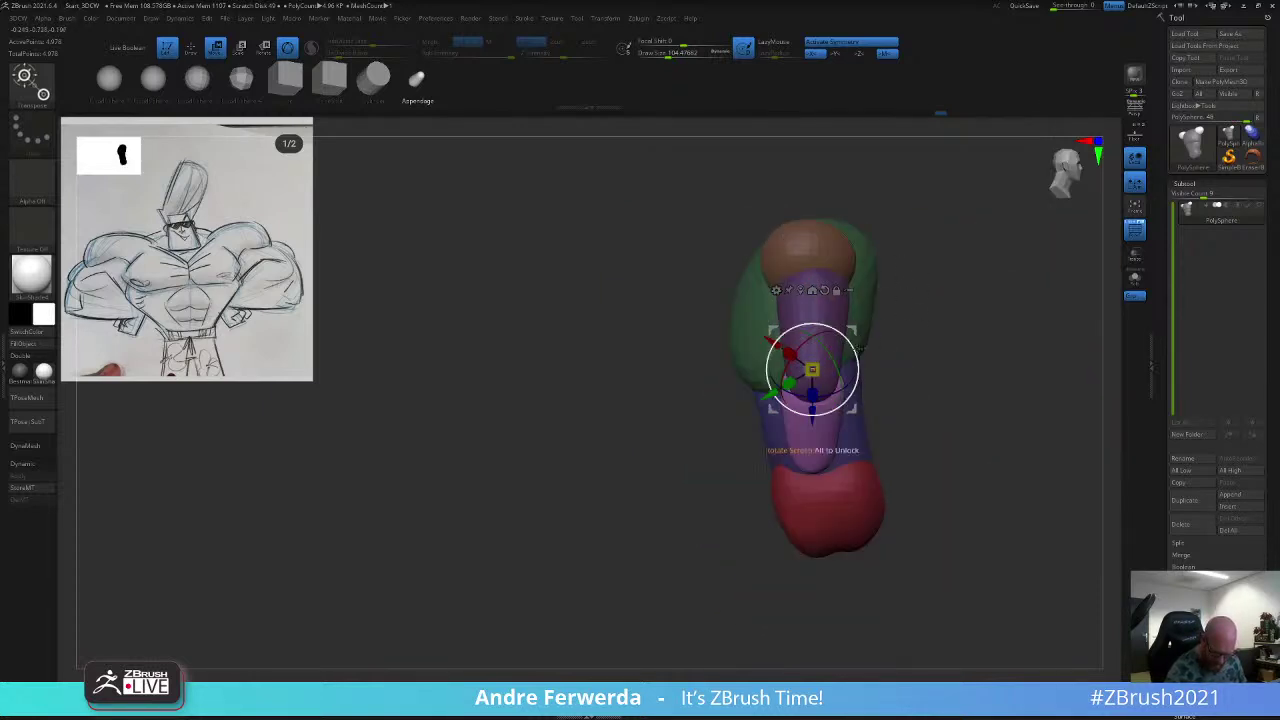
key("q")
left_click_drag(917, 262, 957, 274)
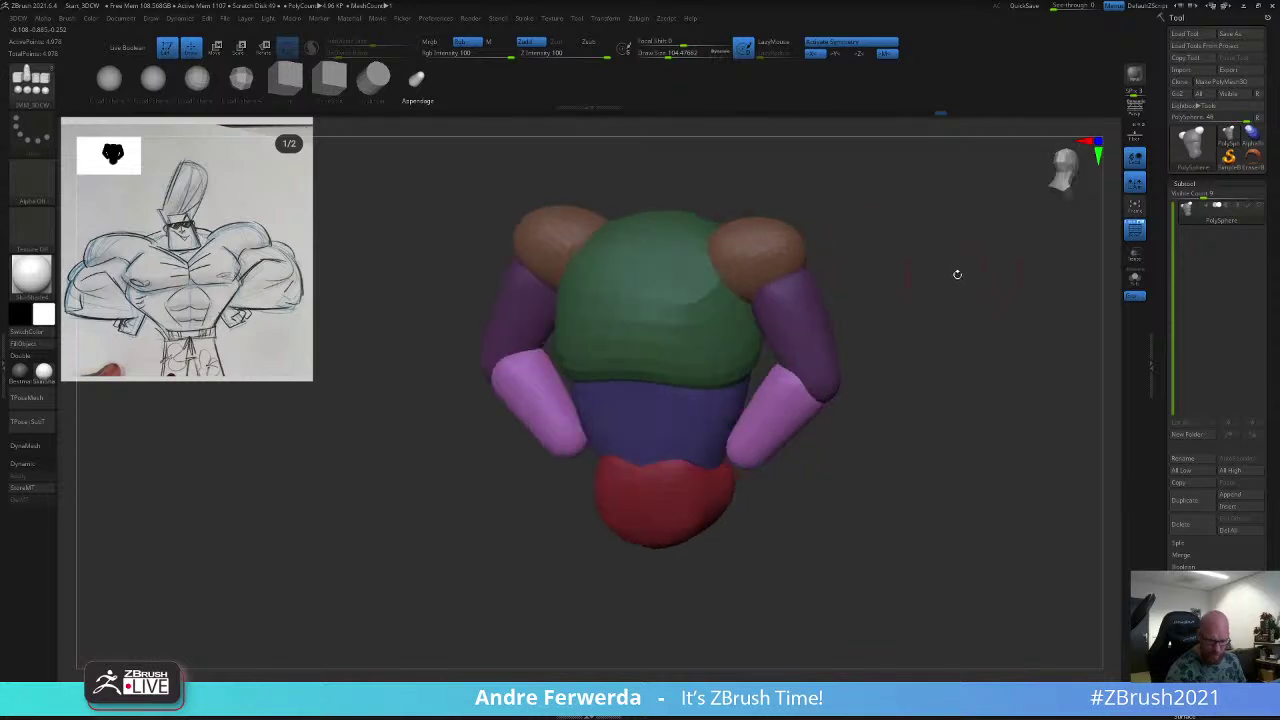
left_click_drag(895, 484, 887, 483)
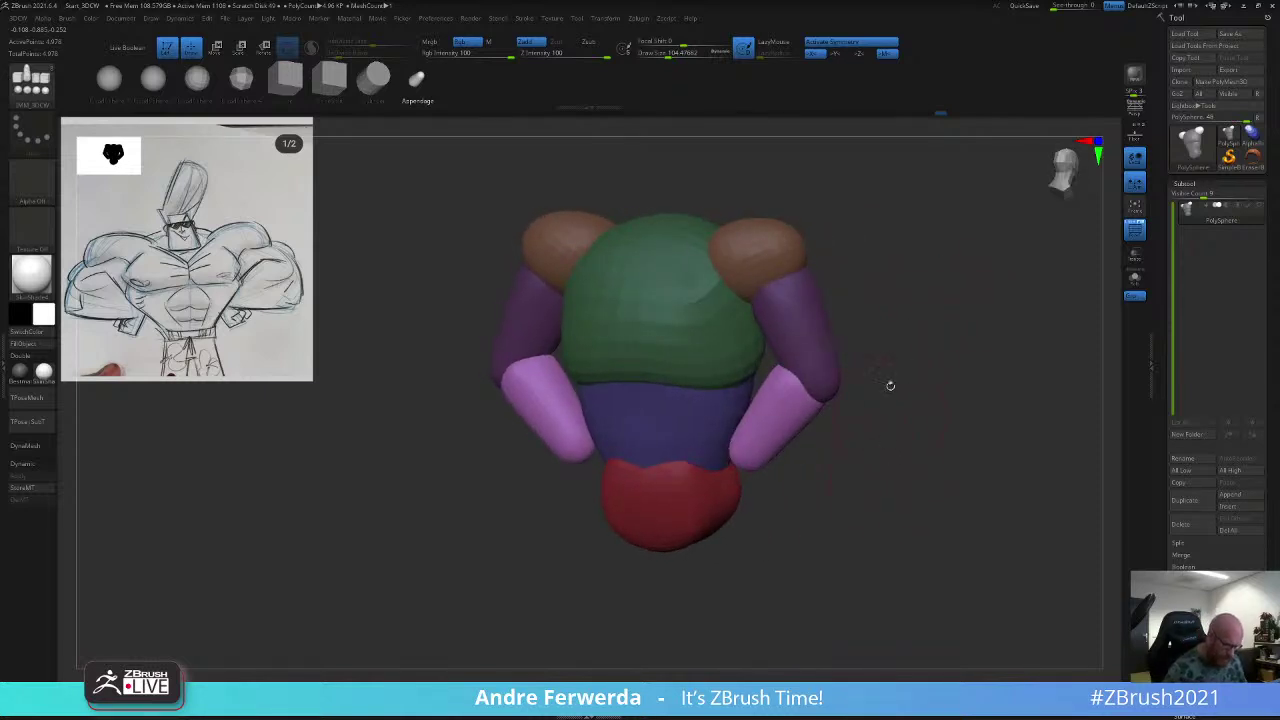
Step: Isolate the arms, give the upper arms and forearms separate polygroups with Auto Groups, and show the whole model again
left_click_drag(852, 282, 881, 284)
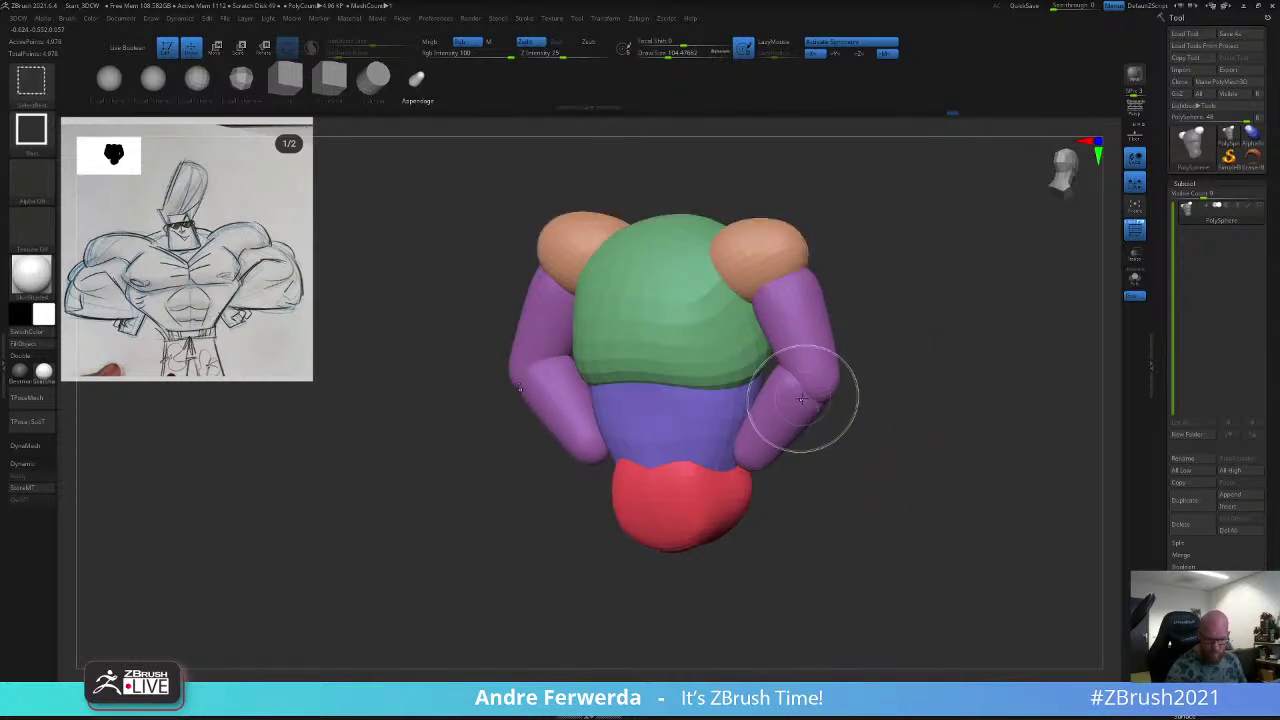
left_click(802, 398, "ctrl+shift")
left_click_drag(1270, 520, 1270, 331)
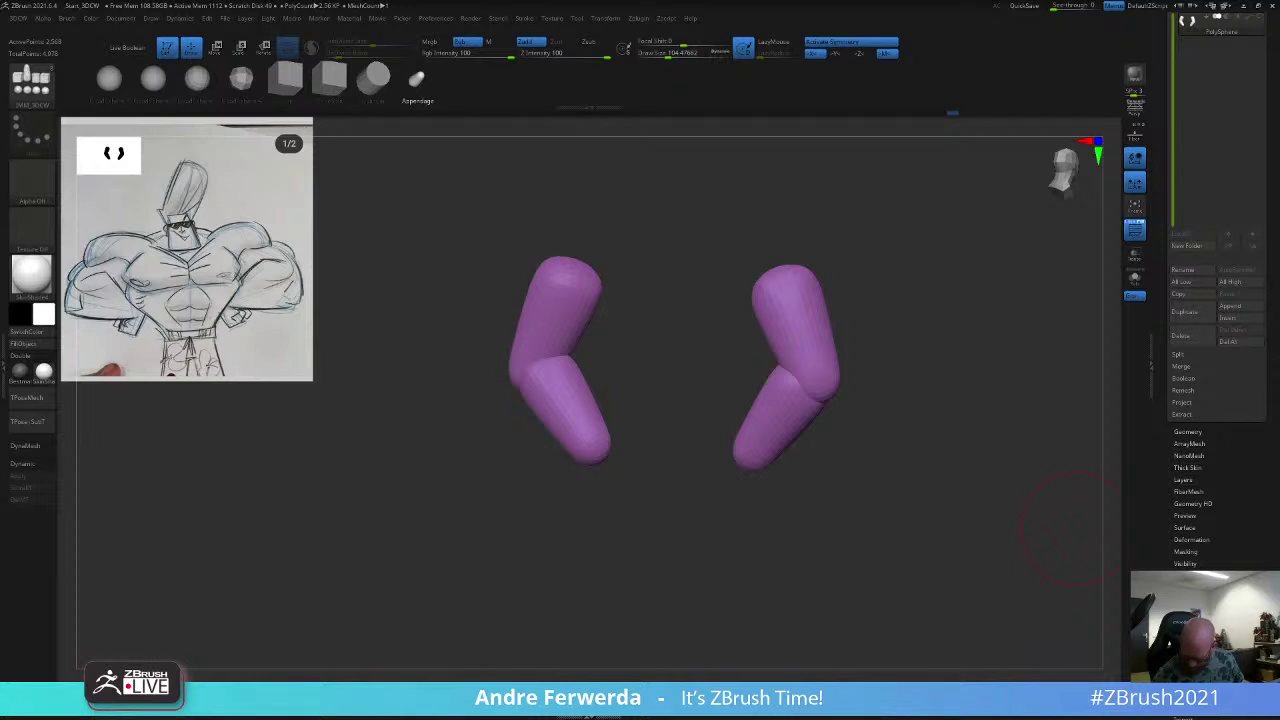
left_click(1205, 576)
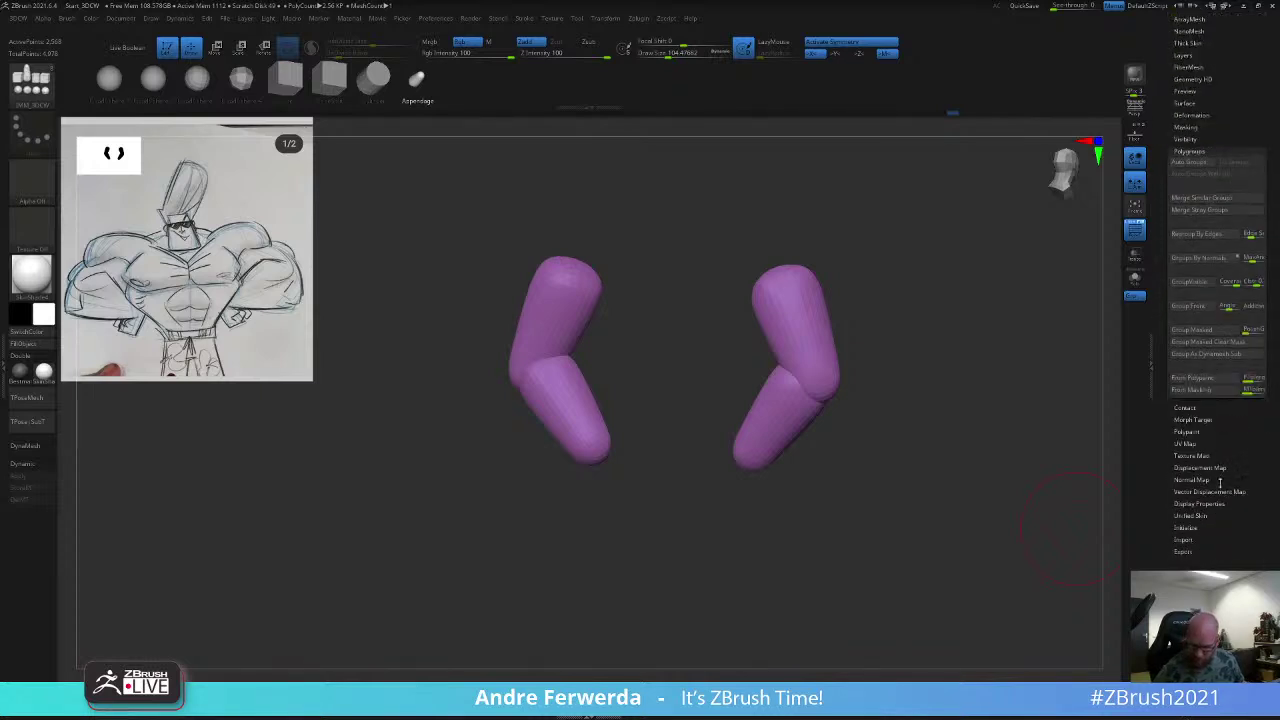
left_click(1190, 163)
left_click(955, 305, "ctrl+shift")
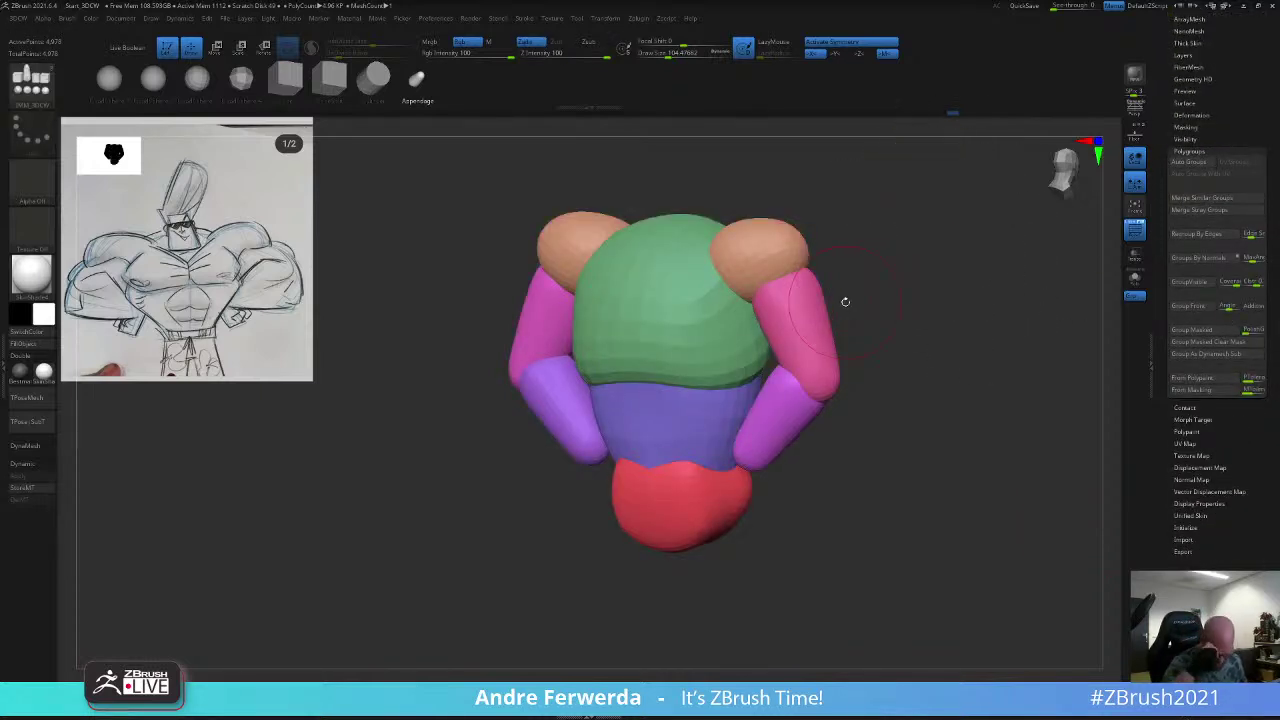
Step: Apply Mirror And Weld to the whole figure from the Modify Topology geometry options
left_click_drag(1217, 439, 1218, 531)
left_click_drag(1200, 107, 1199, 105)
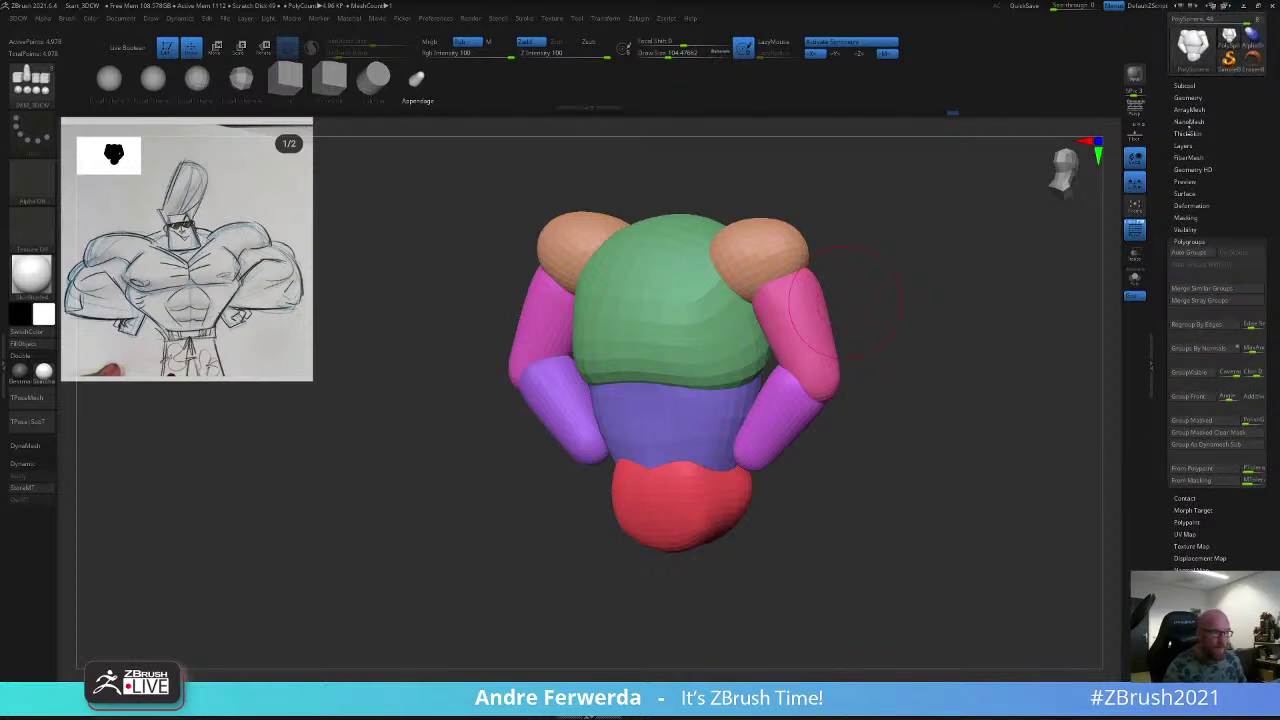
left_click(1190, 97)
left_click(1206, 304)
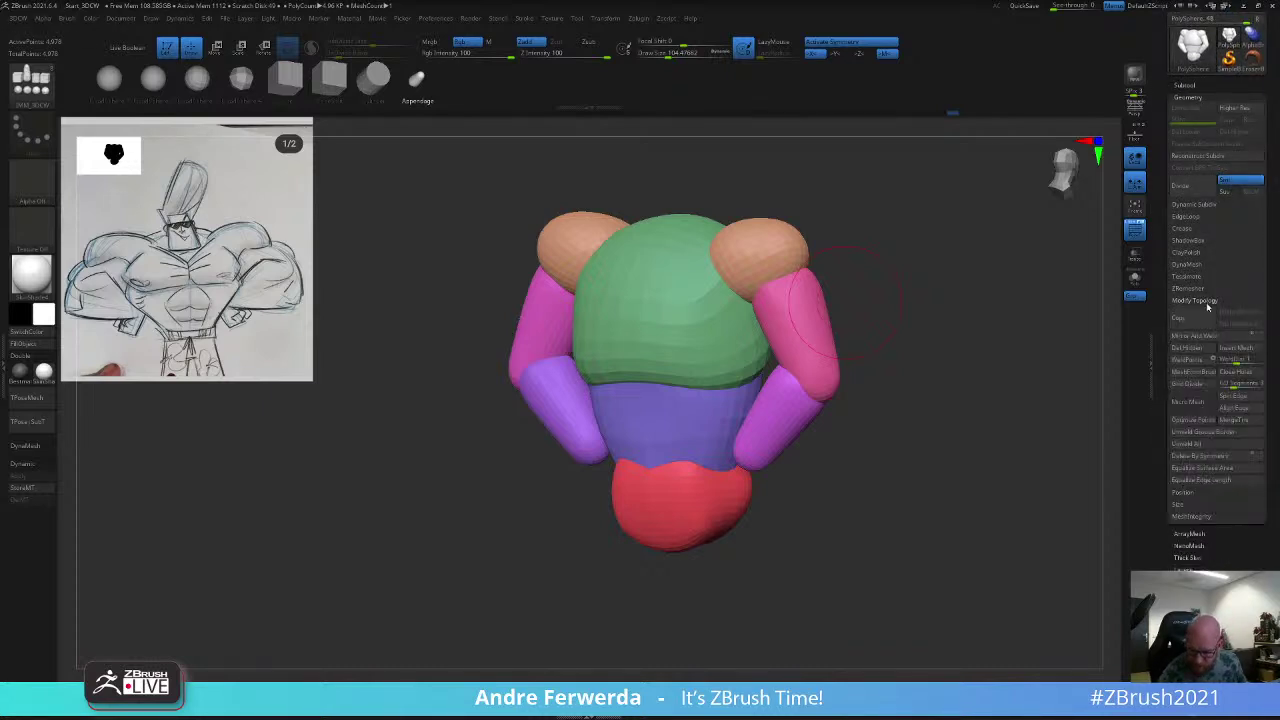
left_click(1205, 337)
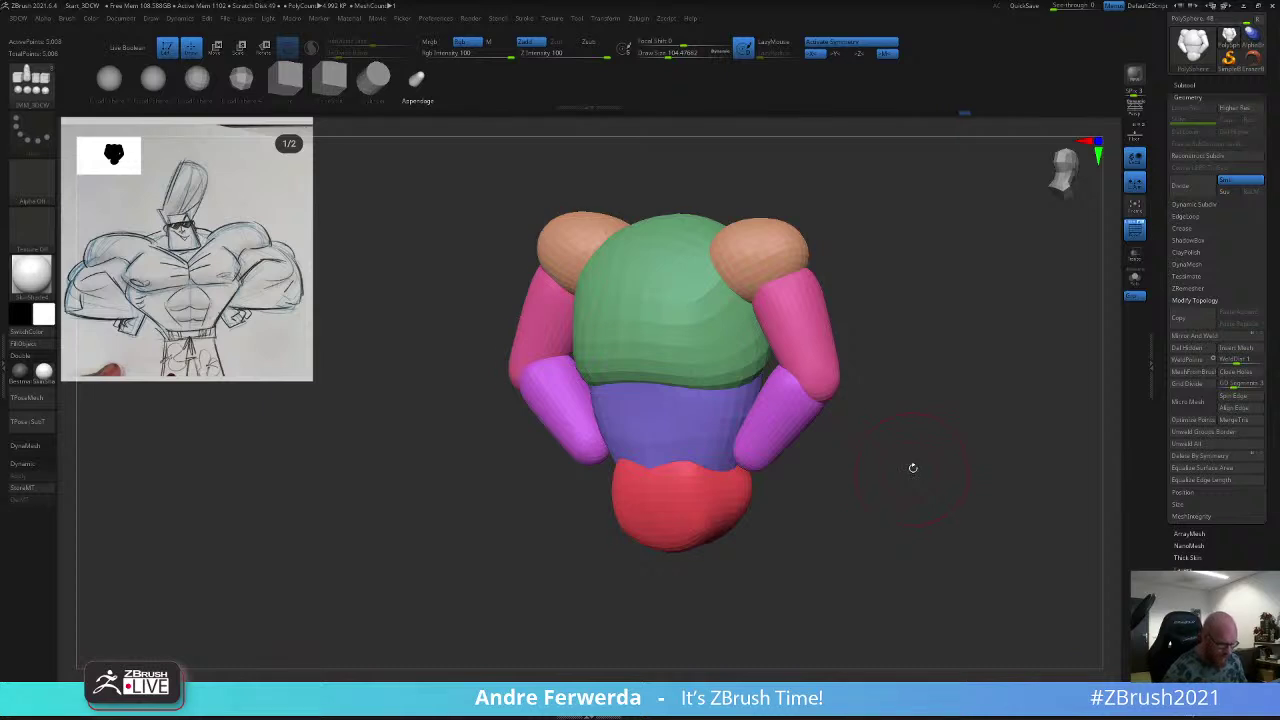
Step: Mask the chest, torso and pelvis in top view, leaving the shoulders and arms unmasked and everything shown
left_click_drag(913, 467, 927, 416)
left_click_drag(855, 215, 852, 209)
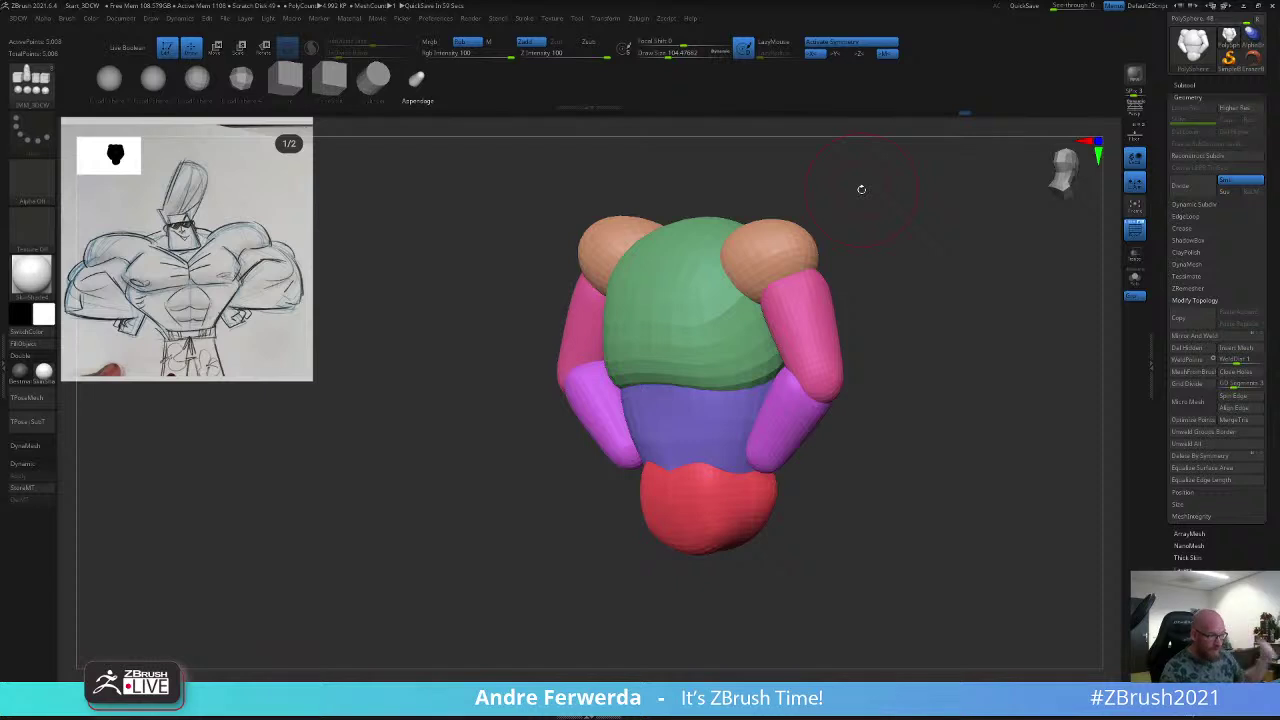
mouse_move(869, 231)
left_mouse_down()
mouse_move(871, 248)
mouse_move(886, 241)
mouse_move(881, 227)
mouse_move(812, 270)
left_mouse_up()
left_click(752, 381, "ctrl+shift")
left_click(764, 405, "ctrl+shift")
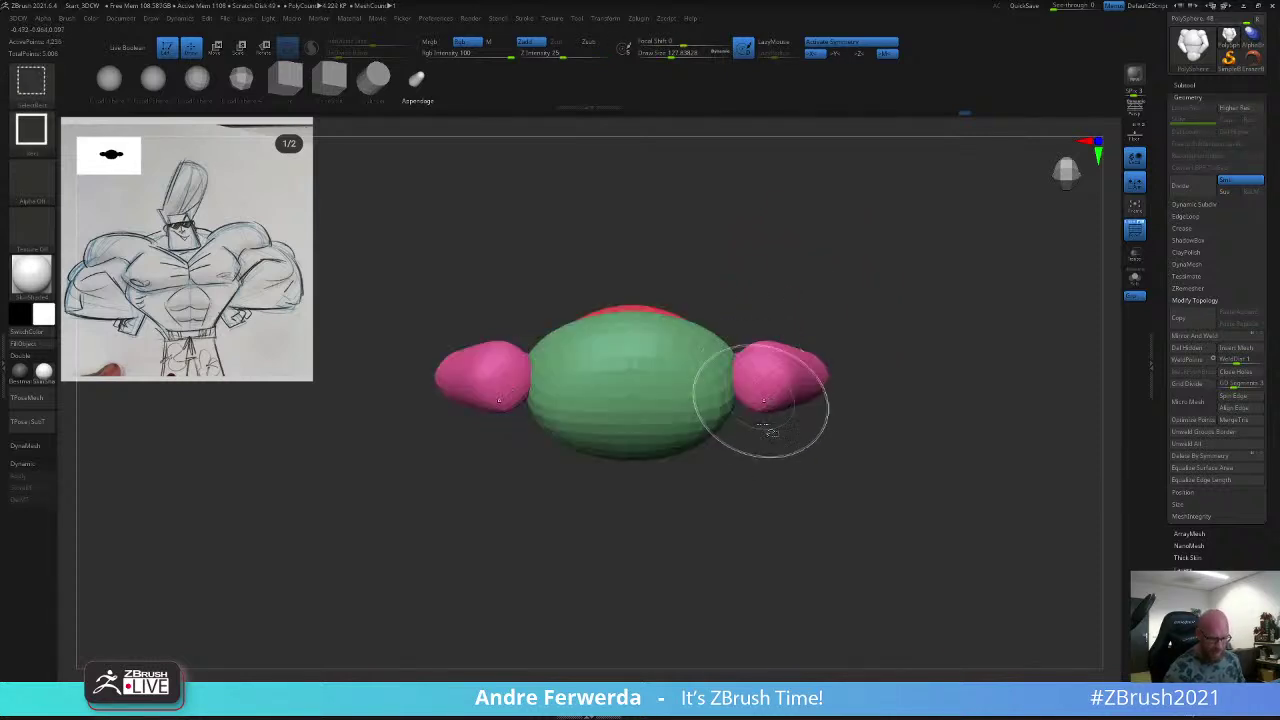
left_click(781, 386, "ctrl+shift")
left_click(801, 384, "ctrl+shift")
left_click_drag(895, 317, 880, 335, "ctrl+shift")
left_click_drag(978, 217, 651, 472, "ctrl")
left_click(655, 508, "ctrl+shift")
left_click(687, 498, "ctrl")
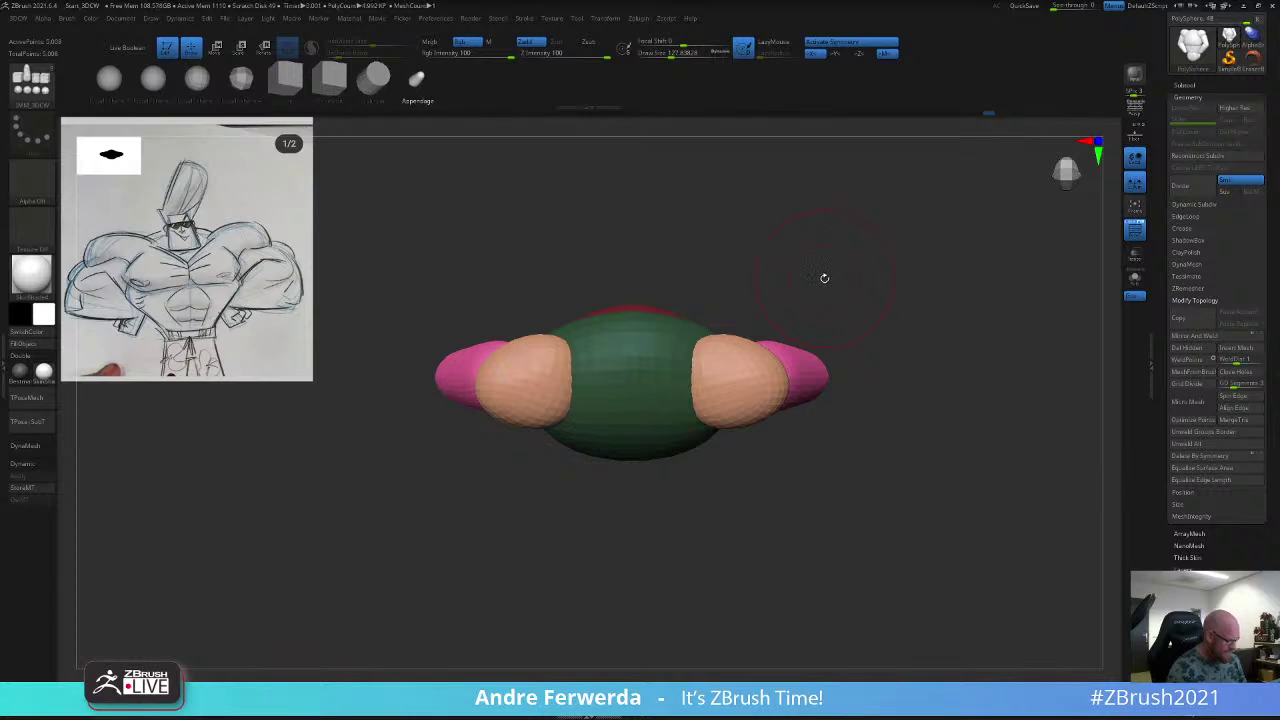
Step: Try rotating the unmasked shoulders and arms with the gizmo in top view, and undo it
key("w")
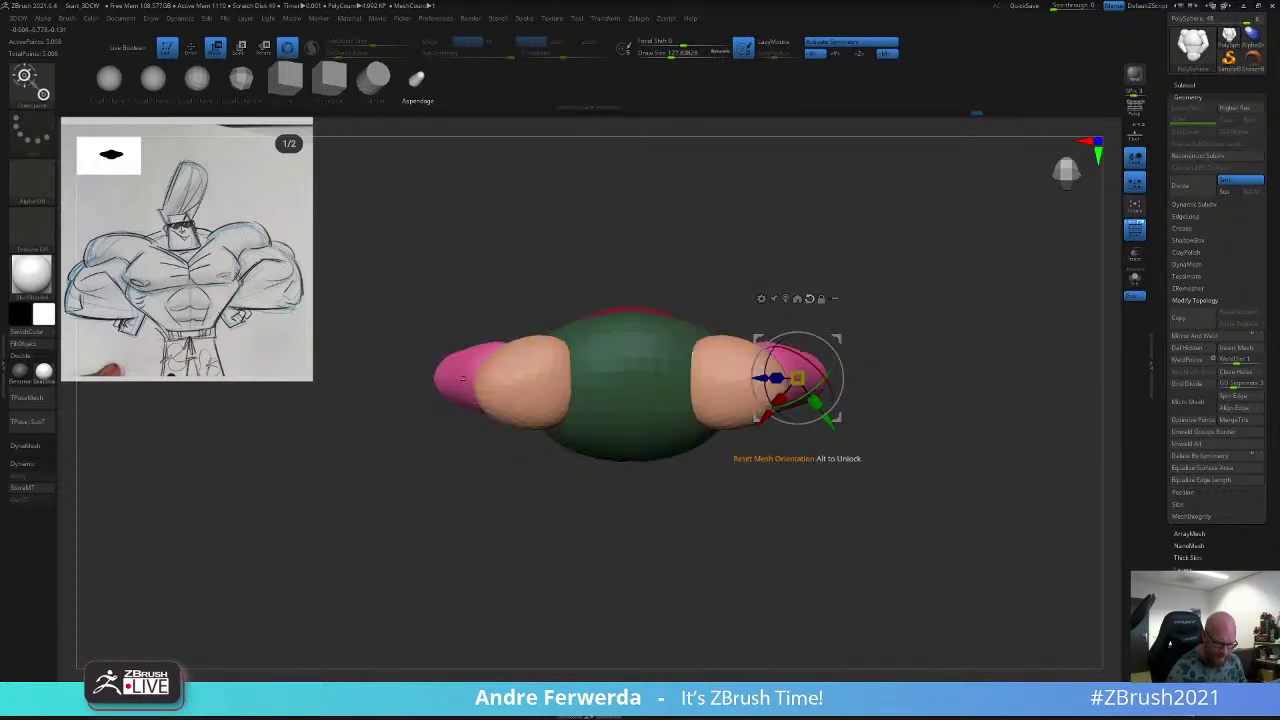
left_click_drag(838, 419, 780, 423, "alt")
mouse_move(740, 422)
left_mouse_down()
mouse_move(741, 368)
mouse_move(741, 397)
left_mouse_up()
key("ctrl+z")
Step: Swing the shoulders and arms backward about the shoulder pivot in side view, and shift them slightly forward
left_click_drag(925, 470, 826, 285)
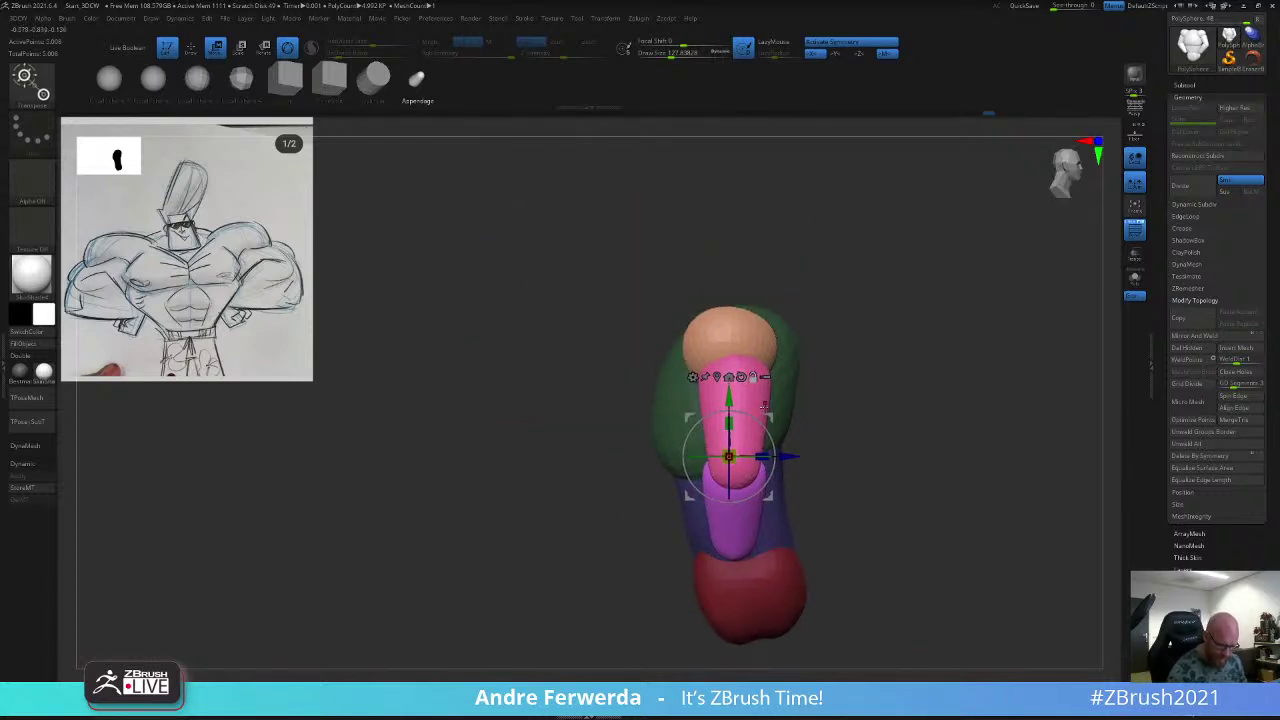
left_click_drag(762, 406, 724, 328, "alt")
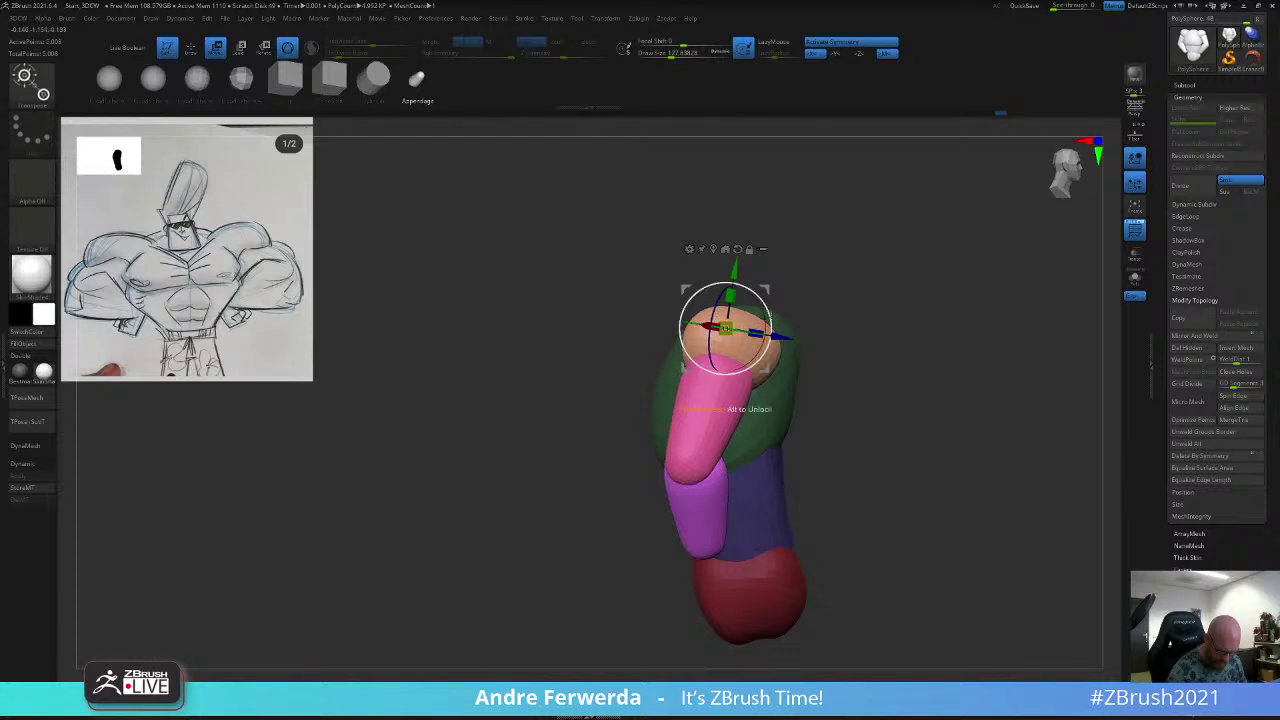
left_click_drag(766, 290, 773, 288)
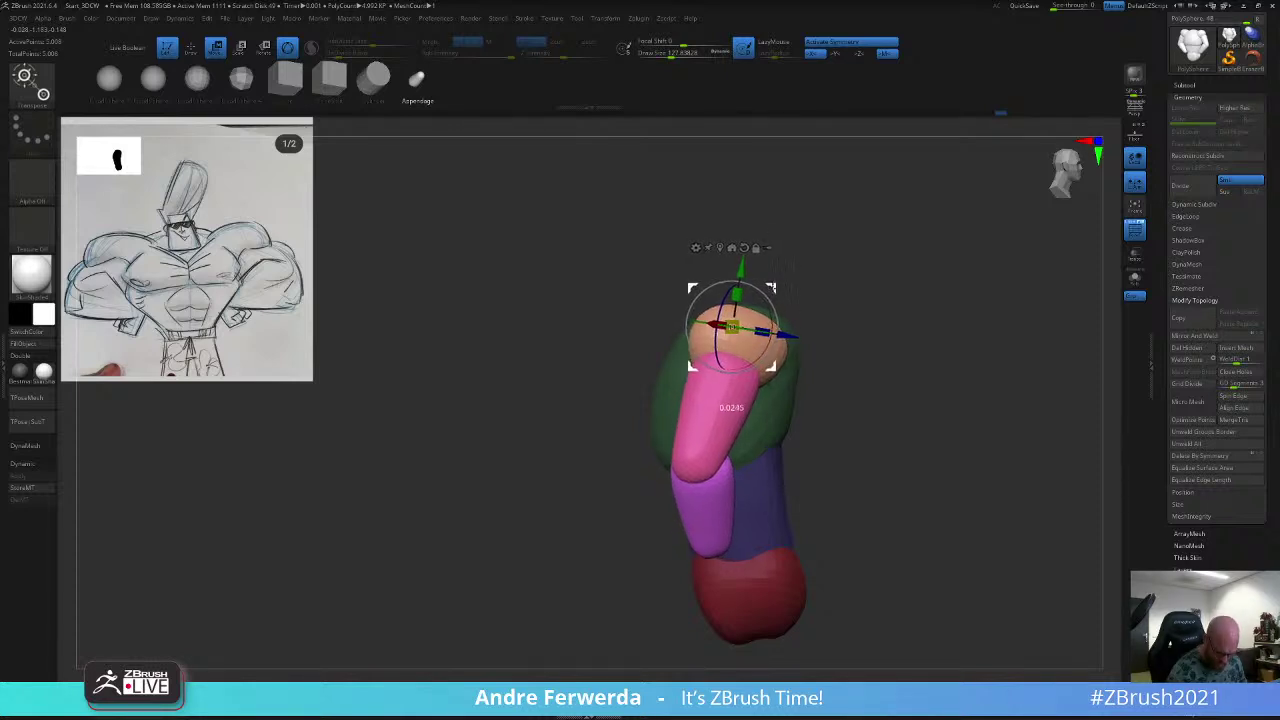
Step: Switch to the Move brush and invert the mask so the shoulders and arms are protected instead of the torso
key("q")
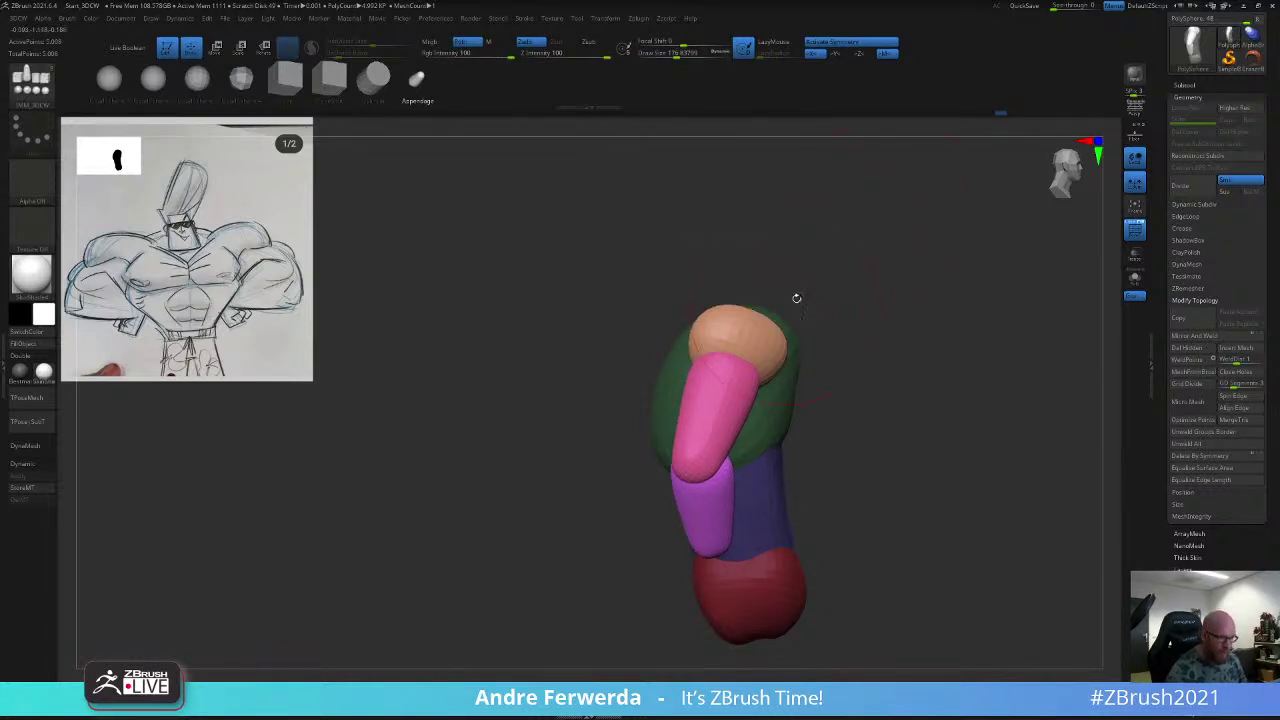
mouse_move(860, 327)
left_mouse_down("alt")
mouse_move(846, 329)
mouse_move(837, 267)
mouse_move(825, 268)
left_mouse_up("alt")
key("b")
key("m")
key("v")
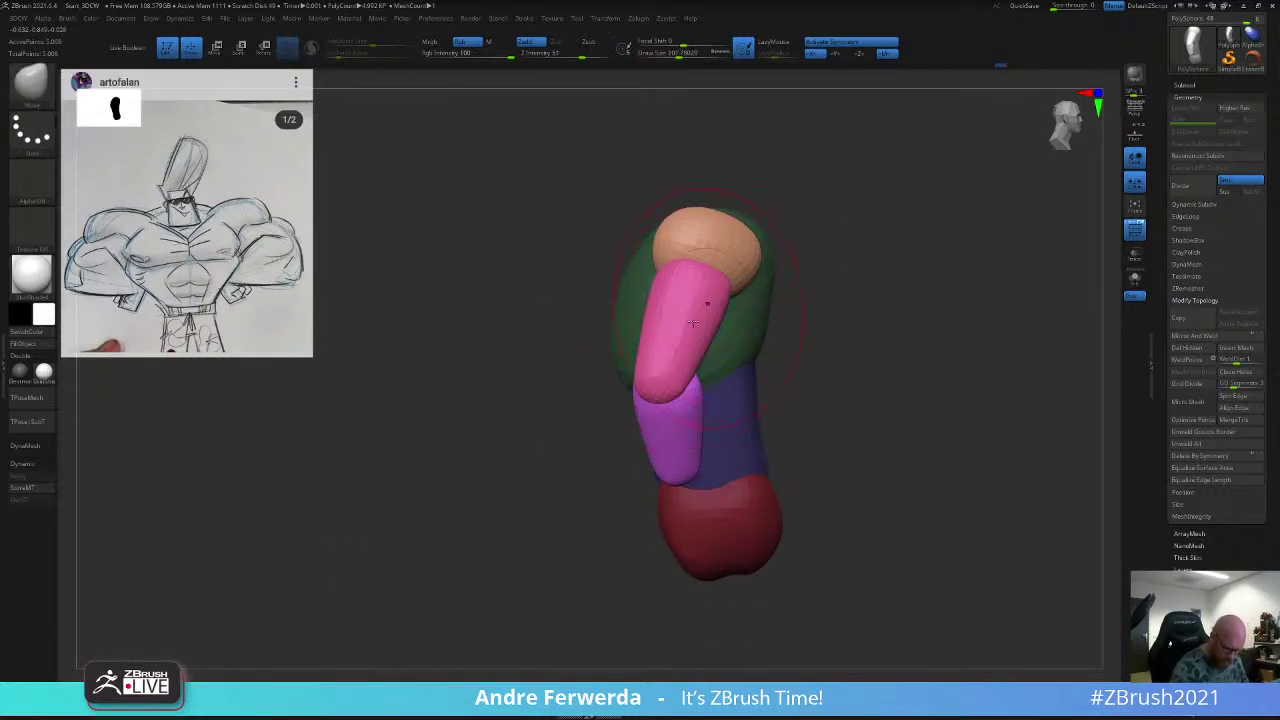
left_click_drag(800, 309, 880, 310)
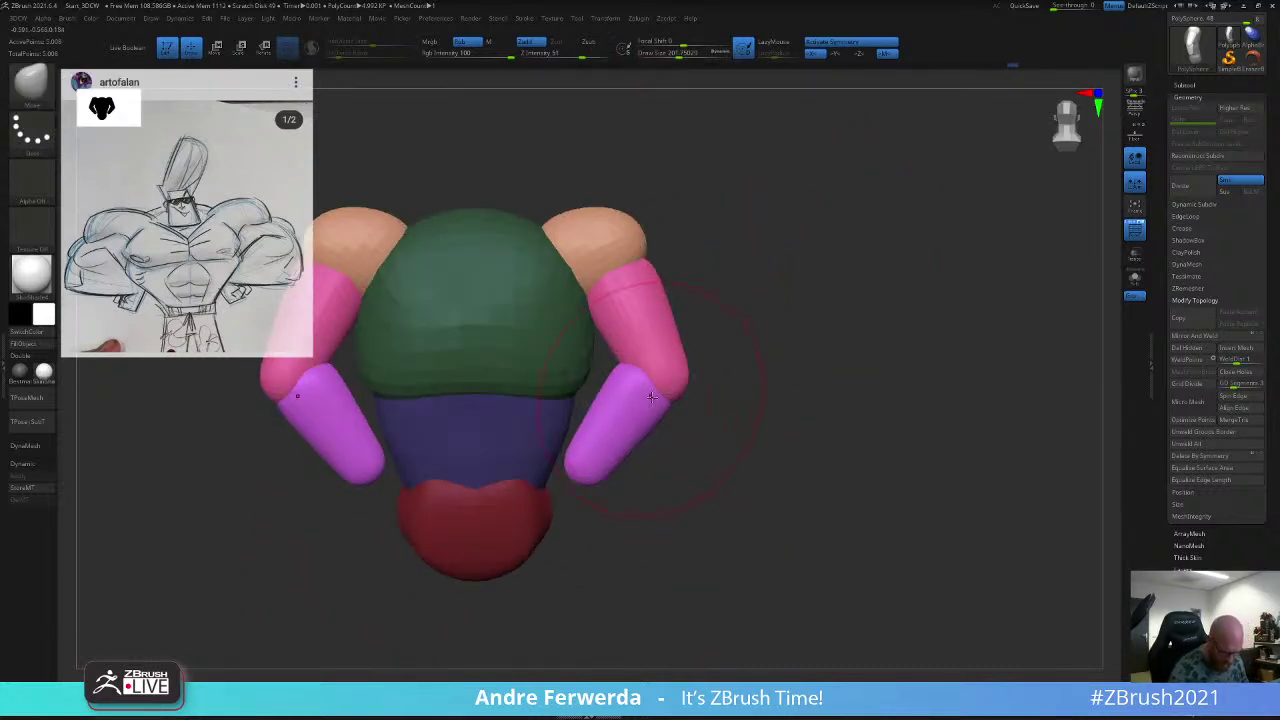
mouse_move(777, 319)
left_mouse_down("alt")
mouse_move(871, 253)
mouse_move(814, 293)
left_mouse_up("alt")
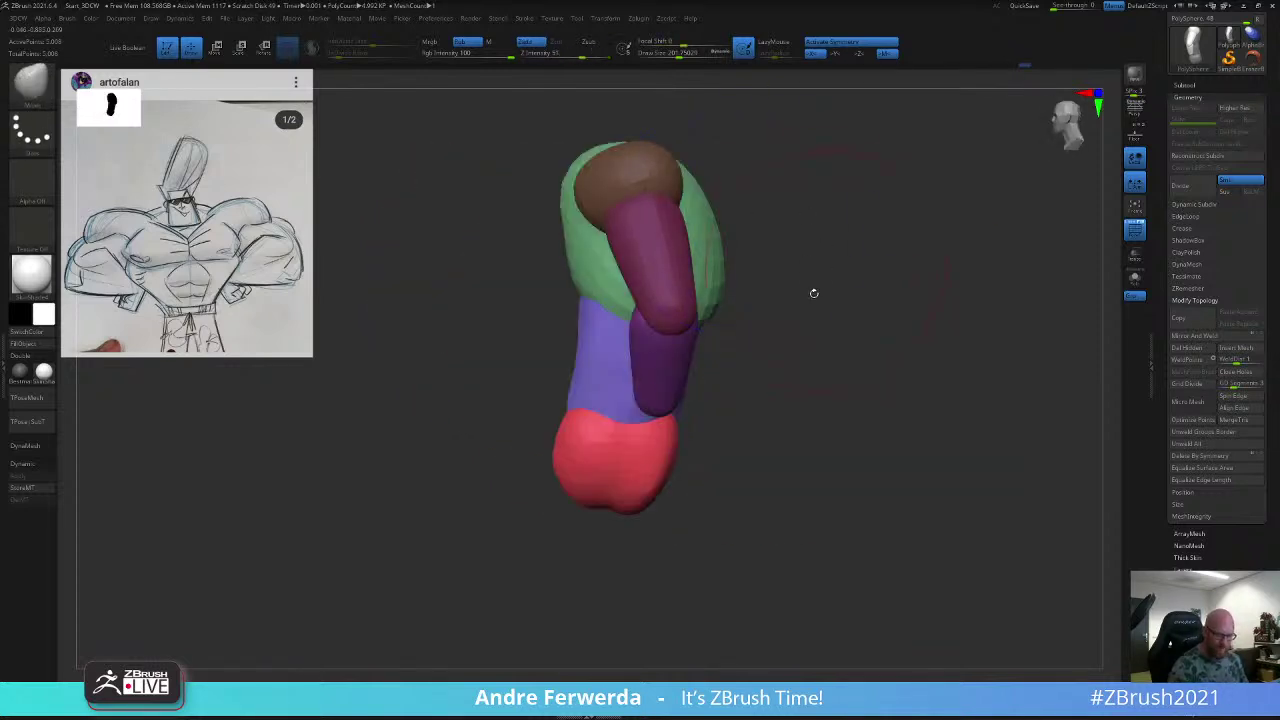
Step: Pull the lower waist slightly inward and the chest's sides upward in front view at a draw size of about 159
left_click_drag(685, 313, 817, 262, "shift")
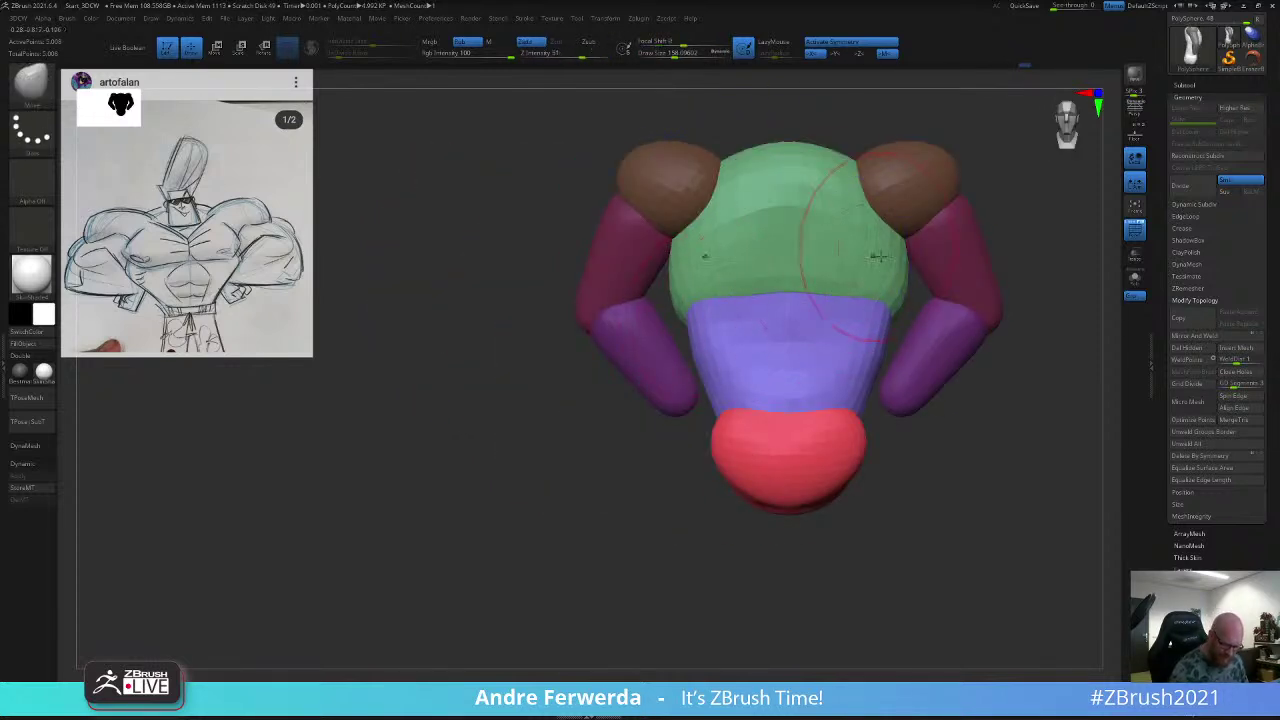
left_click_drag(710, 393, 723, 382)
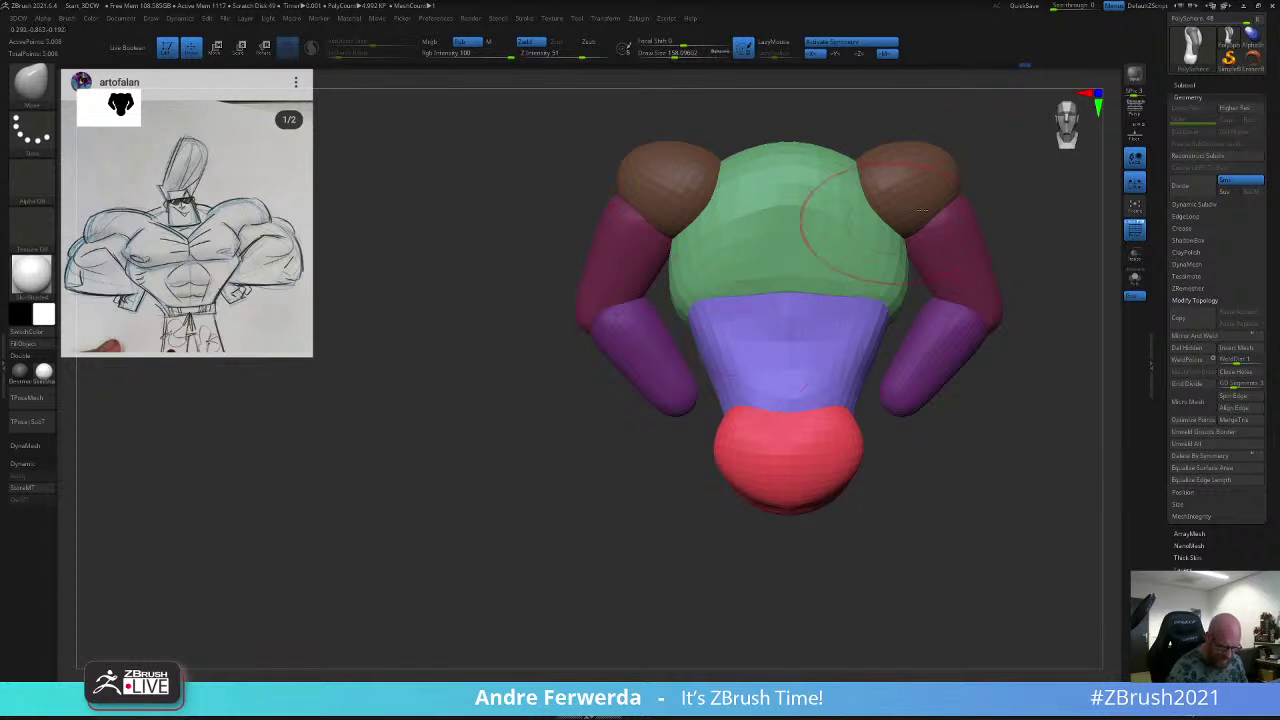
left_click_drag(992, 160, 848, 219, "alt")
left_click_drag(729, 277, 735, 248)
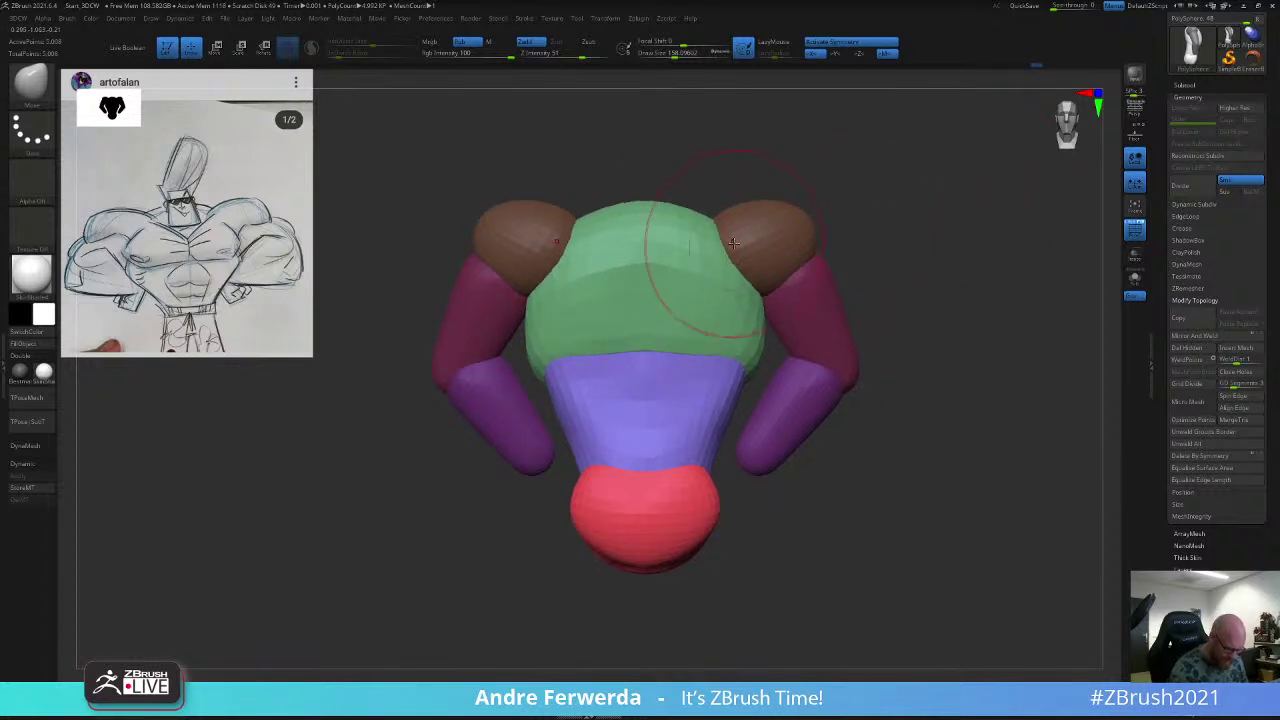
left_click_drag(942, 168, 850, 194)
left_click_drag(942, 256, 899, 249)
Step: Unmask the arms, try reshaping the upper arms in side view, undo it, and mask the arms again
left_click(834, 300, "ctrl")
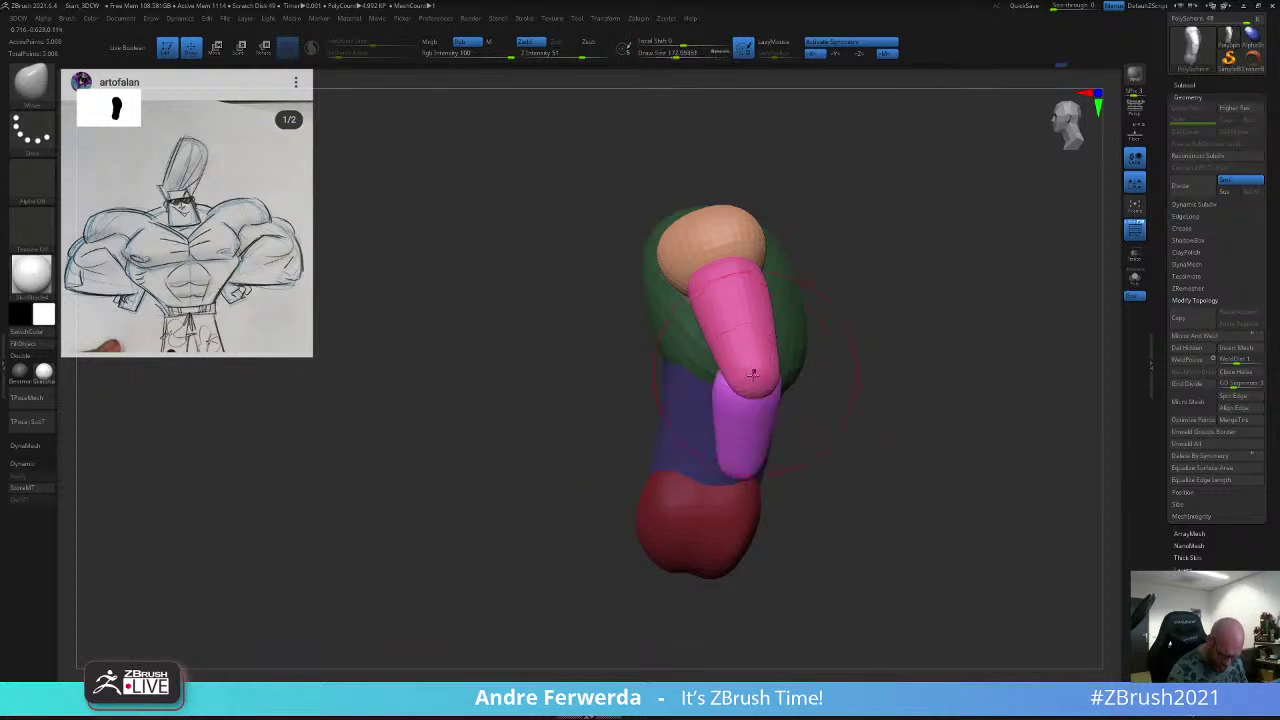
left_click_drag(754, 254, 842, 250)
key("ctrl+z")
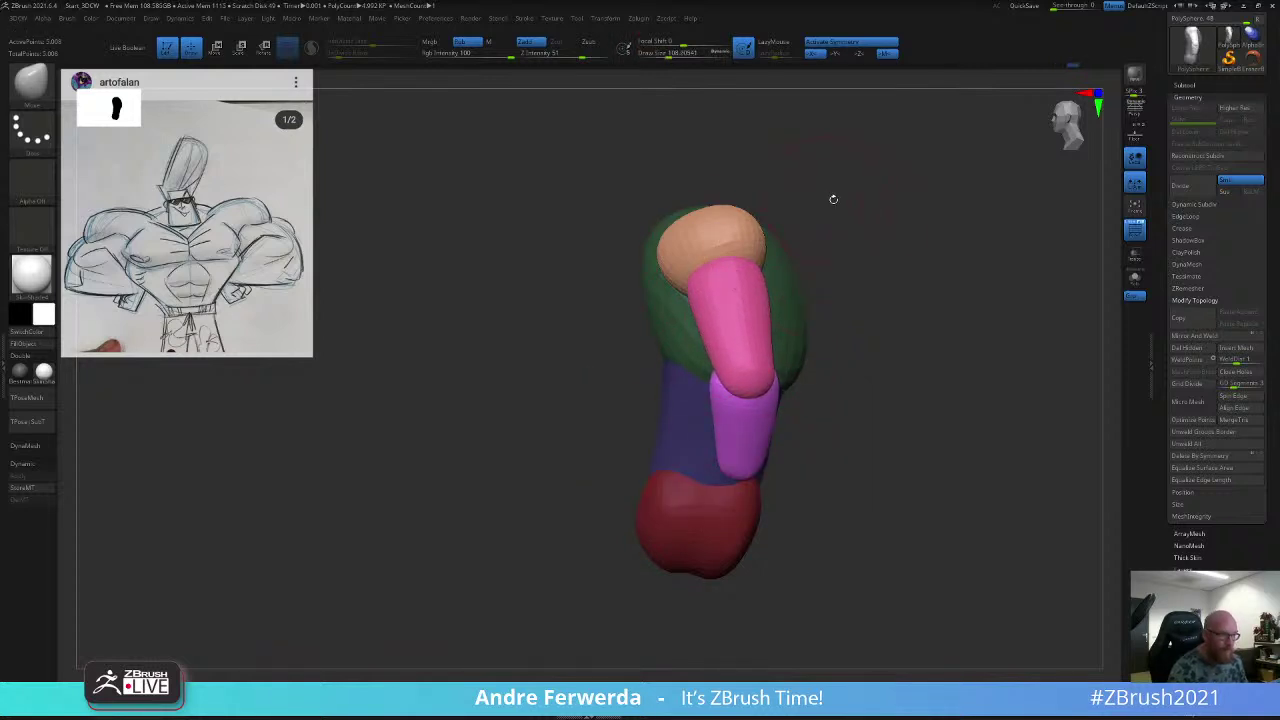
left_click_drag(881, 212, 808, 198)
left_click(917, 226, "ctrl")
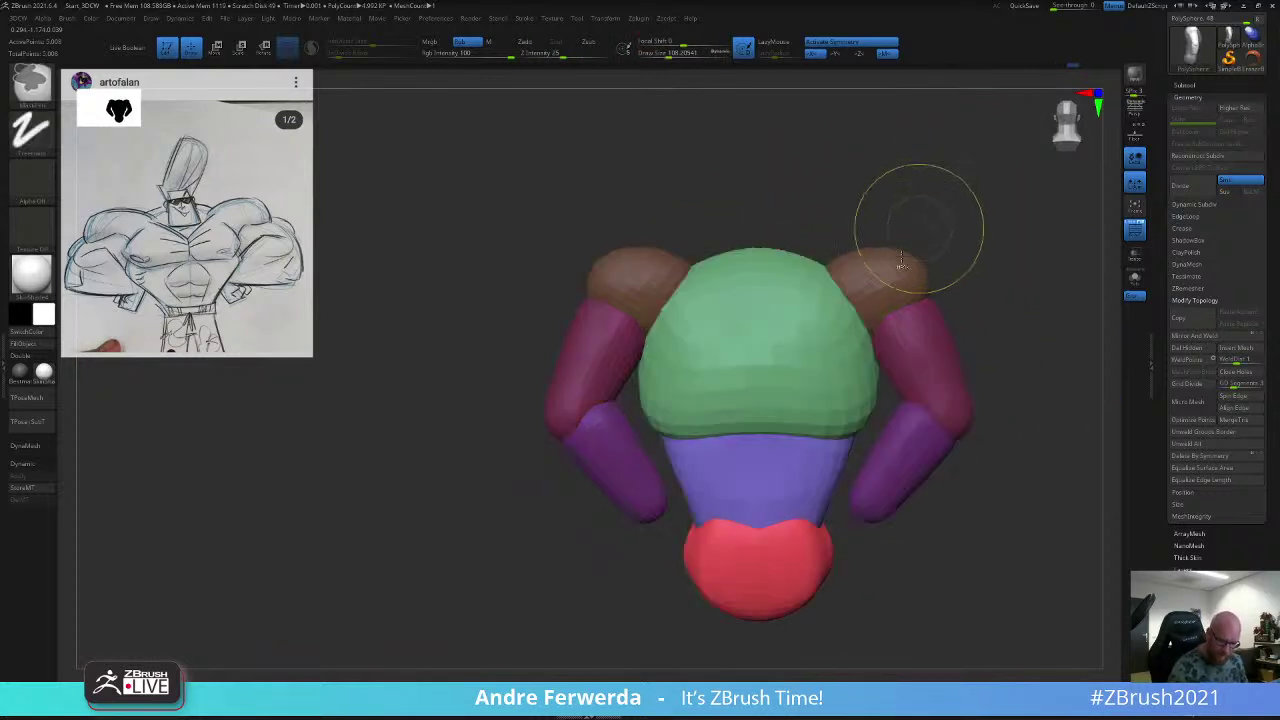
Step: Mask the chest, waist and pelvis so only the shoulders and arms stay editable
left_click(899, 265, "ctrl+shift")
left_click(958, 214, "ctrl")
left_click(950, 241, "ctrl+shift")
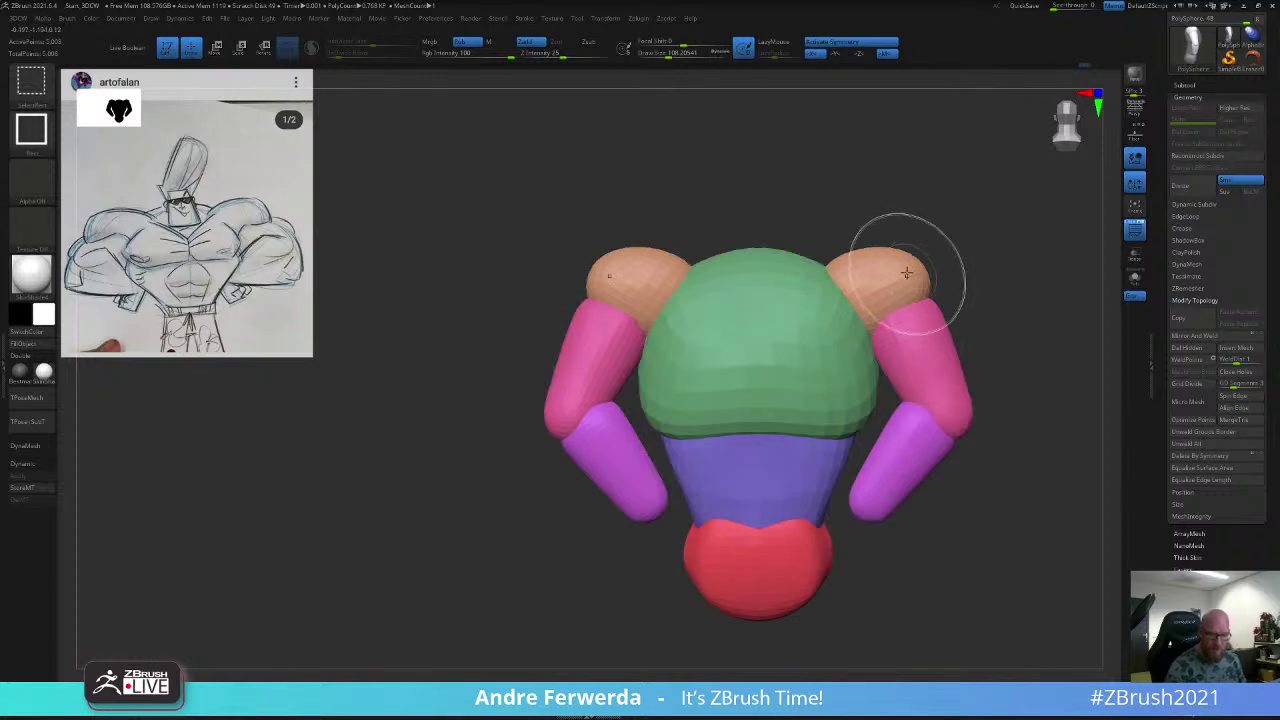
left_click(908, 272, "ctrl+shift")
left_click(942, 238, "ctrl")
left_click(760, 457, "ctrl+shift")
left_click(998, 289, "ctrl")
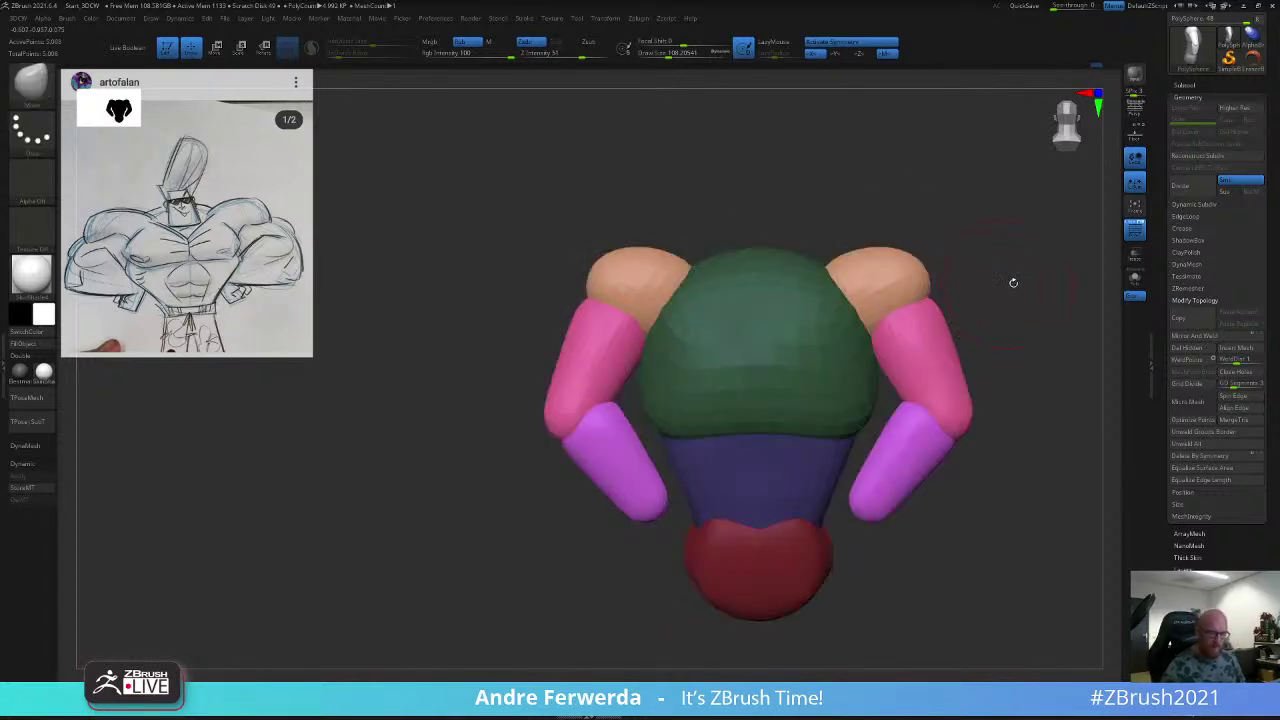
Step: Mask the upper arms and forearms as well, leaving only the two shoulders editable with the Move brush
left_click_drag(1011, 283, 892, 194)
left_click_drag(870, 238, 826, 210, "alt")
right_click_drag(826, 210, 800, 226)
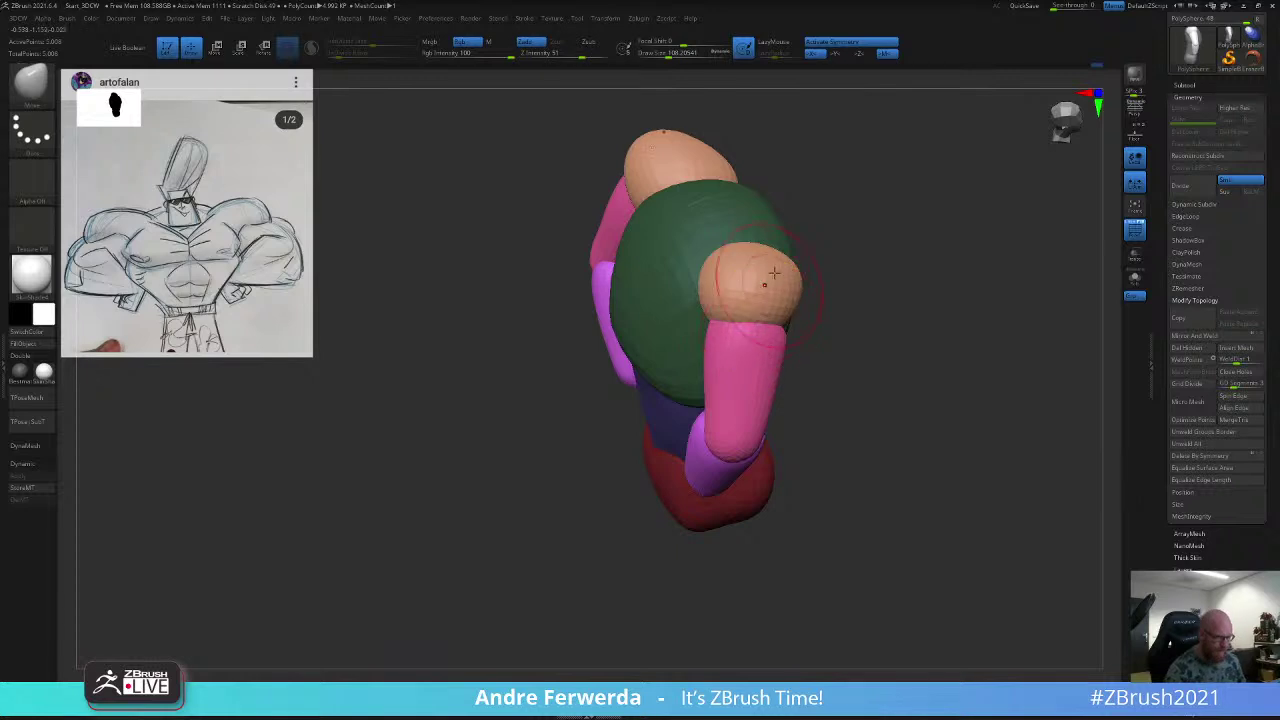
key("w")
left_click(674, 159, "ctrl")
key("q")
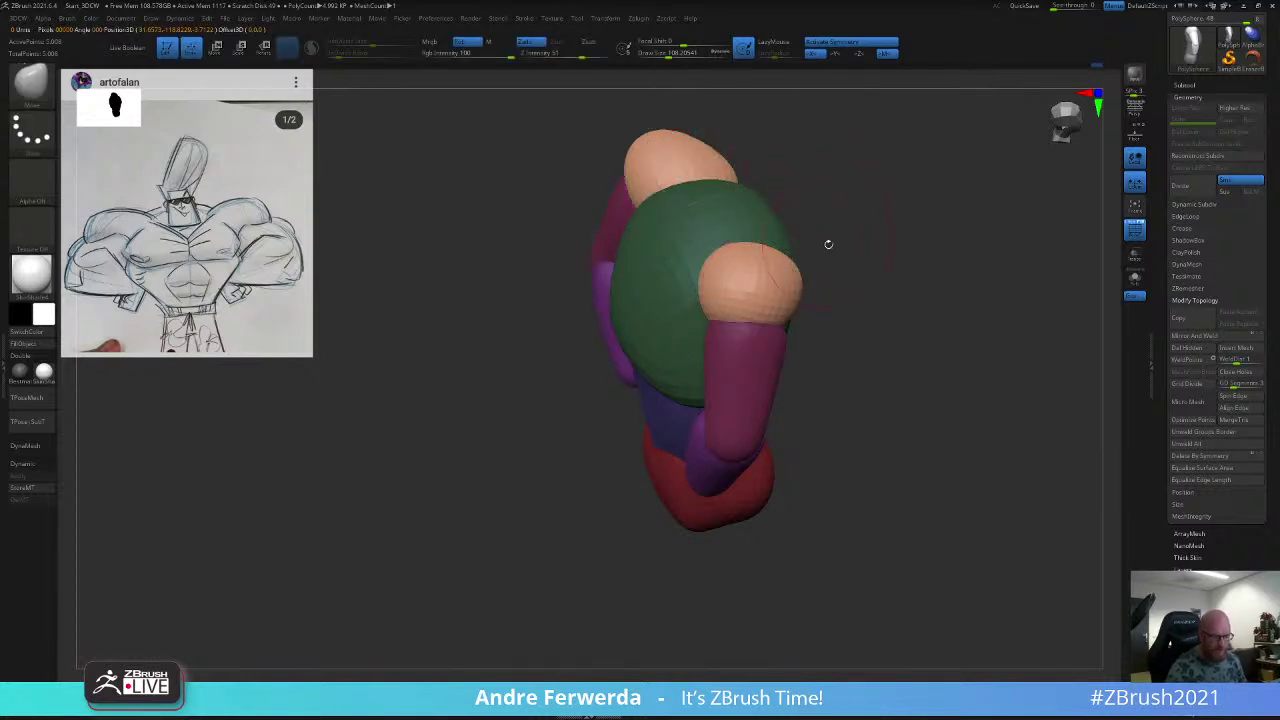
Step: Pull the shoulders' lower ends down over the tops of the upper arms with the Move brush
left_click_drag(829, 246, 808, 248)
key("space")
left_click_drag(743, 322, 735, 319)
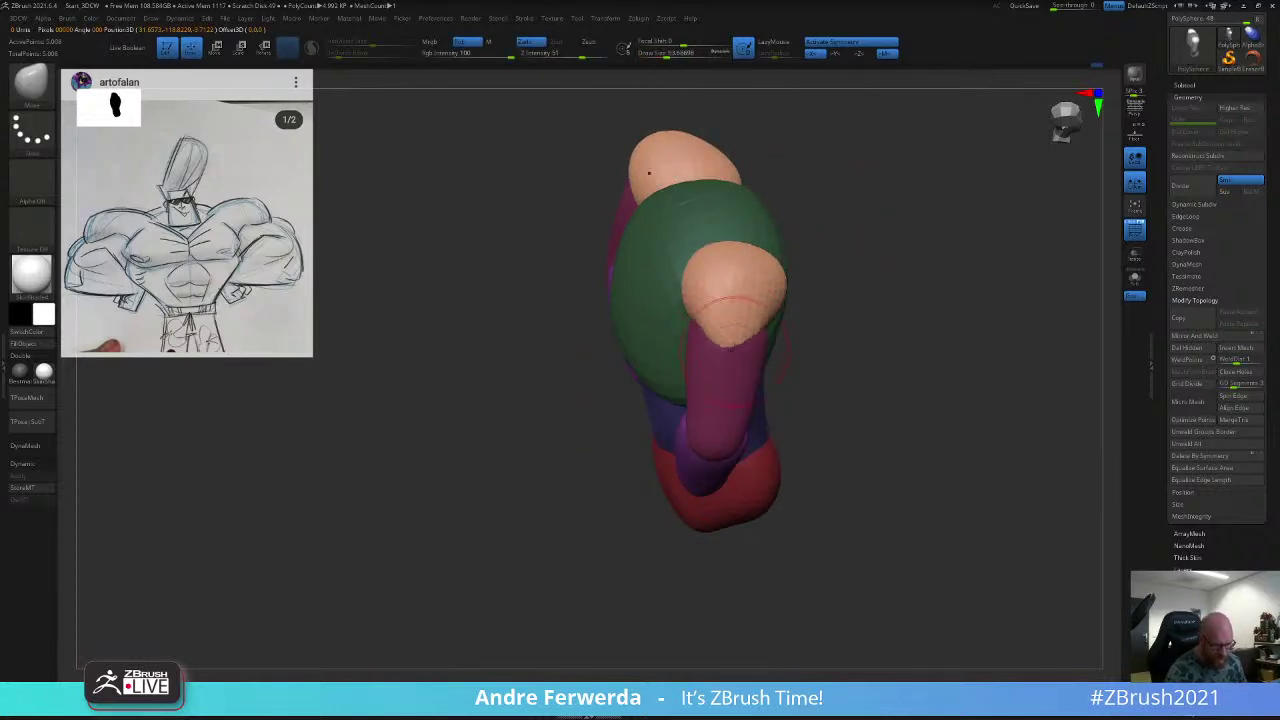
left_click_drag(834, 266, 786, 280)
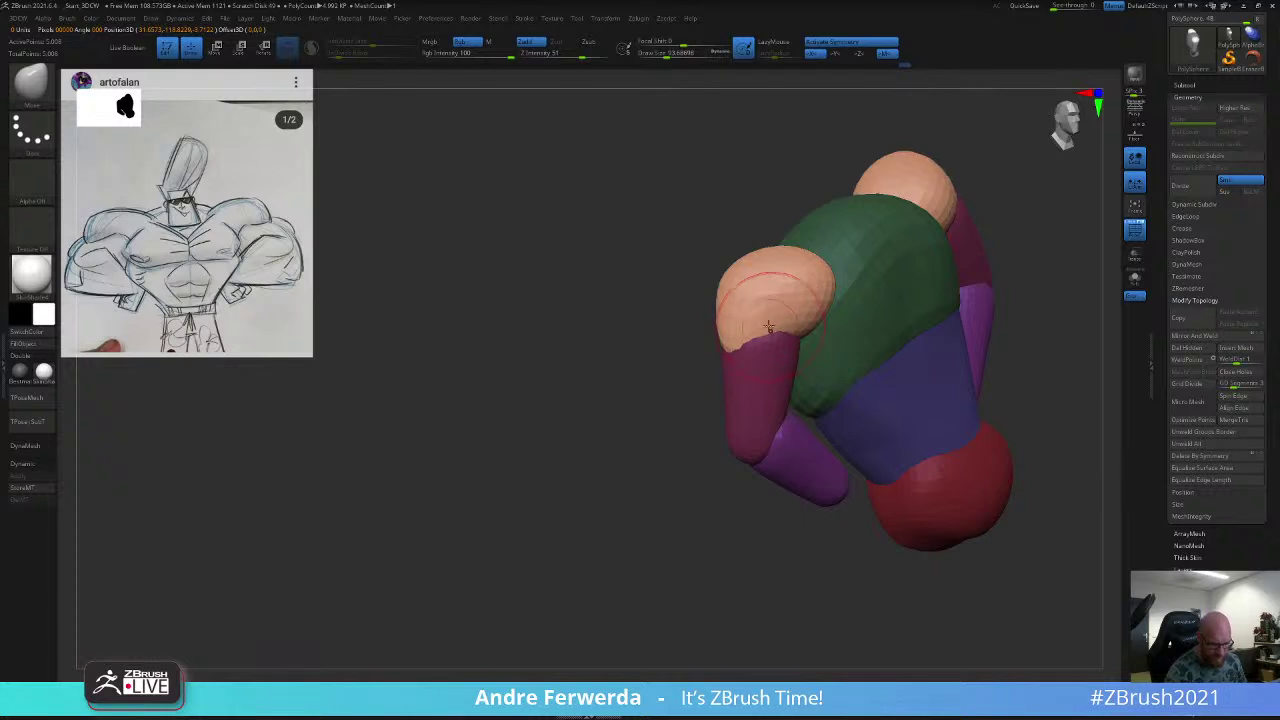
left_click_drag(718, 360, 783, 331, "shift")
key("space")
key("space")
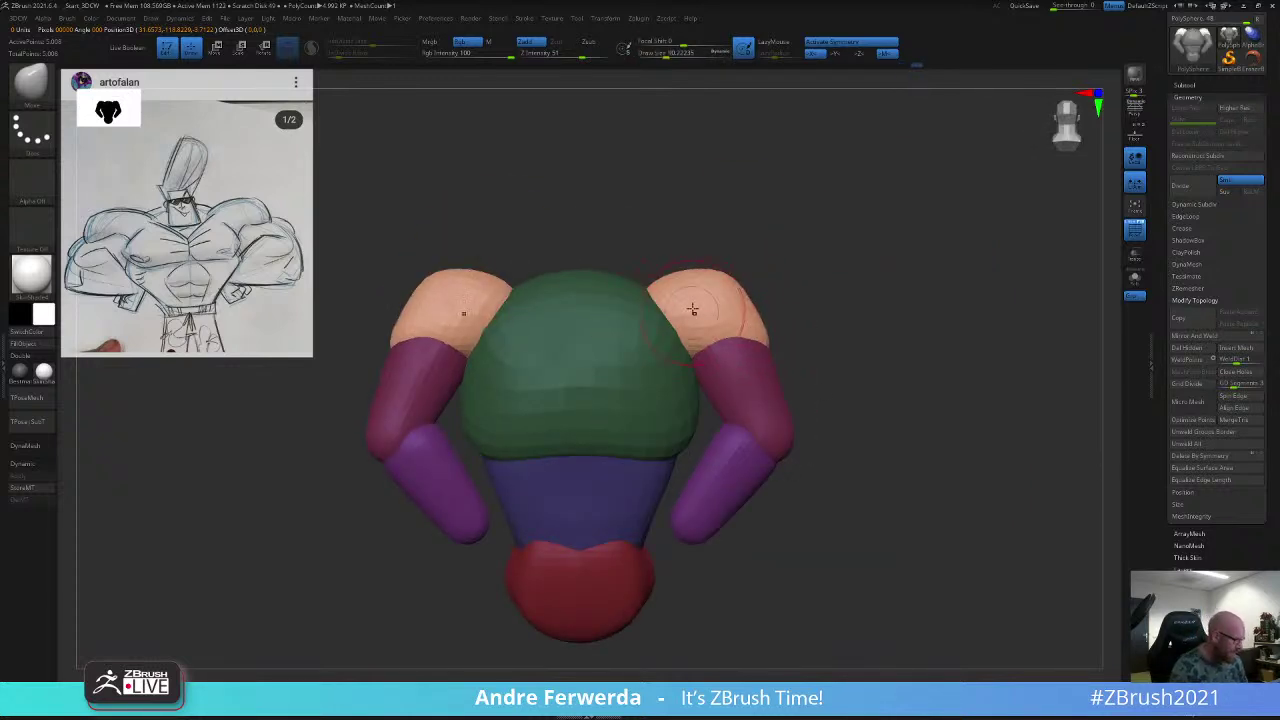
Step: Refine the rounded shape of both shoulders in the back, top and side views at a draw size of about 108
left_click_drag(753, 264, 744, 276)
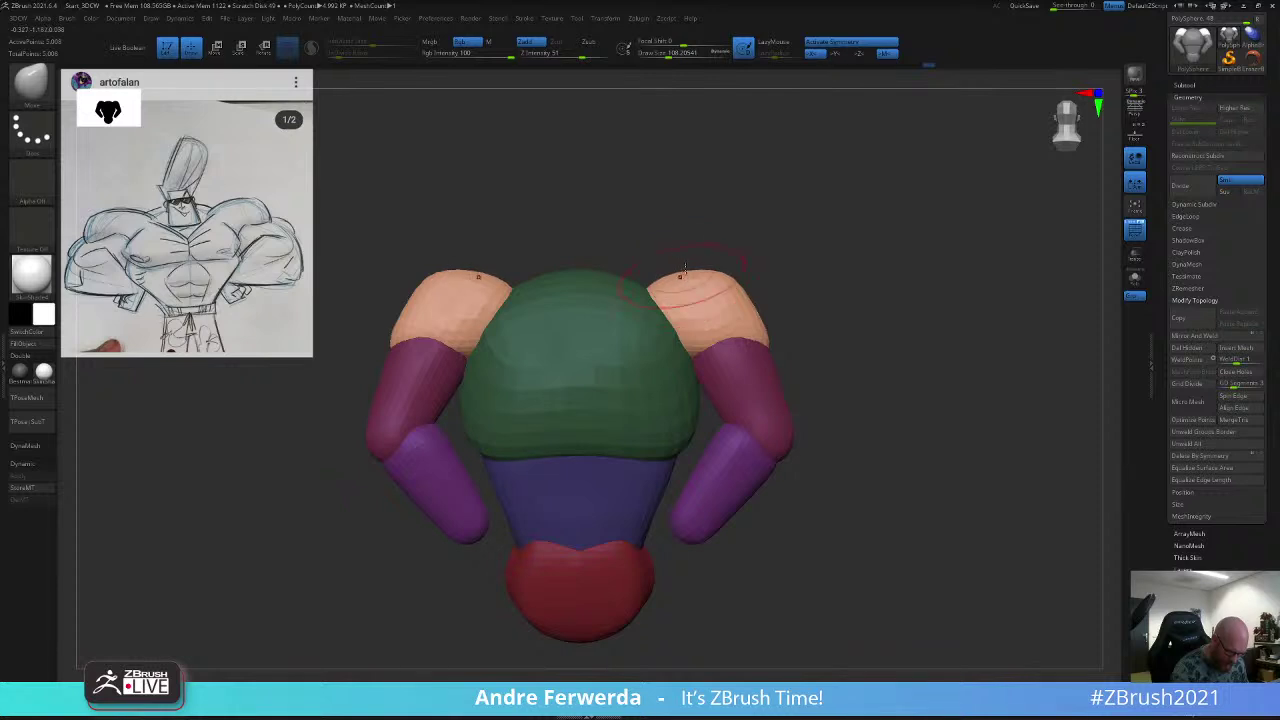
left_click_drag(660, 235, 625, 345, "shift")
left_click_drag(492, 193, 488, 204)
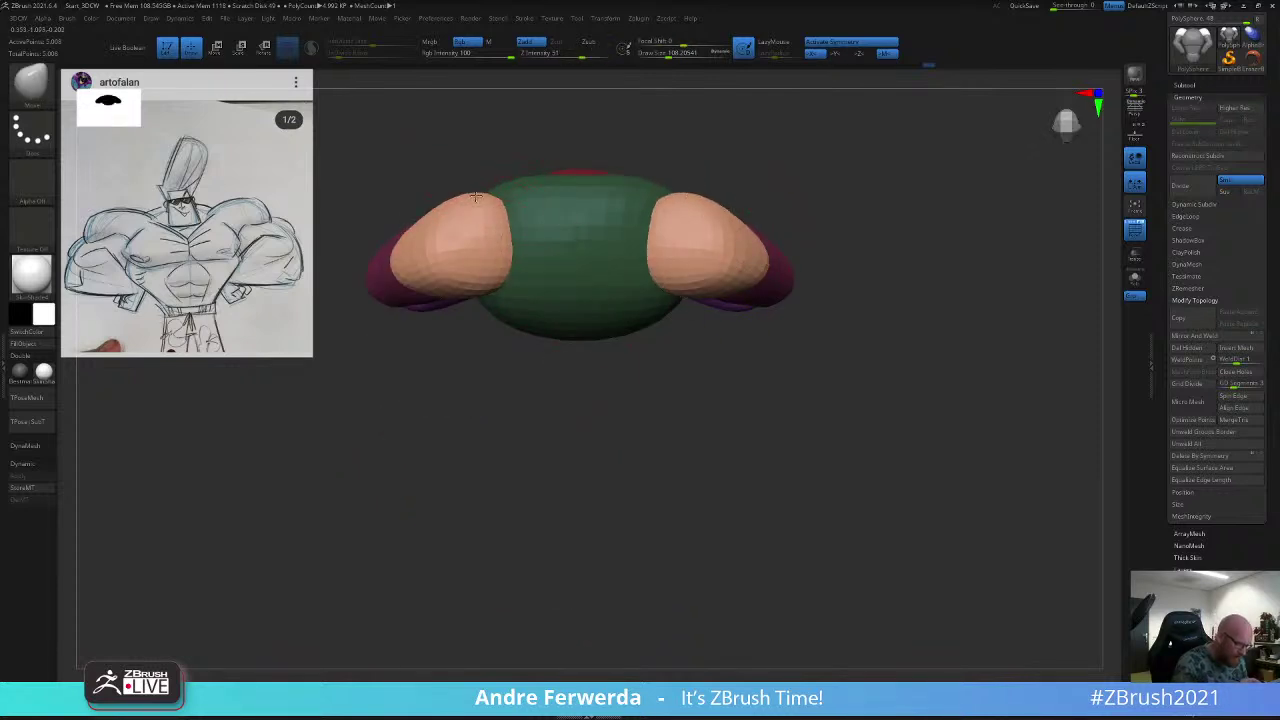
mouse_move(480, 385)
left_mouse_down()
mouse_move(550, 340)
mouse_move(692, 207)
mouse_move(843, 209)
left_mouse_up()
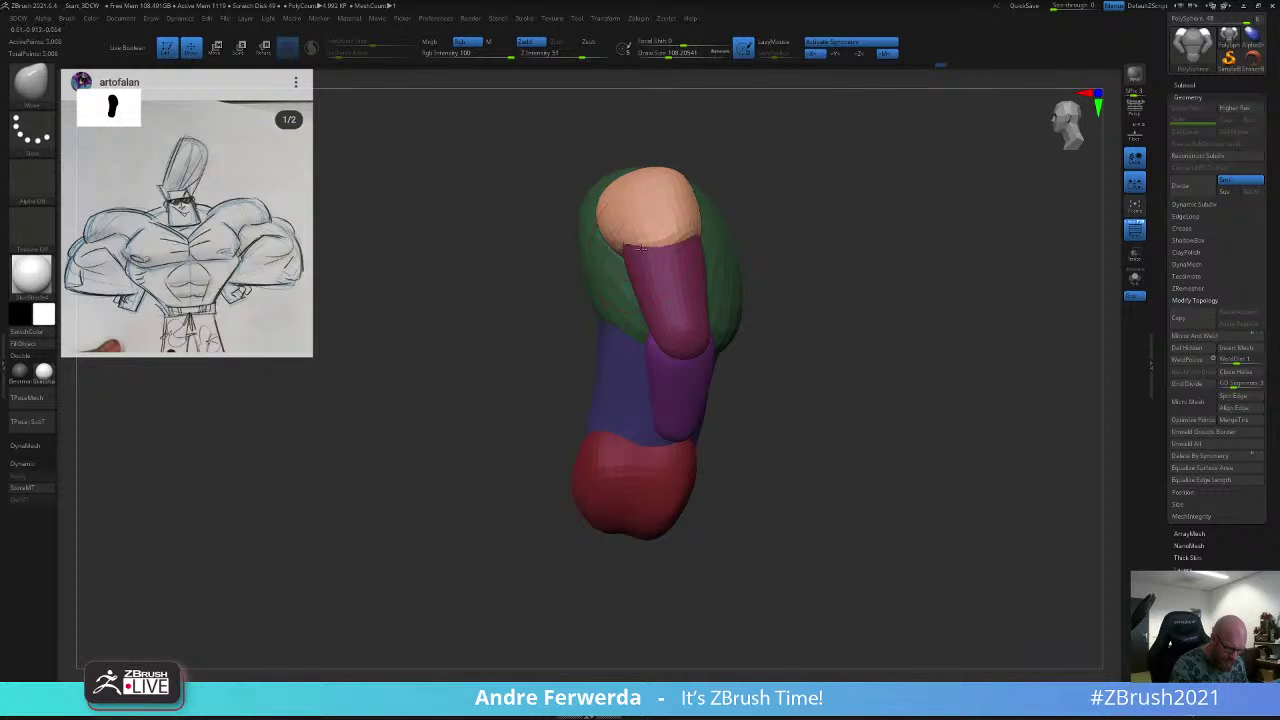
left_click_drag(745, 206, 914, 208)
Step: Clear the mask and rotate the whole figure 180 degrees about its vertical axis with symmetry turned off
left_click_drag(788, 183, 808, 325)
key("w")
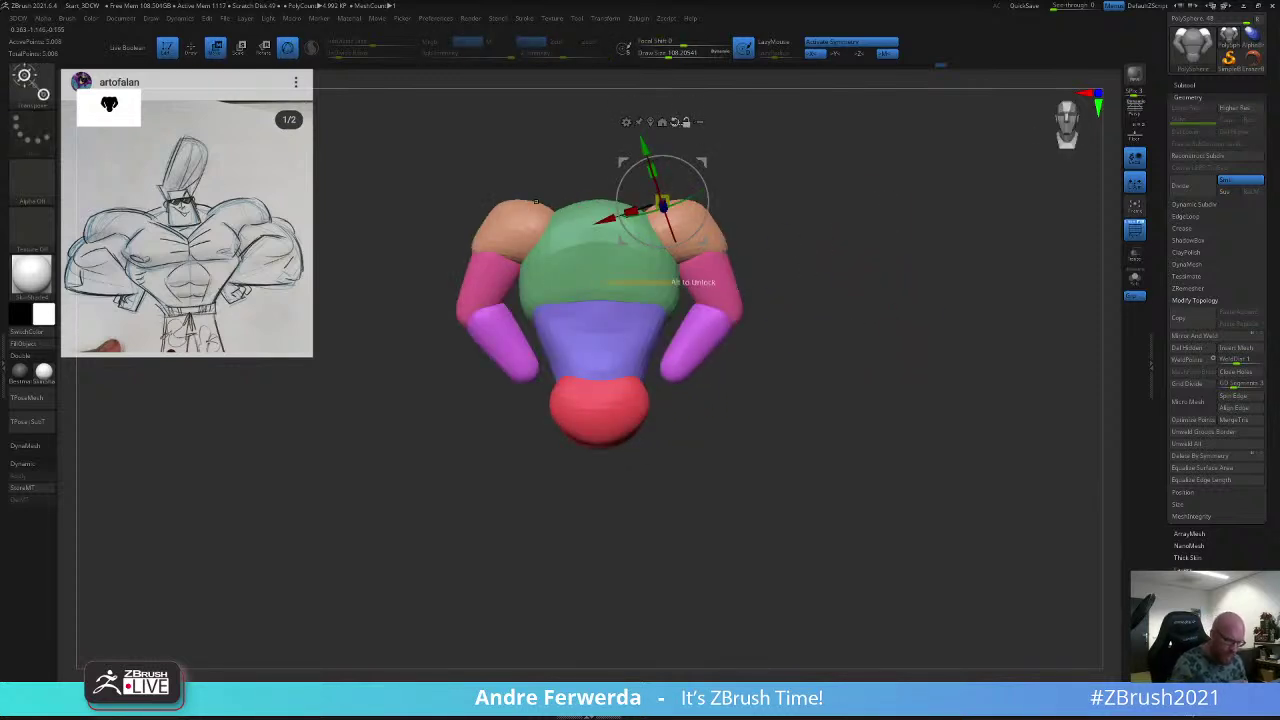
left_click(677, 122, "alt")
key("x")
left_click(663, 121, "alt")
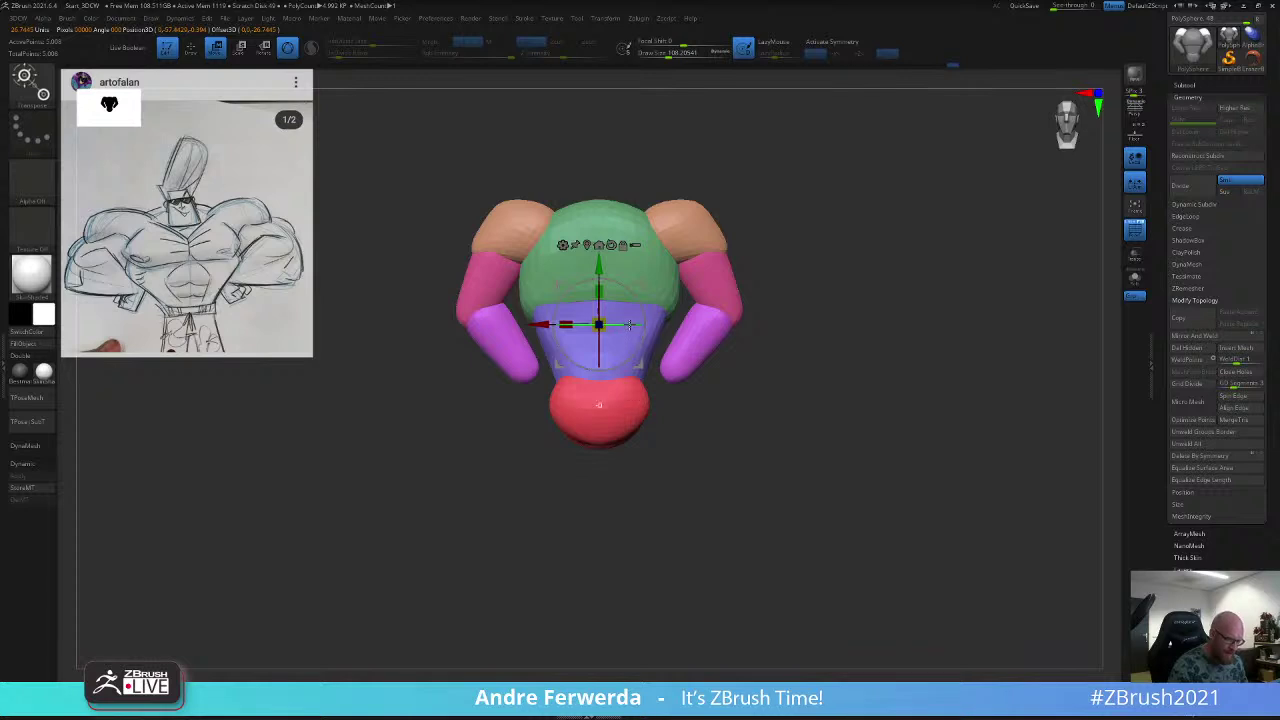
left_click_drag(629, 324, 785, 320)
key("ctrl+z")
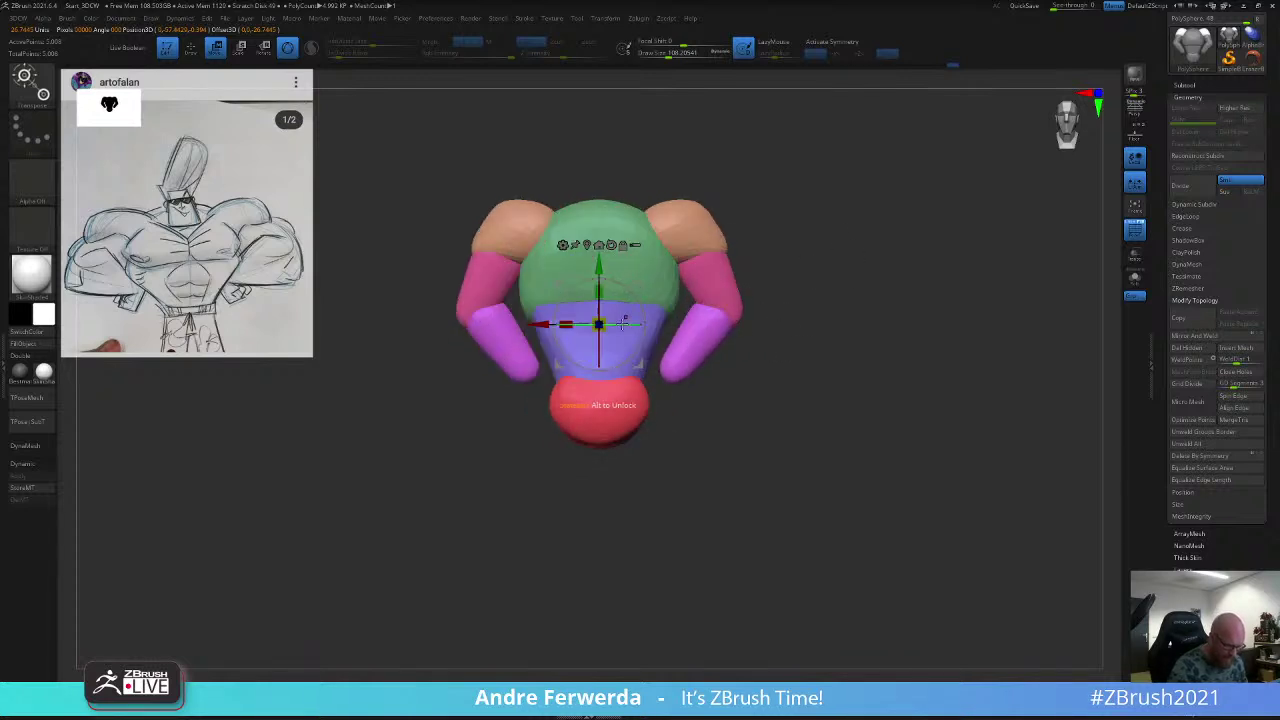
left_click_drag(637, 324, 774, 310, "shift")
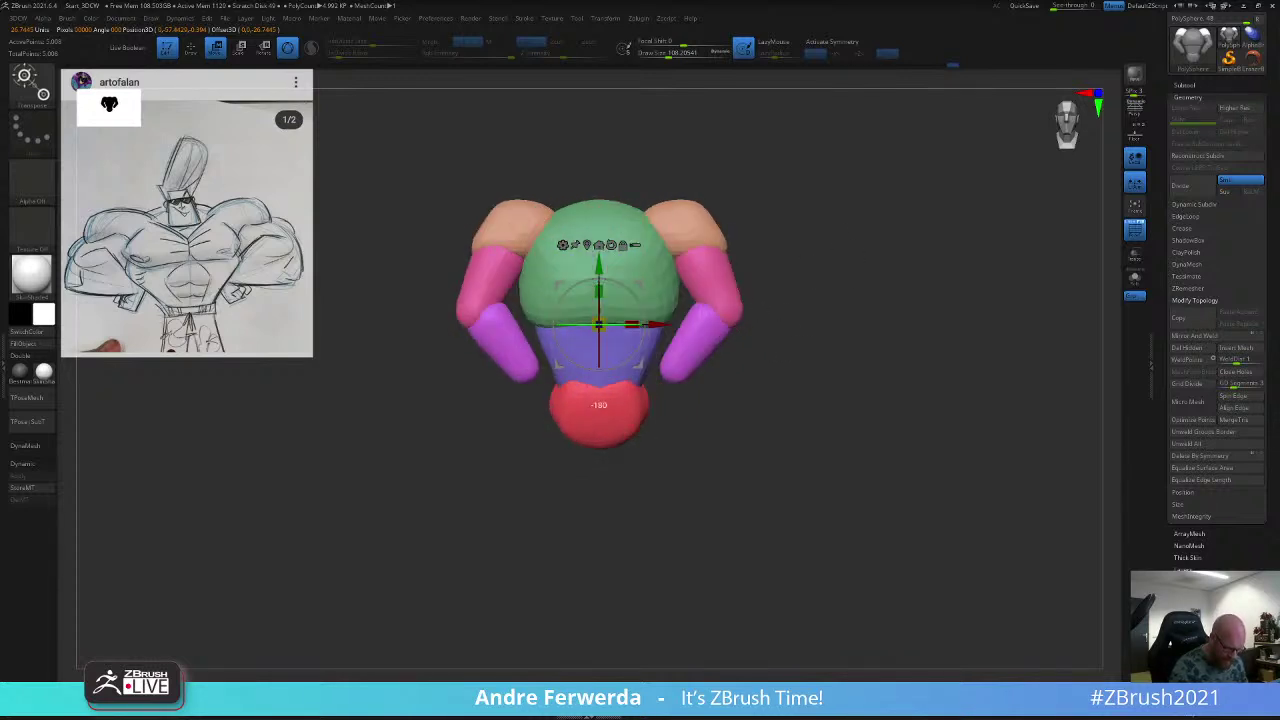
key("q")
Step: Isolate the torso blocks to mask the shoulders and arms, leaving the chest, waist and pelvis editable
mouse_move(811, 243)
left_mouse_down("alt")
mouse_move(826, 255)
mouse_move(839, 246)
mouse_move(828, 263)
left_mouse_up("alt")
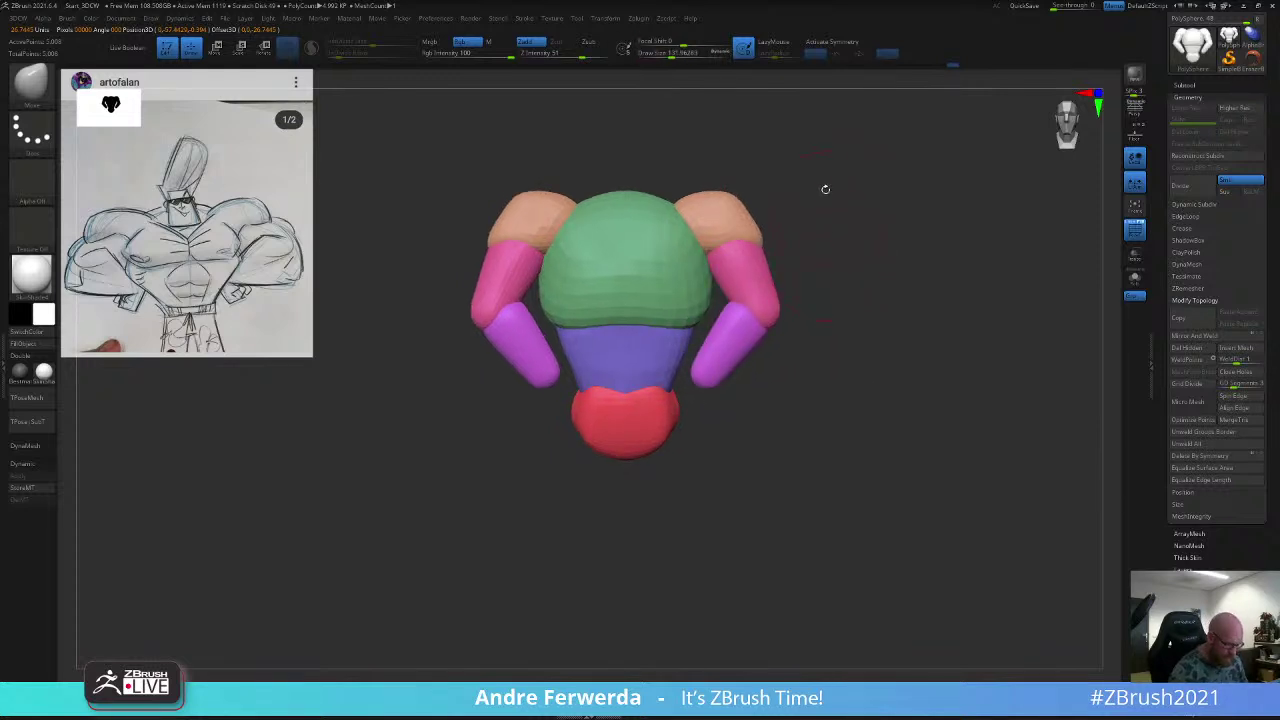
left_click(742, 254, "ctrl+shift")
left_click(736, 246, "ctrl+shift")
left_click(729, 221, "ctrl+shift")
left_click(741, 312, "ctrl+shift")
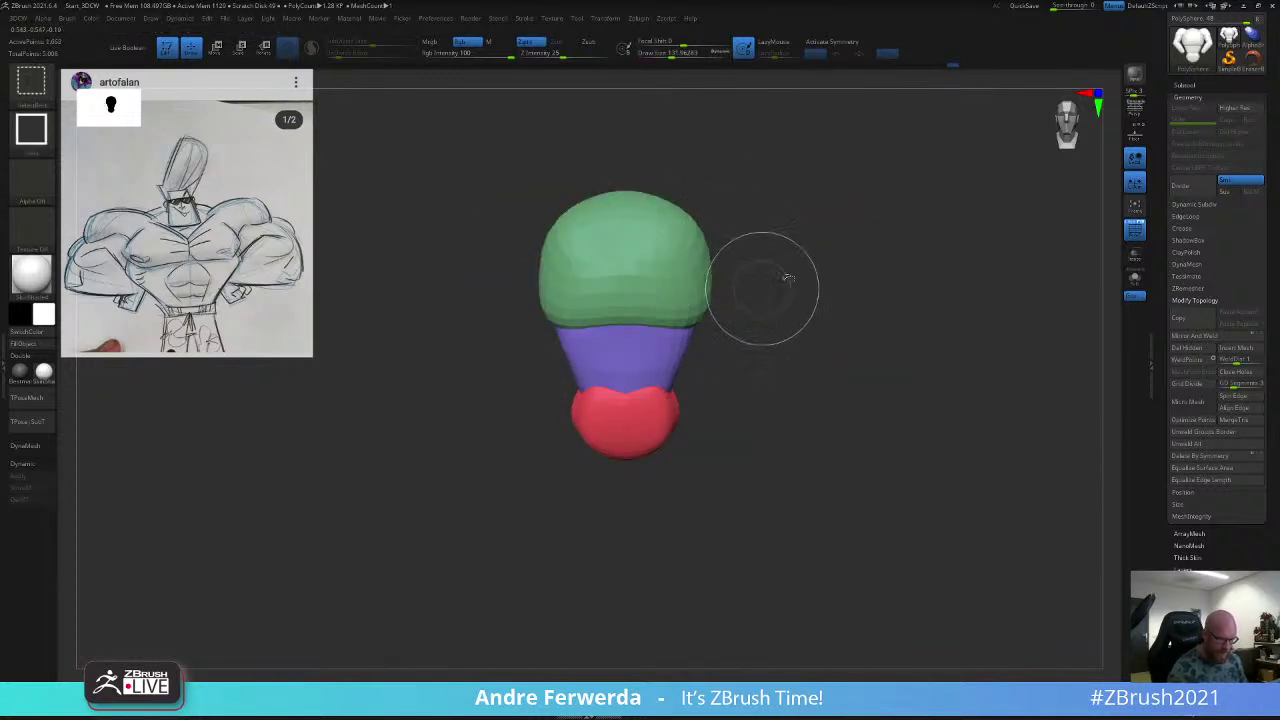
left_click_drag(869, 127, 474, 551, "ctrl")
left_click(562, 525, "ctrl+shift")
left_click(804, 270, "ctrl")
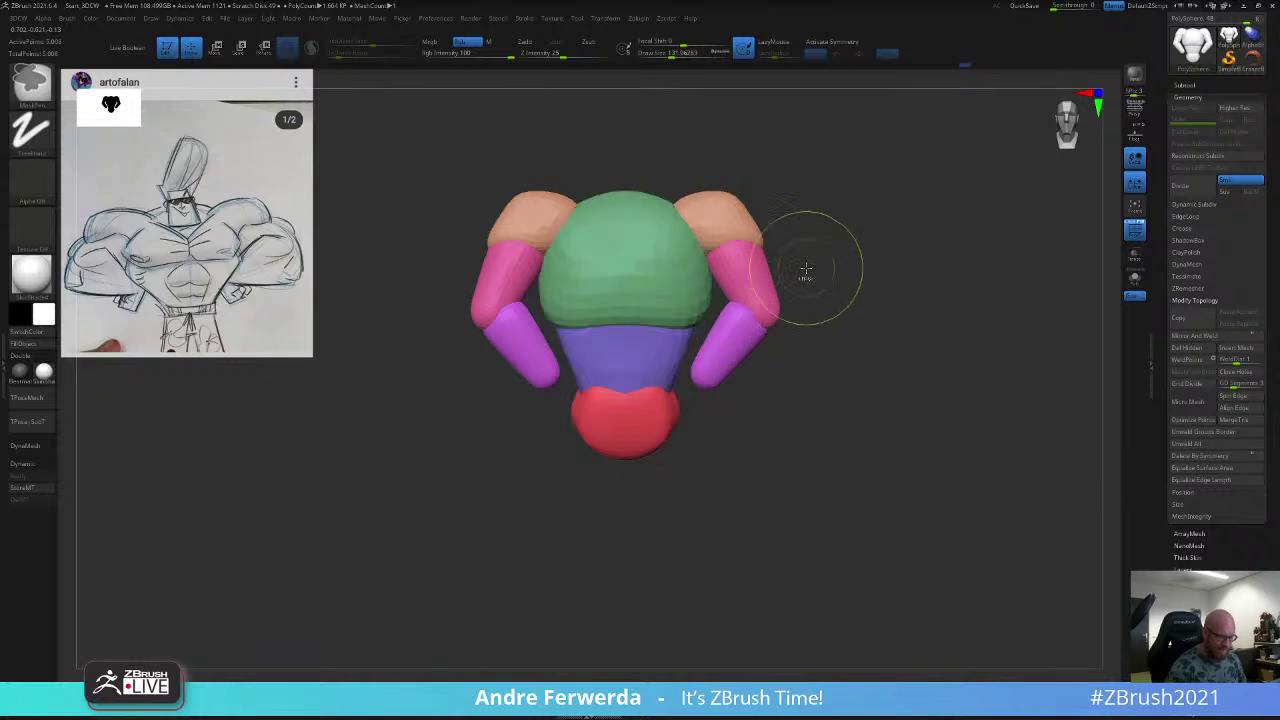
key("space")
key("ctrl+z")
left_click(802, 242, "ctrl")
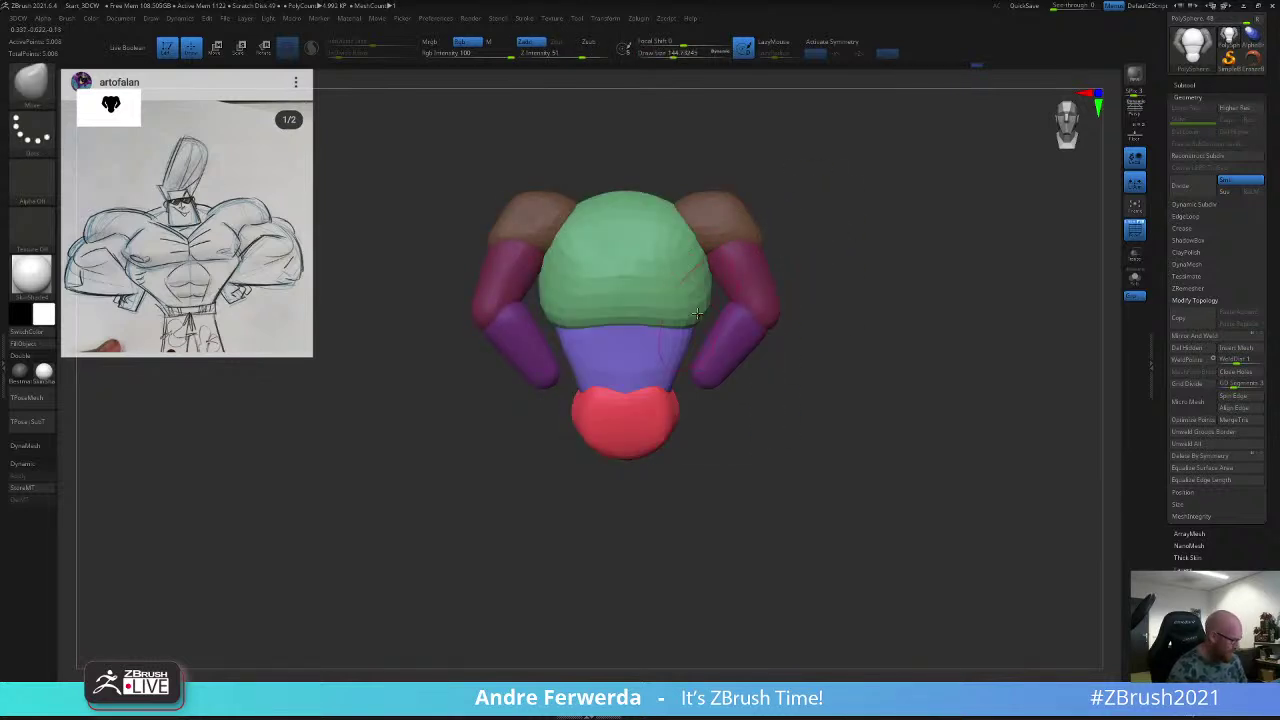
Step: Turn symmetry back on and widen the chest's lower sides and the upper waist with an enlarged Move brush
key("]")
key("x")
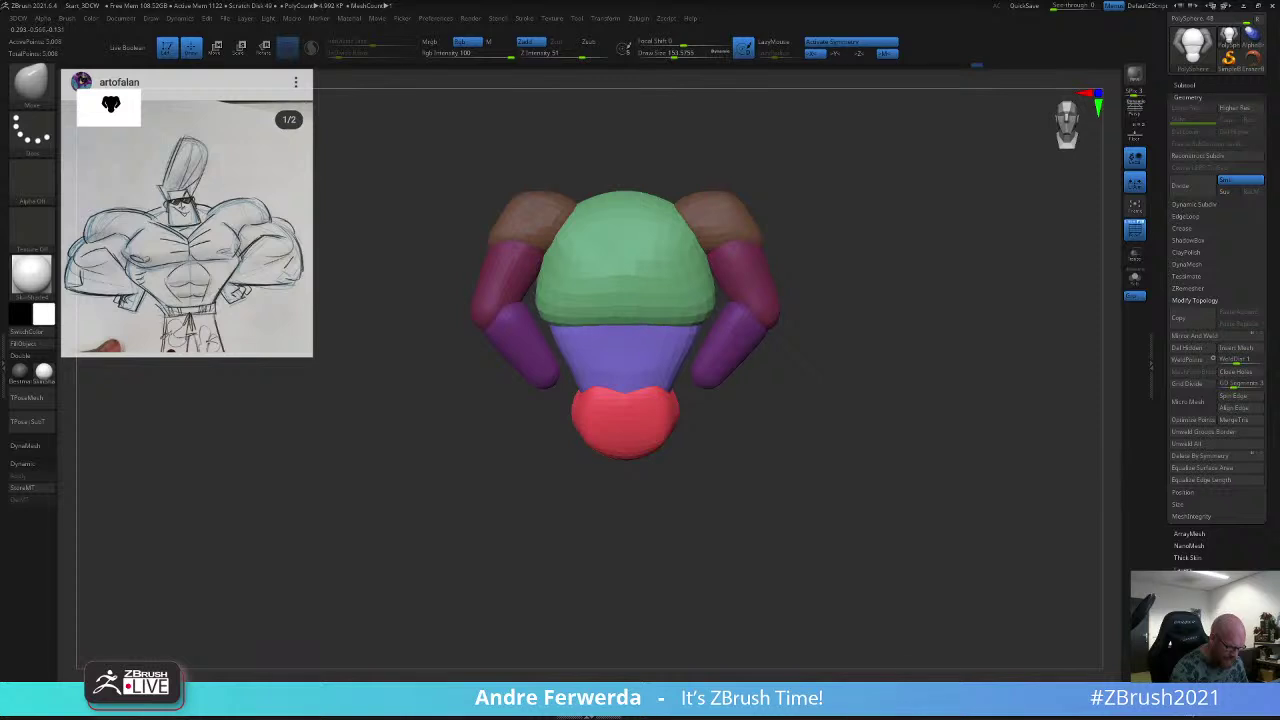
key("space")
key("space")
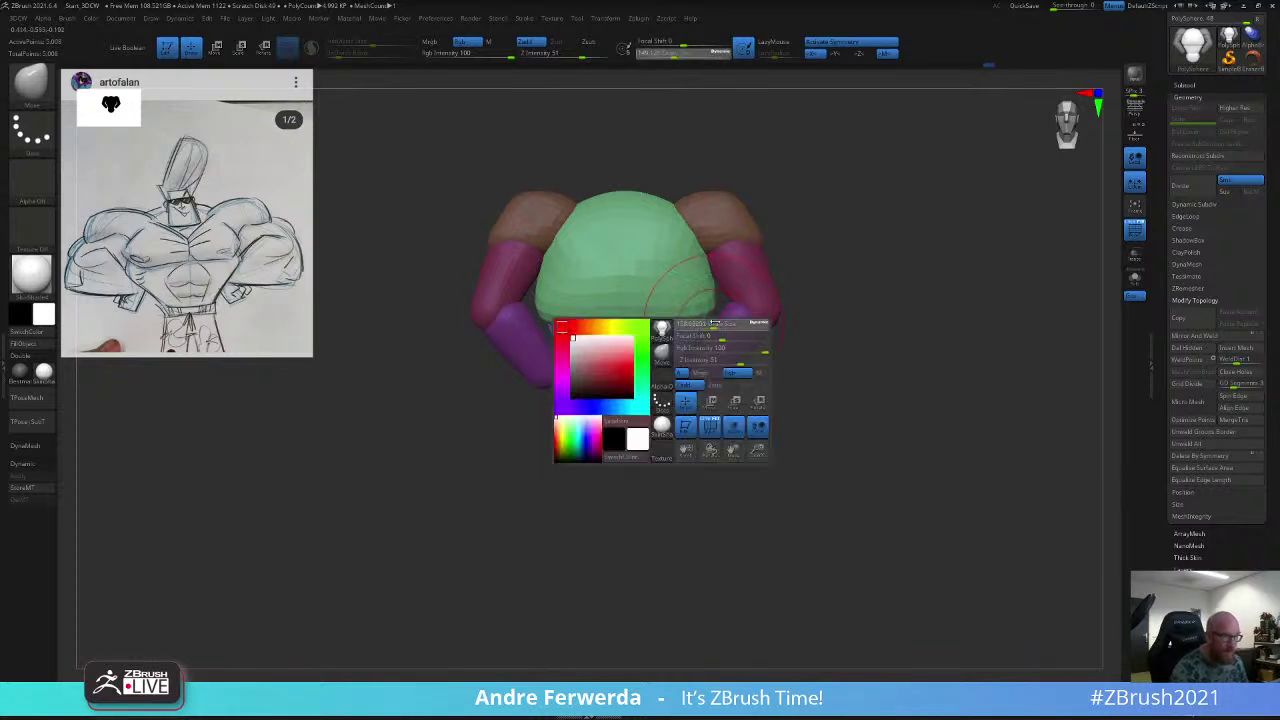
left_click_drag(715, 323, 638, 325)
key("space")
left_click_drag(634, 322, 633, 331)
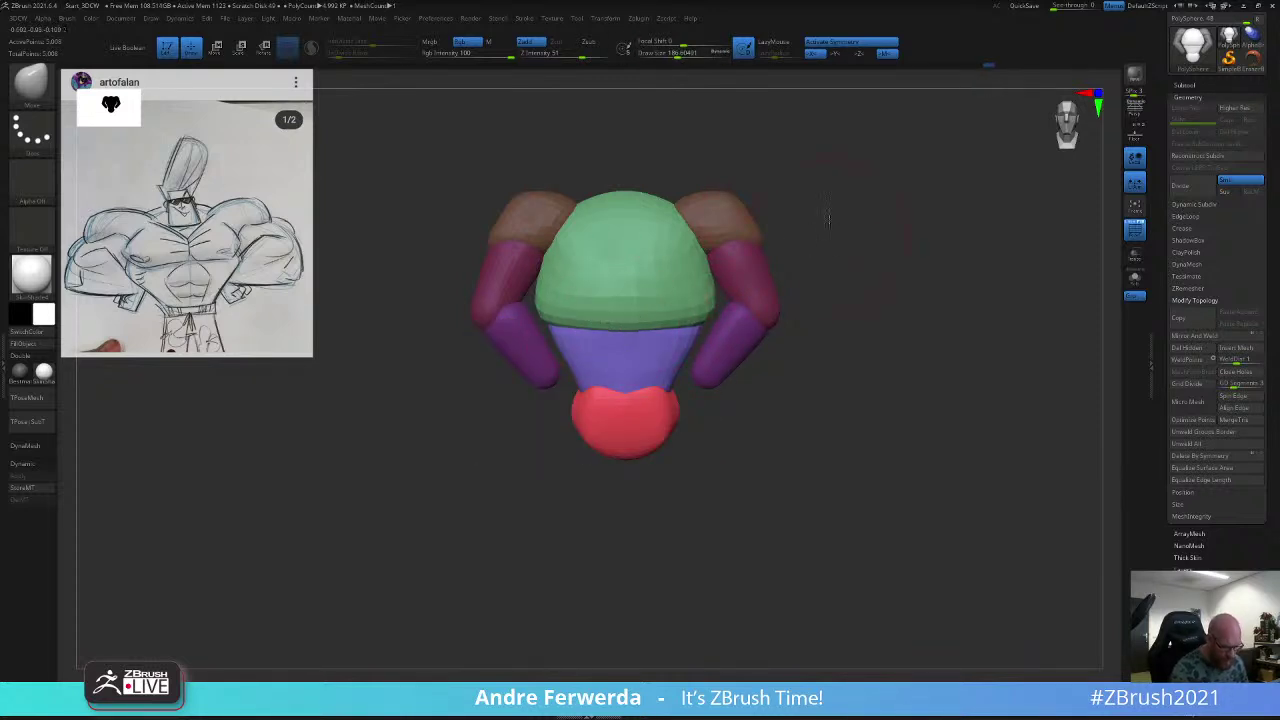
Step: Even out the lower chest and waist using a draw size of about 212, checking the form from a tilted view
left_click_drag(827, 218, 777, 200)
key("space")
left_click_drag(641, 308, 645, 308)
left_click_drag(787, 335, 781, 406)
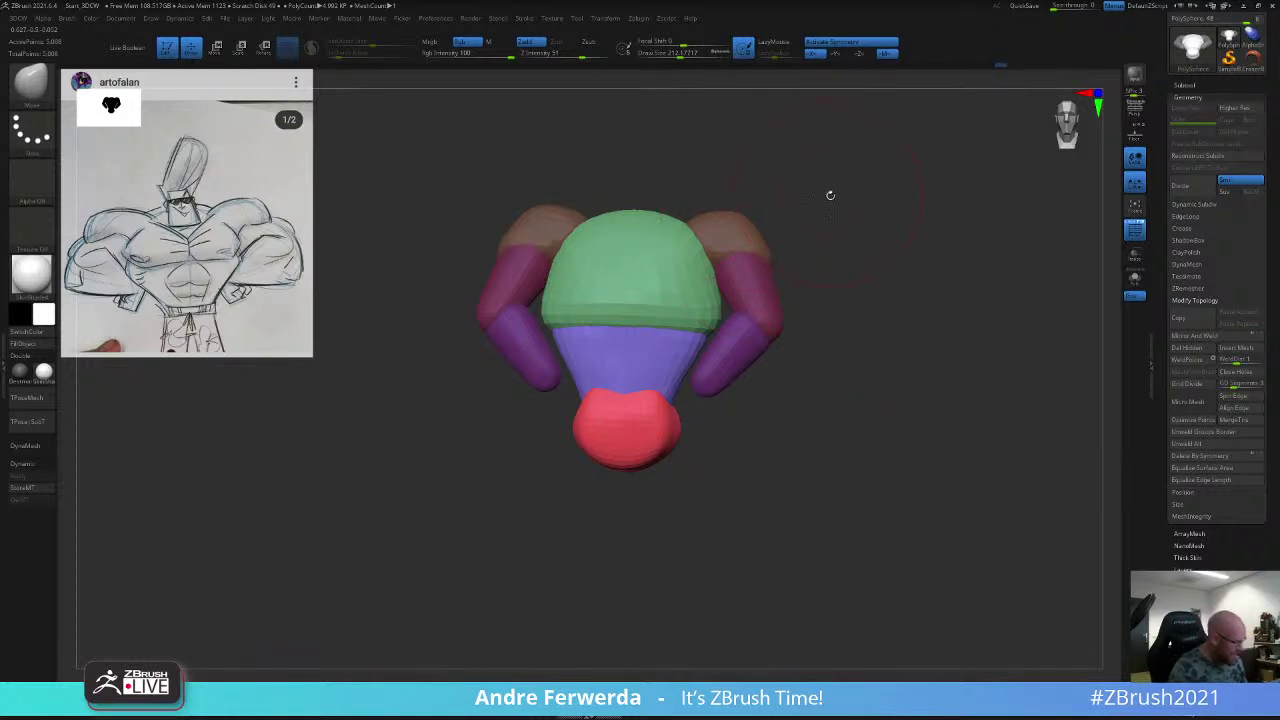
mouse_move(830, 195)
left_mouse_down()
mouse_move(829, 206)
mouse_move(807, 153)
left_mouse_up()
key("space")
key("space")
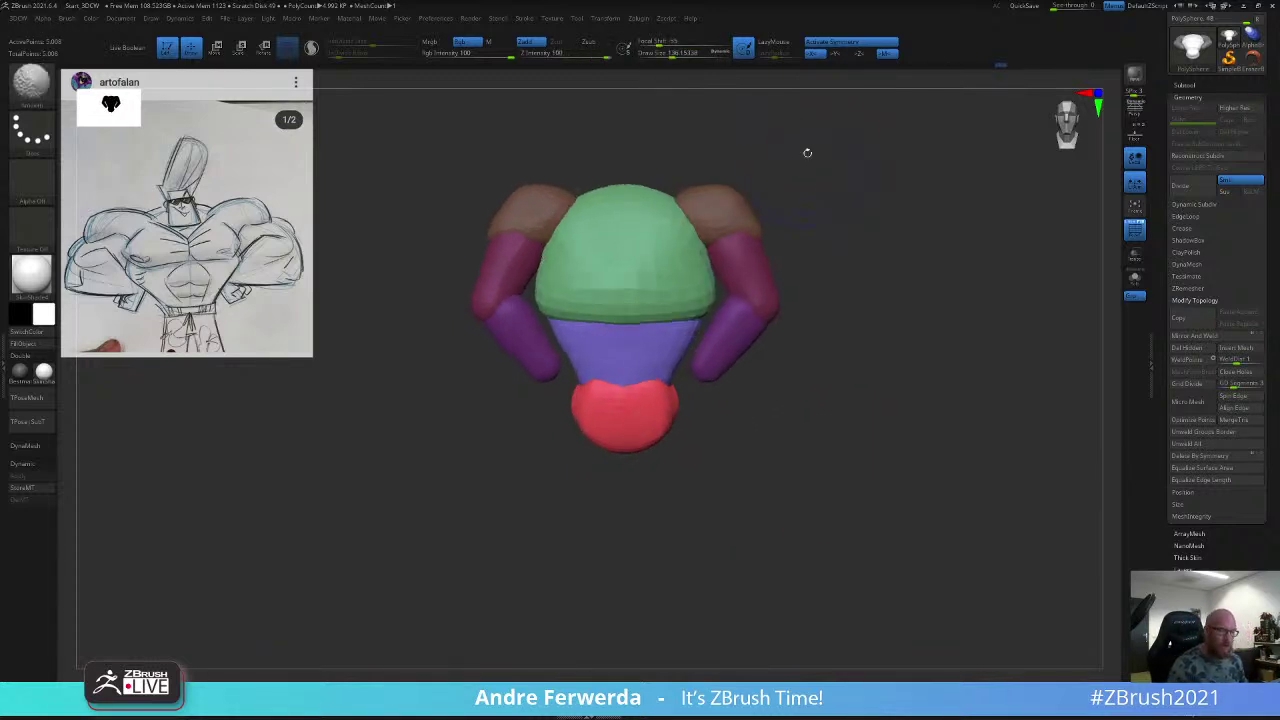
Step: Raise the chest's lower edge and pull its lower corners slightly outward, ending at a draw size of about 177
key("space")
left_click_drag(706, 218, 702, 218)
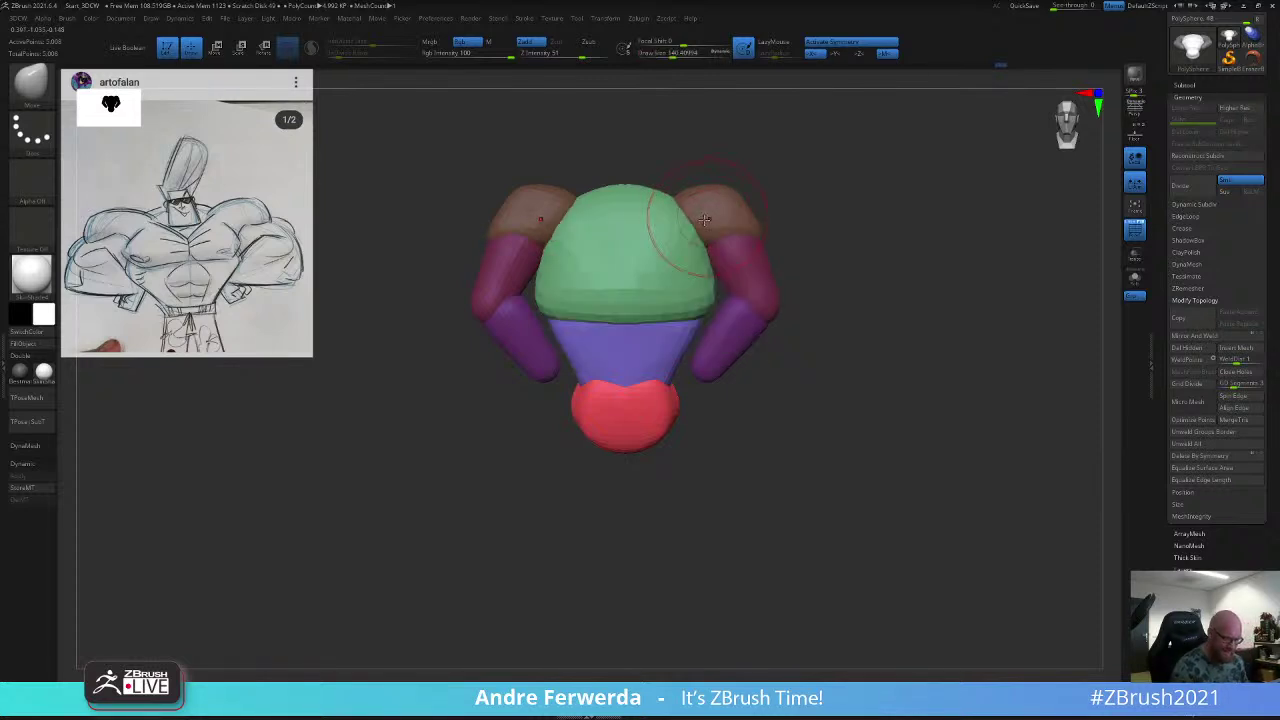
key("space")
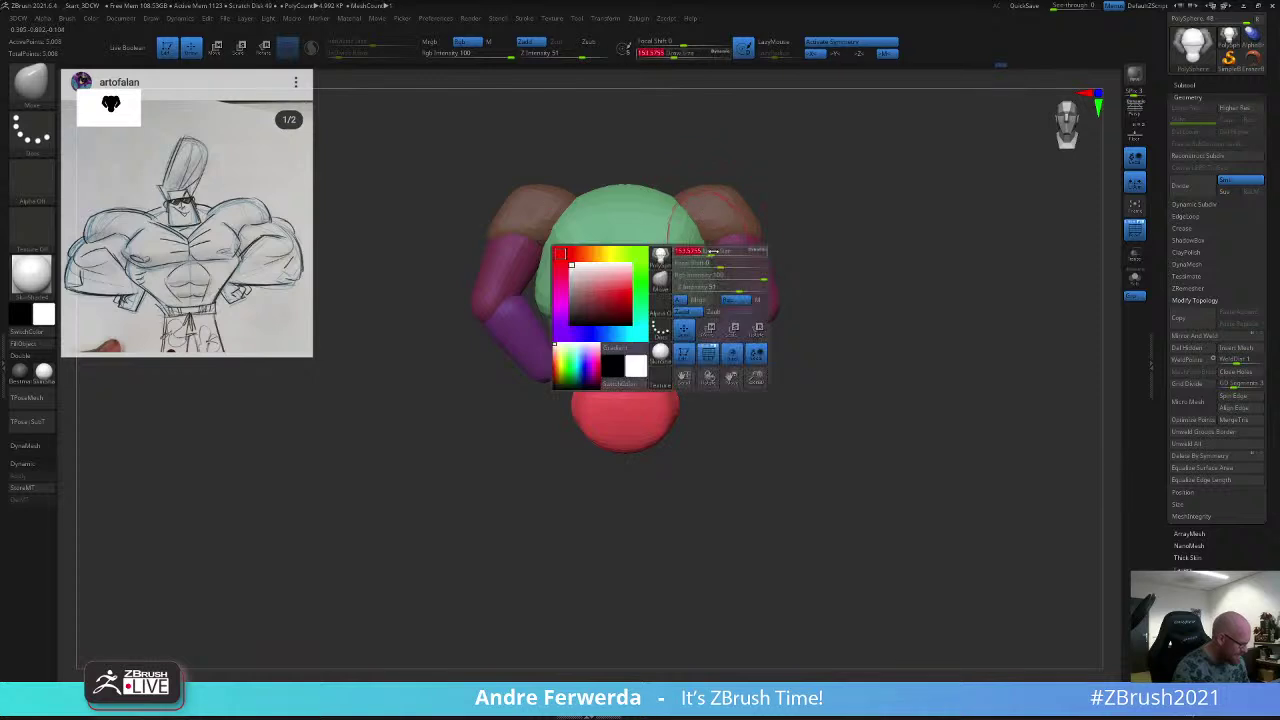
left_click_drag(700, 293, 704, 293)
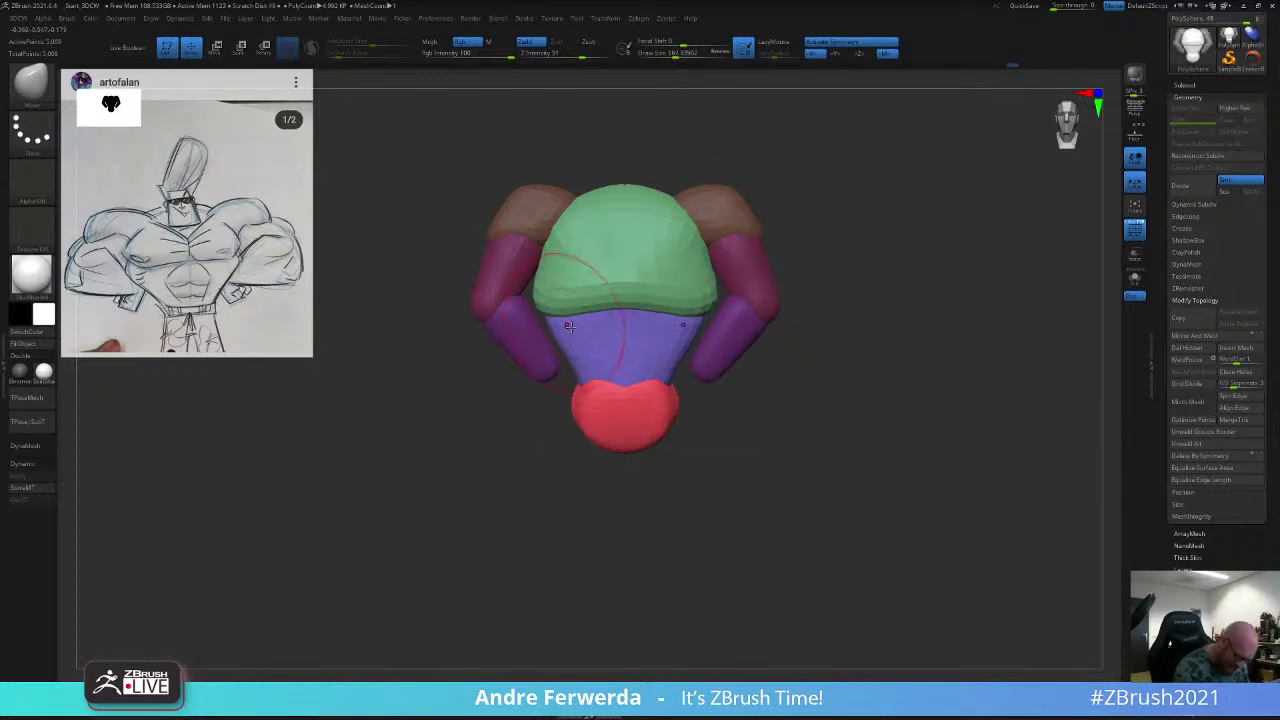
left_click_drag(588, 313, 594, 328)
key("space")
left_click_drag(557, 266, 547, 265)
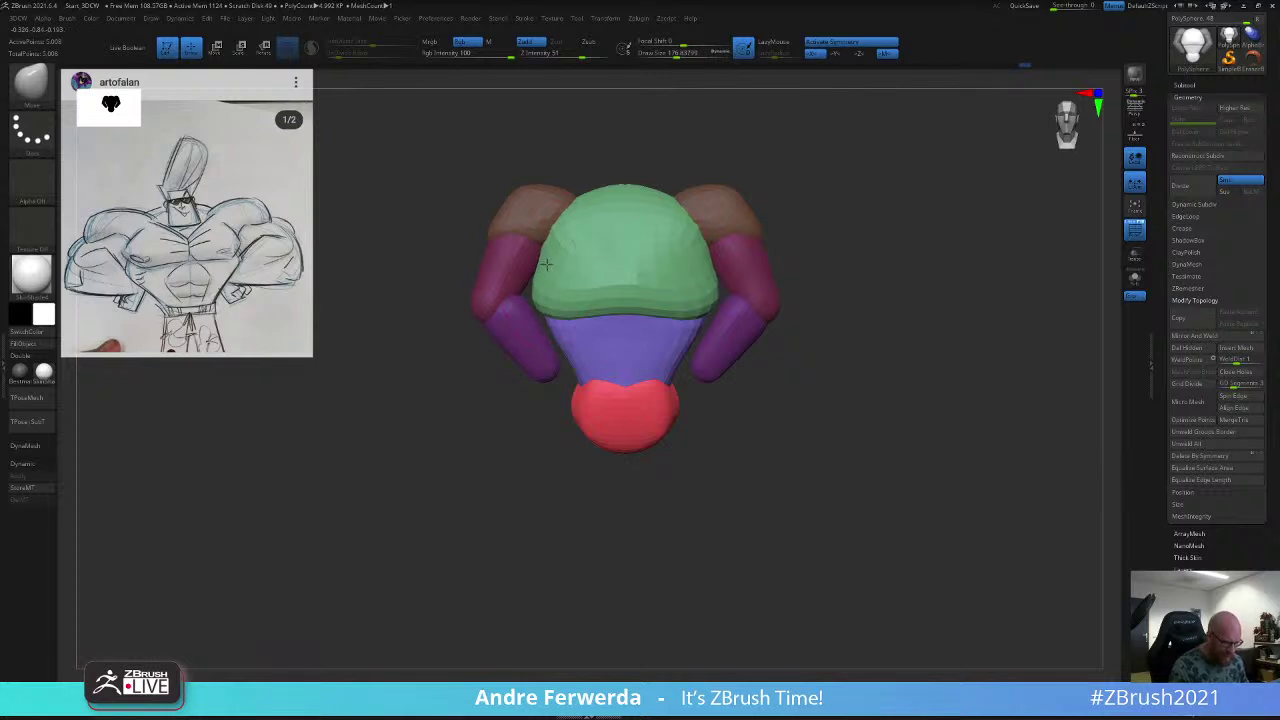
Step: Clear the mask from the arms and set the Move brush's draw size to about 149
mouse_move(839, 185)
left_mouse_down()
mouse_move(852, 214)
mouse_move(838, 236)
left_mouse_up()
key("space")
mouse_move(756, 234)
left_mouse_down("ctrl")
mouse_move(751, 249)
mouse_move(751, 175)
mouse_move(774, 226)
left_mouse_up("ctrl")
left_click_drag(774, 226, 635, 294)
left_click_drag(711, 239, 722, 246, "shift")
left_click_drag(722, 246, 799, 174, "alt")
key("space")
left_click_drag(697, 304, 690, 304)
left_click_drag(720, 424, 712, 335, "alt")
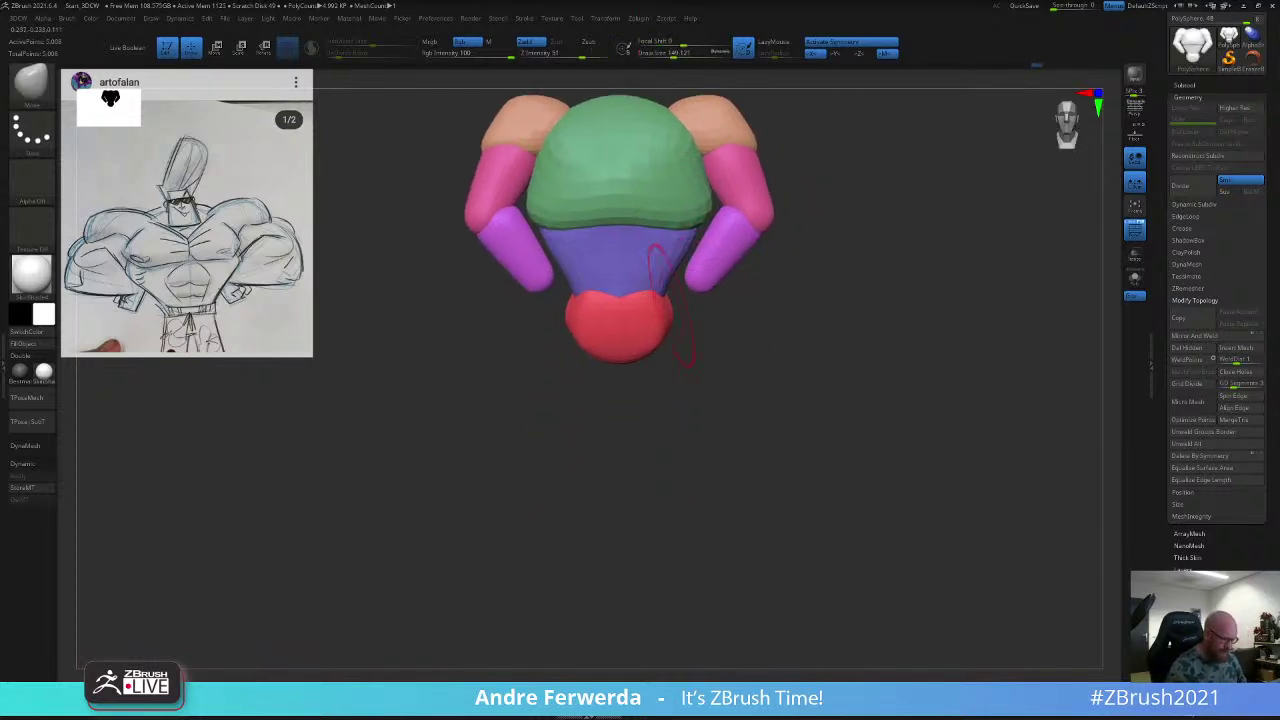
Step: Mask everything except the pelvis
left_click(667, 329, "ctrl+shift")
left_click_drag(746, 189, 511, 405, "ctrl")
left_click(520, 446, "ctrl+shift")
left_click(738, 291, "ctrl")
Step: Reshape the pelvis to be narrower in front view and flatter at the rear in side view, and clear the mask
key("space")
left_click_drag(662, 322, 667, 318)
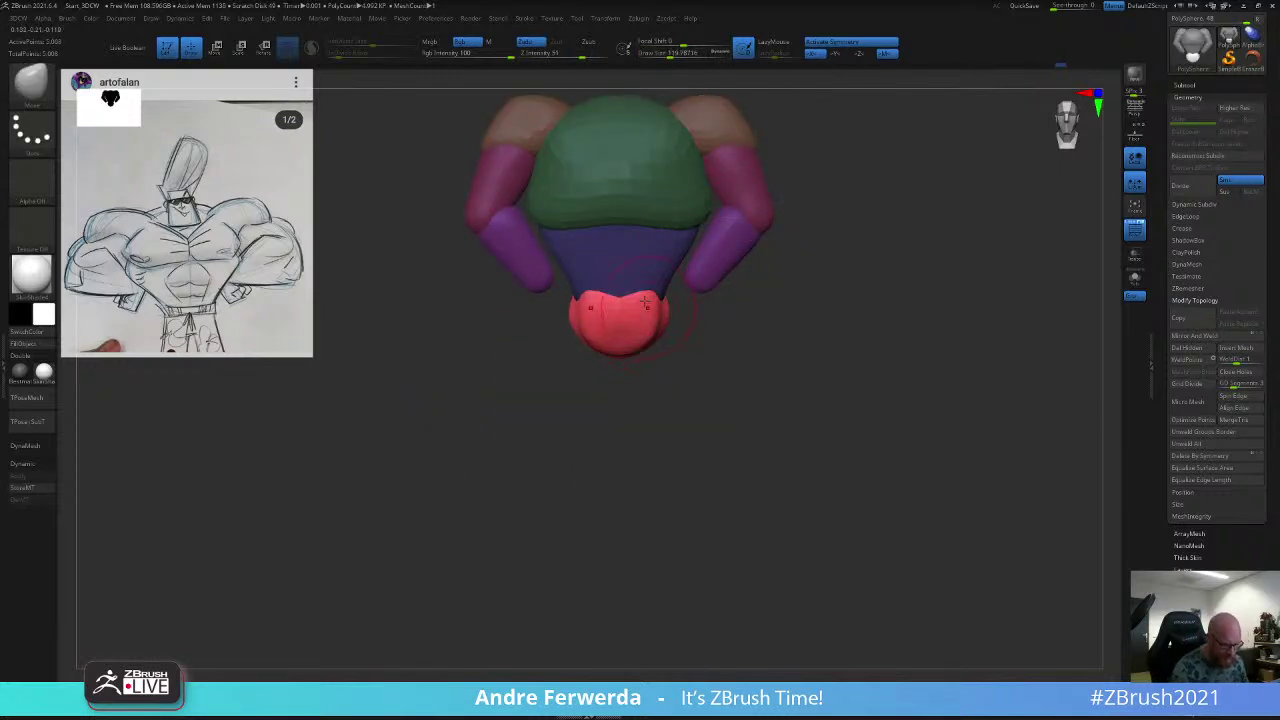
left_click_drag(745, 328, 666, 329, "shift")
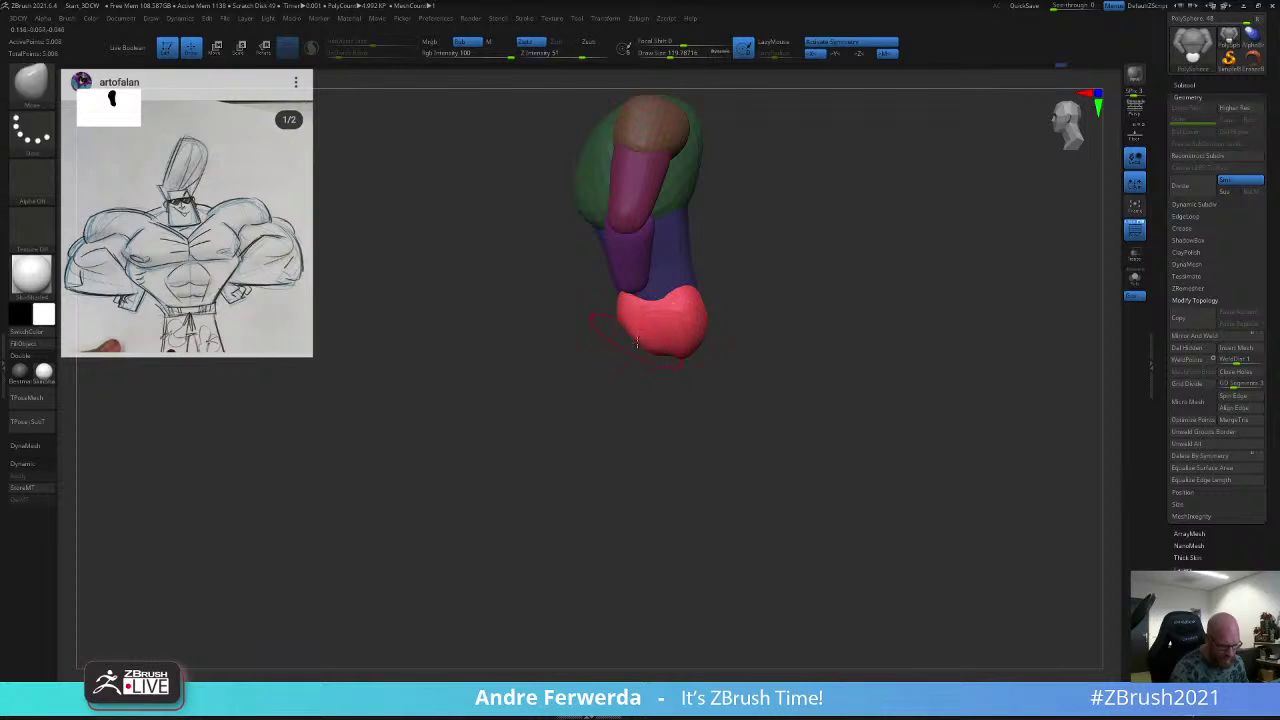
right_click(697, 300)
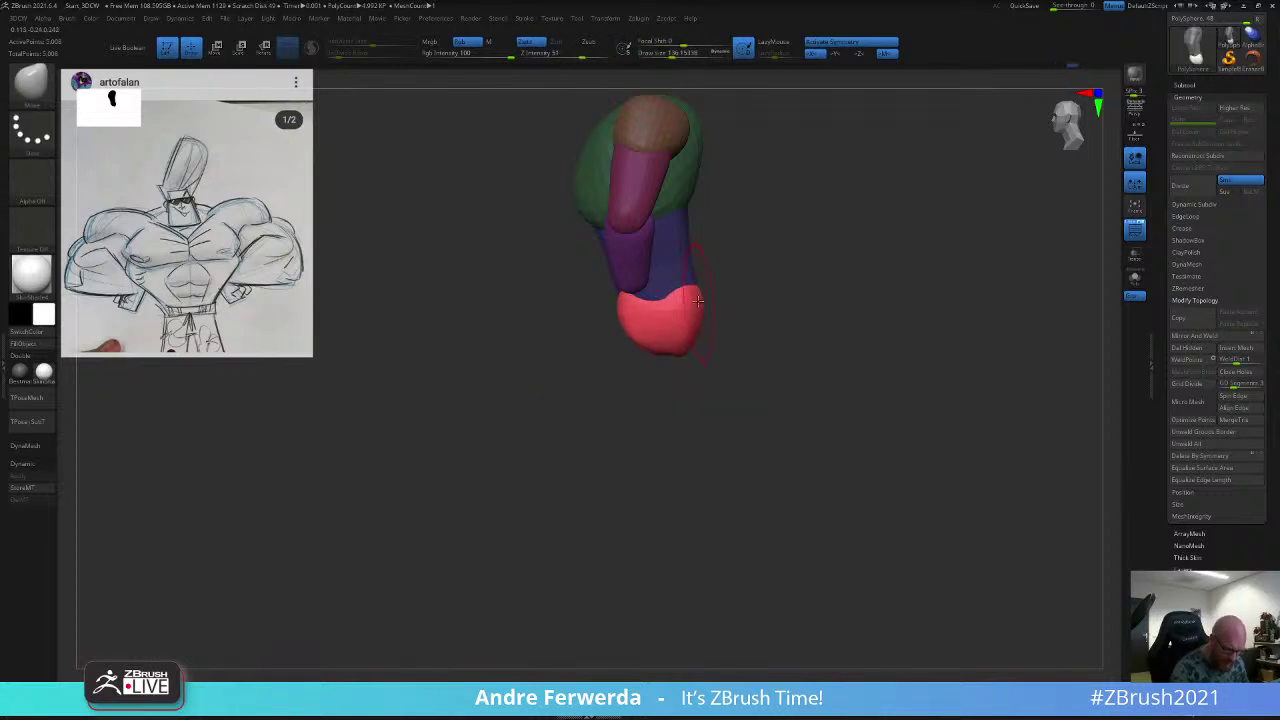
left_click_drag(718, 277, 727, 277, "ctrl")
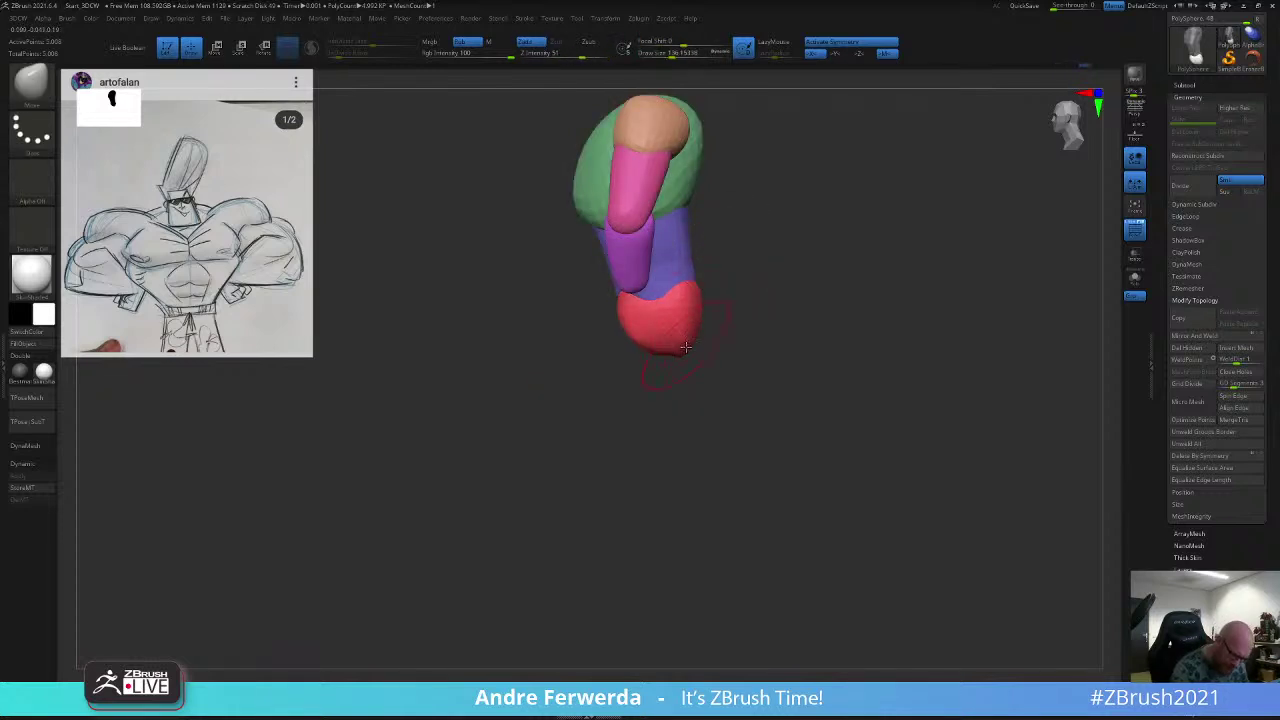
Step: Narrow the pelvis further in back view, and tighten its sides and underside in front view
left_click_drag(682, 343, 742, 340, "shift")
right_click(652, 322)
left_click_drag(652, 322, 646, 321)
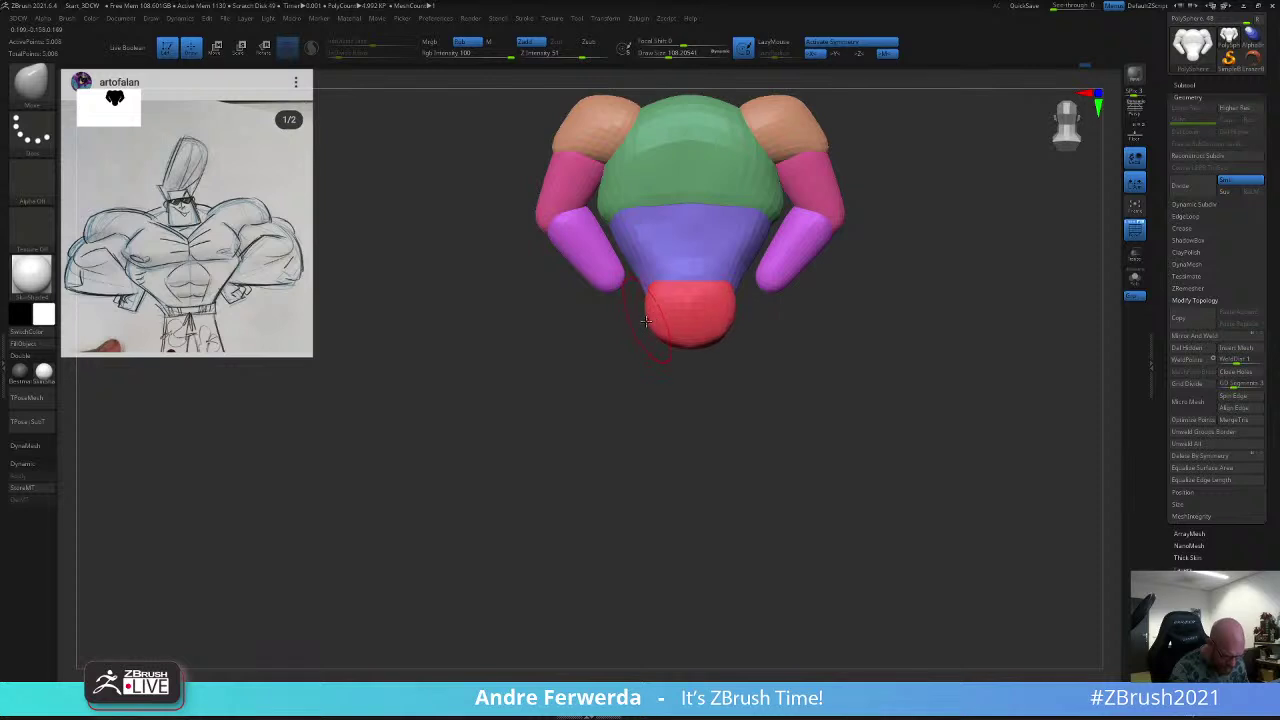
left_click_drag(617, 388, 740, 357, "shift")
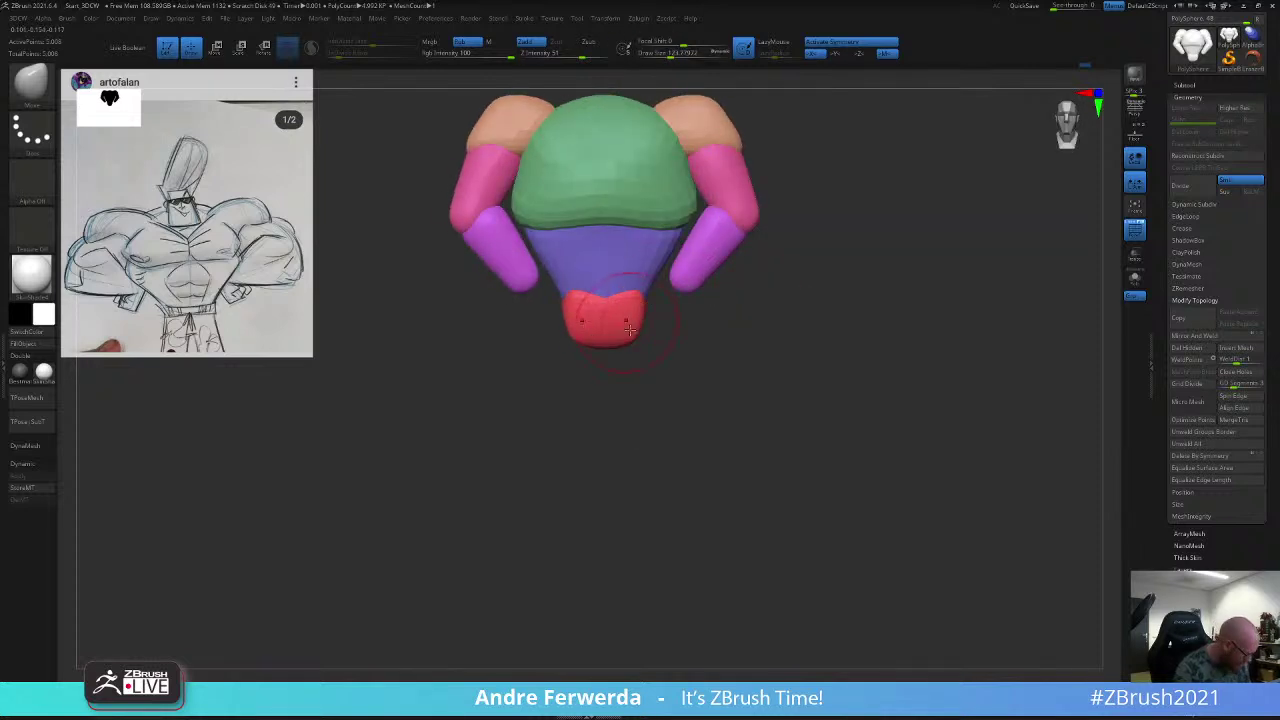
left_click_drag(682, 319, 684, 375, "alt")
left_click_drag(828, 374, 874, 400, "alt")
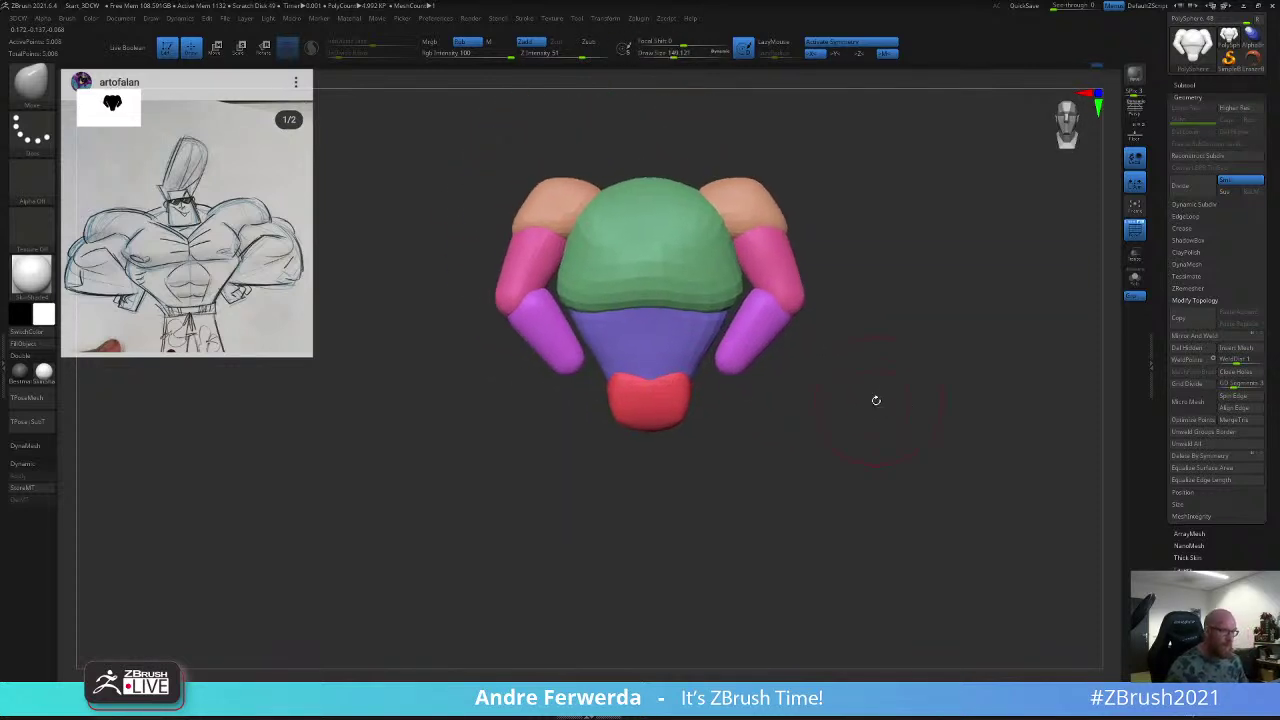
Step: Enlarge the reference sketch and place it over the model so the drawn torso lines up, and enlarge the brush to about 228
key("z")
left_click_drag(280, 189, 706, 278)
mouse_move(727, 206)
left_mouse_down()
mouse_move(732, 246)
mouse_move(724, 237)
mouse_move(781, 223)
mouse_move(793, 243)
mouse_move(823, 224)
mouse_move(872, 237)
mouse_move(889, 330)
mouse_move(904, 311)
mouse_move(898, 293)
mouse_move(827, 318)
left_mouse_up()
key("z")
key("space")
key("space")
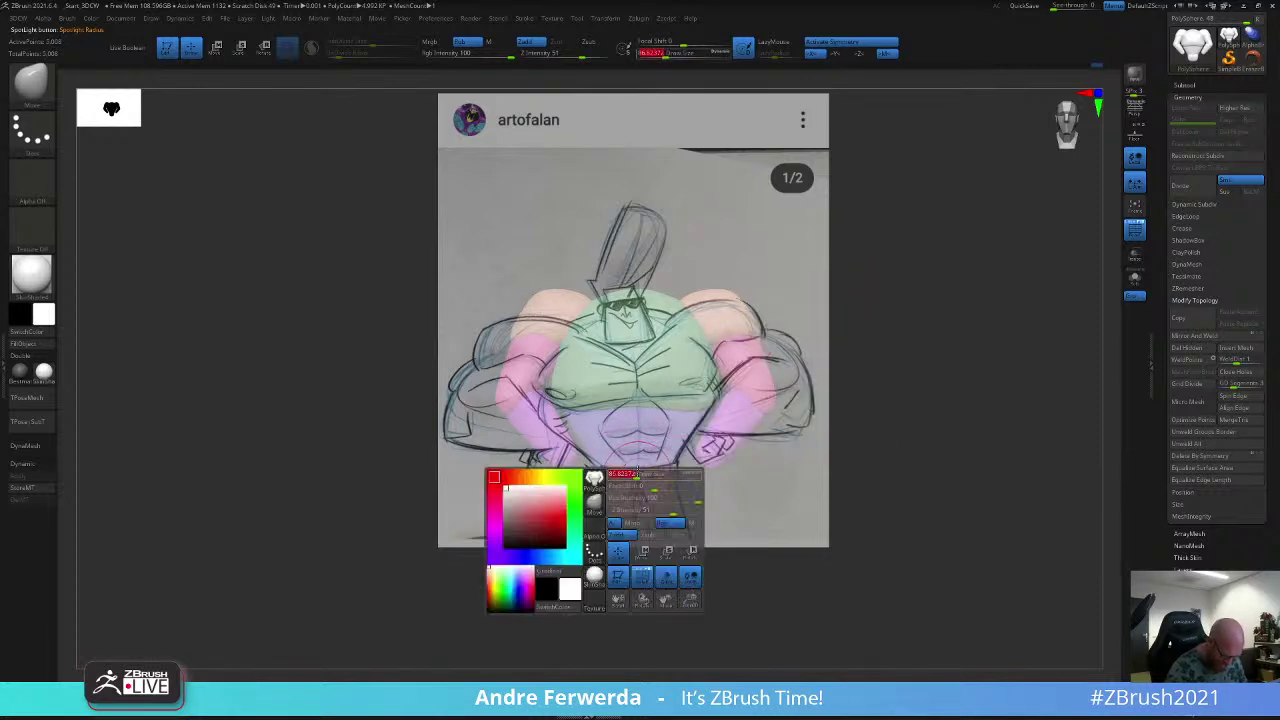
key("space")
key("space")
left_click_drag(728, 343, 750, 309)
key("space")
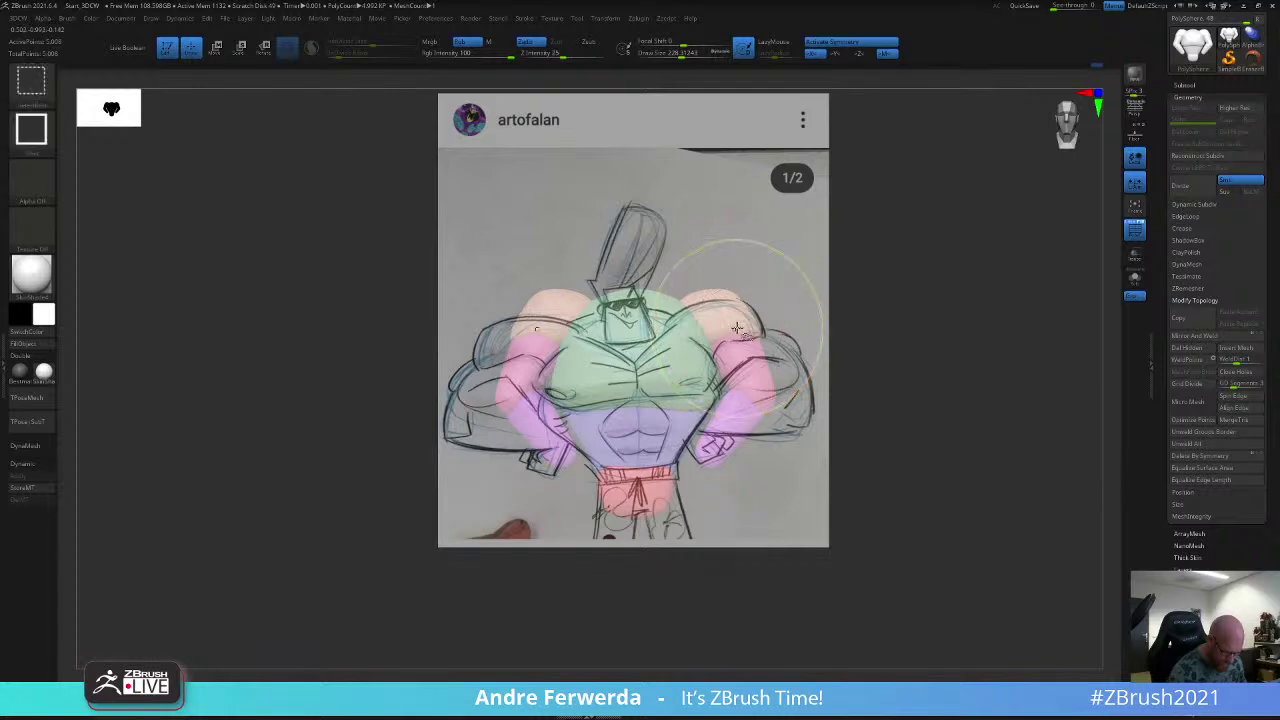
Step: Isolate both arms by hiding their shoulder, upper arm and forearm groups and inverting the visibility
left_click(739, 322, "ctrl+shift")
left_click(739, 322, "ctrl+shift")
left_click(746, 358, "ctrl+shift")
left_click(750, 392, "ctrl+shift")
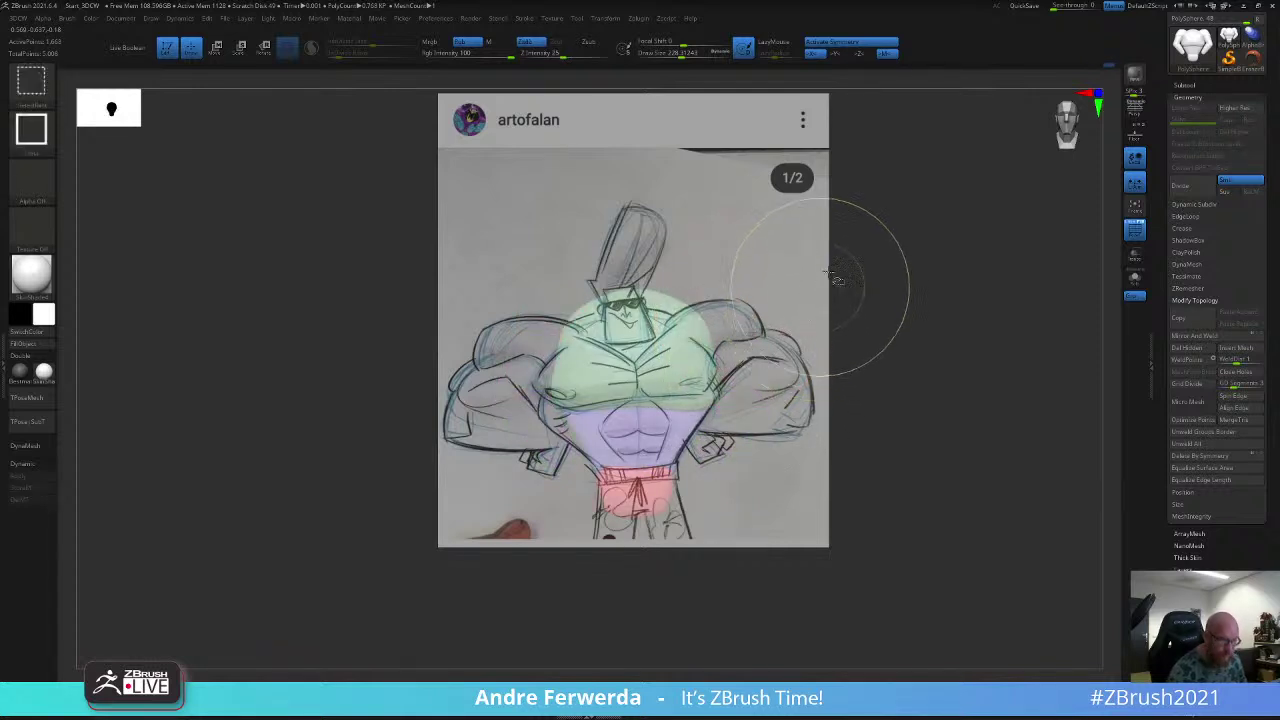
left_click_drag(836, 281, 884, 309, "ctrl+shift")
Step: Center the transform gizmo on one arm and move the mirrored arms outward and down onto the sketched arms
key("w")
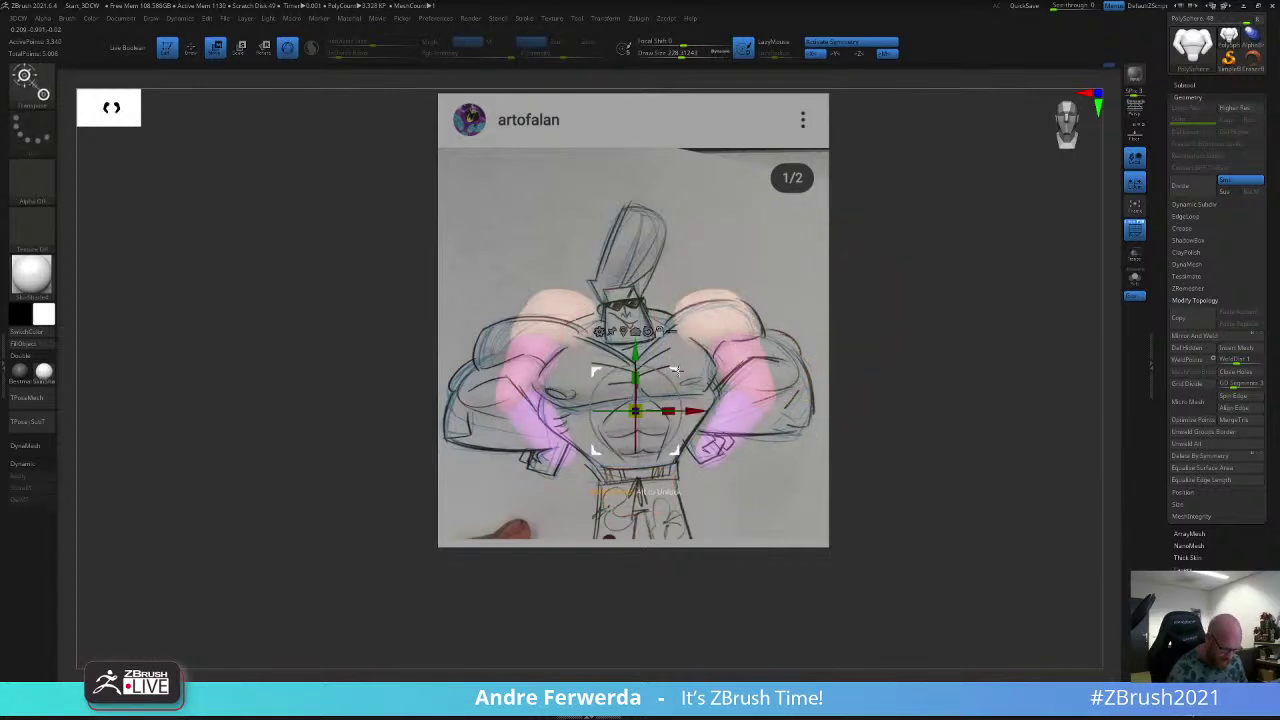
left_click(623, 331, "alt")
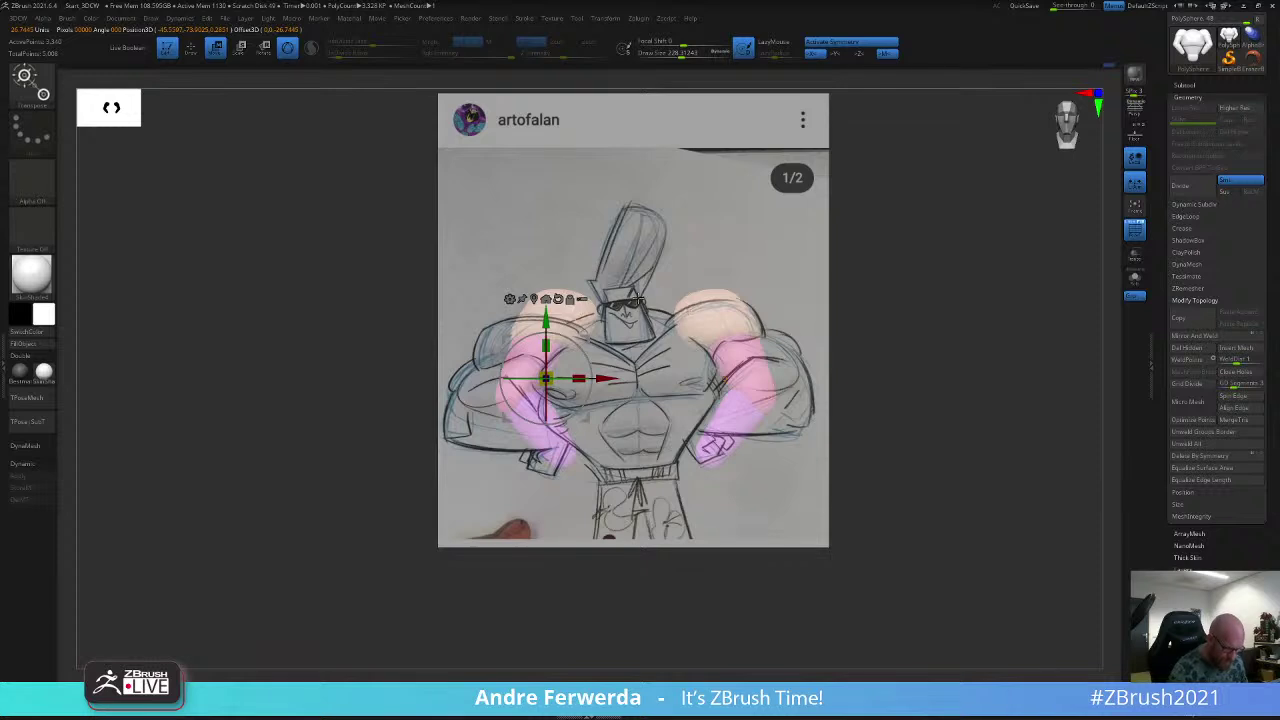
mouse_move(584, 338)
left_mouse_down()
mouse_move(556, 353)
mouse_move(561, 371)
left_mouse_up()
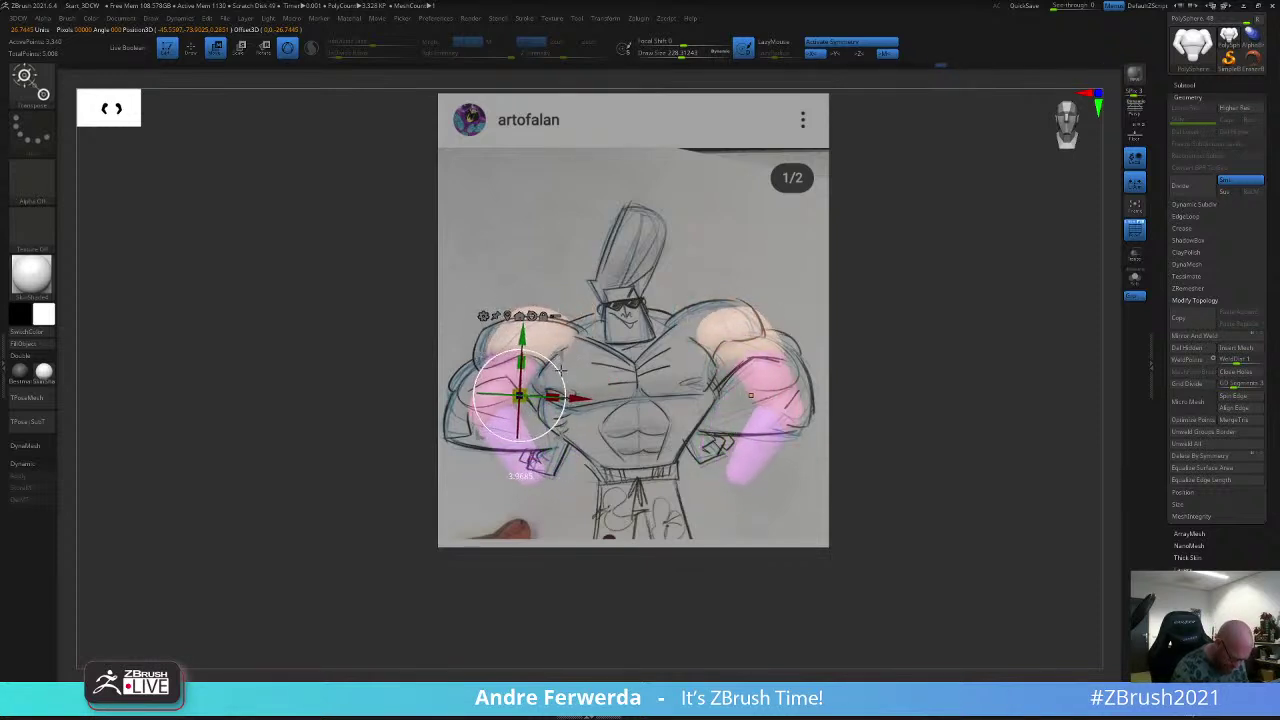
key("q")
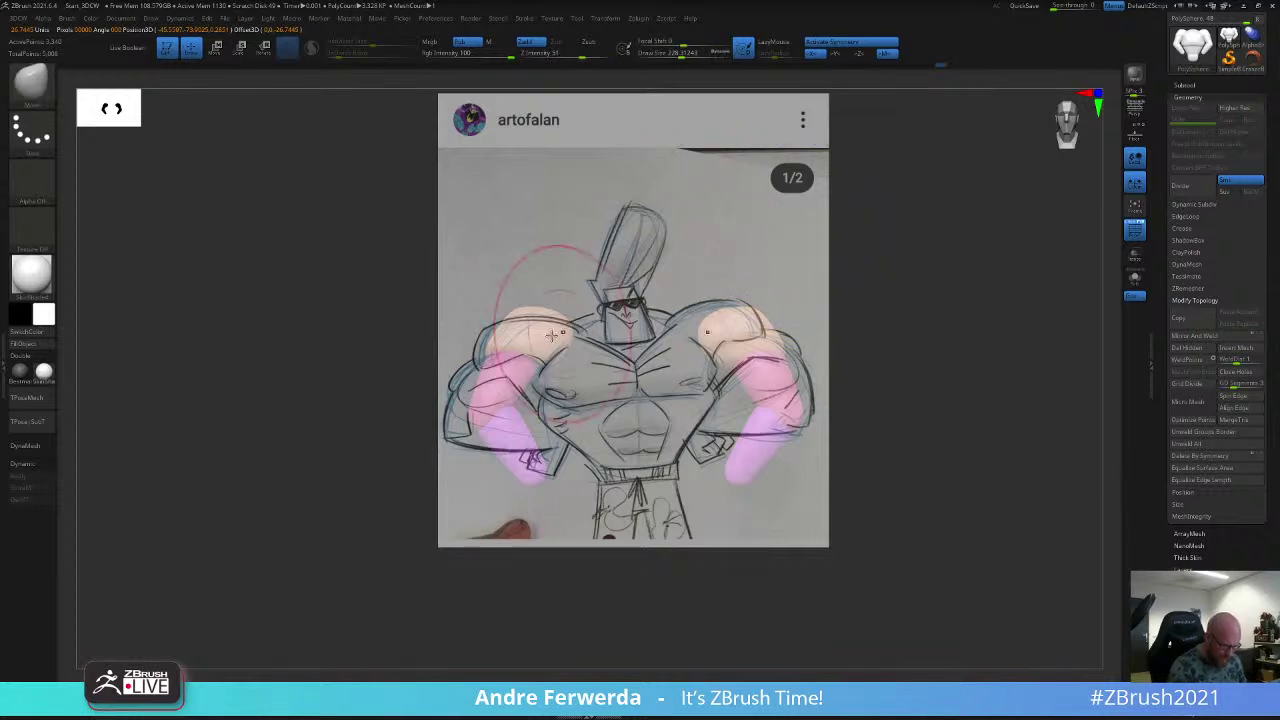
Step: Pull the shoulders and elbows outward with a smaller Move brush to match the arm outlines in the sketch
key("bracketleft")
mouse_move(520, 322)
left_mouse_down()
mouse_move(526, 338)
mouse_move(490, 332)
left_mouse_up()
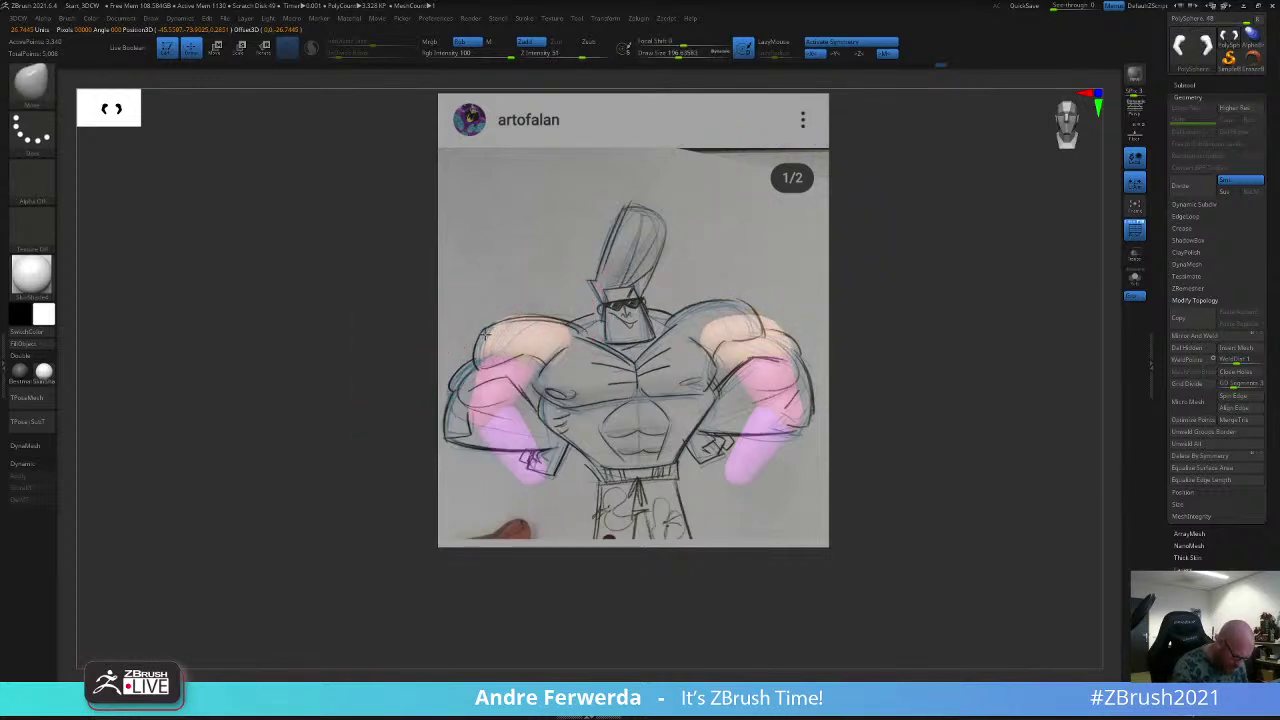
key("bracketleft")
mouse_move(482, 386)
left_mouse_down()
mouse_move(465, 384)
mouse_move(522, 398)
mouse_move(462, 416)
mouse_move(463, 433)
left_mouse_up()
key("space")
key("bracketright")
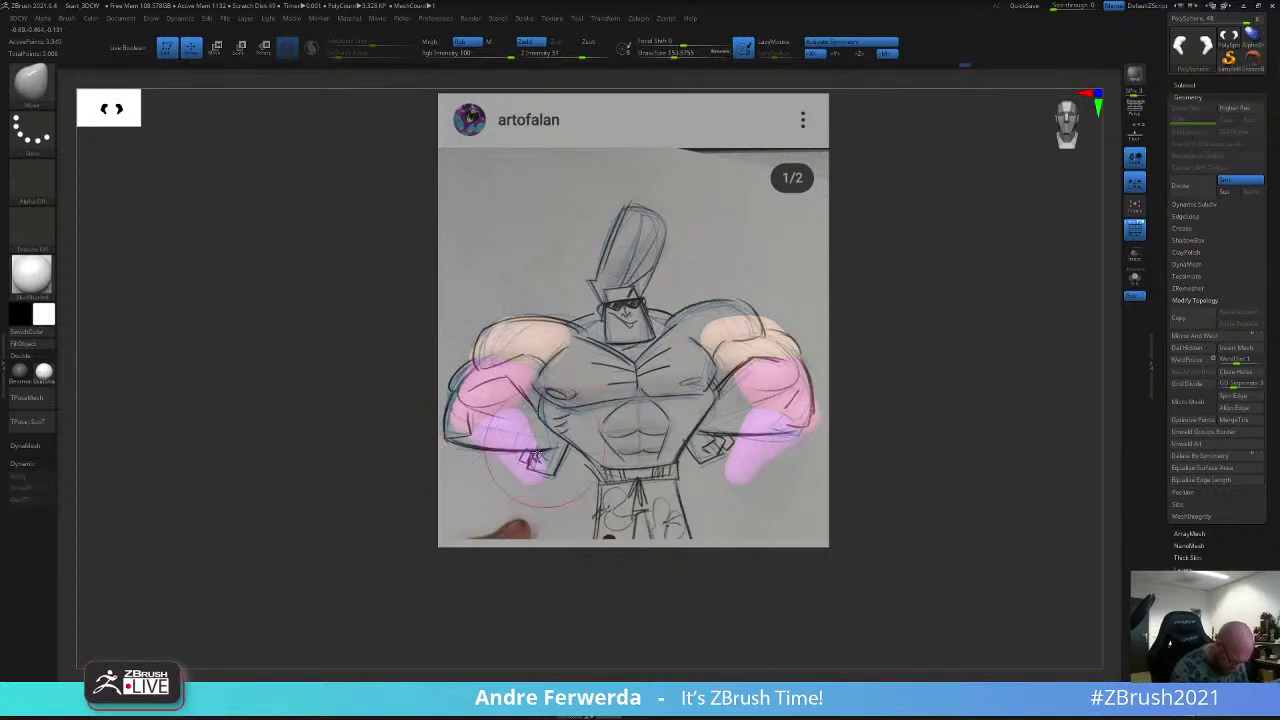
key("space")
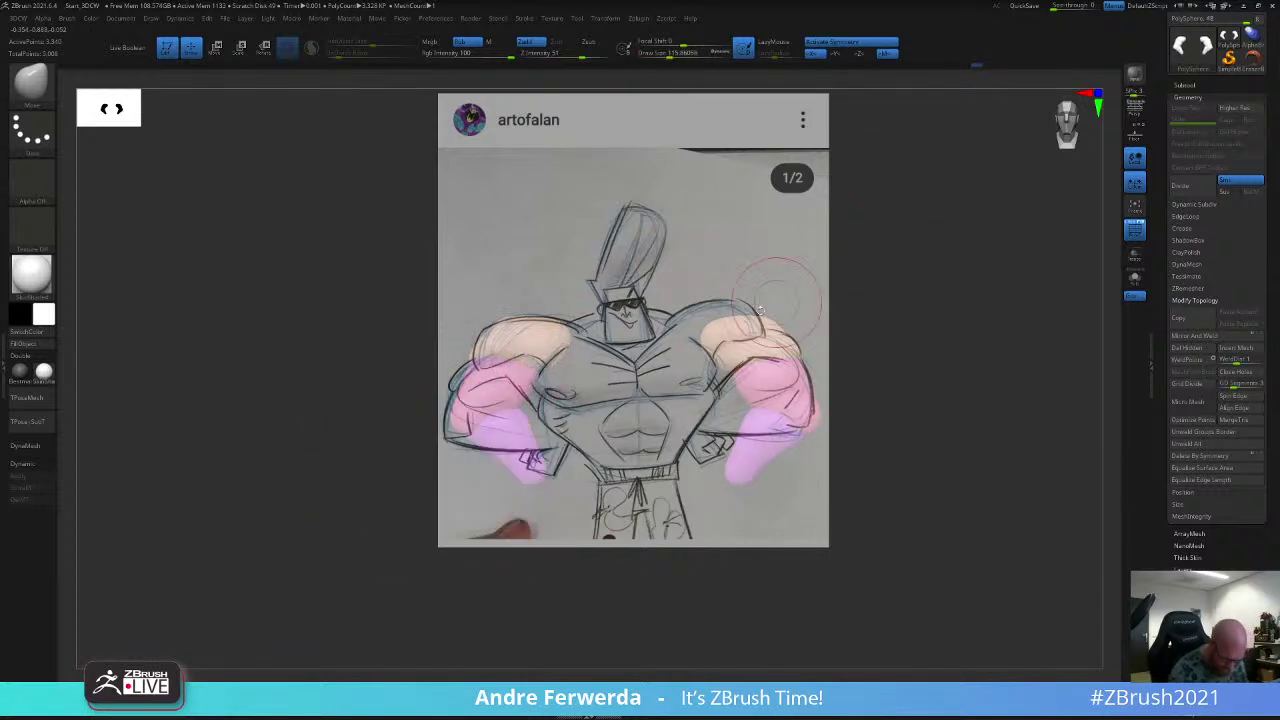
Step: Isolate the torso, widen the lower chest to the sketched outline, and show all body parts again over the reference
left_click_drag(852, 268, 883, 283, "ctrl+shift")
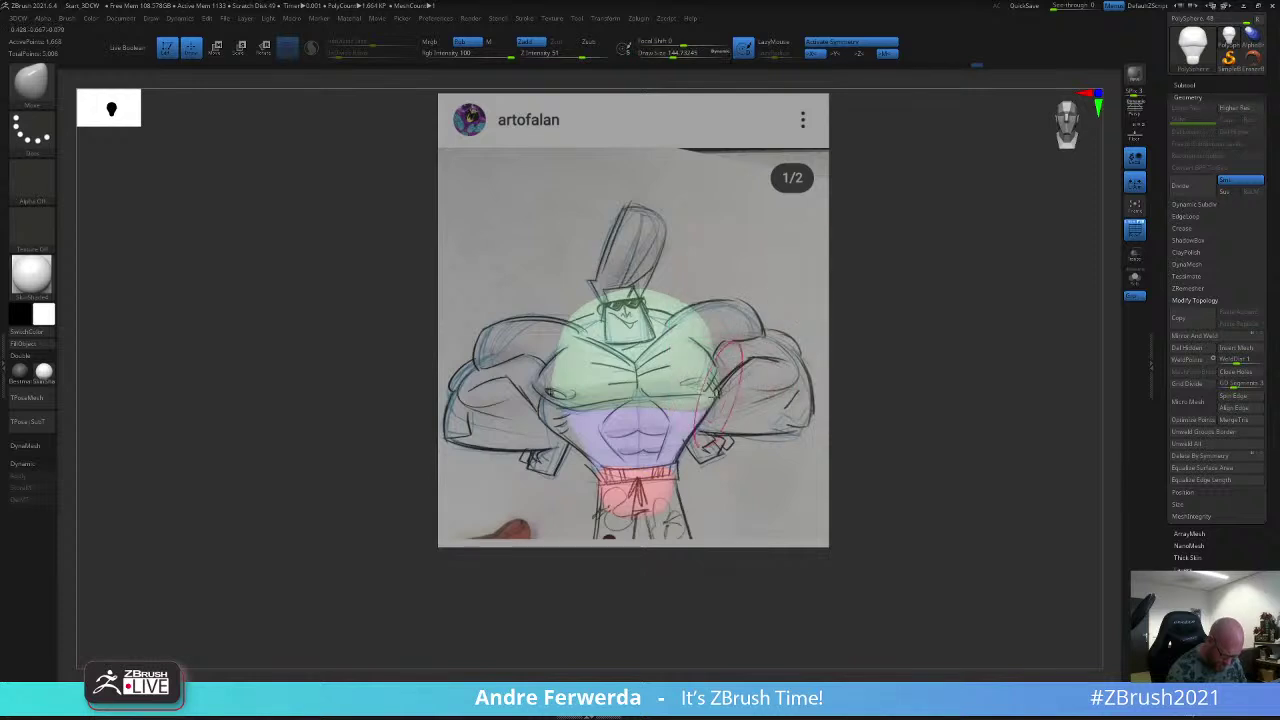
mouse_move(565, 413)
left_mouse_down()
mouse_move(549, 416)
mouse_move(545, 362)
left_mouse_up()
key("space")
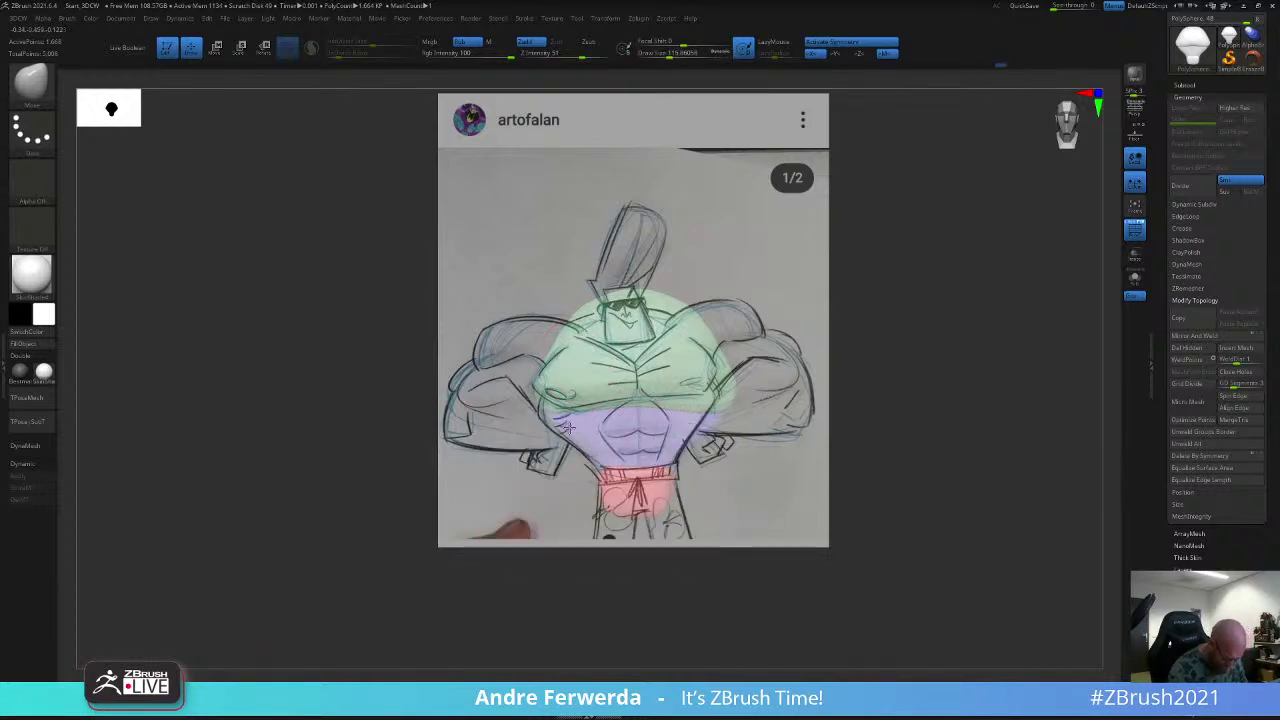
left_click(873, 235, "ctrl+shift")
key("shift+z")
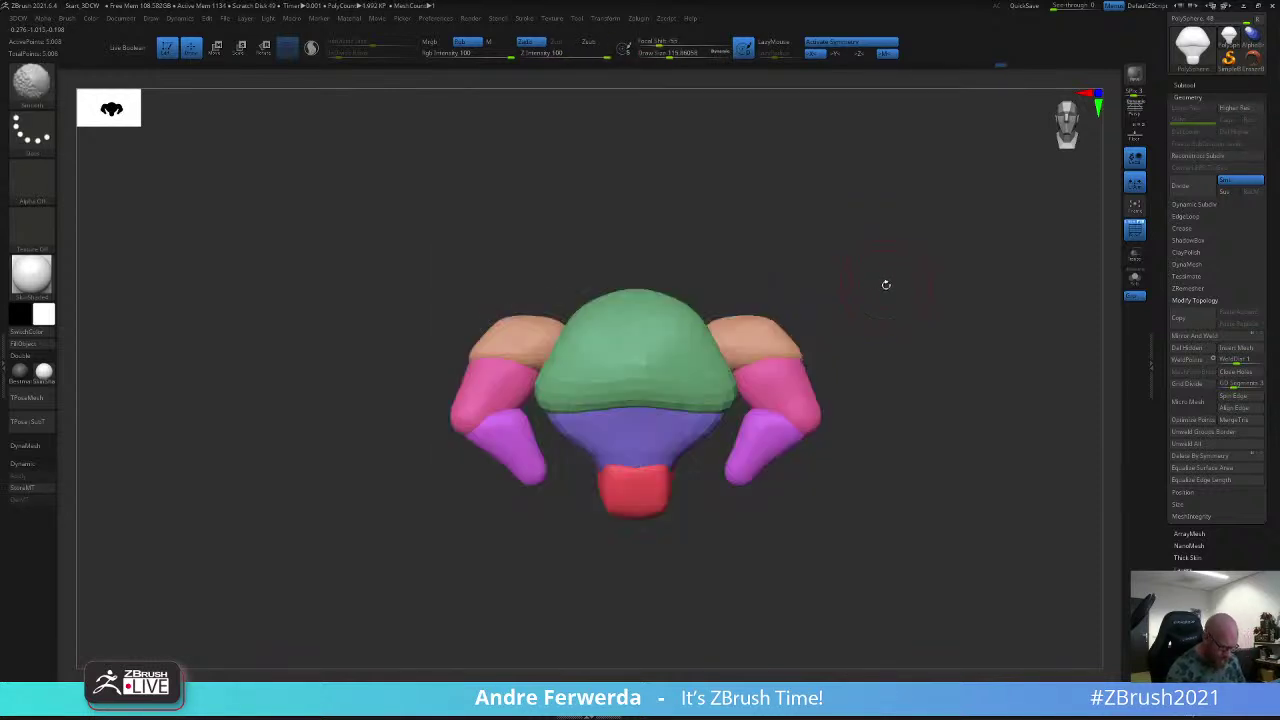
key("shift+z")
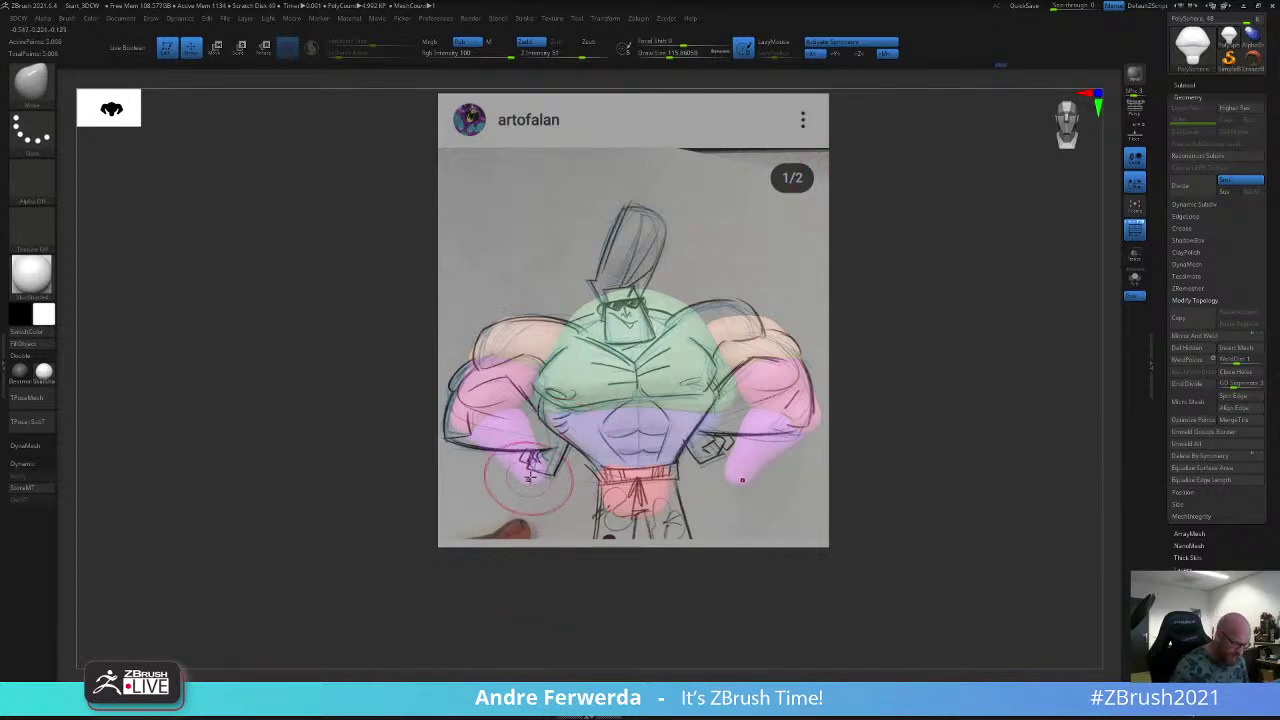
Step: Mask everything except the forearms and reposition them to follow the nearly horizontal forearms in the sketch
left_click(526, 430, "ctrl+shift")
left_click_drag(382, 347, 637, 562, "ctrl")
left_click(615, 591, "ctrl+shift")
left_click(615, 591, "ctrl")
key("w")
mouse_move(559, 352)
left_mouse_down("alt")
mouse_move(505, 394)
mouse_move(515, 387)
left_mouse_up("alt")
key("q")
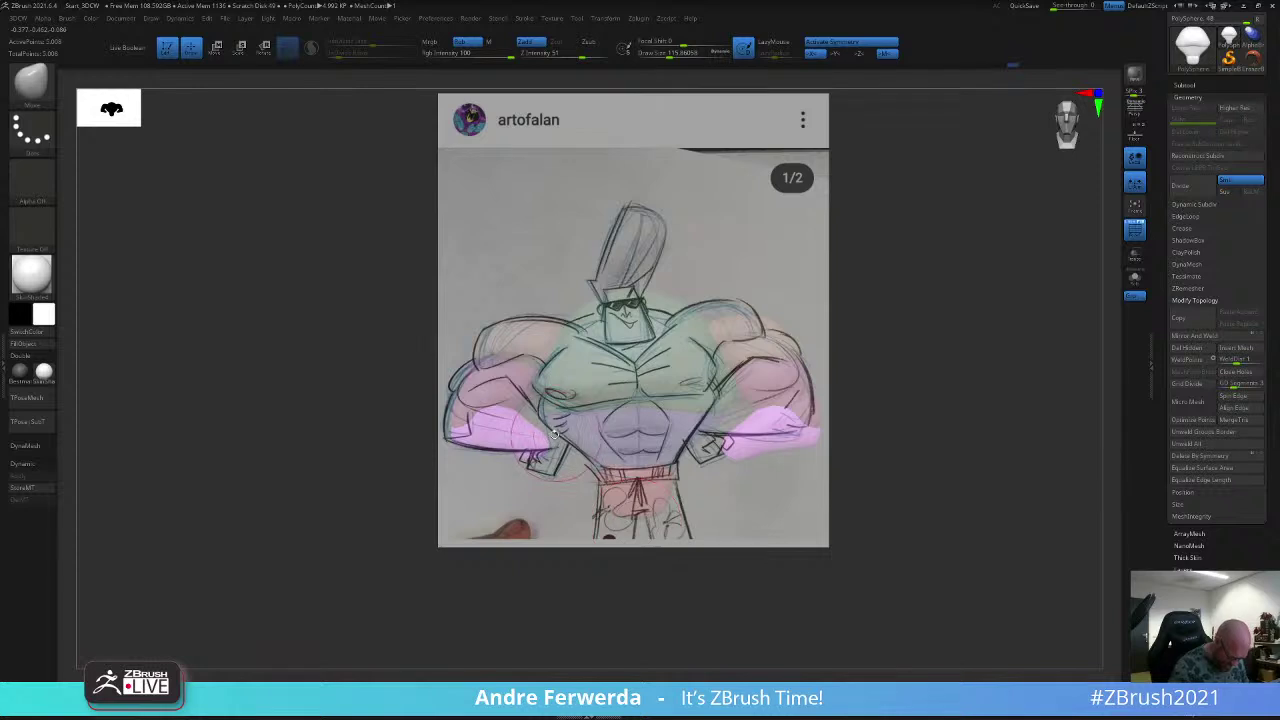
Step: Bulk up the forearms with the Move brush to fill the sketched outline, hide the reference and clear the mask
key("space")
left_click_drag(505, 498, 510, 498)
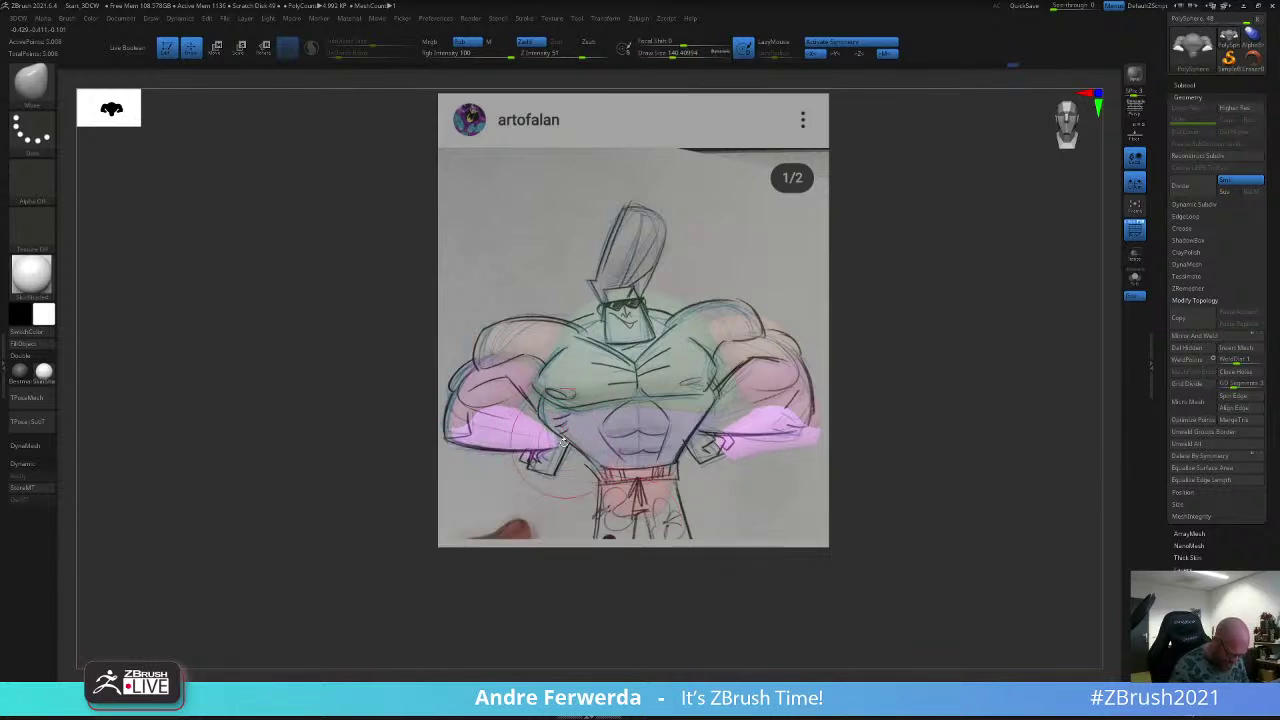
left_click_drag(563, 441, 521, 418)
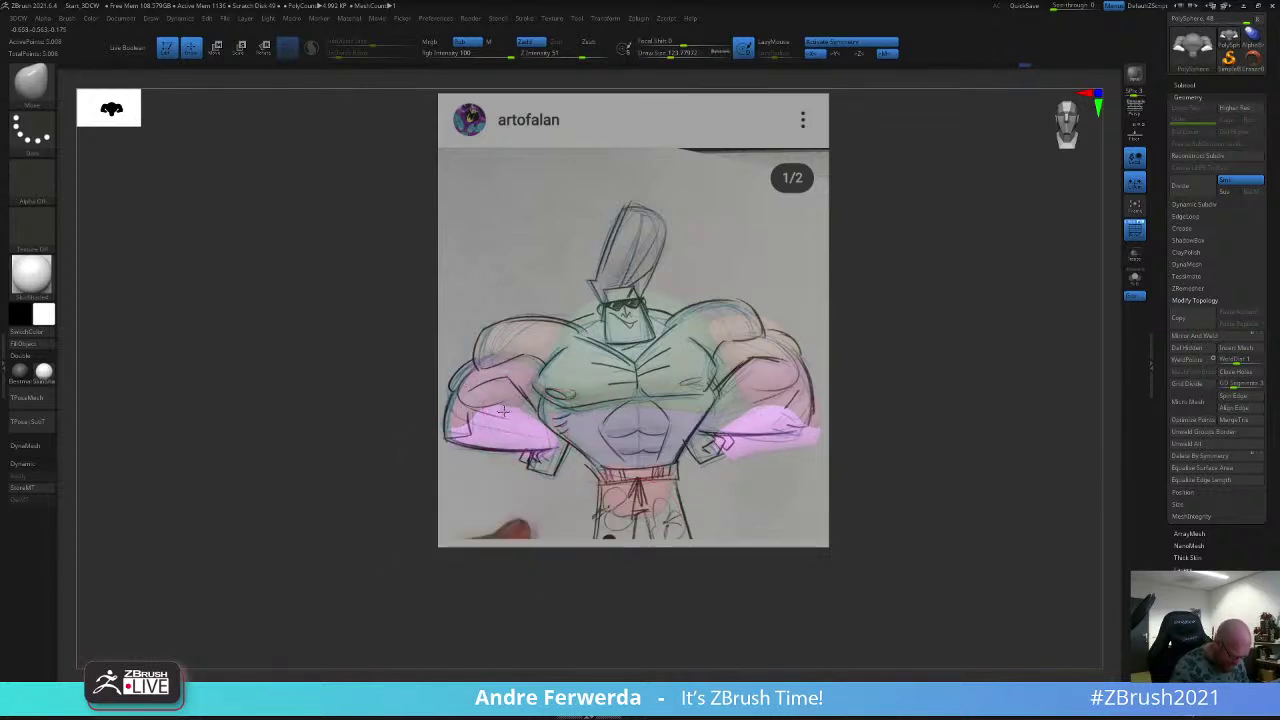
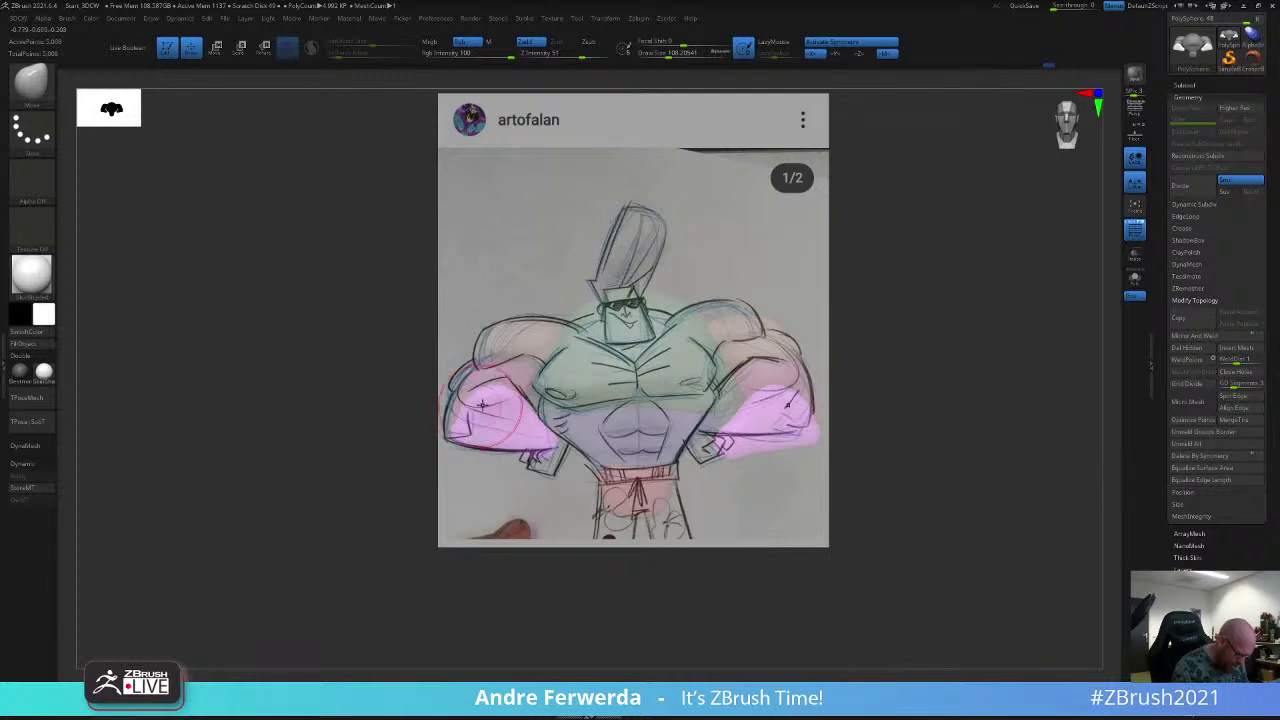
key("s")
left_click_drag(482, 405, 479, 405)
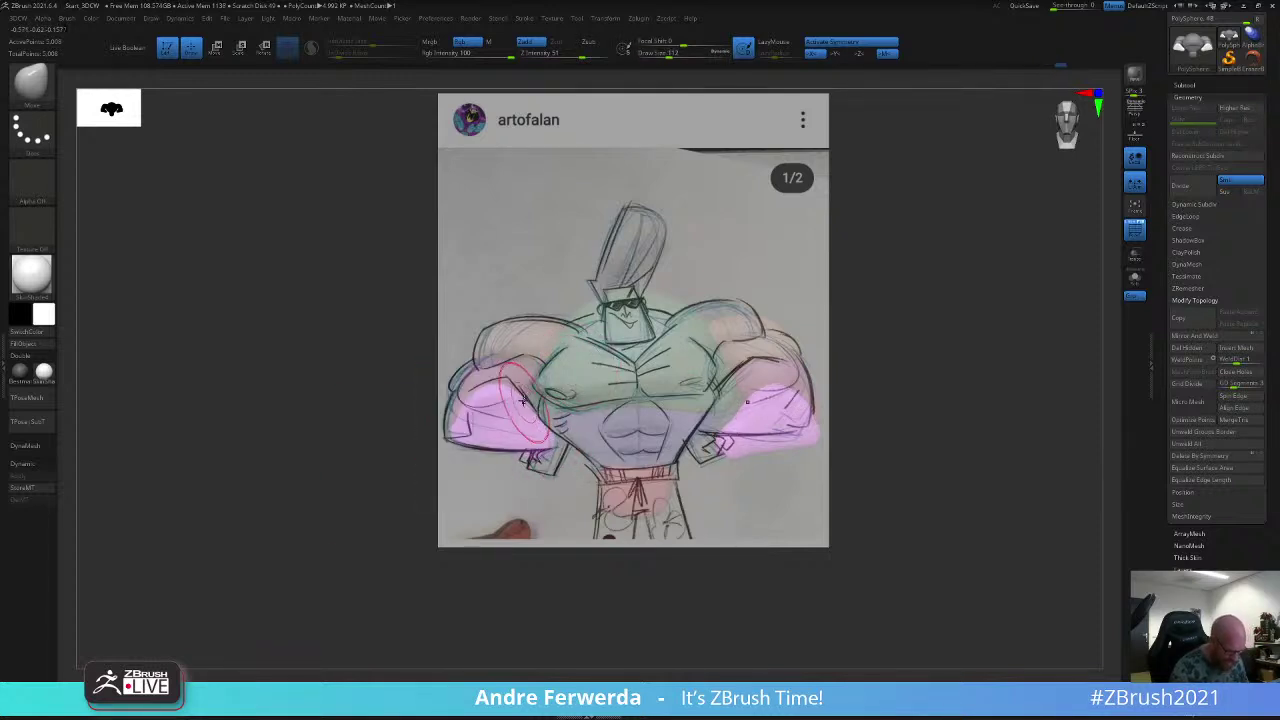
key("shift+z")
mouse_move(862, 287)
left_mouse_down("ctrl")
mouse_move(843, 262)
mouse_move(925, 285)
left_mouse_up("ctrl")
Step: Isolate the shoulder, upper arm and forearm groups in side view
left_click_drag(502, 440, 510, 462)
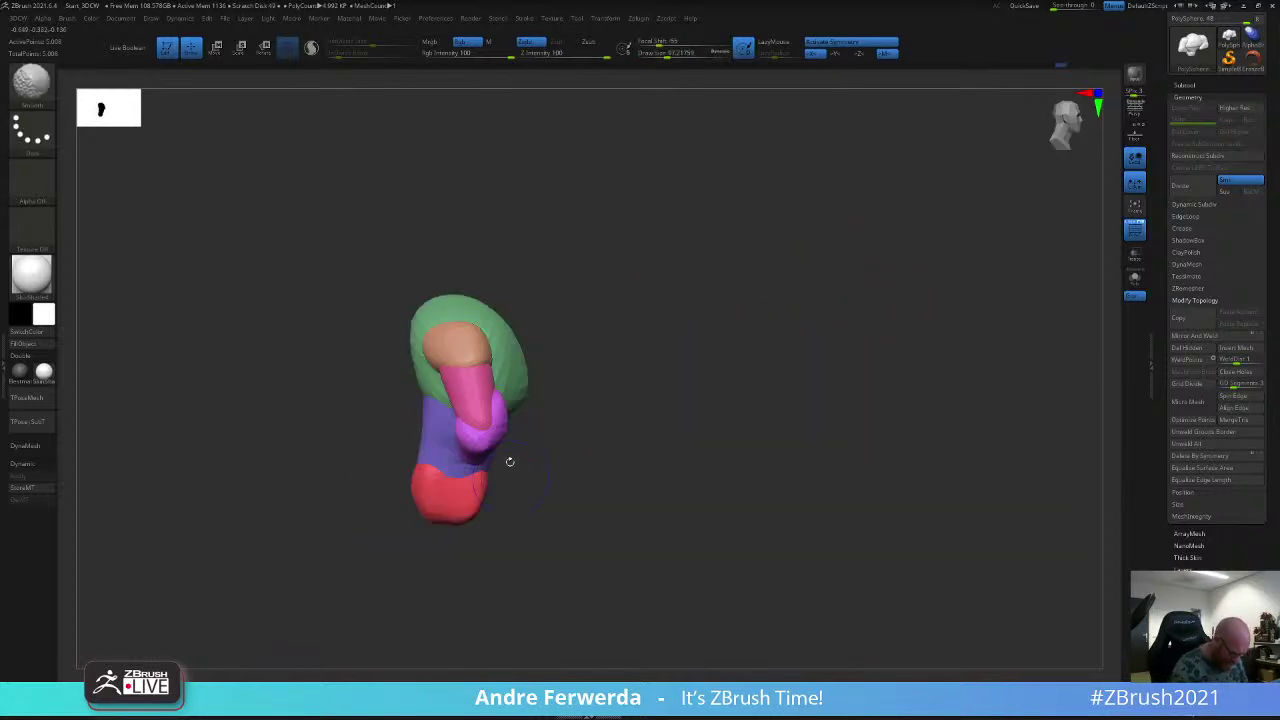
left_click(461, 373, "ctrl+shift")
left_click(461, 373, "ctrl+shift")
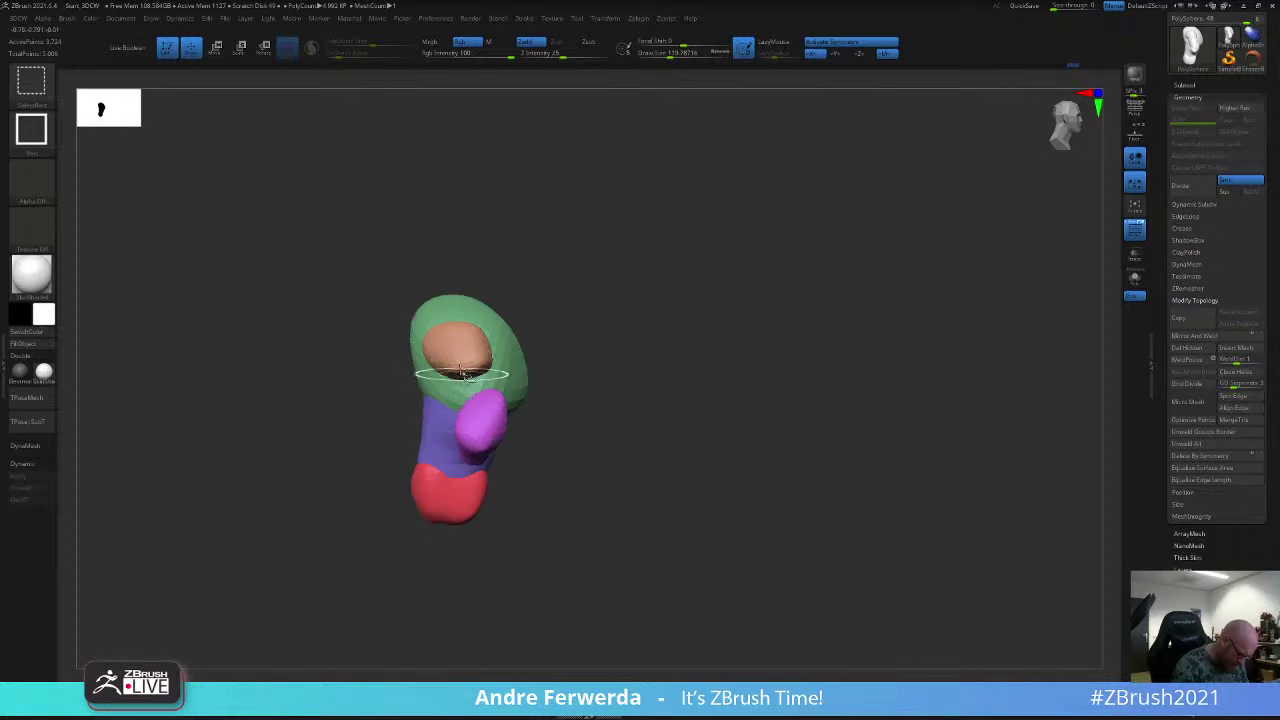
left_click(457, 349, "ctrl+shift")
left_click(485, 419, "ctrl+shift")
left_click_drag(559, 330, 583, 321, "ctrl+shift")
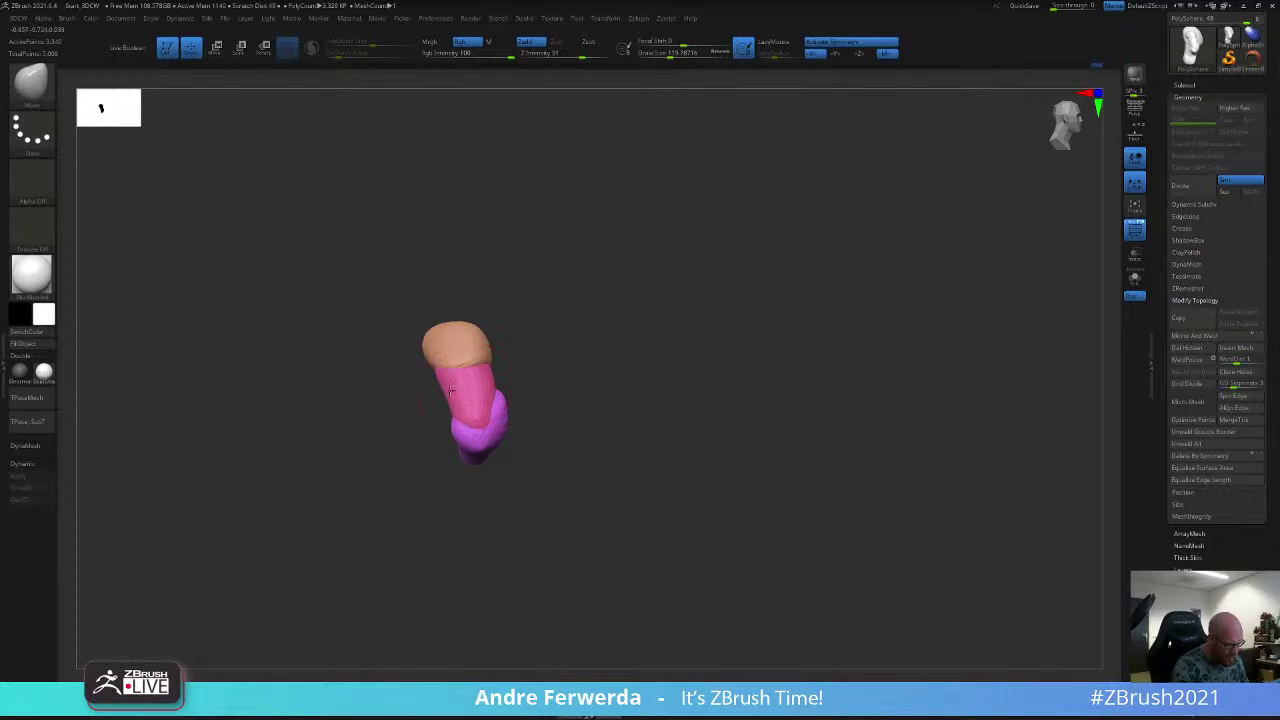
Step: Refine the isolated arms around the elbow with the Move brush from several angles, and show the whole body again
left_click_drag(582, 336, 819, 219)
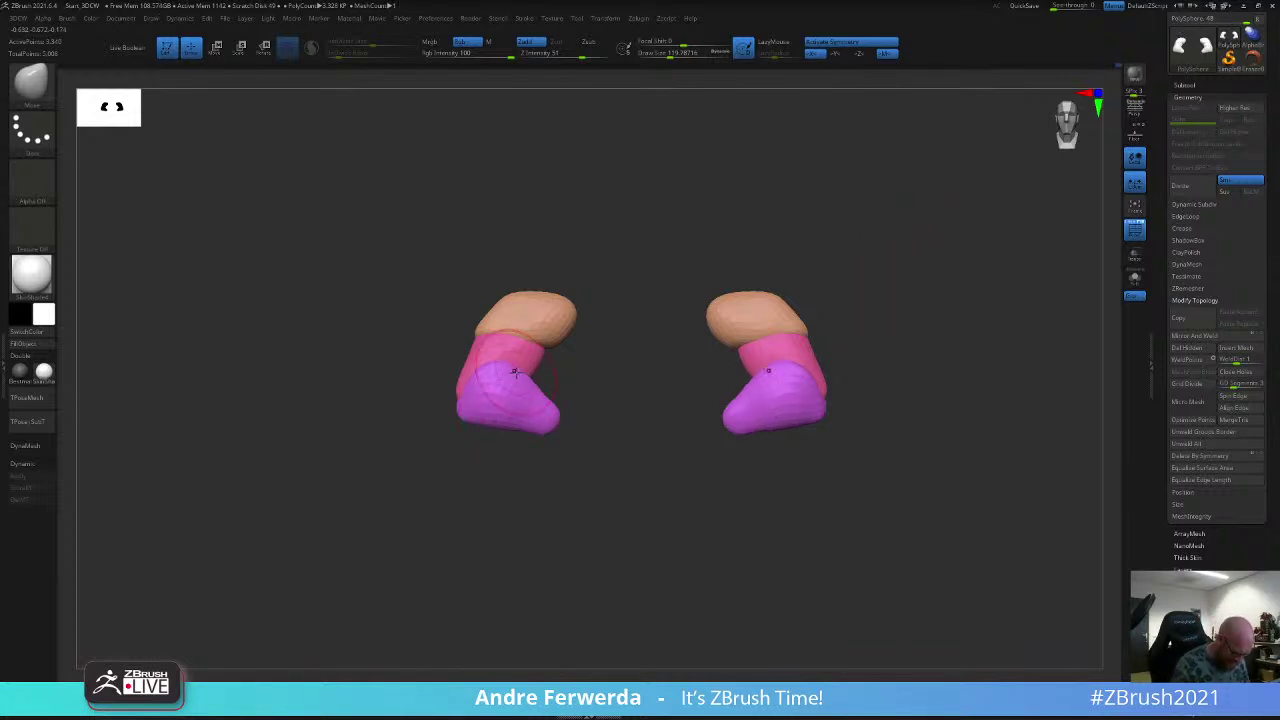
left_click_drag(536, 364, 566, 366)
mouse_move(651, 272)
left_mouse_down()
mouse_move(645, 314)
mouse_move(583, 352)
mouse_move(575, 385)
left_mouse_up()
key("space")
left_click_drag(525, 428, 520, 411)
key("space")
left_click(668, 280, "ctrl+shift")
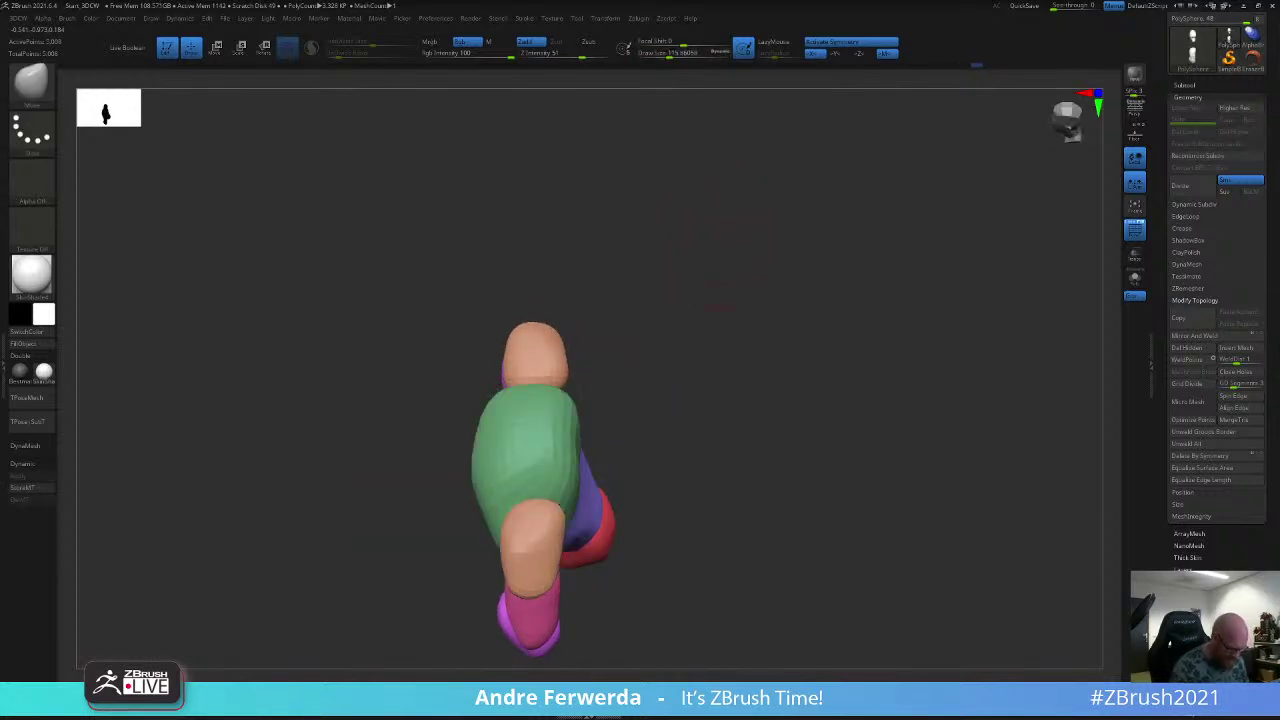
Step: Mask everything except the chest, working from the top view
left_click_drag(718, 236, 630, 350)
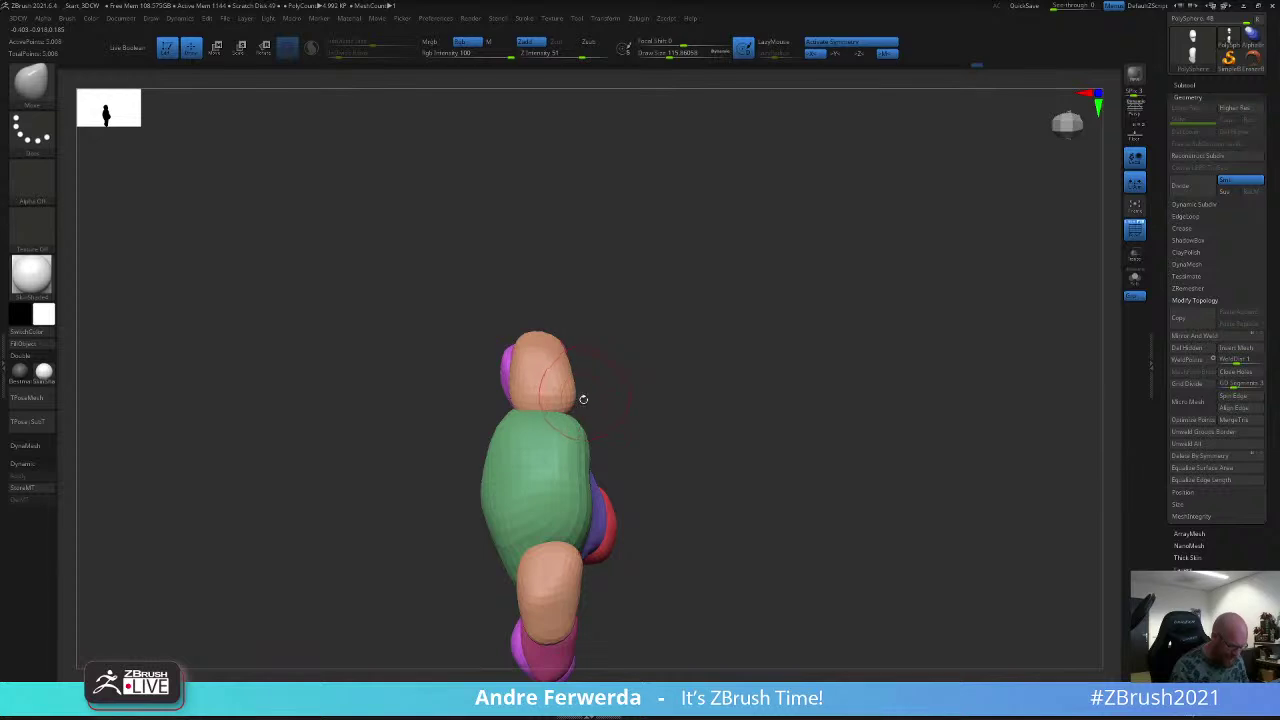
left_click(564, 430, "ctrl+shift")
left_click_drag(674, 386, 708, 232, "alt")
left_click_drag(566, 262, 716, 500, "ctrl")
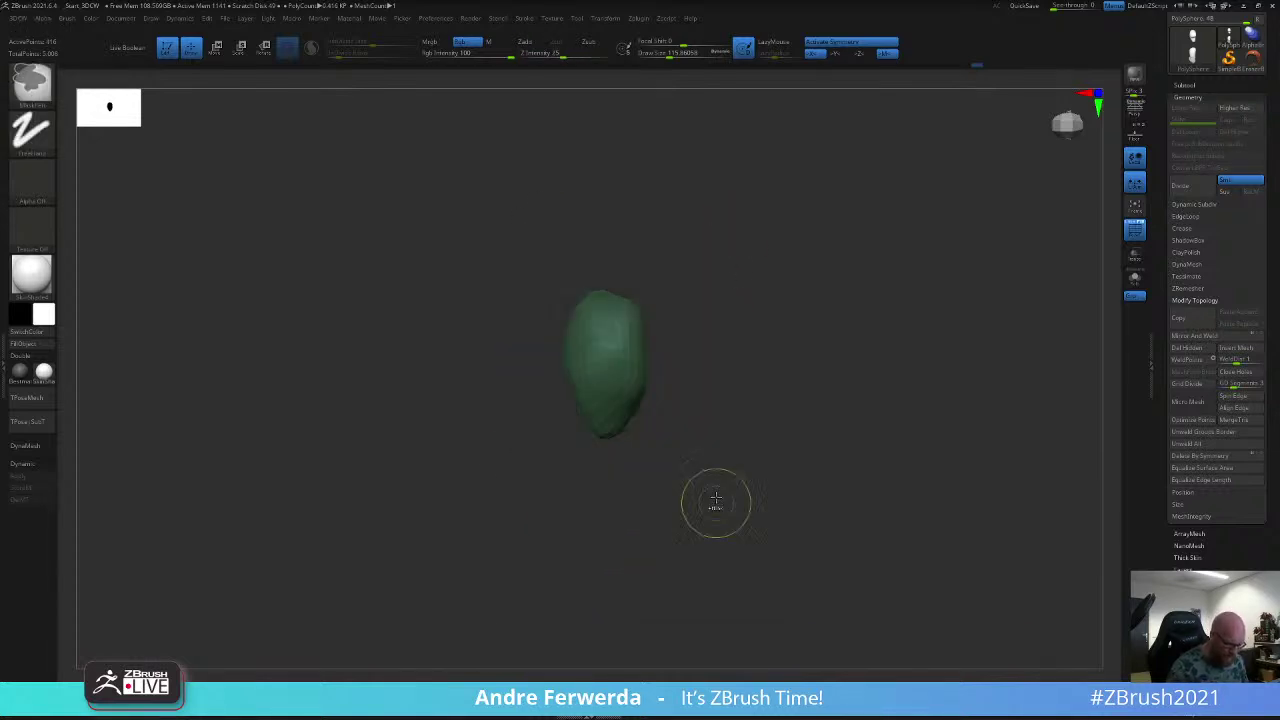
left_click(718, 497, "ctrl+shift")
key("shift+z")
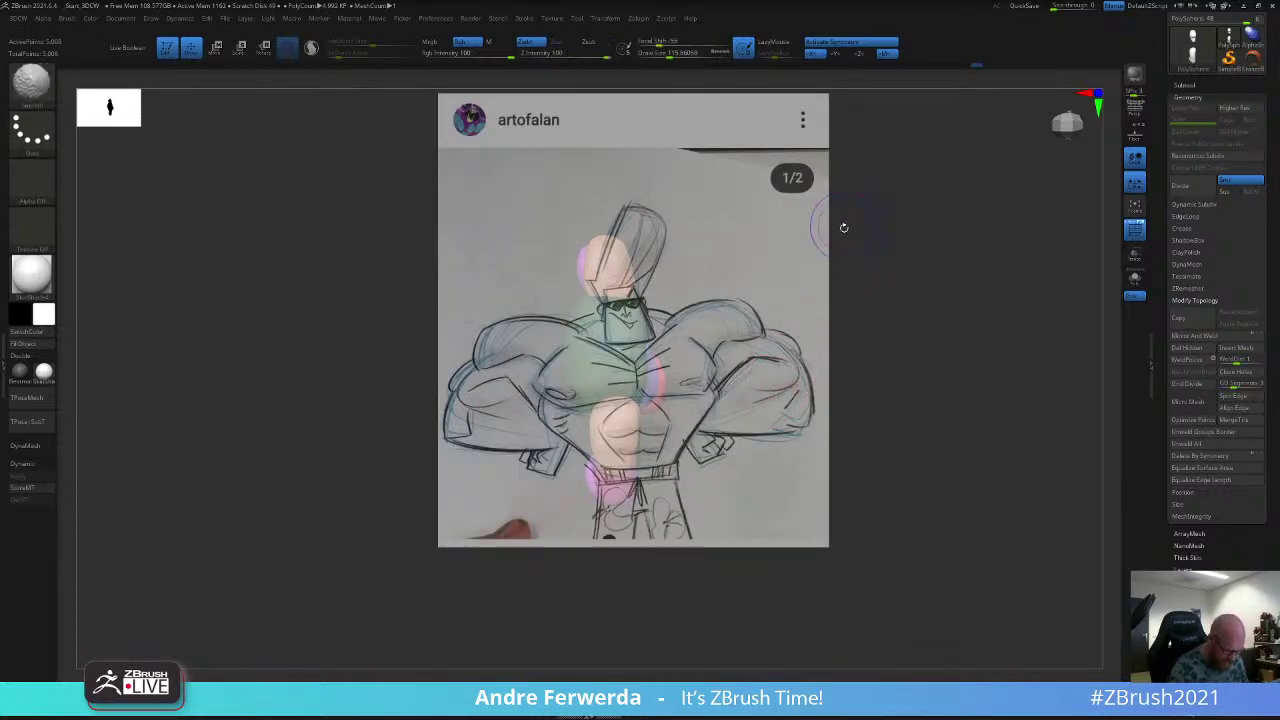
key("shift+z")
left_click_drag(840, 234, 840, 249, "shift")
left_click(838, 252, "ctrl")
Step: Broaden the upper chest toward the shoulders from the top view with a larger Move brush, and clear the mask
key("space")
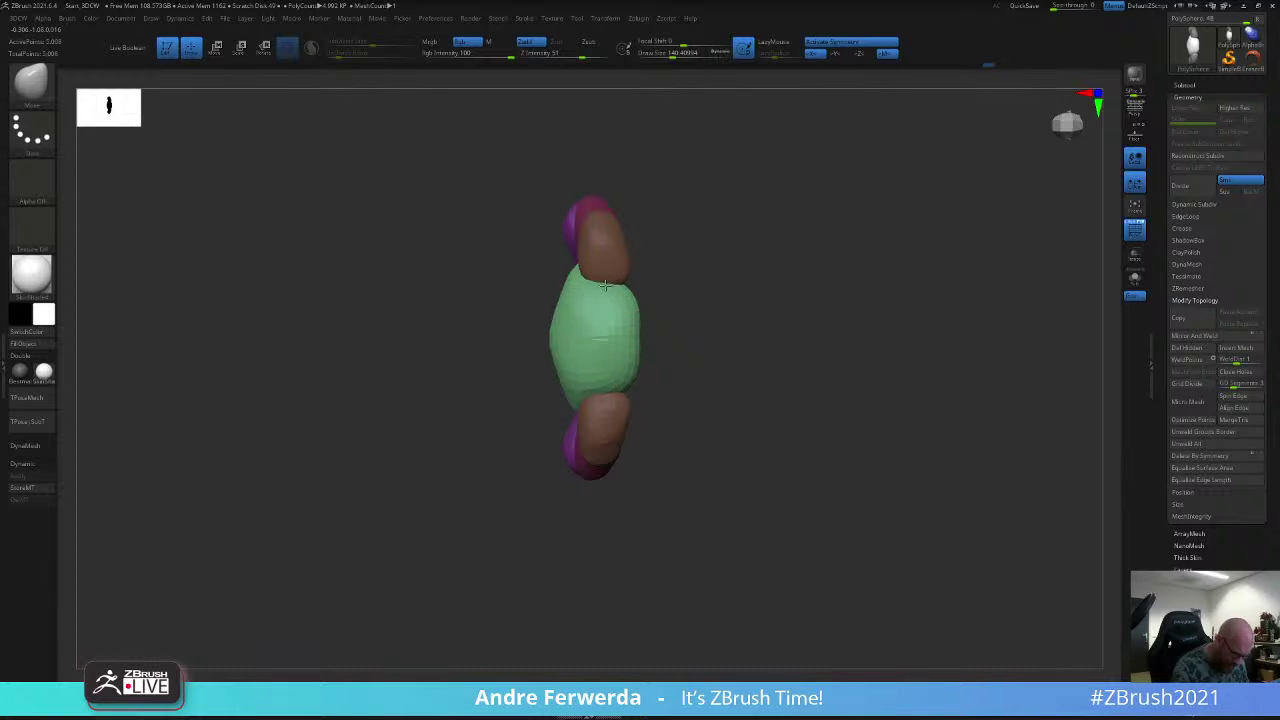
key("space")
left_click_drag(577, 384, 582, 384)
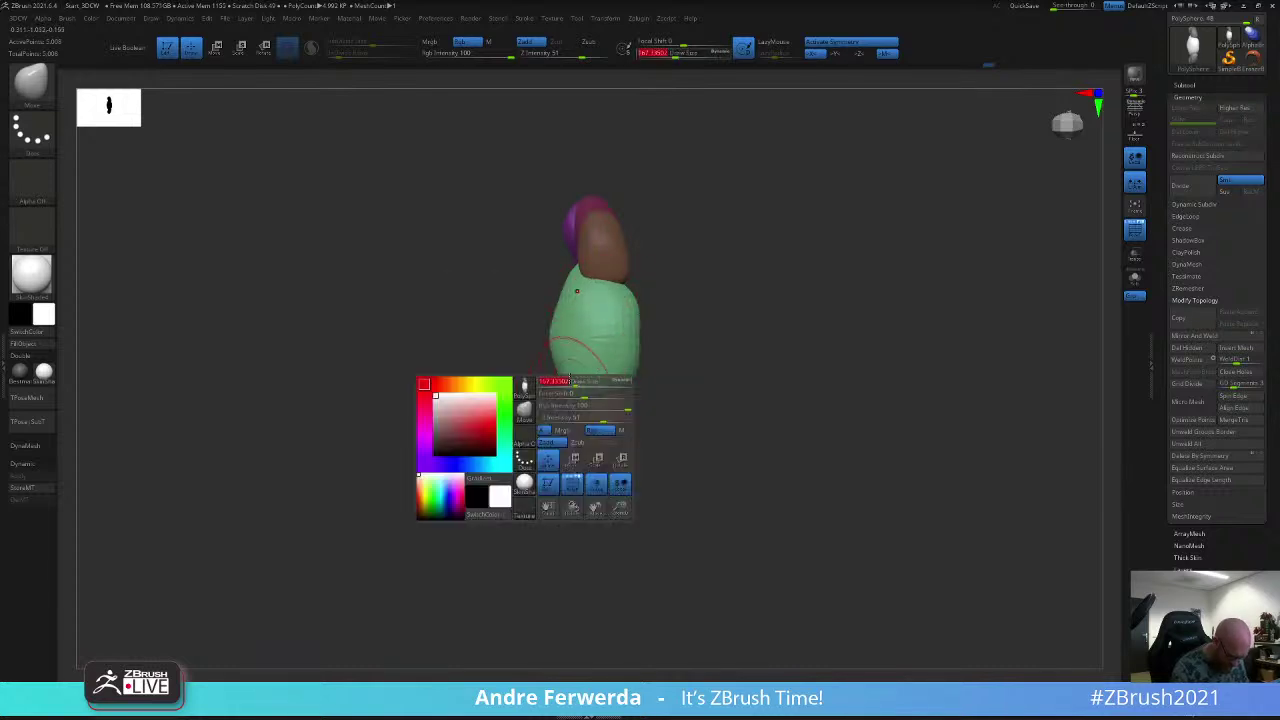
left_click_drag(575, 290, 564, 284)
left_click_drag(716, 232, 737, 217, "shift")
left_click_drag(660, 286, 792, 242, "alt")
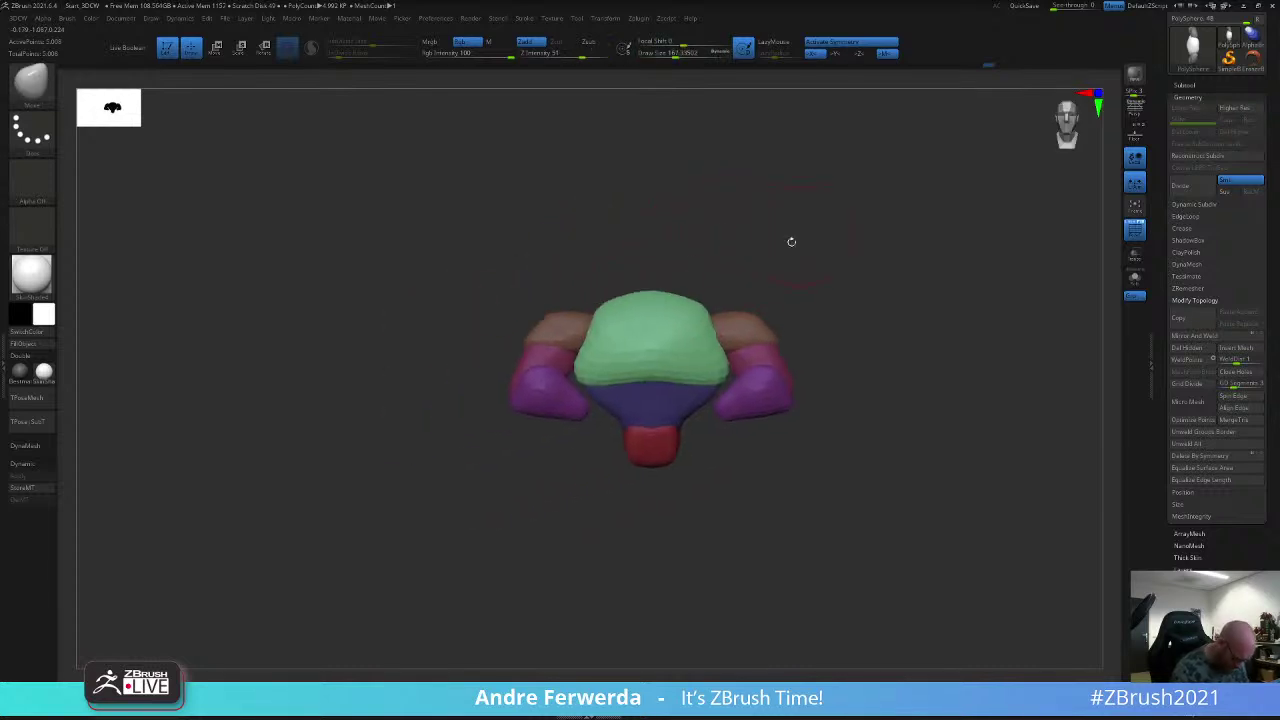
left_click(785, 238, "ctrl")
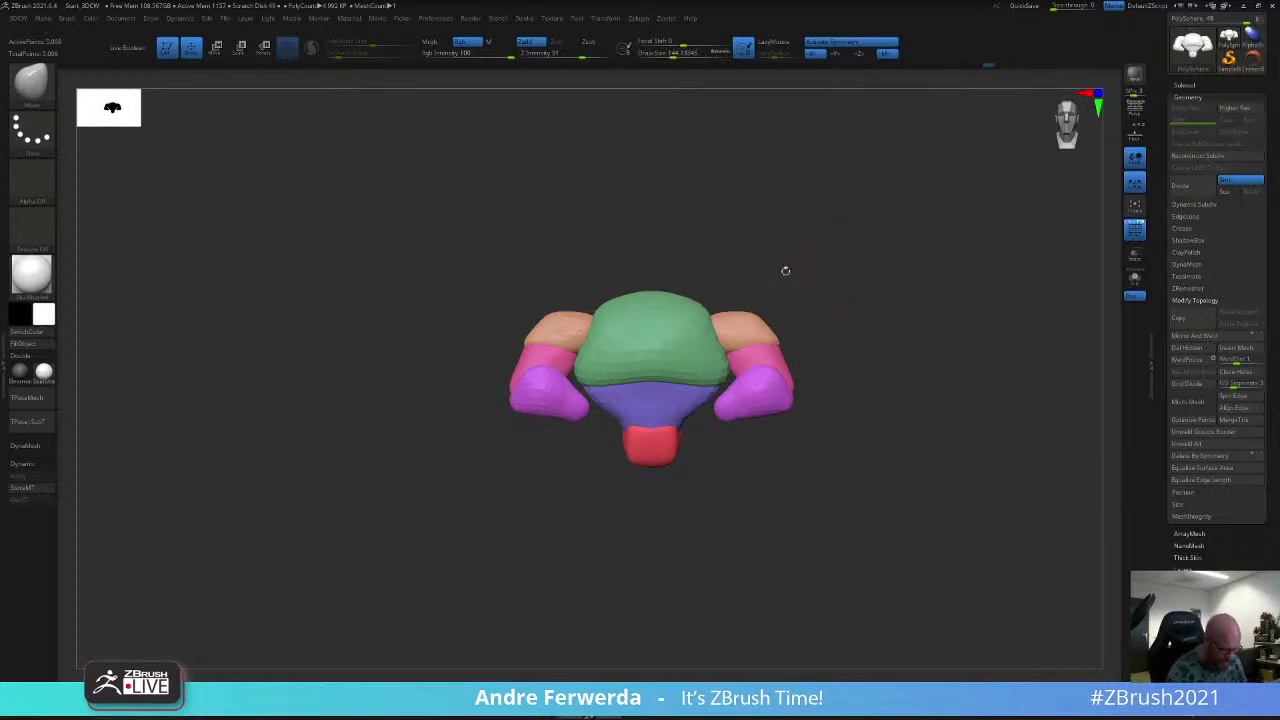
Step: Adjust the waist where it meets the chest, working from three-quarter and underside views with resized Move brushes
key("space")
left_click_drag(670, 416, 666, 414)
left_click_drag(692, 457, 630, 446)
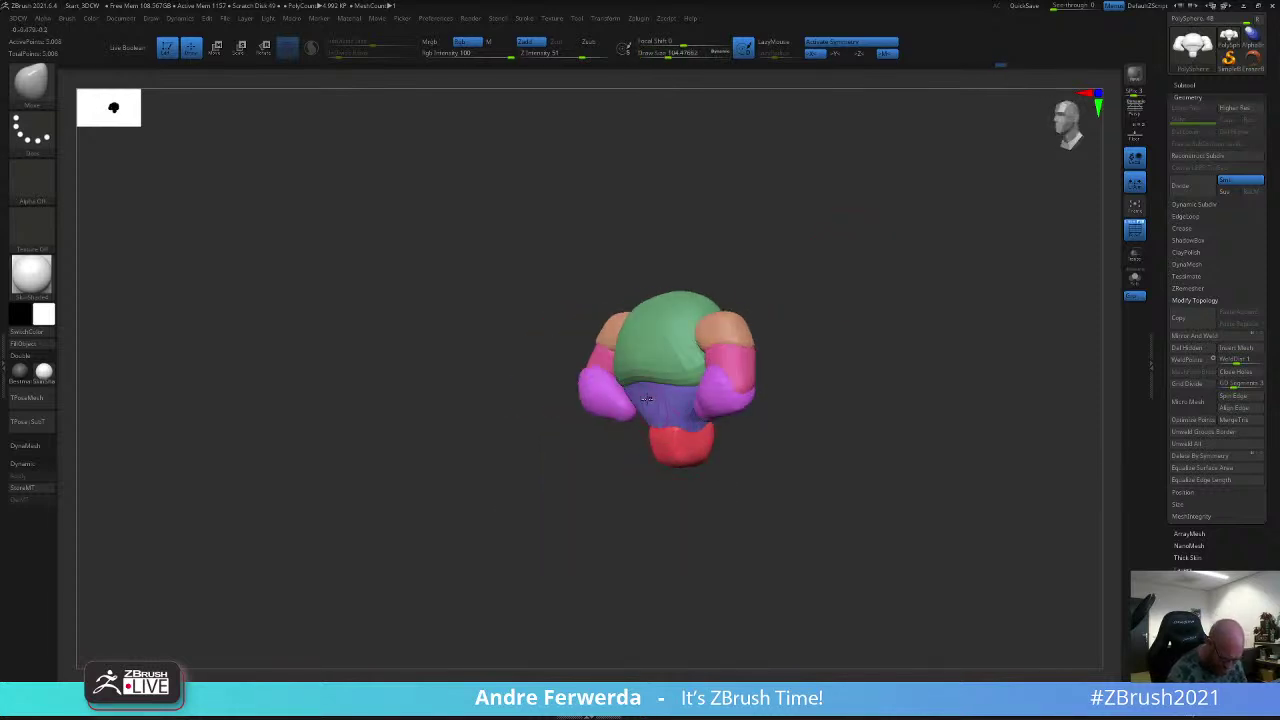
left_click_drag(636, 395, 651, 366)
left_click_drag(765, 265, 774, 237)
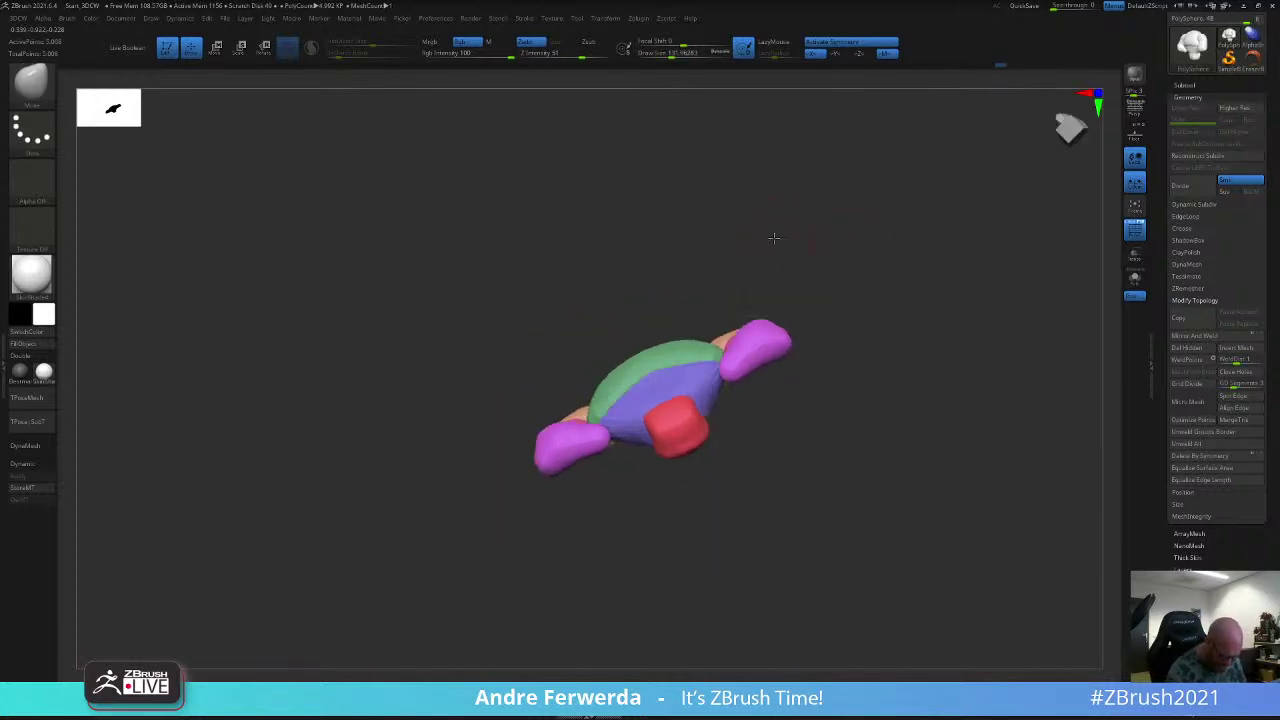
key("space")
left_click_drag(724, 308, 691, 280)
key("space")
left_click_drag(624, 385, 629, 385)
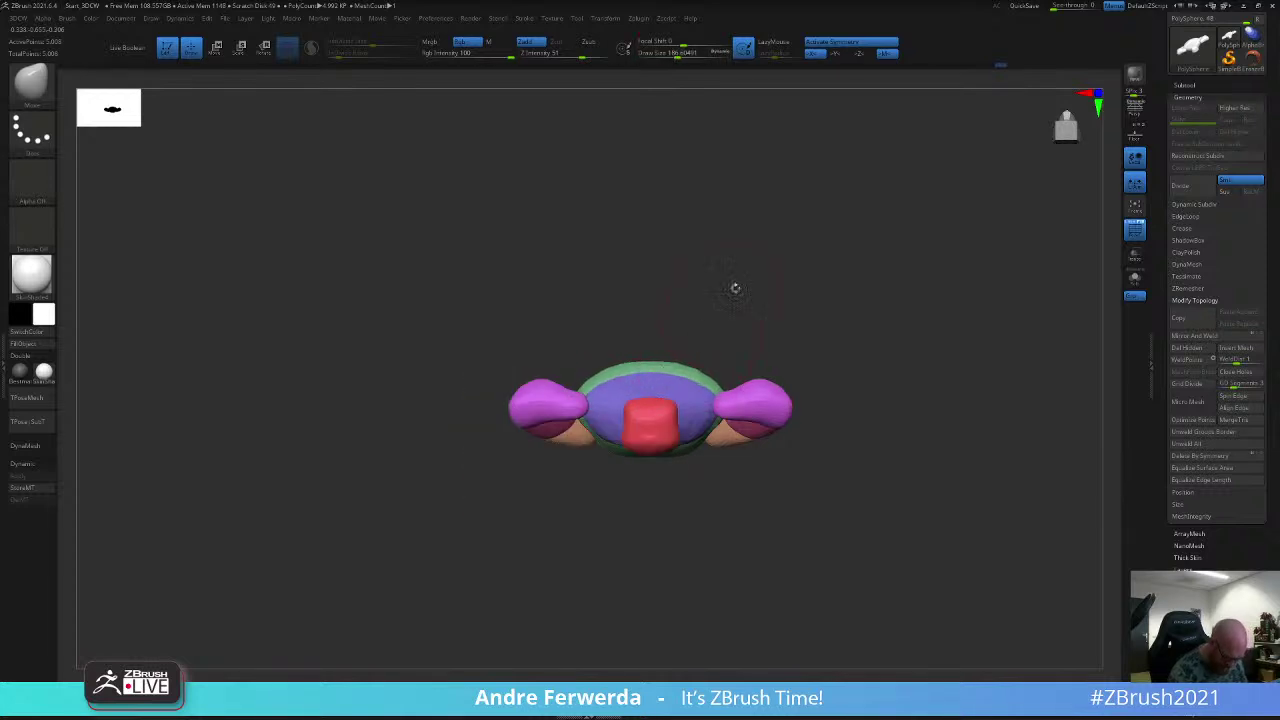
Step: Shape the chest's side and upper back around the shoulders with a resized Move brush, working from underside and back views
left_click_drag(735, 288, 630, 488)
left_click_drag(598, 366, 582, 384)
mouse_move(735, 172)
left_mouse_down()
mouse_move(743, 217)
mouse_move(806, 260)
mouse_move(662, 268)
left_mouse_up()
key("space")
left_click_drag(520, 357, 514, 357)
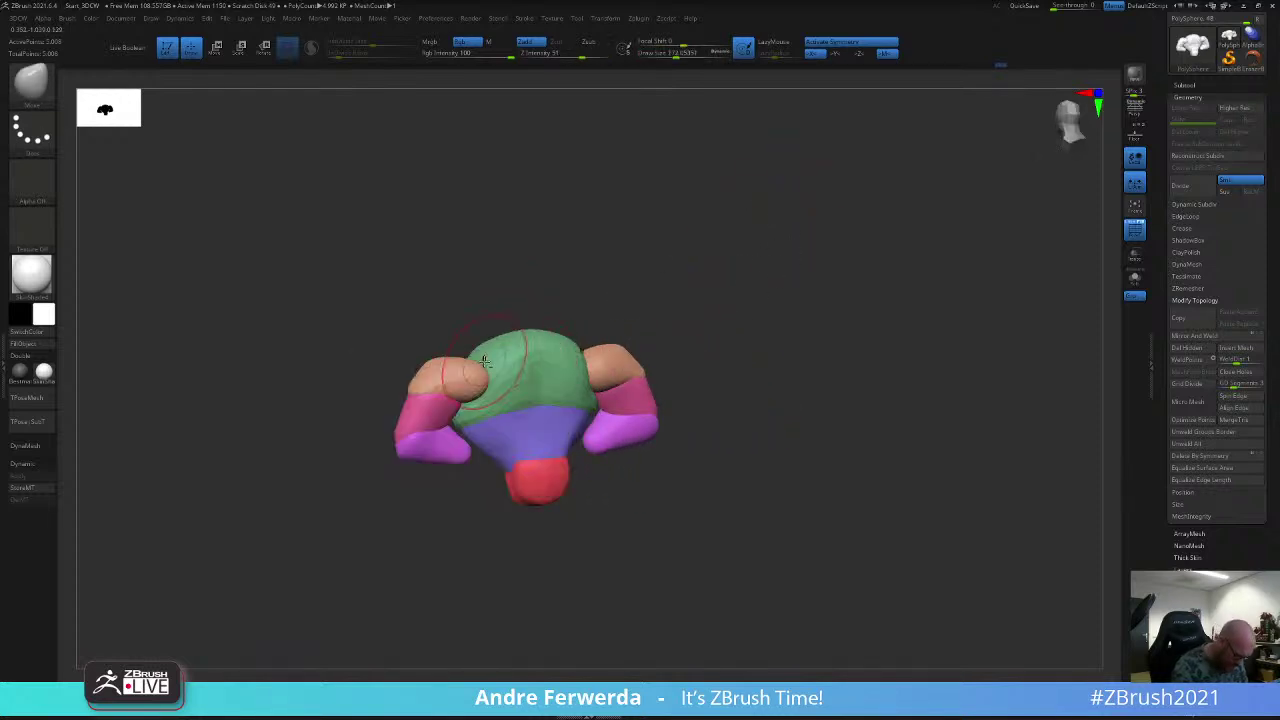
mouse_move(578, 256)
left_mouse_down()
mouse_move(596, 255)
mouse_move(577, 254)
mouse_move(548, 313)
mouse_move(705, 260)
left_mouse_up()
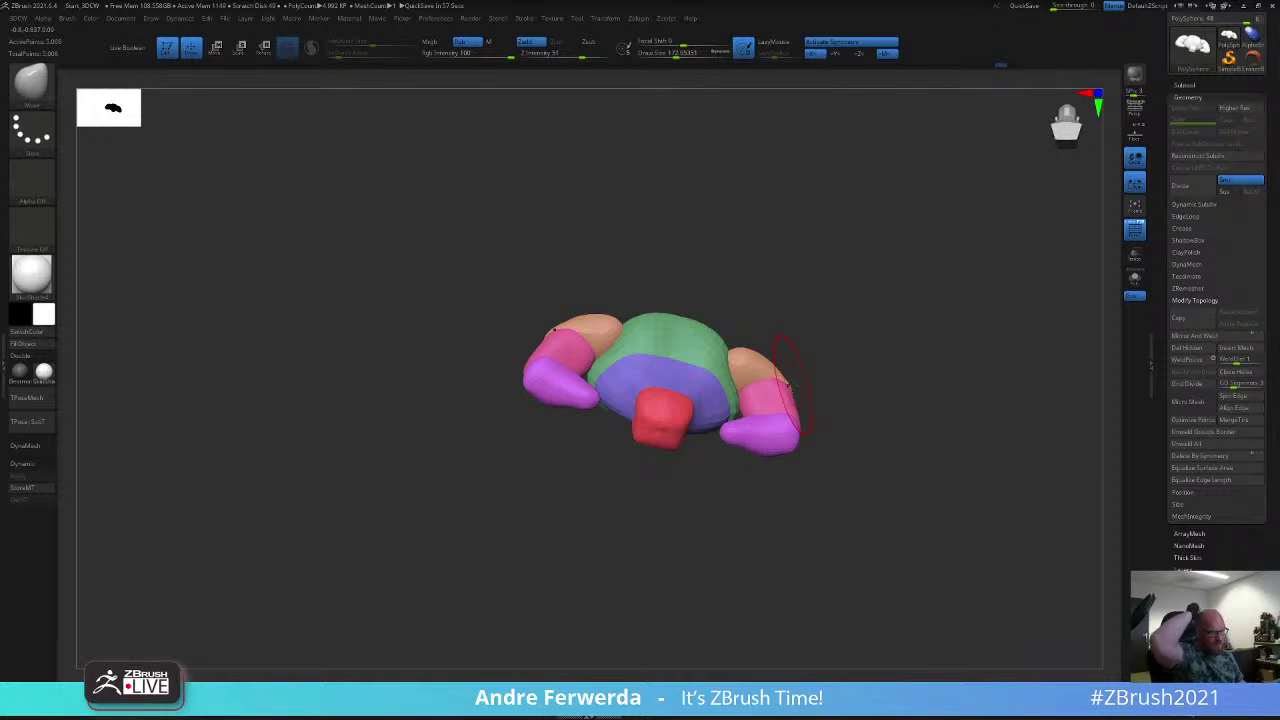
left_click_drag(743, 248, 694, 273)
Step: Isolate the chest, mask it, show the whole body and invert the mask so only the chest is editable
left_click(702, 328, "ctrl+shift")
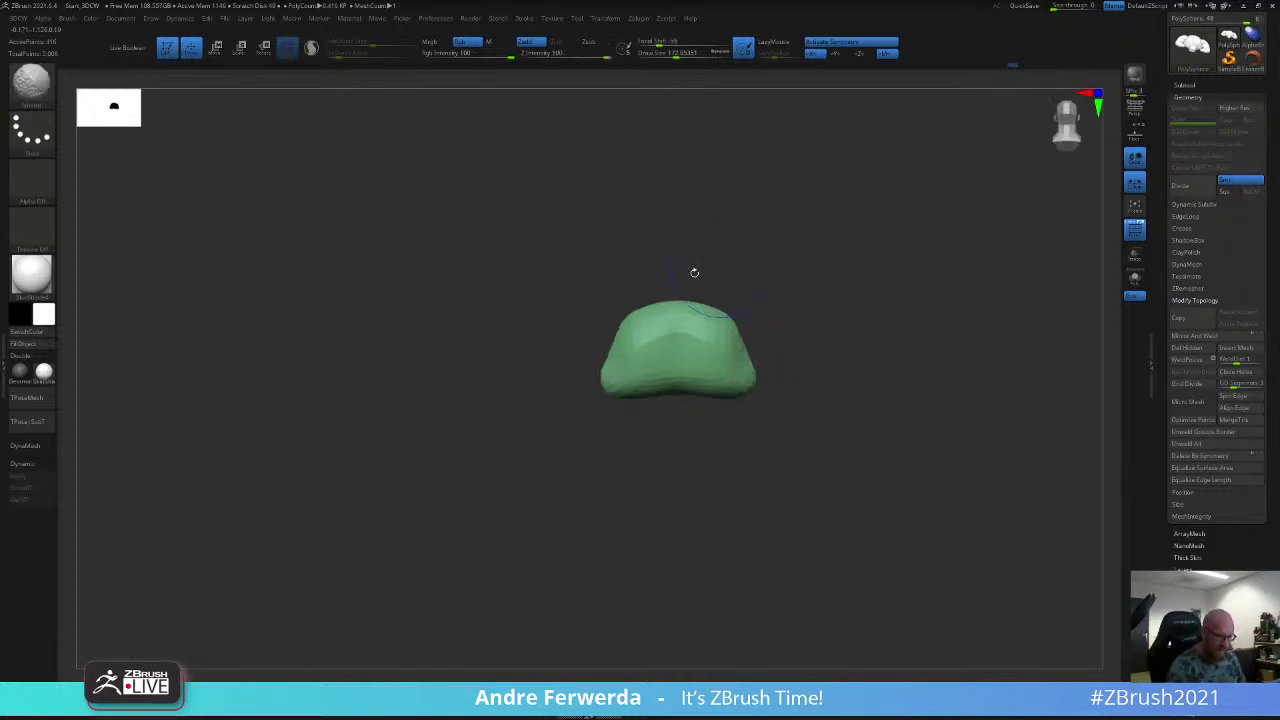
left_click_drag(523, 243, 811, 471, "ctrl")
left_click(868, 420, "ctrl+shift")
left_click(898, 370, "ctrl")
left_click(691, 268, "ctrl")
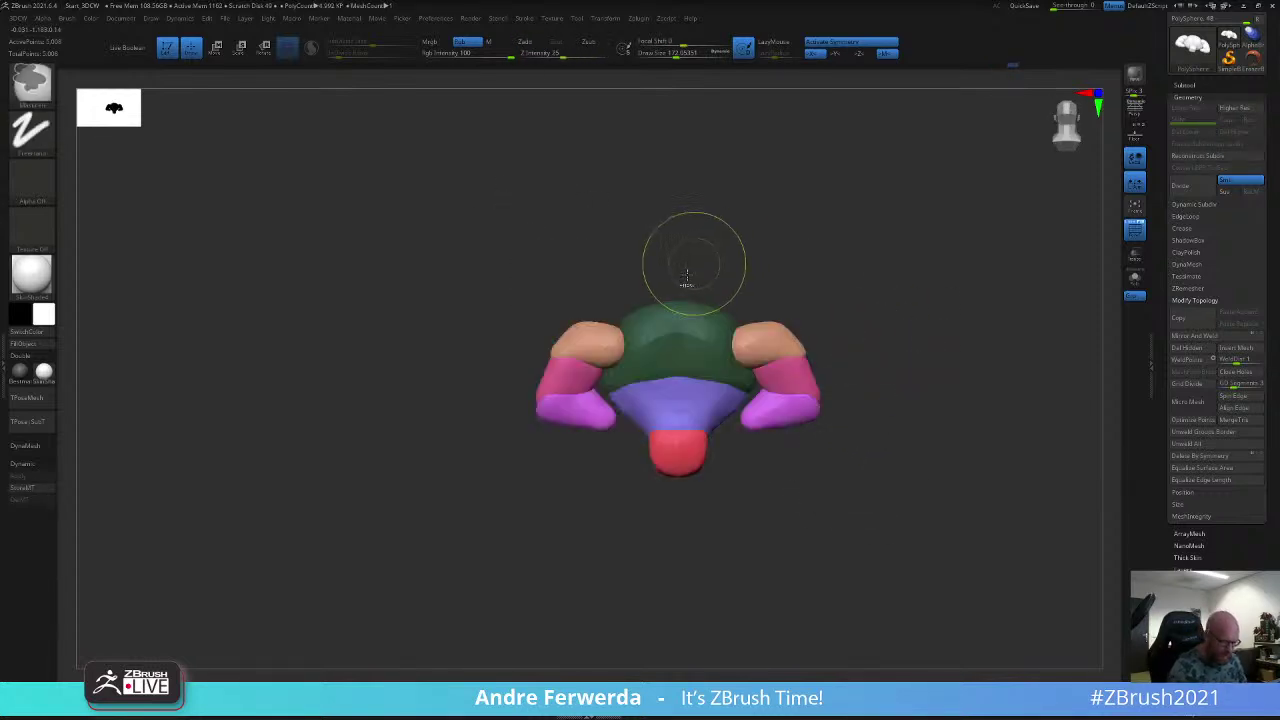
left_click(689, 254, "ctrl")
Step: Reshape the lower edge of the back of the chest with resized Move brushes, and invert the mask to protect the chest
key("space")
left_click_drag(628, 361, 619, 361)
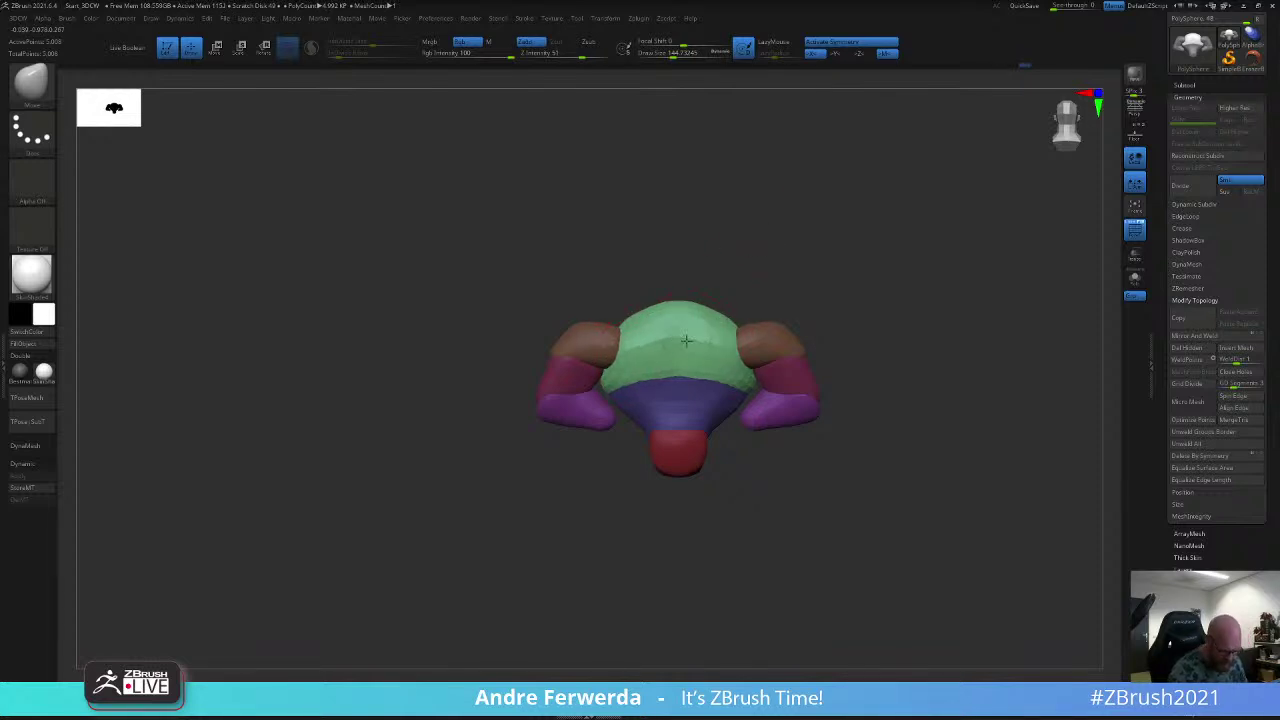
left_click_drag(637, 384, 638, 390)
left_click_drag(668, 373, 619, 375)
key("space")
left_click(649, 283, "ctrl")
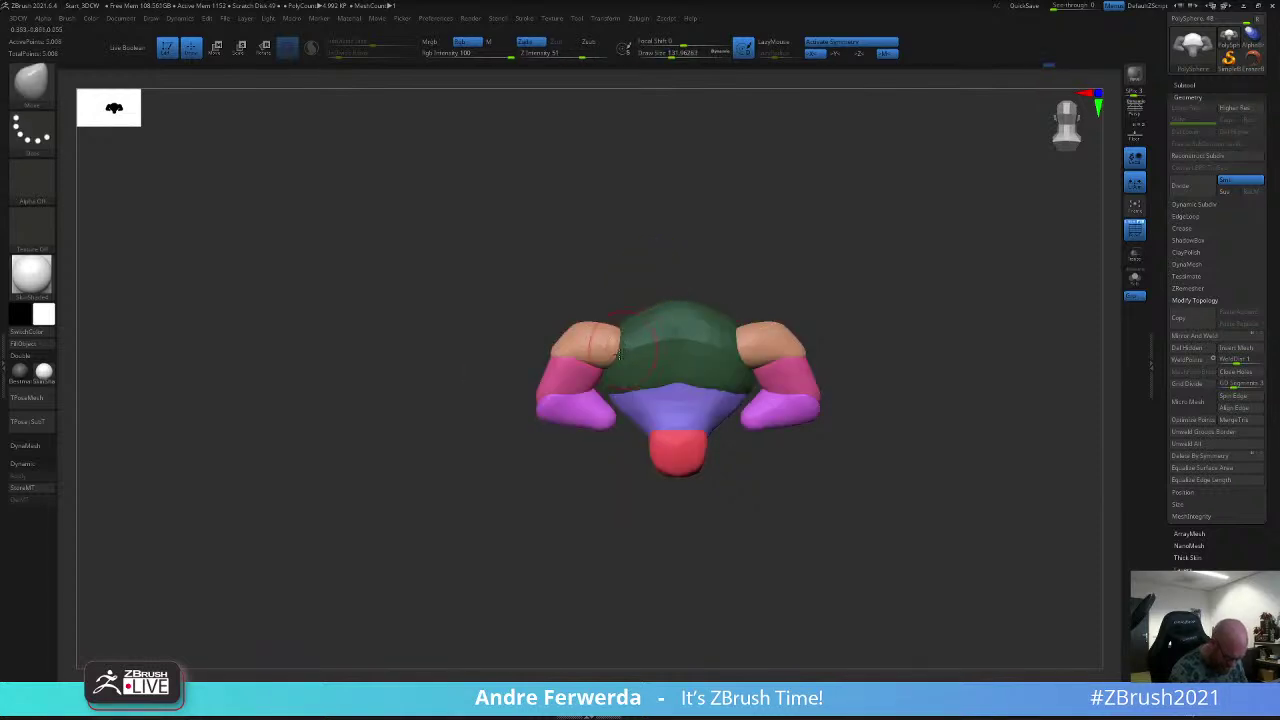
Step: Bring back the Spotlight reference sketch and place it beside the model, scaled down and more opaque
left_click_drag(673, 277, 672, 310)
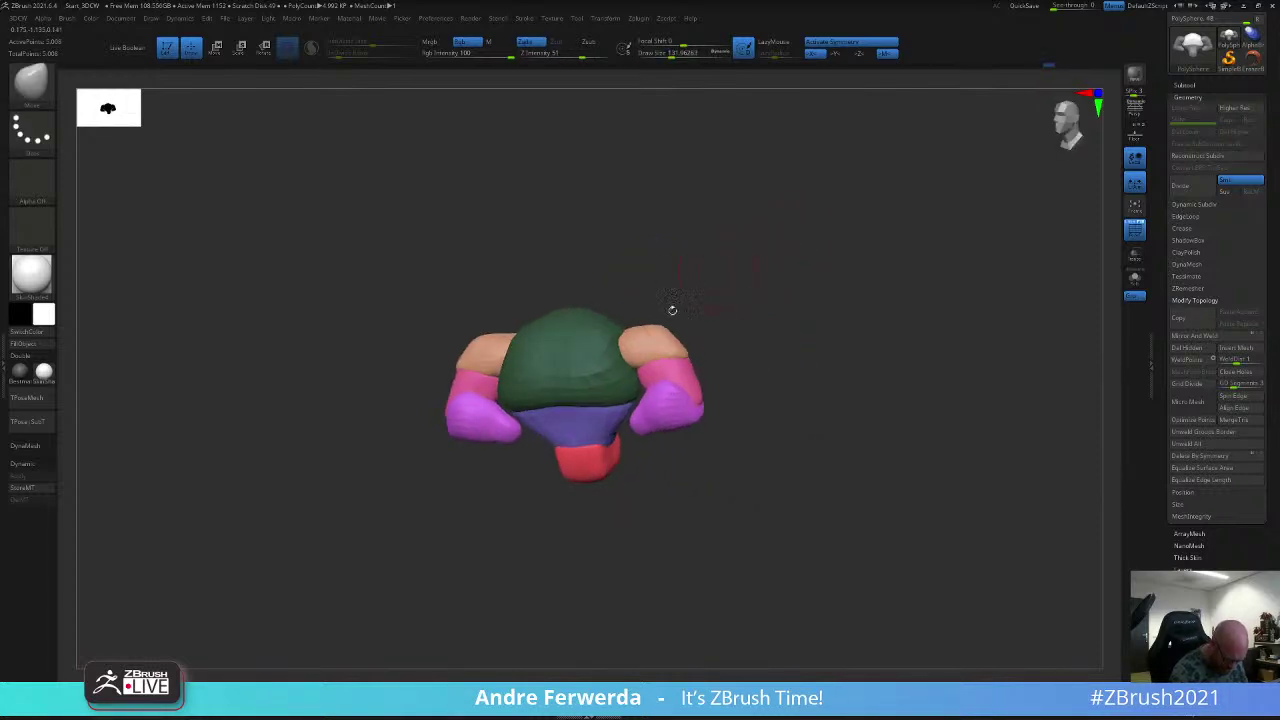
left_click_drag(730, 262, 696, 318)
key("shift+z")
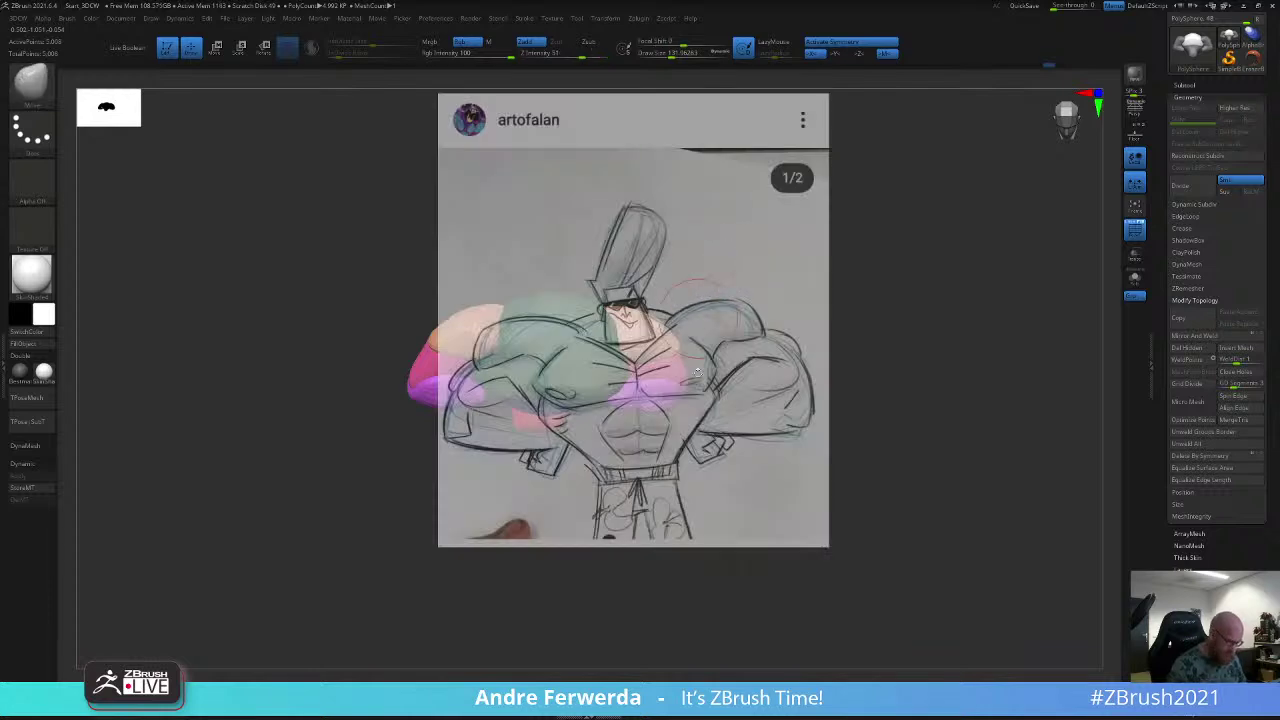
key("z")
left_click_drag(796, 211, 742, 217)
left_click_drag(797, 256, 316, 166)
left_click_drag(317, 122, 335, 129)
left_click_drag(325, 166, 352, 168)
left_click_drag(342, 124, 344, 163)
key("z")
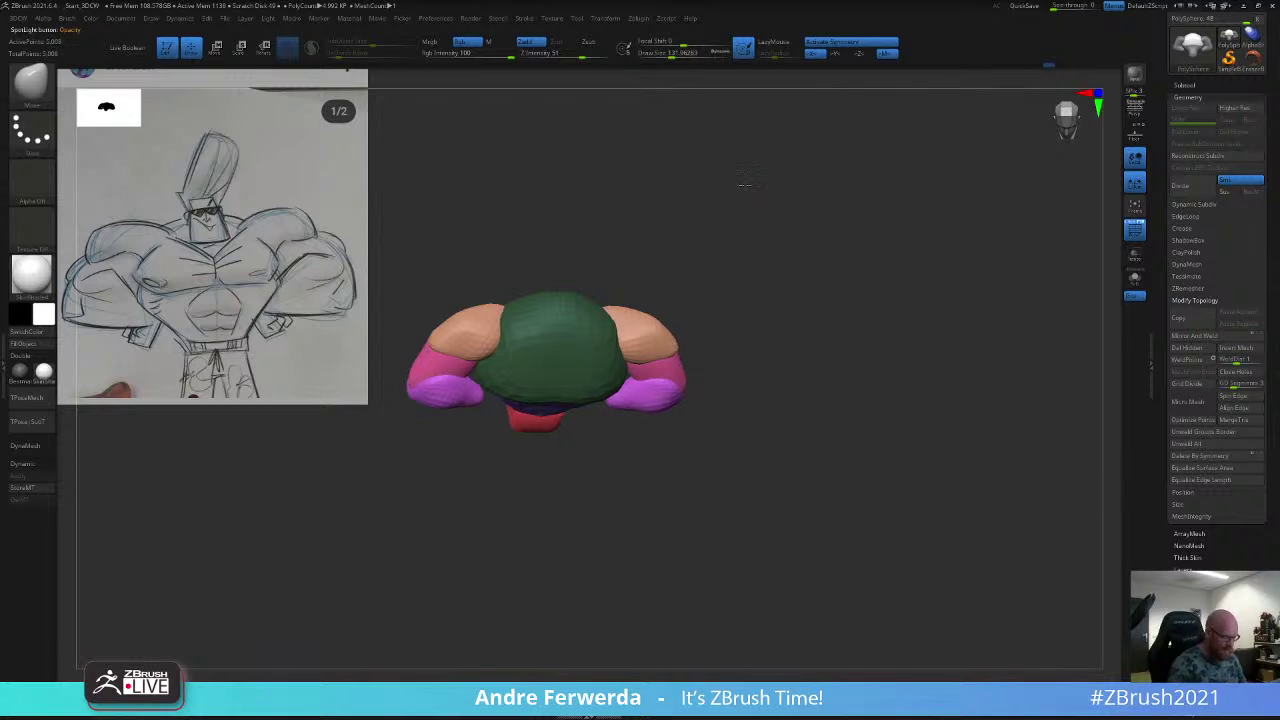
Step: Isolate the pink arm sections in side view, adjust their shape with a smaller Move brush, and show the whole body again
left_click_drag(743, 186, 789, 191, "shift")
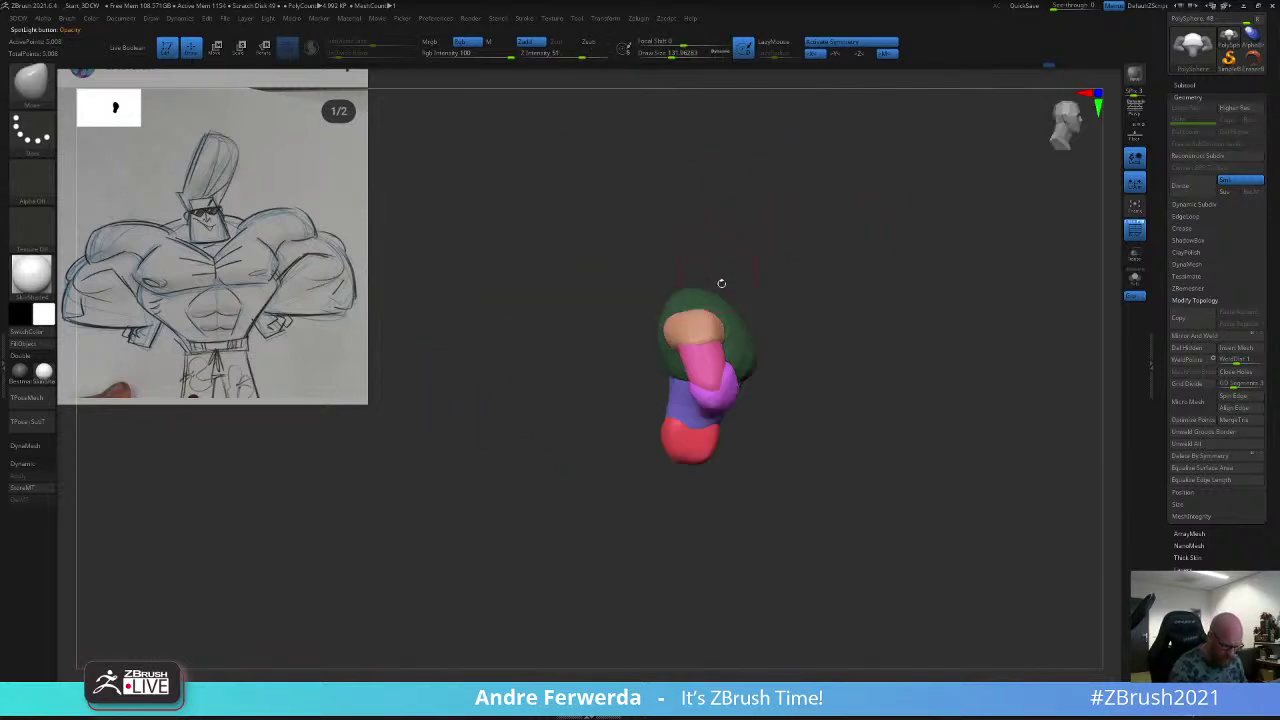
left_click(706, 335, "ctrl+shift")
left_click(713, 354, "ctrl+shift")
left_click(713, 366, "ctrl+shift")
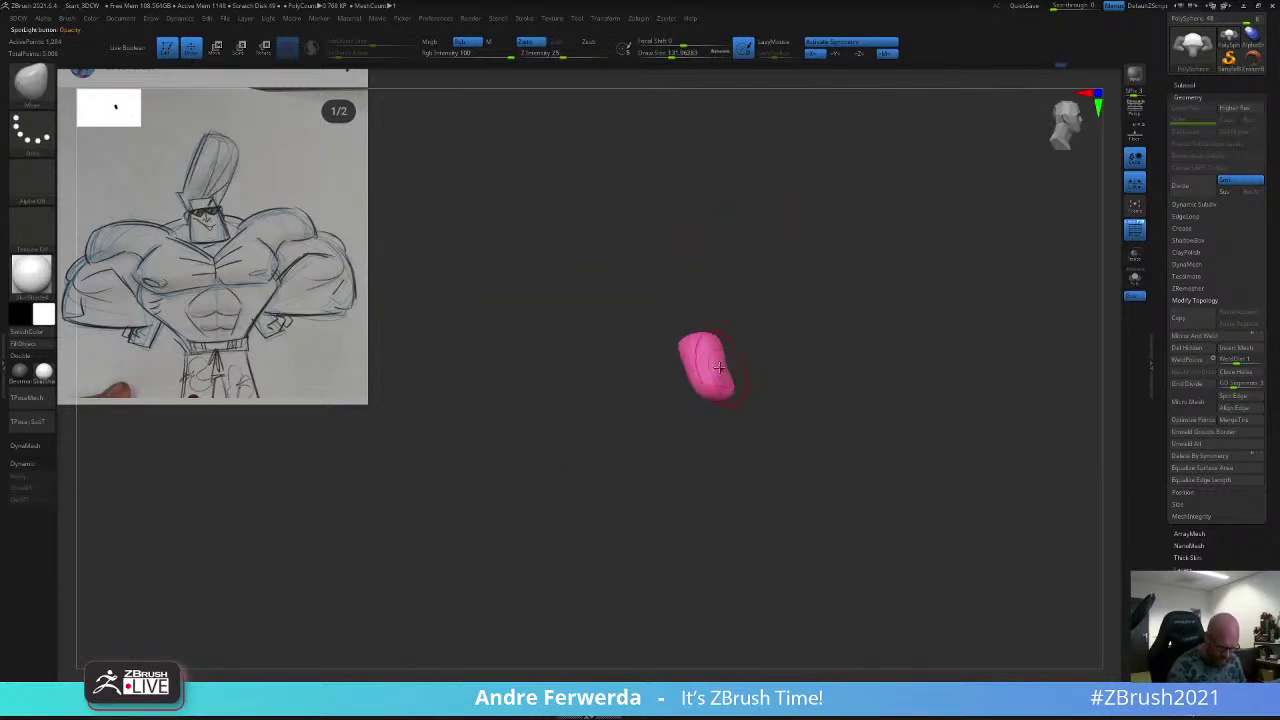
left_click_drag(750, 338, 729, 350)
key("s")
left_click_drag(729, 352, 848, 272)
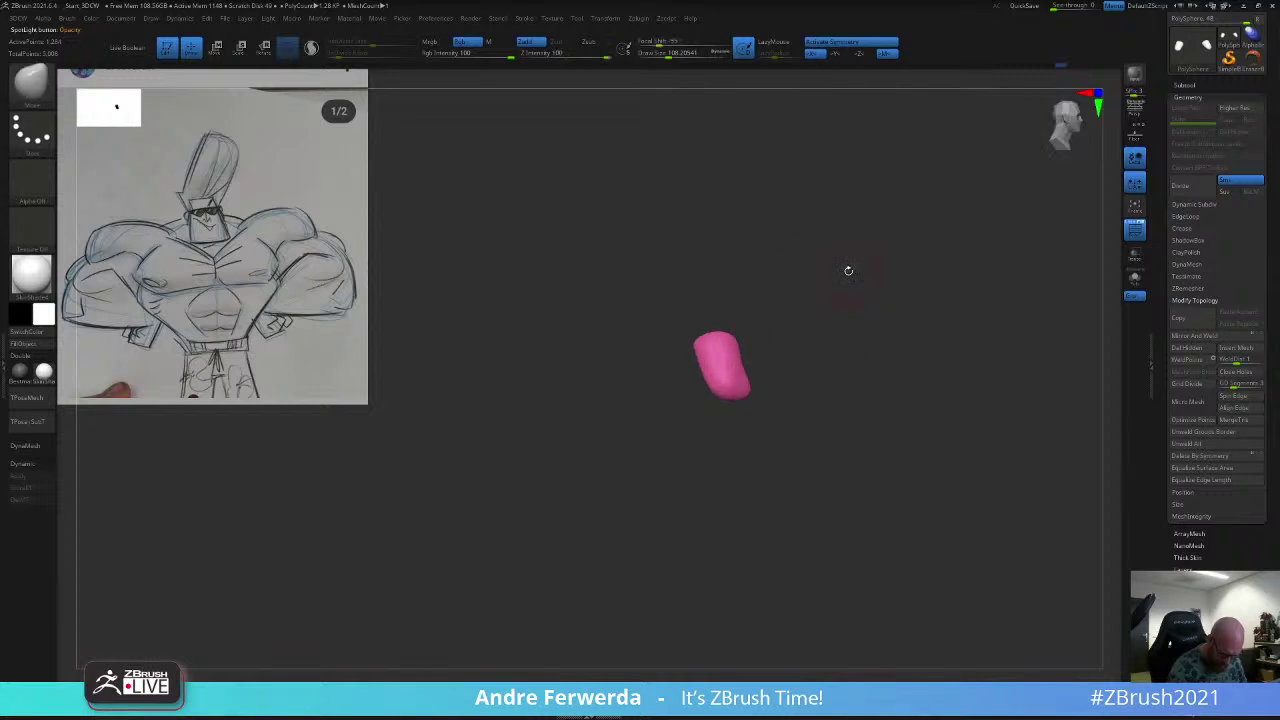
left_click(844, 275, "ctrl+shift")
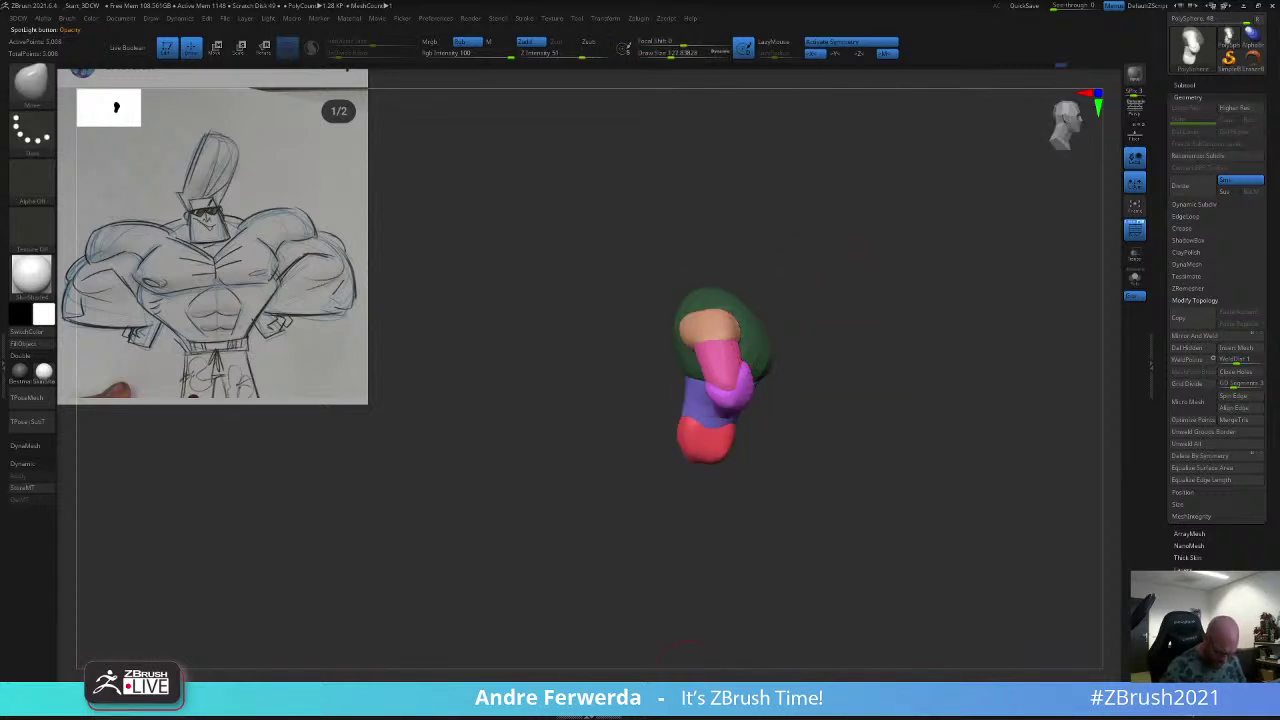
Step: Adjust the arms and forearms with resized Move brushes, working from side, back and underside views
key("space")
left_click_drag(728, 354, 735, 354)
mouse_move(797, 309)
left_mouse_down()
mouse_move(748, 319)
mouse_move(789, 306)
left_mouse_up()
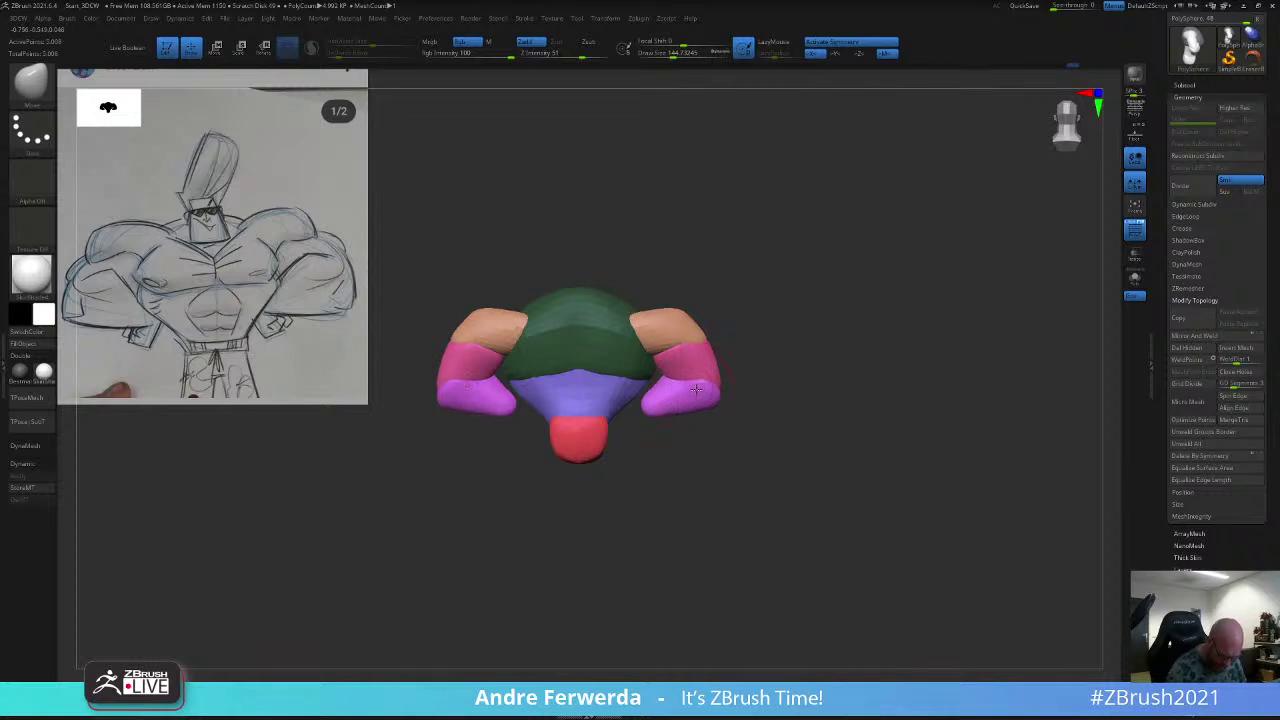
left_click_drag(646, 496, 624, 452)
key("space")
left_click_drag(682, 391, 686, 391)
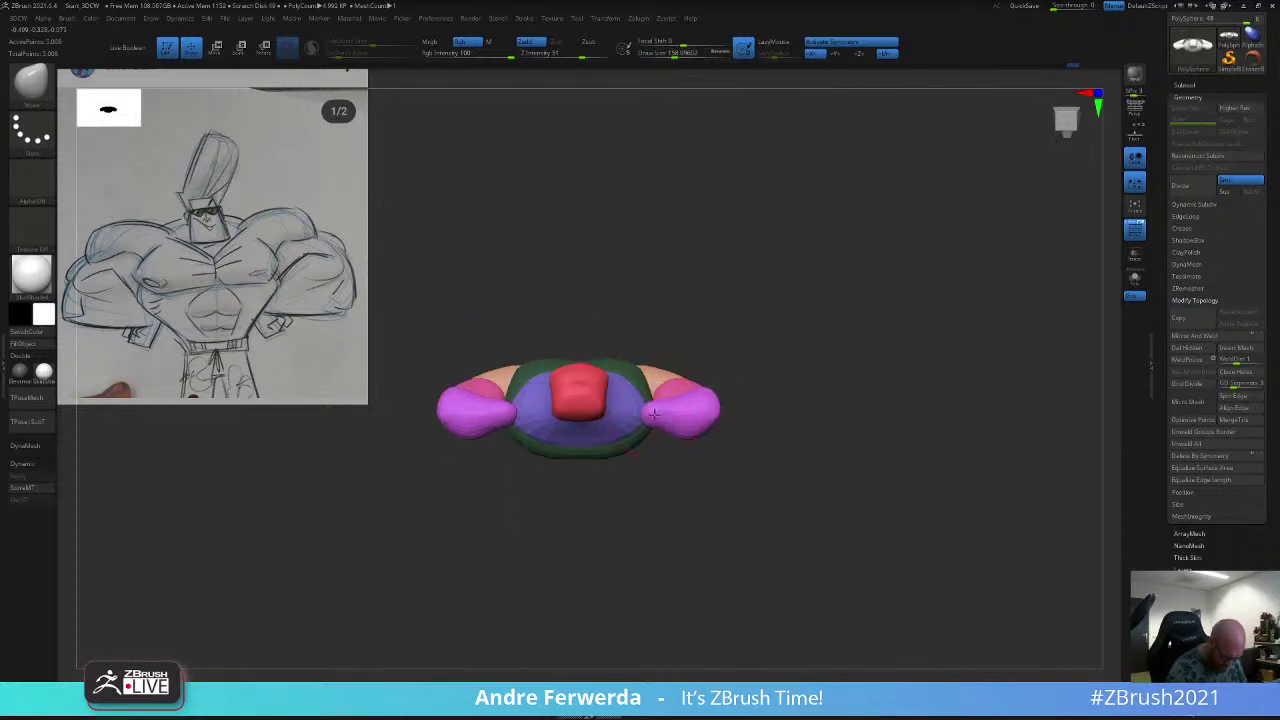
mouse_move(755, 247)
left_mouse_down()
mouse_move(809, 281)
mouse_move(754, 325)
left_mouse_up()
left_click_drag(650, 500, 648, 425)
key("space")
left_click_drag(656, 396, 647, 398)
key("space")
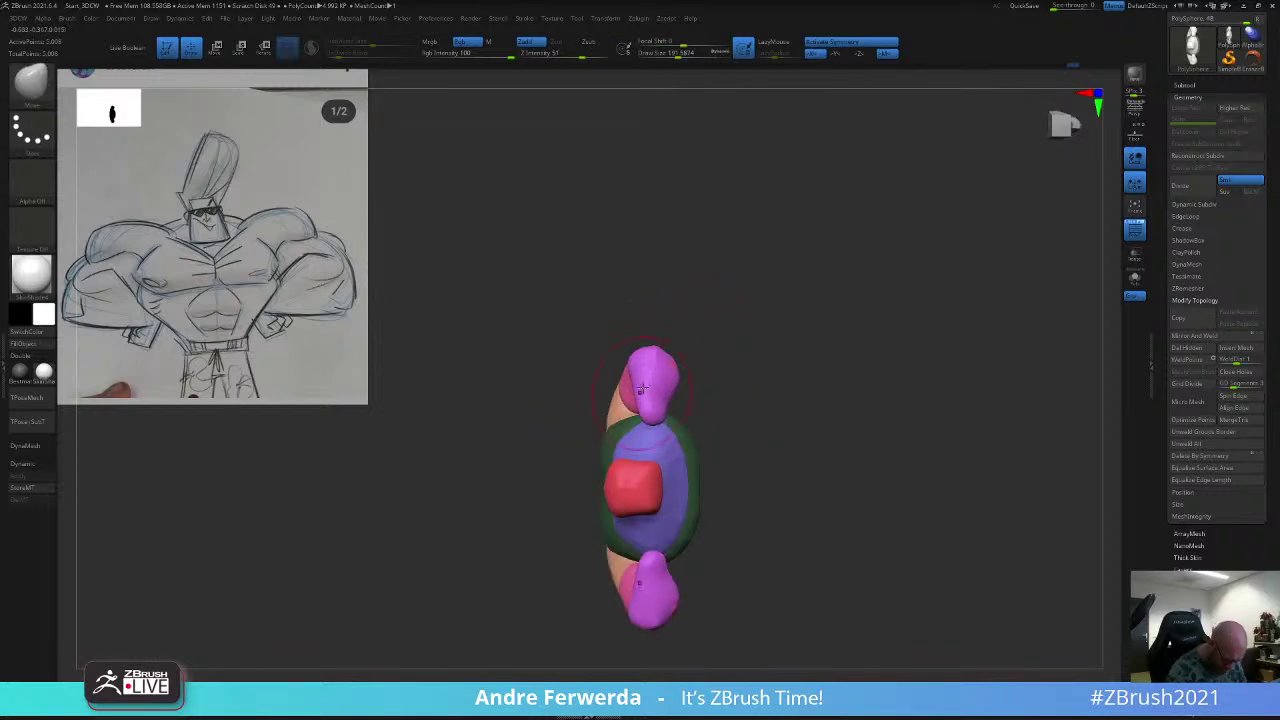
Step: Try to reposition the forearms with the Gizmo after masking the neighbouring parts, and undo the change
left_click(643, 389, "ctrl+shift")
left_click(718, 262, "ctrl")
left_click(626, 416, "ctrl+shift")
left_click(730, 296, "ctrl")
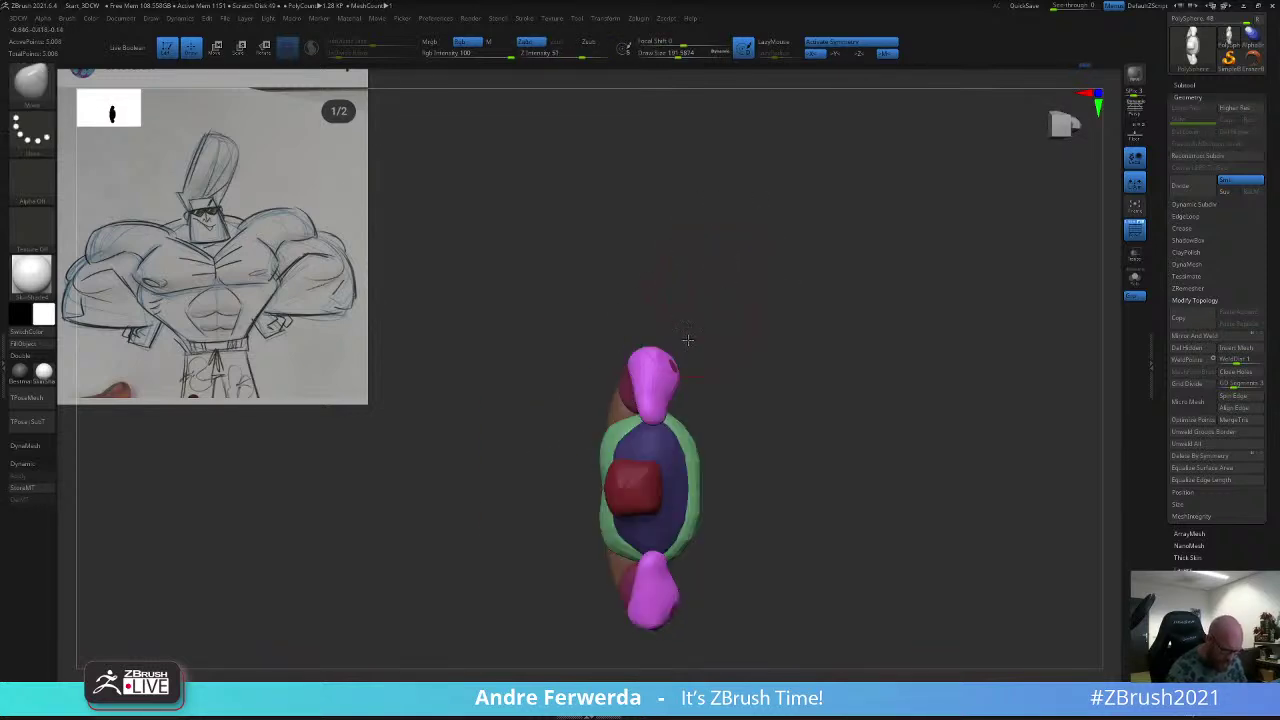
key("w")
left_click_drag(683, 320, 699, 311, "alt")
mouse_move(682, 367)
left_mouse_down()
mouse_move(746, 326)
mouse_move(695, 329)
left_mouse_up()
key("ctrl+z")
Step: Mask everything except the forearms, rotate them slightly with the Gizmo, and return to the Move brush
key("q")
left_click(660, 363, "ctrl+shift")
left_click(708, 263, "ctrl")
left_click(592, 470, "ctrl+shift")
left_click(717, 283, "ctrl")
key("w")
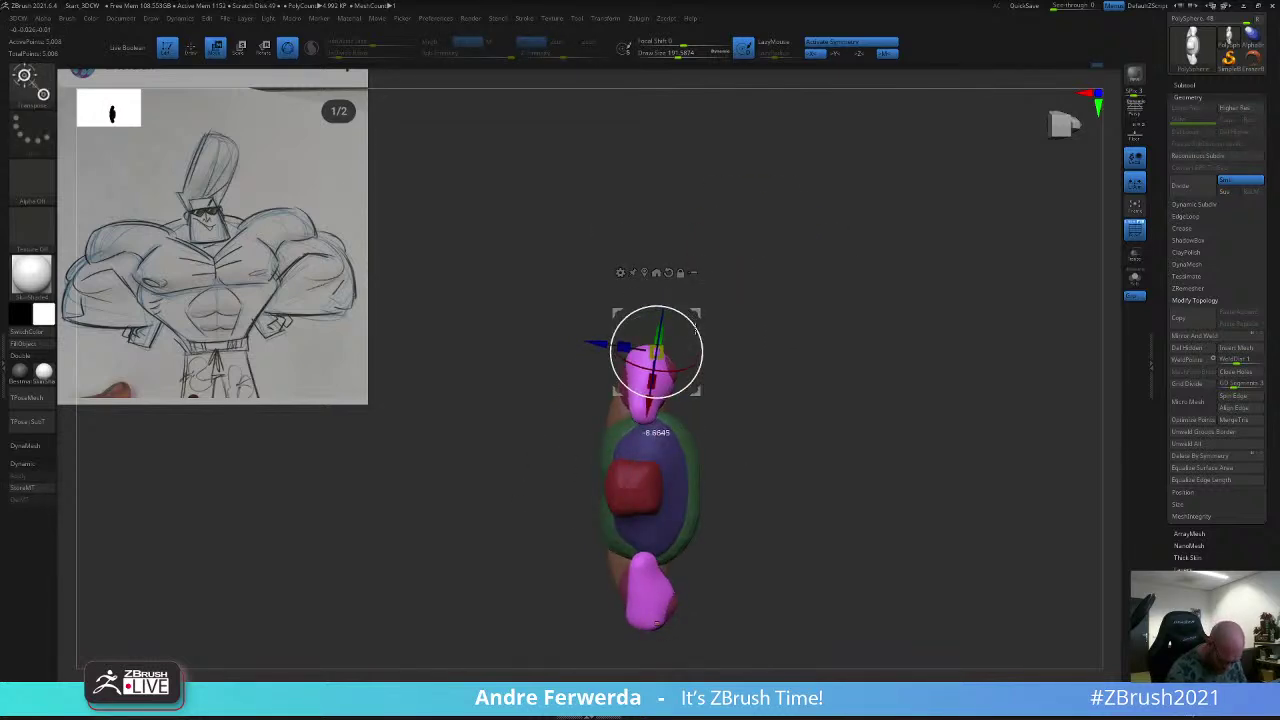
key("q")
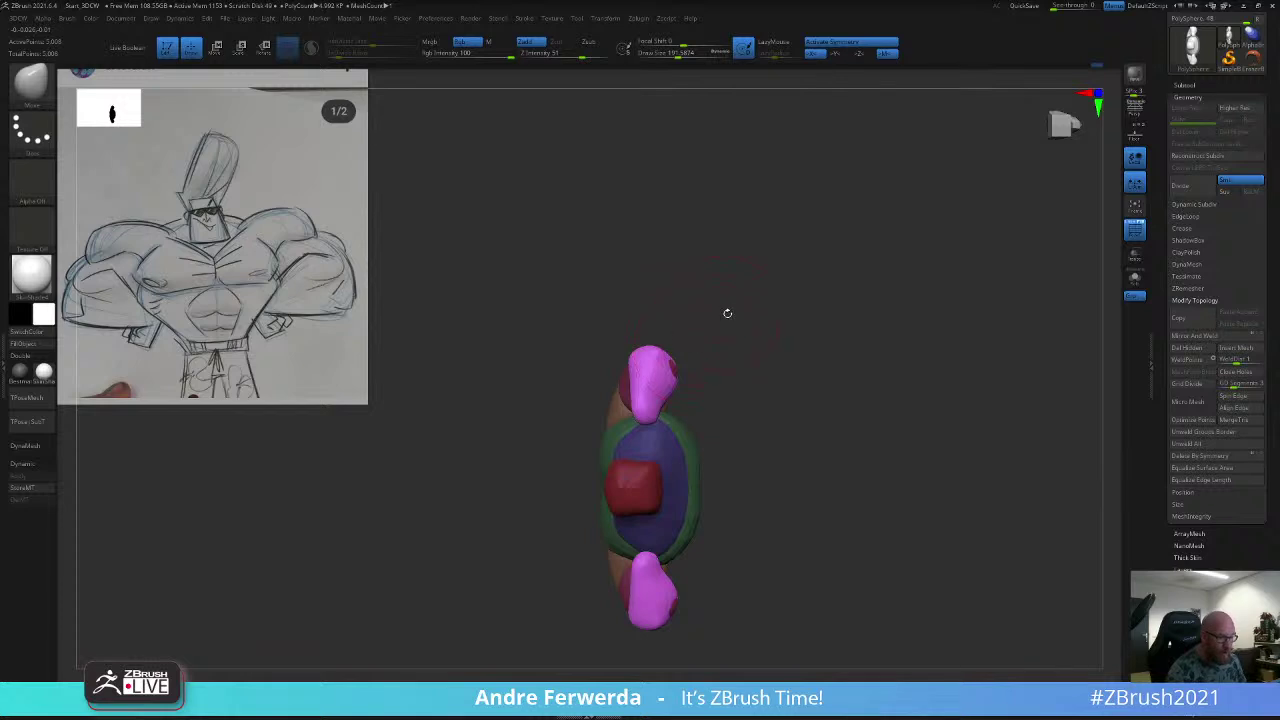
Step: Clear the mask, hide the arms in side view, and reshape the torso's waist and pelvis profile with larger Move brushes
left_click_drag(727, 313, 676, 366)
left_click_drag(754, 307, 782, 305, "shift")
left_click_drag(806, 285, 843, 286, "alt")
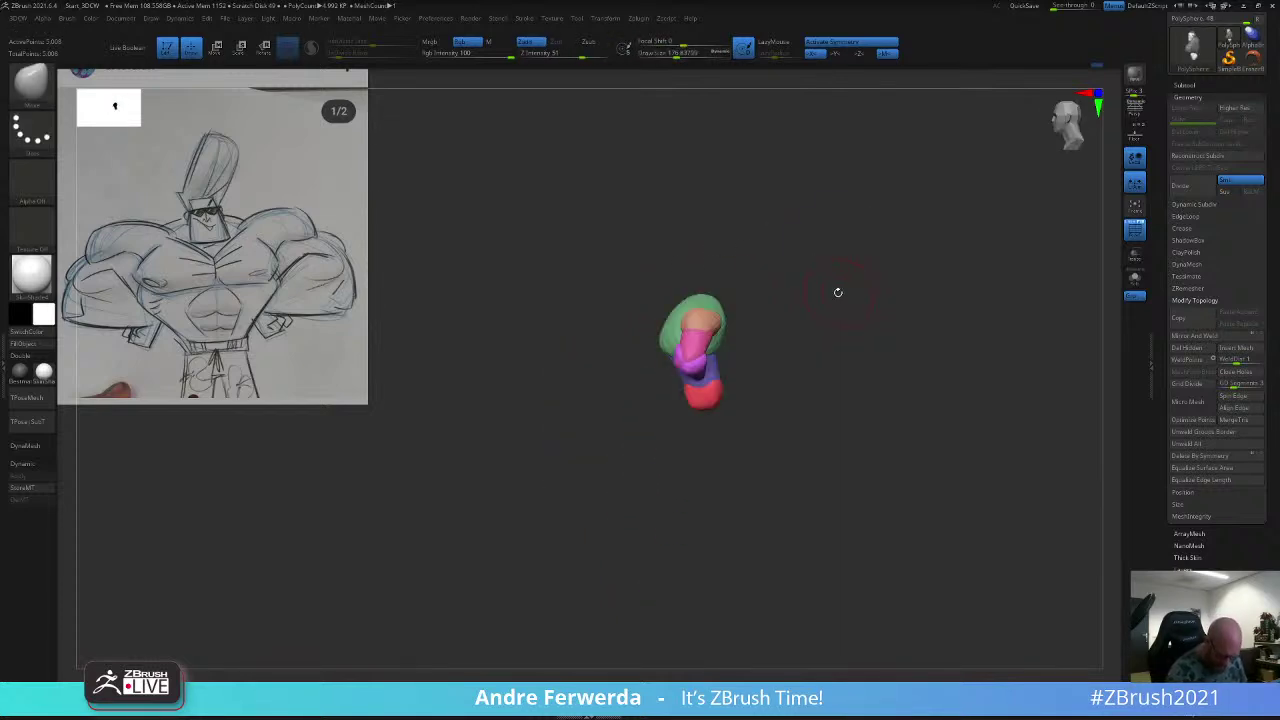
key("space")
key("space")
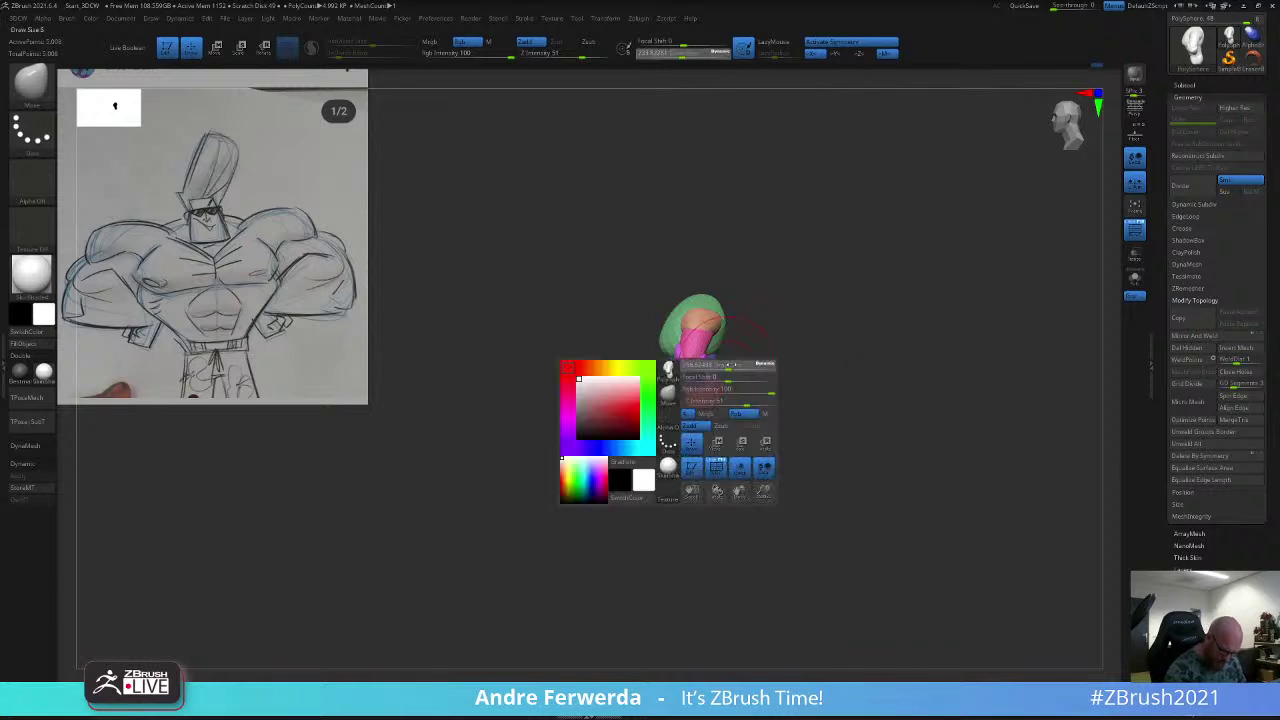
left_click_drag(722, 376, 731, 376)
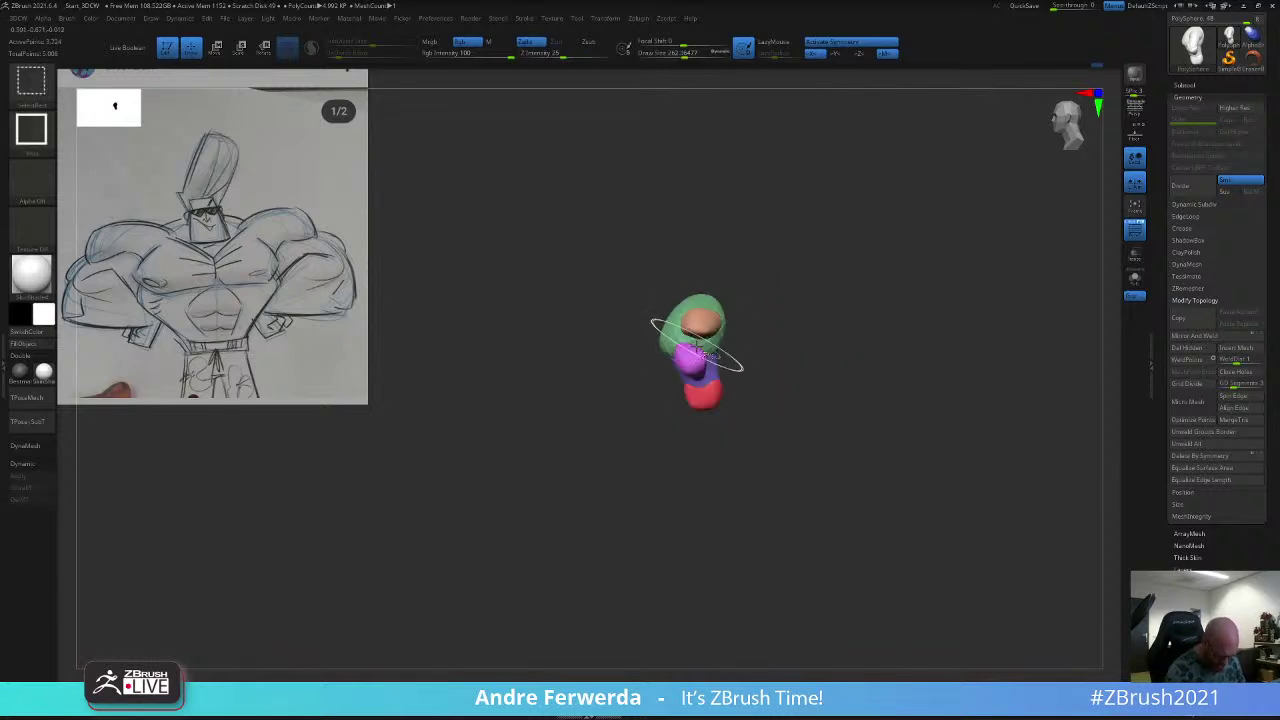
key("space")
left_click_drag(698, 366, 712, 367)
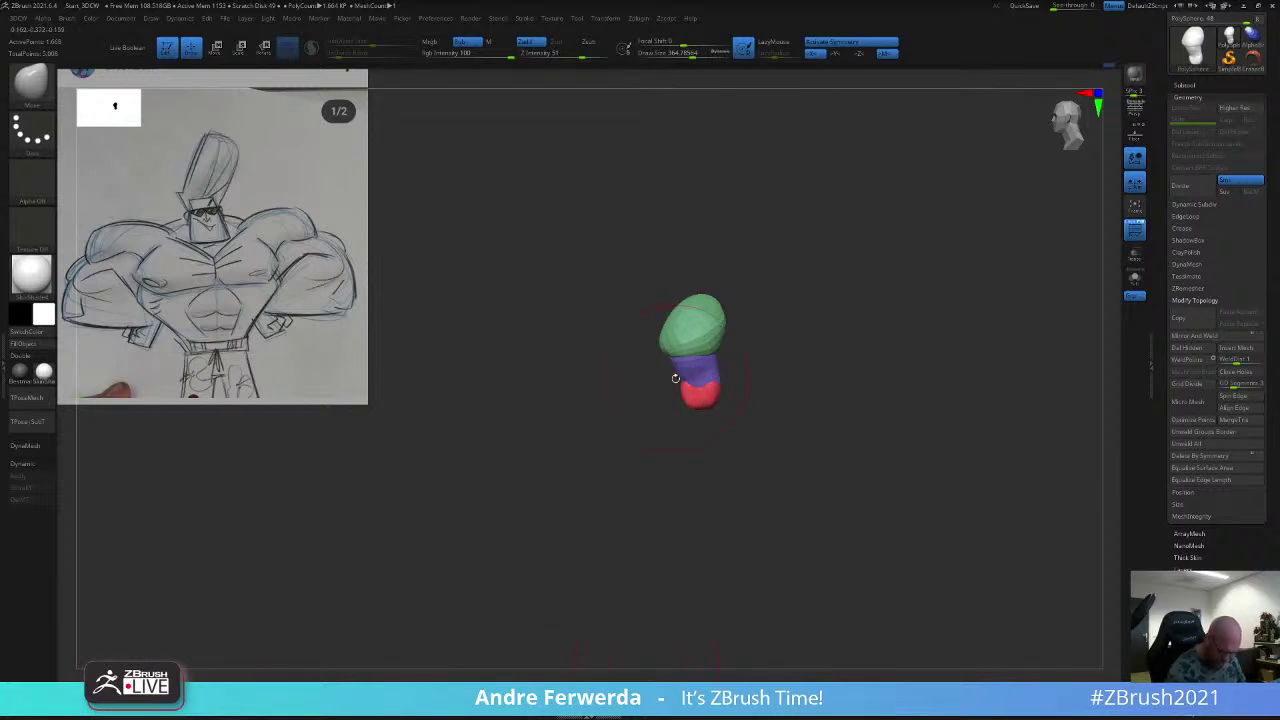
key("space")
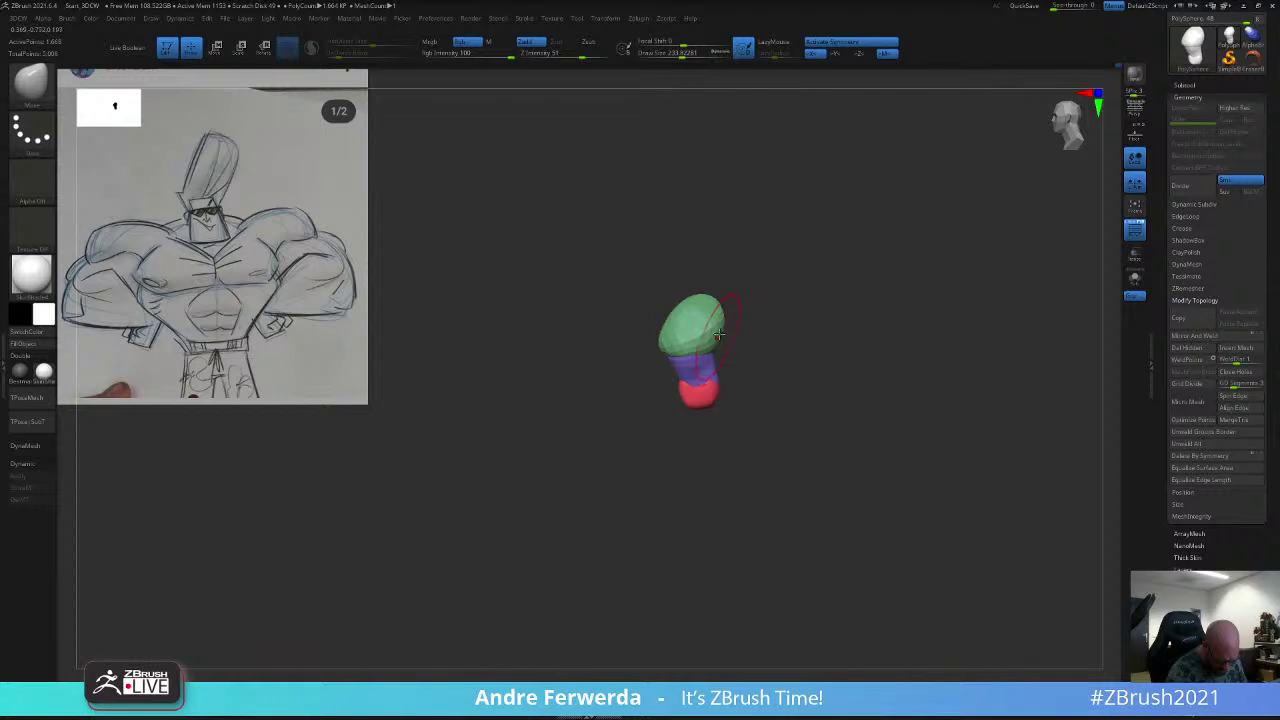
key("space")
key("space")
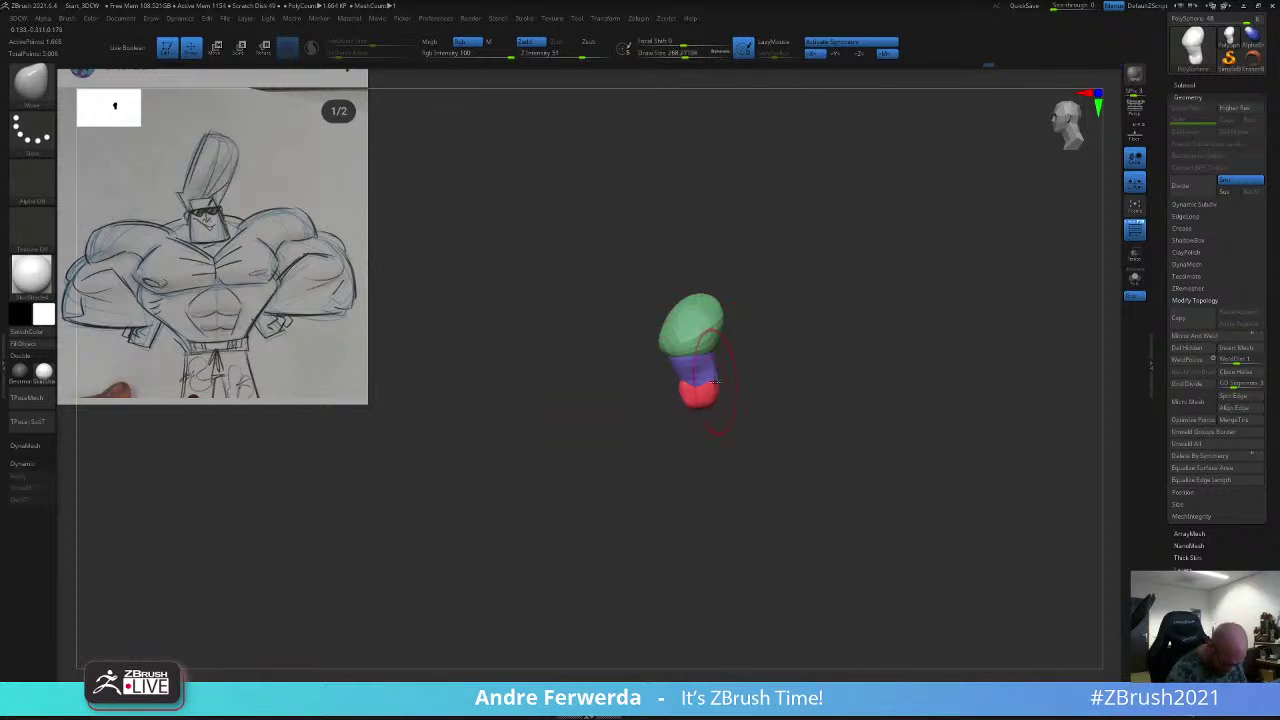
Step: Show the whole body, isolate the arm sections to adjust them with a smaller Move brush, and show everything again
left_click(752, 338, "ctrl+shift")
mouse_move(770, 331)
left_mouse_down("shift")
mouse_move(894, 288)
mouse_move(862, 315)
mouse_move(815, 318)
mouse_move(838, 340)
left_mouse_up("shift")
key("space")
left_click(787, 365, "ctrl+shift")
left_click(864, 310, "ctrl+shift")
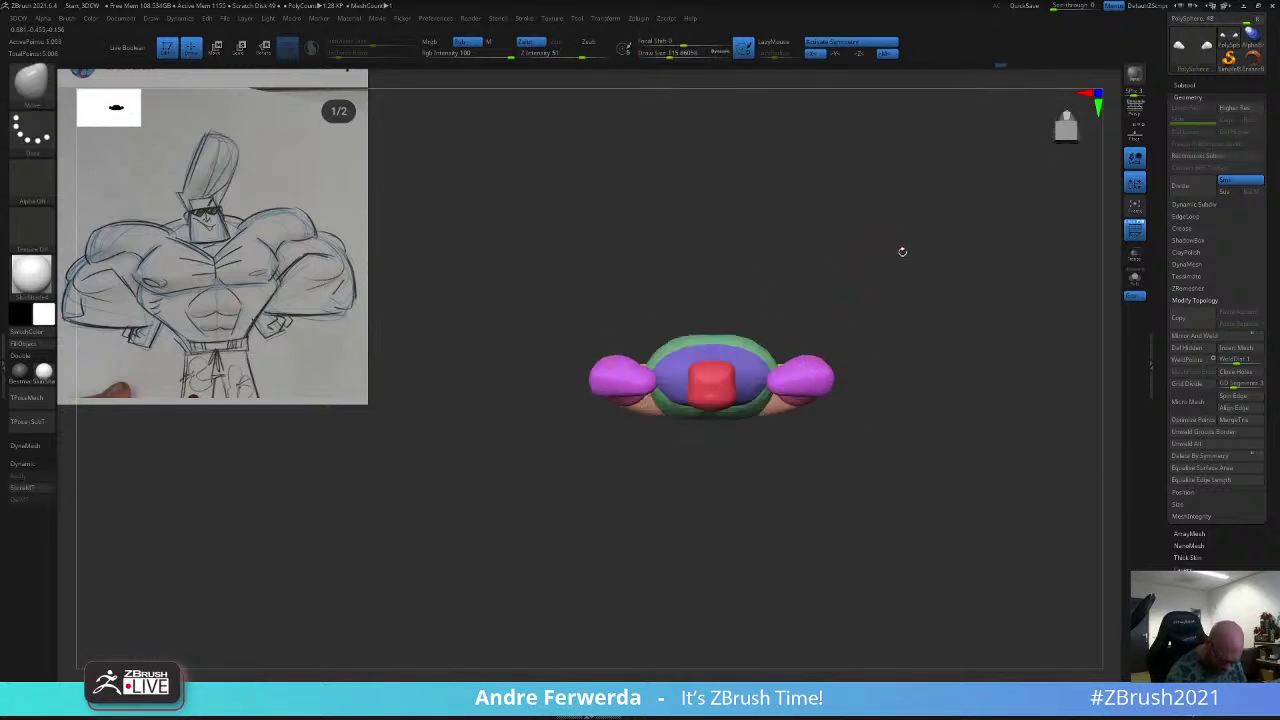
Step: Hide the arm sections and reshape the chest and waist outline from the underside with resized Move brushes
mouse_move(903, 251)
left_mouse_down()
mouse_move(903, 346)
mouse_move(899, 258)
left_mouse_up()
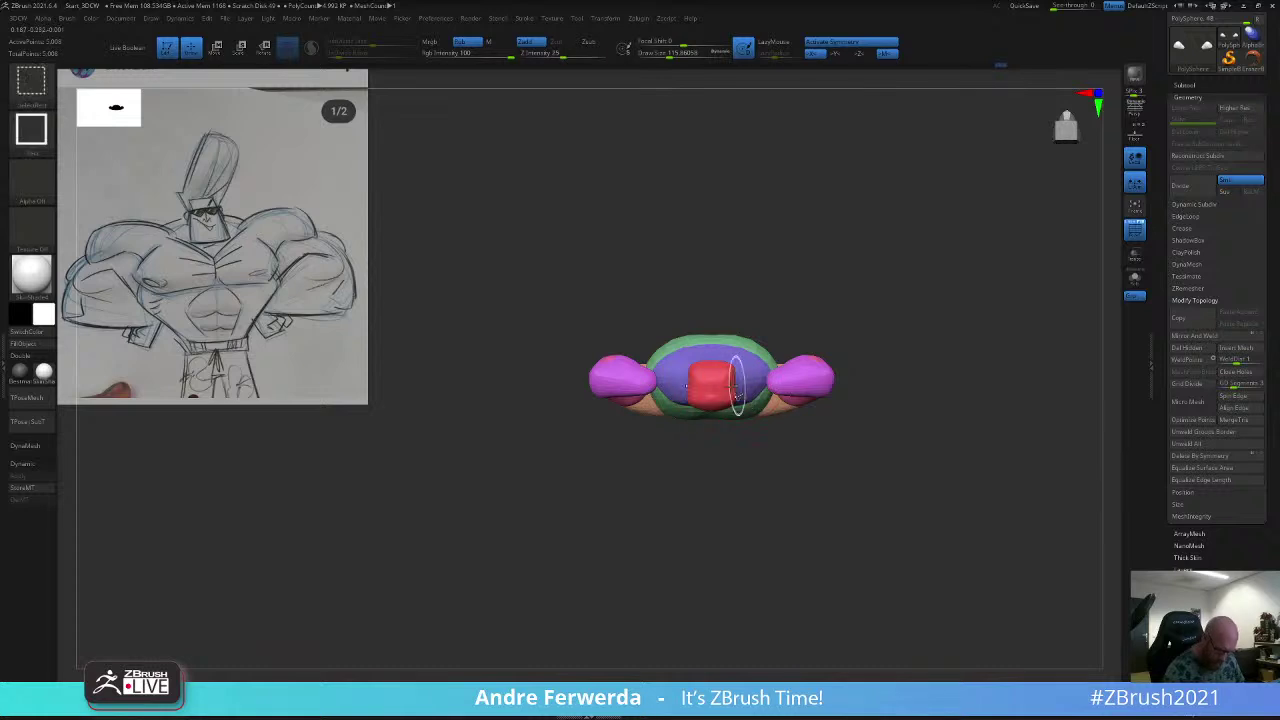
left_click(791, 377, "ctrl+shift")
left_click(795, 379, "ctrl+shift")
left_click(800, 399, "ctrl+shift")
left_click(798, 406, "ctrl+shift")
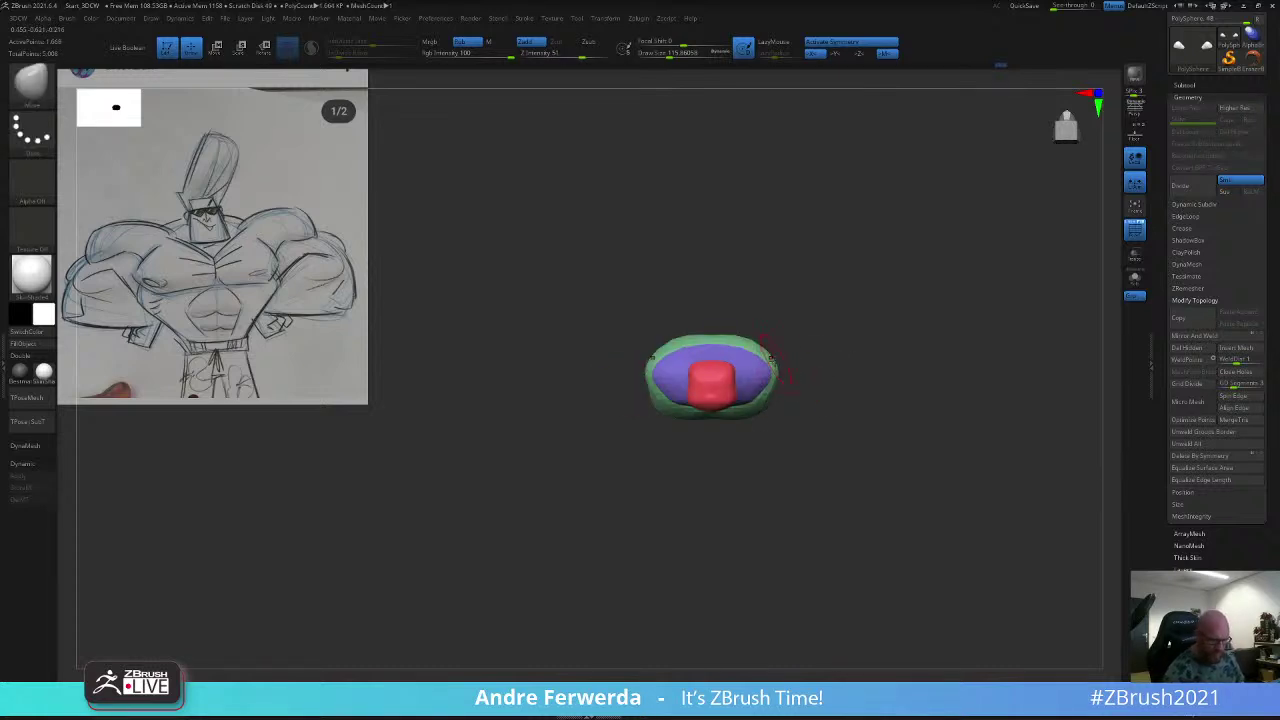
key("space")
left_click_drag(774, 363, 779, 363)
key("space")
key("space")
left_click_drag(694, 342, 701, 342)
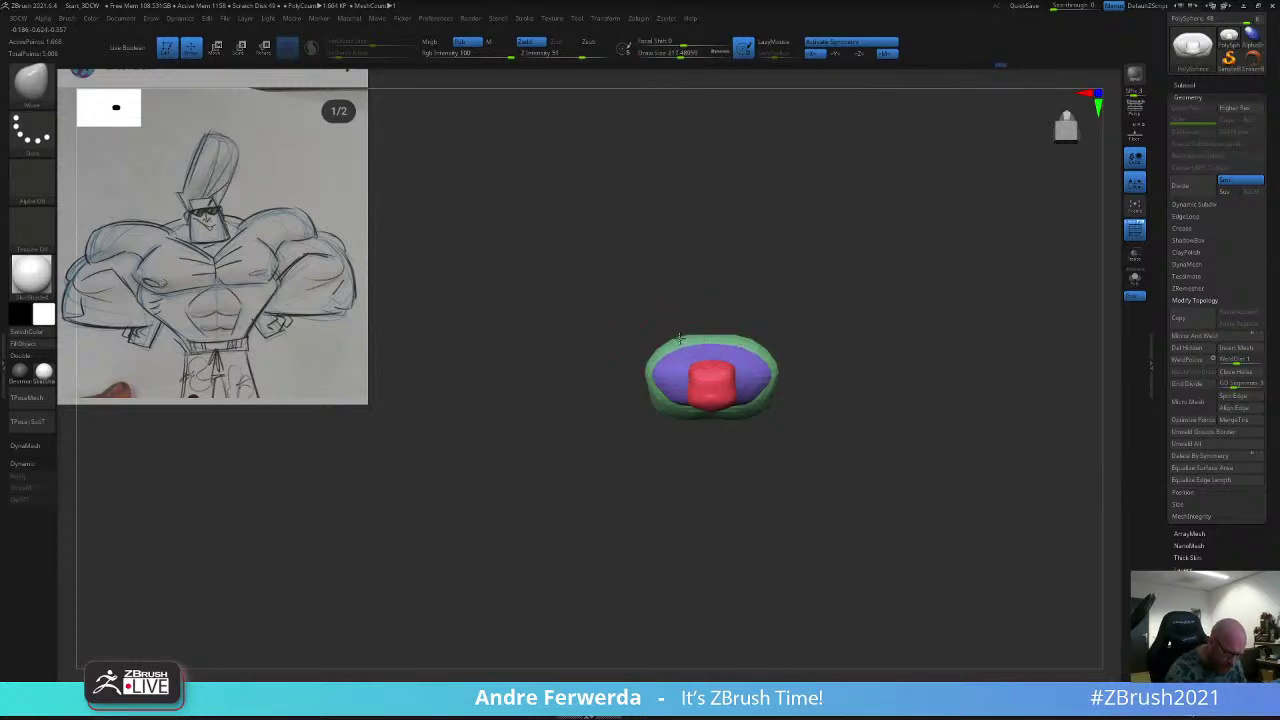
key("space")
left_click_drag(681, 404, 683, 380)
Step: Refine the pelvis where it meets the waist with small Move brushes from back and front views, and show the whole body
key("space")
right_click_drag(683, 380, 695, 362)
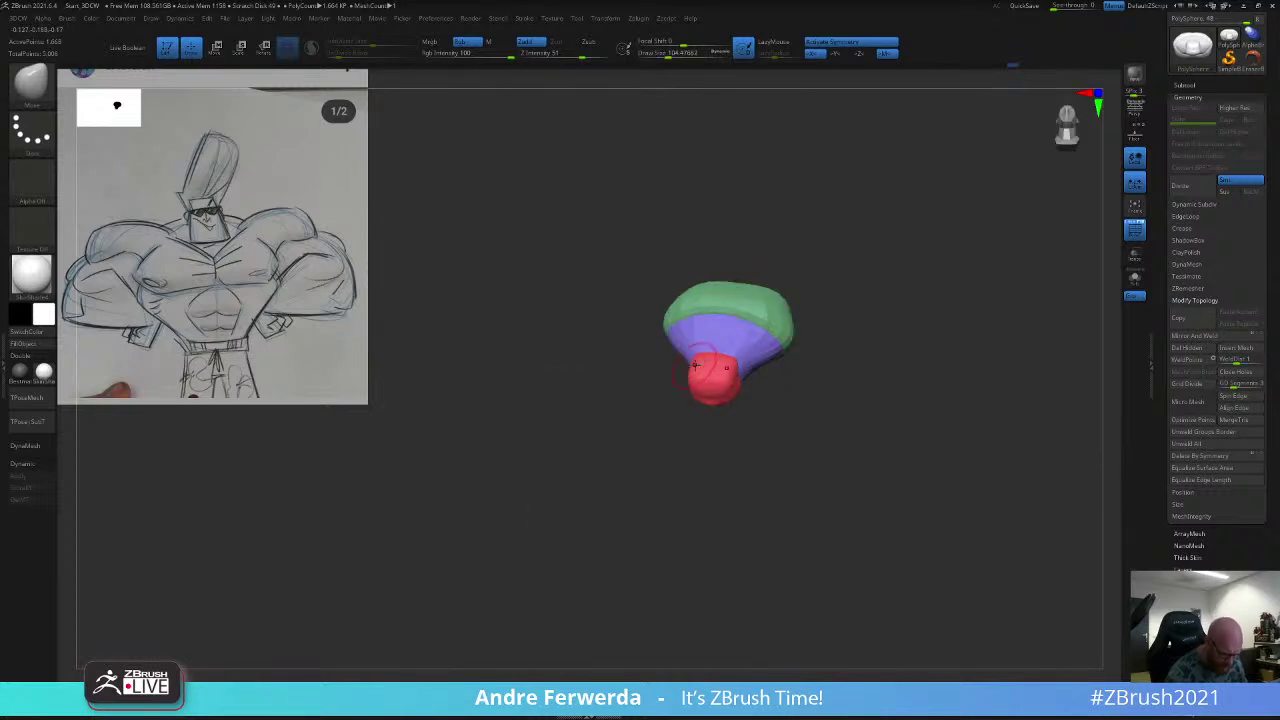
right_click_drag(687, 424, 689, 452, "shift")
key("space")
left_click_drag(718, 384, 720, 384)
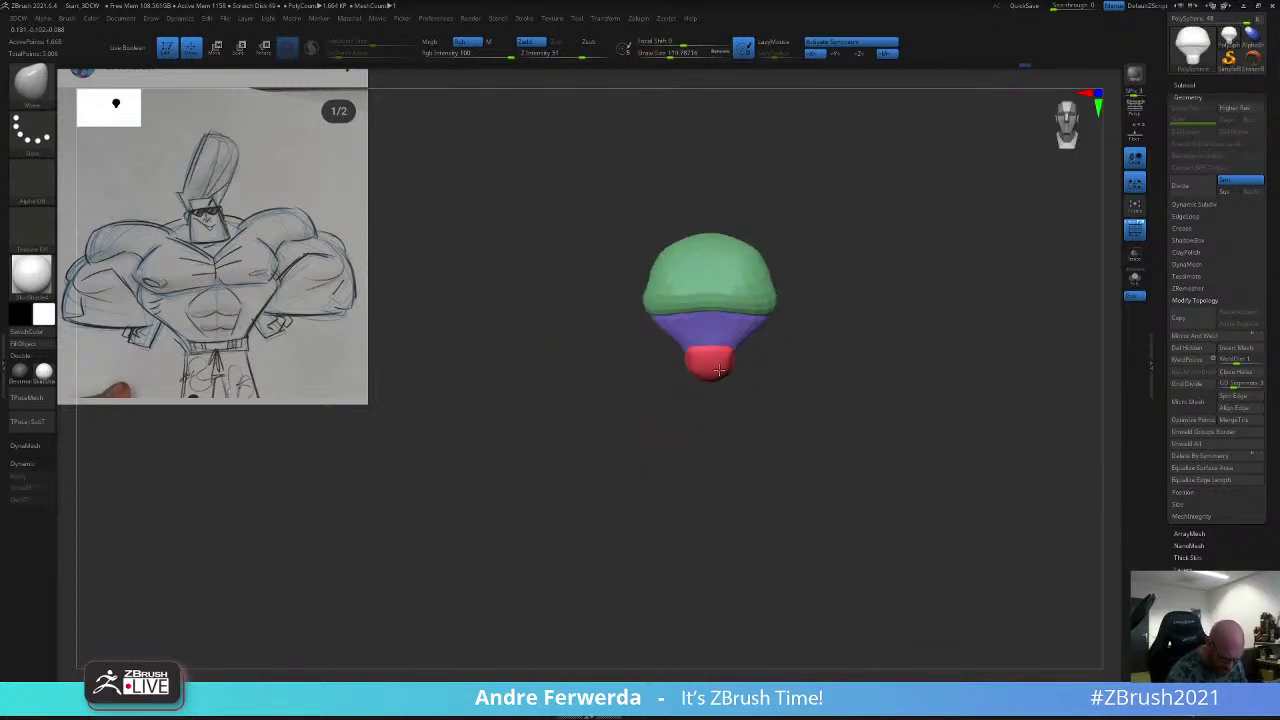
left_click(720, 417, "ctrl+shift")
right_click_drag(862, 287, 840, 328, "alt")
right_click_drag(848, 288, 862, 287)
key("ctrl+z")
left_click(857, 254, "ctrl+shift")
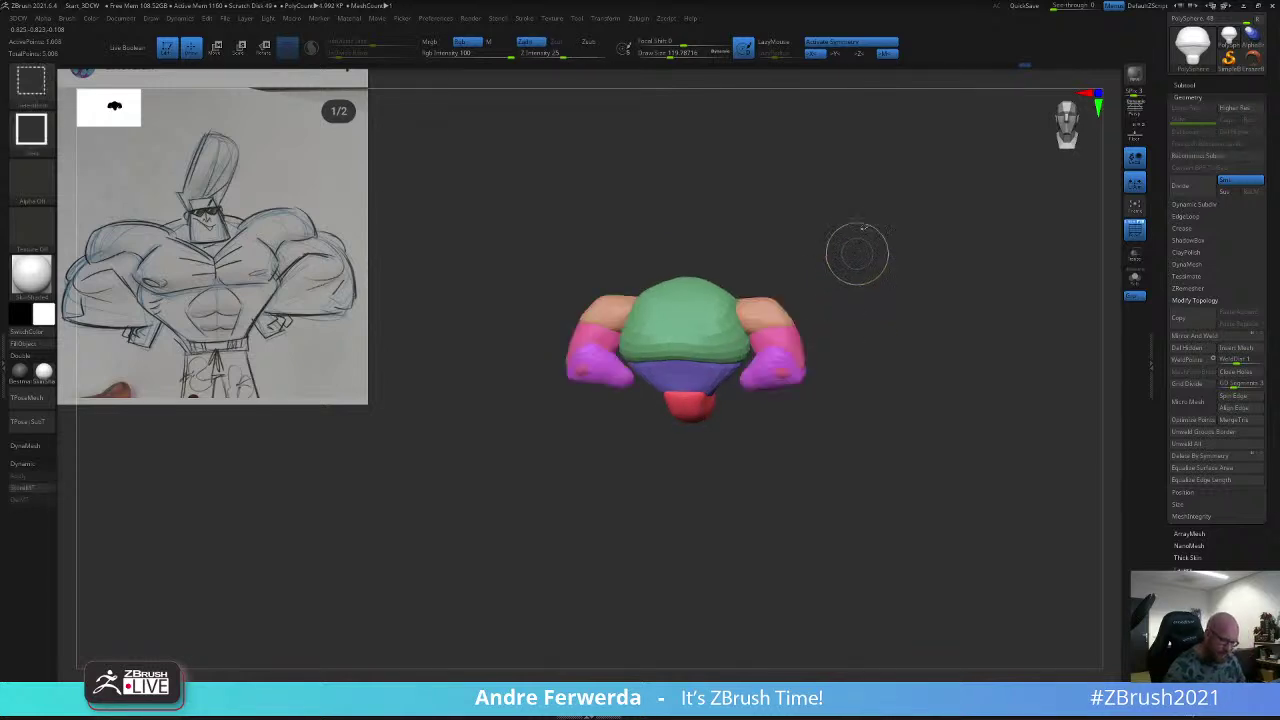
Step: Enlarge the Move brush to about 149 and refine the chest's shape from front and side views
key("bracketright")
key("bracketright")
left_click_drag(780, 271, 812, 260, "shift")
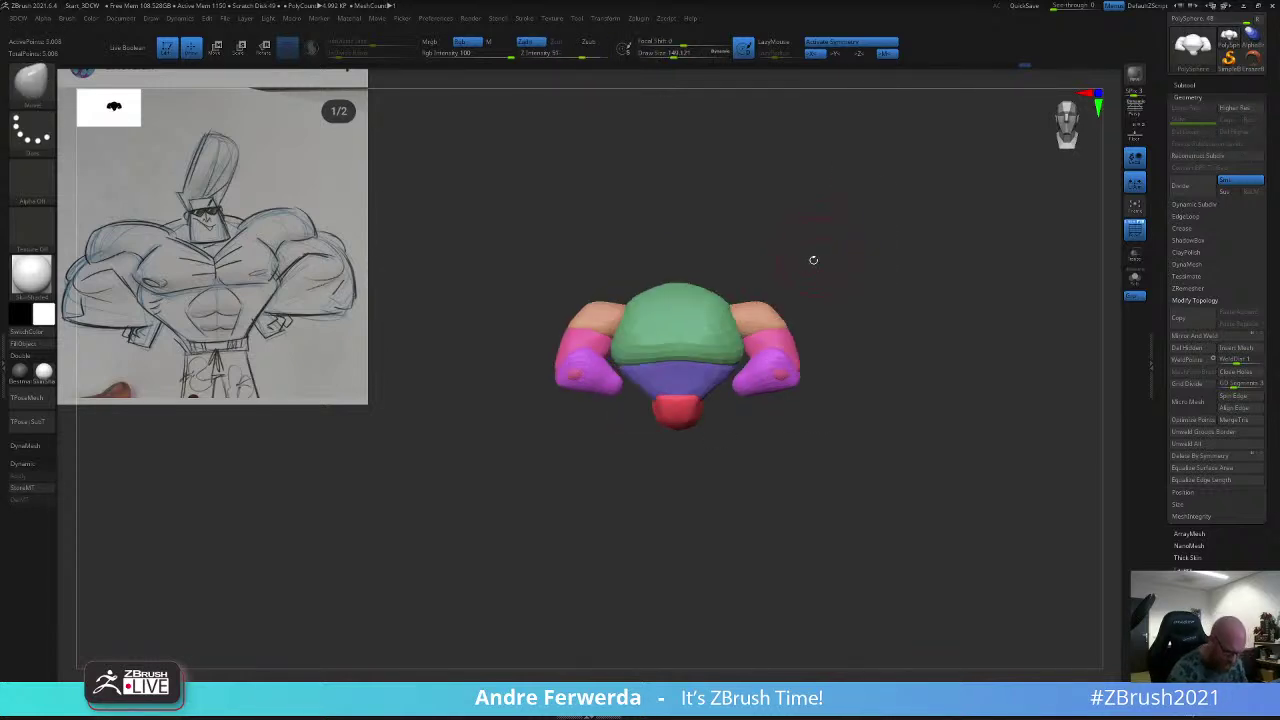
right_click_drag(805, 259, 770, 300)
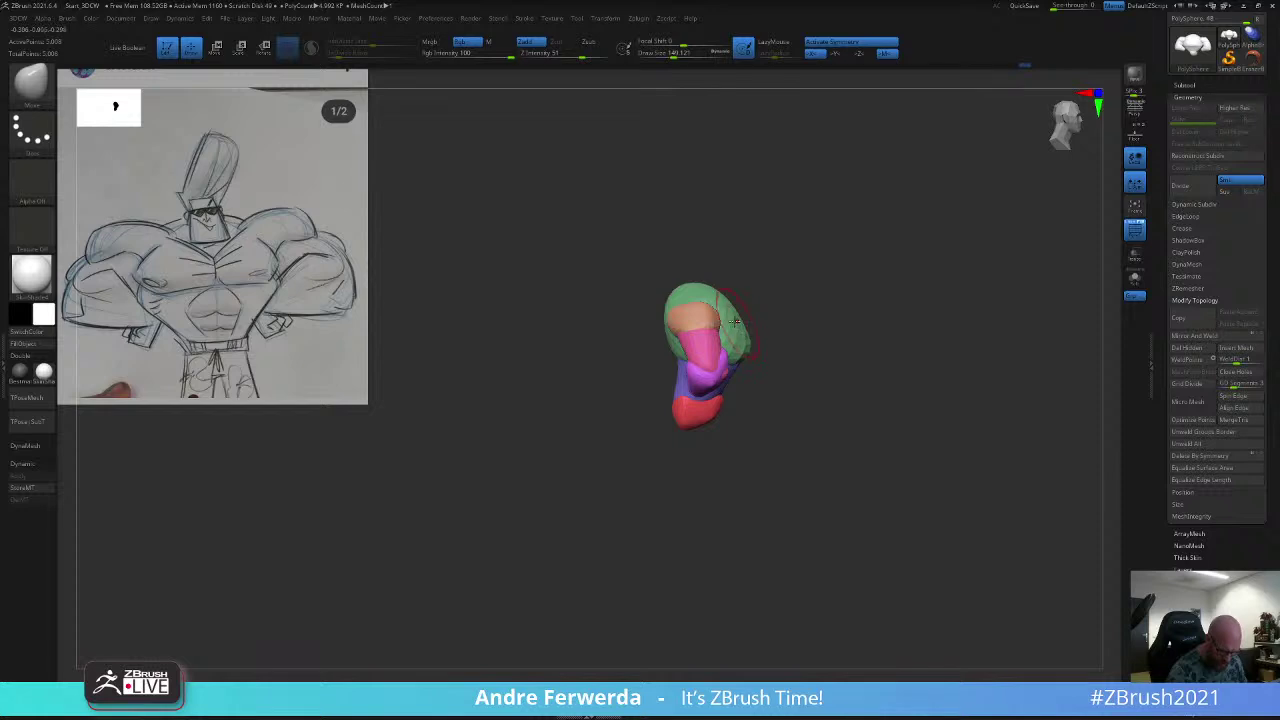
left_click_drag(778, 274, 821, 264, "shift")
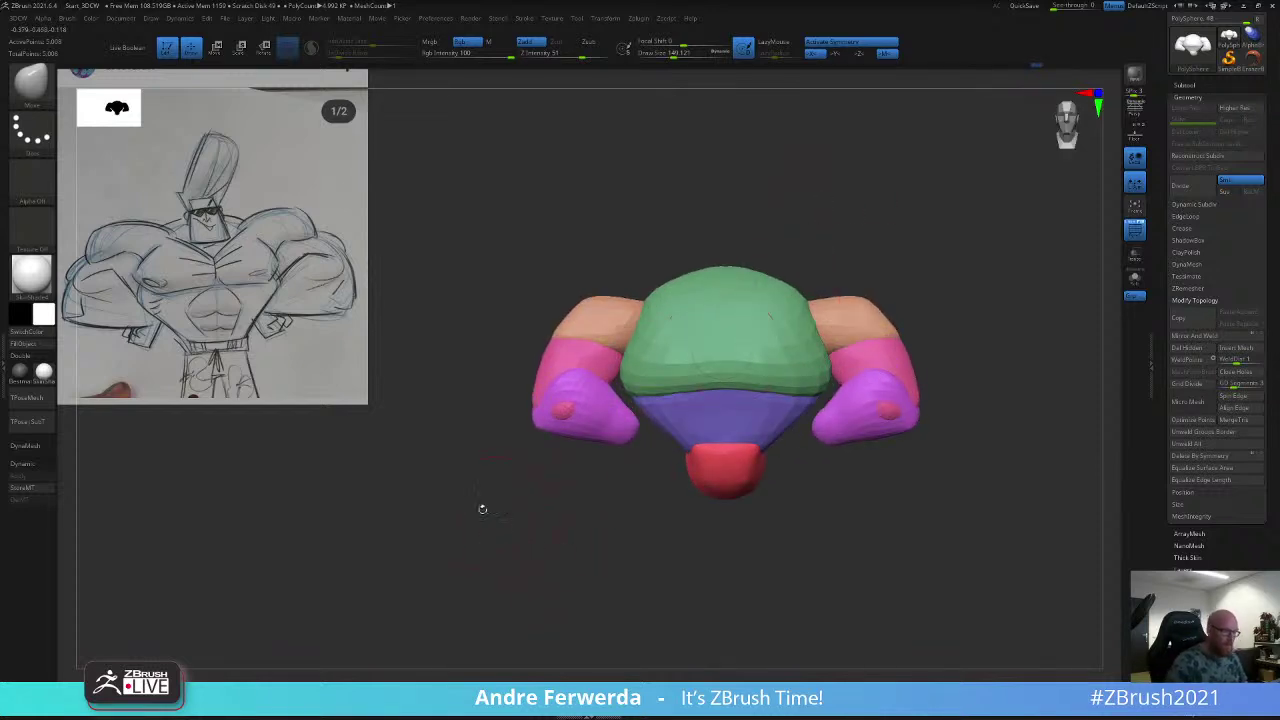
Step: Mask everything except the forearms and reshape them with a Move brush of about 104
left_click_drag(482, 509, 540, 506)
key("shift+f")
key("shift+f")
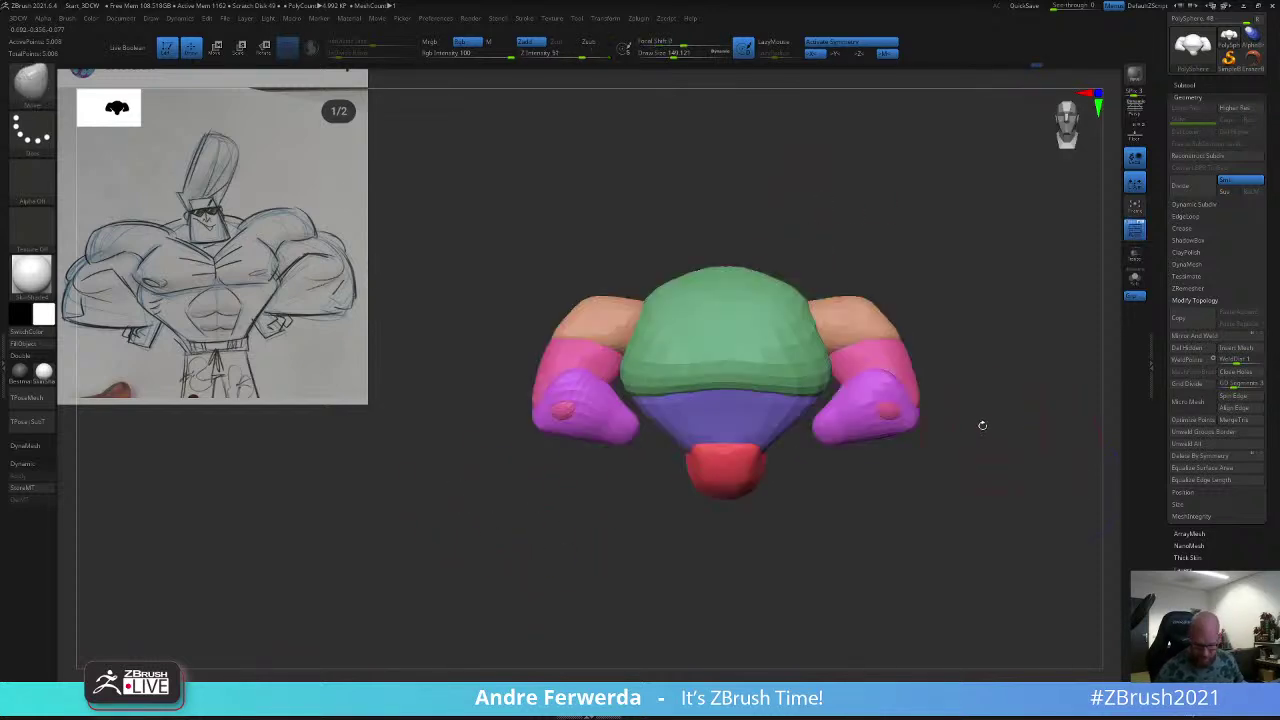
key("space")
left_click_drag(892, 411, 887, 411)
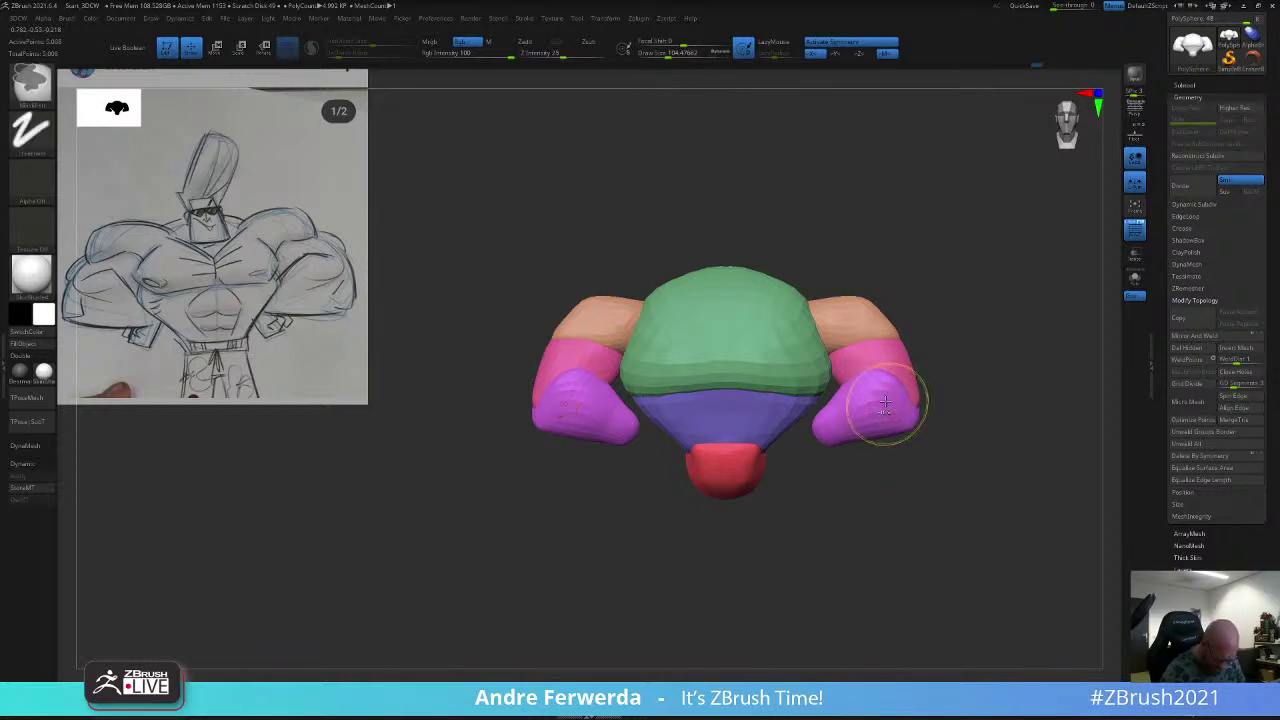
key("w")
left_click(886, 405, "ctrl")
key("q")
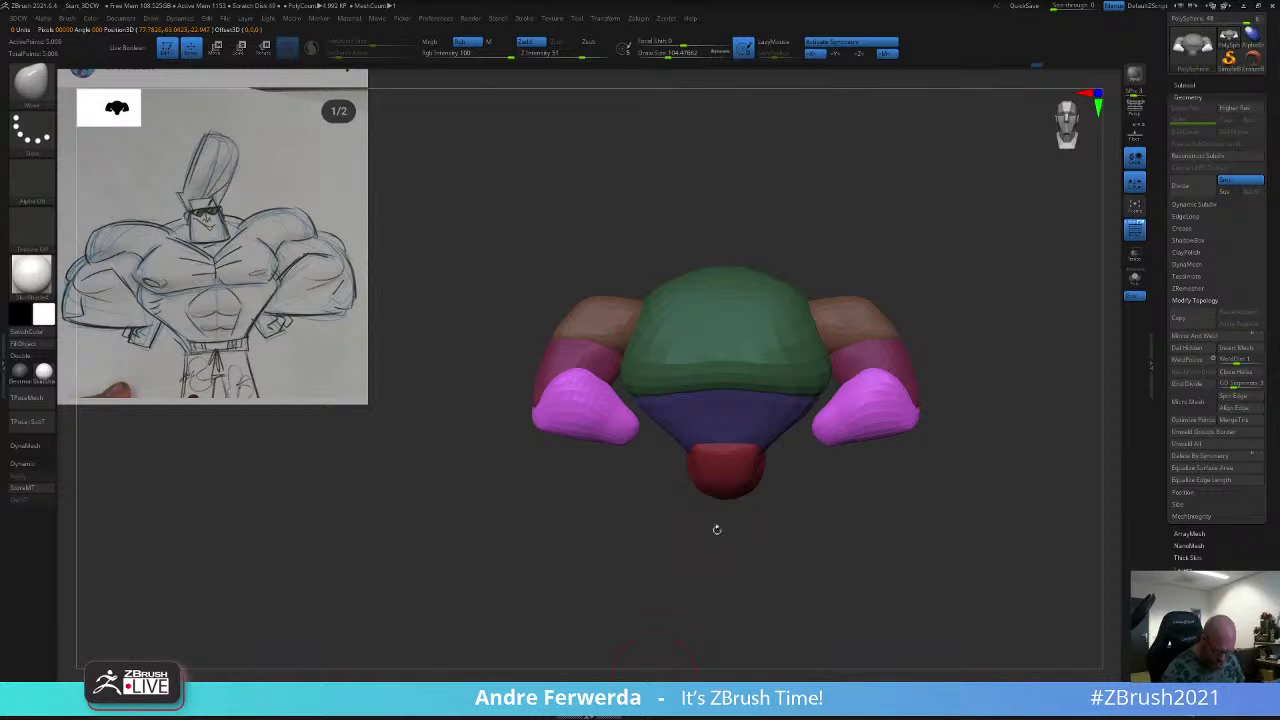
mouse_move(964, 369)
left_mouse_down()
mouse_move(898, 400)
mouse_move(886, 388)
left_mouse_up()
left_click_drag(945, 465, 1005, 435)
right_click_drag(920, 335, 860, 388)
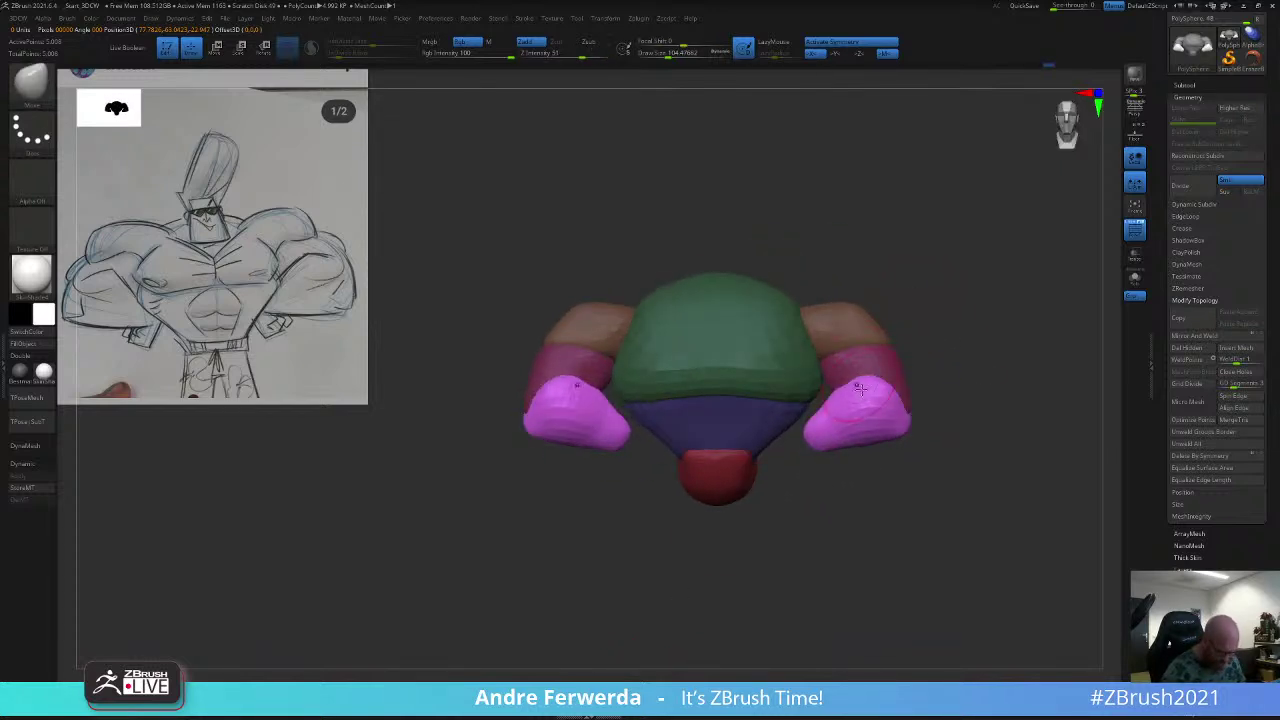
Step: Adjust the arms with the forearms masked, invert the mask to refine the forearms from above, and clear it
left_click(921, 328, "ctrl")
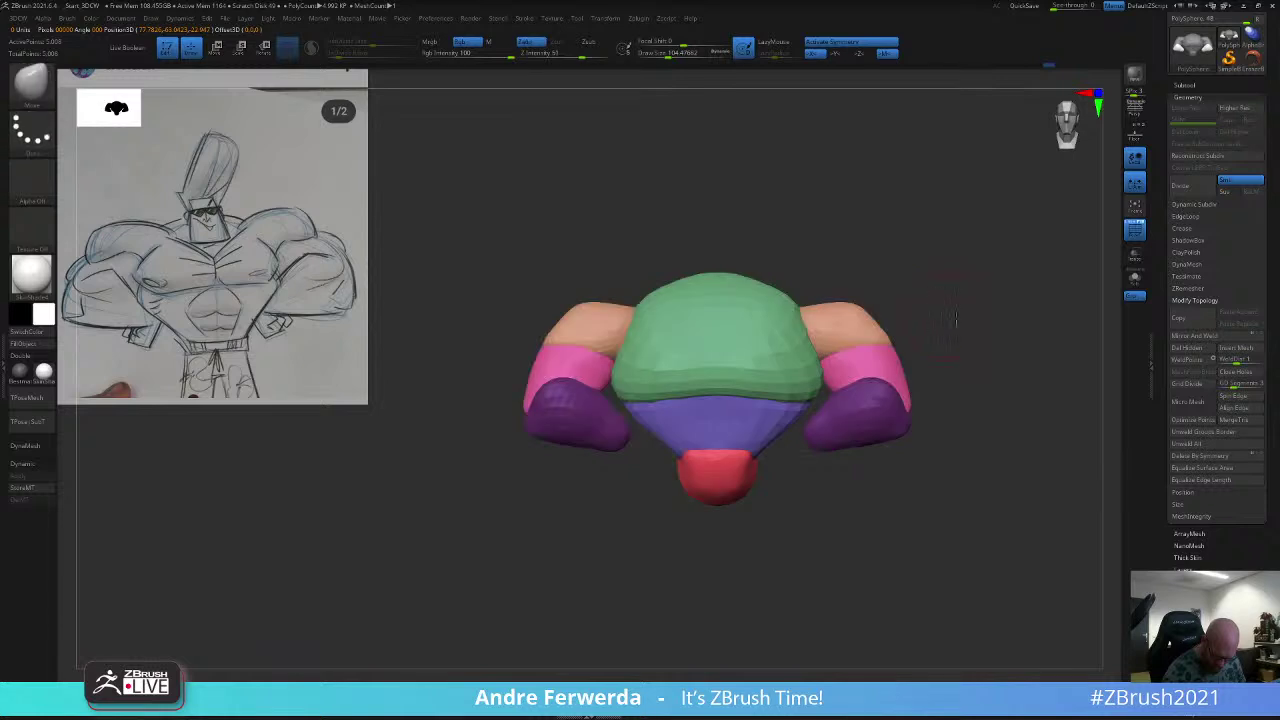
left_click_drag(944, 324, 1030, 334)
left_click_drag(900, 351, 872, 442)
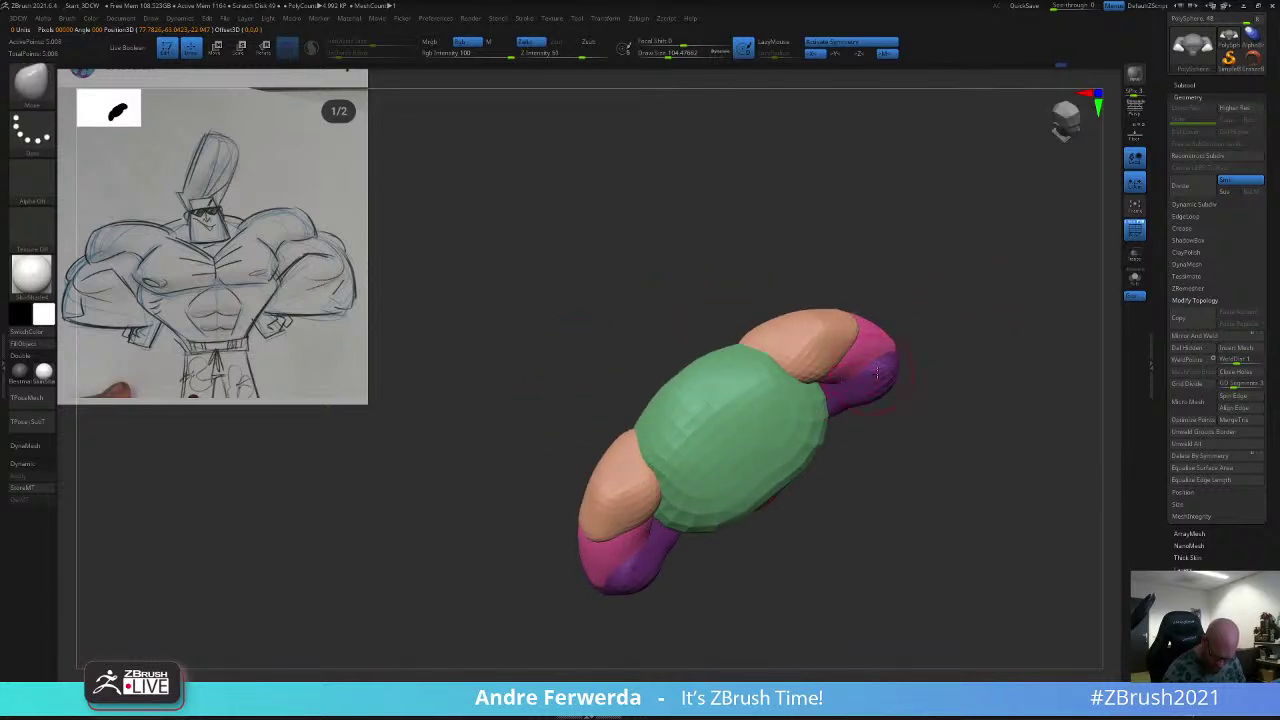
left_click_drag(945, 324, 932, 340)
left_click(931, 341, "ctrl")
key("space")
left_click_drag(850, 395, 854, 394)
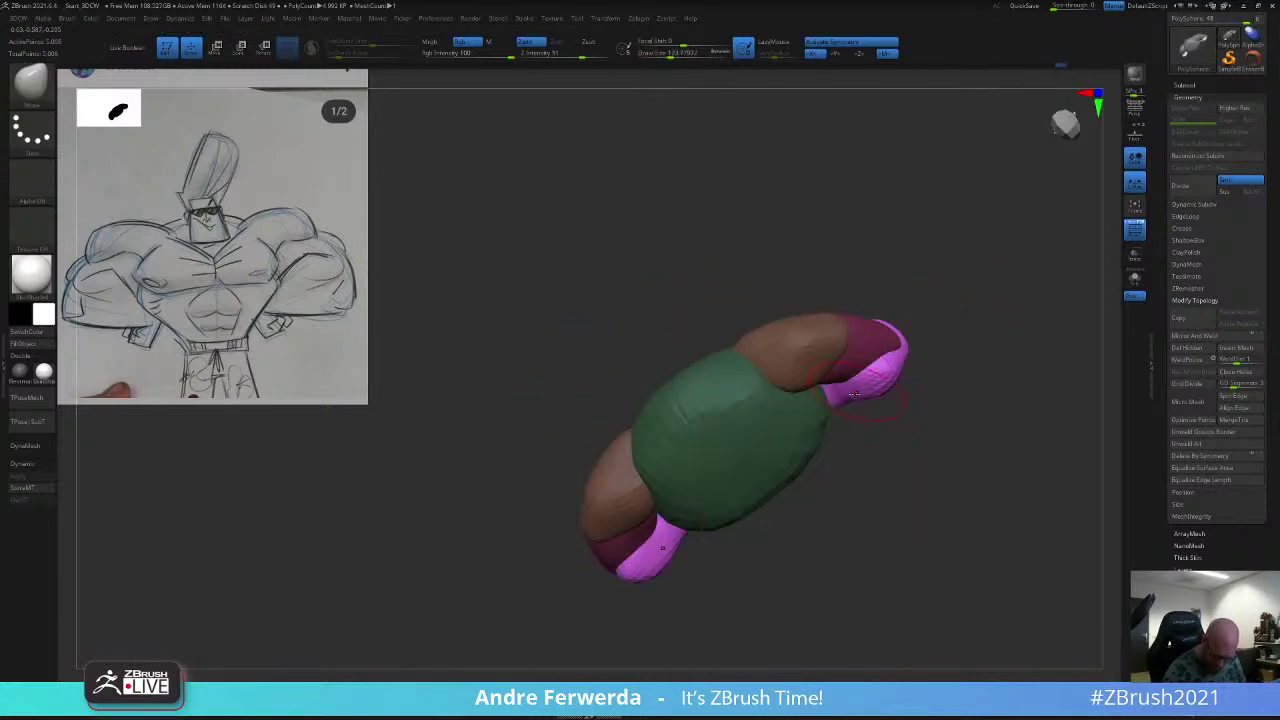
left_click_drag(945, 306, 935, 270, "ctrl")
Step: Show only the arm sections and rotate them by about 14 degrees in side view
left_click(885, 374, "ctrl+shift")
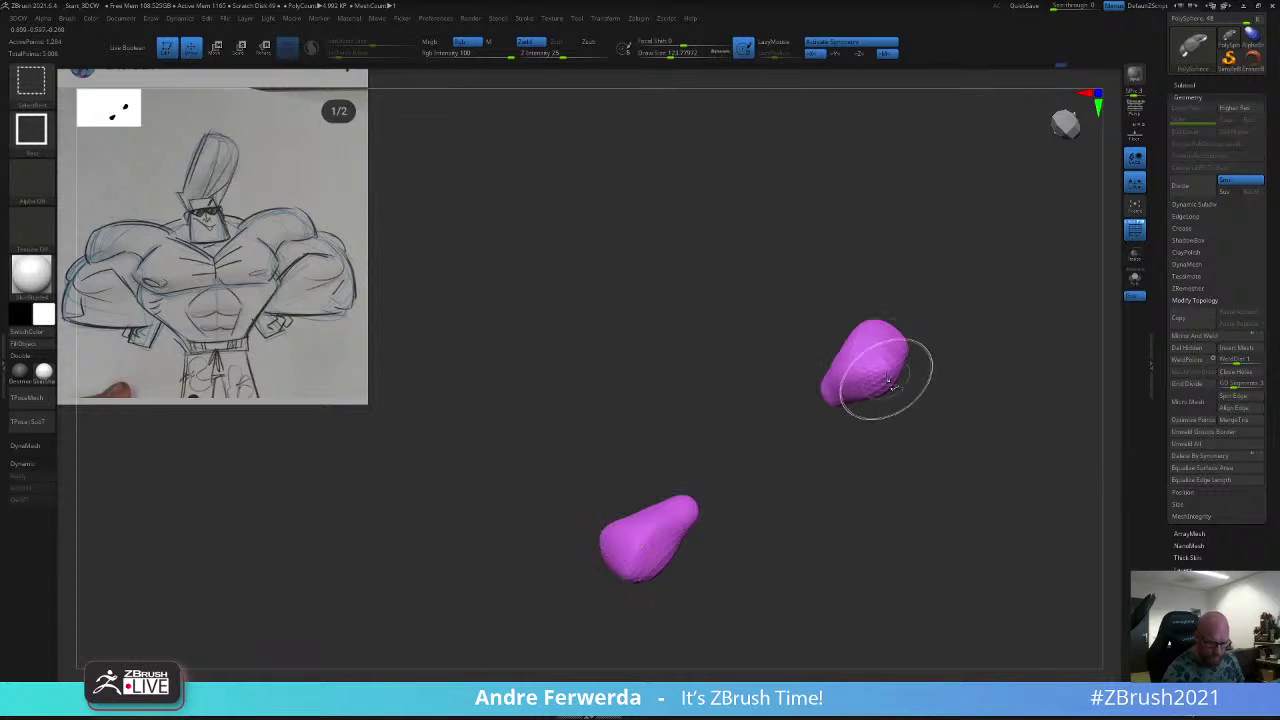
left_click(886, 374, "ctrl+shift")
left_click(866, 343, "ctrl+shift")
left_click(840, 344, "ctrl+shift")
left_click_drag(892, 357, 940, 258)
left_click_drag(941, 270, 905, 212, "ctrl+shift")
key("w")
left_click_drag(793, 319, 829, 308, "alt")
left_click_drag(822, 316, 832, 332, "alt")
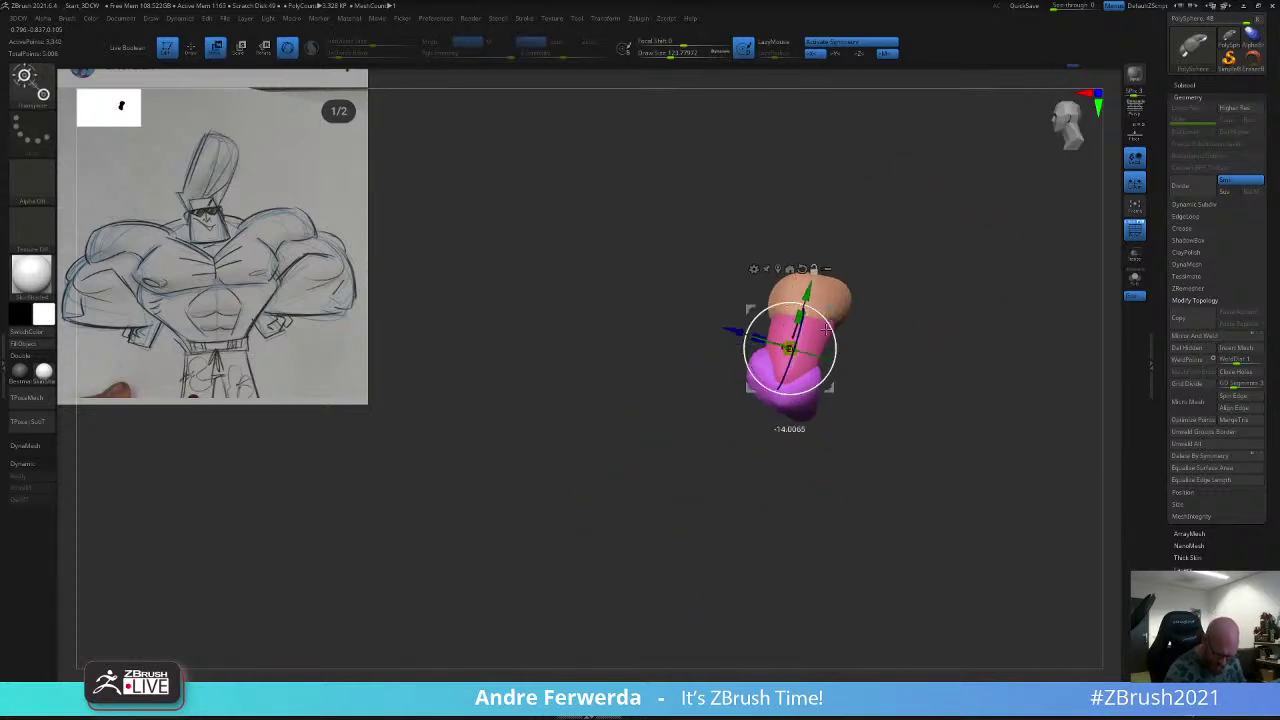
Step: Adjust the arms' angle and position from the front with the transform gizmo, and show the whole body again
left_click_drag(900, 296, 933, 287)
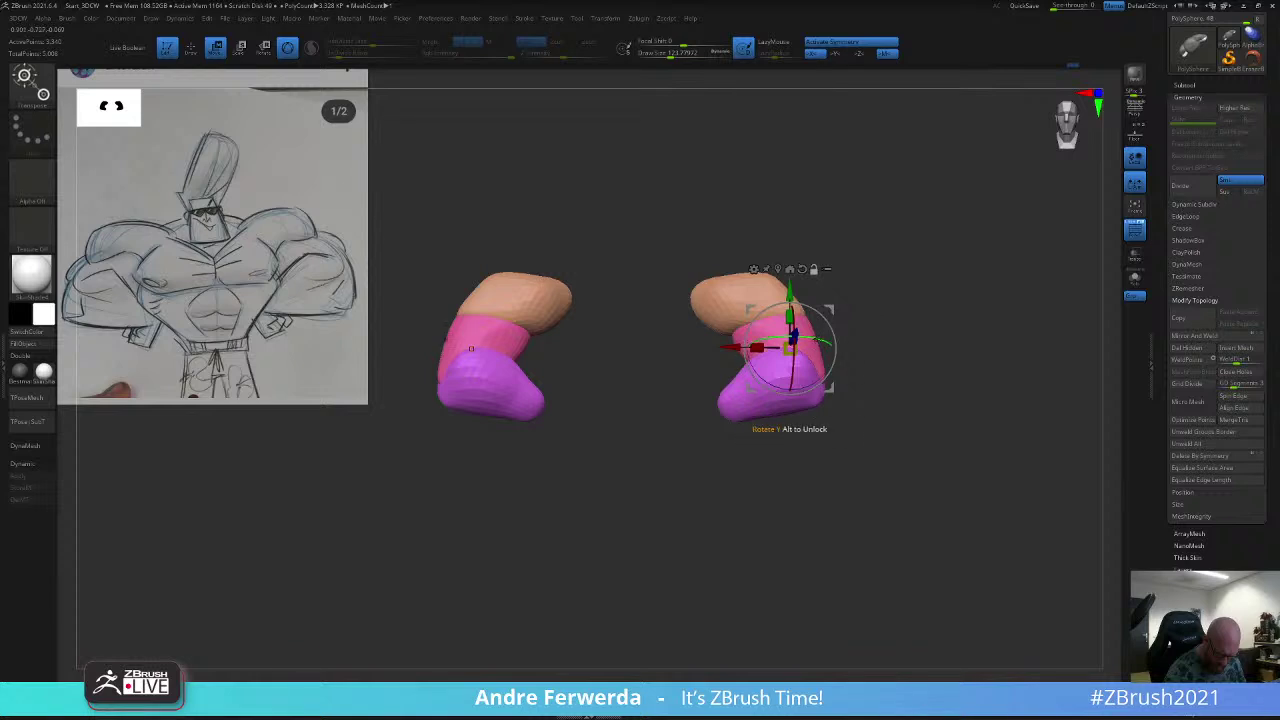
left_click_drag(822, 340, 793, 344, "alt")
left_click_drag(876, 250, 828, 242)
left_click_drag(756, 340, 738, 332)
key("q")
left_click(909, 210, "ctrl+shift")
left_click_drag(909, 210, 958, 255)
right_click_drag(958, 254, 947, 258)
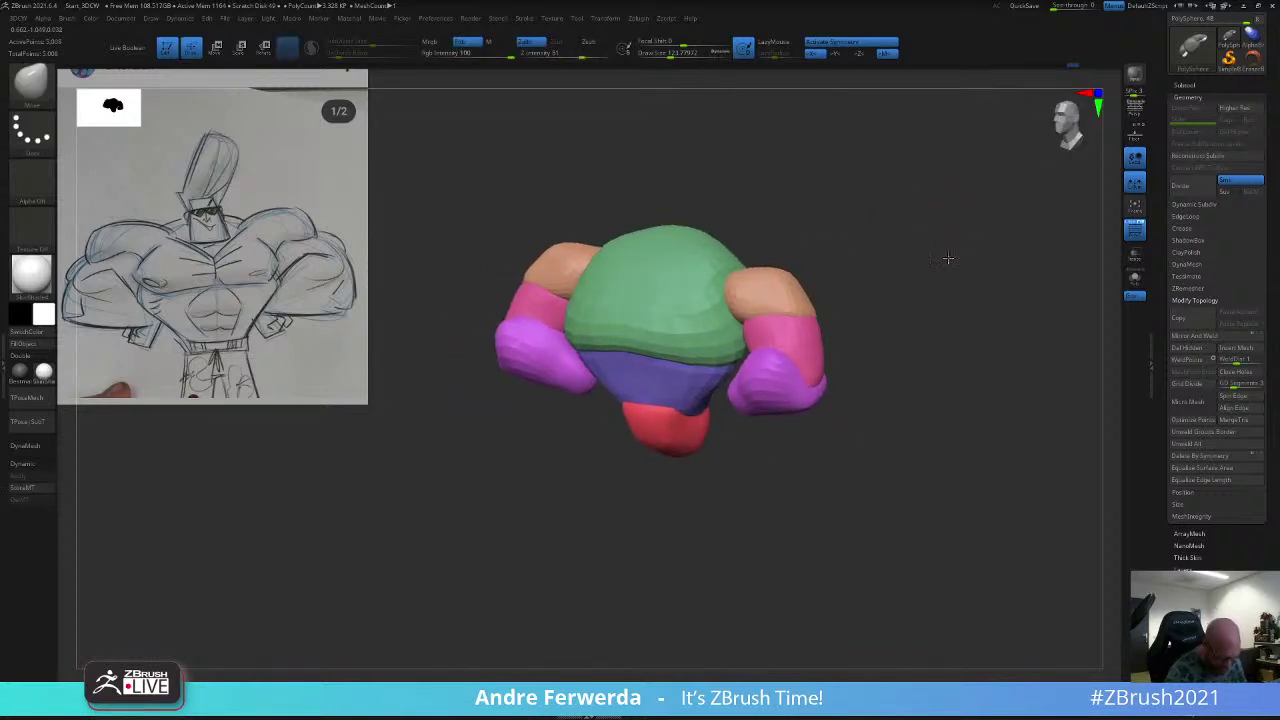
left_click_drag(826, 209, 866, 240)
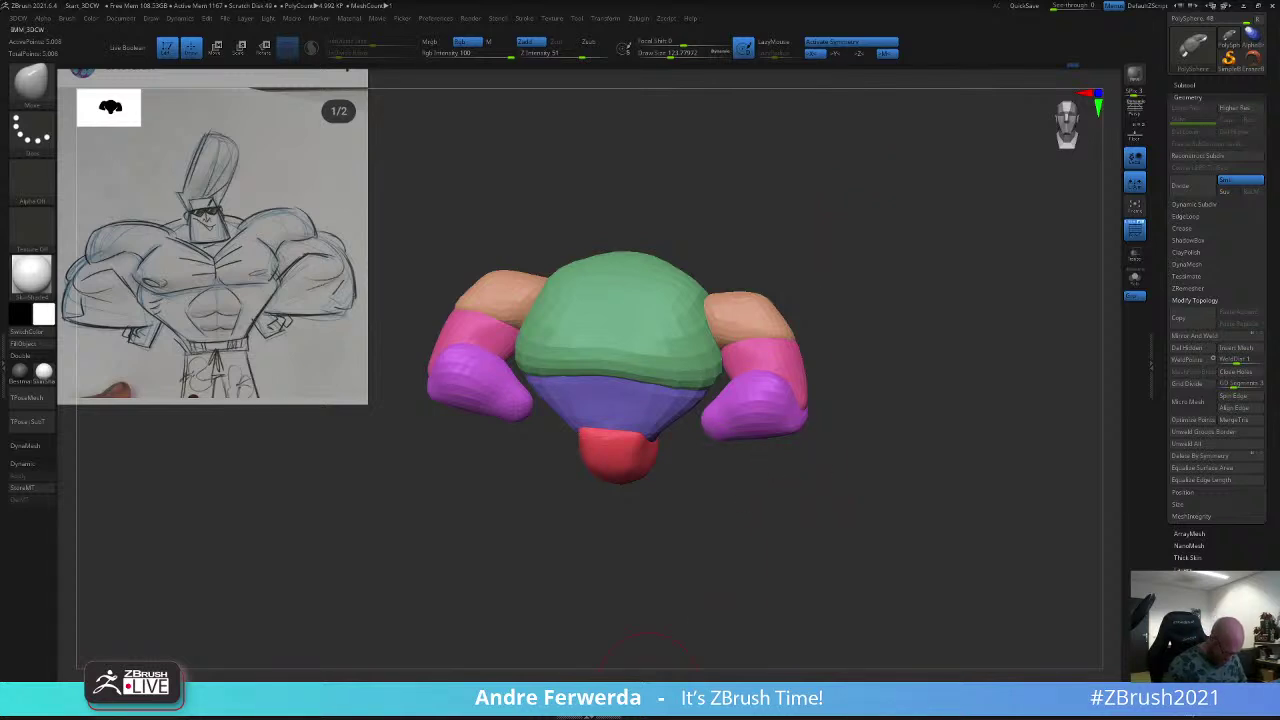
left_click(650, 683)
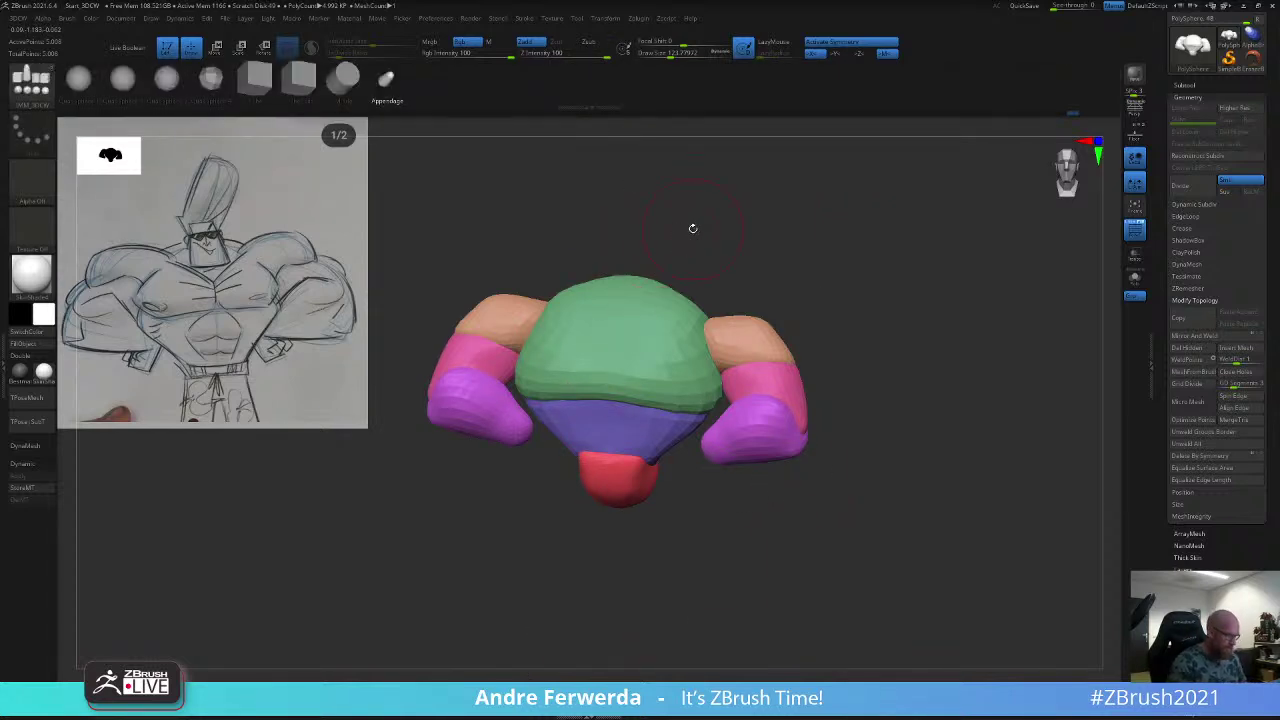
left_click_drag(692, 227, 609, 296)
key("bracketright")
key("ctrl+z")
key("b")
key("m")
key("v")
Step: Enlarge the Move brush to about 172, and overlay the enlarged reference sketch on the body with the two aligned
key("space")
key("space")
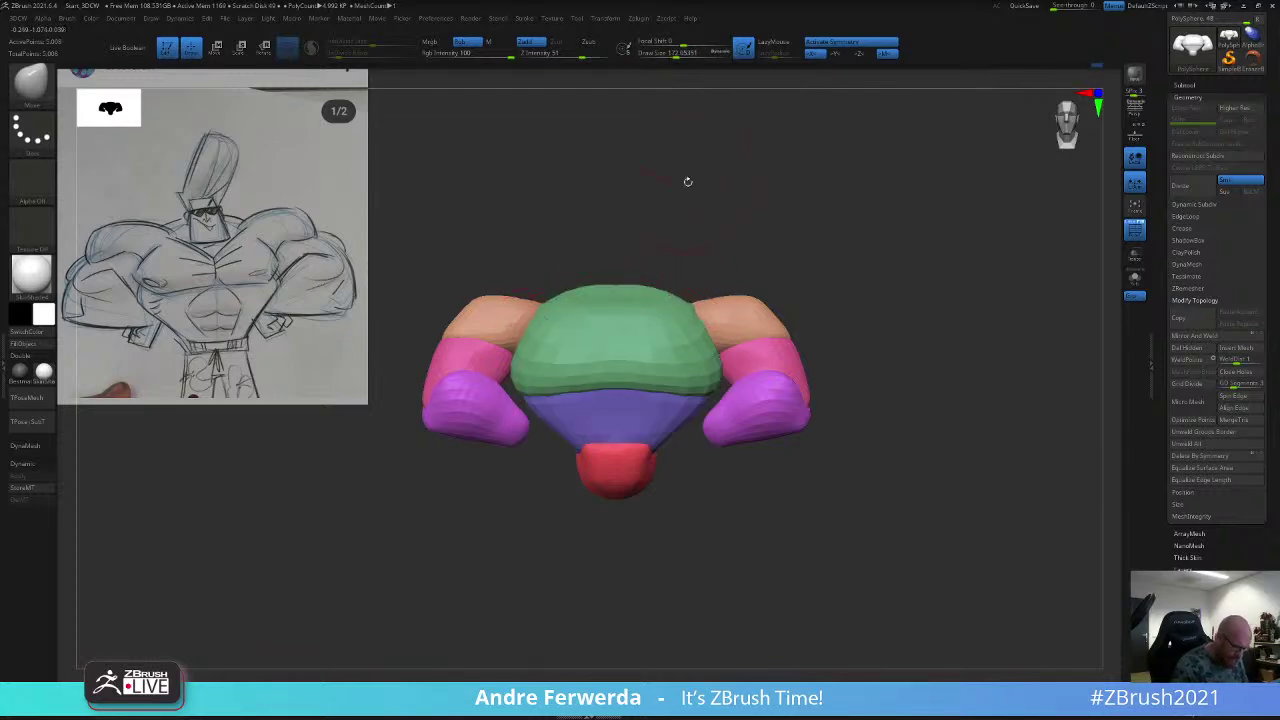
key("z")
left_click_drag(305, 173, 726, 317)
mouse_move(763, 254)
left_mouse_down()
mouse_move(752, 296)
mouse_move(774, 222)
left_mouse_up()
key("z")
mouse_move(896, 272)
left_mouse_down("alt")
mouse_move(890, 307)
mouse_move(905, 287)
left_mouse_up("alt")
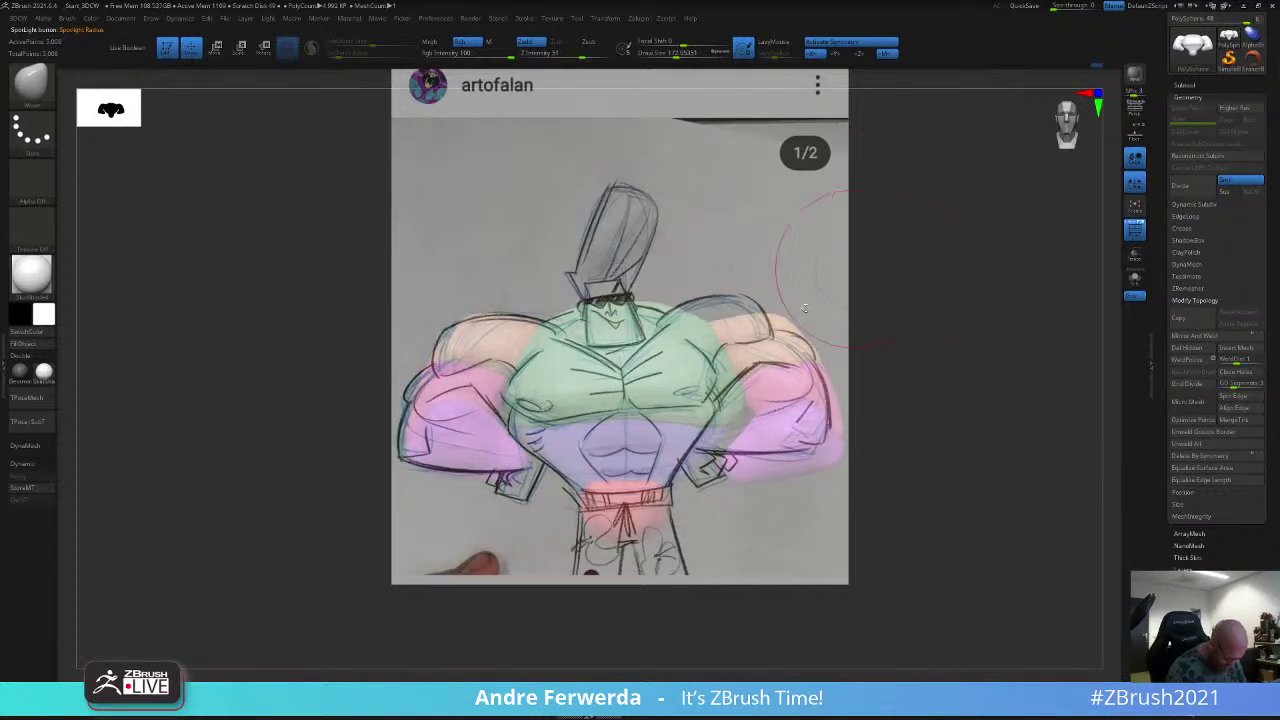
Step: Hide the arm sections and adjust the waist's side against the sketch with a Move brush of 112
left_click(506, 343, "ctrl+shift")
left_click(504, 344, "ctrl+shift")
left_click(477, 378, "ctrl+shift")
left_click(480, 430, "ctrl+shift")
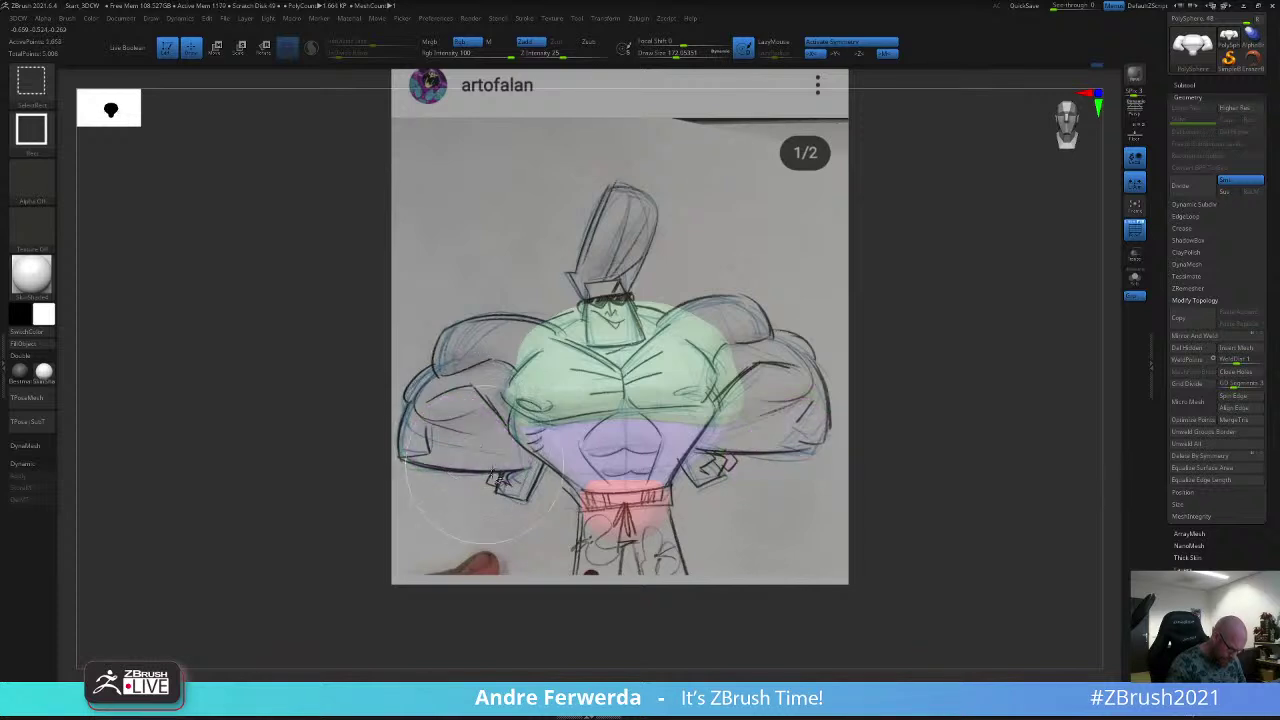
key("space")
left_click(528, 444)
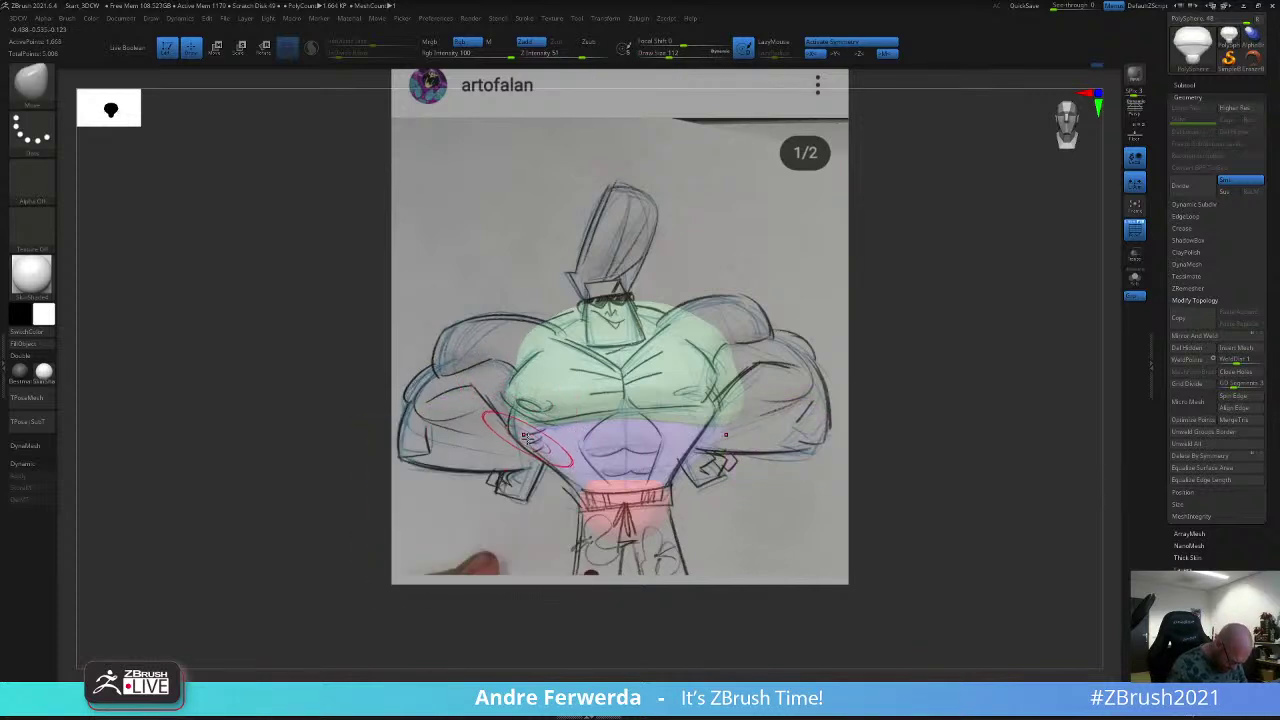
Step: Isolate the waist section, adjust its lower outline with a Move brush of about 127, and show the whole body
left_click(560, 452, "ctrl+shift")
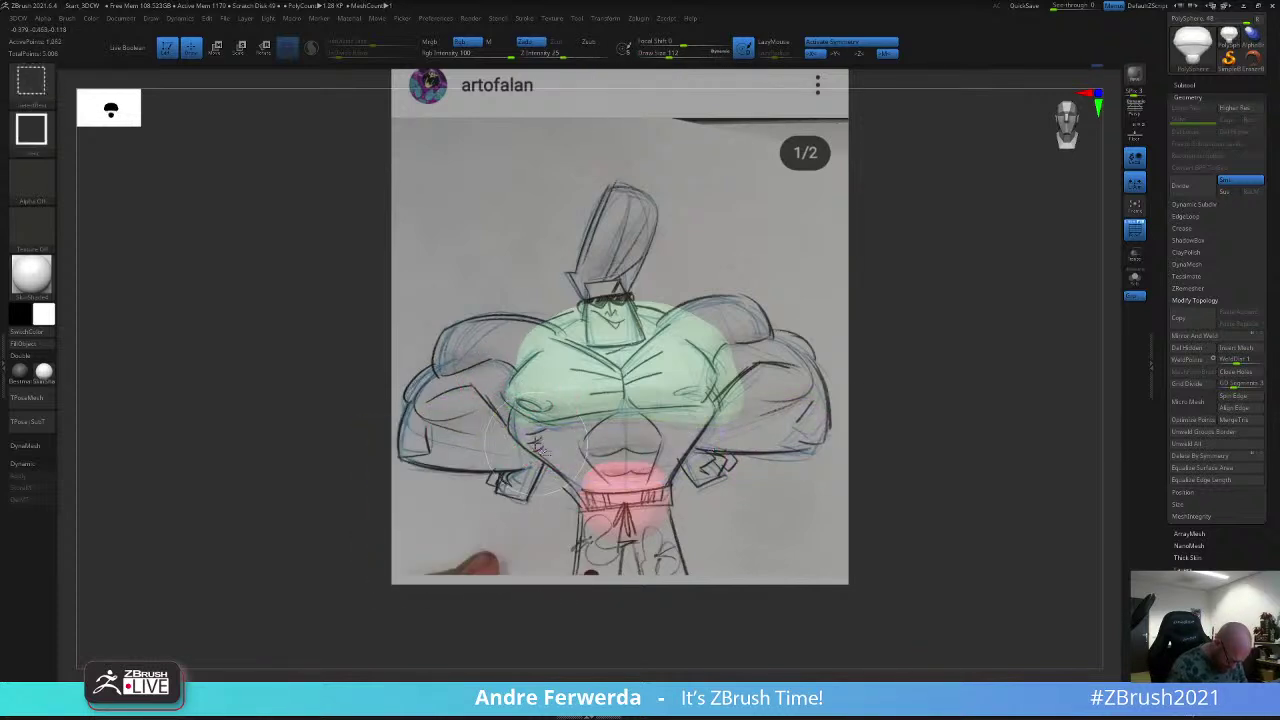
left_click(504, 542, "ctrl+shift")
left_click(563, 456, "ctrl+shift")
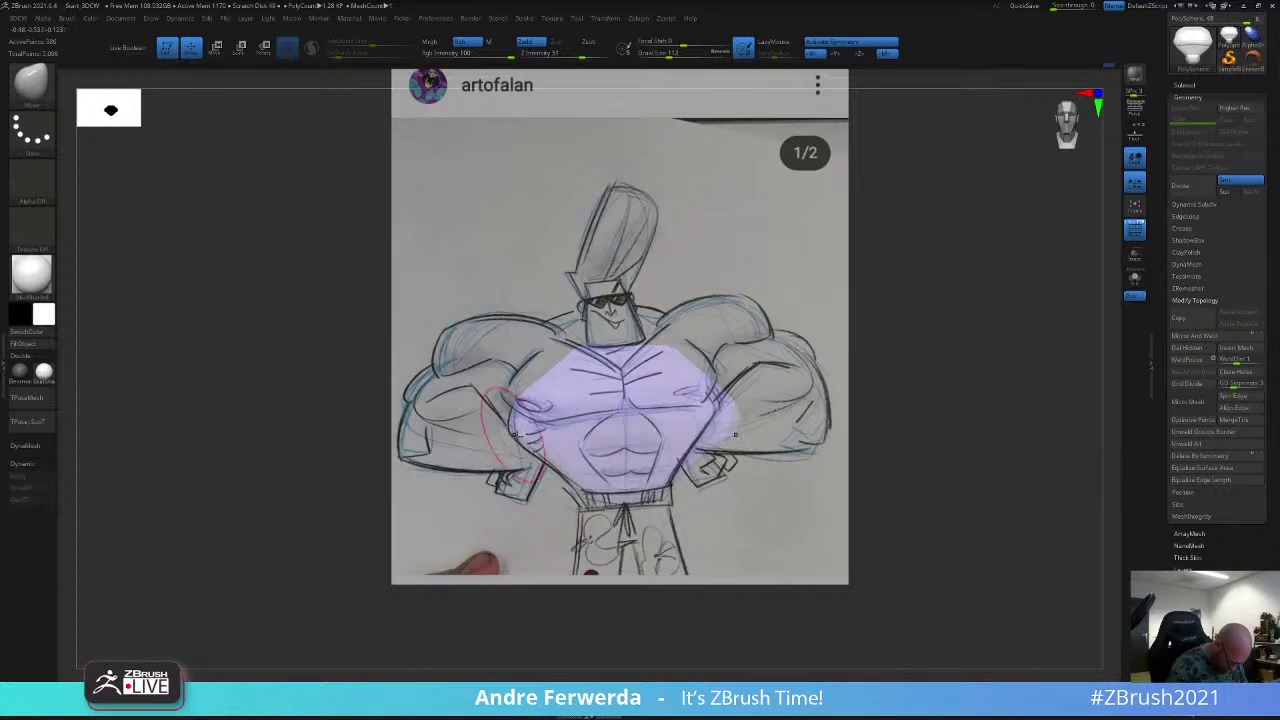
key("space")
left_click(592, 482)
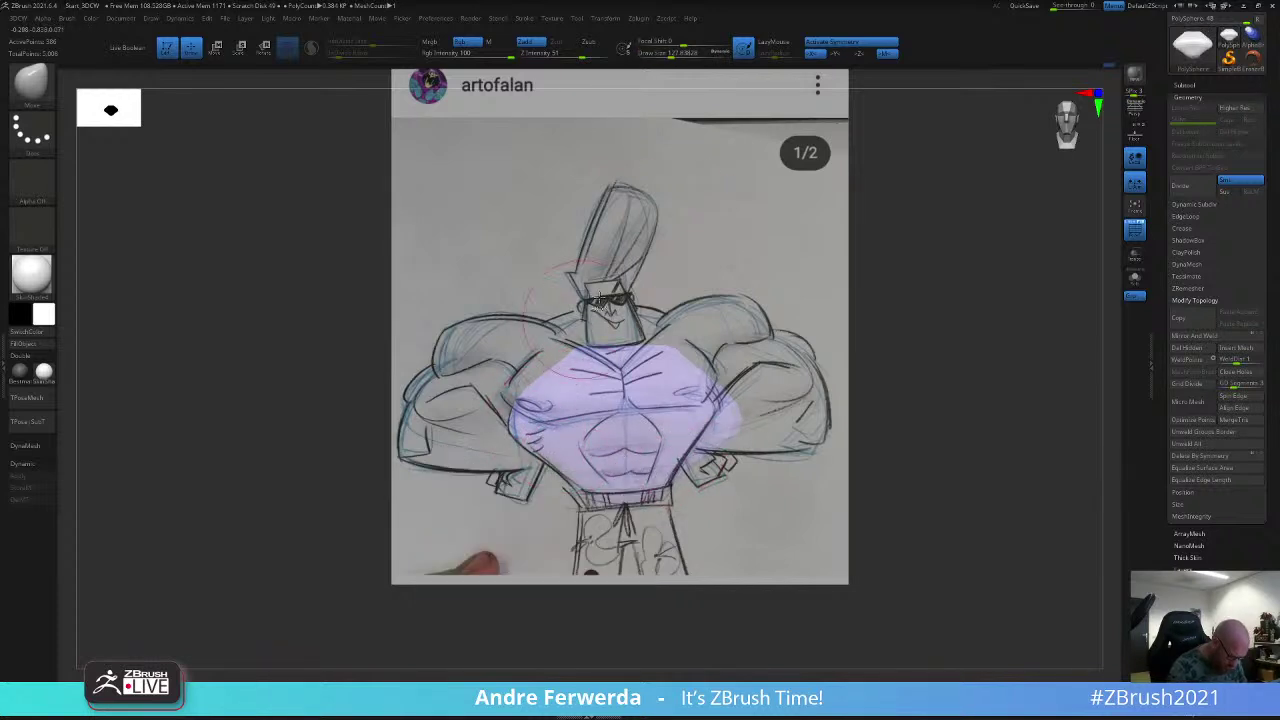
left_click(762, 197, "ctrl+shift")
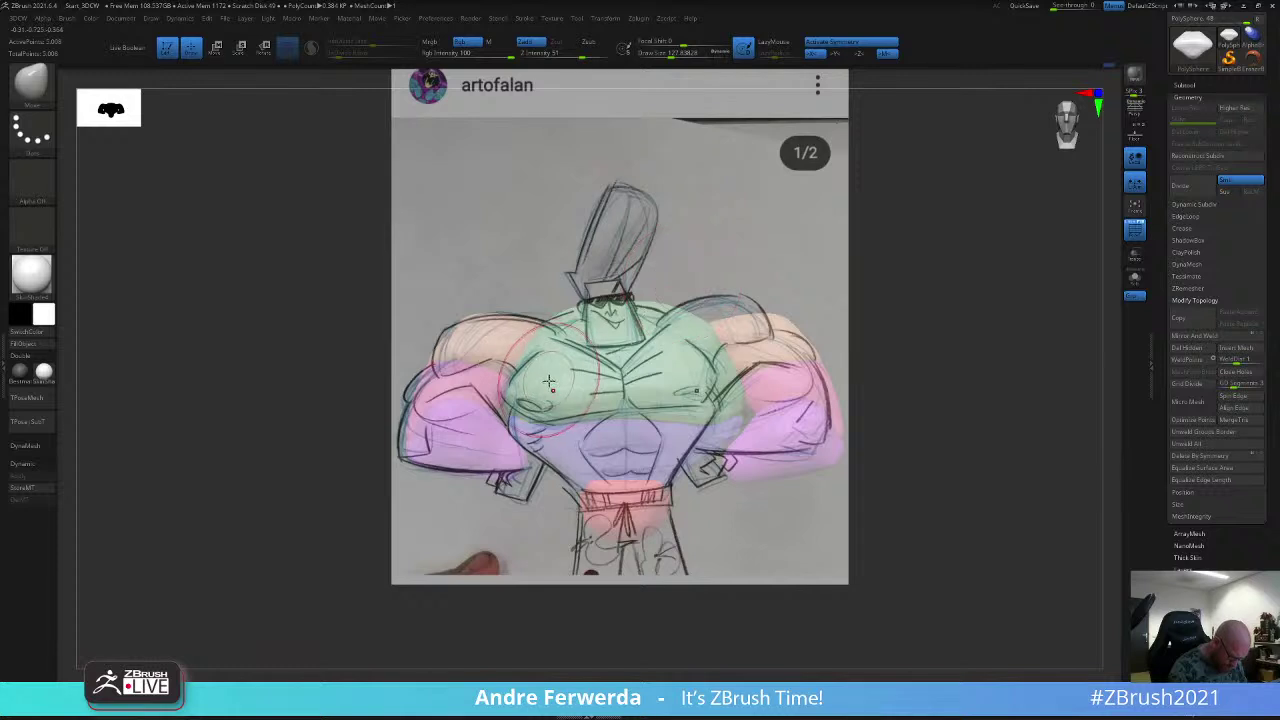
Step: Undo the last change, isolate the waist, narrow its sides with a Move brush enlarged to about 222, and show the whole body
key("ctrl+z")
left_click(551, 641, "ctrl+shift")
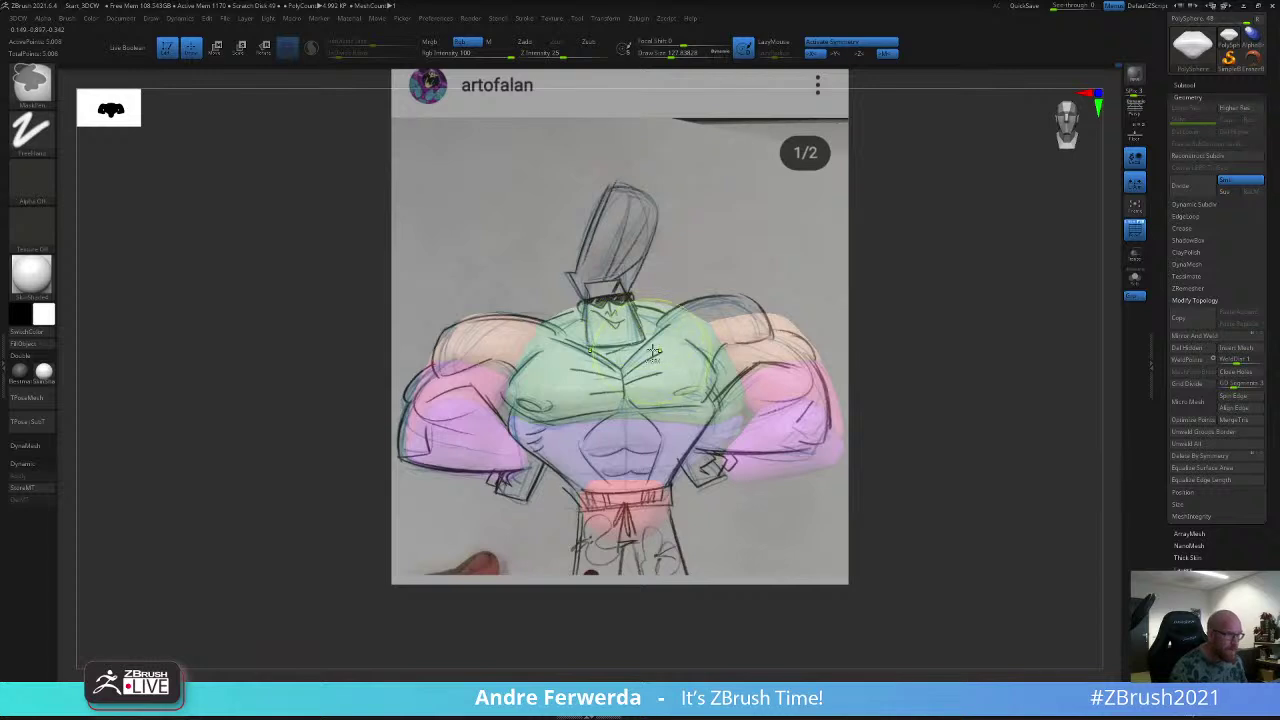
left_click(597, 443, "ctrl+shift")
key("space")
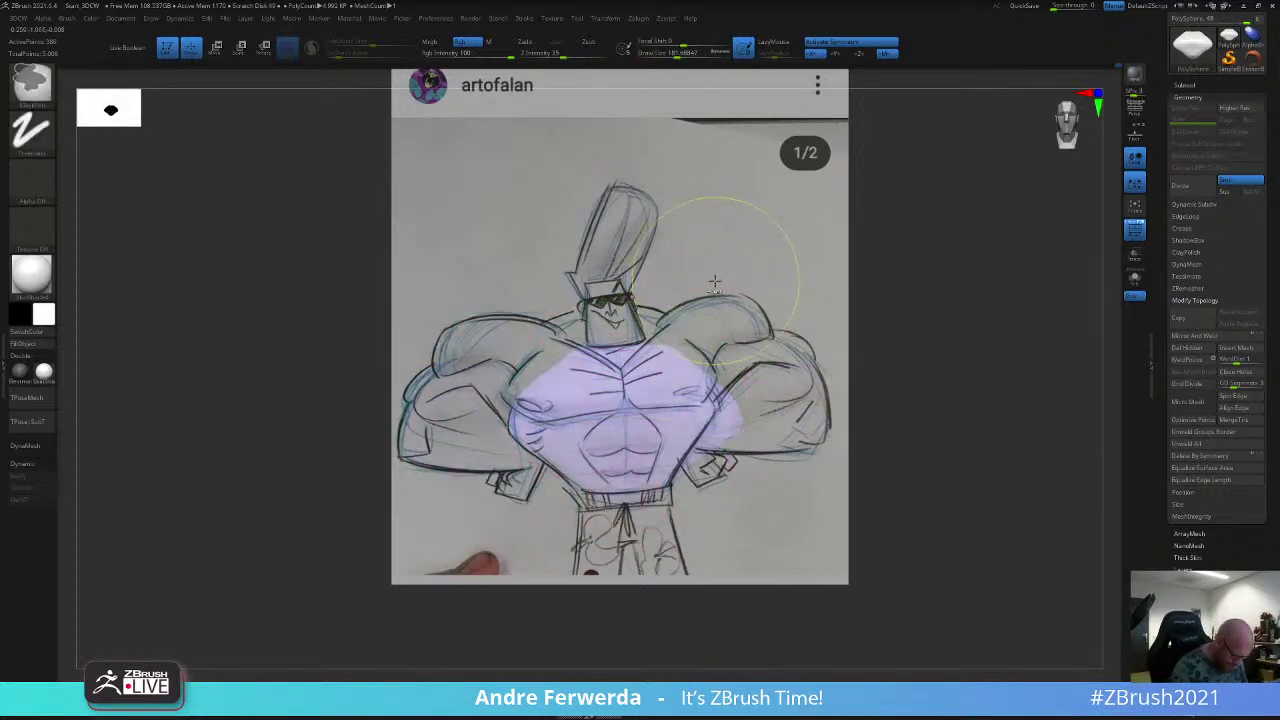
left_click_drag(713, 287, 715, 258, "ctrl+shift")
left_click(797, 220, "ctrl+shift")
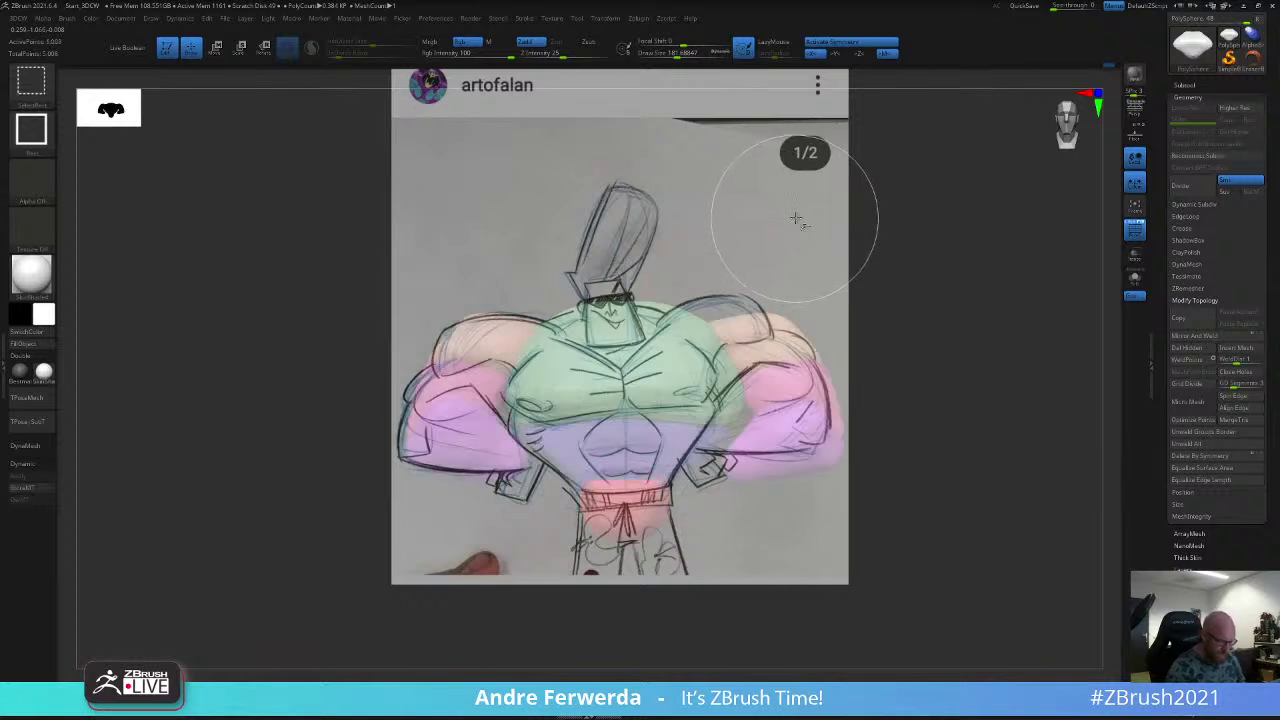
left_click(643, 437, "ctrl+shift")
key("space")
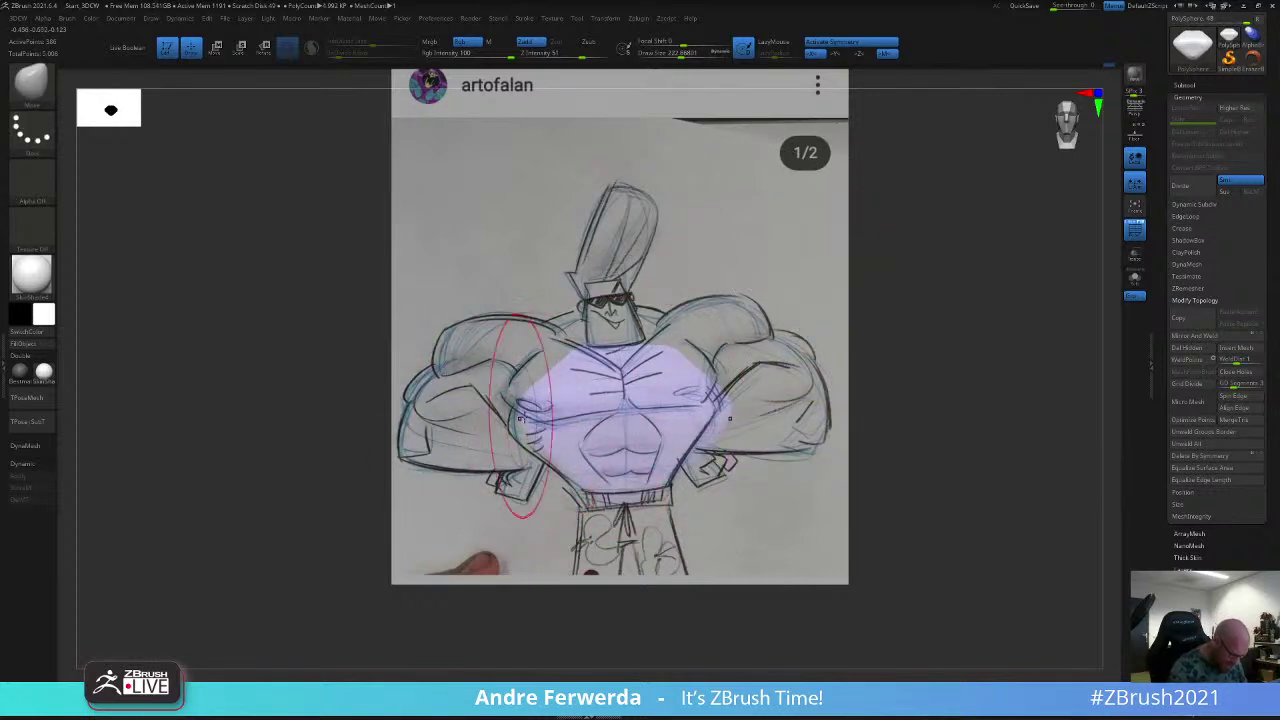
mouse_move(521, 418)
left_mouse_down()
mouse_move(540, 411)
mouse_move(563, 426)
left_mouse_up()
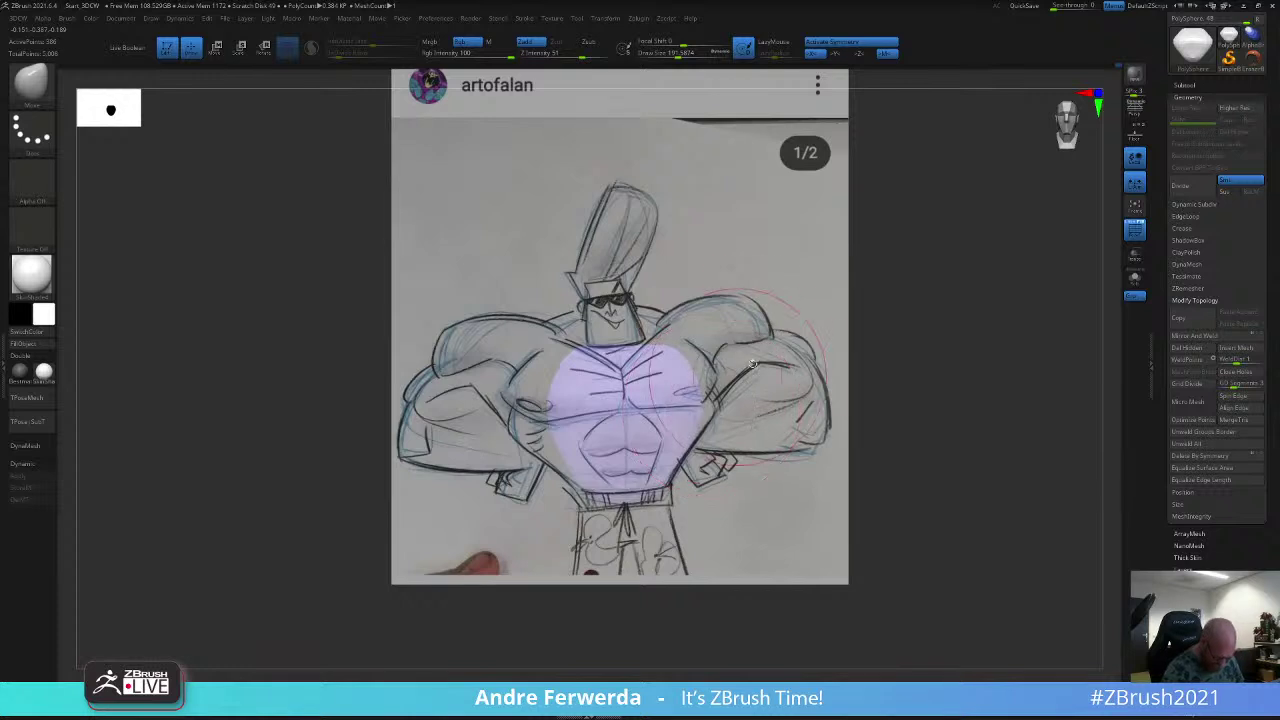
left_click(683, 243, "ctrl+shift")
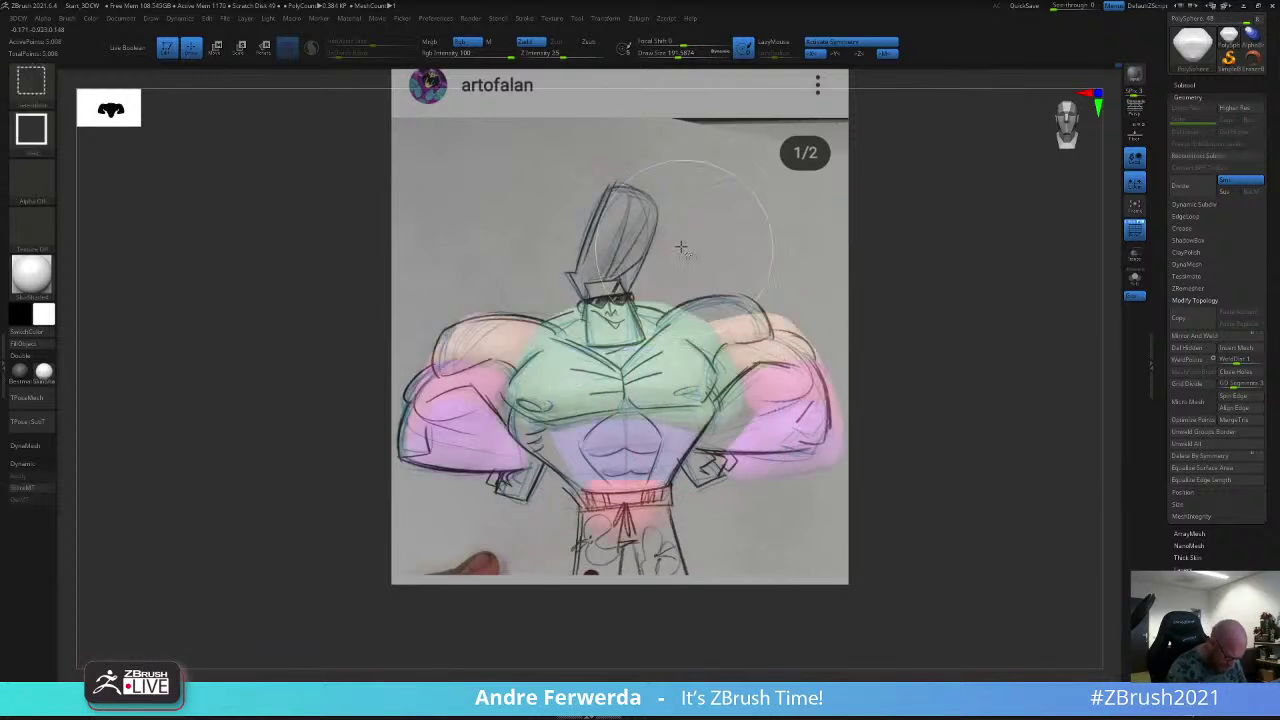
Step: Mask everything except the chest while keeping the whole body visible
left_click(578, 384, "alt")
left_click(592, 216, "ctrl+shift")
left_click_drag(805, 154, 628, 532, "ctrl")
left_click(817, 268, "ctrl+shift")
left_click(839, 230, "ctrl")
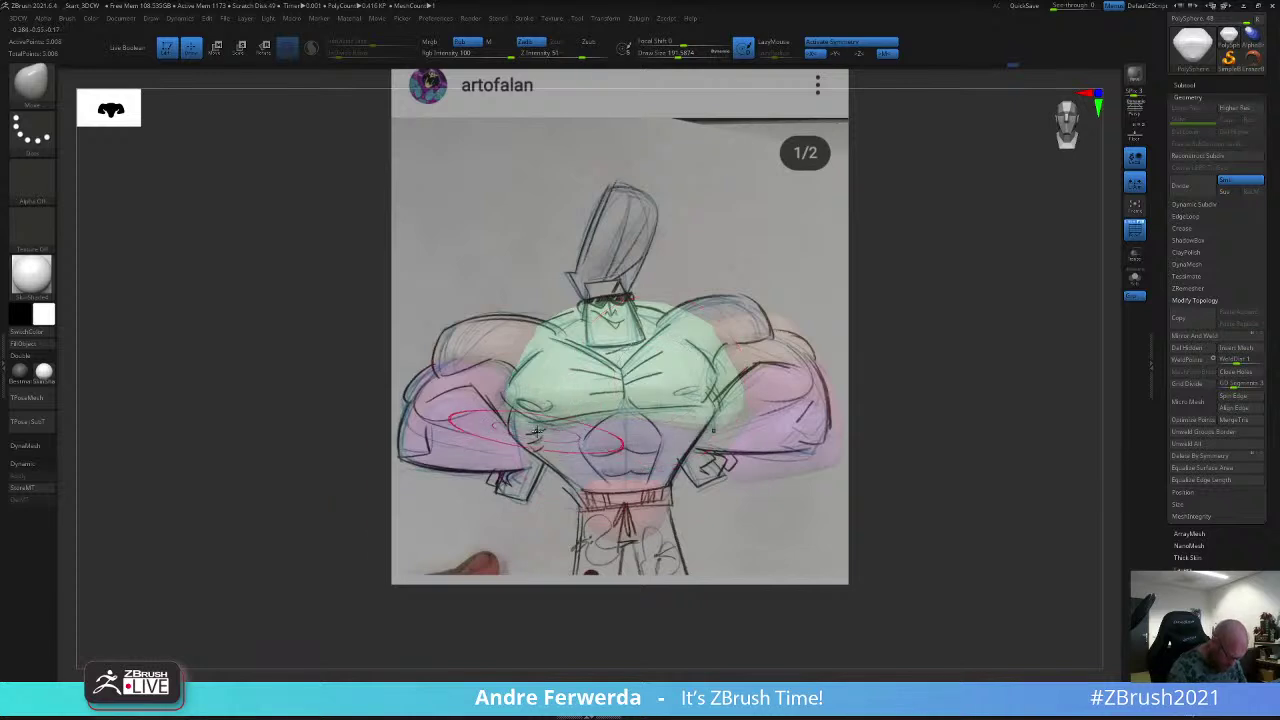
Step: Pull the chest's lower sides down around the waist to match the sketch, and smooth the result
left_click_drag(543, 424, 538, 440)
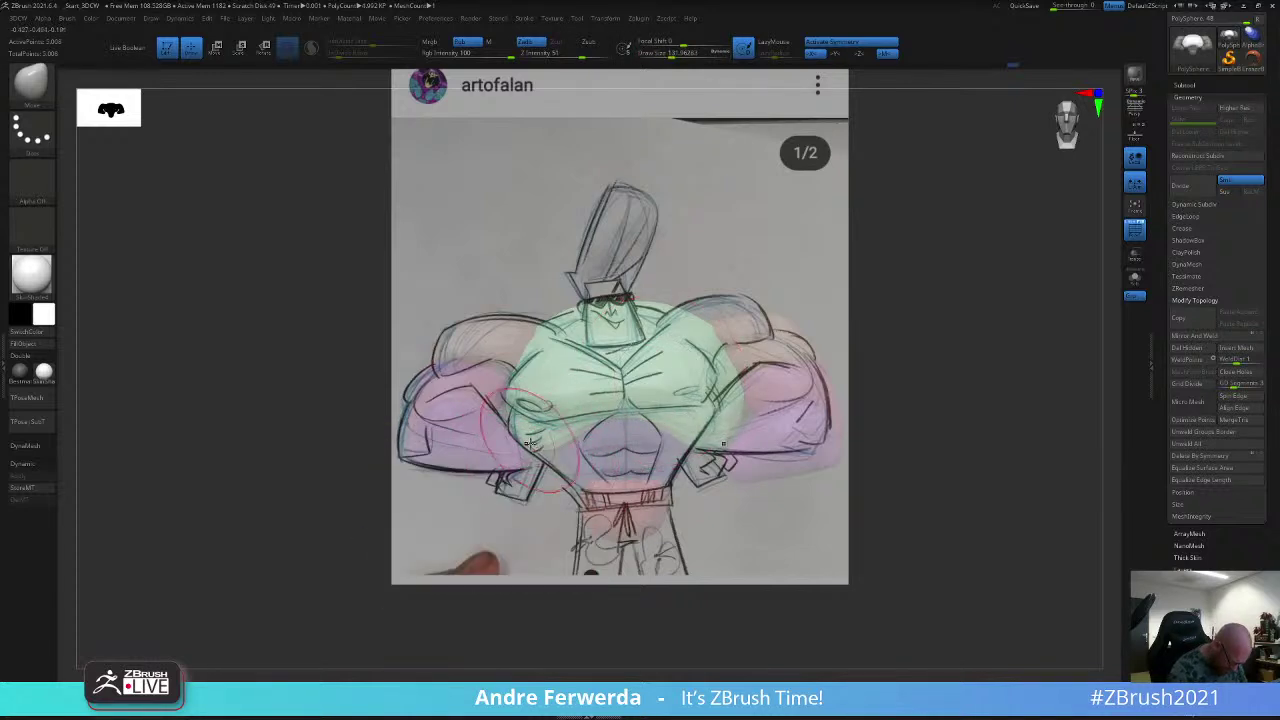
key("space")
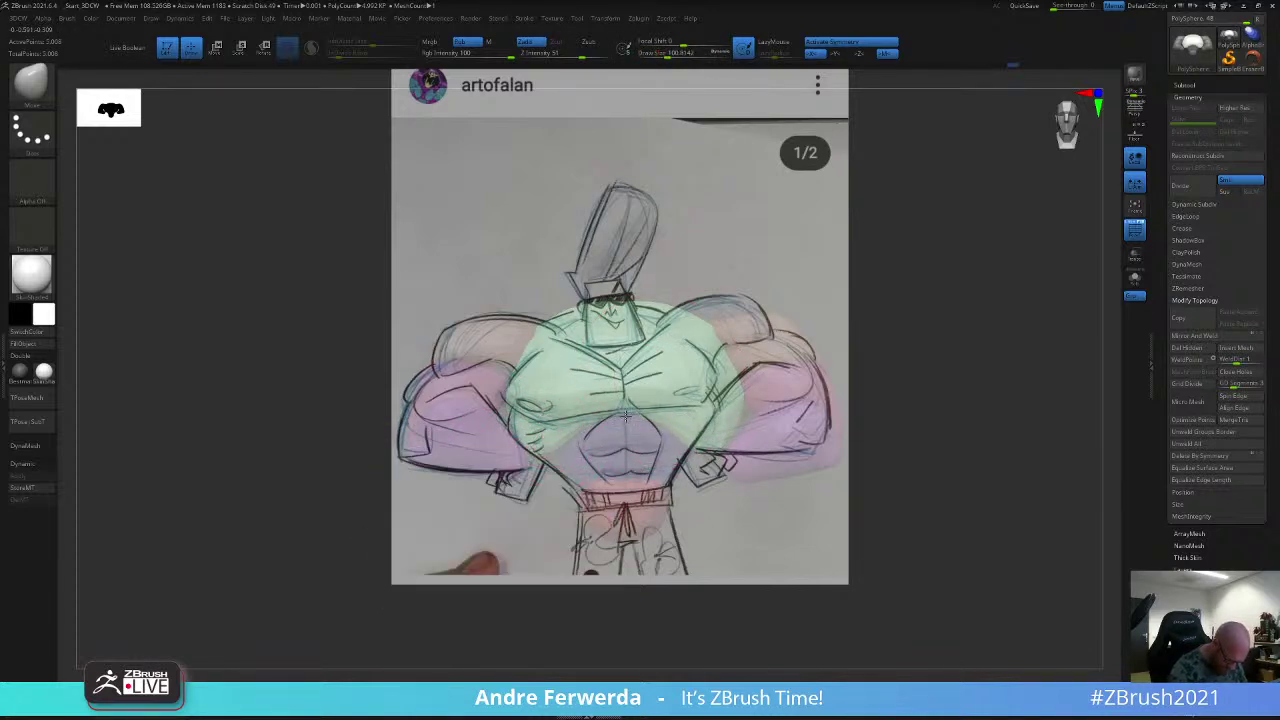
key("space")
left_click_drag(553, 464, 598, 462)
left_click_drag(757, 267, 761, 255, "shift")
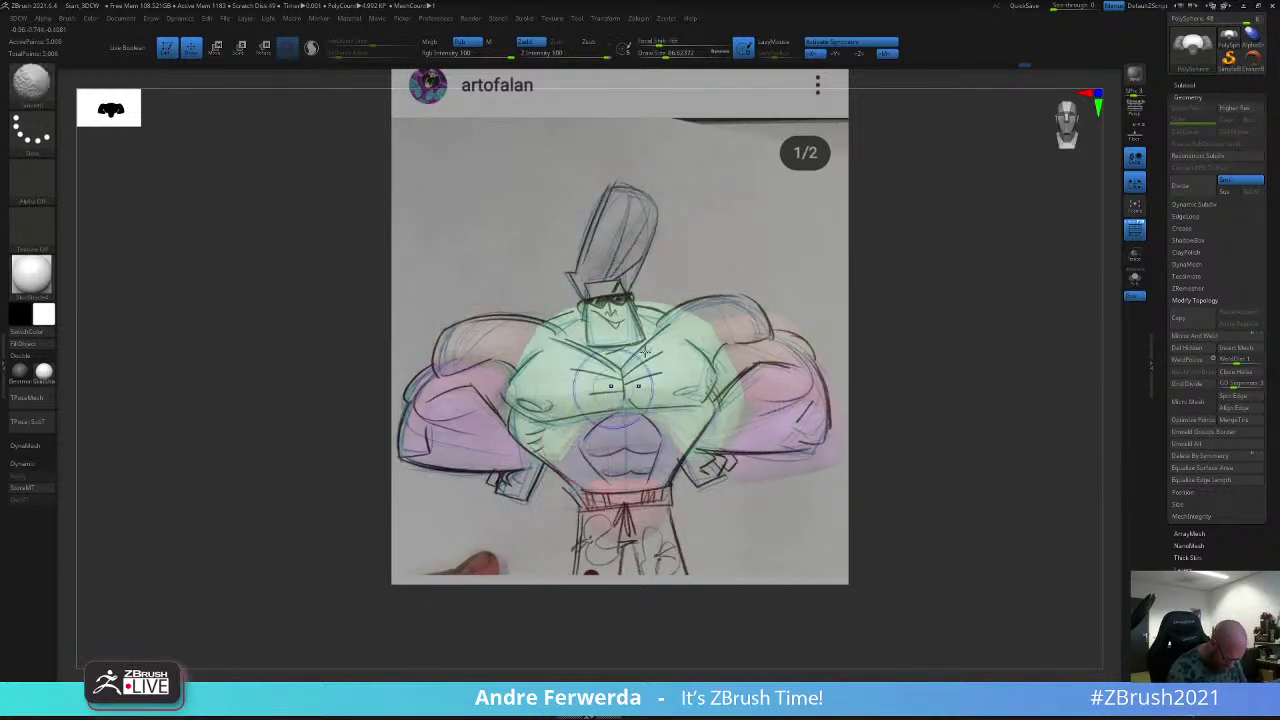
Step: Hide the reference sketch, refine the chest's lower edge with a Move brush of about 144, and clear the mask
key("shift+z")
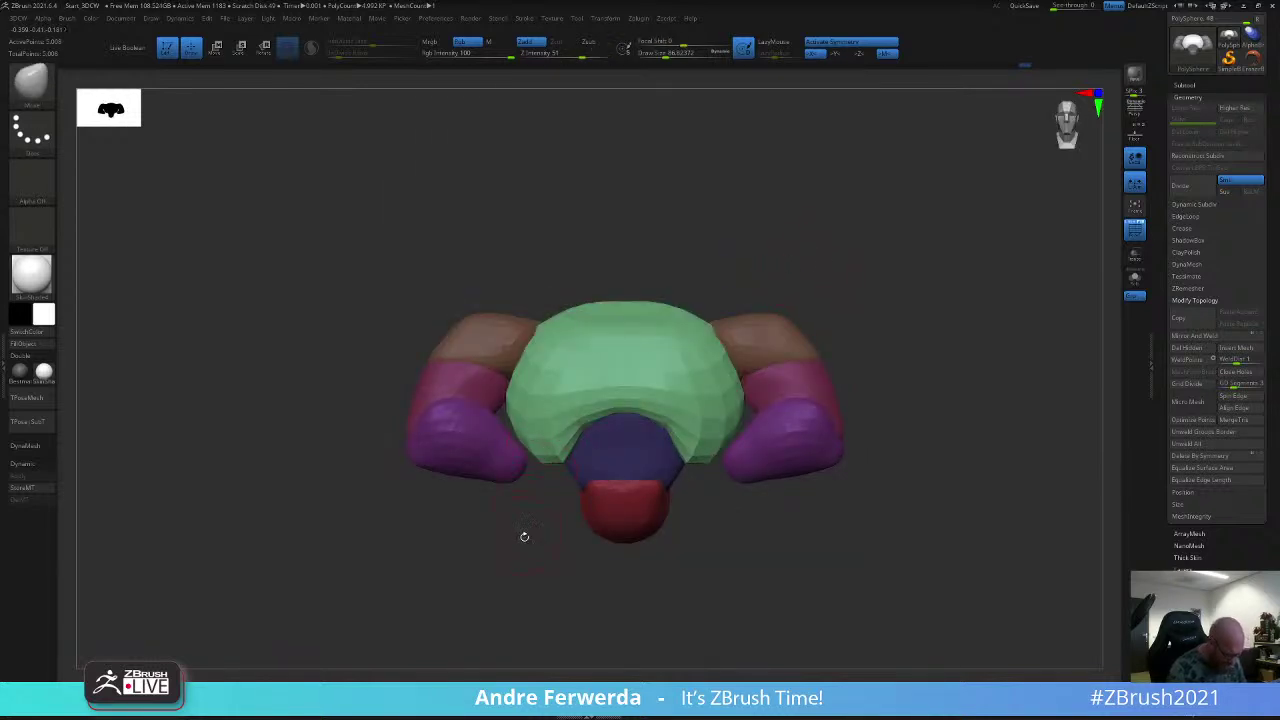
left_click_drag(524, 537, 484, 525)
key("space")
left_click_drag(612, 450, 615, 450)
mouse_move(486, 508)
left_mouse_down()
mouse_move(508, 467)
mouse_move(543, 537)
mouse_move(535, 515)
left_mouse_up()
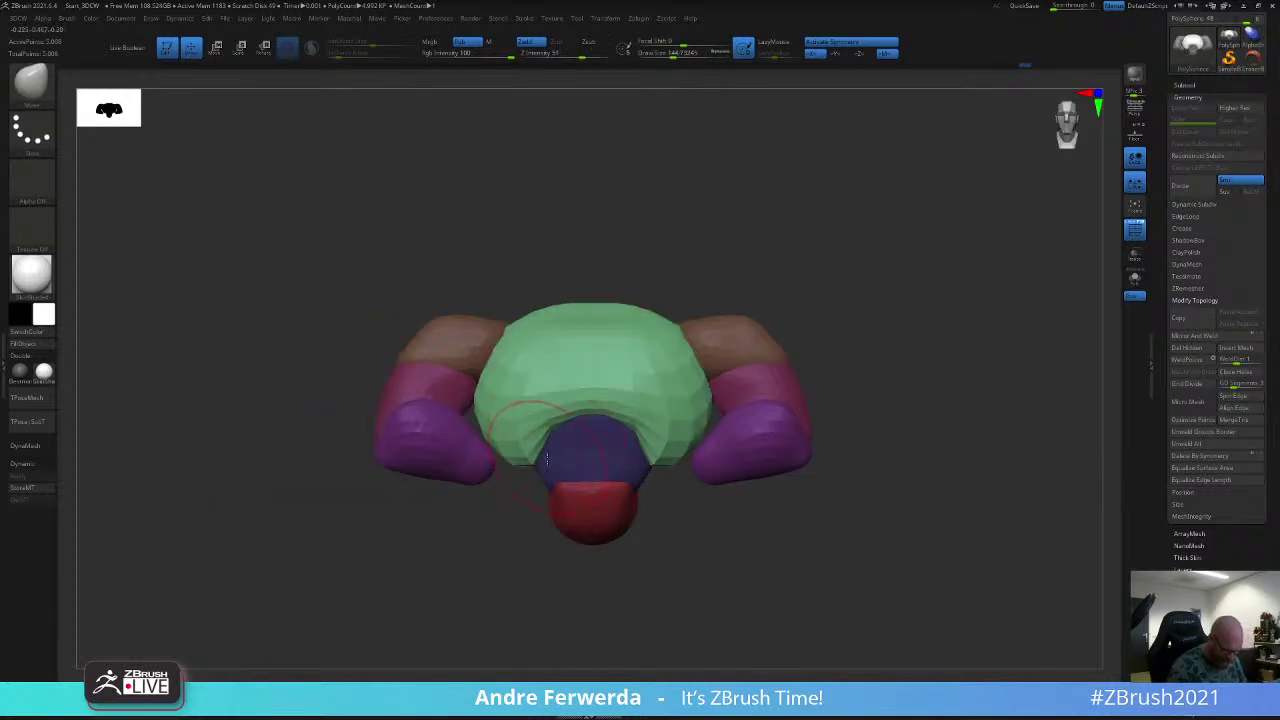
left_click(905, 337, "ctrl")
mouse_move(1045, 405)
left_mouse_down("alt")
mouse_move(1098, 447)
mouse_move(1072, 467)
left_mouse_up("alt")
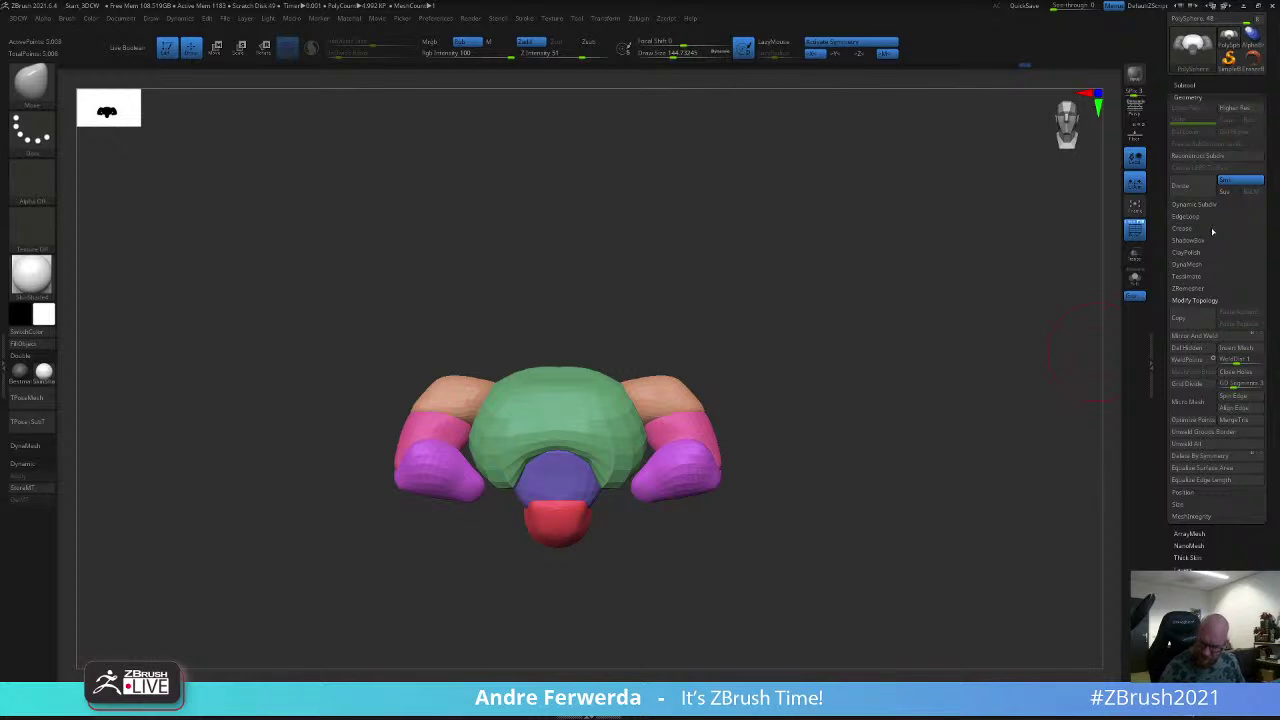
key("shift+f")
key("shift+f")
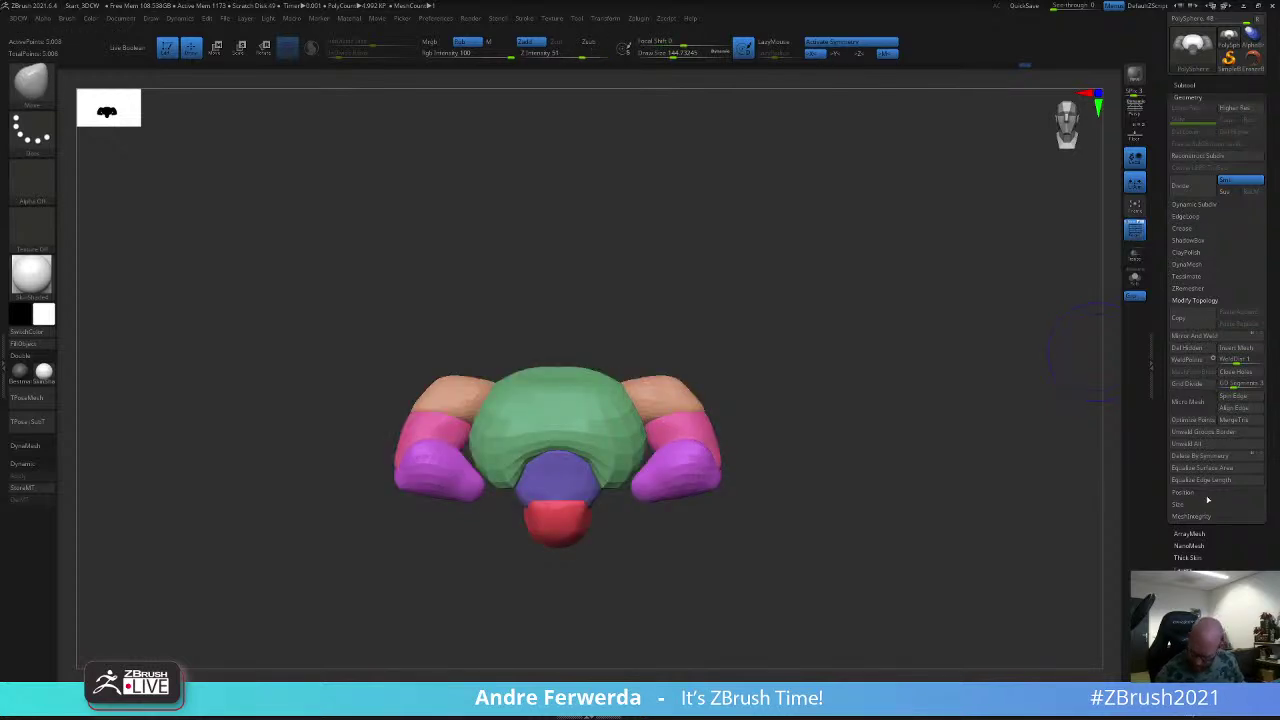
Step: Remesh the body parts with ZRemesher at a target polygon count of about 2, activate Dynamic Subdiv, and smooth the result
left_click(1190, 288)
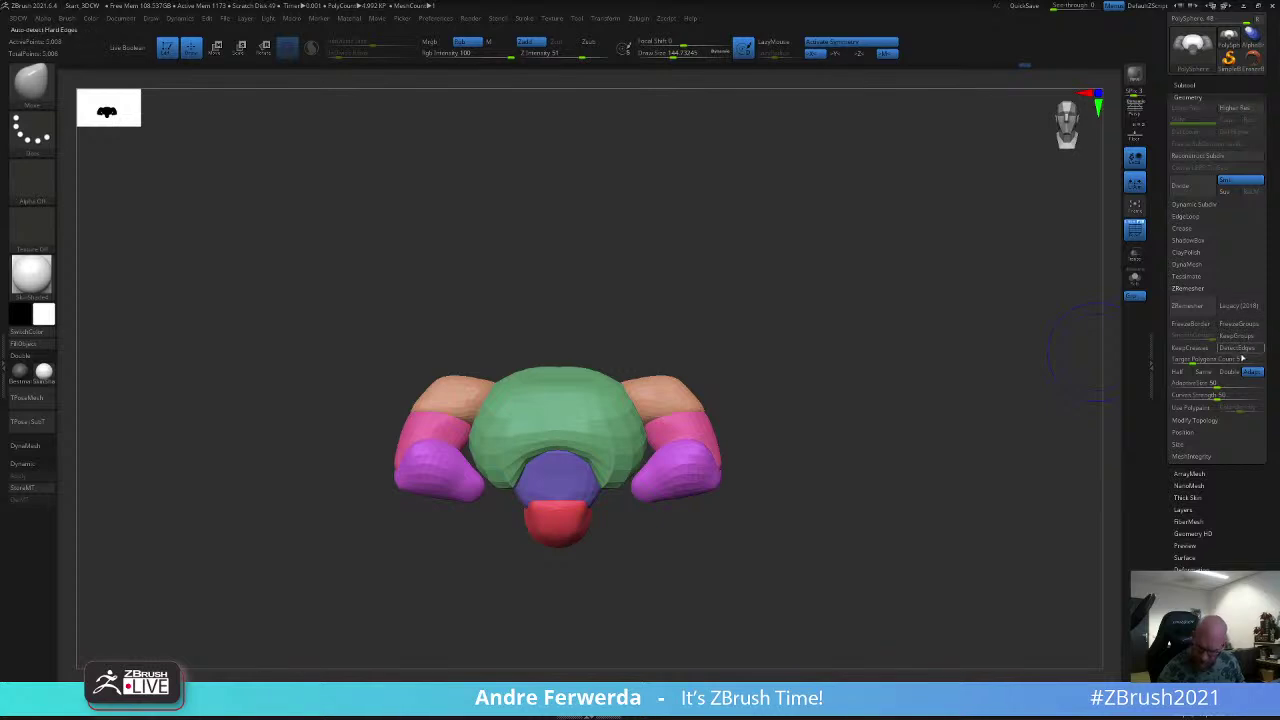
key("d")
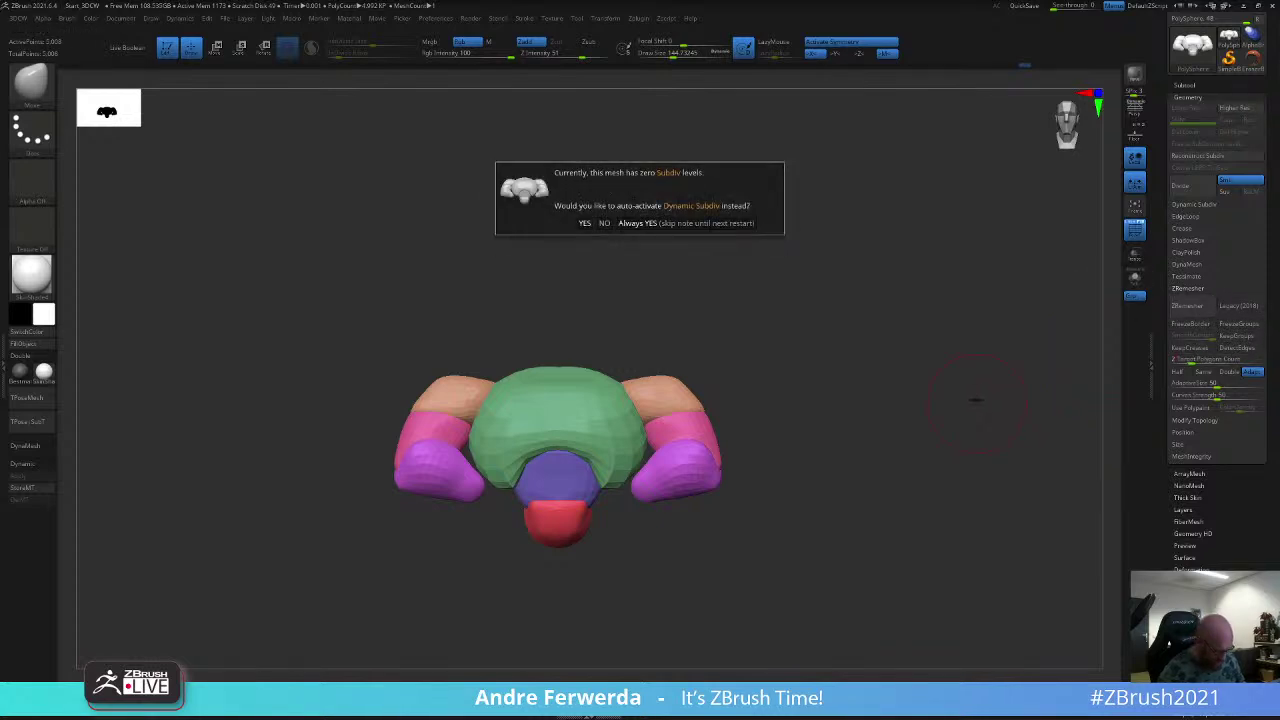
left_click(712, 224)
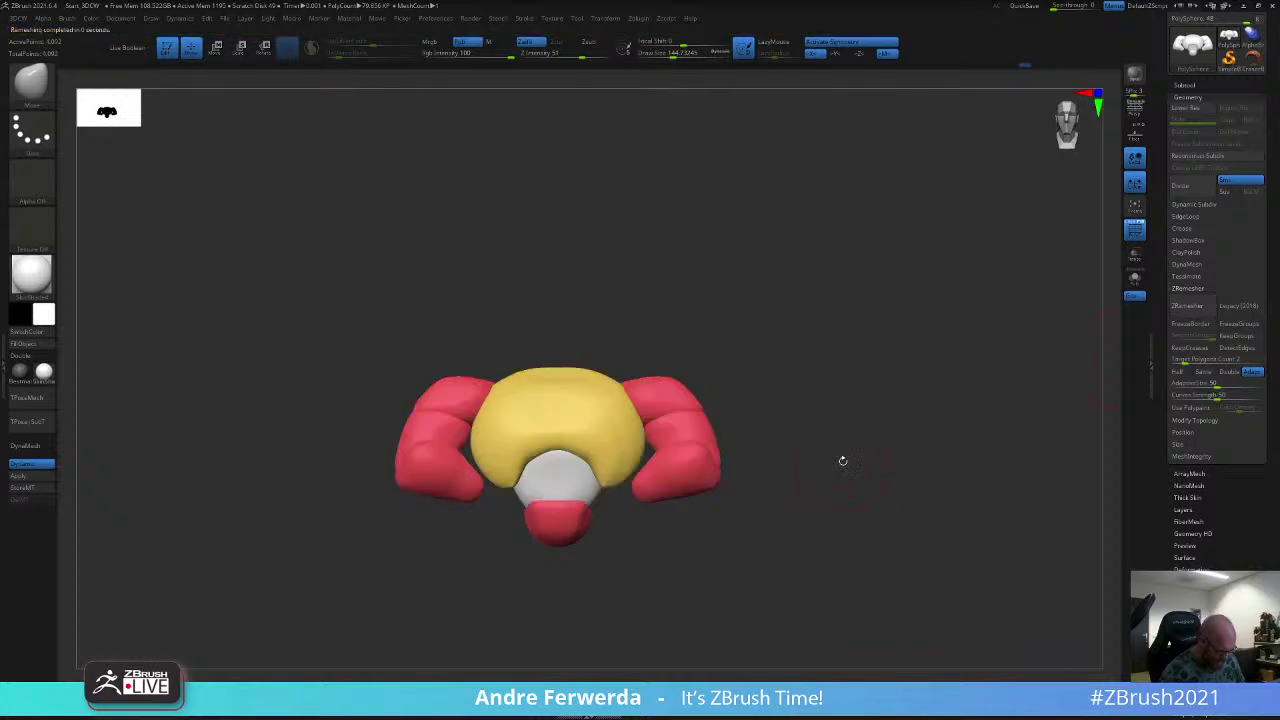
mouse_move(842, 464)
left_mouse_down()
mouse_move(852, 477)
mouse_move(806, 434)
left_mouse_up()
key("shift+f")
key("shift+f")
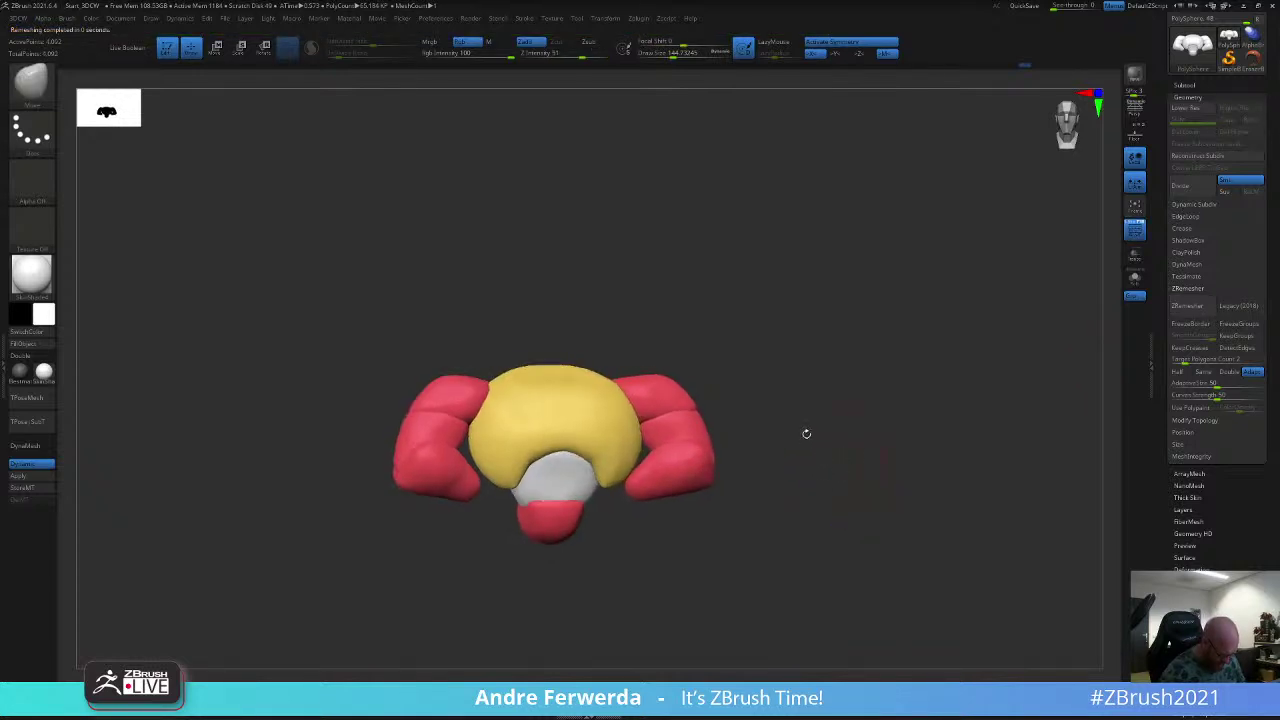
left_click_drag(605, 482, 615, 461, "shift")
left_click_drag(777, 329, 808, 342, "shift")
Step: Assign automatic polygroups to the separate parts of the body
left_click_drag(1234, 514, 1232, 468)
left_click(1190, 559)
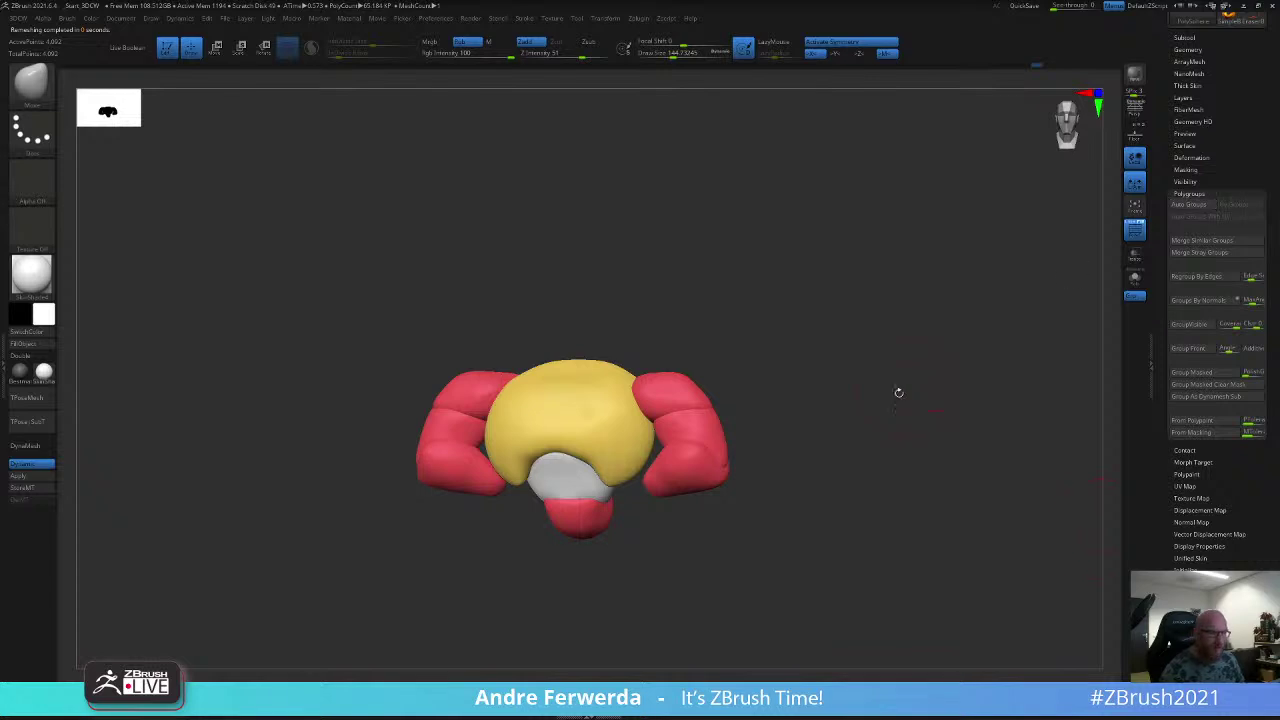
mouse_move(899, 393)
left_mouse_down()
mouse_move(914, 375)
mouse_move(852, 593)
mouse_move(870, 568)
left_mouse_up()
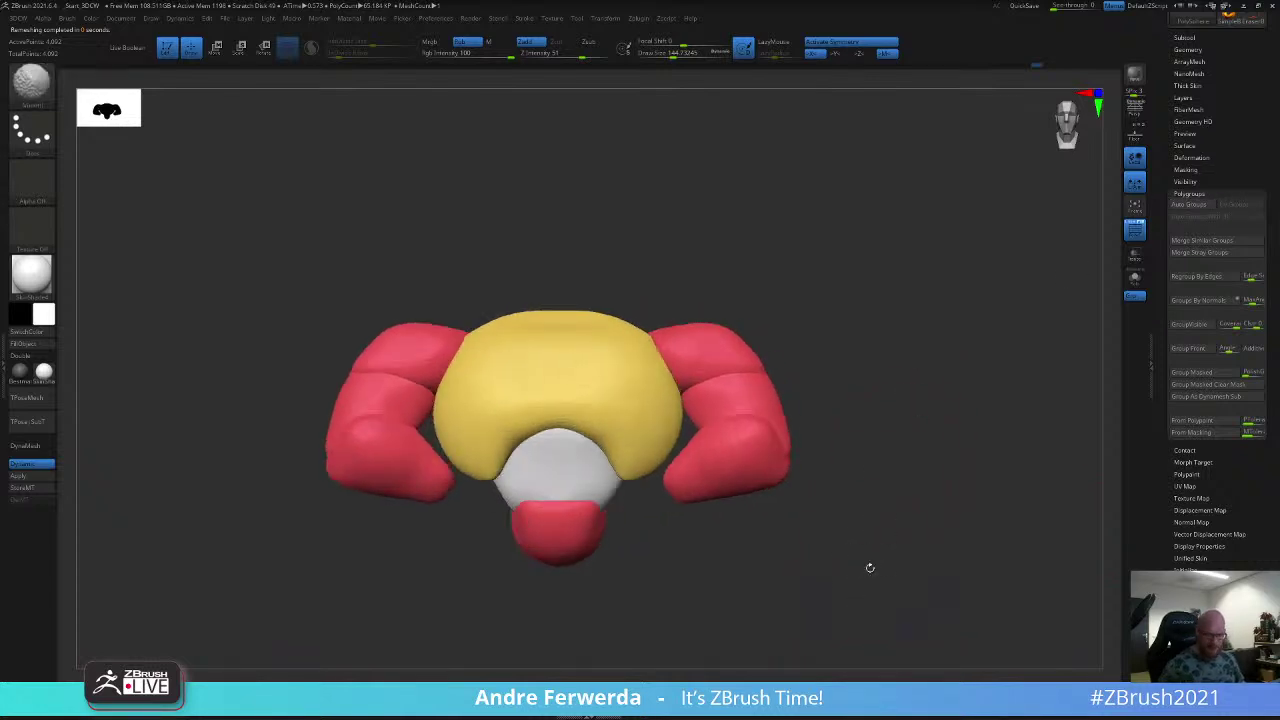
left_click(1198, 209)
Step: Reduce the Move brush to about 83 and apply Mirror And Weld so both arms share the same polygroups
key("space")
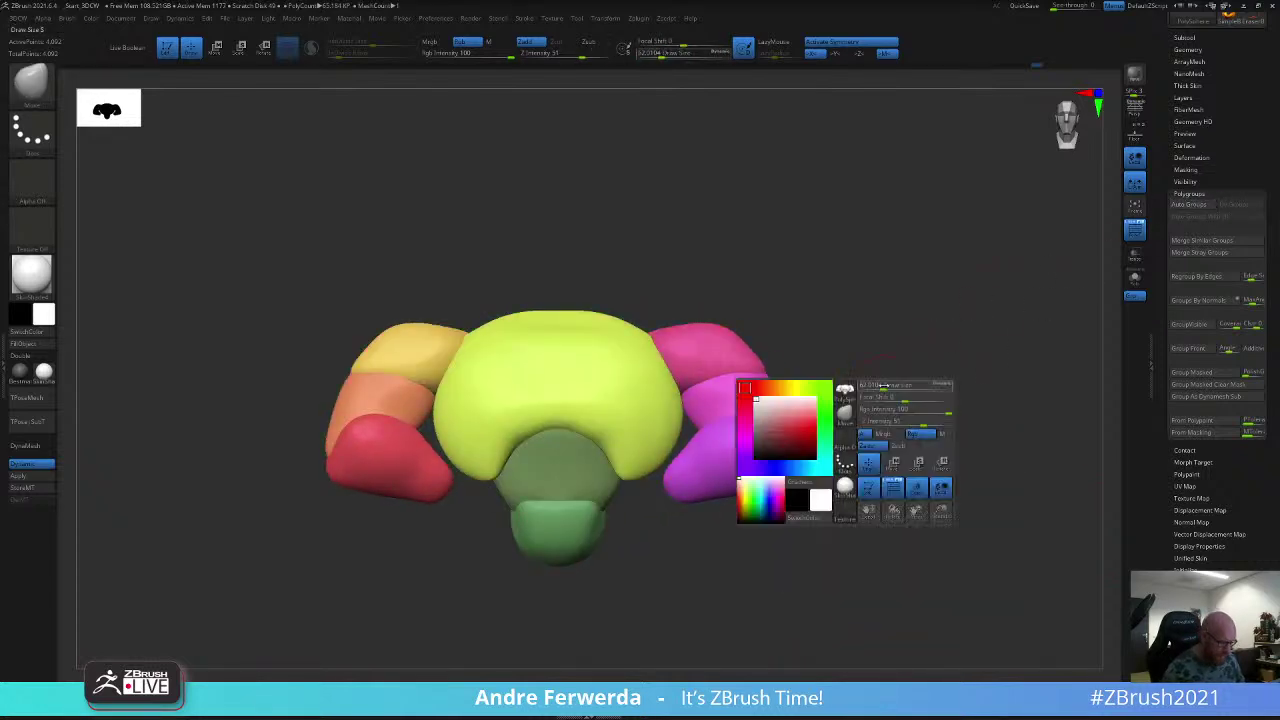
left_click_drag(885, 390, 893, 389)
left_click_drag(895, 386, 893, 339, "alt")
left_click(1203, 50)
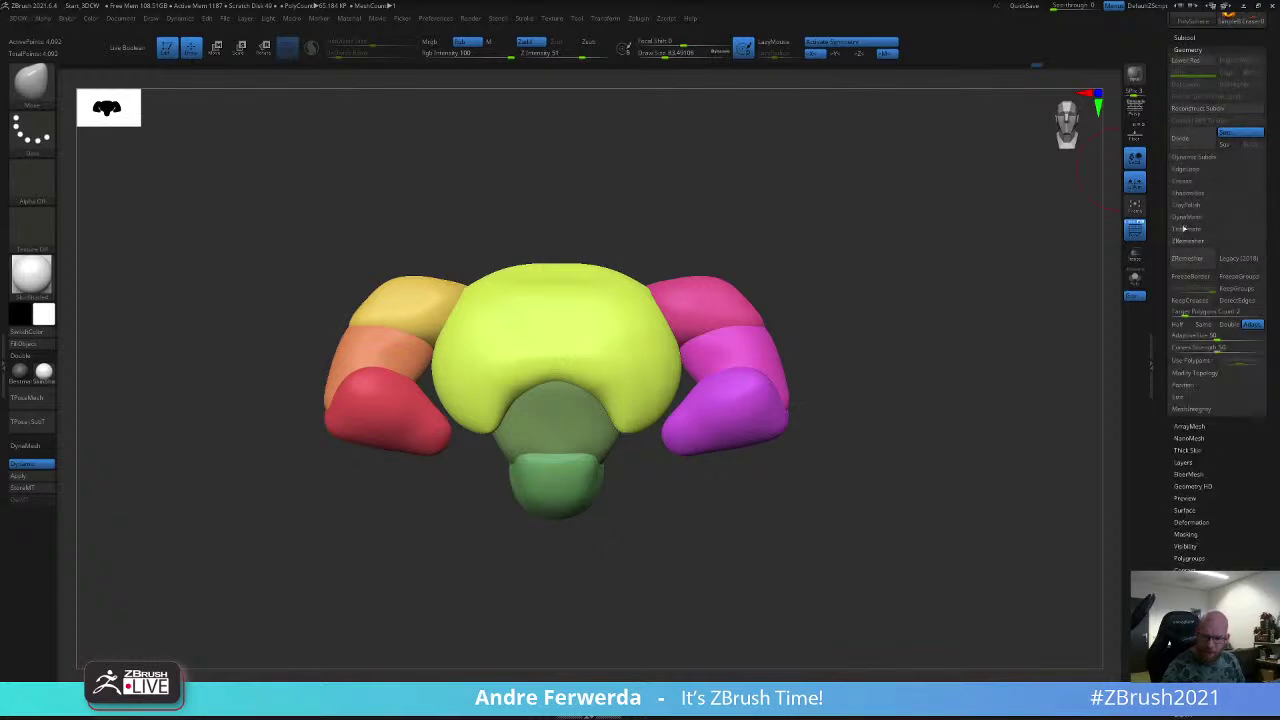
left_click(1206, 293)
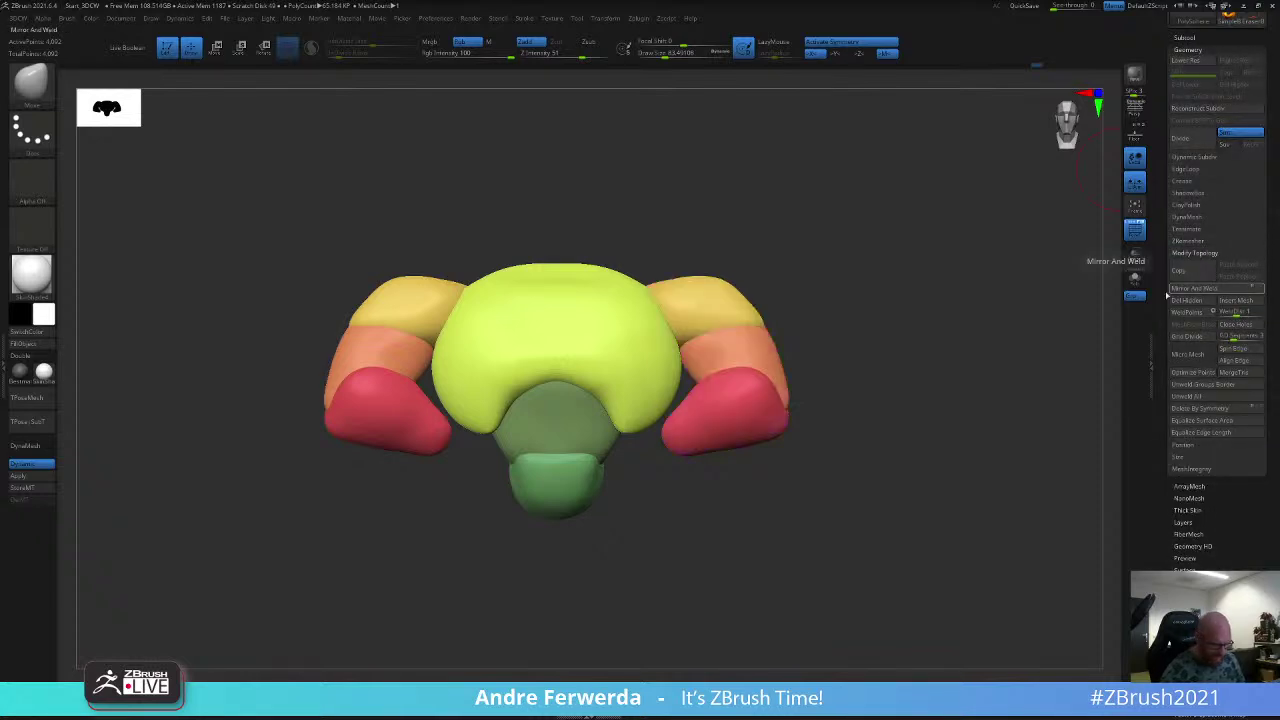
left_click_drag(861, 462, 876, 486)
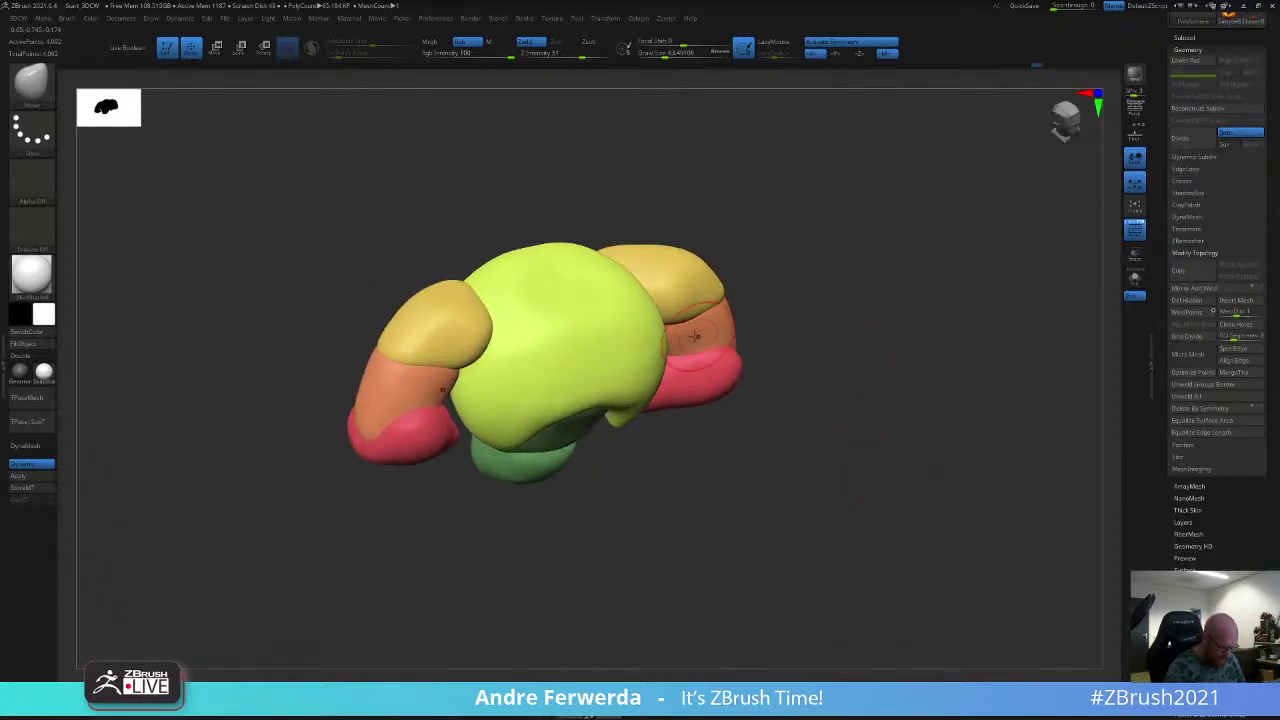
Step: Enlarge the Move brush to about 112 and check the body against the reference sketch
left_click_drag(765, 297, 790, 267, "shift")
key("bracketright")
key("space")
left_click(752, 315)
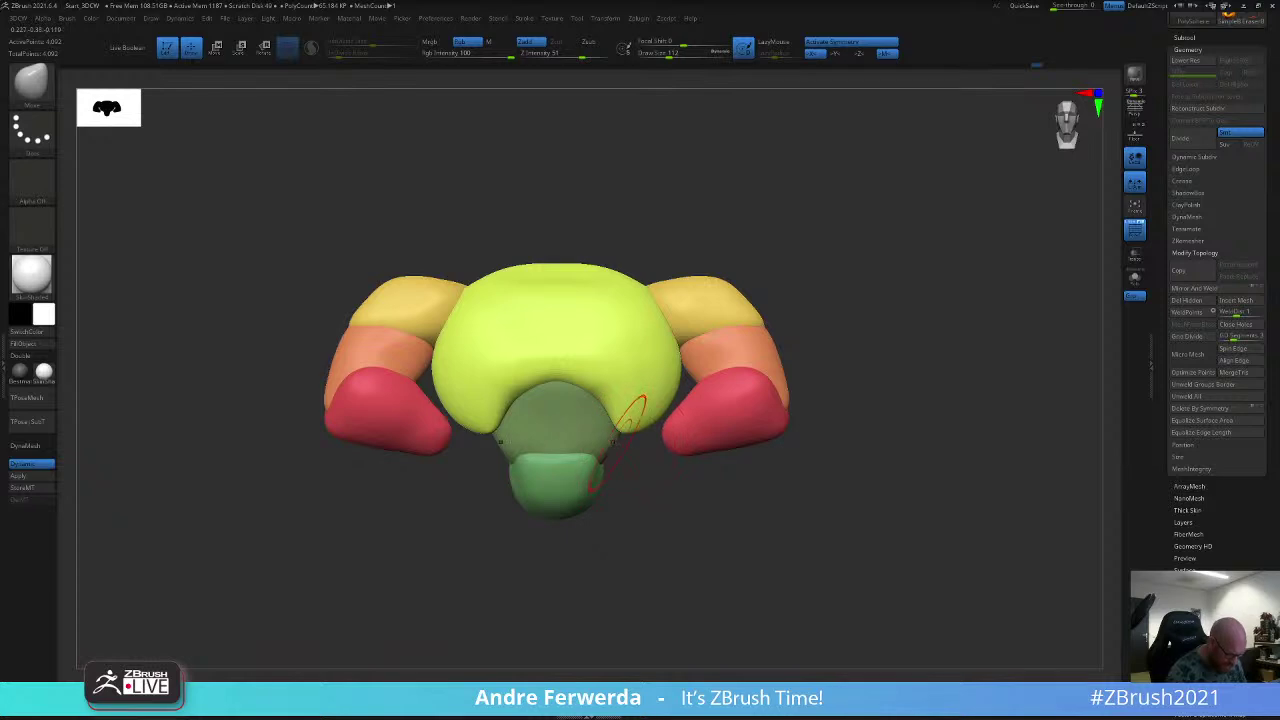
key("shift+z")
key("shift+z")
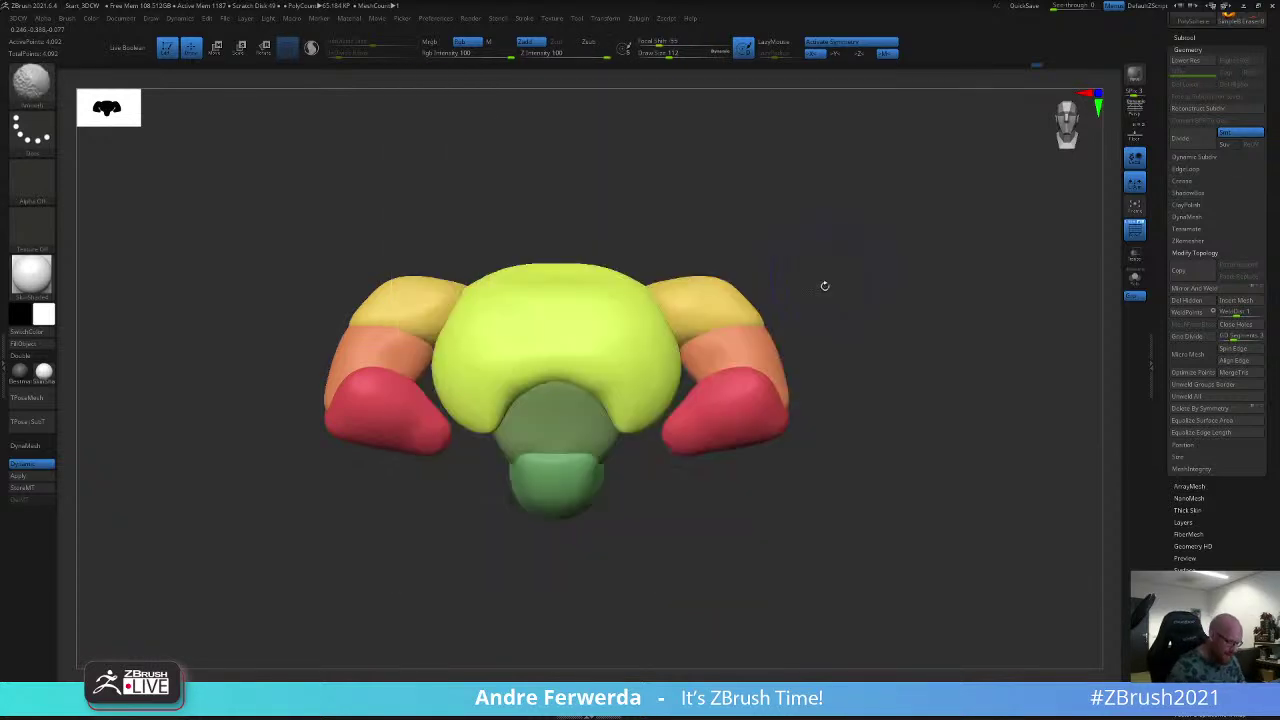
key("shift+z")
key("shift+z")
Step: Hide all the arm parts, leaving only the chest, waist and pelvis visible, and turn to the back
left_click(708, 319, "ctrl+shift")
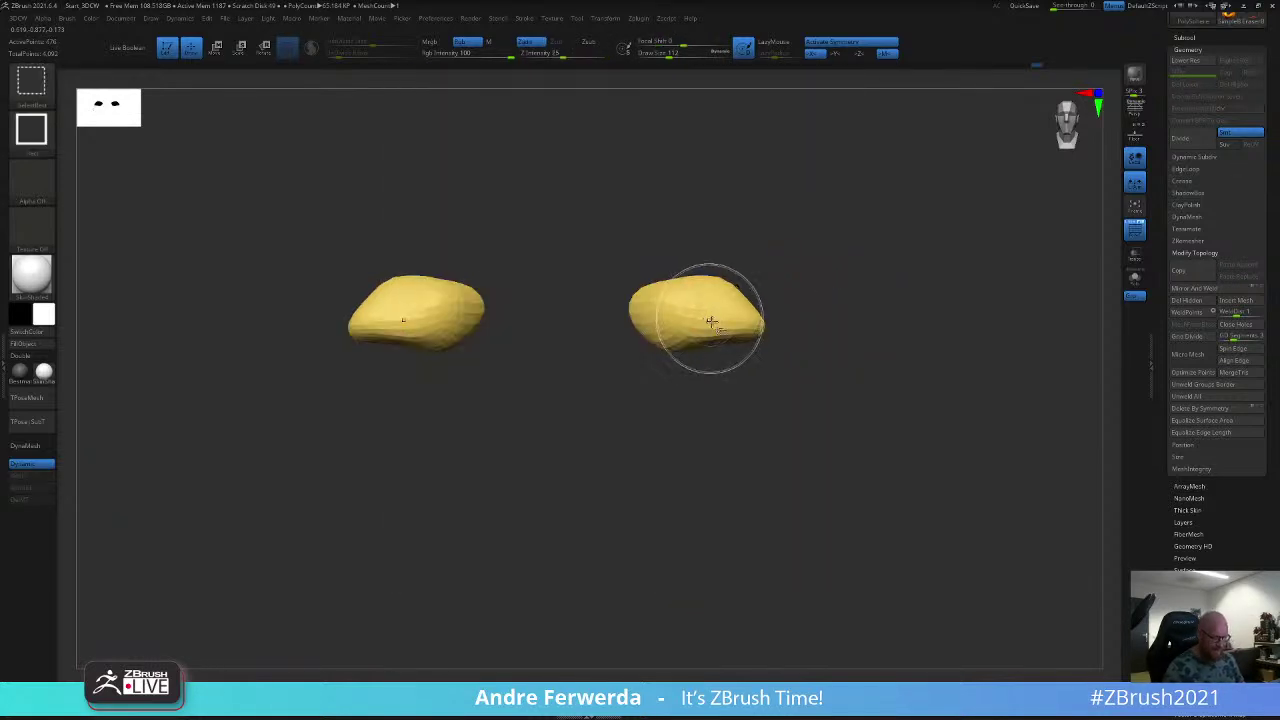
left_click(709, 322, "ctrl+shift")
left_click(717, 356, "ctrl+shift")
left_click(725, 384, "ctrl+shift")
key("s")
mouse_move(768, 320)
left_mouse_down()
mouse_move(833, 284)
mouse_move(856, 297)
mouse_move(760, 301)
left_mouse_up()
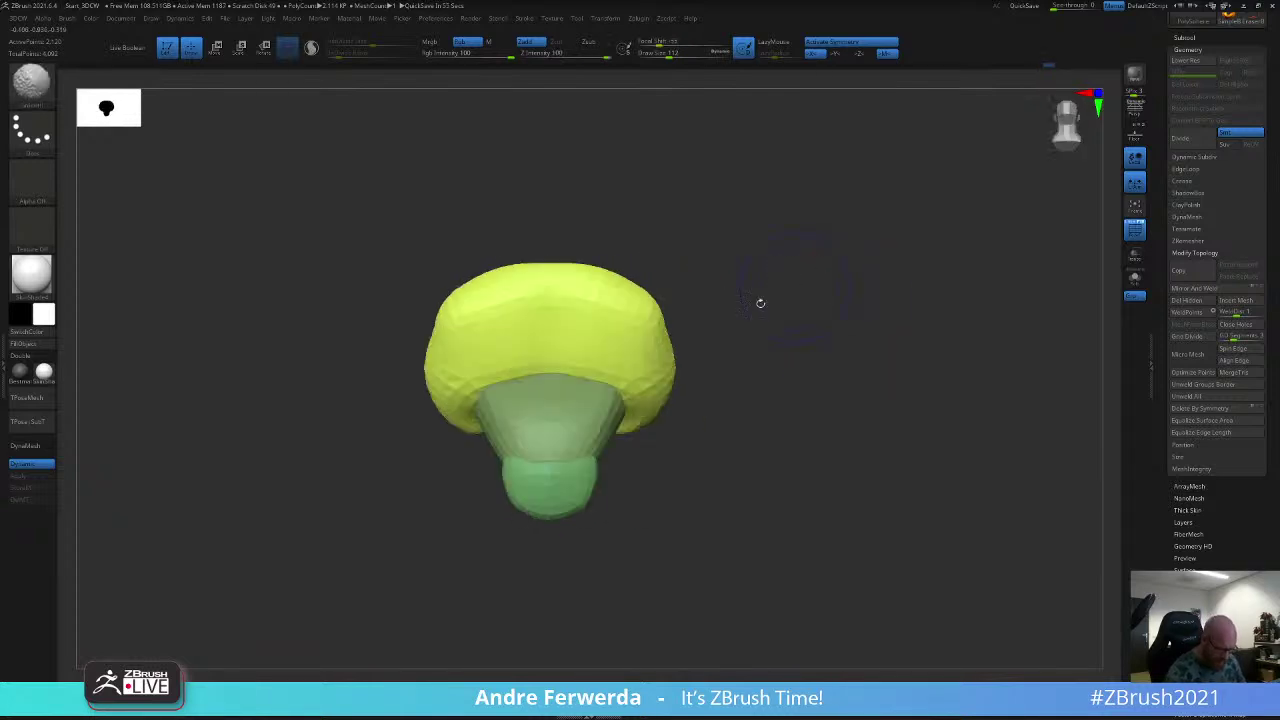
Step: Set the Move brush to about 124 and mask everything except the waist
key("s")
left_click_drag(631, 402, 634, 404)
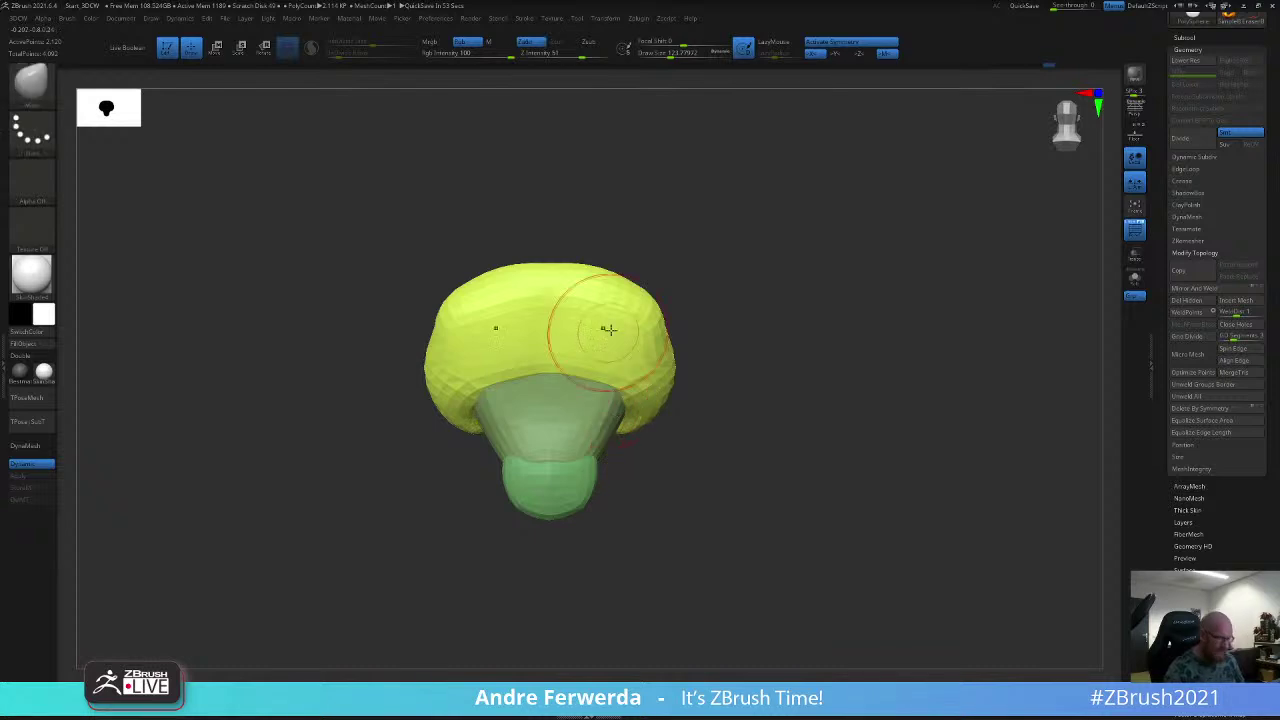
key("w")
left_click(583, 422, "ctrl")
key("q")
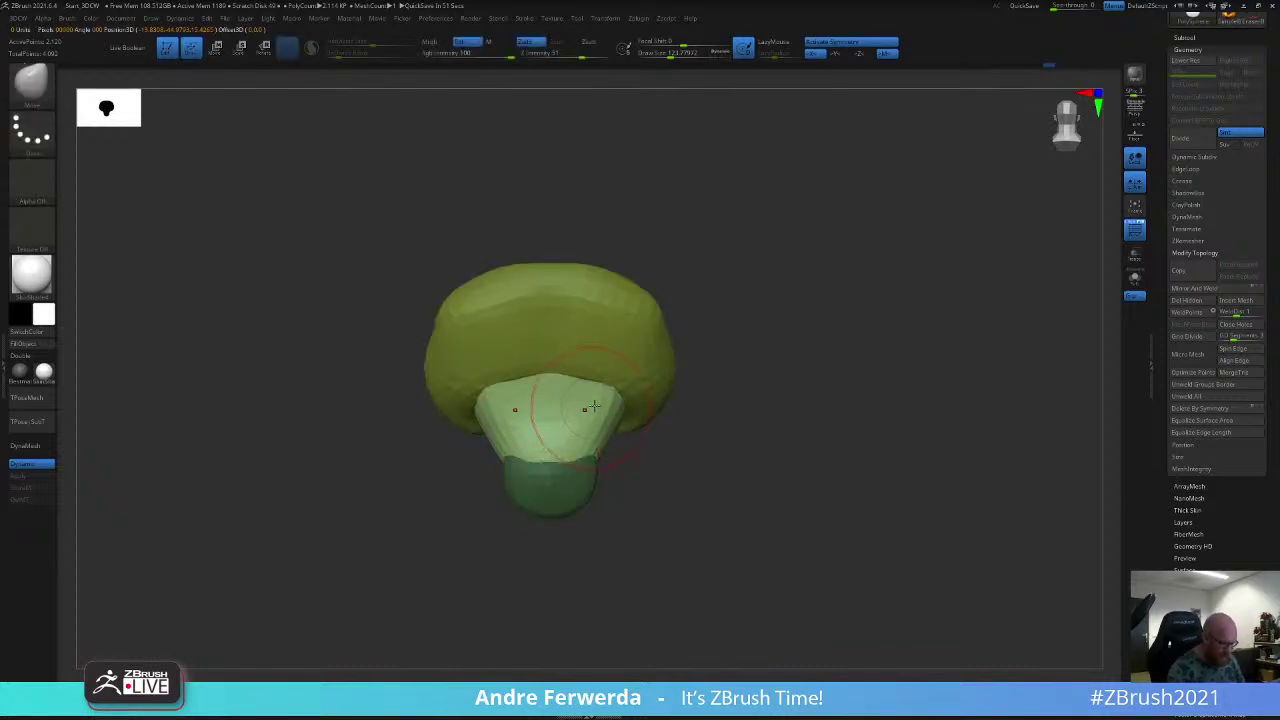
Step: Check the torso against the sketch and push the waist's upper back up and outward with a Move brush of about 116
key("s")
left_click_drag(590, 400, 597, 401)
left_click_drag(687, 495, 704, 474)
key("shift+z")
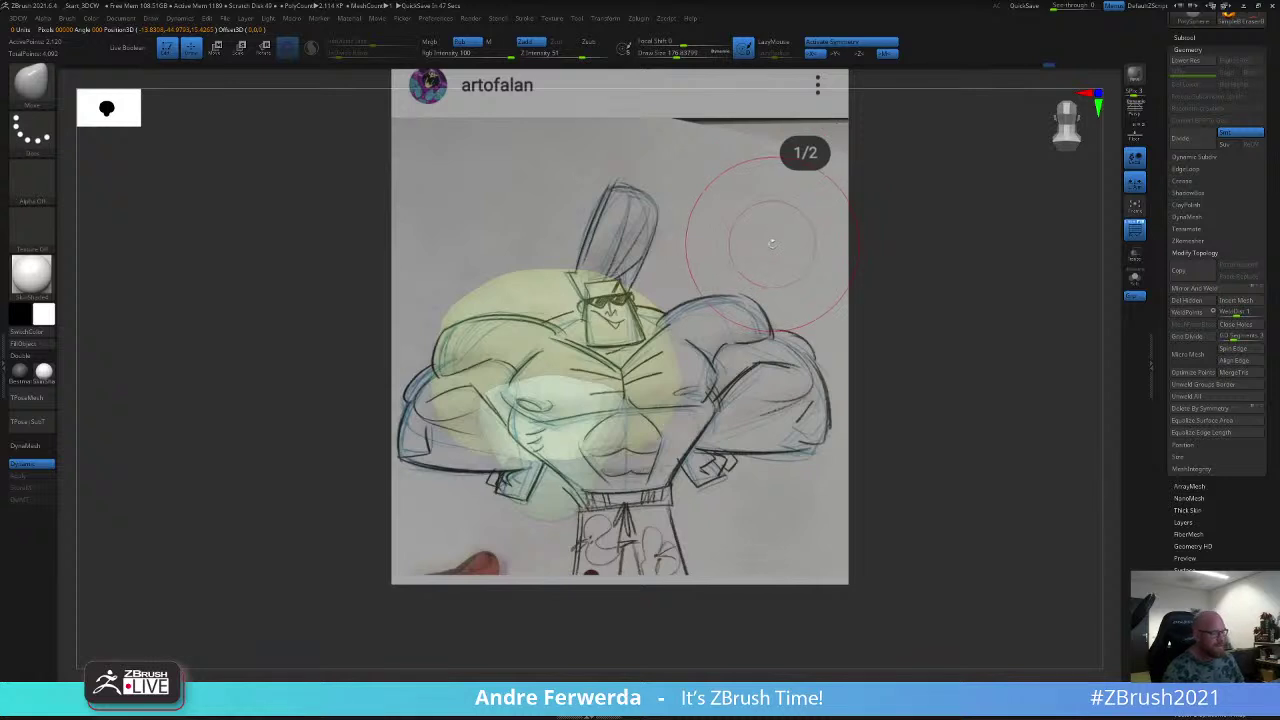
key("shift")
key("shift+z")
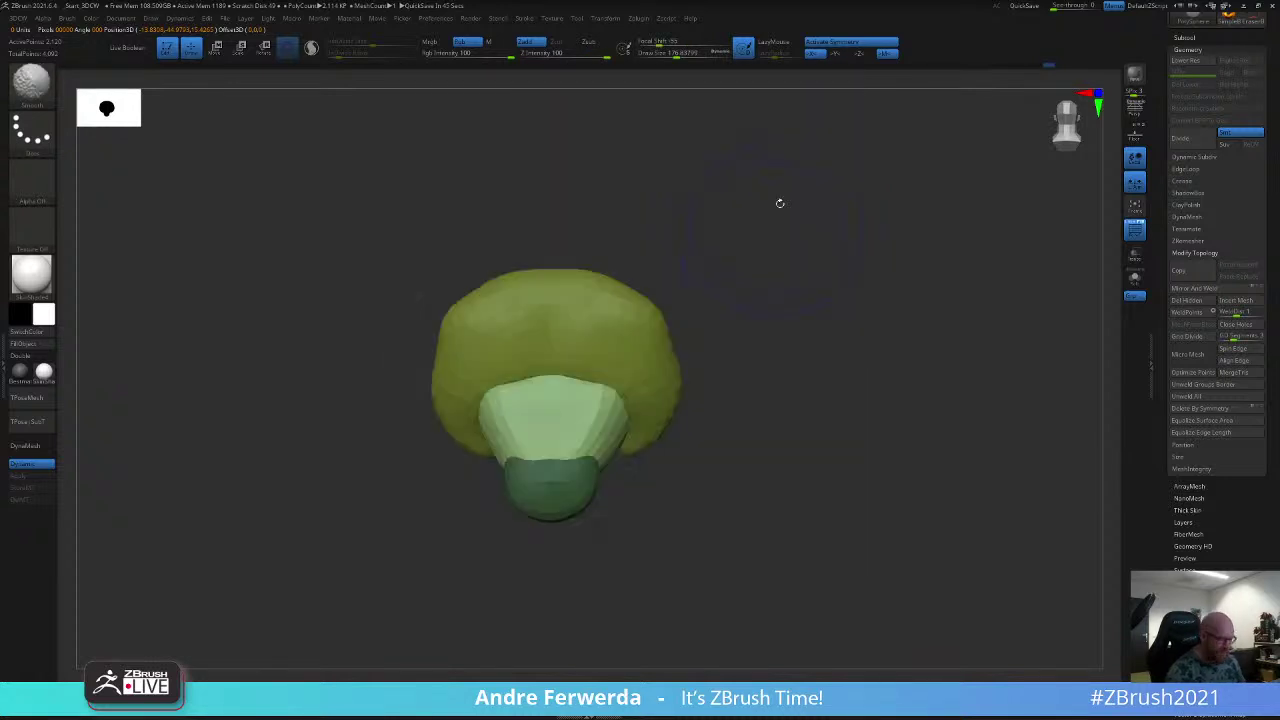
key("s")
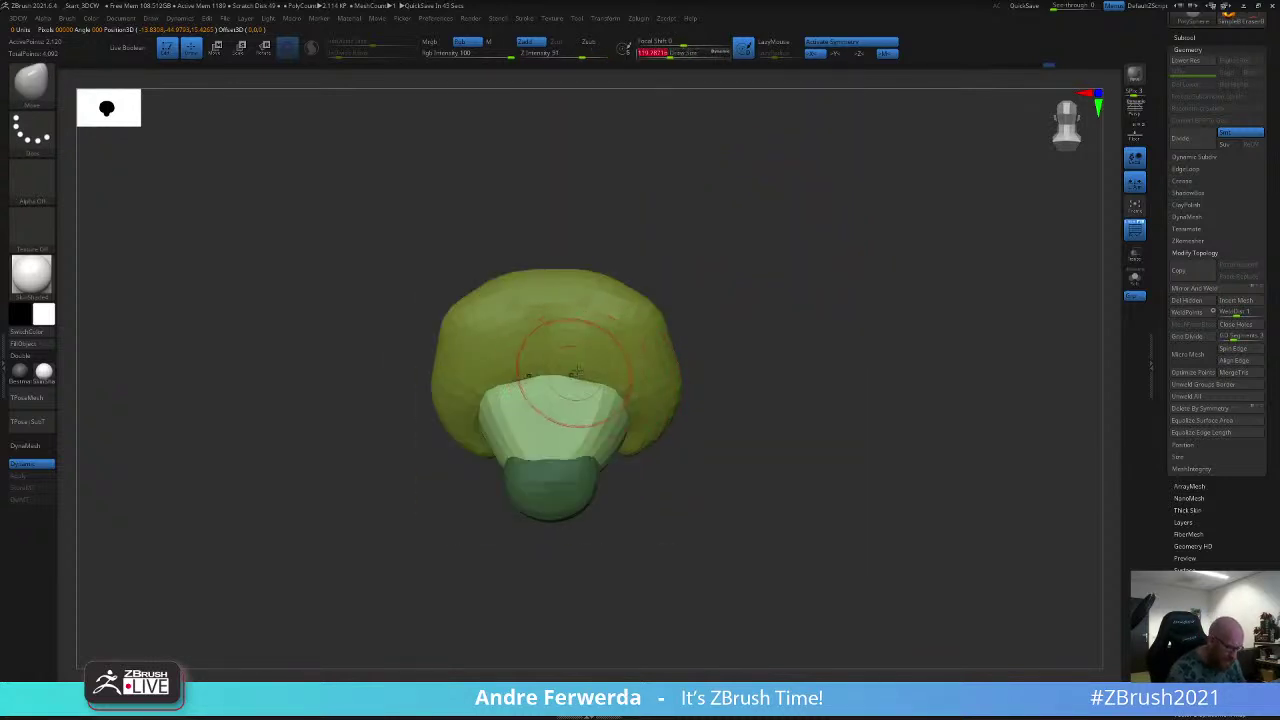
left_click_drag(588, 374, 588, 366)
key("s")
mouse_move(642, 423)
left_mouse_down()
mouse_move(623, 422)
mouse_move(635, 412)
left_mouse_up()
key("space")
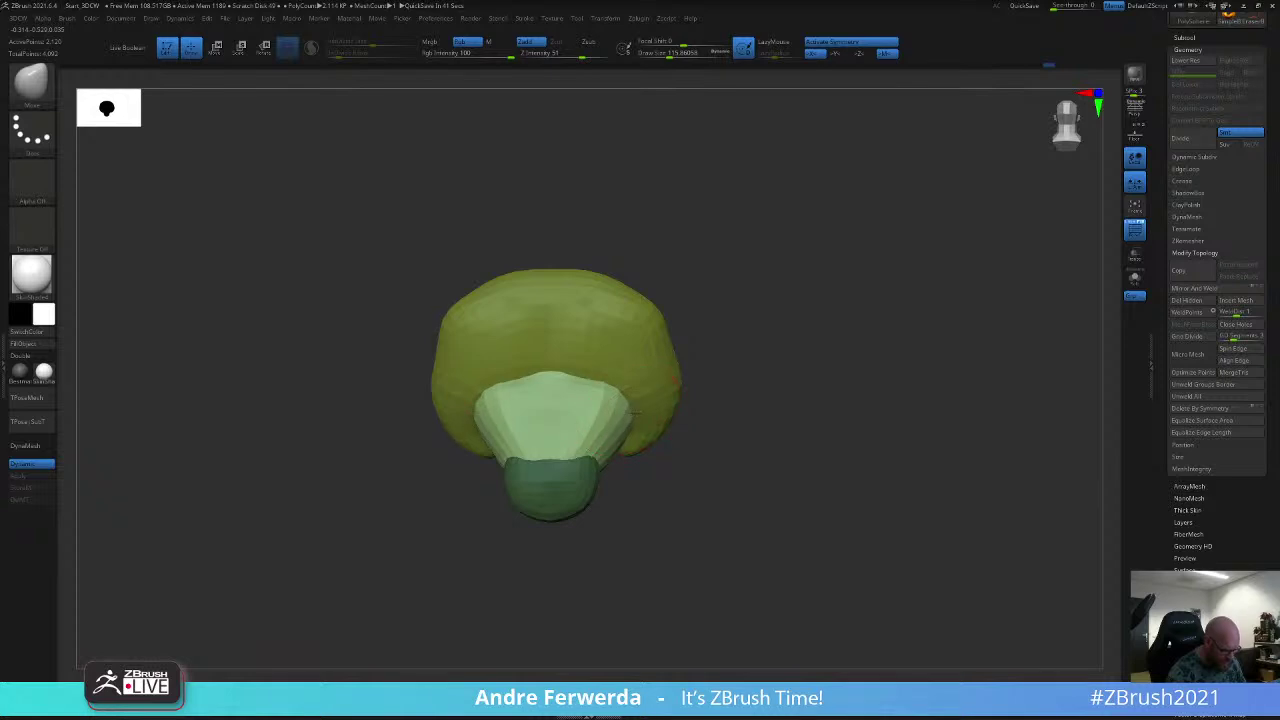
Step: Shape the waist's sides beneath the chest from several angles with a Move brush of about 124
left_click_drag(708, 357, 654, 358)
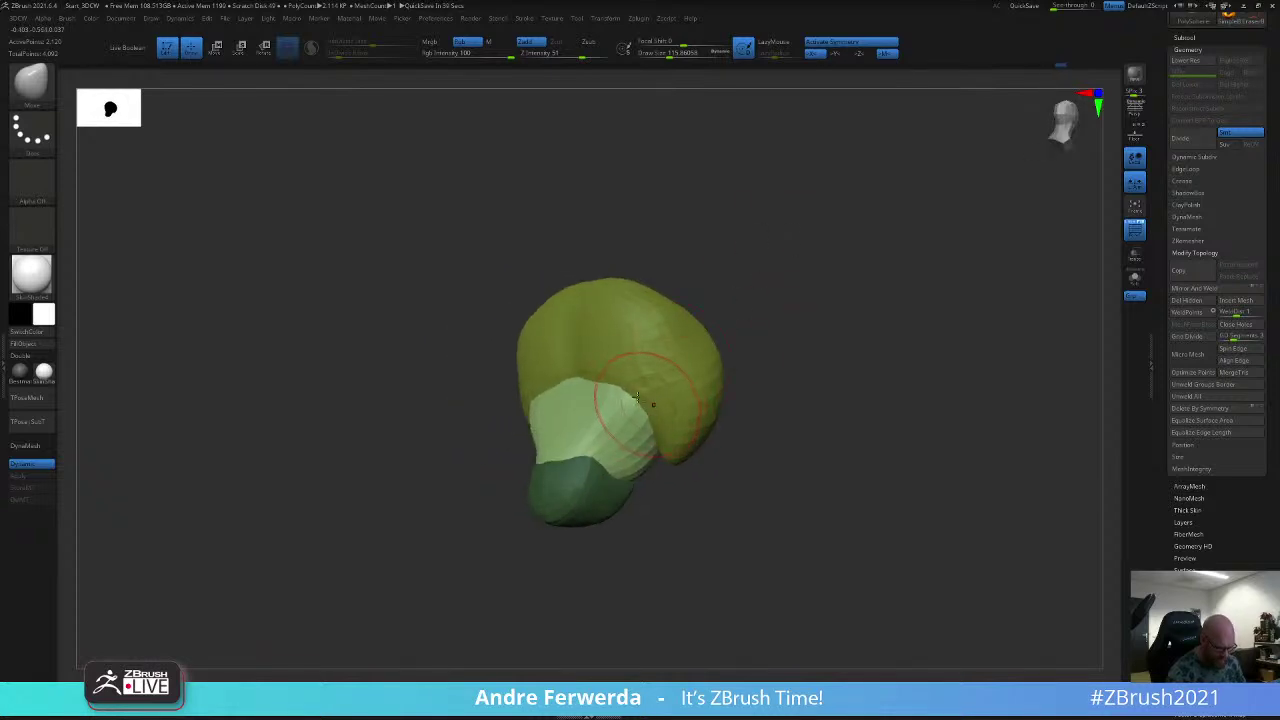
left_click_drag(720, 286, 707, 313)
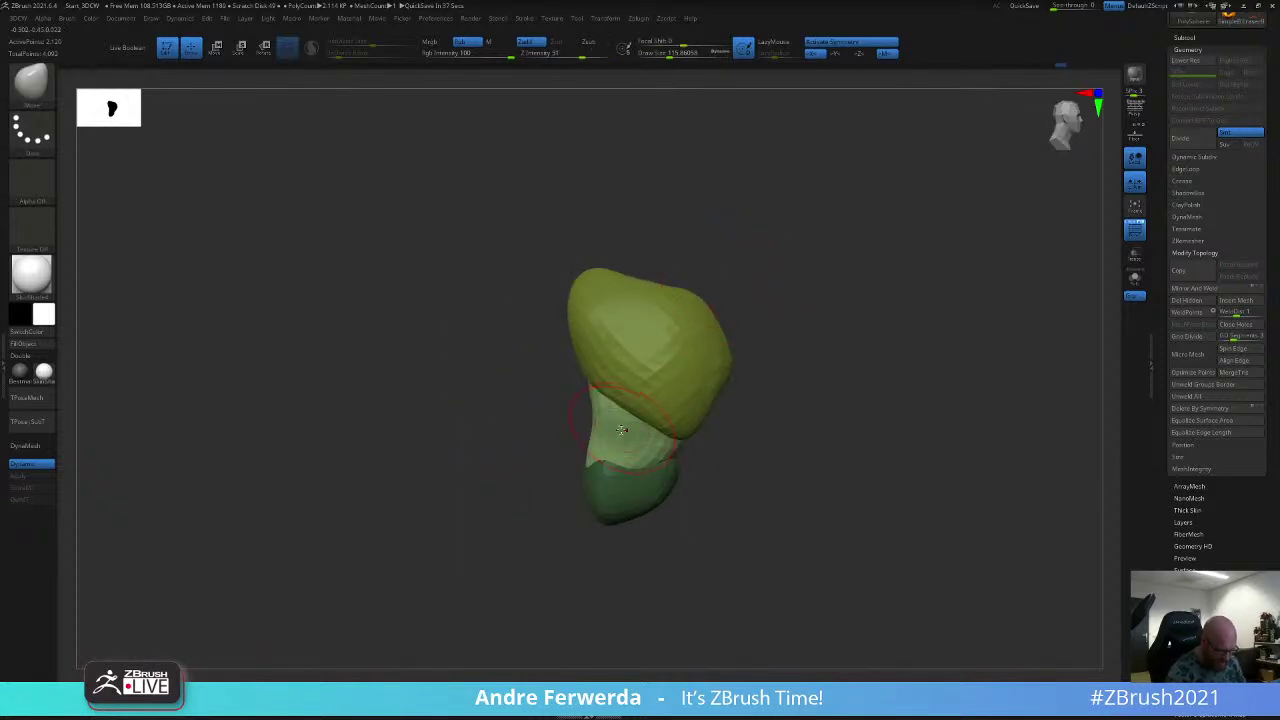
mouse_move(789, 322)
left_mouse_down("alt")
mouse_move(794, 286)
mouse_move(764, 285)
mouse_move(776, 284)
left_mouse_up("alt")
key("space")
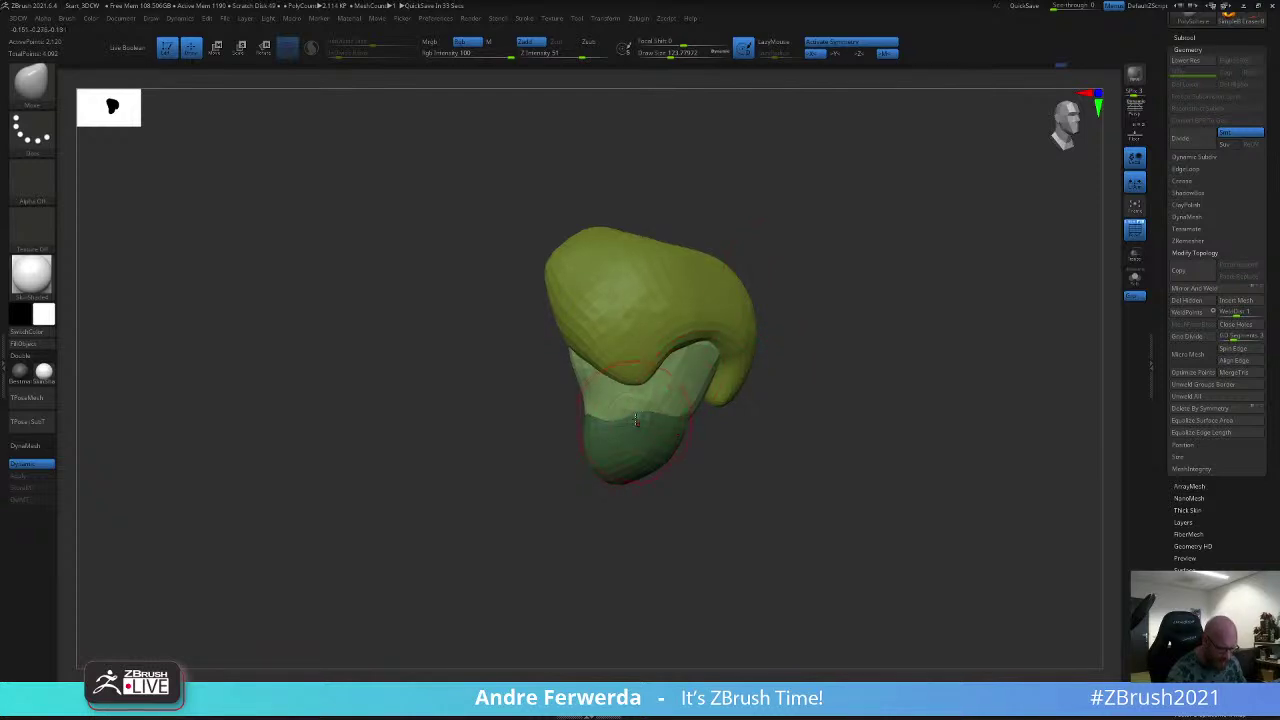
left_click_drag(629, 521, 628, 380)
Step: Invert the mask, adjust the chest around the waist with a Move brush of about 104, and show the whole body
left_click_drag(846, 266, 690, 345)
left_click(780, 277, "ctrl")
left_click_drag(641, 472, 637, 374)
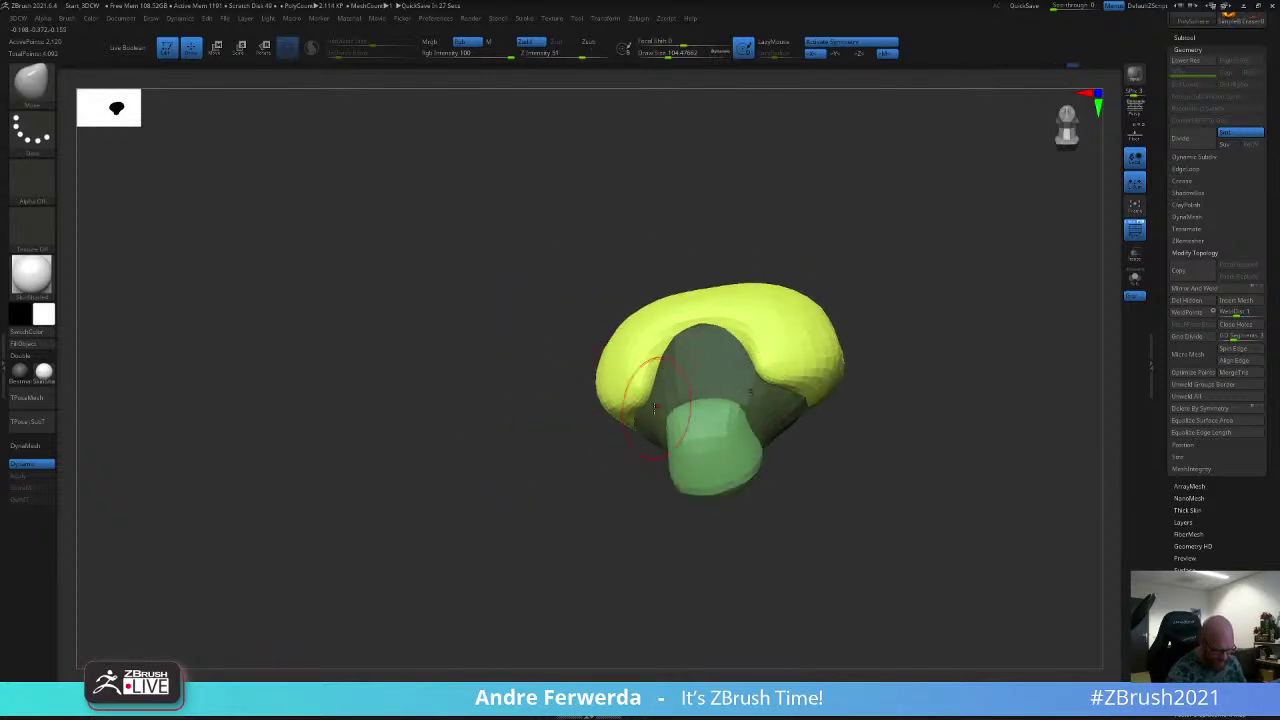
mouse_move(838, 190)
left_mouse_down()
mouse_move(850, 240)
mouse_move(853, 174)
mouse_move(838, 176)
left_mouse_up()
left_click(880, 228, "ctrl+shift")
Step: Align the body to the overlaid sketch and flatten the chest's top edge with a Move brush of about 167
key("shift+z")
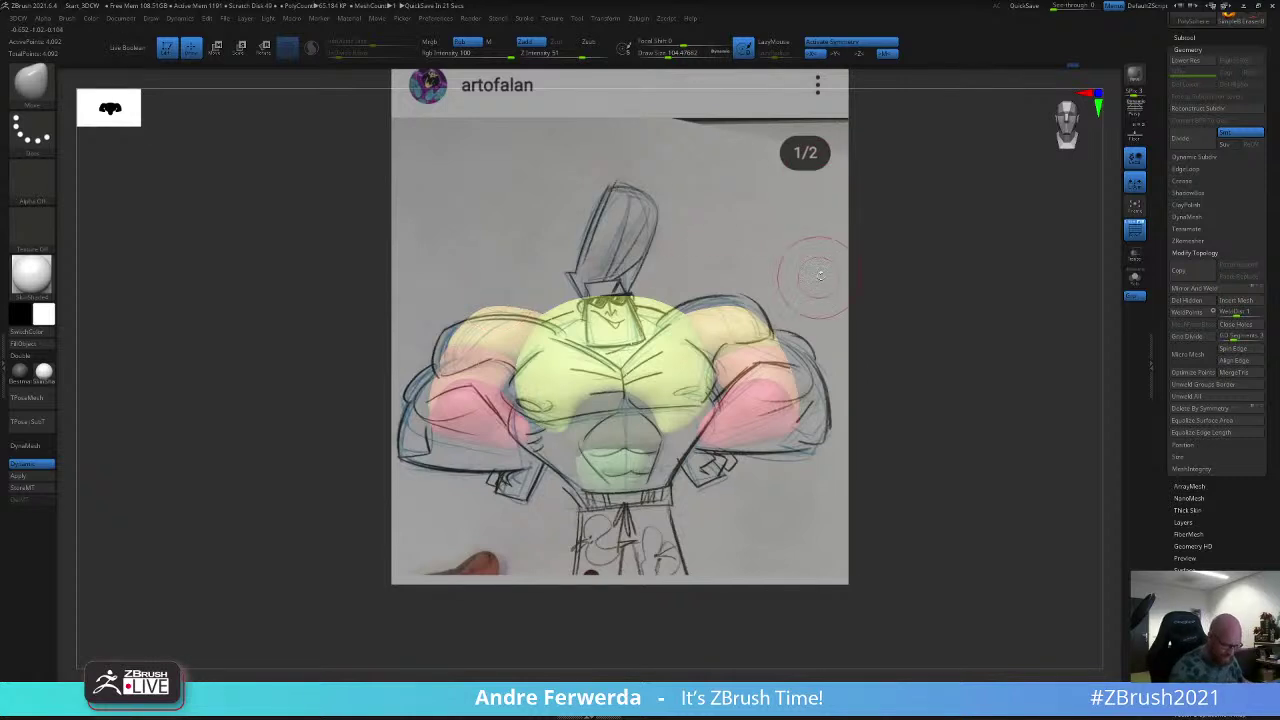
mouse_move(843, 274)
left_mouse_down("alt")
mouse_move(853, 310)
mouse_move(860, 287)
left_mouse_up("alt")
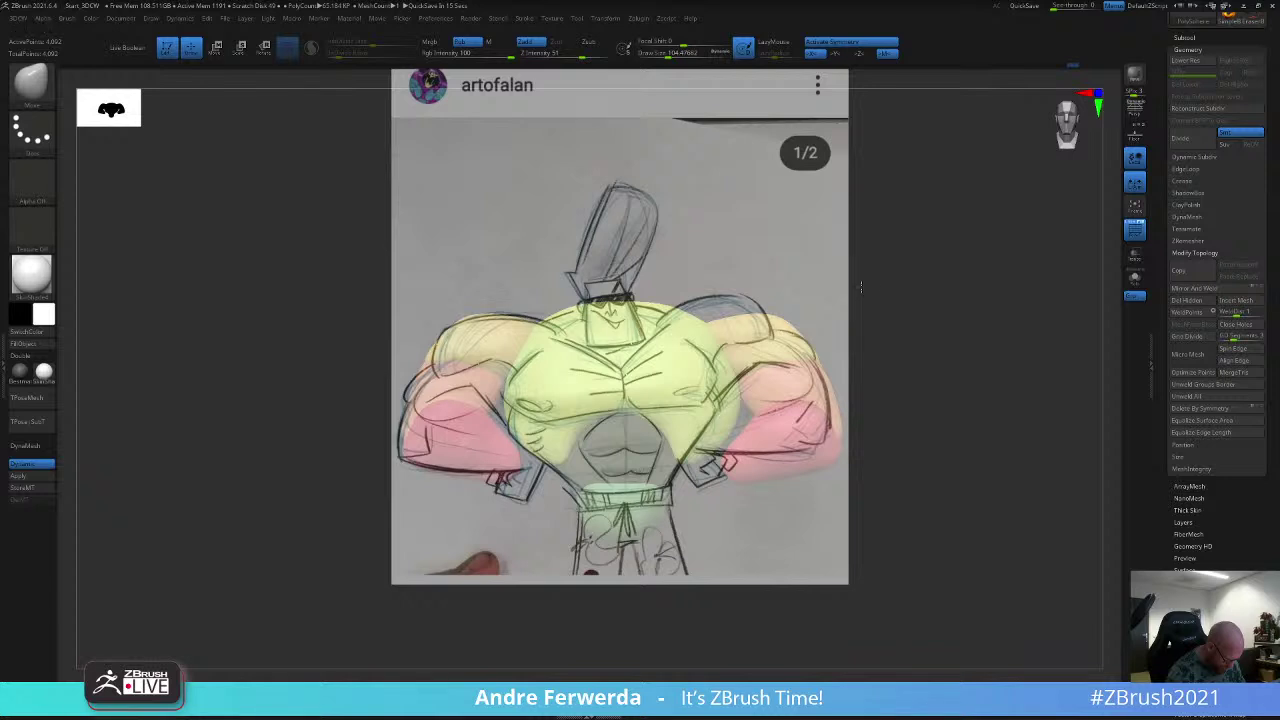
key("space")
left_click_drag(572, 311, 586, 309)
key("space")
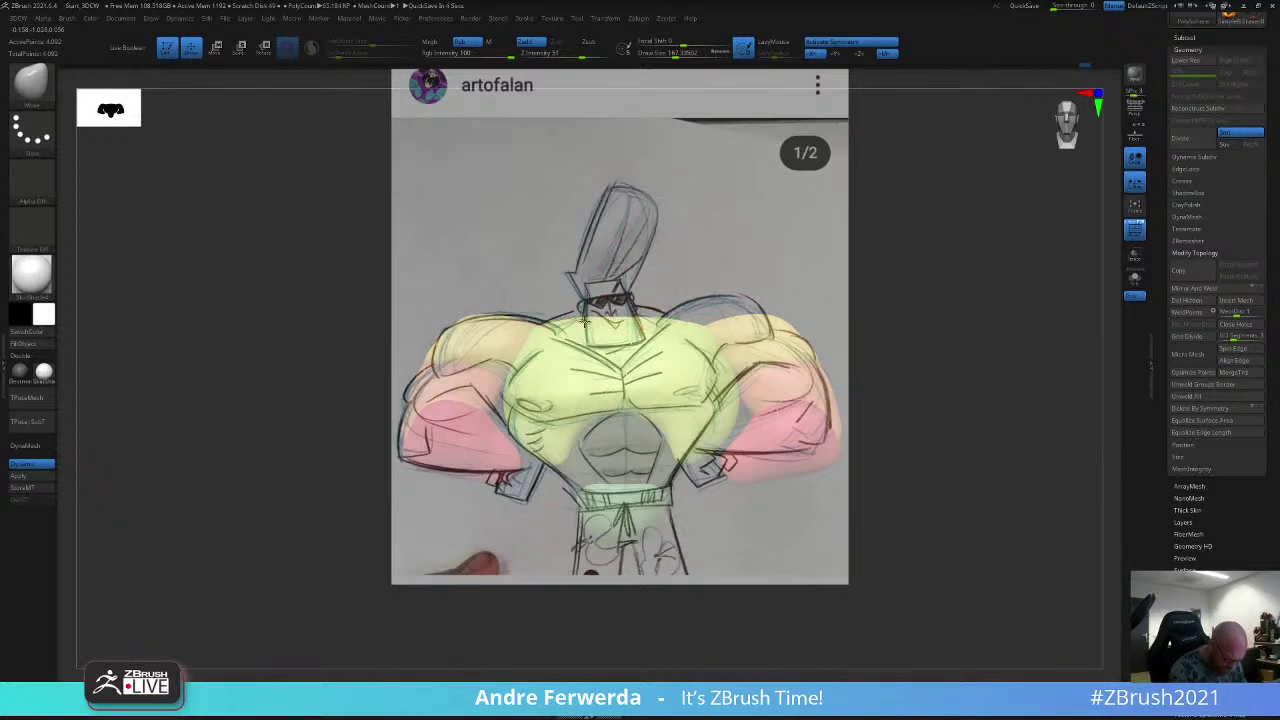
key("shift+z")
Step: Reduce the Move brush to about 104 and adjust the outer transition between the shoulder and upper arm from behind
left_click_drag(797, 220, 676, 241)
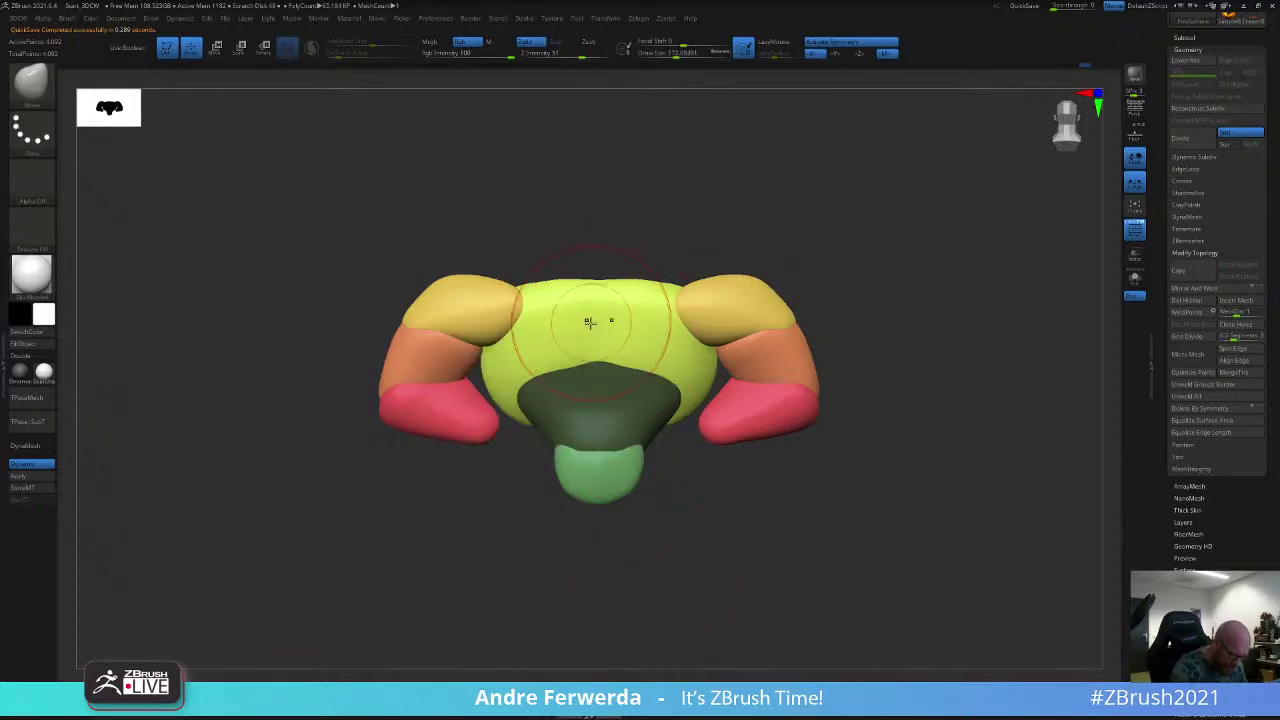
key("s")
left_click_drag(584, 367, 572, 368)
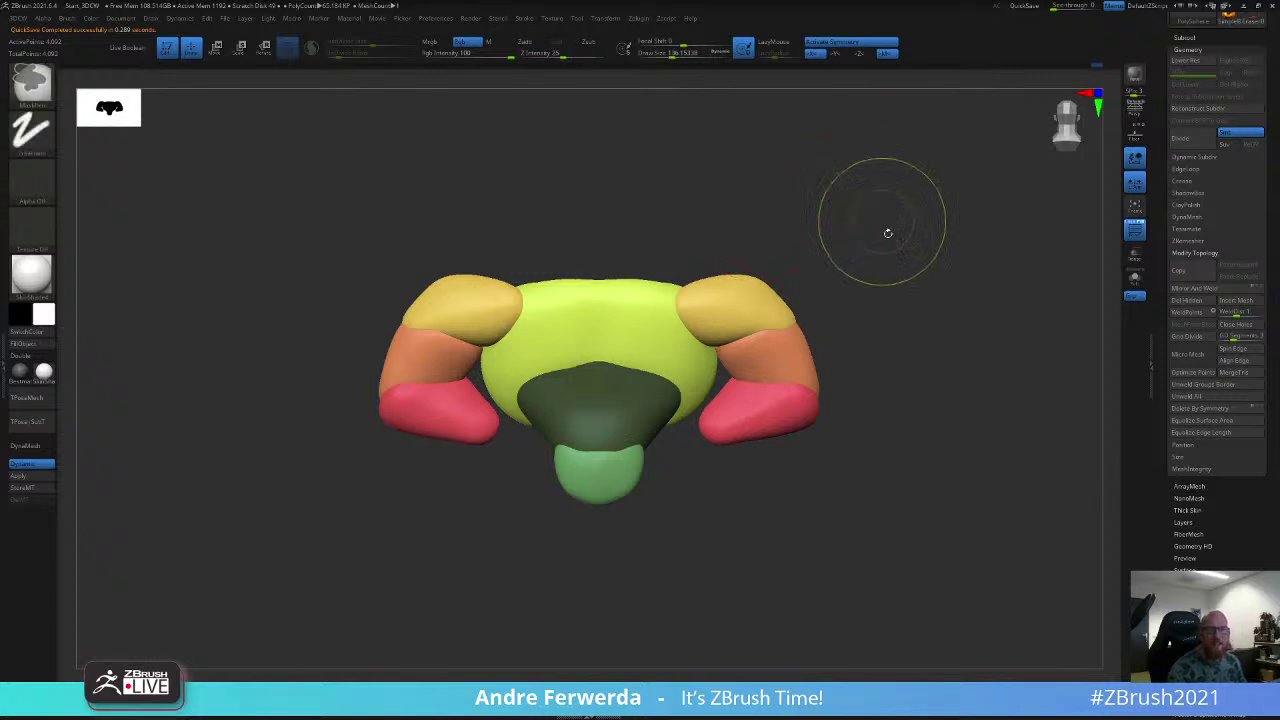
left_click_drag(854, 257, 868, 284)
key("space")
left_click_drag(583, 327, 573, 327)
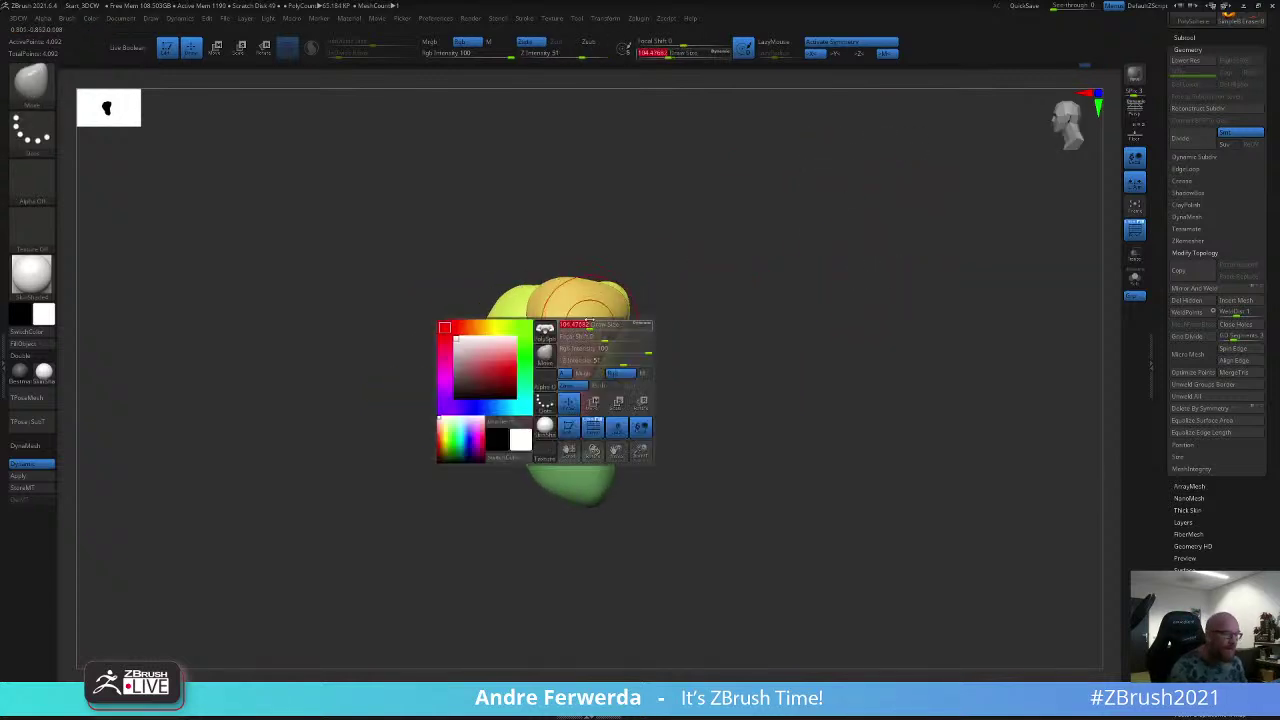
left_click_drag(663, 246, 585, 250)
left_click_drag(462, 274, 510, 260)
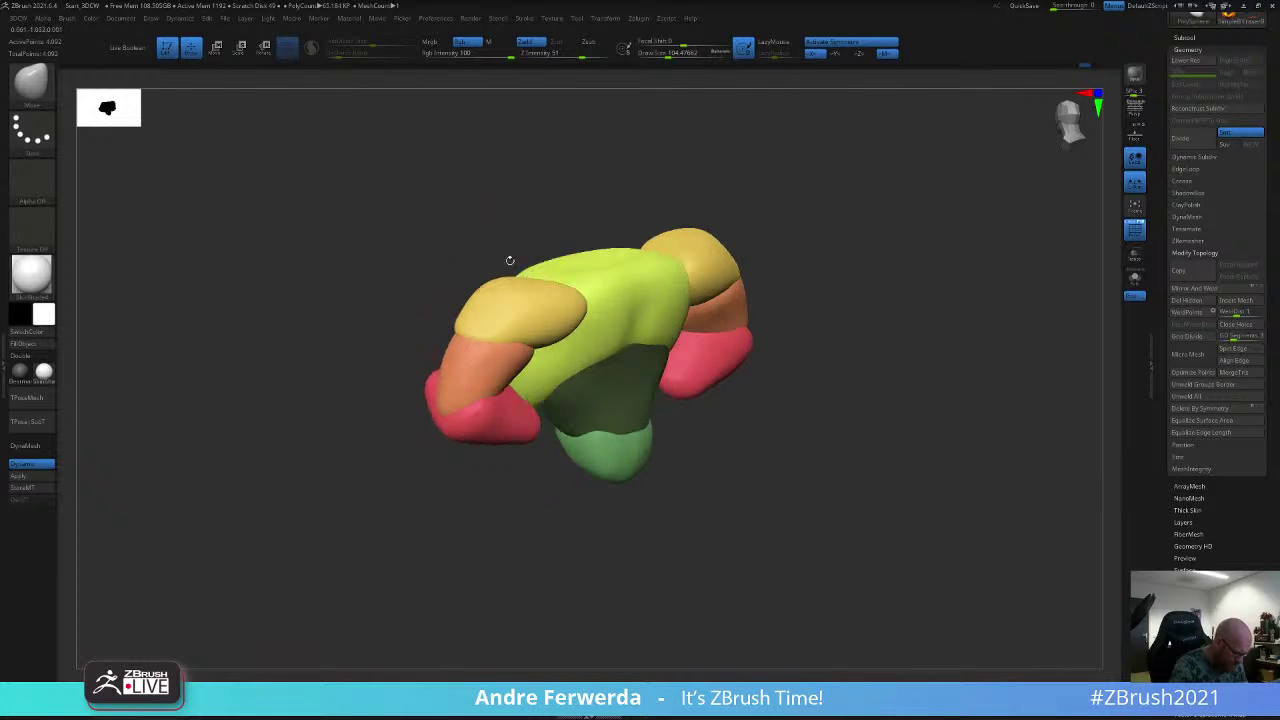
left_click_drag(446, 363, 458, 345)
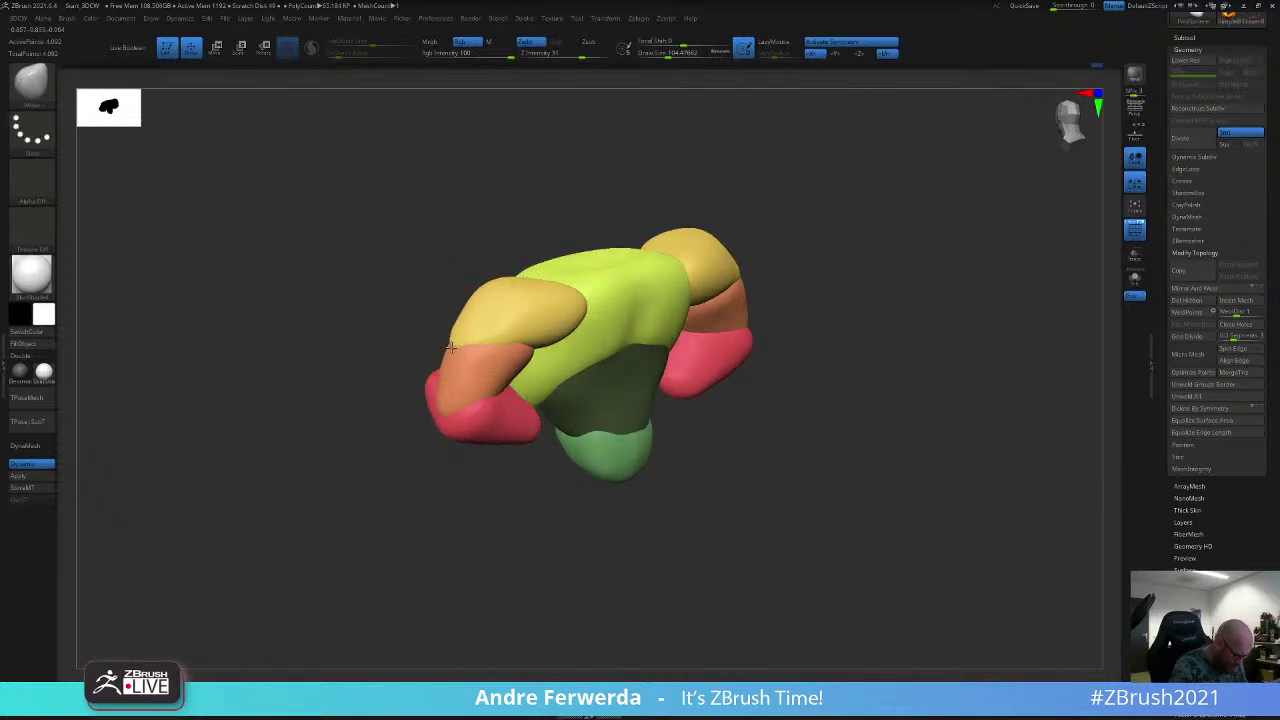
Step: Examine the arms and torso from the front, back and side, comparing them with the reference sketch
left_click_drag(588, 178, 757, 183)
left_click_drag(591, 300, 698, 281, "alt")
key("shift+z")
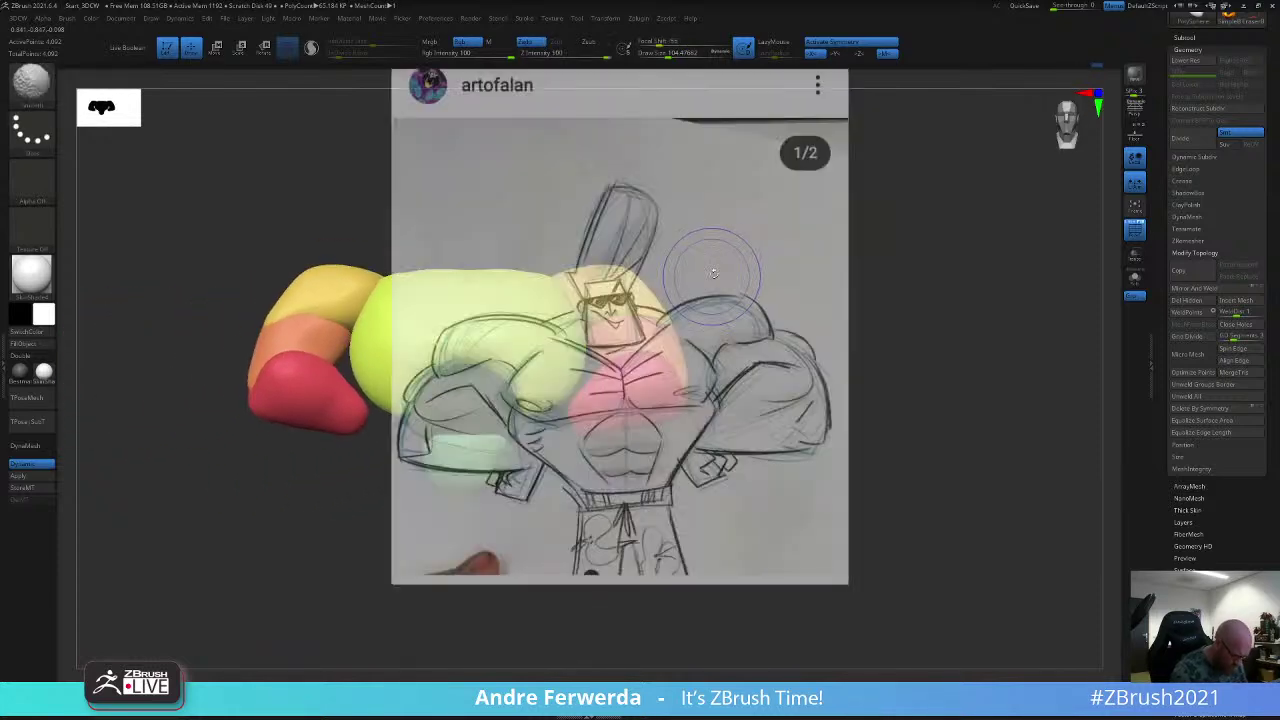
key("shift+z")
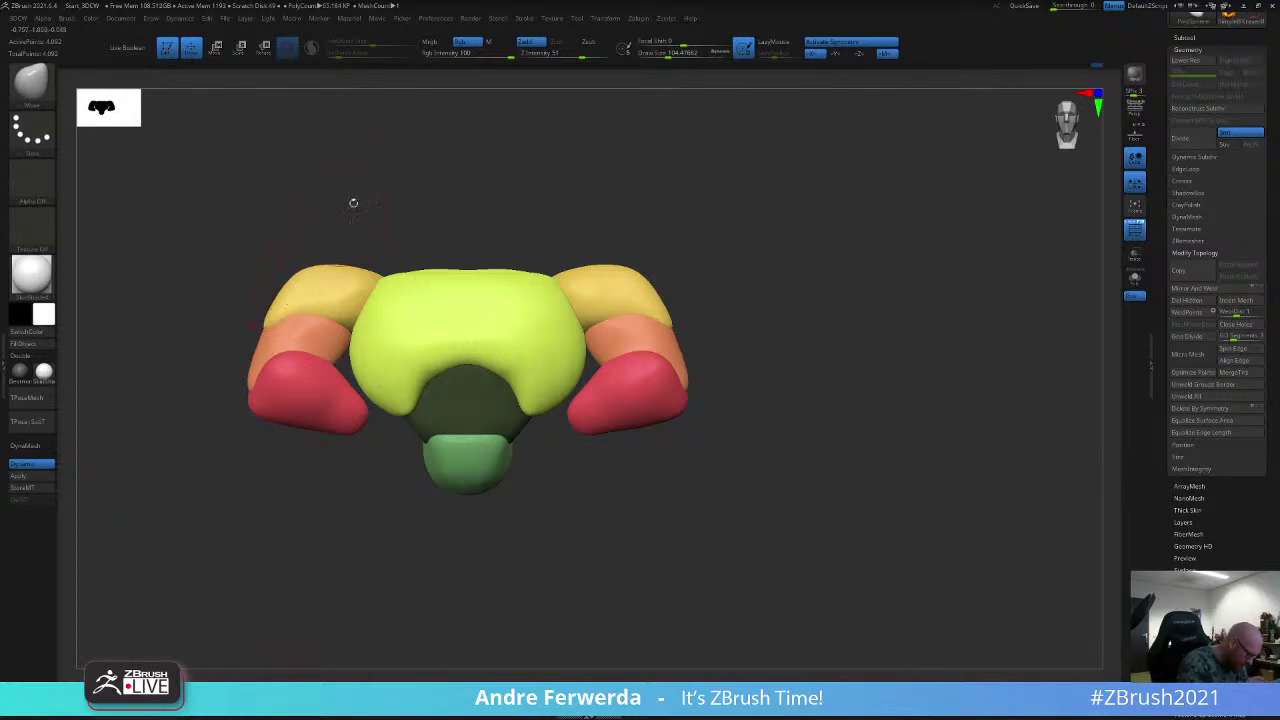
left_click_drag(353, 202, 626, 225)
left_click_drag(420, 222, 702, 200, "shift")
left_click_drag(672, 202, 749, 279)
left_click_drag(749, 279, 890, 305, "alt")
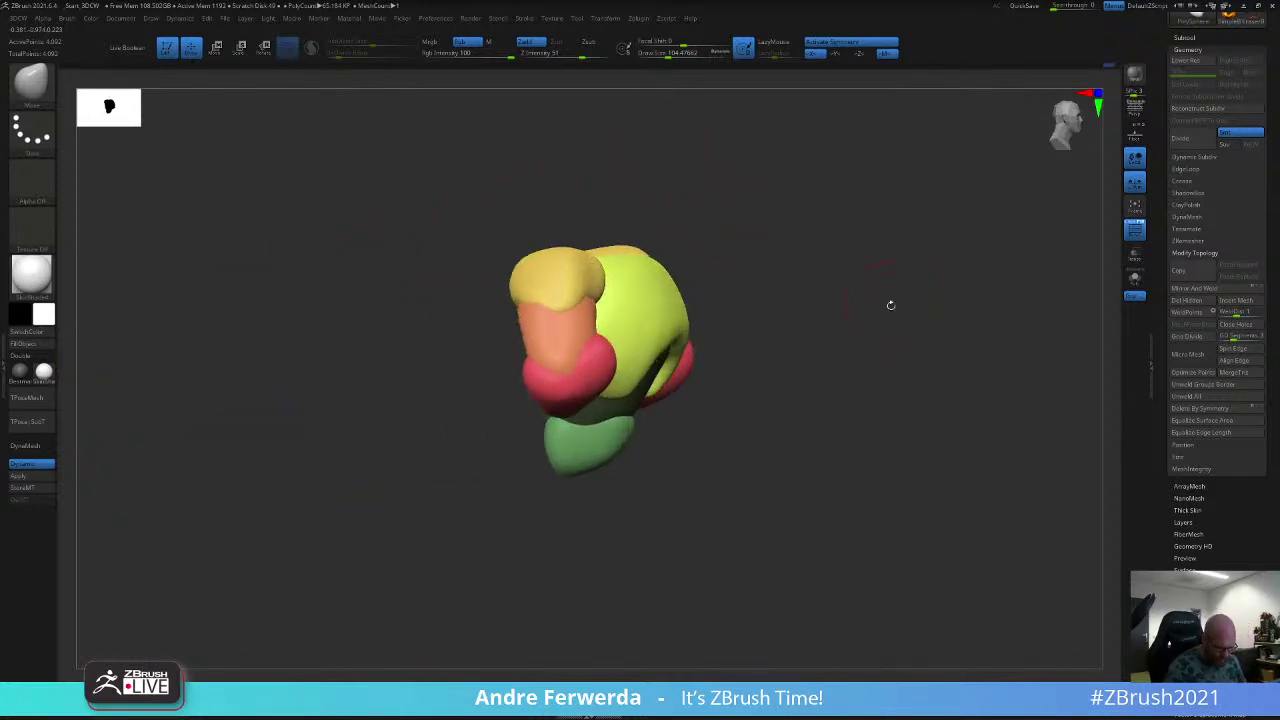
Step: Adjust the chest's lower rim around the waist from below, using Move brush sizes of about 177 and 136
left_click_drag(766, 217, 718, 340)
key("space")
mouse_move(761, 280)
left_mouse_down()
mouse_move(774, 269)
mouse_move(745, 318)
mouse_move(711, 200)
left_mouse_up()
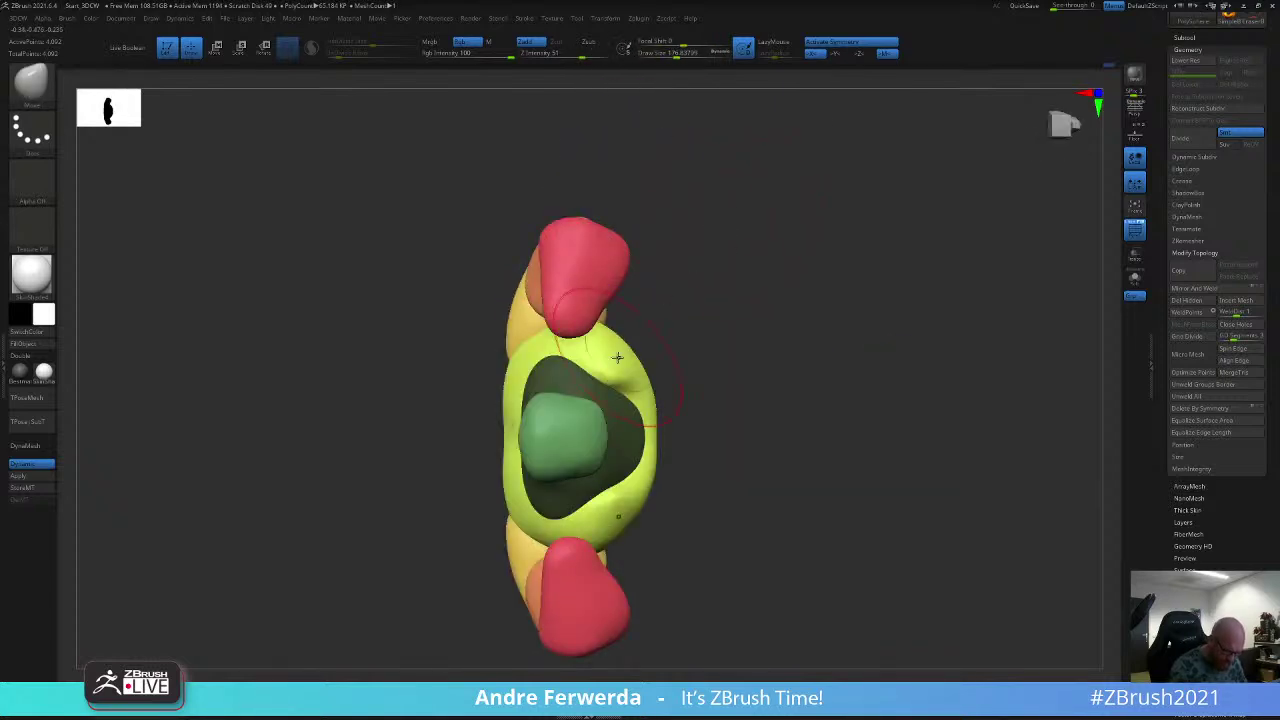
key("space")
left_click_drag(573, 418, 564, 418)
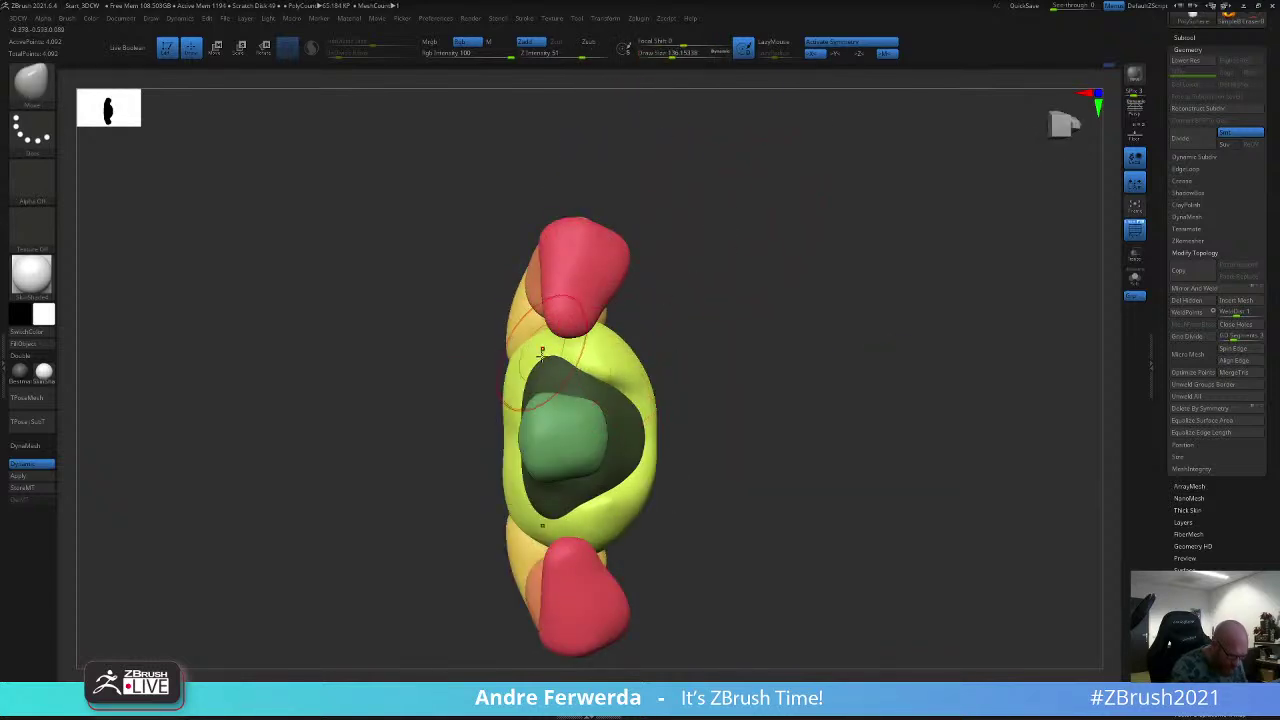
mouse_move(534, 358)
right_mouse_down()
mouse_move(538, 405)
mouse_move(580, 428)
right_mouse_up()
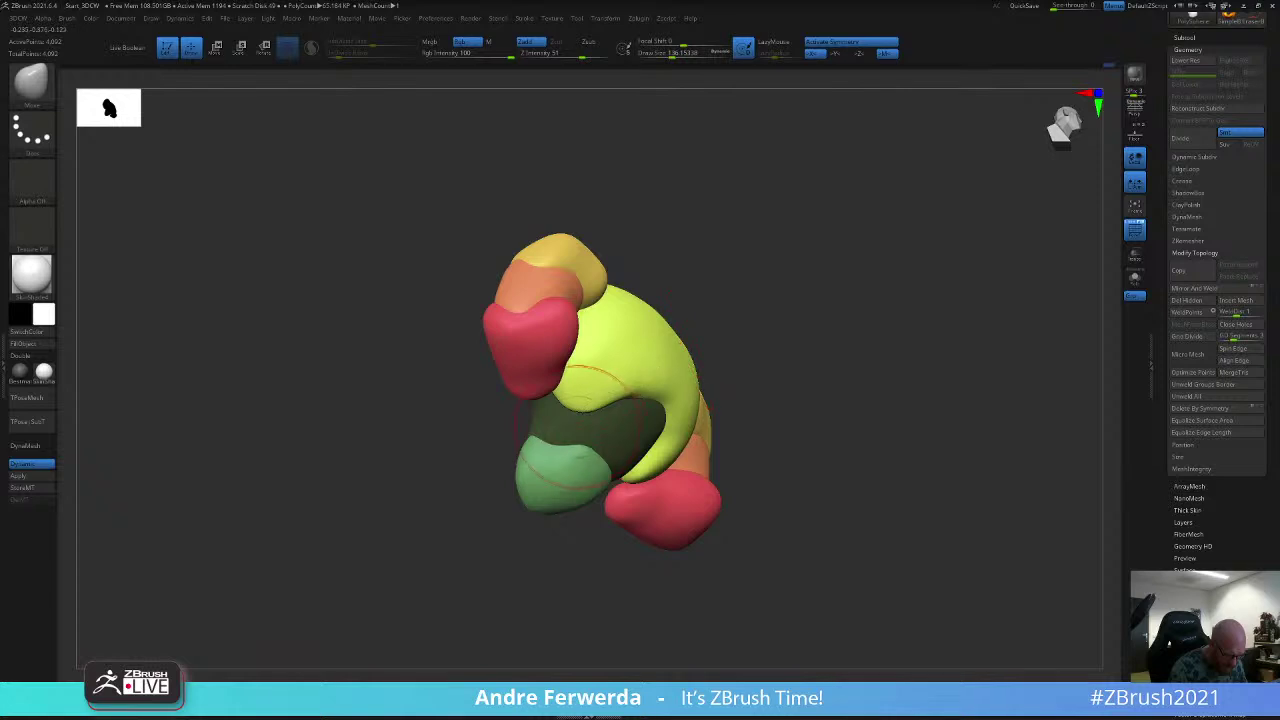
right_click_drag(710, 296, 914, 260)
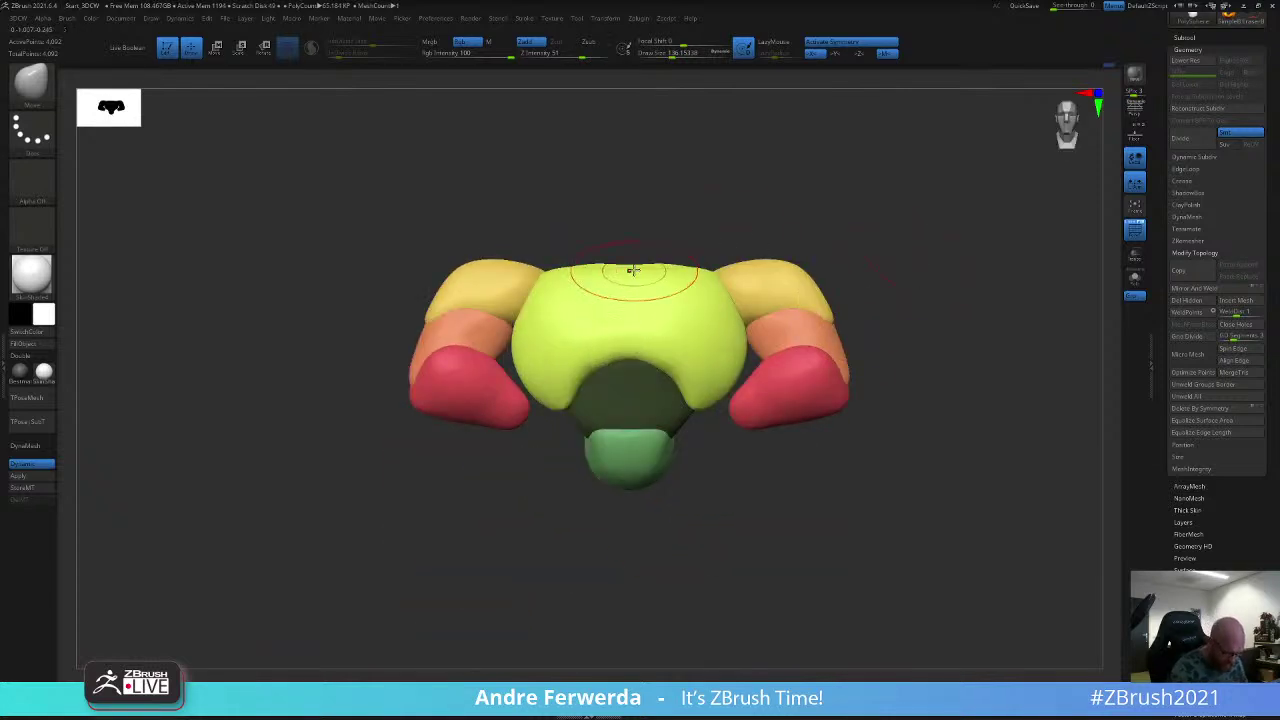
Step: Push down and smooth the middle of the chest's top edge from the front with a Move brush of about 181
key("space")
left_click_drag(616, 266, 621, 266)
mouse_move(616, 265)
left_mouse_down()
mouse_move(604, 291)
mouse_move(568, 278)
left_mouse_up()
key("space")
key("space")
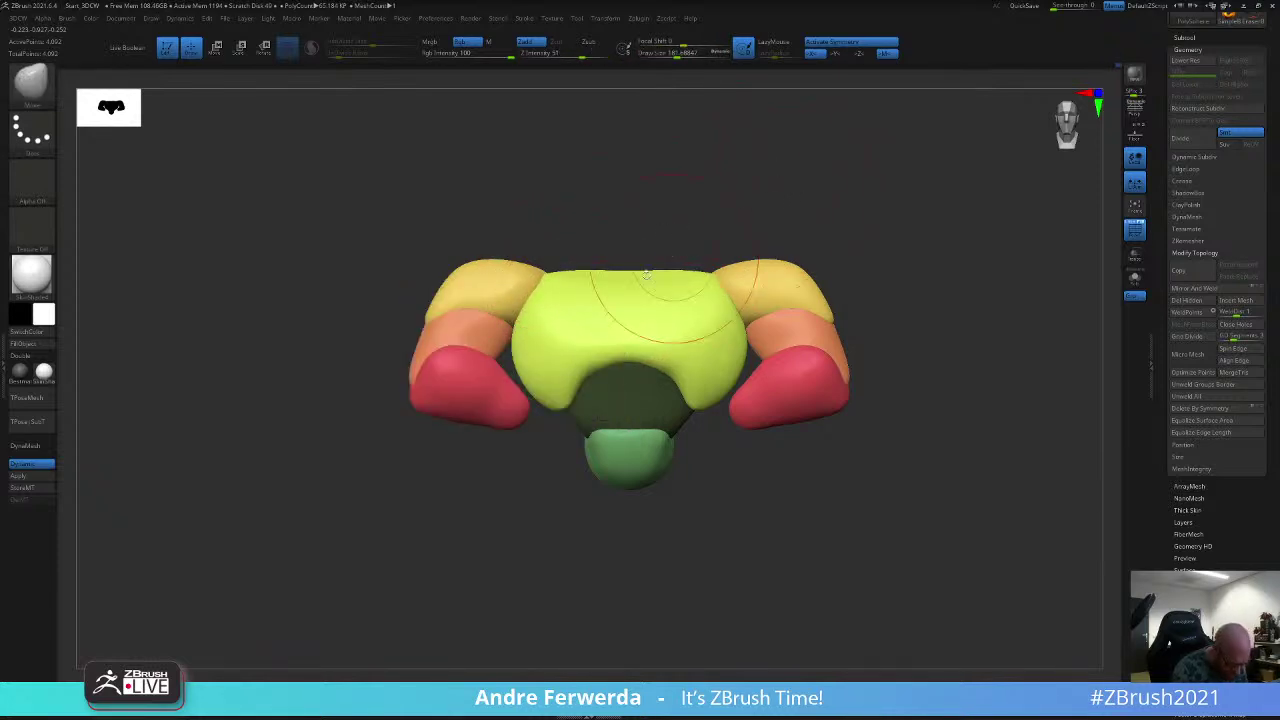
mouse_move(646, 275)
left_mouse_down("shift")
mouse_move(595, 302)
mouse_move(603, 283)
left_mouse_up("shift")
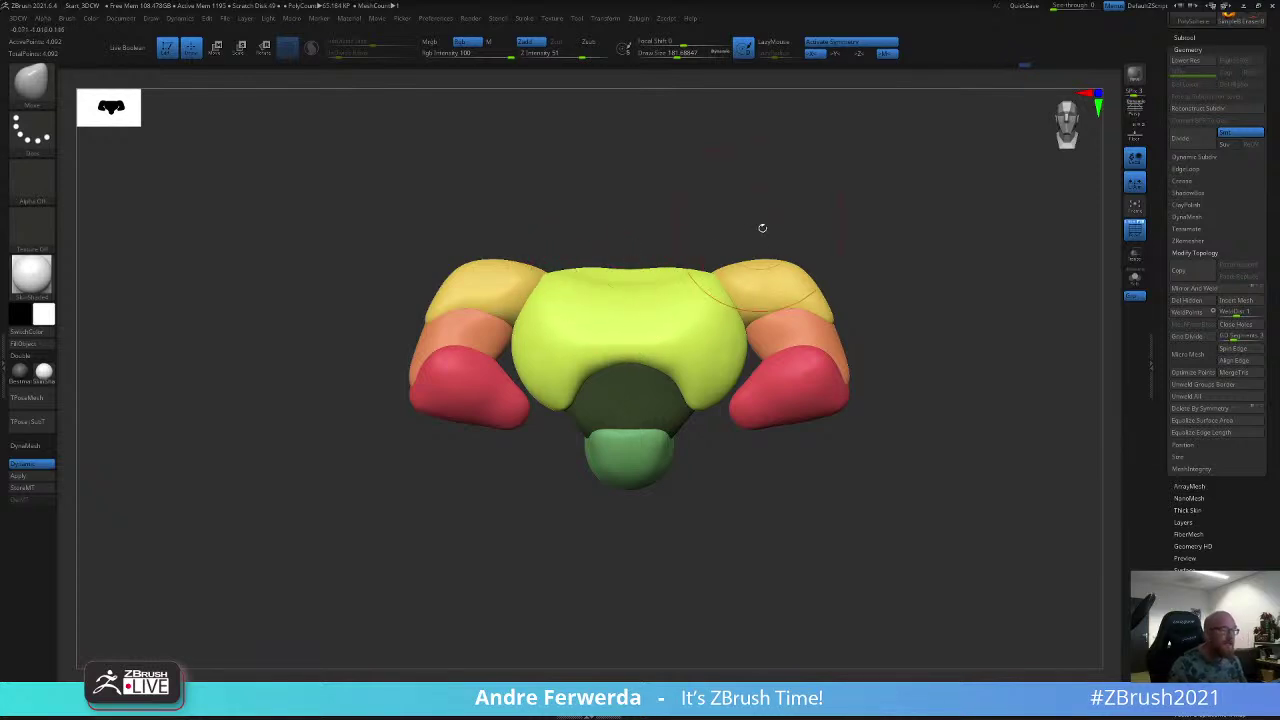
key("shift+z")
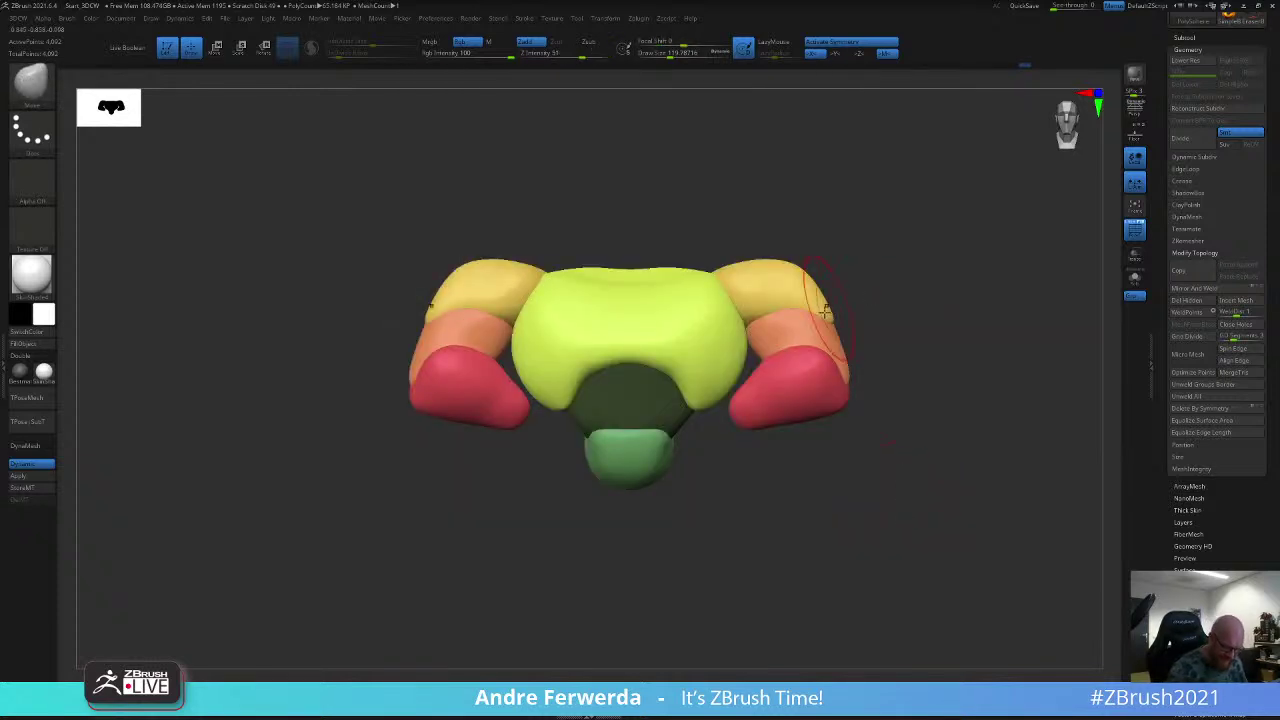
Step: Isolate the orange upper arms, refine their contours with a smaller Move brush, and show the whole body
left_click(820, 288, "ctrl+shift")
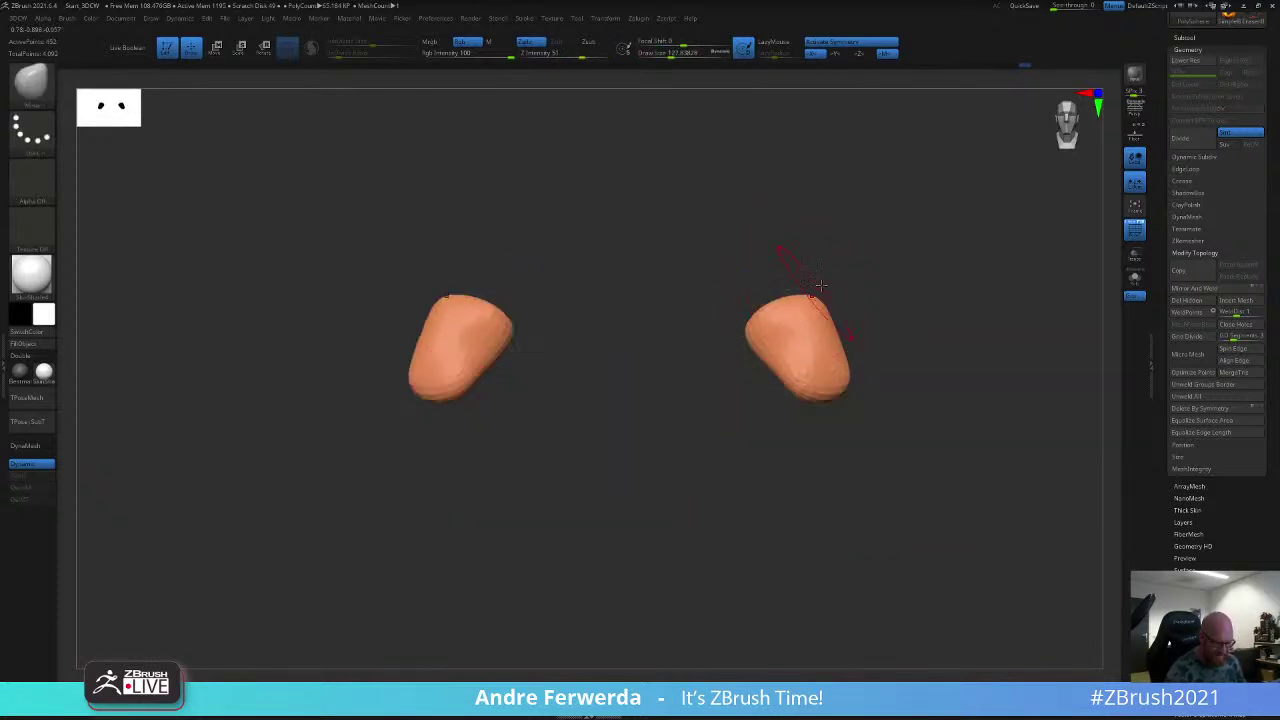
left_click_drag(821, 286, 825, 283)
left_click_drag(773, 350, 779, 357)
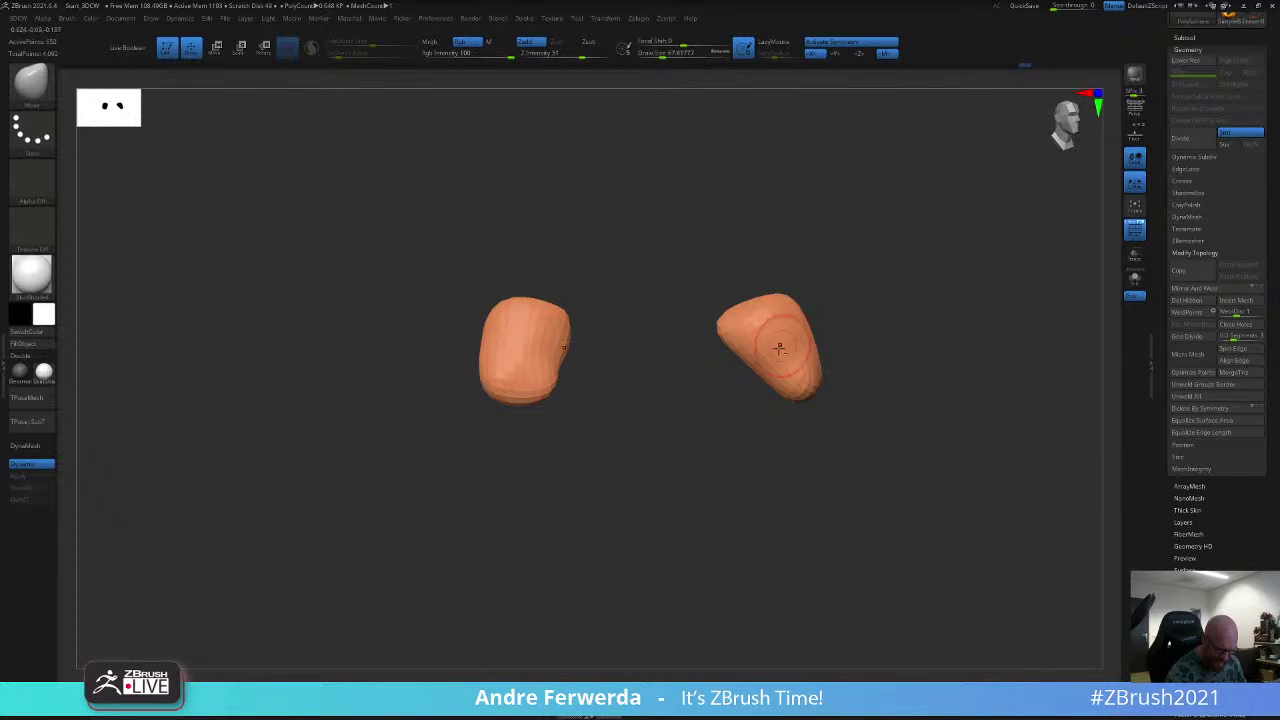
right_click_drag(756, 363, 792, 362)
key("space")
left_click_drag(771, 371, 768, 353)
right_click_drag(761, 317, 816, 298, "shift")
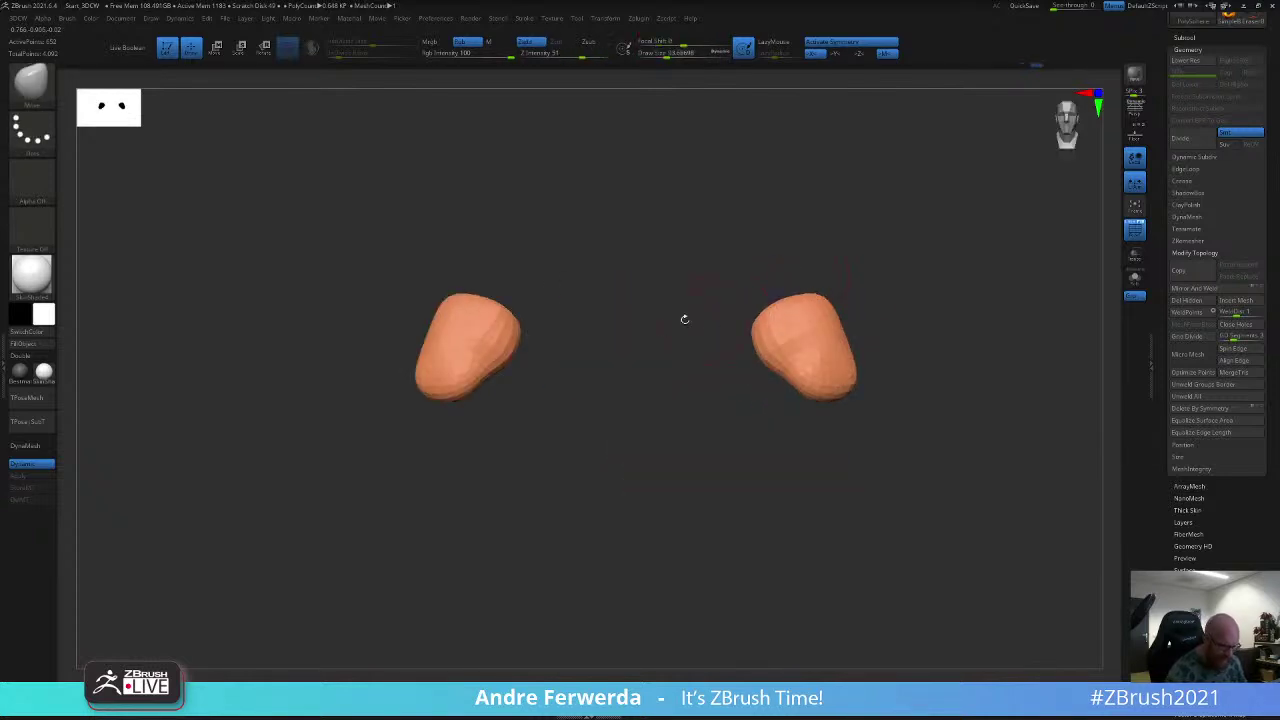
left_click(546, 429, "ctrl+shift")
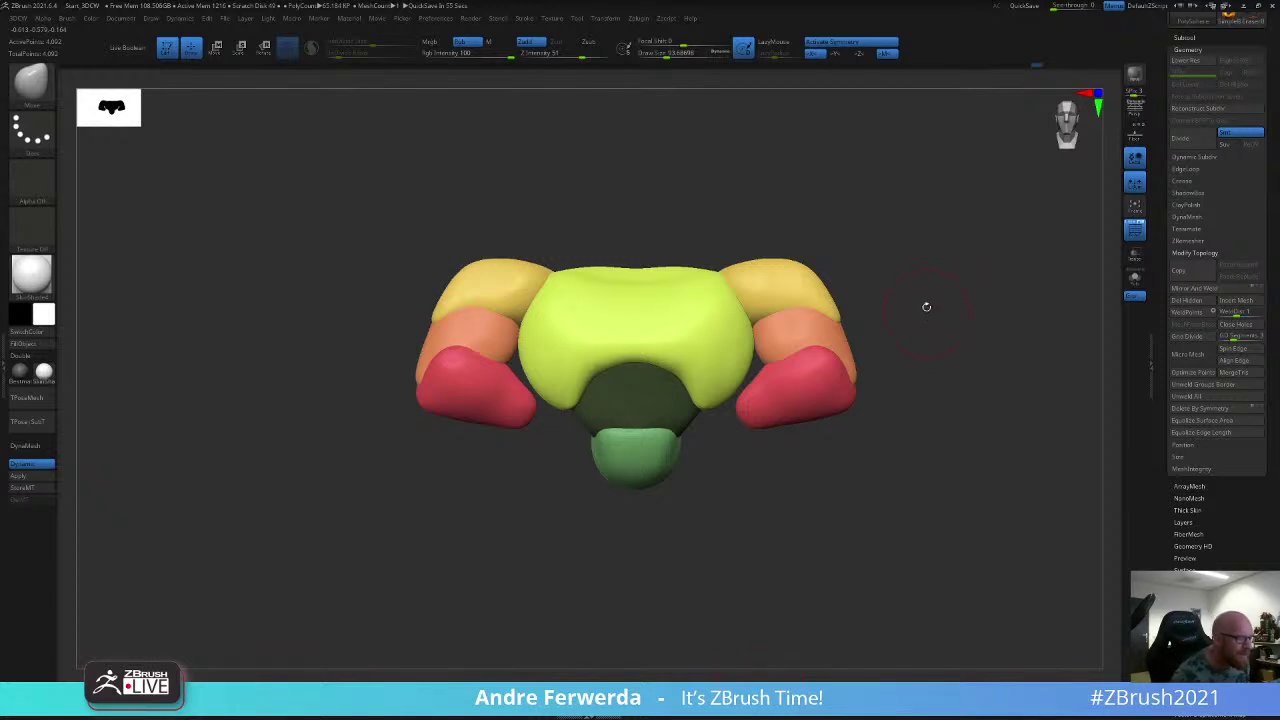
key("2")
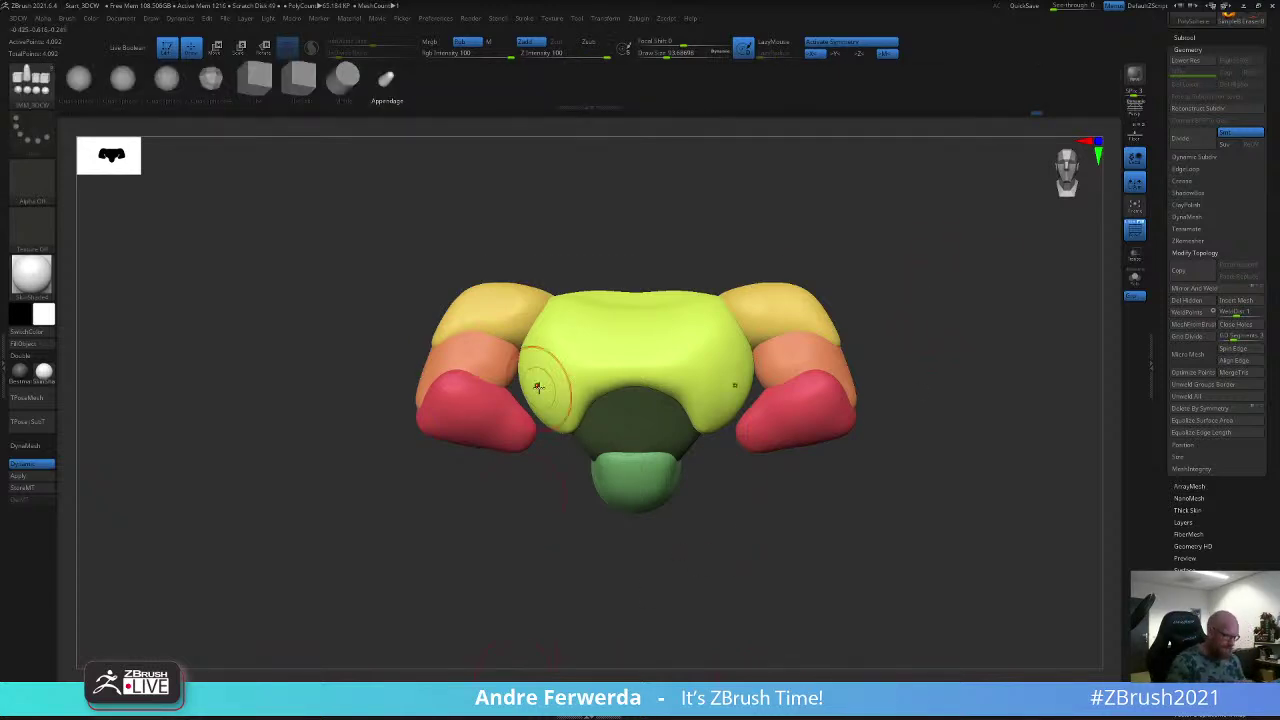
left_click(134, 93)
key("shift+z")
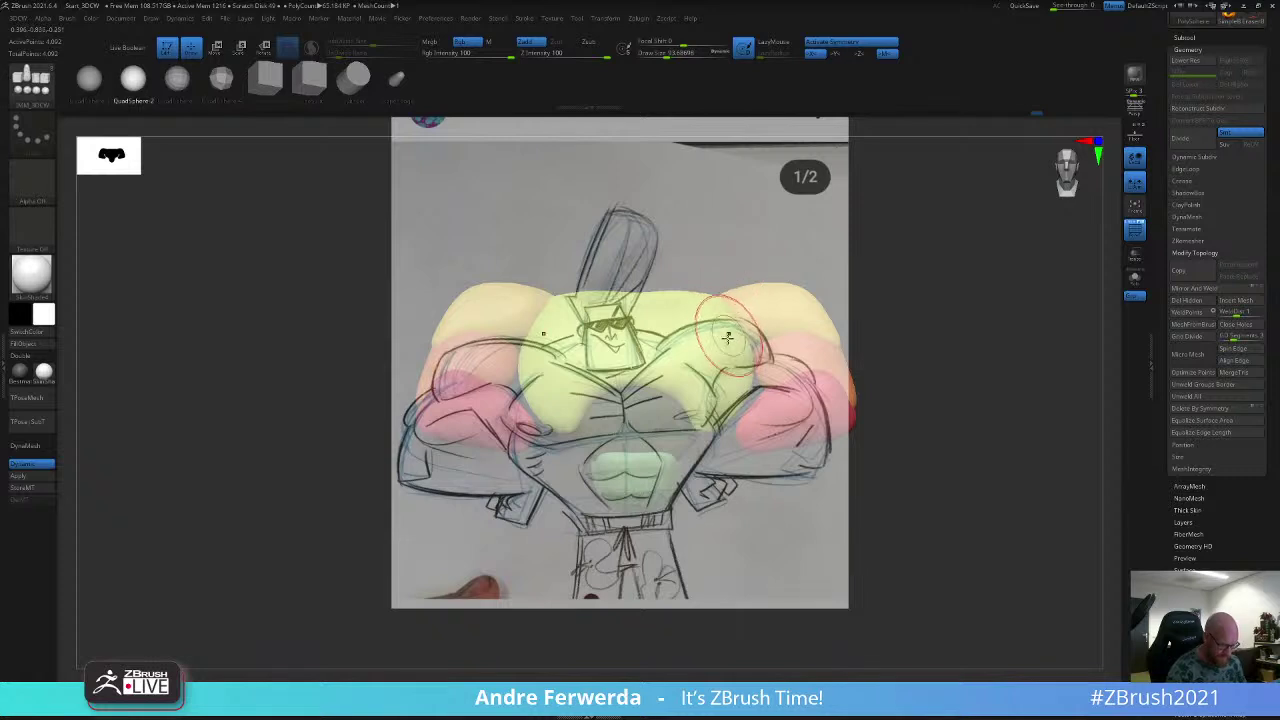
key("shift+z")
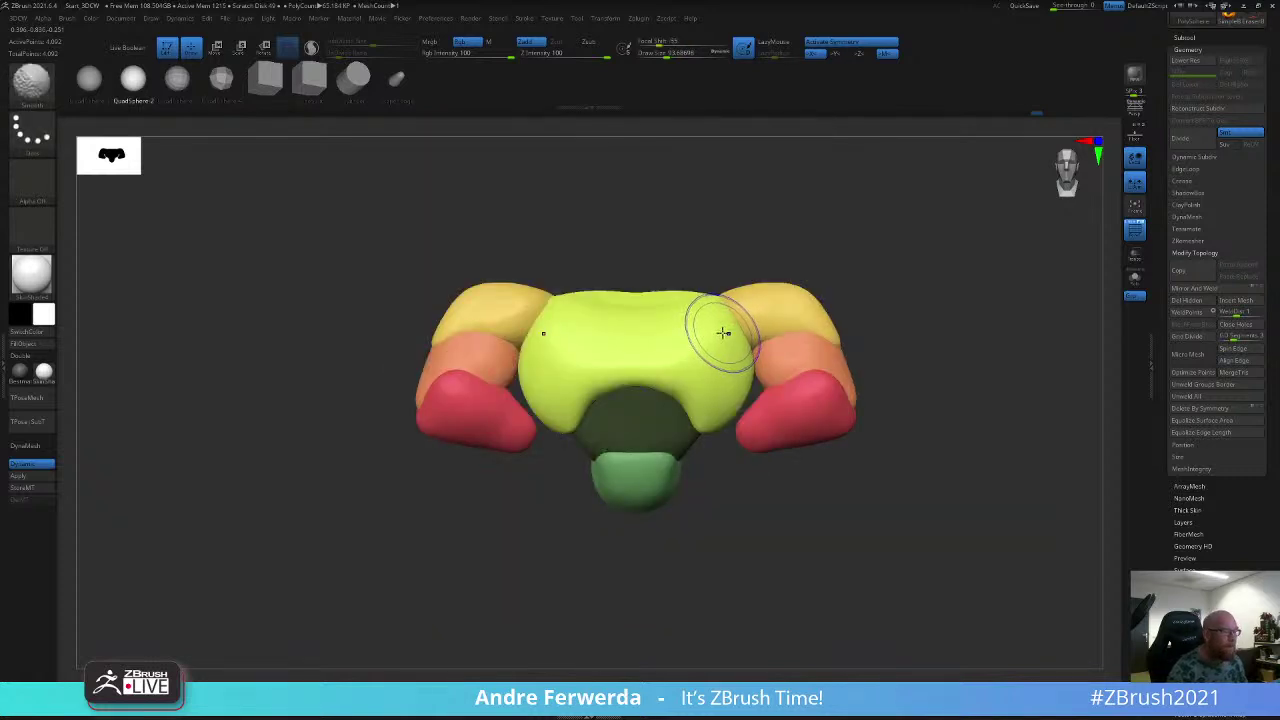
left_click(407, 85)
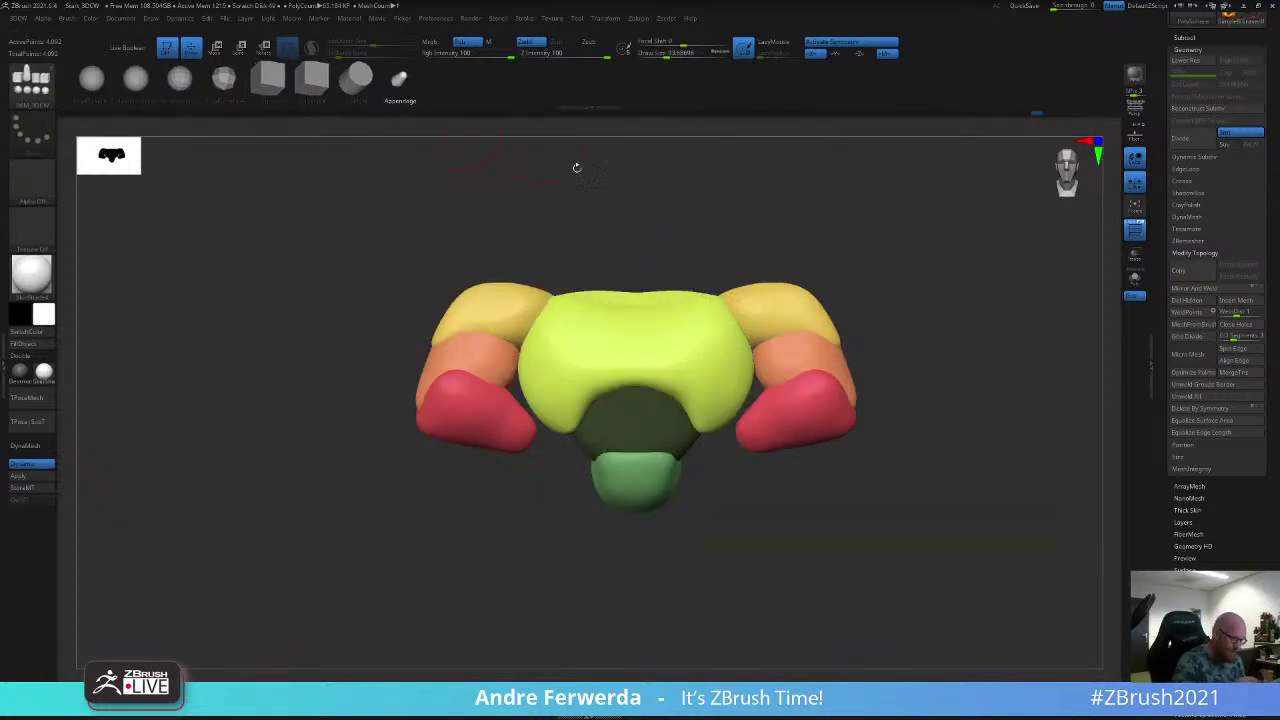
Step: Reshape the yellow shoulders from above with the Move brush, reducing its size to about 128 for their outer parts
left_click_drag(660, 255, 670, 300, "shift")
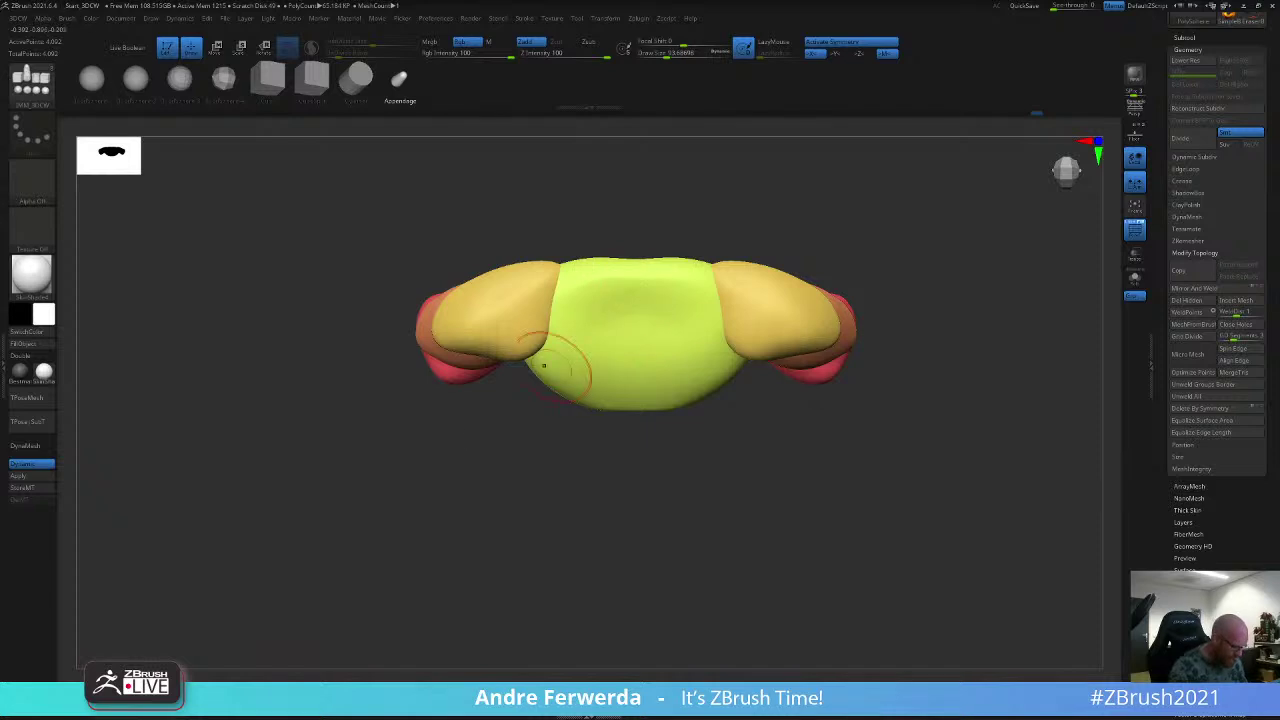
left_click(190, 687)
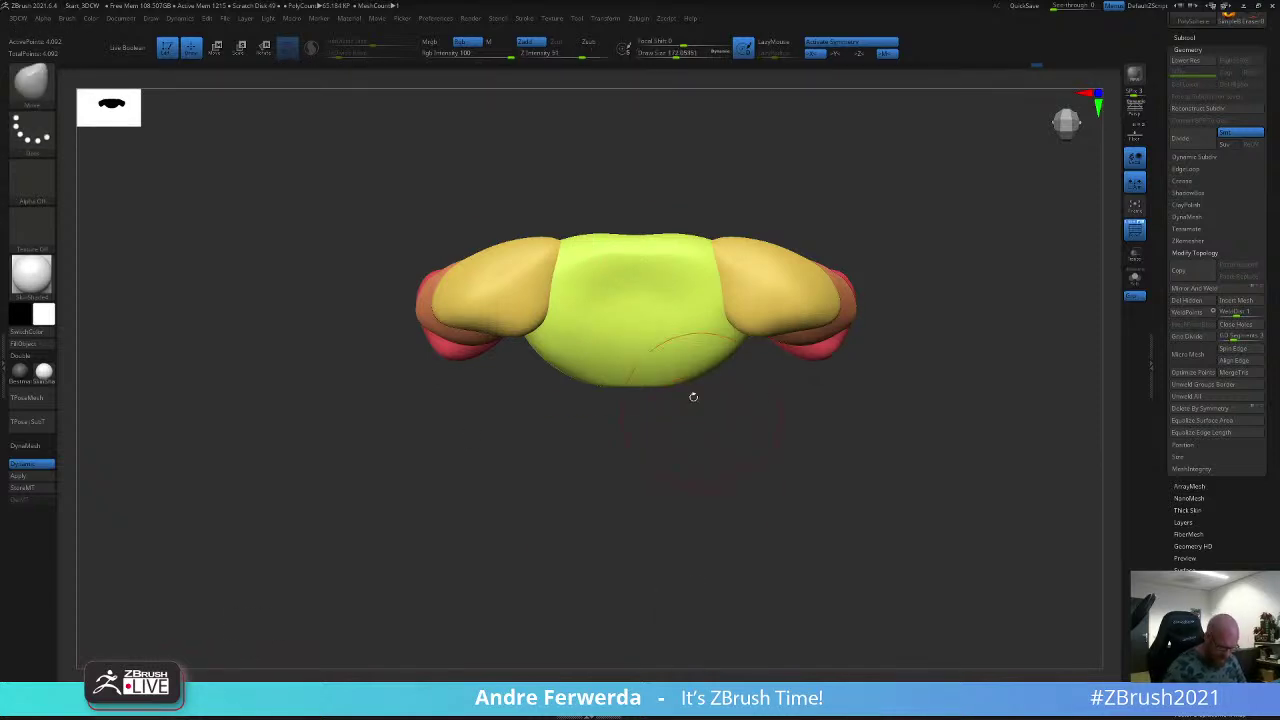
key("space")
left_click_drag(546, 269, 550, 269)
left_click_drag(536, 254, 533, 269)
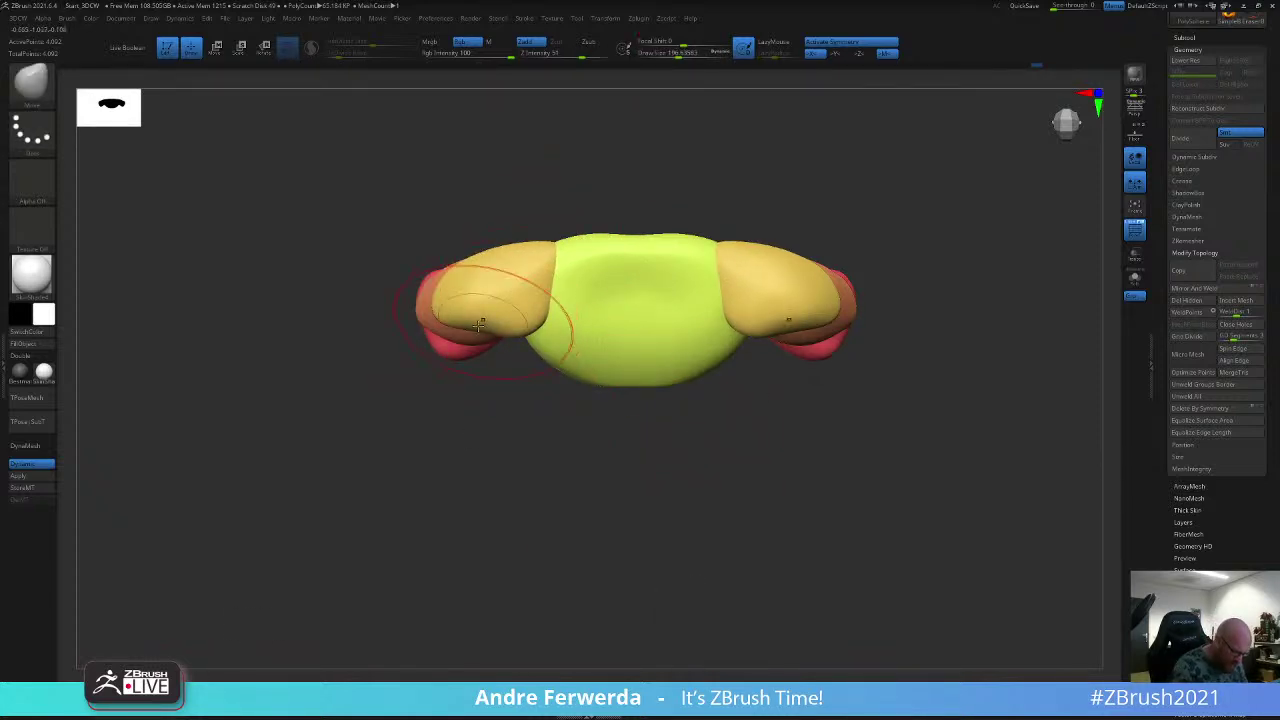
key("space")
left_click_drag(479, 327, 480, 329)
key("space")
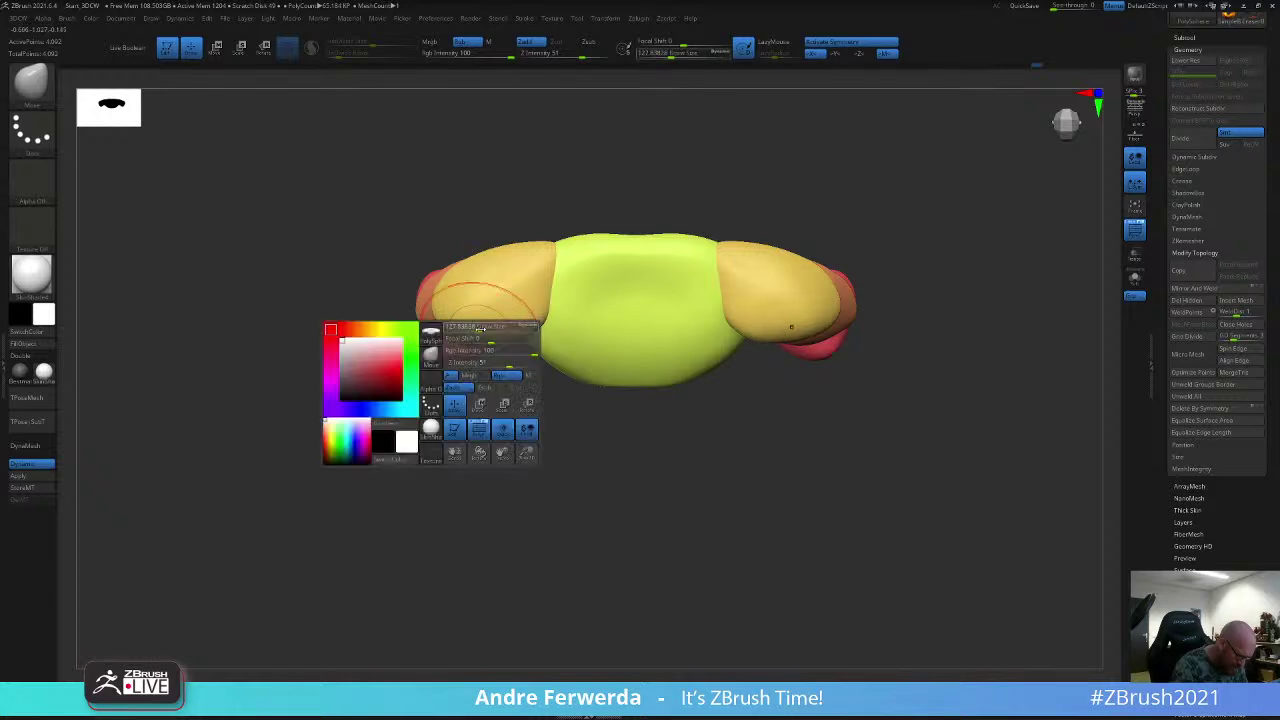
mouse_move(485, 268)
left_mouse_down()
mouse_move(536, 281)
mouse_move(546, 330)
left_mouse_up()
key("space")
key("space")
mouse_move(548, 394)
left_mouse_down("shift")
mouse_move(547, 311)
mouse_move(514, 307)
left_mouse_up("shift")
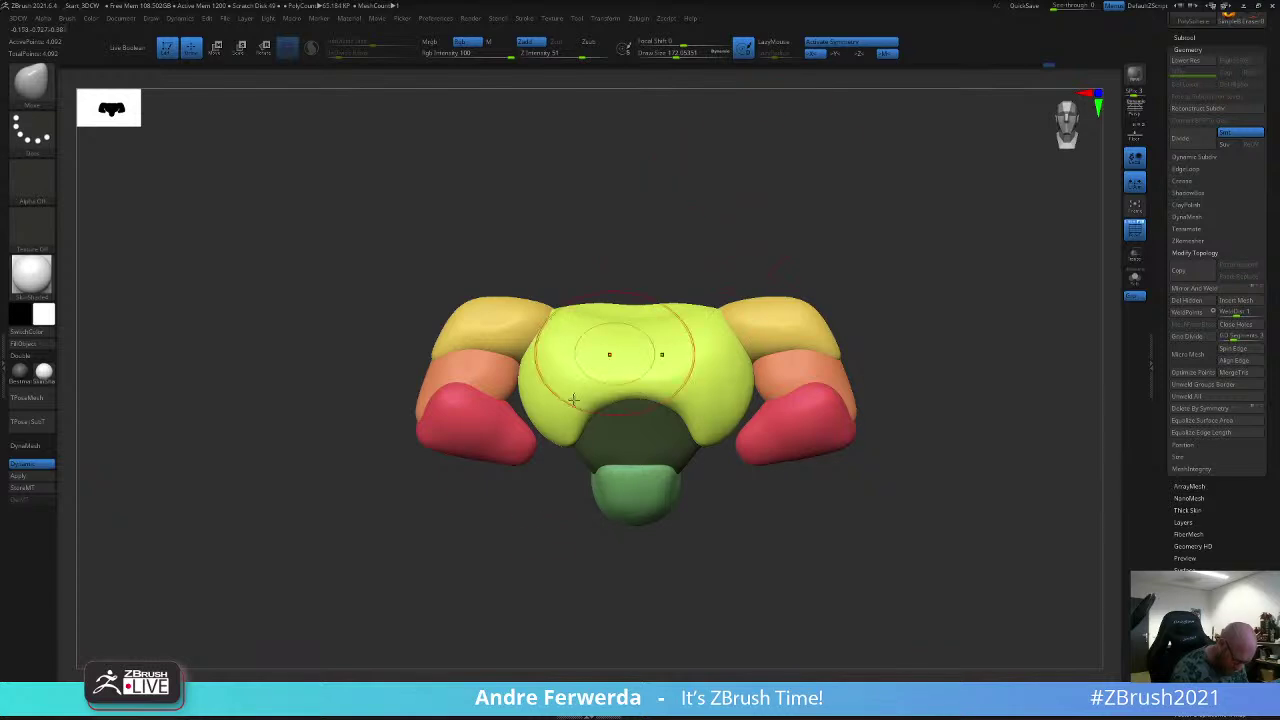
Step: Clear the waist's mask and insert an Appendage mesh on the centreline at the top of the chest for the neck
key("space")
left_click_drag(797, 272, 792, 272)
mouse_move(737, 520)
left_mouse_down("ctrl")
mouse_move(771, 557)
mouse_move(750, 545)
left_mouse_up("ctrl")
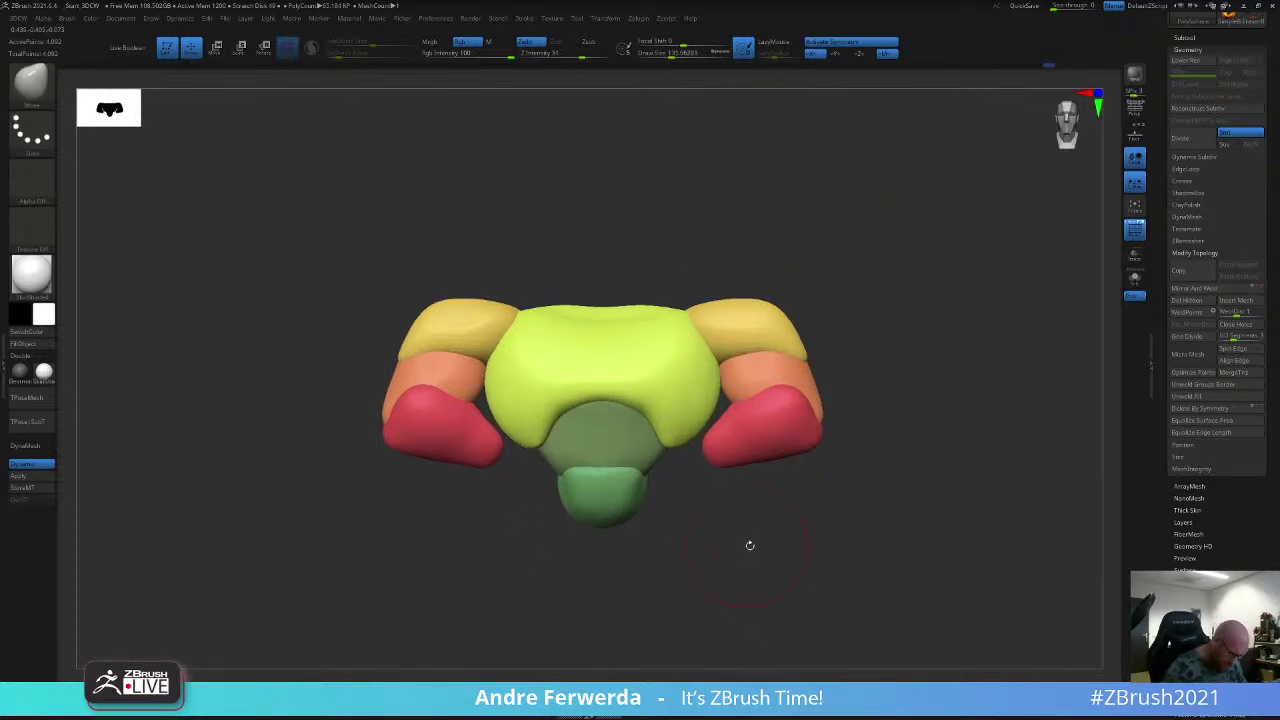
left_click(588, 704)
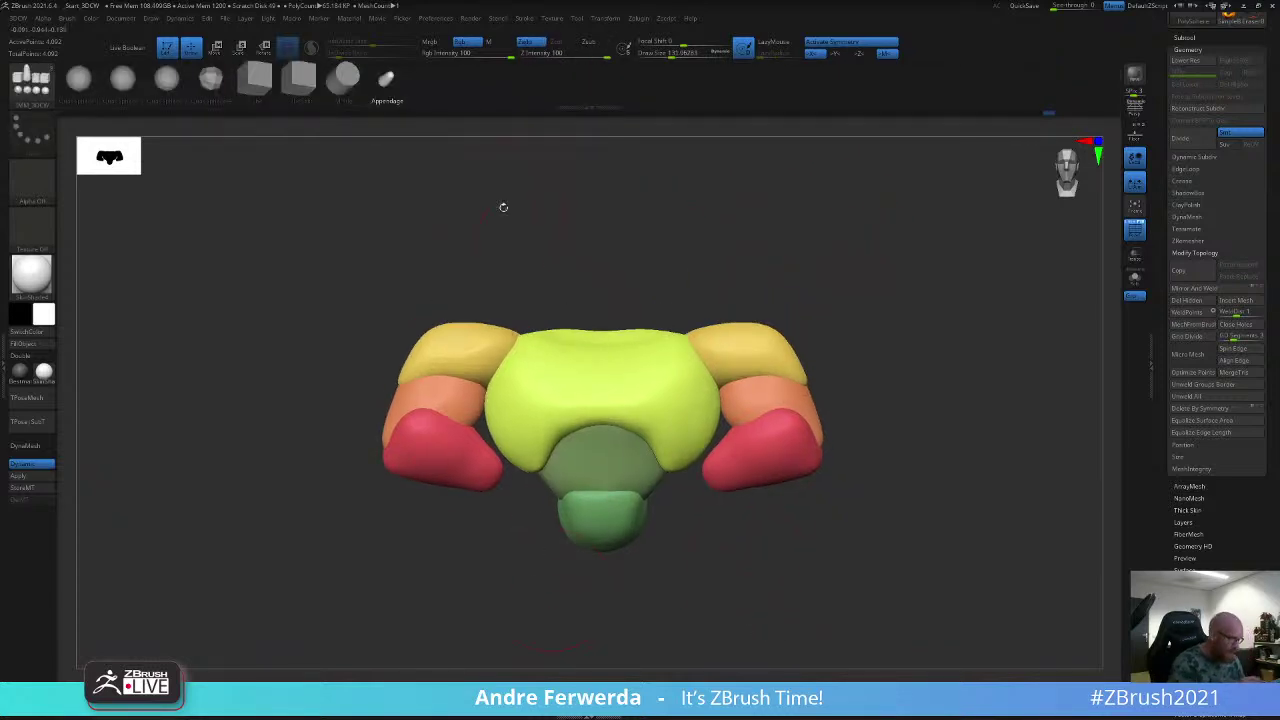
left_click_drag(689, 277, 603, 318)
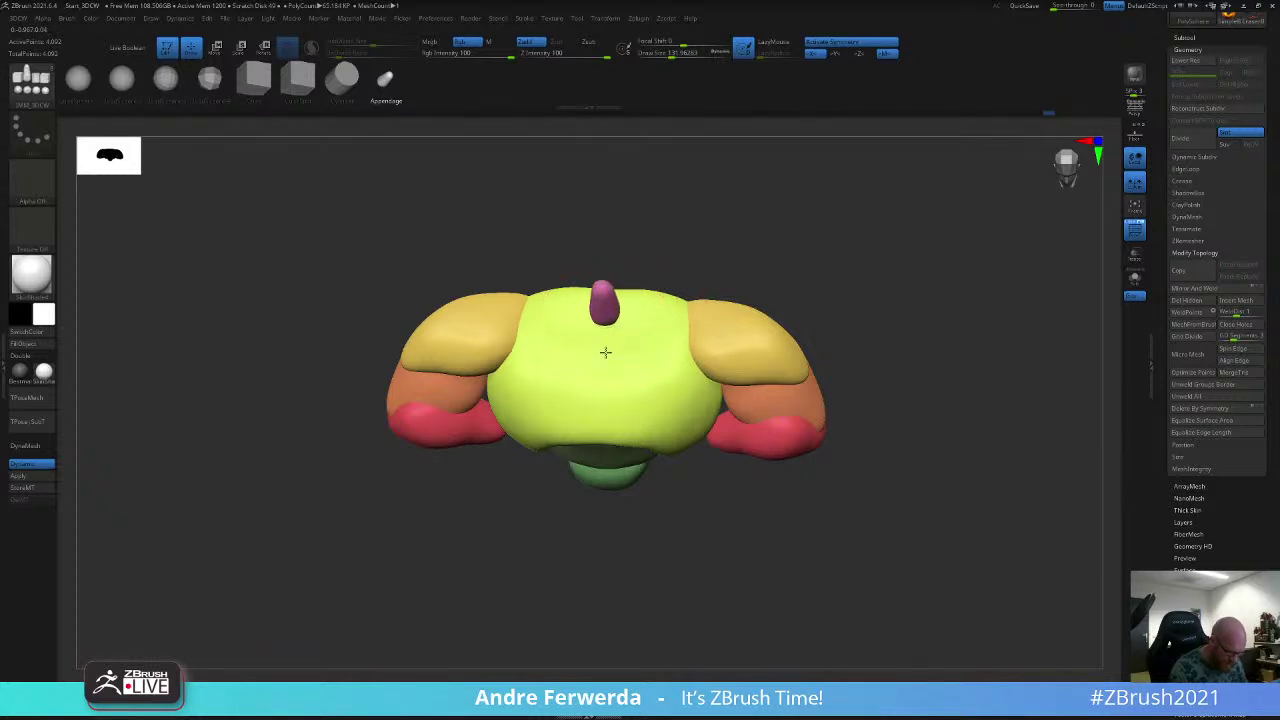
left_click_drag(606, 371, 606, 374)
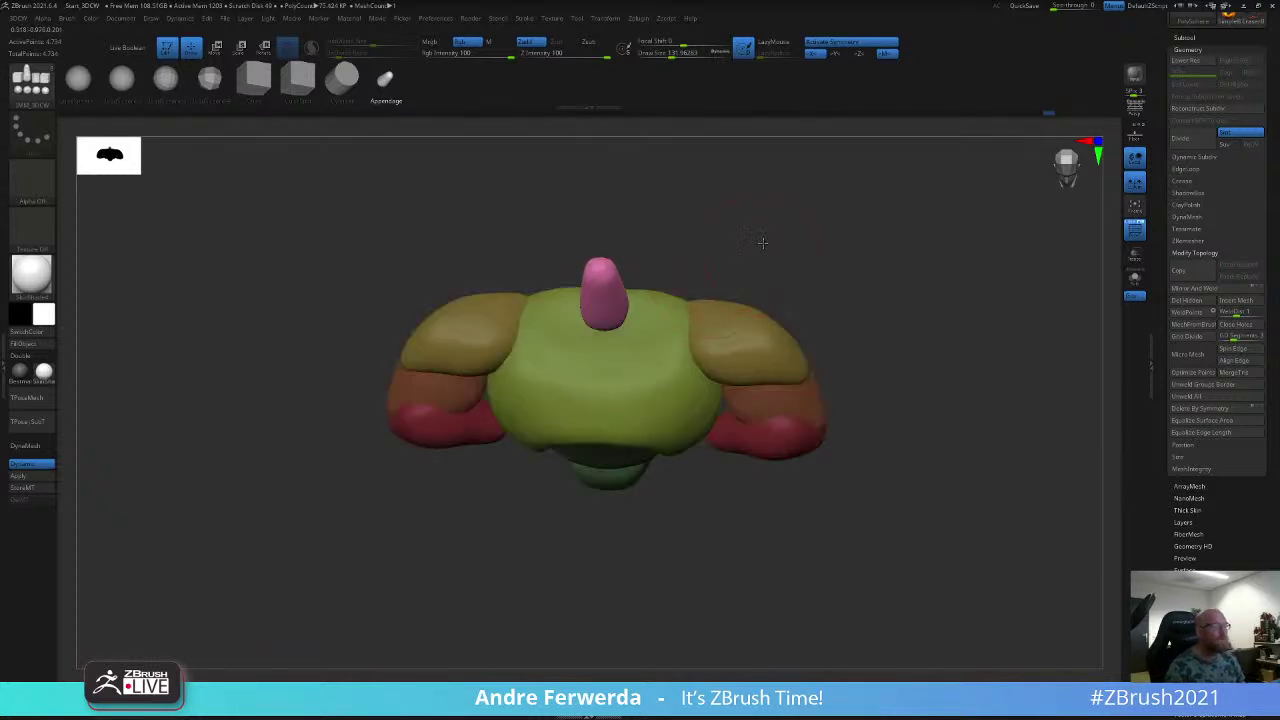
Step: Scale and move the neck mesh into the top of the chest with the gizmo, checking it against the reference sketch
left_click_drag(763, 243, 757, 238, "shift")
key("w")
mouse_move(609, 320)
left_mouse_down()
mouse_move(641, 351)
mouse_move(611, 320)
mouse_move(616, 300)
left_mouse_up()
left_click_drag(607, 376, 607, 393)
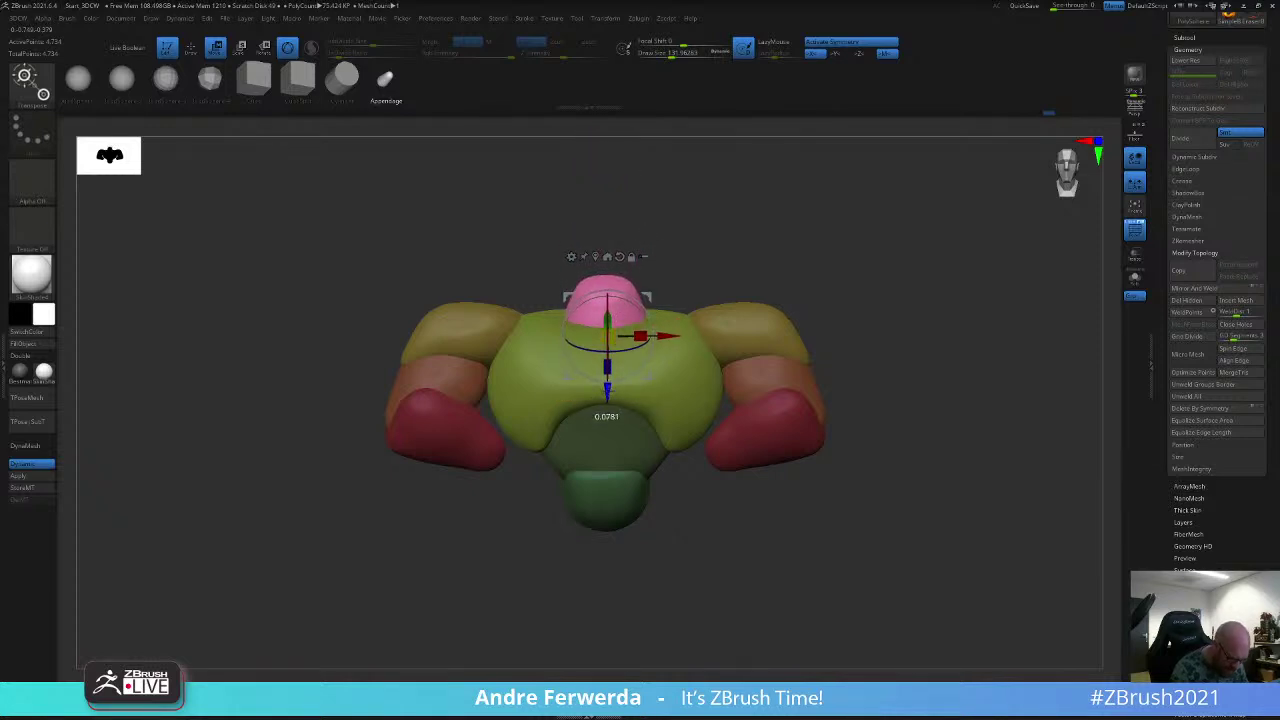
key("shift+z")
mouse_move(893, 262)
left_mouse_down("alt")
mouse_move(786, 328)
mouse_move(741, 335)
mouse_move(829, 298)
mouse_move(817, 304)
left_mouse_up("alt")
key("shift+z")
mouse_move(905, 303)
left_mouse_down()
mouse_move(847, 300)
mouse_move(851, 289)
mouse_move(904, 332)
left_mouse_up()
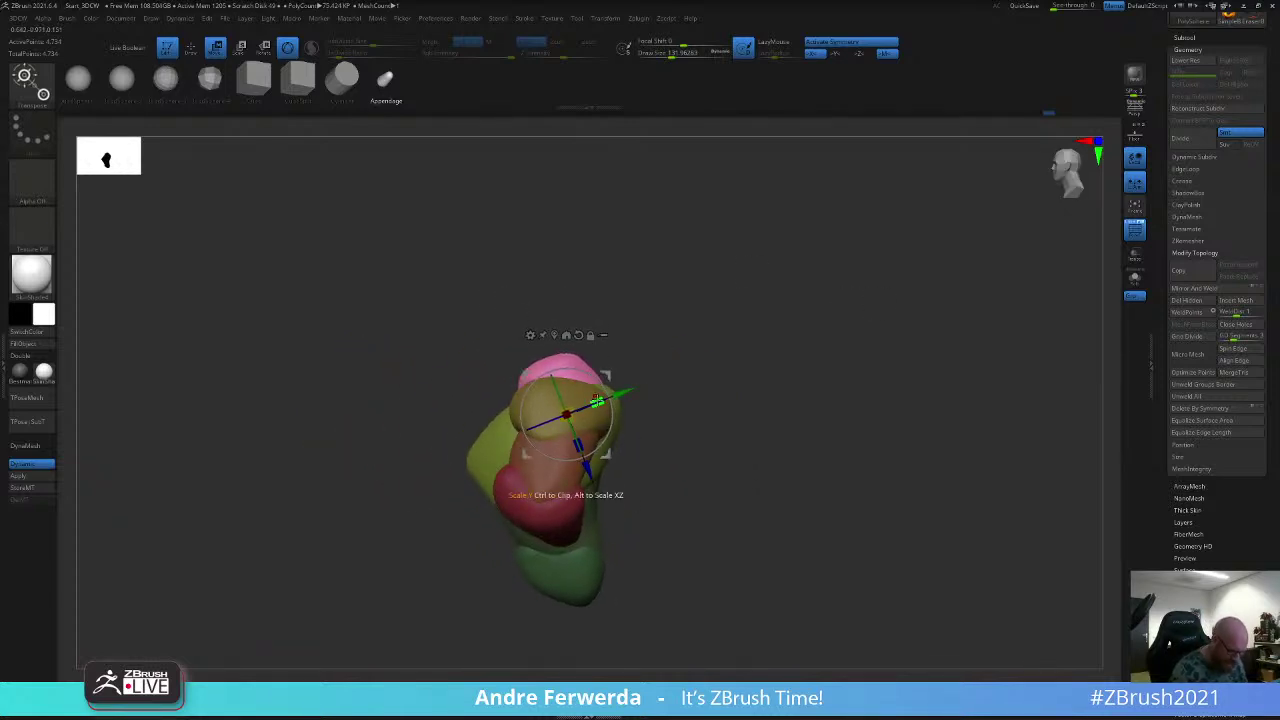
key("q")
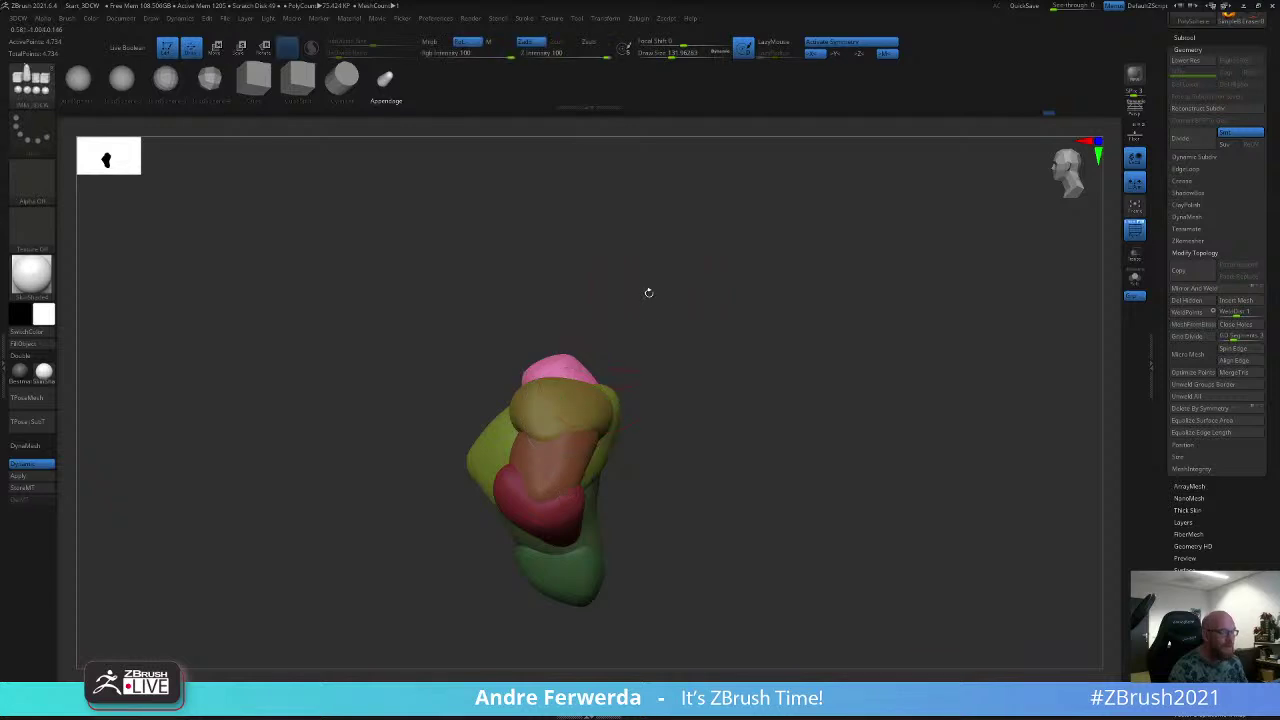
Step: Clear the mask left by the insertion, isolate and mask only the chest, and show the whole body
mouse_move(648, 291)
left_mouse_down("shift")
mouse_move(748, 285)
mouse_move(710, 328)
left_mouse_up("shift")
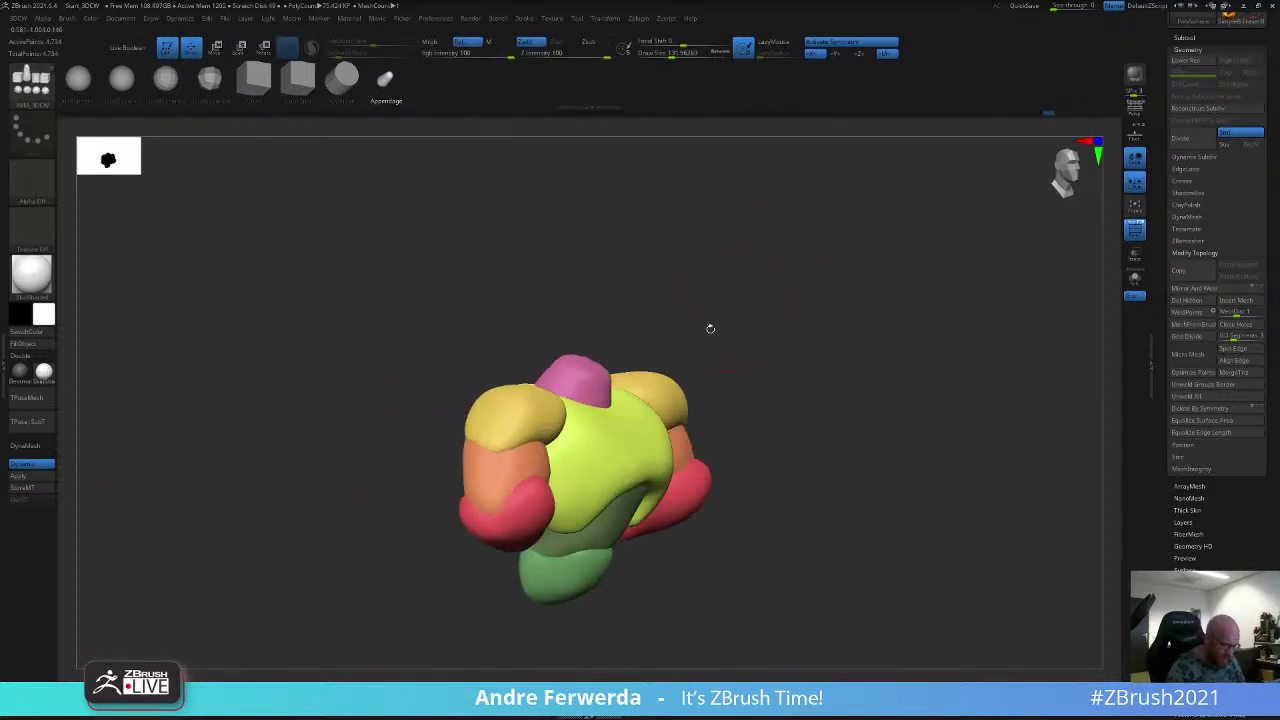
left_click(633, 433, "ctrl+shift")
left_click_drag(782, 238, 446, 614, "ctrl")
left_click(733, 322, "ctrl+shift")
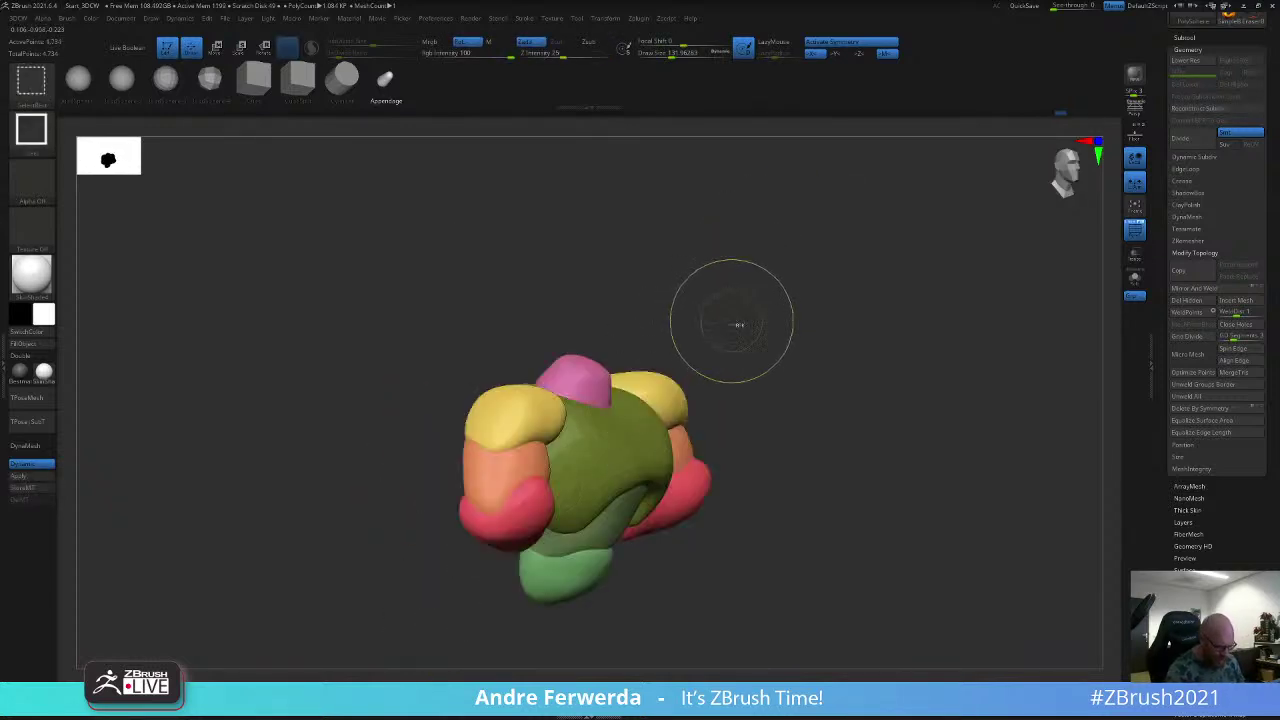
Step: Invert the mask to free only the torso and adjust the chest with the Move brush in front view
left_click(745, 301, "ctrl")
left_click_drag(745, 301, 714, 300, "shift")
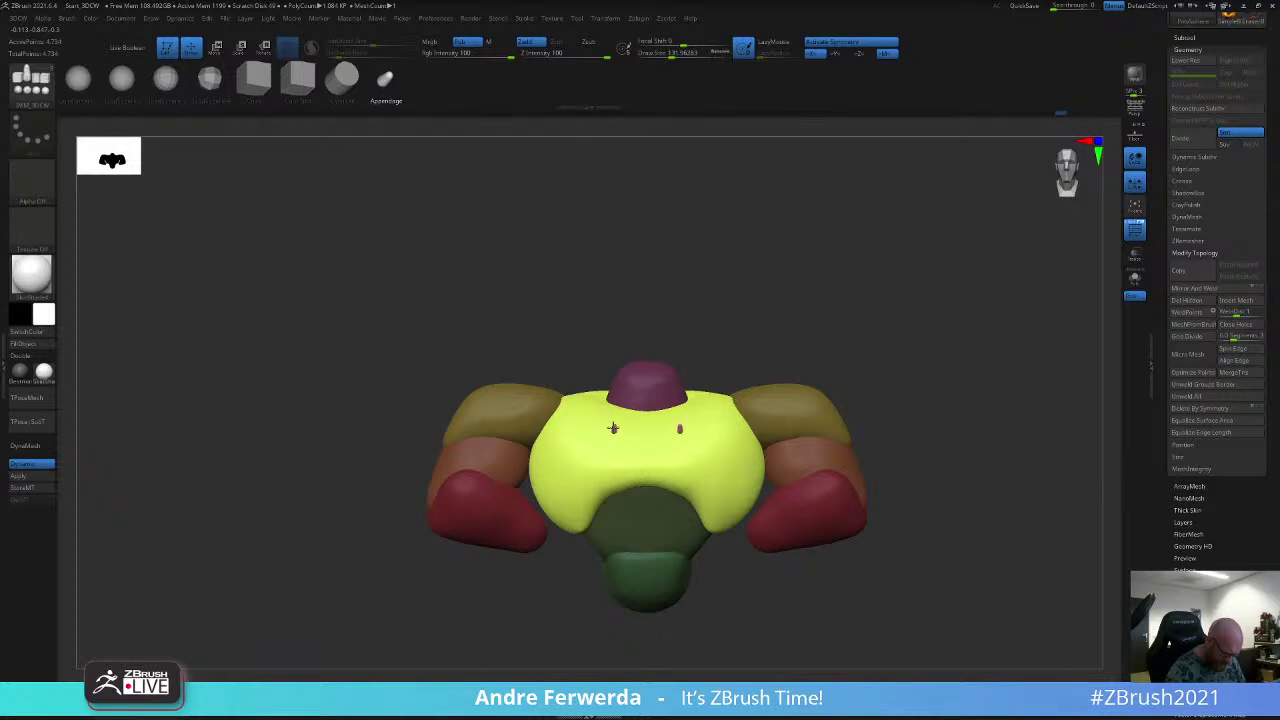
left_click_drag(613, 428, 628, 417)
left_click(220, 696)
key("ctrl+z")
key("space")
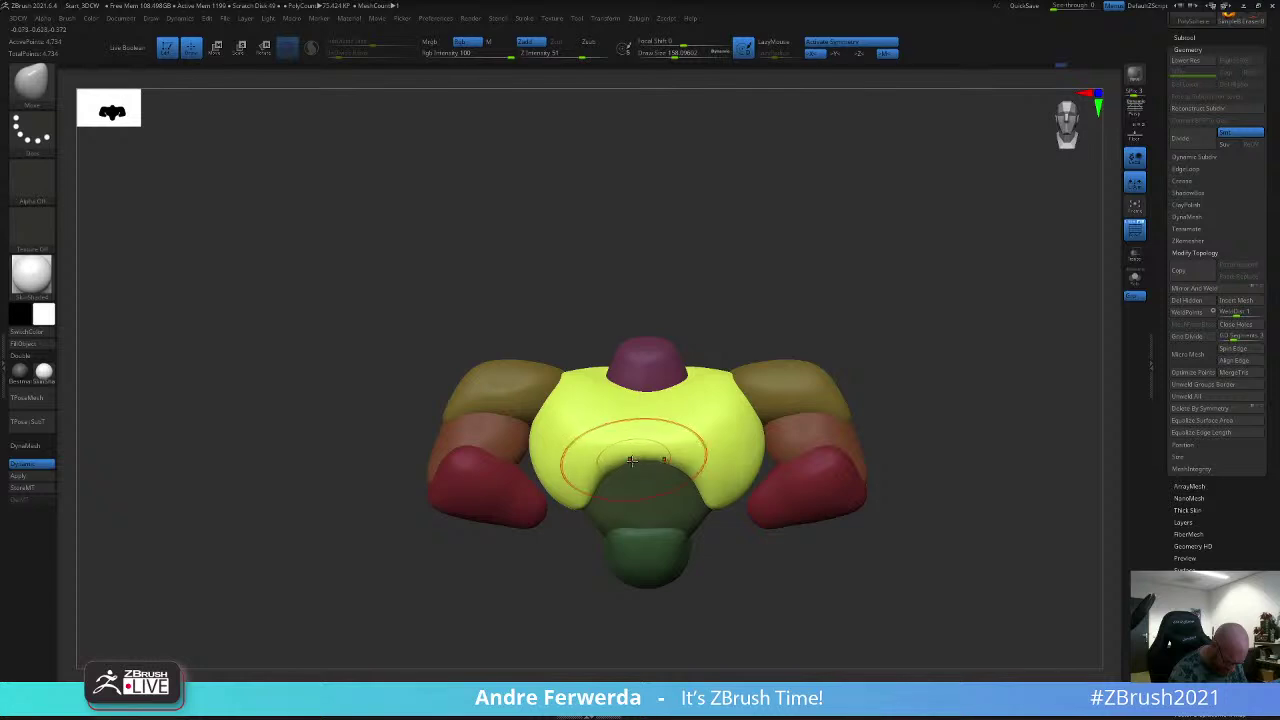
key("ctrl")
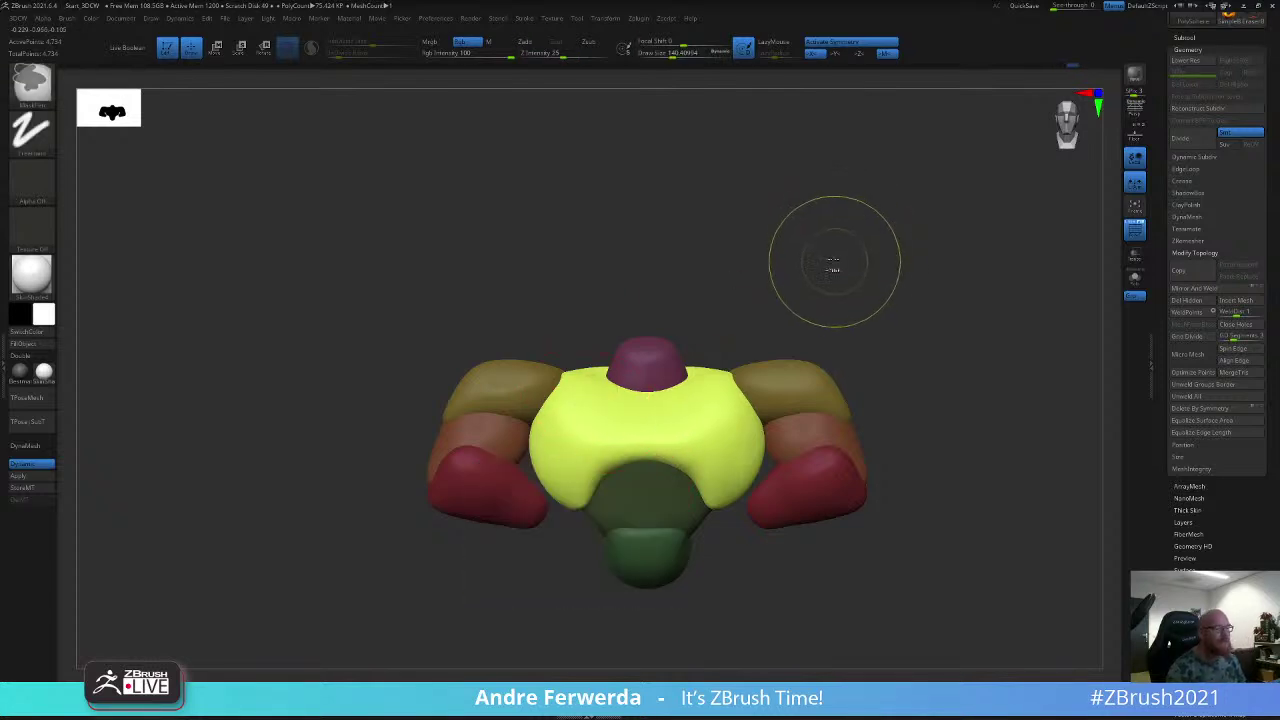
Step: Clear the mask and check the front proportions of the block-out against the see-through reference sketch
left_click_drag(829, 254, 841, 245, "ctrl")
key("shift+z")
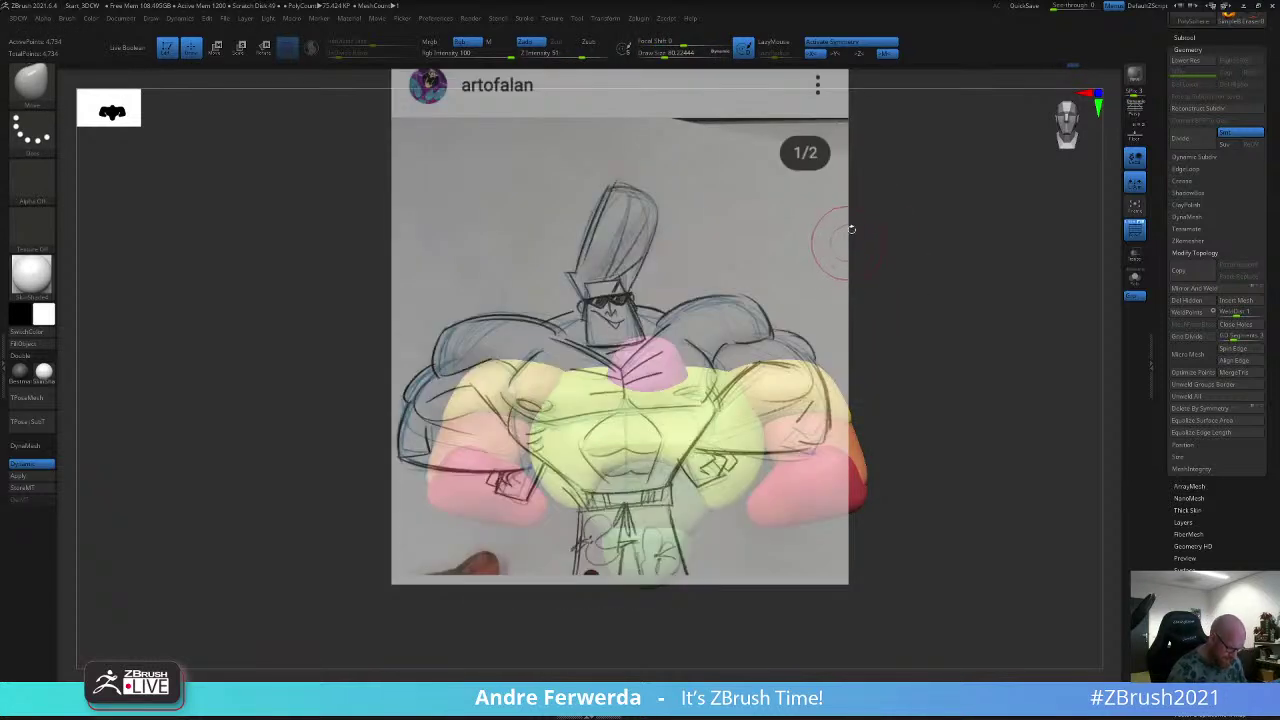
key("shift+z")
mouse_move(616, 286)
left_mouse_down()
mouse_move(626, 313)
mouse_move(621, 249)
left_mouse_up()
key("s")
left_click(612, 330)
Step: Reshape the forearms with the Move brush, working from the side and back of the figure
mouse_move(557, 306)
left_mouse_down()
mouse_move(593, 318)
mouse_move(597, 288)
left_mouse_up()
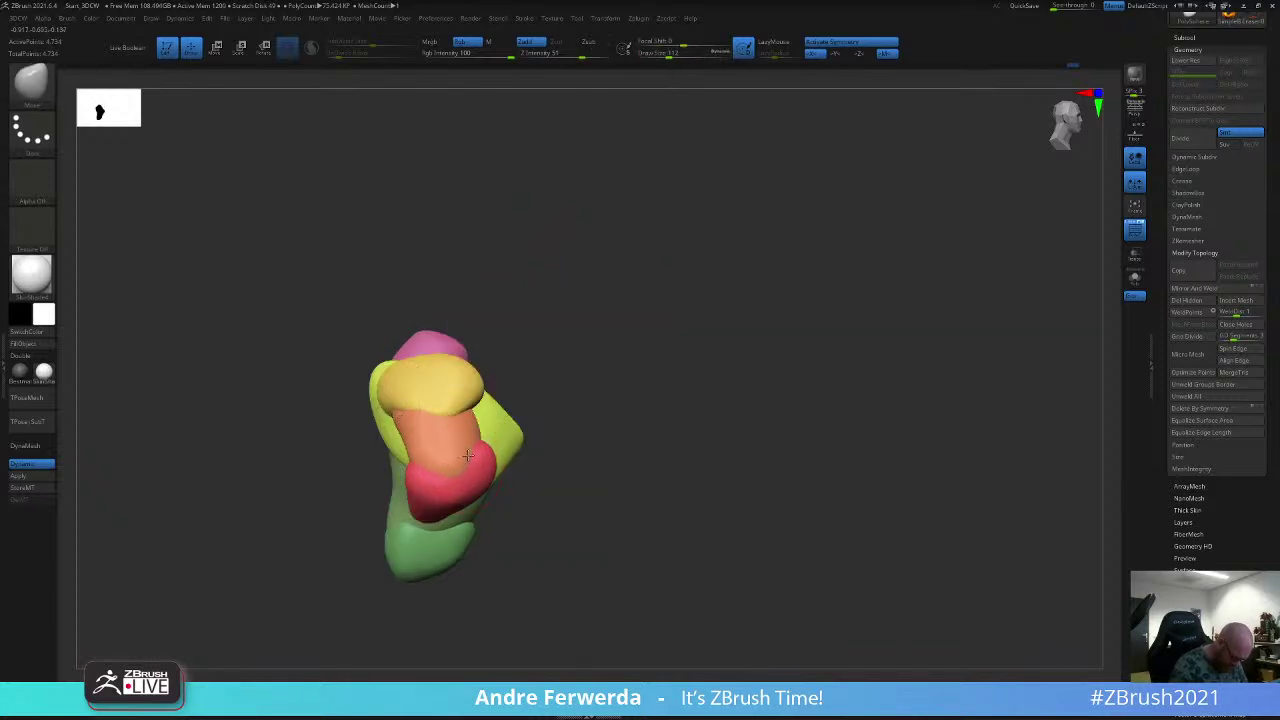
left_click_drag(528, 350, 583, 354)
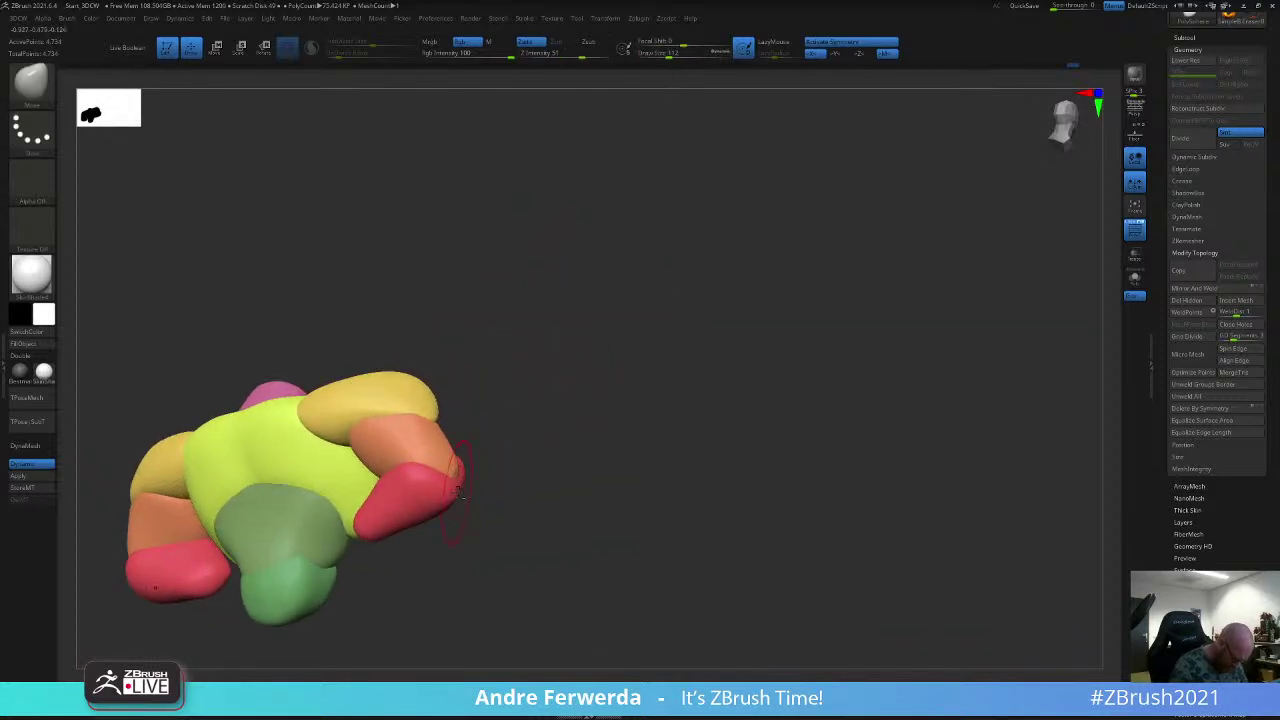
left_click_drag(482, 420, 534, 422)
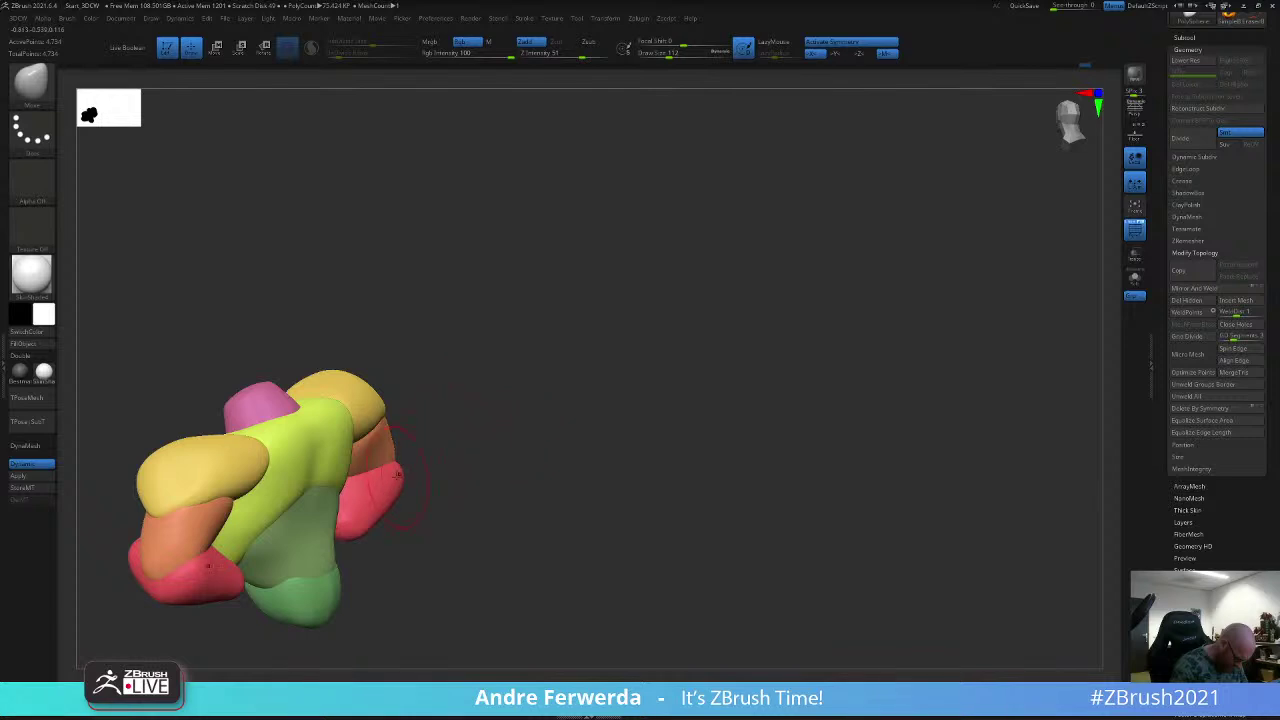
key("space")
left_click_drag(386, 455, 380, 445)
left_click_drag(412, 389, 449, 388)
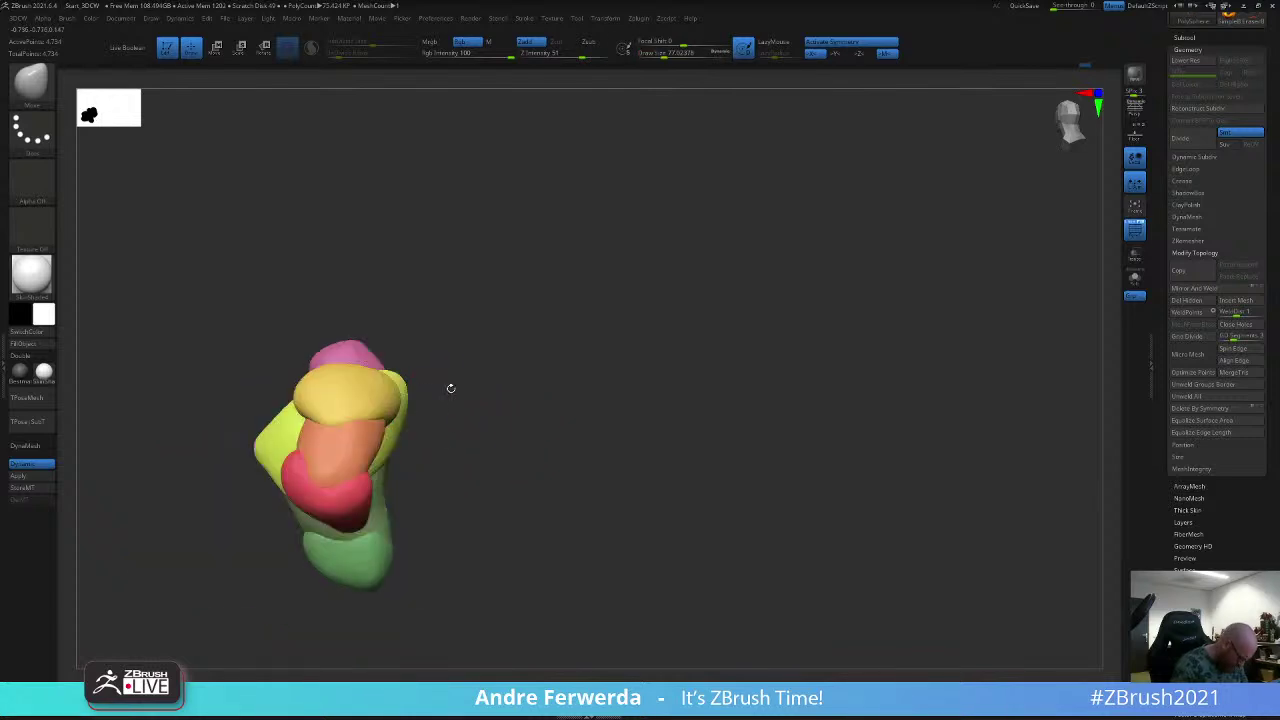
Step: Adjust the shoulder mass and where it meets the upper arm with the Move brush in side view
left_click_drag(501, 339, 584, 327, "alt")
key("space")
left_click_drag(459, 410, 462, 410)
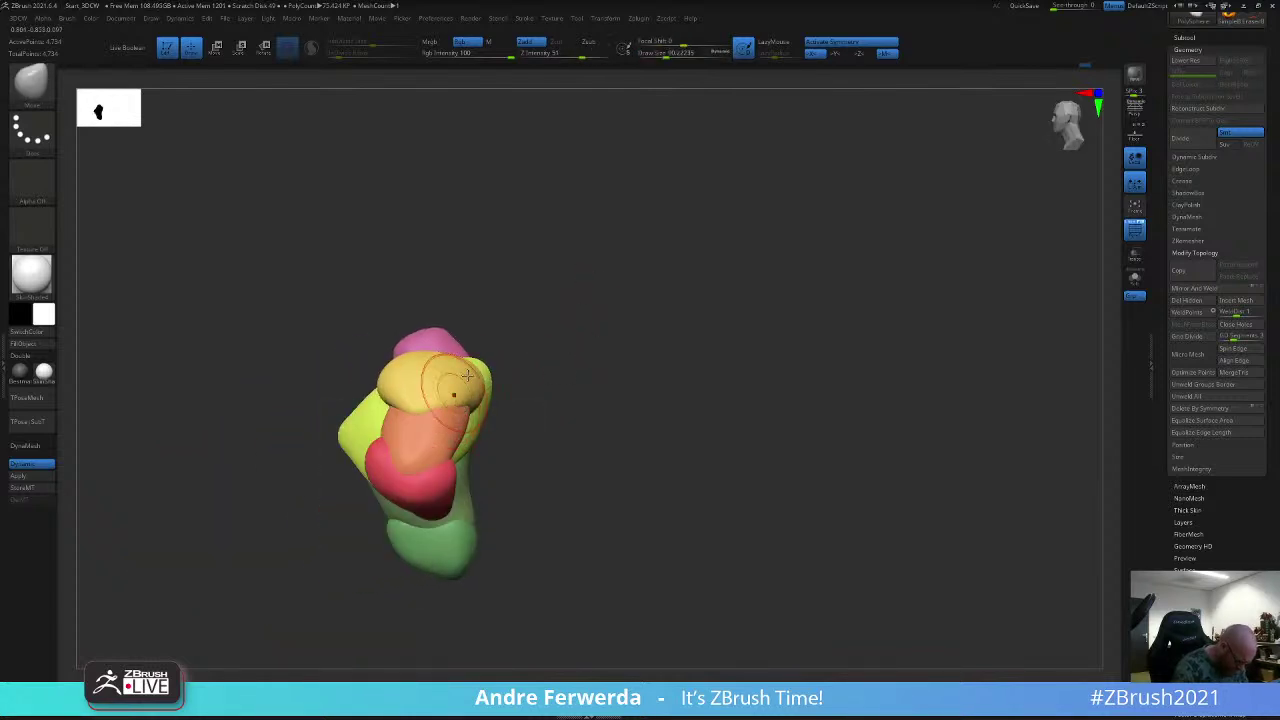
left_click_drag(520, 345, 518, 420)
key("space")
left_click_drag(455, 393, 447, 393)
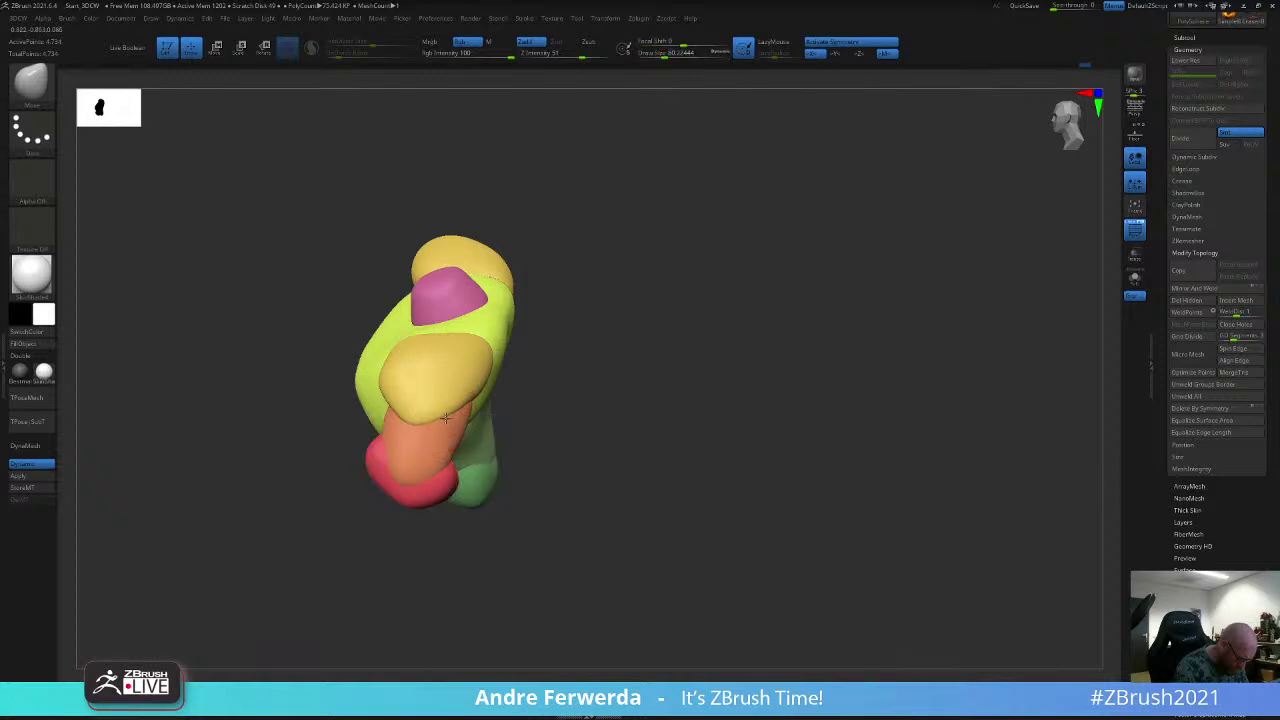
Step: Refine the front and outer contour of the shoulders from above with the Move brush
left_click_drag(533, 330, 541, 342)
key("space")
left_click_drag(384, 385, 388, 385)
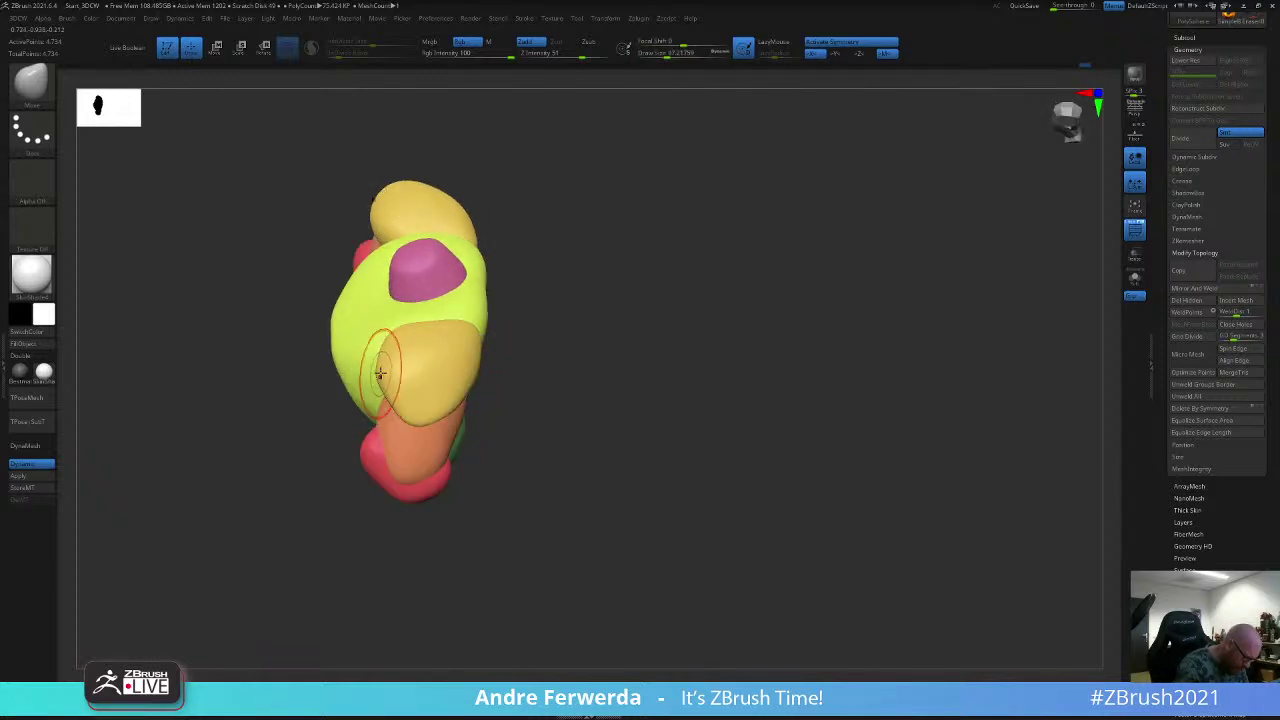
left_click_drag(519, 278, 409, 374)
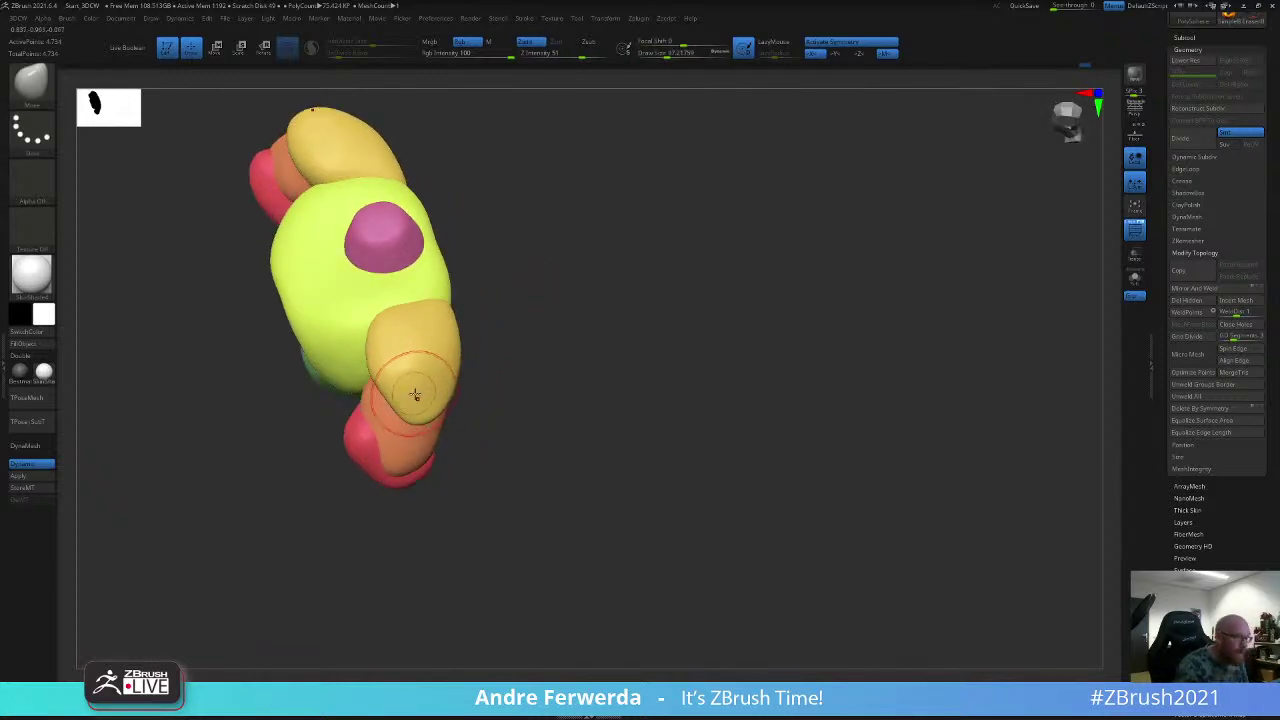
left_click_drag(510, 328, 746, 289)
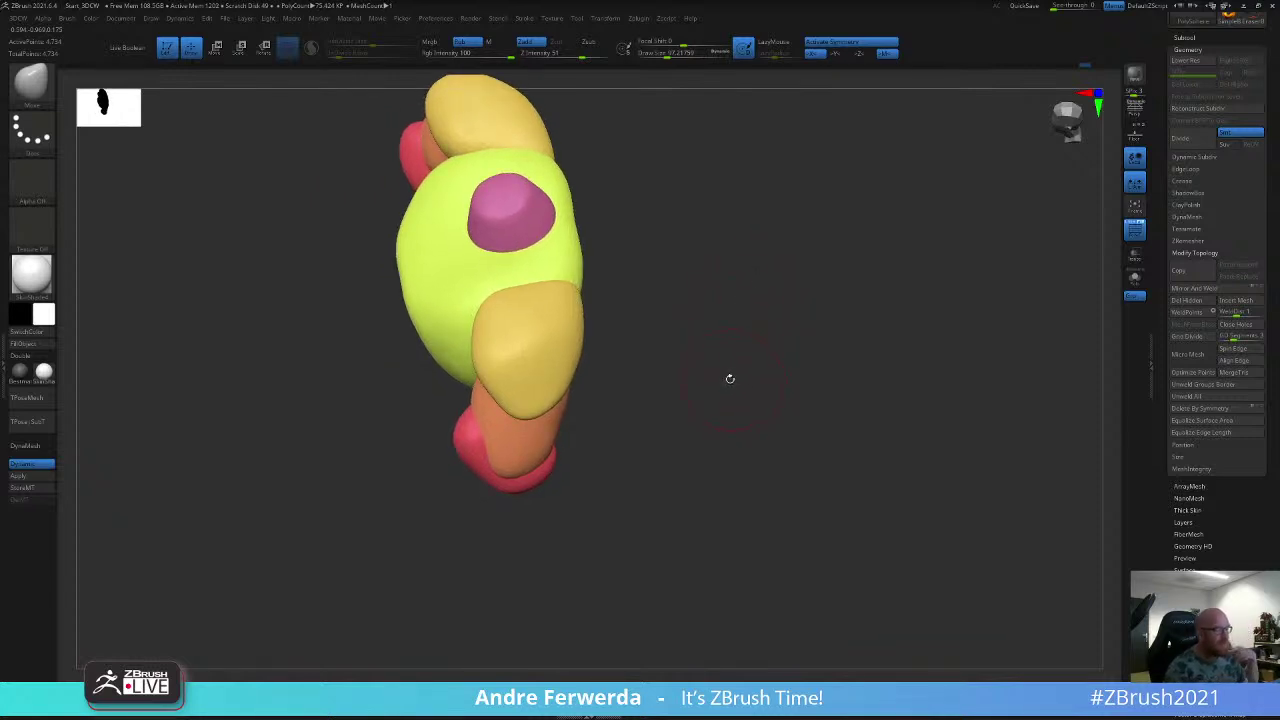
left_click_drag(717, 343, 716, 351)
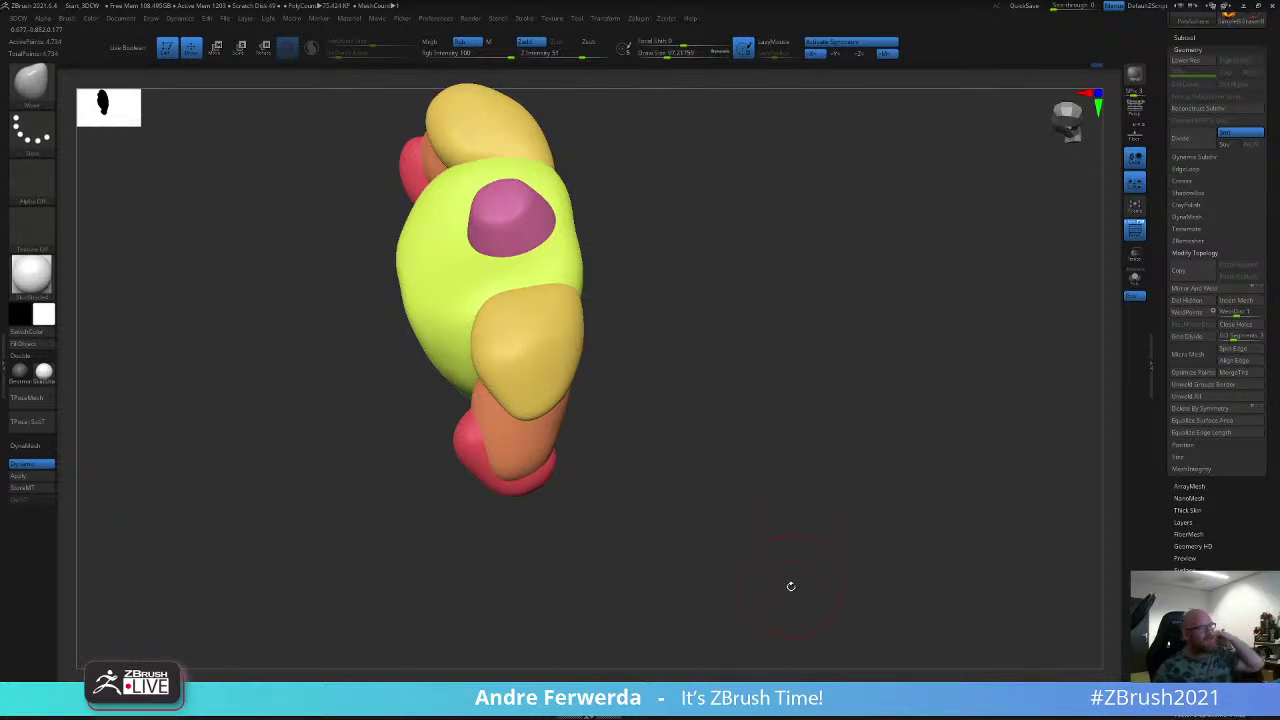
left_click_drag(795, 535, 794, 493)
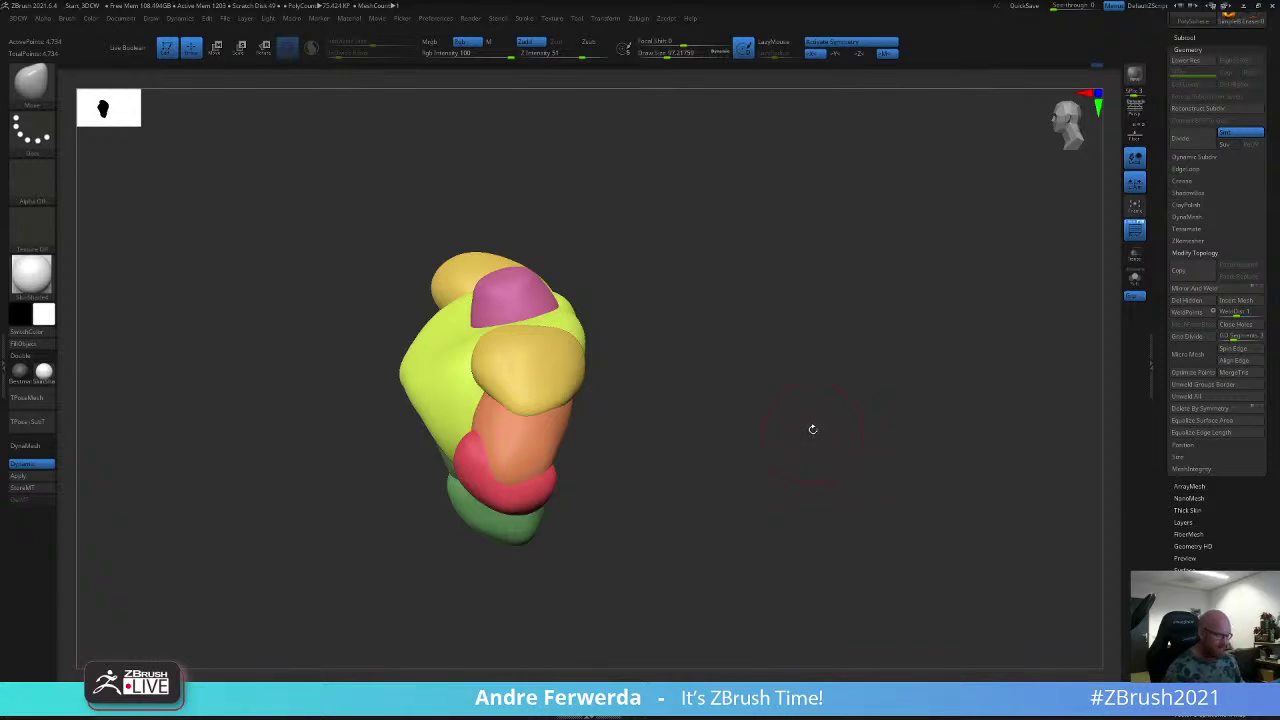
Step: Isolate the torso polygroup, mask it, show all parts and invert the mask so only the torso is editable
left_click_drag(813, 411, 878, 357)
left_click_drag(728, 236, 839, 223, "alt")
left_click_drag(885, 232, 840, 245)
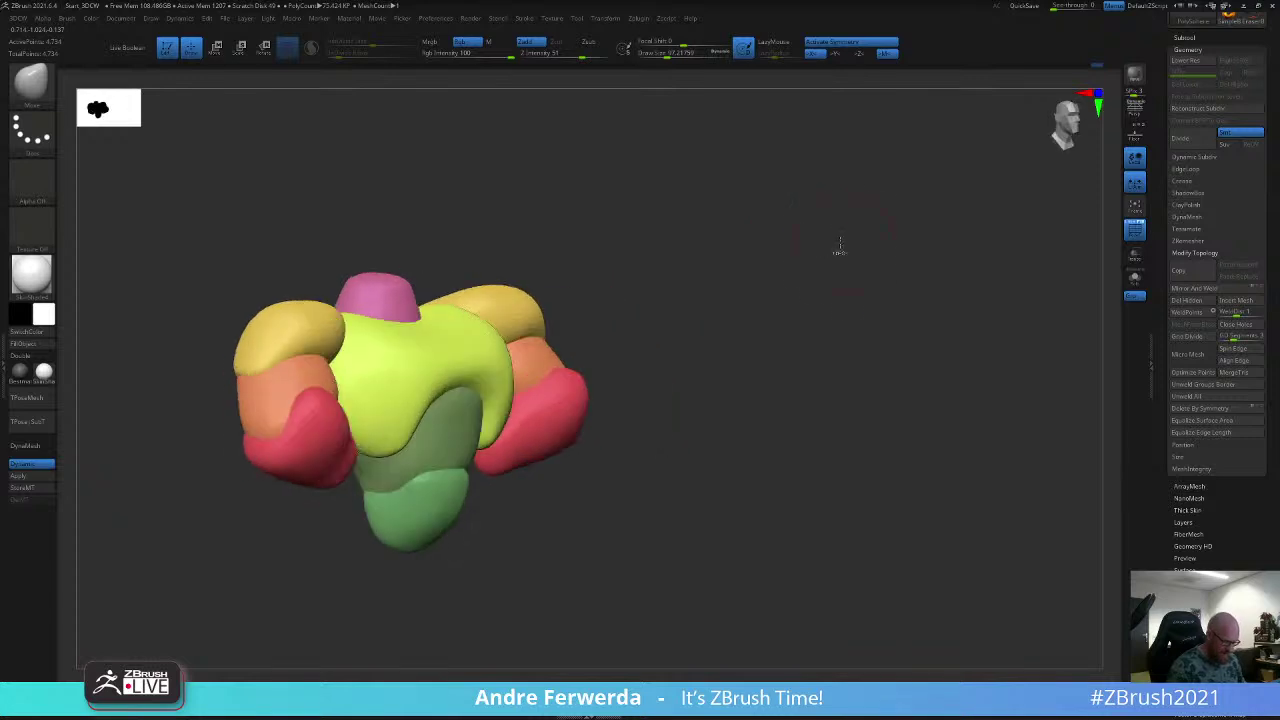
left_click(489, 362, "ctrl+shift")
left_click_drag(655, 157, 197, 579, "ctrl")
left_click(198, 585, "ctrl+shift")
left_click(616, 290, "ctrl")
Step: Reshape the lower rim of the torso around the abdomen with the Move brush from below
left_click_drag(637, 281, 546, 237)
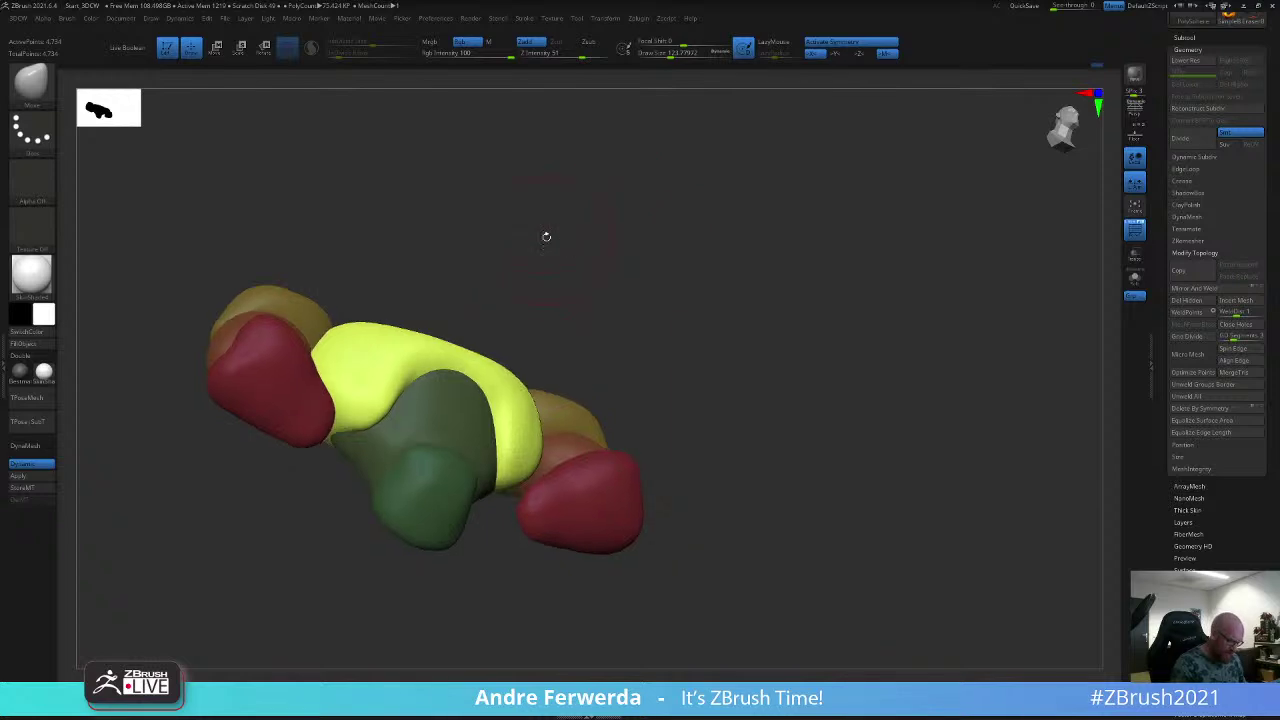
mouse_move(590, 289)
left_mouse_down("alt")
mouse_move(690, 238)
mouse_move(695, 262)
mouse_move(690, 200)
left_mouse_up("alt")
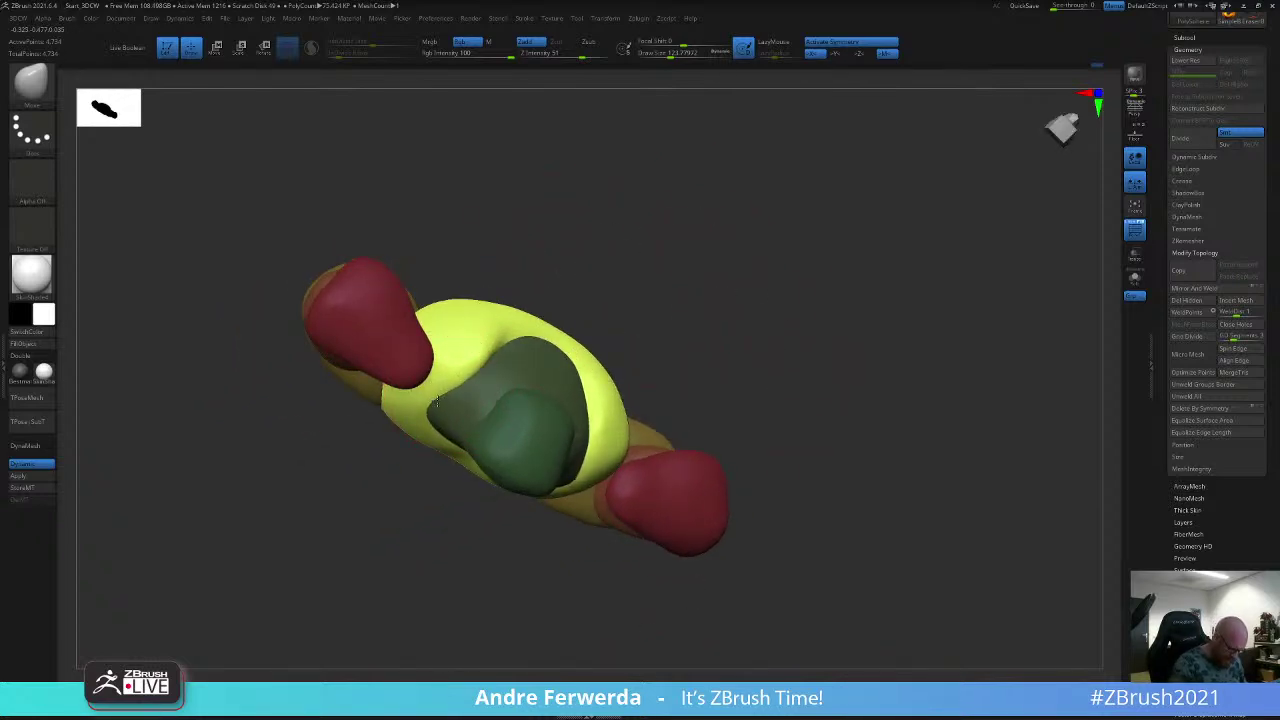
left_click_drag(436, 401, 464, 391)
left_click_drag(545, 245, 554, 345)
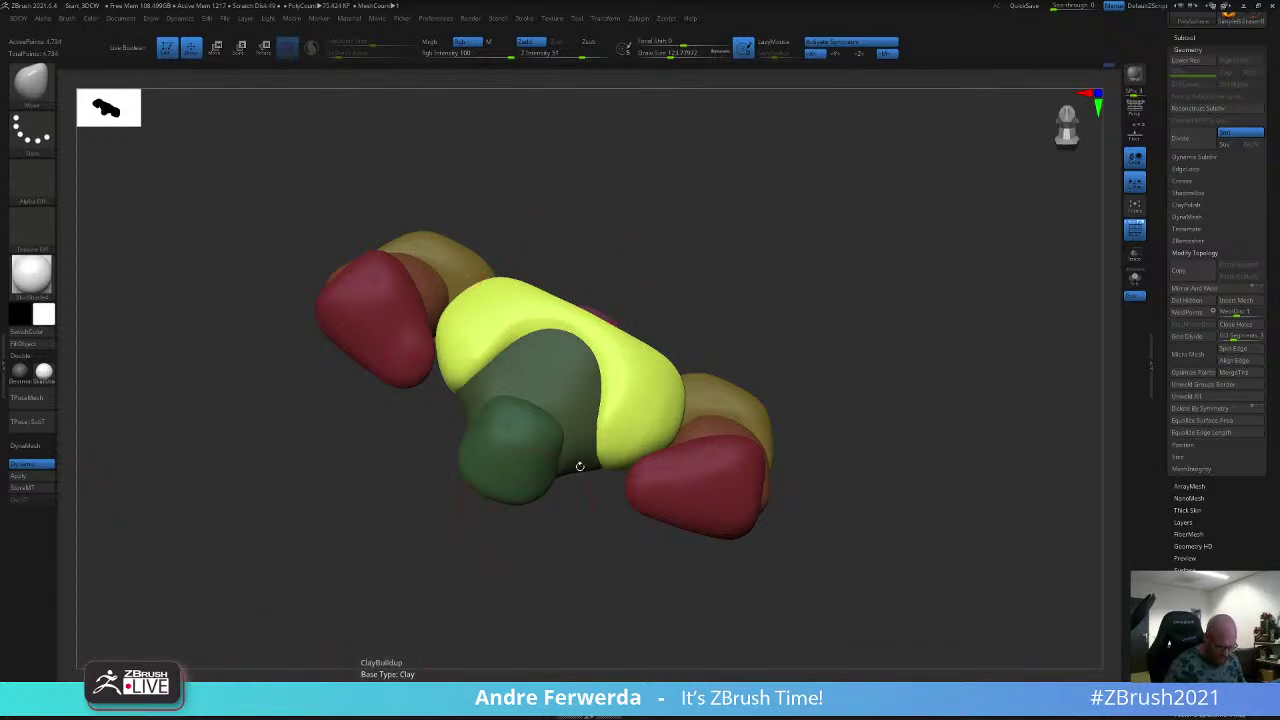
Step: Invert the mask to protect the torso and adjust the unmasked body parts around it with the Move brush
left_click(693, 311, "ctrl")
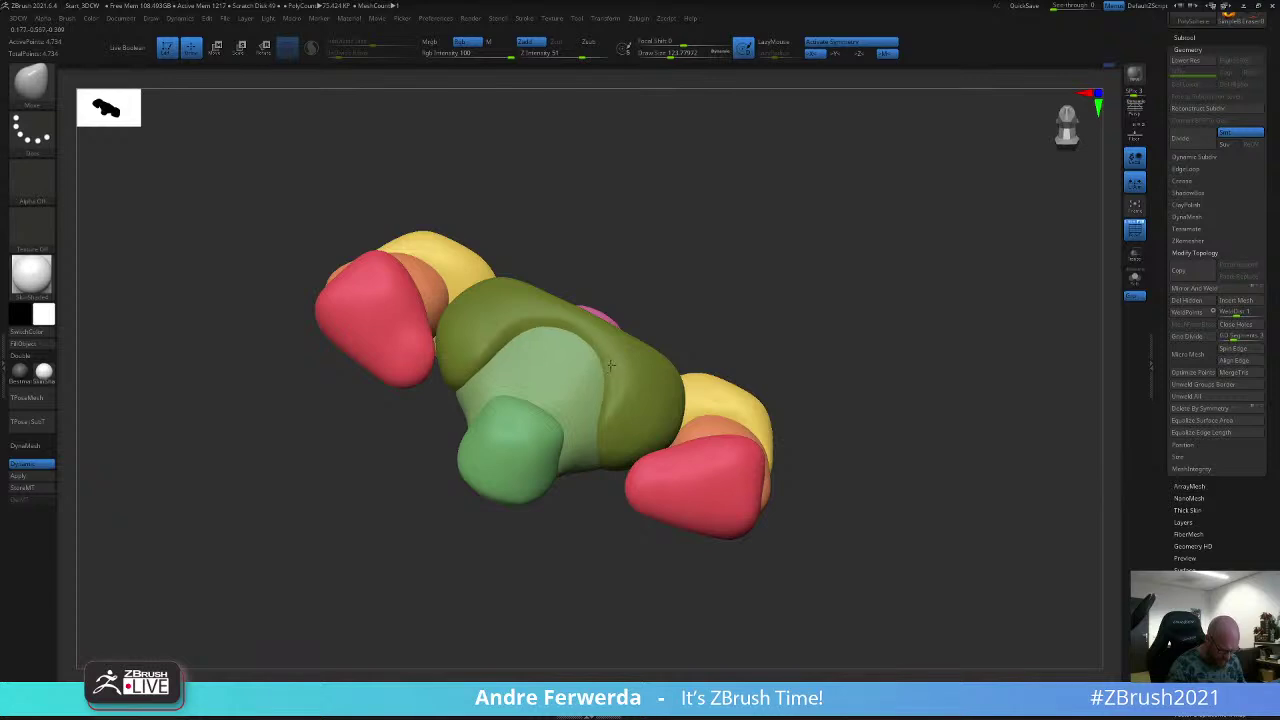
right_click_drag(611, 365, 535, 375)
left_click_drag(655, 203, 757, 201)
left_click_drag(513, 503, 498, 503)
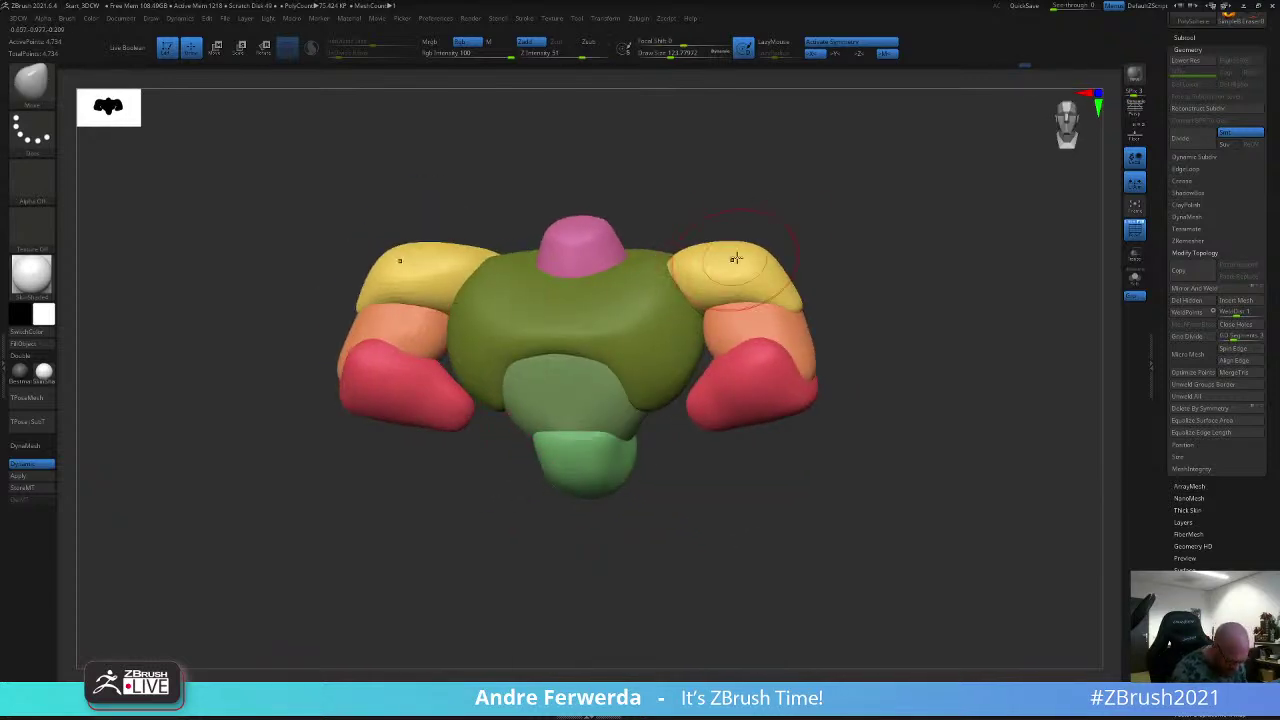
right_click_drag(512, 415, 530, 459, "alt")
key("space")
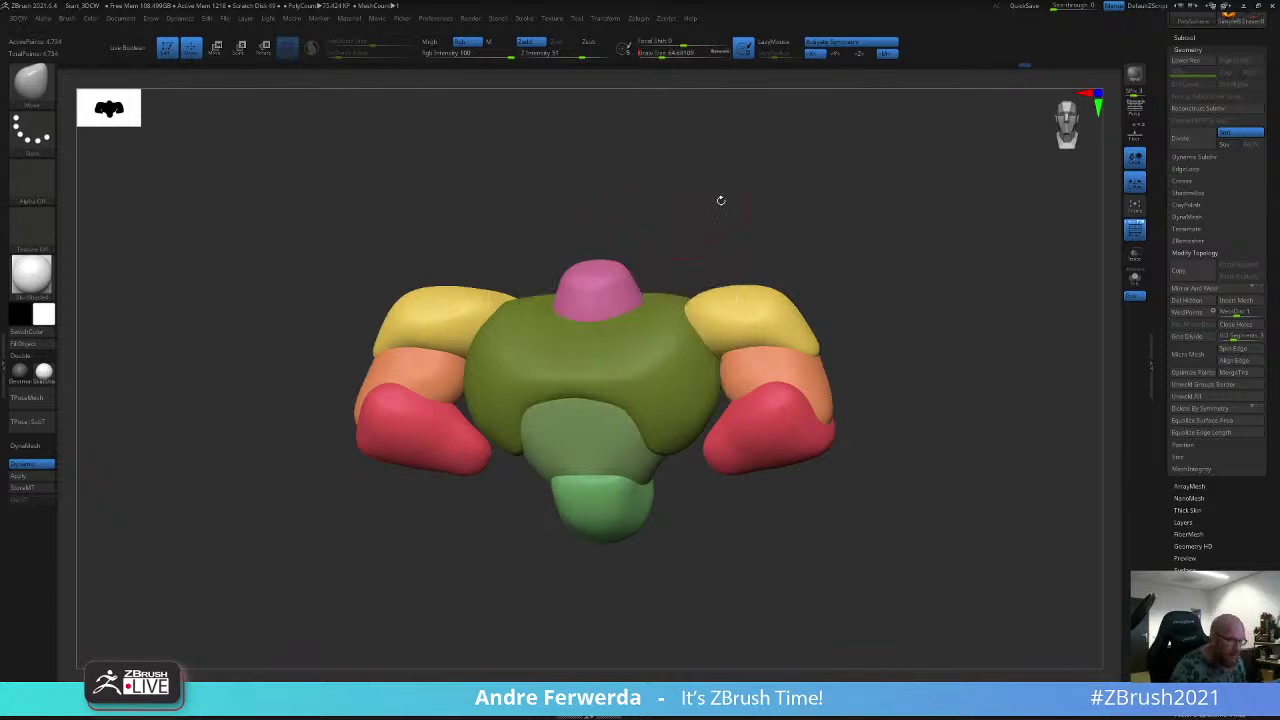
left_click_drag(720, 200, 829, 213, "shift")
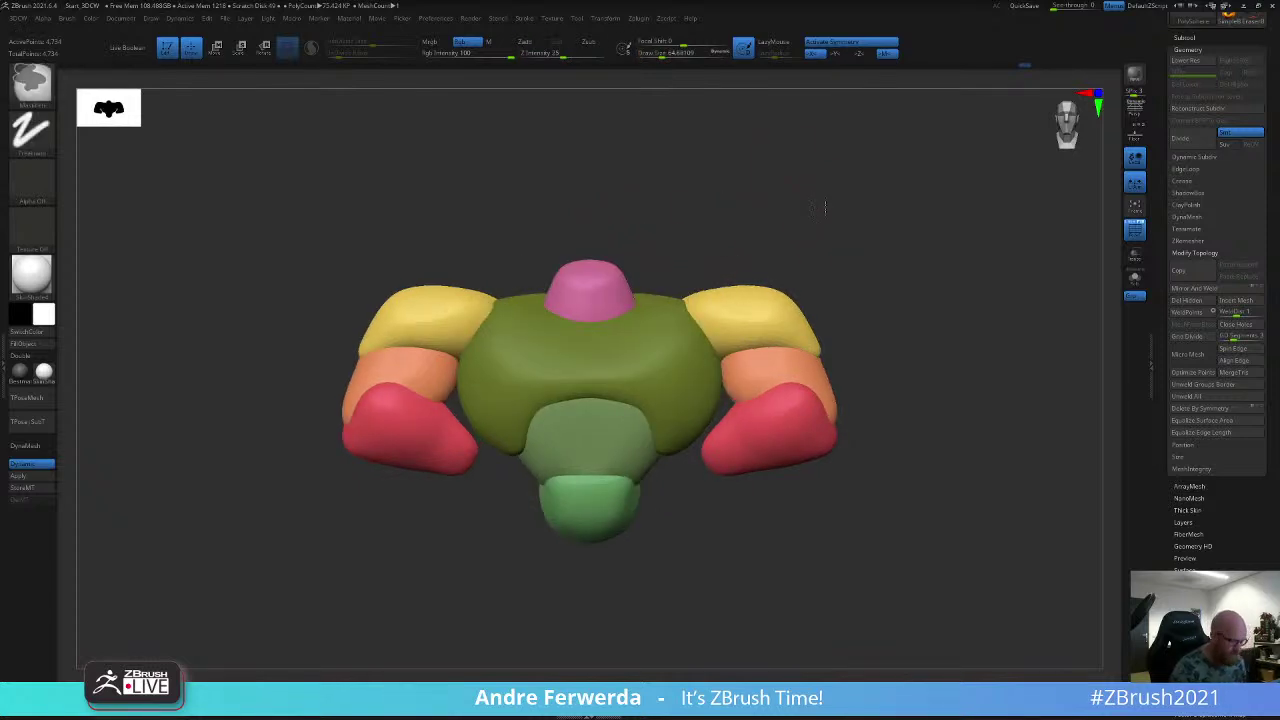
Step: Clear the mask and line the front view up with the reference sketch to compare proportions
key("ctrl+w")
key("shift+z")
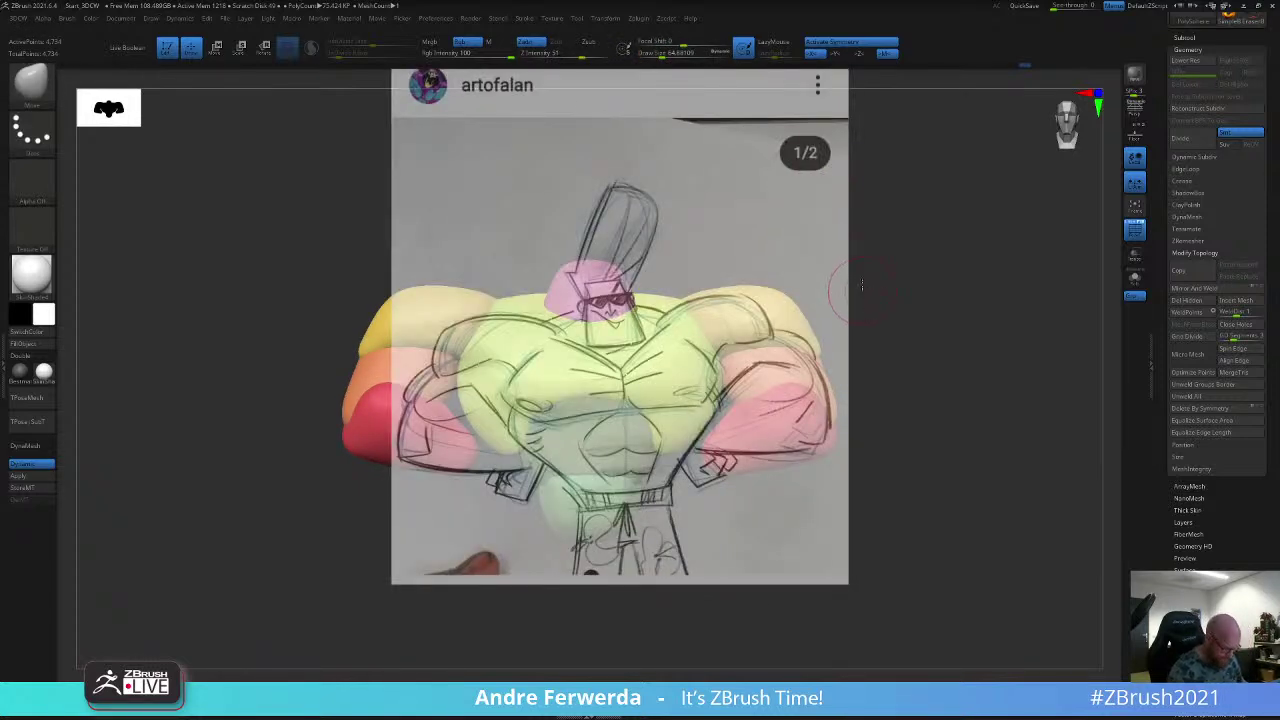
mouse_move(862, 286)
left_mouse_down("alt")
mouse_move(868, 262)
mouse_move(894, 277)
mouse_move(891, 291)
mouse_move(906, 289)
mouse_move(898, 272)
mouse_move(895, 306)
mouse_move(898, 294)
left_mouse_up("alt")
key("shift+z")
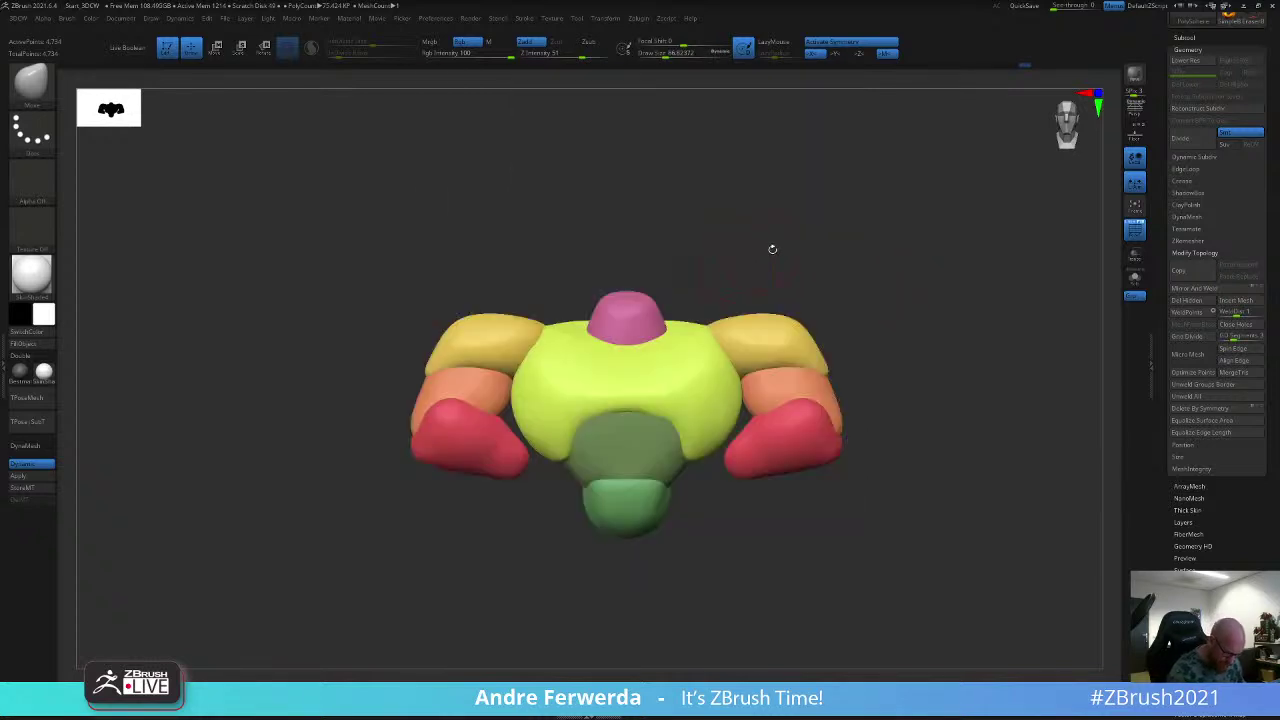
Step: Hide the shoulder, upper-arm and forearm polygroups in side view, keeping the head, torso, abdomen and hips visible
mouse_move(772, 249)
left_mouse_down("shift")
mouse_move(846, 254)
mouse_move(832, 312)
left_mouse_up("shift")
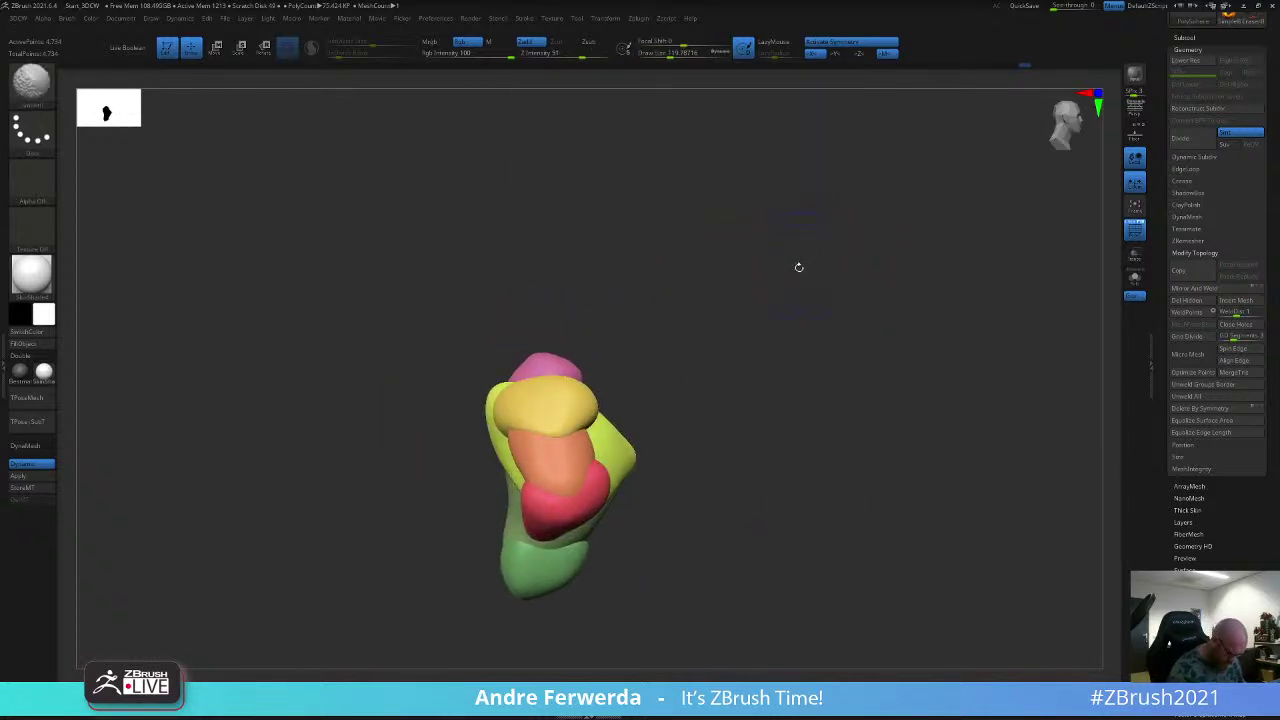
left_click_drag(799, 267, 846, 248, "alt")
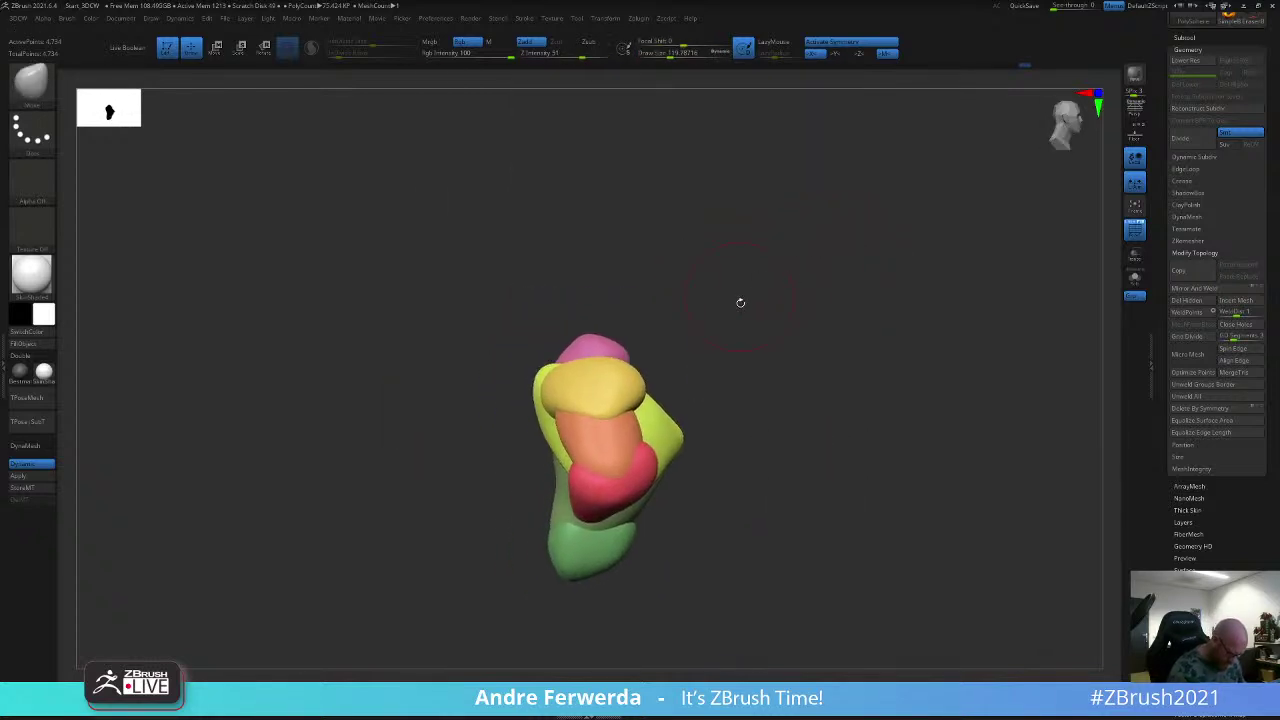
left_click(586, 391, "ctrl+shift")
left_click(586, 391, "ctrl+shift")
left_click(616, 452, "ctrl+shift")
left_click(618, 486, "ctrl+shift")
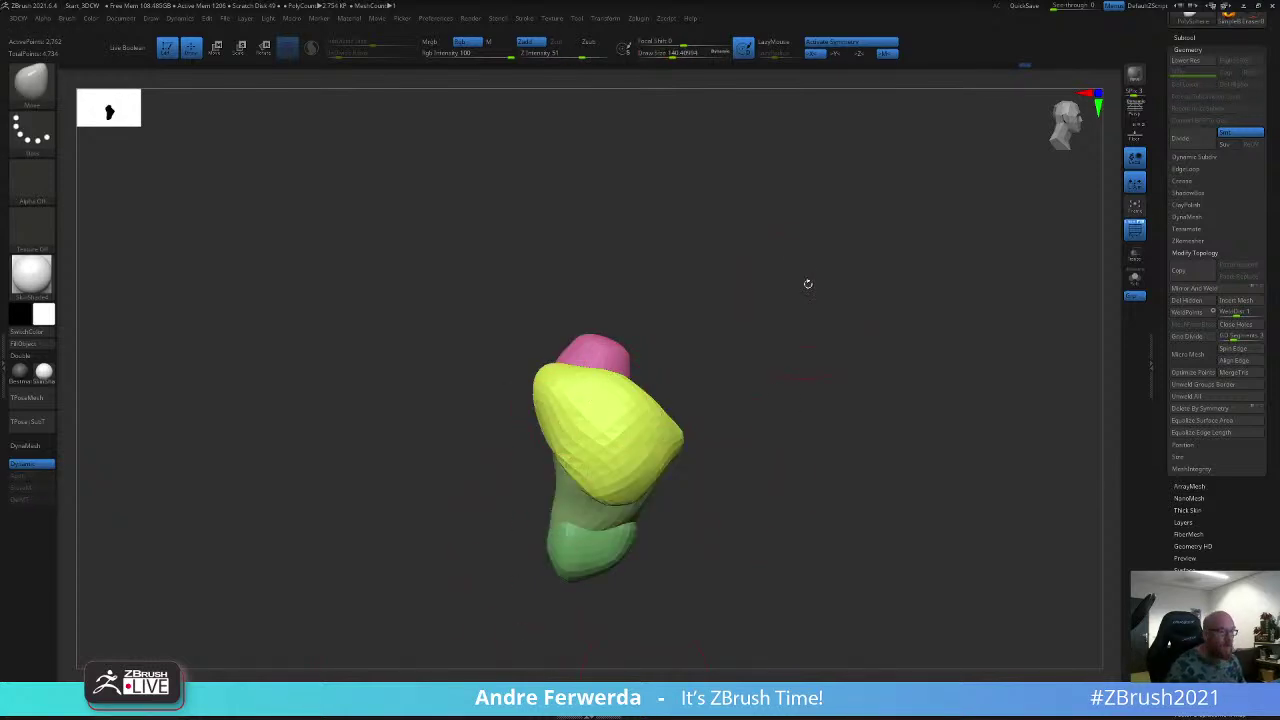
Step: Reshape the exposed sides and lower edge of the torso with a large Move brush from several angles
key("space")
left_click_drag(792, 269, 799, 267)
left_click_drag(824, 241, 817, 252, "alt")
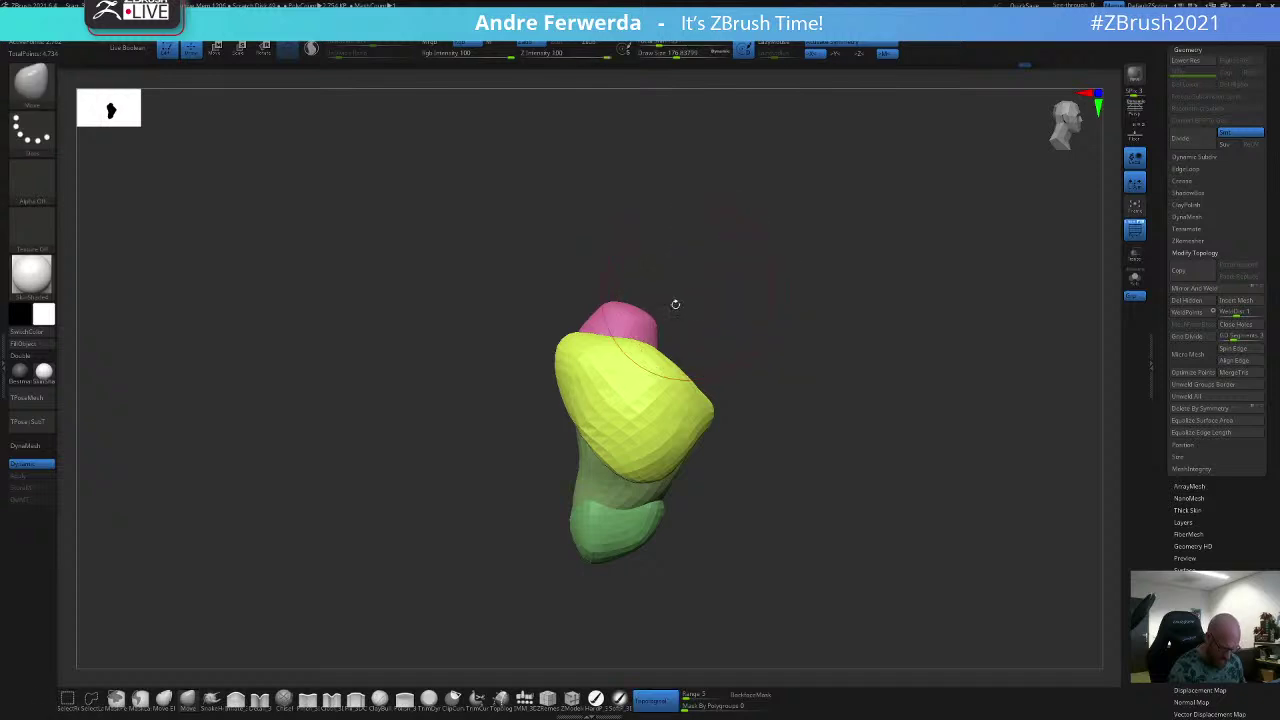
left_click_drag(754, 297, 748, 375)
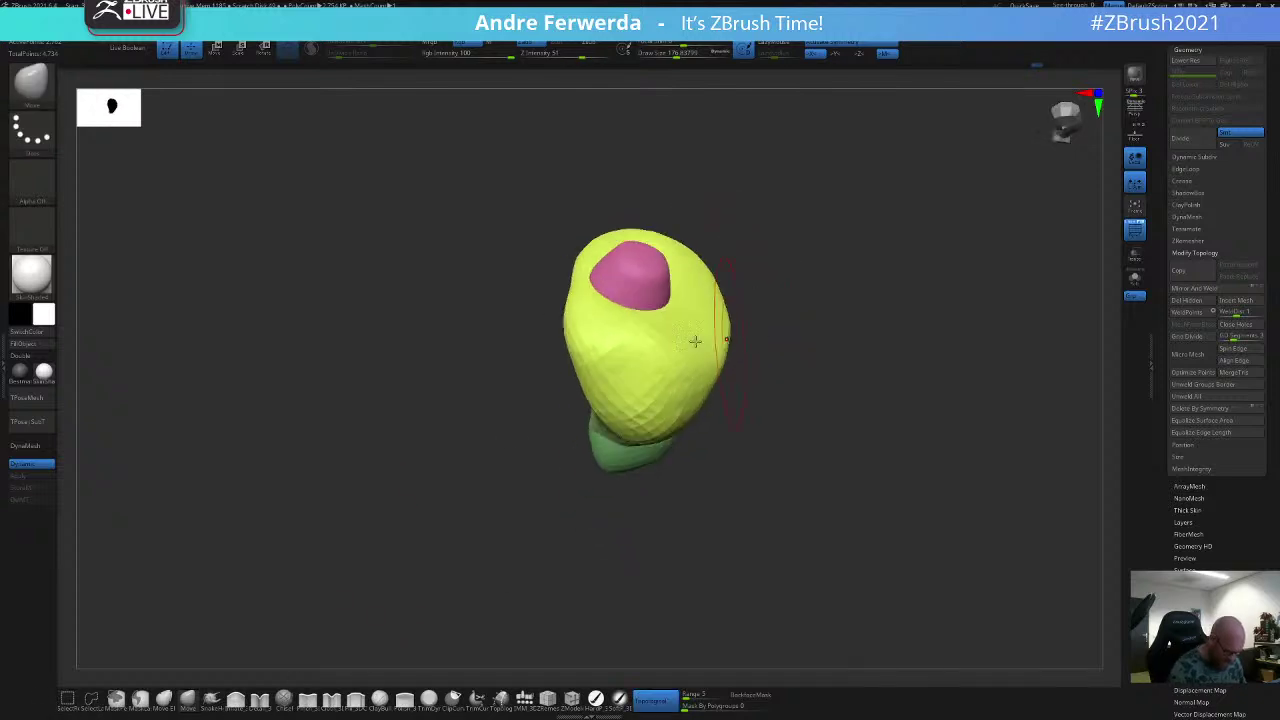
left_click_drag(785, 246, 740, 163)
left_click_drag(550, 372, 557, 362)
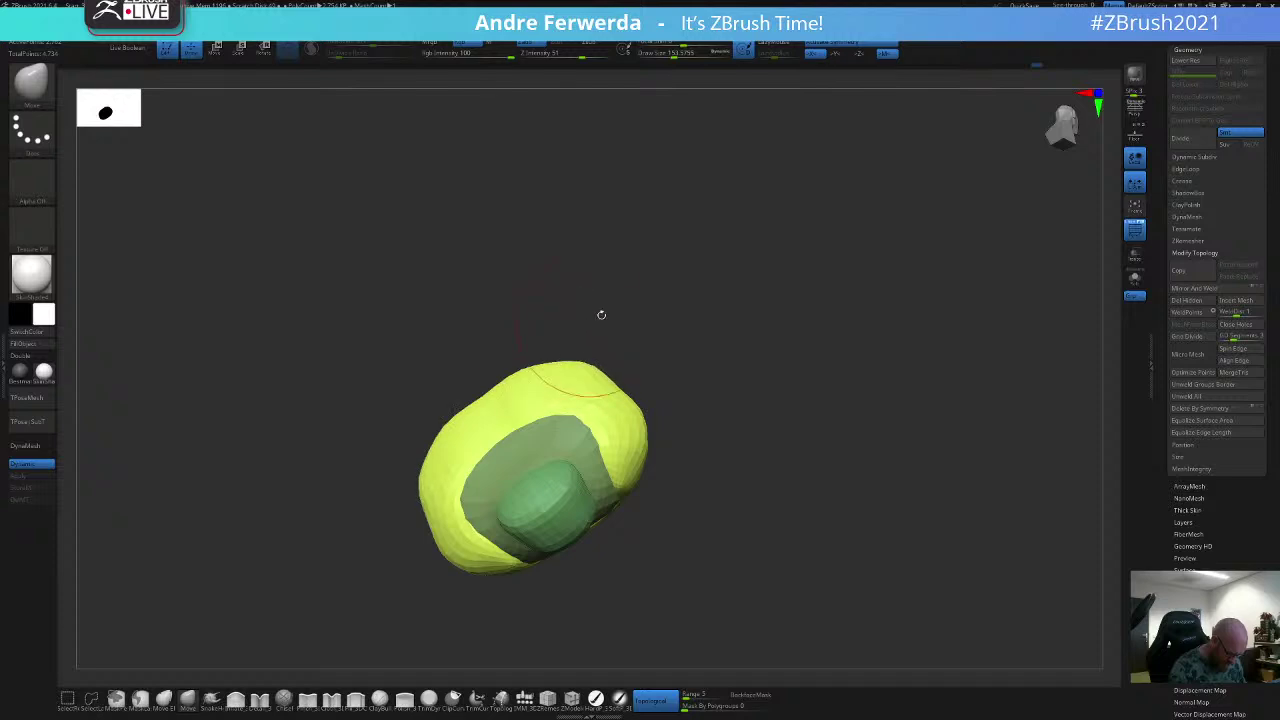
mouse_move(600, 314)
left_mouse_down()
mouse_move(540, 392)
mouse_move(654, 323)
left_mouse_up()
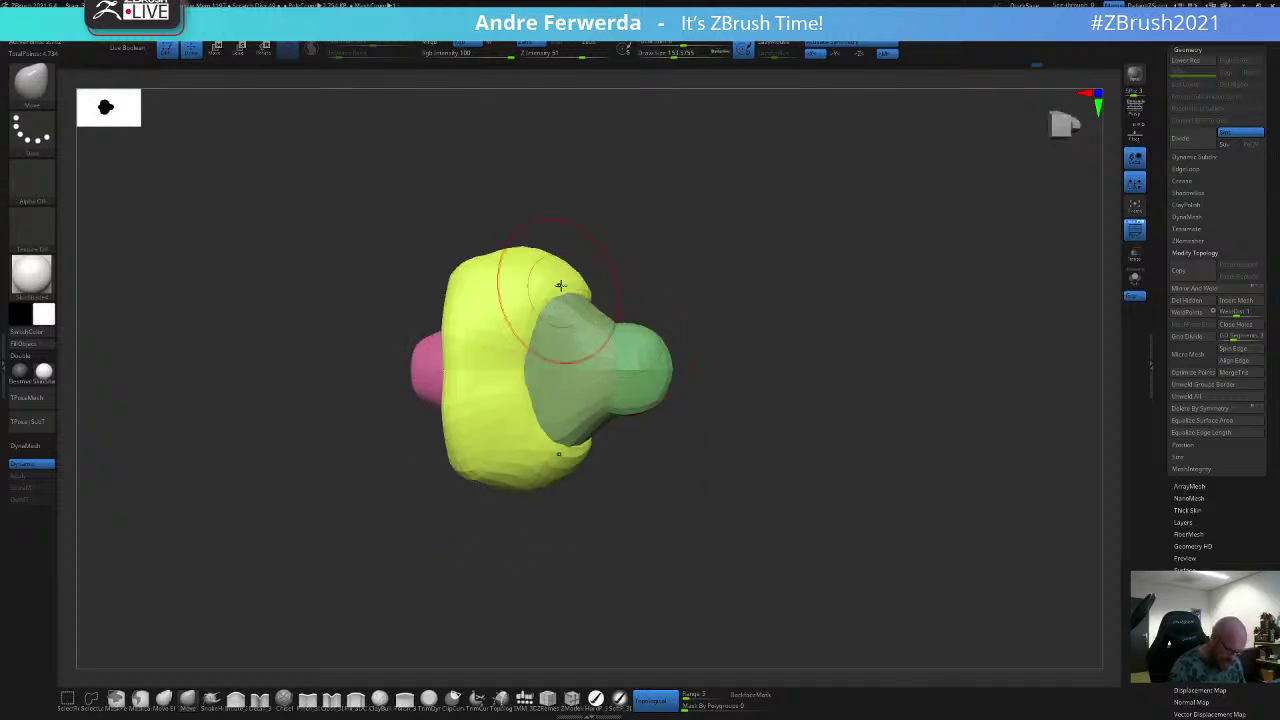
Step: Show all hidden parts and examine the whole figure from the back and the side
left_click(763, 186, "ctrl+shift")
left_click_drag(763, 186, 846, 246)
mouse_move(755, 288)
left_mouse_down("alt")
mouse_move(757, 226)
mouse_move(697, 256)
left_mouse_up("alt")
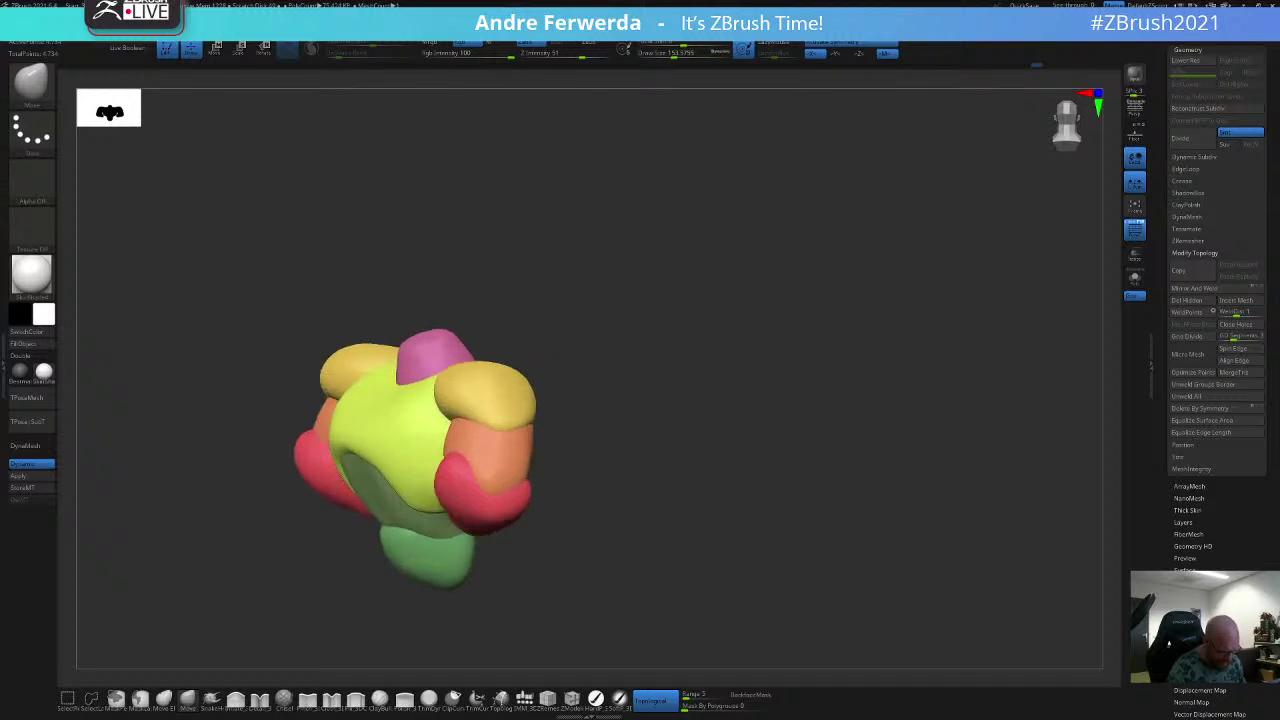
mouse_move(796, 266)
left_mouse_down("alt")
mouse_move(909, 234)
mouse_move(852, 259)
left_mouse_up("alt")
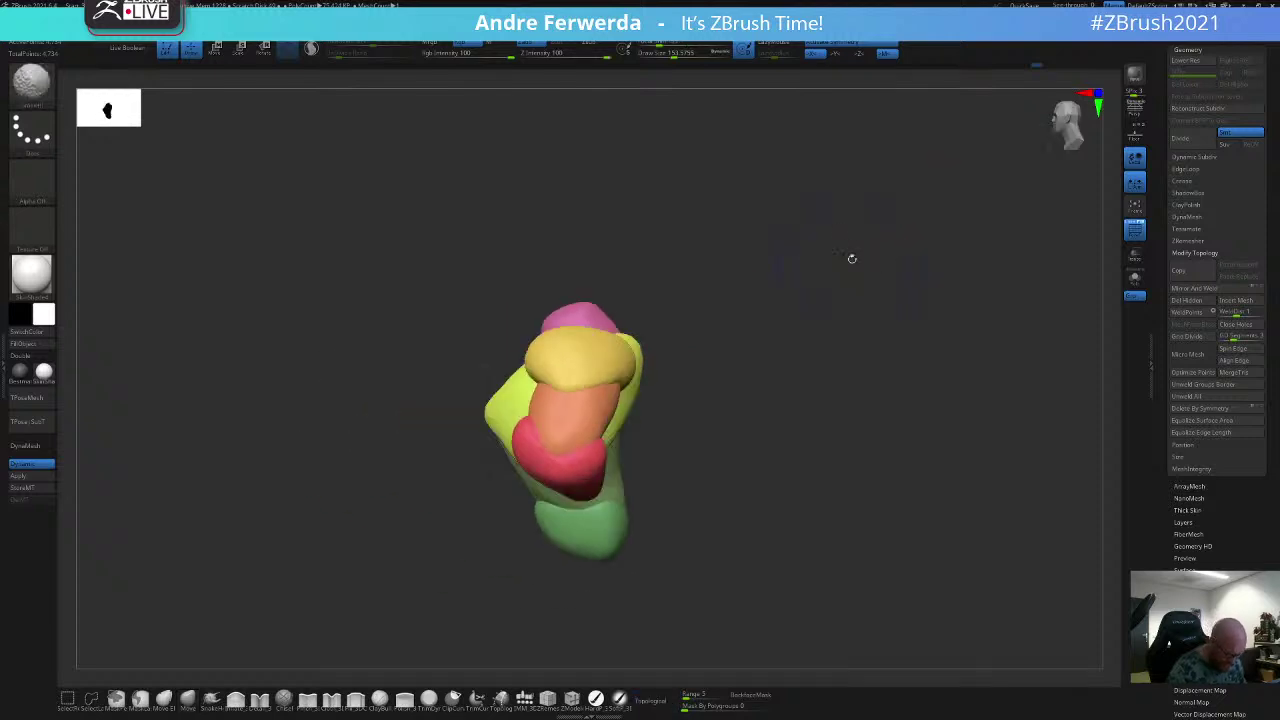
Step: Hide the shoulder, upper-arm and forearm polygroups again from the opposite side view
left_click(606, 363, "ctrl+shift")
left_click(606, 363, "ctrl+shift")
left_click(591, 396, "ctrl+shift")
left_click(573, 463, "ctrl+shift")
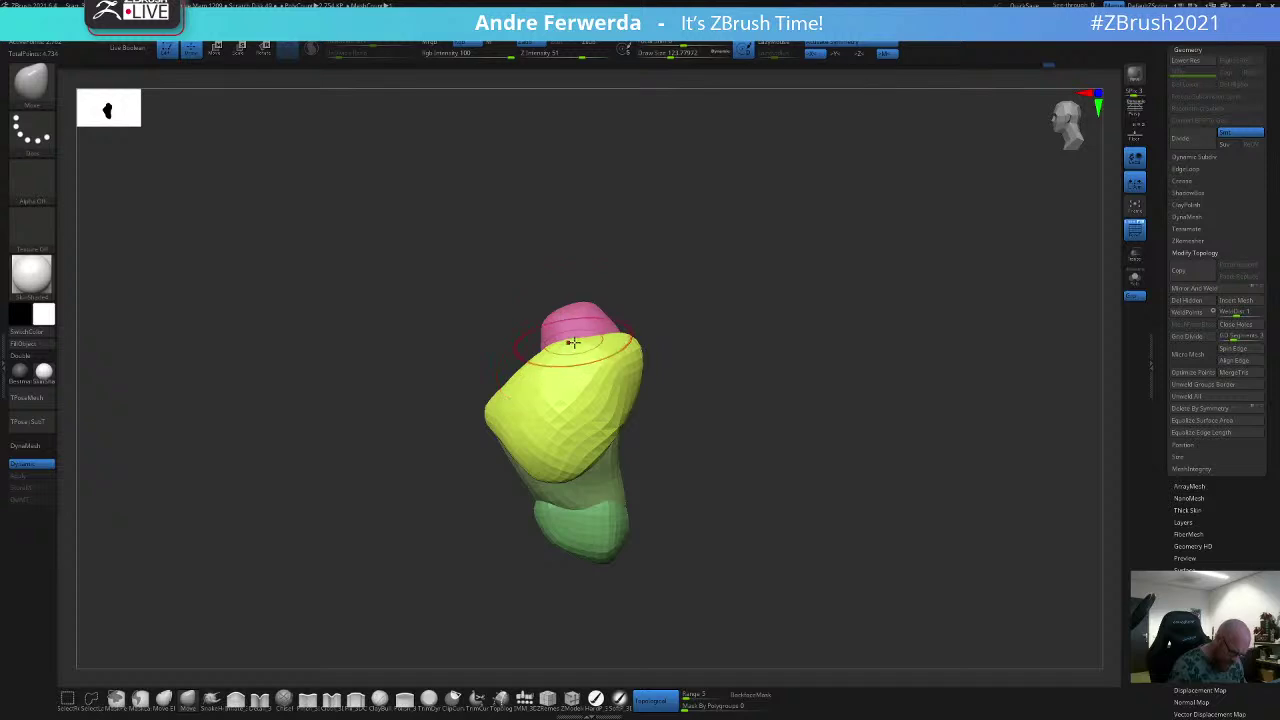
Step: Reshape the exposed side, shoulder area and underside of the torso with a large Move brush from several angles
left_click_drag(672, 245, 663, 297)
left_click_drag(657, 217, 652, 285)
left_click_drag(455, 540, 520, 405)
mouse_move(660, 315)
left_mouse_down()
mouse_move(700, 223)
mouse_move(688, 218)
left_mouse_up()
key("space")
left_click_drag(370, 511, 388, 518)
left_click_drag(500, 336, 690, 236)
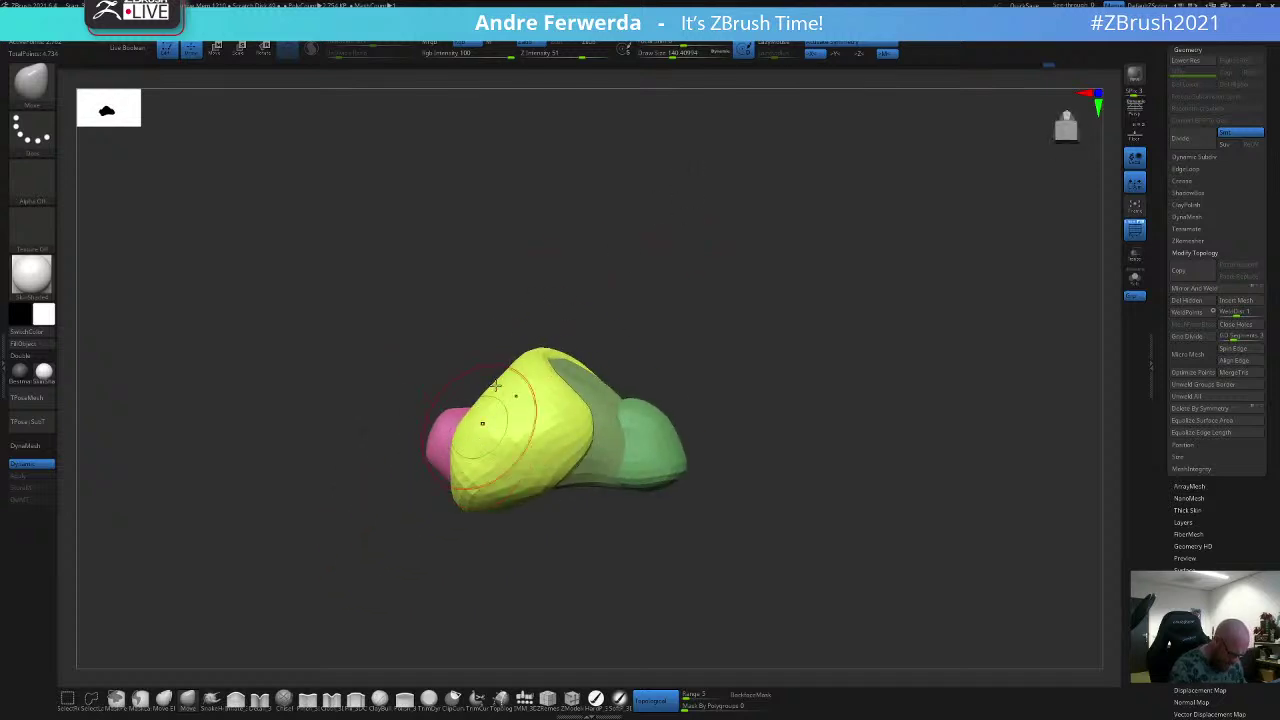
left_click_drag(515, 325, 590, 315)
left_click_drag(497, 383, 463, 383)
left_click_drag(590, 310, 530, 310)
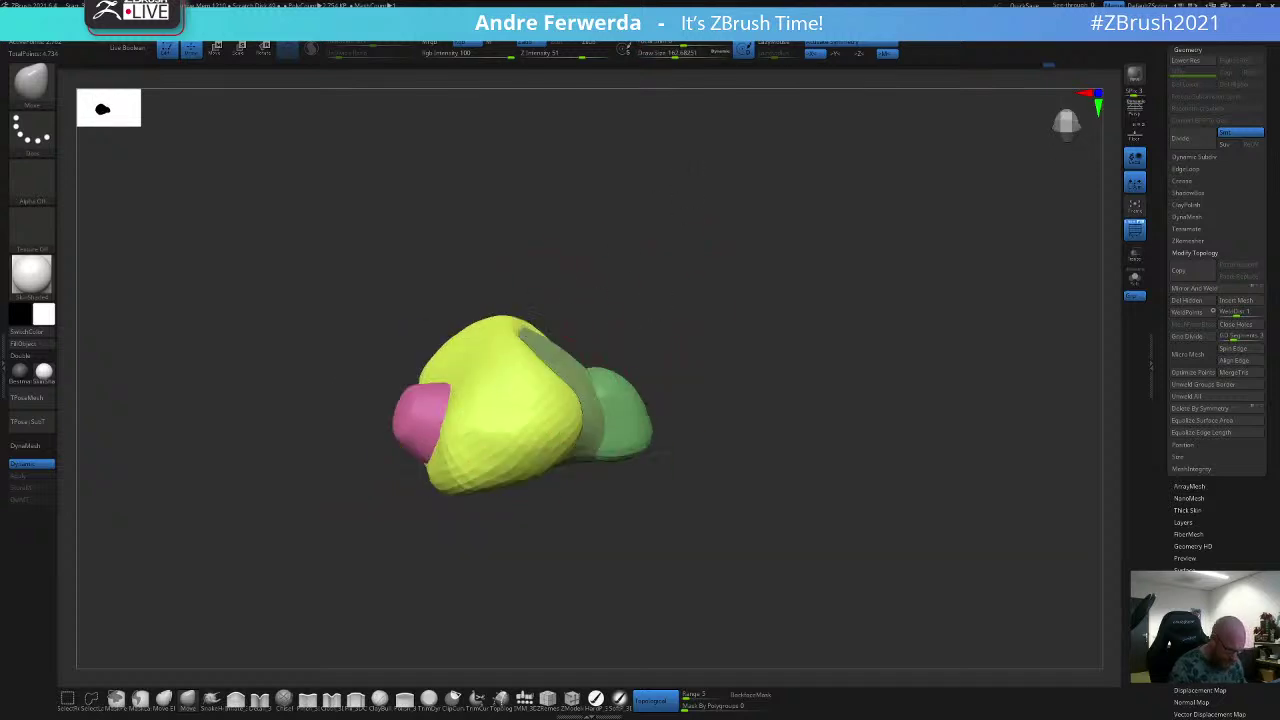
Step: Show all hidden parts and compare the whole figure from the front with the overlaid reference sketch
left_click(680, 220, "ctrl+shift")
left_click_drag(680, 220, 900, 194)
mouse_move(885, 268)
left_mouse_down("alt")
mouse_move(845, 274)
mouse_move(877, 254)
mouse_move(886, 277)
mouse_move(889, 257)
mouse_move(930, 303)
mouse_move(894, 297)
left_mouse_up("alt")
key("space")
key("shift+z")
key("shift+z")
key("shift+z")
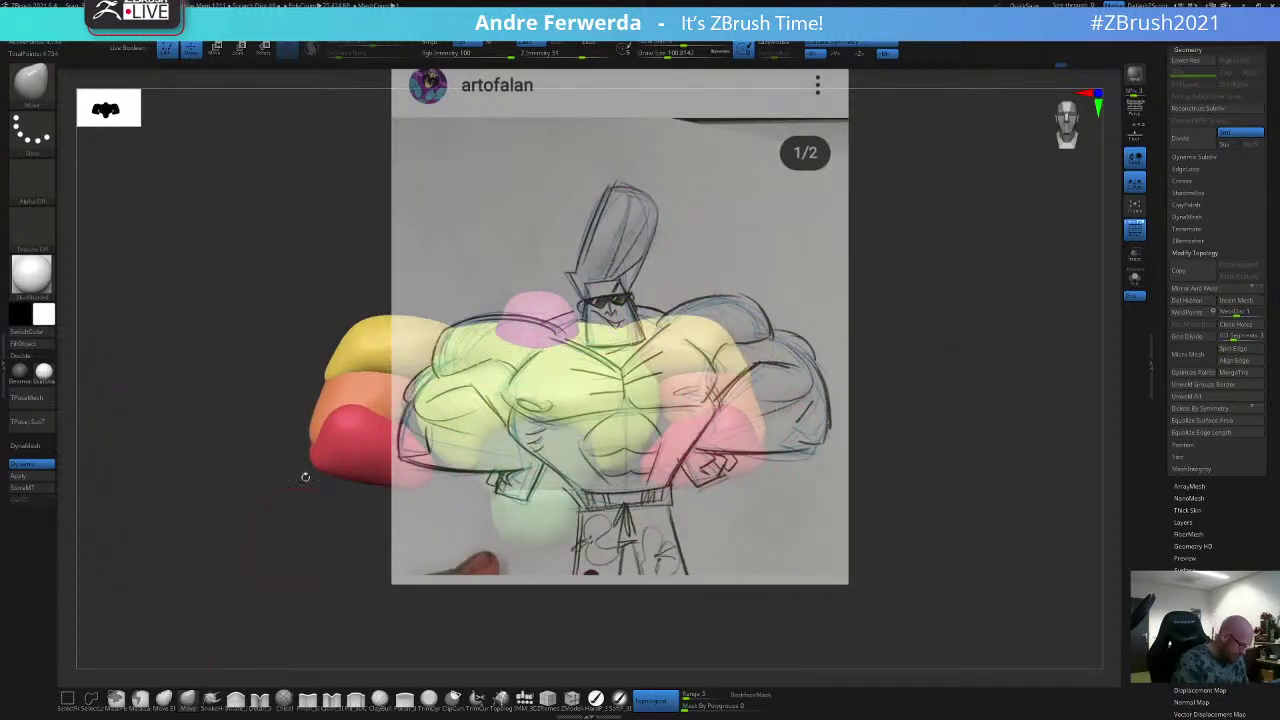
key("shift+z")
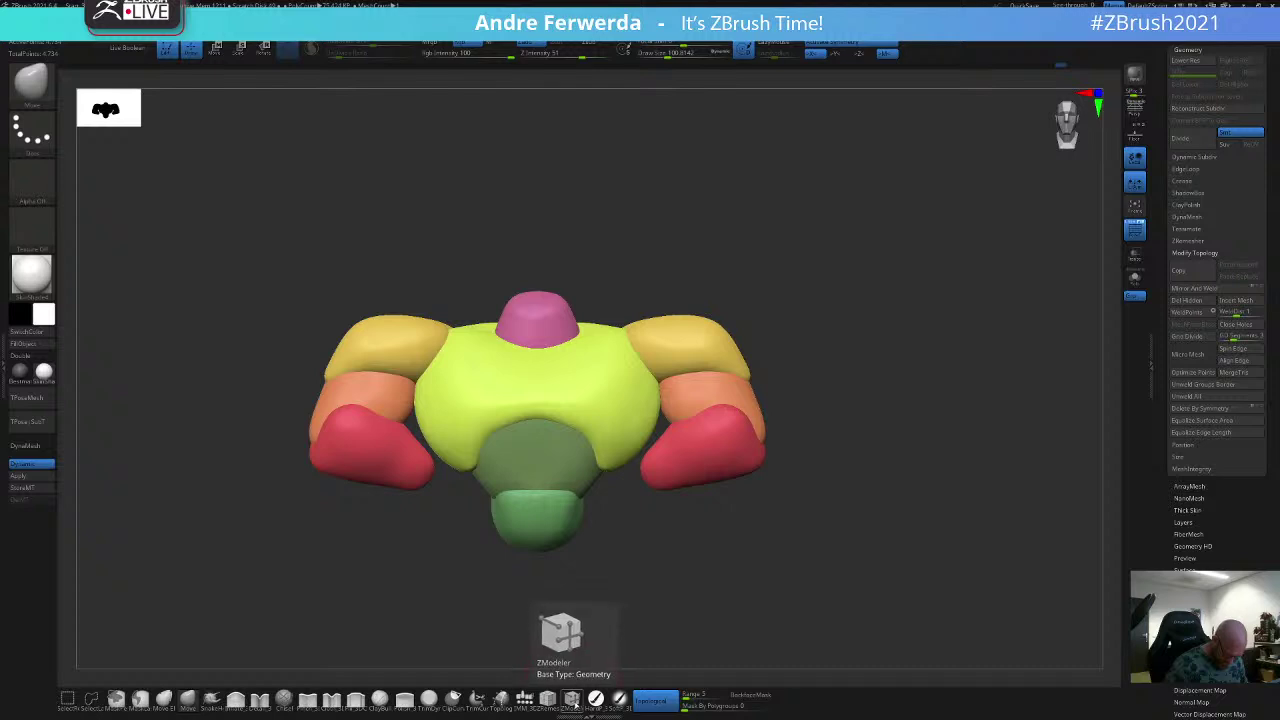
Step: Insert a QuadSphere-2 primitive above the neck as the base of the head
left_click(572, 697)
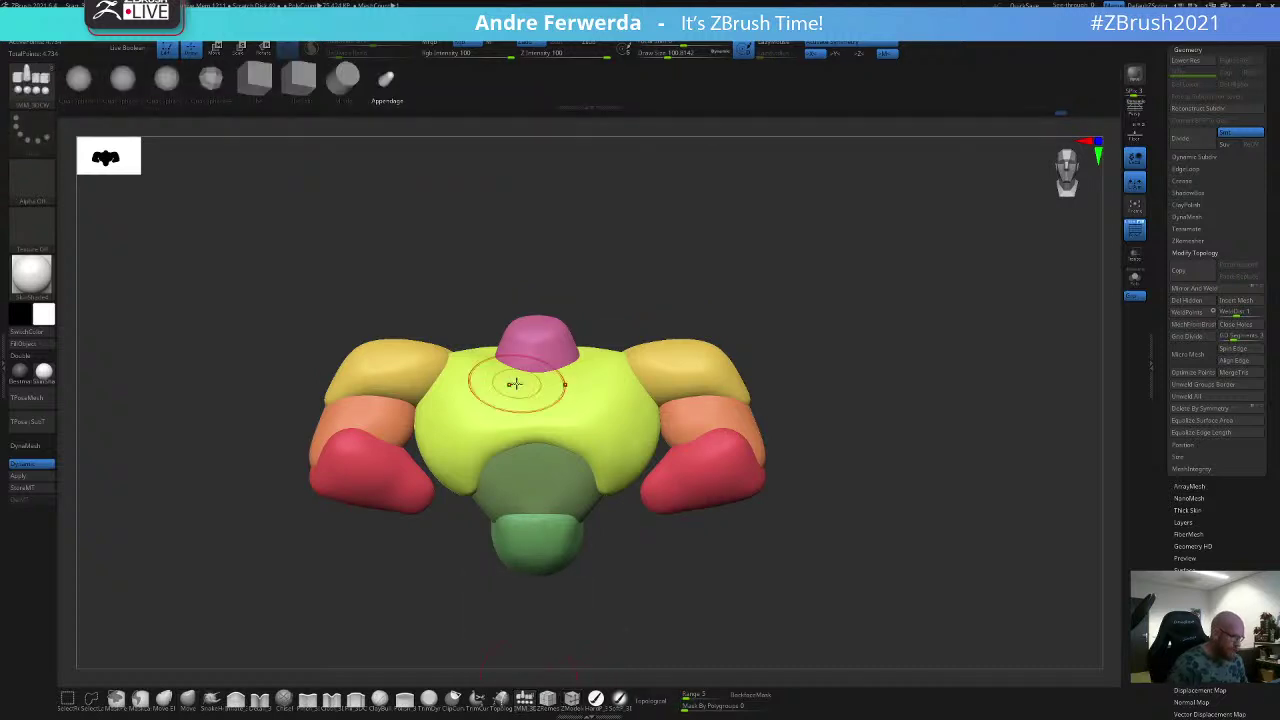
left_click(131, 85)
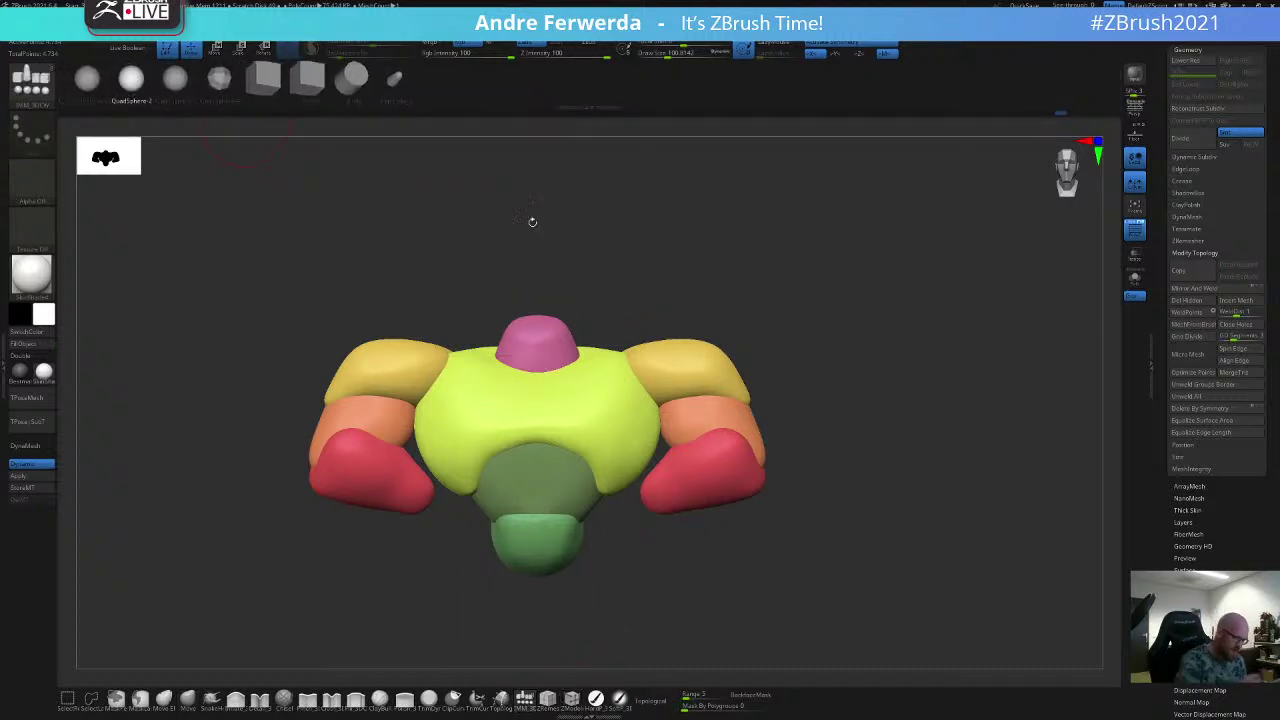
left_click_drag(536, 331, 552, 375)
Step: Display the reference sketch, shrink it and place it beside the model in the upper corner of the canvas
key("shift+z")
mouse_move(782, 237)
left_mouse_down("alt")
mouse_move(808, 277)
mouse_move(860, 222)
mouse_move(856, 238)
mouse_move(797, 257)
mouse_move(859, 264)
left_mouse_up("alt")
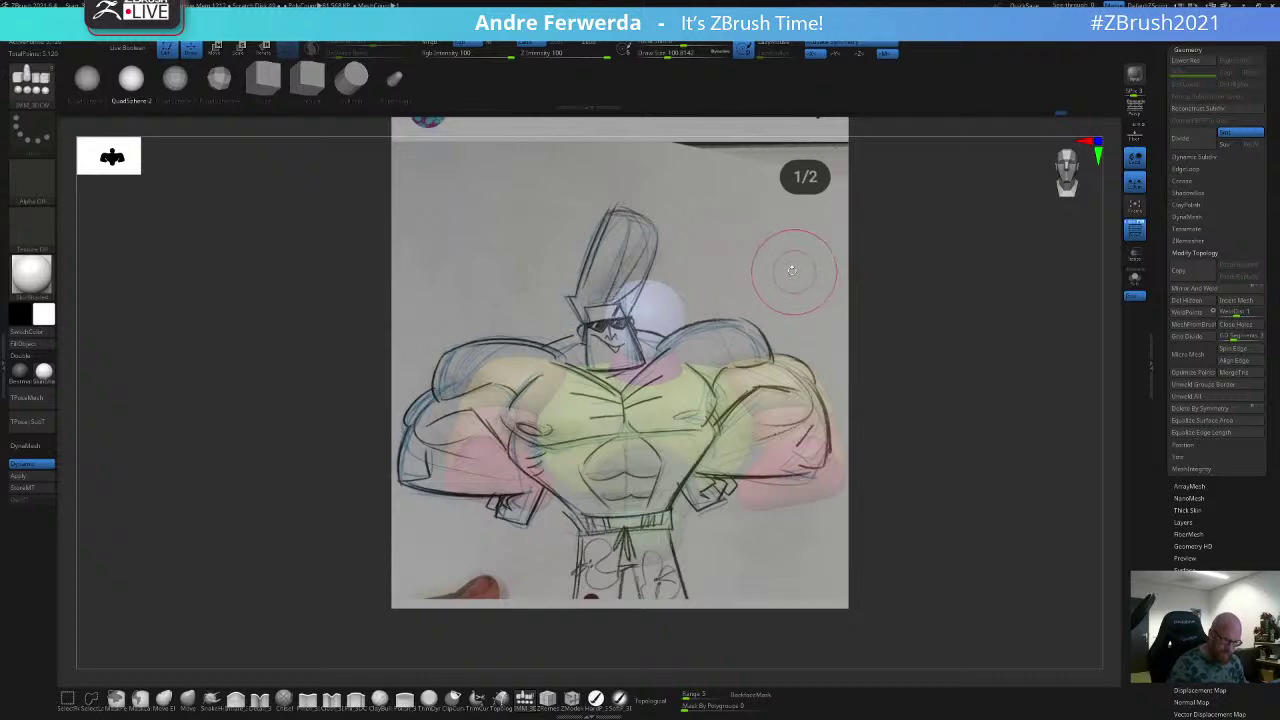
key("z")
left_click_drag(798, 300, 443, 279)
mouse_move(450, 170)
left_mouse_down()
mouse_move(376, 184)
mouse_move(386, 179)
left_mouse_up()
left_click_drag(412, 232, 285, 249)
mouse_move(316, 190)
left_mouse_down()
mouse_move(331, 231)
mouse_move(371, 184)
left_mouse_up()
key("z")
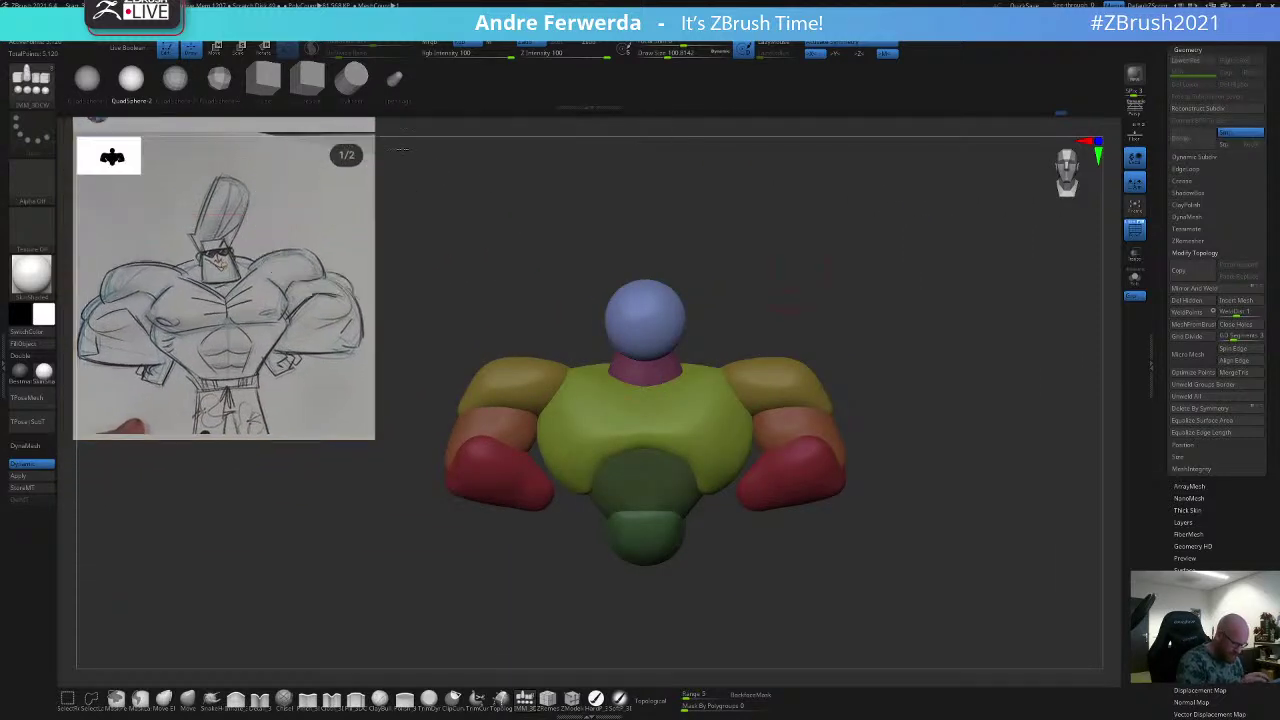
Step: Stretch the head sphere into a taller form with a large Move brush, working from the front and side
mouse_move(780, 246)
left_mouse_down("alt")
mouse_move(819, 237)
mouse_move(766, 262)
mouse_move(760, 290)
mouse_move(697, 300)
left_mouse_up("alt")
key("space")
left_click(188, 700)
key("space")
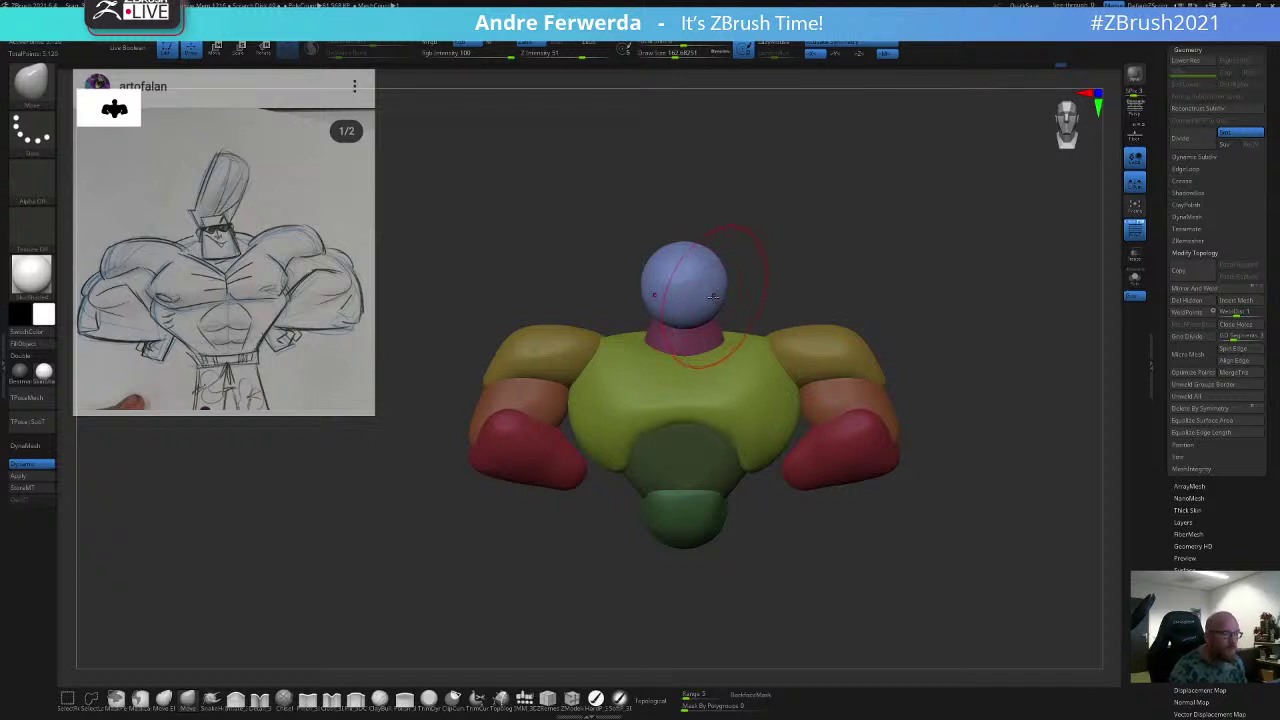
left_click_drag(709, 292, 713, 314)
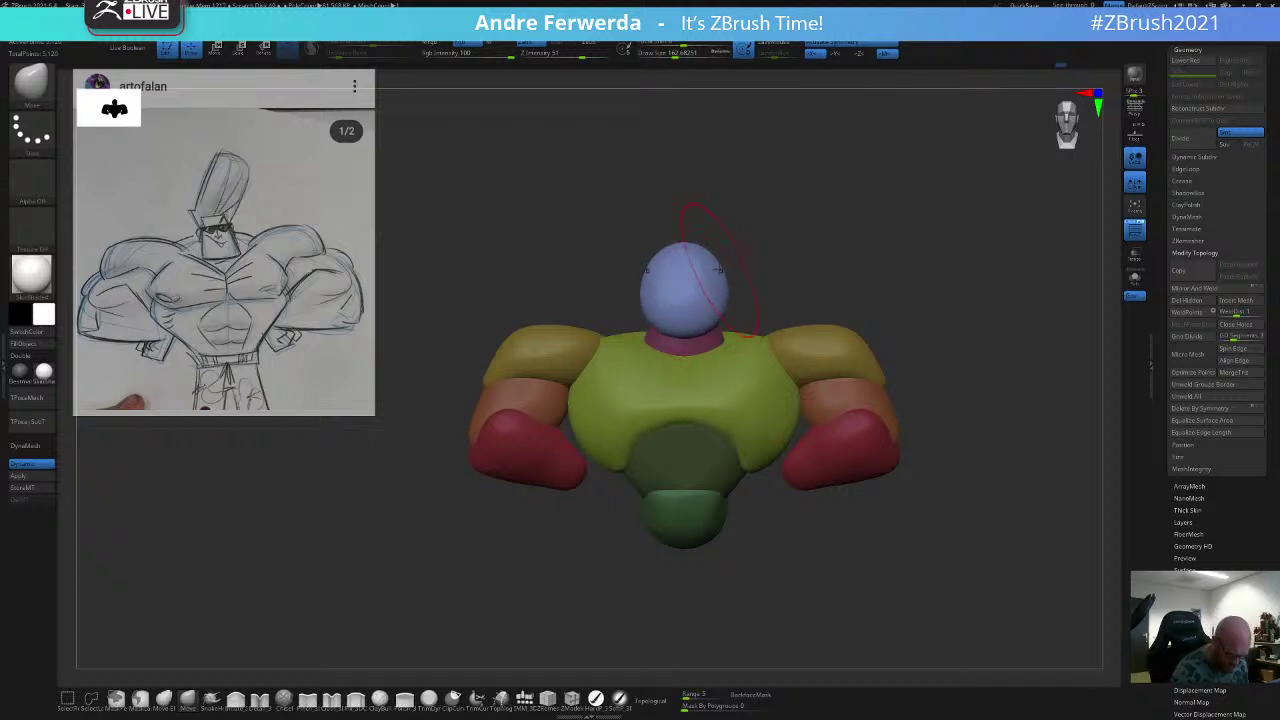
left_click_drag(718, 268, 698, 240)
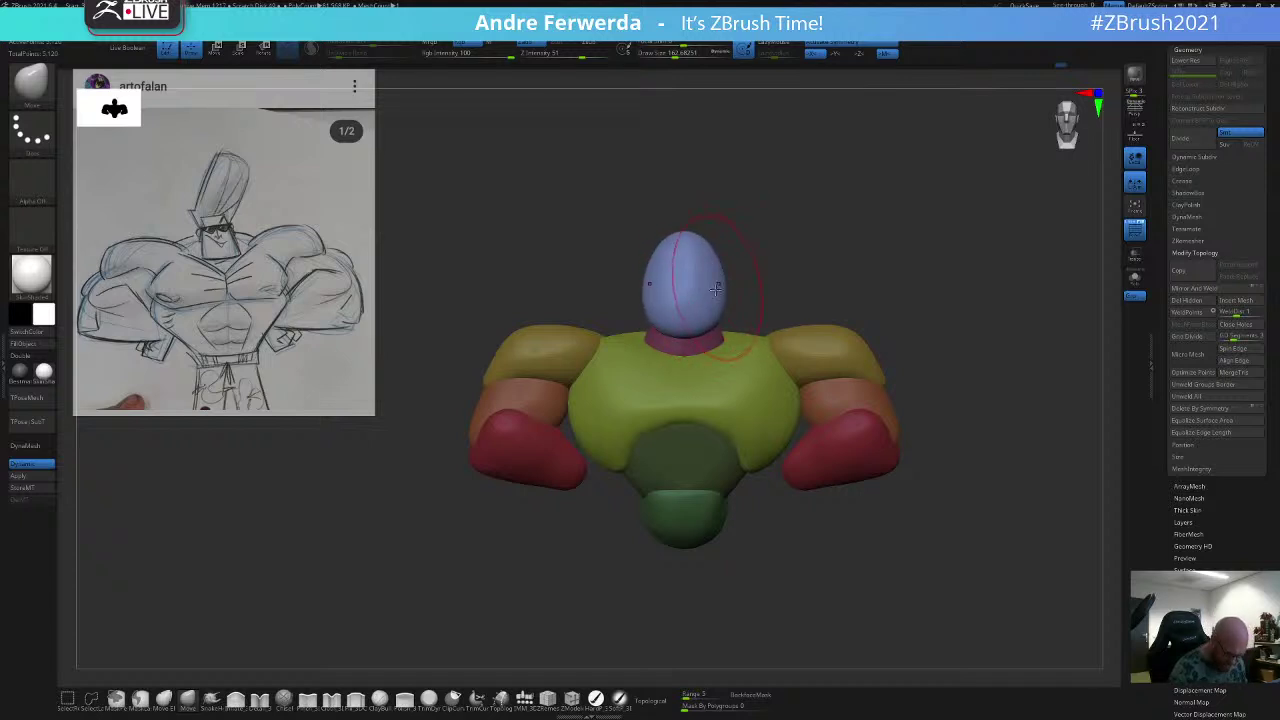
right_click_drag(738, 285, 709, 310)
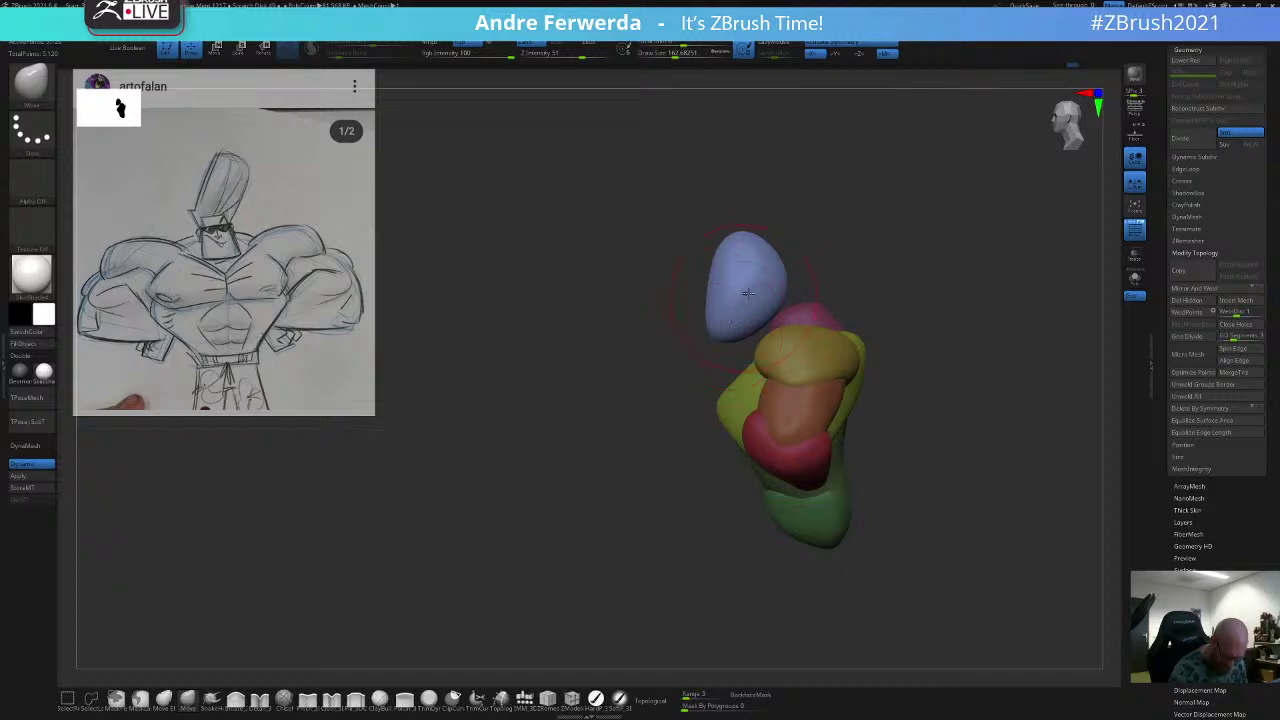
mouse_move(766, 260)
left_mouse_down()
mouse_move(781, 248)
mouse_move(728, 249)
left_mouse_up()
Step: Move the head back over the neck with the gizmo and scale it down slightly
key("w")
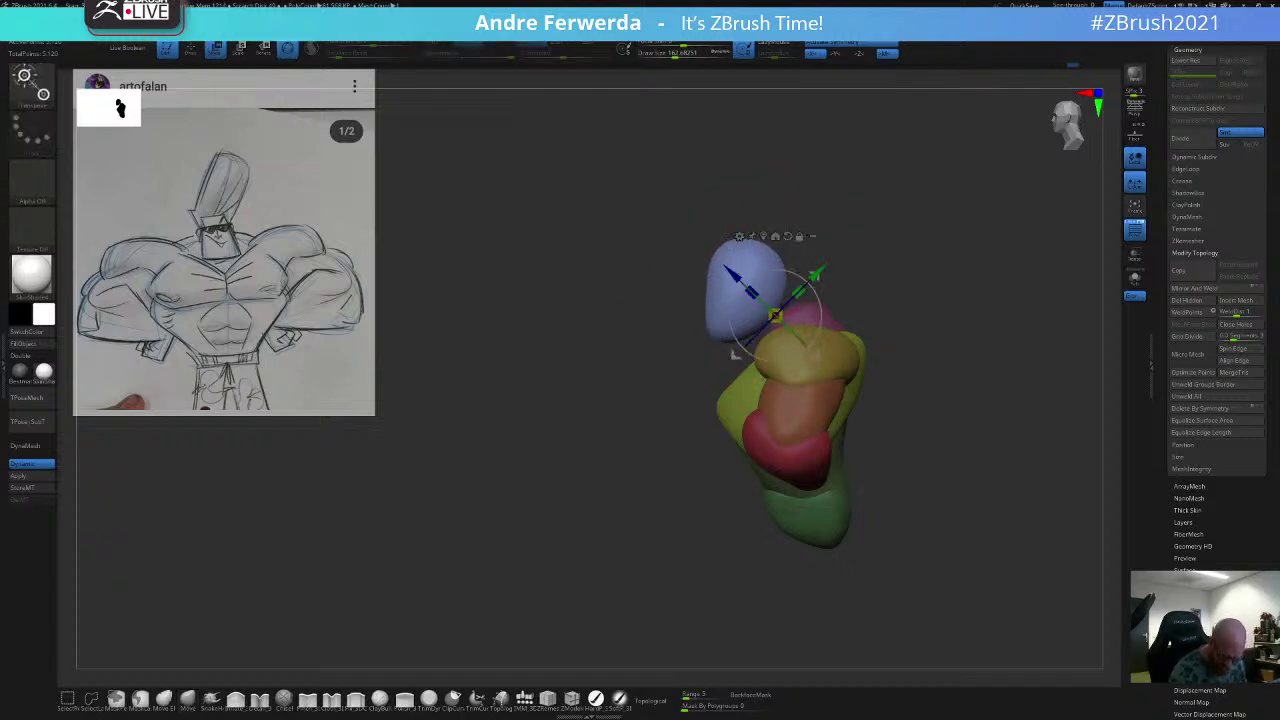
left_click_drag(817, 275, 860, 279)
left_click_drag(818, 318, 820, 308)
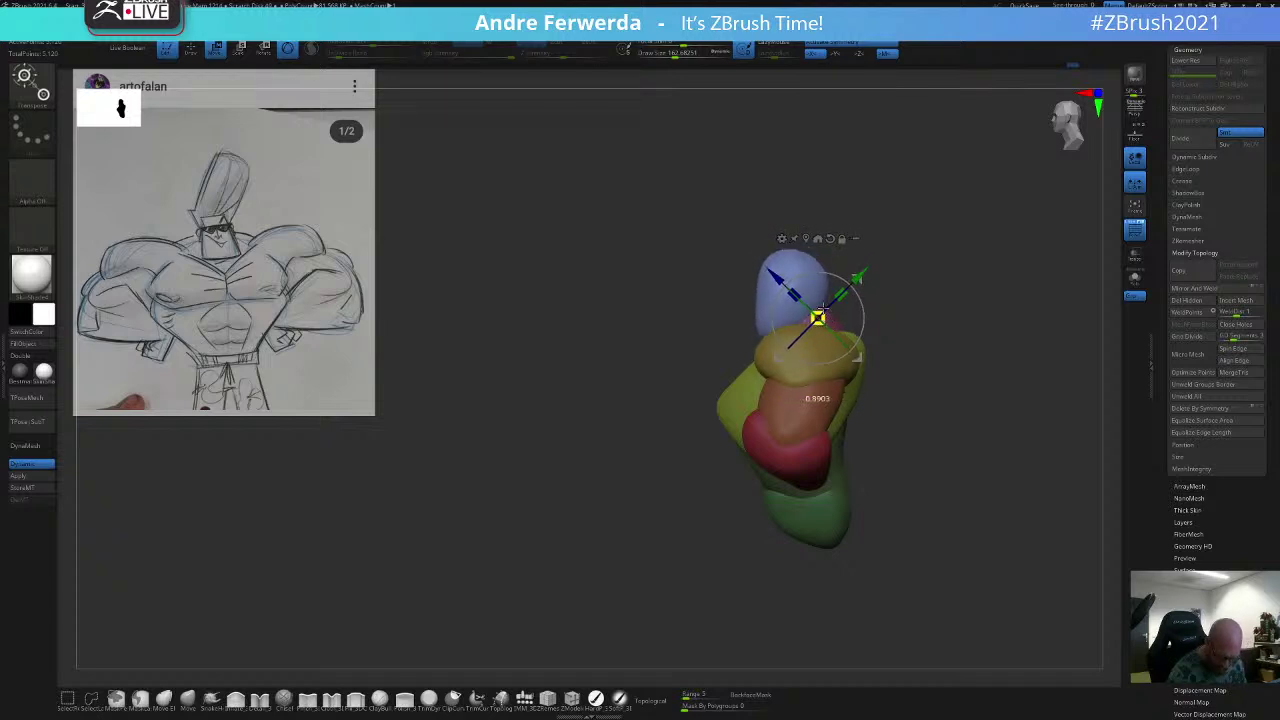
Step: Narrow the head and straighten its sides and jaw from the front with the Move brush at varying sizes
key("q")
mouse_move(872, 240)
left_mouse_down("shift")
mouse_move(914, 234)
mouse_move(908, 270)
left_mouse_up("shift")
key("space")
mouse_move(898, 275)
left_mouse_down()
mouse_move(888, 258)
mouse_move(806, 246)
left_mouse_up()
key("space")
left_click_drag(766, 313, 755, 314)
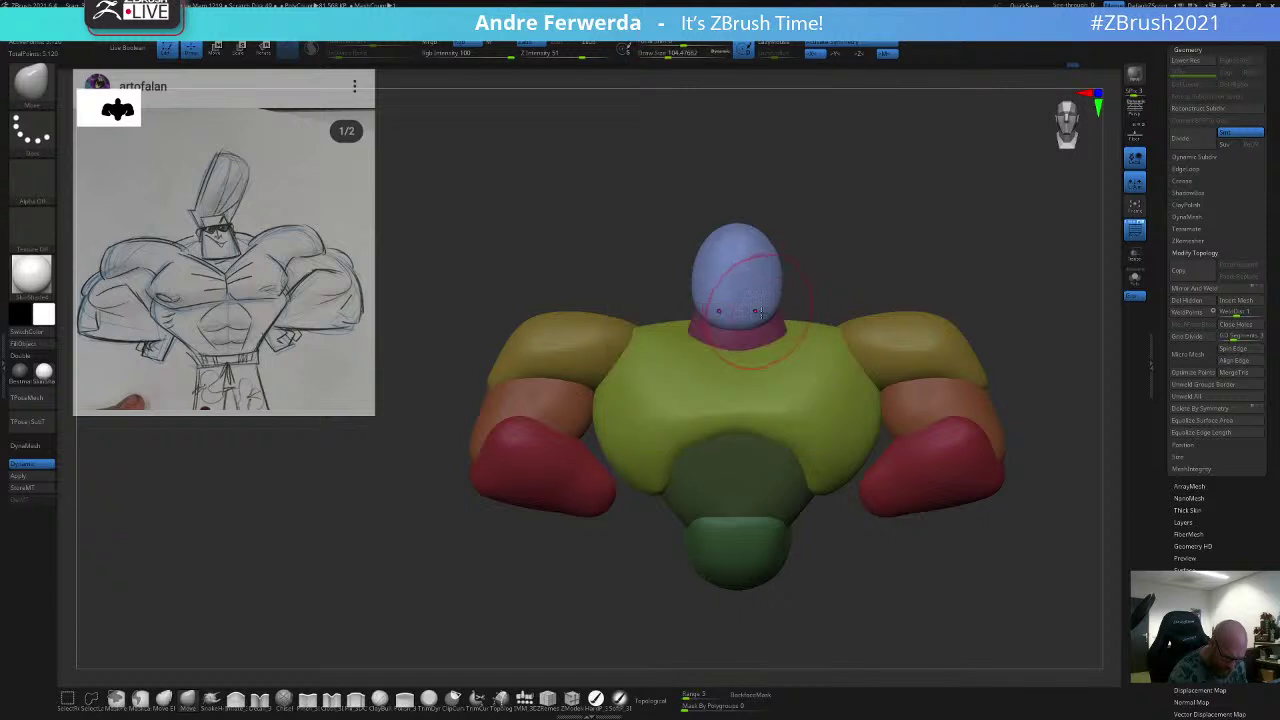
key("space")
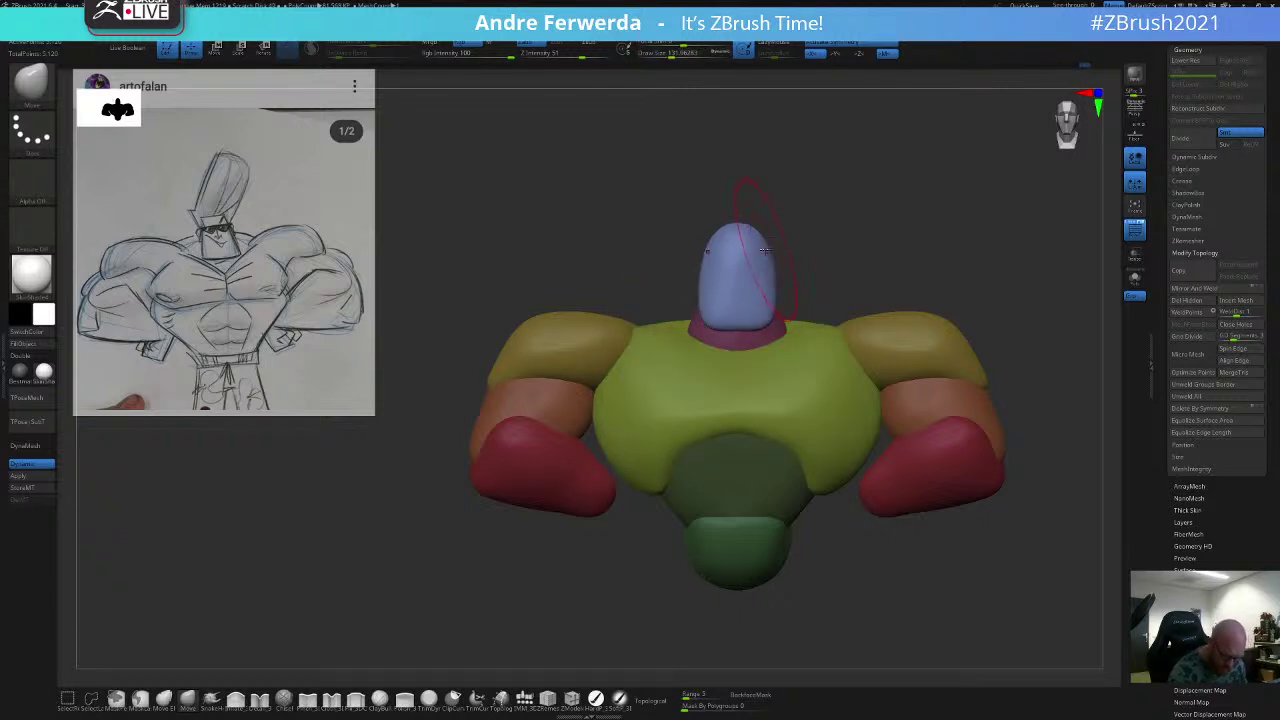
key("space")
left_click_drag(764, 254, 751, 256)
key("space")
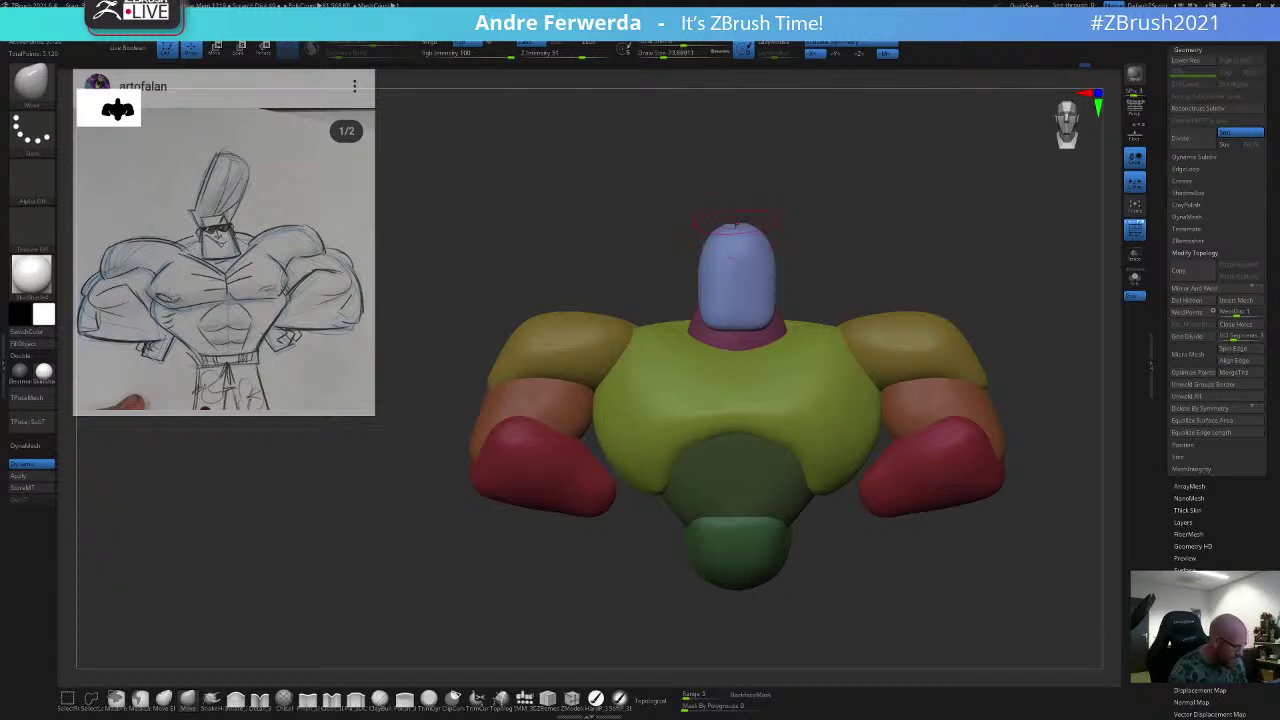
left_click_drag(846, 206, 837, 197)
key("space")
left_click_drag(770, 245, 778, 244)
Step: Adjust the head's profile, crown and back with the Move brush from the side and back
right_click_drag(780, 244, 780, 262, "ctrl")
left_click_drag(779, 242, 782, 254)
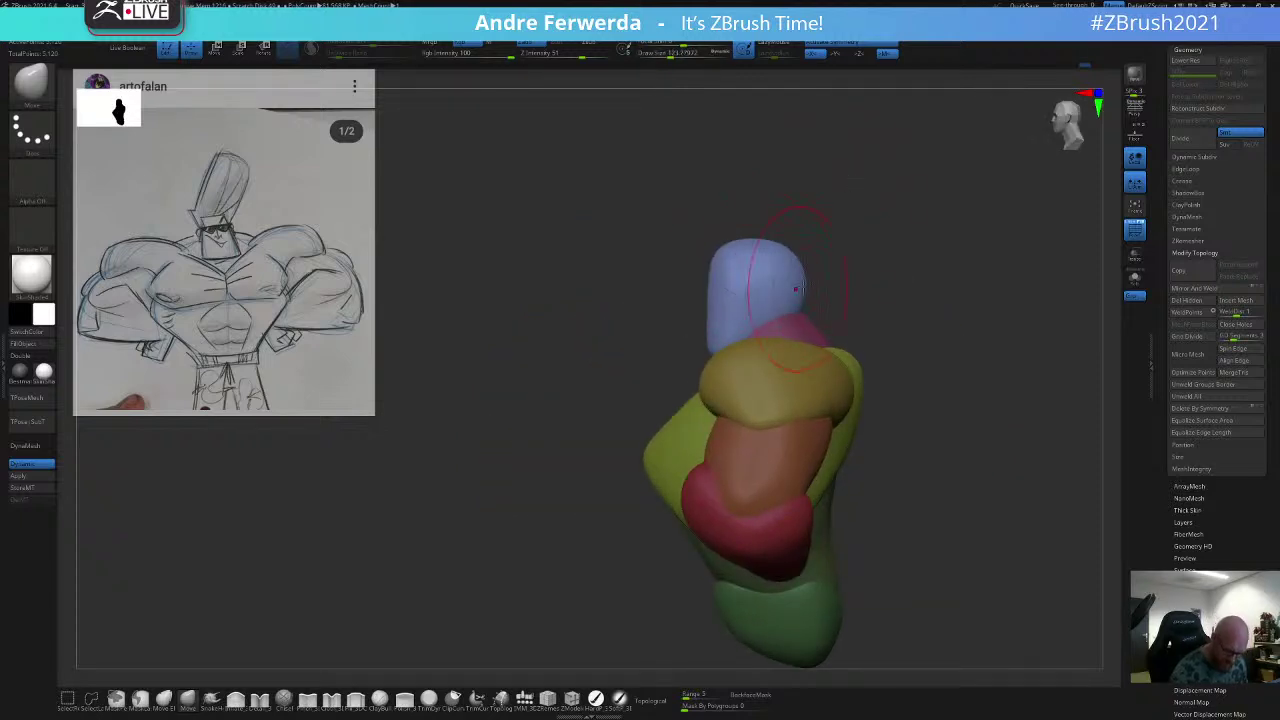
key("space")
left_click_drag(806, 304, 799, 304)
left_click_drag(793, 256, 796, 249)
left_click_drag(846, 236, 795, 236)
key("space")
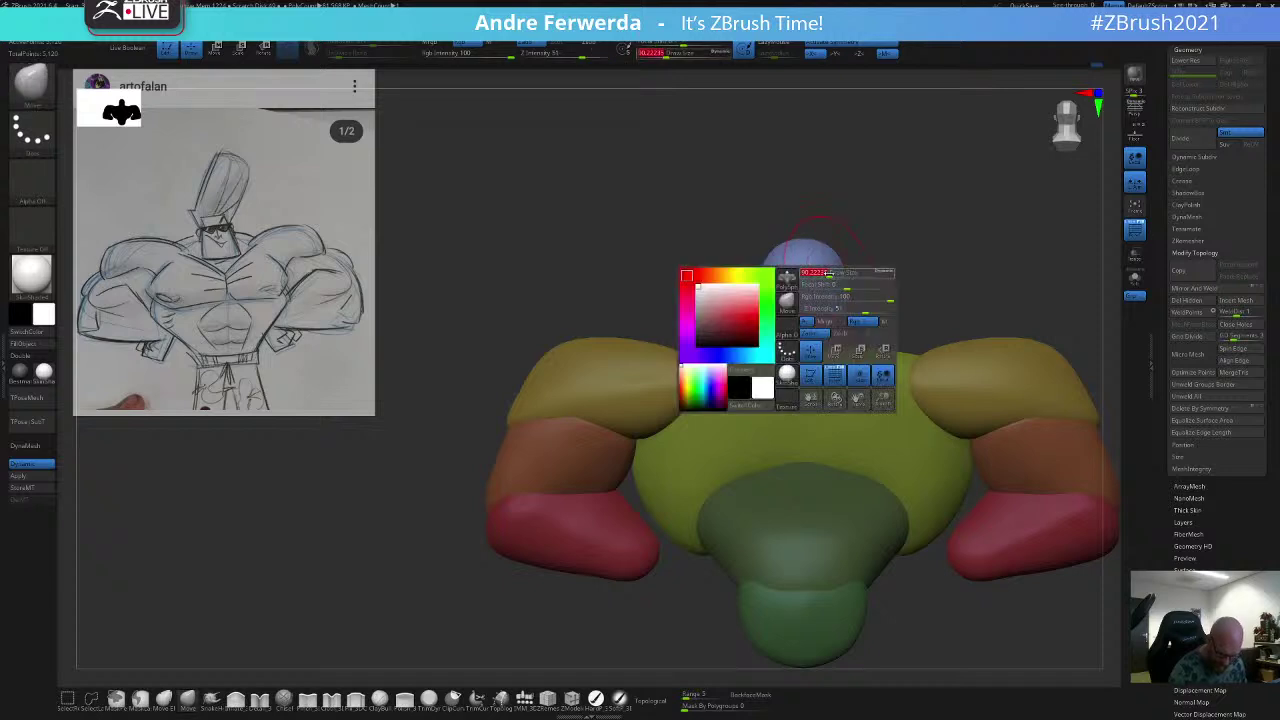
mouse_move(839, 277)
left_mouse_down()
mouse_move(877, 292)
mouse_move(845, 222)
mouse_move(820, 209)
left_mouse_up()
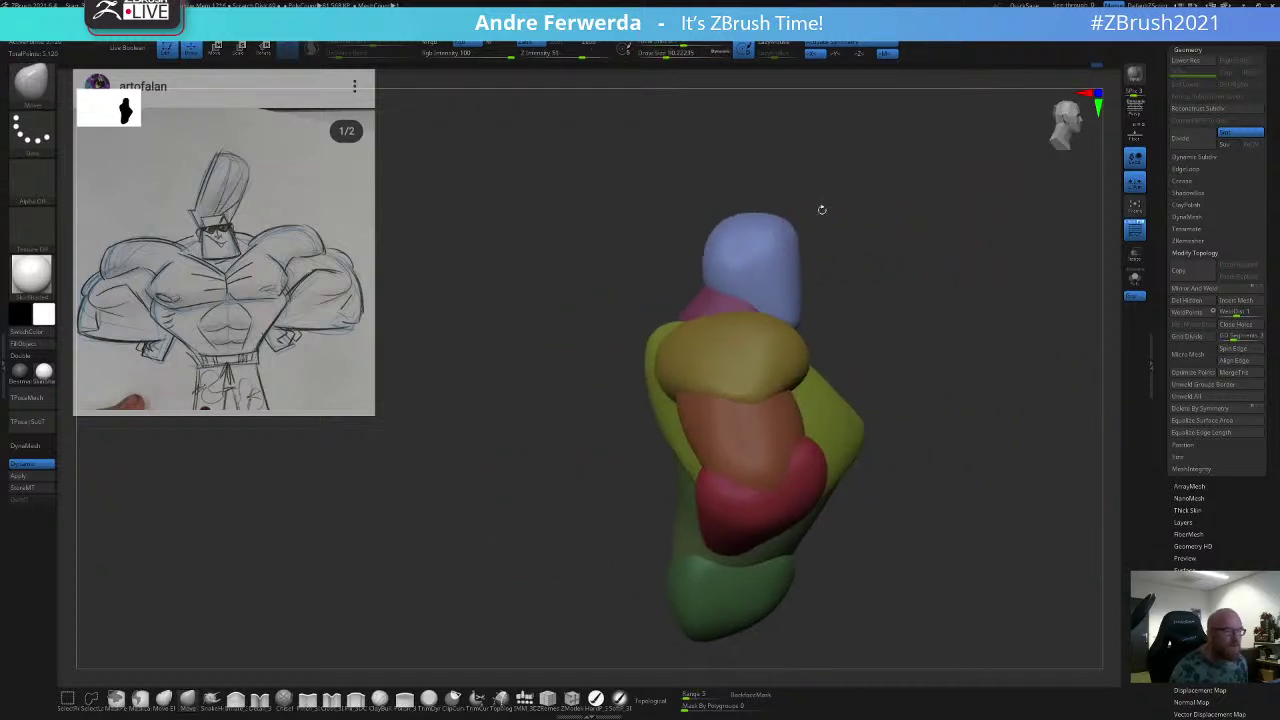
Step: Flatten the front and side planes of the face with a polishing brush from several angles
mouse_move(940, 212)
left_mouse_down("shift")
mouse_move(863, 214)
mouse_move(881, 200)
left_mouse_up("shift")
key("space")
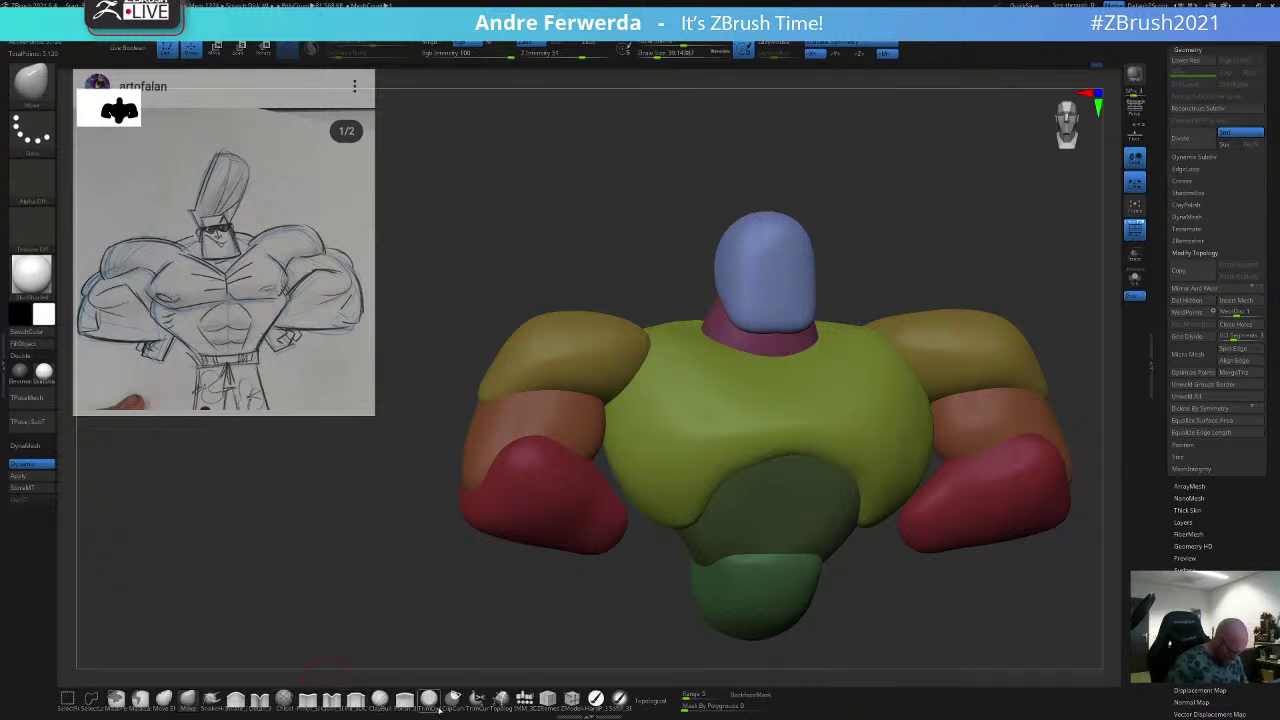
left_click(405, 699)
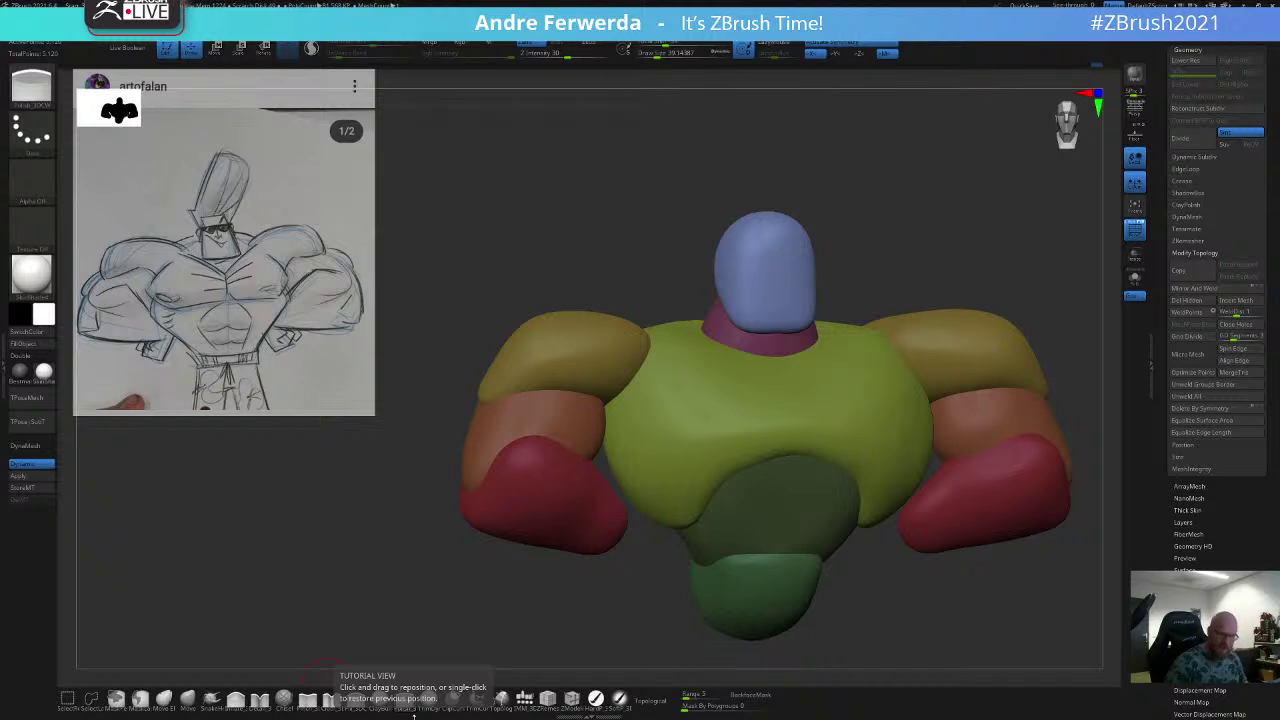
key("space")
left_click(785, 266)
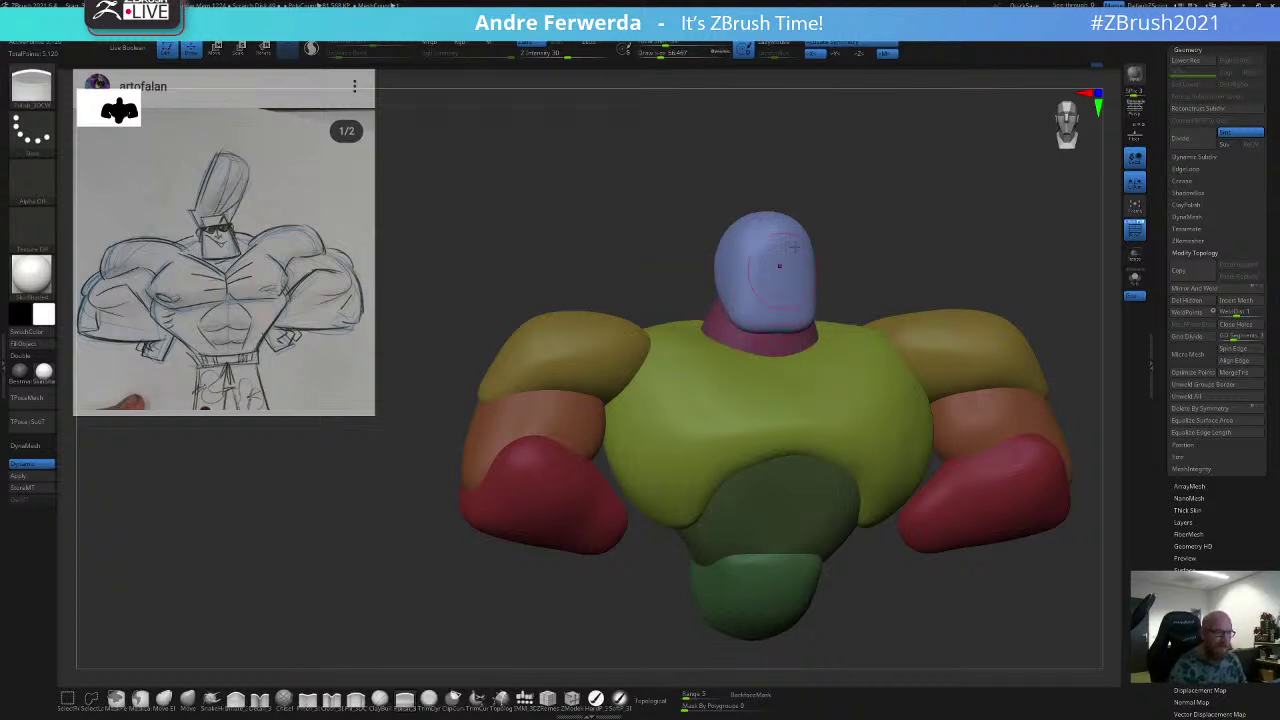
key("space")
left_click(778, 288)
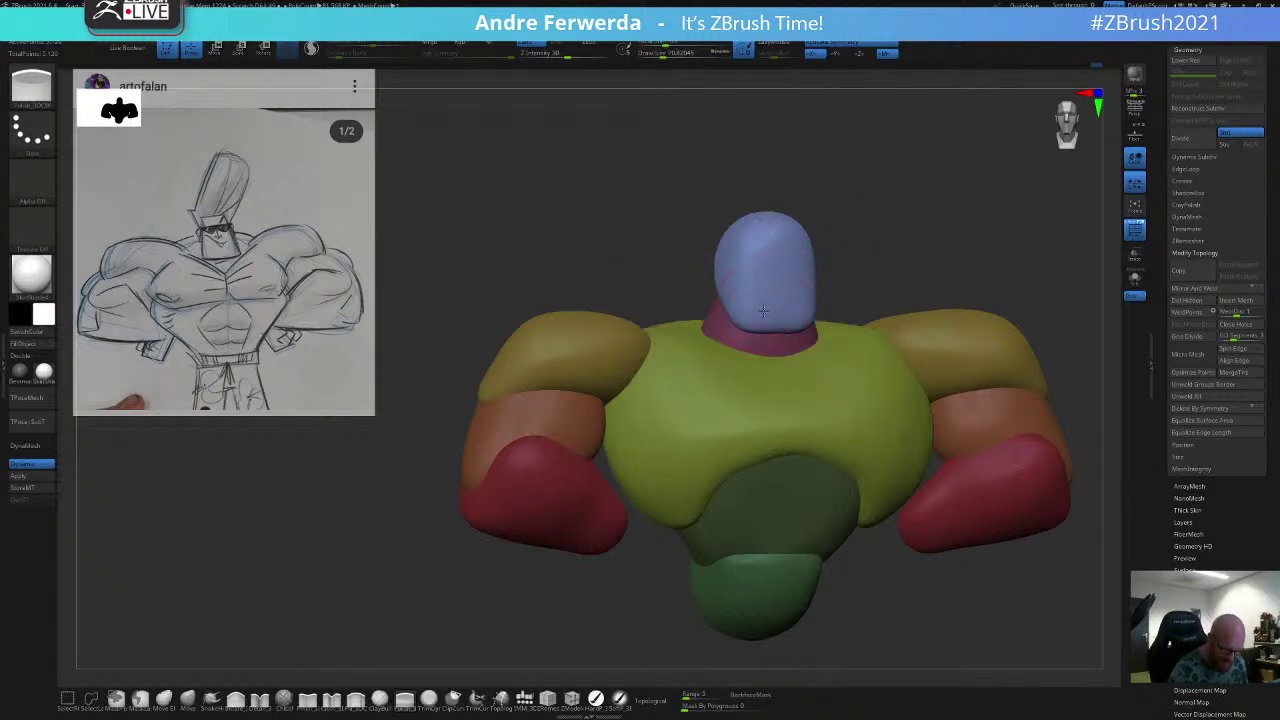
left_click_drag(861, 276, 812, 275)
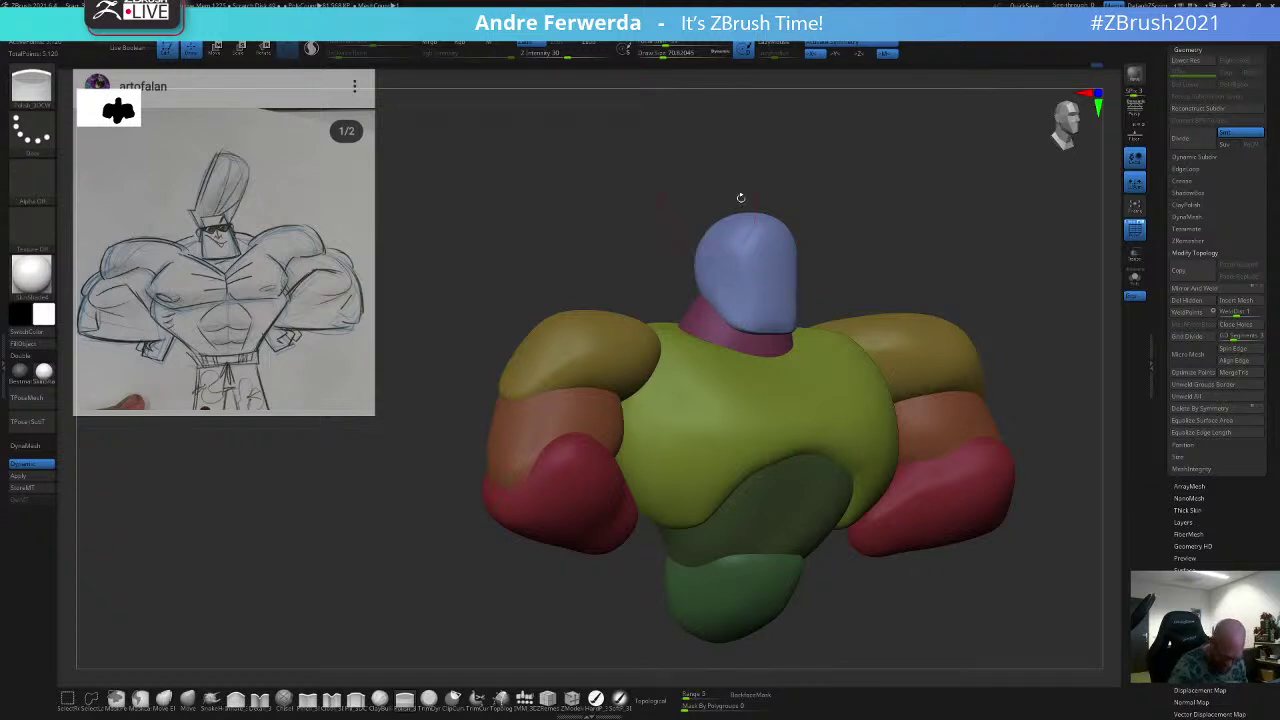
left_click_drag(741, 197, 805, 222)
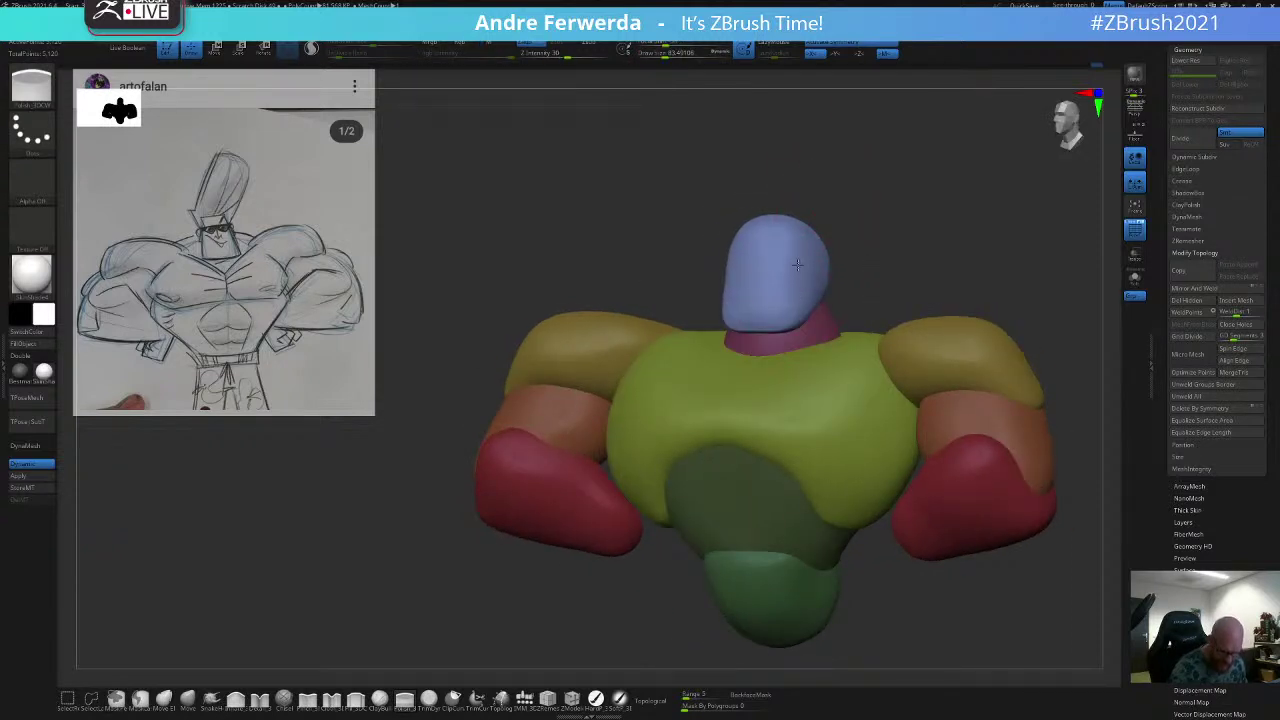
left_click_drag(779, 267, 751, 295)
left_click_drag(822, 192, 866, 200)
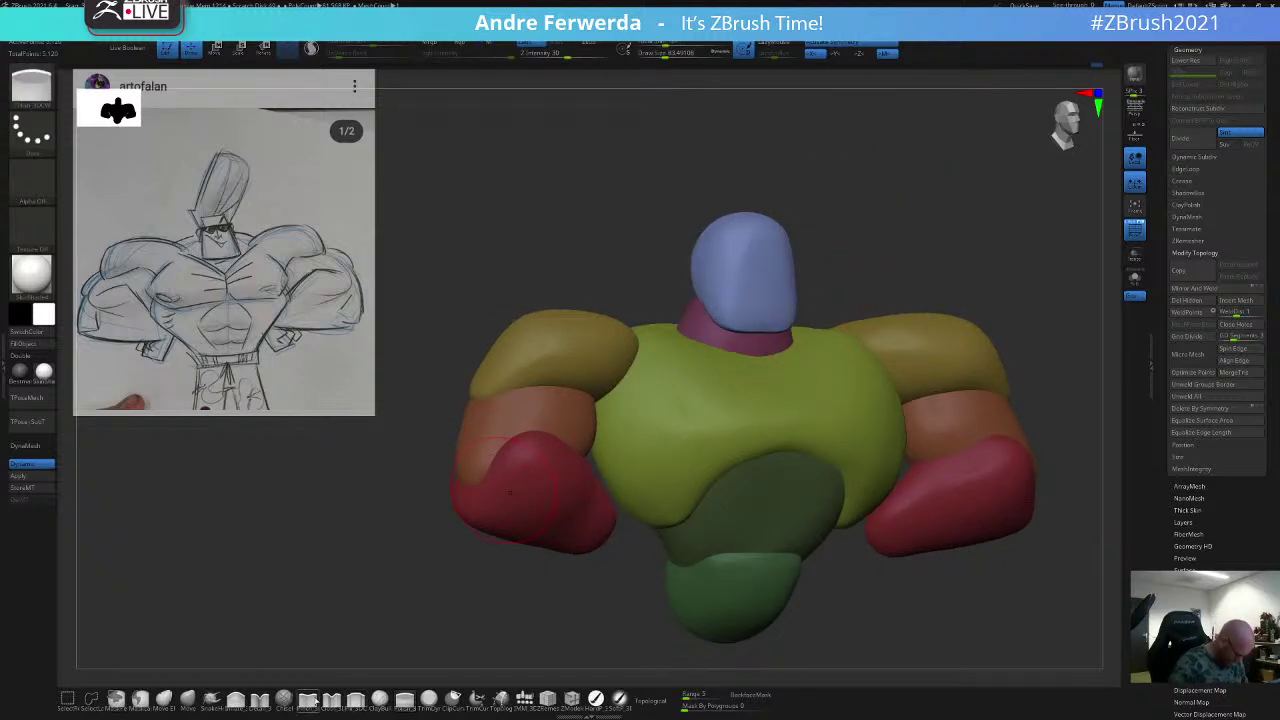
Step: Sharpen the edges between the front and side planes of the face and along the jaw with a finer brush
left_click(308, 700)
key("space")
left_click_drag(744, 306, 737, 257)
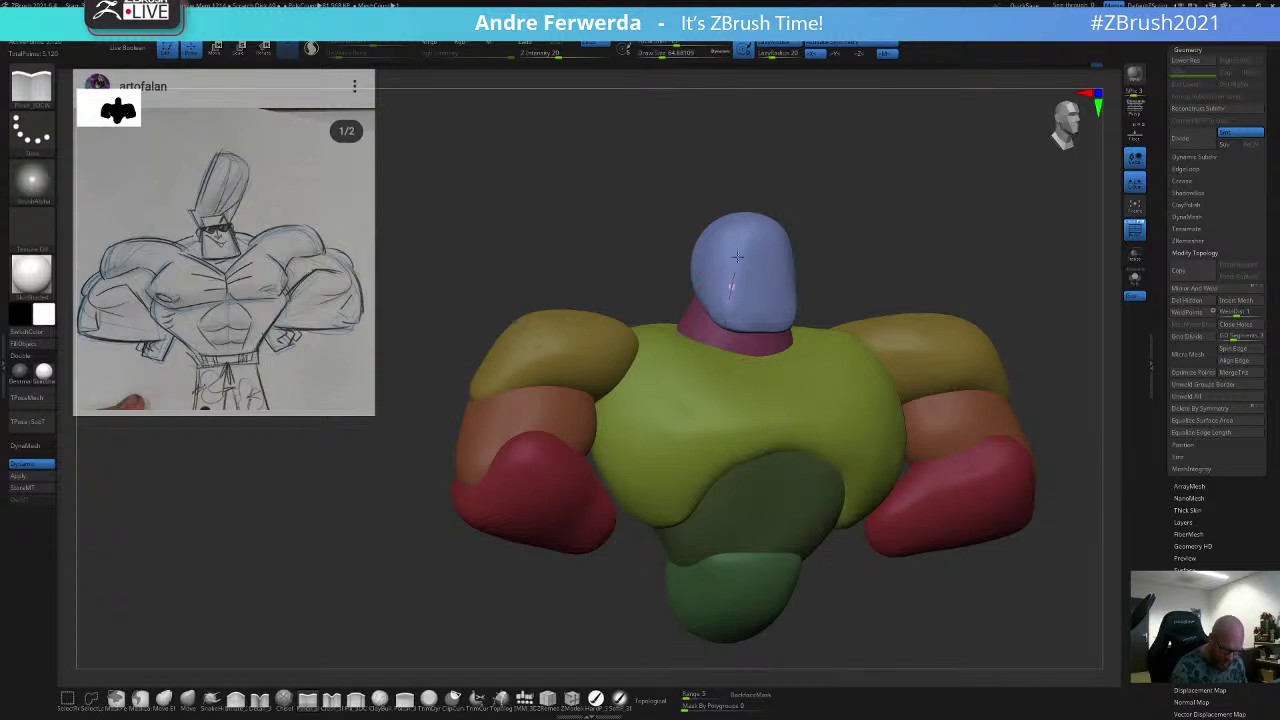
left_click_drag(863, 270, 839, 232, "shift")
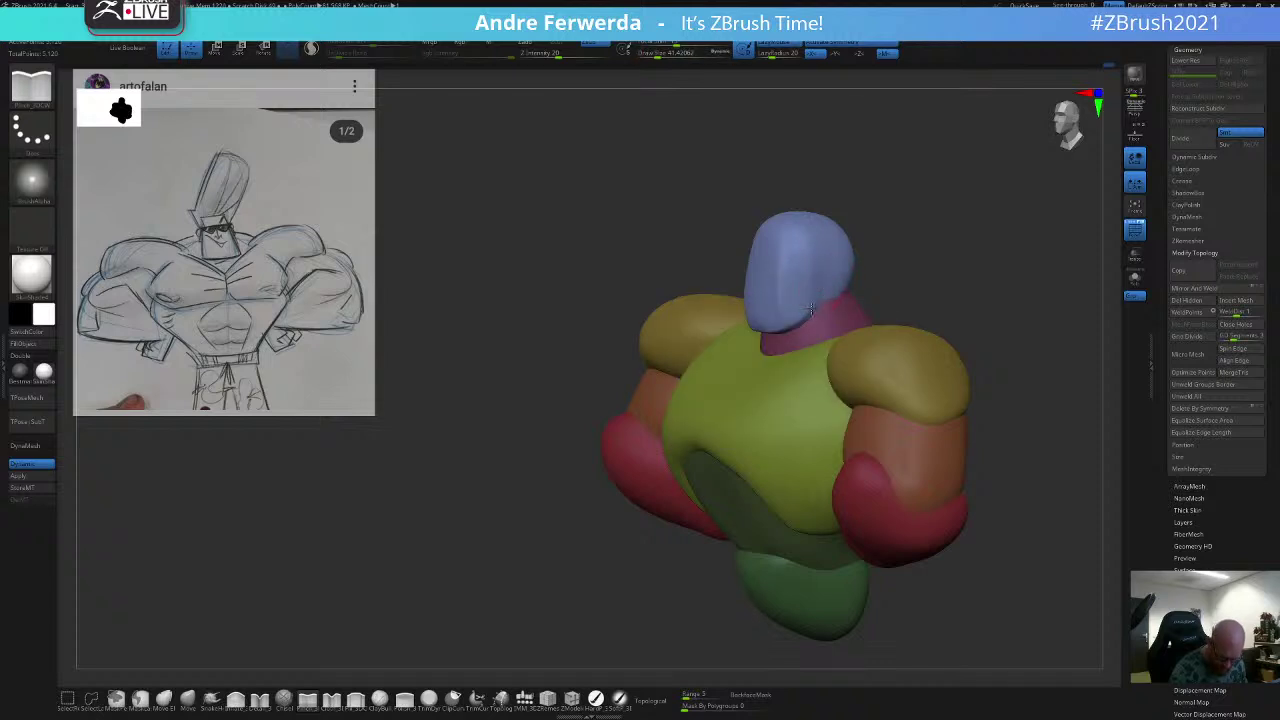
right_click_drag(792, 321, 778, 319)
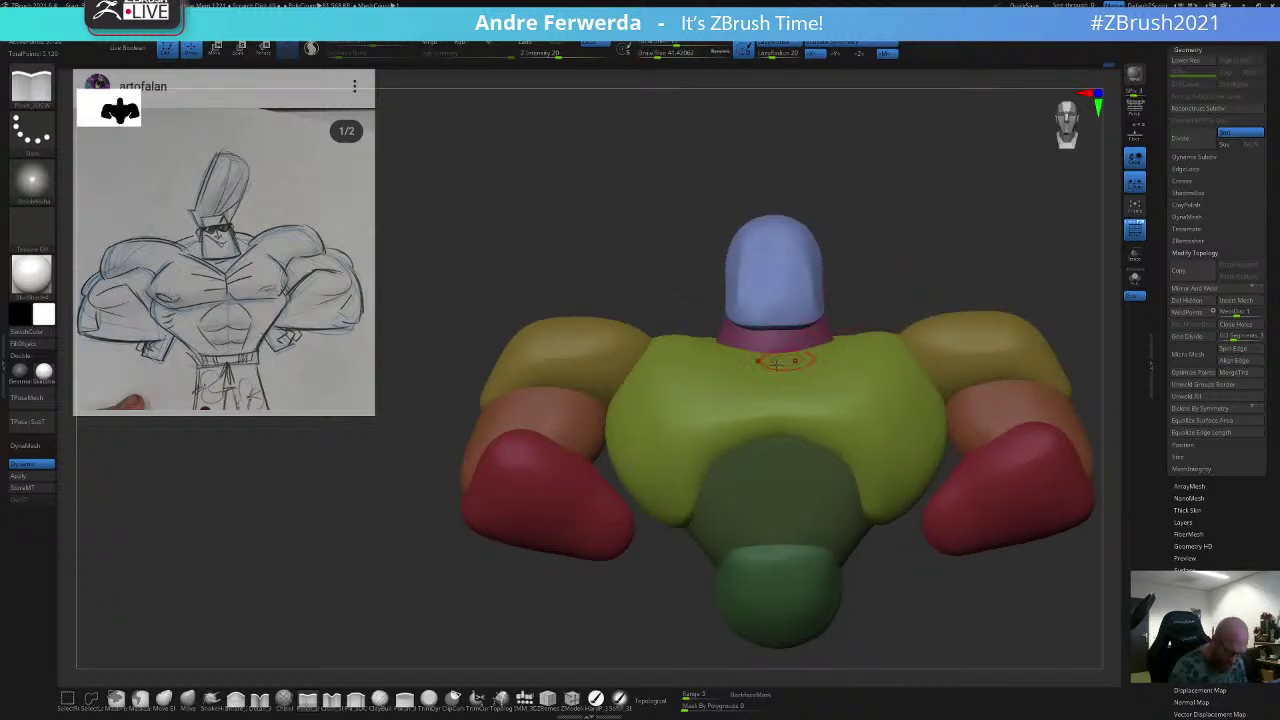
key("shift")
key("shift")
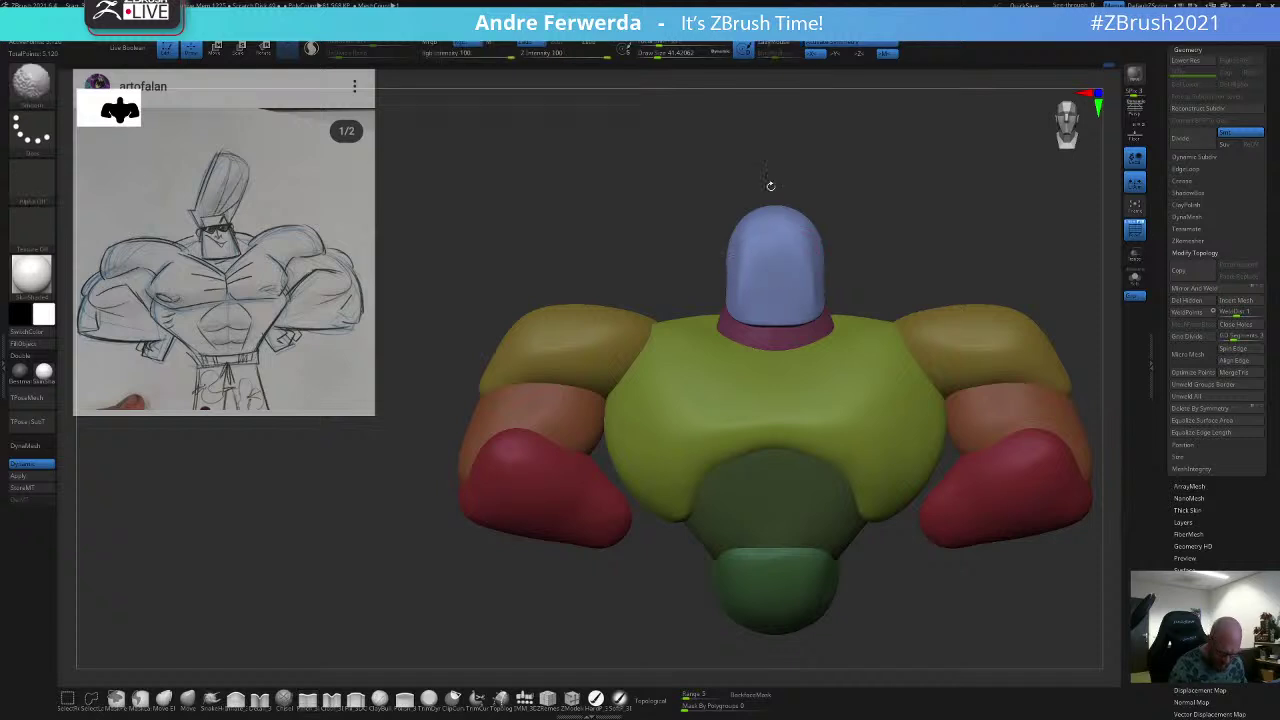
Step: Enlarge the reference sketch over the canvas centre and align the model's front view with it
left_click_drag(851, 231, 755, 262, "alt")
key("space")
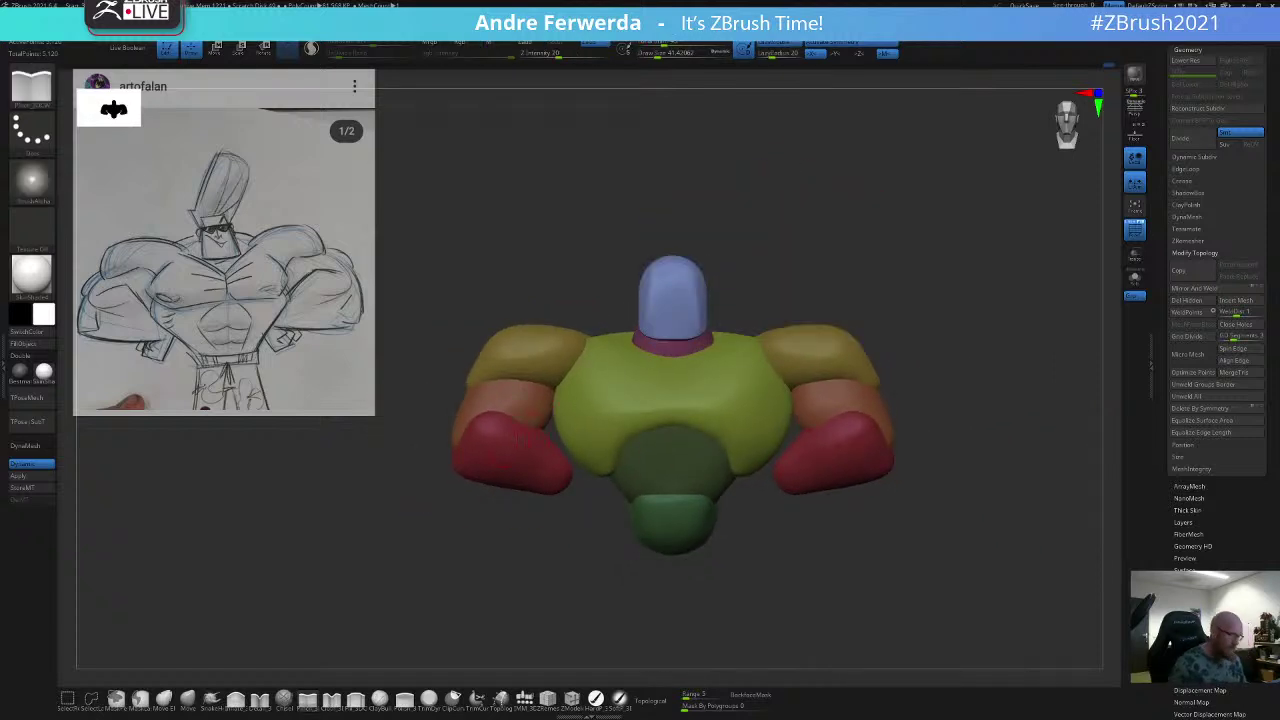
key("z")
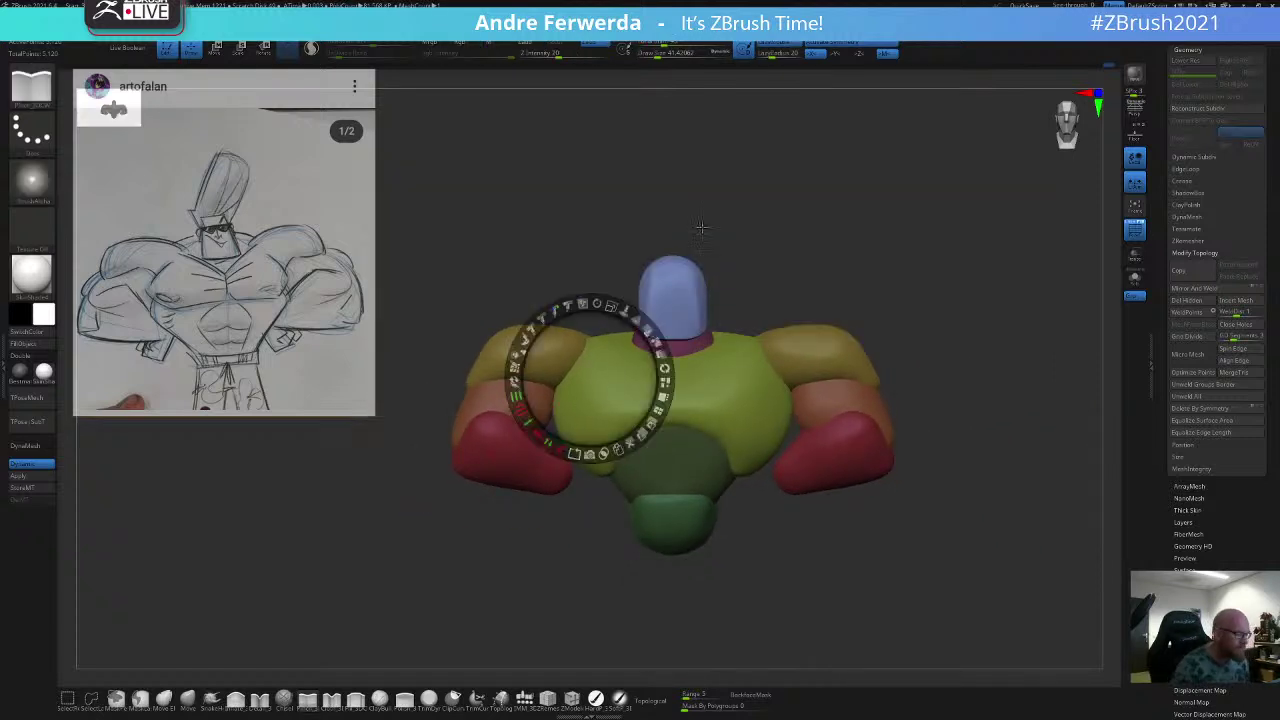
left_click_drag(338, 212, 760, 316)
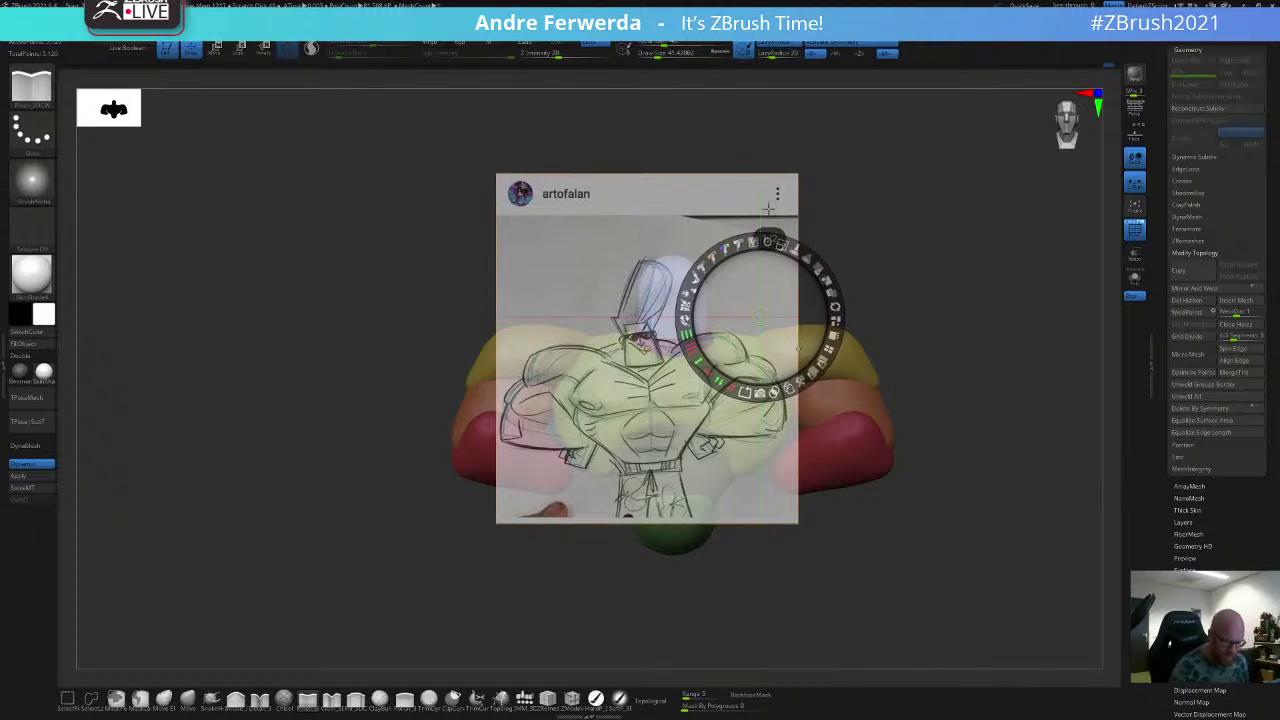
left_click_drag(787, 246, 809, 257)
key("z")
mouse_move(876, 233)
left_mouse_down("alt")
mouse_move(794, 286)
mouse_move(829, 268)
mouse_move(819, 271)
left_mouse_up("alt")
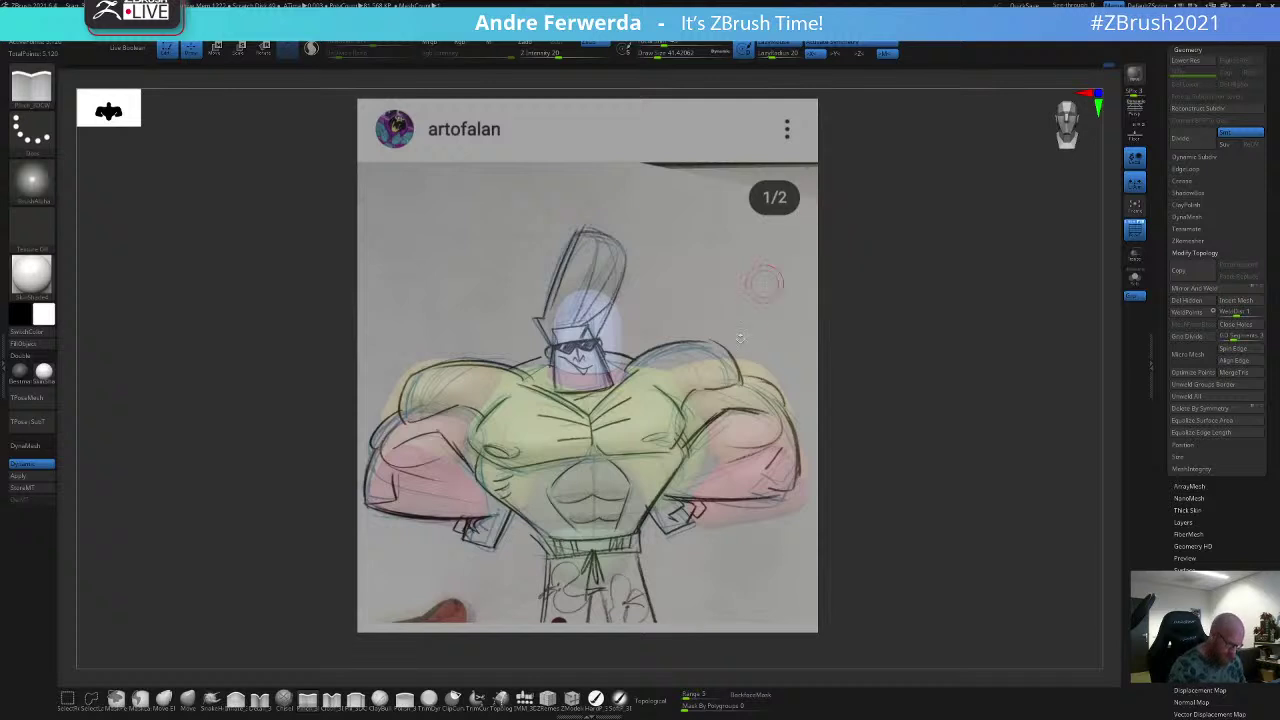
Step: Isolate the head and fit its outline to the face in the reference sketch with the Move brush
left_click(188, 700)
key("space")
left_click_drag(626, 302, 641, 302)
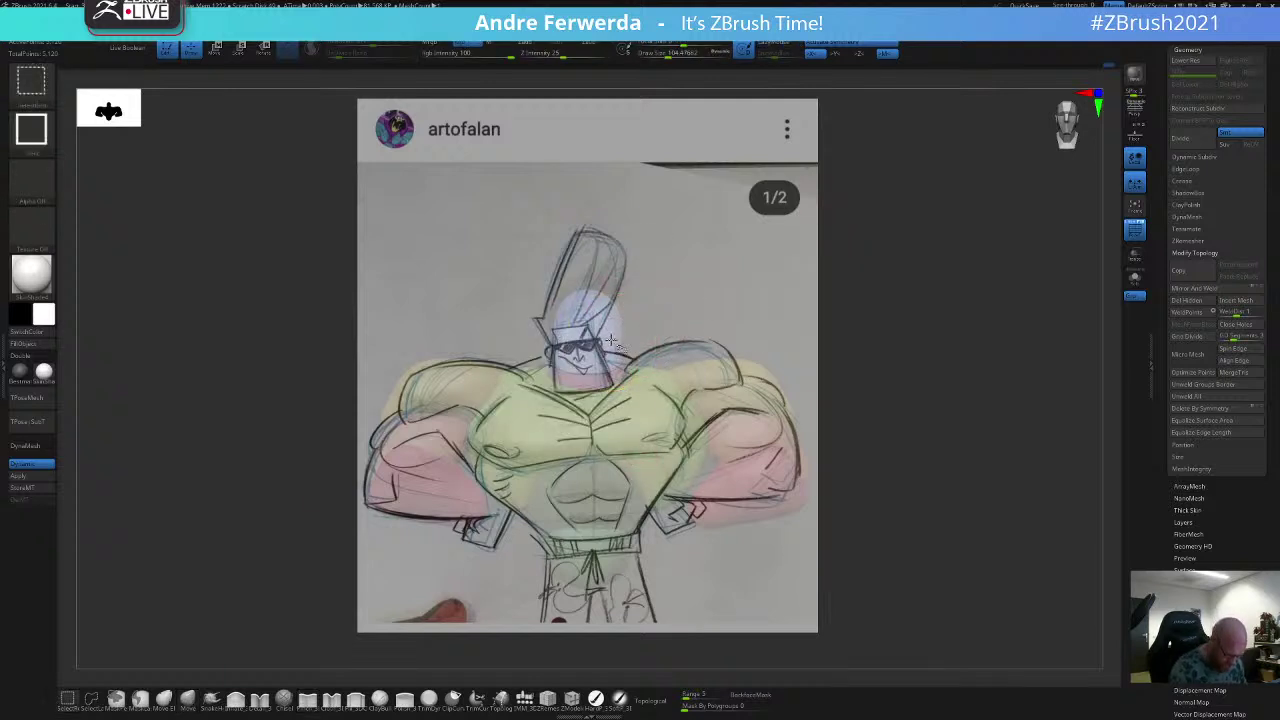
left_click(609, 320, "ctrl+shift")
key("w")
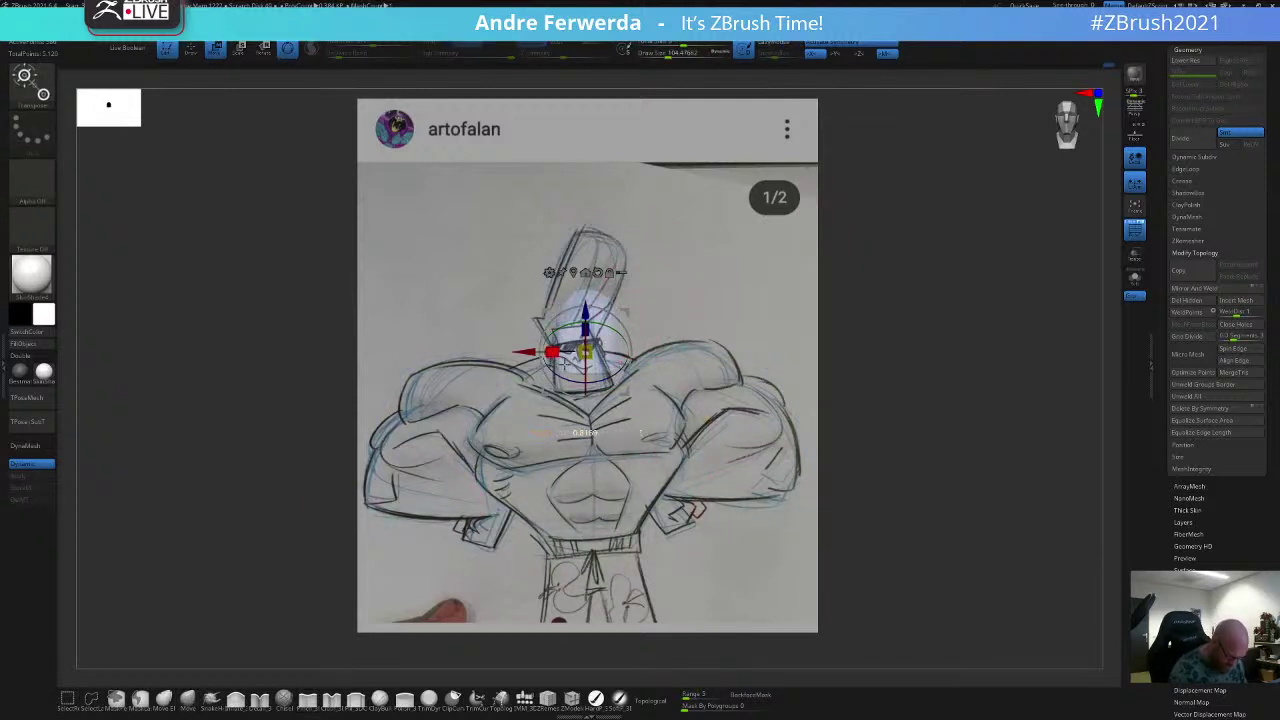
key("q")
key("space")
left_click_drag(628, 313, 606, 257)
key("shift+z")
Step: Reshape the head's side profile with the Move brush, isolating the head and restoring the full body
key("space")
mouse_move(668, 311)
left_mouse_down()
mouse_move(631, 305)
mouse_move(722, 278)
mouse_move(659, 306)
mouse_move(705, 272)
left_mouse_up()
key("space")
key("space")
key("space")
left_click(688, 297, "ctrl+shift")
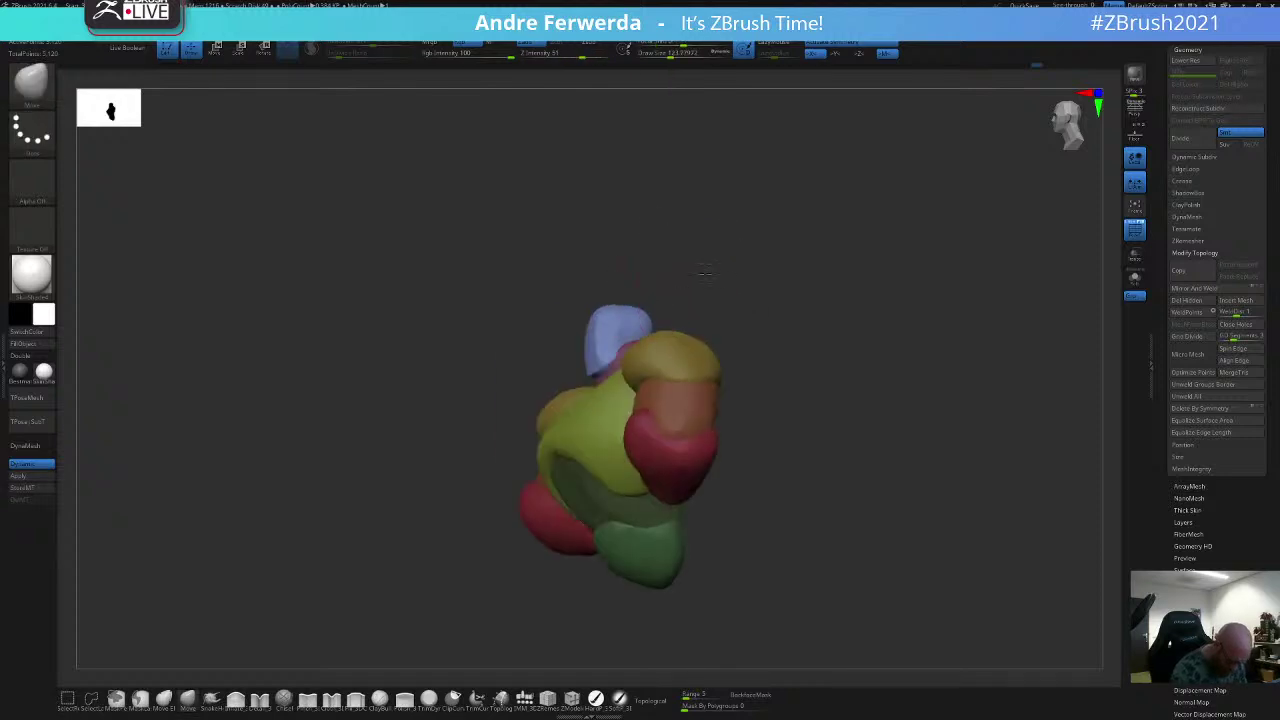
left_click(624, 338, "ctrl+shift")
left_click_drag(694, 222, 689, 346)
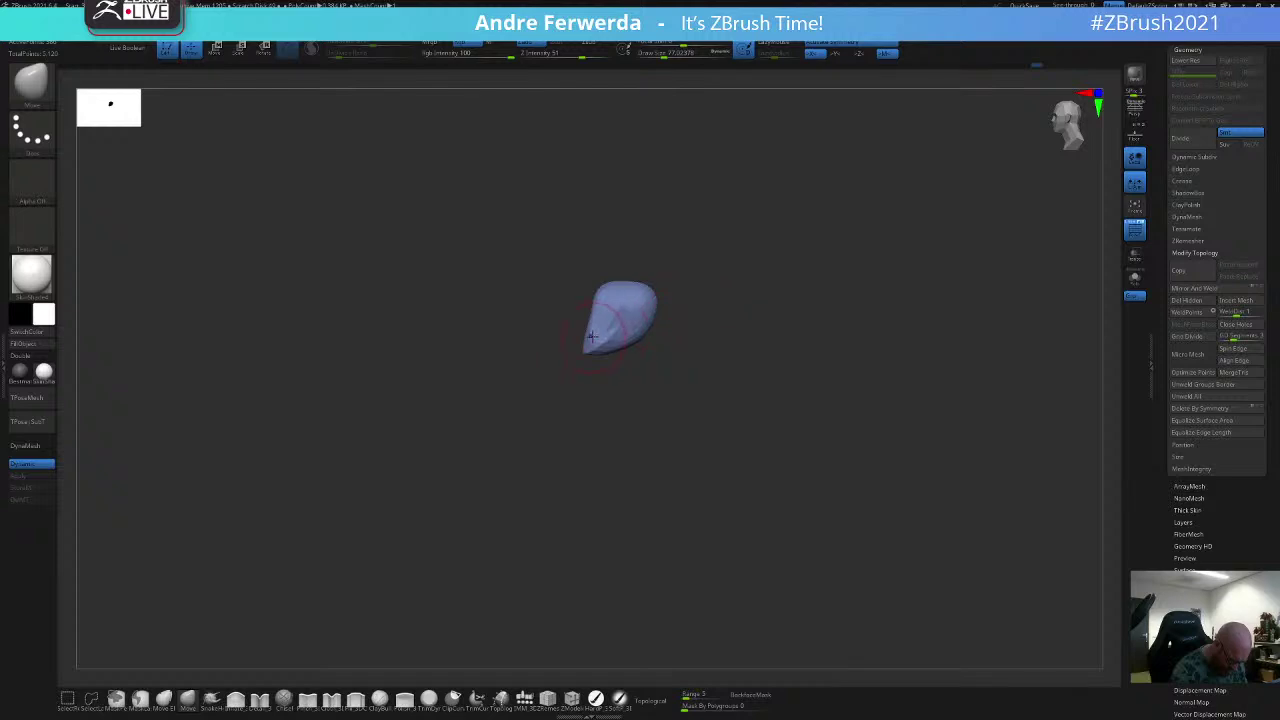
left_click(580, 412, "ctrl+shift")
Step: Show the reference sketch over the canvas and realign the model's front view with it
mouse_move(807, 224)
left_mouse_down()
mouse_move(797, 230)
mouse_move(811, 211)
left_mouse_up()
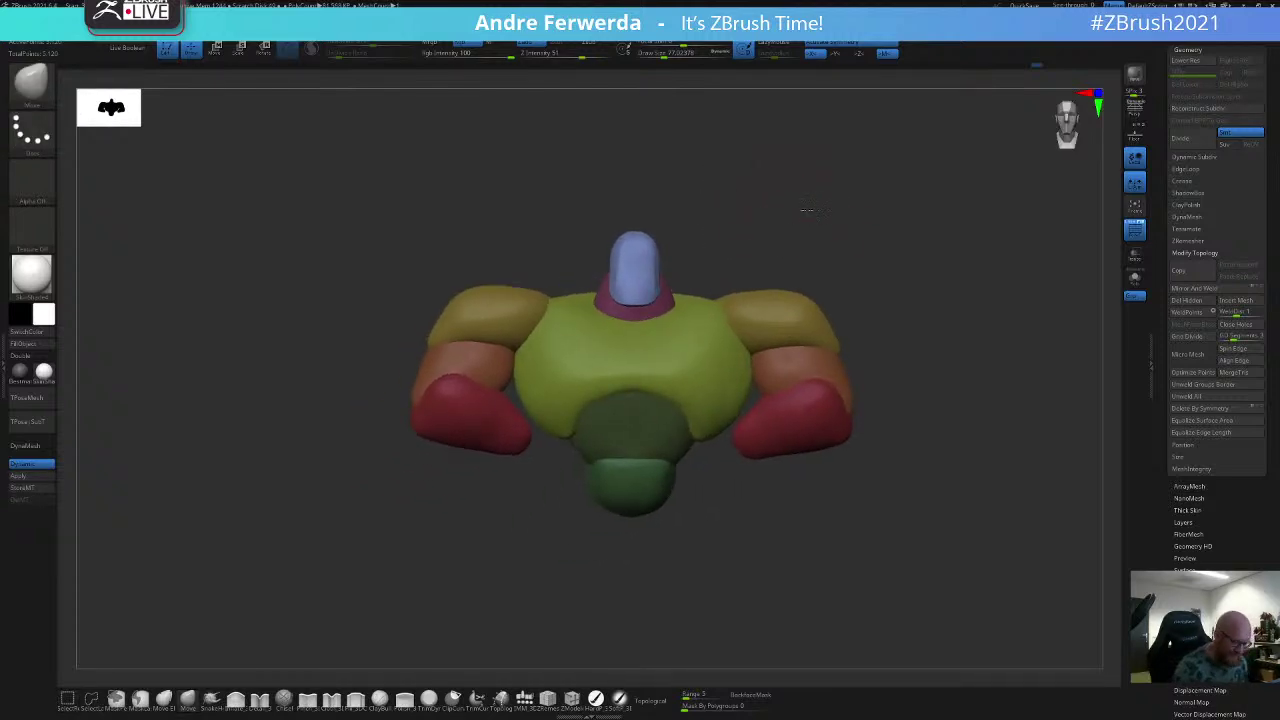
key("shift+z")
key("shift+z")
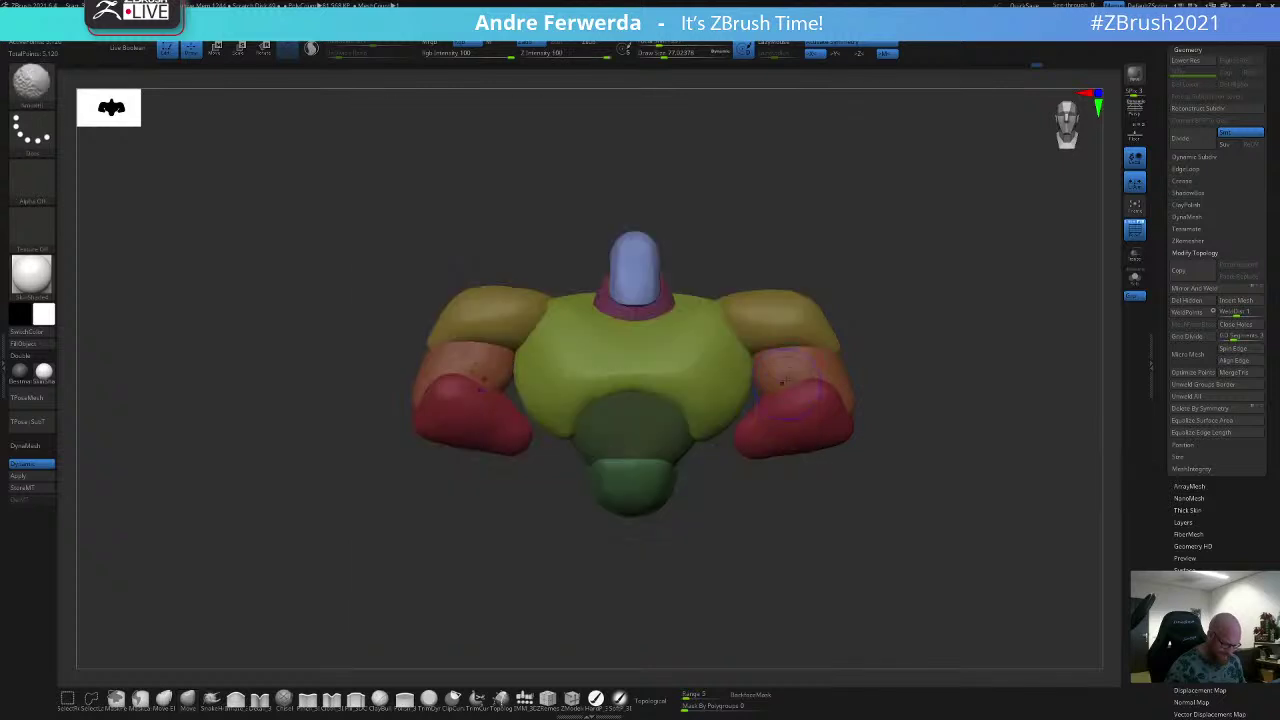
key("shift+z")
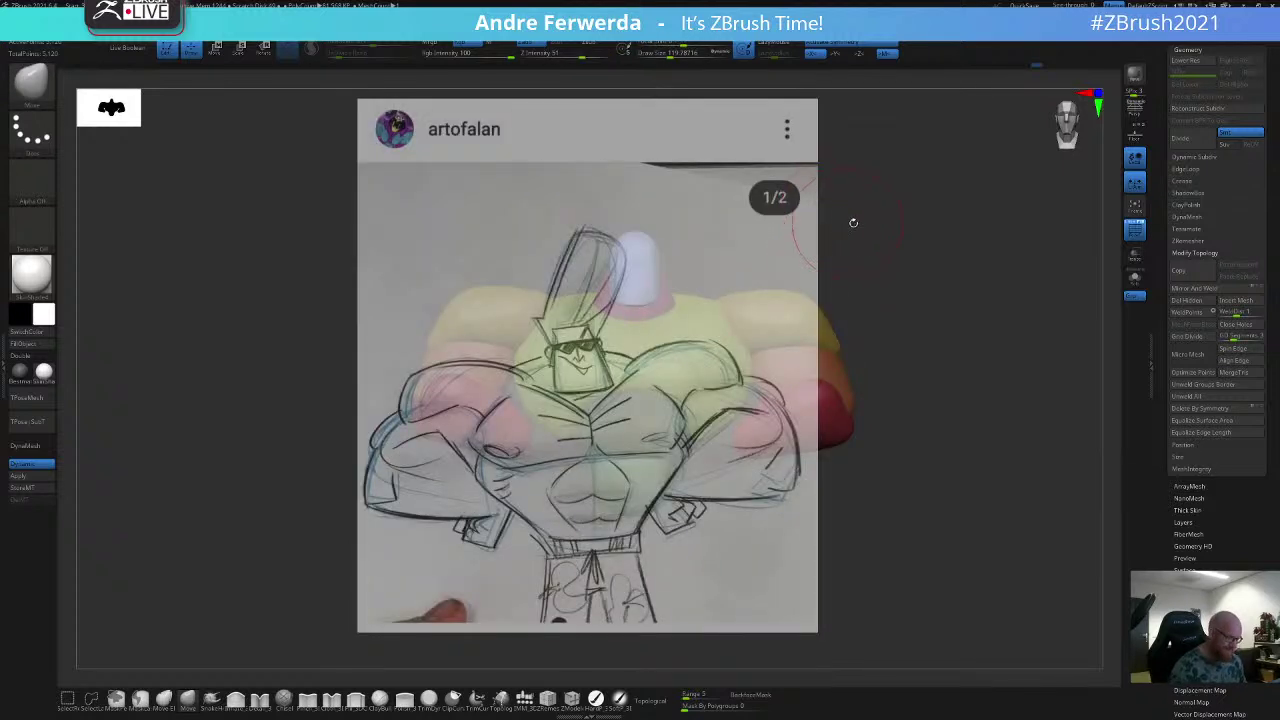
mouse_move(878, 212)
left_mouse_down("alt")
mouse_move(841, 266)
mouse_move(847, 289)
mouse_move(833, 290)
left_mouse_up("alt")
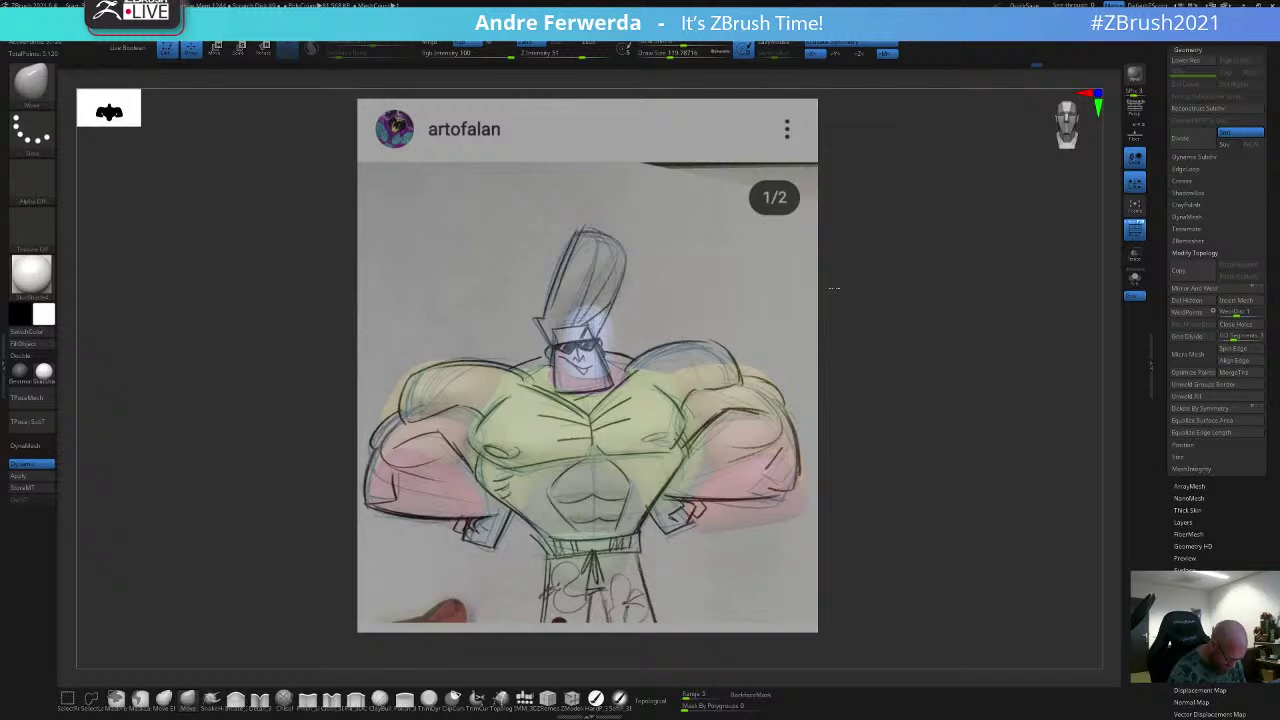
Step: Square off the jaw and sides of the head in front view with the Move brush to suit the sketch
key("space")
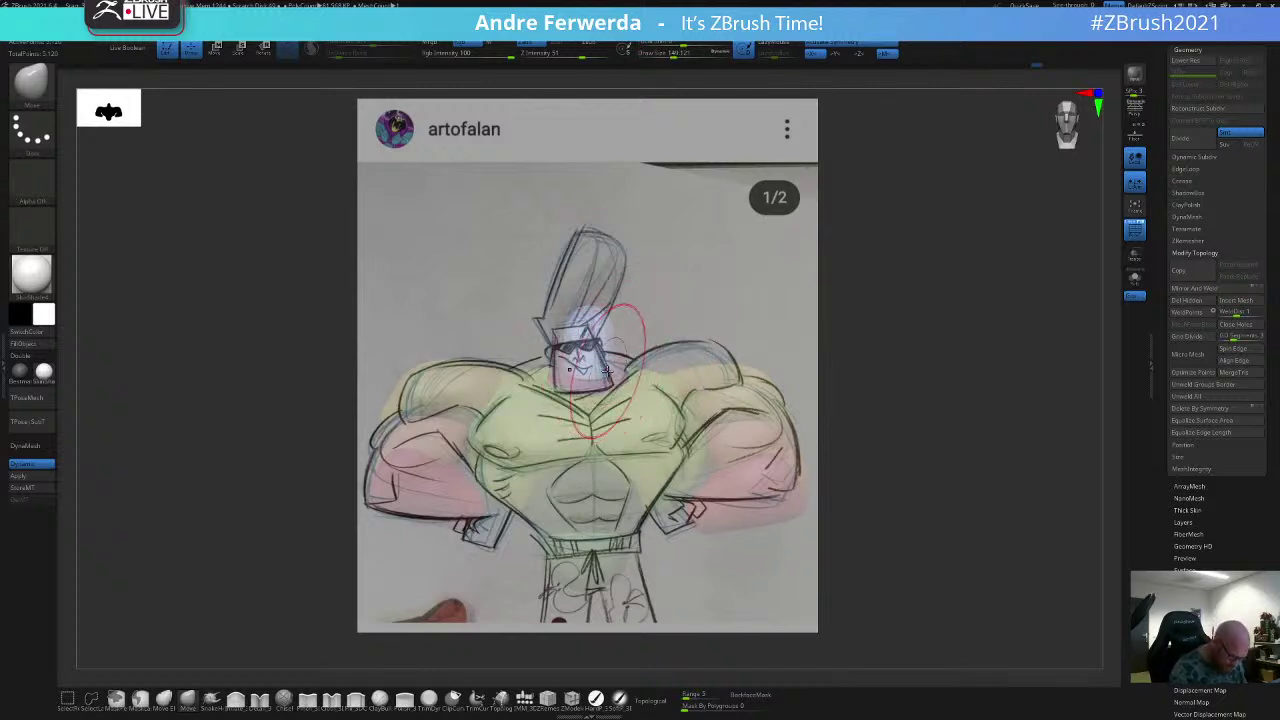
key("space")
left_click_drag(608, 432, 600, 432)
key("shift+z")
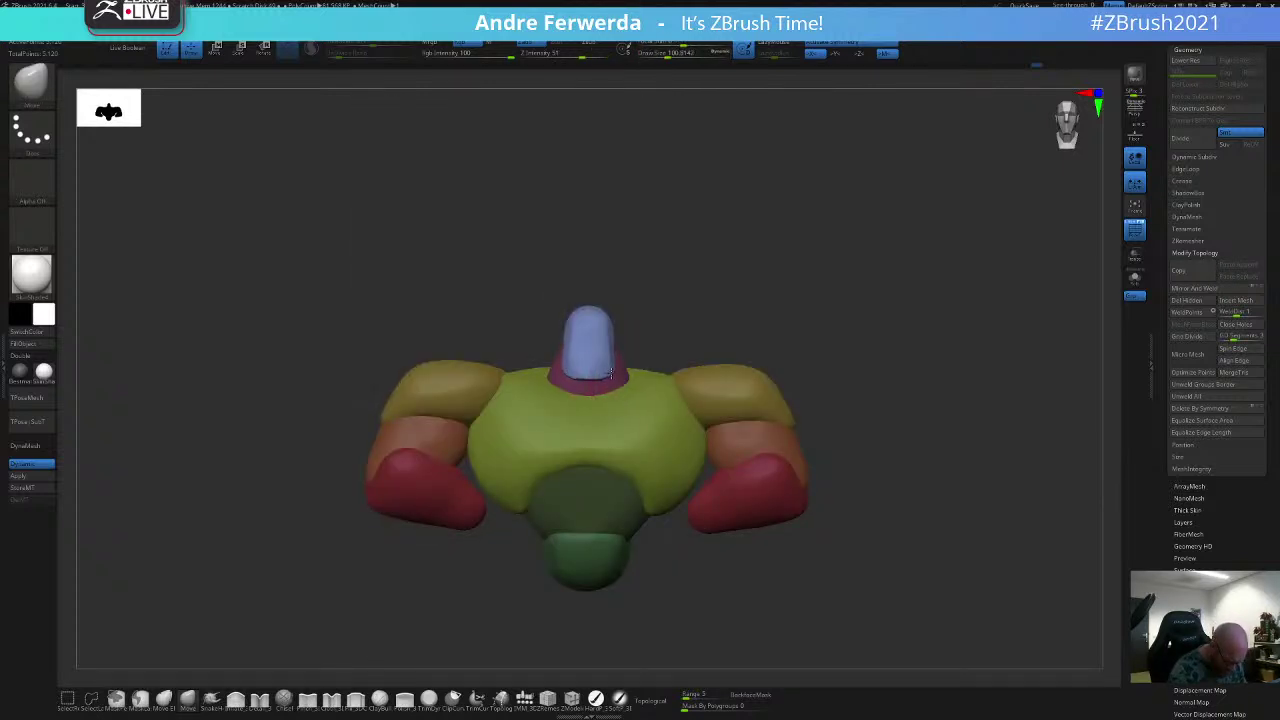
key("space")
left_click_drag(610, 350, 602, 349)
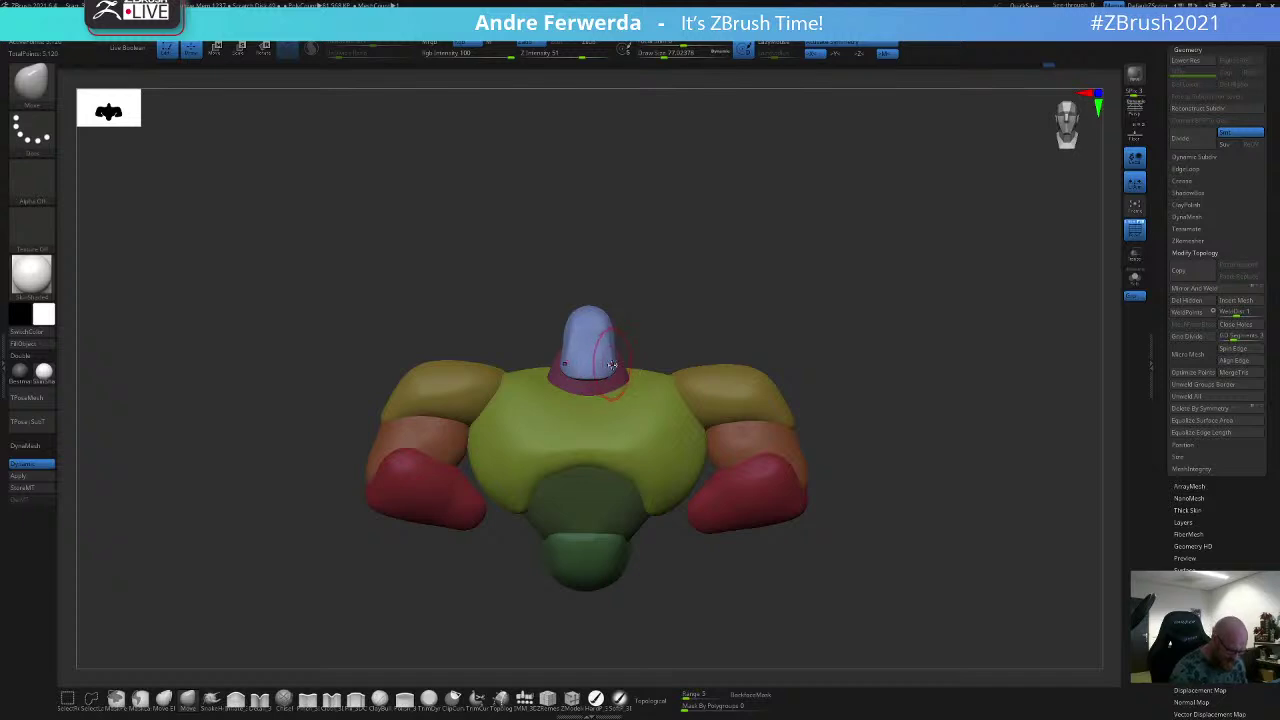
key("space")
left_click_drag(597, 368, 603, 367)
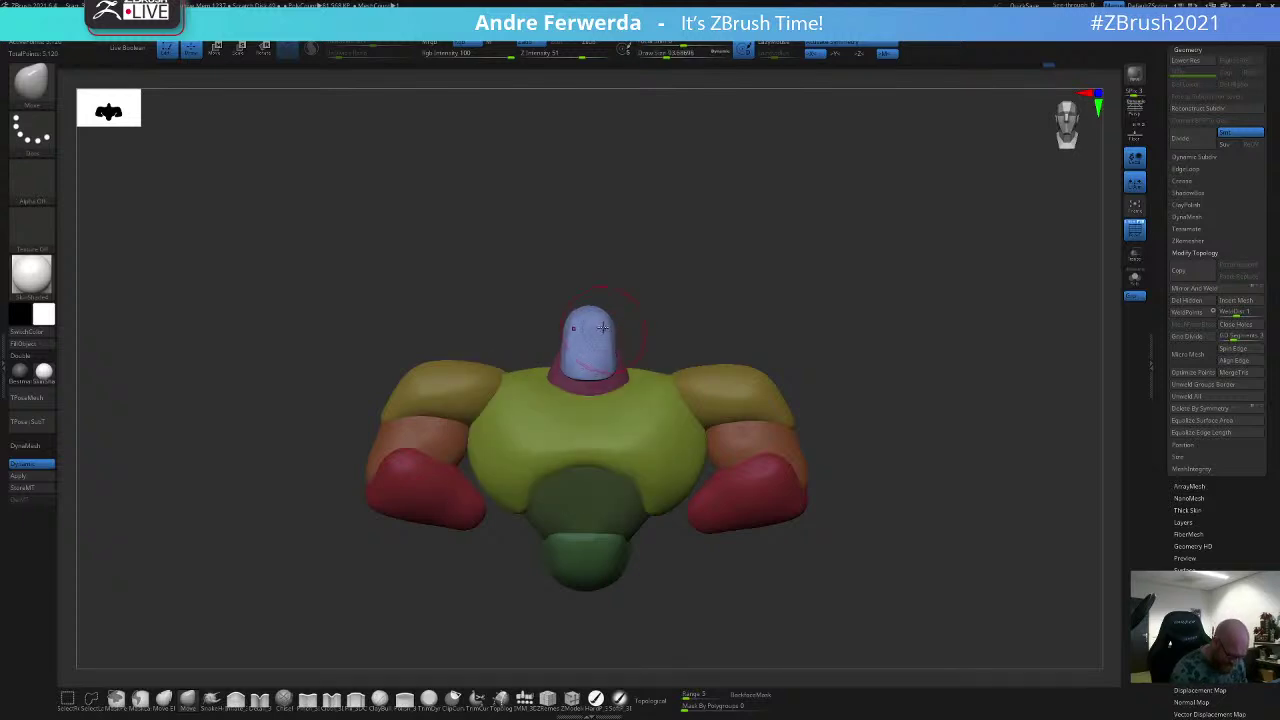
Step: Invert the mask to protect the head and reshape the upper back with the Move brush using topological masking
left_click_drag(688, 276, 737, 262)
left_click(659, 273, "ctrl")
key("space")
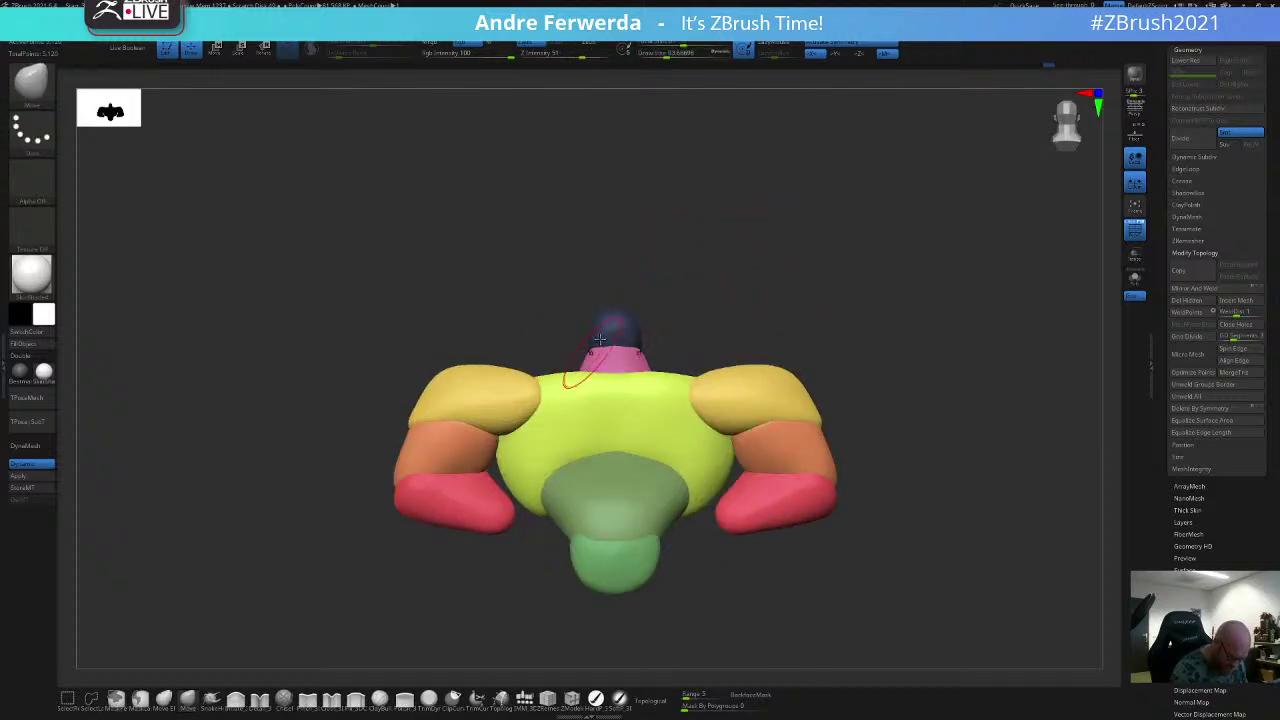
left_click(653, 700)
key("space")
mouse_move(743, 329)
left_mouse_down()
mouse_move(722, 380)
mouse_move(760, 312)
mouse_move(694, 297)
left_mouse_up()
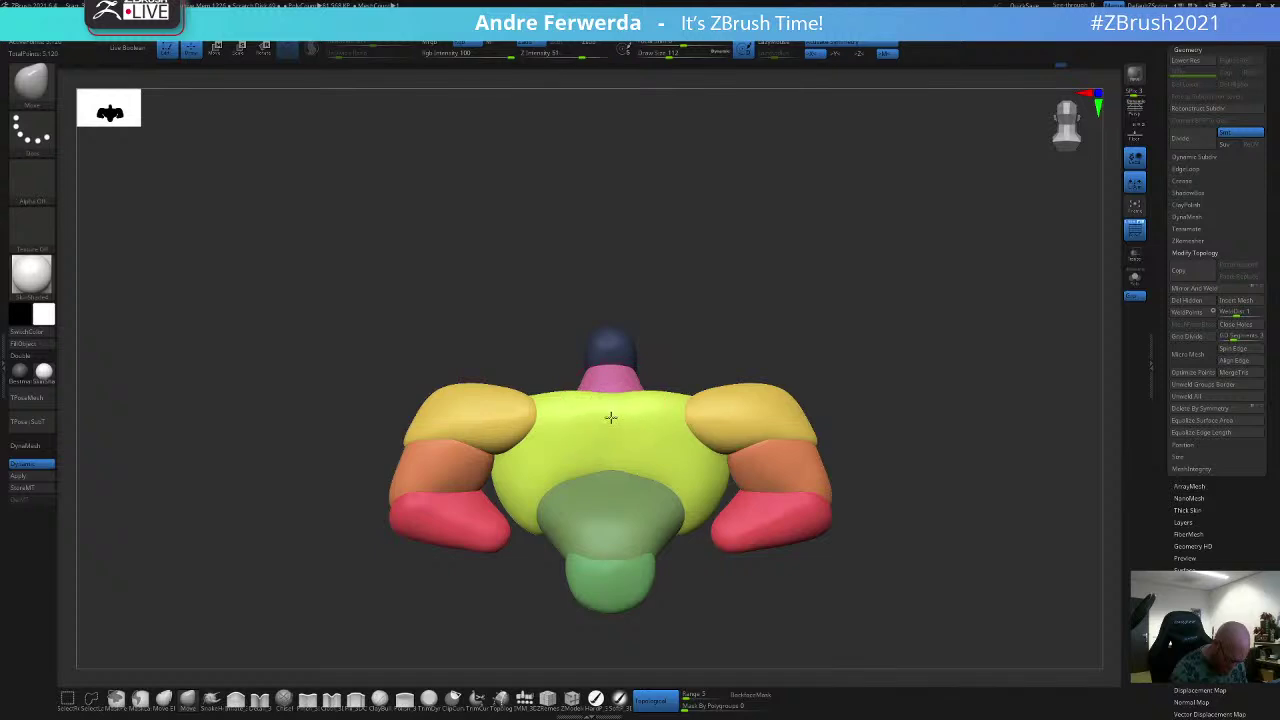
key("space")
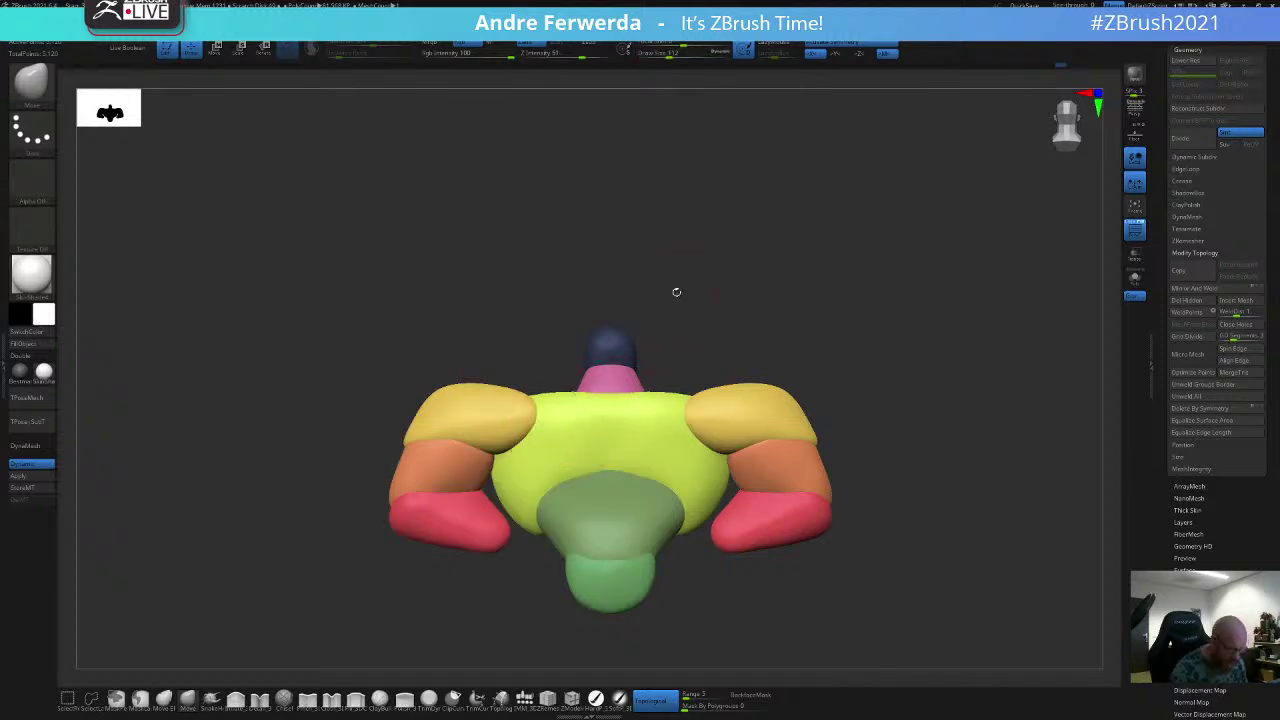
Step: Adjust the sides of the torso beside the waist from behind with a smaller Move brush
right_click_drag(718, 269, 794, 274)
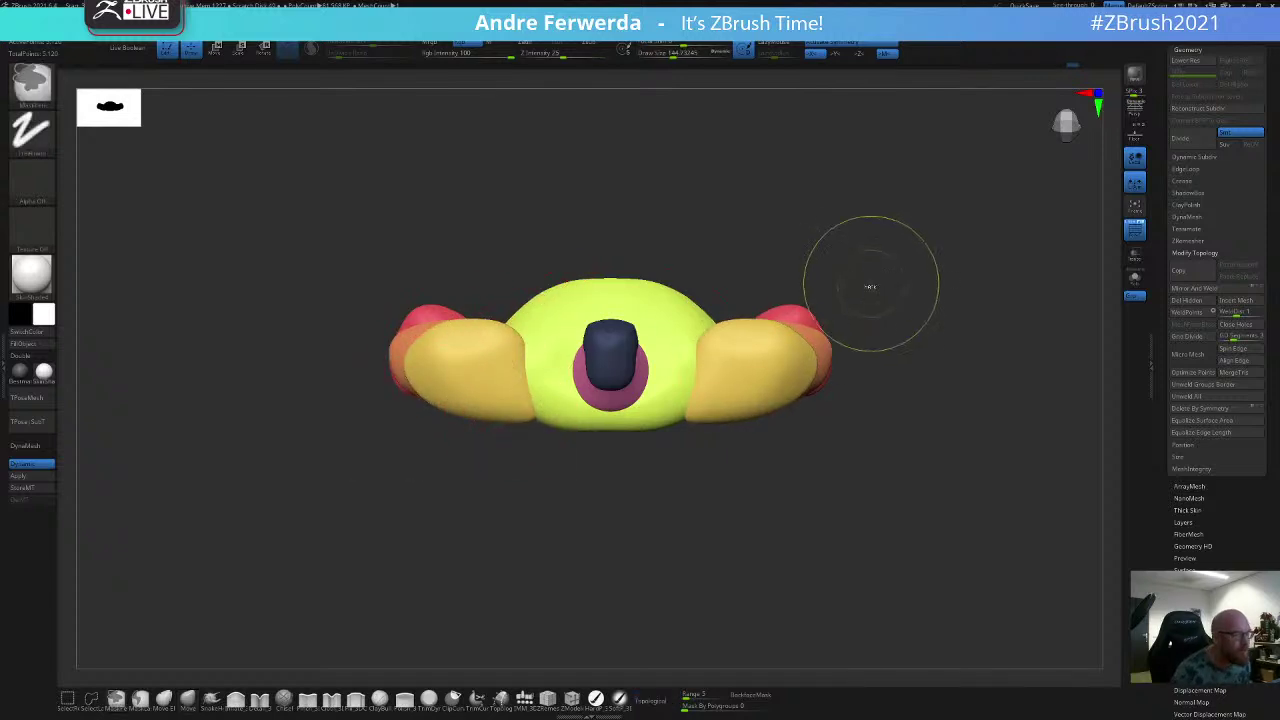
mouse_move(906, 331)
left_mouse_down()
mouse_move(923, 253)
mouse_move(920, 306)
mouse_move(892, 310)
left_mouse_up()
left_click_drag(892, 310, 950, 320, "alt")
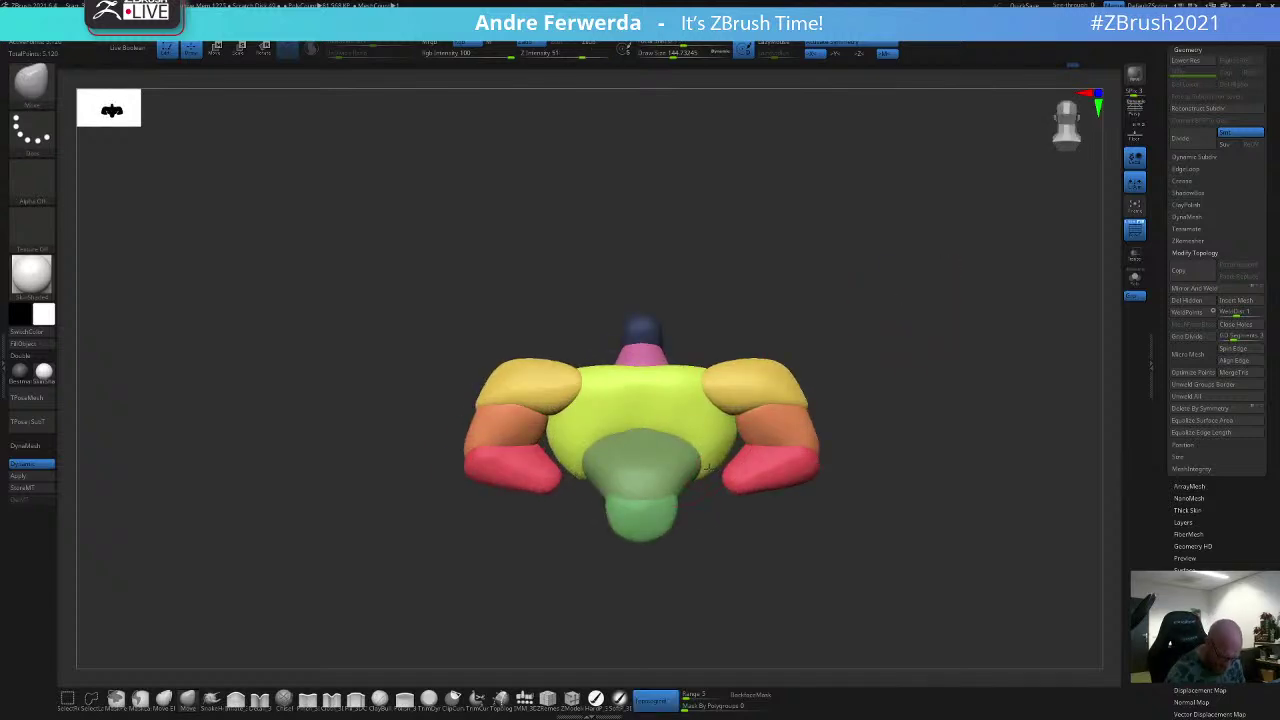
key("space")
left_click_drag(708, 468, 703, 472)
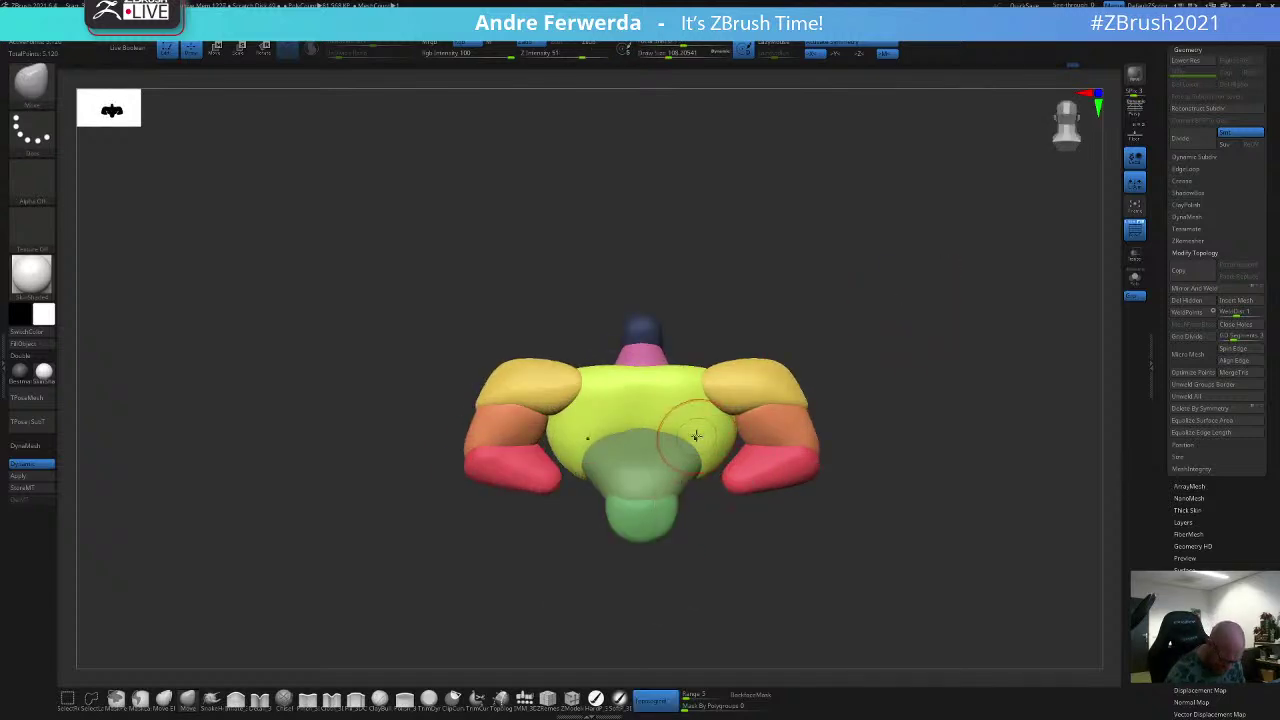
Step: Turn off topological masking and flatten the rear of the shoulders from above with the Move brush
key("space")
mouse_move(797, 331)
left_mouse_down()
mouse_move(798, 461)
mouse_move(806, 370)
left_mouse_up()
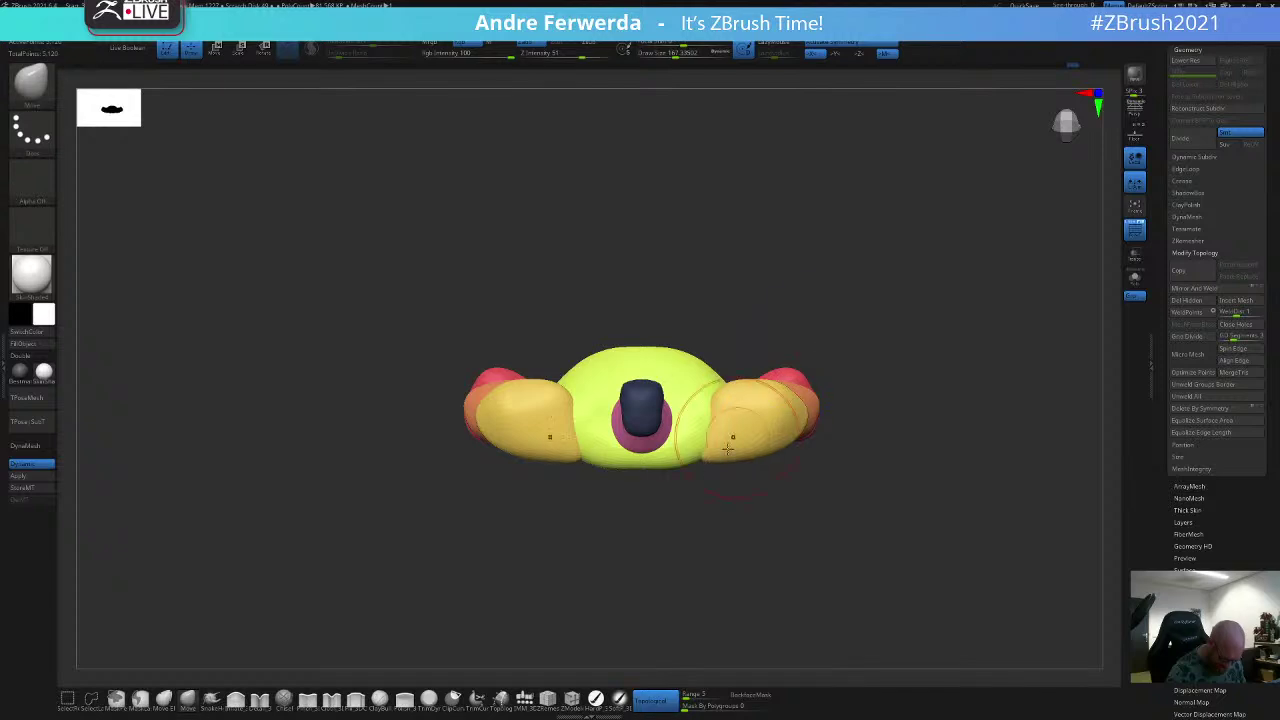
left_click(664, 698)
left_click_drag(706, 456, 704, 450)
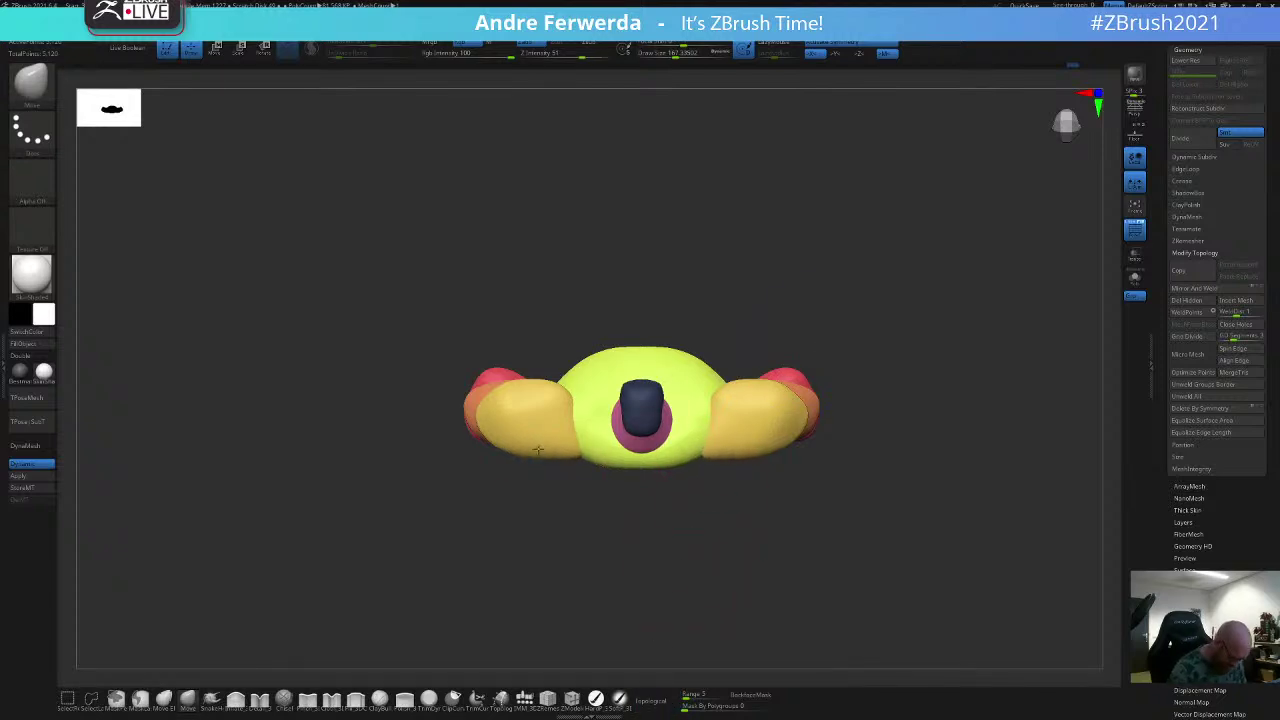
key("space")
left_click_drag(496, 470, 491, 470)
Step: Turn off the polygroup display and compare the model's front view with the reference sketch
mouse_move(690, 290)
left_mouse_down()
mouse_move(763, 203)
mouse_move(835, 262)
mouse_move(677, 269)
mouse_move(600, 316)
left_mouse_up()
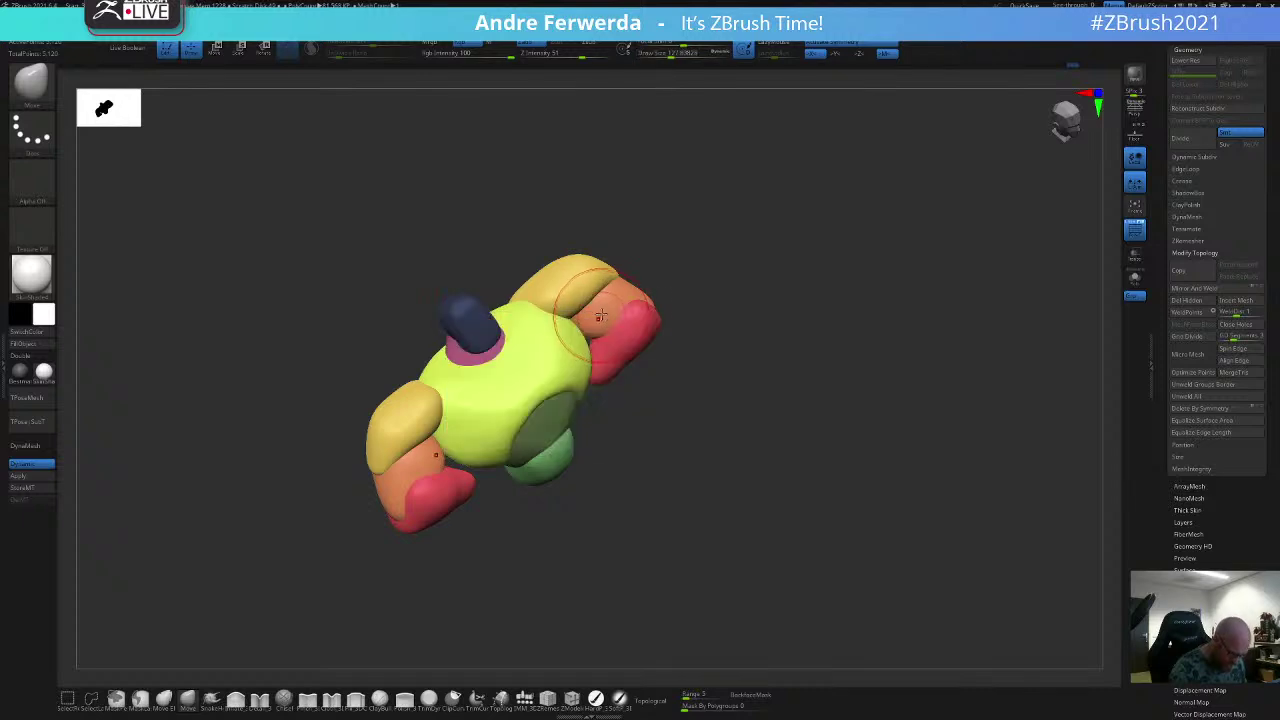
left_click_drag(652, 271, 812, 292, "shift")
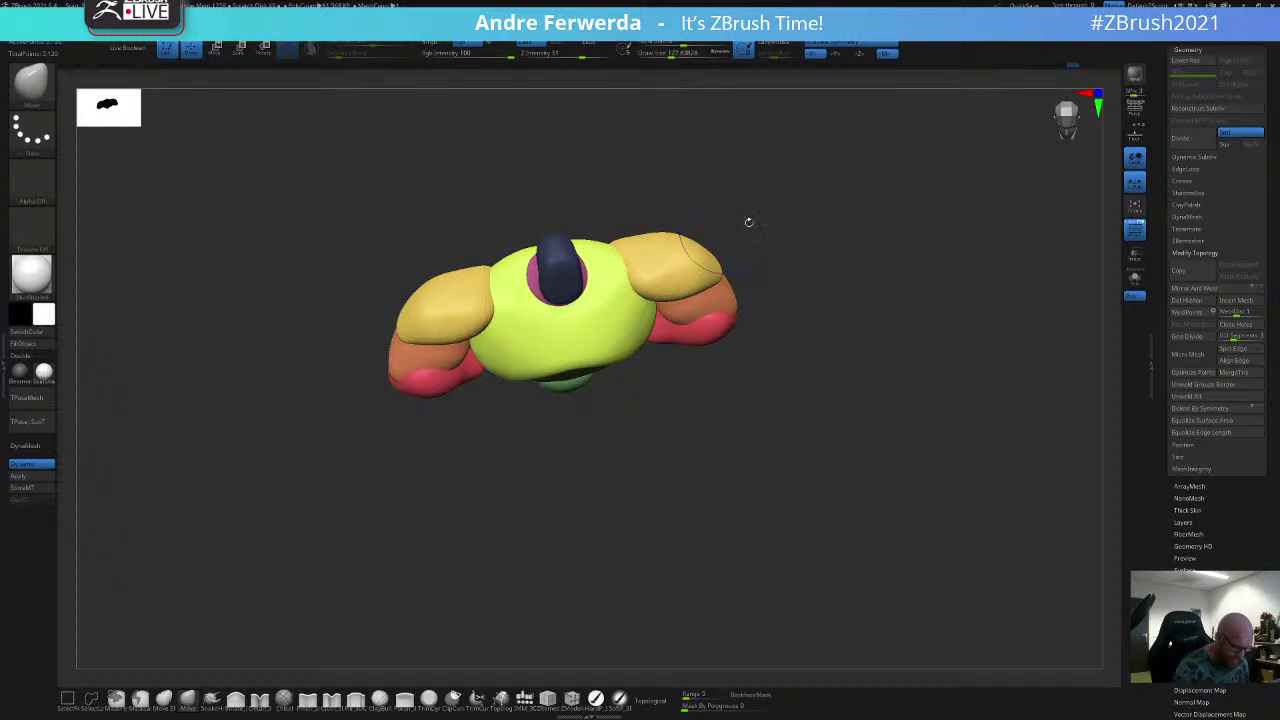
key("shift+f")
left_click_drag(776, 268, 791, 235)
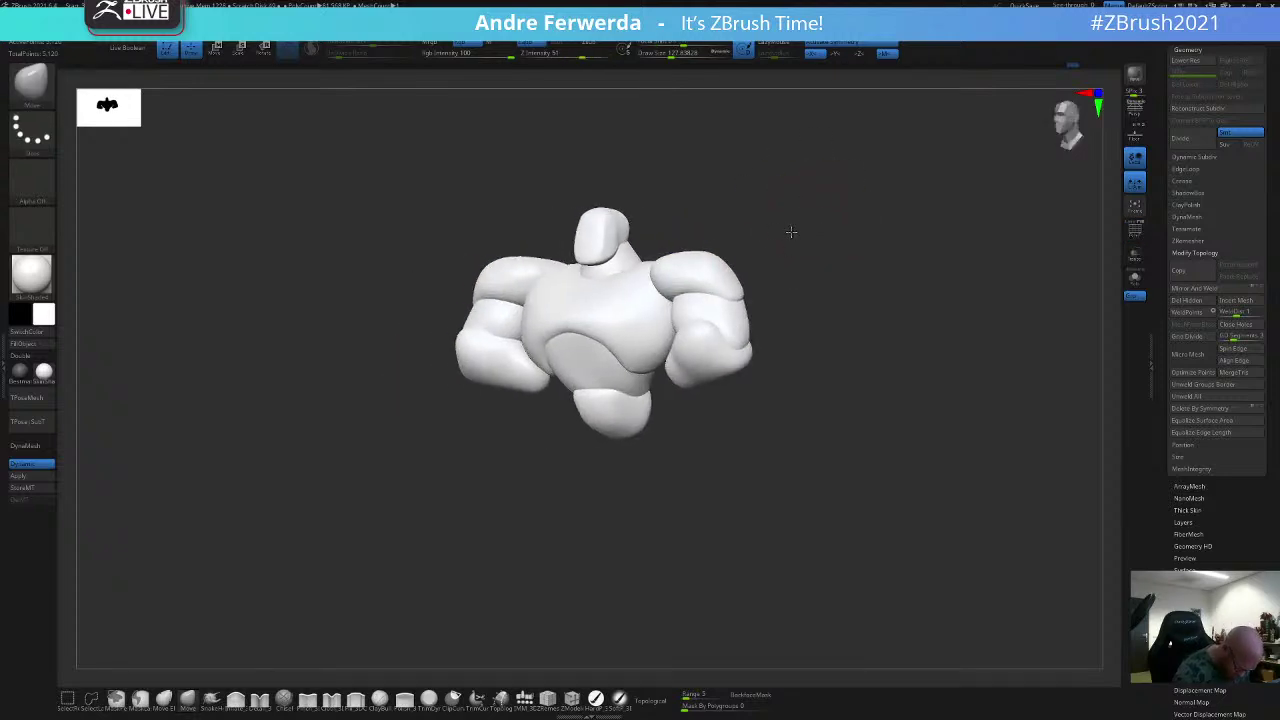
key("shift+z")
key("shift+z")
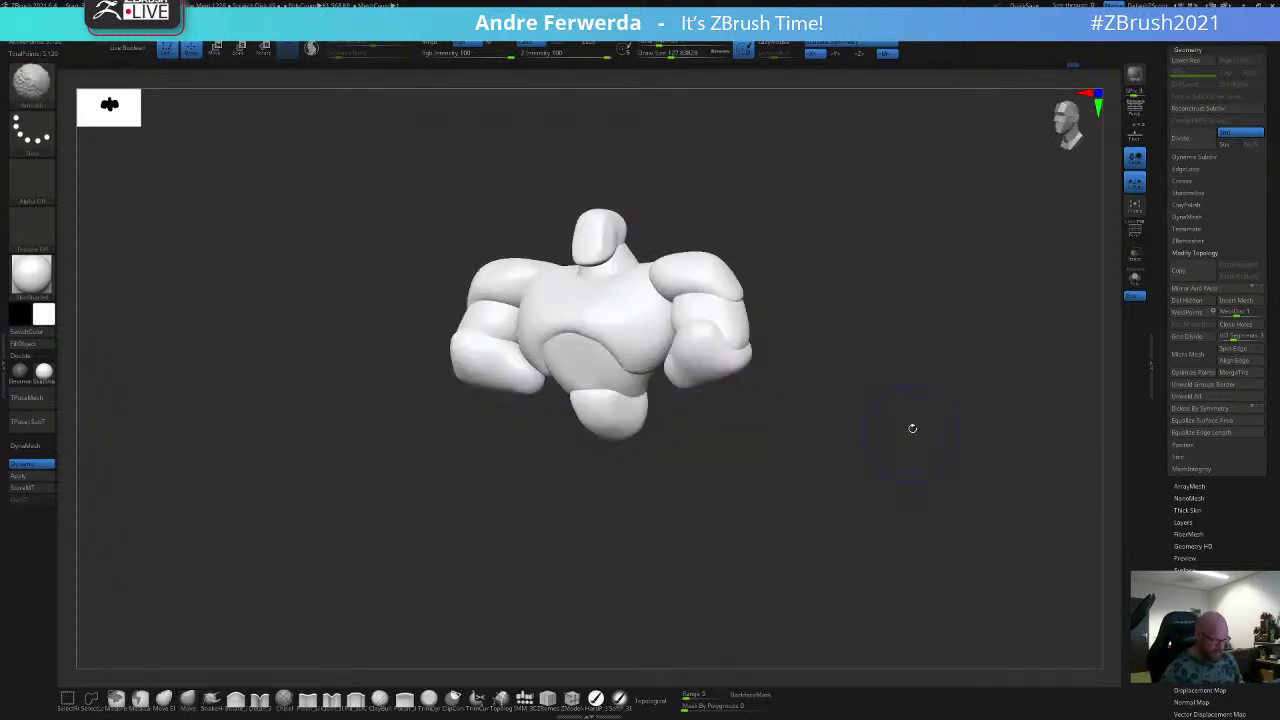
left_click_drag(912, 429, 911, 424, "shift")
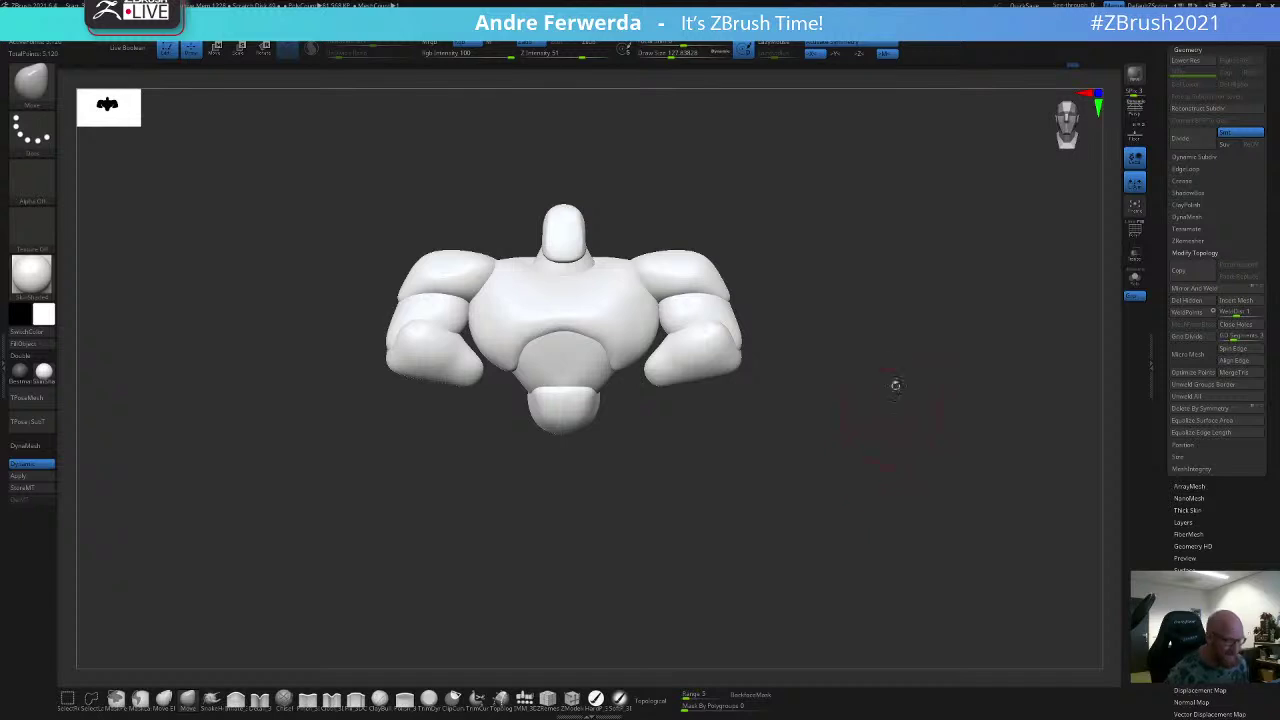
key("shift+z")
key("shift+z")
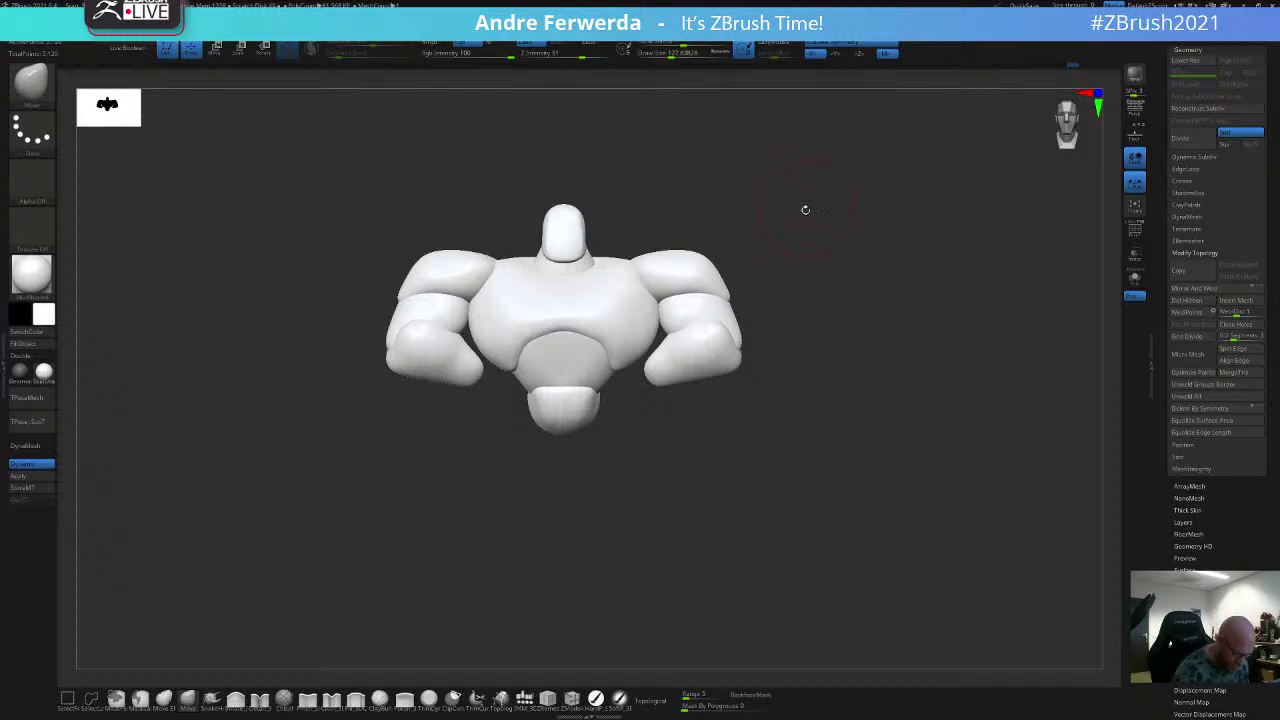
Step: Reshape the front of the shoulders and the chest from above with a larger Move brush
mouse_move(805, 209)
left_mouse_down()
mouse_move(820, 234)
mouse_move(789, 283)
mouse_move(798, 260)
mouse_move(812, 283)
mouse_move(783, 203)
left_mouse_up()
key("space")
left_click_drag(540, 311, 506, 298)
left_click_drag(449, 375, 445, 366)
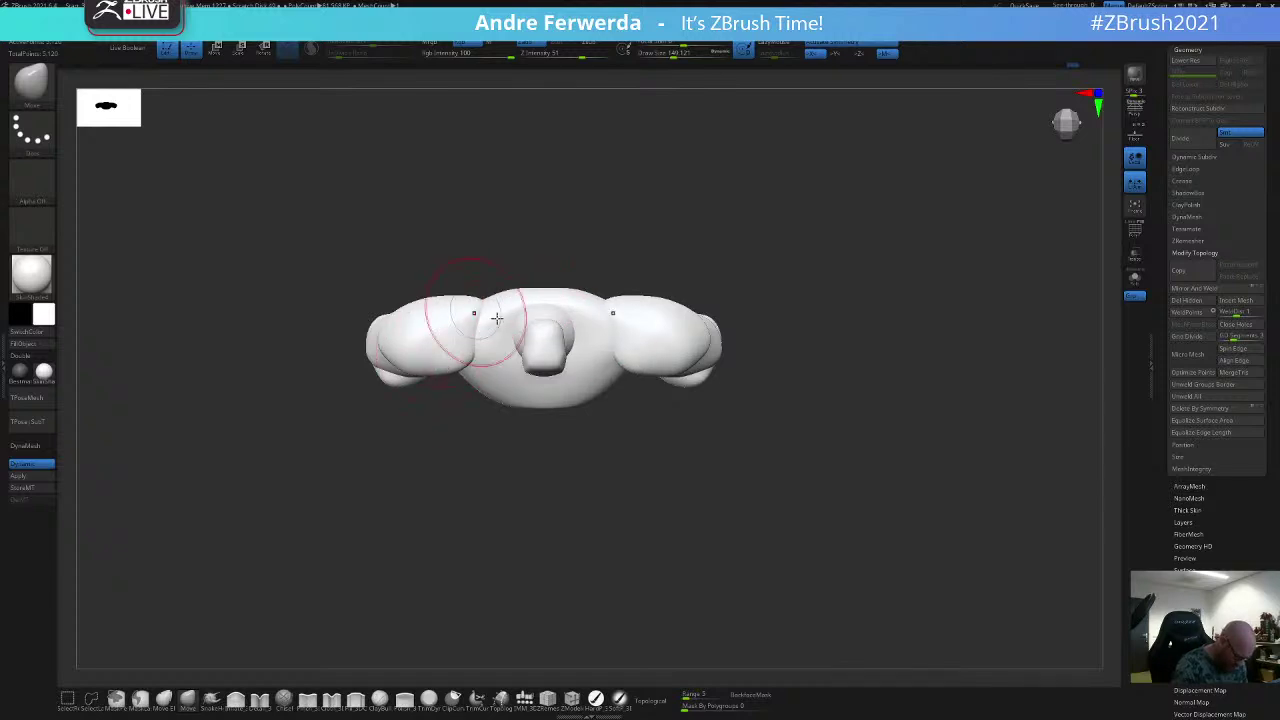
key("space")
mouse_move(526, 398)
left_mouse_down()
mouse_move(540, 398)
mouse_move(589, 309)
mouse_move(688, 290)
mouse_move(516, 381)
left_mouse_up()
mouse_move(682, 278)
left_mouse_down()
mouse_move(584, 262)
mouse_move(689, 237)
mouse_move(754, 206)
mouse_move(755, 182)
left_mouse_up()
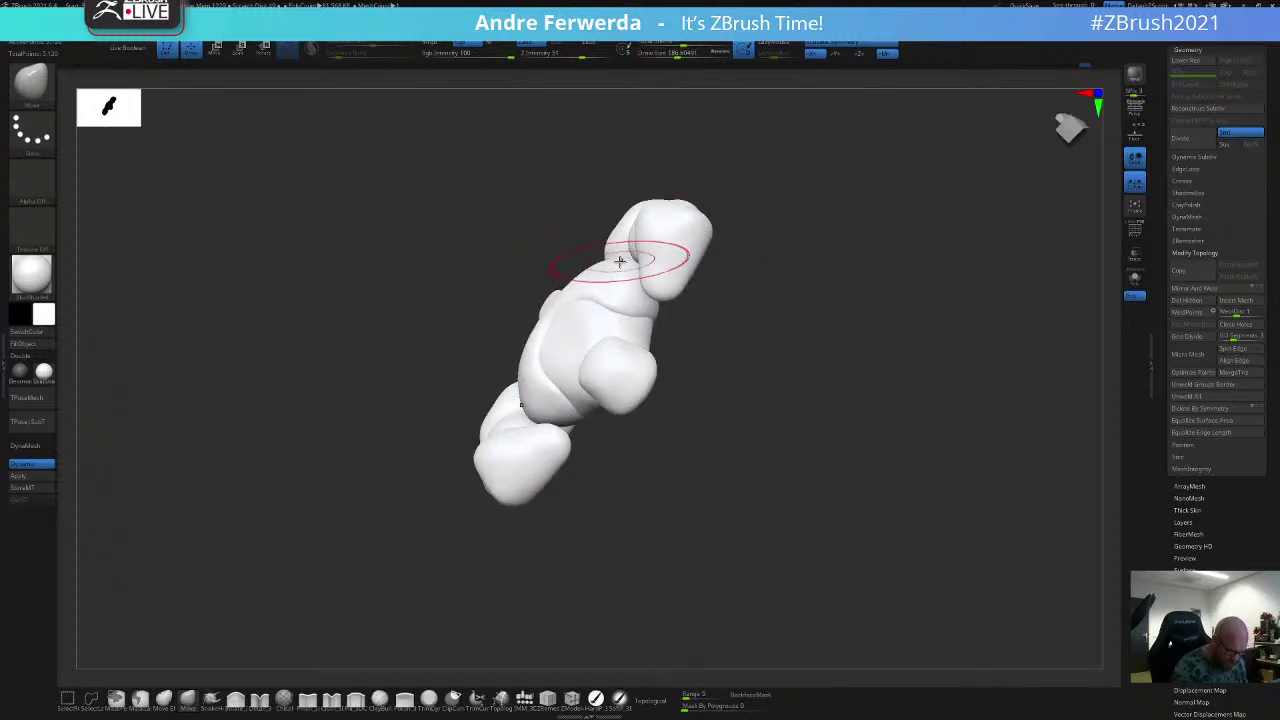
Step: Hide the arms and adjust the torso's side profile with the Move brush
mouse_move(724, 291)
left_mouse_down()
mouse_move(684, 284)
mouse_move(738, 298)
left_mouse_up()
left_click(640, 277, "ctrl+shift")
left_click(643, 277, "ctrl+shift")
left_click(633, 318, "ctrl+shift")
left_click(628, 338, "ctrl+shift")
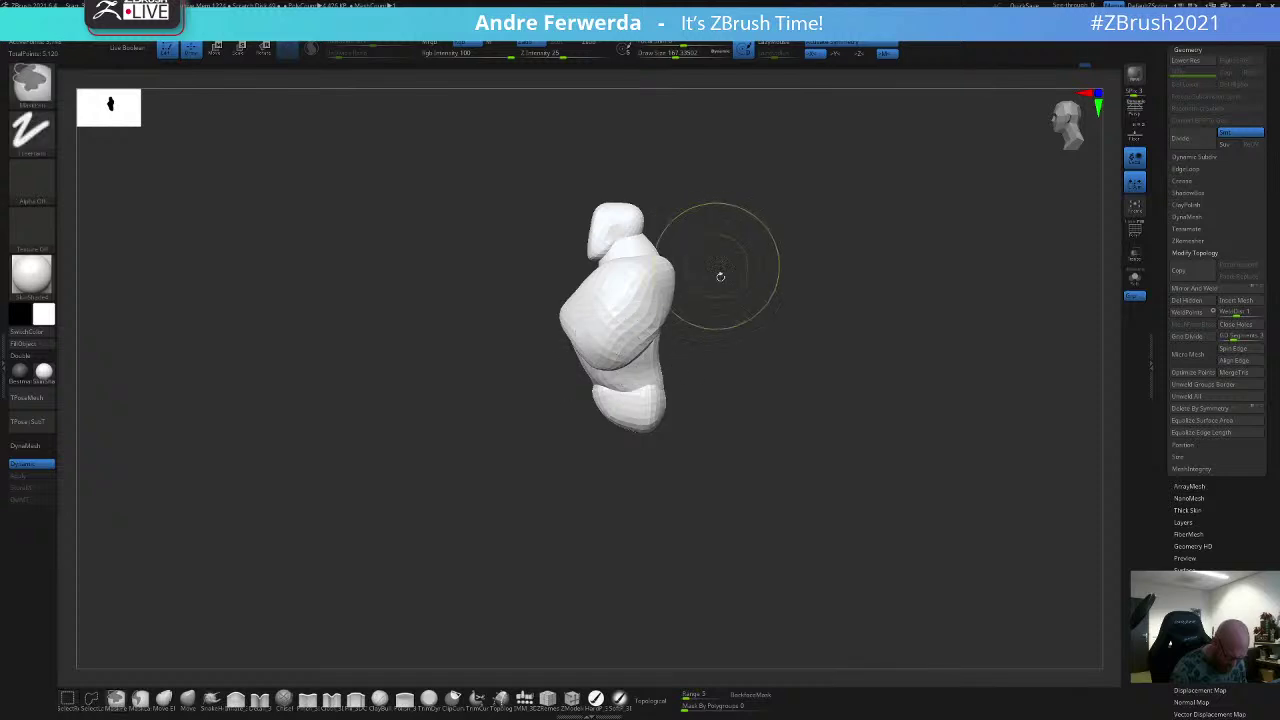
key("space")
left_click_drag(658, 338, 653, 338)
Step: Turn on topological masking and reshape the side of the ribcage from above with the Move brush
mouse_move(729, 256)
left_mouse_down("alt")
mouse_move(766, 271)
mouse_move(706, 297)
mouse_move(738, 234)
mouse_move(700, 265)
mouse_move(731, 294)
left_mouse_up("alt")
key("space")
left_click(652, 701)
key("space")
key("space")
left_click_drag(652, 327, 660, 327)
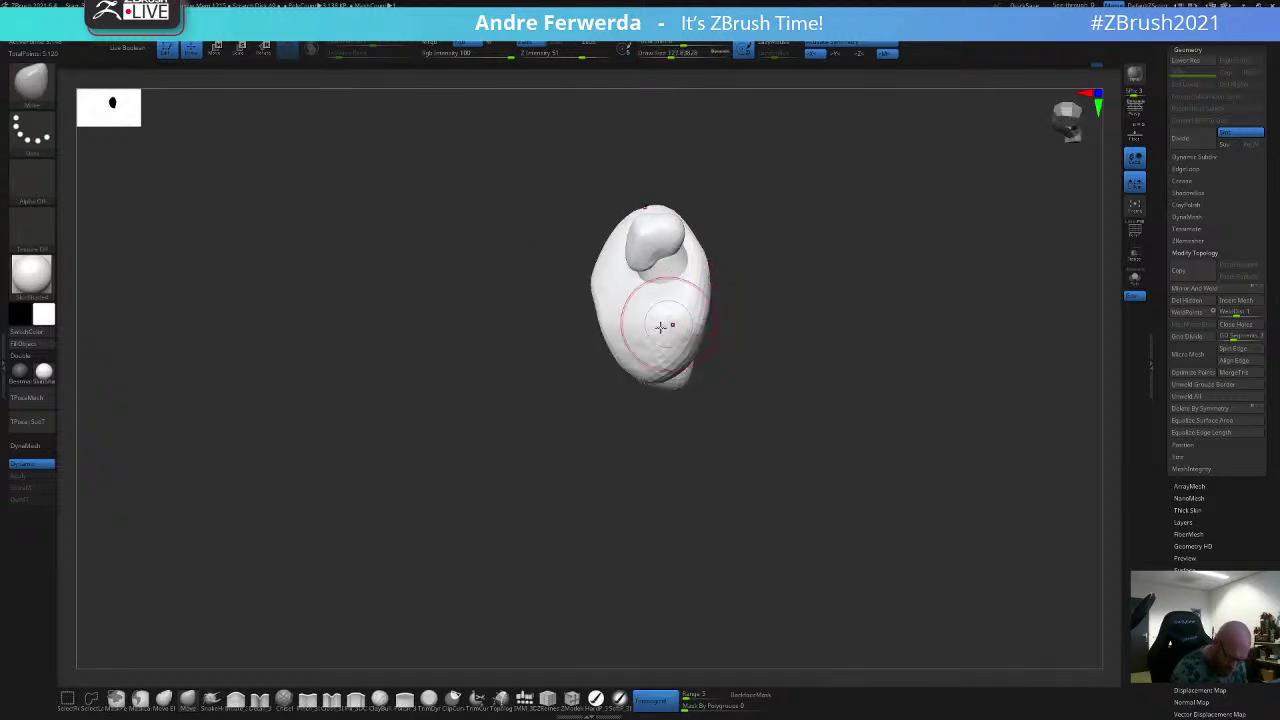
Step: Refine the slope of the chest and the upper torso from the side with the Move brush
left_click_drag(730, 268, 736, 208)
key("space")
left_click_drag(659, 303, 652, 303)
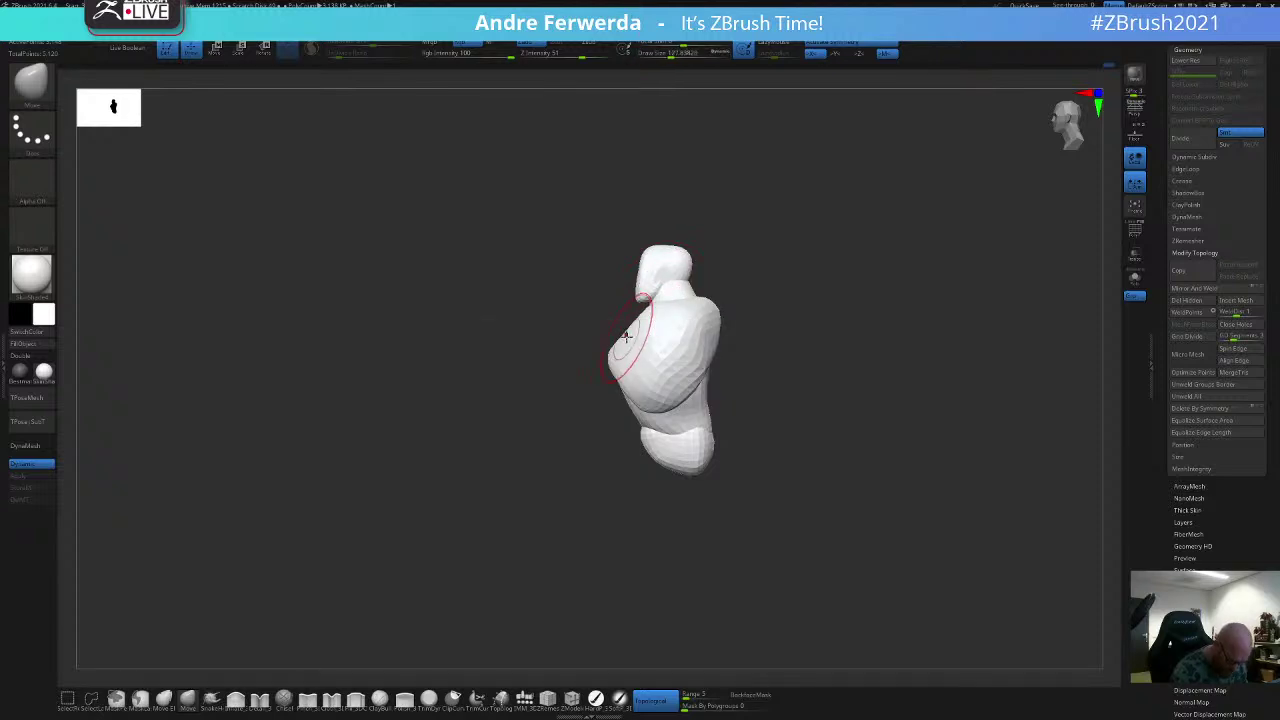
mouse_move(698, 282)
left_mouse_down()
mouse_move(722, 232)
mouse_move(700, 279)
mouse_move(708, 306)
mouse_move(741, 277)
mouse_move(722, 280)
left_mouse_up()
key("space")
mouse_move(642, 347)
left_mouse_down()
mouse_move(715, 310)
mouse_move(749, 331)
left_mouse_up()
key("space")
key("space")
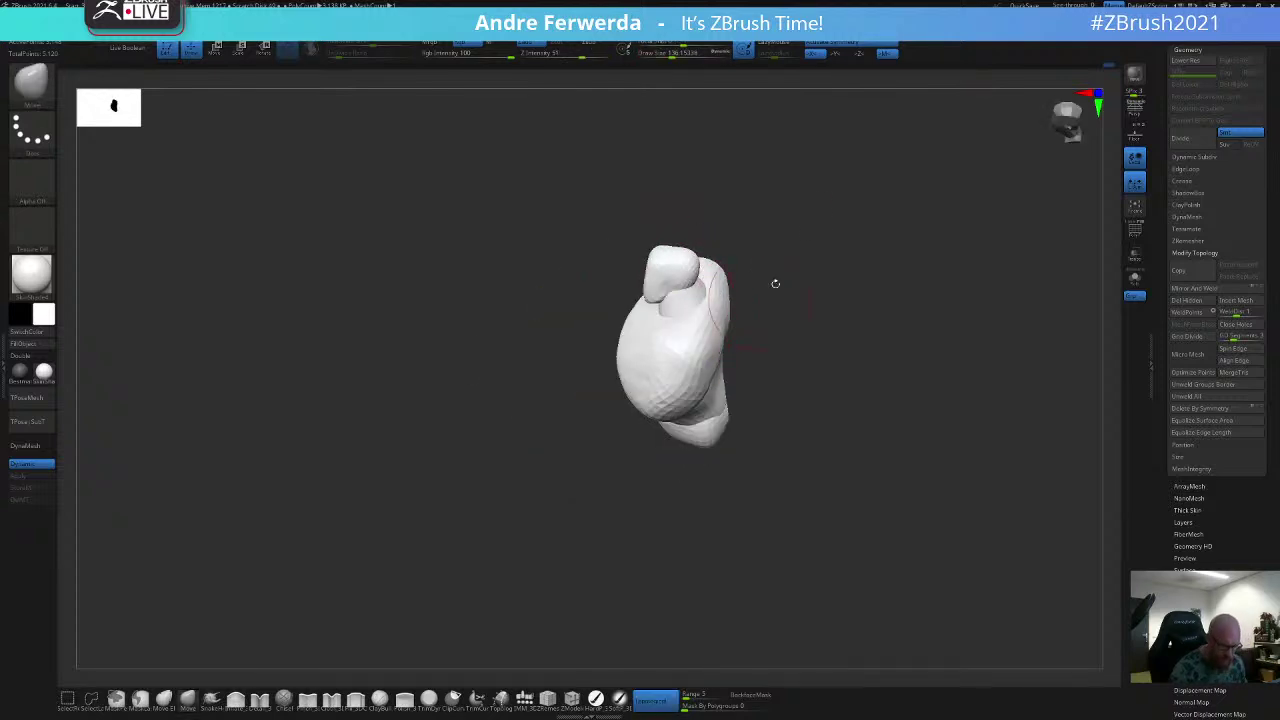
Step: Unhide the arms and adjust the front of the chest in side view
left_click_drag(840, 337, 836, 312)
left_click_drag(741, 260, 795, 253)
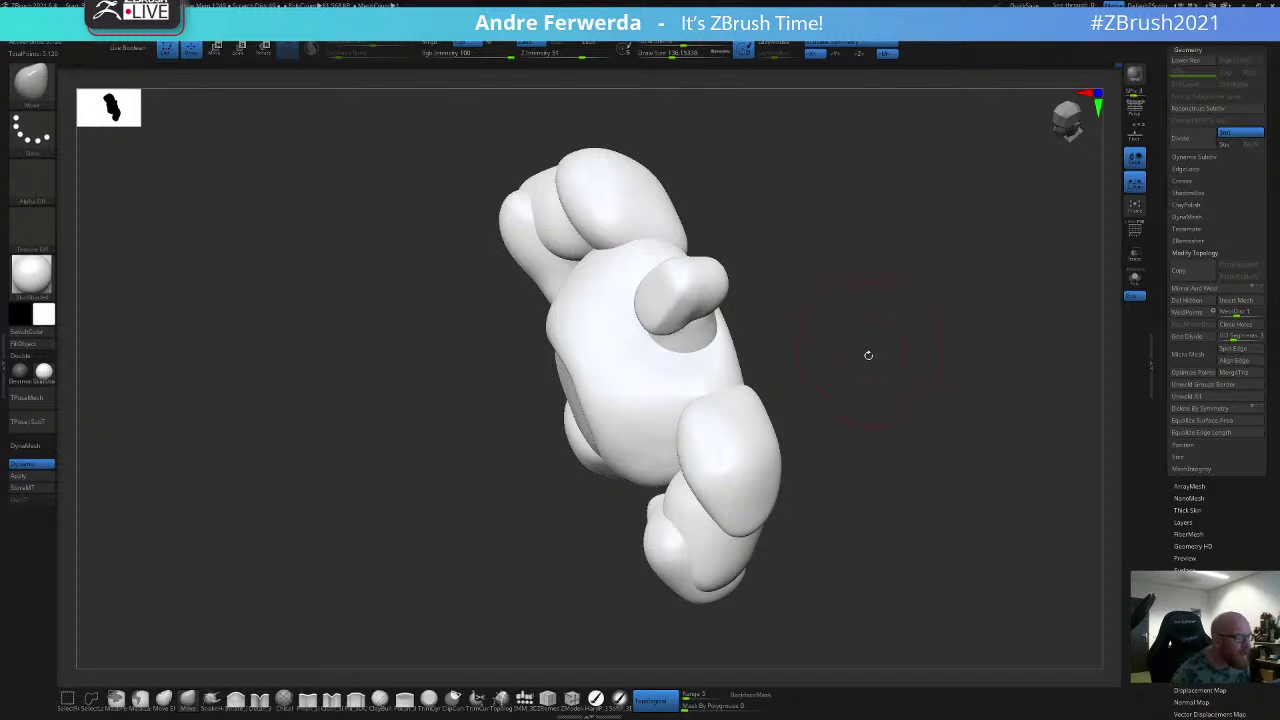
left_click_drag(868, 355, 848, 257)
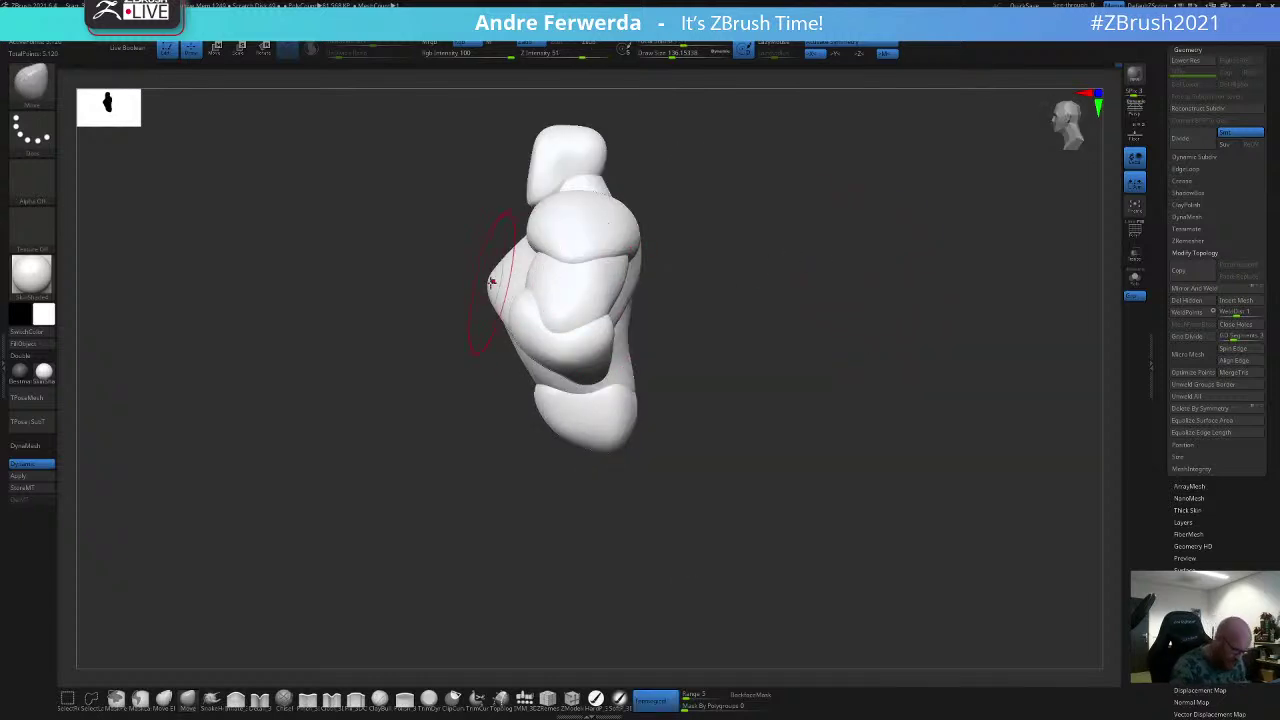
left_click_drag(484, 356, 518, 364)
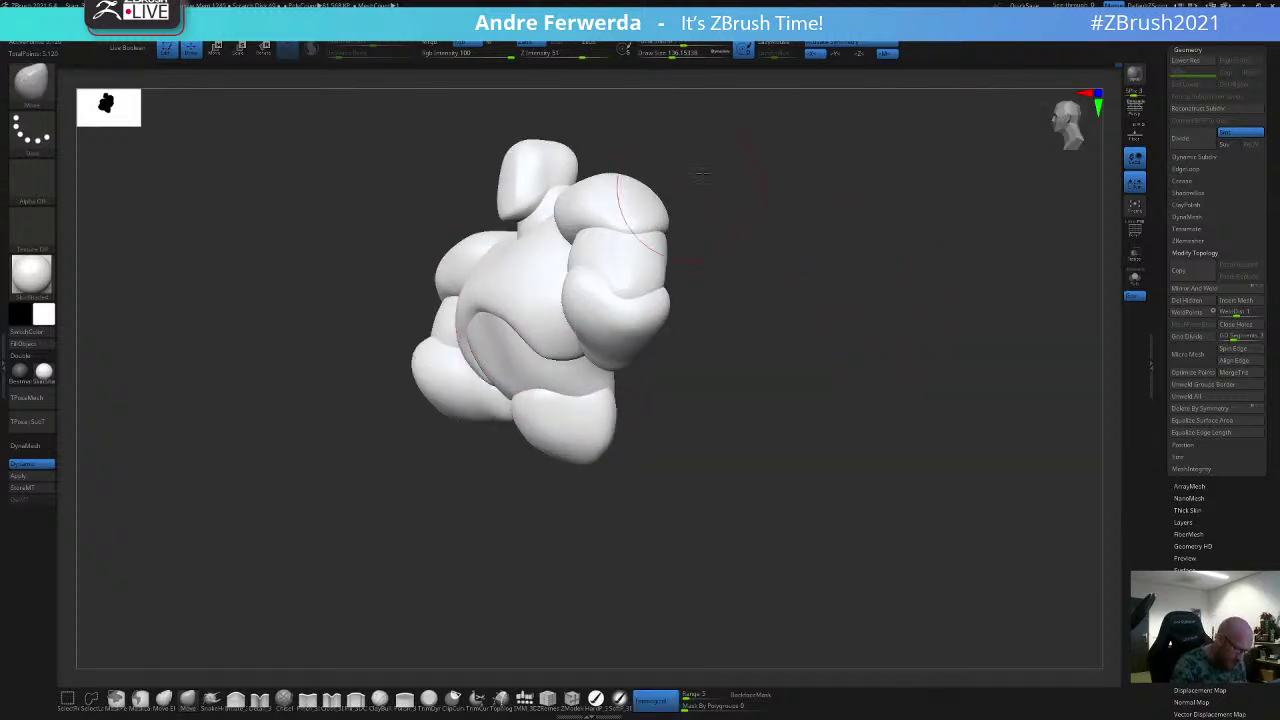
Step: Adjust the ribcage and back from the side and from below with the Move brush at smaller sizes
left_click_drag(440, 362, 476, 312)
right_click_drag(628, 290, 567, 344)
key("s")
left_click_drag(638, 351, 626, 354)
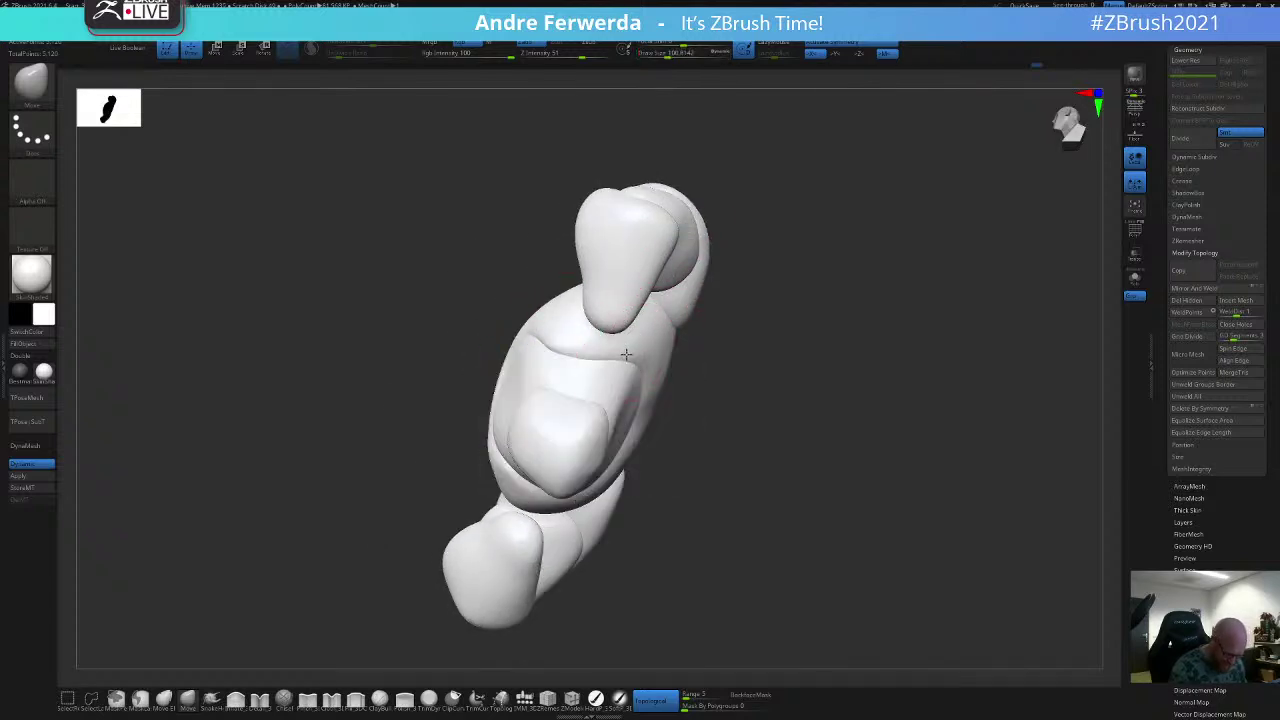
key("ctrl+z")
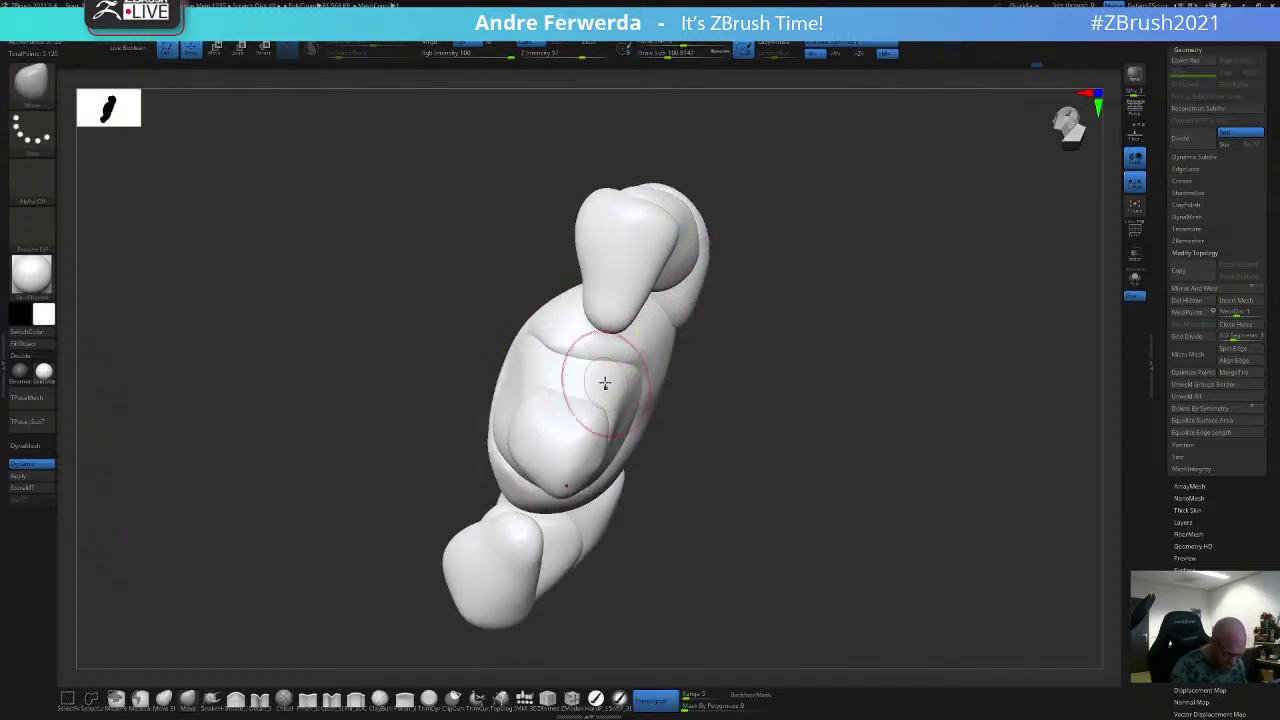
right_click_drag(735, 286, 756, 278)
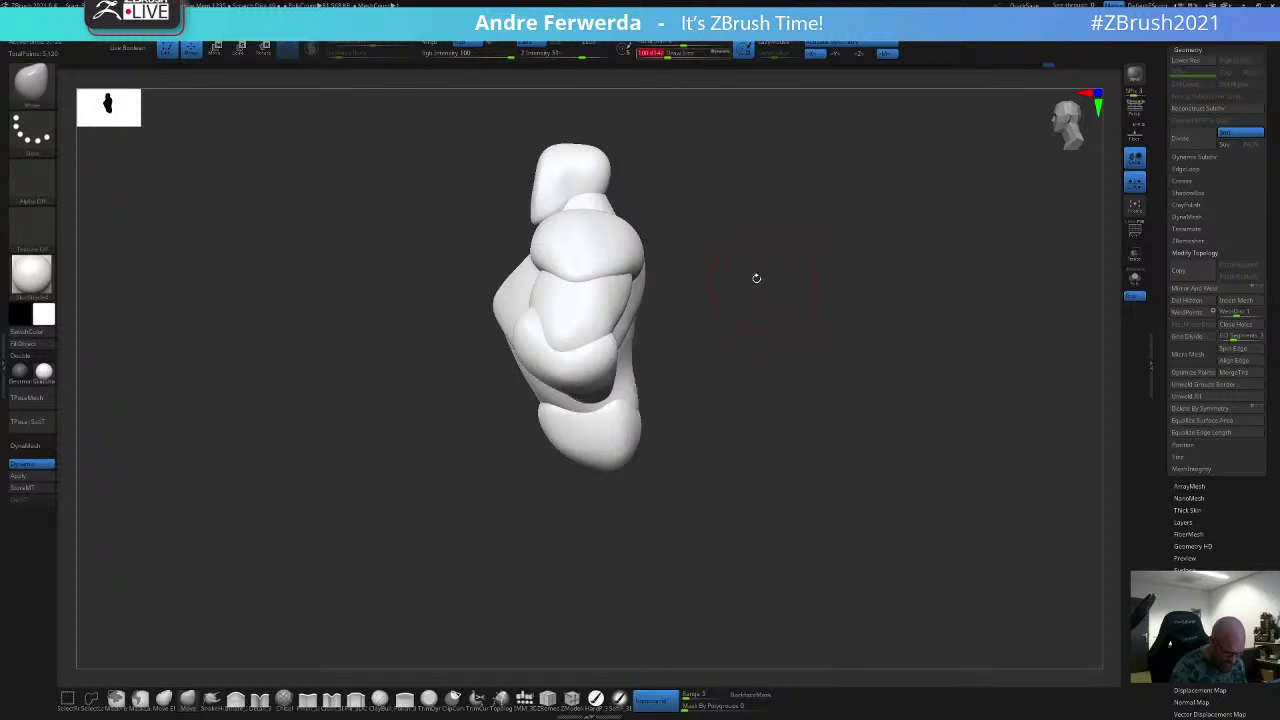
key("space")
left_click_drag(632, 365, 626, 364)
right_click_drag(712, 322, 643, 313)
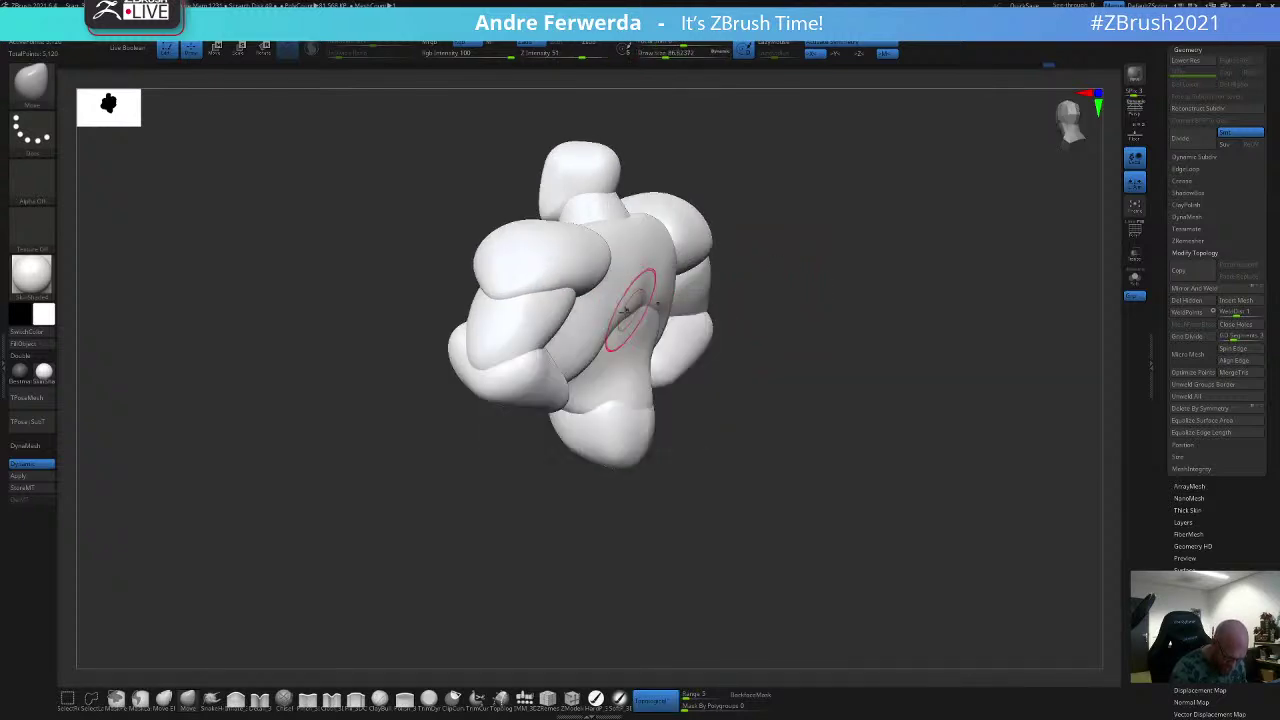
key("ctrl+z")
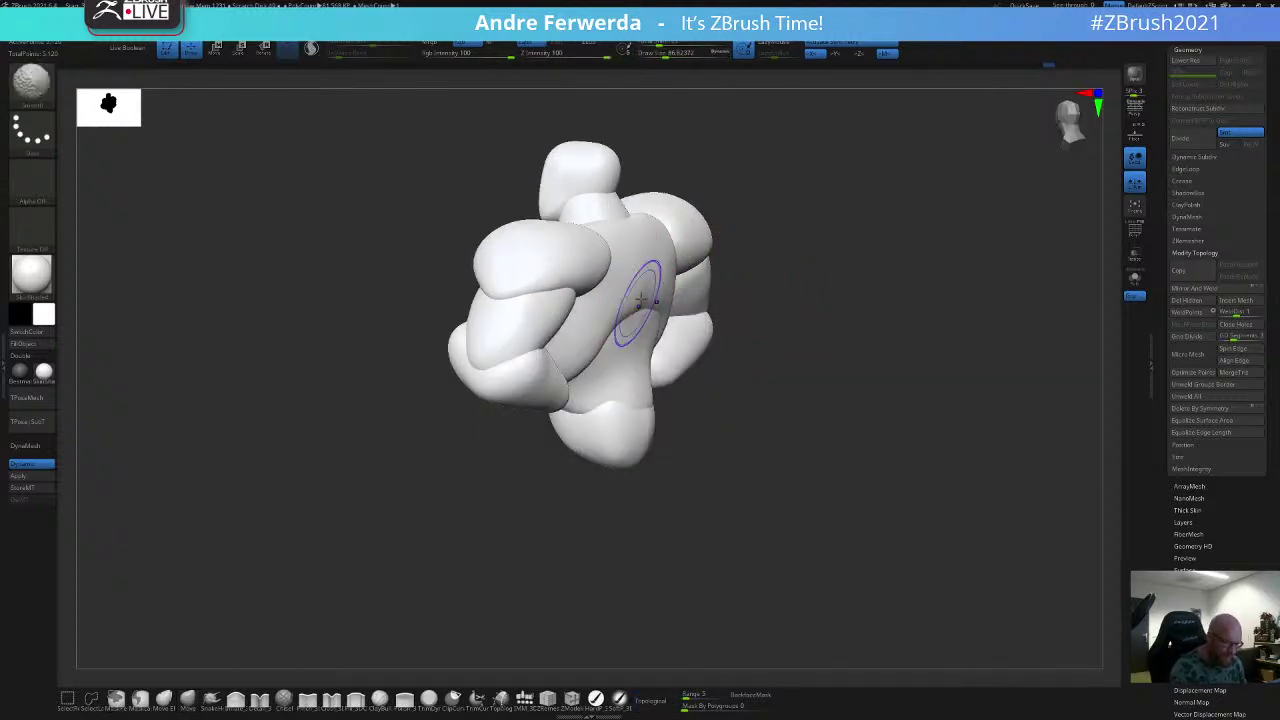
Step: Insert a mirrored pair of QuadSphere-3 primitives on the front of the chest
right_click_drag(692, 254, 788, 243)
mouse_move(790, 250)
left_mouse_down()
mouse_move(780, 237)
mouse_move(831, 146)
mouse_move(803, 251)
mouse_move(814, 204)
mouse_move(845, 486)
left_mouse_up()
left_click(523, 698)
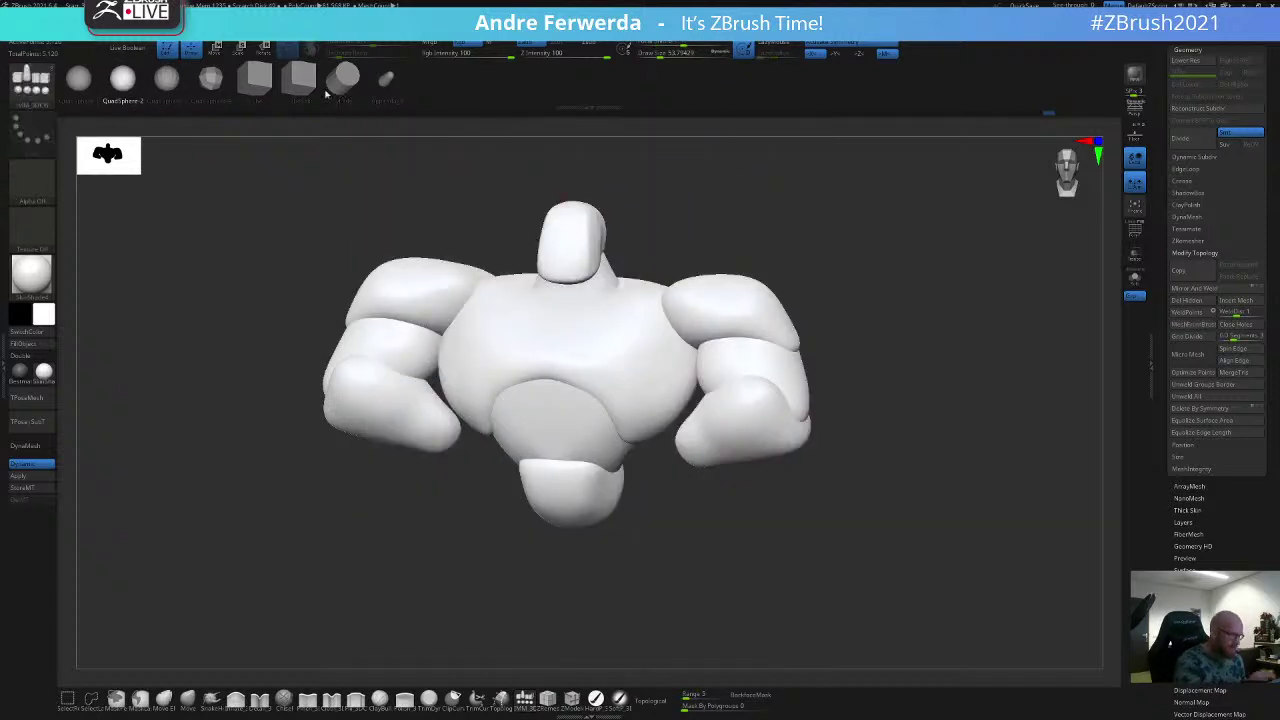
left_click(594, 346)
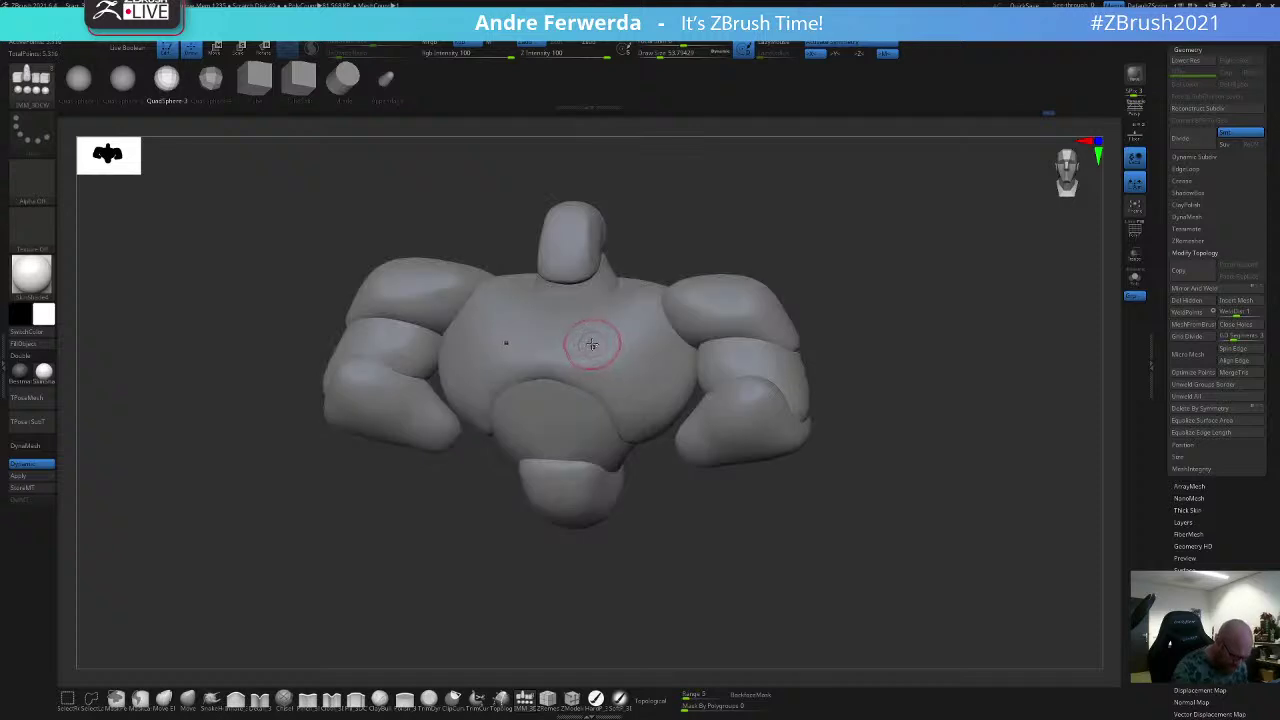
key("ctrl+z")
left_click_drag(604, 350, 632, 392)
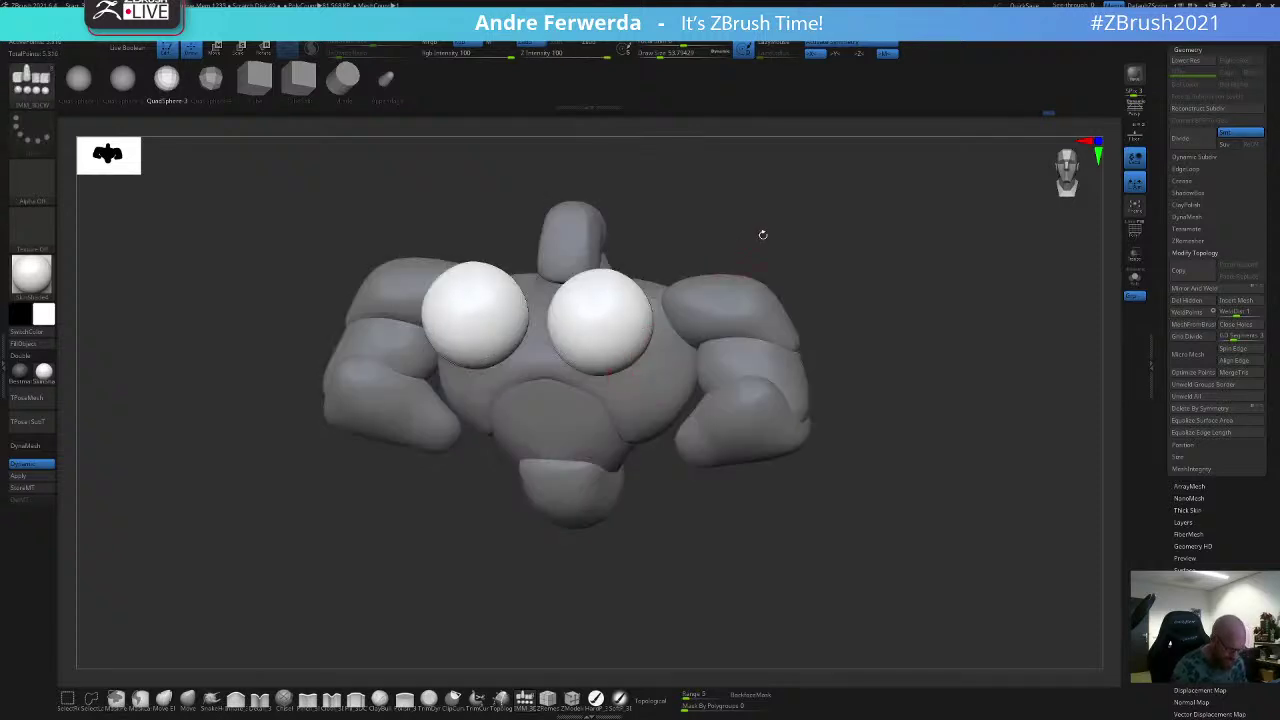
Step: Flatten the two chest spheres in depth and position them against the ribcage as pectorals
left_click_drag(763, 234, 778, 182, "shift")
key("w")
left_click_drag(607, 313, 604, 344)
left_click_drag(612, 289, 610, 326)
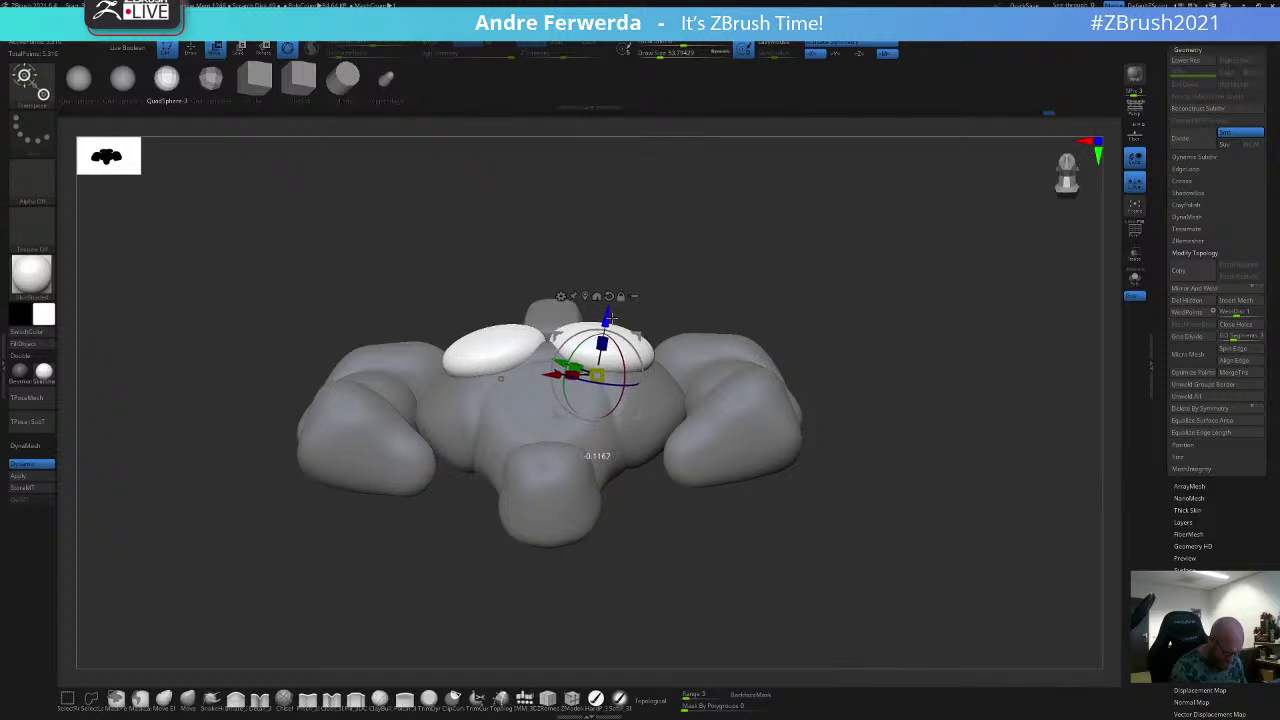
key("q")
left_click_drag(726, 222, 728, 266)
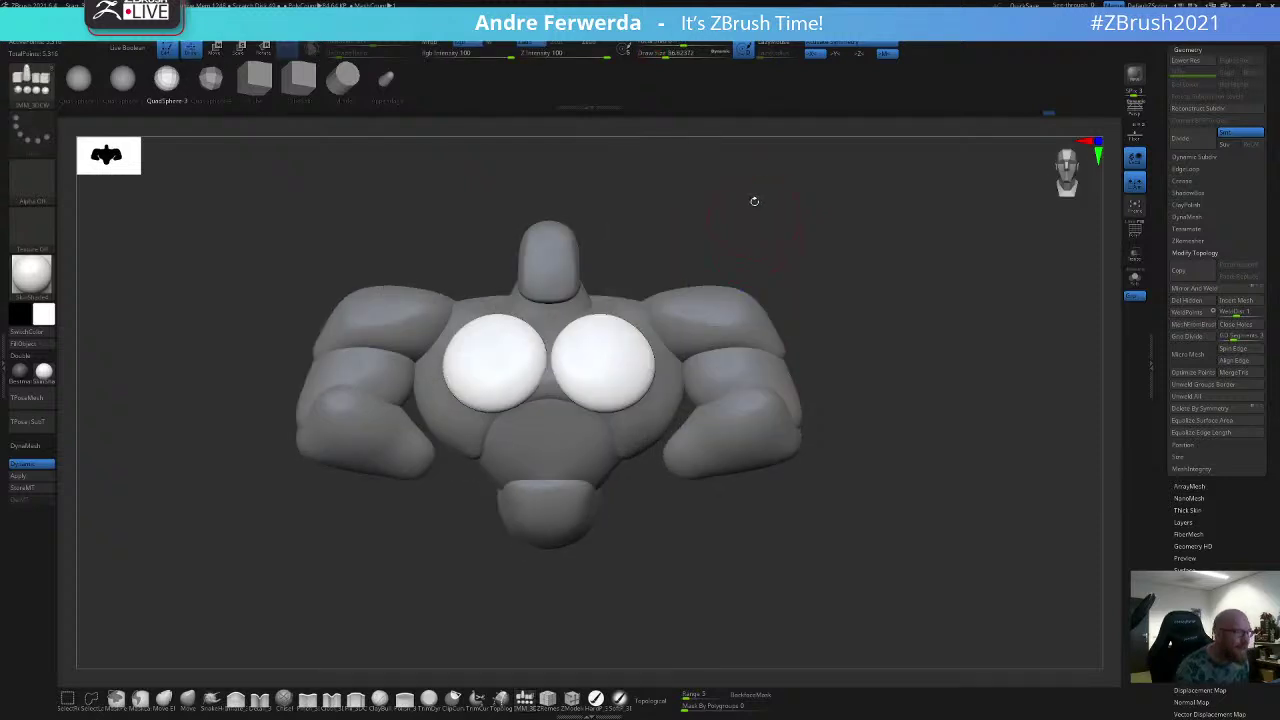
Step: Show the reference sketch overlay, line the chest up with it, and display the polygroup colours
key("shift+z")
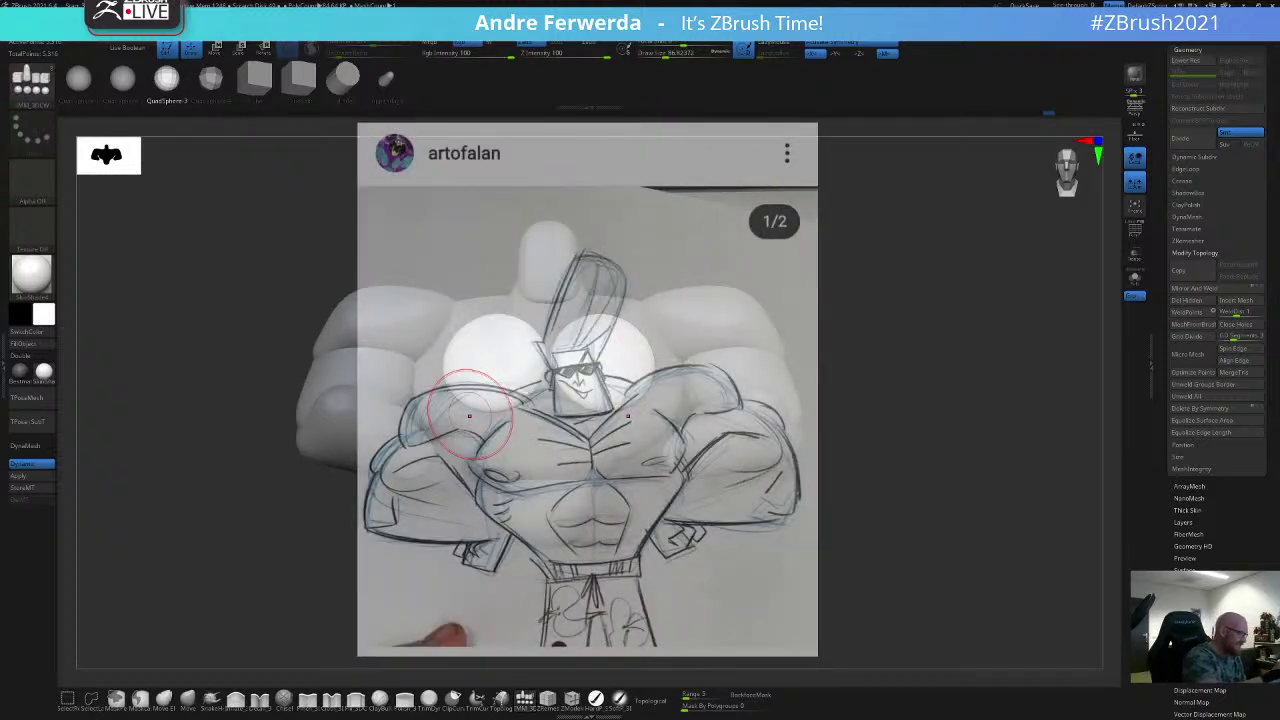
mouse_move(840, 255)
left_mouse_down("alt")
mouse_move(890, 326)
mouse_move(877, 324)
mouse_move(897, 402)
left_mouse_up("alt")
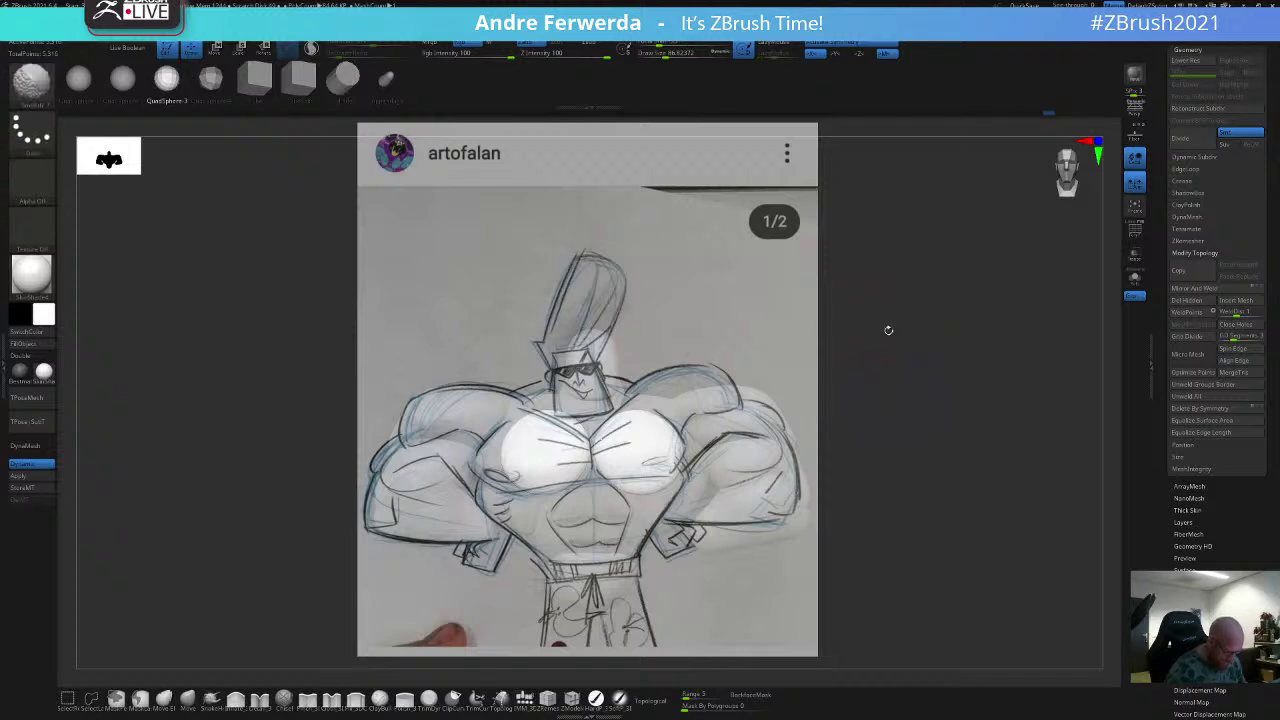
key("shift+f")
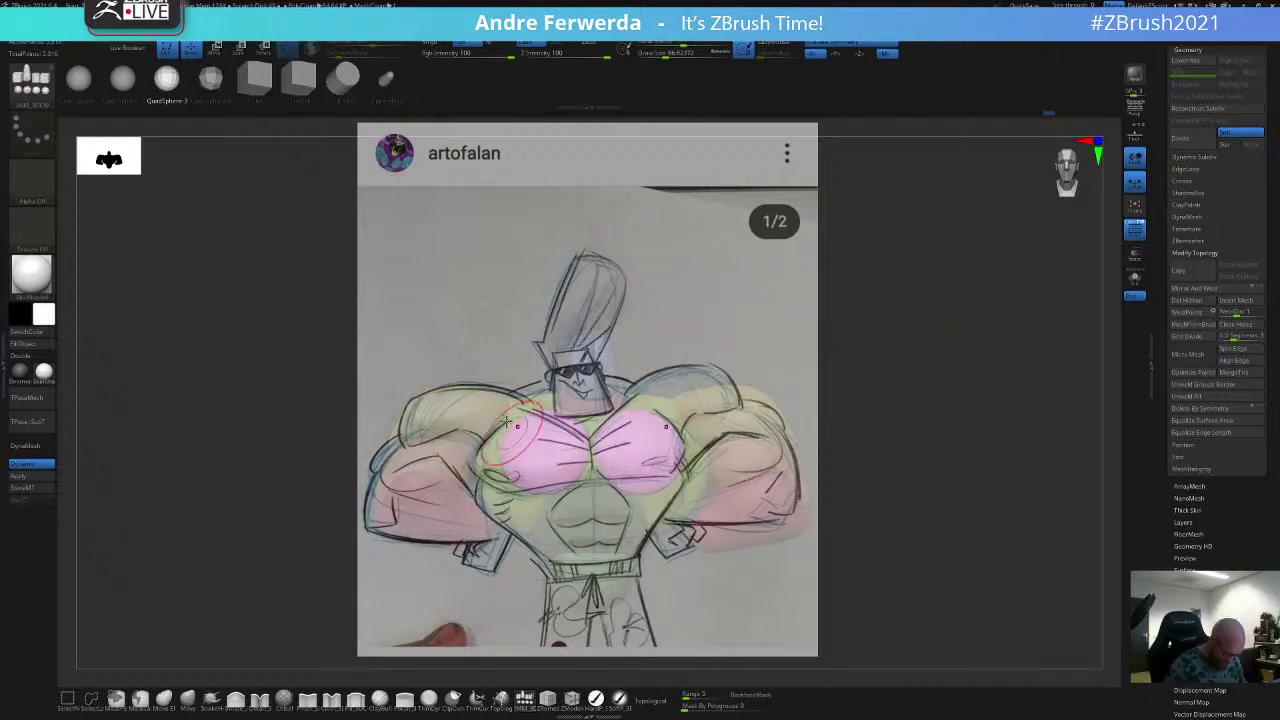
Step: Mask everything except the shoulders and adjust their inner ends to the sketch with the Move brush
key("w")
left_click(490, 404, "alt")
key("q")
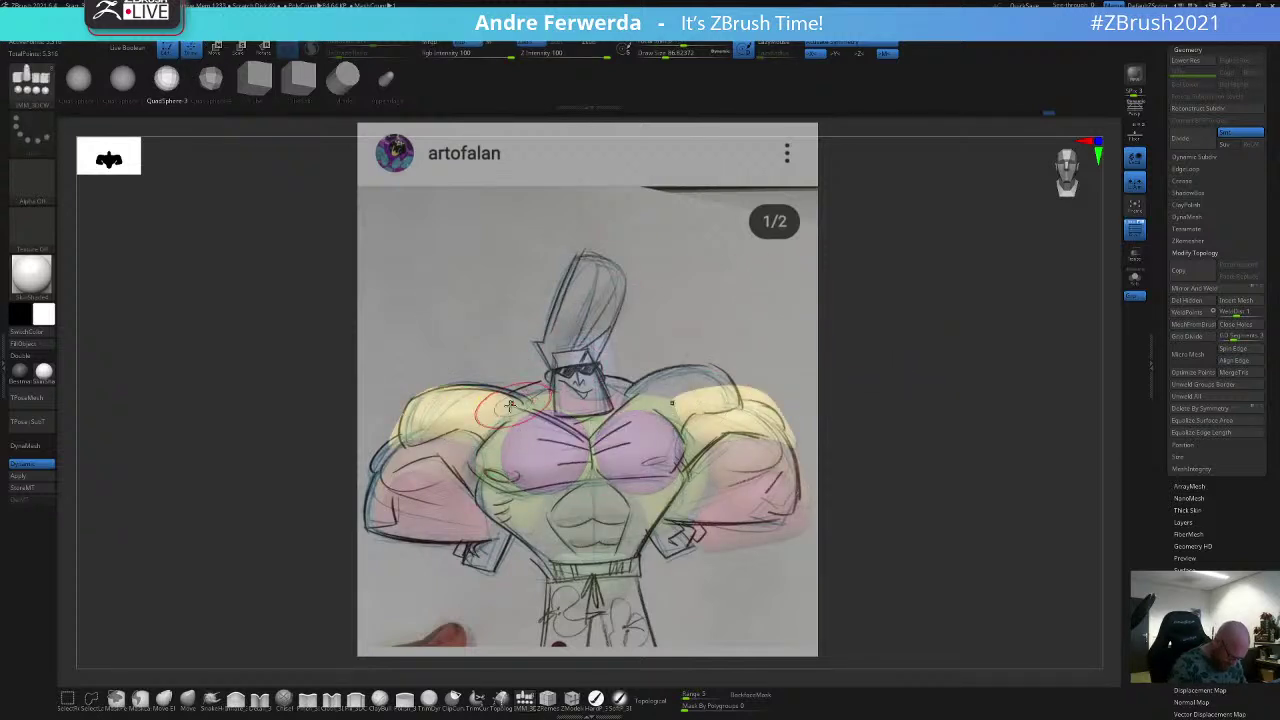
key("ctrl+z")
left_click(188, 699)
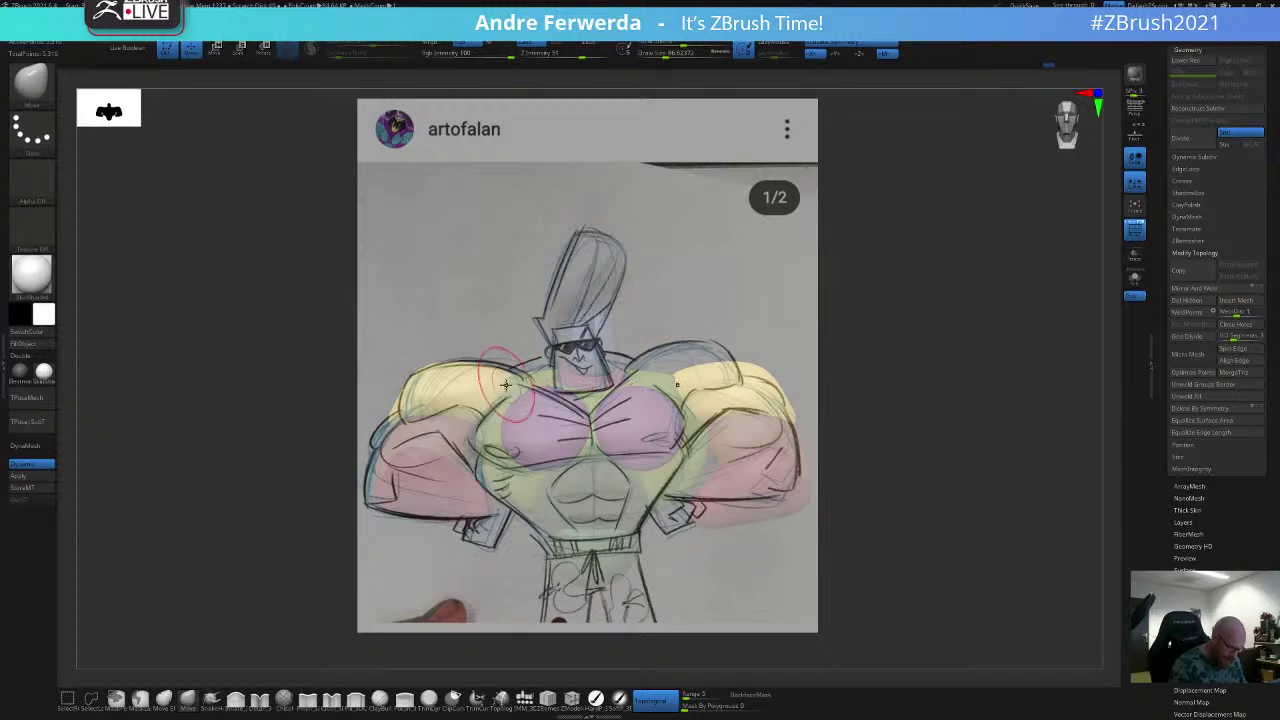
key("s")
mouse_move(521, 377)
left_mouse_down()
mouse_move(479, 371)
mouse_move(490, 364)
left_mouse_up()
key("s")
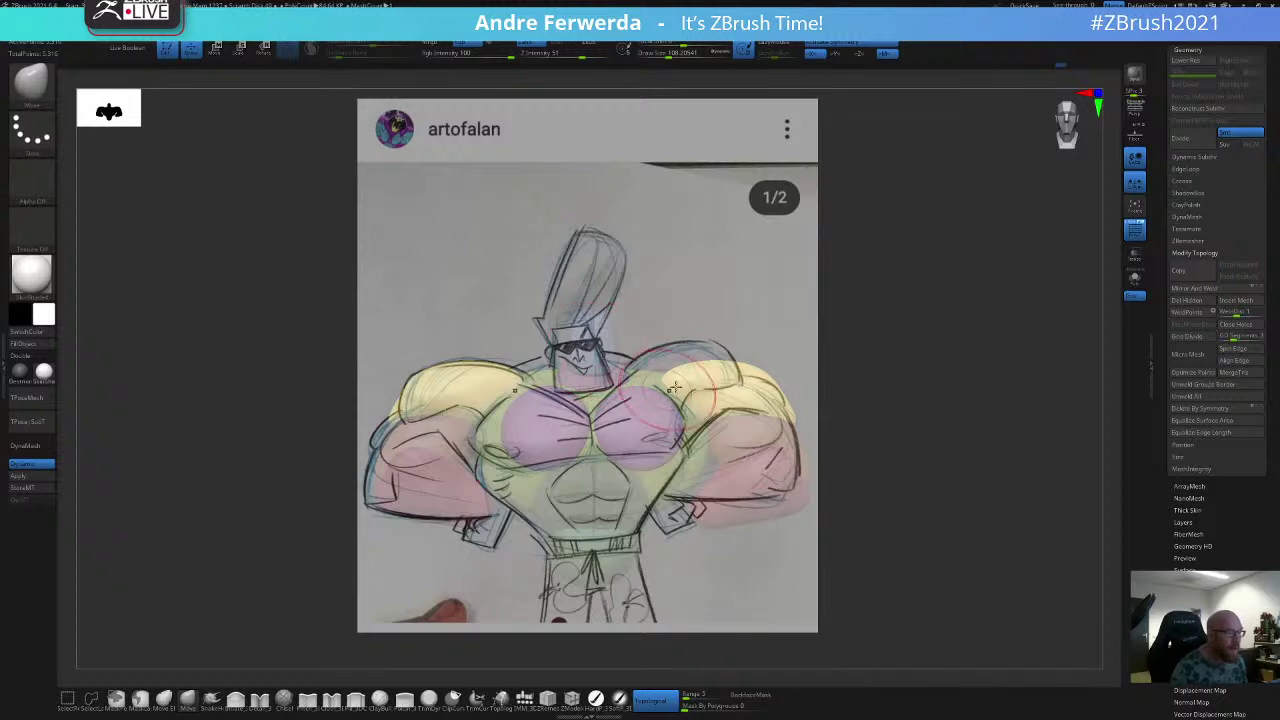
Step: Mask everything except the pectorals and pull their outer sides outward to the sketch's chest outline with the Move brush
key("w")
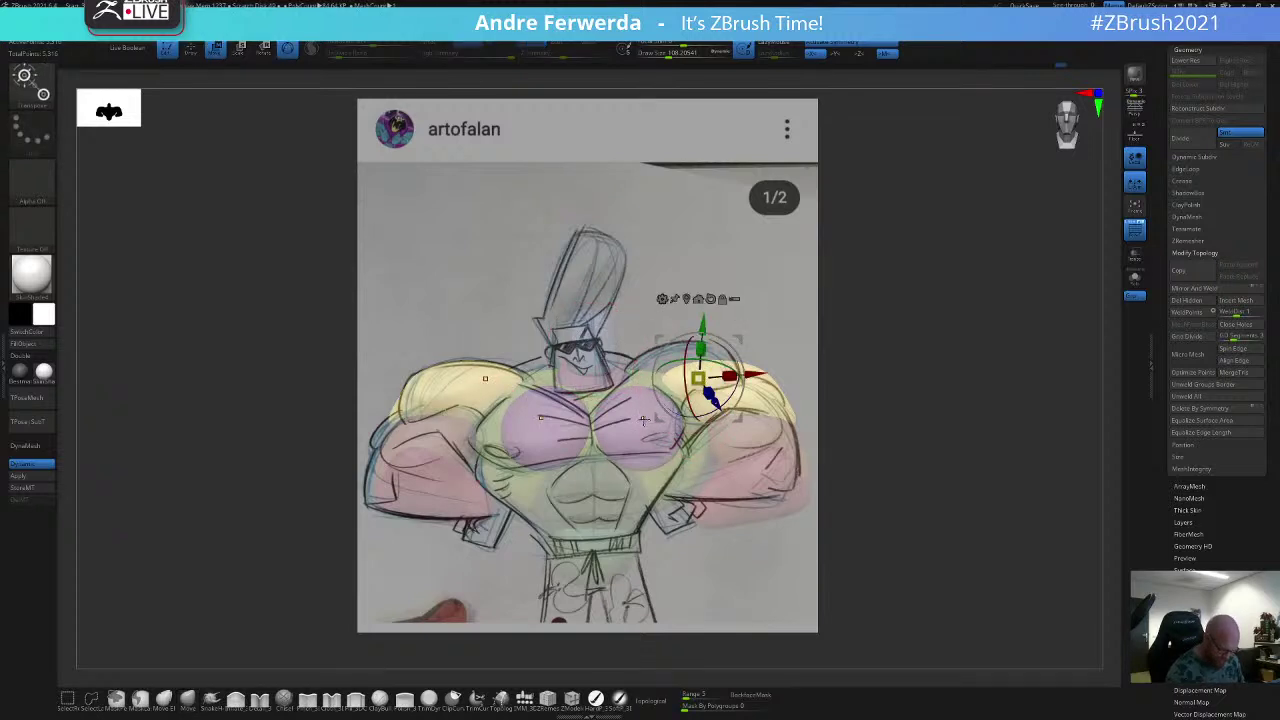
left_click(643, 420, "alt")
key("q")
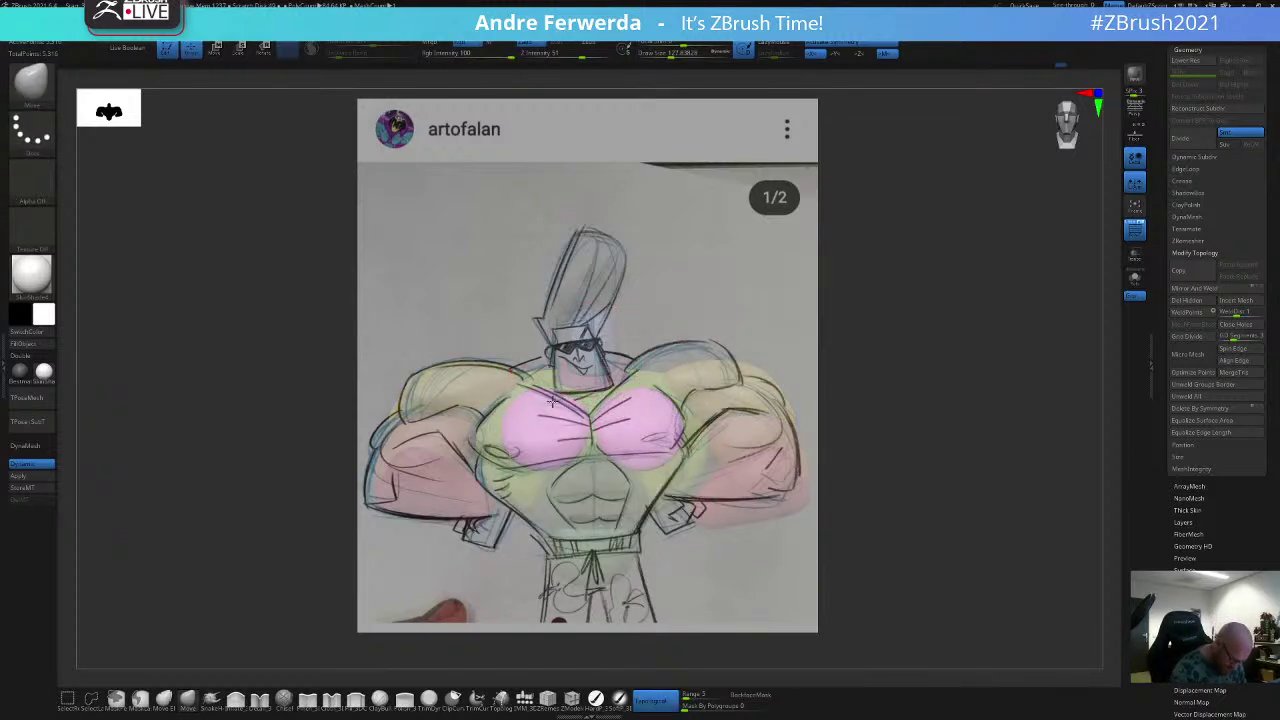
key("space")
left_click_drag(572, 443, 580, 443)
key("s")
left_click_drag(506, 456, 476, 445)
key("bracketleft")
key("bracketleft")
key("bracketleft")
key("bracketleft")
key("bracketleft")
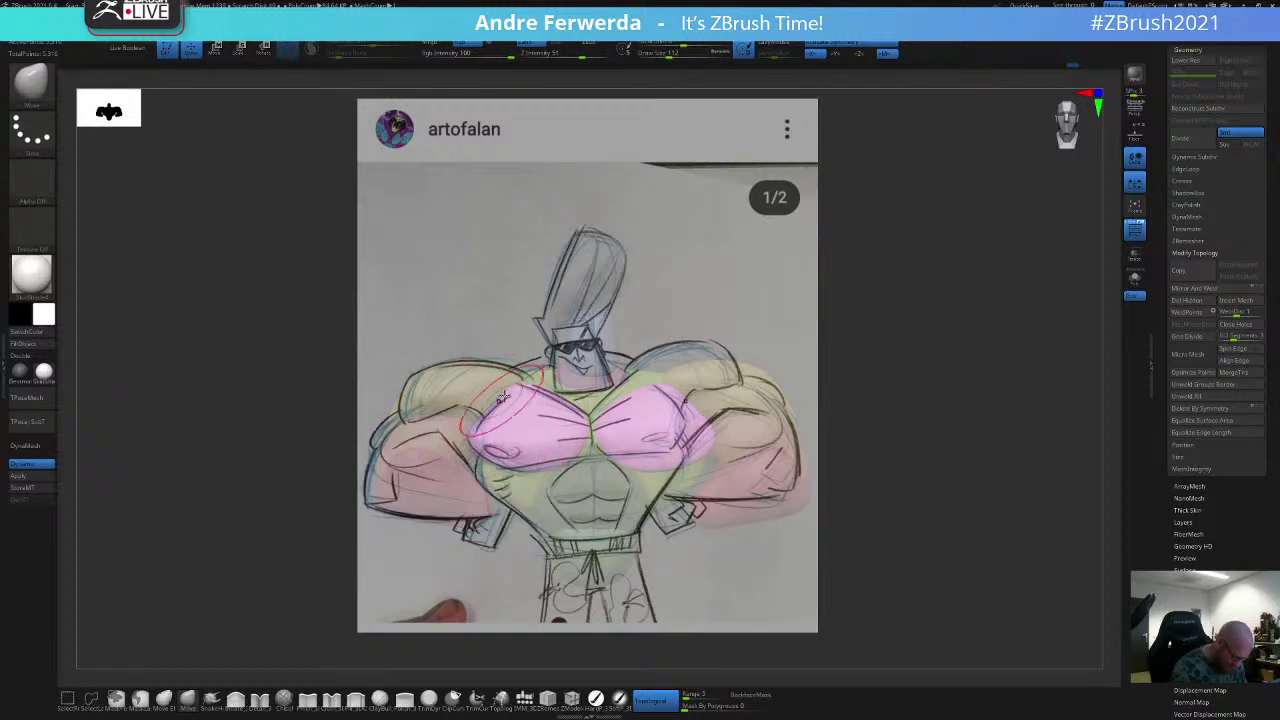
Step: Refine the inner and upper edges of the pectorals against the sketch, varying the Move brush size
key("space")
left_click_drag(578, 458, 570, 458)
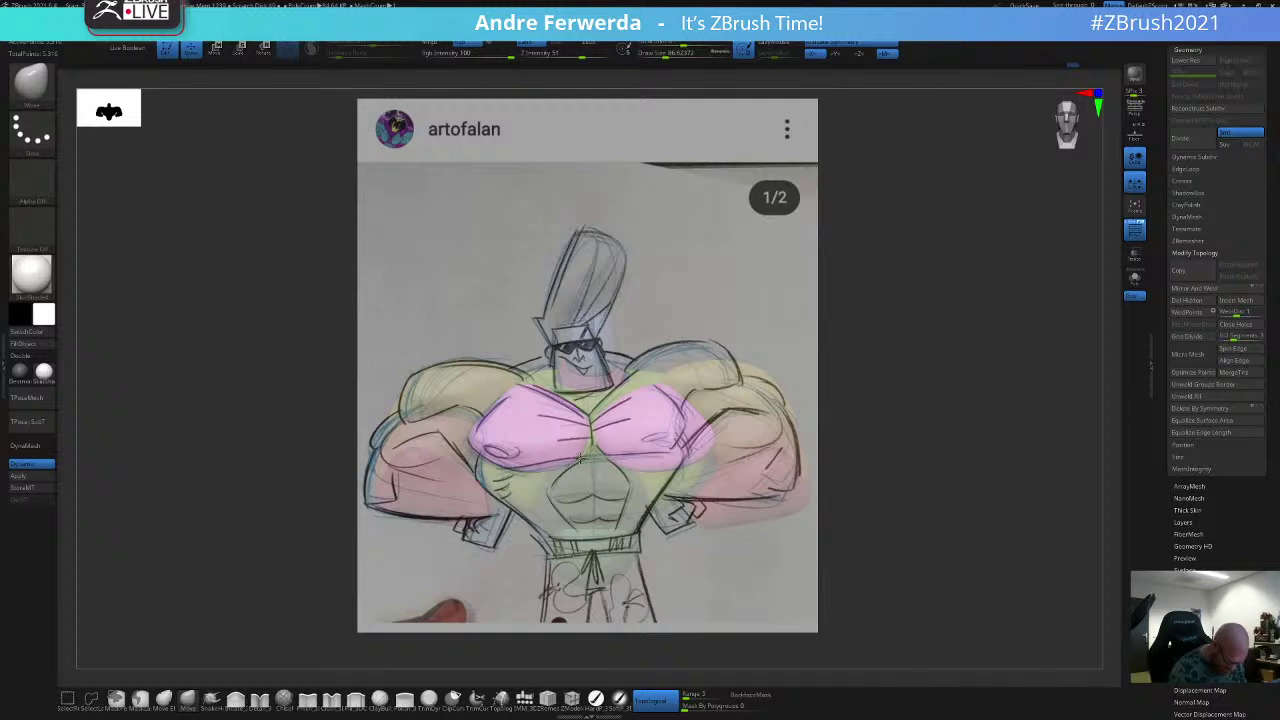
key("space")
key("space")
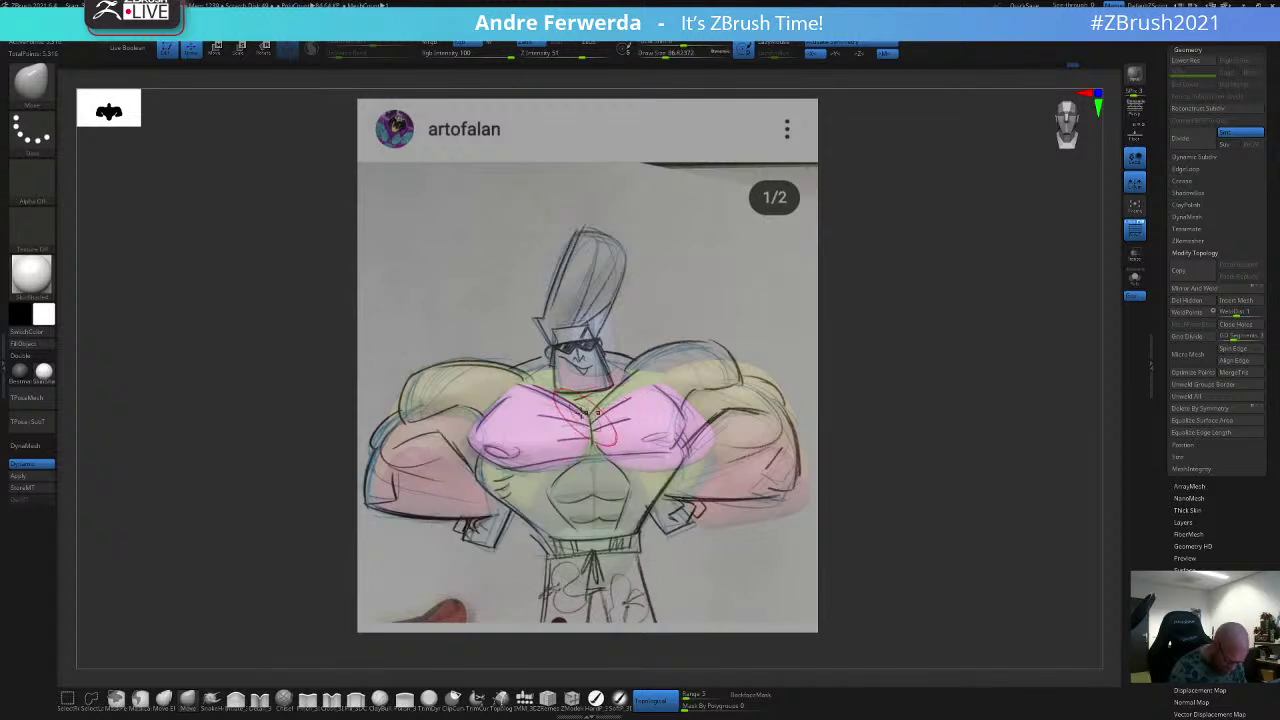
left_click_drag(584, 413, 630, 401)
key("space")
left_click_drag(631, 400, 623, 397)
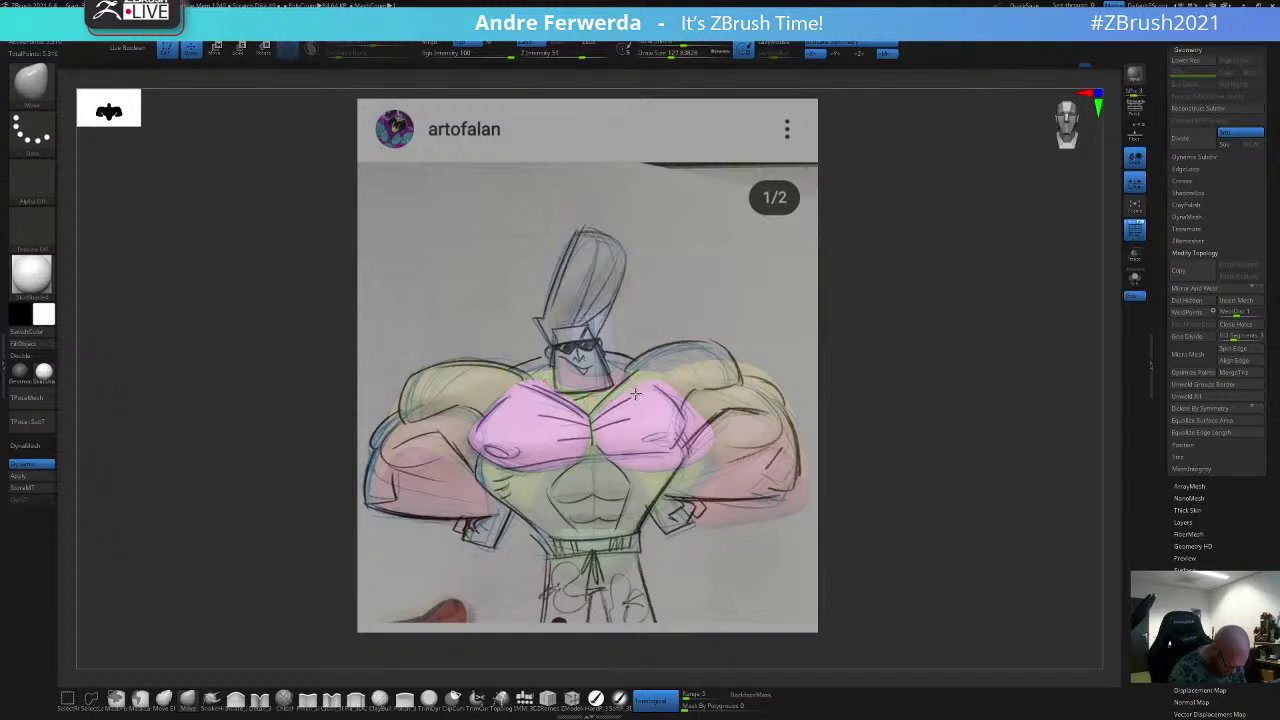
Step: Hide the reference sketch and wrap the pectorals around the ribcage from below and from the side
key("shift+z")
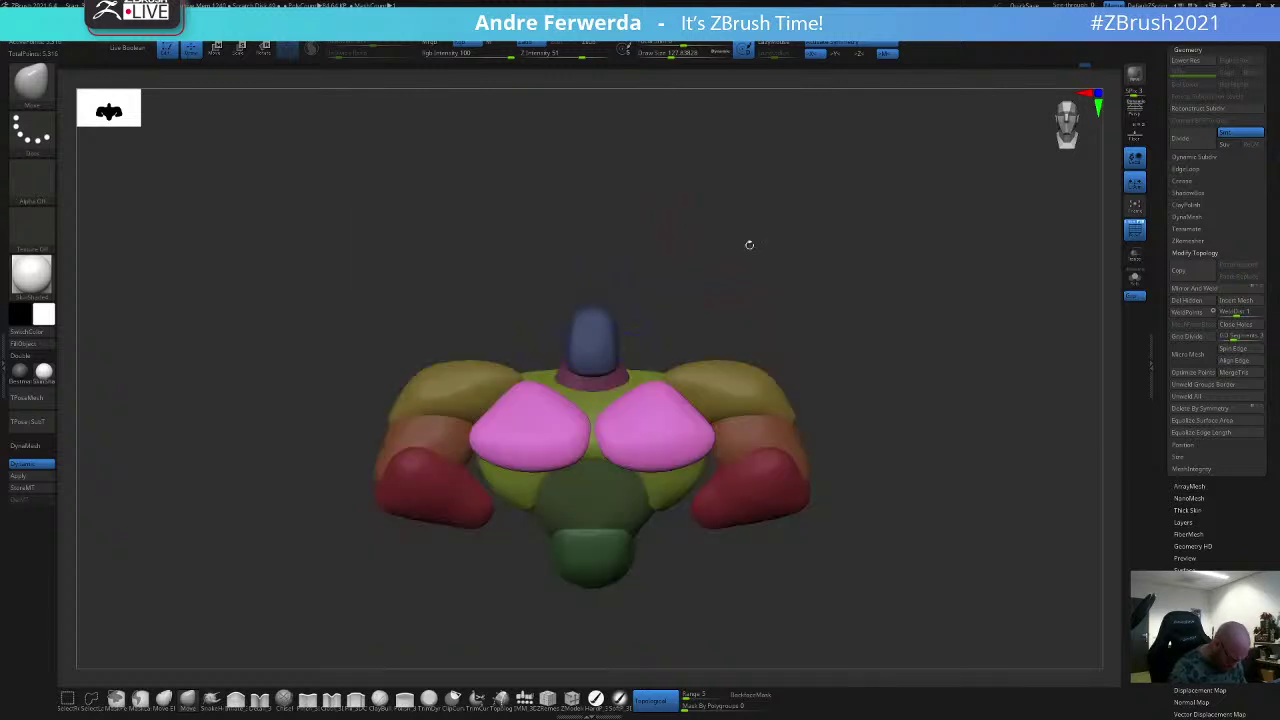
left_click_drag(798, 280, 777, 214)
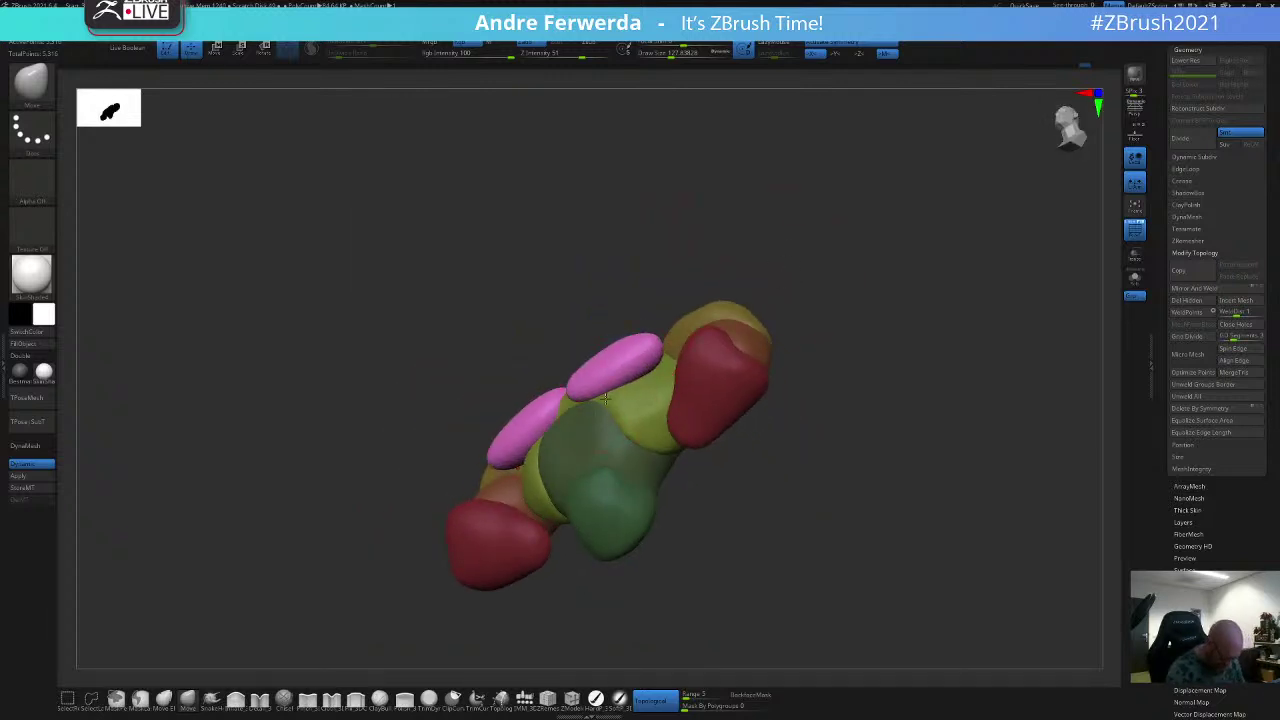
key("space")
left_click_drag(639, 369, 646, 370)
left_click_drag(735, 272, 580, 280)
left_click_drag(802, 262, 771, 249, "shift")
key("space")
mouse_move(849, 254)
left_mouse_down("shift")
mouse_move(871, 209)
mouse_move(854, 277)
mouse_move(920, 337)
mouse_move(912, 246)
left_mouse_up("shift")
Step: Show the reference sketch again, smooth the pectorals and touch up their upper inner contours from the front
key("shift+z")
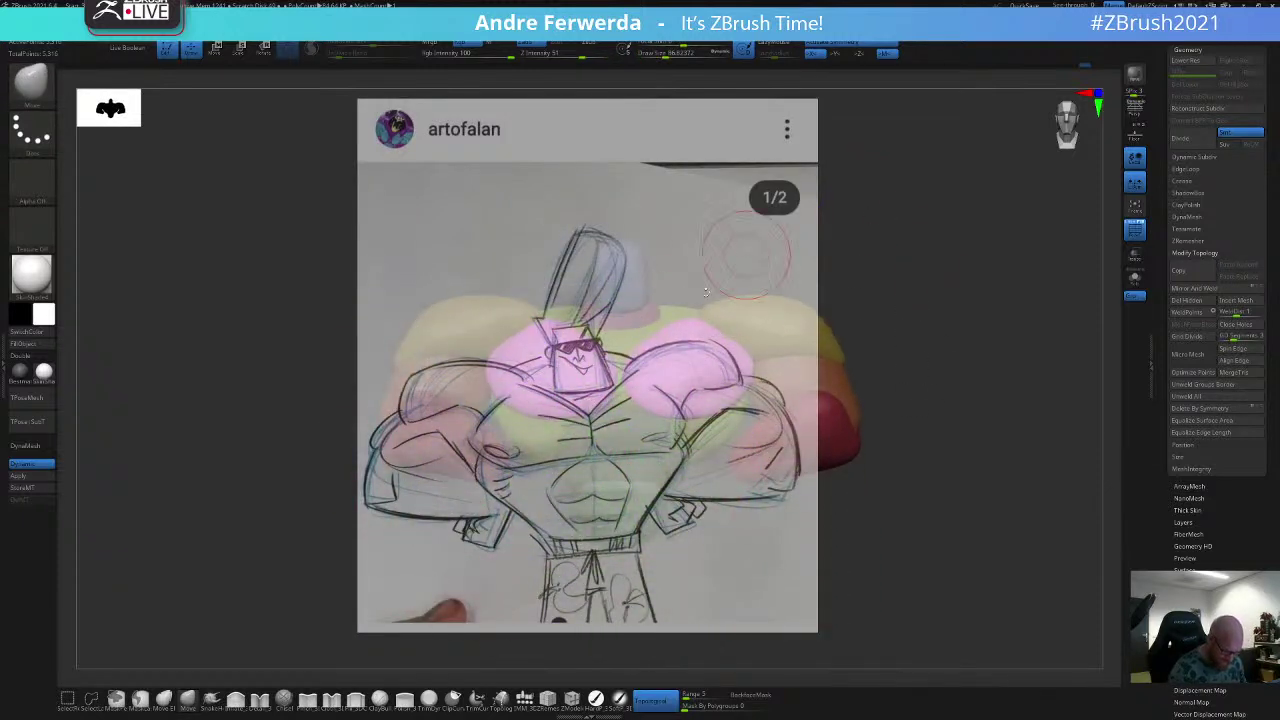
left_click_drag(846, 272, 858, 218, "alt")
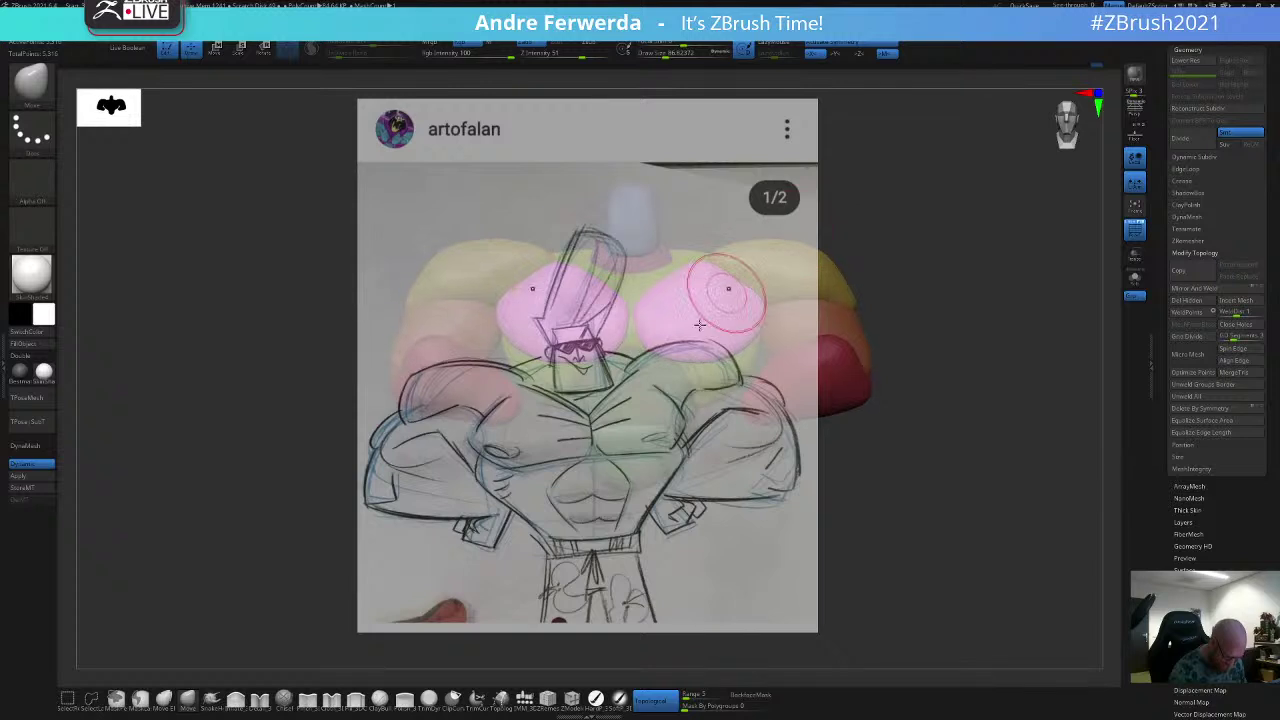
key("space")
key("shift")
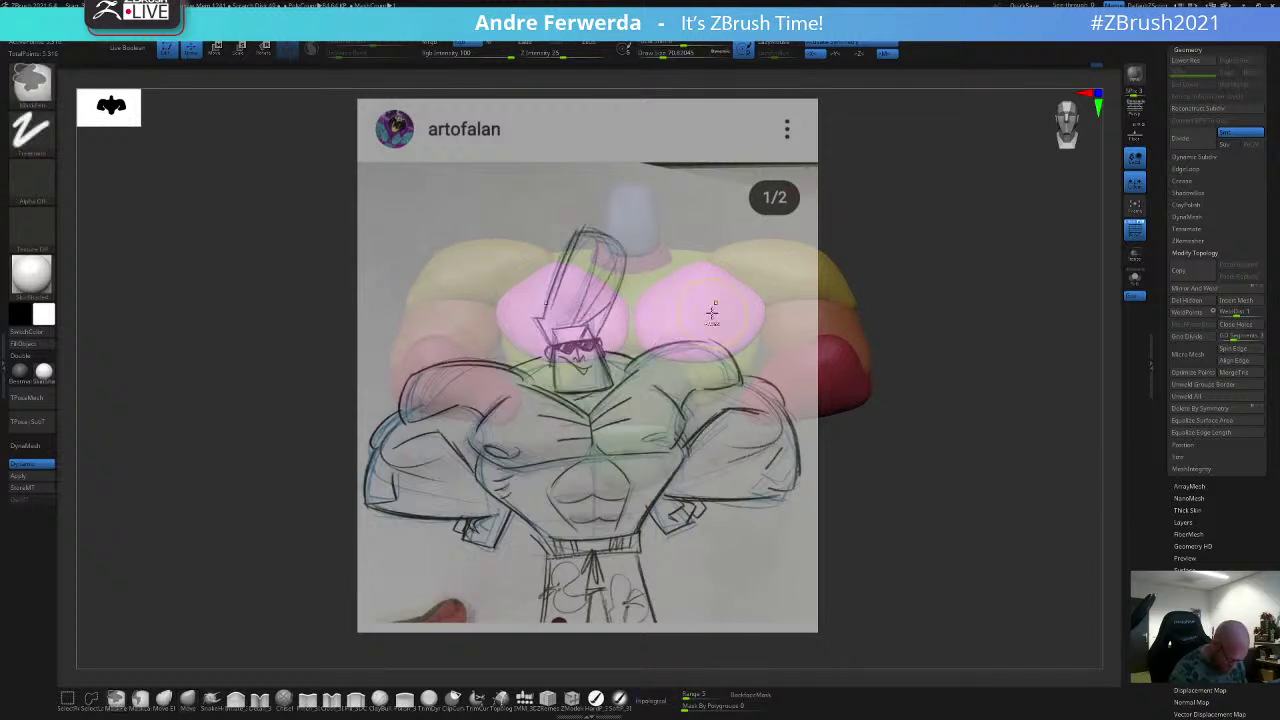
key("space")
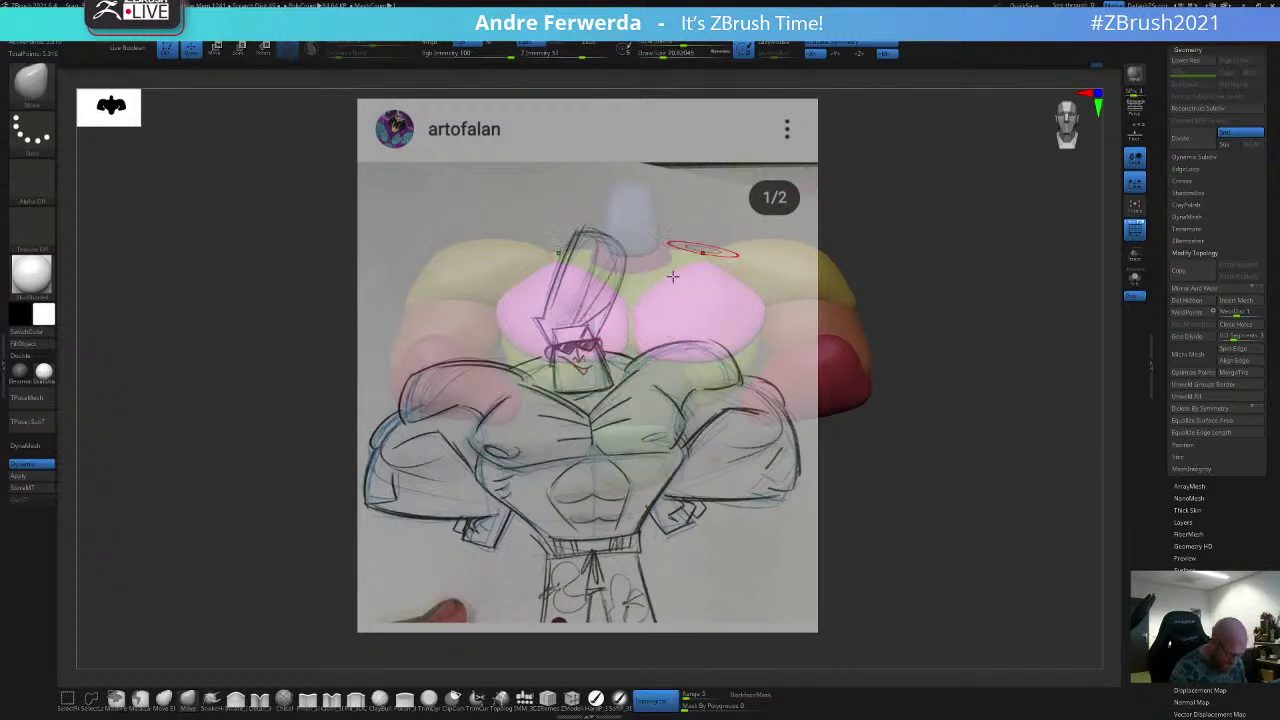
key("space")
left_click_drag(618, 358, 623, 344)
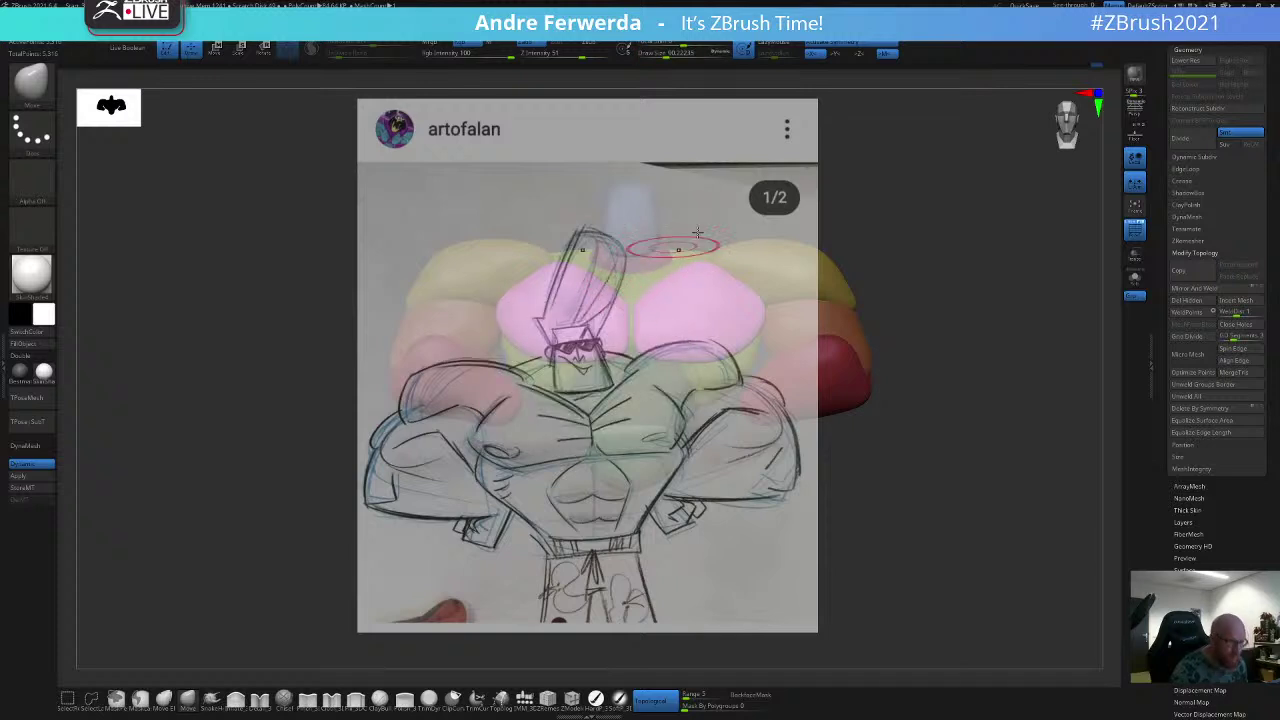
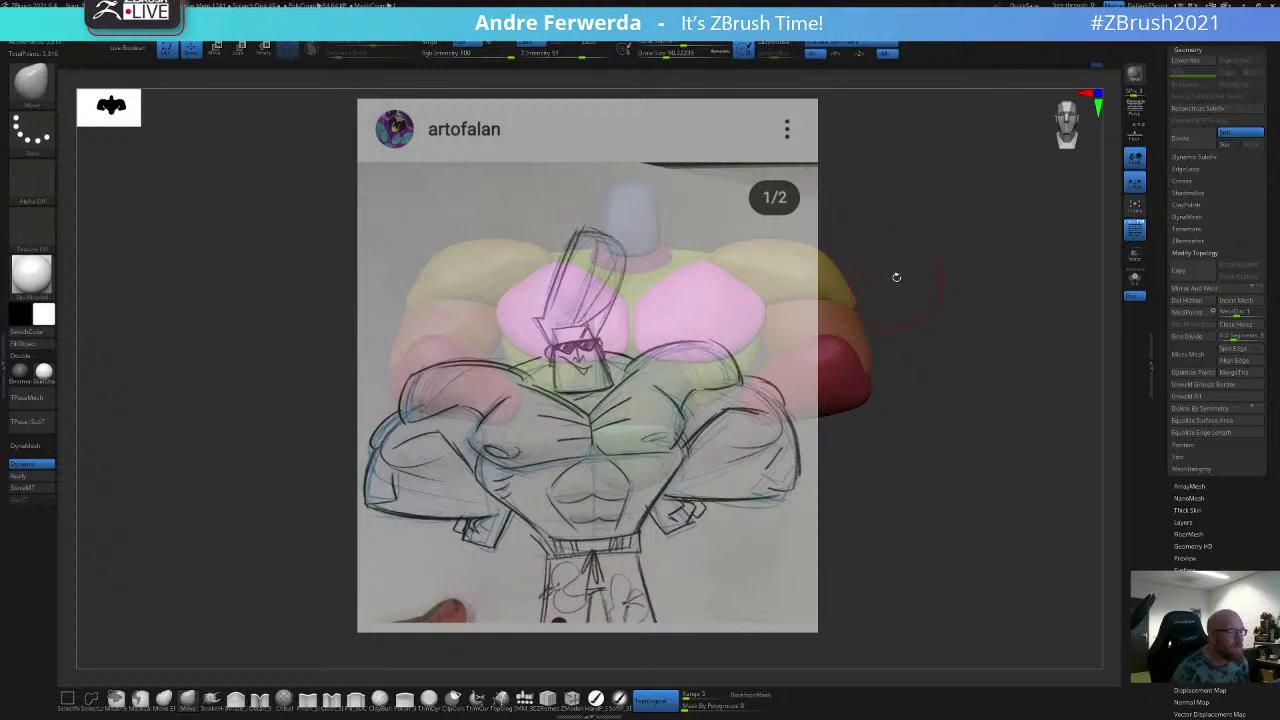
Step: Shape the inner ends of the pectorals toward the centre line from below with a larger Move brush
left_click_drag(897, 286, 888, 179)
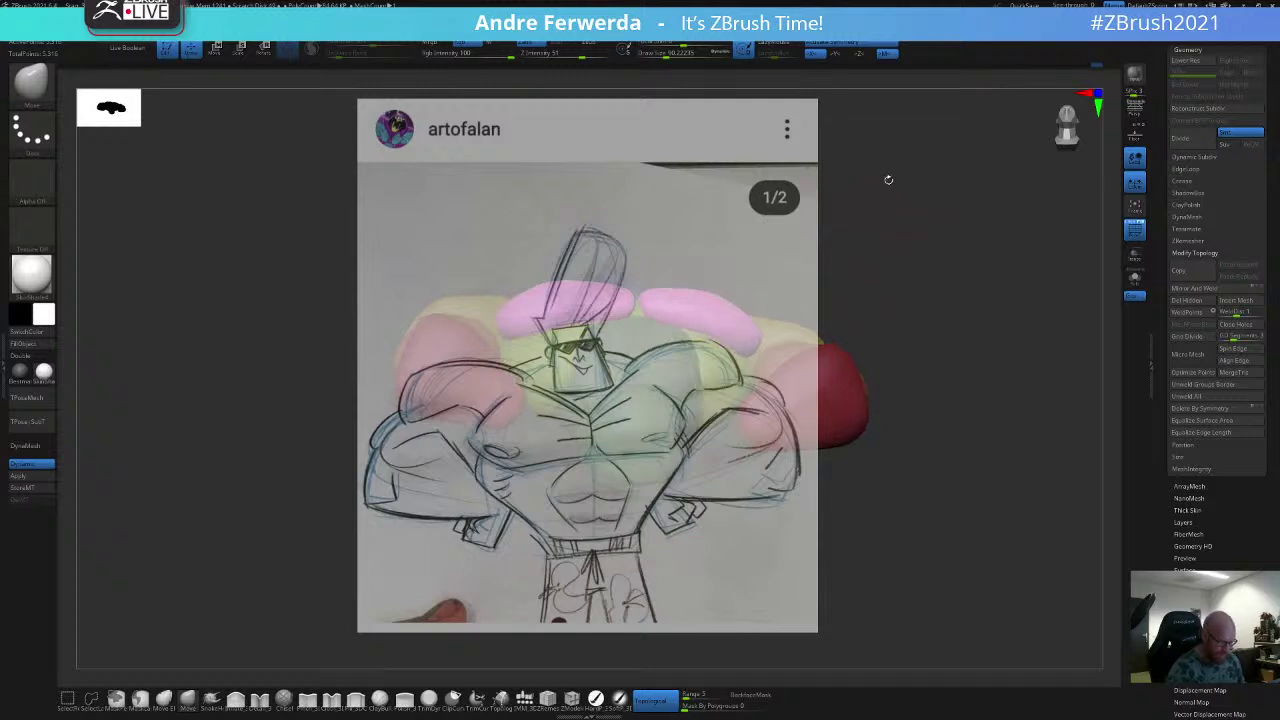
key("space")
left_click_drag(571, 290, 579, 290)
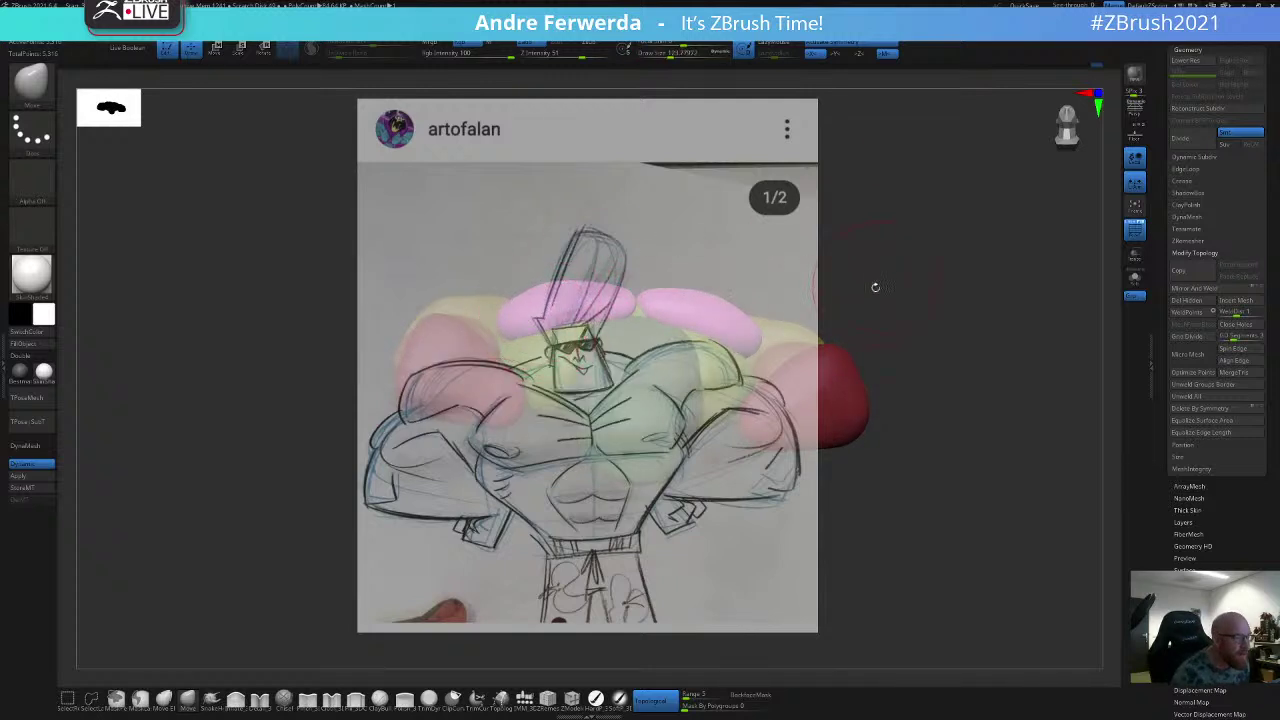
mouse_move(875, 287)
left_mouse_down()
mouse_move(922, 309)
mouse_move(890, 304)
left_mouse_up()
Step: Hide the reference sketch and reshape the pectorals where they meet the shoulders from side and three-quarter views
key("shift+z")
left_click_drag(768, 205, 715, 212)
left_click_drag(504, 325, 508, 320)
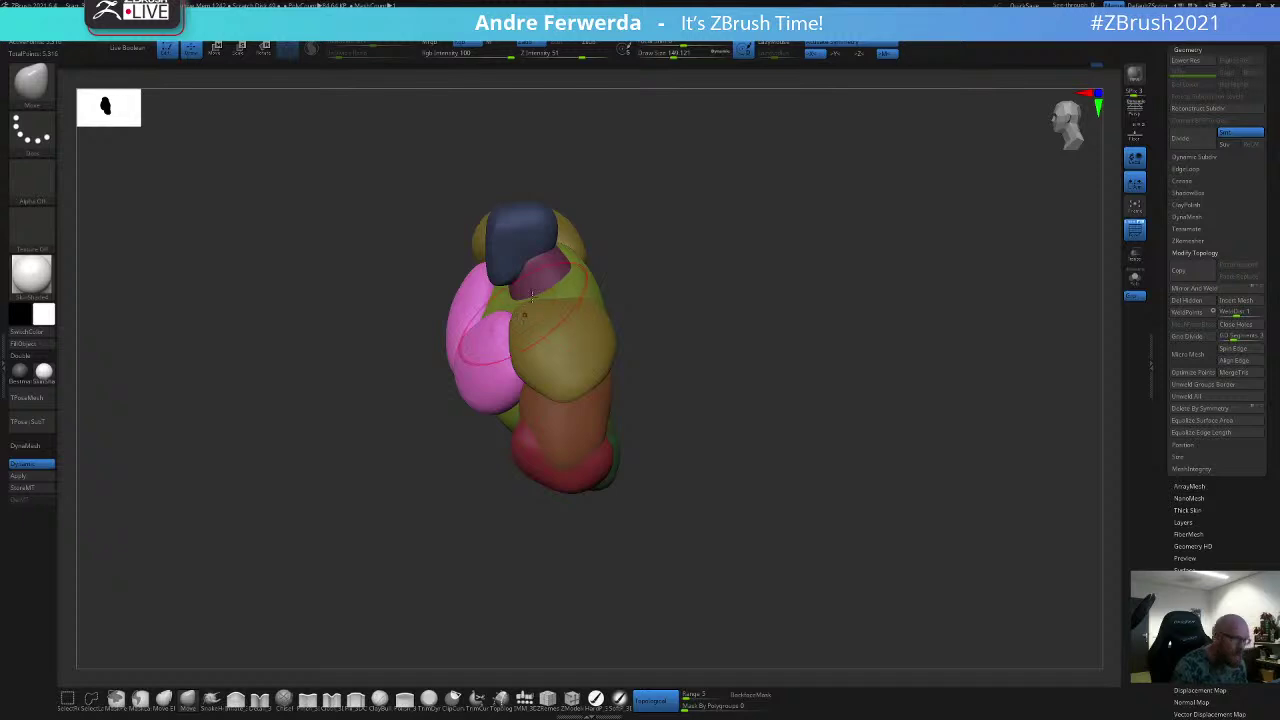
left_click_drag(744, 259, 837, 264, "alt")
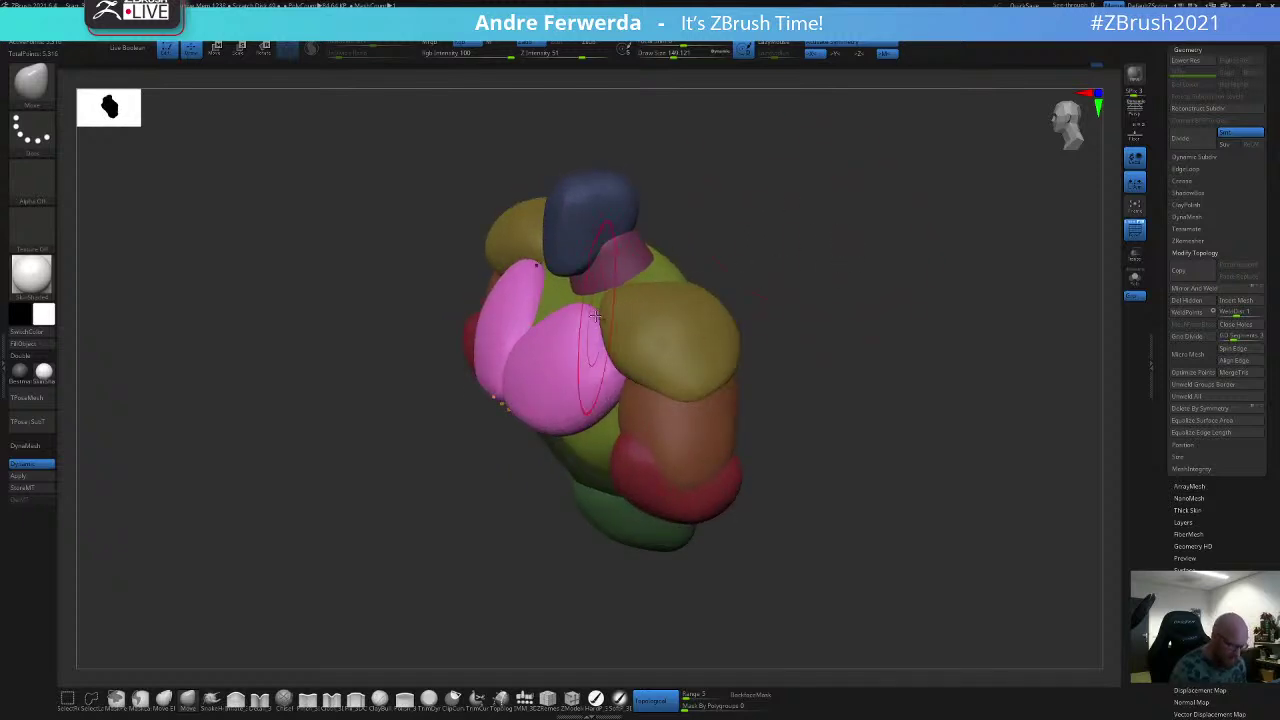
left_click_drag(618, 303, 608, 310)
Step: Compare the pectorals with the reference sketch from the front and invert the mask to work on the surrounding body parts
left_click_drag(815, 340, 825, 250)
mouse_move(768, 305)
left_mouse_down()
mouse_move(730, 224)
mouse_move(786, 283)
mouse_move(817, 237)
mouse_move(878, 244)
mouse_move(841, 247)
mouse_move(840, 329)
left_mouse_up()
key("shift+z")
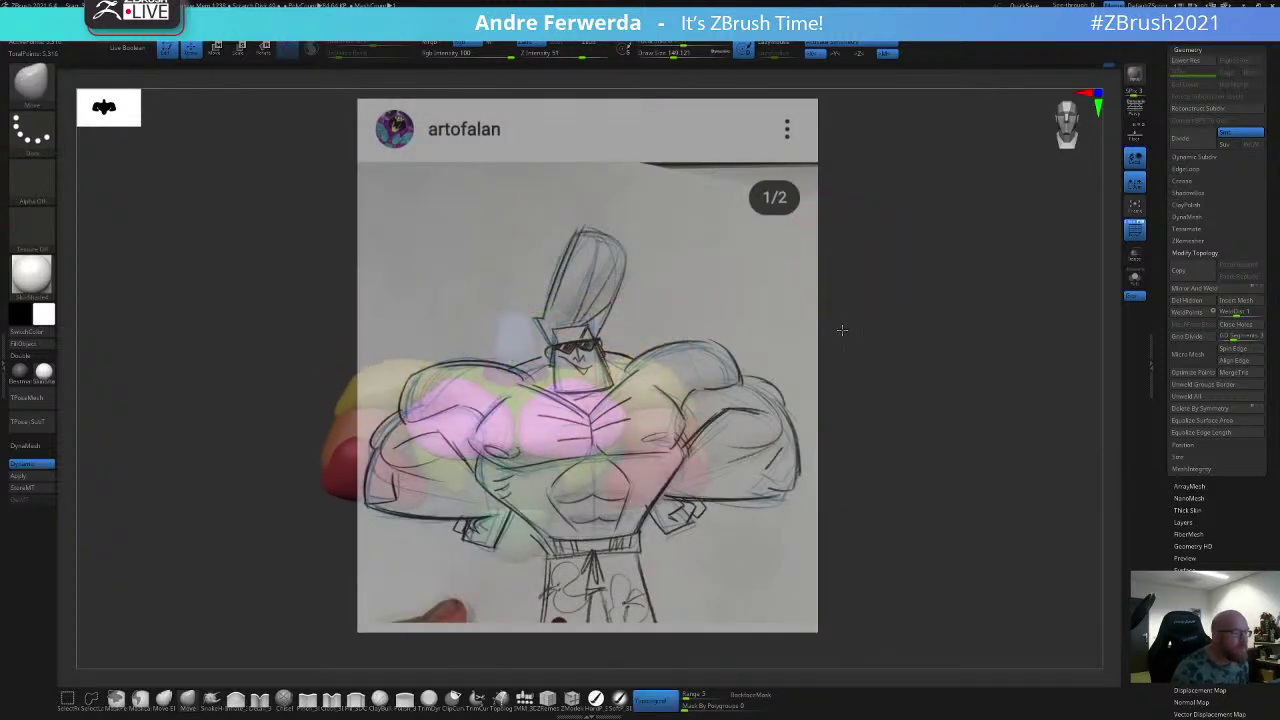
key("shift+z")
key("ctrl+i")
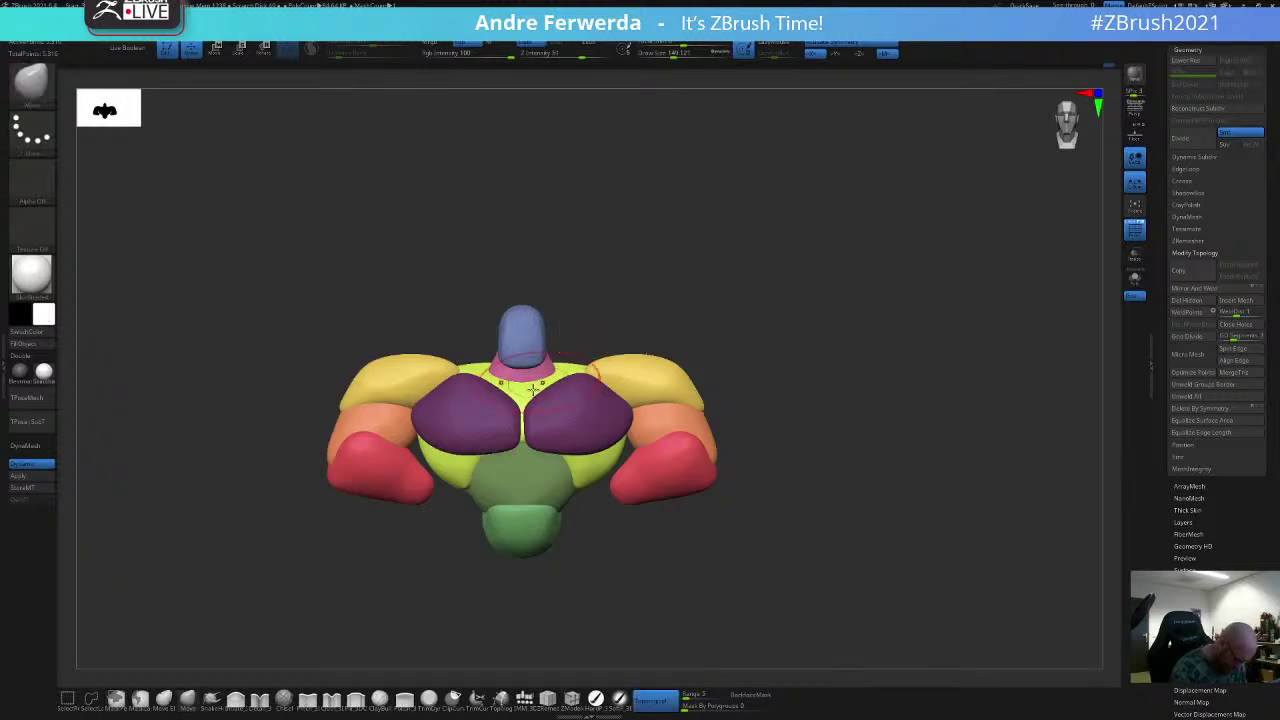
left_click_drag(640, 327, 573, 337)
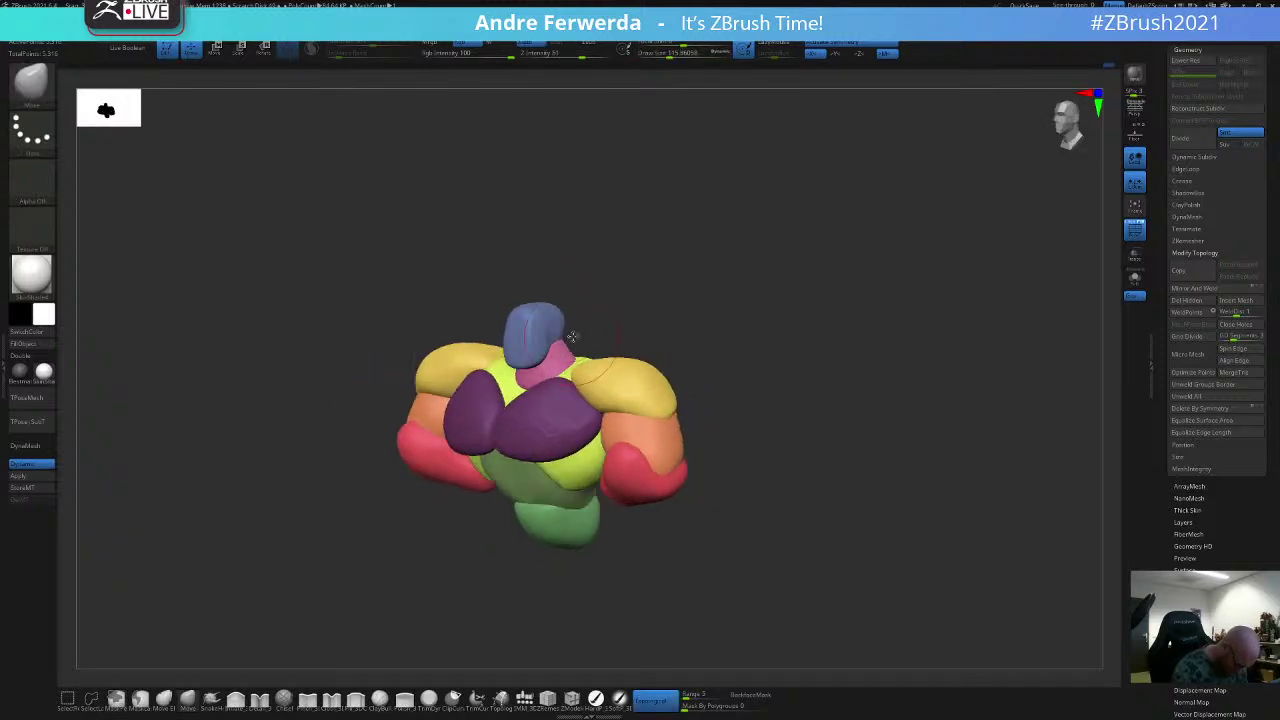
left_click_drag(593, 295, 602, 312)
Step: Invert the mask back to the pectorals, turn off Topological masking and refine their shape from above, below and the front
left_click(603, 291, "ctrl")
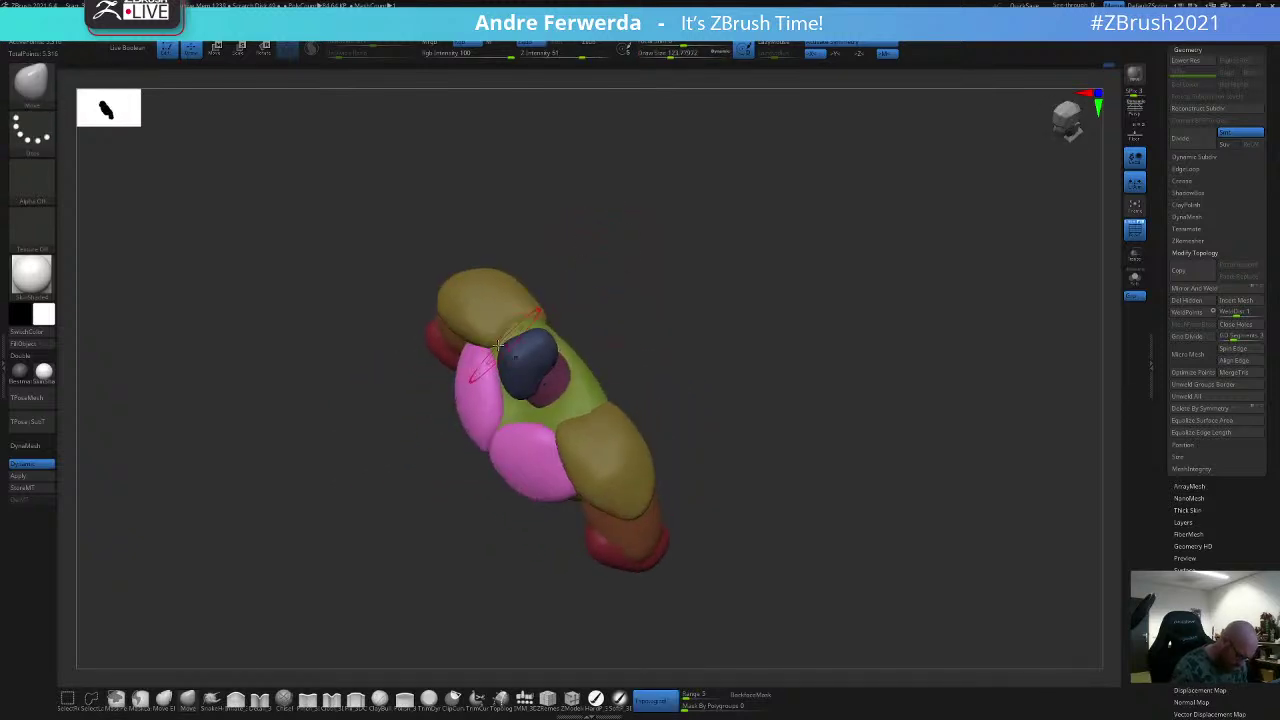
left_click(653, 700)
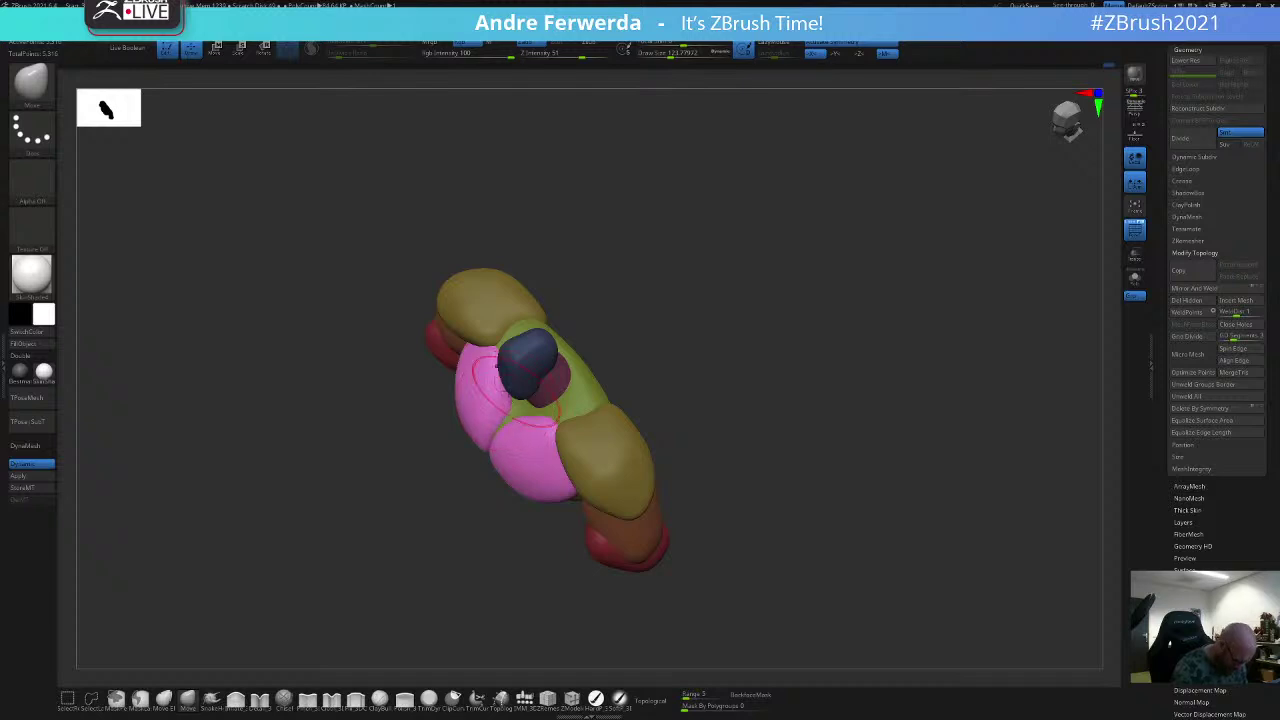
left_click_drag(626, 322, 686, 272)
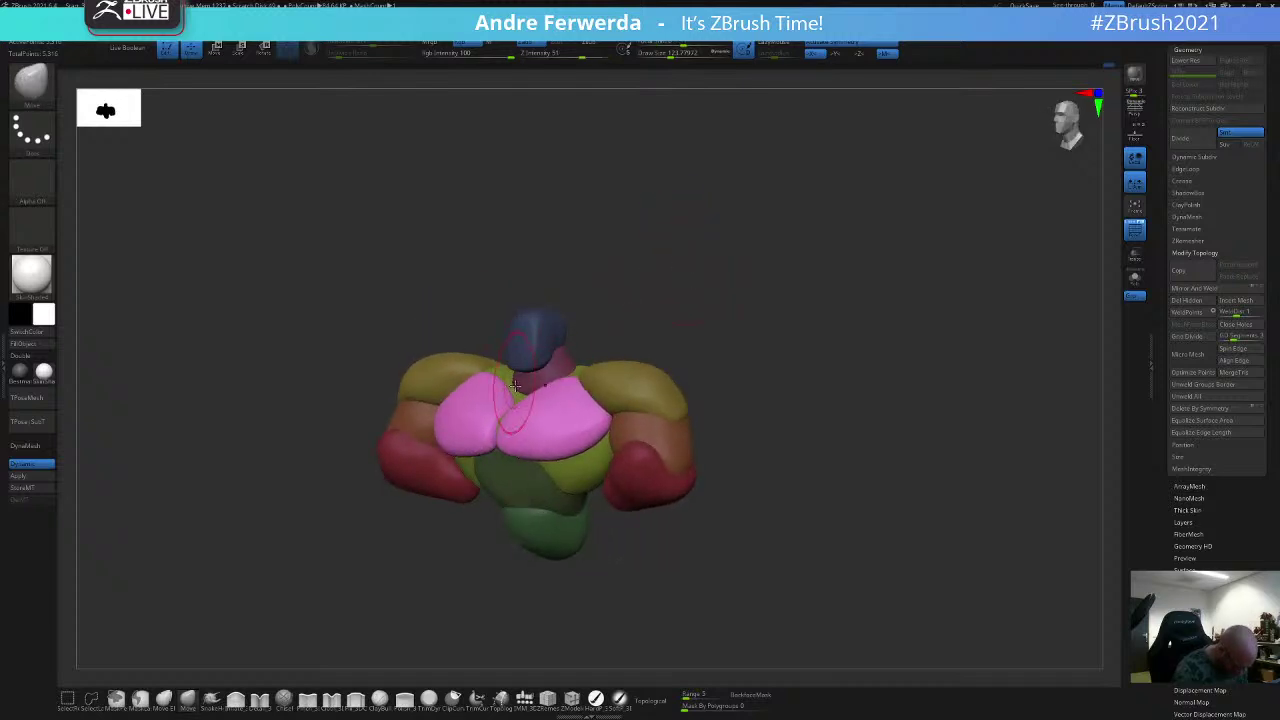
left_click_drag(489, 423, 623, 372)
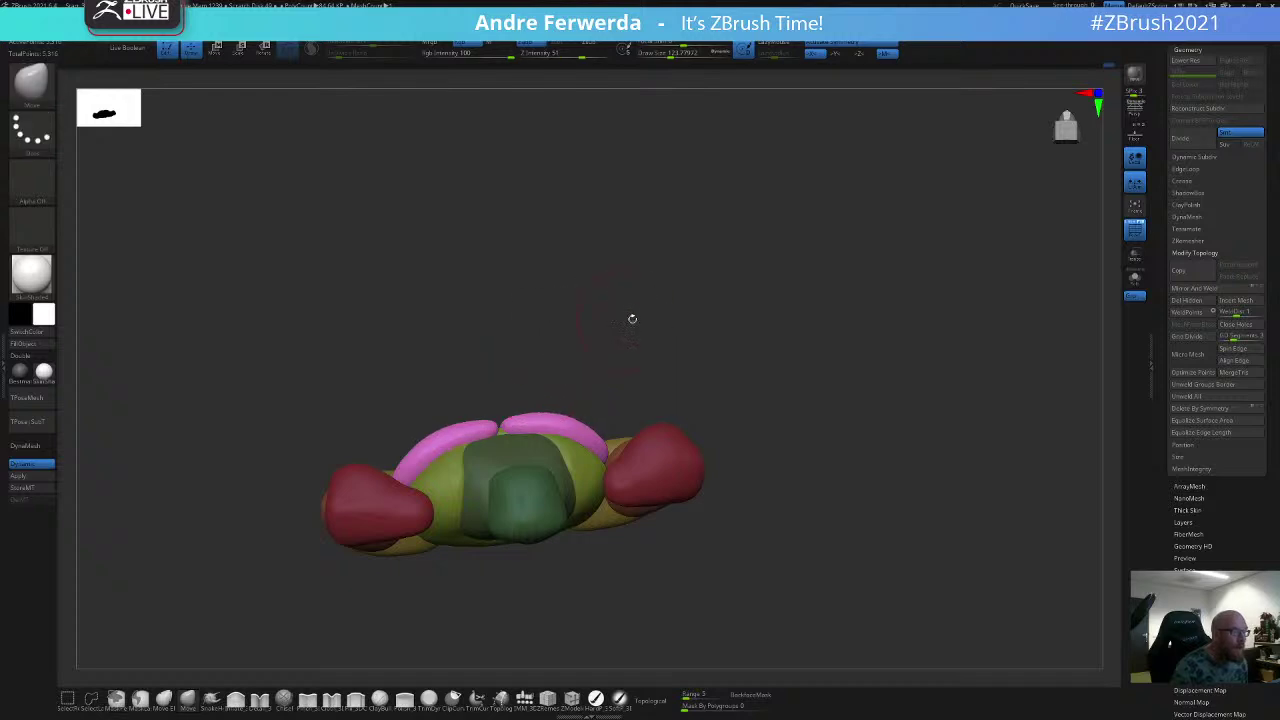
left_click_drag(632, 319, 682, 234, "alt")
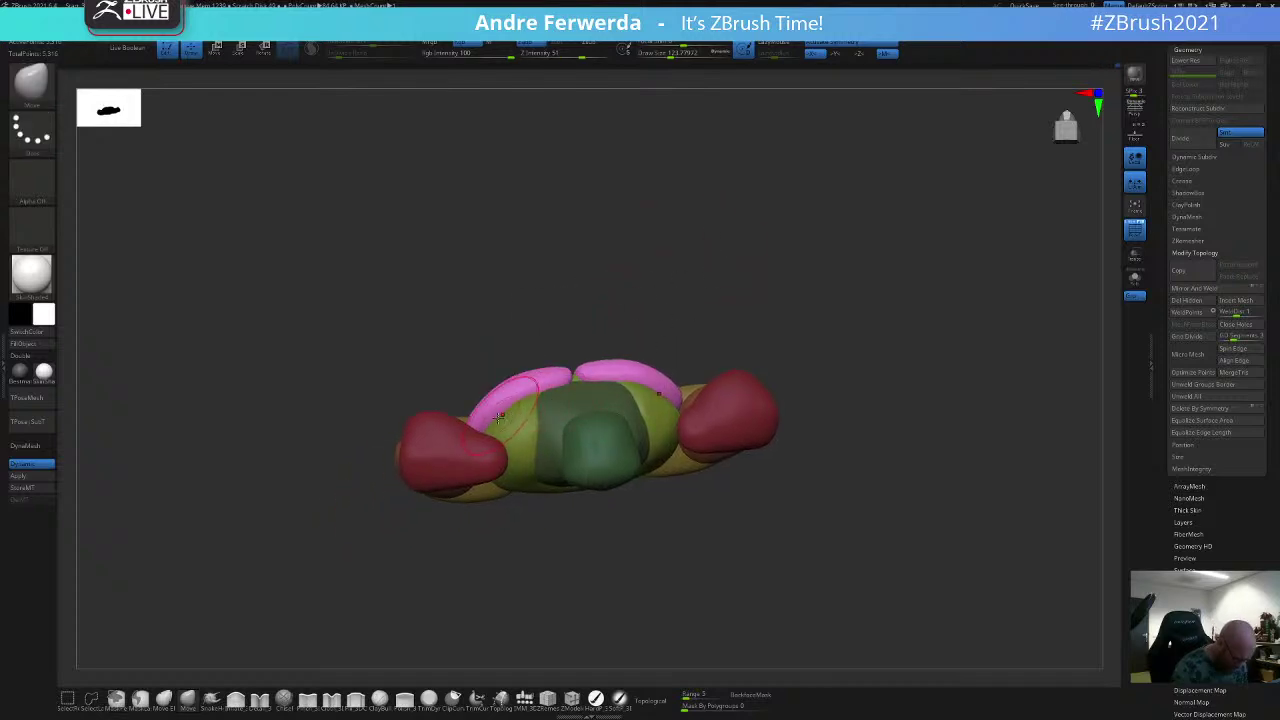
left_click_drag(718, 165, 734, 231, "shift")
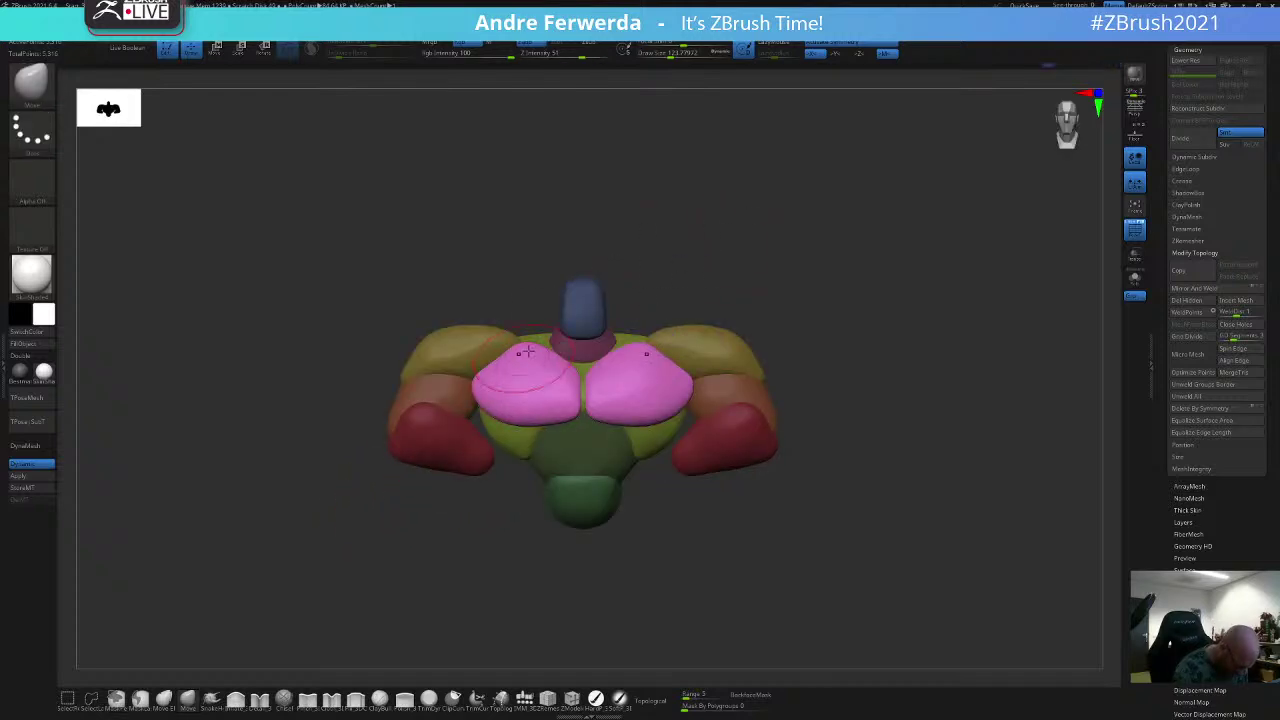
Step: Turn Topological masking on again, invert the mask and adjust the body parts around the pectorals from below and above
mouse_move(840, 238)
left_mouse_down()
mouse_move(783, 246)
mouse_move(774, 162)
left_mouse_up()
left_click_drag(722, 248, 726, 208)
left_click_drag(797, 191, 796, 162)
left_click(651, 701)
mouse_move(716, 519)
left_mouse_down()
mouse_move(783, 454)
mouse_move(759, 400)
left_mouse_up()
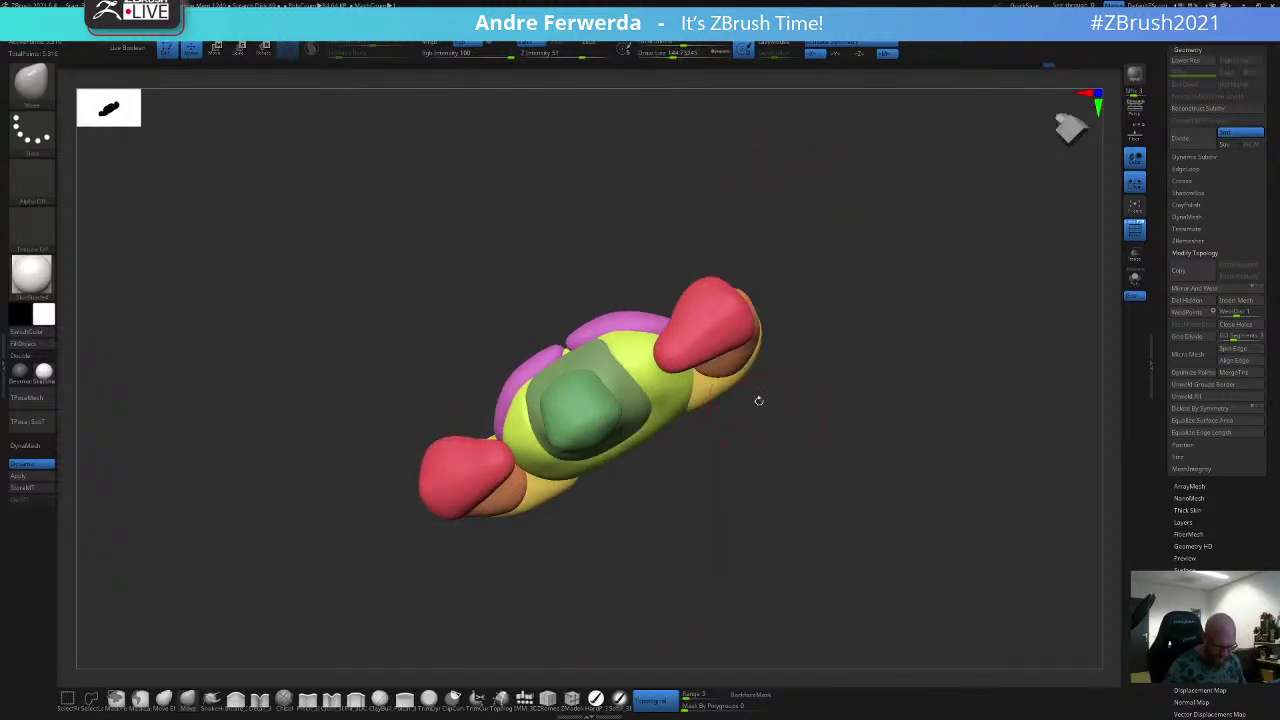
left_click_drag(792, 287, 729, 287)
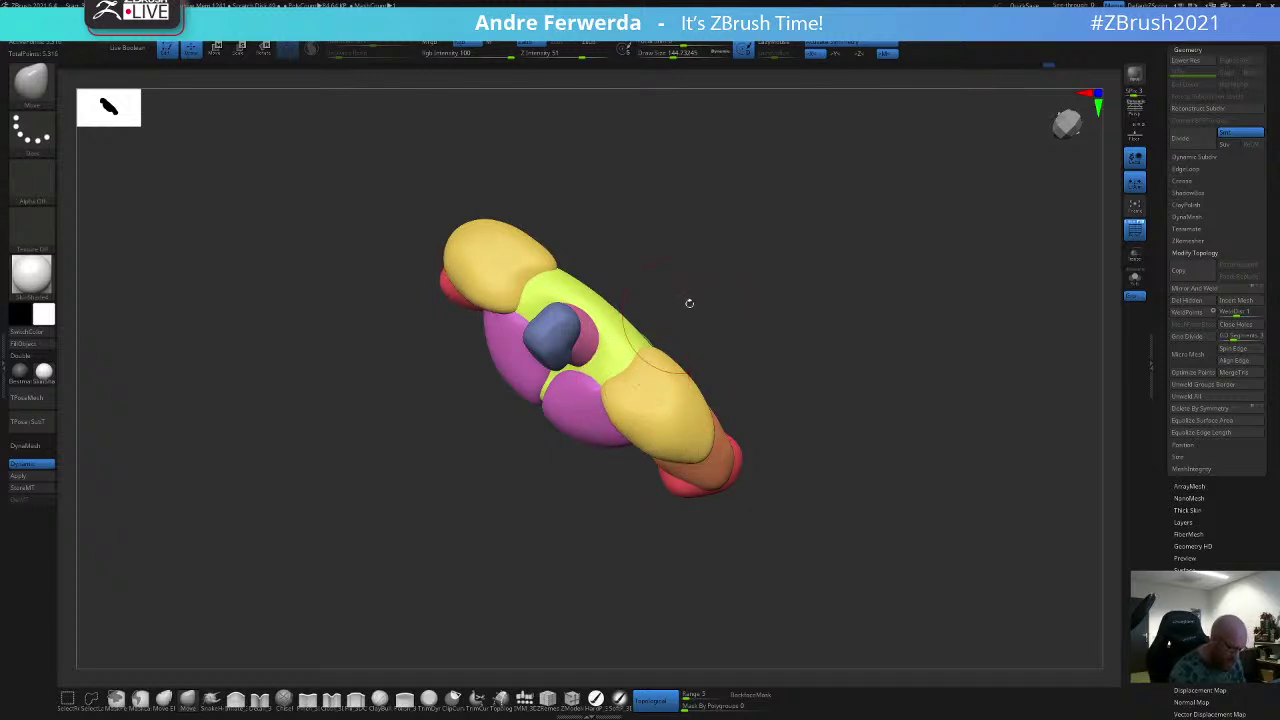
mouse_move(689, 303)
left_mouse_down()
mouse_move(711, 243)
mouse_move(690, 305)
mouse_move(711, 346)
left_mouse_up()
key("space")
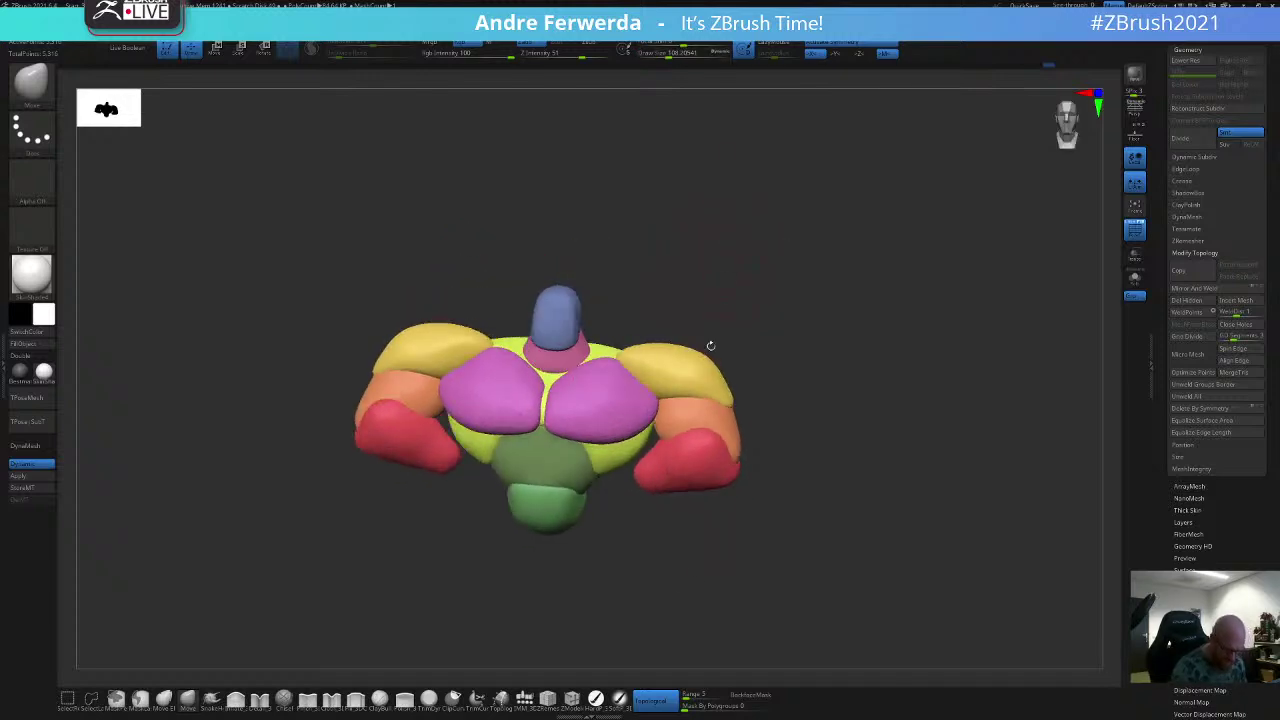
Step: Insert a mirrored pair of QuadSphere-2 spheres beside the neck as the base for the trapezius muscles
left_click(525, 699)
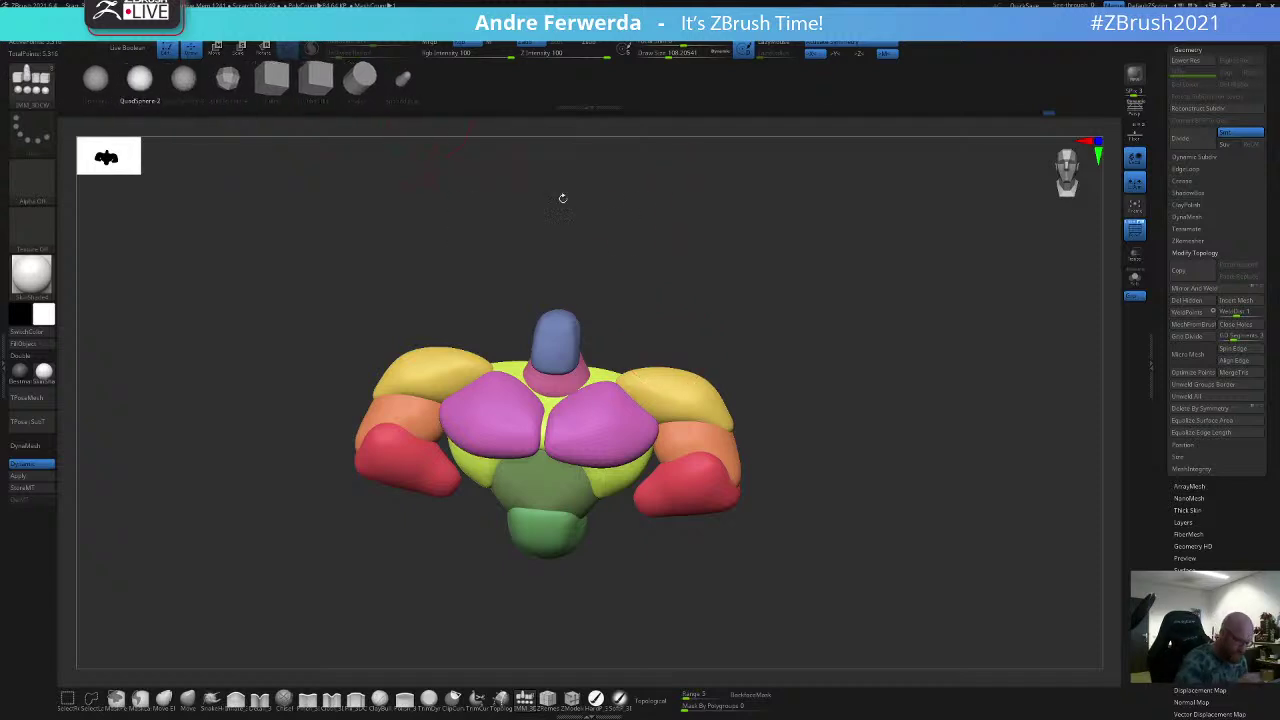
left_click_drag(560, 197, 600, 369)
mouse_move(848, 314)
left_mouse_down()
mouse_move(838, 289)
mouse_move(866, 264)
mouse_move(834, 243)
mouse_move(839, 252)
left_mouse_up()
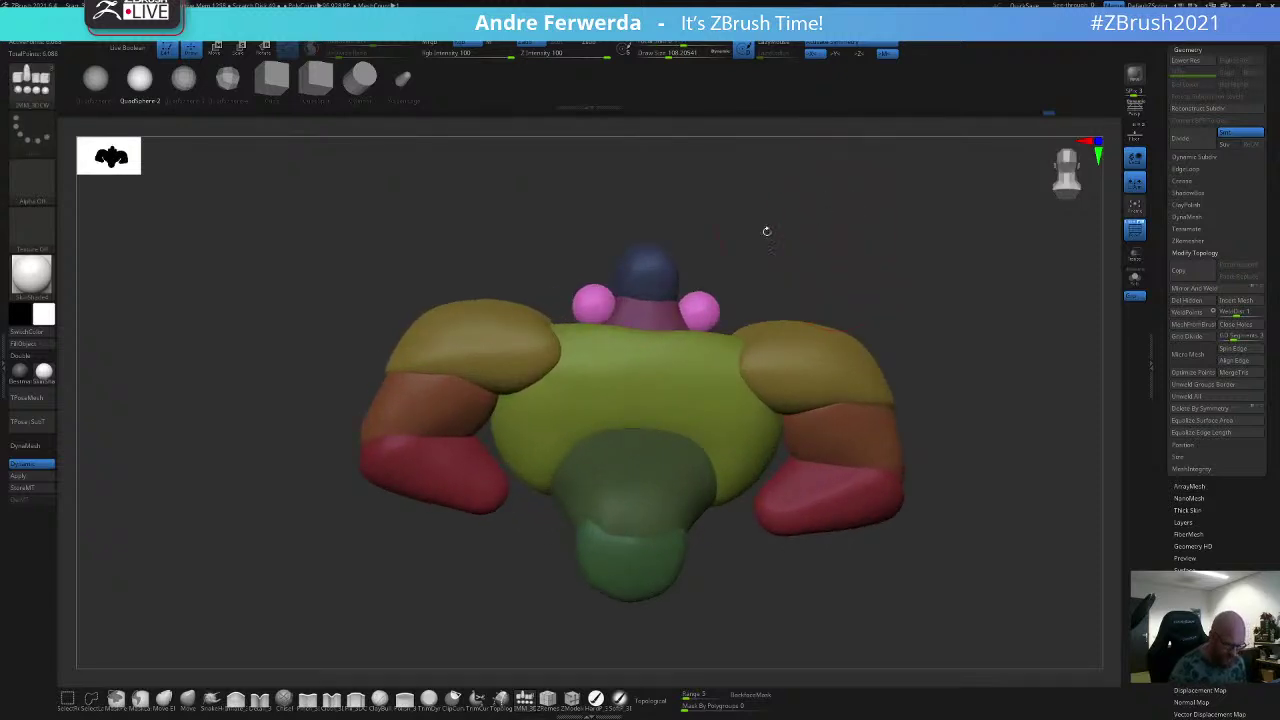
Step: Position the new spheres with the gizmo so they sit against the upper back beside the neck
key("w")
left_click_drag(730, 280, 722, 283, "shift")
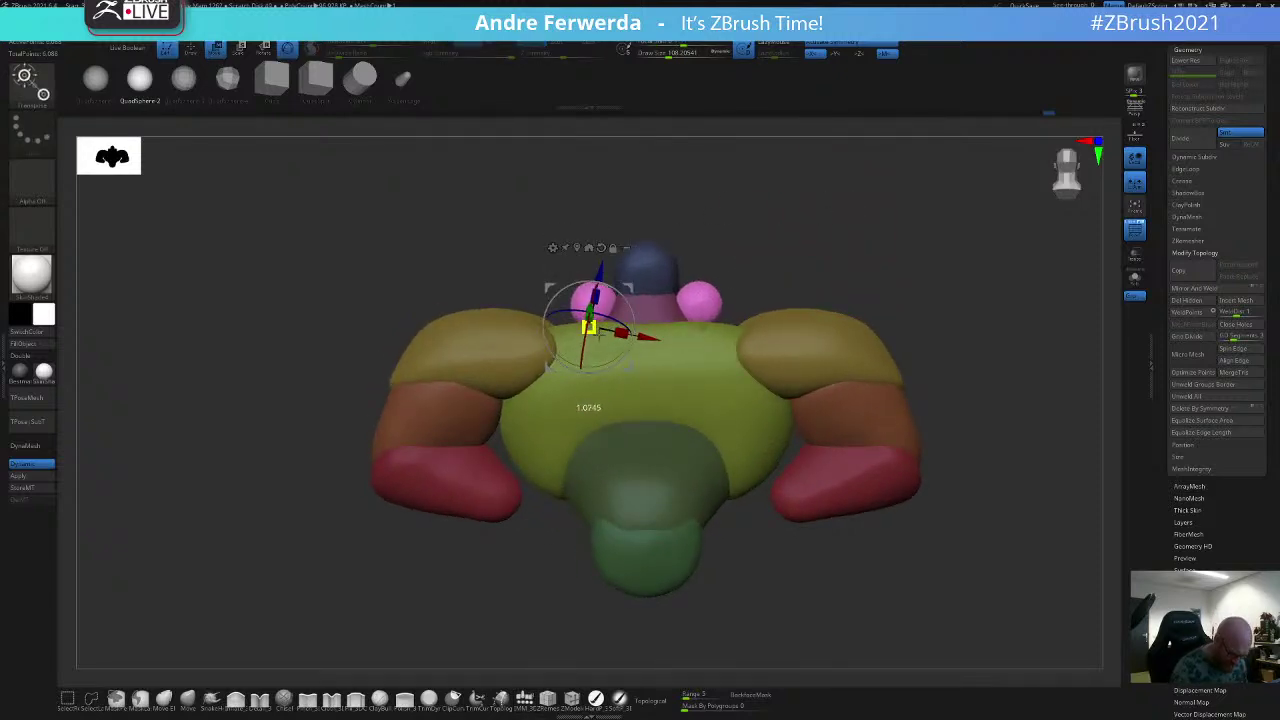
left_click_drag(600, 334, 602, 335)
left_click_drag(548, 369, 537, 390)
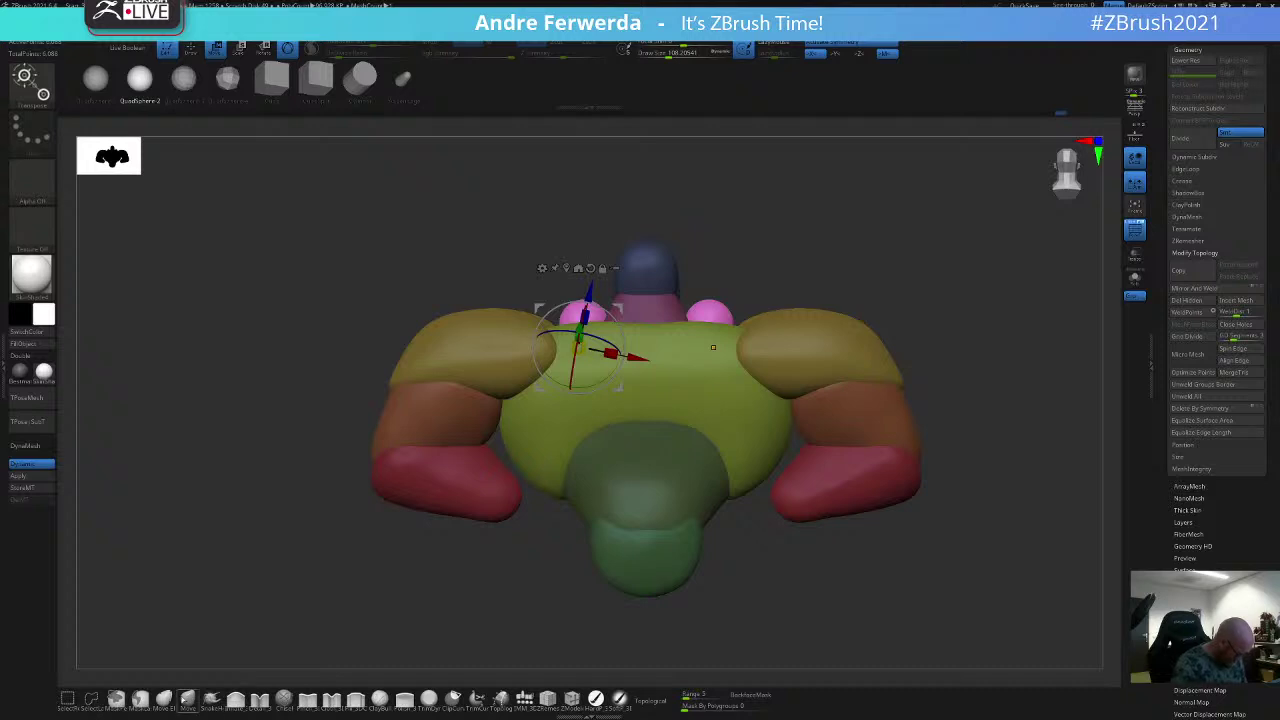
key("q")
mouse_move(752, 168)
left_mouse_down()
mouse_move(774, 209)
mouse_move(716, 228)
left_mouse_up()
key("w")
mouse_move(617, 284)
left_mouse_down()
mouse_move(611, 319)
mouse_move(621, 311)
left_mouse_up()
Step: Pull the spheres into trapezius shapes running from neck to shoulders with a resized Move brush and Topological masking
key("q")
left_click_drag(611, 491, 605, 372)
key("space")
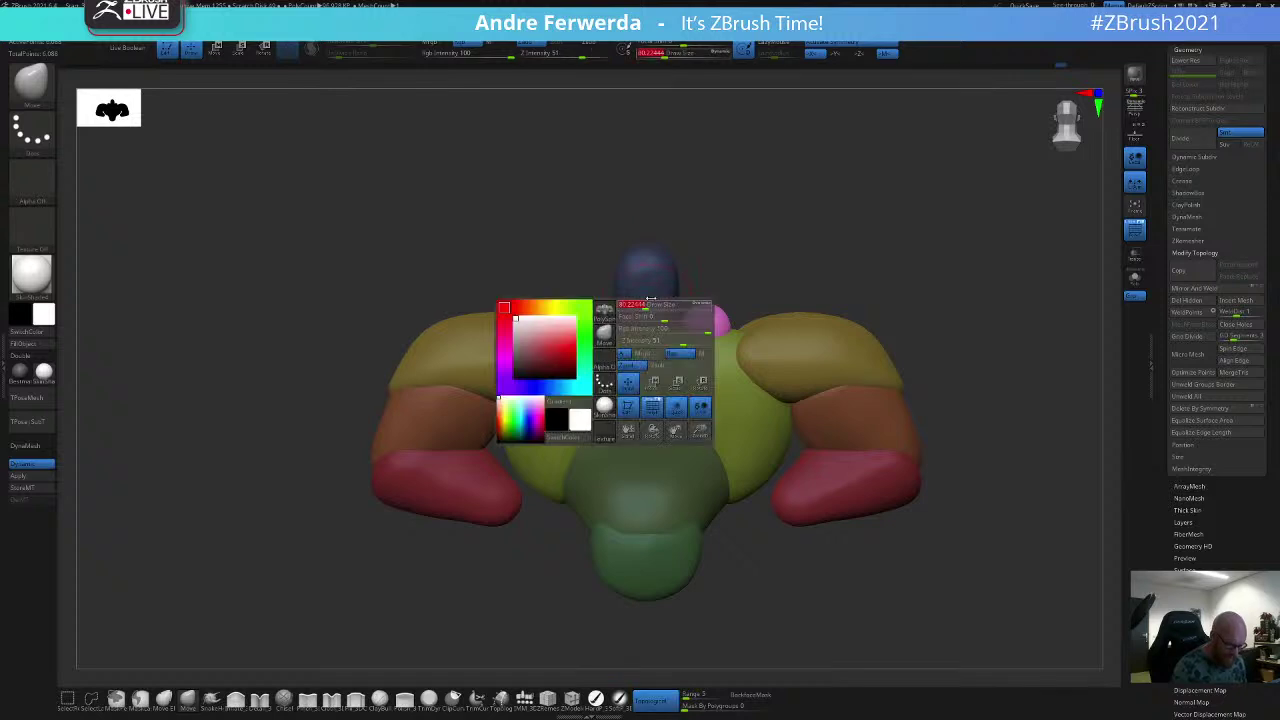
left_click_drag(651, 298, 655, 299)
left_click(654, 700)
mouse_move(574, 321)
left_mouse_down()
mouse_move(551, 339)
mouse_move(634, 322)
mouse_move(609, 308)
mouse_move(580, 318)
left_mouse_up()
key("space")
Step: Line up the front view with the reference sketch and check the trapezius contours against it with the overlay on and off
mouse_move(530, 250)
left_mouse_down()
mouse_move(809, 229)
mouse_move(871, 197)
left_mouse_up()
left_click_drag(758, 219, 825, 253, "alt")
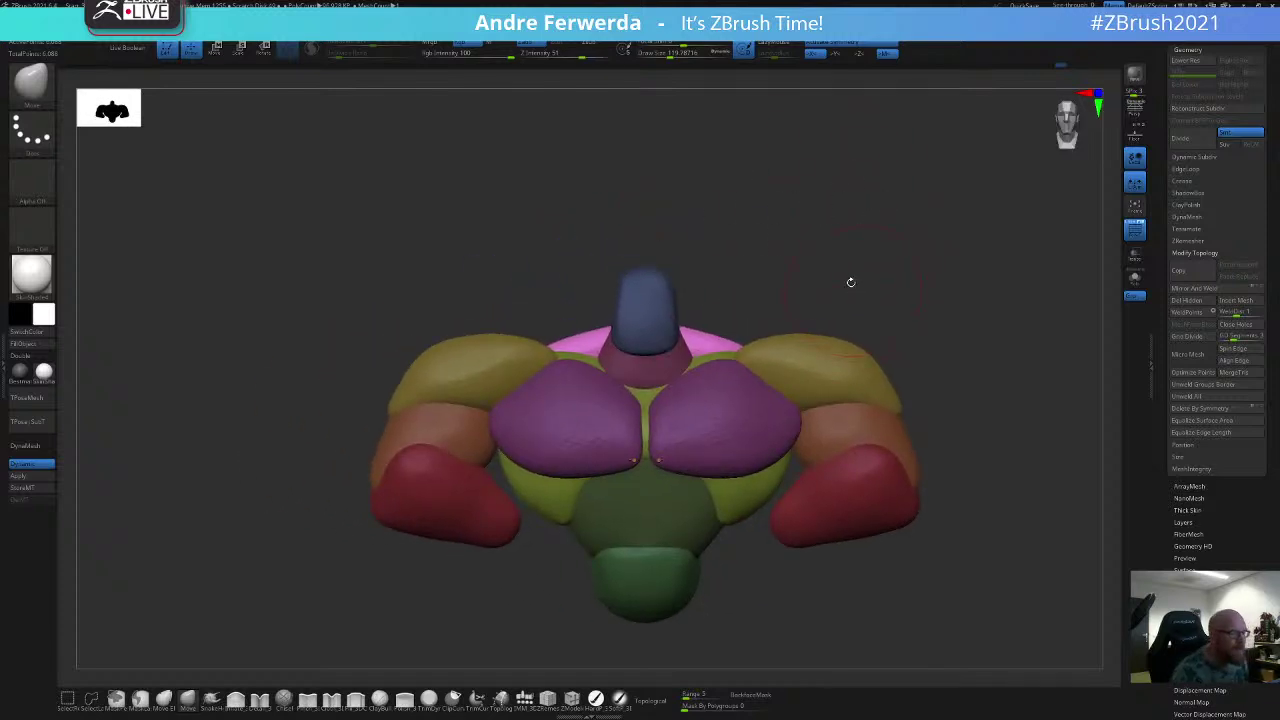
key("shift+z")
key("shift+z")
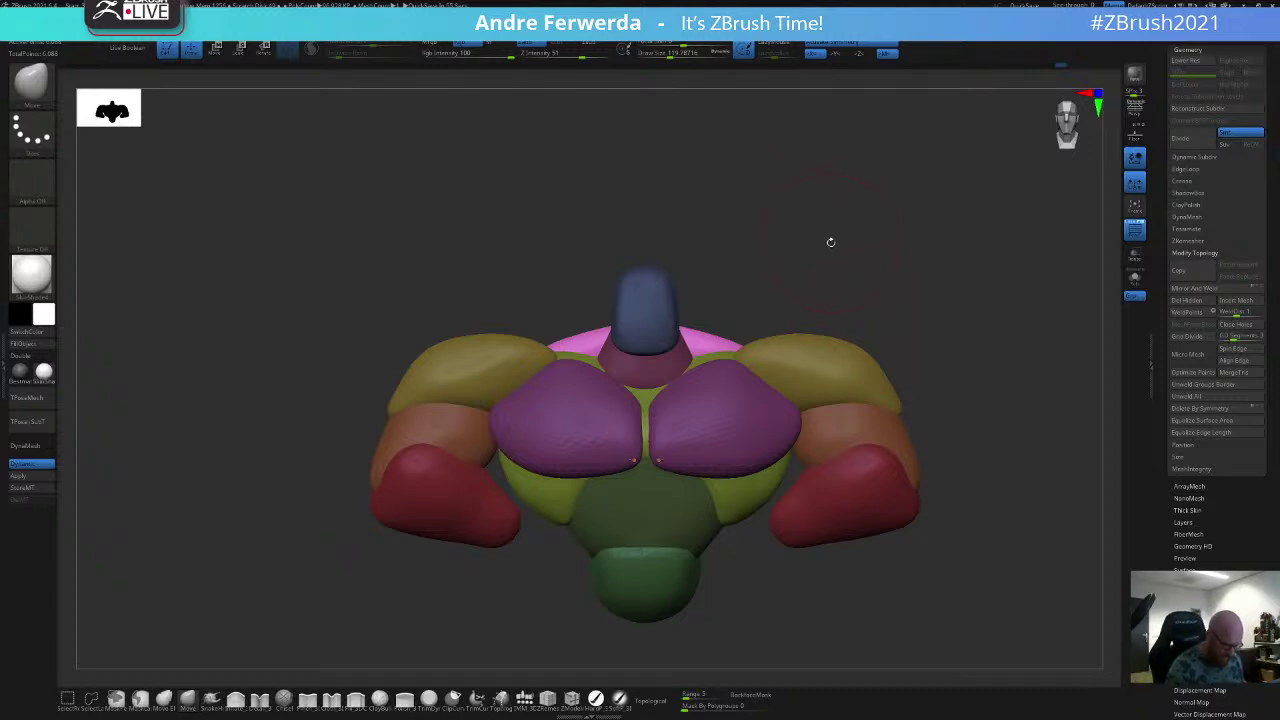
key("shift+z")
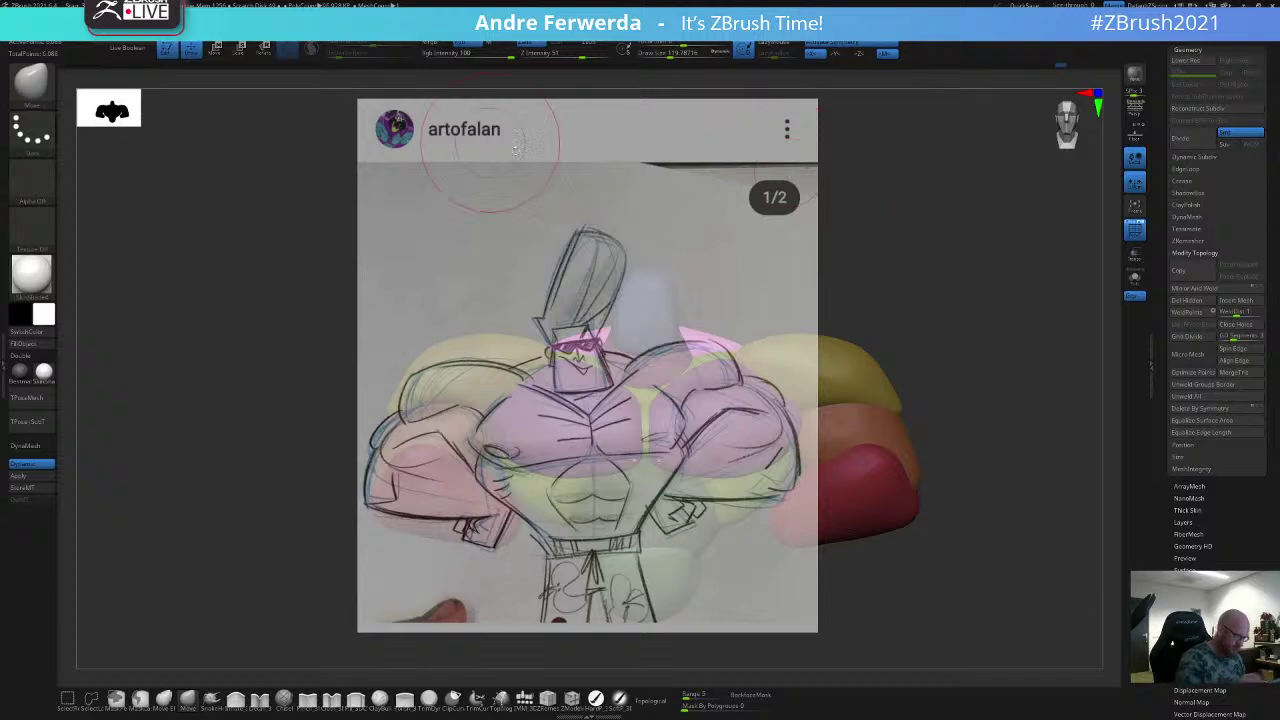
mouse_move(824, 256)
left_mouse_down("alt")
mouse_move(834, 264)
mouse_move(834, 247)
mouse_move(777, 256)
mouse_move(830, 250)
left_mouse_up("alt")
key("space")
left_click(580, 356)
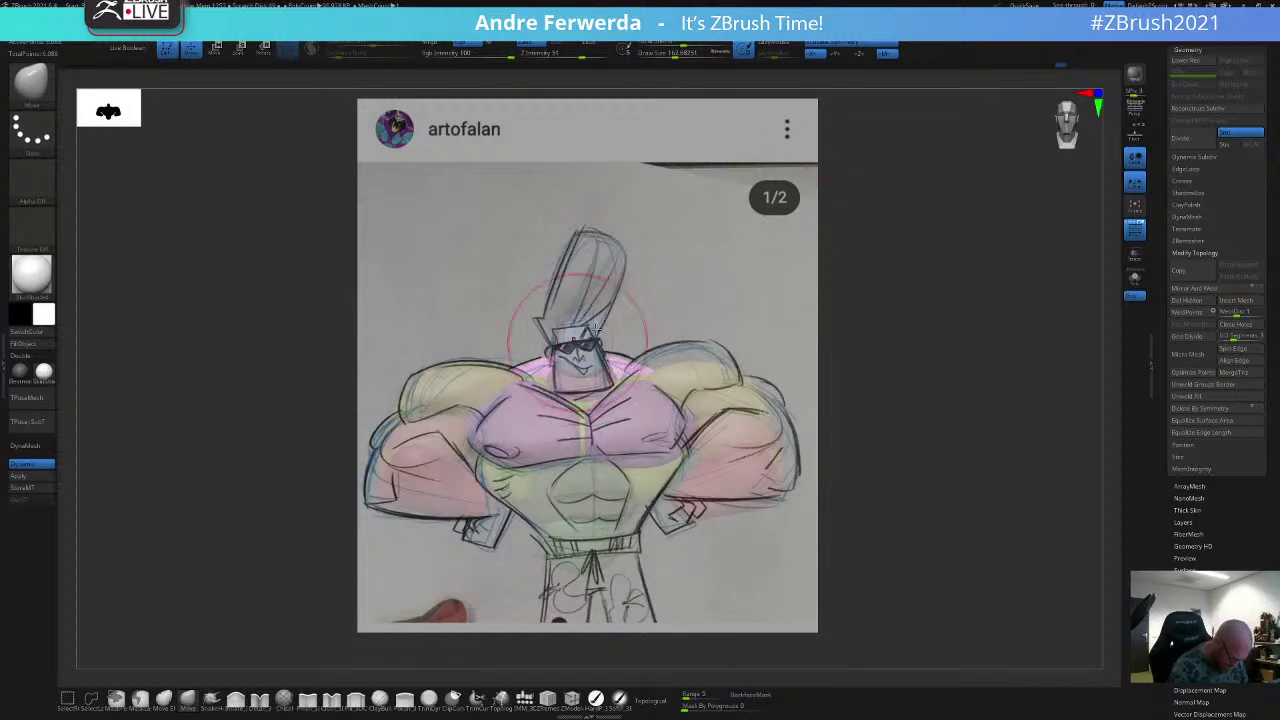
key("bracketleft")
key("shift+z")
key("shift+z")
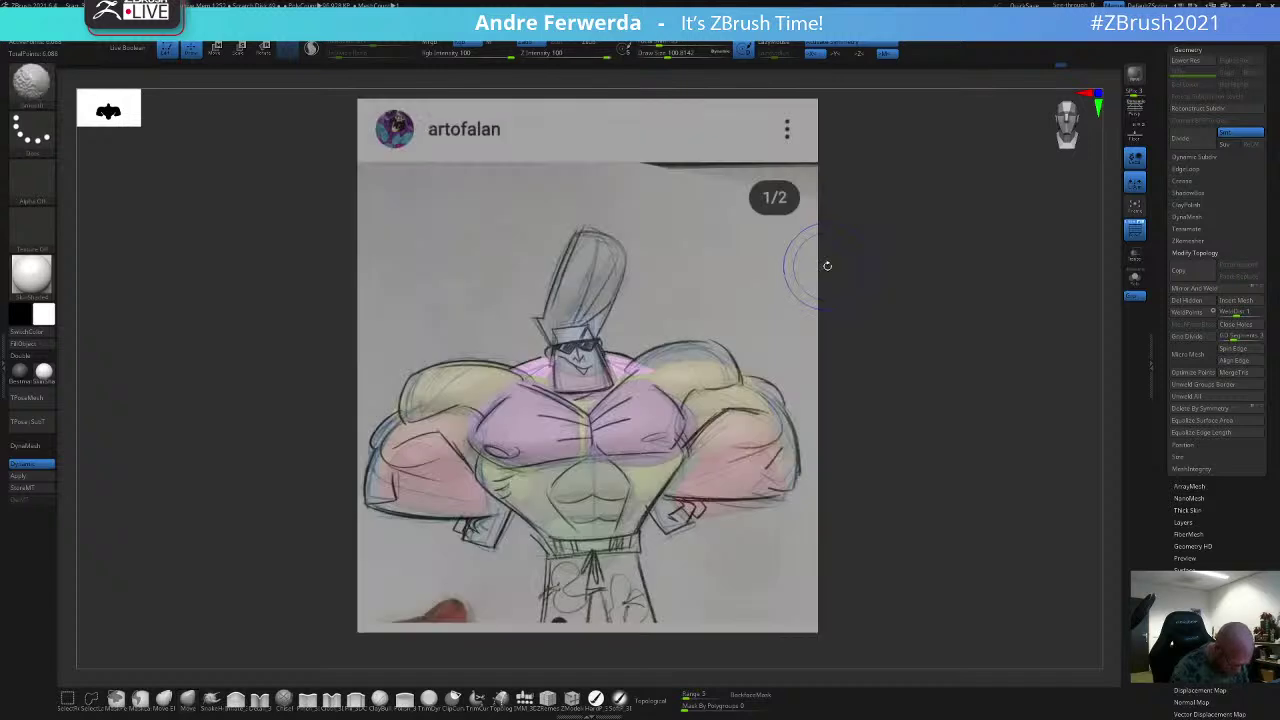
key("shift+z")
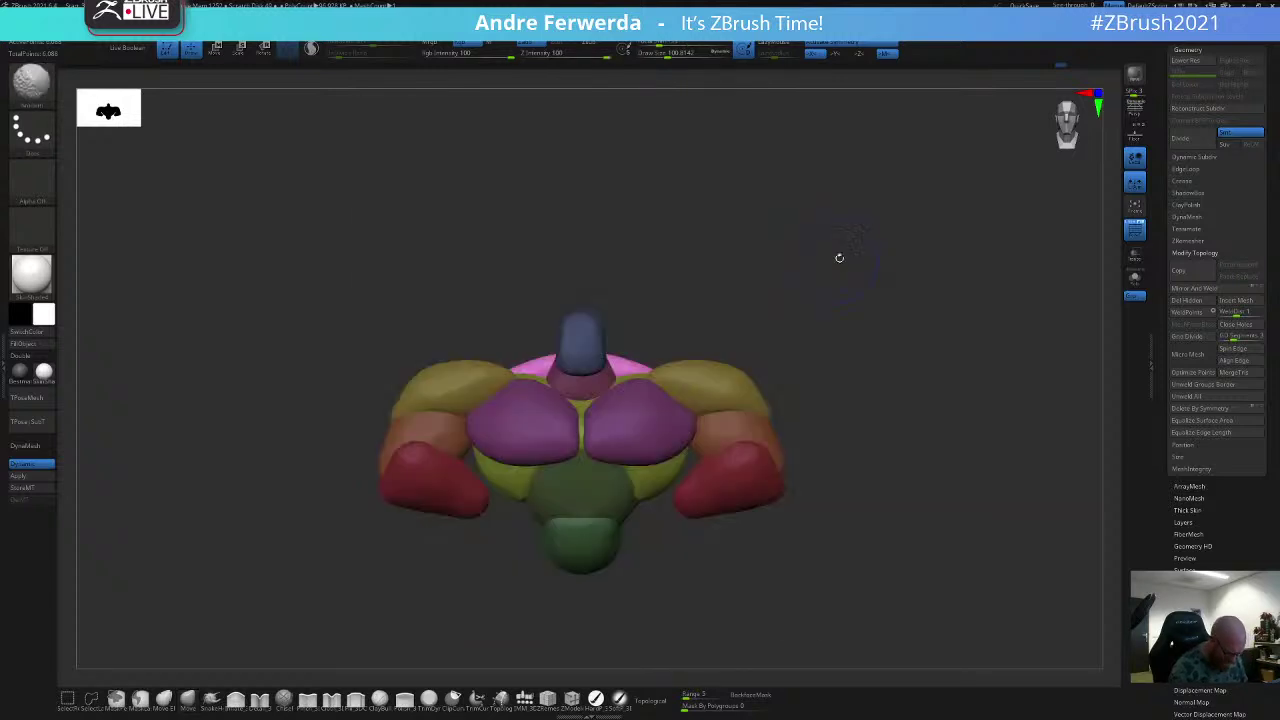
Step: Reshape the trapezius muscles around the back of the neck from above and behind, adjusting the Move brush size
left_click_drag(837, 257, 744, 254, "shift")
key("space")
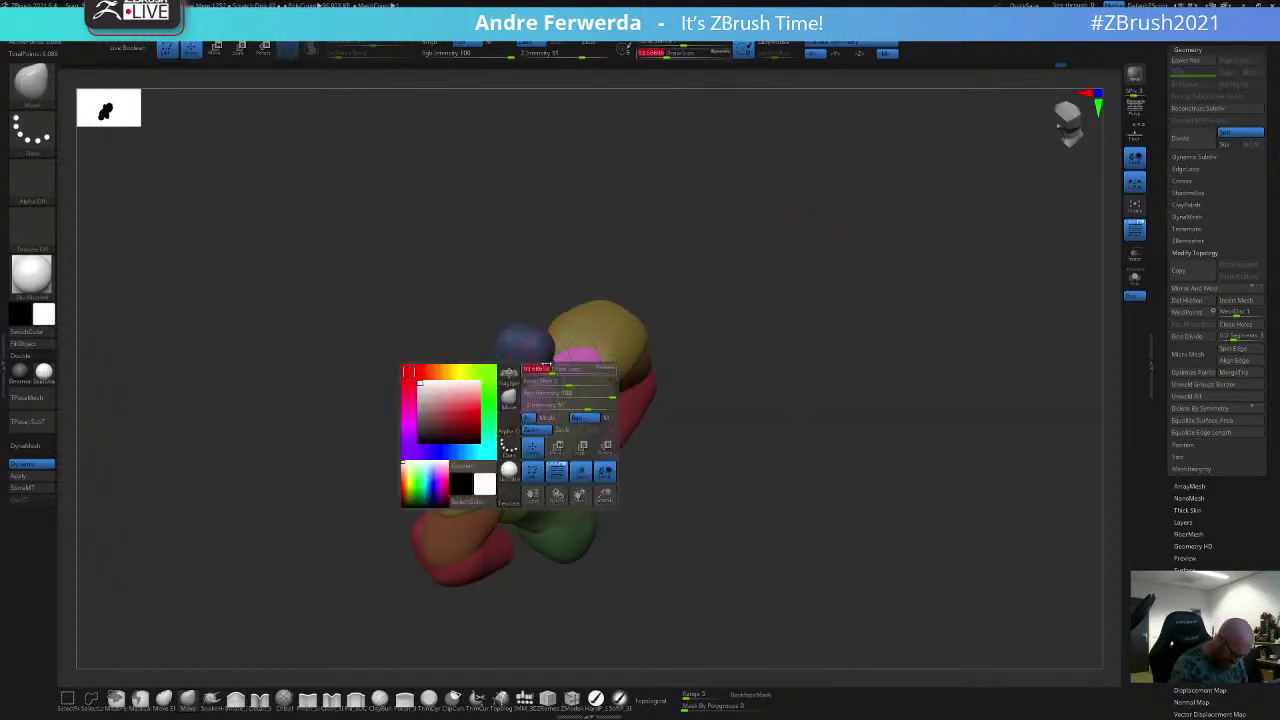
left_click_drag(556, 371, 551, 371)
left_click_drag(570, 425, 572, 405)
left_click_drag(760, 440, 690, 440)
key("space")
left_click_drag(557, 395, 560, 395)
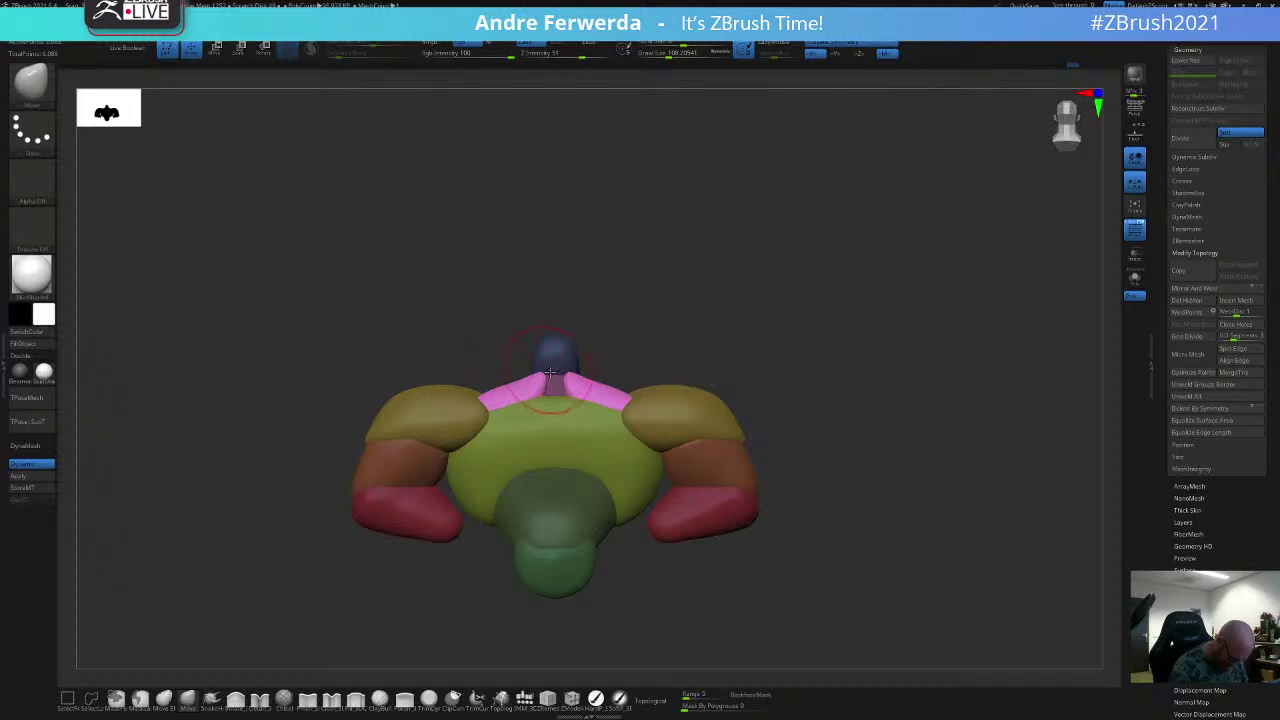
Step: Fit the trapezius muscles between neck and shoulders from above with a larger Move brush
mouse_move(674, 291)
left_mouse_down("alt")
mouse_move(722, 274)
mouse_move(690, 285)
left_mouse_up("alt")
key("space")
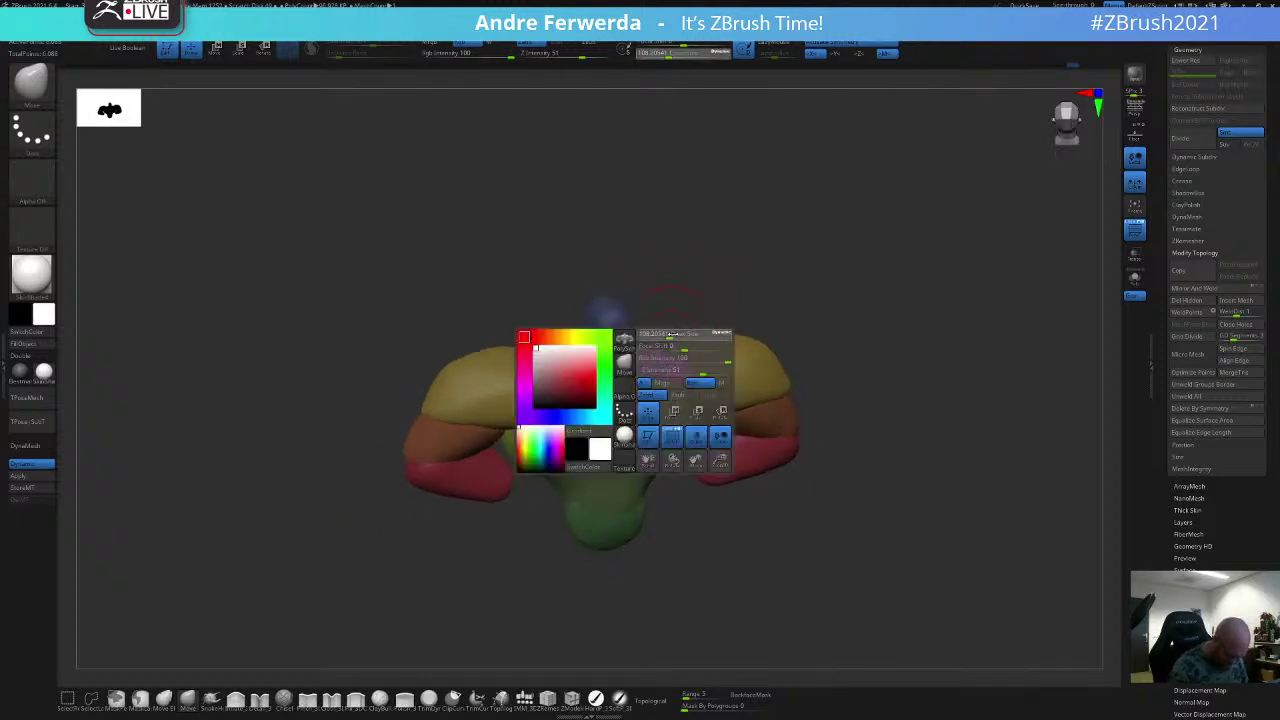
left_click_drag(683, 359, 690, 359)
left_click_drag(729, 275, 750, 319)
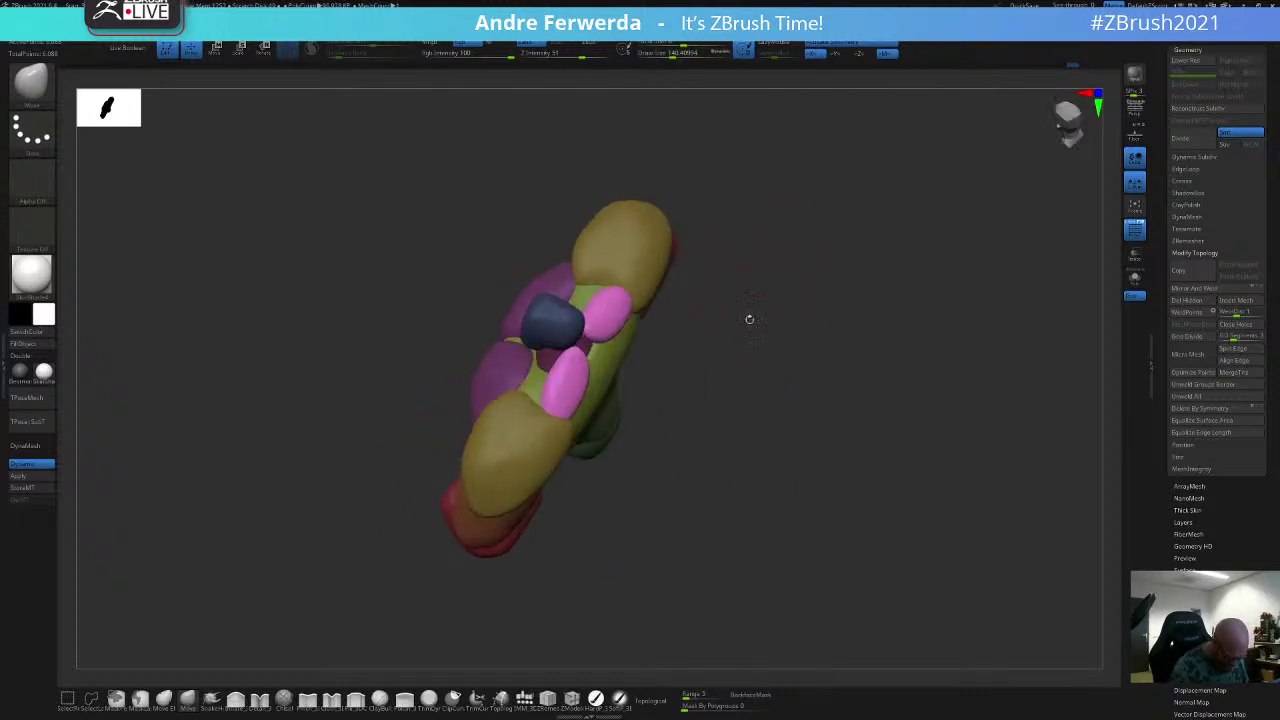
left_click_drag(572, 417, 570, 419)
mouse_move(742, 330)
left_mouse_down()
mouse_move(726, 302)
mouse_move(680, 280)
left_mouse_up()
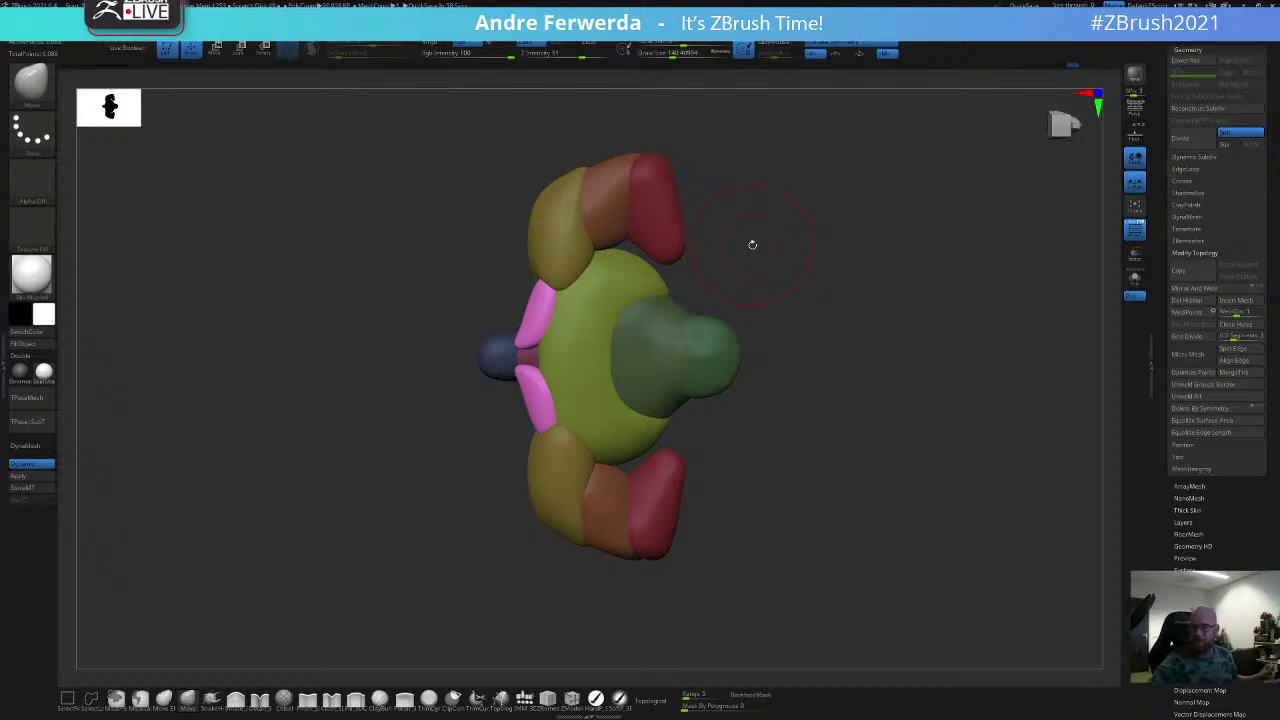
Step: Adjust the depth of the trapezius muscles between the shoulders from the top view, changing the Move brush size as needed
mouse_move(798, 266)
left_mouse_down()
mouse_move(829, 246)
mouse_move(920, 286)
mouse_move(930, 304)
mouse_move(806, 191)
left_mouse_up()
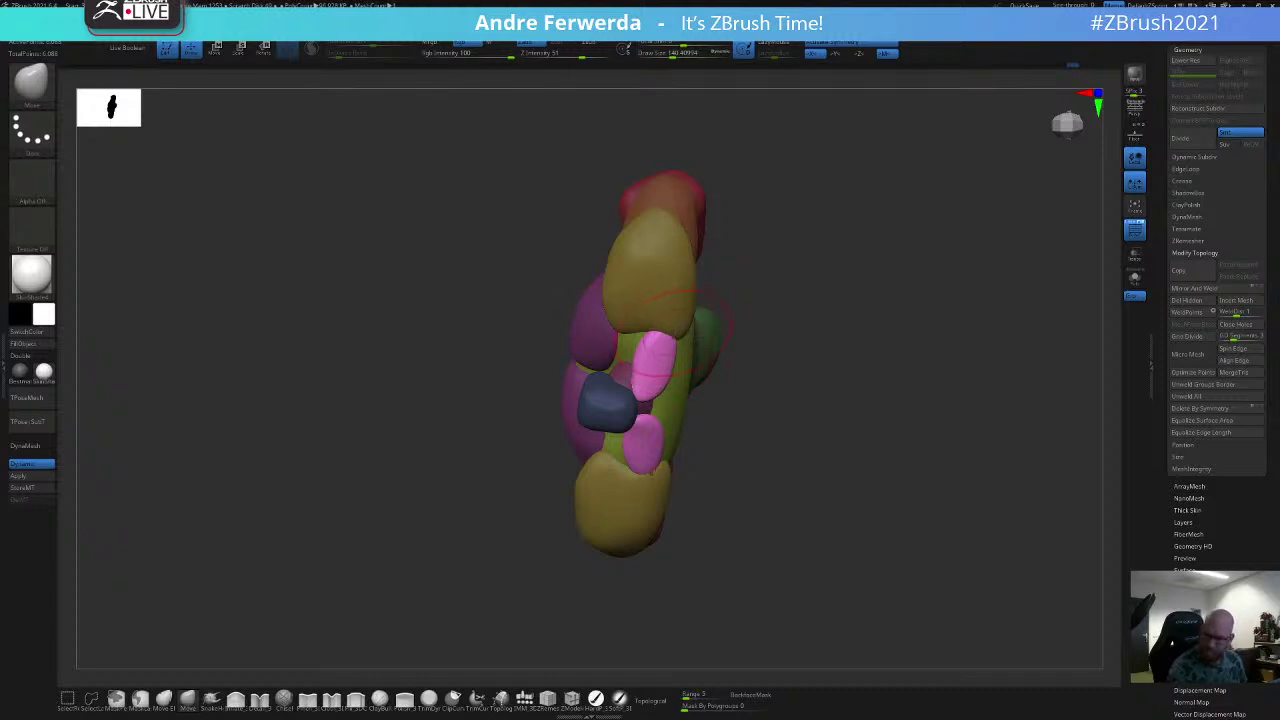
key("space")
left_click_drag(672, 330, 658, 324)
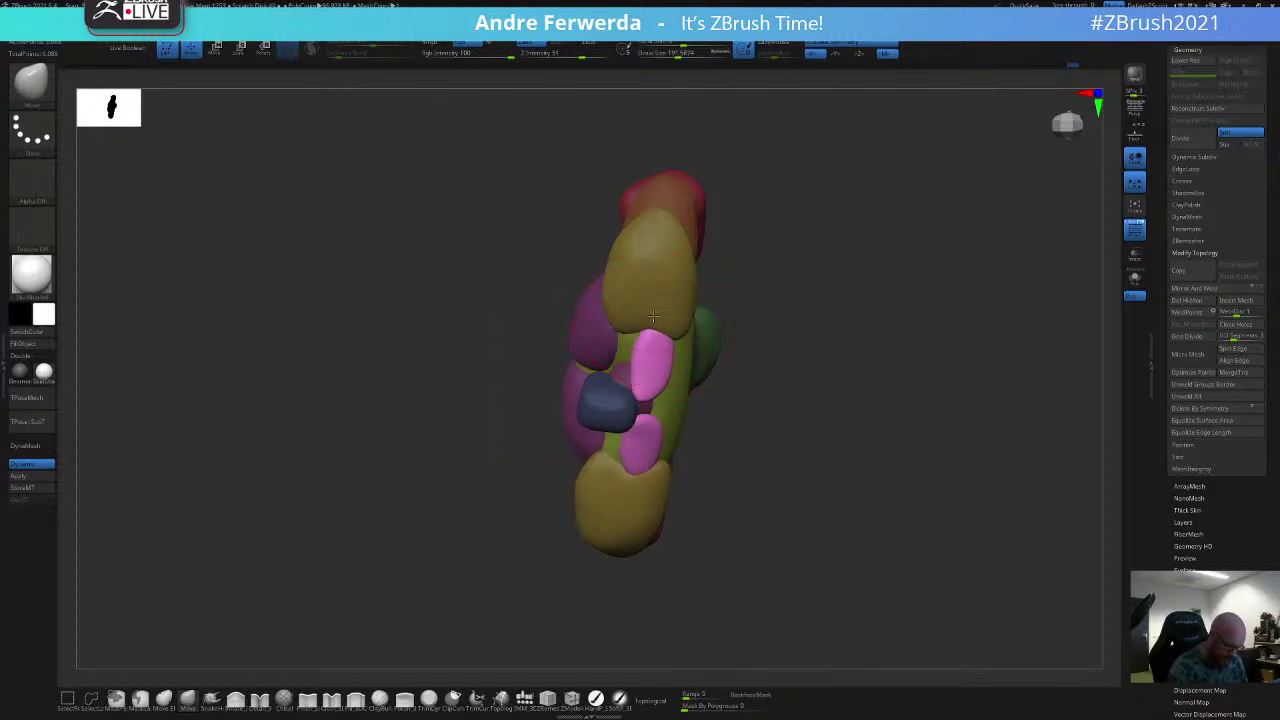
key("space")
key("space")
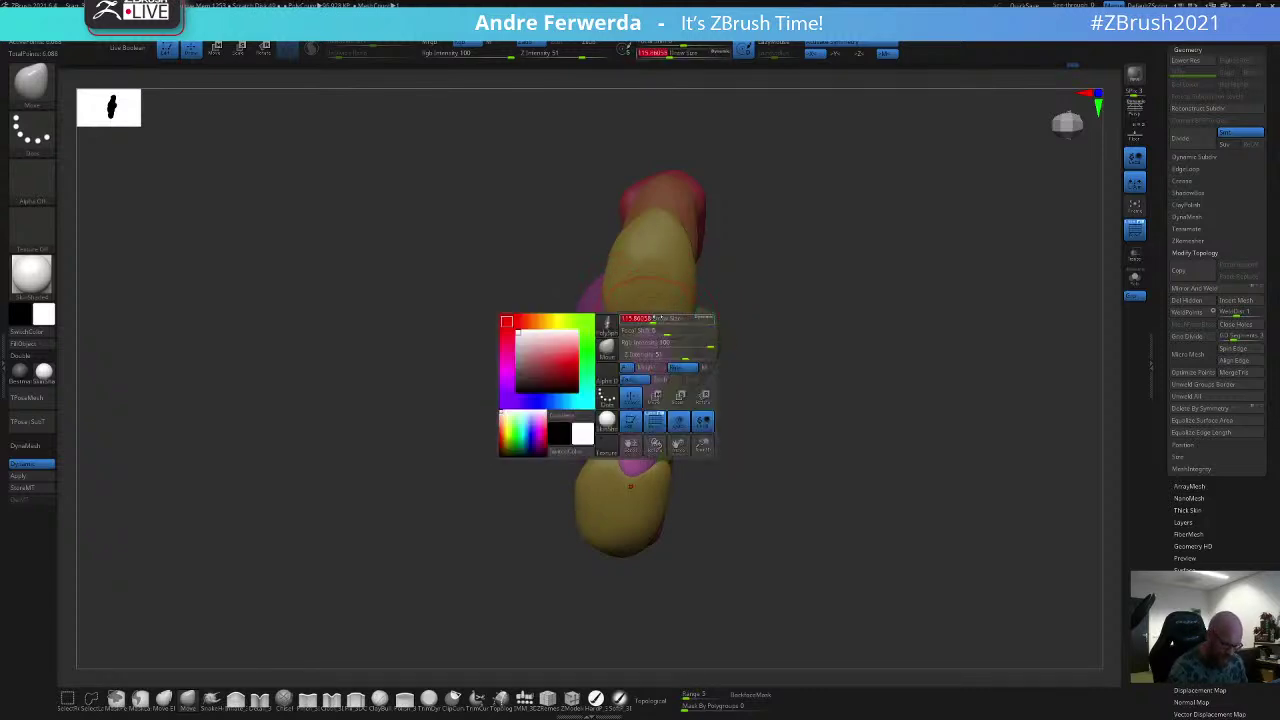
left_click_drag(778, 283, 791, 172)
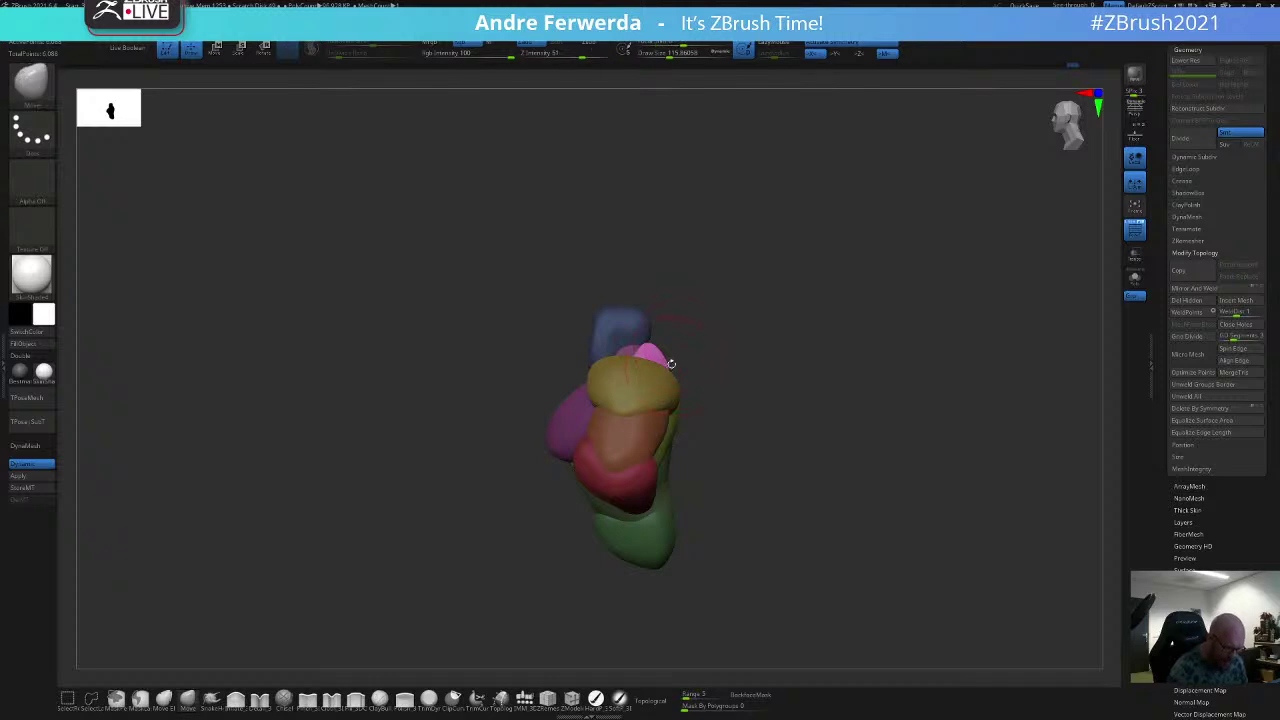
Step: Refine the trapezius slope in the front view against the reference sketch, adjusting the Move brush size
left_click_drag(680, 331, 754, 296)
key("space")
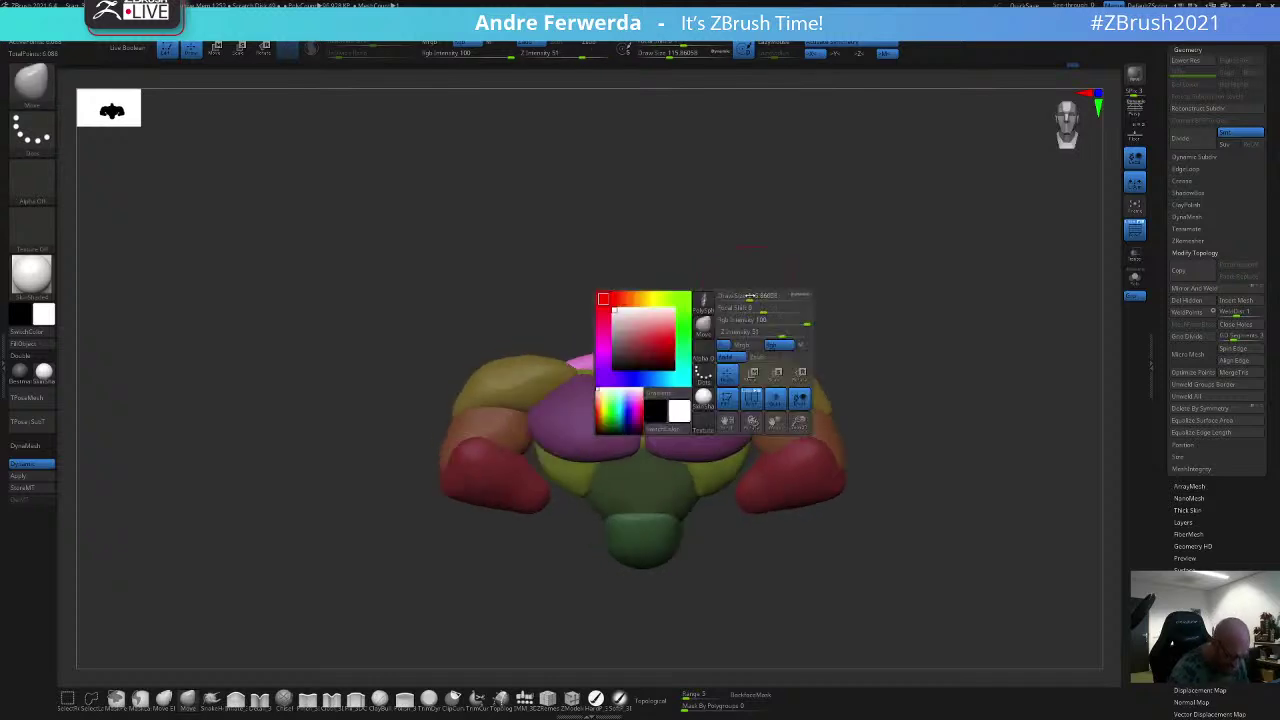
left_click(750, 299)
key("shift+z")
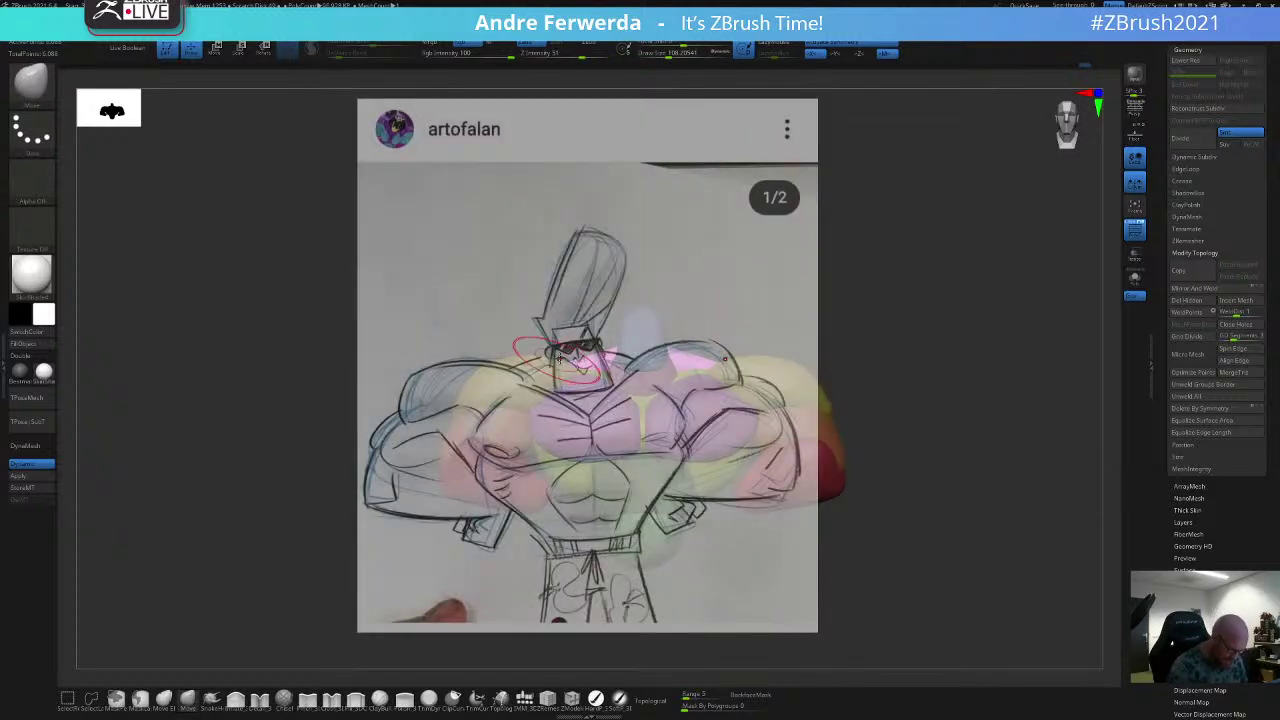
key("shift+z")
key("space")
left_click(547, 364)
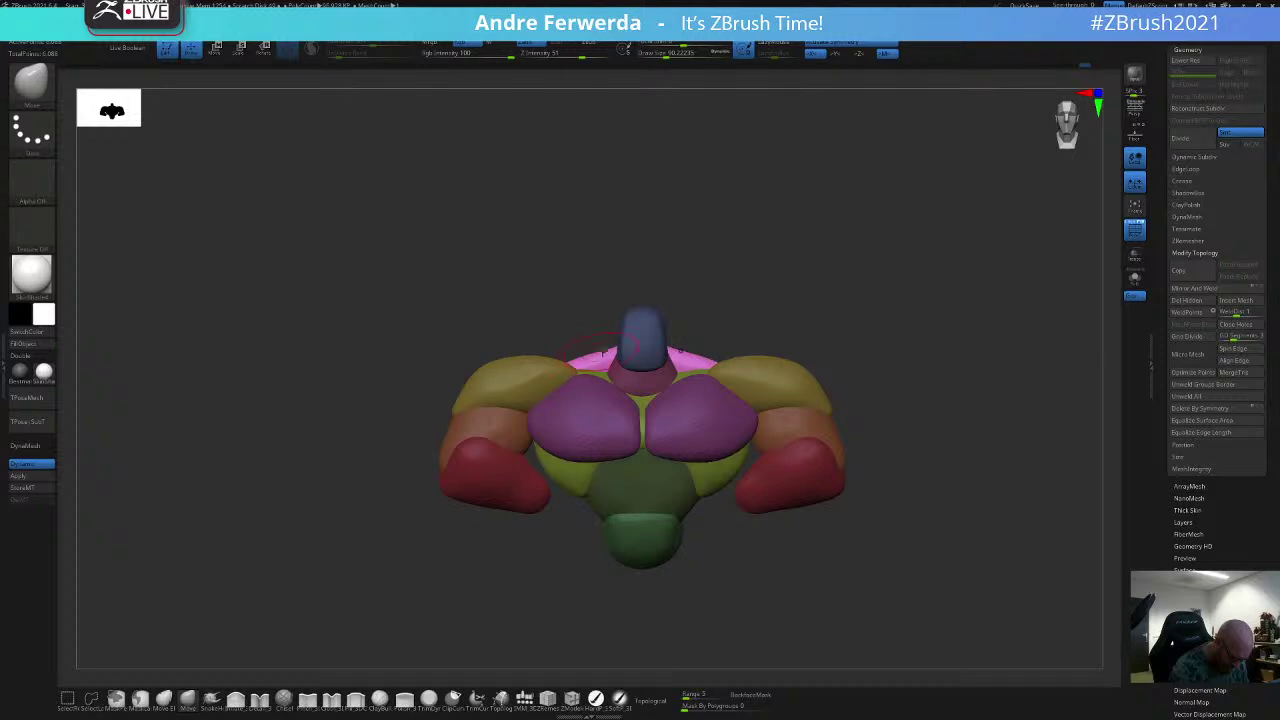
Step: Mask everything except the neck, reshape the neck's base above the pectorals with a smaller Move brush, and clear the mask
left_click_drag(775, 242, 780, 269)
key("space")
left_click_drag(753, 311, 760, 277)
left_click(641, 382, "ctrl+shift")
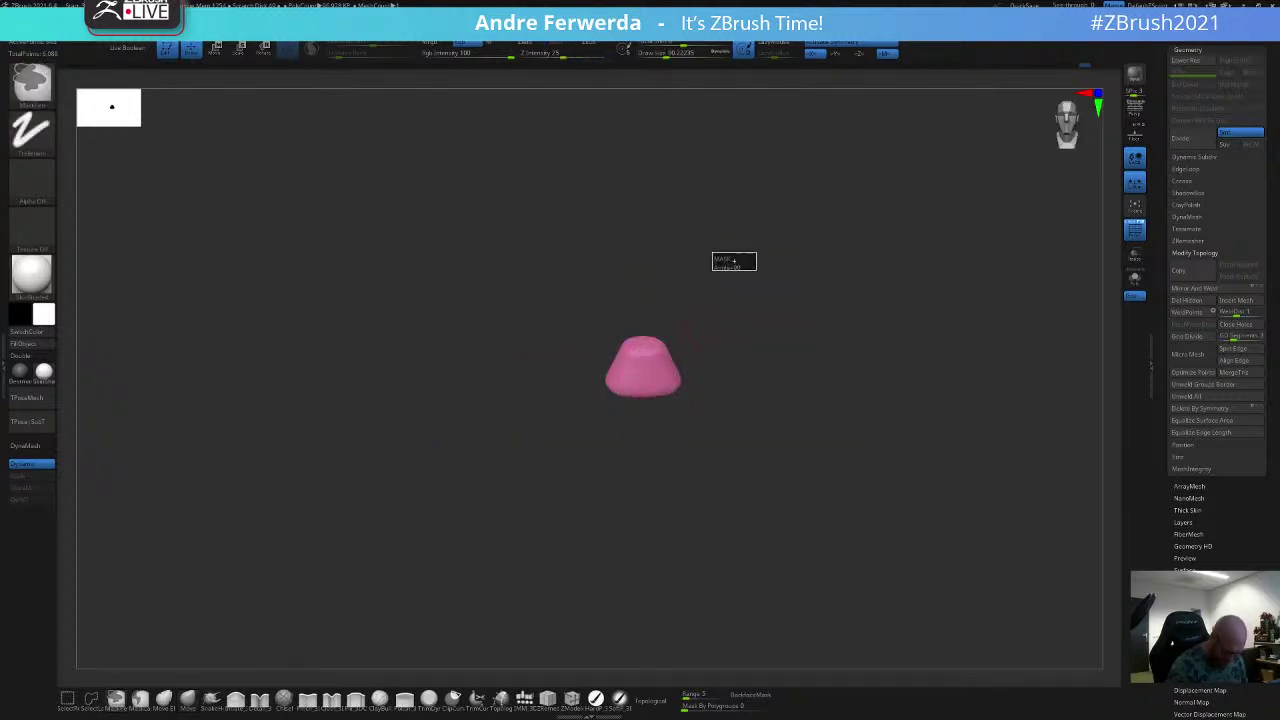
left_click(734, 260, "ctrl")
left_click(534, 482, "ctrl+shift")
left_click(759, 286, "ctrl")
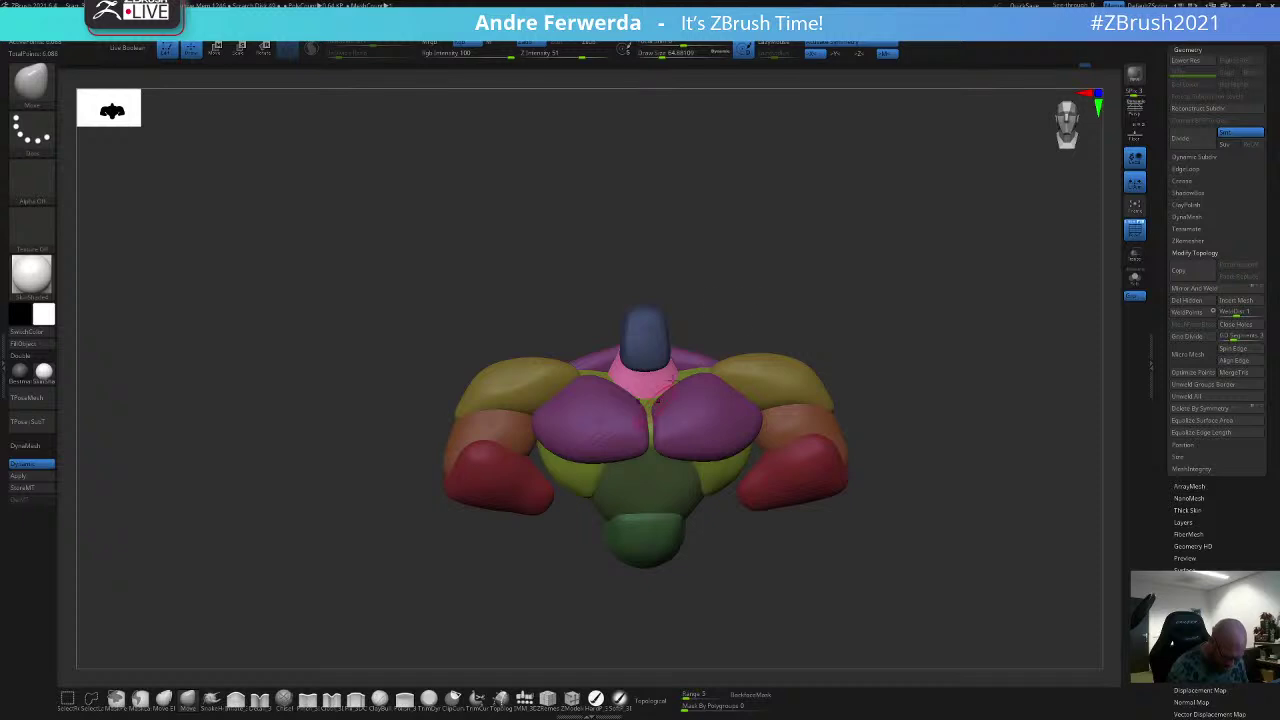
left_click_drag(668, 383, 780, 323)
left_click(788, 312, "ctrl")
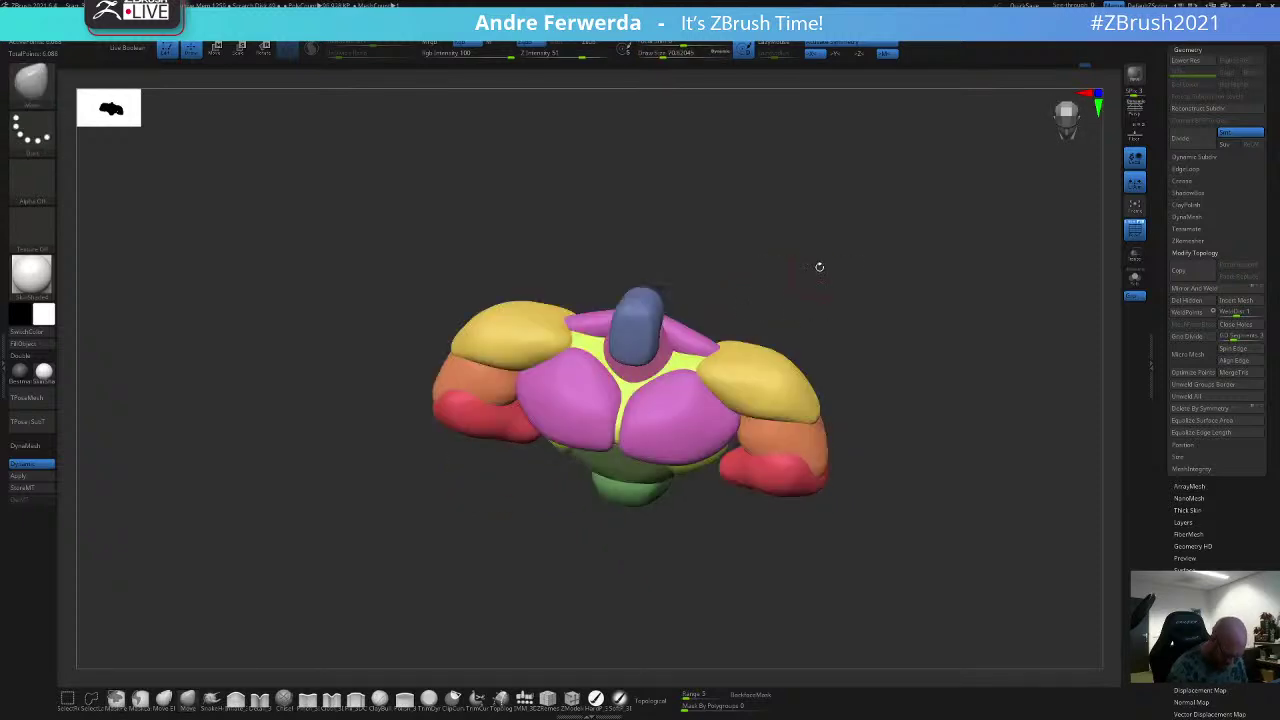
Step: Compare the front view of the upper body with the reference sketch with the overlay on and off
mouse_move(820, 266)
left_mouse_down("shift")
mouse_move(816, 296)
mouse_move(821, 261)
left_mouse_up("shift")
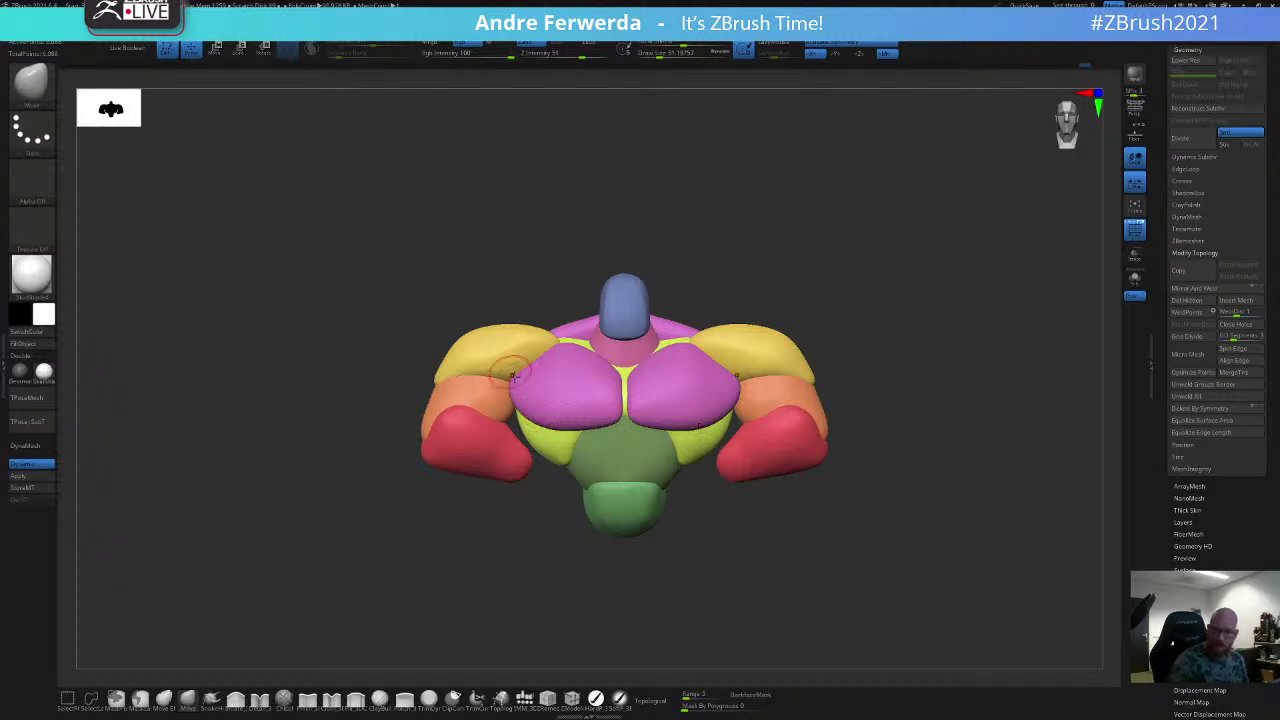
key("shift+z")
key("shift+z")
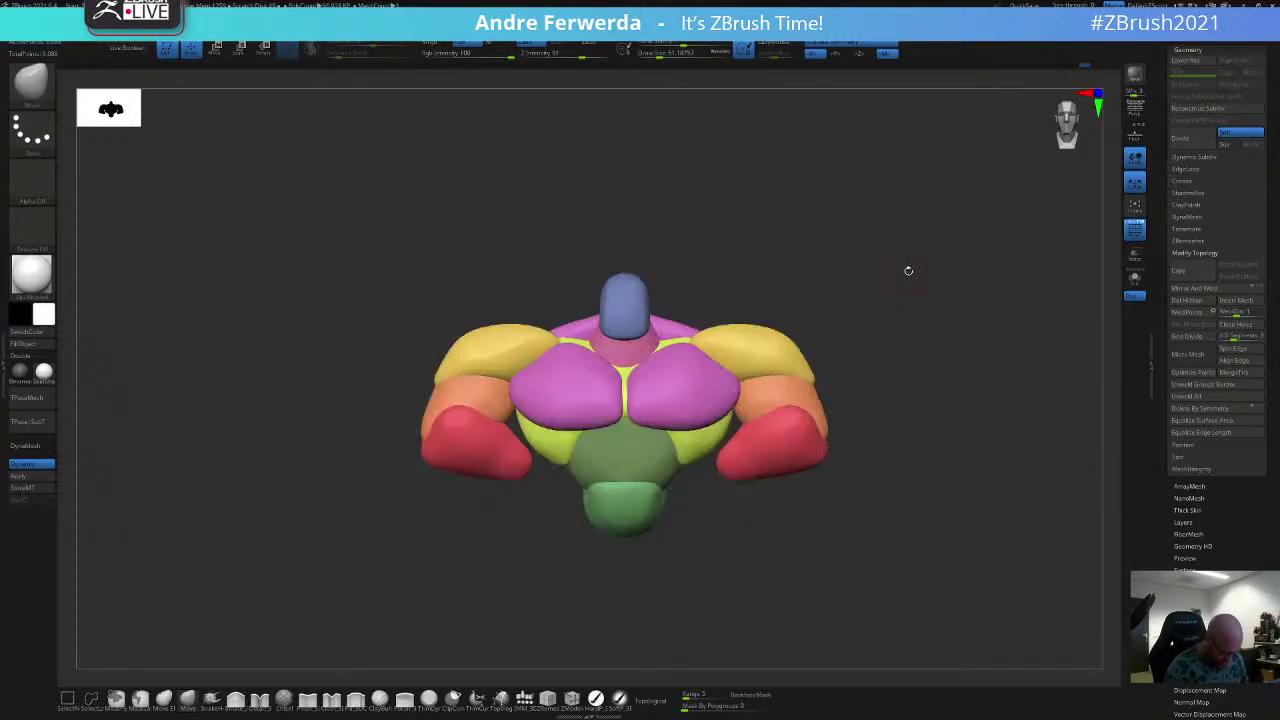
key("space")
key("shift+z")
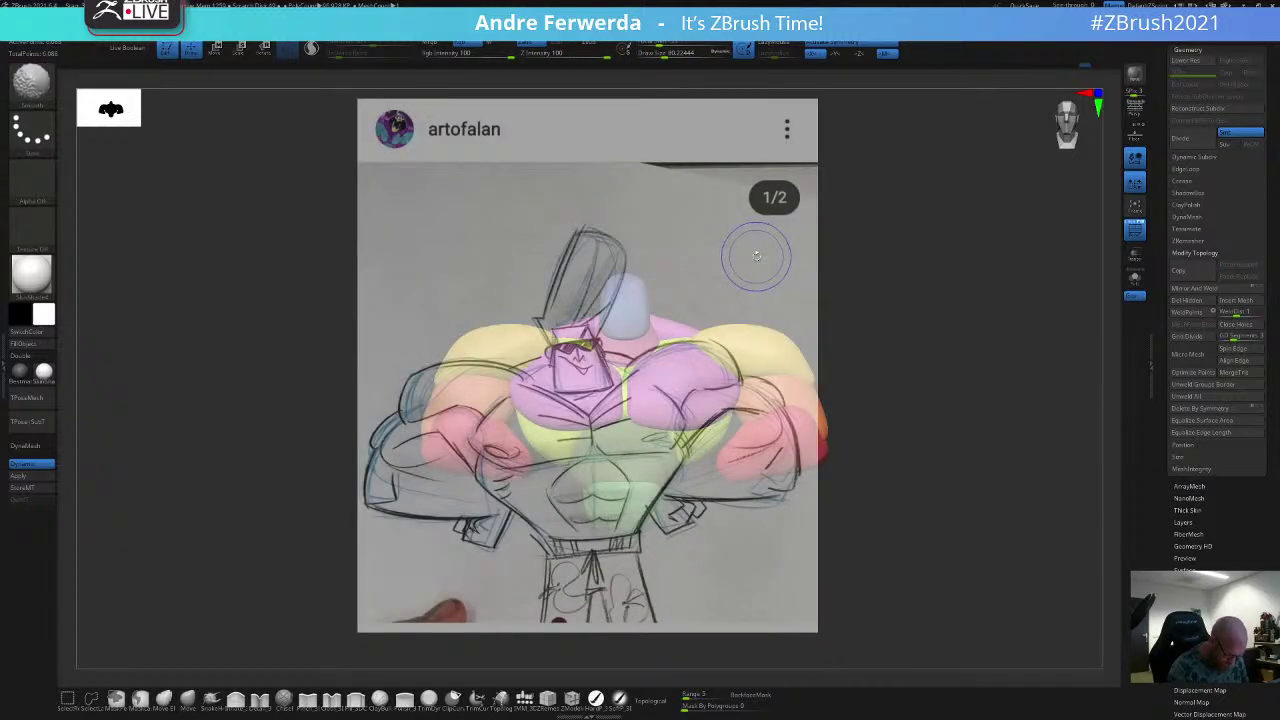
key("shift+z")
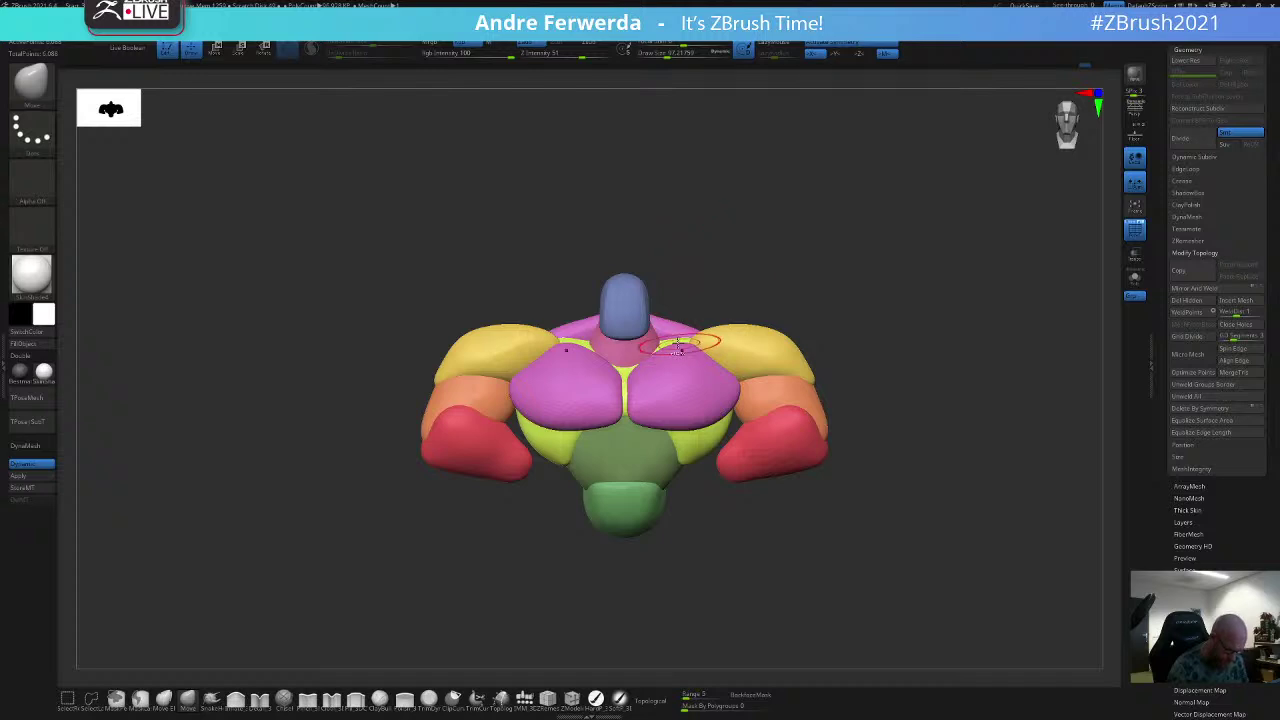
Step: Mask everything except the ribcage and adjust its upper edge between the neck and the shoulders
left_click(678, 344, "ctrl+shift")
key("space")
left_click_drag(834, 224, 452, 510, "ctrl")
left_click(392, 610, "ctrl+shift")
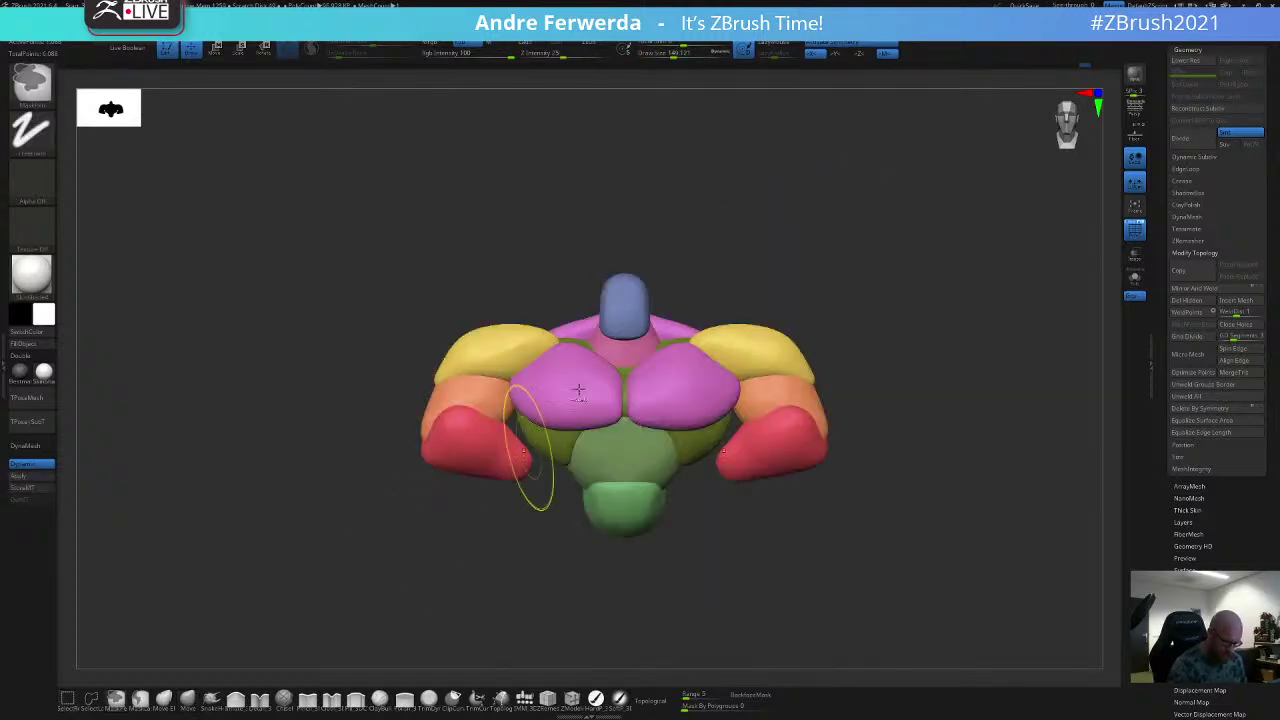
left_click(767, 244, "ctrl")
left_click_drag(665, 342, 667, 338)
mouse_move(718, 272)
left_mouse_down()
mouse_move(720, 283)
mouse_move(711, 257)
mouse_move(752, 250)
mouse_move(684, 261)
left_mouse_up()
Step: Mask everything except the trapezius muscles and wrap them closer around the back of the neck from above with a larger Move brush
left_click(588, 390, "ctrl+shift")
left_click_drag(505, 227, 632, 368, "ctrl")
left_click(703, 240, "ctrl+shift")
left_click(704, 233, "ctrl")
left_click_drag(704, 233, 700, 250)
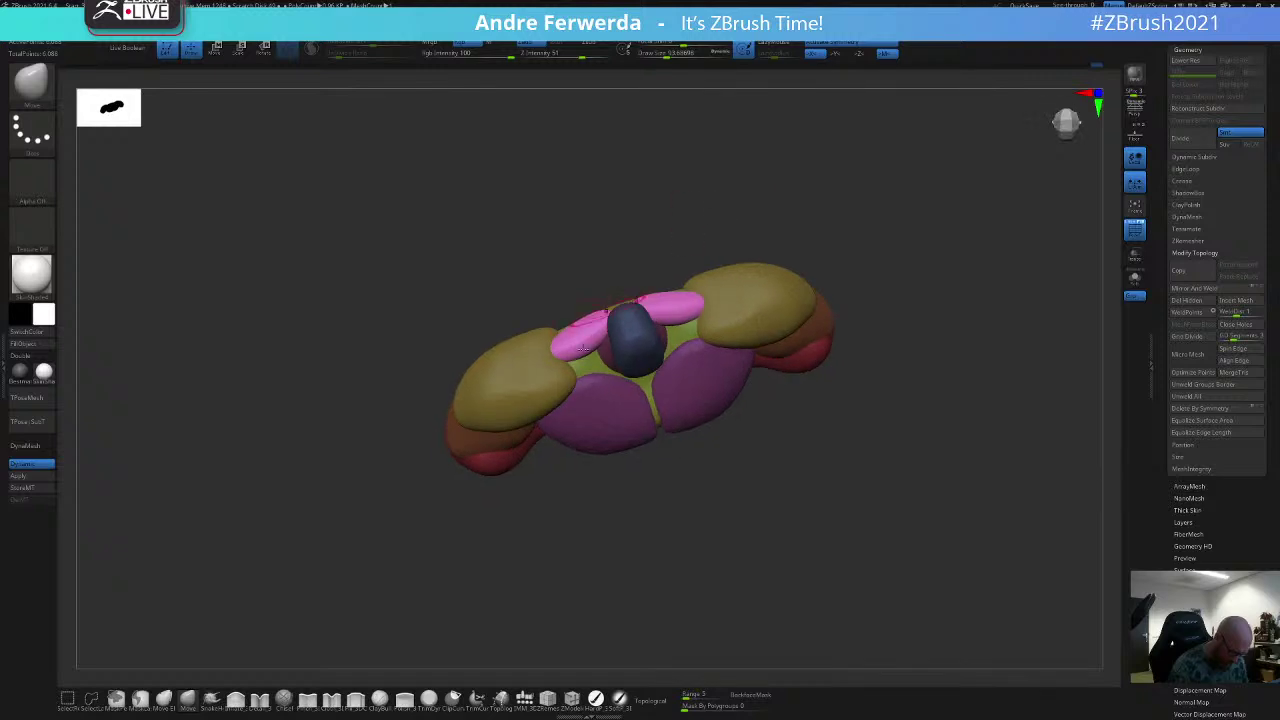
key("space")
left_click_drag(552, 371, 560, 369)
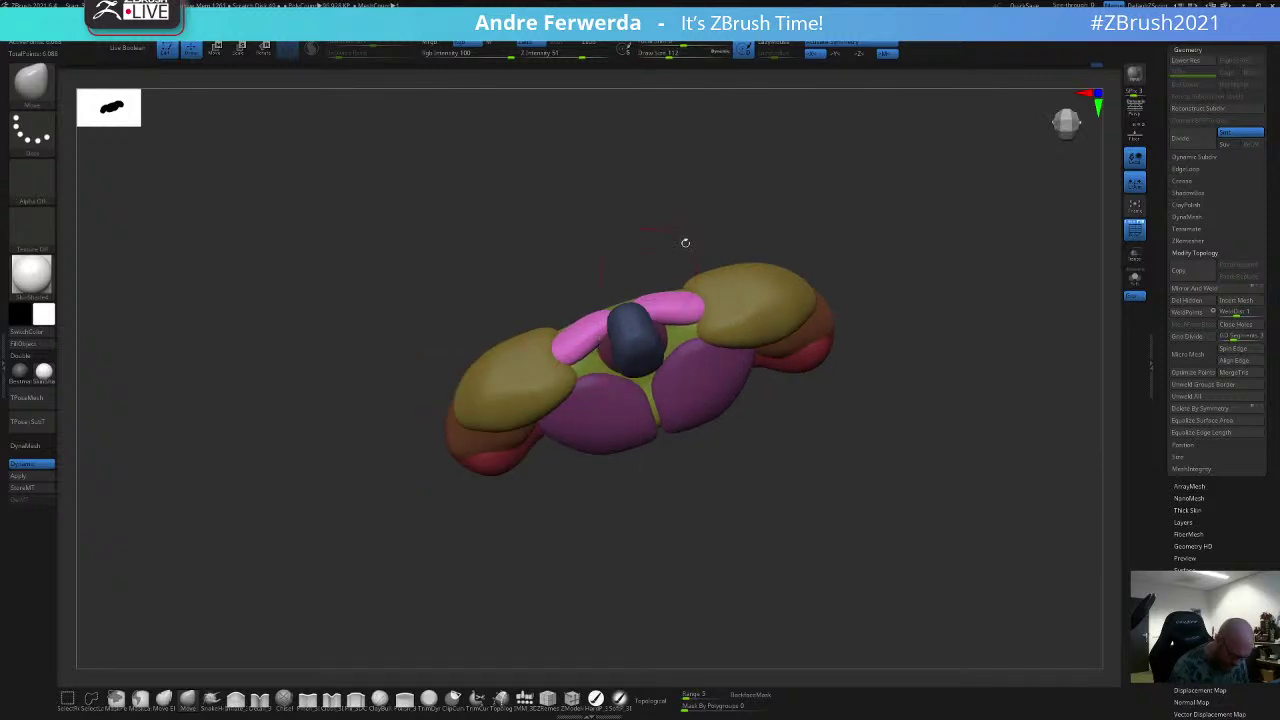
left_click_drag(685, 242, 729, 252)
Step: Inspect the trapezius muscles from above and behind, and view the pectoral and trapezius polygroup on its own
left_click_drag(652, 448, 668, 585)
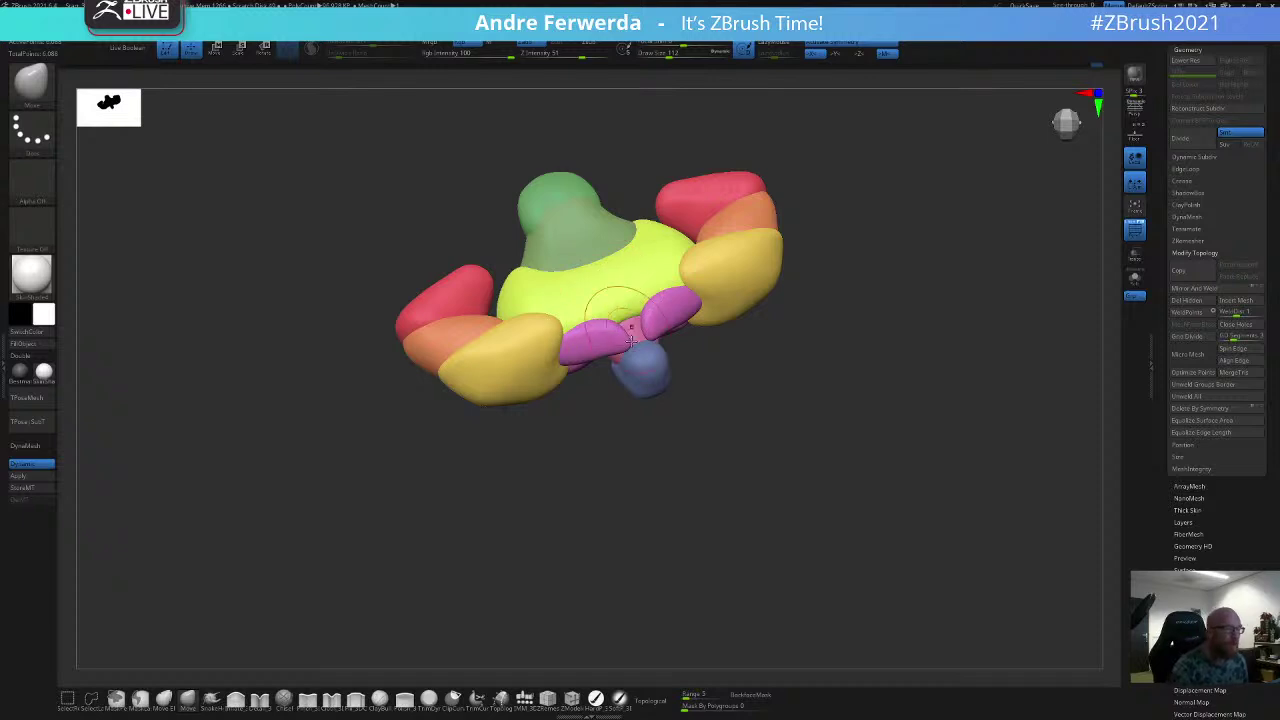
mouse_move(627, 472)
left_mouse_down()
mouse_move(627, 271)
mouse_move(703, 240)
left_mouse_up()
left_click(612, 342, "ctrl+shift")
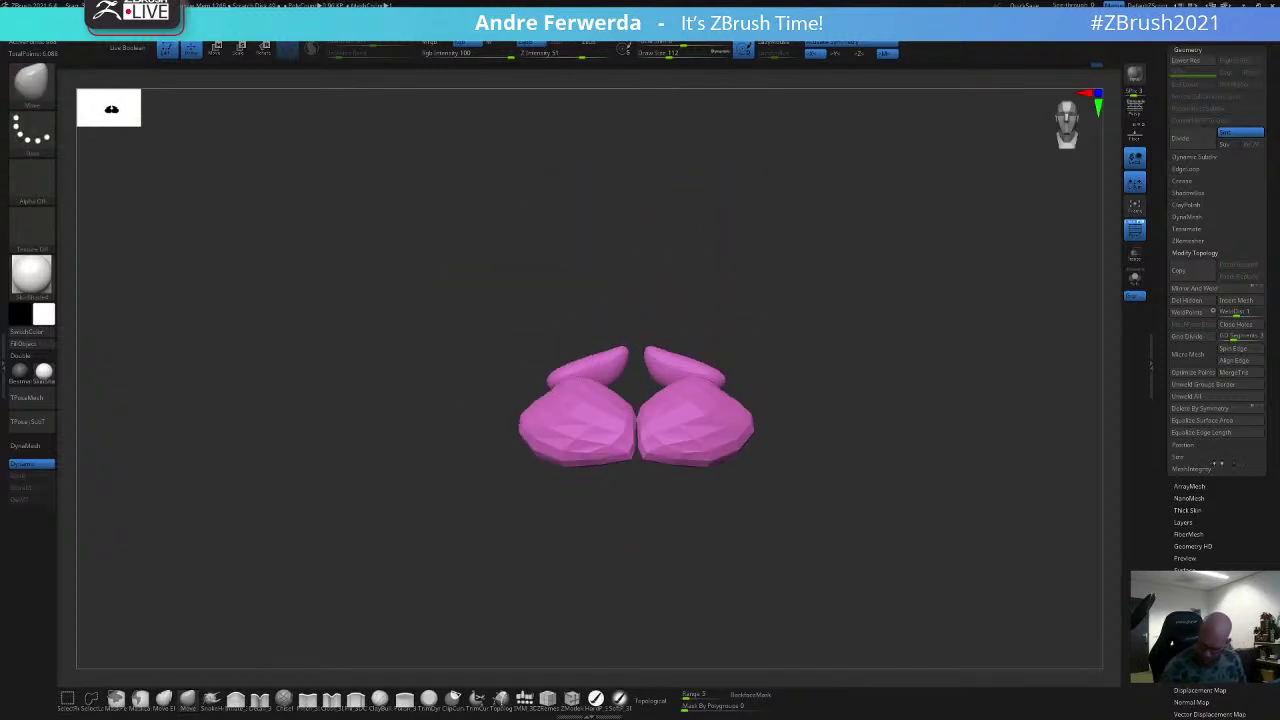
left_click(1020, 519, "ctrl+shift")
Step: Line up the front view of the model with the overlaid reference sketch
mouse_move(1020, 519)
left_mouse_down("alt")
mouse_move(946, 409)
mouse_move(920, 411)
mouse_move(888, 528)
mouse_move(914, 491)
mouse_move(922, 440)
mouse_move(920, 452)
left_mouse_up("alt")
key("shift+z")
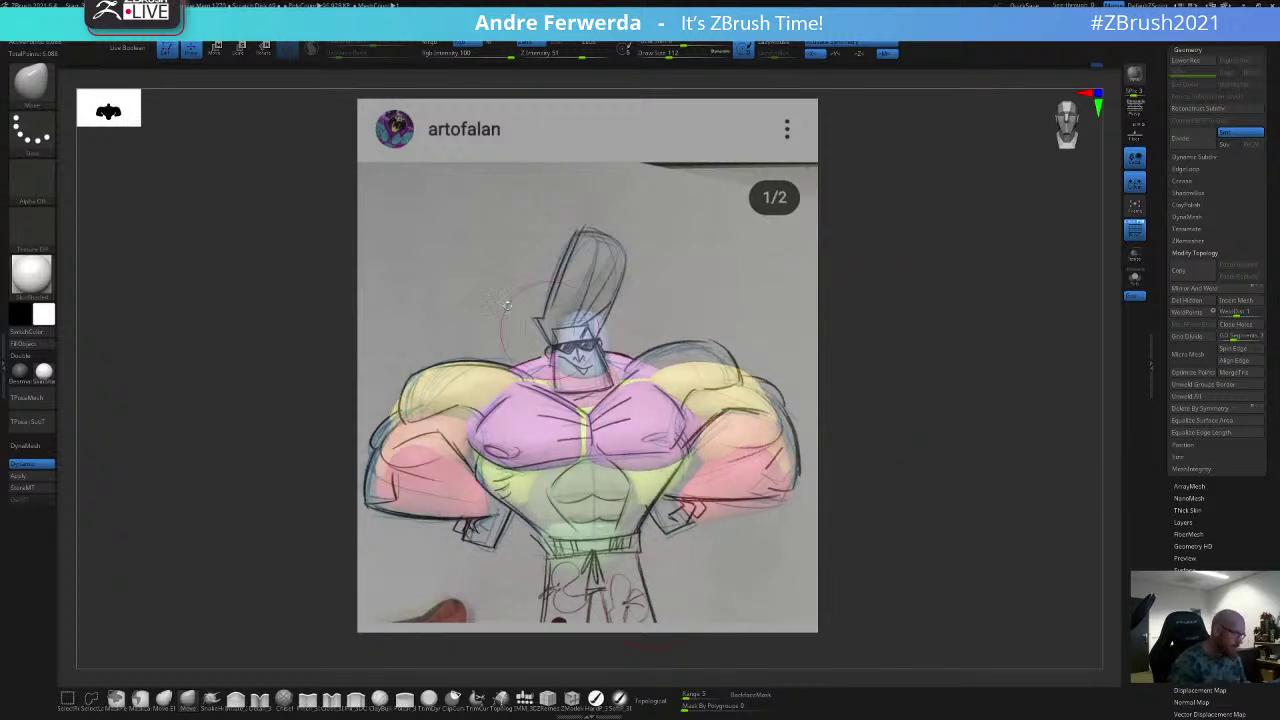
left_click(112, 18)
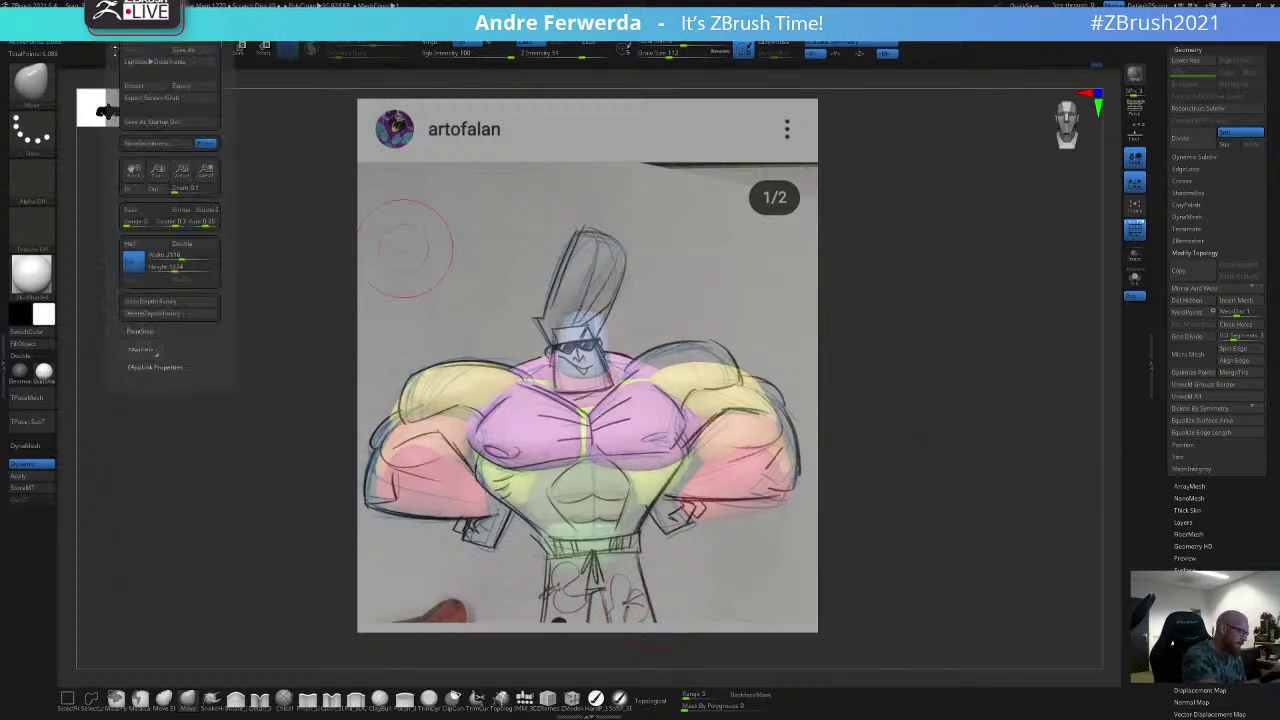
left_click(141, 354)
key("Escape")
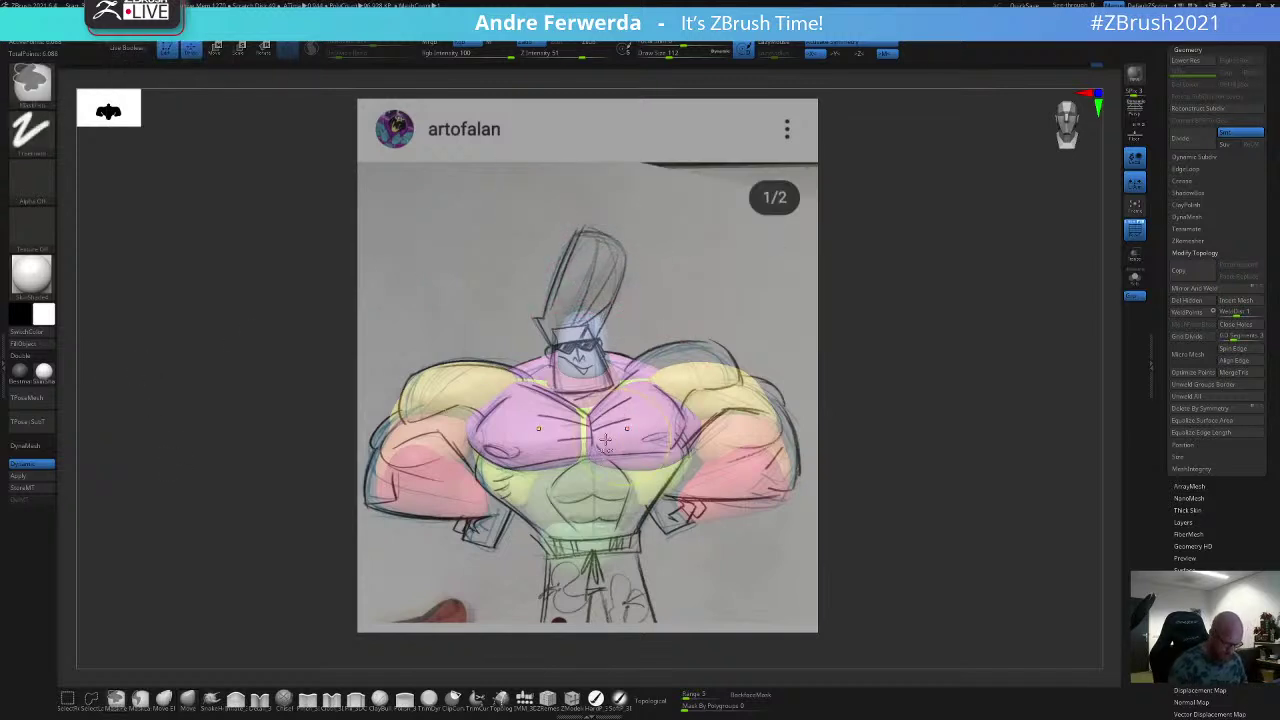
Step: Isolate the head and reshape it with the Move brush to match the face outline in the sketch, varying the brush size
left_click(609, 371, "ctrl+shift")
key("w")
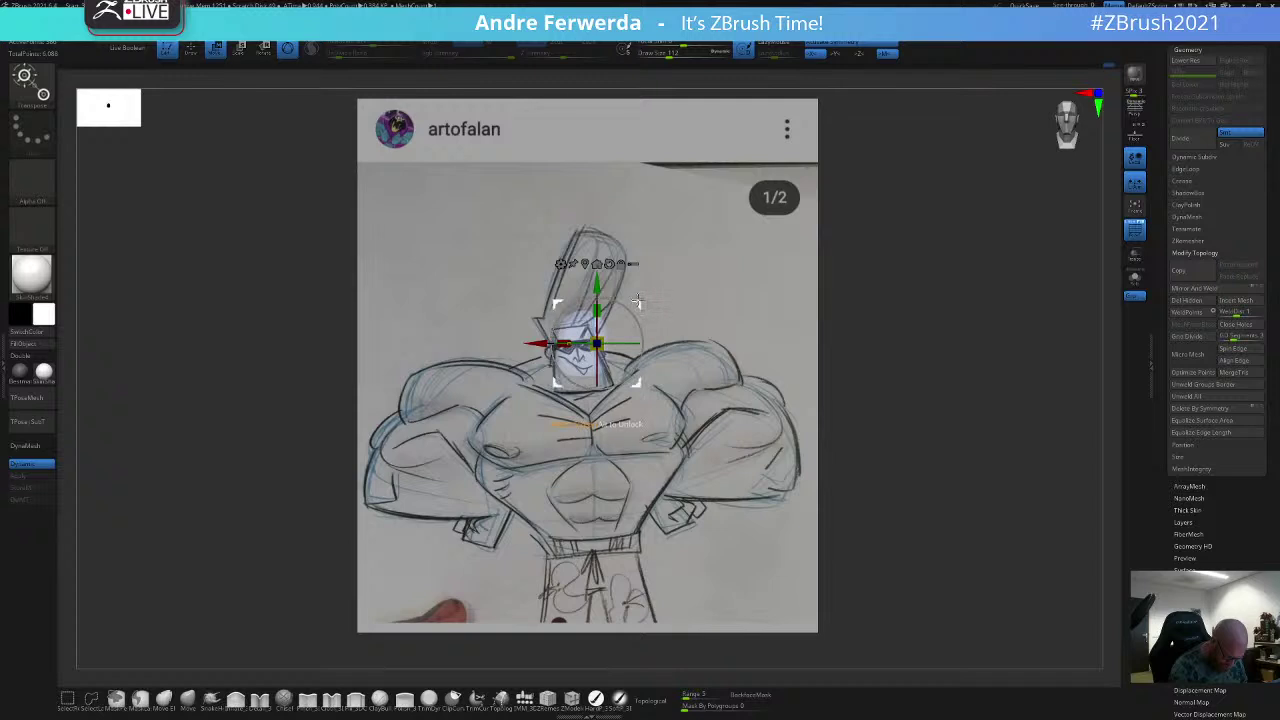
key("q")
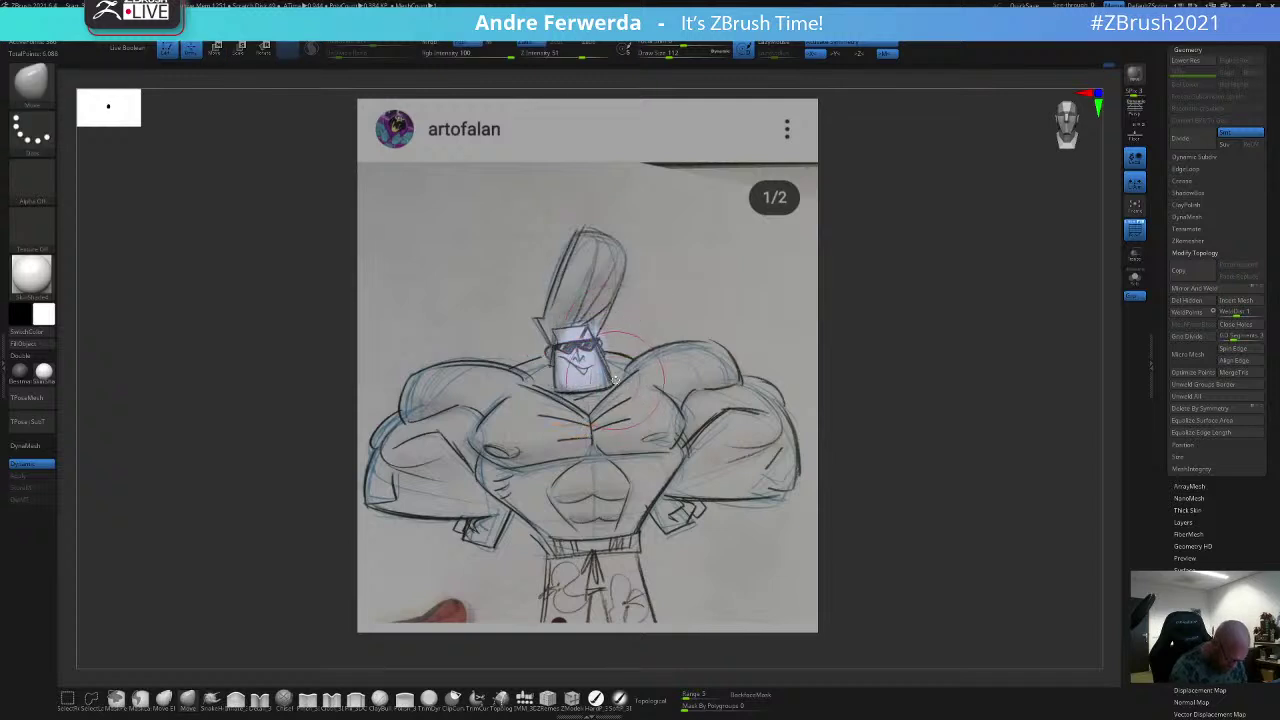
key("space")
left_click_drag(568, 444, 582, 444)
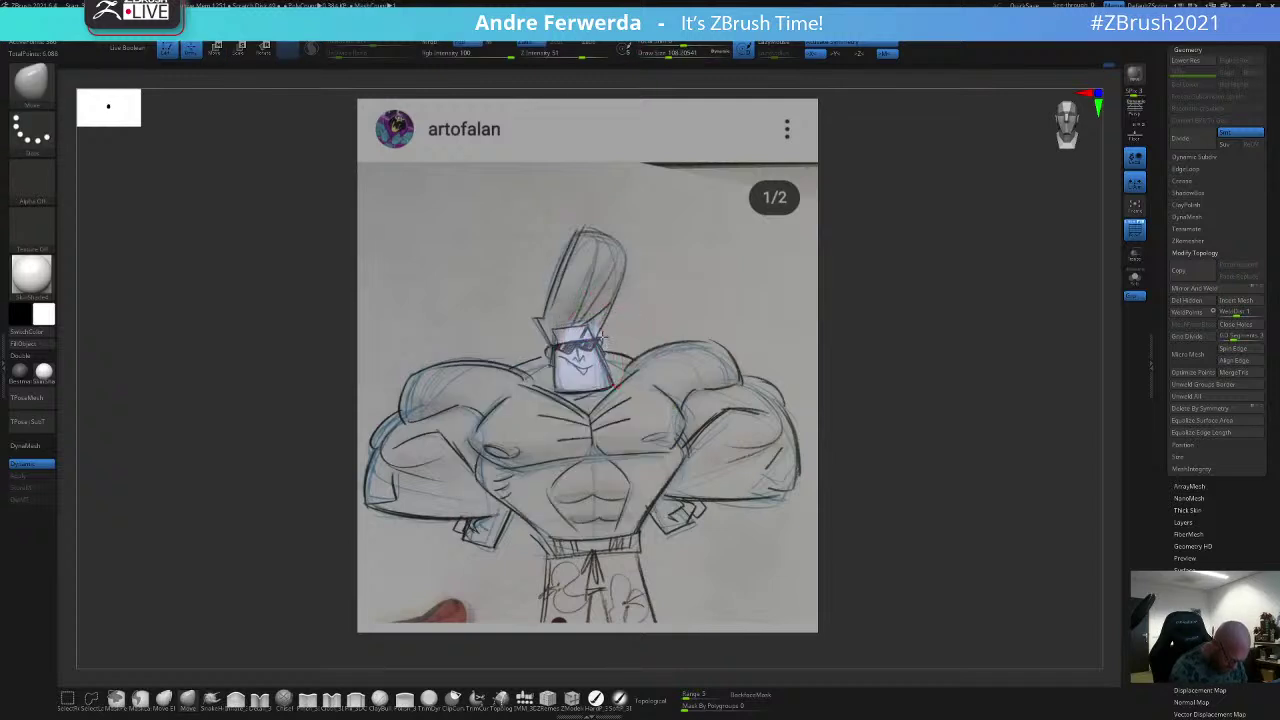
key("[")
key("space")
mouse_move(571, 374)
left_mouse_down()
mouse_move(557, 391)
mouse_move(578, 374)
left_mouse_up()
key("space")
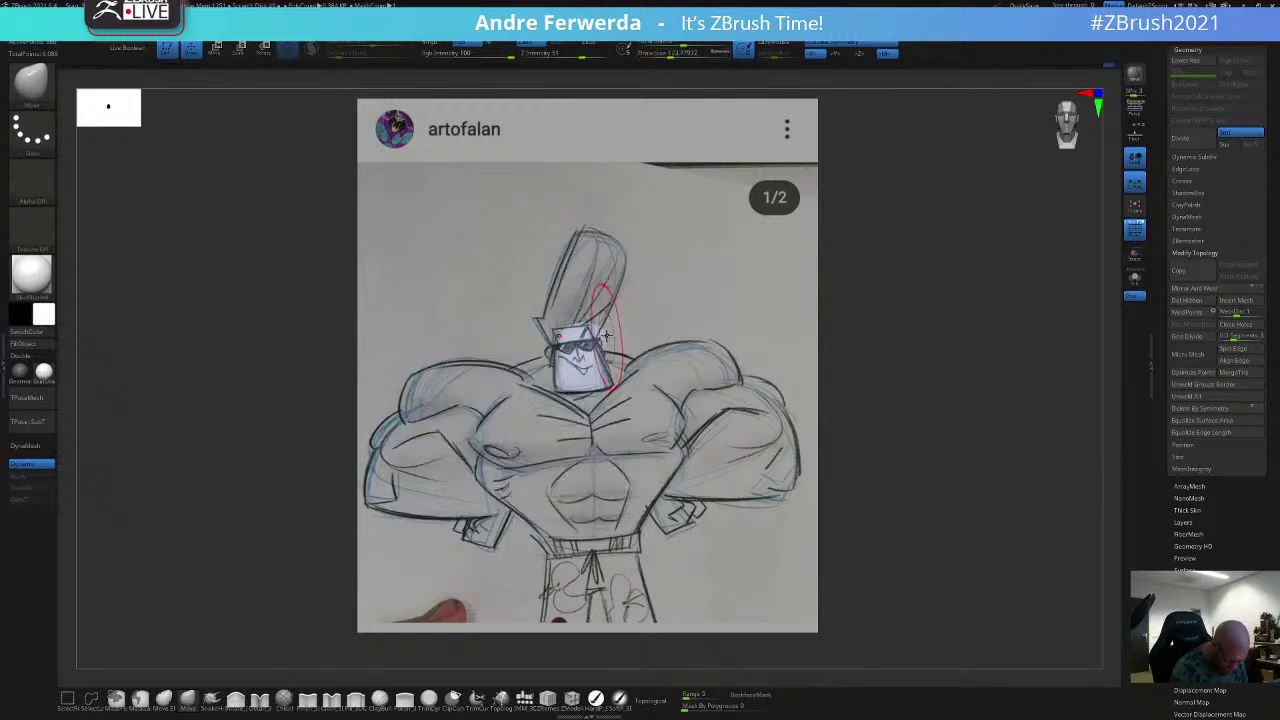
key("]")
Step: Shape the isolated head's profile from the side without the sketch overlay using a smaller Move brush, and unhide the whole figure
left_click_drag(660, 290, 625, 284, "shift")
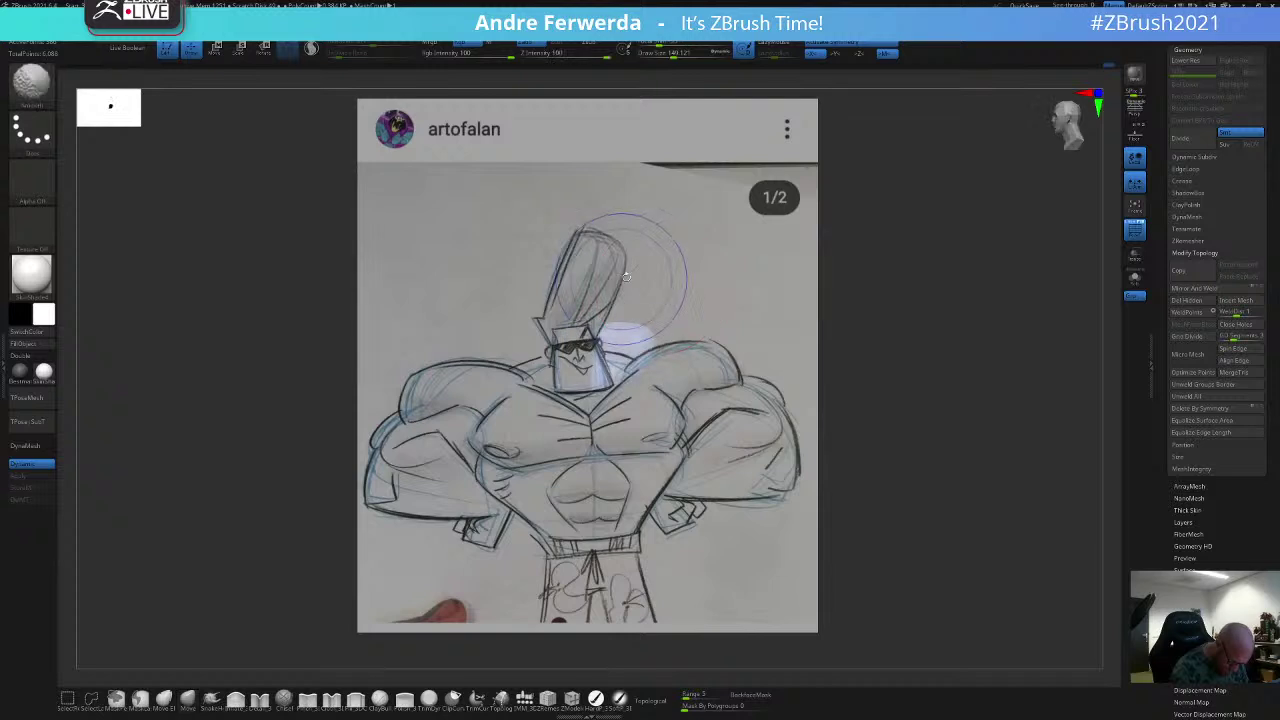
key("shift+z")
key("space")
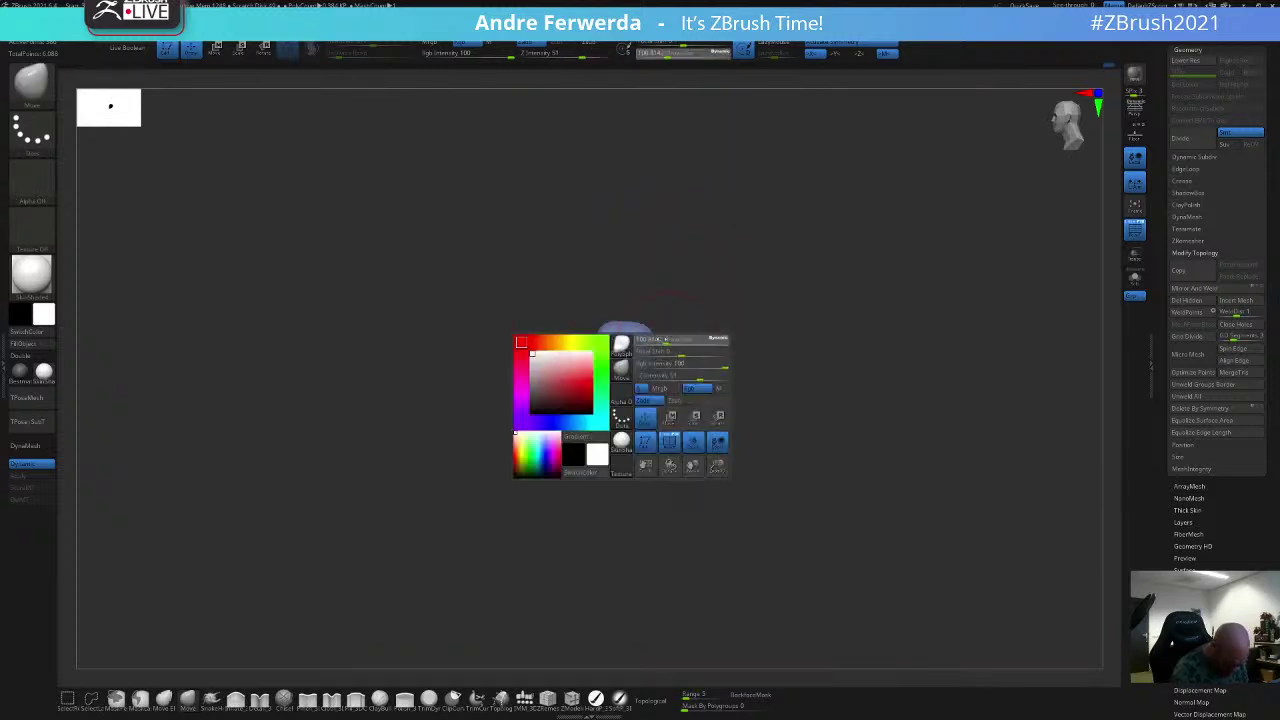
left_click_drag(673, 339, 663, 339)
key("space")
left_click_drag(637, 381, 632, 381)
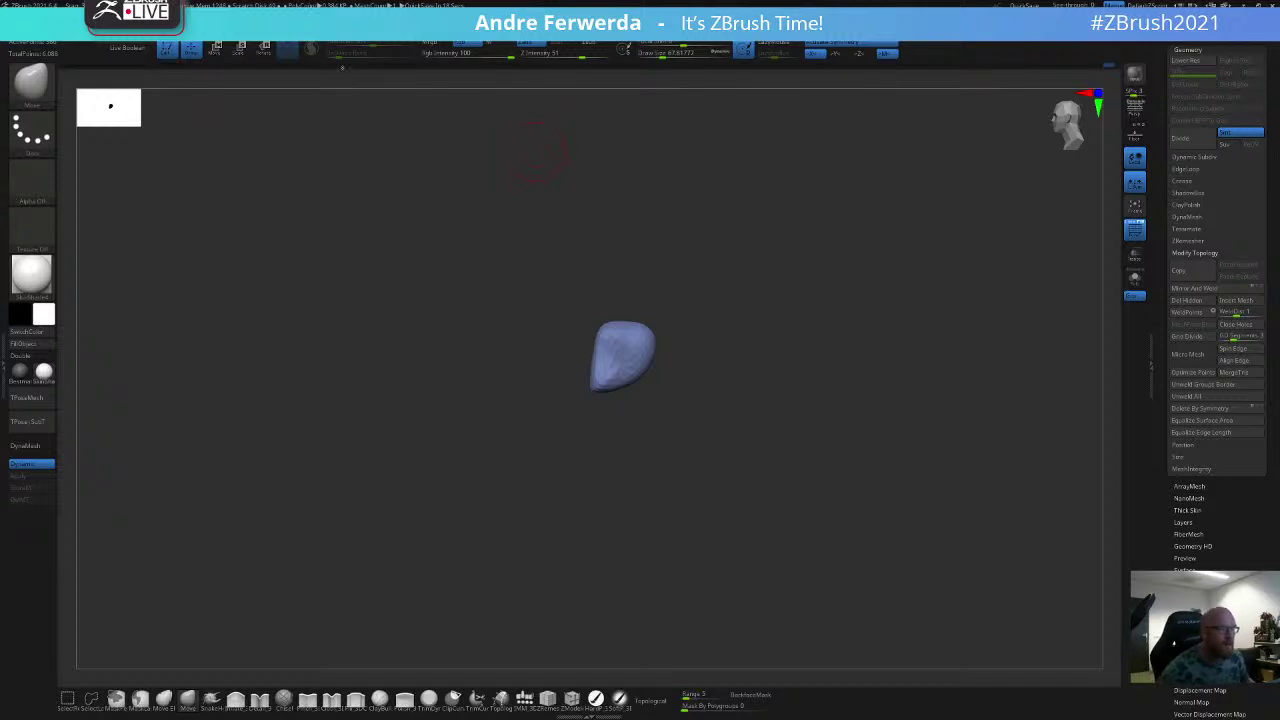
key("ctrl+shift")
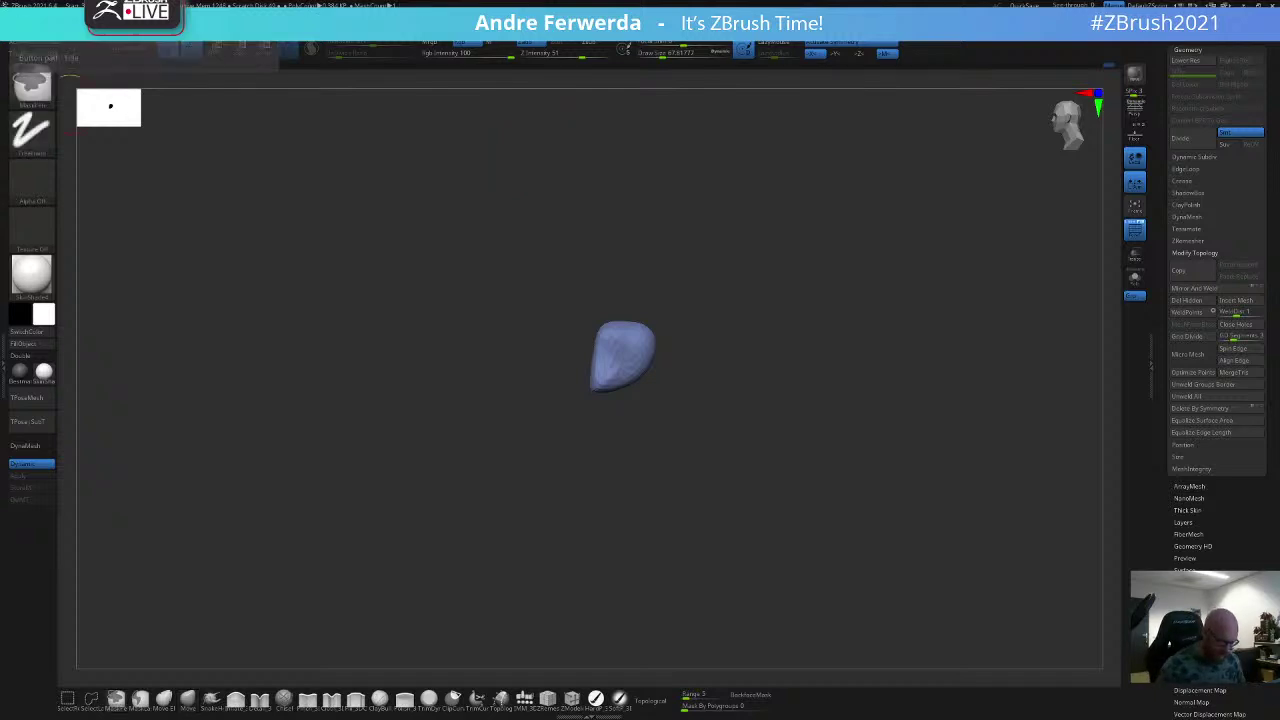
left_click(879, 345, "ctrl+shift")
left_click_drag(880, 271, 871, 265)
Step: Examine the isolated trapezius muscles from the side and compare the whole front view with the reference sketch
left_click(668, 362, "ctrl+shift")
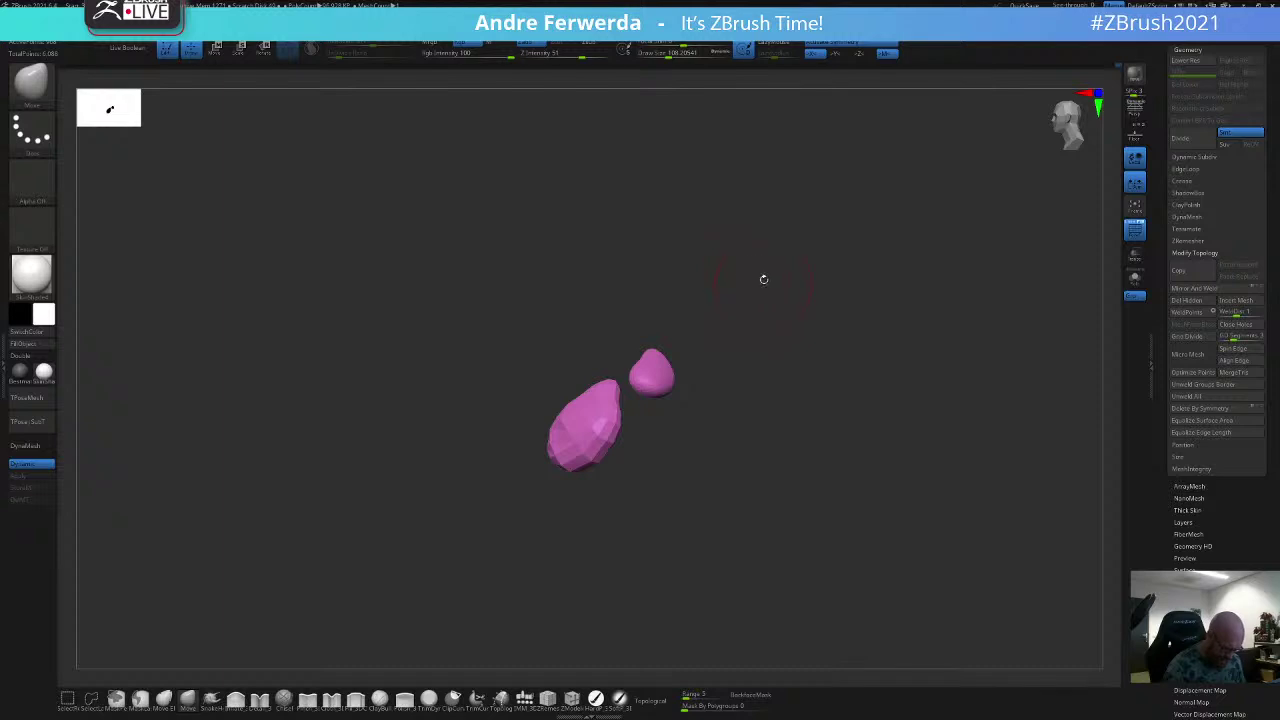
left_click_drag(767, 265, 624, 424, "ctrl+shift")
left_click(724, 388, "ctrl+shift")
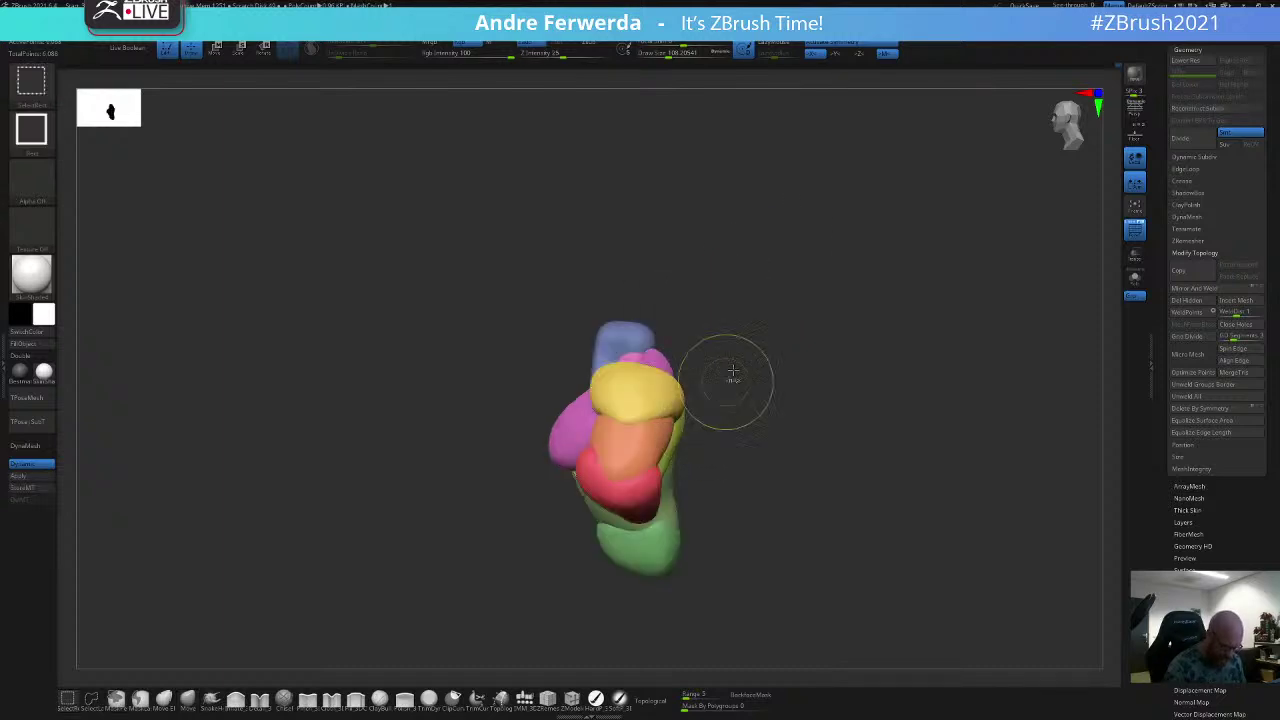
left_click_drag(834, 279, 910, 266, "shift")
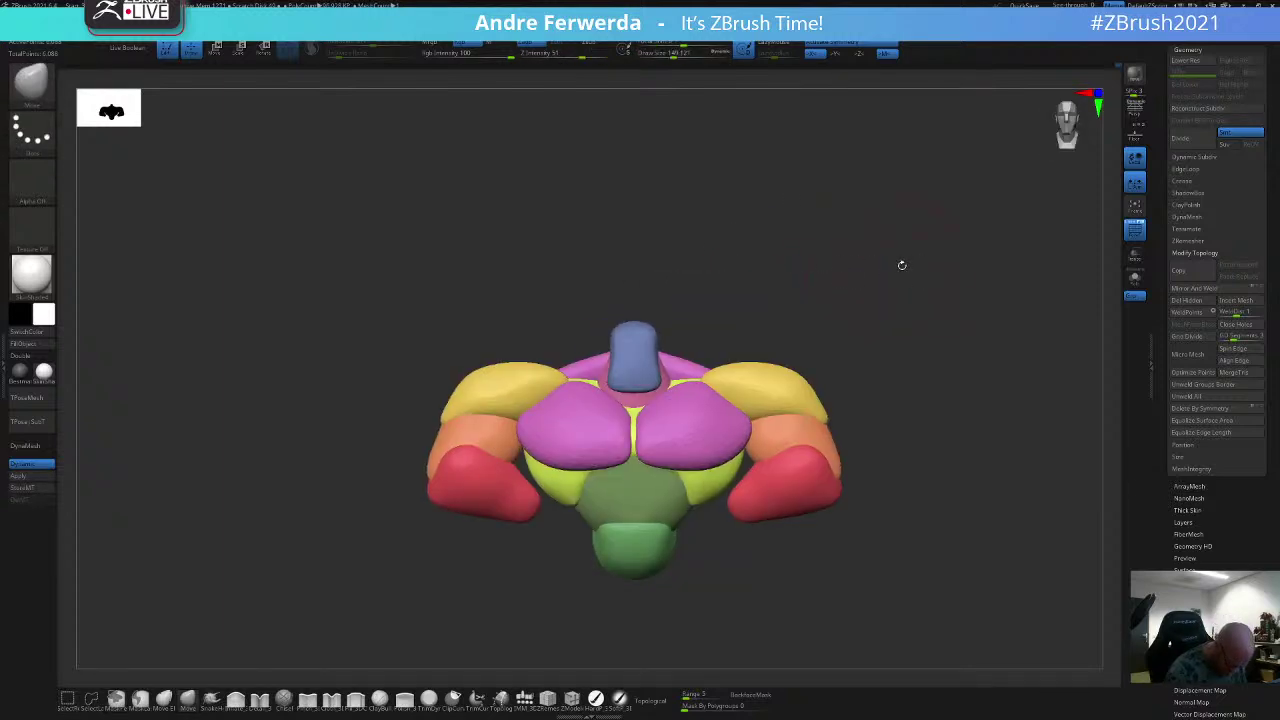
key("shift+z")
key("shift+z")
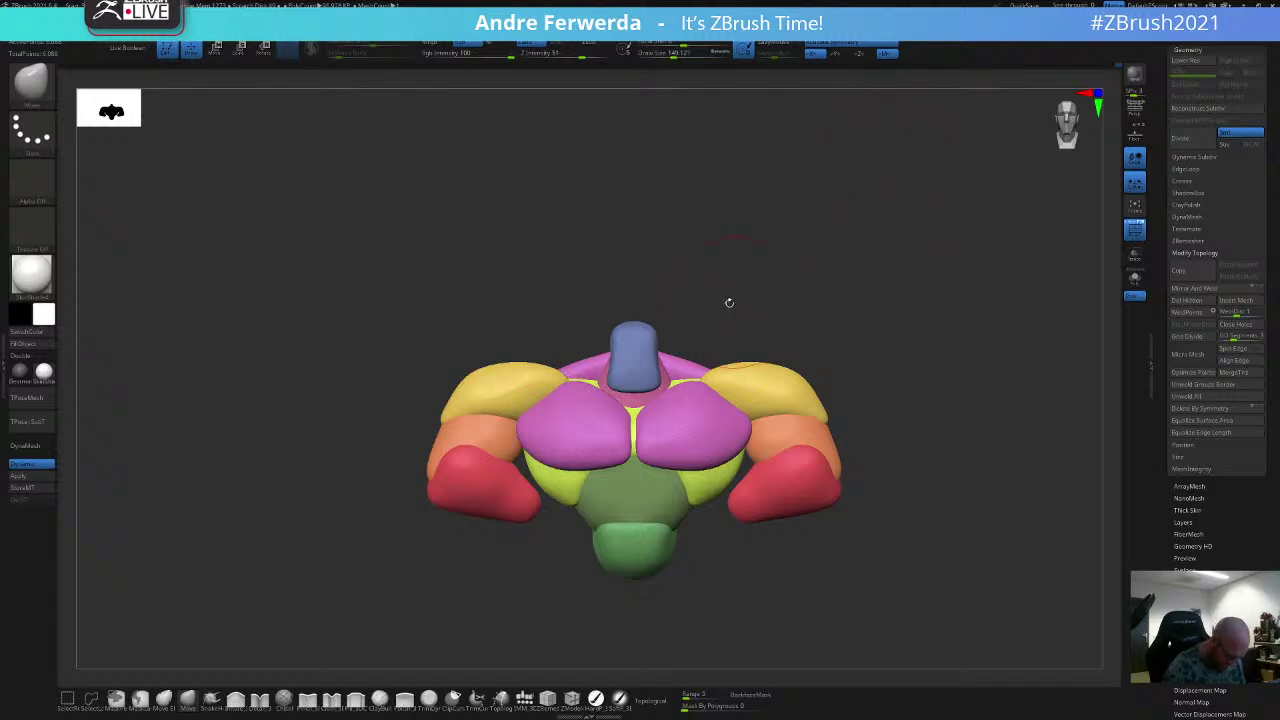
Step: Refine the head shape above the neck from the front and three-quarter views, adjusting the Move brush size
key("space")
mouse_move(684, 347)
left_mouse_down()
mouse_move(638, 360)
mouse_move(688, 347)
left_mouse_up()
key("space")
key("space")
mouse_move(746, 252)
left_mouse_down("shift")
mouse_move(718, 291)
mouse_move(689, 296)
left_mouse_up("shift")
key("]")
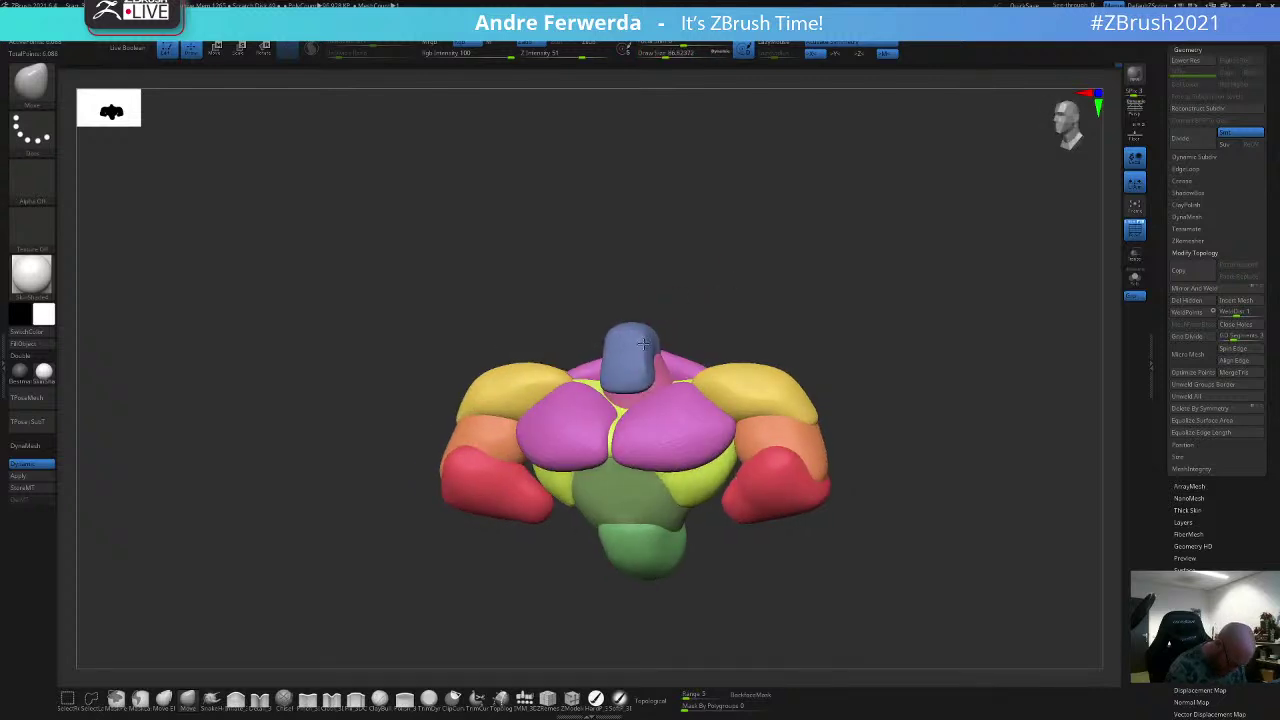
key("space")
left_click_drag(643, 344, 632, 344)
key("space")
mouse_move(717, 287)
left_mouse_down("shift")
mouse_move(697, 316)
mouse_move(714, 274)
left_mouse_up("shift")
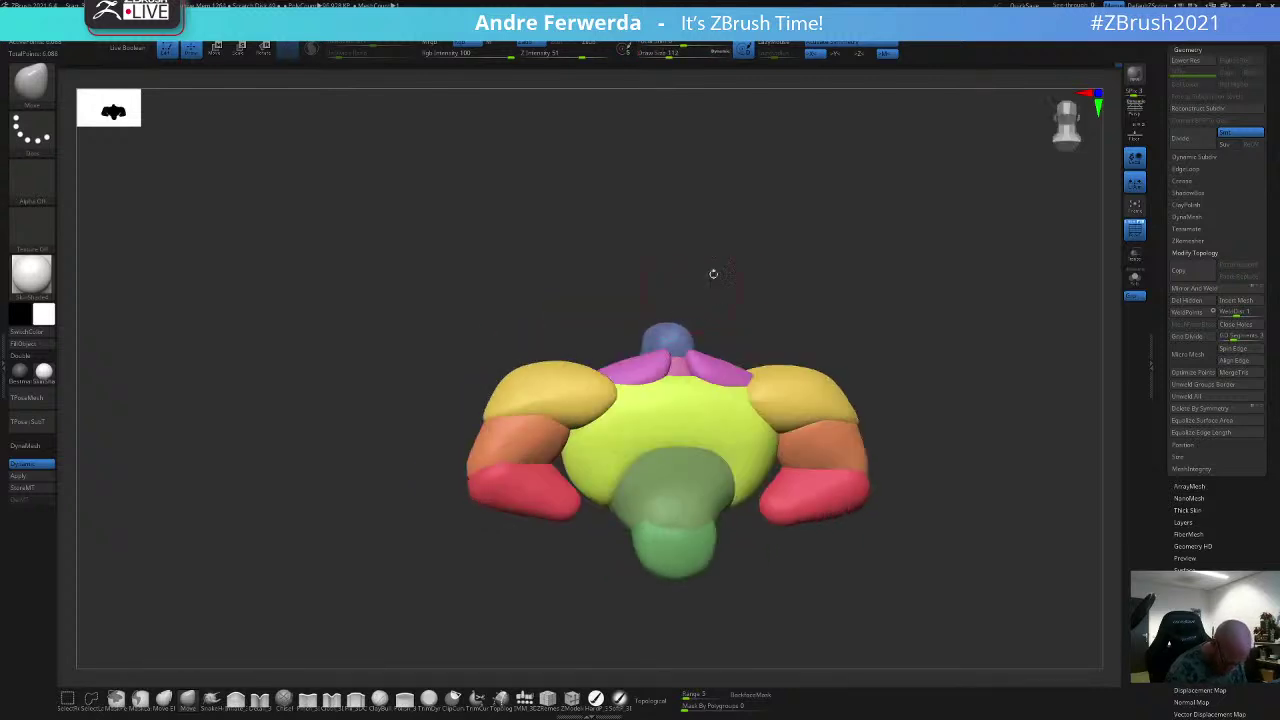
Step: Isolate the shared pectoral and trapezius polygroup, split it into separate polygroups with Auto Groups, and unhide the whole figure
left_click(709, 364, "ctrl+shift")
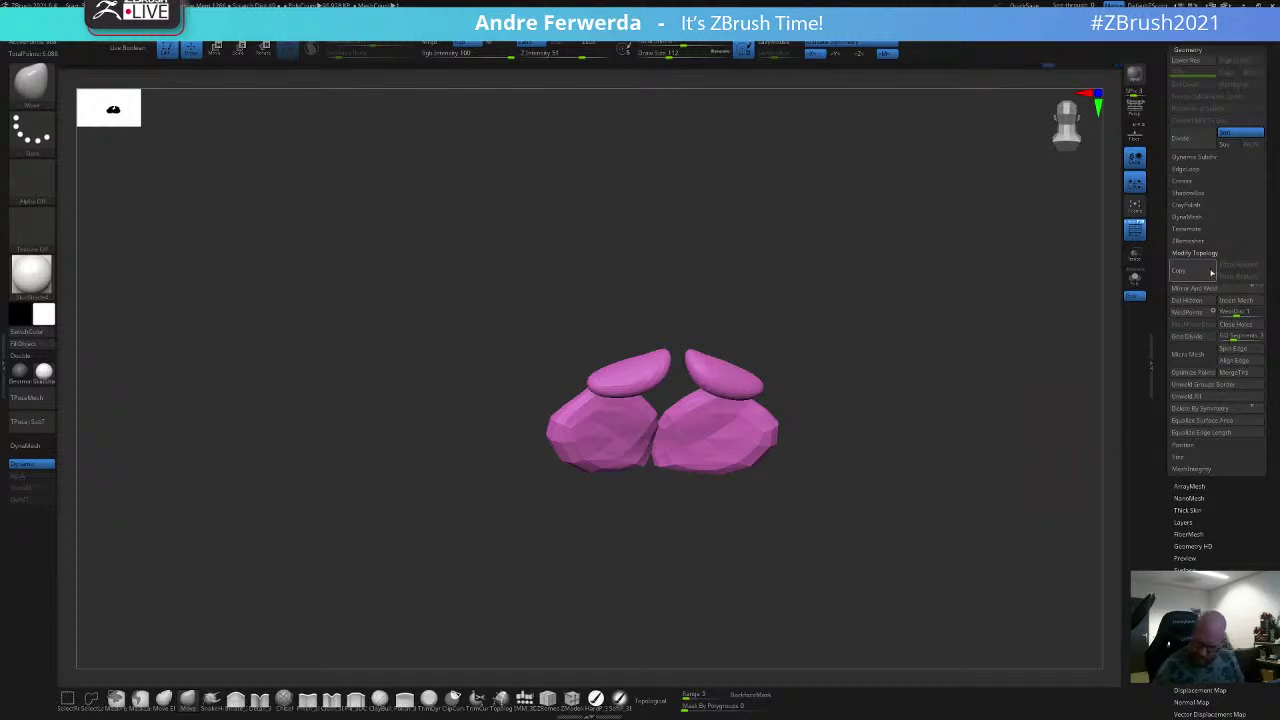
left_click_drag(1212, 548, 1220, 525)
left_click(1202, 595)
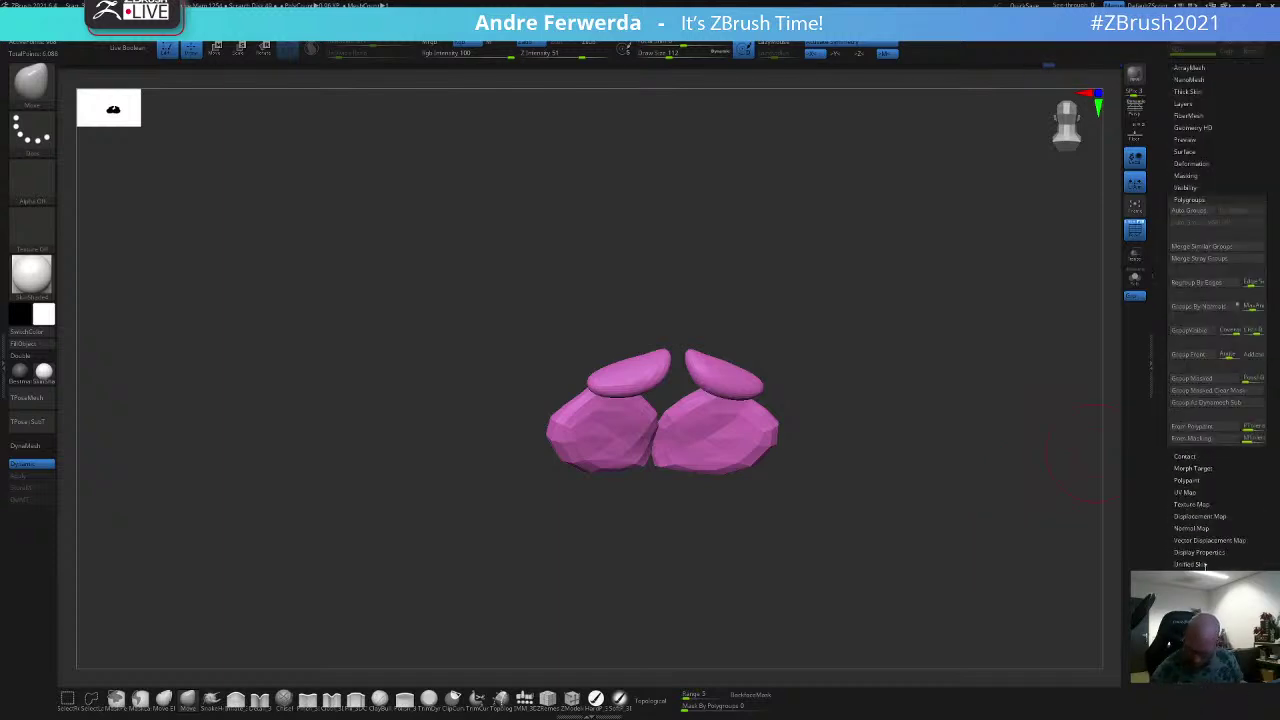
left_click(1199, 186)
left_click(977, 302, "ctrl+shift")
left_click_drag(857, 277, 934, 284, "shift")
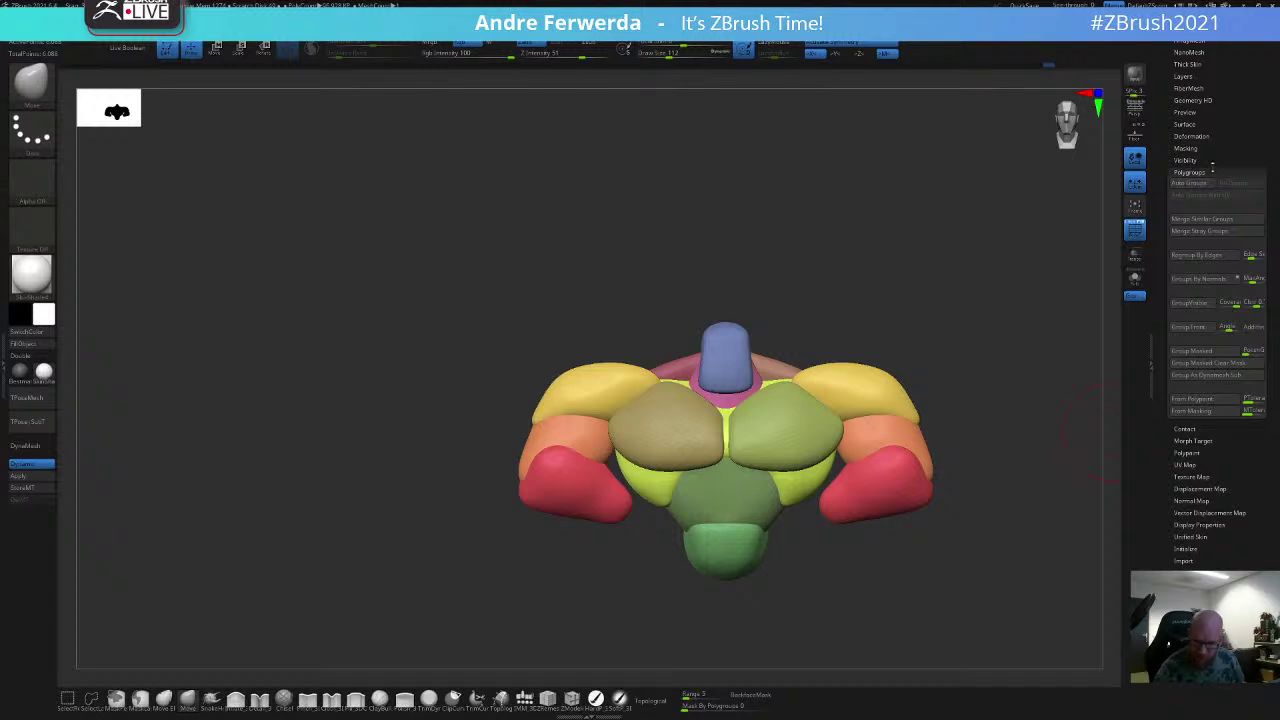
Step: Mirror and weld the whole figure's geometry so both pectorals share one polygroup
left_click_drag(1219, 469, 1228, 437)
left_click_drag(1219, 230, 1219, 331)
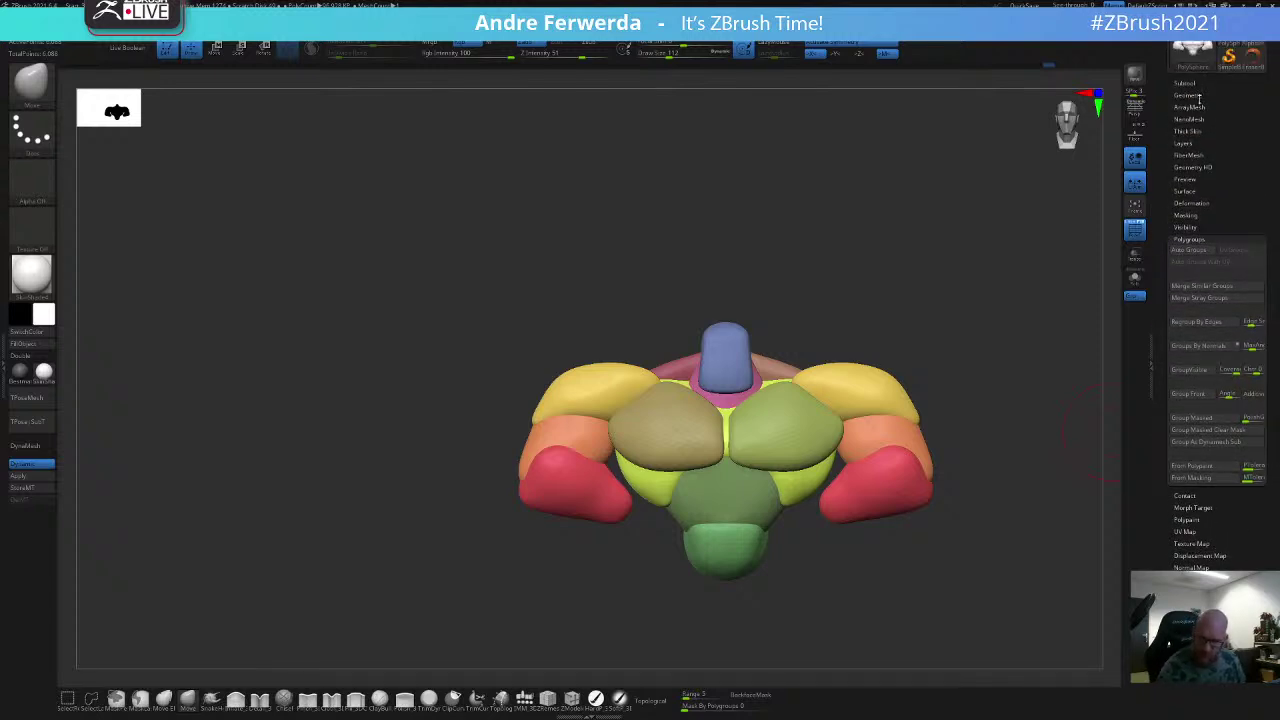
left_click(1199, 95)
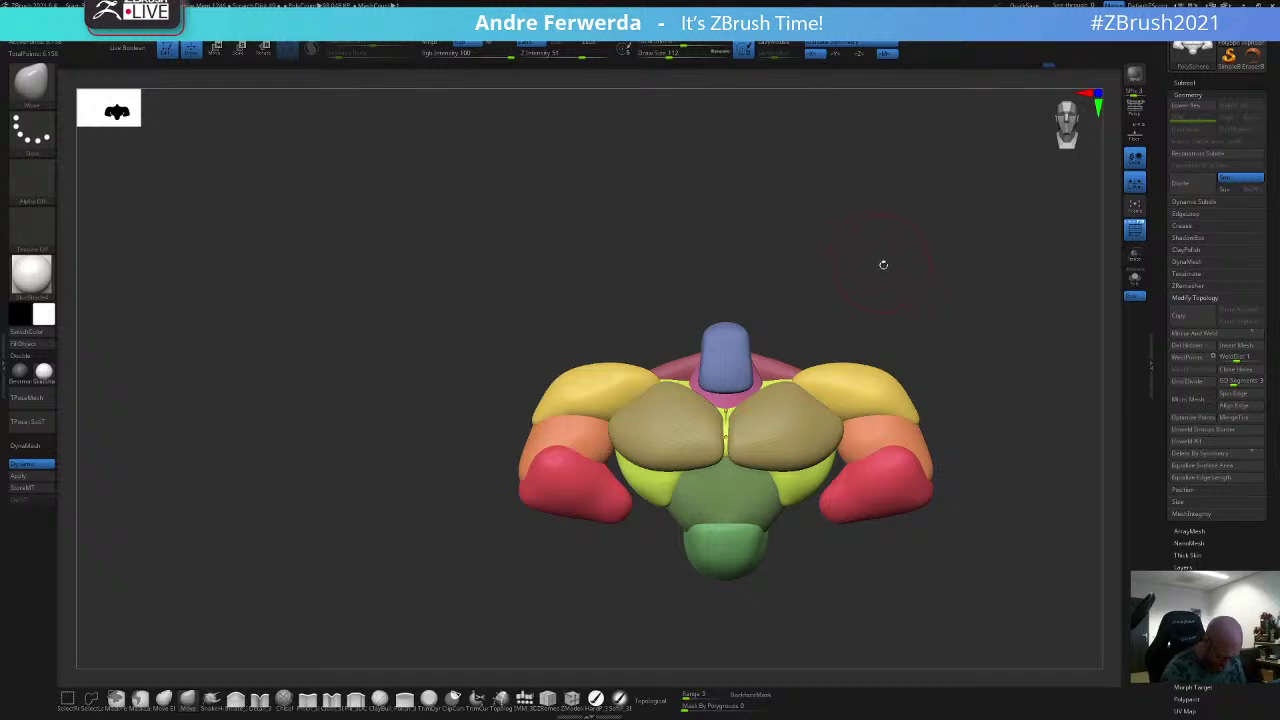
Step: Examine the mirrored pectorals and torso, isolating each in turn, and inspect the whole figure up close
mouse_move(884, 265)
left_mouse_down()
mouse_move(897, 258)
mouse_move(889, 323)
mouse_move(905, 282)
mouse_move(886, 214)
mouse_move(898, 288)
left_mouse_up()
key("space")
key("shift+f")
key("space")
key("shift+f")
left_click(853, 395, "ctrl+shift")
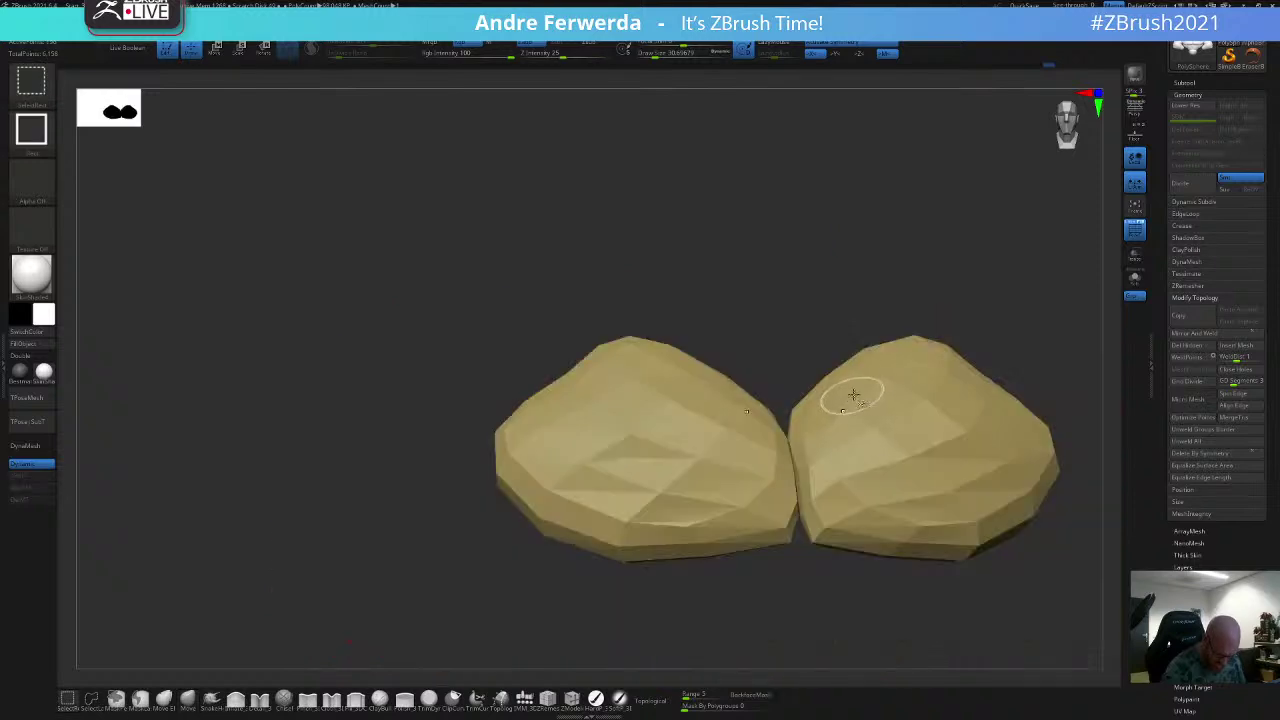
left_click(808, 374, "ctrl+shift")
left_click(797, 436, "ctrl+shift")
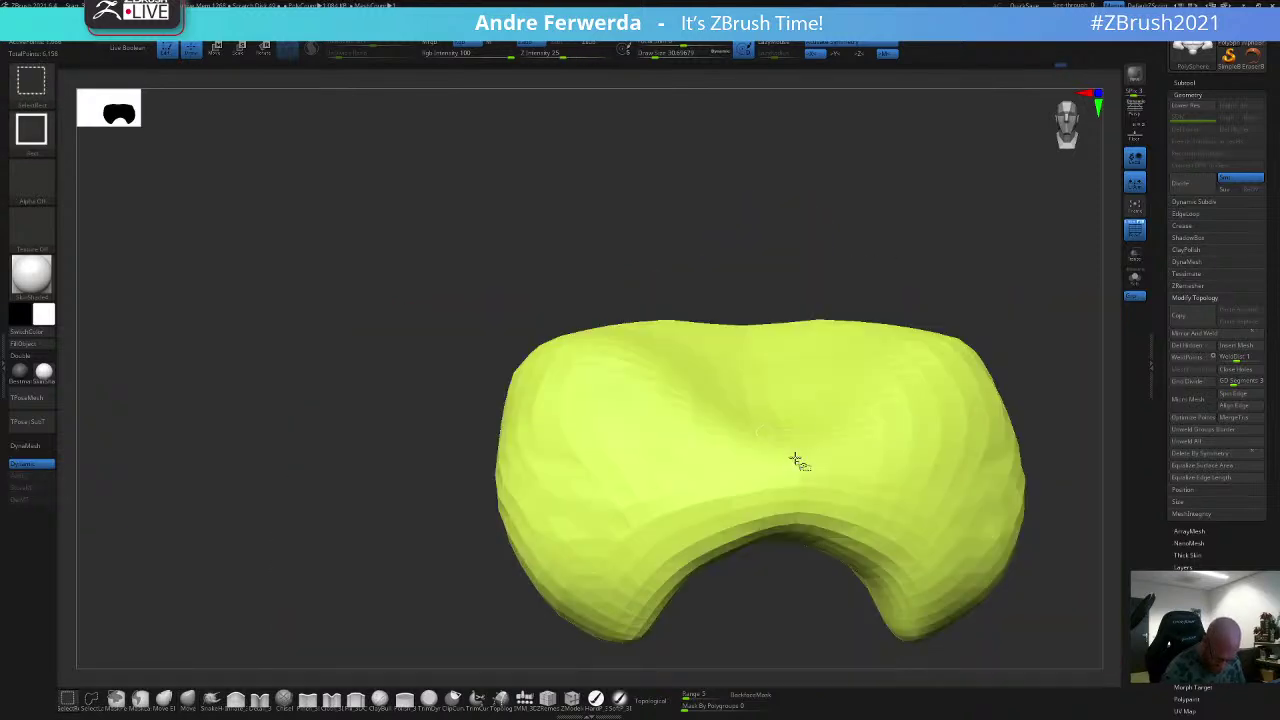
left_click(896, 236, "ctrl+shift")
mouse_move(898, 220)
left_mouse_down("alt")
mouse_move(886, 149)
mouse_move(893, 166)
left_mouse_up("alt")
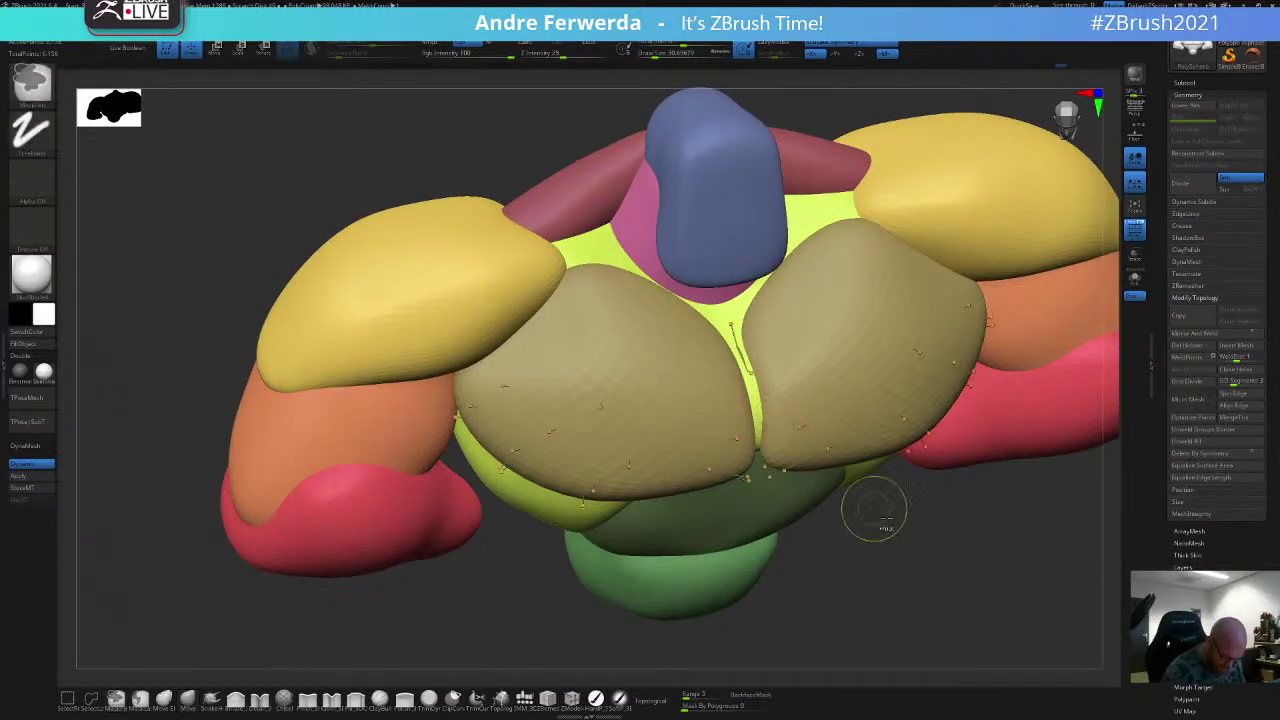
left_click(748, 364, "ctrl+shift")
left_click(761, 512, "ctrl+shift")
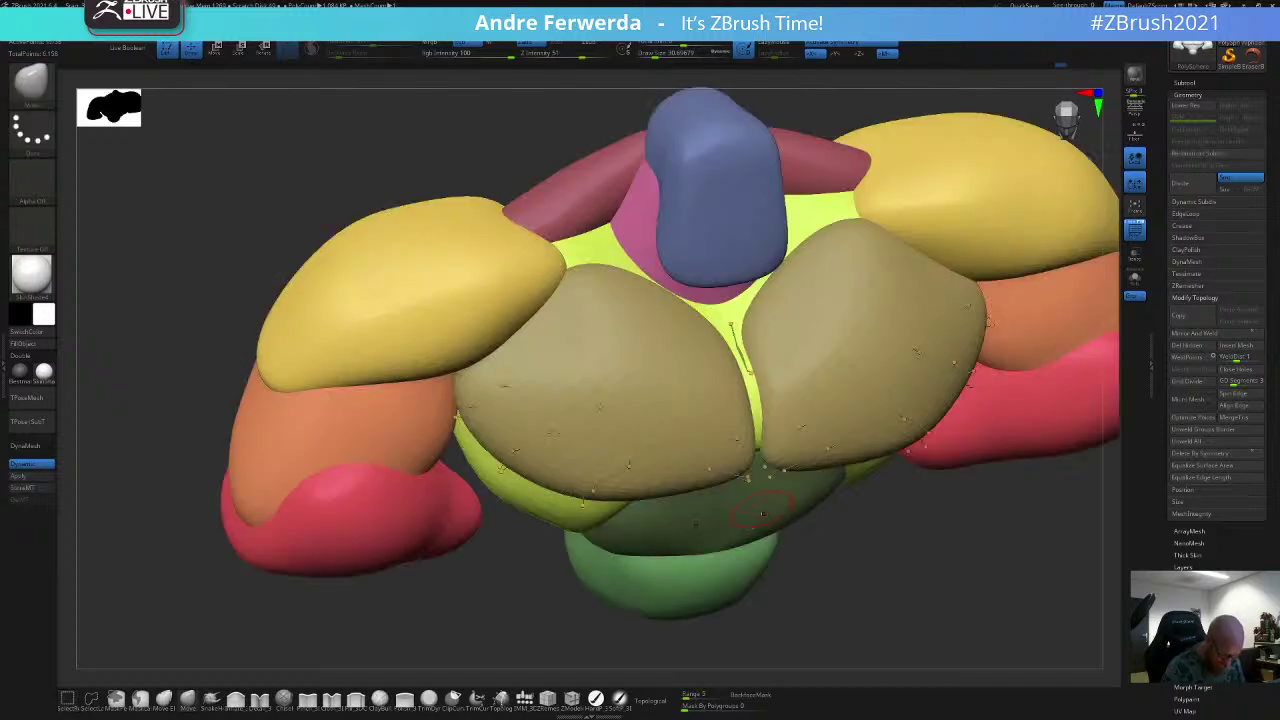
Step: Apply the Dynamic Subdivision to the figure as real subdivision levels and inspect the smoothed torso
left_click(36, 478)
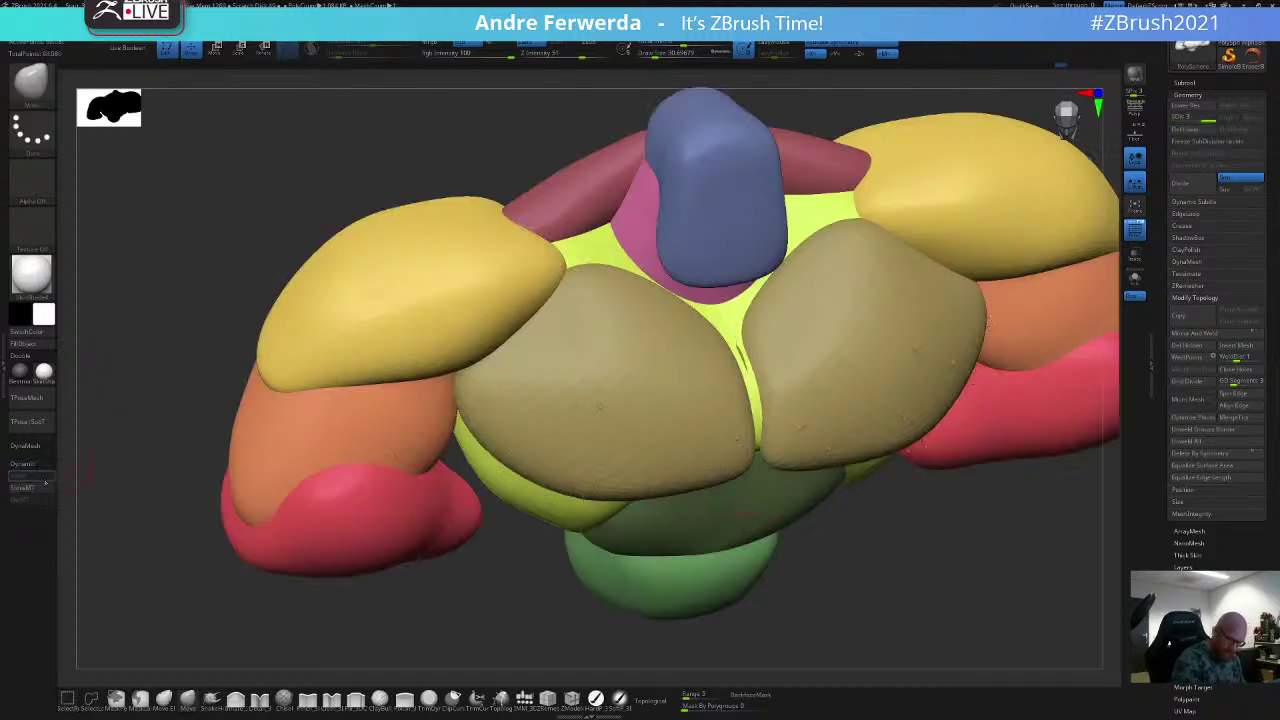
left_click(743, 356, "ctrl+shift")
mouse_move(810, 482)
left_mouse_down()
mouse_move(945, 484)
mouse_move(928, 481)
left_mouse_up()
left_click(950, 484, "ctrl+shift")
Step: Lower the figure's subdivision level, delete the higher subdivision levels, and delete hidden geometry
mouse_move(906, 640)
left_mouse_down("alt")
mouse_move(930, 257)
mouse_move(905, 322)
mouse_move(989, 320)
mouse_move(968, 328)
left_mouse_up("alt")
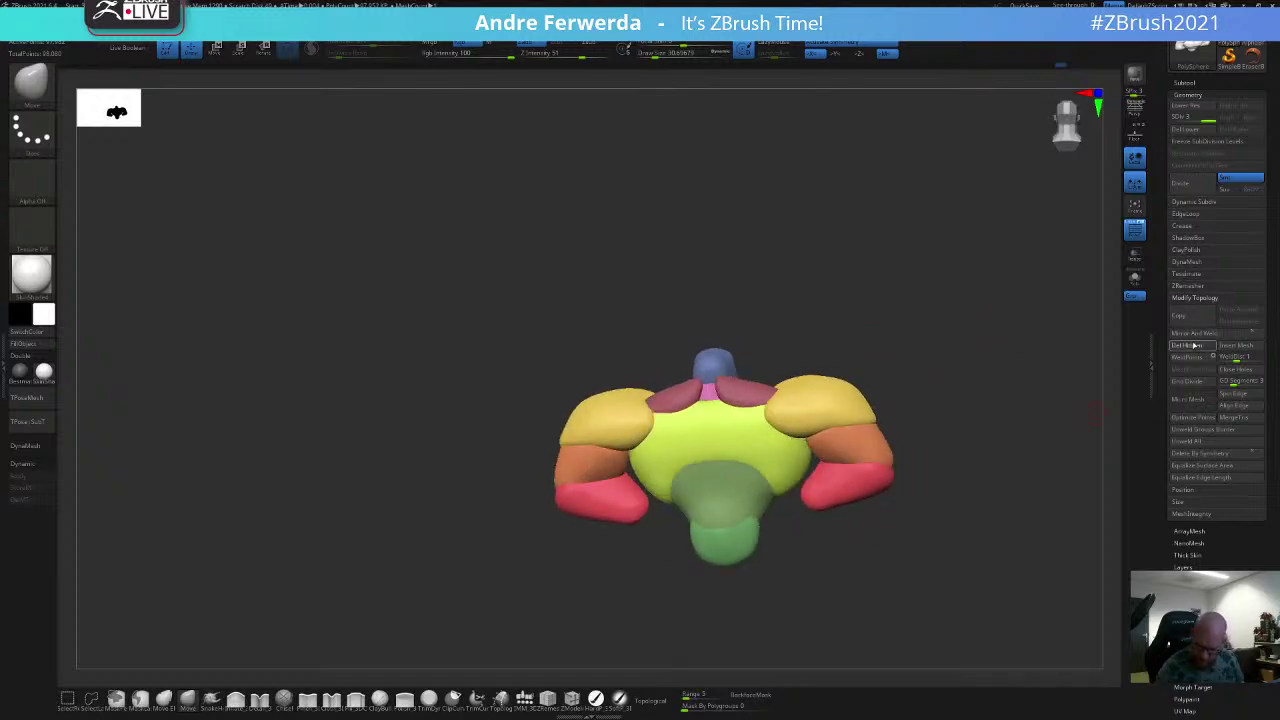
left_click_drag(1025, 423, 1010, 420)
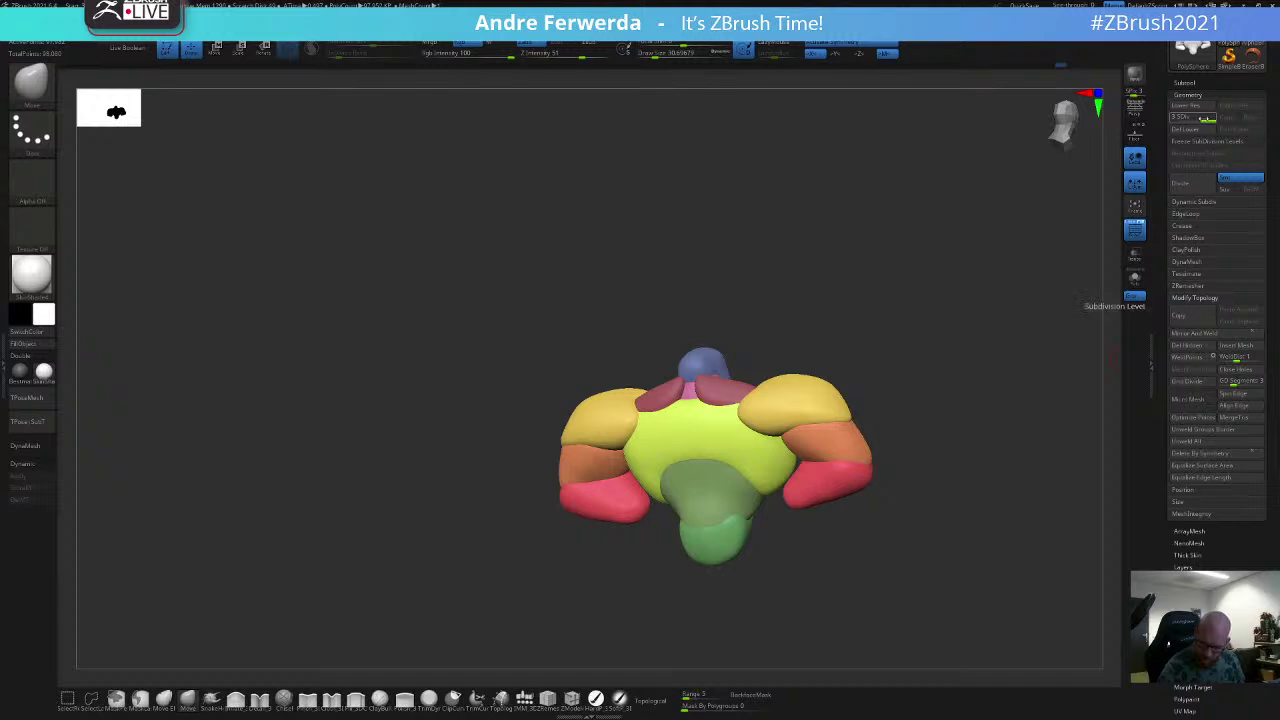
left_click_drag(1204, 119, 1182, 119)
left_click(1236, 129)
left_click(1192, 346)
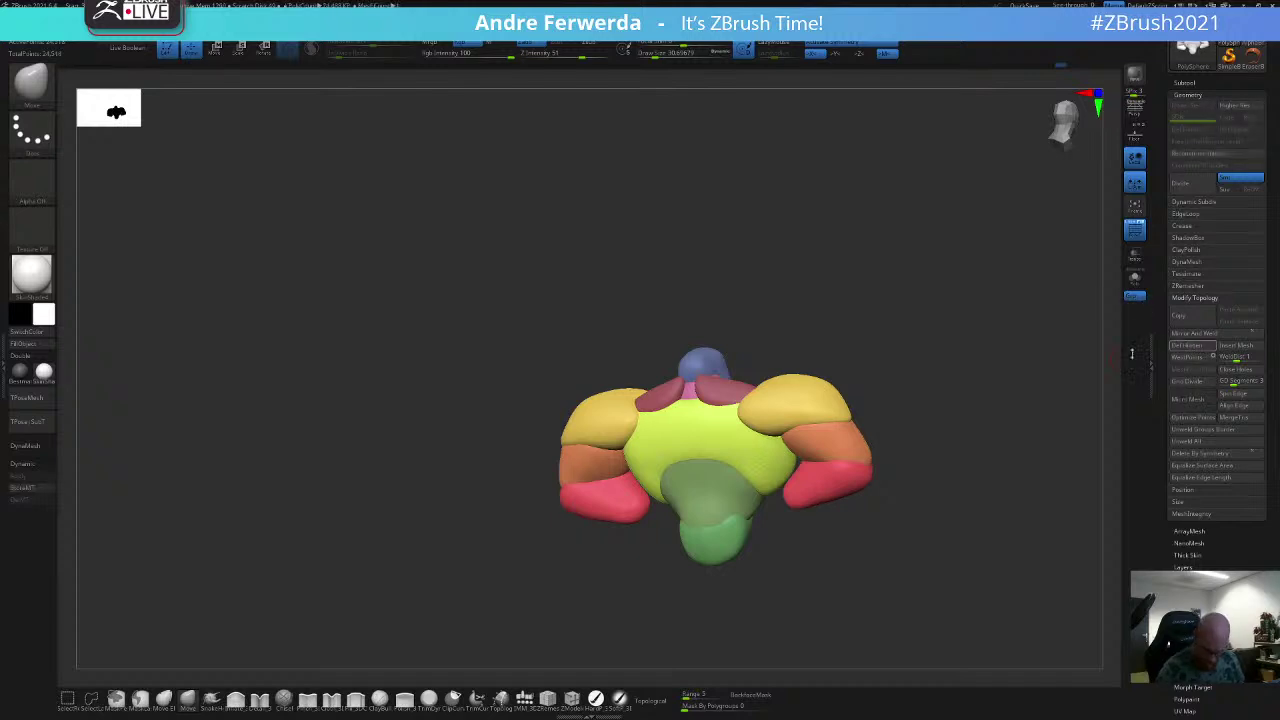
Step: Isolate and mask the trapezius muscles, unhide the figure, and invert the mask so only the trapezius stays editable
left_click_drag(1021, 378, 962, 425)
left_click(711, 433, "ctrl+shift")
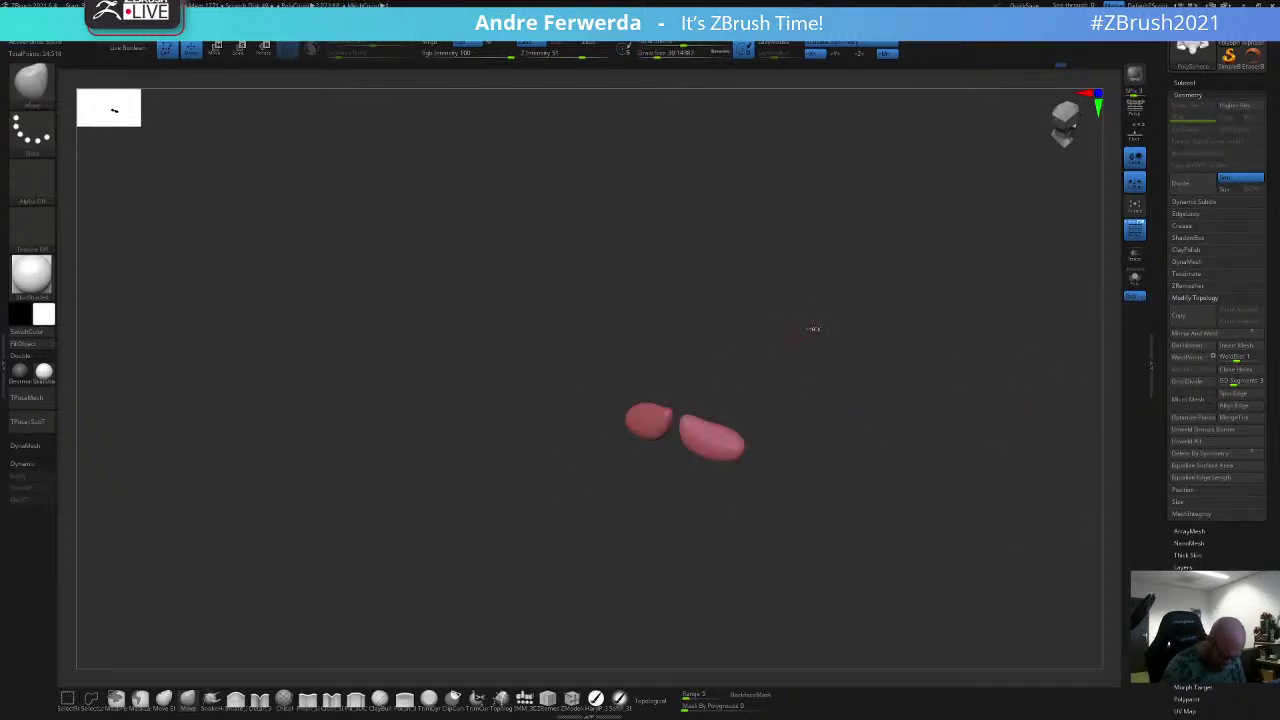
left_click_drag(844, 297, 568, 557, "ctrl")
left_click(570, 557, "ctrl+shift")
left_click(811, 343, "ctrl")
left_click_drag(815, 338, 857, 297, "shift")
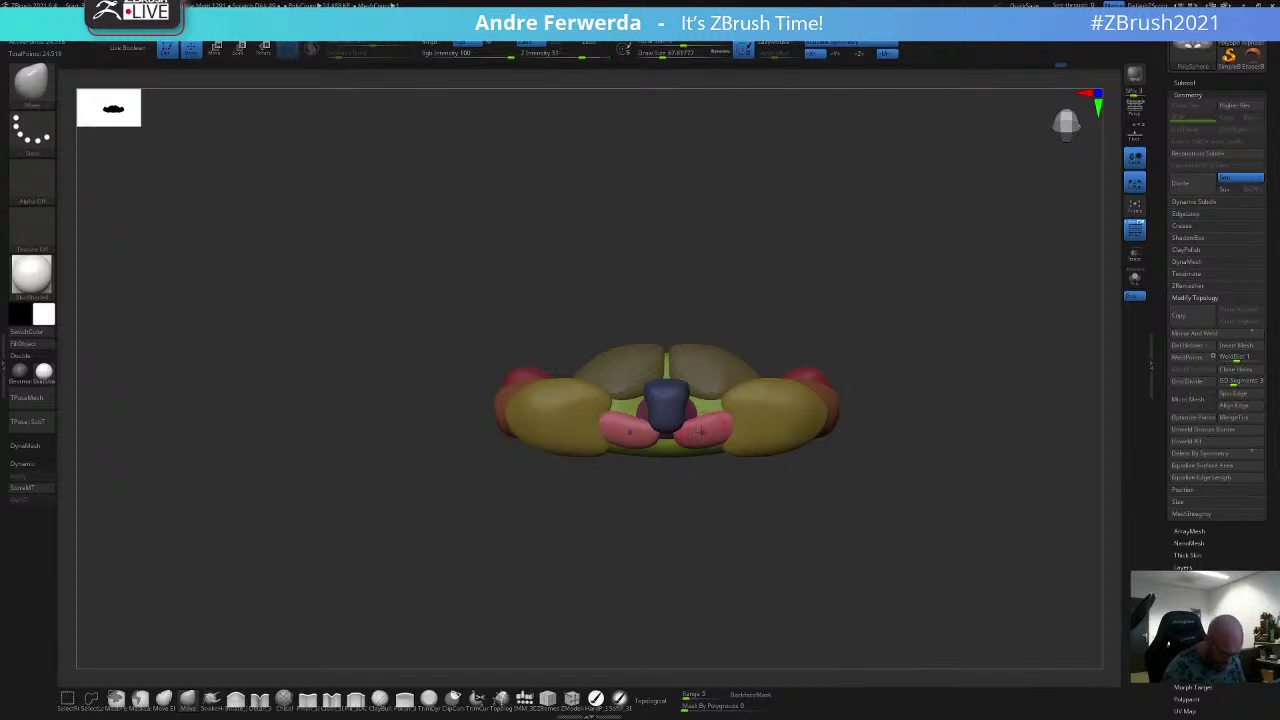
Step: Adjust the trapezius muscles from the top view with the Move brush, changing the brush size as needed
key("s")
left_click_drag(667, 440, 688, 441)
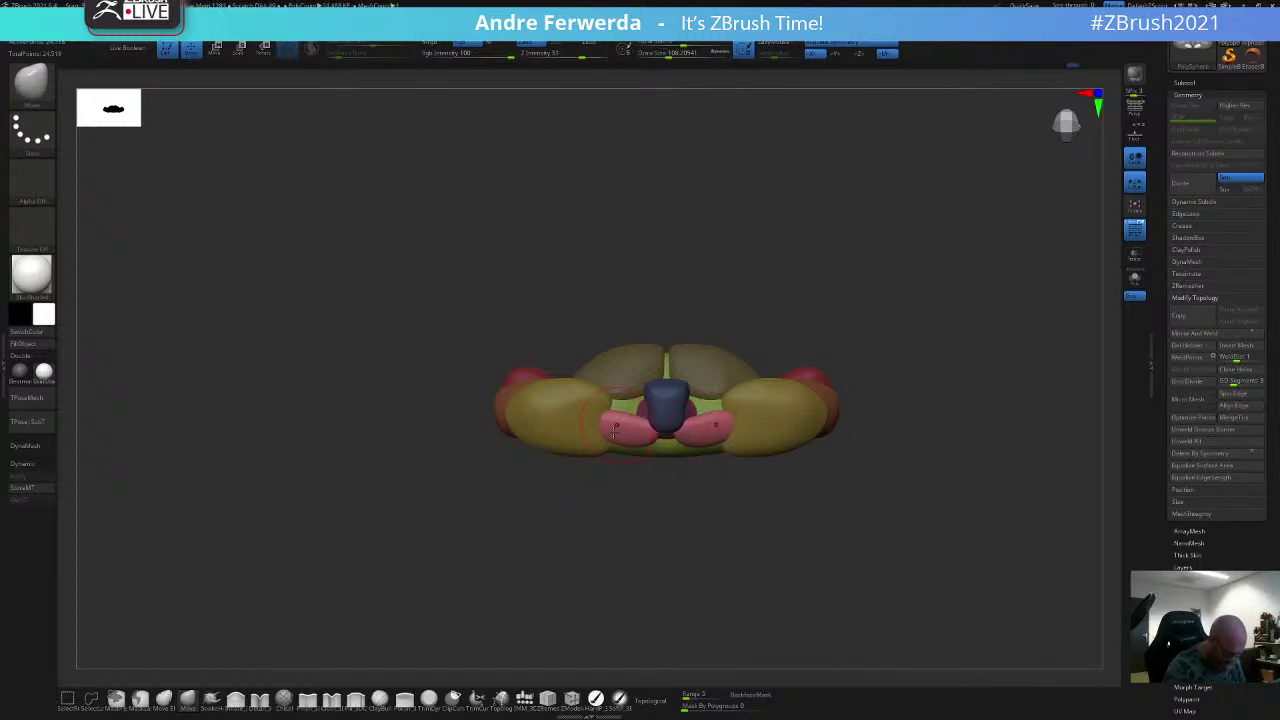
key("s")
left_click_drag(604, 437, 592, 430)
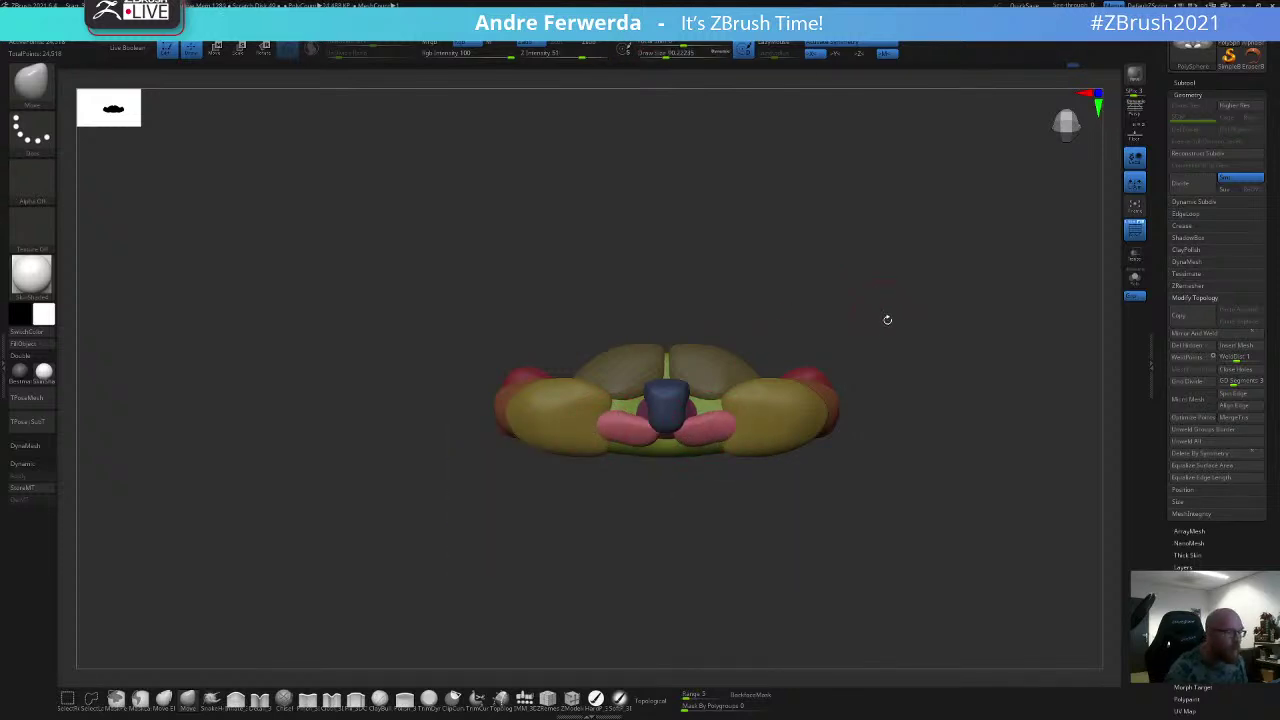
Step: Reshape the trapezius muscles from the back and side with a larger Move brush
left_click_drag(888, 344, 898, 236)
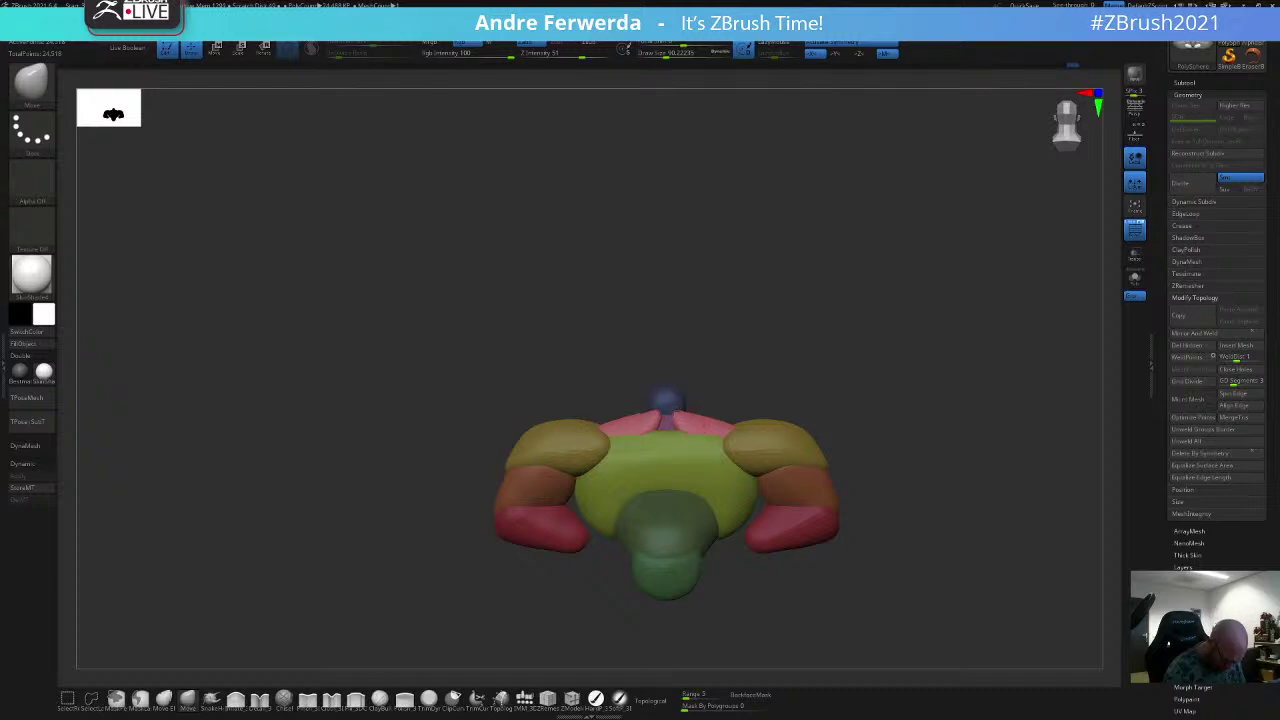
key("]")
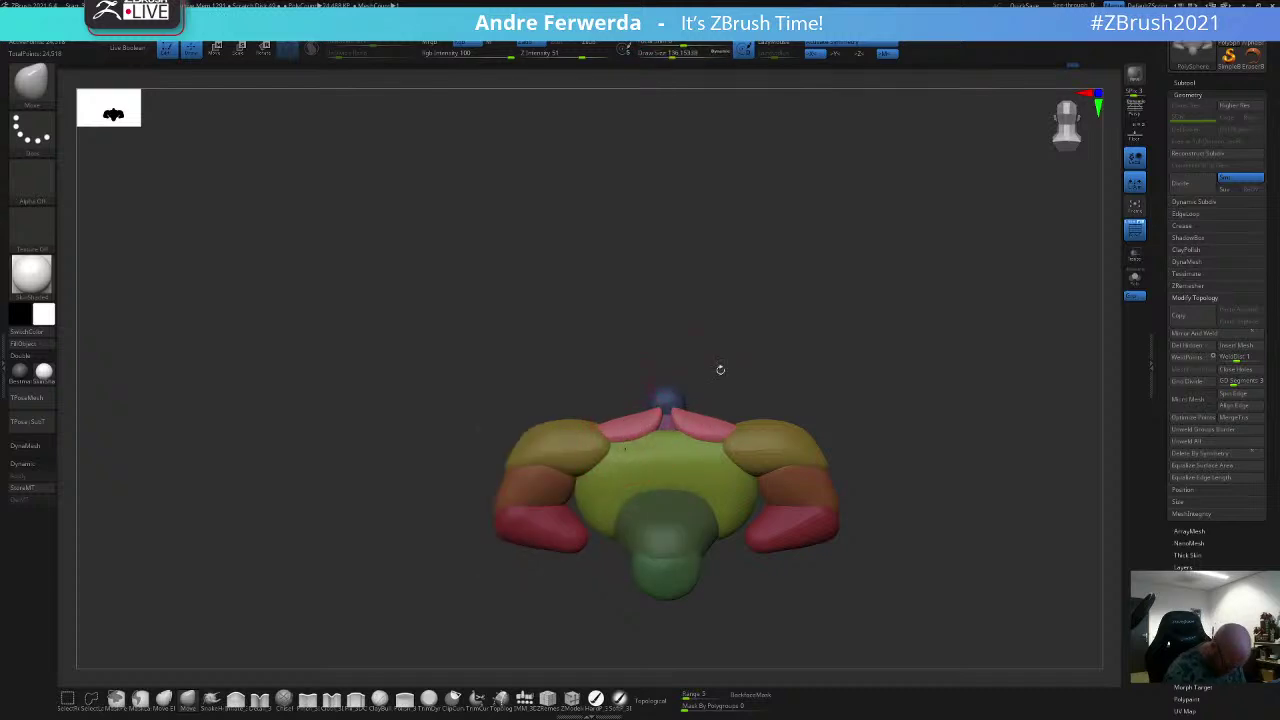
mouse_move(720, 370)
left_mouse_down()
mouse_move(720, 337)
mouse_move(709, 364)
left_mouse_up()
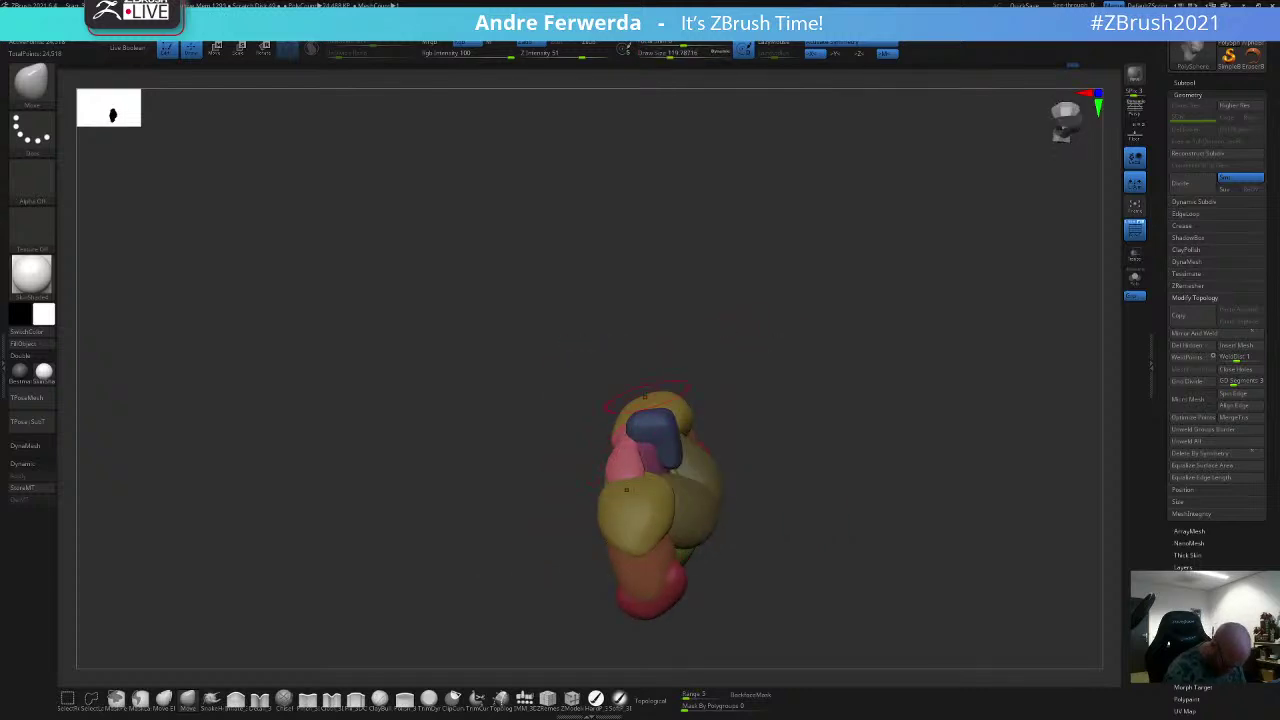
left_click_drag(647, 395, 645, 416)
mouse_move(635, 438)
right_mouse_down()
mouse_move(691, 369)
mouse_move(631, 446)
right_mouse_up()
left_click_drag(741, 349, 768, 302)
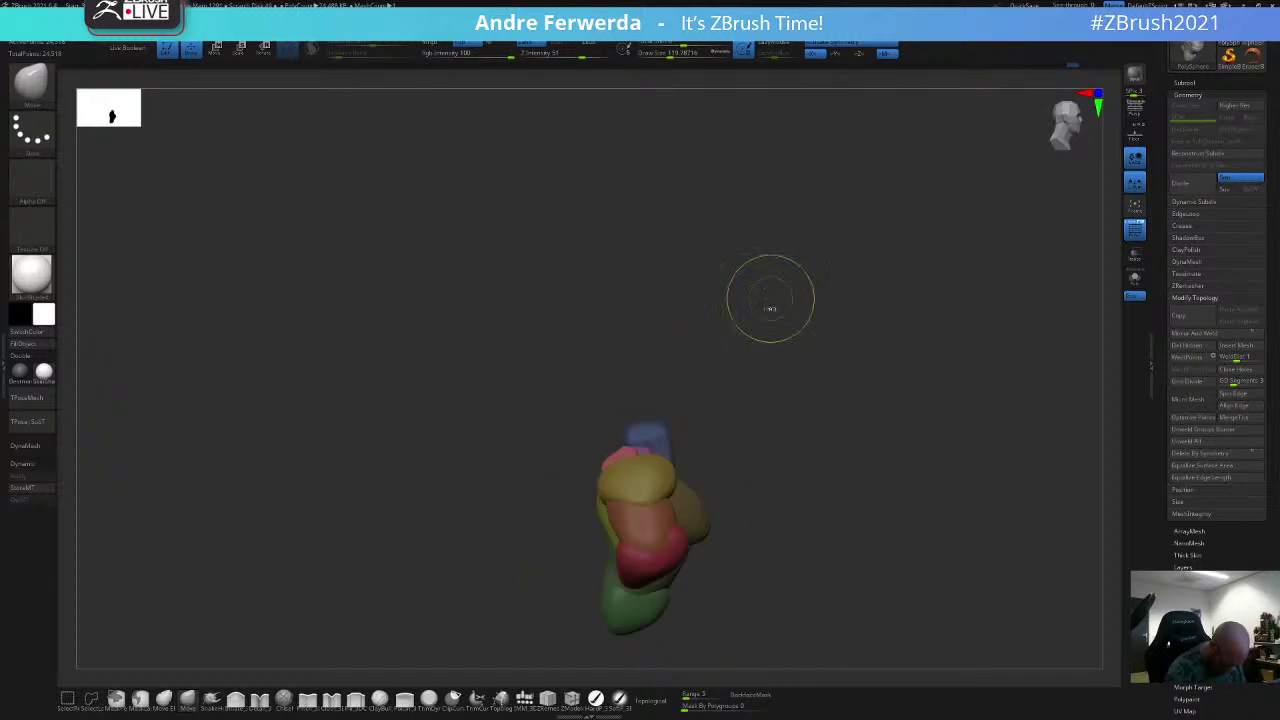
mouse_move(714, 337)
left_mouse_down()
mouse_move(802, 336)
mouse_move(791, 294)
left_mouse_up()
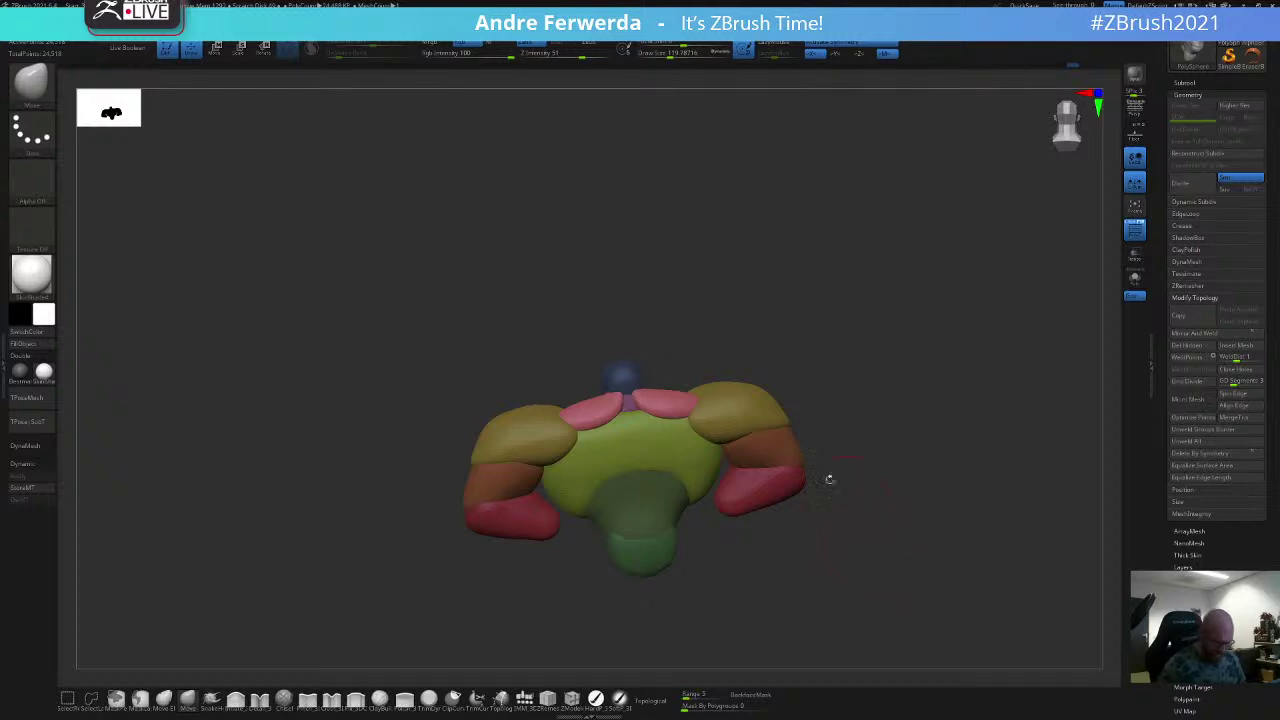
Step: Switch the mask from the trapezius to the shoulders so that everything except the deltoids is protected
left_click_drag(829, 480, 756, 382, "shift")
left_click(782, 373, "ctrl")
left_click(722, 424, "ctrl+shift")
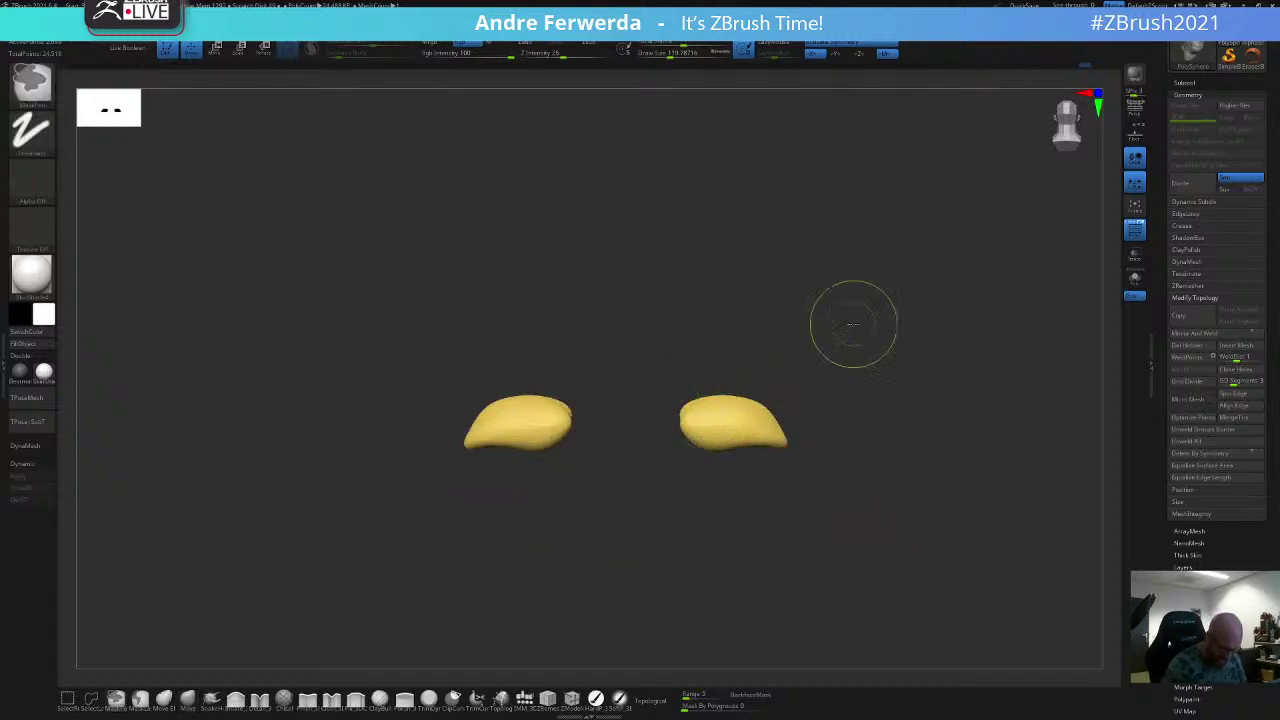
left_click_drag(858, 322, 641, 526, "ctrl")
left_click(634, 546, "ctrl+shift")
left_click(777, 316, "ctrl")
Step: Refine the deltoids from the back with the Move brush and clear the mask
key("space")
left_click_drag(695, 443, 681, 427)
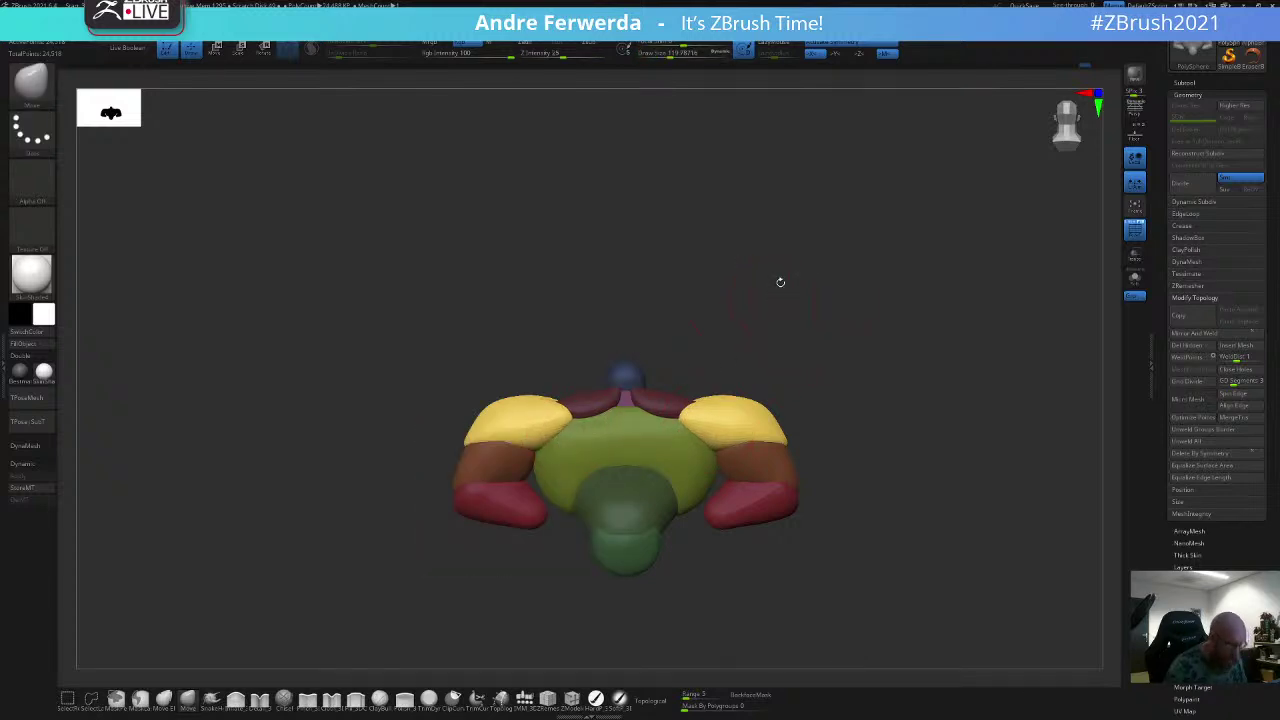
left_click_drag(846, 302, 821, 263)
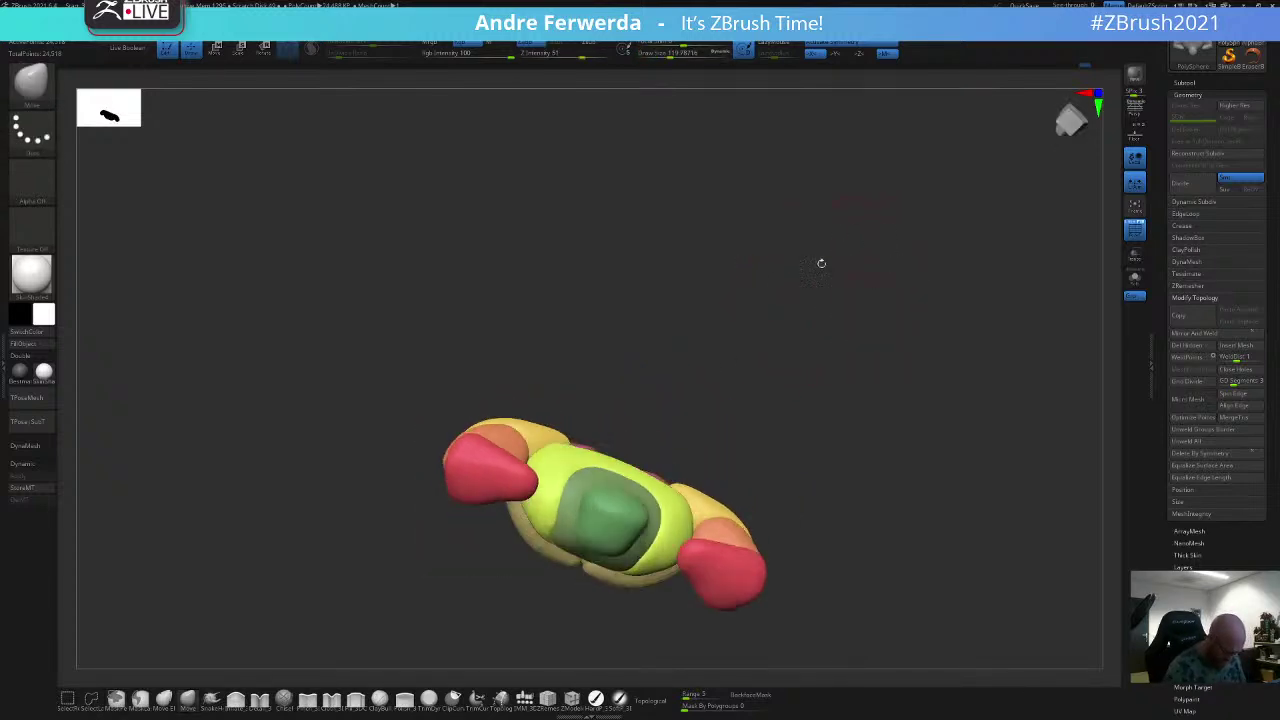
Step: Isolate and mask the torso, unhide the figure, and hide the deltoids, upper arms and forearms in side view
left_click(567, 462, "ctrl+shift")
left_click_drag(722, 278, 434, 662, "ctrl")
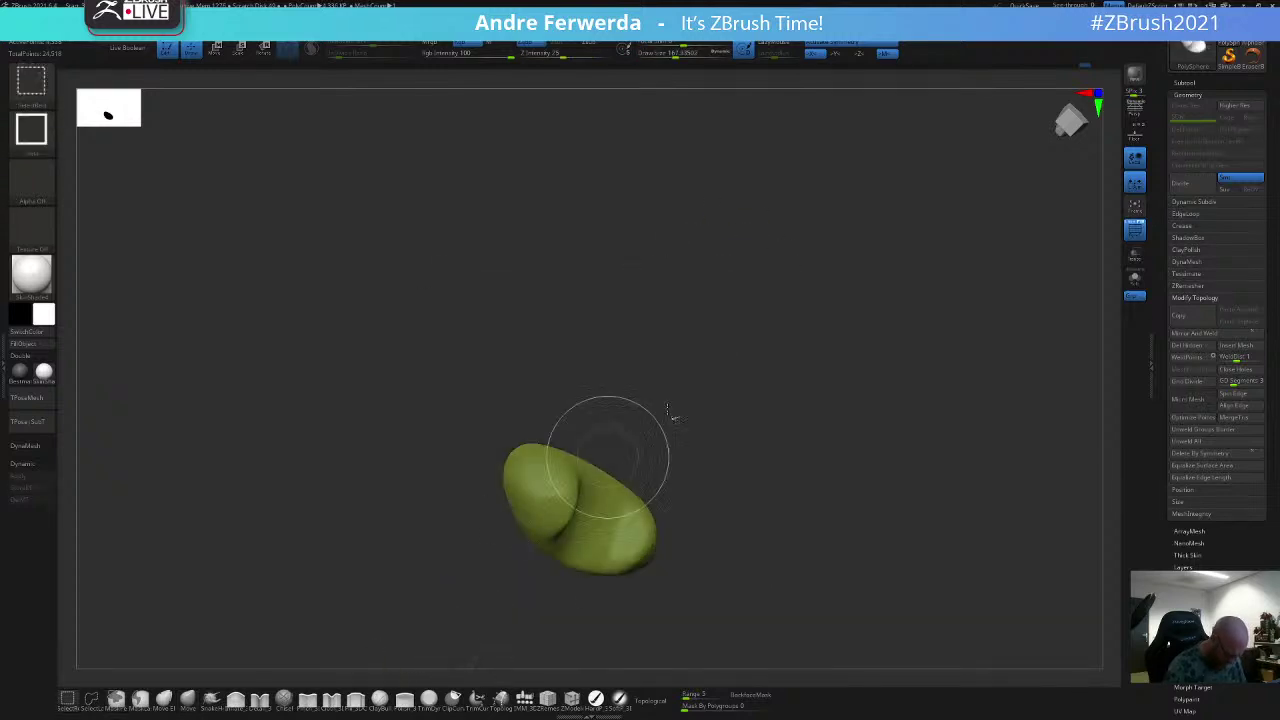
left_click(680, 415, "ctrl+shift")
left_click_drag(803, 329, 786, 290, "shift")
left_click(554, 410, "ctrl+shift")
left_click(554, 410, "ctrl+shift")
left_click(551, 437, "ctrl+shift")
left_click(545, 468, "ctrl+shift")
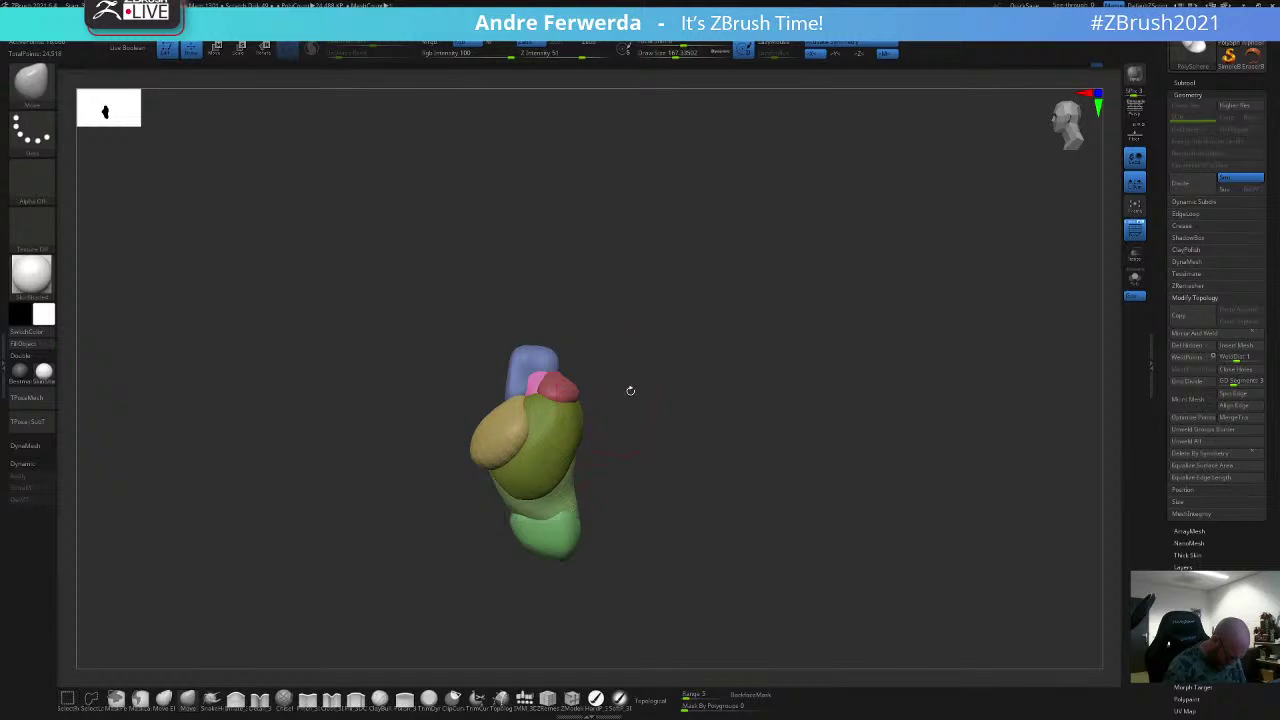
Step: Invert the mask to refine the torso's side profile with the Move brush, and unhide the shoulders and arms
left_click_drag(629, 391, 788, 321, "alt")
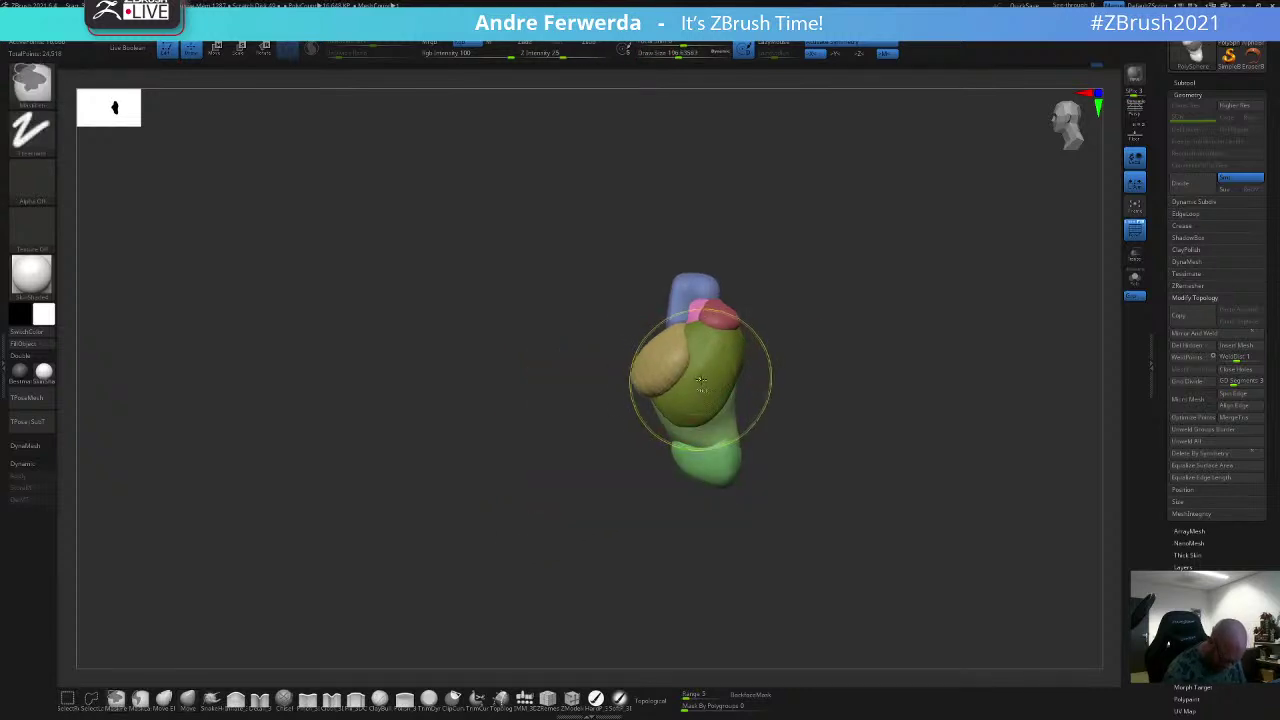
key("shift+f")
key("shift+f")
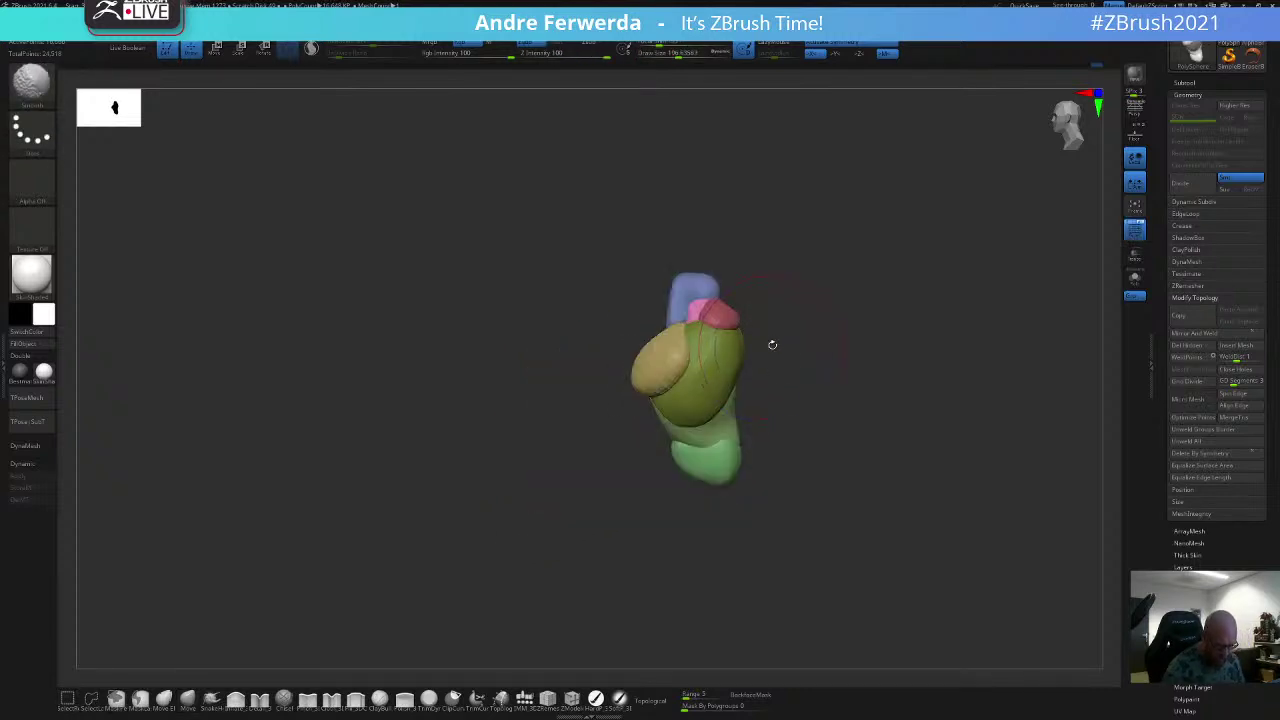
left_click(771, 346, "ctrl")
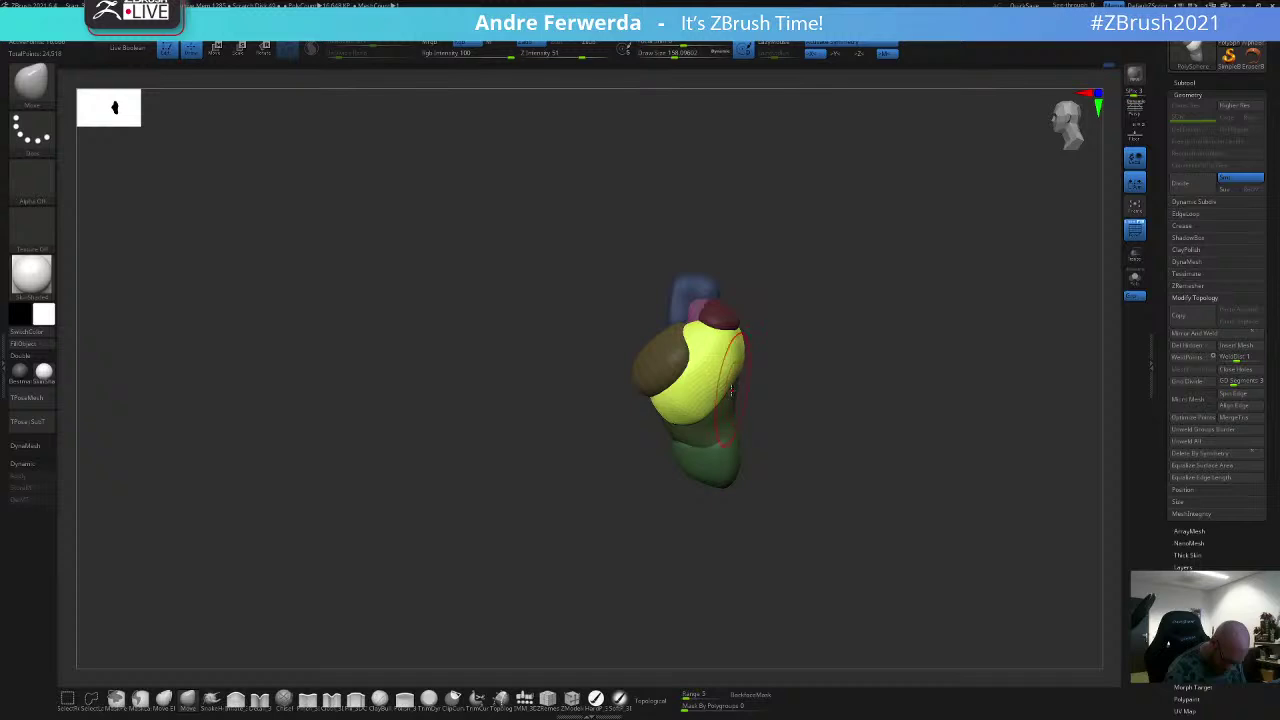
mouse_move(880, 365)
left_mouse_down()
mouse_move(795, 360)
mouse_move(866, 311)
mouse_move(885, 318)
left_mouse_up()
left_click(882, 249, "ctrl+shift")
left_click_drag(883, 249, 904, 257)
right_click_drag(887, 262, 890, 324)
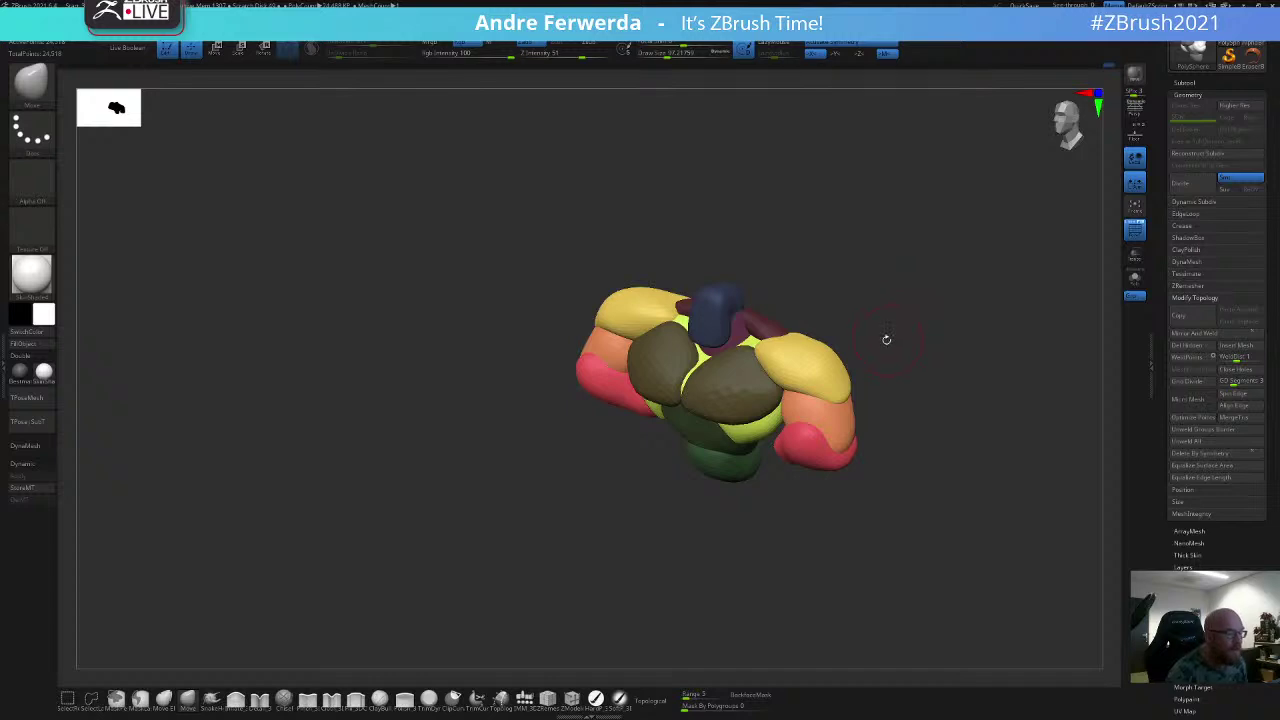
Step: Check the isolated pectorals, unhide the whole figure, and clear its mask in front view
right_click_drag(888, 280, 914, 194)
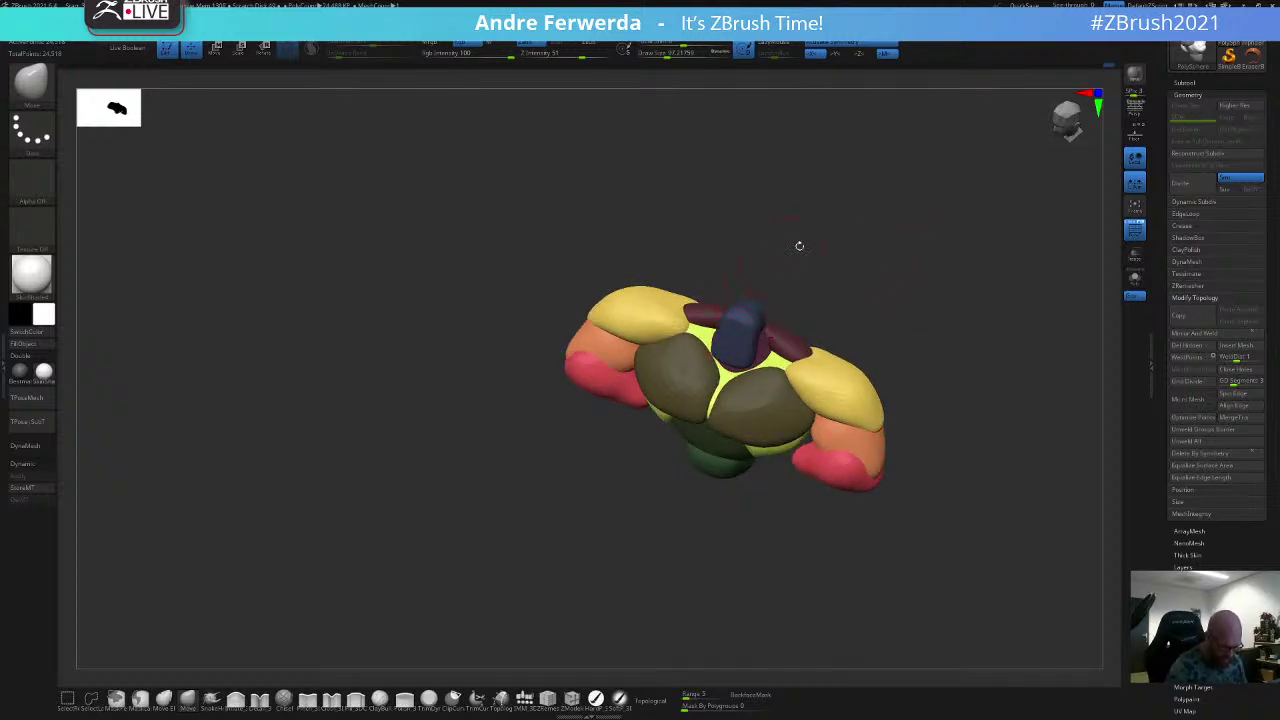
right_click_drag(799, 246, 784, 268)
left_click(677, 386, "ctrl+shift")
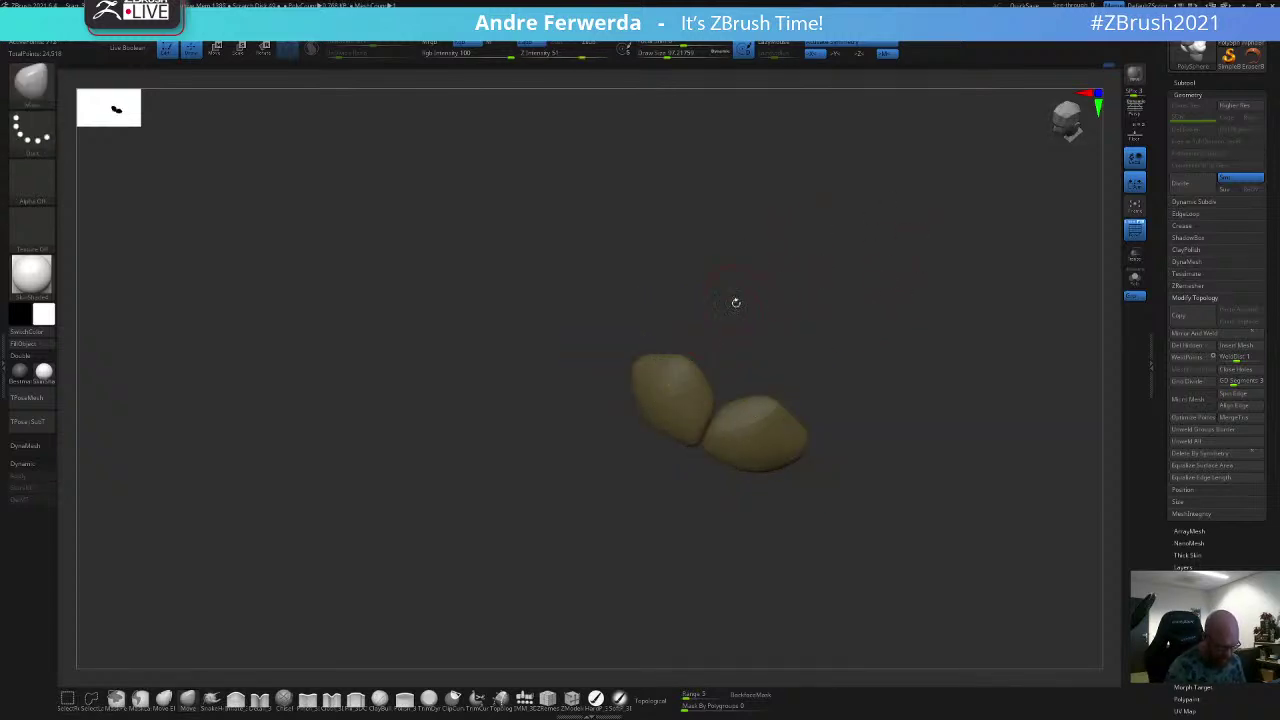
left_click(865, 267, "ctrl+shift")
left_click(914, 266, "ctrl")
key("ctrl+h")
right_click_drag(931, 295, 900, 330, "shift")
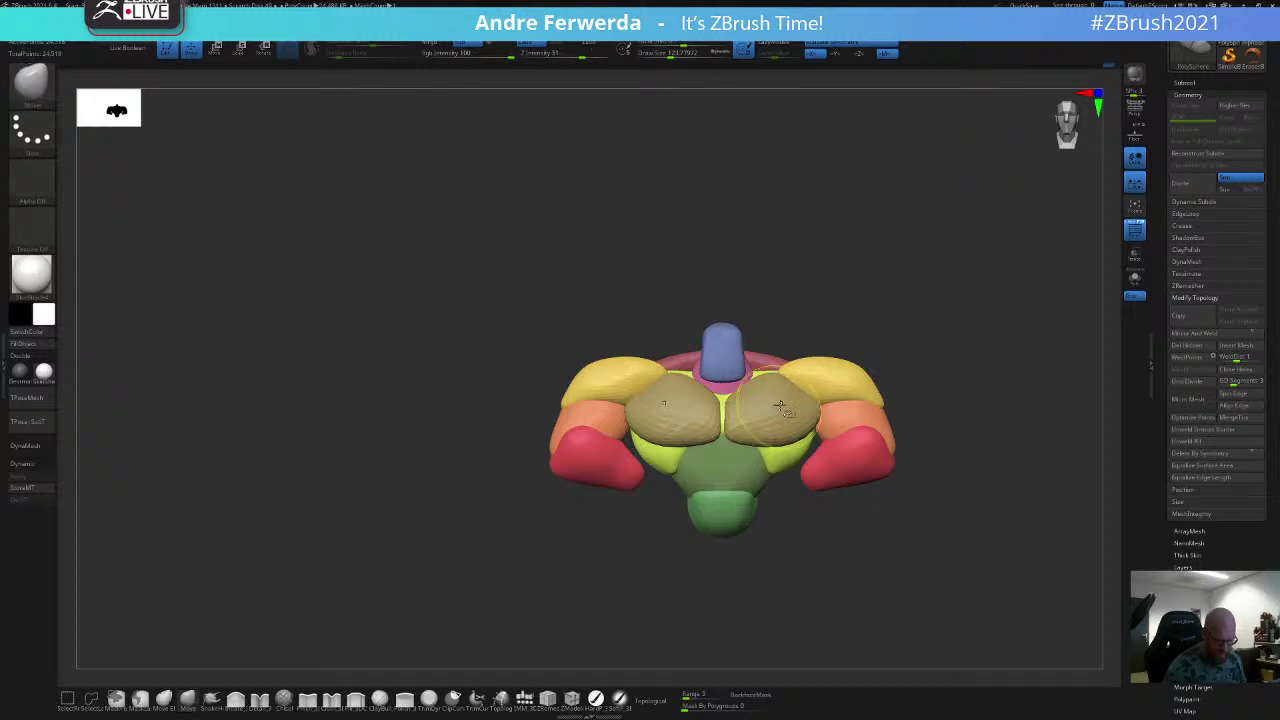
Step: Isolate and mask the pectorals, unhide the figure, and invert the mask so only the pectorals stay editable
left_click(780, 405, "ctrl+shift")
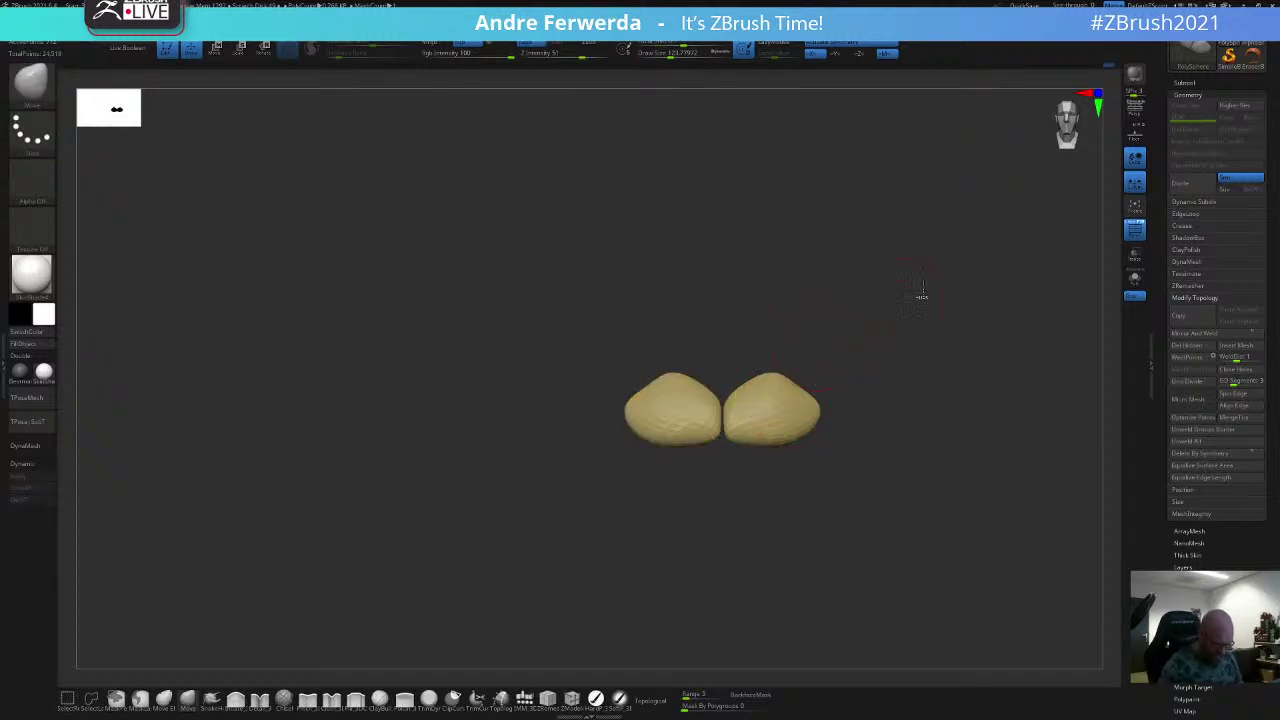
left_click_drag(915, 284, 562, 541, "ctrl")
left_click(546, 556, "ctrl+shift")
left_click(881, 290, "ctrl")
Step: Display the reference sketch beside the figure and adjust the Move brush size for shaping the pectorals
key("space")
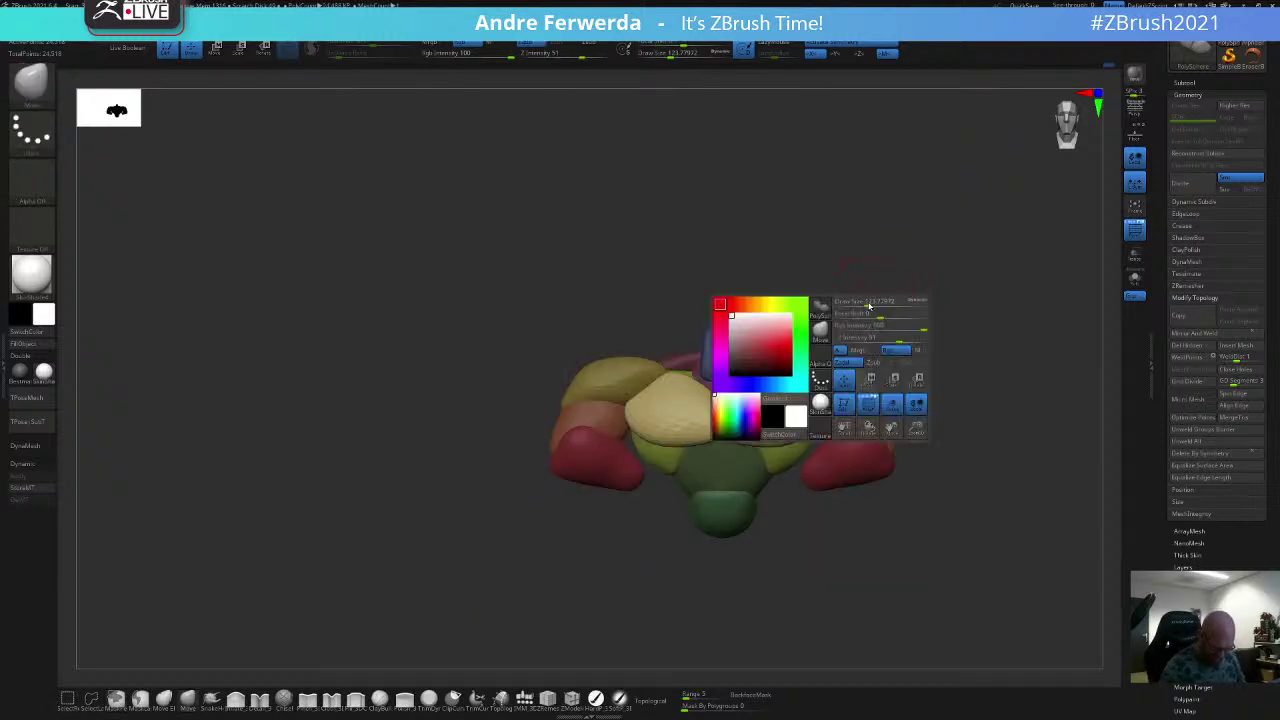
left_click_drag(869, 306, 872, 306)
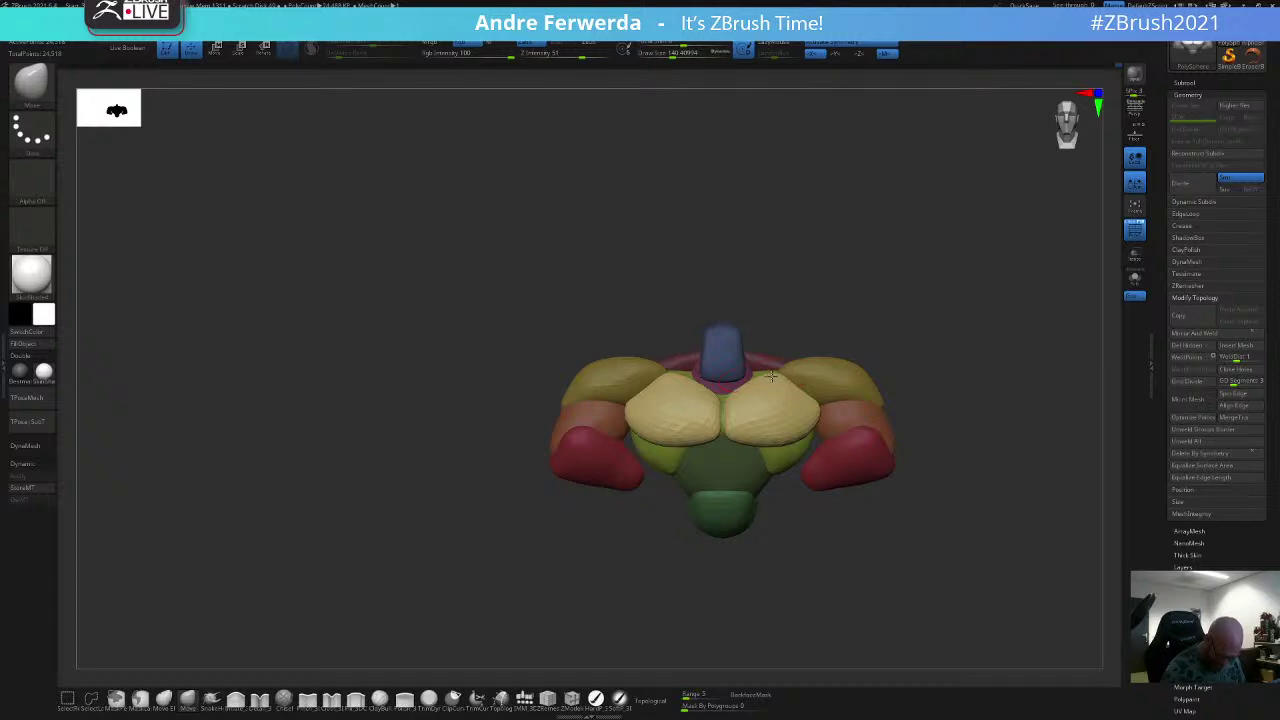
key("shift+z")
left_click_drag(880, 286, 1119, 224, "alt")
key("s")
left_click_drag(890, 330, 884, 330)
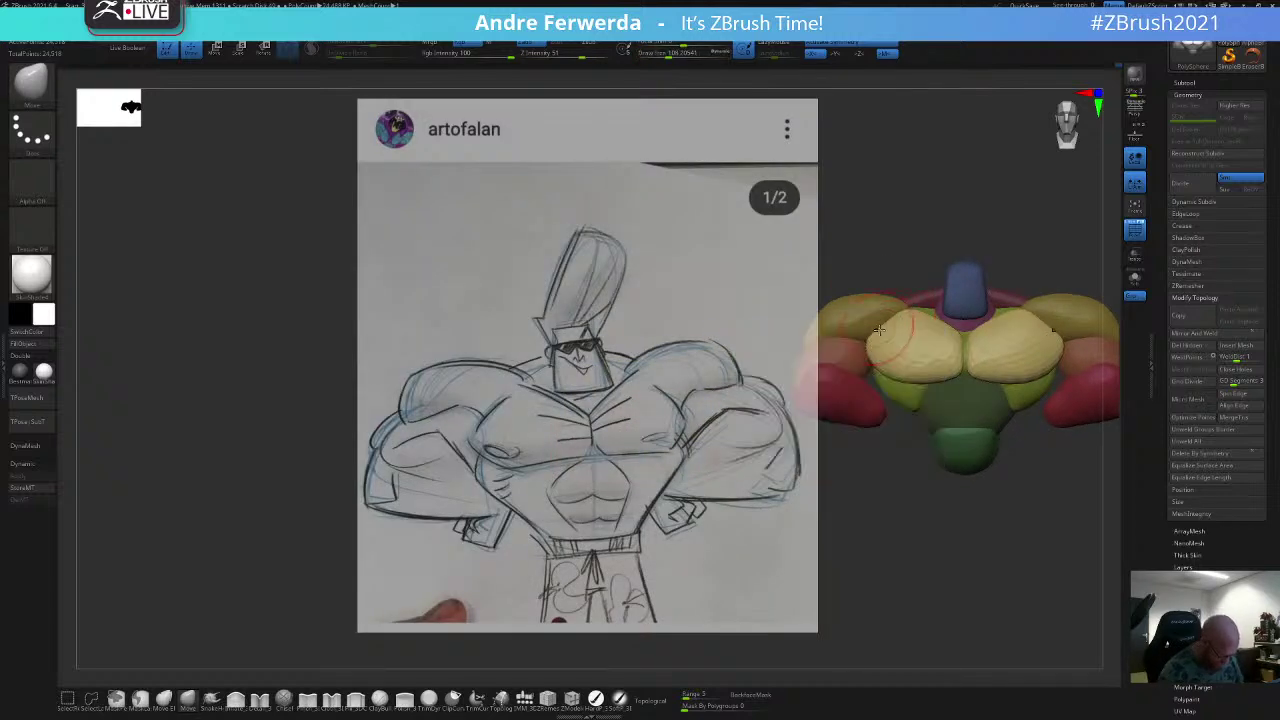
Step: Reshape the unmasked pectorals with the Move brush from above, the front and below
left_click_drag(951, 227, 946, 278)
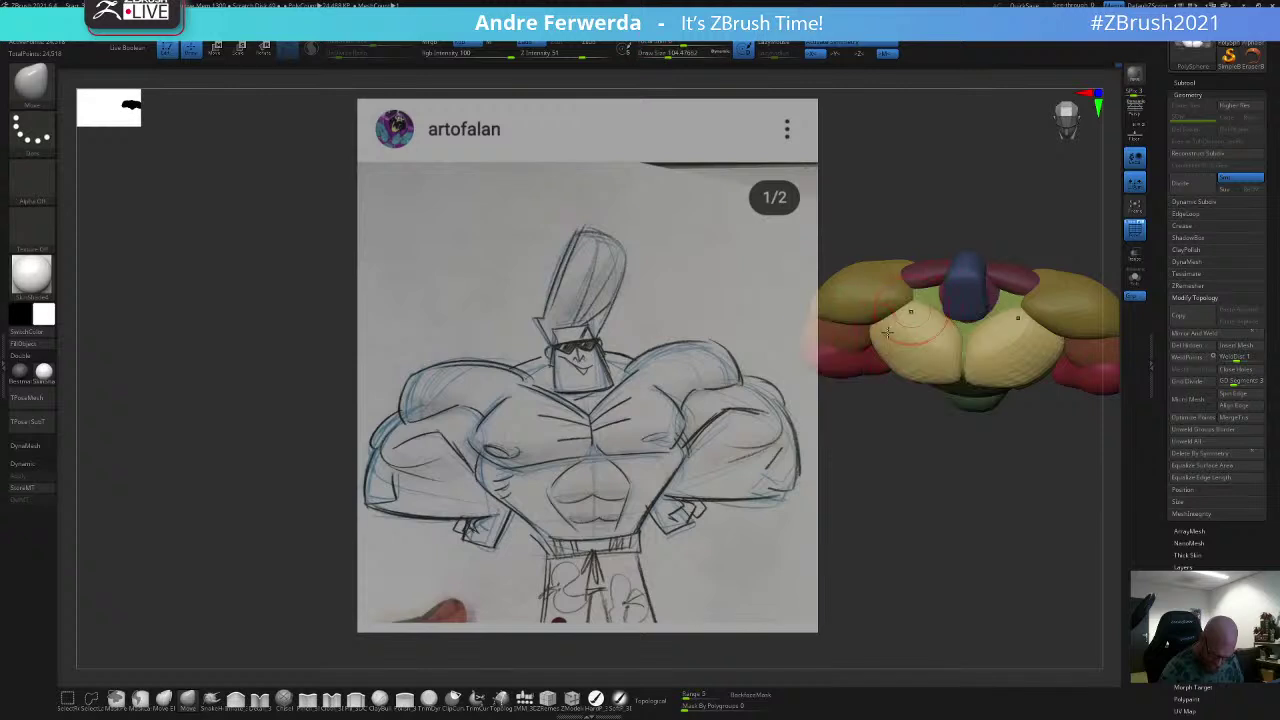
key("space")
left_click_drag(888, 352, 893, 352)
left_click_drag(926, 428, 918, 380, "shift")
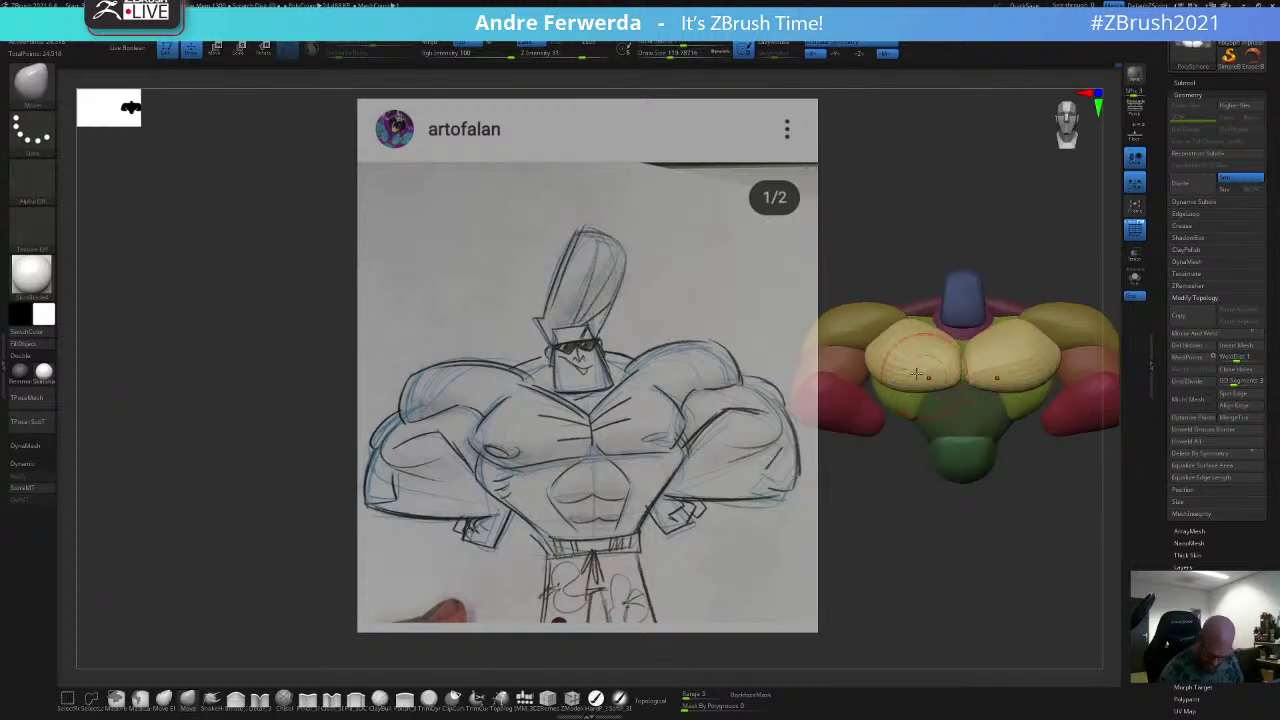
left_click_drag(1058, 245, 1031, 238)
left_click_drag(929, 497, 941, 375)
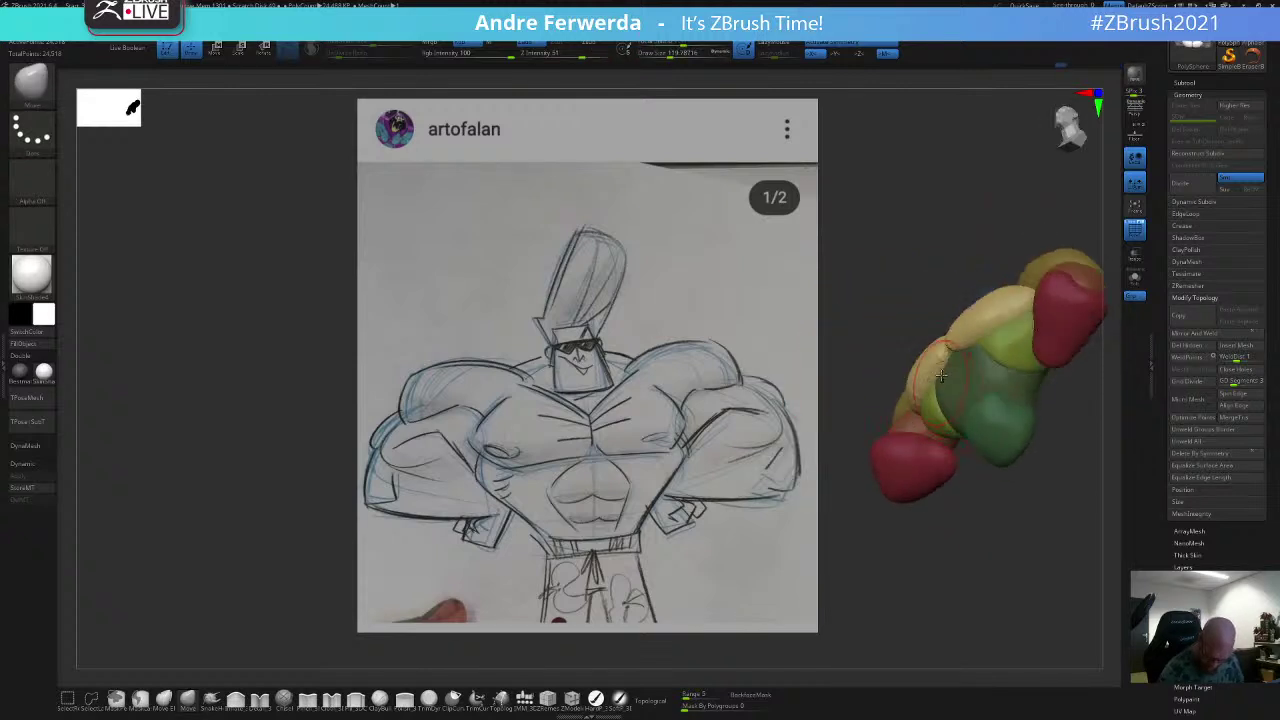
left_click_drag(905, 305, 945, 343, "shift")
left_click_drag(919, 435, 945, 360)
Step: Check the pectorals with the transform gizmo, return to drawing, and invert the mask so the pectorals are protected
left_click(1017, 244, "ctrl")
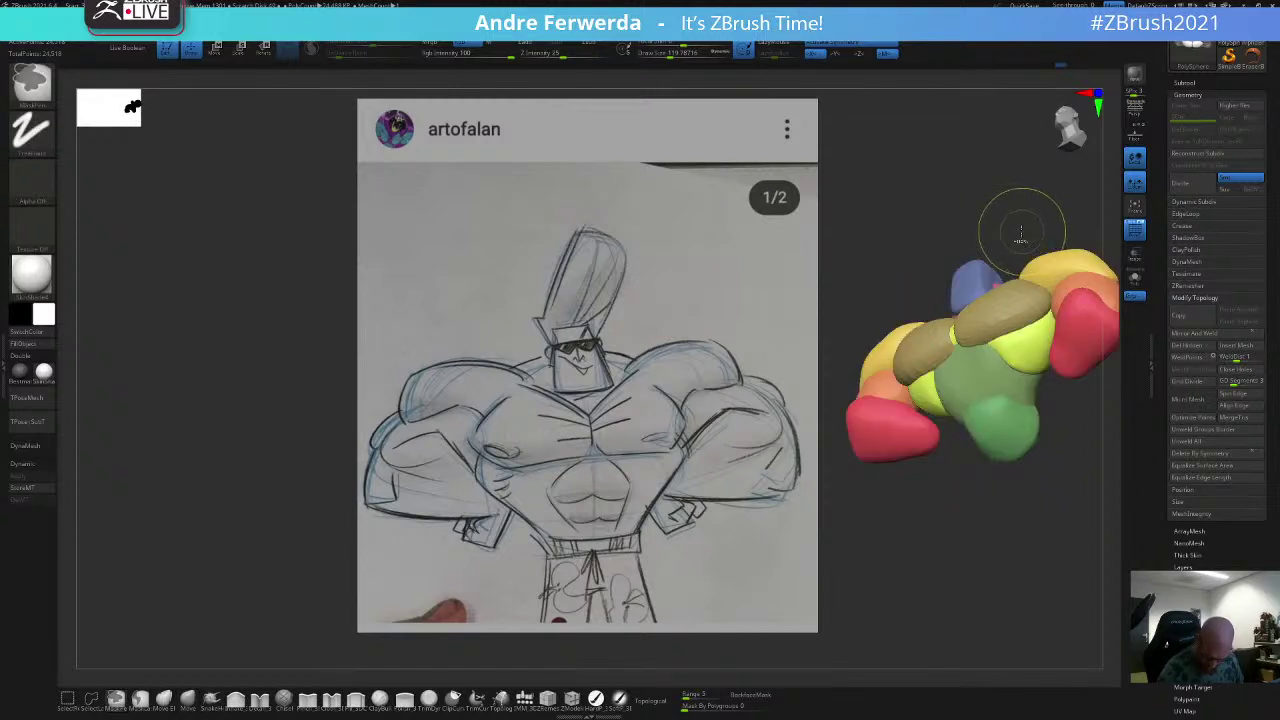
left_click_drag(1023, 223, 1008, 236)
key("ctrl")
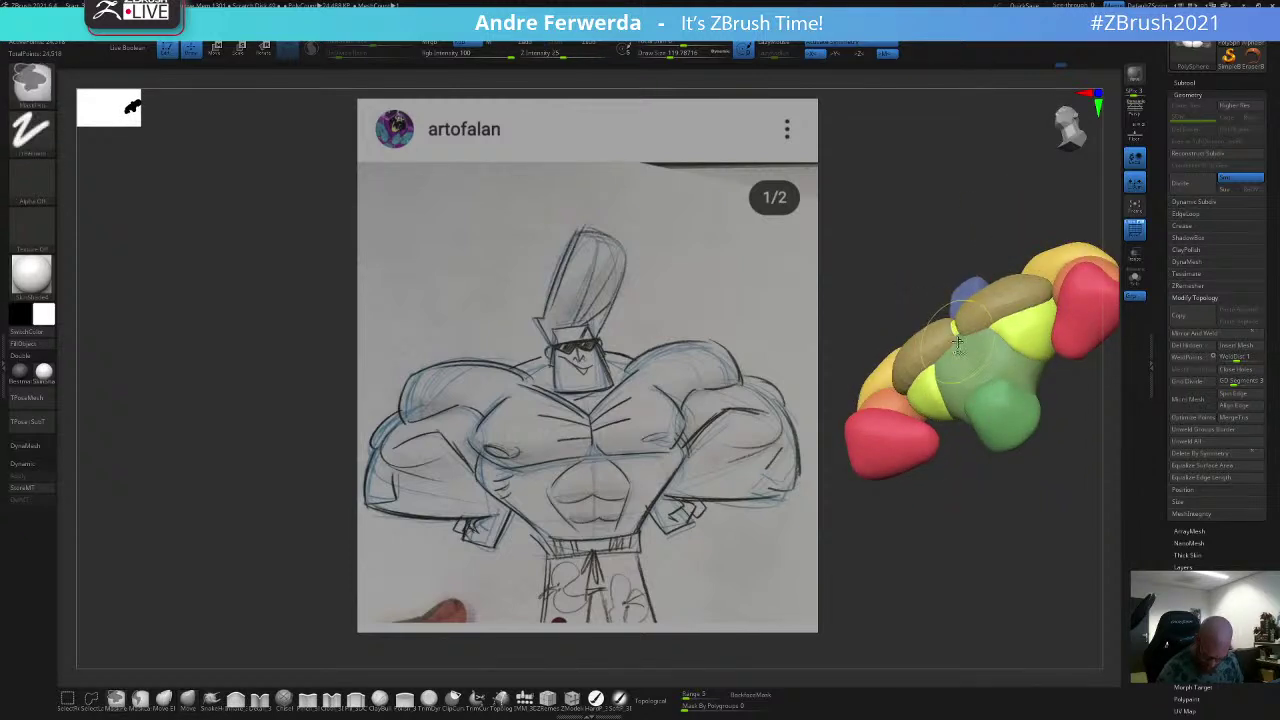
key("ctrl")
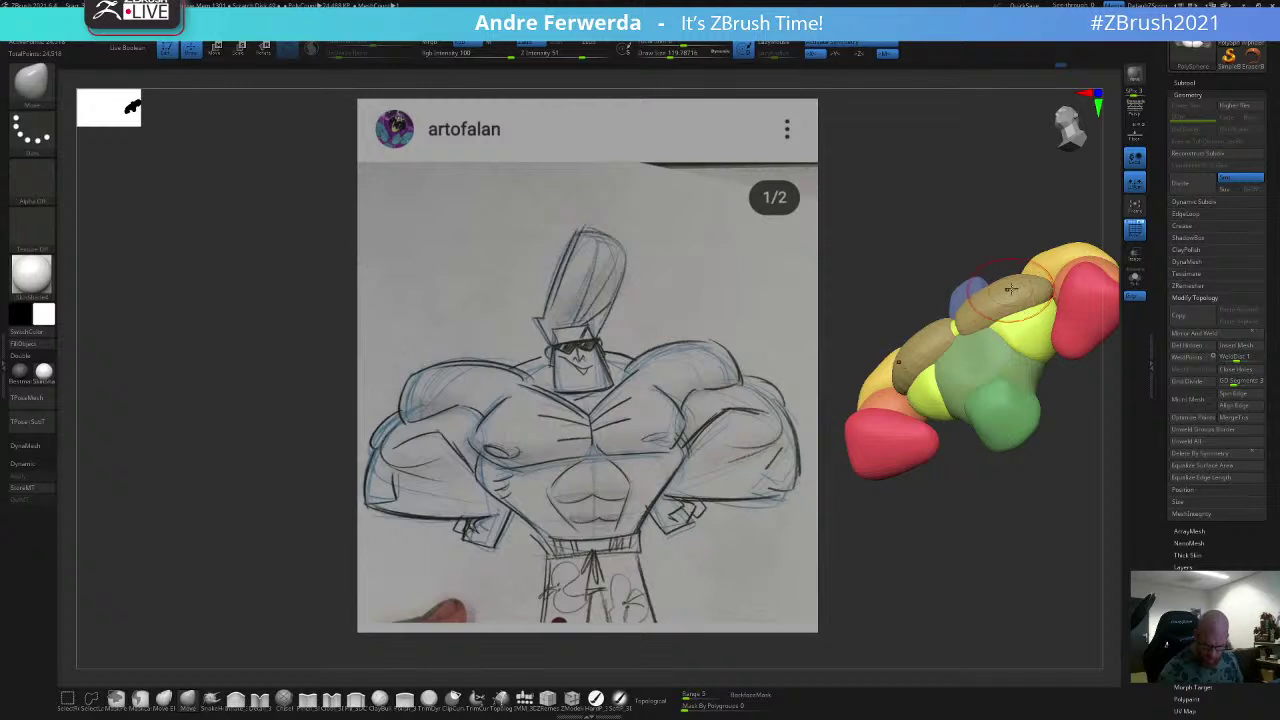
key("w")
left_click(919, 354, "ctrl")
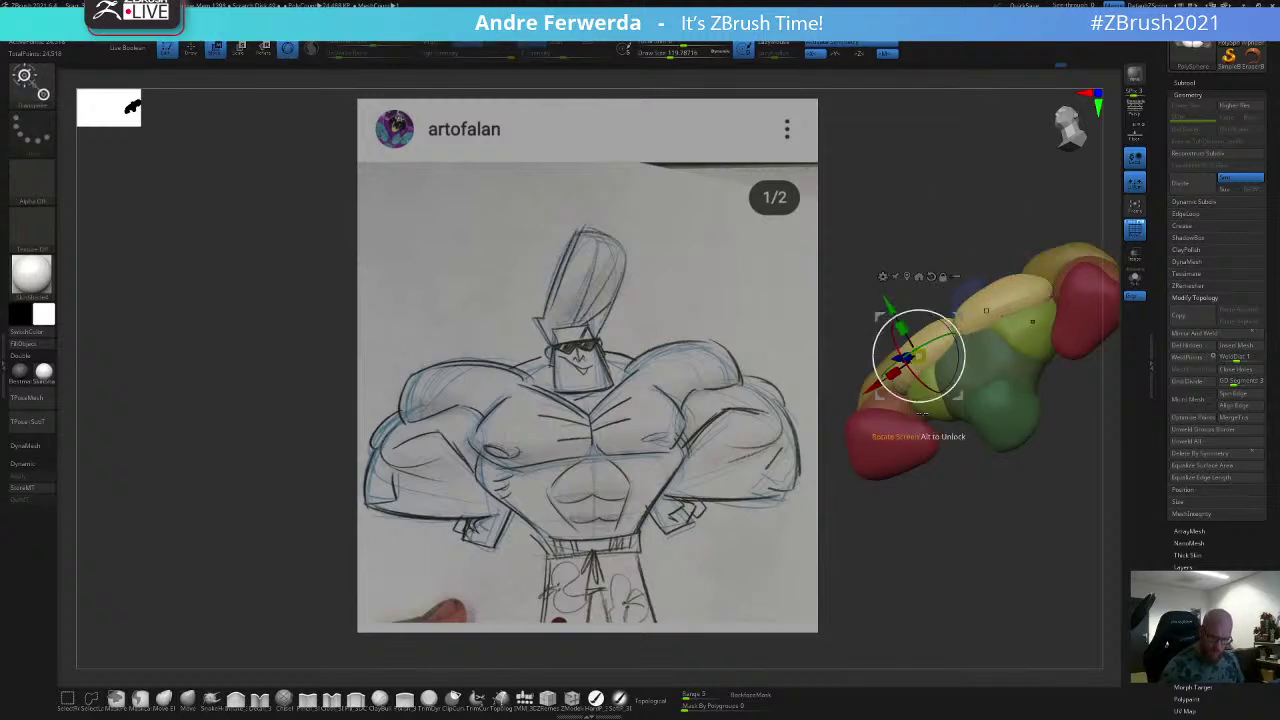
key("q")
left_click_drag(934, 484, 936, 530)
left_click(1000, 254, "ctrl")
Step: Adjust the Move brush size in a three-quarter view and turn on topological masking for the brush
key("space")
mouse_move(952, 274)
left_mouse_down()
mouse_move(972, 273)
mouse_move(948, 305)
mouse_move(974, 477)
mouse_move(937, 391)
mouse_move(939, 441)
mouse_move(972, 478)
mouse_move(949, 486)
mouse_move(969, 497)
mouse_move(935, 494)
left_mouse_up()
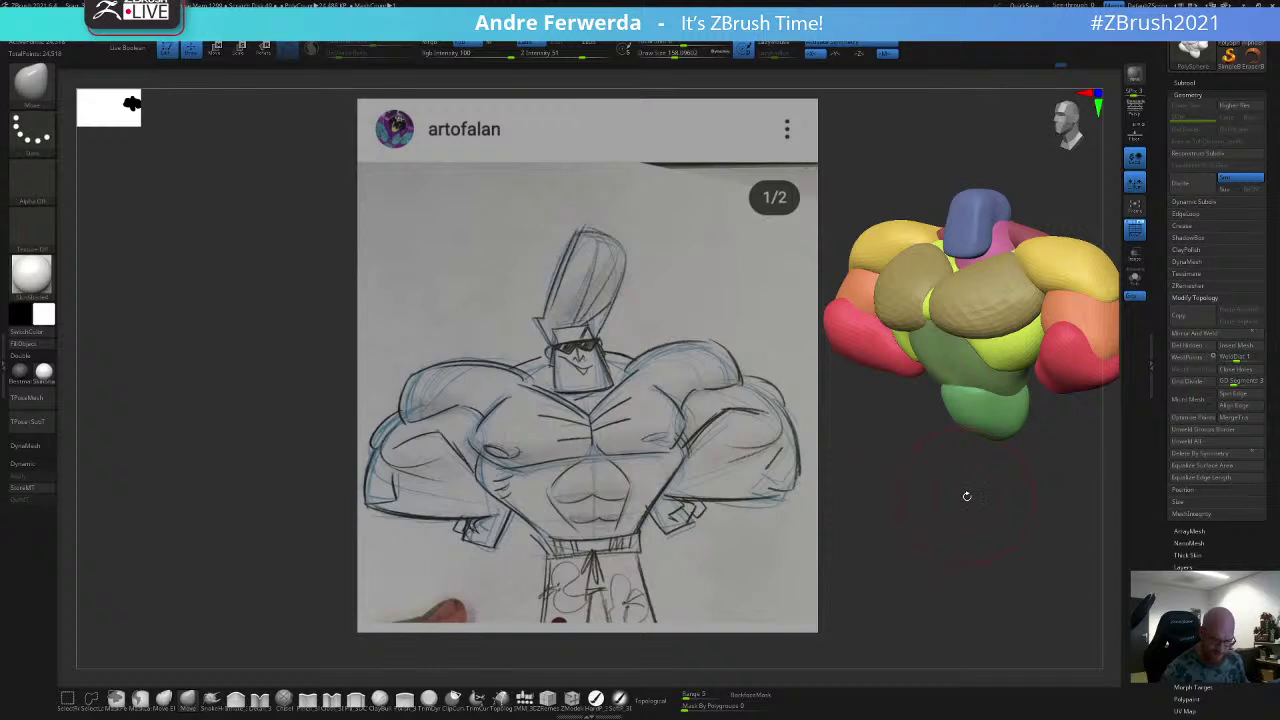
left_click_drag(967, 496, 960, 491)
key("space")
left_click_drag(886, 275, 881, 275)
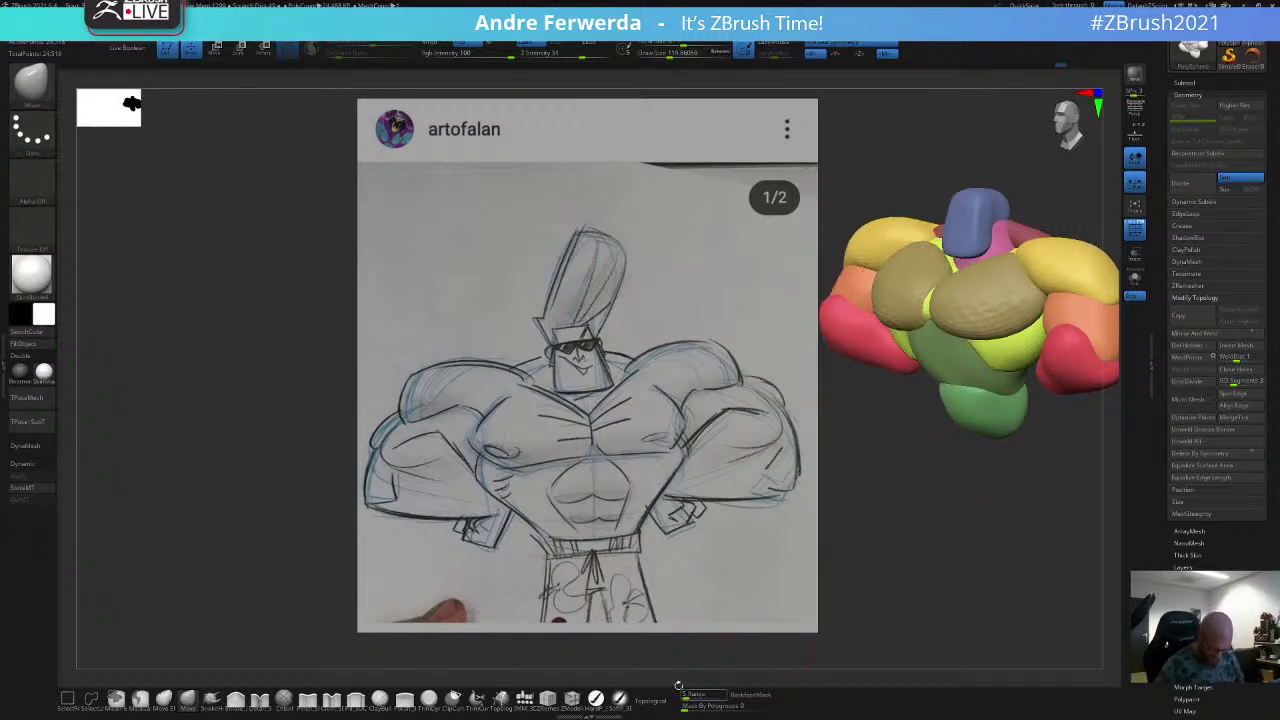
left_click(655, 700)
Step: Reshape the deltoids with the topological Move brush in an angled view from above, adjusting the brush size between strokes
right_click_drag(889, 272, 845, 318)
key("space")
left_click_drag(884, 254, 893, 253)
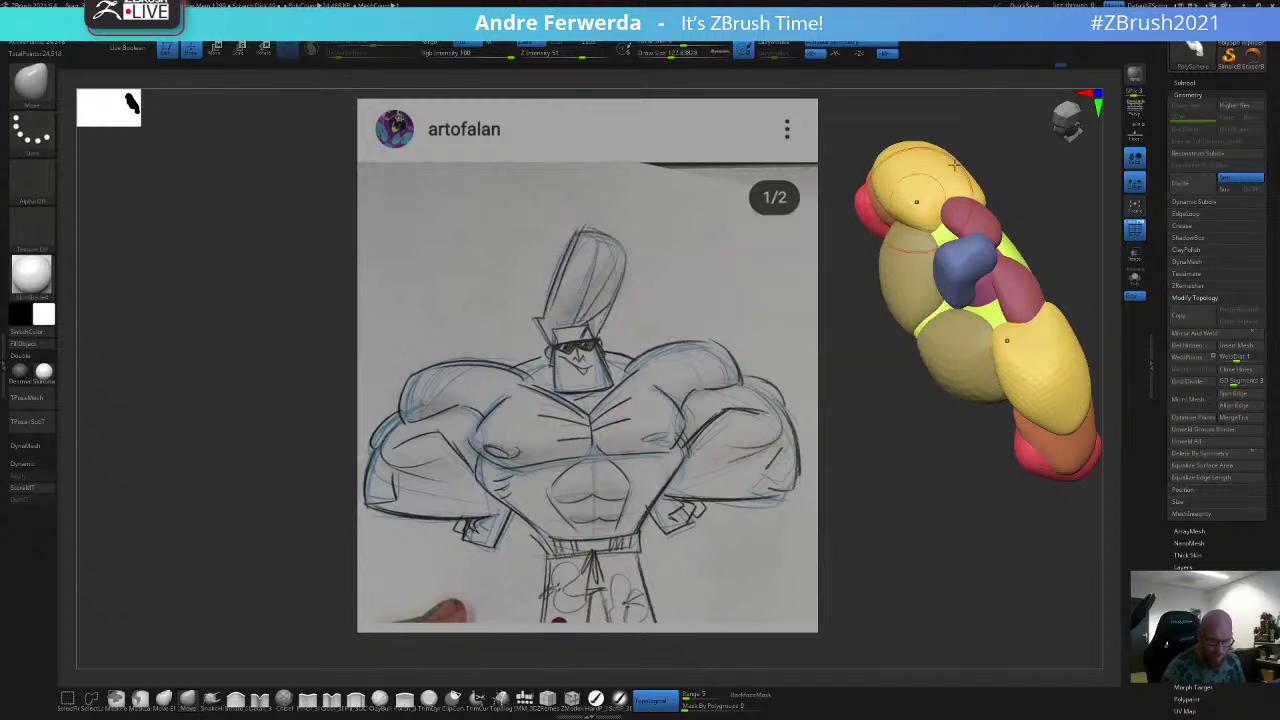
right_click_drag(997, 163, 963, 203, "alt")
key("space")
left_click_drag(876, 234, 902, 252)
key("space")
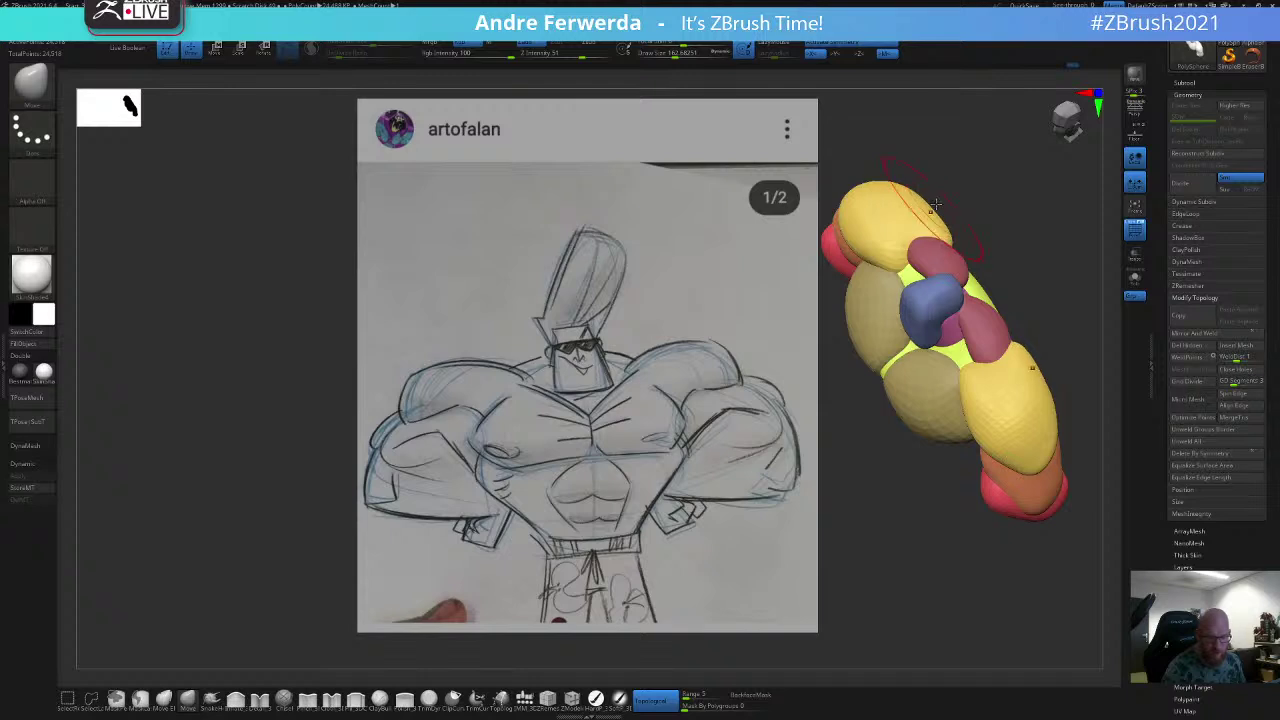
right_click_drag(1015, 215, 963, 225)
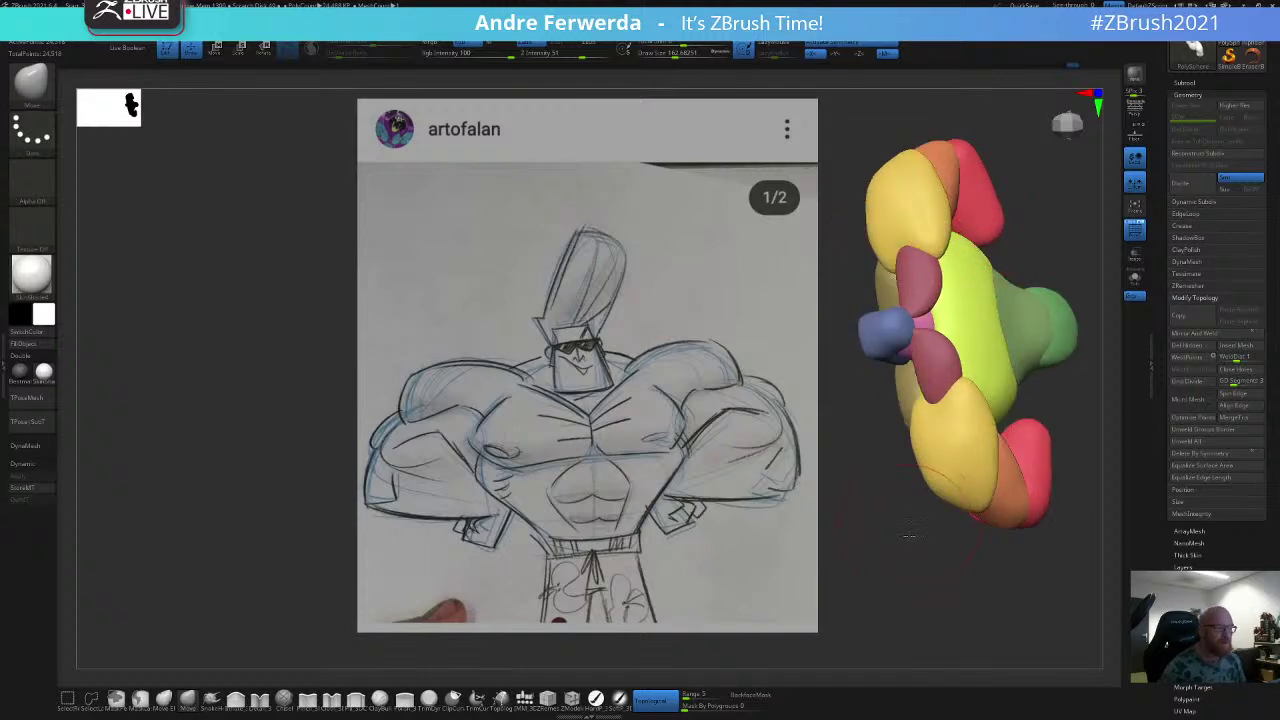
Step: Refine the outer curve of the deltoids with the Move brush in a straight top view
right_click_drag(915, 534, 960, 530, "shift")
key("space")
left_click_drag(892, 283, 886, 283)
key("space")
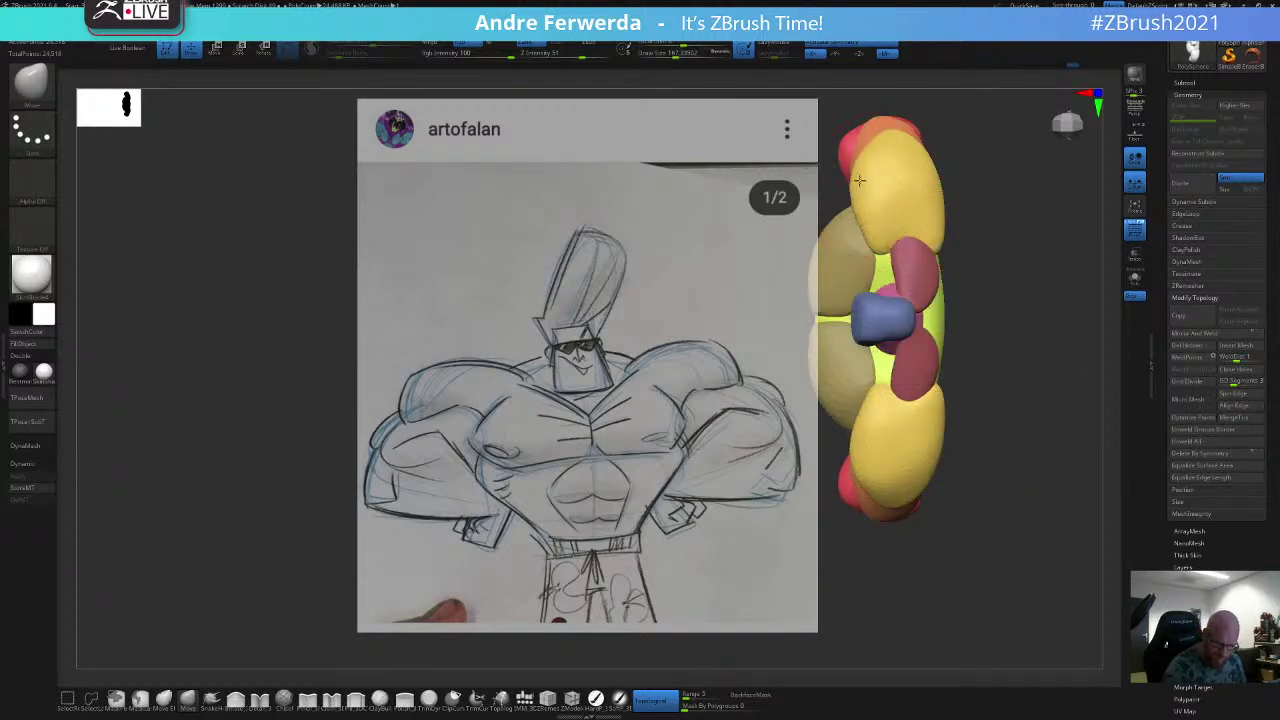
key("space")
left_click_drag(886, 150, 888, 150)
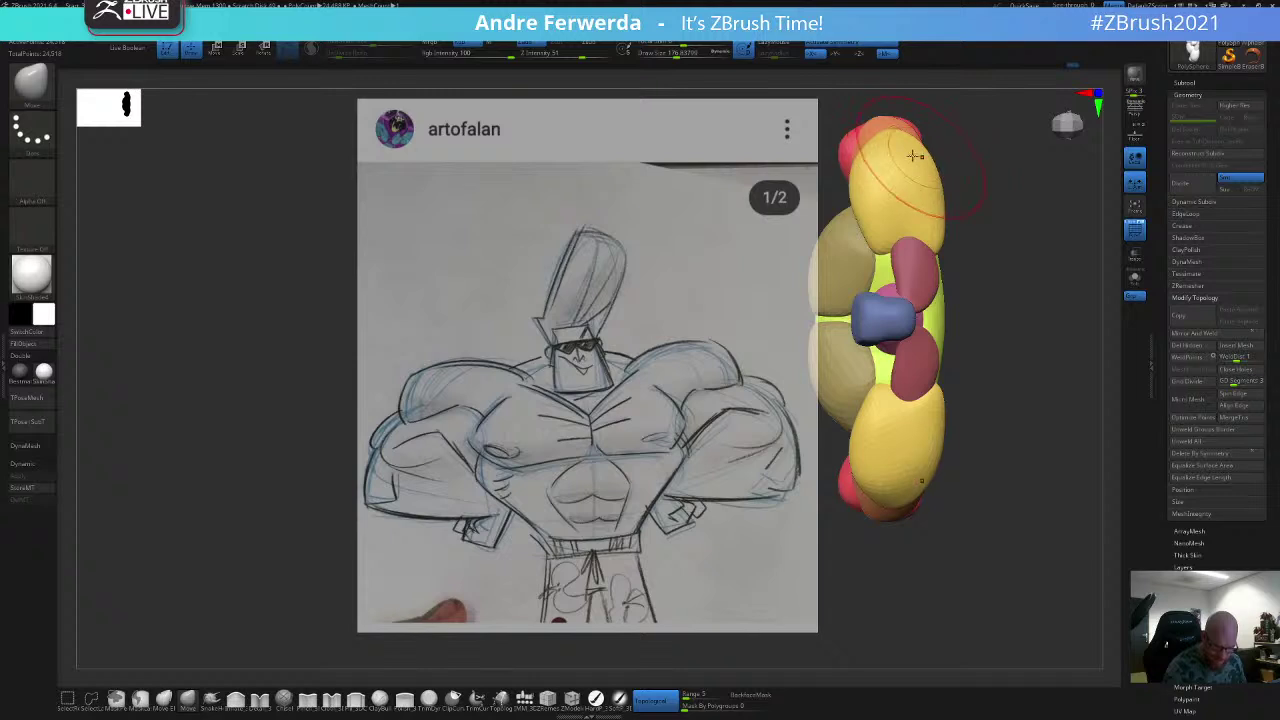
key("space")
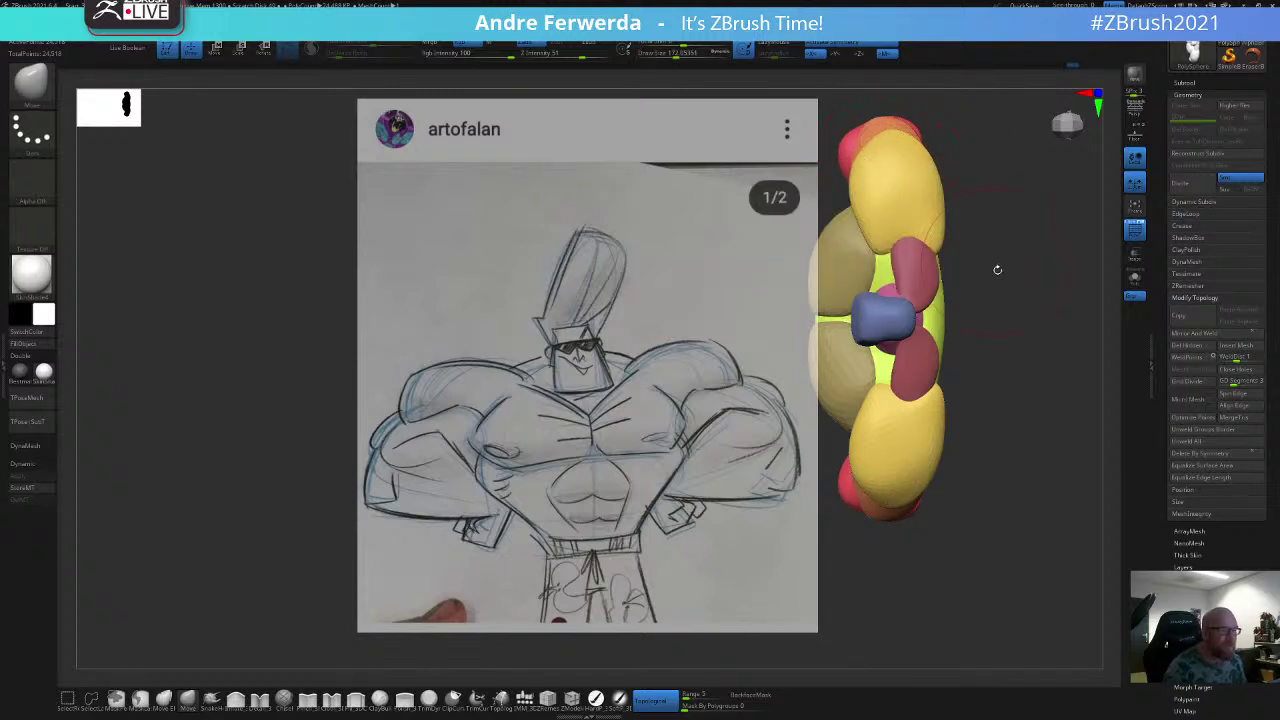
Step: Refine the front and lower ends of the deltoids with a smaller Move brush, working from side and raised angles
right_click_drag(1005, 310, 976, 382, "ctrl")
right_click_drag(977, 243, 985, 328, "alt")
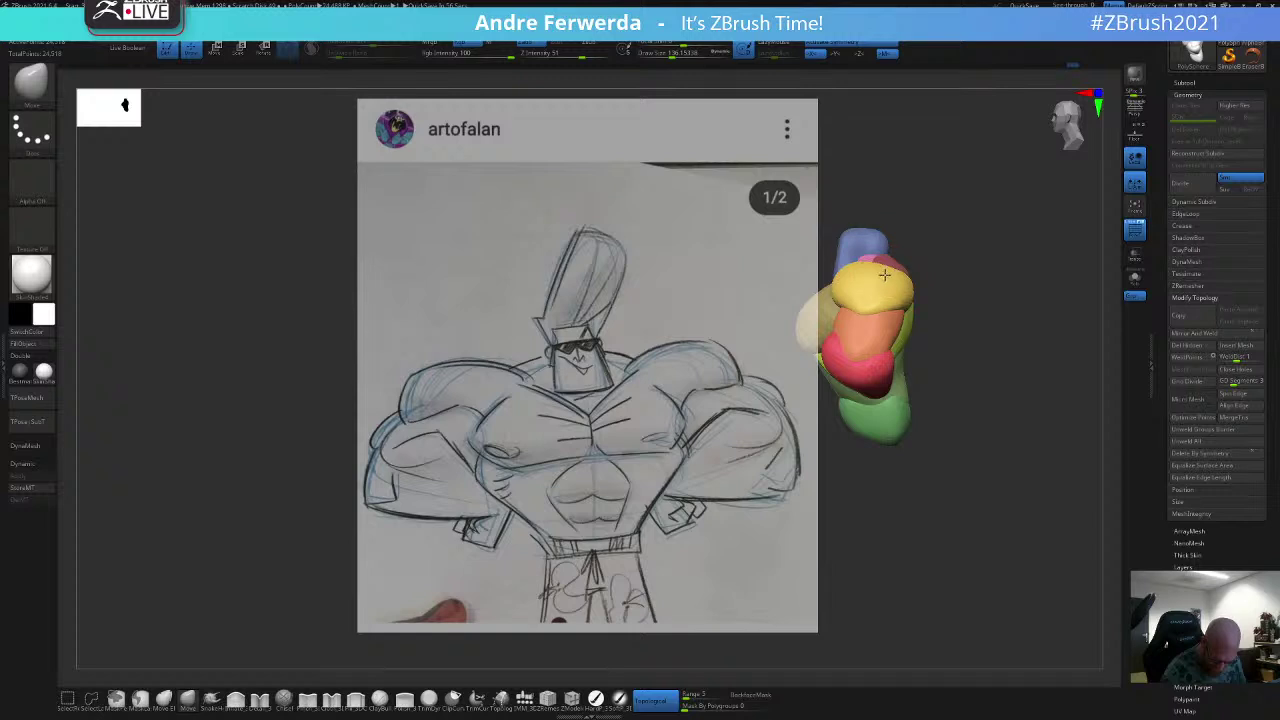
right_click_drag(885, 275, 928, 345)
key("space")
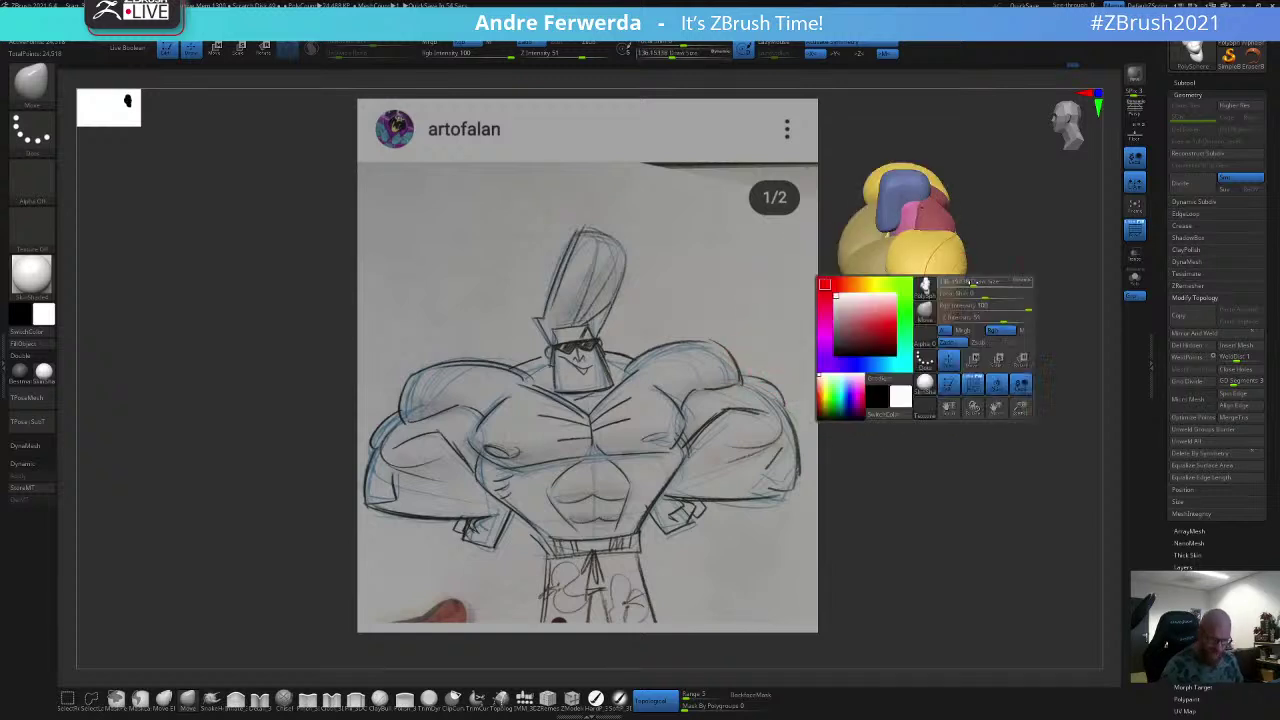
right_click_drag(996, 223, 997, 249)
key("space")
left_click_drag(1001, 246, 997, 246)
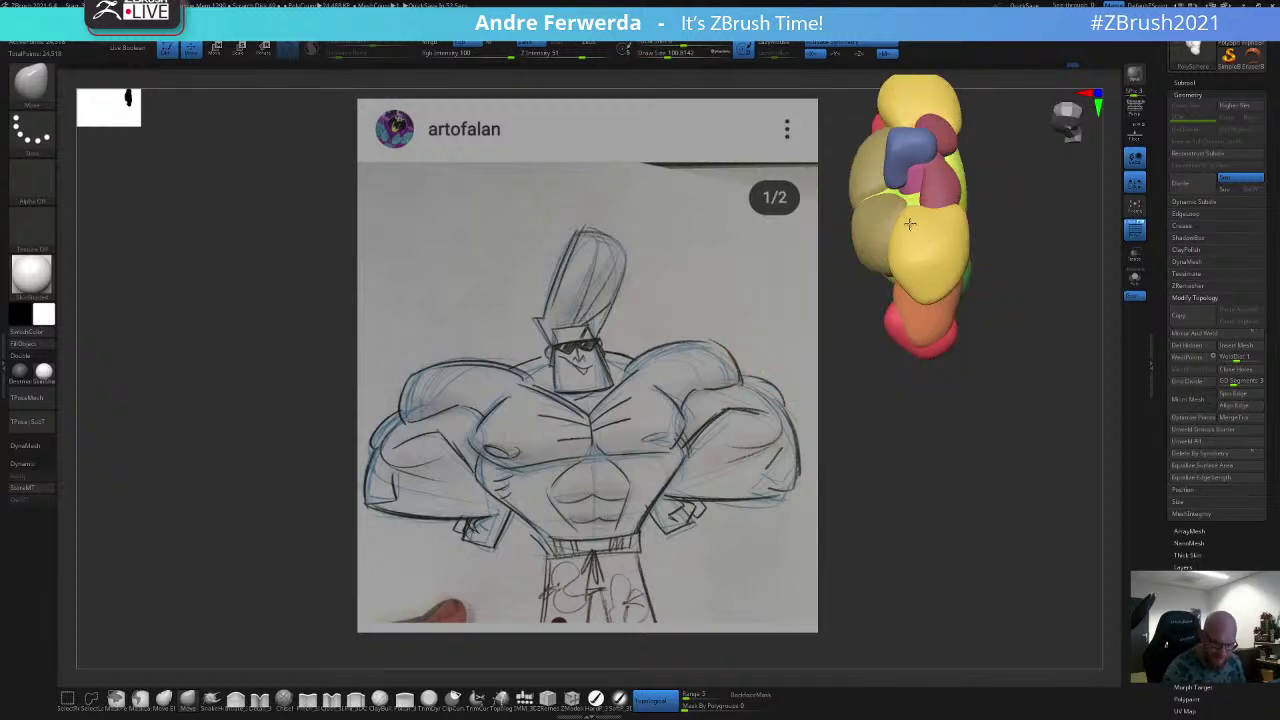
left_click_drag(915, 267, 918, 262)
right_click_drag(1005, 243, 997, 203)
key("space")
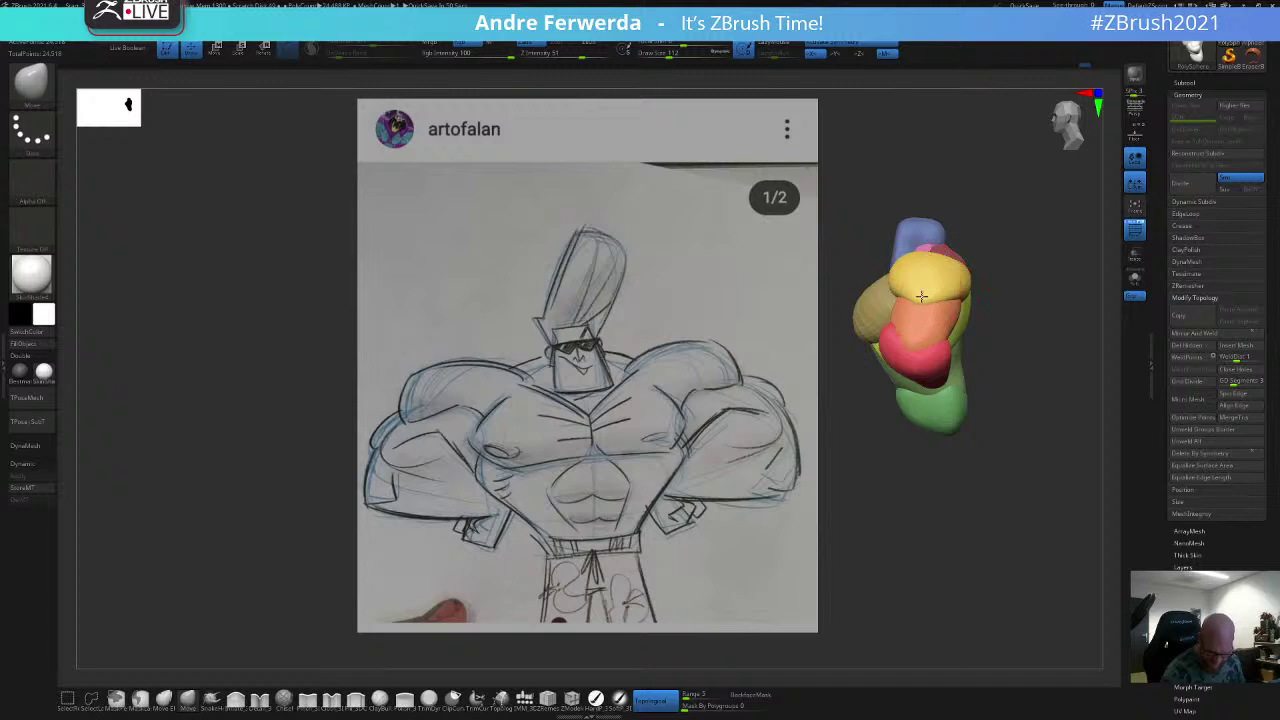
Step: Check the figure's forms from the side, below and front, and turn on the Dynamic Subdivision preview
right_click_drag(900, 290, 959, 295)
right_click_drag(959, 295, 1104, 258, "alt")
left_click_drag(794, 329, 832, 325)
right_click_drag(998, 402, 983, 423)
right_click_drag(918, 480, 947, 196)
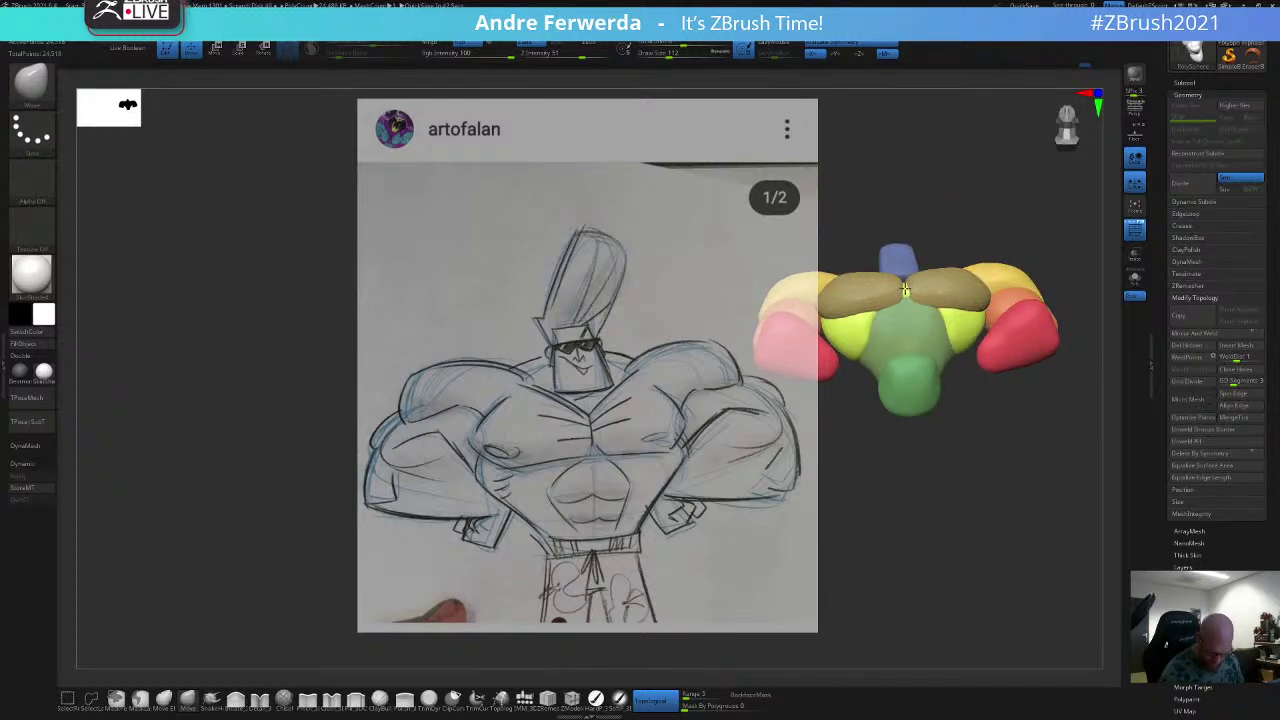
left_click_drag(857, 420, 865, 354)
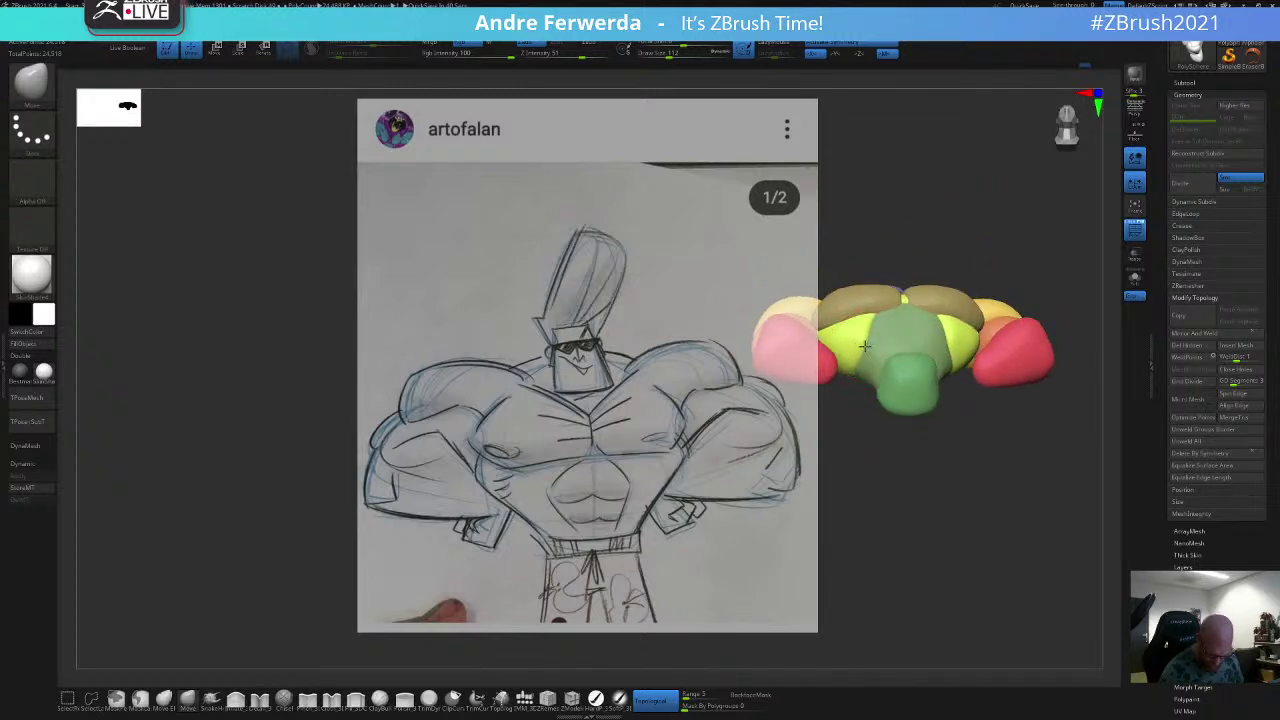
left_click_drag(868, 430, 891, 476)
right_click_drag(890, 477, 917, 480, "alt")
left_click_drag(880, 453, 903, 469, "alt")
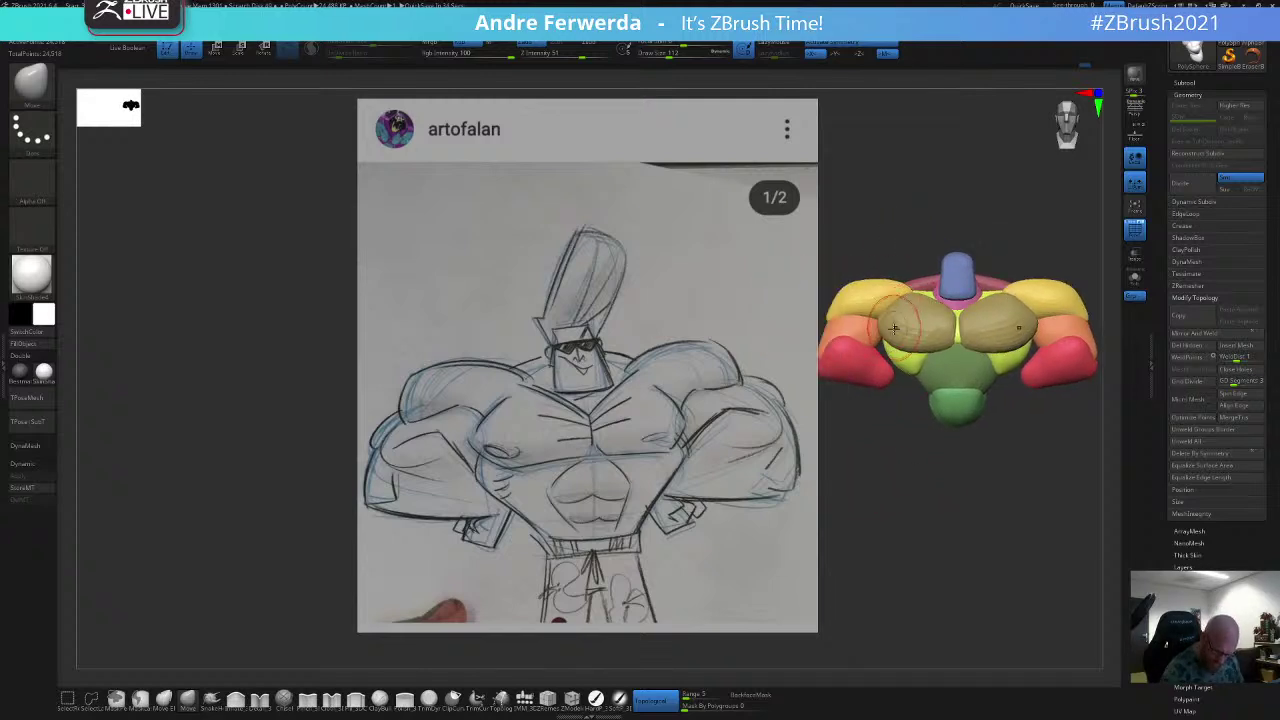
left_click_drag(1003, 475, 977, 470, "alt")
key("d")
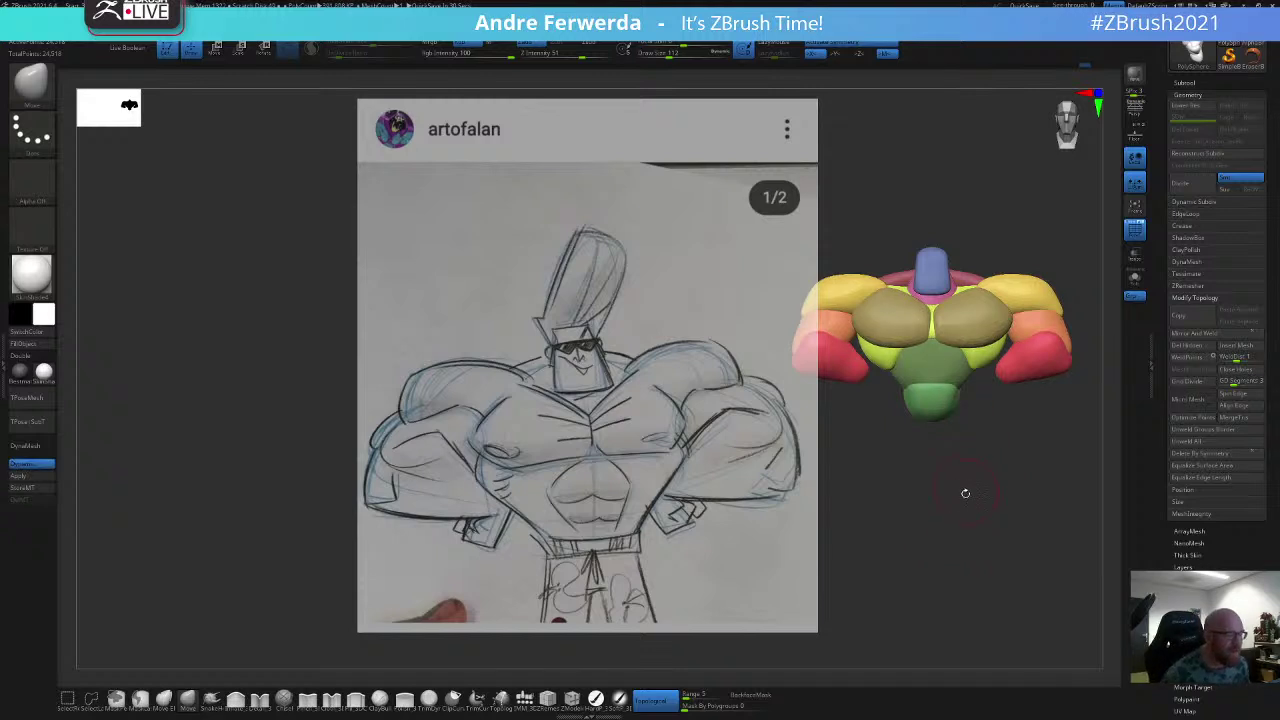
Step: Shrink the reference sketch, move it to the canvas's upper-left corner, and enlarge the figure beside it
key("z")
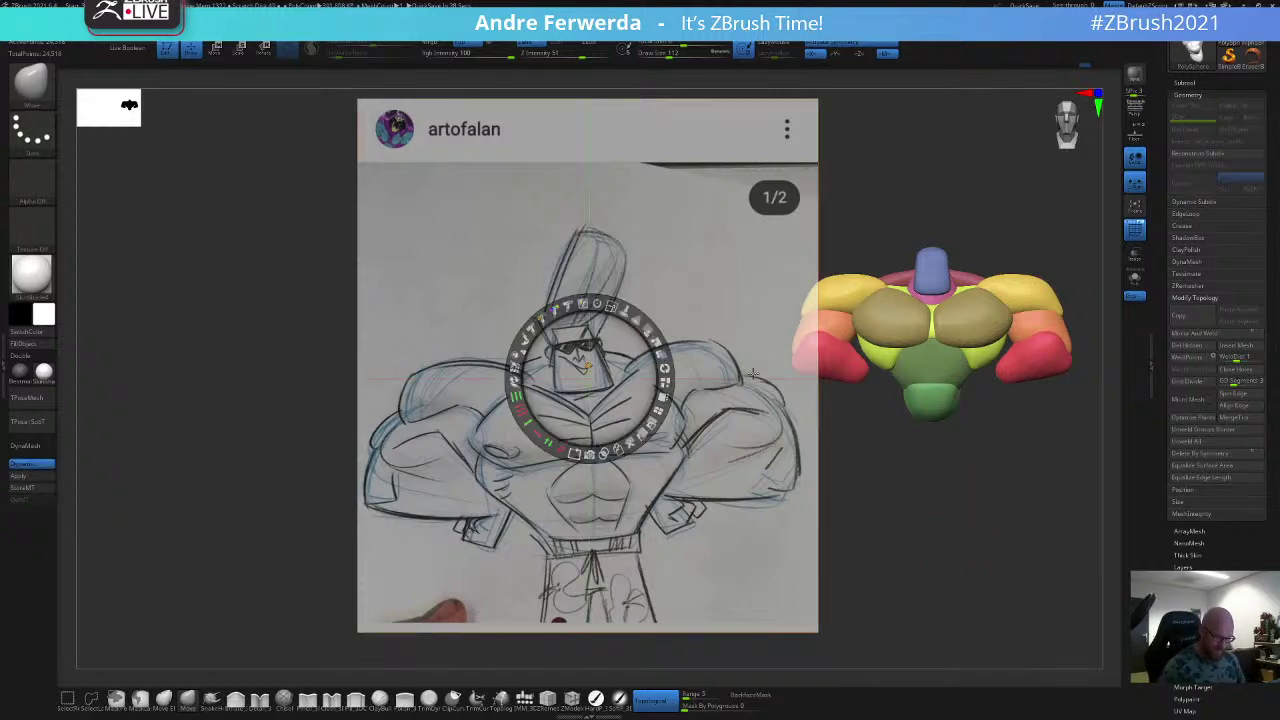
left_click_drag(612, 345, 441, 290)
mouse_move(428, 243)
left_mouse_down()
mouse_move(415, 242)
mouse_move(420, 252)
left_mouse_up()
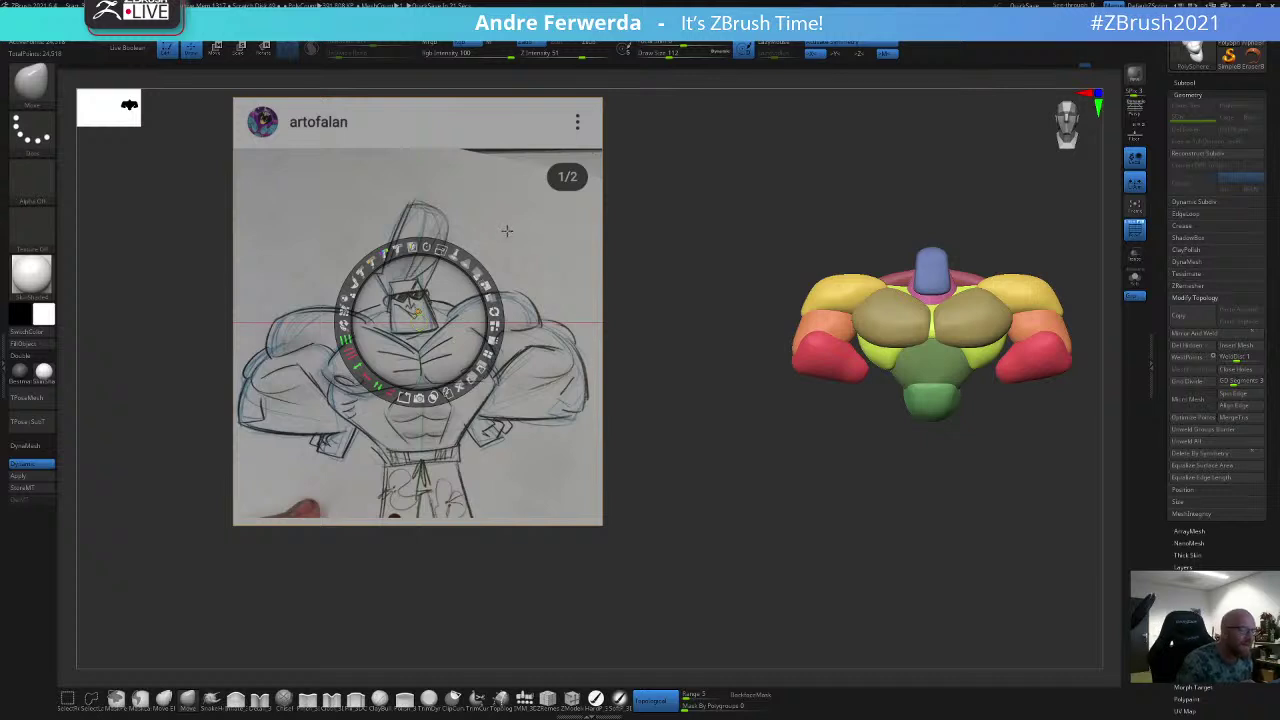
left_click_drag(517, 250, 347, 228)
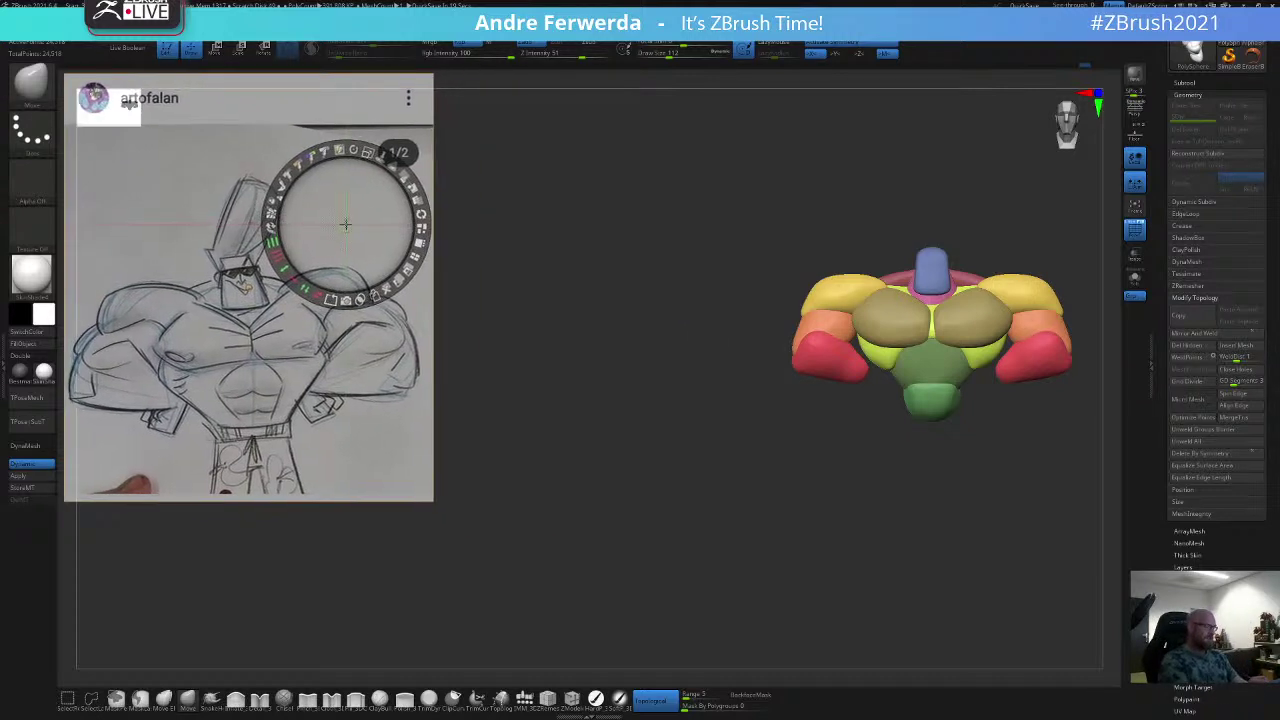
key("z")
left_click_drag(650, 446, 552, 423, "alt")
left_click_drag(879, 498, 887, 212, "alt")
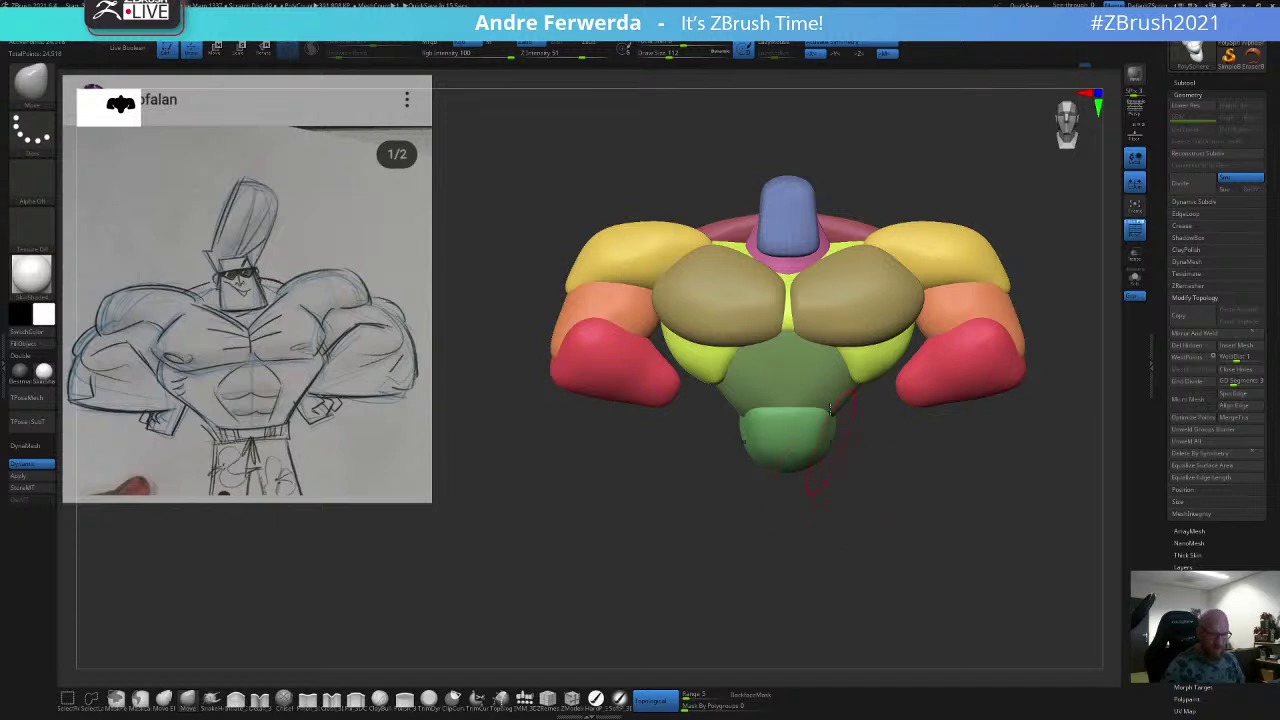
Step: Isolate the pectorals to inspect their shape, and unhide the whole figure
left_click(829, 333, "ctrl+shift")
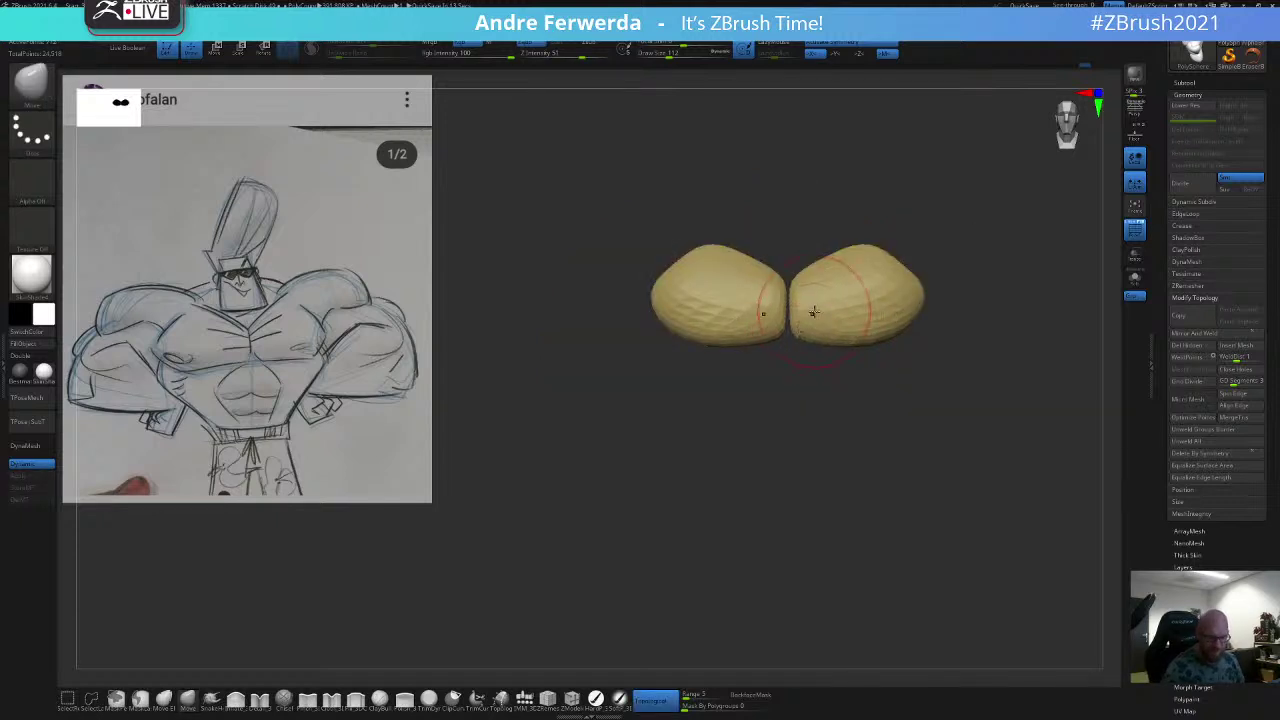
left_click(803, 391, "ctrl+shift")
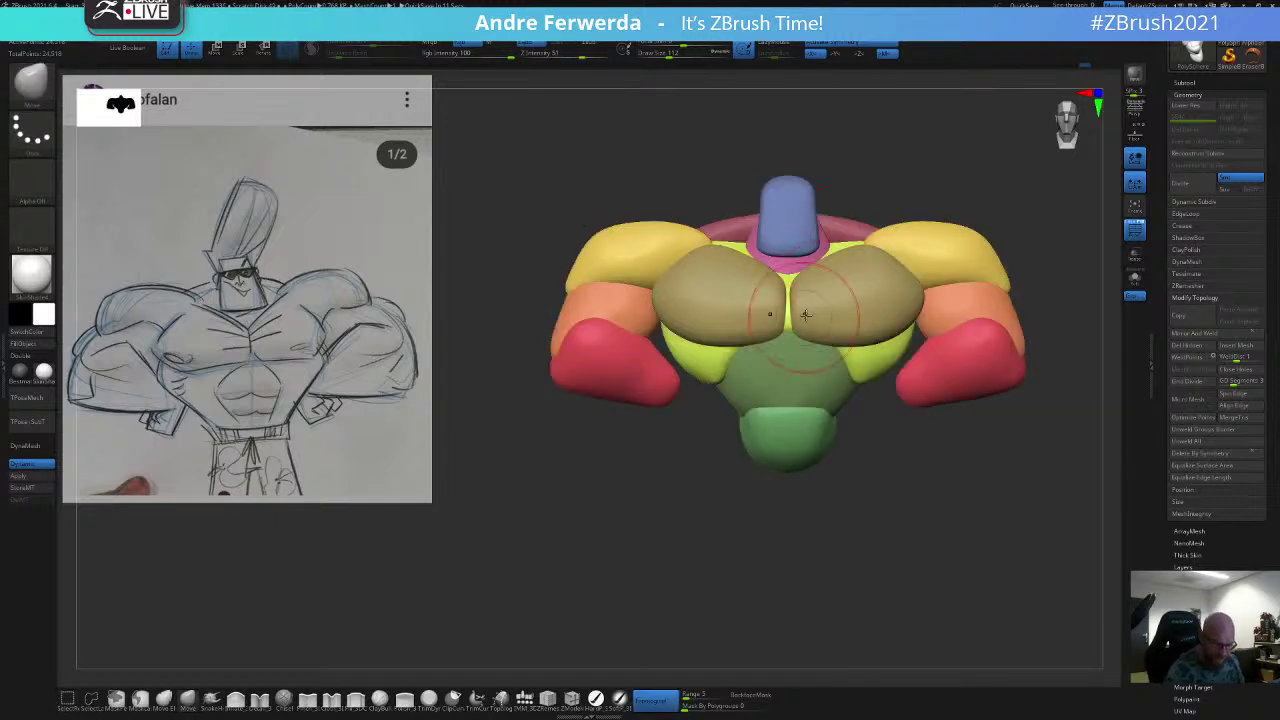
left_click(728, 451, "ctrl+shift")
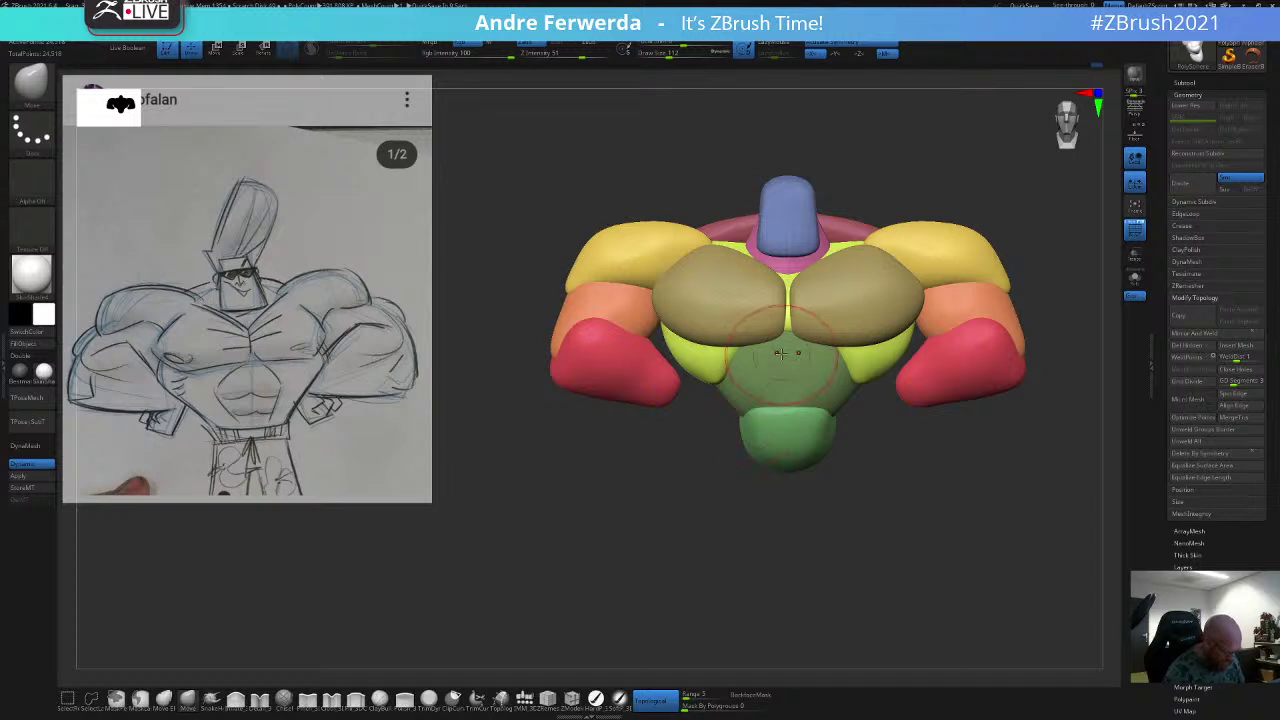
Step: Refine the upper abdomen and the lower inner edges of the pectorals with the Move brush, varying the draw size
key("space")
left_click_drag(781, 354, 762, 342)
key("space")
key("space")
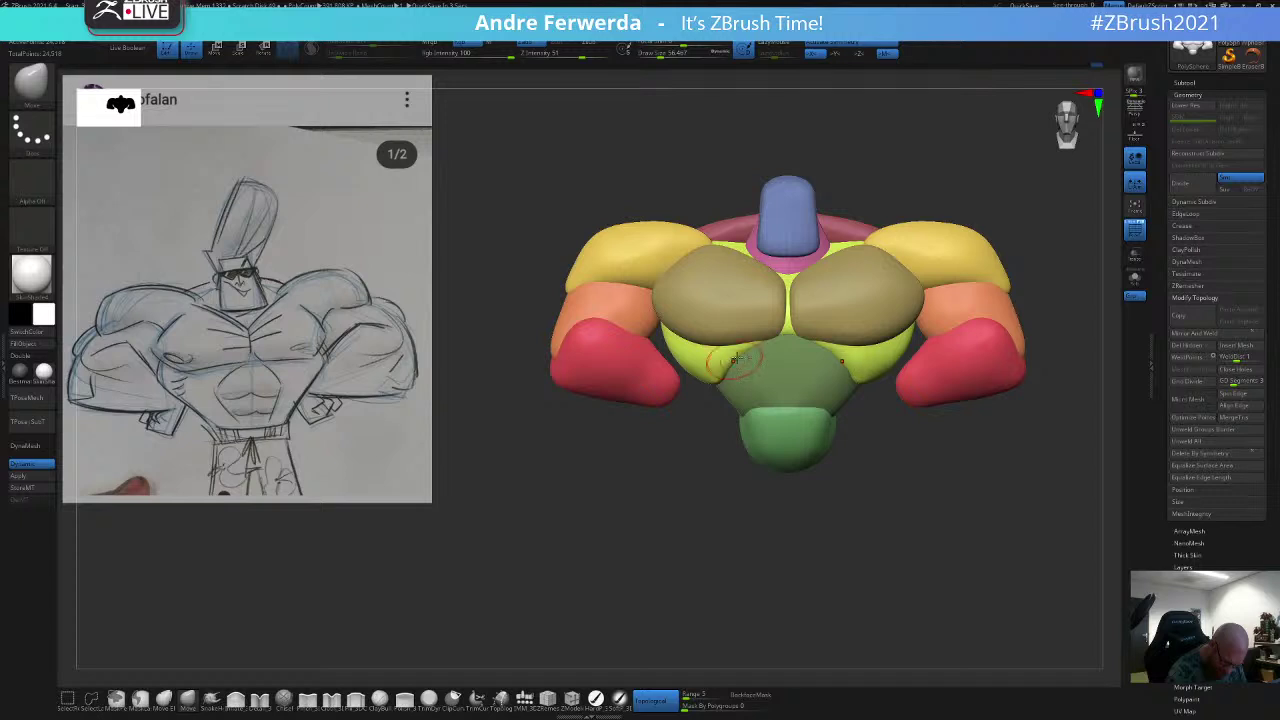
key("space")
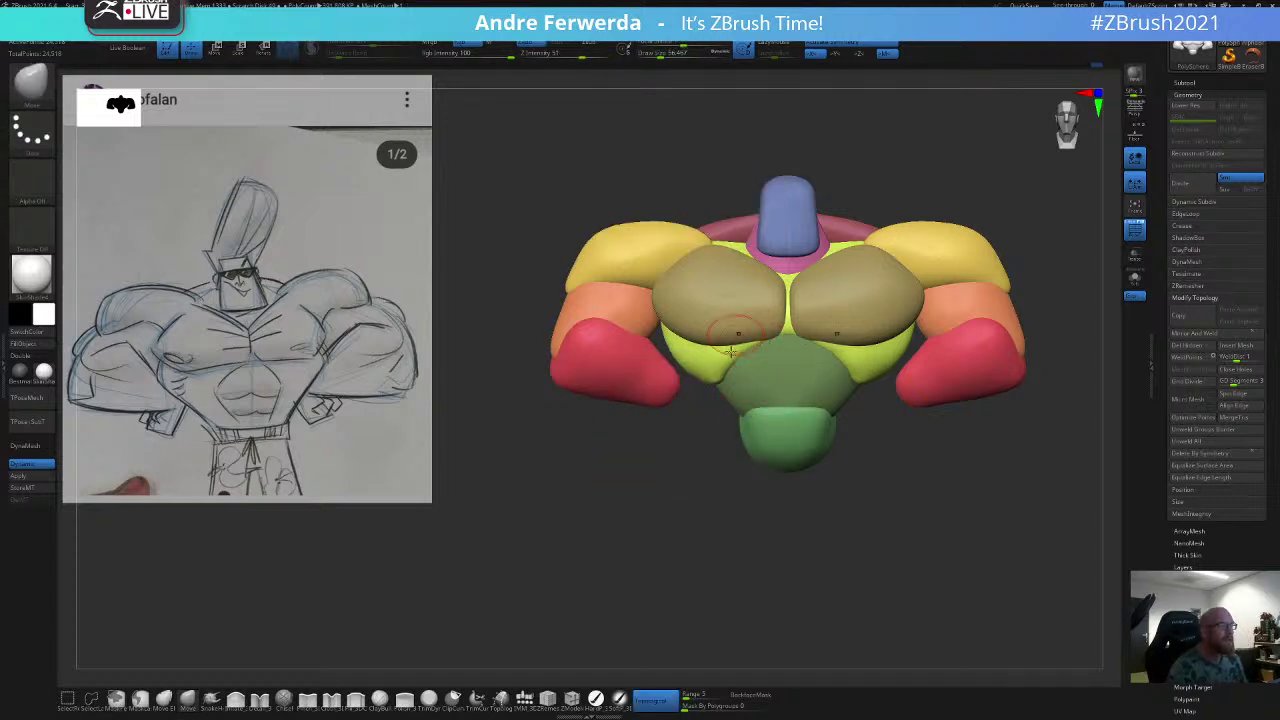
key("bracketright")
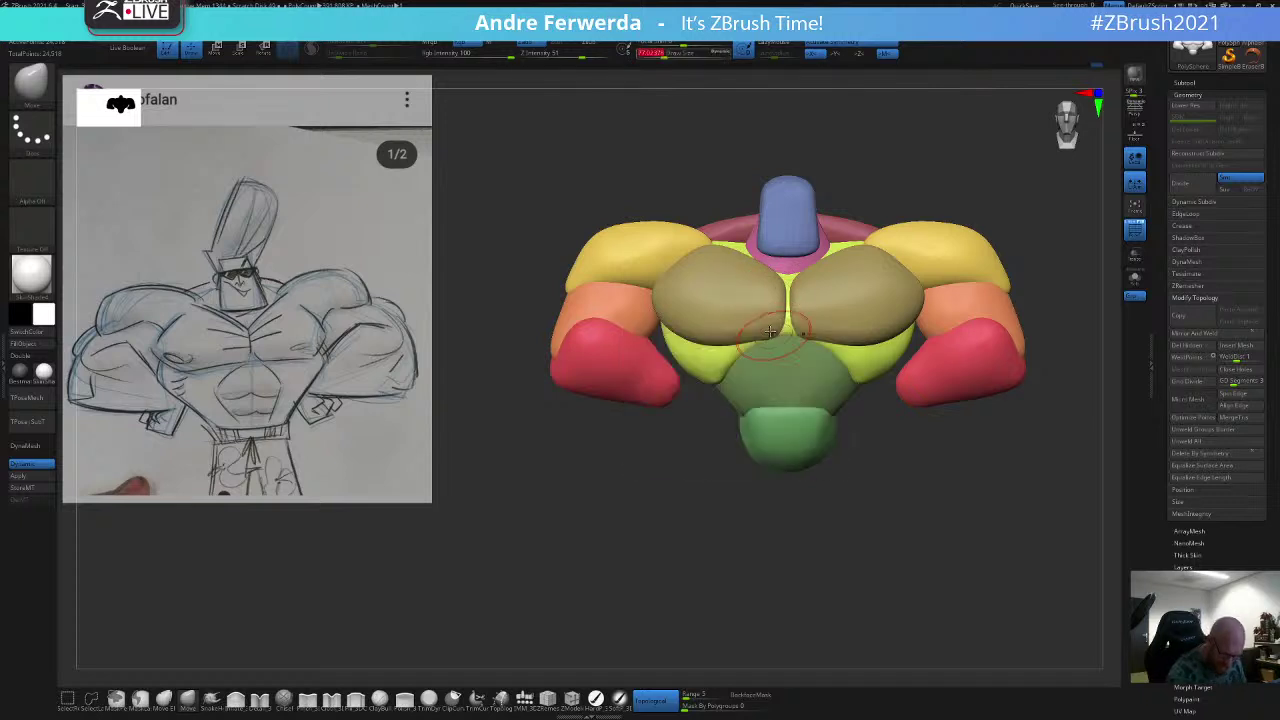
key("space")
left_click_drag(777, 330, 769, 329)
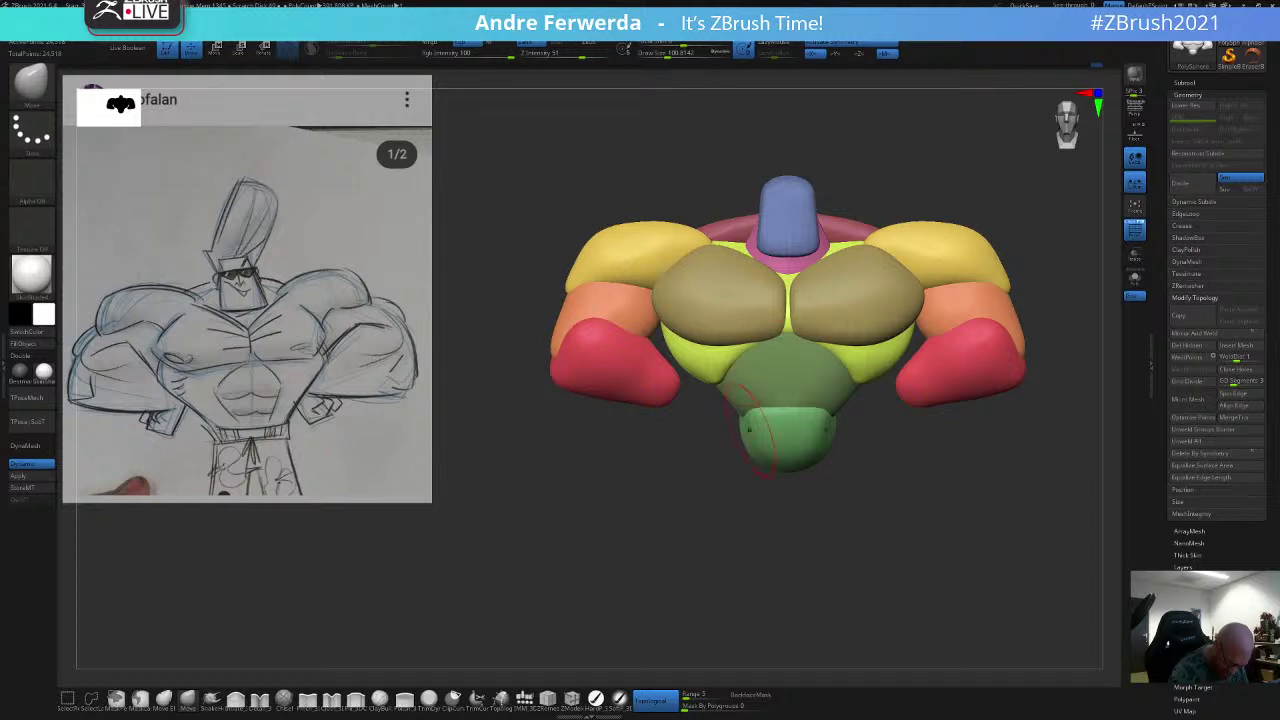
Step: Adjust the outer edges of the pectorals beneath the deltoids with the Move brush from the front
key("ctrl")
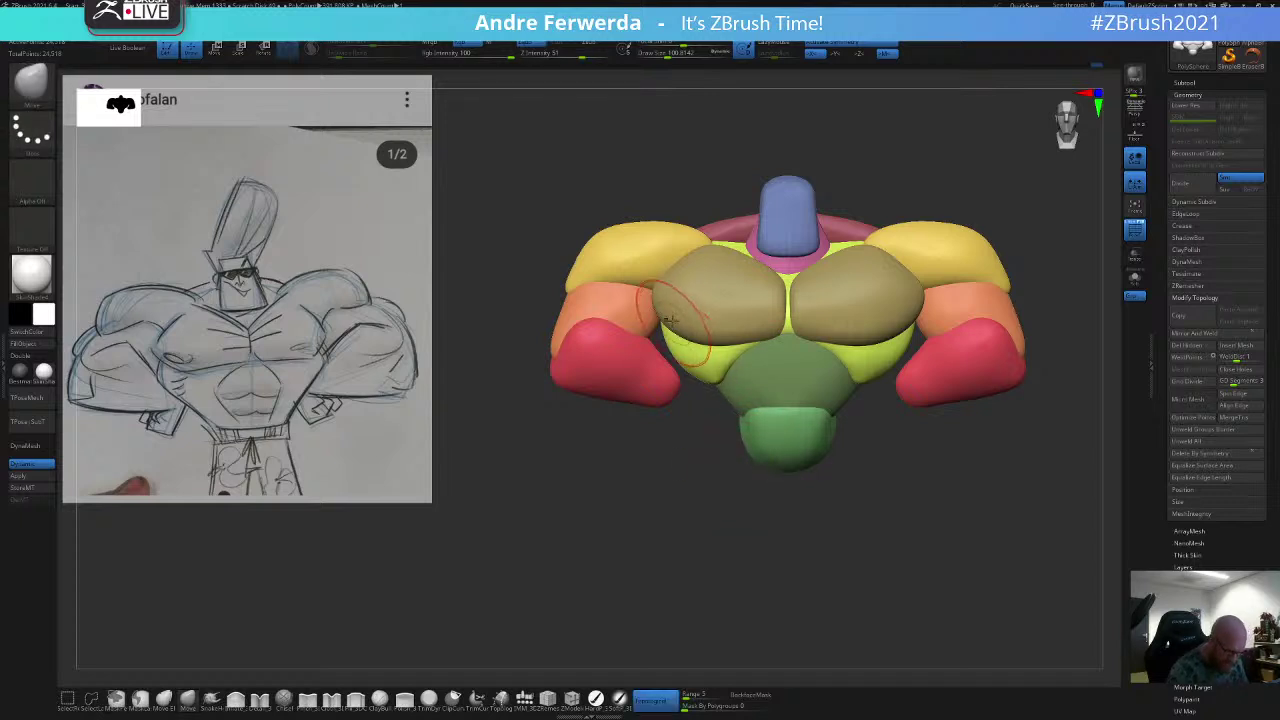
key("space")
left_click_drag(686, 306, 676, 306)
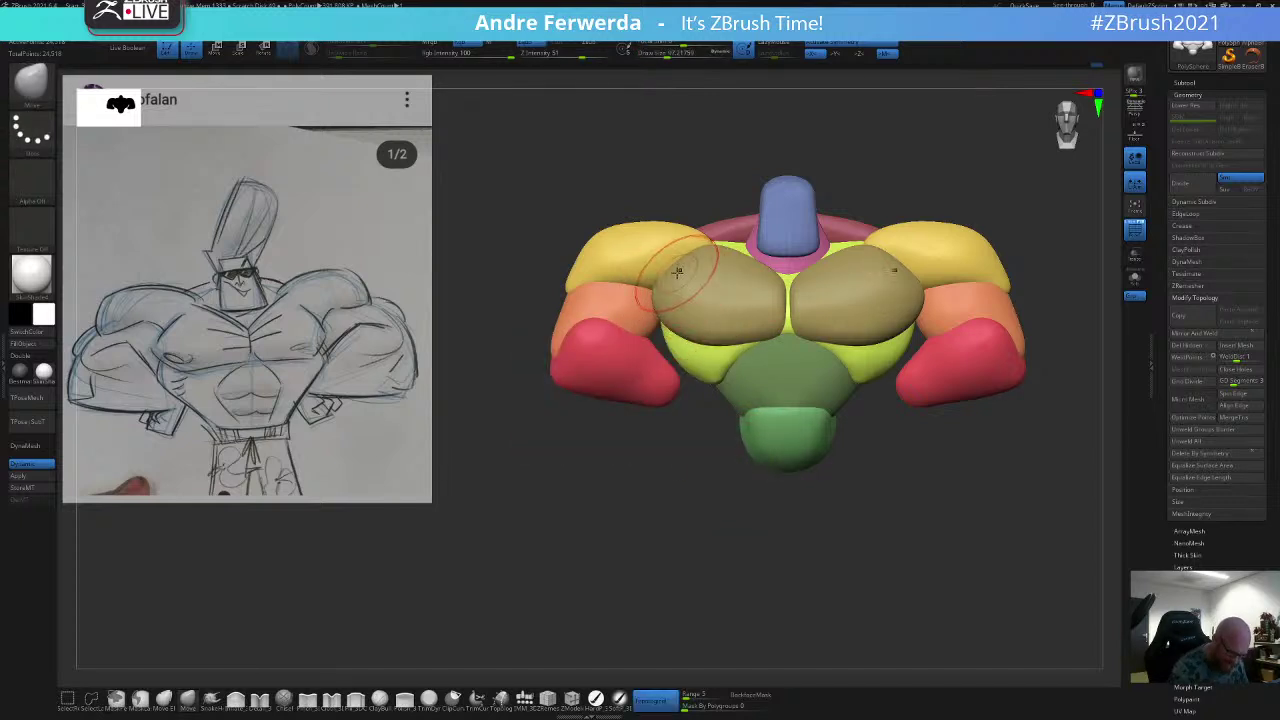
key("space")
mouse_move(684, 281)
left_mouse_down()
mouse_move(709, 248)
mouse_move(750, 230)
left_mouse_up()
key("bracketleft")
key("bracketleft")
key("bracketleft")
key("bracketleft")
key("space")
key("space")
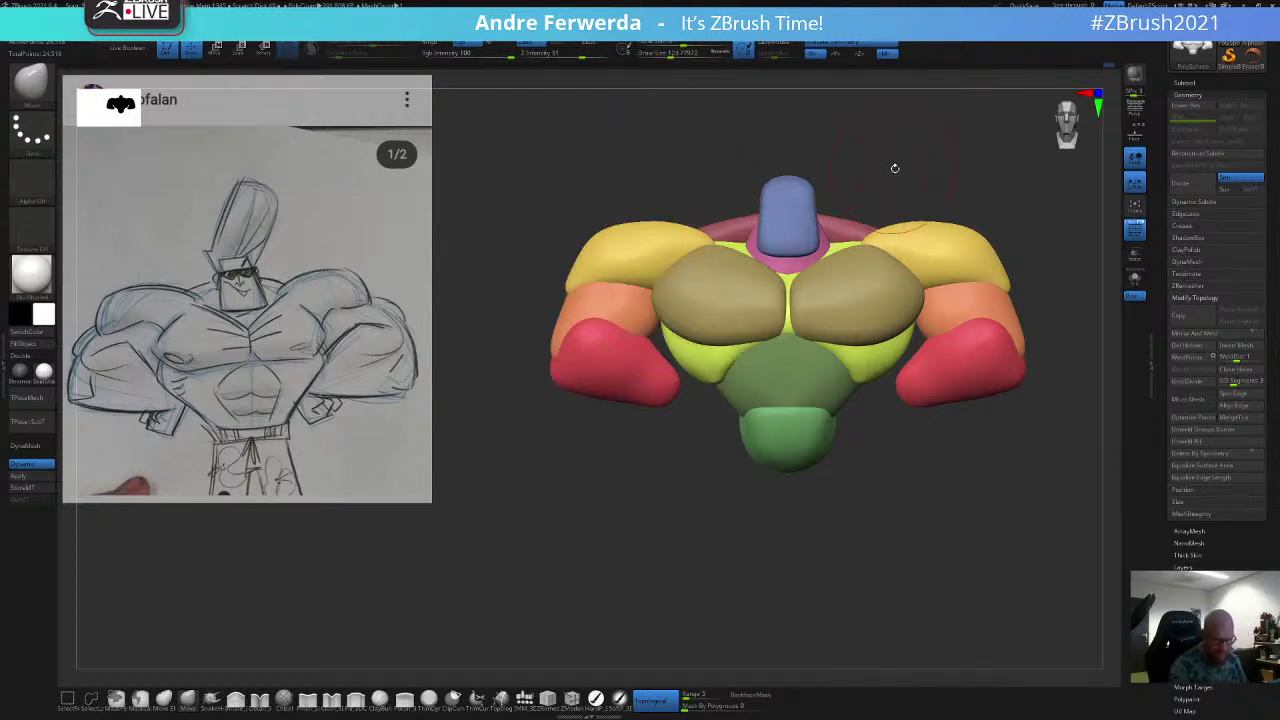
Step: Turn off Topological masking and reshape the pelvis in profile with the Move brush
left_click_drag(911, 108, 883, 140, "alt")
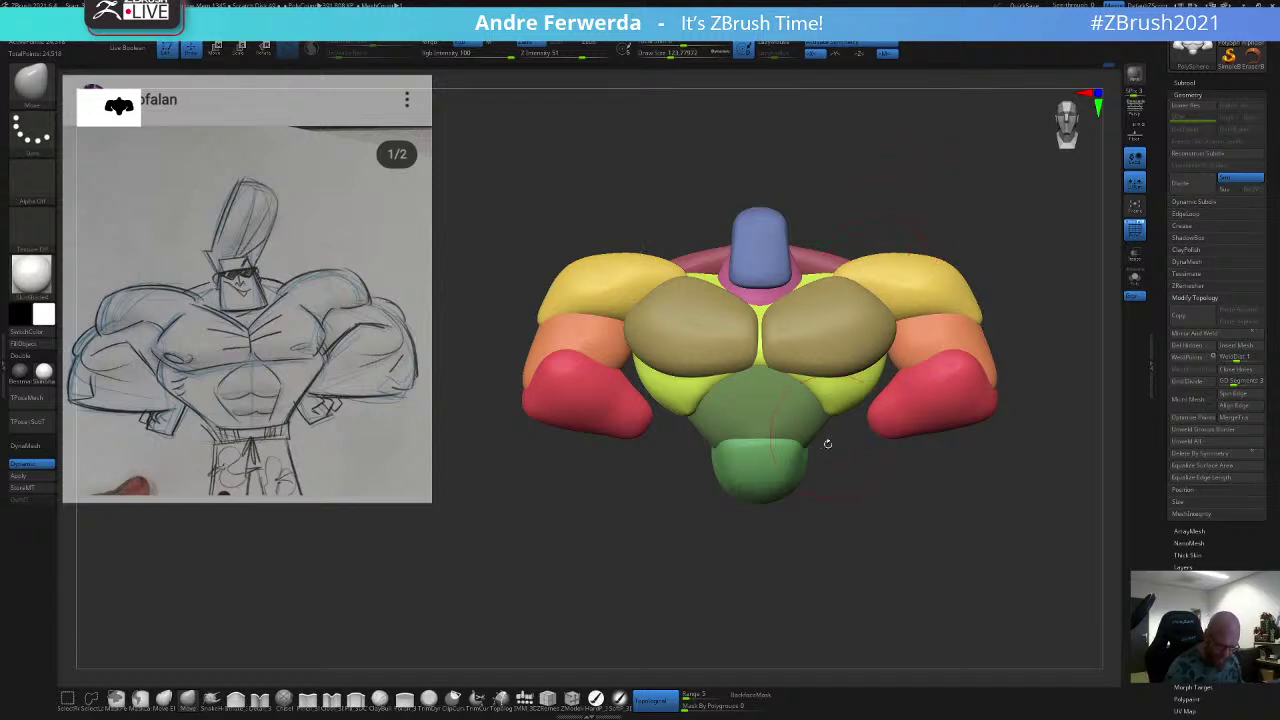
mouse_move(829, 527)
left_mouse_down()
mouse_move(806, 518)
mouse_move(809, 561)
mouse_move(808, 522)
left_mouse_up()
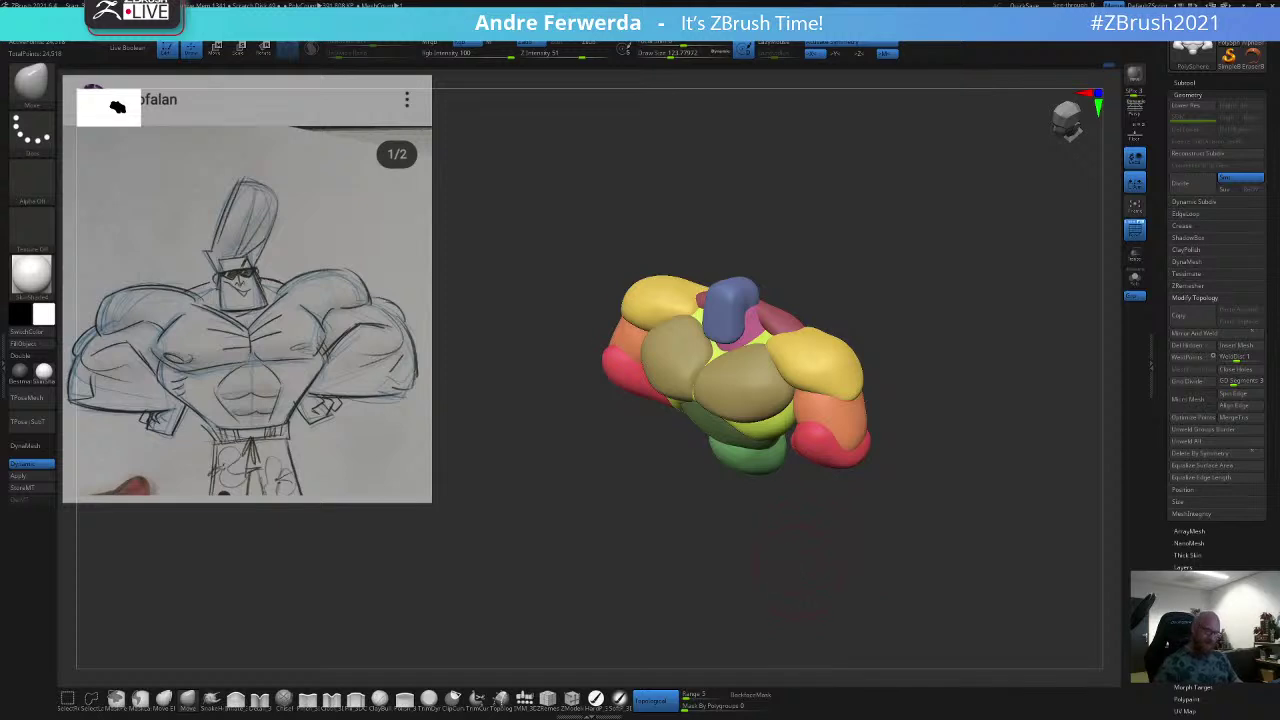
left_click_drag(868, 195, 704, 401)
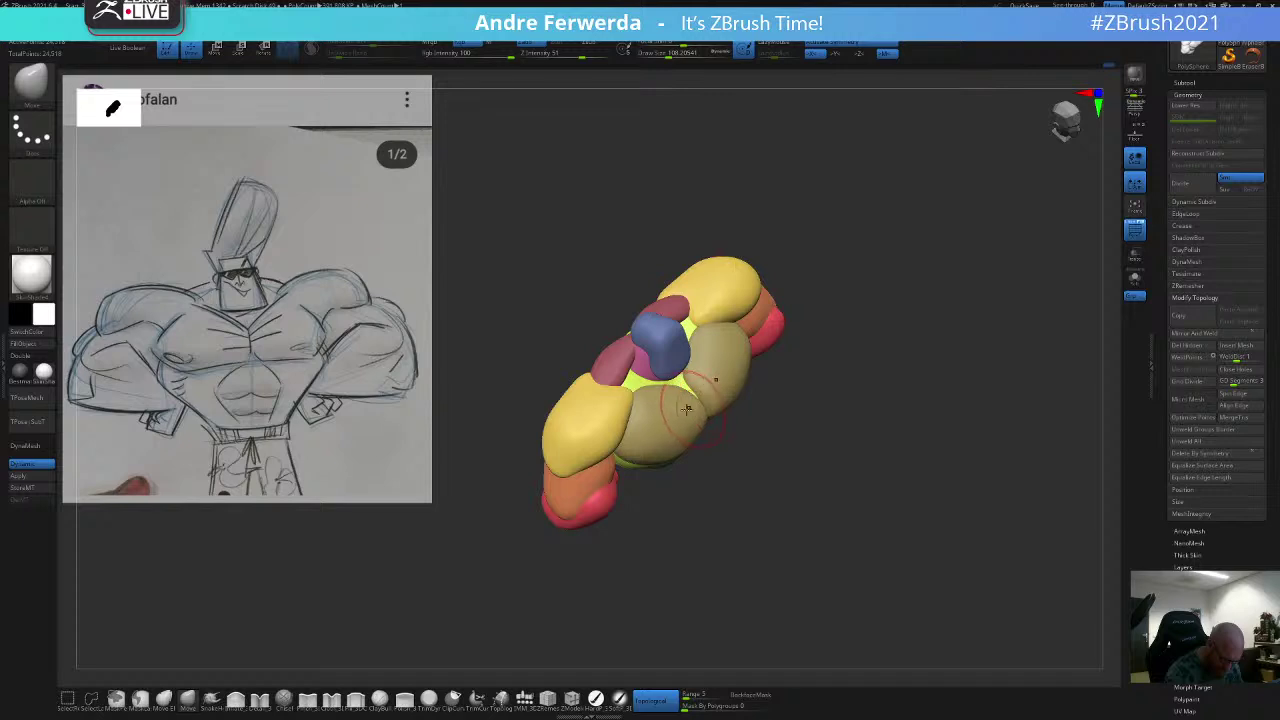
right_click_drag(667, 421, 724, 381)
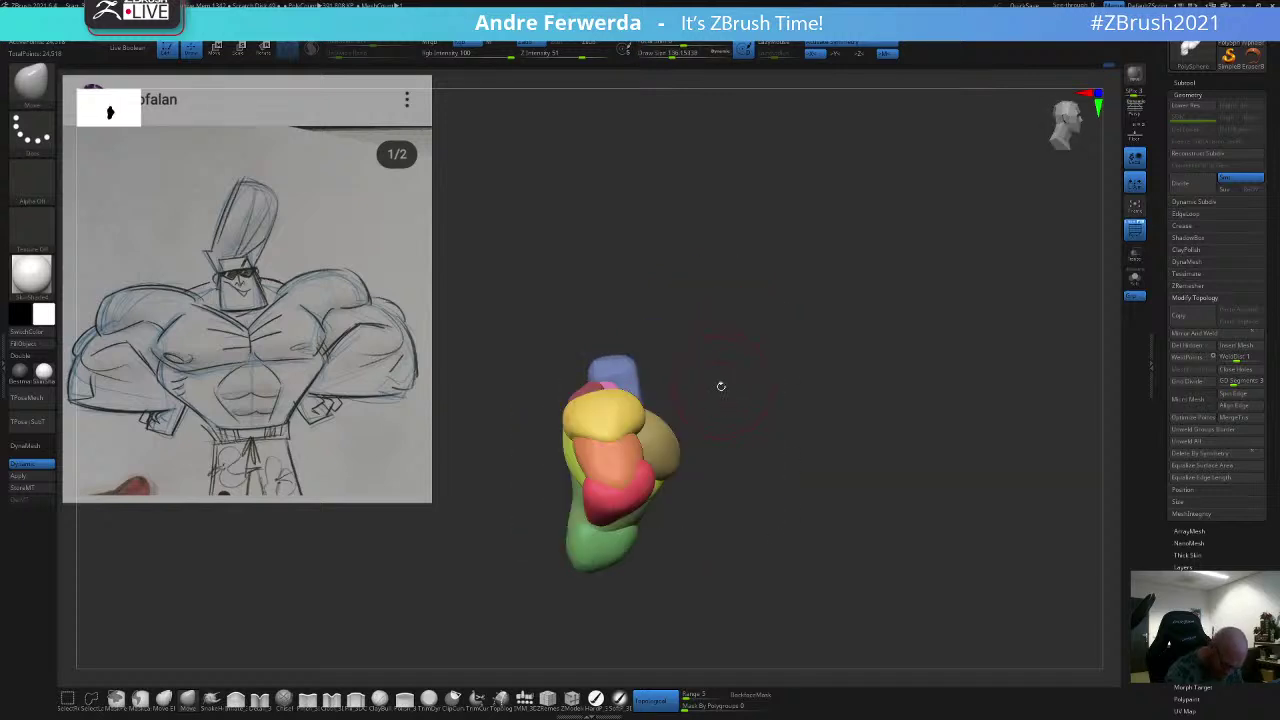
left_click_drag(724, 421, 788, 314, "alt")
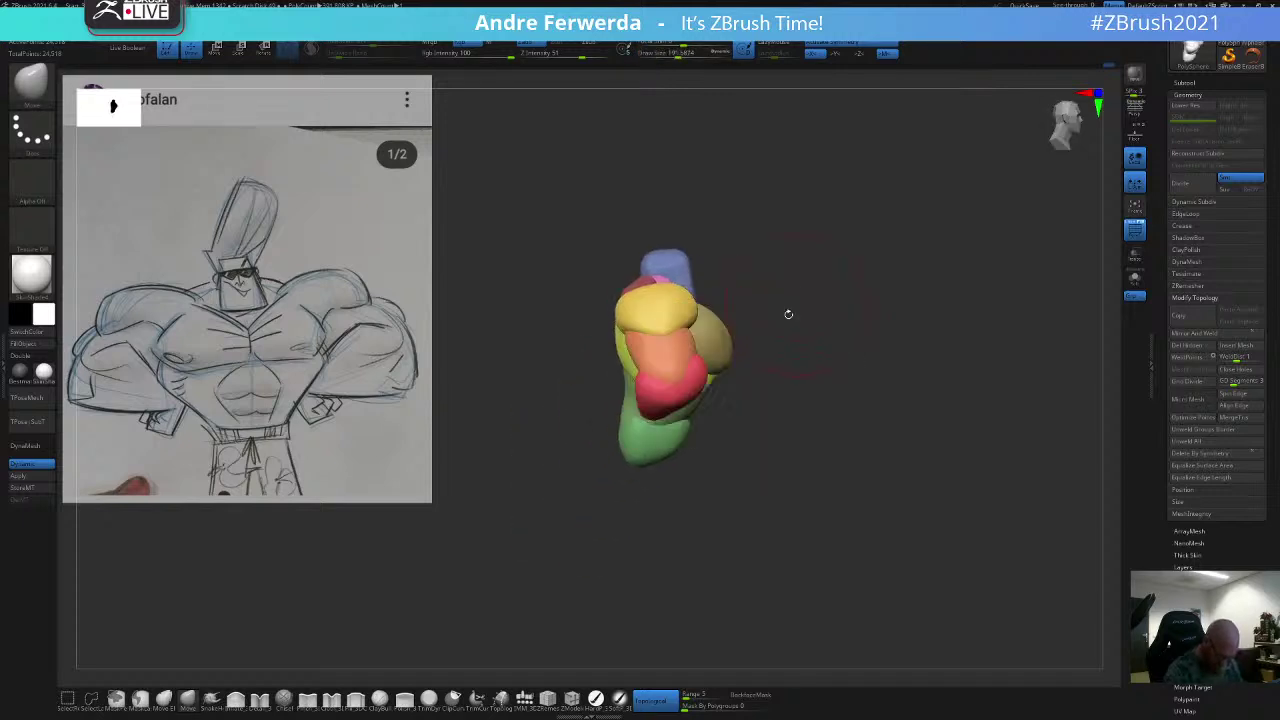
left_click(648, 708)
left_click_drag(703, 527, 748, 375, "shift")
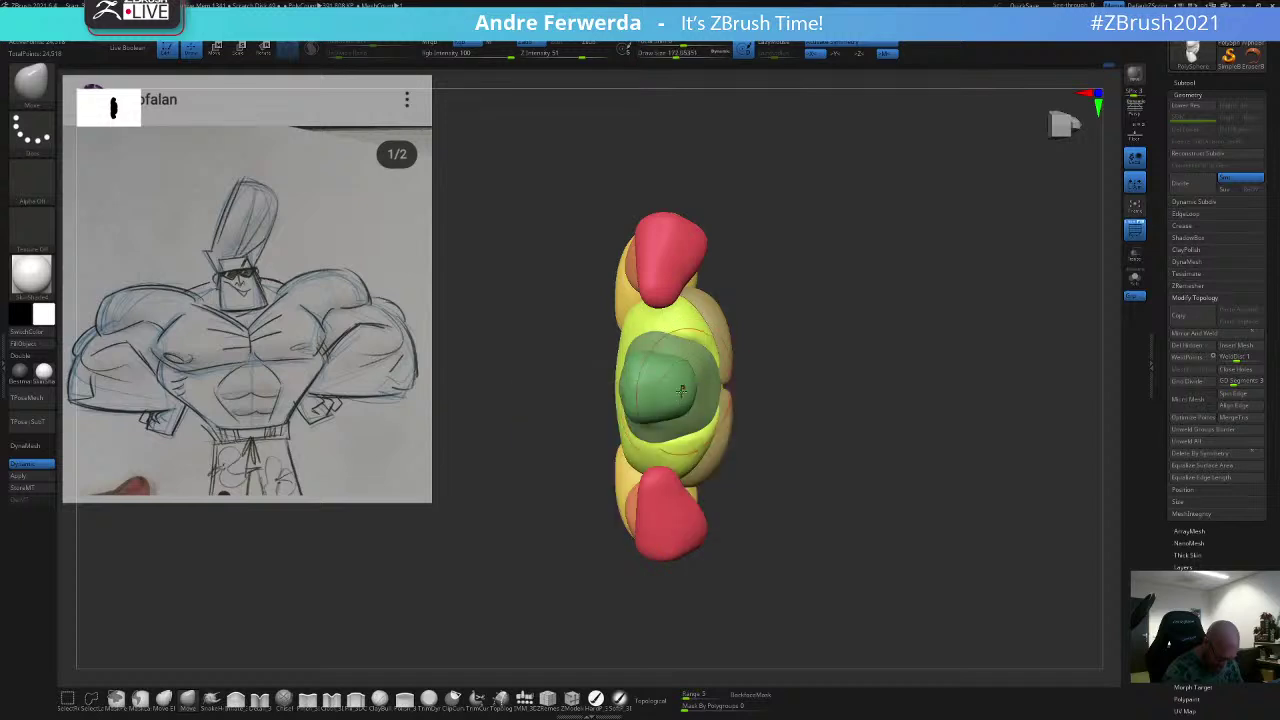
left_click_drag(800, 285, 809, 376, "shift")
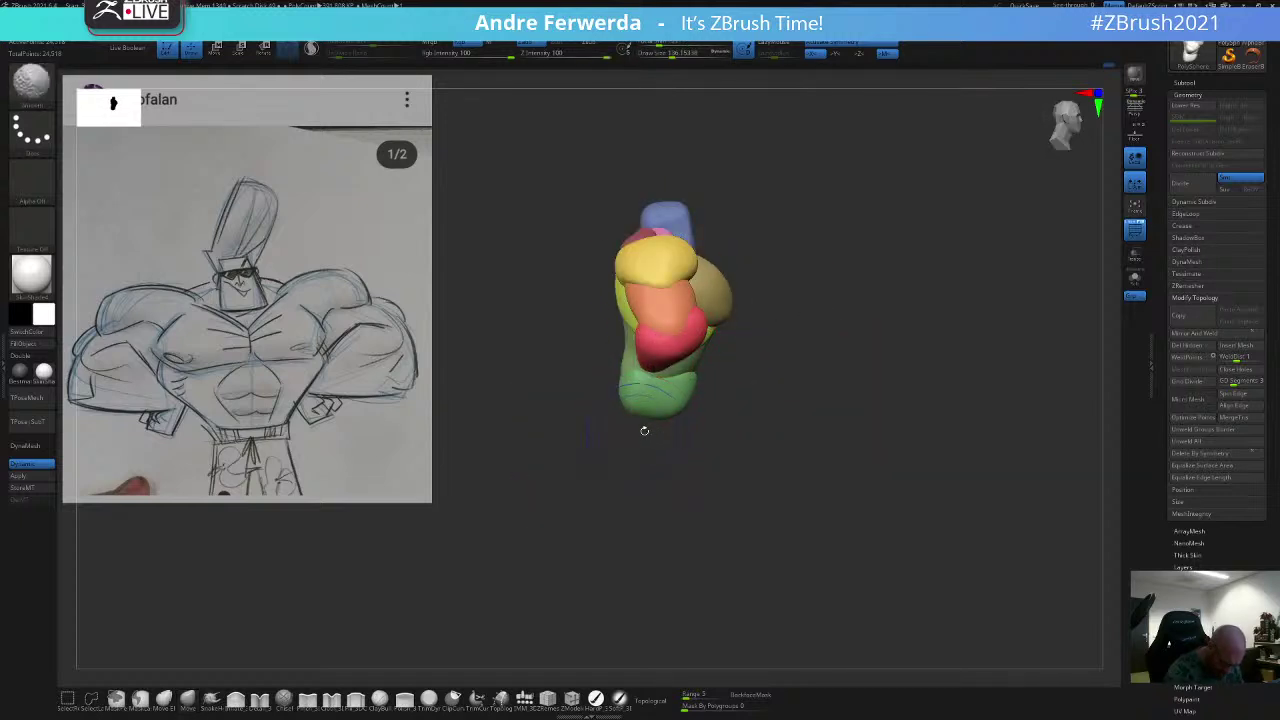
key("space")
left_click_drag(643, 429, 637, 429)
mouse_move(726, 397)
left_mouse_down("shift")
mouse_move(690, 393)
mouse_move(672, 424)
mouse_move(757, 471)
mouse_move(751, 448)
left_mouse_up("shift")
Step: Turn Topological masking on and adjust the abdomen's sides against the ribcage from below with the Move brush
key("space")
key("space")
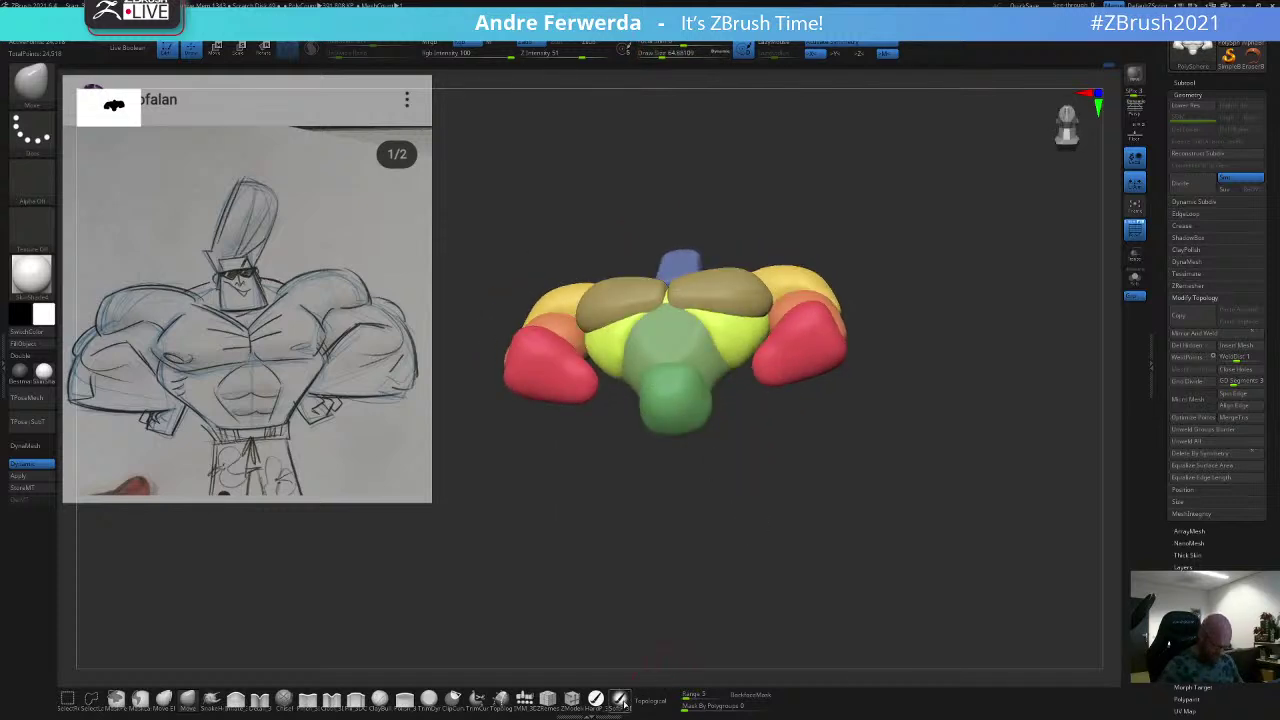
left_click(652, 700)
left_click_drag(674, 606, 683, 602)
key("space")
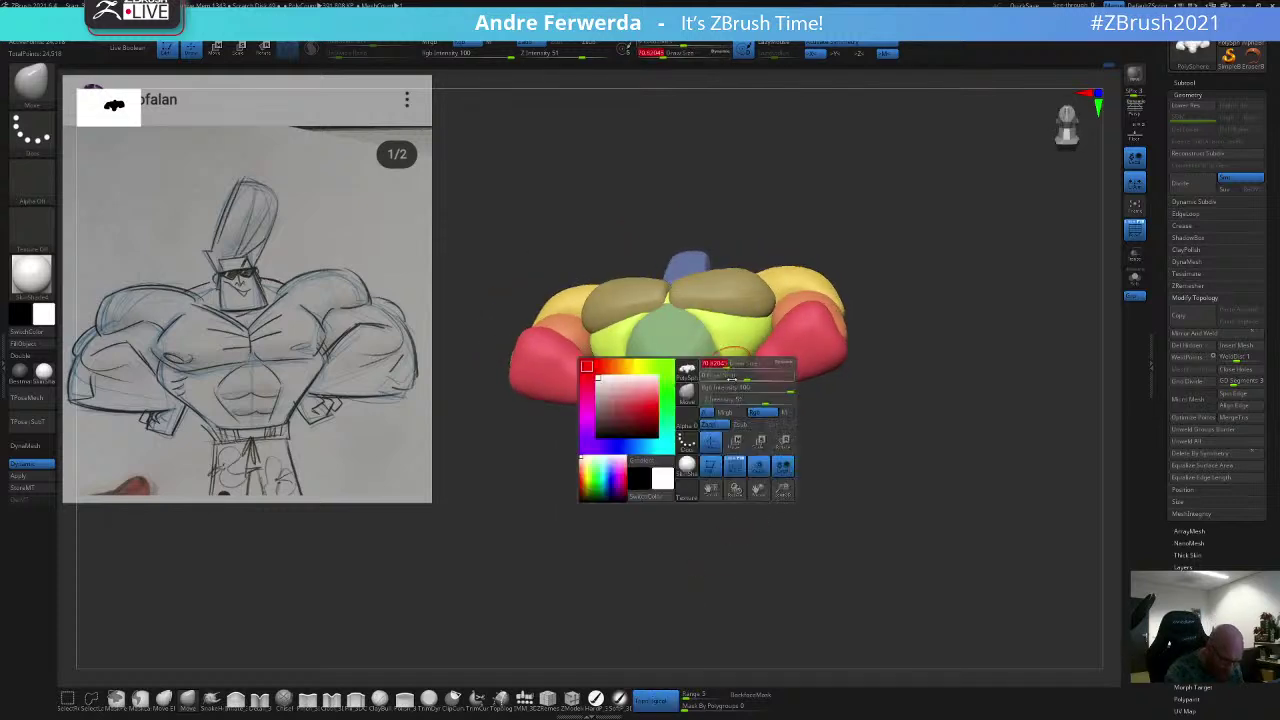
mouse_move(748, 442)
left_mouse_down()
mouse_move(712, 436)
mouse_move(728, 430)
left_mouse_up()
key("space")
key("space")
left_click_drag(731, 361, 731, 361)
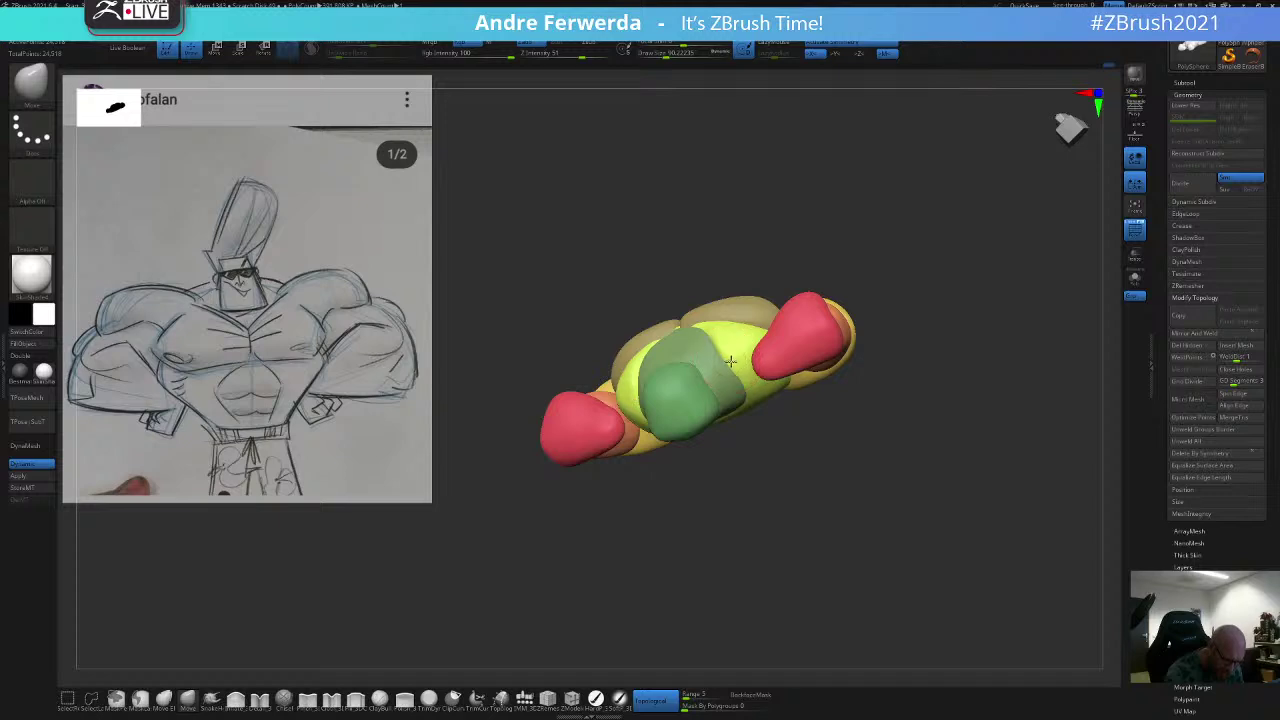
left_click_drag(772, 268, 790, 306, "shift")
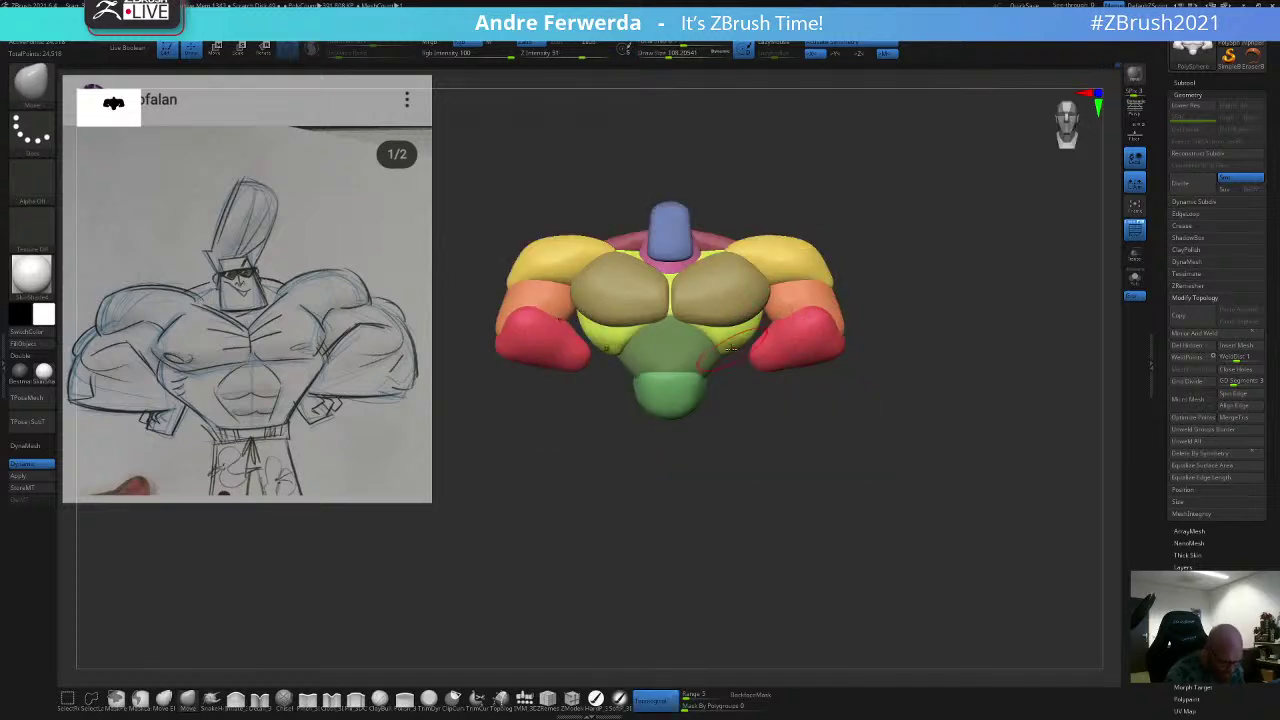
Step: Refine the upper sides of the abdomen from low and front angles, changing the Move brush's draw size
left_click_drag(748, 440, 729, 412)
key("space")
left_click_drag(729, 354, 725, 354)
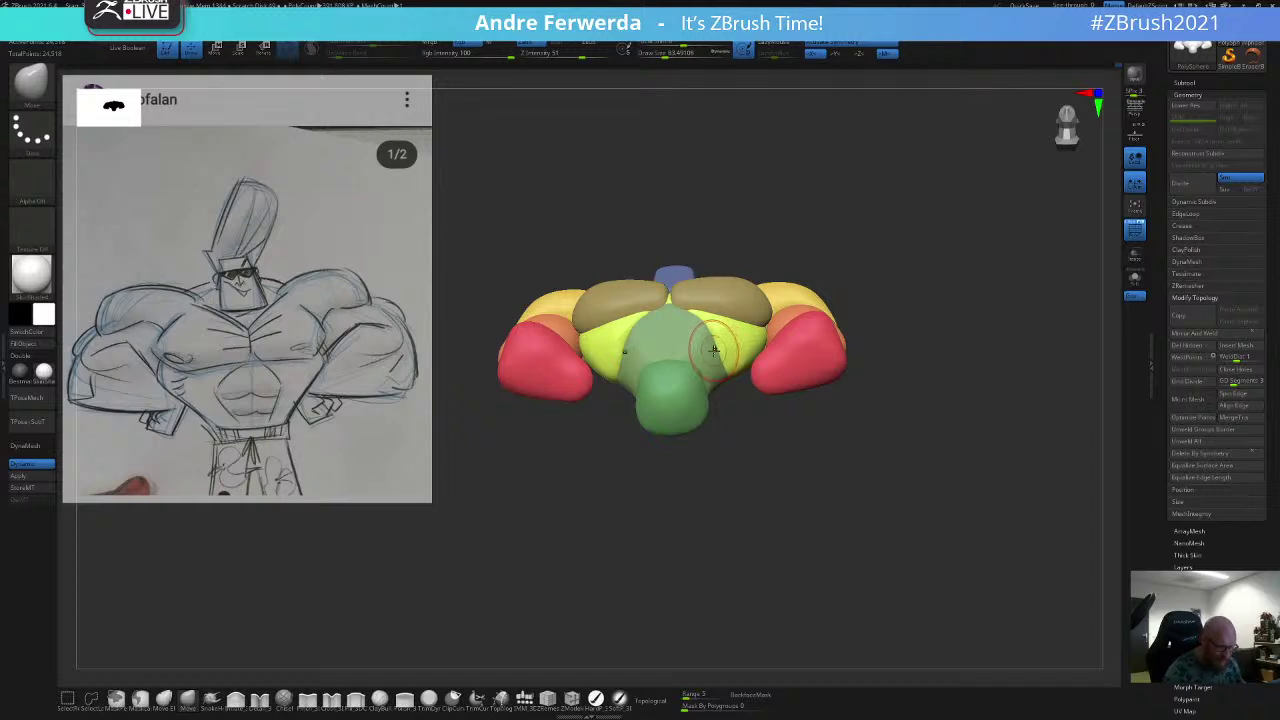
left_click_drag(839, 199, 834, 242, "shift")
key("space")
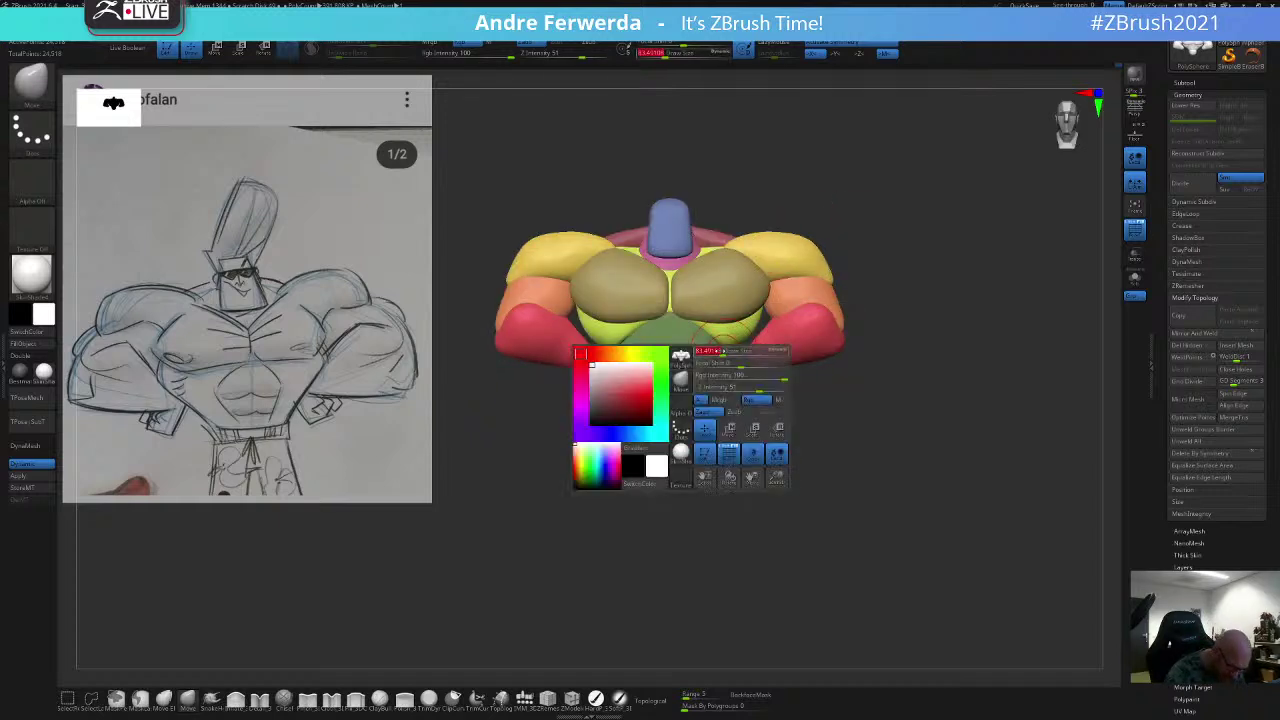
right_click(716, 340)
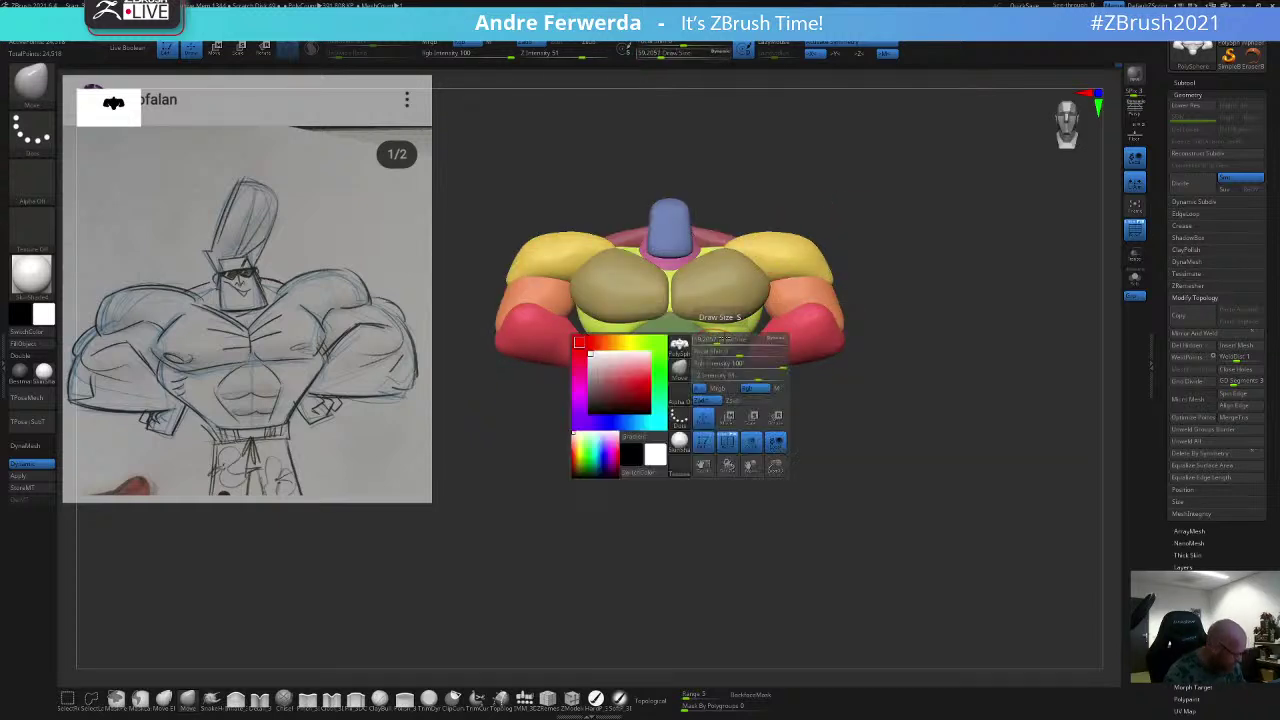
key("space")
left_click_drag(720, 355, 720, 444)
key("space")
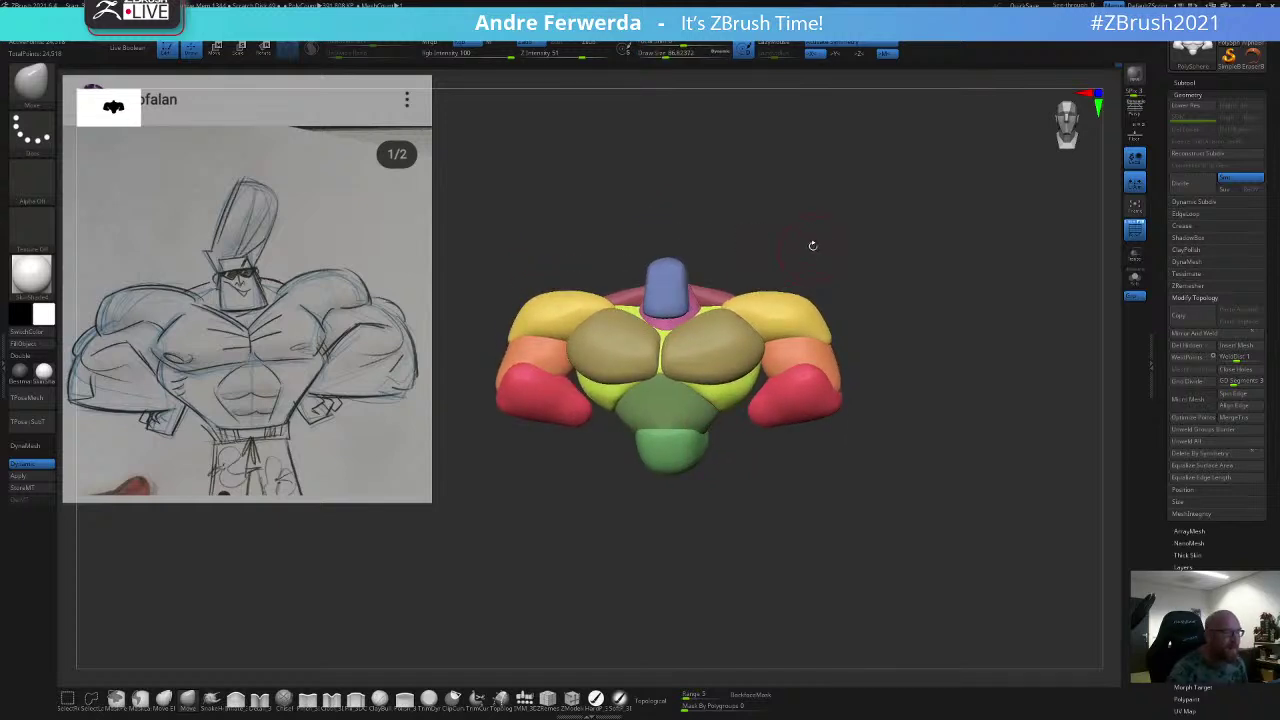
Step: Reshape the tops and outer ends of the deltoids from the front with a large Move brush and Topological masking on
left_click_drag(813, 246, 851, 266, "shift")
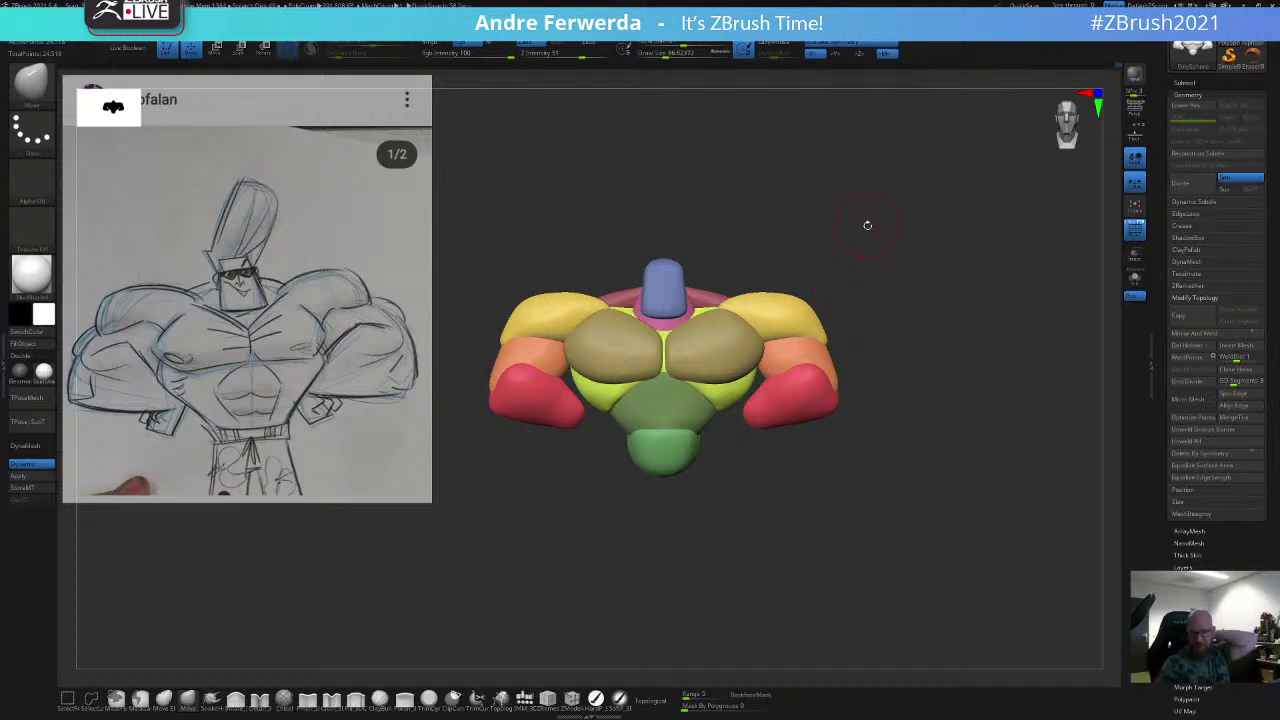
key("space")
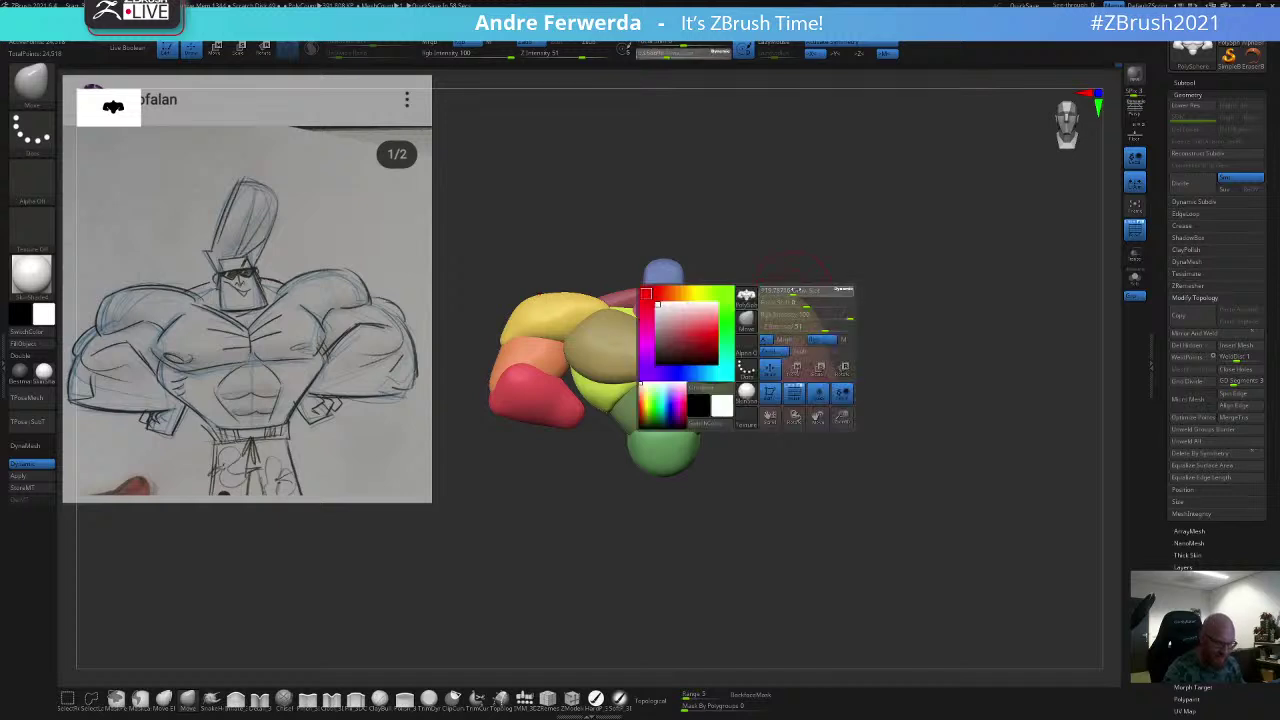
left_click_drag(780, 301, 787, 301)
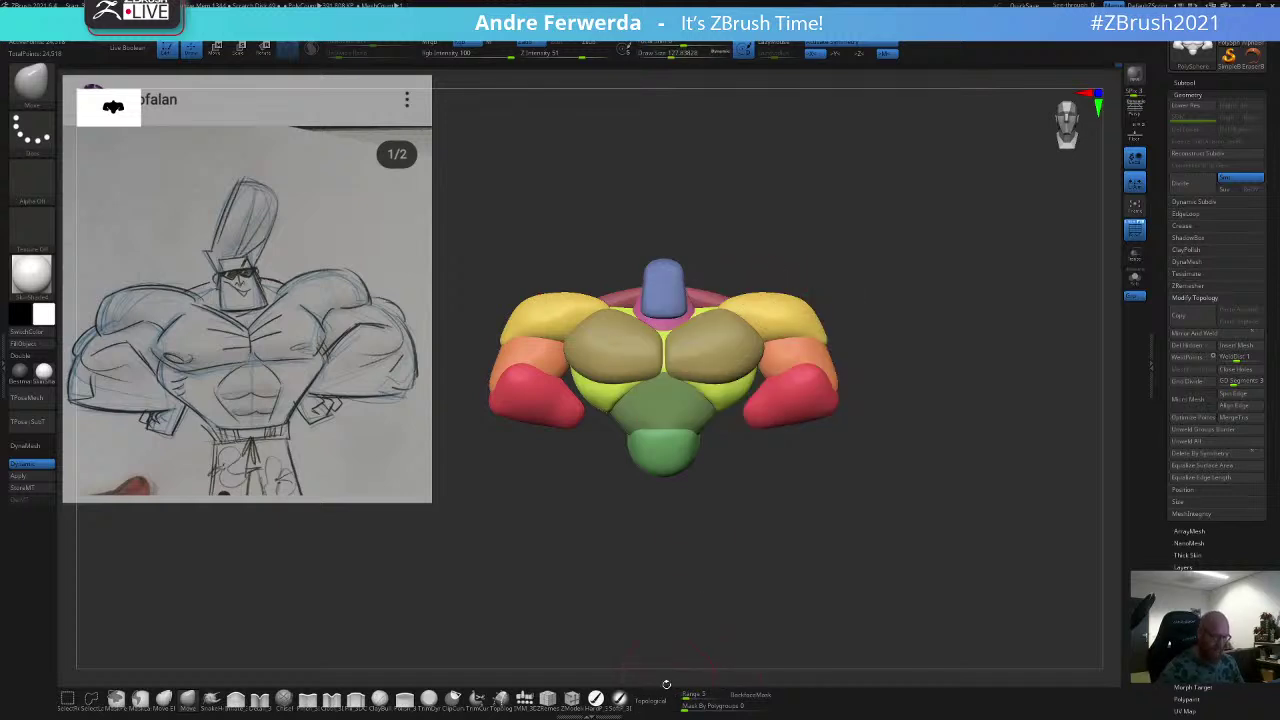
left_click(652, 702)
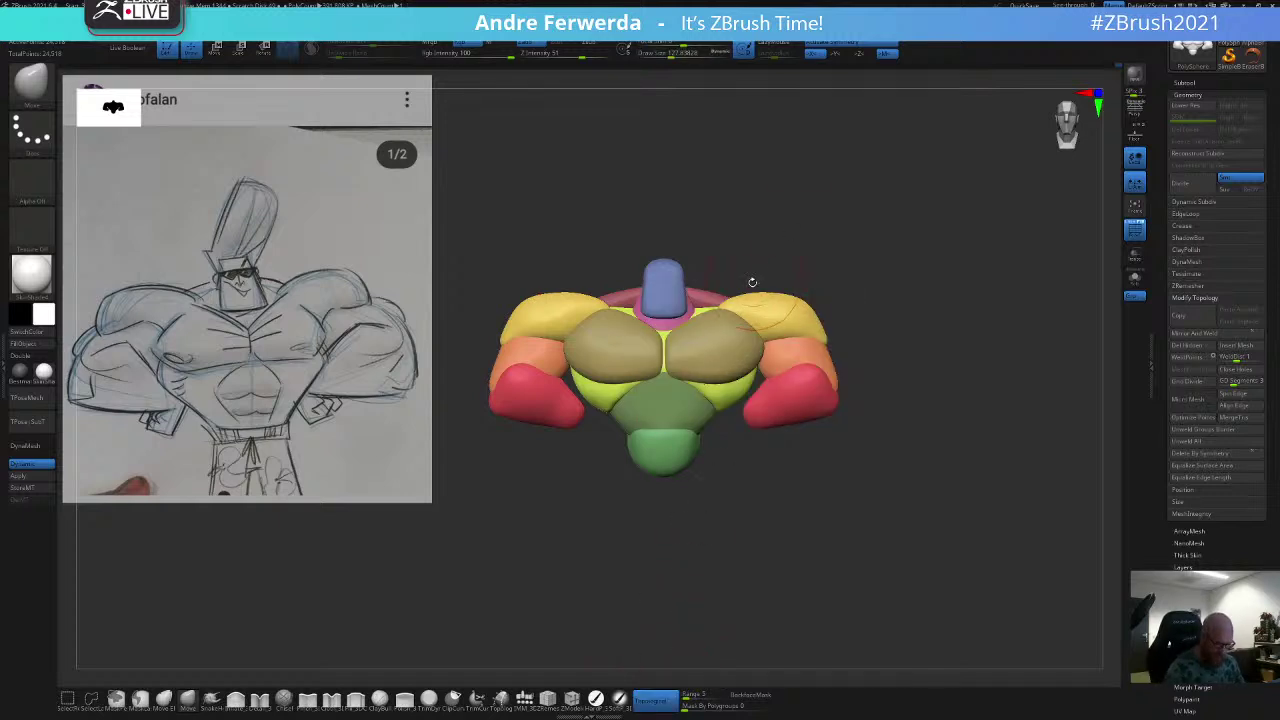
key("space")
left_click_drag(774, 293, 770, 293)
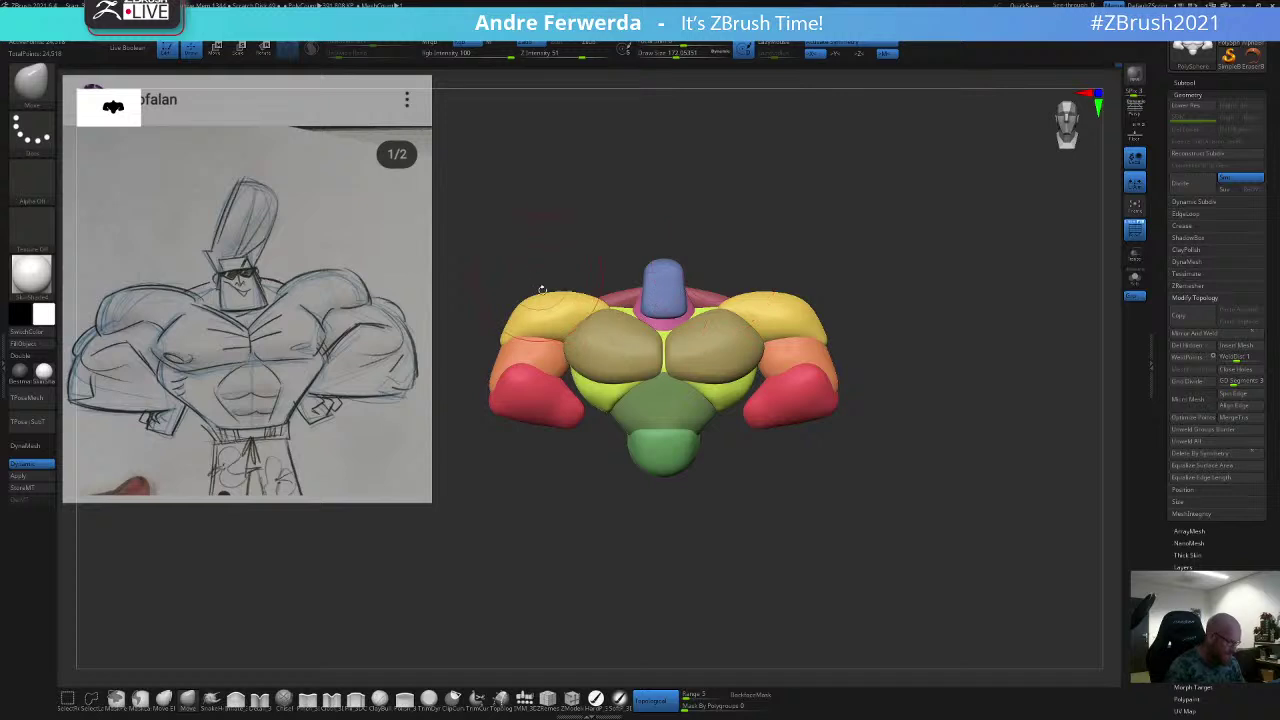
key("space")
left_click_drag(553, 293, 557, 294)
key("space")
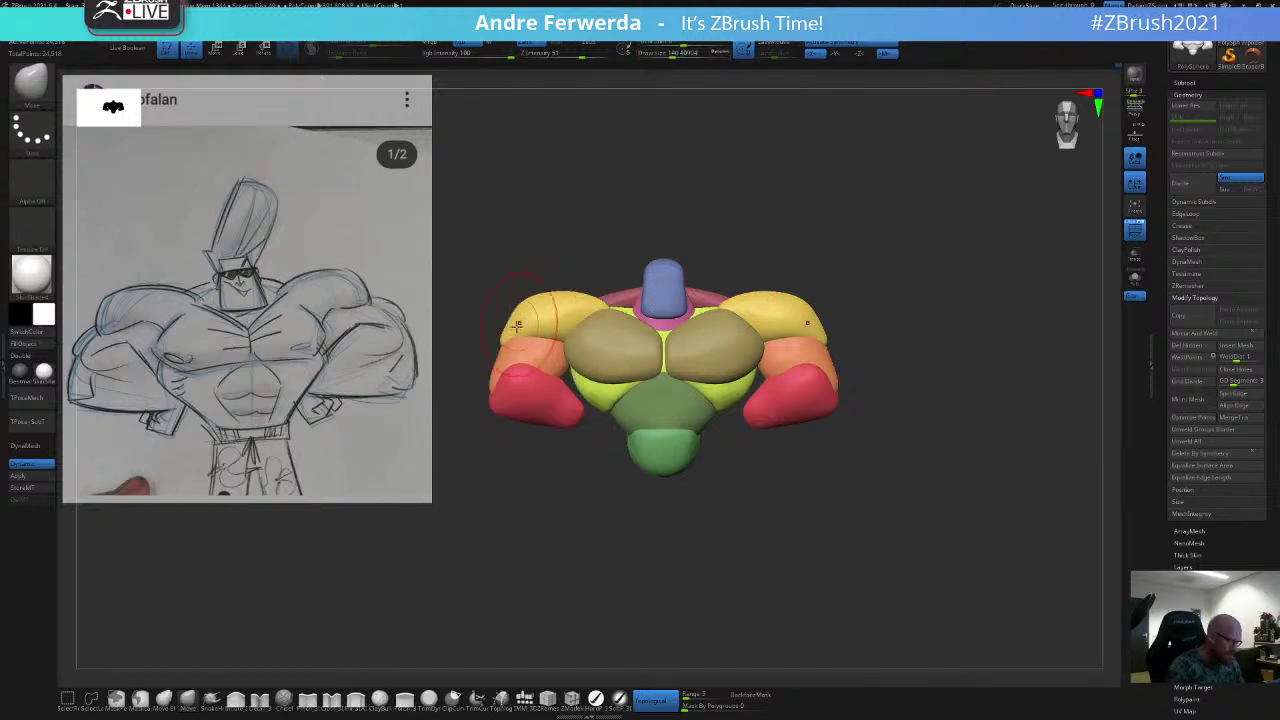
key("space")
left_click_drag(515, 338, 510, 338)
left_click_drag(540, 541, 572, 537, "alt")
left_click(654, 701)
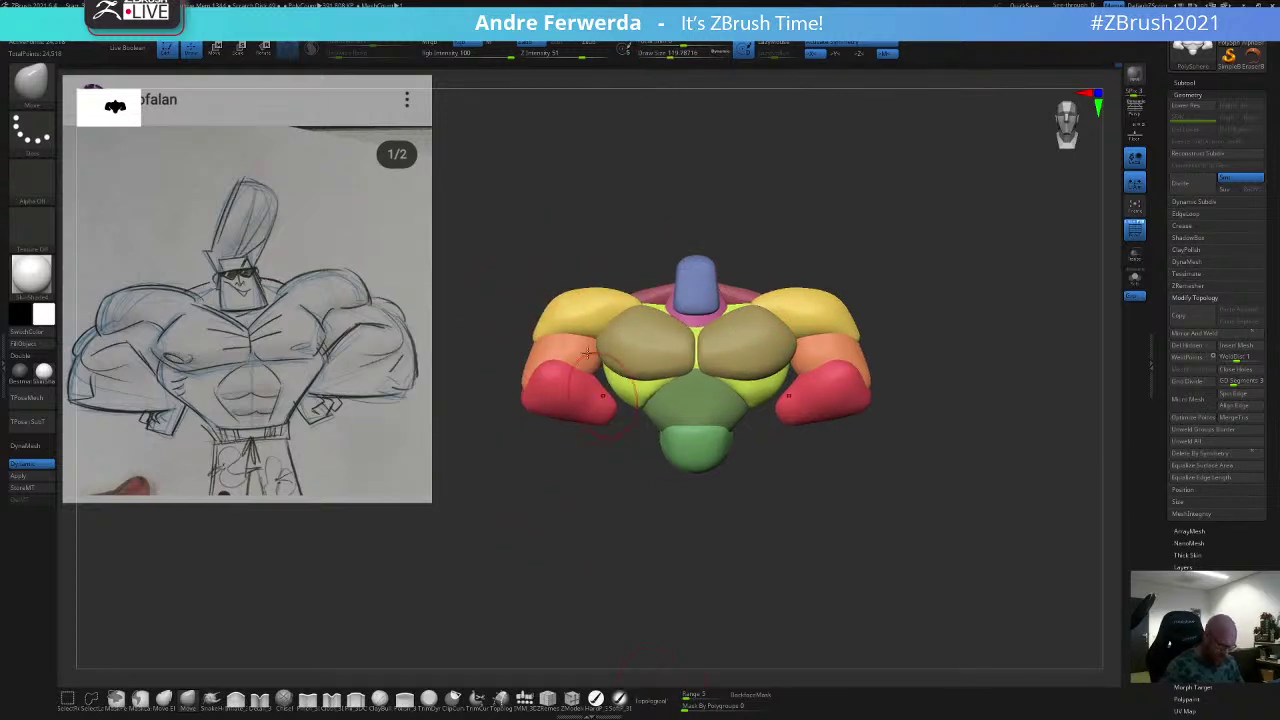
left_click_drag(537, 333, 534, 337)
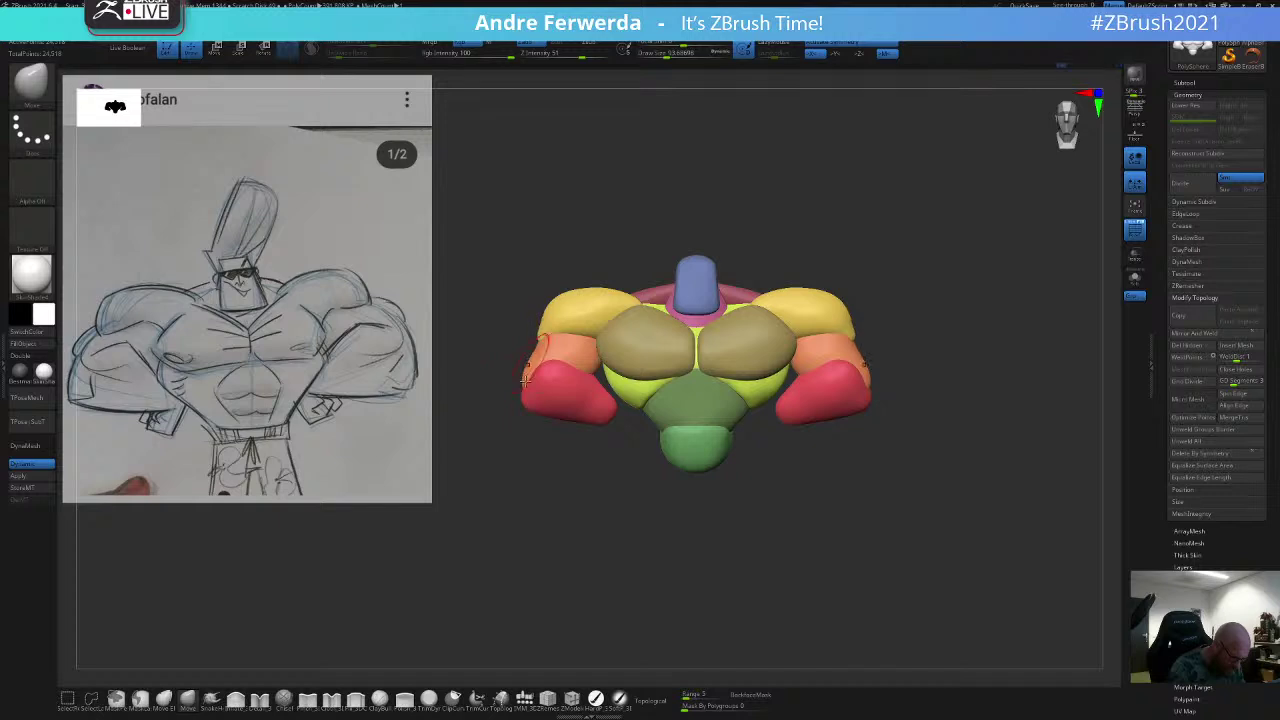
left_click(660, 699)
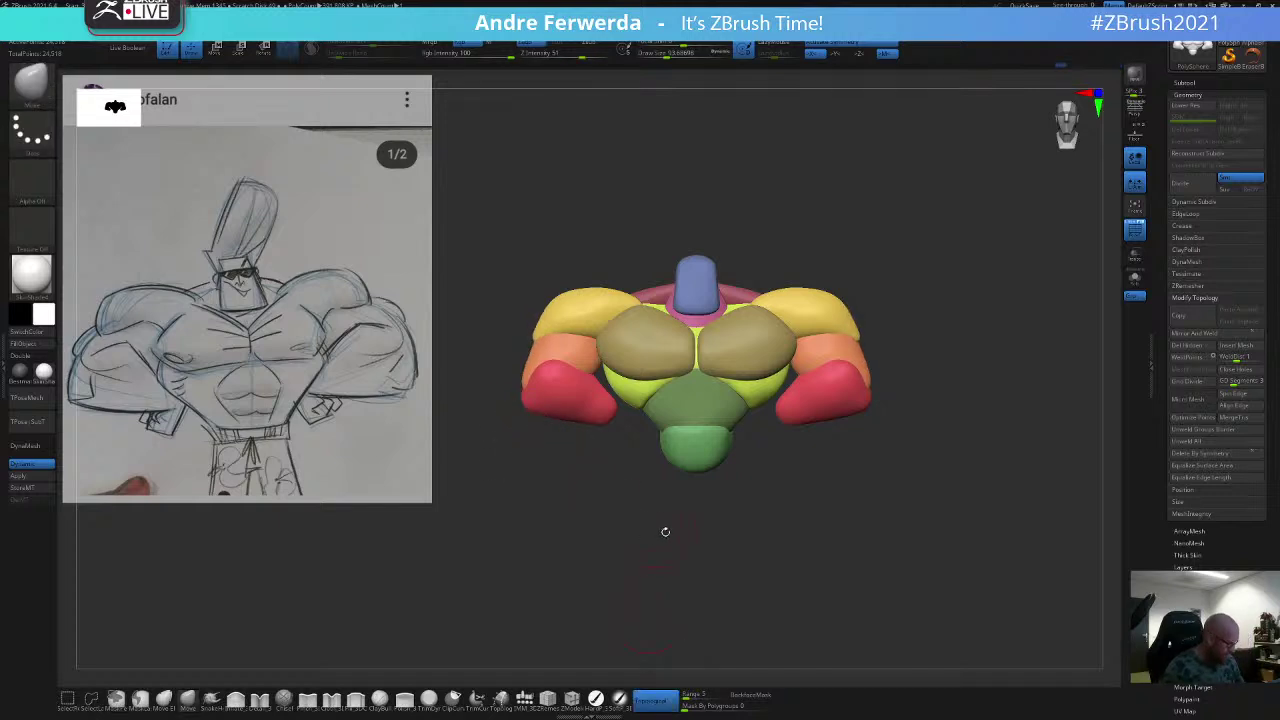
Step: Refine the rear of the deltoids from the back with the Move brush and return to the front view
left_click_drag(665, 532, 751, 471, "shift")
left_click_drag(632, 334, 768, 314, "alt")
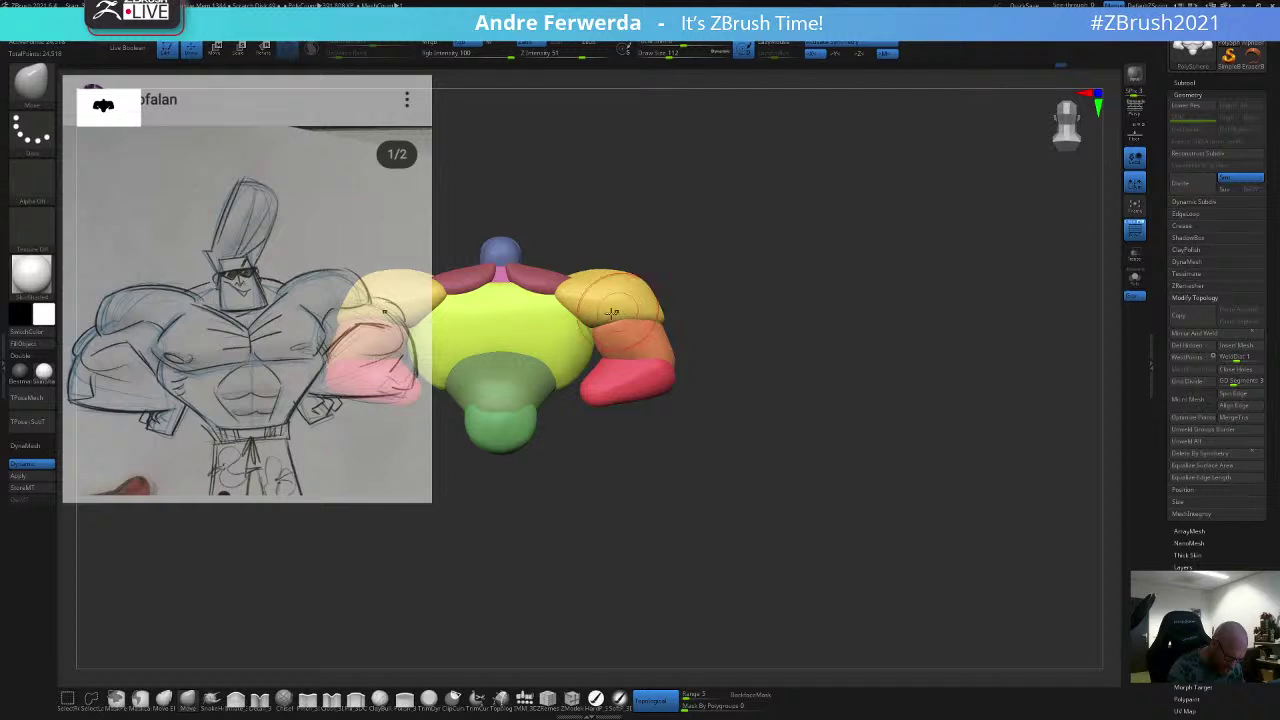
left_click_drag(588, 326, 593, 318)
left_click_drag(686, 233, 777, 246, "alt")
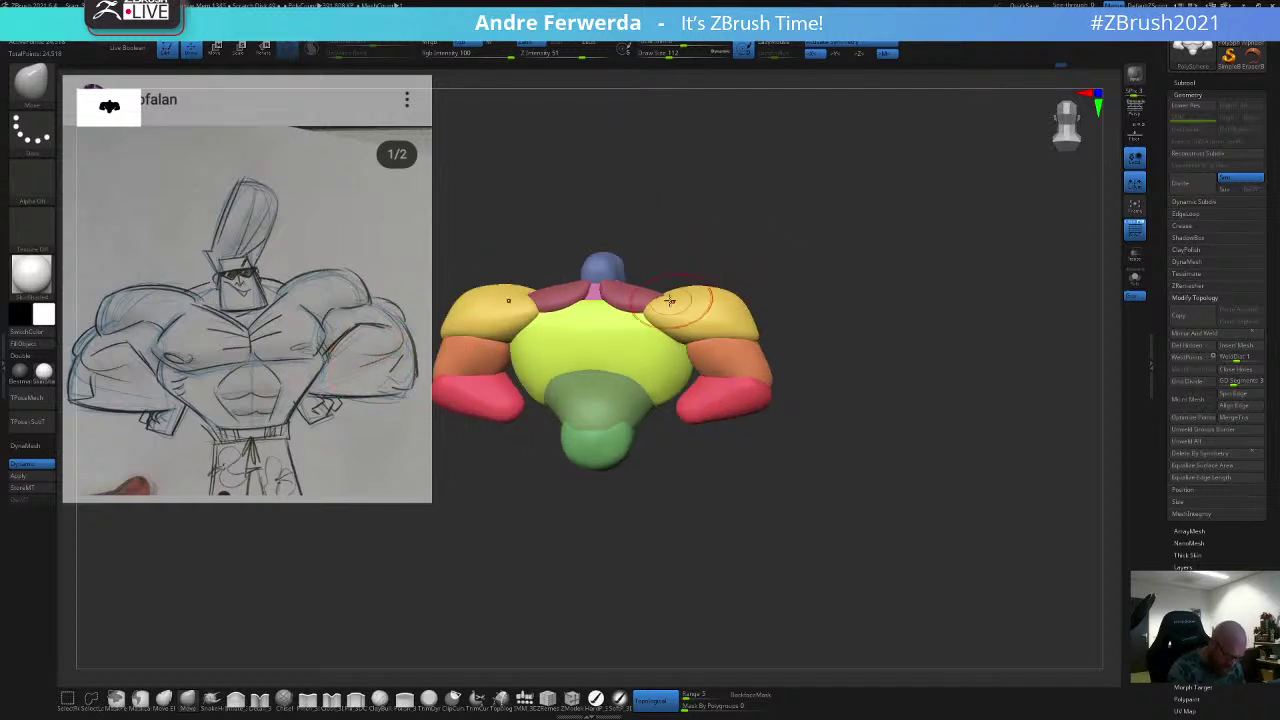
key("space")
left_click_drag(697, 263, 765, 282)
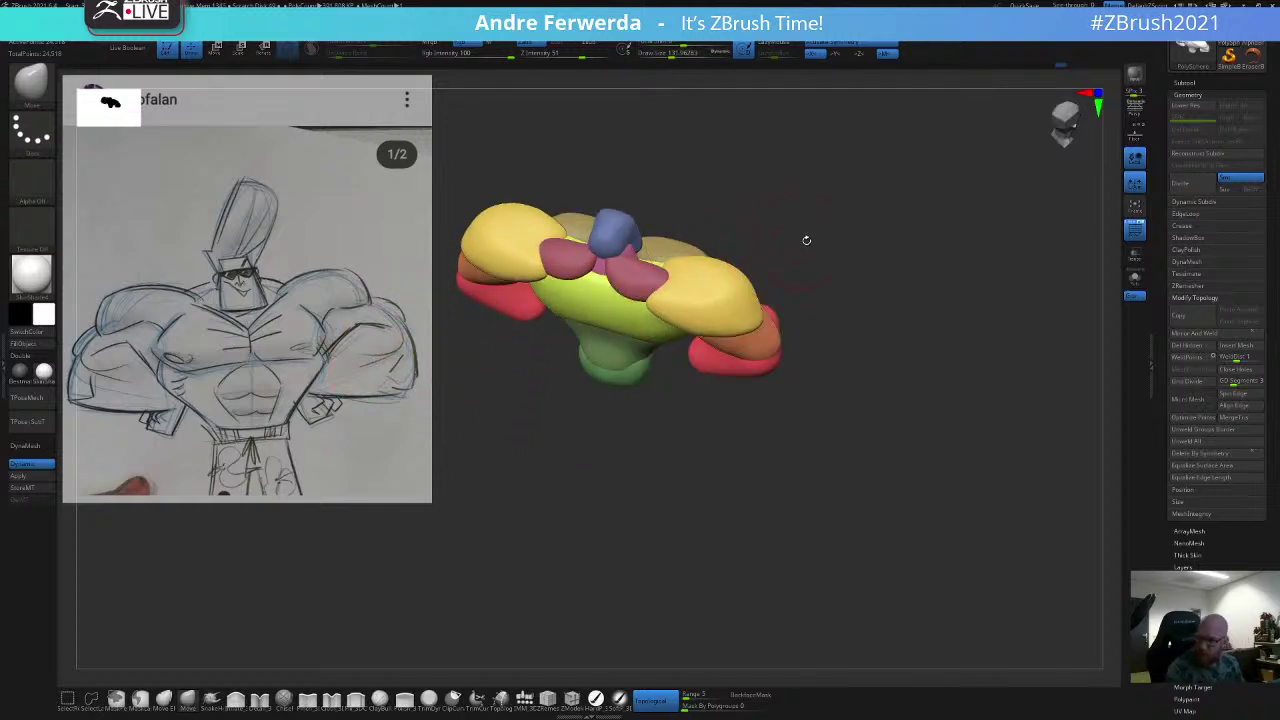
left_click_drag(806, 240, 758, 237)
key("space")
left_click_drag(758, 237, 774, 237)
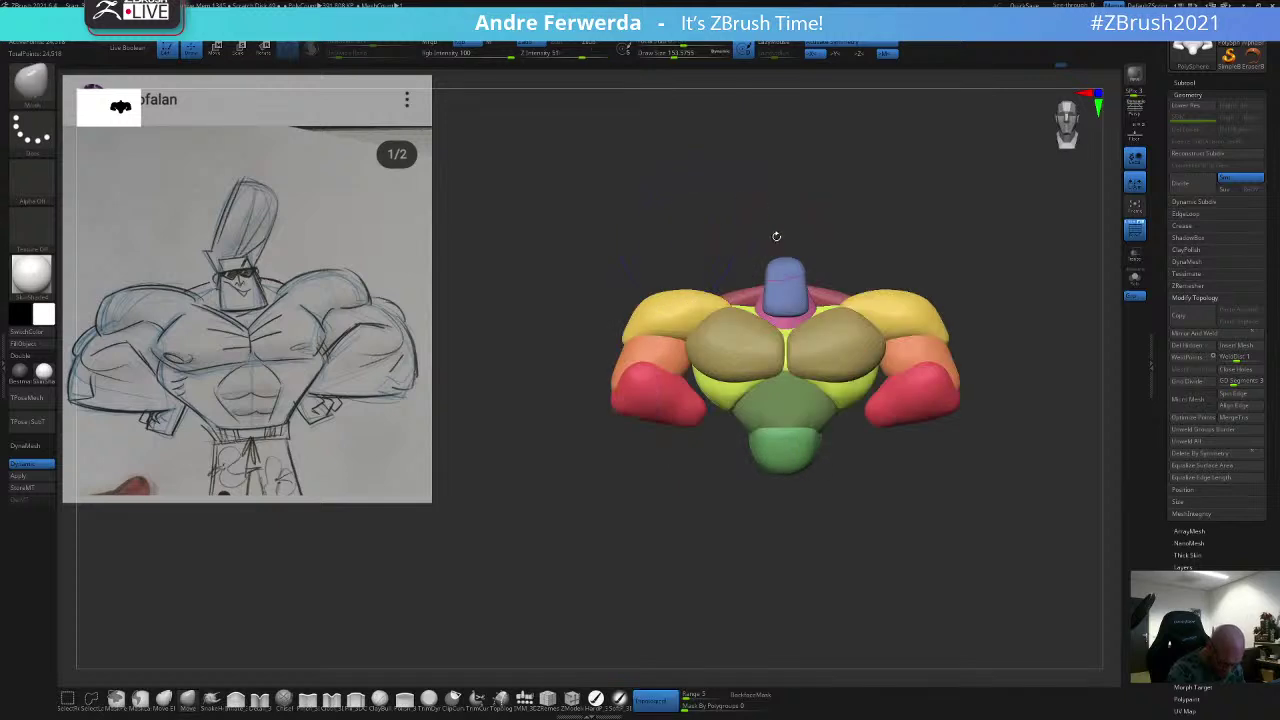
Step: Mask everything except the pectorals and return to the Move brush
key("space")
mouse_move(714, 294)
left_mouse_down()
mouse_move(727, 294)
mouse_move(714, 294)
left_mouse_up()
key("space")
left_click_drag(714, 242, 719, 298)
mouse_move(784, 226)
left_mouse_down("shift")
mouse_move(806, 157)
mouse_move(869, 289)
left_mouse_up("shift")
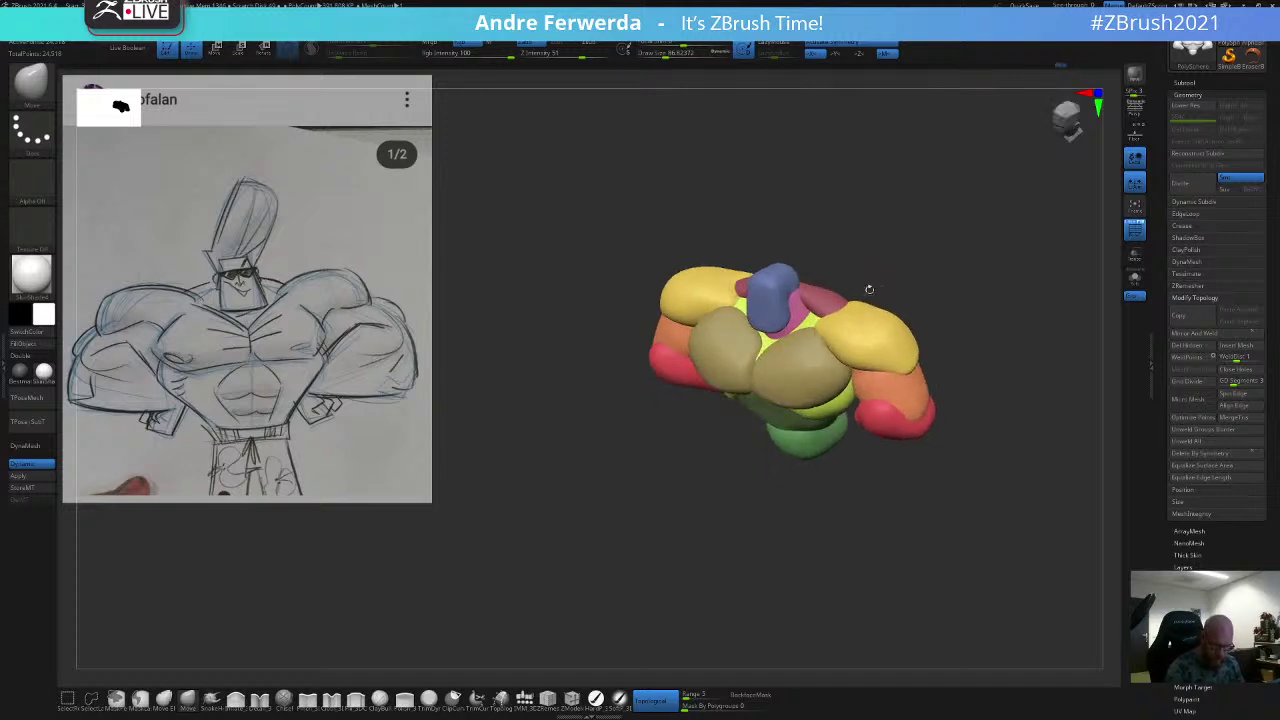
key("space")
left_click_drag(817, 351, 832, 344)
key("w")
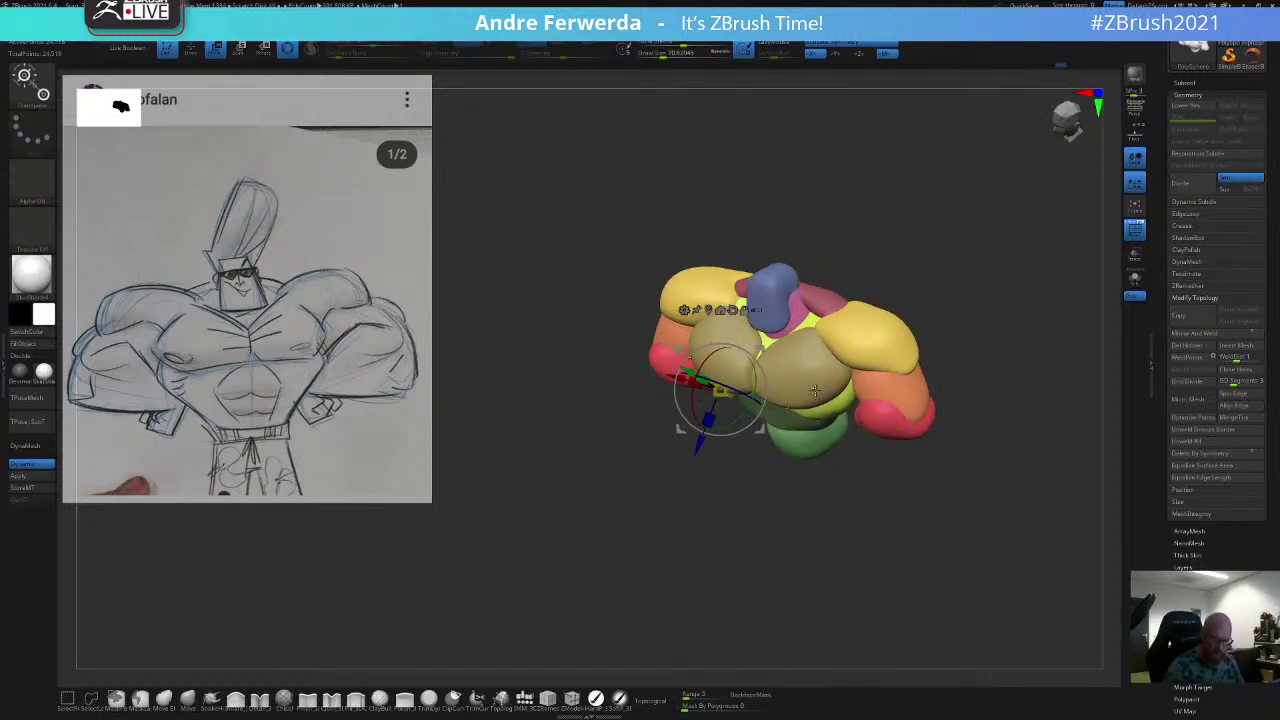
left_click(826, 360, "ctrl")
key("q")
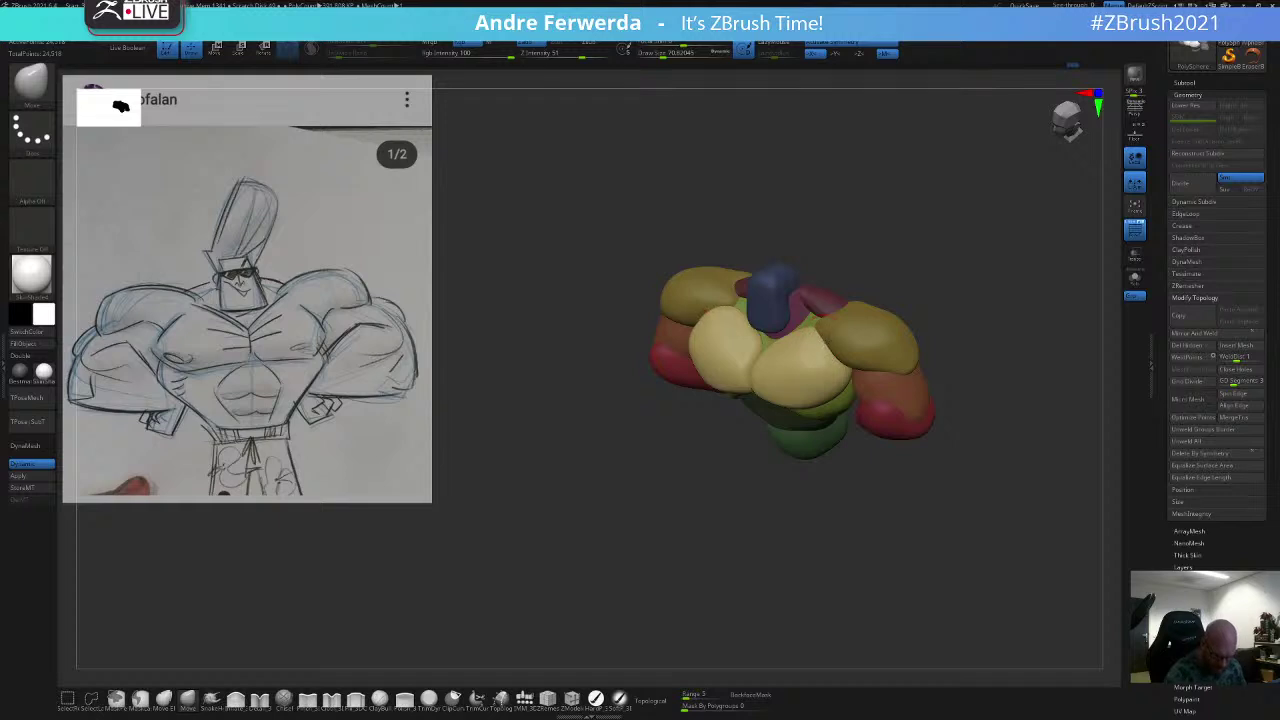
Step: Sharpen the lower edges of the unmasked pectorals from the front with a pinch brush and smooth them lightly
left_click_drag(856, 299, 862, 308, "shift")
key("space")
left_click_drag(900, 247, 906, 247)
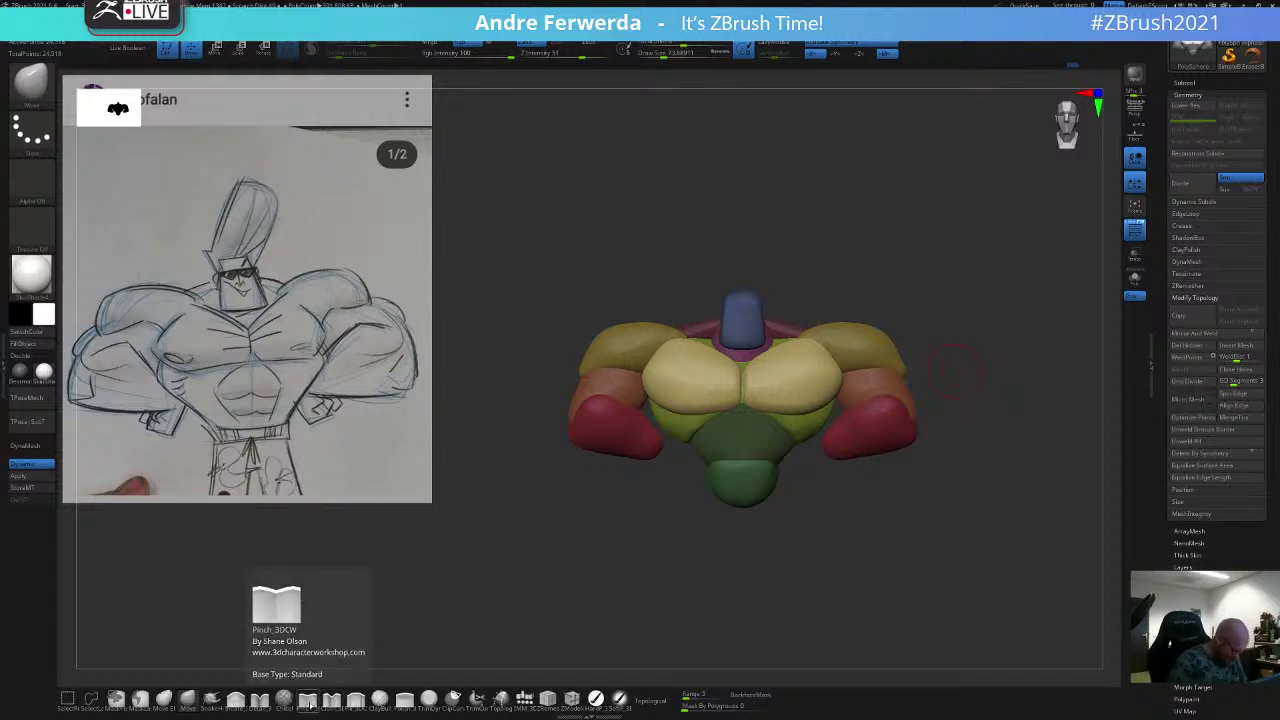
left_click(327, 704)
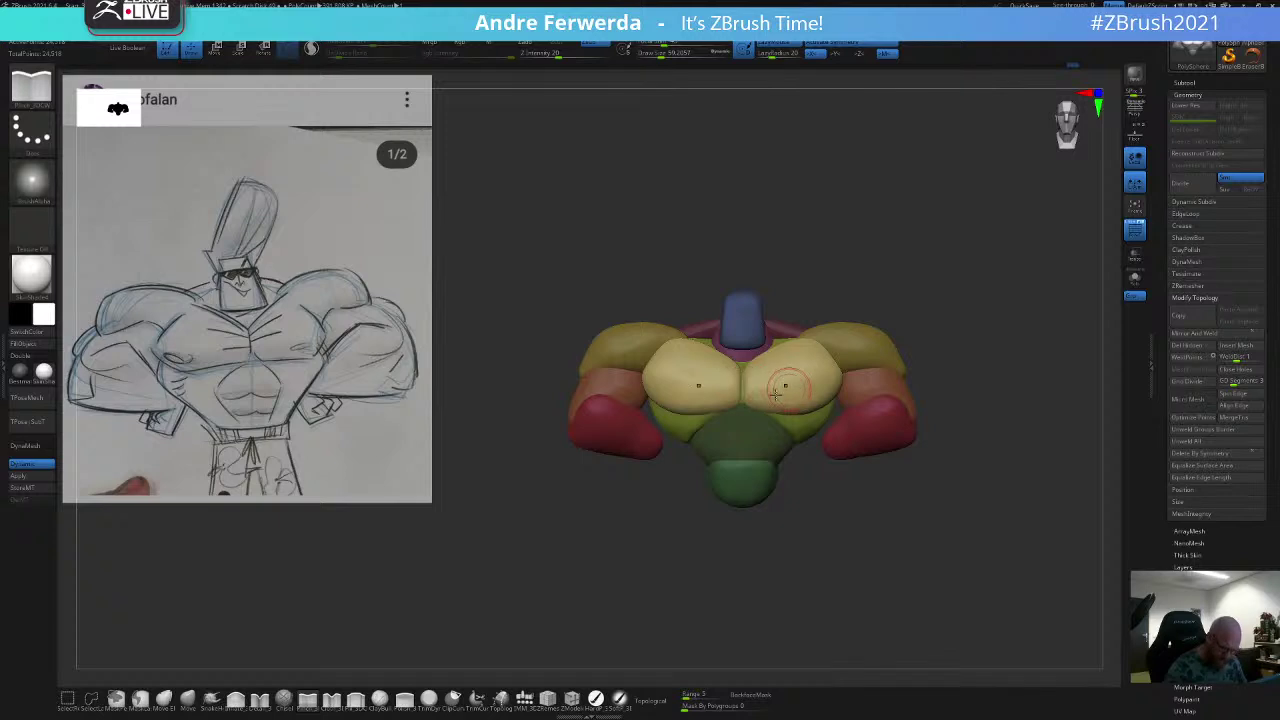
key("space")
left_click_drag(757, 402, 752, 399)
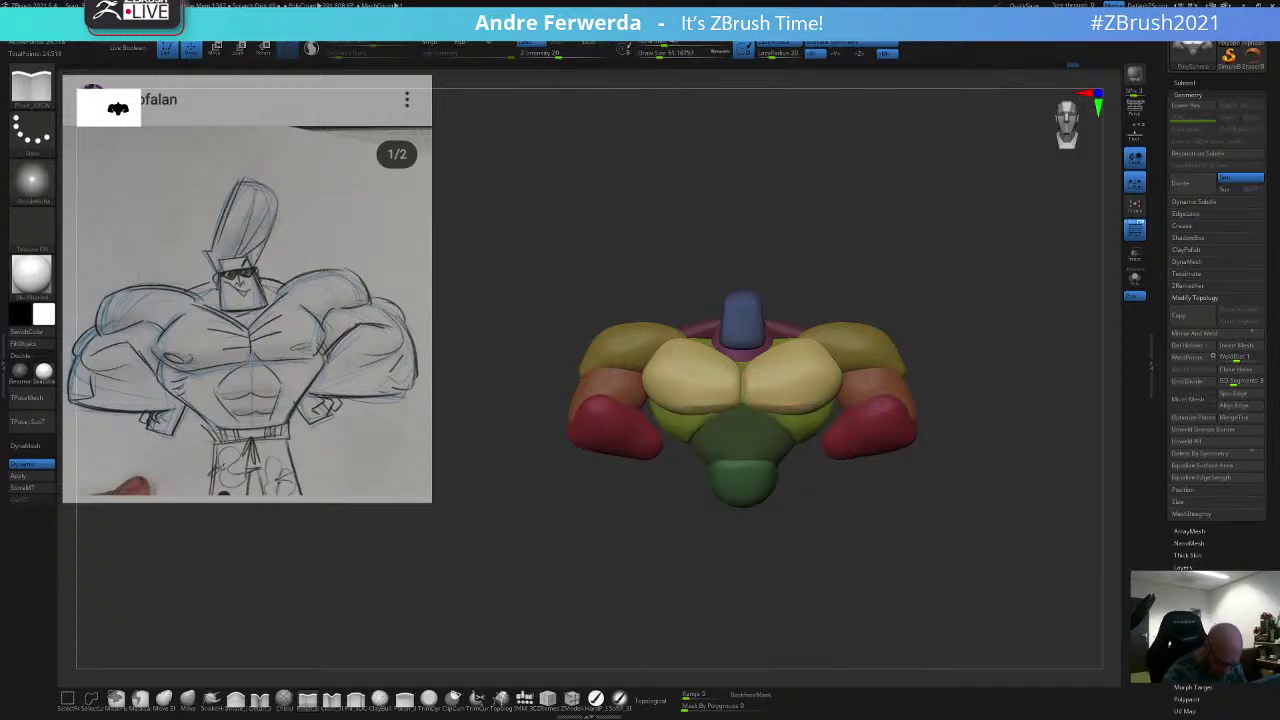
mouse_move(965, 300)
left_mouse_down()
mouse_move(885, 312)
mouse_move(920, 326)
left_mouse_up()
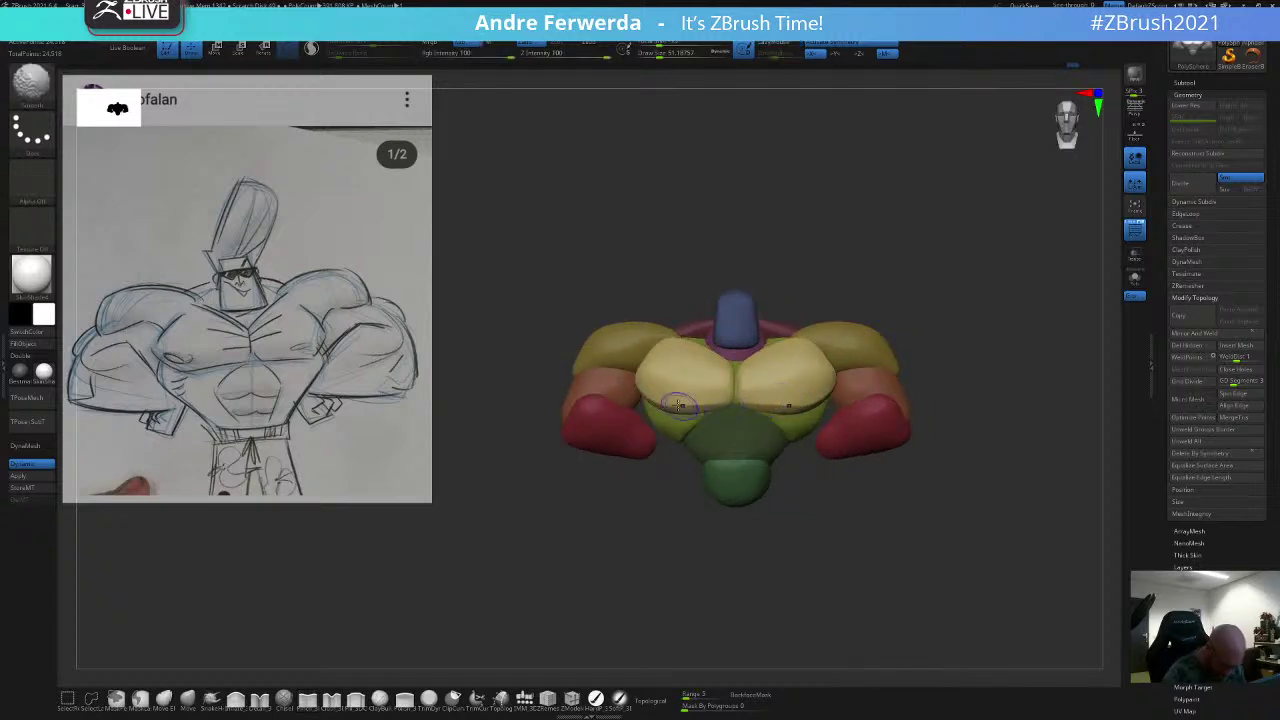
left_click_drag(680, 400, 722, 390, "shift")
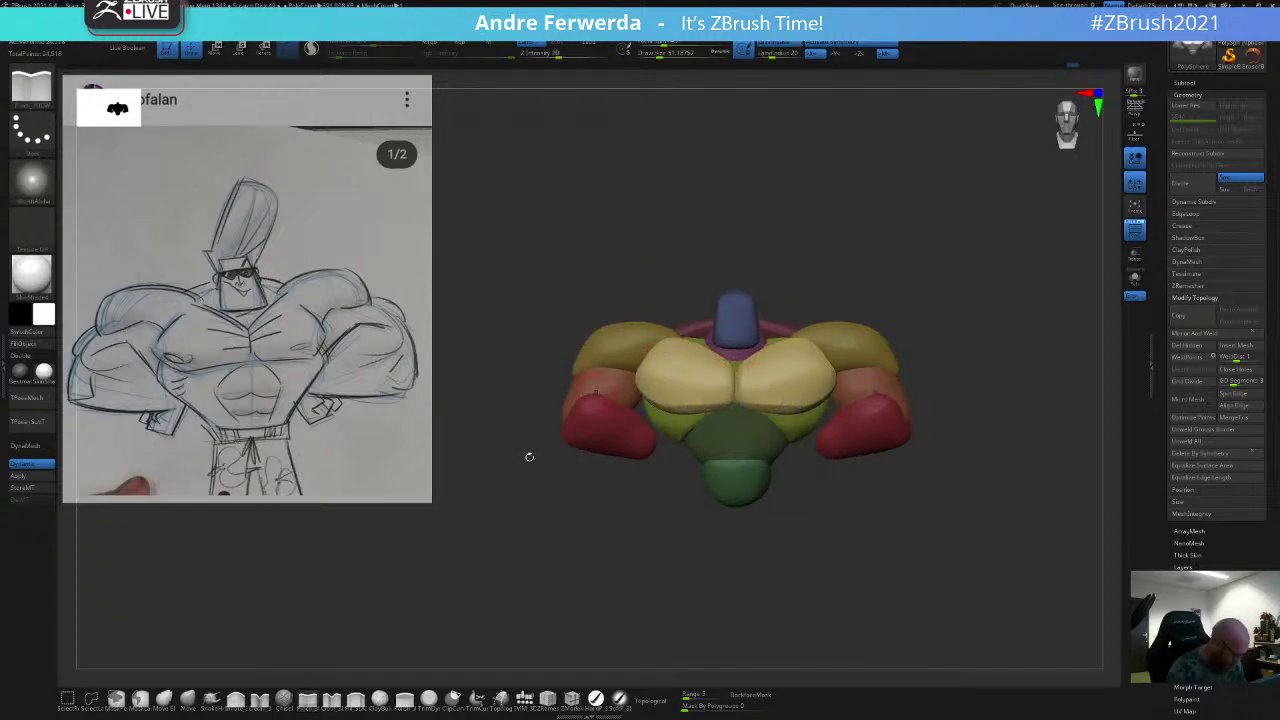
Step: Clear the mask and reshape the tops of the deltoids from the front with the Move brush at varying draw sizes
left_click(191, 700)
left_click(711, 253, "ctrl")
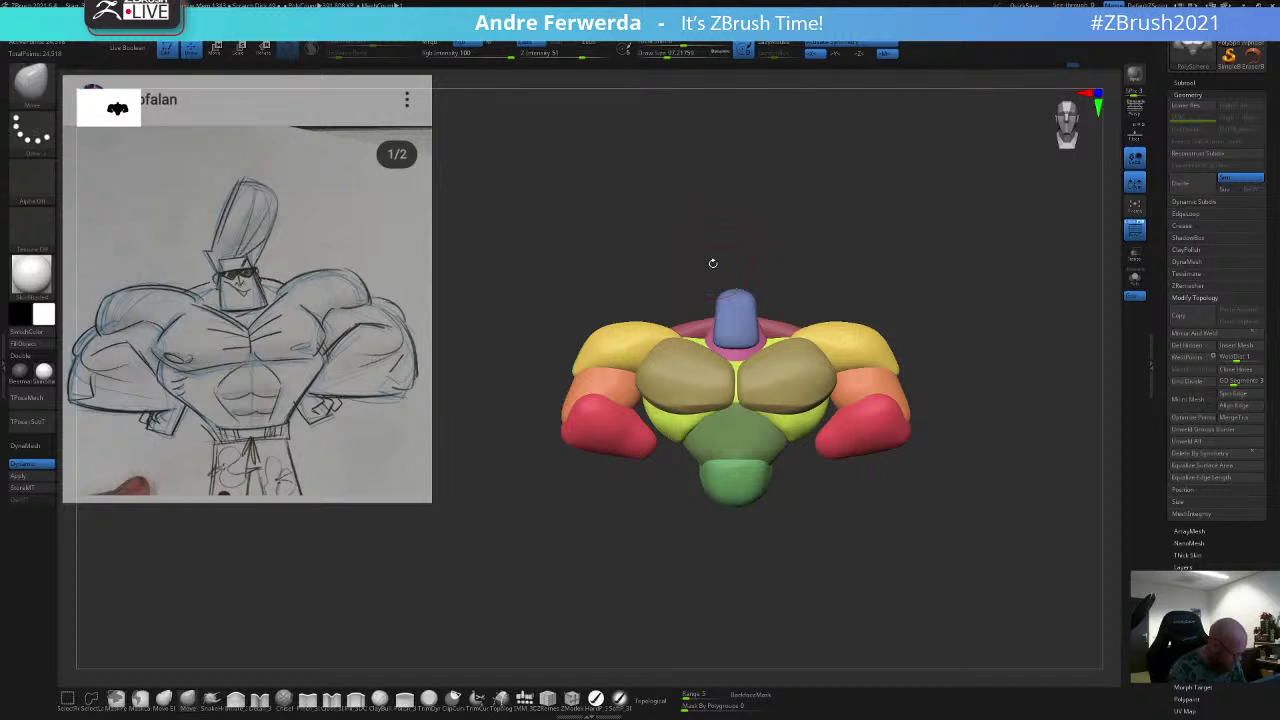
key("space")
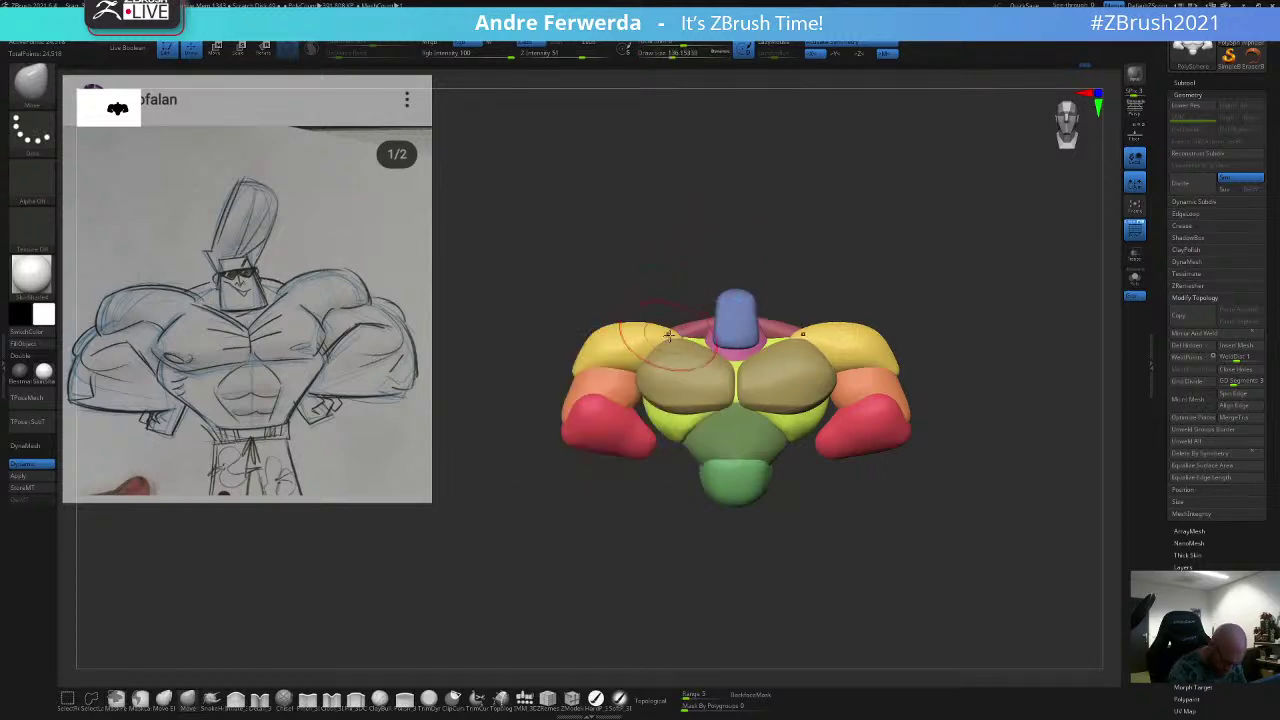
key("space")
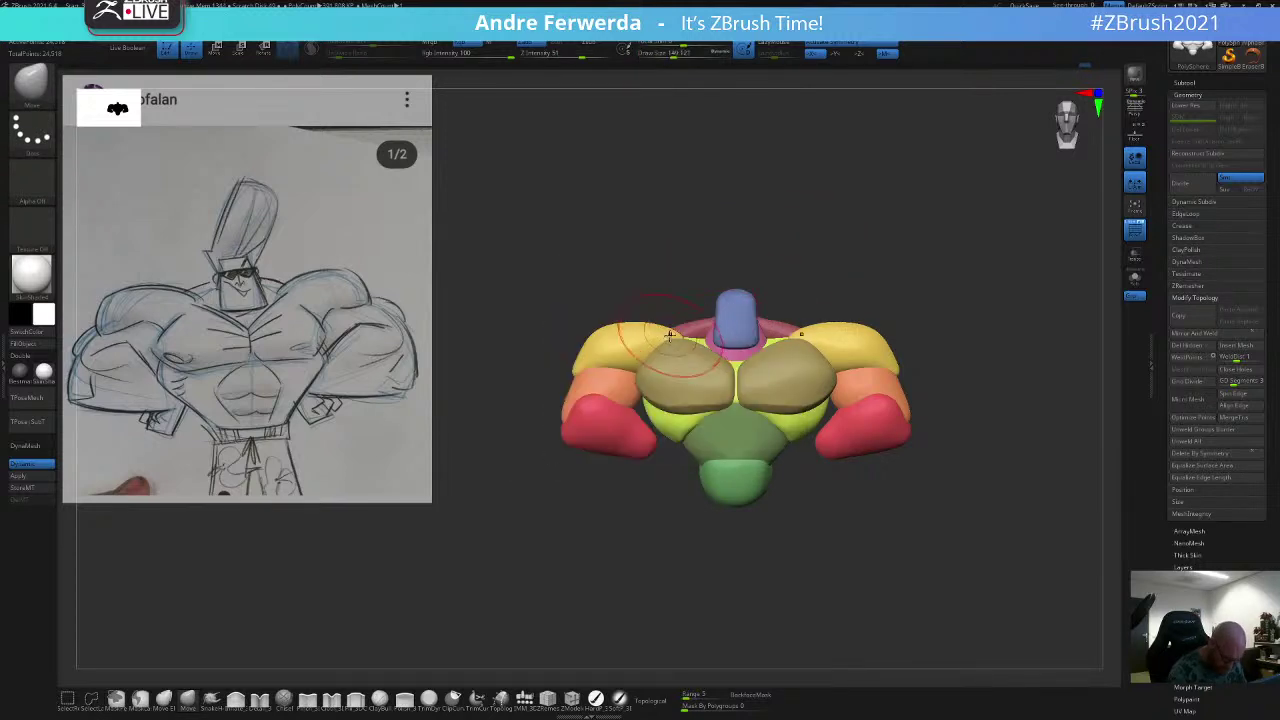
key("space")
mouse_move(625, 350)
left_mouse_down()
mouse_move(650, 350)
mouse_move(600, 326)
left_mouse_up()
key("space")
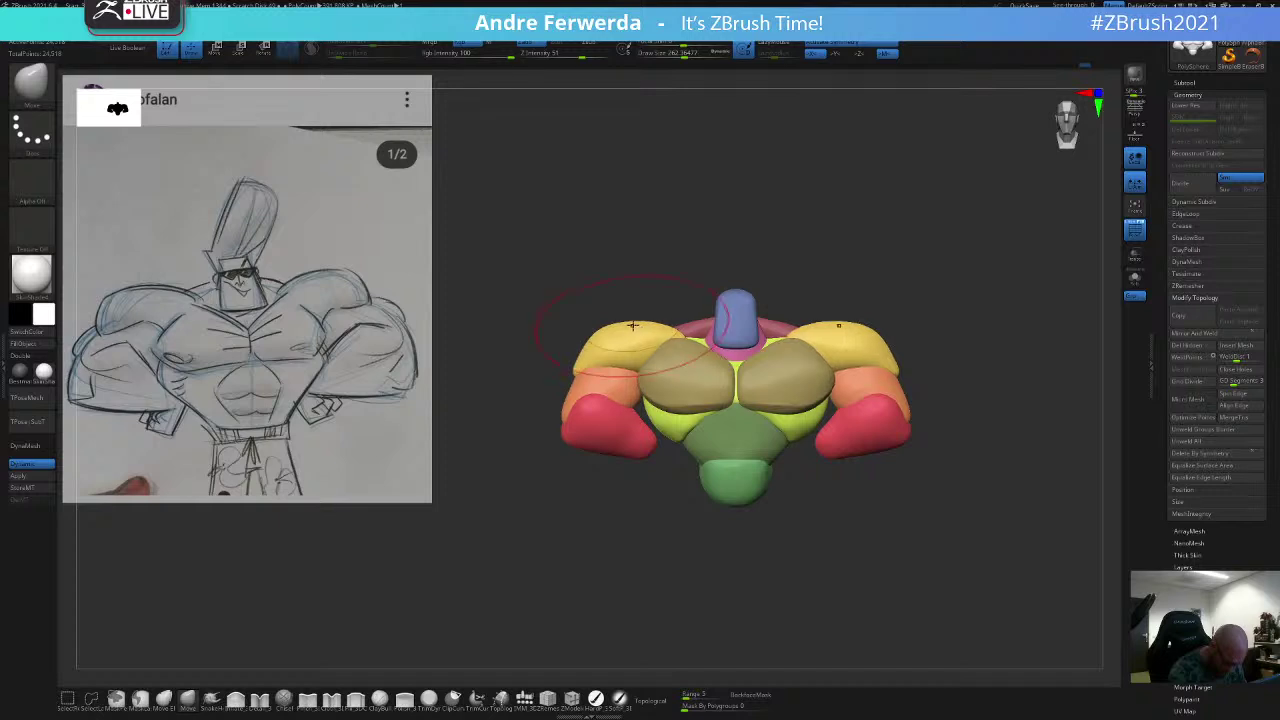
key("space")
left_click_drag(834, 309, 845, 310)
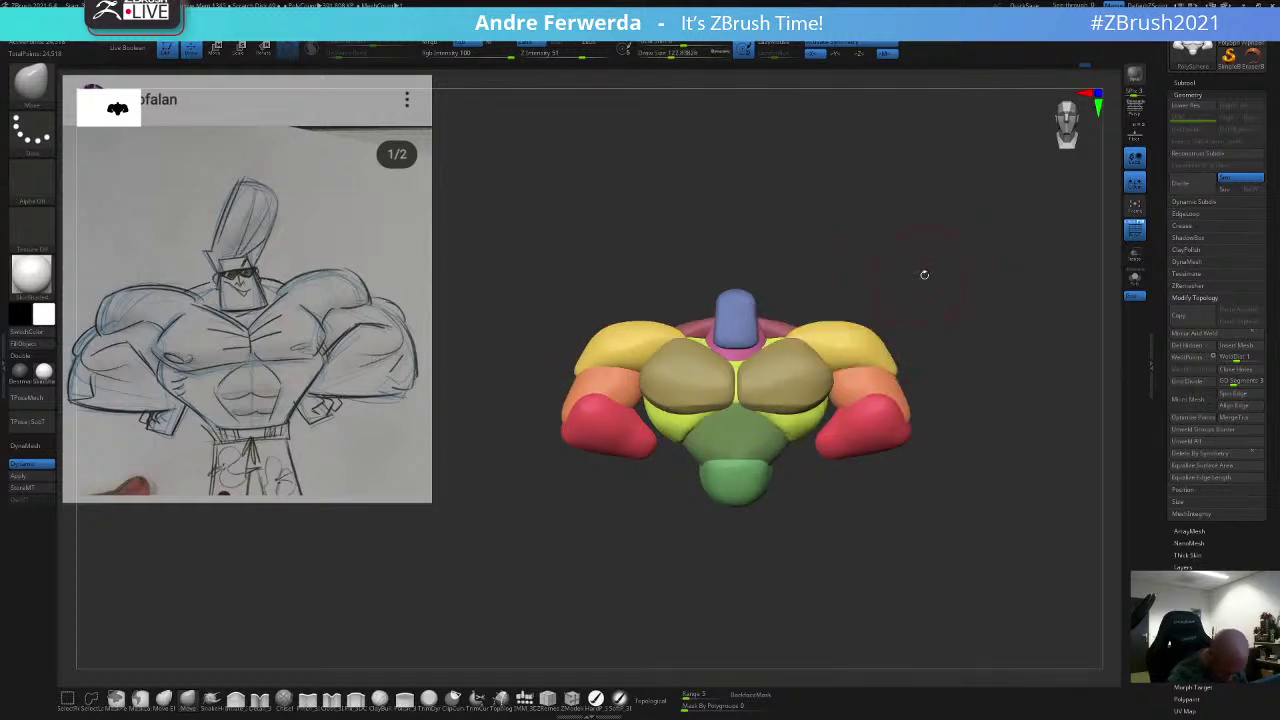
Step: Round out the rear of the deltoids from above with a larger Move brush
mouse_move(924, 275)
left_mouse_down()
mouse_move(904, 276)
mouse_move(922, 304)
mouse_move(889, 358)
left_mouse_up()
key("space")
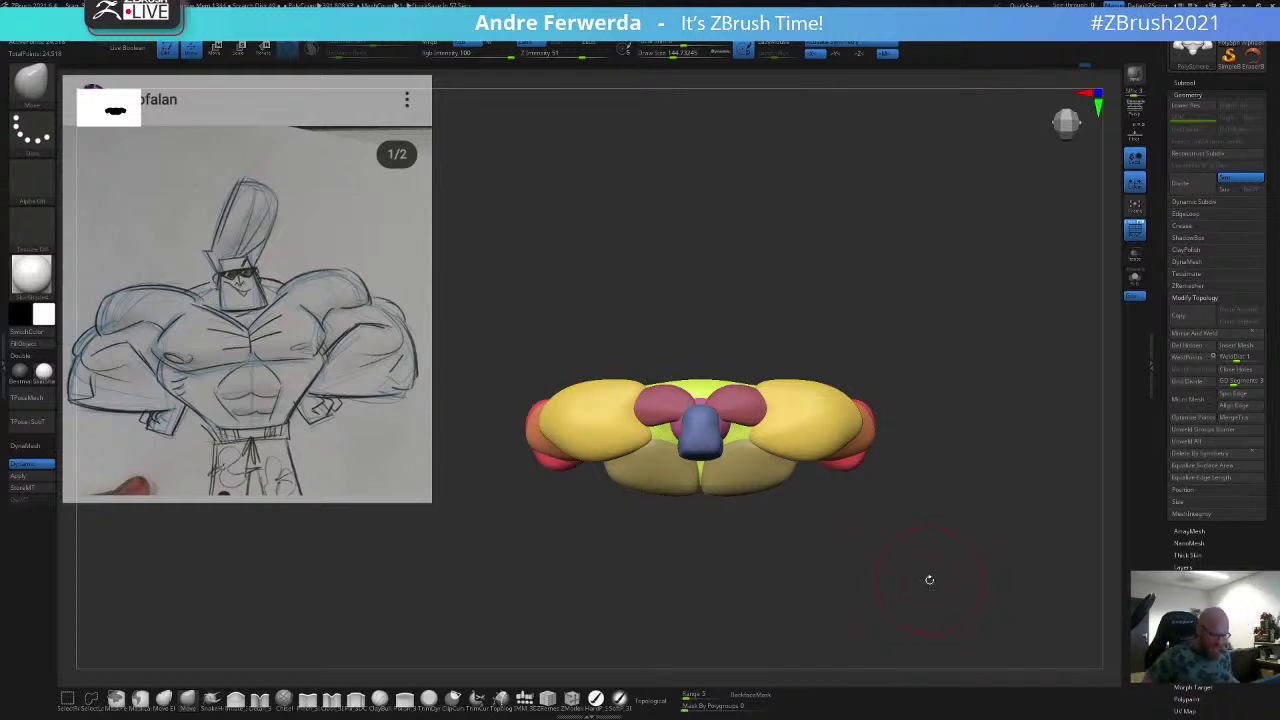
key("space")
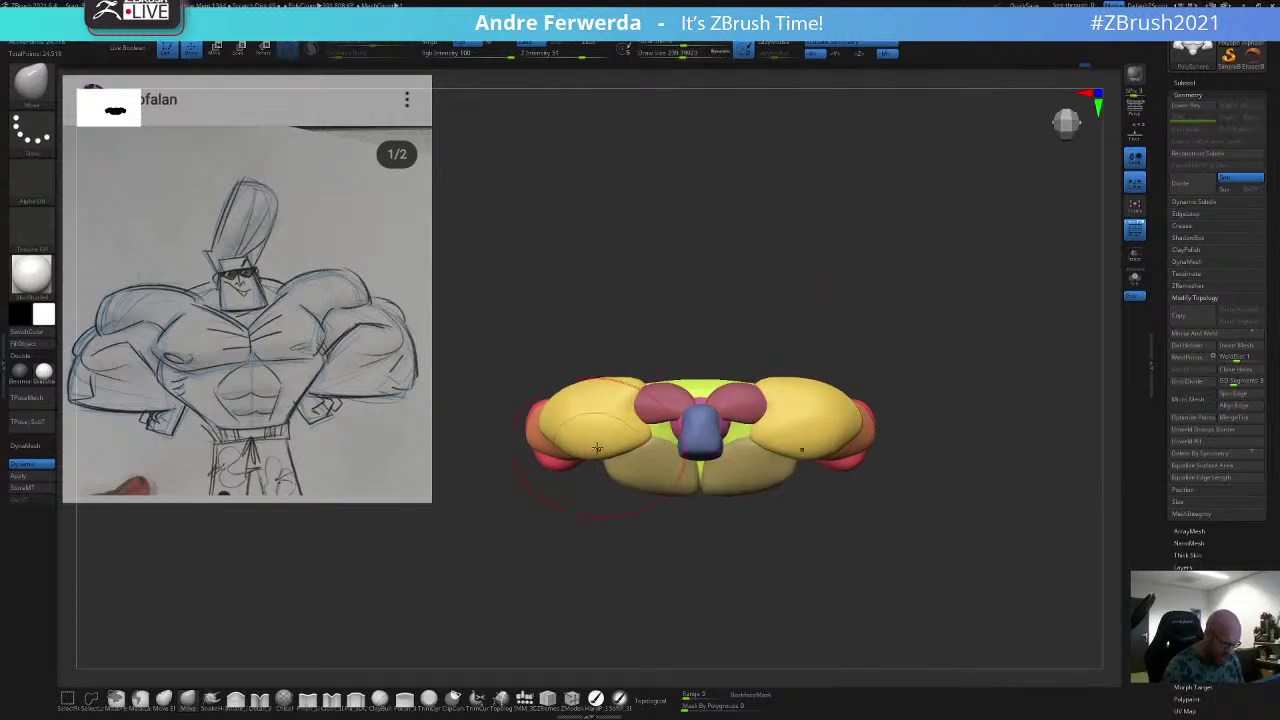
left_click_drag(577, 400, 592, 375)
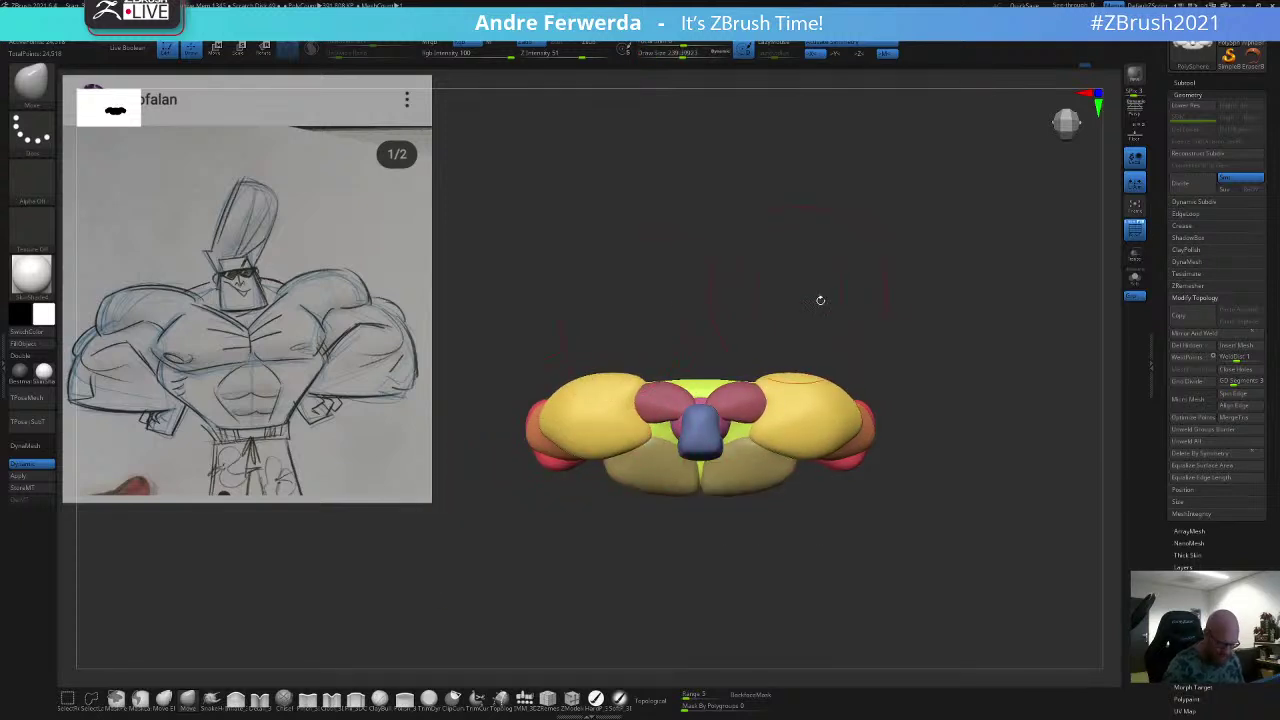
mouse_move(875, 425)
left_mouse_down()
mouse_move(884, 462)
mouse_move(854, 442)
left_mouse_up()
key("s")
key("s")
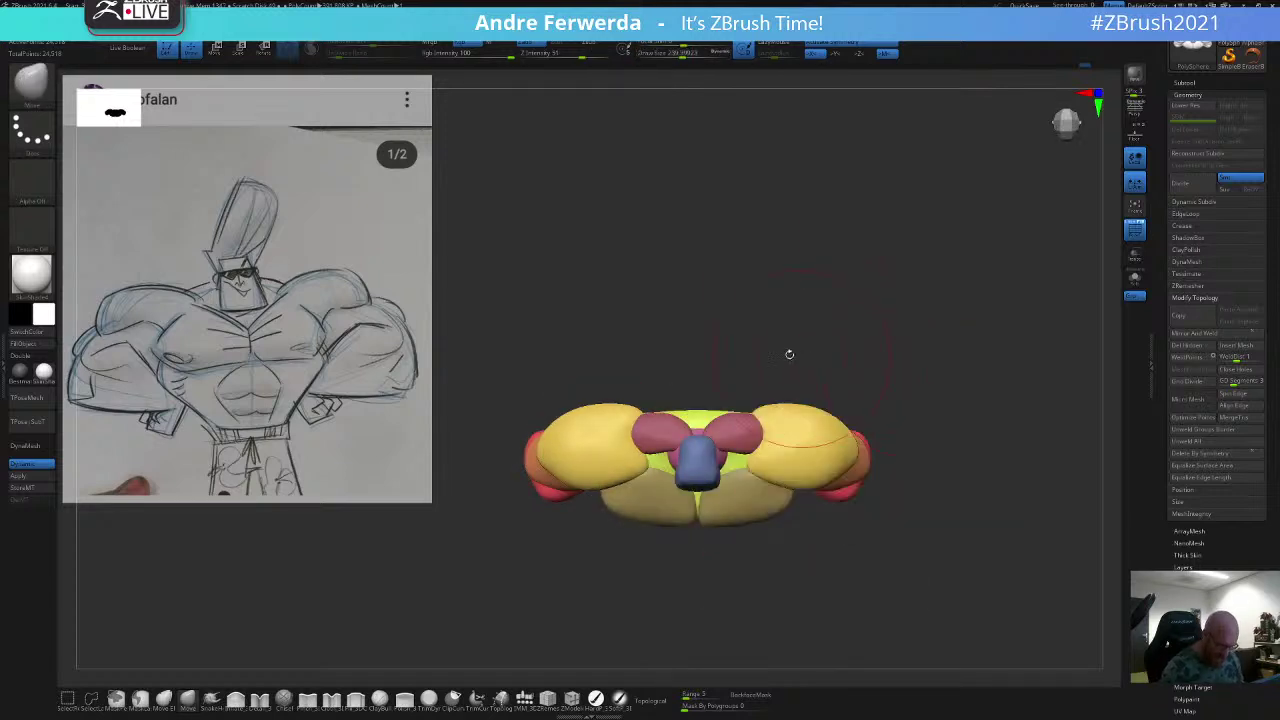
Step: Turn Topological masking on and face the upper back
mouse_move(803, 282)
left_mouse_down()
mouse_move(823, 295)
mouse_move(874, 274)
mouse_move(868, 236)
mouse_move(880, 550)
mouse_move(900, 504)
mouse_move(640, 476)
left_mouse_up()
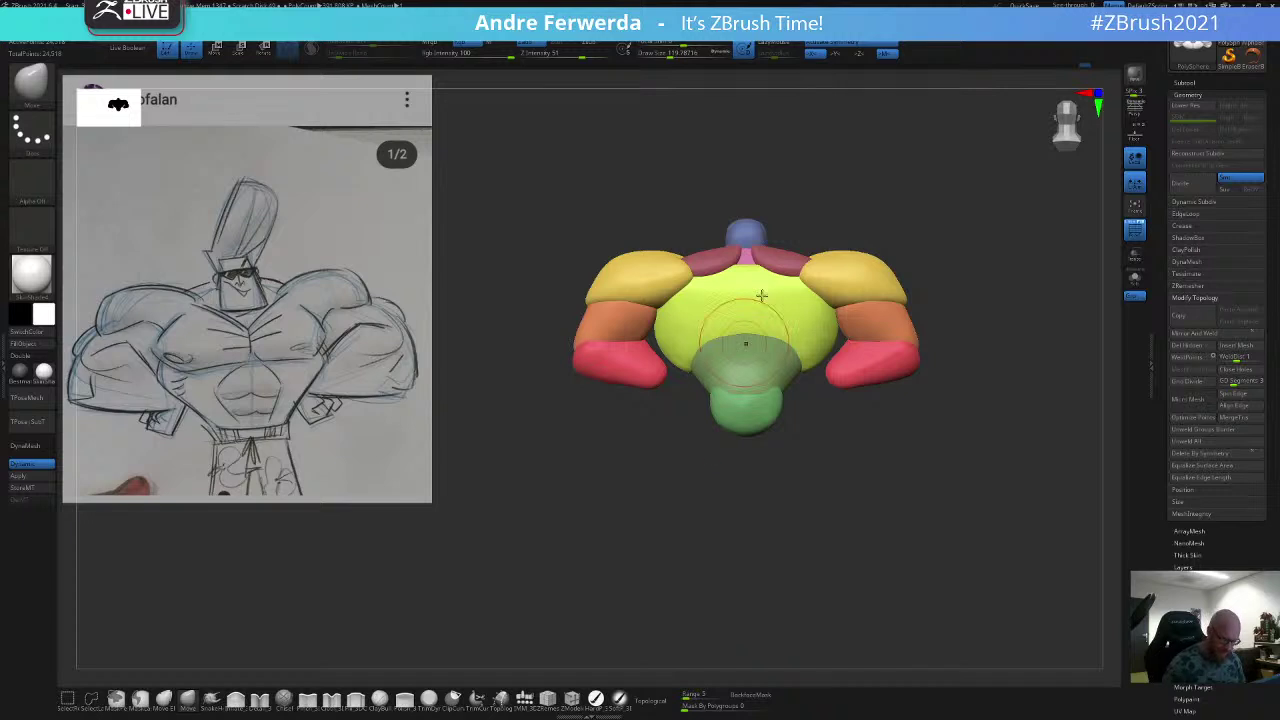
left_click(659, 708)
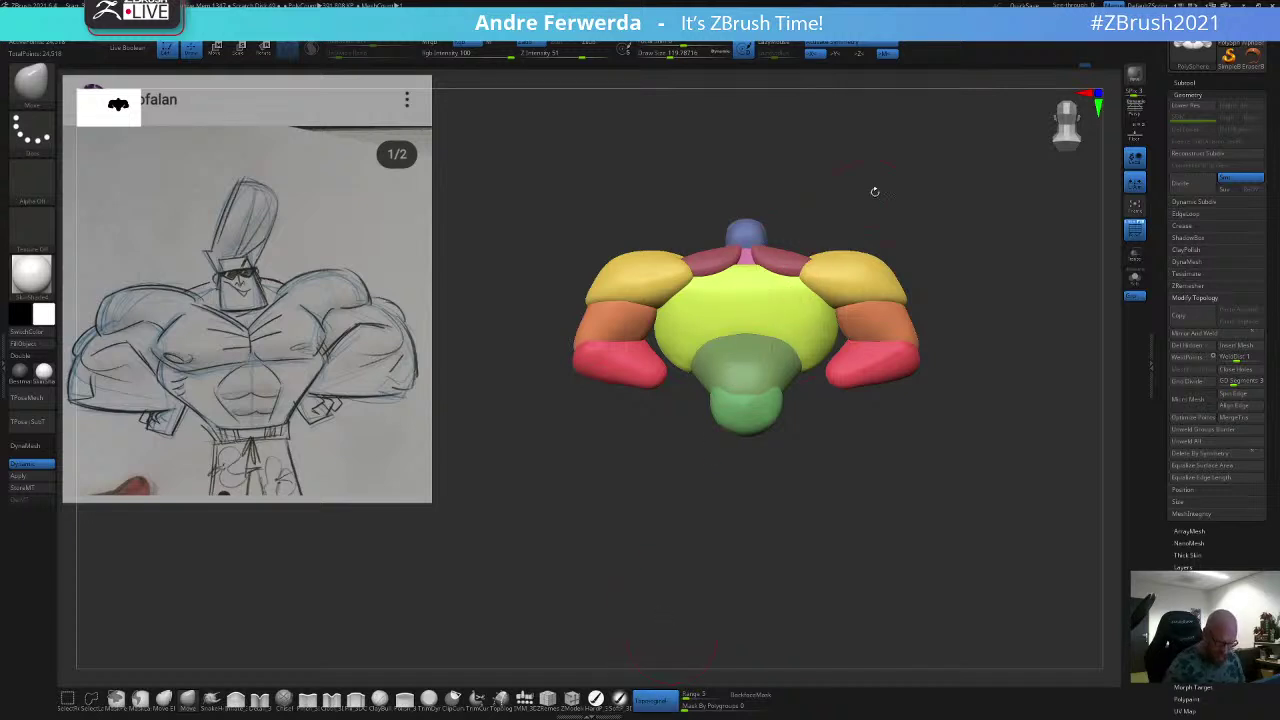
left_click_drag(875, 191, 872, 235)
Step: Try to pull the trapezius muscles down over the upper back with the Move brush
left_click_drag(771, 298, 750, 370)
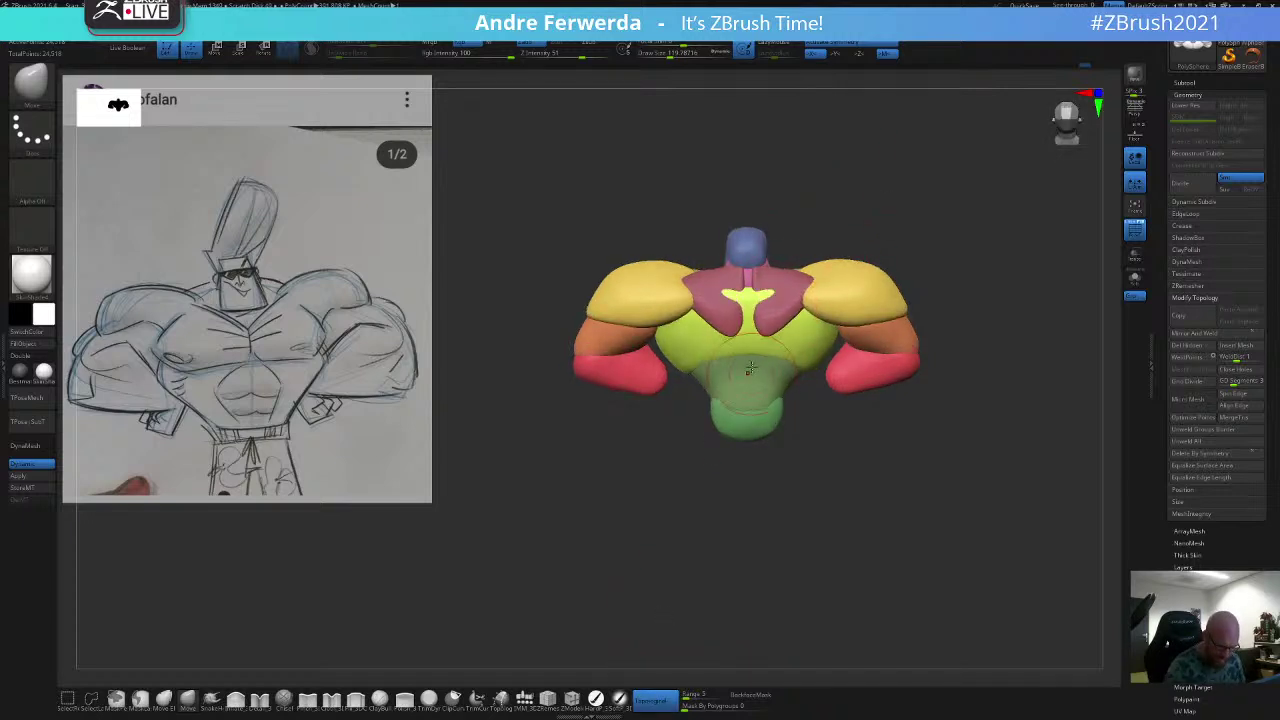
left_click_drag(757, 320, 763, 303)
key("ctrl+z")
key("ctrl+z")
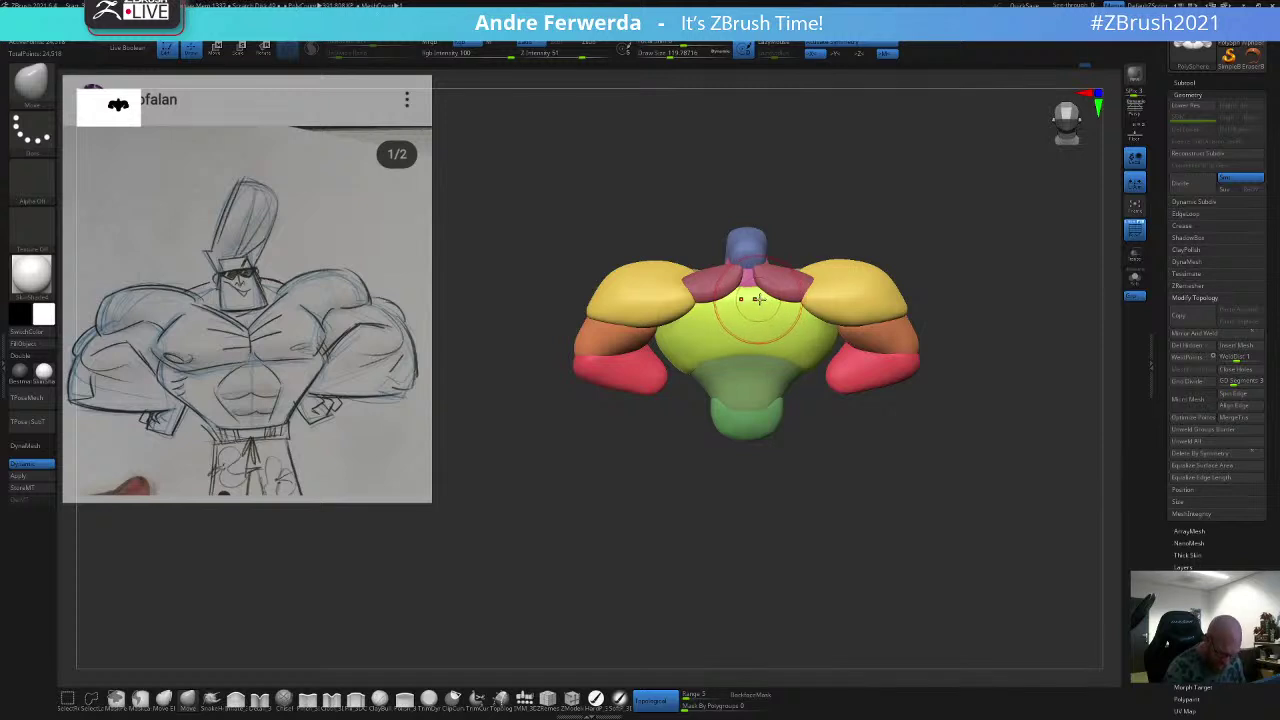
Step: Extend the trapezius down the back from rear and side angles and undo the last adjustment
mouse_move(823, 243)
left_mouse_down()
mouse_move(824, 302)
mouse_move(767, 312)
mouse_move(763, 333)
left_mouse_up()
left_click_drag(863, 232, 860, 180)
left_click_drag(798, 295, 800, 309)
left_click_drag(832, 240, 876, 243)
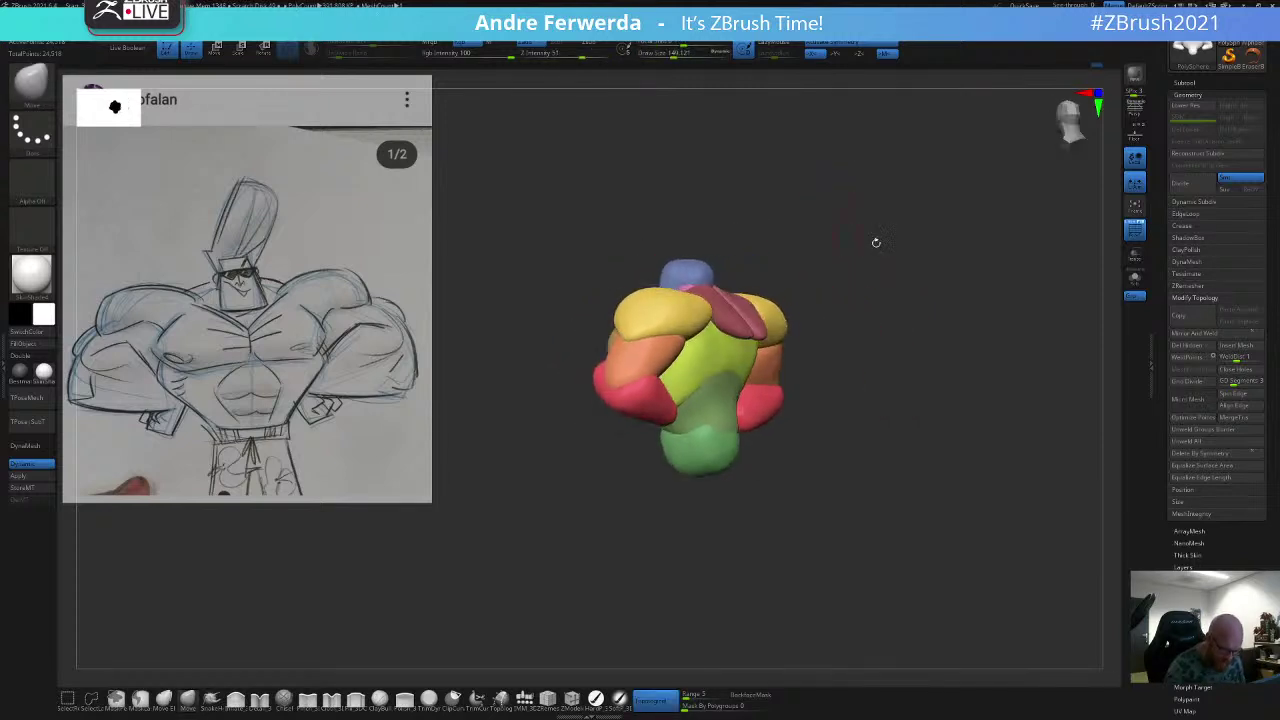
left_click_drag(743, 342, 739, 346)
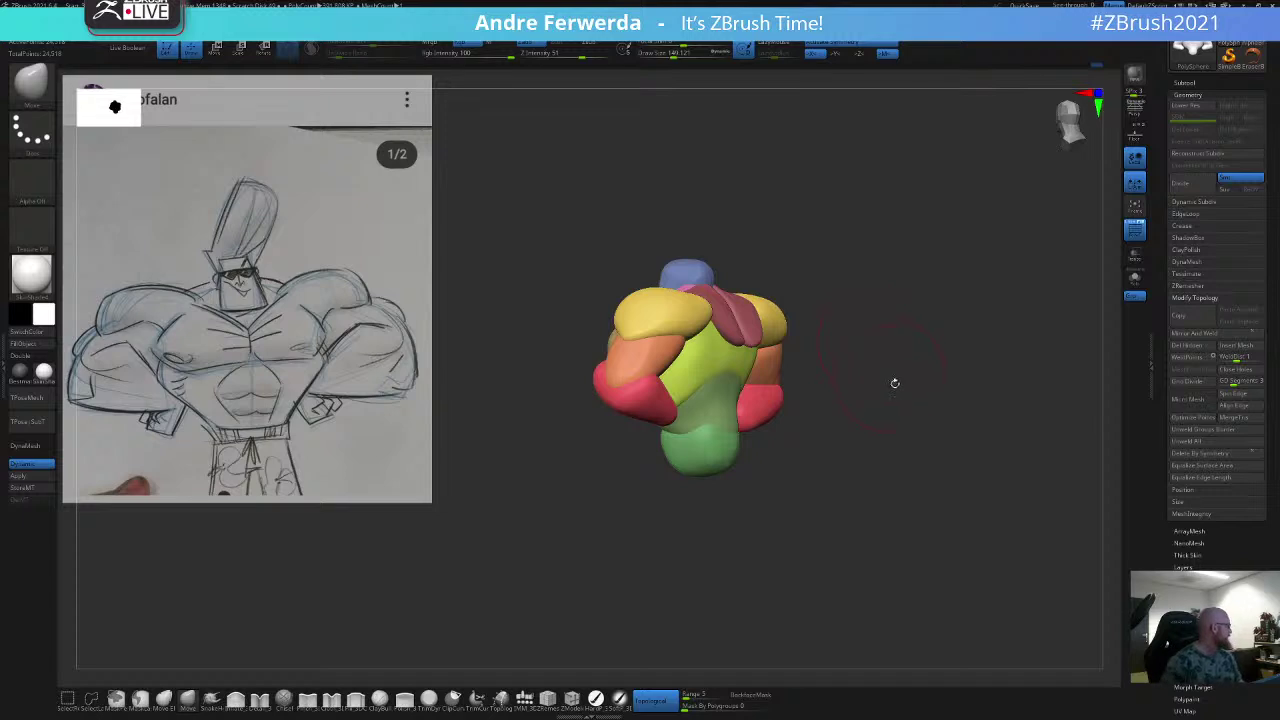
left_click_drag(923, 251, 824, 238)
key("ctrl+z")
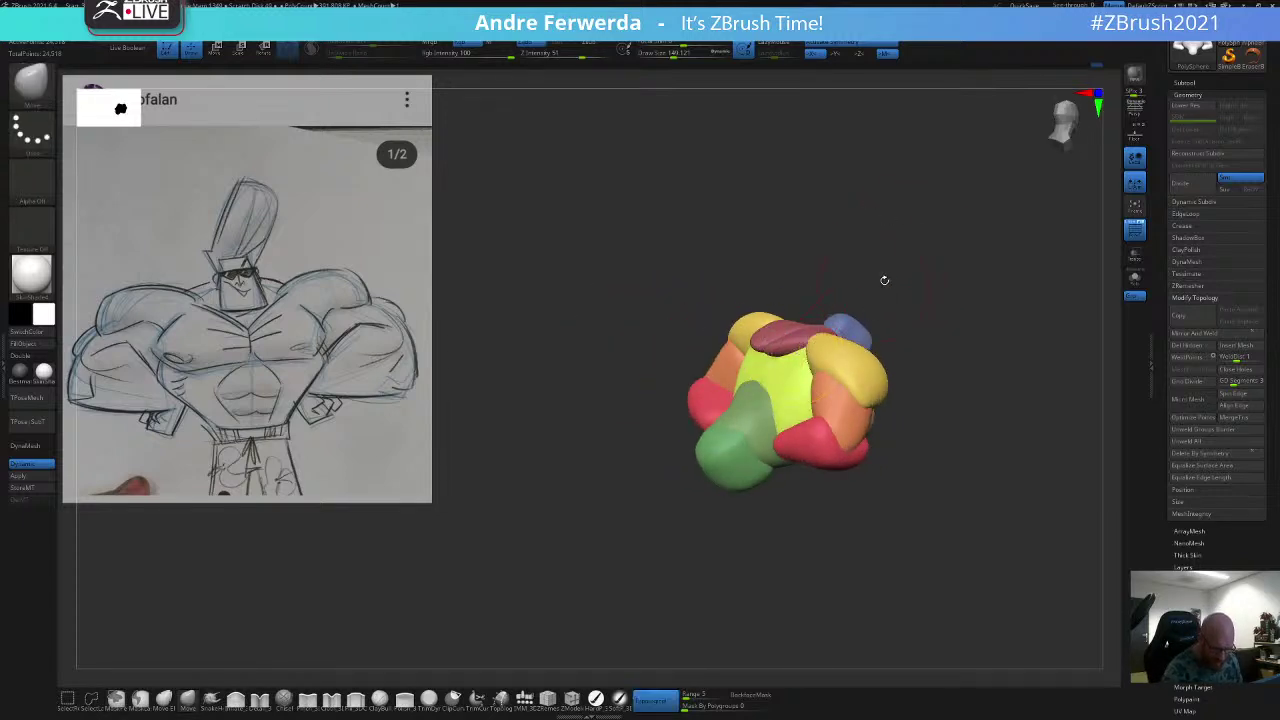
Step: Isolate the trapezius polygroup, mask it, show the whole model again and invert the mask
left_click(794, 333, "ctrl+shift")
left_click_drag(954, 230, 680, 412, "ctrl")
left_click(690, 445, "ctrl+shift")
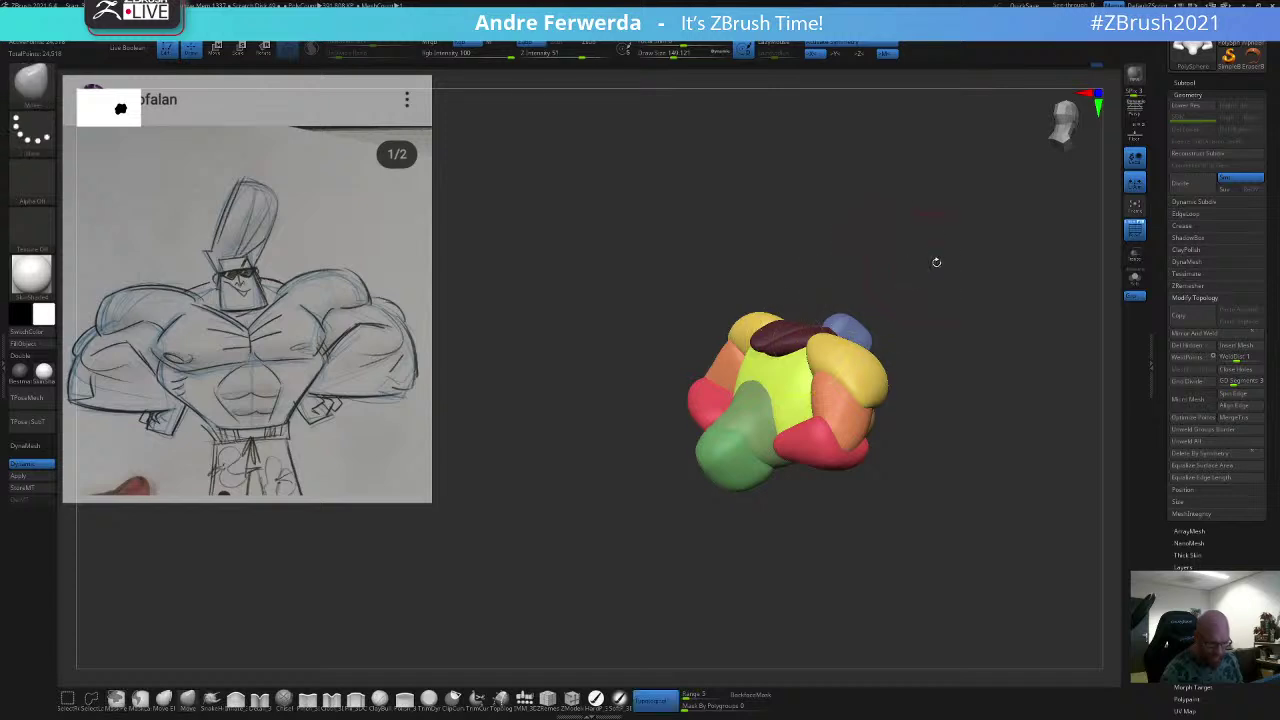
left_click_drag(934, 263, 937, 243)
left_click(937, 243, "ctrl")
Step: Stretch the unmasked trapezius into points reaching toward the middle of the back with the Move brush
key("space")
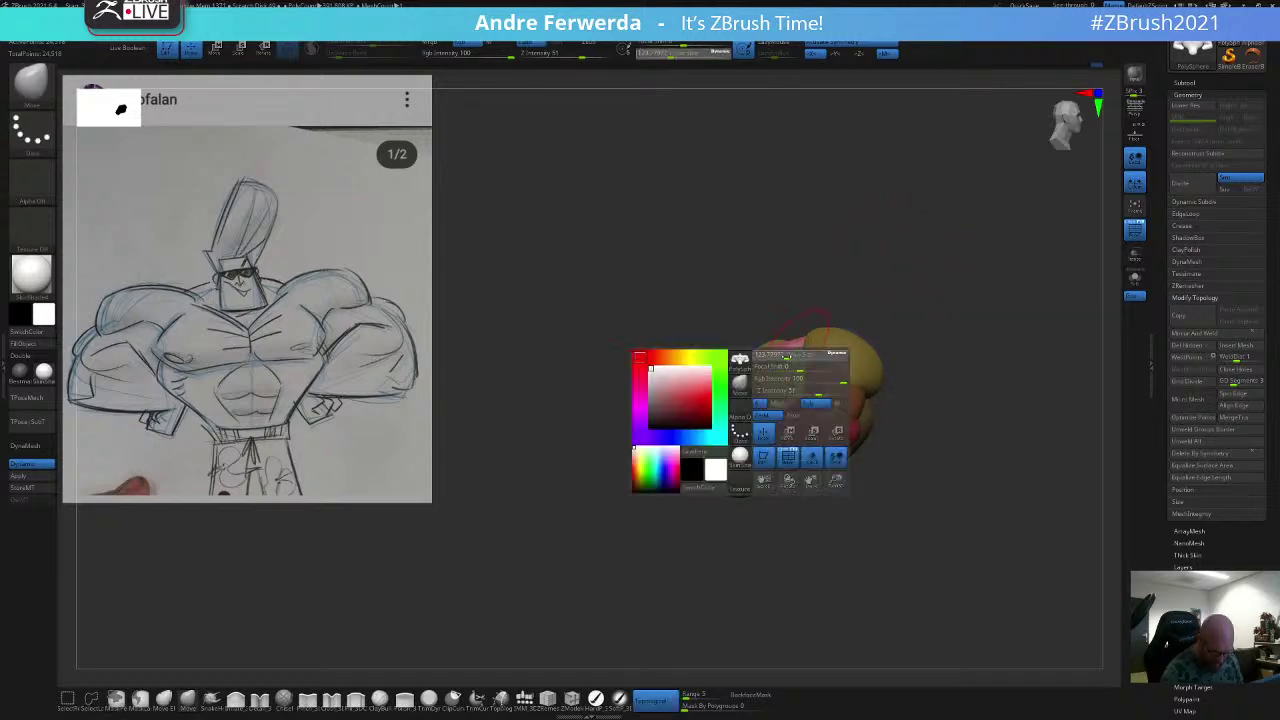
key("ctrl+z")
left_click_drag(788, 397, 774, 367)
left_click_drag(838, 293, 895, 287)
key("space")
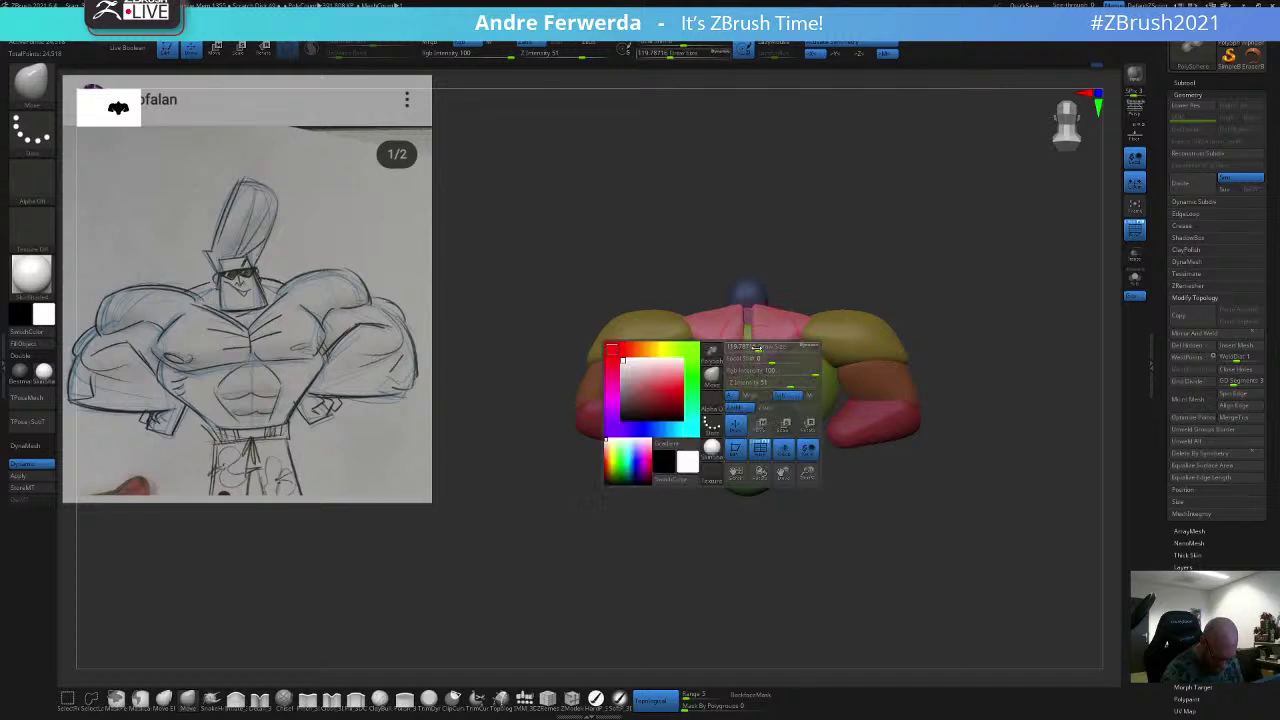
left_click_drag(767, 374, 762, 374)
left_click_drag(761, 374, 762, 389)
Step: Clear the mask and turn off the polygroup color display
left_click_drag(828, 284, 893, 240)
left_click(851, 260, "ctrl")
key("shift+f")
left_click_drag(880, 235, 880, 206)
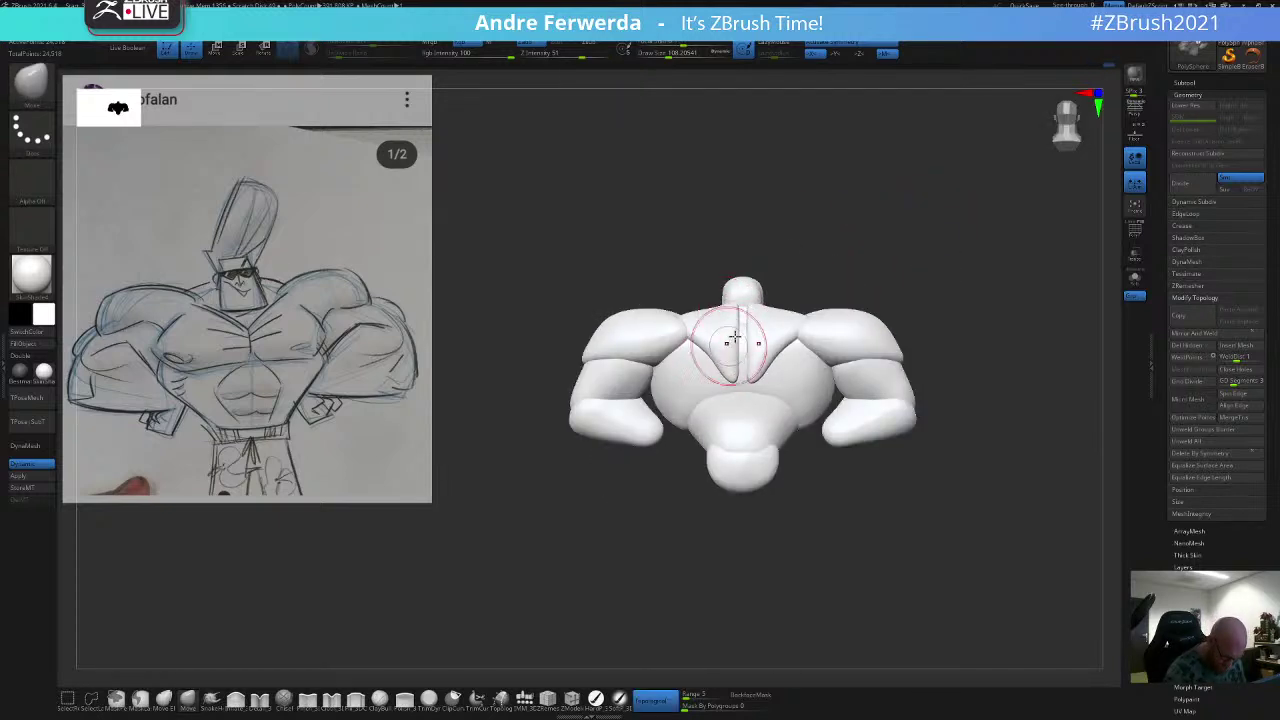
Step: Smooth the trapezius along the spine and adjust its lower ends from behind and from the side
left_click_drag(748, 354, 740, 387, "shift")
left_click_drag(842, 294, 846, 194)
right_click_drag(743, 350, 709, 365)
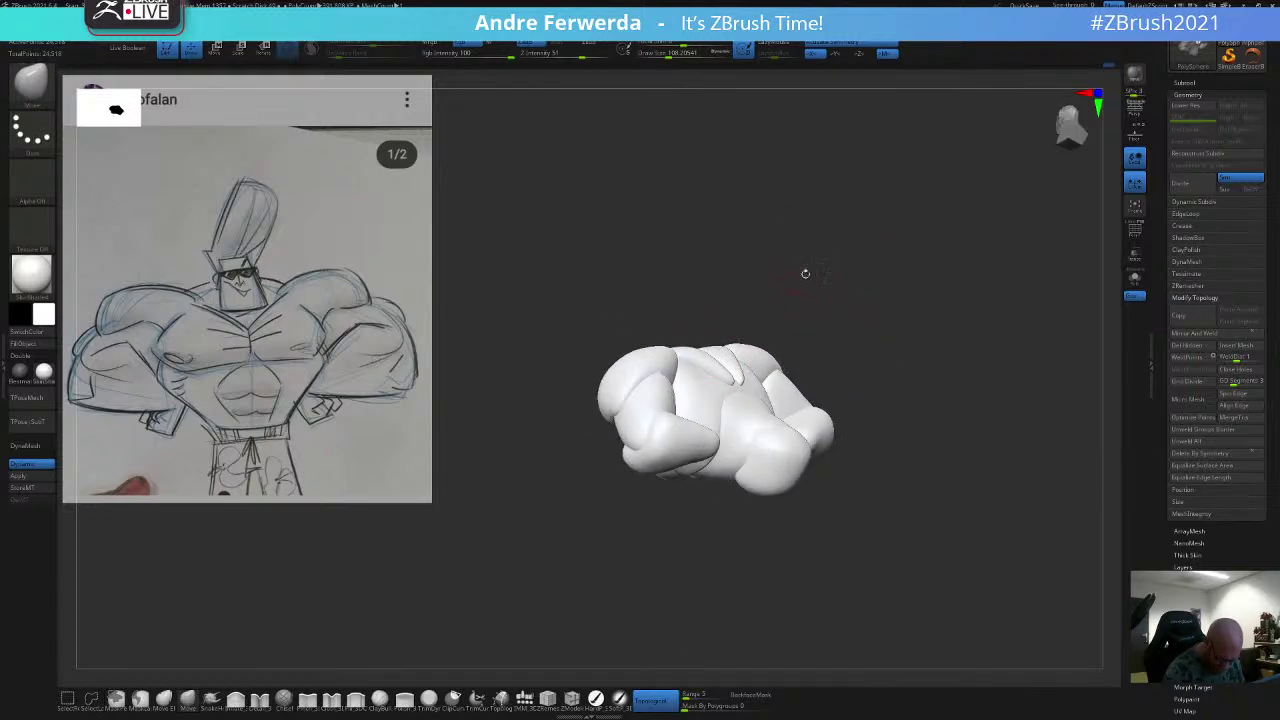
mouse_move(805, 273)
left_mouse_down("shift")
mouse_move(802, 325)
mouse_move(834, 274)
mouse_move(802, 277)
left_mouse_up("shift")
key("space")
left_click_drag(688, 428, 696, 428)
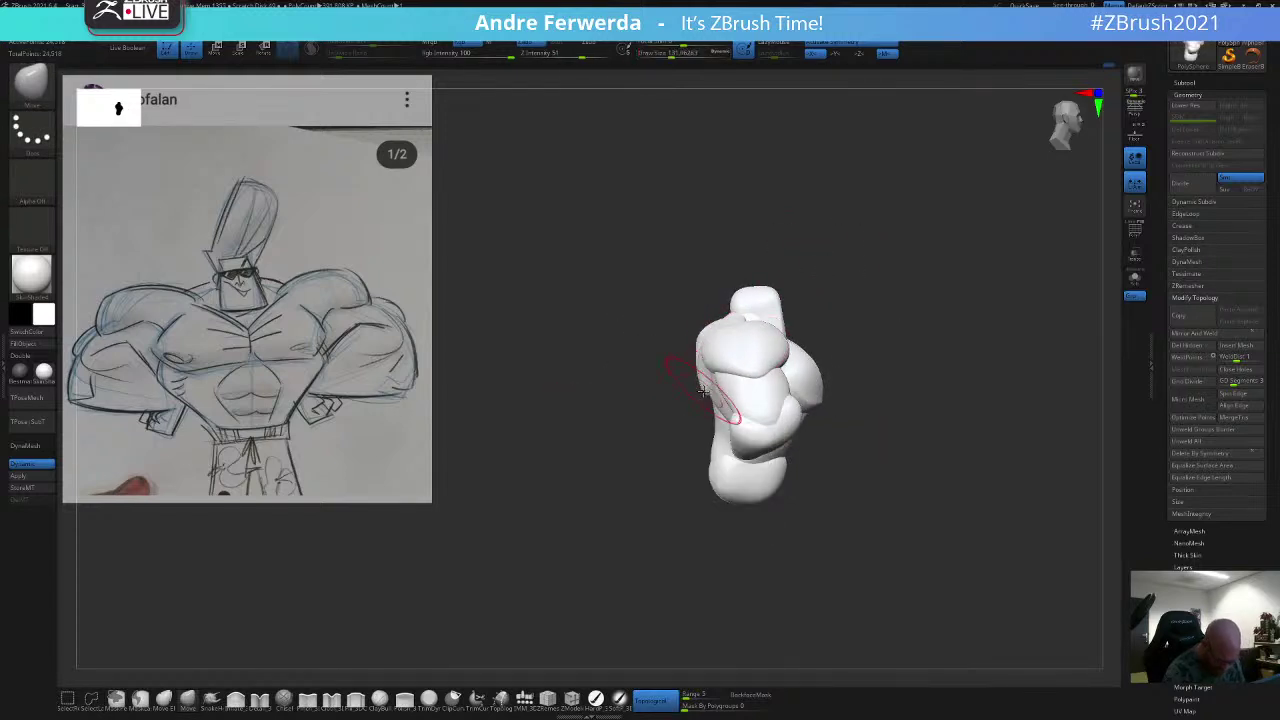
right_click_drag(714, 383, 802, 348)
Step: Change the Move brush's draw size and refine the trapezius from behind
key("space")
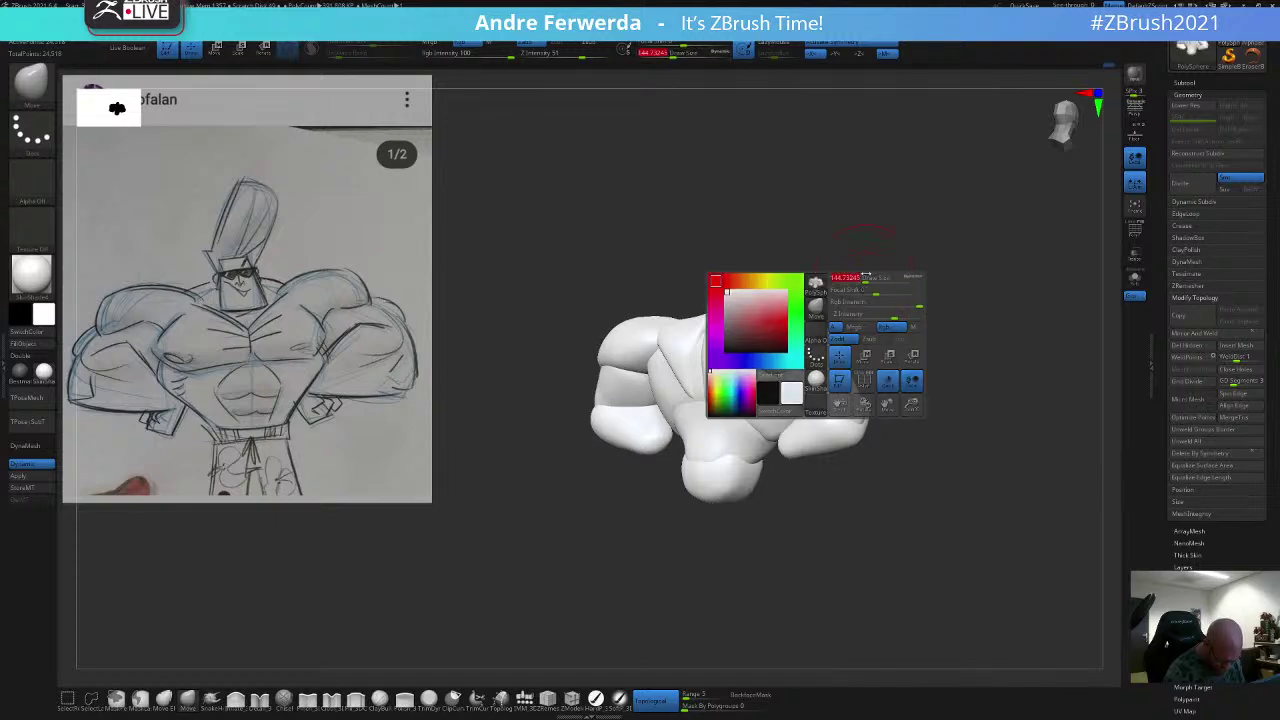
mouse_move(867, 279)
left_mouse_down()
mouse_move(880, 240)
mouse_move(829, 291)
left_mouse_up()
key("space")
key("space")
left_click_drag(829, 292, 790, 295)
key("space")
key("space")
Step: Refine the upper trapezius around the neck from above and return to the front view
right_click_drag(789, 294, 815, 259)
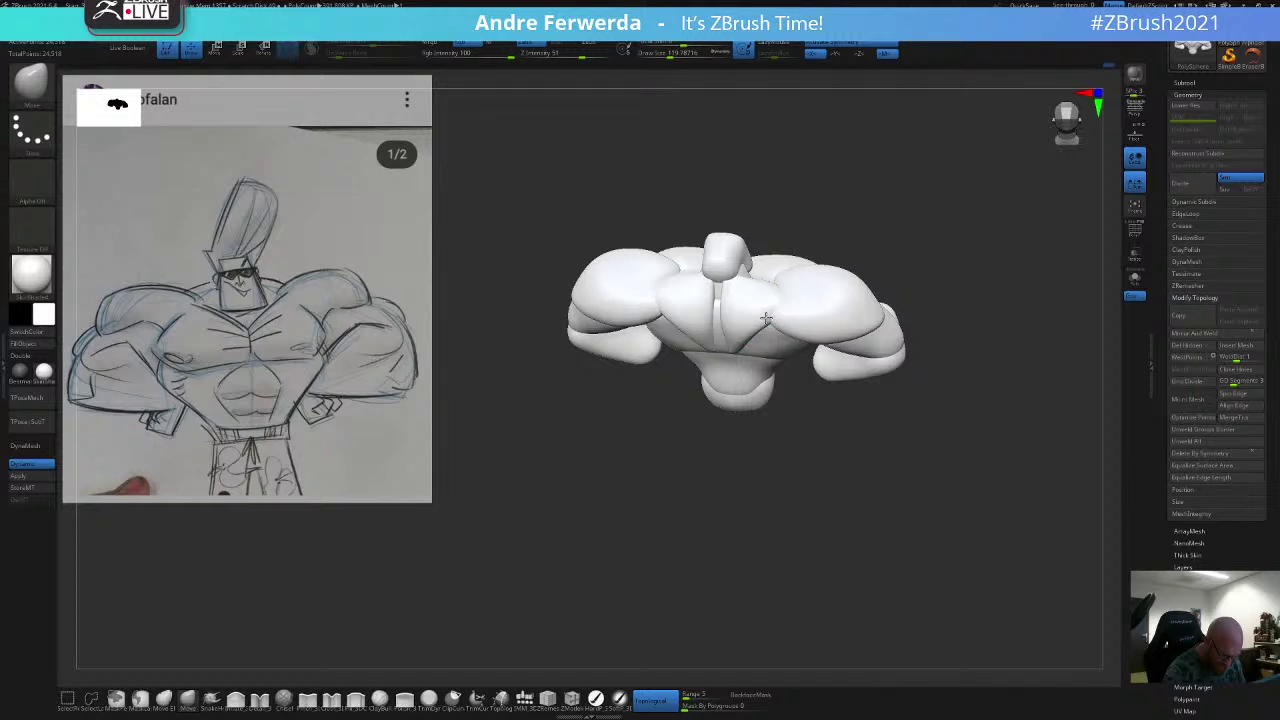
right_click_drag(775, 317, 768, 313)
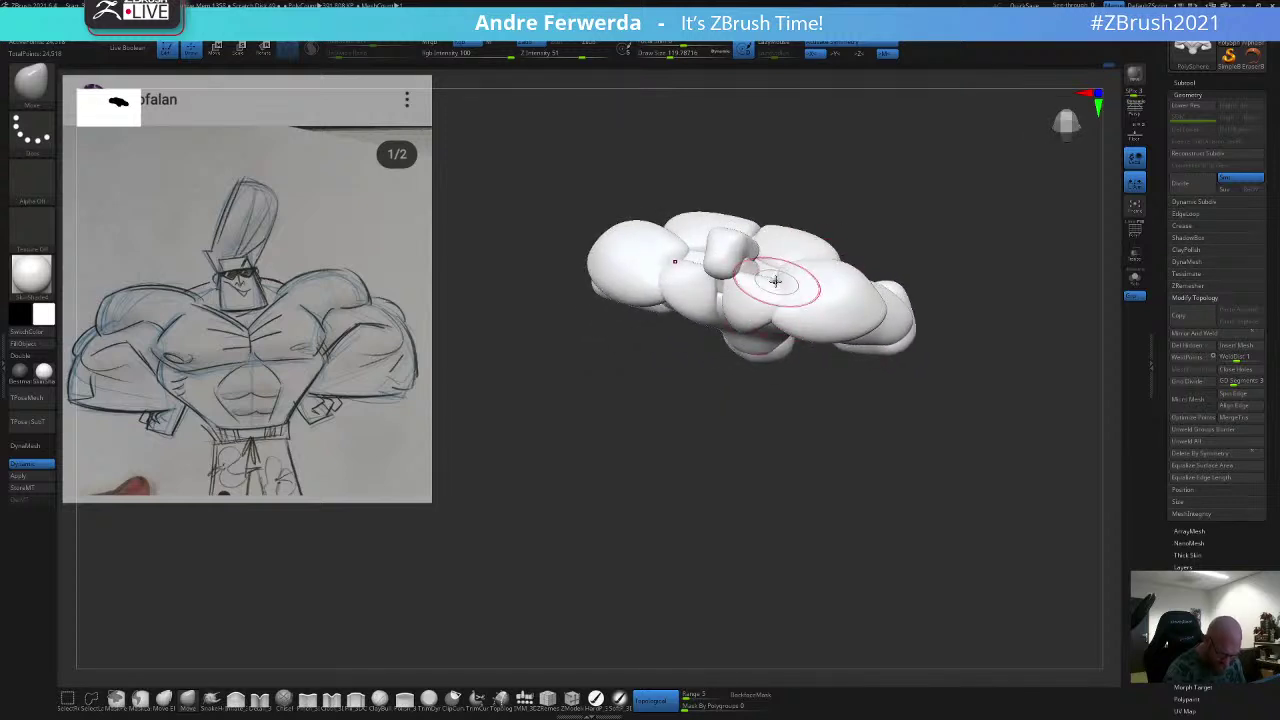
right_click_drag(791, 251, 763, 277)
mouse_move(722, 380)
right_mouse_down("shift")
mouse_move(760, 355)
mouse_move(715, 350)
mouse_move(766, 435)
right_mouse_up("shift")
right_click_drag(878, 204, 885, 290, "ctrl")
right_click_drag(885, 290, 862, 466, "ctrl")
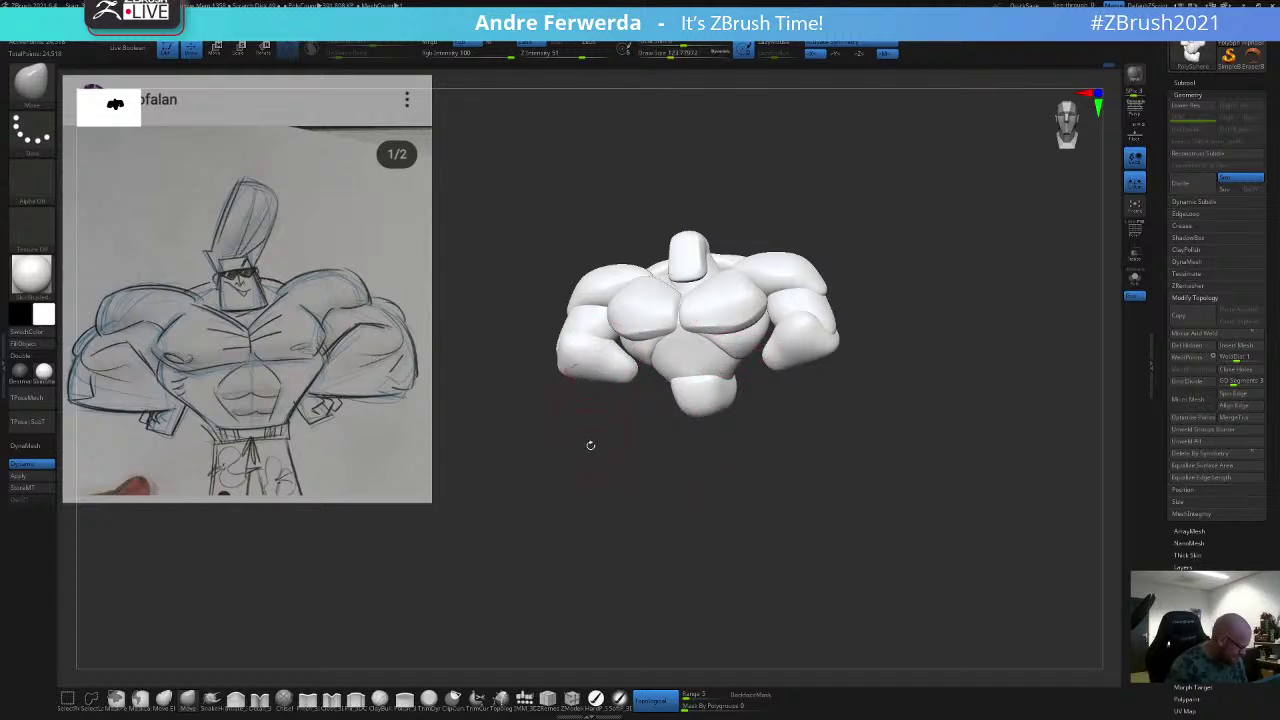
left_click_drag(590, 424, 529, 427)
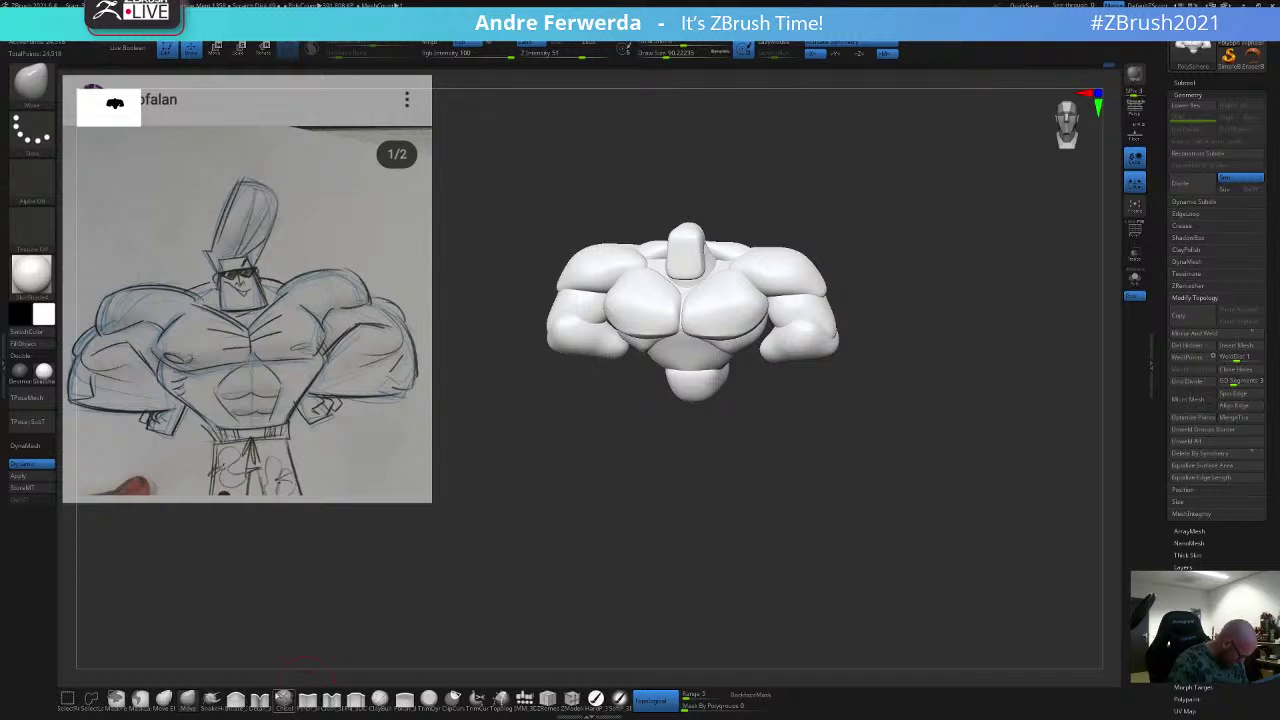
Step: Choose a new sculpting brush, show the polygroup colors, and mask everything except the forearms
left_click(328, 700)
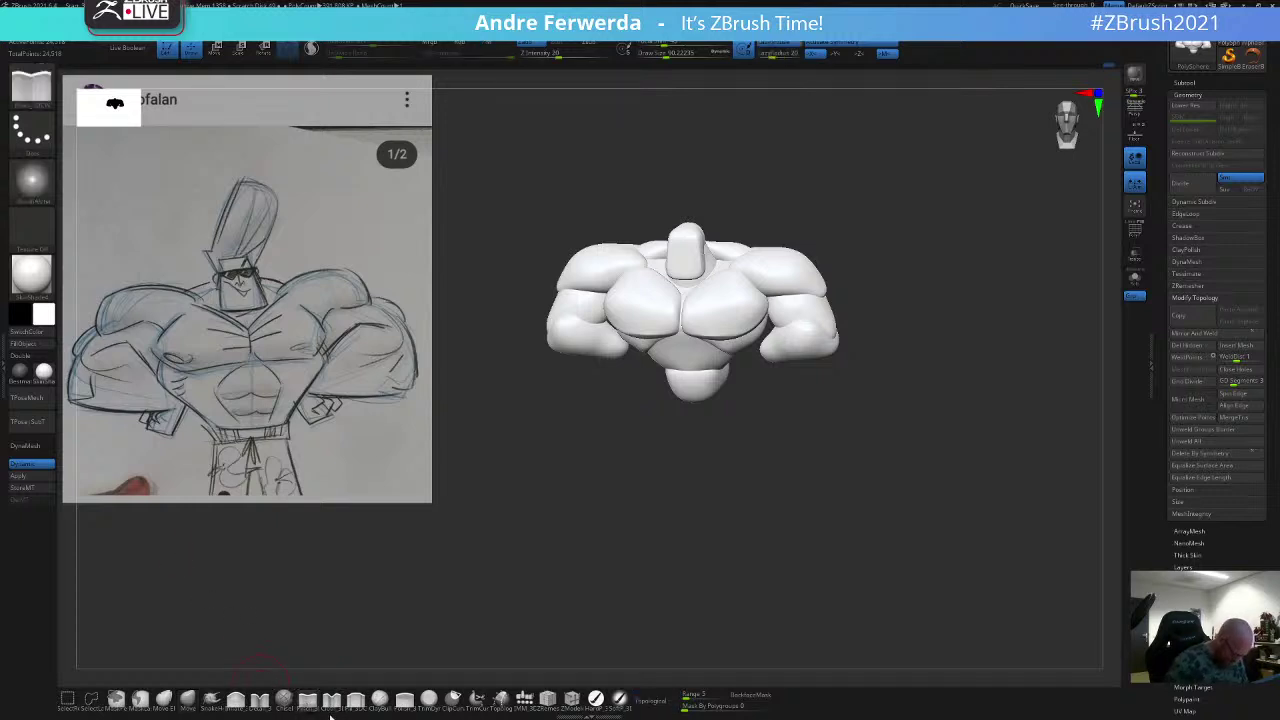
key("shift+f")
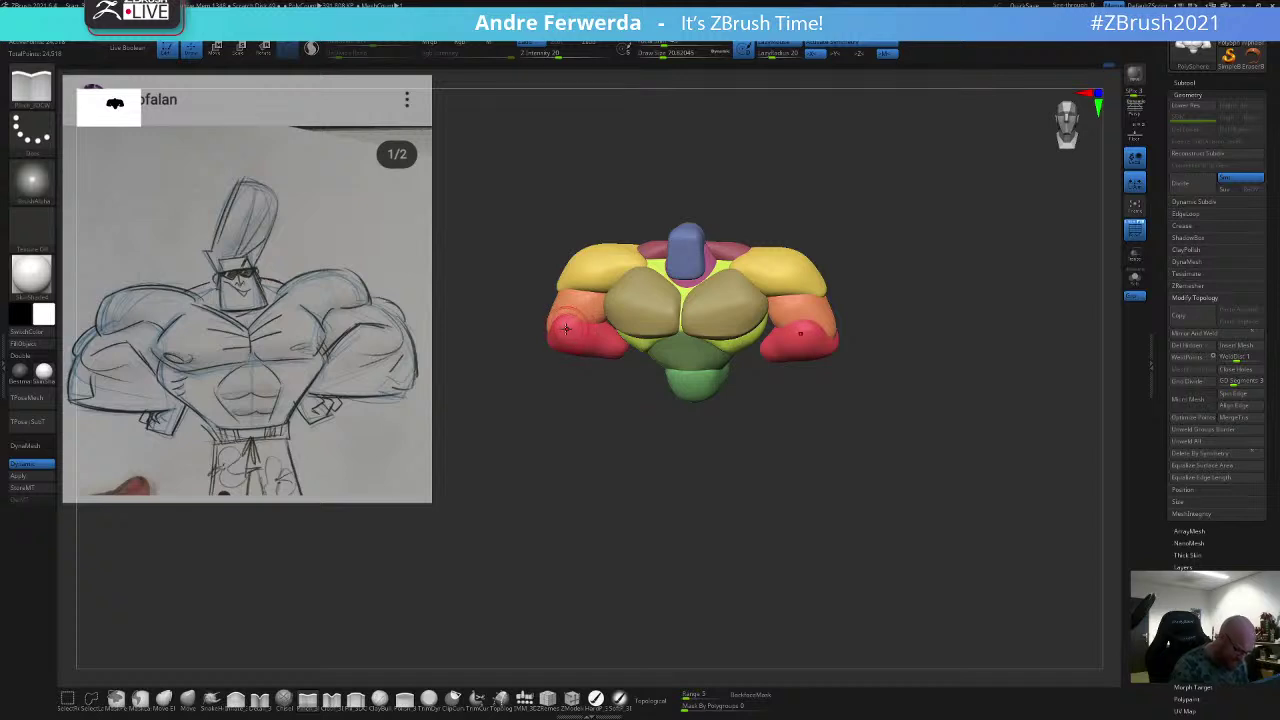
mouse_move(563, 374)
left_mouse_down("alt")
mouse_move(546, 409)
mouse_move(549, 377)
left_mouse_up("alt")
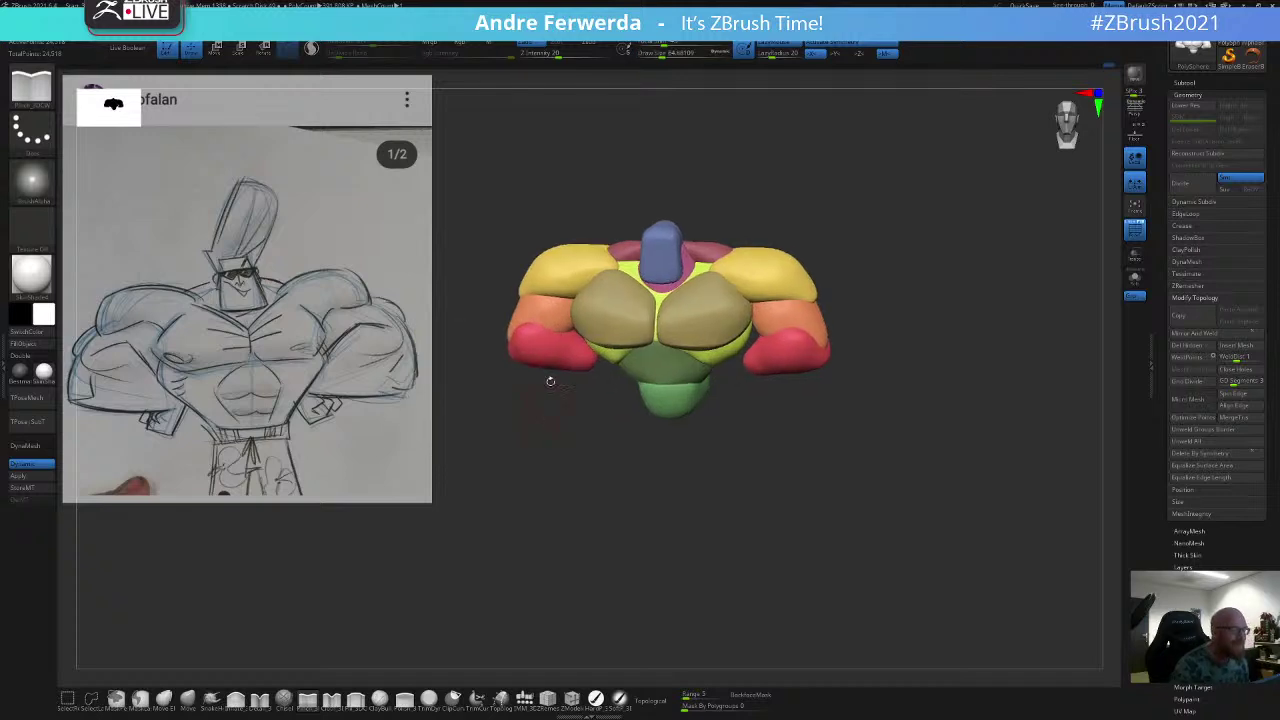
key("space")
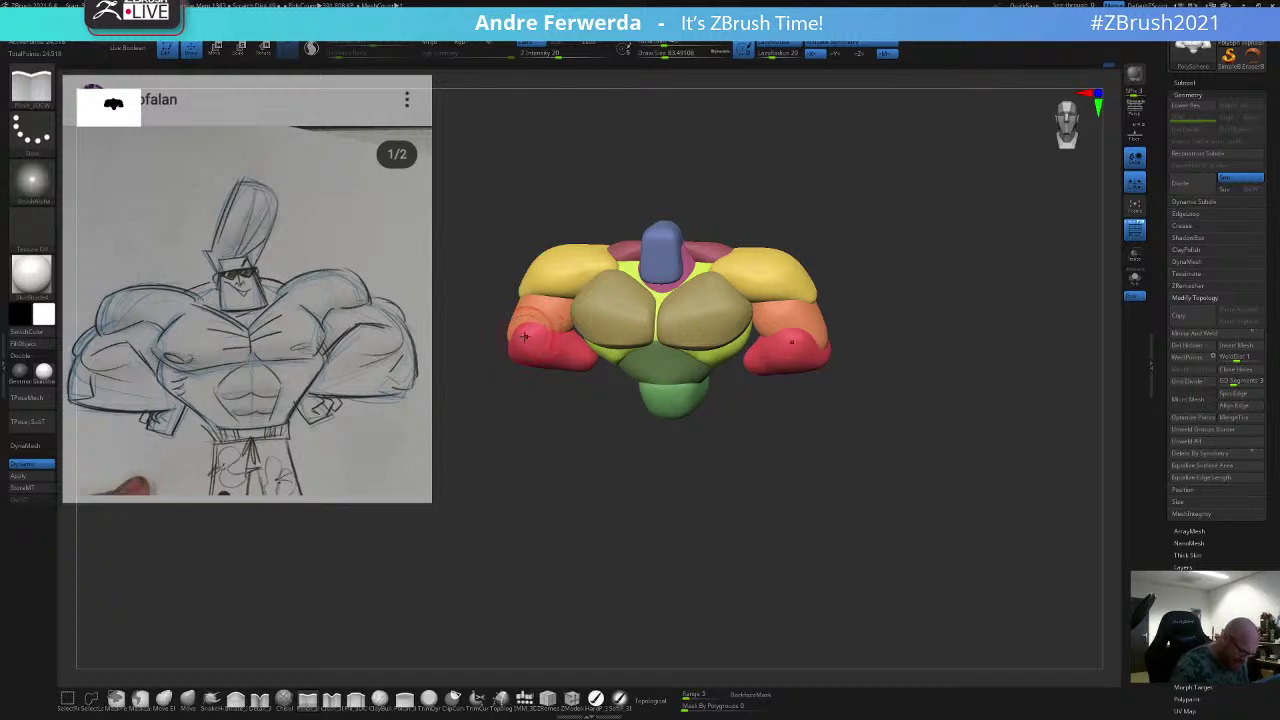
left_click(555, 355, "ctrl+shift")
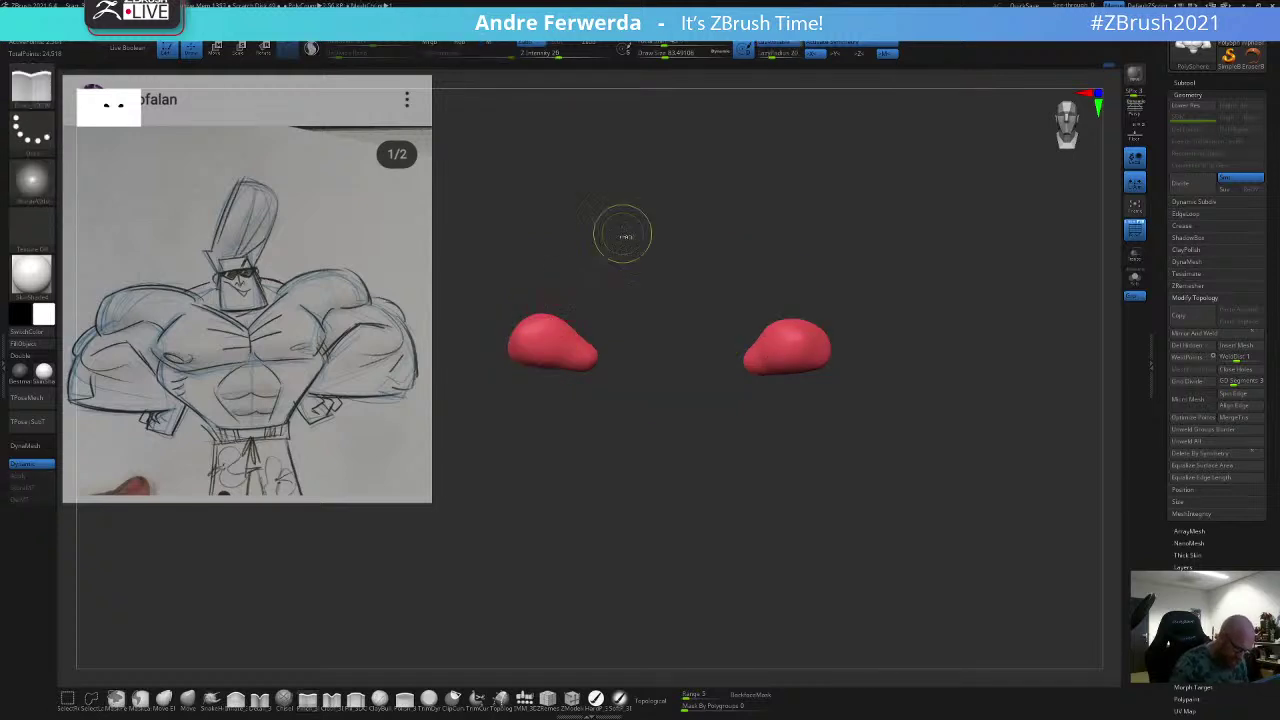
left_click(639, 438, "ctrl+shift")
left_click(638, 438, "ctrl")
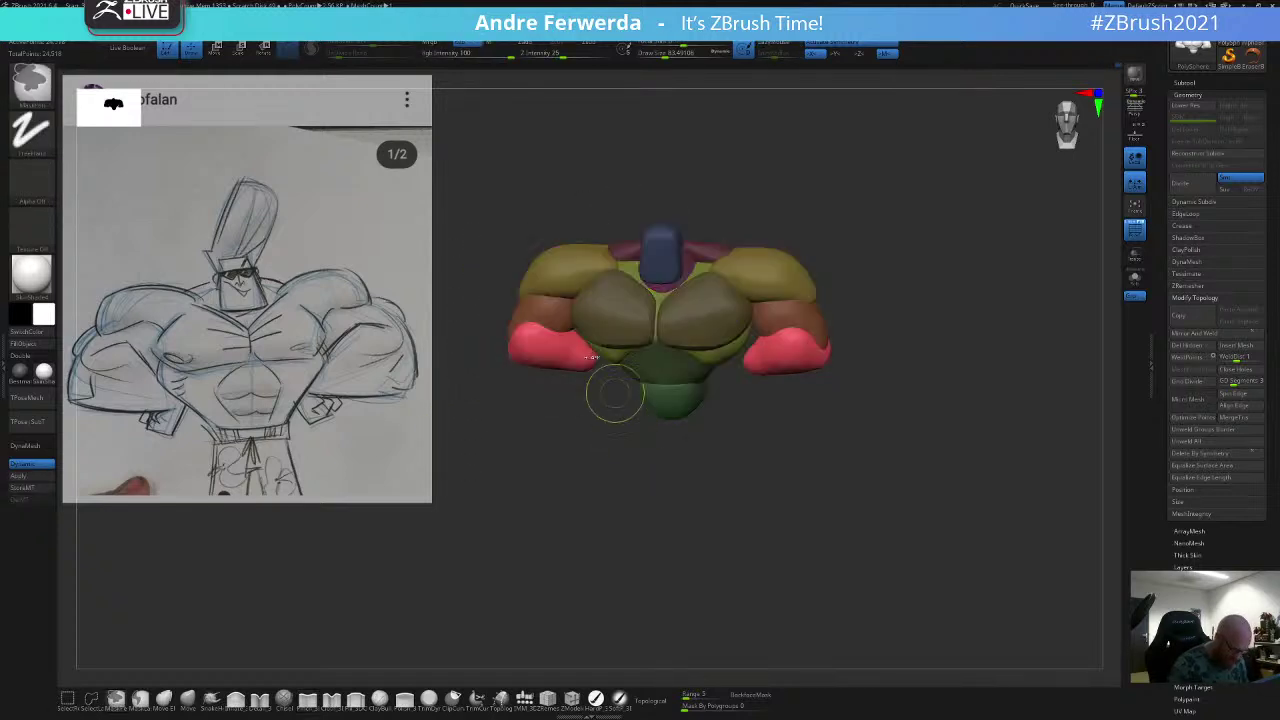
Step: Shape the unmasked forearms from the front, above and below, and clear the mask
left_click_drag(566, 346, 537, 344)
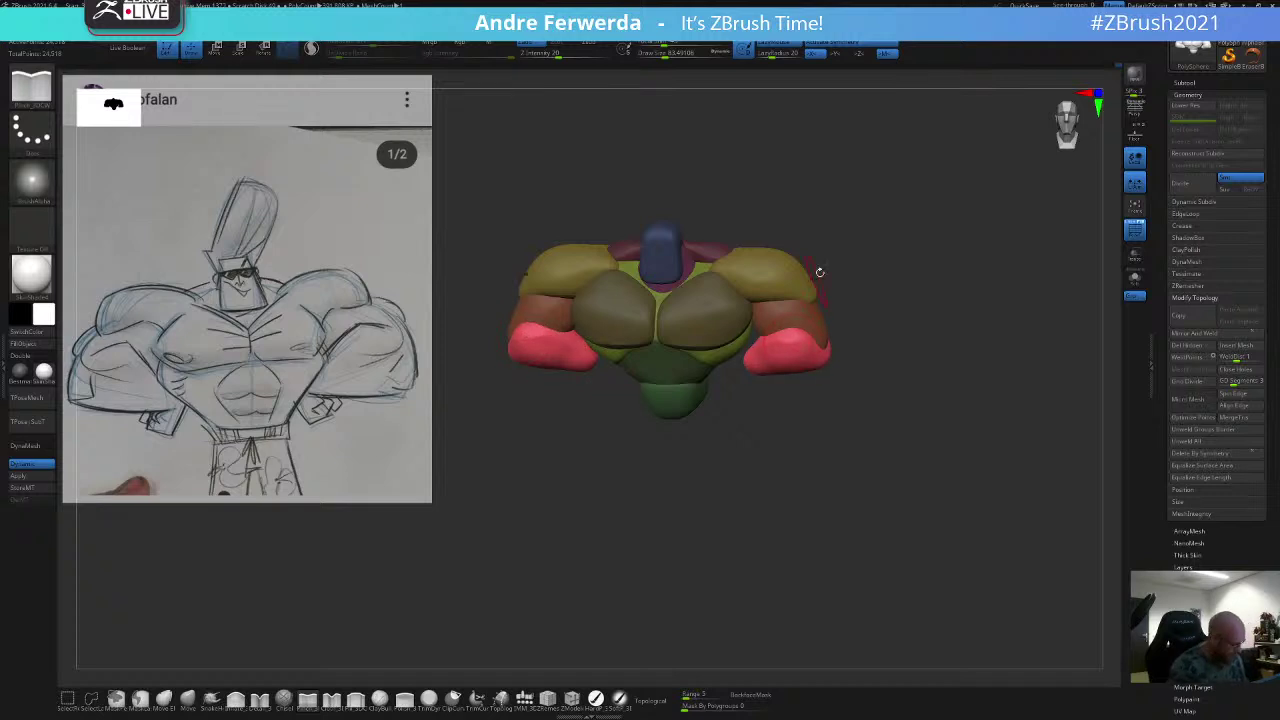
left_click_drag(820, 272, 874, 302)
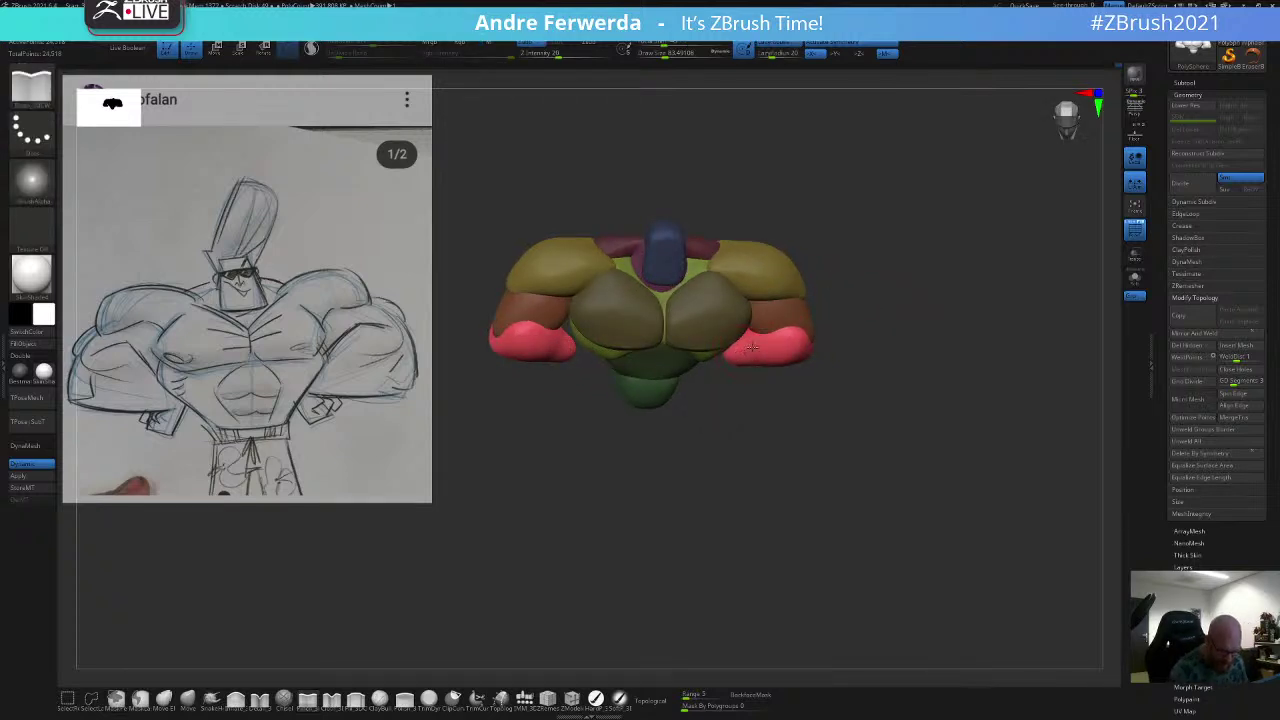
left_click_drag(849, 350, 838, 248)
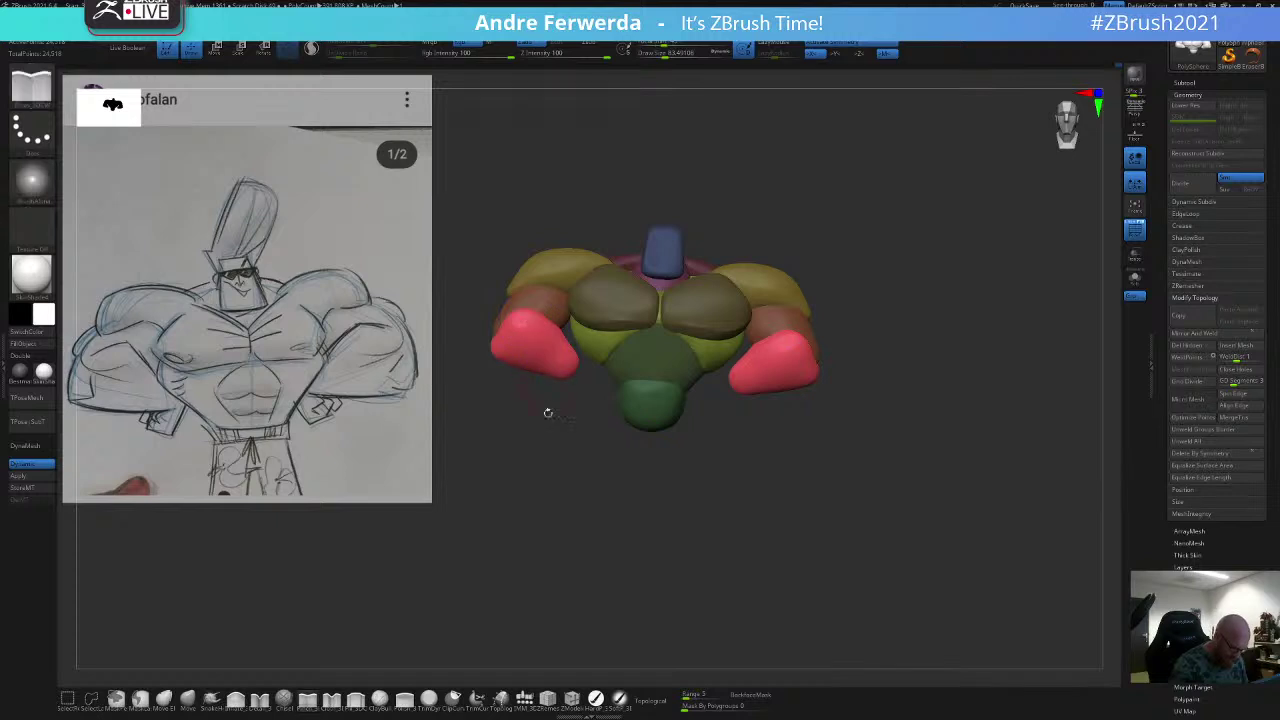
left_click_drag(548, 411, 580, 418, "shift")
left_click_drag(740, 434, 761, 454)
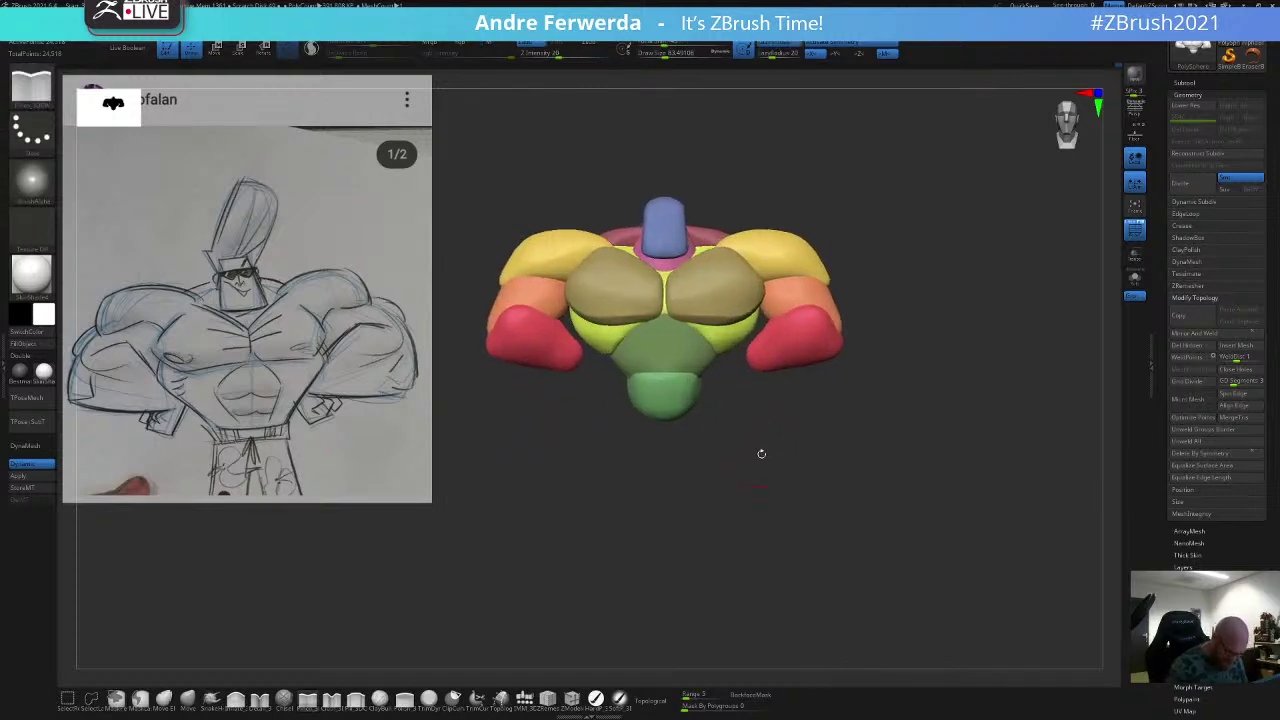
Step: Adjust the brush's draw size and refine the forearms from the front, back and side
key("space")
mouse_move(895, 261)
left_mouse_down("alt")
mouse_move(866, 315)
mouse_move(831, 263)
mouse_move(934, 270)
mouse_move(834, 314)
left_mouse_up("alt")
key("space")
left_click_drag(793, 380, 818, 380)
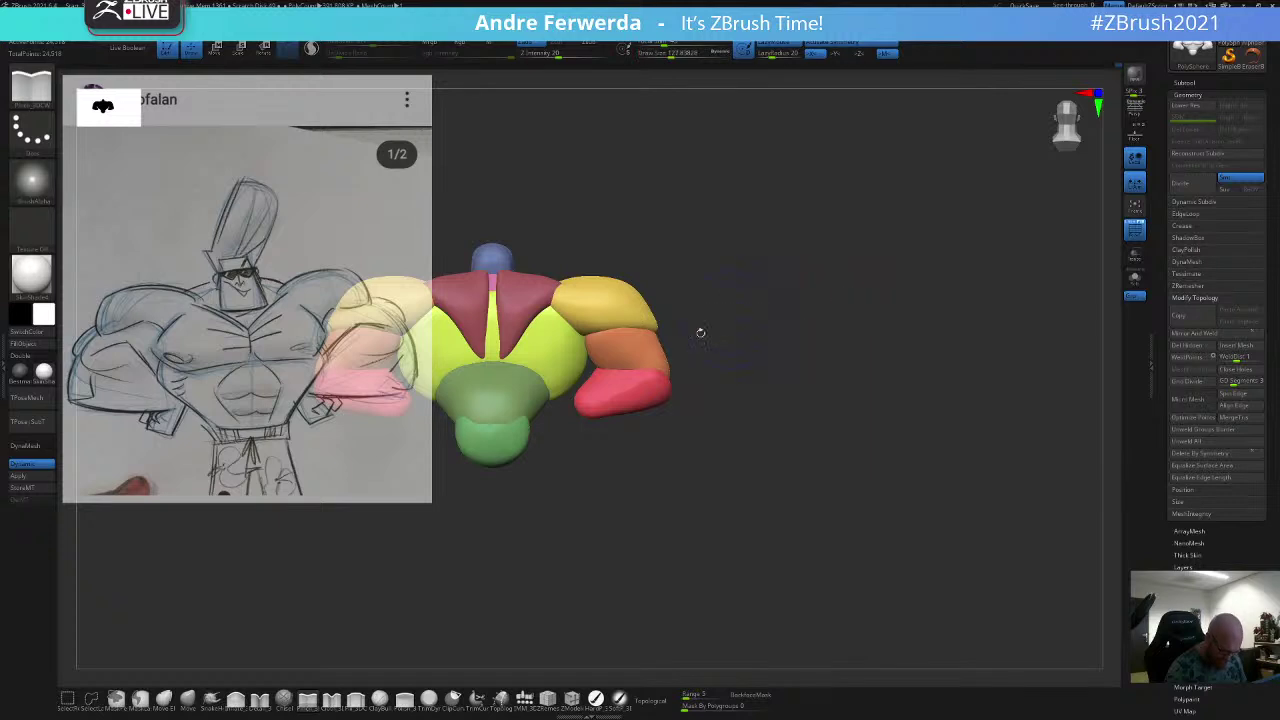
left_click_drag(662, 330, 674, 374, "shift")
mouse_move(840, 302)
left_mouse_down()
mouse_move(733, 308)
mouse_move(862, 236)
mouse_move(893, 196)
mouse_move(899, 216)
left_mouse_up()
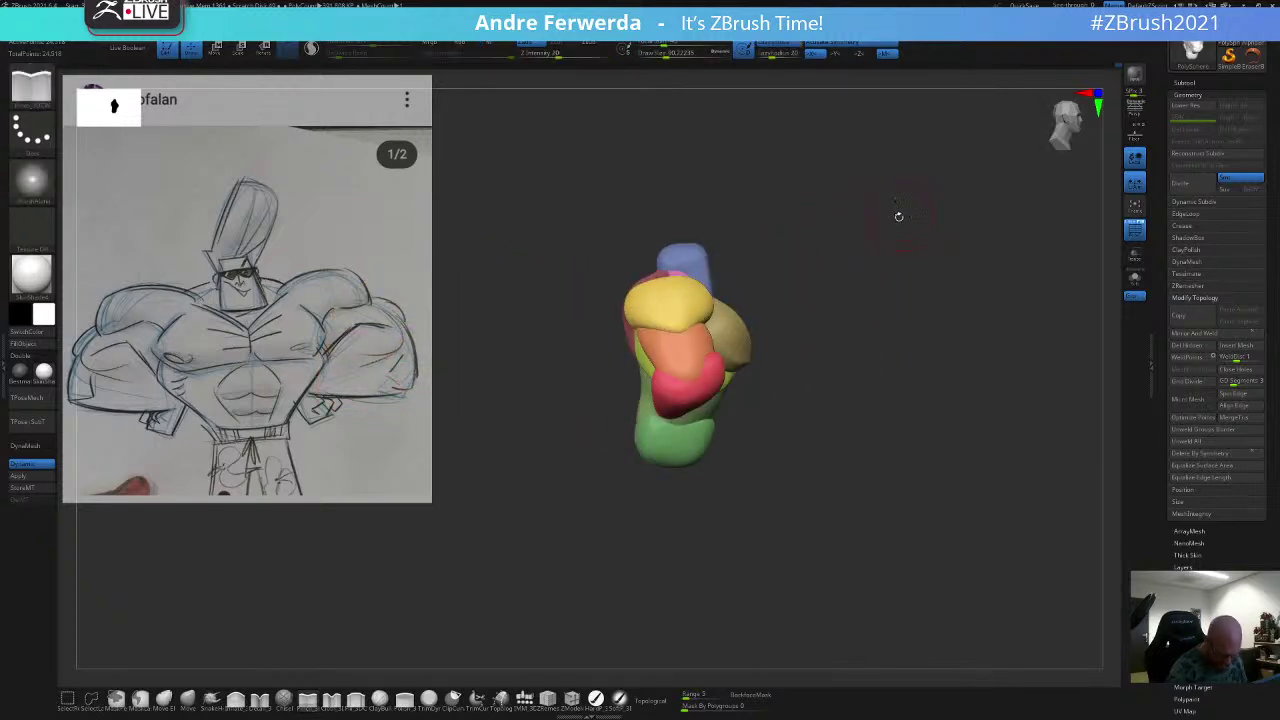
Step: Switch to the Move brush, change its draw size, and reshape the forearms from underneath and from the side
left_click(187, 697)
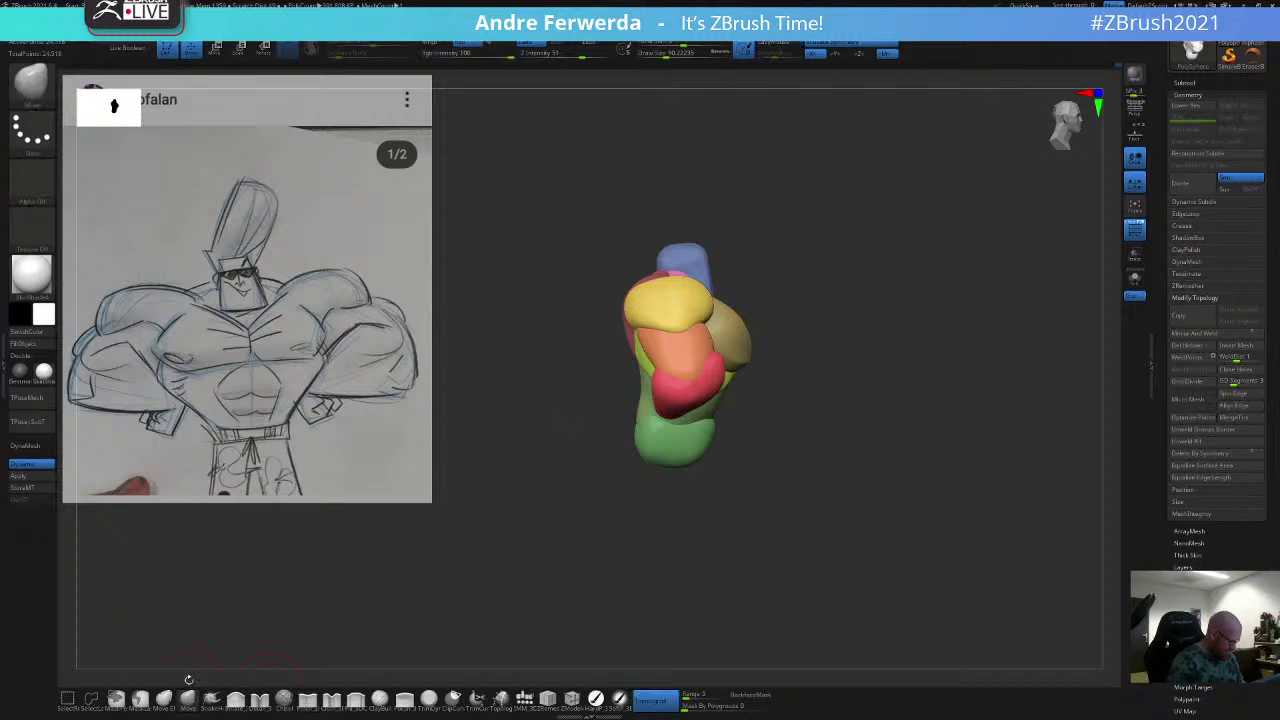
key("space")
mouse_move(820, 296)
left_mouse_down()
mouse_move(832, 296)
mouse_move(828, 222)
left_mouse_up()
key("space")
left_click_drag(788, 283, 806, 283)
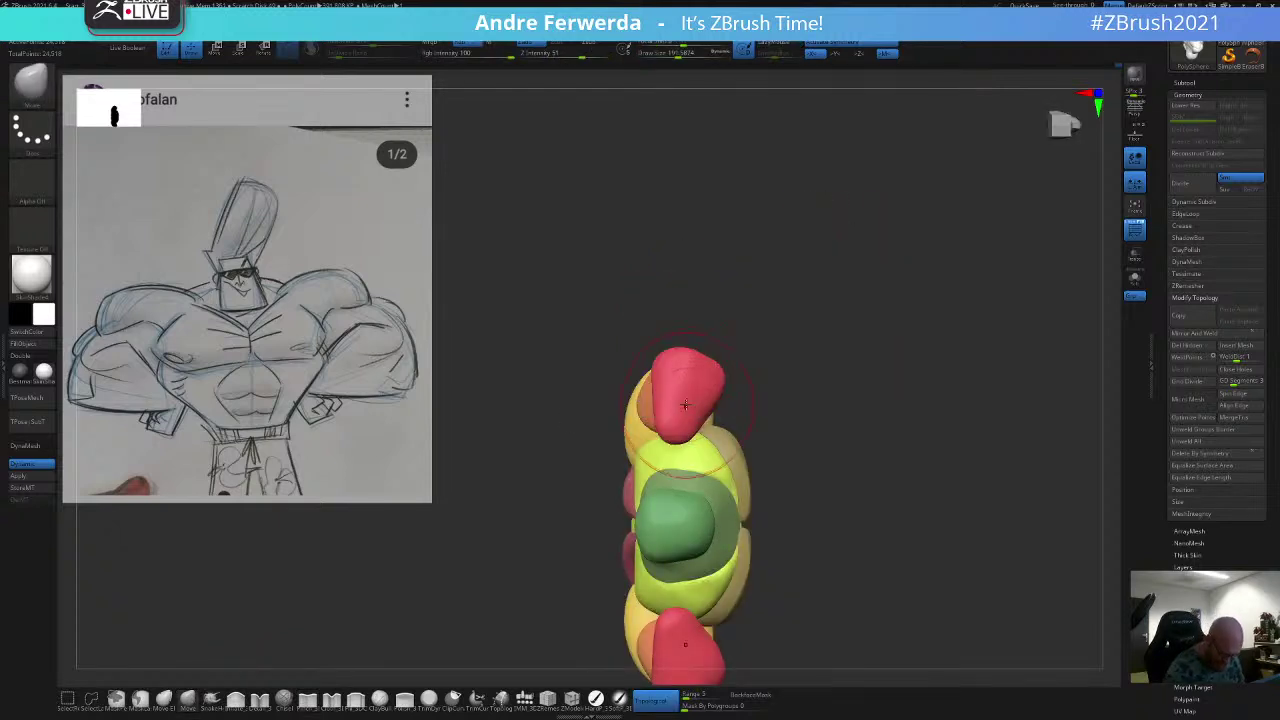
left_click_drag(677, 421, 697, 426)
key("space")
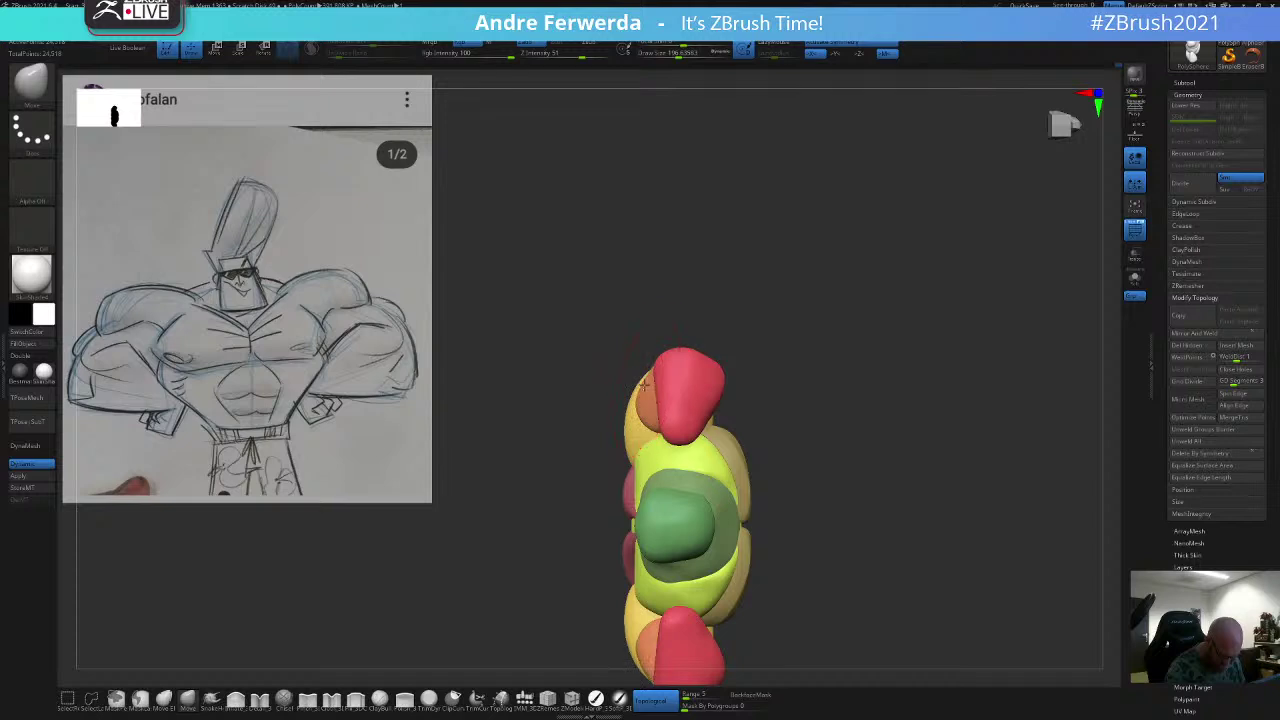
left_click_drag(737, 280, 680, 370)
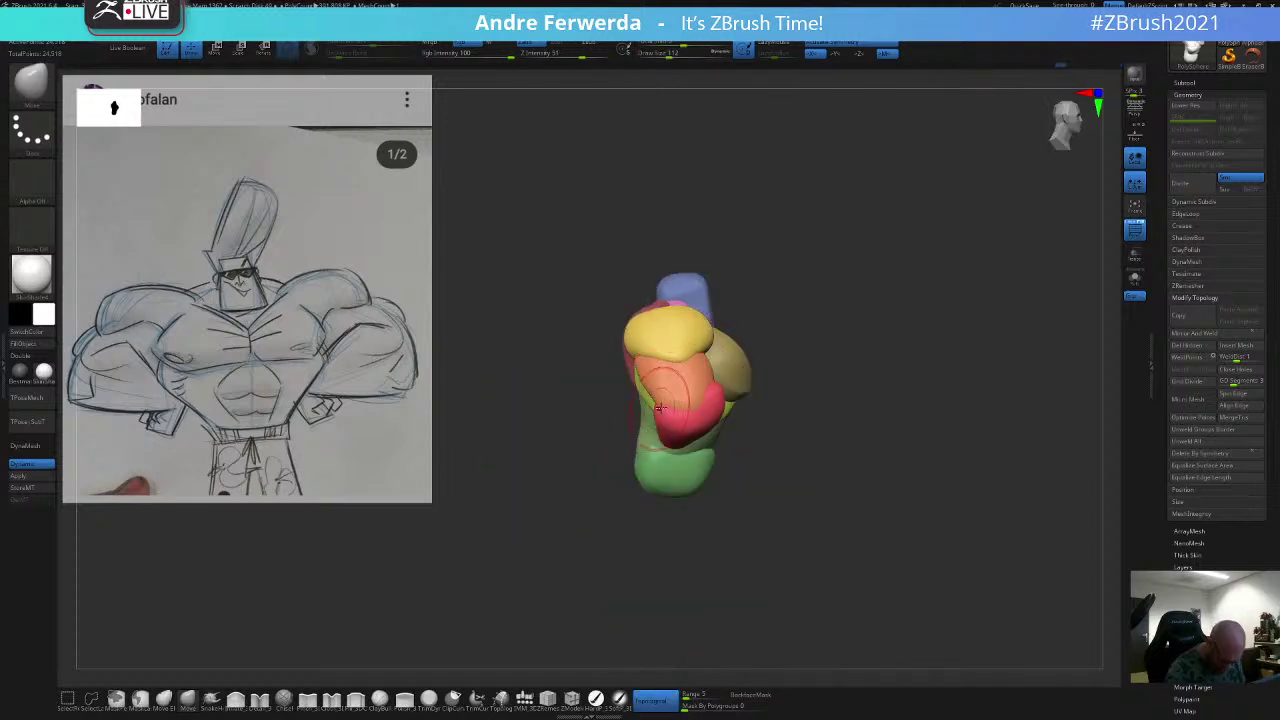
Step: Refine the forearm shapes with the Move brush in three-quarter and underside views
left_click_drag(812, 286, 732, 290)
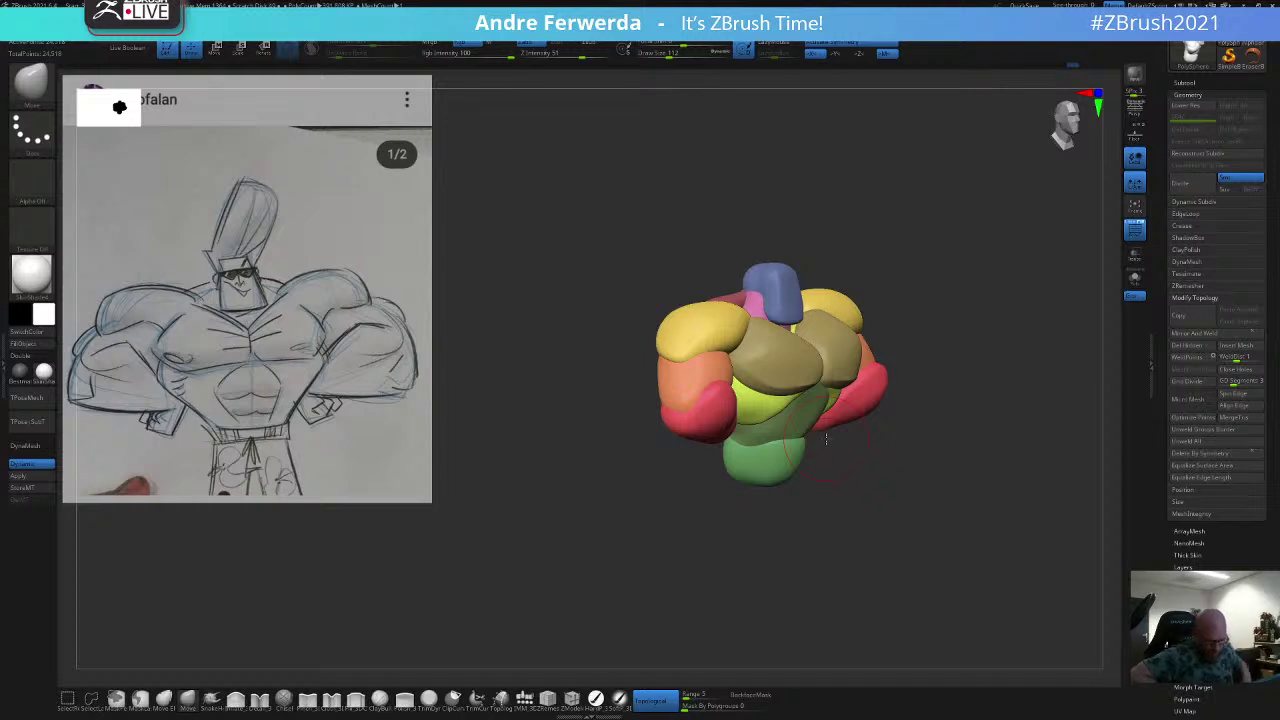
key("space")
left_click_drag(692, 416, 685, 414)
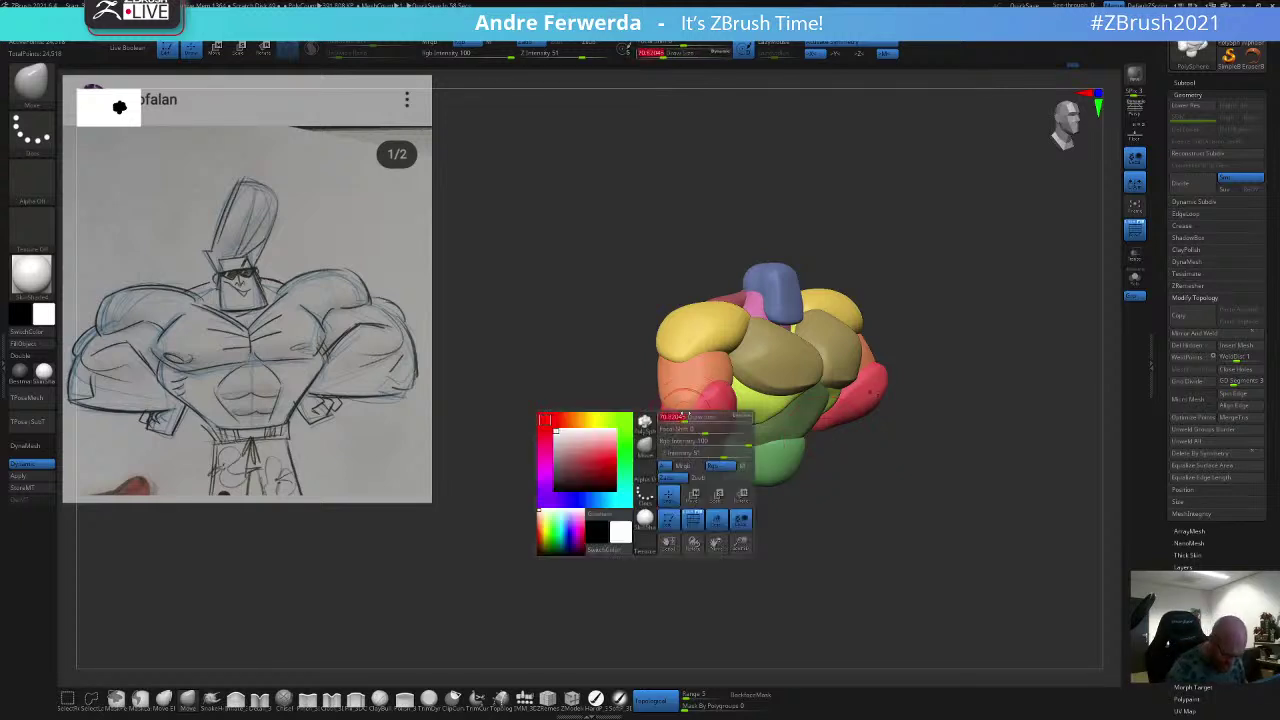
left_click_drag(895, 283, 677, 443)
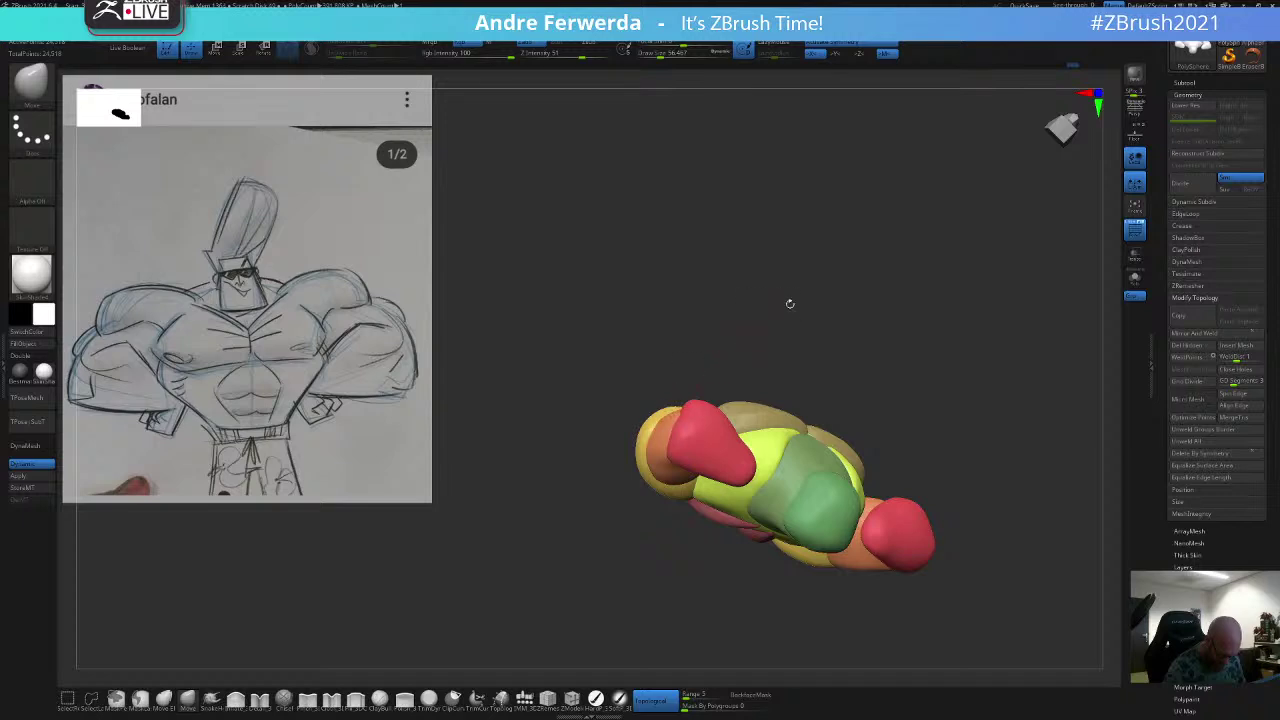
key("space")
mouse_move(790, 304)
left_mouse_down("shift")
mouse_move(752, 440)
mouse_move(806, 440)
left_mouse_up("shift")
mouse_move(717, 517)
left_mouse_down("alt")
mouse_move(677, 534)
mouse_move(923, 314)
mouse_move(865, 328)
mouse_move(878, 330)
left_mouse_up("alt")
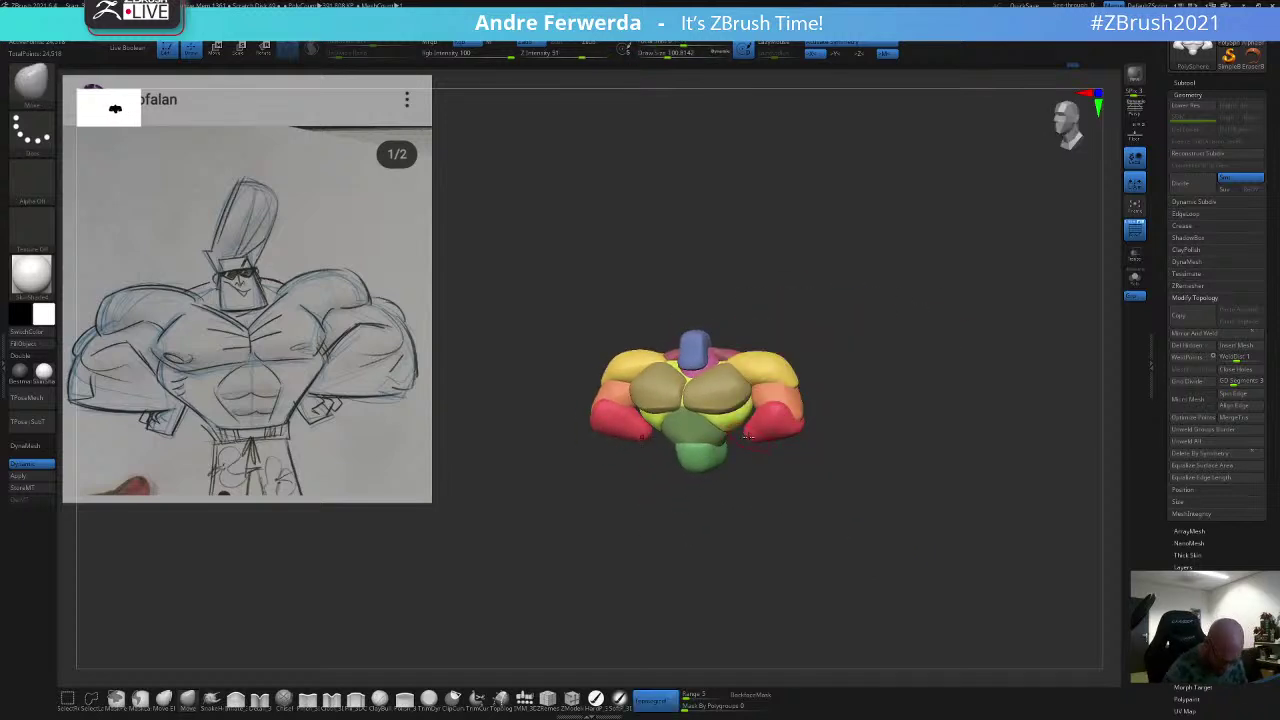
left_click_drag(750, 481, 735, 491, "alt")
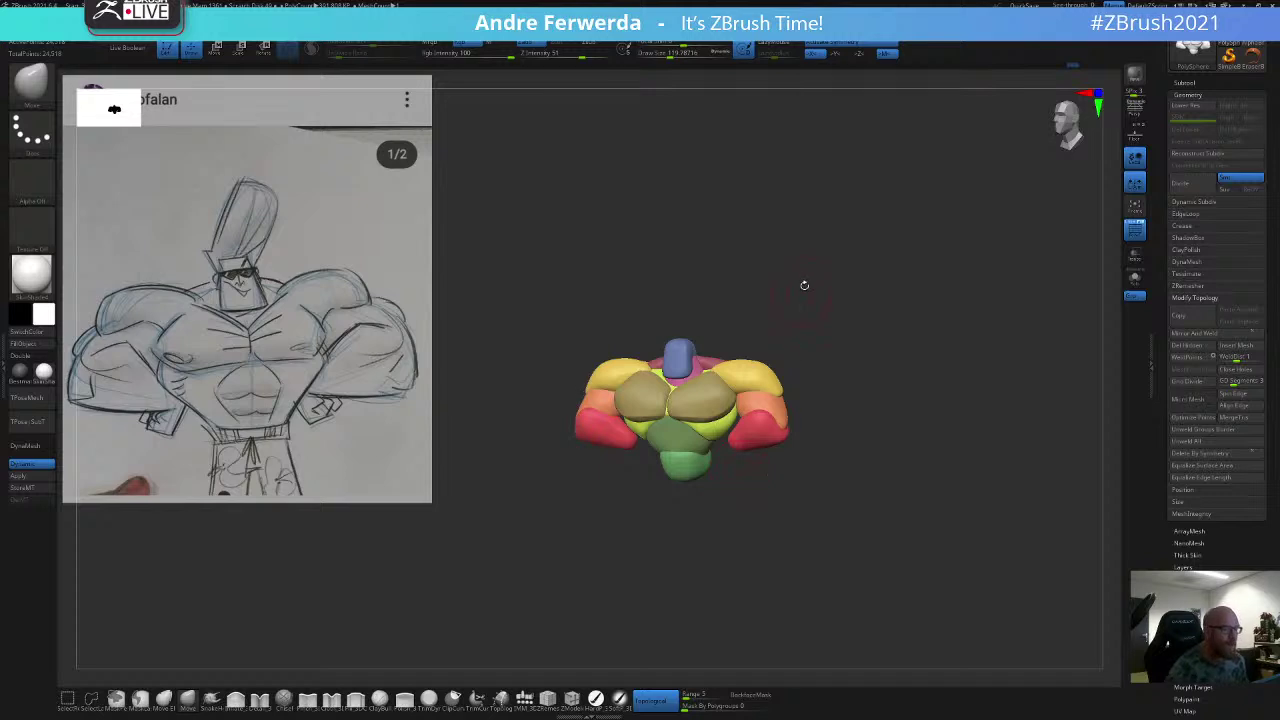
Step: Refine the arm and shoulder silhouette from the front with the Move brush at different draw sizes
key("space")
mouse_move(804, 286)
left_mouse_down("shift")
mouse_move(762, 343)
mouse_move(810, 326)
left_mouse_up("shift")
left_click_drag(850, 300, 818, 283, "alt")
key("space")
left_click_drag(743, 320, 730, 321)
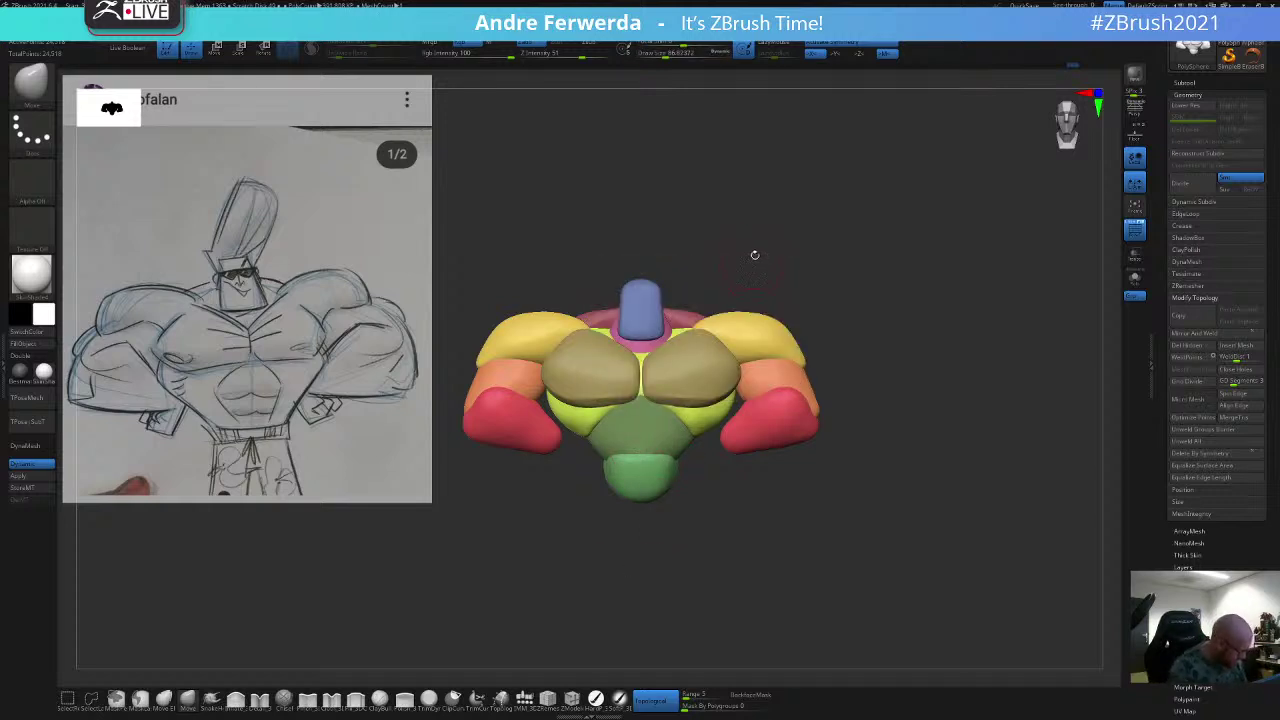
left_click_drag(755, 255, 742, 272, "alt")
key("space")
left_click_drag(577, 345, 574, 345)
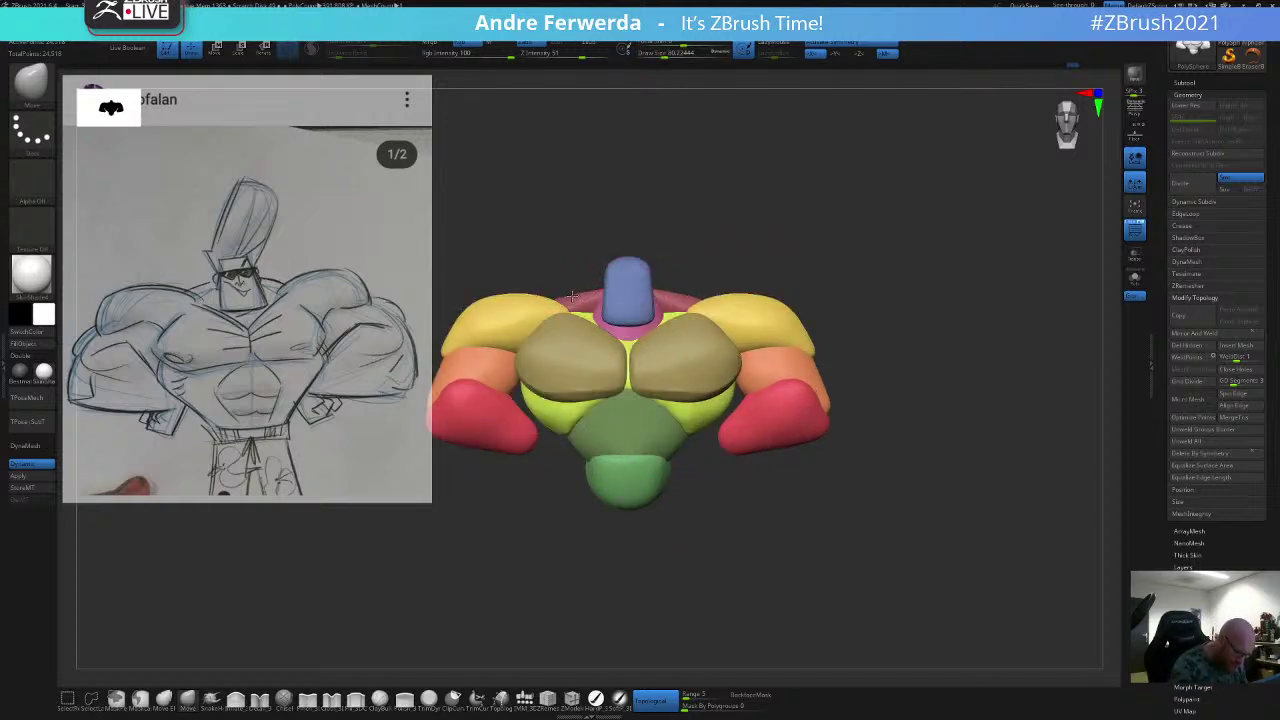
Step: Isolate the head's polygroup in side view, then mask everything except the head
left_click_drag(698, 222, 733, 212)
key("space")
left_click_drag(733, 213, 784, 240)
left_click(677, 280, "ctrl+shift")
left_click_drag(785, 175, 558, 440, "ctrl")
left_click(557, 440, "ctrl+shift")
left_click(763, 204, "ctrl")
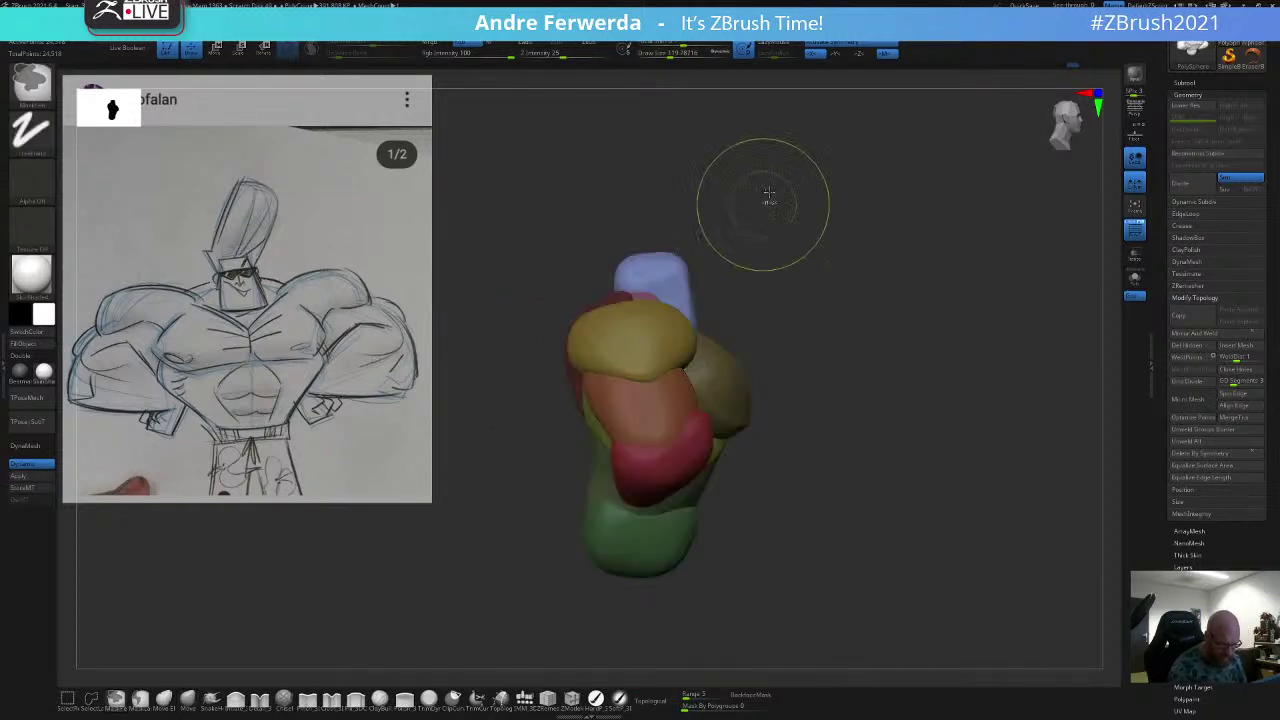
Step: Reposition the head slightly forward with the transform gizmo in side view, and clean up the neck area with the Move brush
key("w")
left_click(738, 310)
left_click(718, 311)
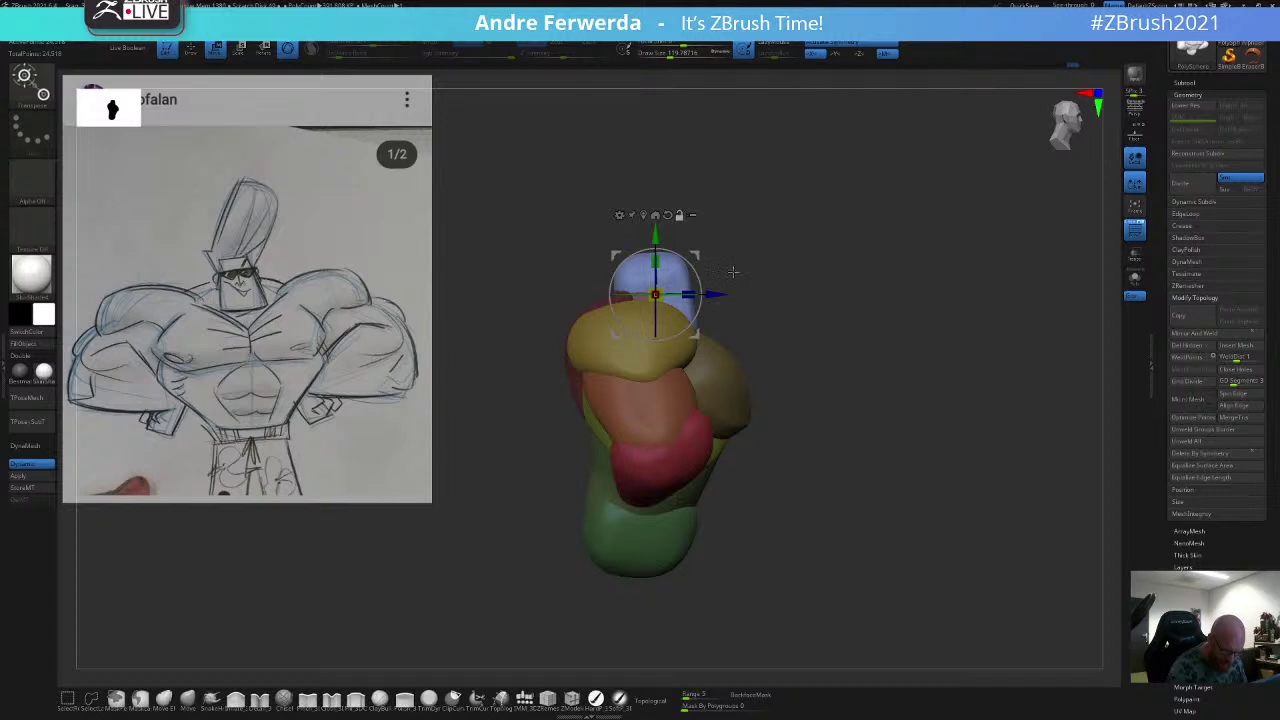
left_click_drag(696, 254, 758, 272)
key("q")
mouse_move(702, 248)
right_mouse_down()
mouse_move(696, 308)
mouse_move(636, 325)
right_mouse_up()
right_click(565, 371)
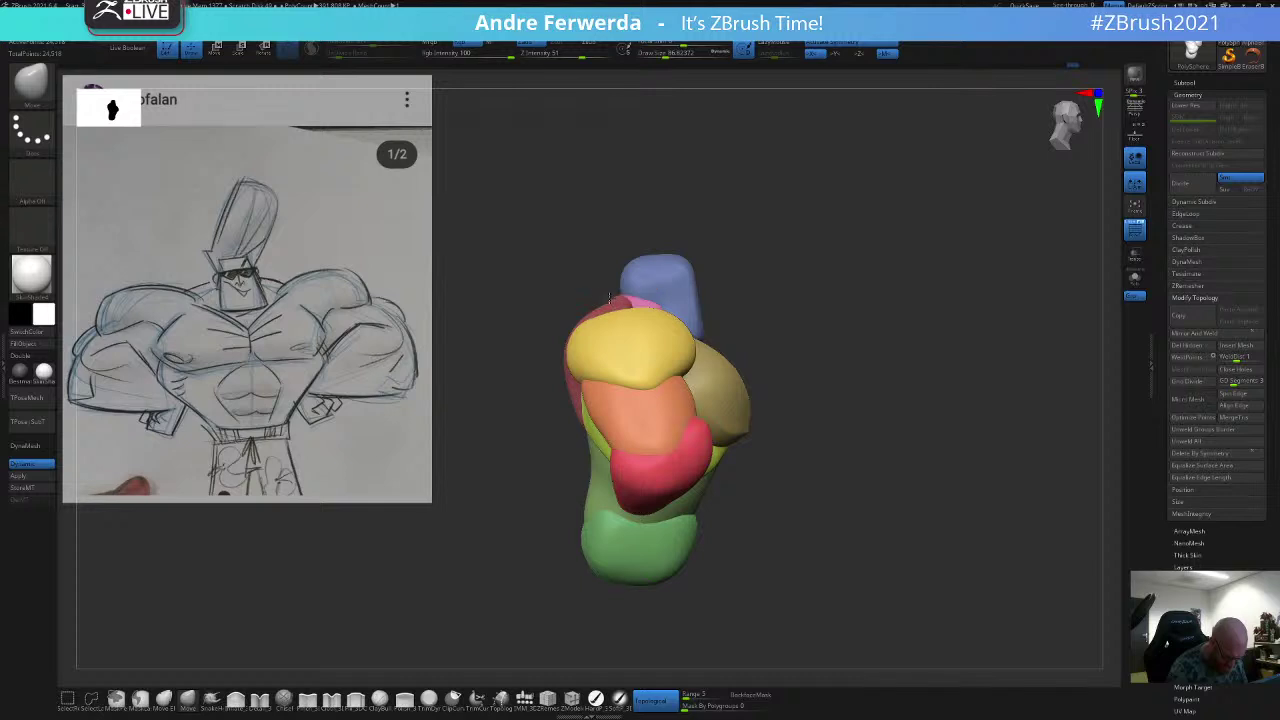
right_click_drag(664, 269, 725, 217)
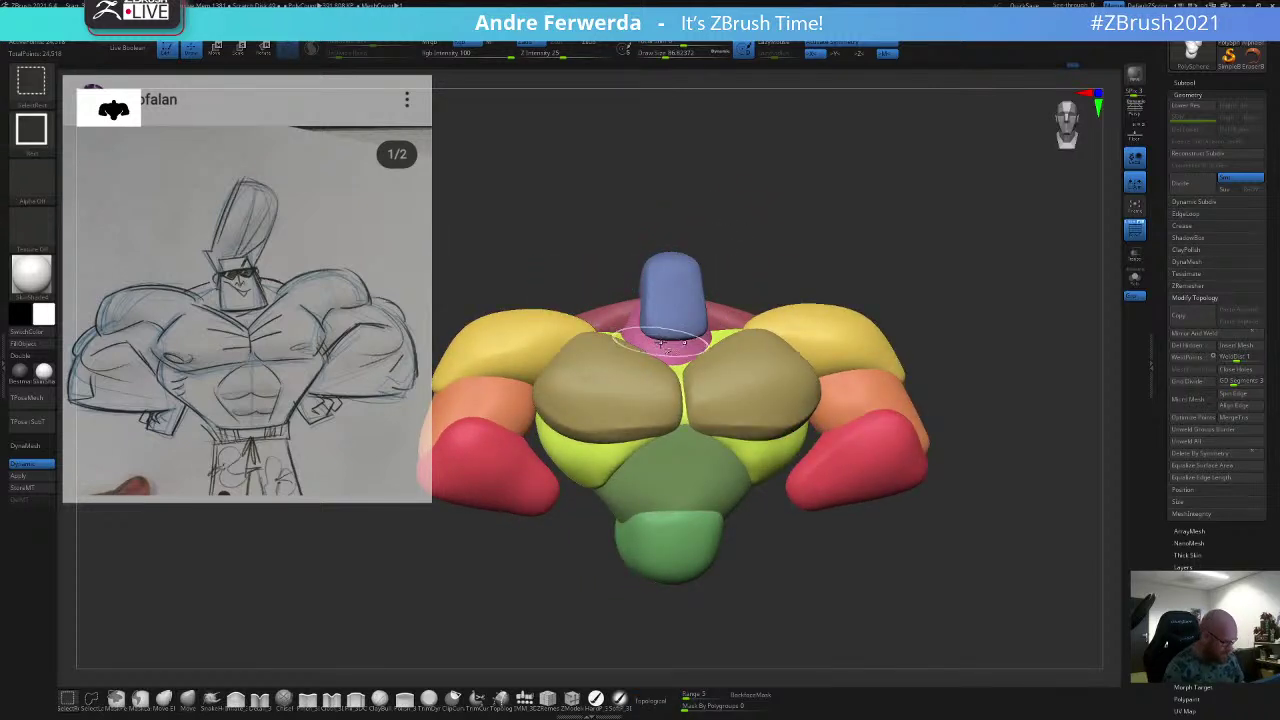
Step: Isolate the neck's polygroup and mask everything except the neck
left_click(661, 344, "ctrl+shift")
left_click_drag(807, 205, 566, 484, "ctrl")
left_click(566, 486, "ctrl+shift")
left_click(798, 181, "ctrl")
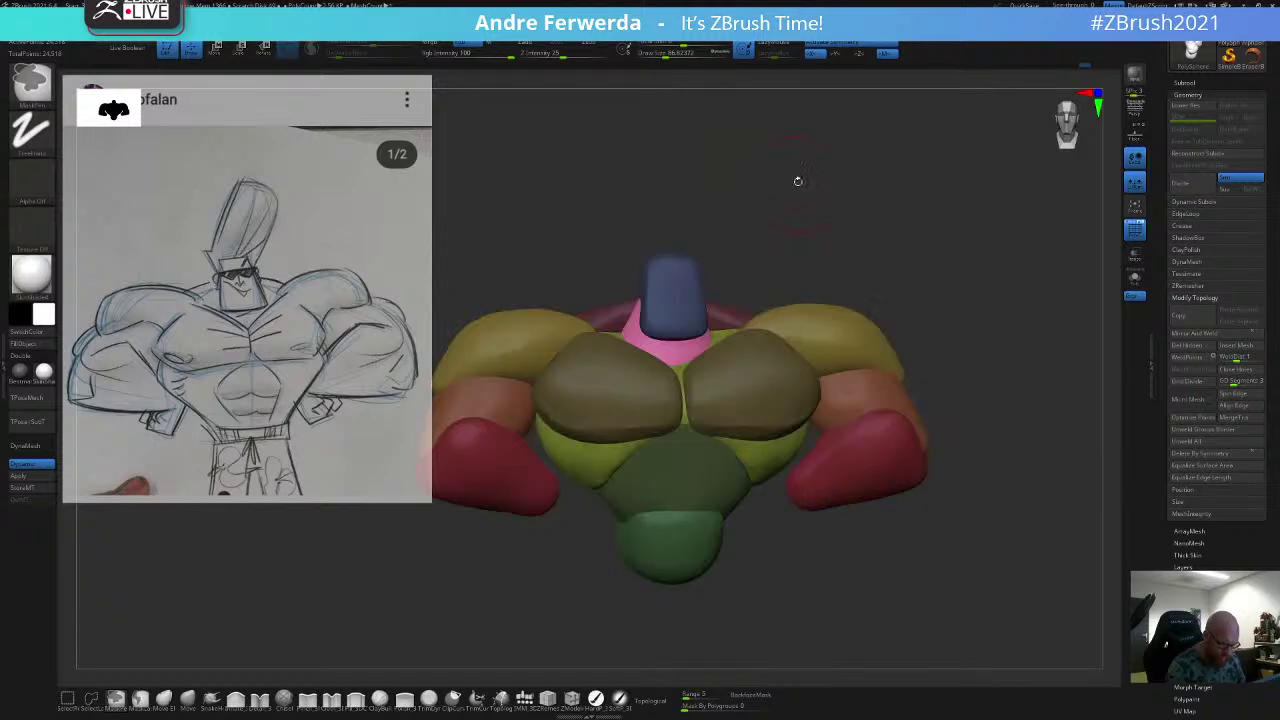
Step: Turn off topological masking for the Move brush and shape the neck from above and behind
right_click_drag(798, 181, 806, 208)
key("space")
left_click(812, 240)
right_click_drag(706, 249, 732, 280)
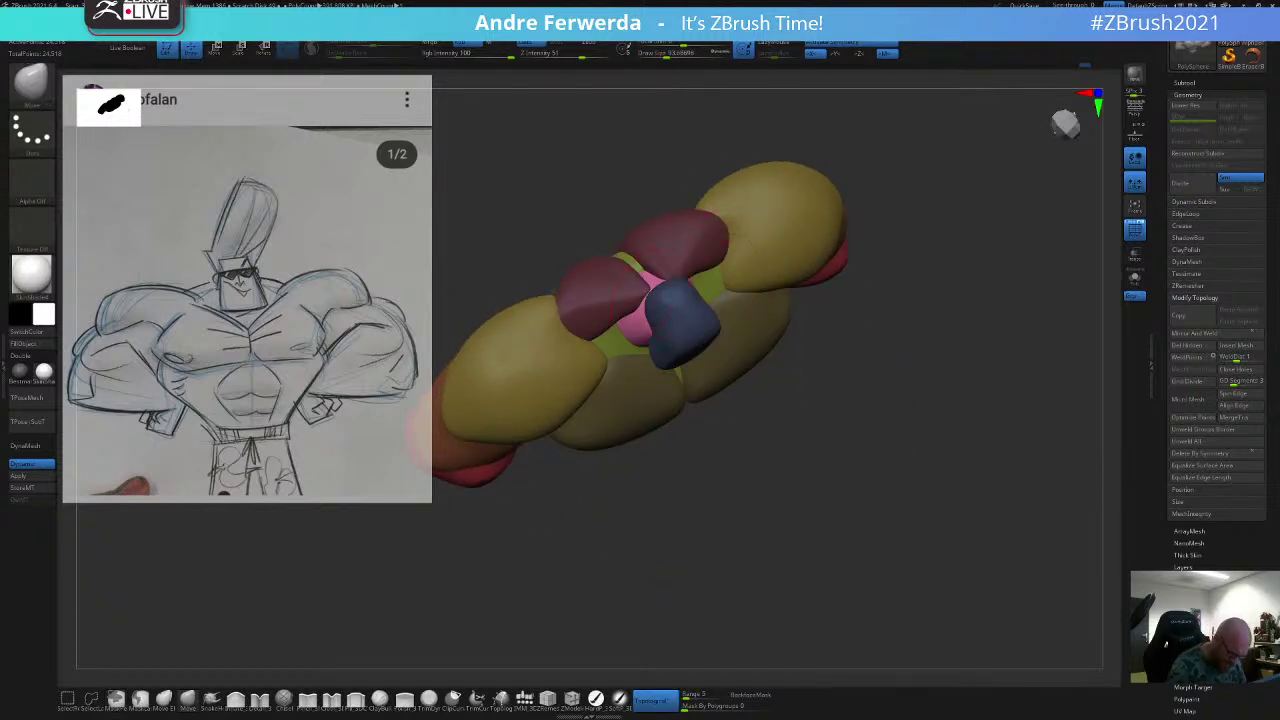
left_click(656, 701)
right_click_drag(654, 587, 674, 559)
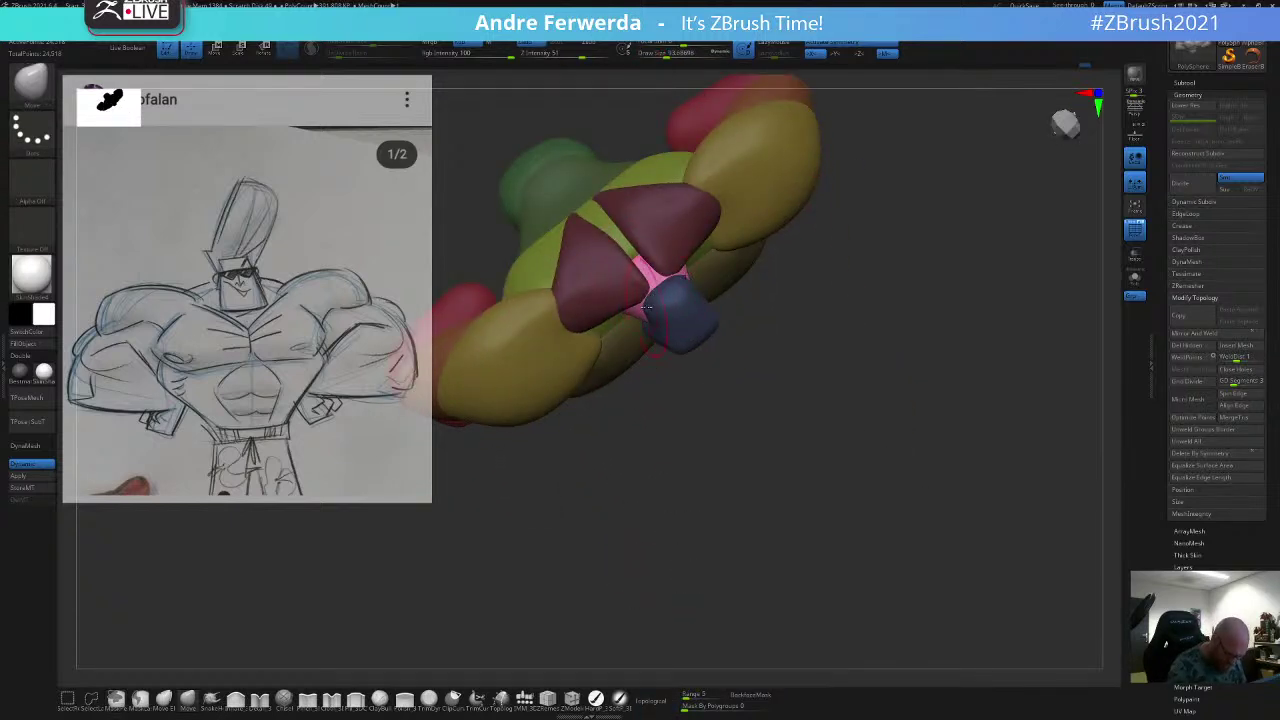
right_click_drag(679, 458, 677, 265, "shift")
Step: Widen the base of the neck toward the shoulders from the front and above, adjusting the draw size
key("space")
left_click(648, 325)
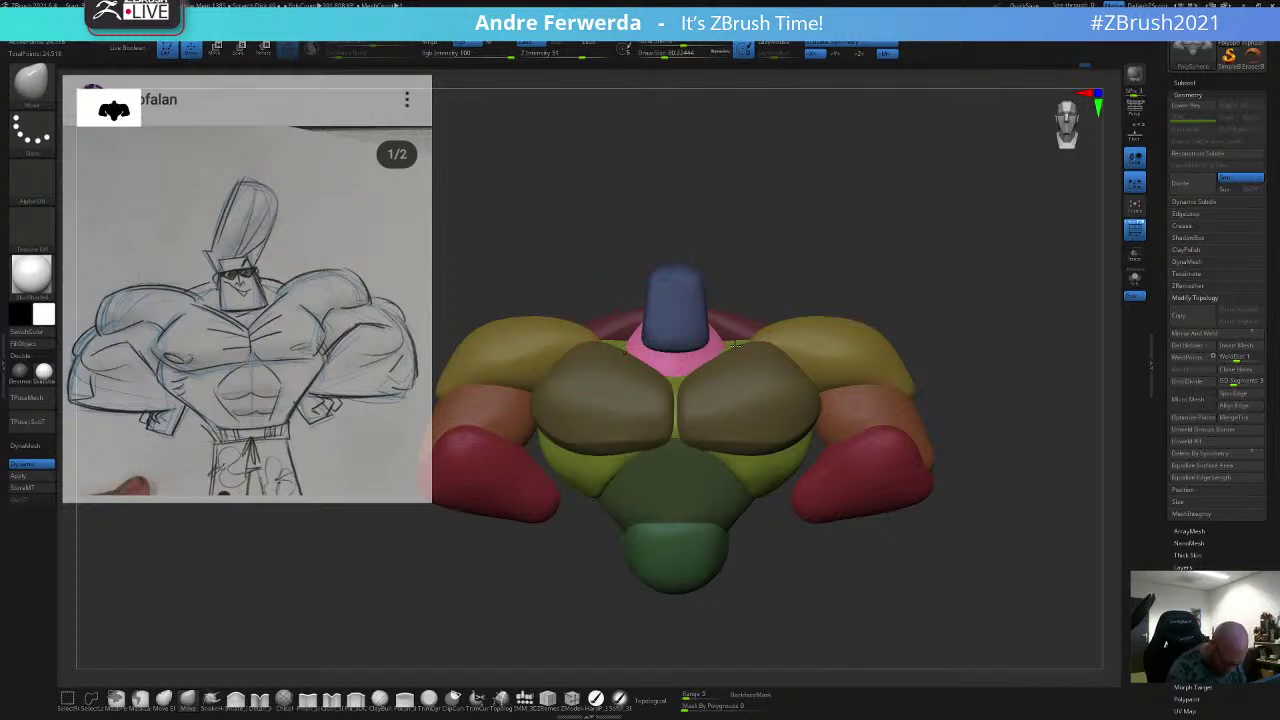
key("space")
left_click(724, 349)
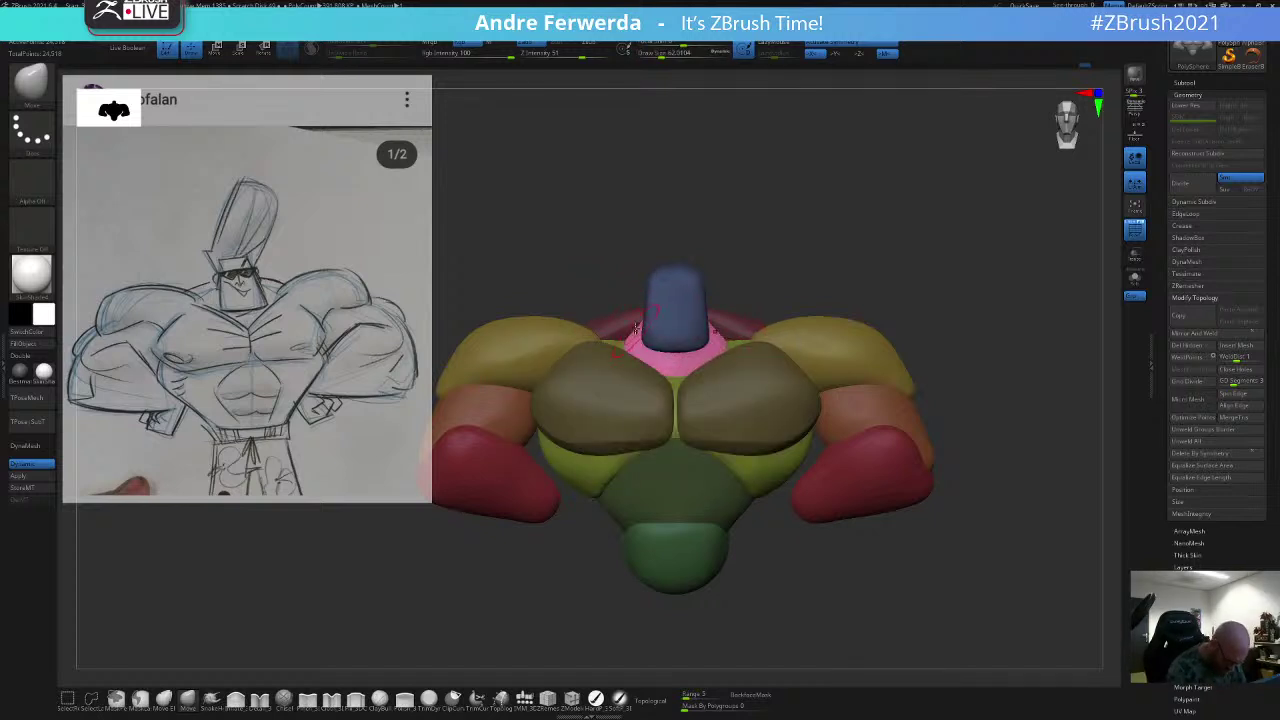
right_click_drag(772, 256, 805, 296)
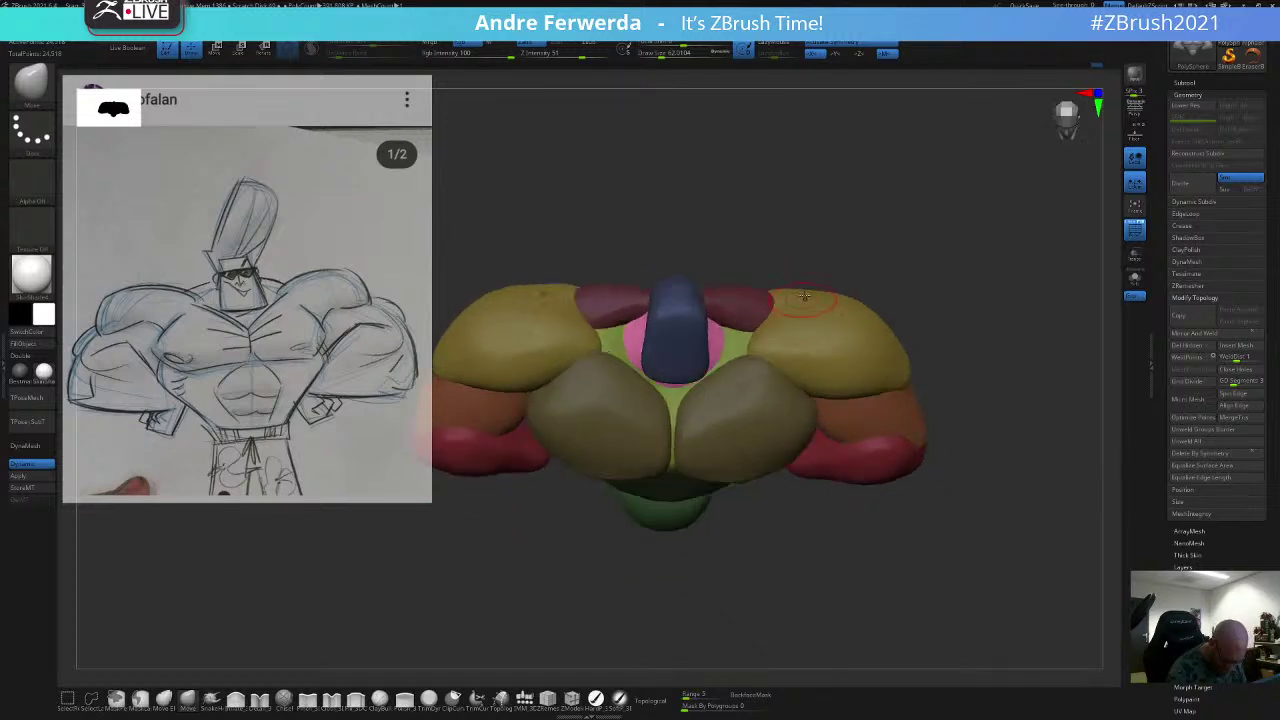
key("space")
left_click(713, 376)
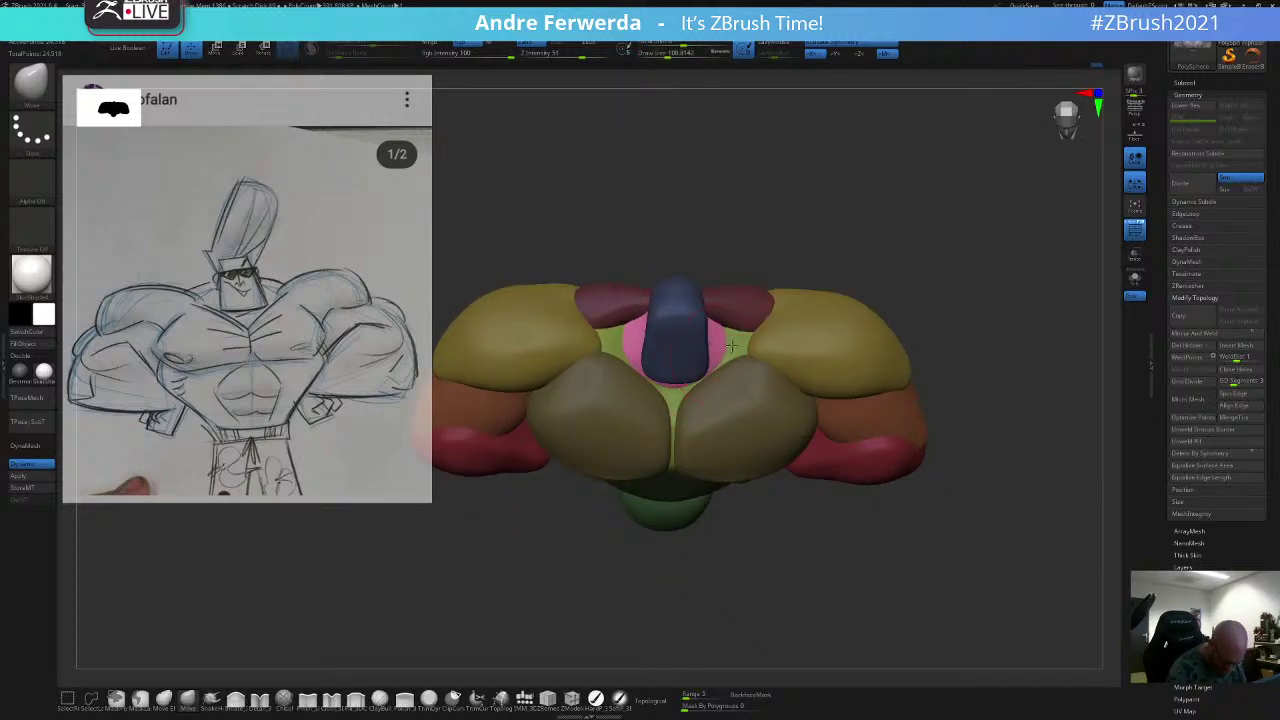
Step: Clear the mask around the neck and inspect the whole figure from the side
right_click_drag(732, 346, 800, 214)
left_click_drag(824, 262, 846, 284, "ctrl")
mouse_move(846, 284)
right_mouse_down("ctrl")
mouse_move(858, 246)
mouse_move(880, 234)
right_mouse_up("ctrl")
mouse_move(890, 232)
right_mouse_down()
mouse_move(826, 229)
mouse_move(842, 287)
right_mouse_up()
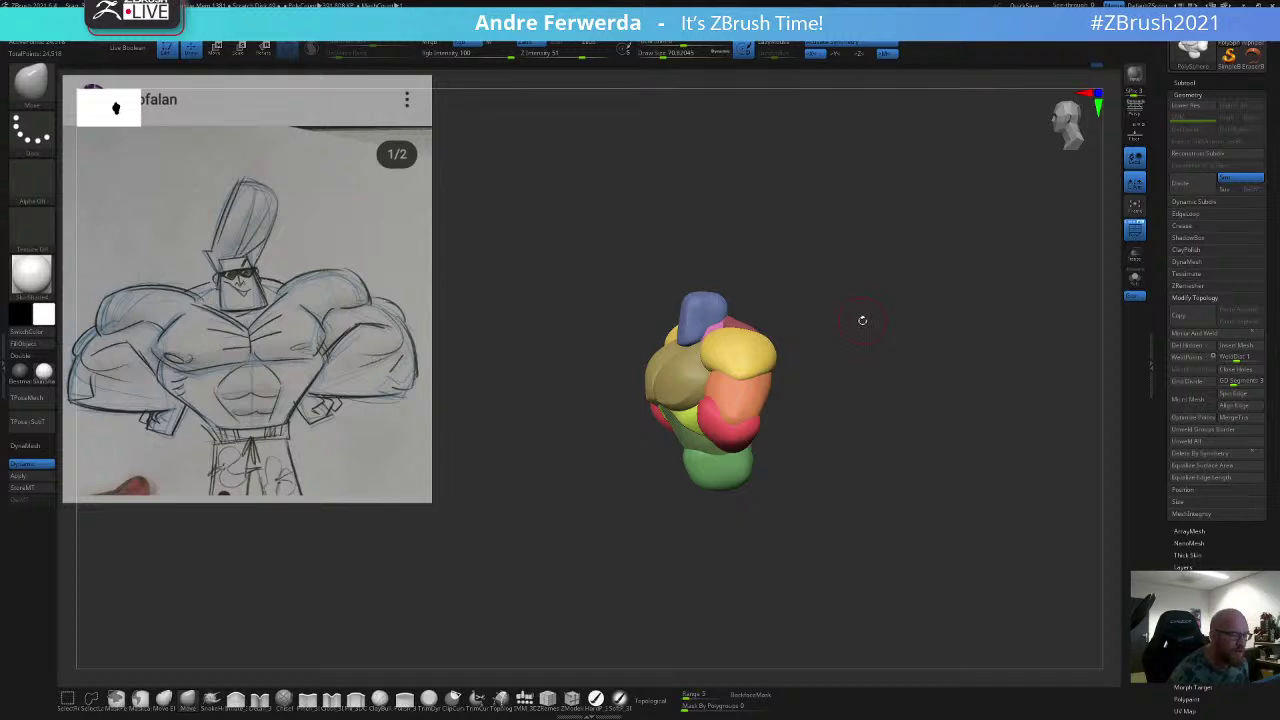
Step: Turn on topological masking and enlarge the Move brush to reshape the chest muscles from the side
left_click_drag(865, 320, 838, 326)
key("space")
key("space")
left_click_drag(768, 381, 778, 381)
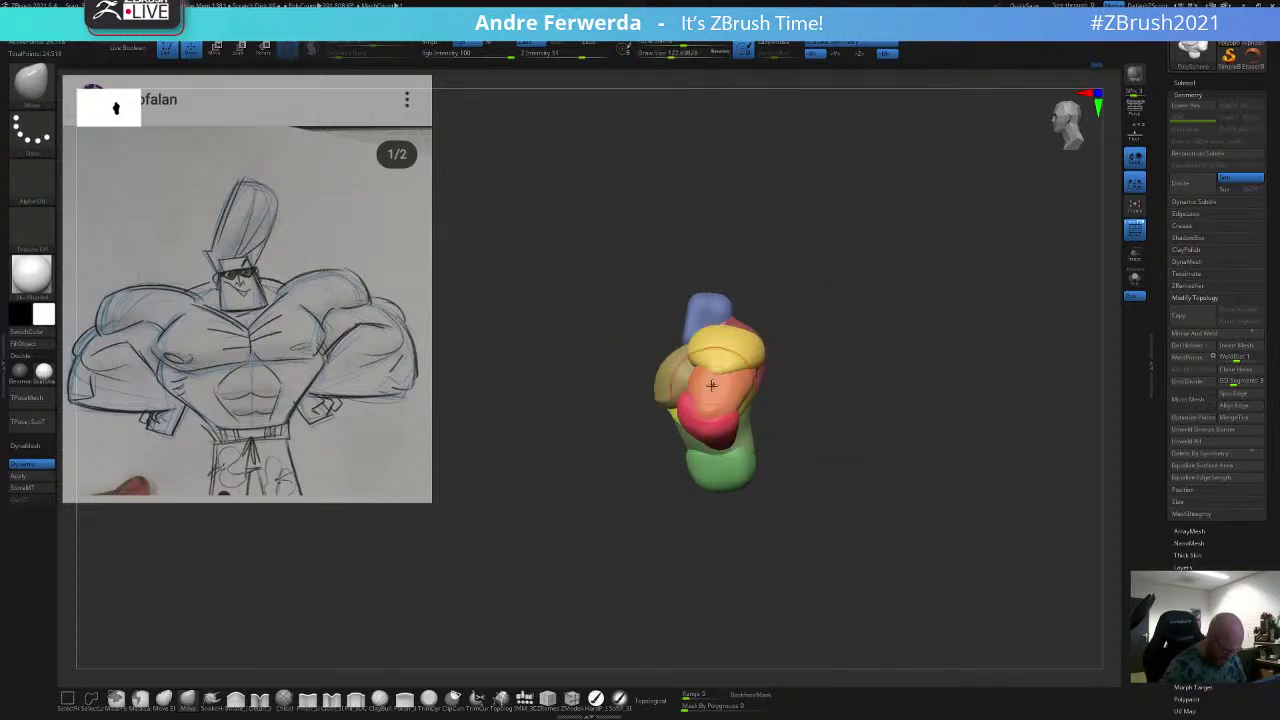
left_click(656, 700)
key("space")
left_click_drag(699, 332, 705, 331)
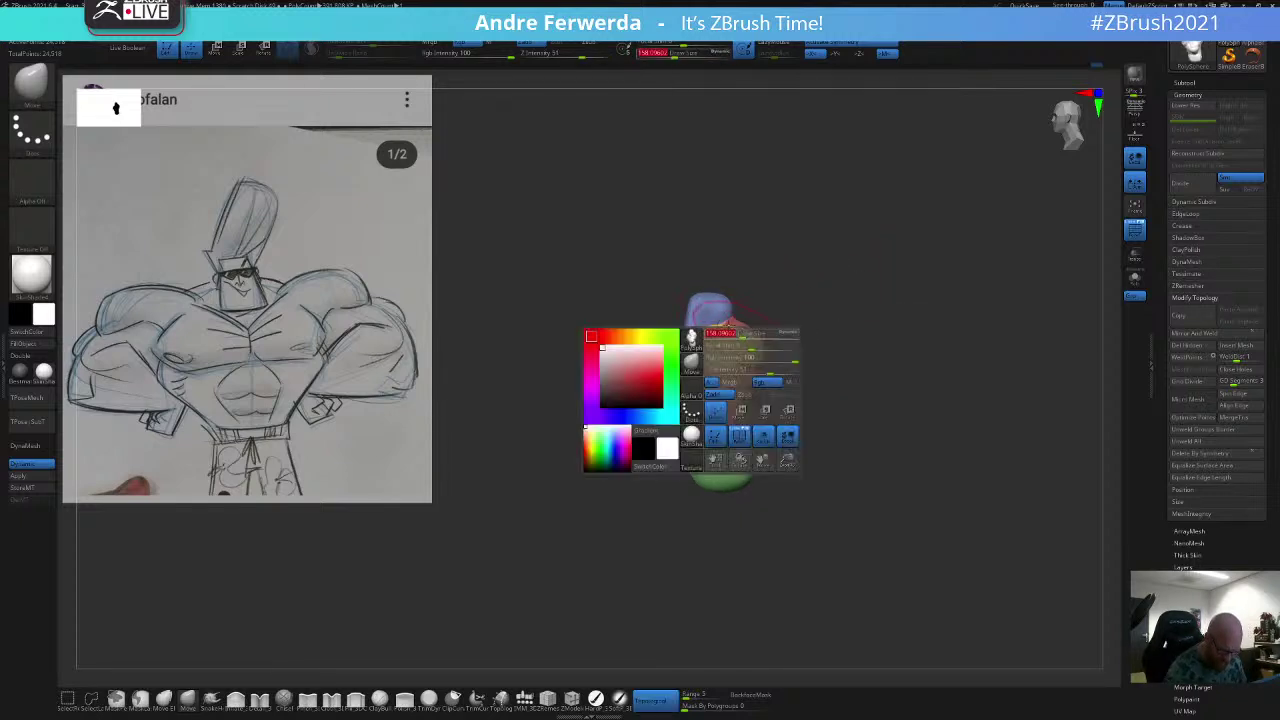
key("space")
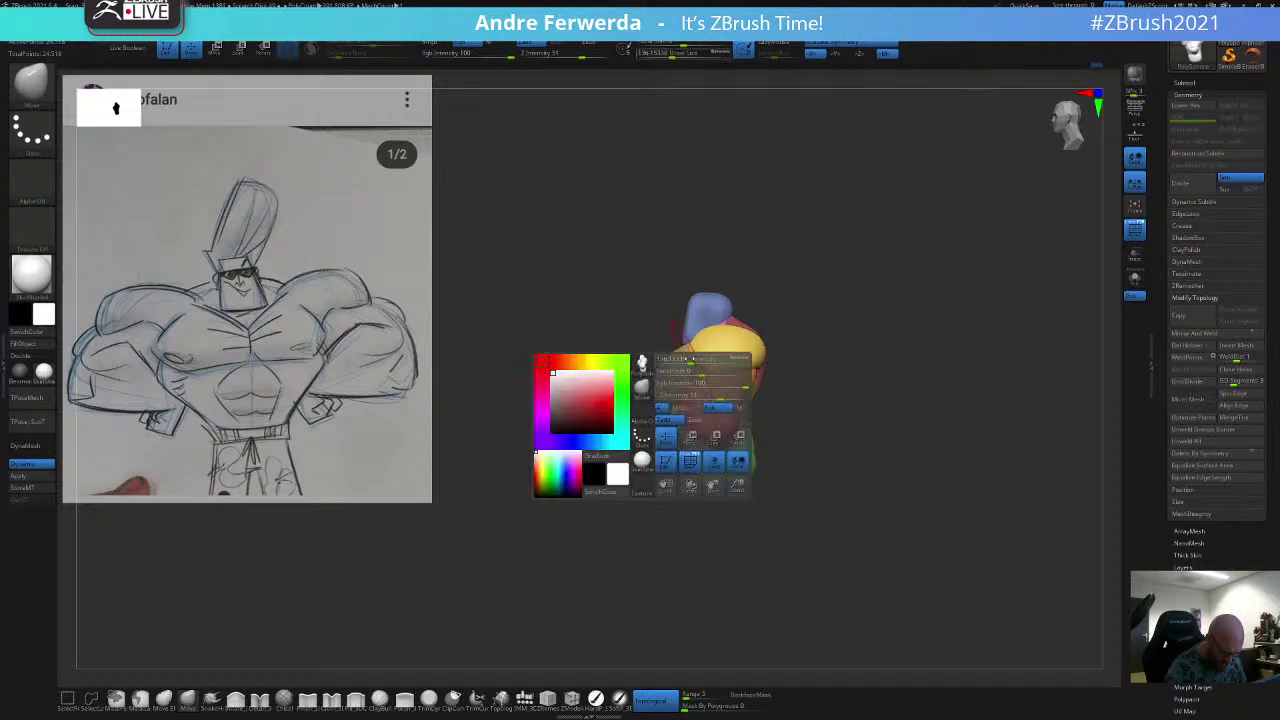
key("space")
left_click_drag(679, 375, 671, 375)
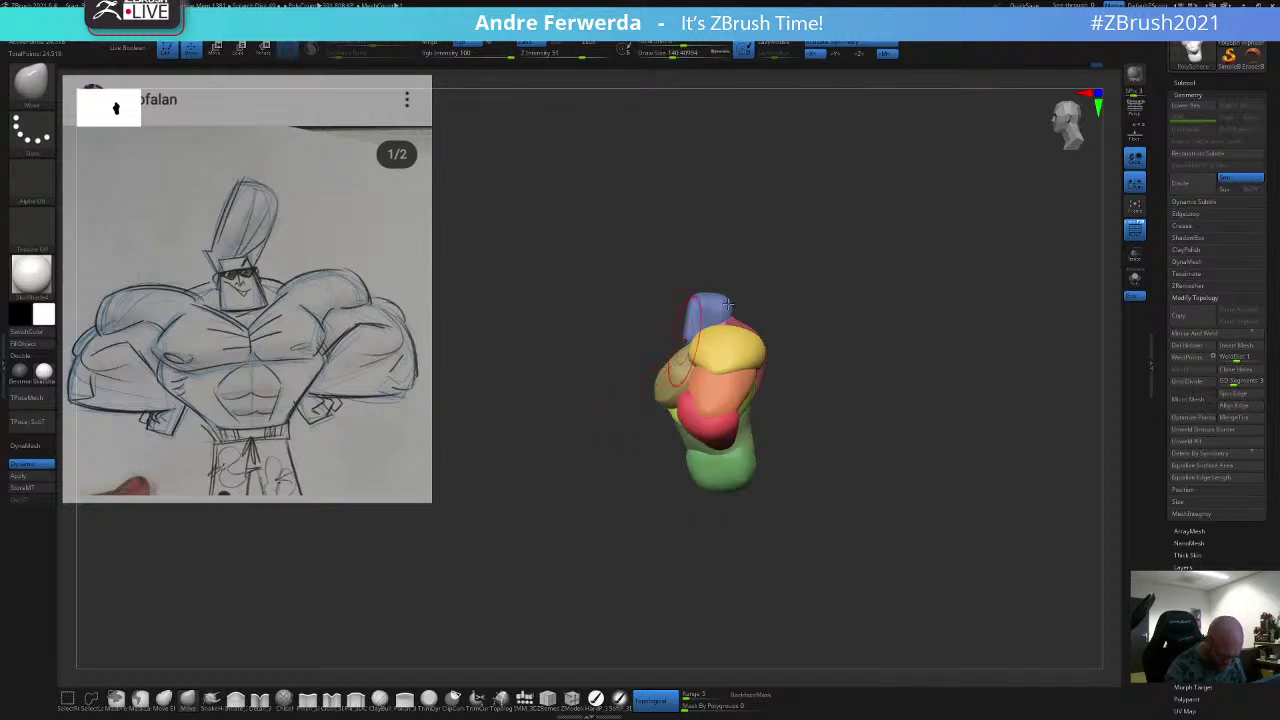
Step: Refine the chest muscle forms from a three-quarter view with the Move brush, varying its size
left_click_drag(745, 296, 806, 269)
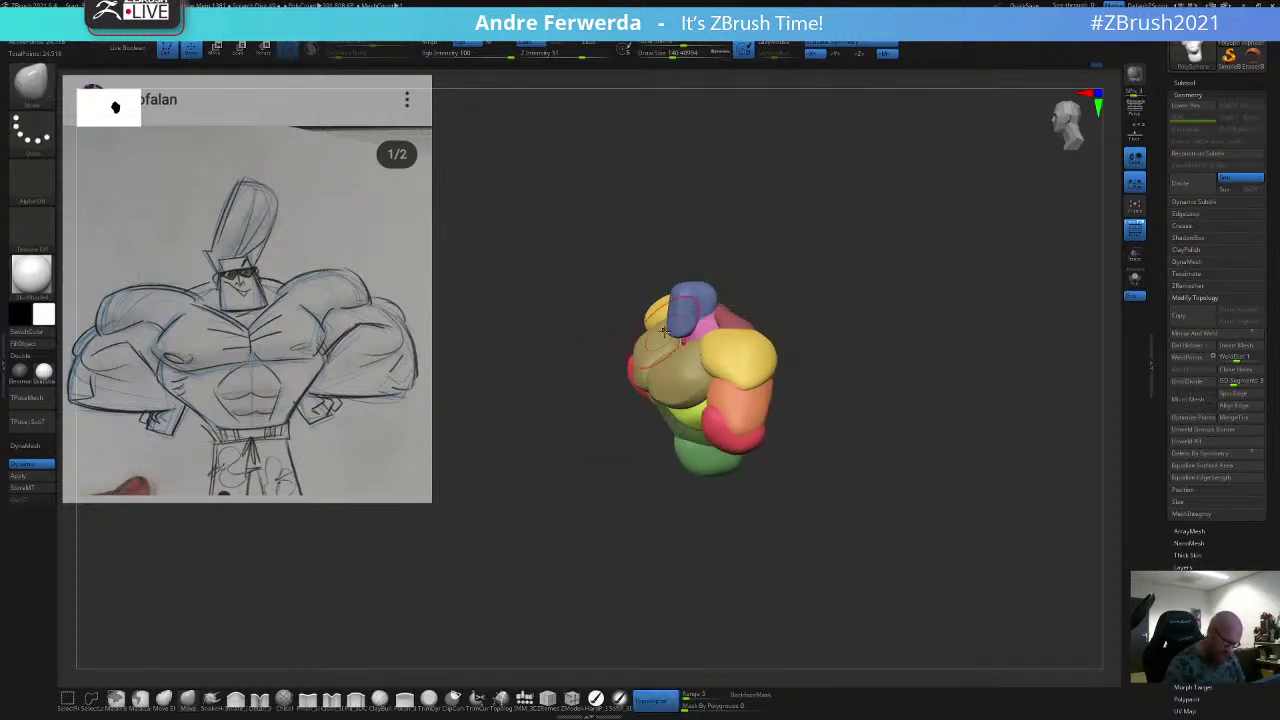
key("space")
left_click_drag(664, 332, 654, 334)
key("space")
key("space")
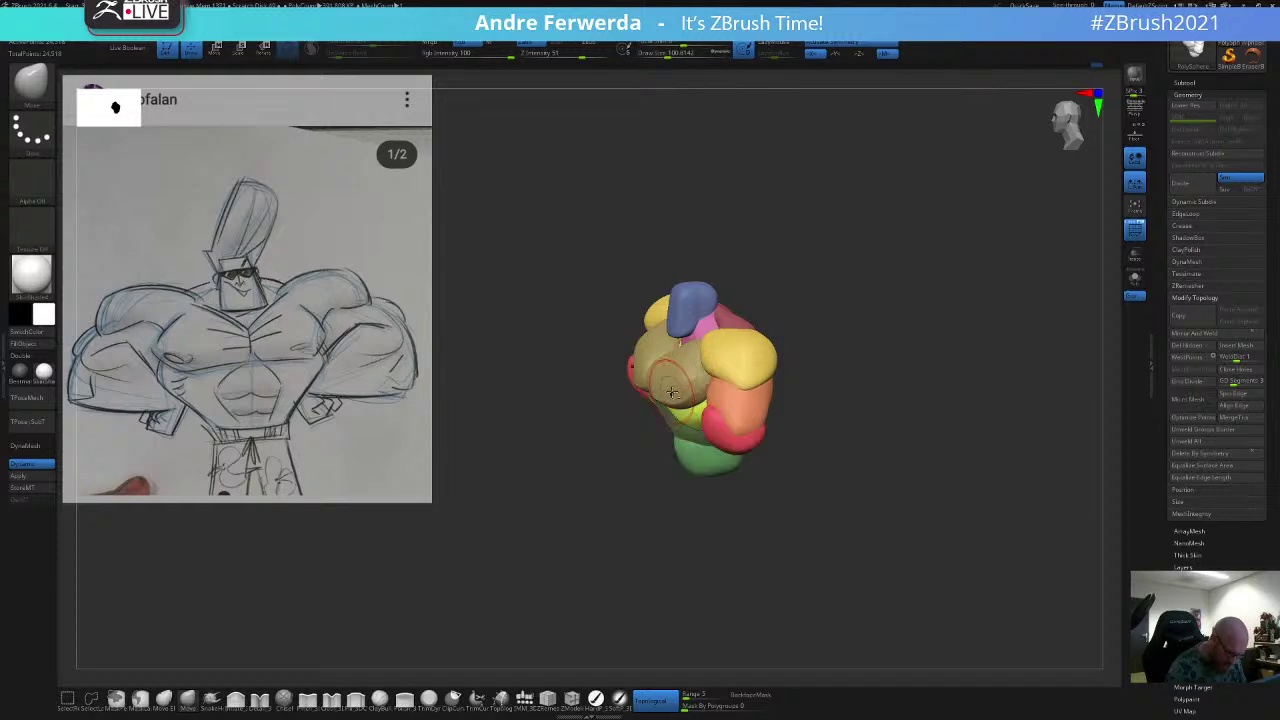
key("space")
left_click_drag(634, 344, 640, 344)
mouse_move(800, 335)
left_mouse_down()
mouse_move(762, 280)
mouse_move(818, 204)
left_mouse_up()
left_click_drag(712, 264, 672, 303)
Step: Turn off topological masking and reshape the sides of the torso with the Move brush from below
key("space")
left_click(654, 701)
left_click_drag(682, 550, 606, 474, "shift")
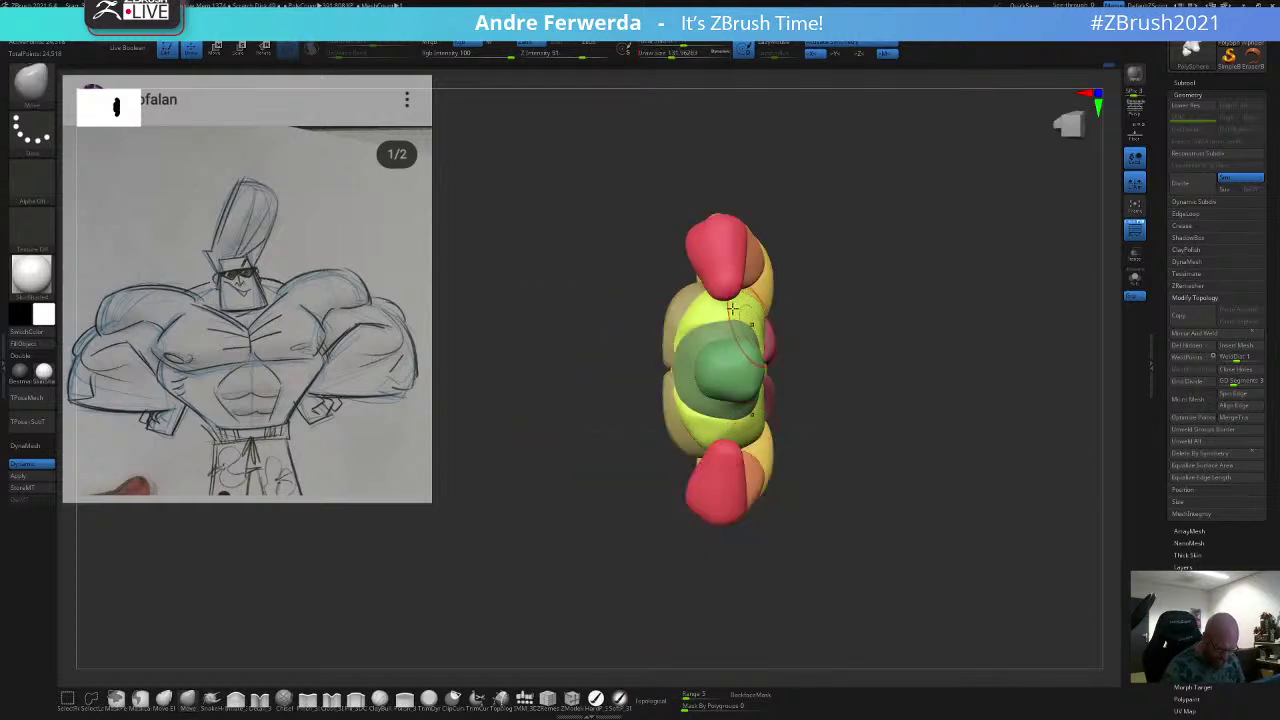
key("space")
left_click_drag(652, 332, 761, 340)
key("space")
left_click_drag(808, 302, 799, 302)
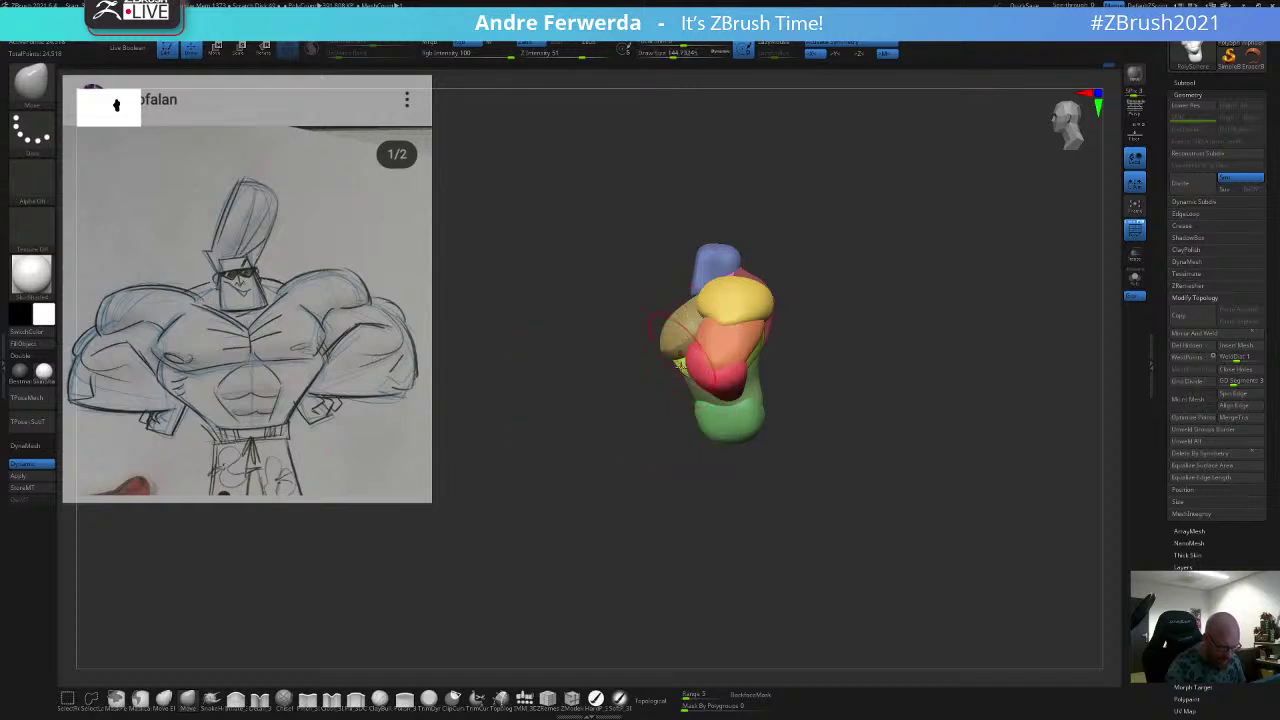
Step: Adjust the rib cage and chest volume with a large Move brush, checking from below and from the side
left_click_drag(632, 478, 709, 491)
left_click_drag(834, 340, 870, 264)
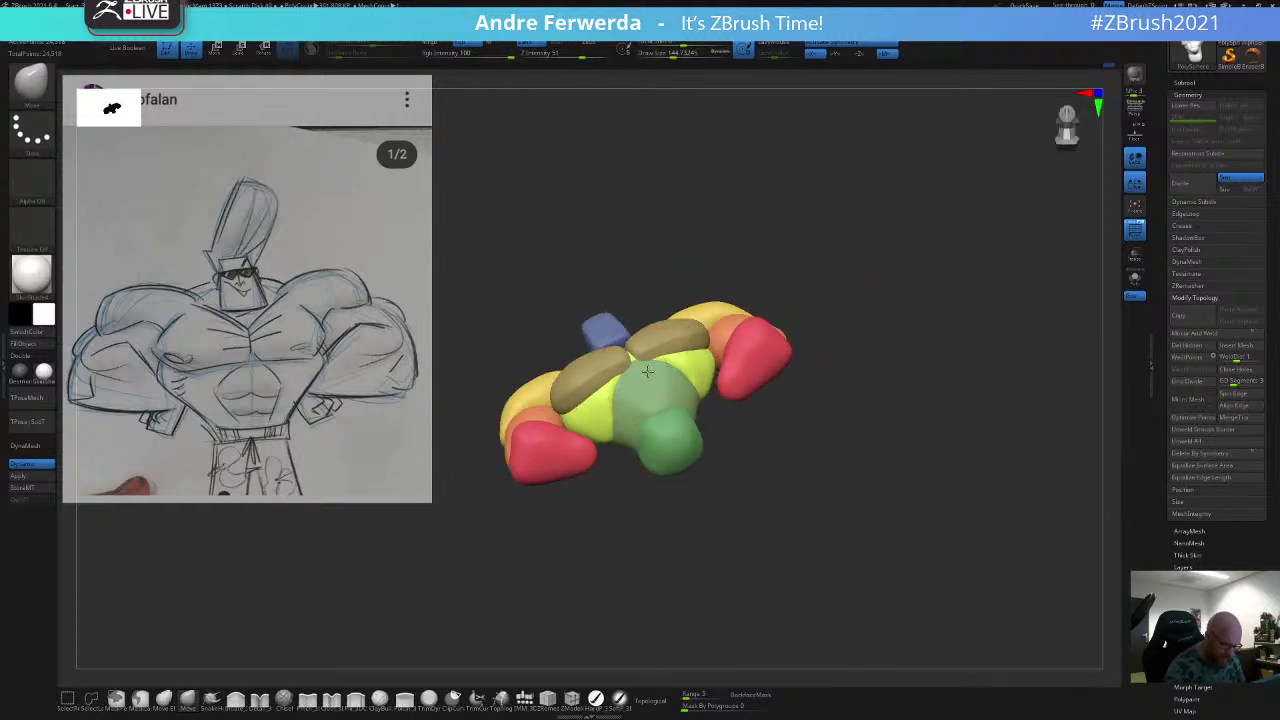
left_click_drag(771, 271, 774, 234)
key("space")
left_click_drag(613, 388, 617, 388)
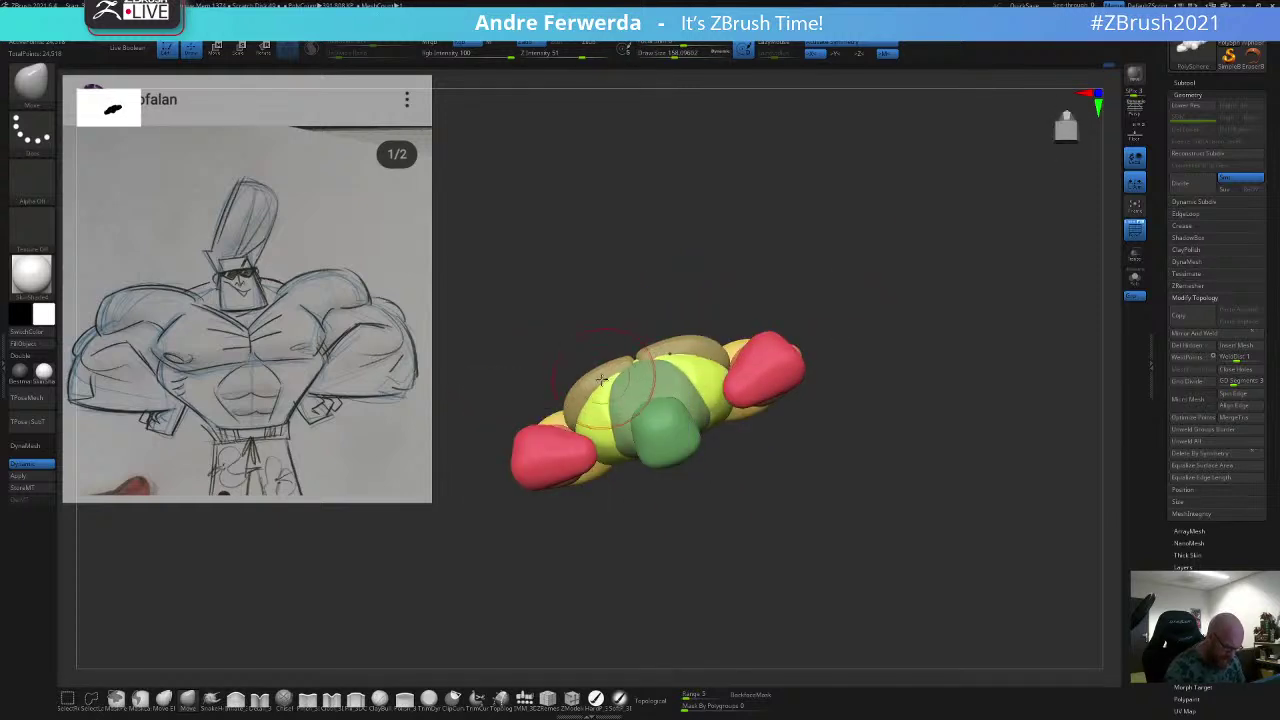
mouse_move(785, 234)
left_mouse_down()
mouse_move(800, 290)
mouse_move(872, 303)
left_mouse_up()
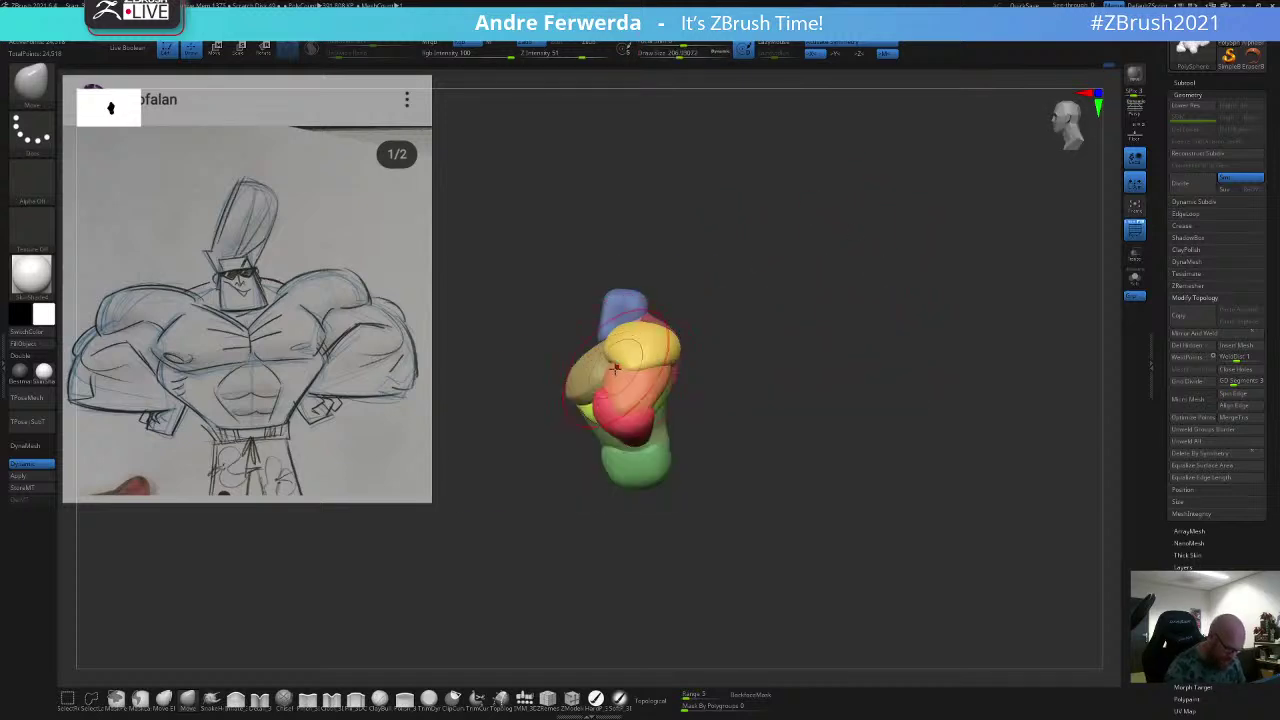
key("space")
left_click_drag(668, 301, 654, 301)
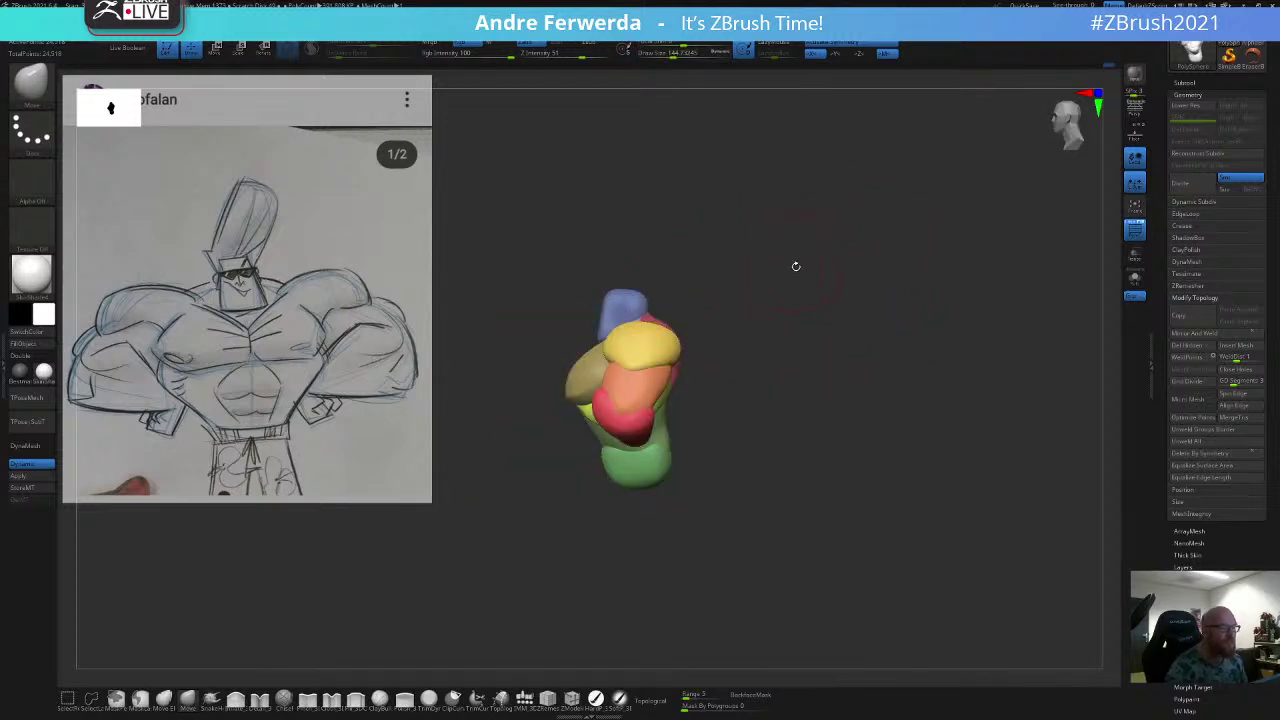
Step: Reduce the Move brush size and adjust the neck and back of the head from behind
mouse_move(806, 268)
left_mouse_down("alt")
mouse_move(813, 302)
mouse_move(765, 290)
left_mouse_up("alt")
key("space")
left_click_drag(770, 359, 762, 360)
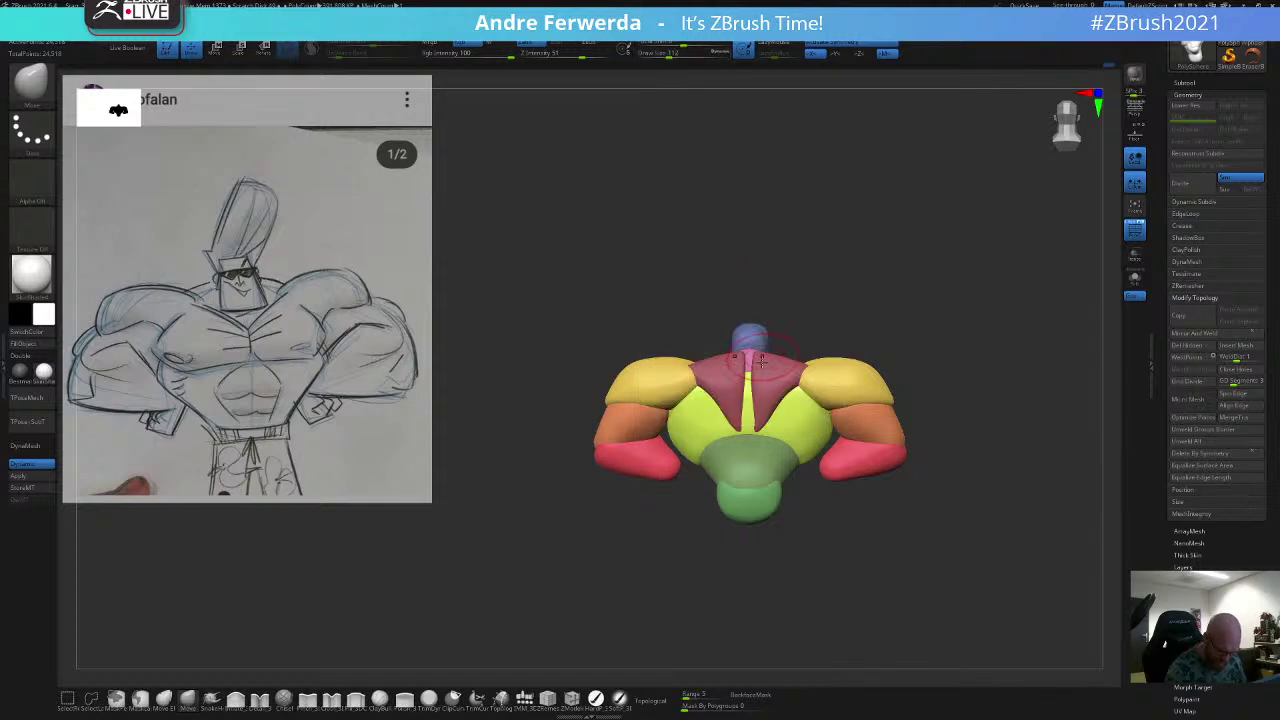
right_click_drag(755, 356, 781, 306)
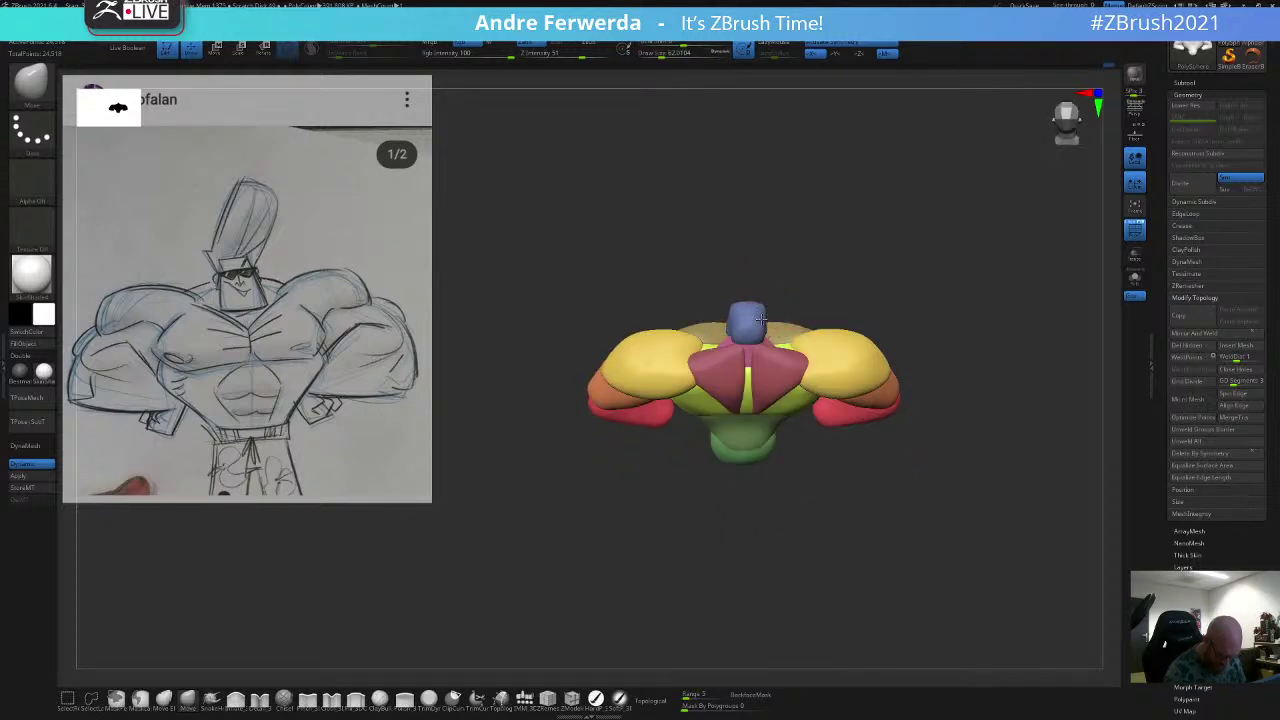
mouse_move(760, 319)
left_mouse_down()
mouse_move(773, 336)
mouse_move(765, 299)
left_mouse_up()
key("space")
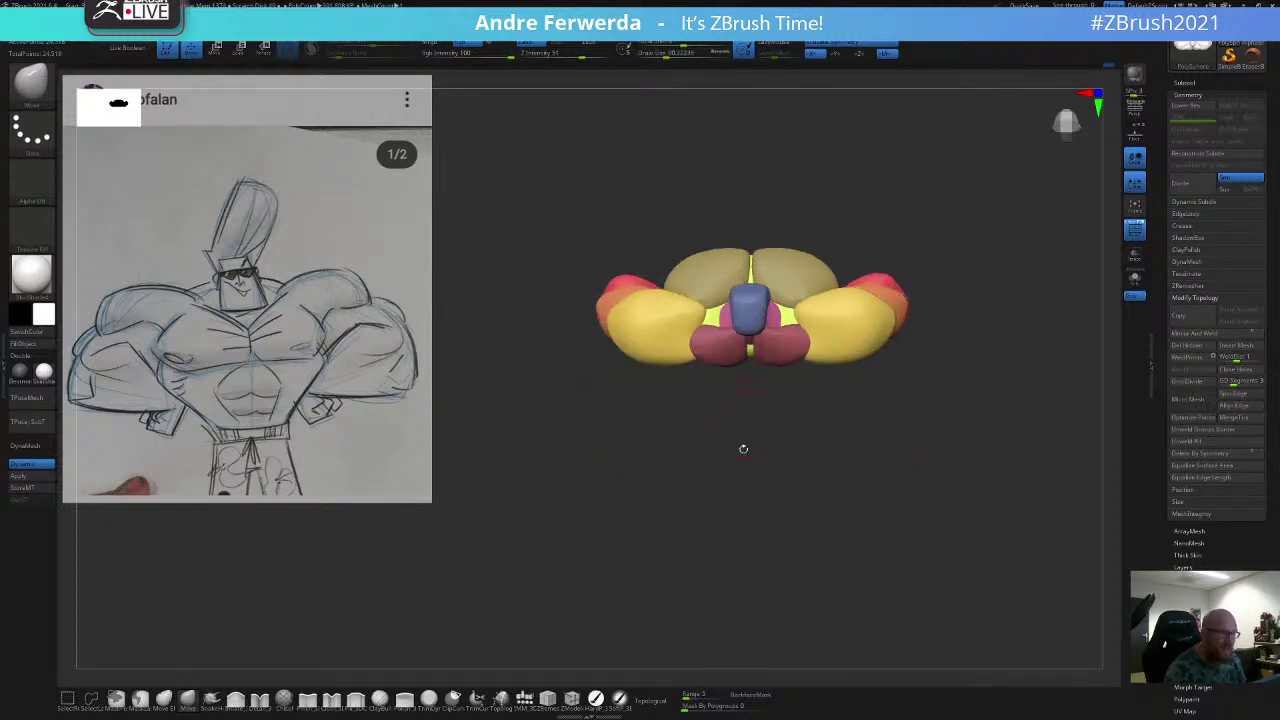
Step: Smooth the blue head block from above and from the front
left_click_drag(736, 462, 678, 506, "alt")
left_click_drag(791, 209, 788, 262)
left_click_drag(696, 344, 707, 336, "shift")
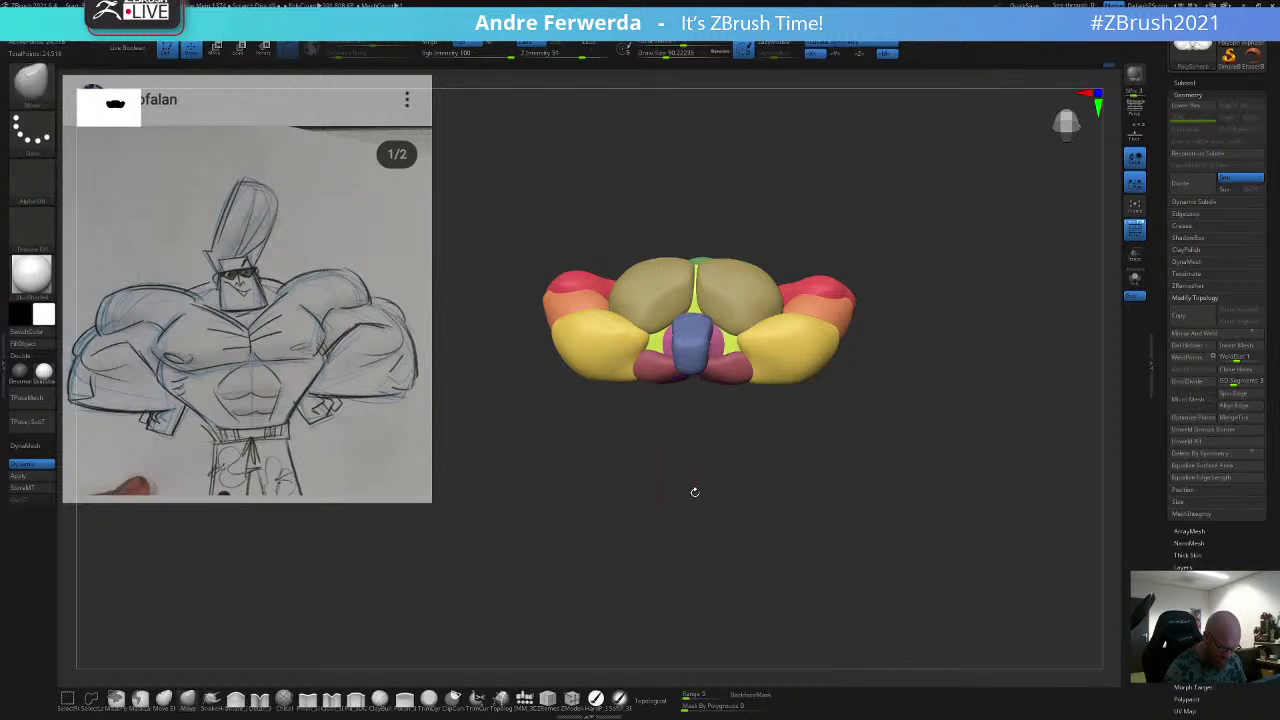
mouse_move(694, 491)
left_mouse_down()
mouse_move(729, 258)
mouse_move(795, 292)
mouse_move(780, 312)
left_mouse_up()
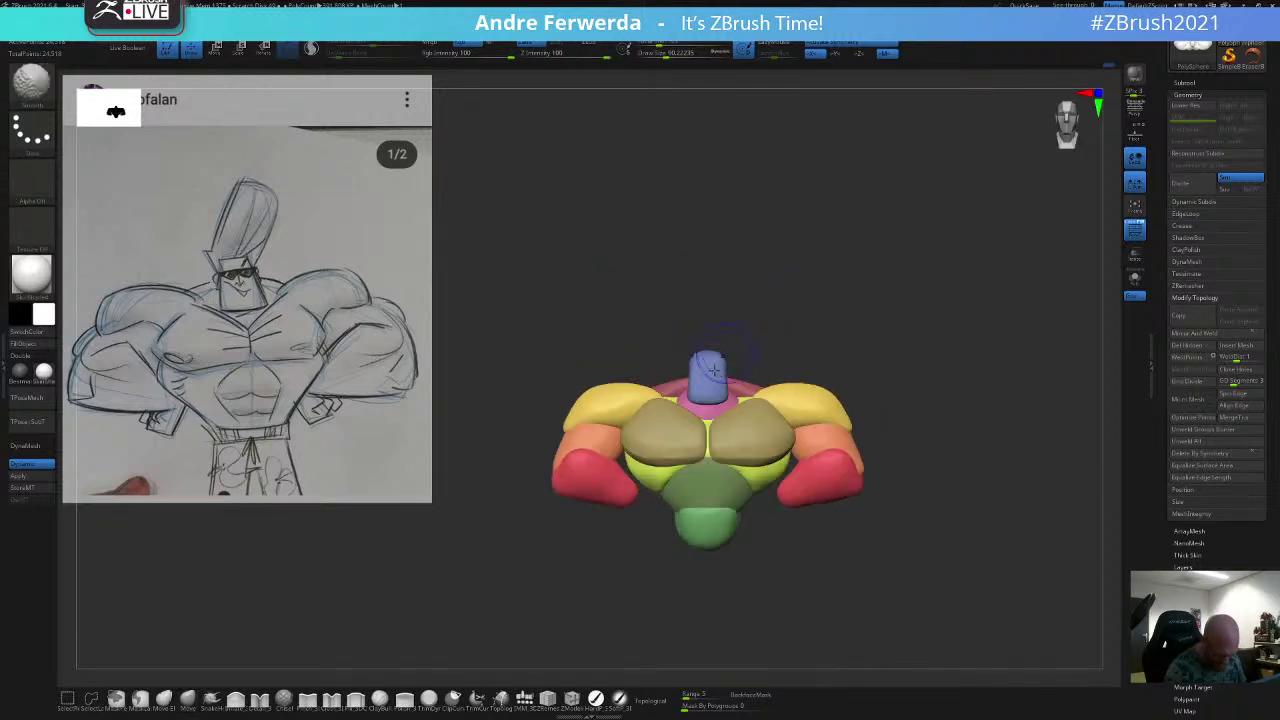
left_click_drag(708, 388, 708, 366, "shift")
Step: Isolate the head polygroup and select the Pinch_3DCW brush with a small draw size
left_click_drag(781, 344, 806, 280, "alt")
left_click(742, 316, "ctrl+shift")
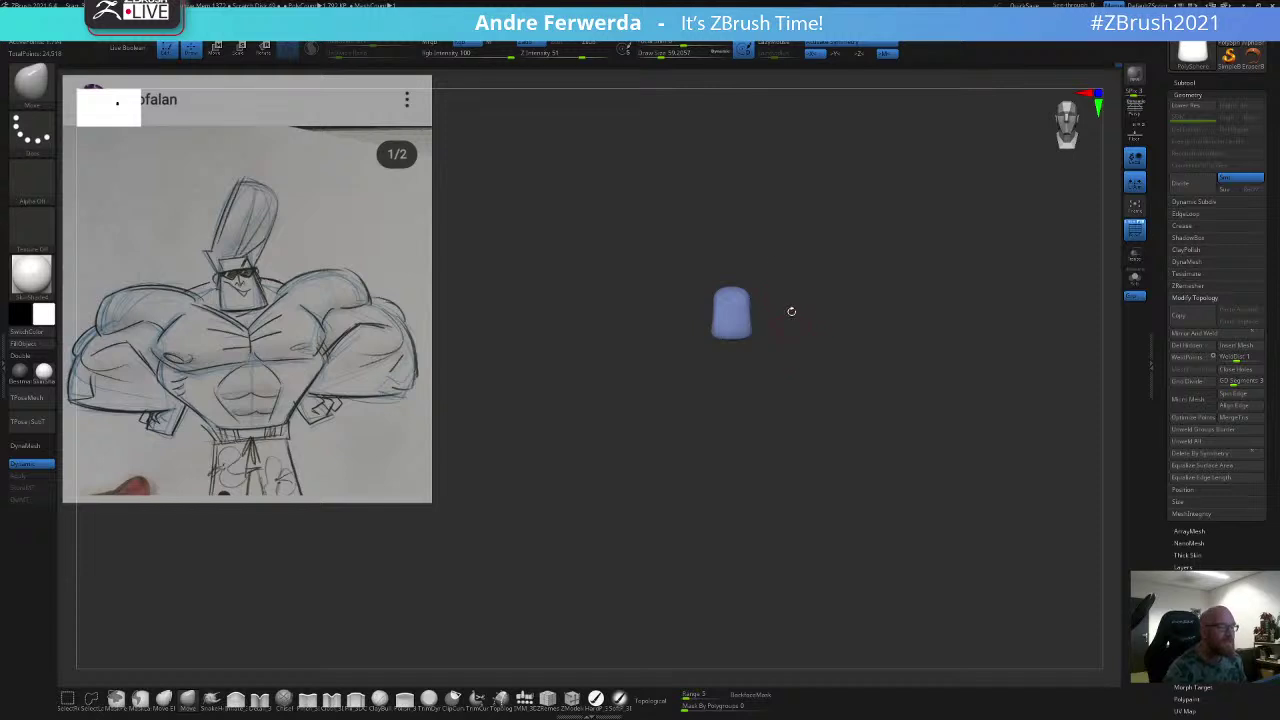
left_click(308, 699)
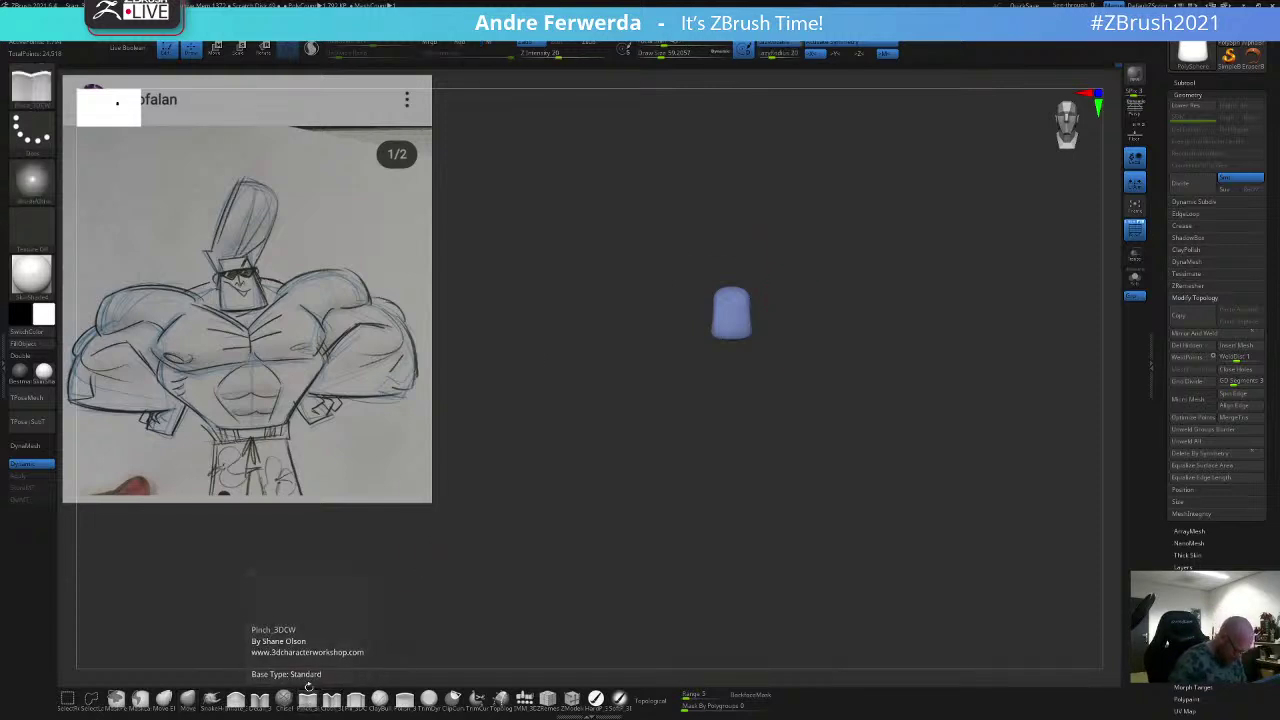
mouse_move(781, 280)
left_mouse_down("alt")
mouse_move(781, 315)
mouse_move(845, 284)
left_mouse_up("alt")
key("space")
key("space")
left_click_drag(695, 349, 691, 349)
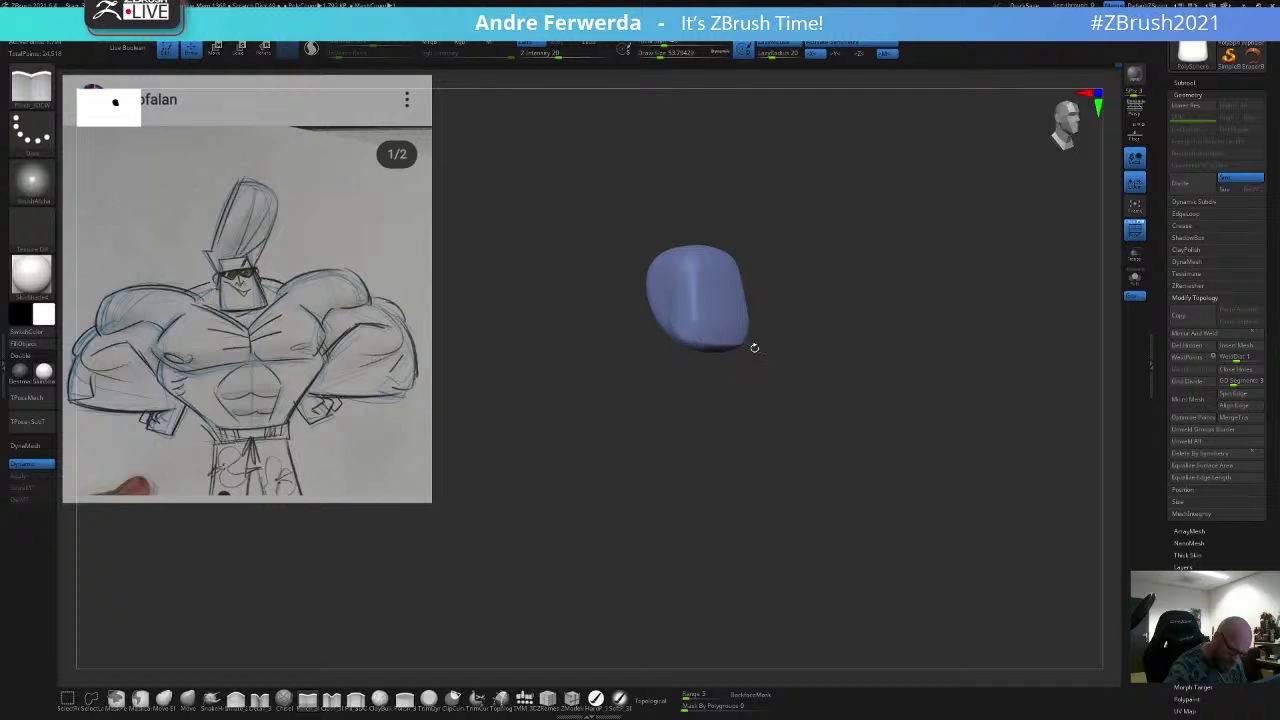
Step: Pinch the side edge of the head into a firmer plane and smooth the surface around it
mouse_move(785, 276)
left_mouse_down()
mouse_move(843, 254)
mouse_move(835, 288)
mouse_move(798, 252)
left_mouse_up()
left_click_drag(738, 338, 812, 267)
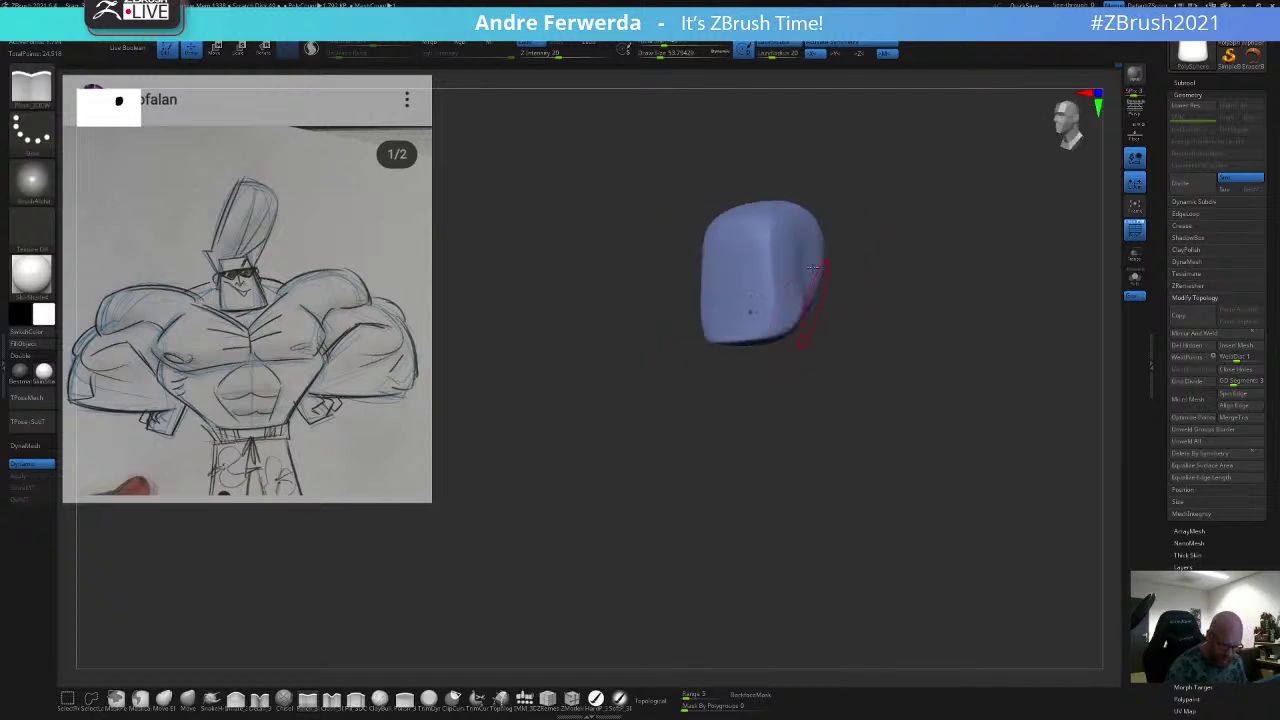
left_click_drag(823, 210, 815, 234, "shift")
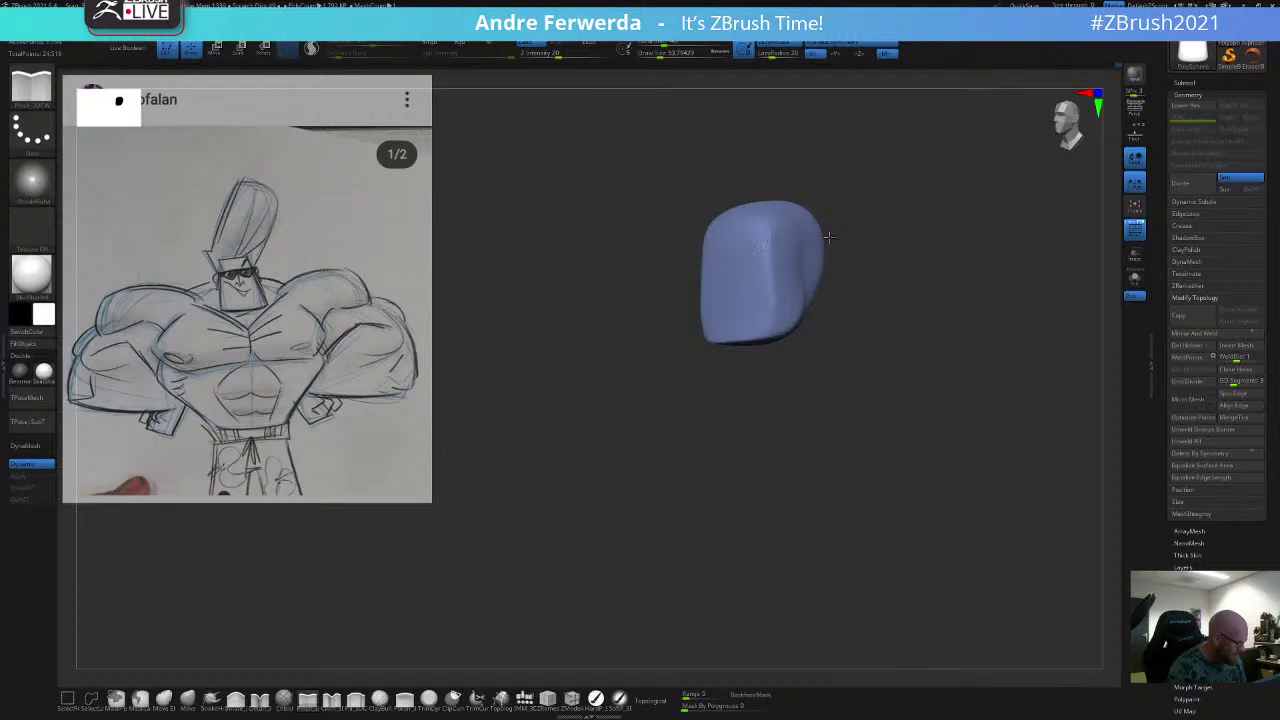
left_click_drag(772, 293, 783, 250, "shift")
Step: Sharpen the head's lower jaw edge with a smaller pinch brush, working around from the side and below
left_click_drag(885, 273, 817, 281)
left_click_drag(776, 381, 787, 327)
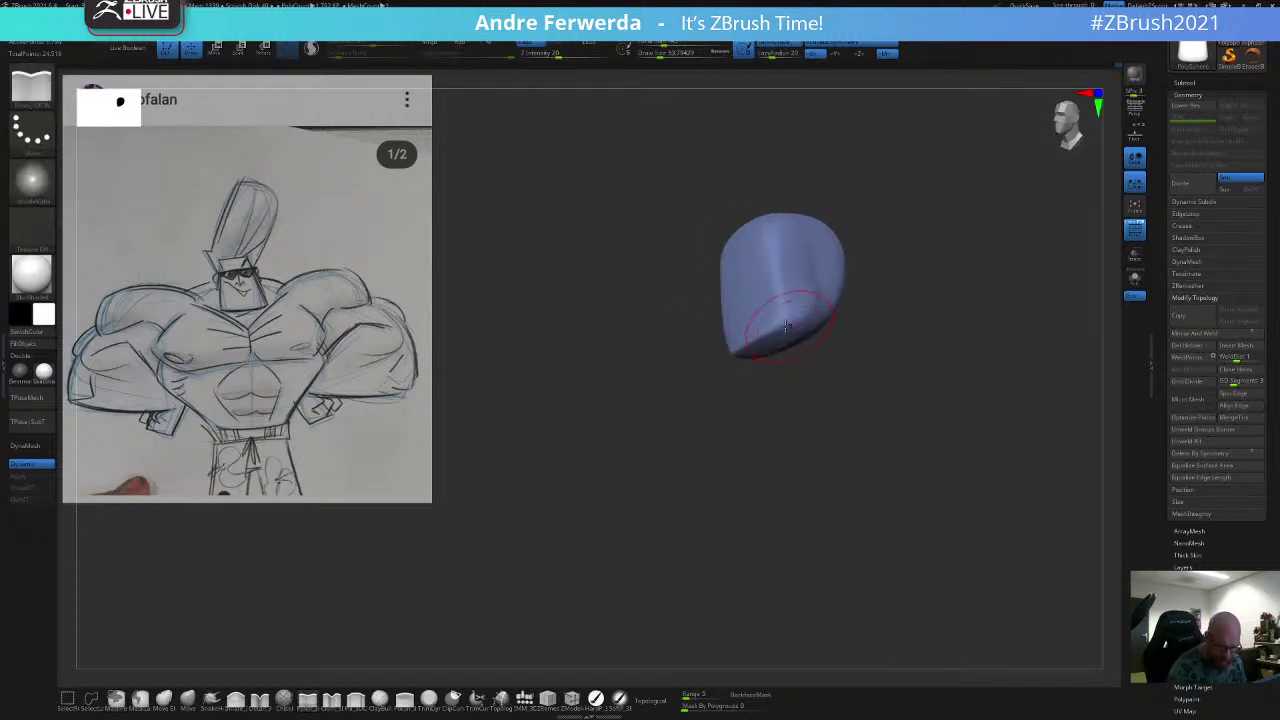
left_click_drag(772, 376, 797, 369)
key("space")
left_click_drag(776, 320, 767, 319)
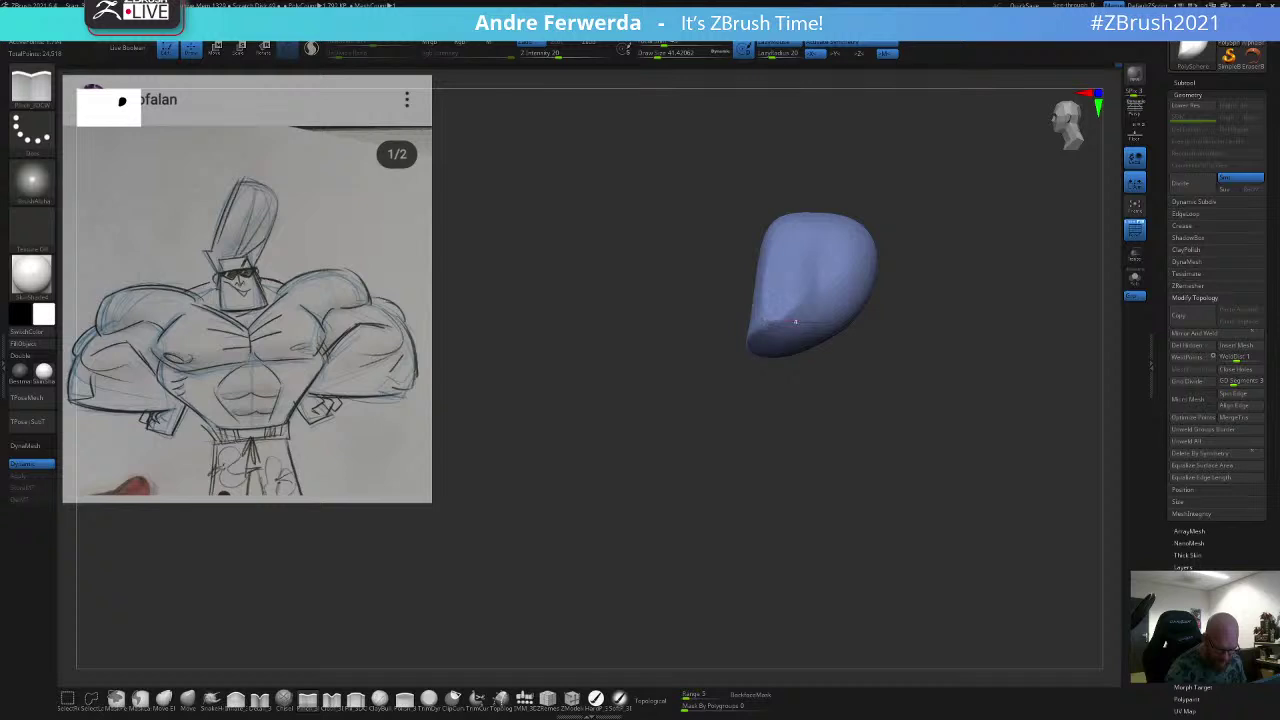
left_click_drag(750, 396, 757, 330)
left_click_drag(715, 480, 703, 429)
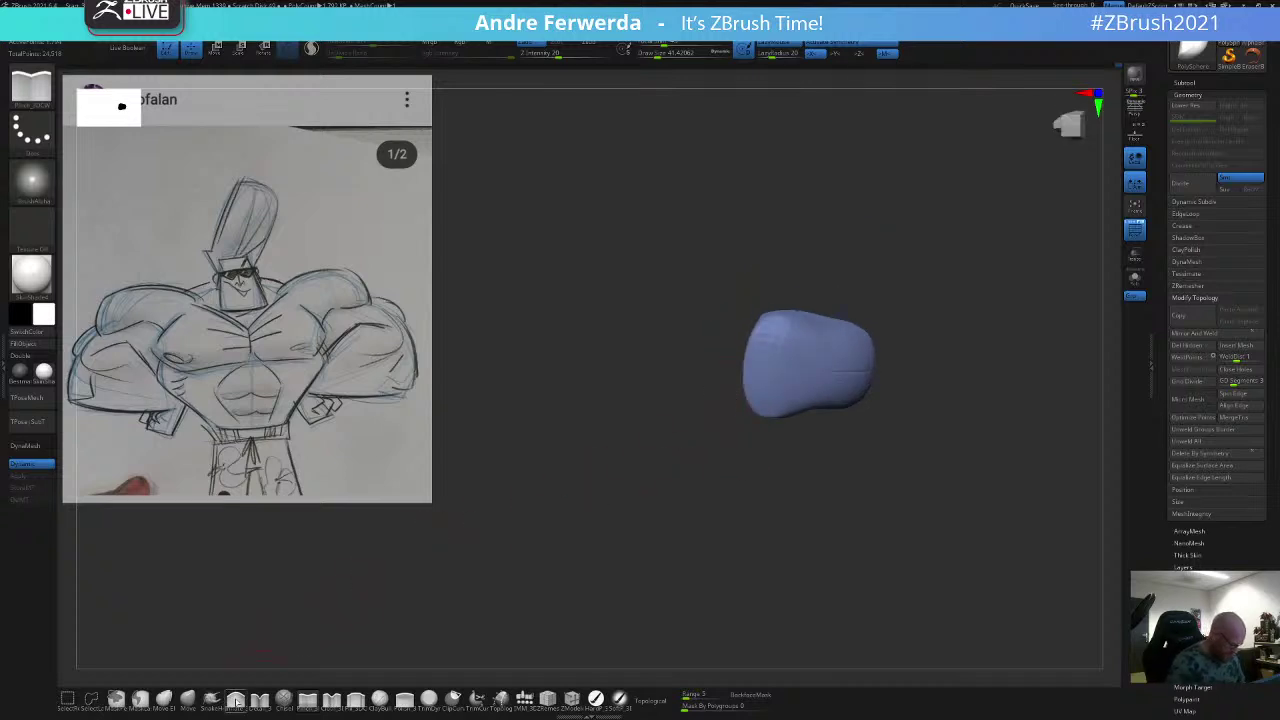
Step: Refine the head's overall shape with the Move brush and unhide the rest of the body
left_click(191, 701)
mouse_move(791, 231)
left_mouse_down()
mouse_move(868, 223)
mouse_move(863, 209)
left_mouse_up()
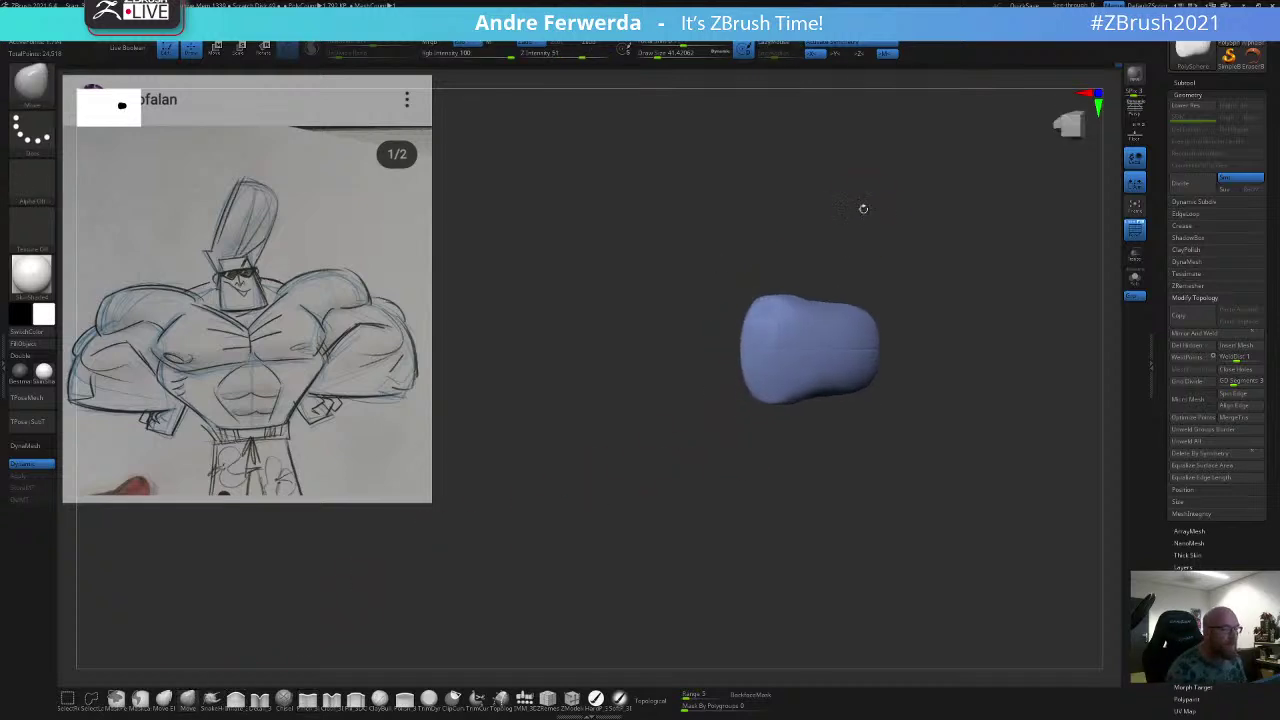
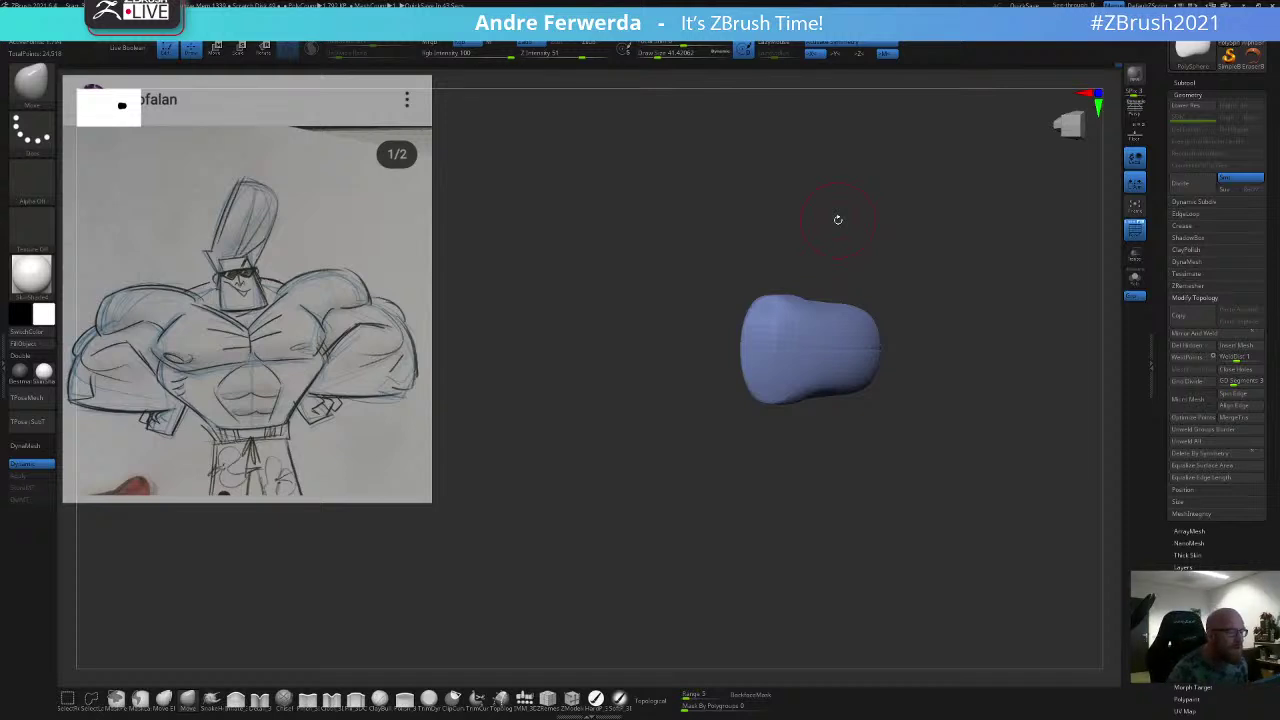
mouse_move(930, 258)
left_mouse_down()
mouse_move(886, 328)
mouse_move(952, 297)
mouse_move(948, 336)
left_mouse_up()
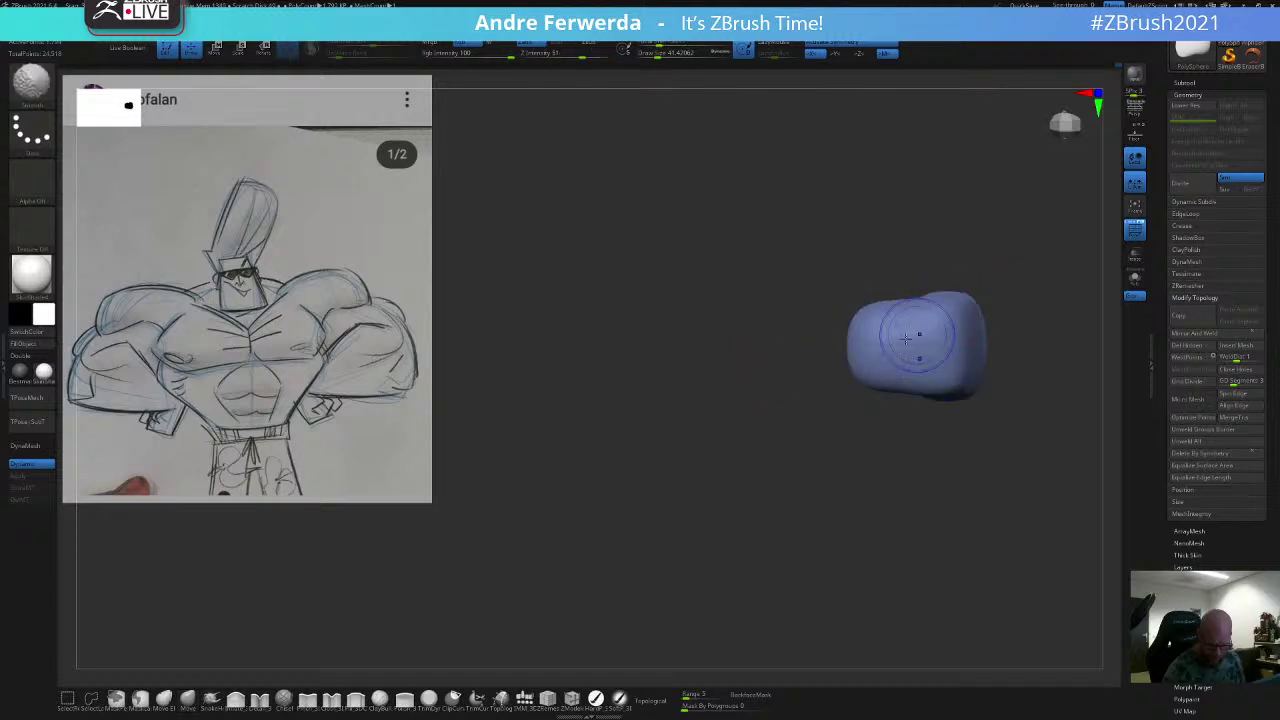
left_click(811, 455, "ctrl+shift")
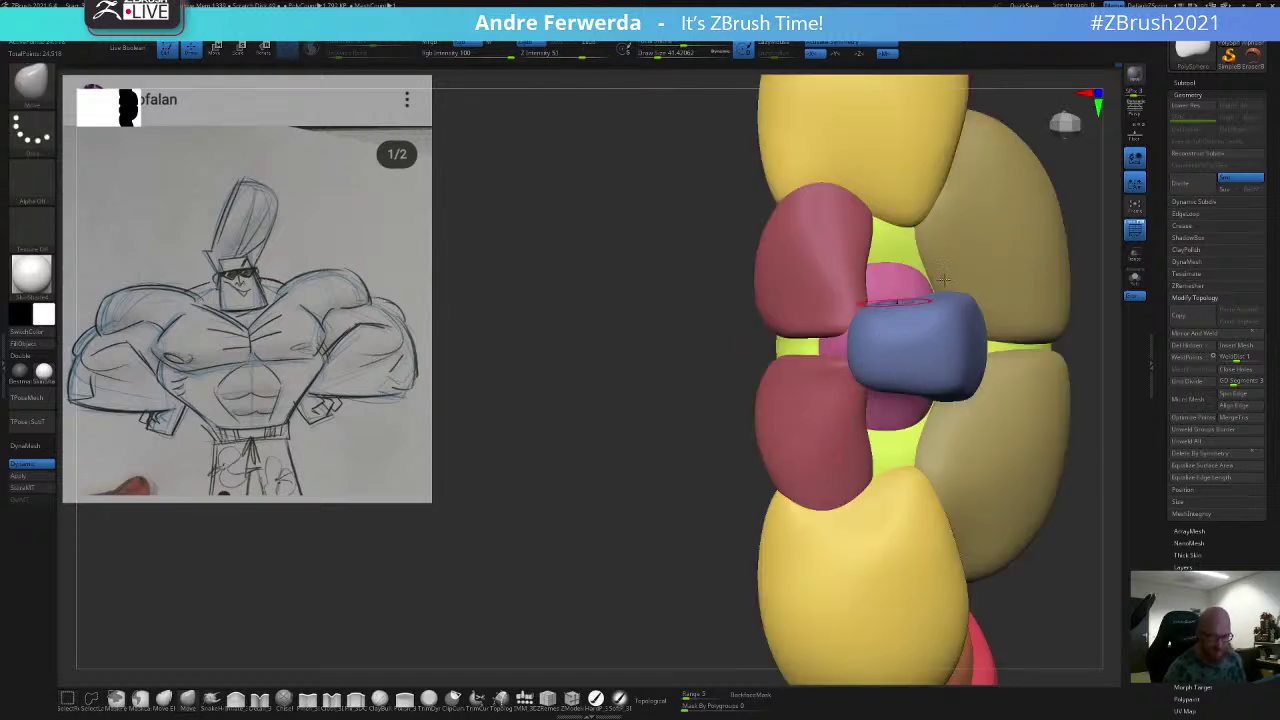
Step: Turn on topological masking and reshape the yellow shoulder muscles from above with a larger Move brush
right_click_drag(1008, 473, 1028, 460, "ctrl")
mouse_move(1028, 460)
left_mouse_down()
mouse_move(1037, 397)
mouse_move(1026, 462)
left_mouse_up()
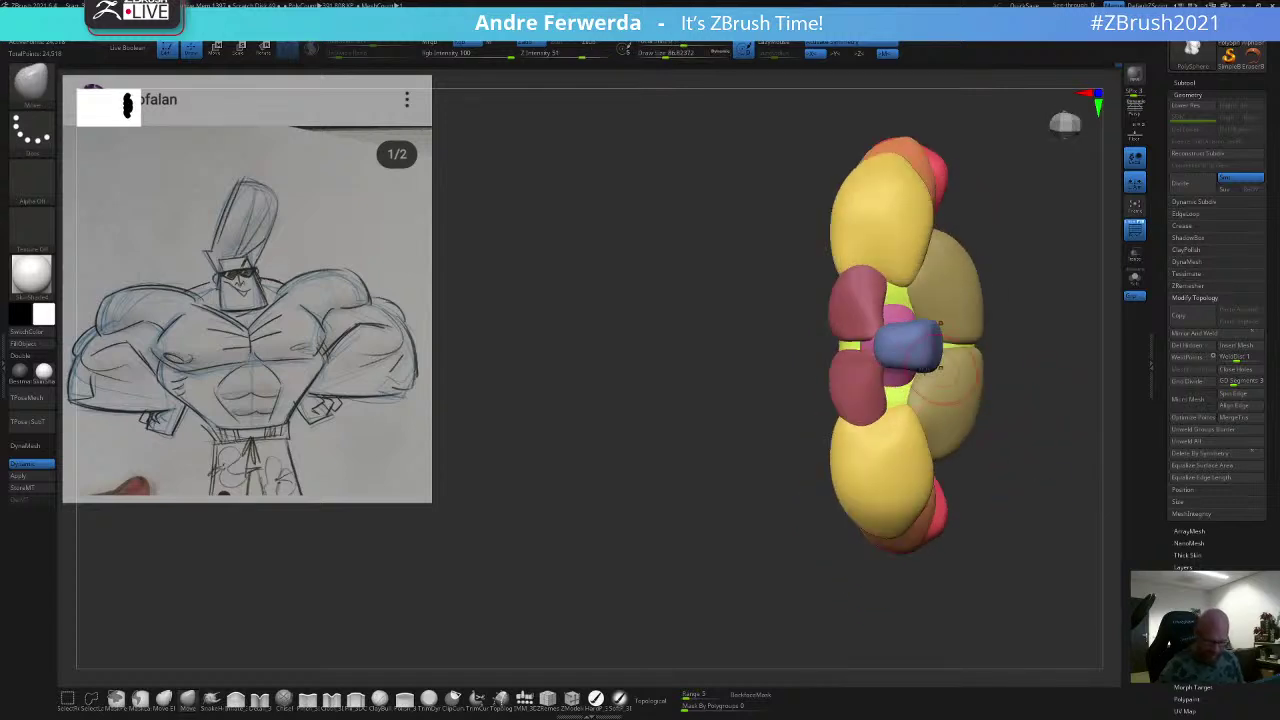
left_click(653, 700)
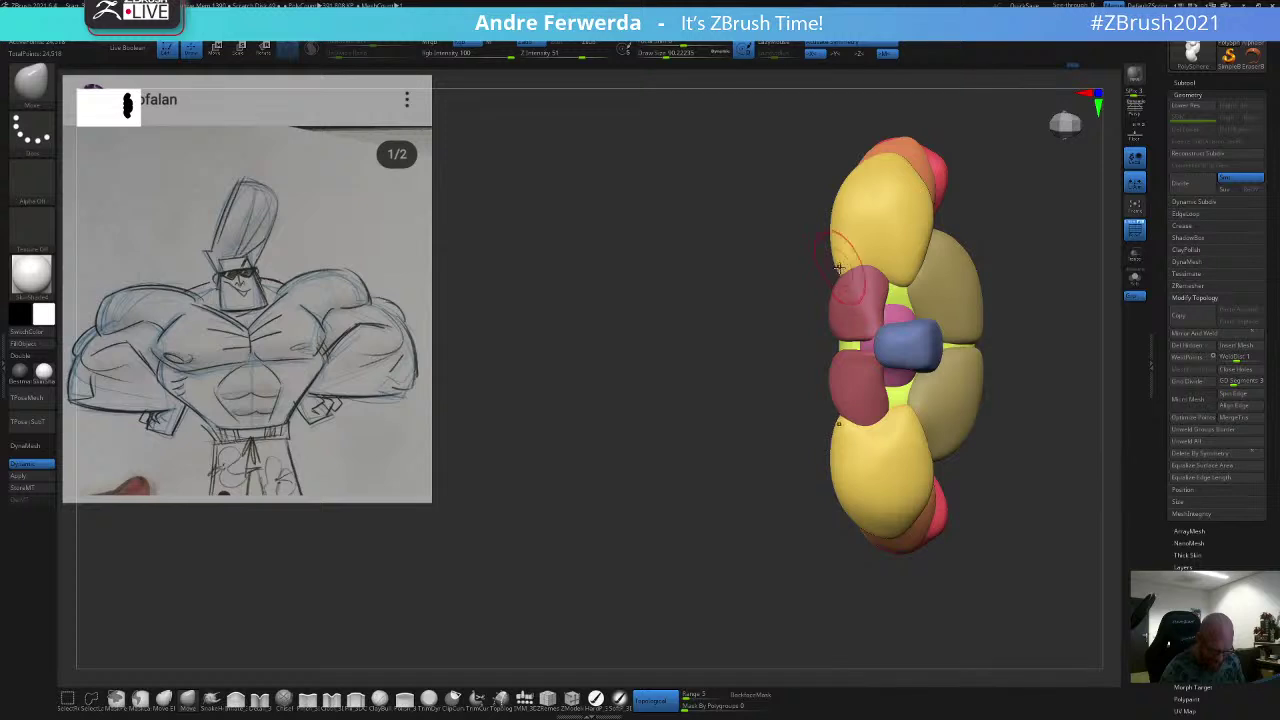
left_click_drag(797, 326, 810, 322)
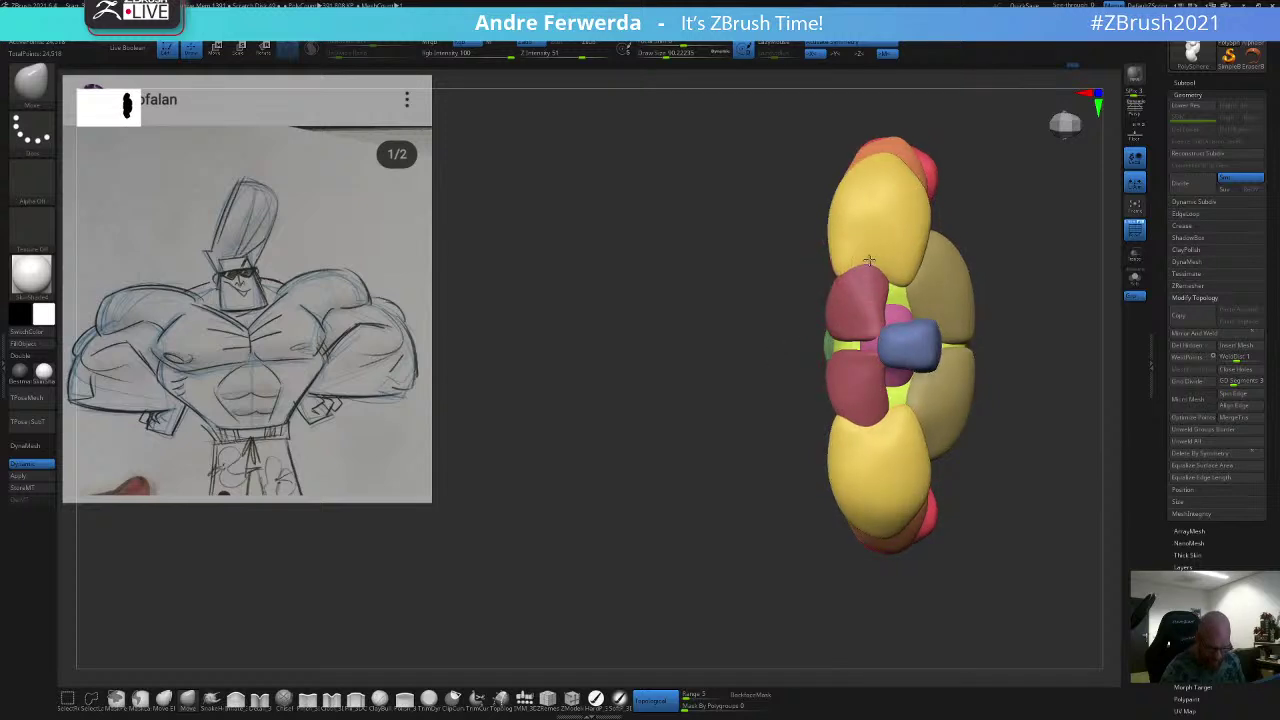
left_click_drag(981, 211, 890, 215, "shift")
left_click_drag(830, 268, 853, 274)
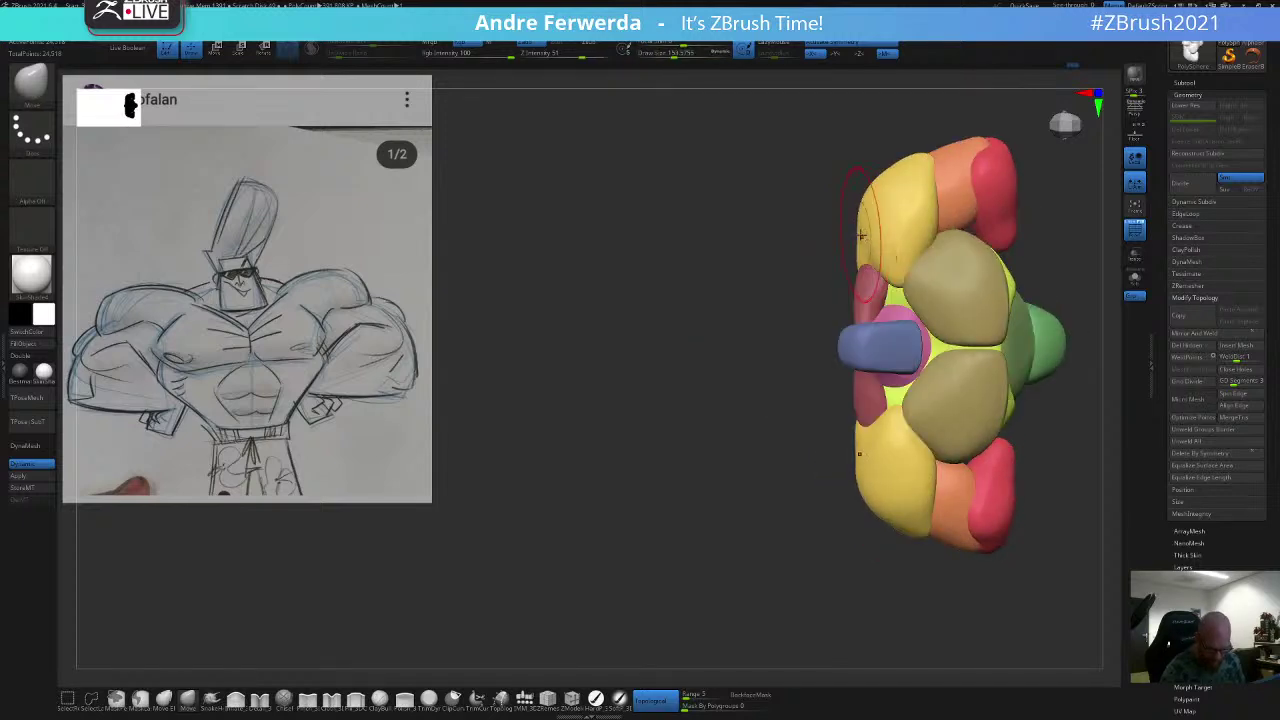
left_click_drag(862, 228, 852, 229)
left_click_drag(783, 377, 970, 386)
Step: Adjust the shoulders further with a resized Move brush and hide the polygroup colours
key("space")
mouse_move(905, 208)
left_mouse_down()
mouse_move(879, 221)
mouse_move(971, 186)
left_mouse_up()
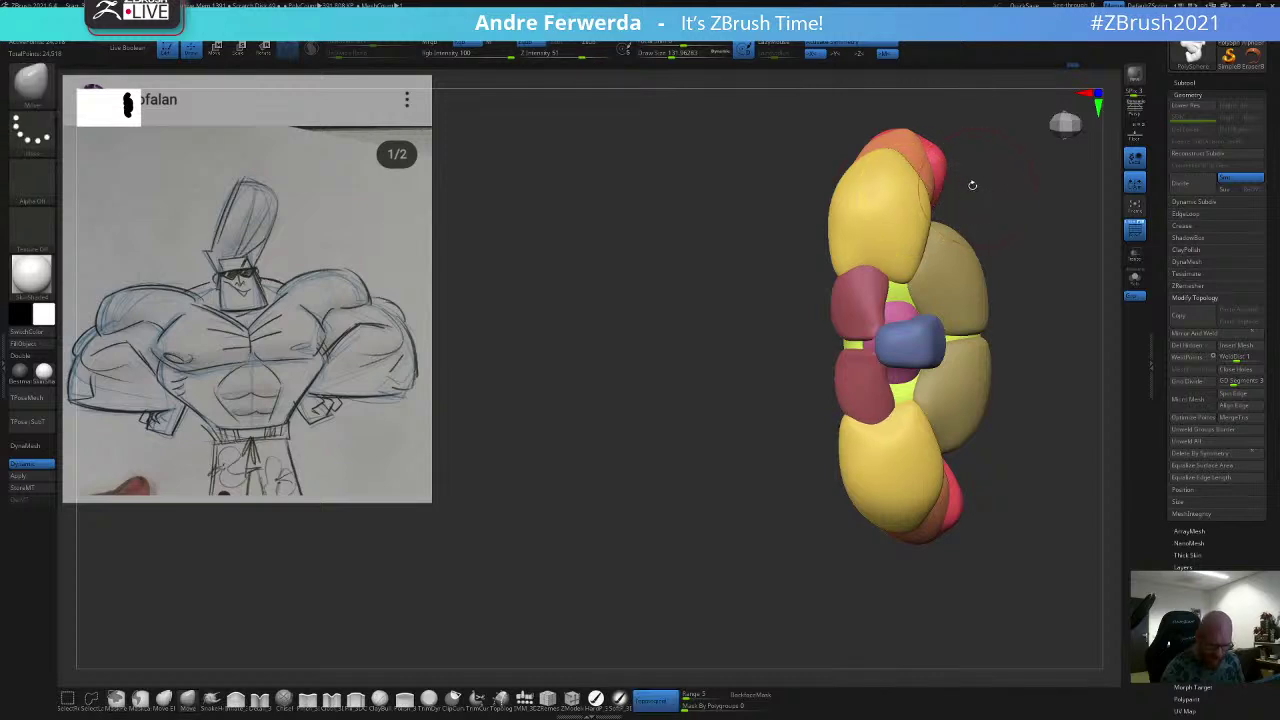
key("space")
left_click_drag(868, 228, 863, 229)
mouse_move(990, 205)
left_mouse_down("alt")
mouse_move(992, 183)
mouse_move(1003, 229)
mouse_move(926, 243)
mouse_move(931, 300)
left_mouse_up("alt")
key("shift+f")
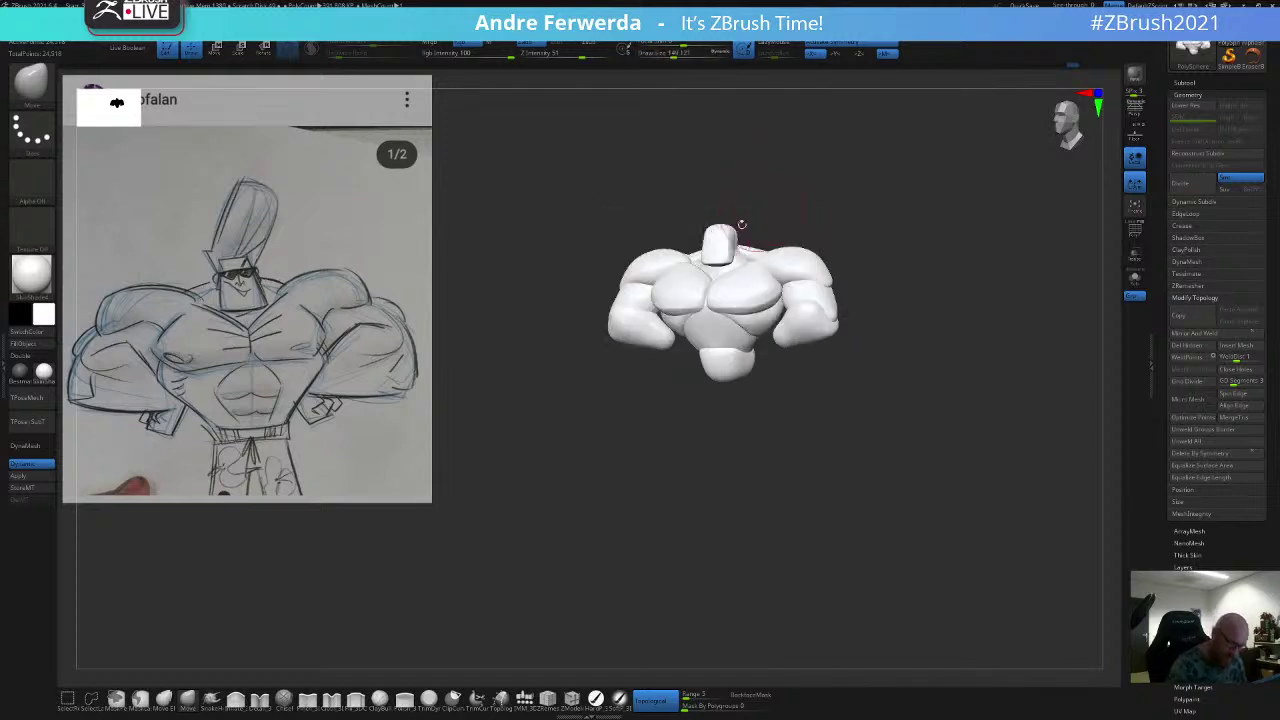
Step: Adjust the front of the head in side profile with a resized Move brush
left_click_drag(740, 225, 733, 280)
key("space")
left_click_drag(782, 207, 766, 217)
key("bracketleft")
key("bracketleft")
key("space")
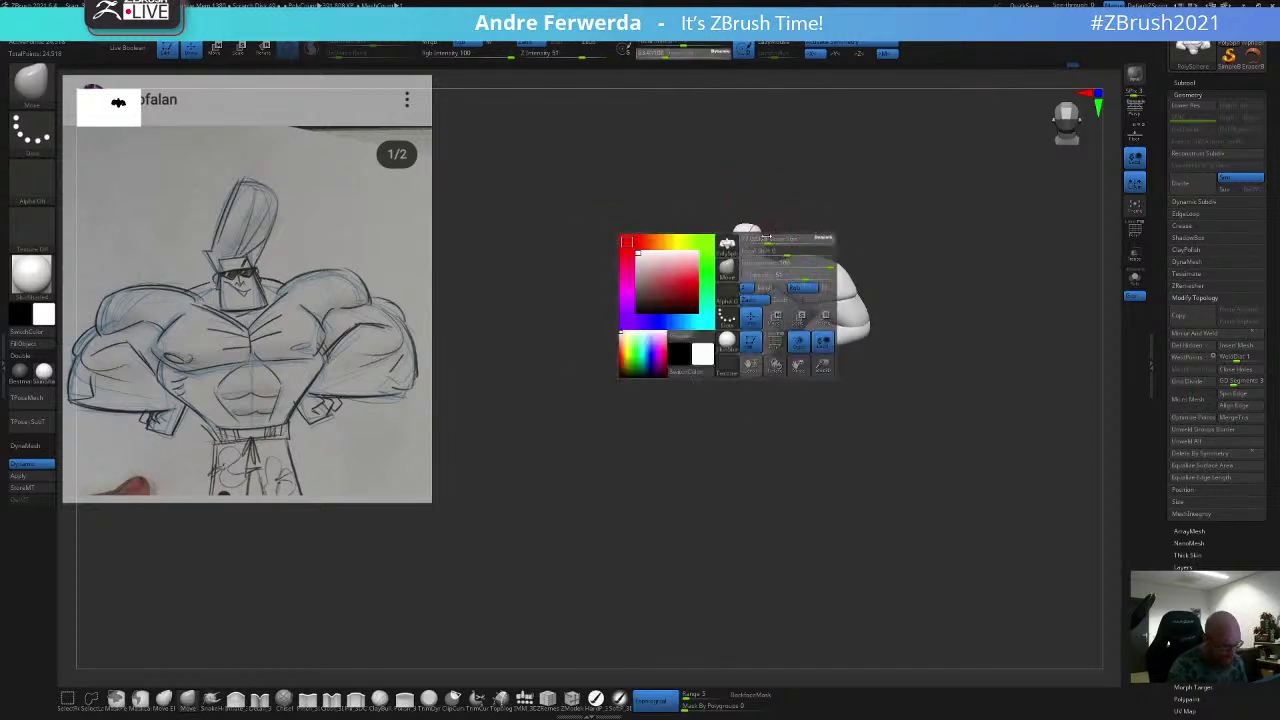
mouse_move(813, 162)
left_mouse_down("alt")
mouse_move(769, 221)
mouse_move(760, 280)
left_mouse_up("alt")
key("space")
left_click_drag(722, 338, 721, 315)
key("space")
mouse_move(787, 273)
left_mouse_down()
mouse_move(763, 221)
mouse_move(831, 248)
mouse_move(778, 274)
left_mouse_up()
left_click_drag(677, 297, 669, 309)
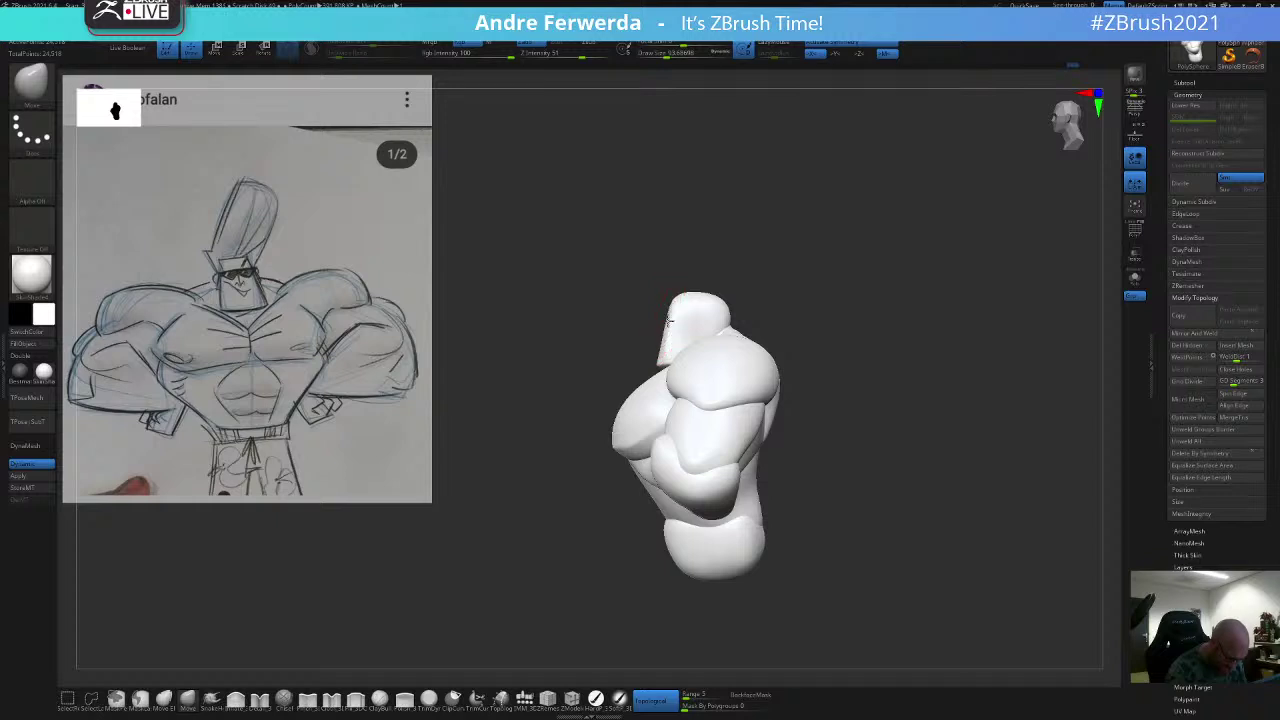
Step: Refine the chest and shoulder masses from the front with a resized Move brush
left_click_drag(797, 252, 831, 234)
key("space")
left_click_drag(783, 302, 778, 302)
mouse_move(817, 232)
left_mouse_down()
mouse_move(859, 246)
mouse_move(837, 240)
mouse_move(836, 272)
left_mouse_up()
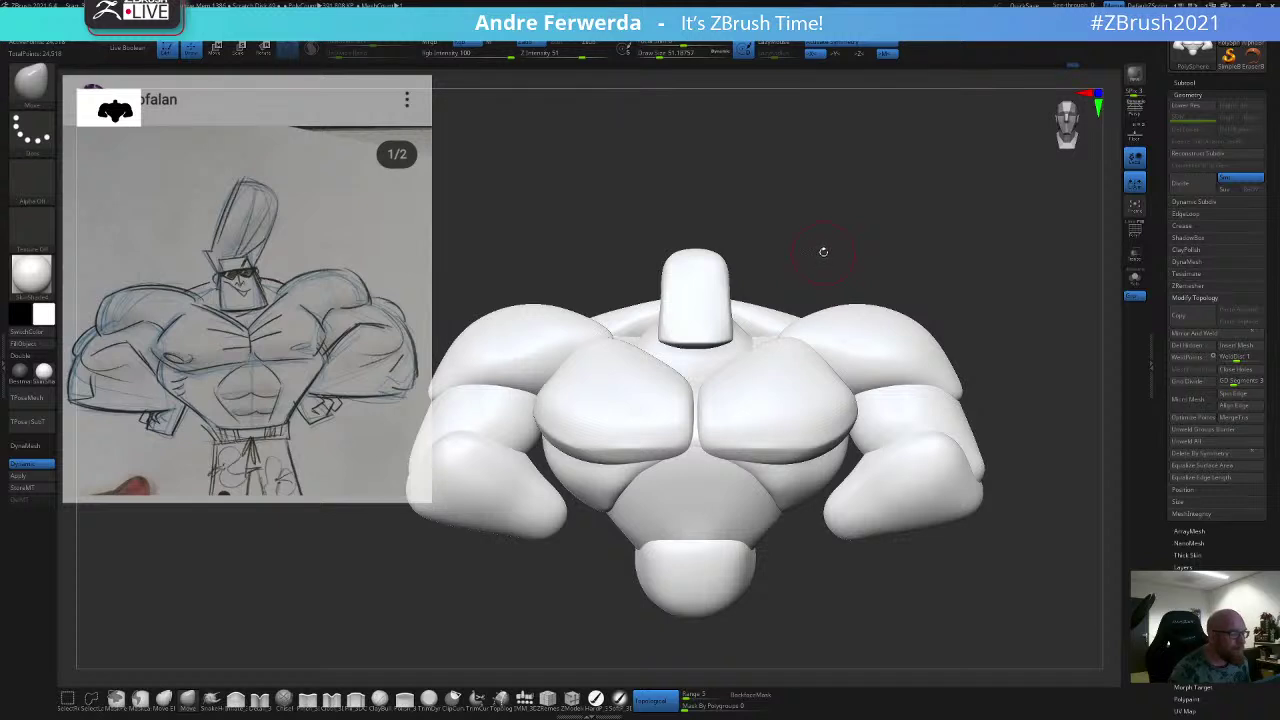
left_click_drag(837, 218, 835, 181, "alt")
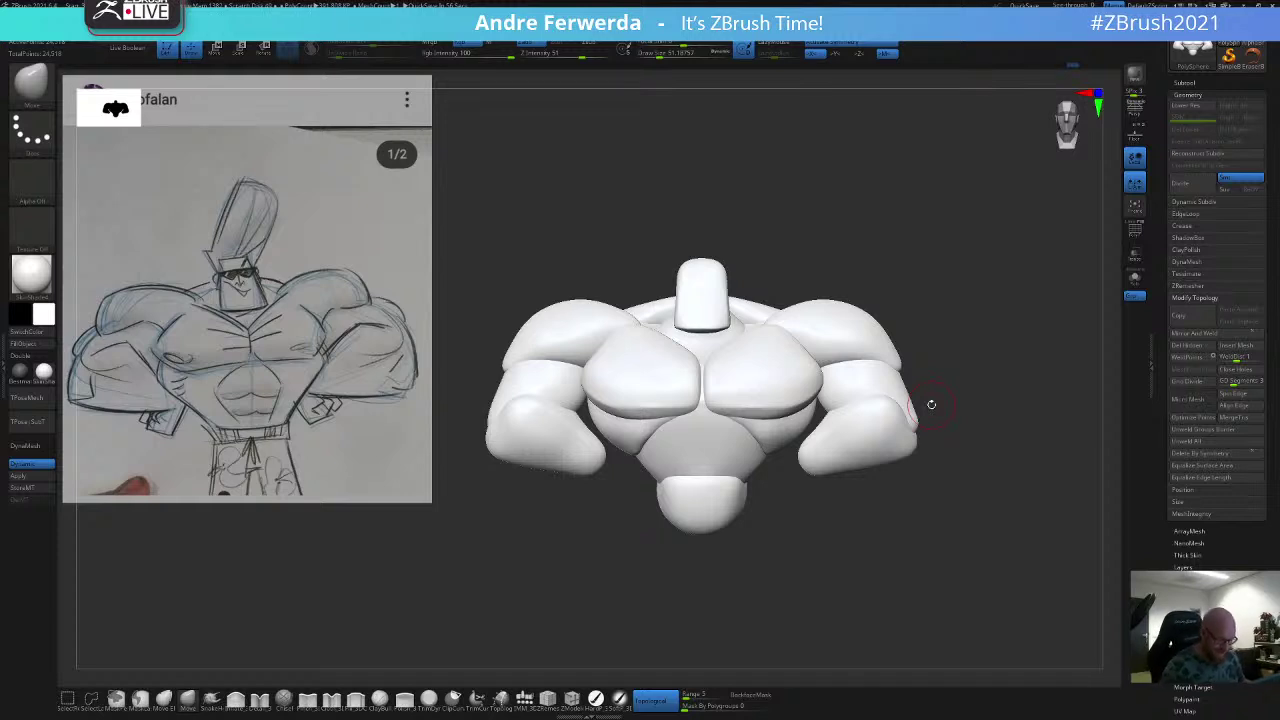
key("space")
left_click(877, 200)
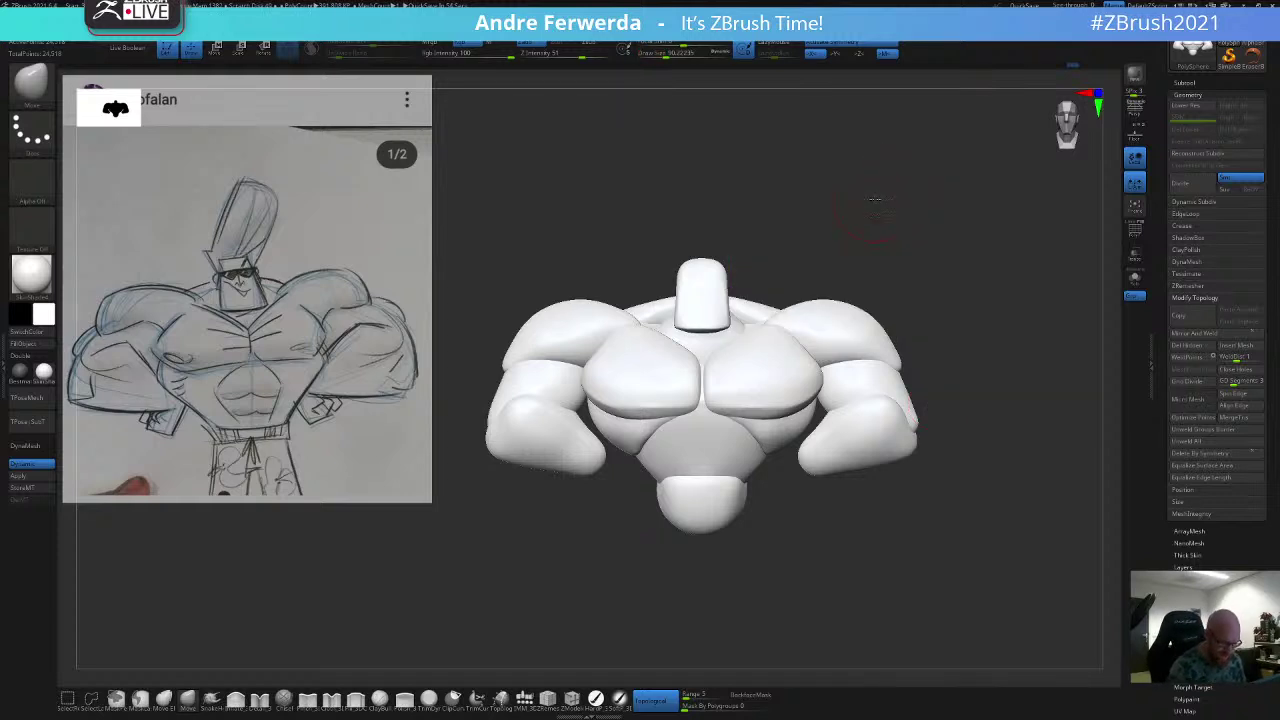
key("]")
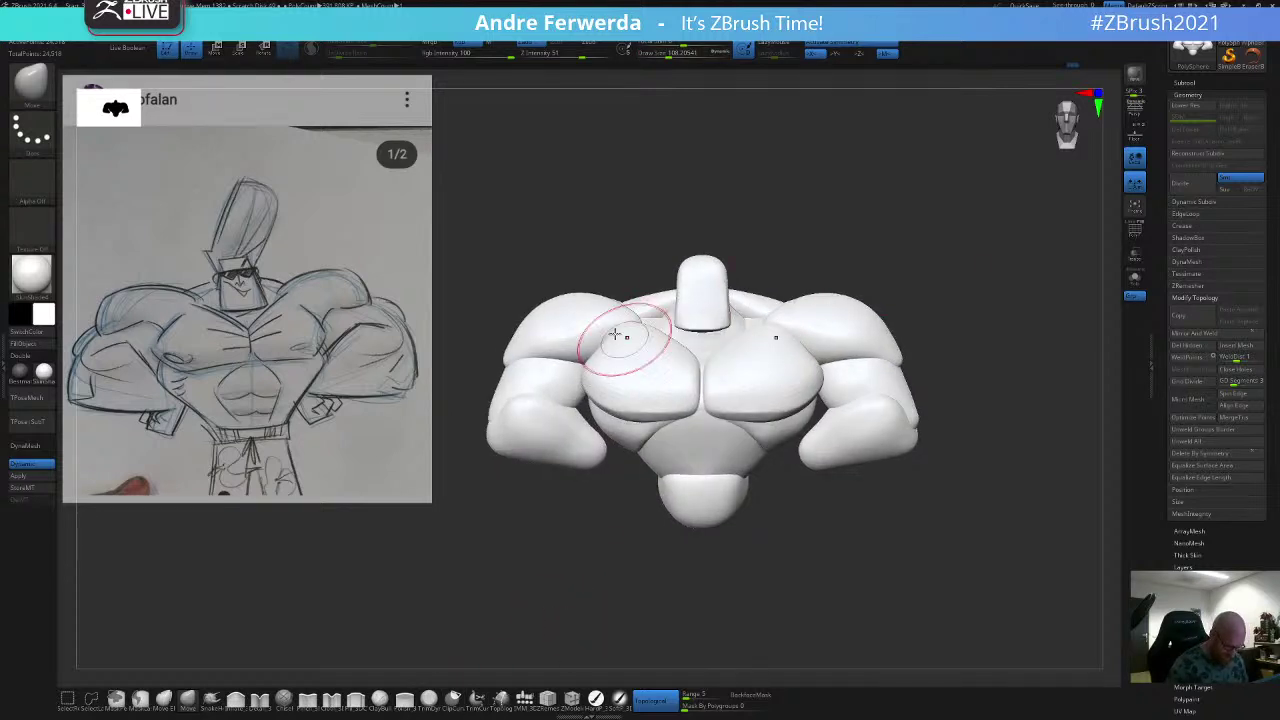
key("space")
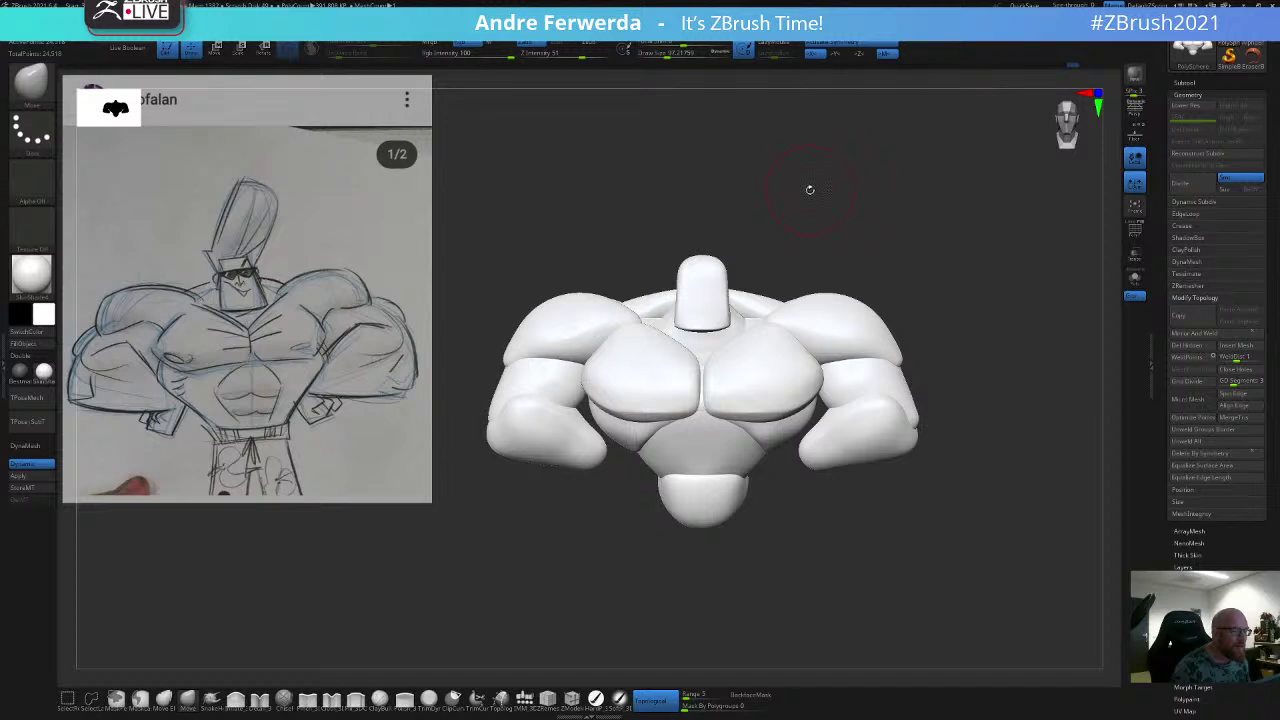
left_click_drag(812, 205, 811, 203)
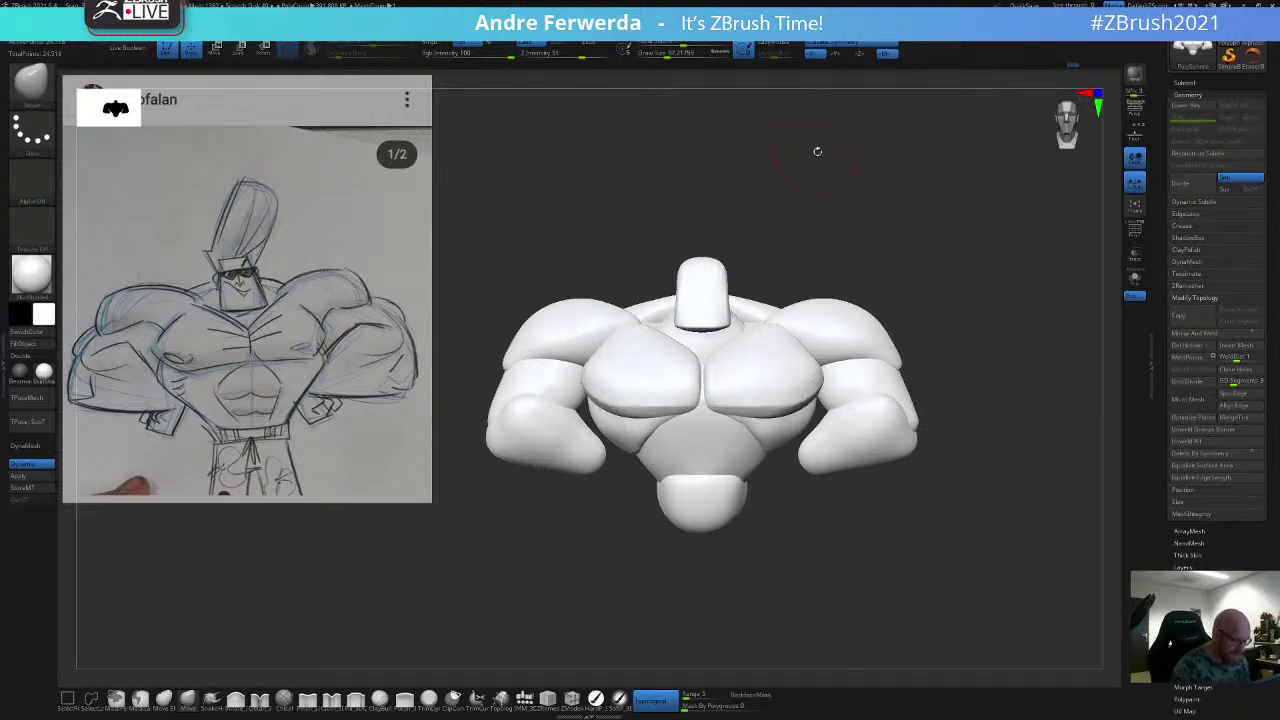
Step: Turn off topological masking and adjust the area where the shoulders meet the upper arms with the Move brush
key("space")
left_click(569, 357)
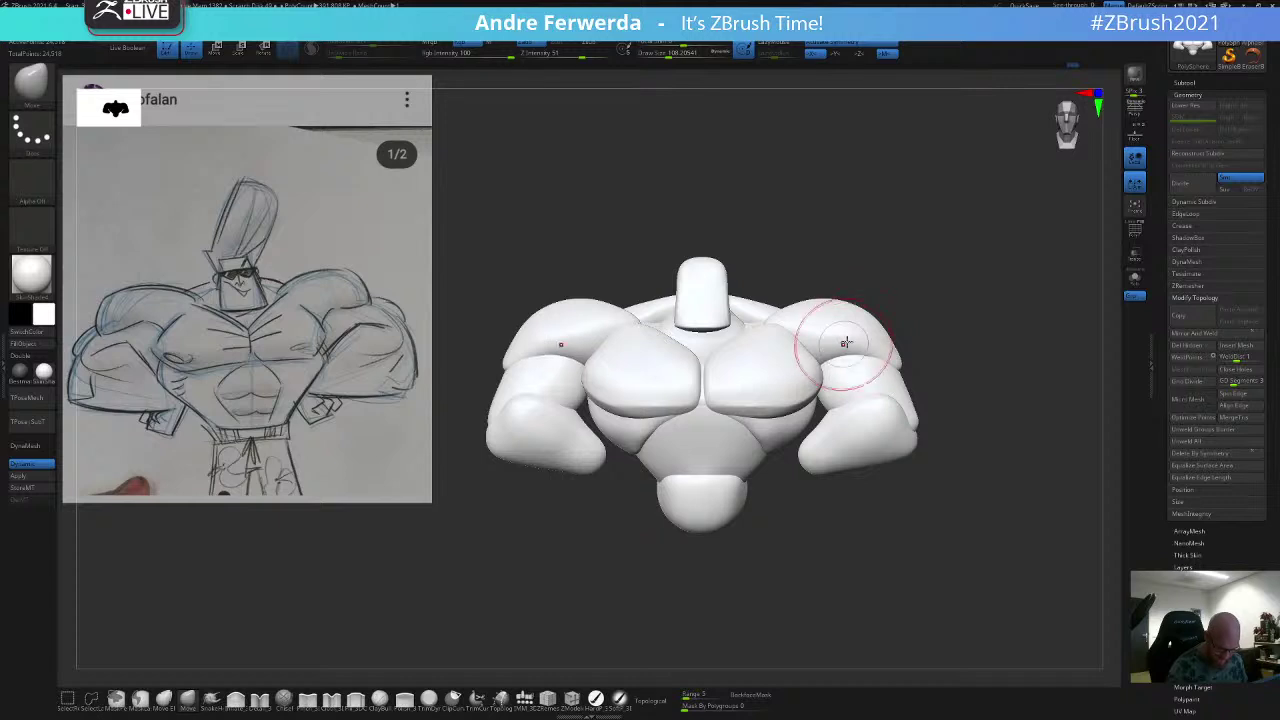
key("space")
left_click(597, 307)
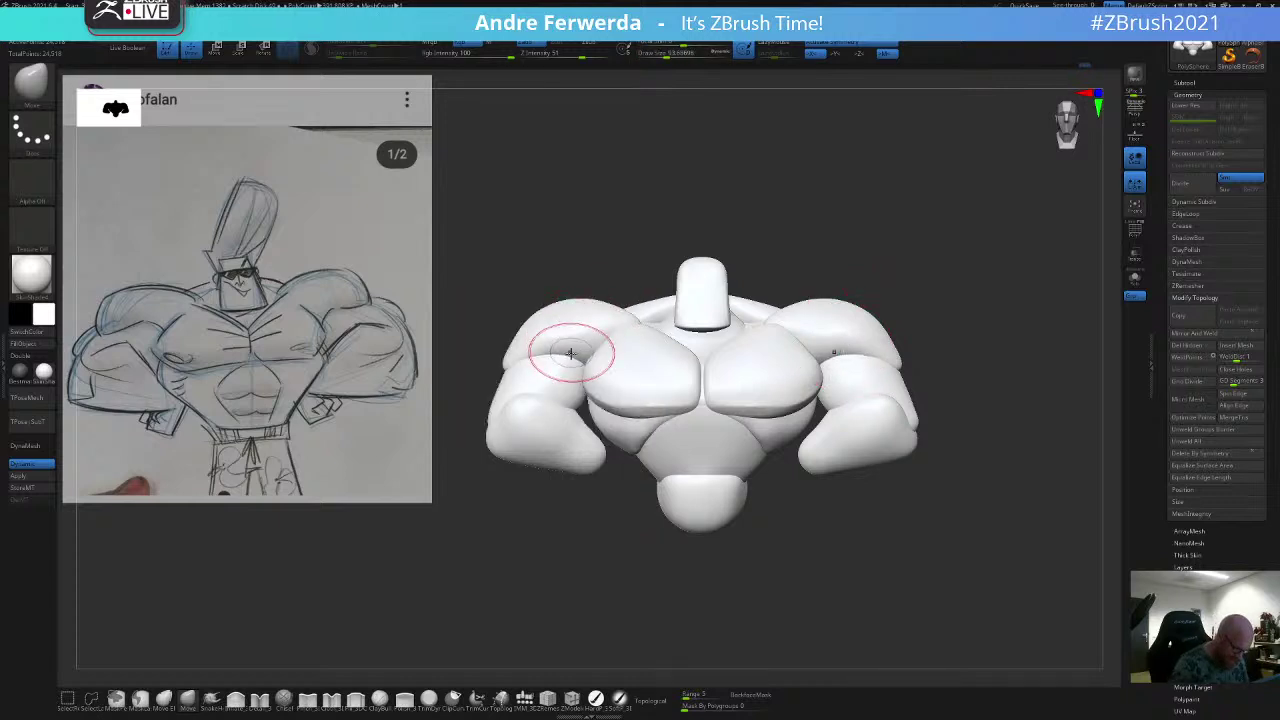
Step: Isolate the upper arms, mask them, unhide the body and invert the mask so only the upper arms stay editable
left_click(568, 384, "ctrl+shift")
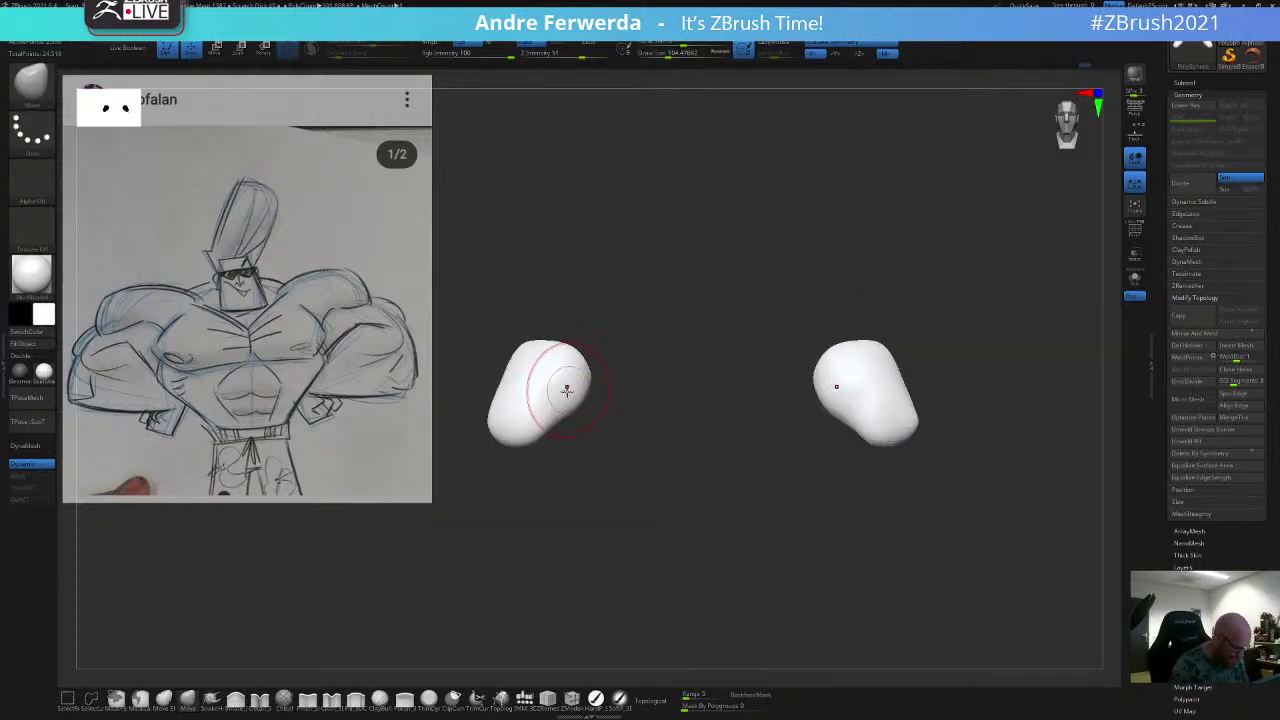
left_click_drag(659, 266, 454, 545, "ctrl")
left_click(473, 560, "ctrl+shift")
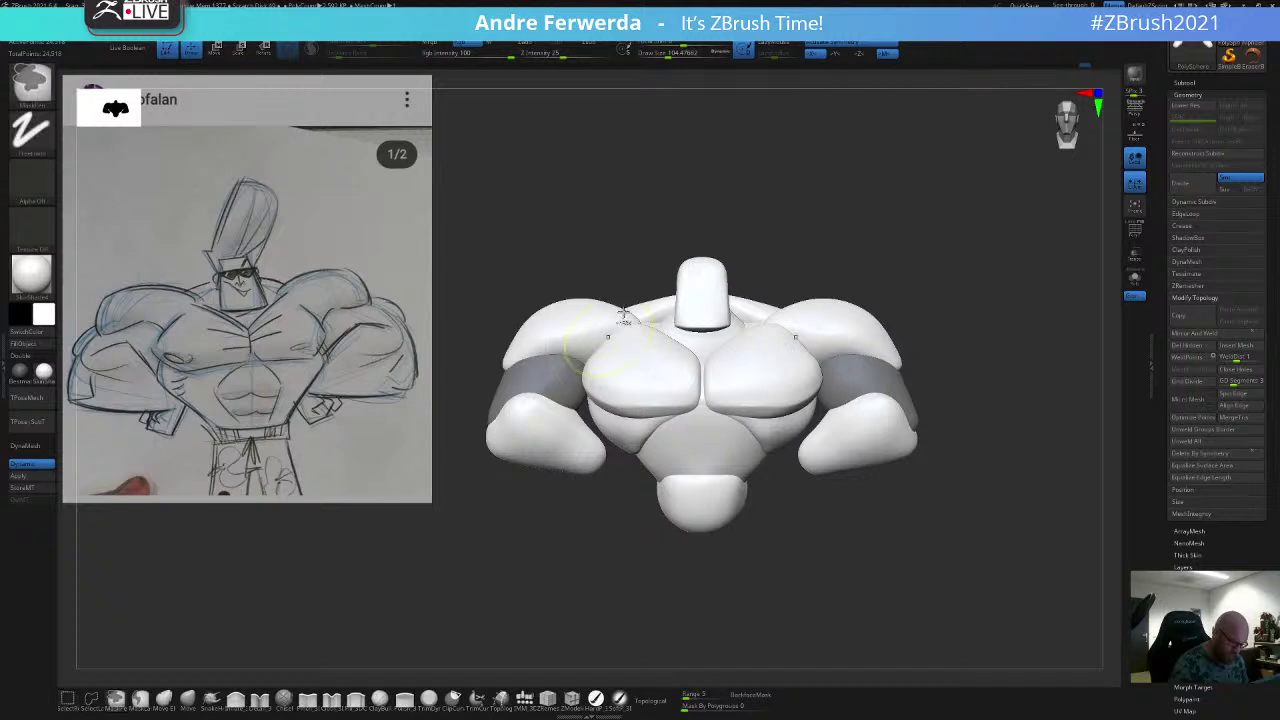
left_click(636, 234, "ctrl")
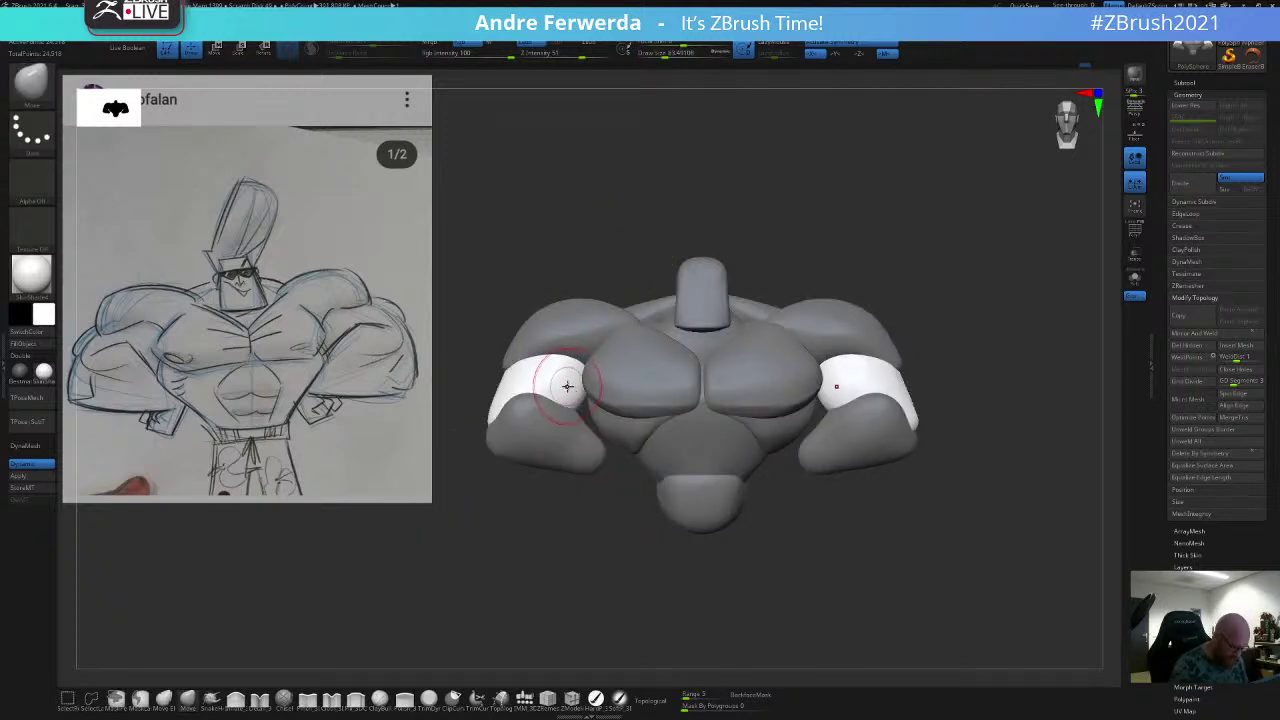
Step: Reshape the unmasked upper arms from the front and back with a resized Move brush
key("space")
left_click_drag(566, 384, 574, 384)
key("space")
mouse_move(556, 420)
right_mouse_down()
mouse_move(580, 436)
mouse_move(657, 422)
mouse_move(940, 203)
right_mouse_up()
right_click_drag(659, 355, 812, 281, "shift")
Step: Invert the mask to protect the upper arms and reshape the forearms from the back, side and below
key("ctrl")
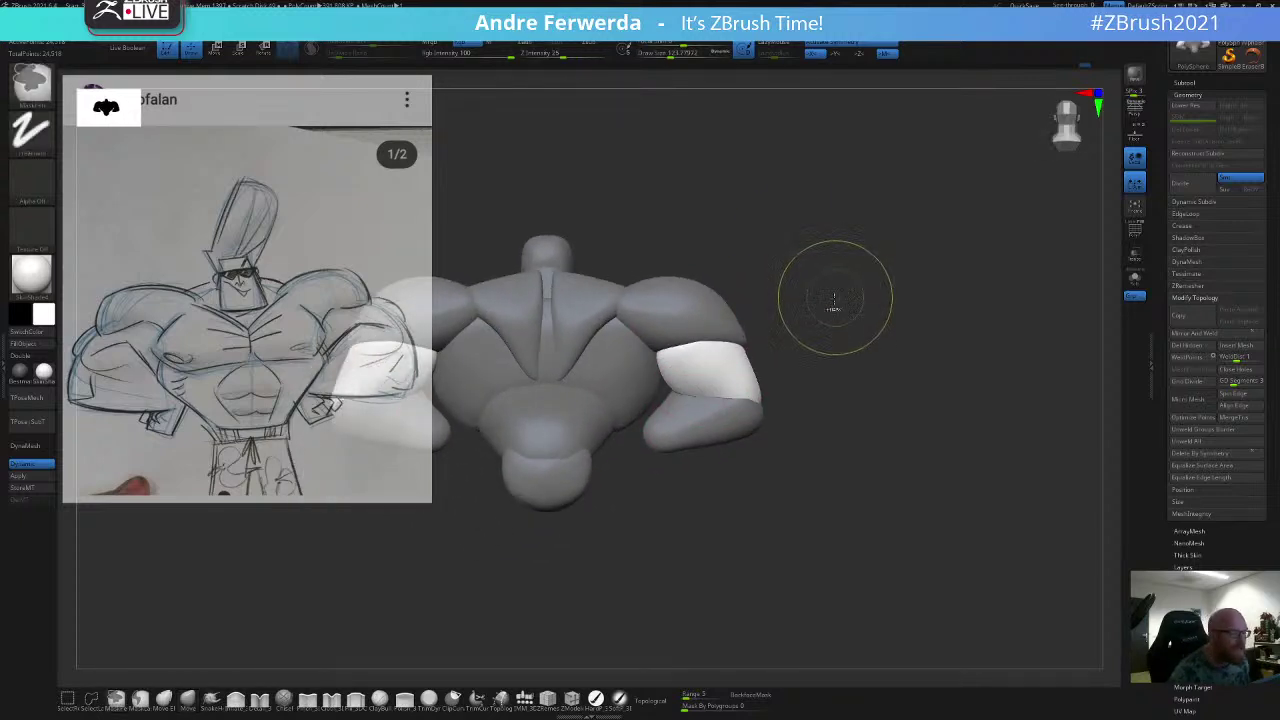
left_click(833, 301, "ctrl")
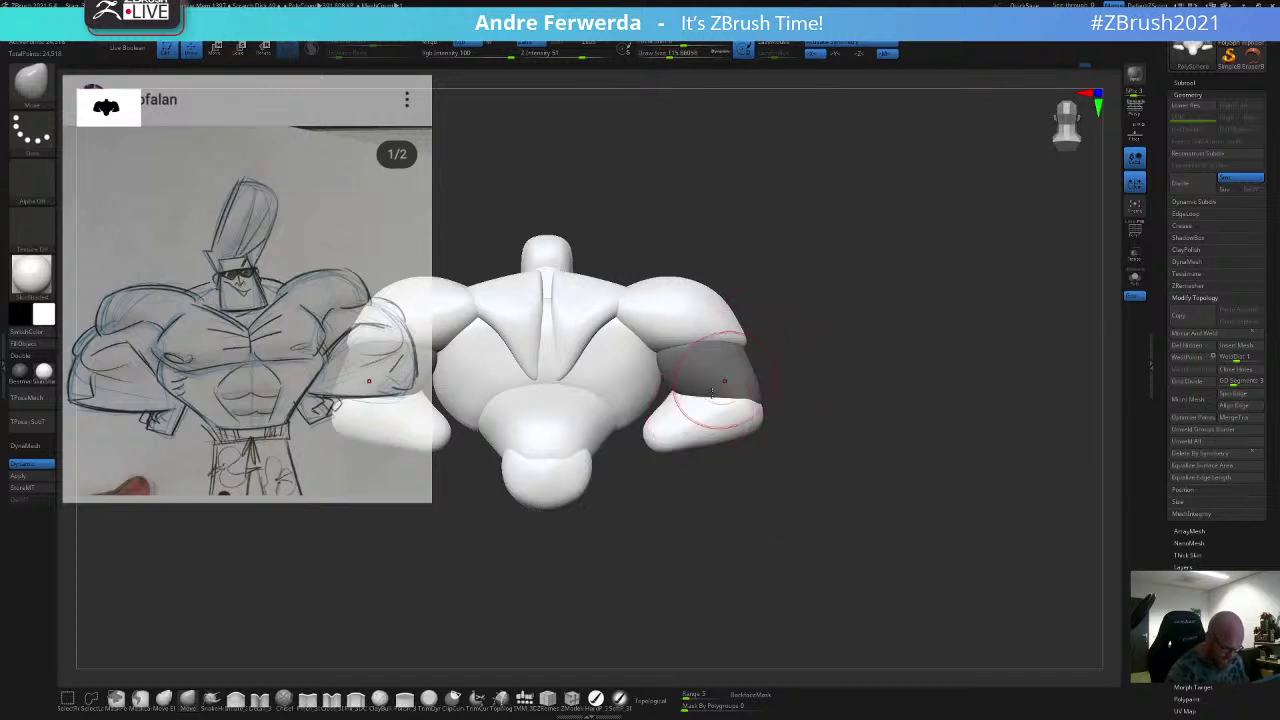
left_click_drag(703, 426, 711, 407)
right_click_drag(714, 406, 787, 355, "shift")
right_click(742, 418)
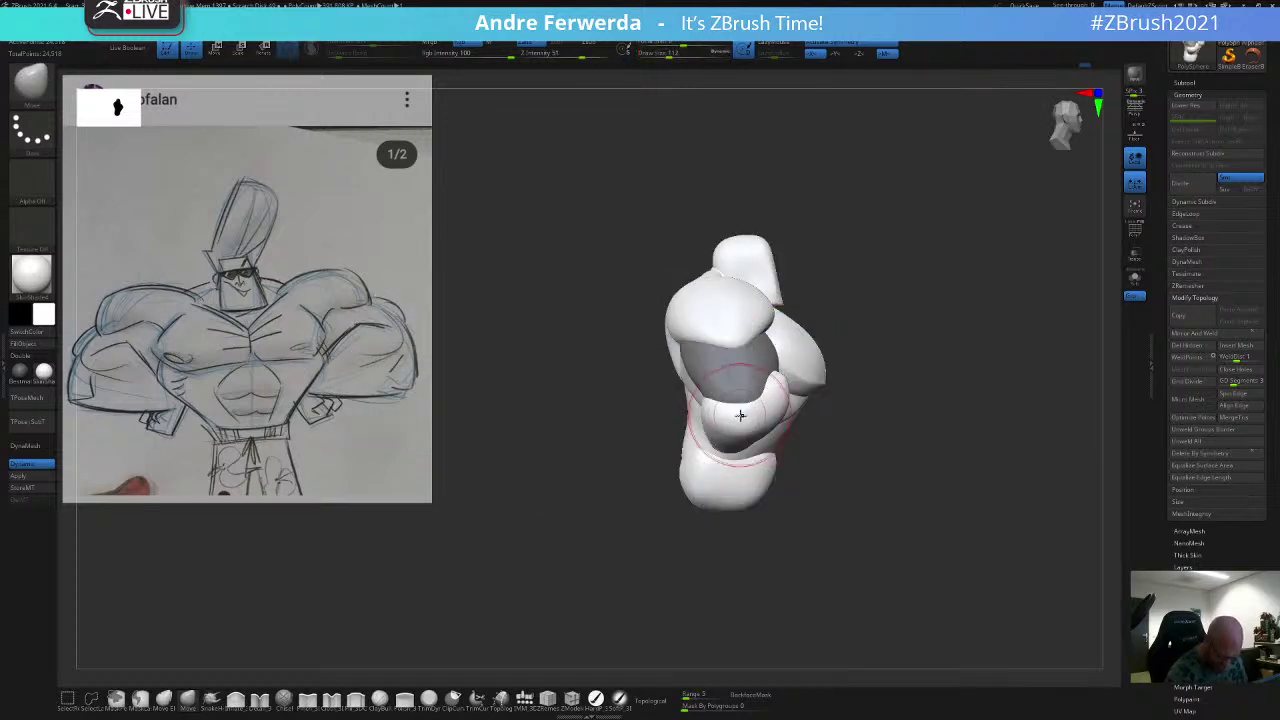
right_click(711, 458)
mouse_move(712, 456)
right_mouse_down()
mouse_move(740, 528)
mouse_move(846, 283)
right_mouse_up()
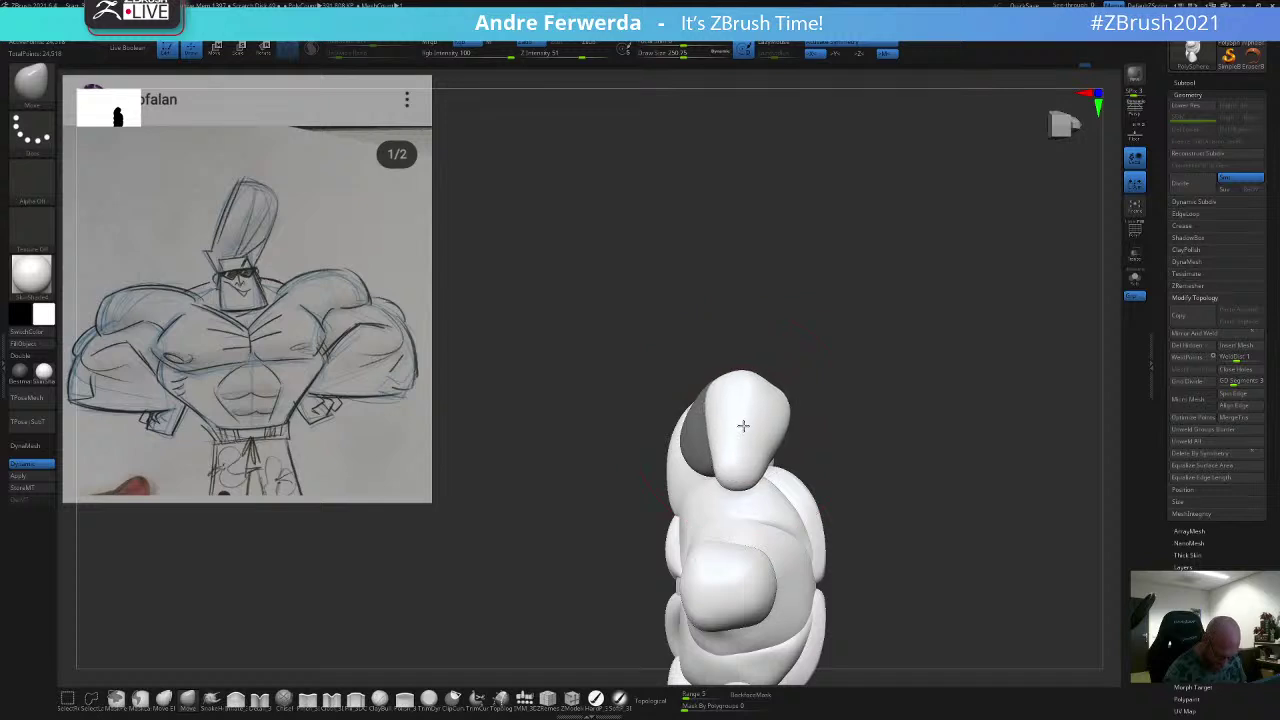
mouse_move(740, 430)
right_mouse_down()
mouse_move(837, 460)
mouse_move(745, 452)
right_mouse_up()
key("space")
left_click_drag(919, 392, 908, 392)
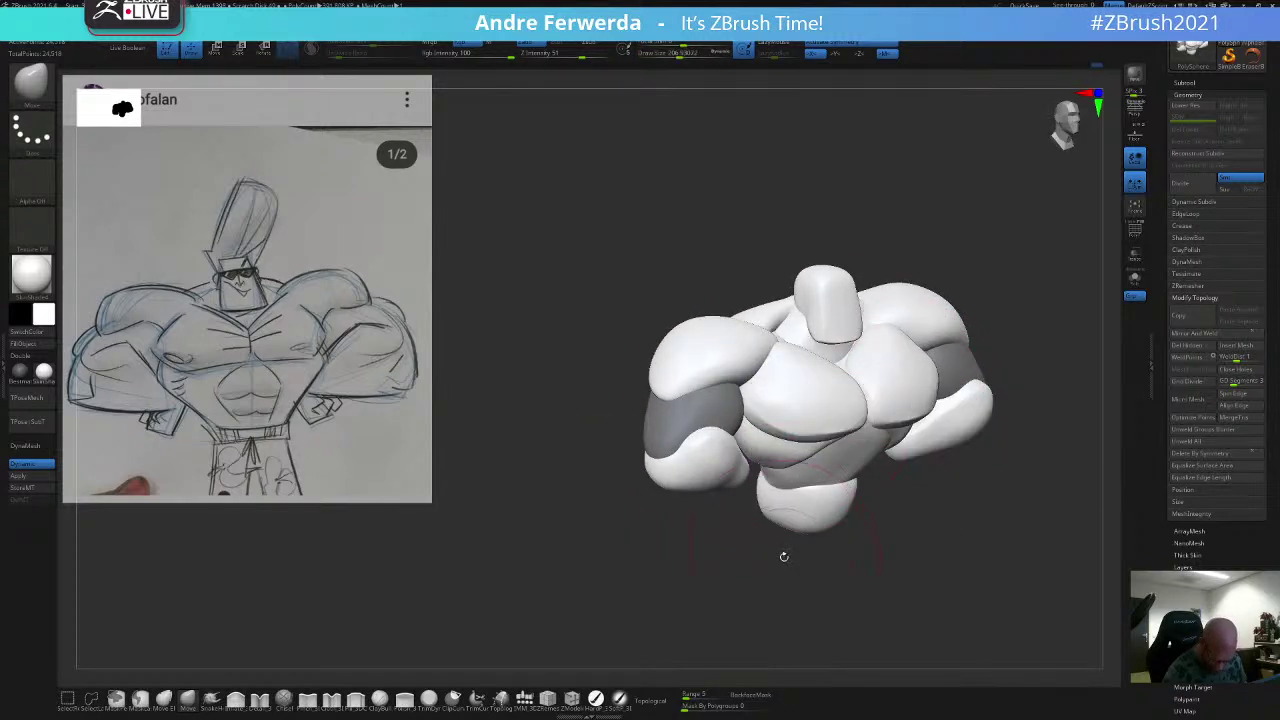
Step: Refine the forearms from a three-quarter view with a resized Move brush and clear the mask
left_click_drag(783, 557, 734, 548, "alt")
key("space")
key("space")
mouse_move(937, 358)
left_mouse_down()
mouse_move(908, 391)
mouse_move(922, 370)
left_mouse_up()
left_click_drag(834, 271, 862, 250, "ctrl")
left_click_drag(862, 250, 886, 248)
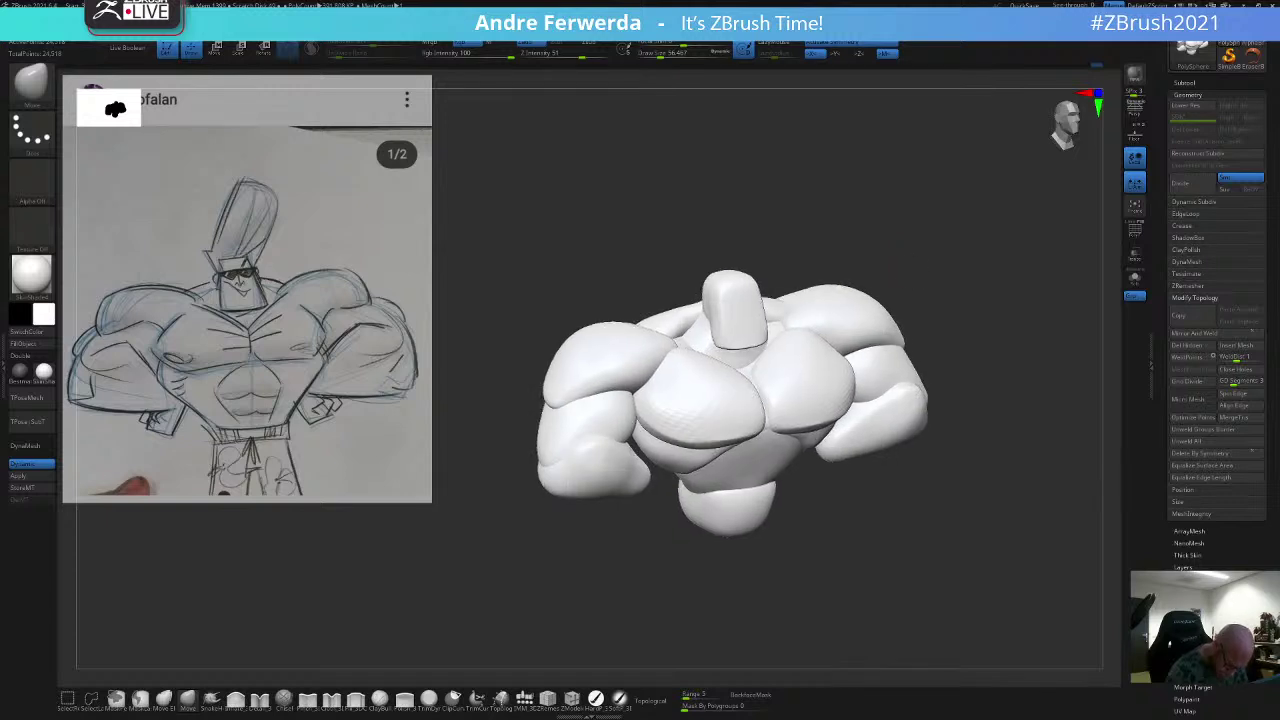
Step: Isolate and mask the abdomen, unhide the body and invert the mask so only the abdomen stays editable
left_click_drag(926, 297, 877, 523, "alt")
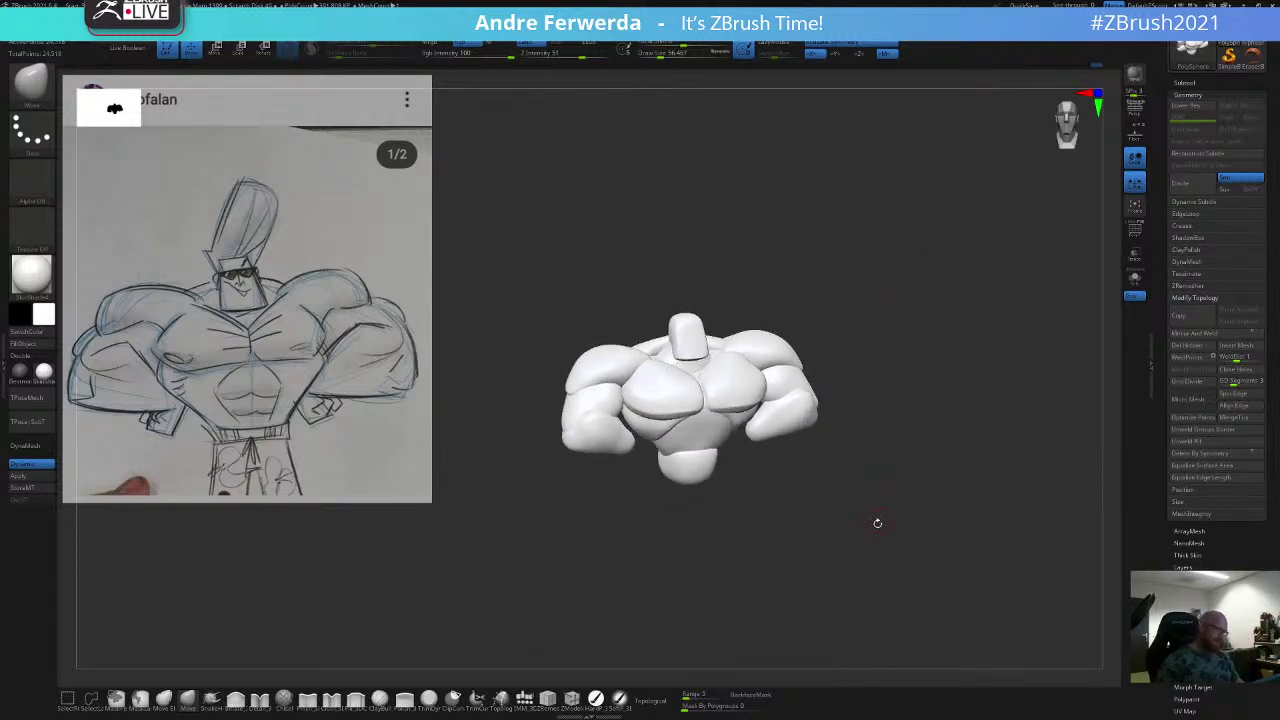
left_click_drag(907, 406, 905, 377, "shift")
key("space")
left_click_drag(712, 490, 724, 490)
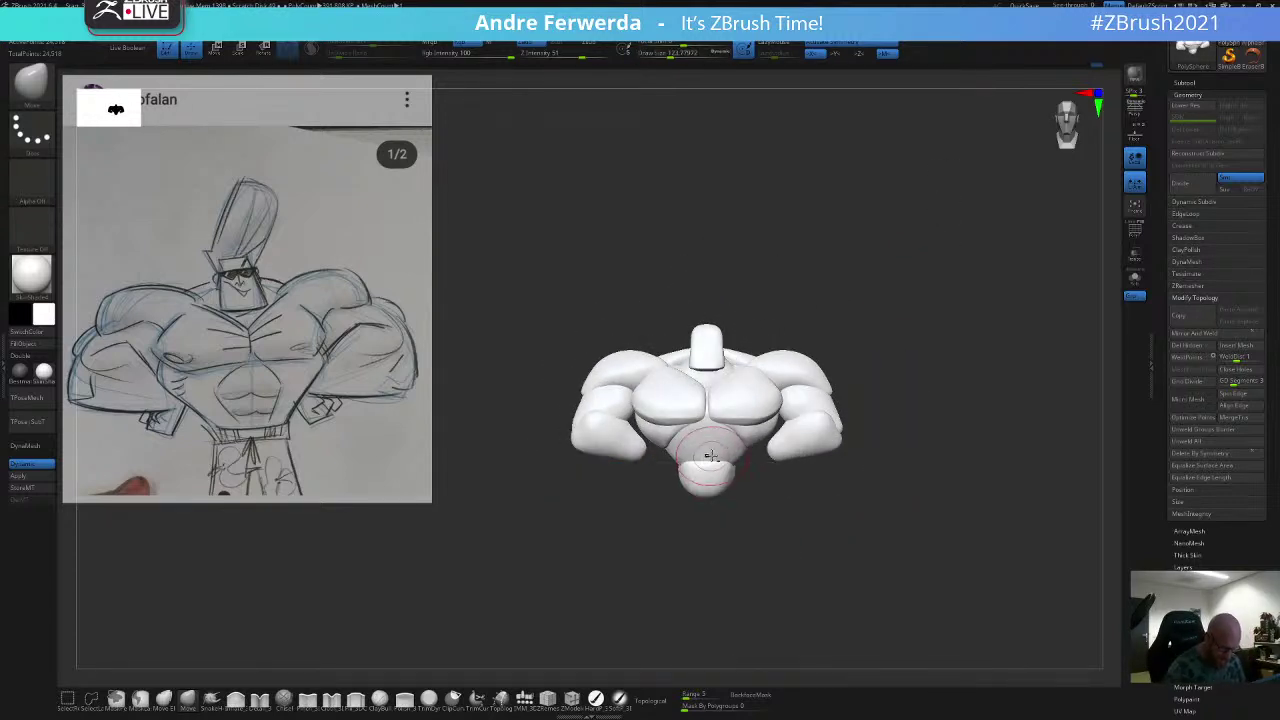
key("bracketright")
left_click(715, 449, "ctrl+shift")
left_click_drag(630, 510, 868, 294, "ctrl")
left_click(866, 296, "ctrl+shift")
left_click(864, 298, "ctrl")
Step: Reshape the lower abdomen above the pelvis with a resized Move brush and clear the mask
key("space")
mouse_move(701, 468)
left_mouse_down()
mouse_move(690, 468)
mouse_move(704, 468)
left_mouse_up()
key("space")
key("space")
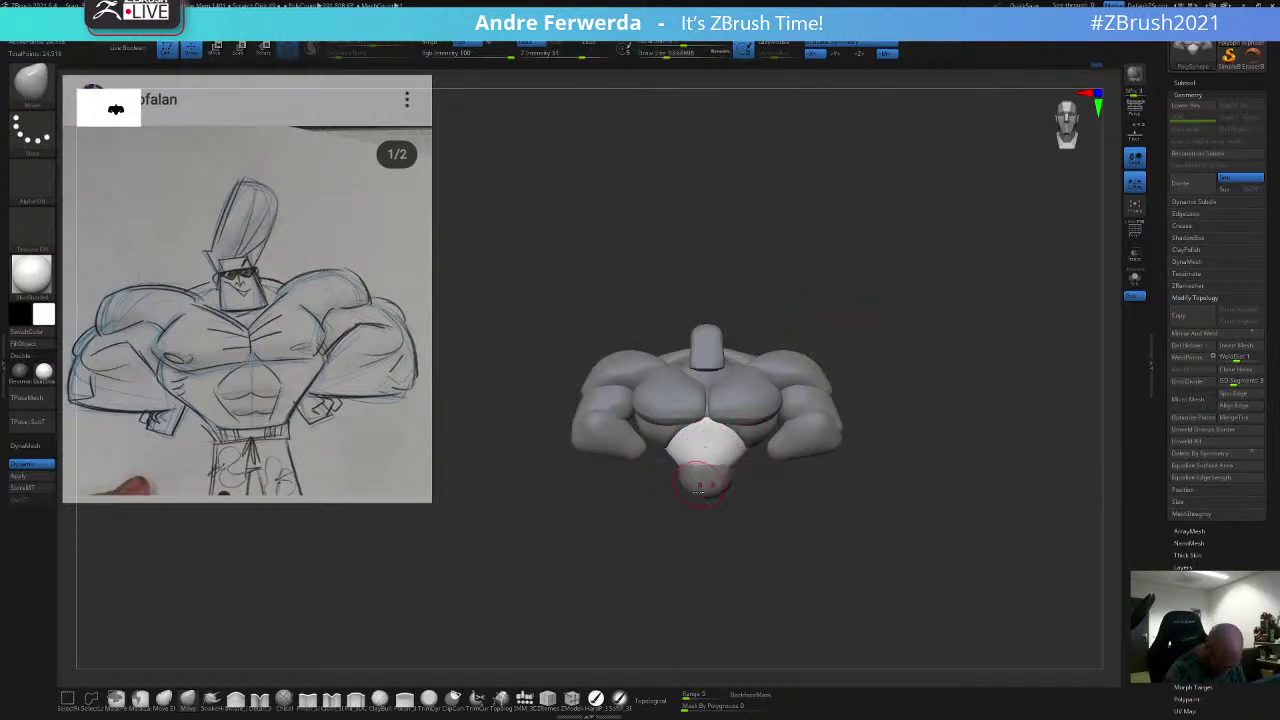
key("space")
left_click_drag(694, 525, 701, 525)
mouse_move(925, 308)
left_mouse_down("ctrl")
mouse_move(931, 320)
mouse_move(911, 316)
left_mouse_up("ctrl")
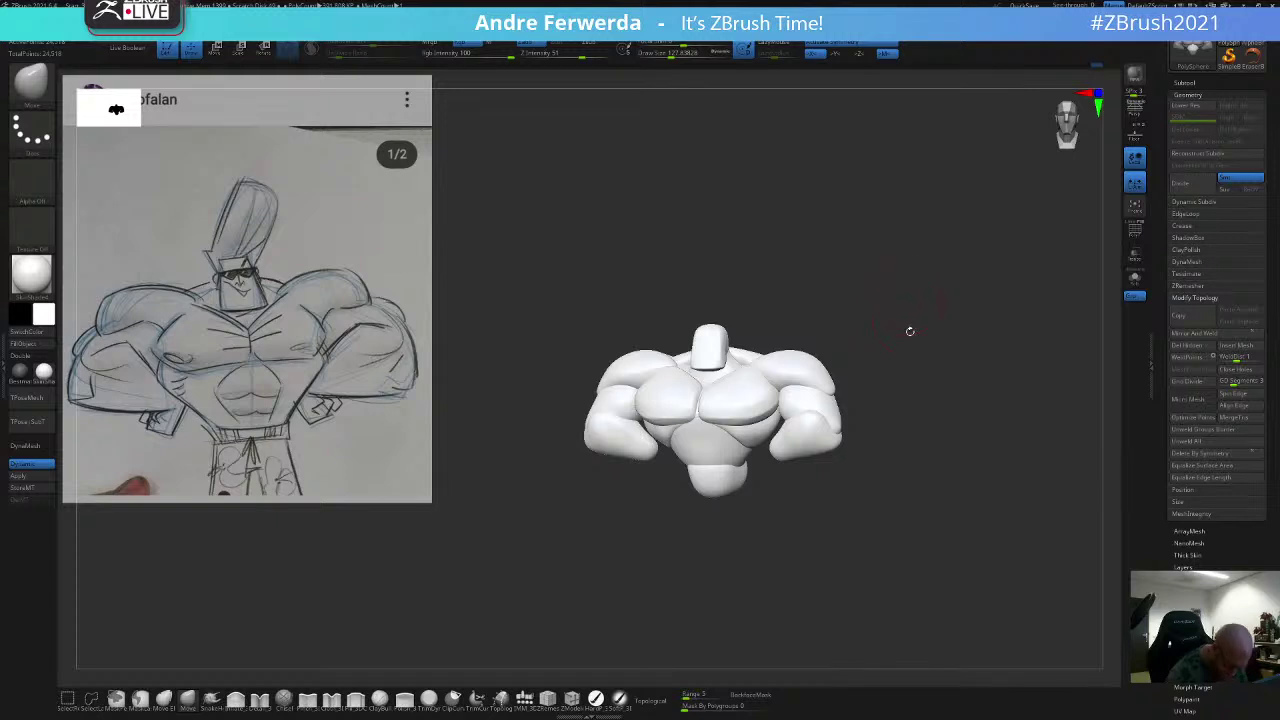
Step: Insert mirrored QuadSphere-2 primitives near the forearm ends as the base for the hands
left_click_drag(922, 435, 894, 428, "alt")
left_click(527, 703)
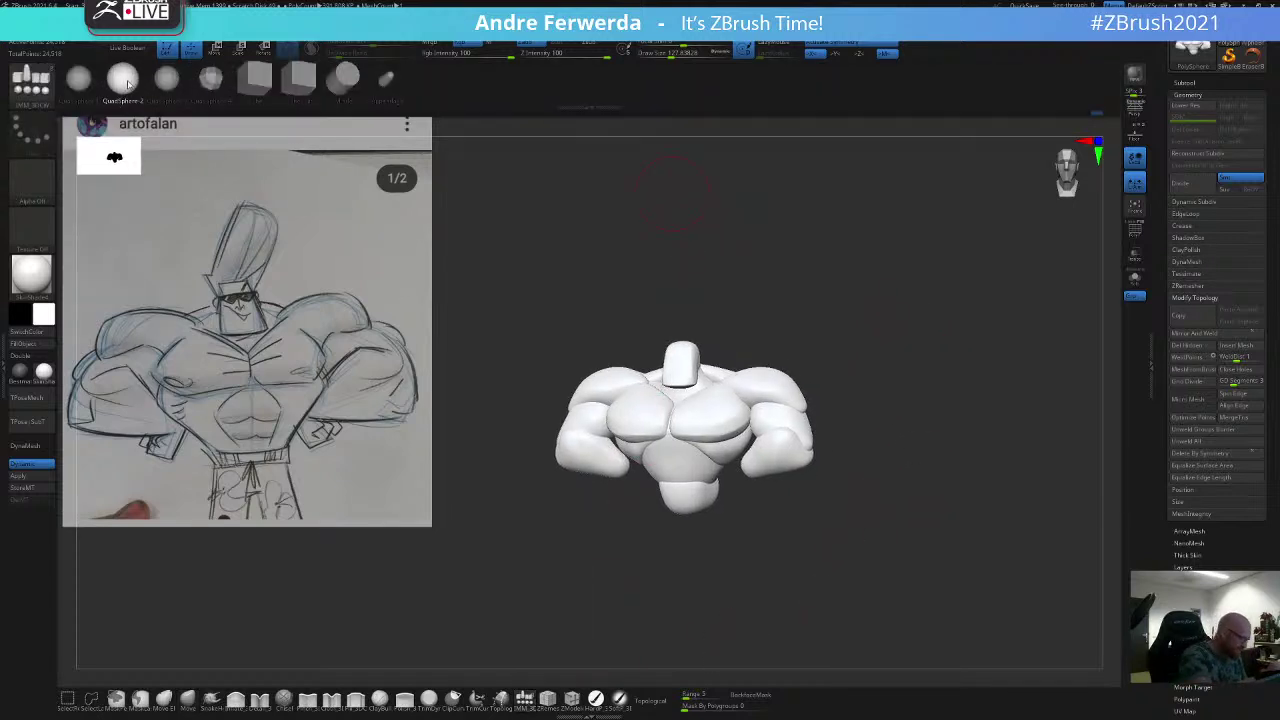
left_click(125, 80)
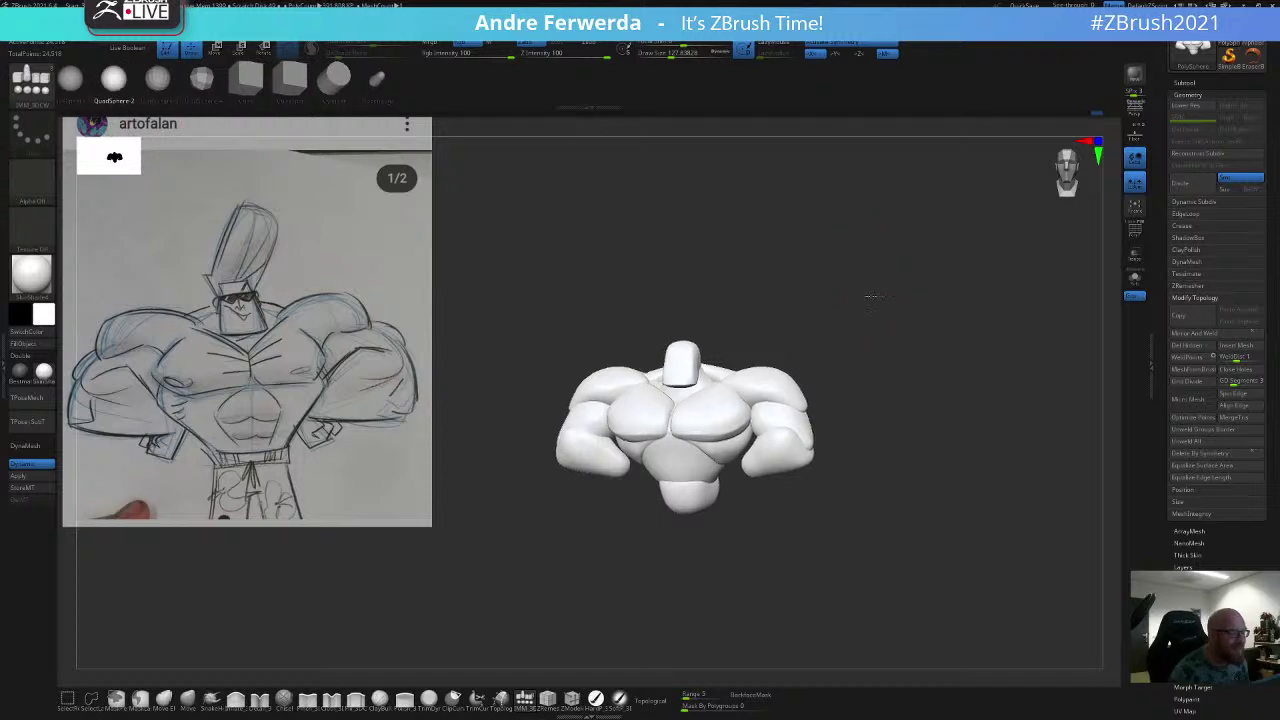
left_click_drag(865, 296, 890, 268, "alt")
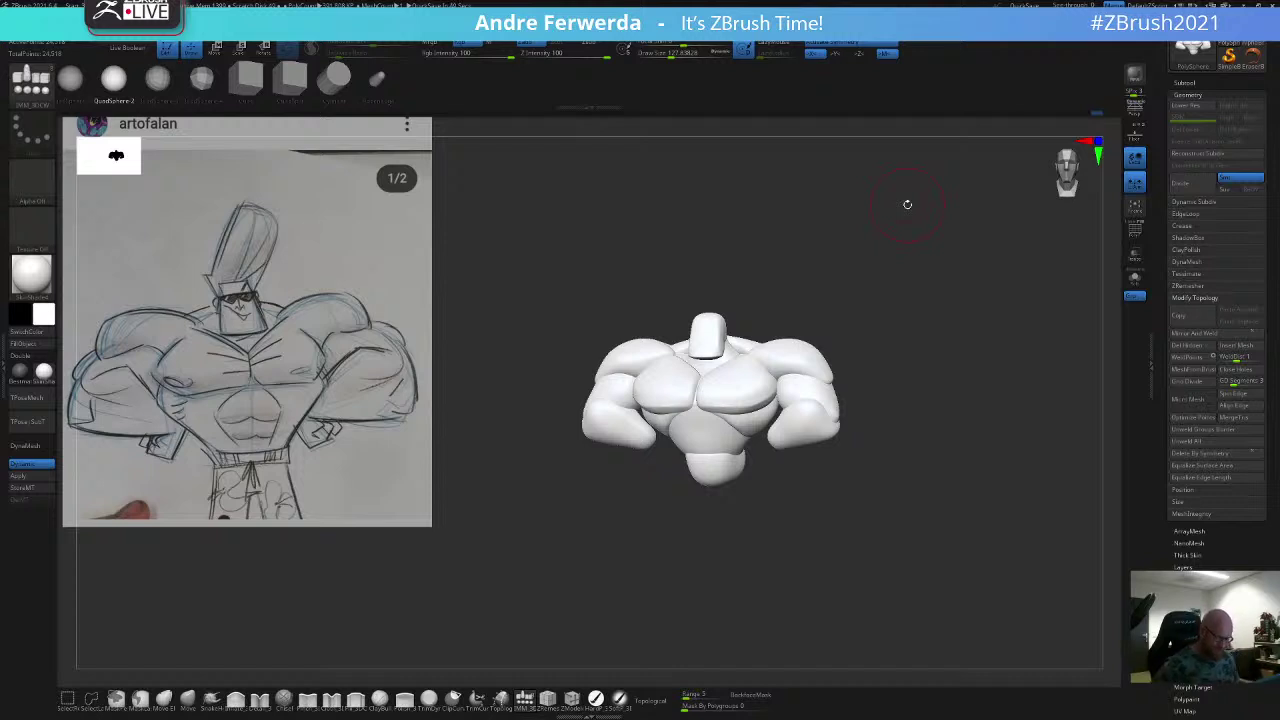
mouse_move(906, 287)
left_mouse_down("alt")
mouse_move(914, 210)
mouse_move(895, 245)
left_mouse_up("alt")
left_click_drag(763, 372, 792, 342)
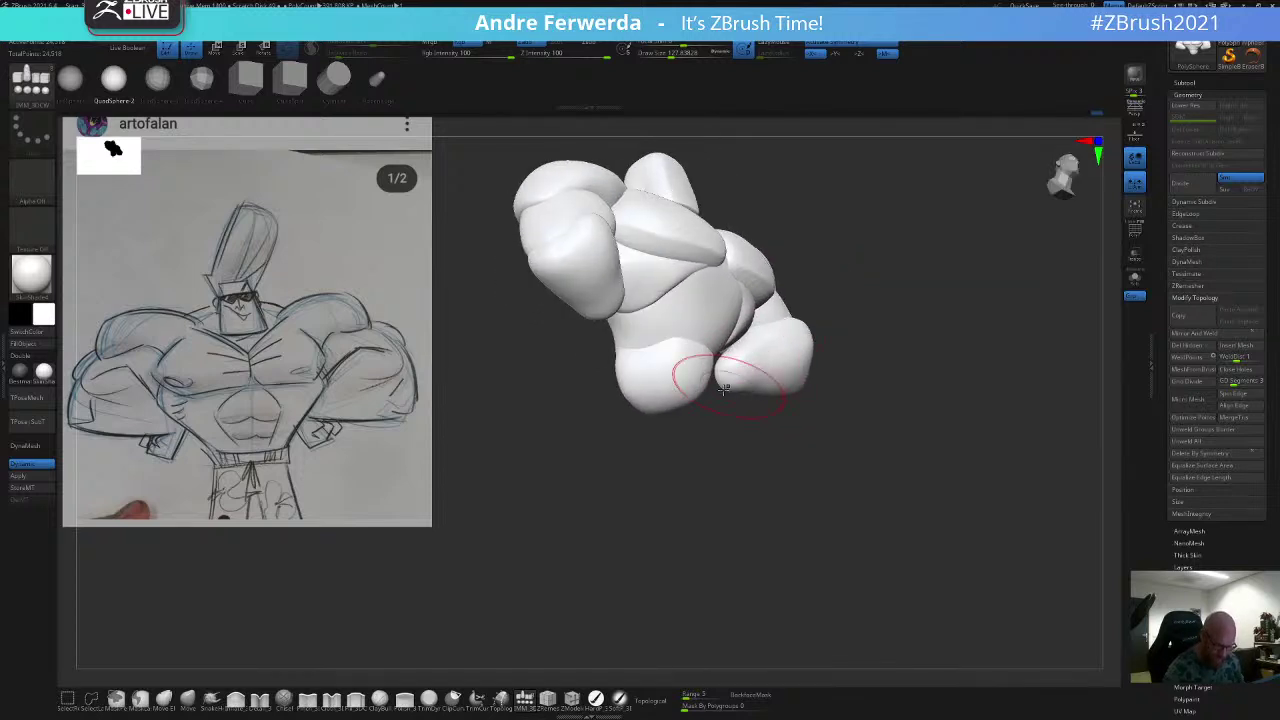
left_click_drag(719, 384, 729, 401)
left_click_drag(790, 432, 750, 449, "shift")
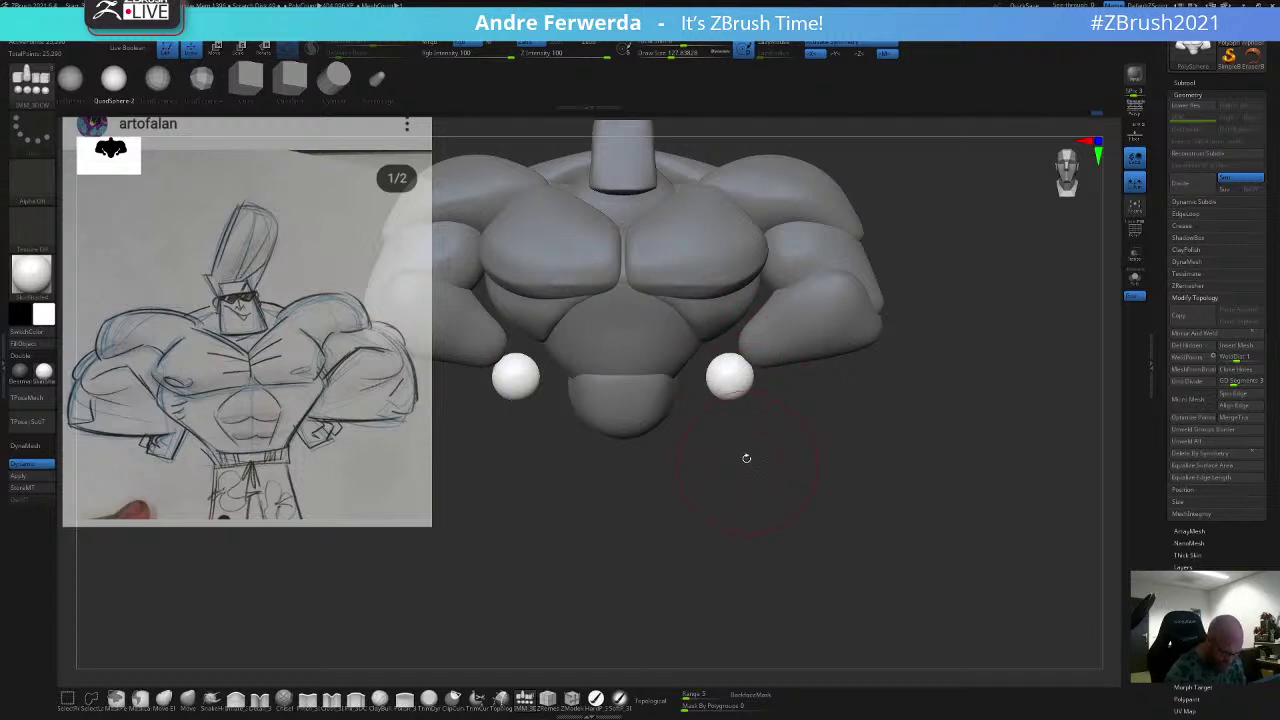
Step: Reposition the hand spheres with the gizmo so they sit against the forearm ends
left_click_drag(746, 458, 750, 488, "alt")
key("w")
left_click_drag(791, 351, 793, 336)
key("q")
mouse_move(768, 430)
left_mouse_down("alt")
mouse_move(769, 471)
mouse_move(655, 455)
left_mouse_up("alt")
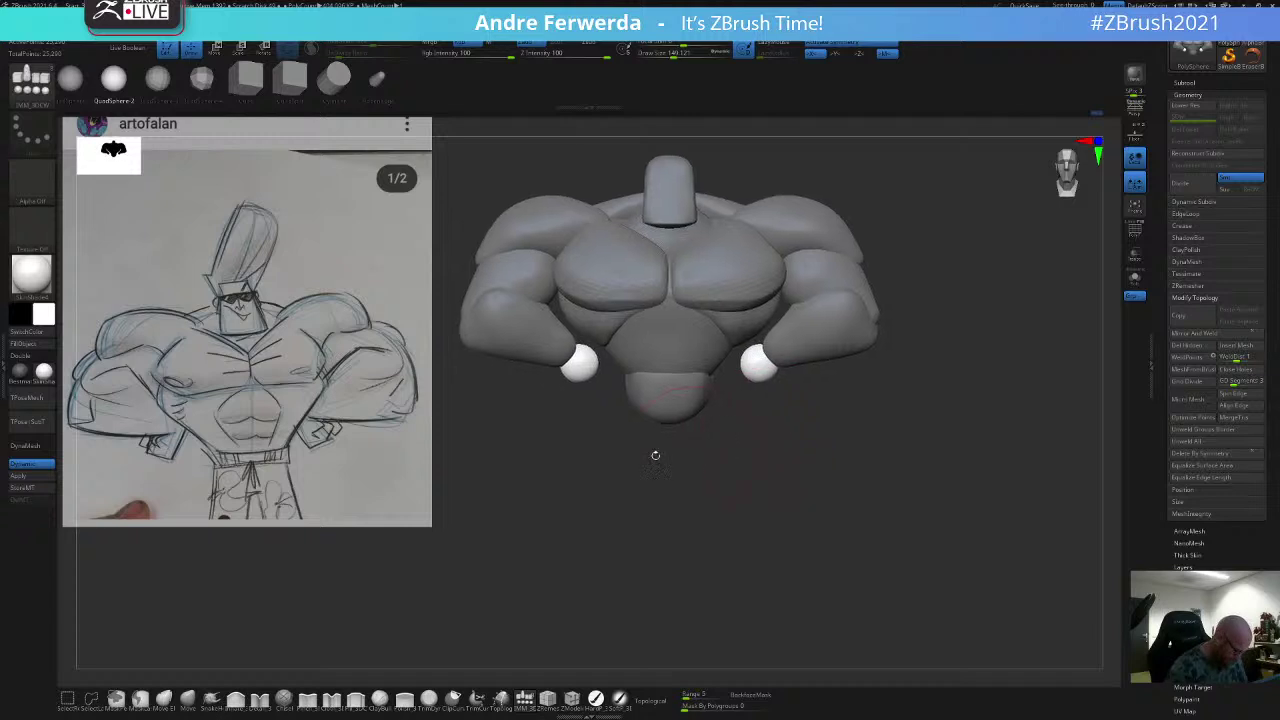
Step: Shape the hand spheres into flattened ovals with the Move brush from the front and below
left_click(188, 698)
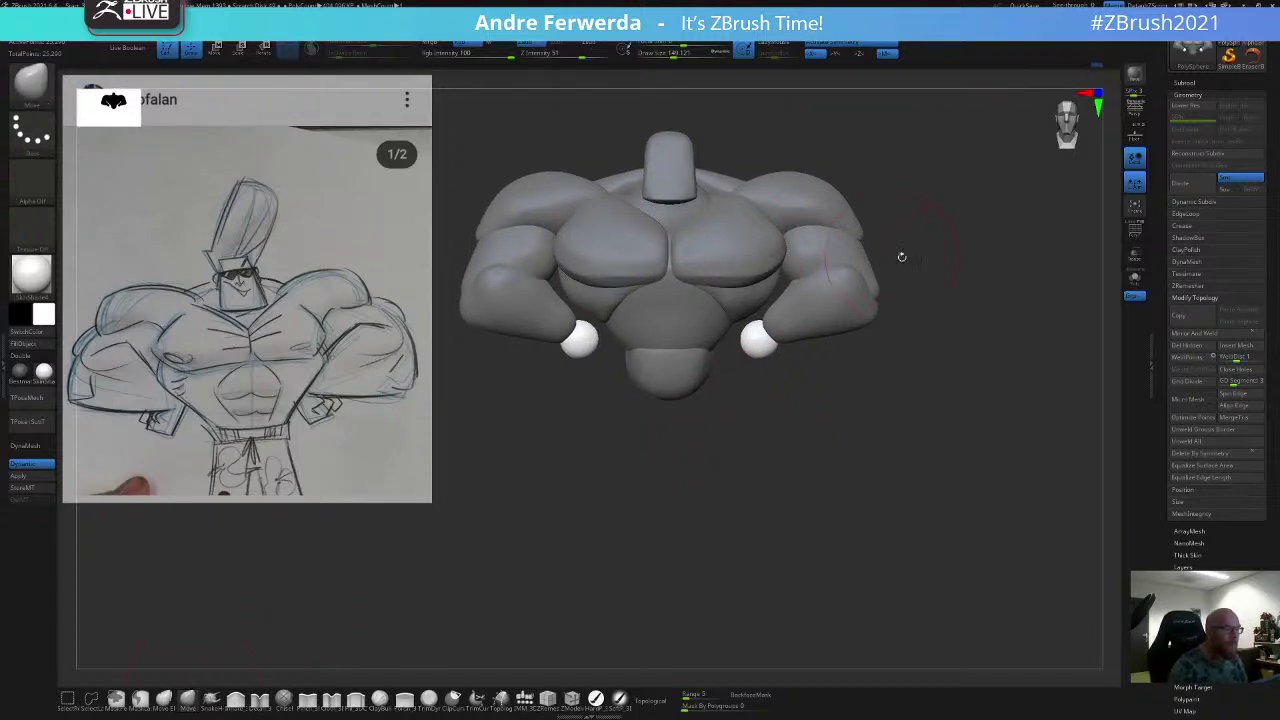
mouse_move(747, 351)
left_mouse_down()
mouse_move(764, 366)
mouse_move(754, 345)
left_mouse_up()
key("space")
left_click_drag(802, 425, 812, 340, "shift")
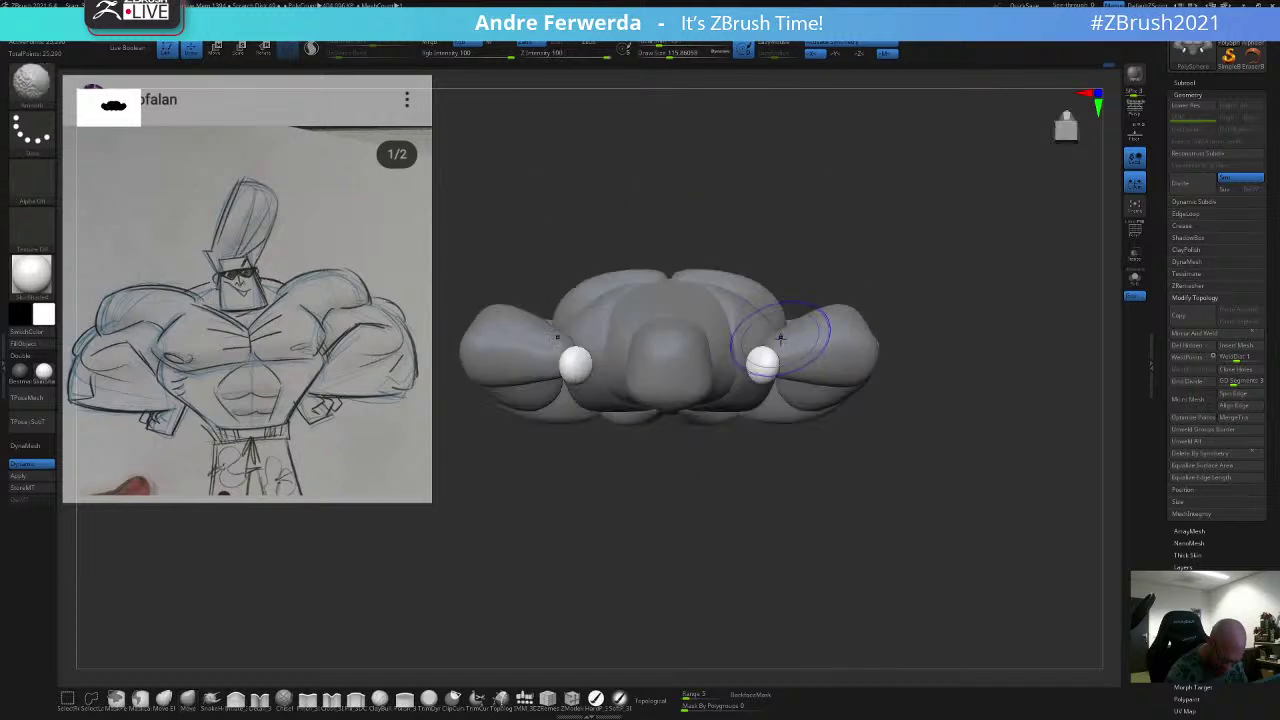
left_click_drag(824, 258, 872, 270)
mouse_move(737, 354)
left_mouse_down()
mouse_move(745, 371)
mouse_move(773, 353)
mouse_move(764, 376)
mouse_move(792, 410)
left_mouse_up()
key("space")
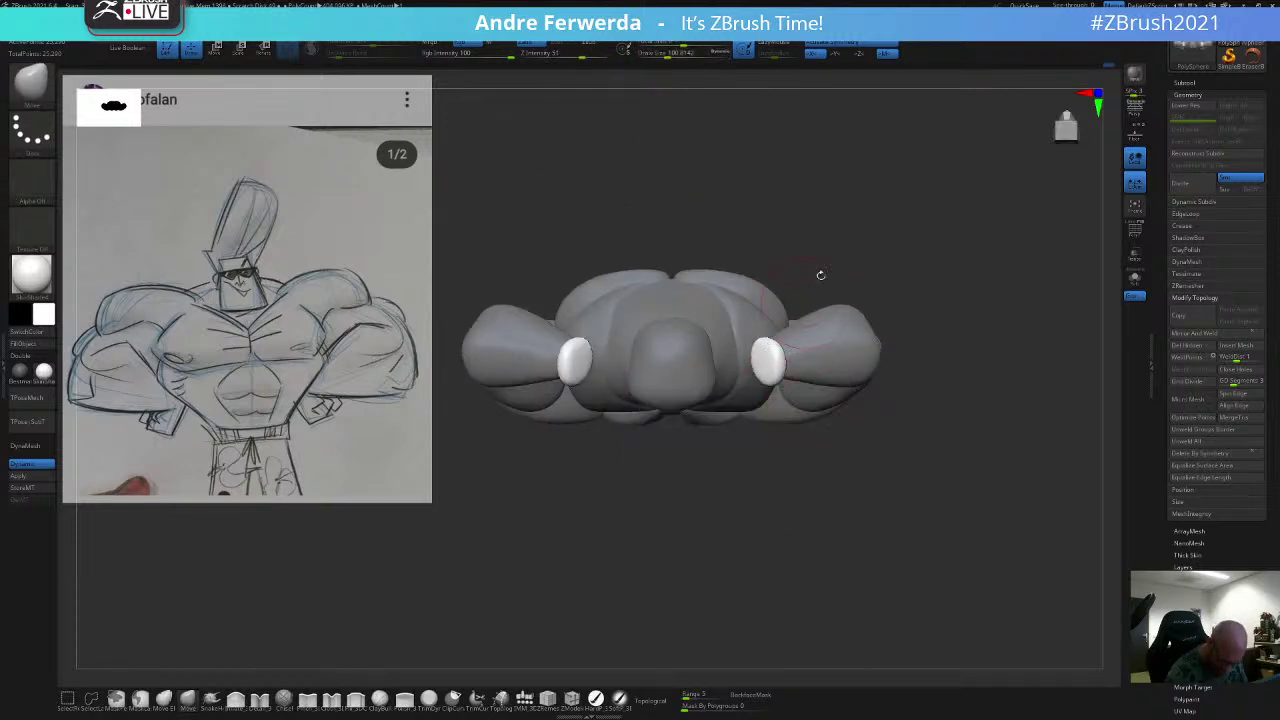
mouse_move(820, 274)
left_mouse_down("shift")
mouse_move(816, 360)
mouse_move(760, 348)
mouse_move(763, 311)
left_mouse_up("shift")
key("space")
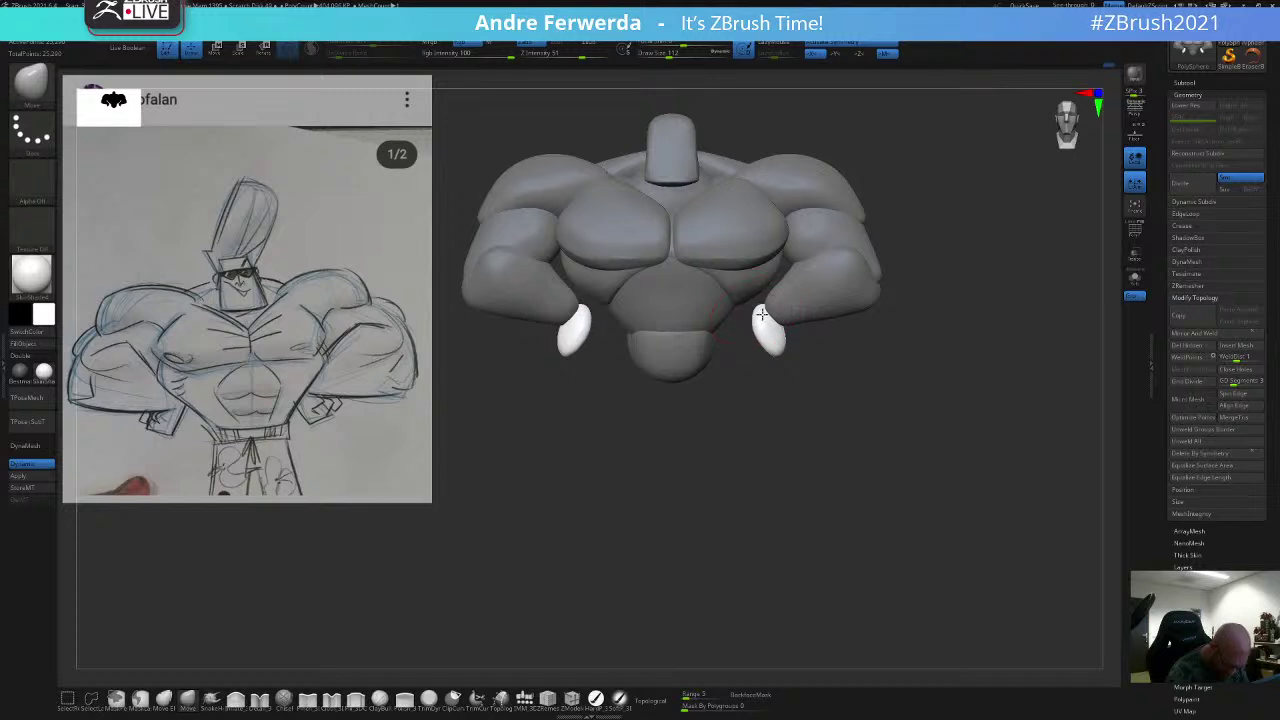
Step: Clear the hand mask and mask everything except the pectorals
left_click_drag(768, 438, 764, 381, "alt")
left_click_drag(905, 255, 879, 252)
key("space")
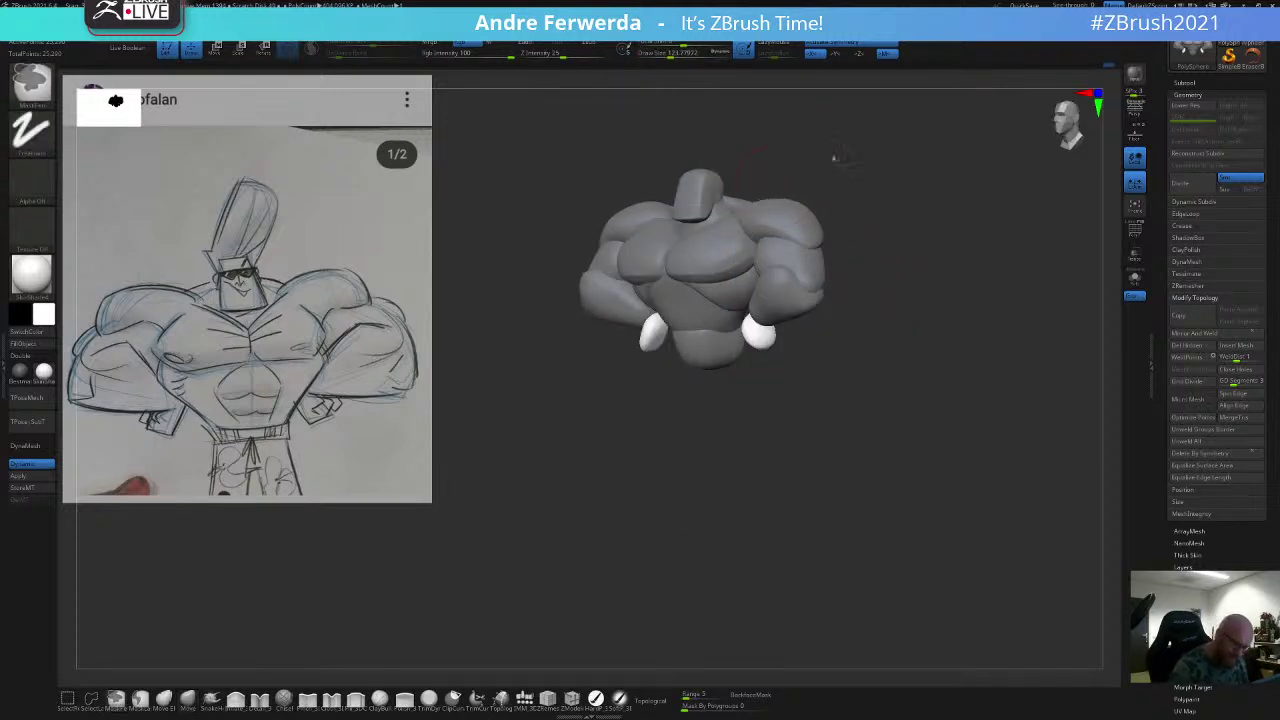
left_click_drag(834, 157, 842, 168, "ctrl")
key("w")
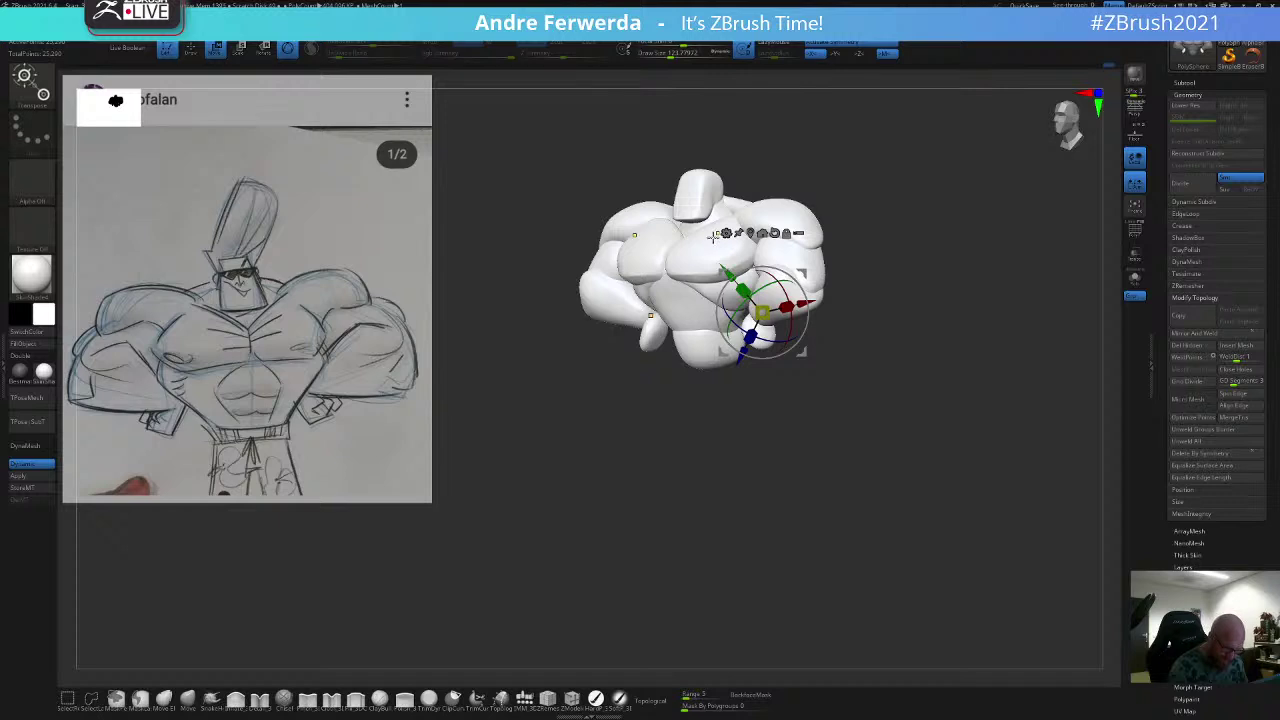
left_click(707, 245, "ctrl")
Step: Reshape the pectorals from above with a resized Move brush so they fit against the shoulders
key("q")
key("space")
mouse_move(643, 238)
left_mouse_down()
mouse_move(634, 230)
mouse_move(657, 224)
left_mouse_up()
key("bracketleft")
right_click_drag(657, 205, 645, 240)
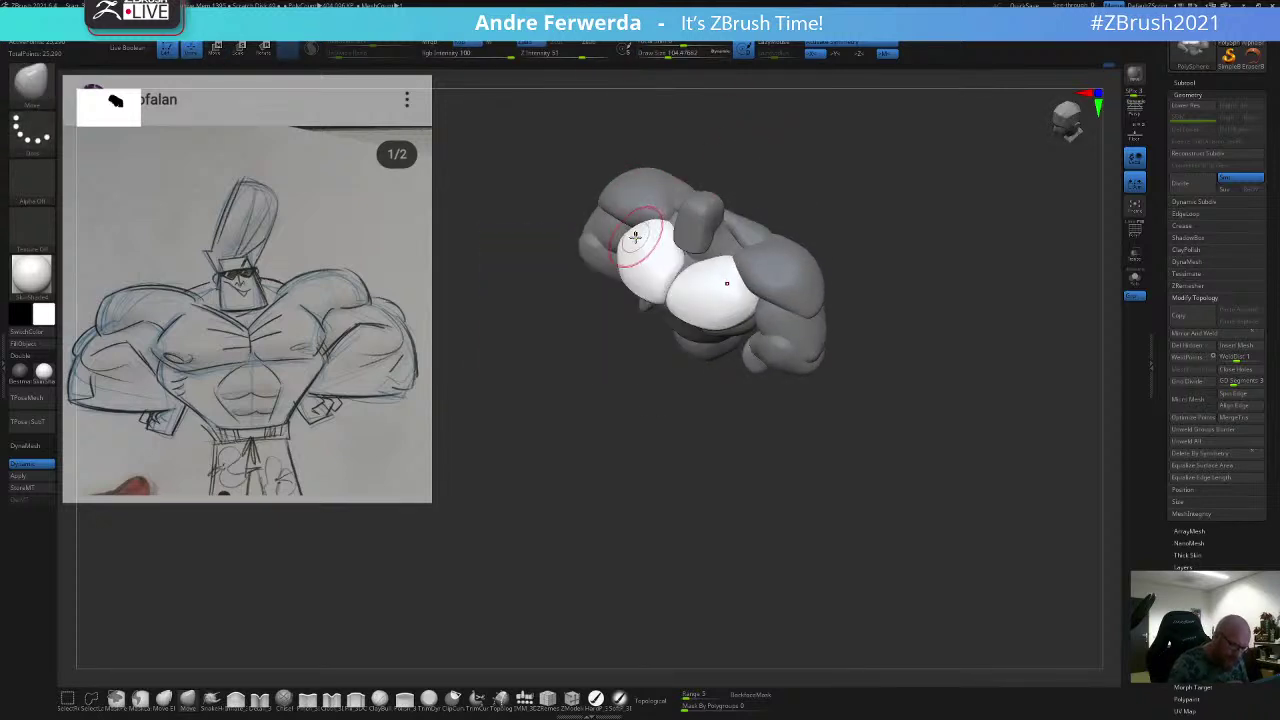
key("space")
left_click_drag(635, 238, 640, 243)
mouse_move(738, 146)
left_mouse_down()
mouse_move(803, 177)
mouse_move(798, 220)
left_mouse_up()
left_click_drag(618, 228, 618, 240)
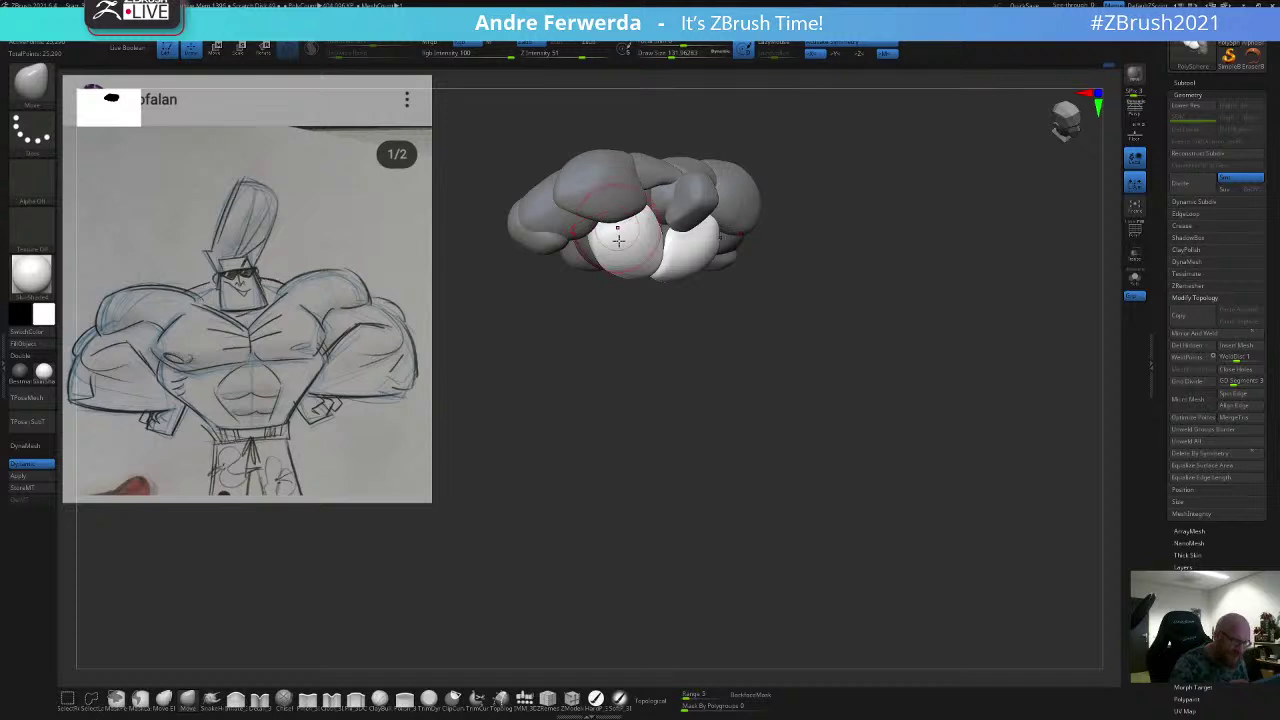
left_click_drag(649, 382, 660, 425)
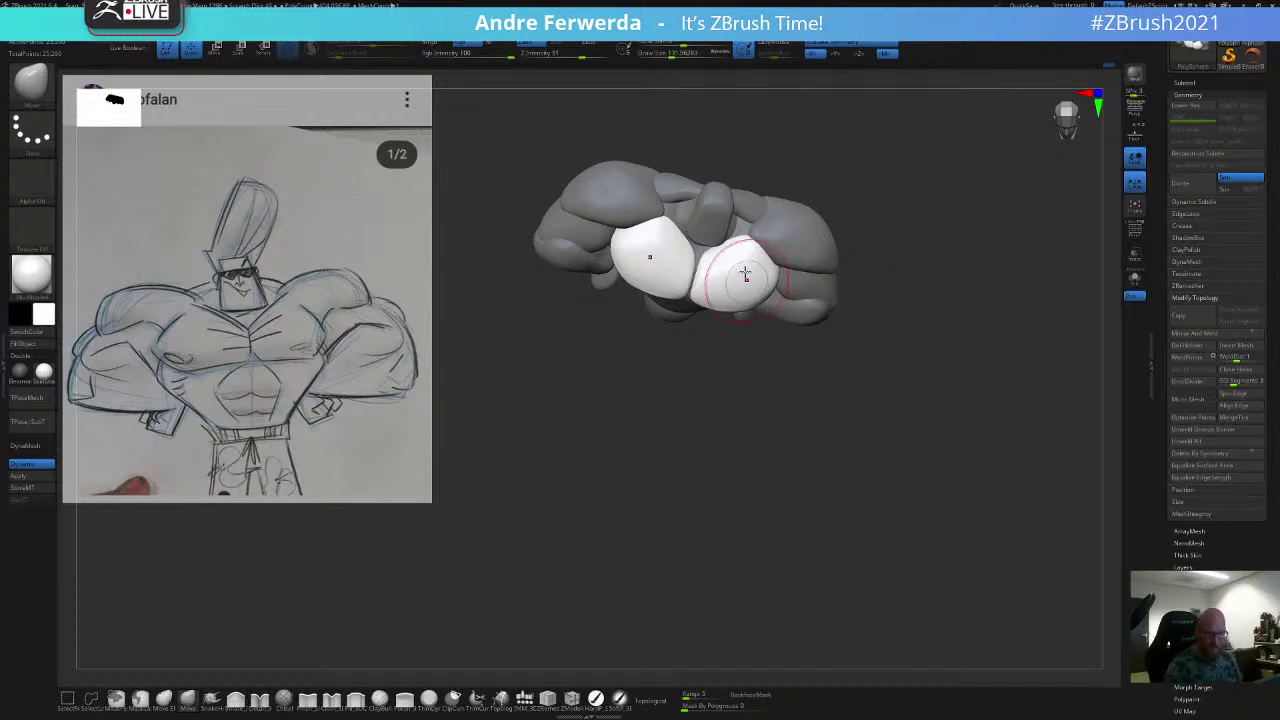
Step: Turn on topological masking and shape the inner edges of the pectorals along the chest's centre line with the Move brush
left_click(665, 702)
key("space")
left_click_drag(702, 268, 690, 266)
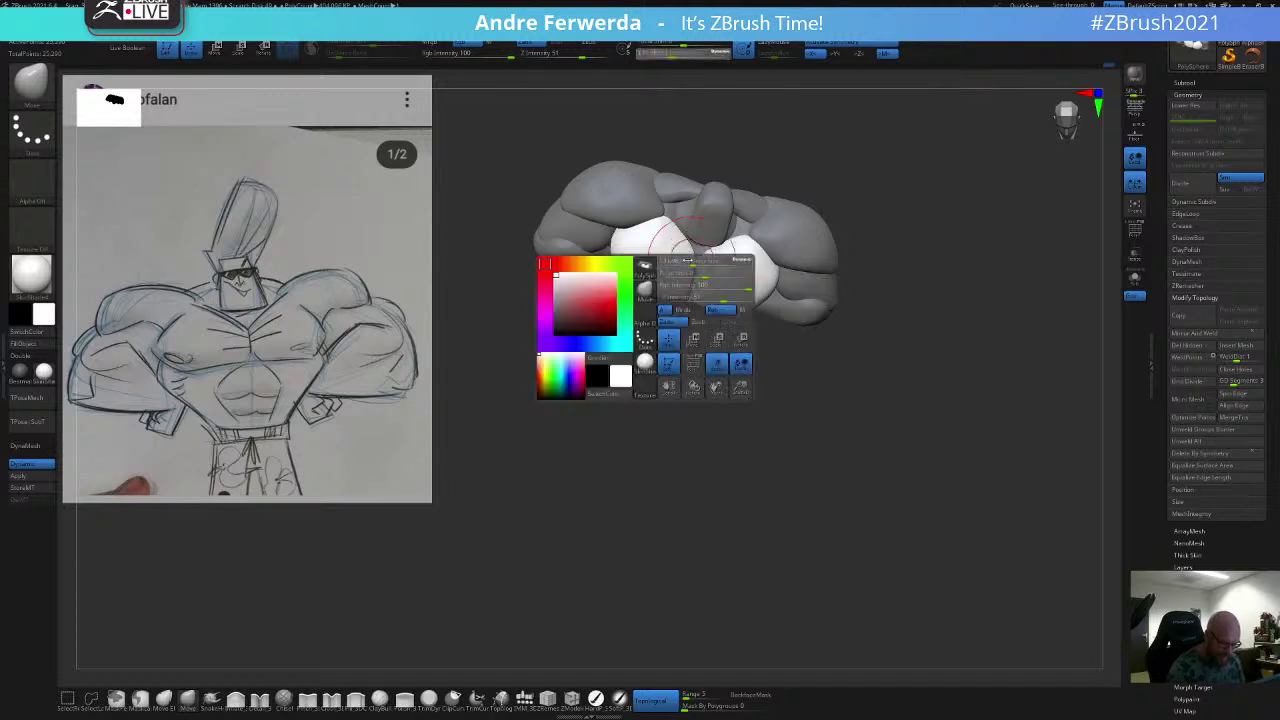
key("bracketright")
right_click_drag(687, 277, 714, 264, "shift")
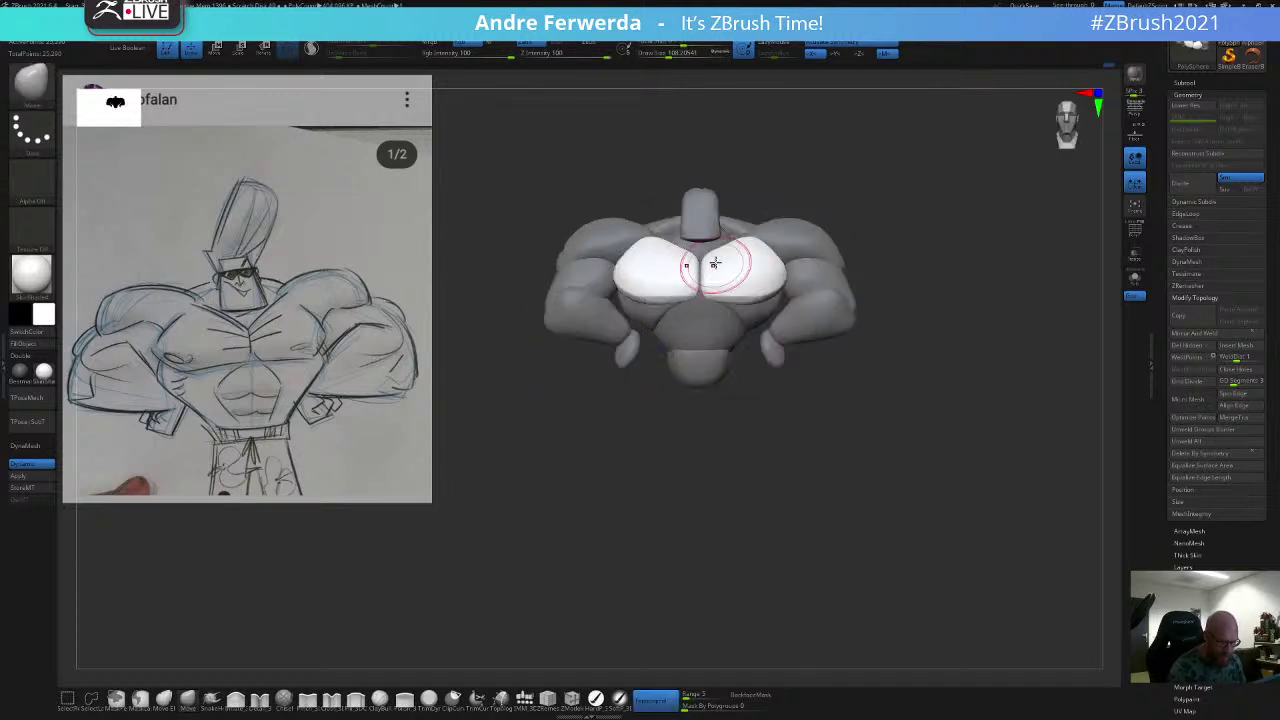
mouse_move(707, 271)
left_mouse_down()
mouse_move(691, 256)
mouse_move(702, 297)
left_mouse_up()
key("bracketright")
key("space")
key("space")
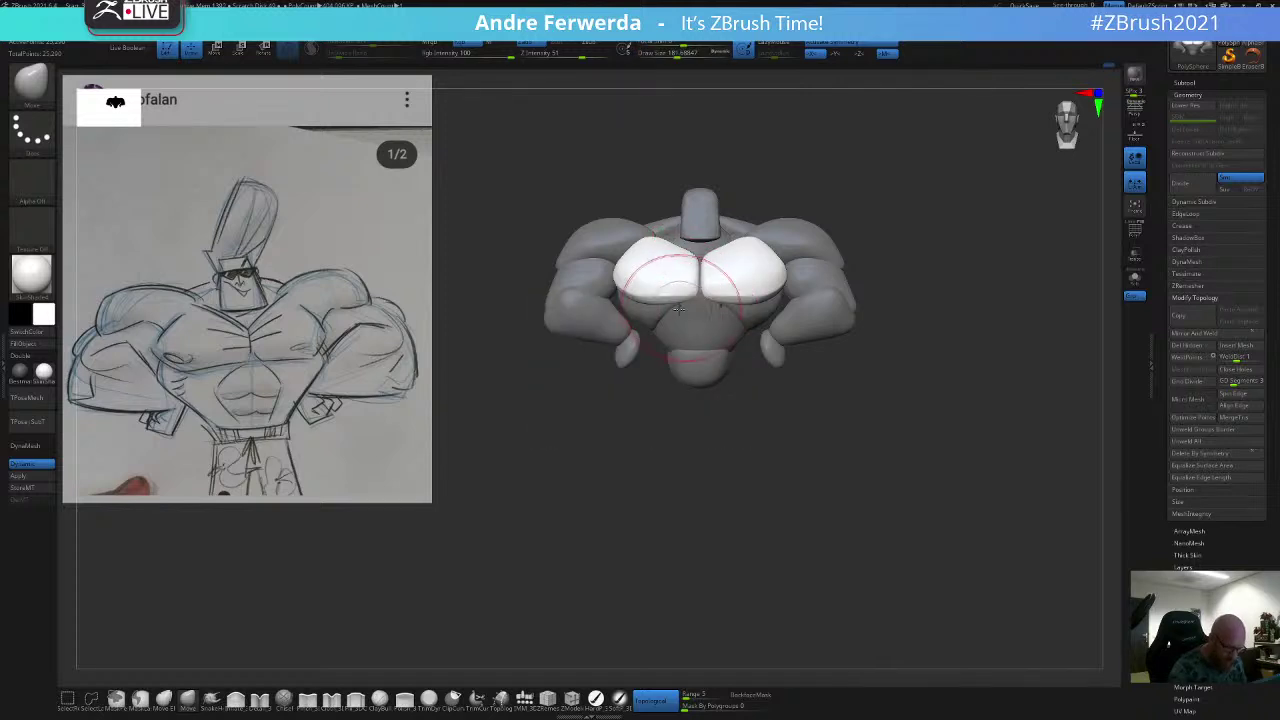
Step: Turn off topological masking and refine the lower and outer contours of the pectorals with a resized Move brush
left_click(654, 700)
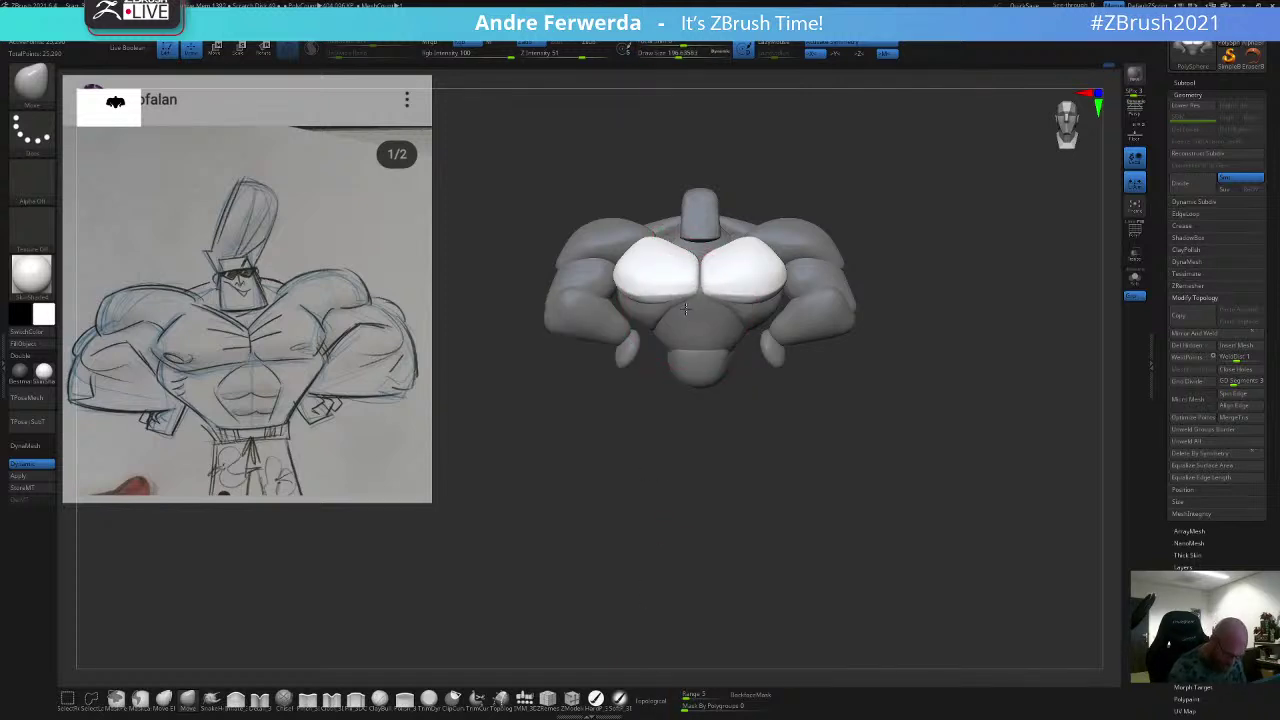
key("space")
left_click_drag(685, 309, 678, 309)
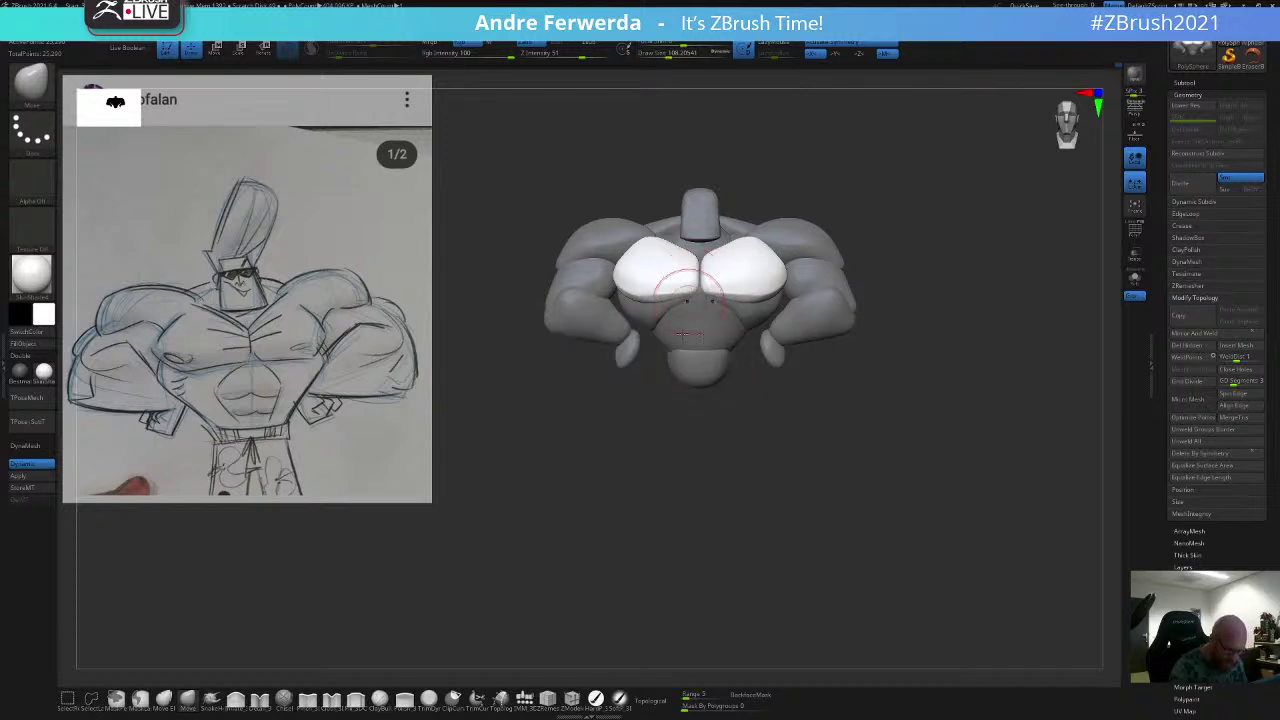
mouse_move(854, 171)
left_mouse_down()
mouse_move(843, 191)
mouse_move(844, 178)
left_mouse_up()
key("space")
left_click_drag(842, 208, 842, 176)
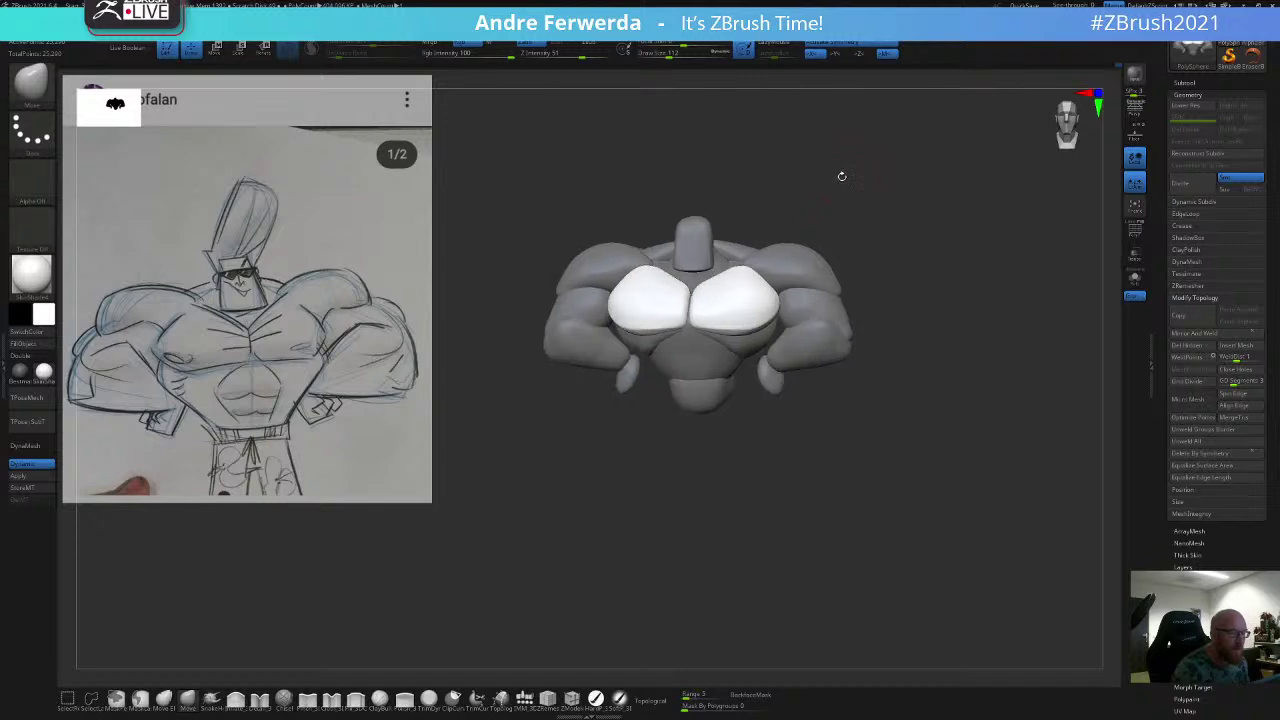
key("space")
left_click_drag(765, 265, 760, 265)
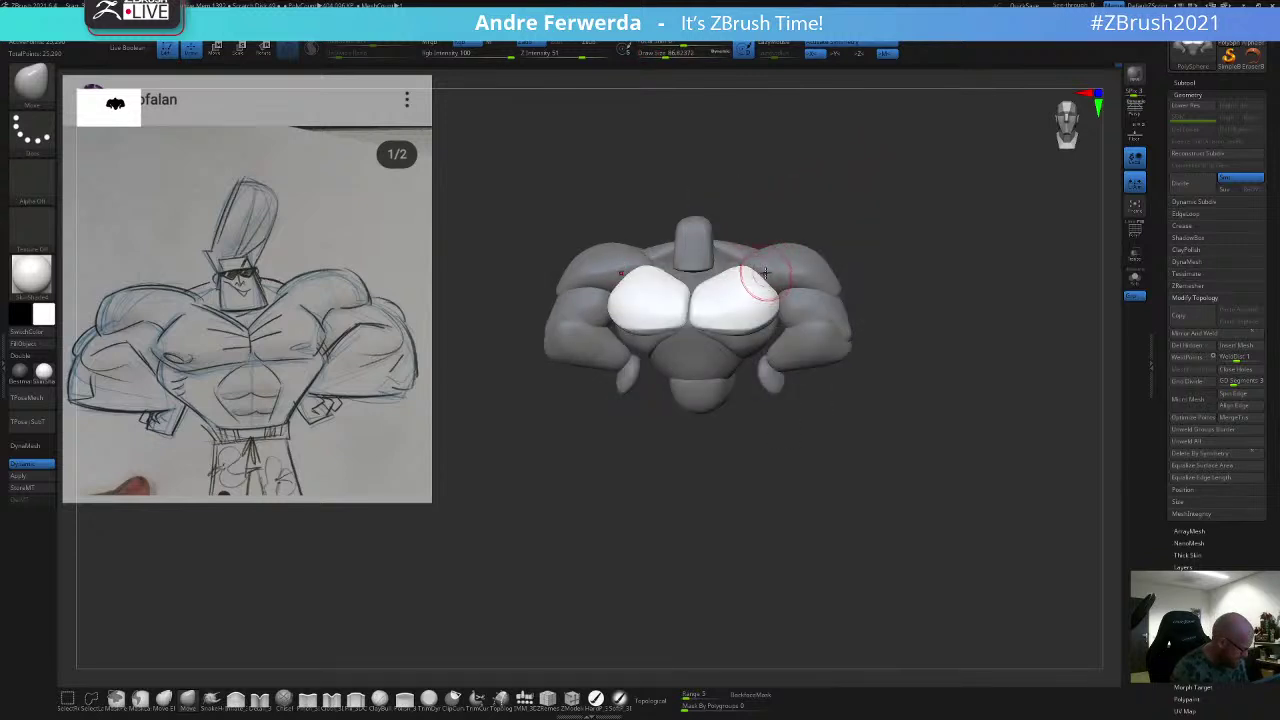
Step: Replace the pectoral mask with one that leaves only the forearms and hands editable
mouse_move(838, 180)
left_mouse_down()
mouse_move(845, 222)
mouse_move(837, 200)
mouse_move(874, 220)
mouse_move(886, 202)
left_mouse_up()
left_click_drag(924, 284, 890, 288)
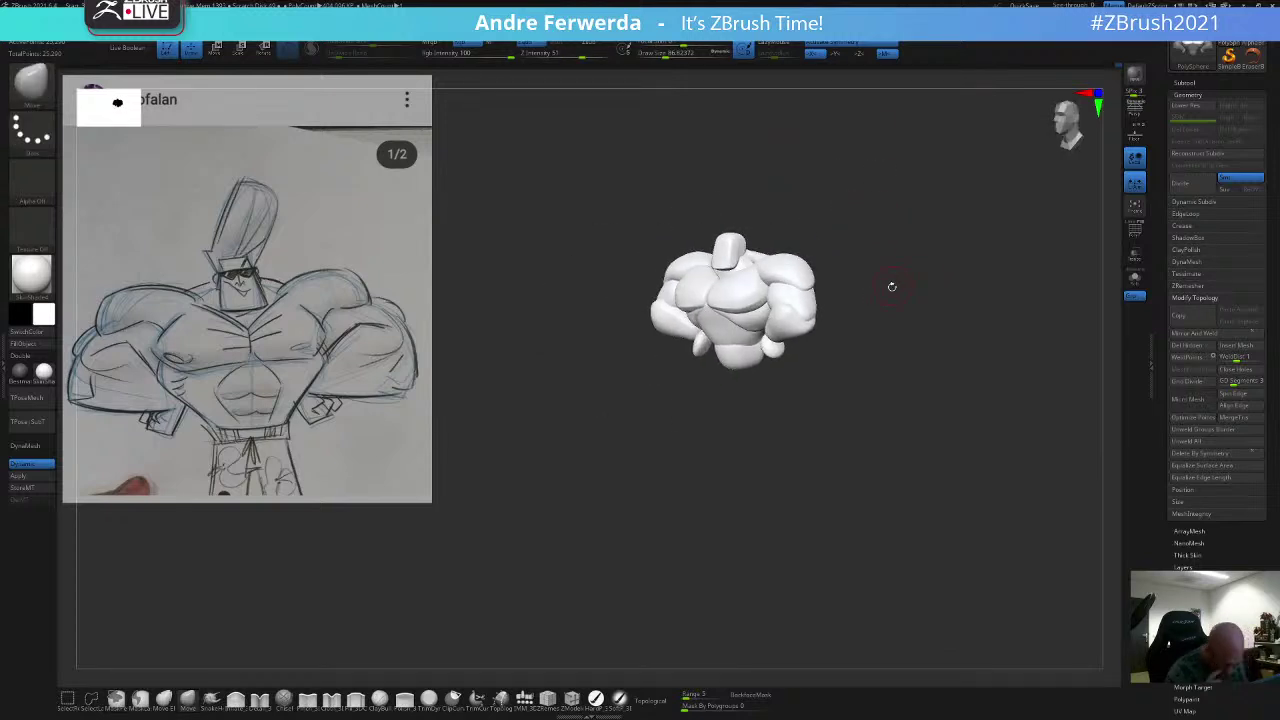
mouse_move(830, 226)
left_mouse_down()
mouse_move(860, 228)
mouse_move(850, 215)
mouse_move(853, 236)
left_mouse_up()
key("space")
key("space")
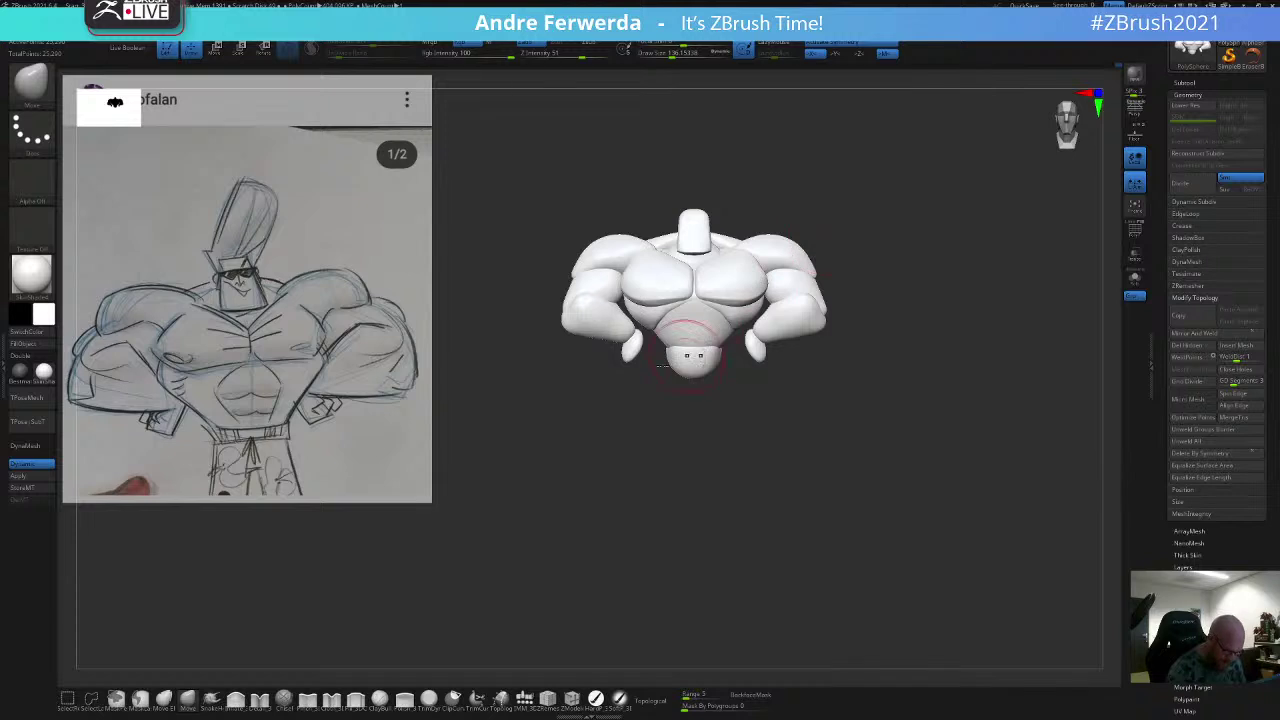
left_click(638, 346, "ctrl+shift")
left_click(638, 346, "ctrl+shift")
left_click(616, 335, "ctrl+shift")
left_click_drag(622, 393, 640, 412, "ctrl+shift")
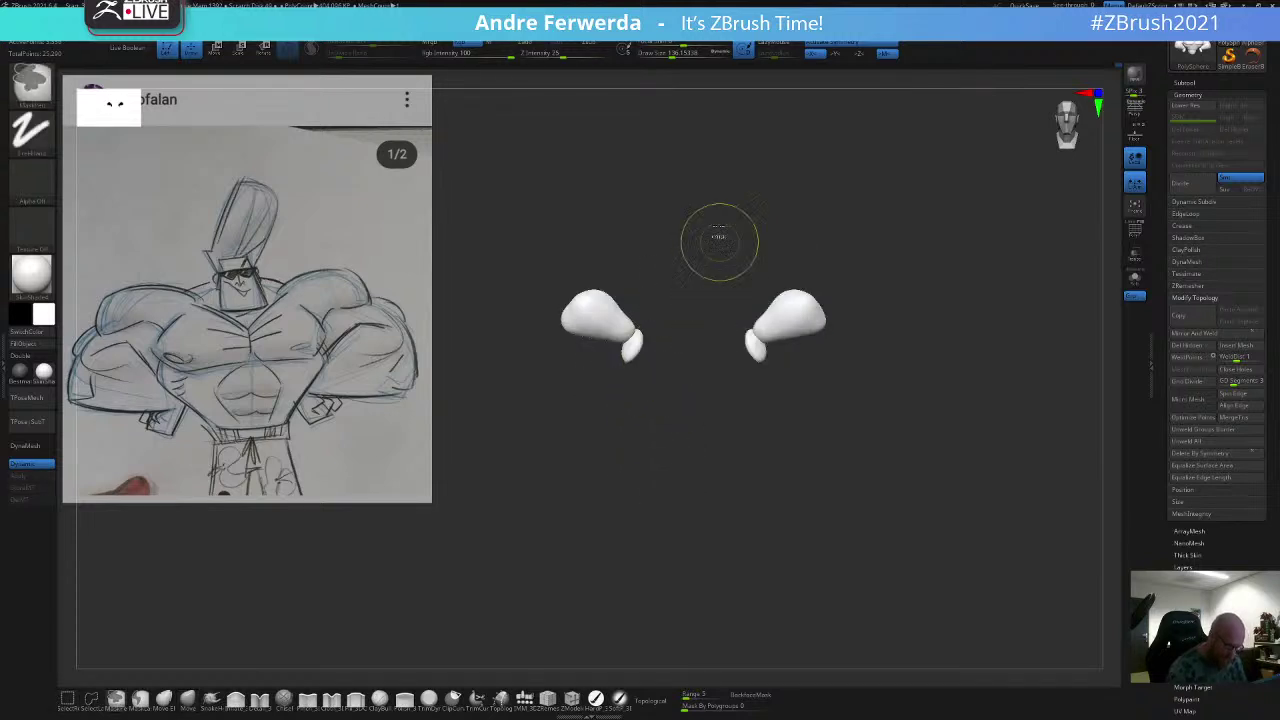
left_click_drag(696, 209, 546, 438, "ctrl")
left_click(545, 479, "ctrl+shift")
left_click(555, 487, "ctrl")
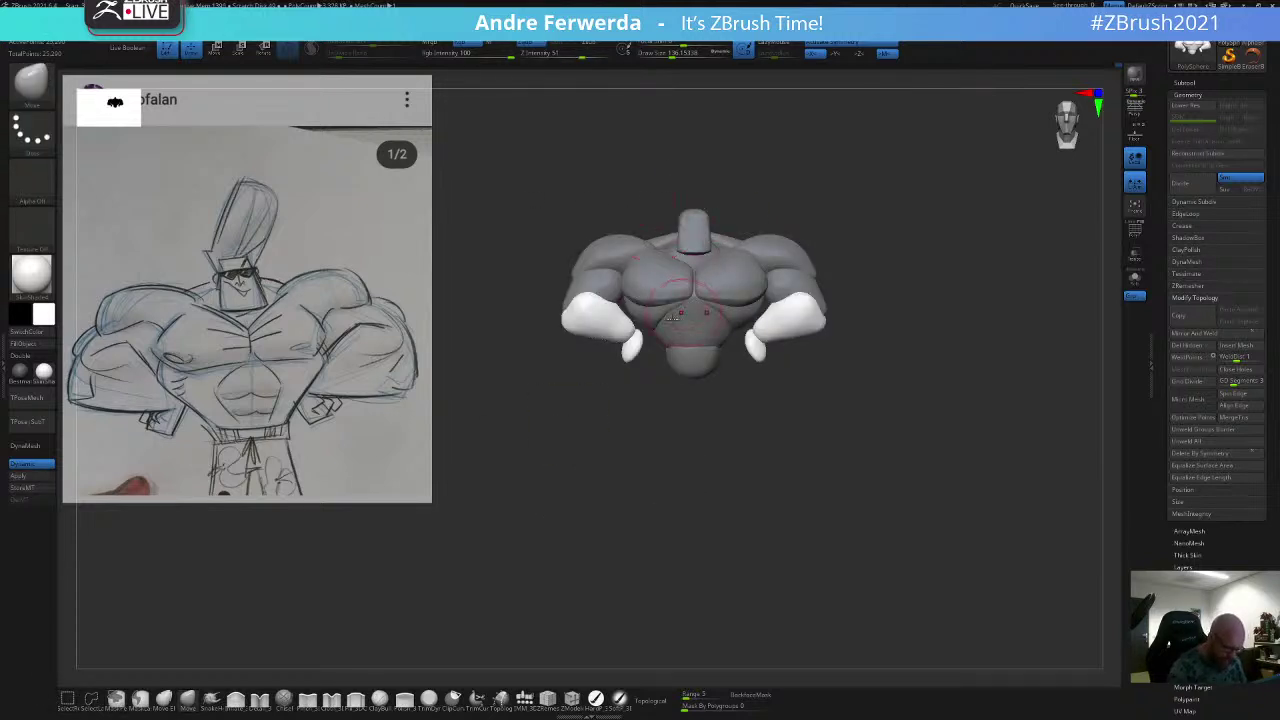
Step: Adjust the forearms and hands from the front with an enlarged Move brush
key("w")
left_click_drag(778, 242, 846, 285, "alt")
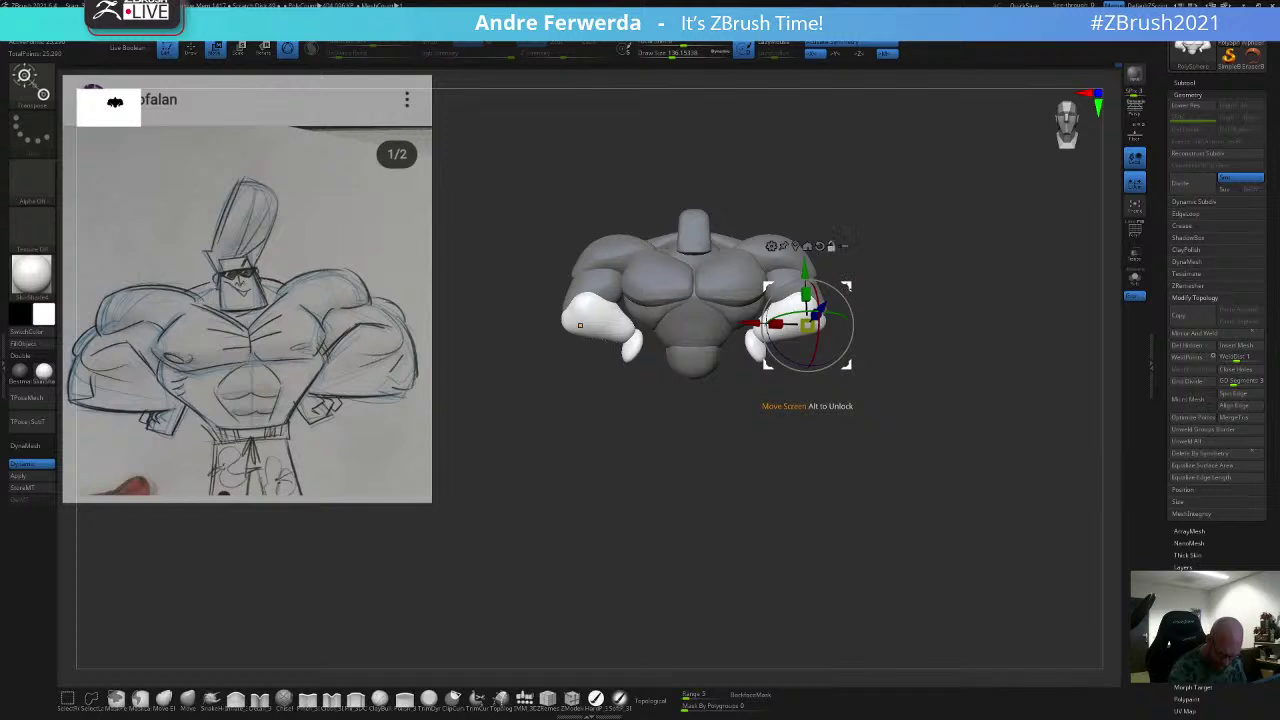
key("q")
key("space")
left_click_drag(701, 414, 712, 414)
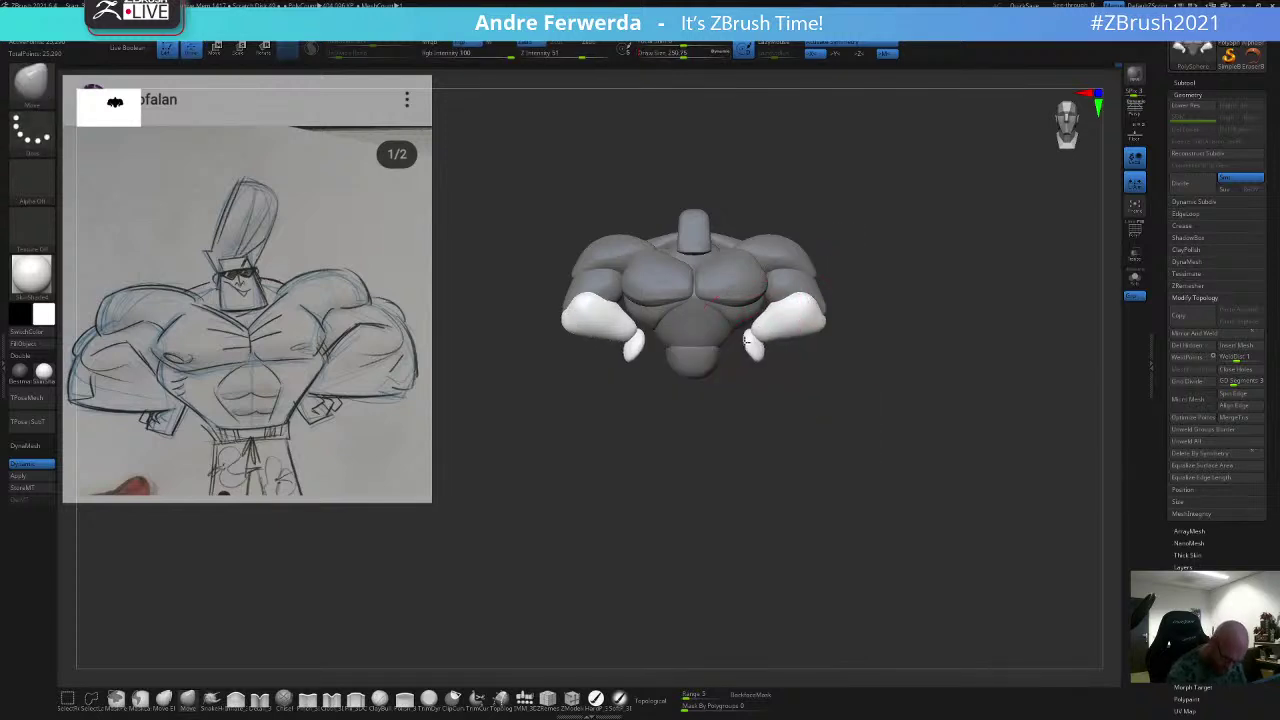
left_click_drag(770, 338, 742, 360)
mouse_move(622, 328)
left_mouse_down("shift")
mouse_move(602, 333)
mouse_move(638, 333)
mouse_move(622, 335)
left_mouse_up("shift")
Step: Reshape the forearms and hands from below with a resized Move brush
key("space")
left_click_drag(606, 386, 645, 304)
key("space")
left_click_drag(647, 303, 690, 292)
key("space")
key("space")
mouse_move(637, 328)
left_mouse_down()
mouse_move(643, 293)
mouse_move(631, 287)
left_mouse_up()
key("space")
mouse_move(690, 262)
left_mouse_down()
mouse_move(743, 237)
mouse_move(837, 263)
mouse_move(824, 213)
mouse_move(925, 266)
mouse_move(923, 394)
mouse_move(902, 449)
mouse_move(923, 443)
mouse_move(889, 449)
mouse_move(836, 261)
mouse_move(800, 231)
mouse_move(785, 283)
left_mouse_up()
key("space")
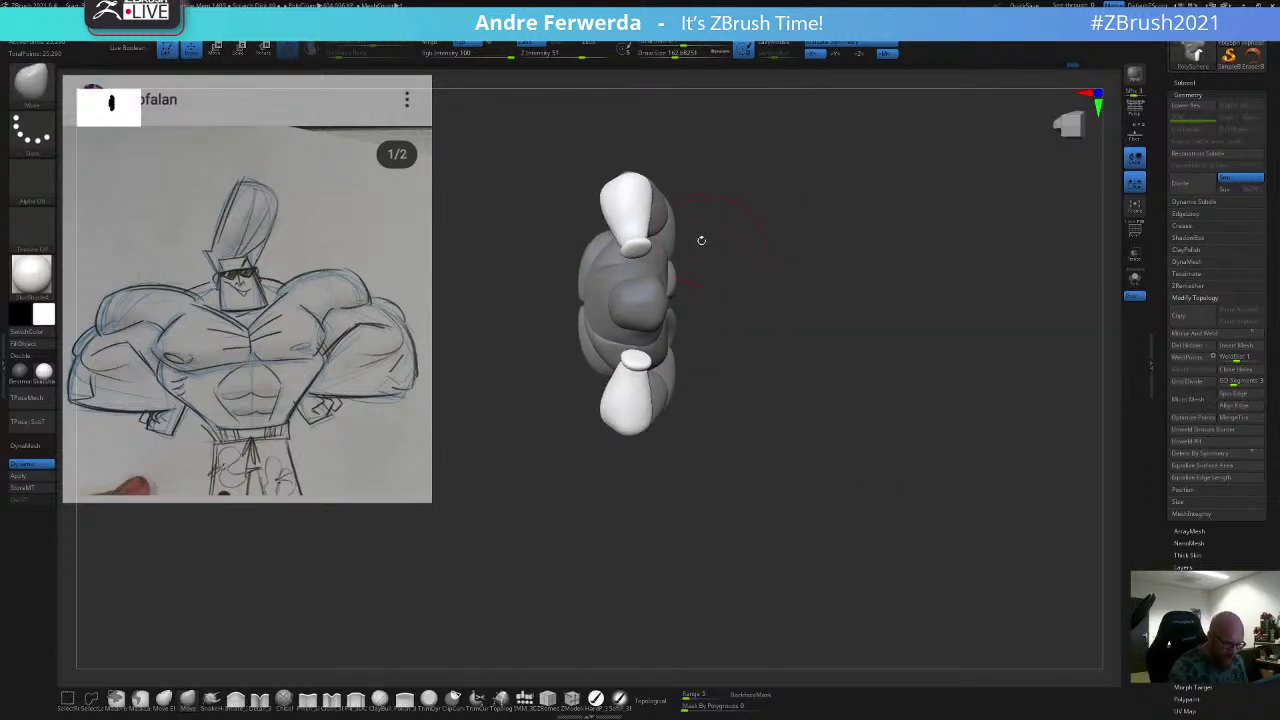
Step: Clear the forearm mask and mask everything except the ribcage form
left_click_drag(709, 240, 730, 220, "ctrl")
left_click(660, 257, "ctrl+shift")
key("space")
key("space")
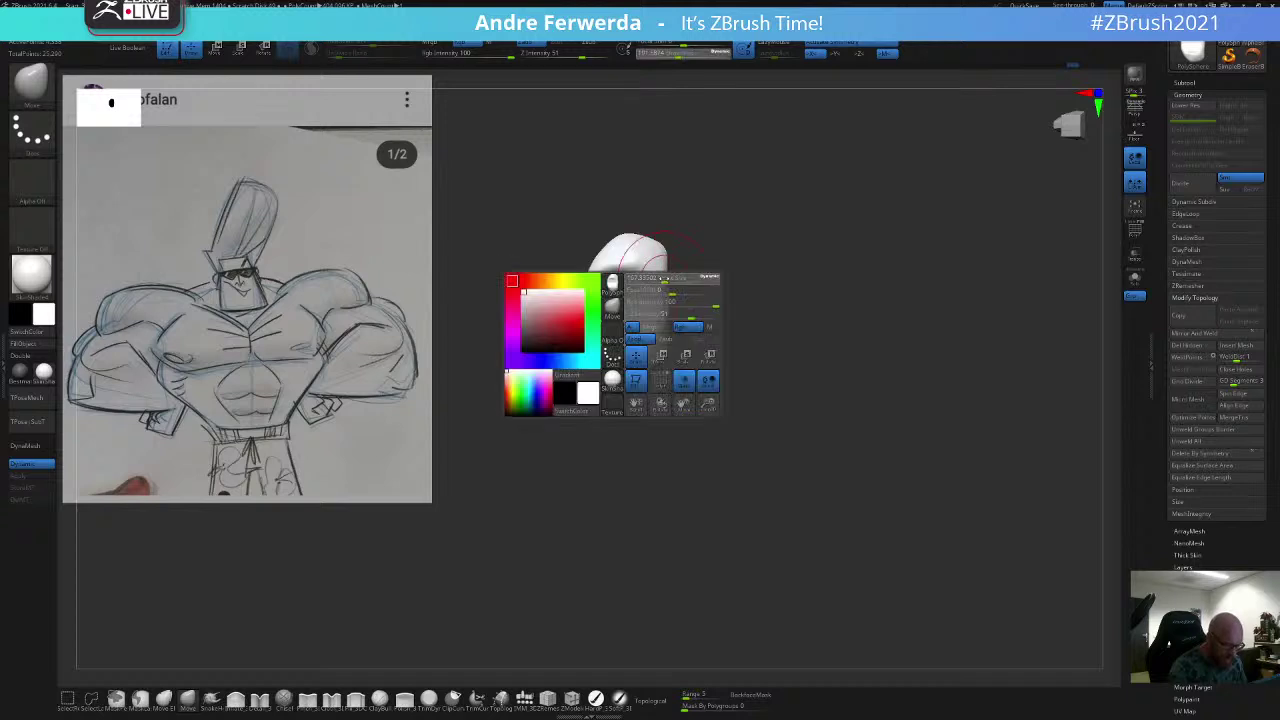
left_click_drag(741, 169, 534, 488, "ctrl")
left_click(709, 251, "ctrl+shift")
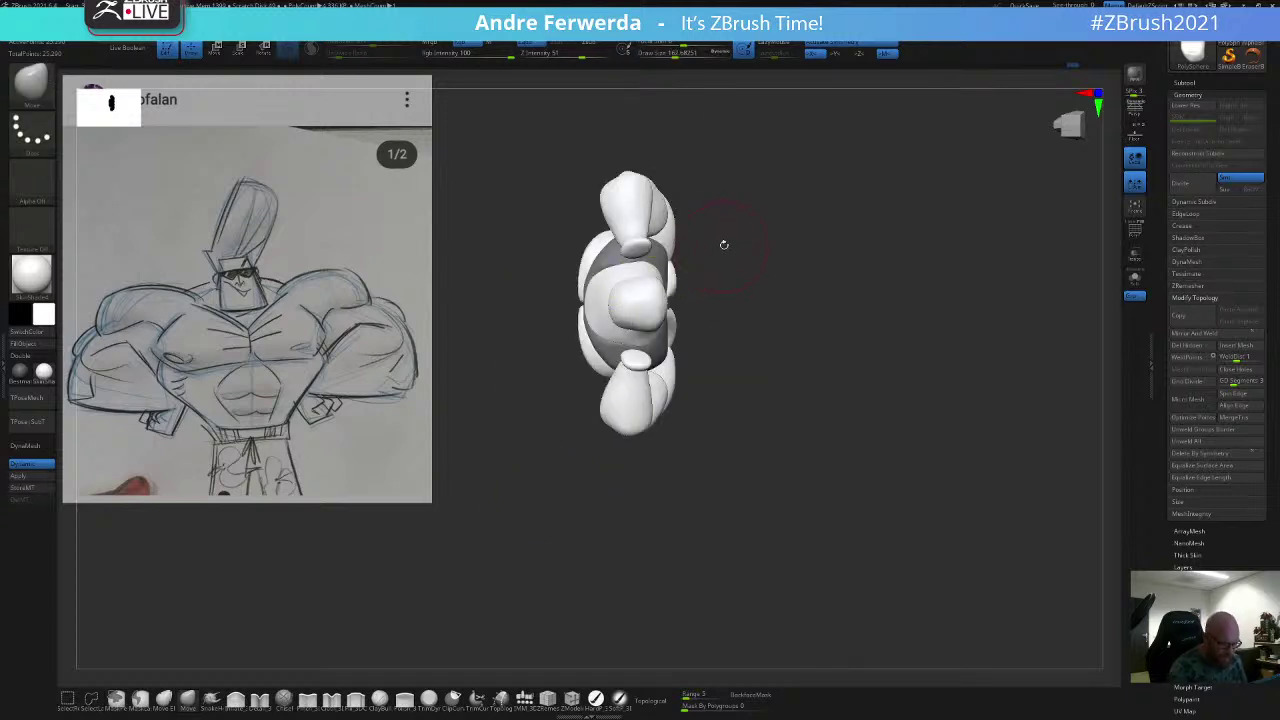
left_click(723, 243, "ctrl")
Step: Reshape the sides of the ribcage from below with the Move brush and clear the mask
key("space")
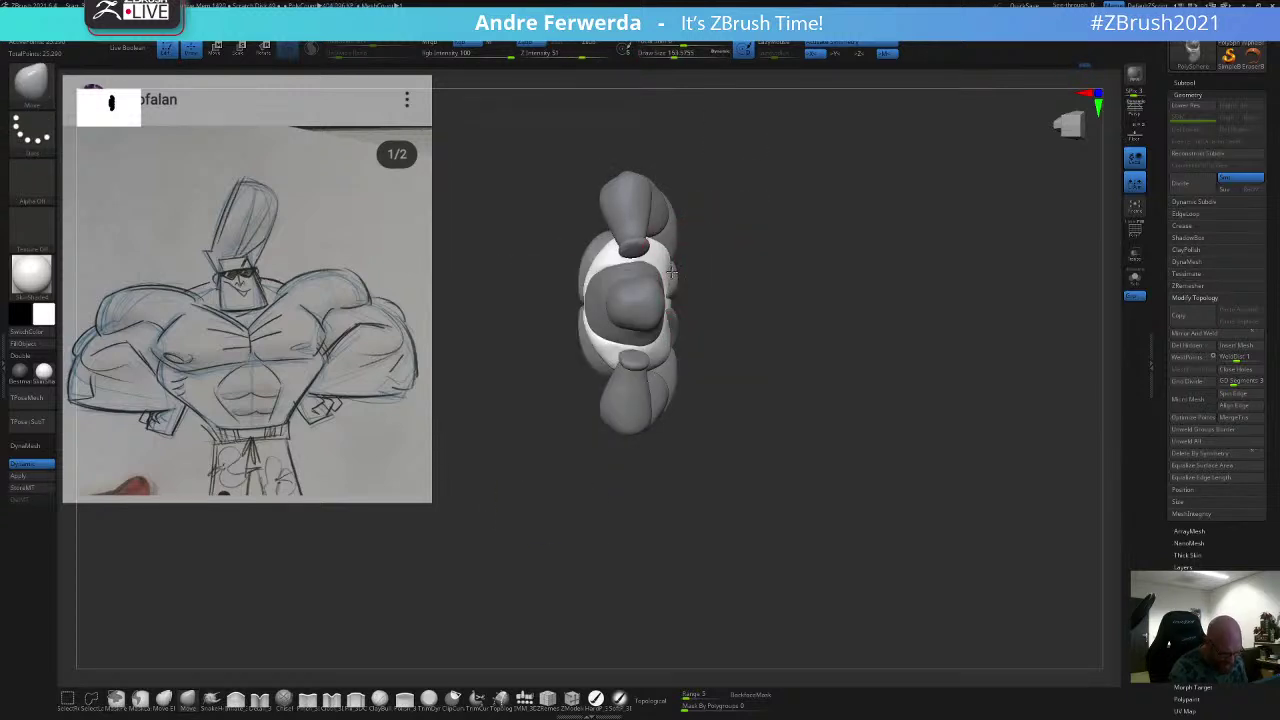
mouse_move(718, 290)
left_mouse_down()
mouse_move(700, 304)
mouse_move(761, 287)
mouse_move(800, 256)
left_mouse_up()
key("space")
mouse_move(828, 236)
left_mouse_down("ctrl")
mouse_move(841, 229)
mouse_move(750, 250)
mouse_move(720, 234)
left_mouse_up("ctrl")
Step: Refine the torso and arm forms in profile and from below with a resized Move brush
left_click(660, 240, "alt")
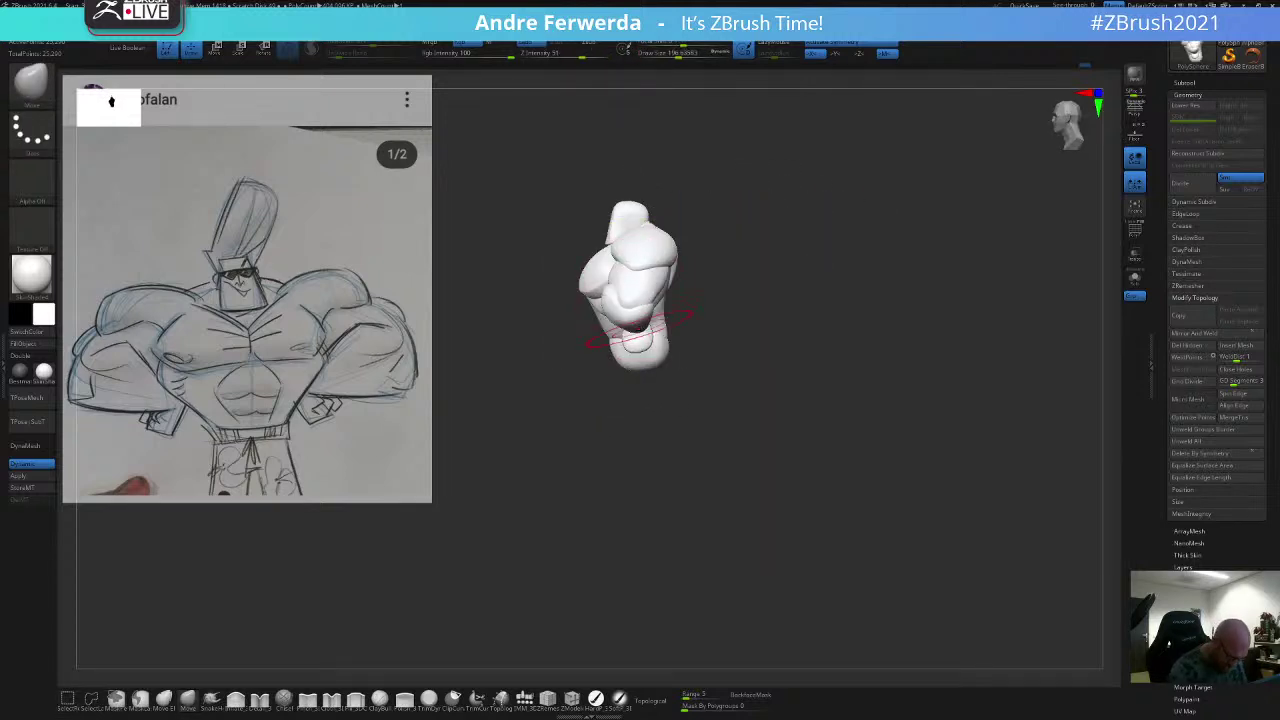
key("space")
left_click_drag(640, 330, 632, 297)
key("space")
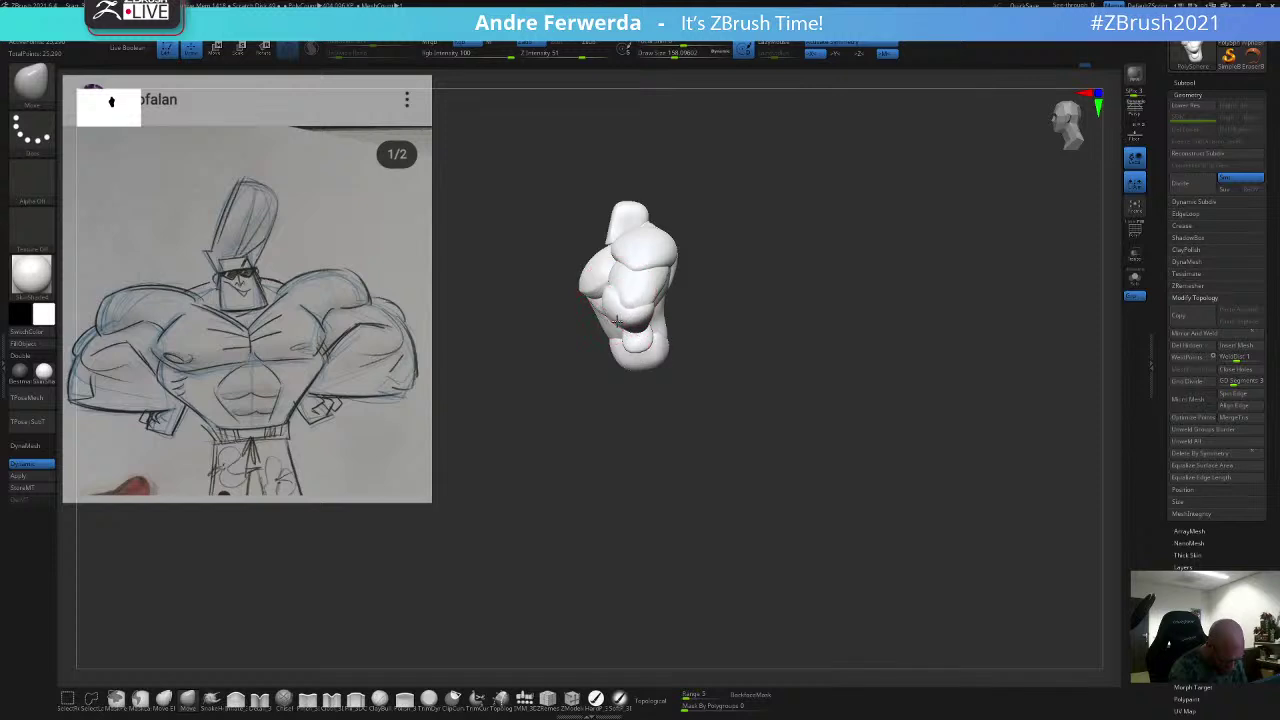
right_click_drag(618, 322, 667, 308)
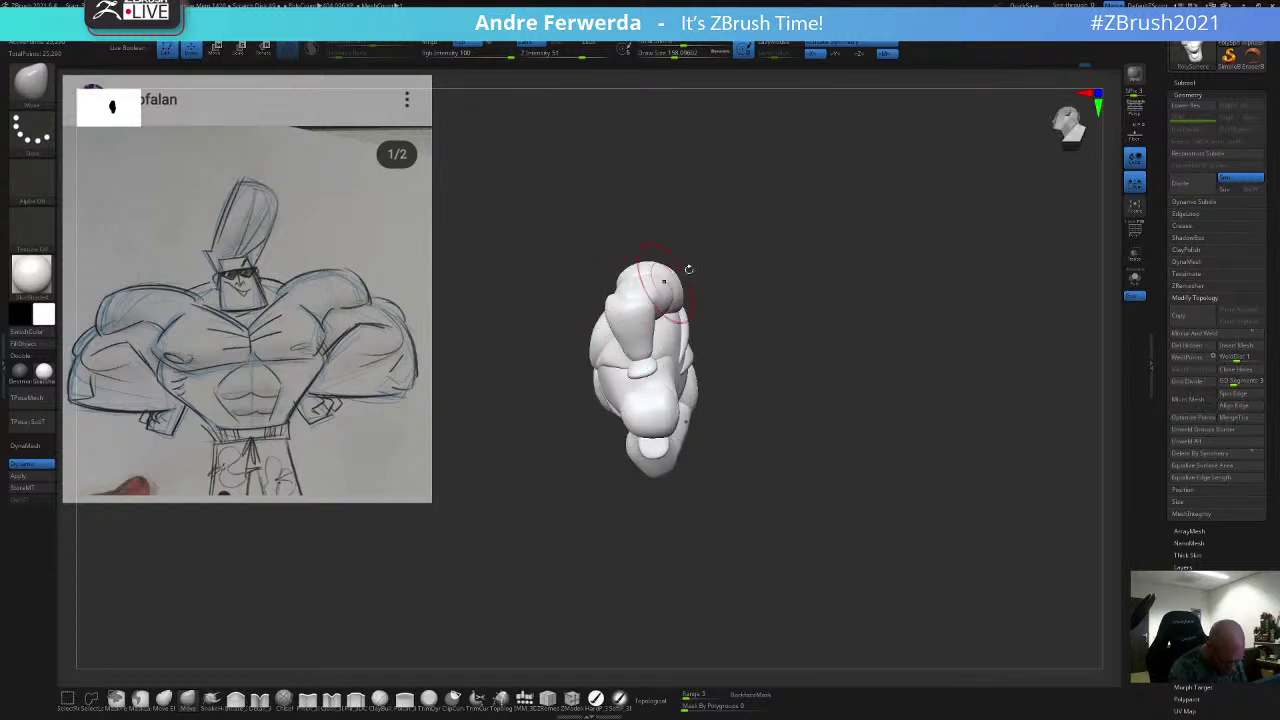
left_click_drag(689, 269, 650, 268)
left_click_drag(650, 325, 702, 322)
key("space")
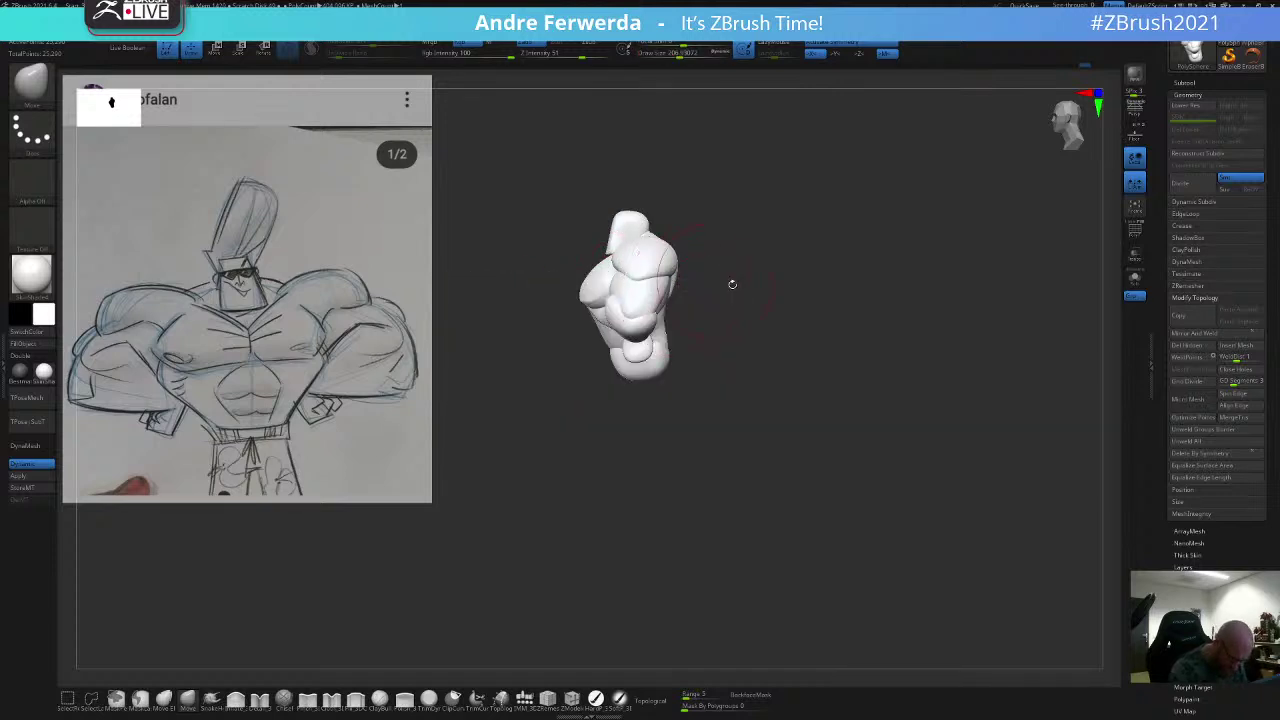
left_click_drag(732, 284, 783, 249)
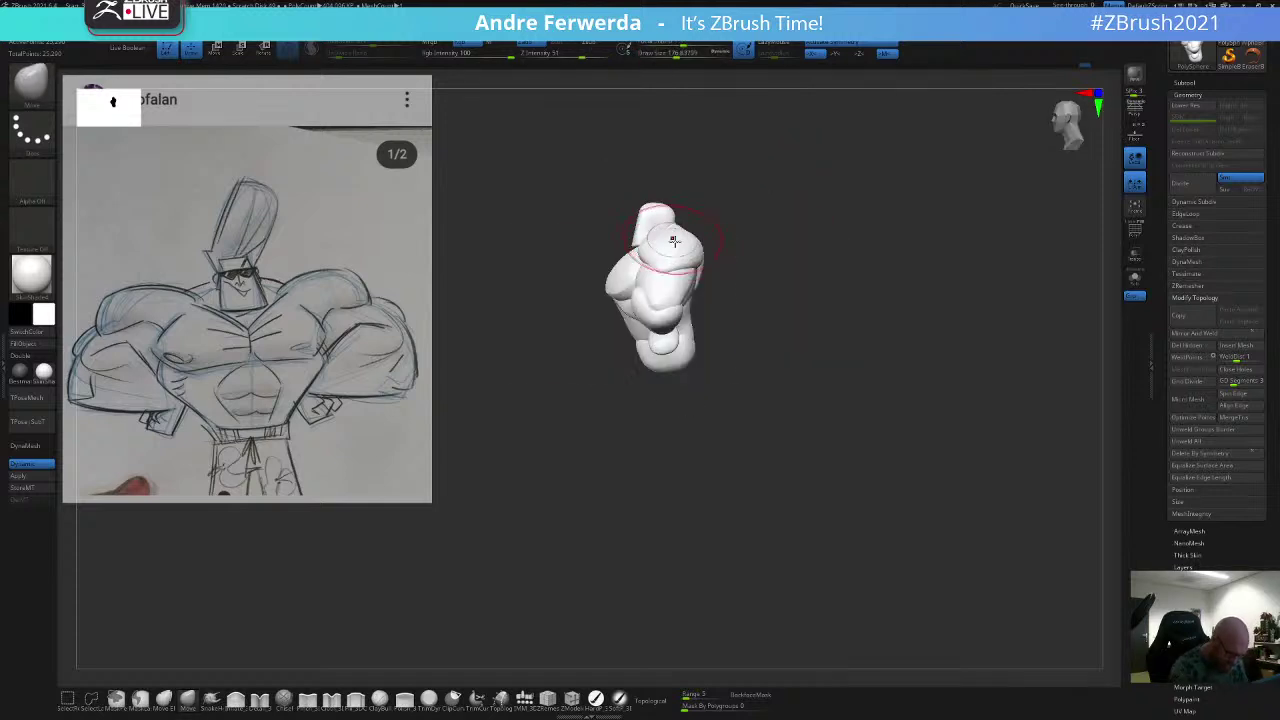
Step: Hide the head and reshape the upper torso and chest in profile with a resized Move brush
left_click_drag(619, 165, 711, 224, "ctrl+alt+shift")
key("space")
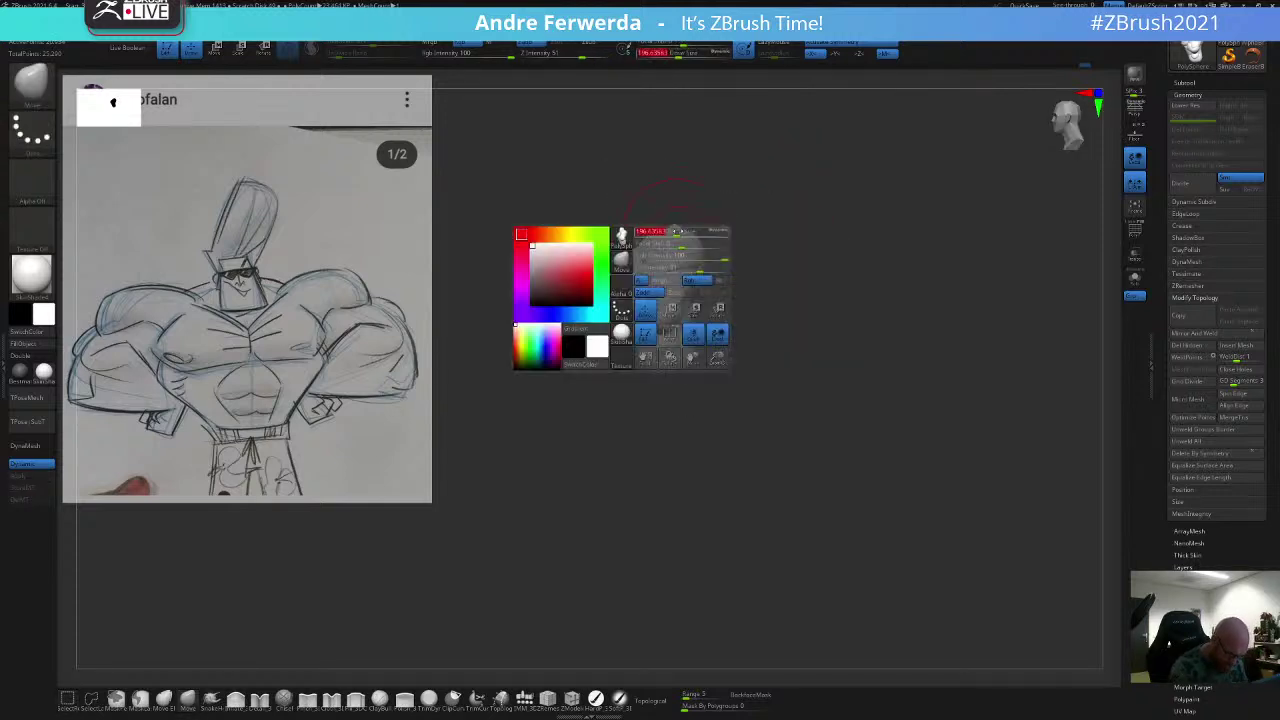
left_click(663, 239)
key("space")
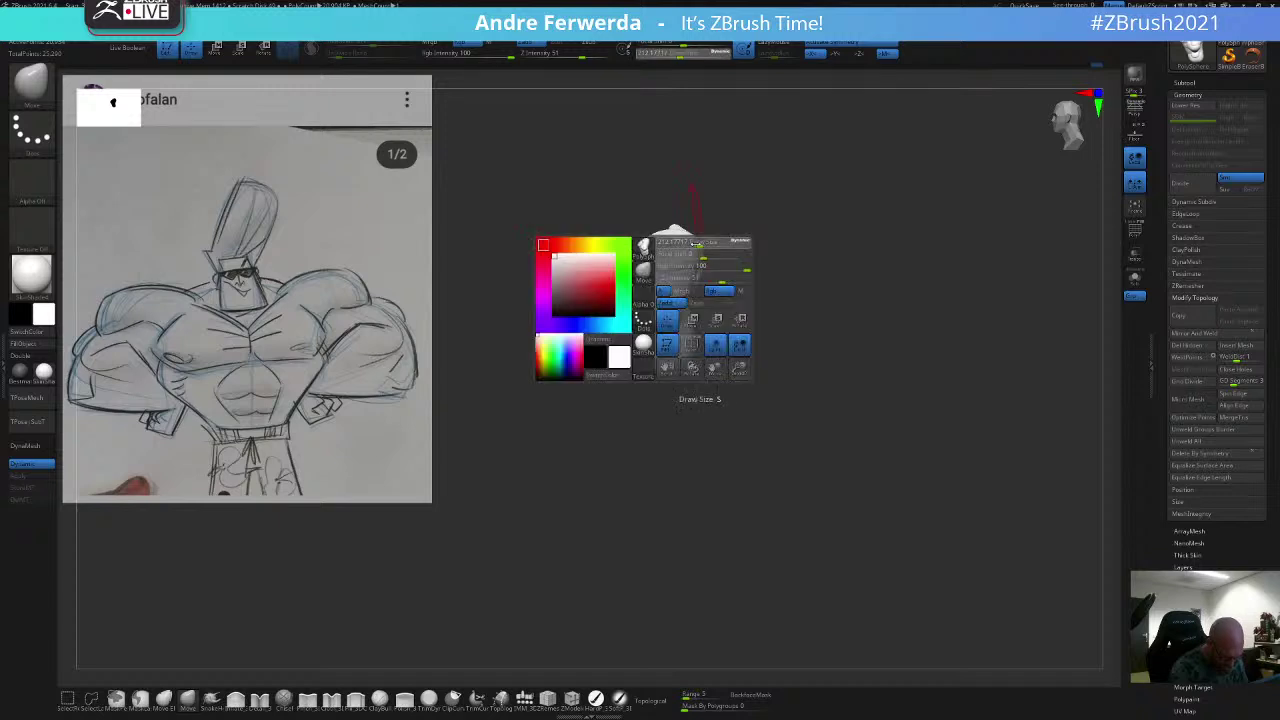
key("space")
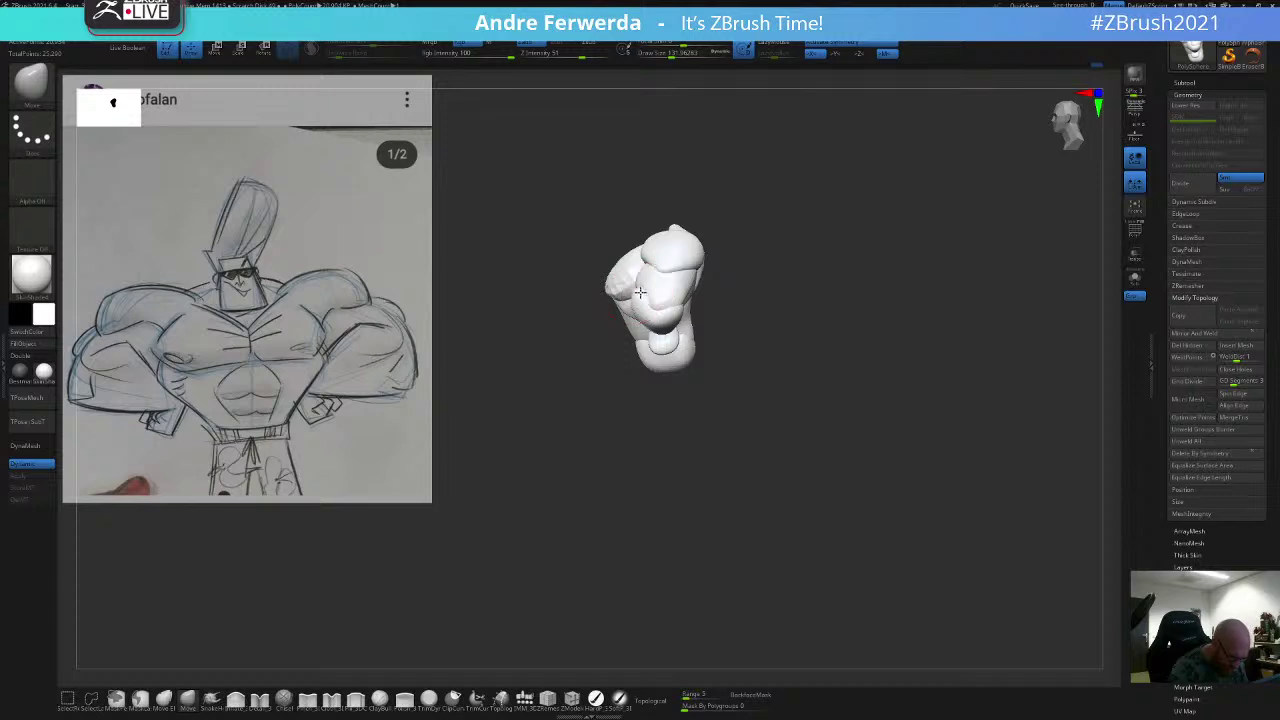
left_click_drag(598, 300, 711, 306)
key("space")
left_click(743, 239)
left_click_drag(735, 237, 728, 270)
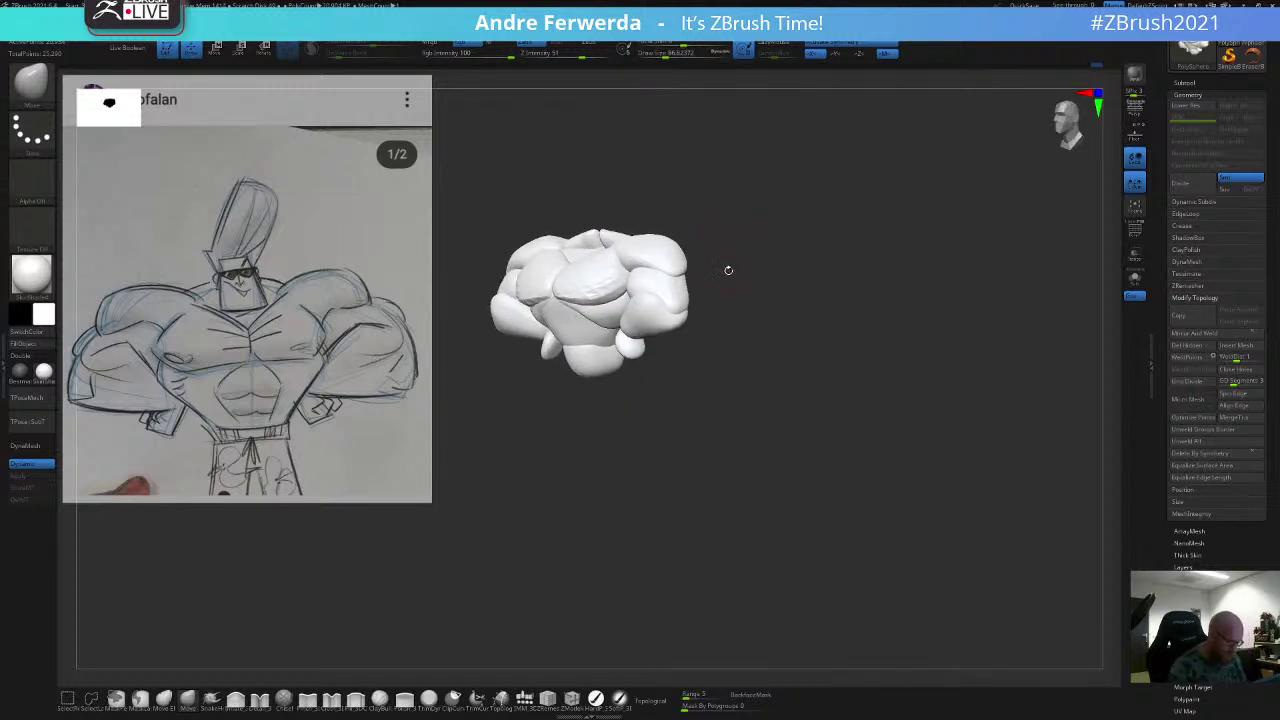
Step: Enable topological masking for the Move brush and reshape the upper arm and forearm forms from the front and above
left_click(650, 701)
mouse_move(676, 308)
left_mouse_down()
mouse_move(692, 300)
mouse_move(691, 313)
mouse_move(680, 301)
left_mouse_up()
key("space")
key("space")
key("space")
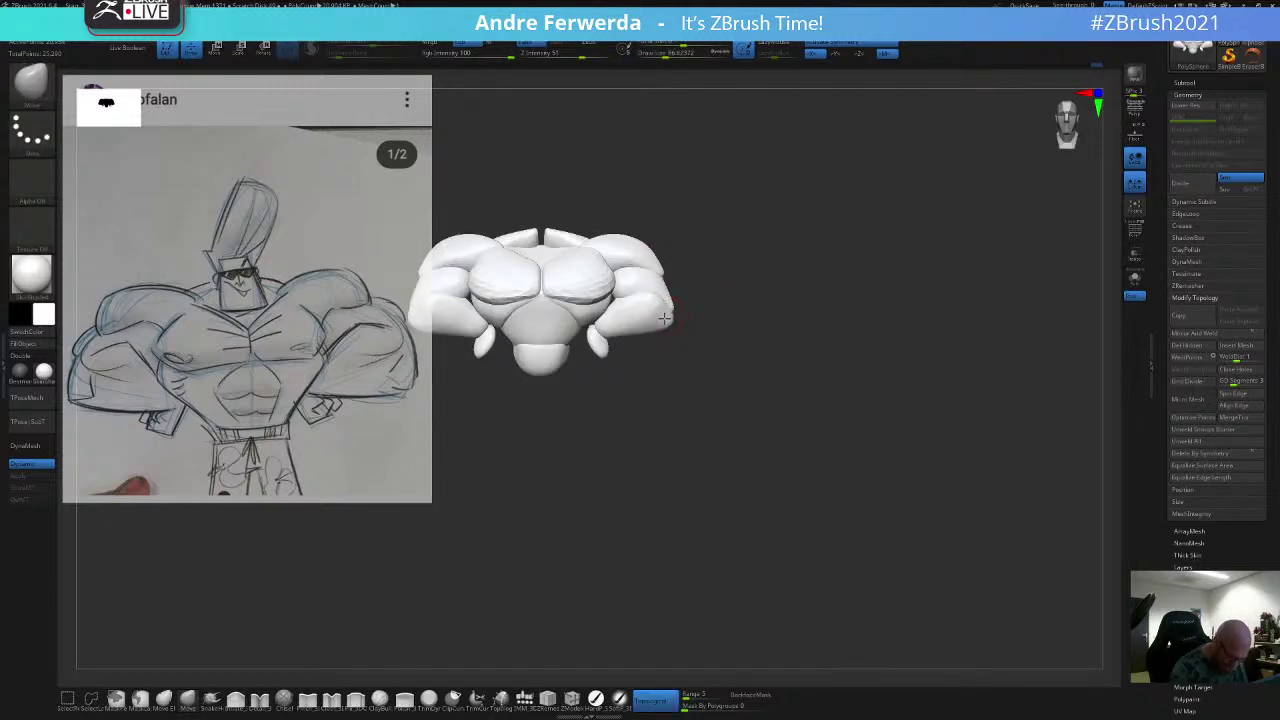
key("space")
left_click_drag(665, 311, 672, 281)
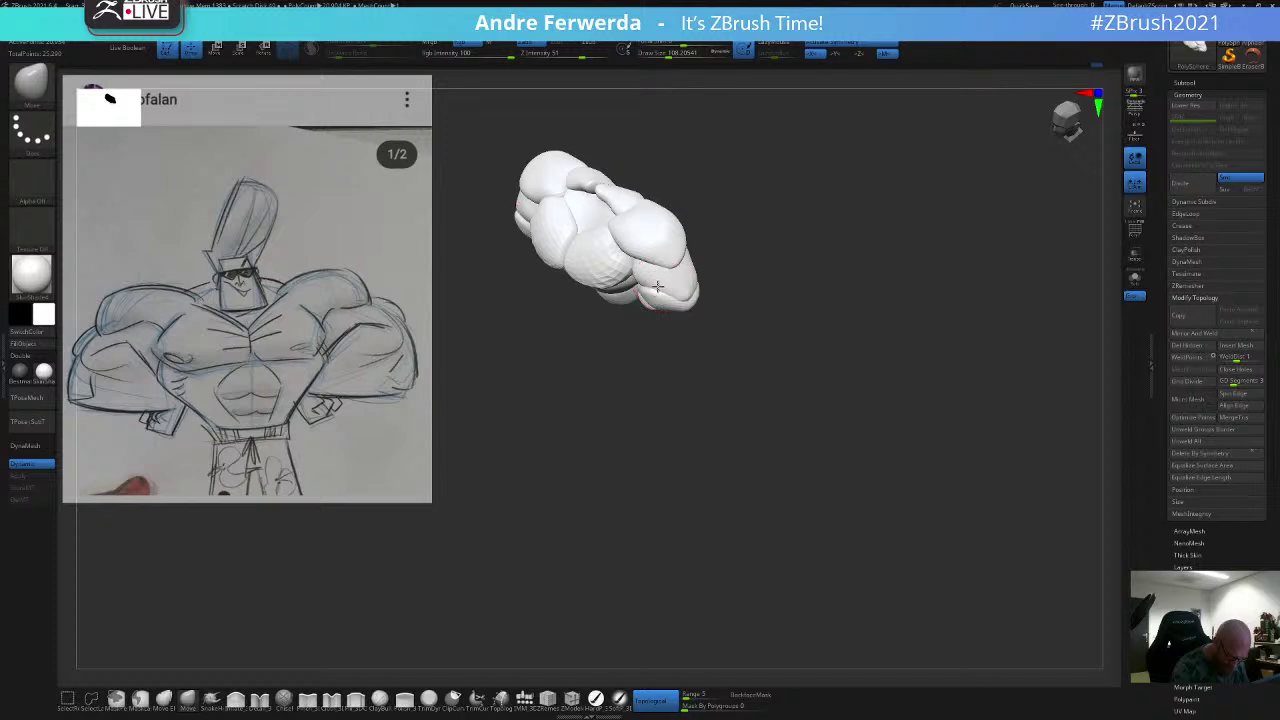
left_click_drag(659, 361, 692, 226)
left_click_drag(657, 302, 643, 320)
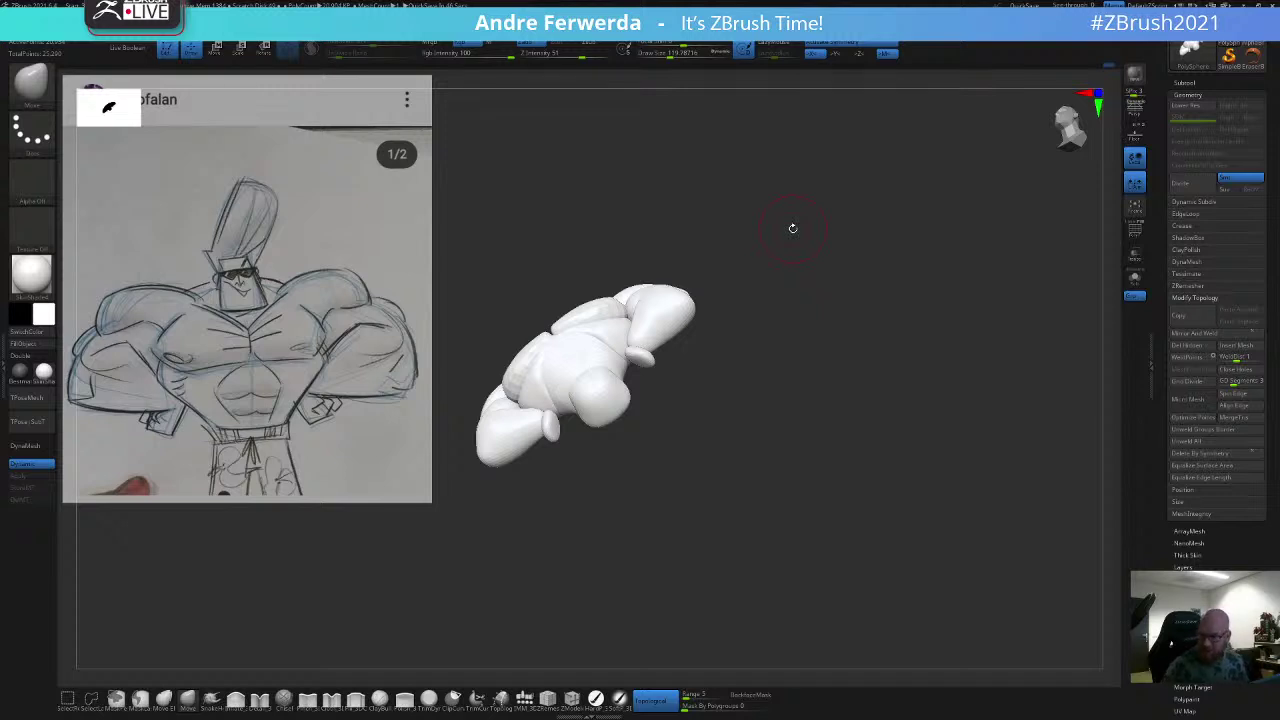
Step: Resize the Move brush and adjust the outer contour of the arms in the front view
key("space")
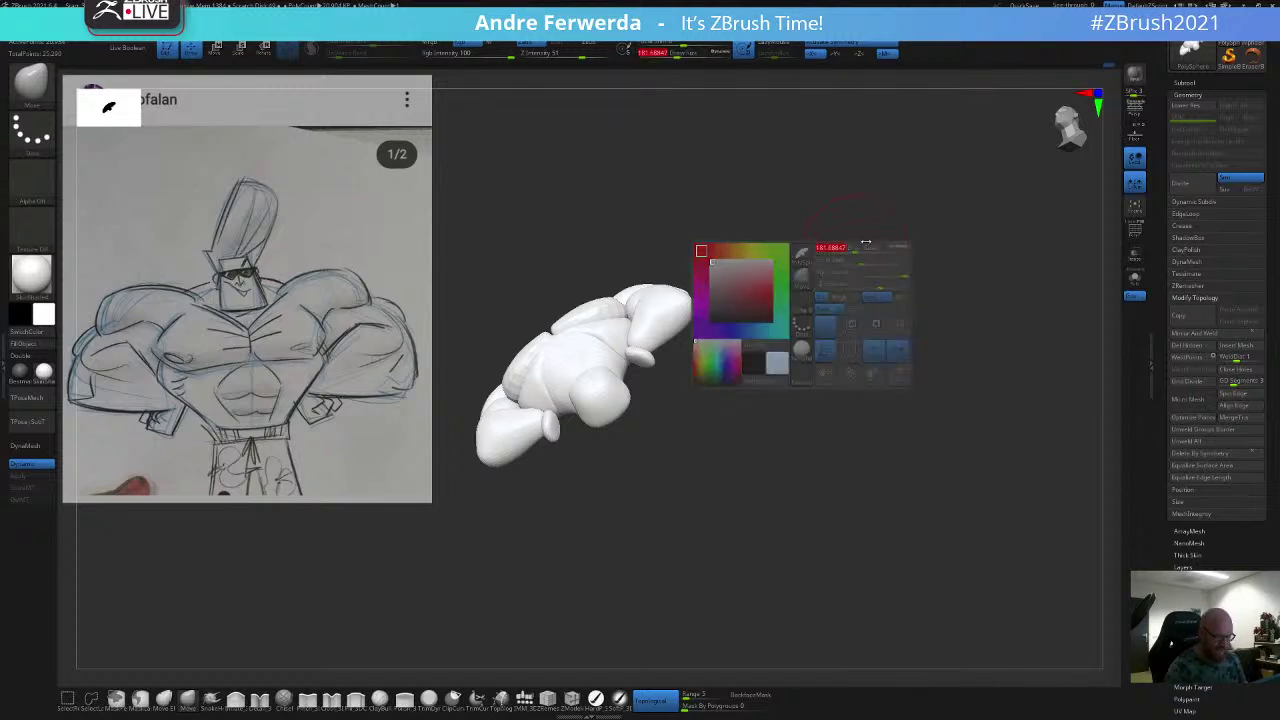
left_click_drag(848, 248, 868, 294, "shift")
key("space")
left_click_drag(690, 315, 812, 263)
key("space")
key("space")
left_click_drag(508, 331, 512, 331)
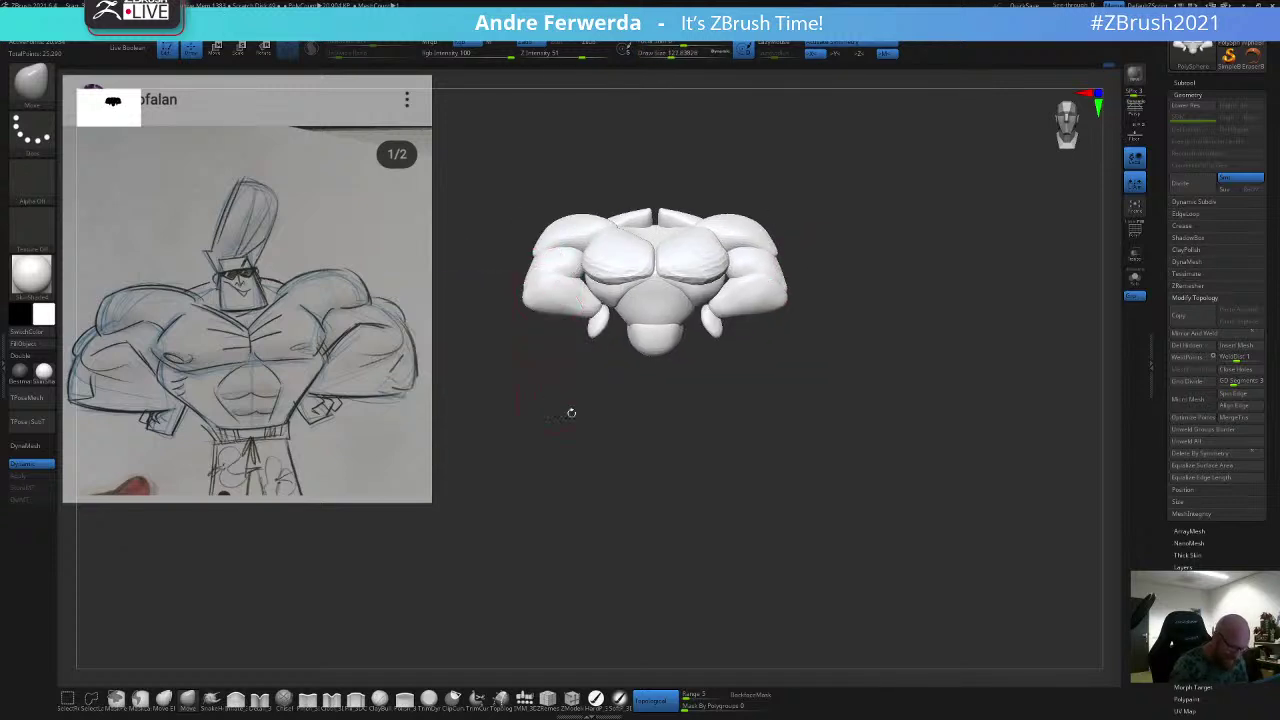
Step: Refine the outer silhouette of the upper arms and forearms up close with a resized Move brush
mouse_move(716, 382)
left_mouse_down("alt")
mouse_move(746, 457)
mouse_move(750, 515)
left_mouse_up("alt")
left_click_drag(532, 494, 632, 515, "alt")
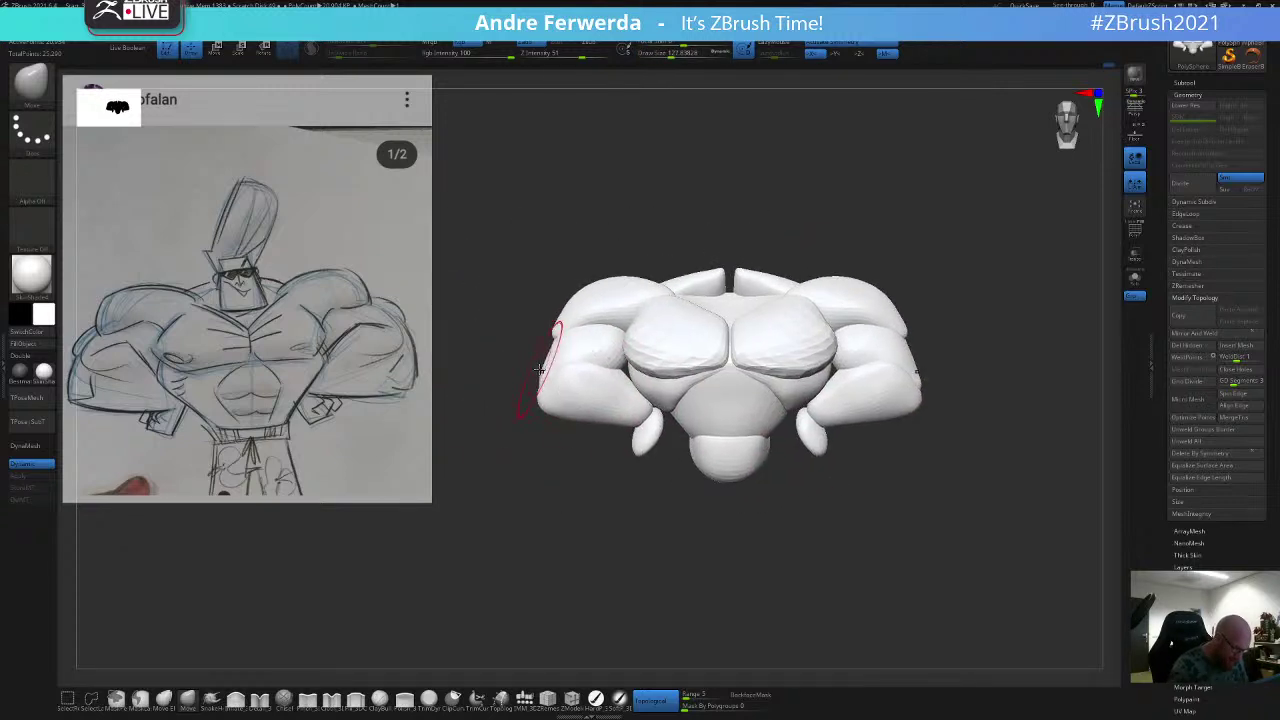
key("space")
left_click_drag(551, 361, 556, 370)
key("space")
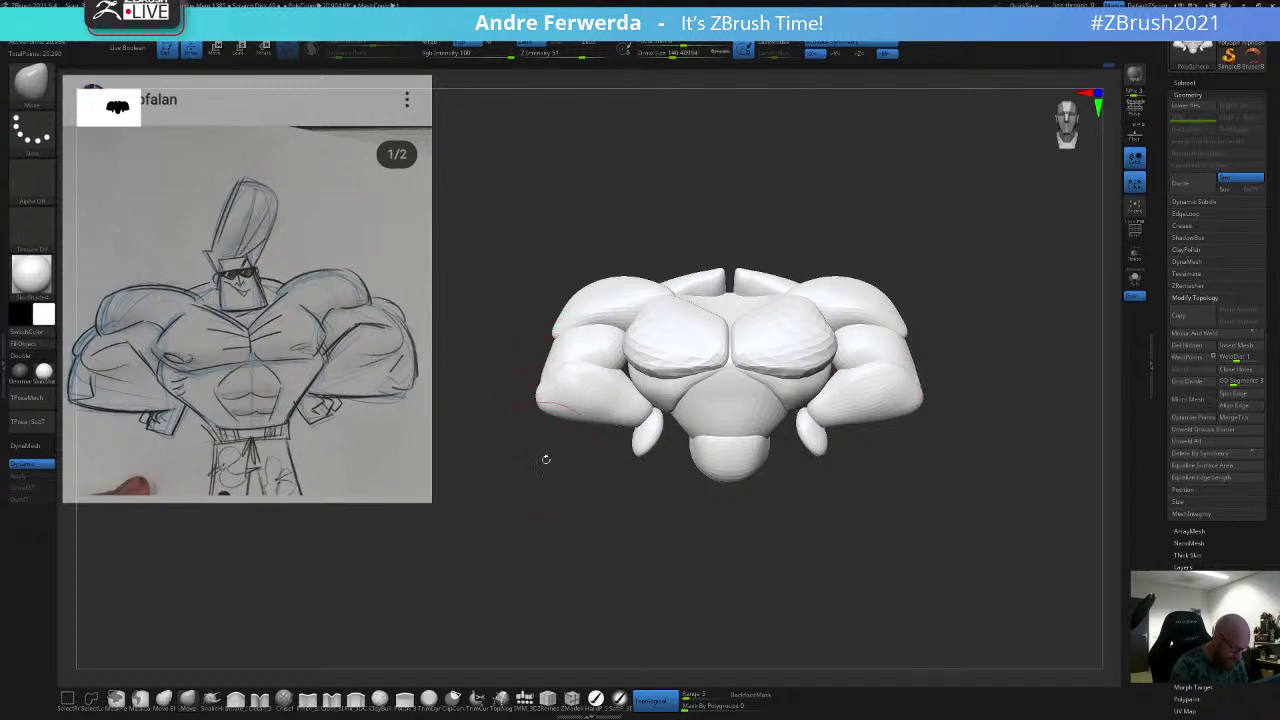
left_click_drag(546, 460, 572, 372)
key("space")
left_click_drag(560, 374, 550, 374)
Step: Reshape the elbow ends of the forearms from below and from the front with the Move brush
mouse_move(591, 286)
left_mouse_down("shift")
mouse_move(592, 268)
mouse_move(578, 402)
left_mouse_up("shift")
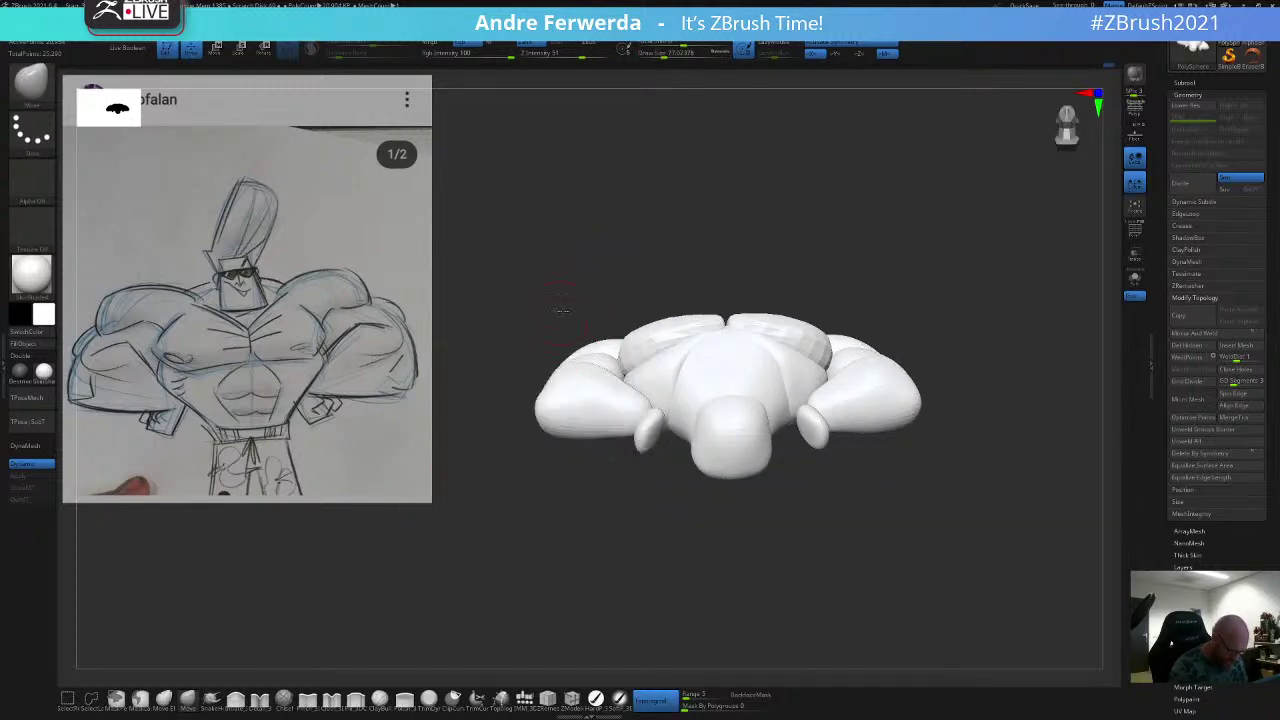
left_click_drag(562, 310, 602, 314)
left_click_drag(534, 400, 531, 405)
left_click_drag(531, 476, 526, 563, "shift")
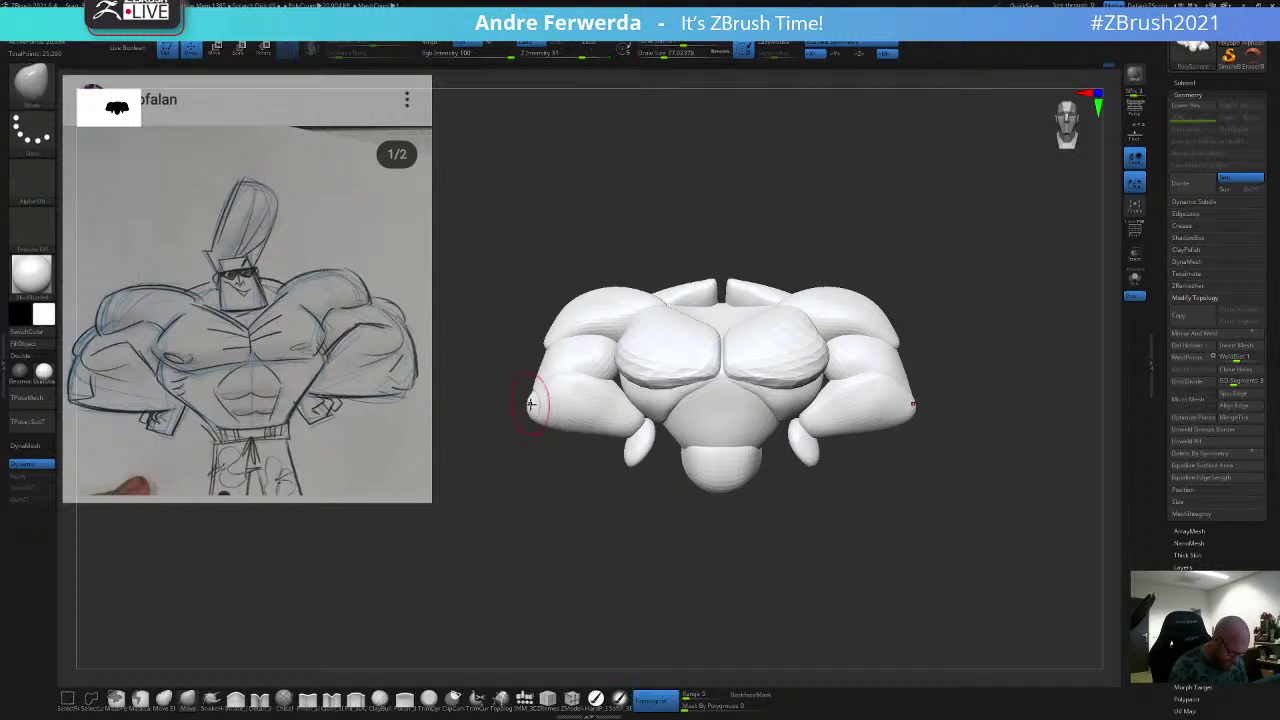
key("space")
left_click_drag(547, 404, 552, 404)
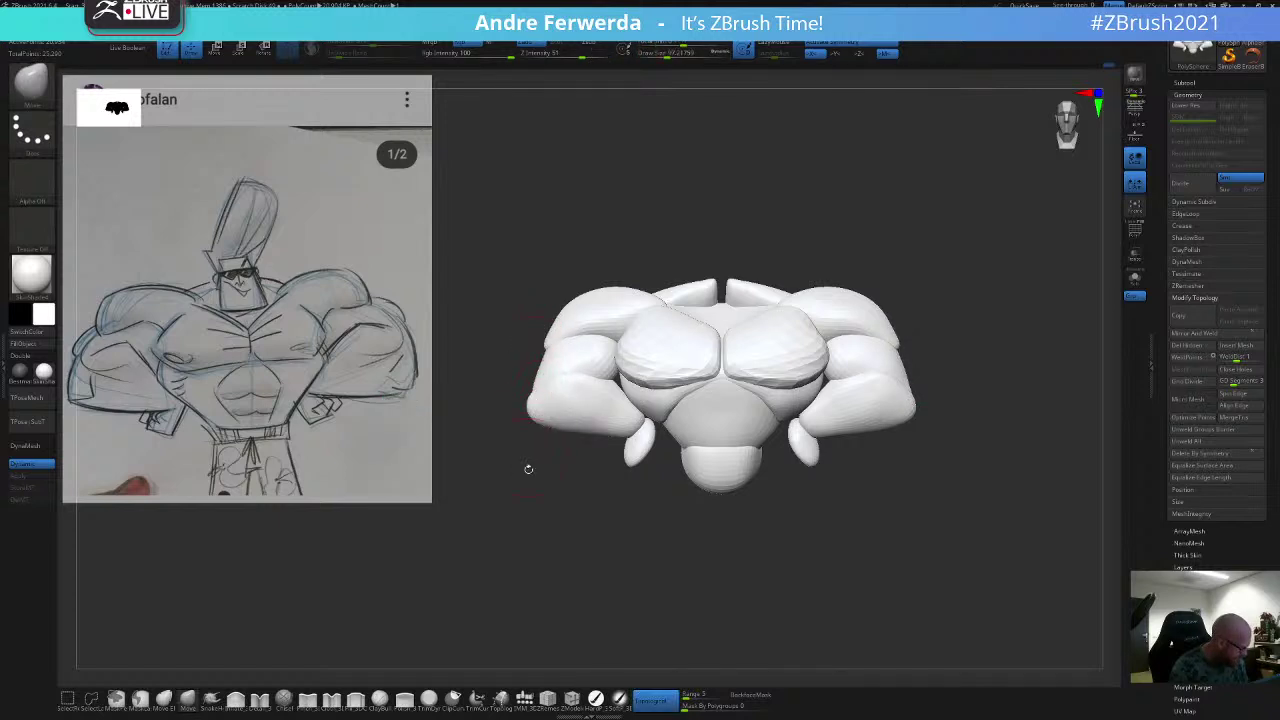
left_click_drag(528, 469, 584, 488, "alt")
key("space")
left_click_drag(576, 411, 578, 411)
Step: Shape the upper arm muscles beneath the shoulders from above and in profile with a resized Move brush
mouse_move(672, 234)
left_mouse_down()
mouse_move(709, 231)
mouse_move(745, 275)
left_mouse_up()
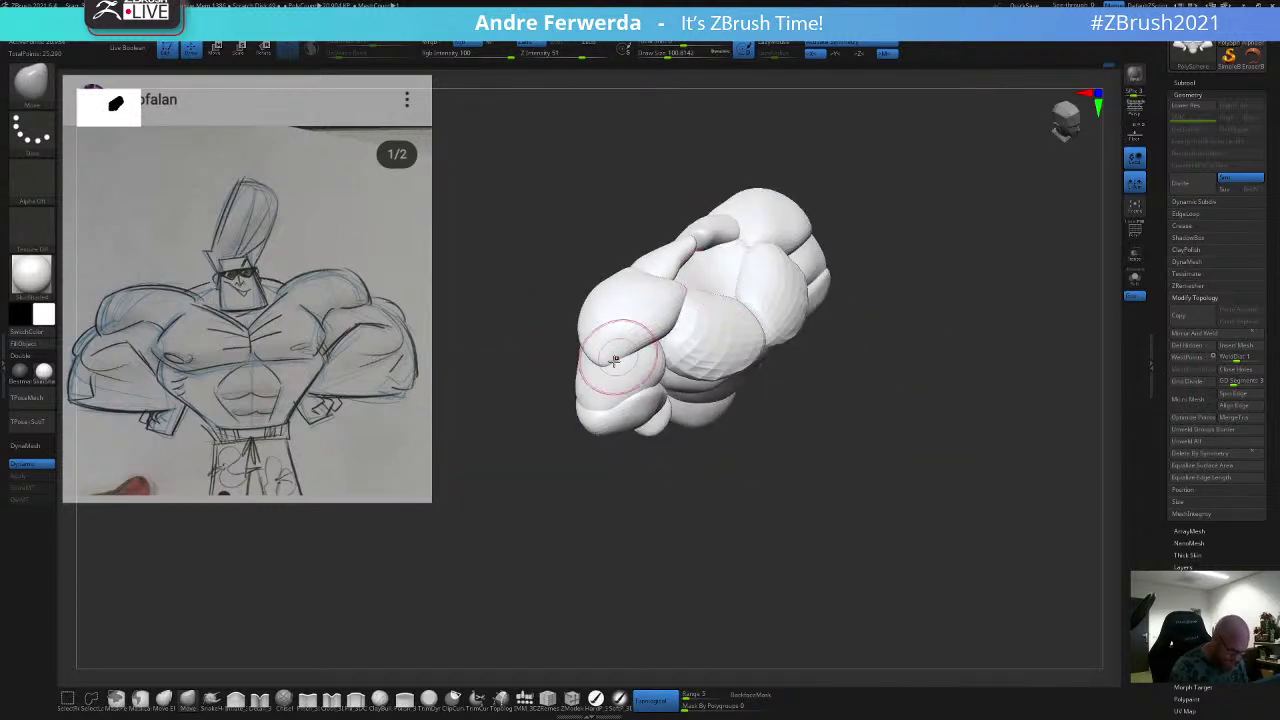
key("space")
left_click_drag(615, 361, 629, 361)
left_click_drag(560, 460, 640, 420)
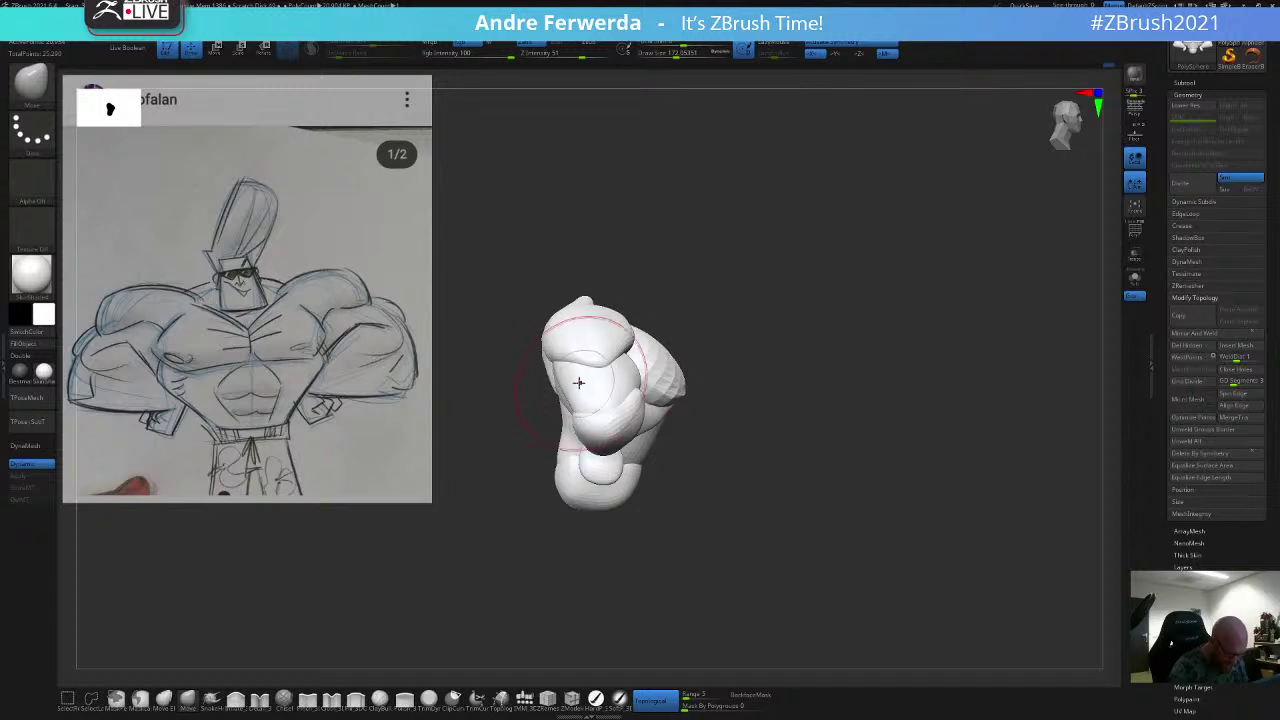
key("space")
left_click_drag(579, 383, 575, 385)
right_click_drag(575, 385, 634, 320)
key("space")
left_click_drag(634, 322, 609, 331)
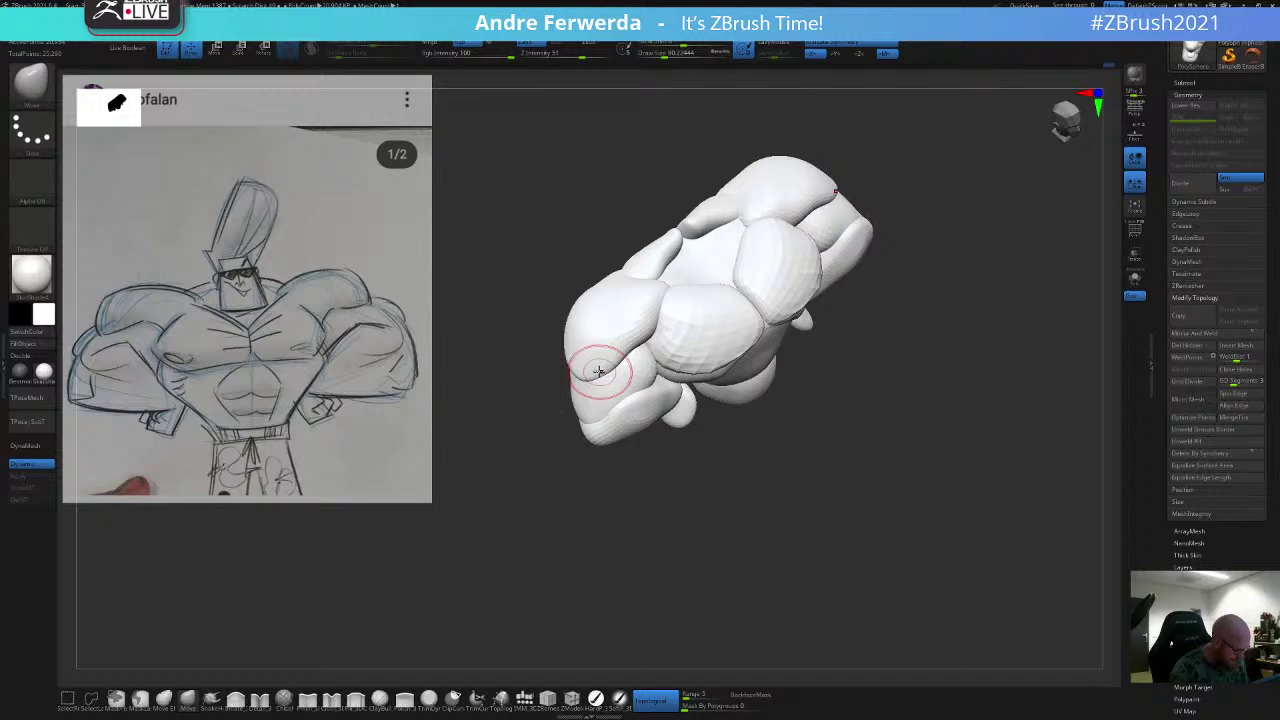
Step: Refine the shoulder and outer arm contours in the front view, varying the Move brush size
right_click_drag(613, 370, 634, 350, "shift")
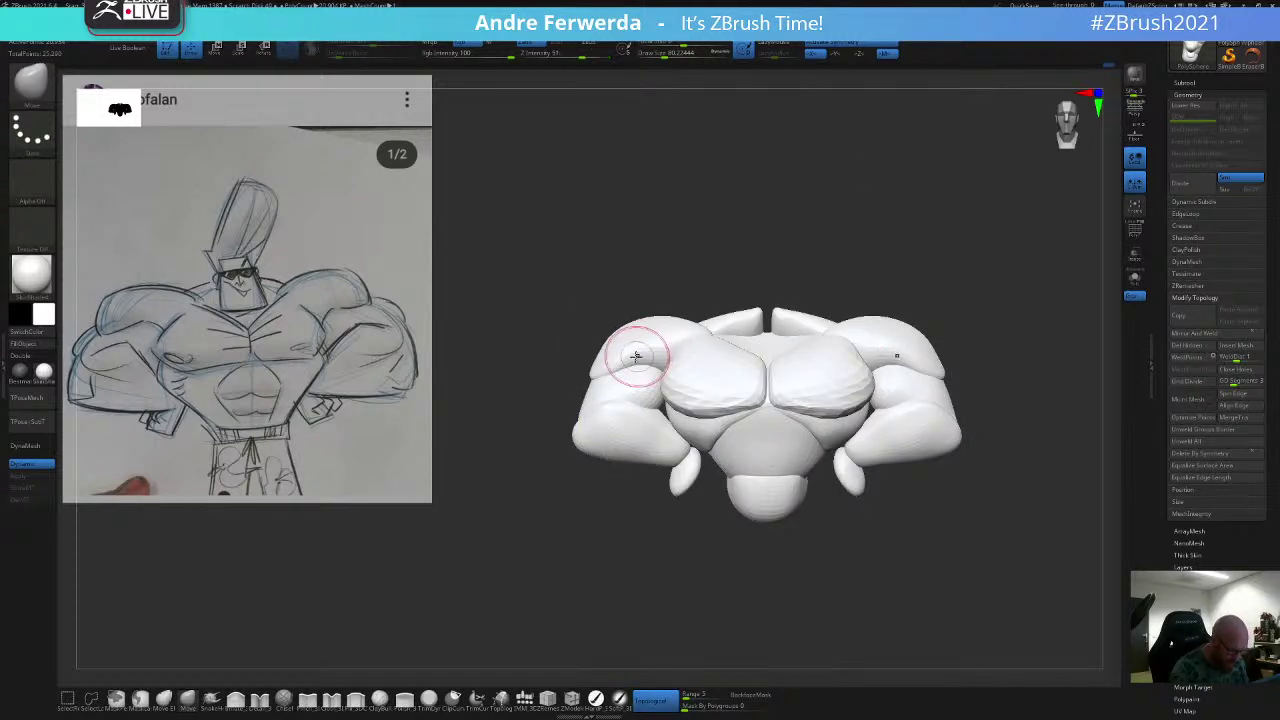
key("space")
left_click_drag(630, 355, 636, 355)
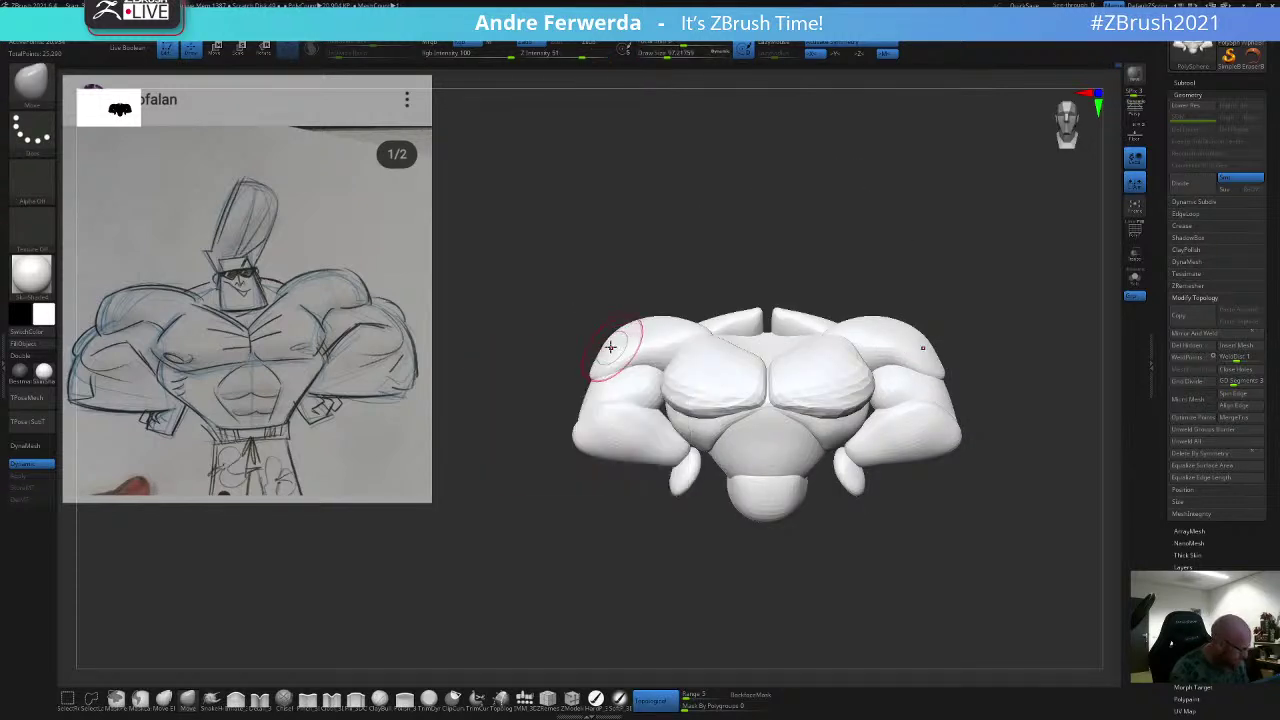
key("space")
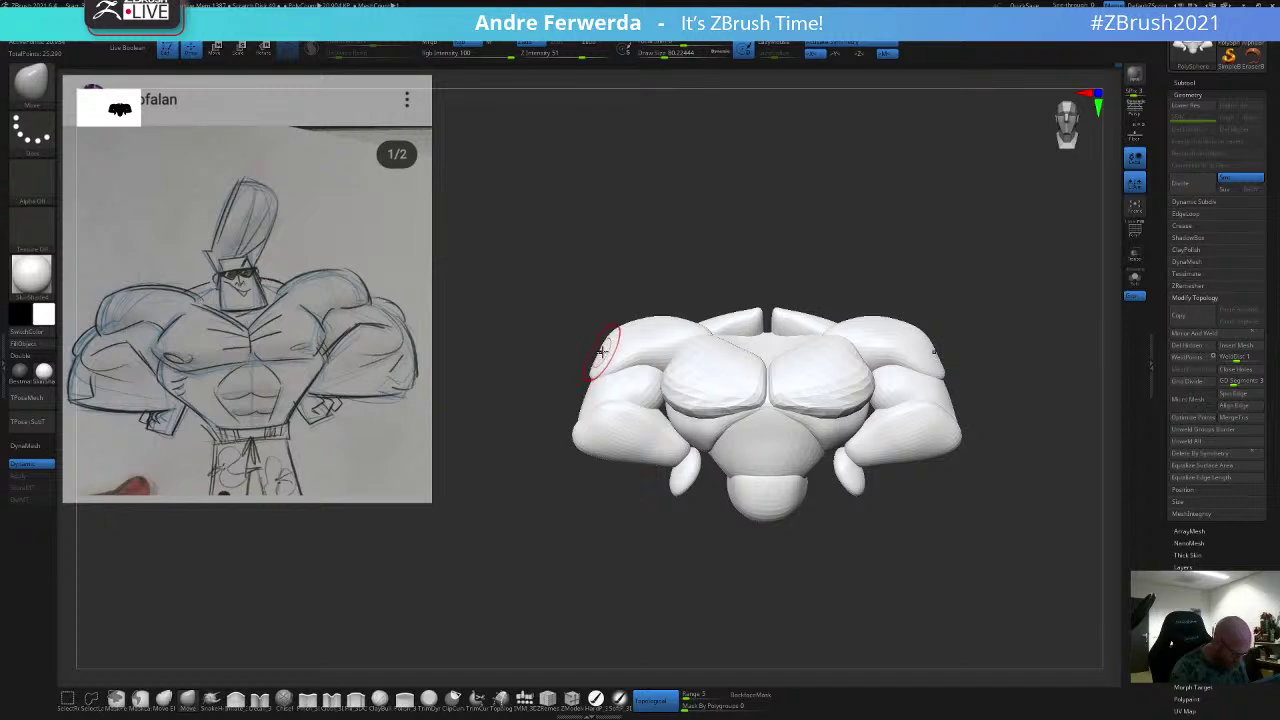
key("space")
right_click_drag(800, 237, 836, 250, "ctrl")
key("space")
left_click_drag(910, 286, 926, 286)
key("space")
mouse_move(650, 338)
left_mouse_down()
mouse_move(634, 337)
mouse_move(634, 384)
left_mouse_up()
key("space")
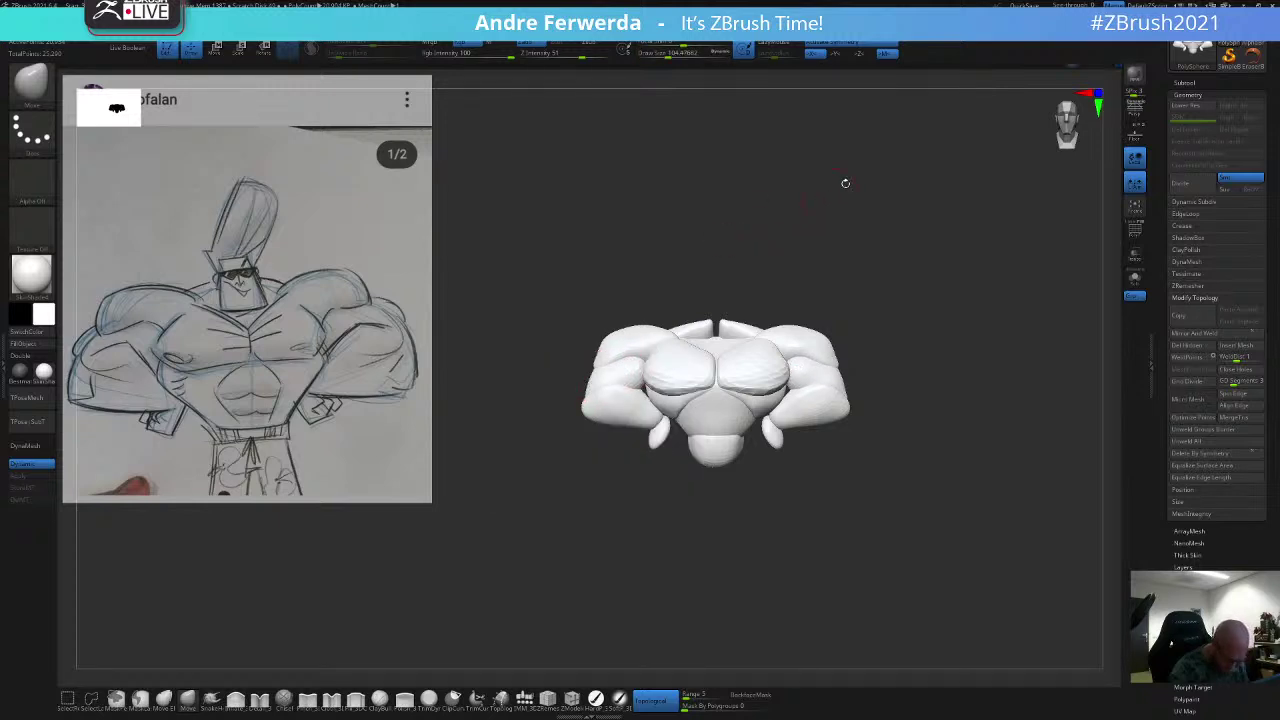
Step: Check the forms with the polygroup wireframe display, then unhide the rest of the figure including the head
key("shift+f")
left_click_drag(897, 300, 880, 284)
key("shift+f")
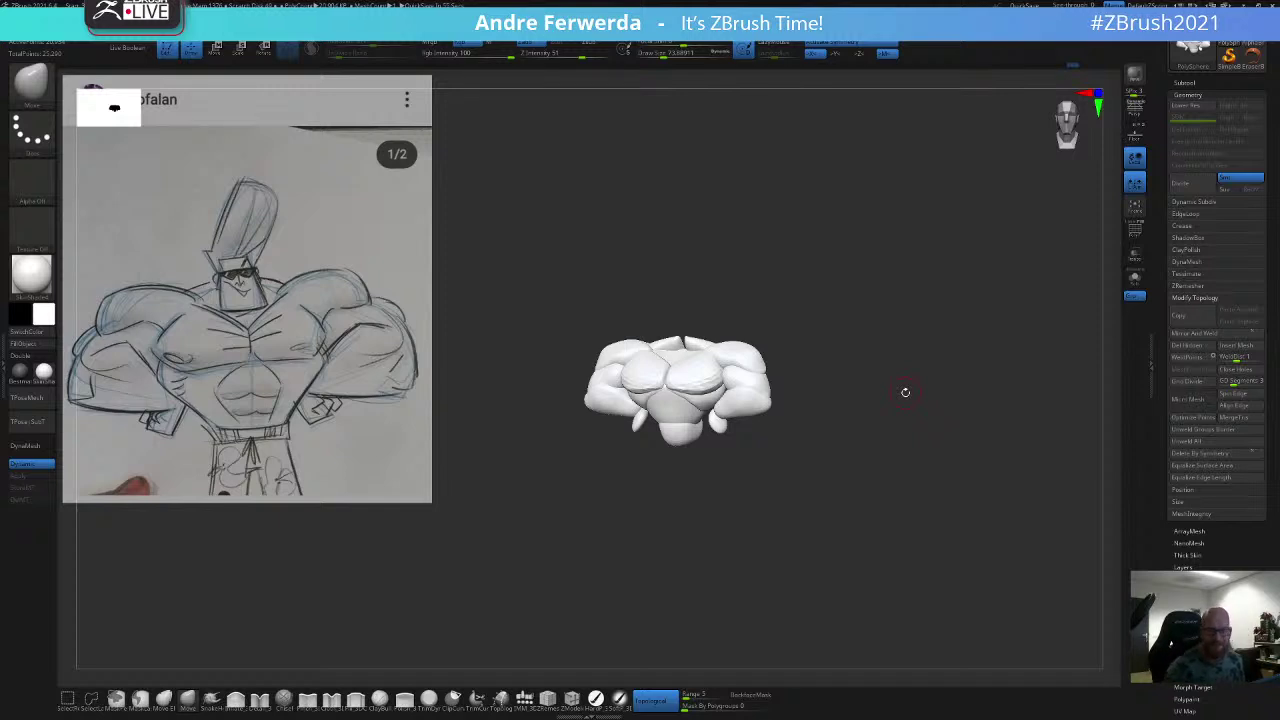
left_click(960, 466, "ctrl+shift")
key("space")
mouse_move(859, 268)
left_mouse_down()
mouse_move(872, 214)
mouse_move(862, 342)
left_mouse_up()
key("space")
left_click(843, 376, "alt")
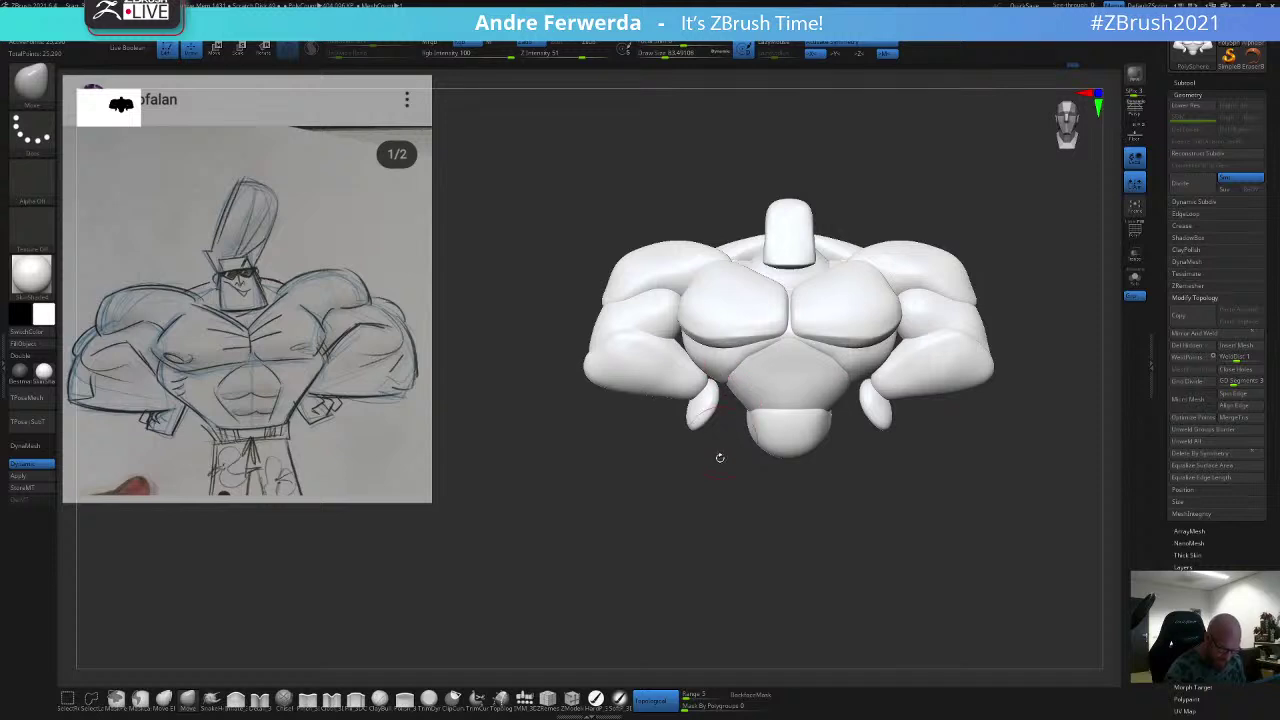
Step: Reshape the ribcage sides below the chest from front and three-quarter views with a resized Move brush
left_click_drag(736, 475, 690, 455, "alt")
key("space")
left_click_drag(766, 403, 769, 402)
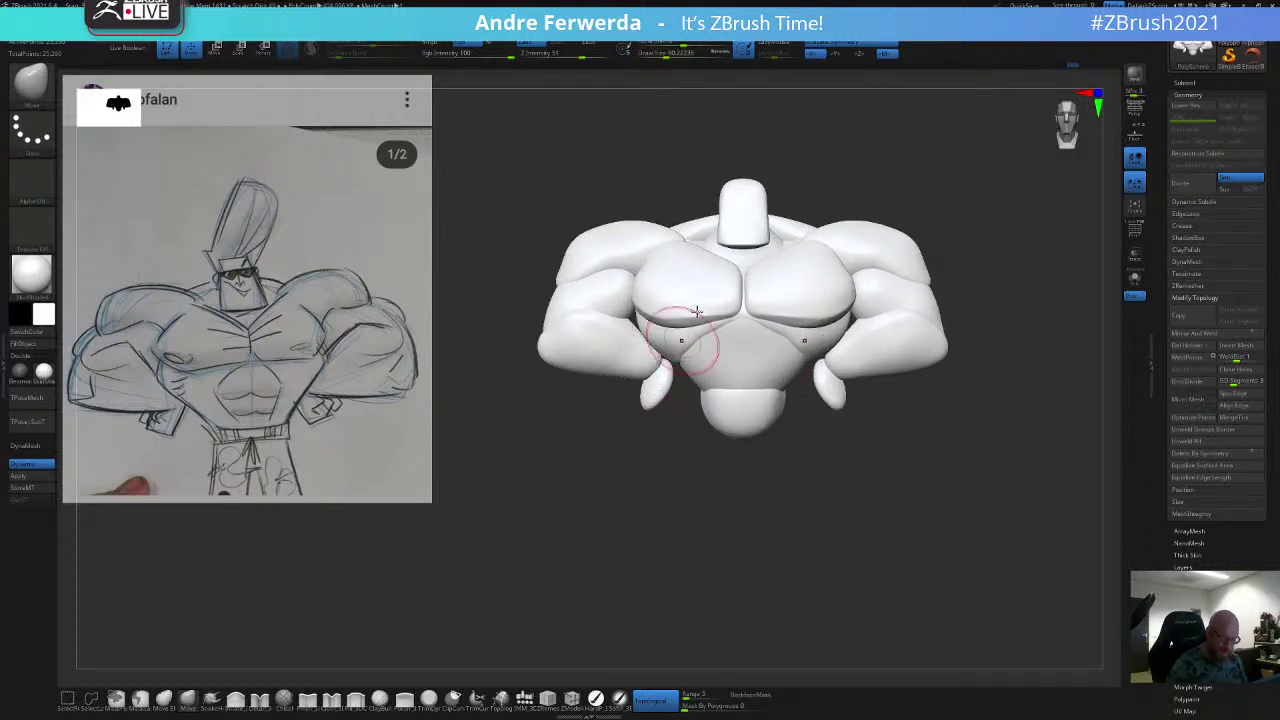
left_click_drag(646, 443, 695, 441)
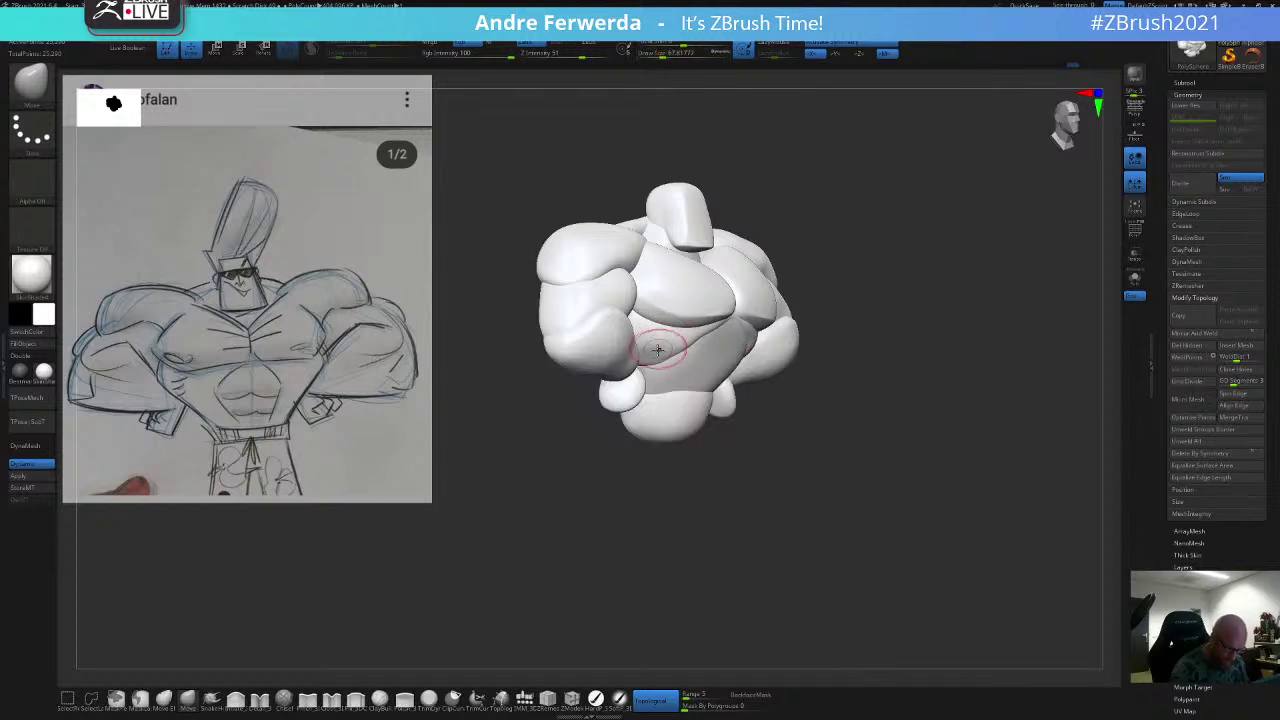
key("space")
left_click_drag(651, 362, 690, 348)
left_click_drag(895, 225, 845, 258)
left_click_drag(775, 495, 738, 493, "shift")
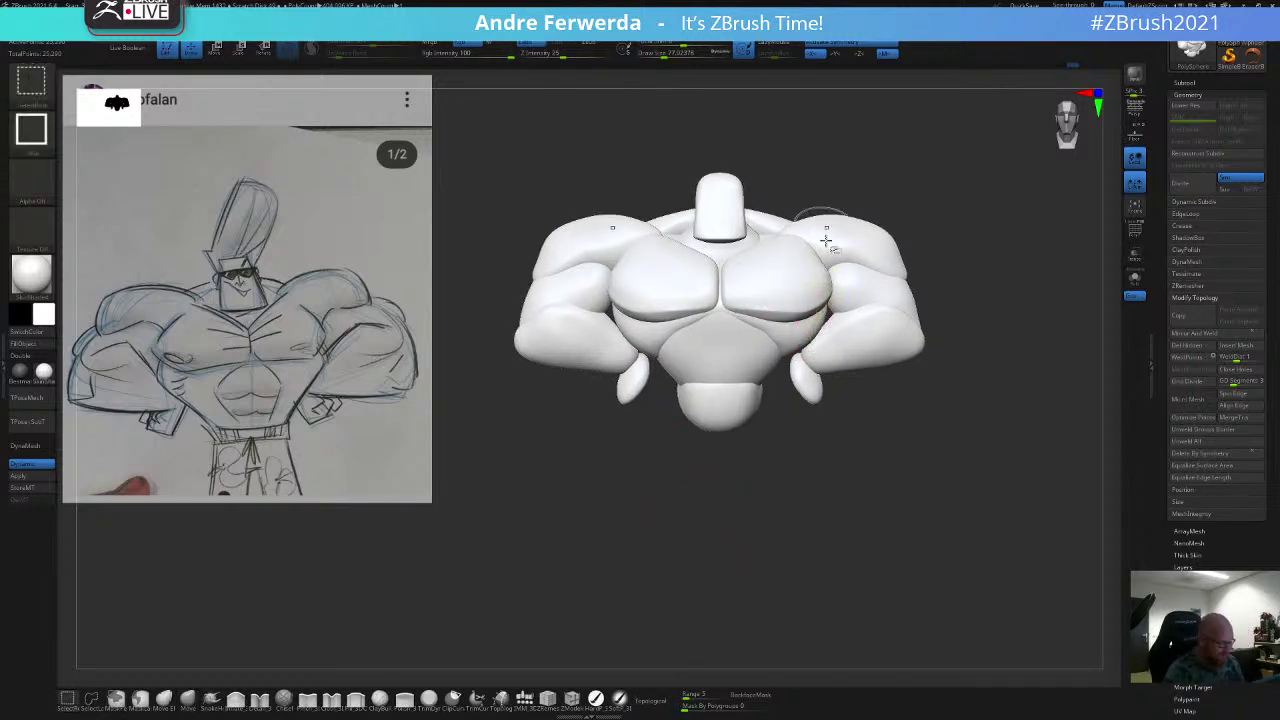
Step: Adjust the chest muscles and their outer edges from front and three-quarter views with the Move brush
left_click_drag(815, 285, 829, 281)
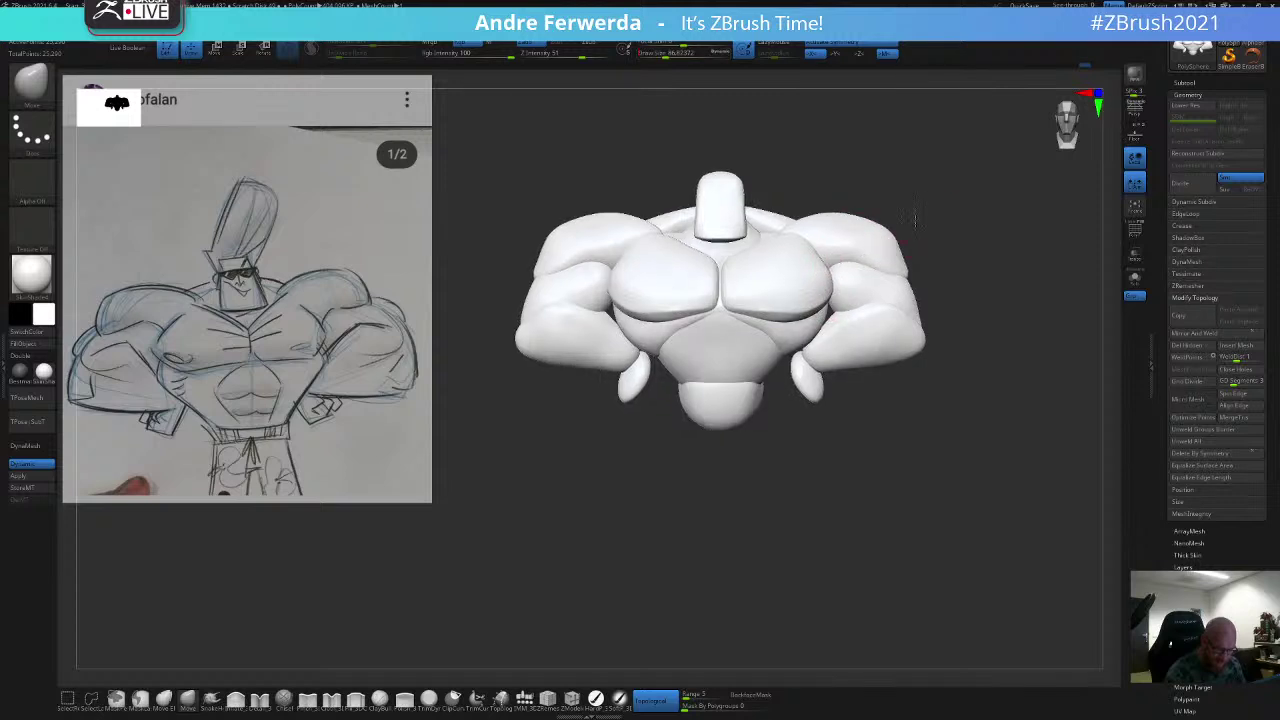
mouse_move(916, 214)
left_mouse_down()
mouse_move(864, 262)
mouse_move(796, 281)
left_mouse_up()
key("space")
key("space")
left_click_drag(689, 250, 696, 250)
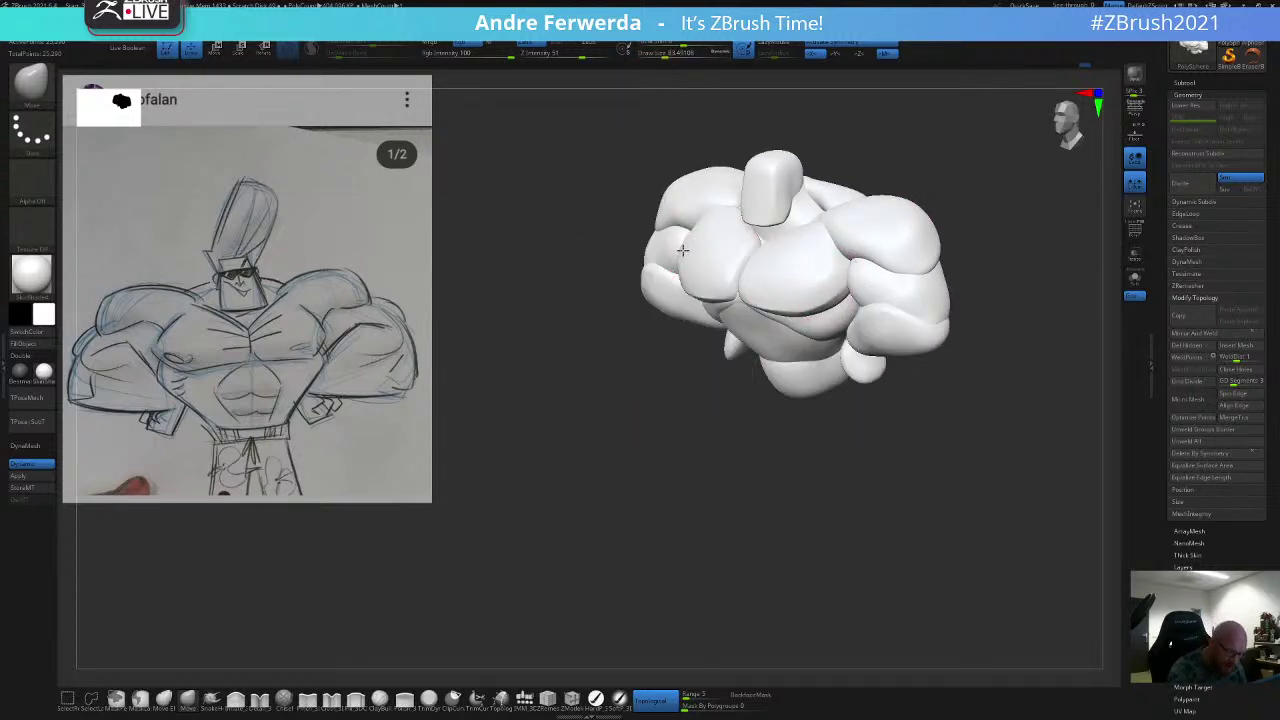
key("space")
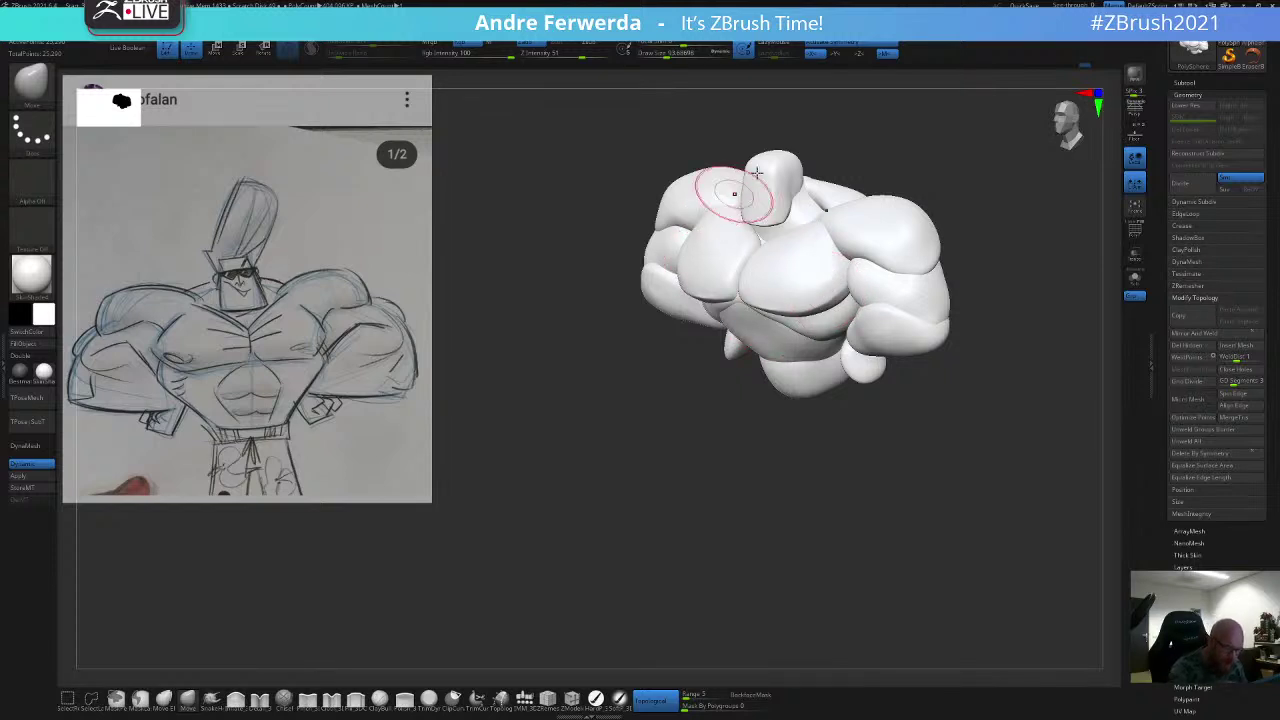
mouse_move(868, 82)
left_mouse_down()
mouse_move(856, 107)
mouse_move(806, 137)
left_mouse_up()
Step: Reshape the shoulder, upper arm and trapezius forms from an angled overhead view with a resized Move brush
left_click_drag(952, 205, 949, 239)
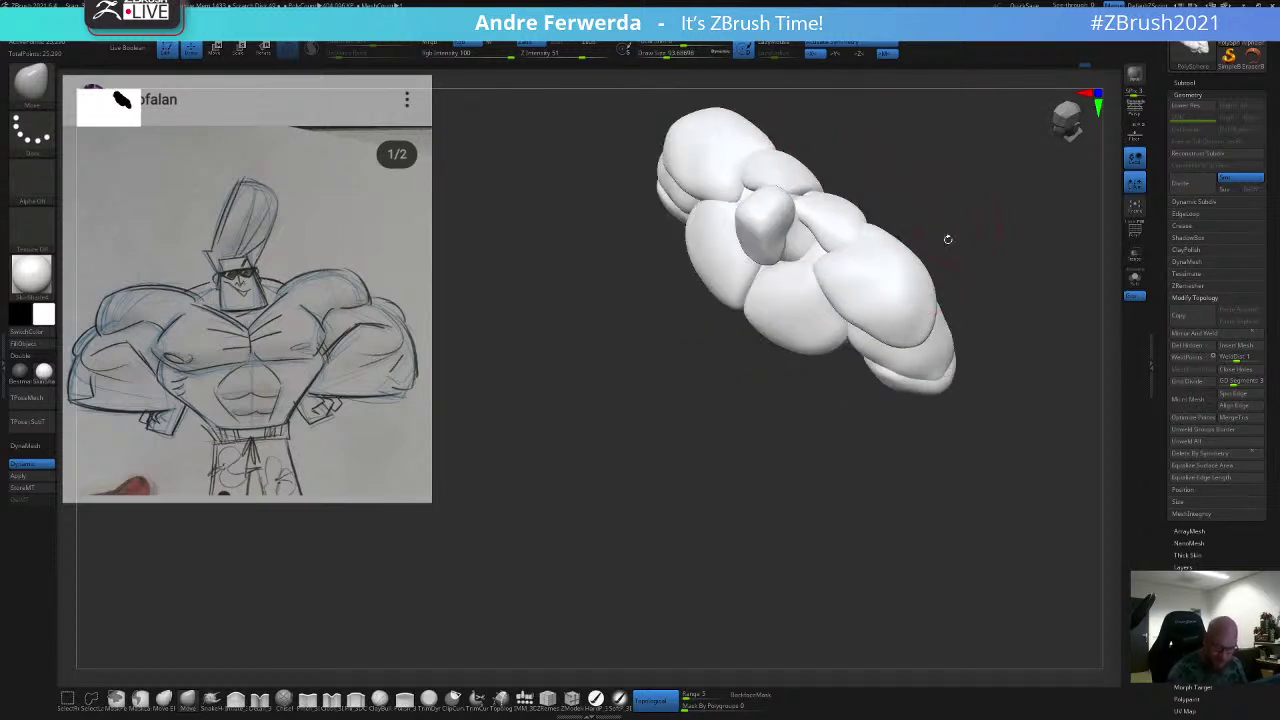
key("s")
left_click_drag(862, 294, 840, 304)
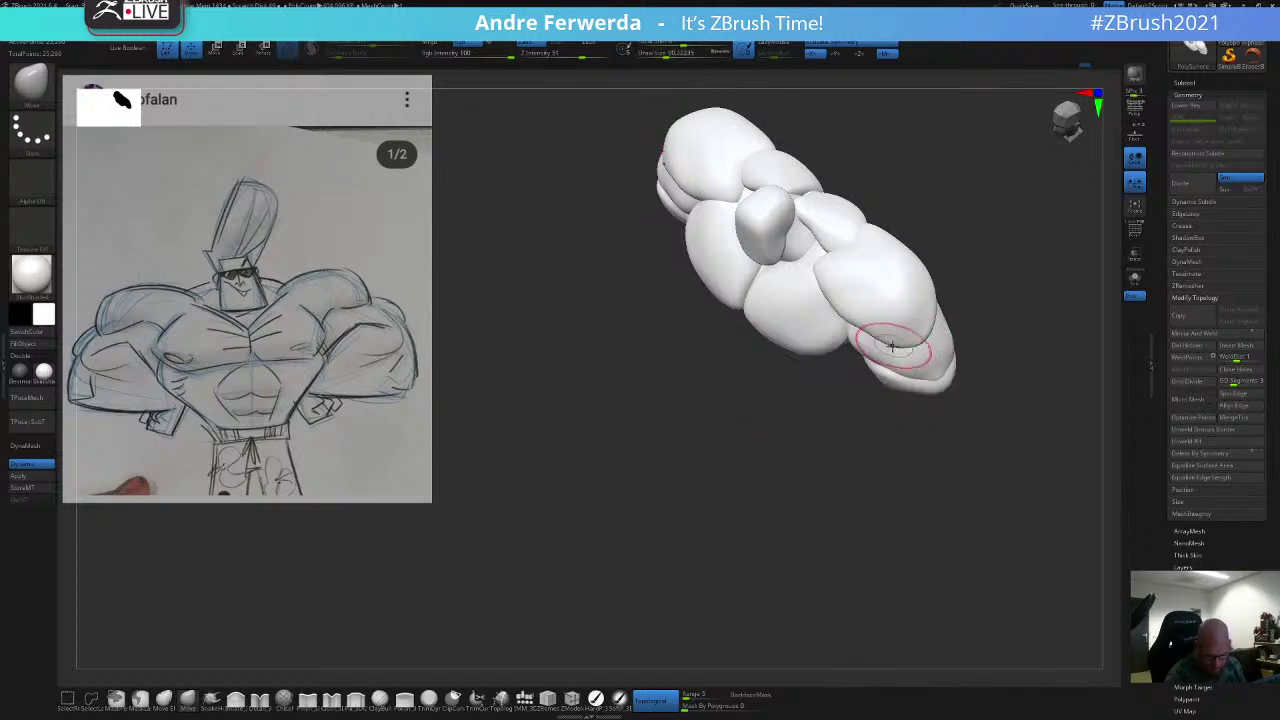
key("space")
left_click_drag(876, 384, 868, 341)
key("space")
key("space")
left_click_drag(832, 236, 829, 248)
key("space")
left_click_drag(834, 218, 828, 209)
Step: Refine the shoulder and trapezius contours in the straight top view with a larger Move brush
left_click_drag(932, 195, 946, 163, "shift")
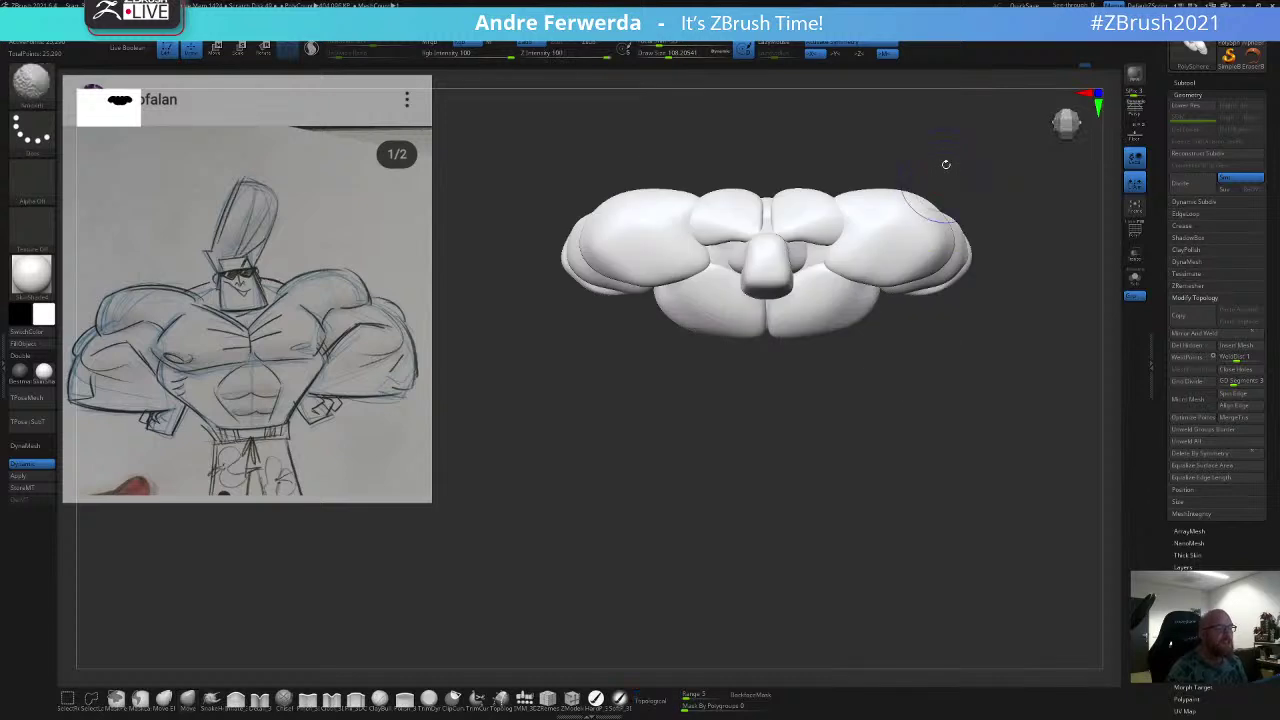
key("space")
left_click_drag(884, 282, 893, 281)
key("space")
left_click_drag(840, 212, 832, 211)
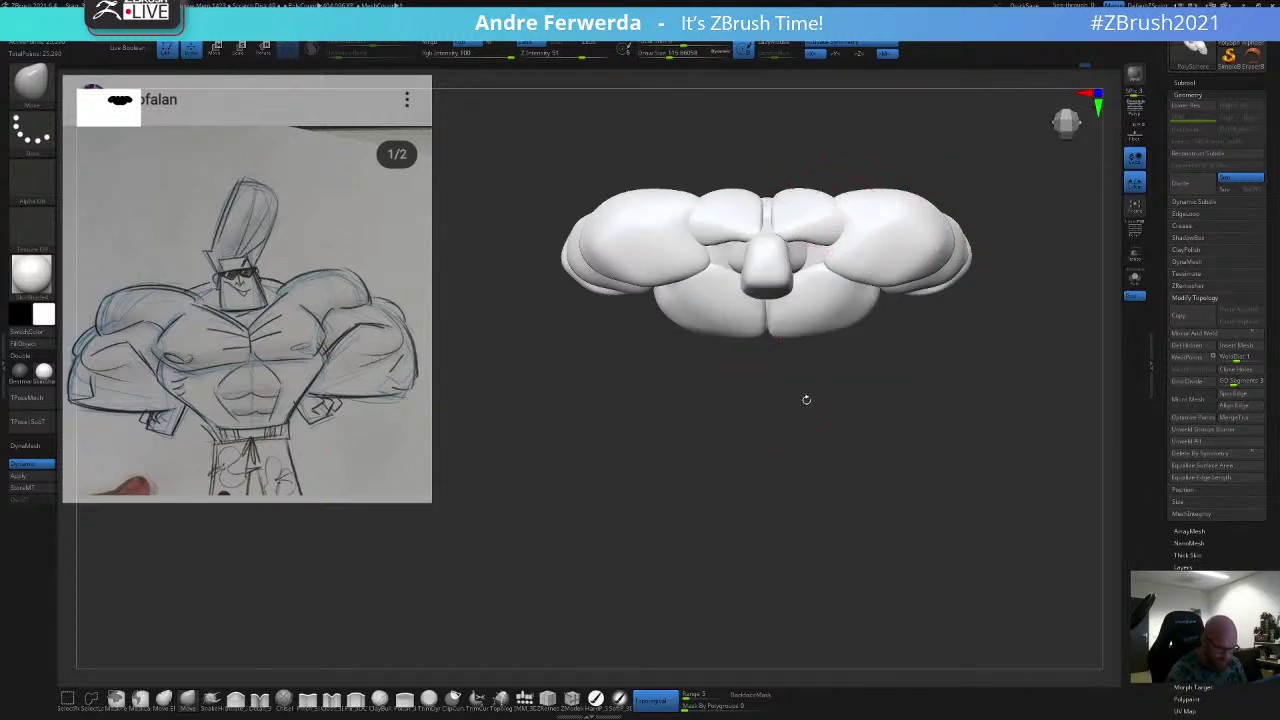
Step: Adjust the outer and upper edges of the chest muscles in the front view with a smaller Move brush
left_click_drag(806, 399, 820, 253)
mouse_move(921, 154)
left_mouse_down("shift")
mouse_move(892, 158)
mouse_move(903, 138)
left_mouse_up("shift")
key("space")
left_click_drag(828, 298, 819, 299)
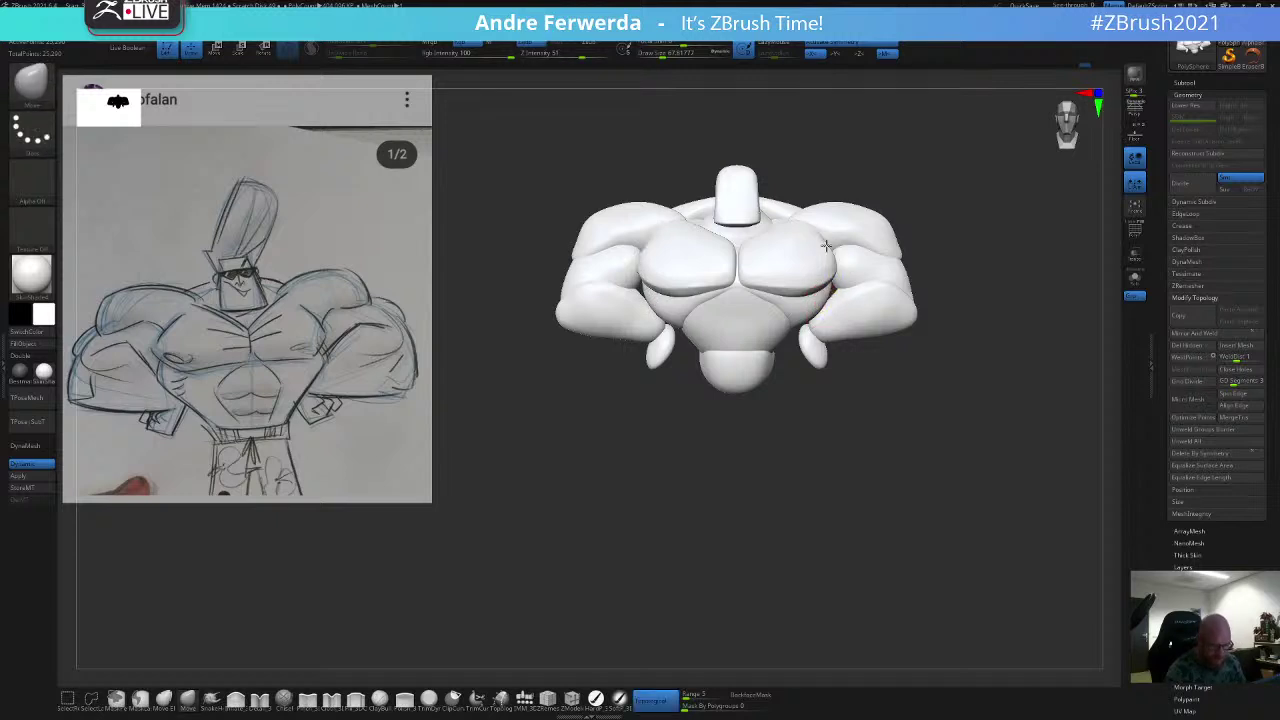
key("space")
left_click_drag(809, 225, 808, 225)
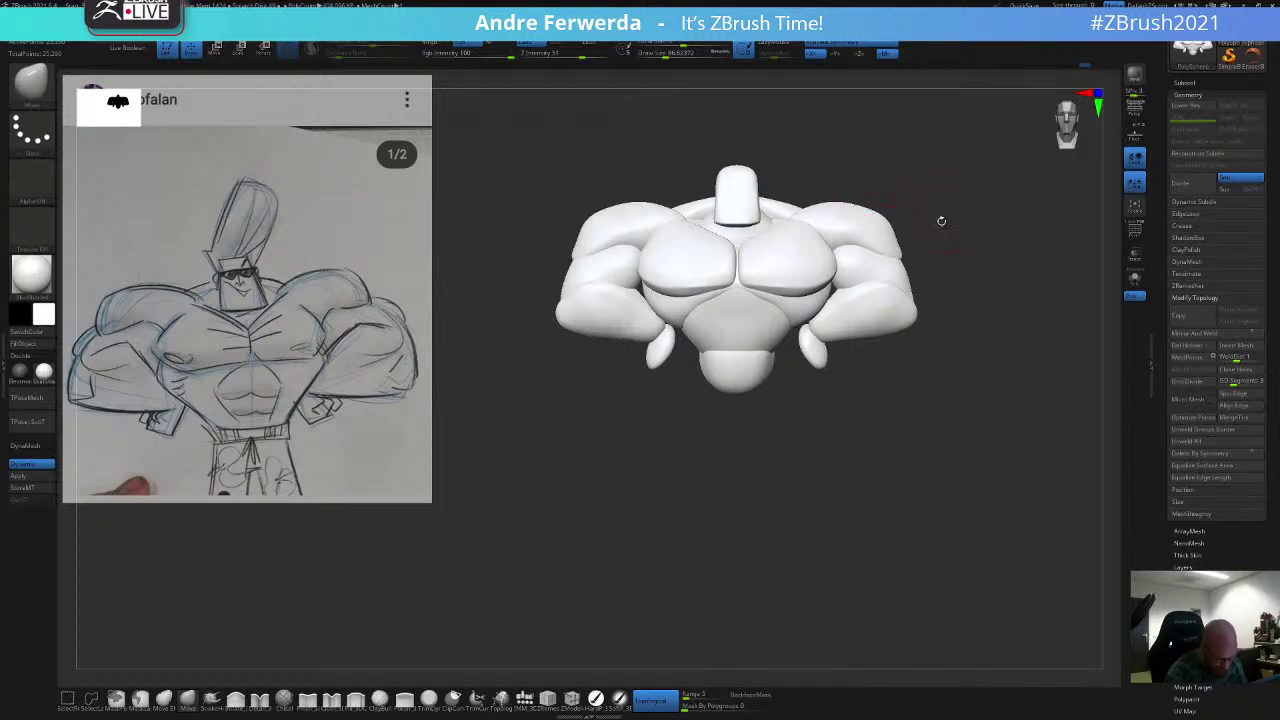
Step: Isolate the ribcage form, mask everything except it with the whole figure shown, and clear the mask
left_click(805, 315, "ctrl+shift")
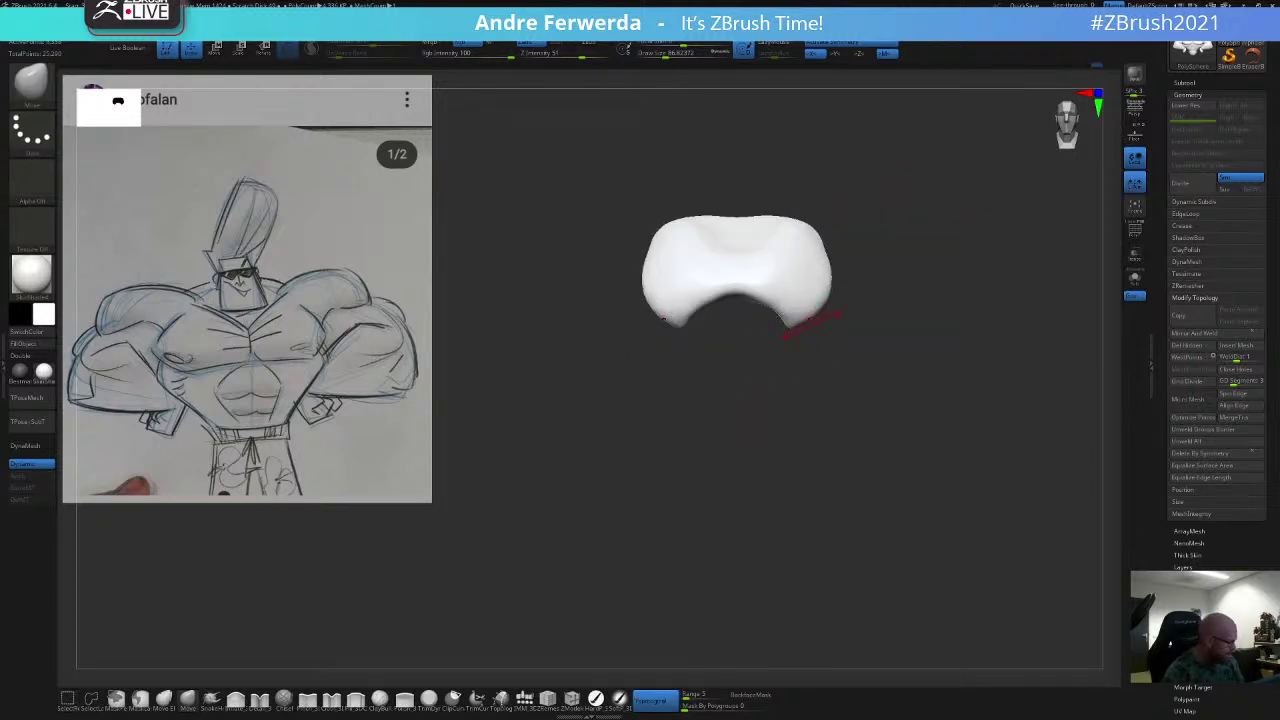
left_click(816, 352, "ctrl+shift")
left_click(815, 302, "ctrl+shift")
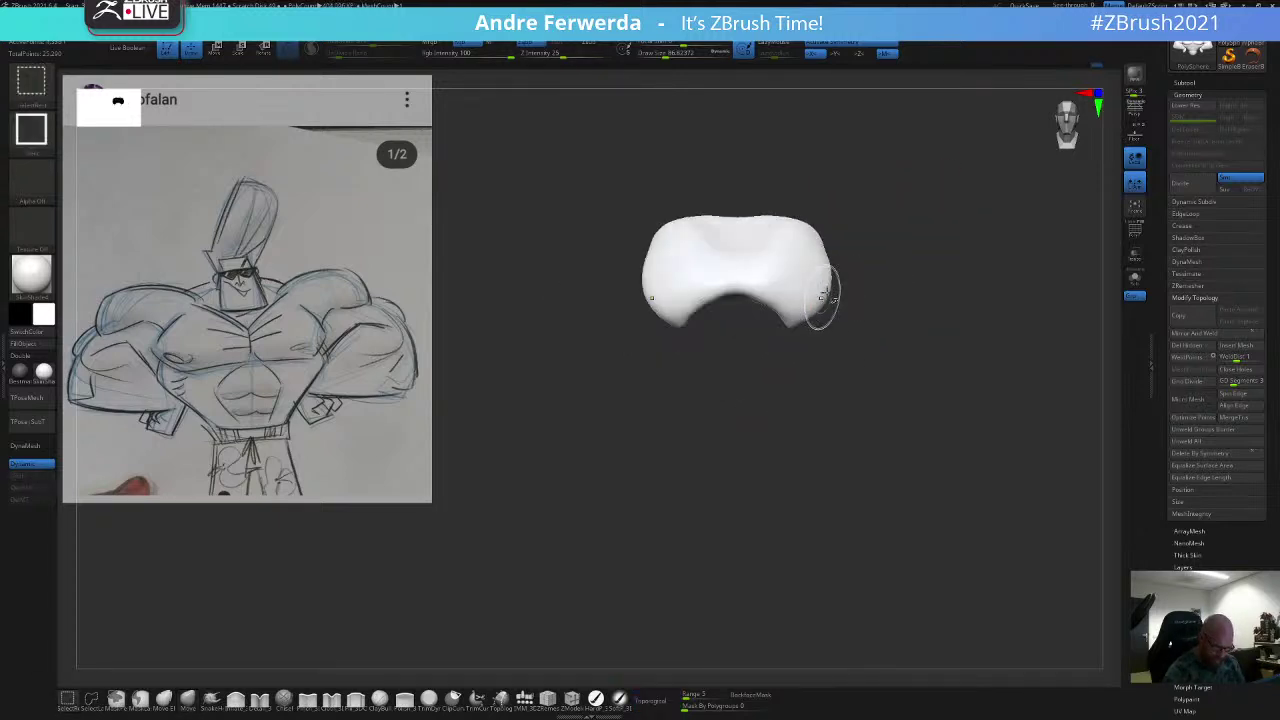
left_click_drag(925, 147, 560, 440, "ctrl")
left_click(555, 451, "ctrl+shift")
left_click(555, 451, "ctrl")
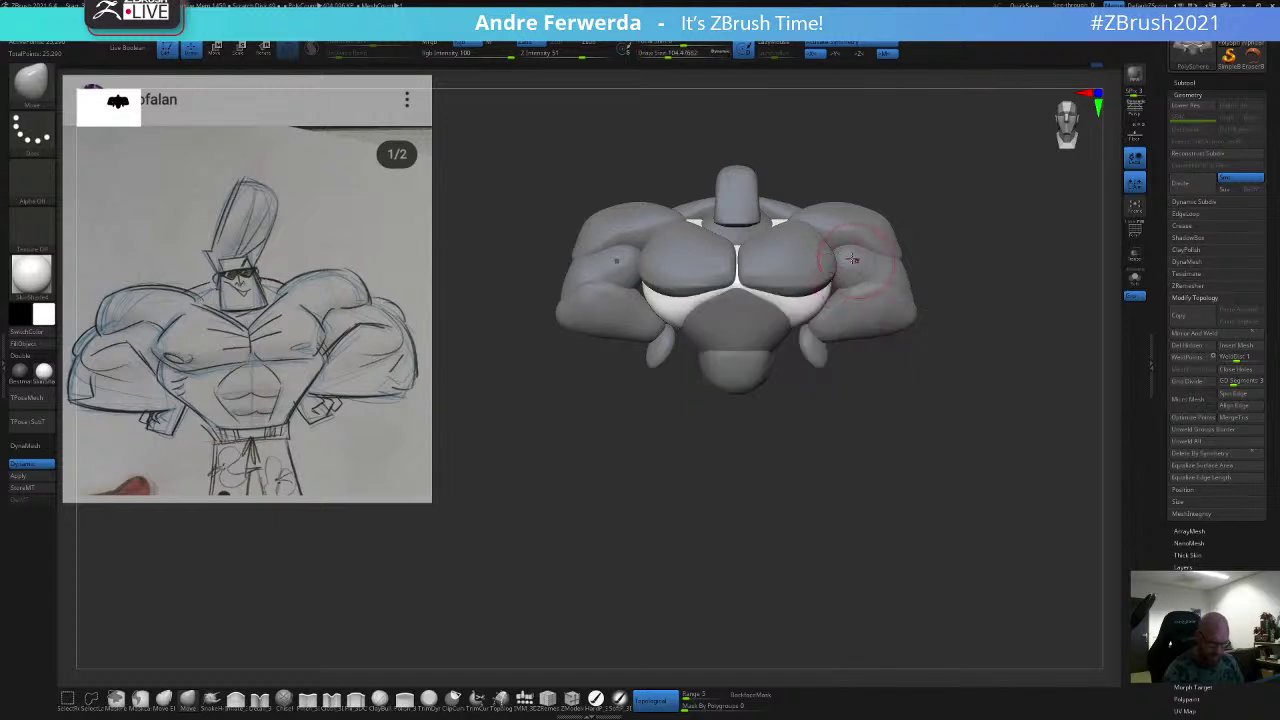
left_click(690, 566, "ctrl")
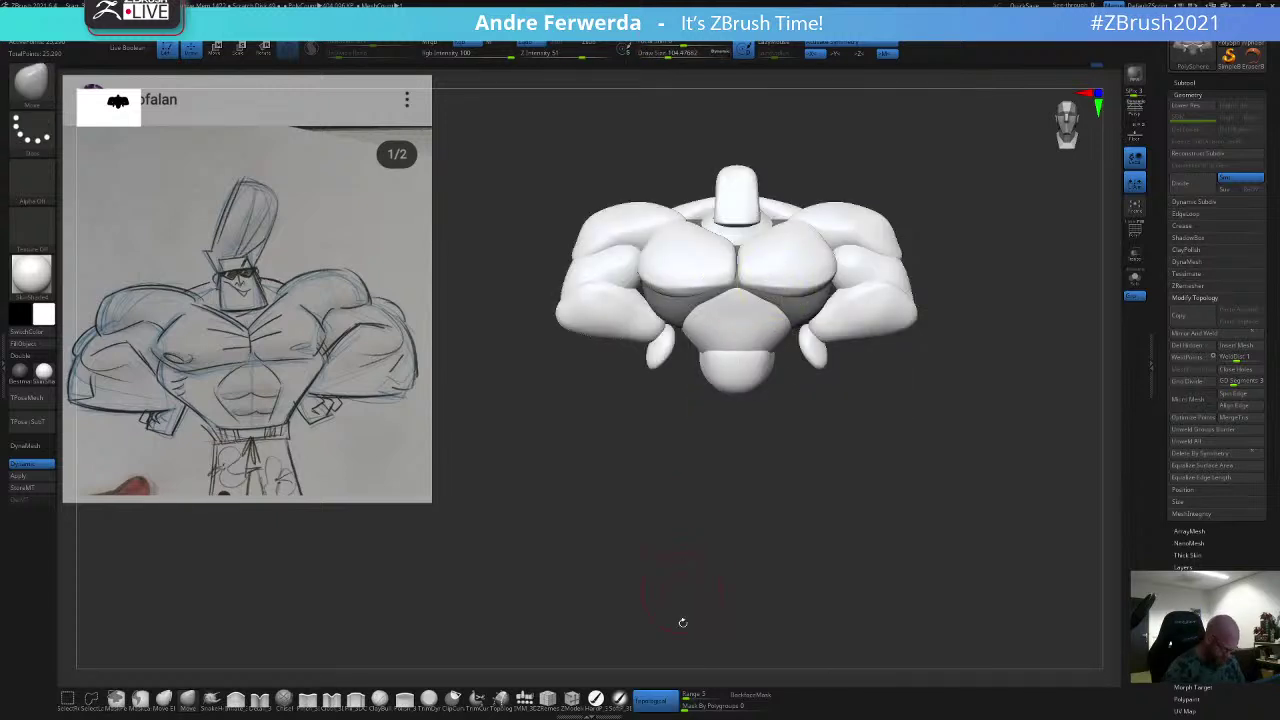
Step: Turn off topological mode, mask everything except the ribcage, and resize the Move brush for its sides
left_click(656, 698)
left_click(655, 656, "ctrl")
key("space")
left_click_drag(848, 286, 829, 286)
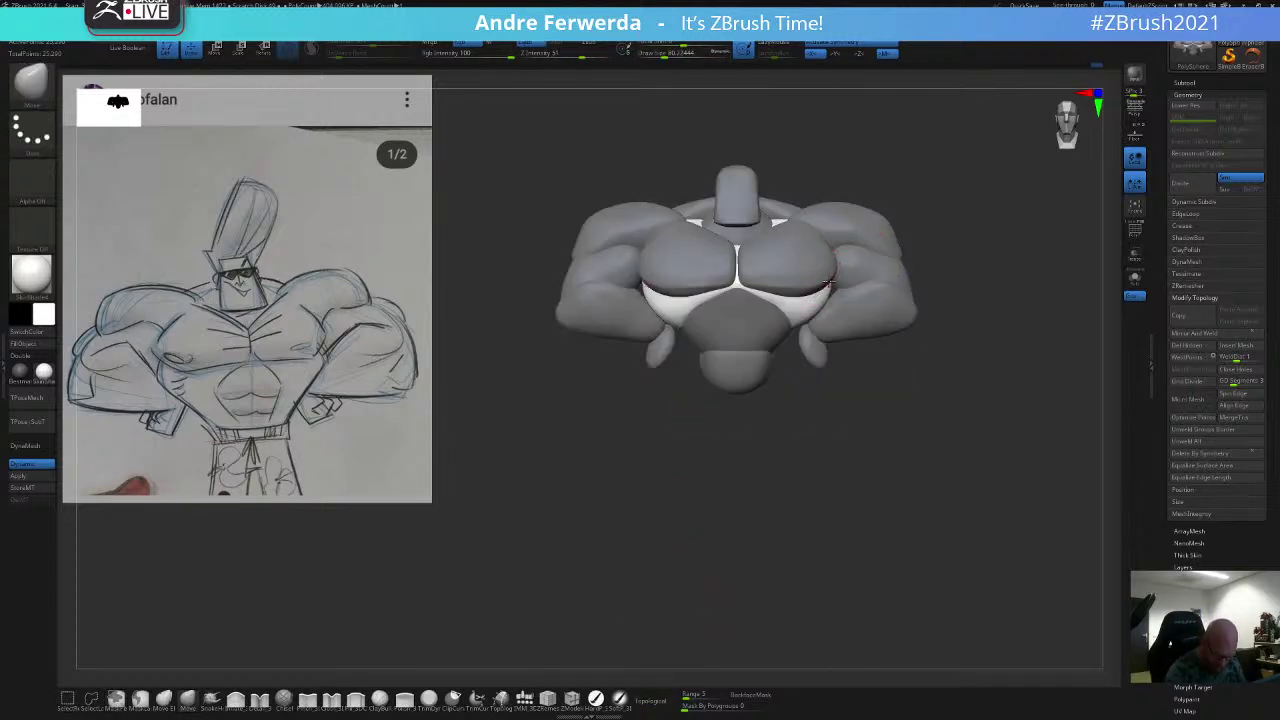
key("space")
left_click_drag(662, 312, 688, 312)
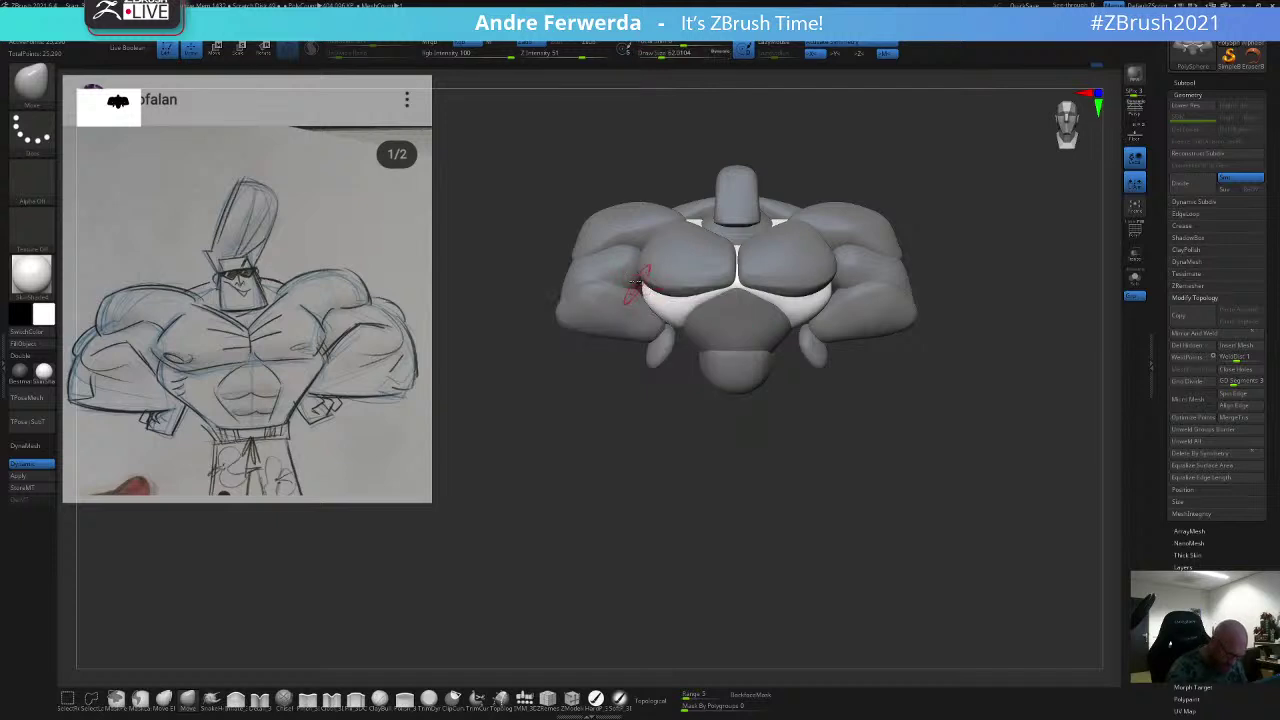
Step: Adjust the ribcage's outer sides beneath the chest muscles with the Move brush and clear the mask
key("space")
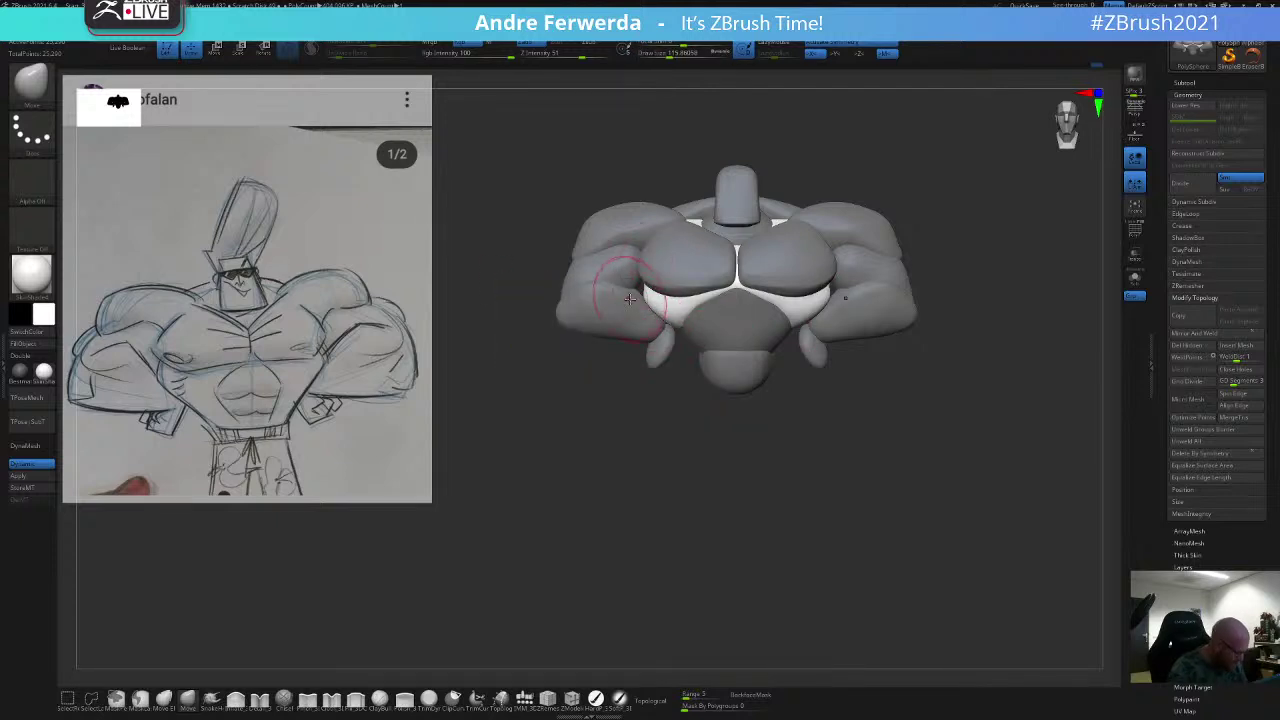
left_click_drag(651, 296, 681, 328)
key("space")
key("space")
key("space")
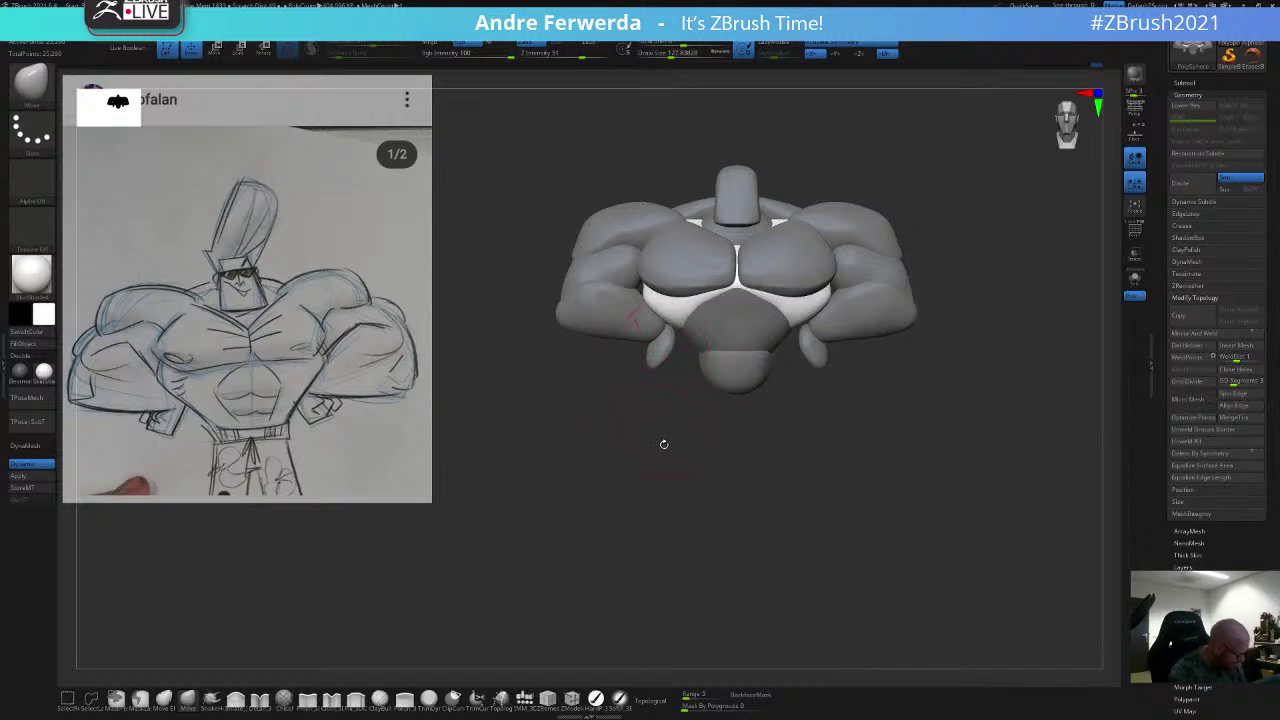
left_click_drag(749, 431, 775, 448, "ctrl")
Step: Pull the upper arm form forward in a view from below, using a resized Move brush
key("space")
left_click_drag(825, 424, 793, 423)
left_click_drag(794, 428, 772, 482)
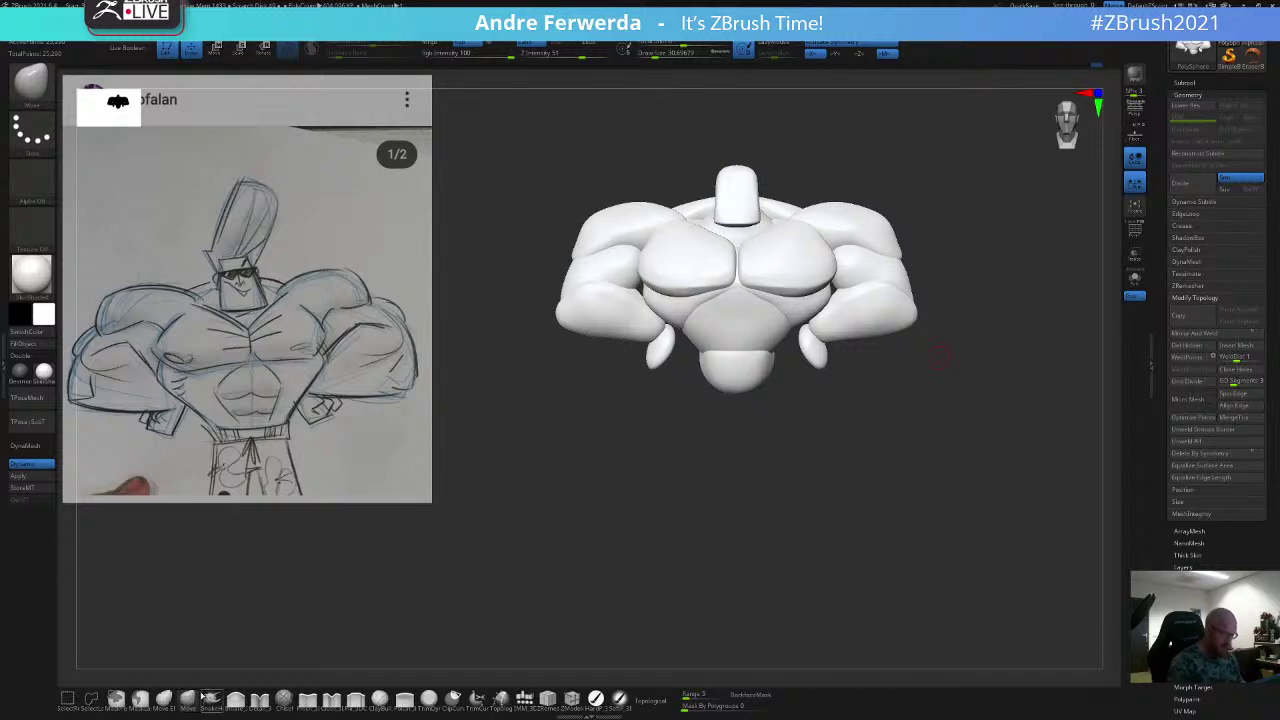
key("space")
left_click_drag(885, 217, 910, 219)
mouse_move(1030, 195)
left_mouse_down()
mouse_move(910, 182)
mouse_move(864, 214)
left_mouse_up()
key("space")
key("space")
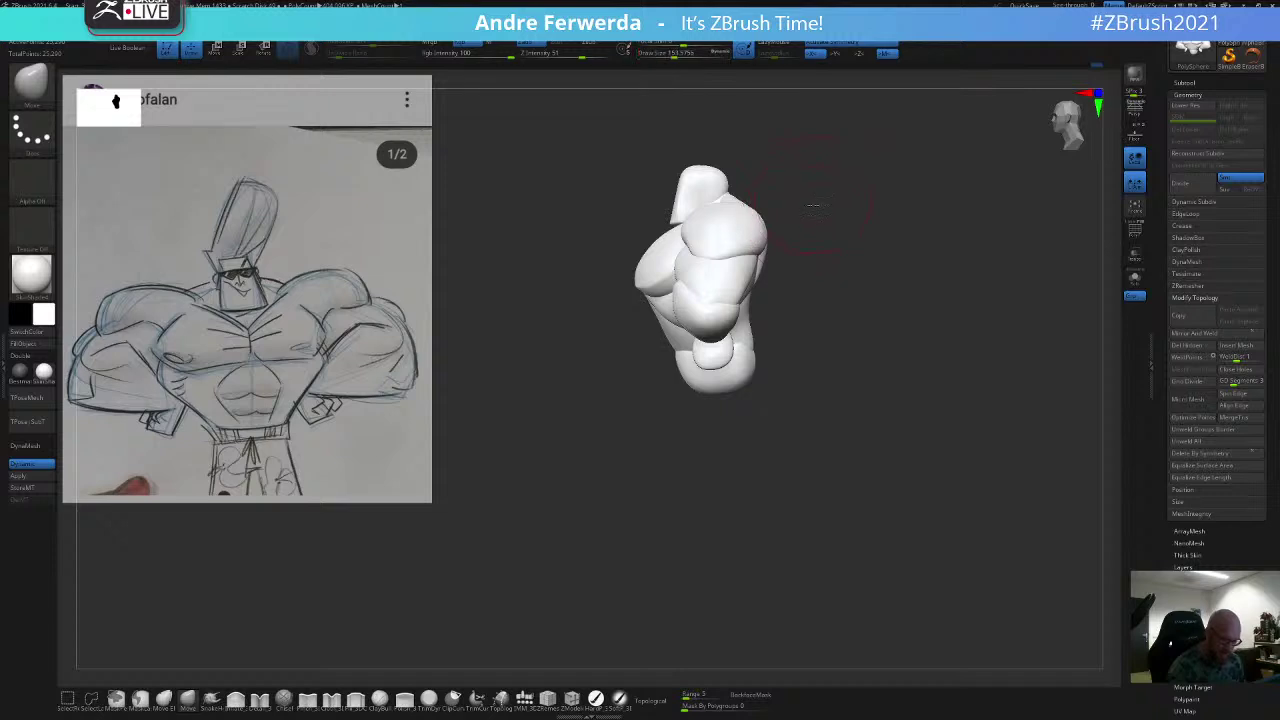
mouse_move(803, 194)
left_mouse_down()
mouse_move(829, 209)
mouse_move(772, 174)
left_mouse_up()
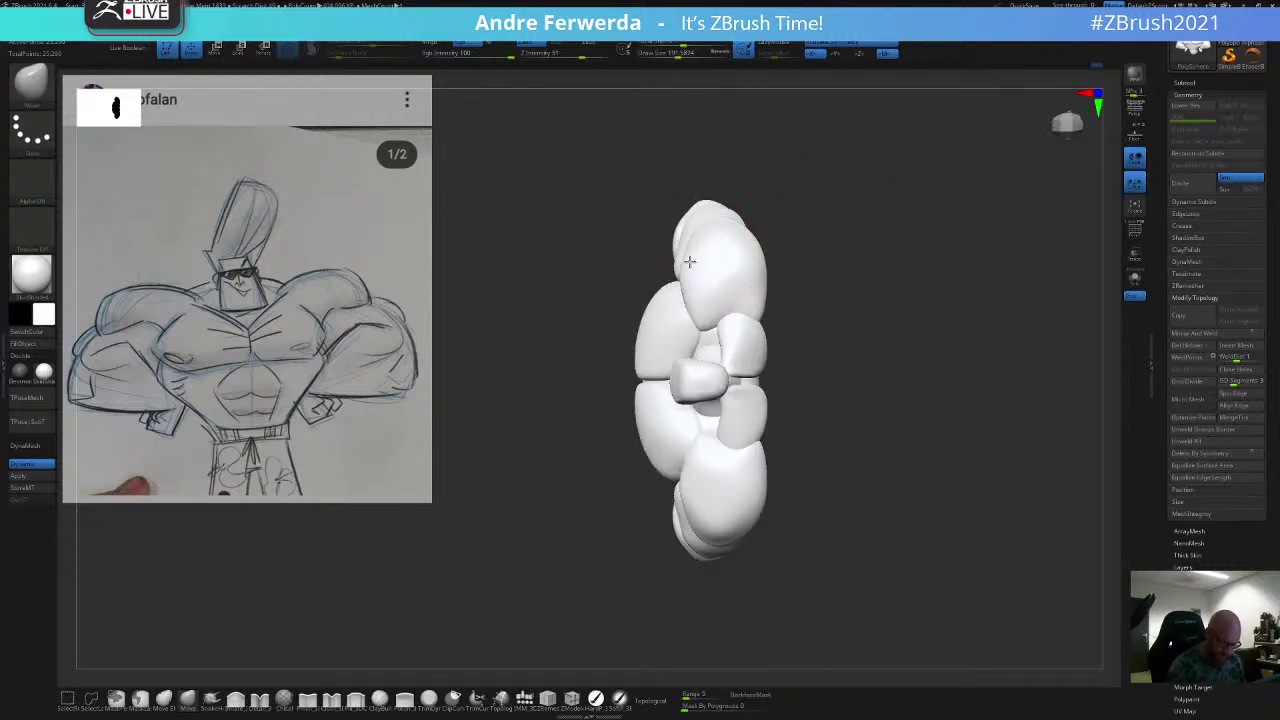
key("space")
left_click_drag(686, 260, 682, 260)
left_click_drag(771, 191, 783, 191)
key("bracketleft")
key("bracketleft")
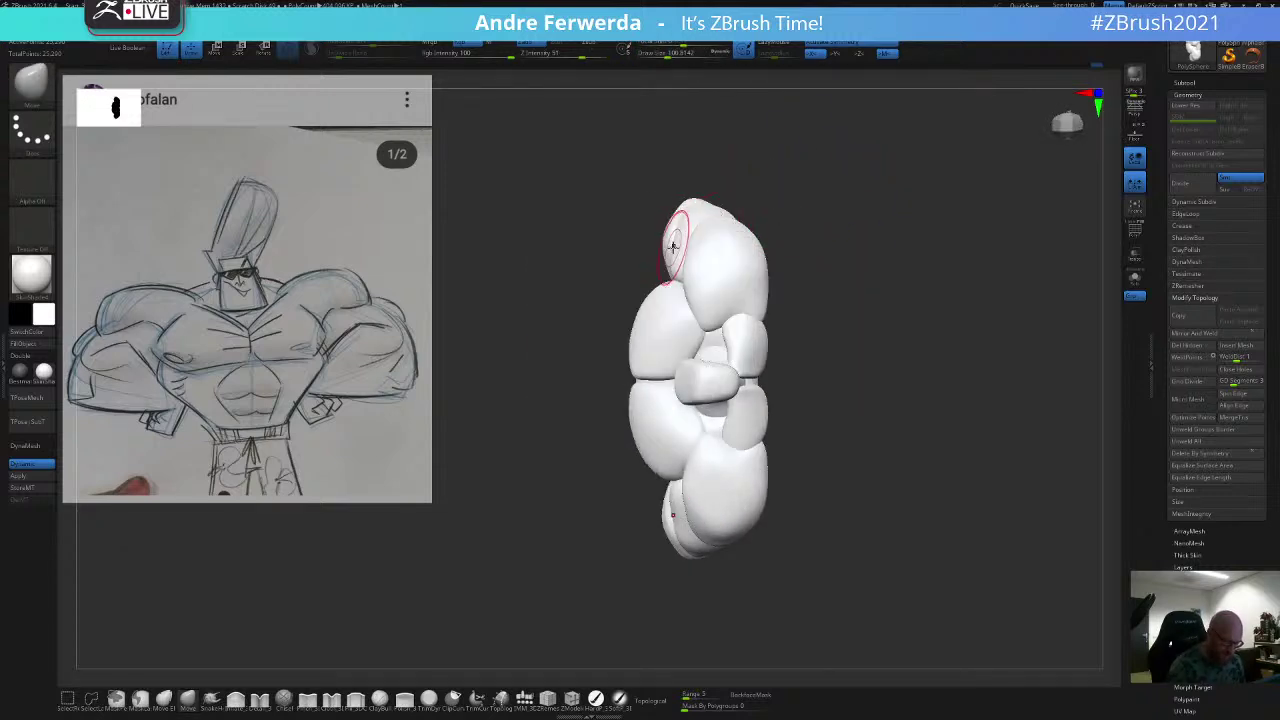
Step: Turn on topological mode and refine the outer contours of the upper arm and shoulder from below
left_click(661, 706)
key("space")
left_click_drag(680, 241, 671, 242)
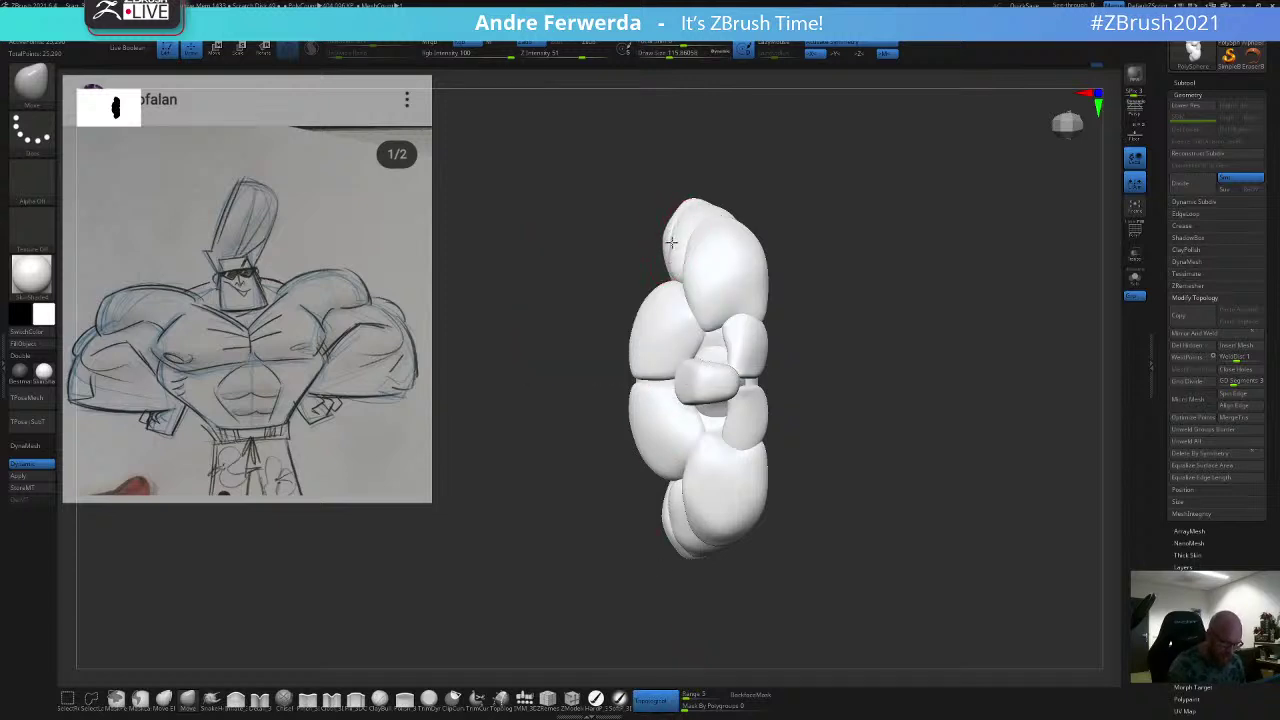
left_click_drag(743, 171, 760, 174)
mouse_move(708, 207)
left_mouse_down()
mouse_move(686, 212)
mouse_move(809, 239)
mouse_move(861, 214)
left_mouse_up()
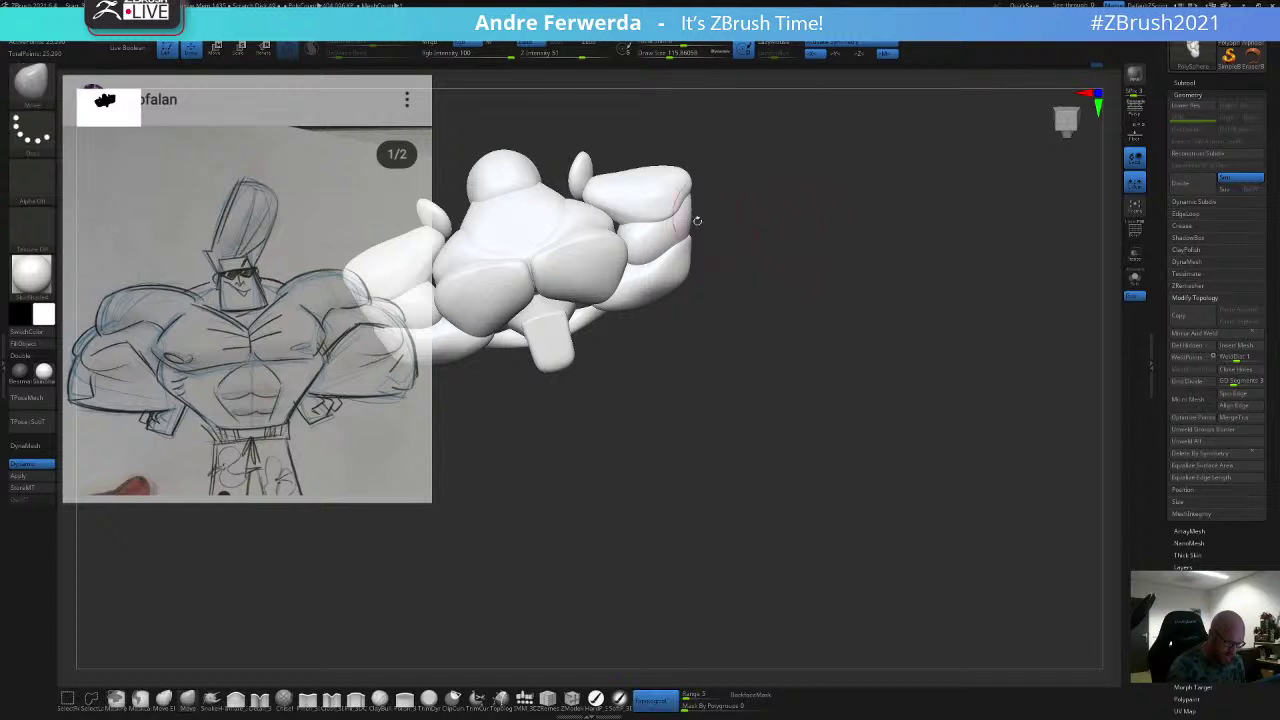
left_click_drag(690, 232, 677, 236)
left_click_drag(740, 209, 783, 246)
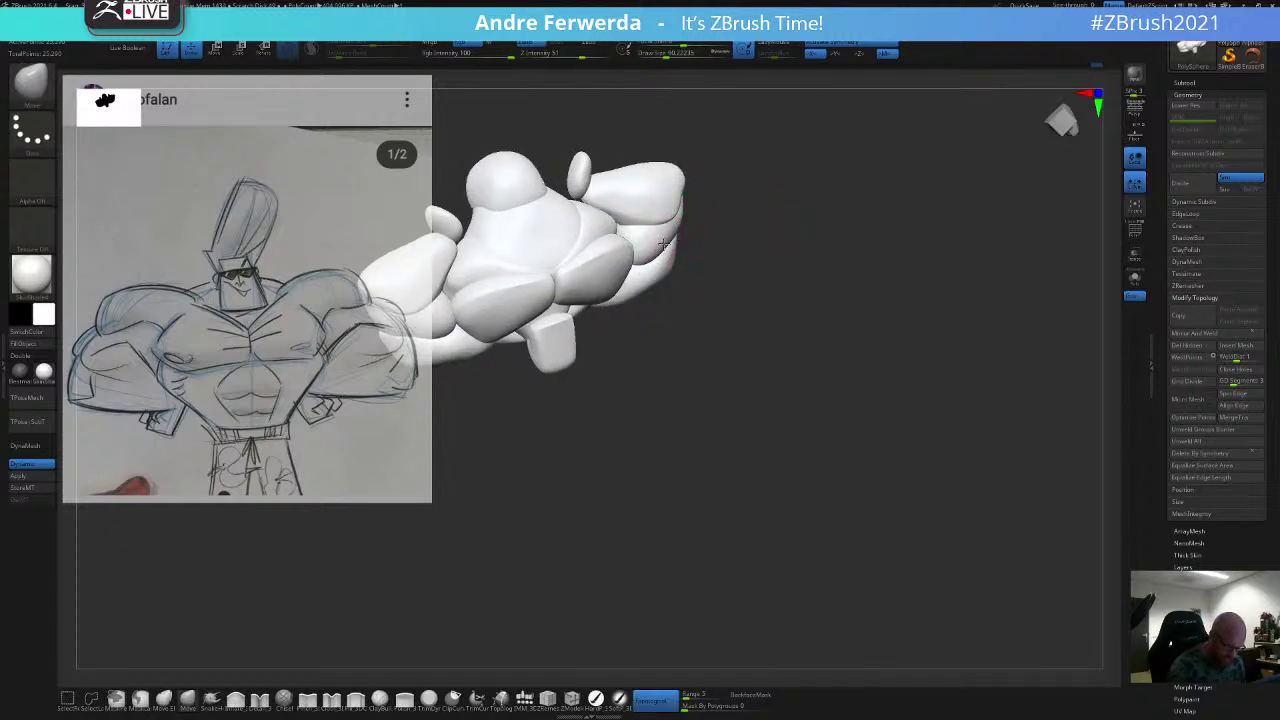
key("space")
left_click_drag(665, 240, 672, 278)
left_click_drag(646, 284, 650, 290)
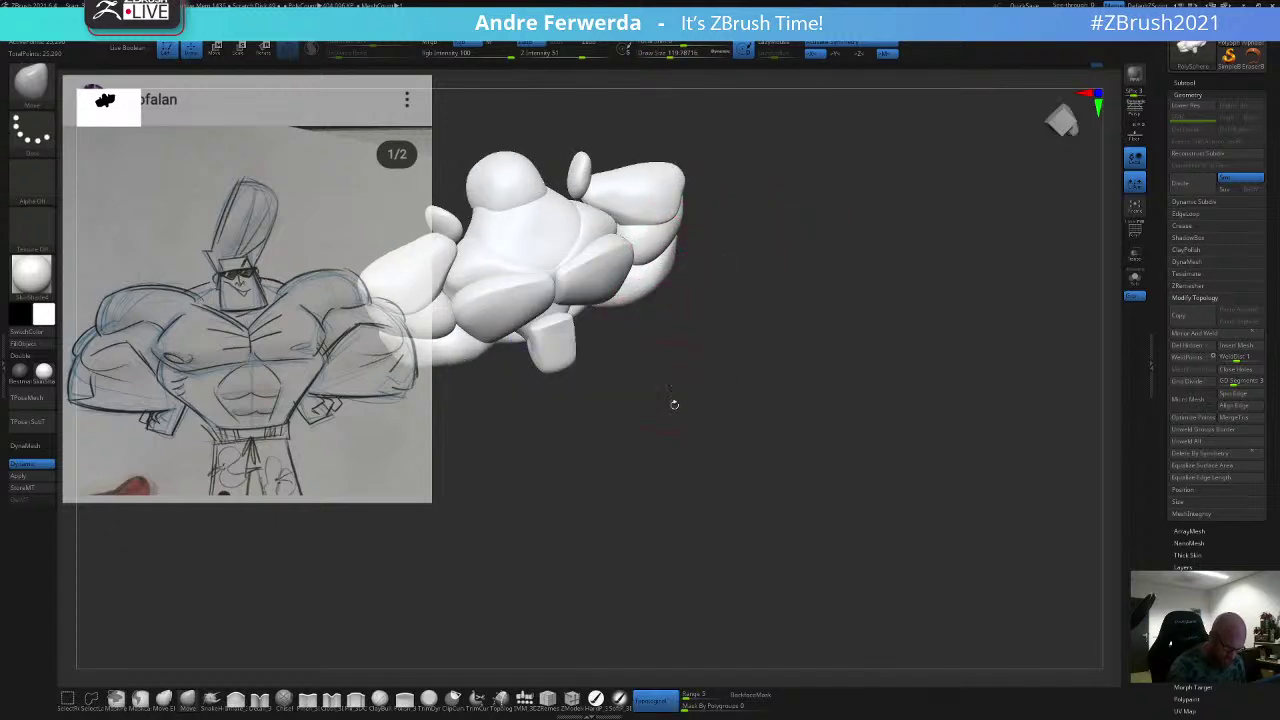
Step: Nudge the front of the shoulder form in a straight side view with a larger Move brush
left_click_drag(674, 404, 680, 318, "alt")
mouse_move(765, 295)
left_mouse_down()
mouse_move(831, 274)
mouse_move(797, 240)
mouse_move(790, 321)
left_mouse_up()
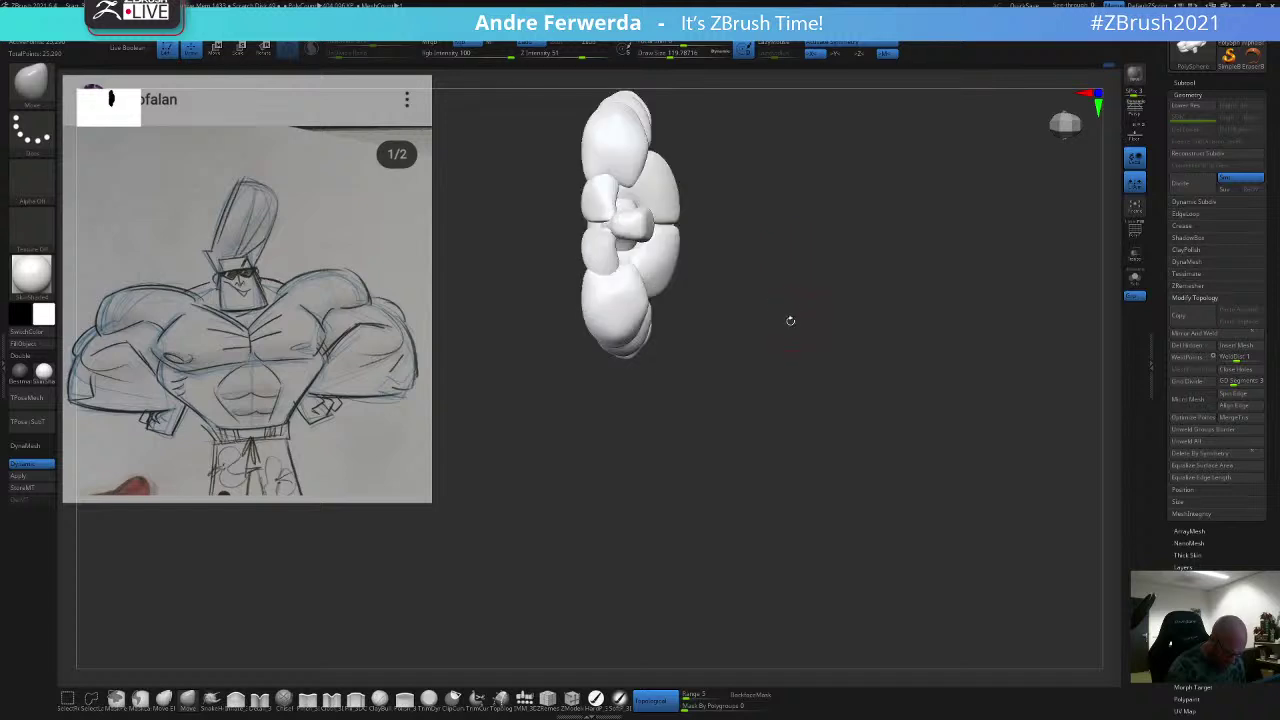
left_click_drag(797, 271, 797, 231, "shift")
key("bracketright")
left_click_drag(716, 247, 703, 254)
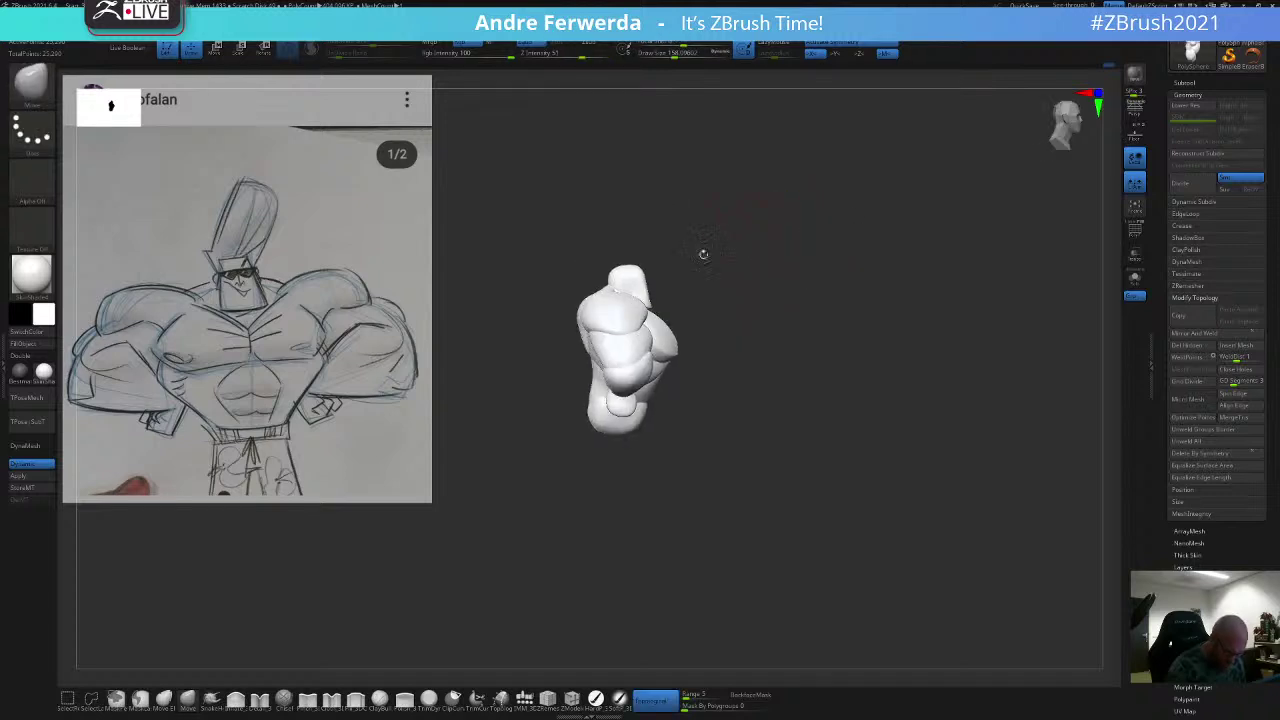
key("space")
key("space")
left_click_drag(636, 304, 642, 304)
left_click_drag(760, 190, 875, 186, "alt")
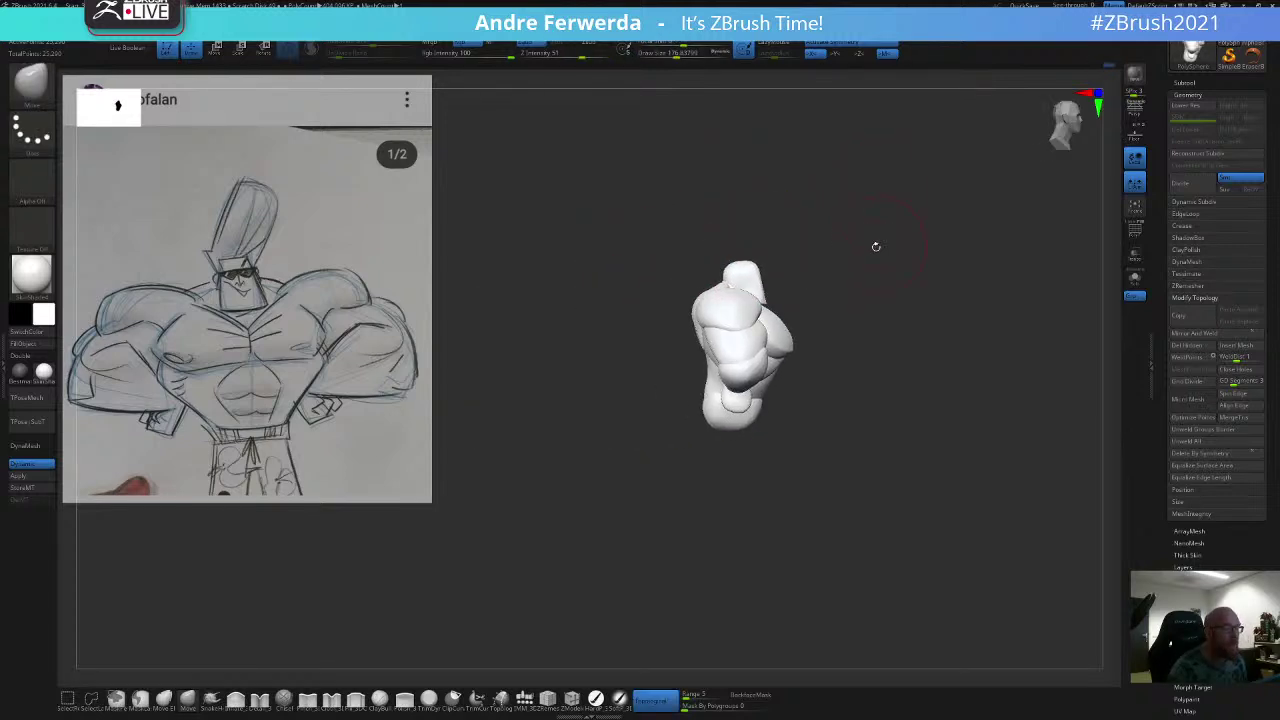
left_click_drag(876, 246, 910, 234, "shift")
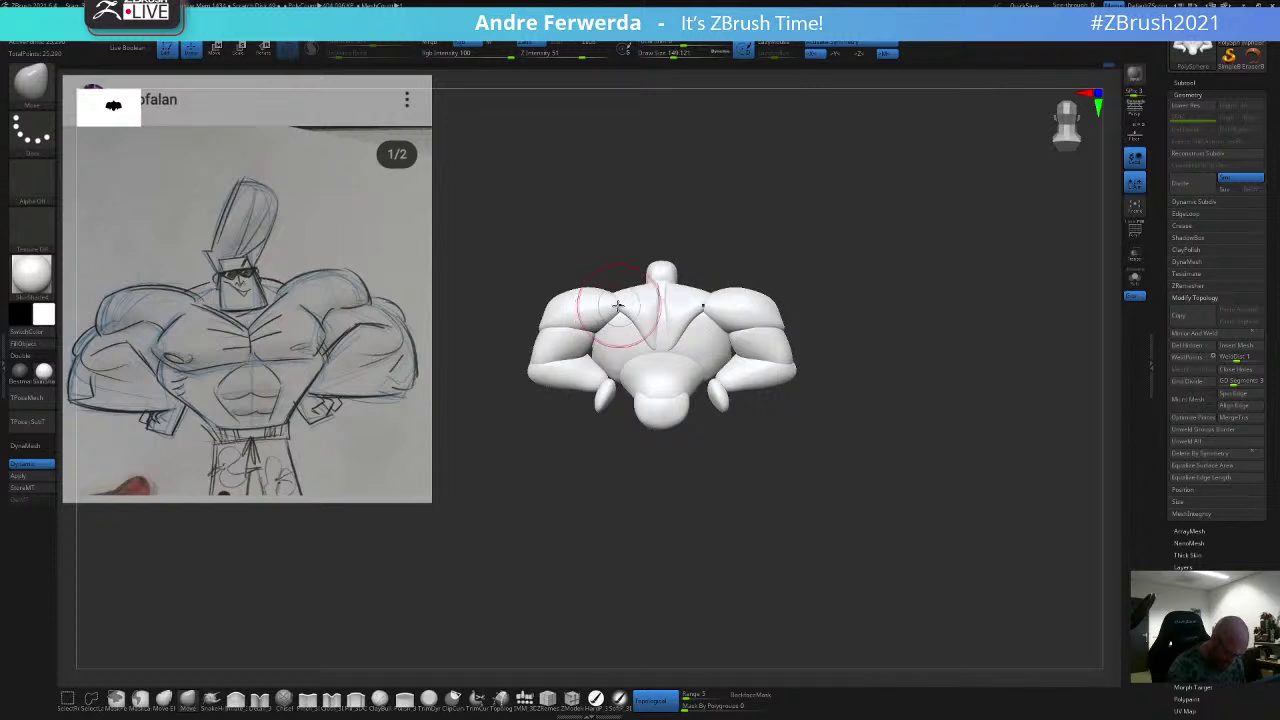
Step: Isolate and mask the ribcage, show the whole figure, invert the mask, and reshape the ribcage's sides from behind
key("space")
key("space")
left_click(727, 335, "ctrl+shift")
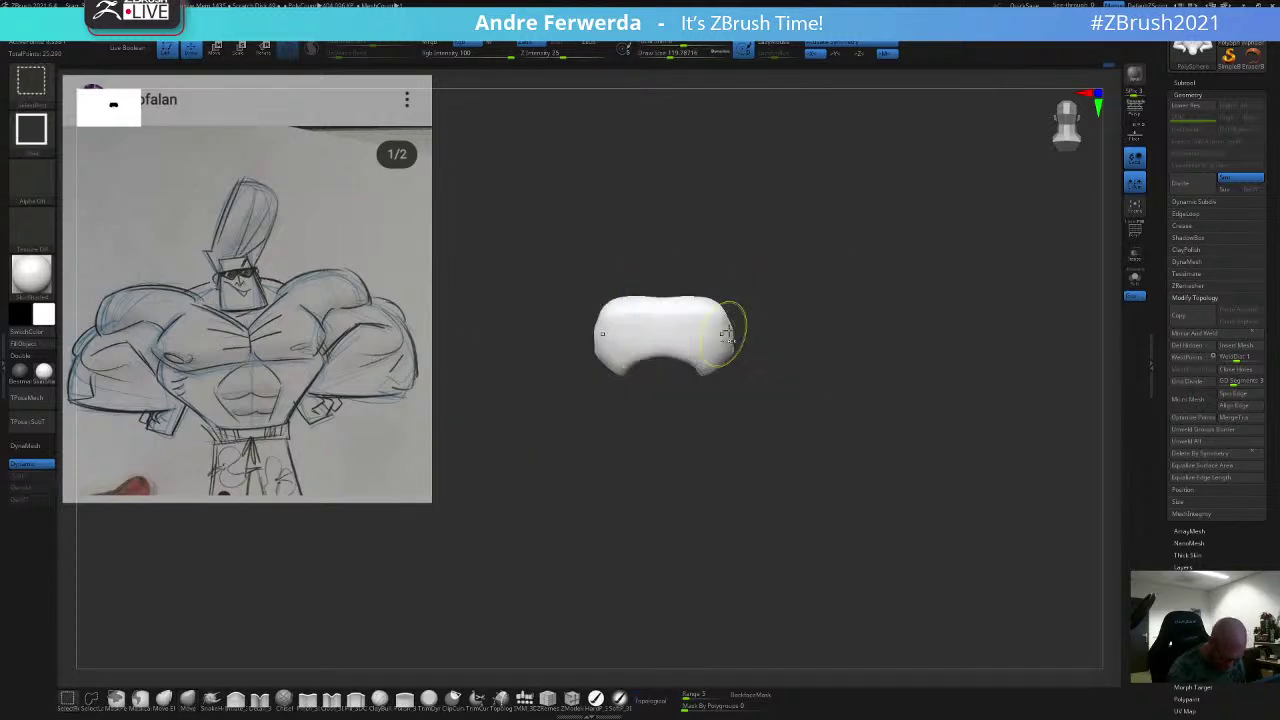
left_click_drag(827, 220, 536, 427, "ctrl")
left_click(556, 471, "ctrl+shift")
left_click(794, 248, "ctrl")
key("space")
left_click_drag(712, 377, 713, 377)
key("space")
left_click_drag(606, 338, 598, 346)
mouse_move(606, 451)
left_mouse_down()
mouse_move(616, 443)
mouse_move(629, 466)
left_mouse_up()
key("space")
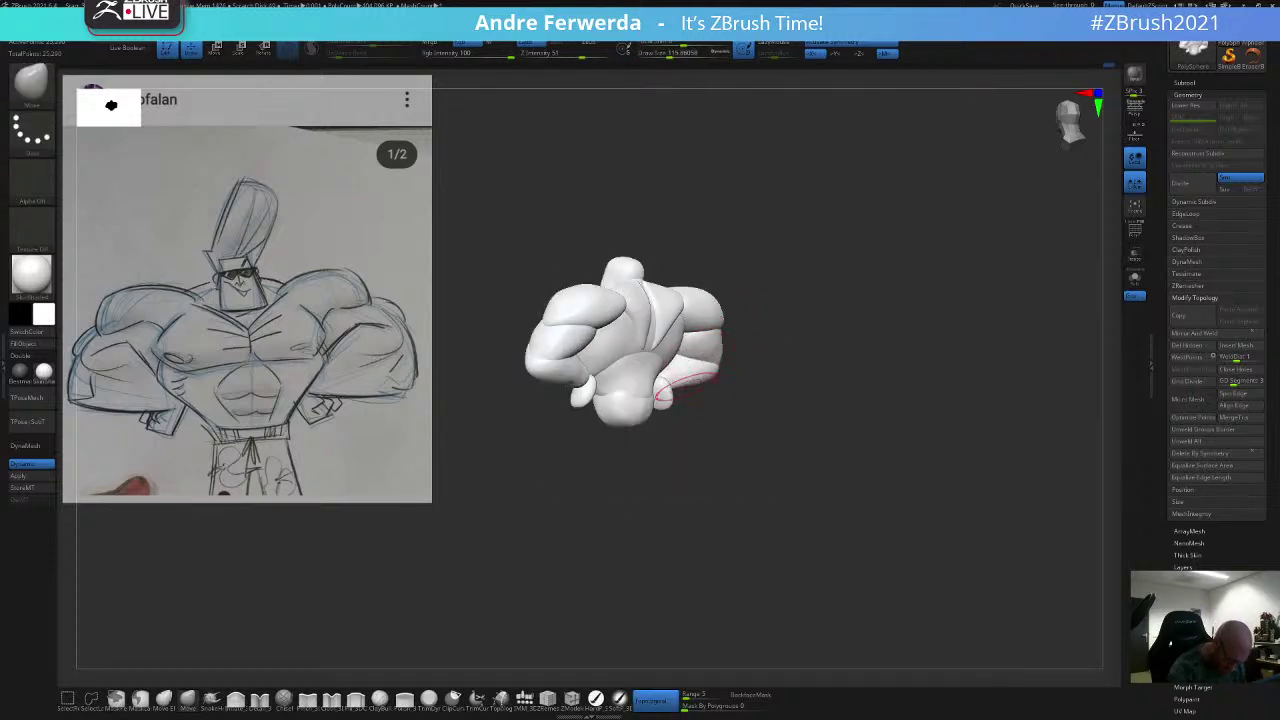
Step: Reshape the shoulder and upper arm contours in a three-quarter front view with a resized Move brush
left_click_drag(737, 388, 850, 335)
key("space")
left_click_drag(889, 241, 881, 241)
mouse_move(885, 228)
left_mouse_down()
mouse_move(871, 220)
mouse_move(877, 177)
left_mouse_up()
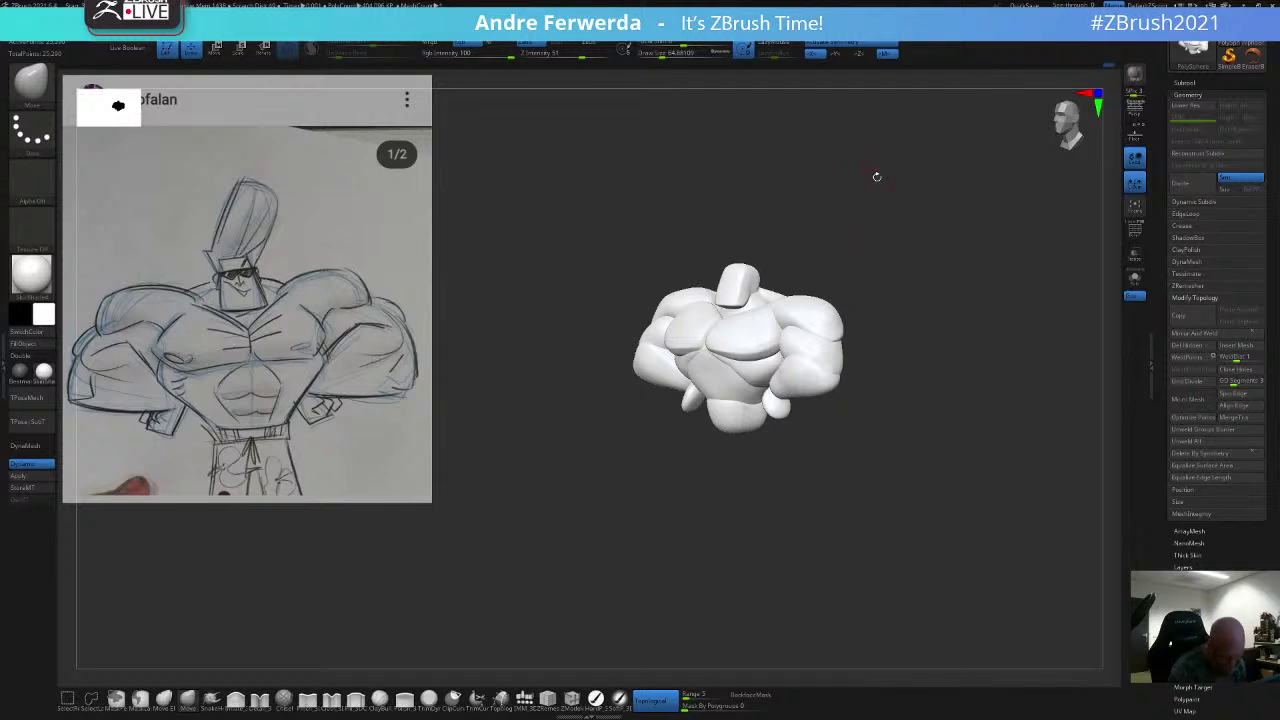
left_click_drag(853, 452, 847, 497)
key("space")
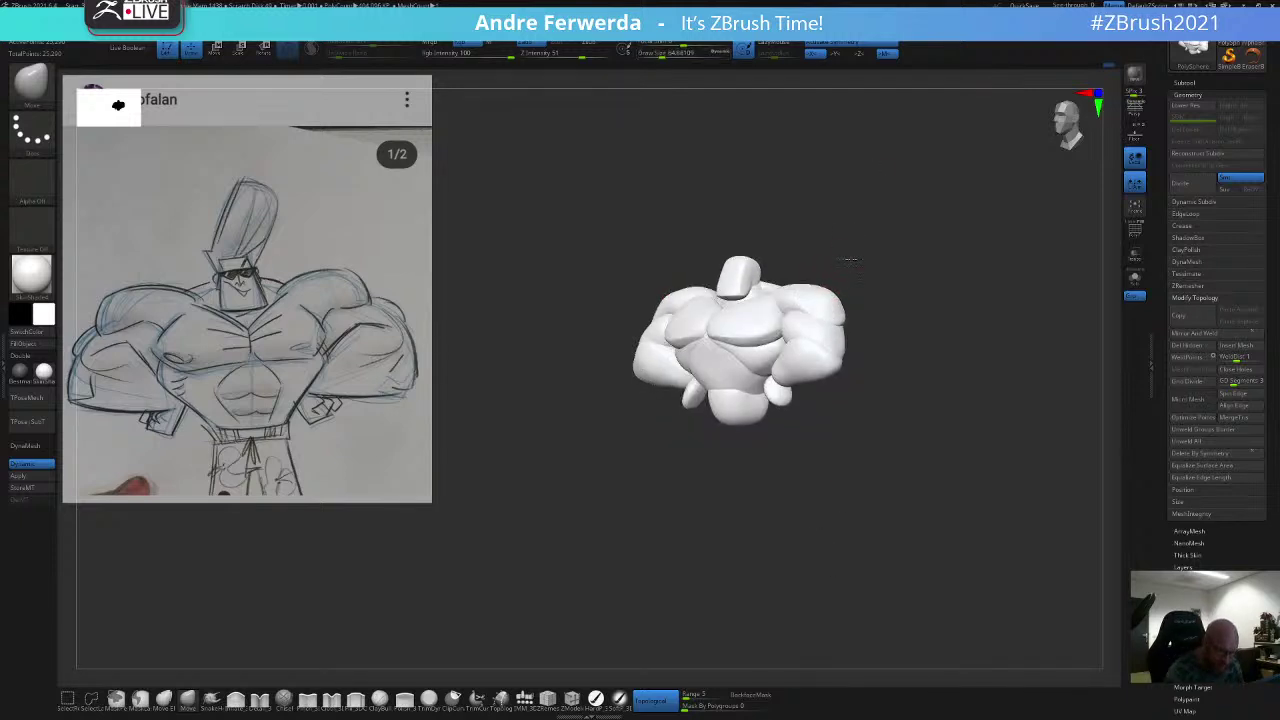
key("space")
left_click(850, 261)
left_click_drag(849, 258, 842, 286)
left_click_drag(811, 326, 792, 328)
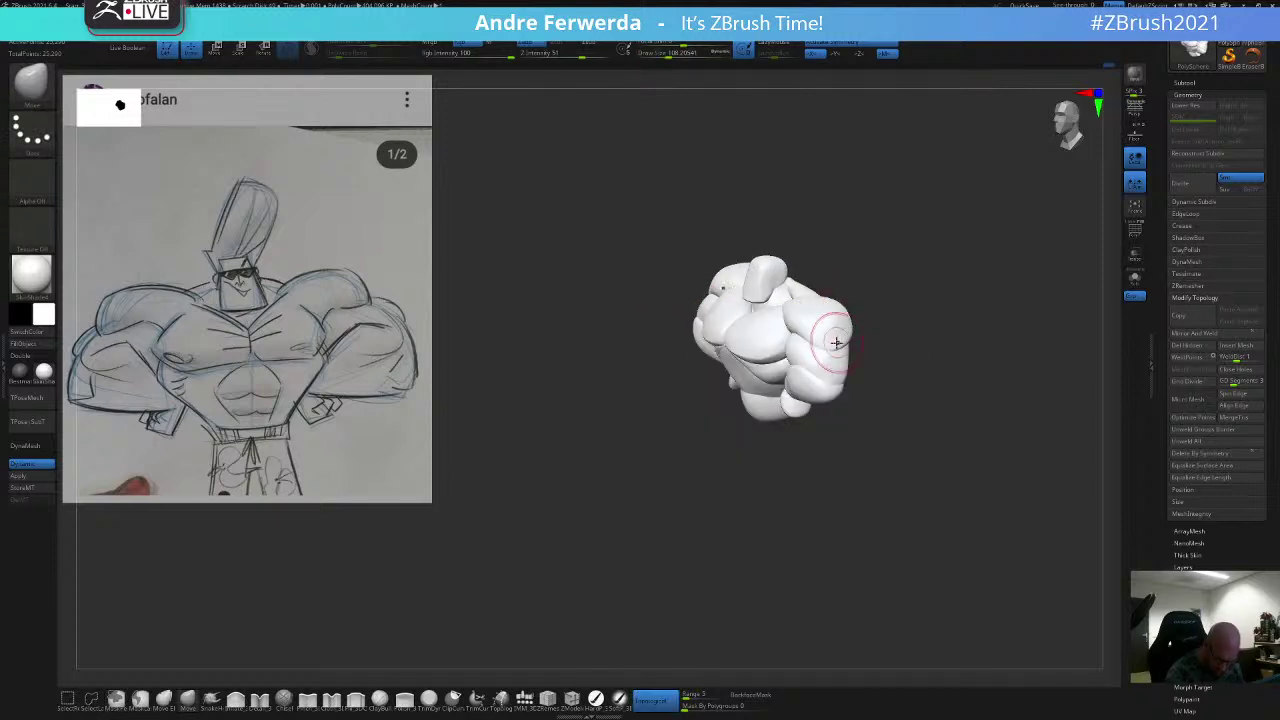
Step: Adjust the arm forms from the side and push the shoulders' outer edges outward in the front view
mouse_move(932, 325)
left_mouse_down()
mouse_move(871, 314)
mouse_move(873, 325)
left_mouse_up()
key("space")
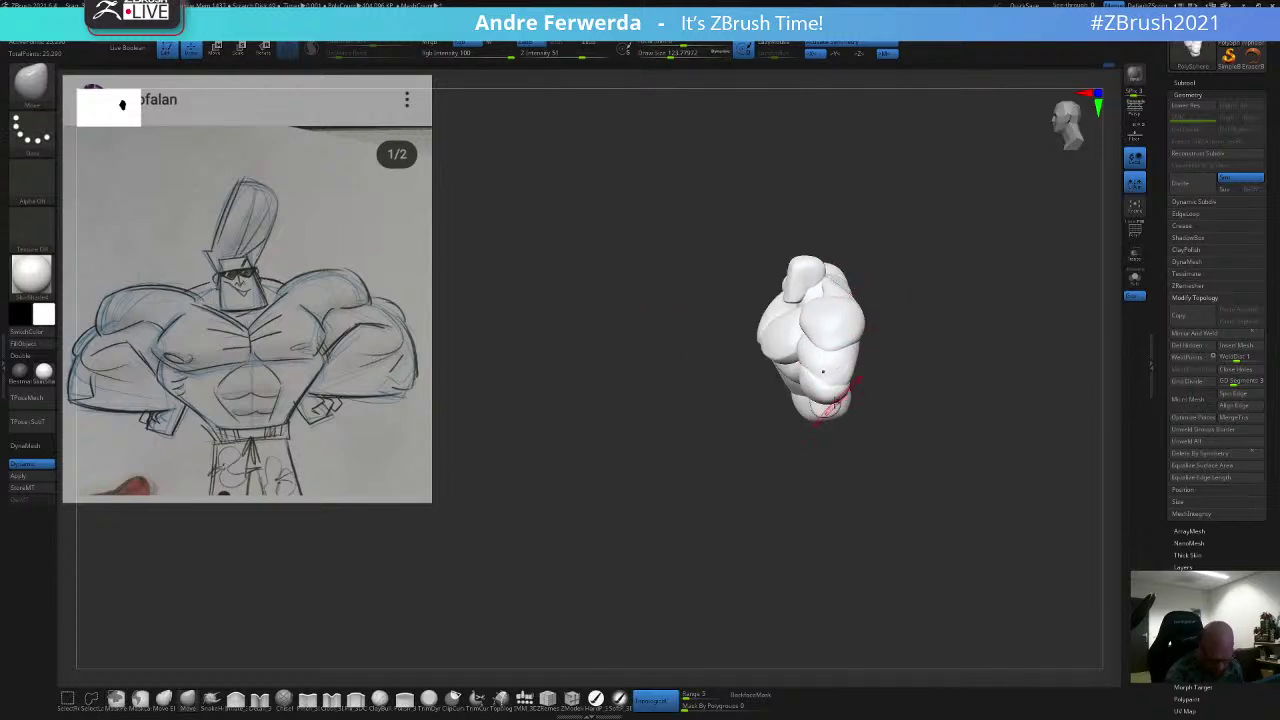
left_click_drag(732, 470, 789, 478)
key("space")
mouse_move(842, 412)
left_mouse_down()
mouse_move(825, 395)
mouse_move(846, 323)
mouse_move(837, 271)
left_mouse_up()
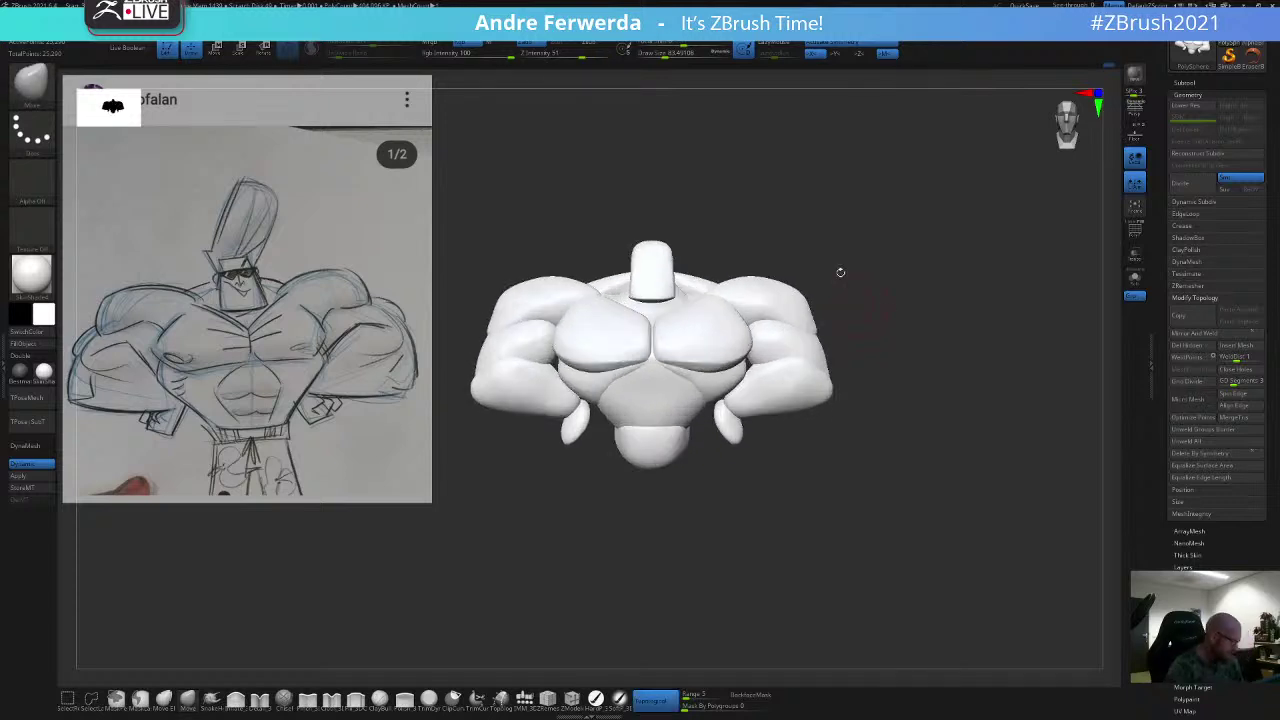
left_click_drag(541, 243, 639, 247, "alt")
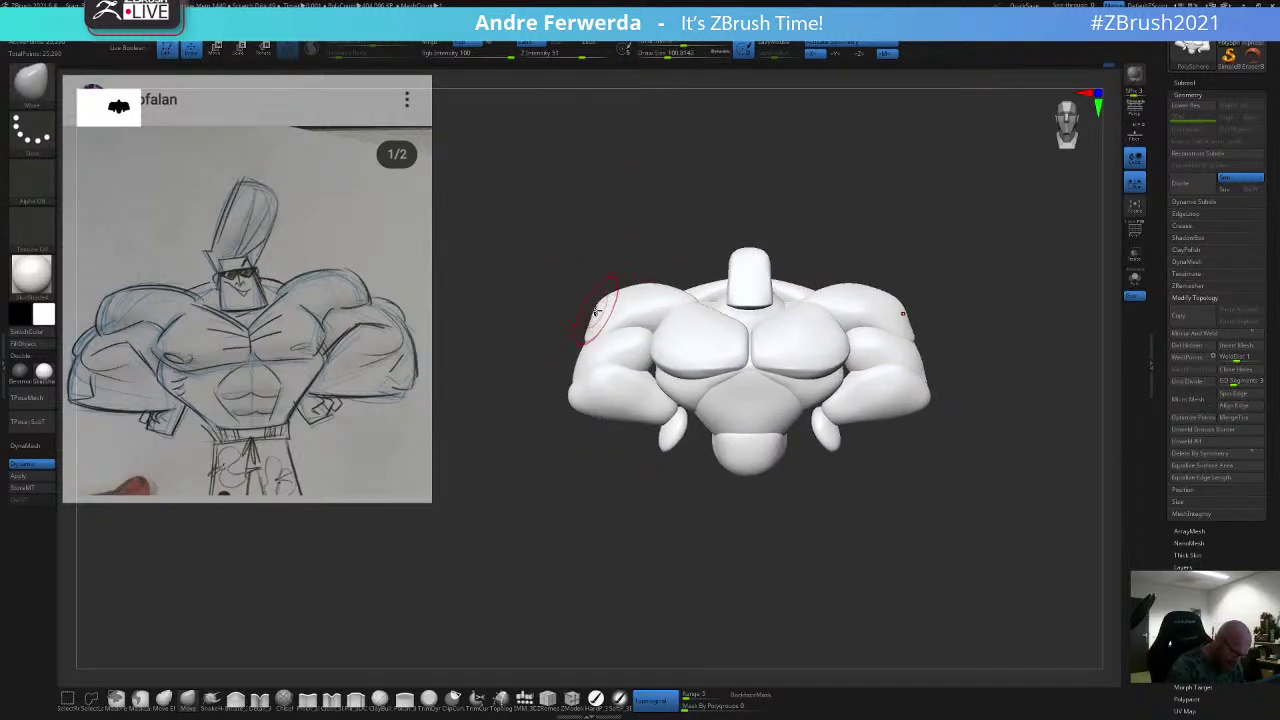
left_click_drag(601, 313, 593, 309)
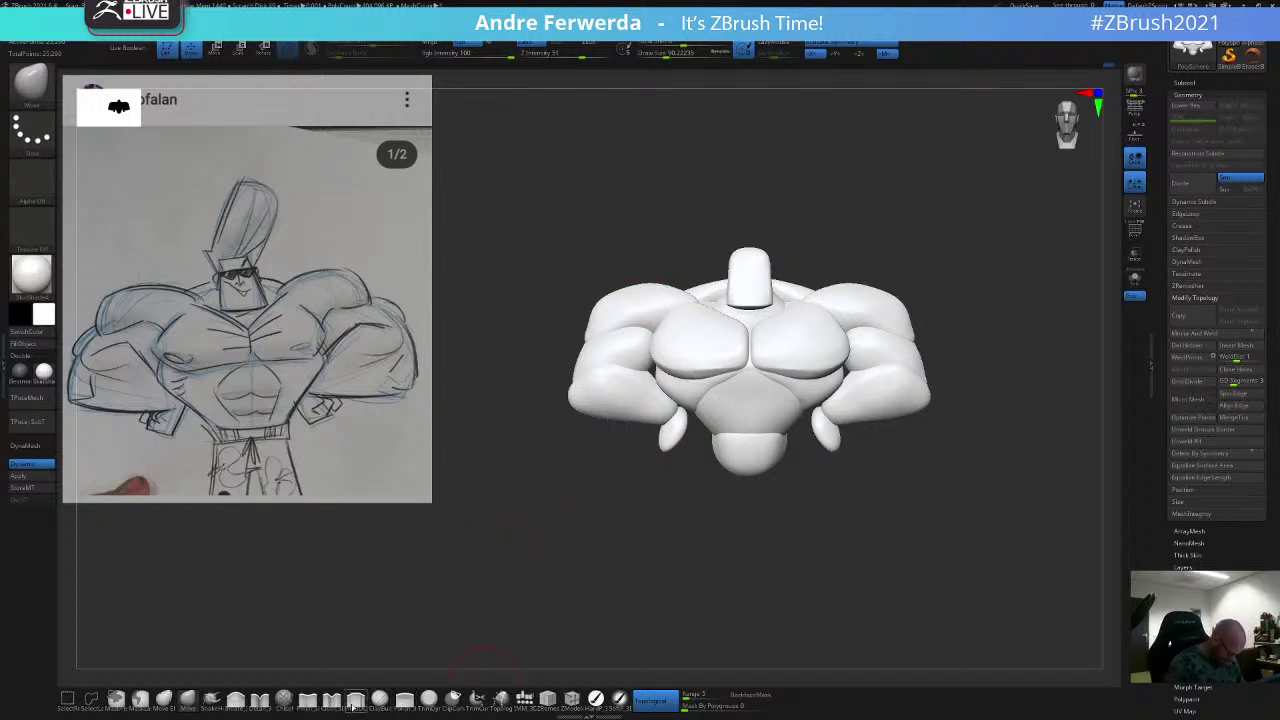
Step: Switch from Move to a surface sculpting brush and stroke across the deltoid and outer arm forms
left_click(308, 700)
left_click_drag(926, 234, 914, 317)
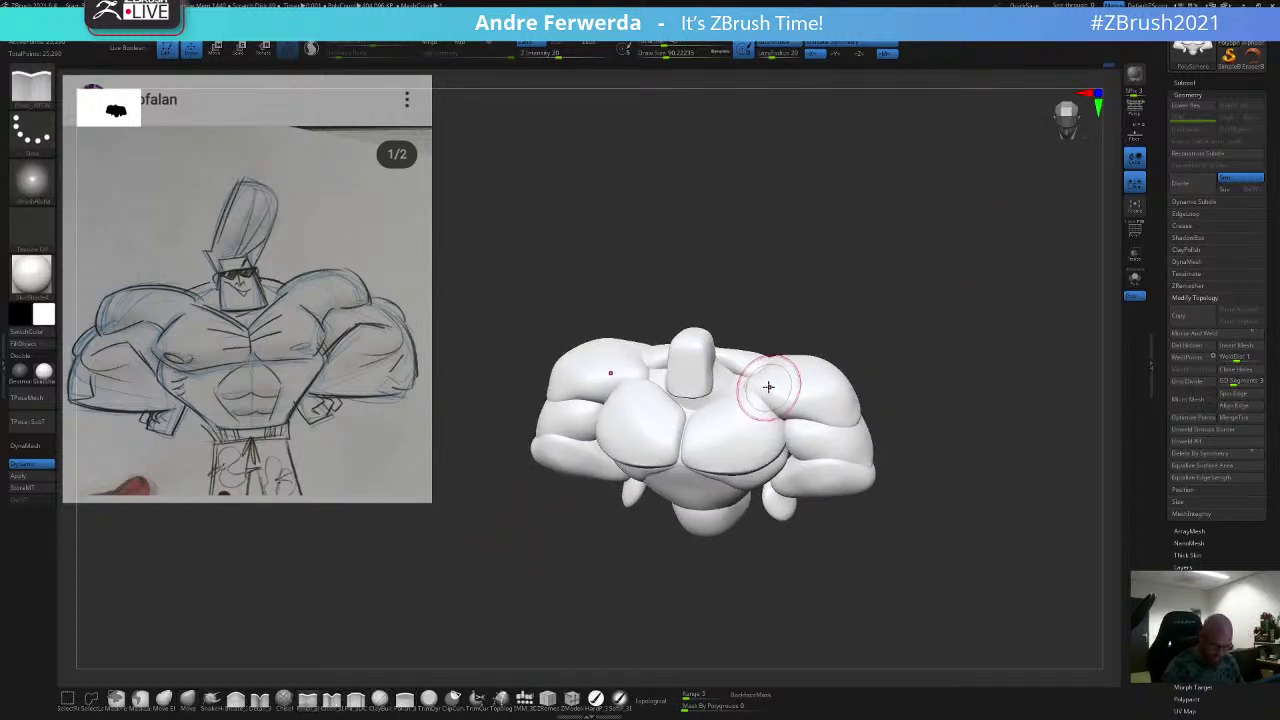
key("space")
mouse_move(770, 384)
left_mouse_down()
mouse_move(757, 380)
mouse_move(856, 389)
left_mouse_up()
left_click_drag(919, 334, 906, 354)
left_click_drag(810, 343, 830, 381)
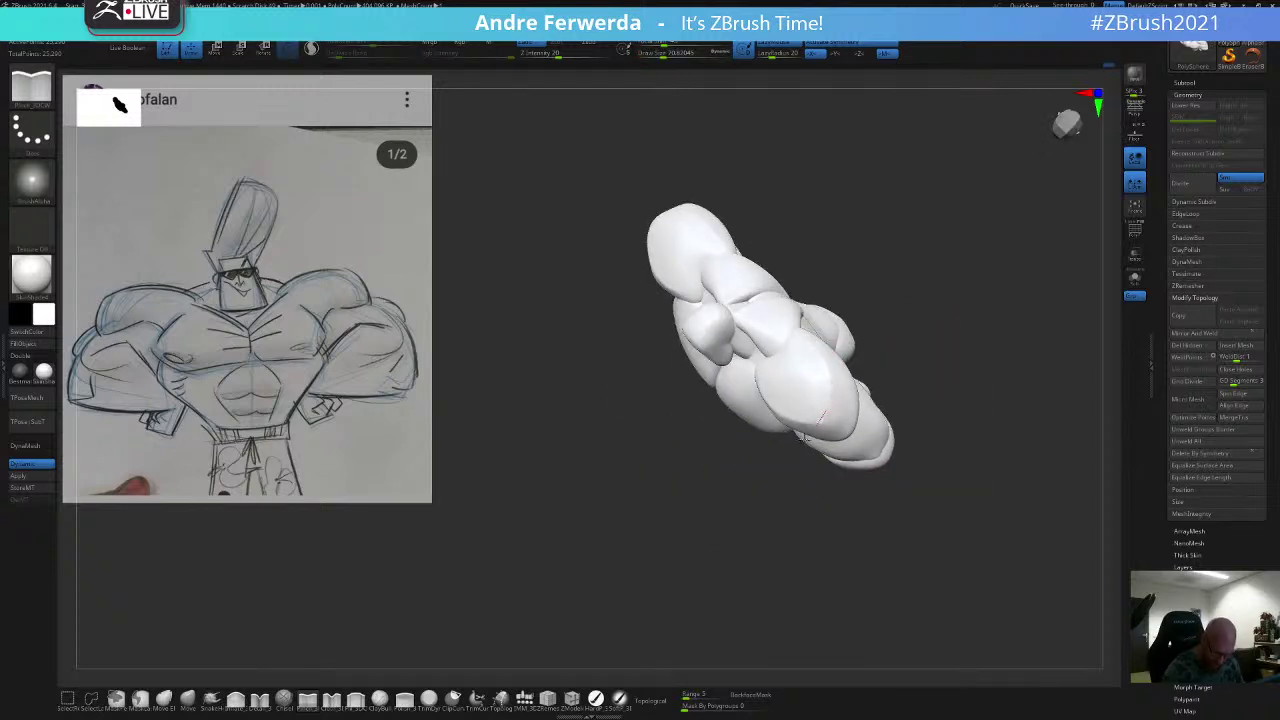
left_click_drag(803, 437, 801, 440)
left_click_drag(919, 360, 954, 261)
left_click_drag(866, 318, 863, 302, "shift")
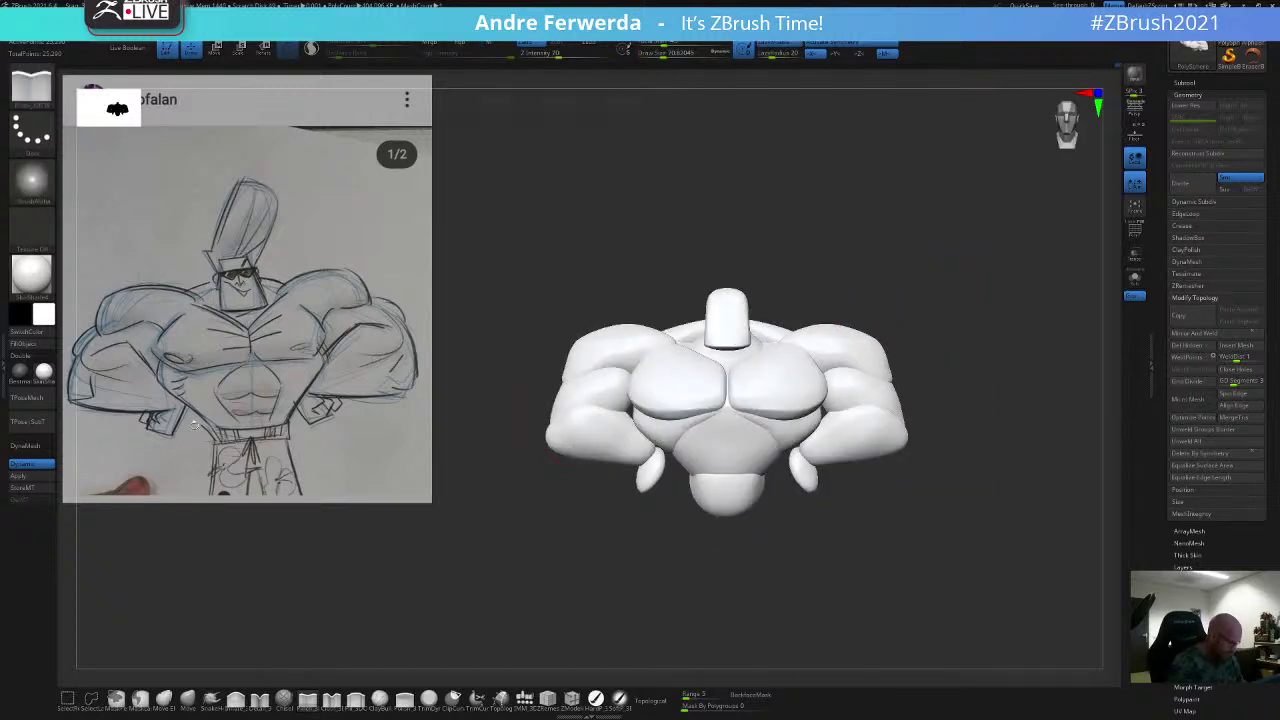
Step: Apply a dark grey material and sculpt soft muscle definition into the deltoids with a resized brush
left_click(20, 371)
left_click_drag(915, 243, 834, 254)
mouse_move(866, 334)
left_mouse_down()
mouse_move(842, 319)
mouse_move(872, 324)
left_mouse_up()
key("space")
left_click_drag(808, 286, 804, 286)
key("space")
left_click_drag(784, 362, 780, 363)
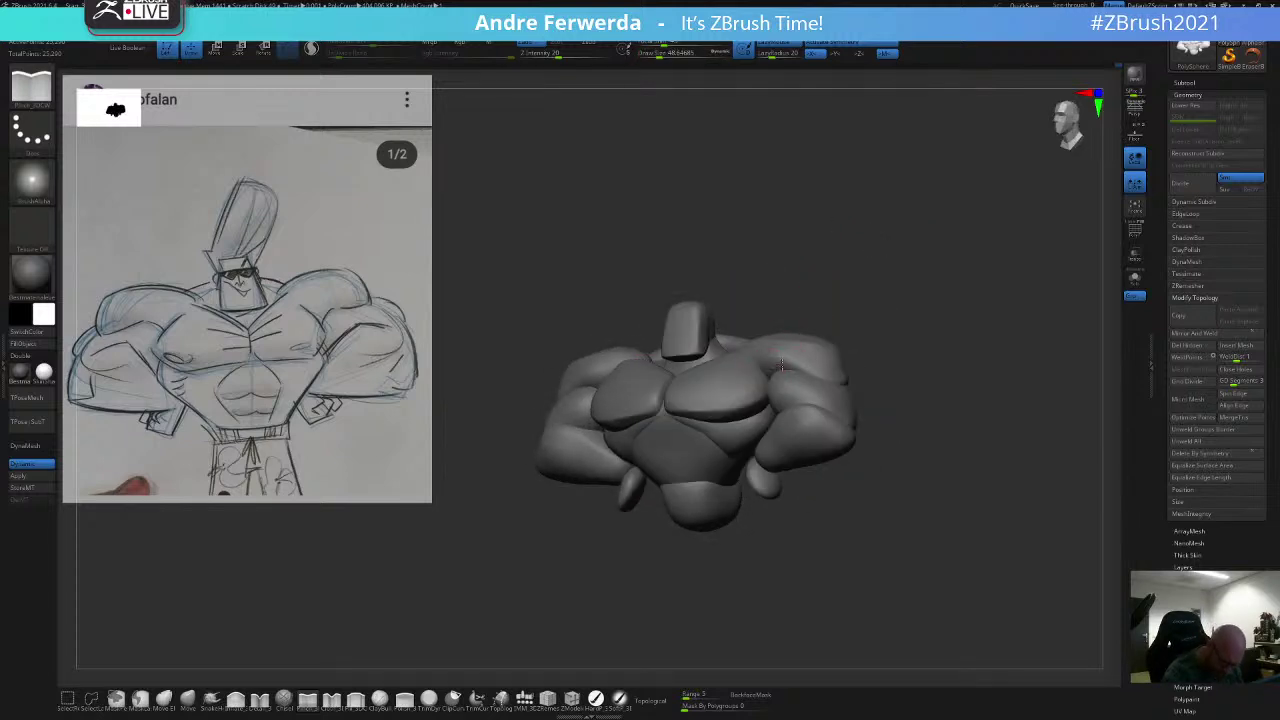
left_click_drag(856, 381, 909, 320, "shift")
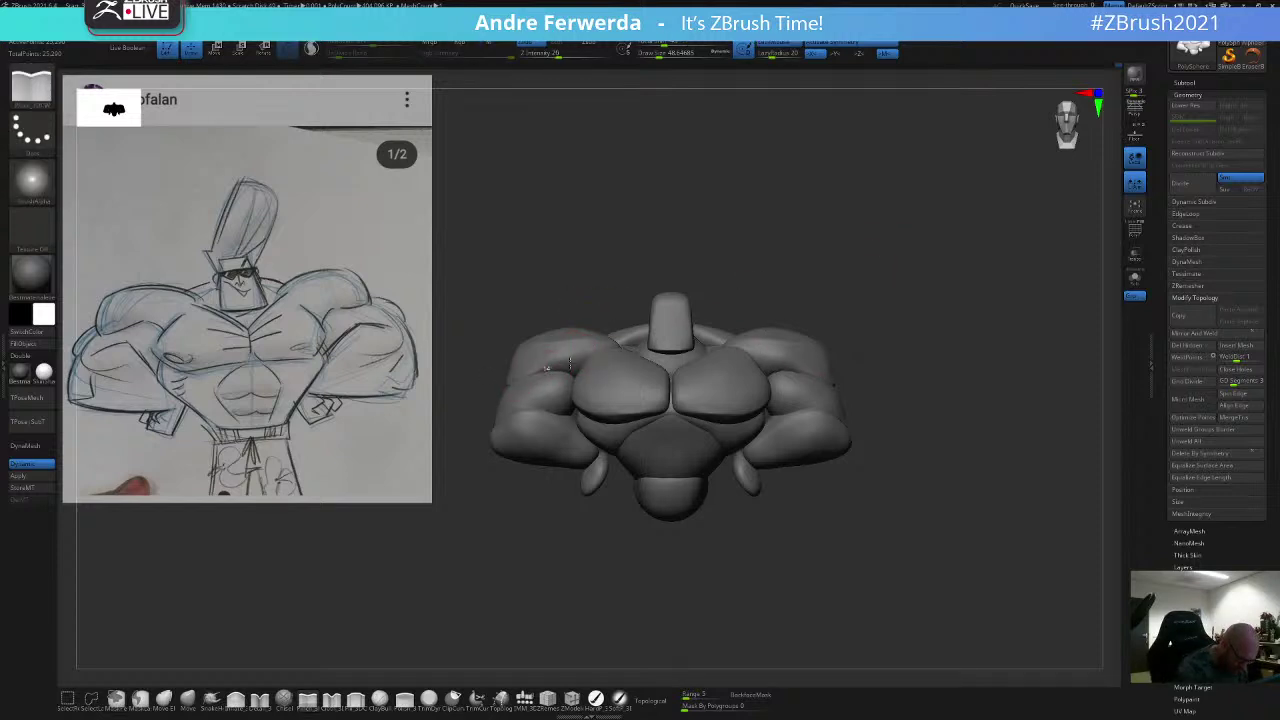
Step: Continue defining the deltoids and the transition to the outer chest, checking the forms from back and front
left_click_drag(635, 277, 830, 275)
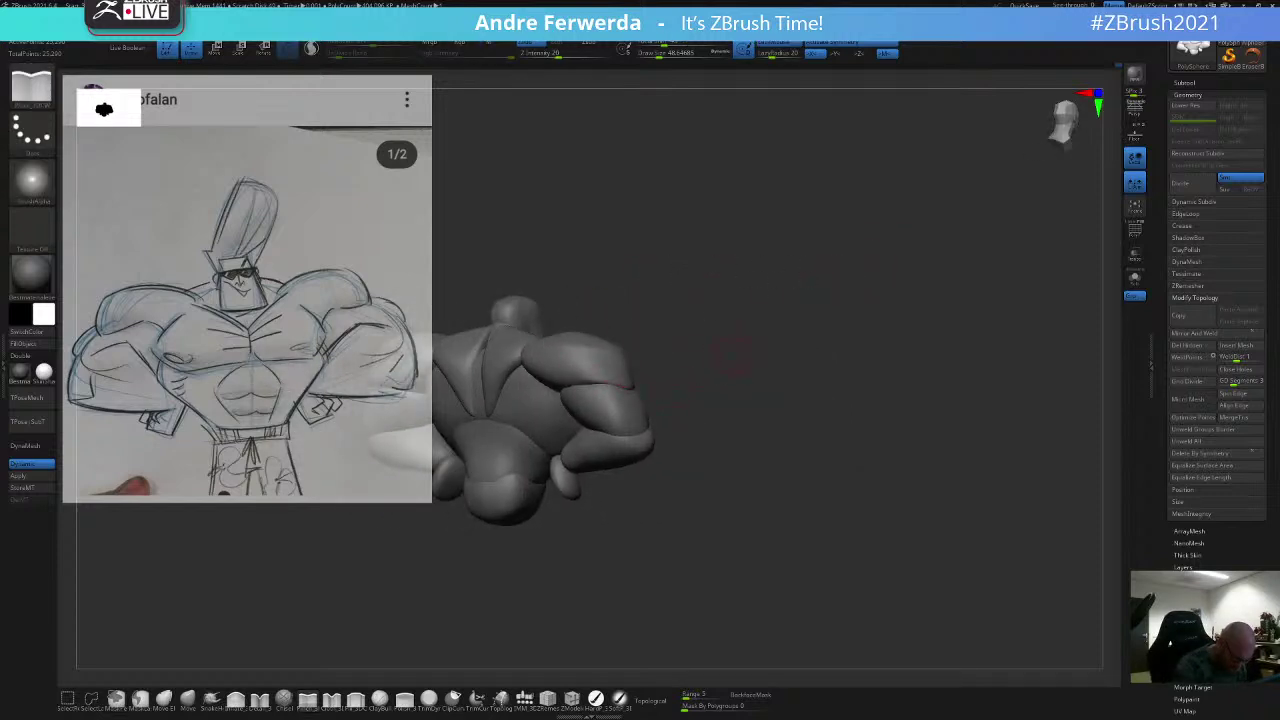
left_click_drag(730, 357, 790, 280)
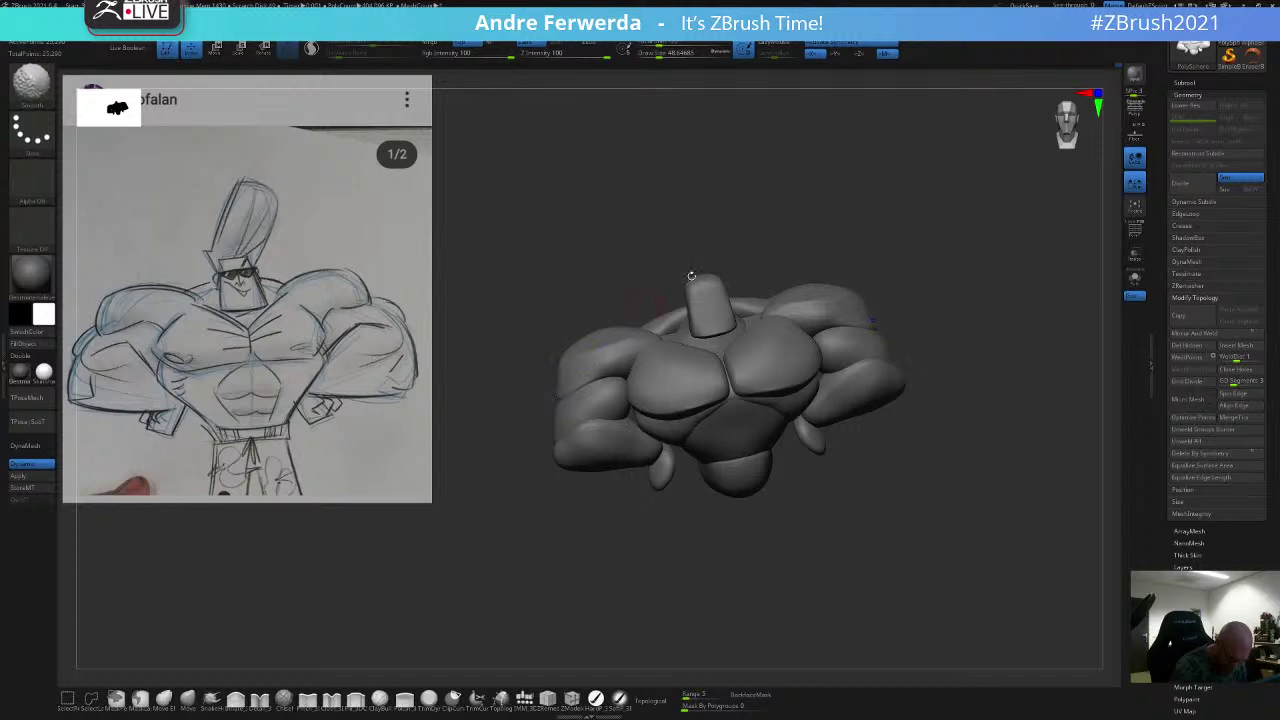
left_click_drag(691, 276, 826, 163, "shift")
right_click(731, 335)
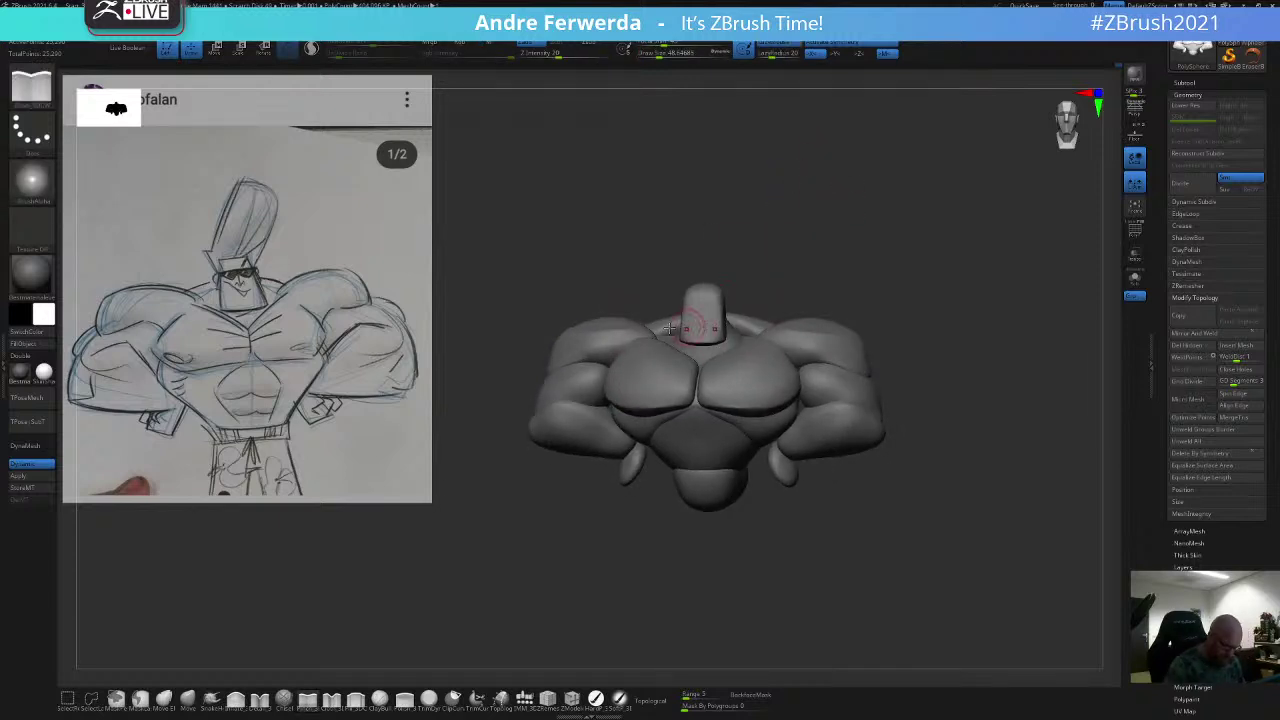
left_click_drag(688, 263, 728, 260)
right_click(634, 356)
left_click_drag(634, 356, 646, 354)
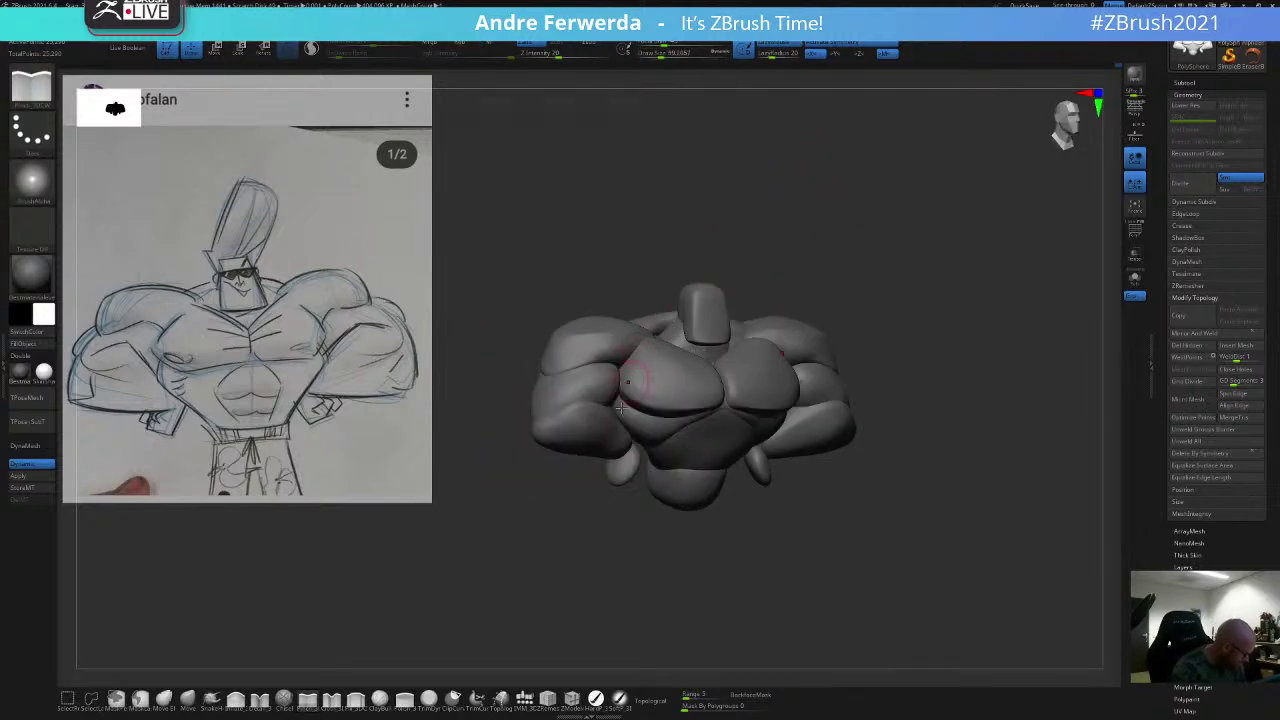
right_click_drag(639, 376, 631, 379)
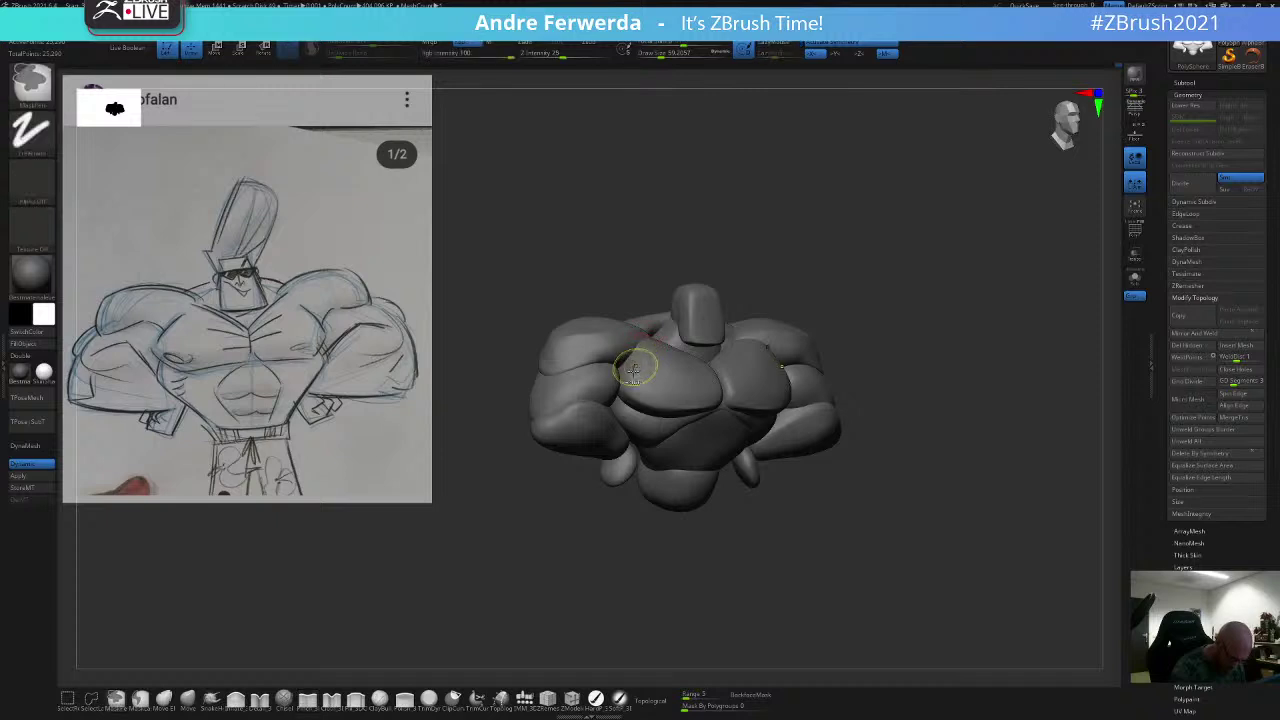
Step: Mask the whole upper body except the two pectorals, using isolation of the chest pieces and an inverted mask
left_click(636, 377, "ctrl+shift")
mouse_move(783, 226)
left_mouse_down("ctrl")
mouse_move(573, 422)
mouse_move(527, 495)
left_mouse_up("ctrl")
left_click(552, 510, "ctrl+shift")
left_click(737, 240, "ctrl")
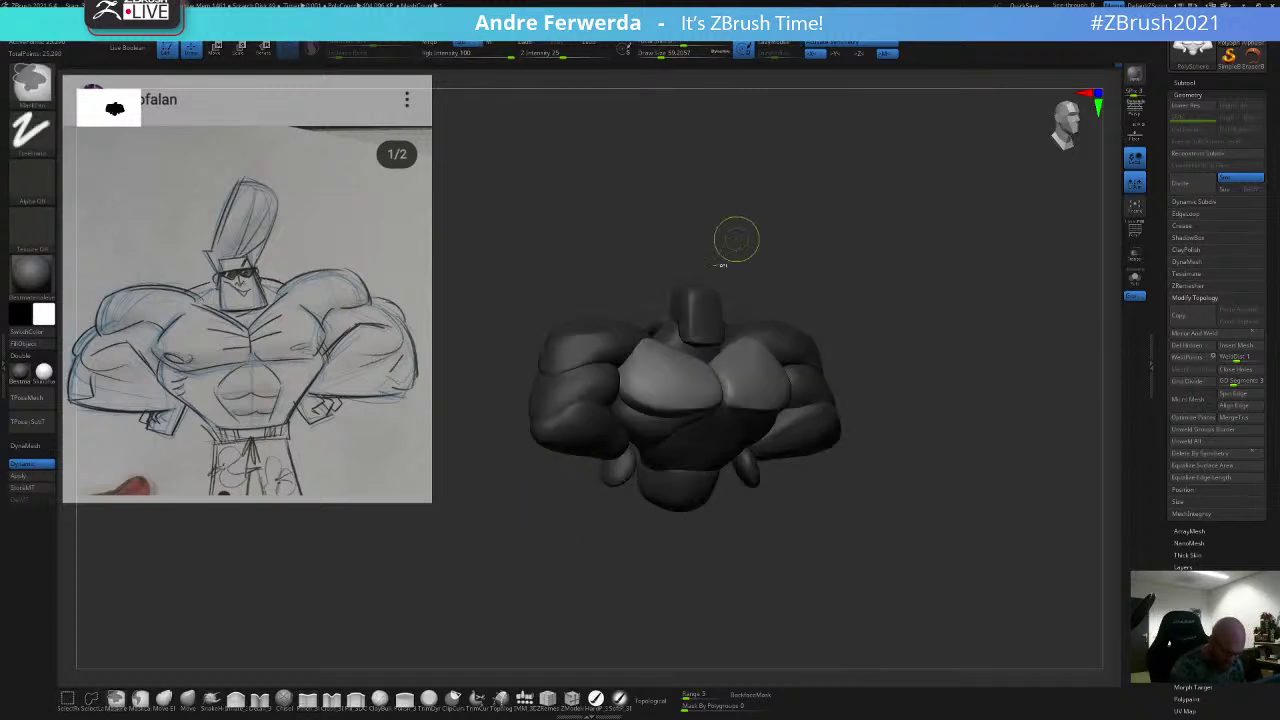
left_click_drag(757, 258, 761, 244, "shift")
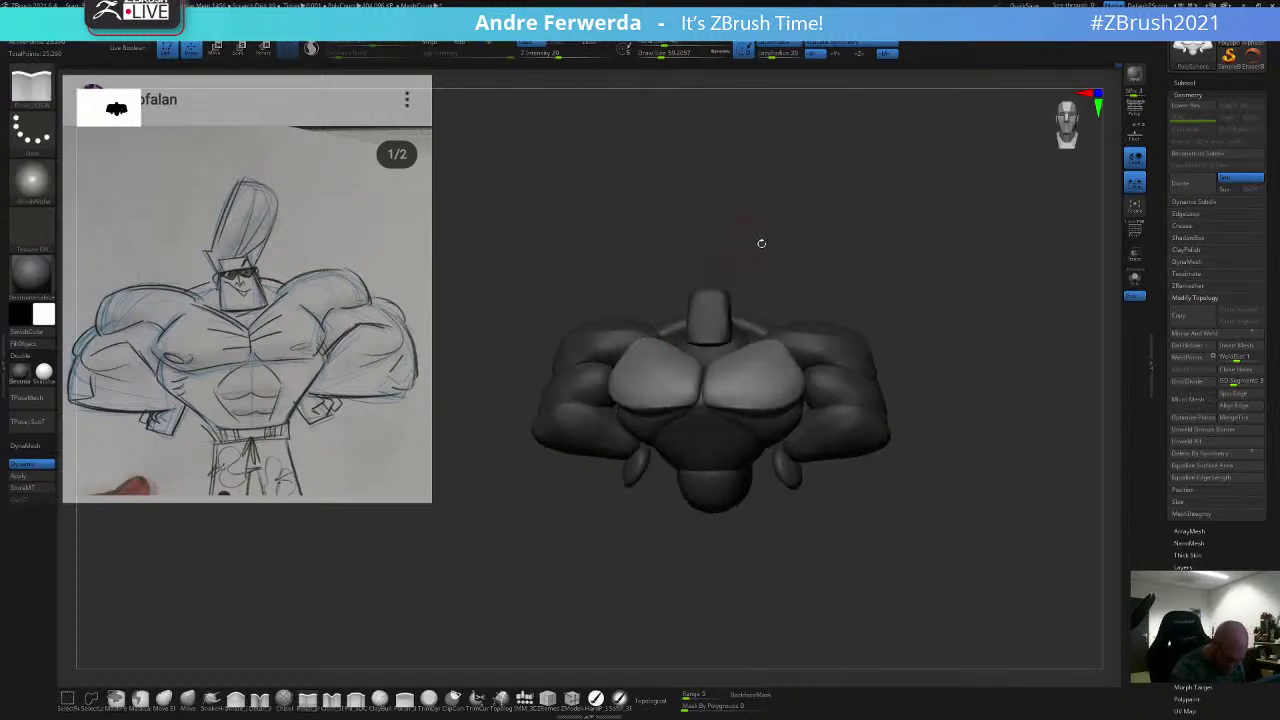
Step: Smooth the pectorals' outer surfaces and work their inner chest area with a resized sculpting brush
left_click_drag(794, 366, 785, 355, "shift")
left_click_drag(828, 289, 823, 309)
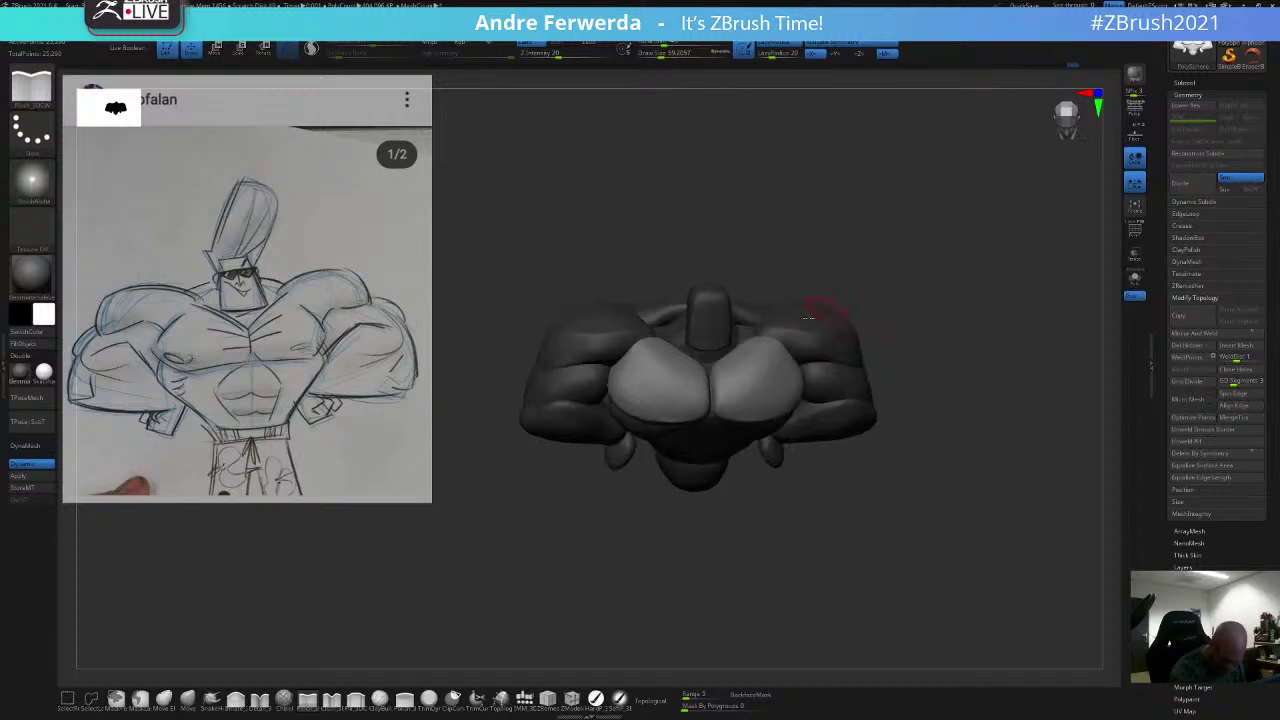
key("space")
left_click_drag(728, 370, 722, 370)
left_click_drag(876, 262, 890, 210)
key("space")
left_click_drag(743, 338, 746, 338)
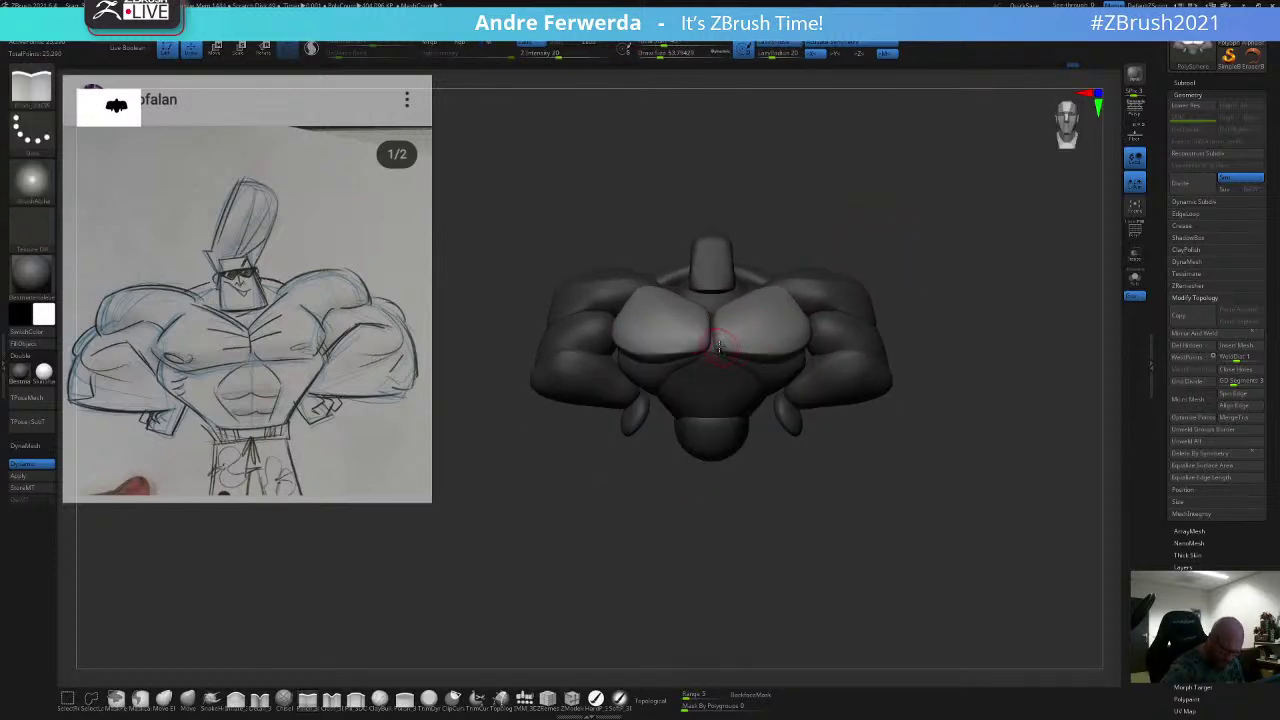
Step: Define the inner corners of the pectorals beside the central cleft and smooth along their lower edges
left_click_drag(795, 208, 788, 262, "alt")
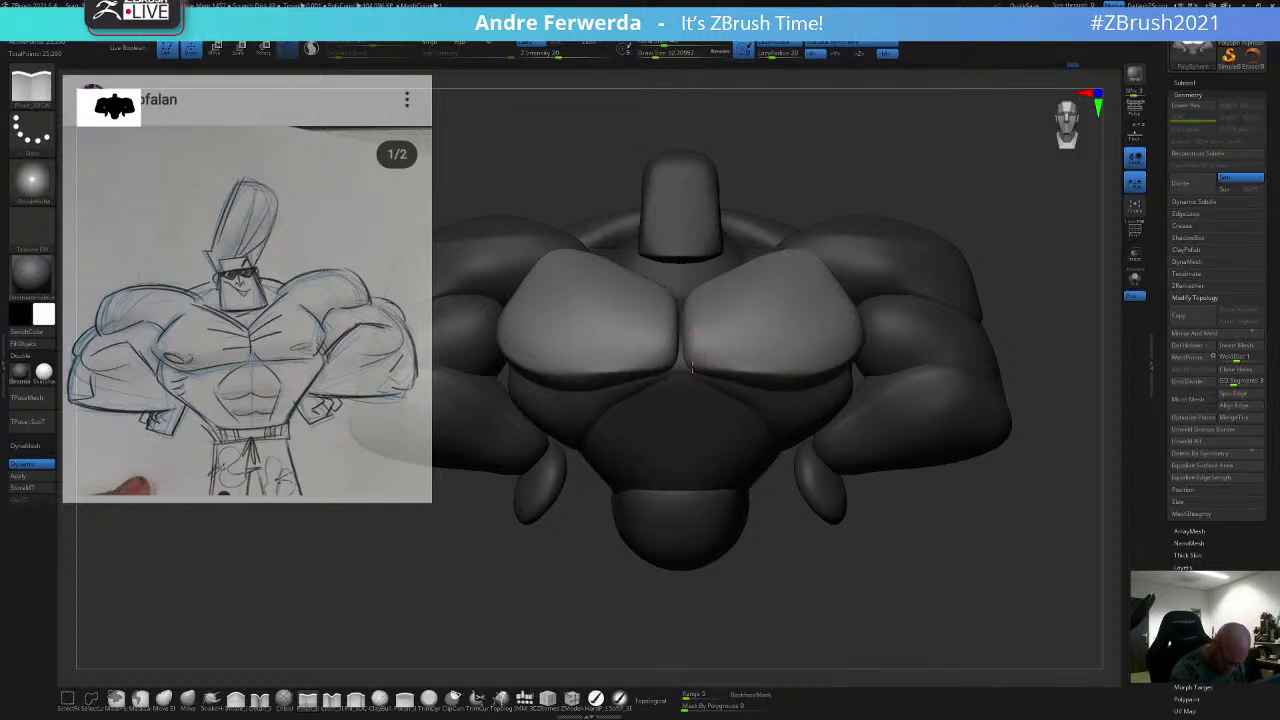
left_click_drag(828, 212, 862, 190)
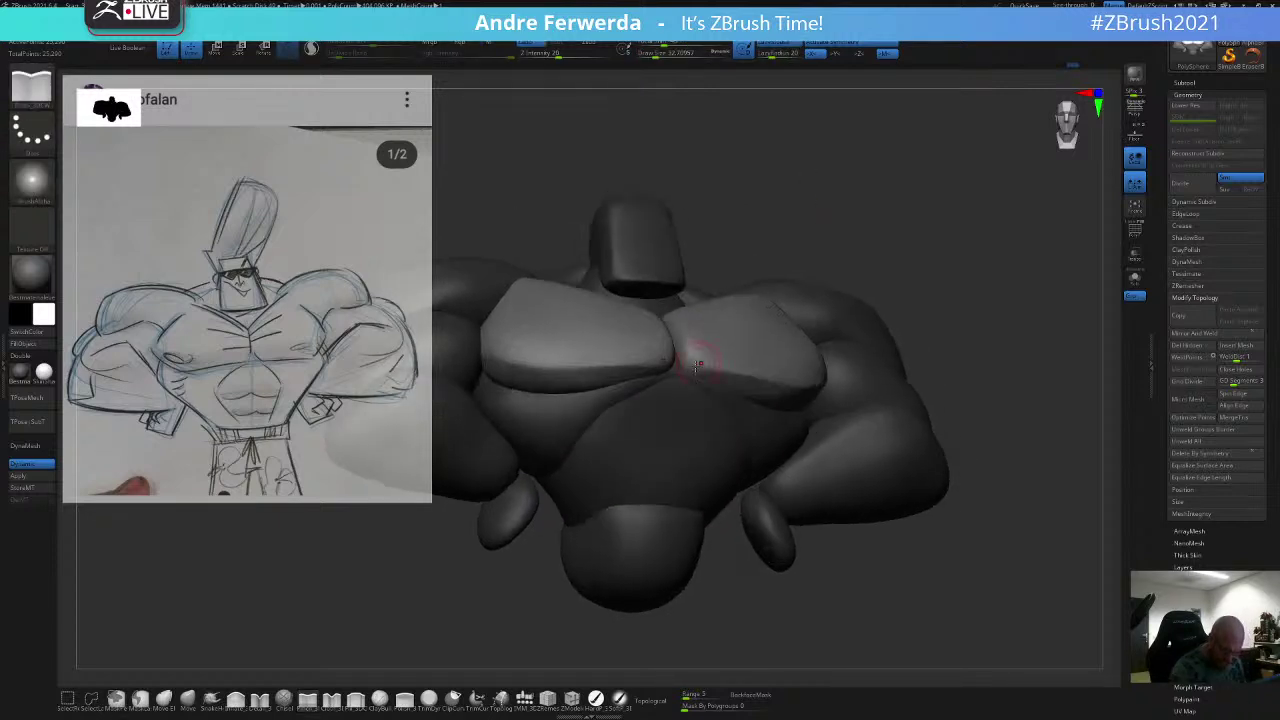
left_click_drag(692, 368, 757, 382, "shift")
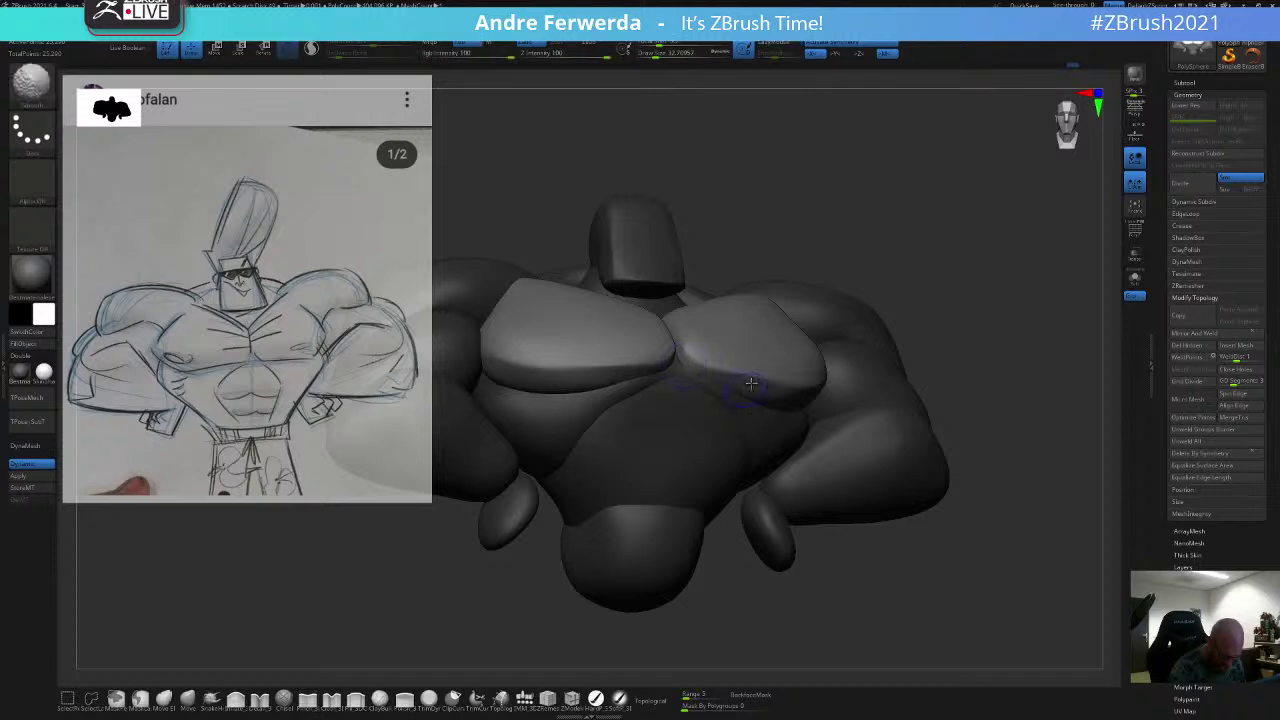
mouse_move(890, 232)
left_mouse_down()
mouse_move(890, 290)
mouse_move(897, 220)
mouse_move(877, 243)
left_mouse_up()
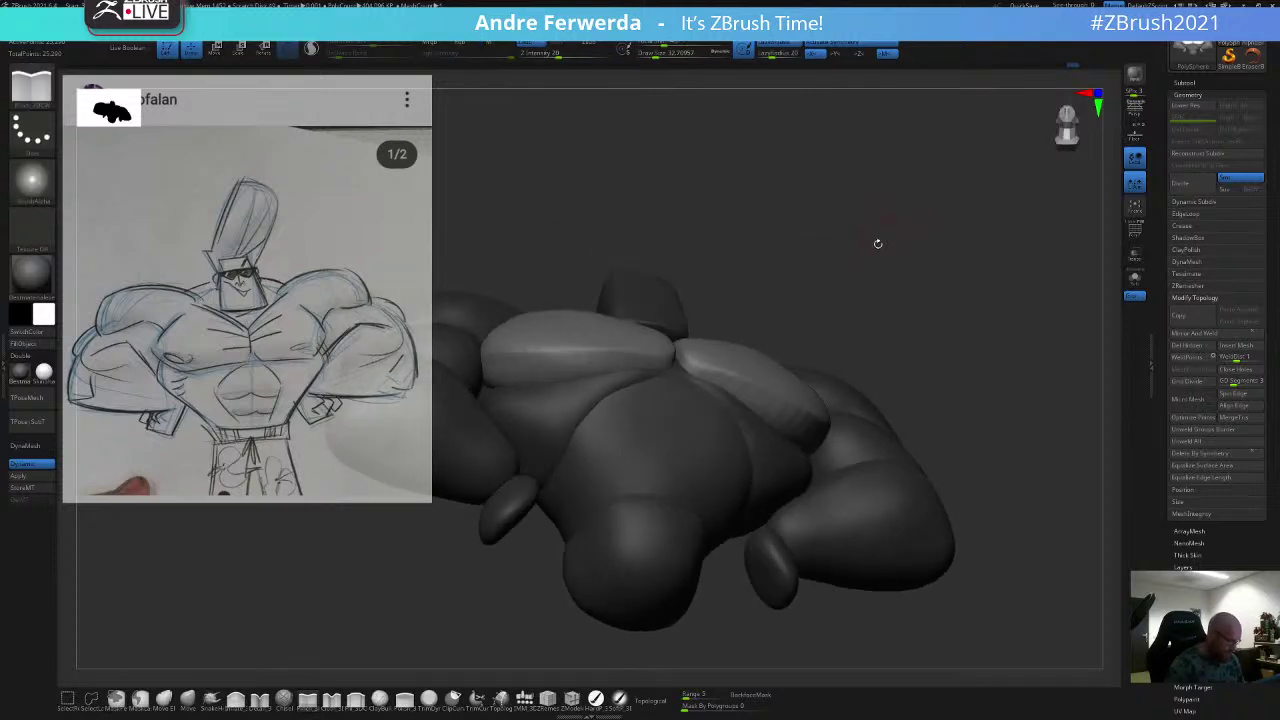
Step: Reshape the pectorals' undersides with the topological Move brush, then invert the mask and turn the topological option off
left_click(188, 699)
mouse_move(742, 212)
left_mouse_down("shift")
mouse_move(788, 208)
mouse_move(545, 430)
left_mouse_up("shift")
key("s")
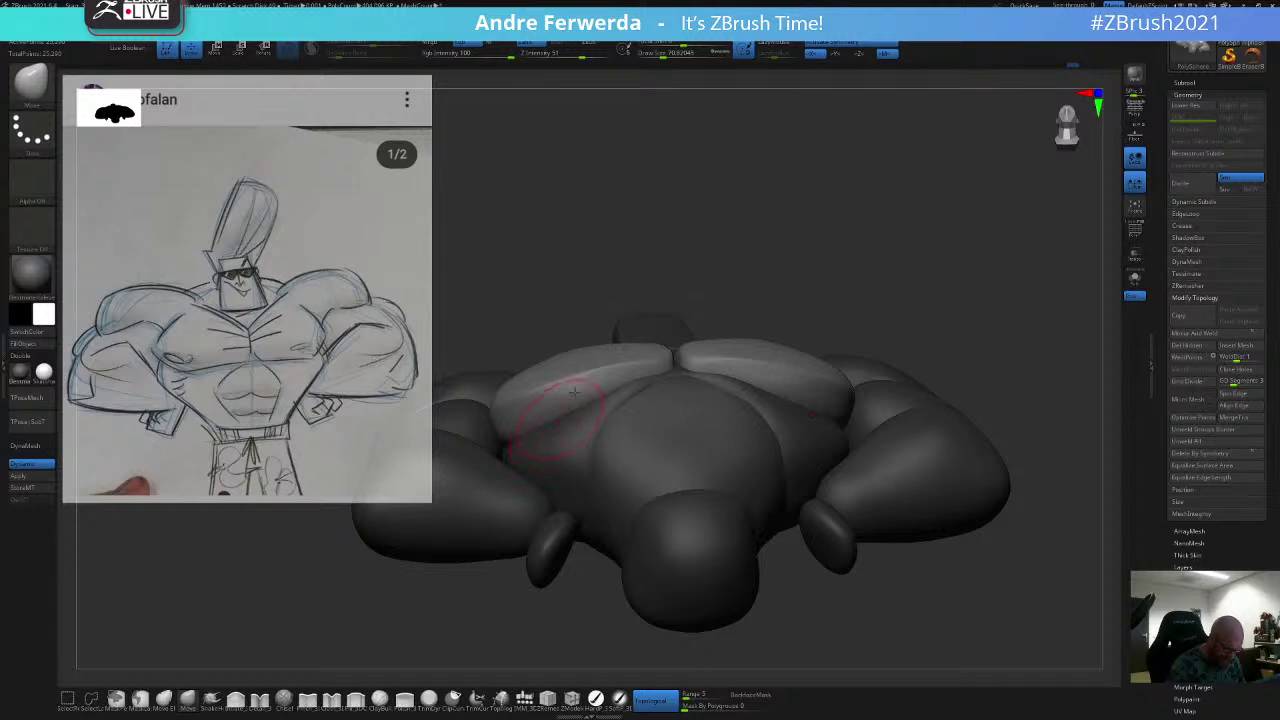
left_click(703, 260, "ctrl")
left_click_drag(703, 262, 634, 343, "shift")
left_click(655, 697)
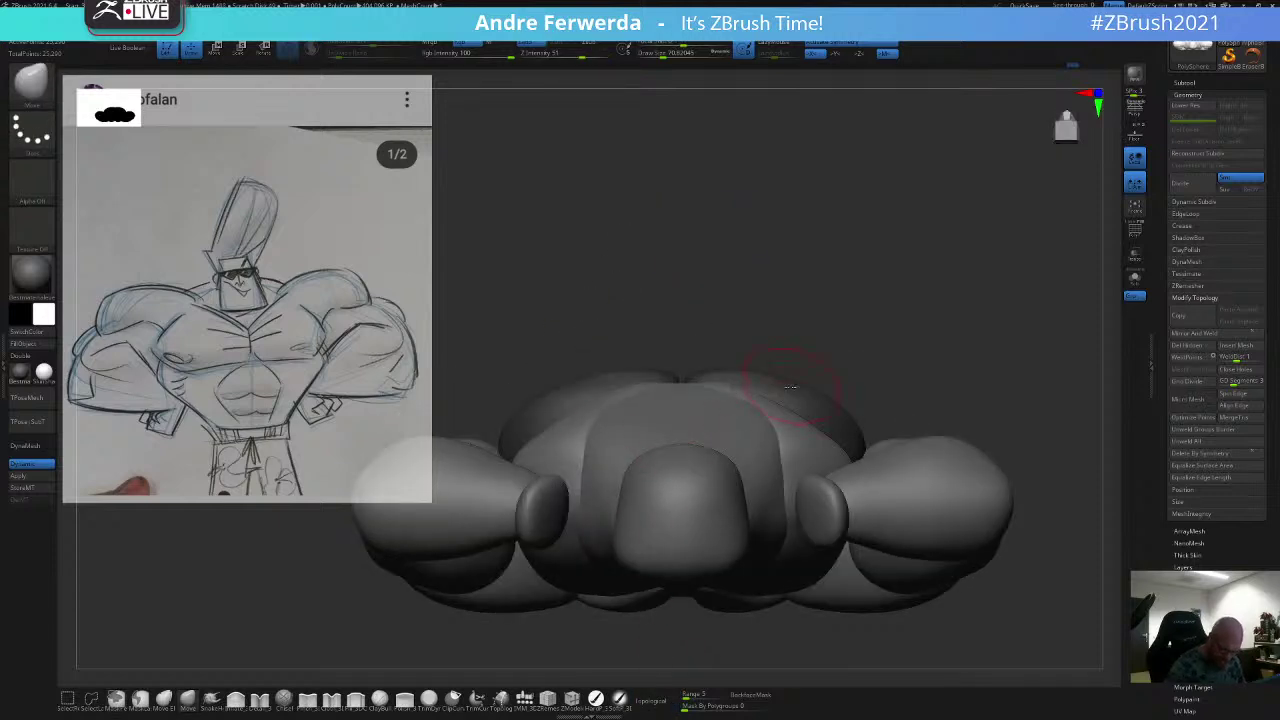
Step: Adjust the torso forms beneath the masked pectorals with a resized Move brush, working from below
key("s")
key("space")
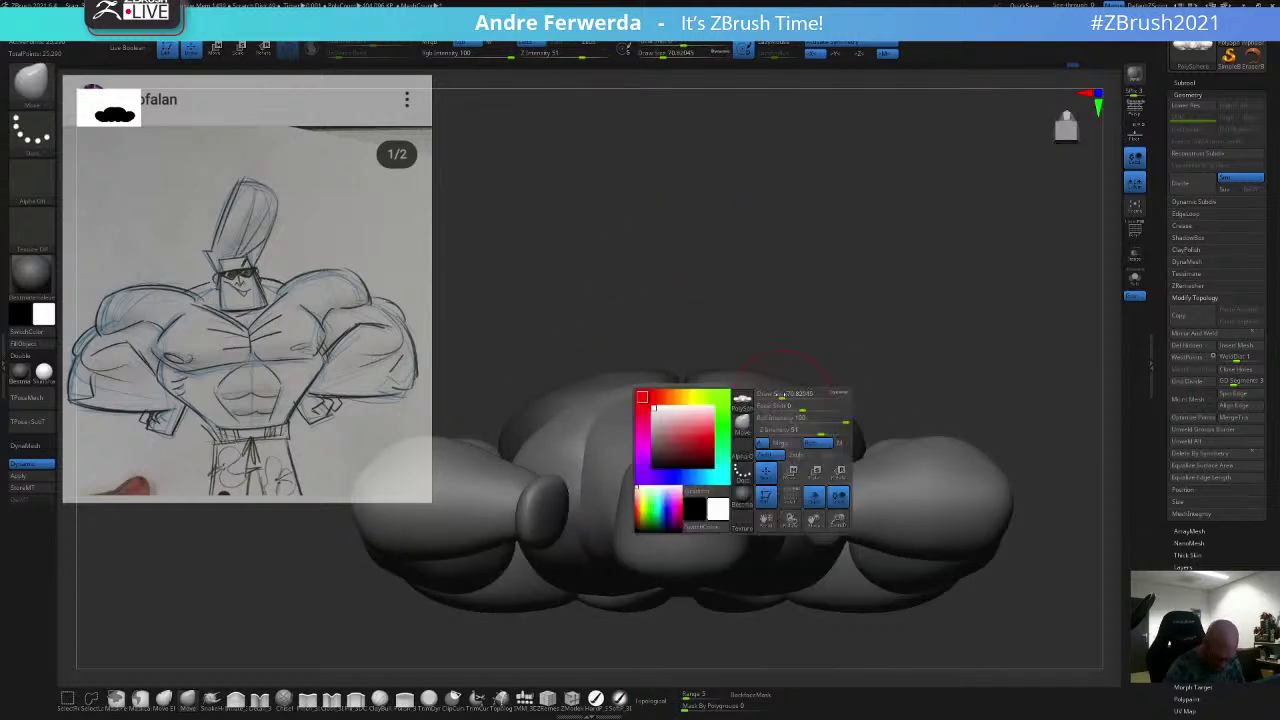
left_click(780, 395)
key("space")
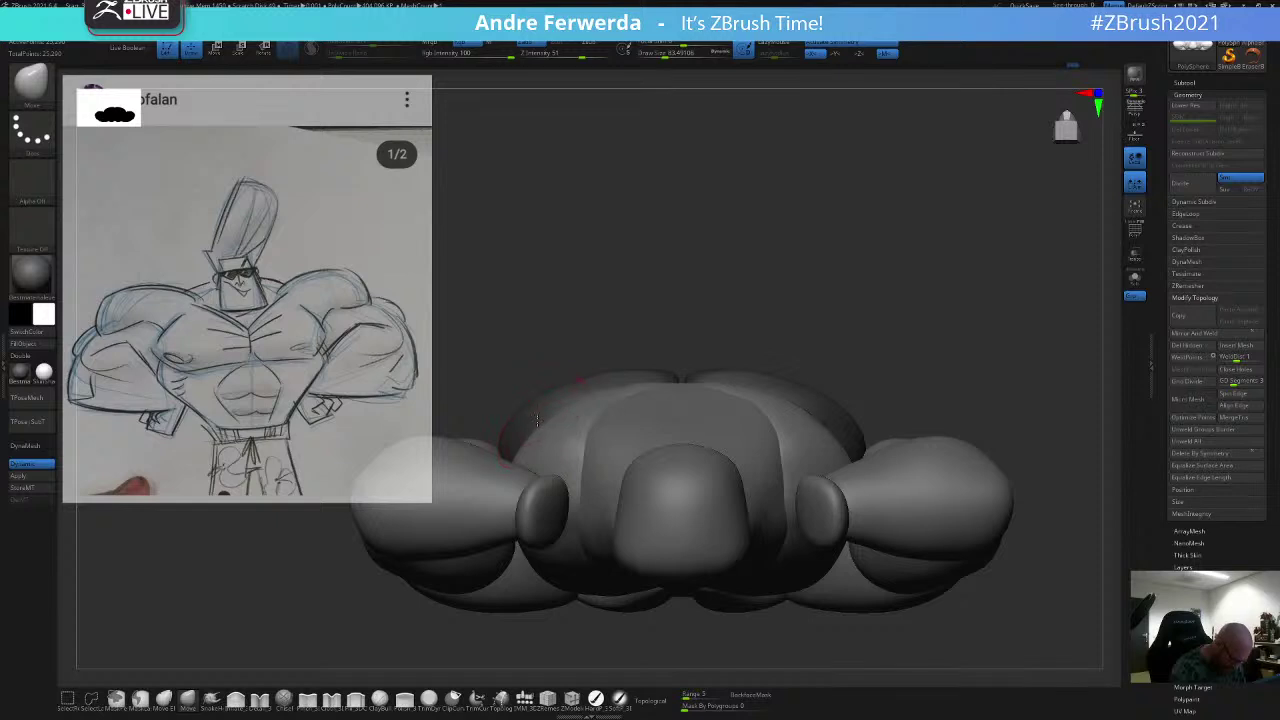
key("space")
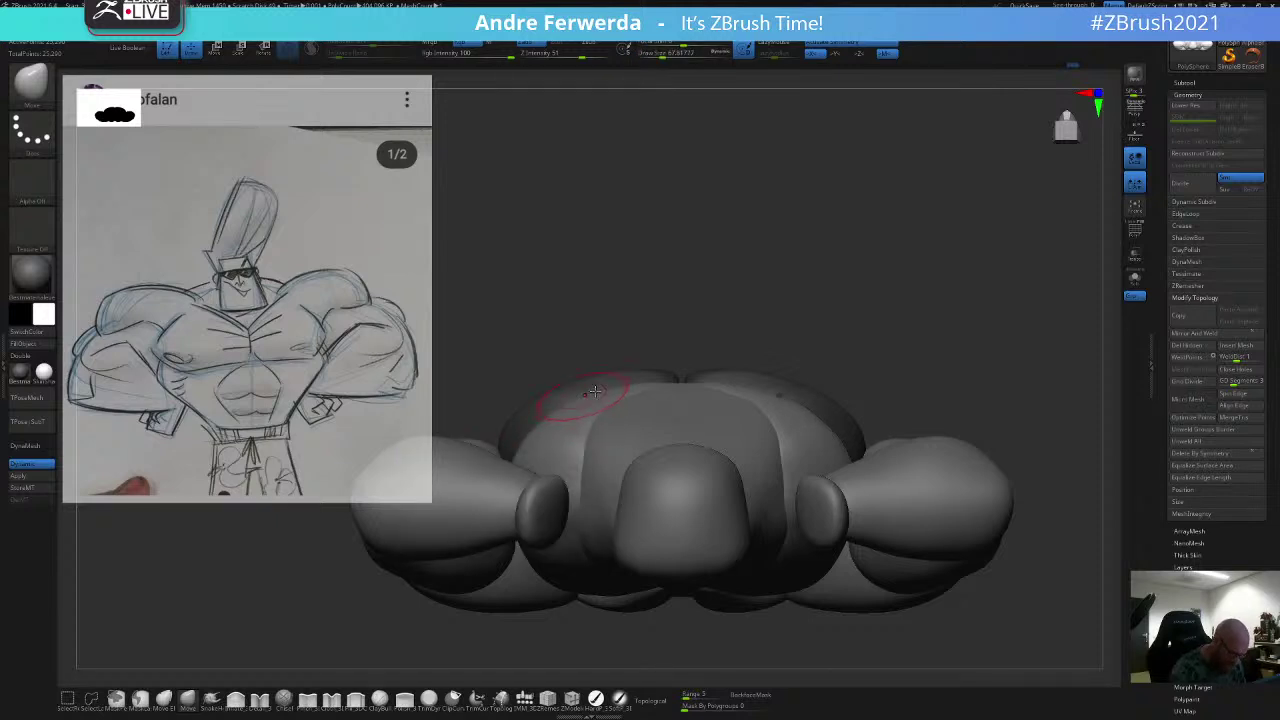
left_click_drag(783, 247, 750, 285)
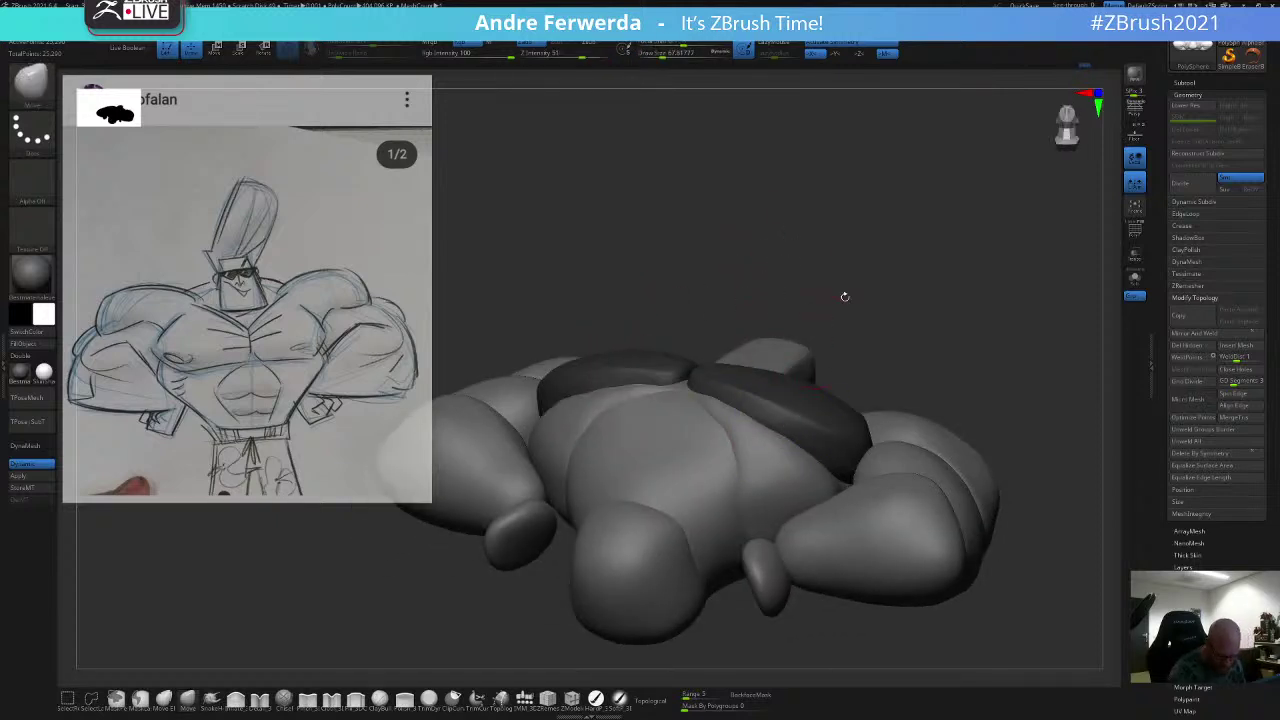
left_click_drag(843, 297, 888, 332, "shift")
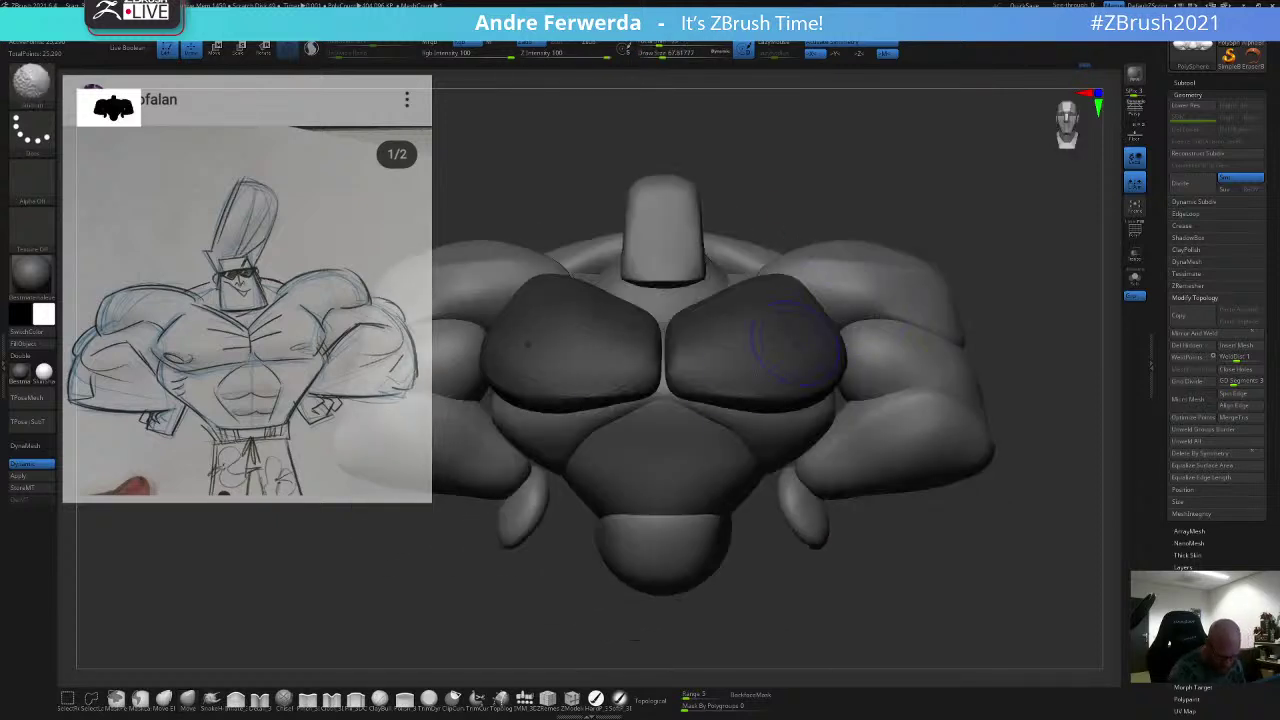
Step: Isolate and mask the lats, restore the full body, and invert the mask so only pectorals and lats remain editable
left_click(604, 418, "ctrl+shift")
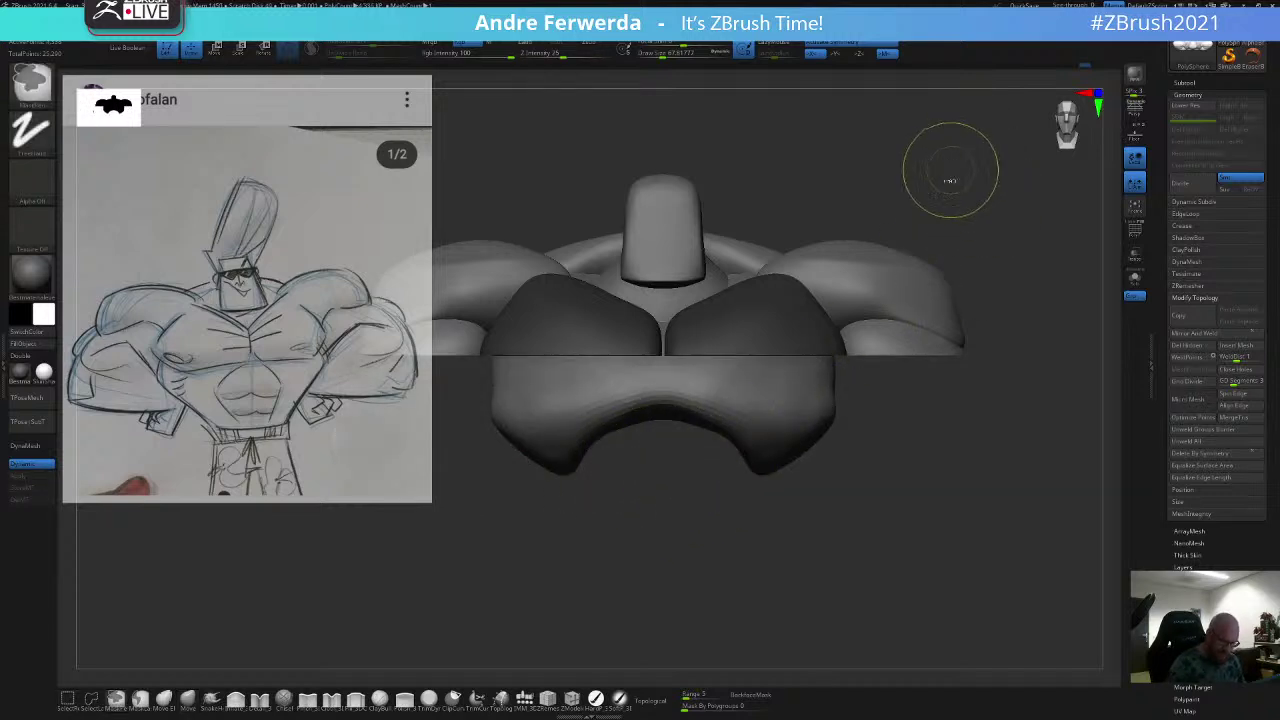
left_click_drag(928, 194, 1022, 183, "alt")
left_click_drag(930, 214, 594, 510, "ctrl")
left_click(616, 543, "ctrl+shift")
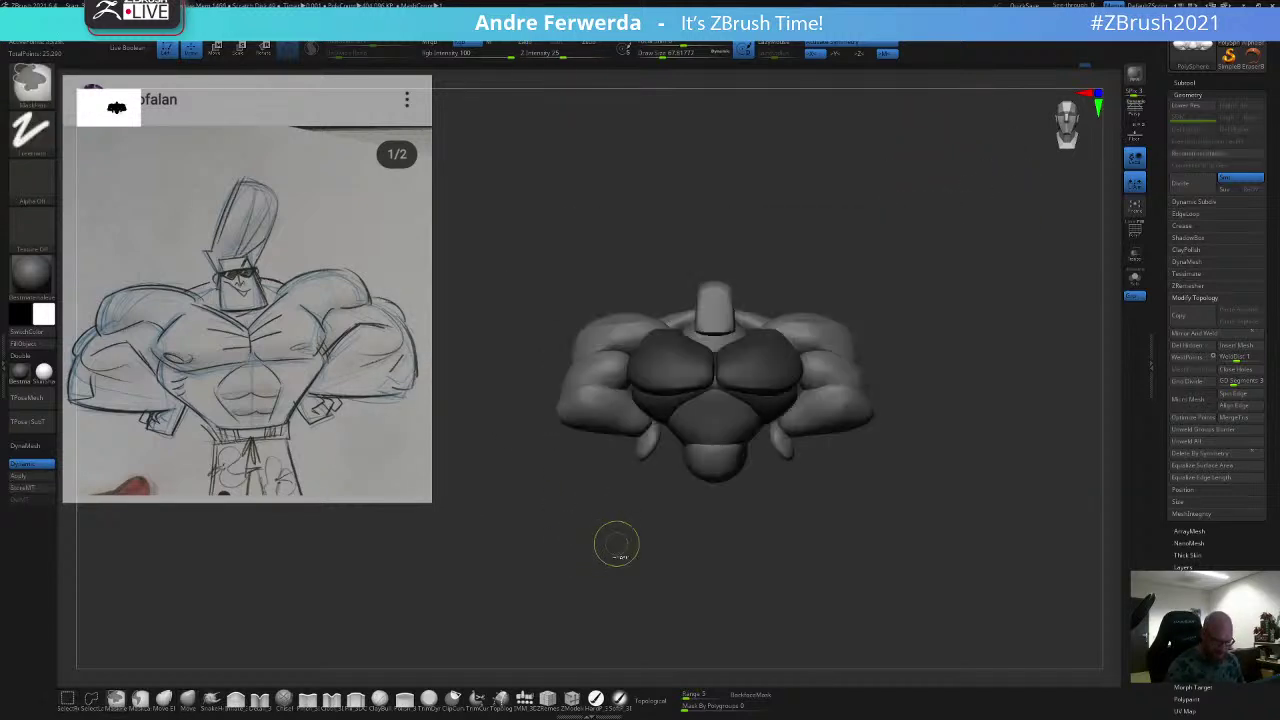
left_click(616, 543, "ctrl")
left_click_drag(900, 243, 892, 320, "alt")
Step: Reshape the pectorals and lats with a resized Move brush in the front view, and clear the mask
key("space")
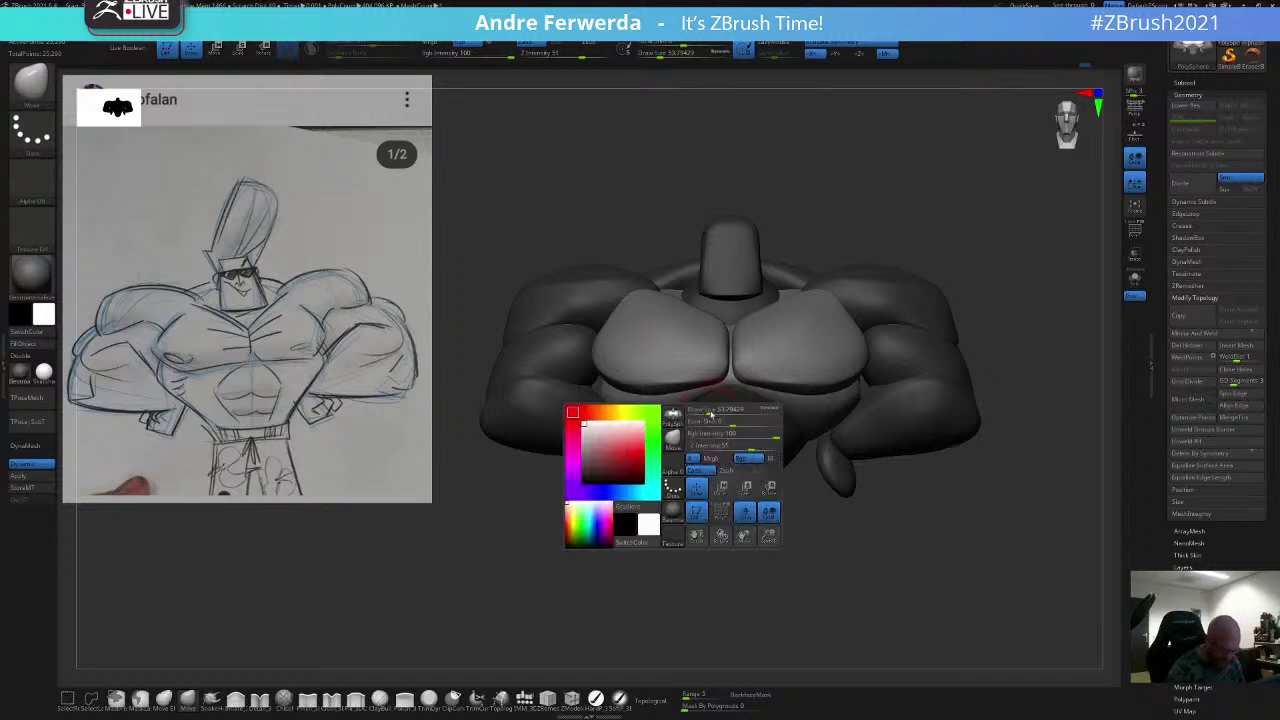
left_click(711, 414)
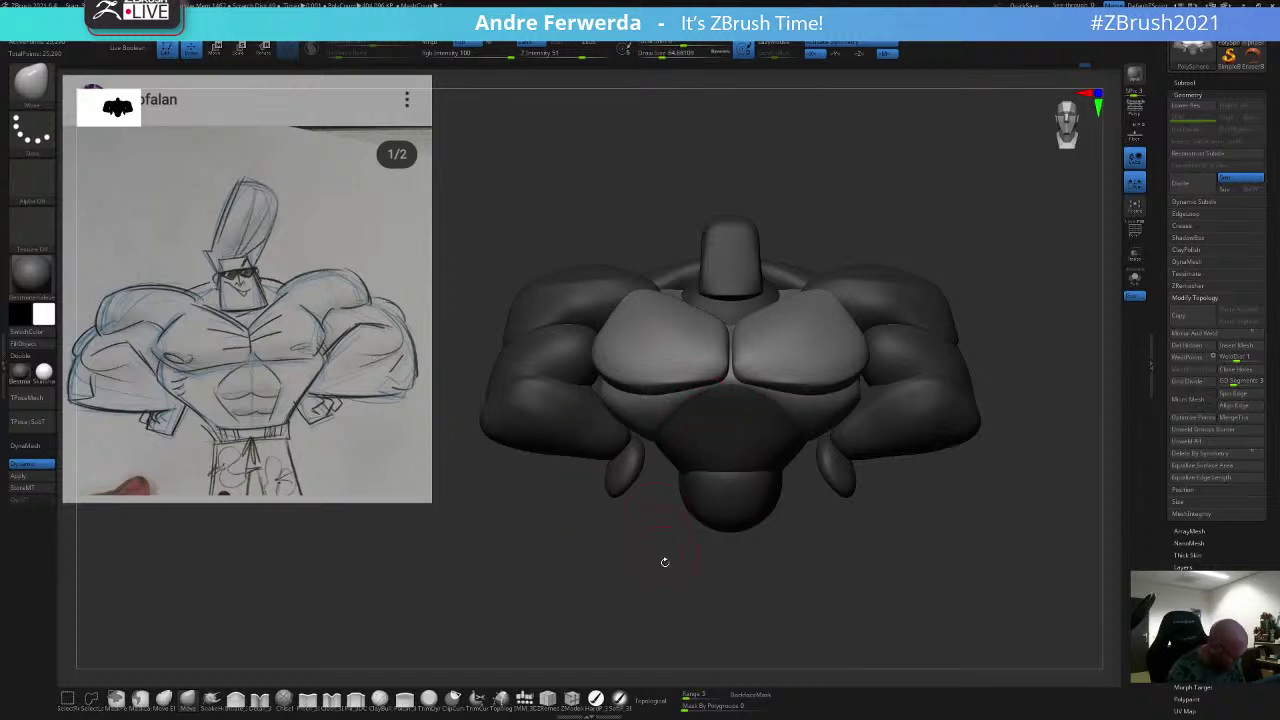
mouse_move(650, 563)
left_mouse_down()
mouse_move(680, 586)
mouse_move(669, 566)
left_mouse_up()
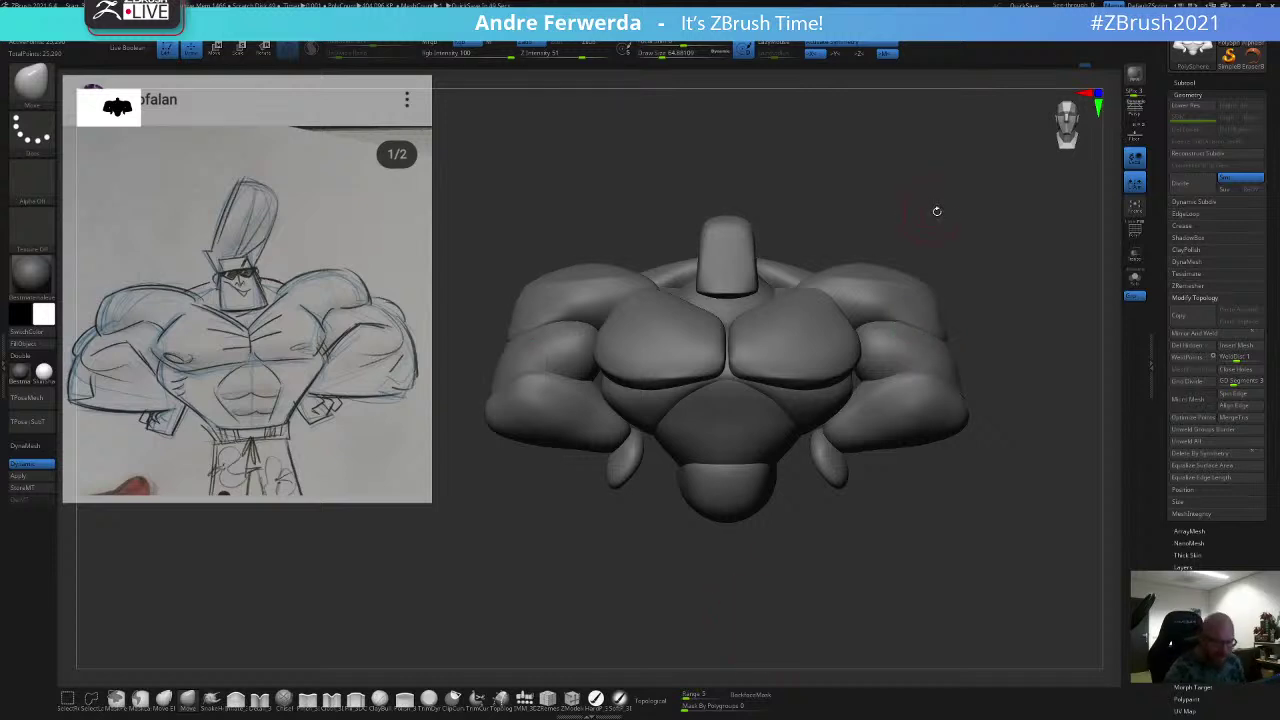
Step: Adjust the shoulder and trapezius forms from above with the Move brush, changing its size as needed
mouse_move(937, 211)
left_mouse_down()
mouse_move(941, 201)
mouse_move(903, 249)
mouse_move(858, 274)
left_mouse_up()
key("space")
mouse_move(636, 293)
left_mouse_down()
mouse_move(650, 290)
mouse_move(639, 305)
left_mouse_up()
key("space")
key("space")
key("space")
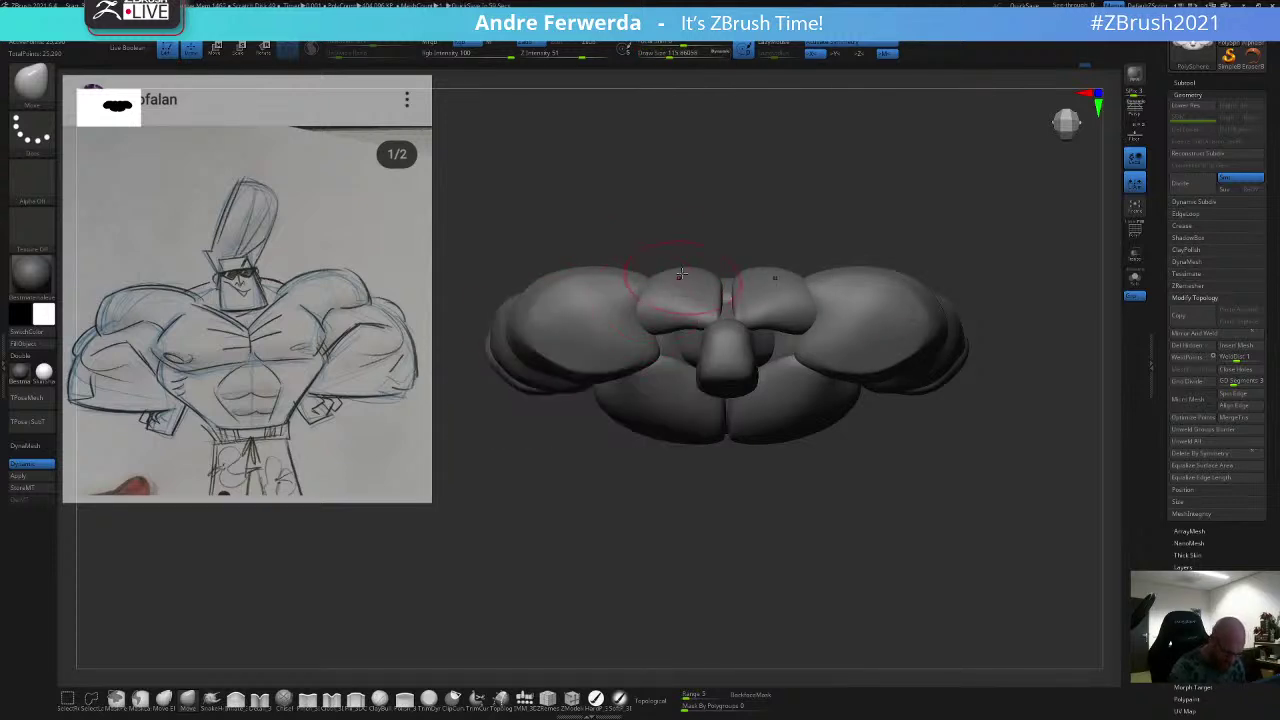
key("space")
left_click_drag(765, 299, 752, 299)
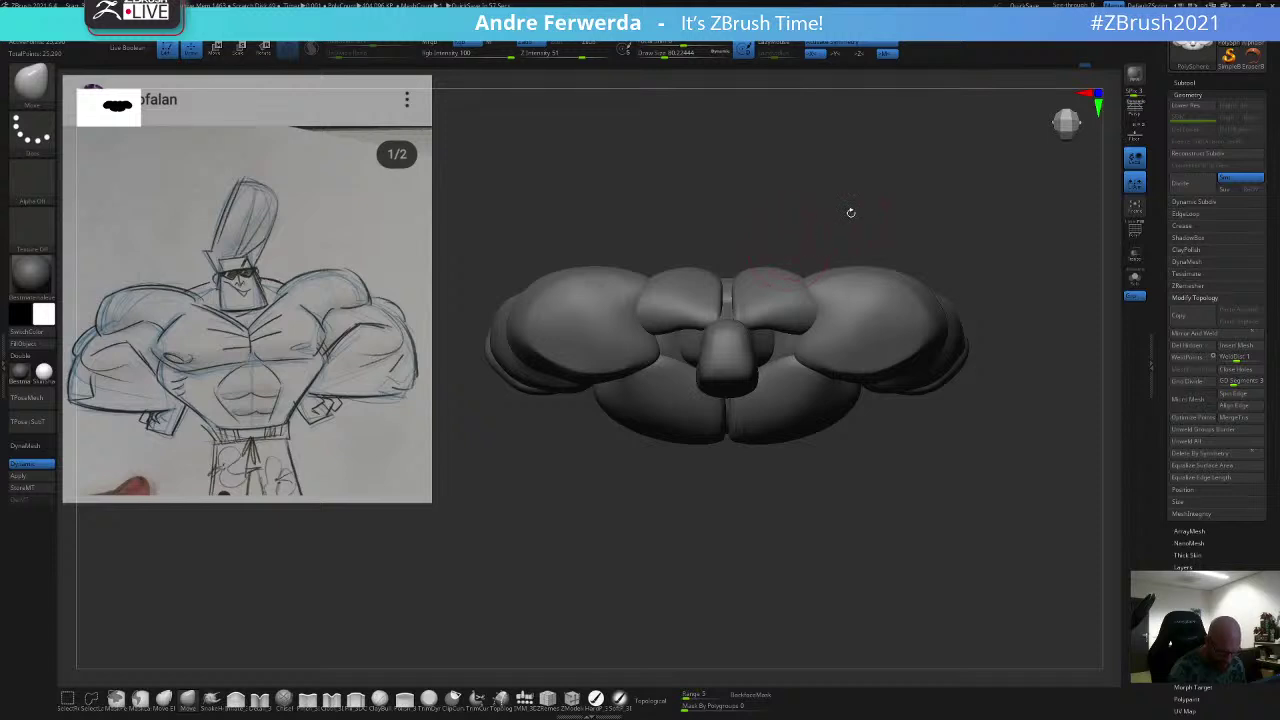
Step: Mask everything except the trapezius muscles by isolating and masking them, restoring all parts and inverting the mask
left_click(758, 302, "ctrl+shift")
left_click_drag(903, 181, 651, 436, "ctrl")
left_click(655, 440, "ctrl+shift")
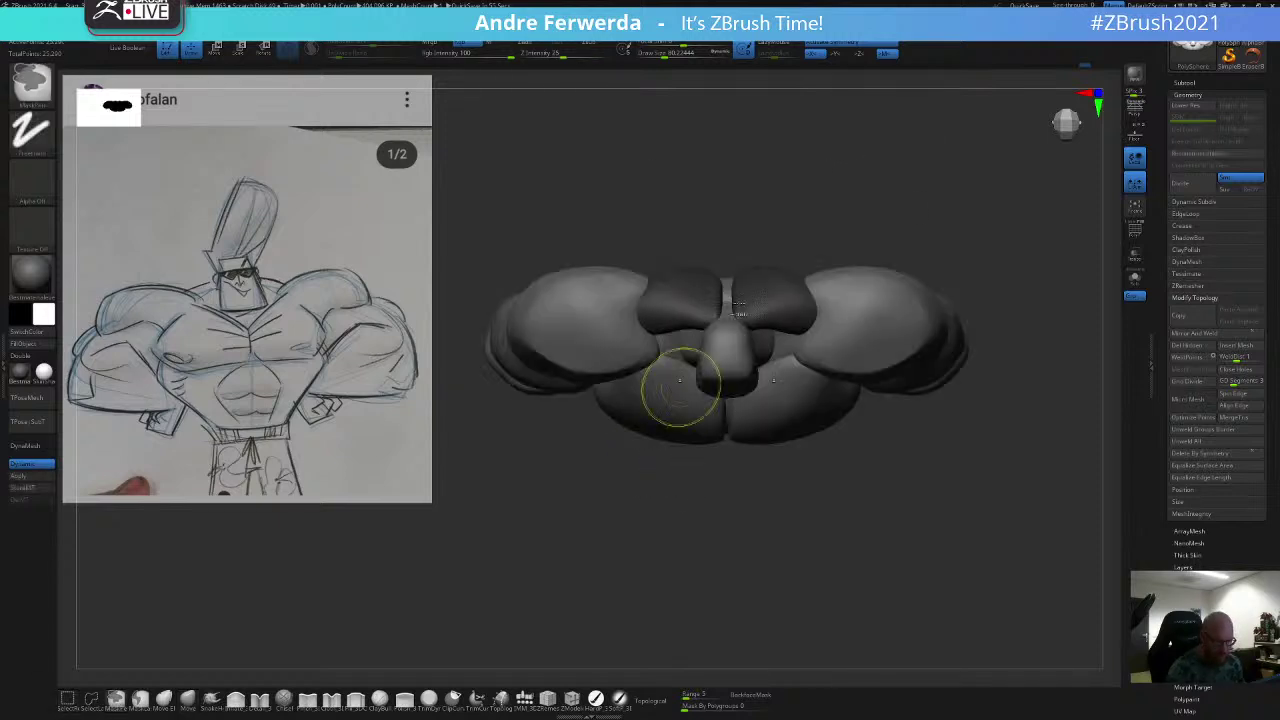
left_click(871, 196, "ctrl")
Step: Shape the trapezius muscles around the neck and along the spine with the Move brush, then clear the mask
left_click_drag(878, 168, 790, 258)
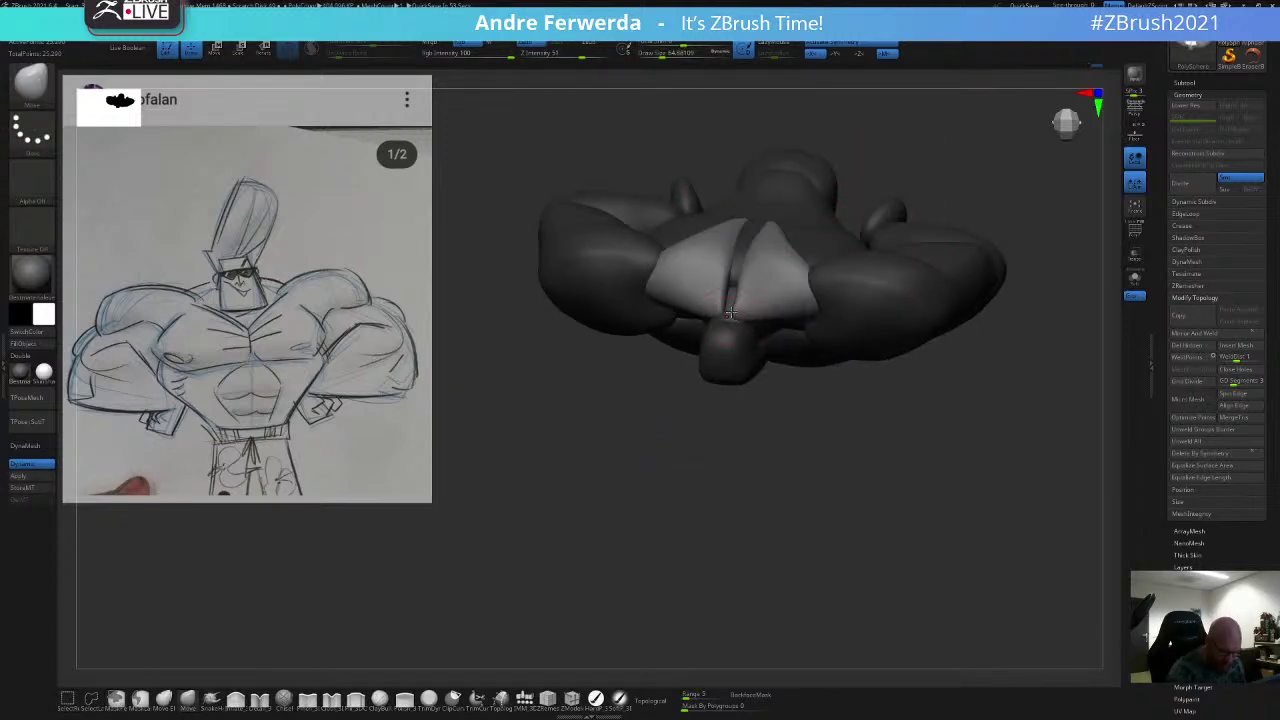
left_click_drag(660, 430, 680, 370)
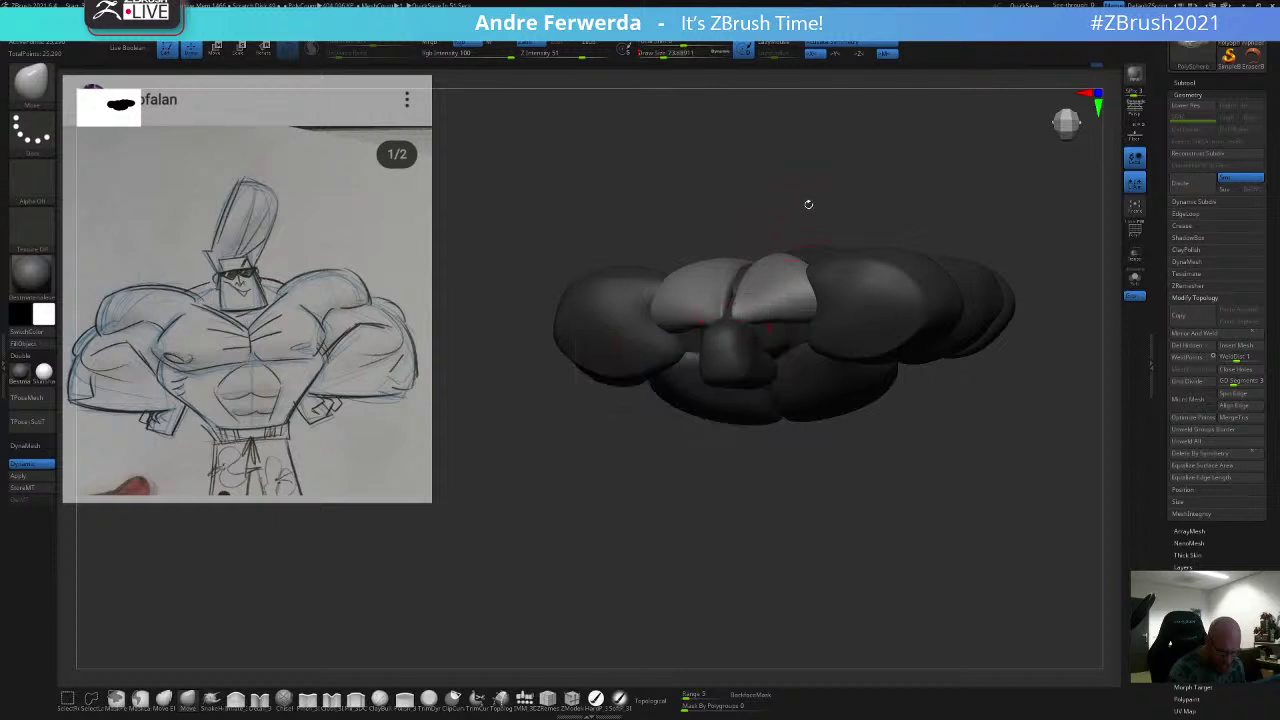
mouse_move(809, 203)
left_mouse_down()
mouse_move(866, 131)
mouse_move(912, 188)
mouse_move(892, 212)
left_mouse_up()
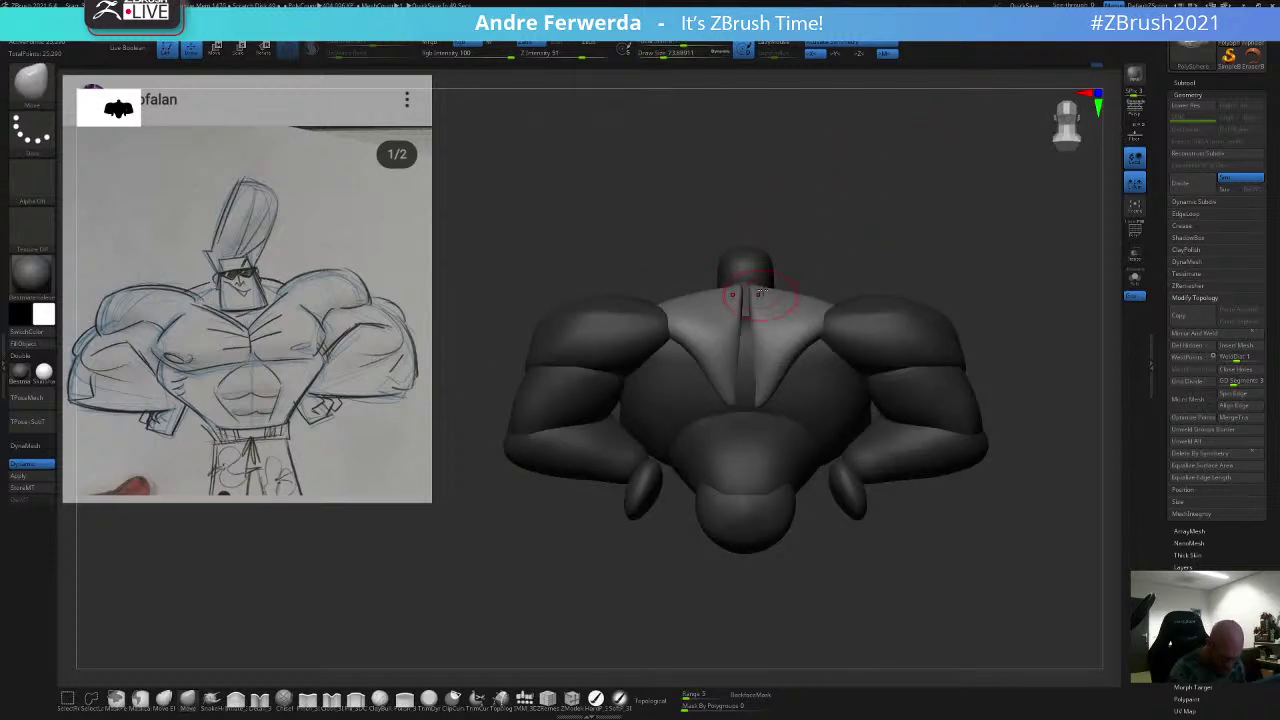
left_click(817, 226, "ctrl")
Step: Push the chest forms forward in the side view with a much larger Move brush
mouse_move(817, 226)
left_mouse_down()
mouse_move(849, 226)
mouse_move(822, 250)
mouse_move(845, 204)
mouse_move(831, 214)
mouse_move(845, 214)
left_mouse_up()
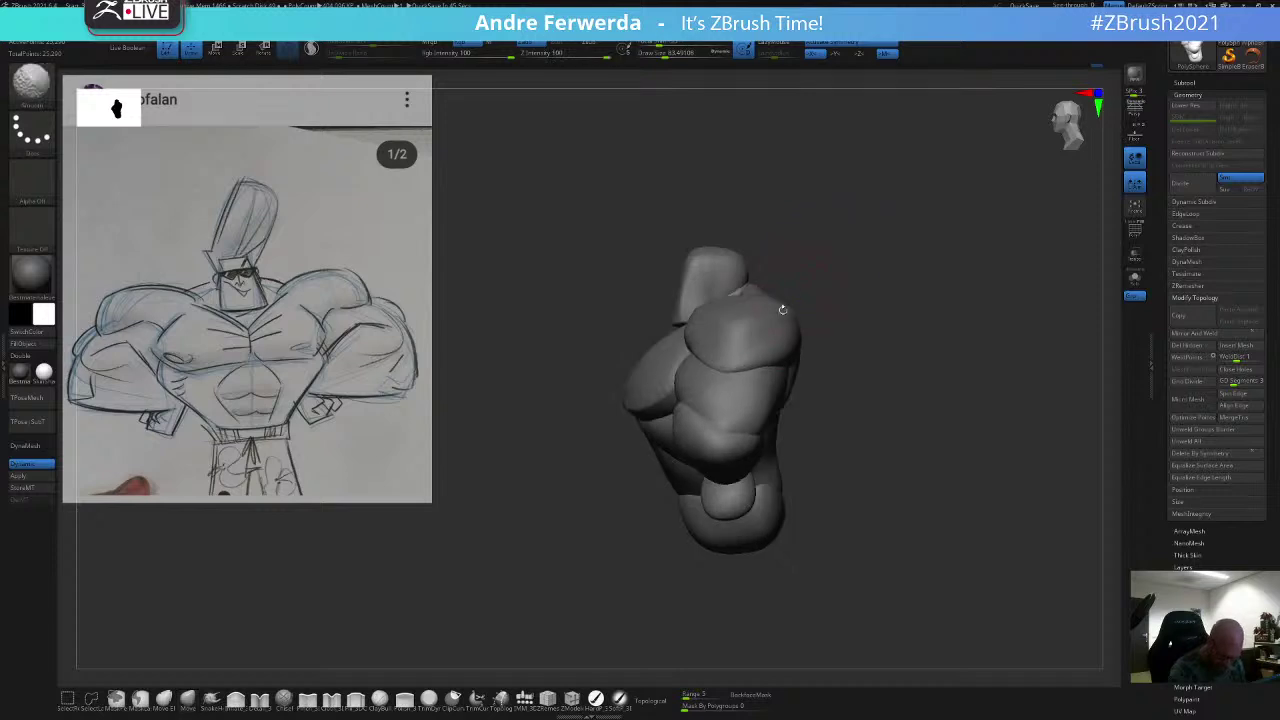
key("space")
left_click_drag(681, 324, 688, 324)
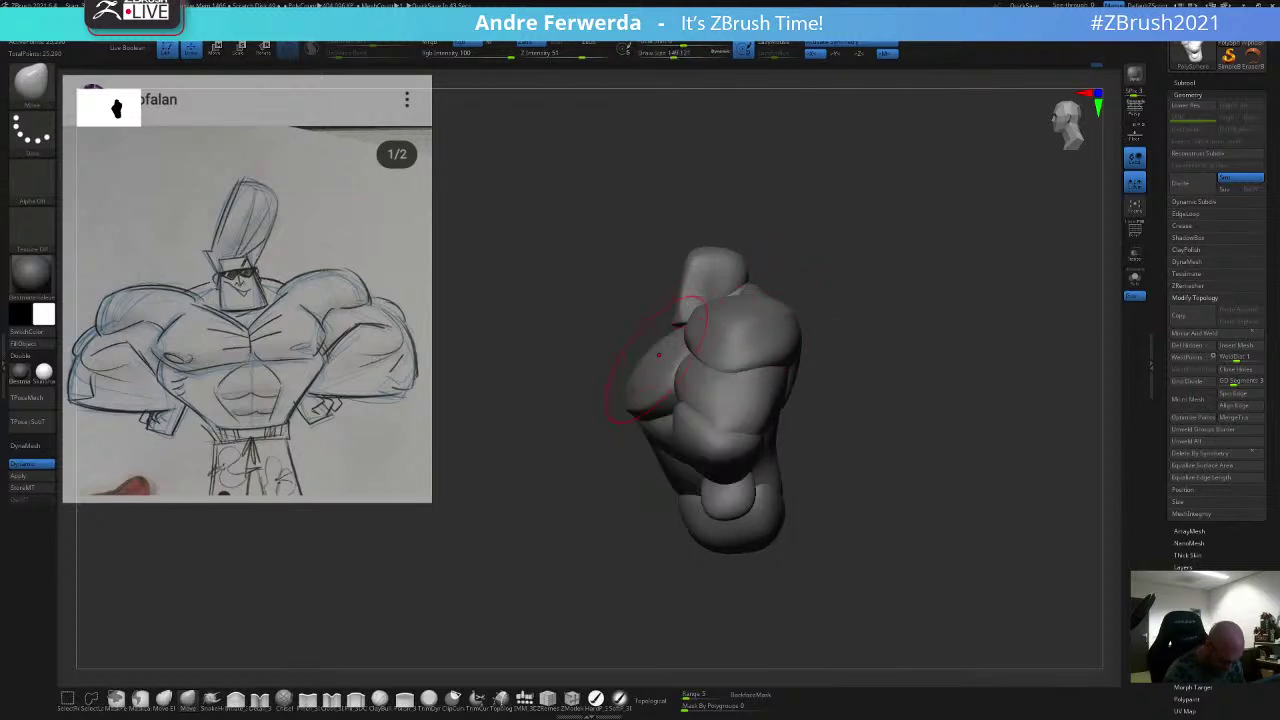
left_click_drag(814, 261, 829, 257)
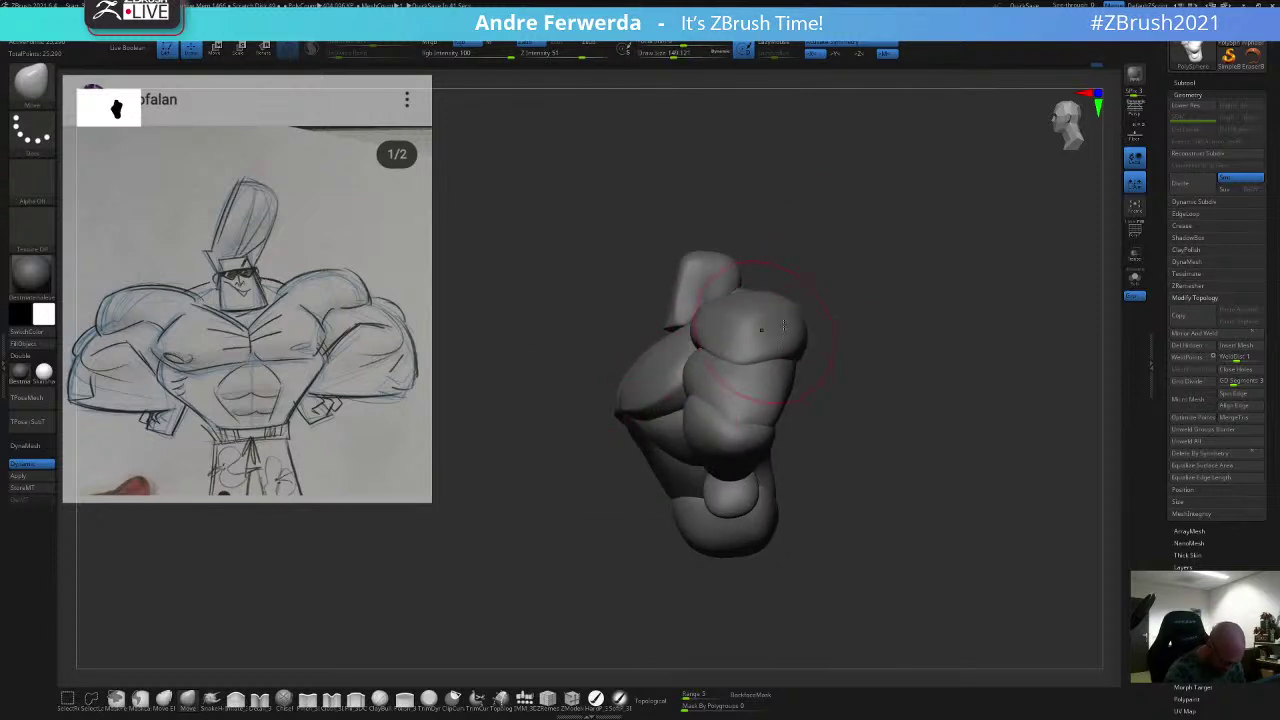
Step: Refine the back and trapezius forms from a low rear angle with a smaller Move brush
mouse_move(850, 335)
left_mouse_down()
mouse_move(837, 254)
mouse_move(812, 272)
left_mouse_up()
key("space")
left_click_drag(644, 446, 634, 446)
left_click_drag(612, 340, 672, 348)
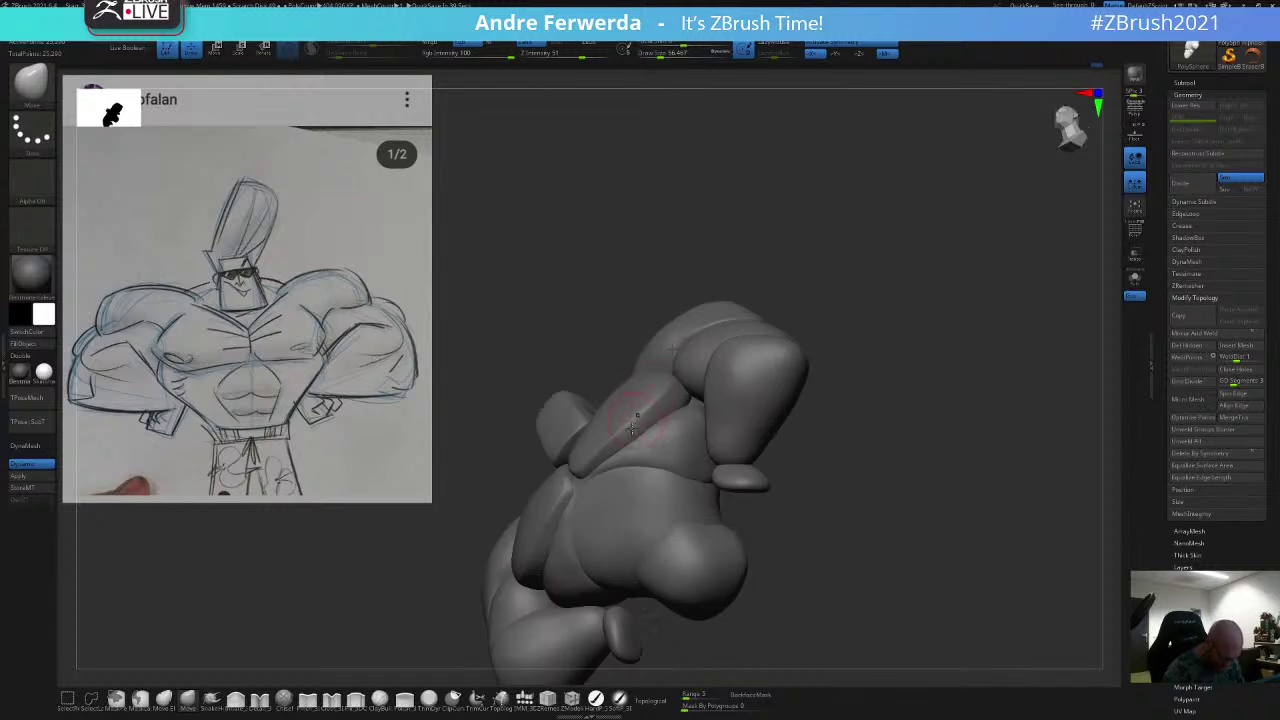
key("shift")
Step: Adjust the pectorals and their transition to the shoulders in a three-quarter view with a resized Move brush
mouse_move(815, 252)
left_mouse_down()
mouse_move(823, 274)
mouse_move(806, 286)
mouse_move(834, 271)
mouse_move(878, 311)
mouse_move(874, 237)
mouse_move(873, 300)
left_mouse_up()
mouse_move(957, 229)
left_mouse_down("alt")
mouse_move(837, 266)
mouse_move(805, 290)
mouse_move(878, 293)
left_mouse_up("alt")
key("space")
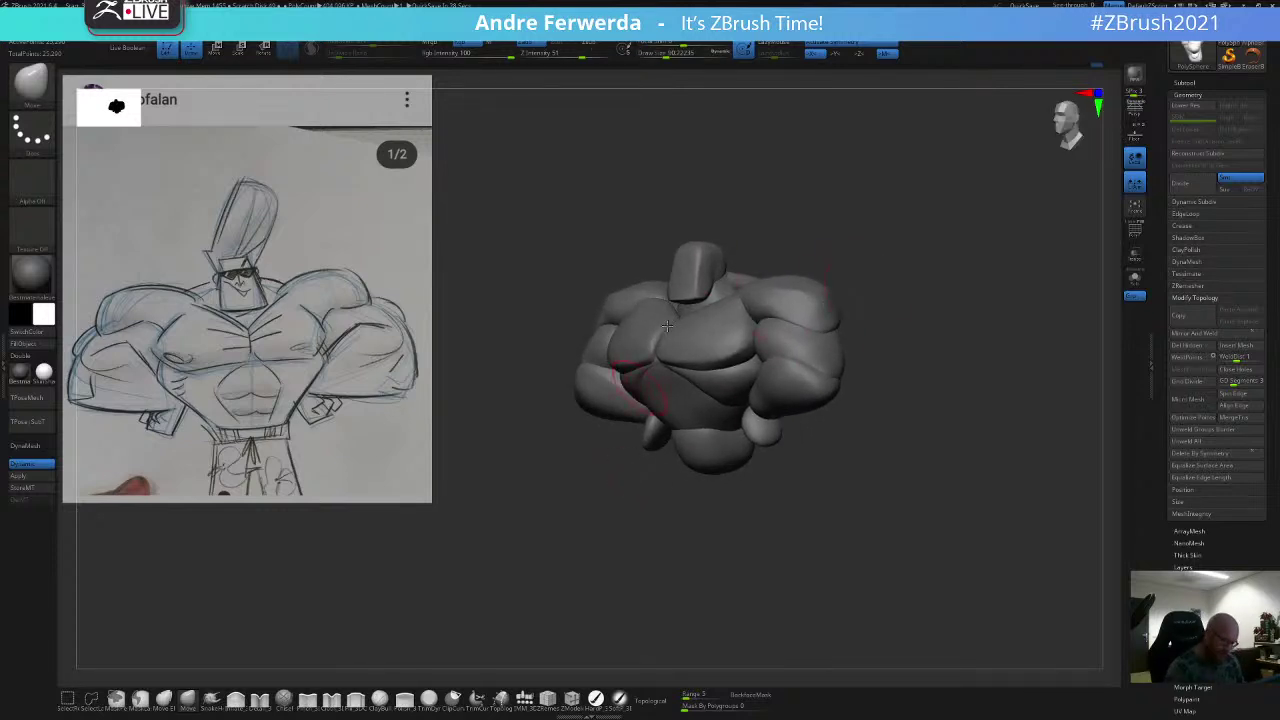
key("space")
left_click_drag(628, 319, 642, 317)
key("space")
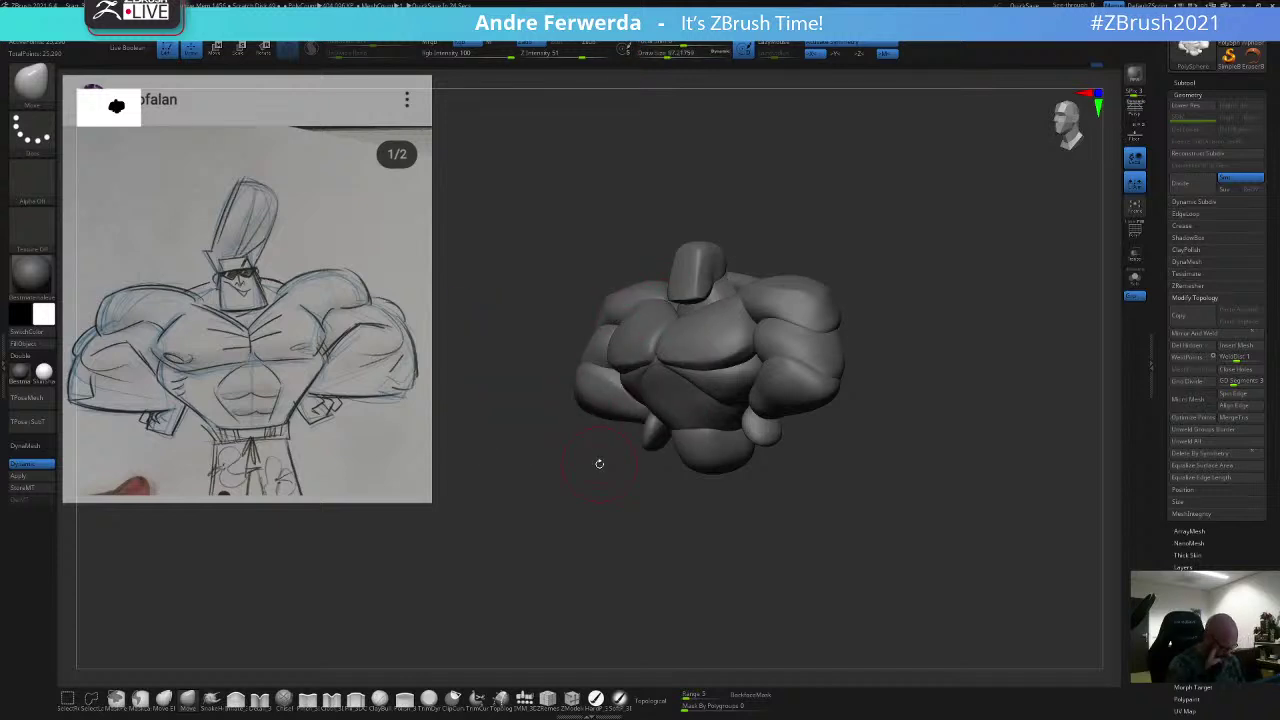
Step: Enable topological masking for the Move brush and set a smaller brush size for the shoulder forms
left_click(652, 701)
key("space")
left_click_drag(798, 308, 792, 309)
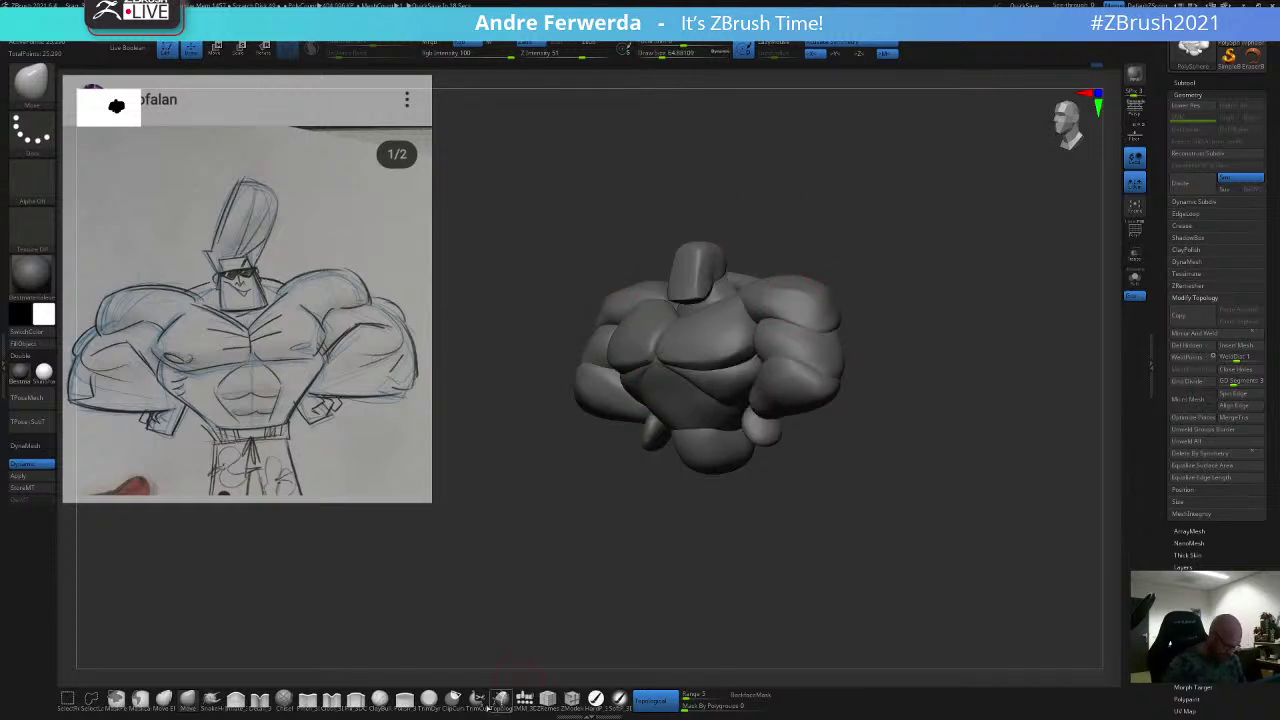
Step: Isolate the two deltoids, smooth their surfaces, and restore the visibility of the whole figure
key("shift")
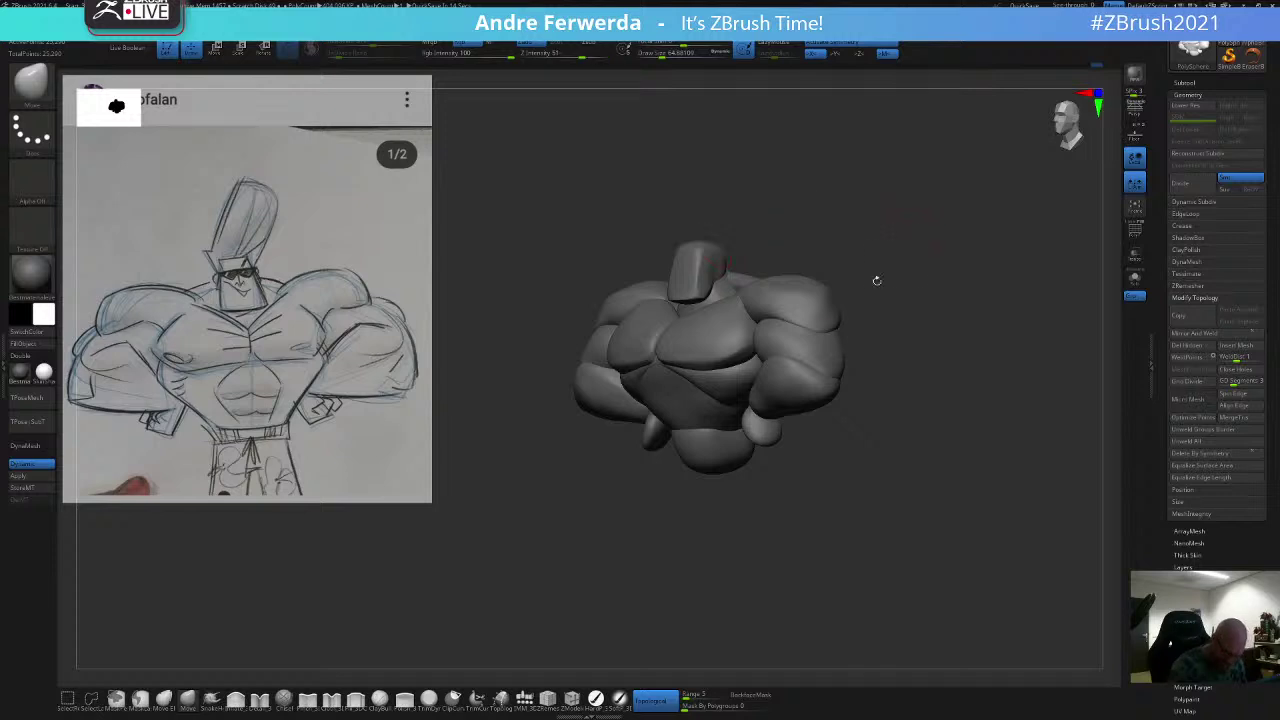
left_click(814, 309, "ctrl+shift")
key("shift")
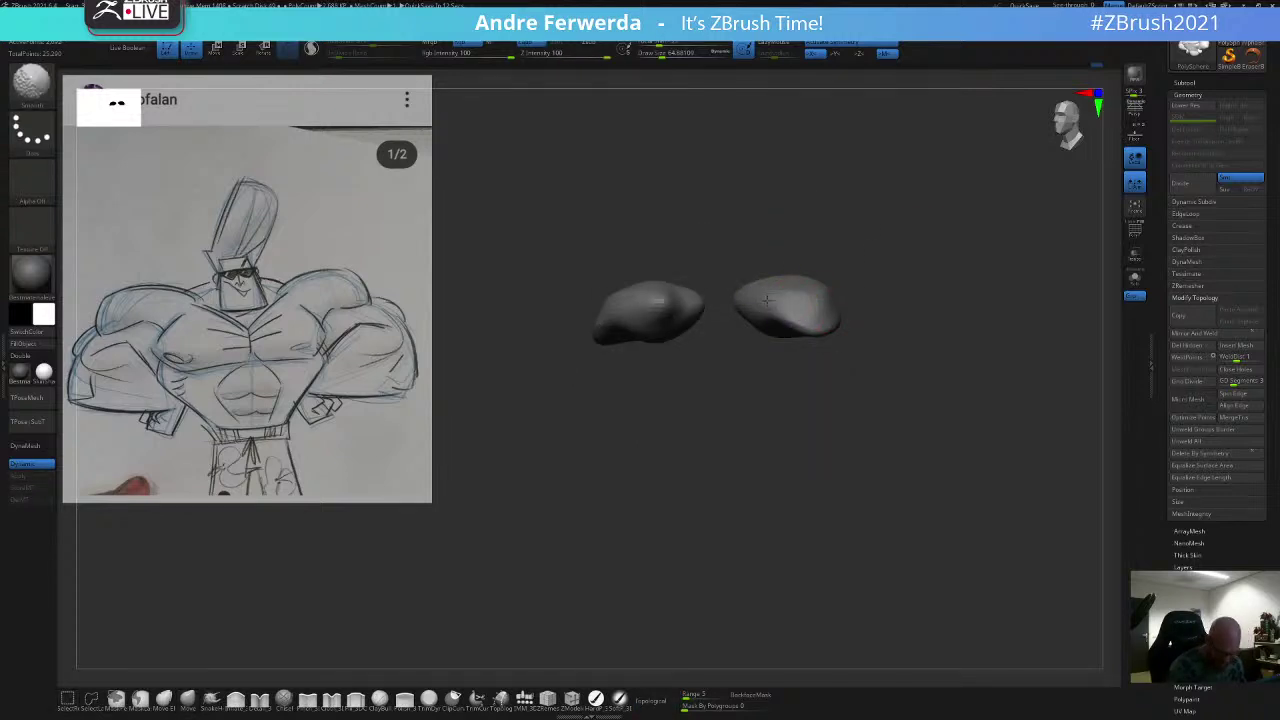
left_click_drag(767, 300, 794, 306, "shift")
left_click(866, 286, "ctrl+shift")
key("ctrl+z")
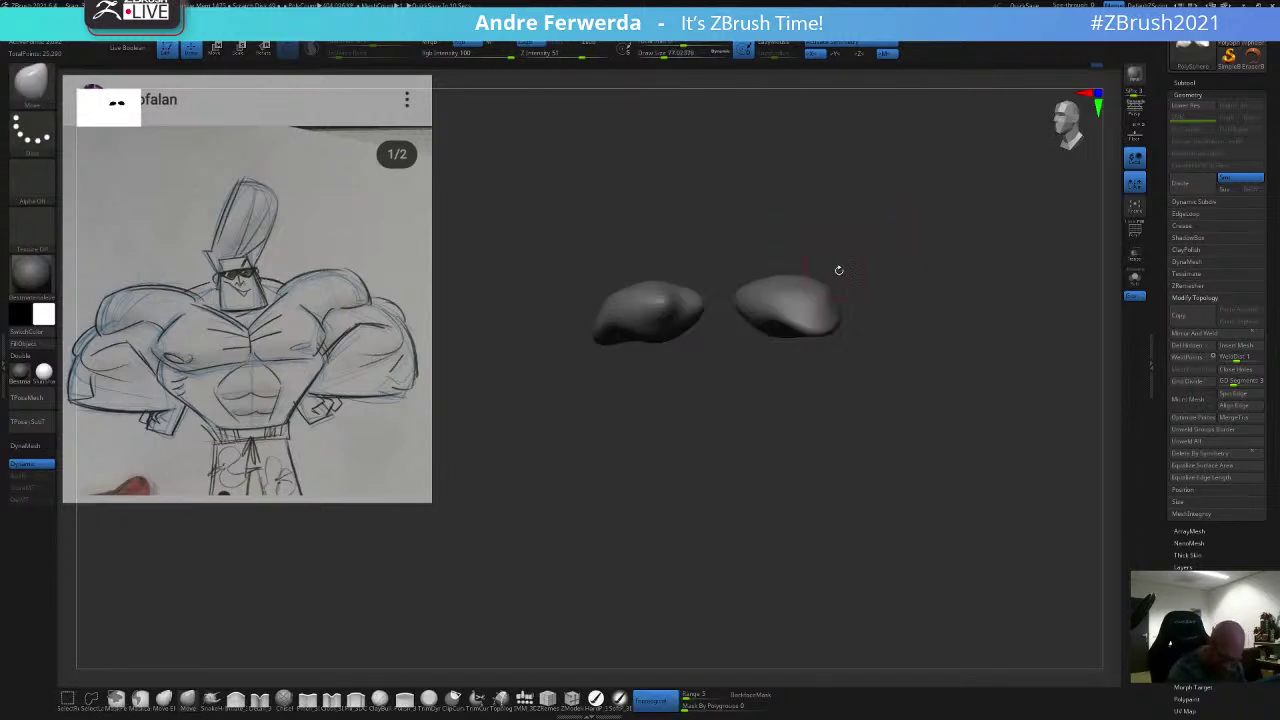
left_click(854, 267, "ctrl+shift")
Step: Switch from the Move brush to an enlarged low-intensity sculpting brush and even out the deltoid forms
key("s")
left_click_drag(757, 302, 762, 300)
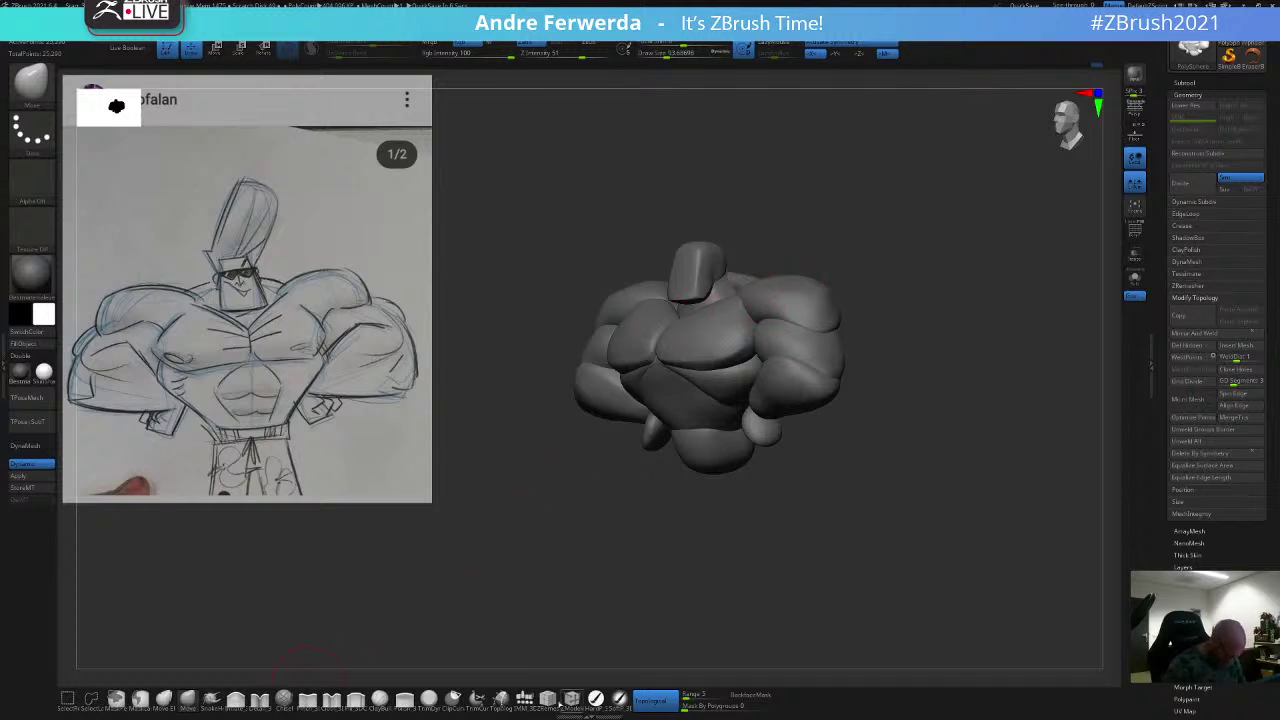
left_click(236, 700)
key("s")
left_click_drag(752, 298, 760, 298)
key("s")
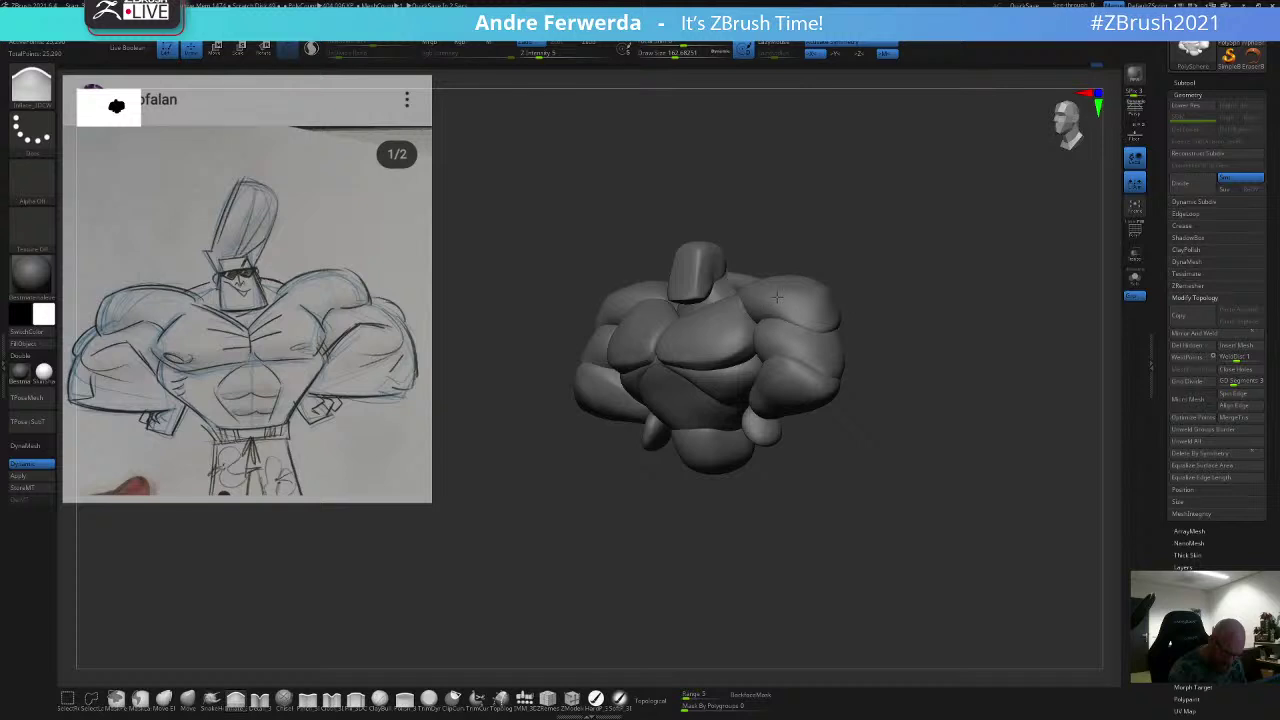
left_click_drag(824, 254, 860, 237, "shift")
key("s")
left_click_drag(785, 320, 777, 321)
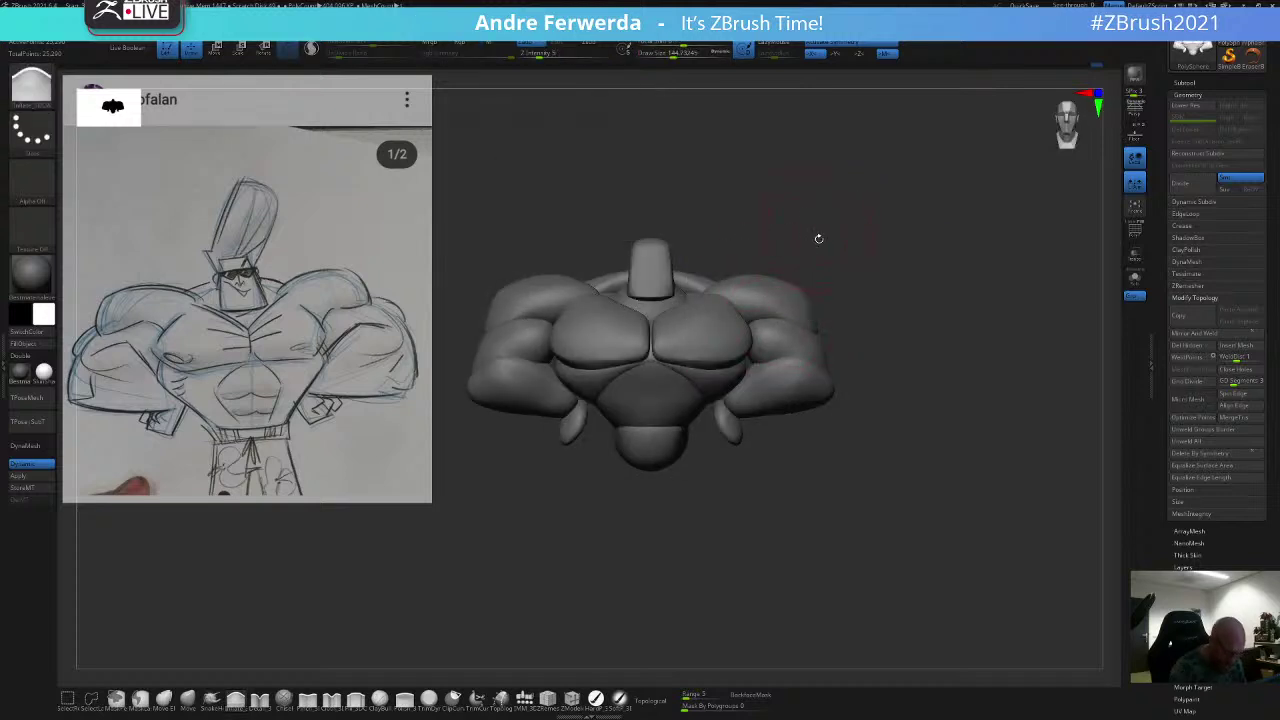
Step: Refine the deltoids' upper contours from the front and three-quarter views with a slightly smaller brush
left_click(819, 240, "ctrl+shift")
left_click(815, 248, "ctrl+shift")
key("s")
mouse_move(779, 290)
left_mouse_down()
mouse_move(762, 289)
mouse_move(768, 270)
mouse_move(768, 298)
left_mouse_up()
left_click(760, 286, "ctrl+shift")
left_click(818, 242, "ctrl+shift")
key("space")
key("space")
left_click_drag(838, 235, 788, 276)
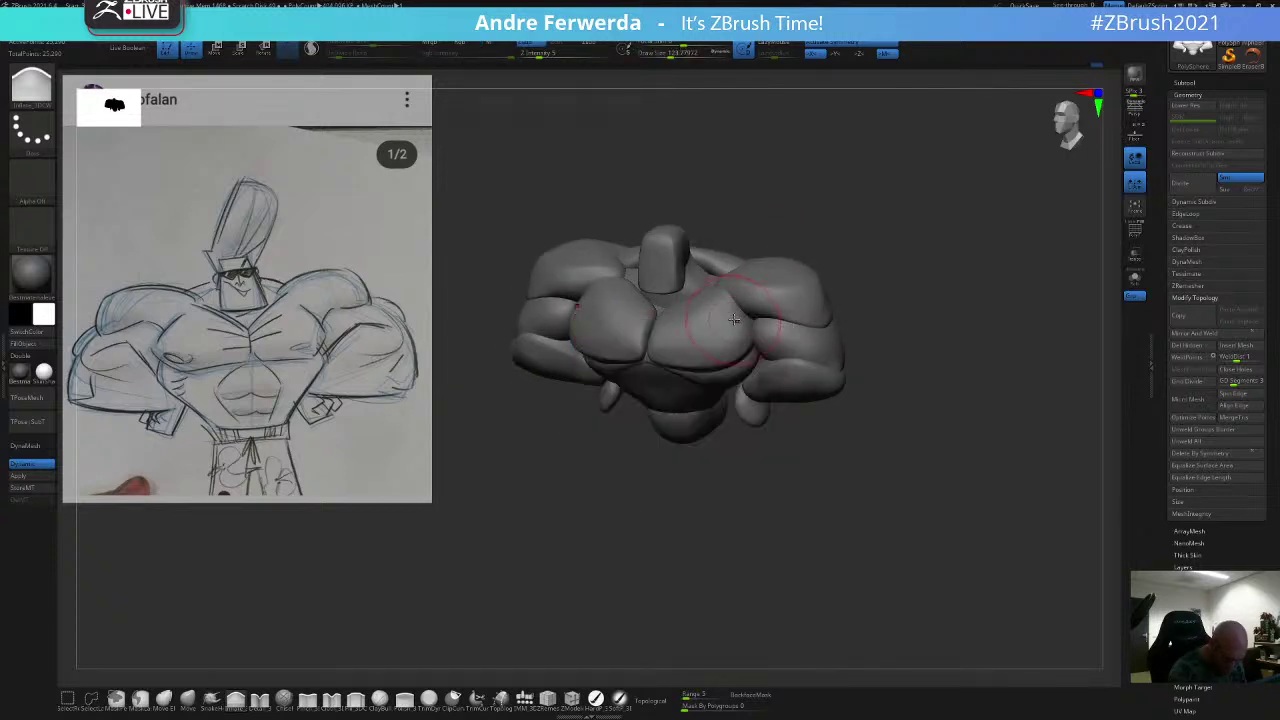
left_click_drag(634, 478, 645, 462, "shift")
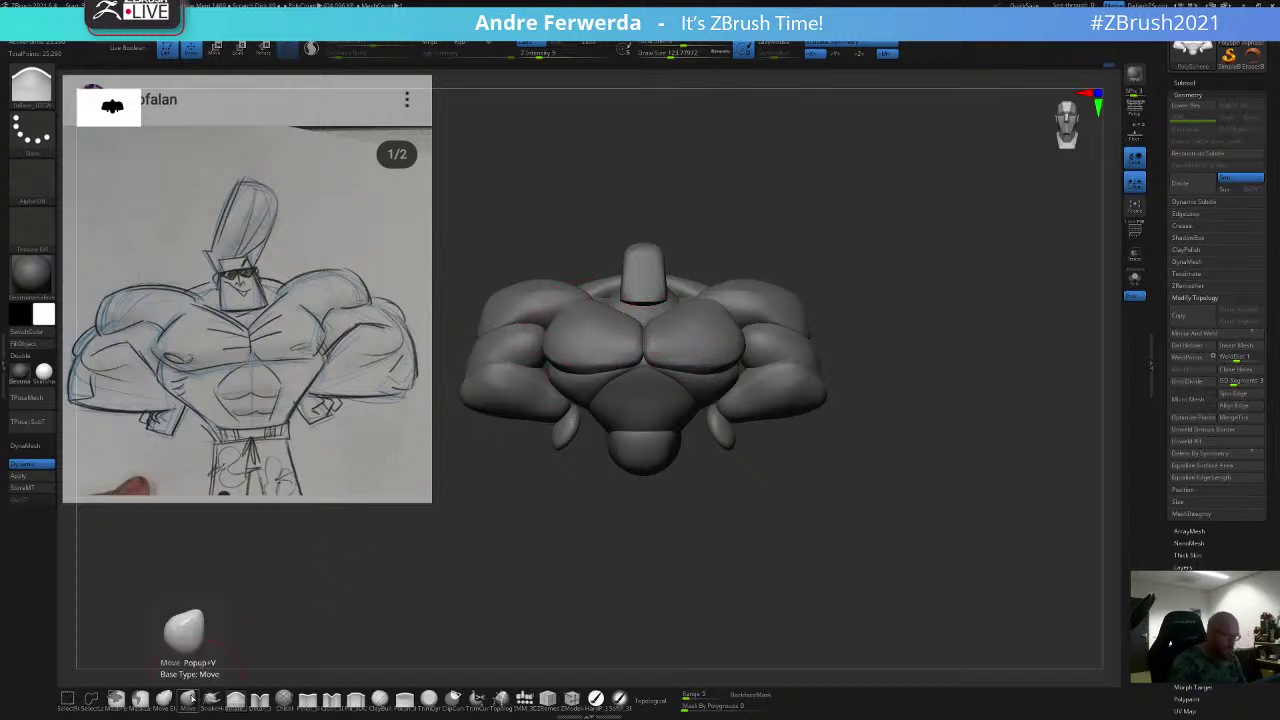
Step: Reshape the outer pectorals where they meet the deltoids, using the Move brush with topological masking
left_click(190, 697)
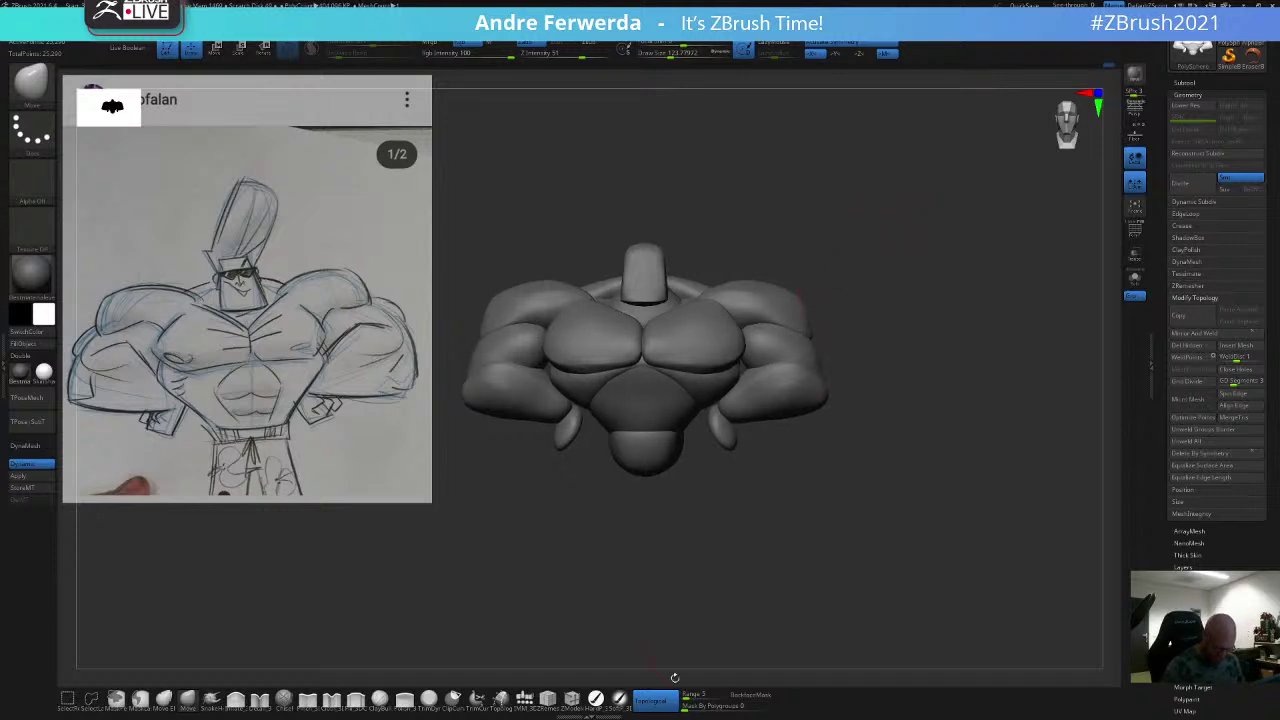
left_click_drag(900, 212, 864, 329)
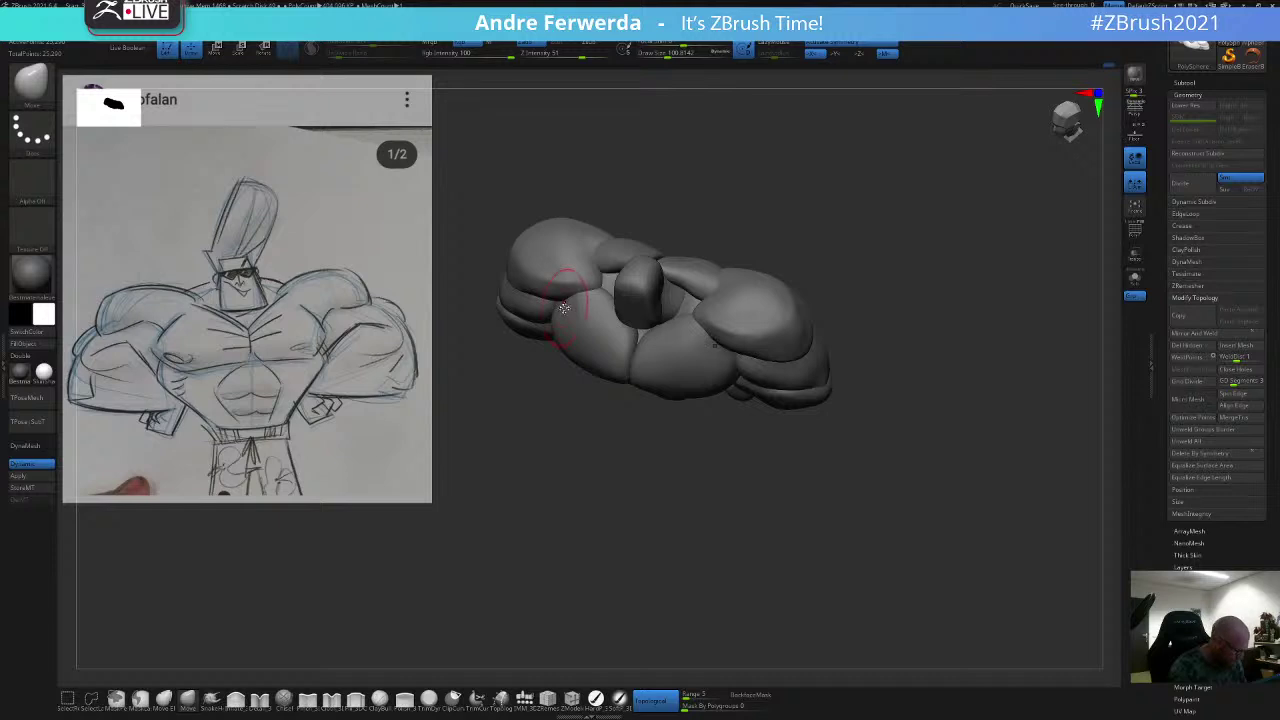
left_click_drag(550, 430, 580, 322)
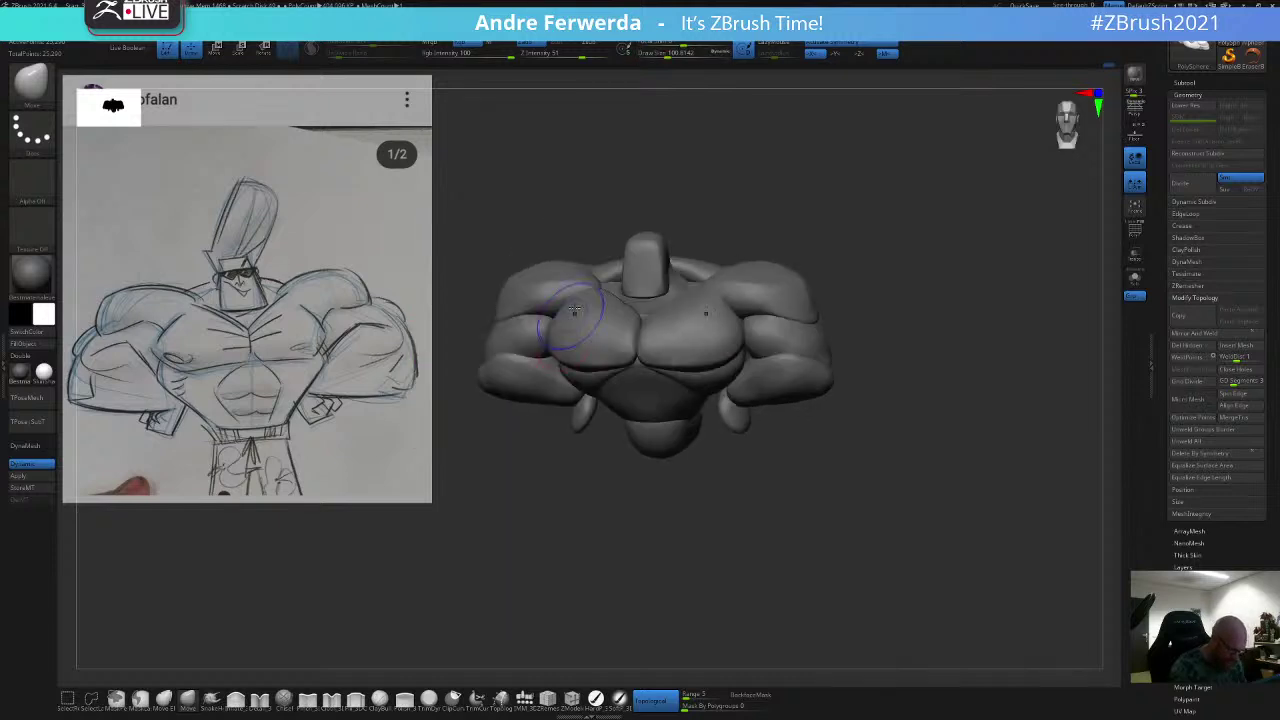
left_click_drag(676, 200, 709, 189)
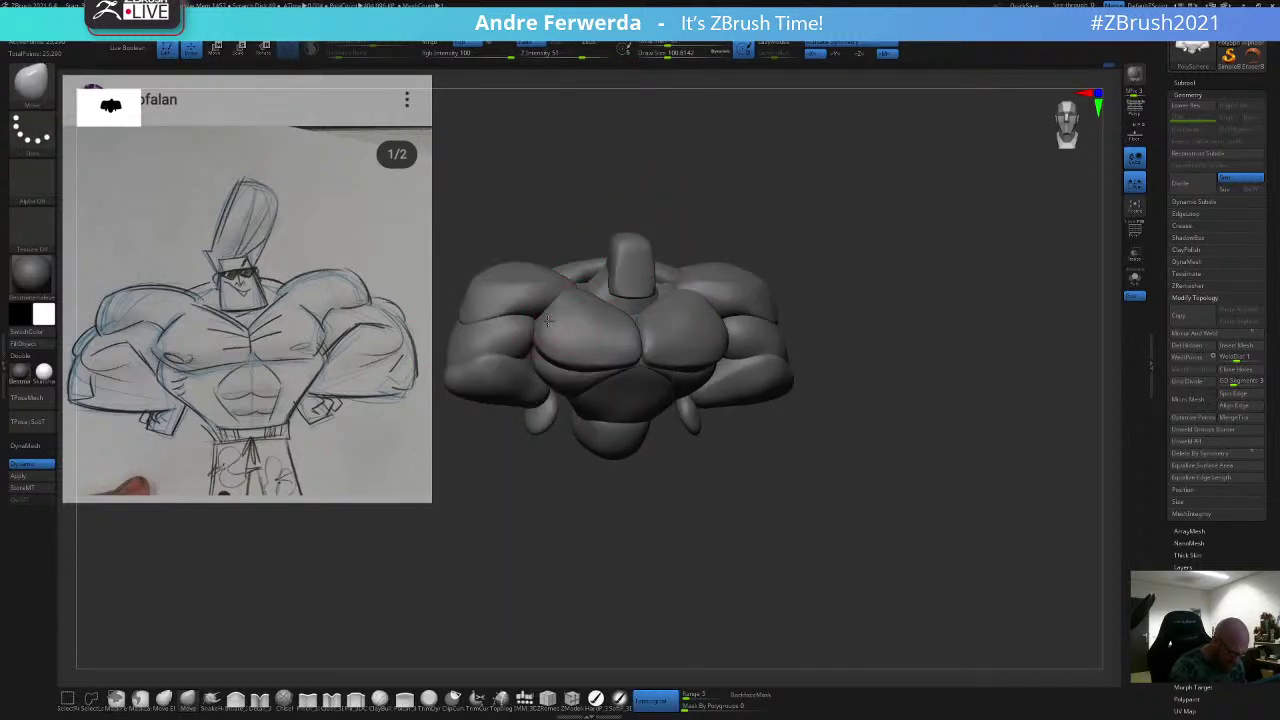
left_click_drag(668, 235, 683, 157)
mouse_move(580, 294)
left_mouse_down()
mouse_move(632, 266)
mouse_move(745, 270)
left_mouse_up()
Step: Hide the deltoids and arm muscles to expose the pectorals and lats in a side view
key("space")
left_click(776, 346, "ctrl+shift")
left_click(774, 348, "ctrl+shift")
left_click(772, 390, "ctrl+shift")
left_click(774, 408, "ctrl+shift")
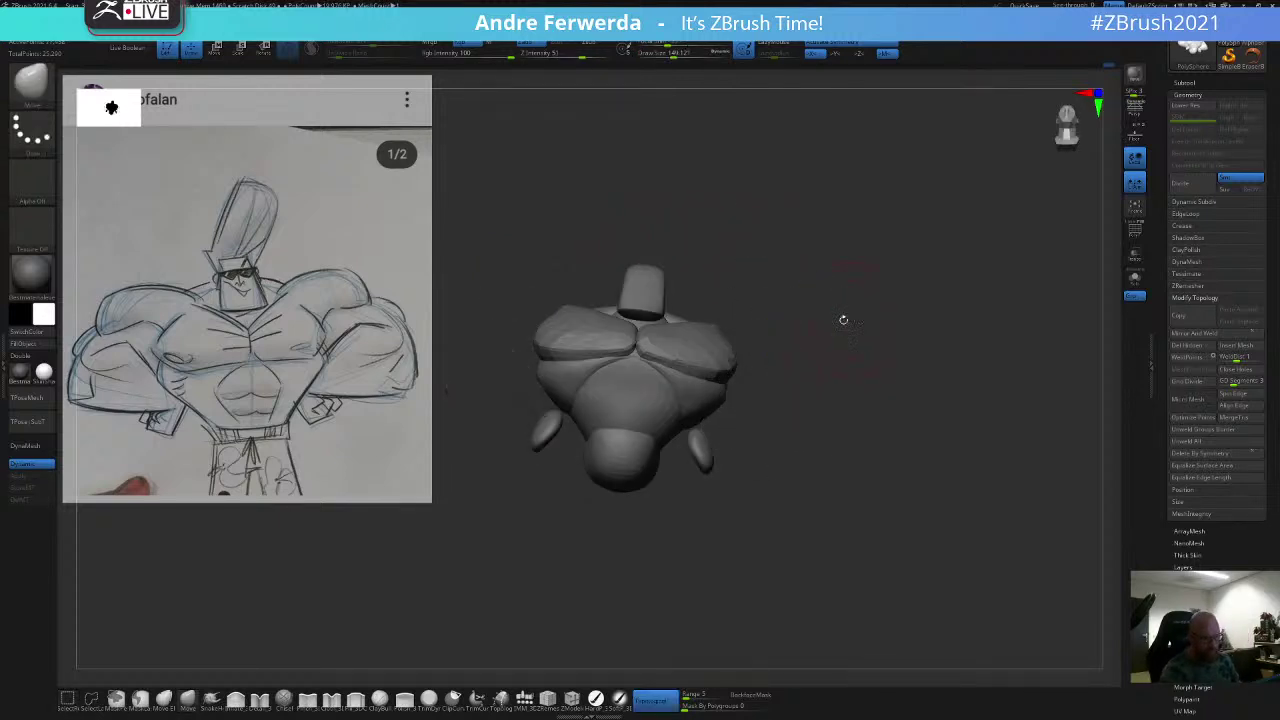
left_click_drag(843, 320, 765, 316, "shift")
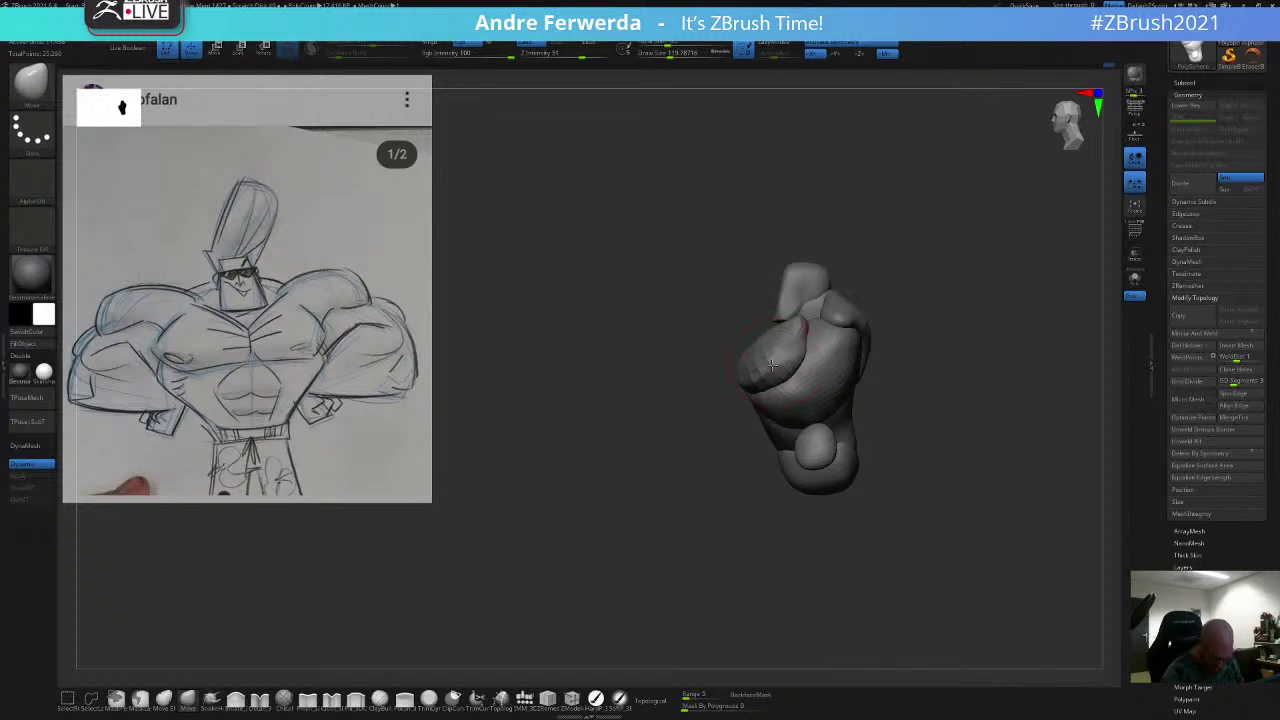
Step: Reshape the lat and its transition to the pectoral in side view, adjusting the Move brush's size and topological masking
key("bracketright")
key("s")
left_click(801, 345)
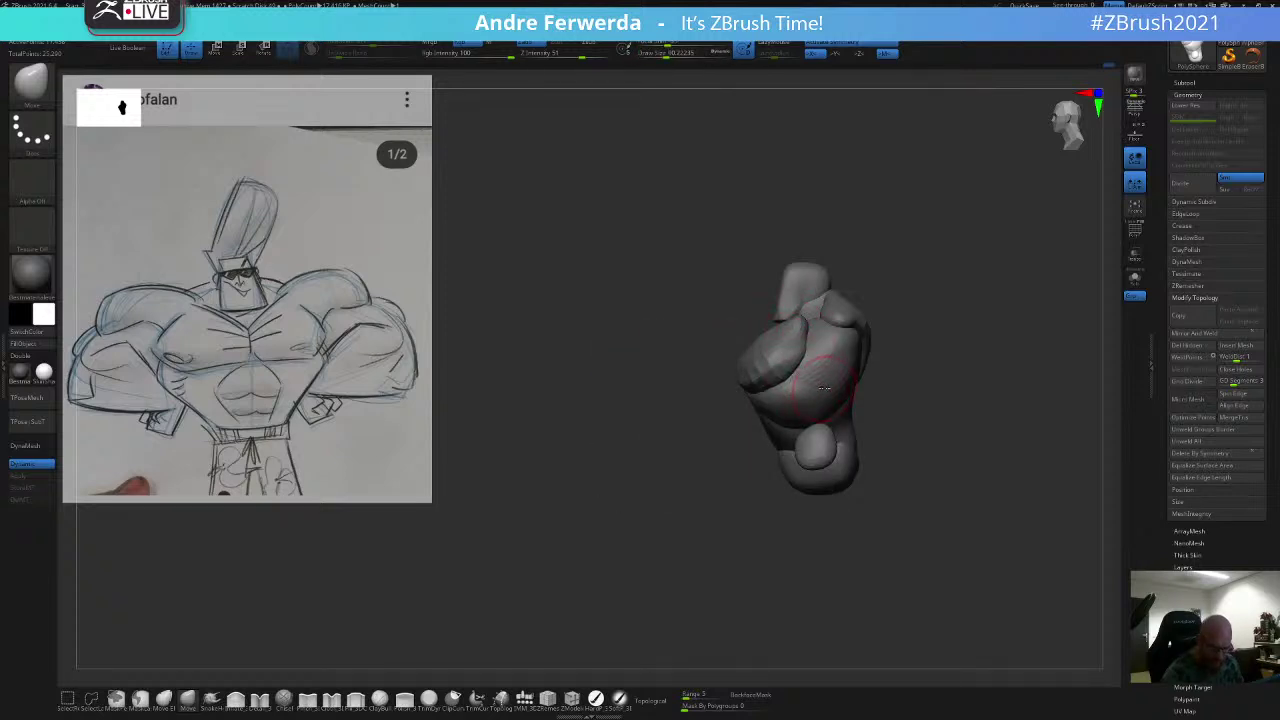
key("s")
left_click(830, 387)
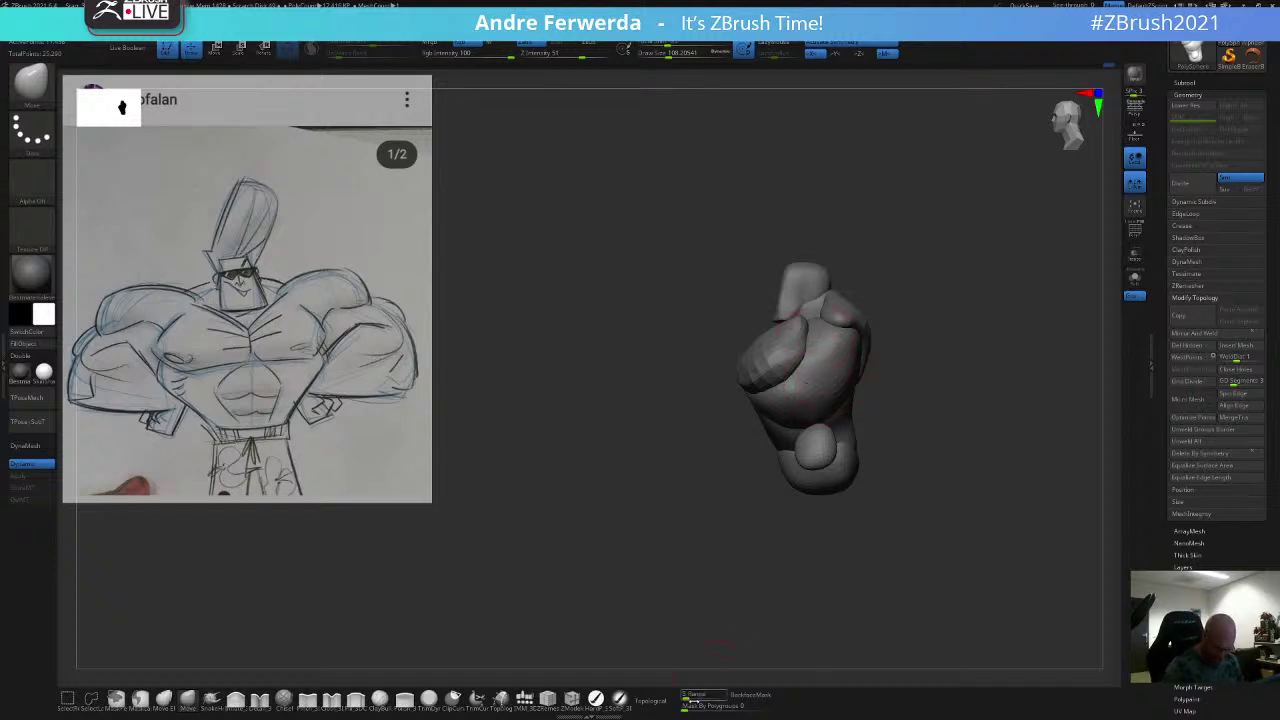
left_click(653, 699)
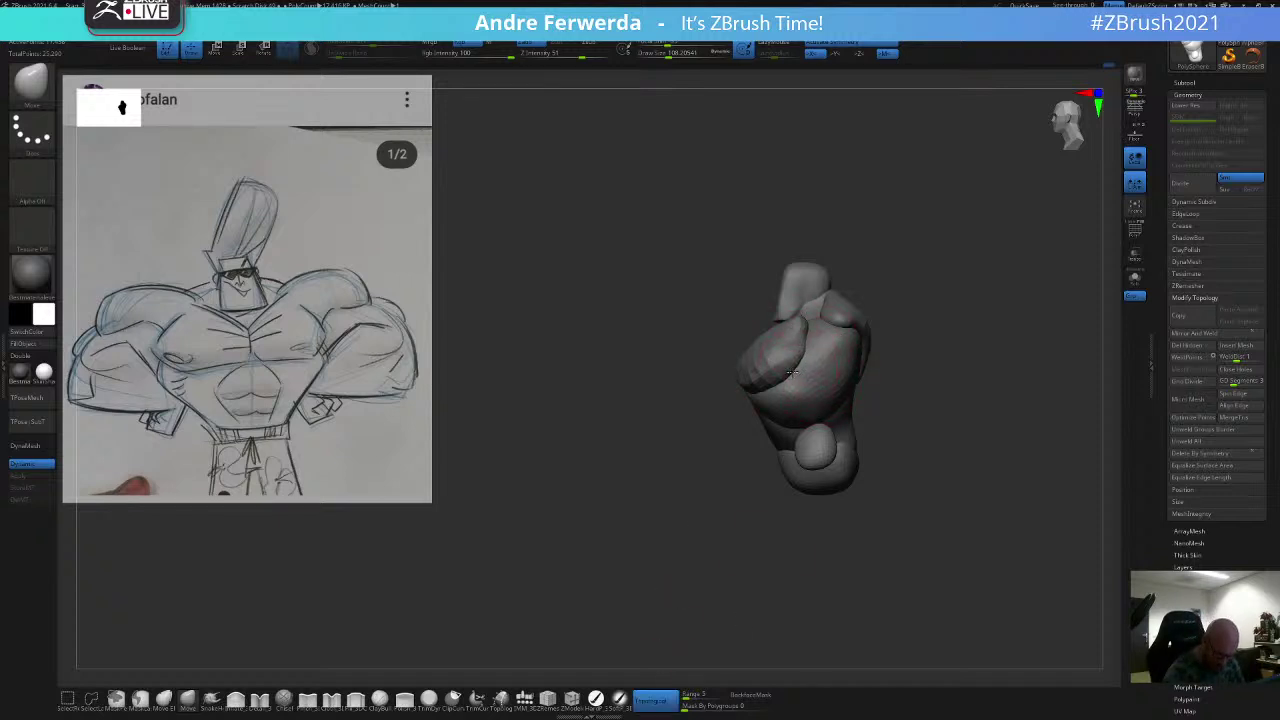
key("ctrl+z")
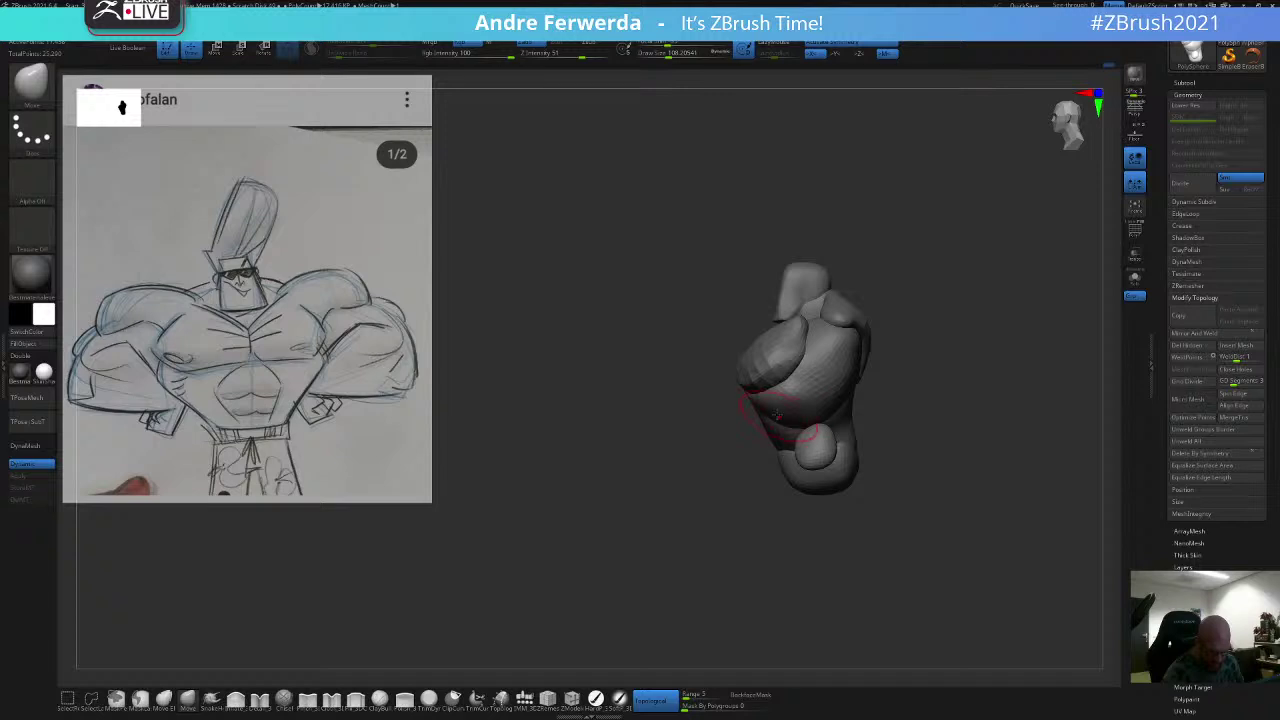
left_click(656, 700)
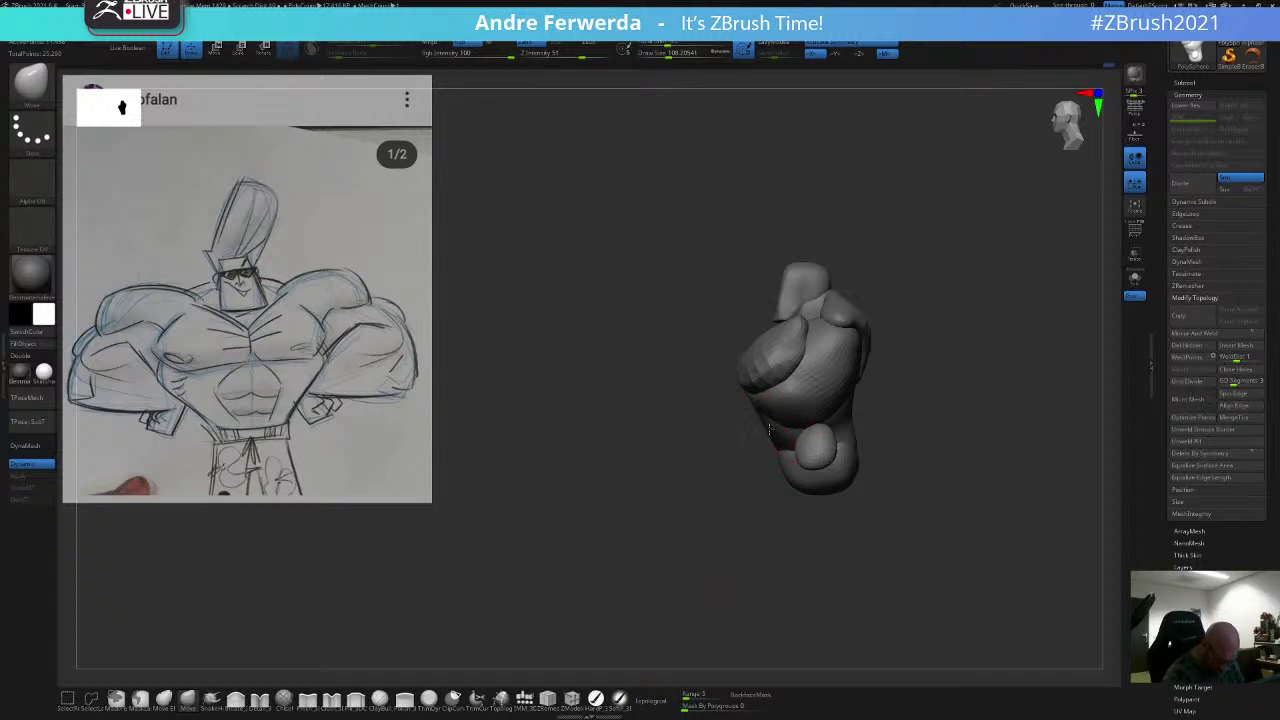
mouse_move(752, 450)
left_mouse_down()
mouse_move(749, 486)
mouse_move(602, 610)
left_mouse_up()
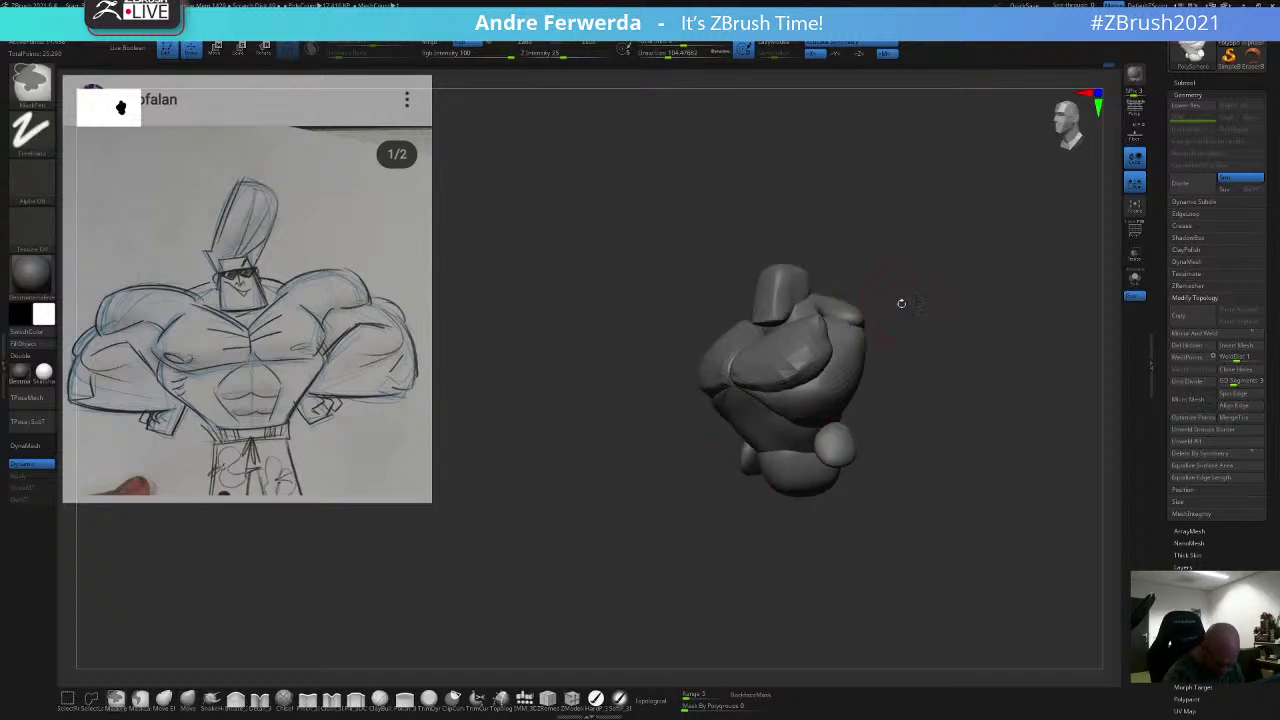
Step: Adjust the torso forms from underneath with a larger Move brush, and unhide the arm muscles
mouse_move(898, 301)
left_mouse_down()
mouse_move(865, 314)
mouse_move(861, 254)
left_mouse_up()
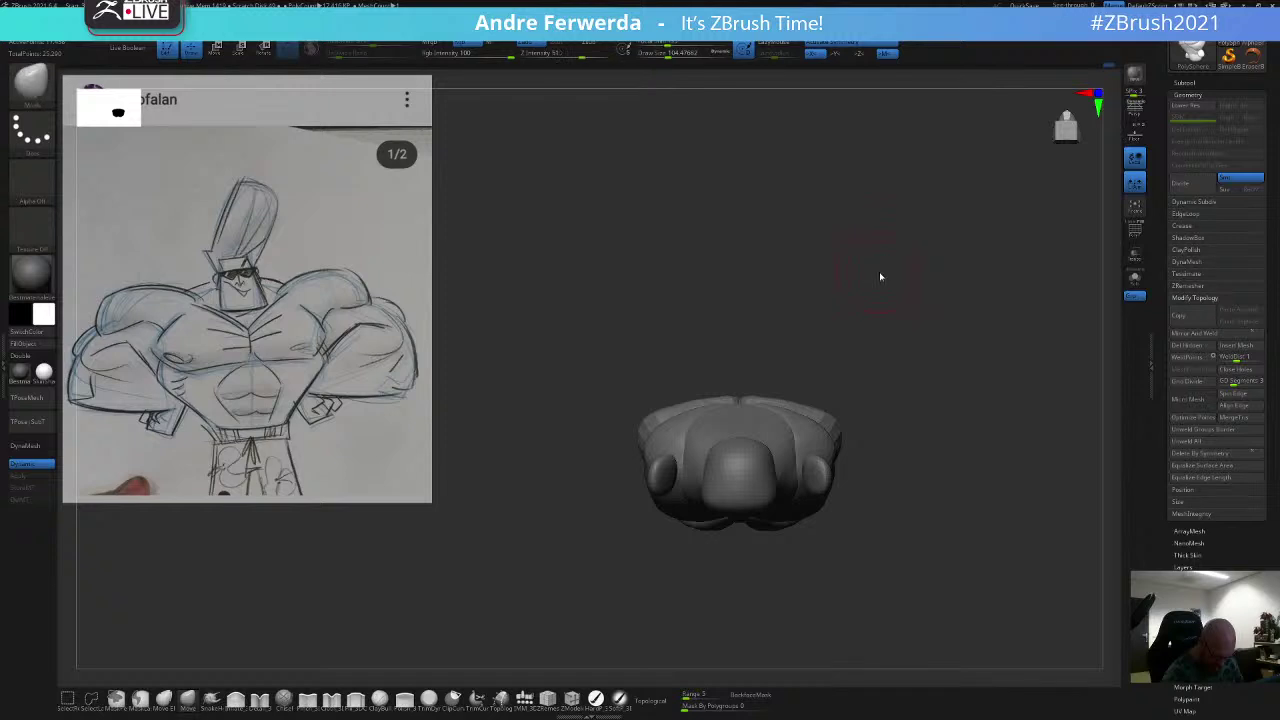
key("space")
mouse_move(800, 343)
left_mouse_down()
mouse_move(846, 346)
mouse_move(836, 326)
left_mouse_up()
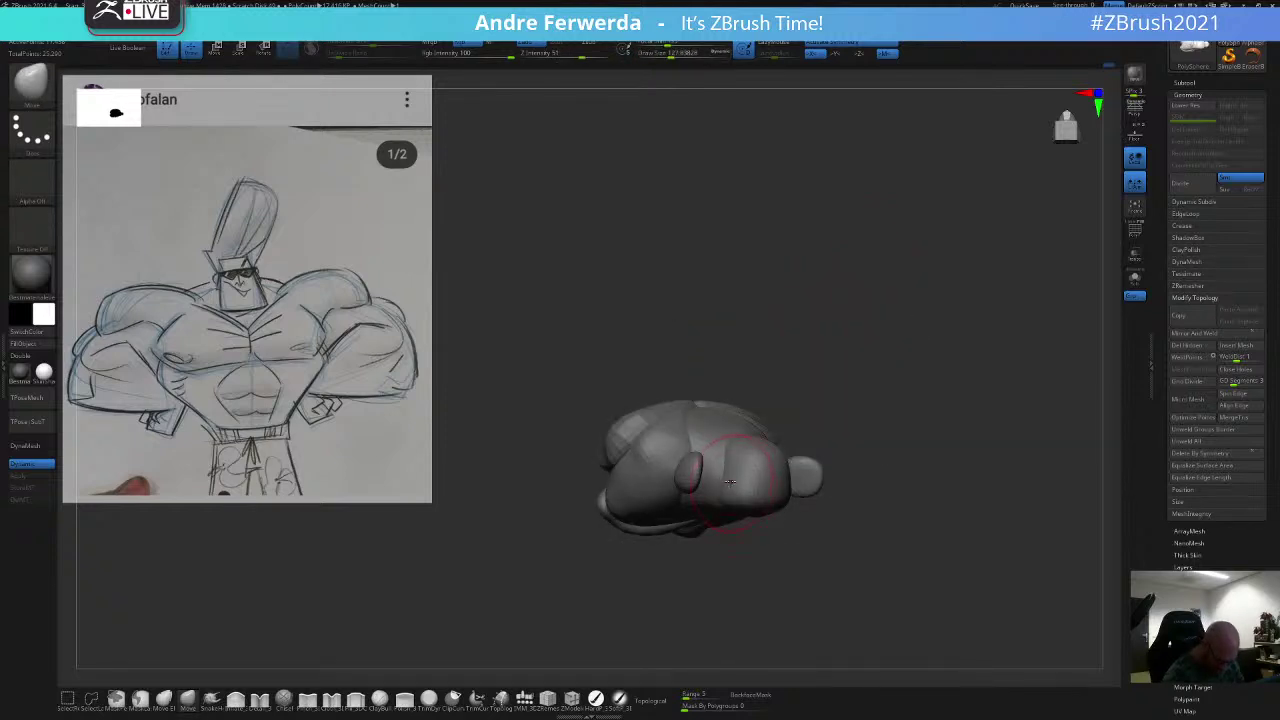
left_click_drag(858, 240, 884, 291)
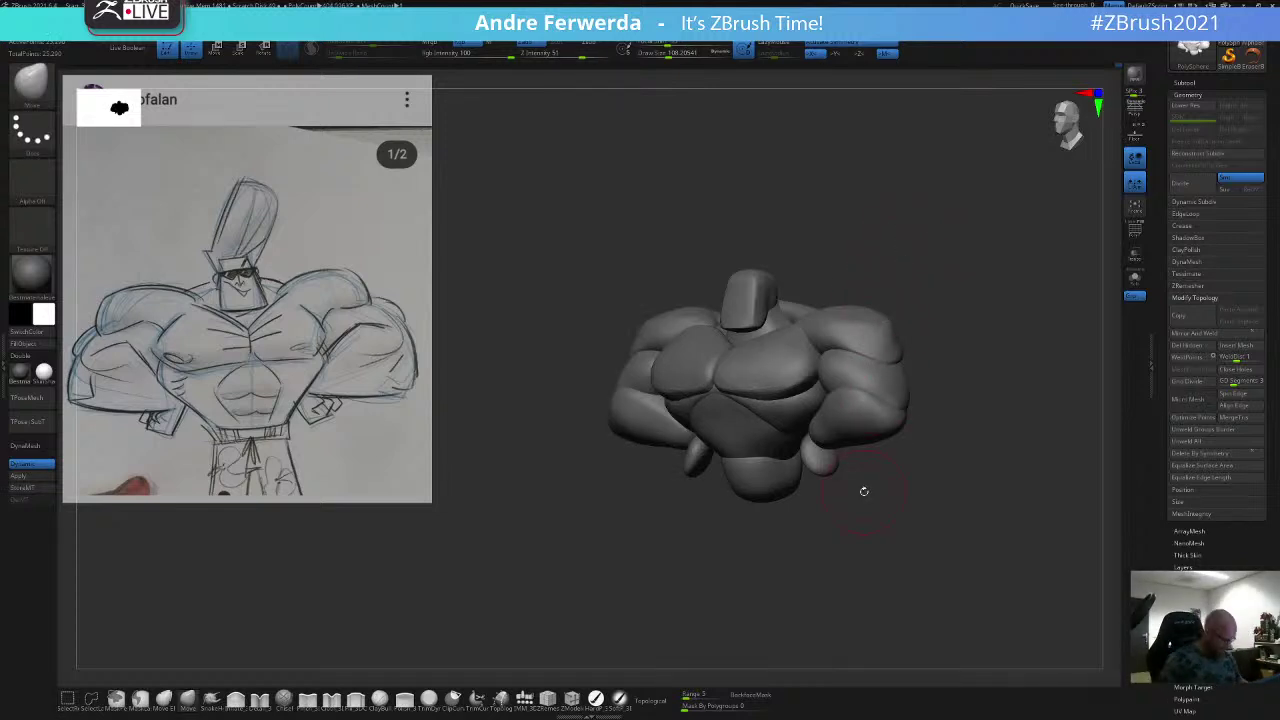
Step: Reshape the trapezius between the deltoids from above with a smaller topological Move brush
left_click_drag(949, 209, 937, 272)
left_click_drag(831, 357, 828, 366)
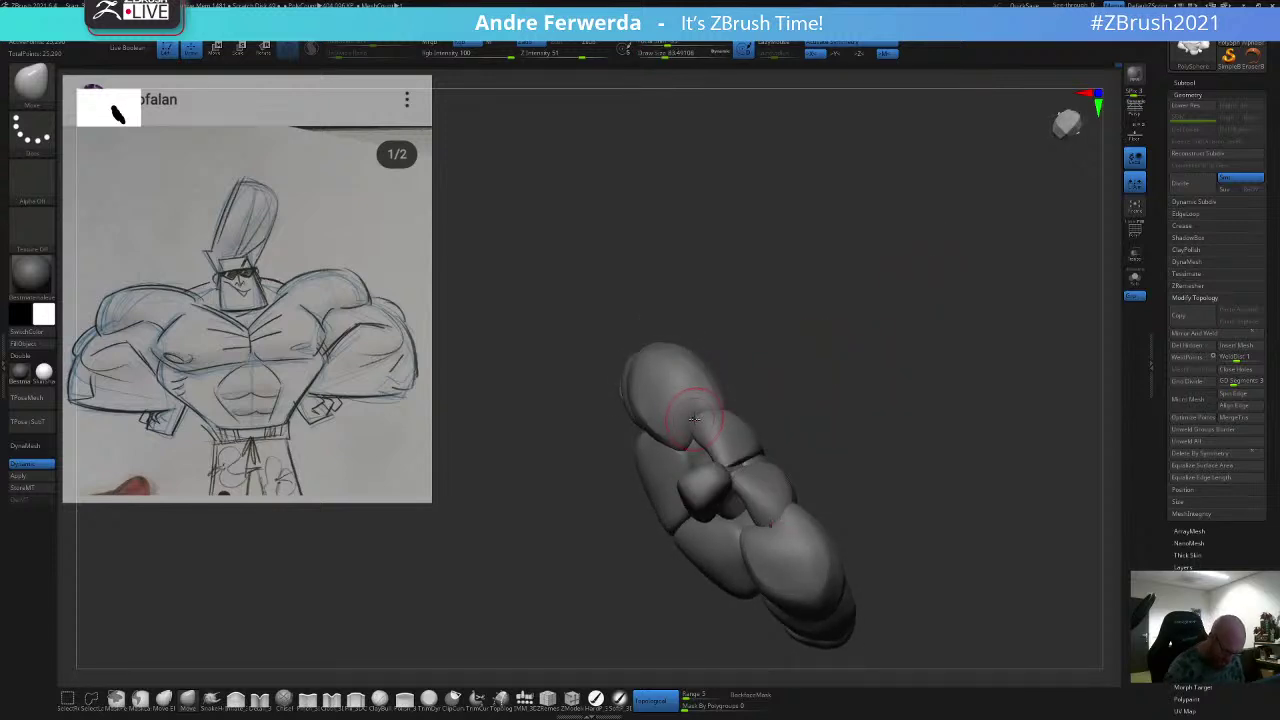
key("s")
left_click_drag(692, 418, 720, 419)
key("s")
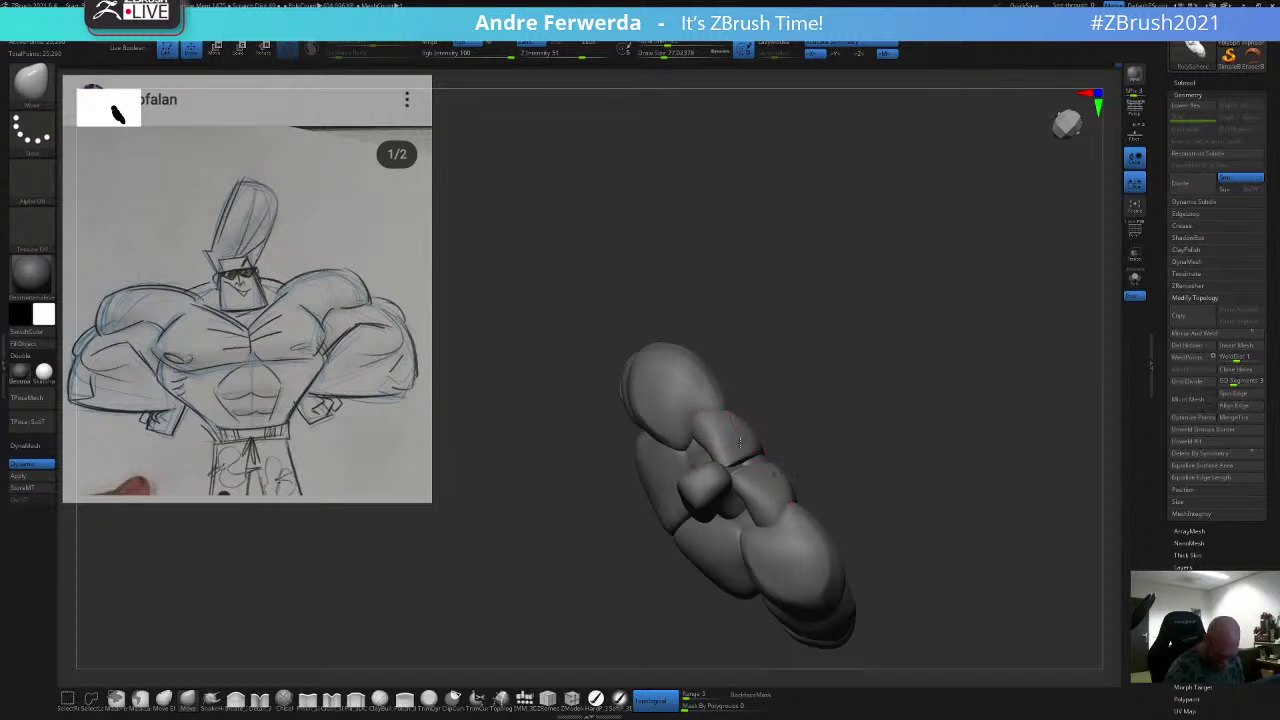
left_click_drag(850, 408, 788, 423)
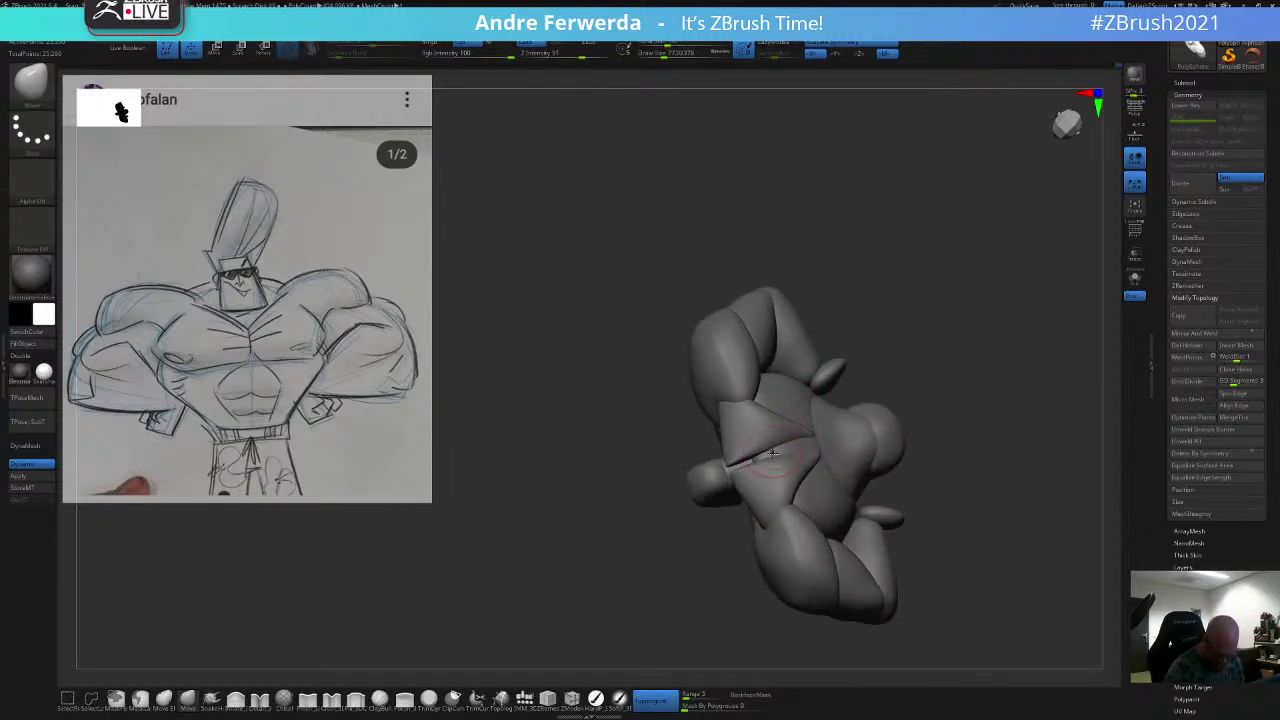
Step: Isolate the trapezius in the back view and mask every other part of the figure
mouse_move(905, 335)
left_mouse_down()
mouse_move(933, 290)
mouse_move(877, 278)
mouse_move(900, 280)
mouse_move(901, 207)
left_mouse_up()
mouse_move(918, 273)
left_mouse_down("alt")
mouse_move(912, 215)
mouse_move(886, 224)
left_mouse_up("alt")
left_click_drag(827, 271, 778, 256, "shift")
key("space")
key("space")
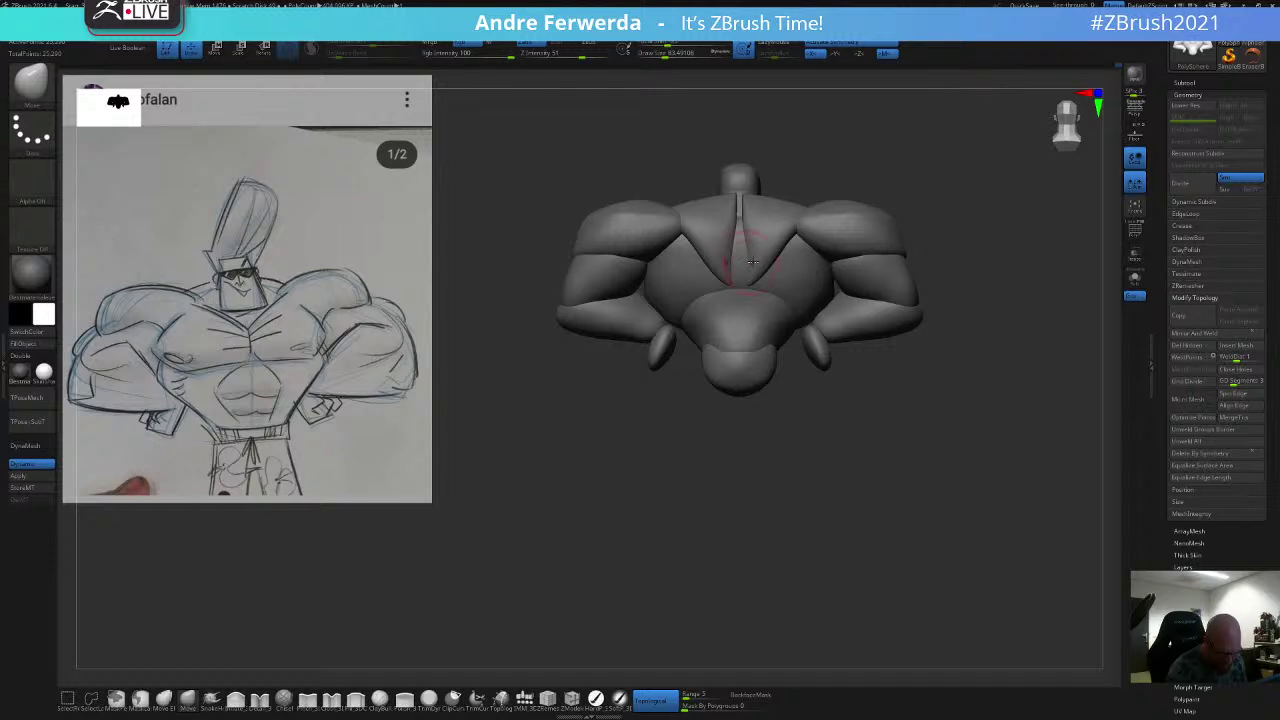
left_click(766, 250, "ctrl+shift")
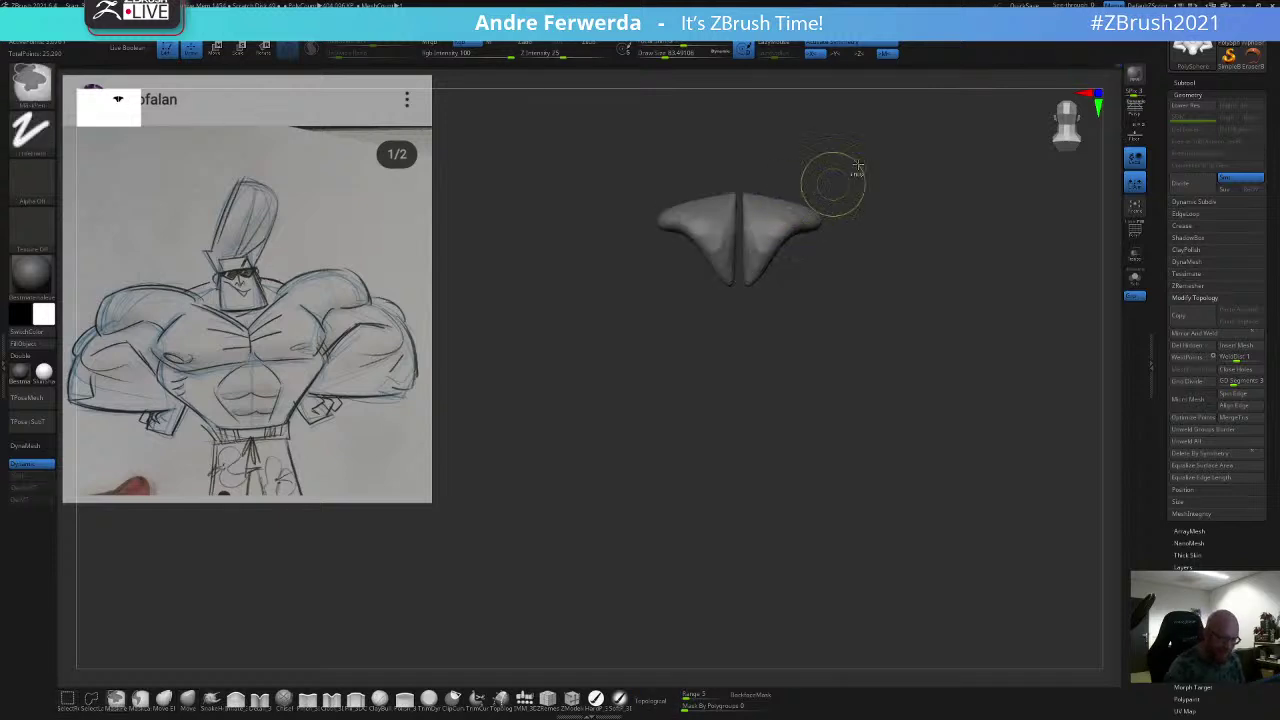
left_click(881, 142, "ctrl")
left_click(674, 384, "ctrl+shift")
left_click(905, 153, "ctrl")
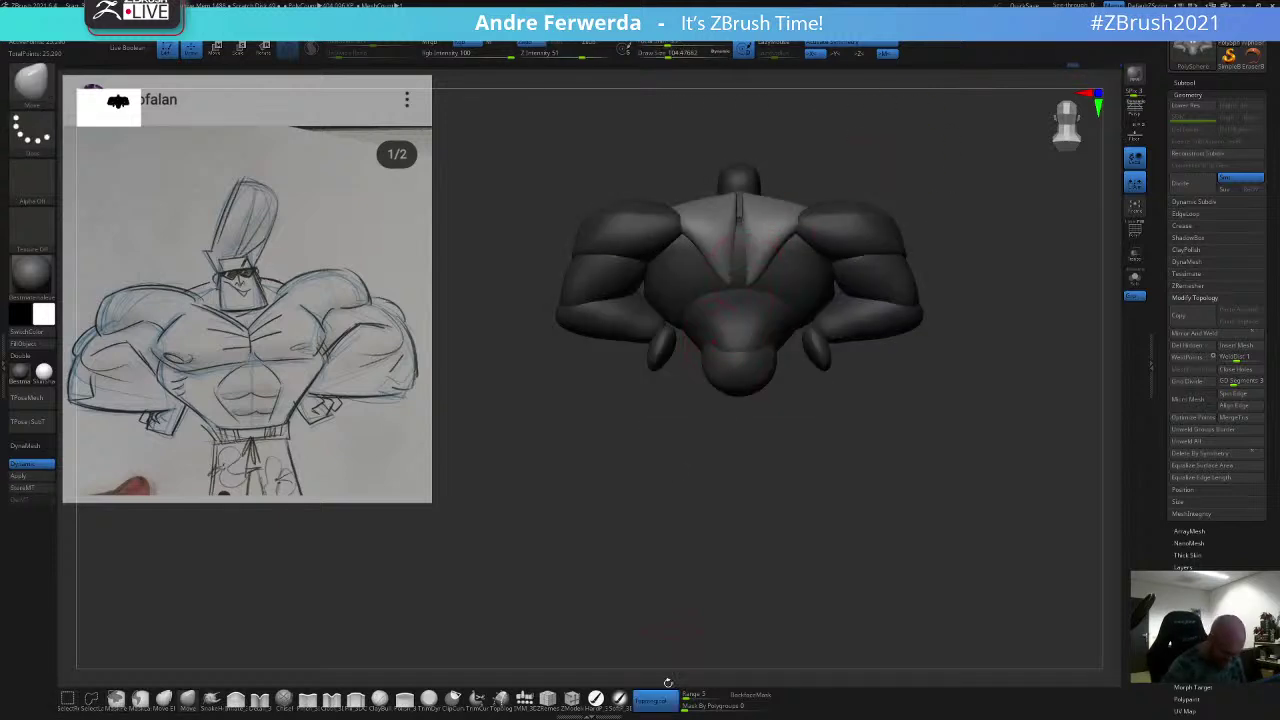
Step: Reshape the unmasked trapezius along the upper back with a larger Move brush
key("space")
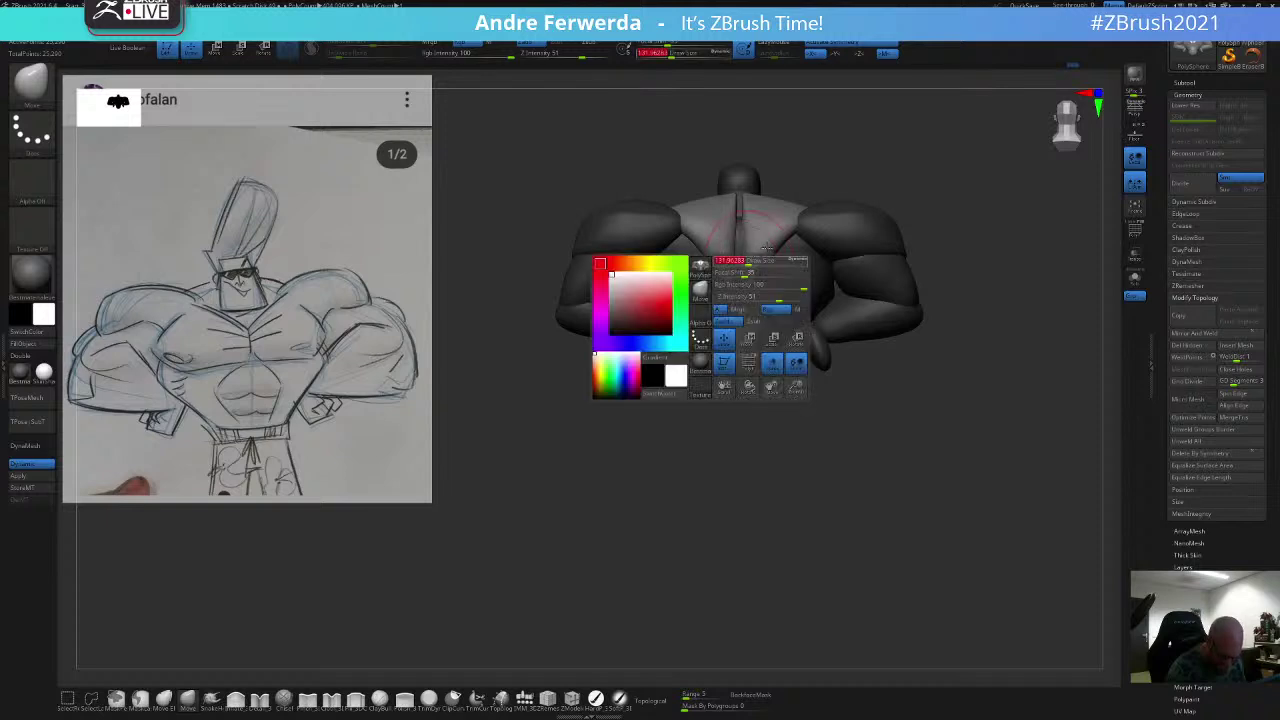
key("space")
mouse_move(767, 248)
left_mouse_down()
mouse_move(760, 258)
mouse_move(794, 240)
left_mouse_up()
right_click_drag(812, 245, 857, 208)
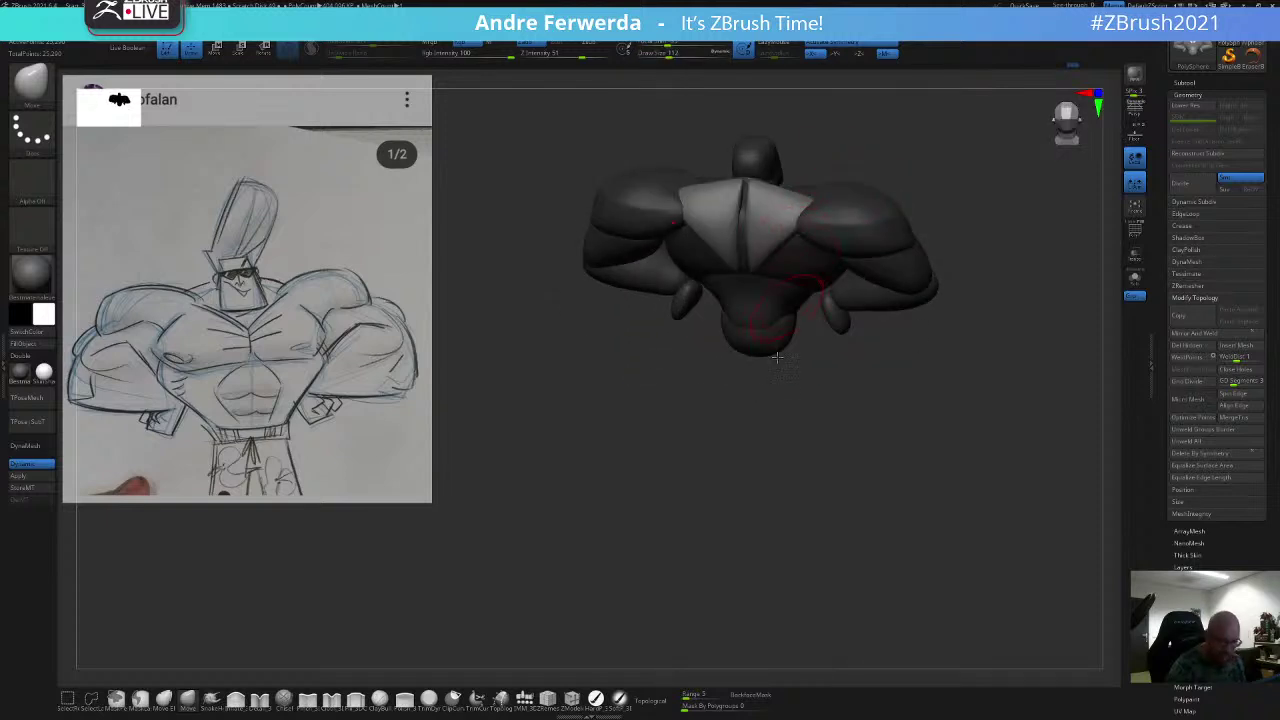
left_click_drag(774, 430, 780, 422, "shift")
Step: Pull the trapezius's upper outer corners toward the deltoids with a resized Move brush, and clear the mask
key("bracketright")
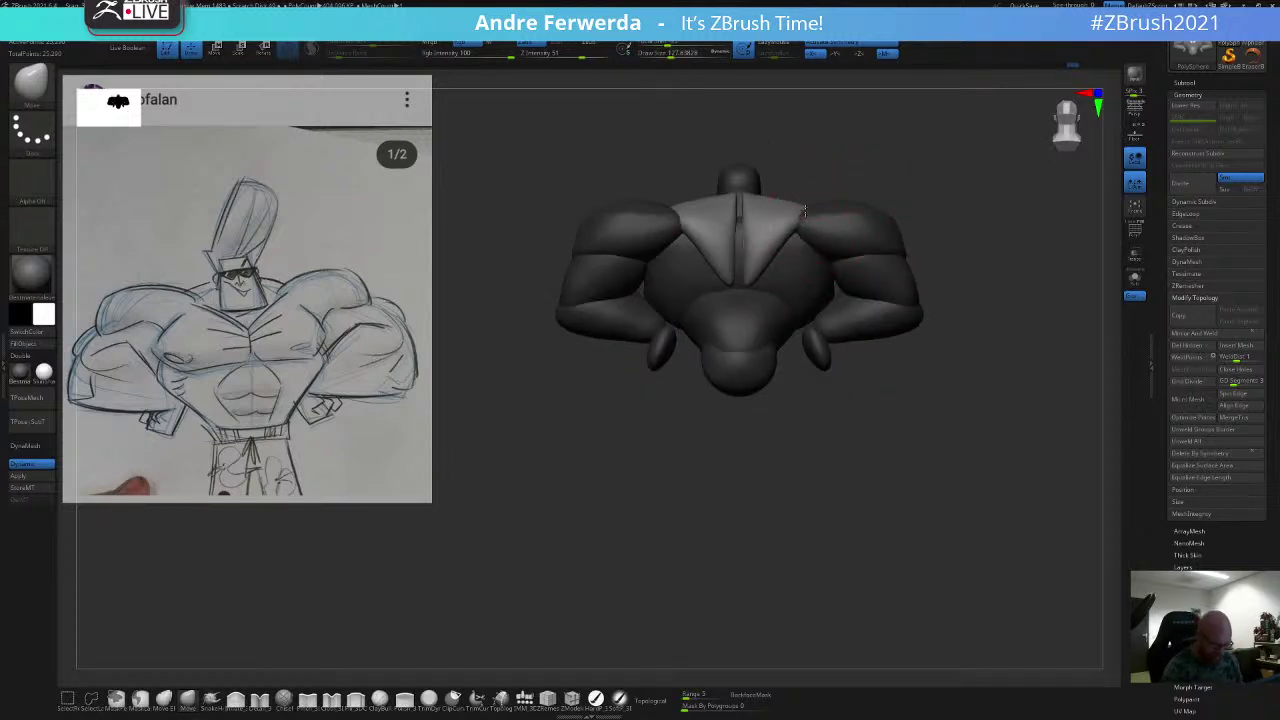
left_click_drag(805, 211, 811, 206)
right_click_drag(837, 177, 843, 150)
key("bracketleft")
key("bracketleft")
left_click_drag(795, 206, 802, 202)
right_click_drag(837, 157, 886, 145)
left_click_drag(906, 137, 938, 152, "ctrl")
right_click_drag(943, 154, 910, 202)
right_click_drag(910, 202, 864, 192, "alt")
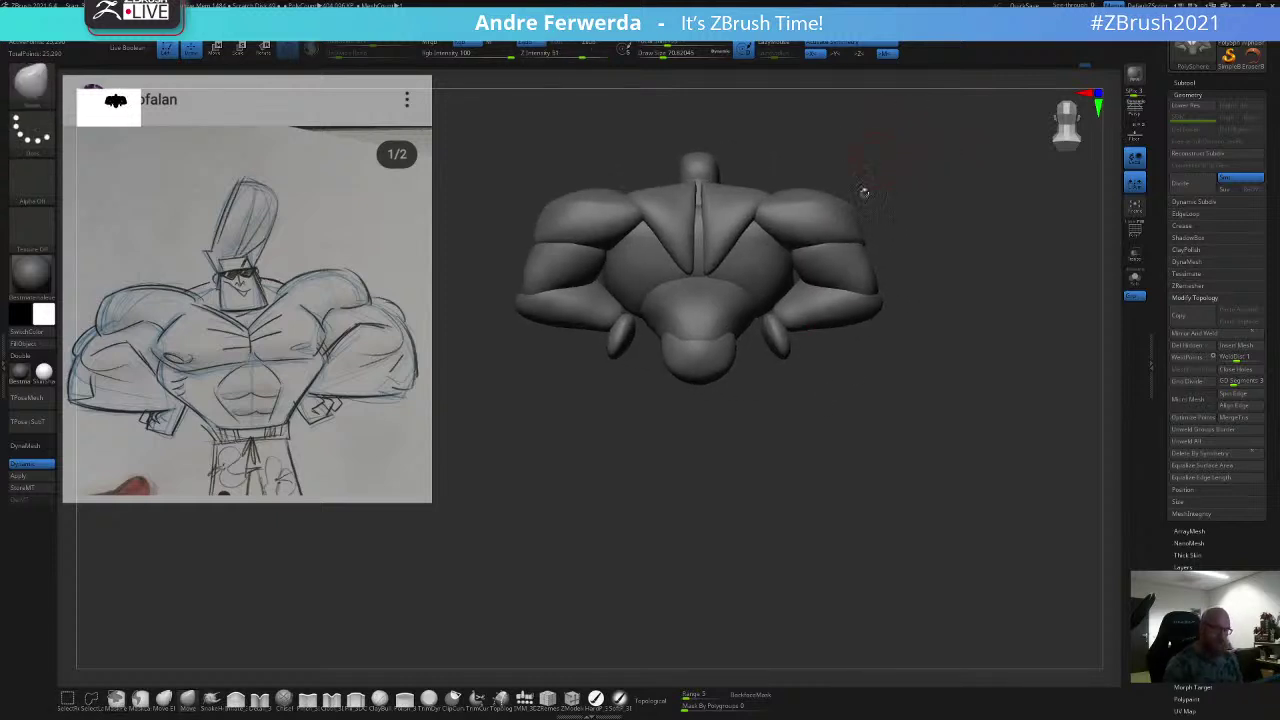
key("bracketright")
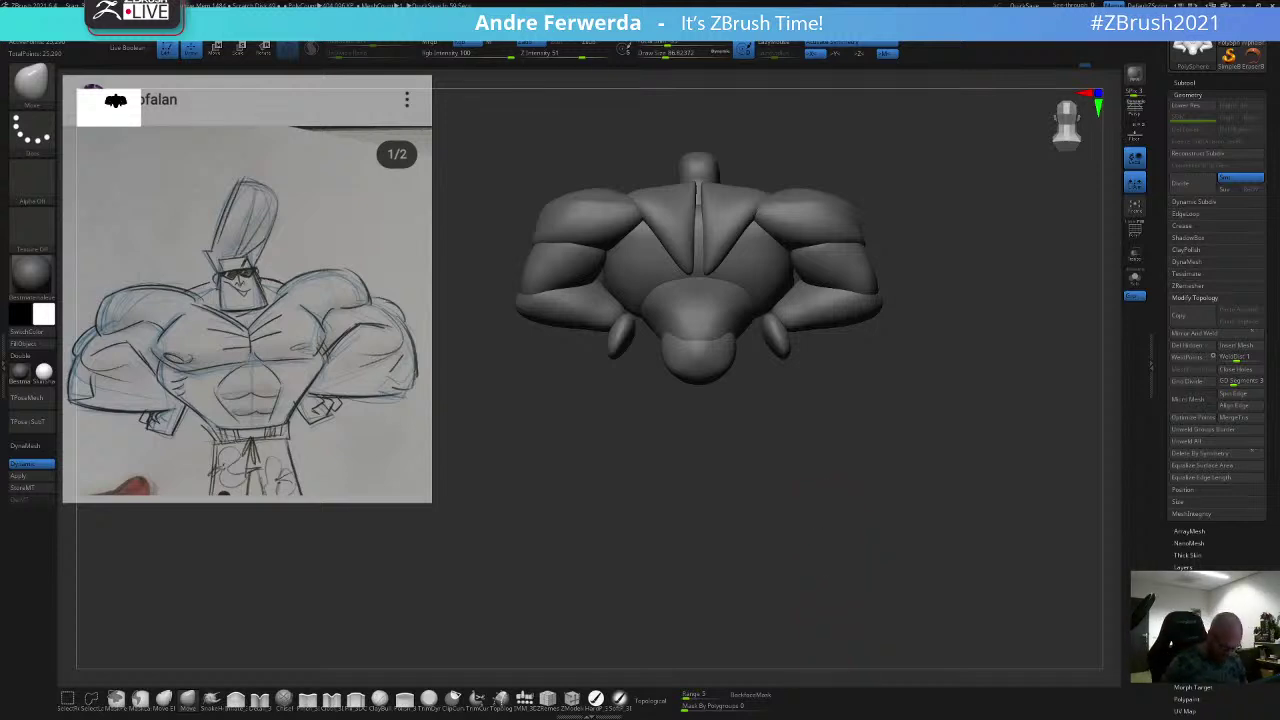
left_click_drag(742, 580, 738, 570)
left_click(525, 699)
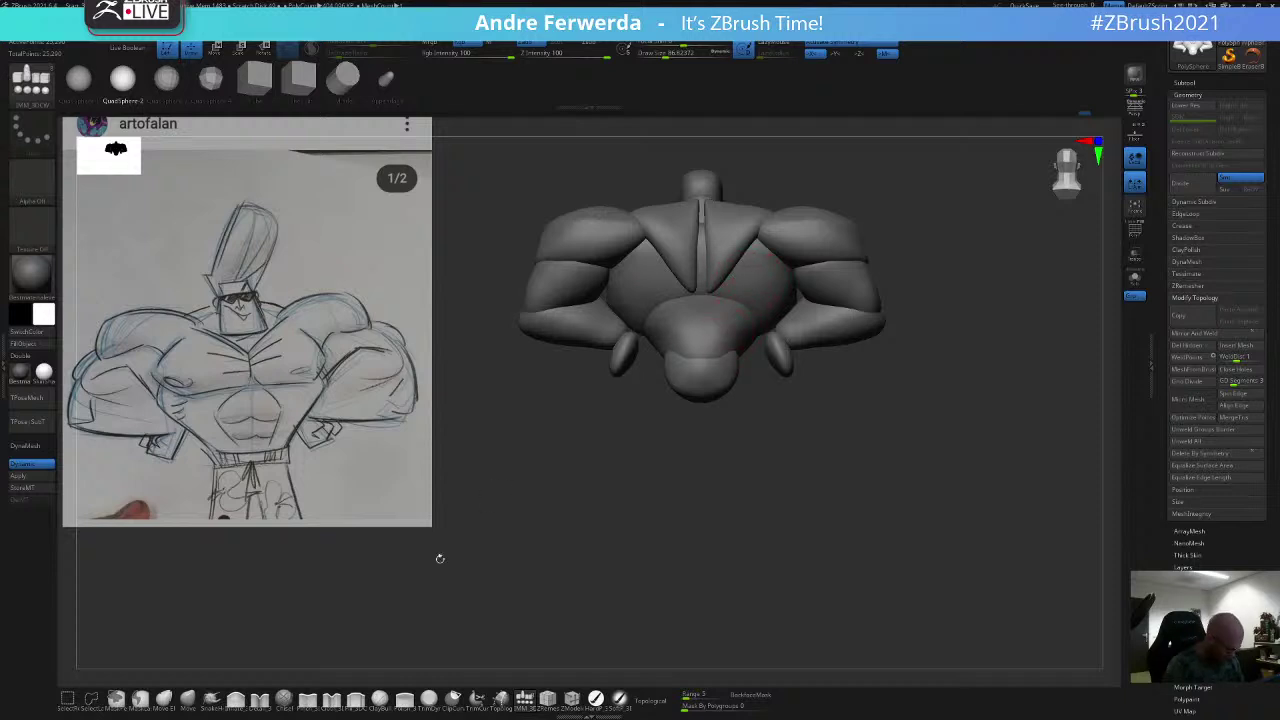
left_click(190, 700)
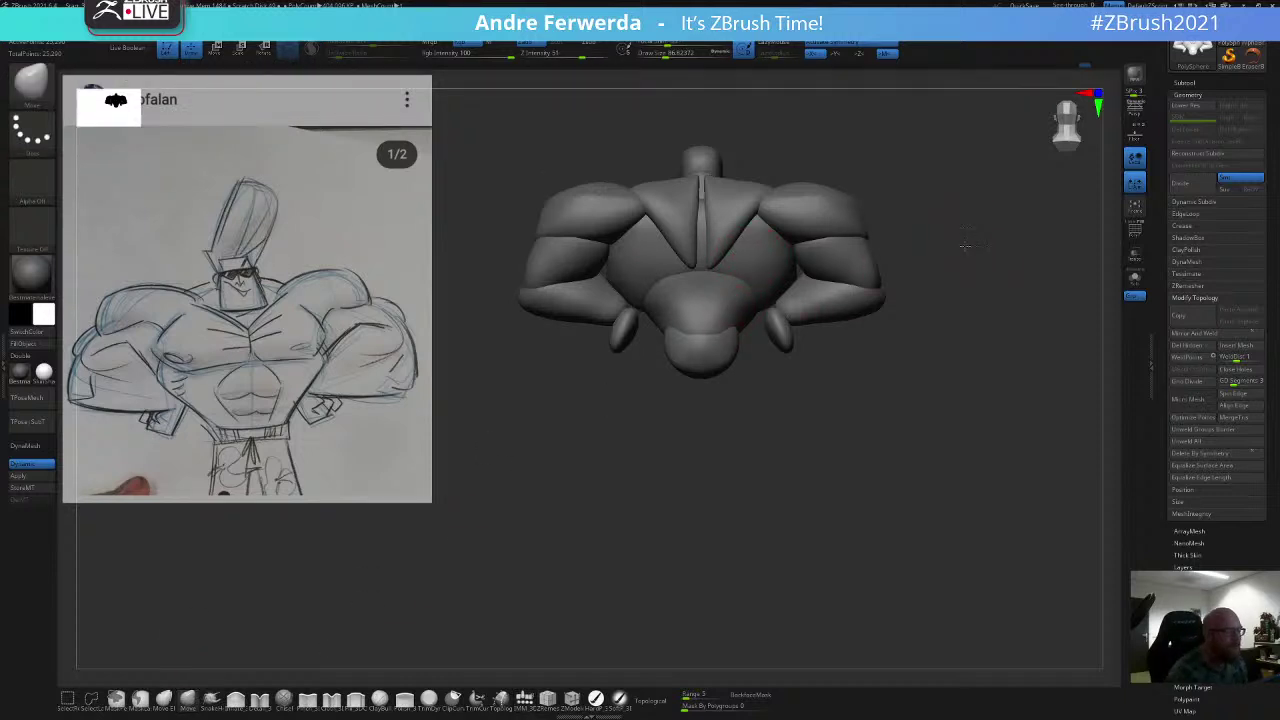
mouse_move(978, 225)
left_mouse_down("alt")
mouse_move(964, 225)
mouse_move(962, 280)
mouse_move(972, 222)
left_mouse_up("alt")
left_click(661, 702)
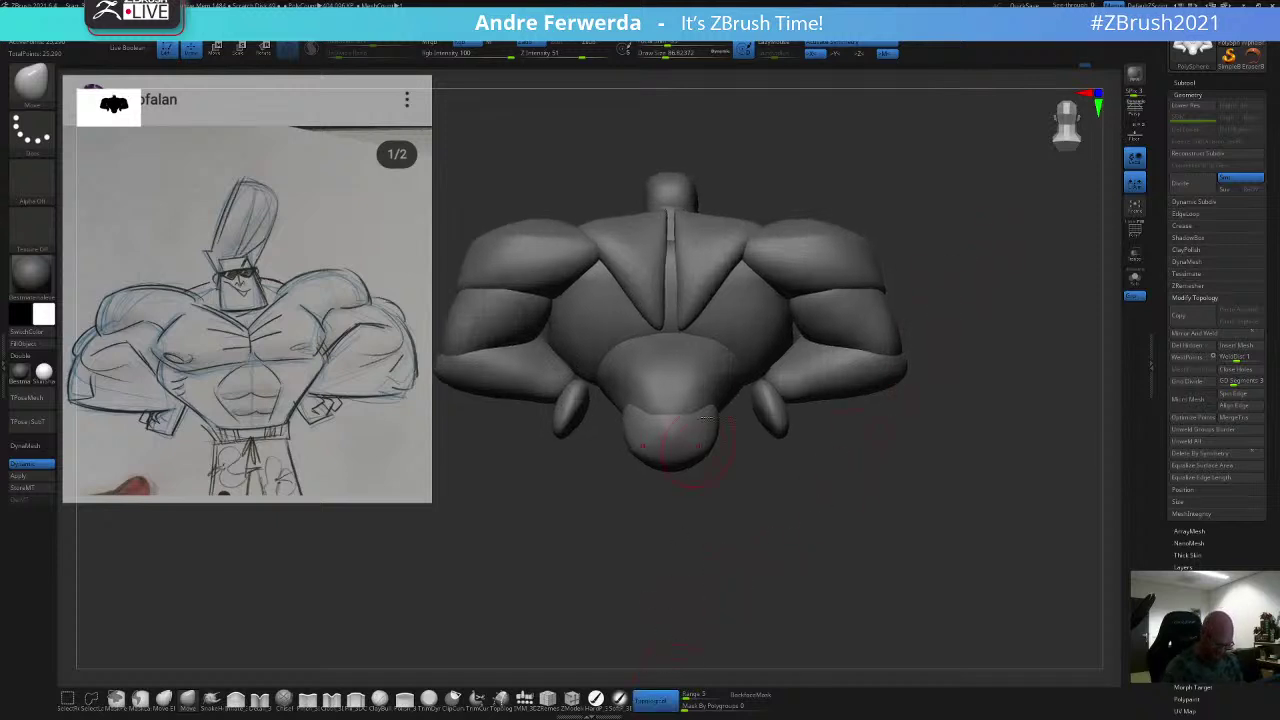
left_click(661, 710)
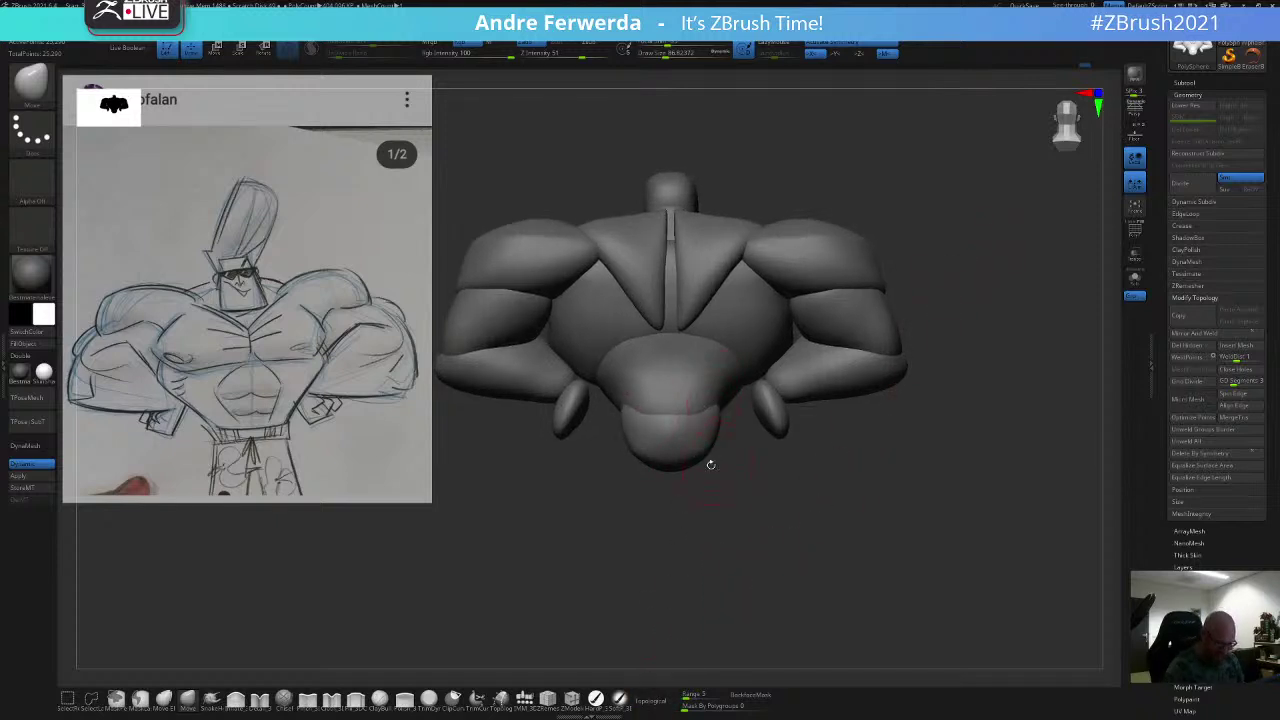
key("shift+d")
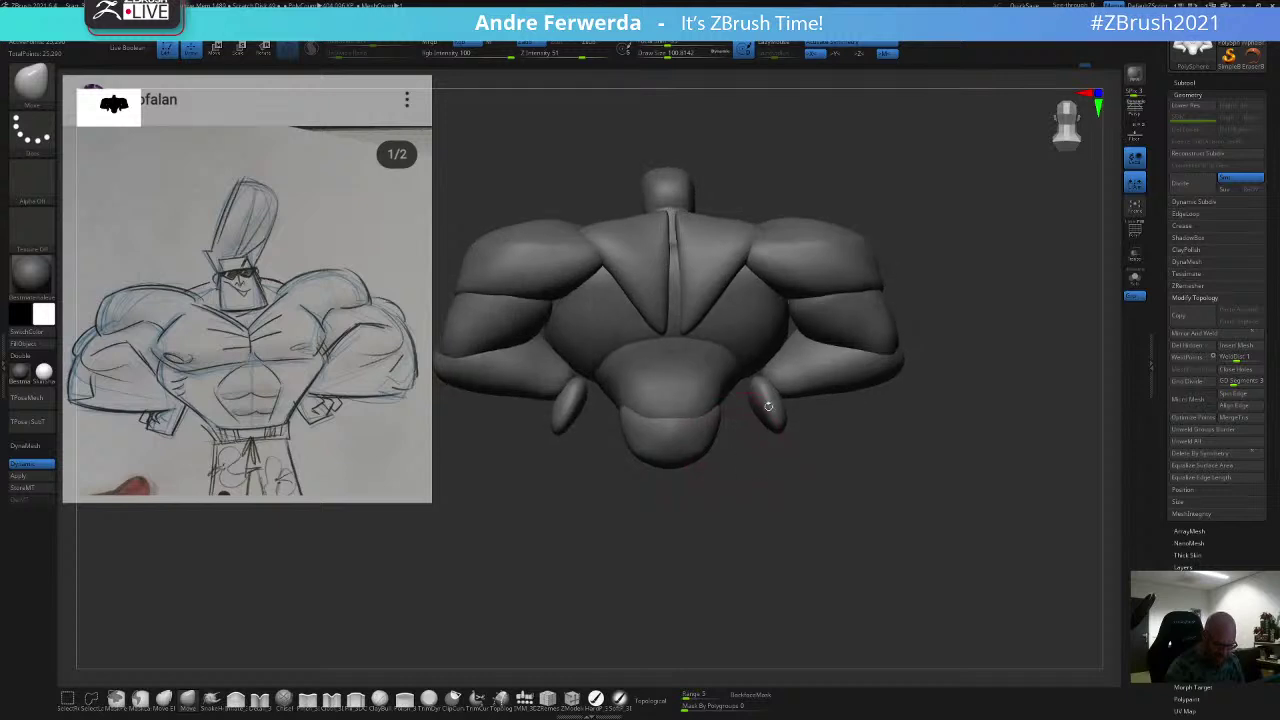
Step: Hide the upper arms, forearms and hands to expose the torso and waist in the back view
left_click(802, 378, "ctrl+shift")
left_click(802, 378, "ctrl+shift")
left_click(773, 404, "ctrl+shift")
left_click(848, 328, "ctrl+shift")
left_click_drag(826, 420, 820, 400, "shift")
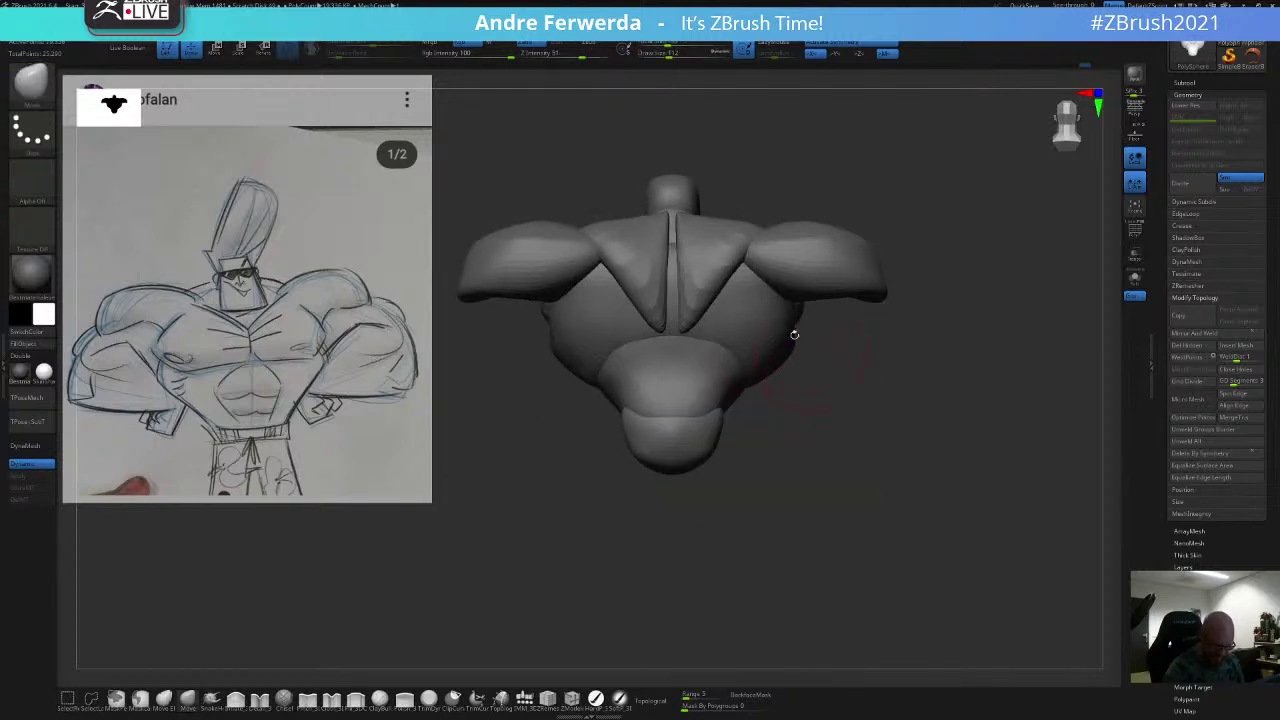
Step: Adjust the waist from the back and side with a resized Move brush, and bring the hidden arms back
key("space")
key("space")
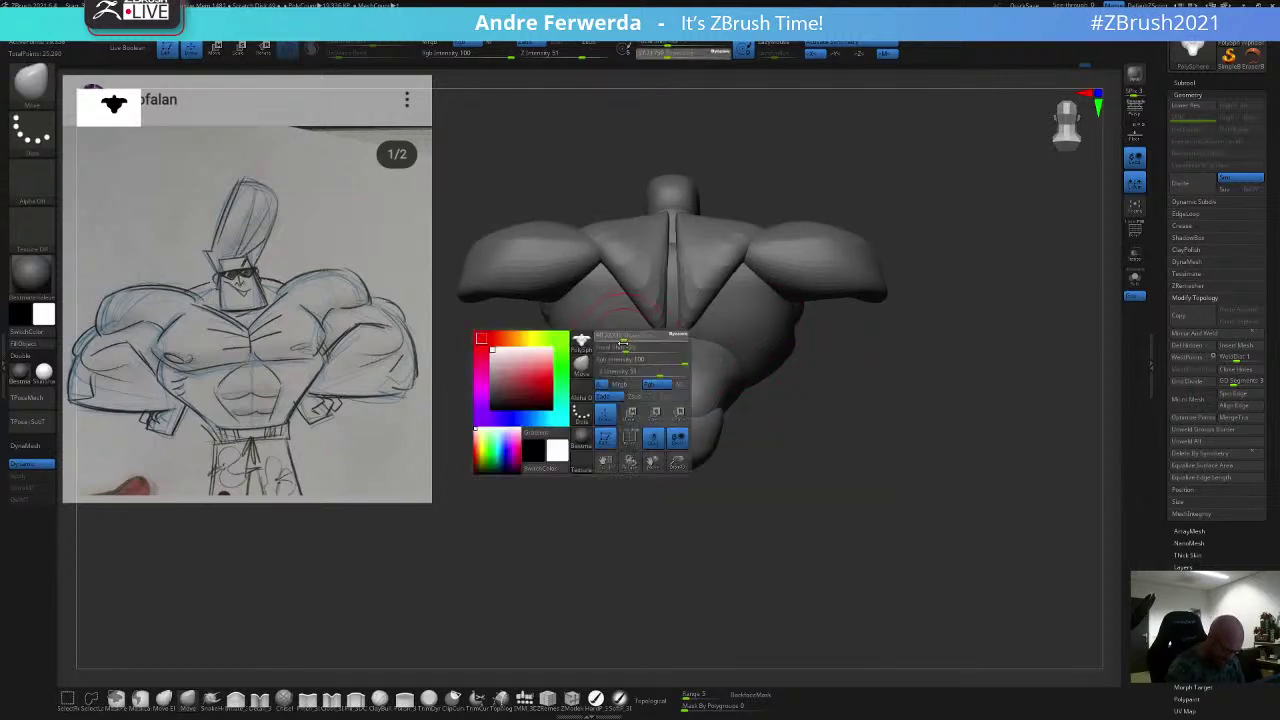
left_click_drag(631, 383, 620, 383)
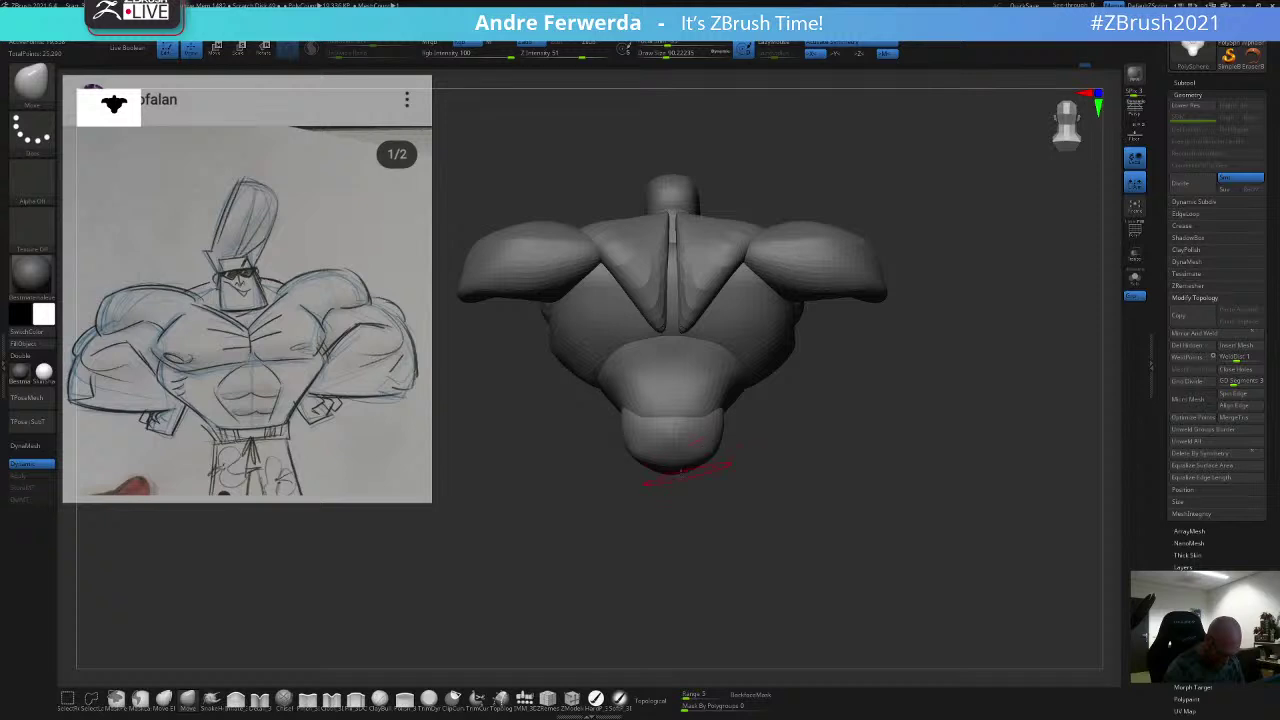
left_click_drag(674, 480, 711, 461)
key("space")
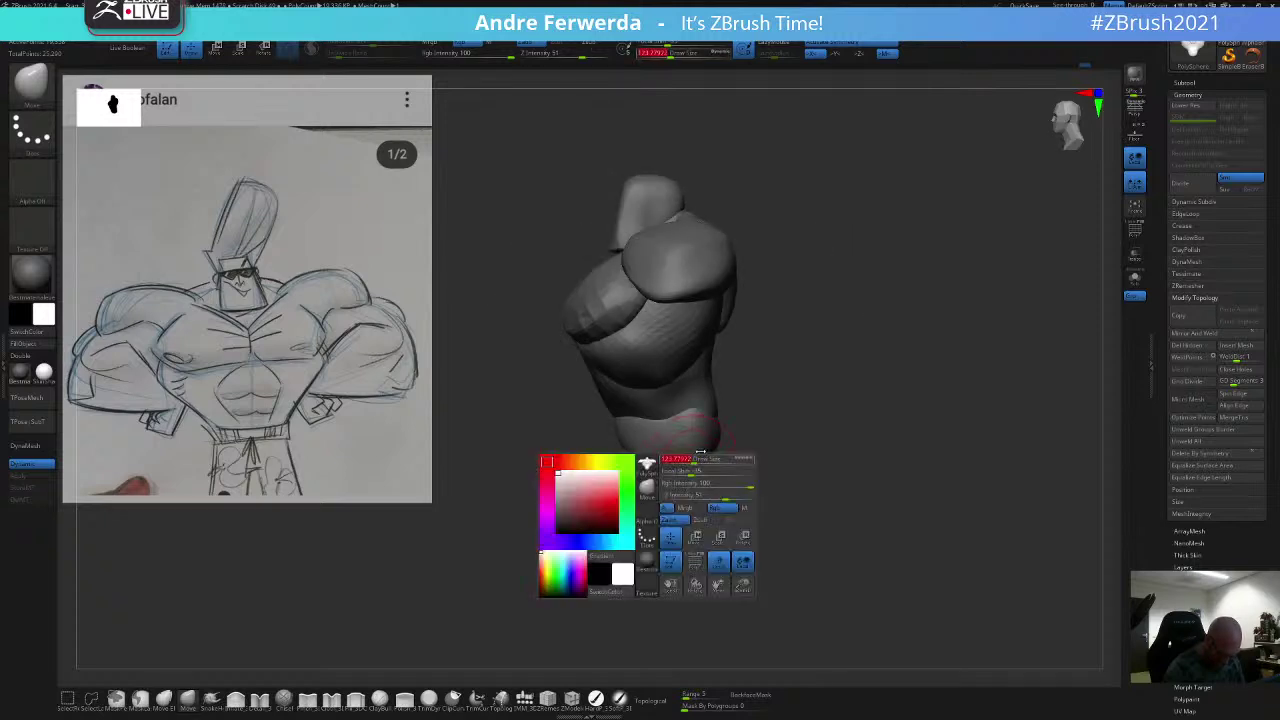
key("space")
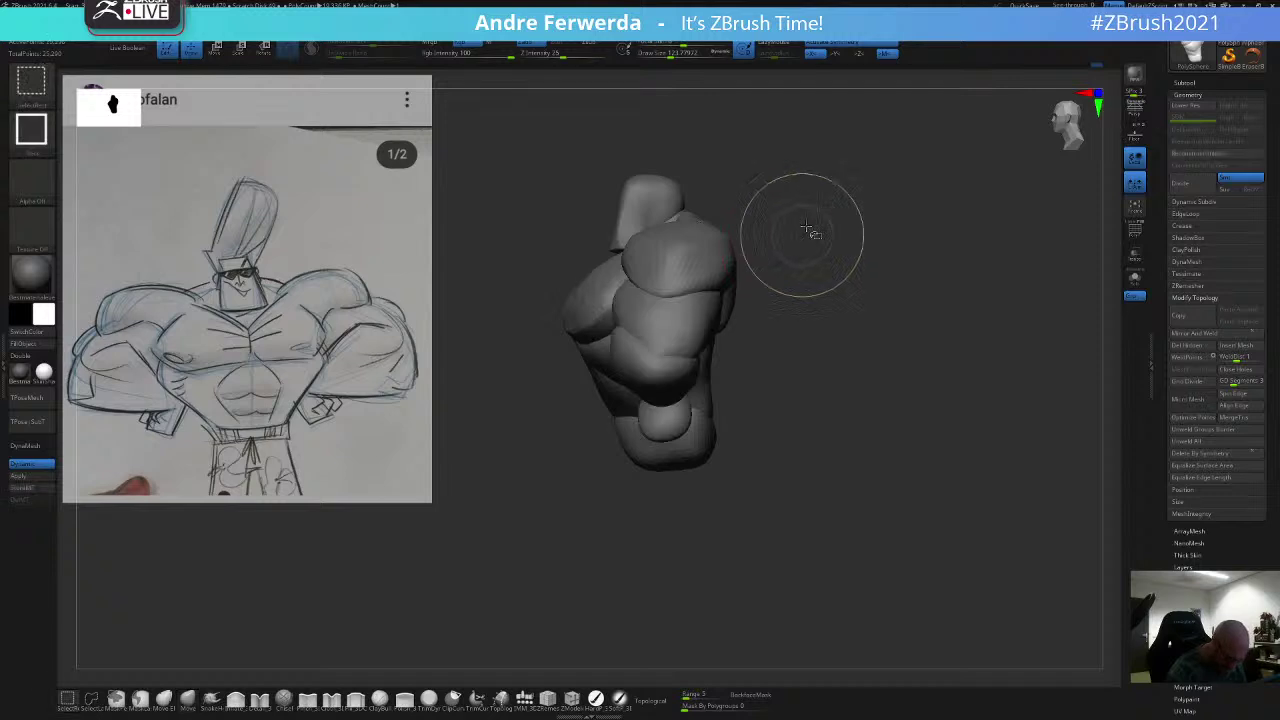
left_click_drag(800, 229, 934, 245)
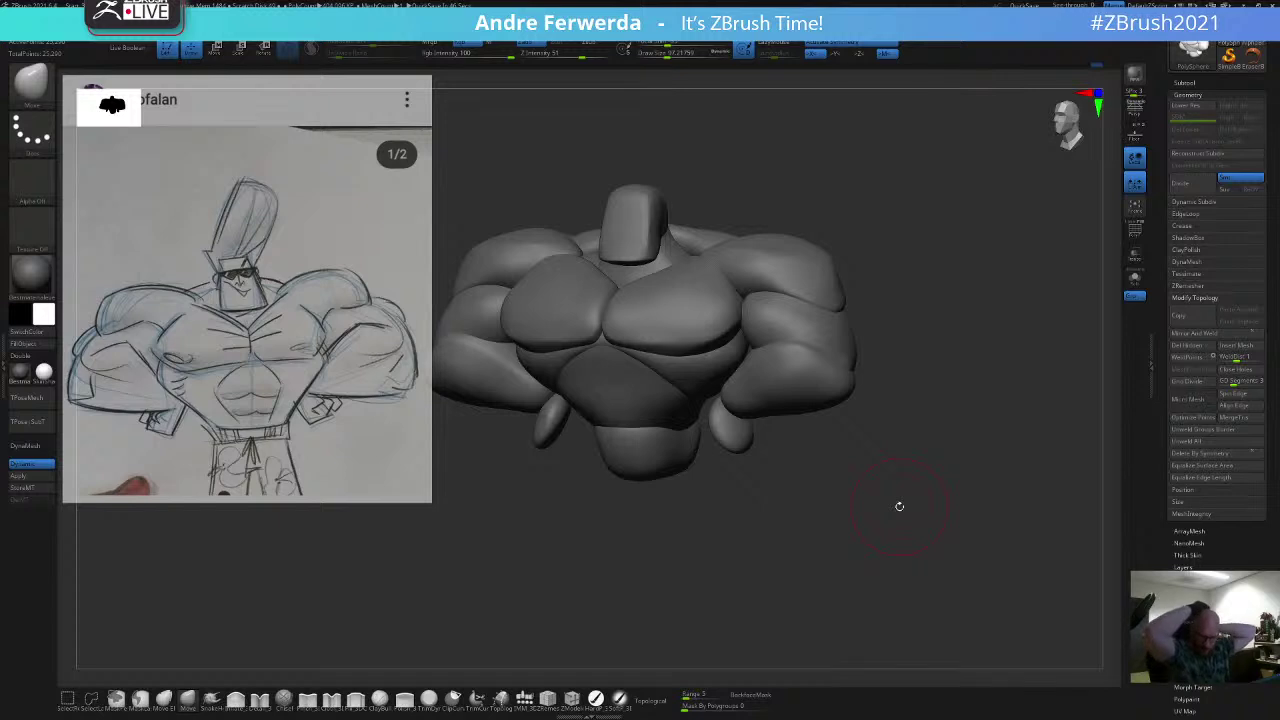
Step: Insert mirrored QuadSphere forms on the back, on both sides of the spine beside the trapezius
left_click(1194, 82)
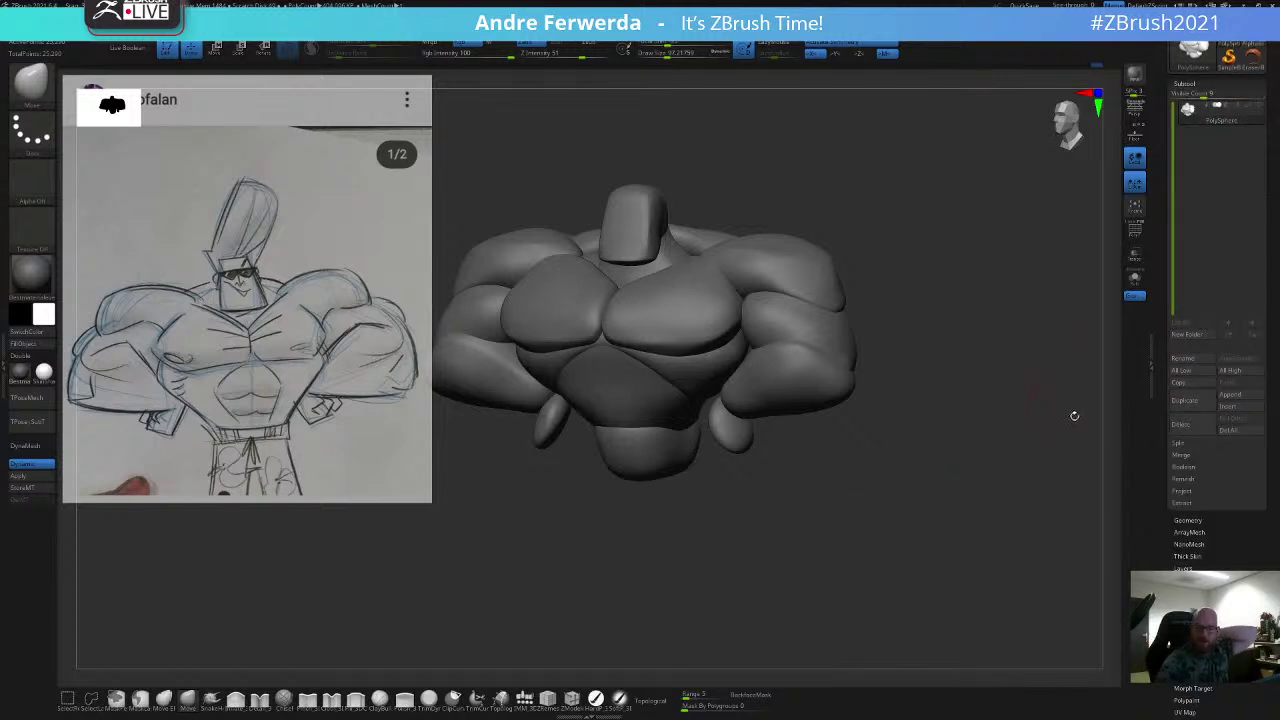
left_click_drag(929, 301, 932, 293)
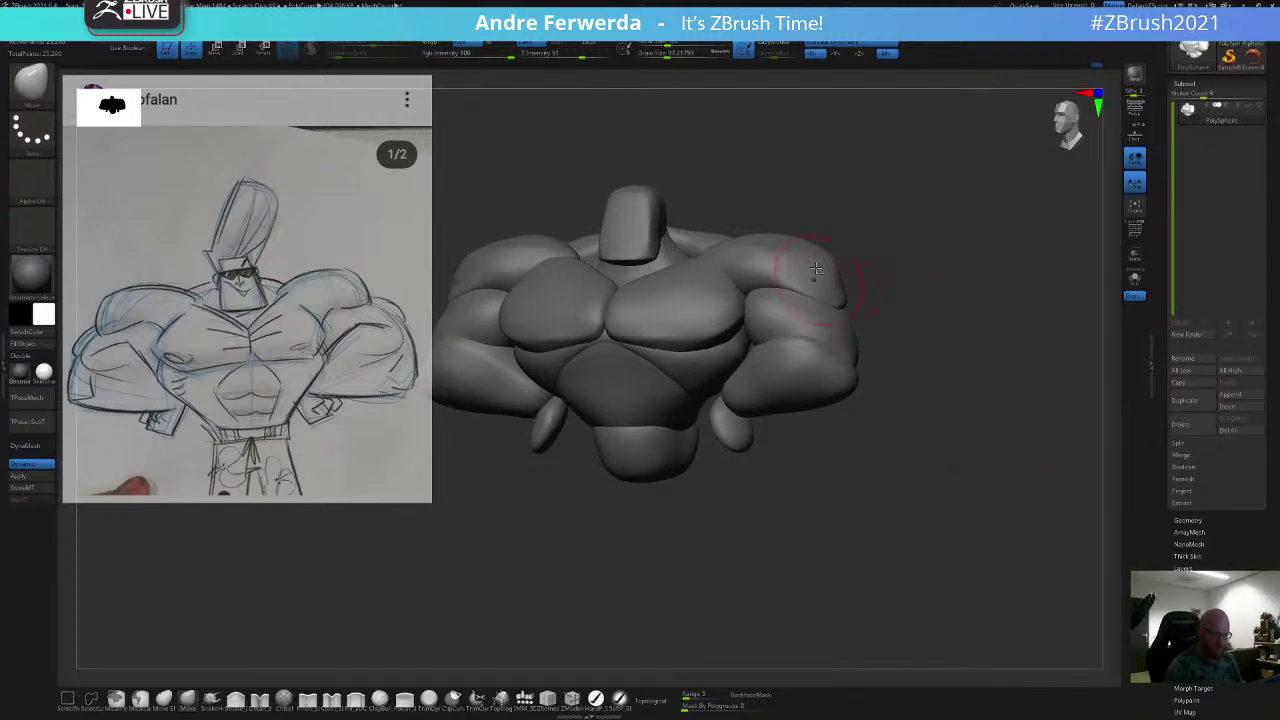
left_click_drag(874, 440, 920, 429, "alt")
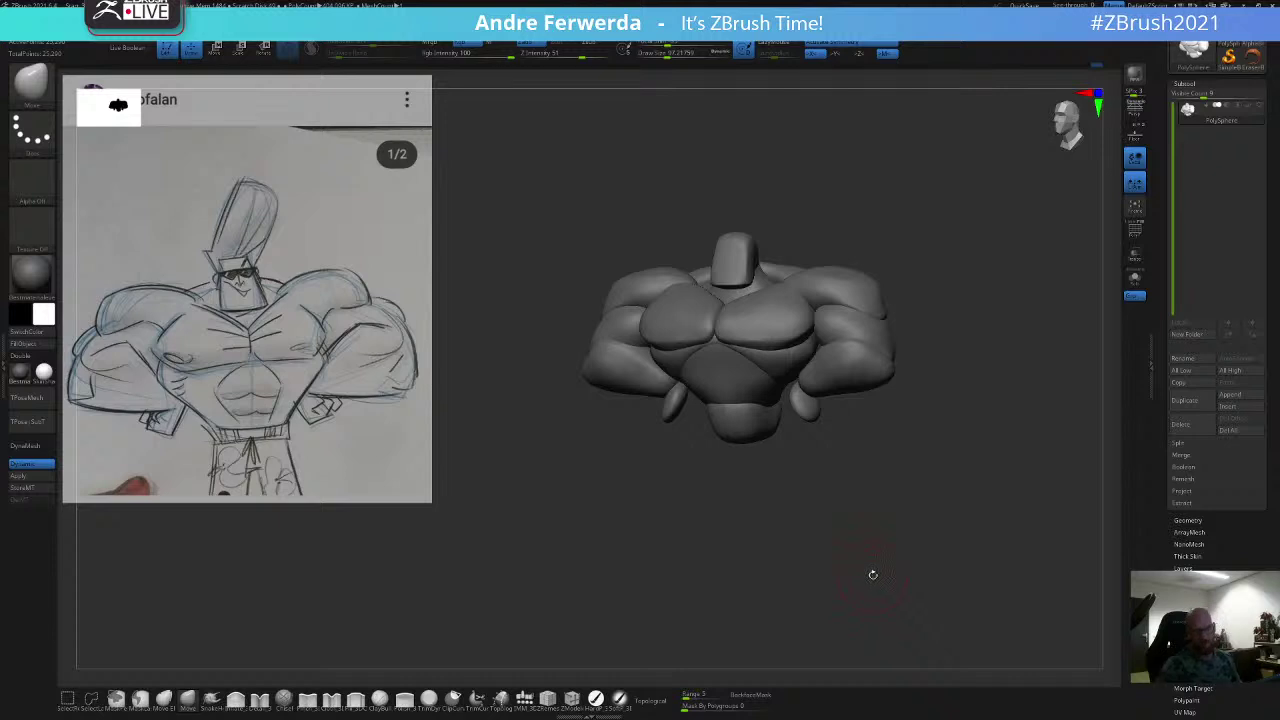
left_click_drag(873, 575, 721, 523)
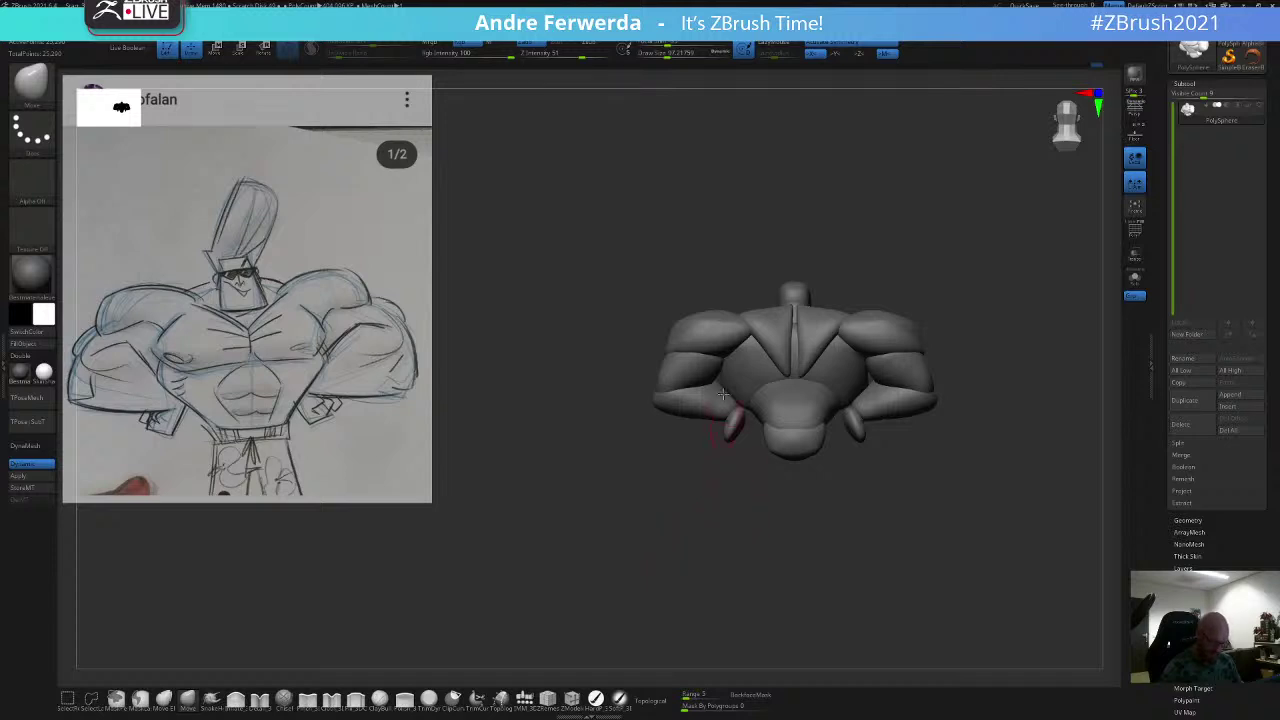
left_click(526, 699)
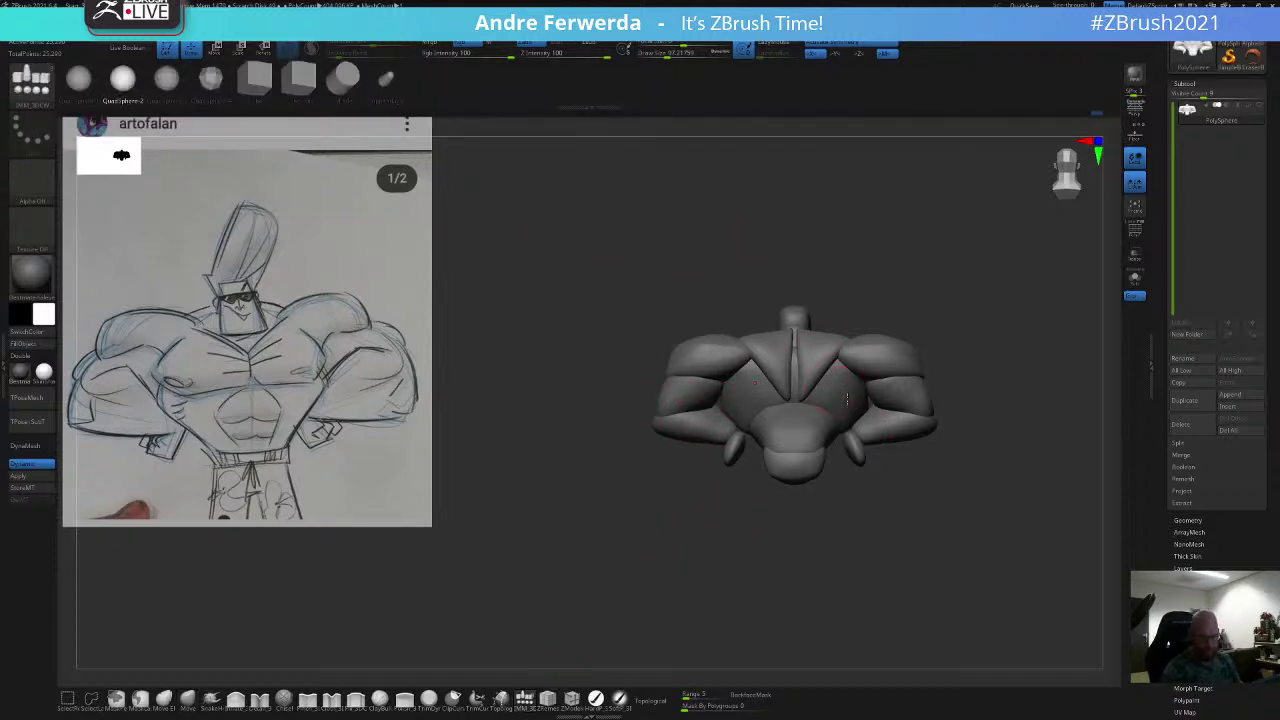
left_click_drag(866, 386, 838, 474)
key("ctrl+z")
left_click_drag(841, 389, 838, 438)
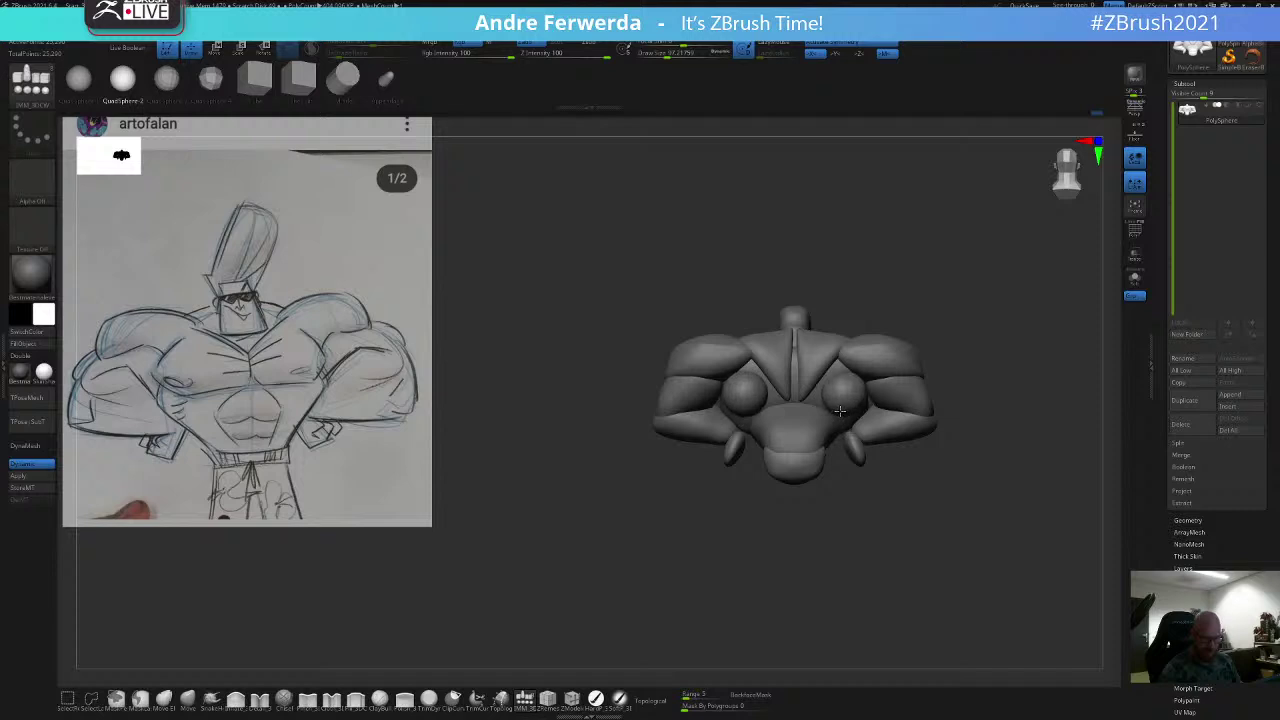
key("w")
key("shift+f")
key("shift+f")
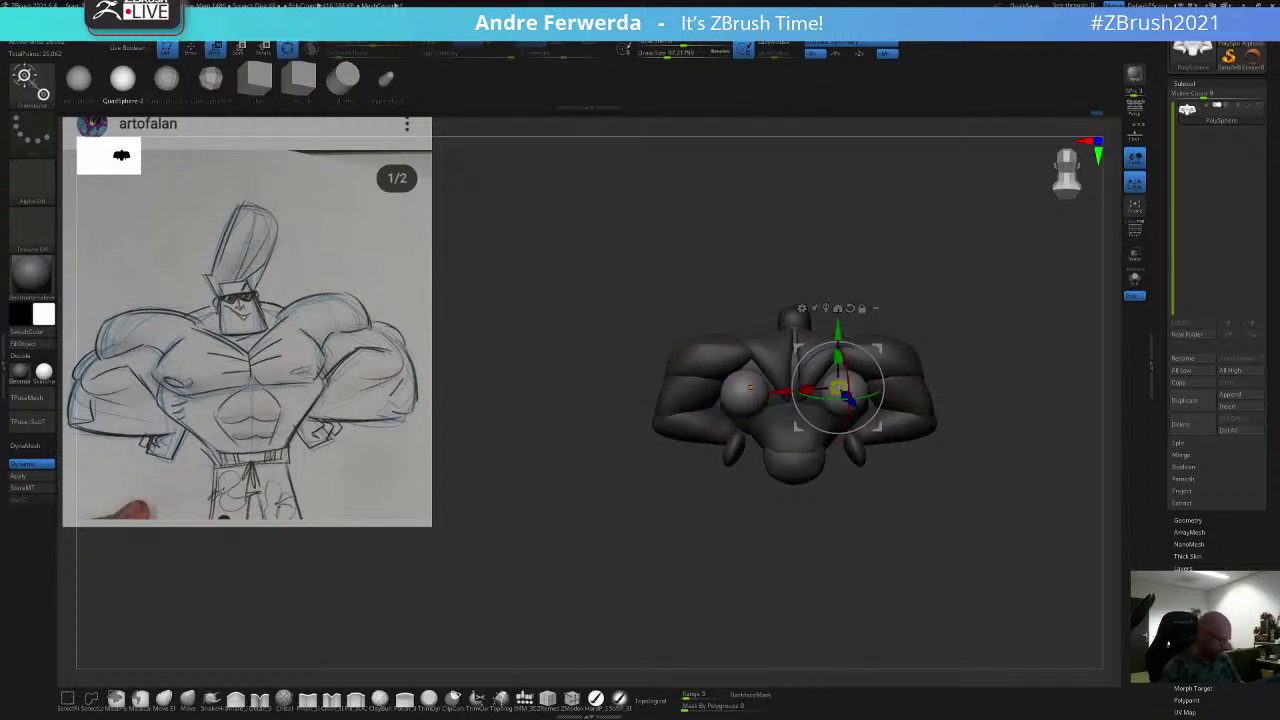
Step: Stretch the inserted spheres into tapered lat forms running down toward the waist with a larger Move brush
left_click(188, 700)
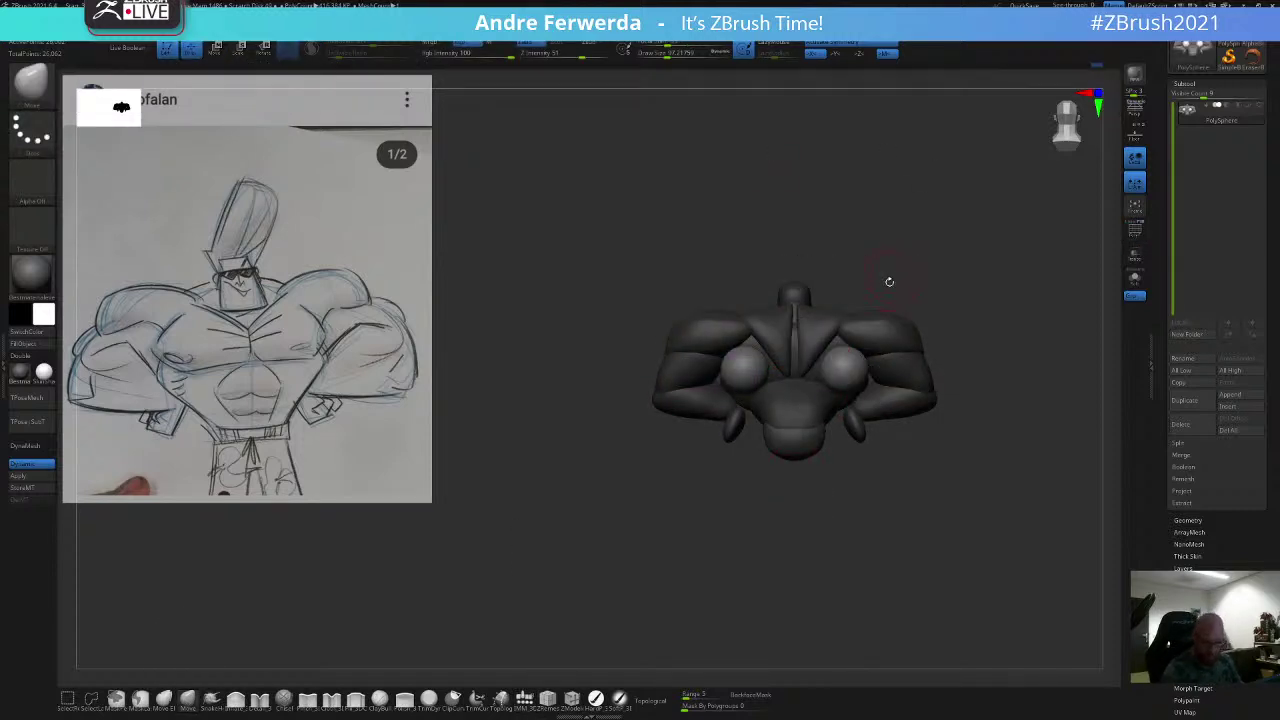
left_click(681, 55)
mouse_move(866, 374)
left_mouse_down()
mouse_move(848, 356)
mouse_move(800, 414)
mouse_move(805, 428)
left_mouse_up()
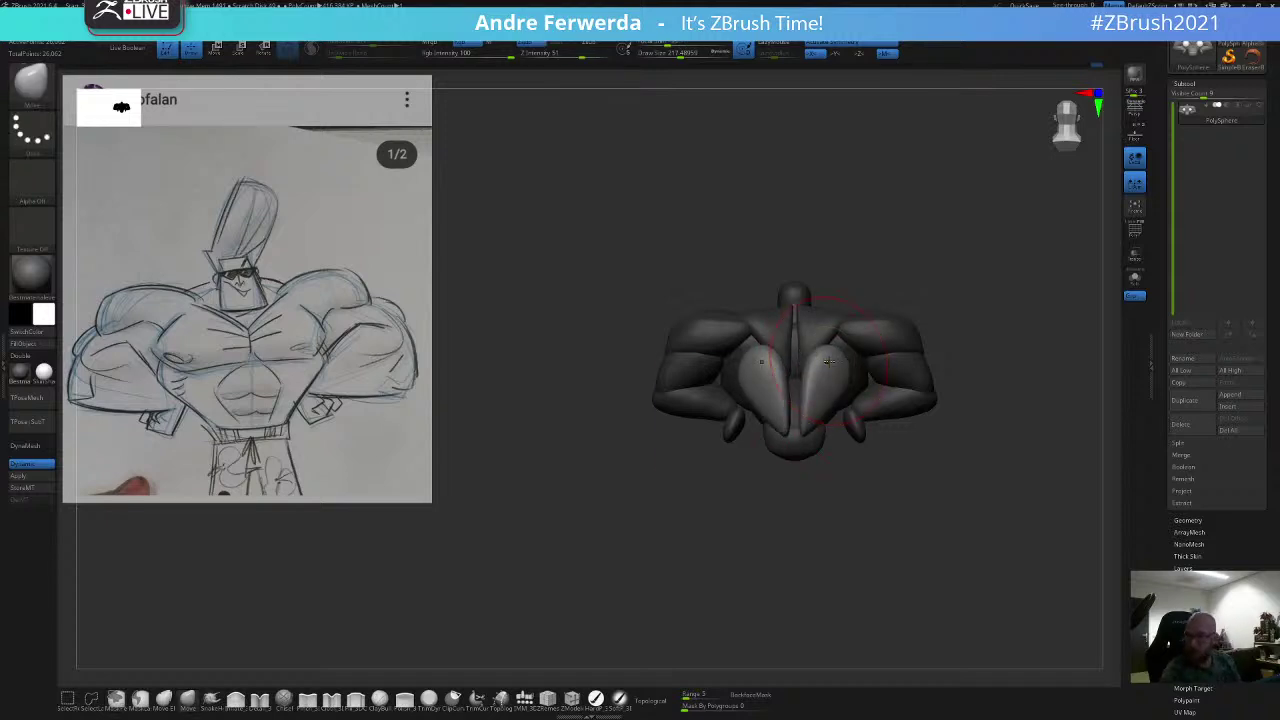
key("s")
left_click_drag(828, 361, 848, 354)
left_click_drag(813, 424, 817, 416)
Step: Hide the deltoids, upper arms, forearms and hands to leave the torso and lat forms in view
left_click(904, 334, "ctrl+shift")
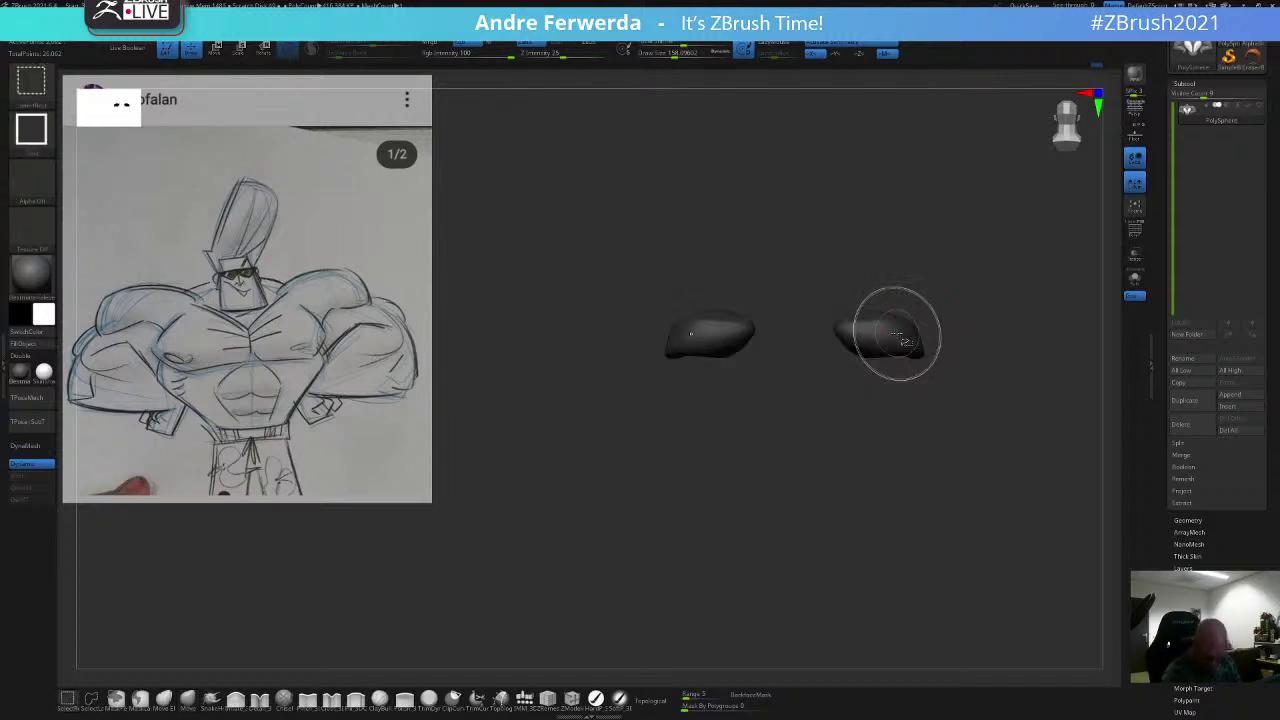
left_click(899, 337, "ctrl+shift")
left_click(904, 368, "ctrl+shift")
left_click(903, 400, "ctrl+shift")
left_click(858, 425, "ctrl+shift")
Step: Move the lat forms forward from the side view so they sit against the back
left_click_drag(934, 345, 917, 310)
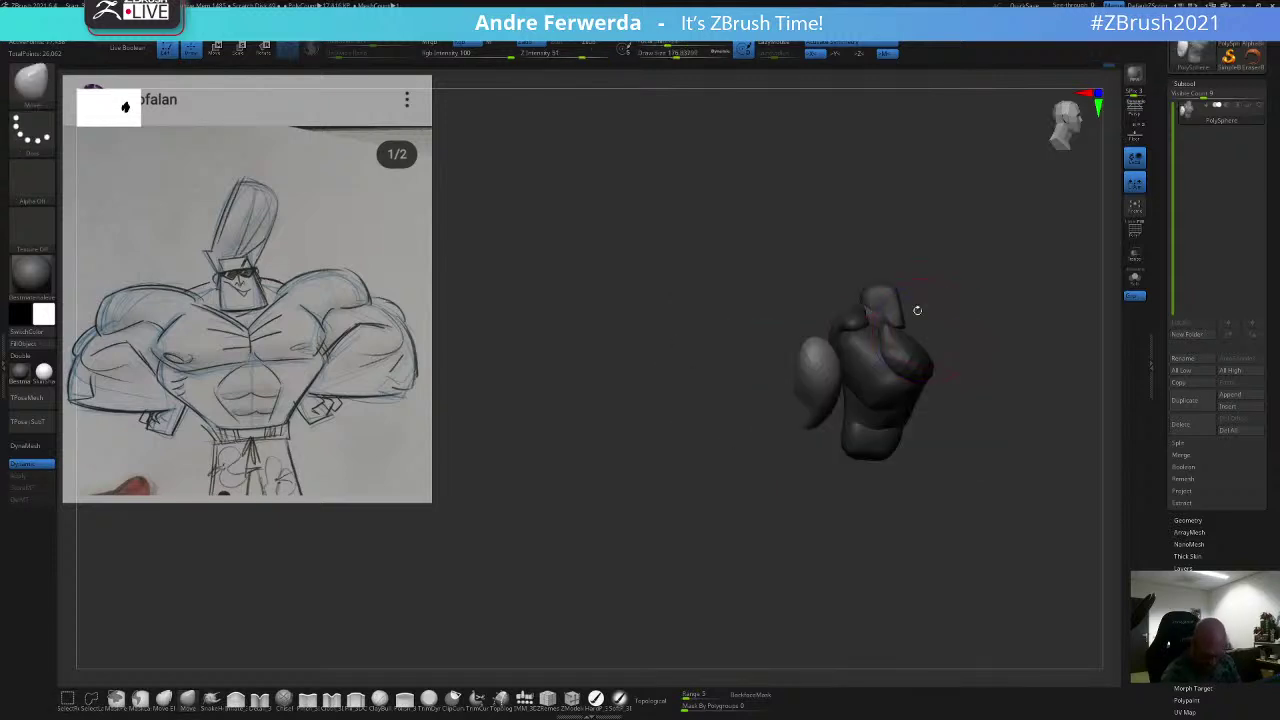
key("w")
left_click_drag(786, 378, 811, 373)
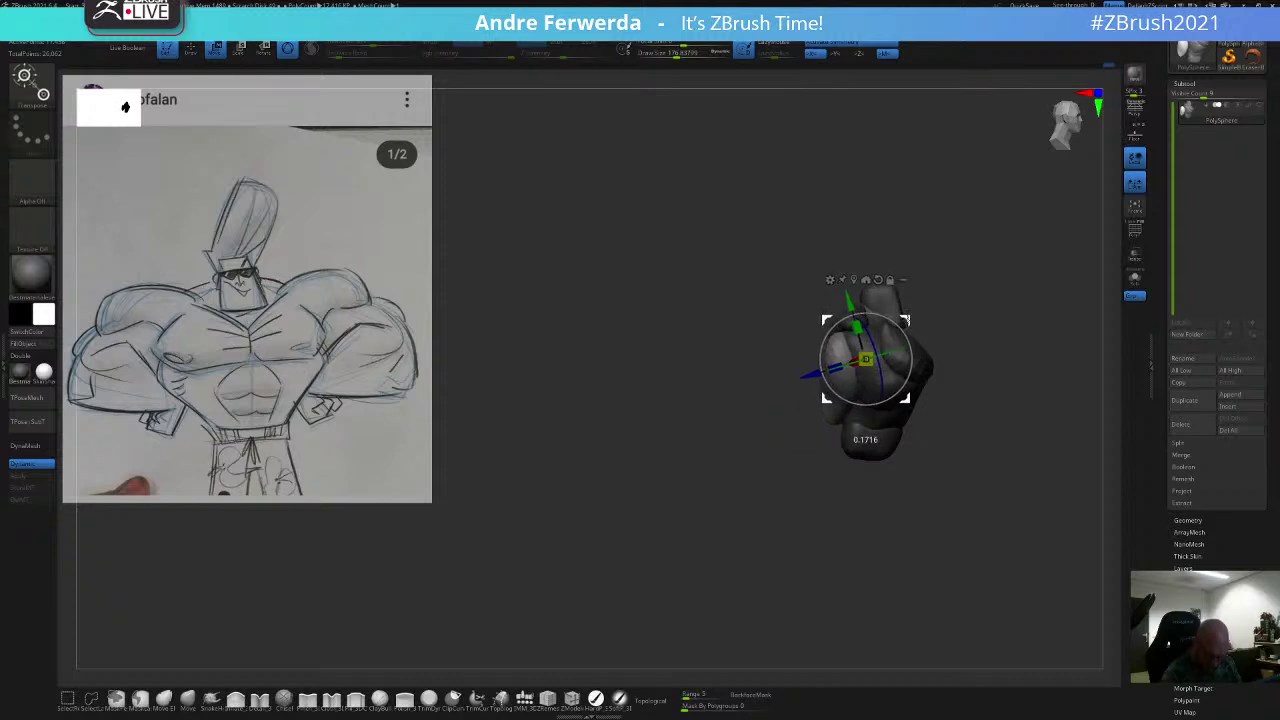
key("q")
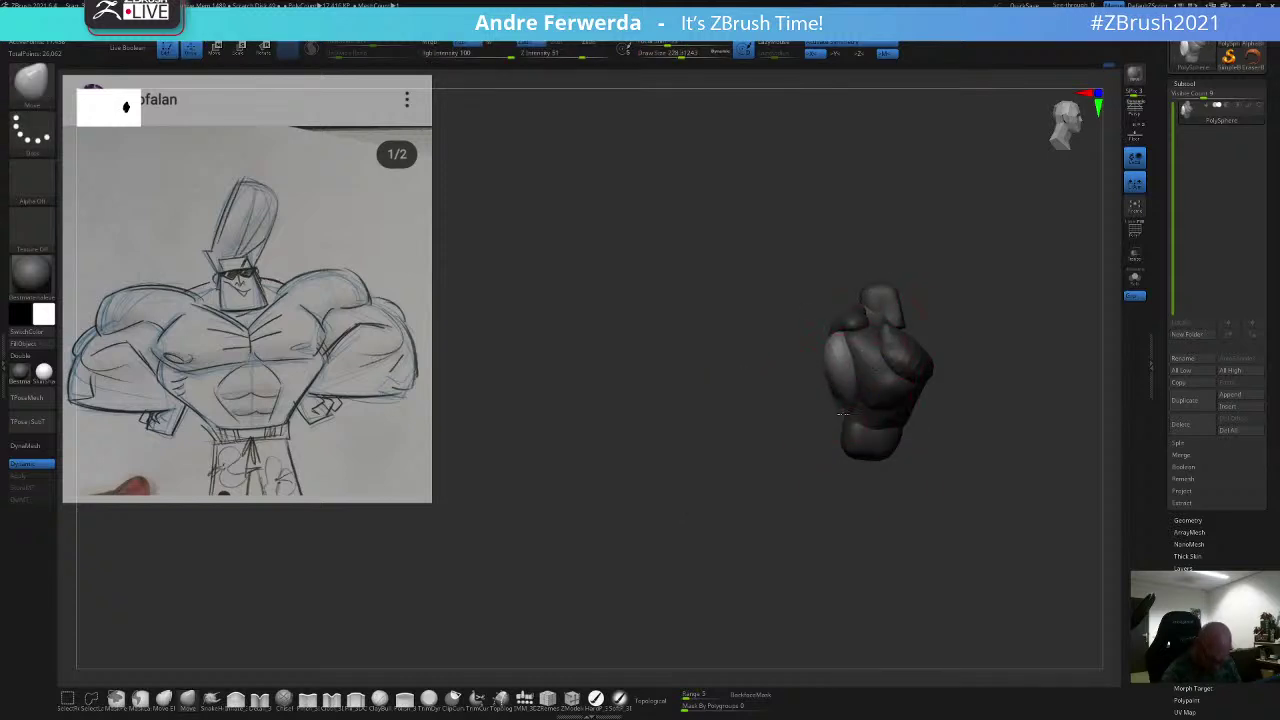
Step: Fit the lat forms to the sides of the back with resized Move brush strokes
key("space")
left_click_drag(840, 400, 822, 400)
key("space")
mouse_move(798, 335)
left_mouse_down()
mouse_move(925, 318)
mouse_move(886, 338)
mouse_move(889, 322)
mouse_move(871, 312)
mouse_move(926, 366)
left_mouse_up()
key("space")
left_click_drag(972, 300, 966, 300)
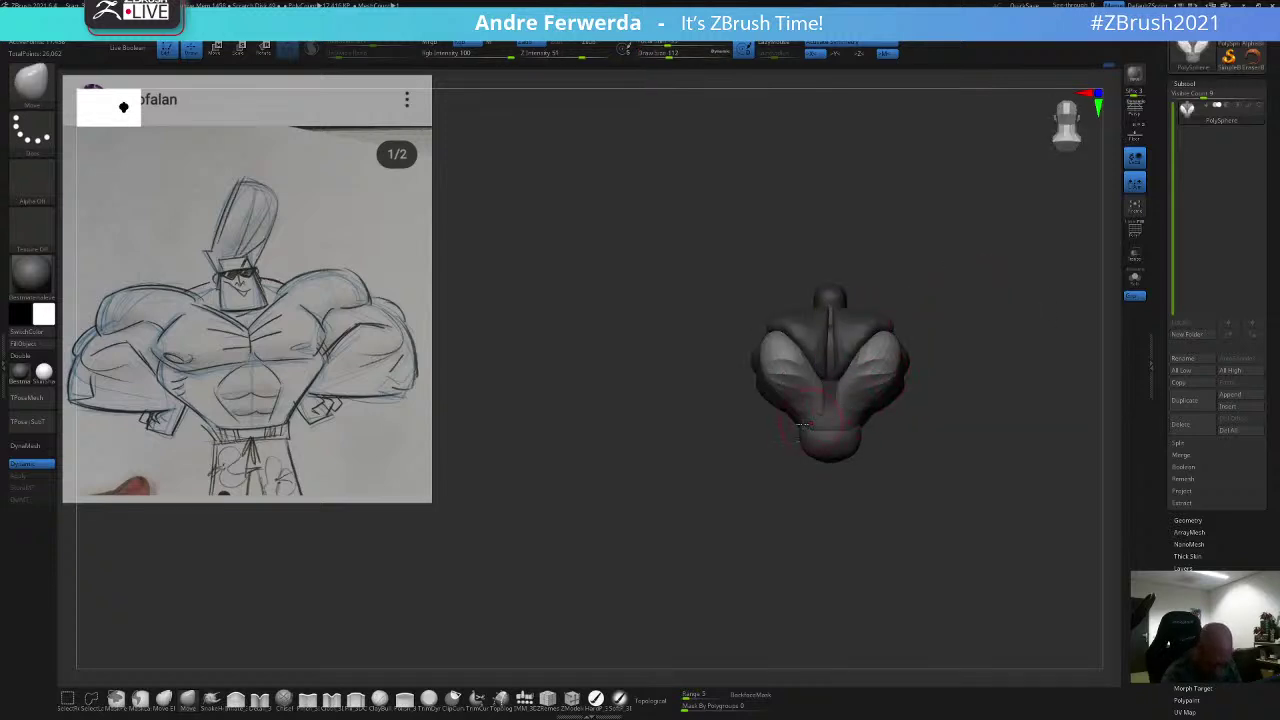
Step: Show the hidden arm and shoulder parts and refine the lat forms' outline with an adjusted Move brush
left_click(957, 269, "ctrl+shift")
key("space")
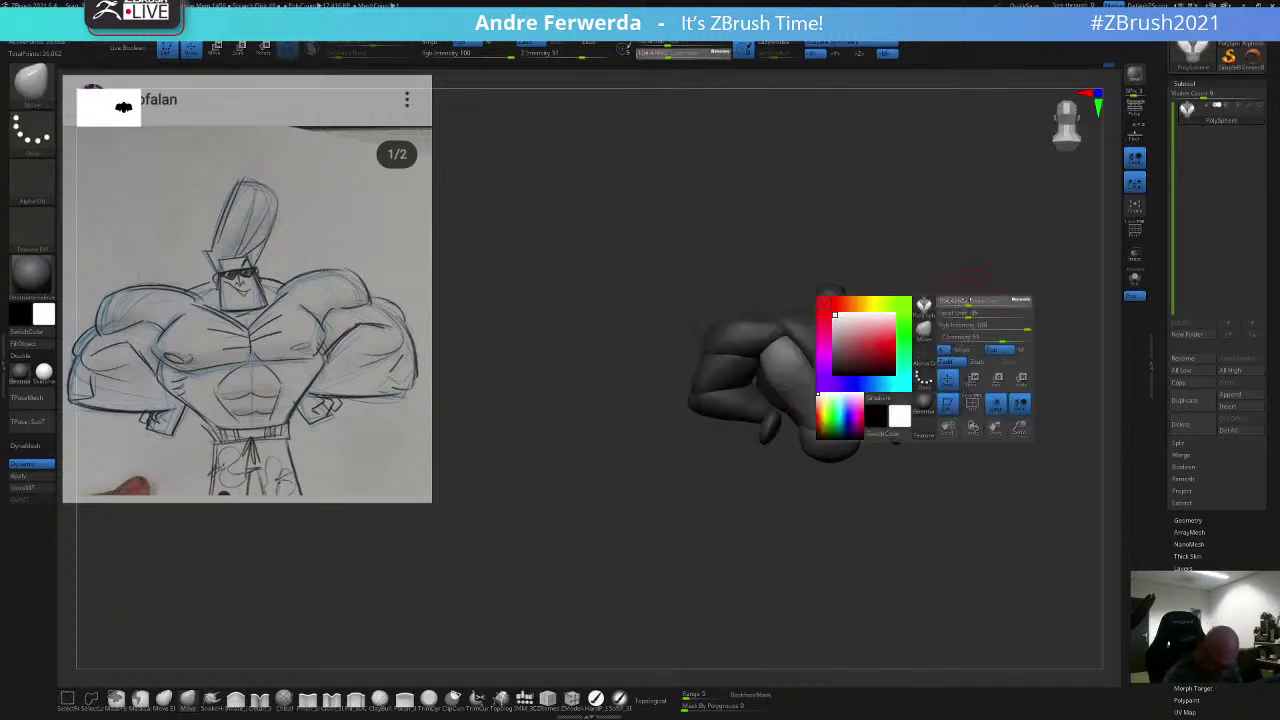
left_click_drag(966, 299, 959, 298)
mouse_move(952, 297)
left_mouse_down()
mouse_move(935, 282)
mouse_move(967, 298)
left_mouse_up()
key("space")
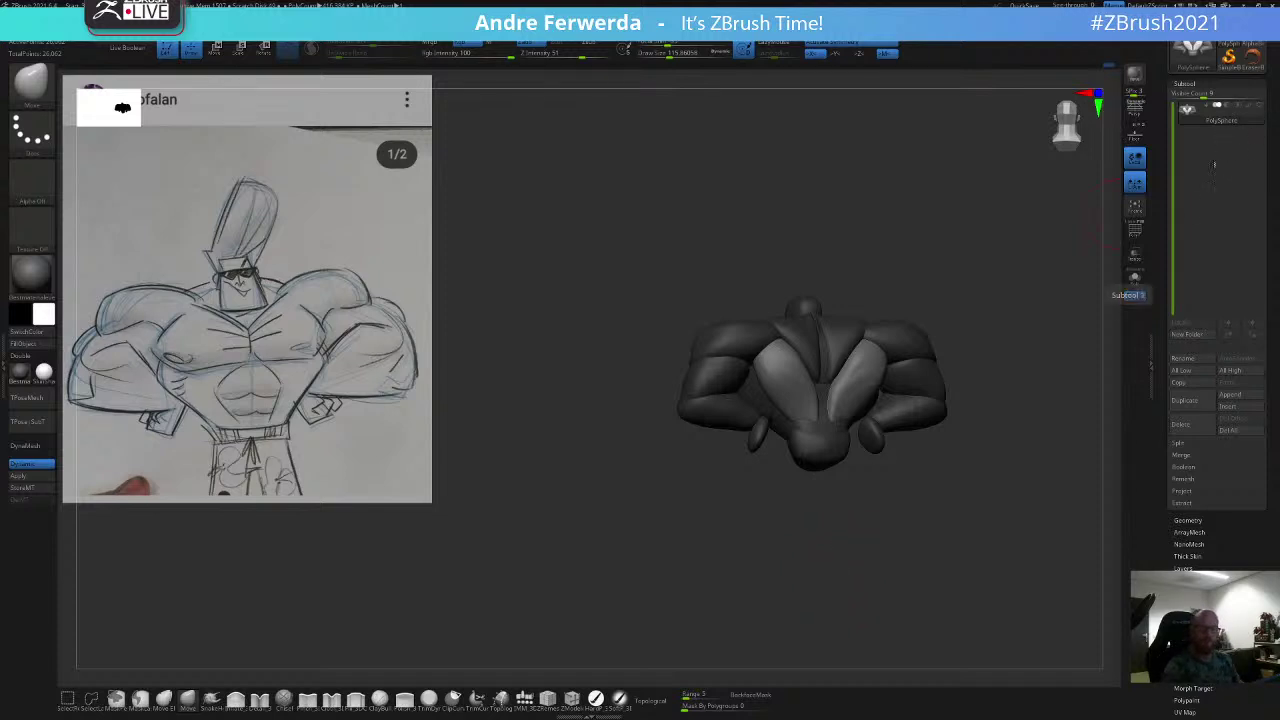
left_click_drag(1005, 559, 997, 568, "alt")
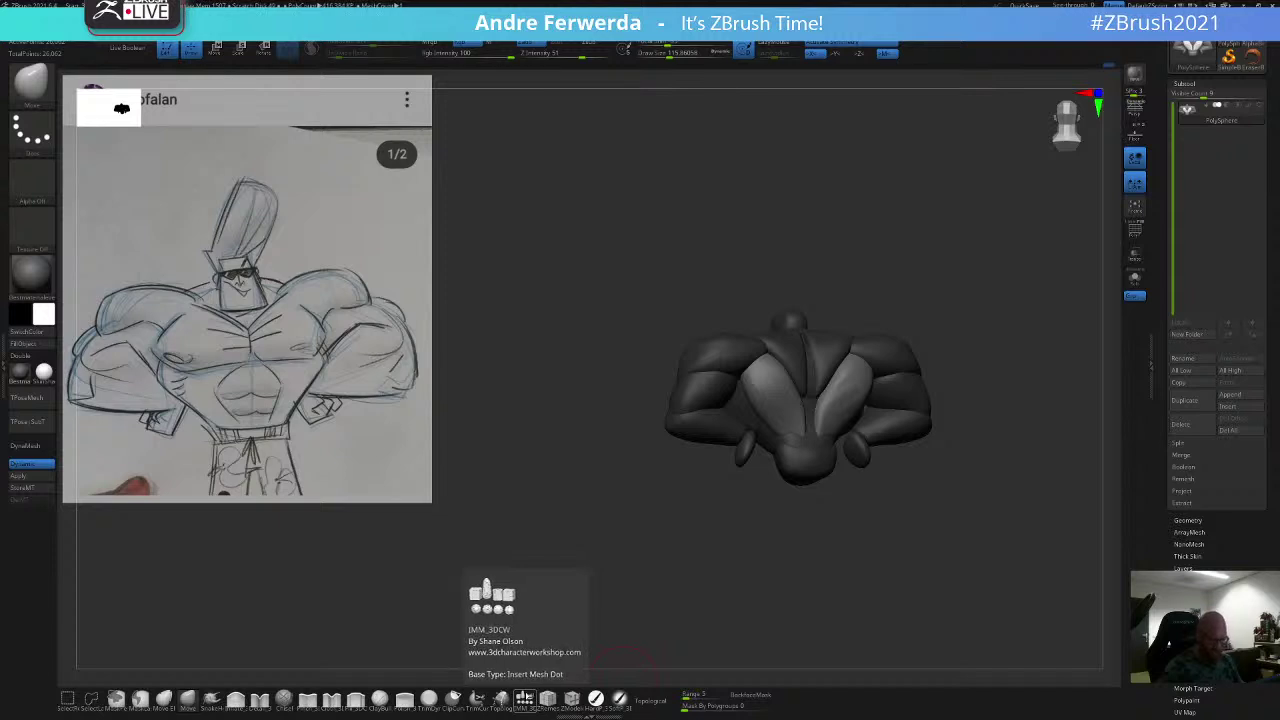
key("ctrl+shift")
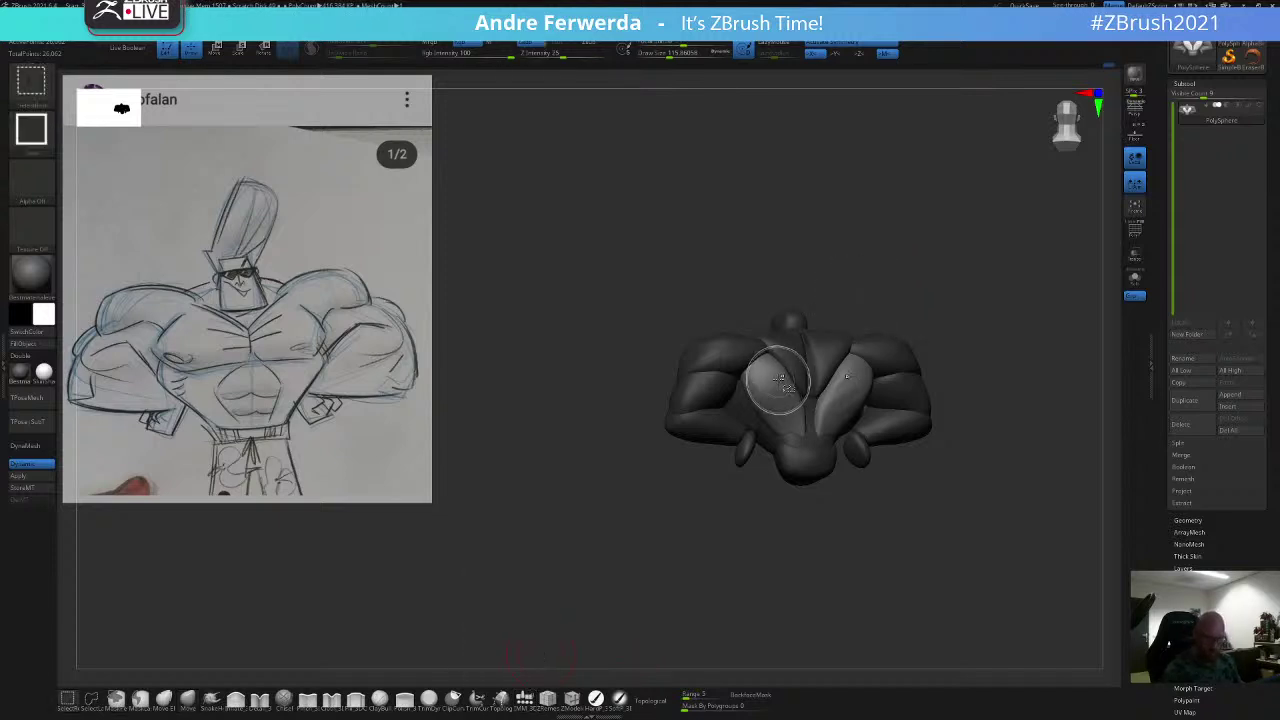
left_click(779, 375, "ctrl+shift")
right_click_drag(814, 329, 867, 332)
left_click_drag(880, 348, 789, 251, "ctrl")
left_click_drag(789, 348, 692, 492, "ctrl")
left_click(691, 497, "ctrl+shift")
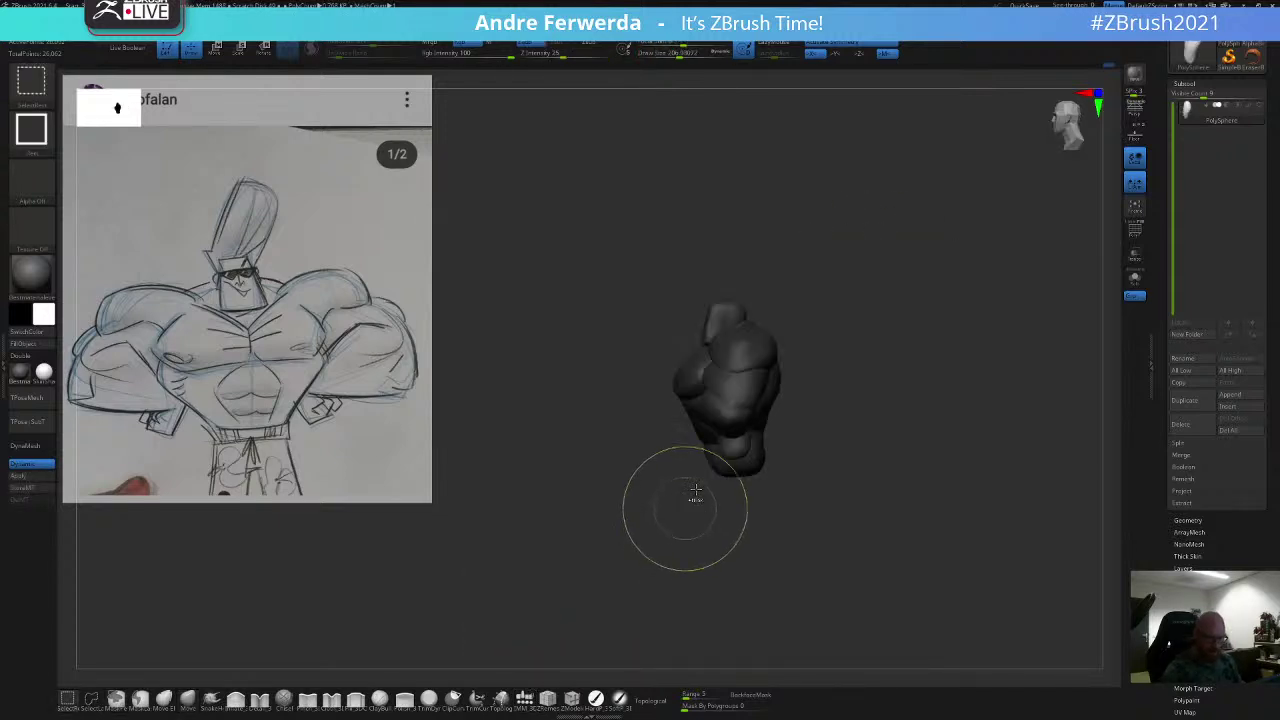
left_click(693, 497, "ctrl")
key("space")
left_click_drag(857, 298, 860, 300)
key("ctrl+z")
key("ctrl+z")
key("ctrl+z")
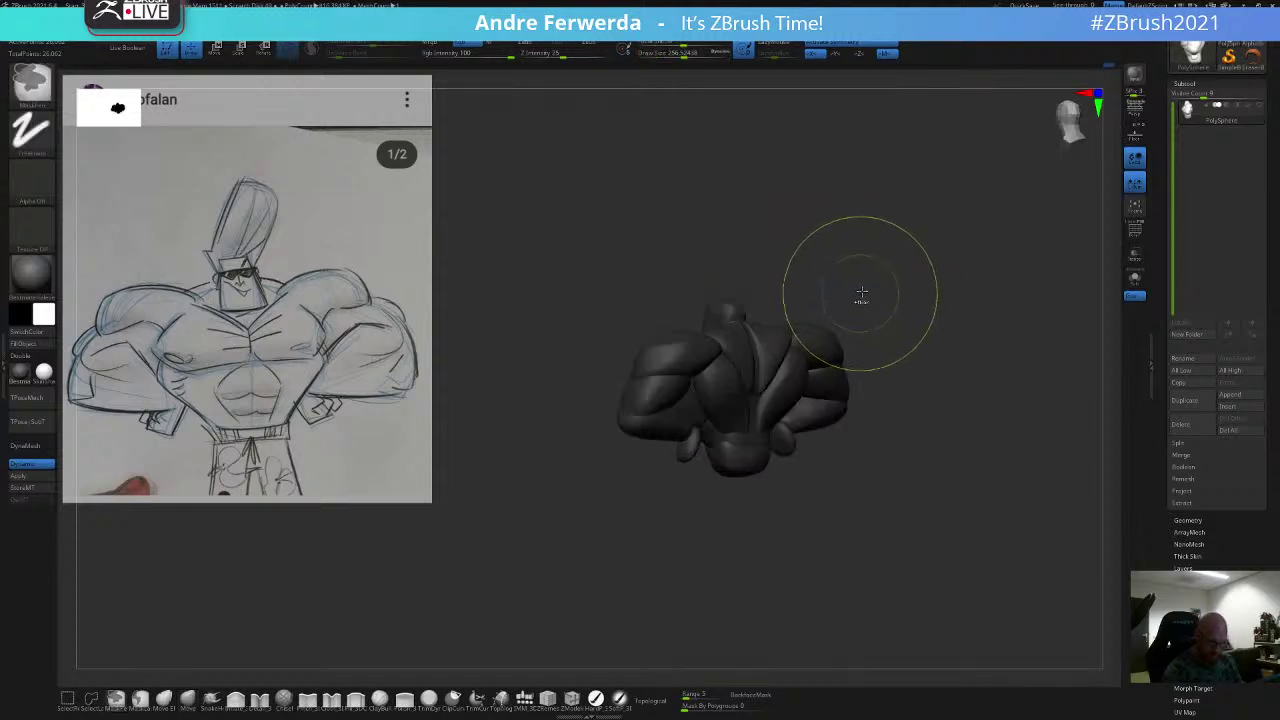
left_click(888, 297, "ctrl+shift")
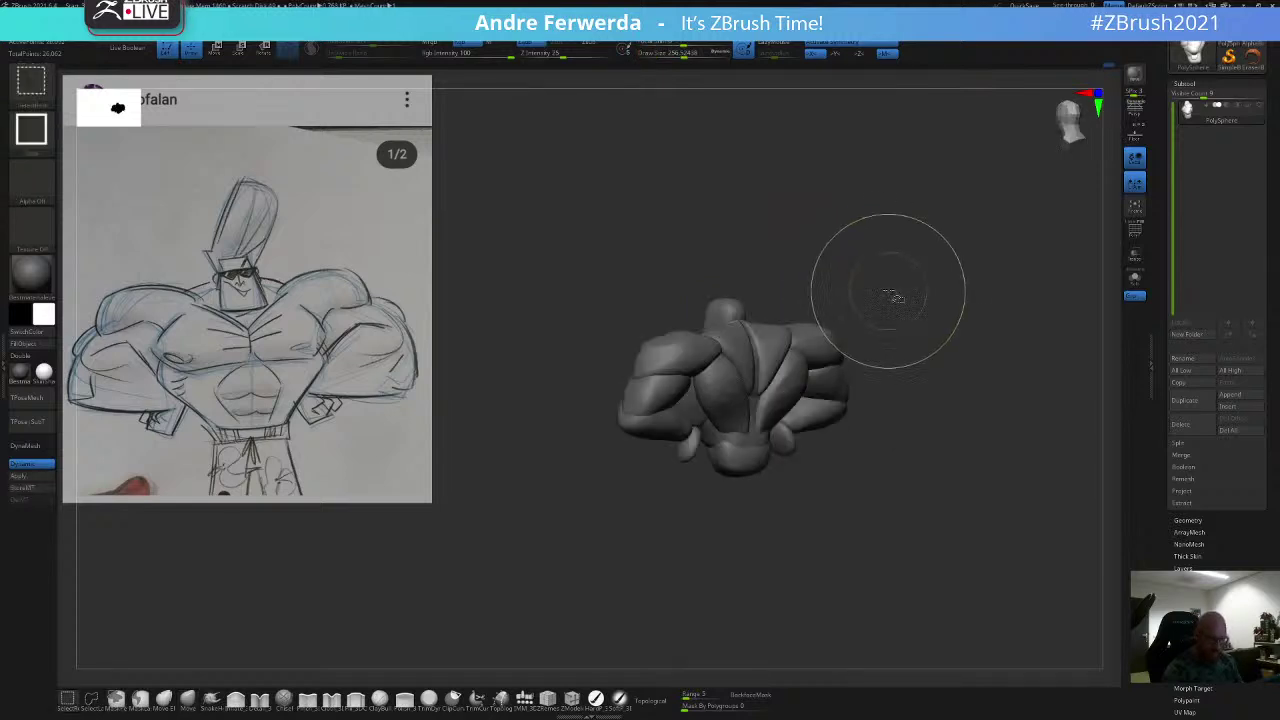
Step: Mask everything except the lat forms and return to the Move brush with the back turned in view
key("w")
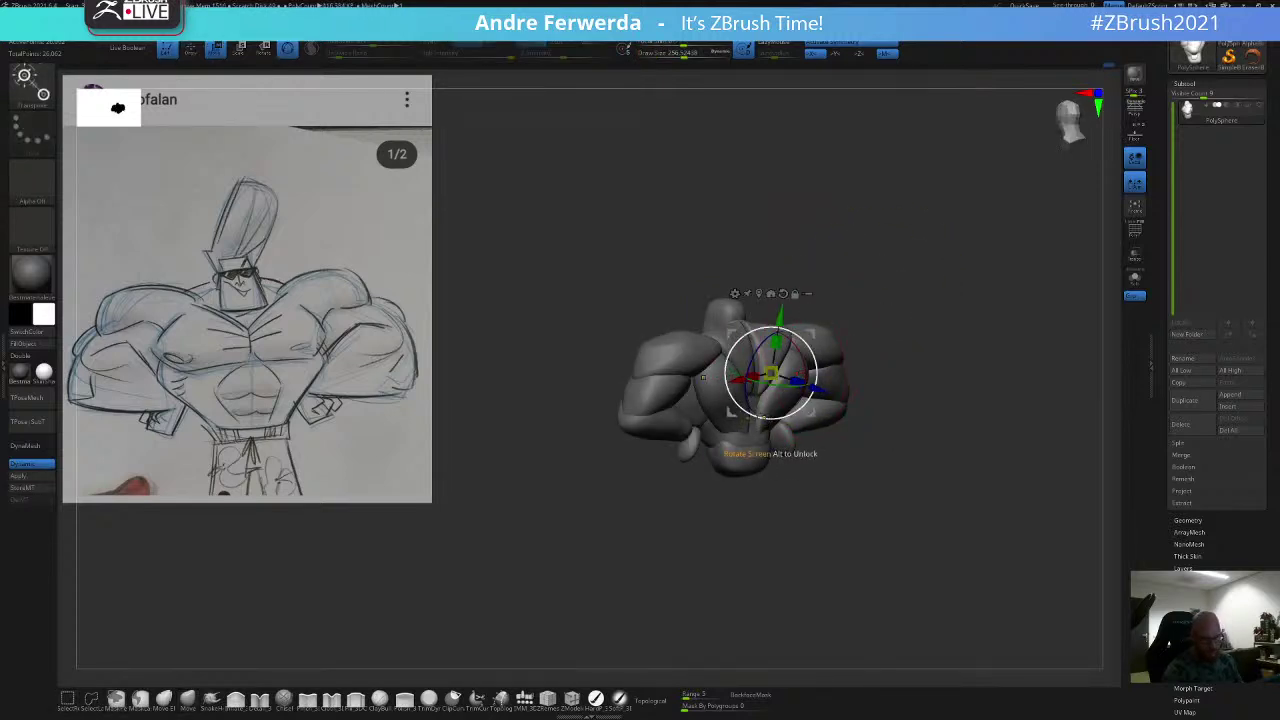
left_click(710, 396, "ctrl")
key("q")
left_click_drag(842, 270, 884, 268)
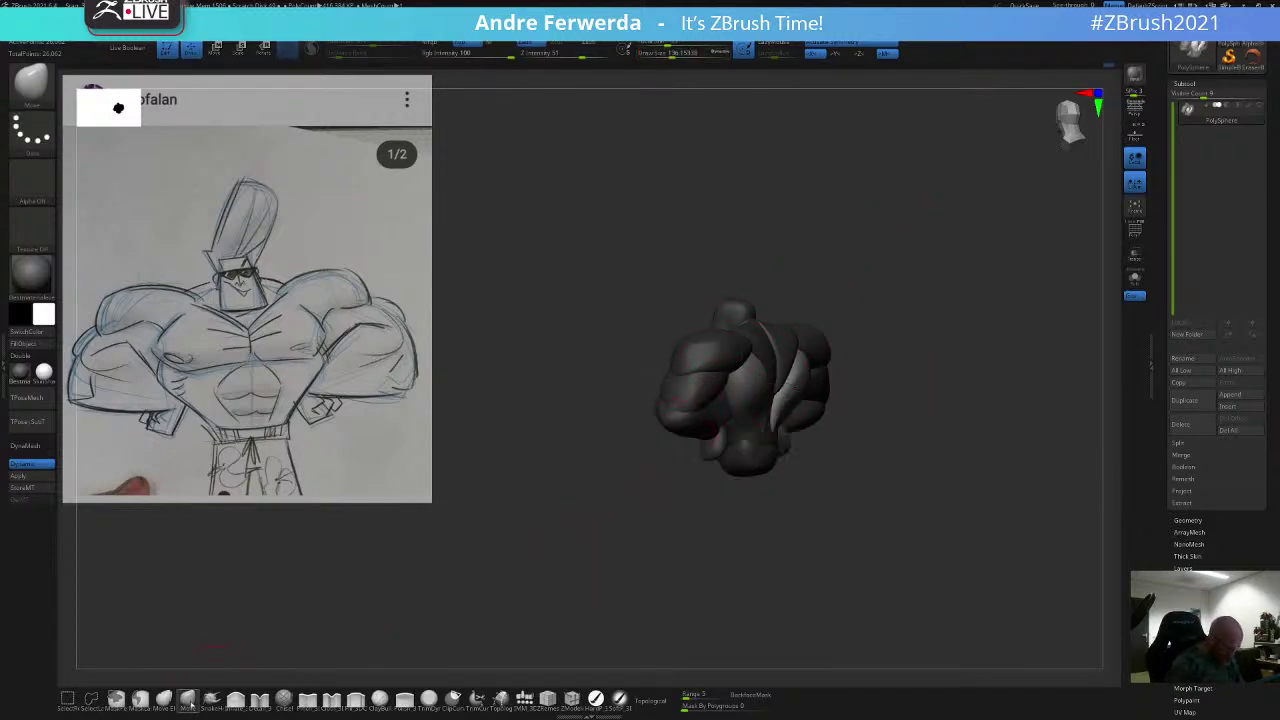
Step: Adjust the unmasked lat forms from the side and three-quarter back views with a resized Move brush
key("space")
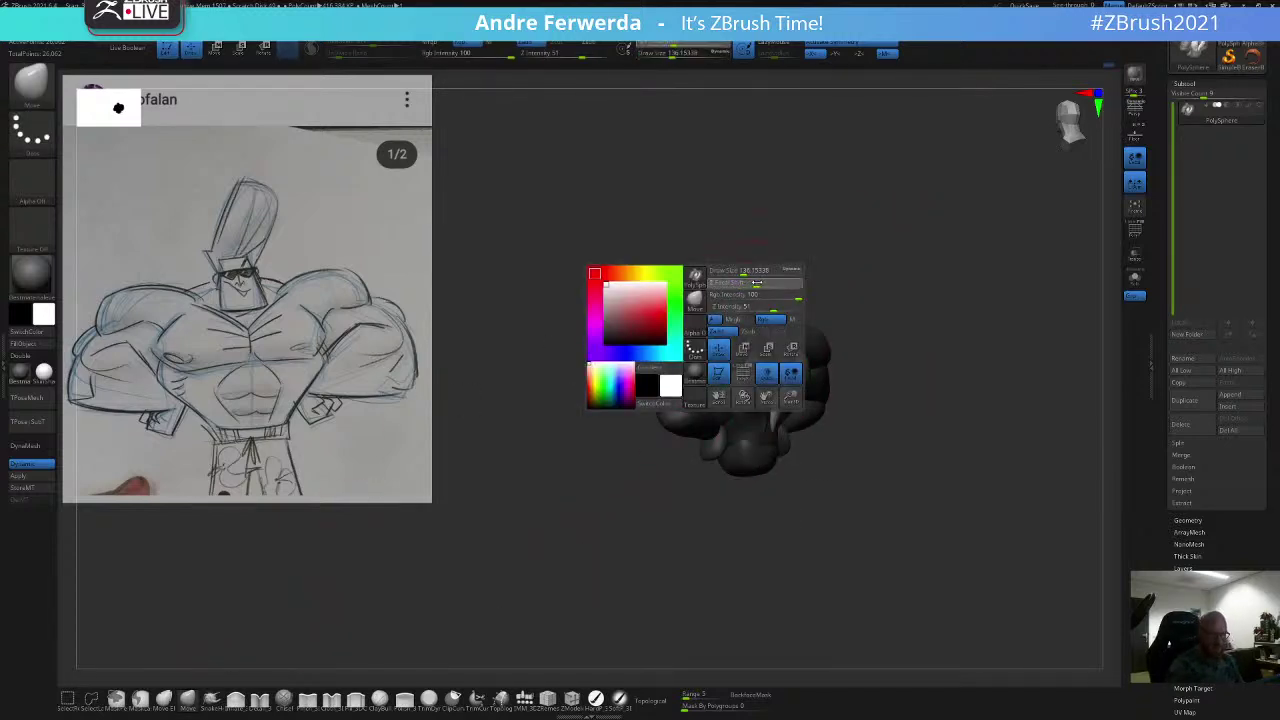
key("space")
left_click_drag(838, 231, 871, 271)
left_click_drag(872, 258, 858, 204)
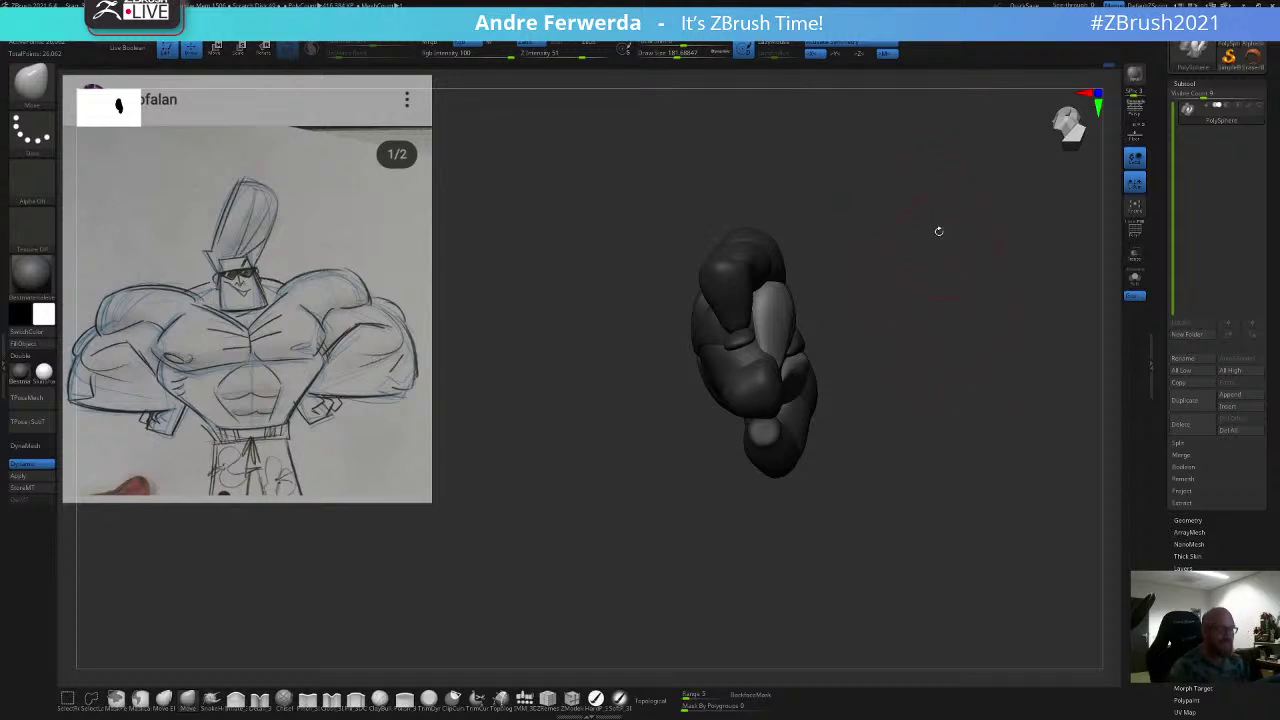
mouse_move(913, 240)
right_mouse_down()
mouse_move(906, 281)
mouse_move(908, 264)
mouse_move(838, 270)
right_mouse_up()
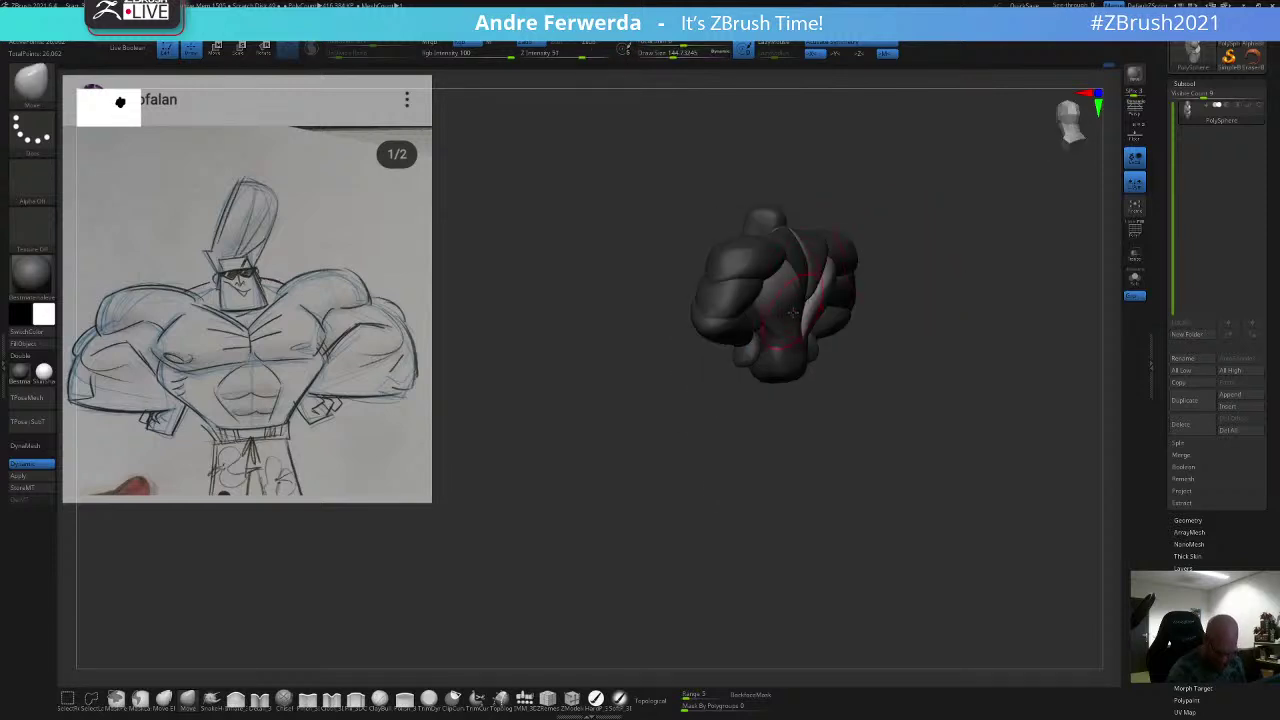
right_click_drag(938, 269, 946, 214, "shift")
Step: Shape the lat forms' inner edges beside the spine with the Move brush and smooth their lower ends
key("space")
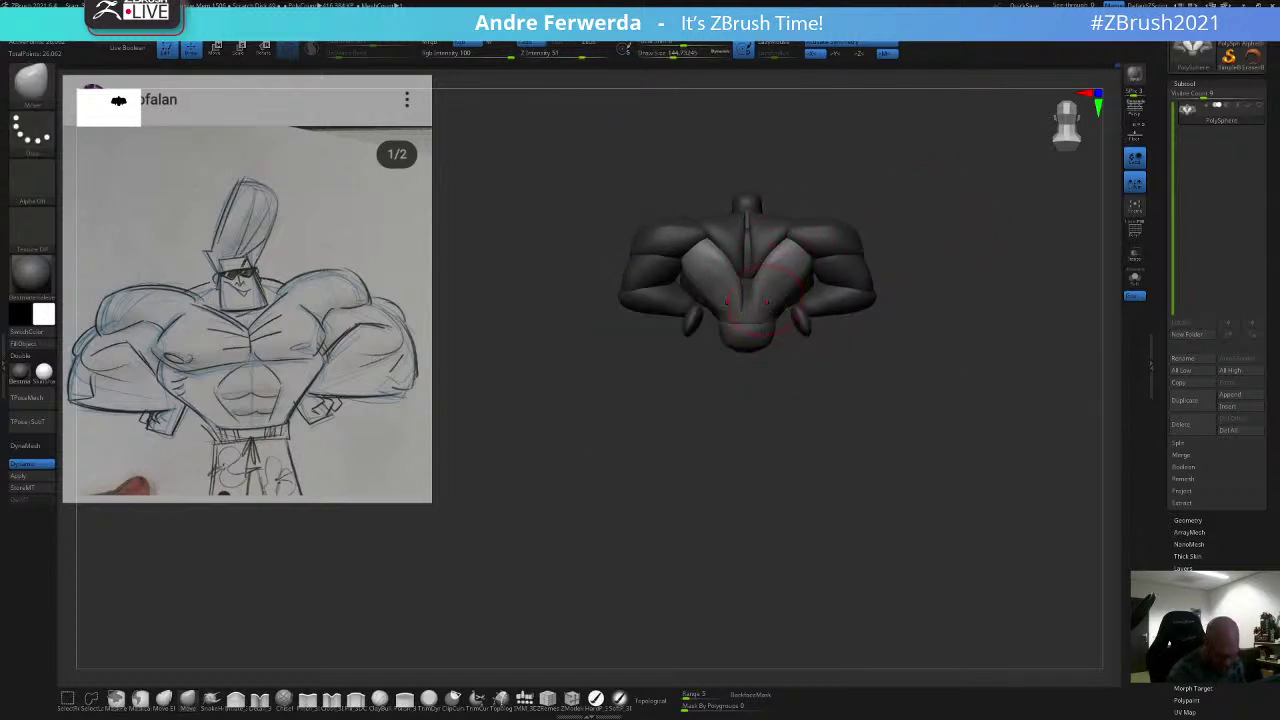
left_click_drag(767, 301, 774, 284, "shift")
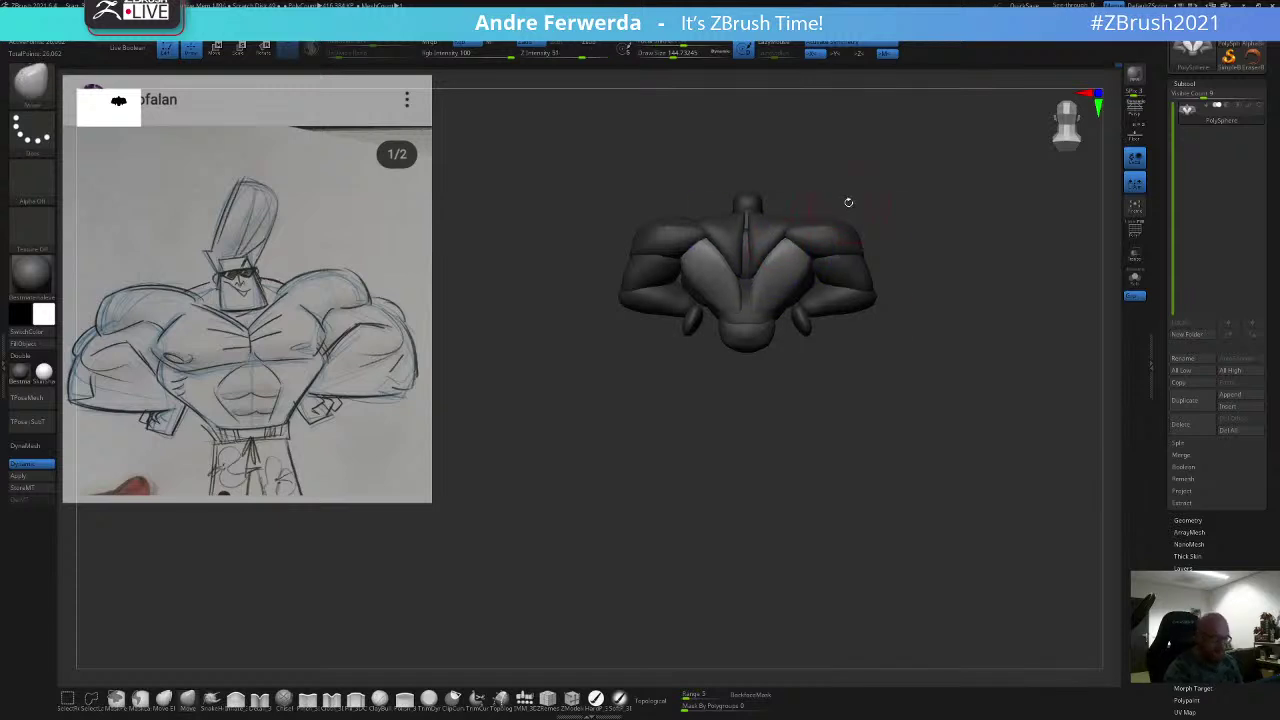
key("space")
left_click_drag(844, 197, 842, 189)
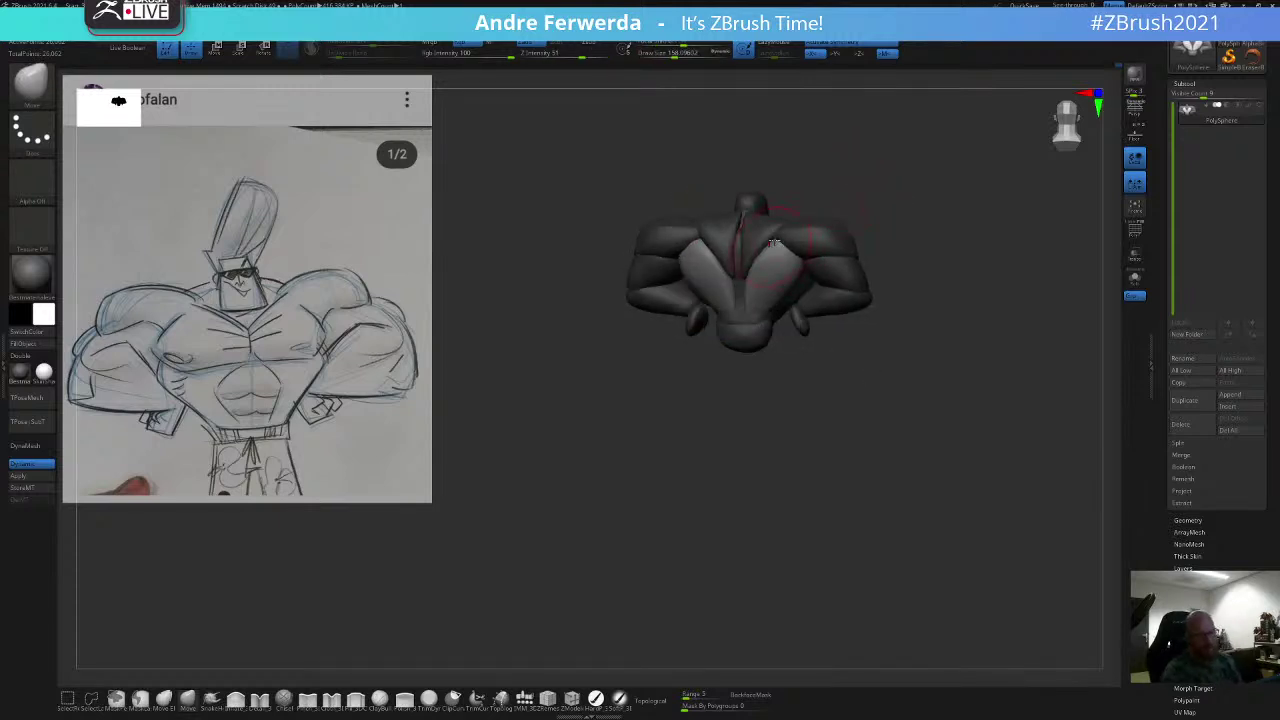
right_click_drag(773, 243, 801, 208)
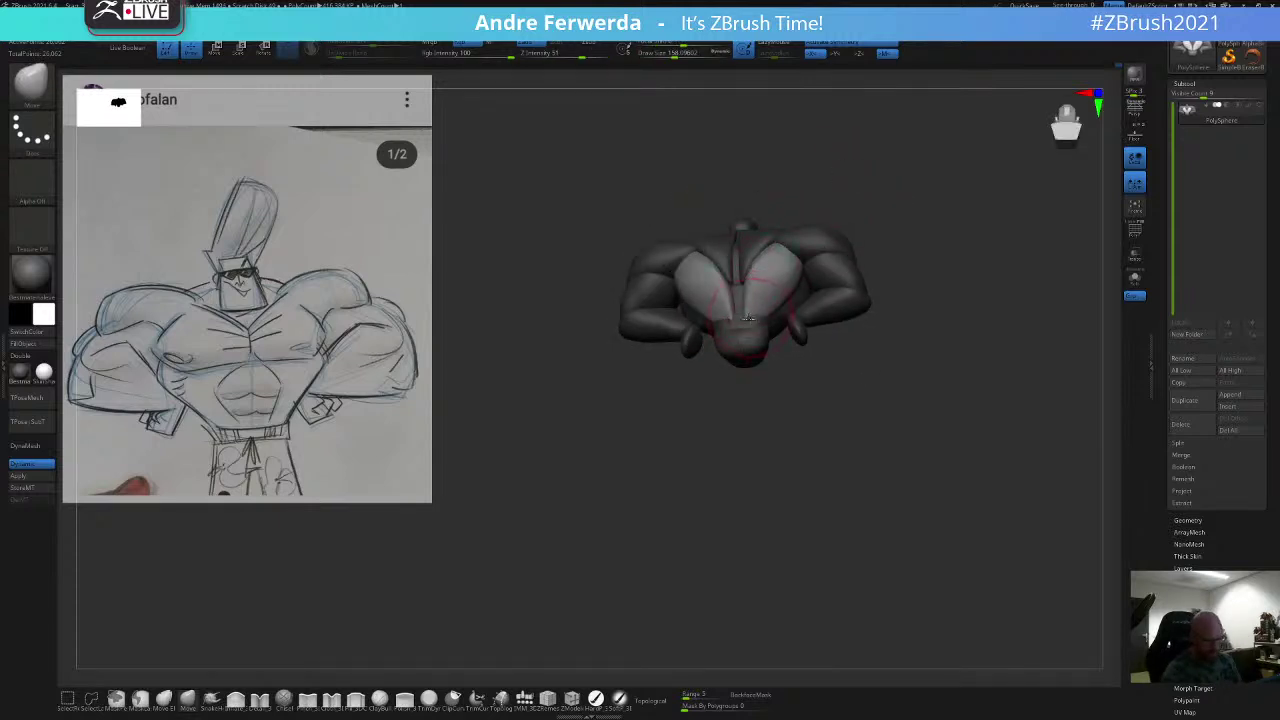
key("bracketleft")
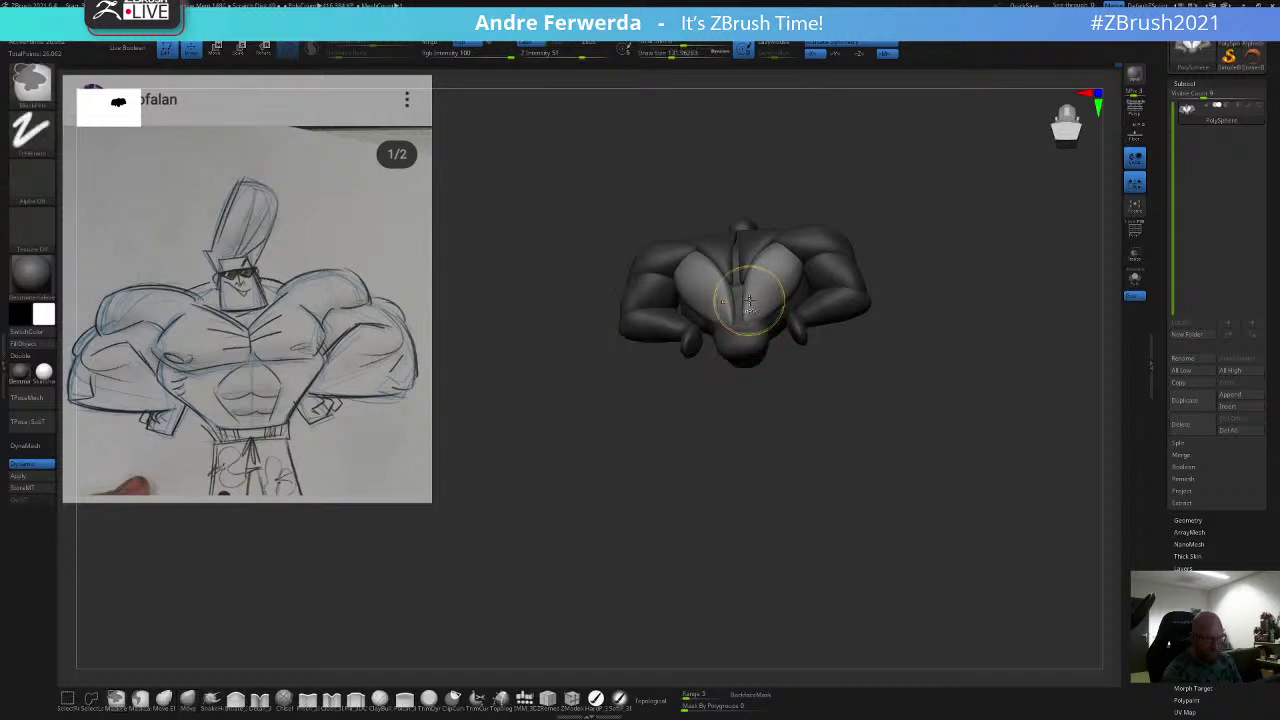
left_click_drag(750, 284, 751, 299, "shift")
Step: Clear the mask and refine the back forms with a resized Move brush
mouse_move(884, 178)
left_mouse_down()
mouse_move(887, 211)
mouse_move(972, 213)
left_mouse_up()
left_click_drag(912, 240, 830, 243)
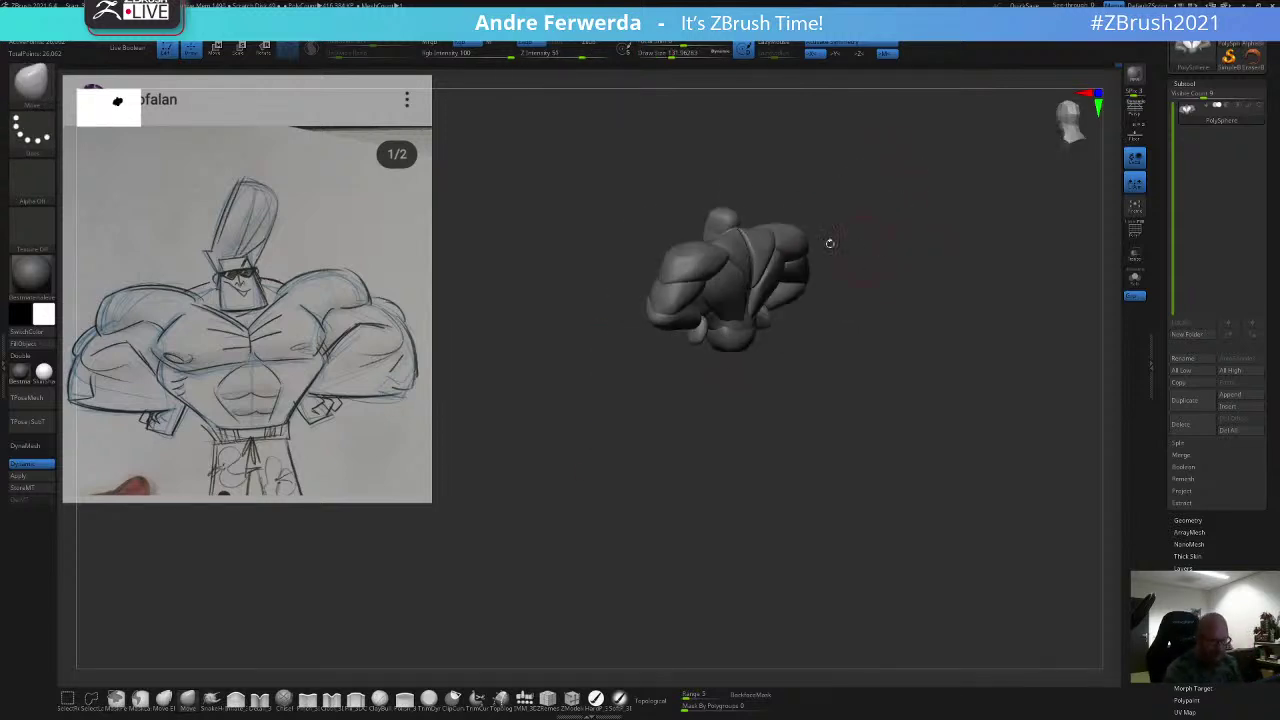
key("space")
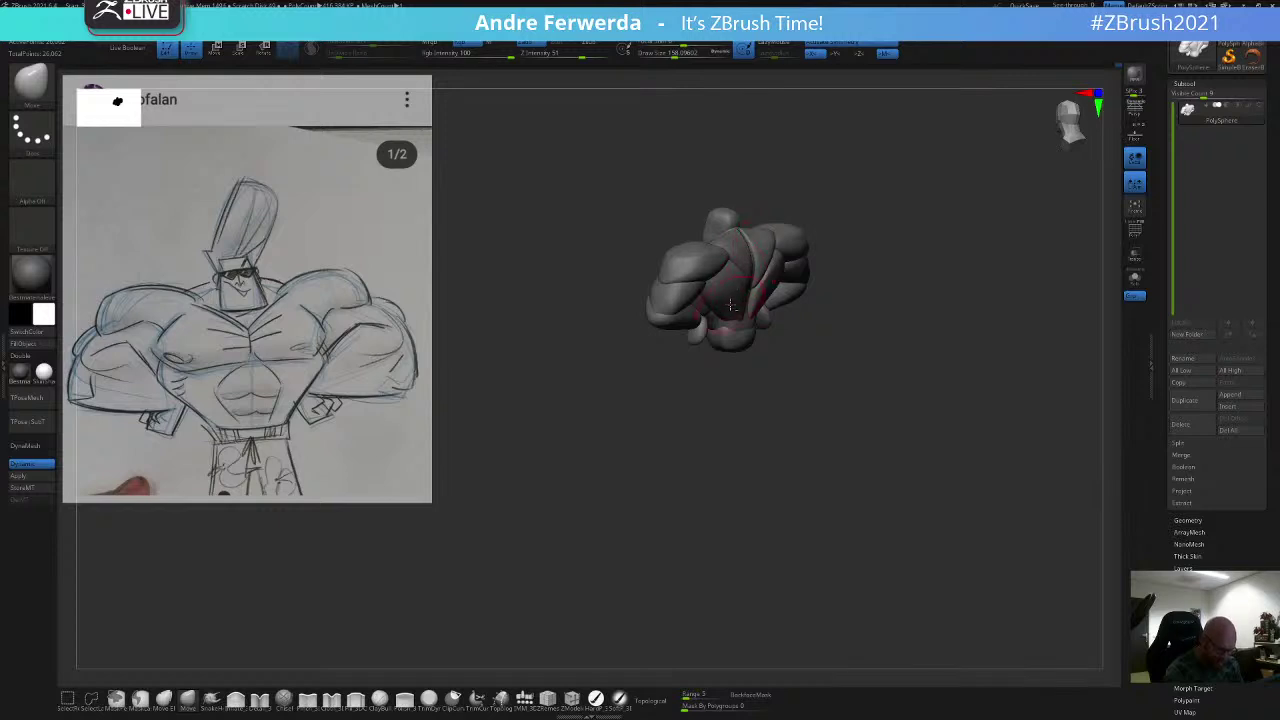
mouse_move(789, 325)
left_mouse_down()
mouse_move(834, 223)
mouse_move(909, 189)
mouse_move(862, 190)
left_mouse_up()
key("bracketright")
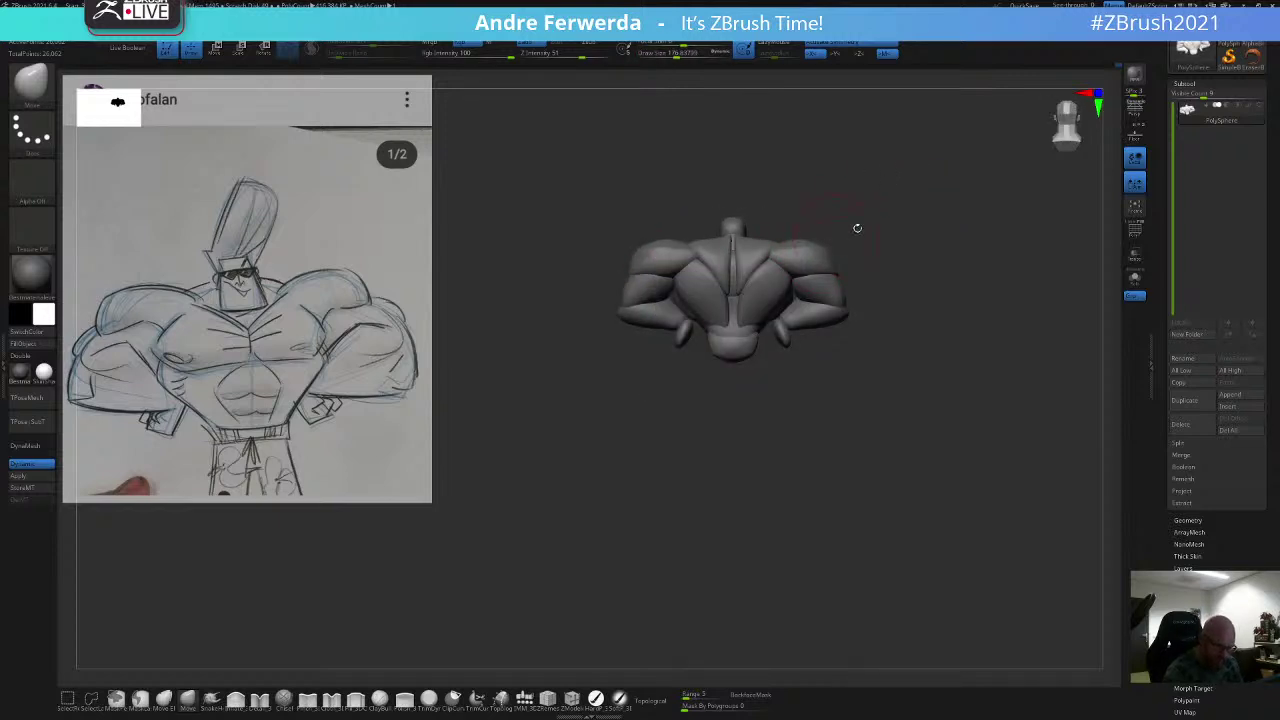
mouse_move(857, 228)
right_mouse_down()
mouse_move(846, 229)
mouse_move(940, 194)
mouse_move(851, 228)
mouse_move(850, 244)
right_mouse_up()
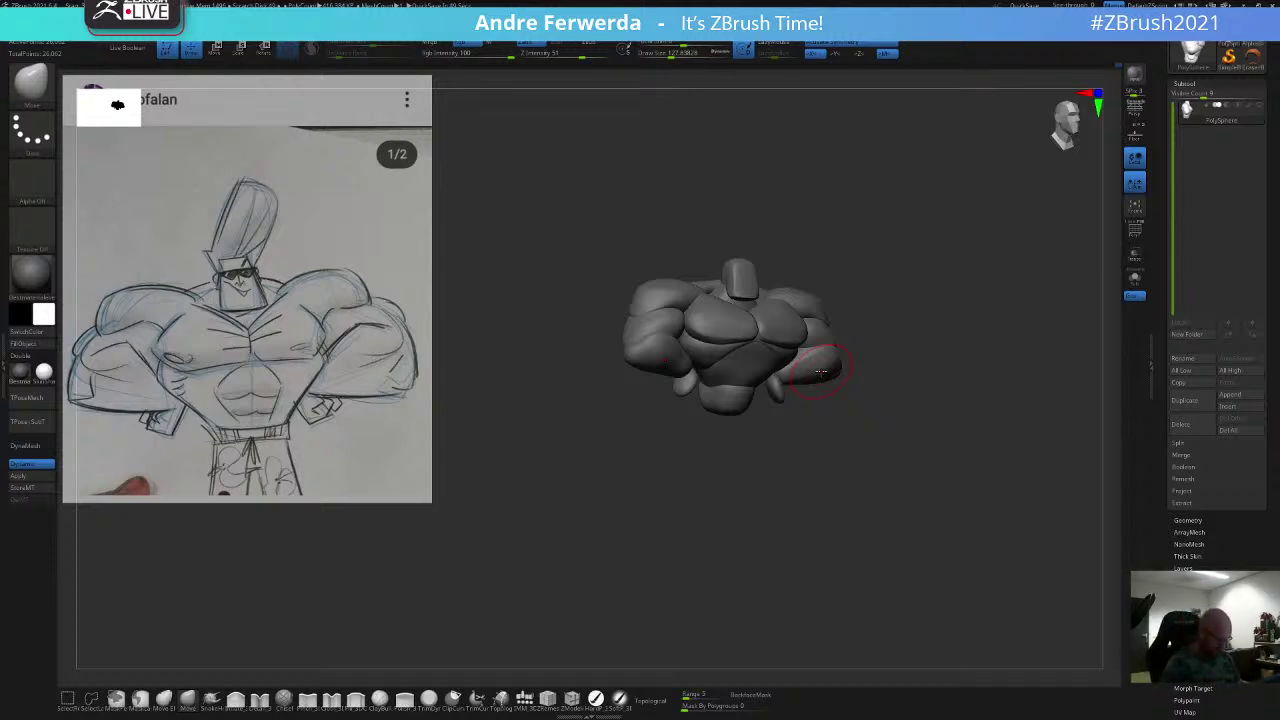
Step: Turn on topological auto-masking and adjust the trapezius beside the neck from a three-quarter front view
left_click(657, 703)
left_click_drag(867, 211, 884, 240)
key("space")
left_click(741, 280)
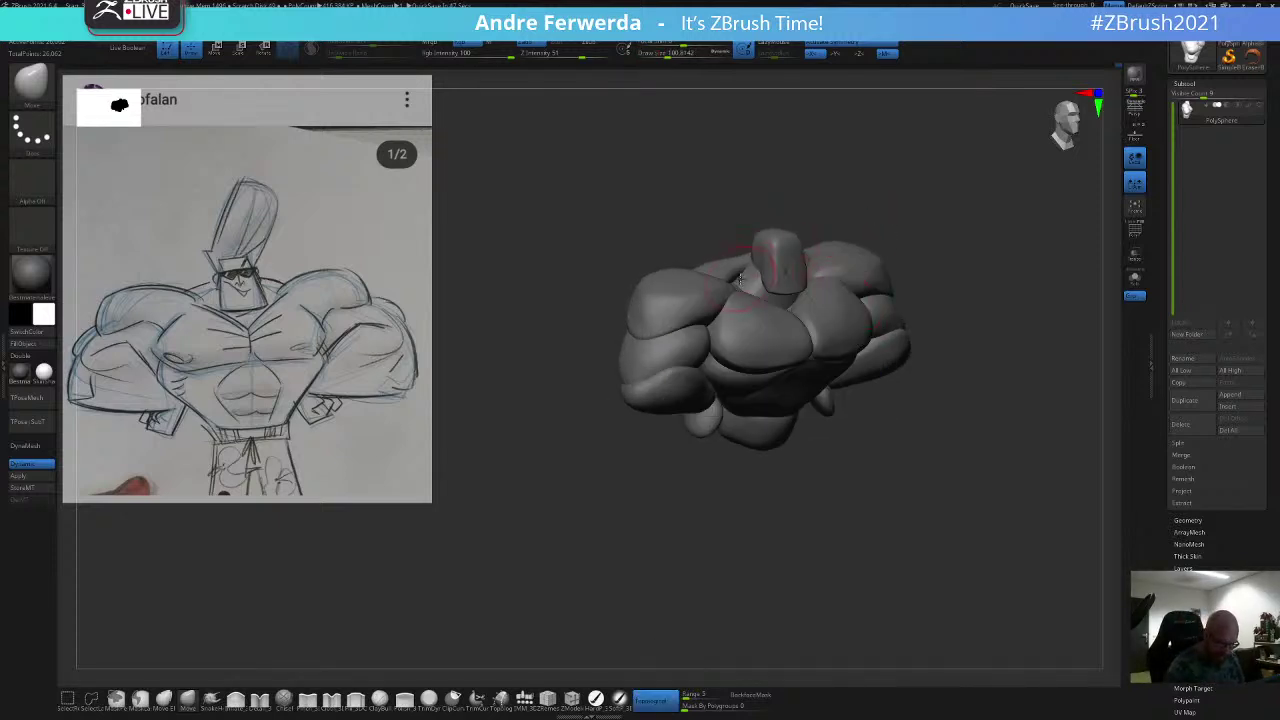
mouse_move(836, 204)
left_mouse_down()
mouse_move(768, 212)
mouse_move(786, 226)
left_mouse_up()
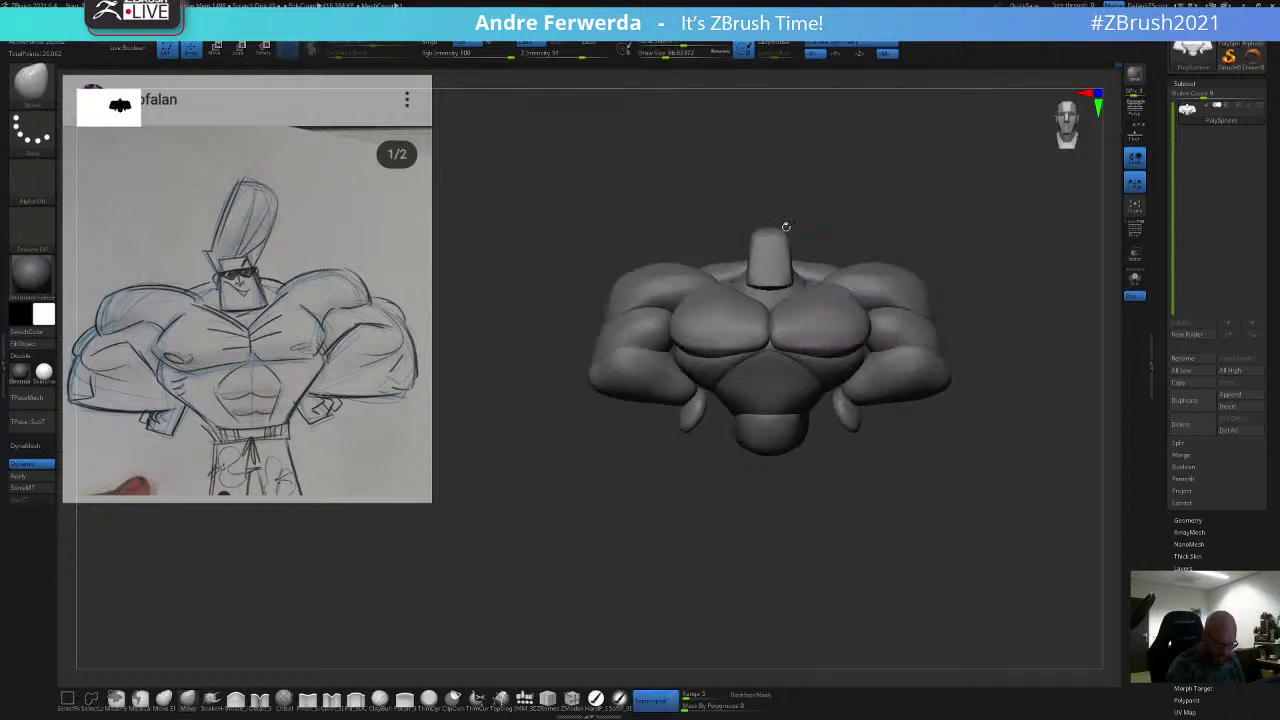
Step: Shape the trapezius slopes on both sides of the neck from the front with a smaller Move brush
key("space")
left_click(737, 267)
key("space")
left_click(740, 259)
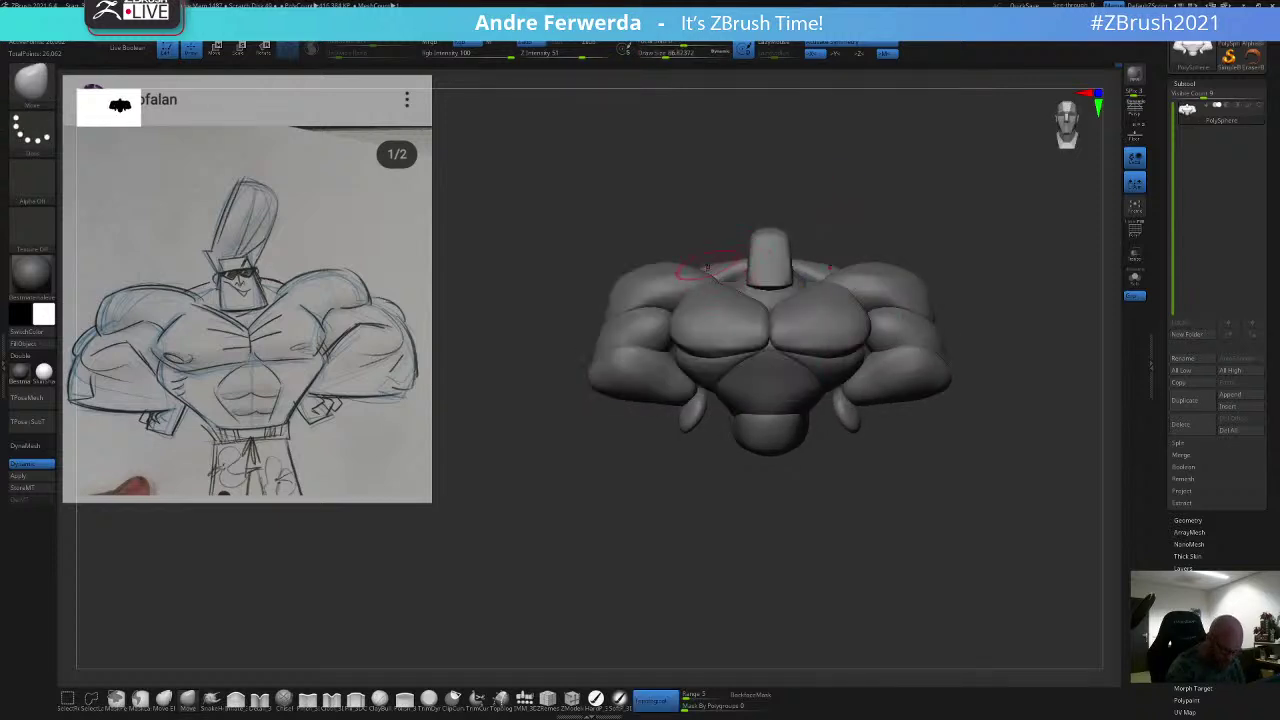
key("space")
left_click(803, 259)
left_click_drag(803, 257, 809, 255)
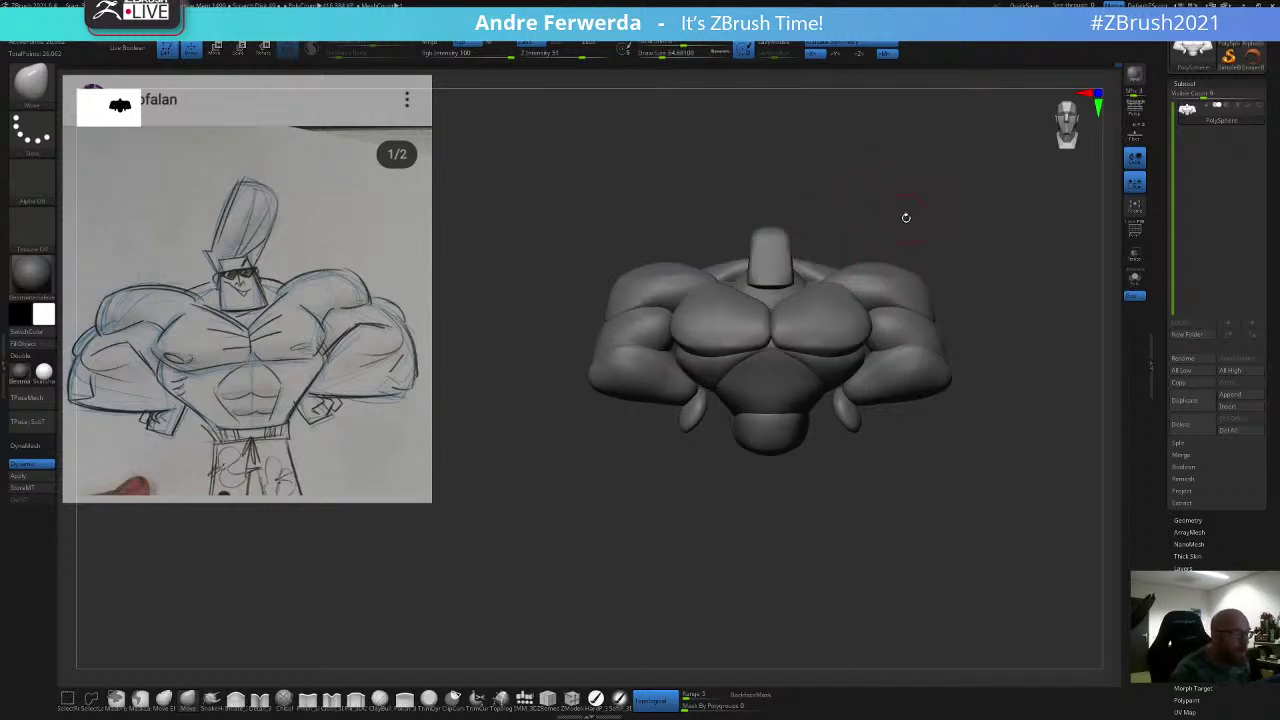
left_click_drag(907, 209, 910, 170, "shift")
Step: Refine the transition between the trapezius, neck and shoulders with small, resized Move brush strokes
key("space")
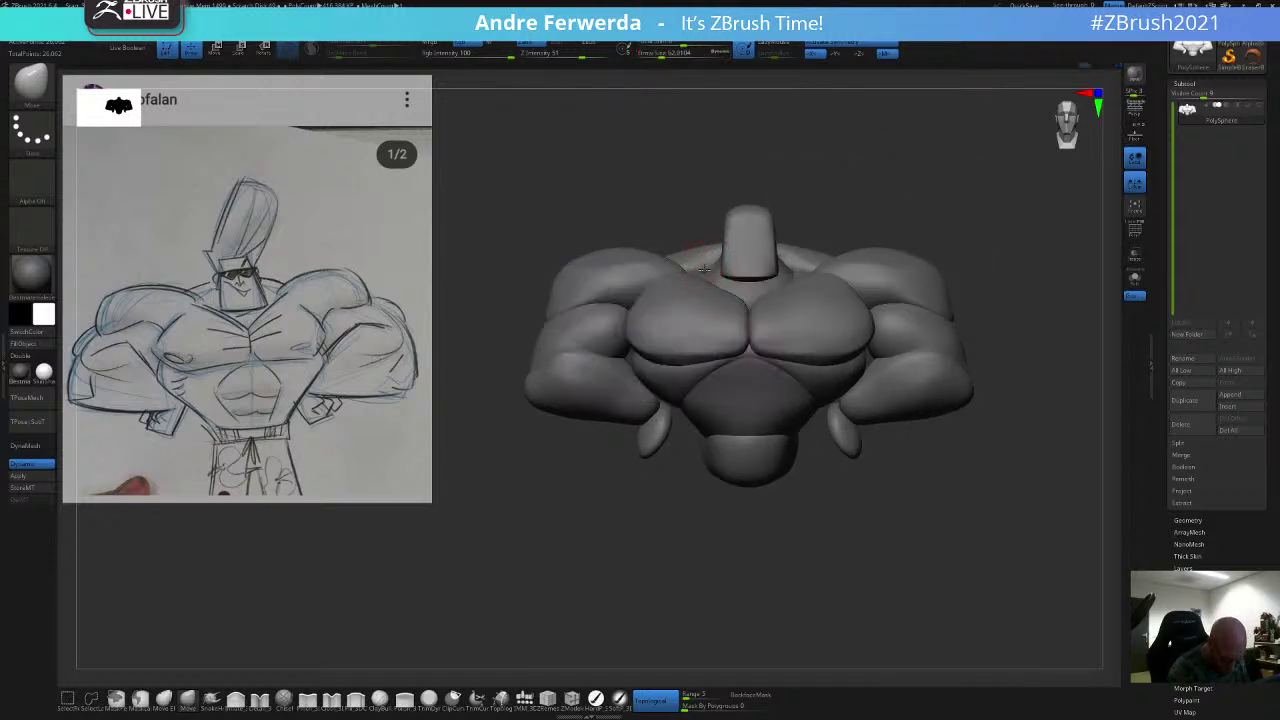
mouse_move(838, 203)
left_mouse_down()
mouse_move(908, 203)
mouse_move(869, 231)
mouse_move(686, 234)
mouse_move(772, 193)
mouse_move(804, 190)
mouse_move(596, 285)
left_mouse_up()
key("space")
left_click(849, 181)
key("space")
key("space")
left_click(709, 262)
left_click_drag(663, 190, 799, 240)
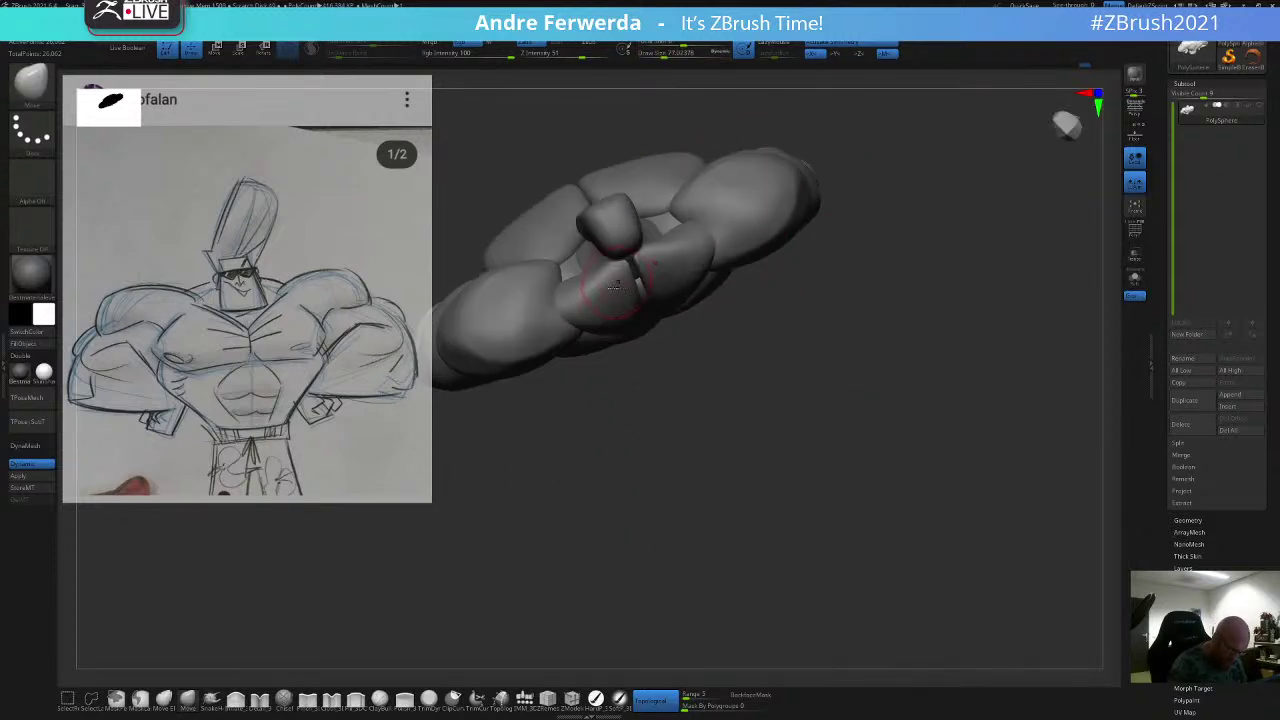
Step: Reshape the shoulder forms symmetrically from the top view with a larger Move brush
left_click_drag(610, 376, 632, 405, "alt")
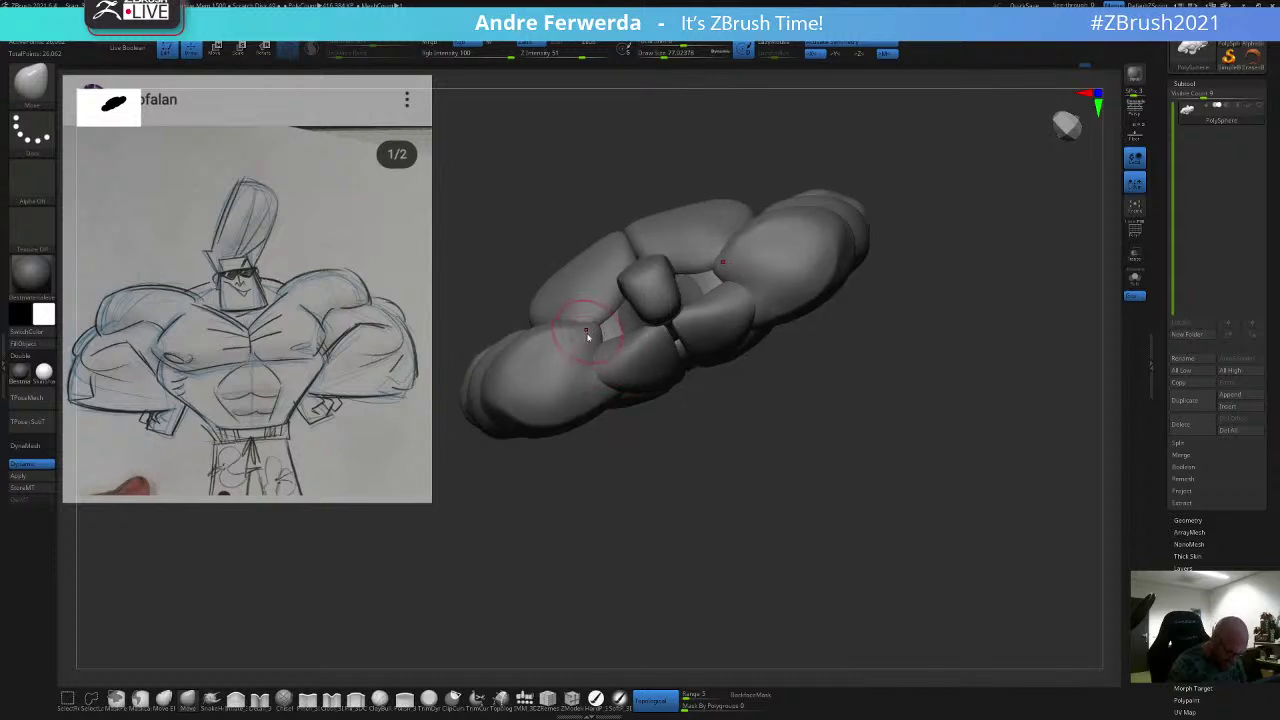
right_click_drag(582, 348, 622, 356, "shift")
key("space")
left_click_drag(596, 328, 598, 330)
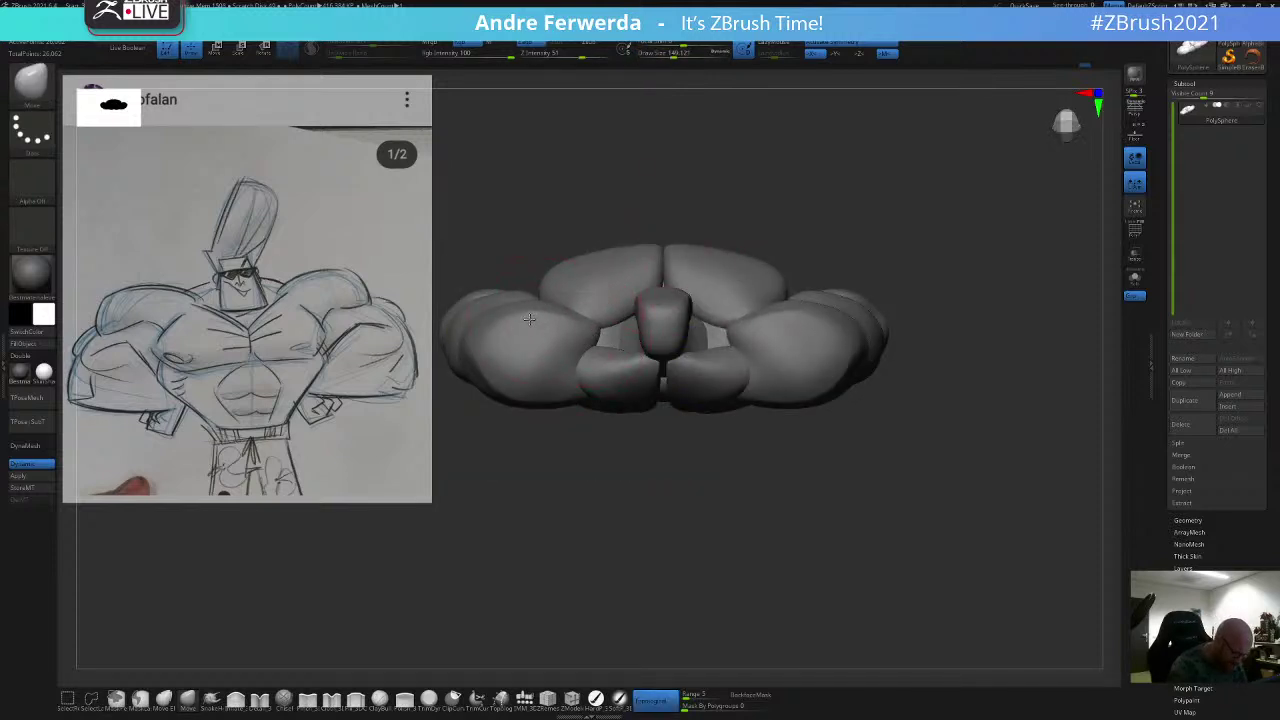
key("space")
left_click_drag(491, 386, 485, 386)
key("space")
key("space")
left_click_drag(527, 323, 532, 323)
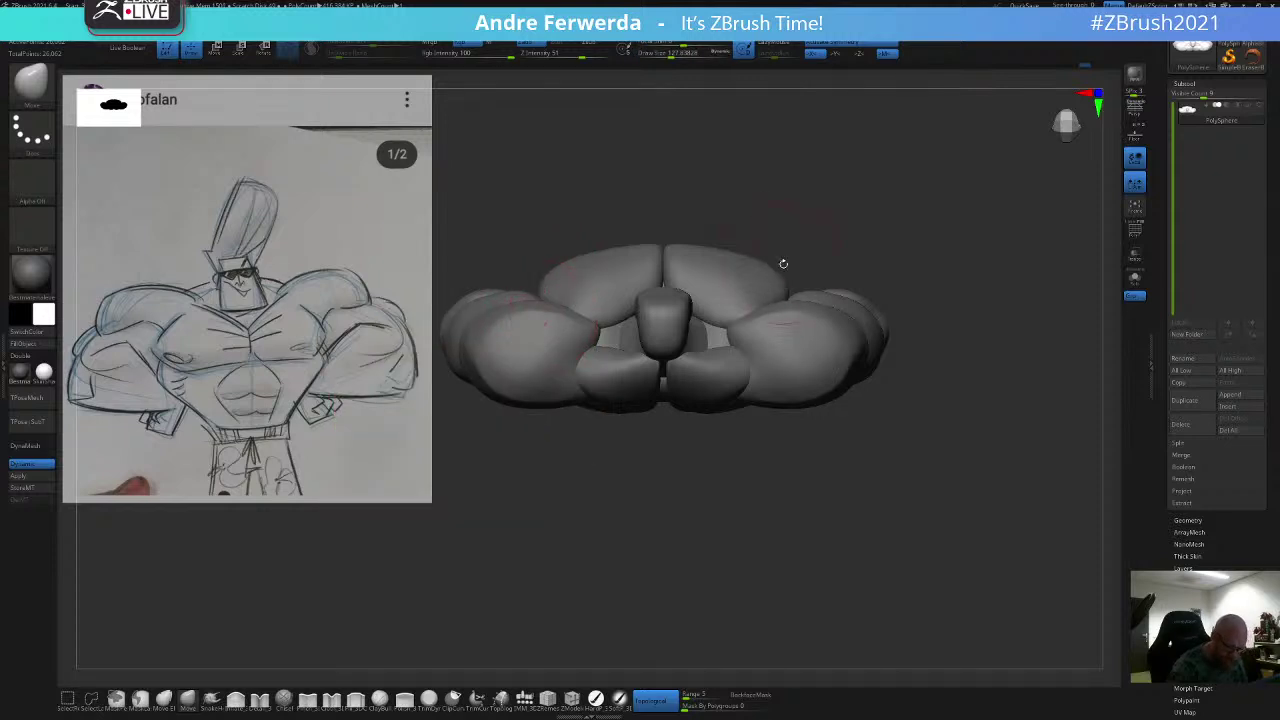
Step: Adjust the inner ends of the shoulders near the neck from above with a smaller Move brush
key("bracketleft")
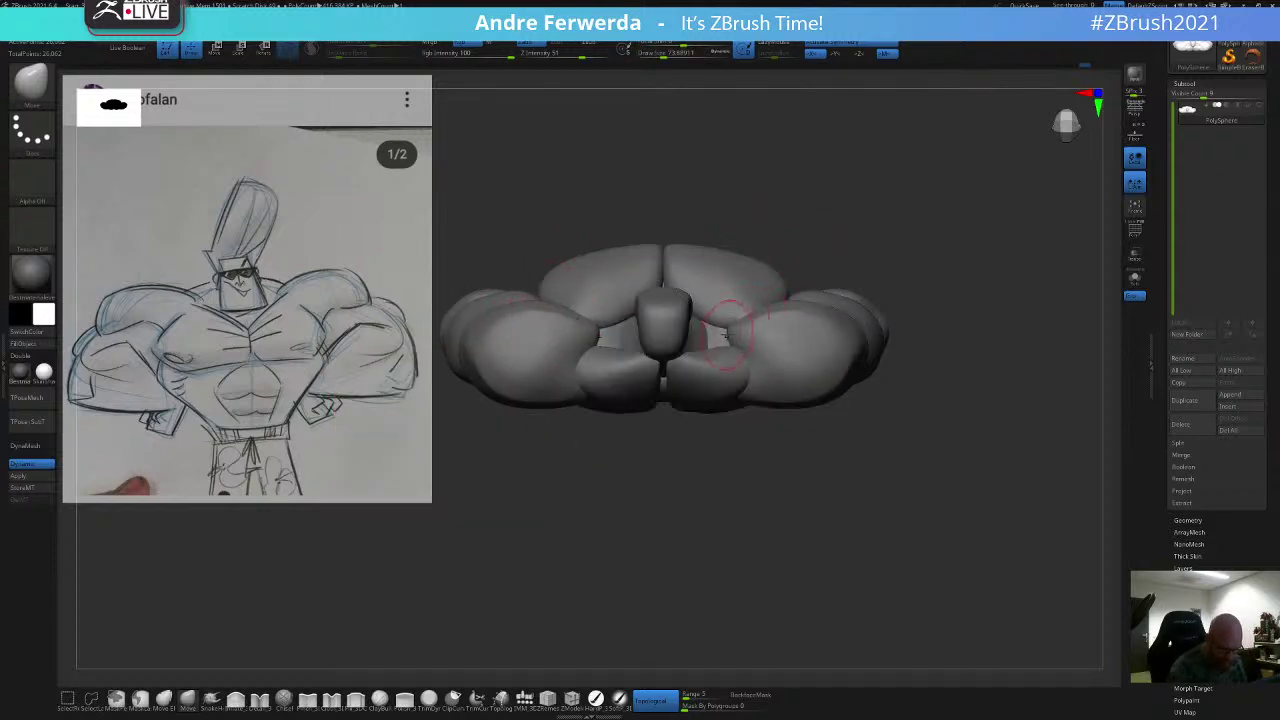
key("space")
left_click_drag(754, 332, 760, 331)
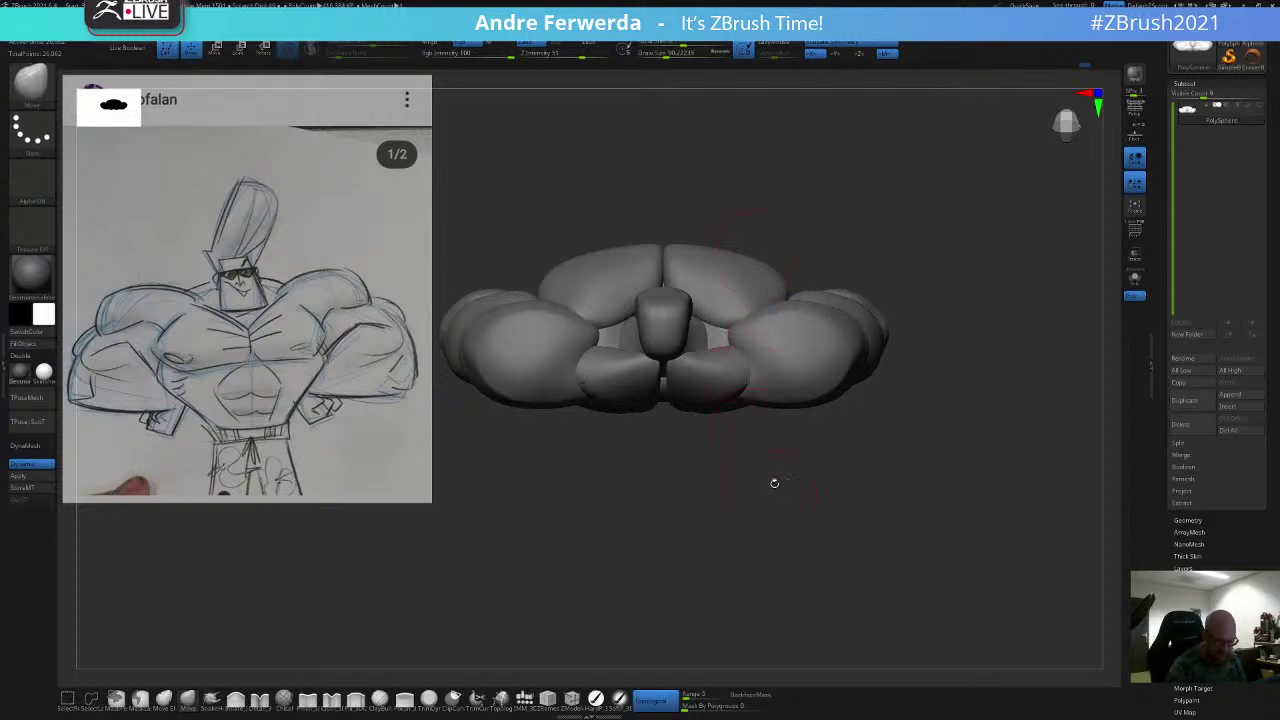
mouse_move(774, 483)
left_mouse_down()
mouse_move(840, 268)
mouse_move(890, 272)
left_mouse_up()
Step: Examine the upper body's proportions from the front and three-quarter views against the reference drawing
key("space")
mouse_move(872, 285)
left_mouse_down()
mouse_move(932, 294)
mouse_move(967, 322)
left_mouse_up()
key("s")
mouse_move(918, 358)
left_mouse_down()
mouse_move(914, 300)
mouse_move(932, 288)
left_mouse_up()
left_click_drag(912, 226, 834, 206, "alt")
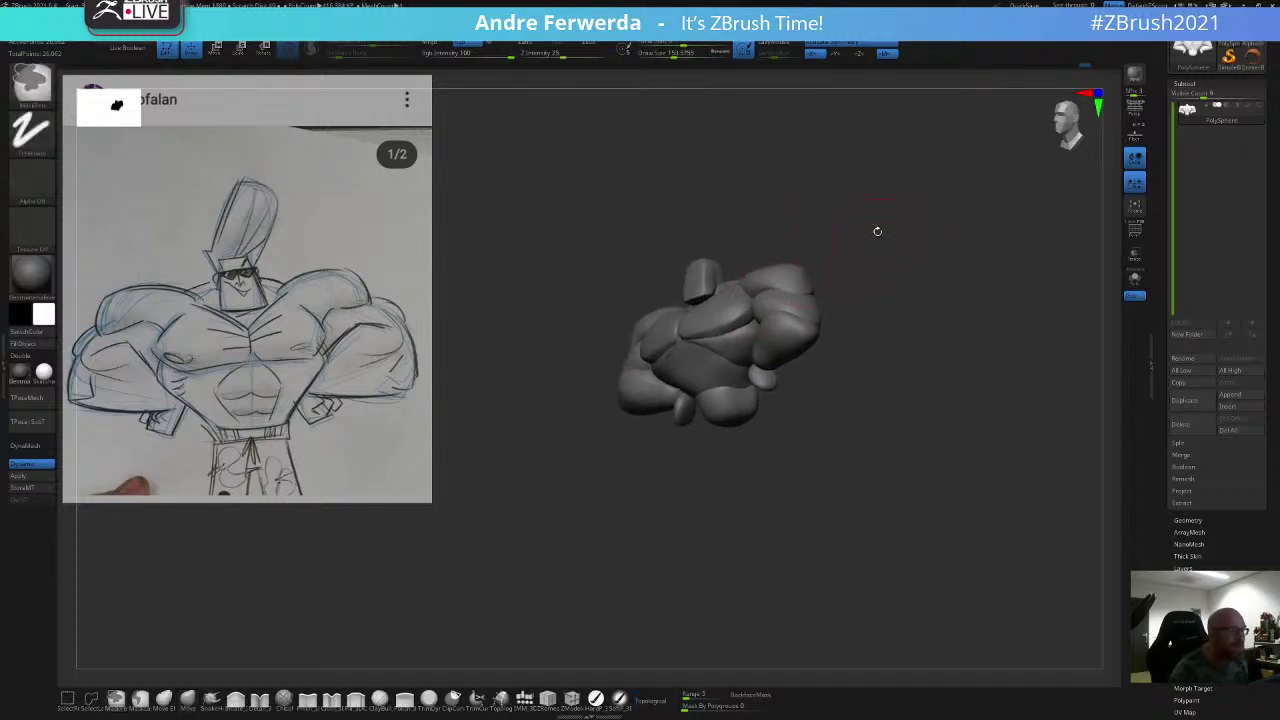
left_click_drag(897, 268, 840, 310)
key("space")
mouse_move(842, 322)
left_mouse_down()
mouse_move(808, 317)
mouse_move(809, 283)
mouse_move(889, 240)
mouse_move(880, 266)
left_mouse_up()
key("space")
key("space")
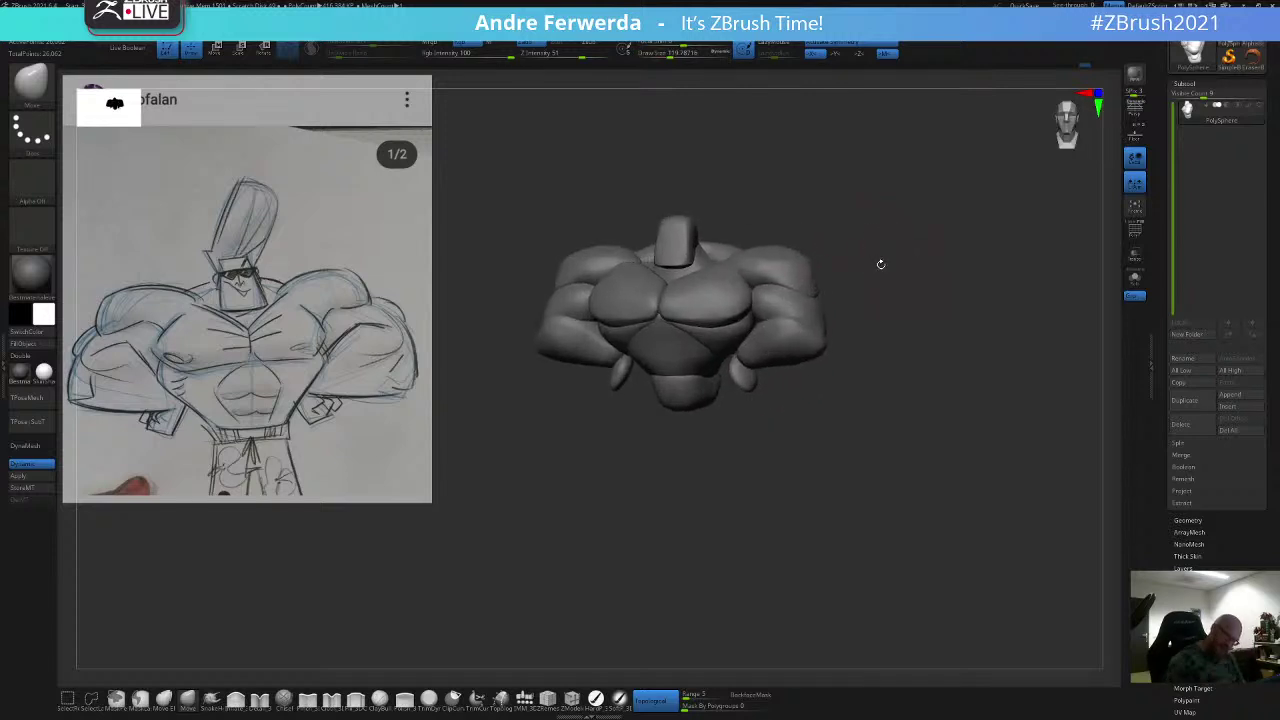
Step: Adjust the midsection and waist from the front with a resized Move brush, and undo the last stroke
left_click_drag(757, 516, 769, 517)
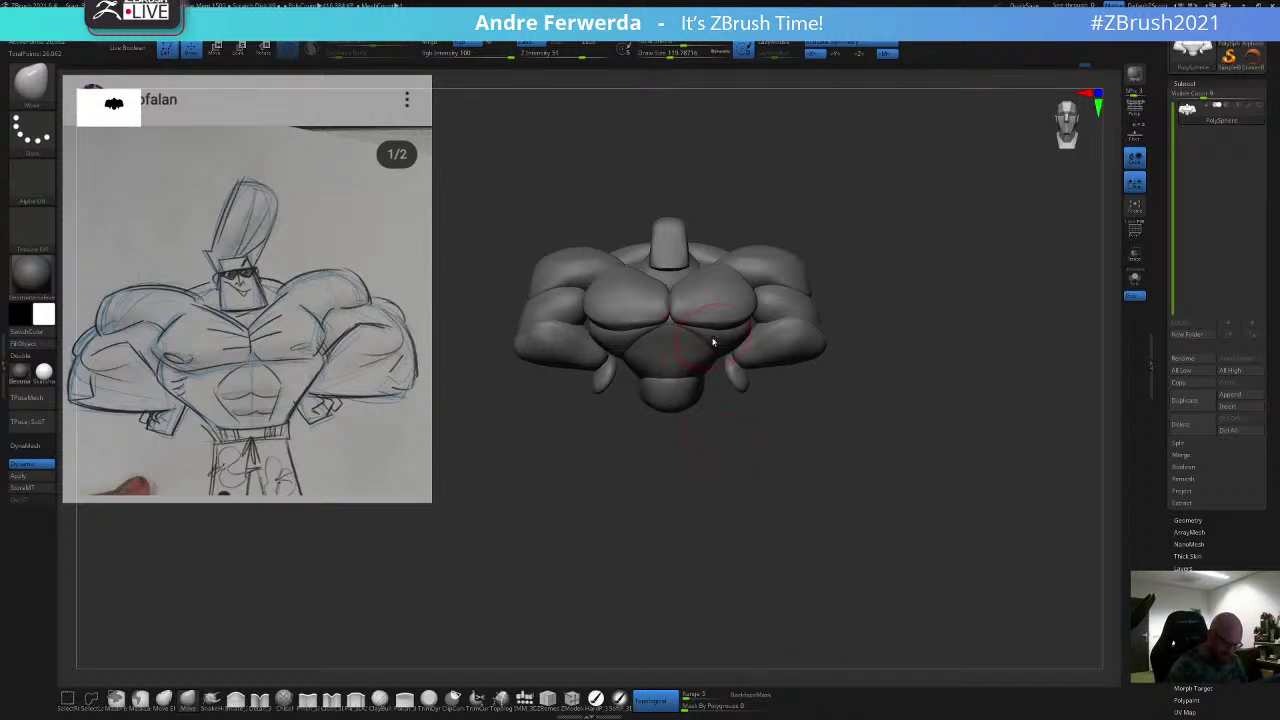
key("space")
left_click_drag(608, 369, 613, 363)
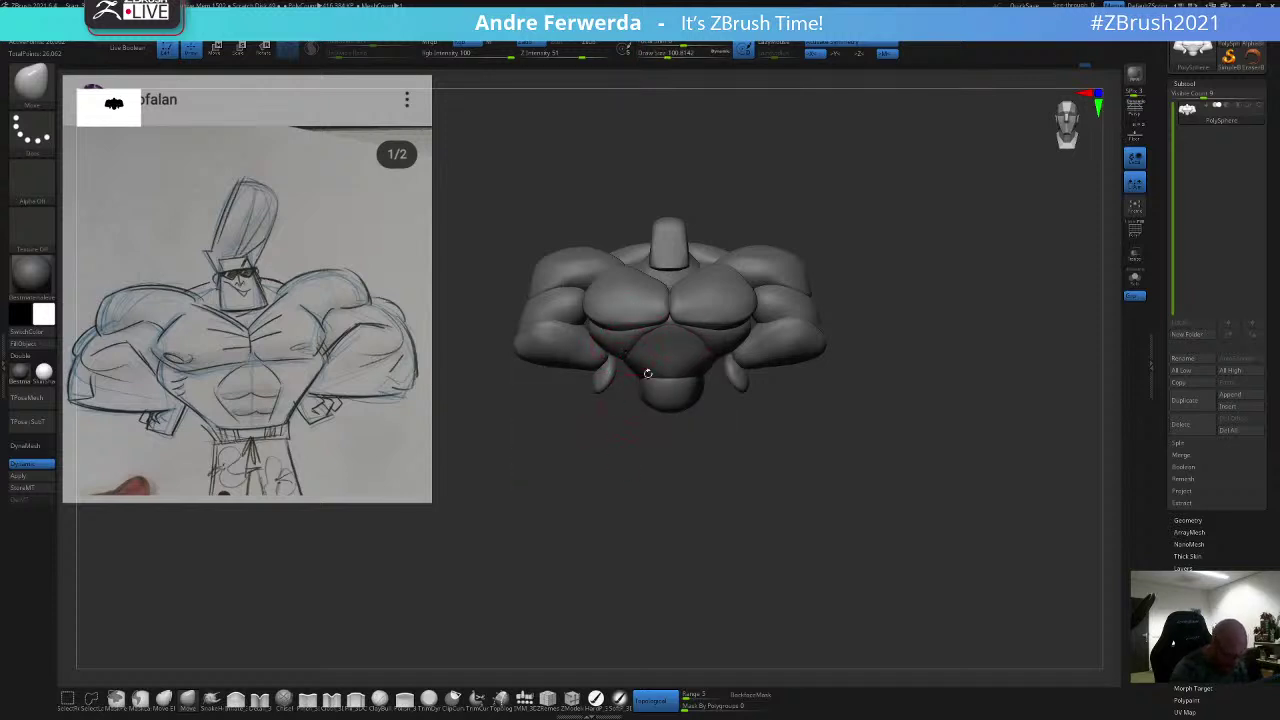
key("space")
left_click_drag(678, 340, 695, 337)
key("space")
left_click_drag(717, 396, 738, 390)
key("ctrl+z")
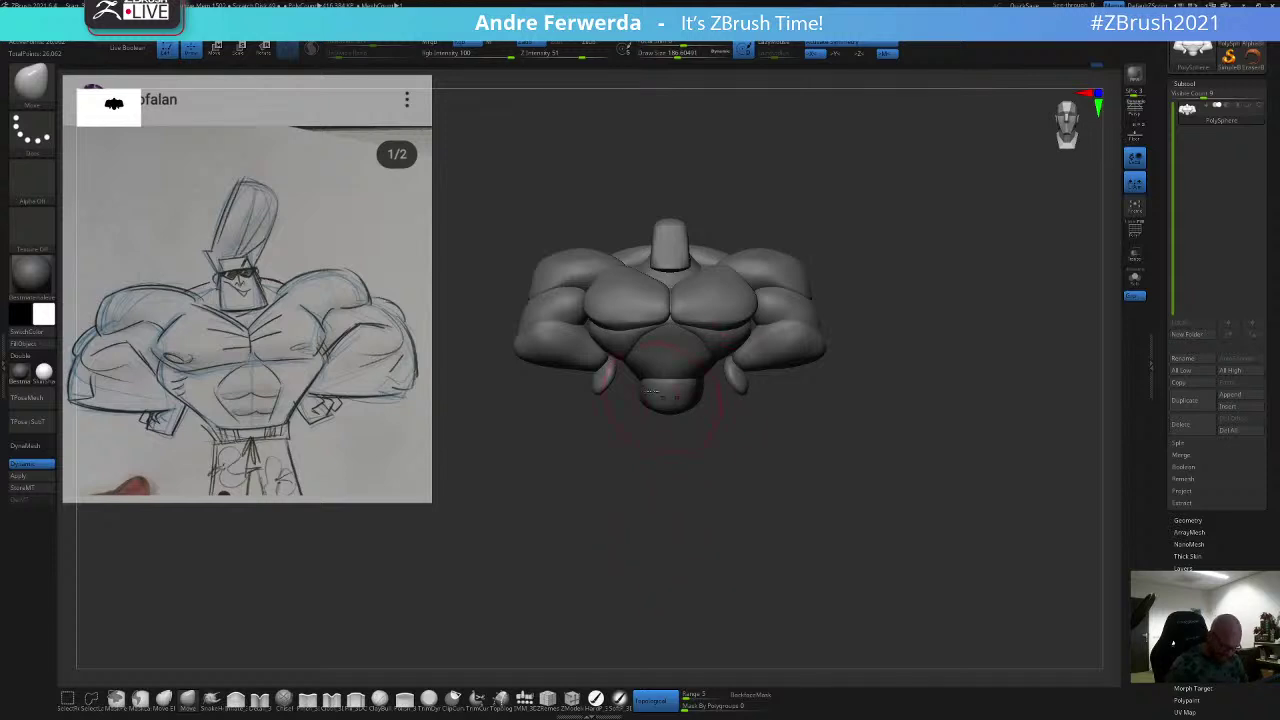
Step: Hide the shoulder, upper arm, forearm and hand parts to isolate the torso and head
key("space")
left_click(782, 294, "ctrl+shift")
left_click(858, 310, "ctrl+shift")
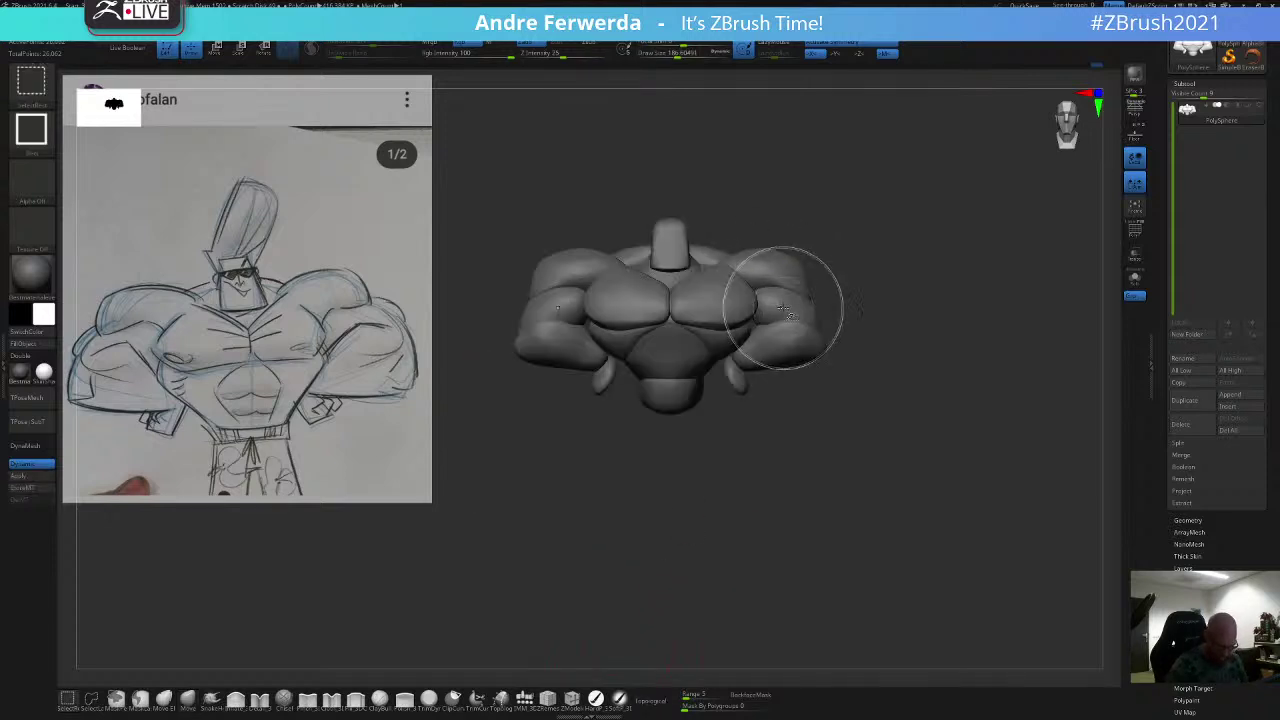
left_click(785, 281, "ctrl+shift")
left_click(787, 280, "ctrl+shift")
left_click(785, 307, "ctrl+shift")
left_click(784, 342, "ctrl+shift")
left_click(740, 378, "ctrl+shift")
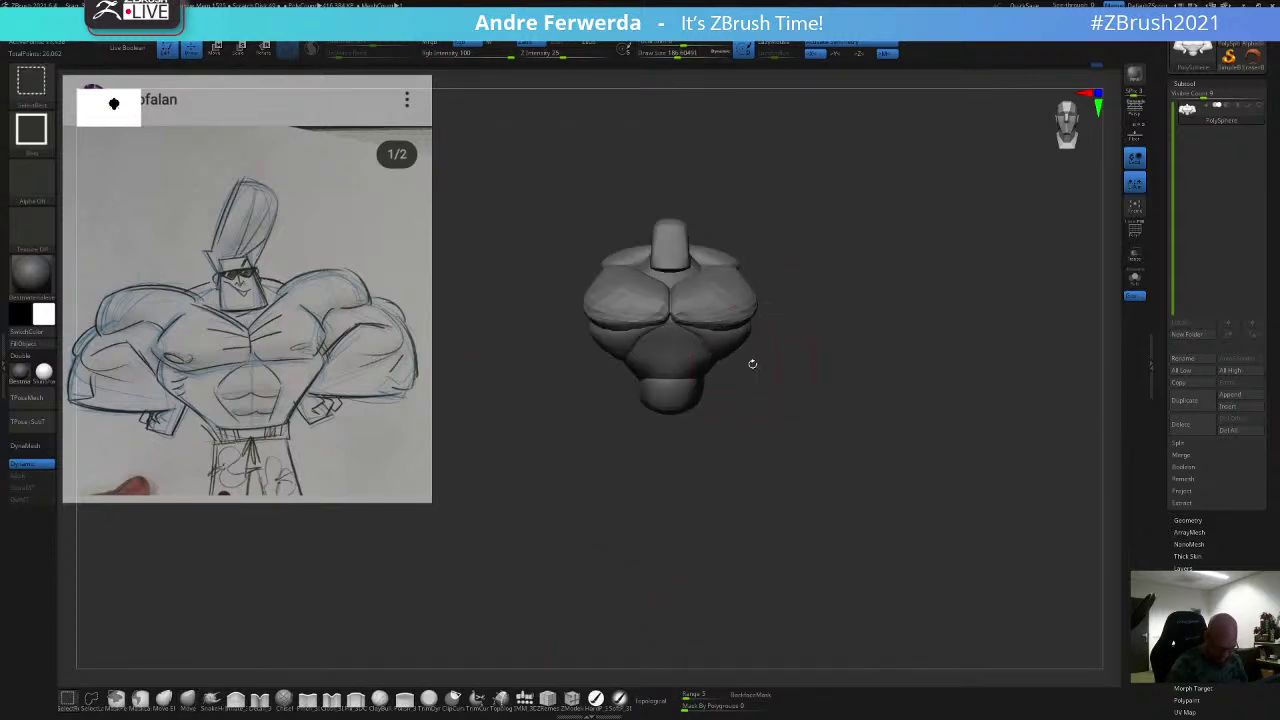
Step: Smooth the torso's sides and waist with a reduced brush size, working from the front and side views
key("space")
key("space")
key("bracketleft")
key("bracketleft")
key("bracketleft")
key("bracketleft")
key("bracketleft")
key("bracketleft")
key("bracketleft")
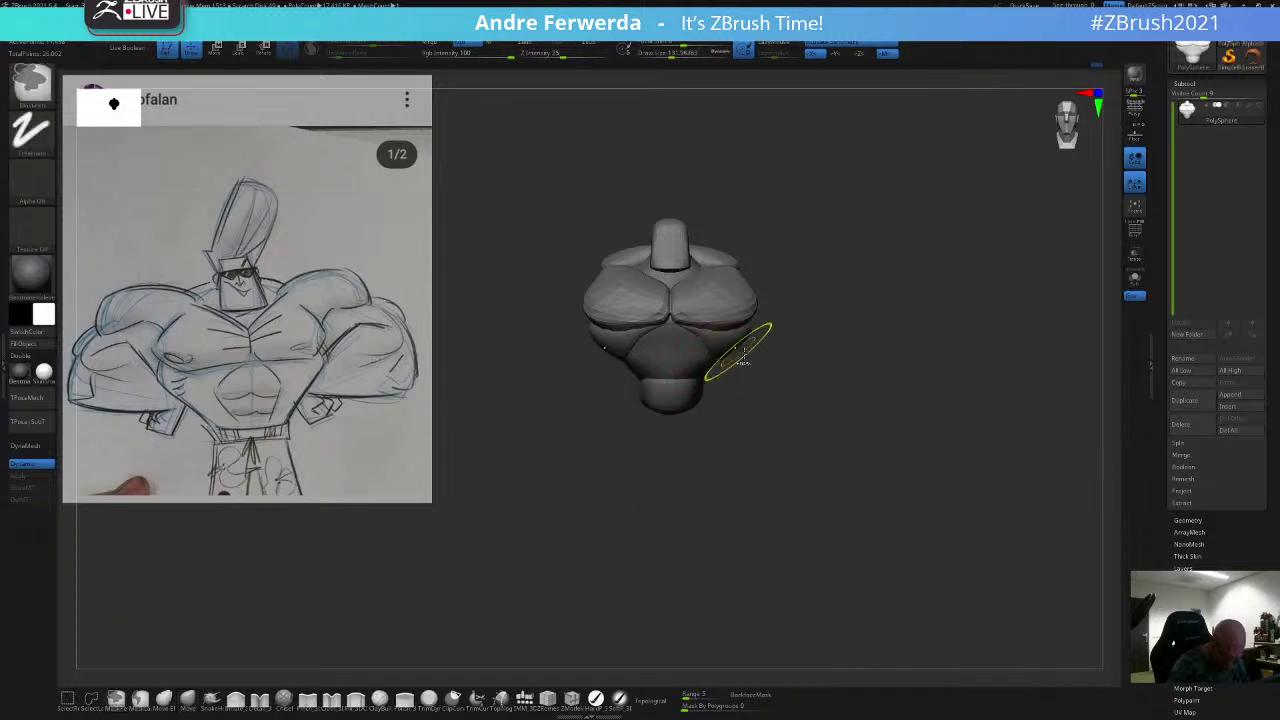
left_click_drag(560, 395, 651, 391)
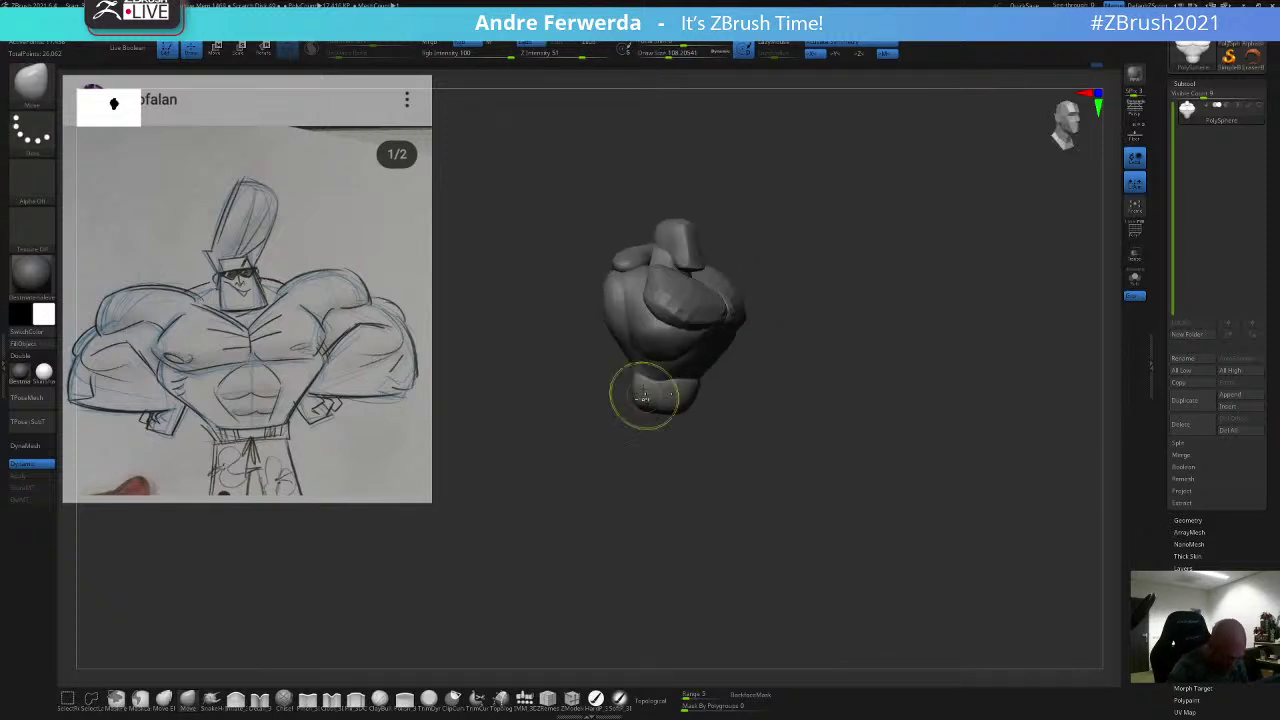
key("bracketright")
key("bracketright")
left_click_drag(752, 292, 790, 291)
Step: Reshape the lower end of the lat and the waist from the side view, adjusting the Move brush size between strokes
key("space")
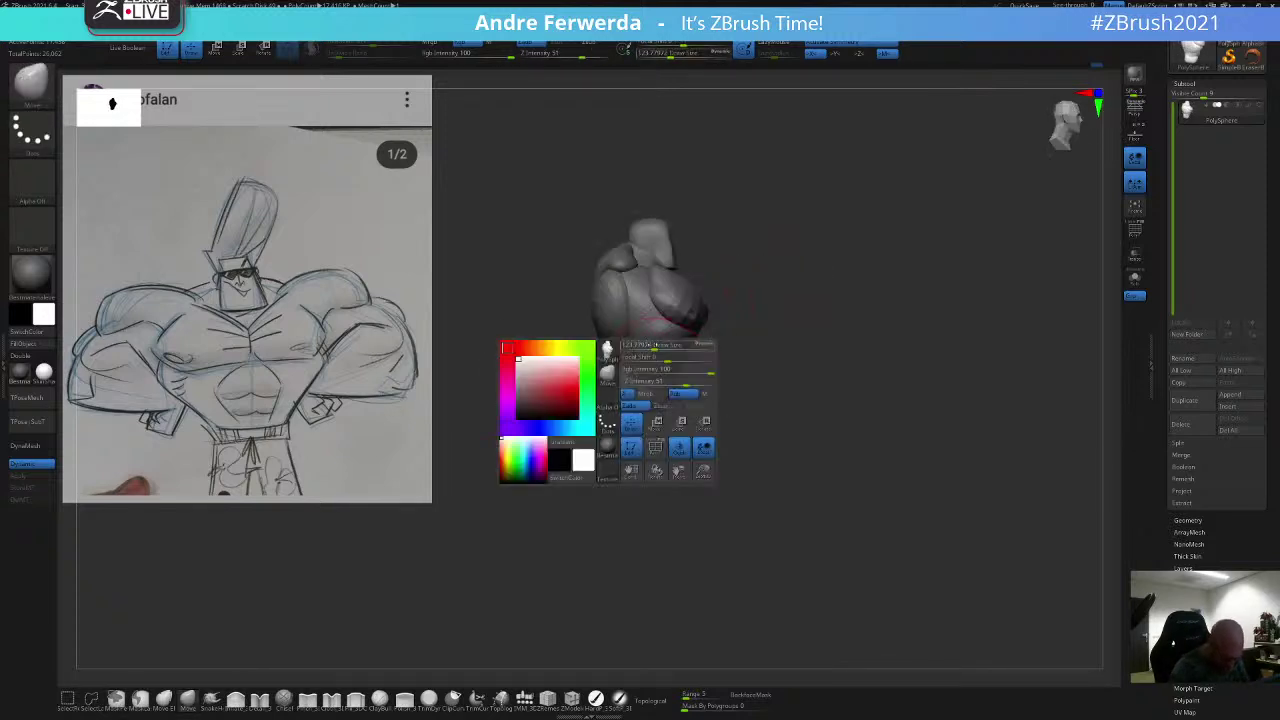
left_click_drag(664, 353, 658, 352)
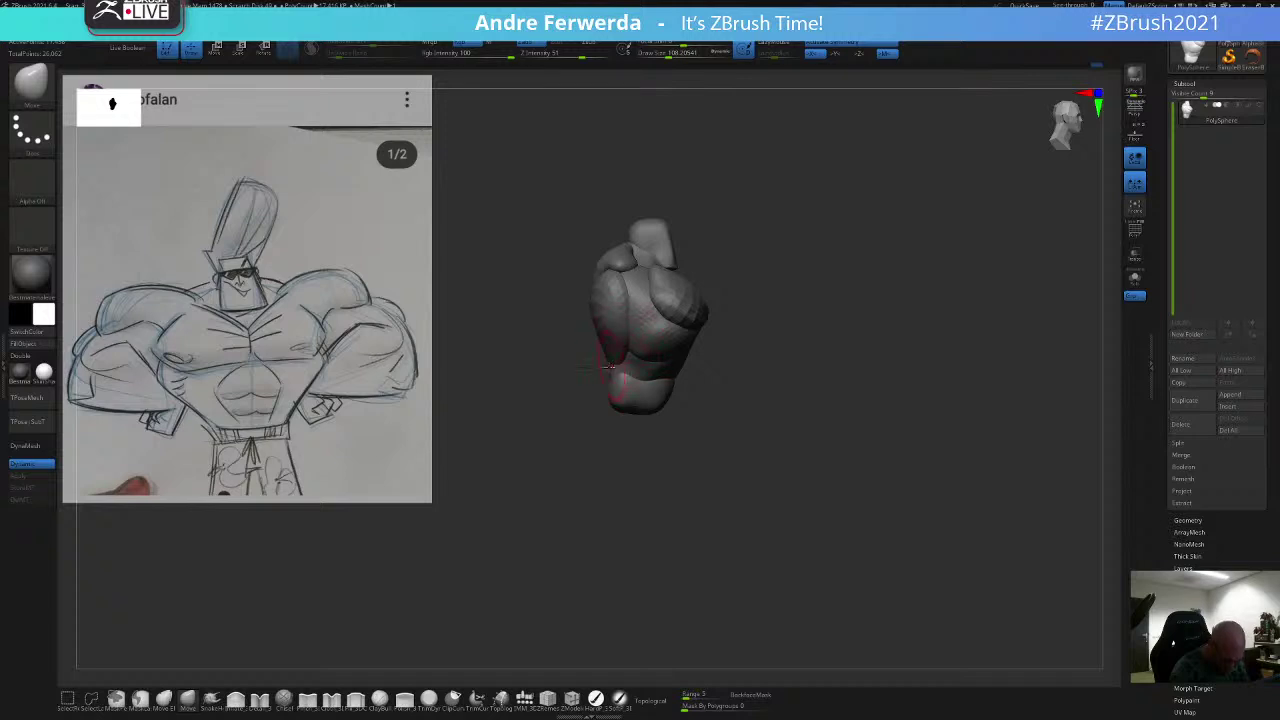
key("space")
left_click(611, 366)
key("s")
left_click(614, 372)
key("s")
left_click(612, 388)
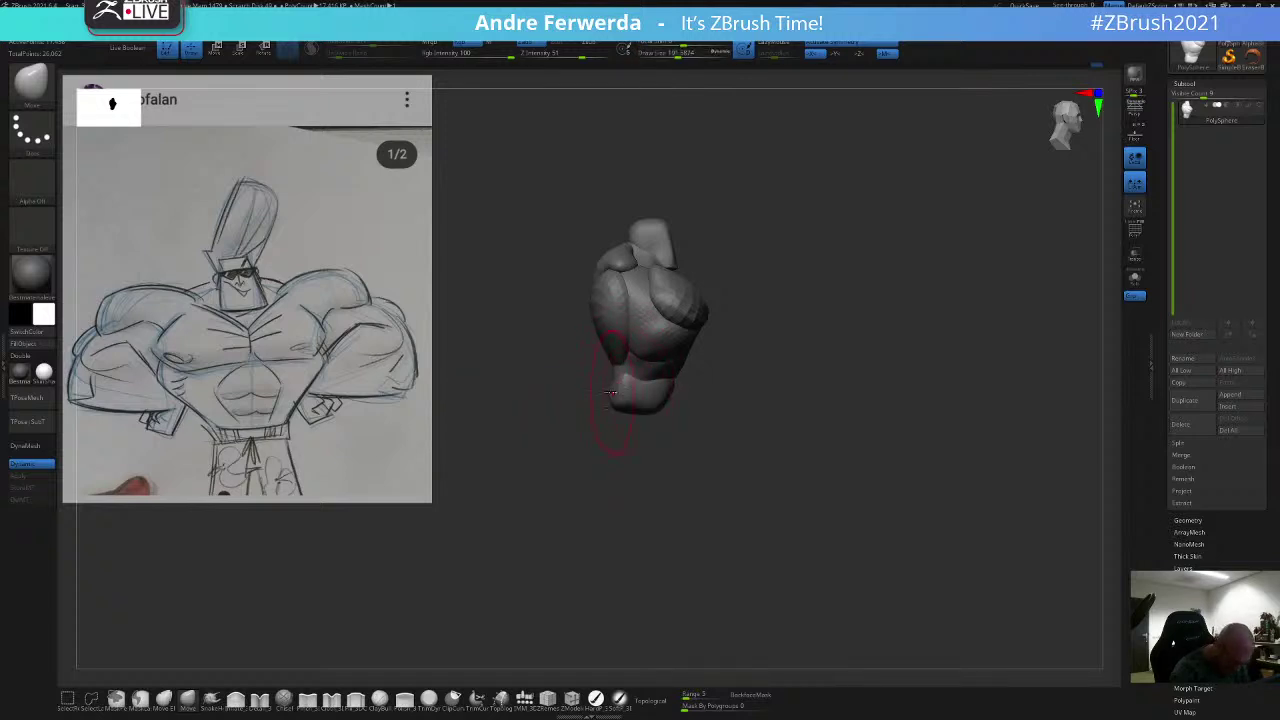
Step: Refine the back contour of the lat and the front of the midsection in side profile with a resized Move brush
key("space")
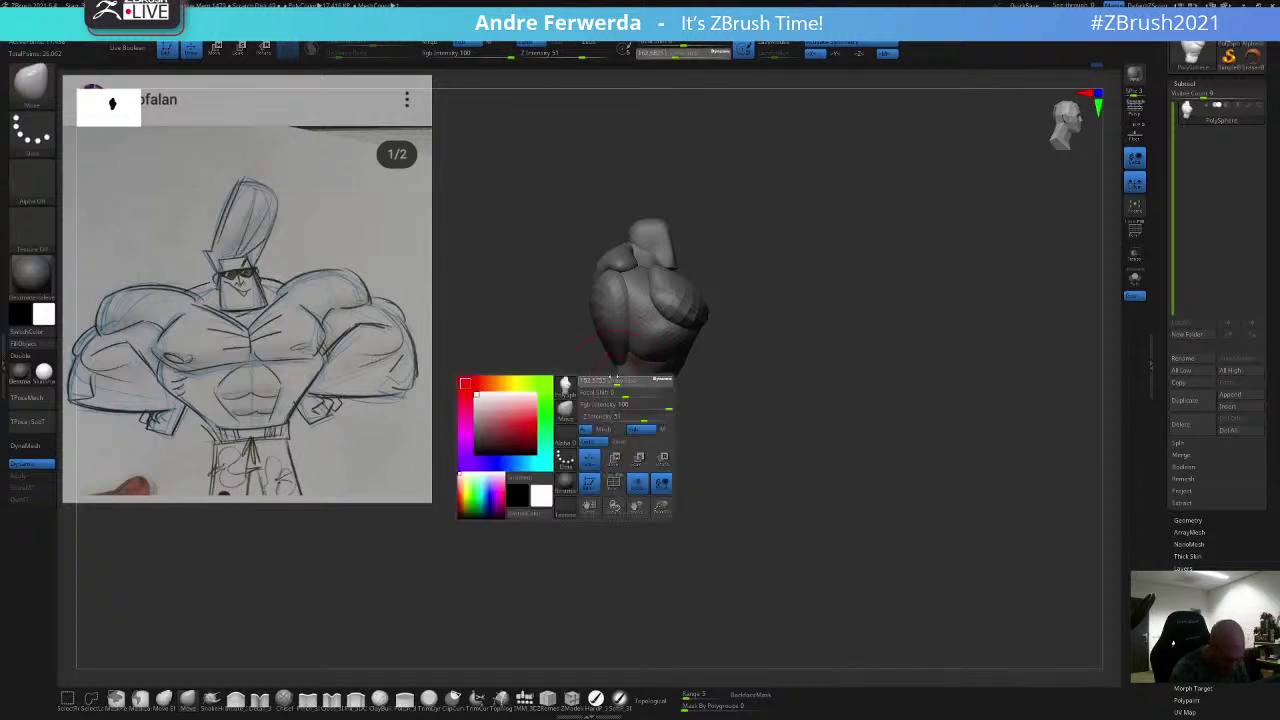
left_click(617, 390)
key("space")
left_click(678, 369)
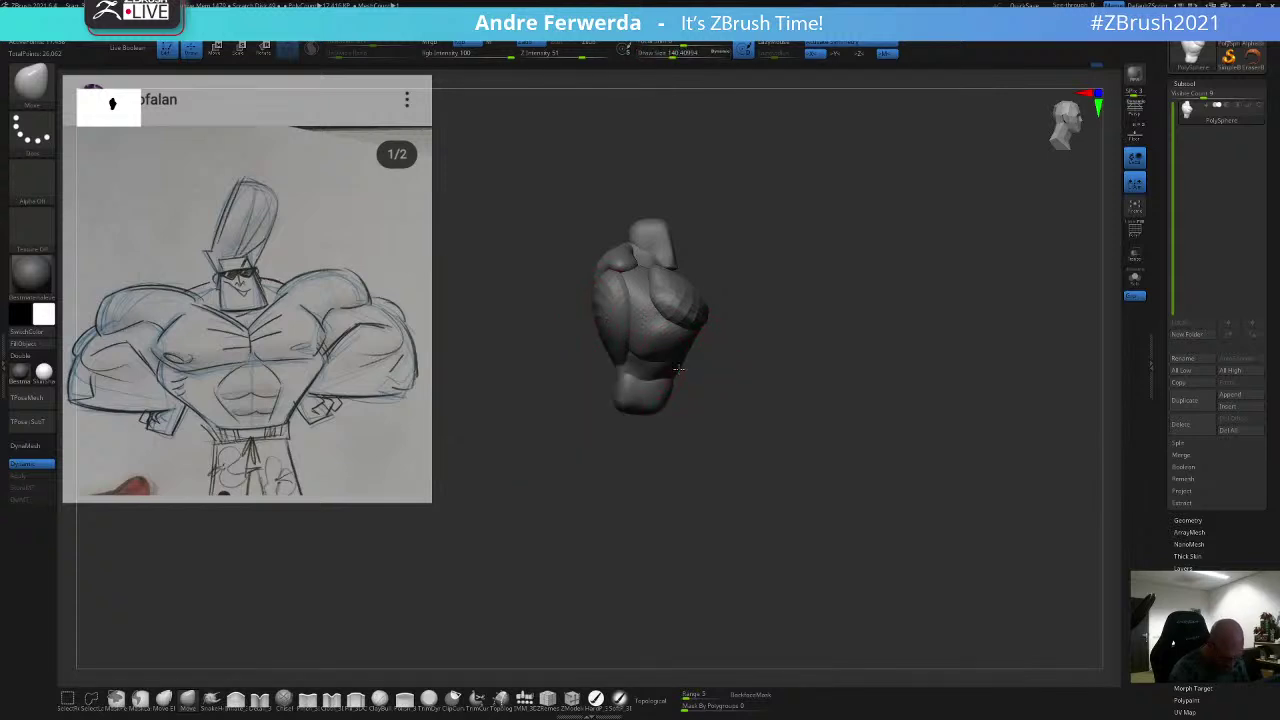
left_click_drag(689, 368, 615, 371)
key("space")
key("space")
left_click(700, 371)
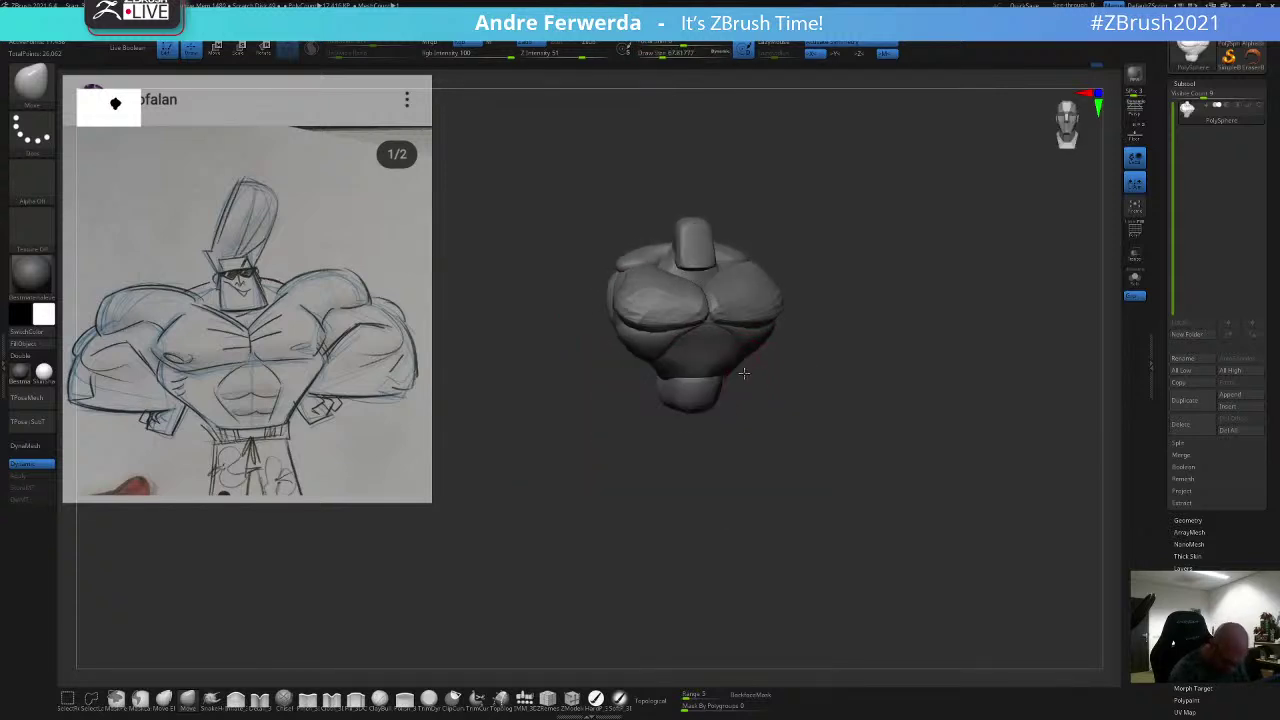
Step: Refine the torso's underside from below with a reduced Move brush, and smooth the lower abdomen
mouse_move(746, 371)
left_mouse_down()
mouse_move(732, 322)
mouse_move(762, 400)
left_mouse_up()
key("space")
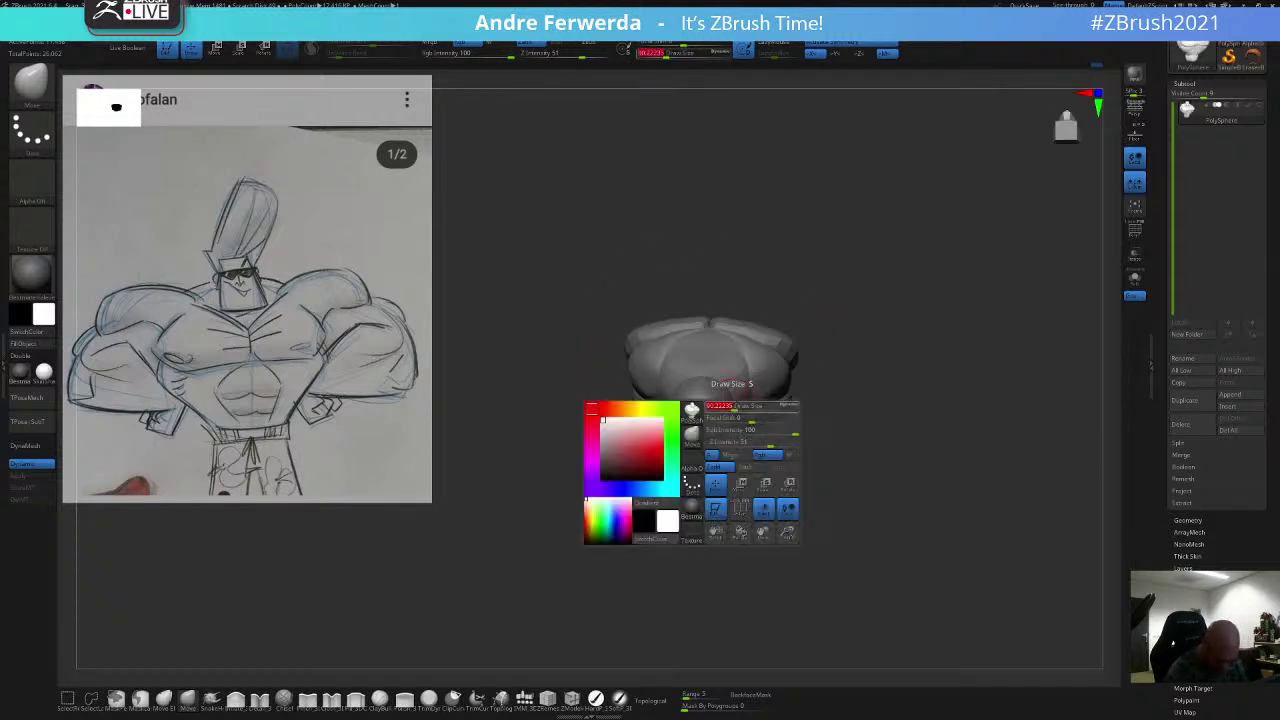
mouse_move(795, 326)
left_mouse_down()
mouse_move(797, 289)
mouse_move(797, 318)
left_mouse_up()
key("space")
left_click(709, 398)
key("space")
key("space")
left_click_drag(712, 412, 705, 436, "shift")
left_click_drag(797, 320, 797, 355)
left_click_drag(870, 339, 871, 437)
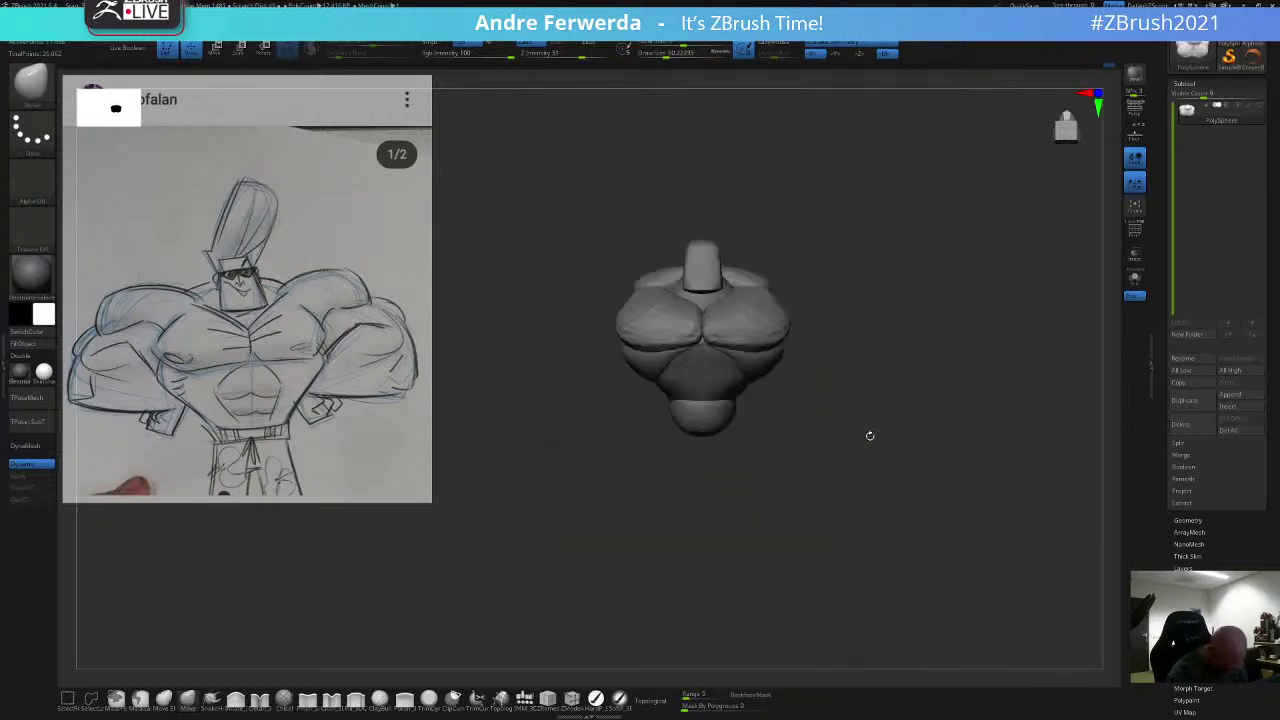
Step: Unhide the shoulder, arm and hand parts to show the complete upper body
left_click(892, 356, "ctrl+shift")
mouse_move(892, 356)
left_mouse_down()
mouse_move(898, 374)
mouse_move(877, 368)
left_mouse_up()
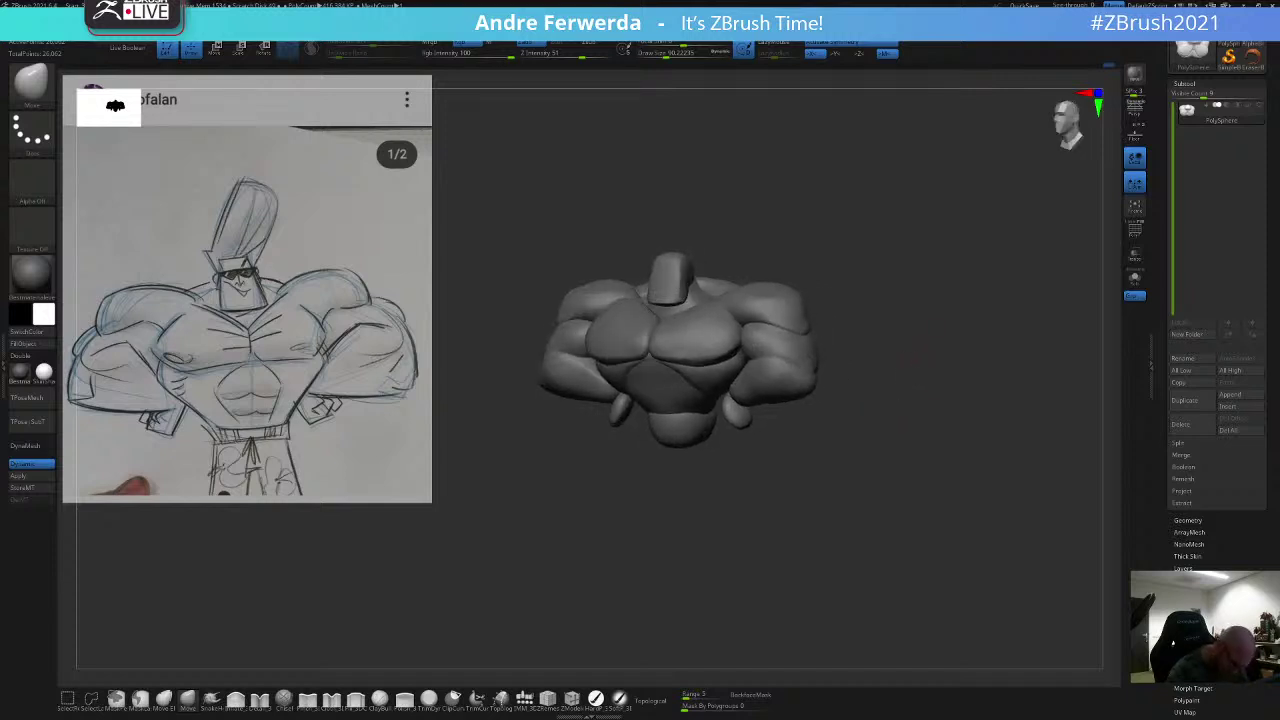
left_click_drag(671, 460, 667, 471, "alt")
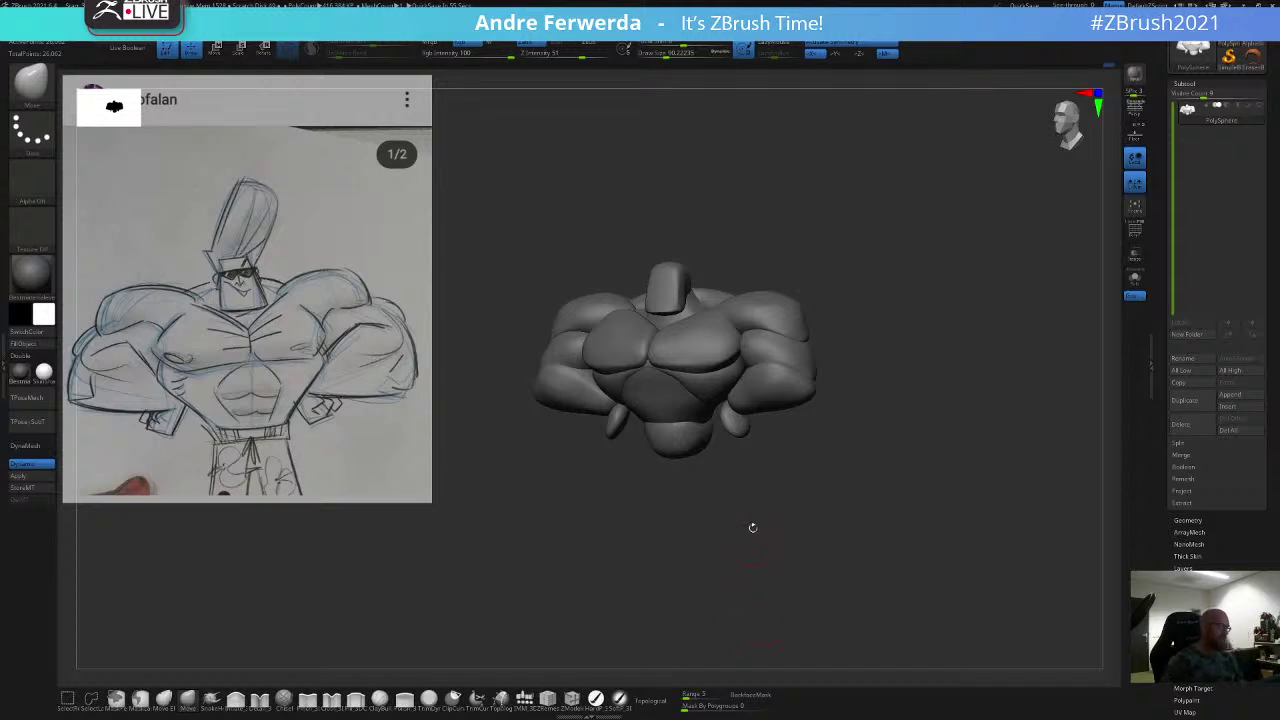
Step: Refine the shoulders' outer contours from the back with a resized Move brush, trying the Topological option and turning it off again
key("space")
left_click_drag(864, 273, 876, 273)
key("space")
left_click_drag(782, 302, 820, 293)
key("space")
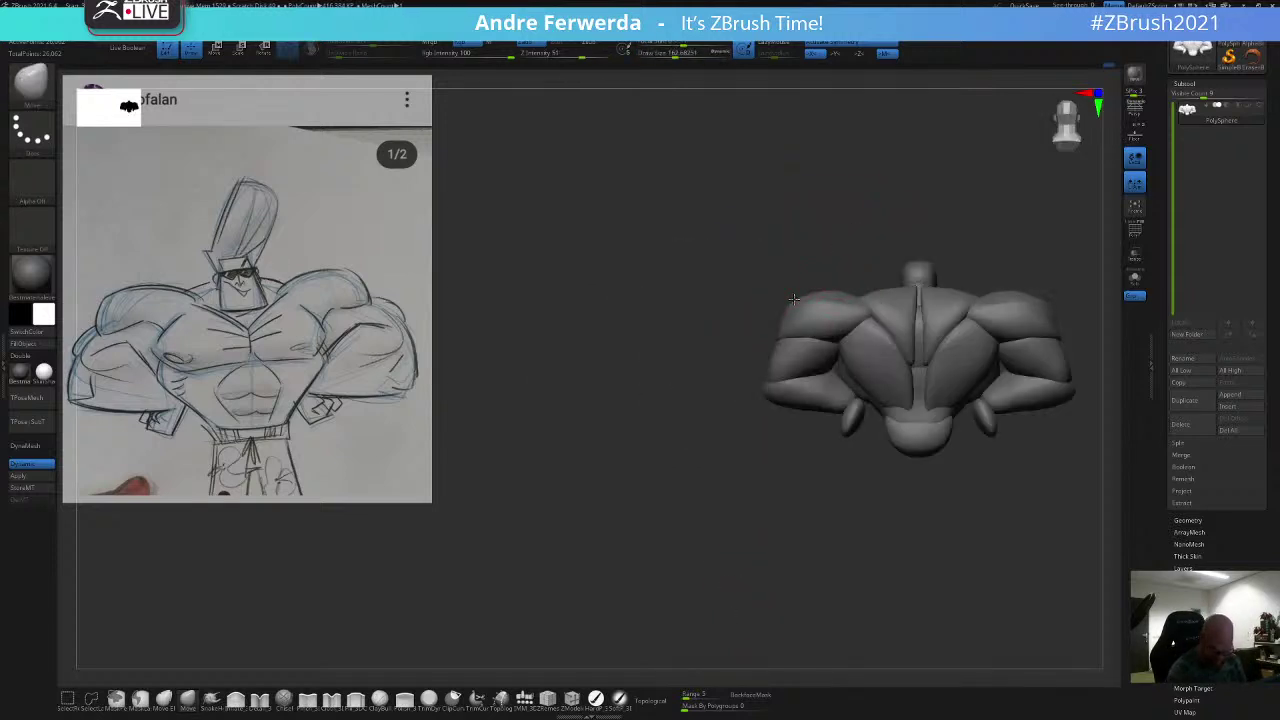
left_click_drag(918, 221, 775, 186, "alt")
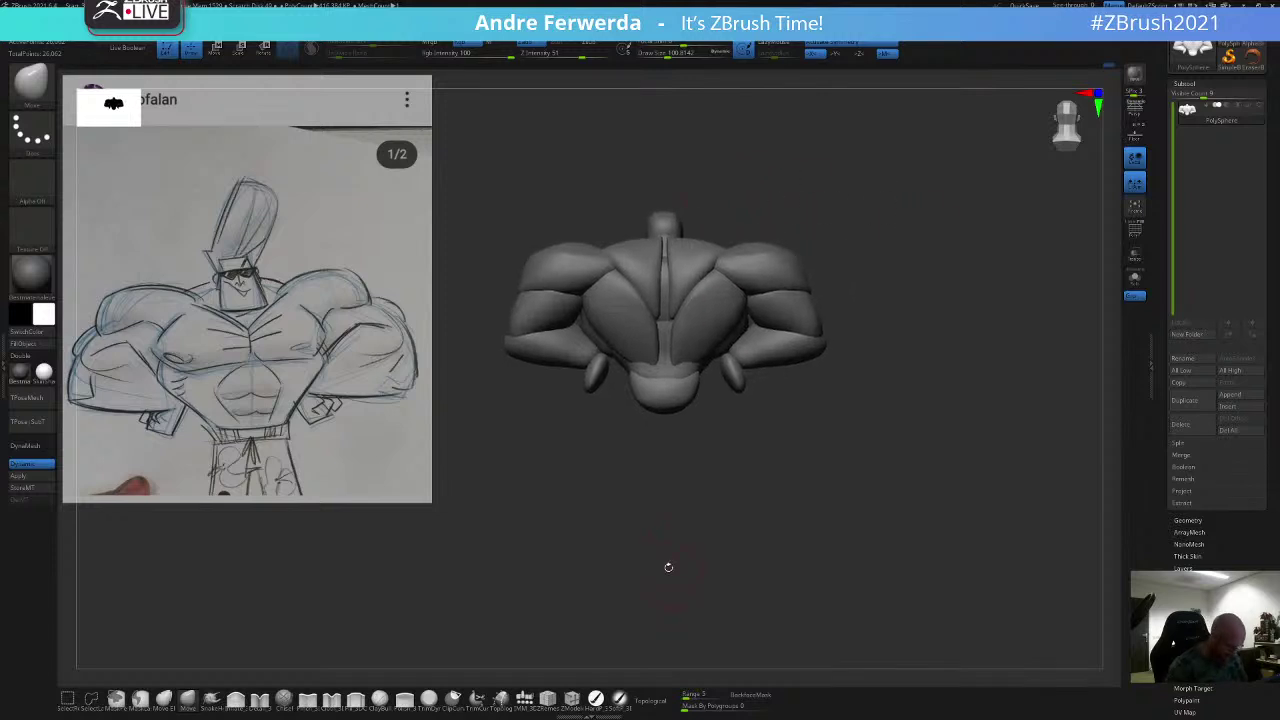
left_click(654, 700)
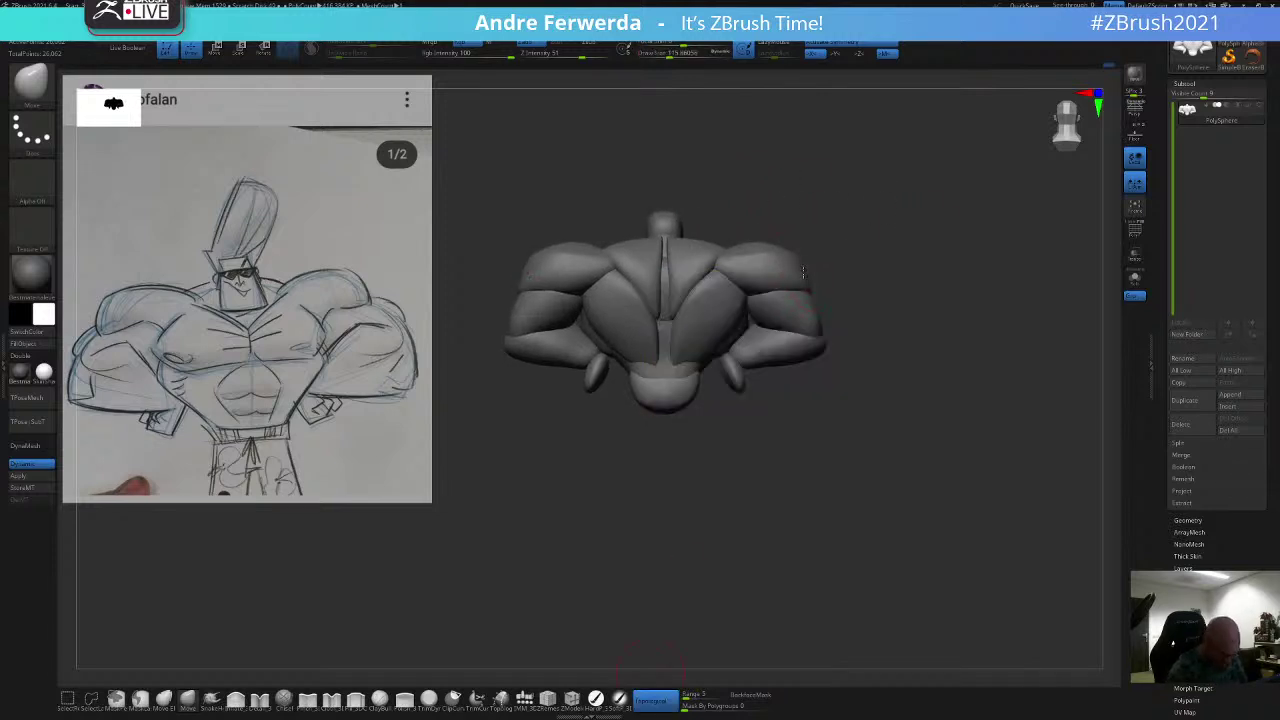
left_click(659, 699)
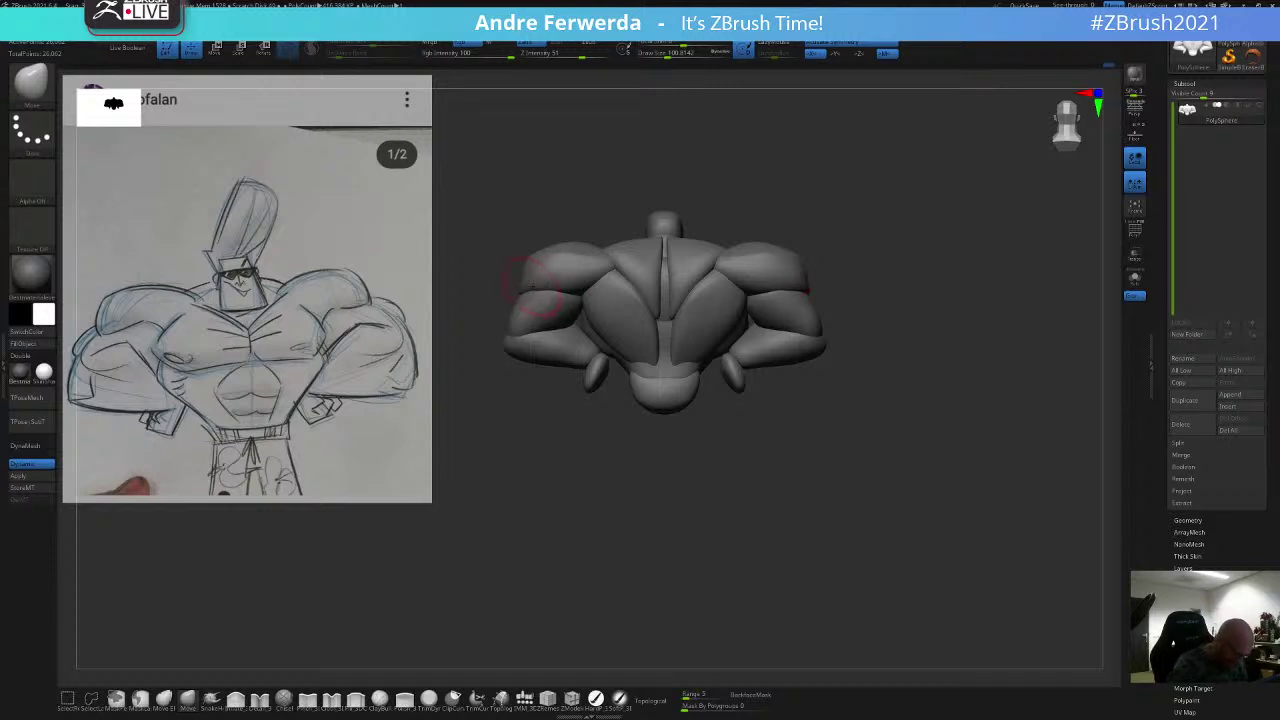
Step: Adjust the forearms and elbows from the back with a resized Move brush, and check the figure from the front
key("space")
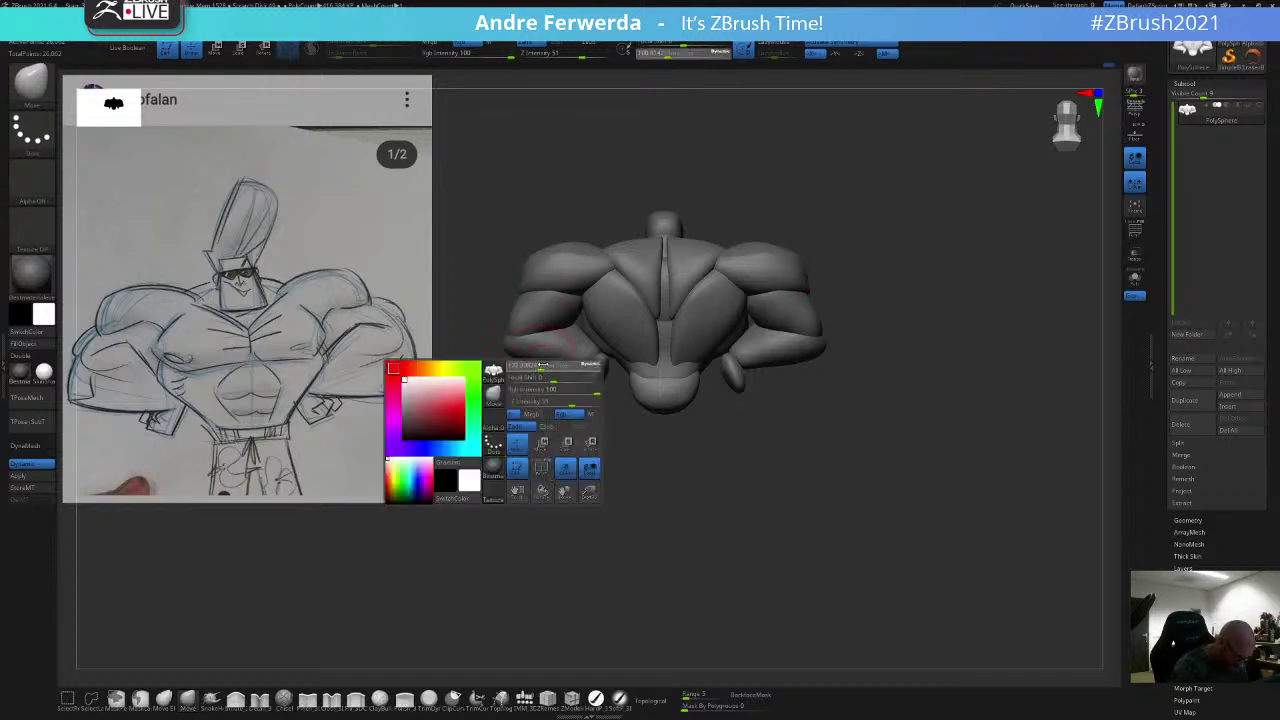
left_click_drag(529, 365, 545, 366)
key("space")
left_click_drag(534, 423, 905, 317)
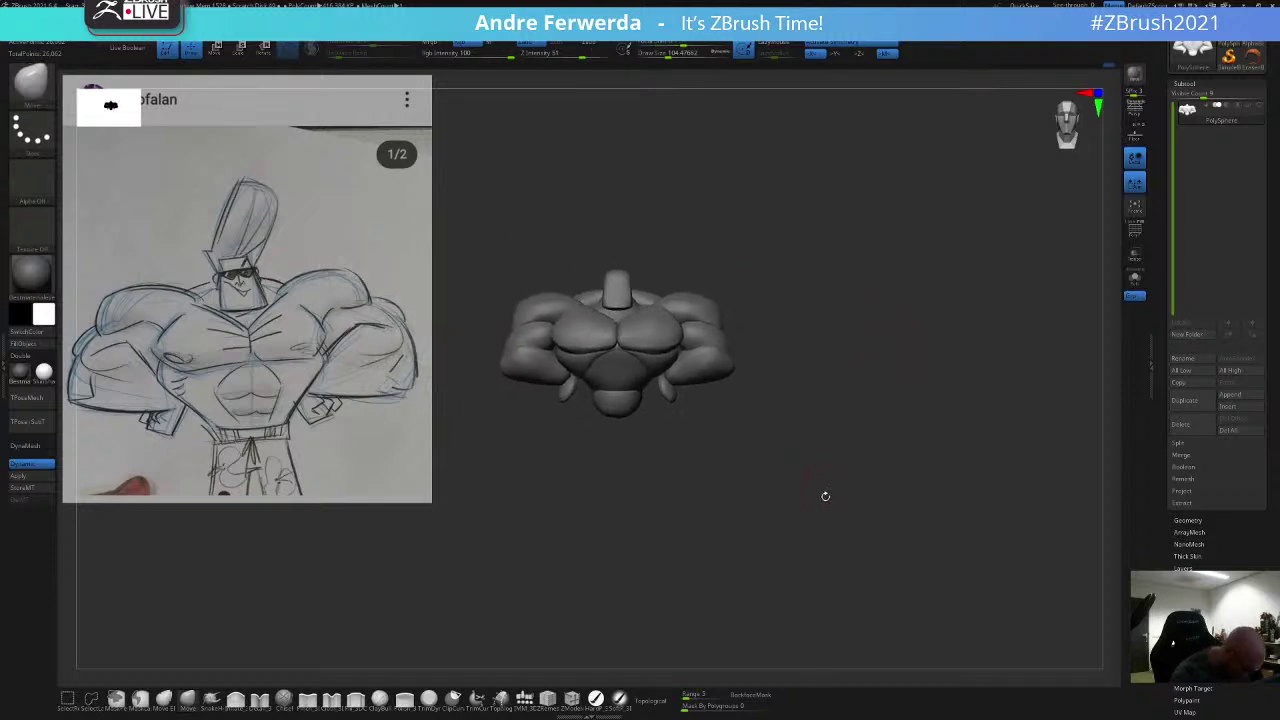
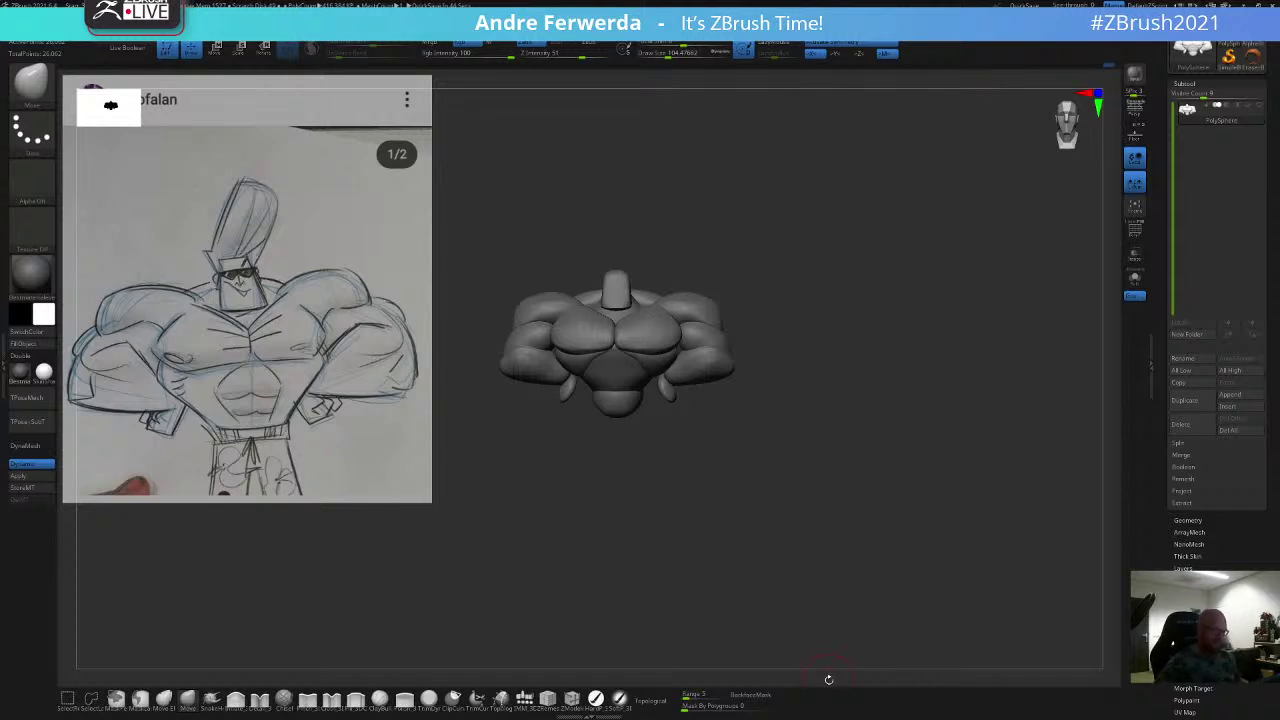
Step: Enable the Move brush's Topological option and adjust the shoulder shapes from the front with a resized brush
left_click_drag(778, 267, 811, 264)
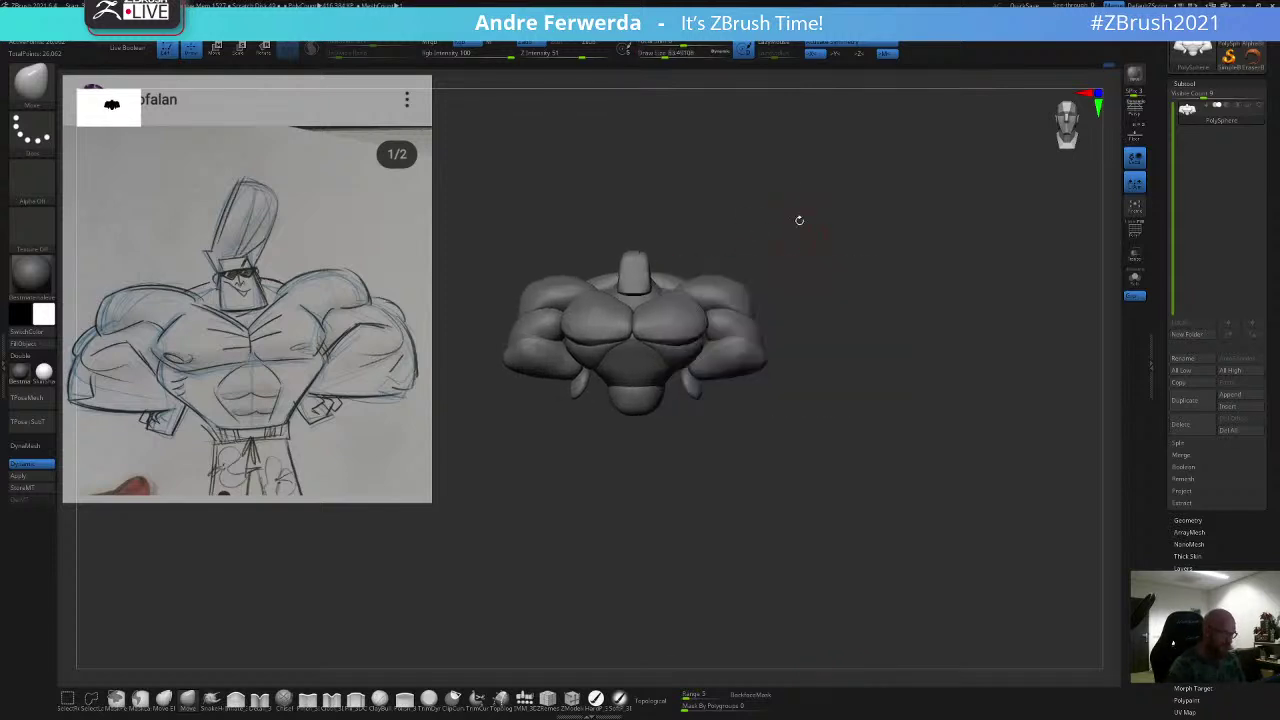
left_click(652, 695)
left_click_drag(694, 547, 756, 490, "alt")
left_click_drag(807, 222, 877, 232, "alt")
left_click_drag(774, 264, 782, 277)
key("space")
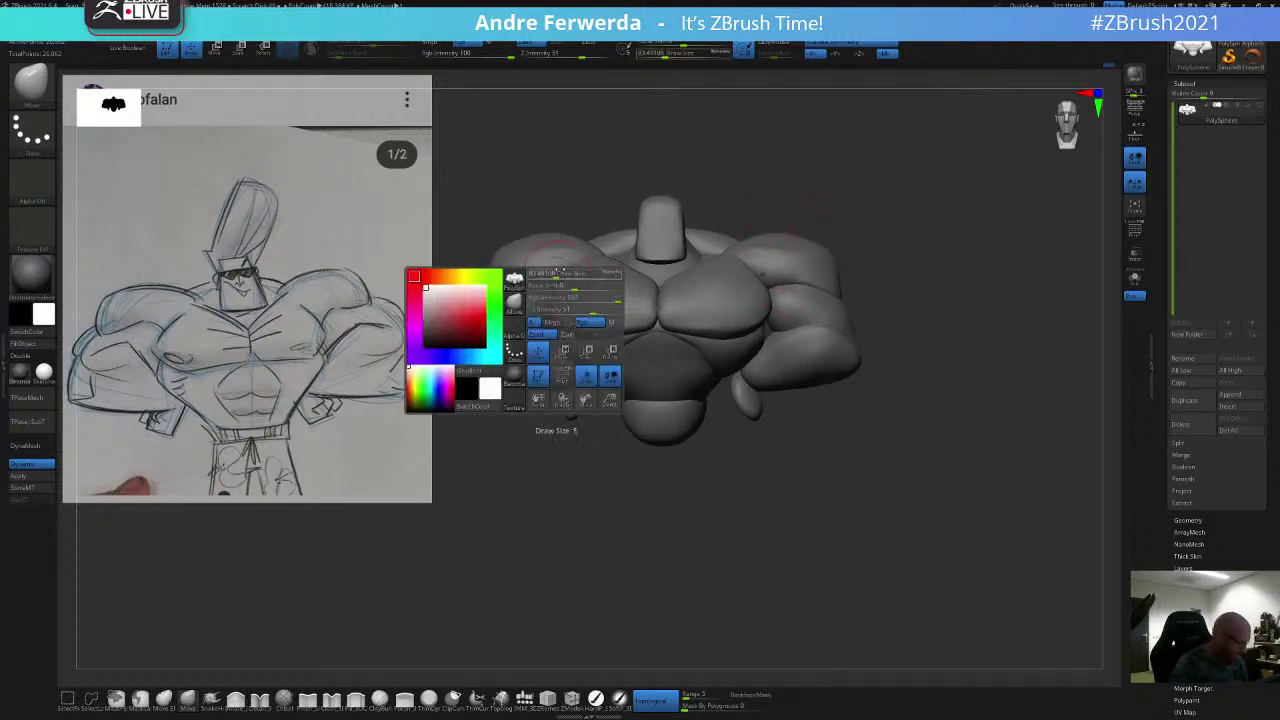
key("space")
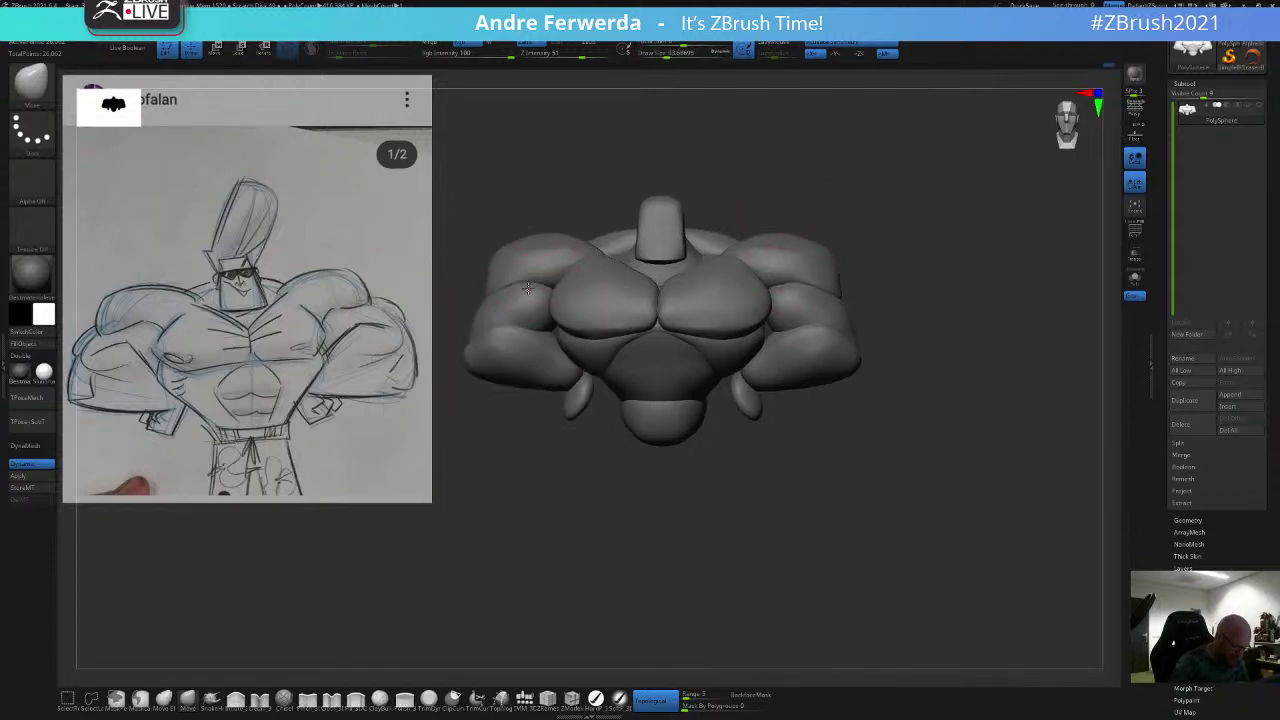
Step: Fine-tune the shoulders and upper arms around the chest from the front, adjusting the brush size
left_click_drag(886, 198, 889, 200, "alt")
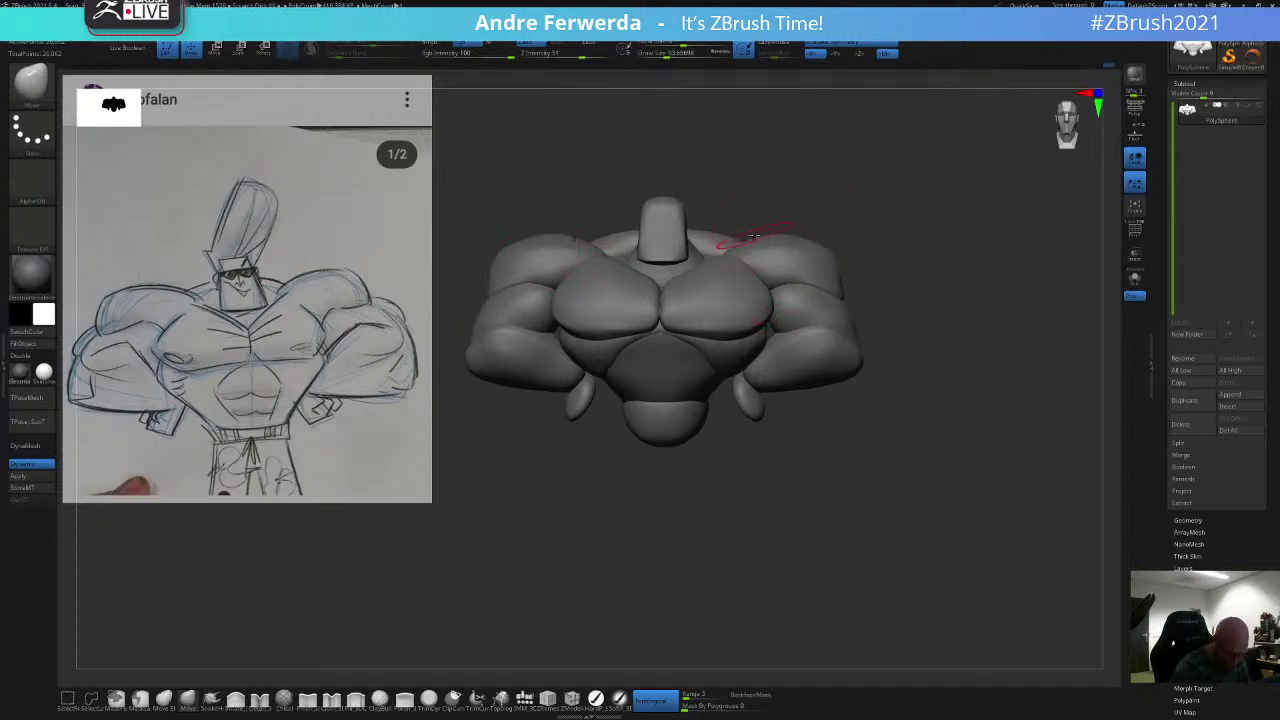
left_click_drag(849, 195, 845, 186, "alt")
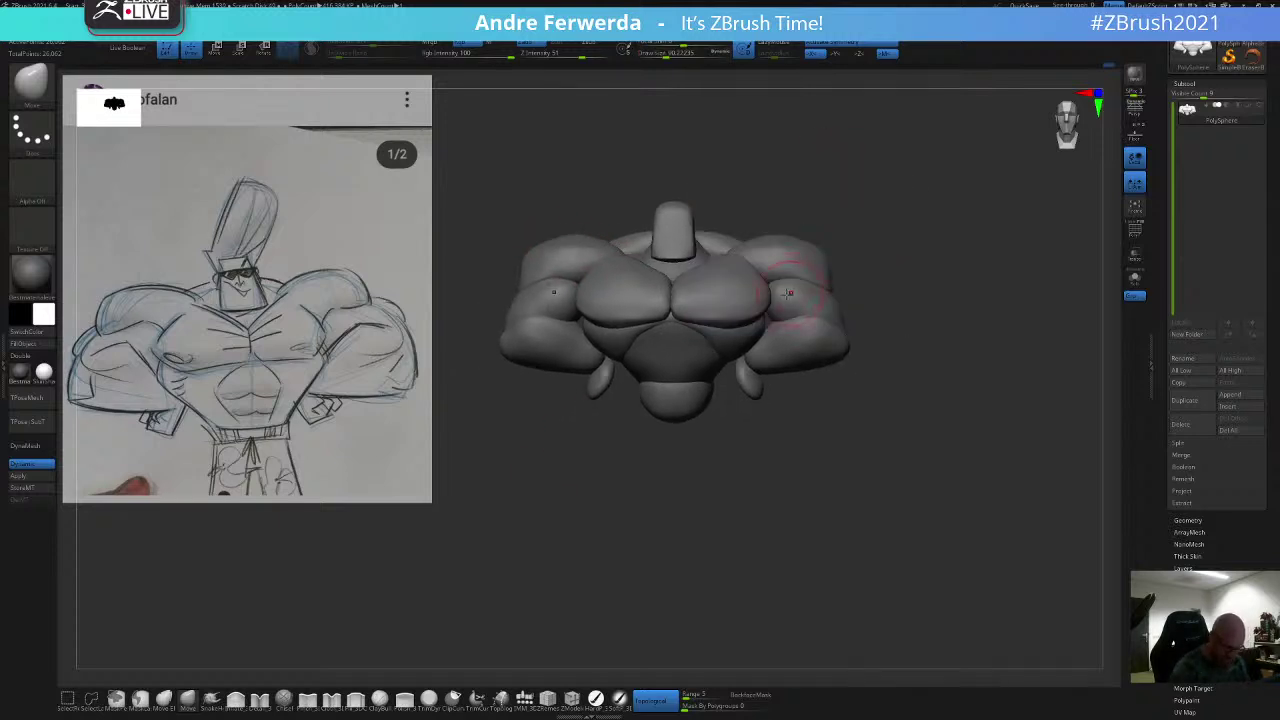
key("s")
left_click_drag(786, 293, 778, 293)
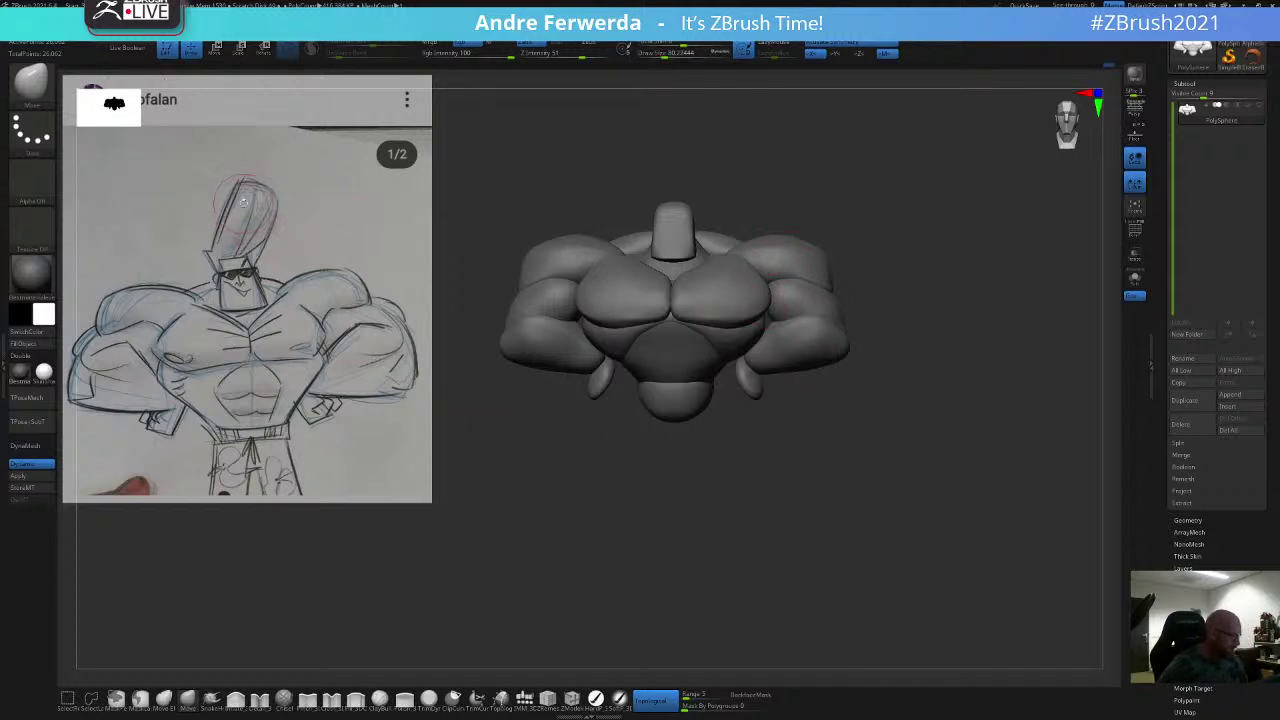
Step: Reposition the reference drawing and scale it down to free up space around the model
key("z")
left_click_drag(248, 188, 250, 243)
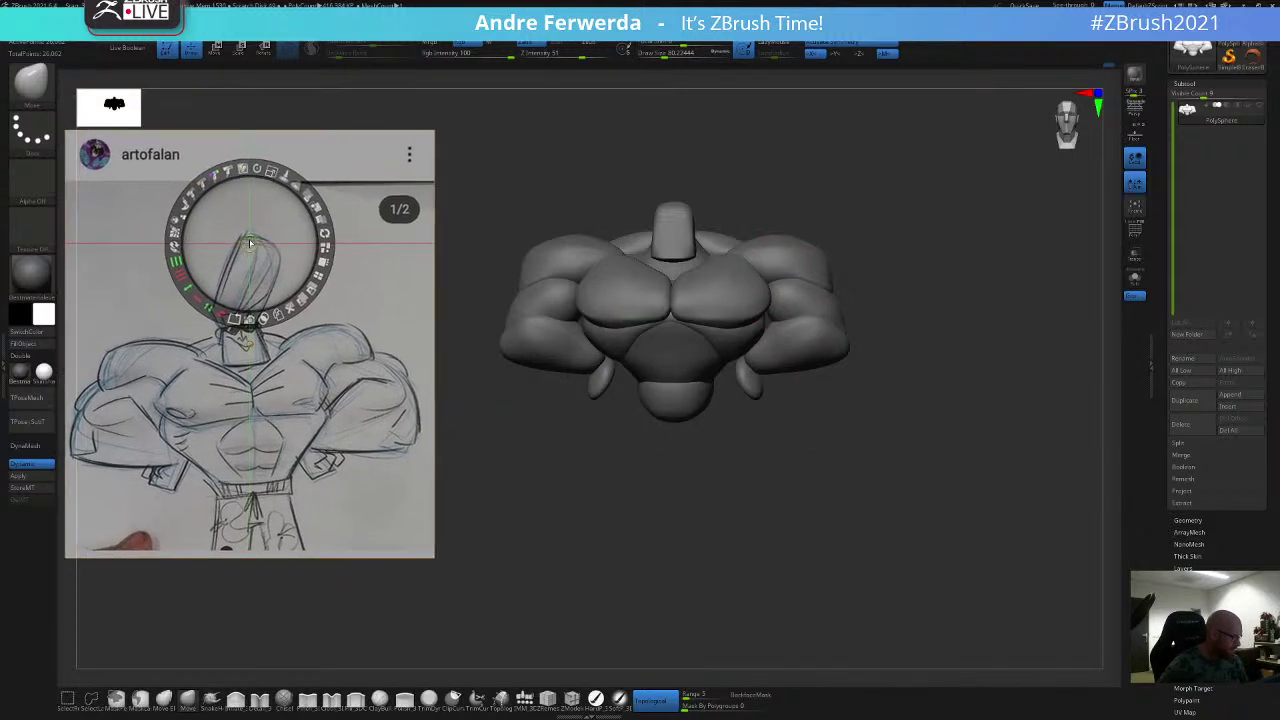
left_click_drag(270, 171, 228, 183)
key("z")
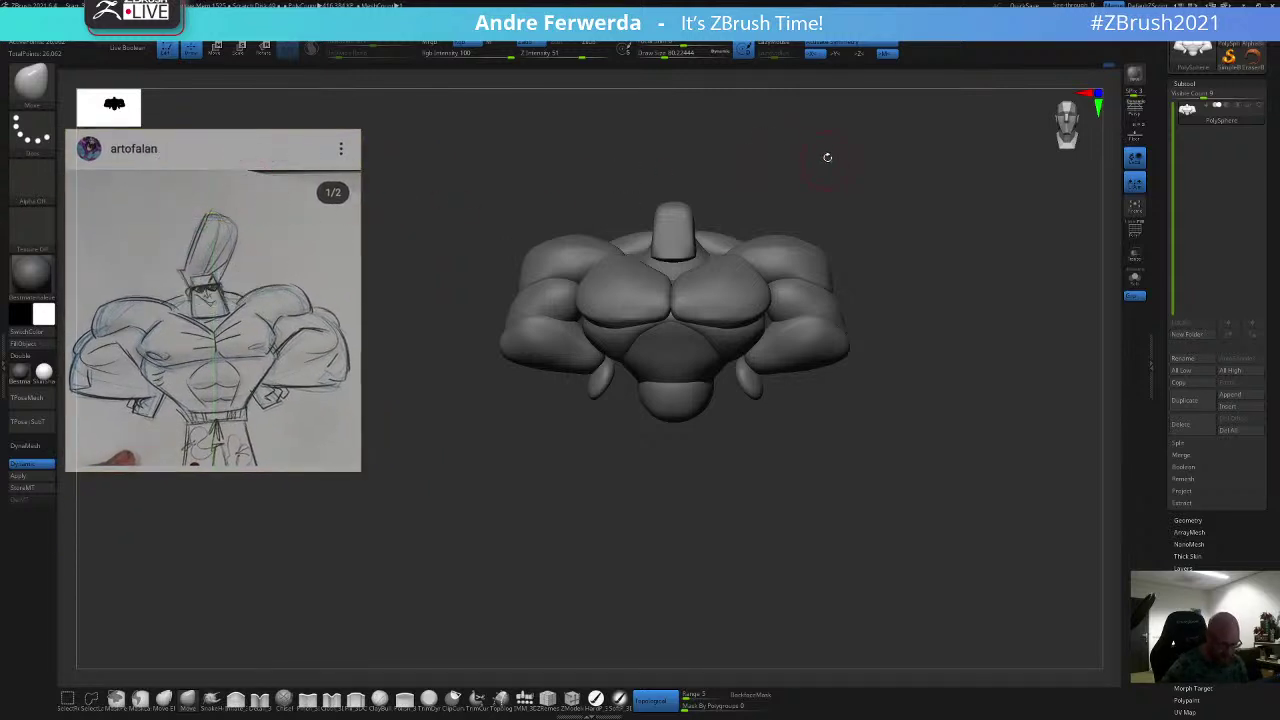
Step: Adjust the transition between the trapezius and the shoulders from the front and back with an enlarged Move brush
key("shift")
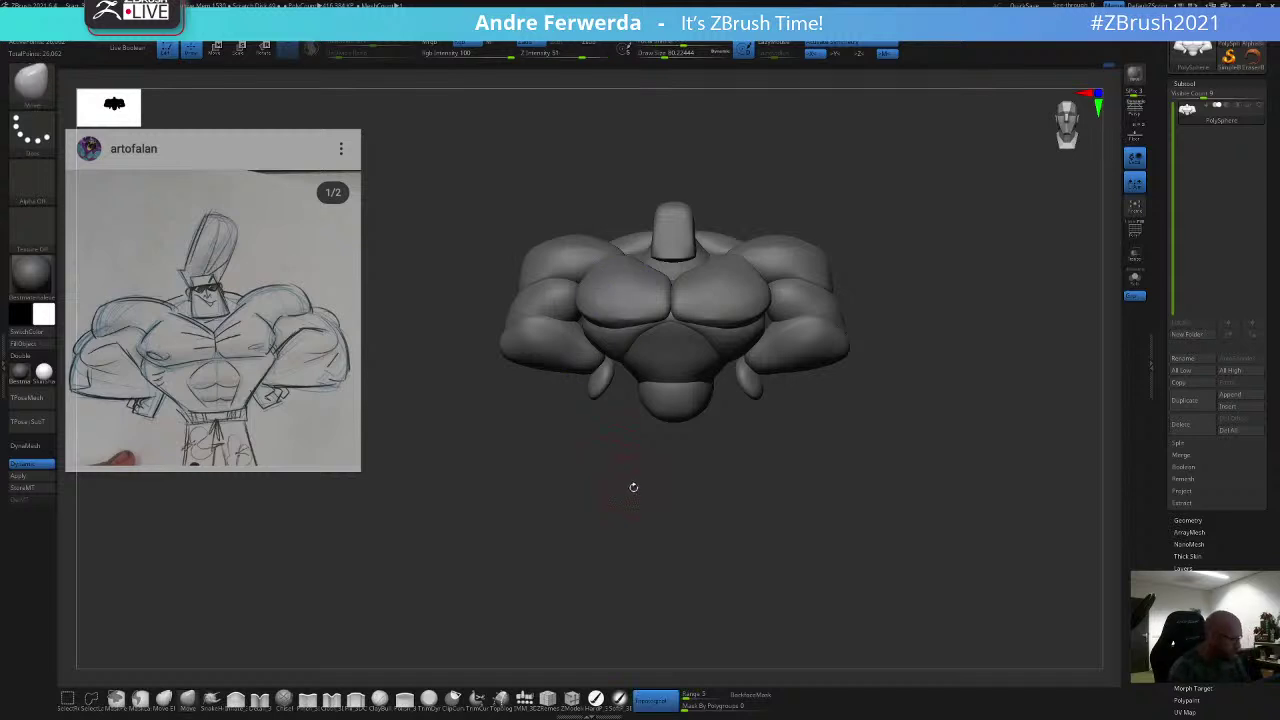
key("space")
left_click_drag(620, 240, 627, 242)
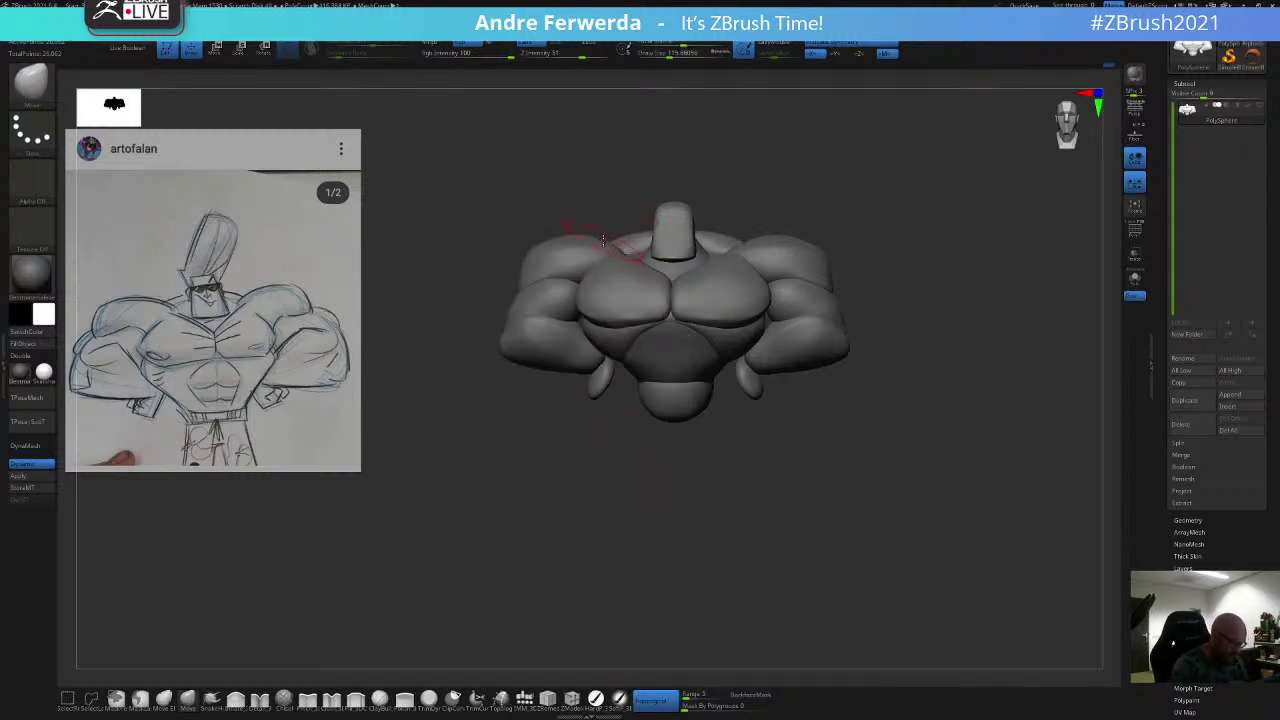
left_click_drag(615, 187, 790, 200)
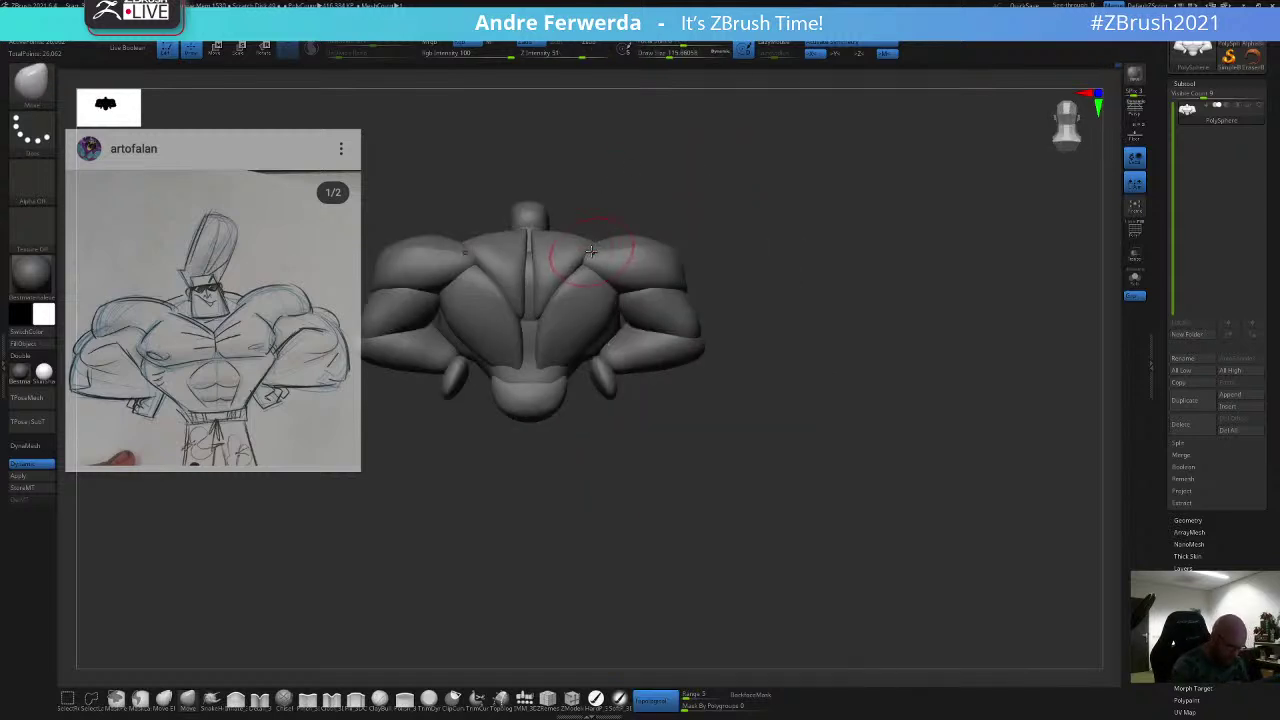
right_click_drag(590, 251, 591, 290)
left_click(636, 227)
right_click_drag(610, 230, 609, 294)
left_click_drag(703, 156, 723, 172, "shift")
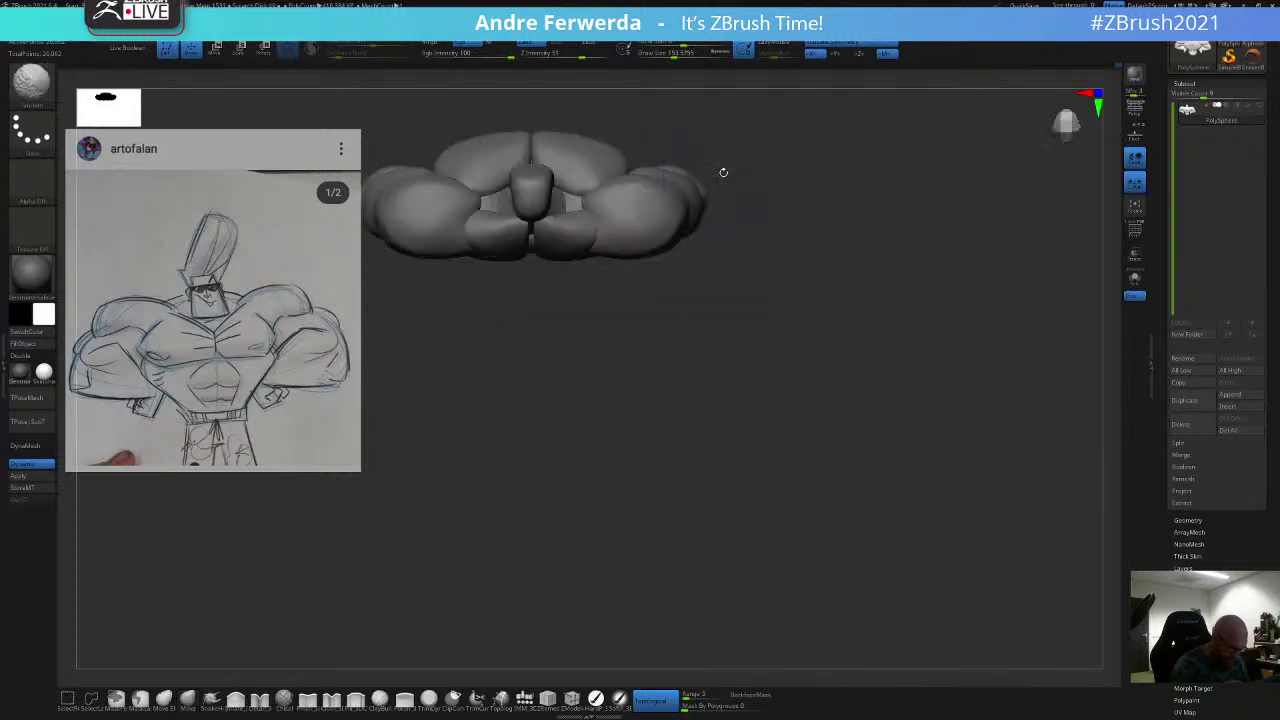
Step: Reshape the inner edges of the shoulders beside the neck from above with a smaller Move brush
left_click_drag(612, 117, 631, 186, "alt")
key("space")
left_click_drag(482, 298, 485, 297)
key("space")
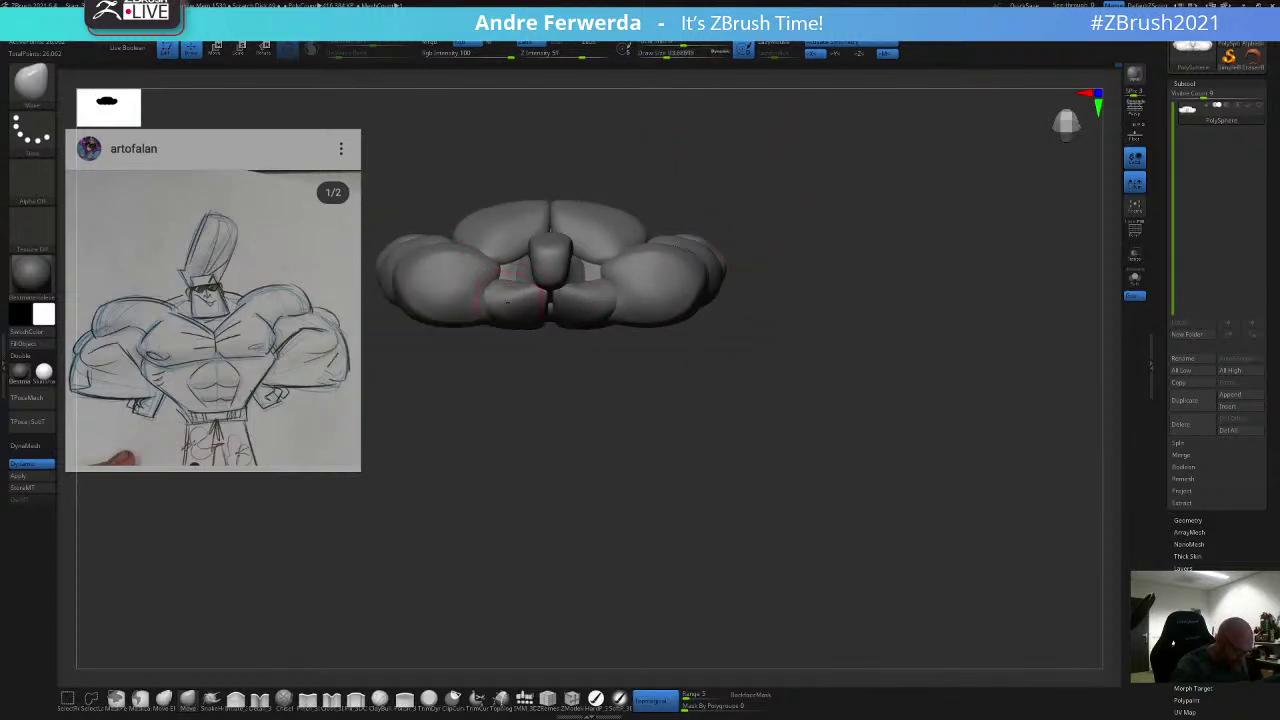
left_click_drag(525, 405, 545, 336)
left_click_drag(687, 194, 672, 226)
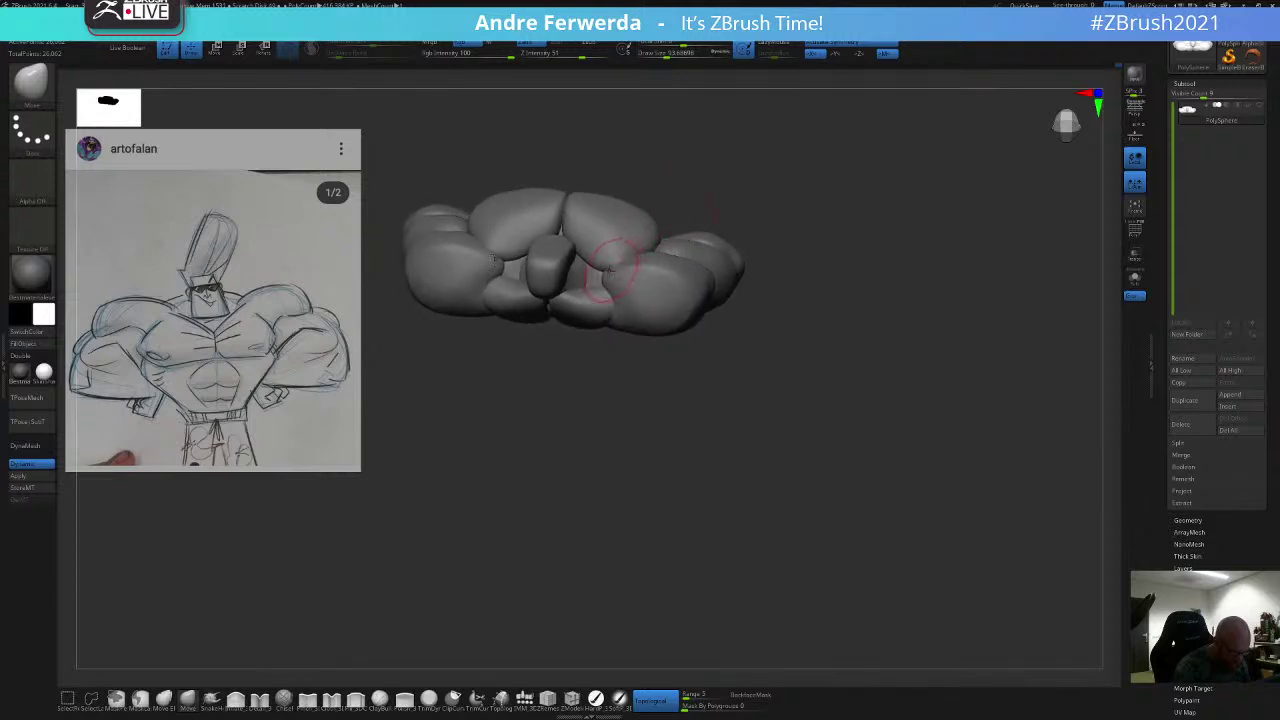
left_click_drag(615, 259, 602, 266)
mouse_move(690, 195)
left_mouse_down()
mouse_move(734, 150)
mouse_move(765, 223)
mouse_move(856, 227)
mouse_move(848, 239)
left_mouse_up()
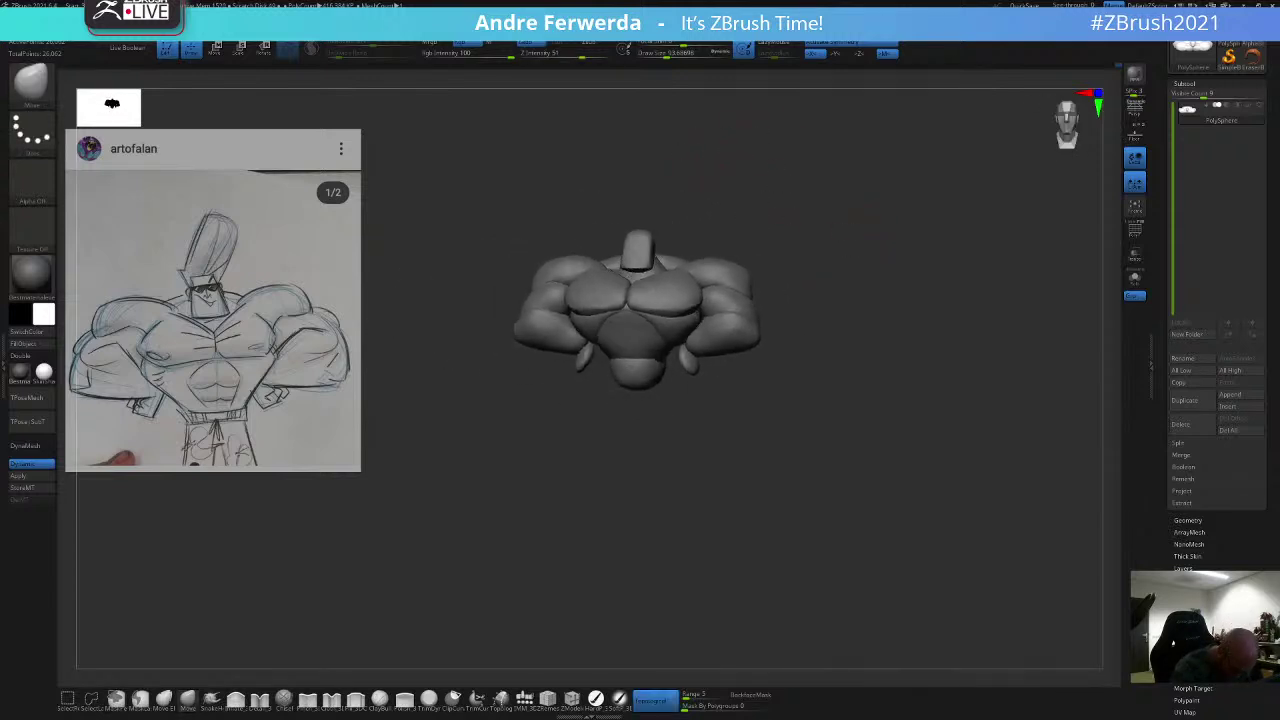
left_click_drag(798, 567, 717, 657, "shift")
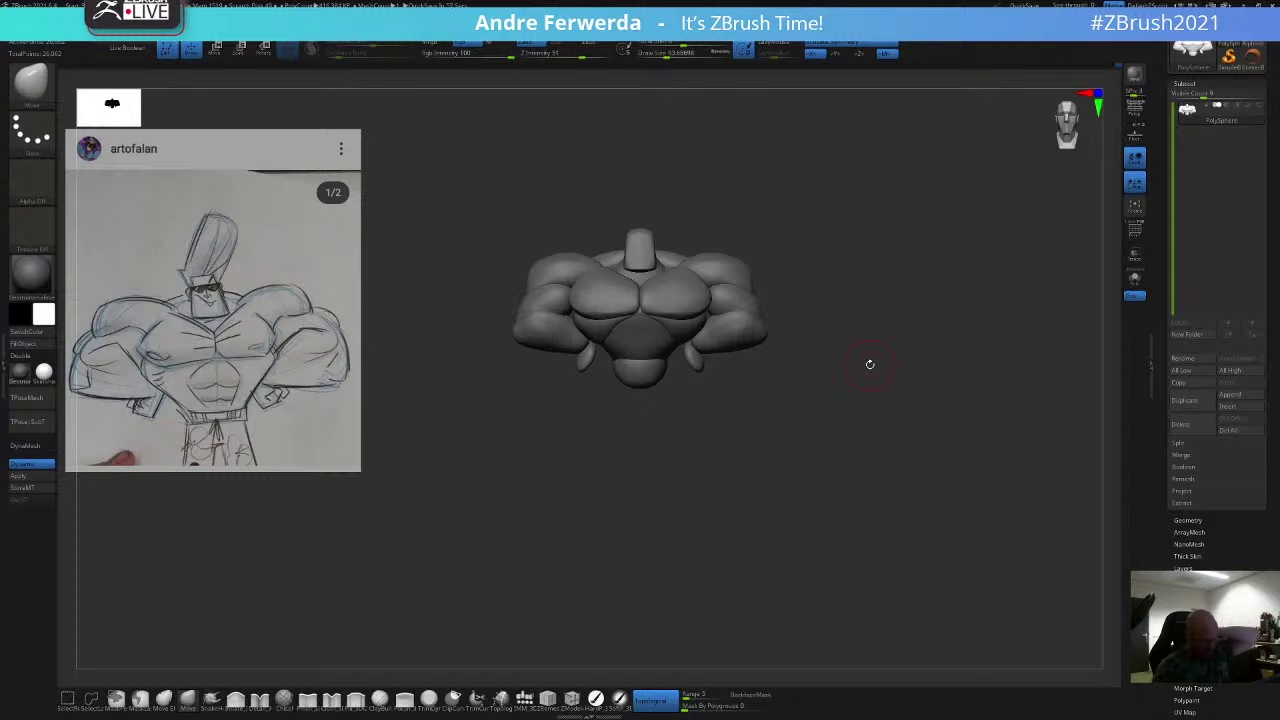
Step: Adjust the upper arms beside the chest from the front, enlarging and then reducing the Move brush
key("space")
left_click_drag(570, 306, 547, 310)
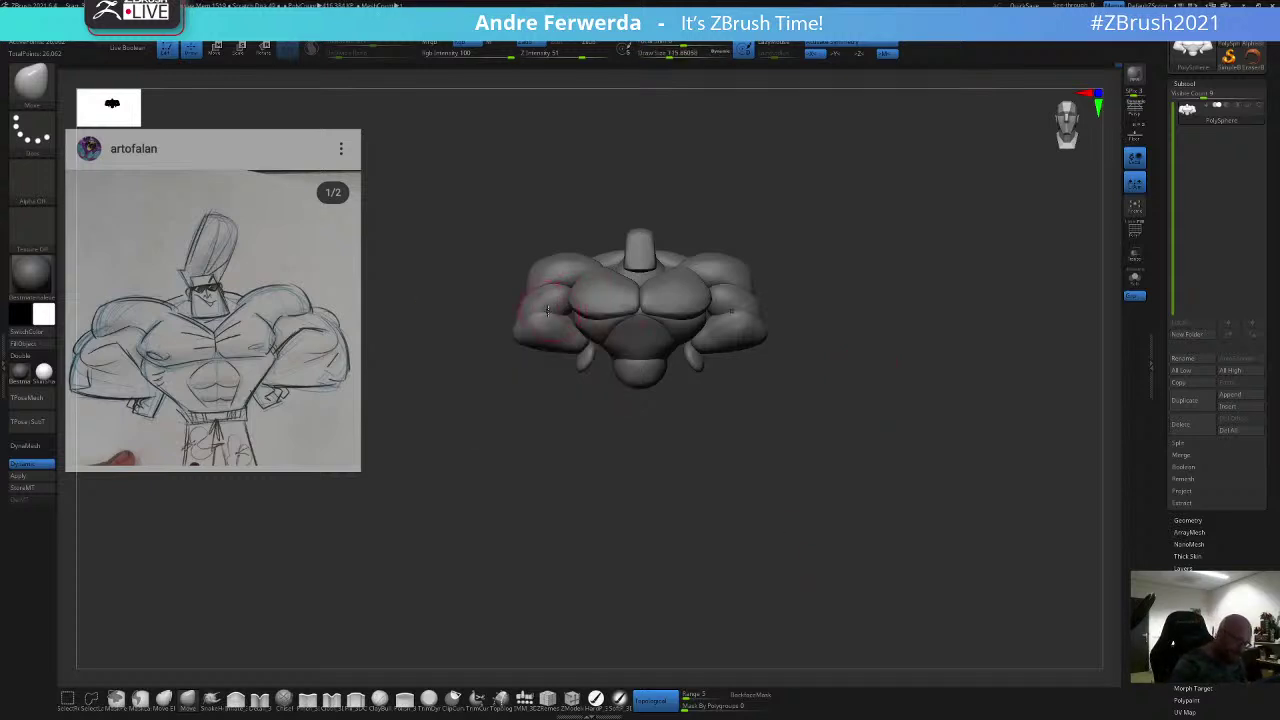
key("space")
left_click_drag(783, 278, 776, 278)
mouse_move(783, 421)
left_mouse_down("alt")
mouse_move(797, 414)
mouse_move(813, 437)
mouse_move(794, 500)
left_mouse_up("alt")
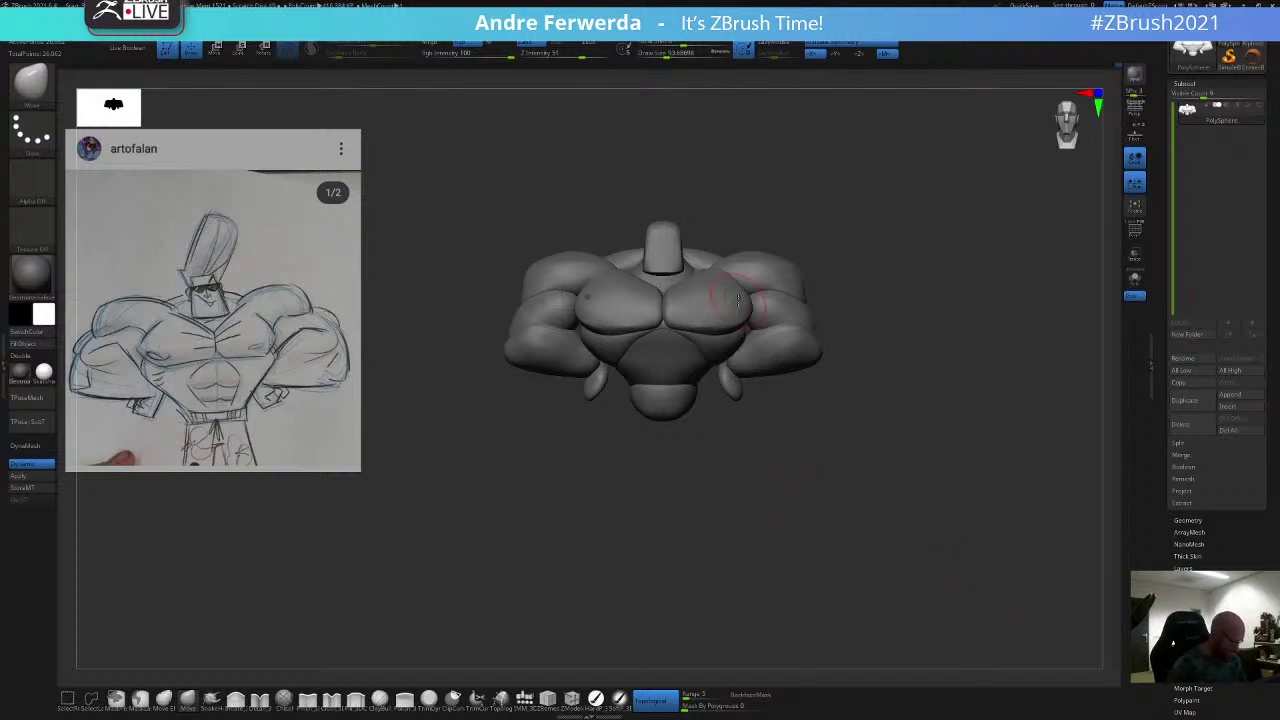
Step: Refine the arms' silhouette from the front and side with a resized Move brush, turning off topological masking
key("space")
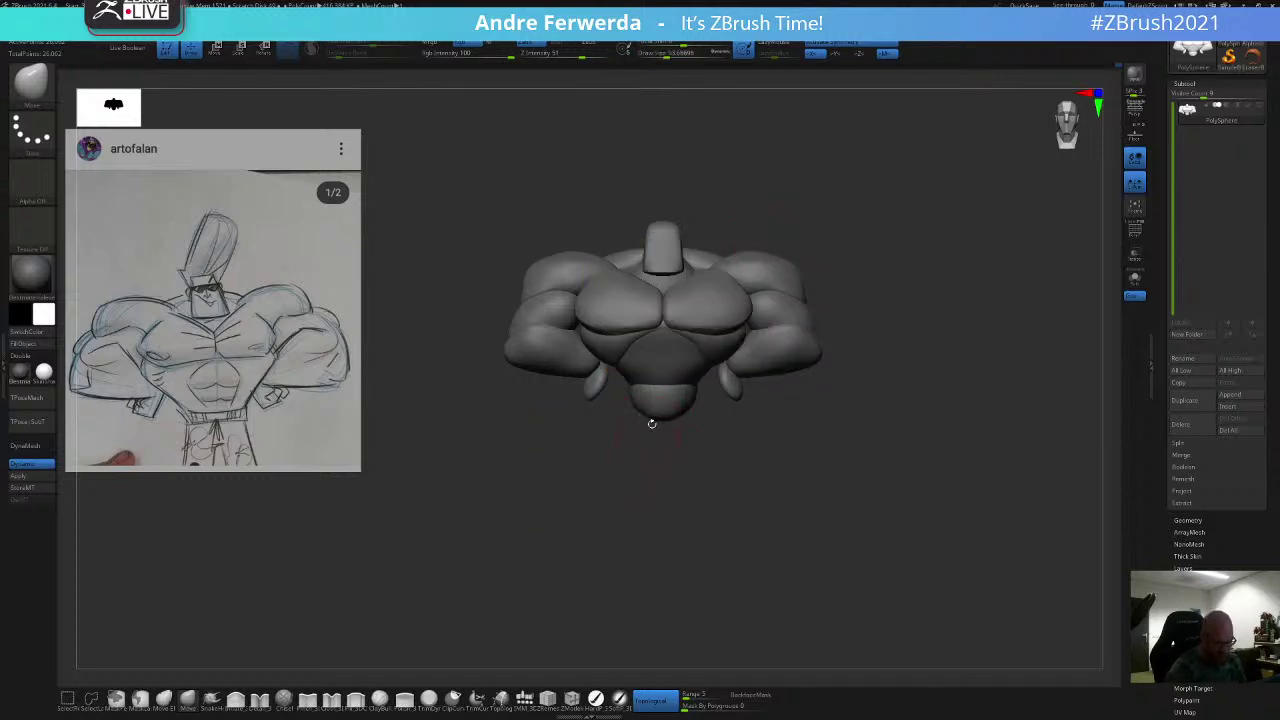
key("space")
mouse_move(636, 450)
left_mouse_down()
mouse_move(672, 436)
mouse_move(632, 414)
mouse_move(650, 388)
mouse_move(690, 455)
left_mouse_up()
key("space")
key("space")
left_click_drag(625, 390, 617, 380)
mouse_move(609, 447)
left_mouse_down()
mouse_move(640, 445)
mouse_move(635, 430)
mouse_move(628, 451)
left_mouse_up()
key("space")
key("space")
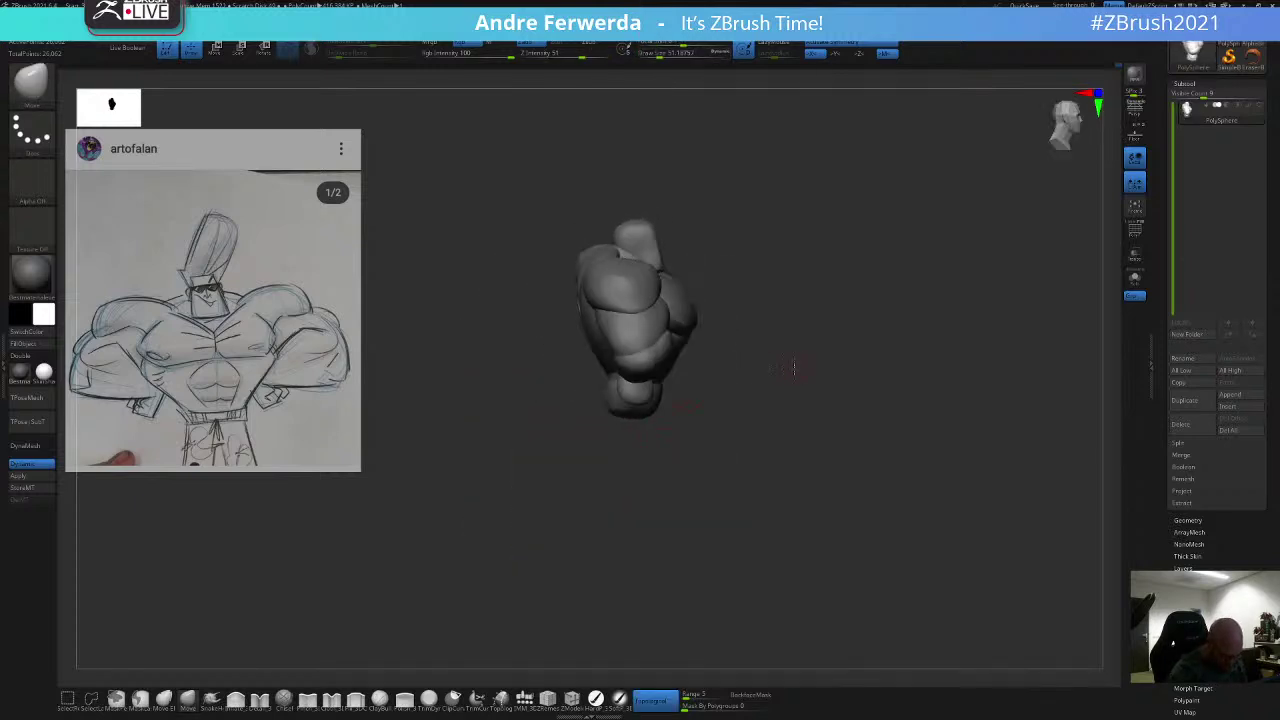
left_click_drag(797, 366, 797, 360, "shift")
key("space")
key("space")
left_click_drag(627, 301, 636, 302)
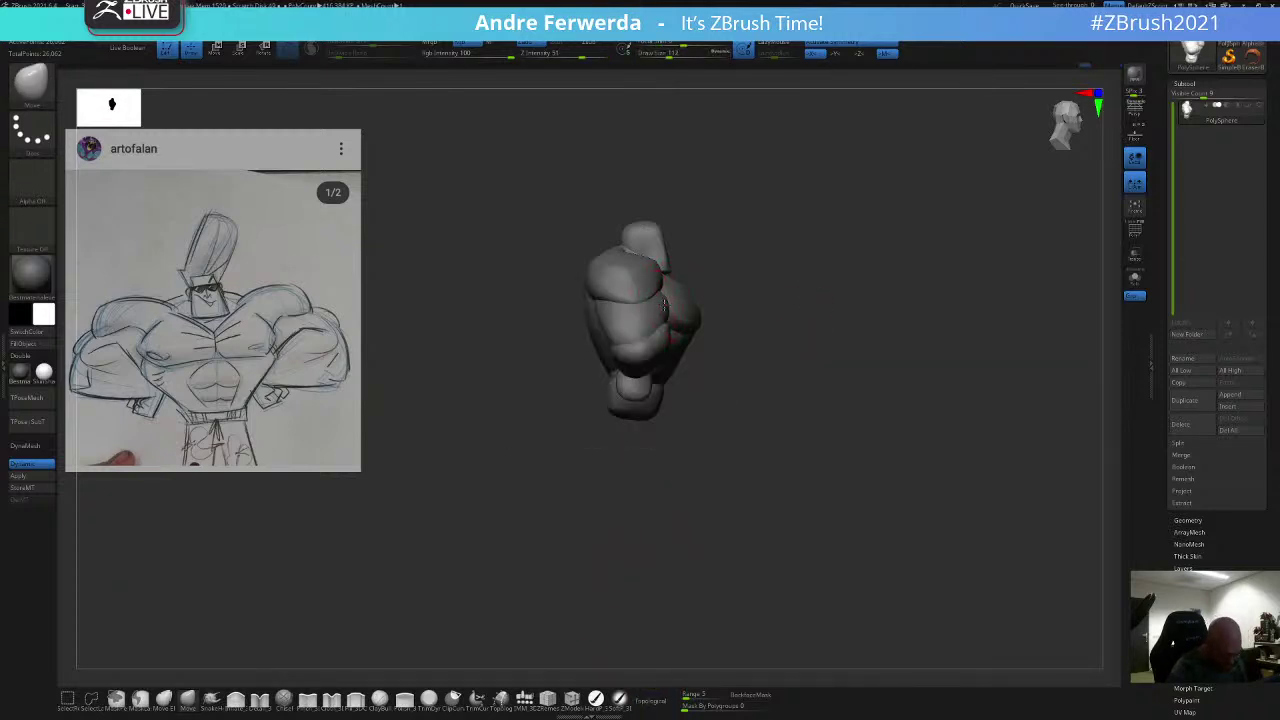
Step: Isolate the shoulders, upper arms, forearms and hands by hiding the rest of the body
key("space")
left_click(652, 317, "ctrl+shift")
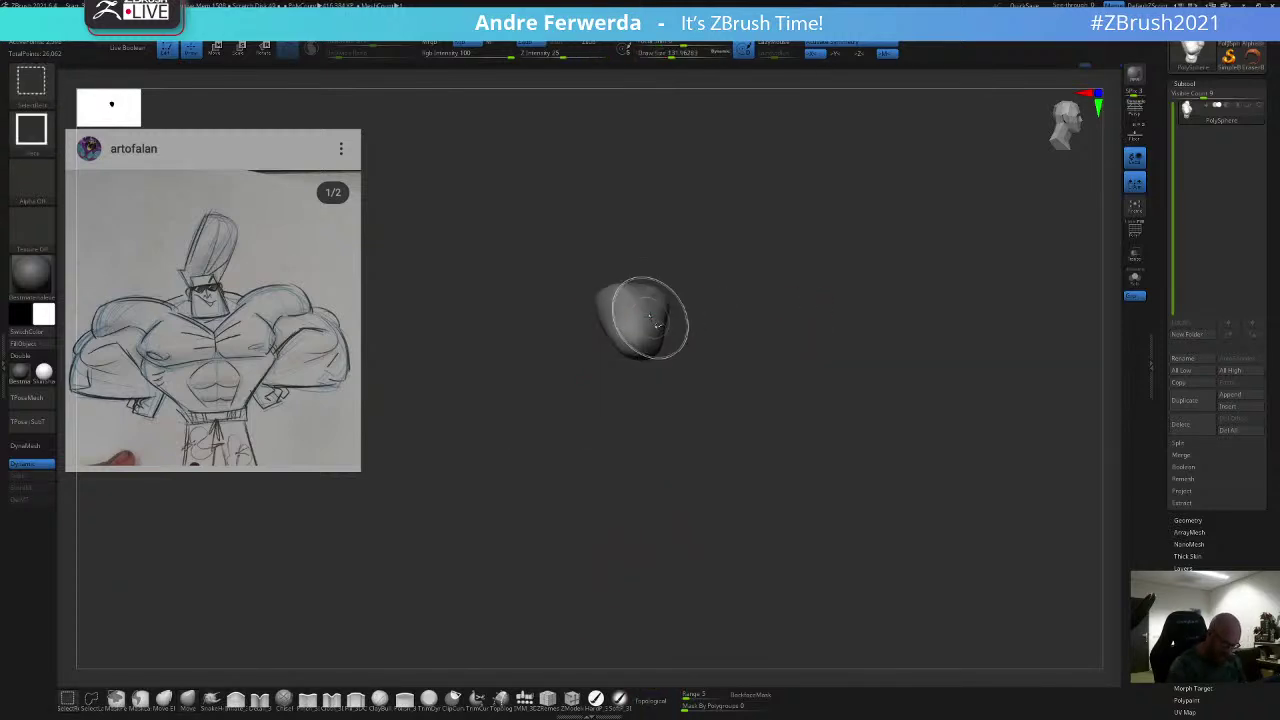
left_click(650, 304, "ctrl+shift")
left_click(632, 274, "ctrl+shift")
left_click(641, 346, "ctrl+shift")
left_click(635, 386, "ctrl+shift")
left_click_drag(775, 286, 805, 310, "ctrl+shift")
Step: Reshape the isolated upper arms from the side and a three-quarter angle with a resized Move brush
key("space")
key("space")
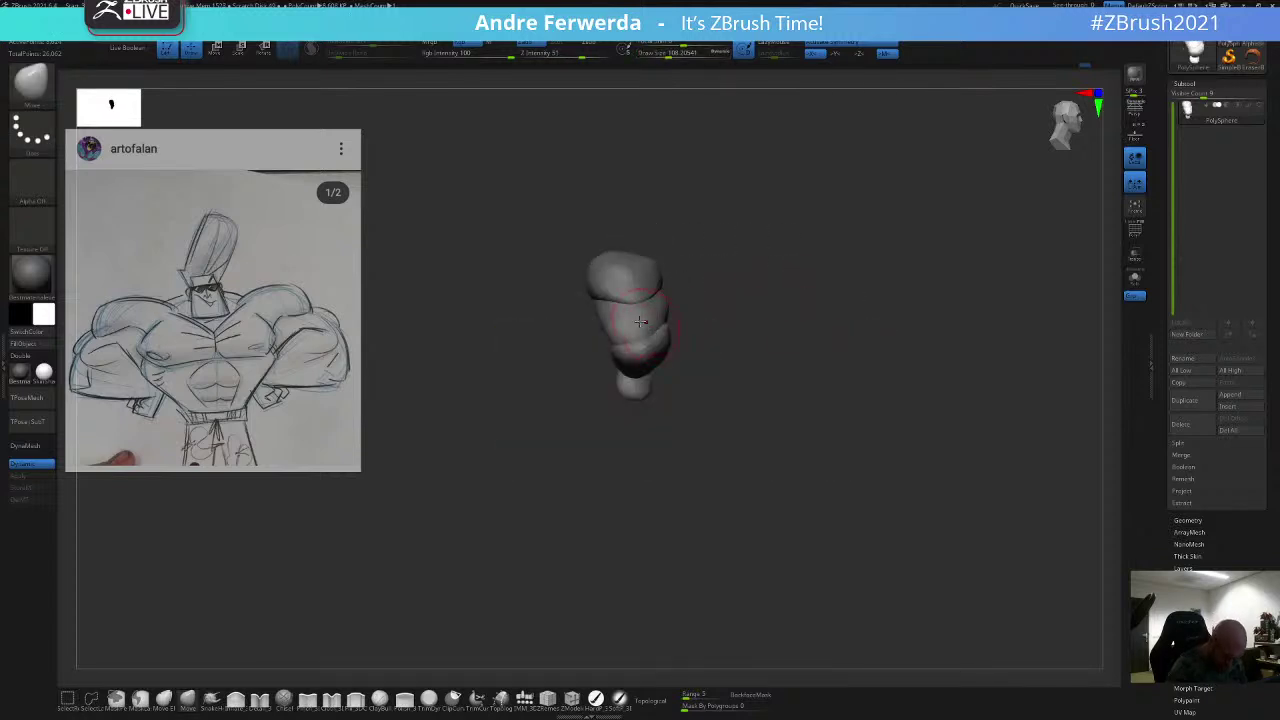
key("space")
left_click(606, 318)
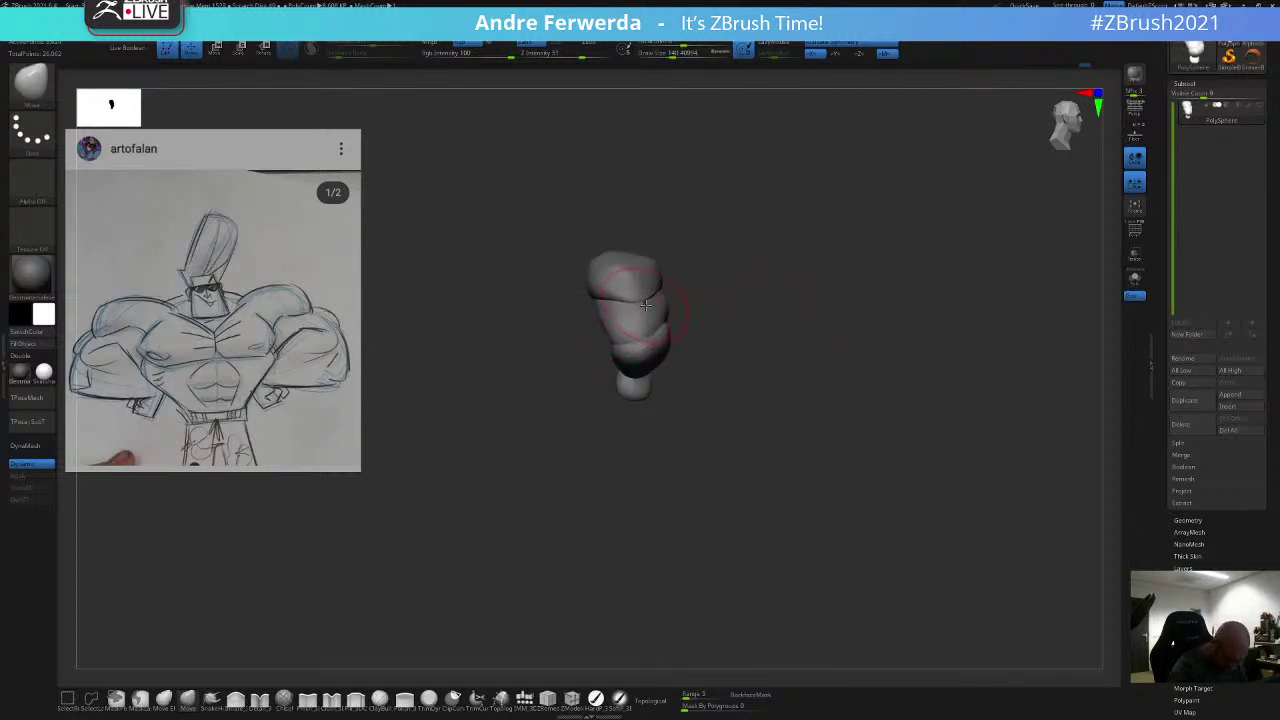
left_click_drag(705, 305, 672, 306)
key("space")
left_click(671, 306)
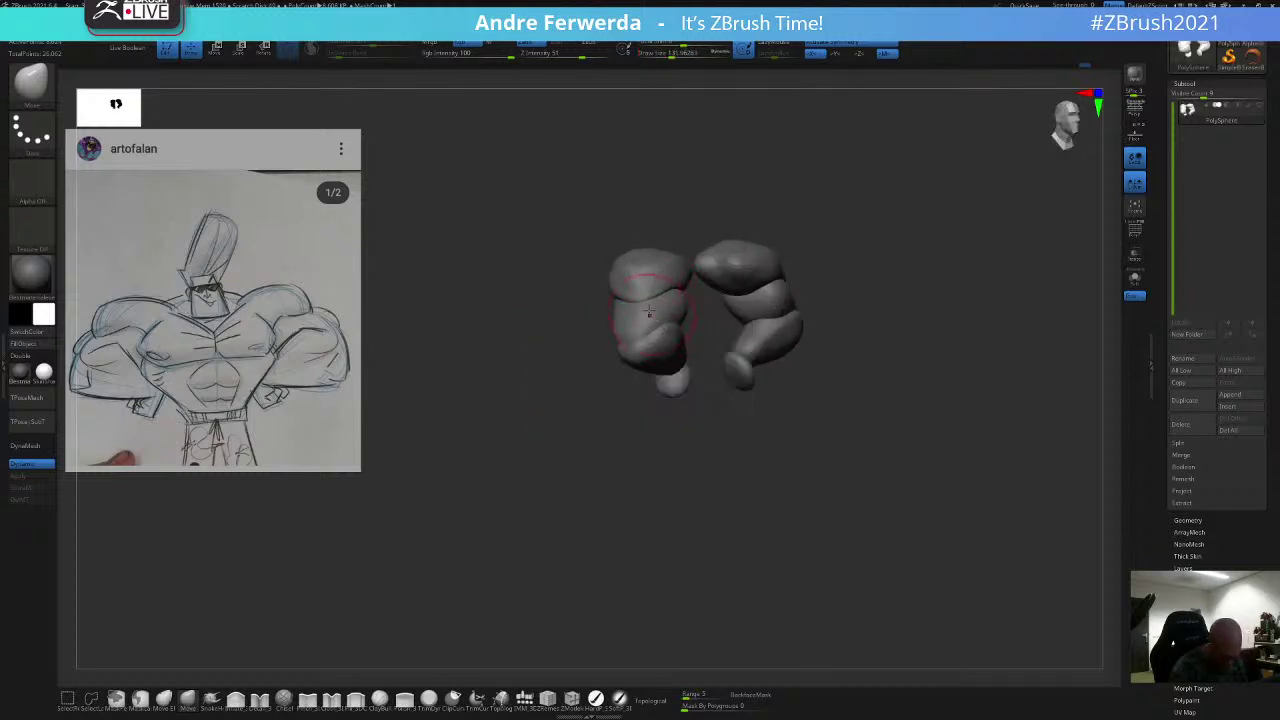
key("space")
left_click(624, 312)
left_click_drag(771, 208, 815, 212)
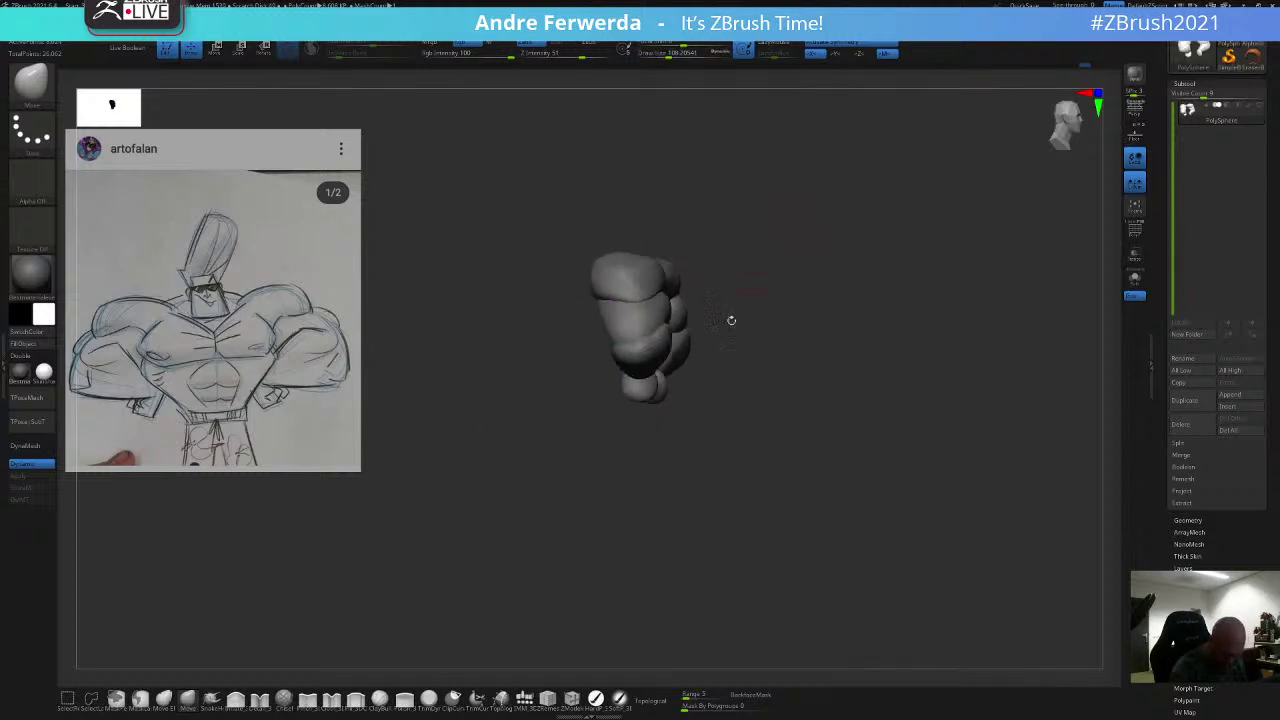
Step: Turn on topological masking, adjust the upper arms and forearms from the back, and unhide the whole body
left_click(656, 701)
mouse_move(712, 279)
left_mouse_down("shift")
mouse_move(732, 266)
mouse_move(663, 296)
mouse_move(672, 287)
left_mouse_up("shift")
key("bracketright")
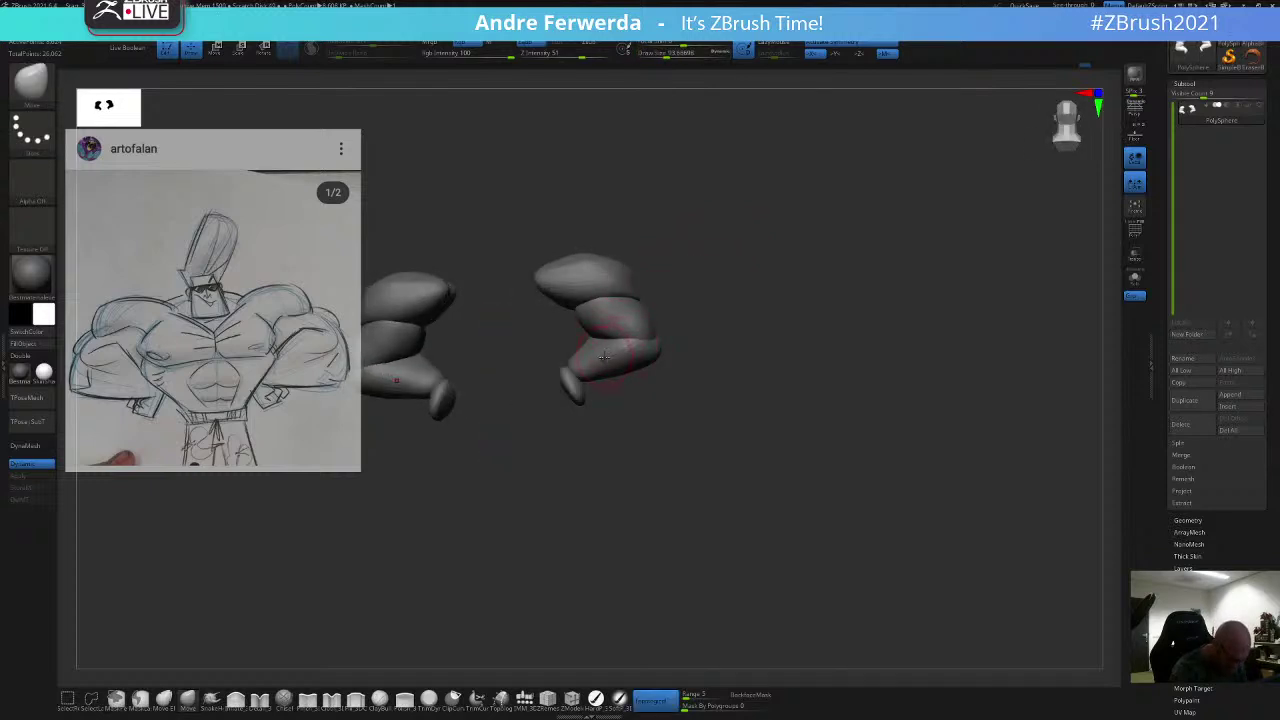
left_click_drag(691, 320, 690, 356)
mouse_move(692, 301)
left_mouse_down()
mouse_move(668, 303)
mouse_move(679, 316)
left_mouse_up()
mouse_move(620, 391)
left_mouse_down()
mouse_move(657, 306)
mouse_move(723, 291)
mouse_move(751, 200)
mouse_move(782, 222)
left_mouse_up()
mouse_move(858, 452)
left_mouse_down()
mouse_move(877, 474)
mouse_move(900, 406)
mouse_move(906, 510)
mouse_move(768, 479)
left_mouse_up()
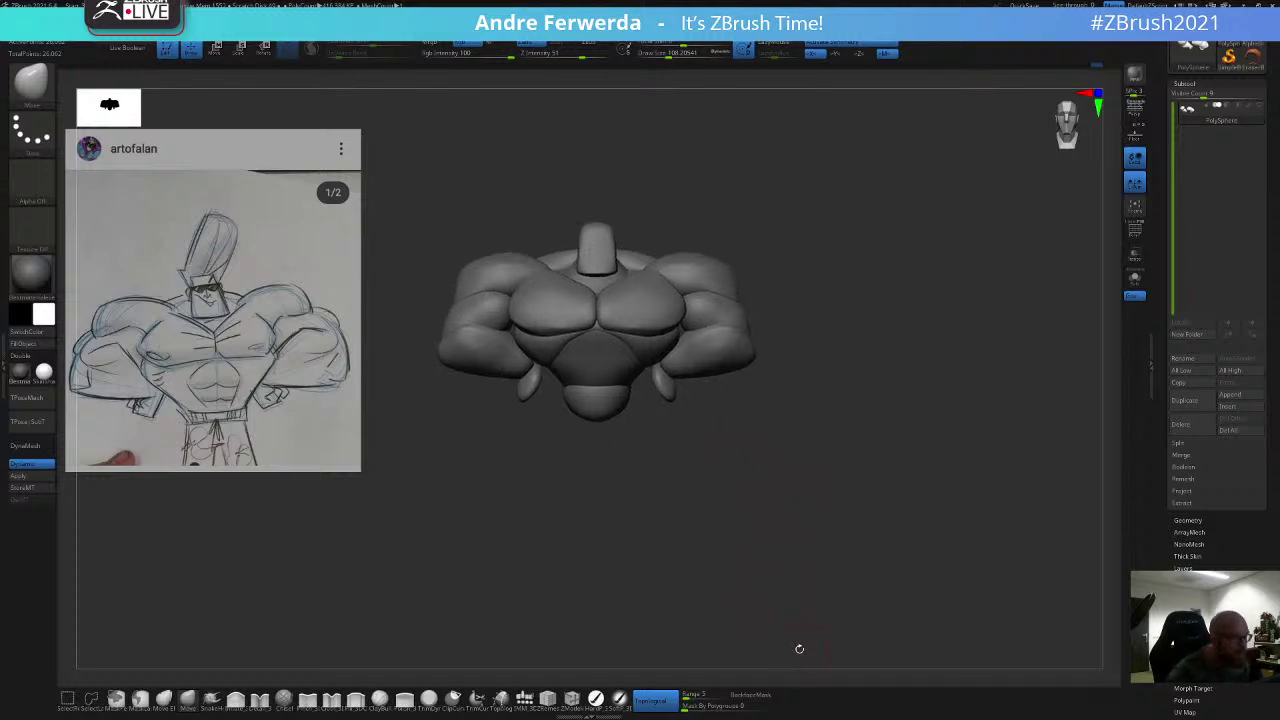
left_click_drag(839, 385, 876, 383, "alt")
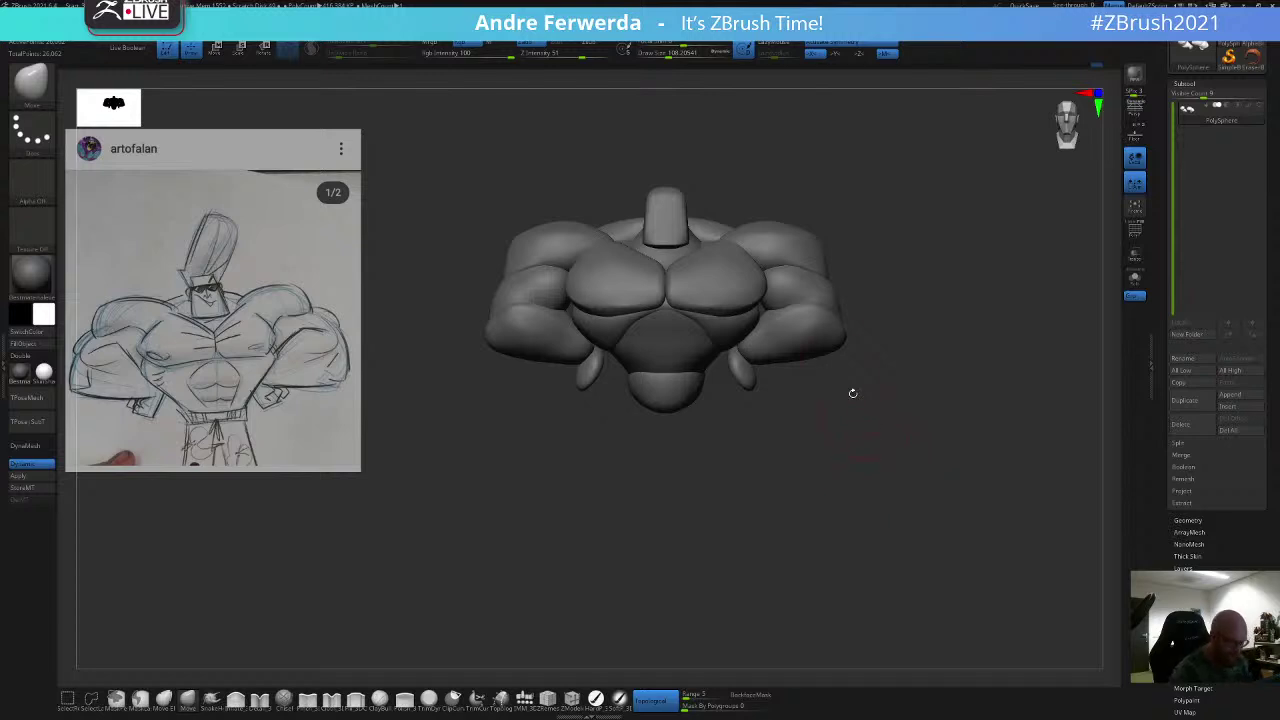
Step: Mask everything on the body except the two hands
key("ctrl+shift")
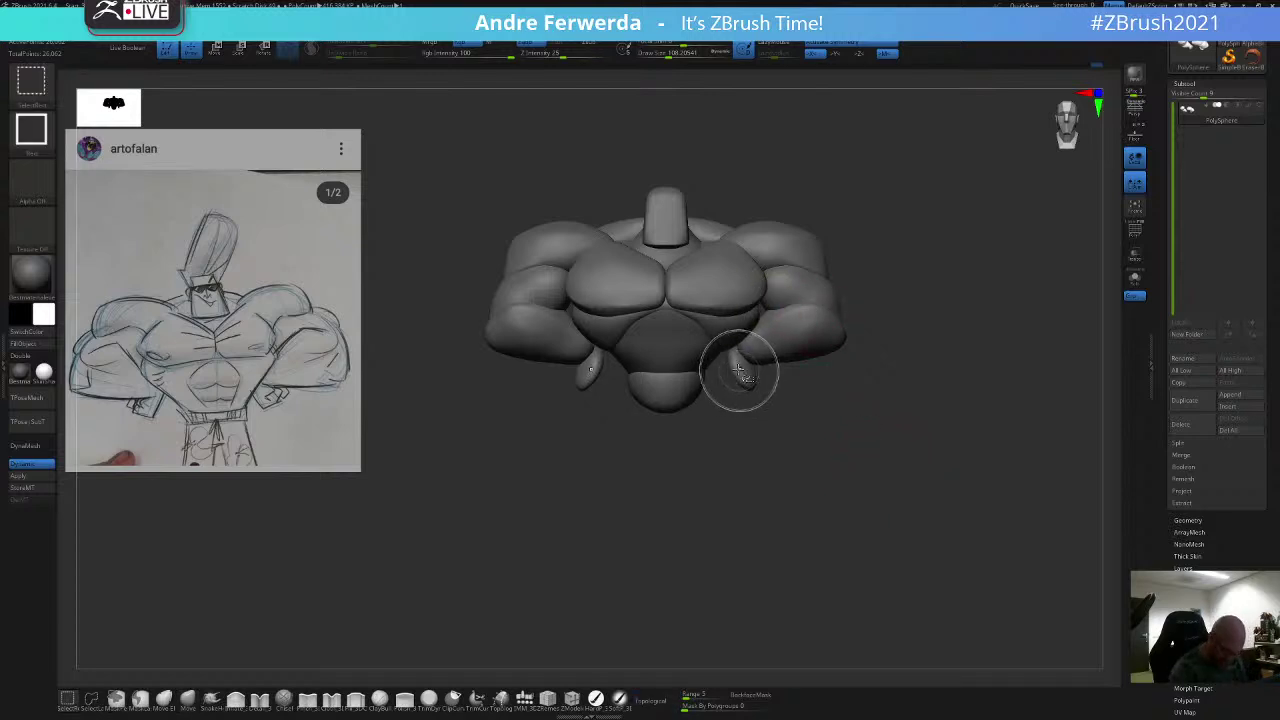
left_click(737, 367, "ctrl+shift")
left_click(771, 308, "ctrl")
left_click(714, 456, "ctrl+shift")
left_click(724, 449, "ctrl")
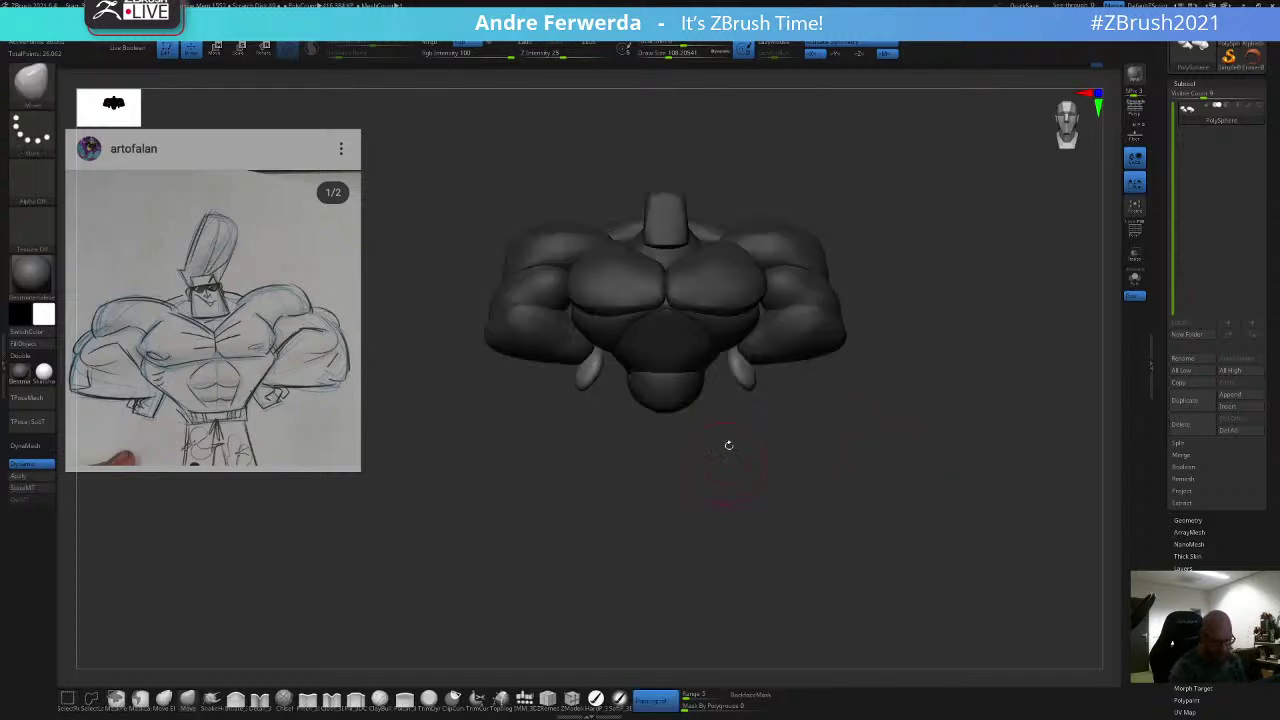
Step: Widen the unmasked hands into fuller rounded shapes from the back with a resized Move brush
key("bracketleft")
key("bracketleft")
key("bracketleft")
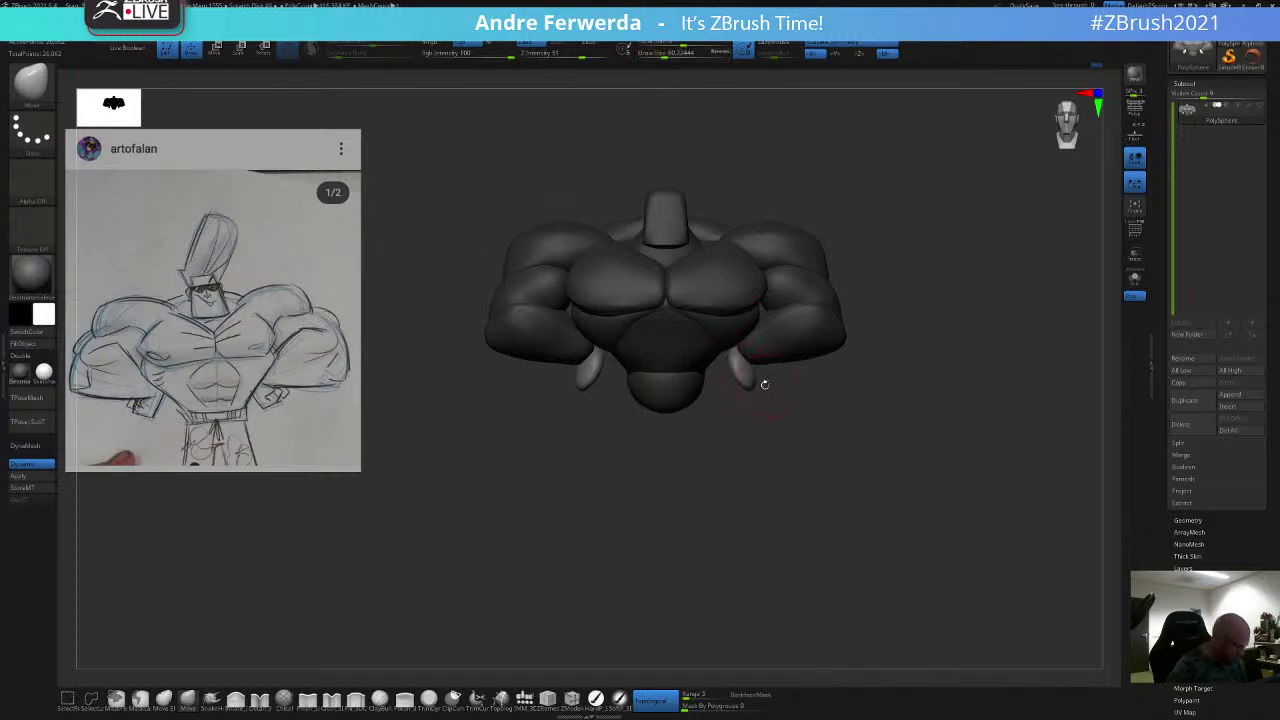
left_click_drag(793, 407, 688, 402, "shift")
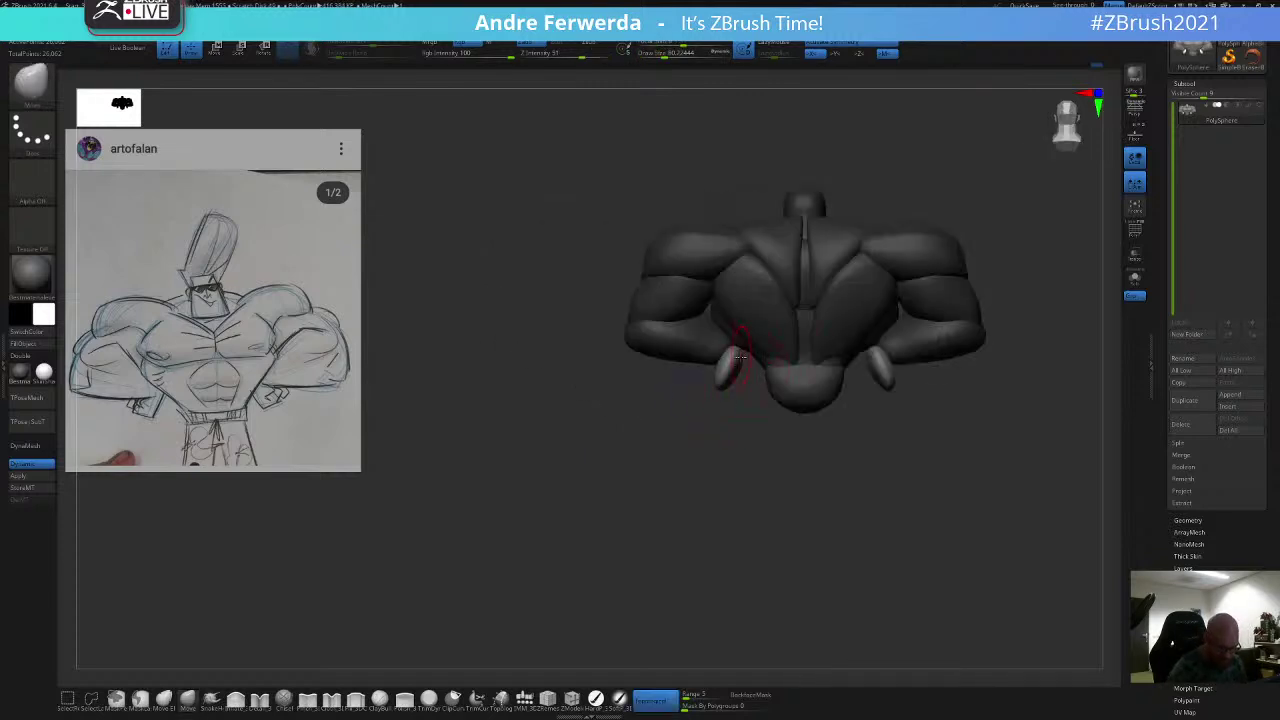
key("w")
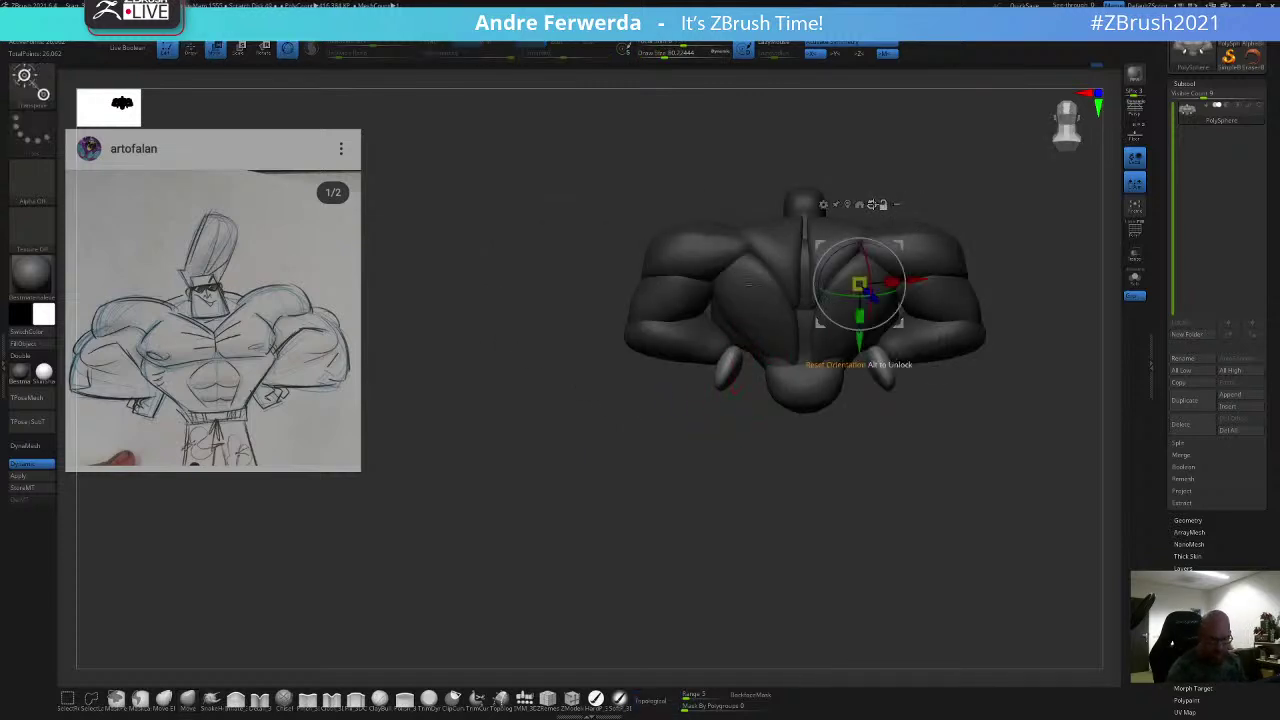
left_click_drag(899, 244, 915, 323, "alt")
mouse_move(907, 330)
left_mouse_down("alt")
mouse_move(896, 322)
mouse_move(922, 341)
left_mouse_up("alt")
key("q")
key("s")
mouse_move(738, 376)
left_mouse_down()
mouse_move(692, 412)
mouse_move(736, 396)
left_mouse_up()
key("space")
mouse_move(731, 463)
right_mouse_down()
mouse_move(760, 385)
mouse_move(820, 342)
right_mouse_up()
mouse_move(894, 356)
left_mouse_down()
mouse_move(903, 342)
mouse_move(895, 372)
left_mouse_up()
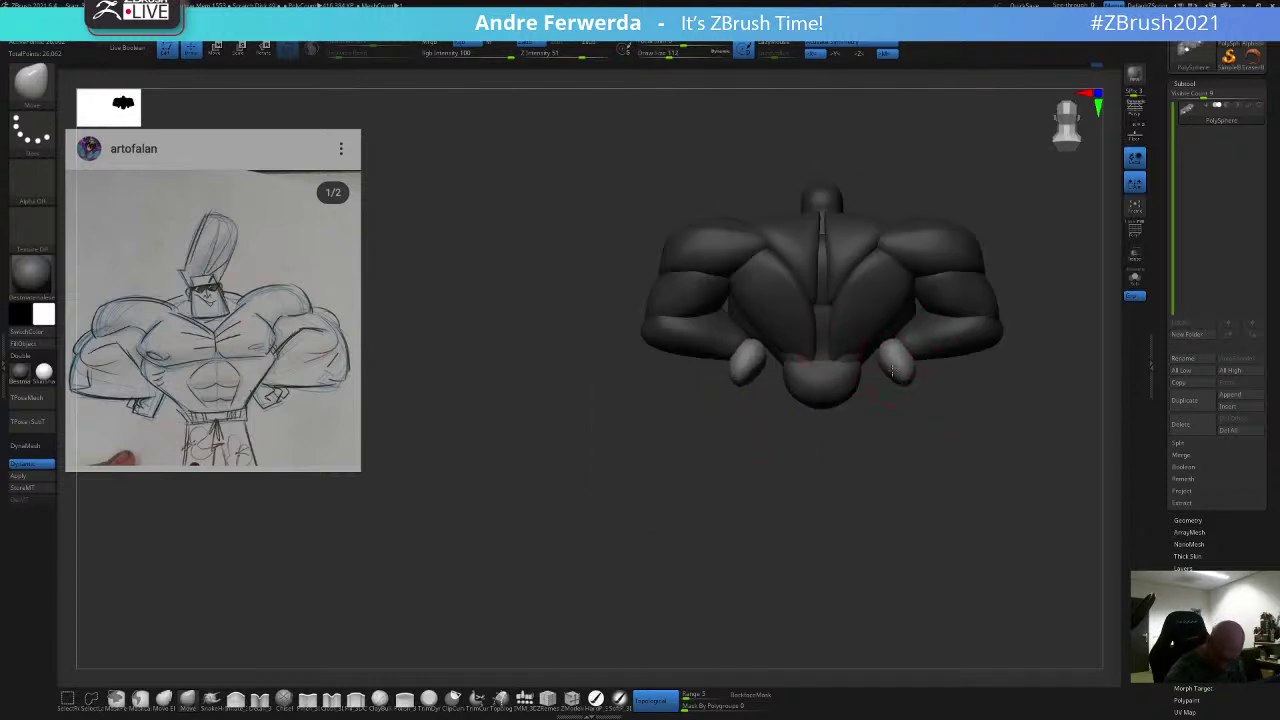
Step: Shape the ends of the hands from below with a smaller Move brush
right_click(867, 447)
mouse_move(920, 432)
right_mouse_down()
mouse_move(996, 278)
mouse_move(891, 226)
right_mouse_up()
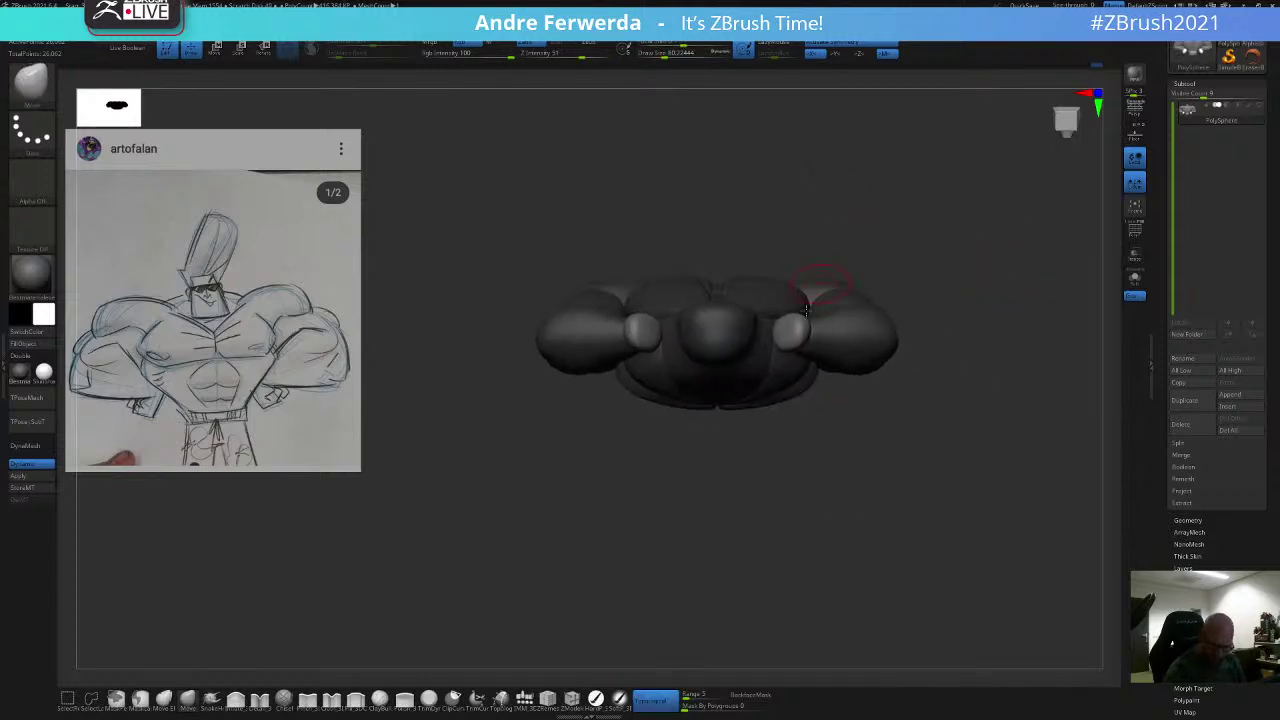
right_click_drag(845, 262, 854, 209)
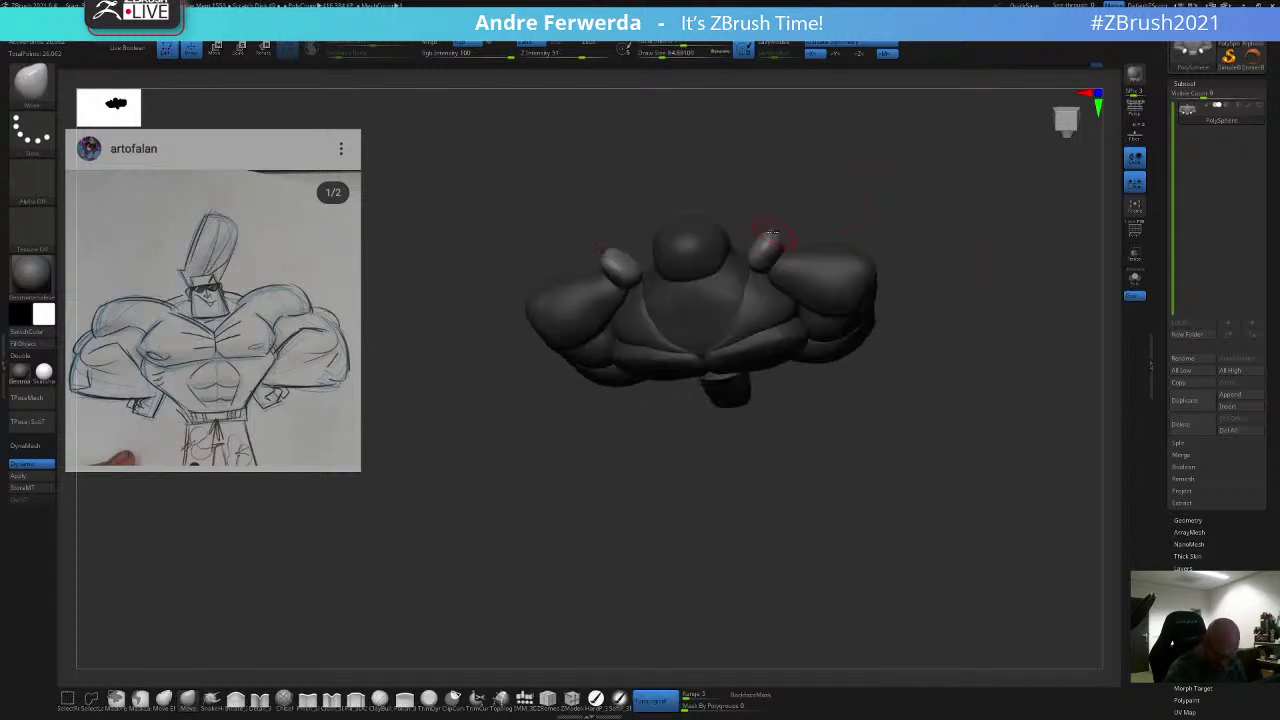
left_click_drag(772, 233, 776, 241)
right_click_drag(817, 206, 804, 239)
left_click_drag(773, 240, 774, 248)
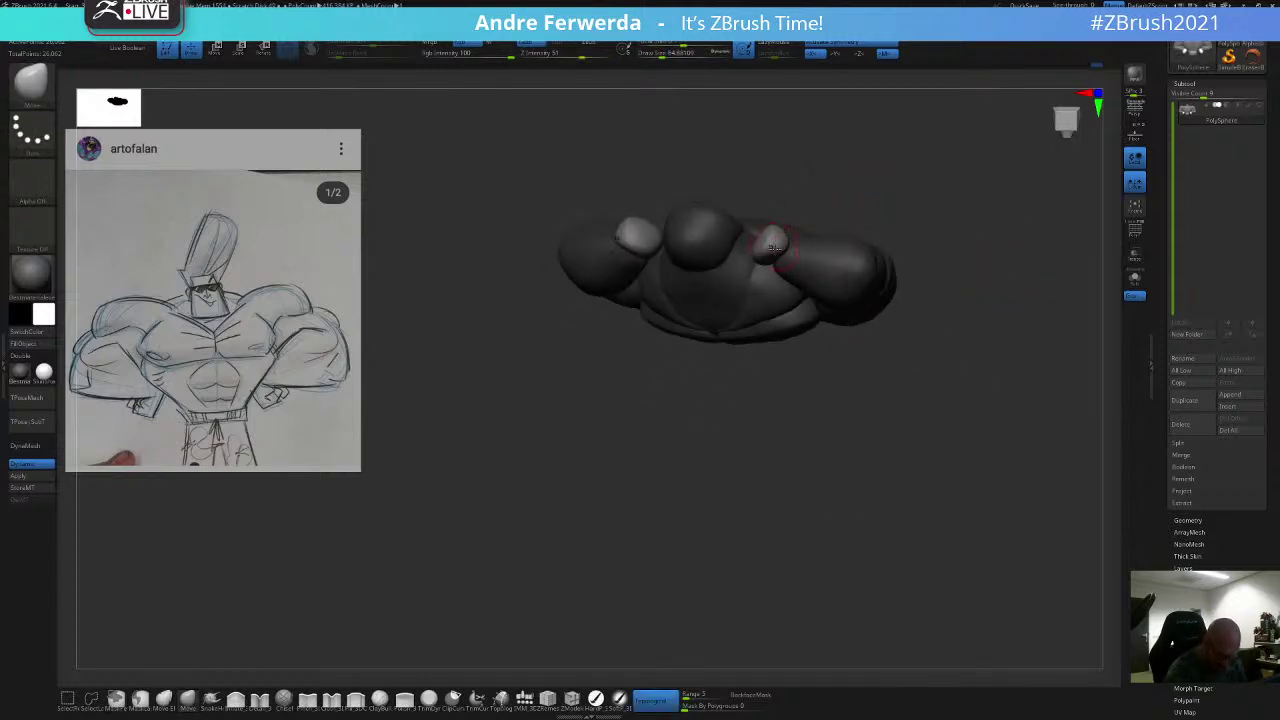
right_click_drag(838, 204, 814, 227)
left_click_drag(779, 247, 777, 253)
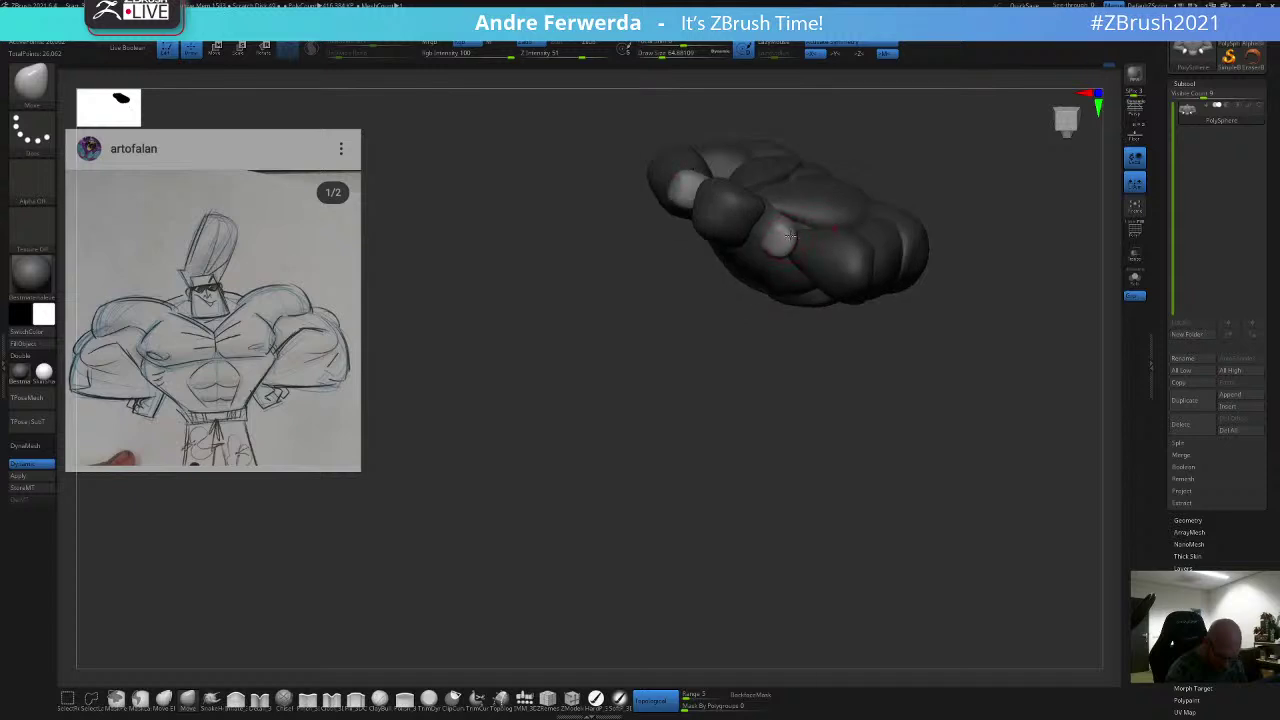
Step: Adjust the hands' shape beside the waist from the front with an enlarged Move brush
mouse_move(790, 236)
right_mouse_down()
mouse_move(749, 380)
mouse_move(823, 386)
mouse_move(748, 415)
right_mouse_up()
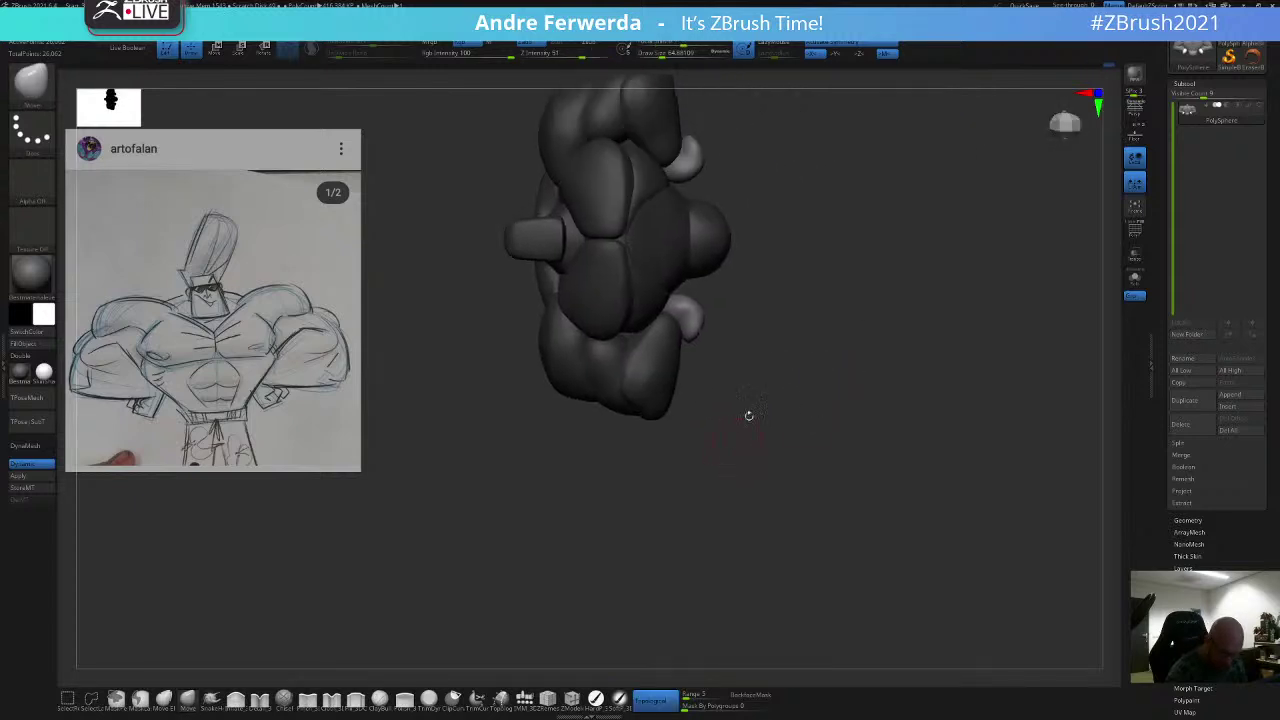
right_click_drag(759, 349, 910, 318)
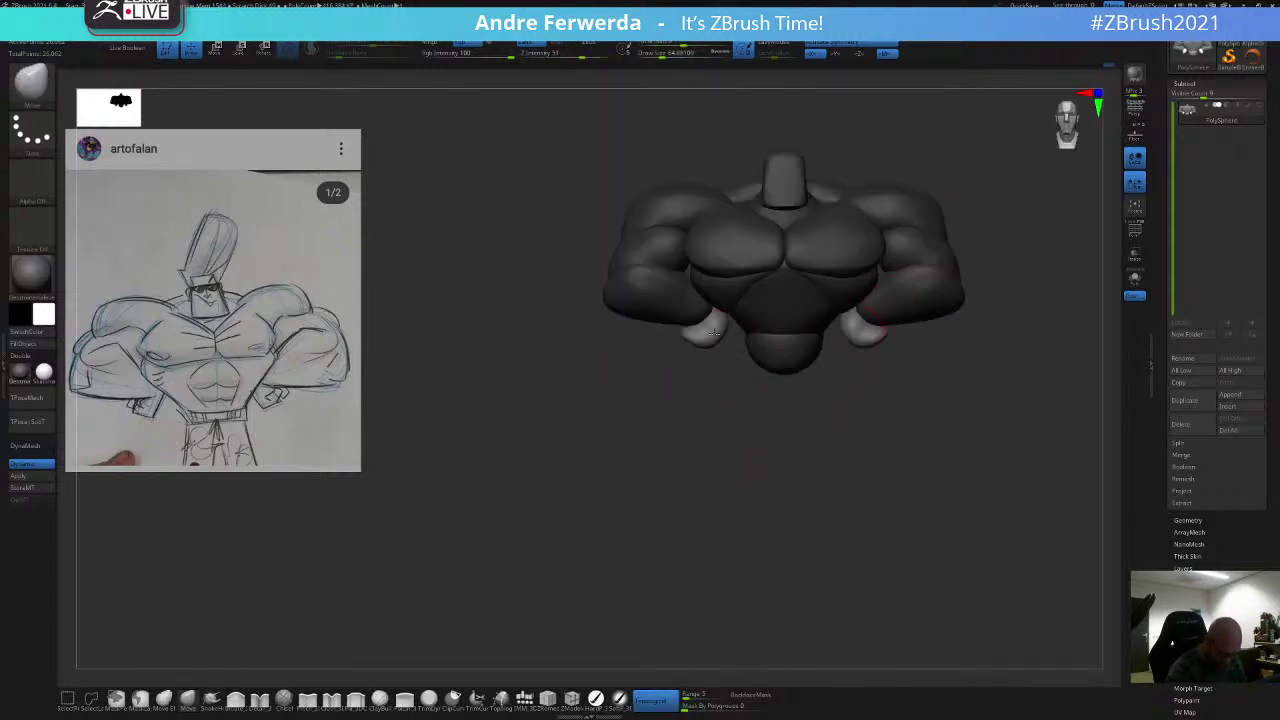
key("bracketright")
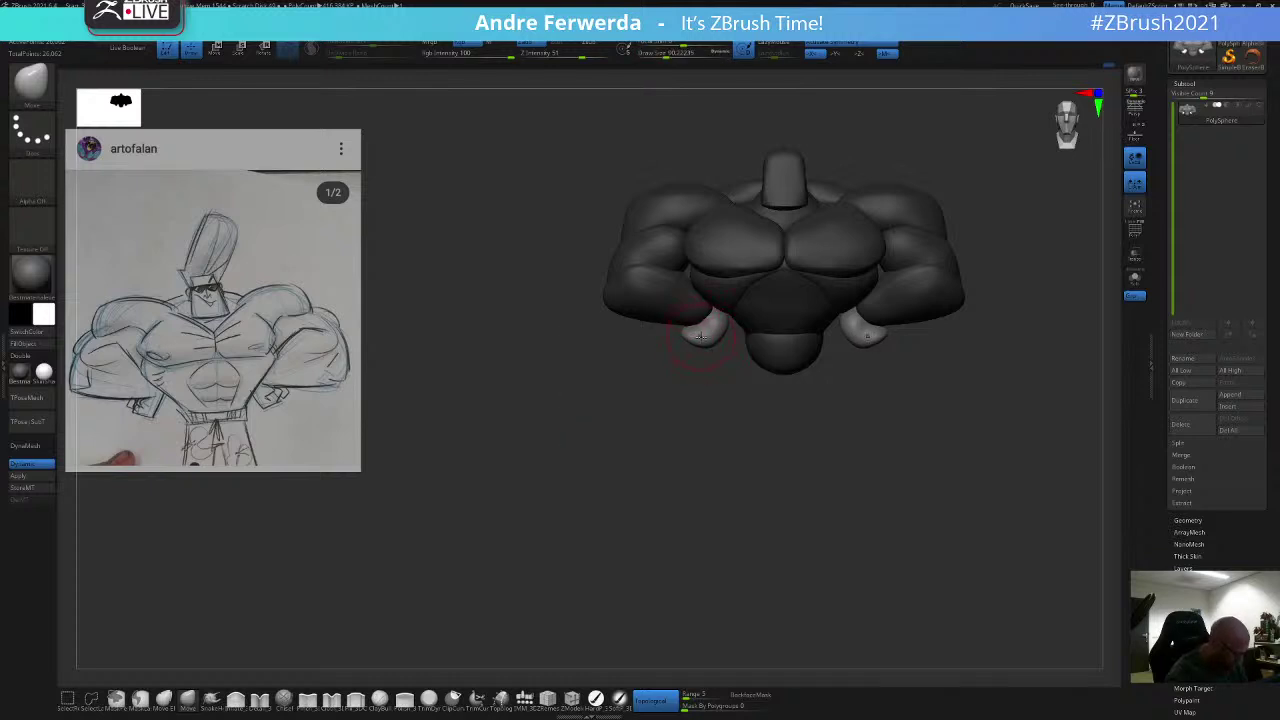
key("space")
left_click_drag(707, 331, 705, 332)
key("space")
mouse_move(693, 400)
left_mouse_down()
mouse_move(654, 406)
mouse_move(700, 381)
mouse_move(672, 396)
mouse_move(667, 335)
left_mouse_up()
key("space")
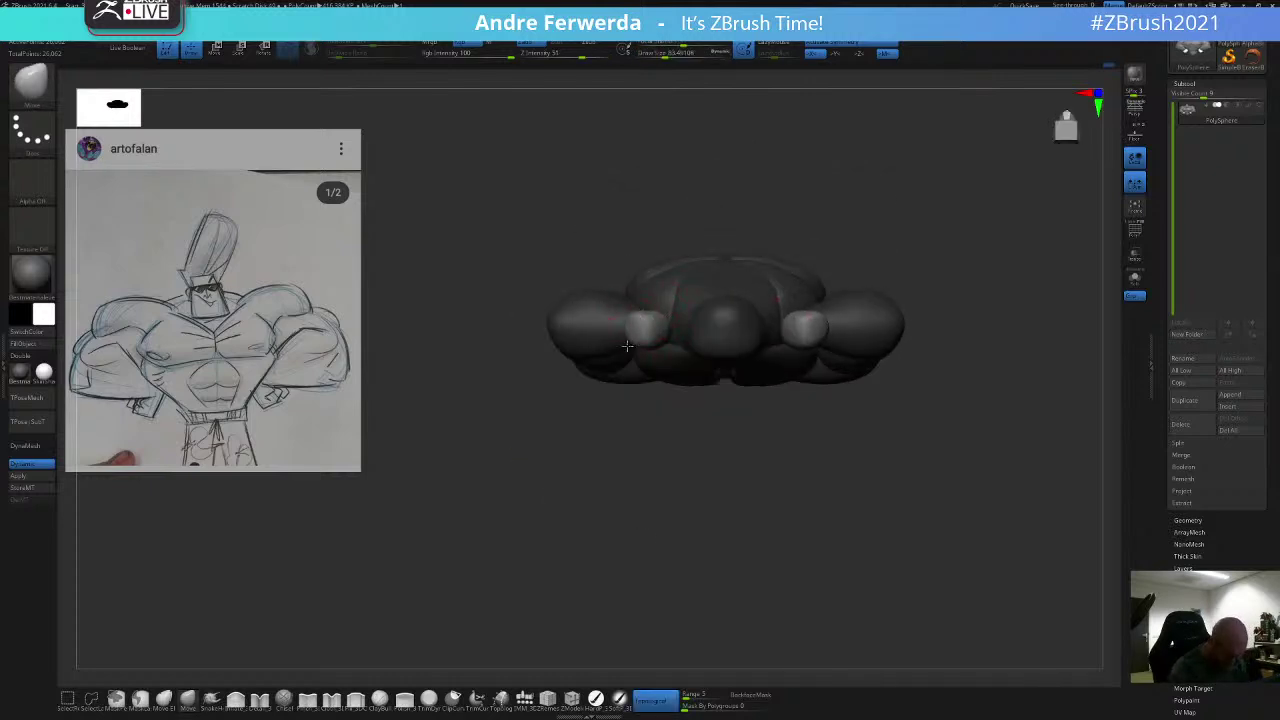
Step: Refine the hands' thickness and curvature from below and several oblique angles, resizing the Move brush
left_click_drag(580, 440, 615, 463)
key("space")
left_click(648, 424)
left_click_drag(630, 410, 727, 269)
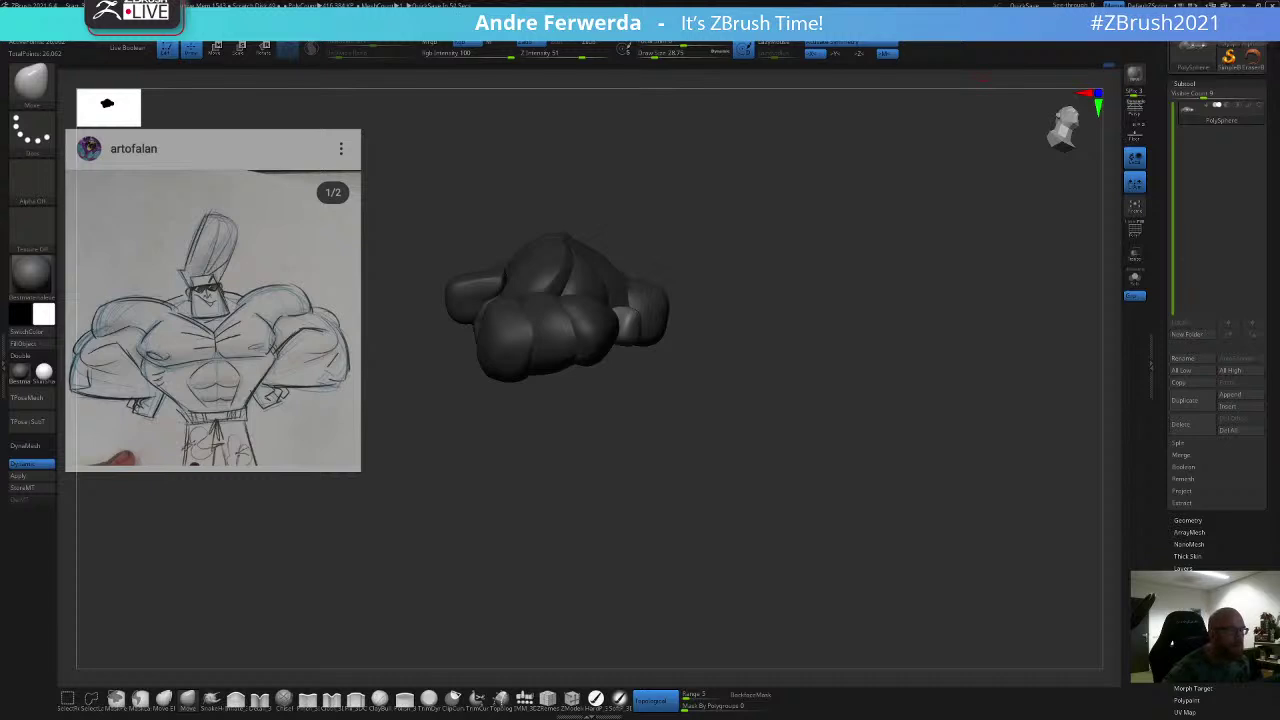
mouse_move(785, 265)
left_mouse_down()
mouse_move(934, 174)
mouse_move(948, 271)
mouse_move(937, 229)
mouse_move(906, 206)
mouse_move(877, 237)
mouse_move(903, 212)
mouse_move(940, 224)
left_mouse_up()
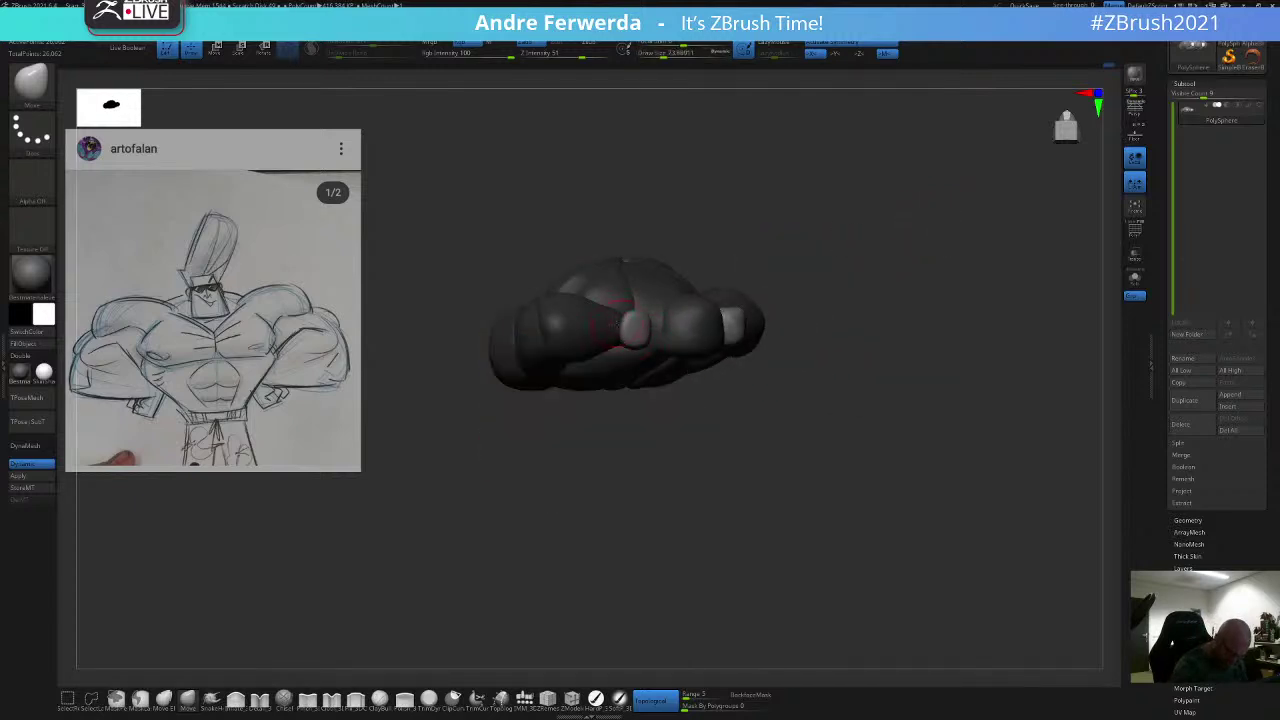
left_click_drag(628, 382, 650, 395)
left_click_drag(748, 264, 758, 342, "alt")
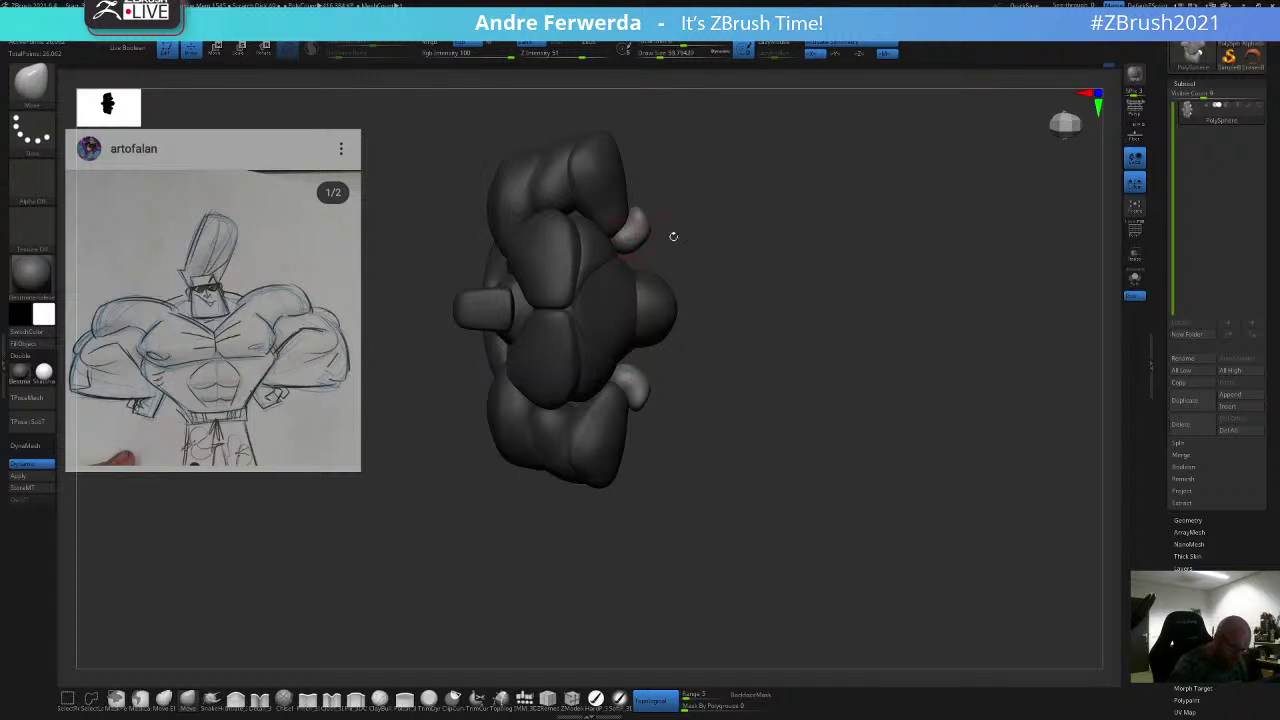
left_click_drag(673, 236, 797, 284)
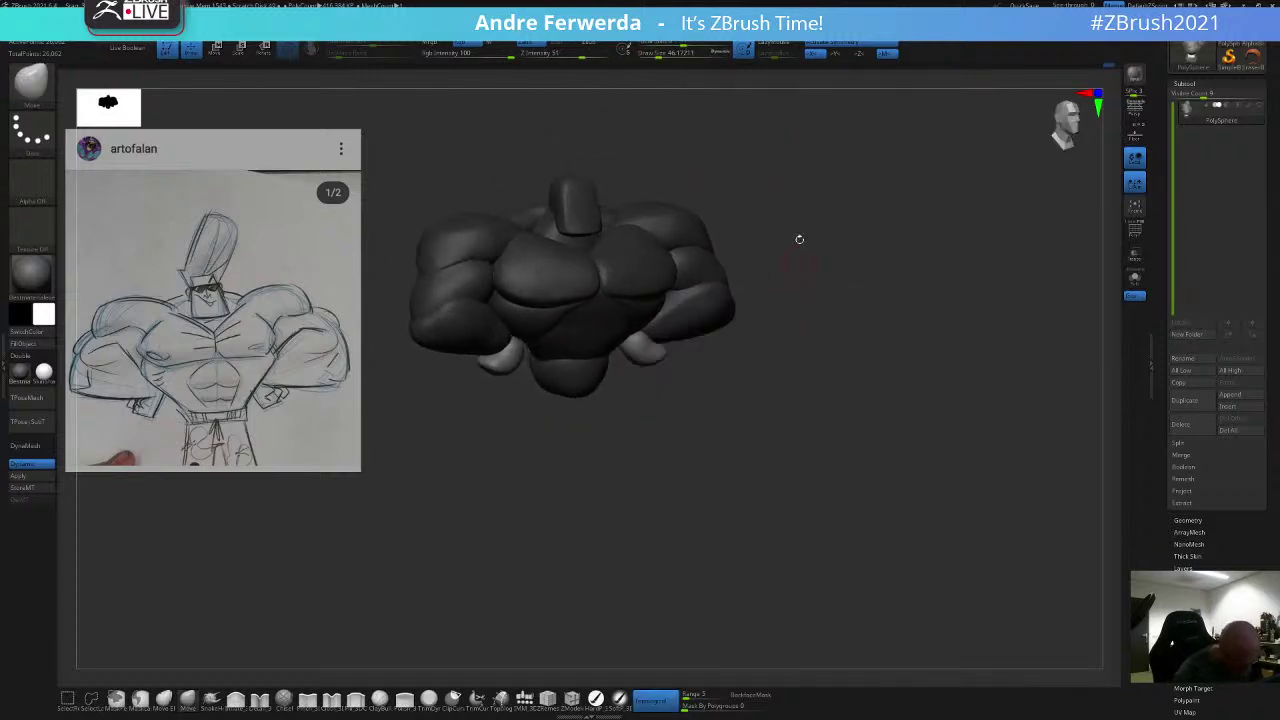
Step: Isolate the upper arms, forearms and hands, leaving only the hands masked
left_click_drag(631, 437, 608, 431, "shift")
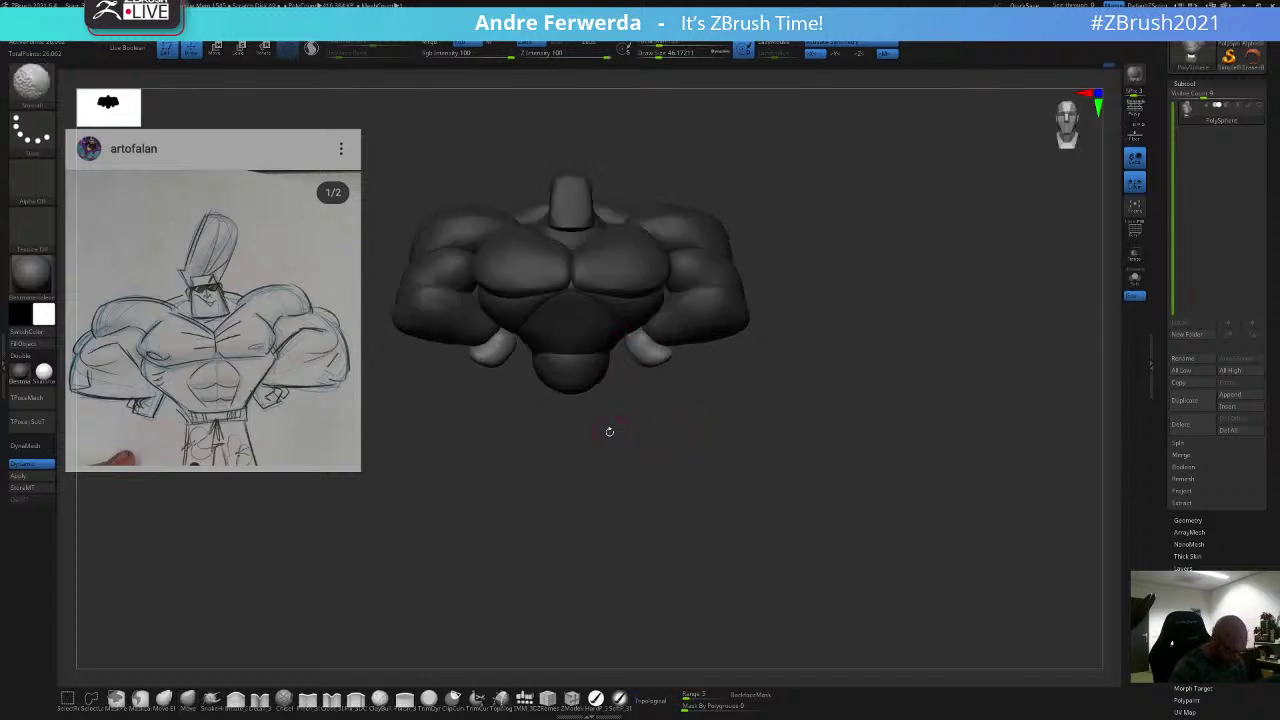
left_click(502, 346, "ctrl+shift")
left_click(499, 343, "ctrl+shift")
left_click(486, 331, "ctrl+shift")
left_click(443, 298, "ctrl+shift")
left_click_drag(452, 376, 490, 428, "ctrl+shift")
left_click_drag(791, 214, 760, 274)
left_click(552, 280, "ctrl")
key("shift+d")
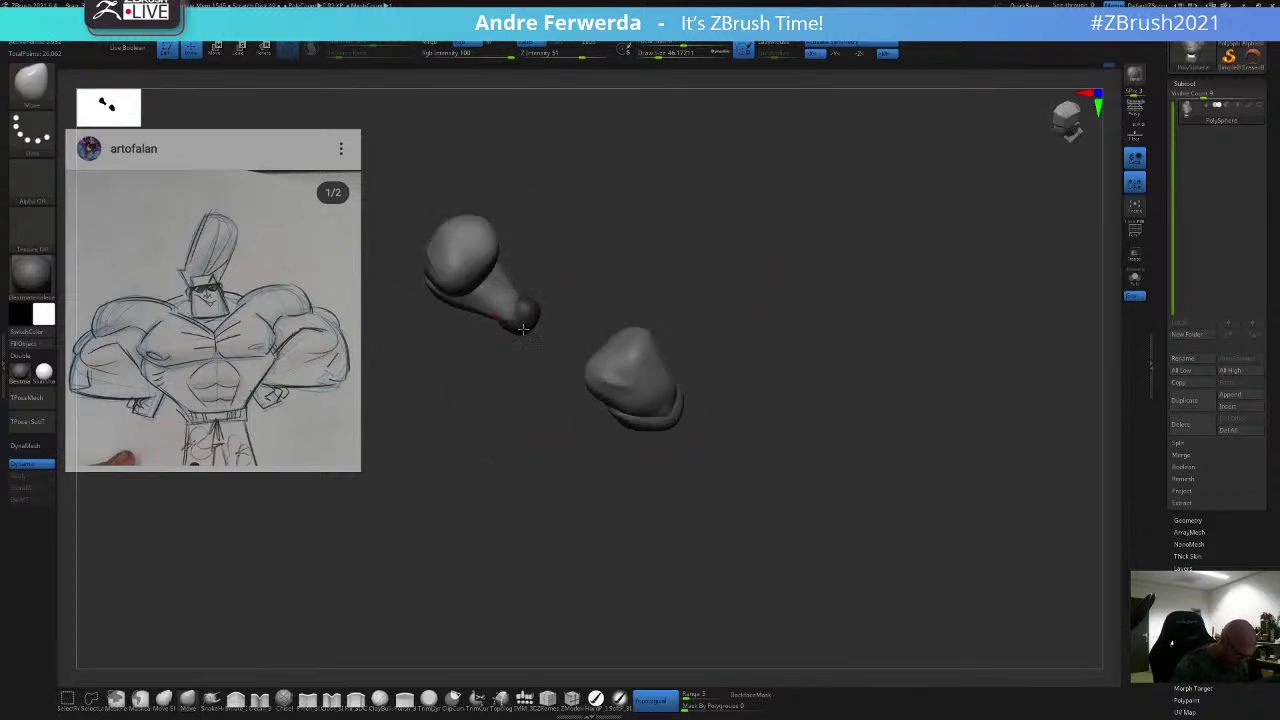
Step: Adjust the junction between the forearms and hands with topological masking off, inverting the mask as needed
key("space")
left_click(523, 311)
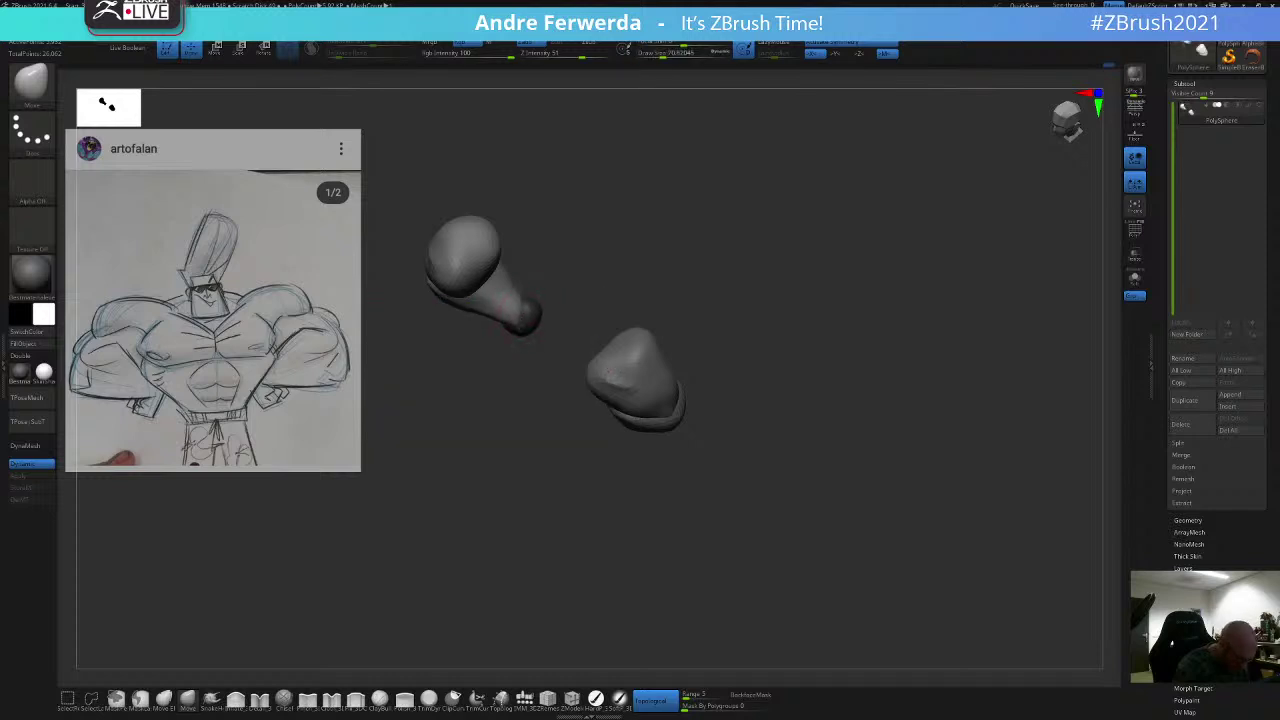
left_click(655, 700)
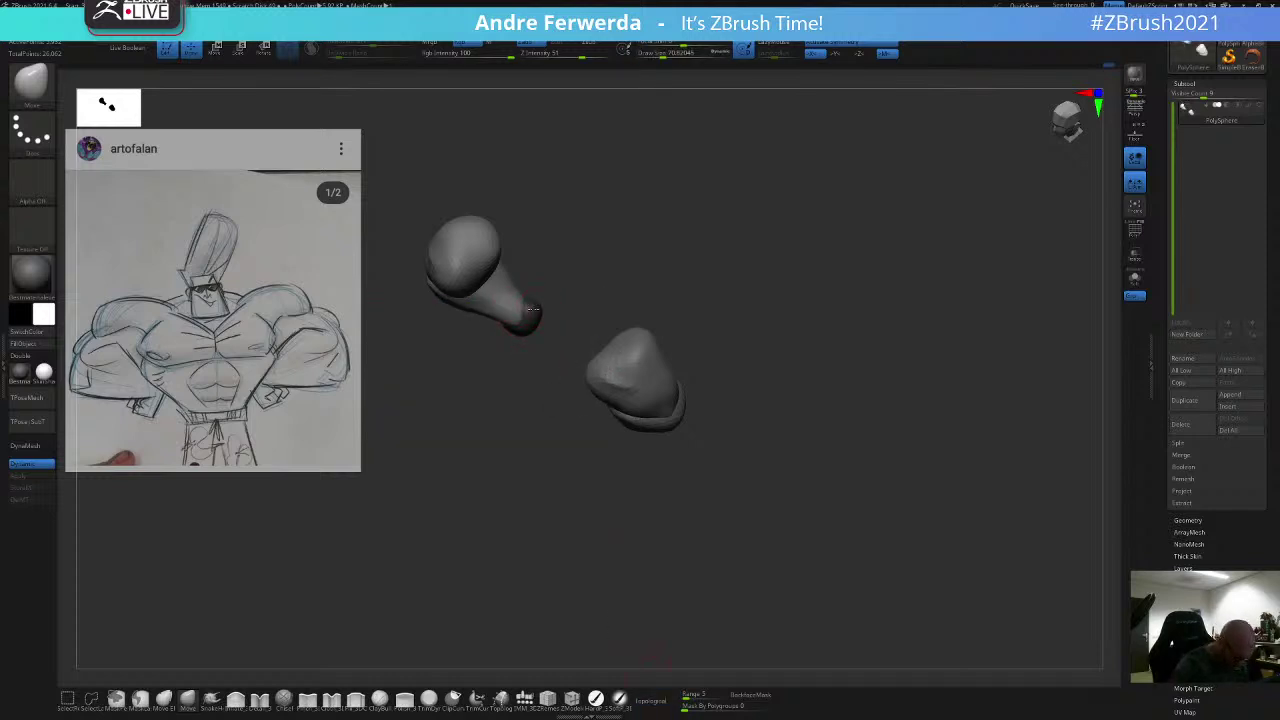
left_click_drag(529, 371, 560, 311)
left_click(560, 311, "ctrl")
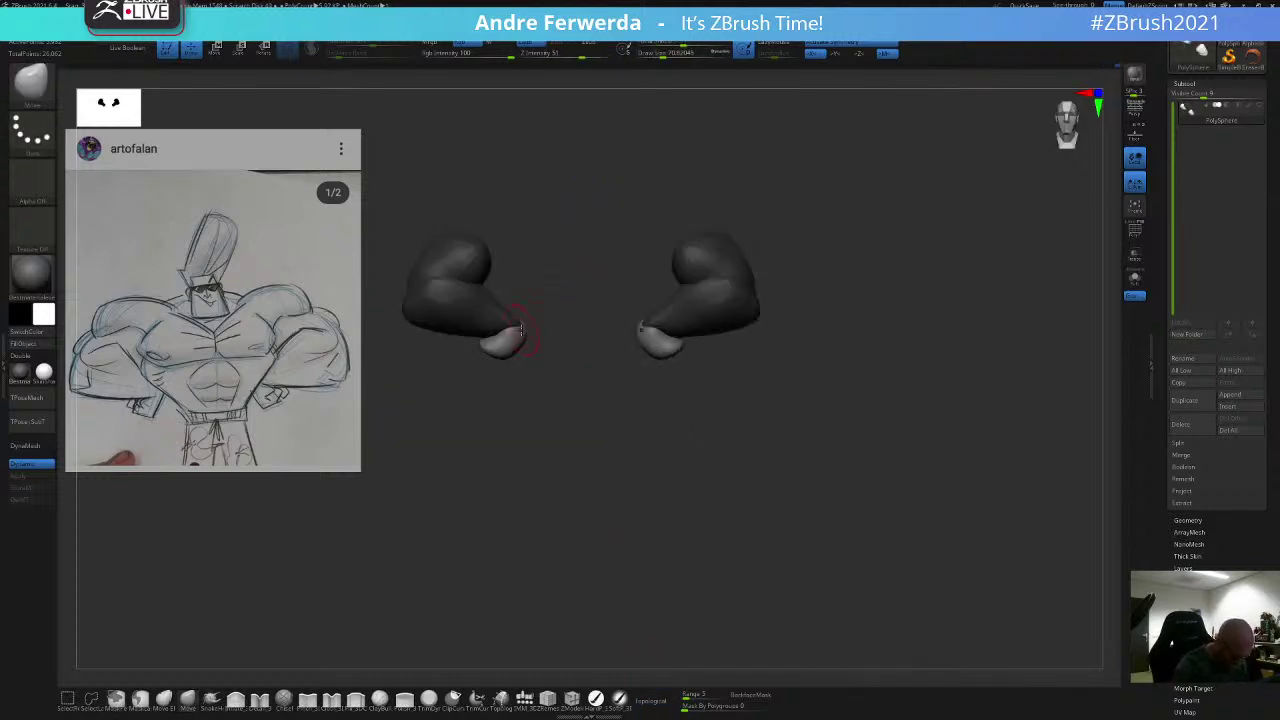
key("ctrl+i")
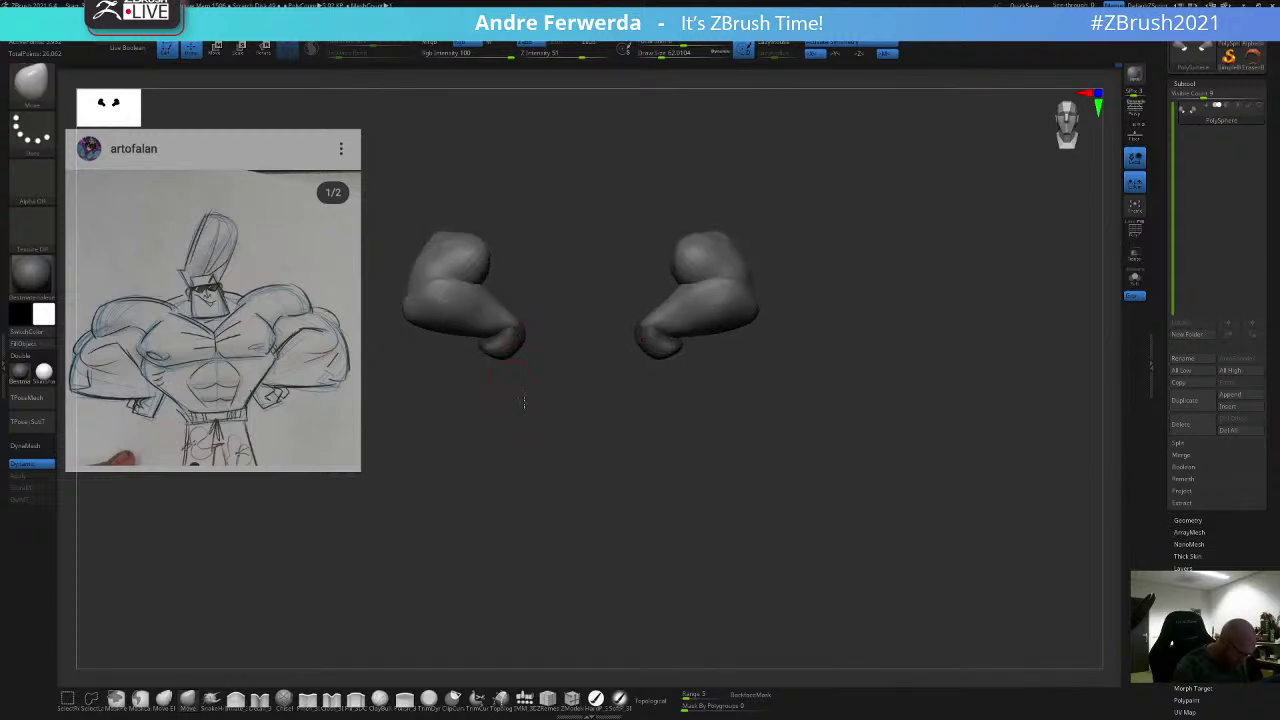
left_click_drag(523, 403, 542, 350)
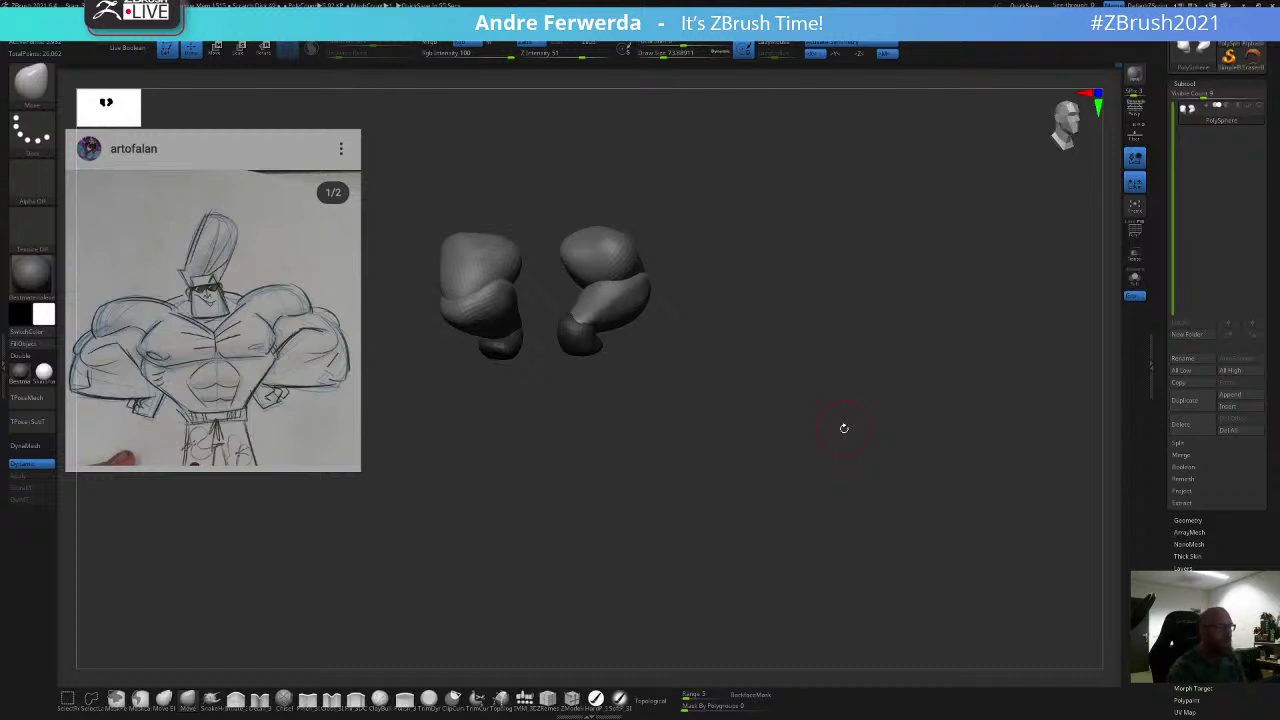
Step: Refine the forearms where they meet the masked hands from the back and below, reducing the Move brush
key("space")
left_click(803, 243)
mouse_move(797, 243)
left_mouse_down()
mouse_move(769, 311)
mouse_move(791, 226)
mouse_move(823, 249)
left_mouse_up()
left_click(720, 266, "ctrl")
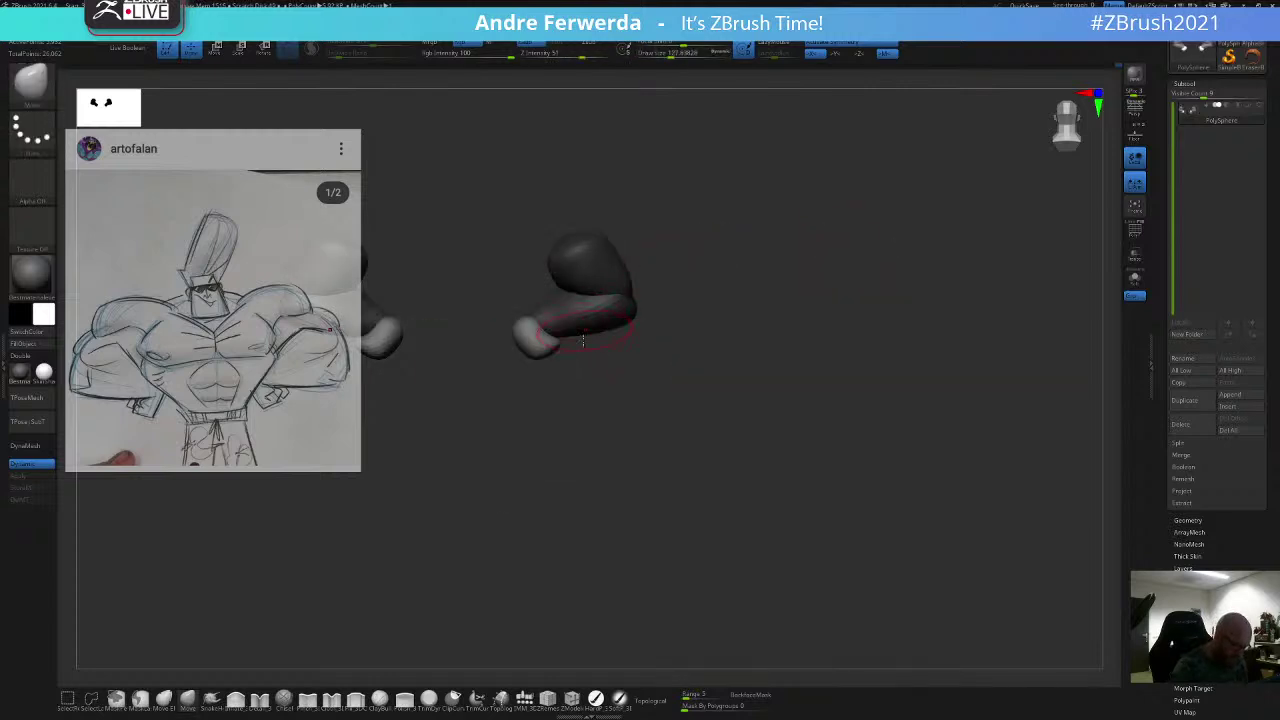
left_click(608, 382, "ctrl")
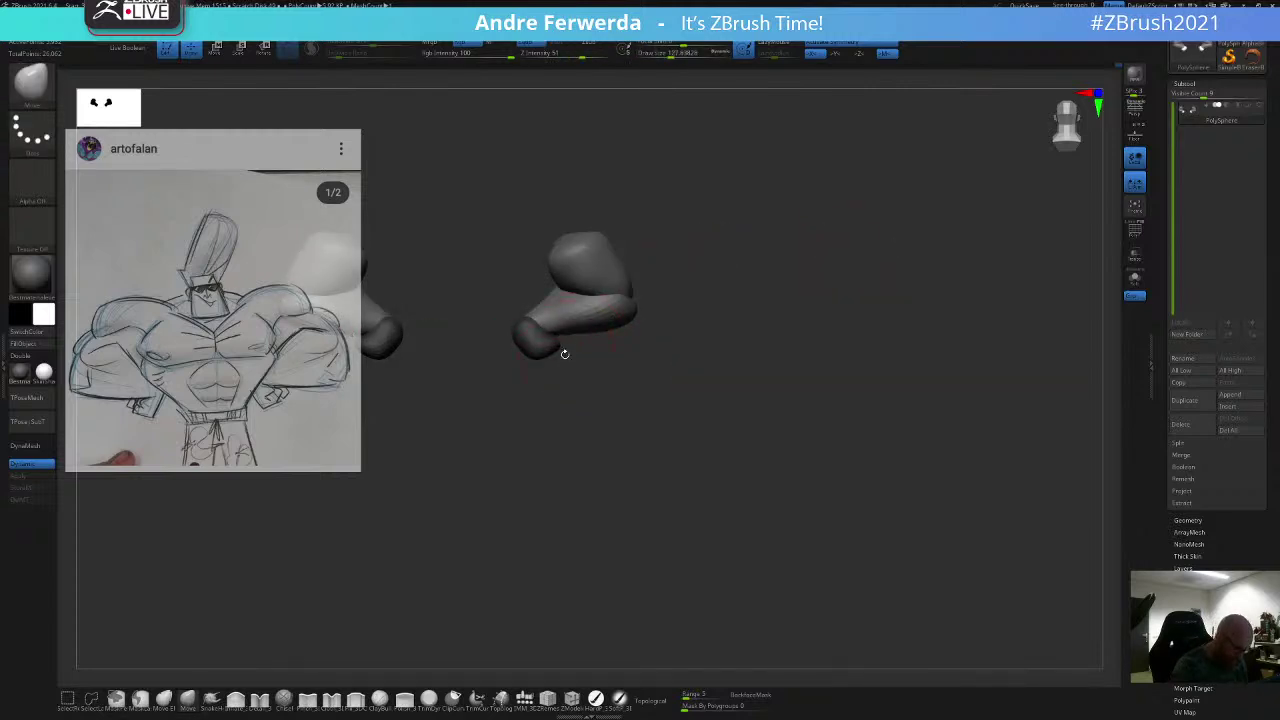
left_click_drag(568, 360, 606, 370, "alt")
key("space")
left_click(583, 357)
key("[")
left_click_drag(608, 433, 617, 277)
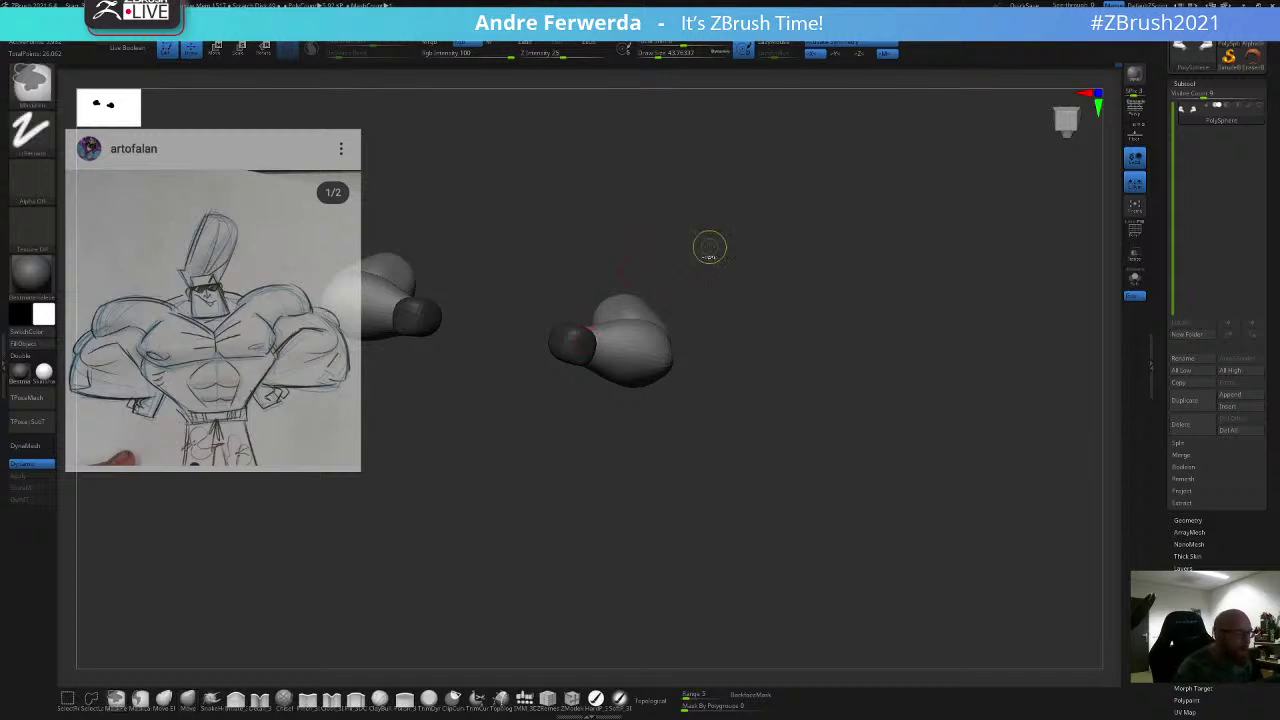
Step: Invert the mask and adjust the small hand forms at the ends of the forearms with the Move brush
left_click(709, 248, "ctrl")
mouse_move(710, 249)
left_mouse_down()
mouse_move(727, 245)
mouse_move(729, 186)
mouse_move(712, 243)
left_mouse_up()
key("space")
left_click(681, 280)
left_click_drag(617, 292, 575, 325)
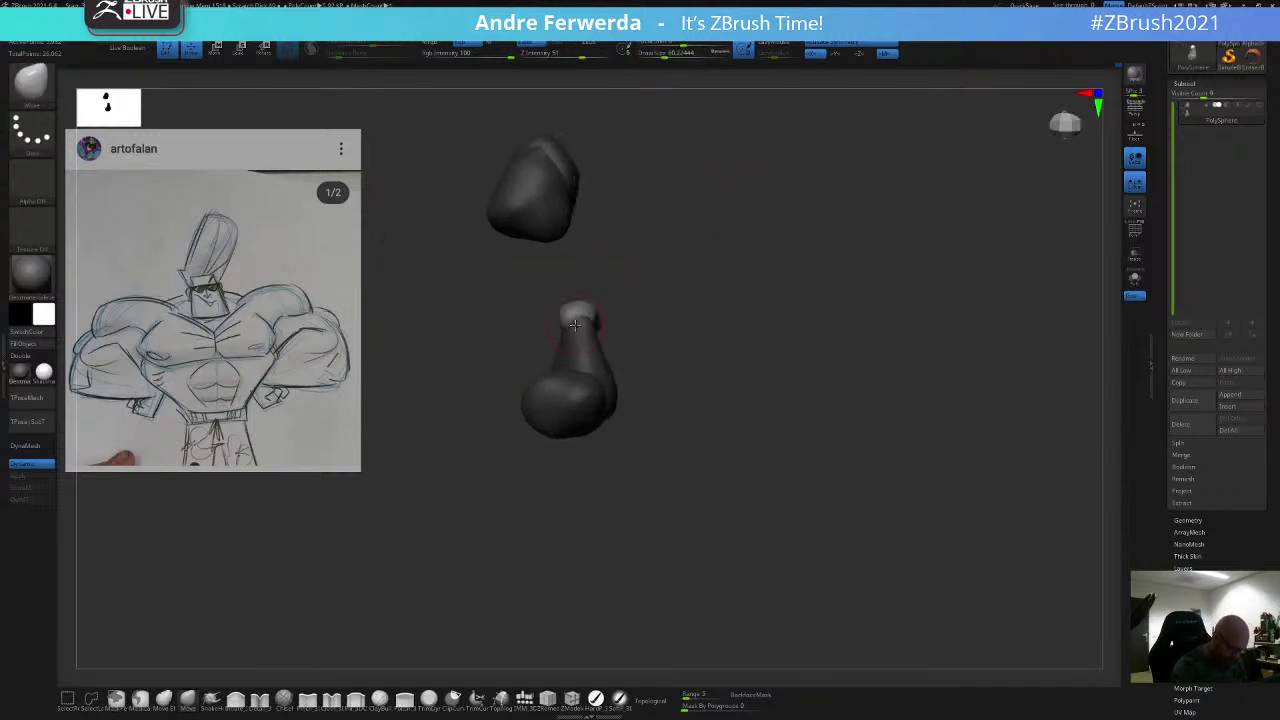
Step: Reshape the wrists and lower forearms with the Move brush, then clear the mask
mouse_move(617, 288)
left_mouse_down()
mouse_move(583, 316)
mouse_move(623, 289)
left_mouse_up()
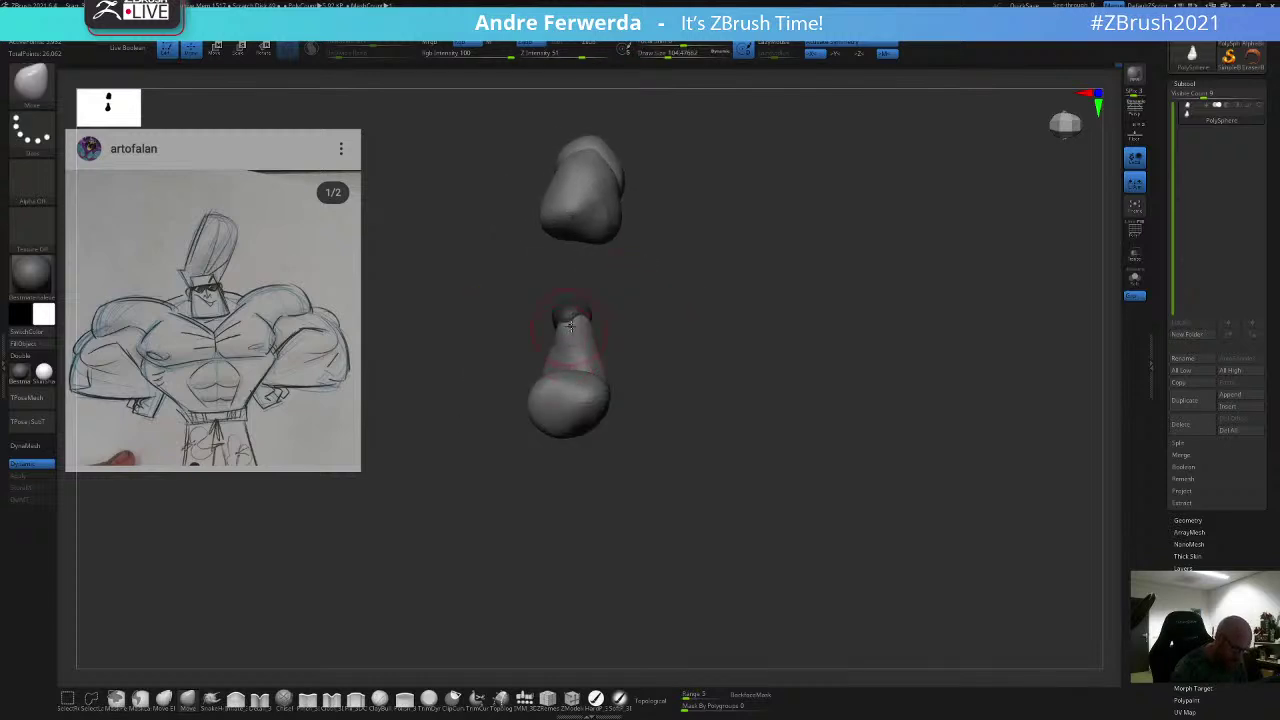
key("[")
left_click_drag(566, 318, 574, 320)
left_click_drag(634, 290, 680, 186)
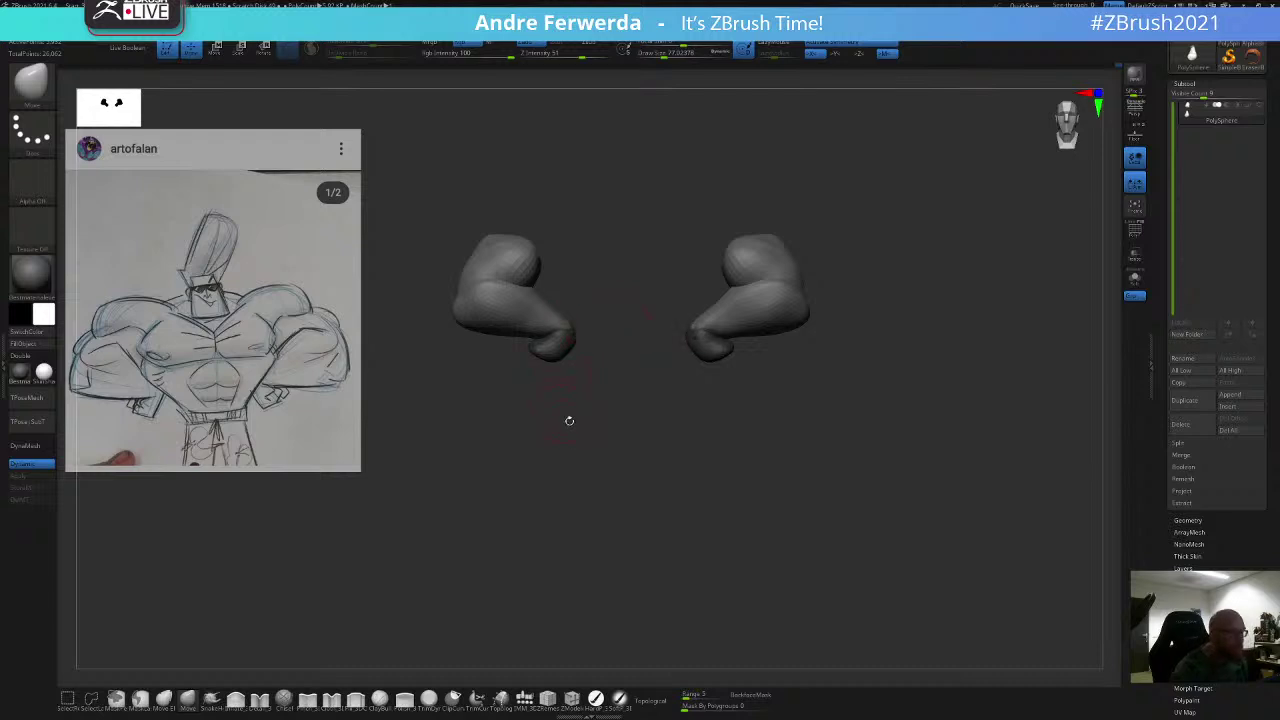
left_click_drag(563, 398, 571, 363)
left_click(591, 352, "ctrl")
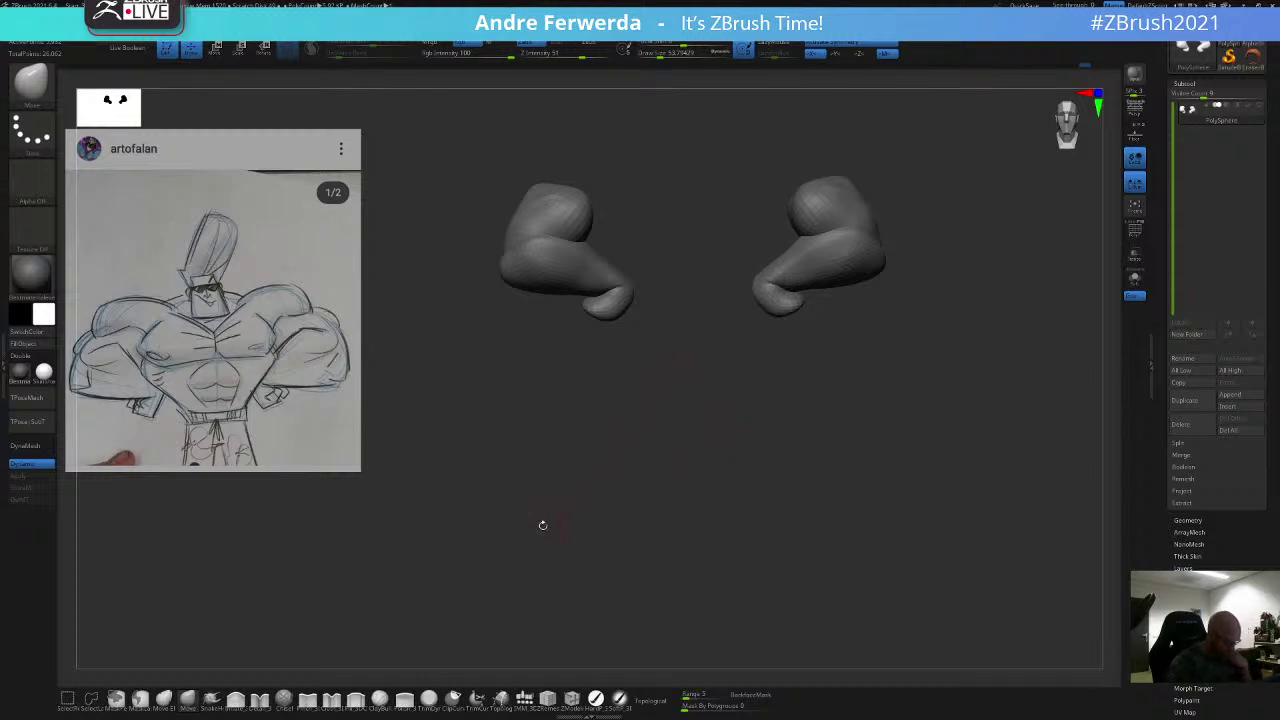
Step: Switch to a flattening brush and isolate the two hand forms
left_click(313, 708)
left_click(625, 301, "ctrl+shift")
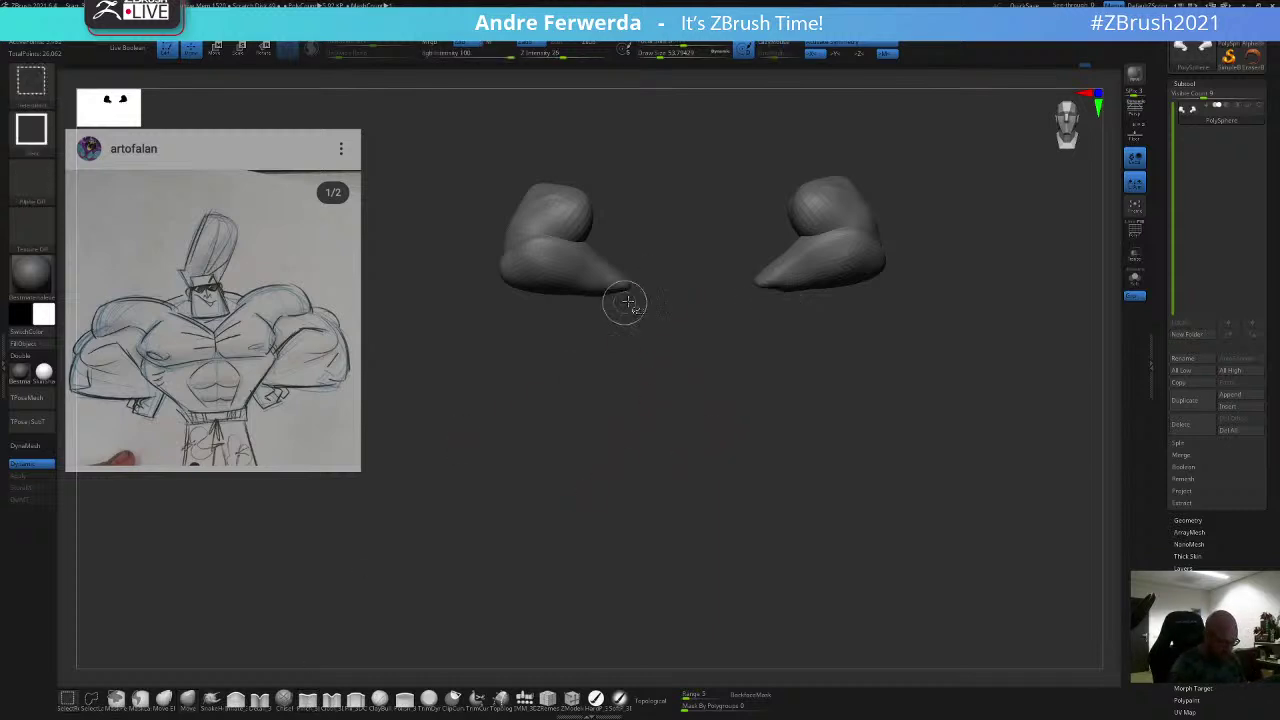
left_click_drag(650, 318, 646, 343)
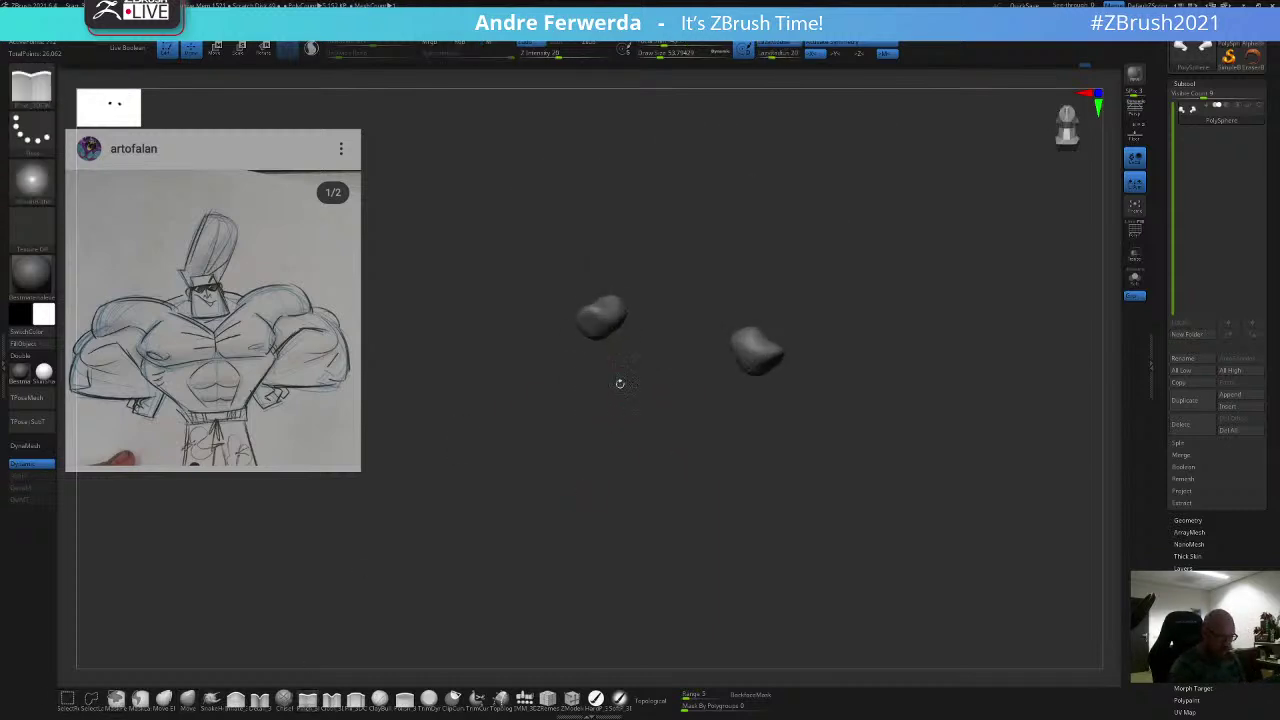
Step: Flatten the fronts, sides and undersides of both hands into blockier planes, then unhide the rest of the torso
left_click_drag(650, 264, 639, 236, "shift")
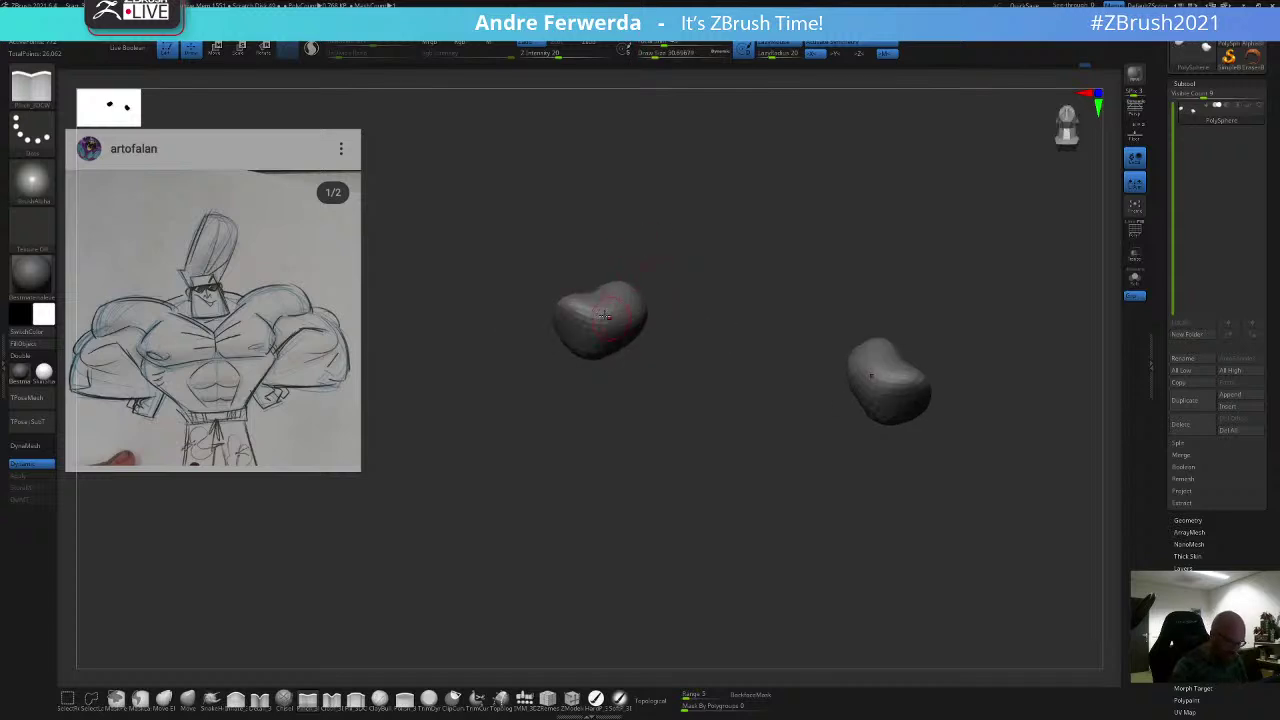
key("space")
left_click_drag(598, 318, 606, 318)
right_click_drag(604, 345, 598, 330)
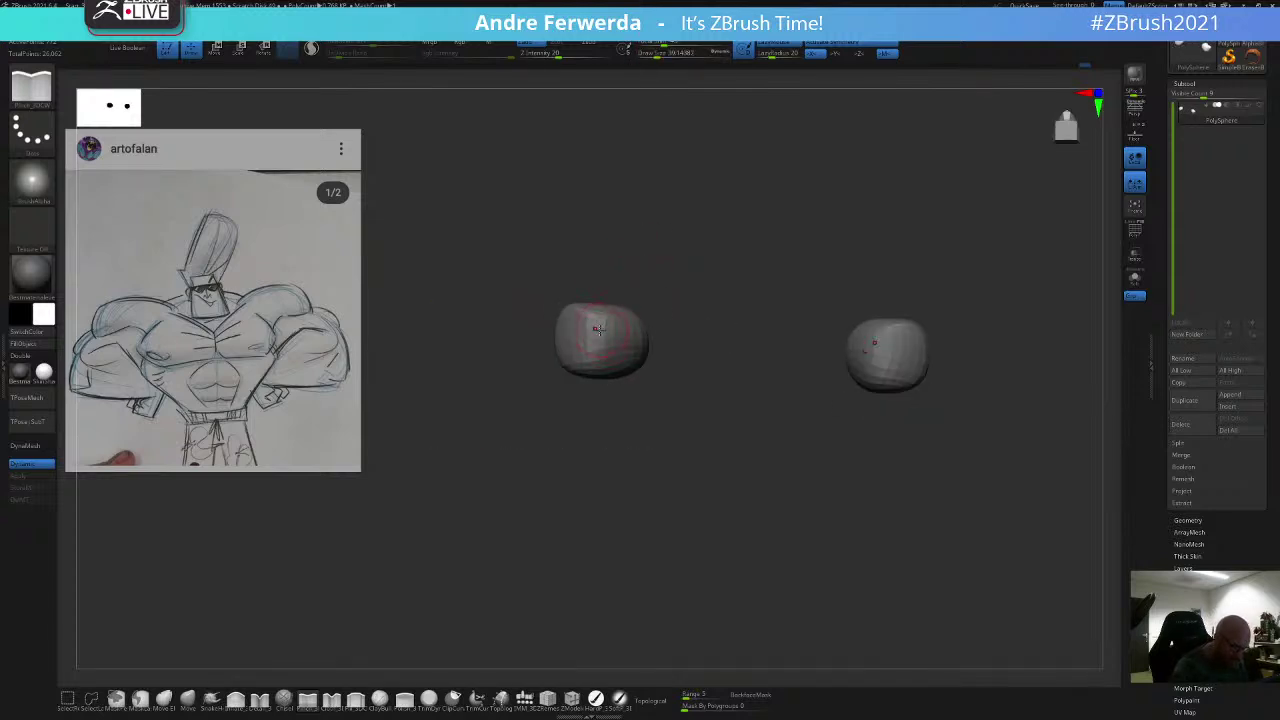
left_click_drag(593, 350, 597, 386)
right_click_drag(597, 386, 585, 352)
left_click_drag(563, 366, 591, 356)
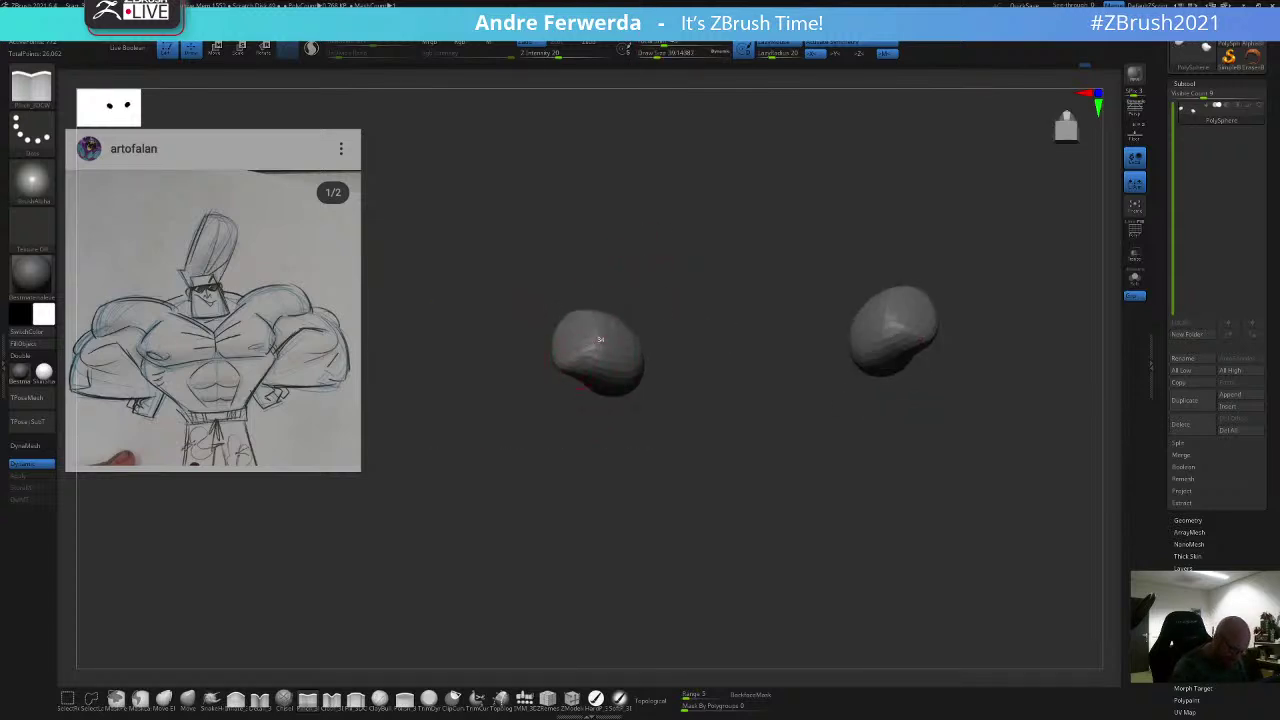
right_click_drag(598, 352, 613, 310)
left_click_drag(580, 358, 600, 360)
right_click_drag(610, 350, 634, 312)
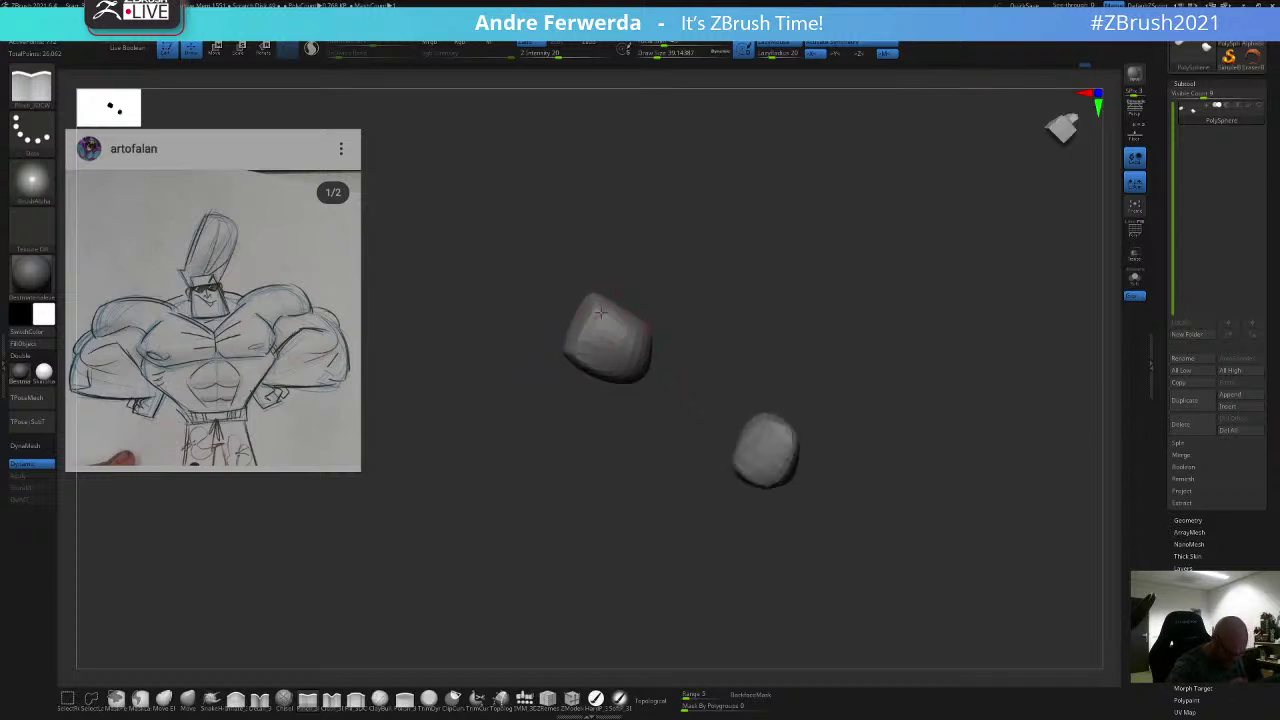
left_click_drag(611, 322, 662, 334)
mouse_move(662, 334)
right_mouse_down()
mouse_move(692, 312)
mouse_move(694, 380)
mouse_move(719, 412)
mouse_move(700, 388)
mouse_move(700, 442)
right_mouse_up()
left_click(680, 343, "ctrl+shift")
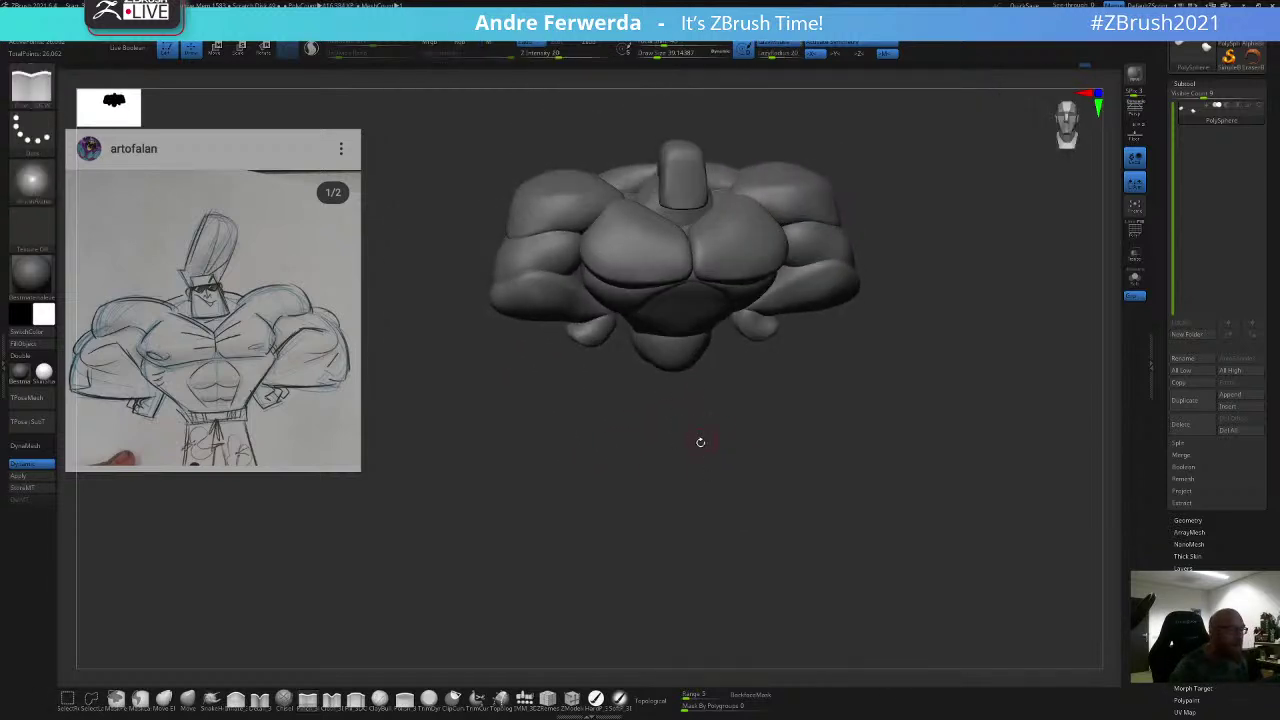
Step: Isolate the hands again, flatten their surfaces further and bring back the whole torso
key("ctrl+shift")
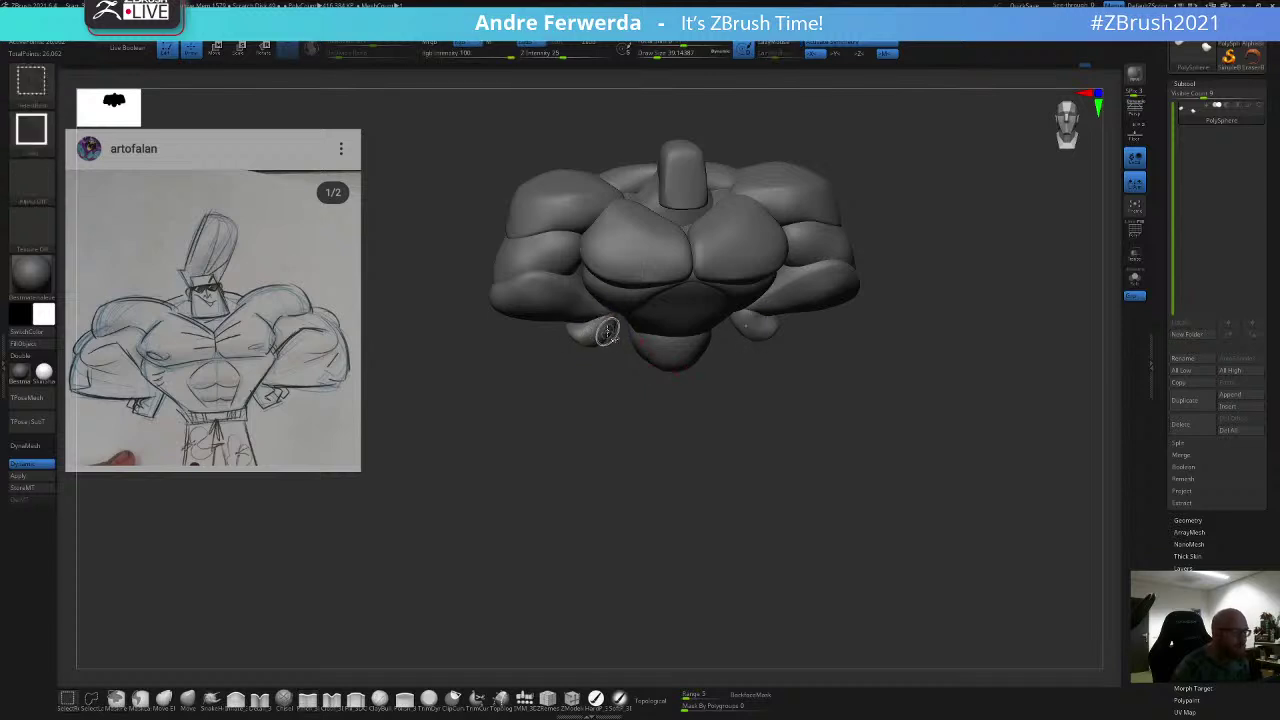
left_click(601, 332, "ctrl+shift")
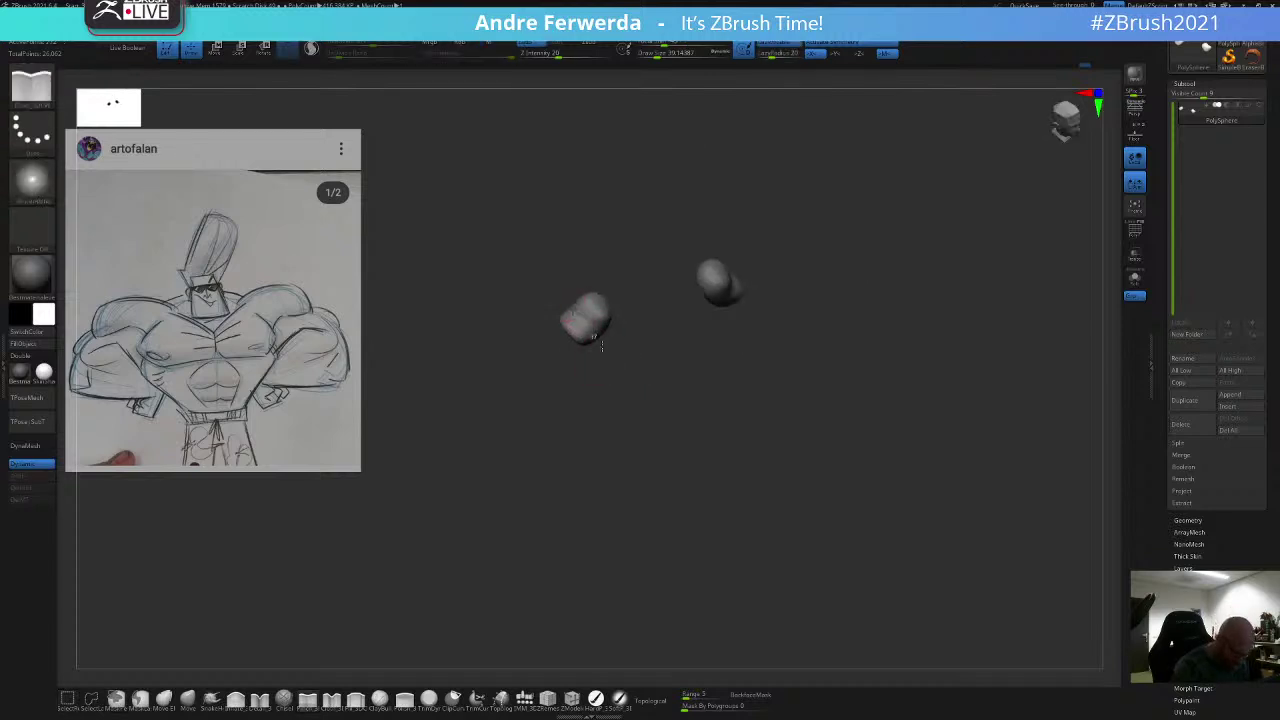
key("shift+d")
left_click_drag(597, 386, 578, 326)
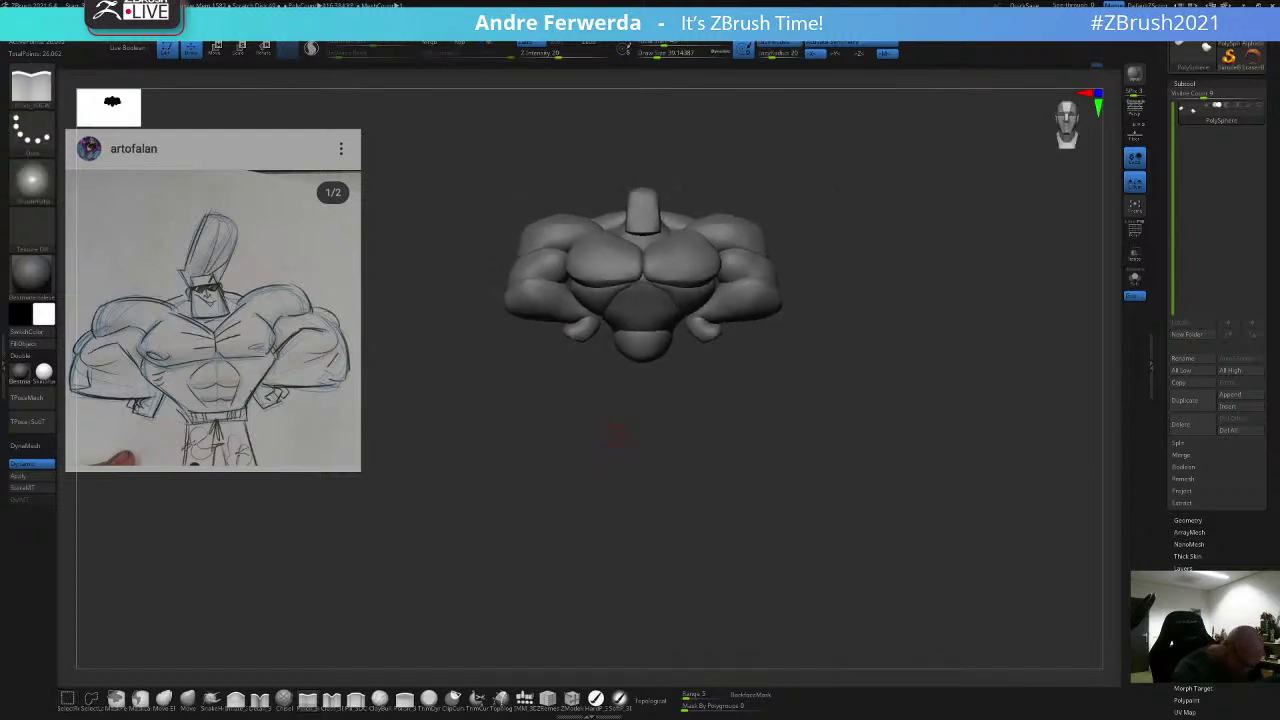
mouse_move(617, 436)
left_mouse_down()
mouse_move(597, 443)
mouse_move(603, 463)
left_mouse_up()
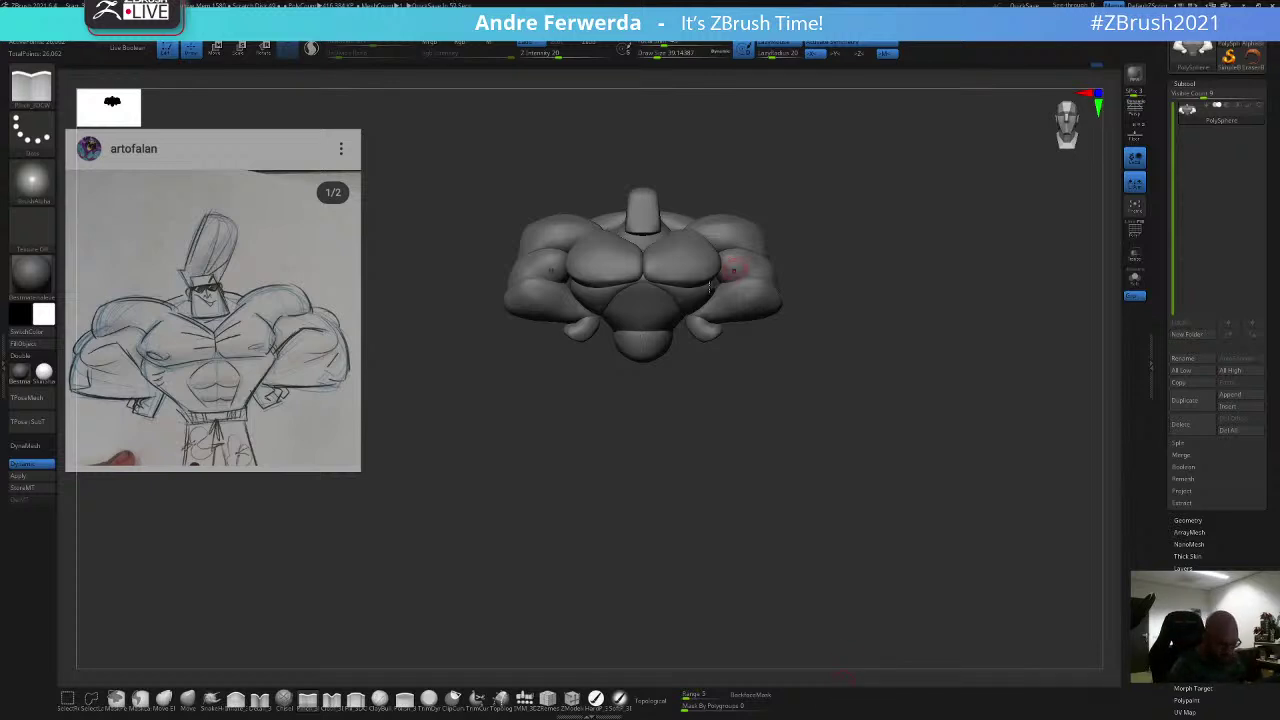
Step: Adjust the chest and front shoulder volumes from a three-quarter view with a large Move brush
key("bracketright")
left_click_drag(905, 206, 811, 224)
key("space")
left_click(188, 699)
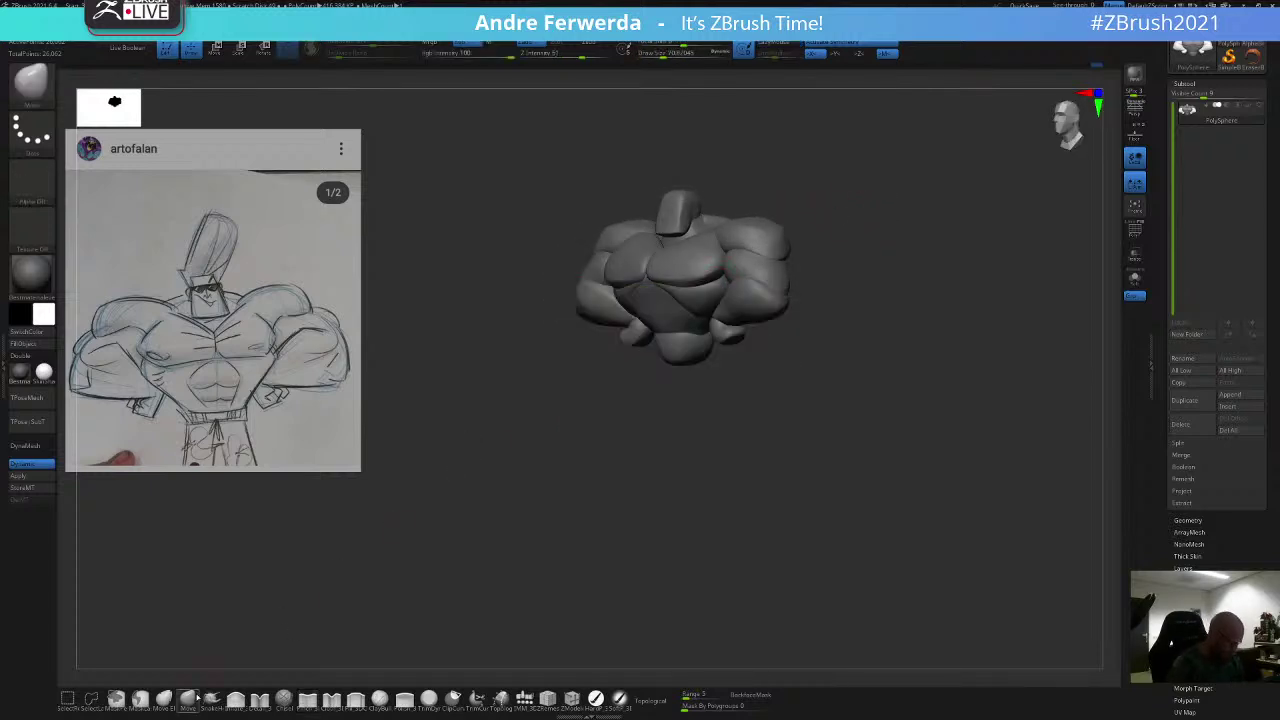
key("space")
left_click_drag(646, 241, 627, 252)
key("space")
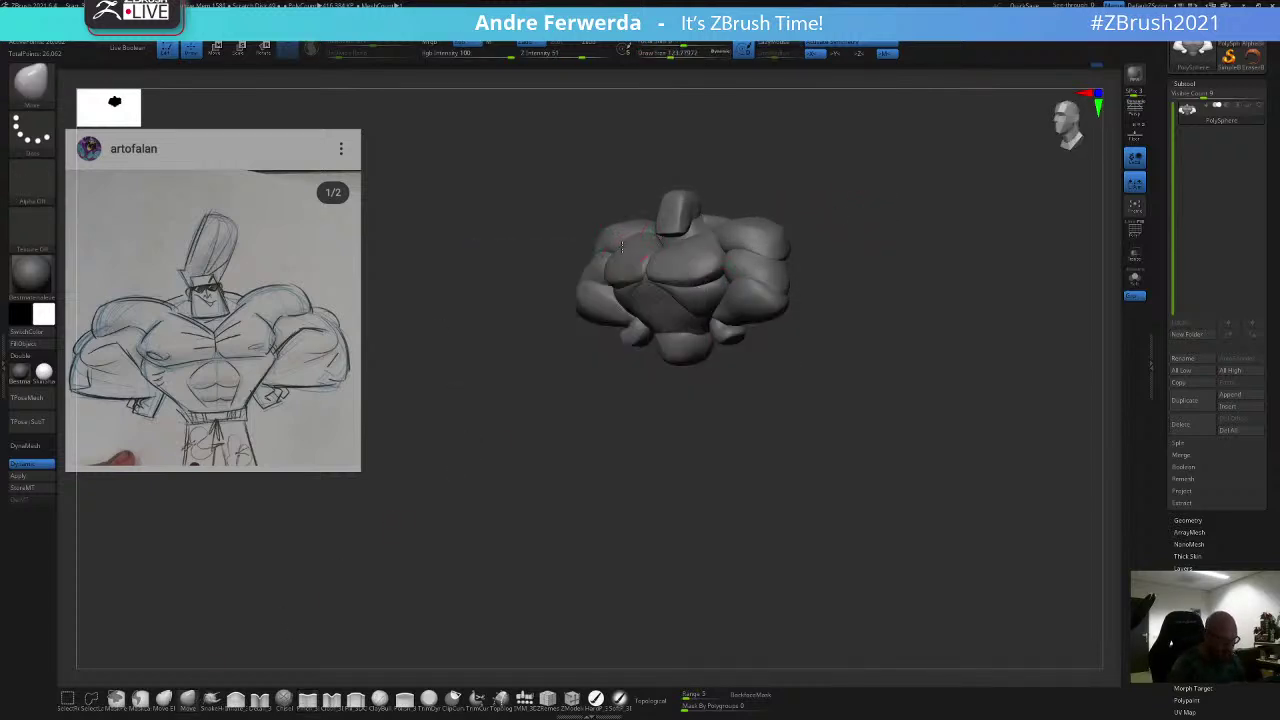
key("space")
left_click_drag(782, 335, 786, 335)
key("space")
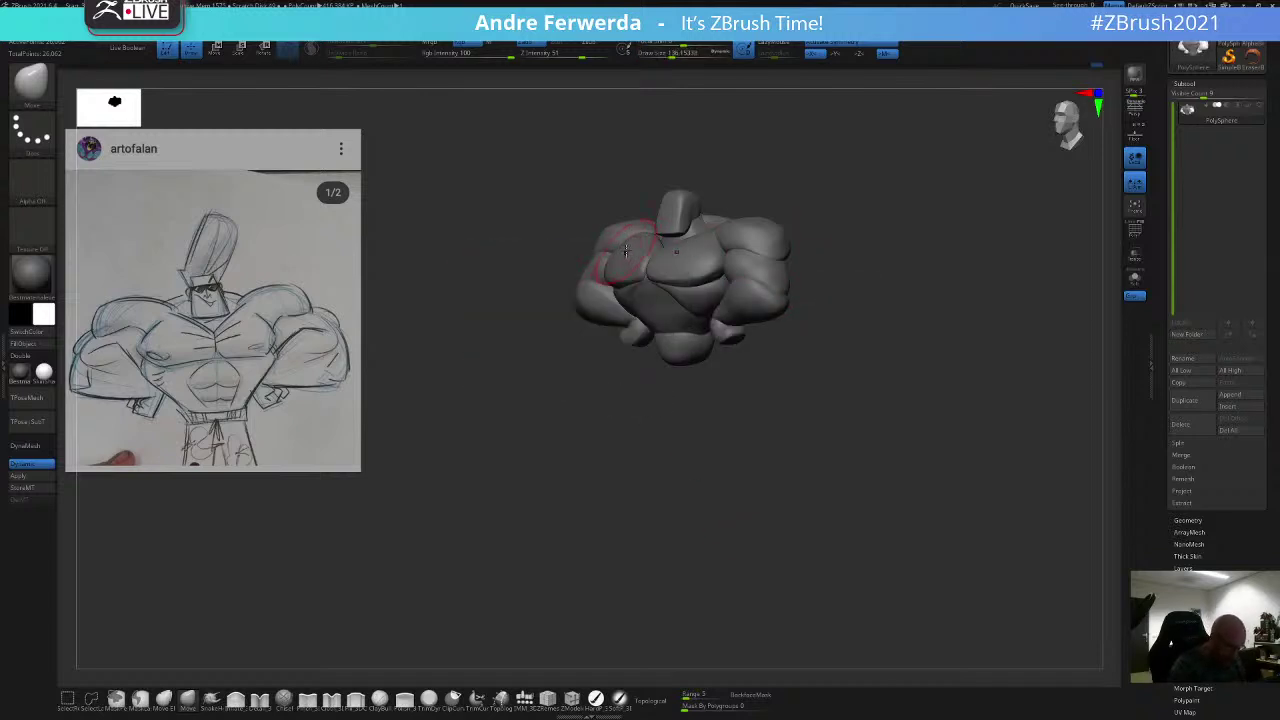
key("space")
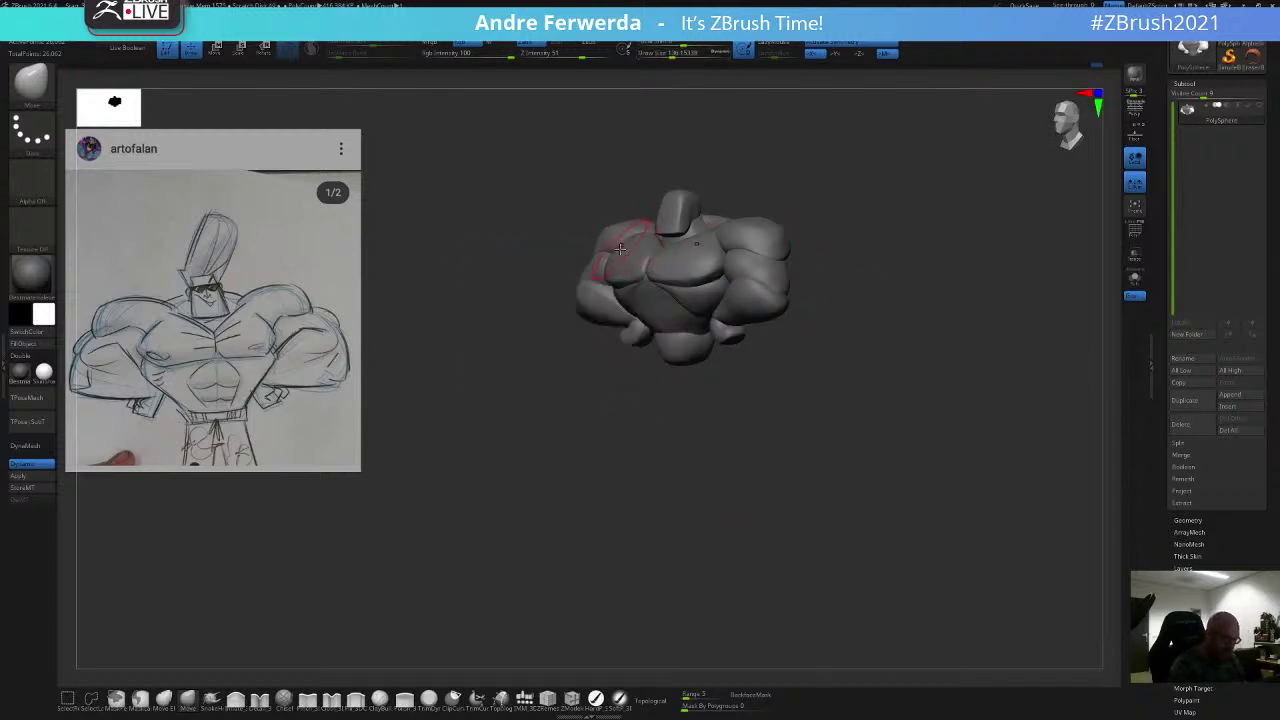
key("shift")
left_click_drag(767, 182, 812, 184)
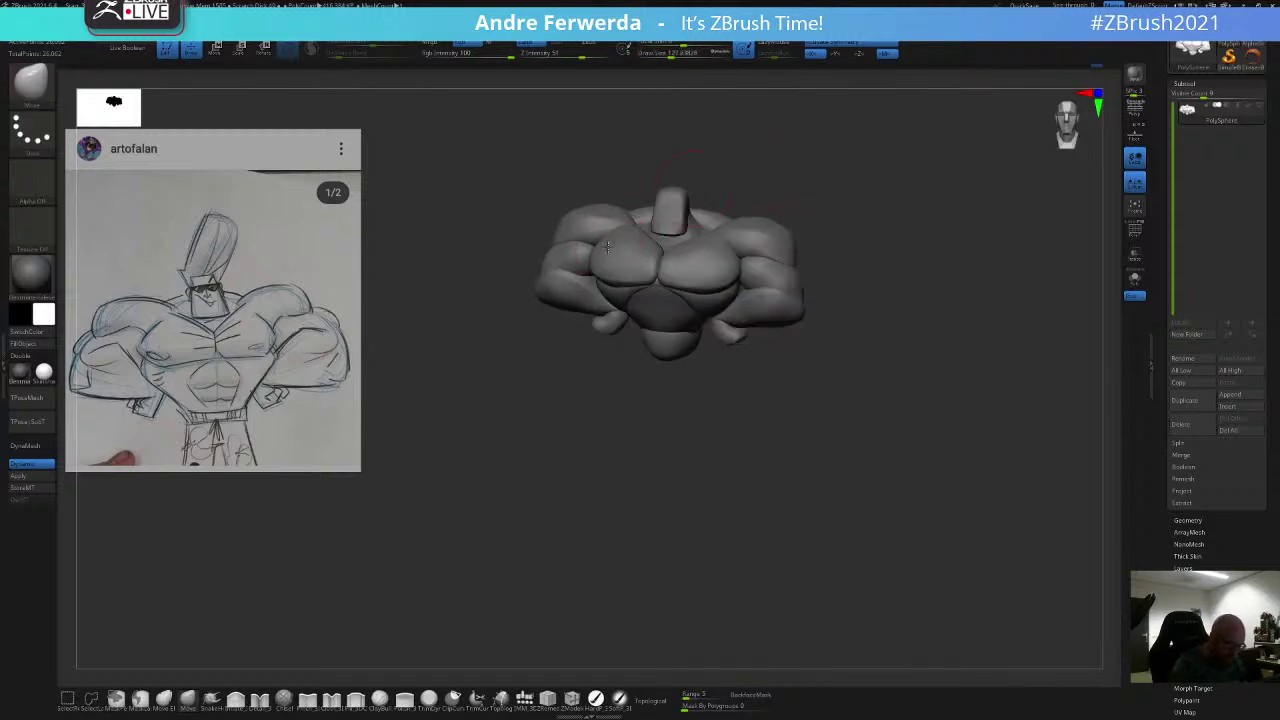
Step: Reshape the rounded shoulder muscles from above with a resized Move brush
left_click_drag(734, 150, 663, 206)
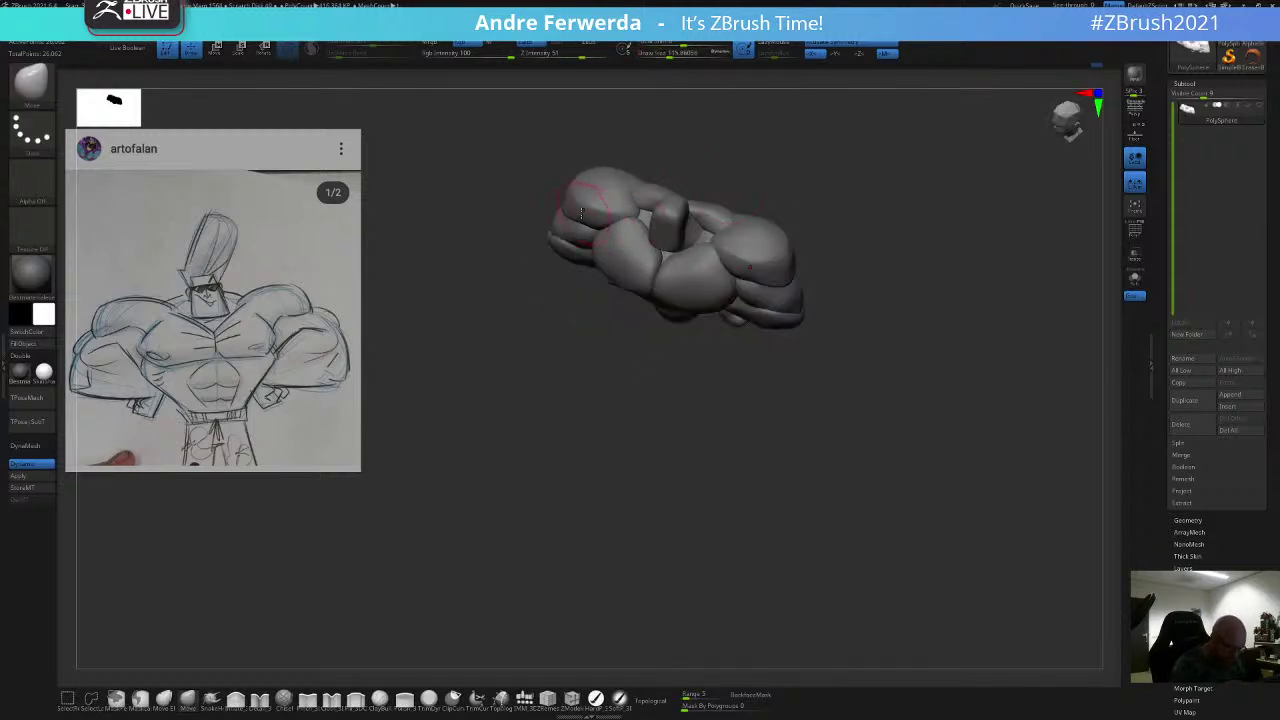
left_click_drag(799, 170, 778, 220, "shift")
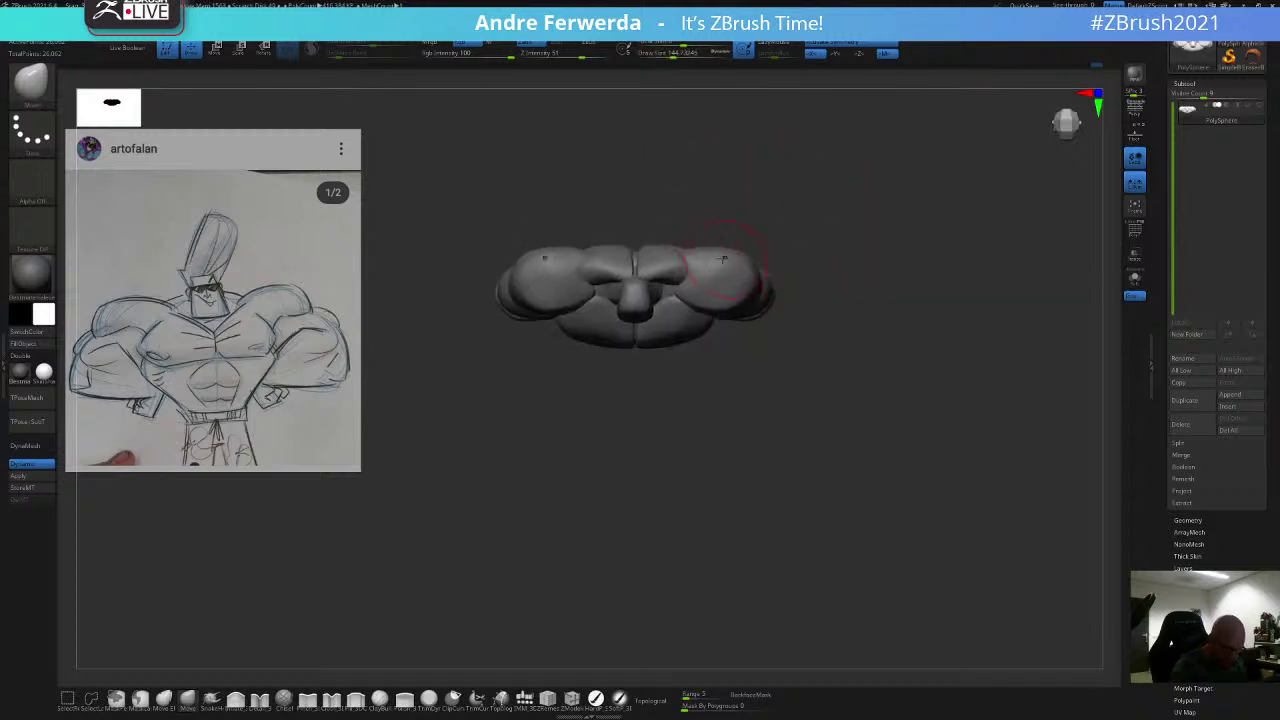
key("space")
left_click_drag(723, 258, 720, 258)
mouse_move(829, 254)
left_mouse_down()
mouse_move(843, 189)
mouse_move(836, 214)
mouse_move(857, 249)
mouse_move(851, 275)
mouse_move(837, 266)
left_mouse_up()
key("space")
mouse_move(709, 392)
left_mouse_down()
mouse_move(698, 447)
mouse_move(719, 414)
left_mouse_up()
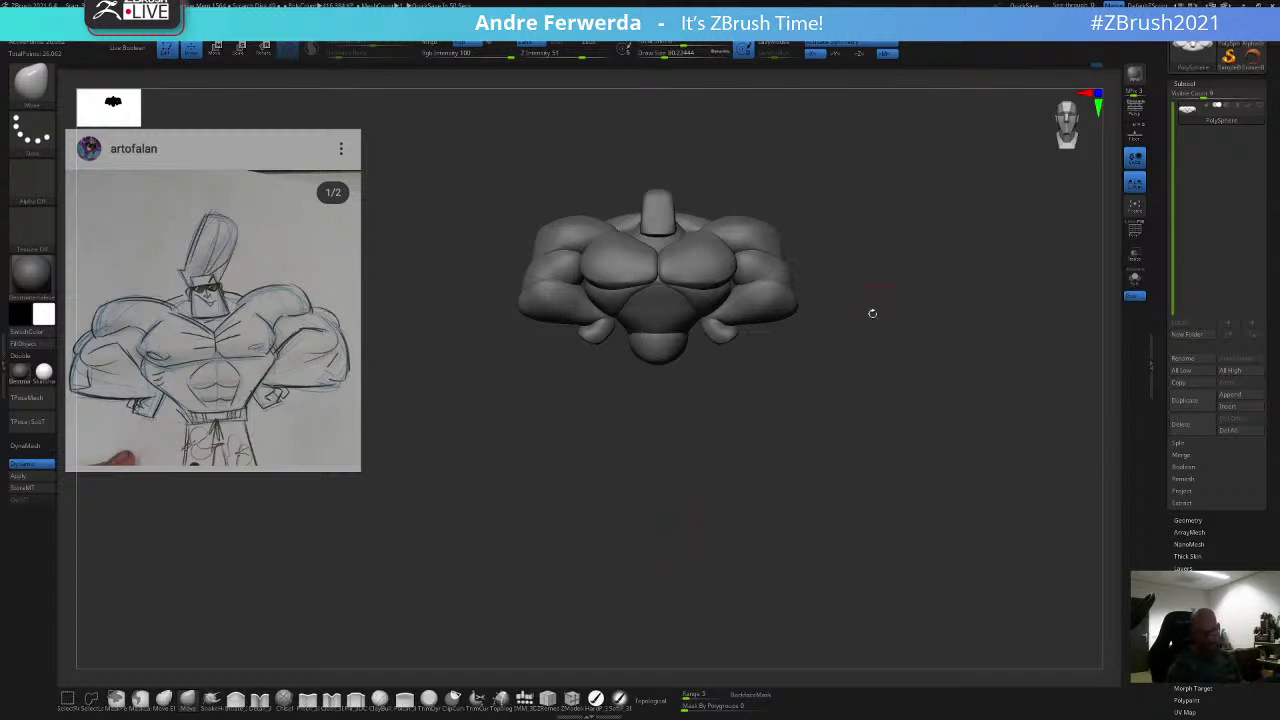
Step: Isolate and mask the pectorals, unhide the full torso and invert the mask so only the pectorals stay editable
left_click_drag(871, 312, 872, 309, "alt")
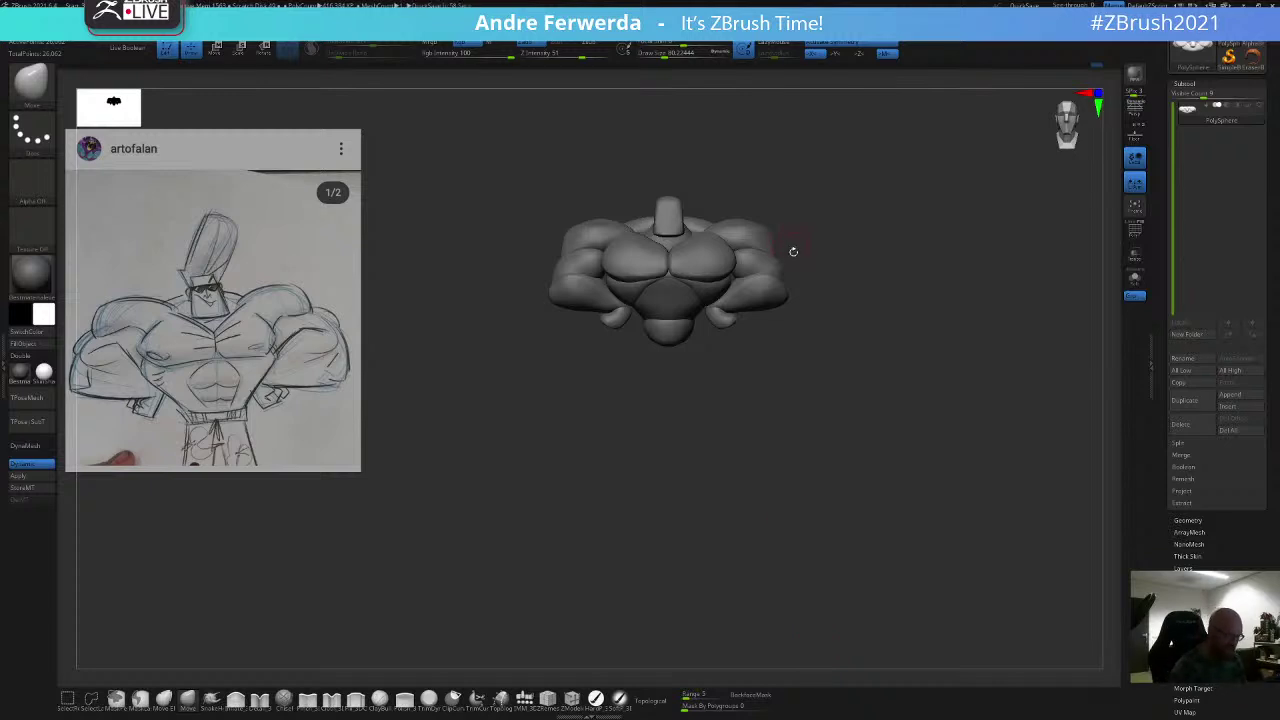
left_click_drag(769, 192, 774, 251, "alt")
left_click(693, 284, "ctrl+shift")
left_click_drag(780, 206, 552, 422, "ctrl")
left_click(745, 221, "ctrl+shift")
left_click(751, 220, "ctrl")
Step: Reshape the outline of the unmasked pectorals from the front with the Move brush at different sizes
mouse_move(679, 279)
left_mouse_down()
mouse_move(670, 270)
mouse_move(728, 300)
mouse_move(717, 316)
left_mouse_up()
key("space")
key("space")
key("space")
key("space")
key("space")
key("space")
left_click_drag(755, 251, 767, 250)
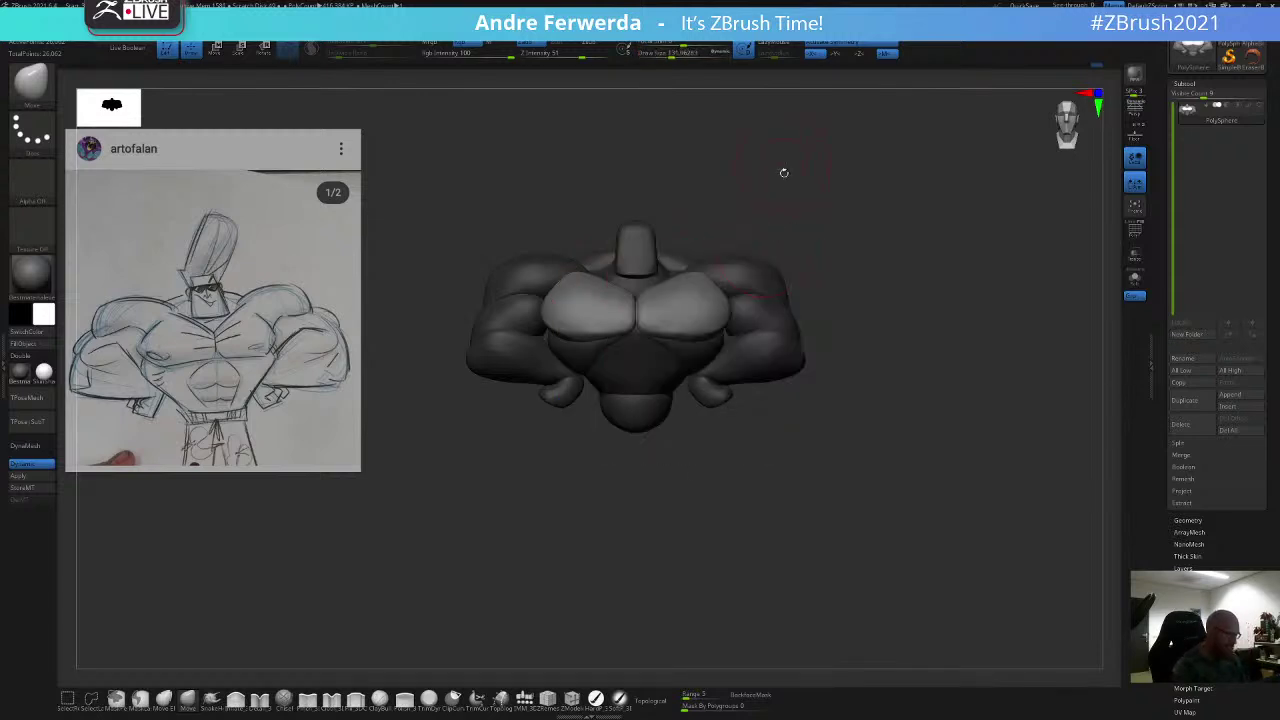
left_click_drag(784, 173, 785, 182)
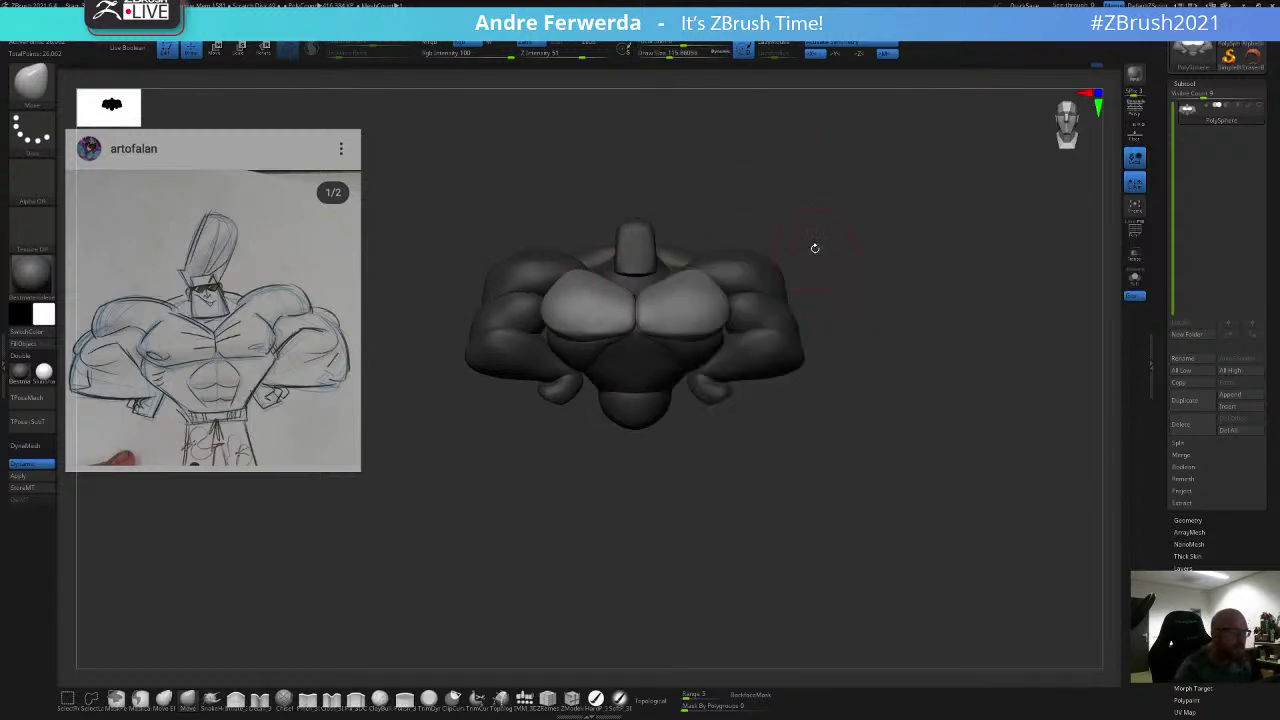
key("space")
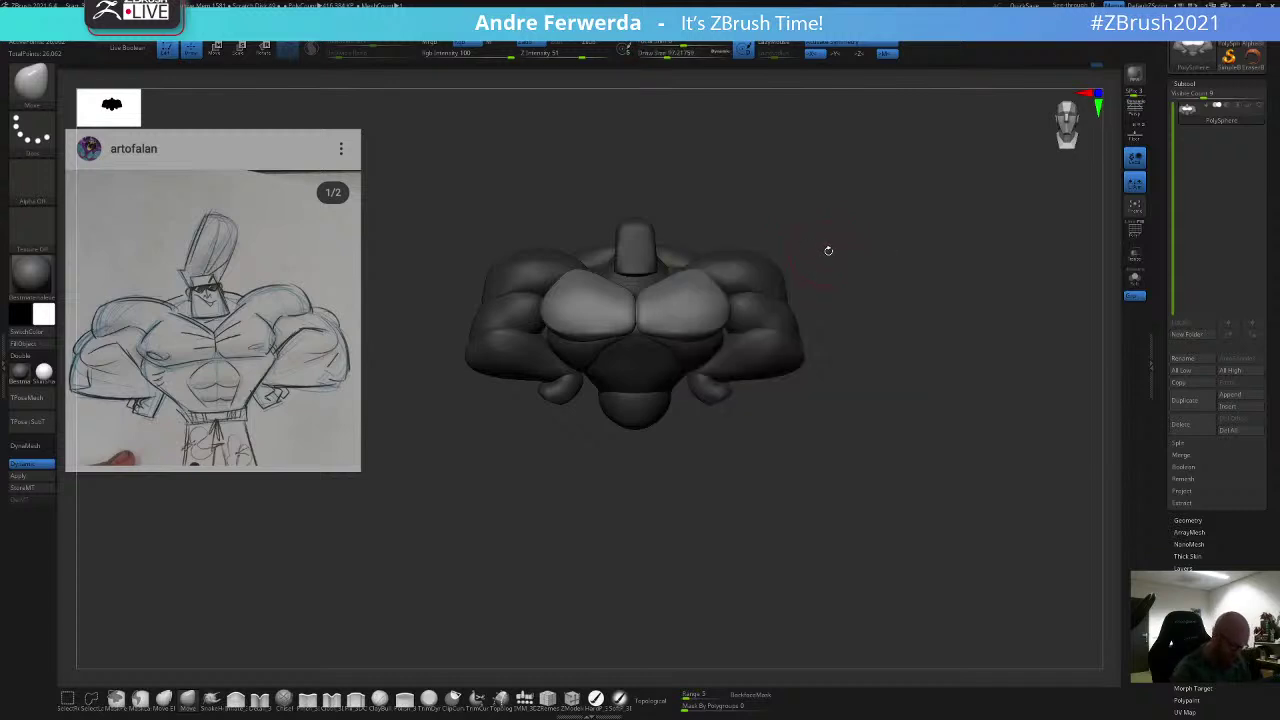
left_click_drag(837, 257, 819, 255)
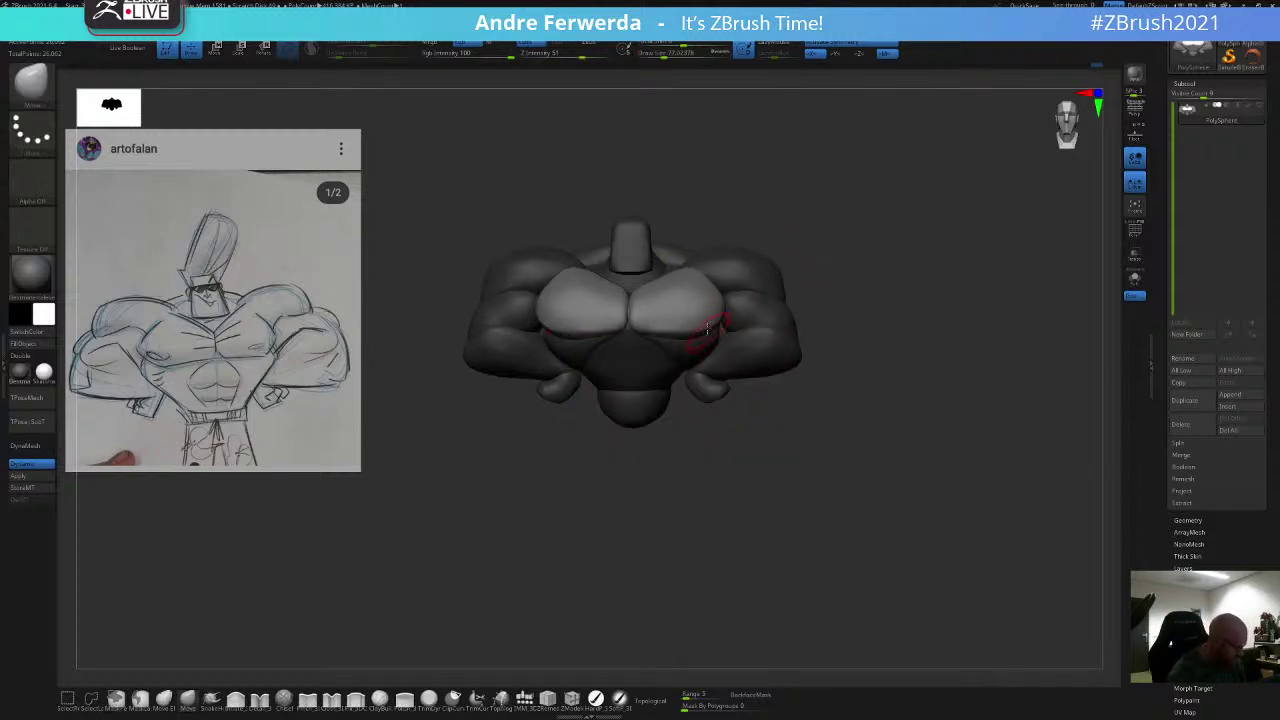
Step: Refine and smooth the lower and outer edges of the pectorals from three-quarter views
key("space")
mouse_move(797, 240)
left_mouse_down()
mouse_move(822, 241)
mouse_move(801, 234)
left_mouse_up()
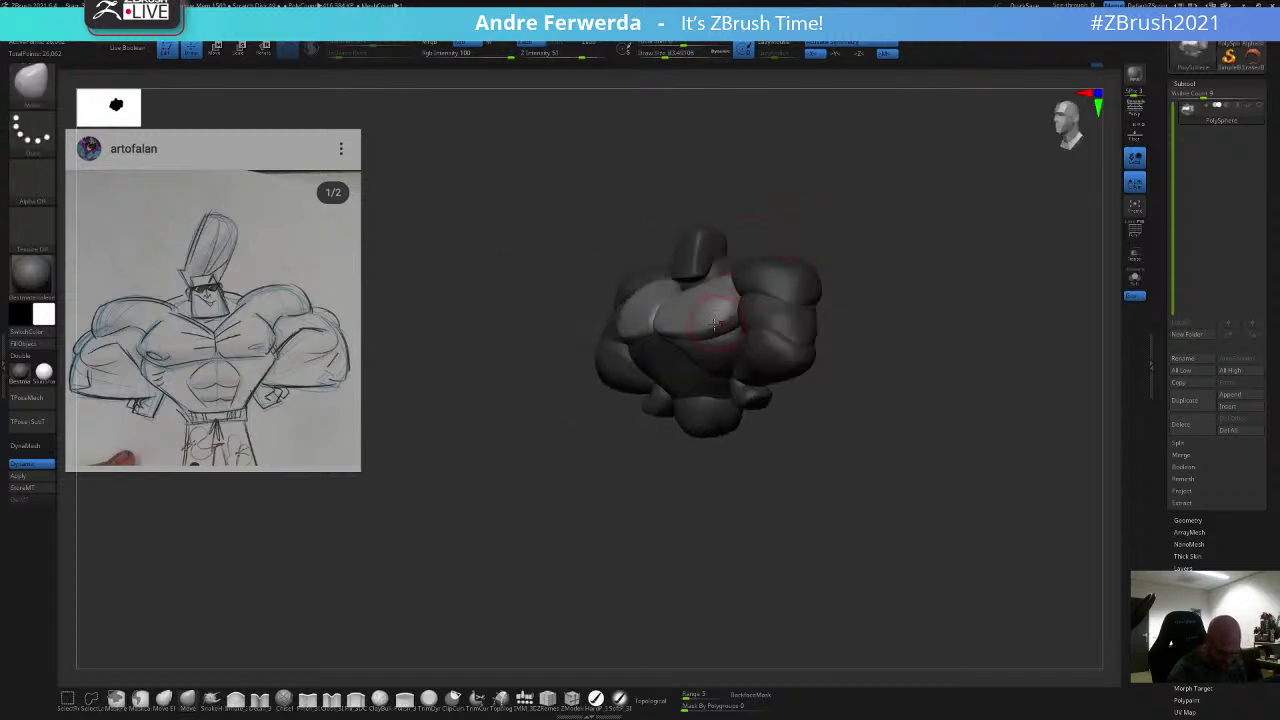
left_click_drag(703, 305, 711, 318, "shift")
left_click_drag(819, 257, 753, 222)
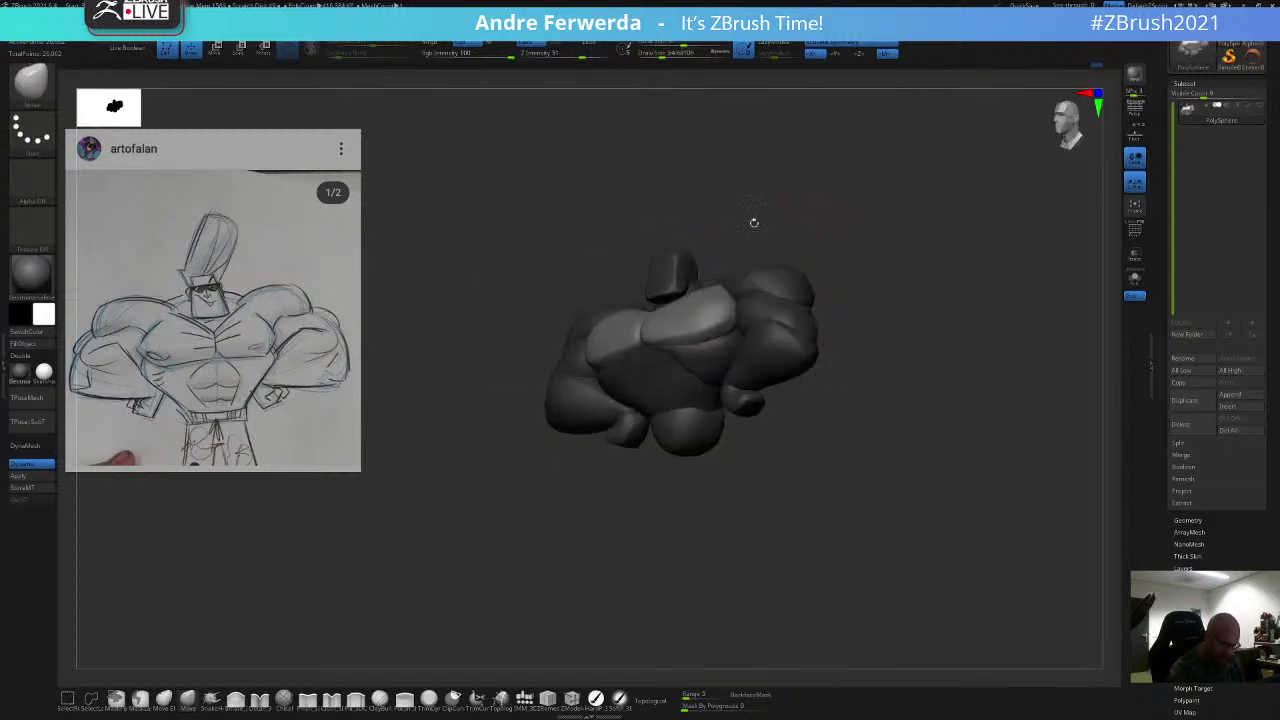
left_click_drag(678, 331, 674, 337, "shift")
mouse_move(851, 229)
left_mouse_down("shift")
mouse_move(905, 226)
mouse_move(866, 241)
left_mouse_up("shift")
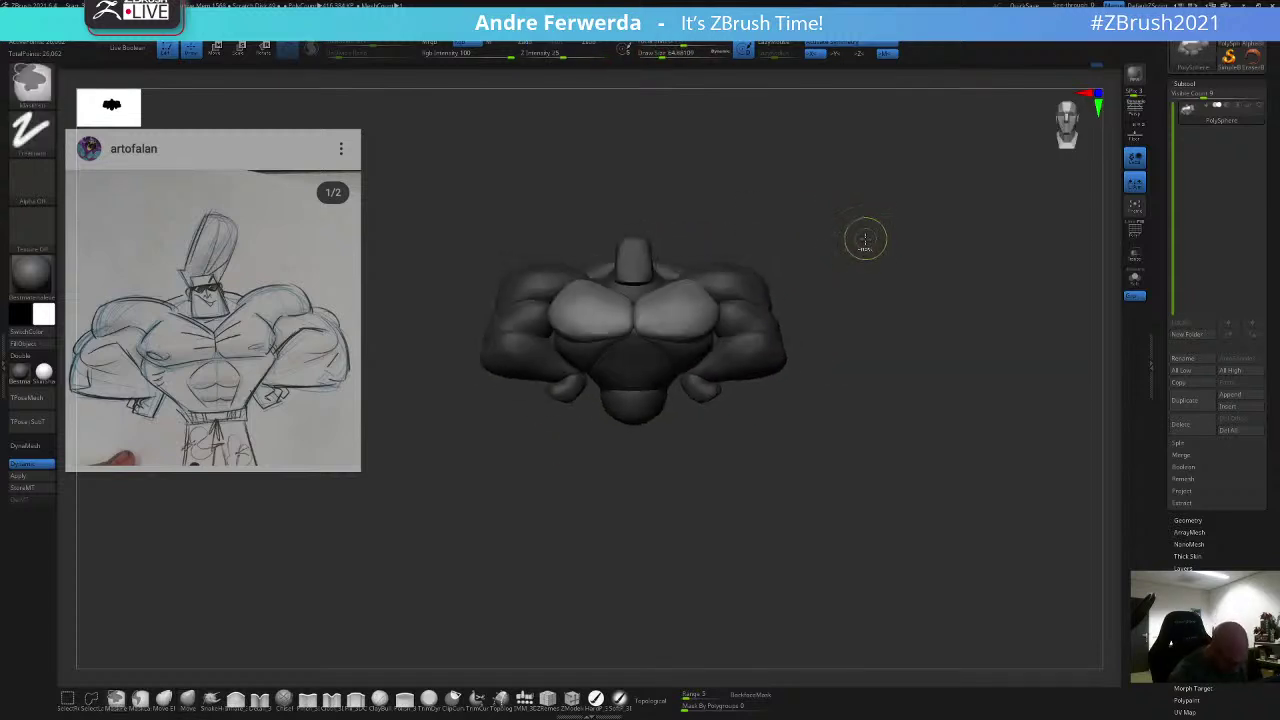
left_click_drag(768, 304, 766, 295, "shift")
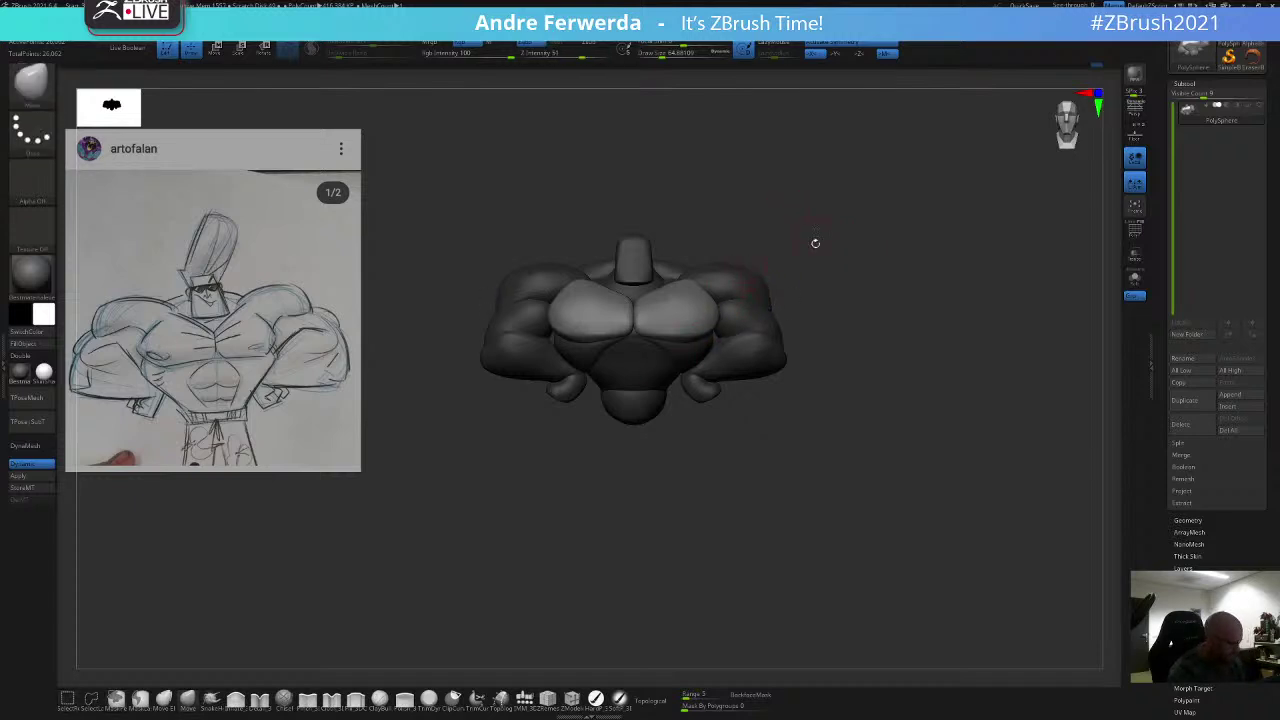
Step: Isolate the trapezius forms behind the neck and mask every other part of the torso
mouse_move(819, 227)
left_mouse_down()
mouse_move(811, 251)
mouse_move(877, 243)
mouse_move(874, 214)
mouse_move(866, 274)
left_mouse_up()
left_click(668, 262, "ctrl+shift")
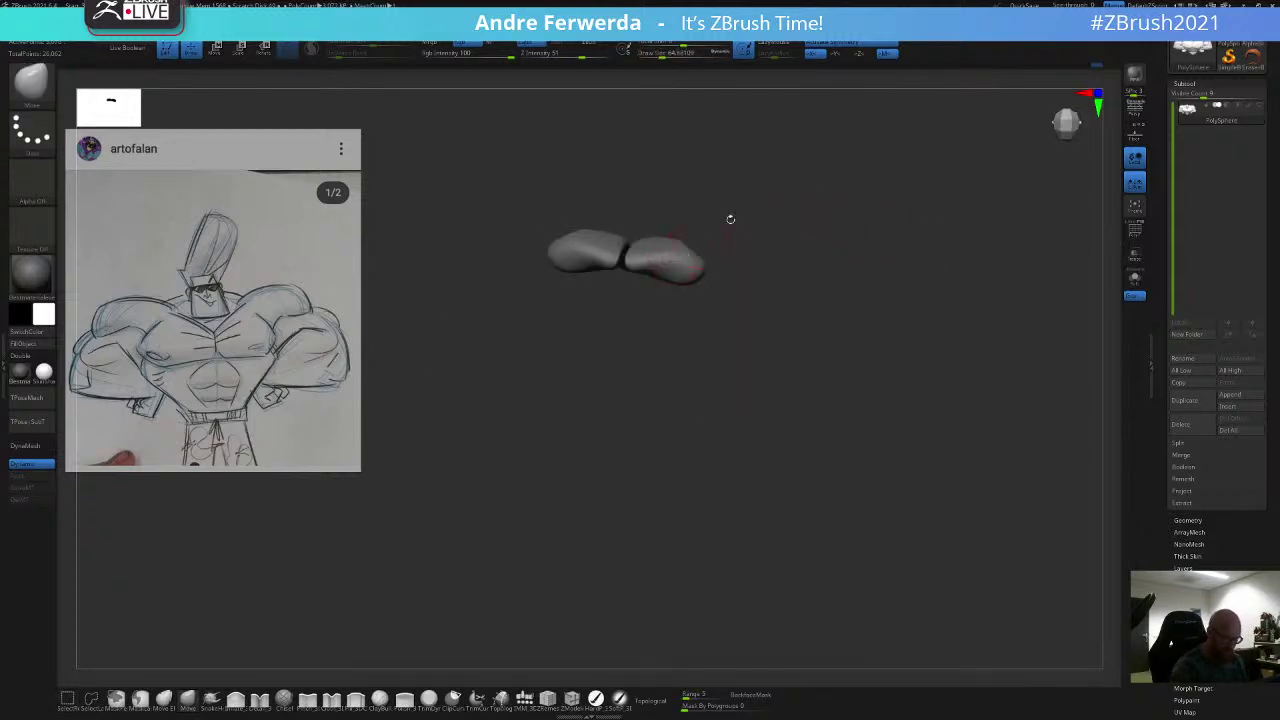
left_click(523, 414, "ctrl")
left_click(523, 414, "ctrl+shift")
left_click(774, 197, "ctrl")
Step: Reshape the unmasked trapezius forms from above with the Move brush at different sizes
key("space")
left_click_drag(781, 187, 780, 190)
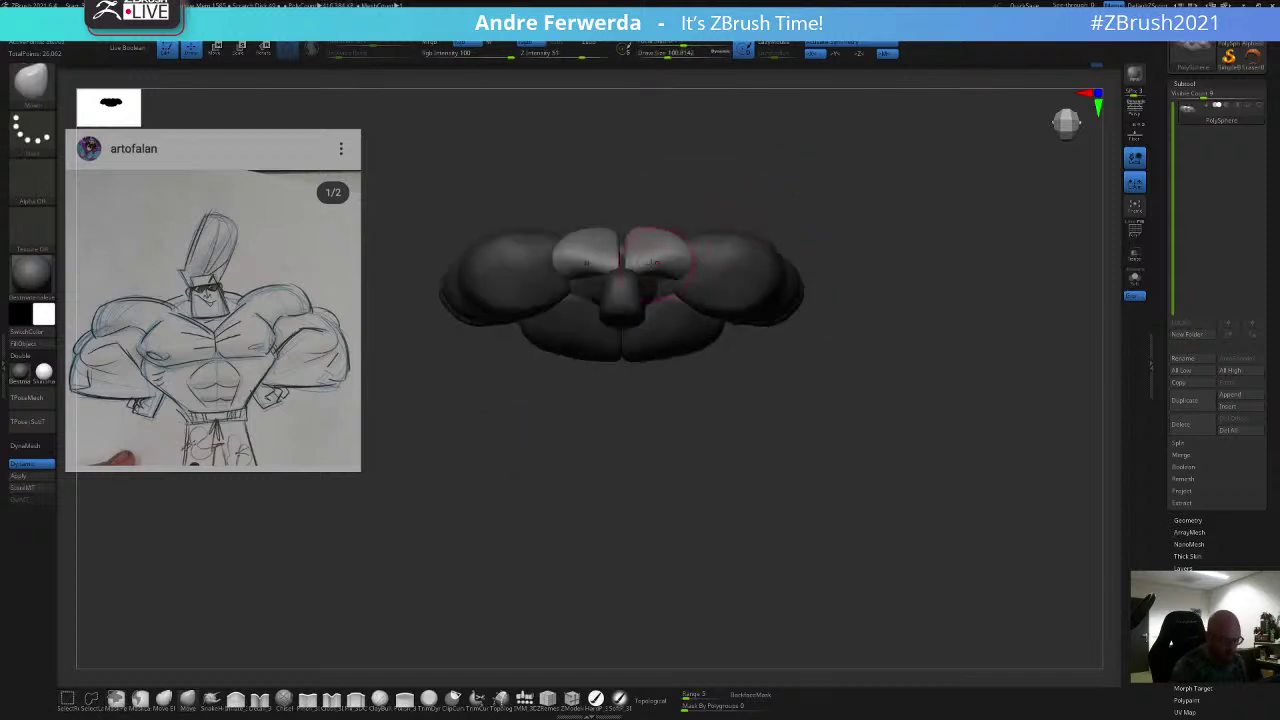
key("space")
mouse_move(621, 262)
left_mouse_down()
mouse_move(555, 280)
mouse_move(607, 236)
left_mouse_up()
key("space")
key("space")
right_click_drag(607, 236, 645, 270)
key("space")
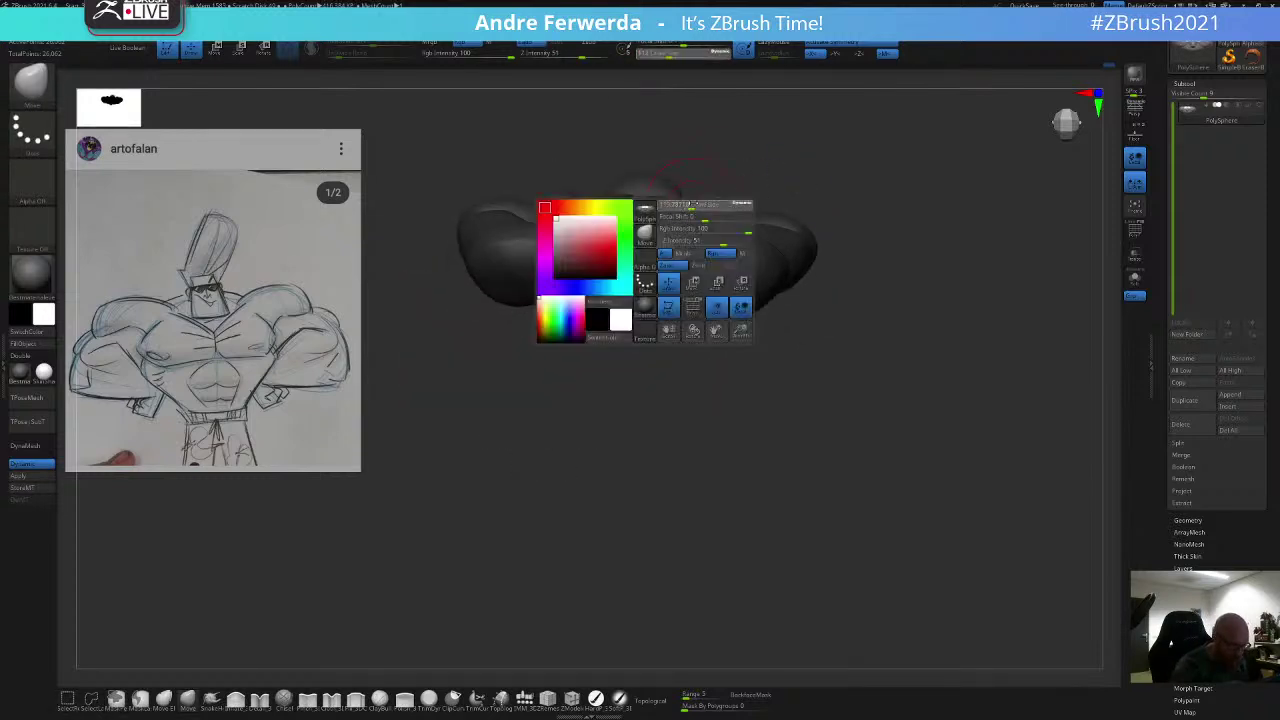
Step: Refine the tapered outline of the trapezius toward the neck and check its form from three-quarter and side views
left_click_drag(674, 222, 679, 222)
left_click_drag(582, 369, 548, 388)
key("space")
left_click_drag(582, 343, 576, 343)
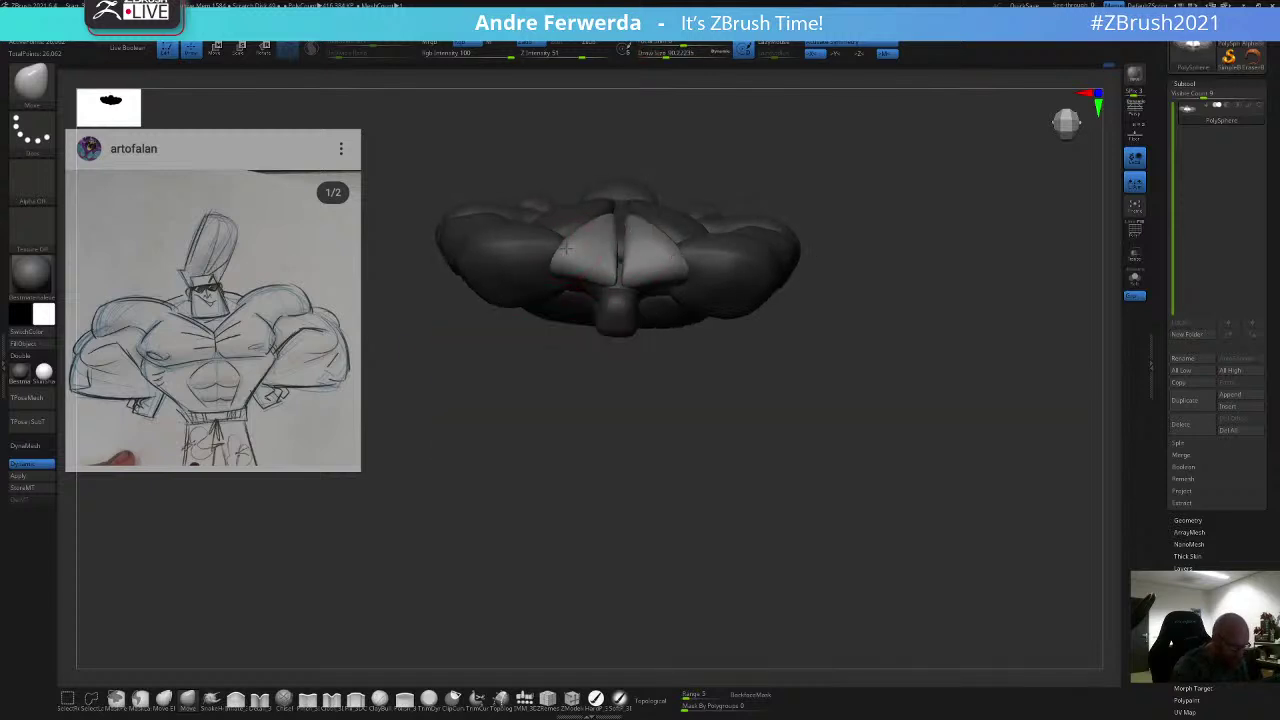
left_click_drag(571, 431, 580, 305)
left_click_drag(728, 212, 805, 216)
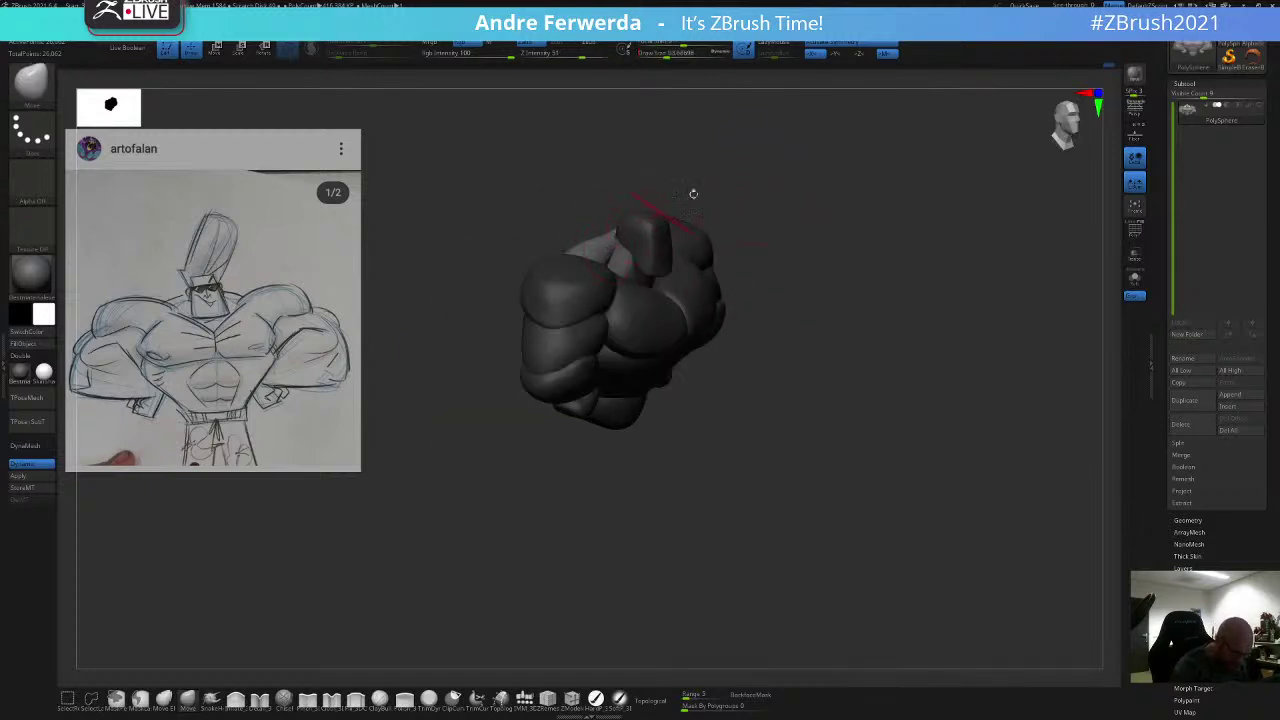
mouse_move(693, 193)
right_mouse_down()
mouse_move(751, 169)
mouse_move(688, 153)
right_mouse_up()
key("space")
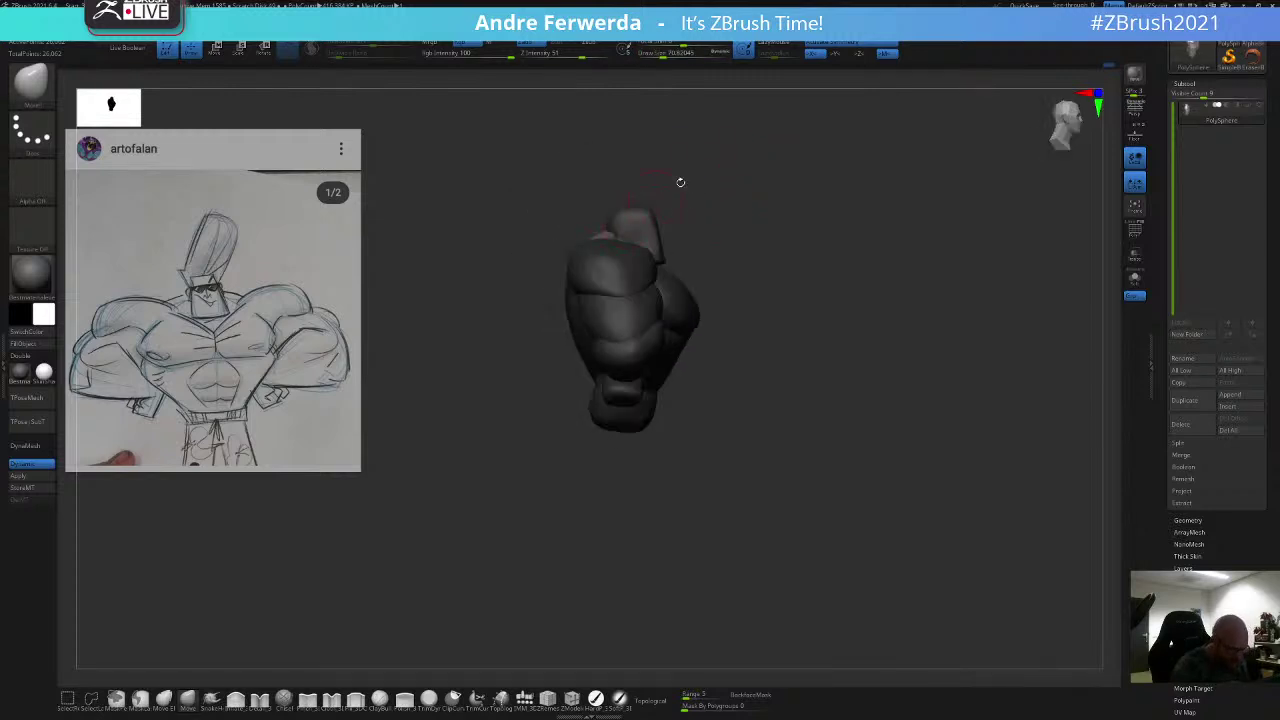
Step: Clear the mask and smooth the tops of the shoulders
mouse_move(681, 182)
left_mouse_down()
mouse_move(853, 173)
mouse_move(840, 163)
mouse_move(882, 176)
mouse_move(846, 186)
mouse_move(863, 174)
left_mouse_up()
key("space")
key("space")
left_click(638, 240)
key("space")
left_click(650, 249)
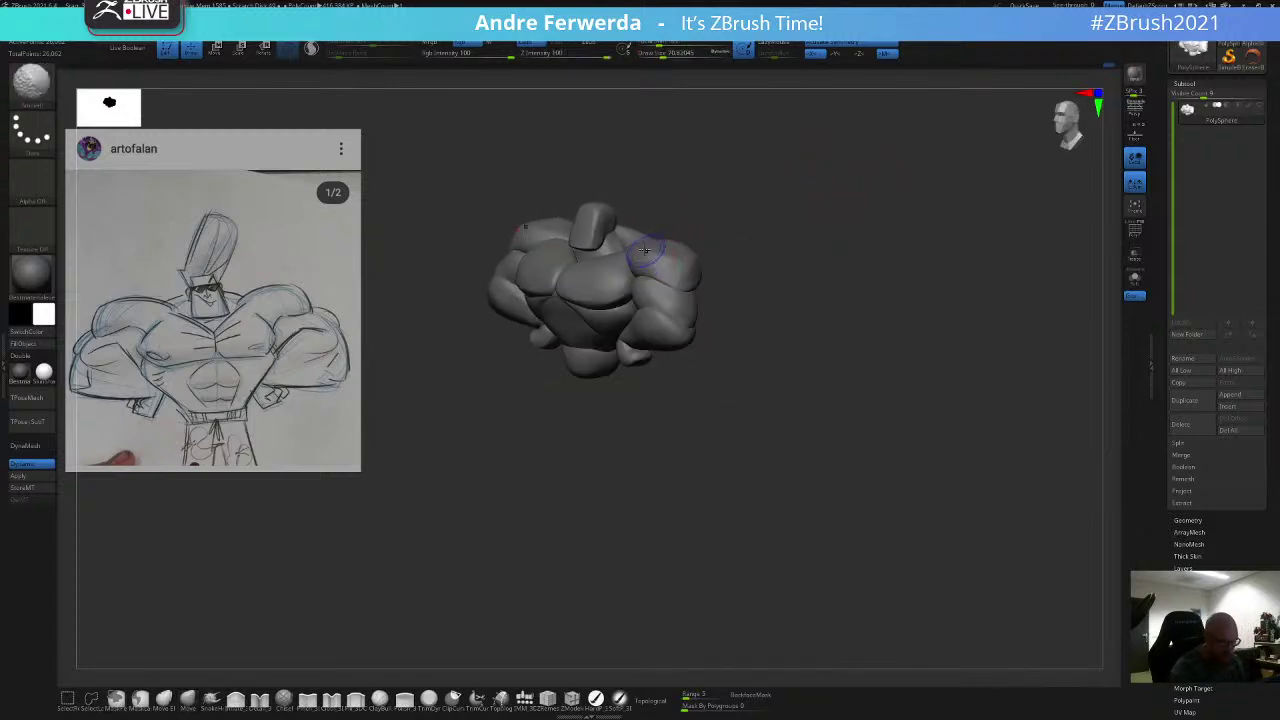
left_click_drag(728, 156, 774, 149, "shift")
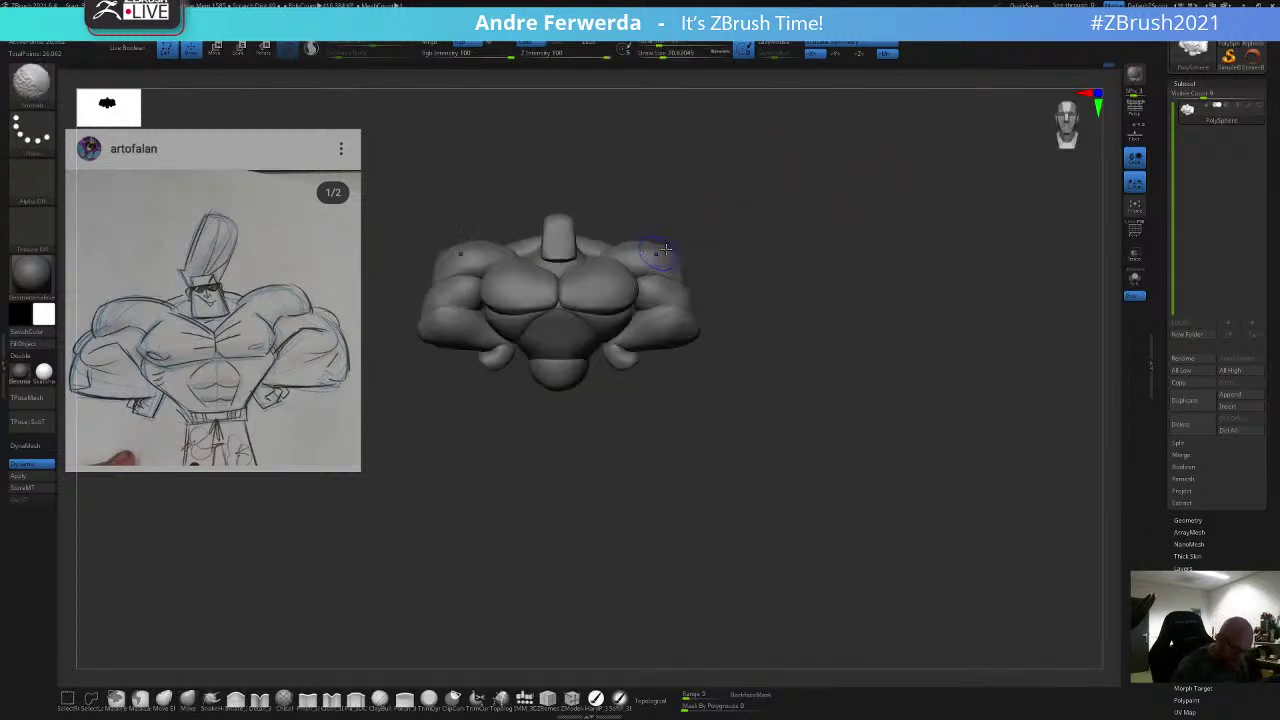
Step: Isolate and mask the pectorals, unhide the full torso and invert the mask to protect everything else
mouse_move(774, 201)
left_mouse_down("alt")
mouse_move(843, 217)
mouse_move(834, 371)
left_mouse_up("alt")
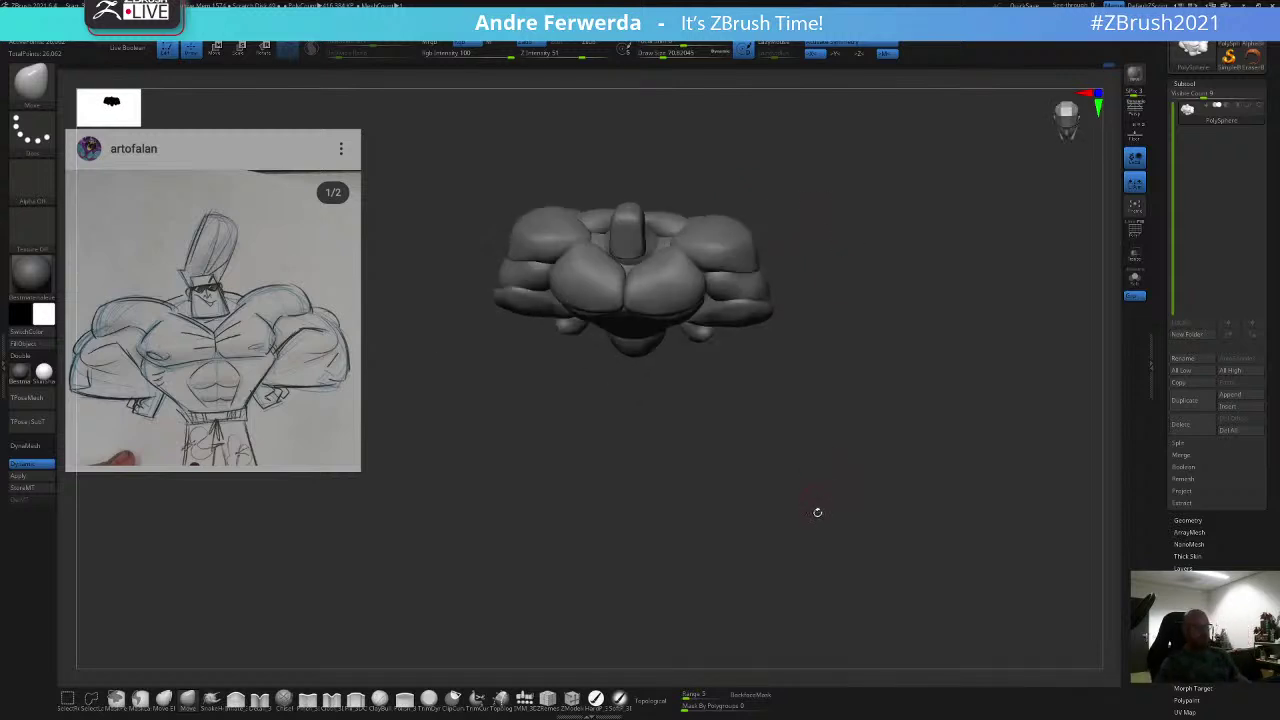
left_click(685, 275, "ctrl+shift")
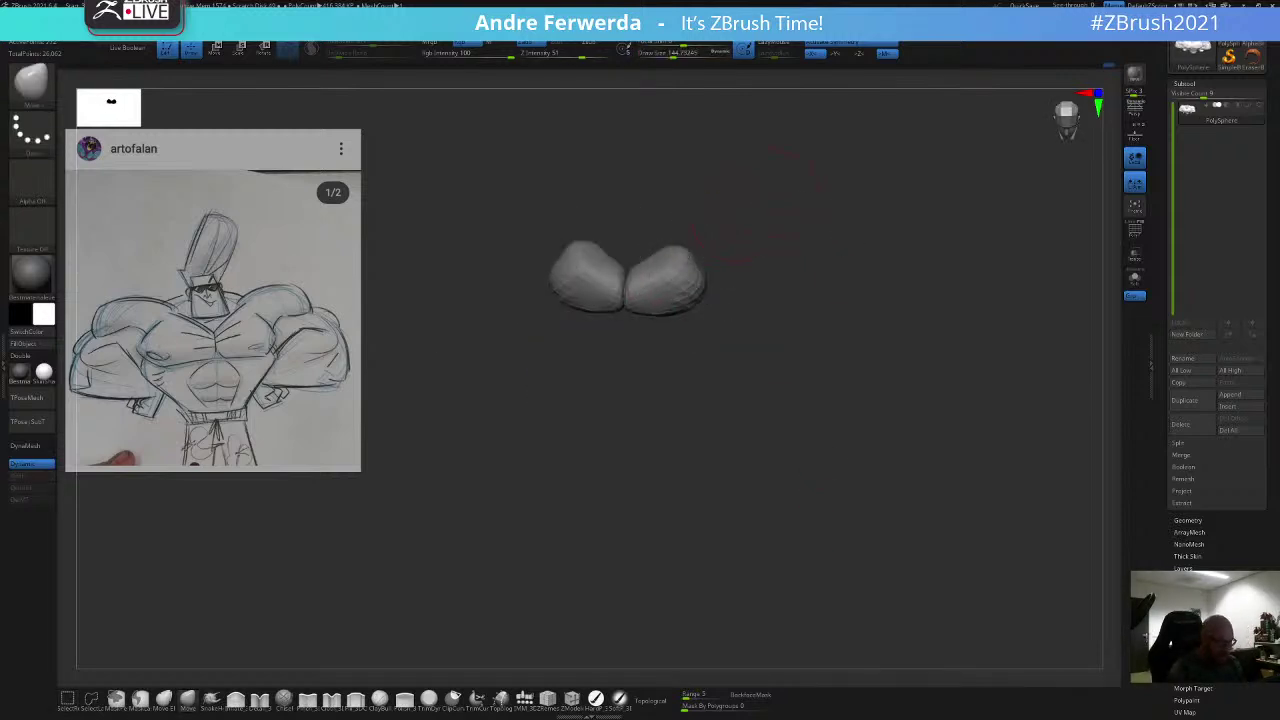
left_click_drag(812, 148, 790, 172)
left_click_drag(794, 178, 571, 360, "ctrl")
left_click(690, 345, "ctrl+shift")
left_click_drag(830, 252, 840, 160, "ctrl")
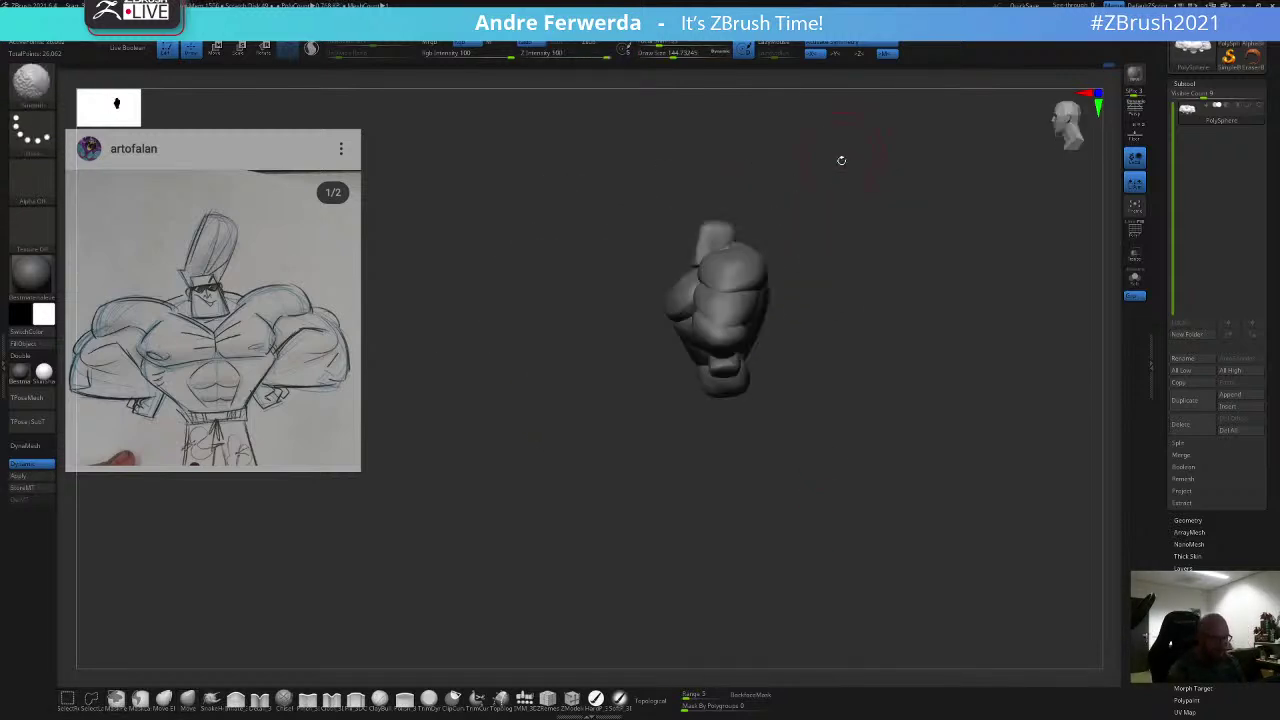
key("ctrl+z")
left_click(832, 181, "ctrl")
left_click_drag(526, 286, 750, 434, "ctrl")
Step: Smooth the surface of the pectorals and adjust their form with the Move brush from side and three-quarter views
left_click_drag(735, 172, 783, 217)
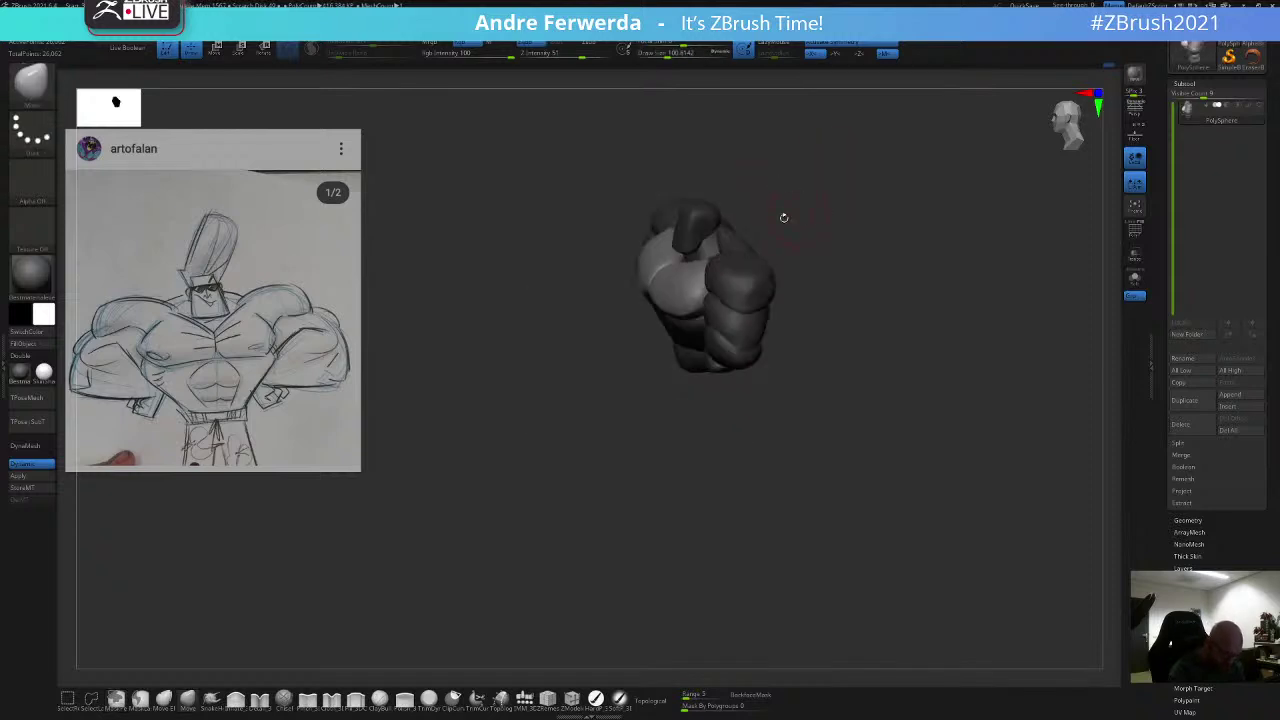
mouse_move(672, 262)
left_mouse_down("shift")
mouse_move(692, 284)
mouse_move(680, 275)
left_mouse_up("shift")
left_click_drag(815, 225, 765, 180)
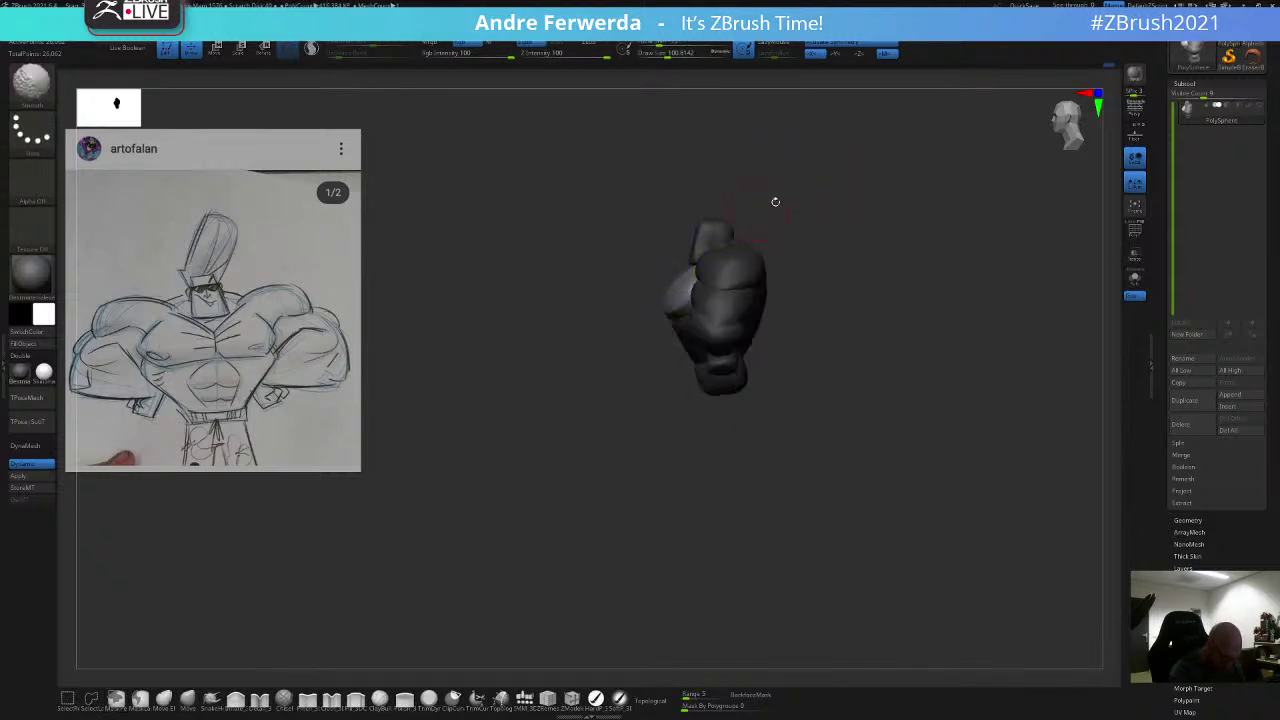
right_click_drag(775, 202, 692, 288)
key("space")
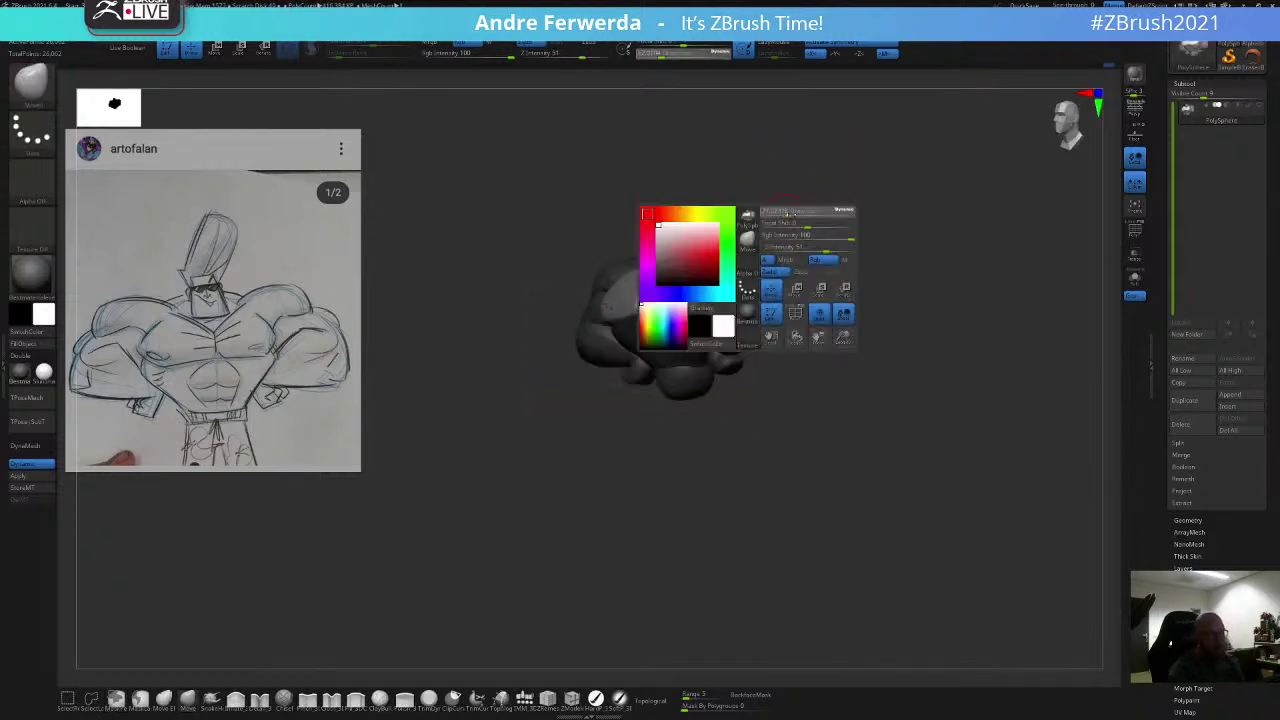
left_click_drag(784, 227, 788, 227)
left_click(830, 188, "ctrl")
key("space")
left_click_drag(830, 188, 838, 184)
mouse_move(838, 184)
left_mouse_down()
mouse_move(851, 180)
mouse_move(860, 206)
left_mouse_up()
mouse_move(850, 222)
left_mouse_down("alt")
mouse_move(835, 190)
mouse_move(844, 195)
left_mouse_up("alt")
key("ctrl+z")
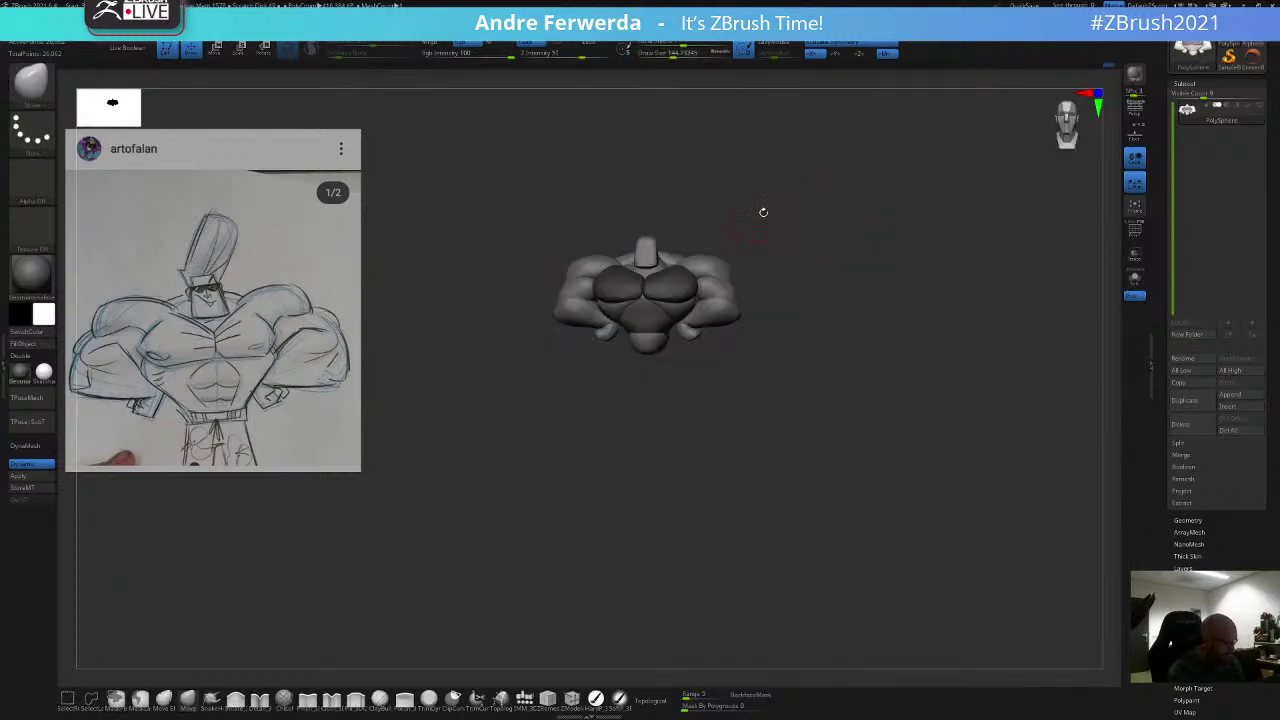
Step: Replace the current mask by isolating the pectorals, showing the whole torso again and leaving only the pectorals editable
left_click_drag(767, 213, 580, 380, "ctrl")
left_click(689, 274, "ctrl+shift")
left_click(580, 384, "ctrl+shift")
left_click(740, 220, "ctrl")
Step: Reshape the upper edges of the pectorals near the neck from a raised front view, and clear the mask
left_click_drag(800, 174, 747, 198)
key("space")
left_click_drag(667, 261, 632, 274)
key("space")
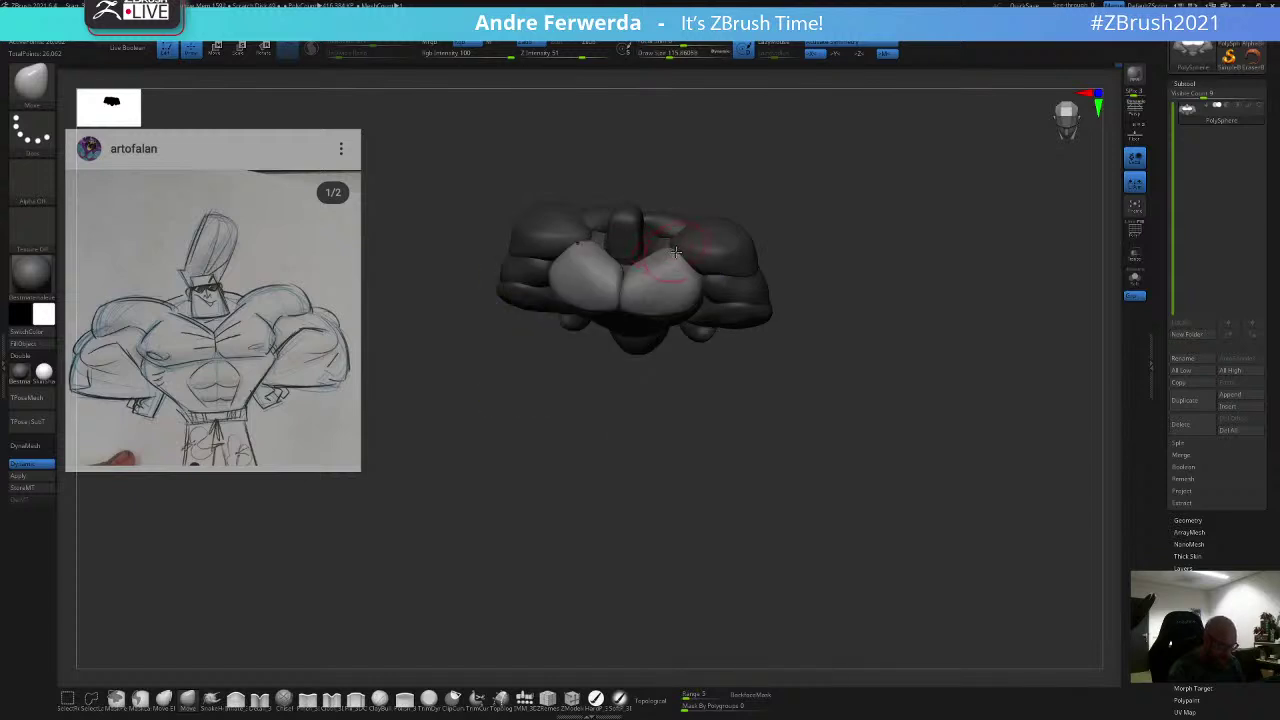
left_click_drag(738, 350, 730, 246)
key("space")
left_click_drag(764, 222, 819, 208)
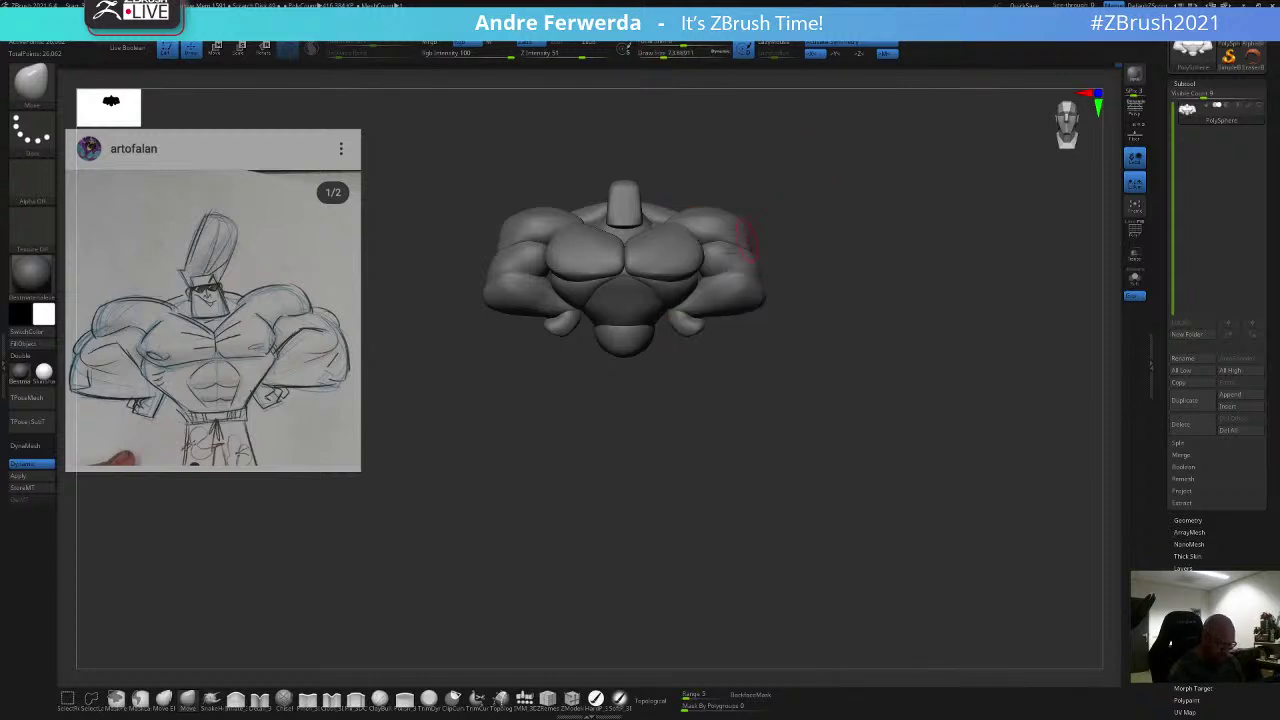
Step: Hide the shoulders, arms and hands, and turn on topological masking for the Move brush
left_click_drag(711, 351, 686, 349)
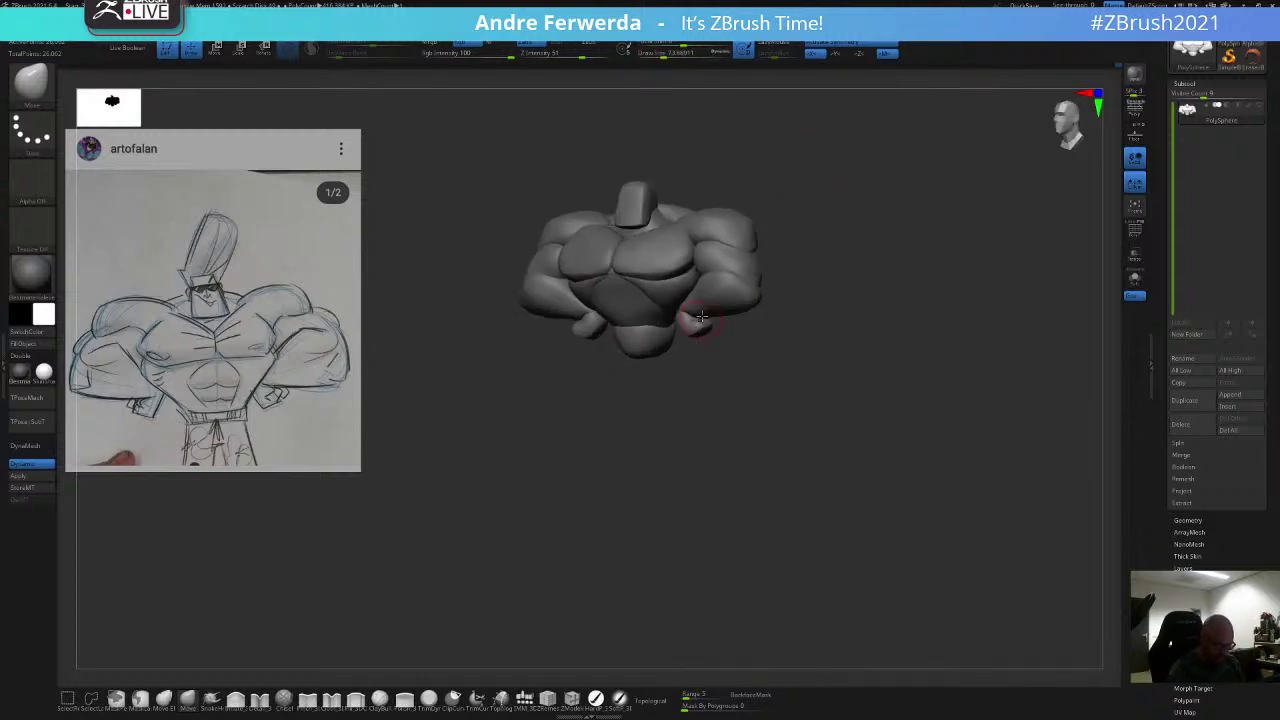
left_click(733, 238, "ctrl+shift")
left_click(733, 238, "ctrl+shift")
left_click(727, 298, "ctrl+shift")
left_click(725, 296, "ctrl+shift")
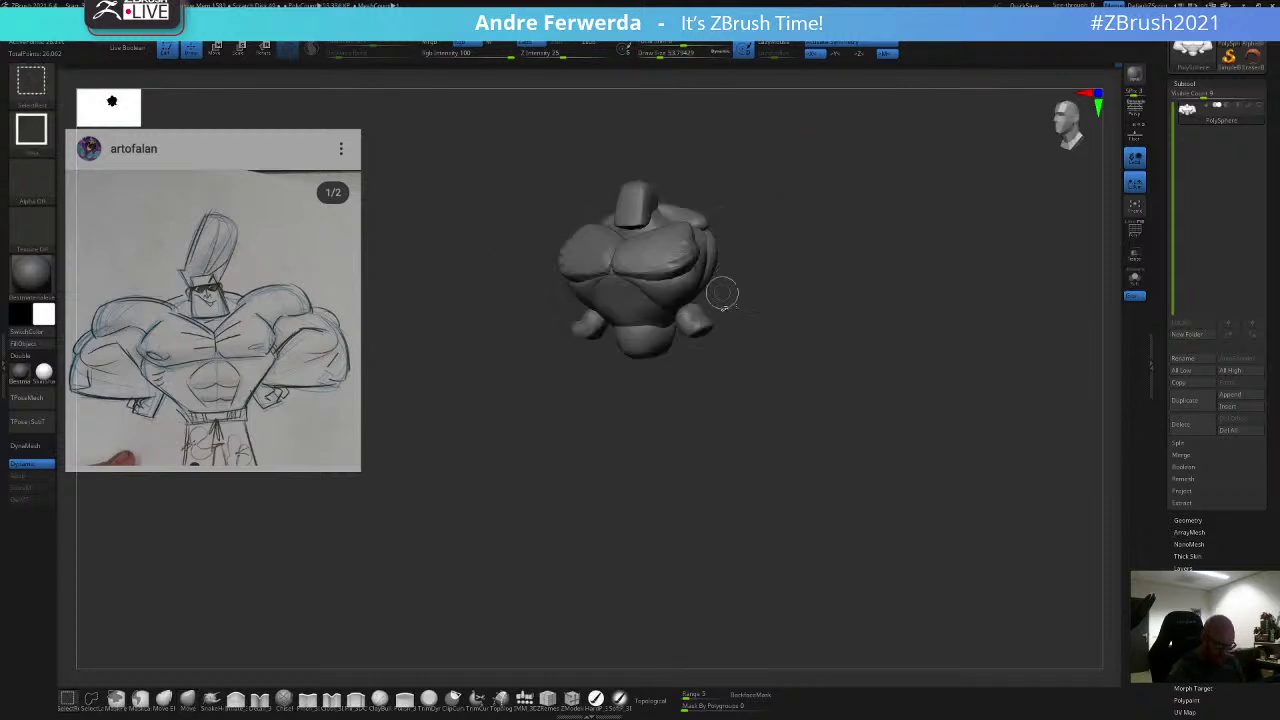
left_click(704, 320, "ctrl+shift")
left_click_drag(730, 335, 697, 335)
left_click(652, 700)
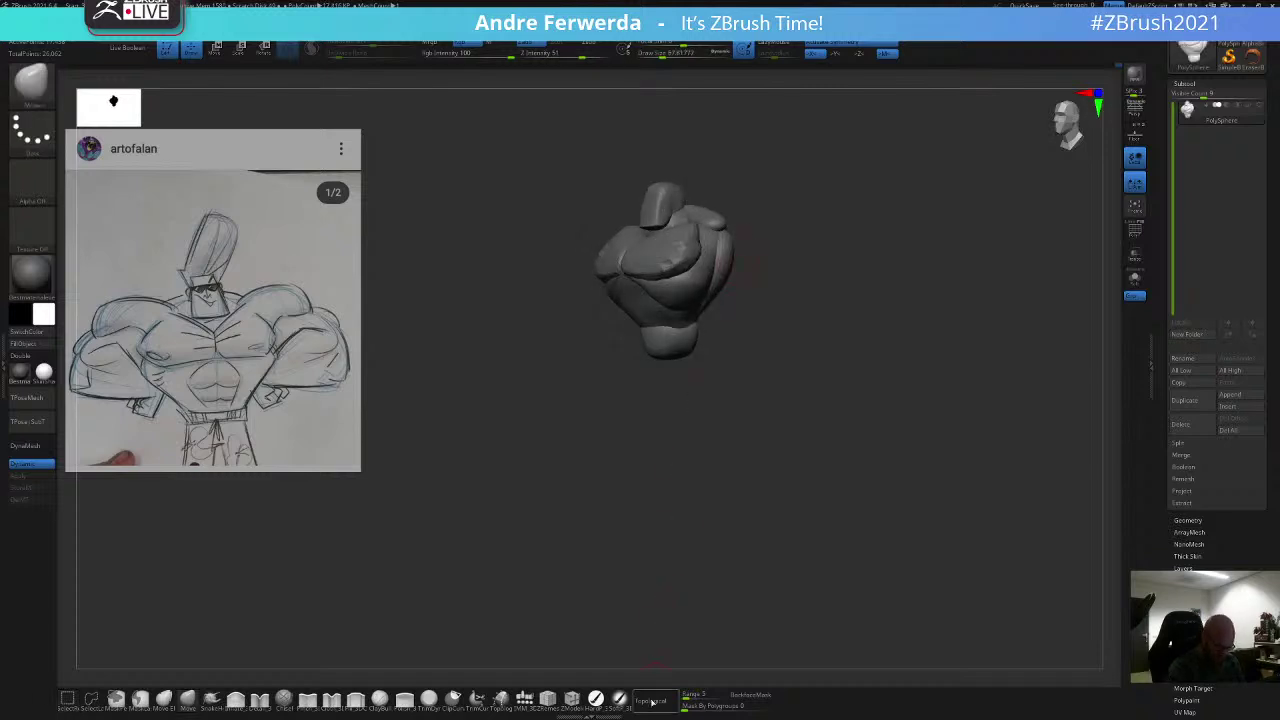
Step: Adjust the side of the torso below the pectorals with the Move brush, and unhide the arms and shoulders
left_click_drag(731, 489, 702, 488)
key("]")
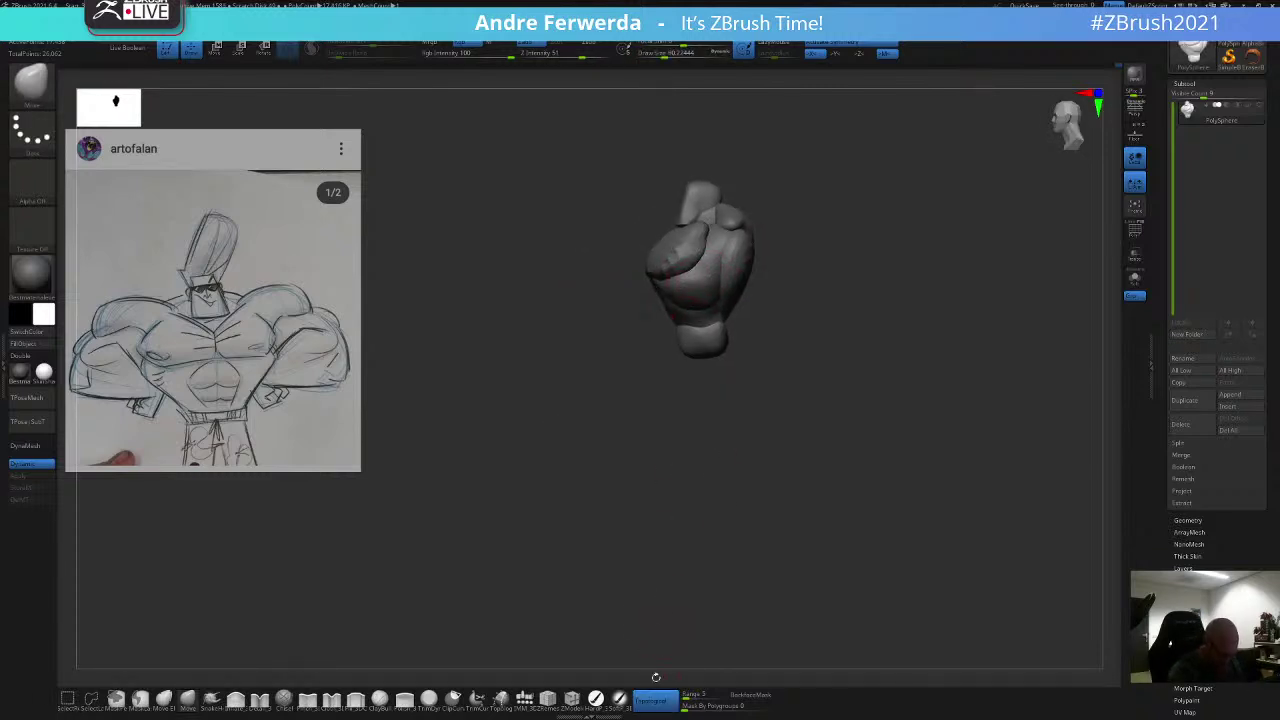
left_click_drag(654, 677, 650, 585)
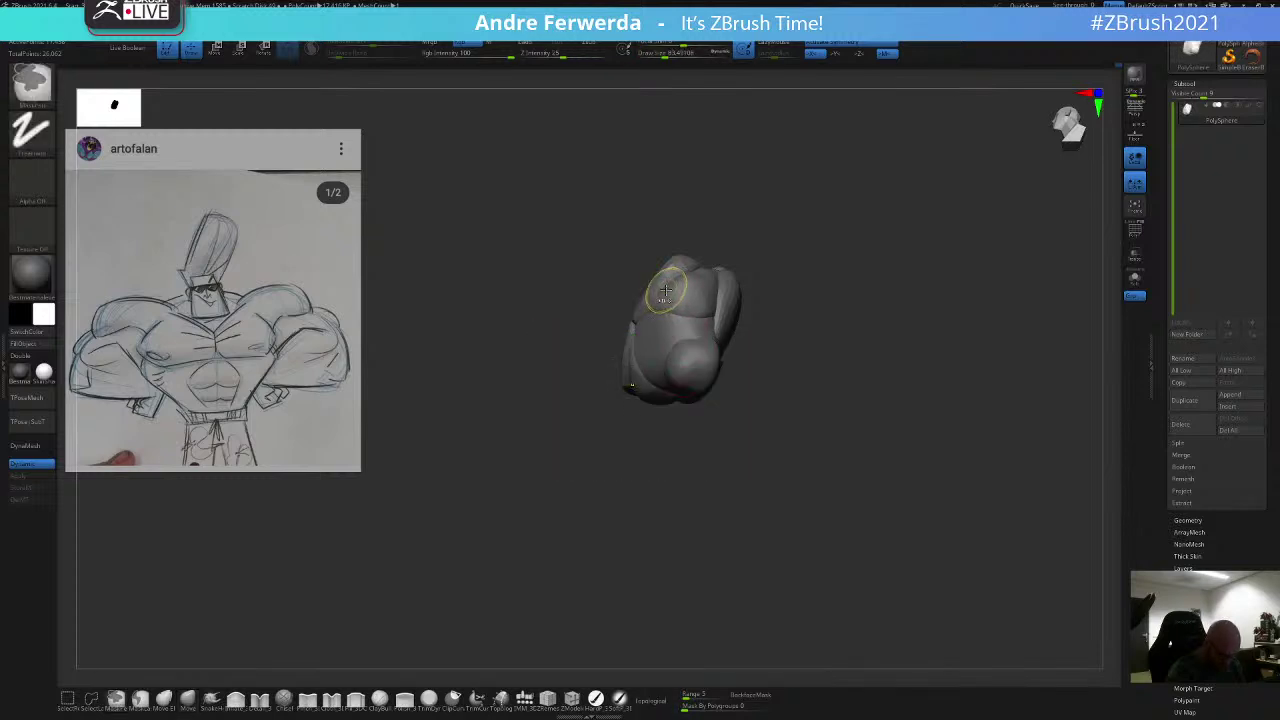
mouse_move(667, 292)
left_mouse_down()
mouse_move(694, 282)
mouse_move(646, 282)
left_mouse_up()
key("space")
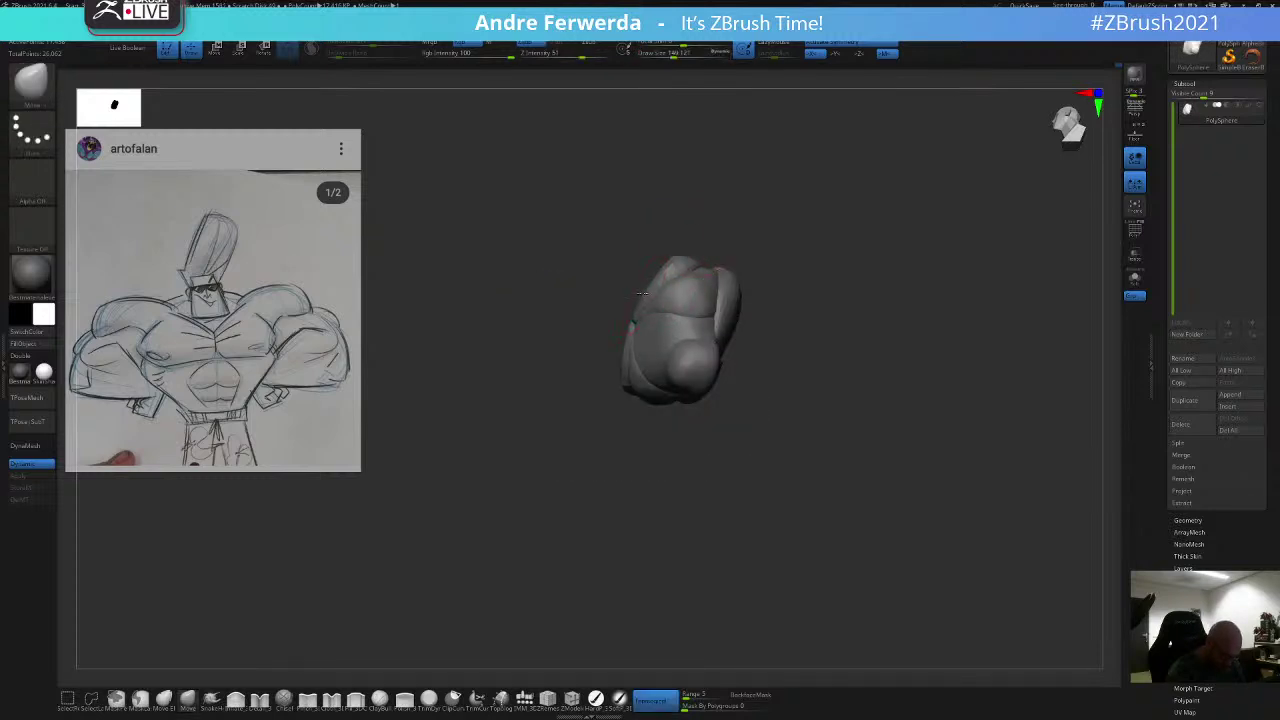
mouse_move(703, 230)
left_mouse_down()
mouse_move(814, 206)
mouse_move(854, 255)
mouse_move(842, 221)
left_mouse_up()
left_click(814, 206, "ctrl+shift")
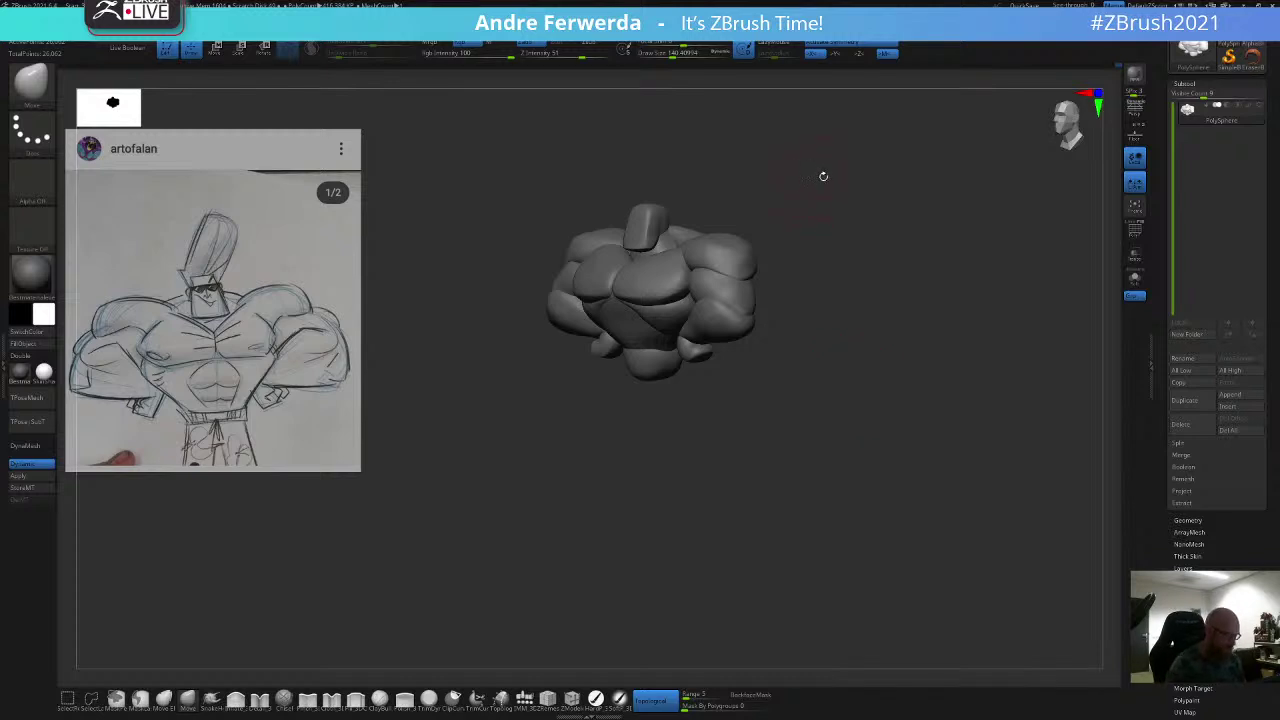
Step: Reshape the shoulder and chest volumes from above with a large topological Move brush
mouse_move(825, 175)
left_mouse_down()
mouse_move(719, 208)
mouse_move(686, 171)
mouse_move(717, 134)
mouse_move(706, 191)
left_mouse_up()
key("]")
left_click_drag(752, 148, 748, 227, "alt")
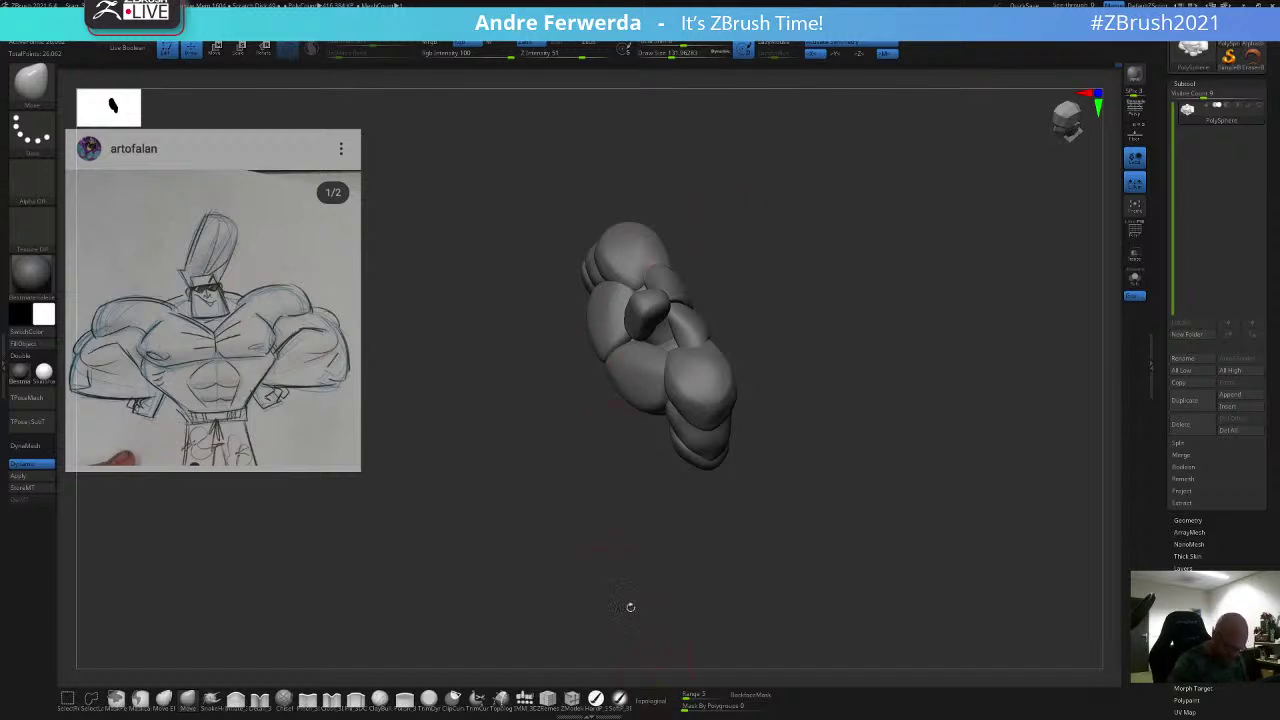
key("space")
left_click_drag(605, 267, 609, 267)
left_click_drag(661, 202, 609, 242)
key("space")
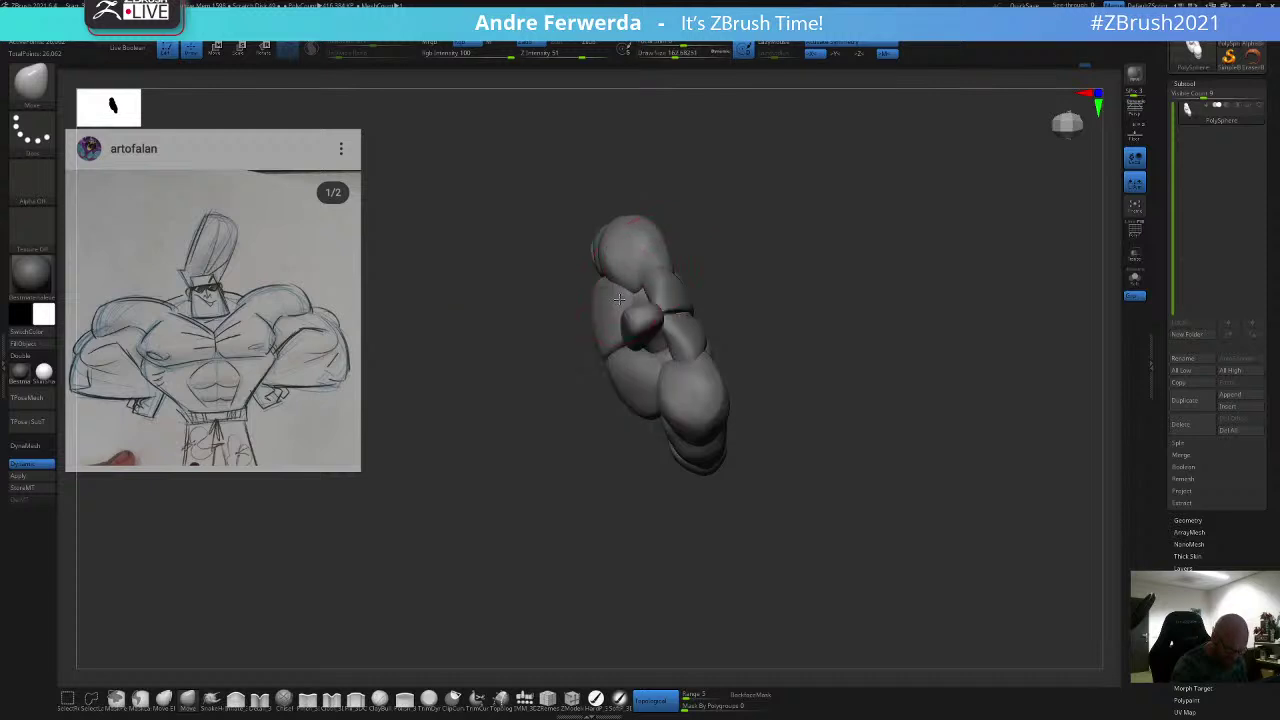
Step: Adjust the upper inner contours of the pectorals near the neck with a smaller Move brush
mouse_move(706, 234)
left_mouse_down()
mouse_move(752, 197)
mouse_move(760, 157)
left_mouse_up()
key("space")
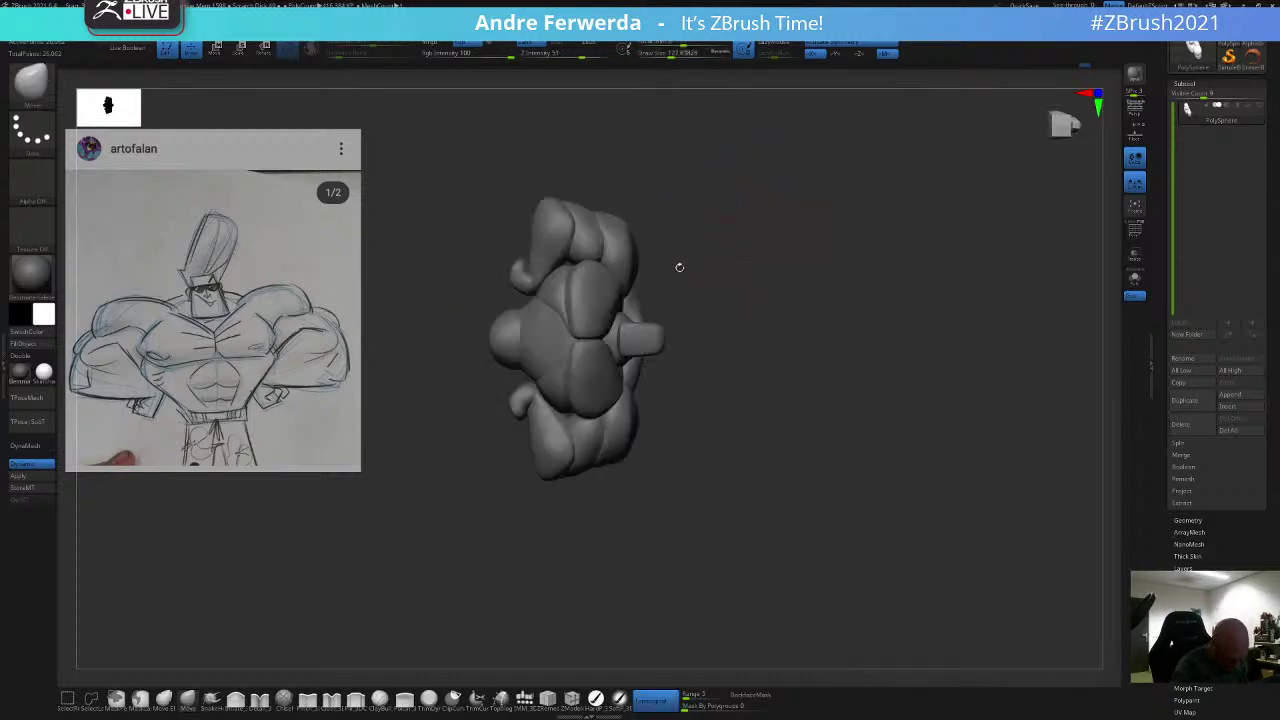
left_click_drag(659, 269, 630, 263)
key("space")
left_click_drag(588, 307, 584, 307)
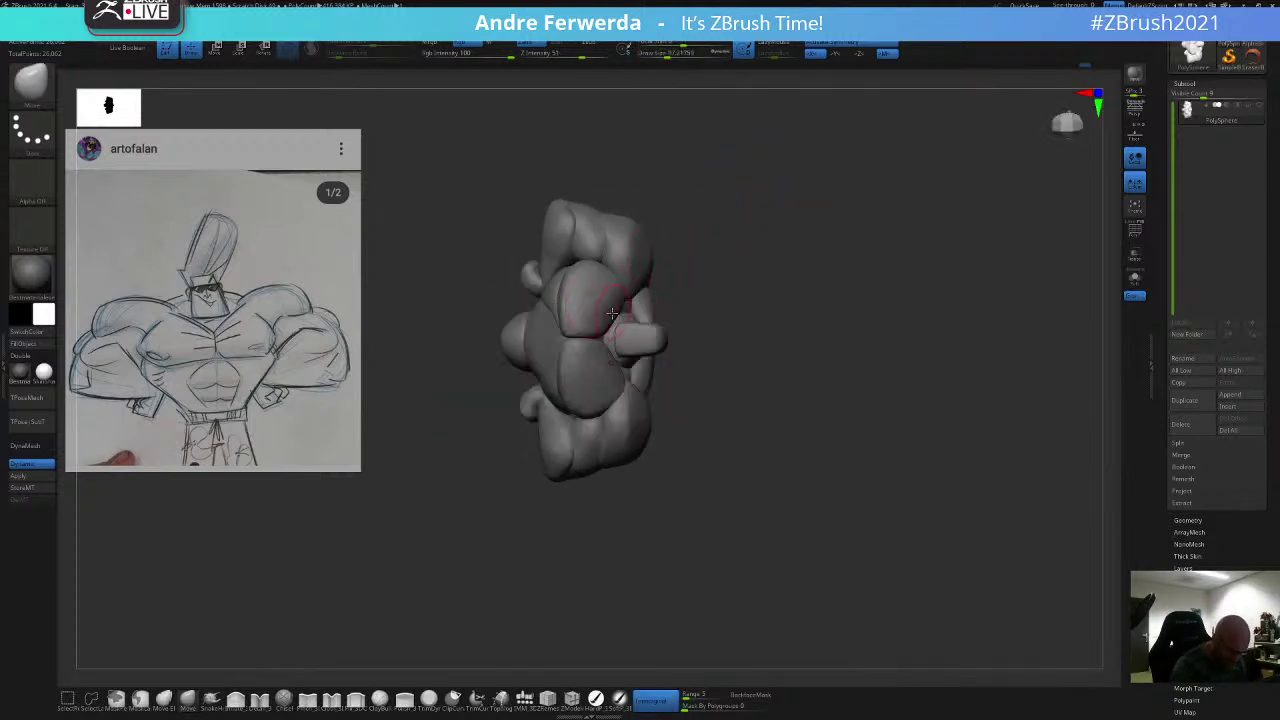
Step: Refine the top line of the pectorals from the front with the Move brush at different sizes
left_click_drag(706, 235, 756, 180)
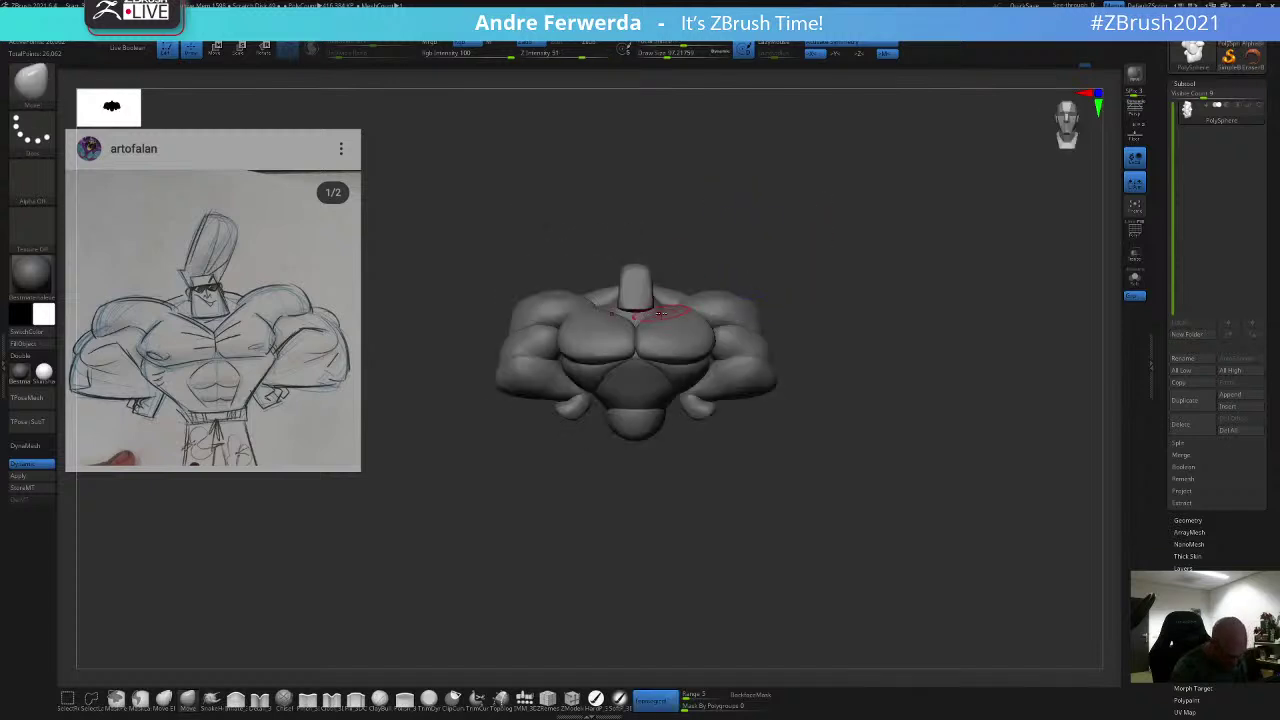
key("space")
left_click_drag(652, 320, 697, 307)
key("space")
key("space")
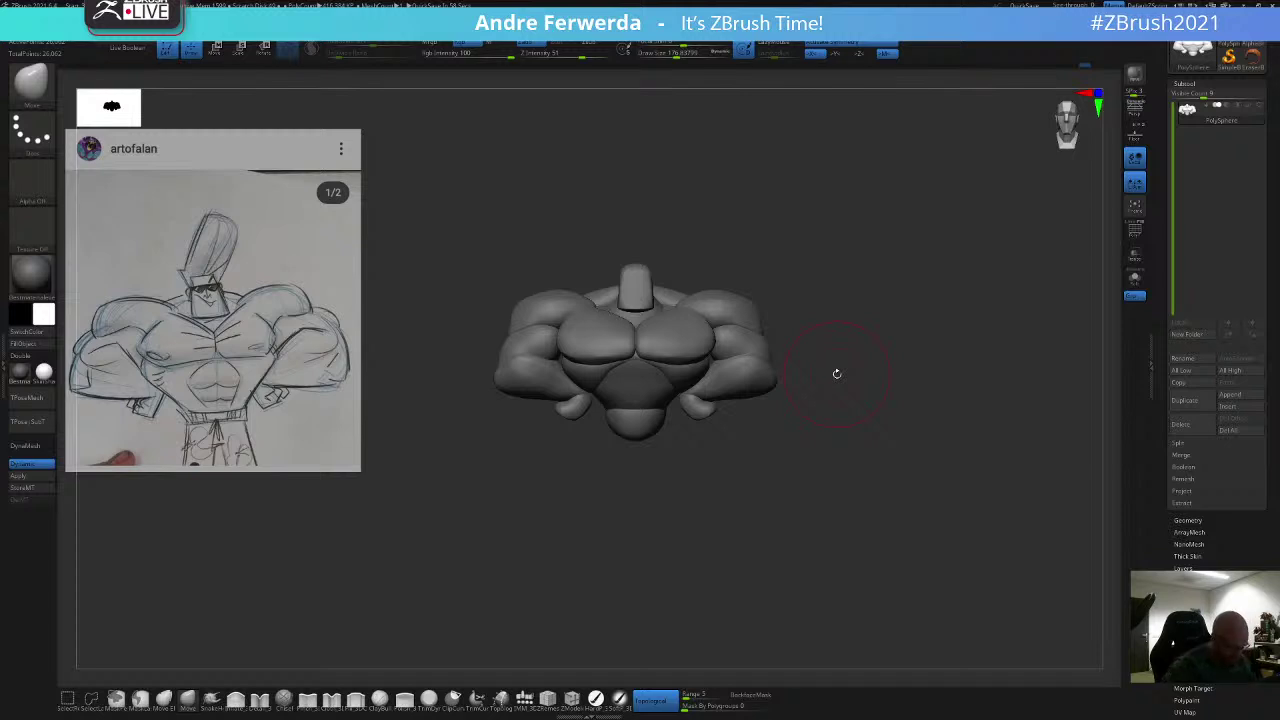
left_click(525, 702)
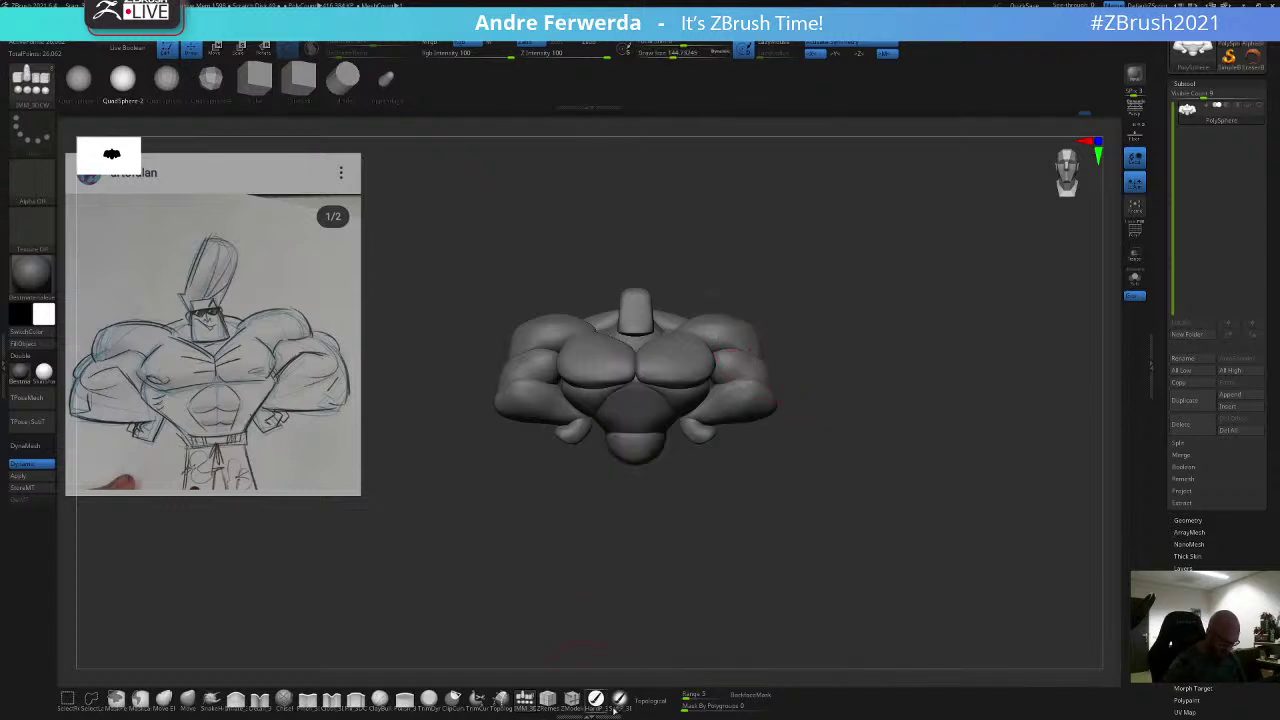
left_click(652, 700)
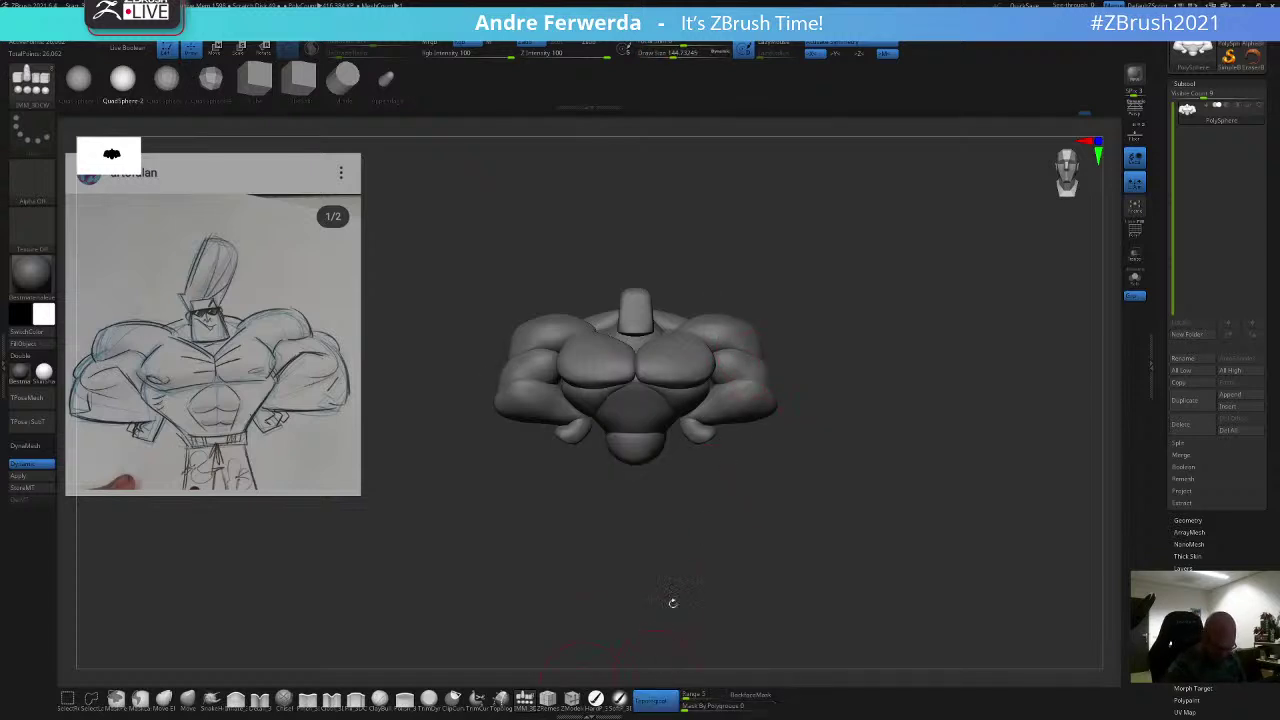
left_click_drag(752, 367, 789, 418)
key("ctrl+z")
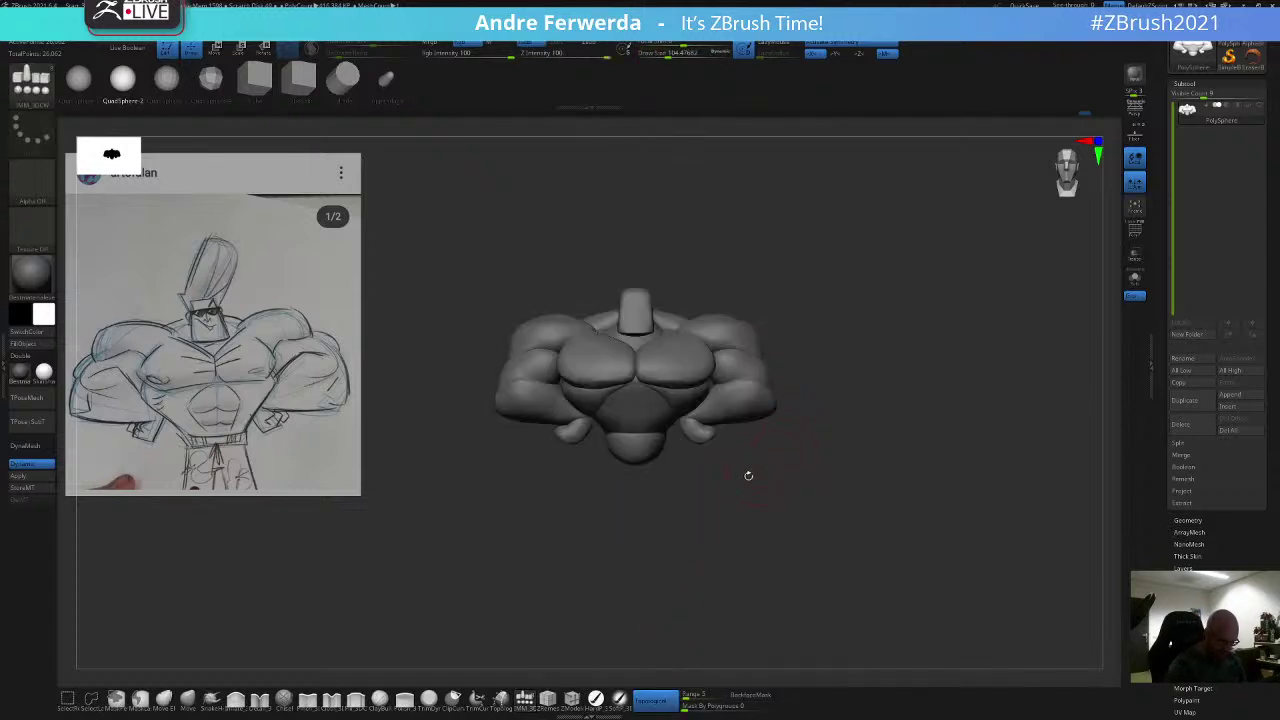
Step: Select the Move brush and hide the head from a three-quarter view of the torso
left_click_drag(800, 325, 798, 297)
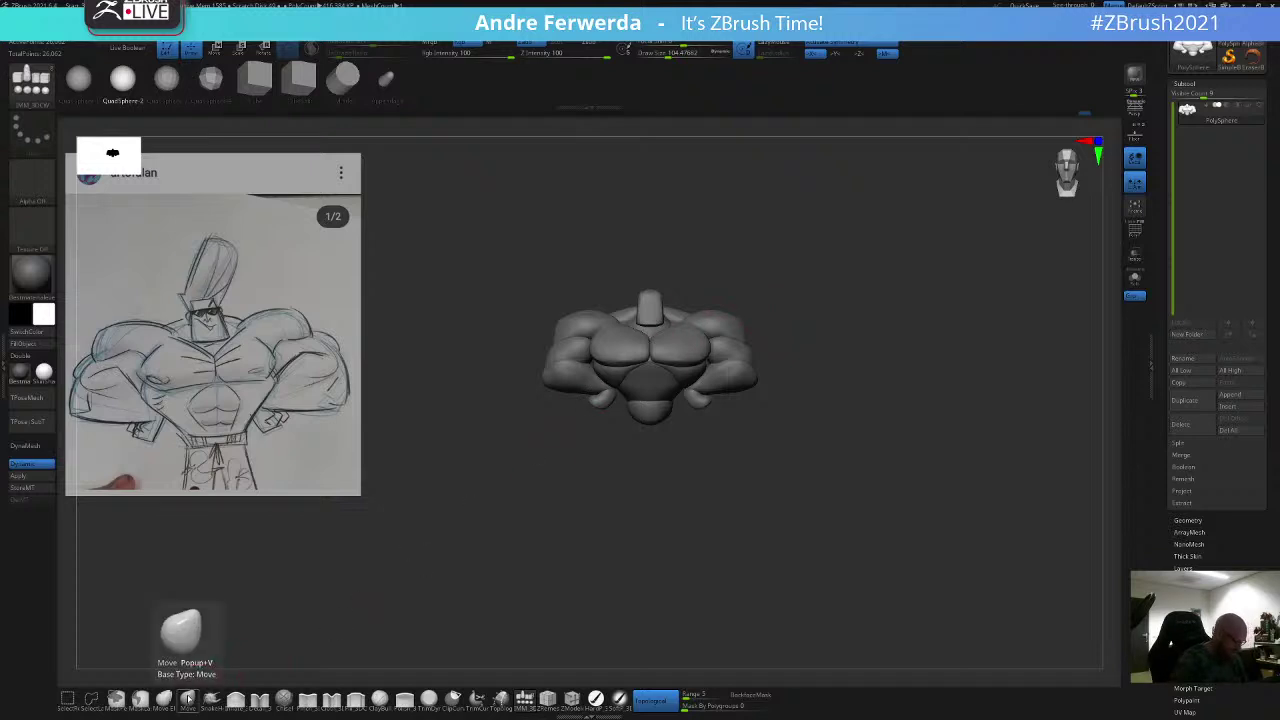
mouse_move(791, 271)
left_mouse_down()
mouse_move(780, 266)
mouse_move(822, 251)
left_mouse_up()
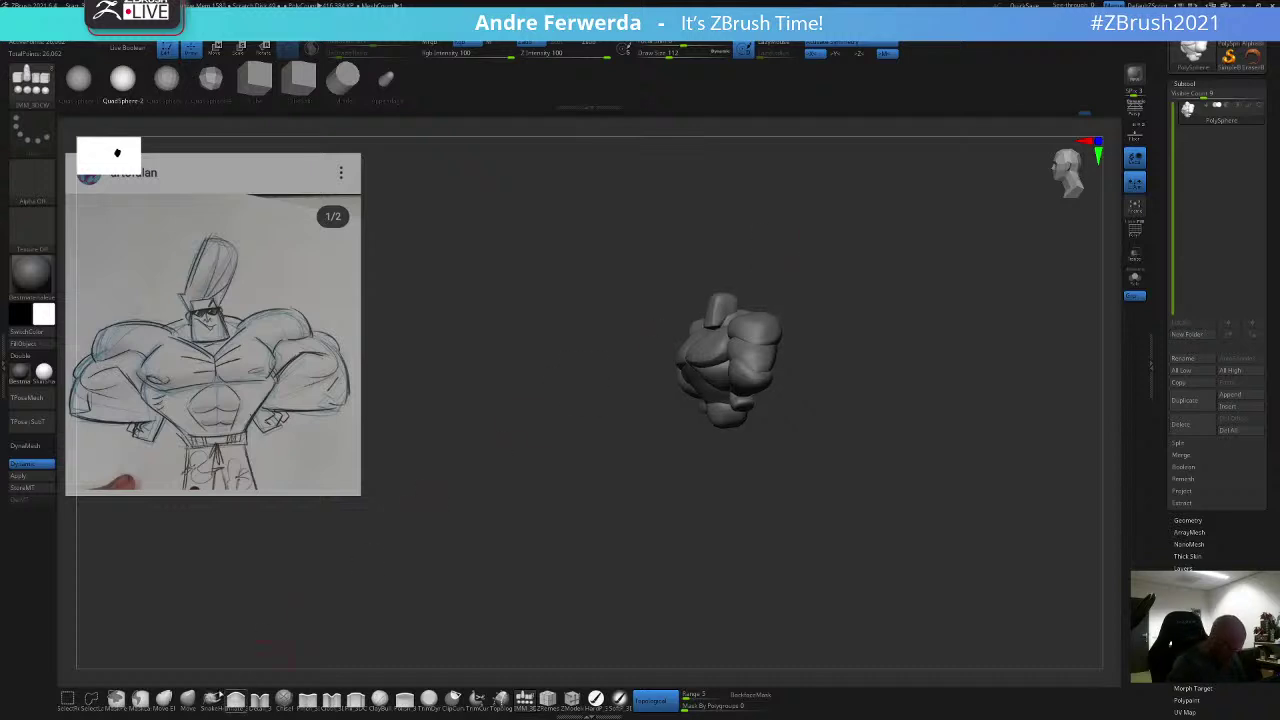
left_click(188, 699)
left_click_drag(803, 172, 801, 227, "alt")
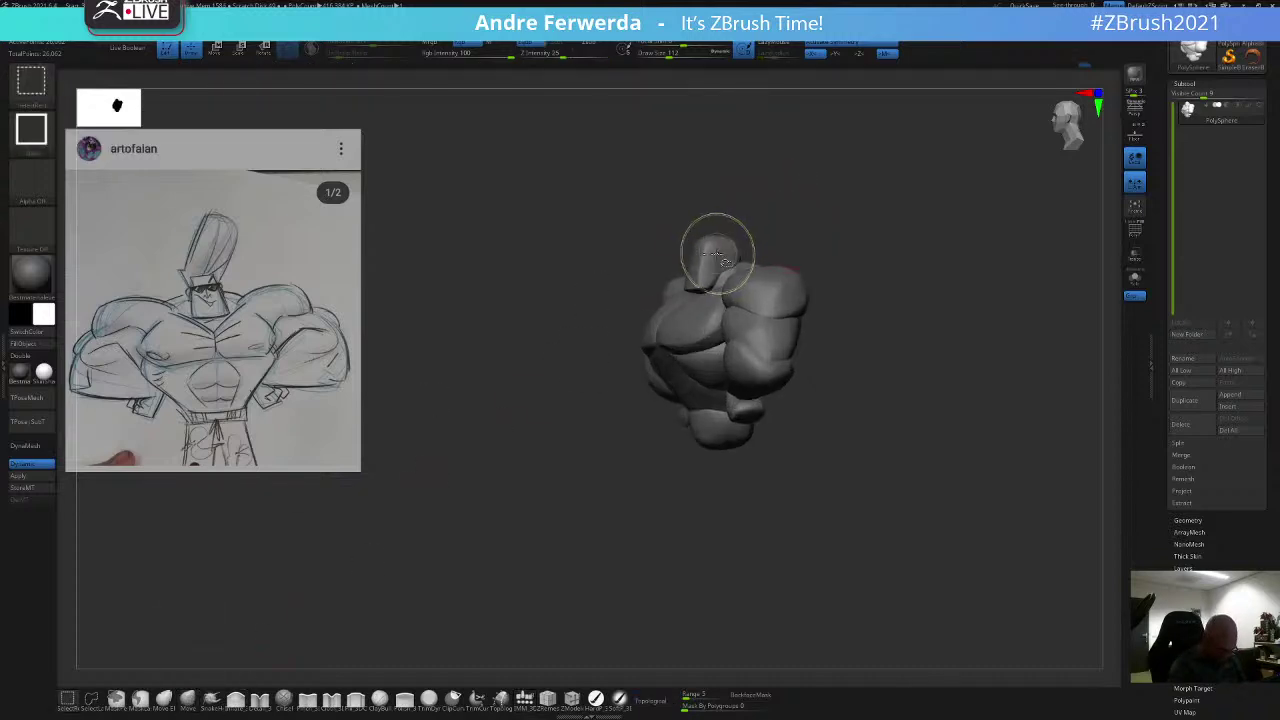
left_click(718, 248, "ctrl+shift")
left_click(718, 248, "ctrl+shift")
left_click(776, 234, "ctrl+shift")
left_click(727, 249, "ctrl+shift")
left_click(734, 257, "ctrl+shift")
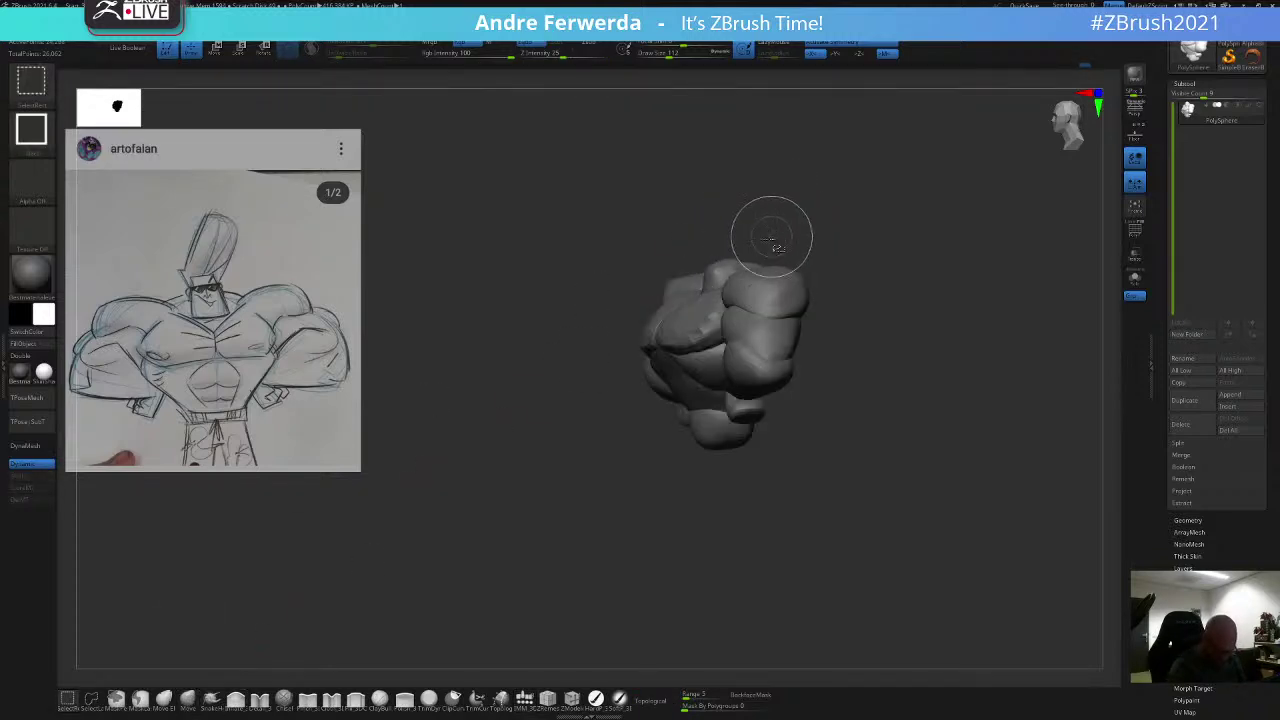
Step: Hide the shoulder, upper arm and forearm volumes so the side of the chest is exposed
left_click_drag(808, 222, 811, 206, "shift")
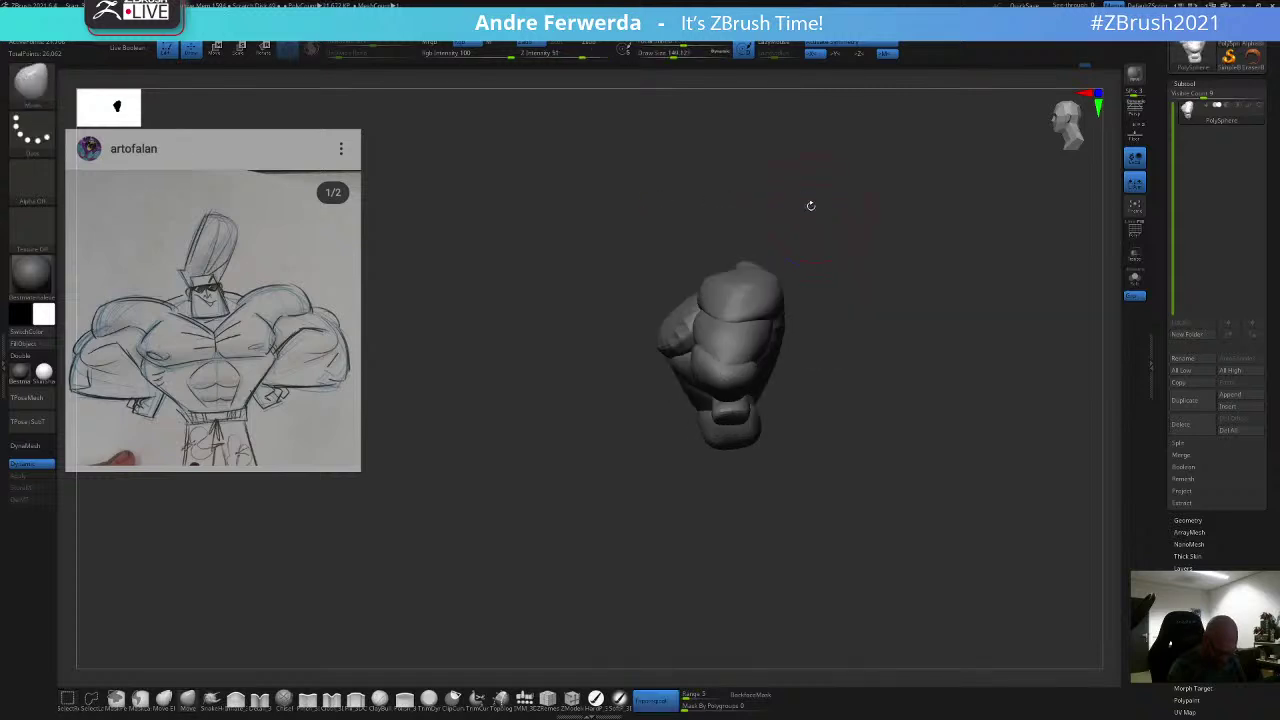
left_click(727, 282, "ctrl+shift")
left_click(731, 339, "ctrl+shift")
left_click(725, 373, "ctrl+shift")
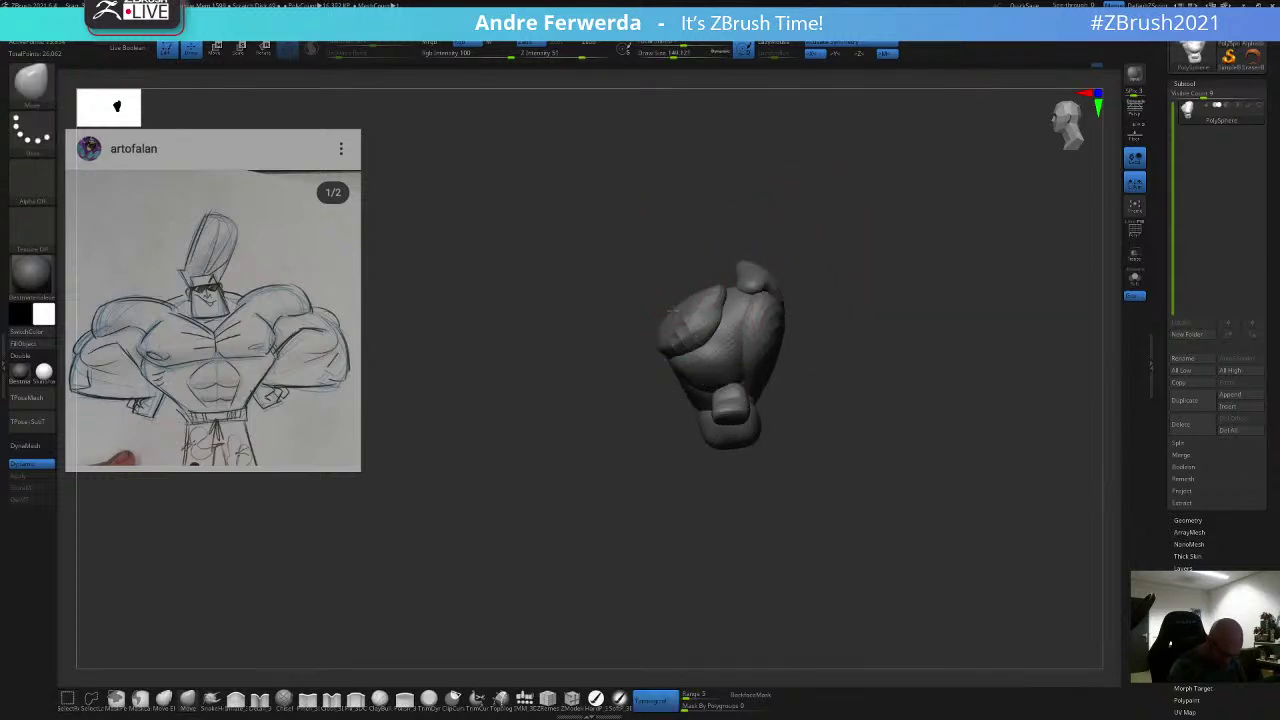
Step: Adjust the inner edges of the pectorals along the breastbone with a topological Move brush, and unhide the head and arms
left_click_drag(778, 402, 872, 392)
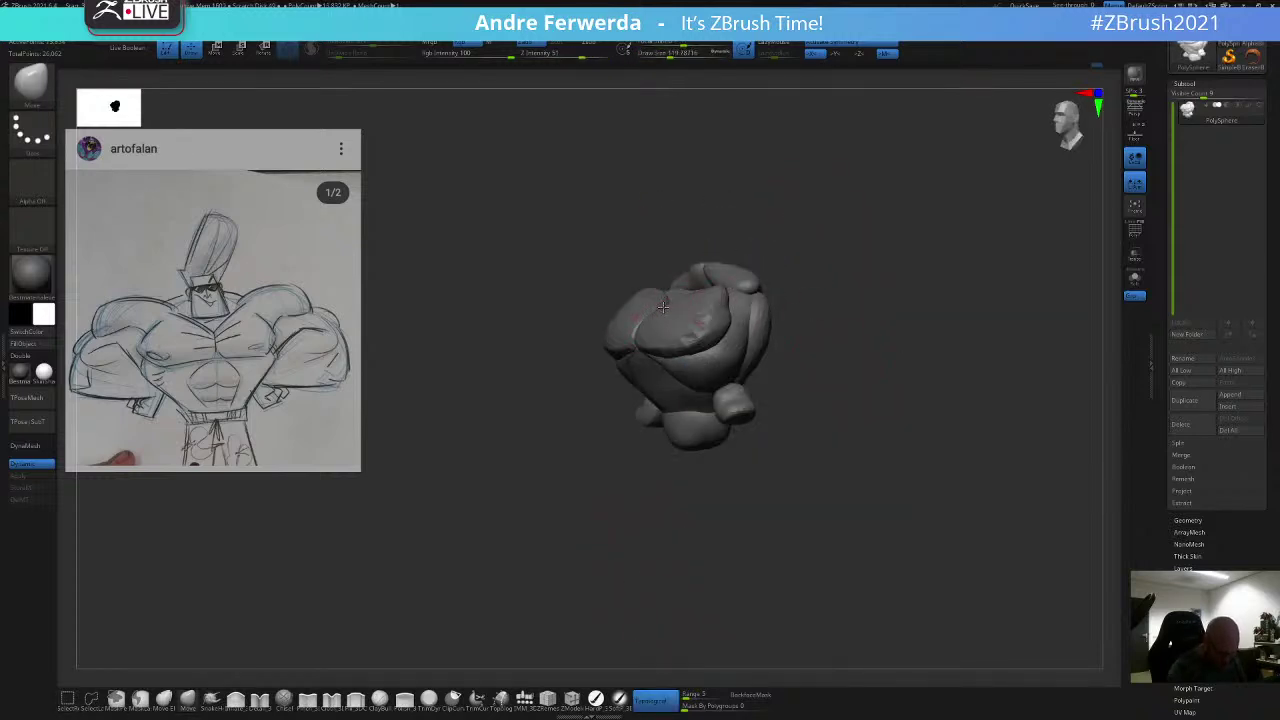
left_click_drag(638, 327, 634, 338)
left_click_drag(742, 256, 746, 194)
key("space")
left_click_drag(703, 277, 692, 277)
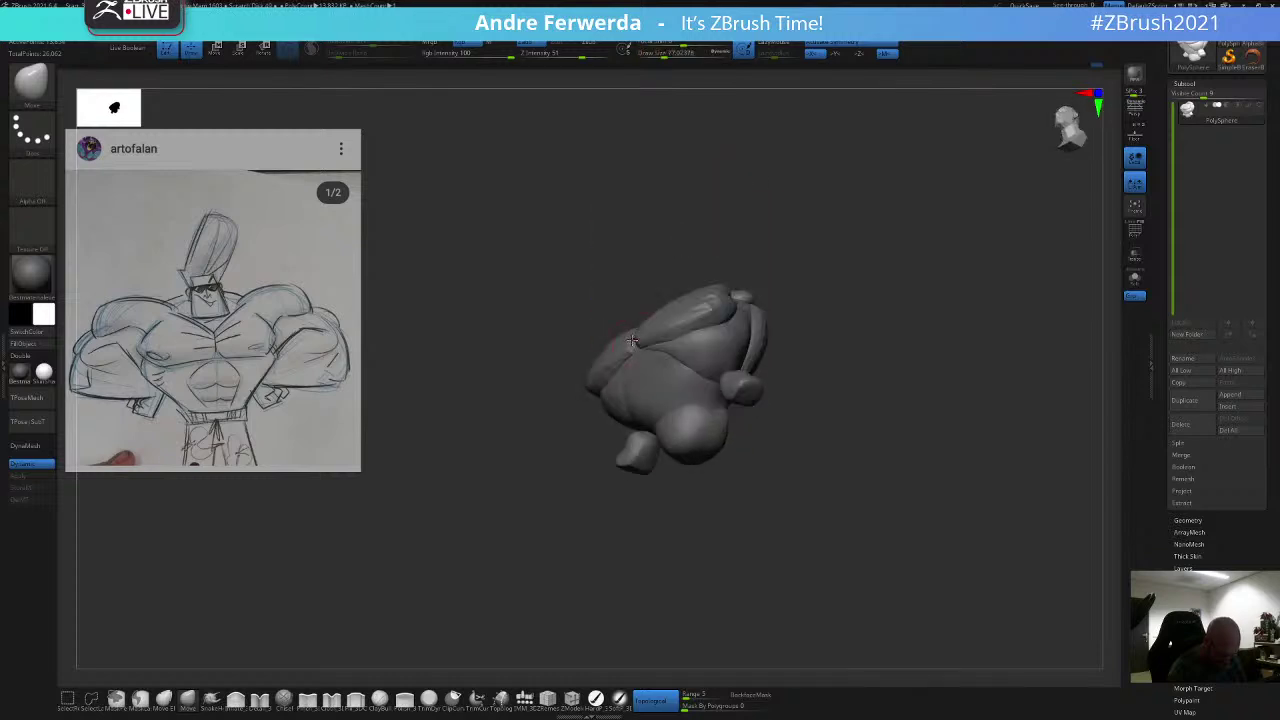
left_click_drag(632, 342, 629, 355)
left_click_drag(766, 217, 674, 269, "shift")
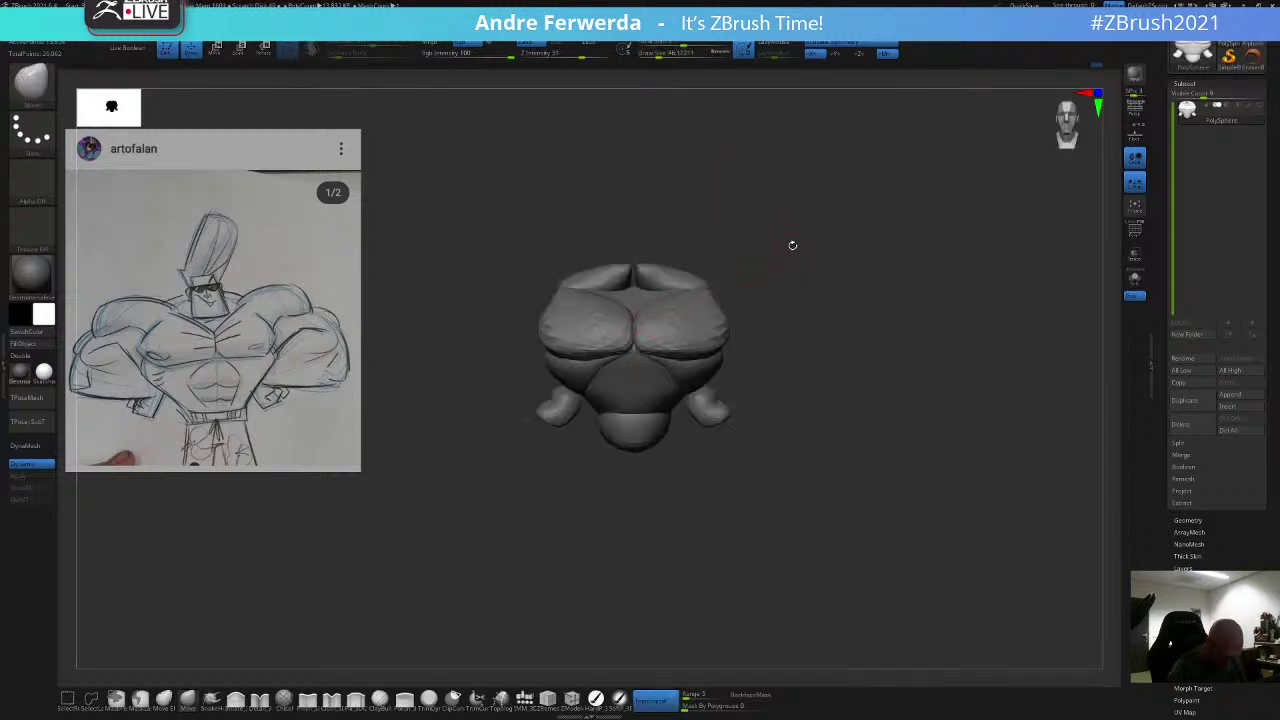
left_click_drag(792, 245, 838, 172)
key("space")
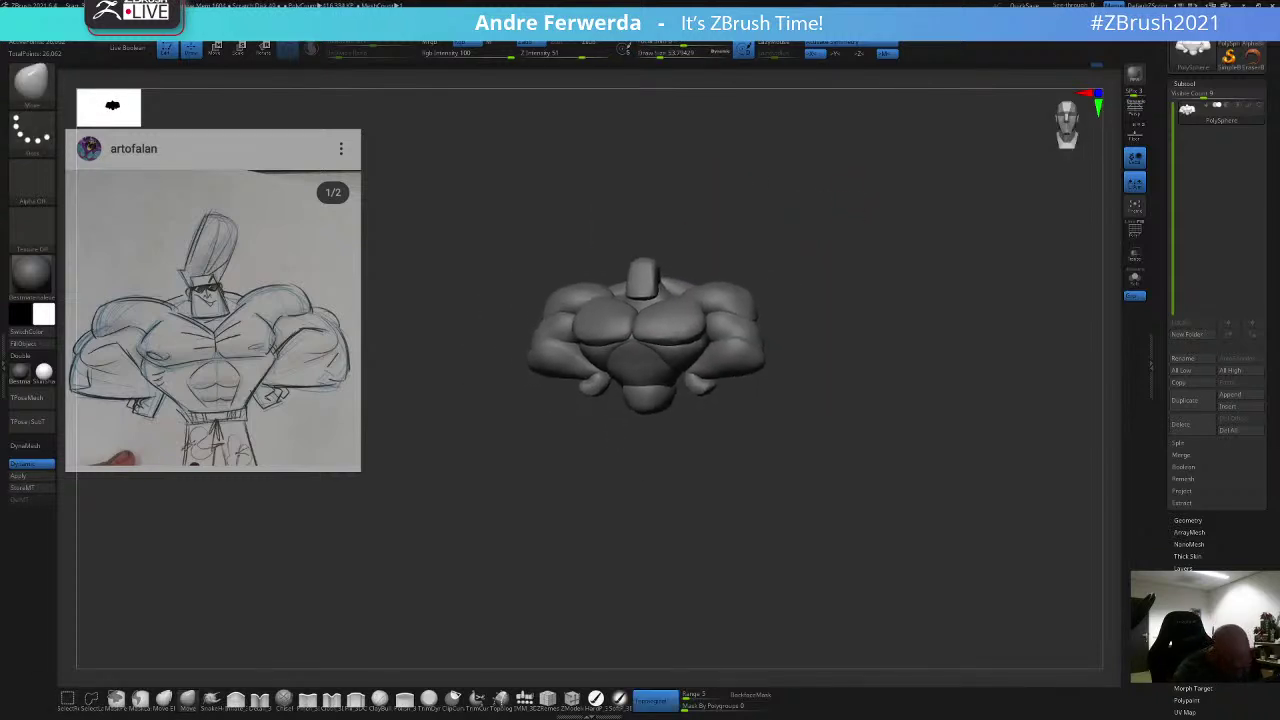
Step: Adjust the lower inner corners of the pectorals above the abdomen with the Move brush at different sizes
mouse_move(743, 397)
left_mouse_down("shift")
mouse_move(748, 426)
mouse_move(768, 390)
mouse_move(746, 394)
mouse_move(749, 425)
mouse_move(768, 428)
mouse_move(772, 413)
left_mouse_up("shift")
key("space")
mouse_move(691, 450)
left_mouse_down()
mouse_move(706, 440)
mouse_move(674, 414)
left_mouse_up()
left_click_drag(825, 251, 837, 206)
key("space")
left_click_drag(632, 335, 642, 336)
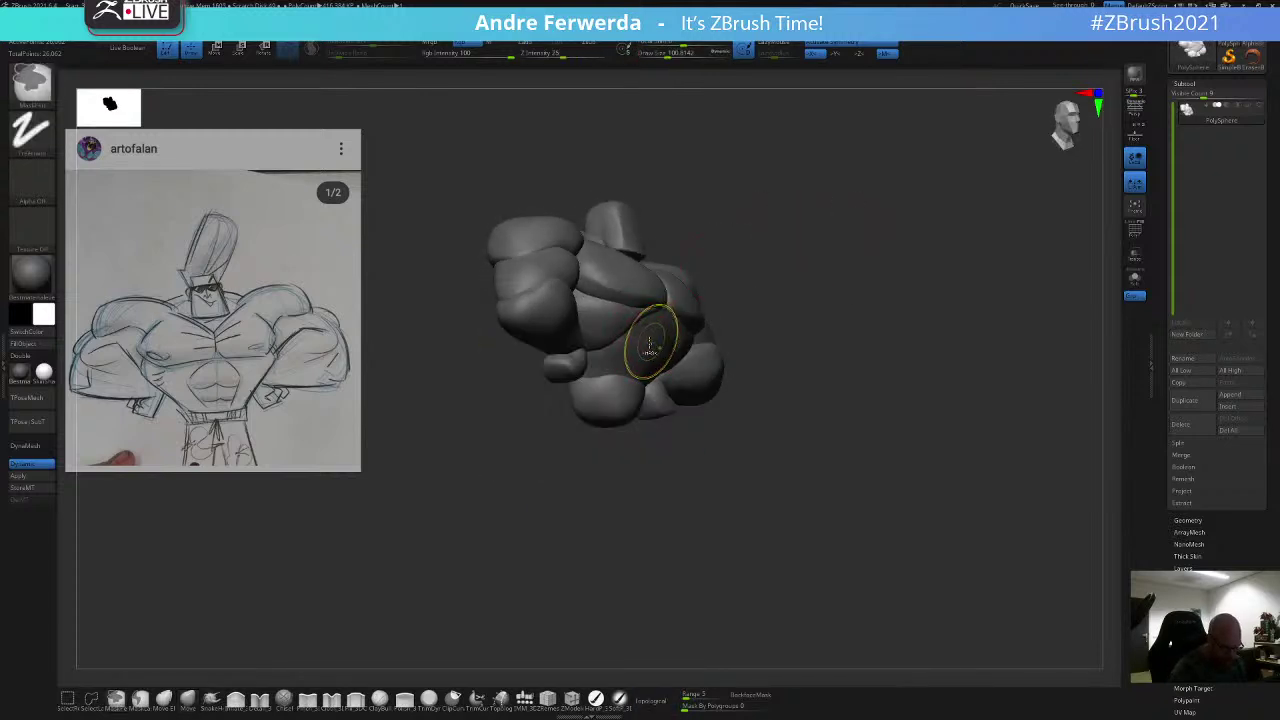
Step: Reshape the back muscles from below and behind, moving the lower and upper ends of the lats
mouse_move(703, 240)
left_mouse_down()
mouse_move(752, 215)
mouse_move(745, 202)
mouse_move(680, 262)
mouse_move(686, 243)
left_mouse_up()
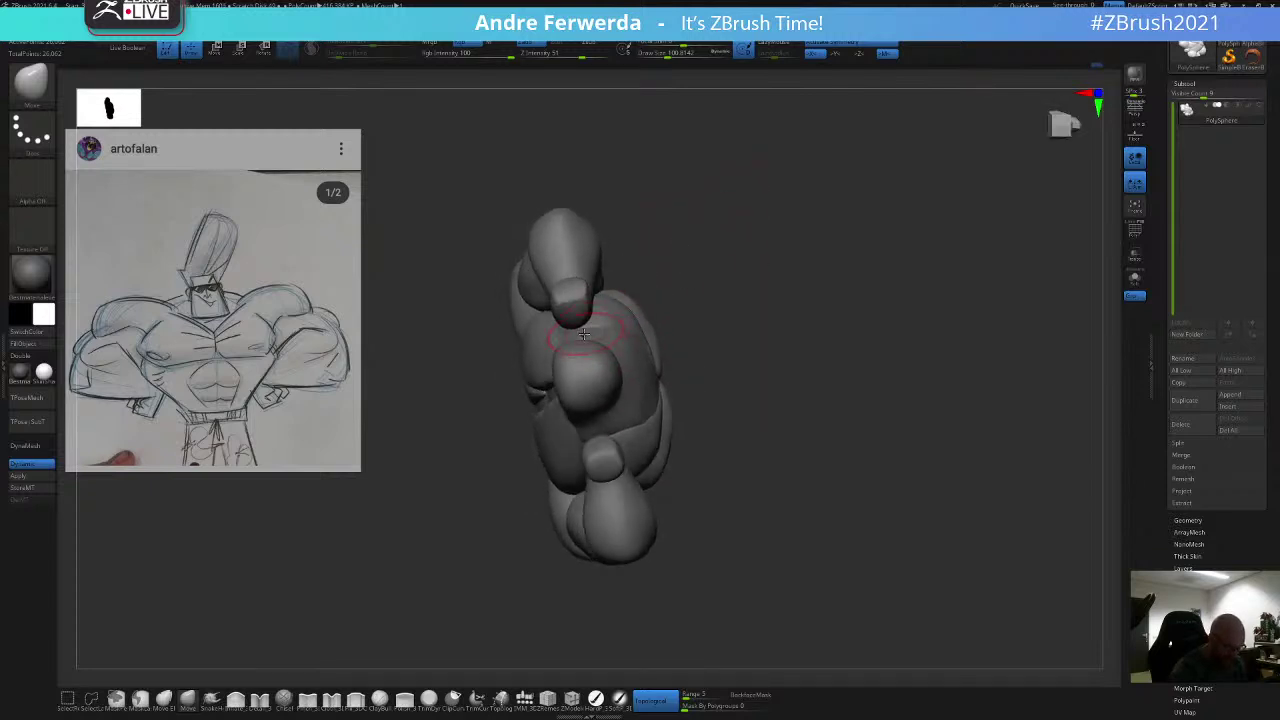
left_click_drag(634, 286, 707, 296)
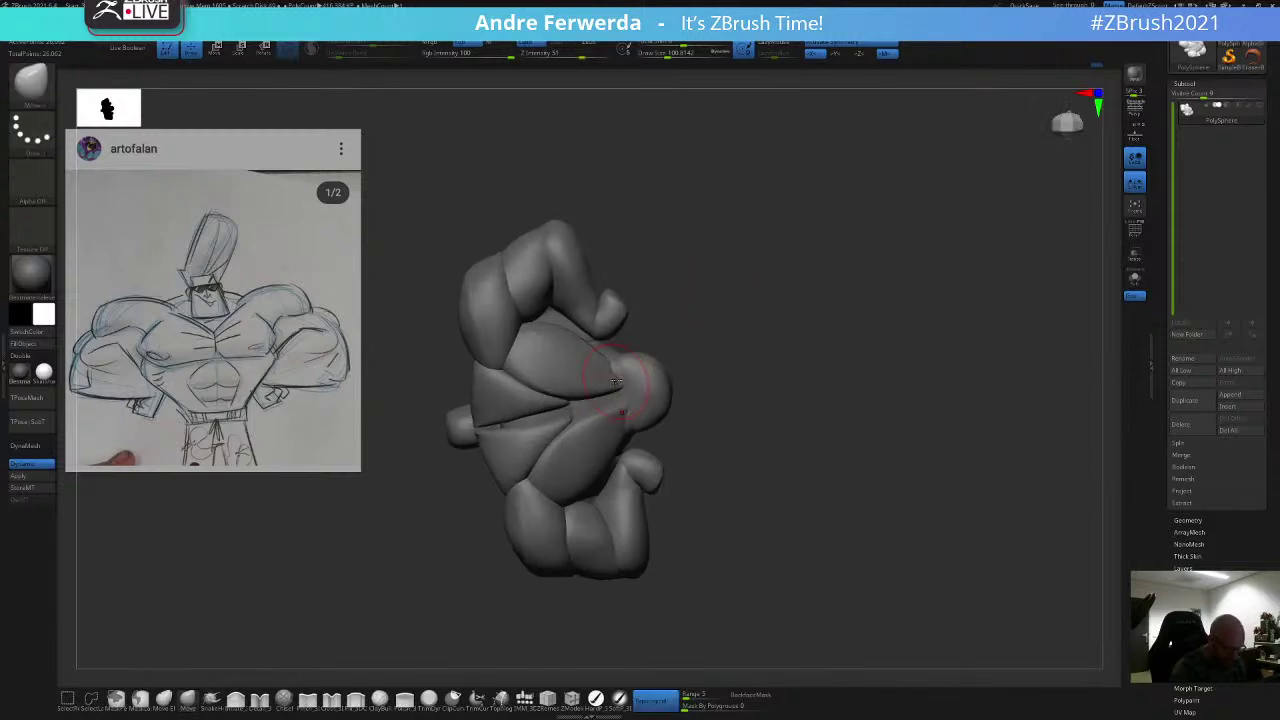
left_click_drag(615, 372, 607, 369)
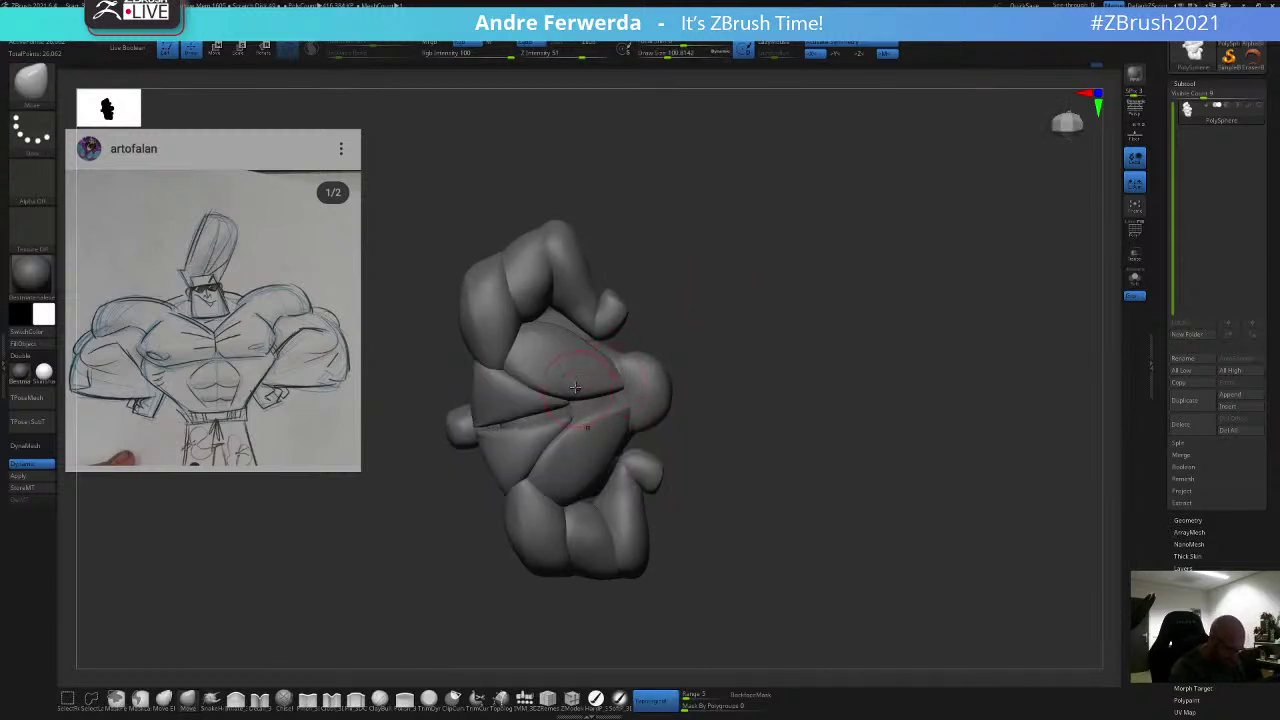
left_click_drag(524, 354, 513, 346)
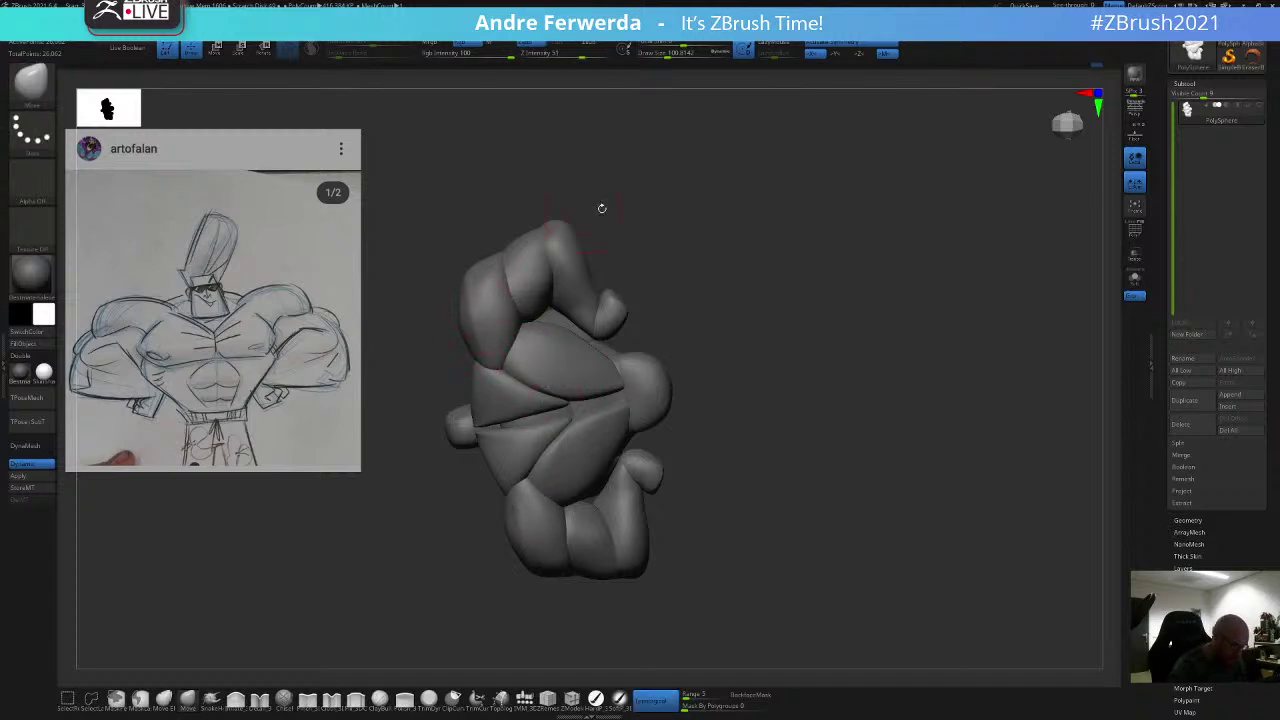
left_click_drag(601, 208, 656, 235, "alt")
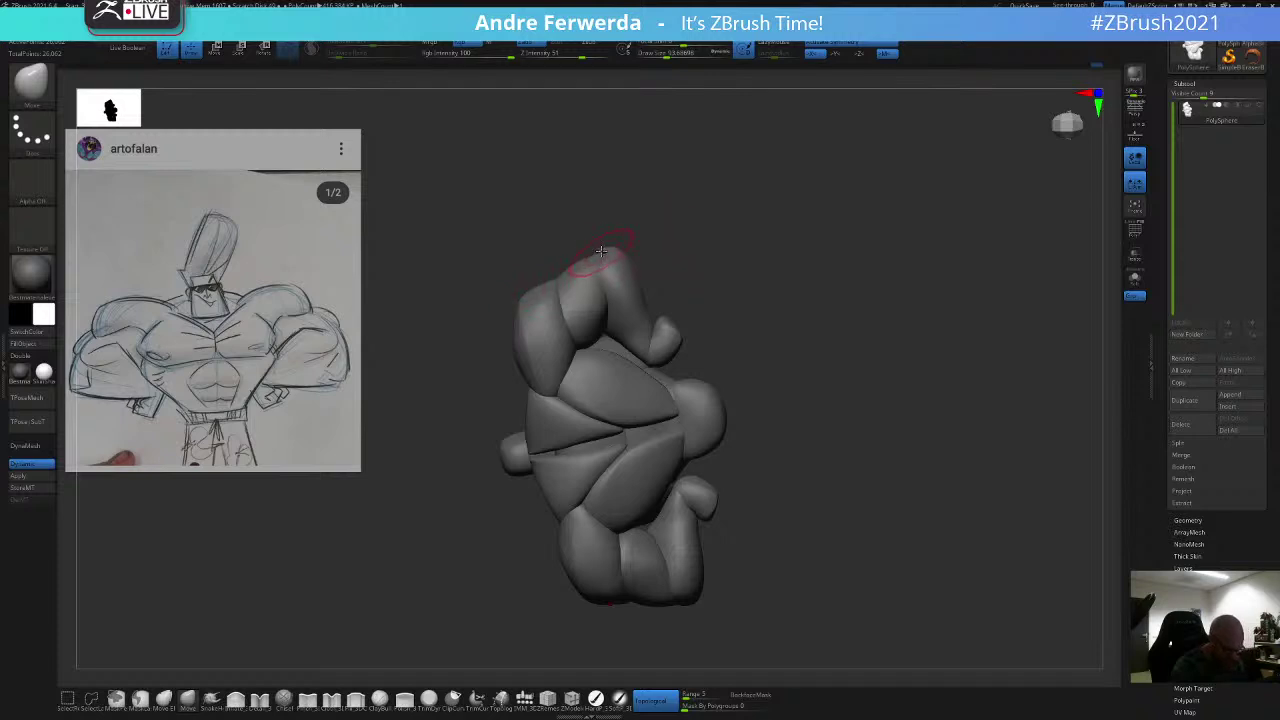
left_click_drag(743, 231, 708, 271)
Step: Adjust the inner top contour of the shoulders beside the trapezius from the front with the Move brush at different sizes
mouse_move(766, 169)
left_mouse_down()
mouse_move(877, 240)
mouse_move(1006, 209)
left_mouse_up()
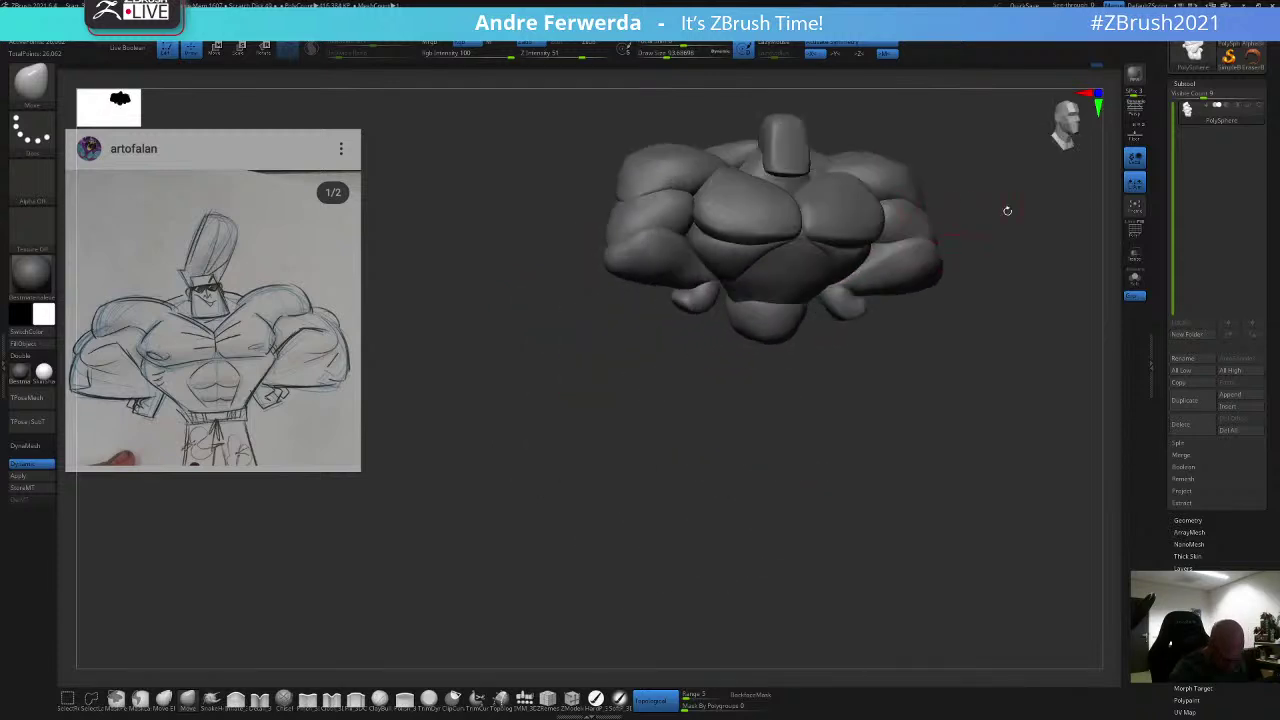
mouse_move(987, 260)
left_mouse_down("alt")
mouse_move(921, 382)
mouse_move(908, 362)
left_mouse_up("alt")
left_click_drag(780, 586, 783, 526, "shift")
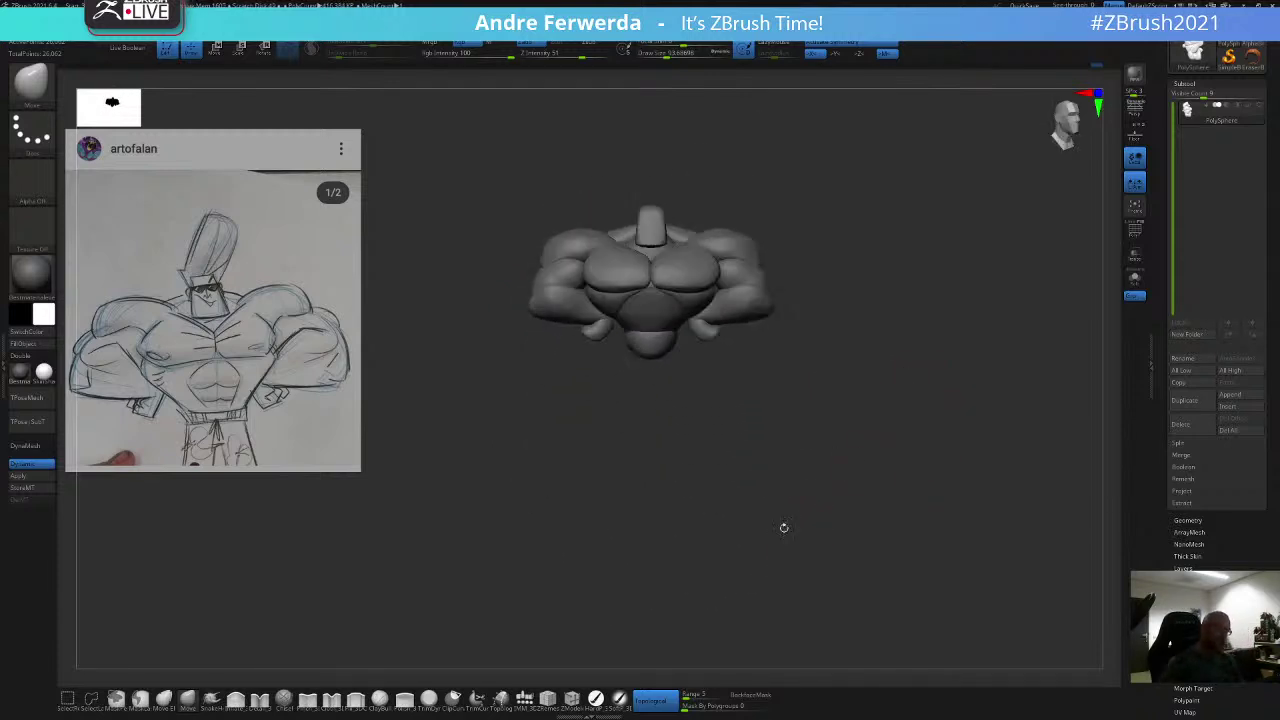
left_click_drag(829, 206, 813, 205, "alt")
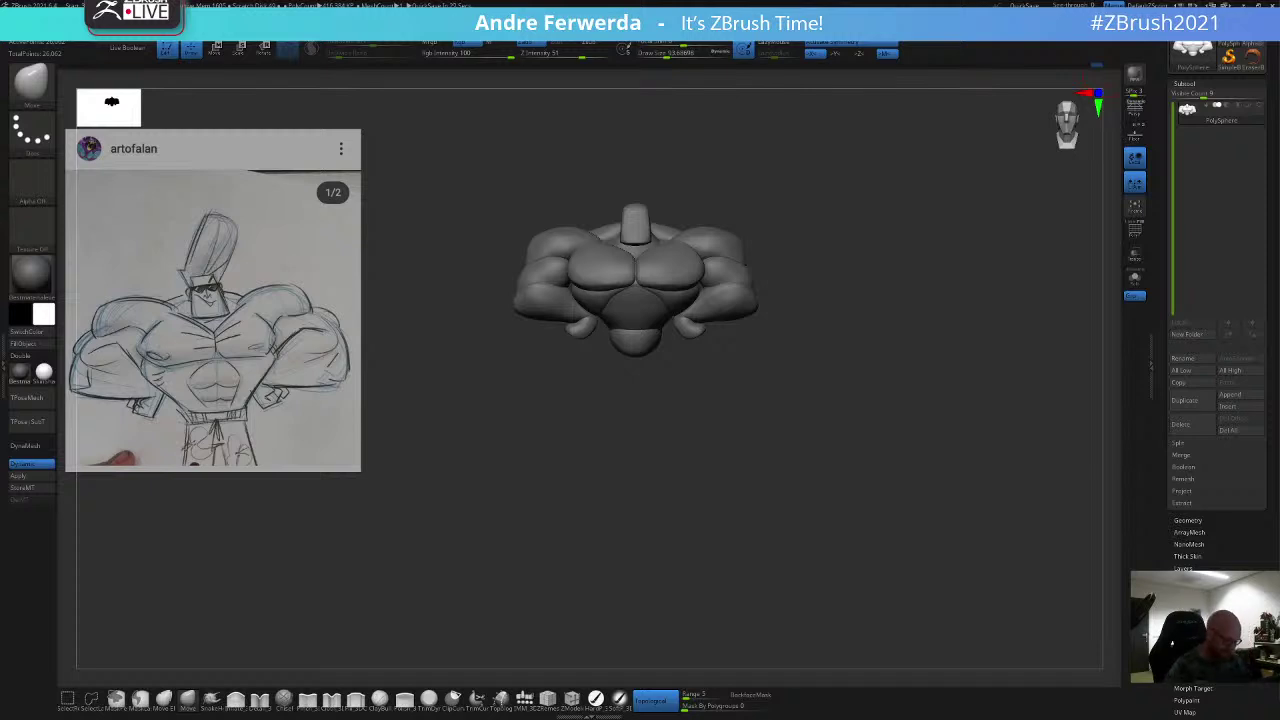
left_click_drag(847, 260, 858, 294, "alt")
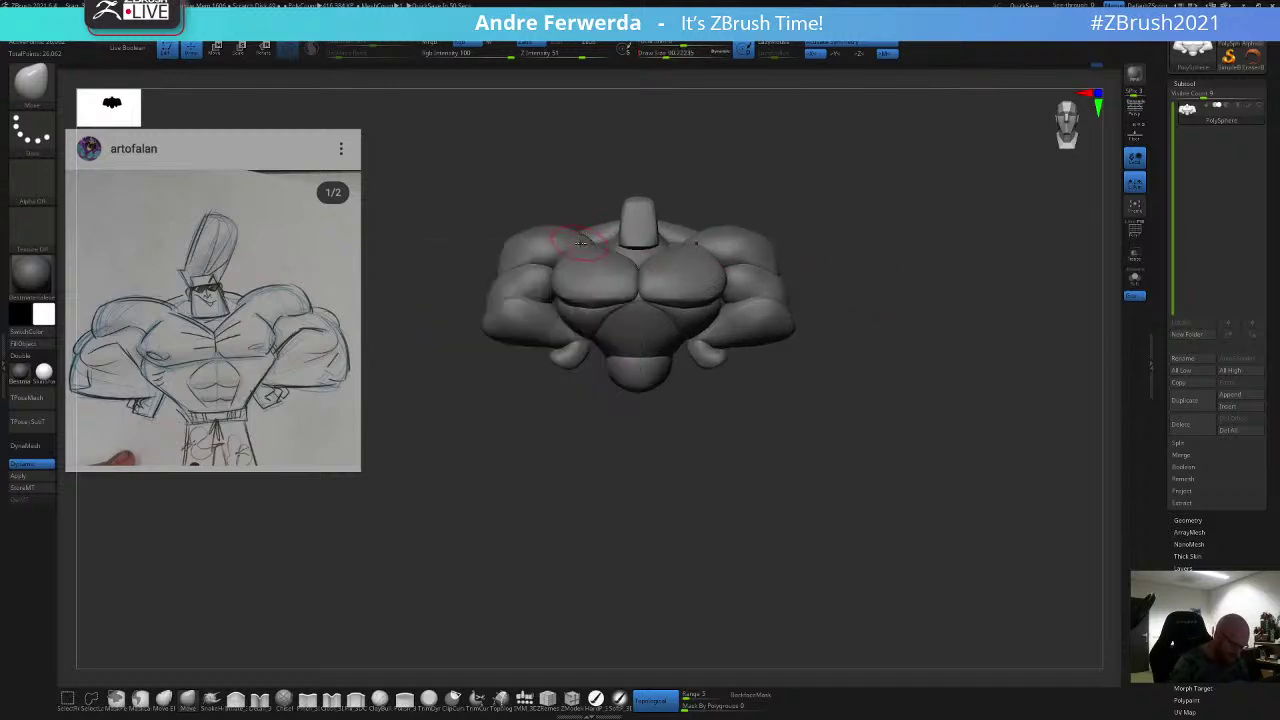
key("space")
key("space")
left_click_drag(587, 235, 560, 229)
key("space")
key("space")
mouse_move(766, 233)
left_mouse_down()
mouse_move(700, 217)
mouse_move(779, 232)
mouse_move(775, 218)
left_mouse_up()
key("space")
Step: Reshape the shoulder from the side and below with a large Move brush, stepping back and forth through the last strokes
left_click_drag(880, 203, 947, 191)
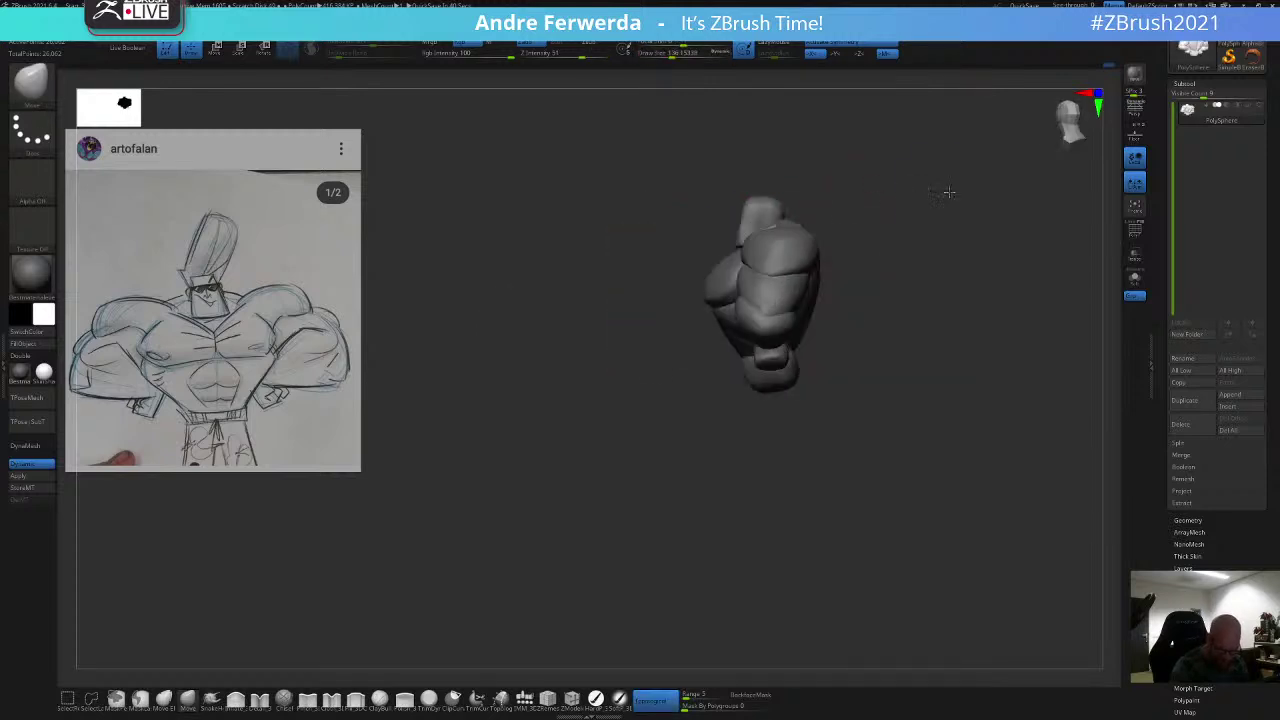
mouse_move(818, 222)
left_mouse_down()
mouse_move(852, 238)
mouse_move(773, 241)
left_mouse_up()
key("space")
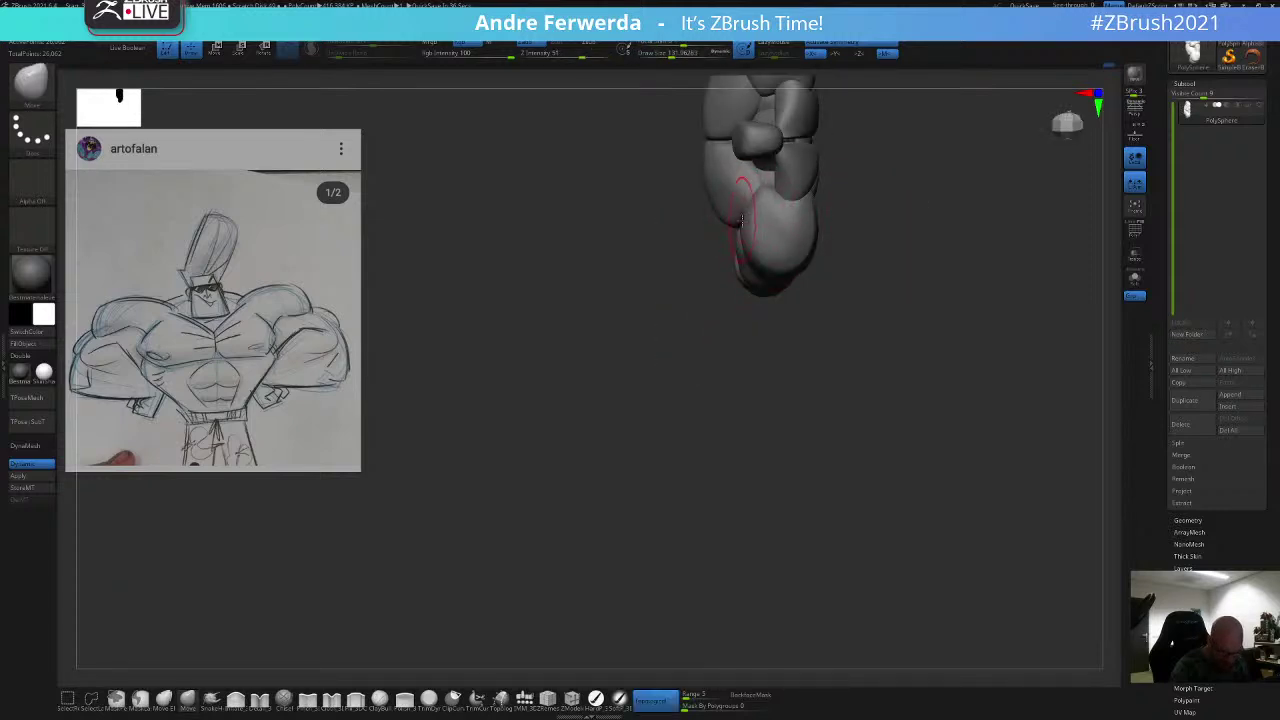
left_click_drag(703, 320, 676, 438, "alt")
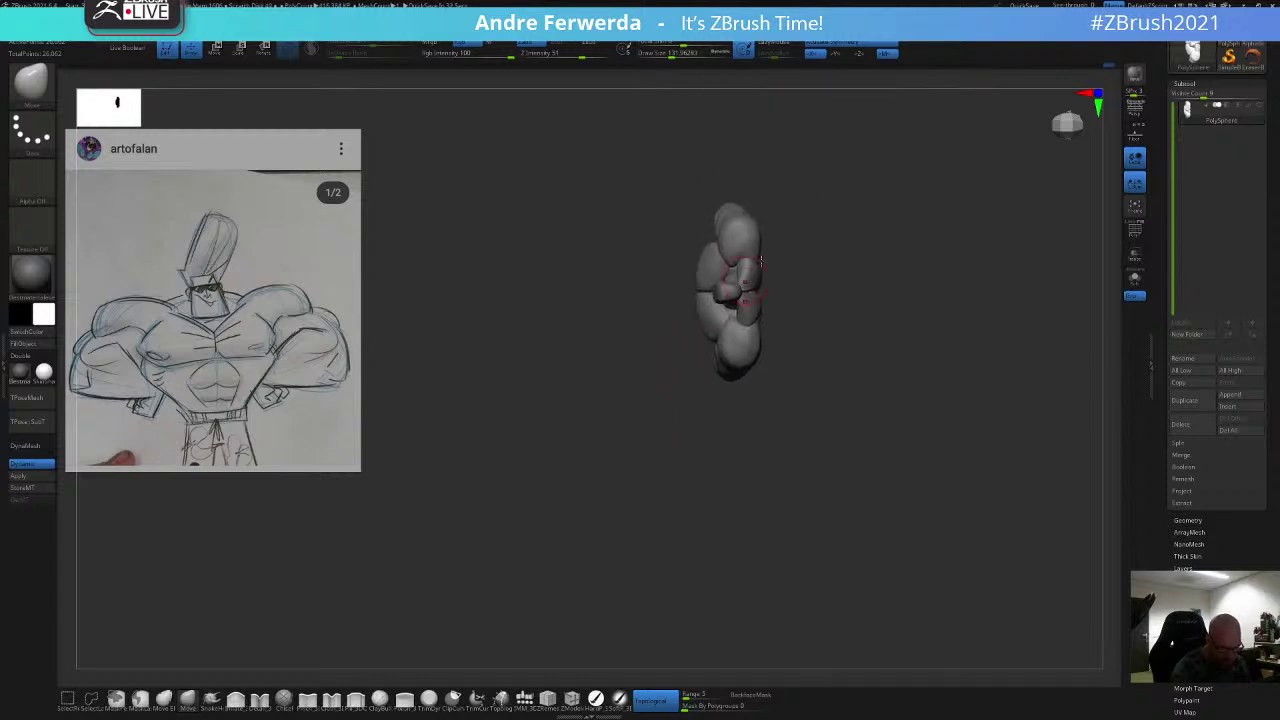
right_click(744, 282)
mouse_move(854, 332)
left_mouse_down()
mouse_move(852, 268)
mouse_move(869, 223)
left_mouse_up()
left_click_drag(860, 270, 811, 329, "alt")
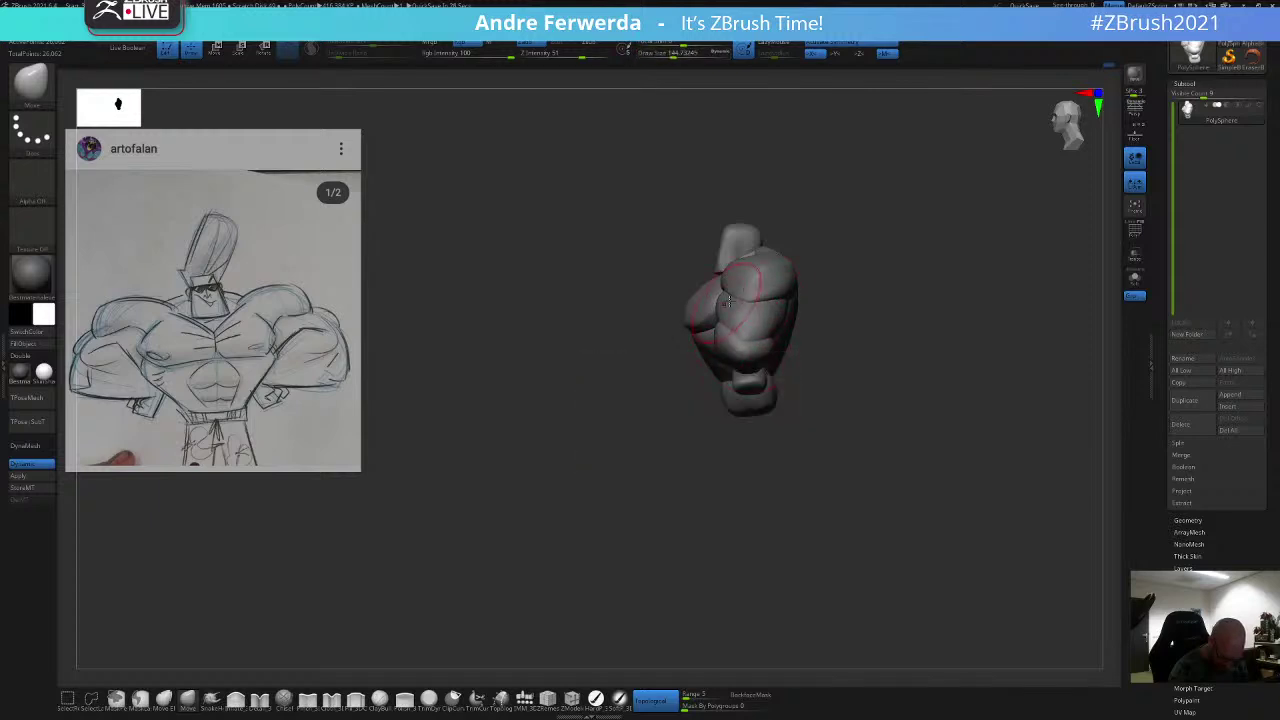
key("z")
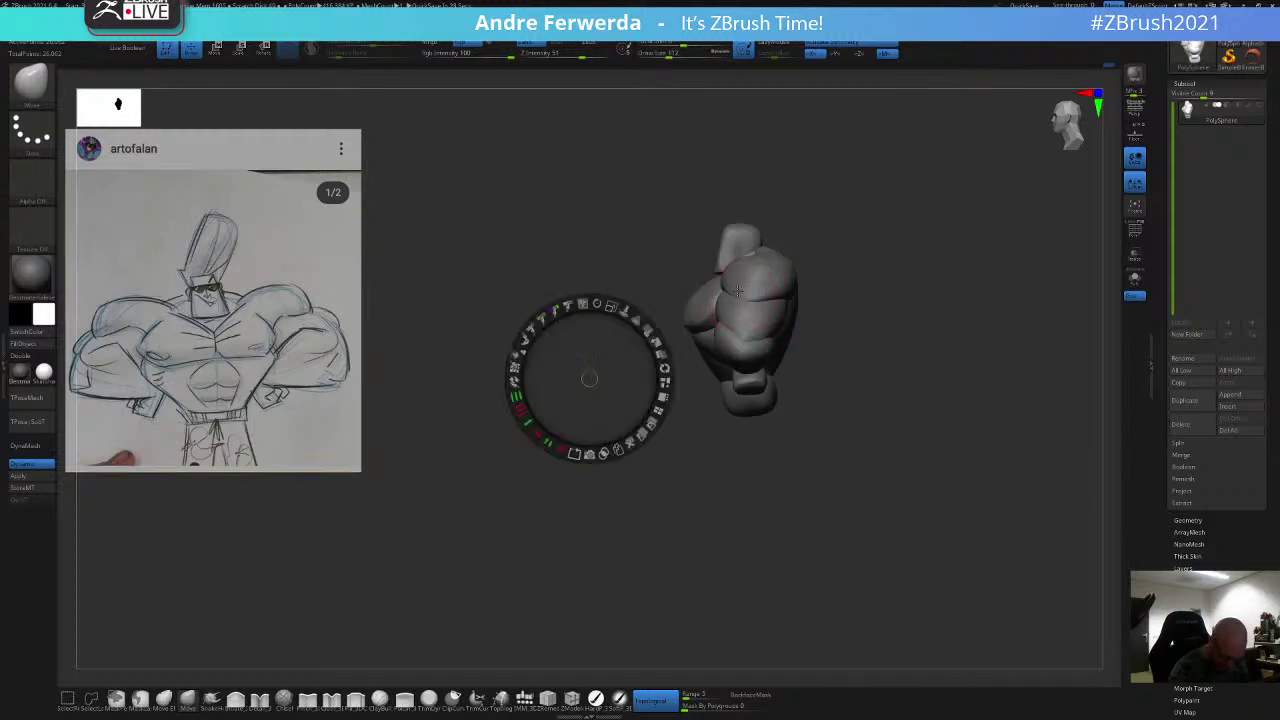
key("shift+z")
key("shift+z")
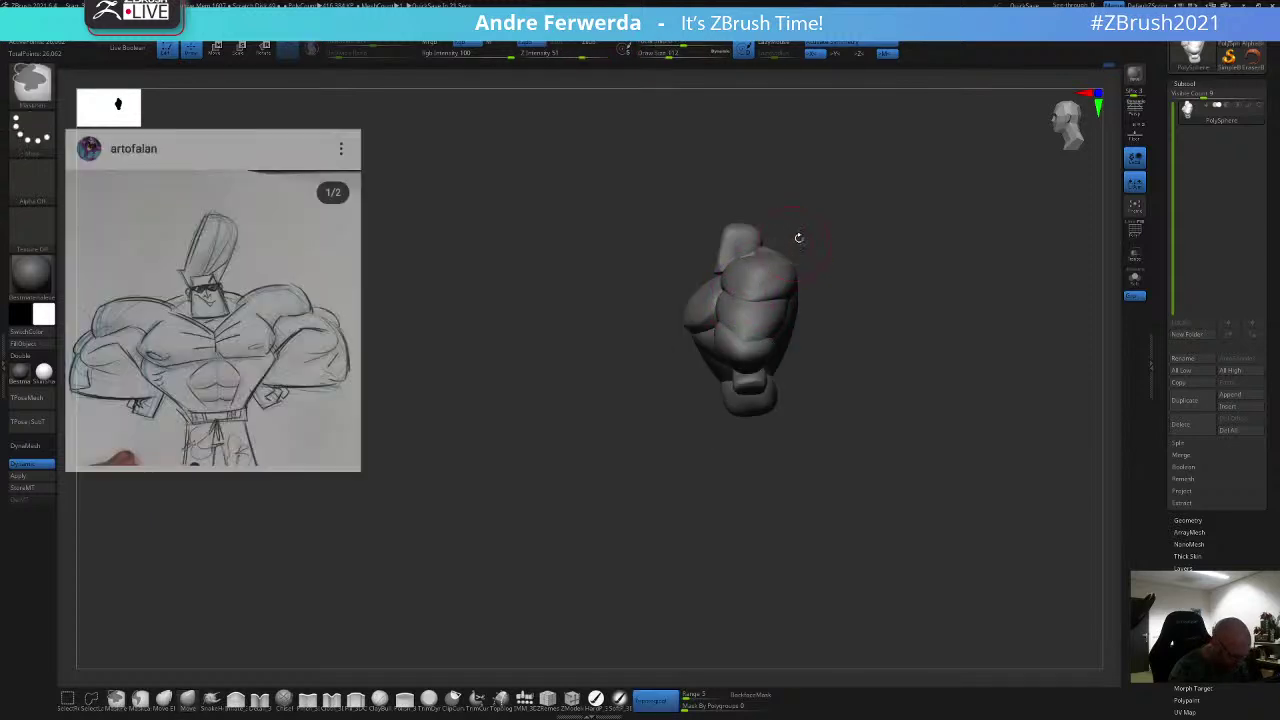
Step: Adjust the trapezius contour at the base of the head from the side with a smaller Move brush
mouse_move(797, 237)
left_mouse_down()
mouse_move(854, 220)
mouse_move(851, 209)
mouse_move(849, 226)
mouse_move(853, 207)
left_mouse_up()
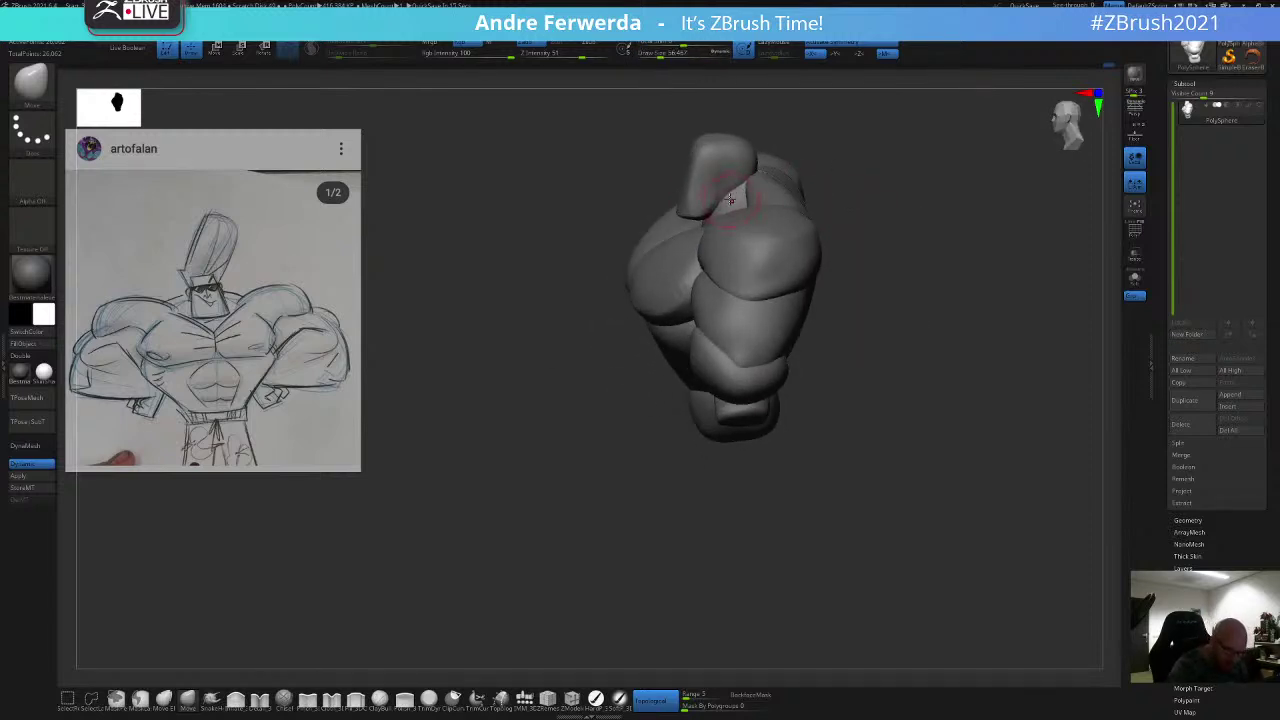
key("space")
left_click_drag(731, 191, 735, 190)
mouse_move(809, 145)
left_mouse_down()
mouse_move(836, 149)
mouse_move(823, 157)
left_mouse_up()
key("space")
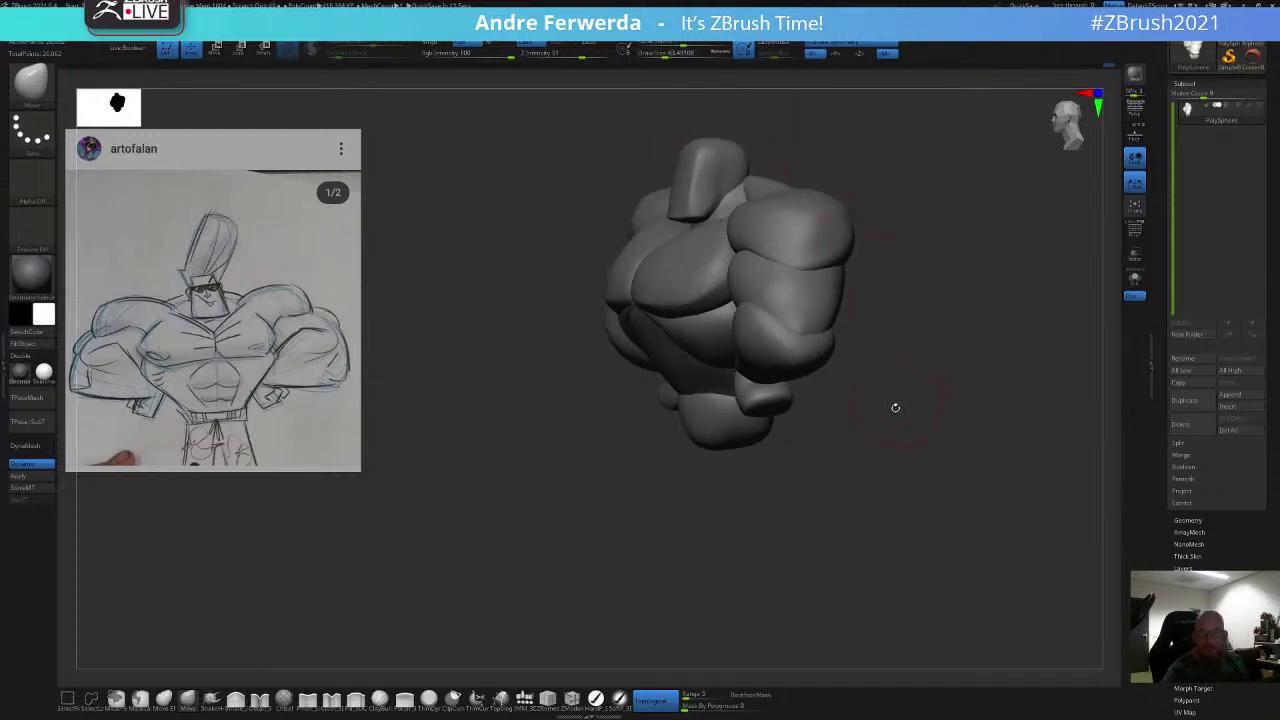
Step: Mask everything except the head from the back view and place the transform gizmo on the head
mouse_move(790, 154)
left_mouse_down()
mouse_move(786, 200)
mouse_move(764, 232)
mouse_move(742, 222)
left_mouse_up()
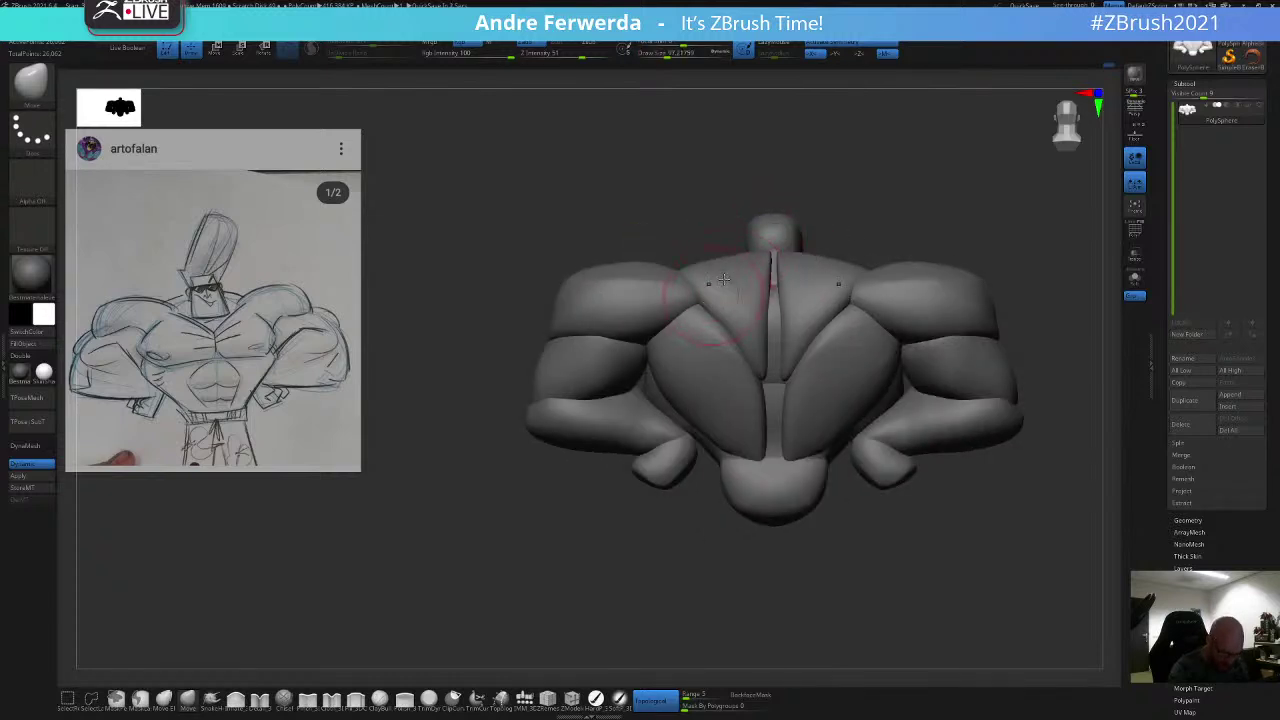
left_click_drag(849, 197, 781, 246, "alt")
mouse_move(852, 203)
left_mouse_down()
mouse_move(863, 217)
mouse_move(806, 197)
left_mouse_up()
key("w")
left_click(754, 251, "alt")
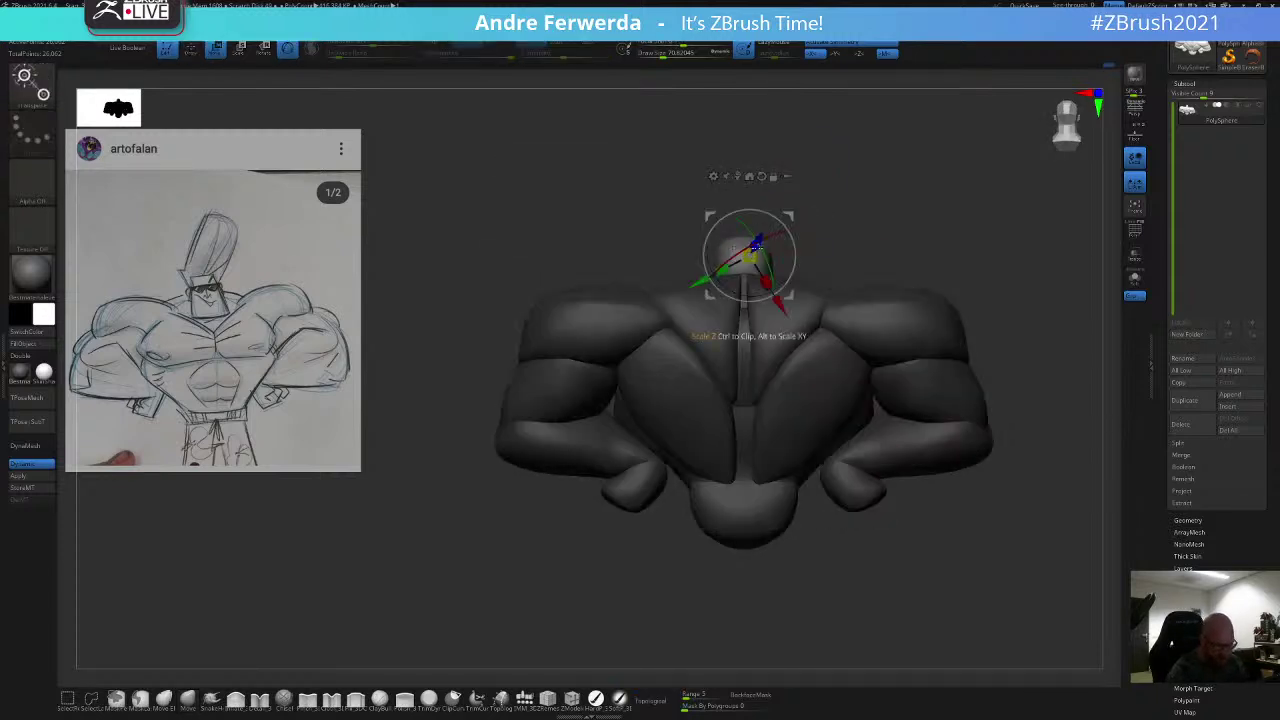
Step: Try to raise the unmasked head slightly with the gizmo, check it from the side, and undo the move
left_click_drag(751, 336, 750, 330)
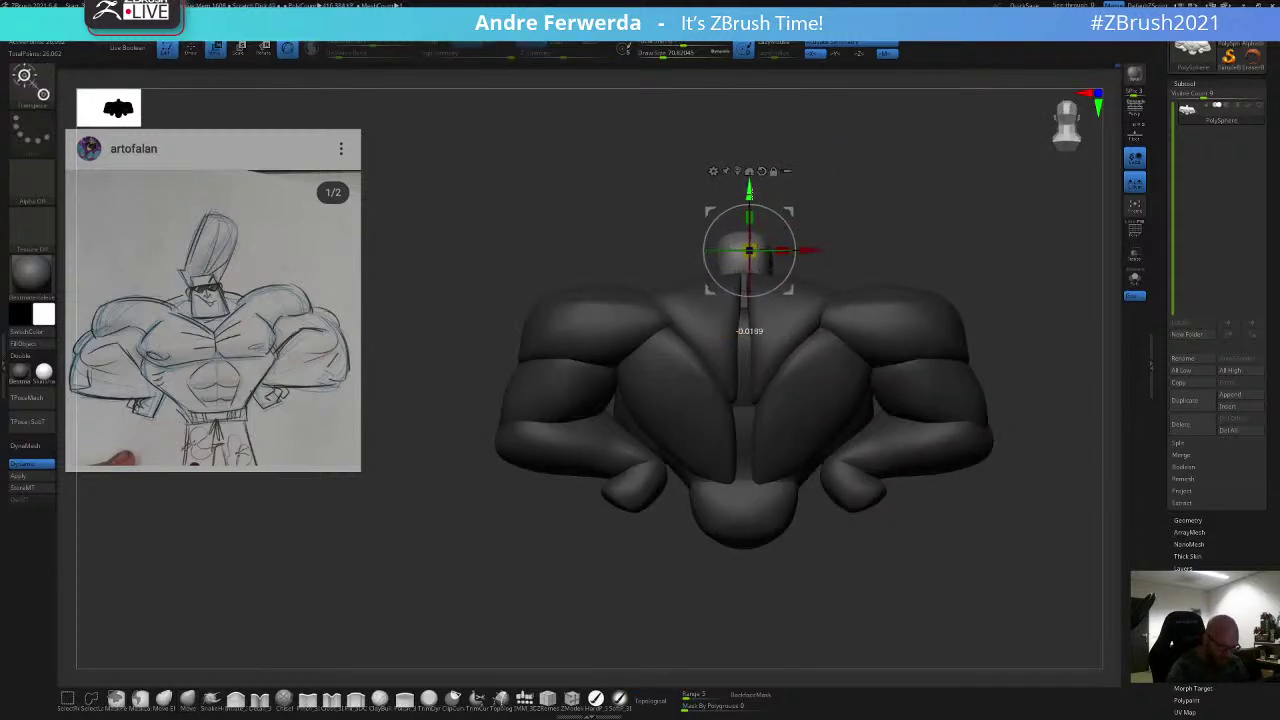
key("q")
mouse_move(771, 166)
left_mouse_down("shift")
mouse_move(908, 177)
mouse_move(858, 182)
mouse_move(897, 184)
left_mouse_up("shift")
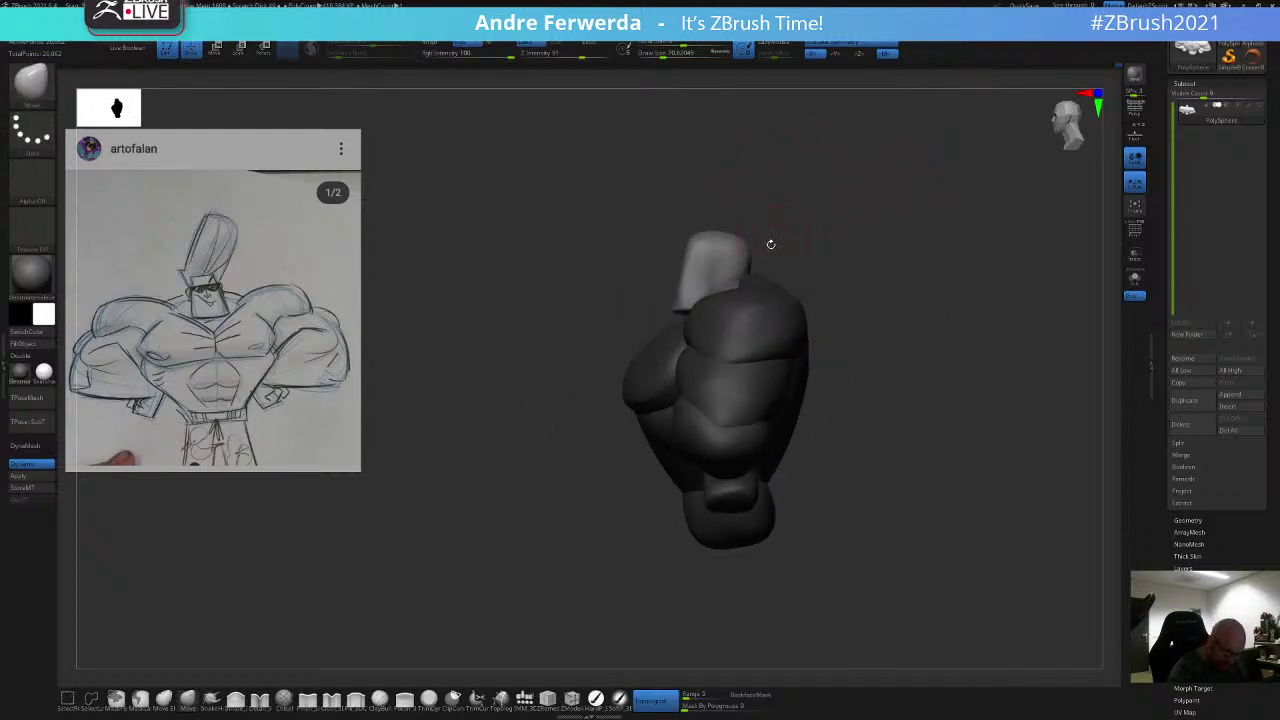
key("w")
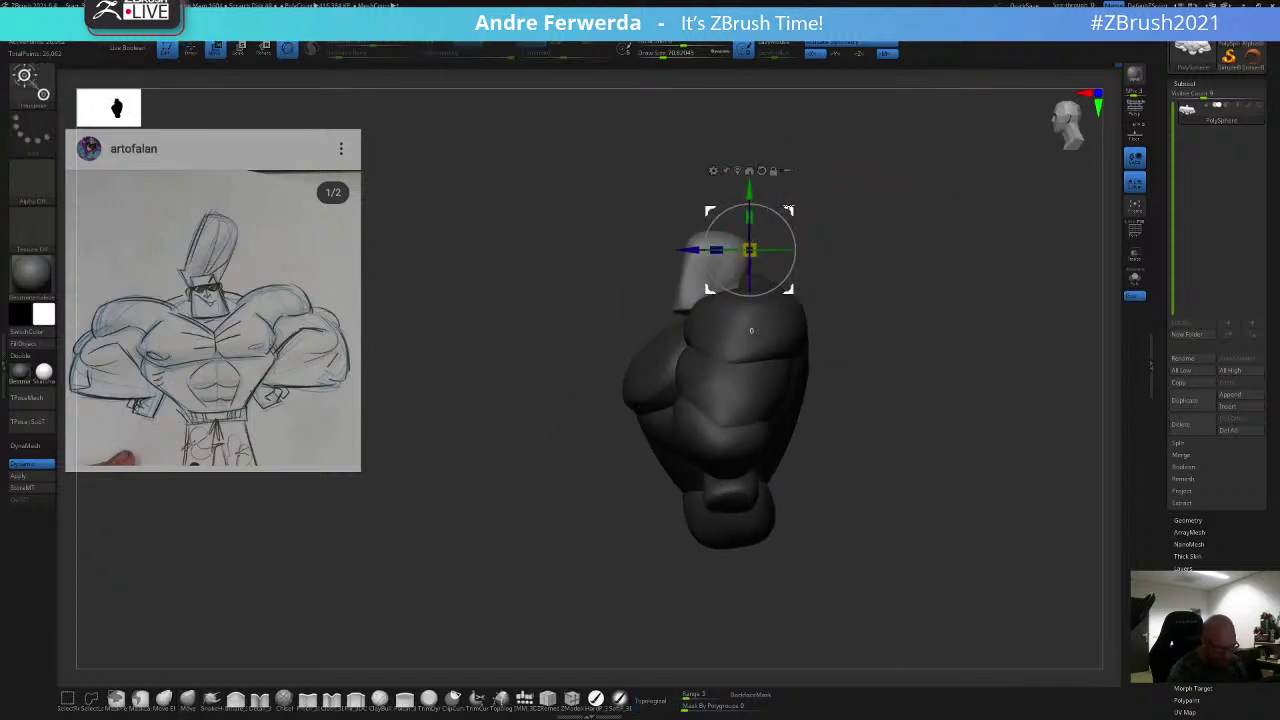
key("q")
mouse_move(835, 180)
left_mouse_down("shift")
mouse_move(890, 180)
mouse_move(832, 190)
left_mouse_up("shift")
key("ctrl+z")
Step: Pull the lower front of the head forward into a chin from the side with the Move brush at different sizes
key("s")
left_click(862, 193)
left_click_drag(690, 285, 692, 288)
key("s")
left_click(688, 291)
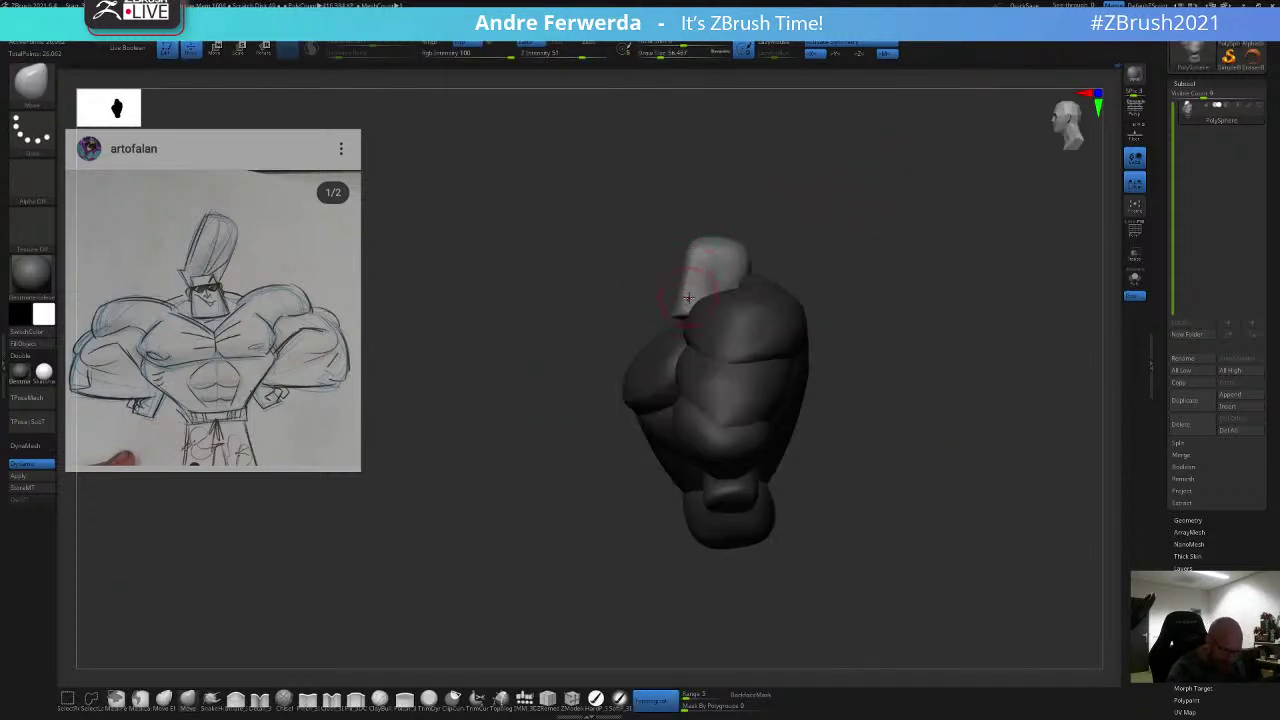
key("space")
left_click(692, 267)
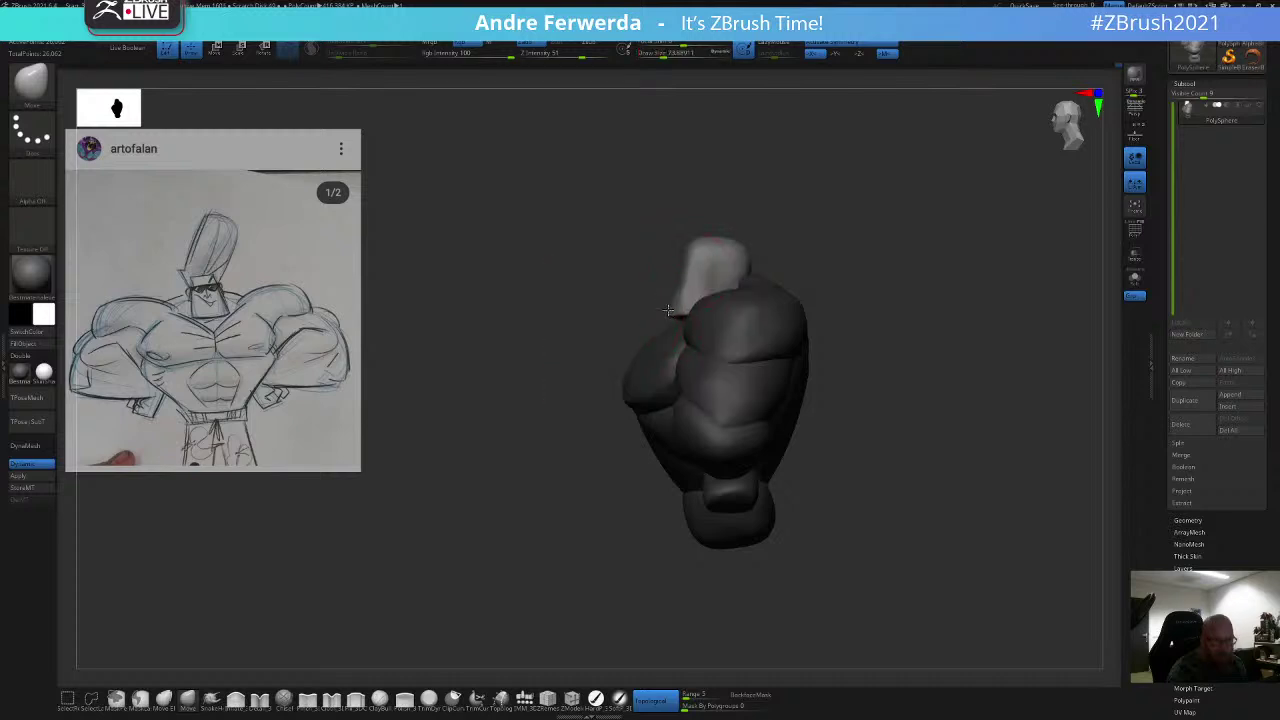
Step: Adjust the head's profile with the Move brush, check it from the front, and clear the mask from the body
key("space")
left_click_drag(855, 203, 886, 201, "shift")
left_click(886, 198)
key("space")
left_click(887, 198)
key("space")
left_click(886, 202)
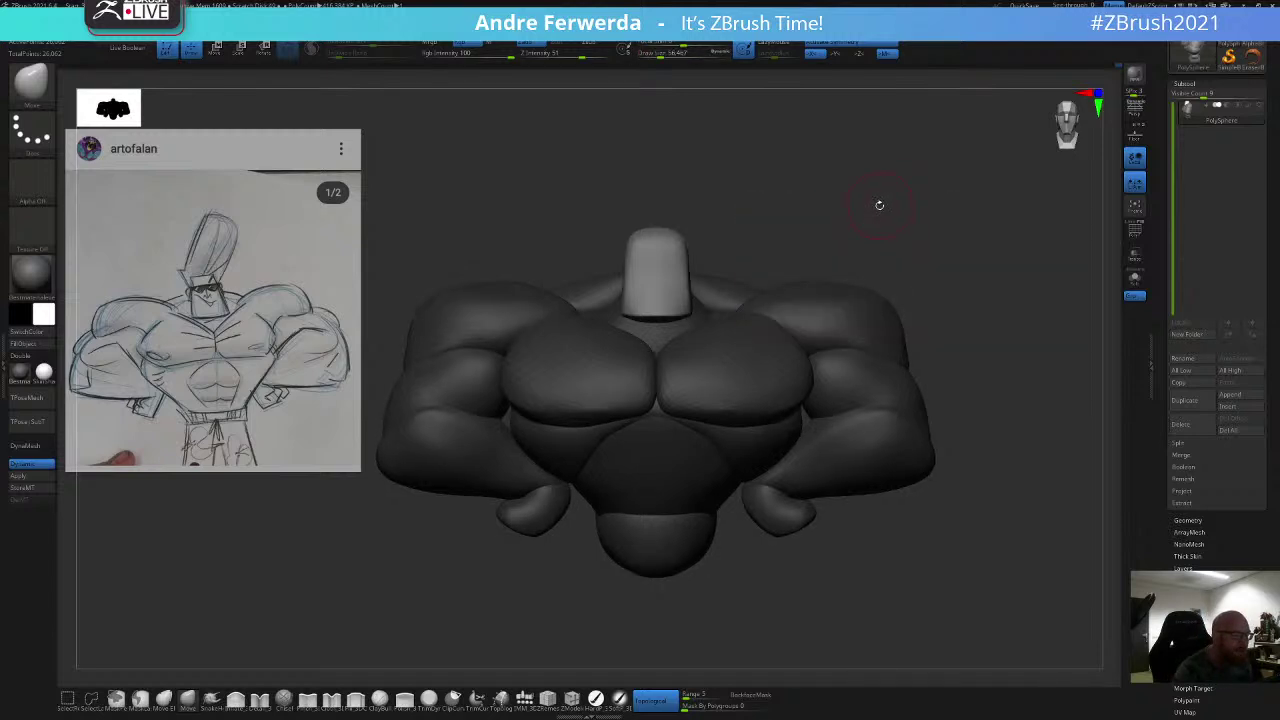
mouse_move(878, 214)
left_mouse_down("alt")
mouse_move(880, 198)
mouse_move(888, 246)
mouse_move(907, 195)
left_mouse_up("alt")
left_click_drag(883, 221, 866, 236, "ctrl")
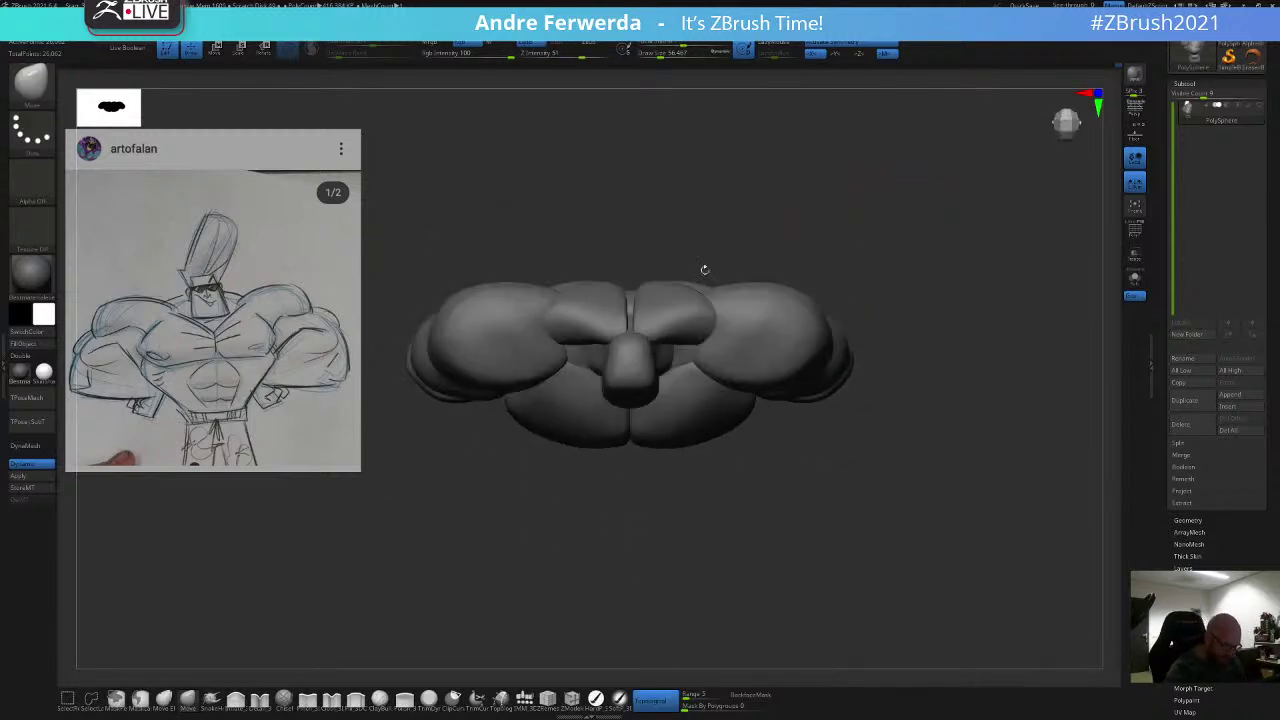
Step: Reshape the inner shoulder mass beside the neck from above with a larger Move brush
key("space")
left_click_drag(658, 338, 676, 338)
key("space")
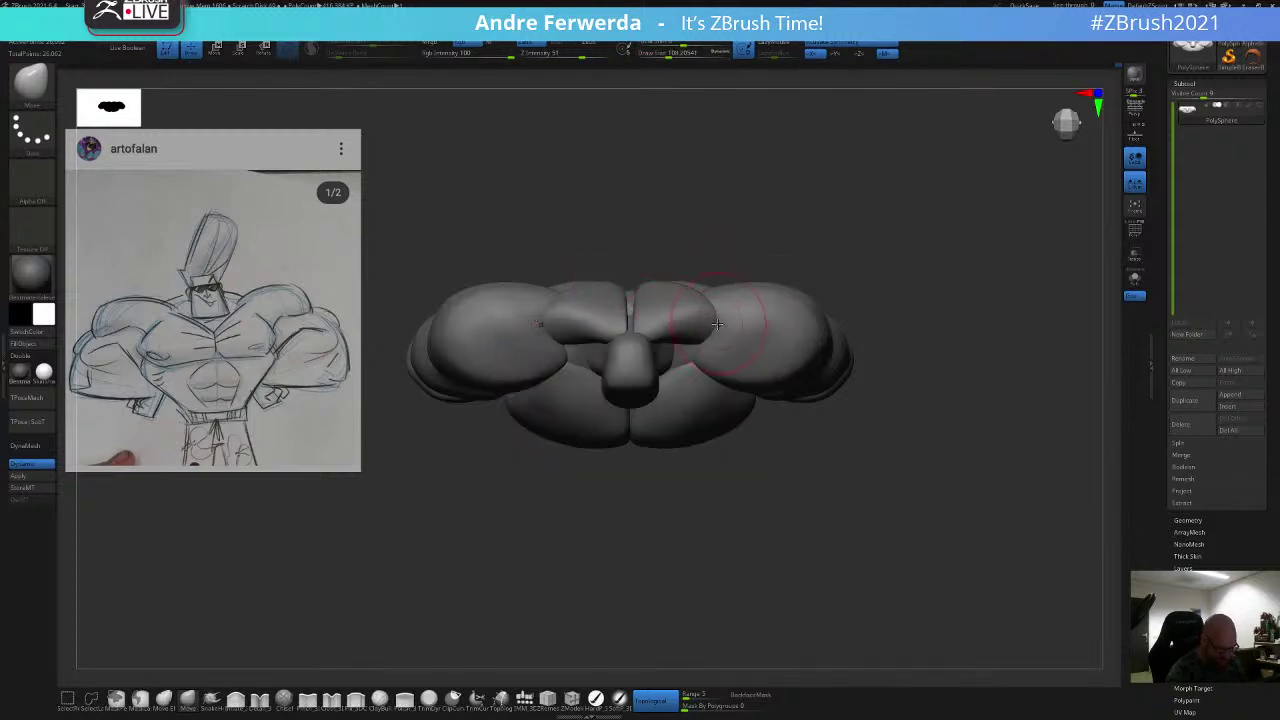
mouse_move(849, 228)
left_mouse_down()
mouse_move(860, 246)
mouse_move(848, 226)
left_mouse_up()
key("space")
mouse_move(848, 226)
left_mouse_down("shift")
mouse_move(837, 211)
mouse_move(849, 231)
mouse_move(847, 198)
left_mouse_up("shift")
left_click_drag(845, 476, 851, 463, "alt")
Step: Adjust the shoulder and upper-arm silhouette from the front with the Move brush at different sizes
key("space")
left_click_drag(735, 331, 750, 331)
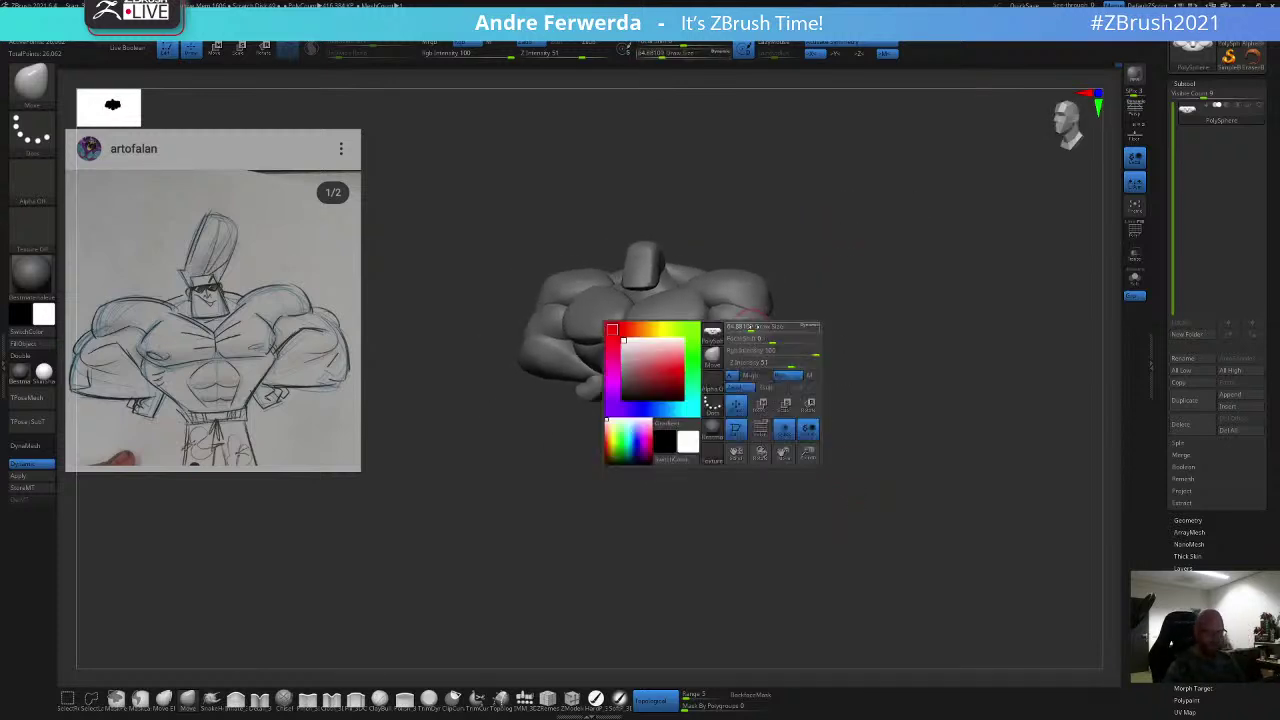
left_click_drag(806, 290, 796, 286, "shift")
key("space")
left_click_drag(730, 328, 741, 328)
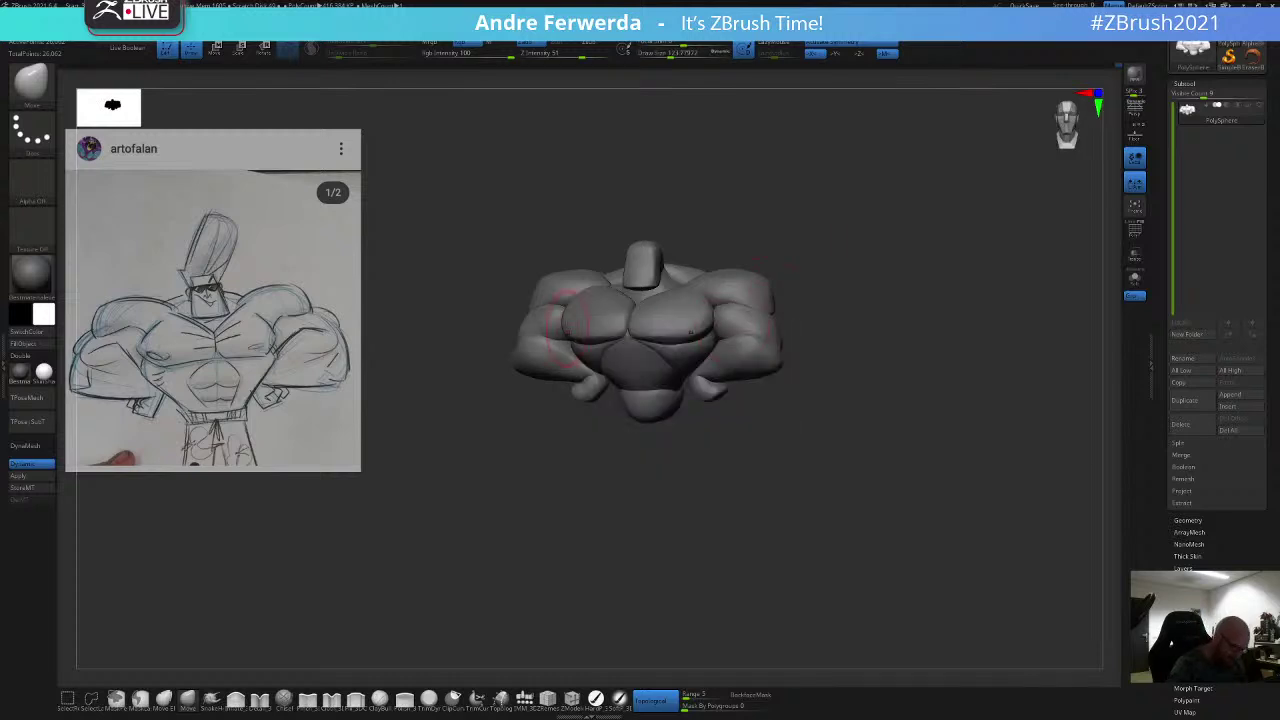
left_click_drag(532, 477, 509, 517, "alt")
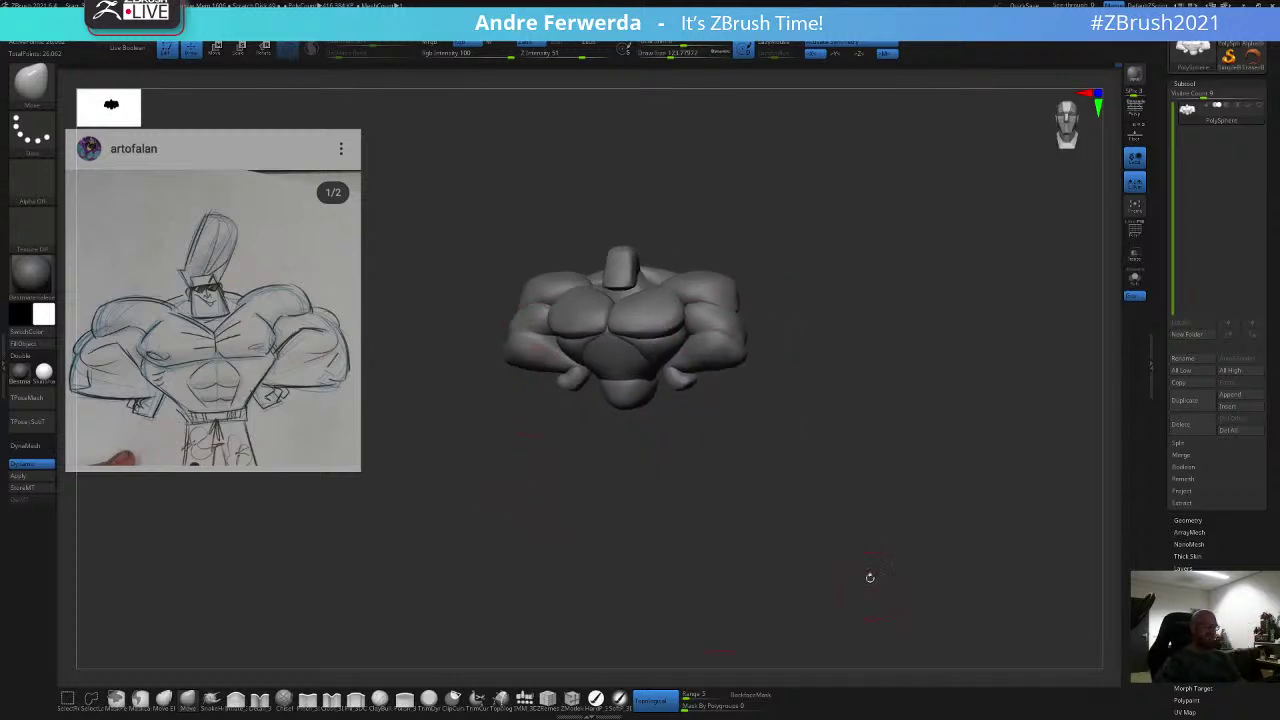
Step: Shape the tops of the shoulders and their transition into the trapezius with a larger Move brush
left_click_drag(854, 593, 853, 590)
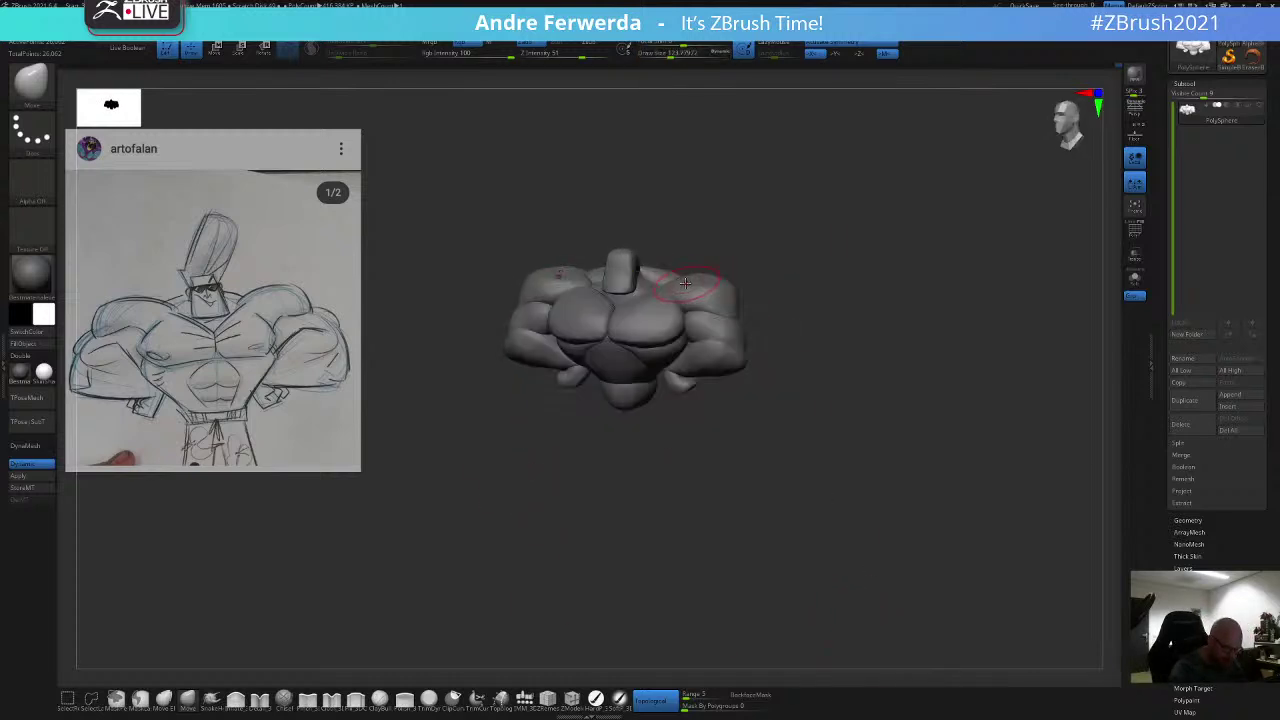
key("space")
left_click_drag(695, 280, 701, 280)
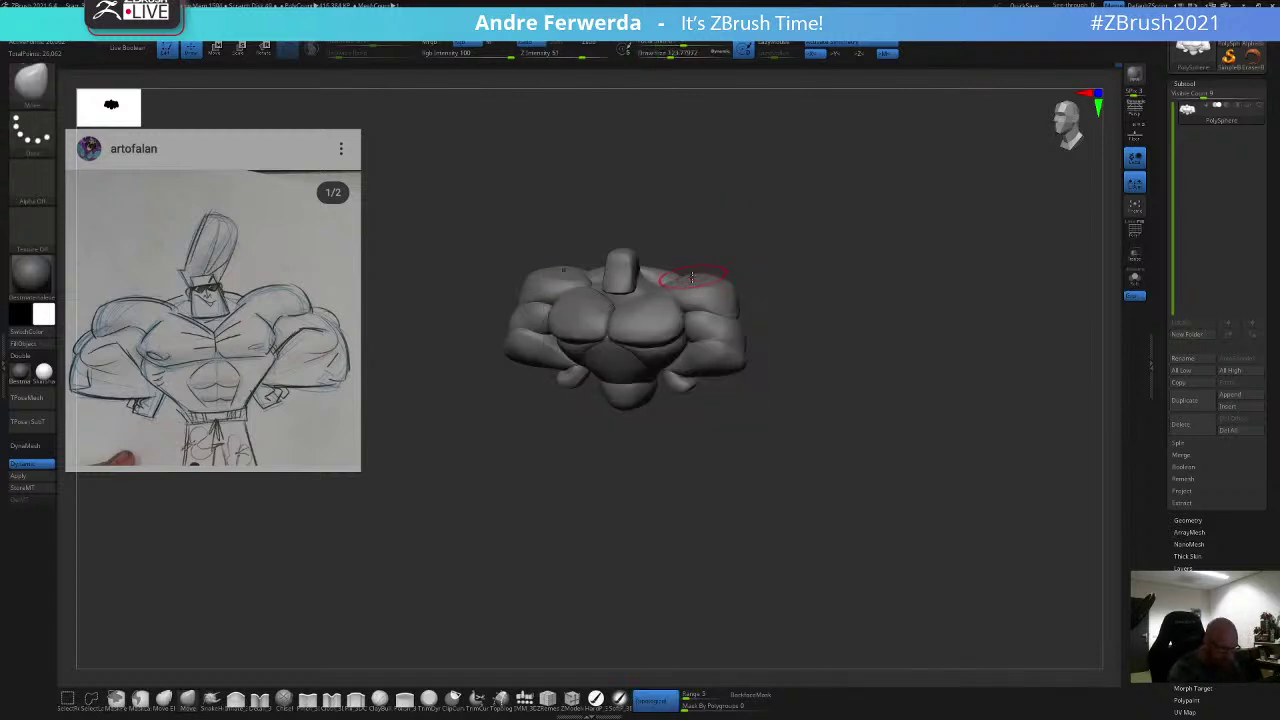
right_click_drag(663, 287, 686, 264, "shift")
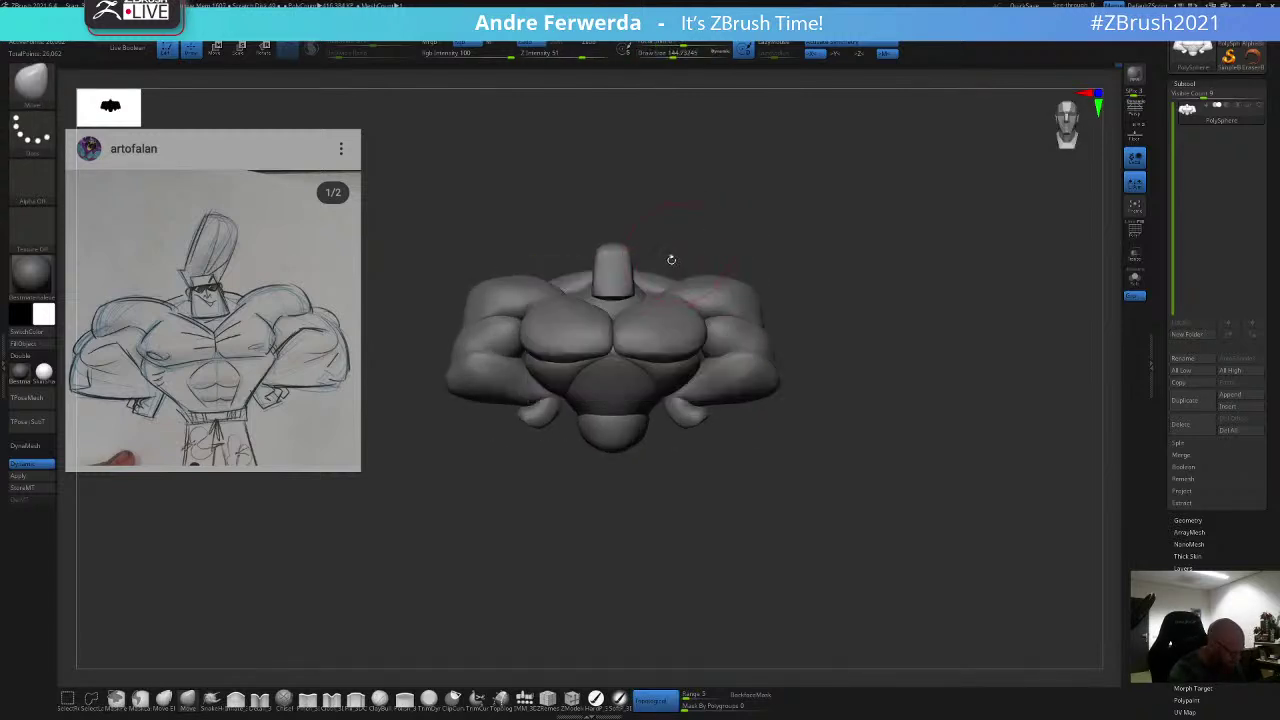
key("space")
left_click_drag(664, 285, 672, 285)
Step: Disable topological masking and refine the deltoid contours from the front with the Move brush
left_click(641, 697)
key("space")
left_click_drag(683, 289, 717, 270)
key("space")
key("space")
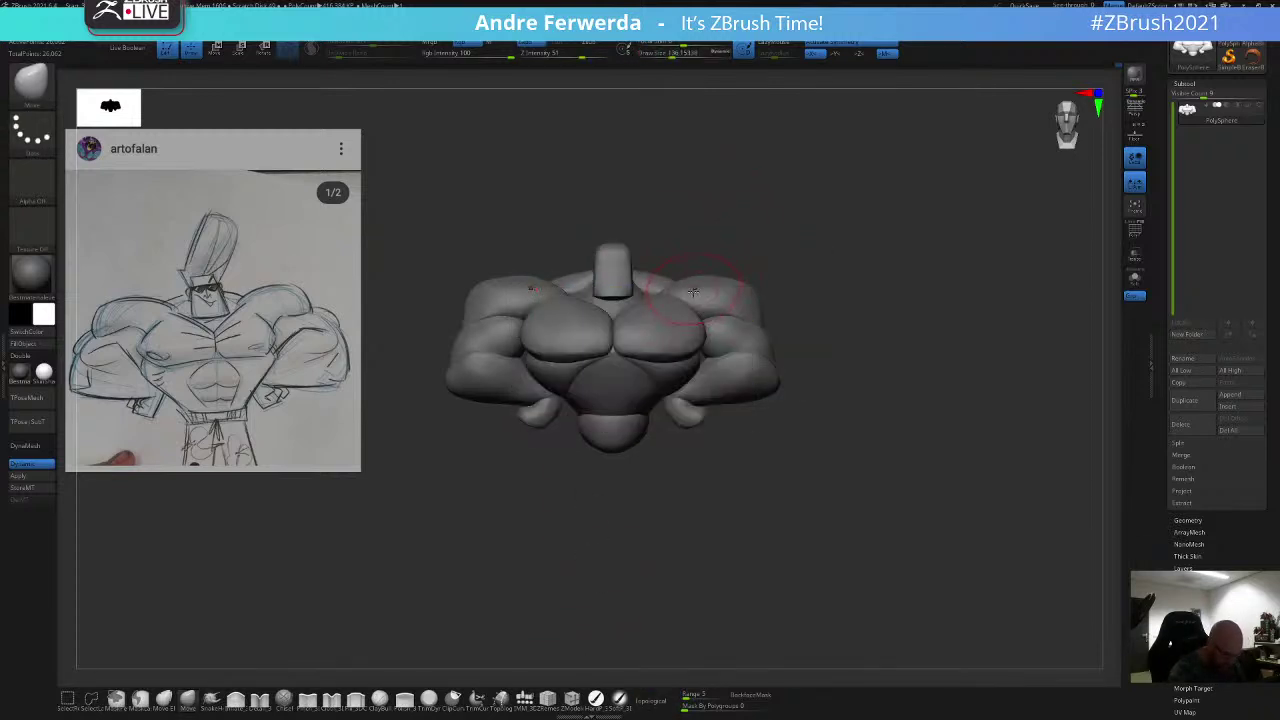
key("space")
key("bracketleft")
key("bracketleft")
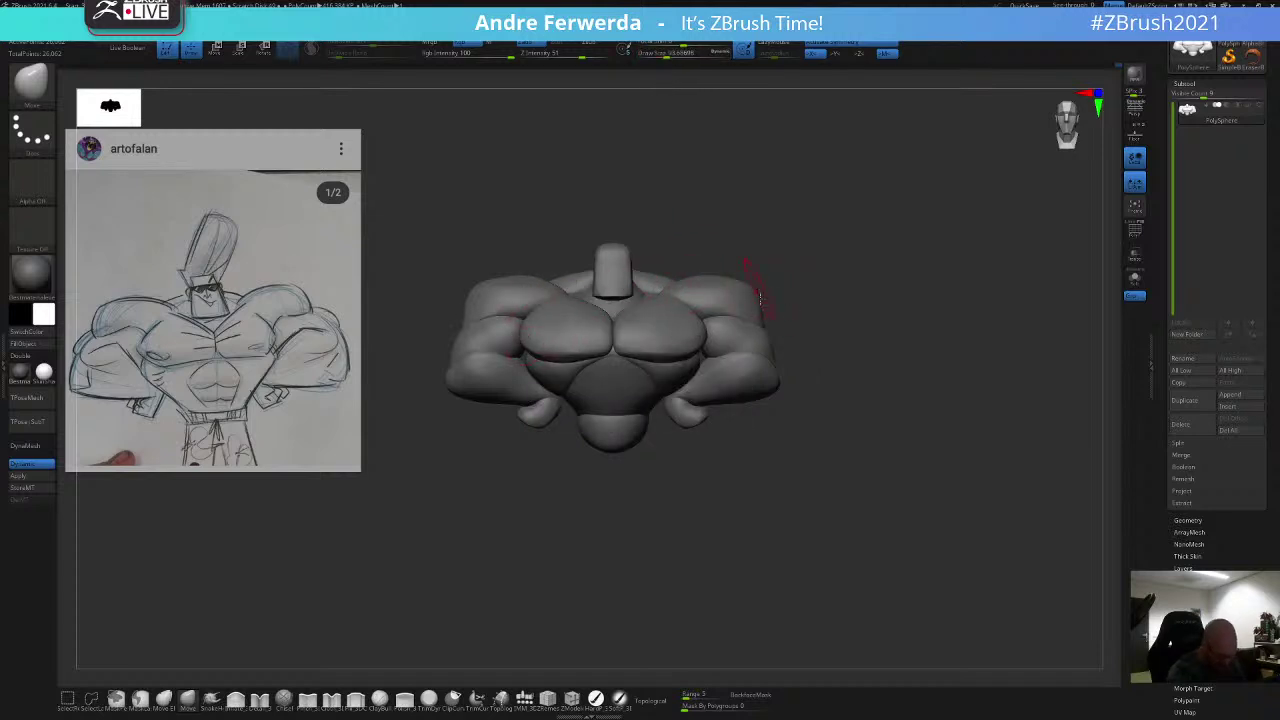
Step: Adjust the outer lower edge of the chest with a smaller Move brush and re-enable topological masking
key("space")
left_click(705, 332)
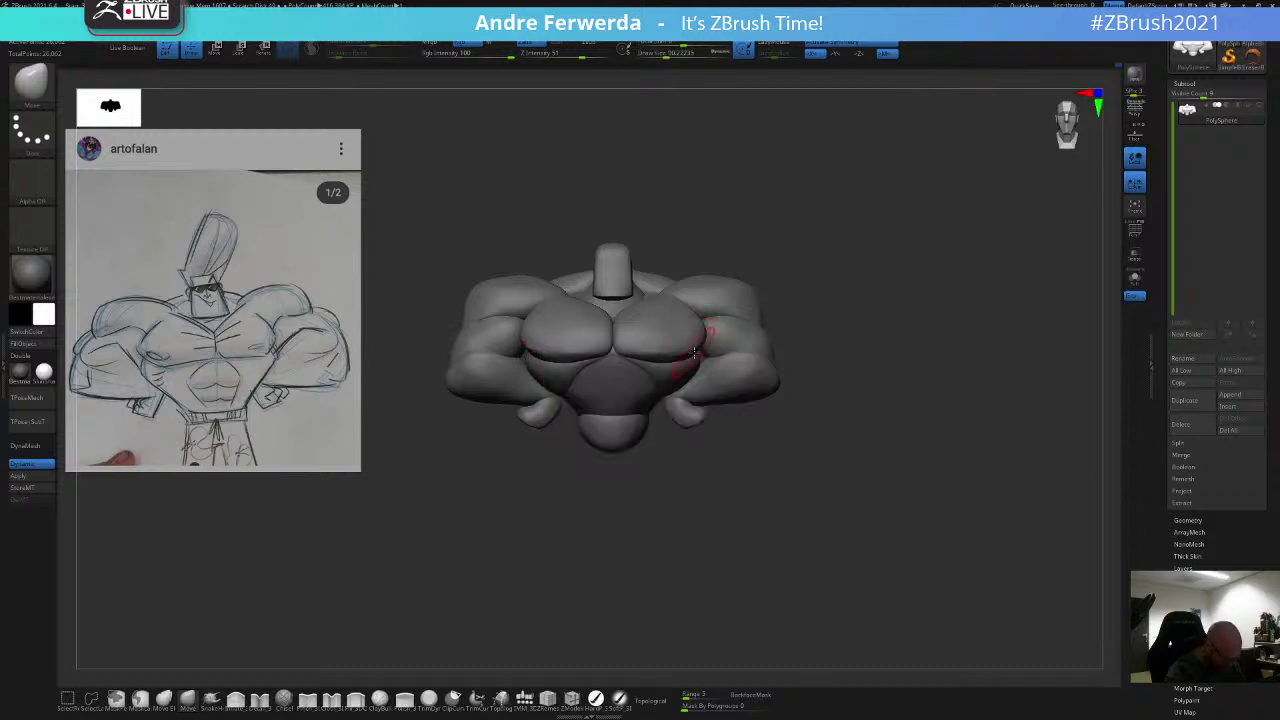
key("space")
key("space")
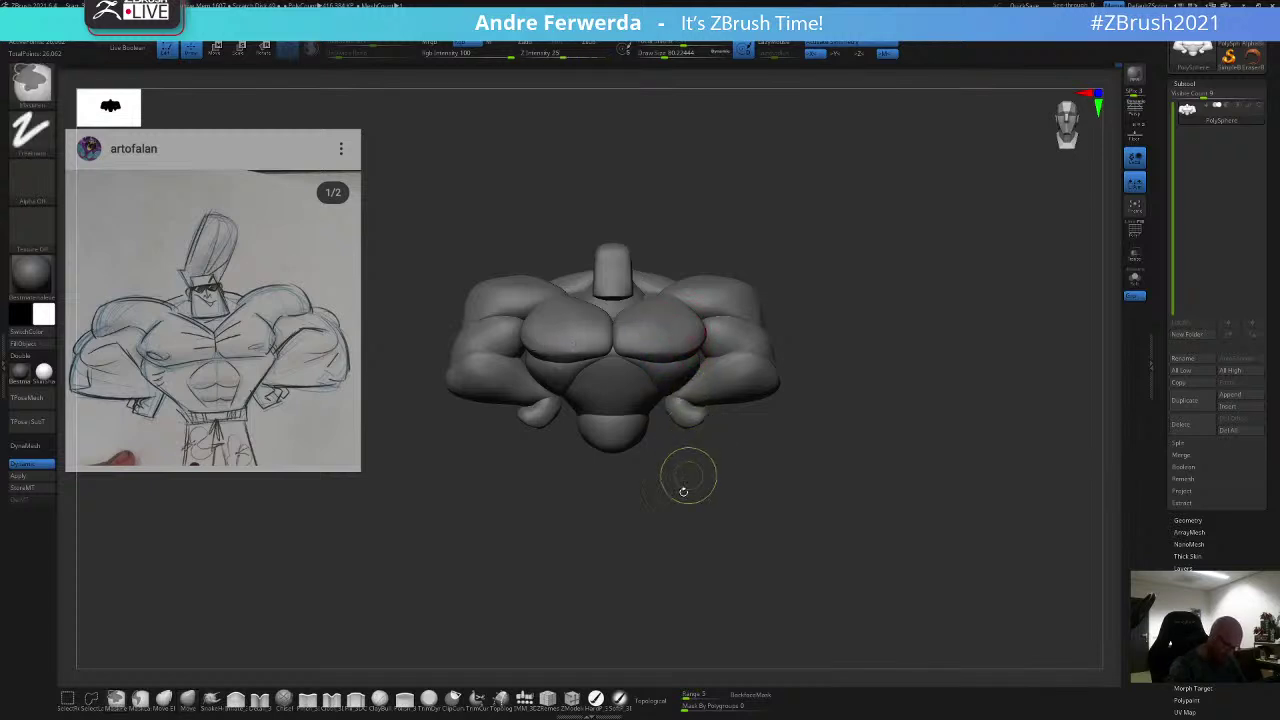
left_click(652, 700)
left_click_drag(650, 640, 642, 539)
Step: Shape the front contour of the pectorals from a low viewpoint with the Move brush at different sizes
key("space")
left_click_drag(724, 272, 729, 229)
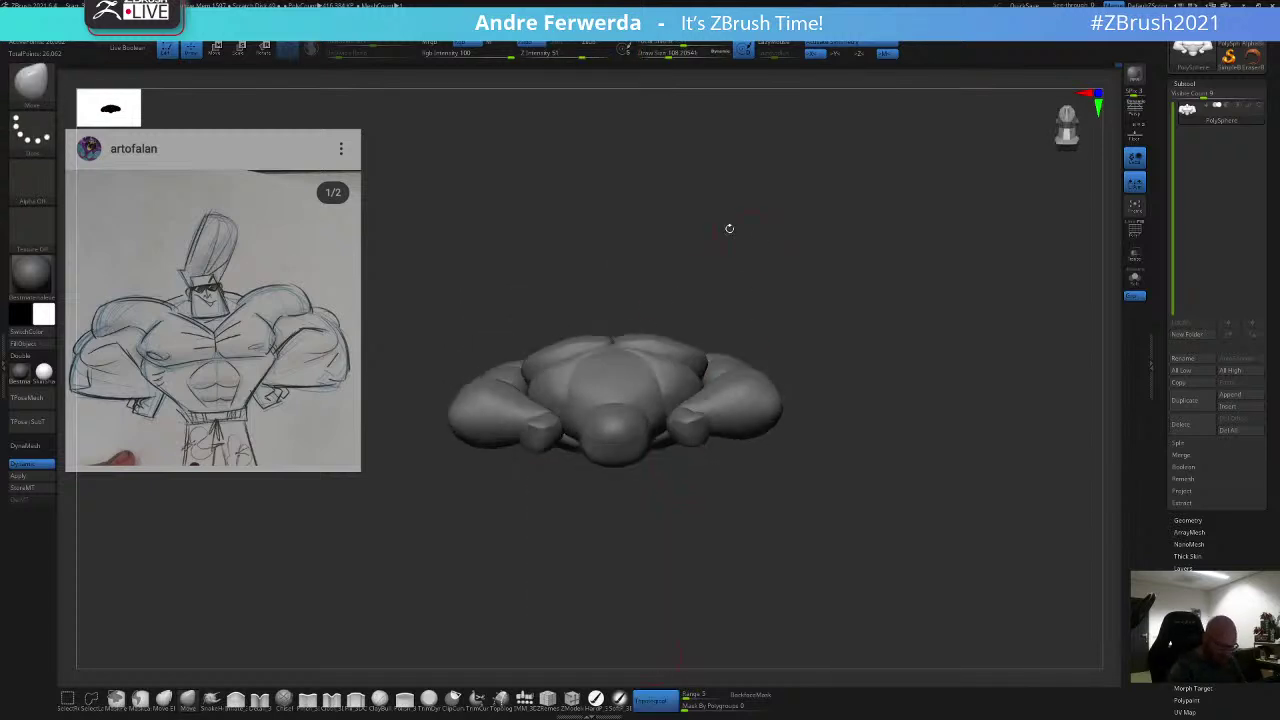
key("space")
mouse_move(655, 345)
left_mouse_down()
mouse_move(565, 338)
mouse_move(581, 347)
left_mouse_up()
key("space")
key("space")
key("space")
key("space")
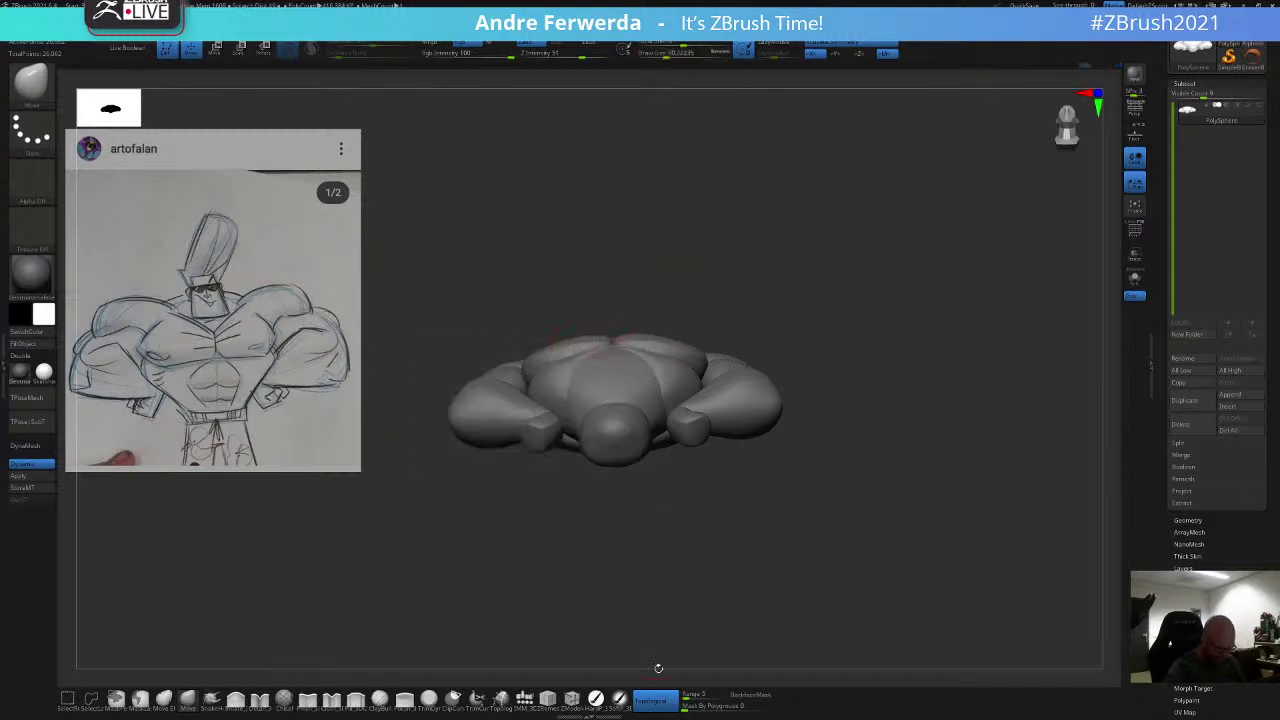
Step: Disable topological masking and adjust the chest and upper abdomen from below with a larger Move brush
left_click(656, 700)
left_click_drag(767, 355, 797, 314)
key("space")
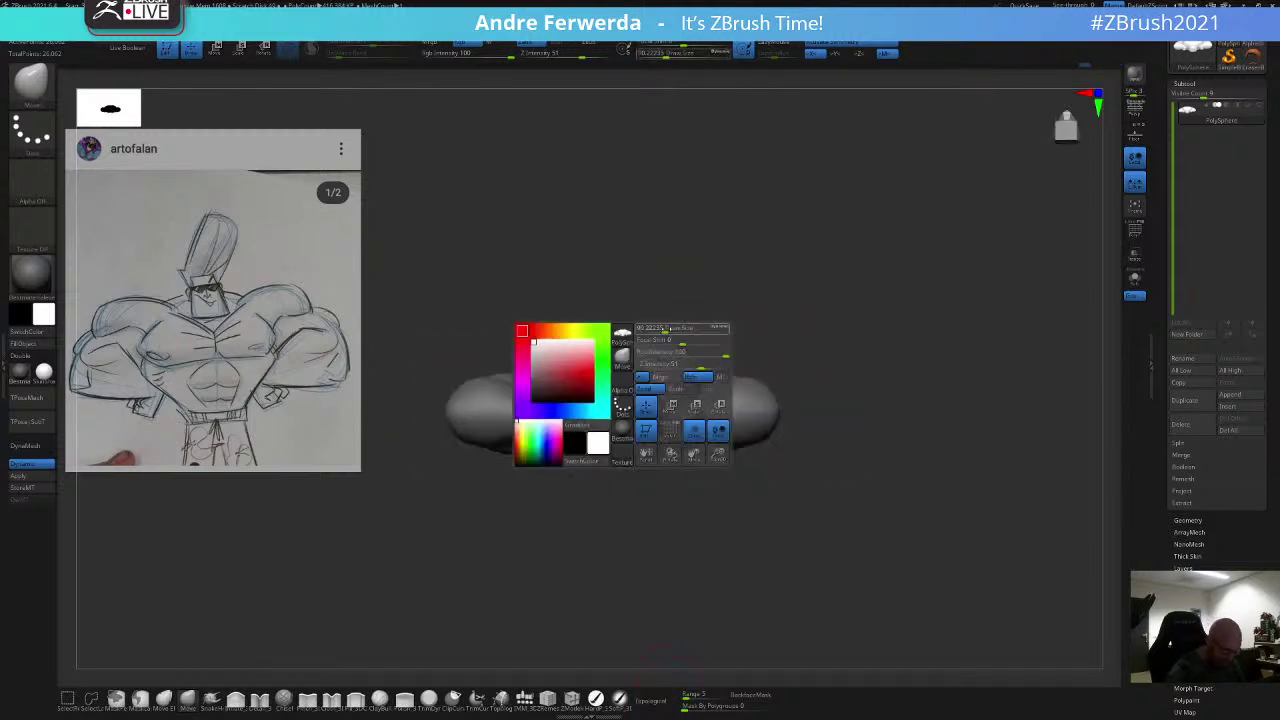
left_click(668, 329)
key("space")
left_click(638, 350)
left_click_drag(640, 351, 636, 345)
key("space")
left_click(636, 346)
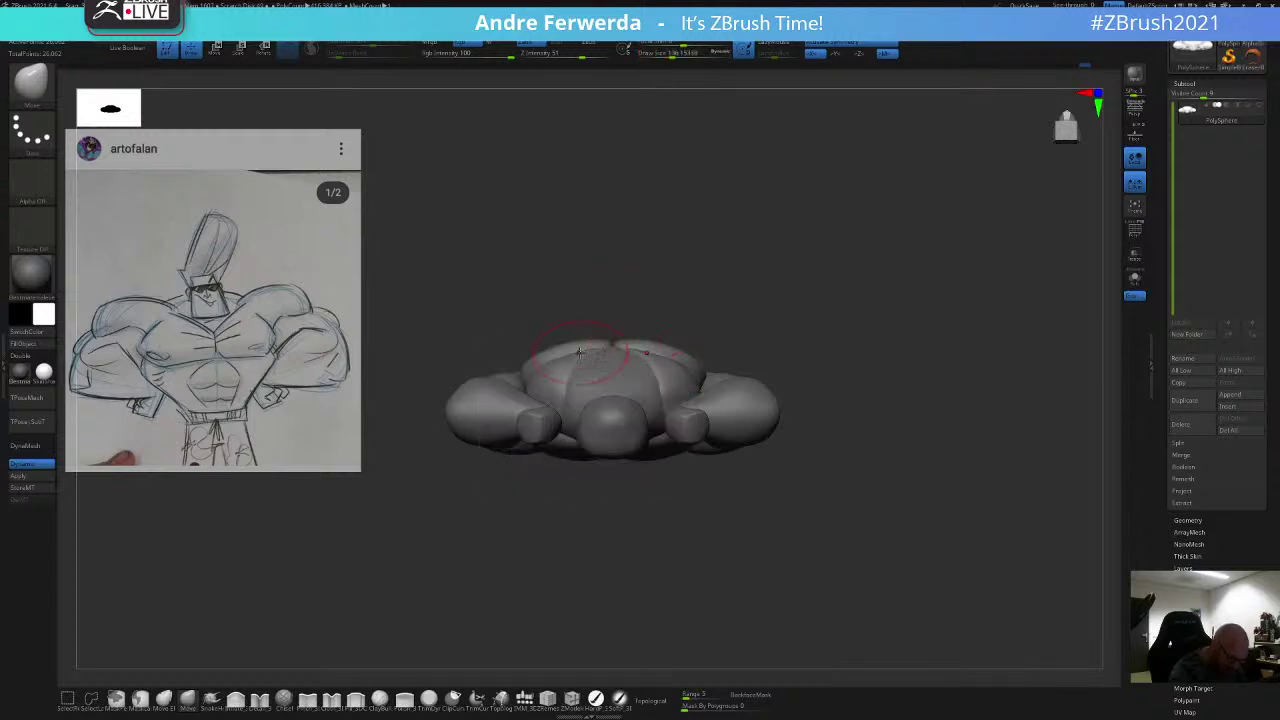
Step: Hide the forearm and hand polygroups to expose the sides of the torso
left_click(505, 413, "ctrl+shift")
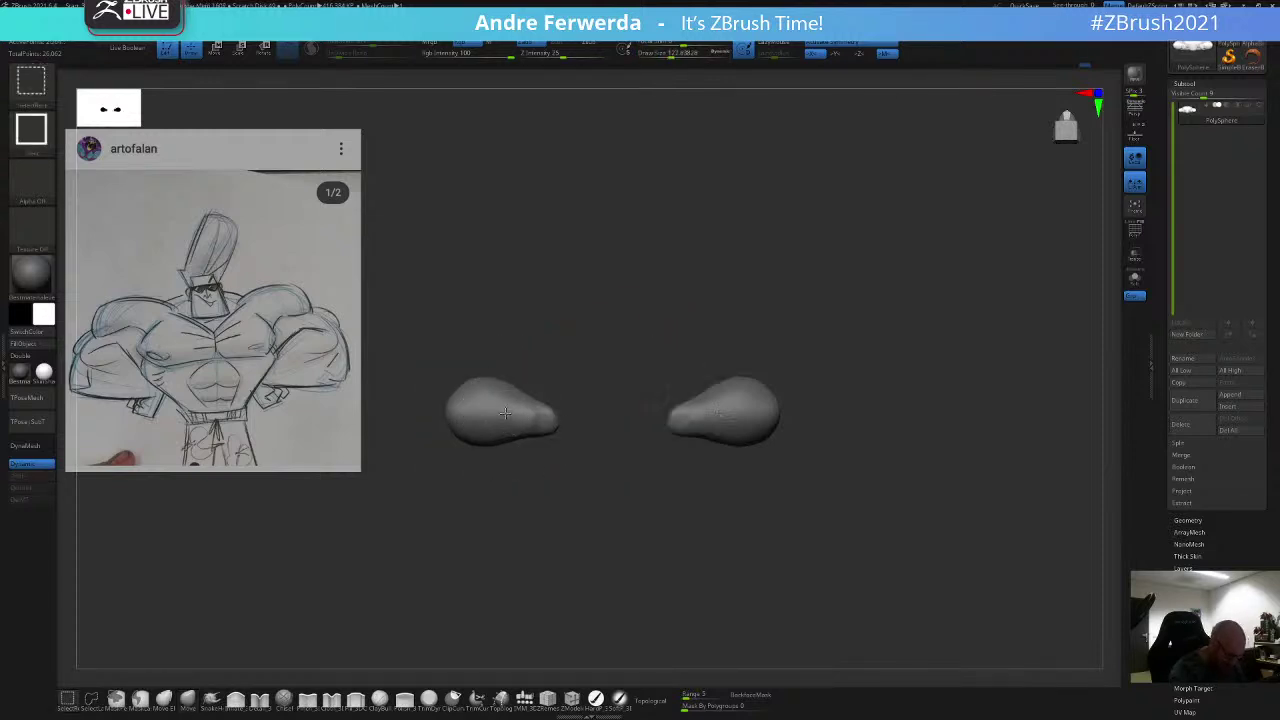
left_click(505, 413, "ctrl+shift")
left_click(491, 406, "ctrl+shift")
left_click(541, 425, "ctrl+shift")
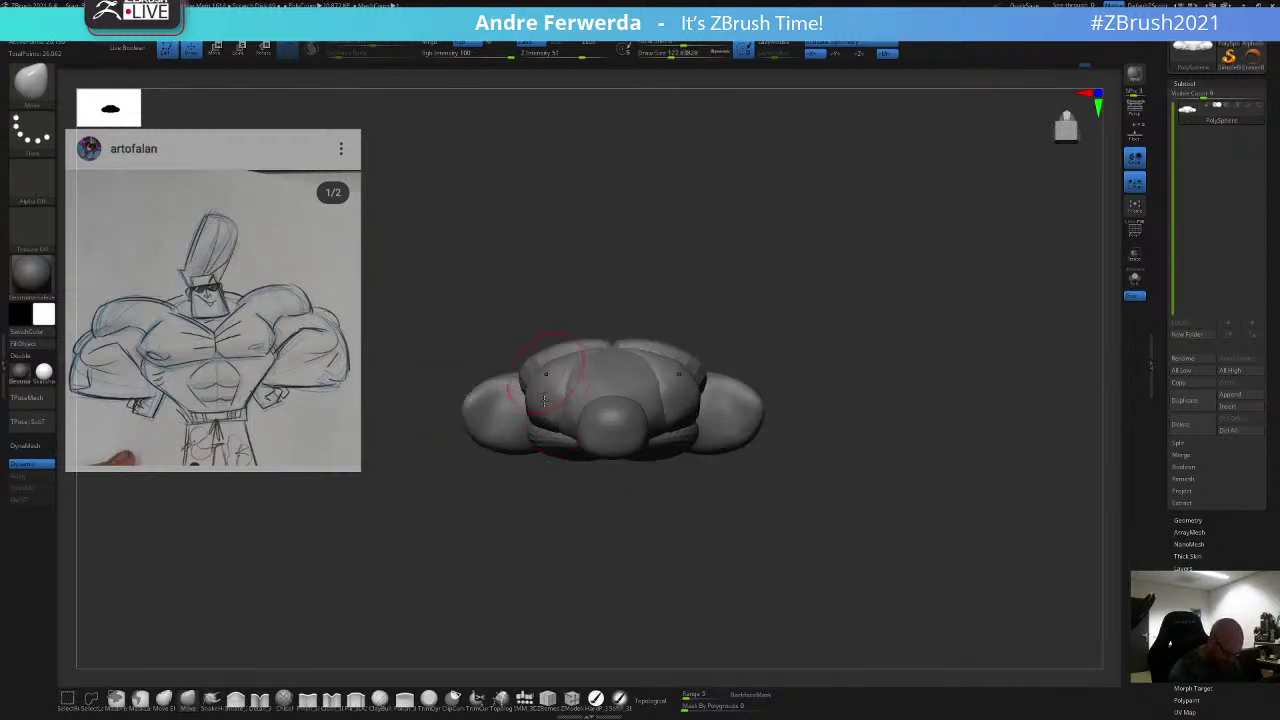
Step: Enable topological masking, reshape the torso sides from below with the Move brush, and show the hidden forearms and hands again
left_click(655, 700)
key("space")
left_click(679, 393)
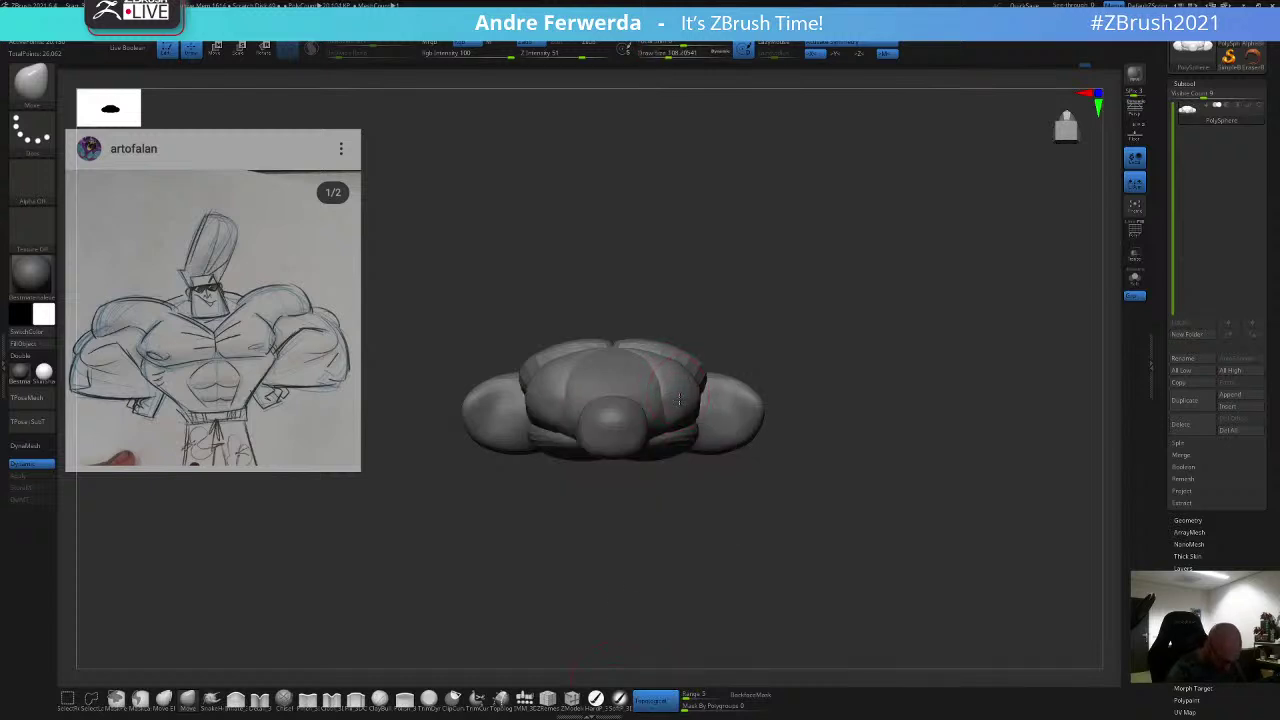
key("space")
left_click_drag(748, 295, 746, 371, "shift")
left_click(732, 384, "ctrl+shift")
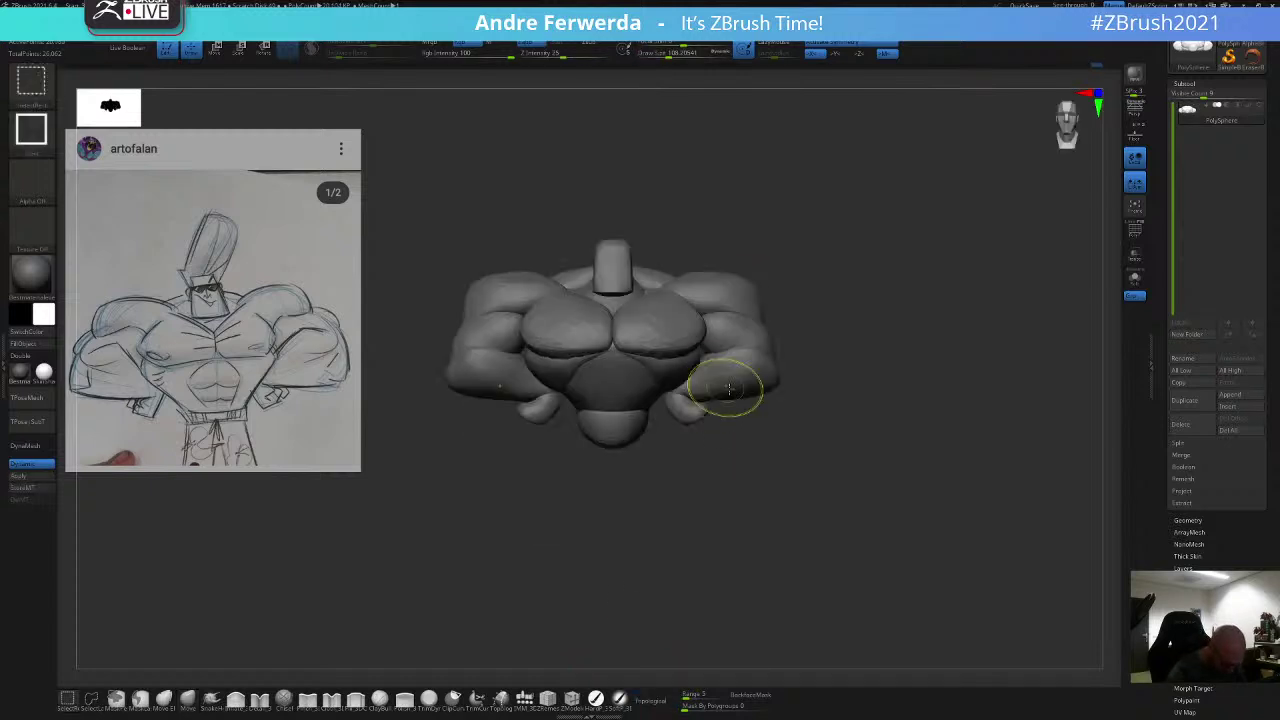
Step: Insert a QuadSphere-2 mesh above the head as the base for the hair and switch back to the Move brush
left_click_drag(744, 503, 752, 502)
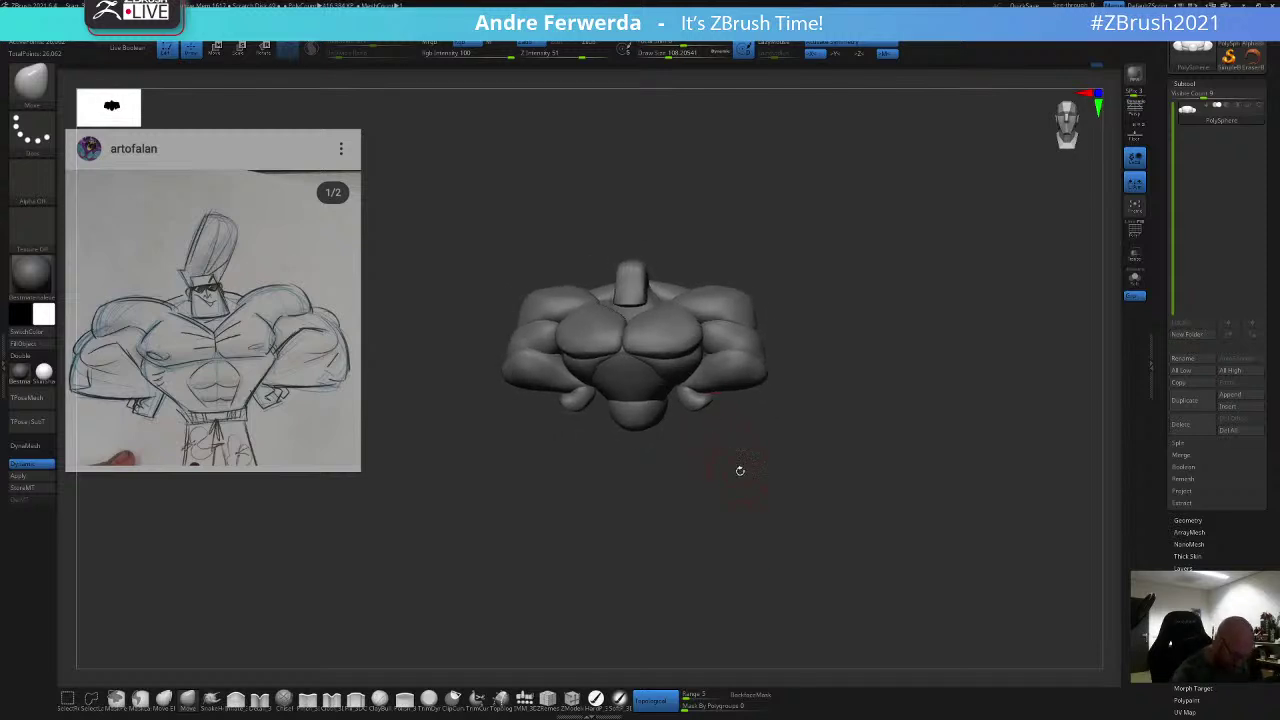
left_click_drag(736, 465, 734, 440, "alt")
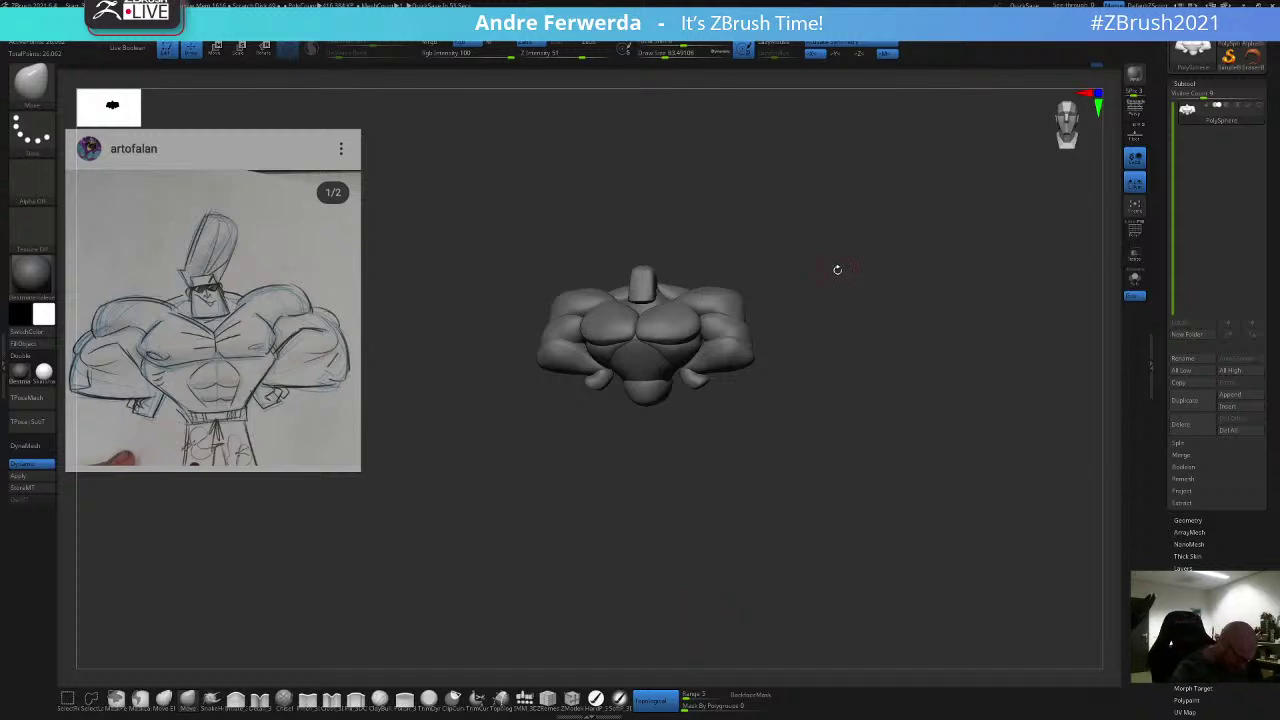
left_click_drag(841, 279, 903, 391, "alt")
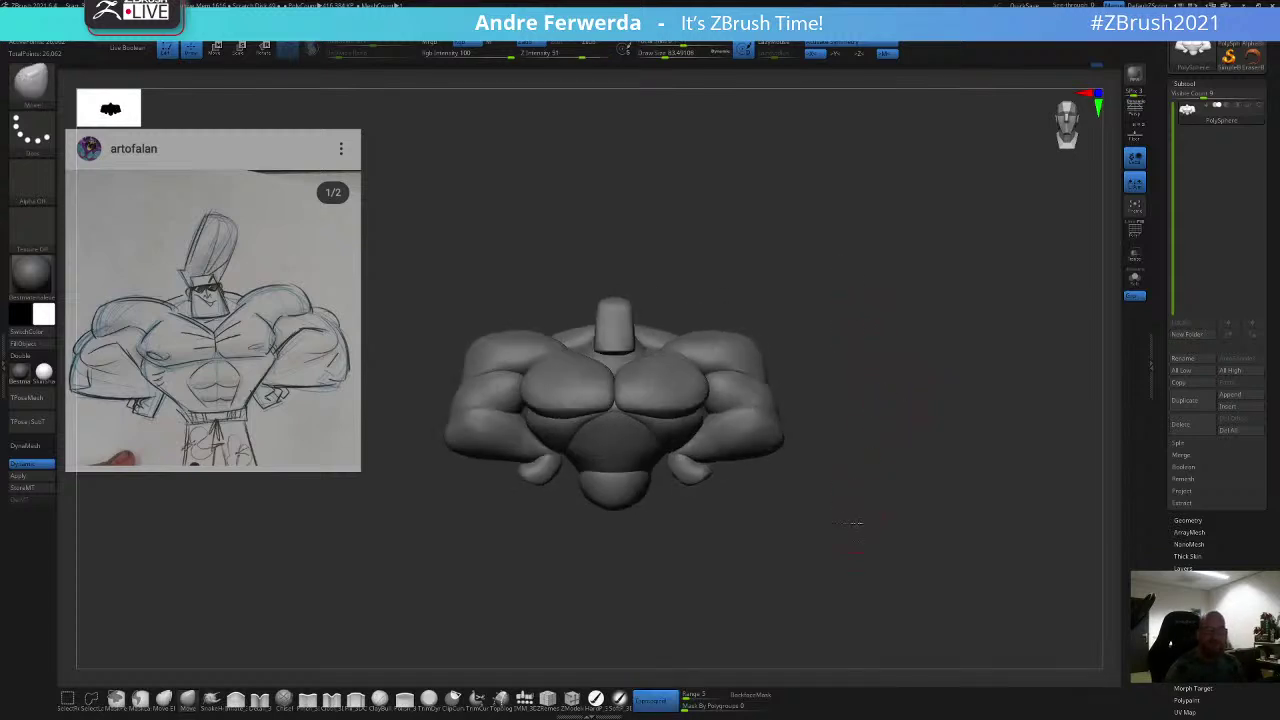
left_click_drag(858, 522, 859, 507, "alt")
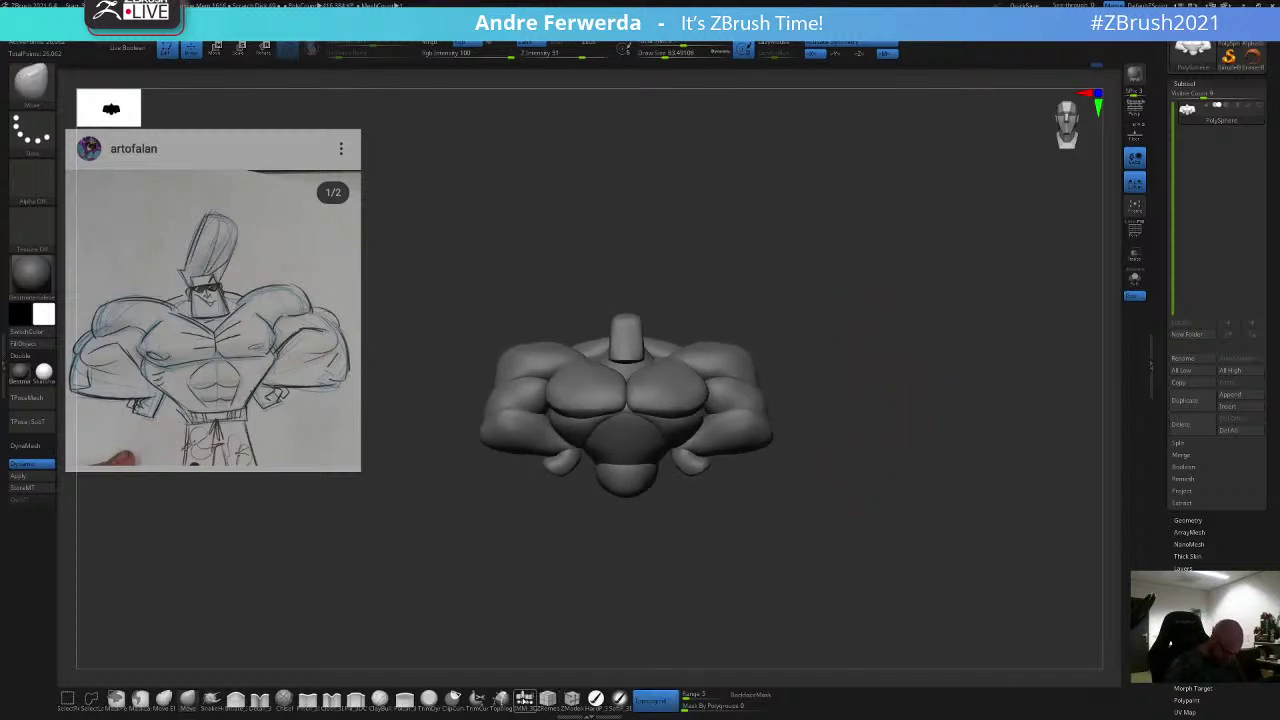
left_click(524, 700)
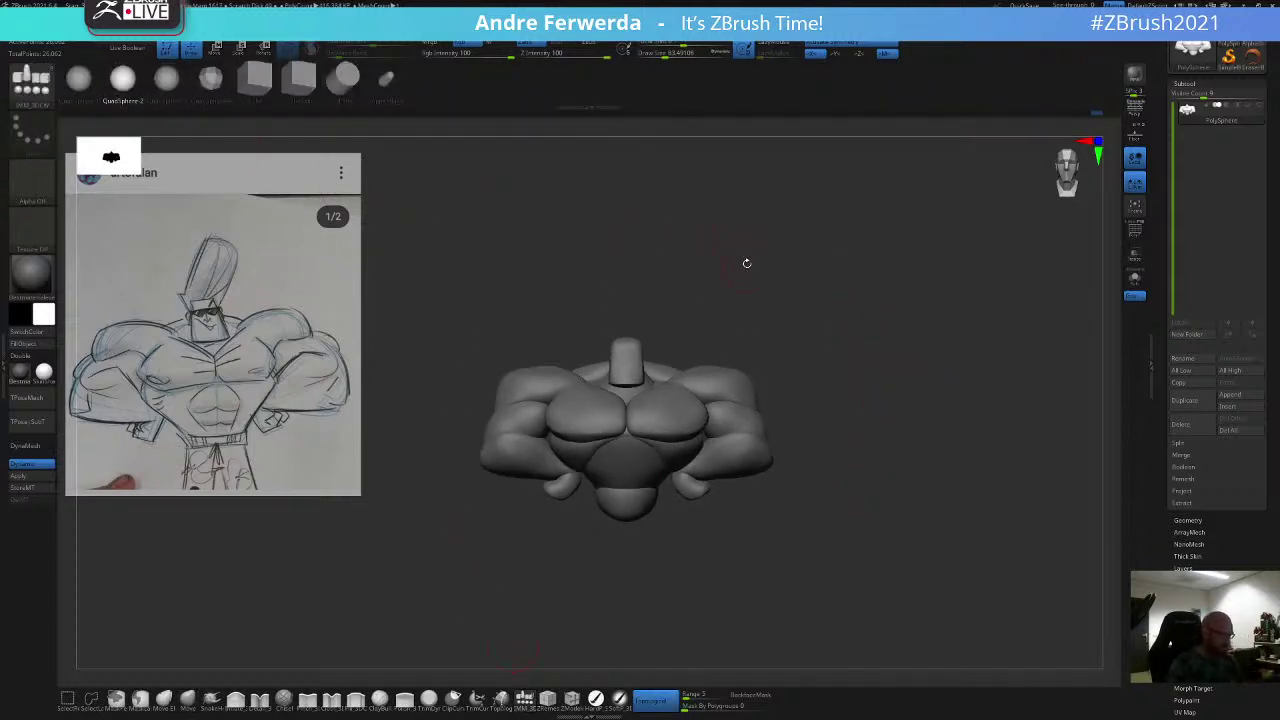
left_click_drag(746, 263, 746, 325)
left_click_drag(626, 430, 629, 456)
left_click_drag(631, 560, 640, 500, "shift")
left_click_drag(783, 337, 773, 394, "alt")
left_click(189, 704)
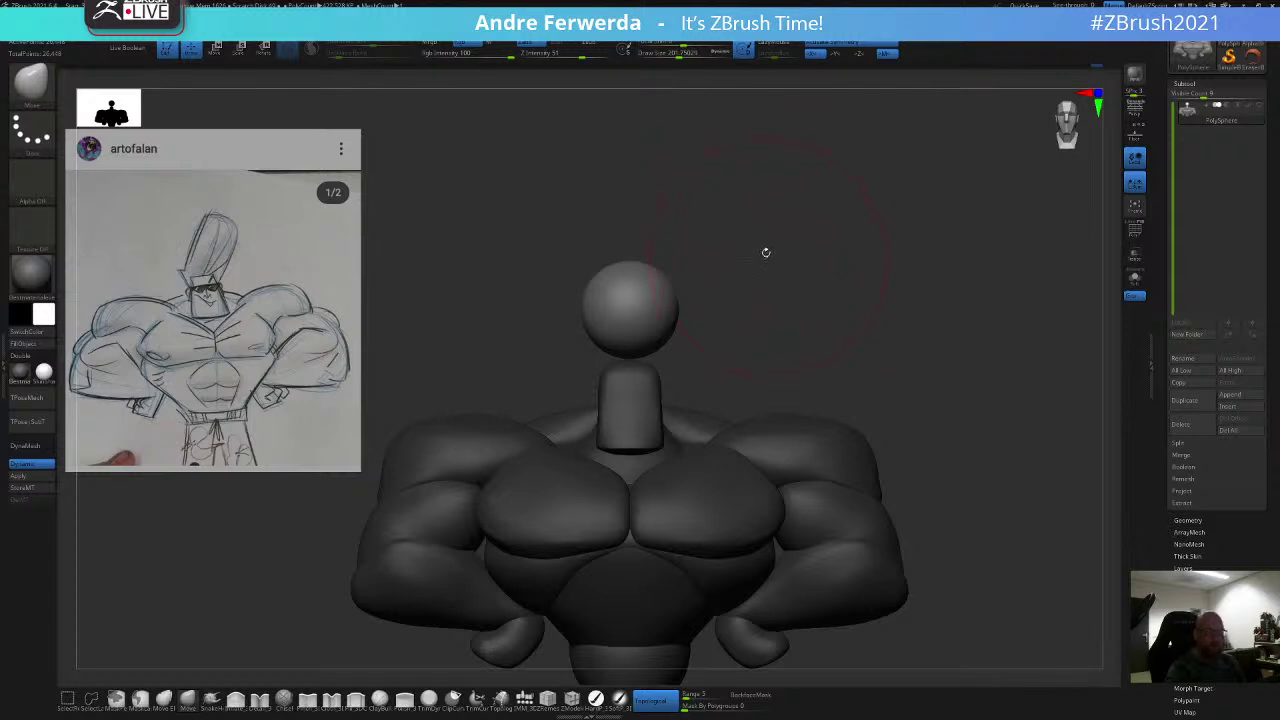
Step: Pull the sphere down onto the head and stretch it into a tall, forward-leaning hair shape with the Move brush
left_click_drag(656, 335, 655, 386)
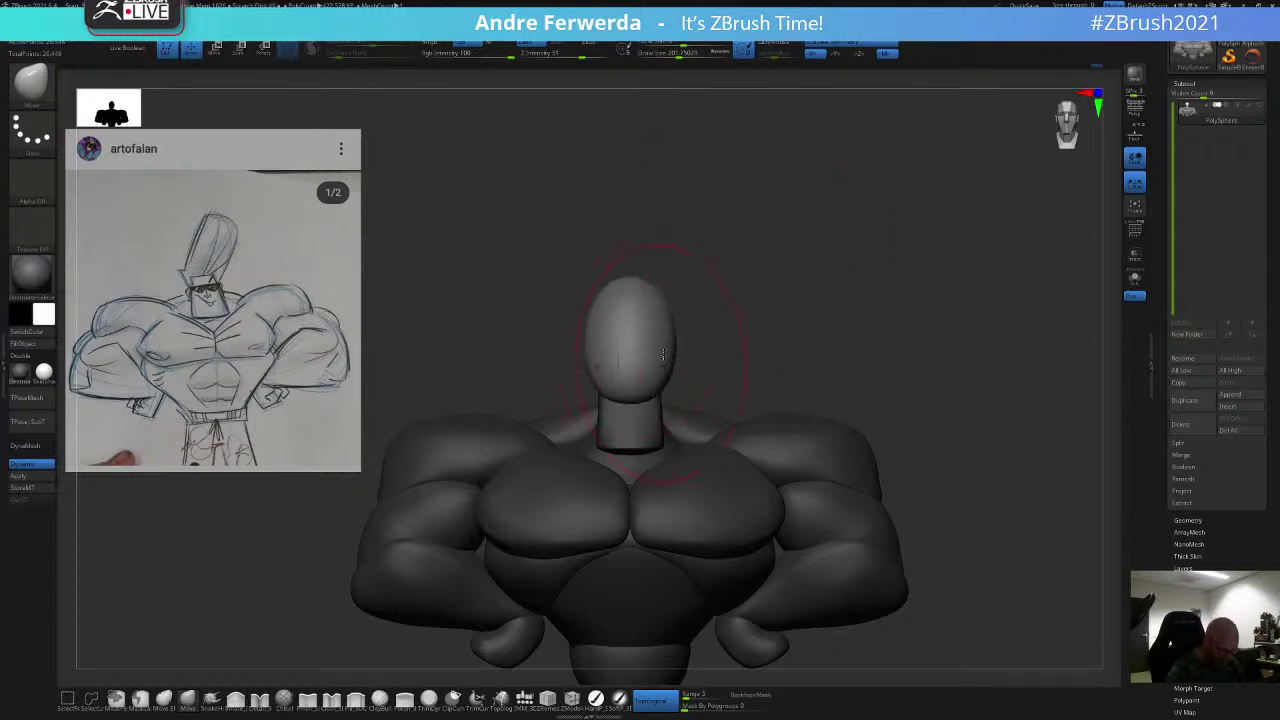
left_click_drag(775, 365, 626, 388)
key("space")
mouse_move(671, 322)
left_mouse_down()
mouse_move(680, 357)
mouse_move(737, 357)
left_mouse_up()
key("space")
key("space")
left_click_drag(717, 306, 664, 282)
key("space")
mouse_move(688, 322)
left_mouse_down()
mouse_move(707, 308)
mouse_move(830, 303)
left_mouse_up()
key("space")
left_click_drag(796, 297, 789, 296)
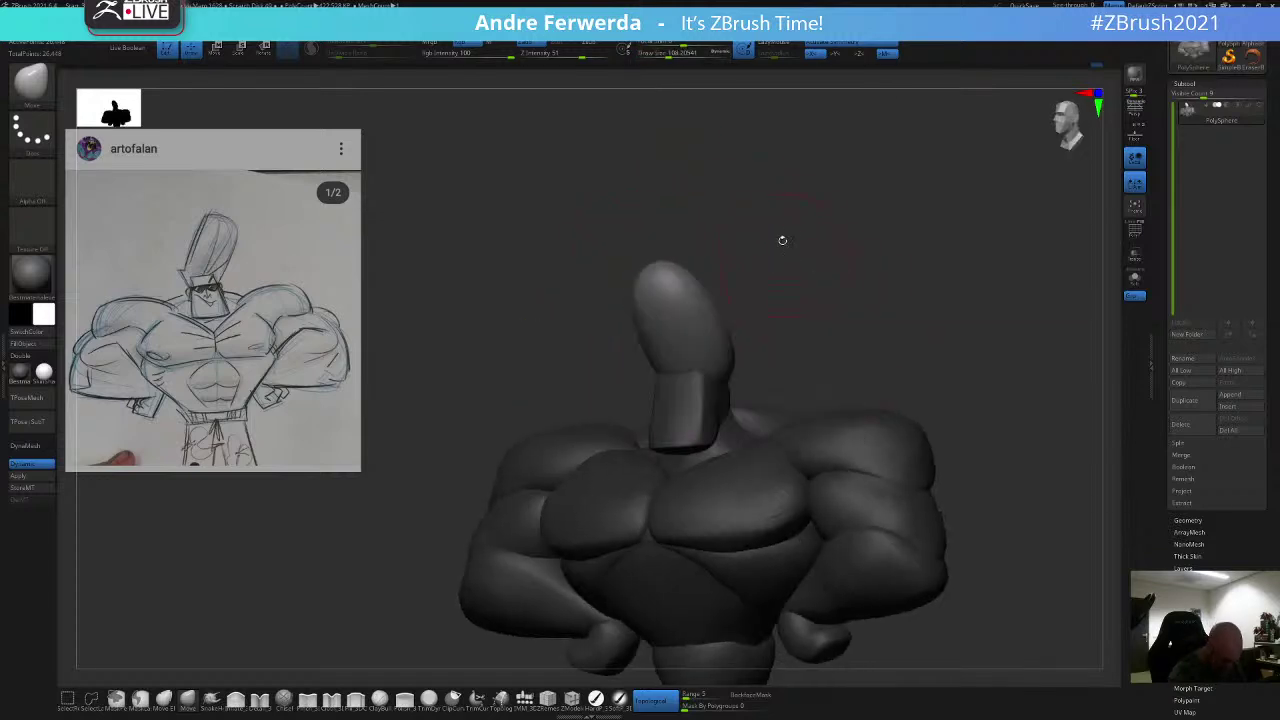
Step: Shape the upper part of the hair from a low front view with a resized Move brush
key("space")
mouse_move(778, 251)
left_mouse_down()
mouse_move(784, 268)
mouse_move(788, 252)
left_mouse_up()
key("space")
key("space")
left_click_drag(778, 252, 769, 228)
left_click_drag(711, 268, 716, 258)
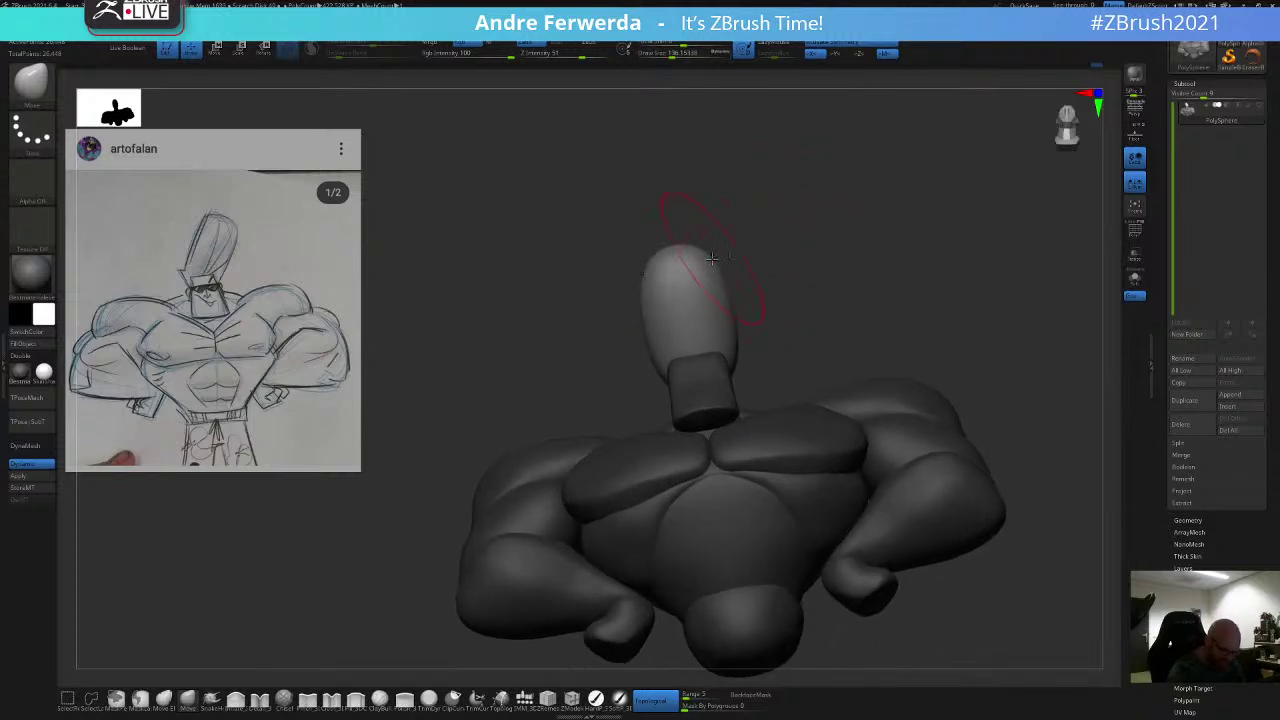
Step: Adjust the back of the hair where it meets the head with a smaller Move brush
left_click_drag(778, 299, 778, 290)
key("space")
left_click_drag(778, 290, 822, 274)
key("space")
left_click_drag(803, 223, 836, 247)
mouse_move(845, 240)
left_mouse_down()
mouse_move(857, 226)
mouse_move(835, 262)
left_mouse_up()
left_click_drag(703, 346, 677, 350, "alt")
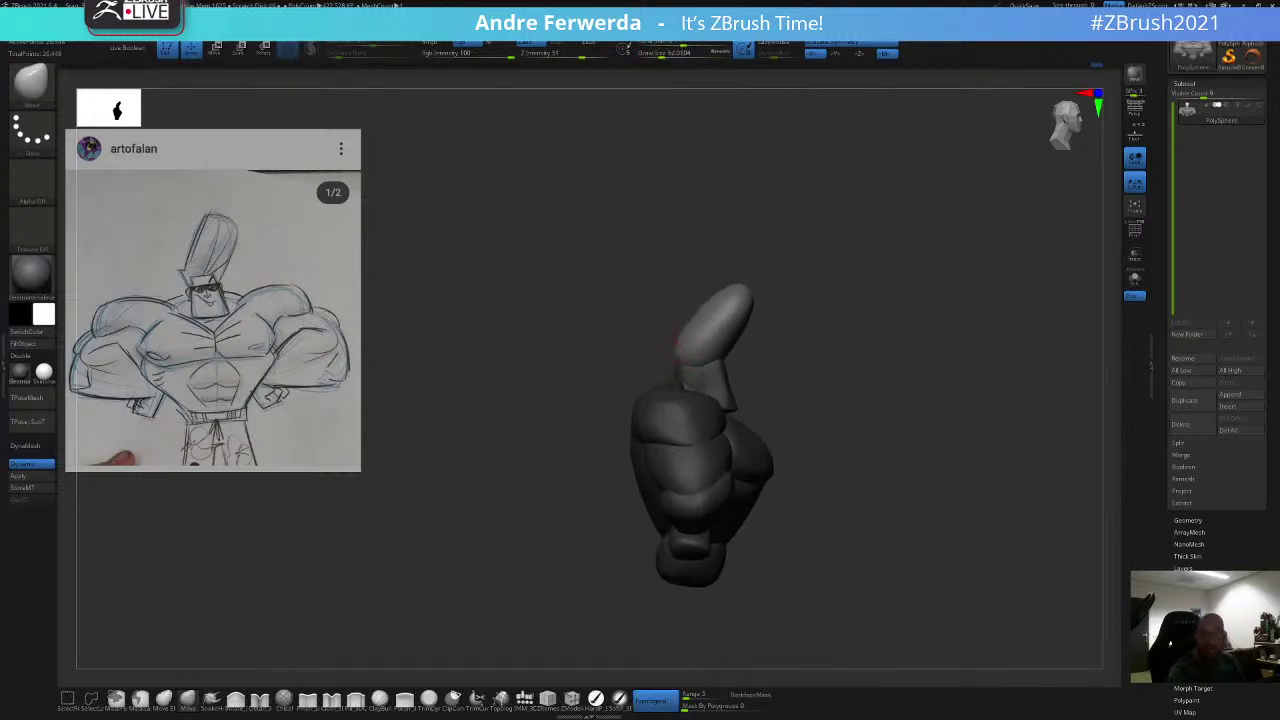
Step: Refine the lower back and side contours of the hair from several angles with the Move brush
left_click_drag(806, 256, 829, 253)
key("space")
left_click_drag(829, 253, 833, 247)
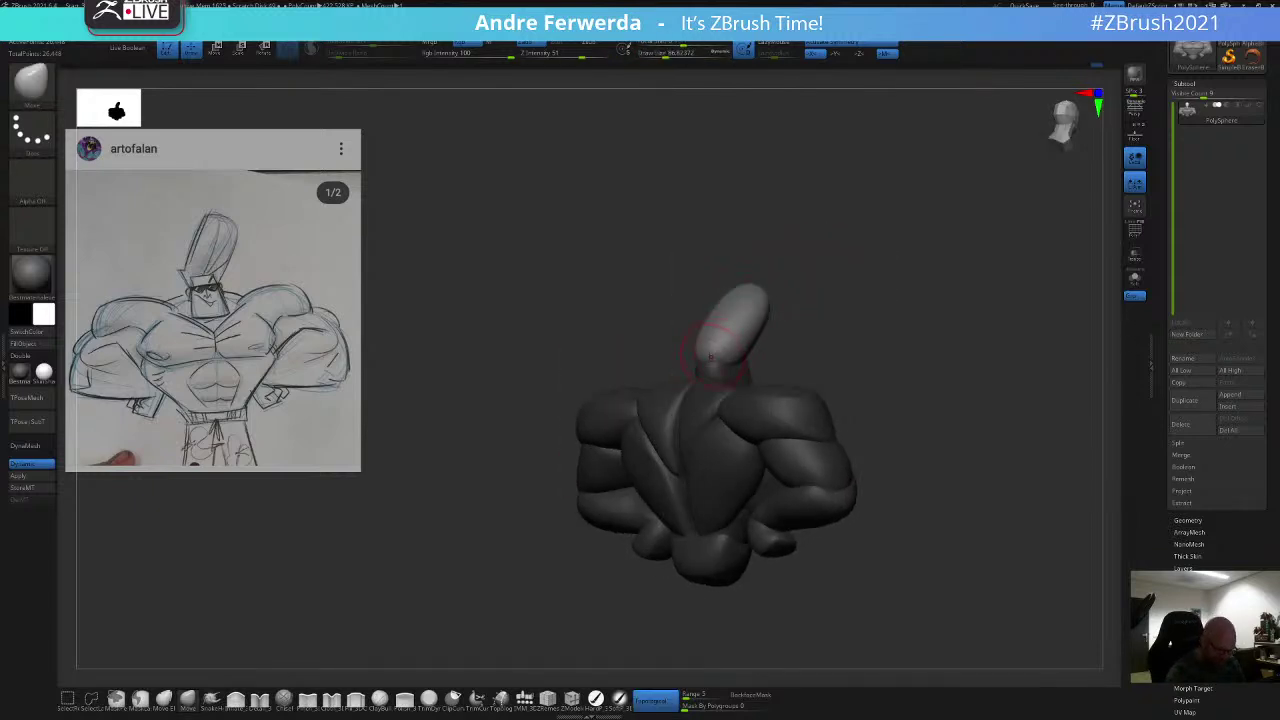
key("space")
left_click_drag(711, 359, 718, 345)
mouse_move(799, 250)
left_mouse_down()
mouse_move(794, 229)
mouse_move(801, 260)
left_mouse_up()
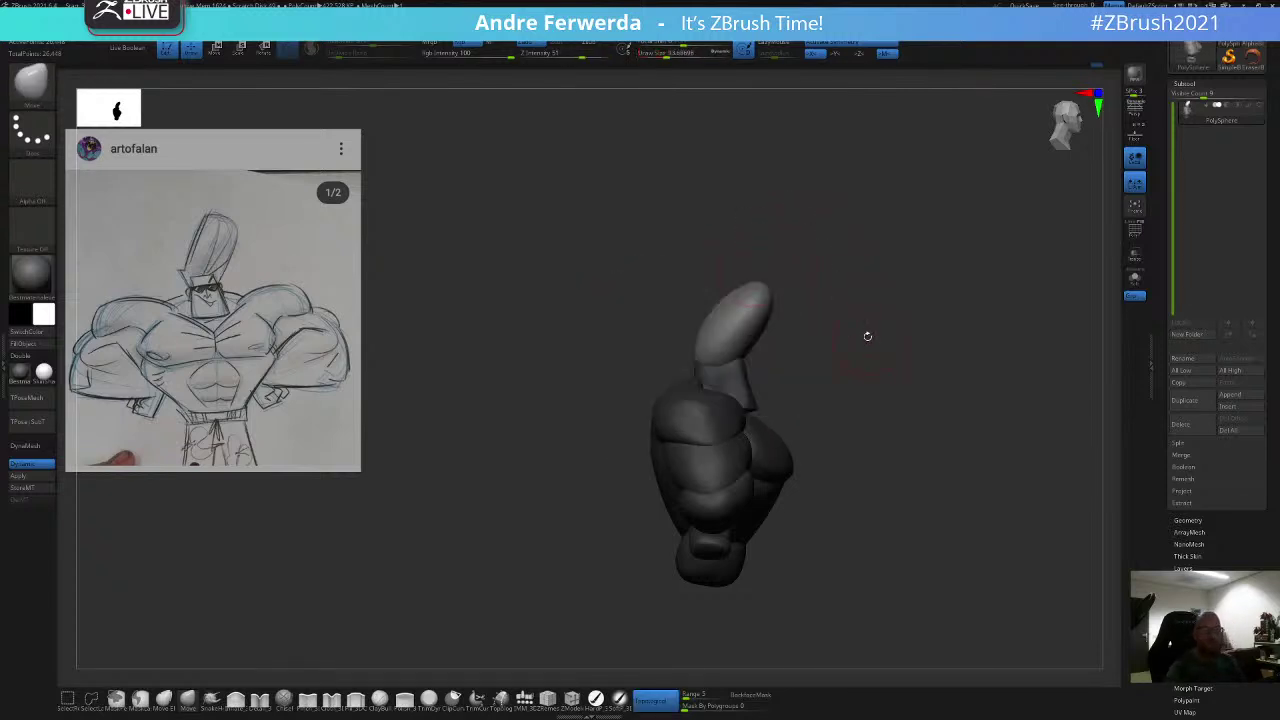
right_click_drag(863, 304, 827, 396)
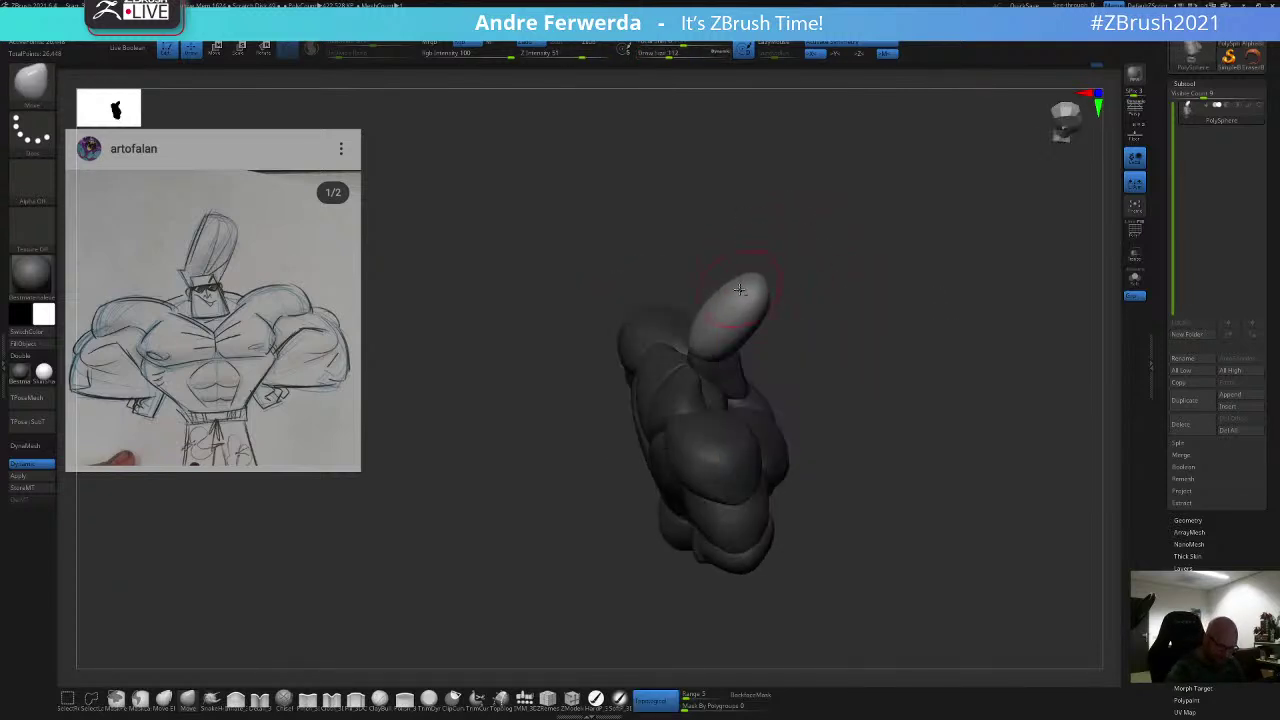
mouse_move(725, 310)
right_mouse_down()
mouse_move(826, 249)
mouse_move(831, 261)
mouse_move(791, 265)
mouse_move(811, 271)
mouse_move(831, 254)
mouse_move(818, 287)
right_mouse_up()
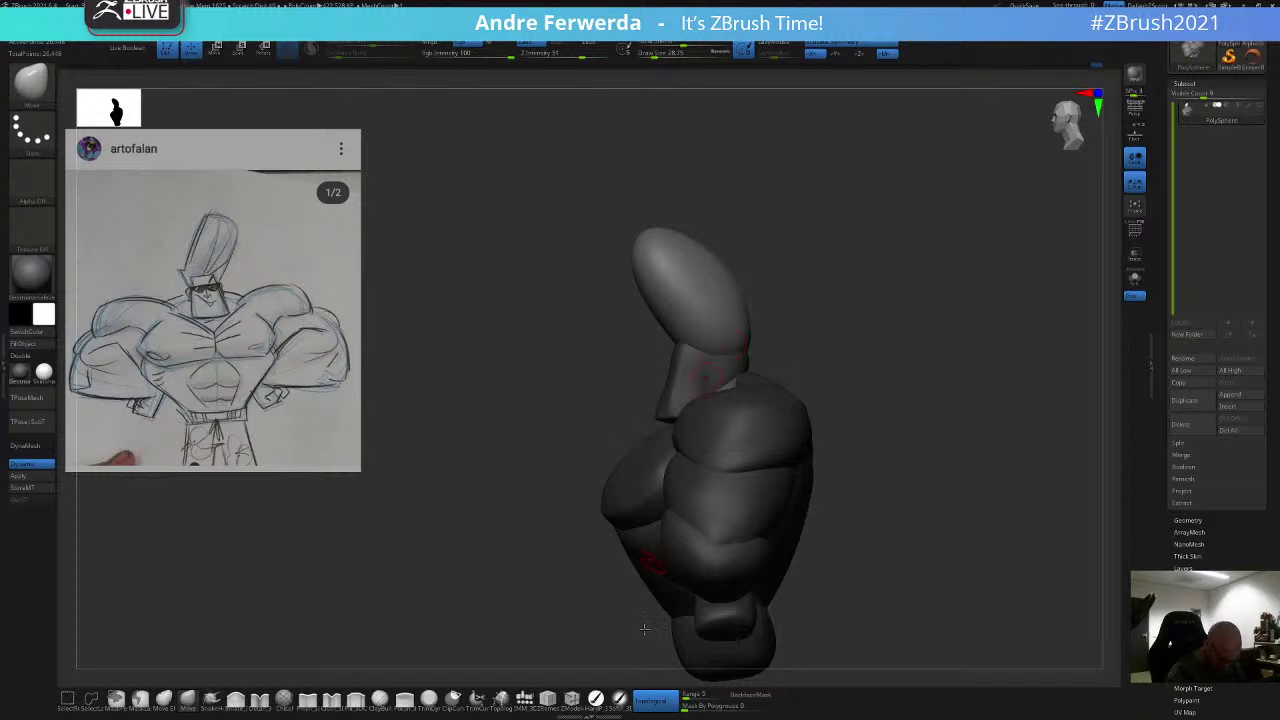
Step: Turn off topological masking and pull the lower side edge of the hair down the side of the head with the Move brush
left_click(654, 700)
key("s")
left_click_drag(657, 463, 663, 463)
left_click_drag(708, 354, 709, 382)
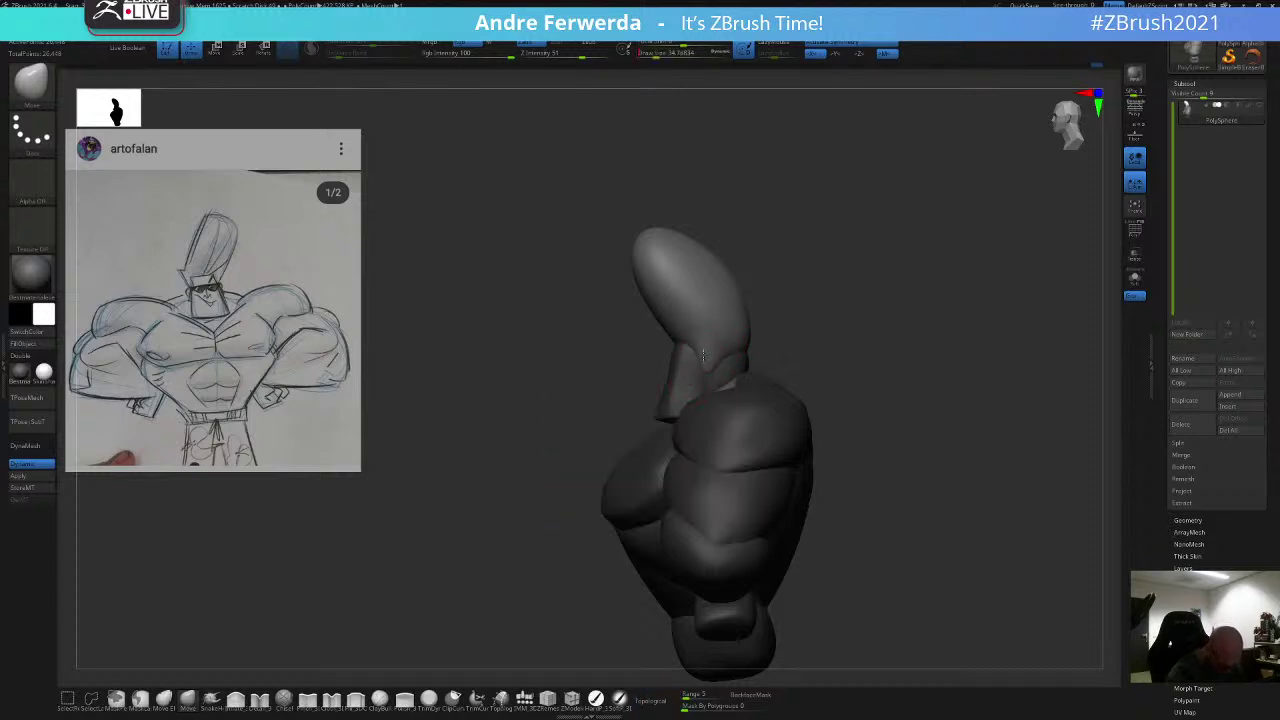
mouse_move(775, 307)
right_mouse_down()
mouse_move(817, 300)
mouse_move(807, 280)
right_mouse_up()
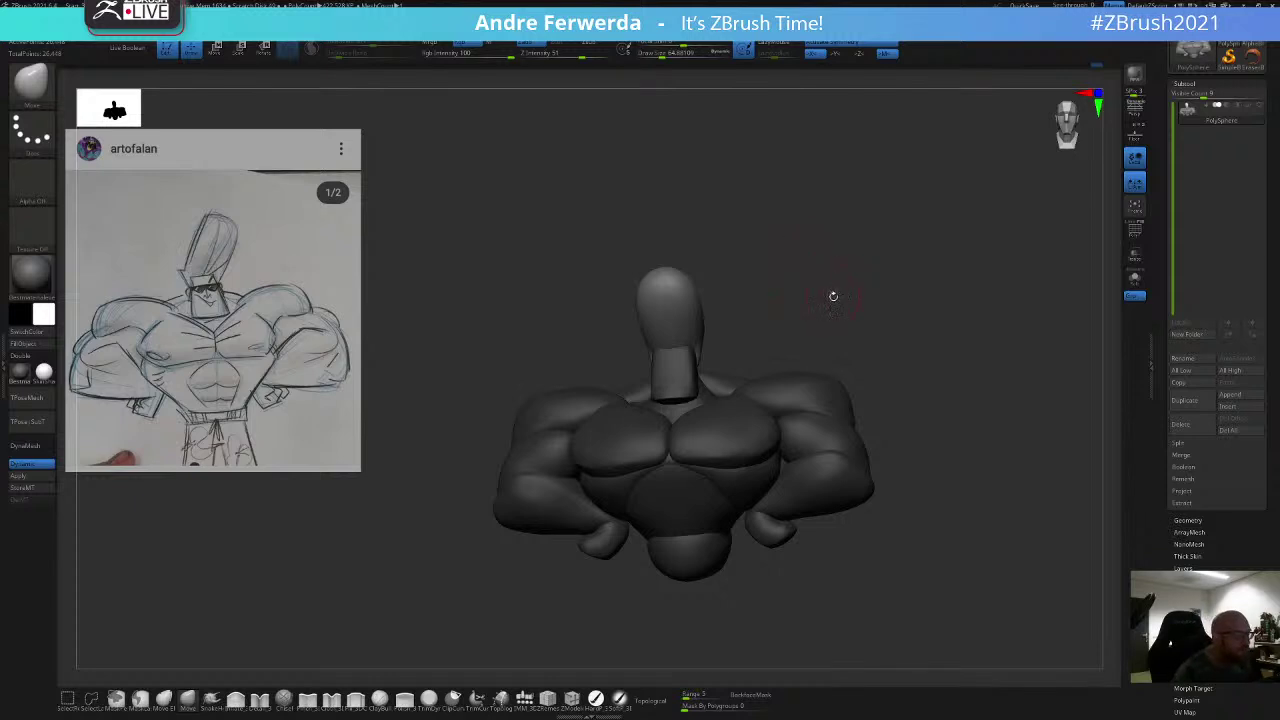
Step: Adjust the hair's outline from the front with an enlarged Move brush
key("space")
left_click_drag(845, 250, 852, 250)
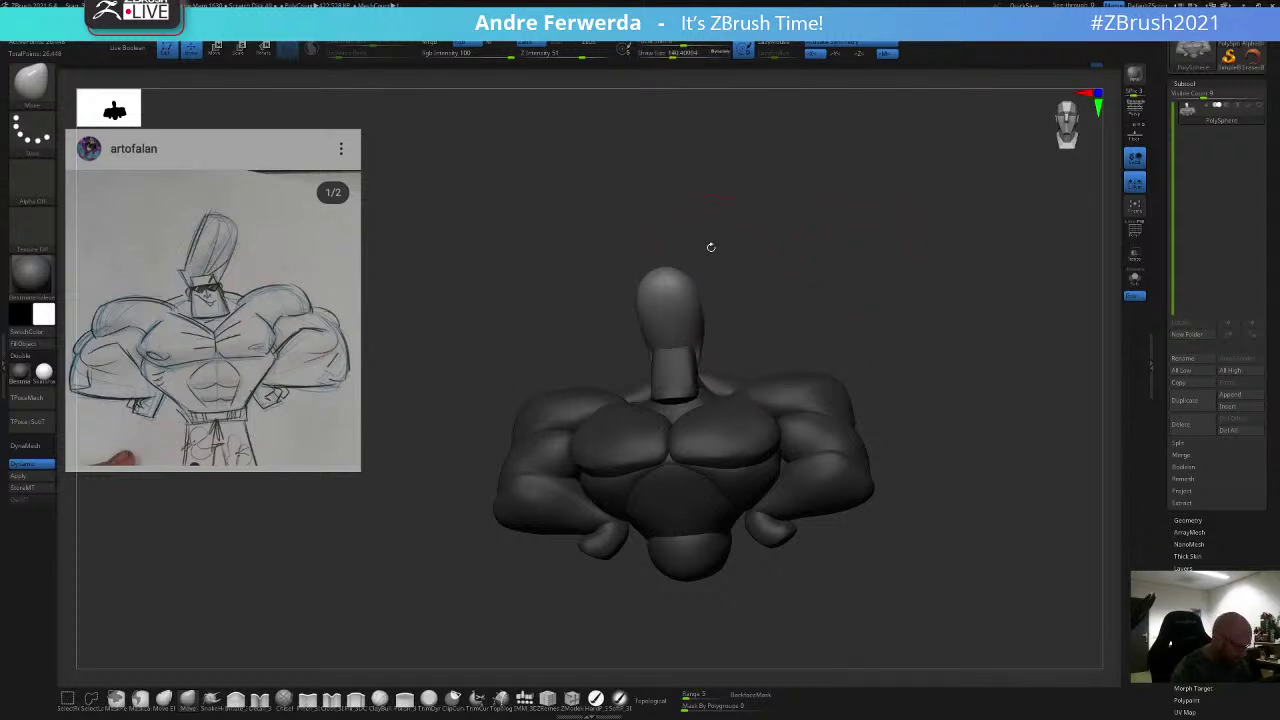
left_click_drag(721, 240, 728, 230)
key("space")
left_click_drag(706, 288, 710, 288)
left_click_drag(738, 242, 747, 234)
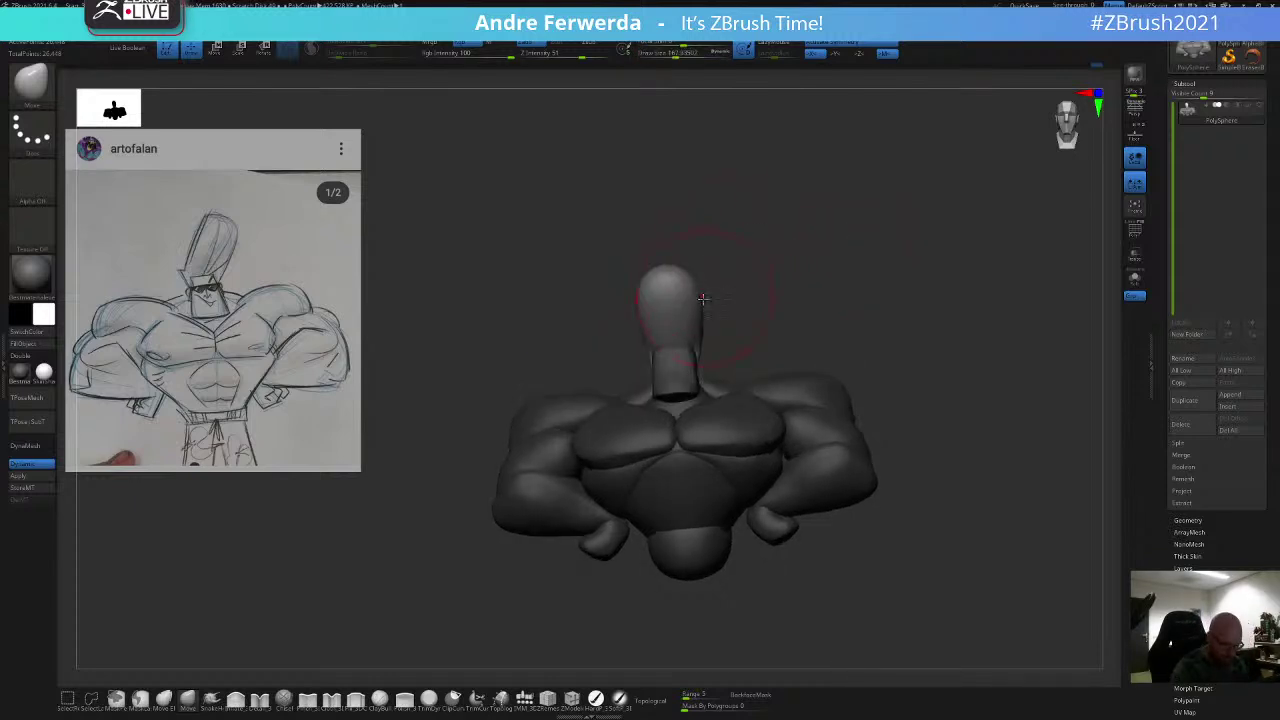
mouse_move(703, 299)
left_mouse_down()
mouse_move(797, 262)
mouse_move(800, 239)
left_mouse_up()
Step: Pull the hair's tip forward in side view and reshape its upper contour with a resized Move brush
key("space")
key("space")
left_click_drag(706, 310, 710, 310)
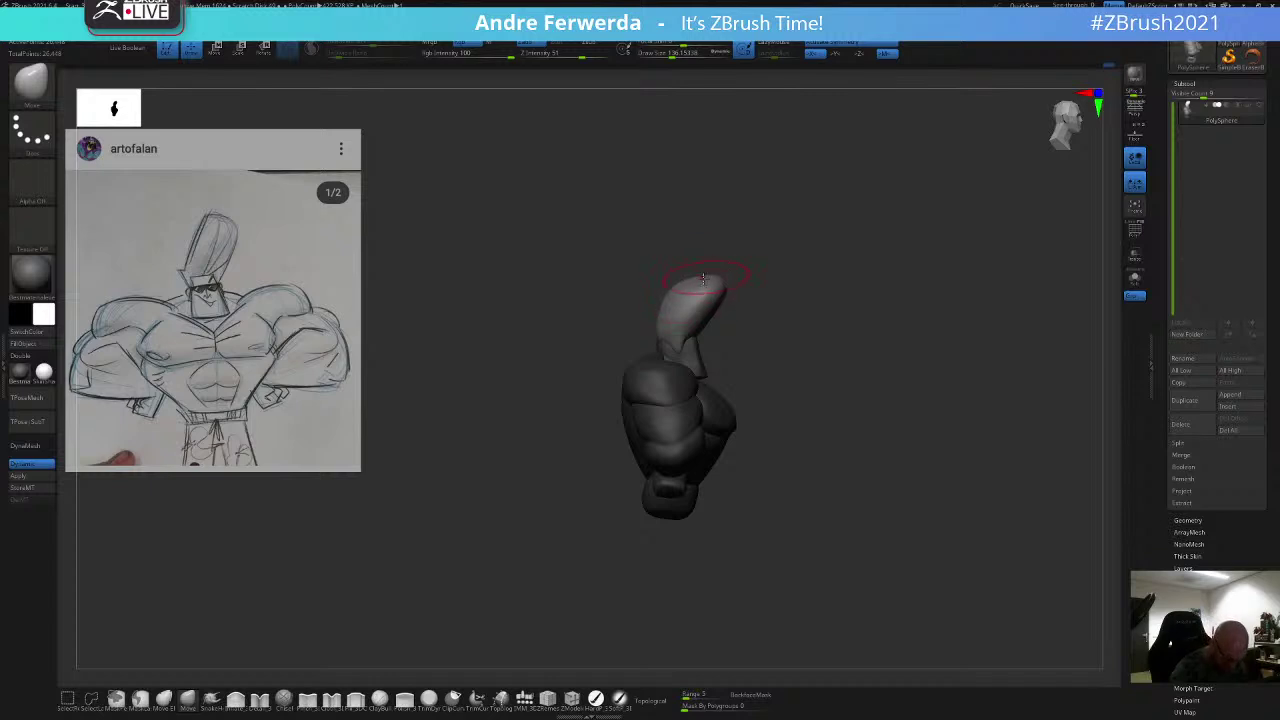
left_click_drag(787, 243, 700, 238, "shift")
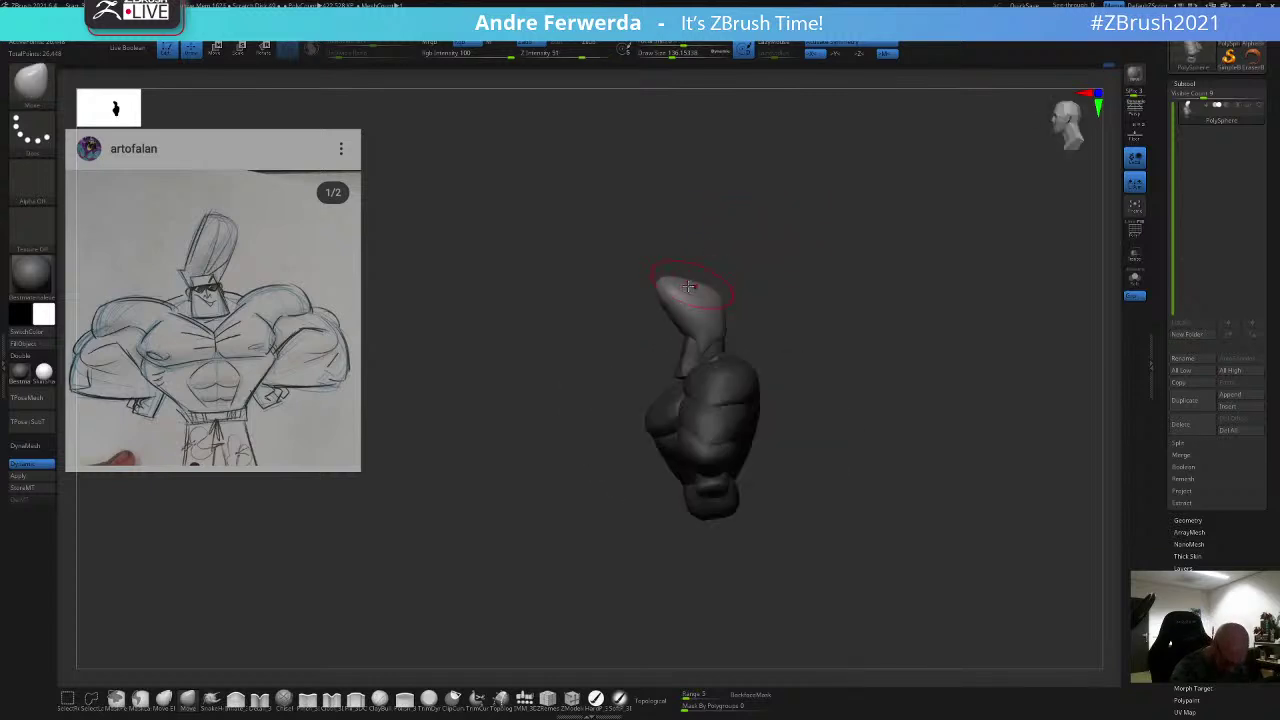
key("space")
left_click_drag(798, 264, 766, 253)
key("space")
mouse_move(685, 295)
left_mouse_down()
mouse_move(659, 292)
mouse_move(712, 307)
mouse_move(676, 286)
left_mouse_up()
key("space")
key("space")
key("space")
key("space")
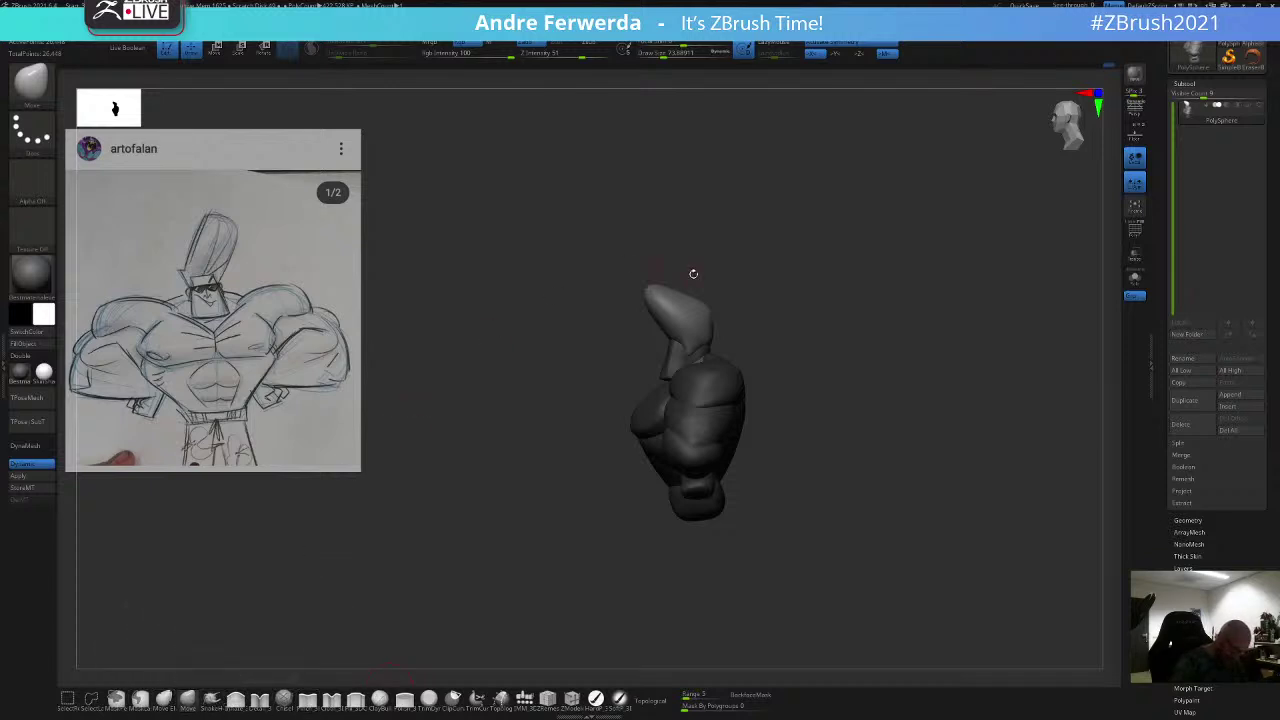
Step: Extend the lower back of the hair down behind the head toward the neck with a smaller Move brush
left_click_drag(780, 311, 692, 345)
key("space")
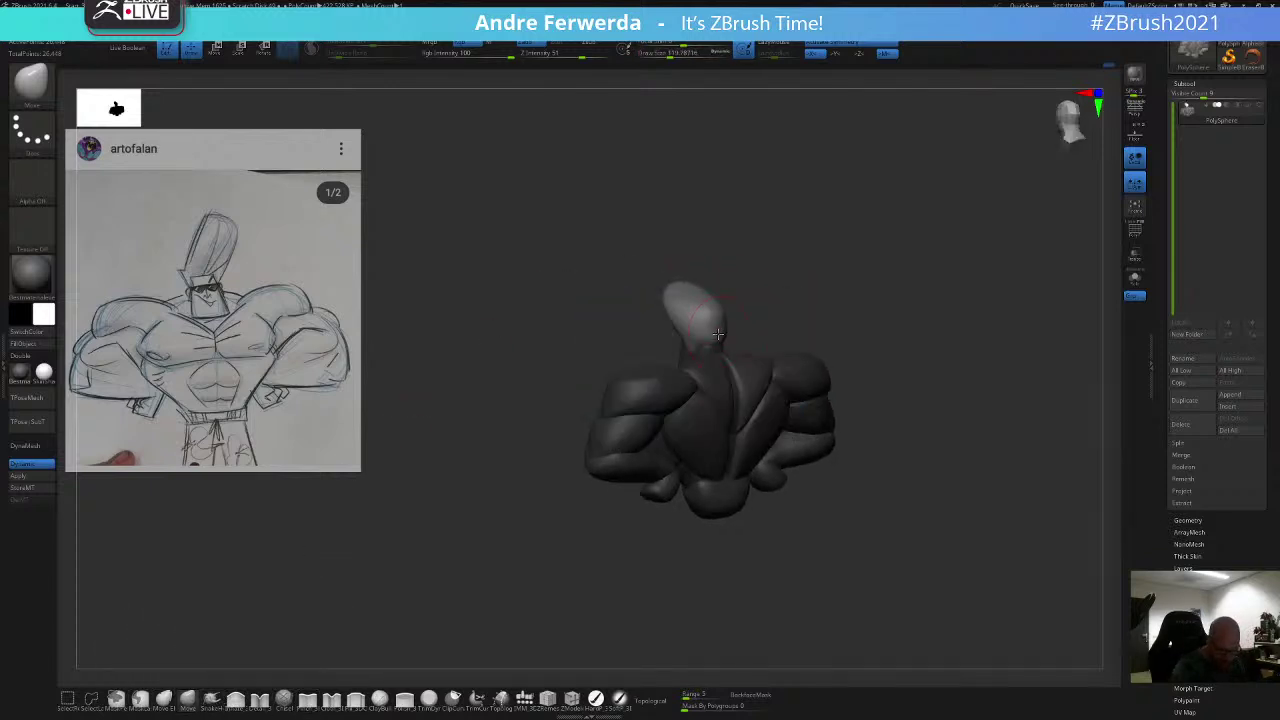
key("space")
mouse_move(740, 265)
left_mouse_down()
mouse_move(817, 242)
mouse_move(795, 330)
mouse_move(782, 303)
left_mouse_up()
key("space")
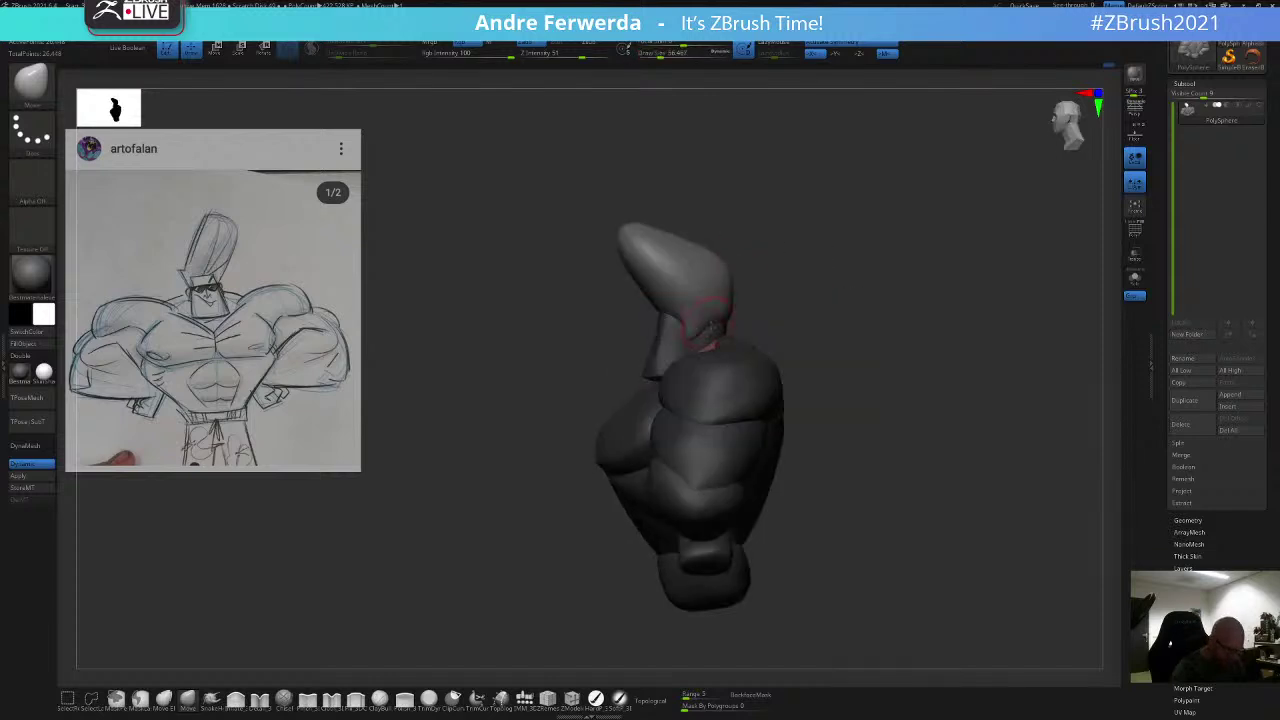
key("space")
left_click_drag(706, 333, 695, 333)
right_click(690, 334)
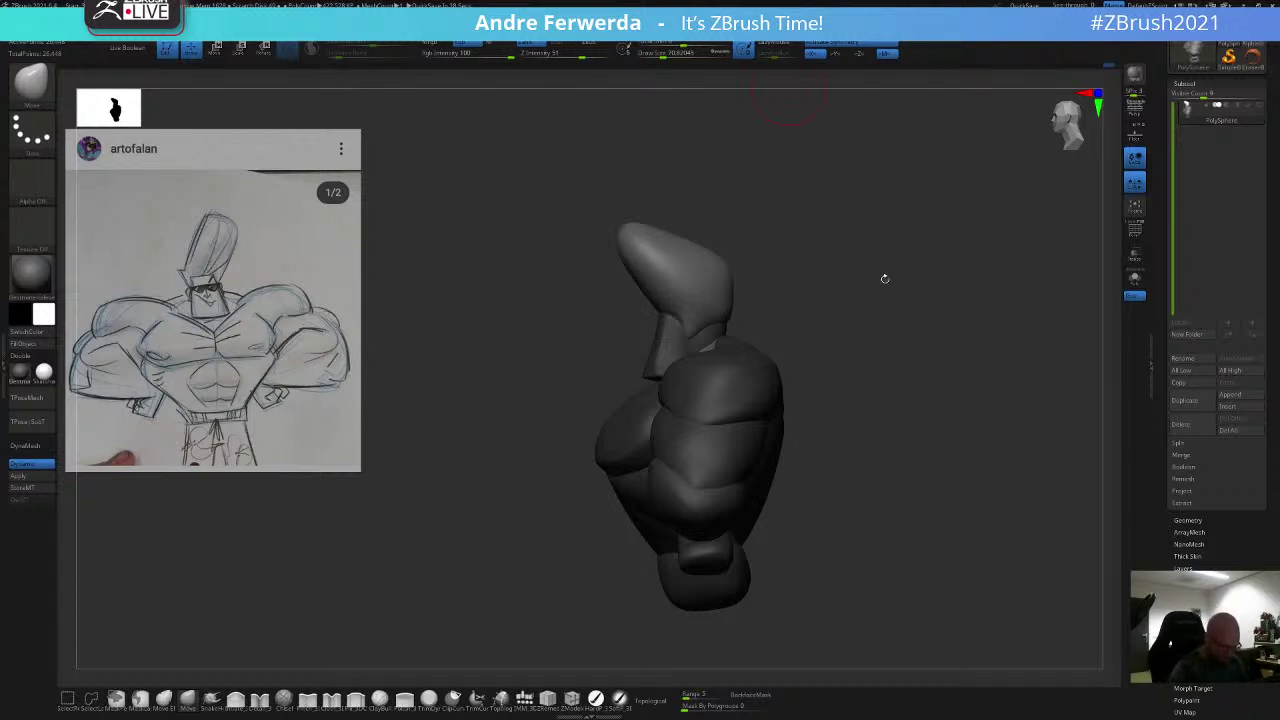
Step: Examine the whole figure from the front and from below to compare the hair and torso with the sketch
left_click_drag(884, 278, 910, 274)
mouse_move(898, 268)
right_mouse_down("ctrl")
mouse_move(906, 226)
mouse_move(891, 300)
right_mouse_up("ctrl")
right_click(891, 304)
right_click_drag(926, 232, 907, 289, "ctrl")
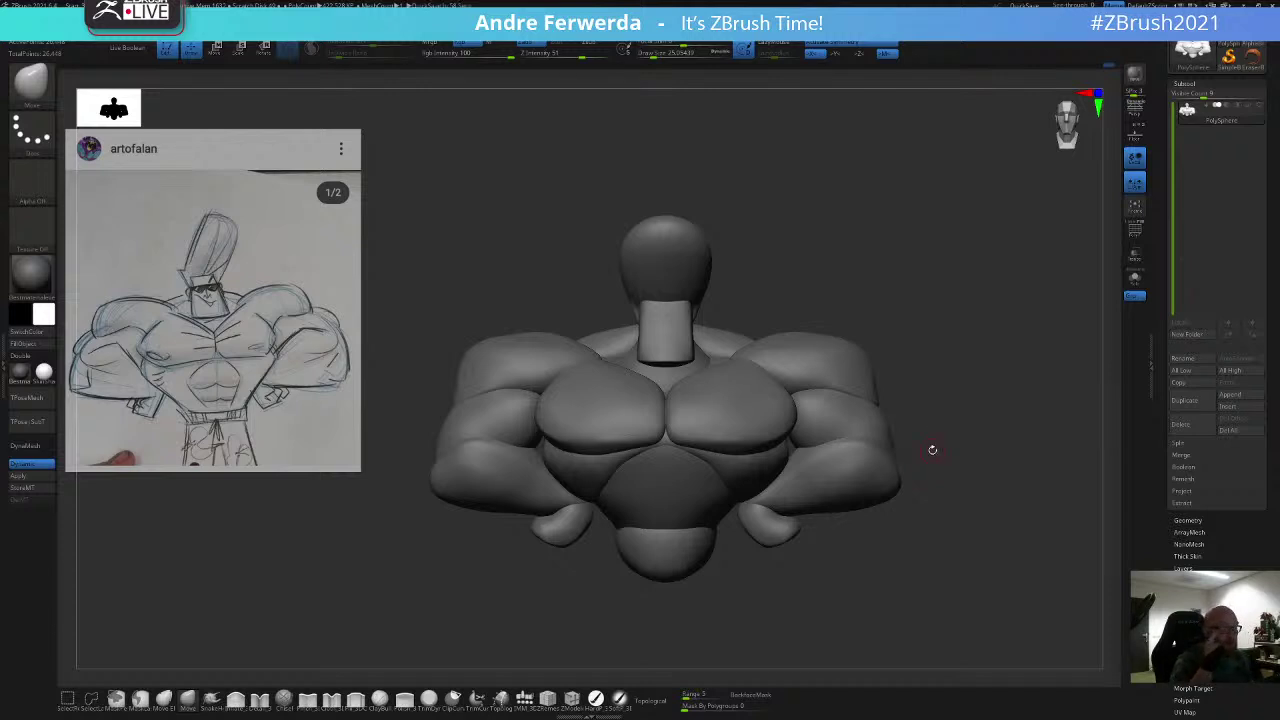
mouse_move(946, 444)
left_mouse_down("alt")
mouse_move(928, 361)
mouse_move(943, 300)
mouse_move(934, 331)
mouse_move(907, 329)
left_mouse_up("alt")
key("s")
key("space")
left_click_drag(927, 276, 943, 275)
mouse_move(943, 275)
left_mouse_down("alt")
mouse_move(918, 337)
mouse_move(920, 297)
mouse_move(941, 282)
left_mouse_up("alt")
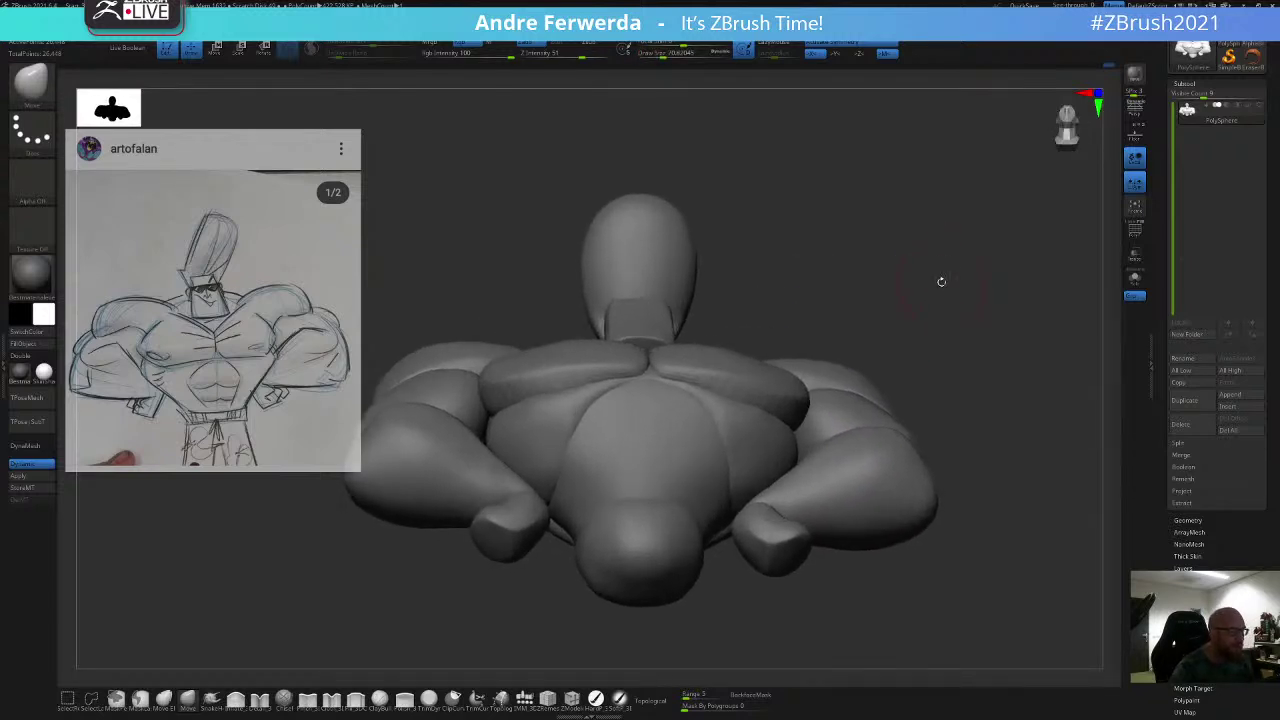
Step: Adjust the top of the hair from low and top angles with a resized Move brush
left_click(191, 704)
key("space")
left_click_drag(746, 243, 757, 243)
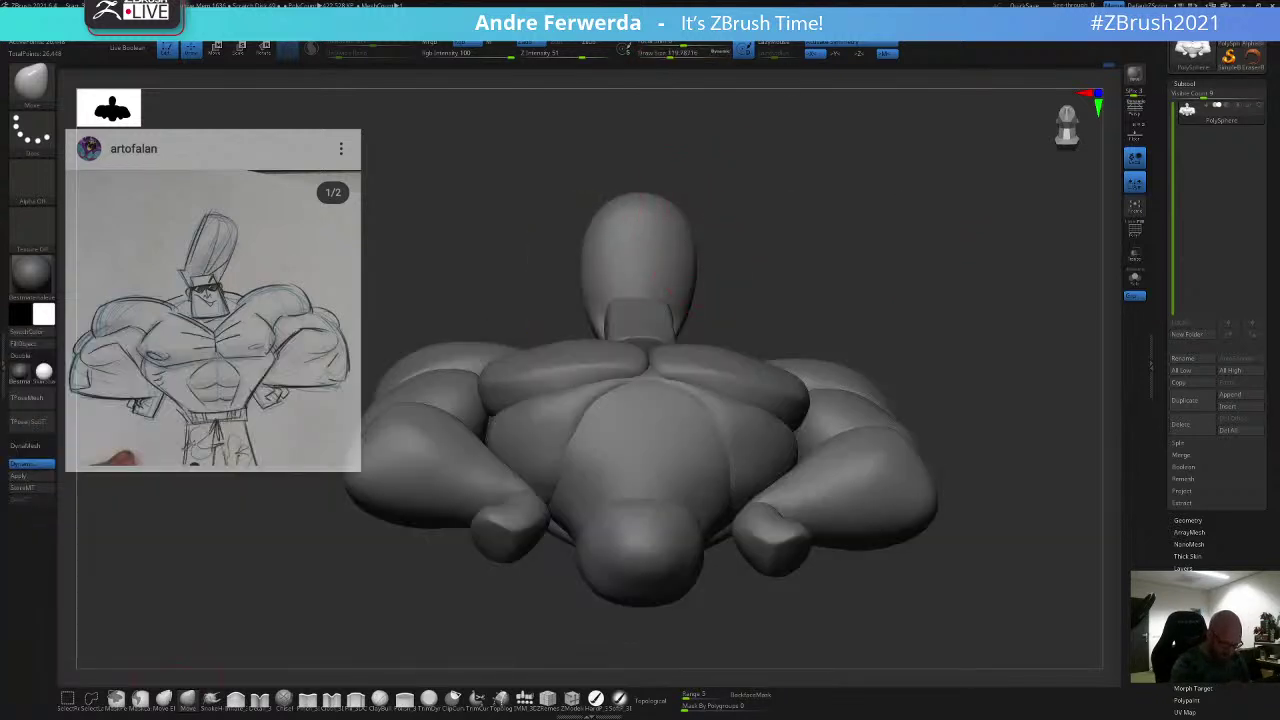
mouse_move(667, 203)
left_mouse_down()
mouse_move(653, 200)
mouse_move(694, 160)
left_mouse_up()
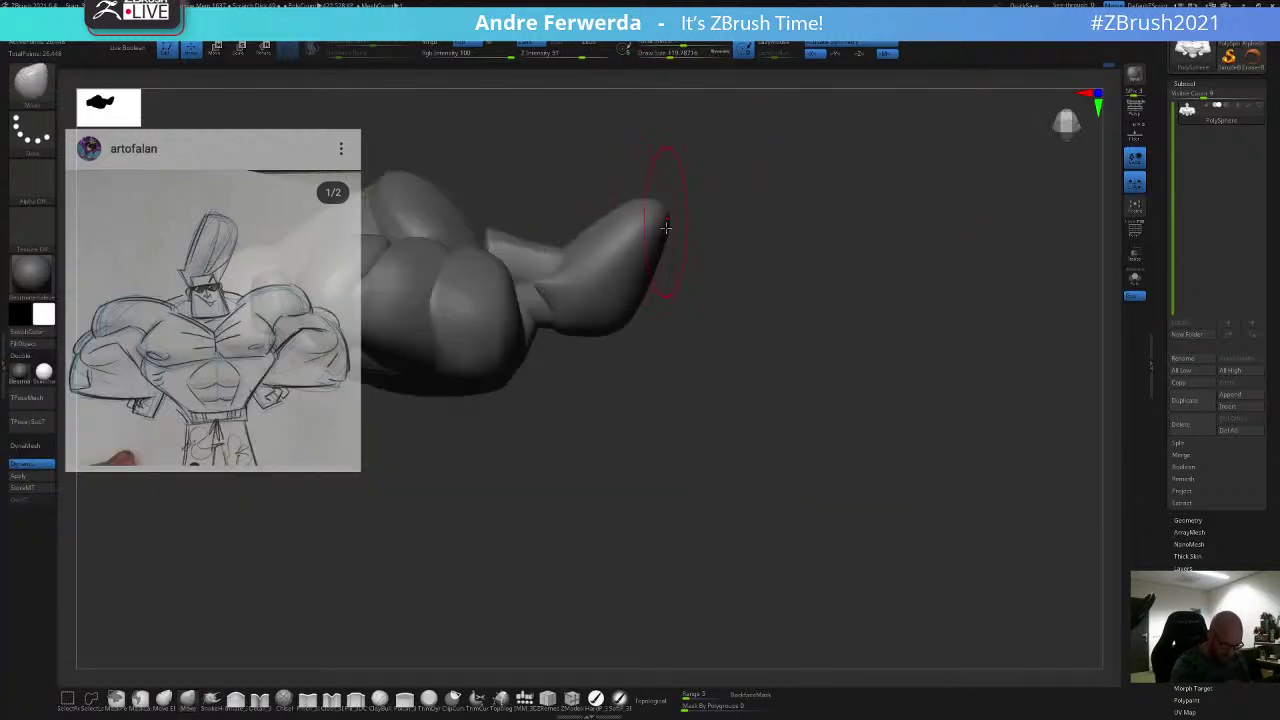
key("space")
left_click_drag(667, 236, 656, 236)
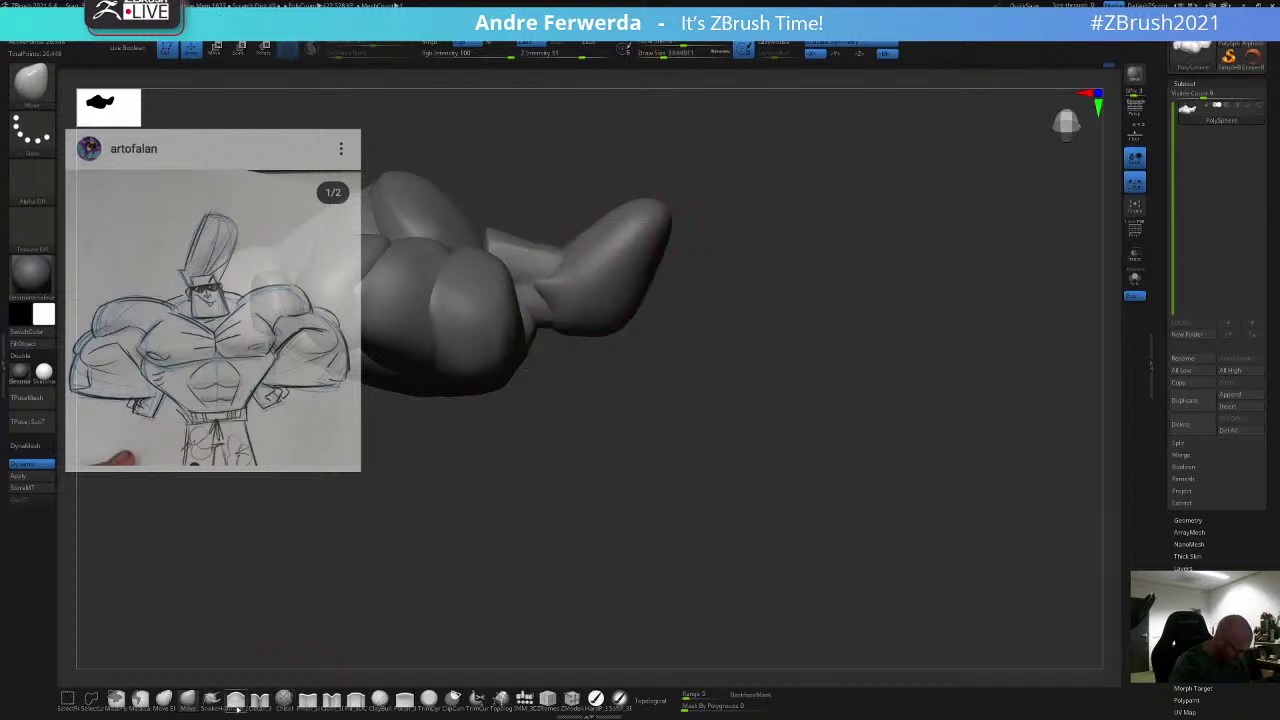
Step: Flatten the rounded top and front of the hair into planes from above and smooth the surface
left_click(310, 702)
mouse_move(720, 209)
left_mouse_down()
mouse_move(690, 208)
mouse_move(645, 237)
mouse_move(625, 309)
left_mouse_up()
key("space")
left_click_drag(695, 177, 632, 188)
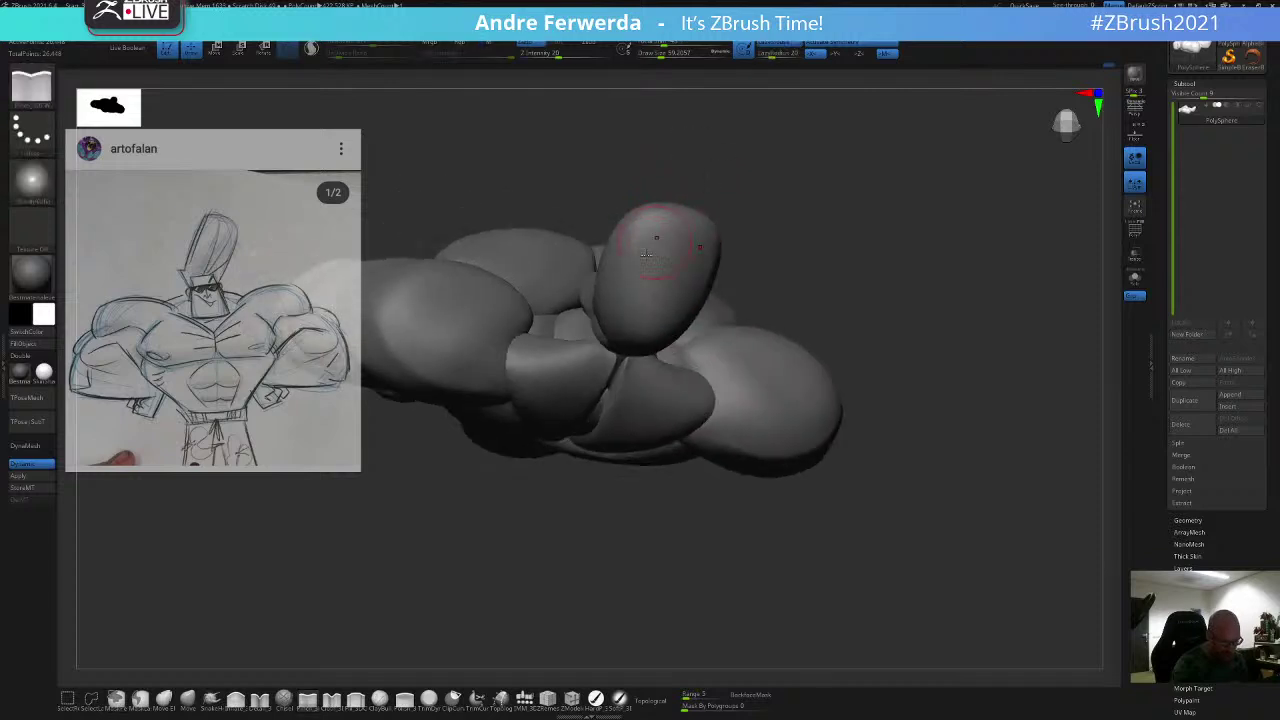
left_click_drag(657, 235, 640, 220, "shift")
left_click_drag(703, 184, 698, 220)
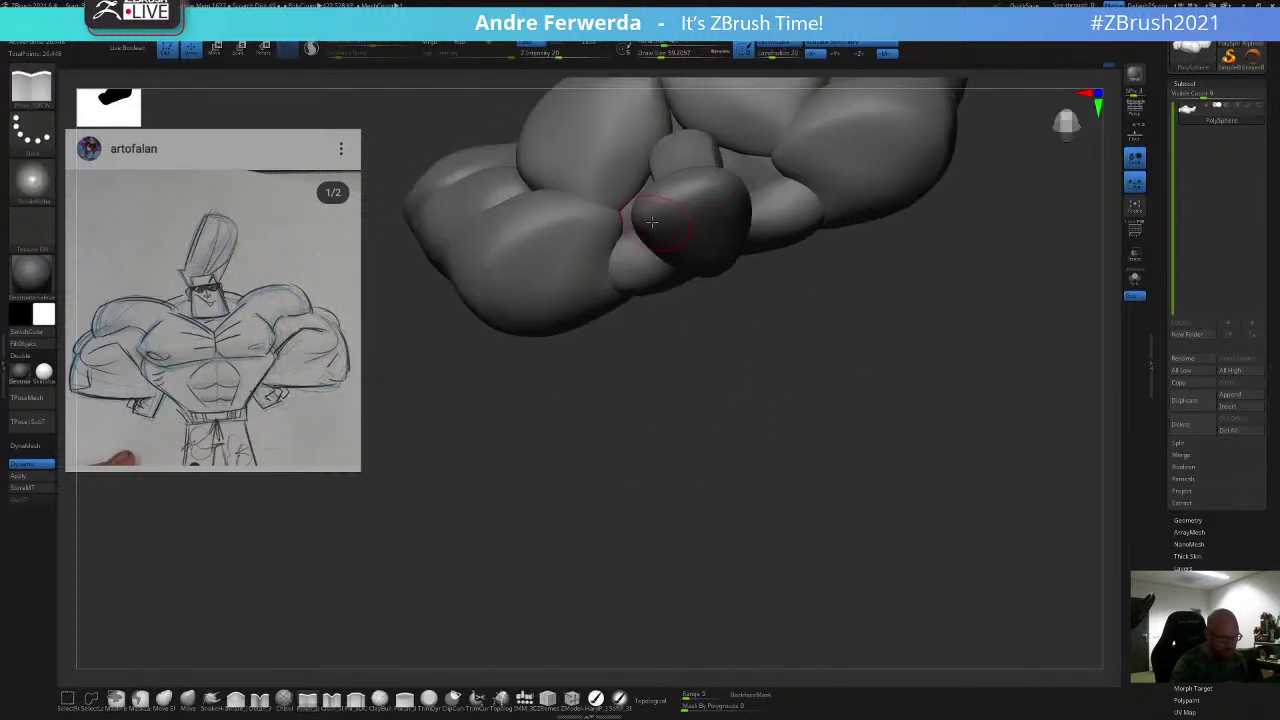
left_click_drag(682, 345, 699, 248)
Step: Examine the flattened hair from several angles and check the silhouette from the front
right_click_drag(664, 245, 848, 245)
mouse_move(770, 230)
right_mouse_down()
mouse_move(823, 208)
mouse_move(894, 244)
mouse_move(903, 300)
mouse_move(879, 289)
mouse_move(966, 249)
mouse_move(907, 295)
right_mouse_up()
key("space")
left_click_drag(960, 266, 940, 266)
right_click_drag(928, 222, 913, 177)
mouse_move(826, 191)
right_mouse_down()
mouse_move(848, 156)
mouse_move(780, 266)
mouse_move(789, 229)
mouse_move(834, 211)
mouse_move(820, 170)
mouse_move(842, 189)
mouse_move(821, 173)
right_mouse_up()
mouse_move(837, 217)
right_mouse_down()
mouse_move(871, 206)
mouse_move(820, 214)
right_mouse_up()
right_click(869, 206)
mouse_move(874, 386)
right_mouse_down()
mouse_move(843, 394)
mouse_move(783, 488)
right_mouse_up()
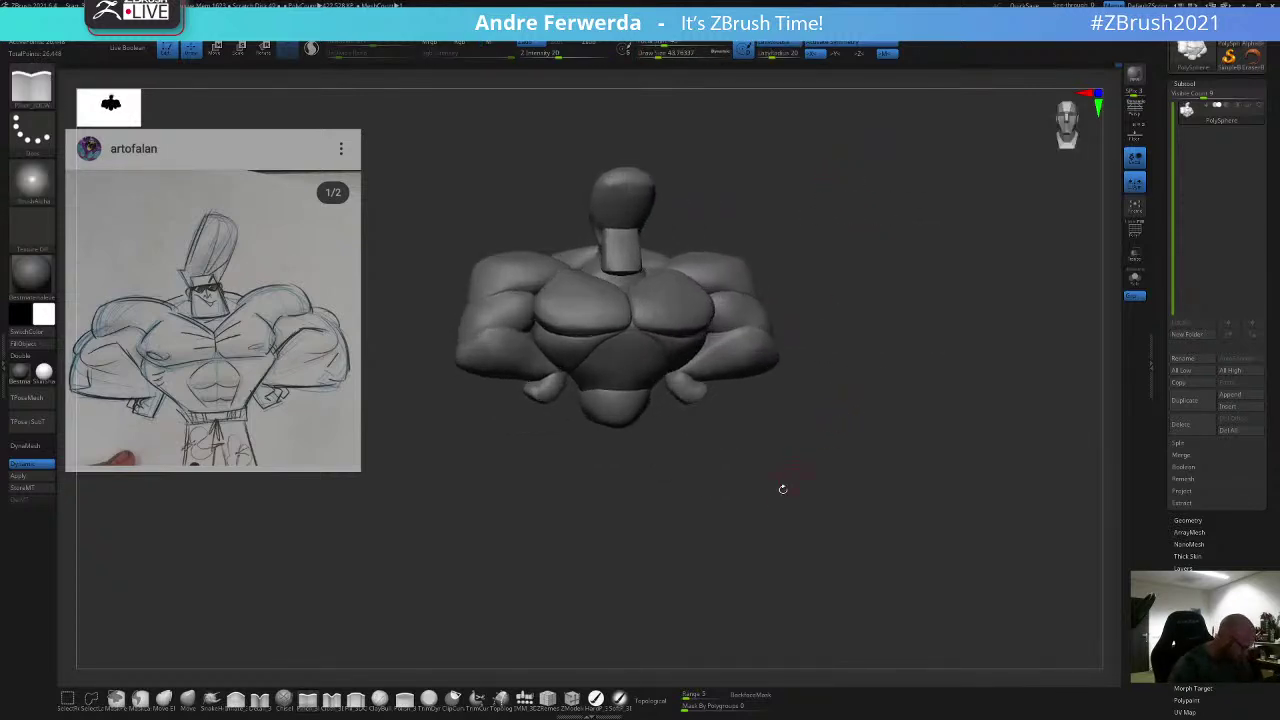
Step: Insert a small mirrored QuadSphere on the lower outer part of each pectoral as a nipple
left_click(524, 701)
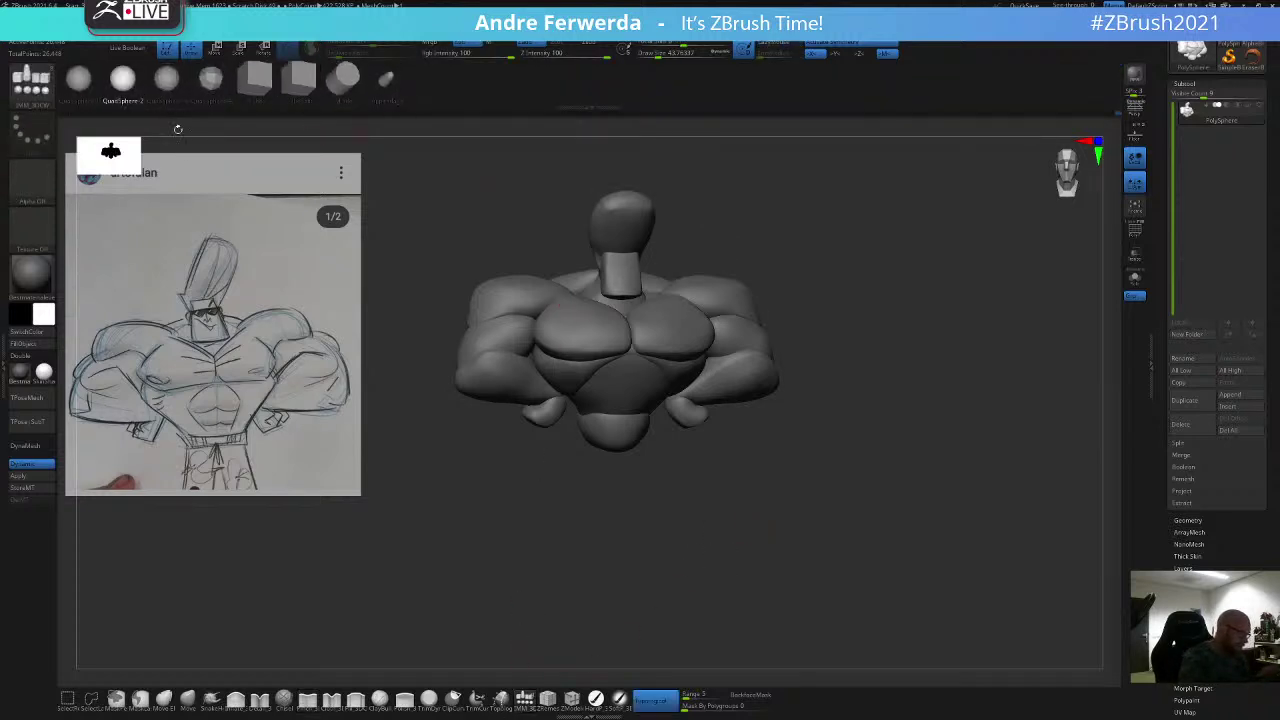
right_click_drag(801, 258, 815, 285)
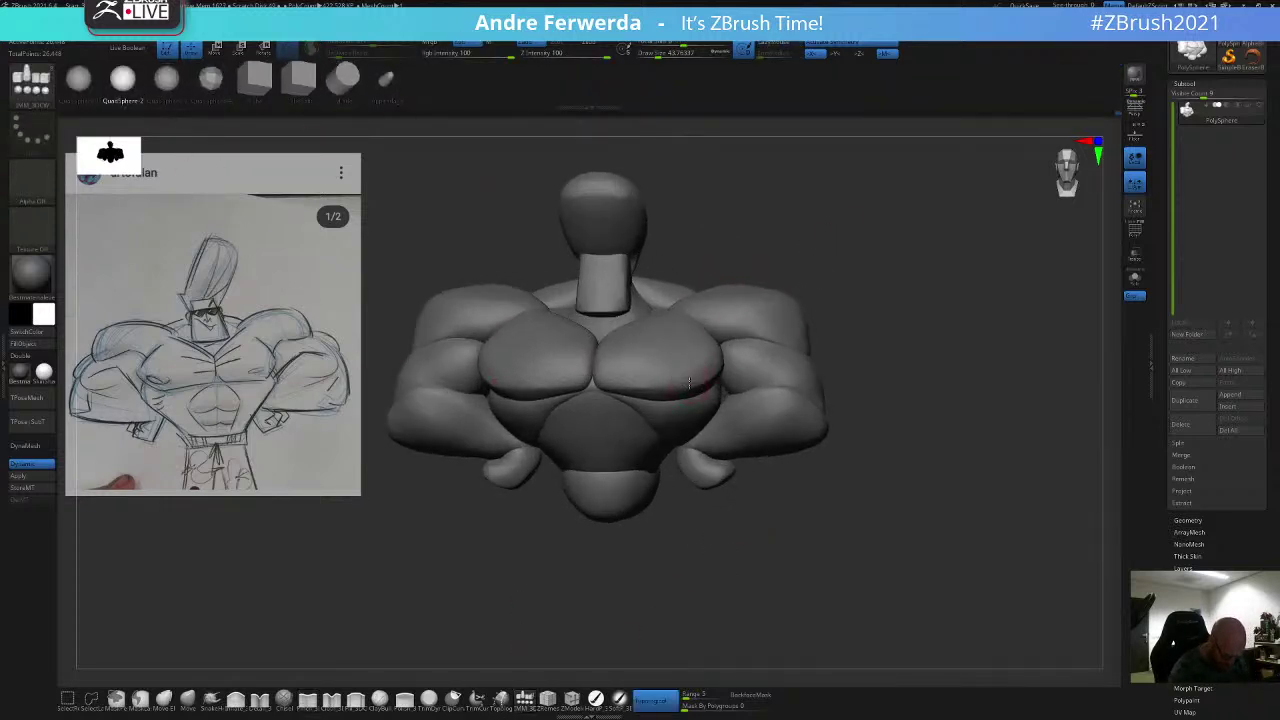
left_click_drag(692, 388, 695, 388)
key("w")
Step: Move and rotate the inserted nipple spheres so they sit against the curved surface of the pectorals
right_click_drag(800, 260, 830, 285)
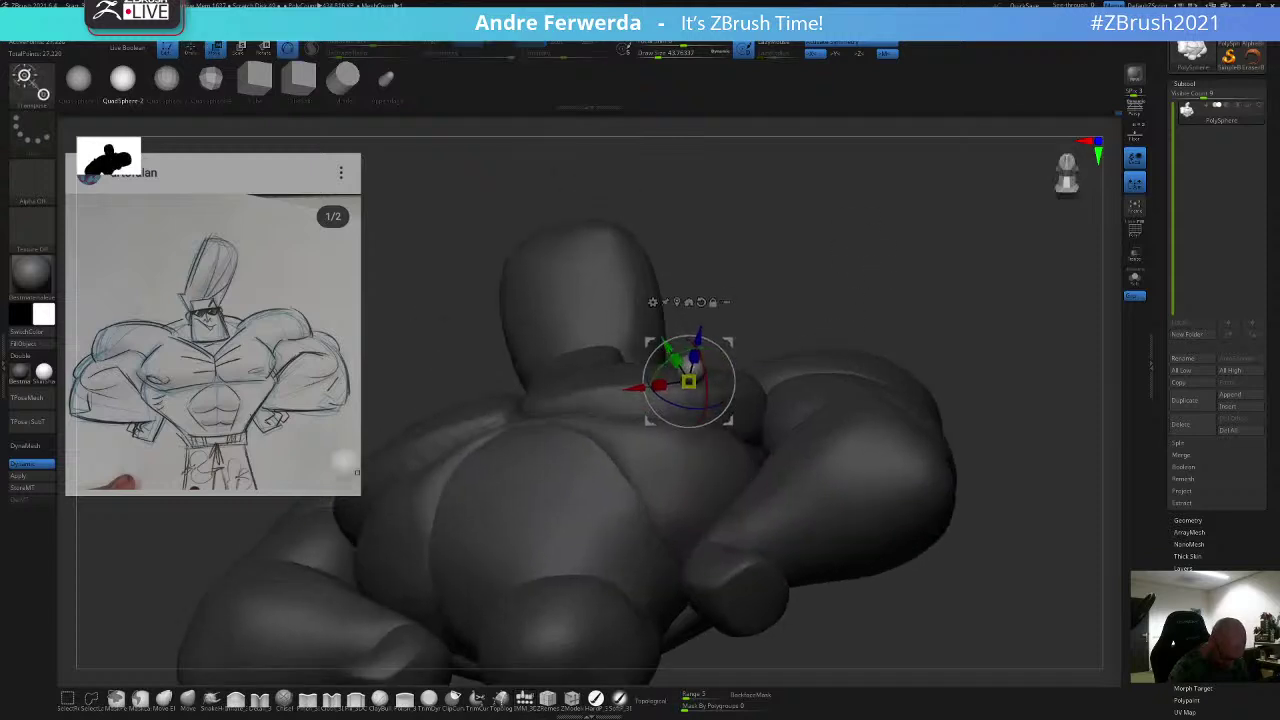
left_click_drag(688, 382, 692, 397)
right_click_drag(692, 397, 673, 440)
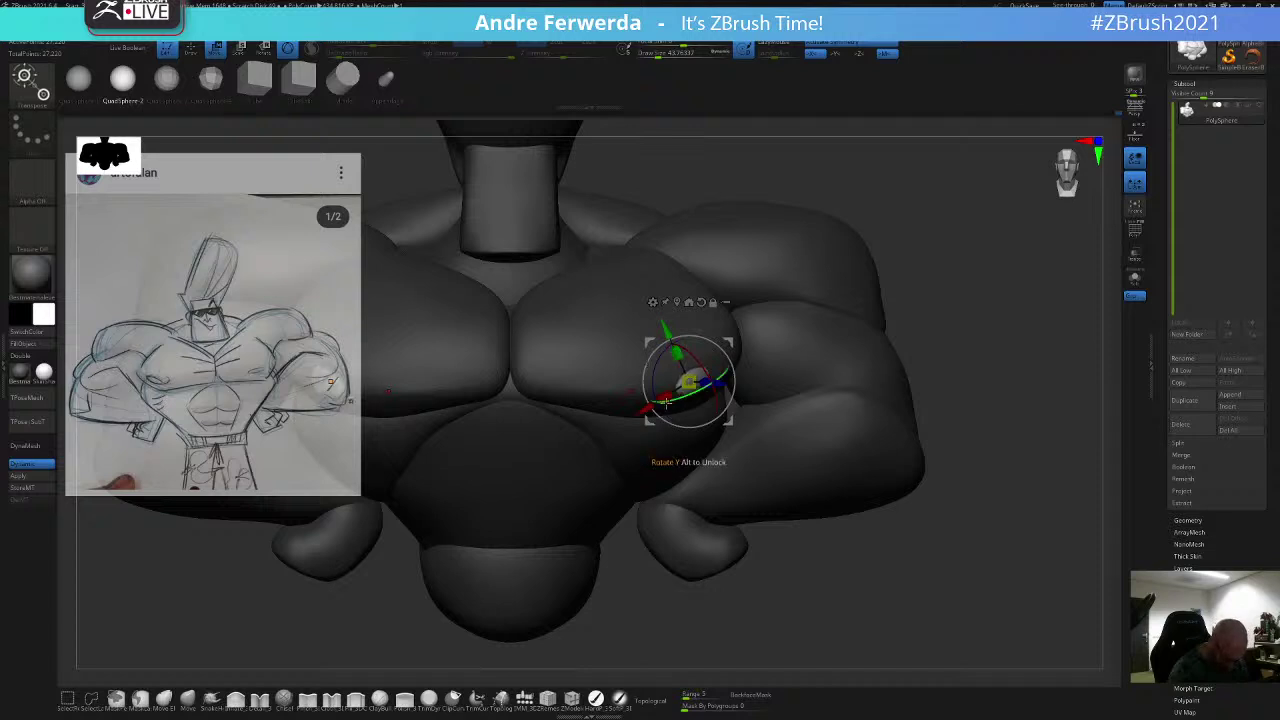
left_click_drag(666, 329, 663, 322)
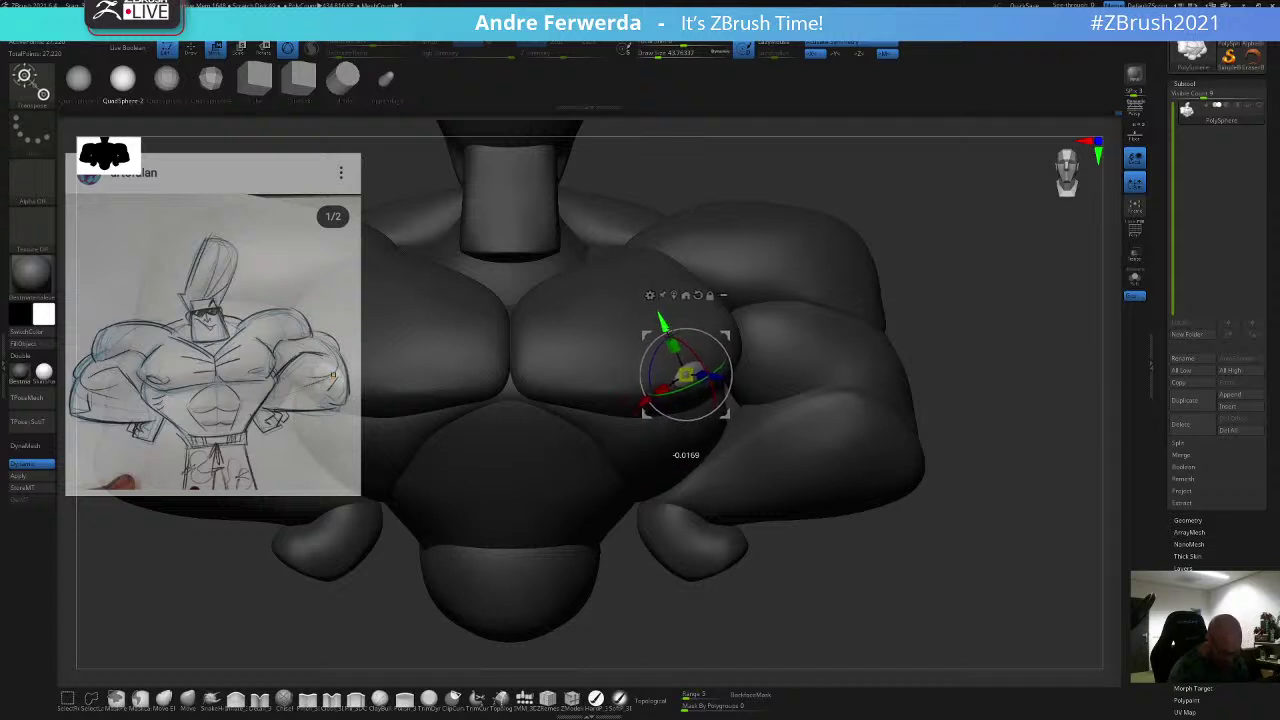
left_click_drag(924, 520, 1018, 332, "alt")
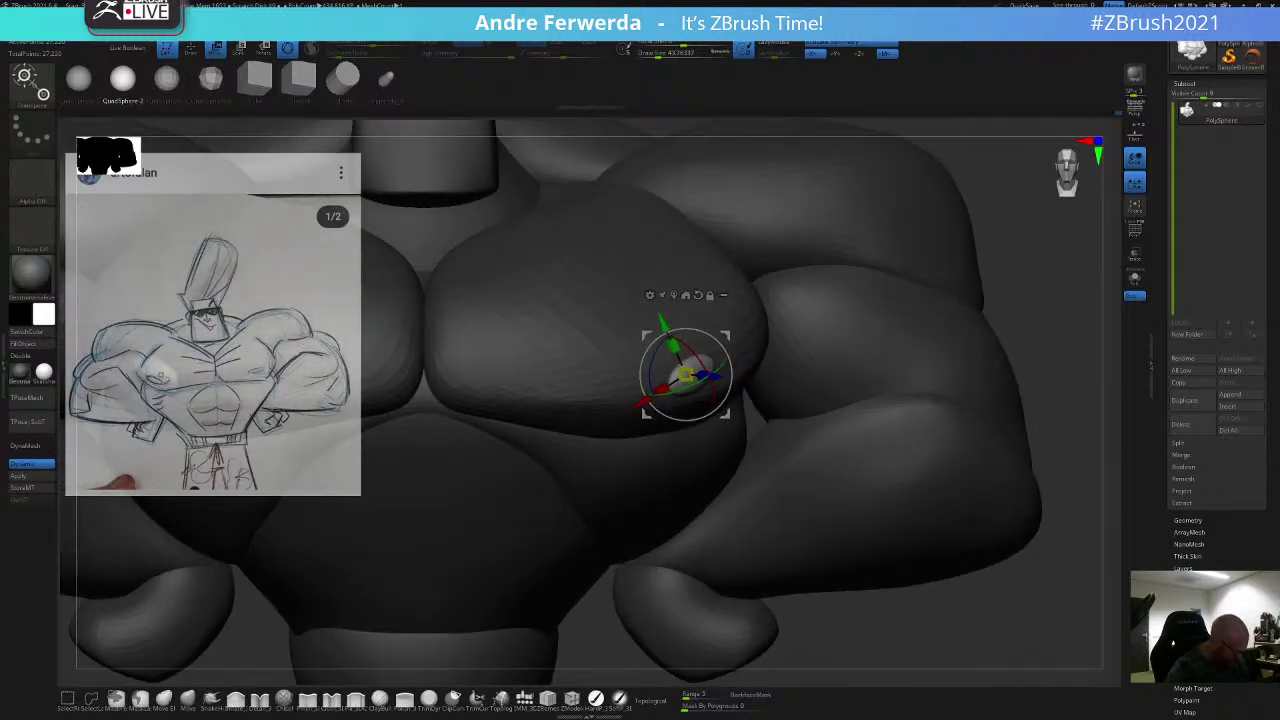
left_click_drag(683, 334, 692, 347)
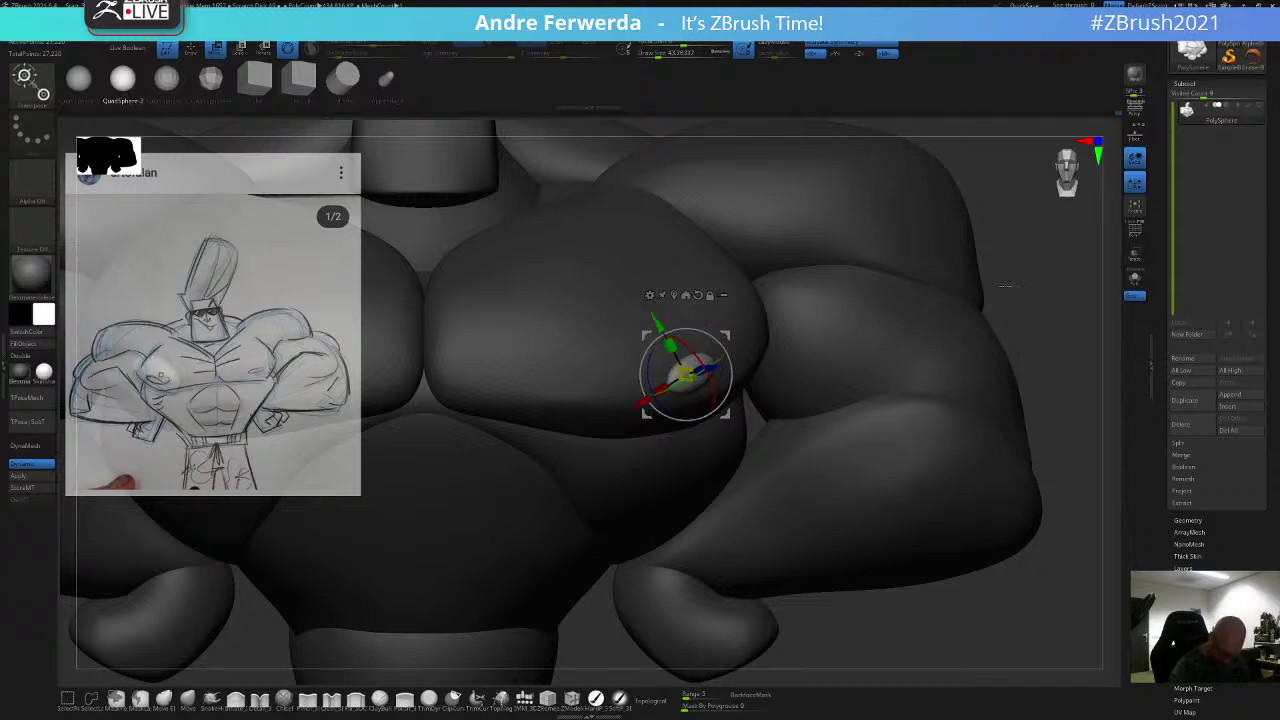
left_click_drag(1008, 286, 965, 125)
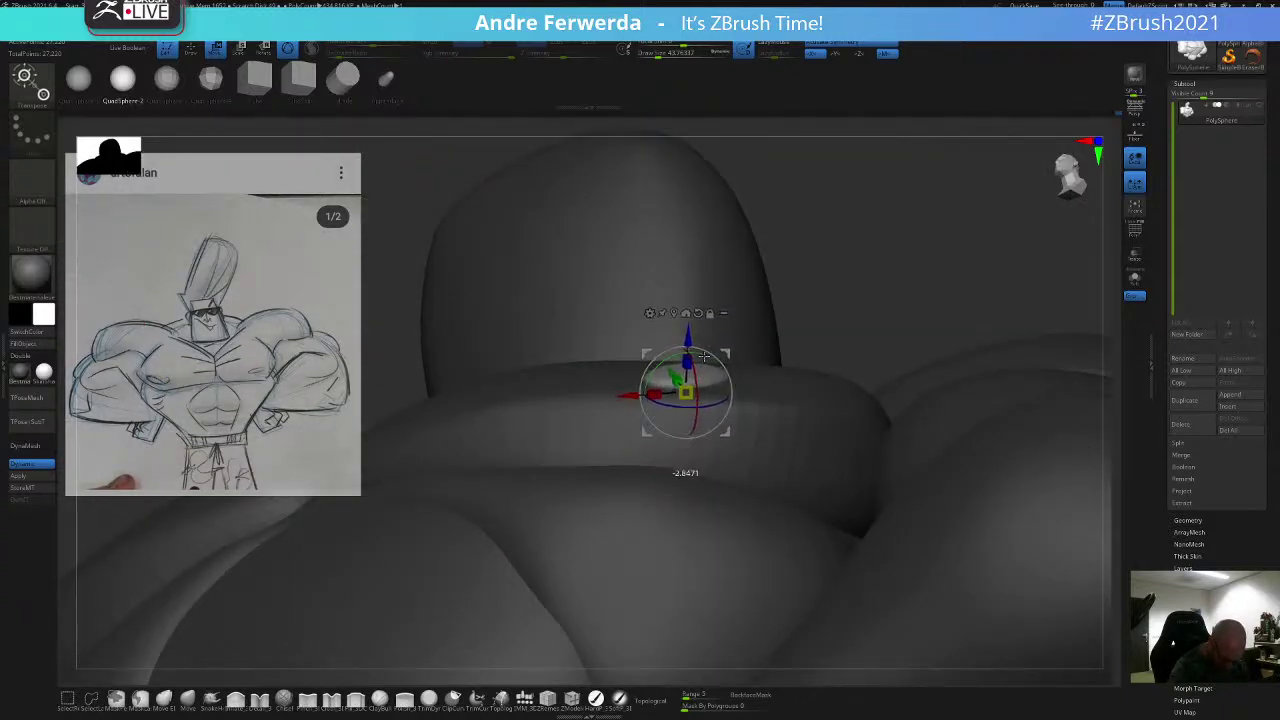
Step: Fine-tune the nipples' placement from the front view and clear the mask on the body
key("q")
left_click_drag(843, 235, 866, 248, "shift")
key("f")
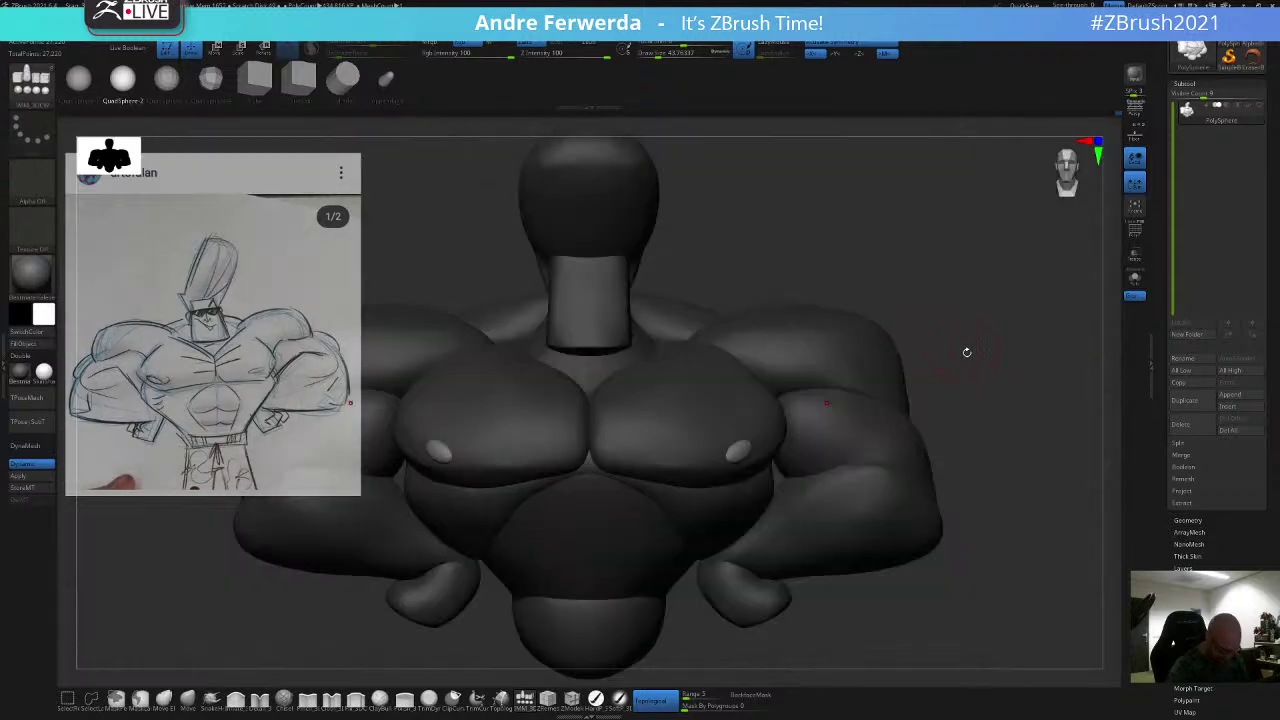
left_click_drag(967, 352, 948, 318, "alt")
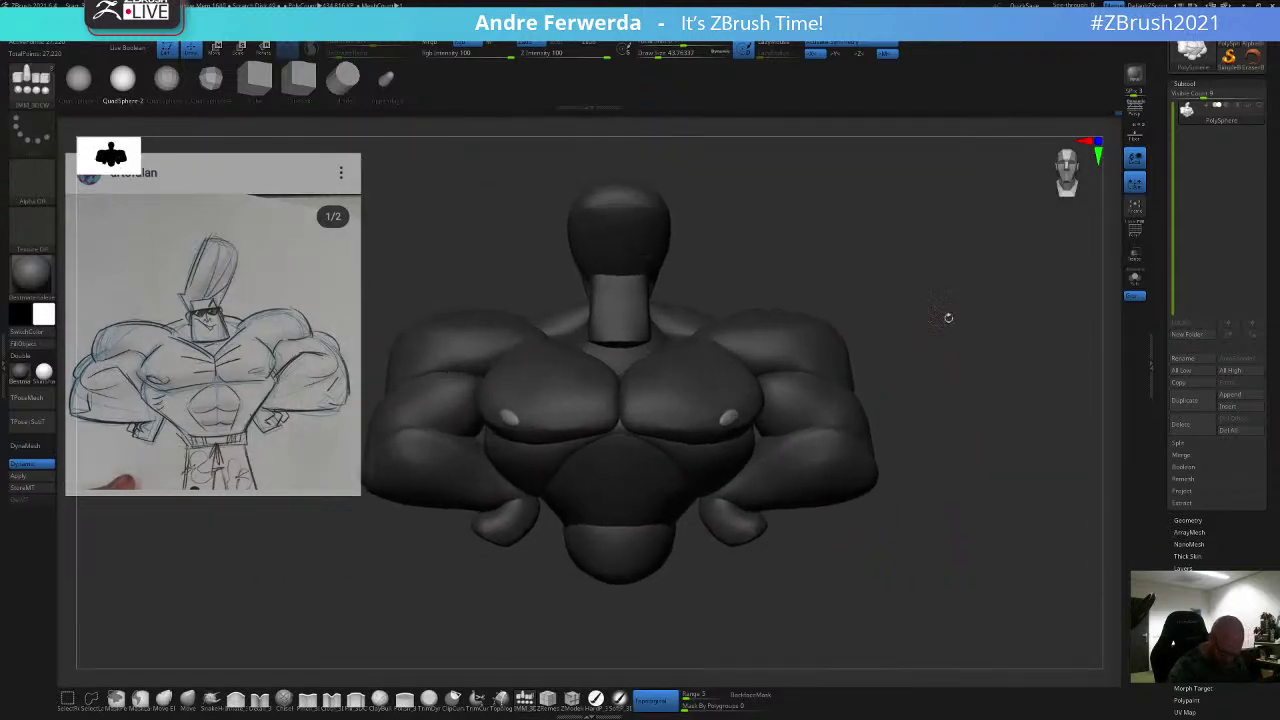
key("w")
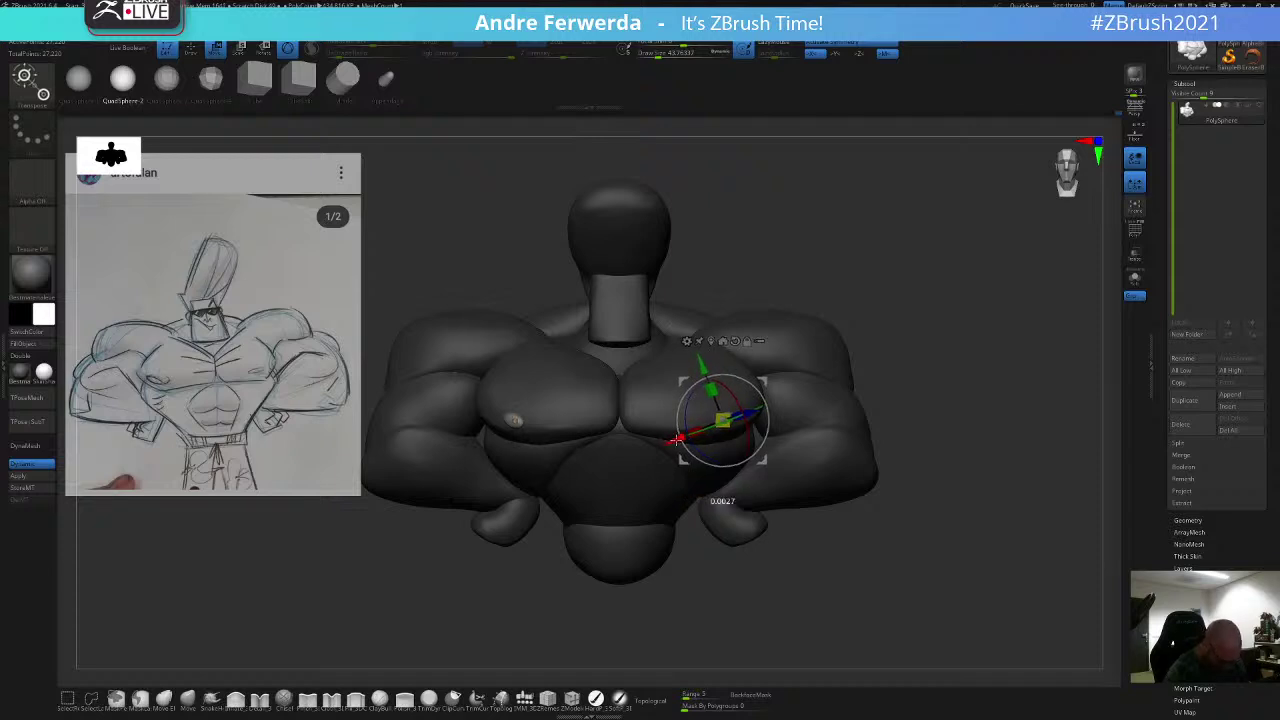
mouse_move(902, 340)
left_mouse_down()
mouse_move(903, 205)
mouse_move(899, 390)
left_mouse_up()
key("q")
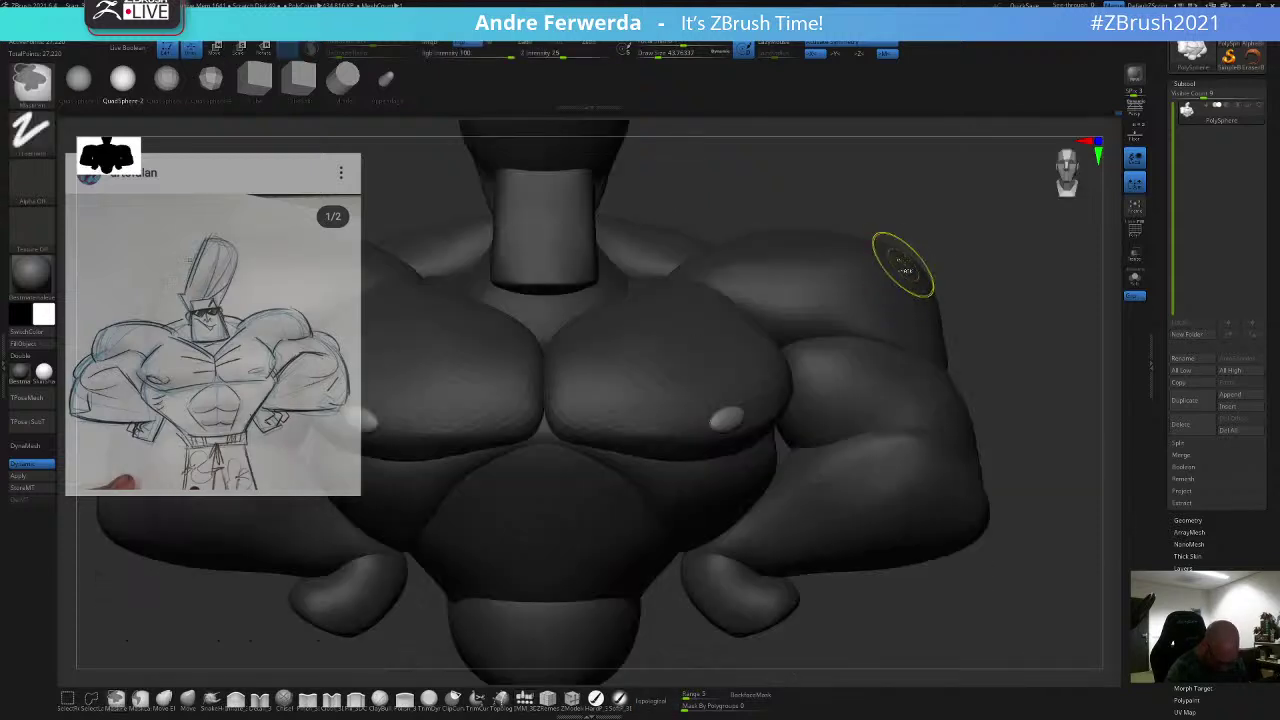
mouse_move(932, 238)
left_mouse_down("ctrl")
mouse_move(990, 290)
mouse_move(945, 312)
left_mouse_up("ctrl")
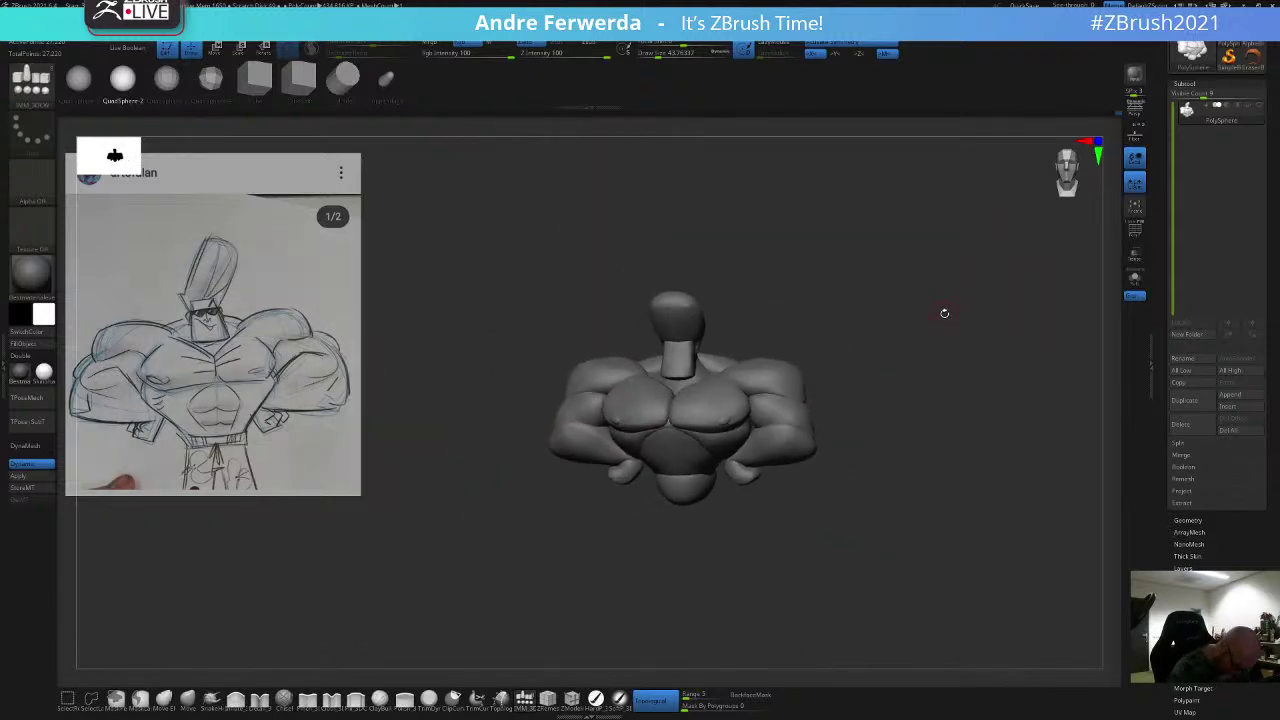
key("space")
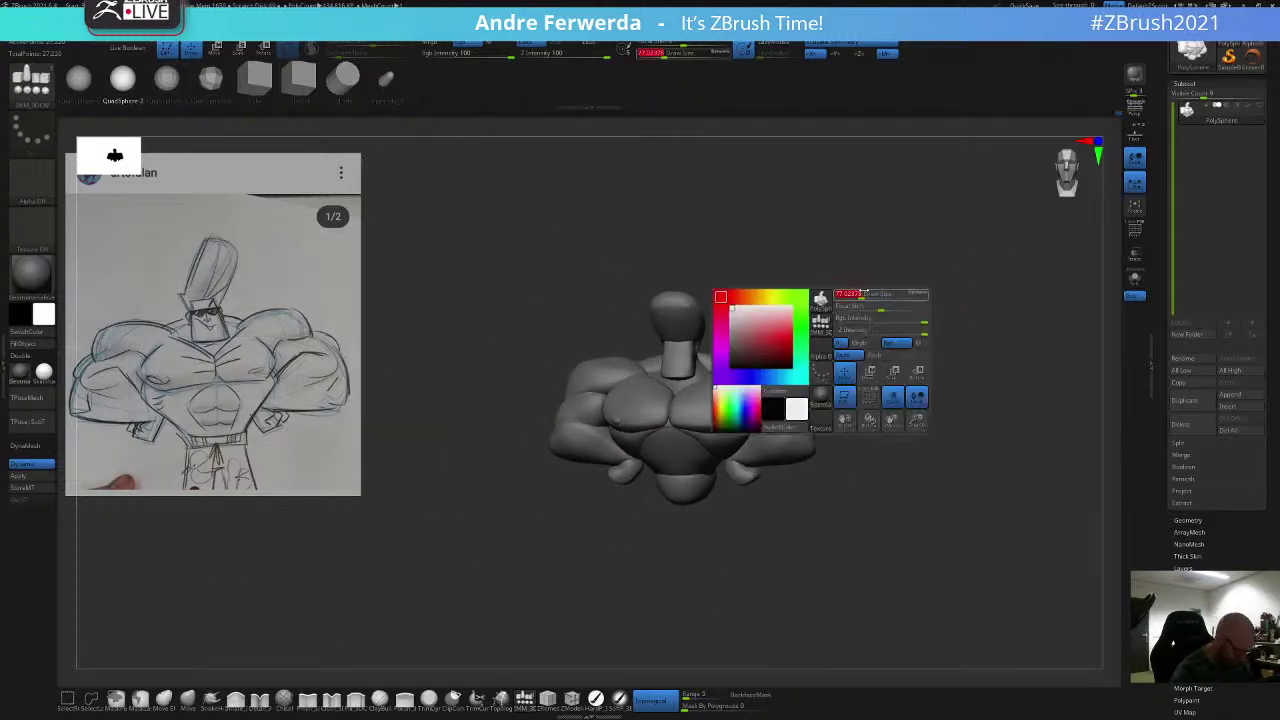
left_click_drag(858, 294, 875, 294)
left_click_drag(875, 294, 877, 271, "alt")
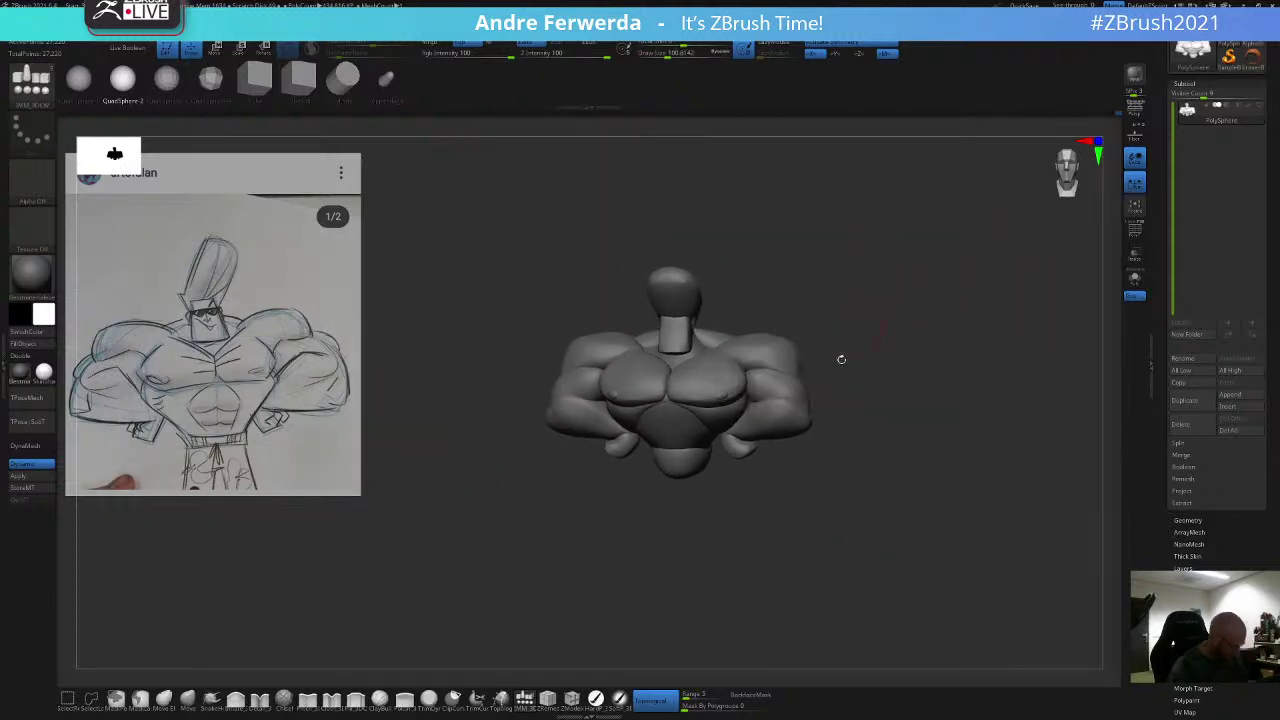
key("space")
left_click_drag(763, 297, 778, 292)
left_click(766, 280, "ctrl")
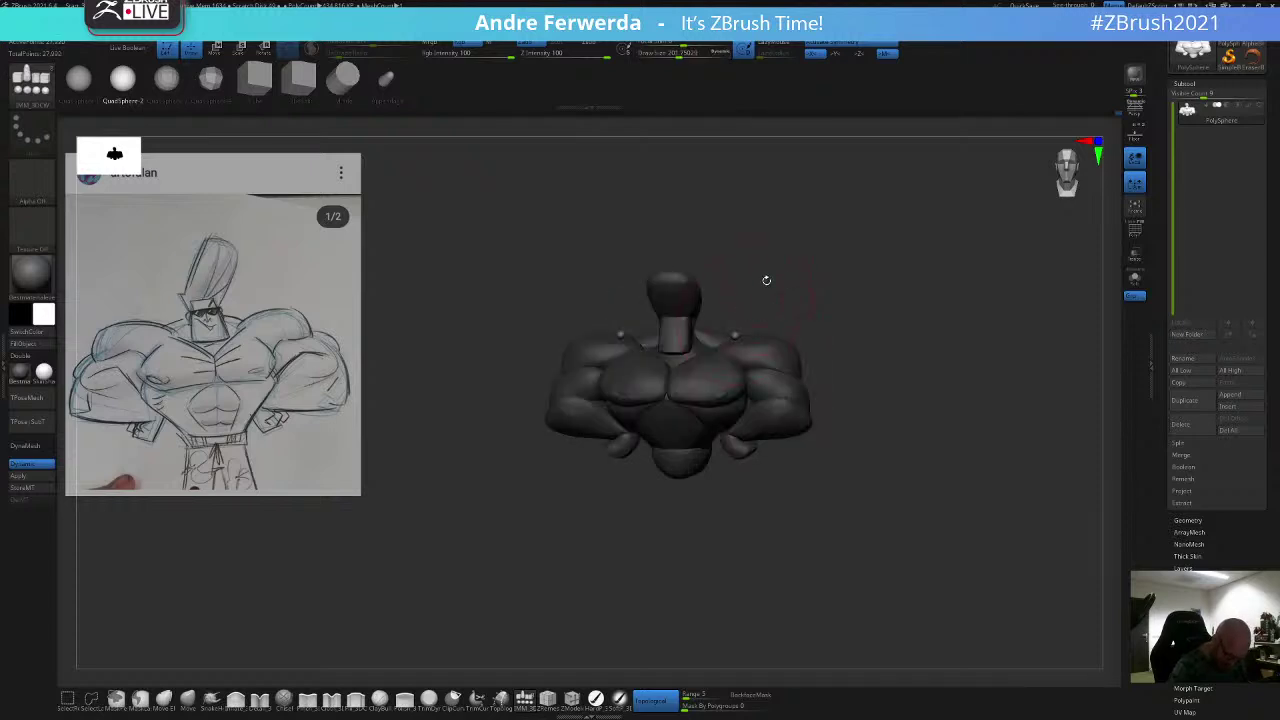
left_click(784, 255, "ctrl")
Step: Adjust the form of the shoulder and upper back muscles from behind using the Move brush at varying sizes
left_click(188, 700)
key("space")
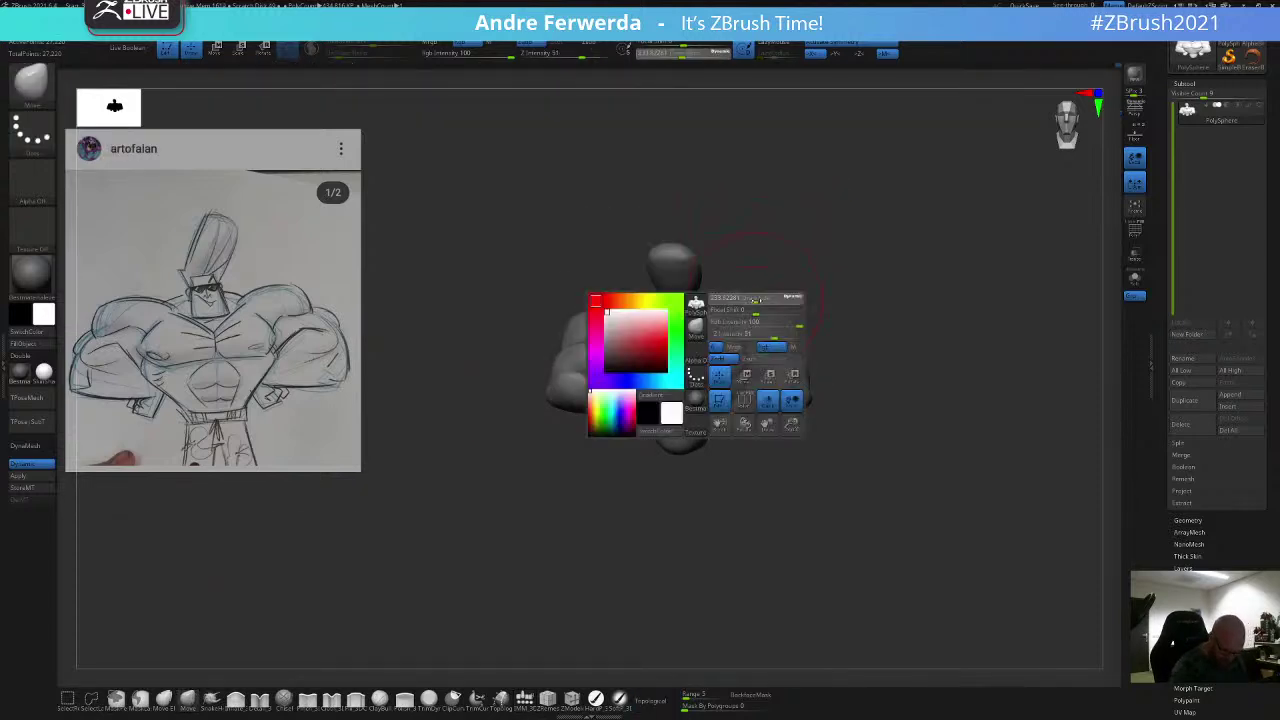
left_click_drag(746, 314, 753, 313)
mouse_move(850, 262)
left_mouse_down("shift")
mouse_move(745, 275)
mouse_move(752, 296)
left_mouse_up("shift")
key("space")
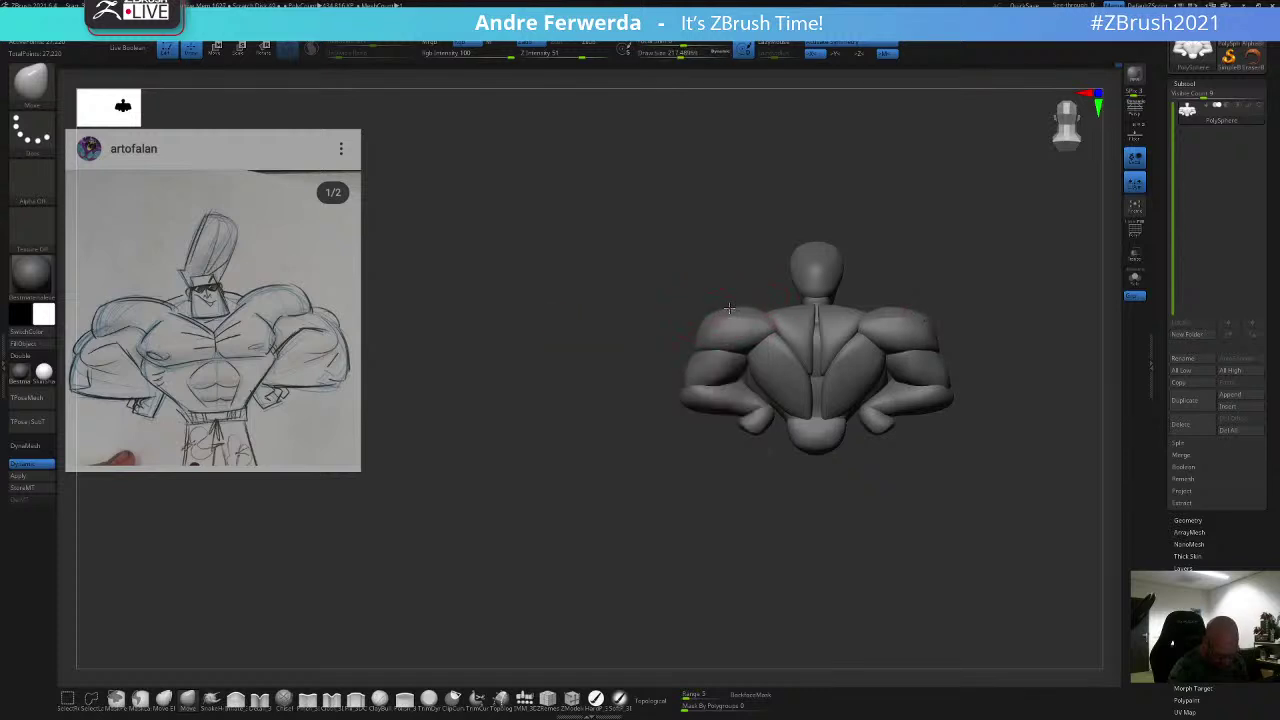
key("space")
left_click_drag(866, 313, 854, 313)
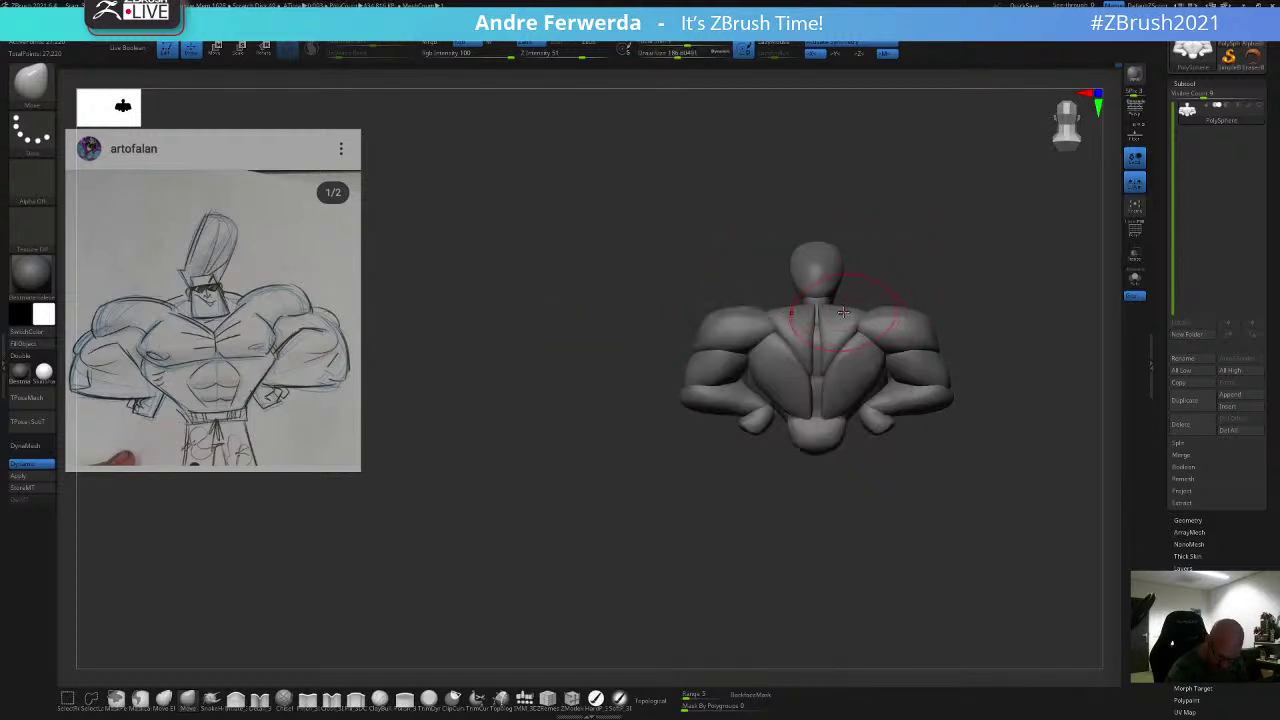
left_click_drag(911, 253, 810, 322, "alt")
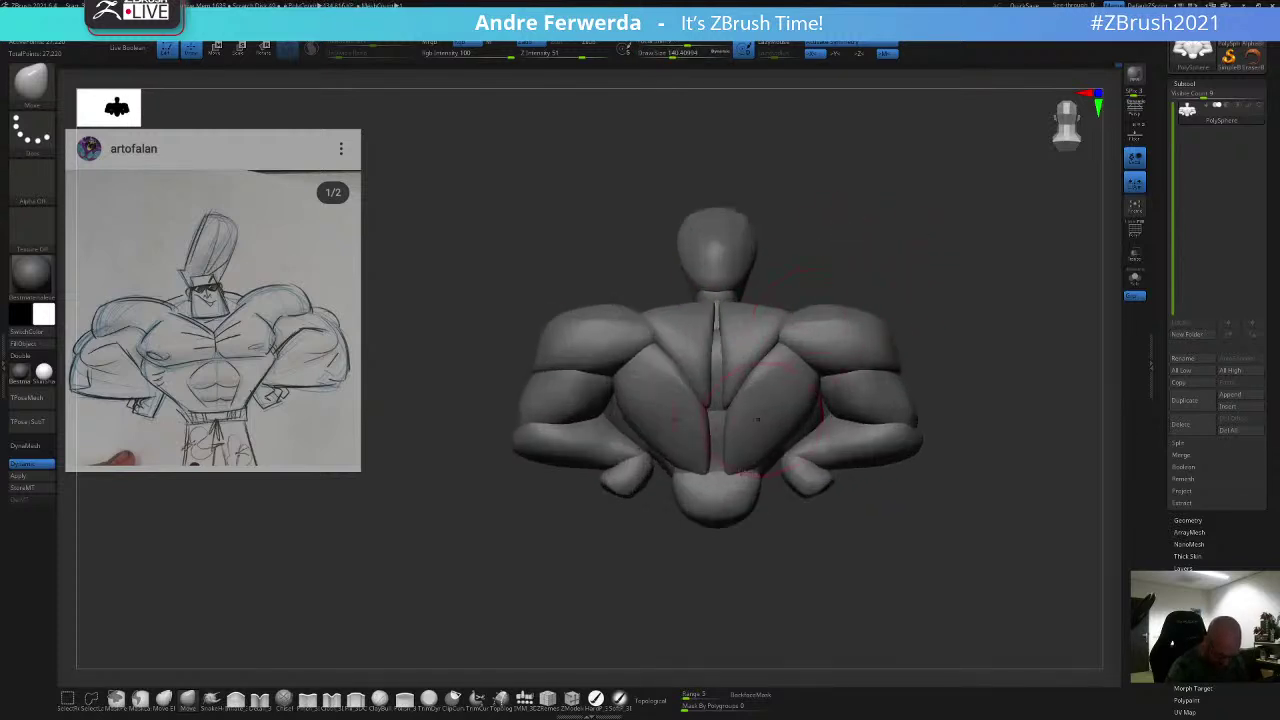
Step: Enable topological auto-masking for the Move brush and reshape the trapezius muscles around the neck and spine
left_click(651, 700)
left_click_drag(648, 620, 653, 600)
key("space")
left_click_drag(797, 278, 732, 288)
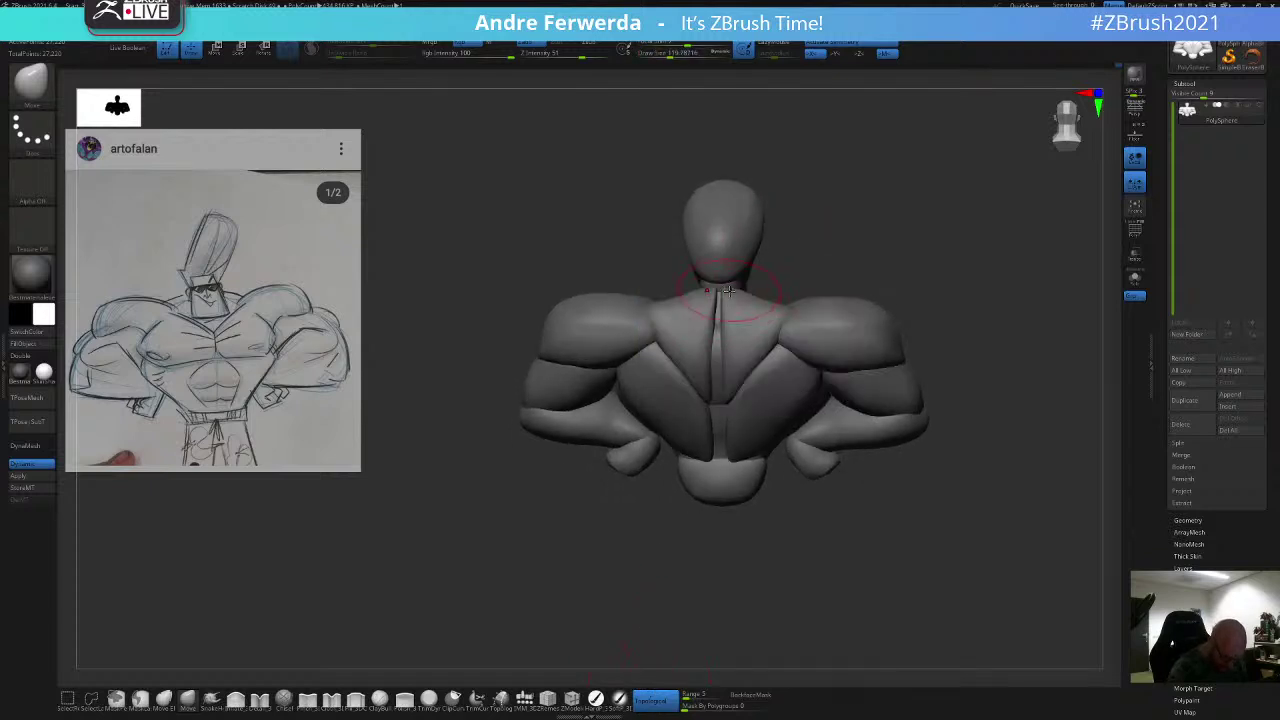
key("space")
left_click_drag(805, 242, 802, 242)
left_click_drag(915, 230, 814, 197)
mouse_move(910, 190)
left_mouse_down()
mouse_move(845, 220)
mouse_move(883, 206)
mouse_move(895, 275)
mouse_move(847, 294)
left_mouse_up()
Step: Reshape the upper edge of the abdomen below the pectorals in a front three-quarter view with the Move brush
key("space")
left_click_drag(622, 266, 645, 270, "shift")
key("space")
left_click_drag(879, 264, 854, 276)
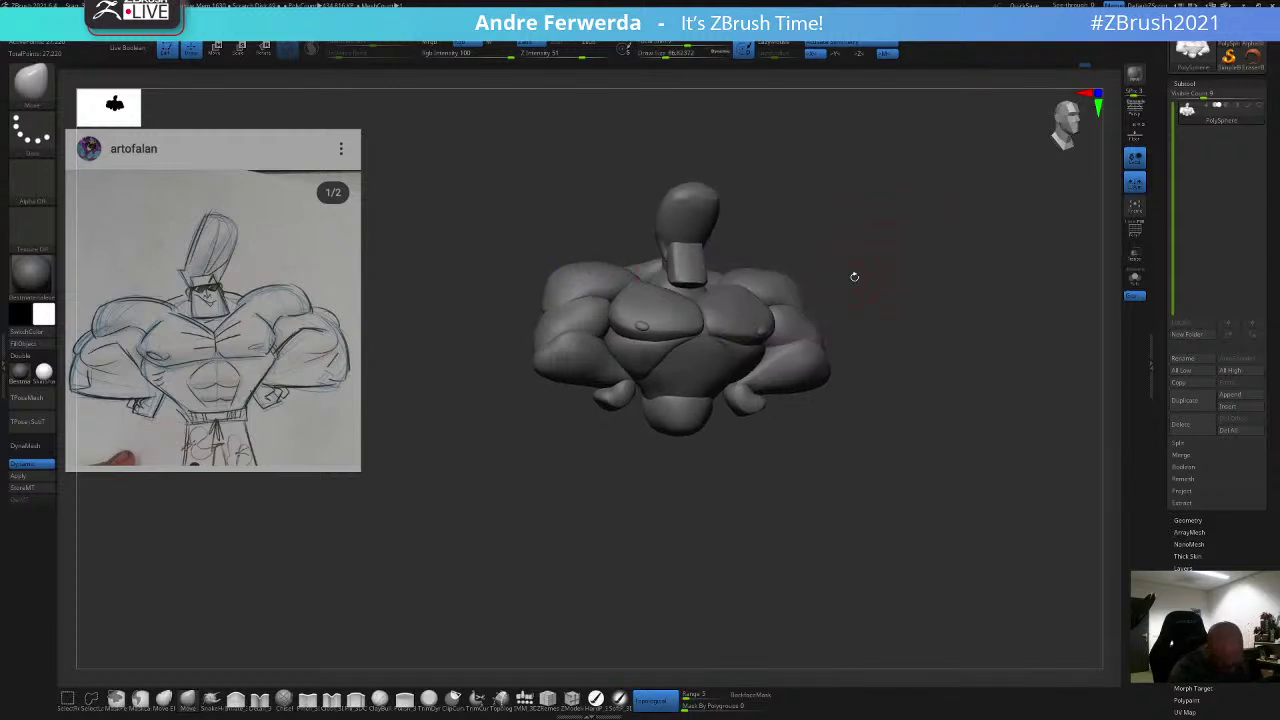
right_click(854, 276)
right_click(690, 358)
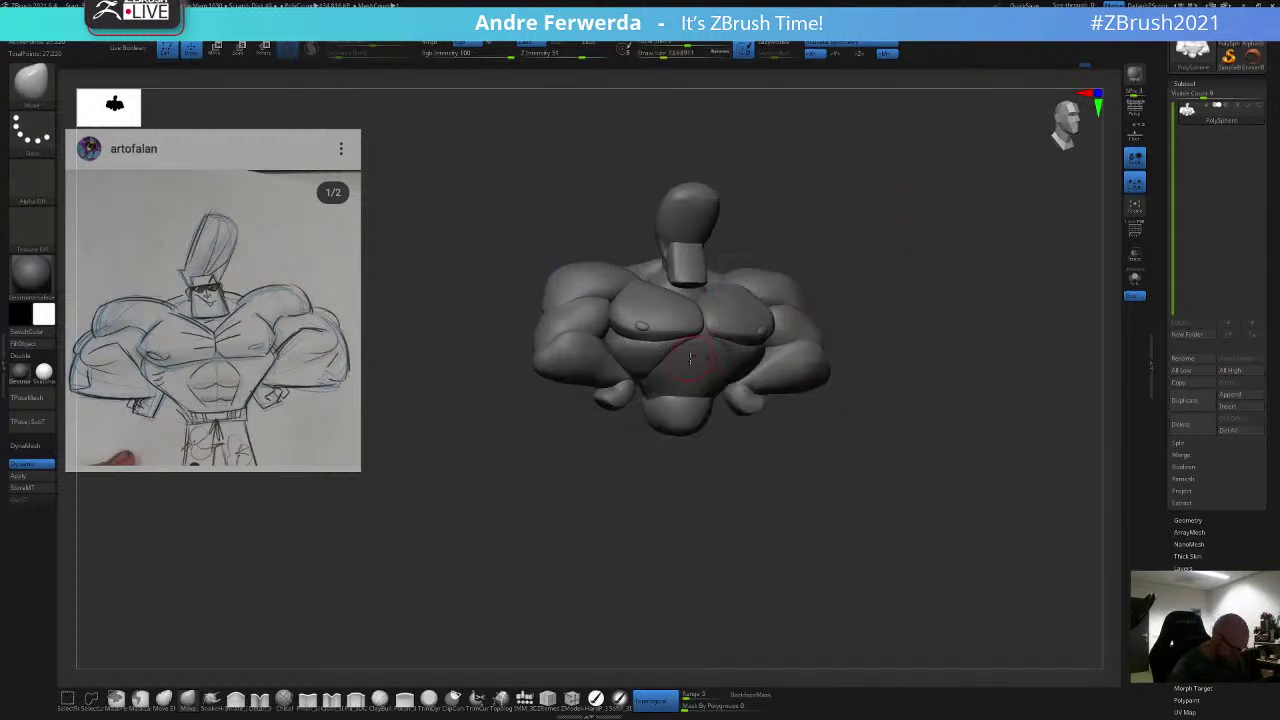
key("space")
left_click_drag(698, 348, 701, 348)
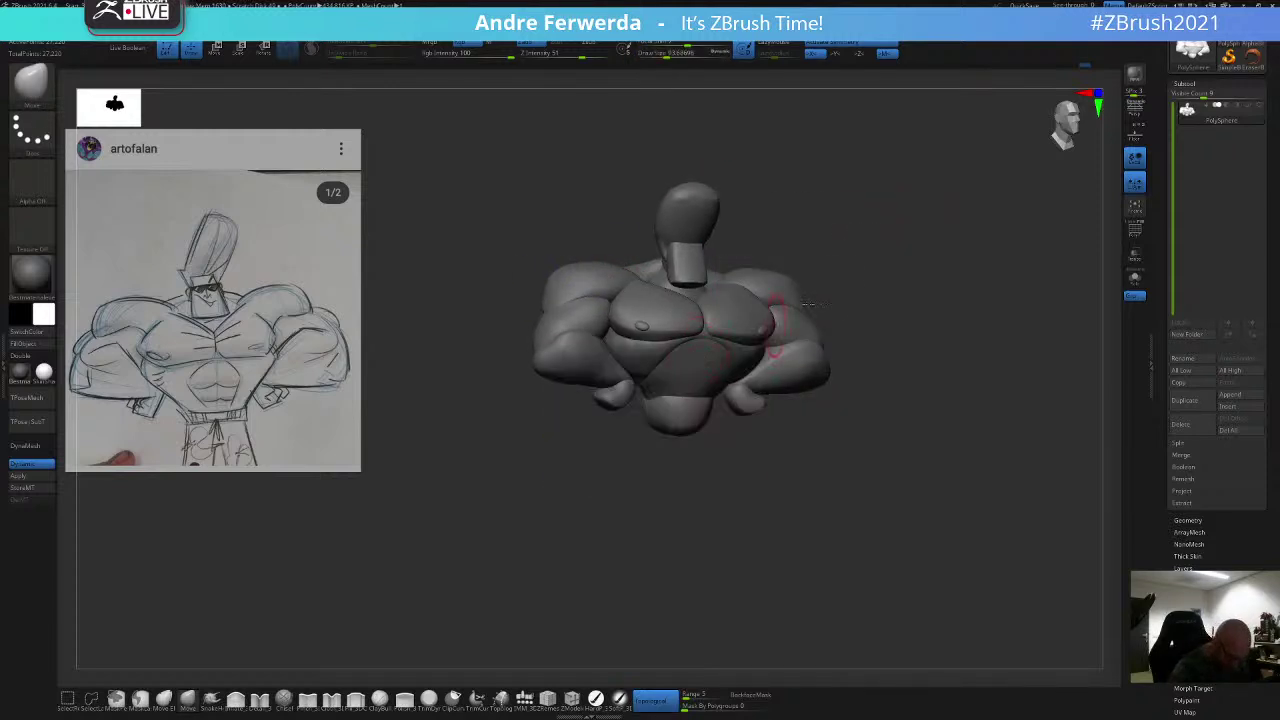
left_click_drag(808, 304, 829, 283)
key("space")
key("space")
left_click_drag(699, 350, 704, 349)
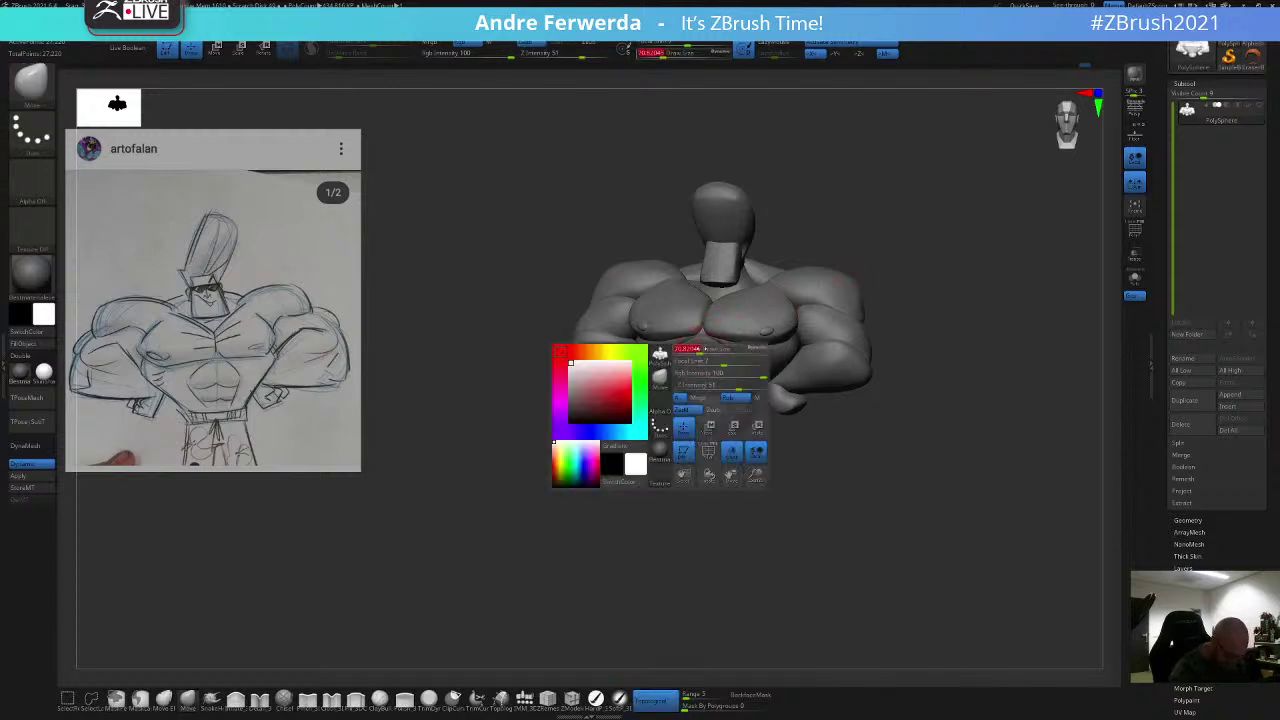
Step: Refine the abdomen's rounded top where it meets the pectorals, working from the front and the opposite three-quarter view
left_click_drag(854, 242, 872, 204)
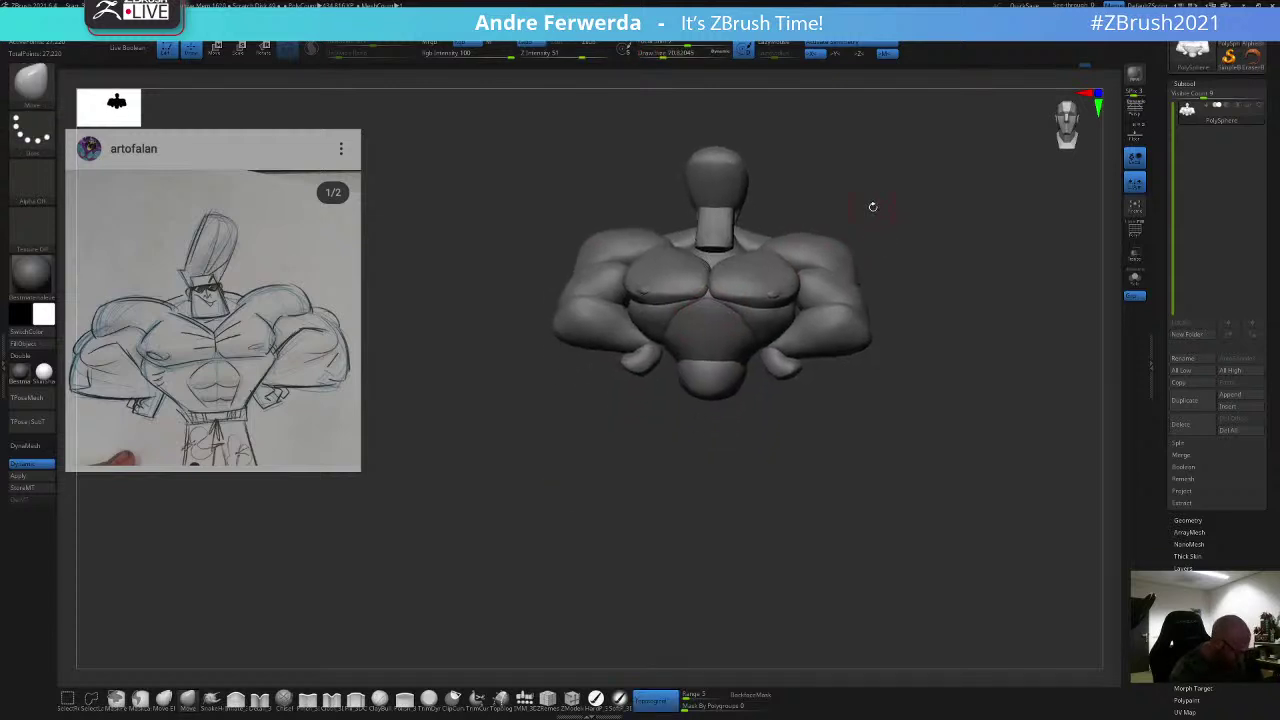
key("space")
left_click_drag(690, 321, 696, 321)
mouse_move(838, 201)
left_mouse_down()
mouse_move(862, 203)
mouse_move(818, 230)
left_mouse_up()
mouse_move(870, 272)
left_mouse_down()
mouse_move(850, 266)
mouse_move(886, 232)
left_mouse_up()
key("space")
key("space")
left_click_drag(692, 311, 690, 311)
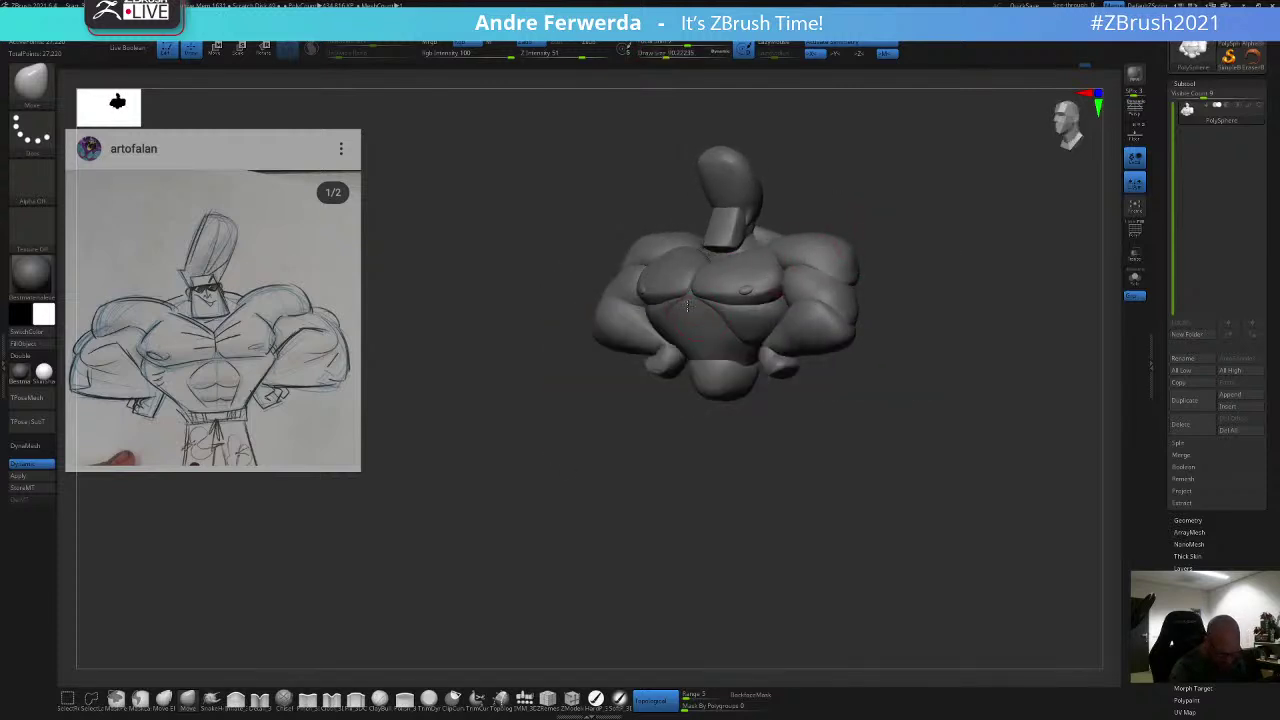
left_click_drag(880, 230, 879, 284)
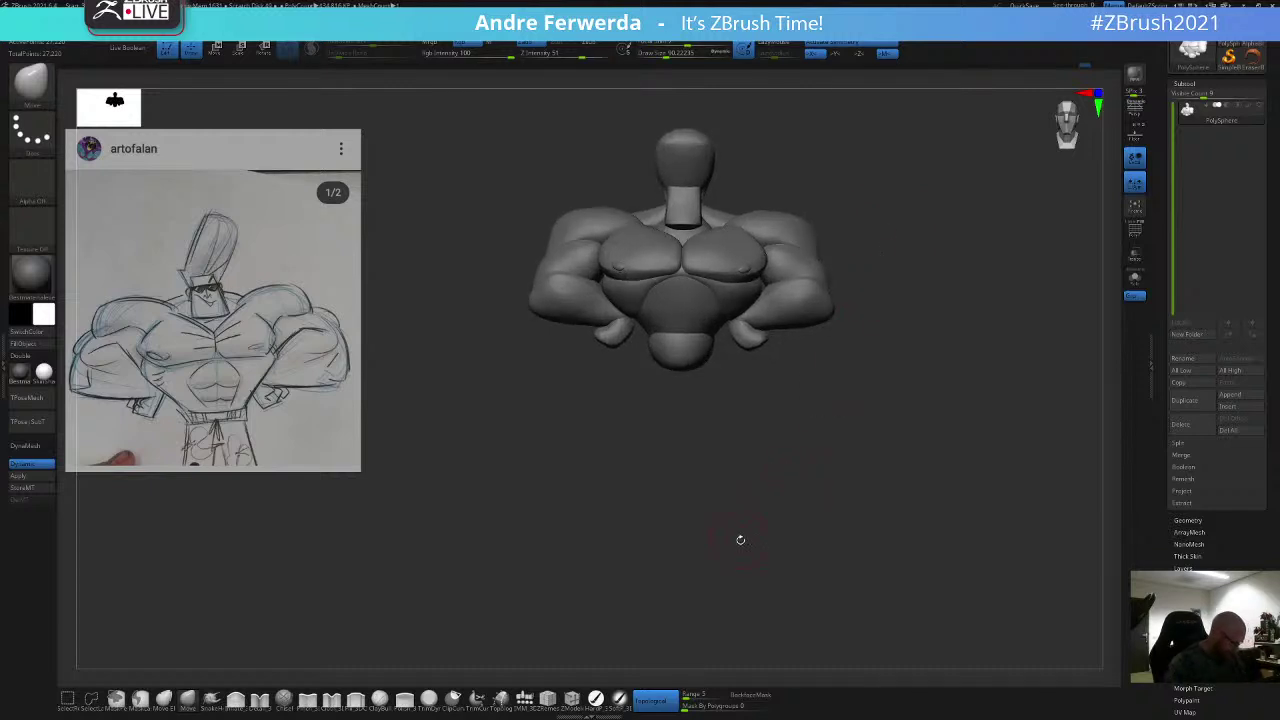
Step: Reshape the rounded pelvis form from low and underside views with the Move brush
left_click_drag(704, 415, 702, 382)
key("space")
left_click(697, 378)
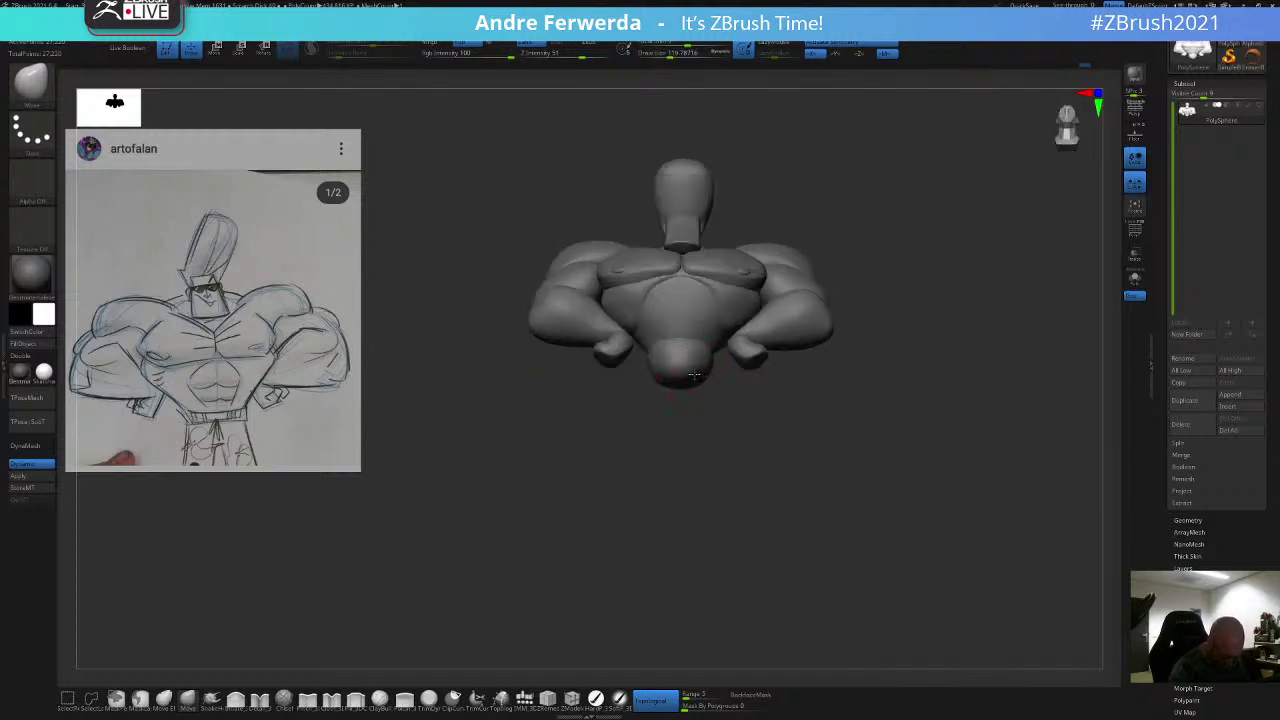
left_click_drag(666, 497, 672, 415)
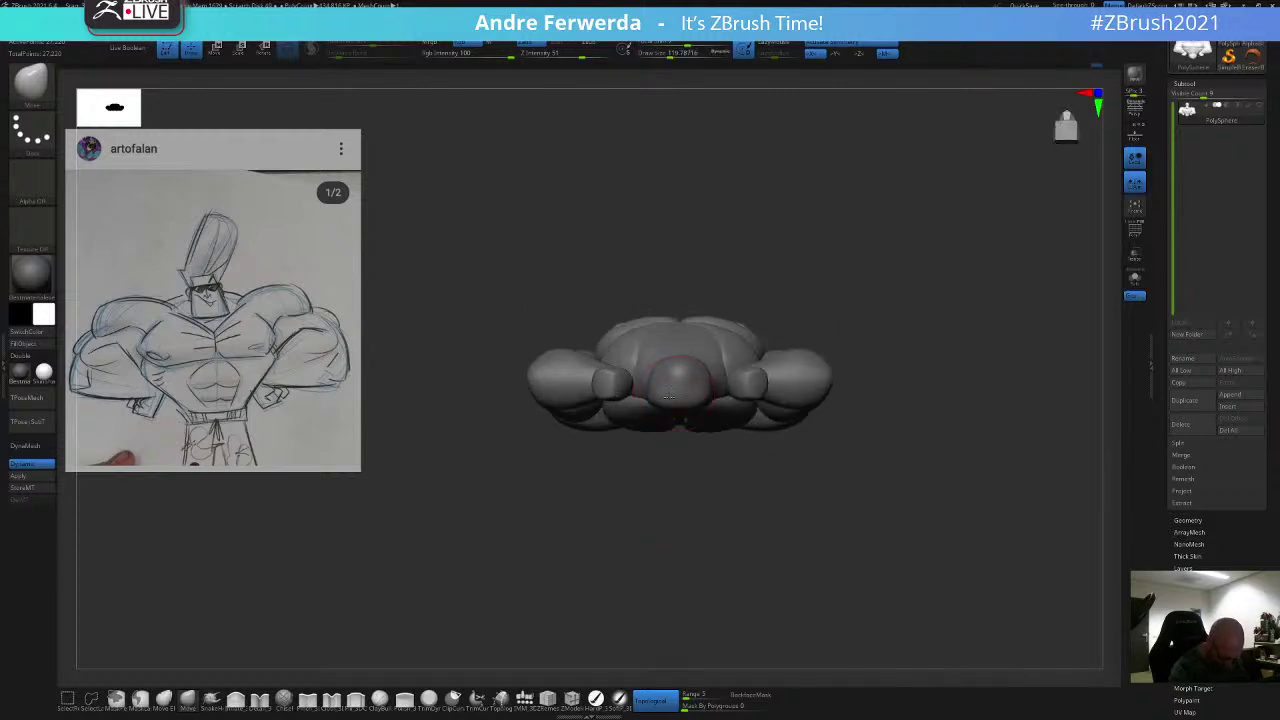
key("space")
left_click(667, 395)
left_click_drag(794, 251, 776, 340)
left_click_drag(681, 489, 712, 430, "shift")
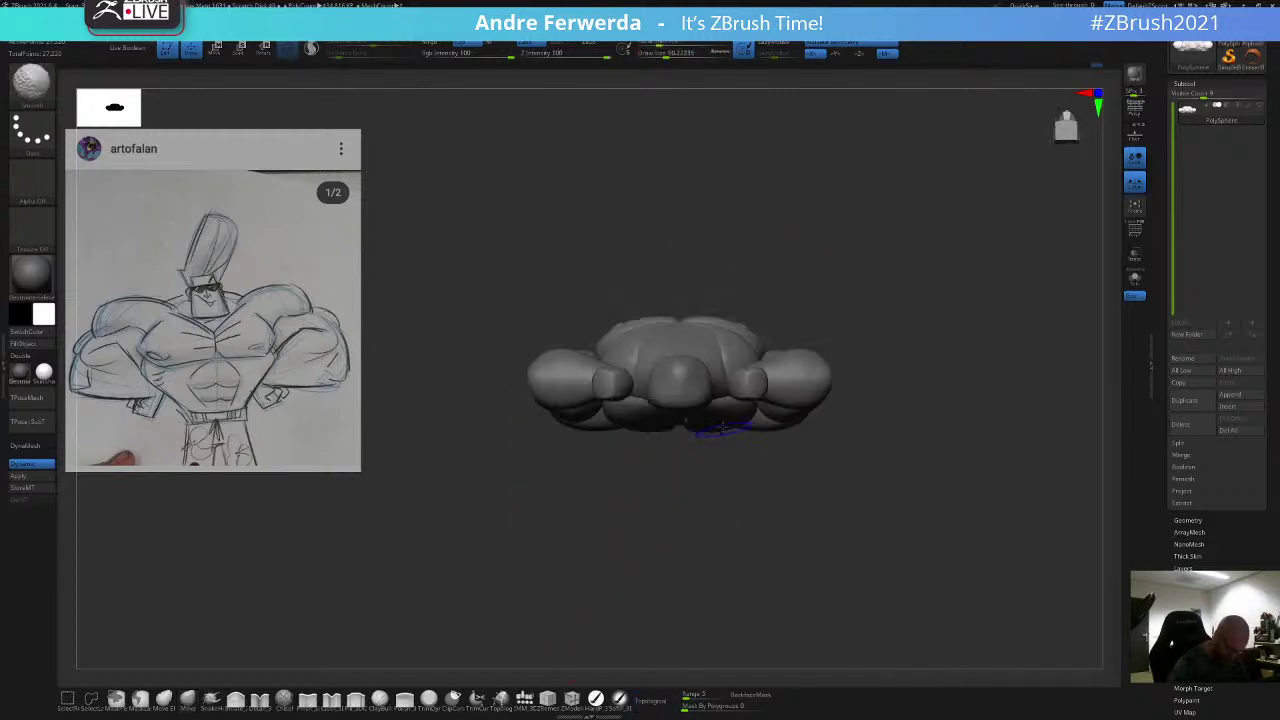
key("space")
left_click(685, 480)
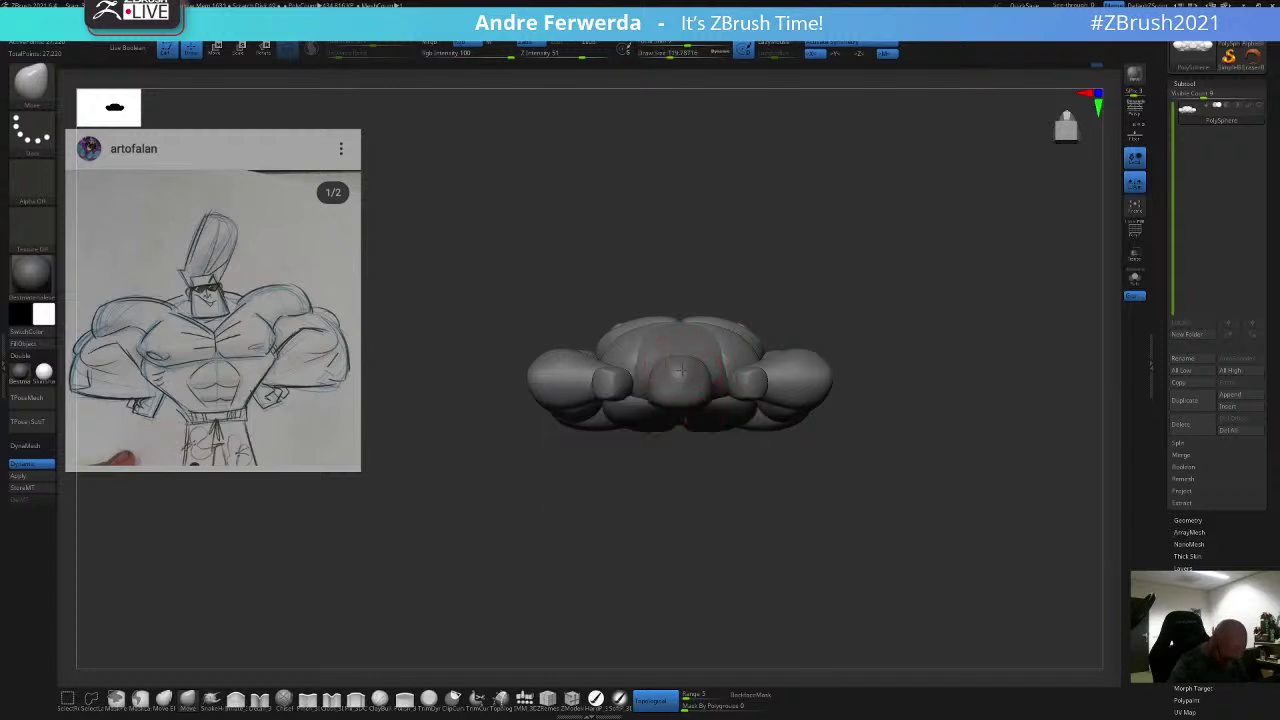
left_click_drag(802, 243, 880, 268)
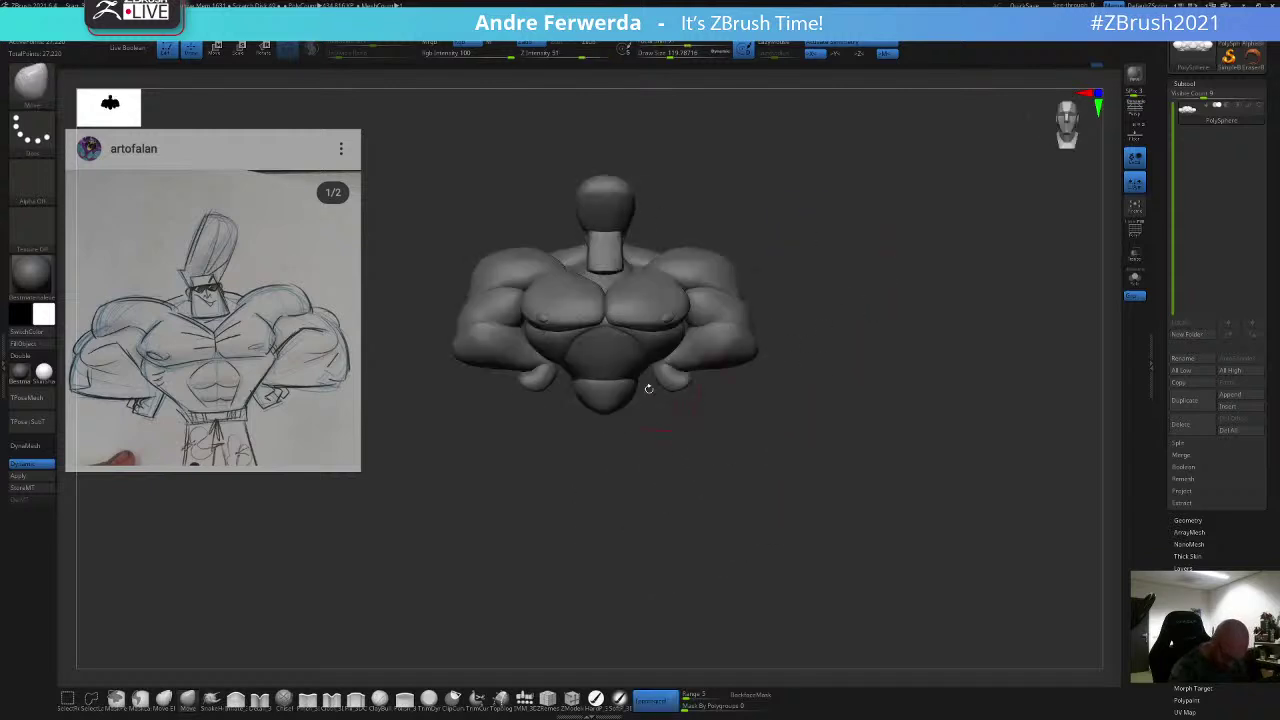
Step: Adjust the sides of the waist and pelvis from the front with a smaller Move brush
key("space")
left_click_drag(629, 379, 625, 380)
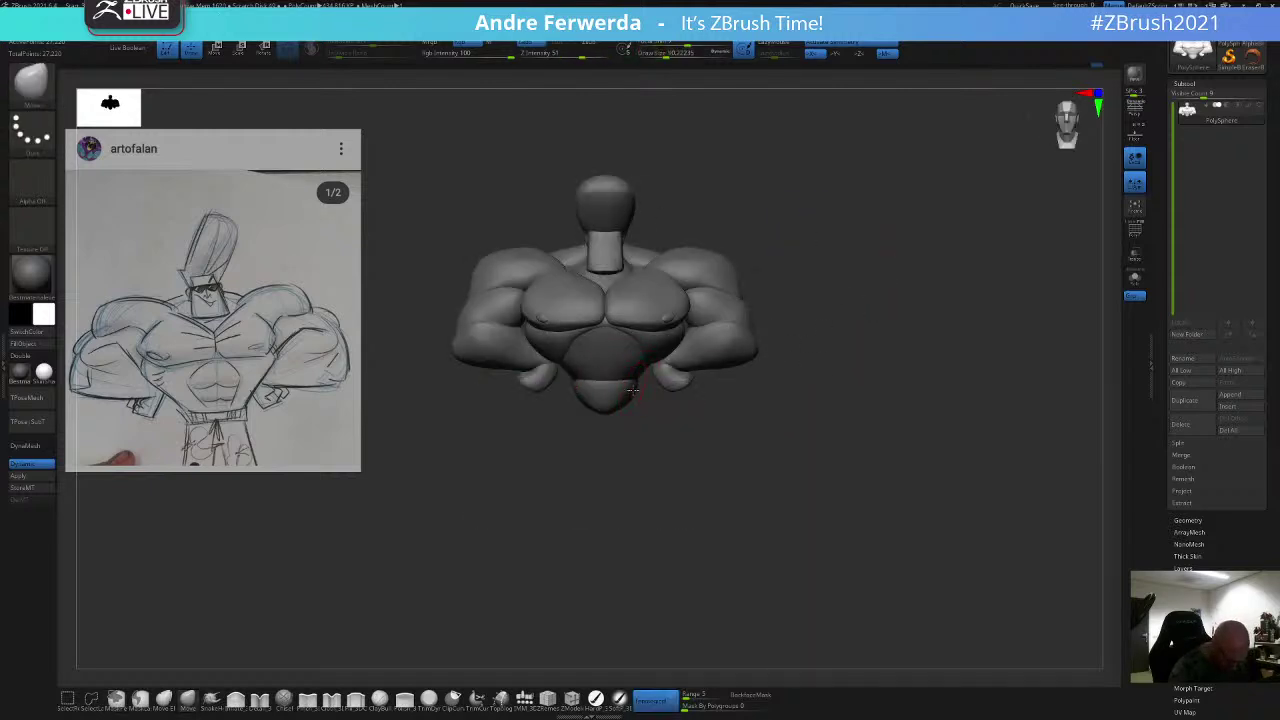
left_click_drag(641, 442, 629, 425)
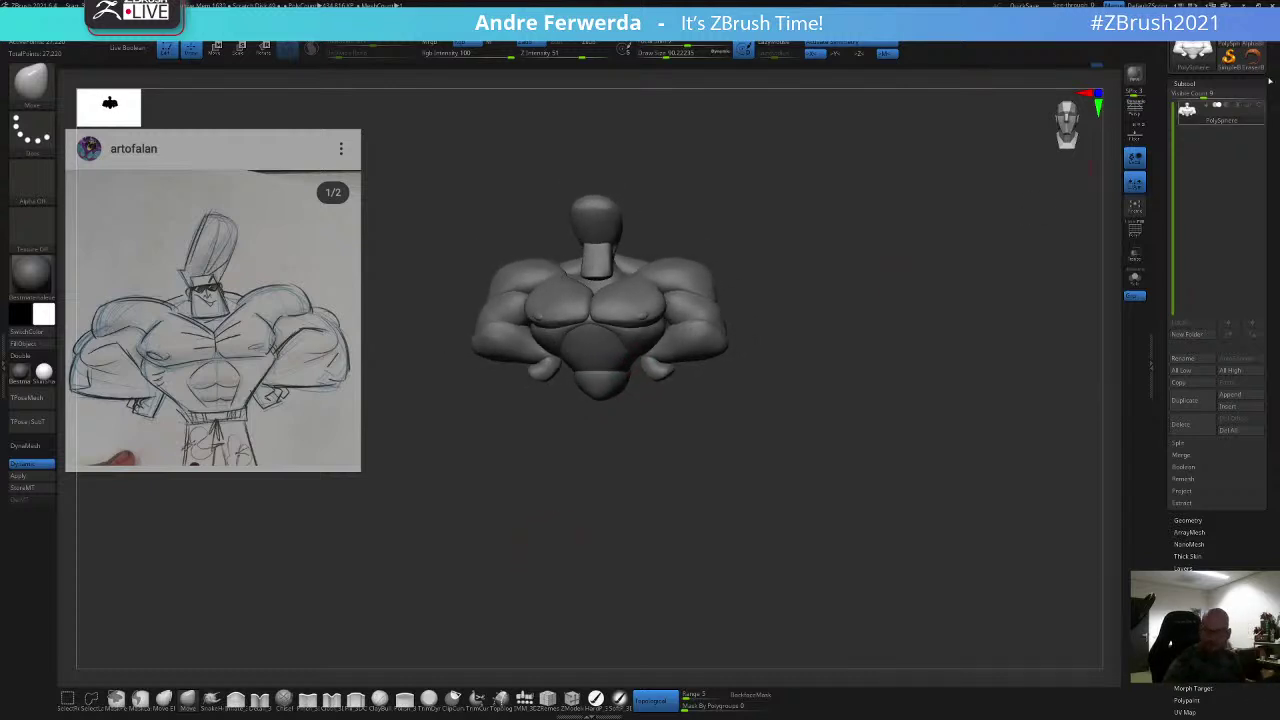
Step: Save the character as a ZTool file on the Desktop under a new file name
left_click_drag(1272, 77, 1272, 177)
left_click(1240, 34)
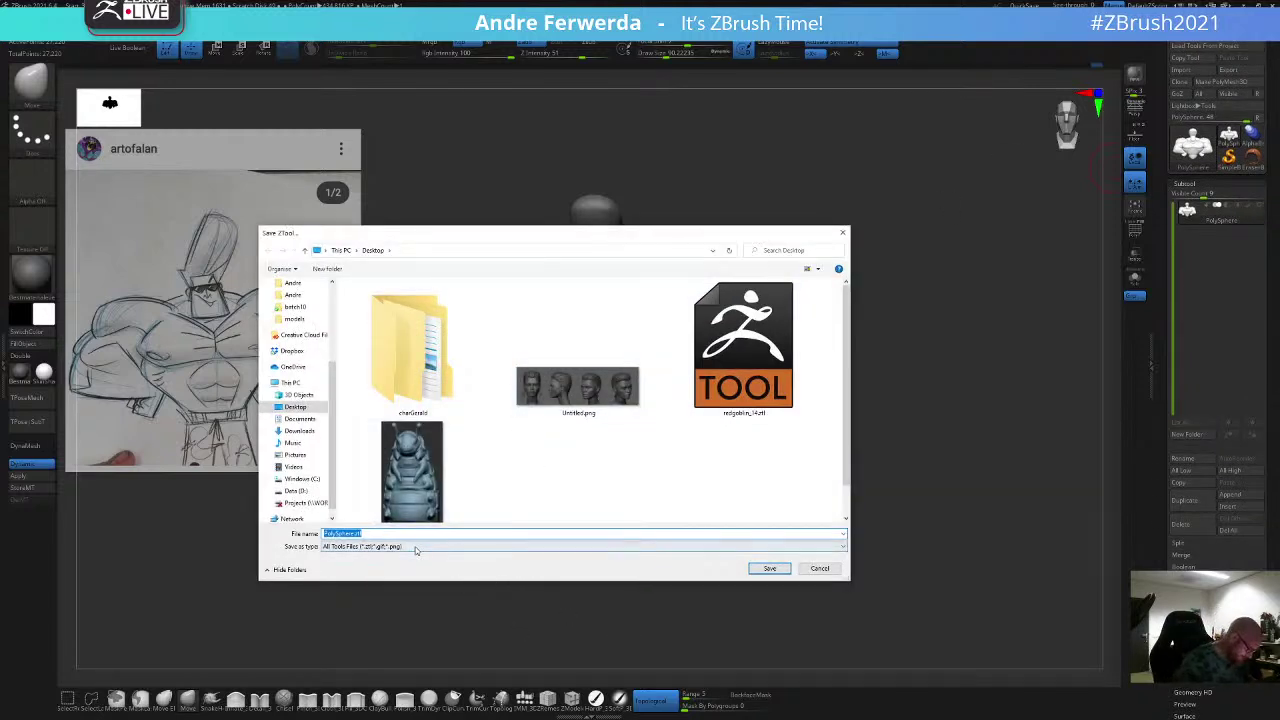
key("BackSpace")
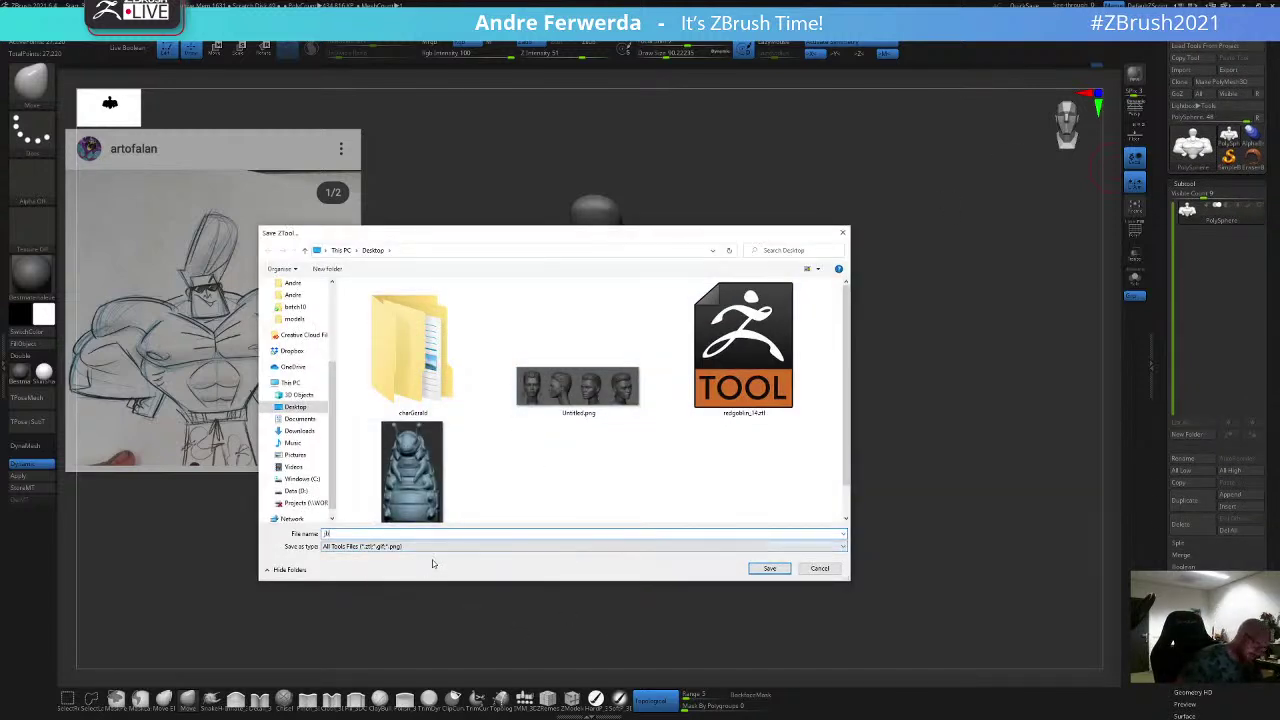
left_click(770, 568)
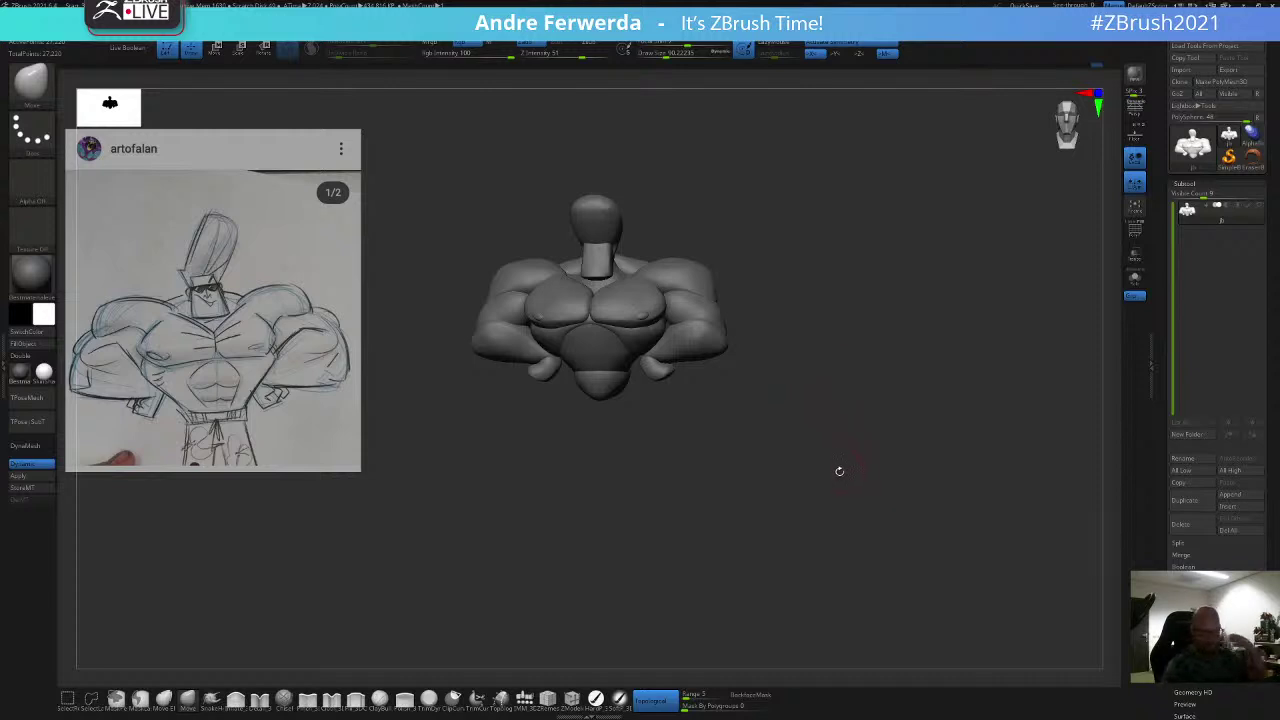
Step: Adjust the outer contour of the shoulders from the front with the Move brush
key("space")
key("space")
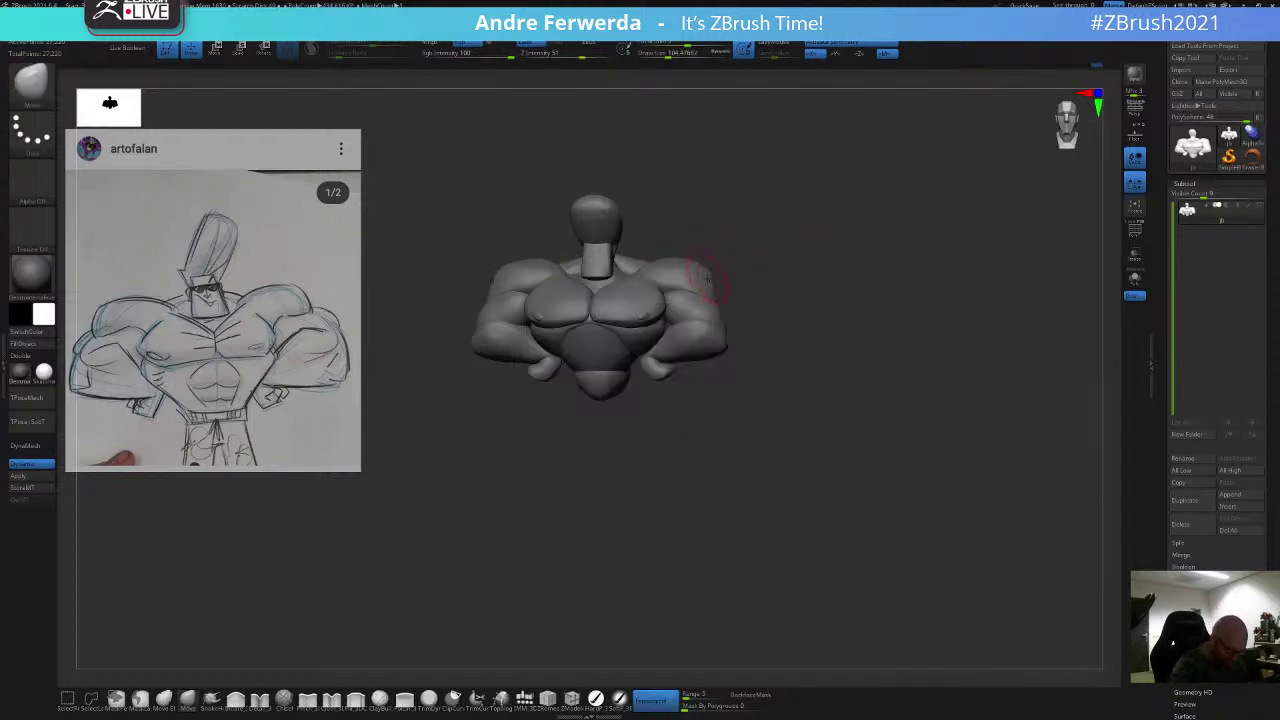
right_click_drag(755, 254, 741, 291, "ctrl")
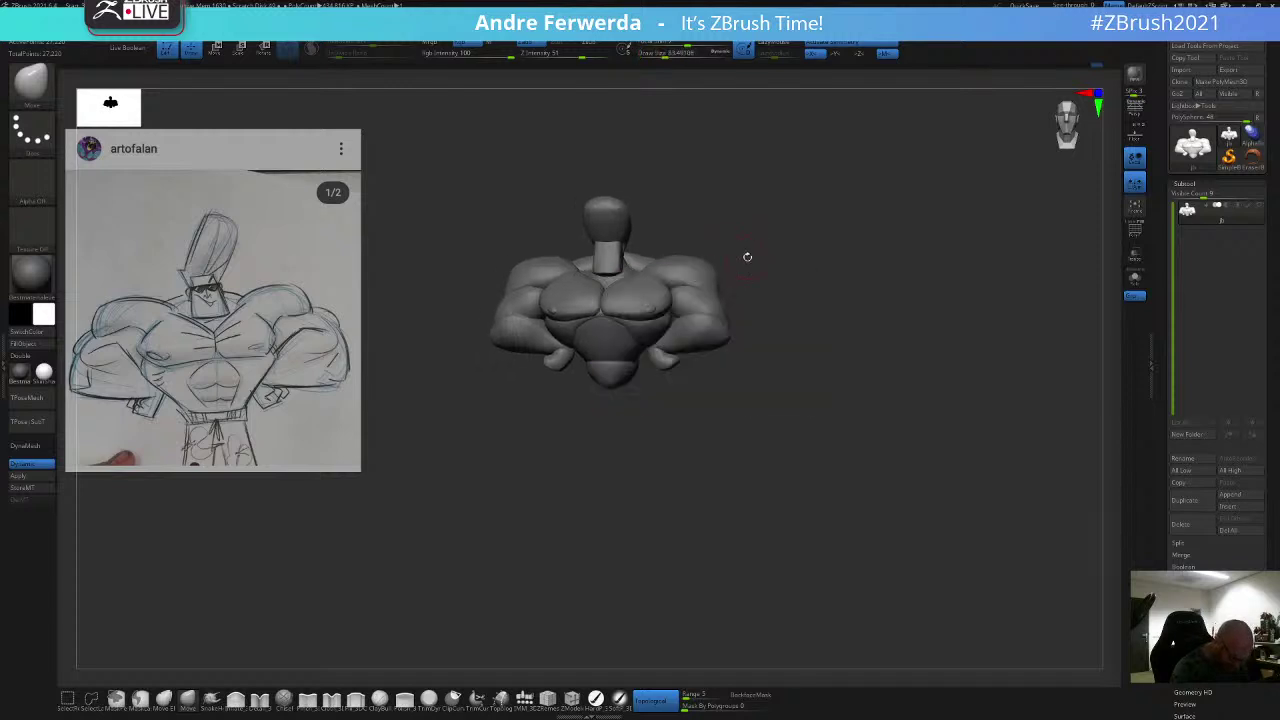
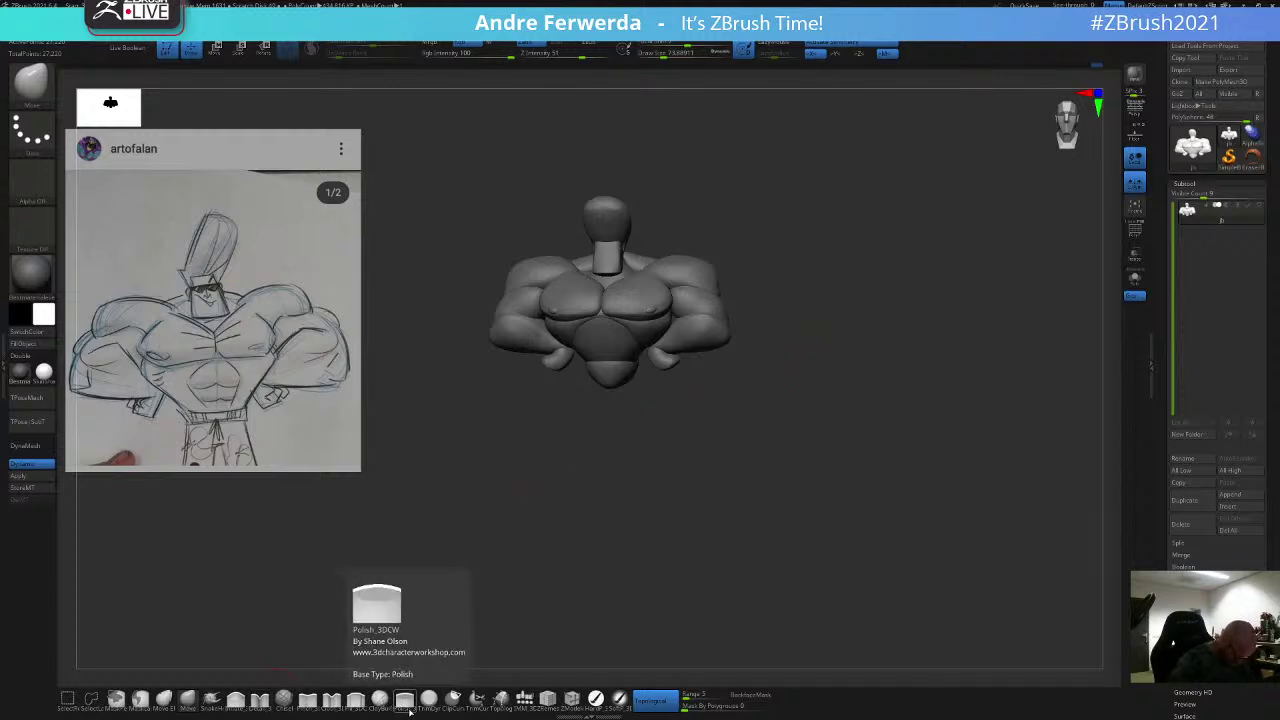
Step: Insert a mirrored Appendage mesh at the base of the pelvis to start the legs
left_click(524, 697)
left_click(388, 82)
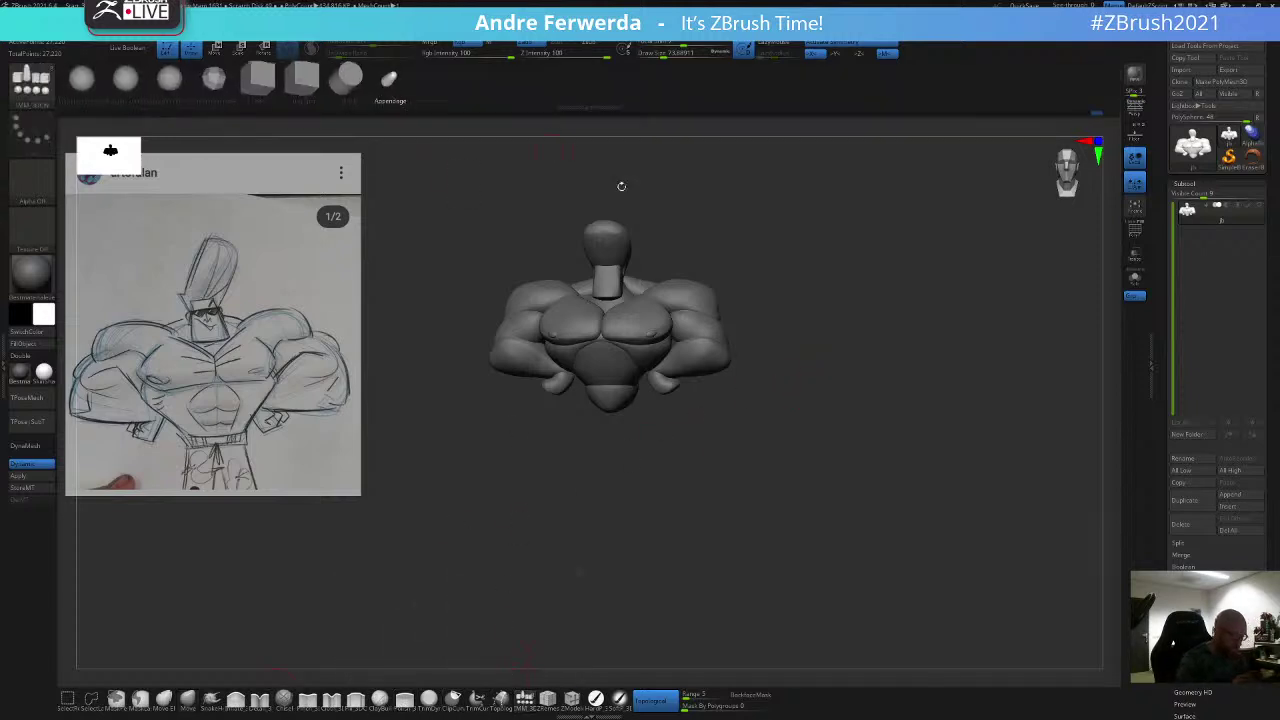
left_click_drag(788, 300, 797, 214, "shift")
left_click_drag(621, 303, 653, 296)
left_click_drag(627, 421, 676, 480, "shift")
Step: Rotate the inserted legs until they point almost straight down and reposition them under the pelvis
key("w")
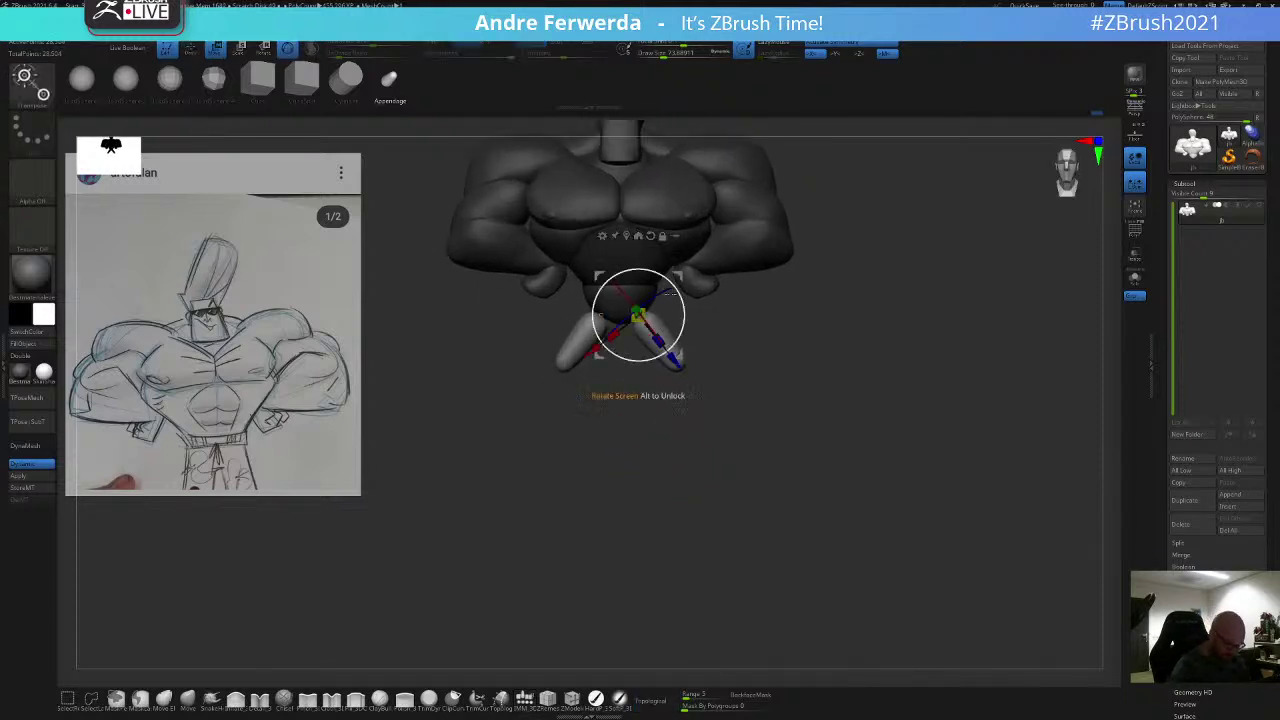
mouse_move(680, 297)
left_mouse_down()
mouse_move(681, 335)
mouse_move(683, 319)
left_mouse_up()
left_click_drag(682, 270, 679, 262)
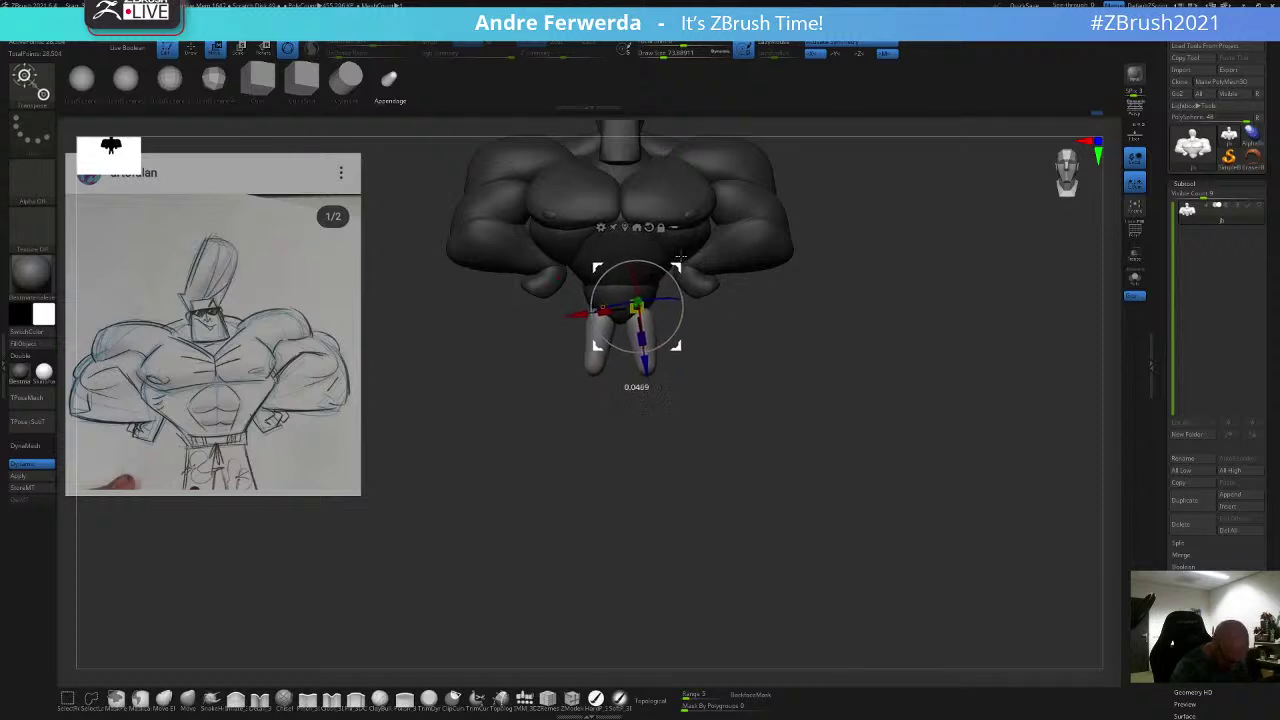
key("q")
mouse_move(740, 368)
left_mouse_down("alt")
mouse_move(737, 331)
mouse_move(723, 351)
mouse_move(728, 338)
mouse_move(697, 343)
left_mouse_up("alt")
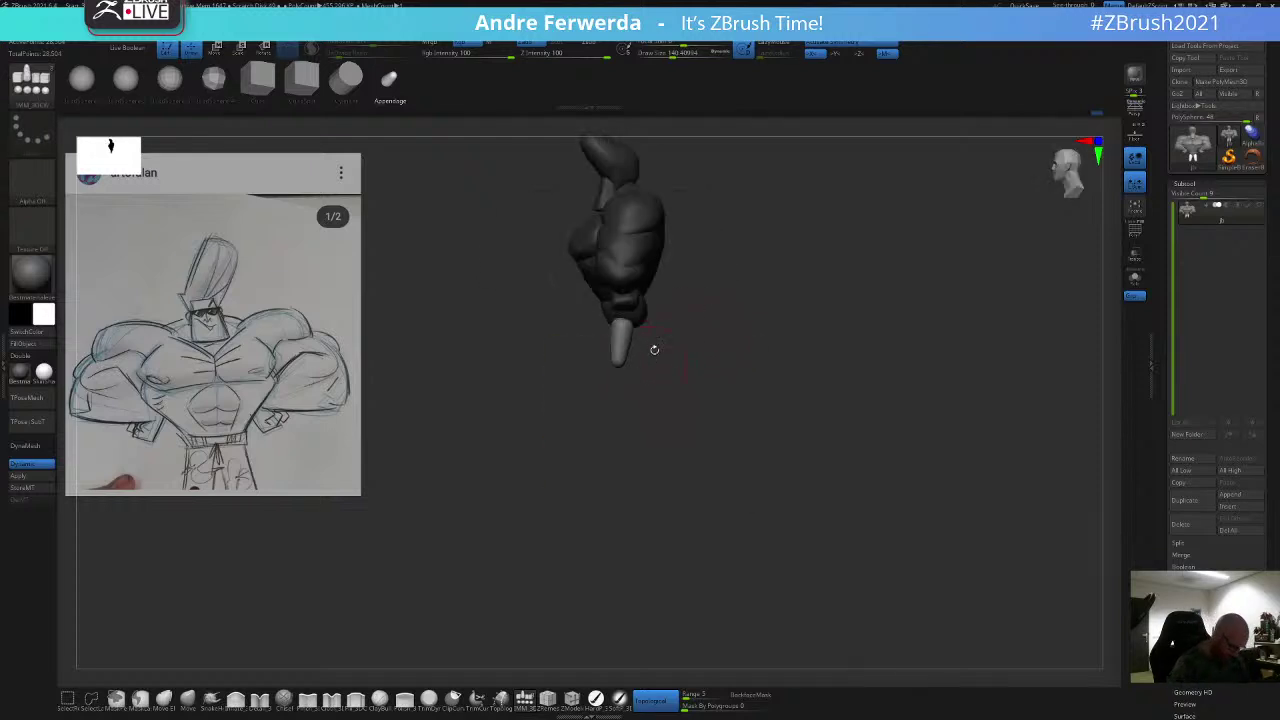
Step: Shape the upper legs from the side and front with the Move brush, toggling topological auto-masking
left_click(192, 702)
key("space")
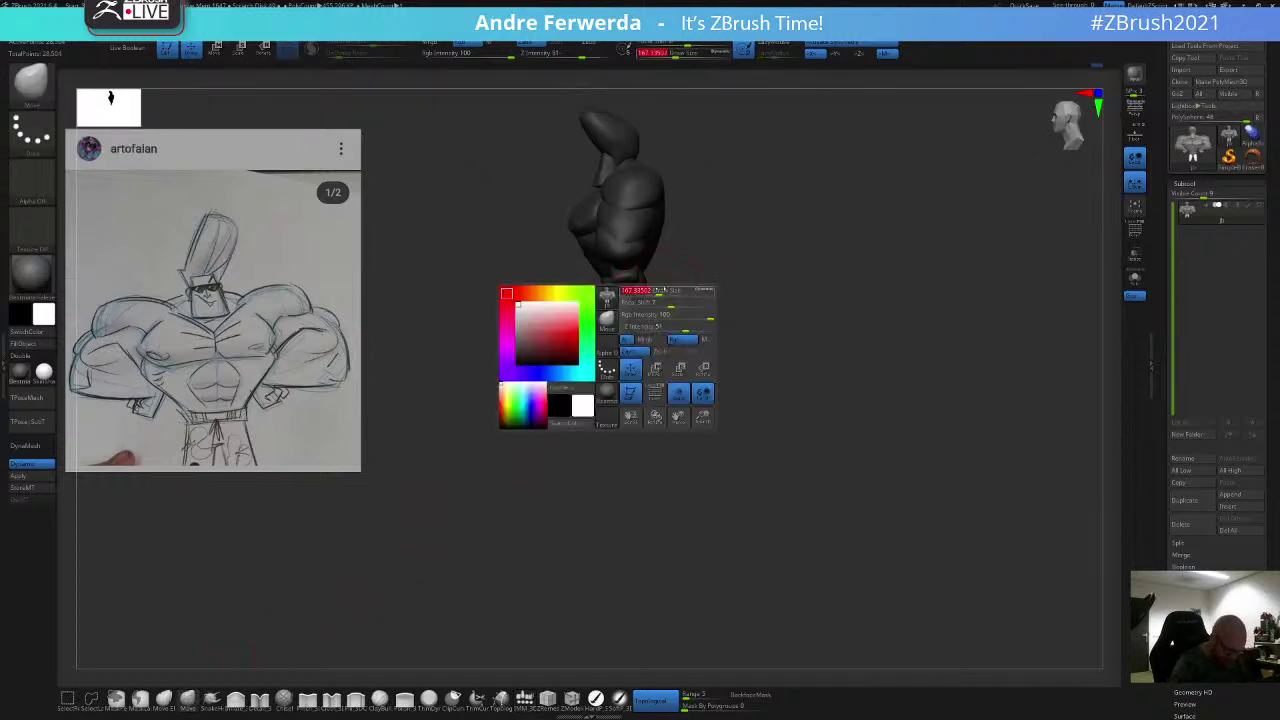
left_click_drag(656, 291, 636, 303)
left_click(656, 701)
key("space")
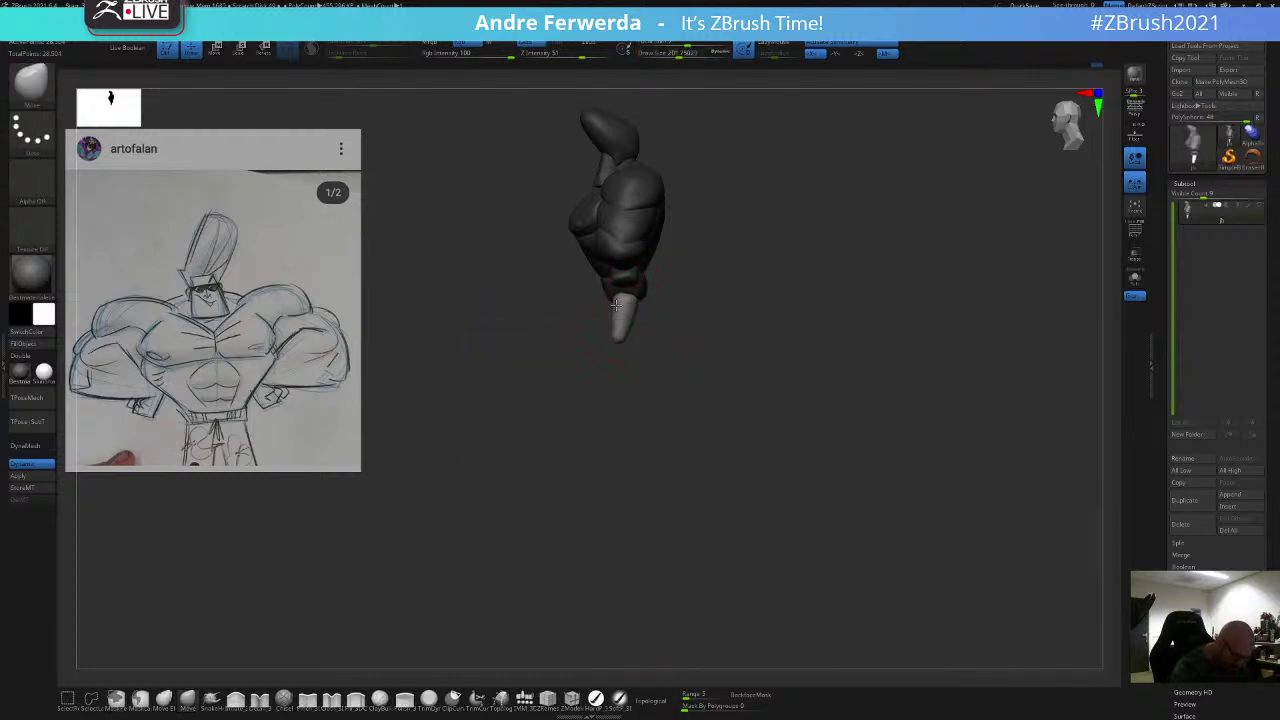
left_click_drag(655, 286, 678, 269, "shift")
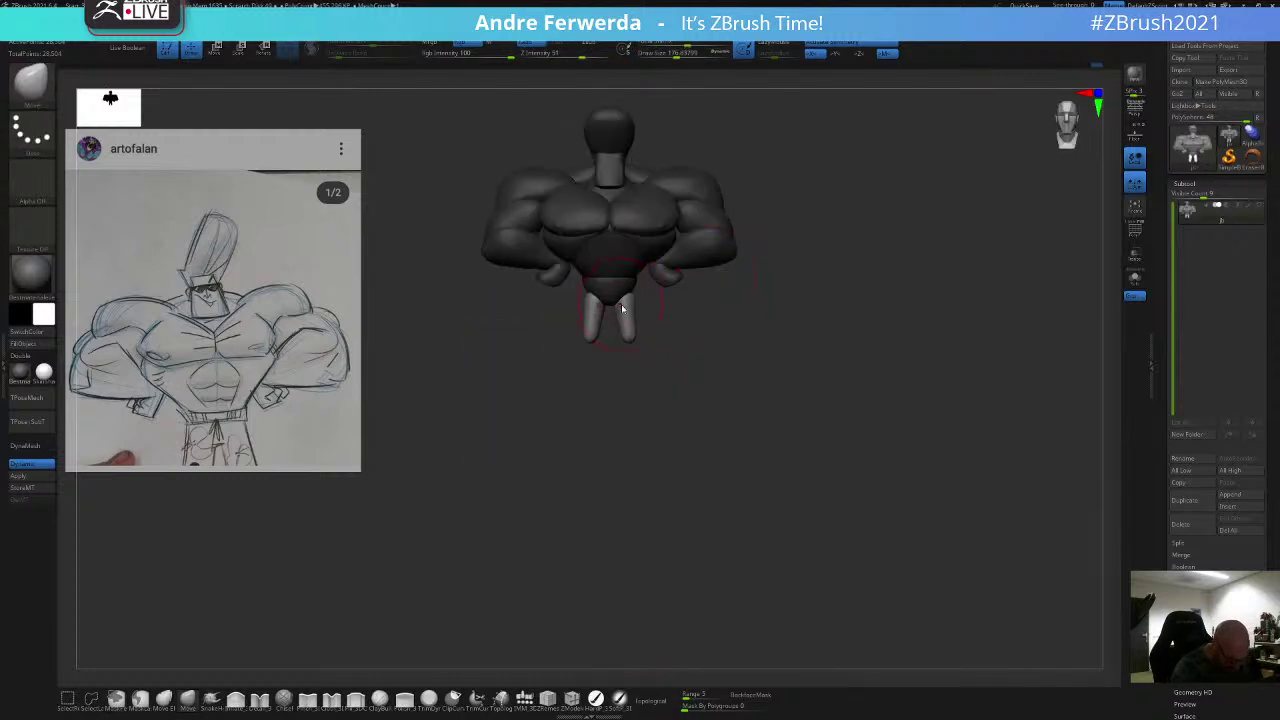
key("space")
left_click_drag(627, 340, 621, 338)
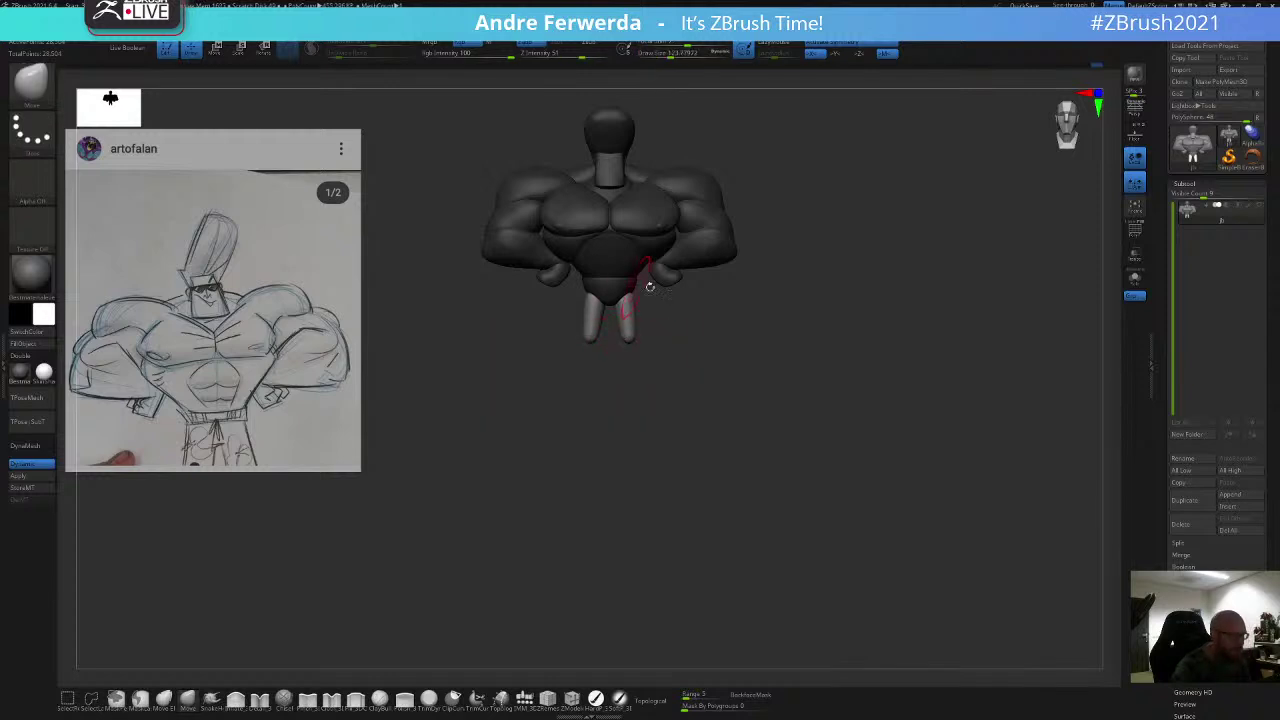
Step: Scale the legs up slightly with the gizmo and return to the Move brush in side view
key("w")
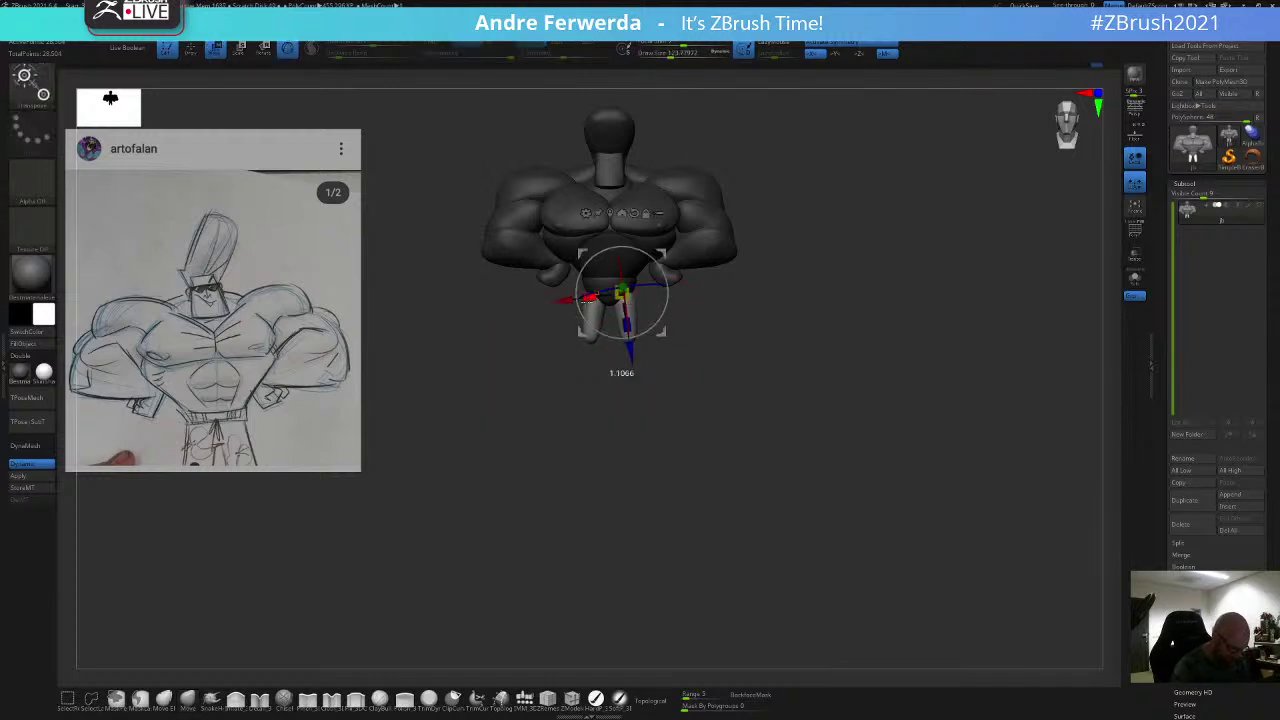
left_click_drag(625, 294, 660, 314)
key("q")
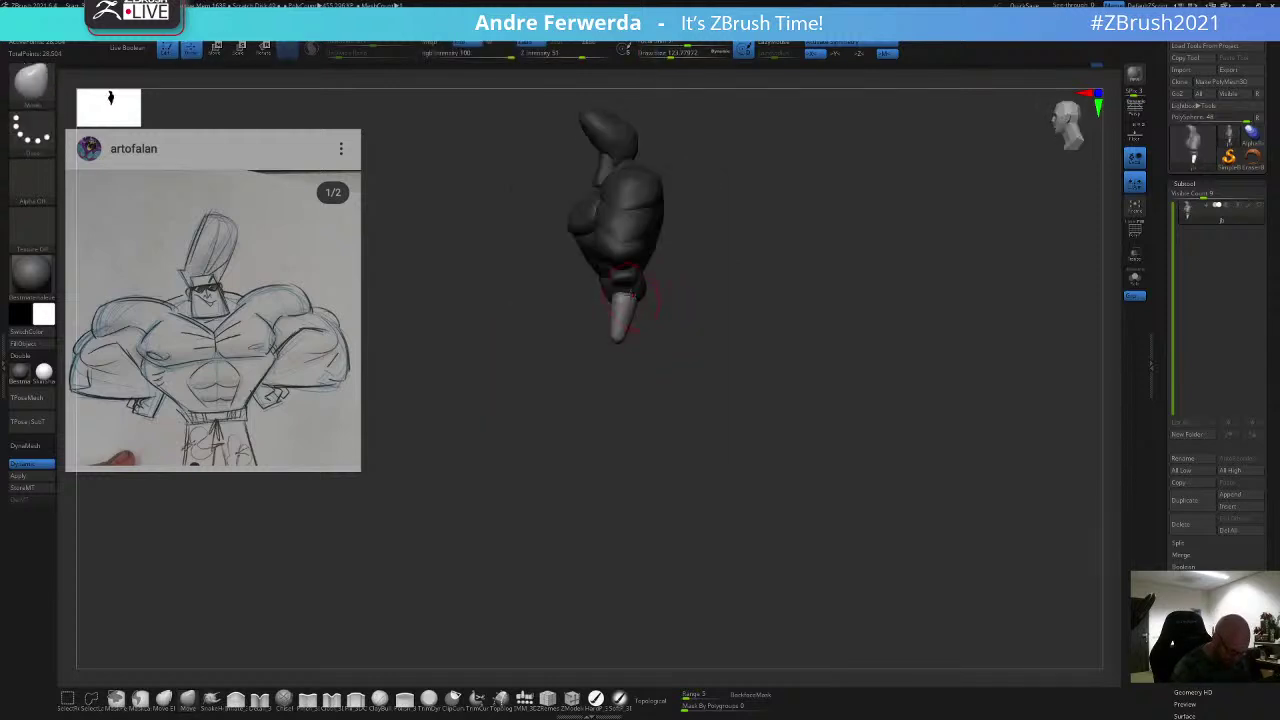
Step: Shape the mirrored upper legs from the back and side with the Move brush
left_click_drag(667, 263, 641, 278, "shift")
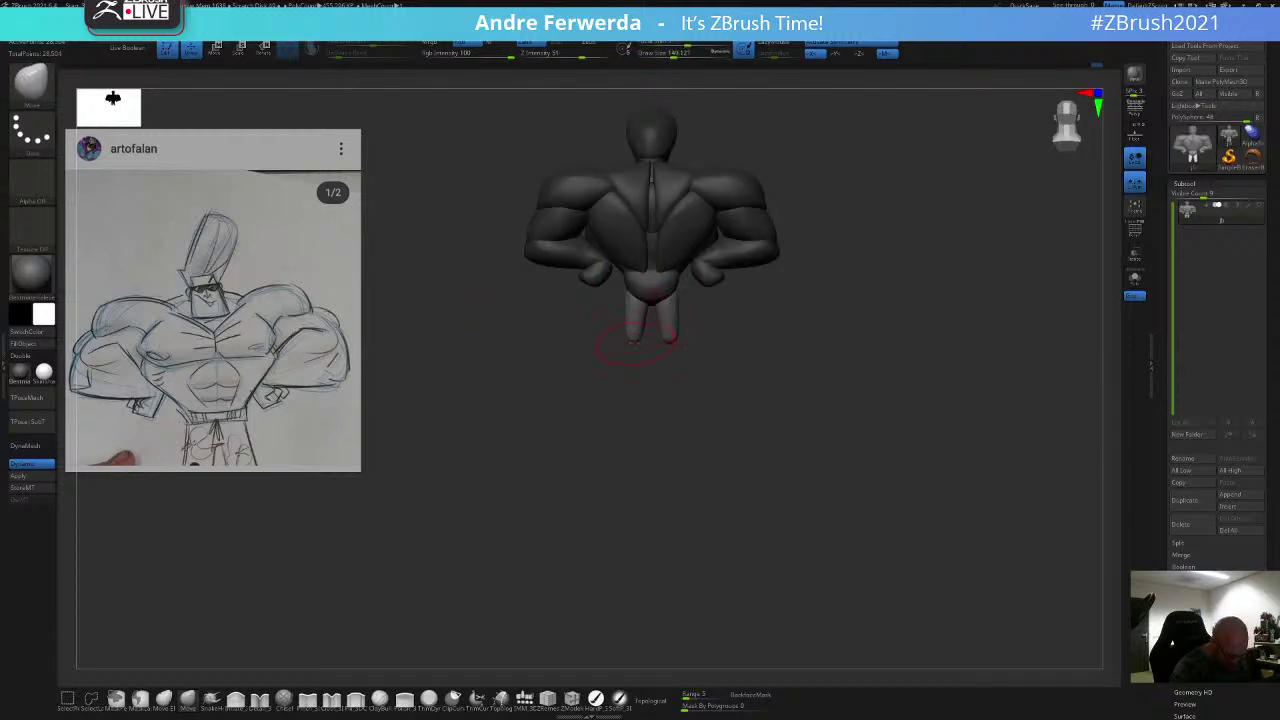
left_click_drag(632, 345, 641, 348)
key("]")
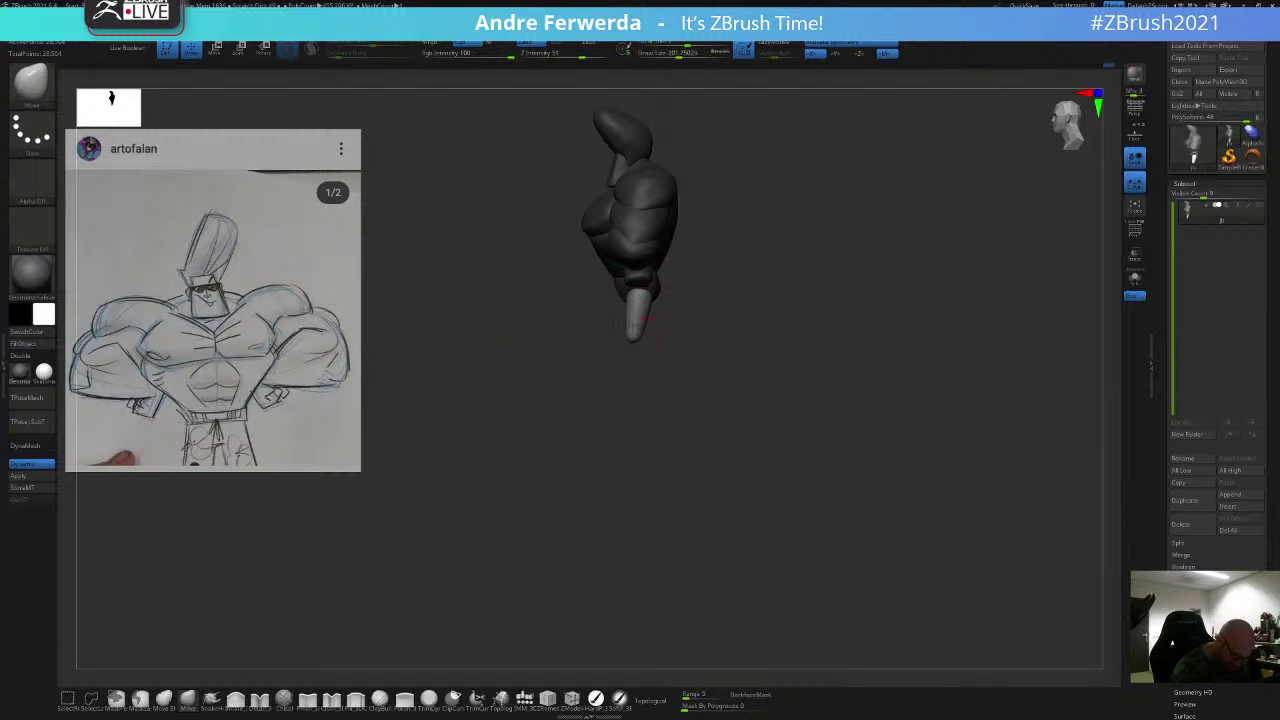
key("space")
key("space")
left_click_drag(636, 338, 664, 350, "shift")
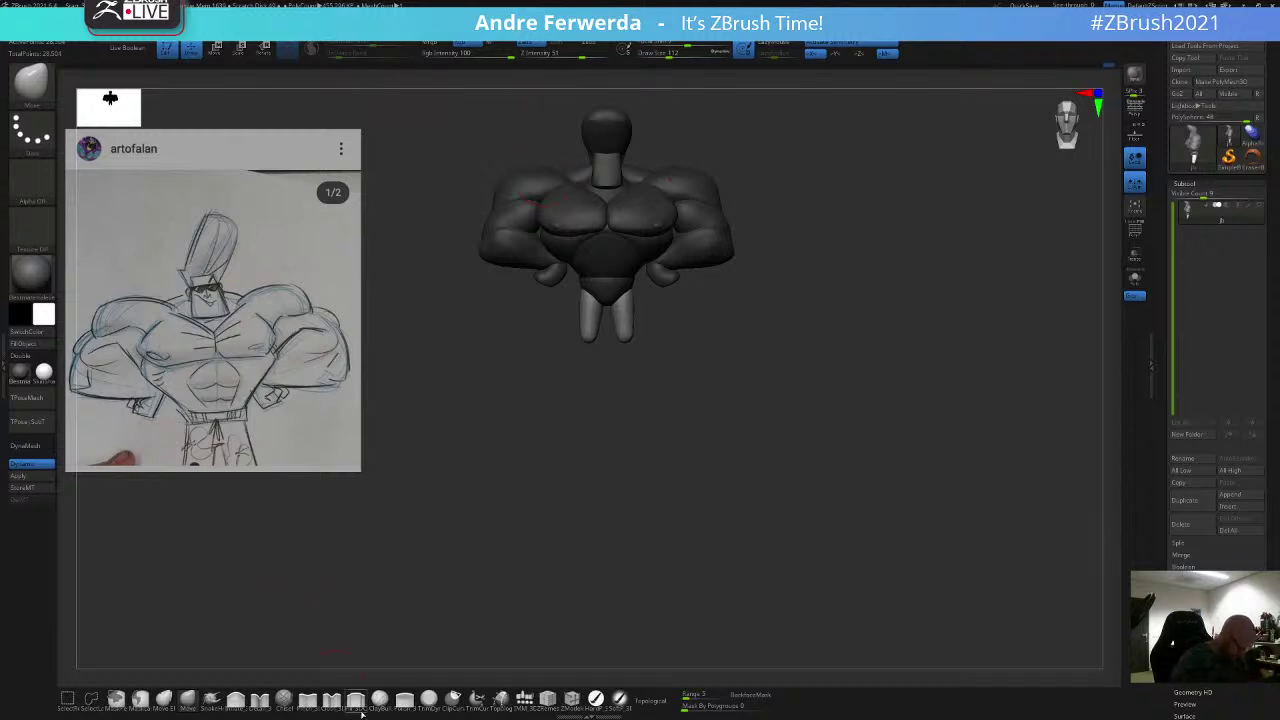
Step: Insert mirrored Appendage meshes at the ends of the upper legs to form the lower legs
left_click(525, 699)
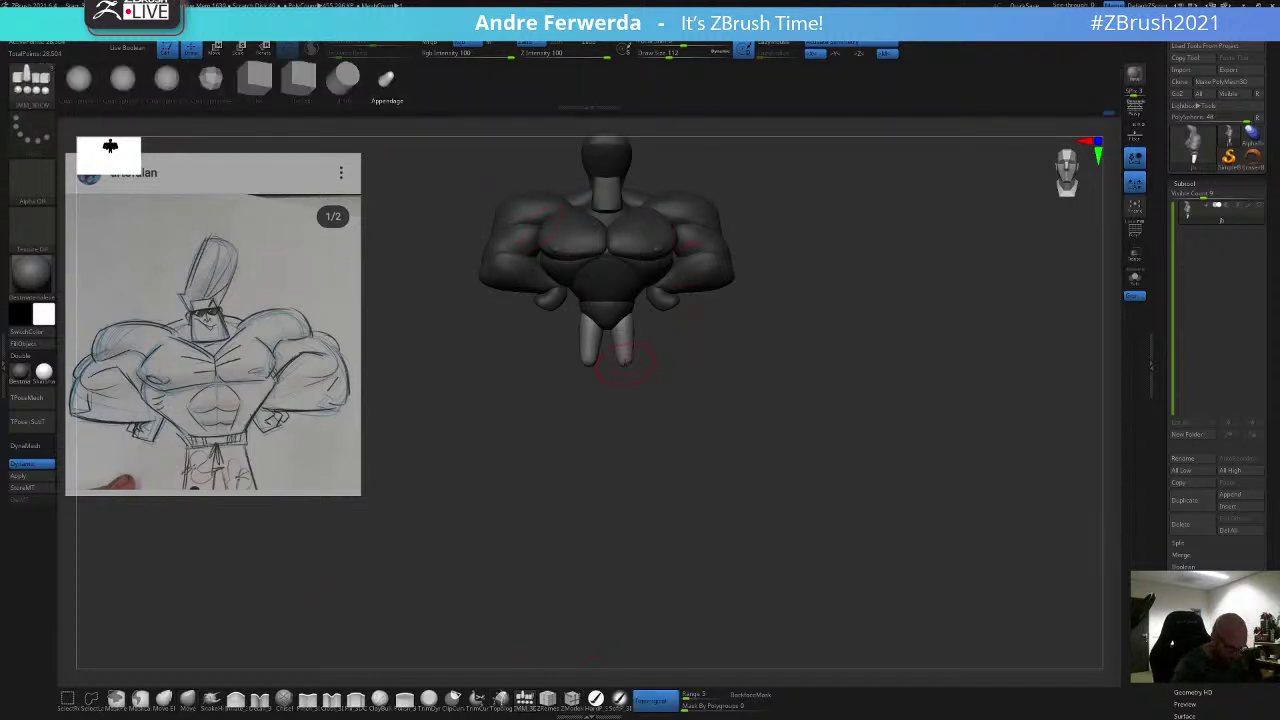
left_click_drag(625, 362, 628, 392)
key("w")
mouse_move(678, 357)
left_mouse_down("shift")
mouse_move(600, 355)
mouse_move(654, 317)
mouse_move(641, 312)
mouse_move(720, 345)
mouse_move(700, 345)
left_mouse_up("shift")
left_click_drag(668, 325, 759, 298)
key("q")
right_click(679, 375)
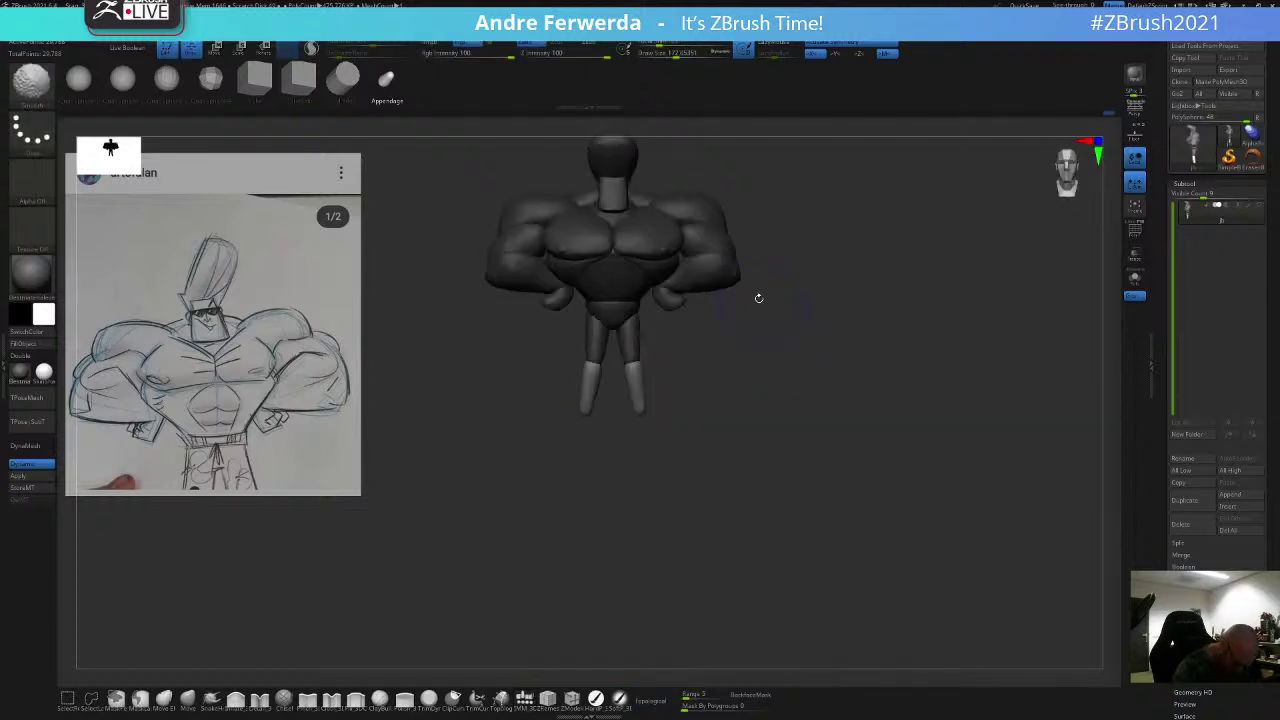
Step: Rotate the lower legs until they hang almost vertically under the thighs, nudge them into place, and clear the mask
mouse_move(748, 380)
left_mouse_down("alt")
mouse_move(744, 398)
mouse_move(747, 376)
left_mouse_up("alt")
key("w")
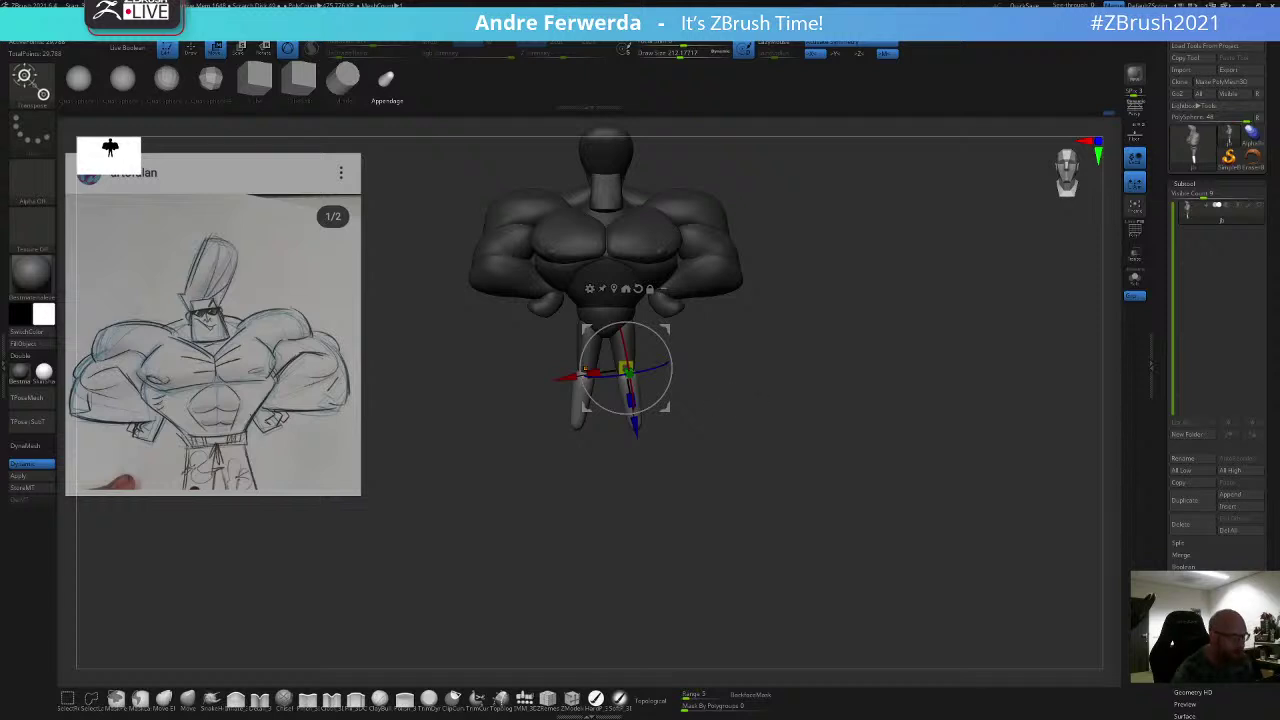
left_click_drag(665, 343, 669, 357)
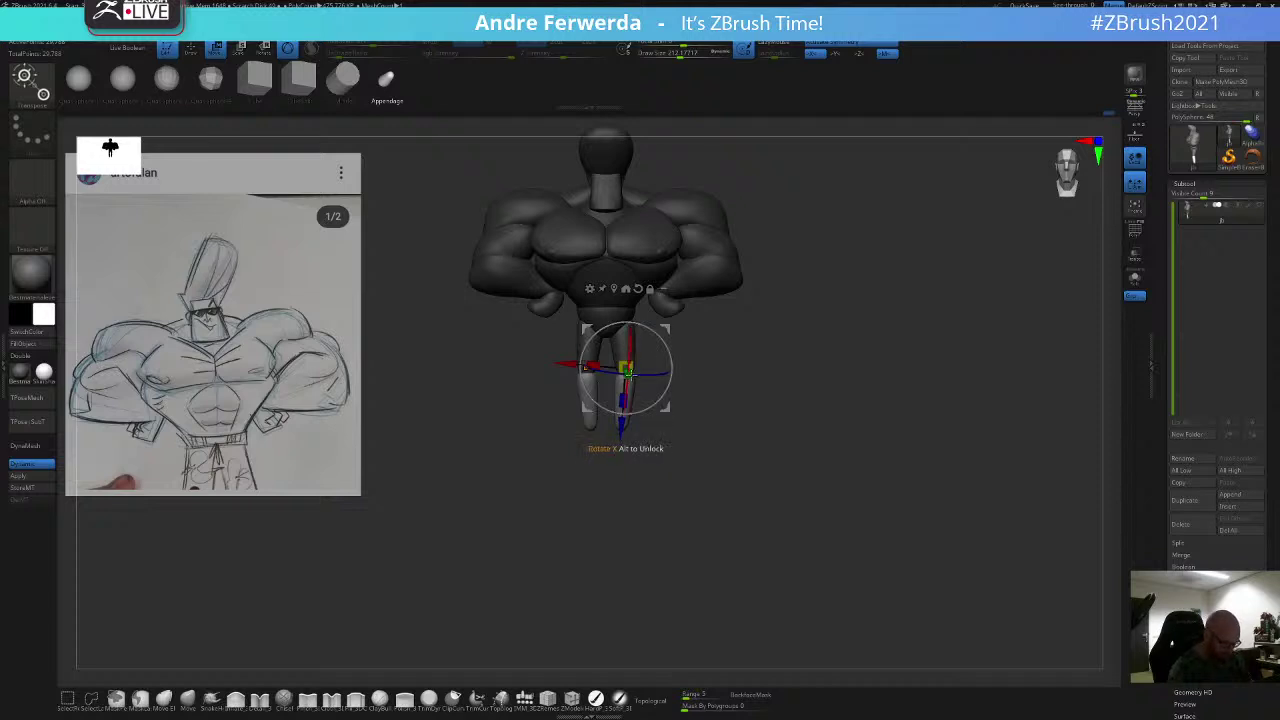
left_click_drag(626, 402, 627, 399)
key("q")
key("space")
key("space")
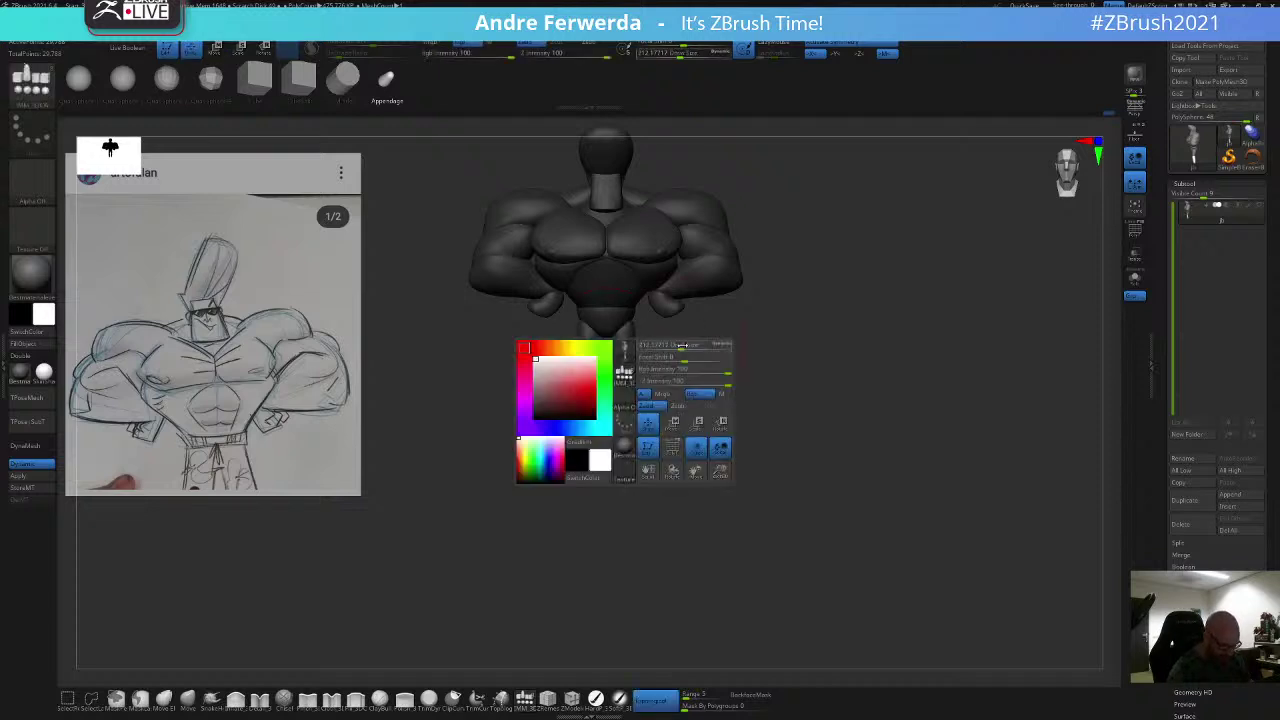
mouse_move(791, 300)
left_mouse_down("ctrl")
mouse_move(803, 286)
mouse_move(739, 300)
left_mouse_up("ctrl")
key("space")
left_click(764, 301)
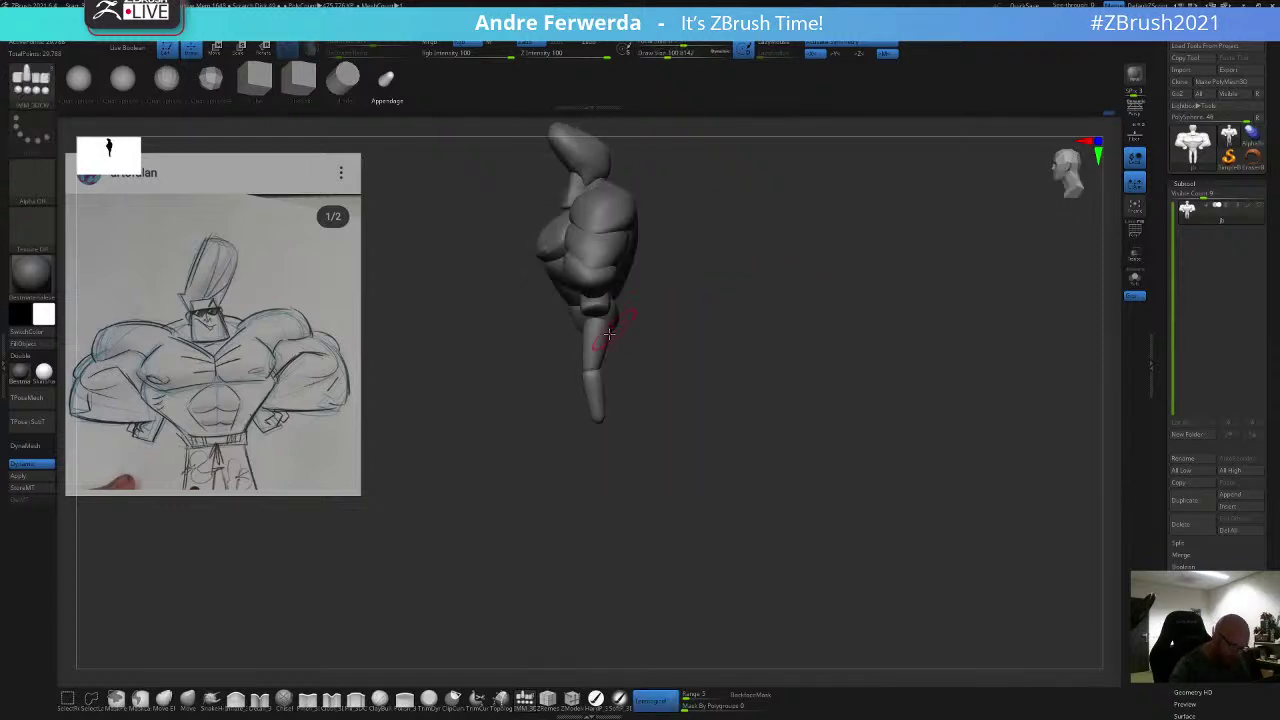
Step: Shape the knees and lower legs in side view using the Move brush with topological auto-masking
left_click_drag(613, 335, 629, 340)
left_click(192, 699)
left_click(655, 697)
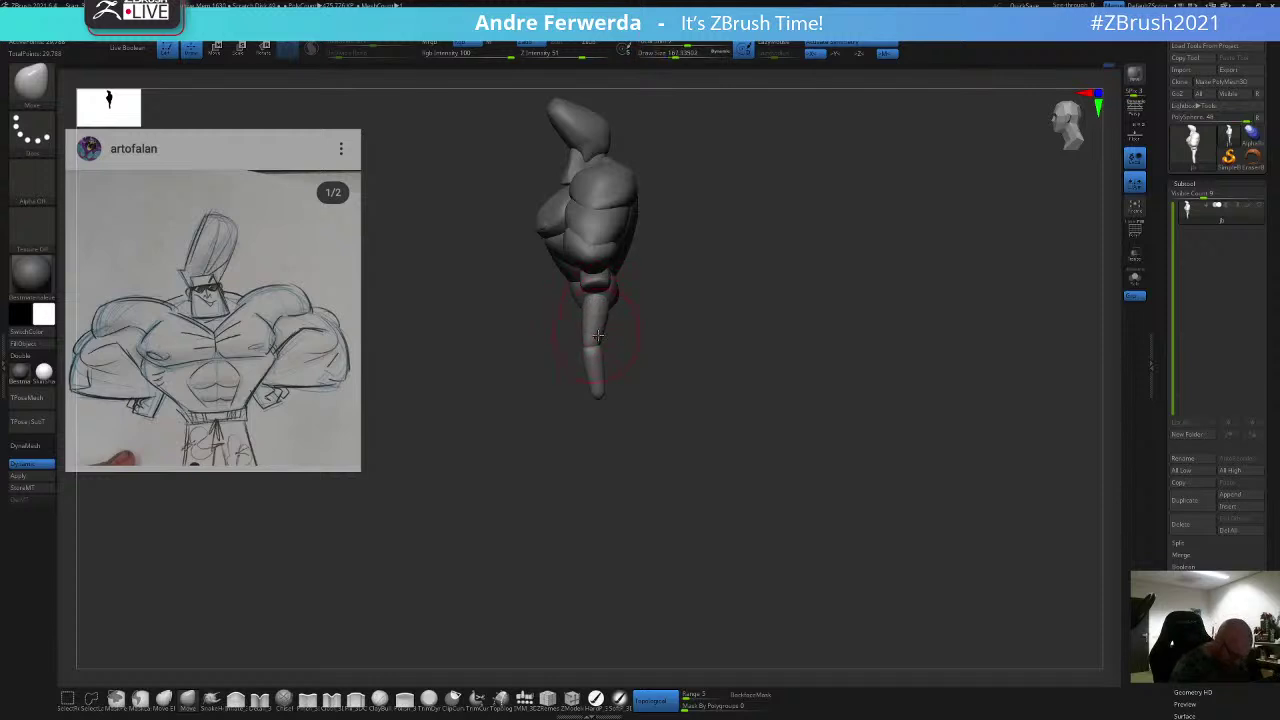
key("s")
key("s")
key("s")
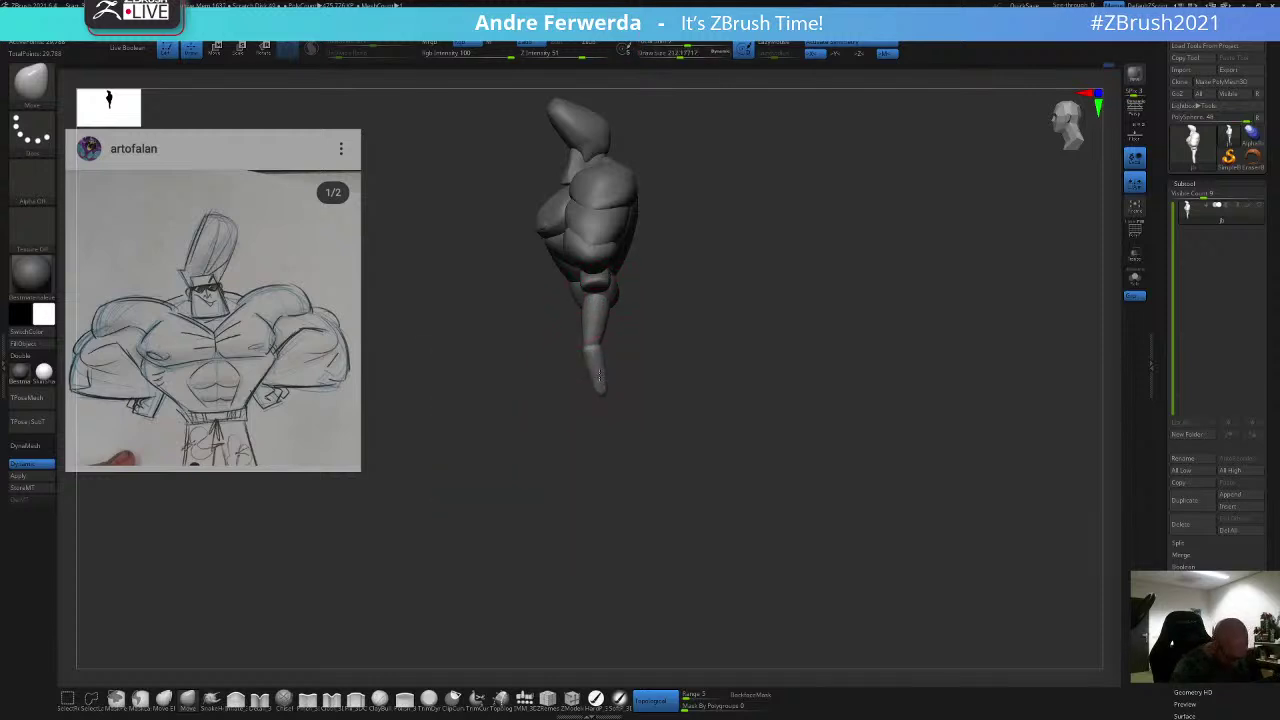
left_click_drag(595, 340, 592, 340)
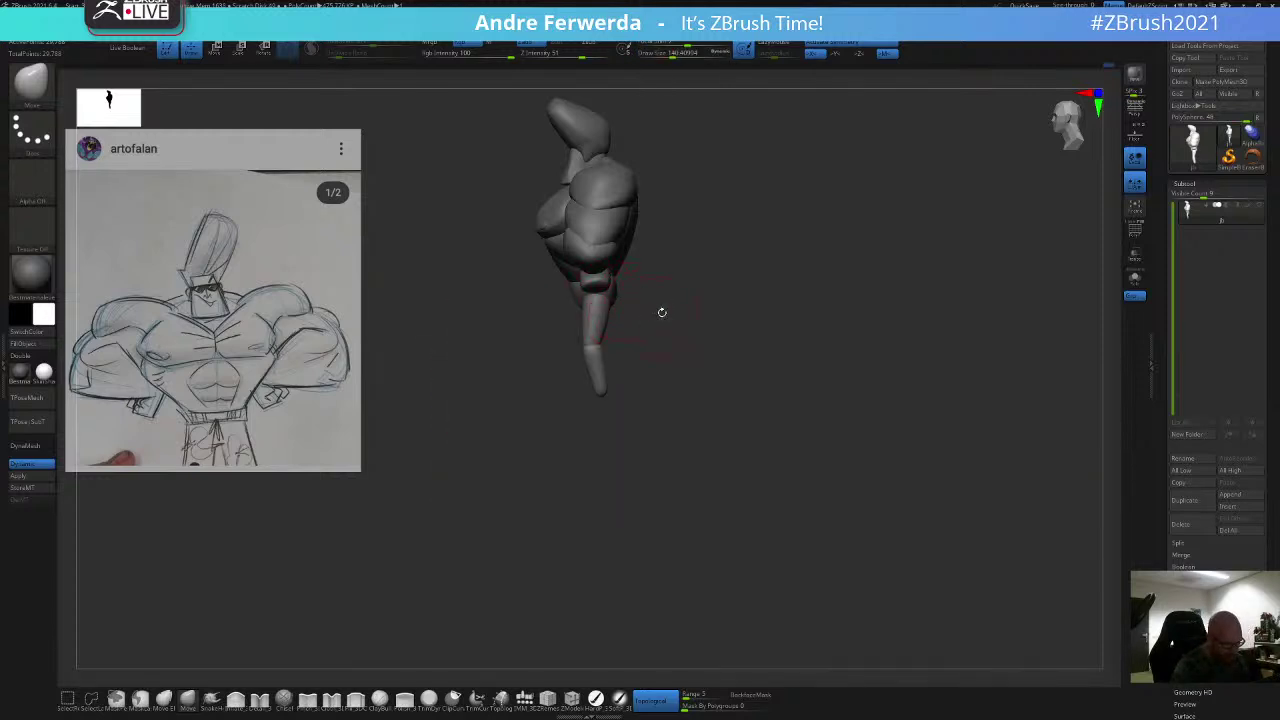
Step: Check the legs from below and behind, and refine the lower legs in front view with the Move brush
mouse_move(661, 312)
left_mouse_down()
mouse_move(706, 217)
mouse_move(591, 277)
left_mouse_up()
key("s")
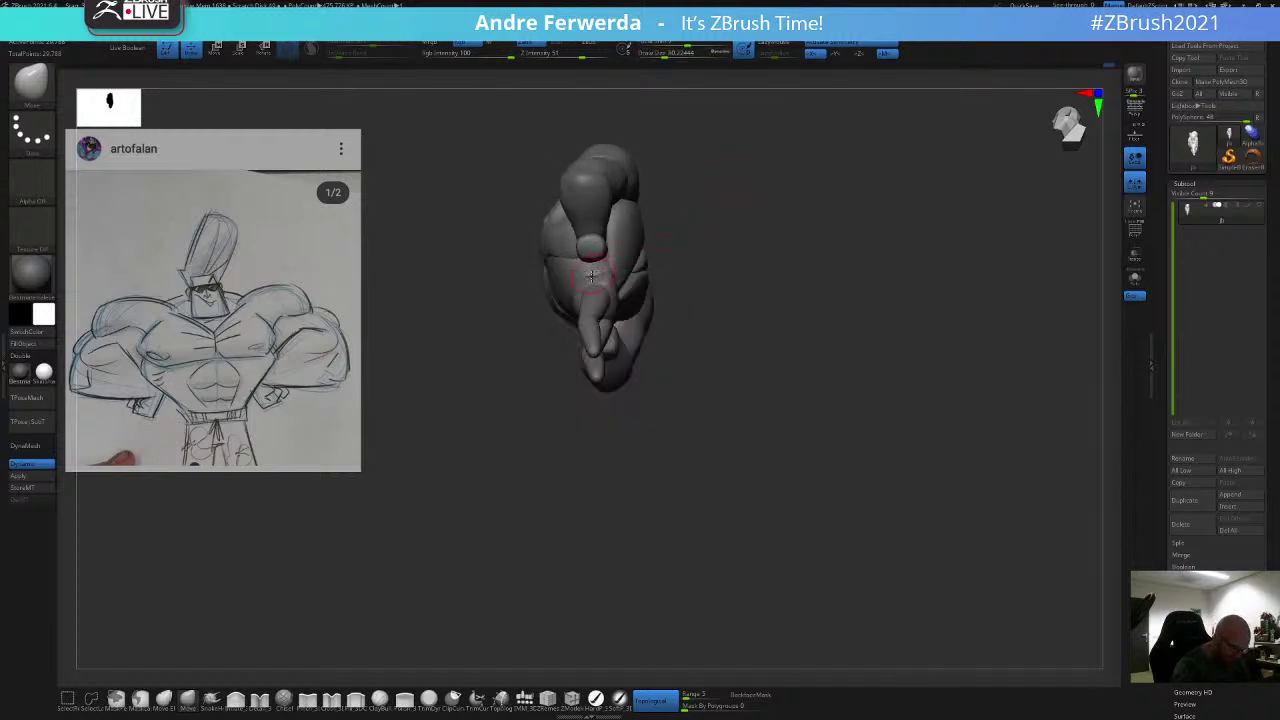
left_click_drag(664, 237, 629, 249)
key("space")
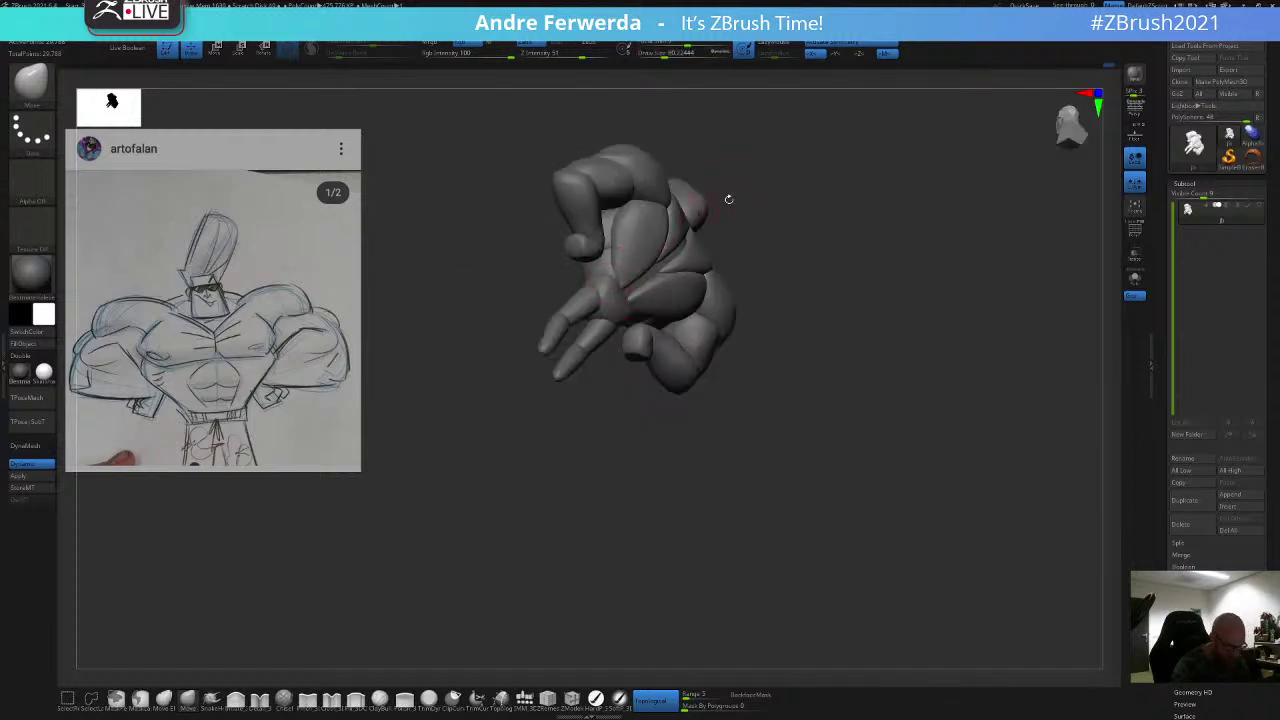
mouse_move(728, 198)
left_mouse_down()
mouse_move(823, 249)
mouse_move(780, 280)
mouse_move(744, 212)
mouse_move(783, 257)
mouse_move(775, 290)
left_mouse_up()
key("space")
key("space")
key("space")
mouse_move(661, 338)
left_mouse_down()
mouse_move(674, 323)
mouse_move(673, 364)
left_mouse_up()
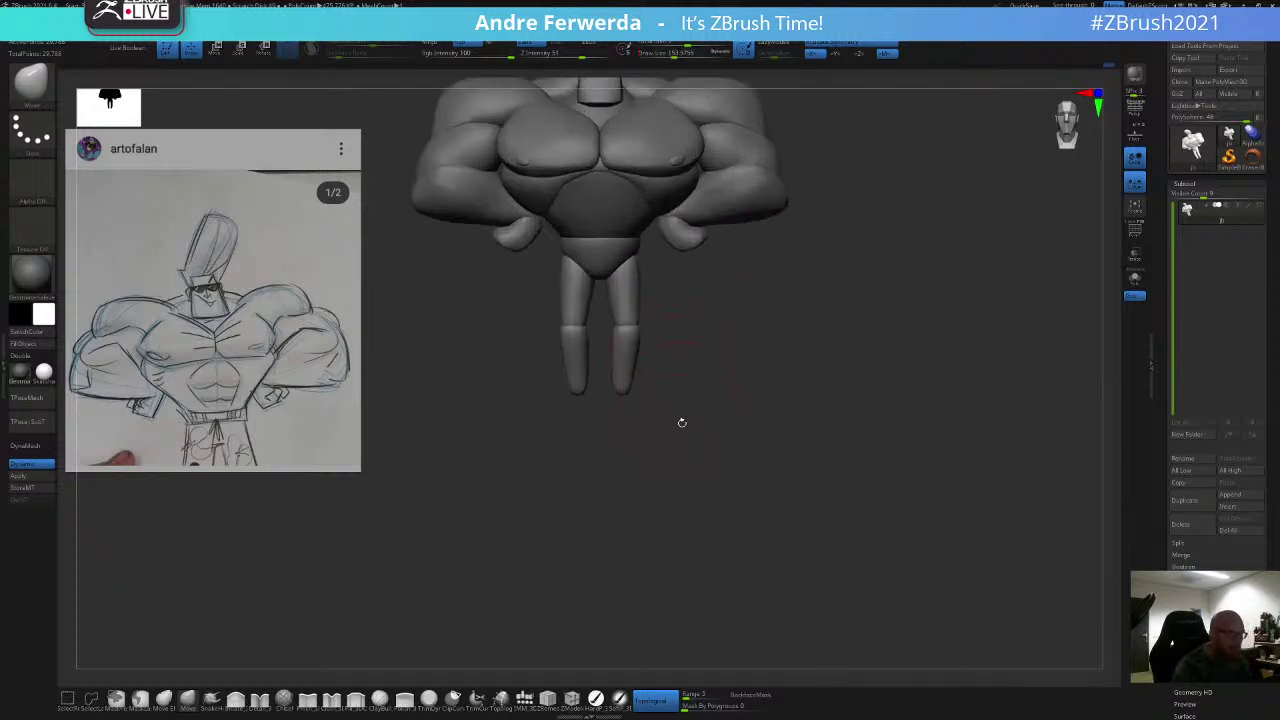
Step: Adjust the ankle ends of the lower legs in front view with the Move brush
left_click_drag(719, 438, 689, 468, "alt")
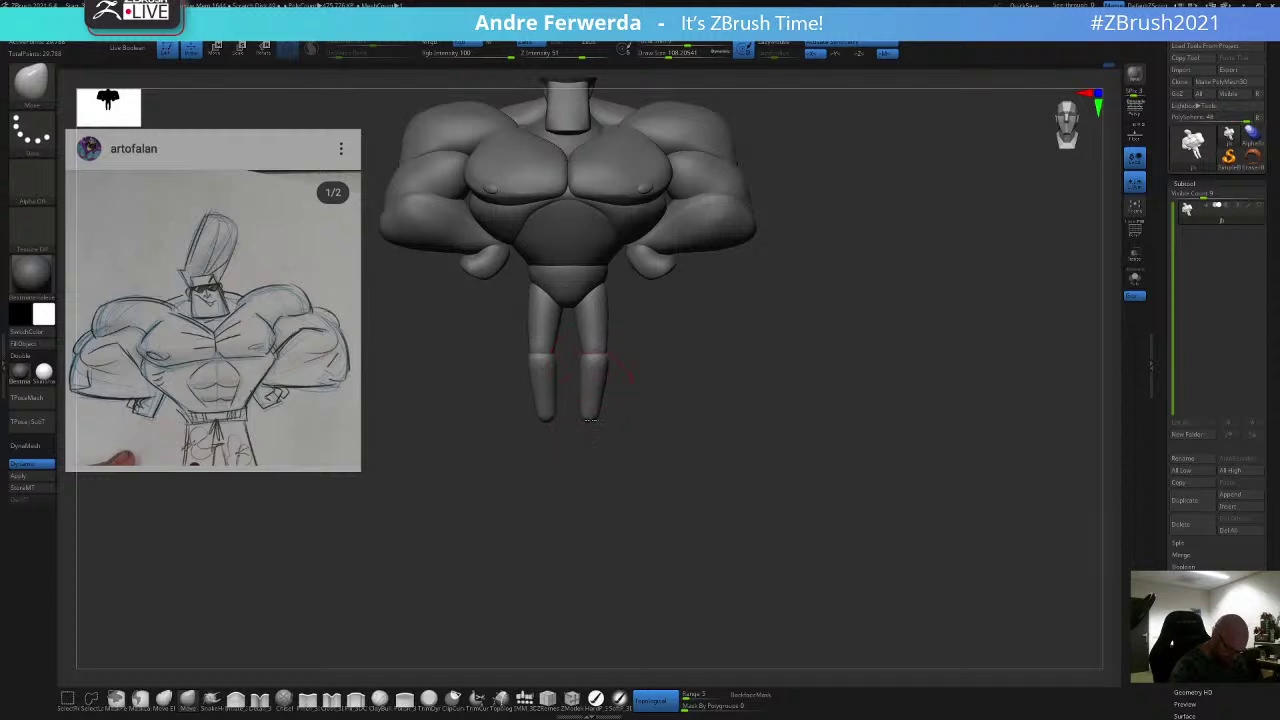
mouse_move(590, 420)
left_mouse_down()
mouse_move(668, 340)
mouse_move(670, 414)
mouse_move(683, 420)
left_mouse_up()
key("space")
key("space")
key("space")
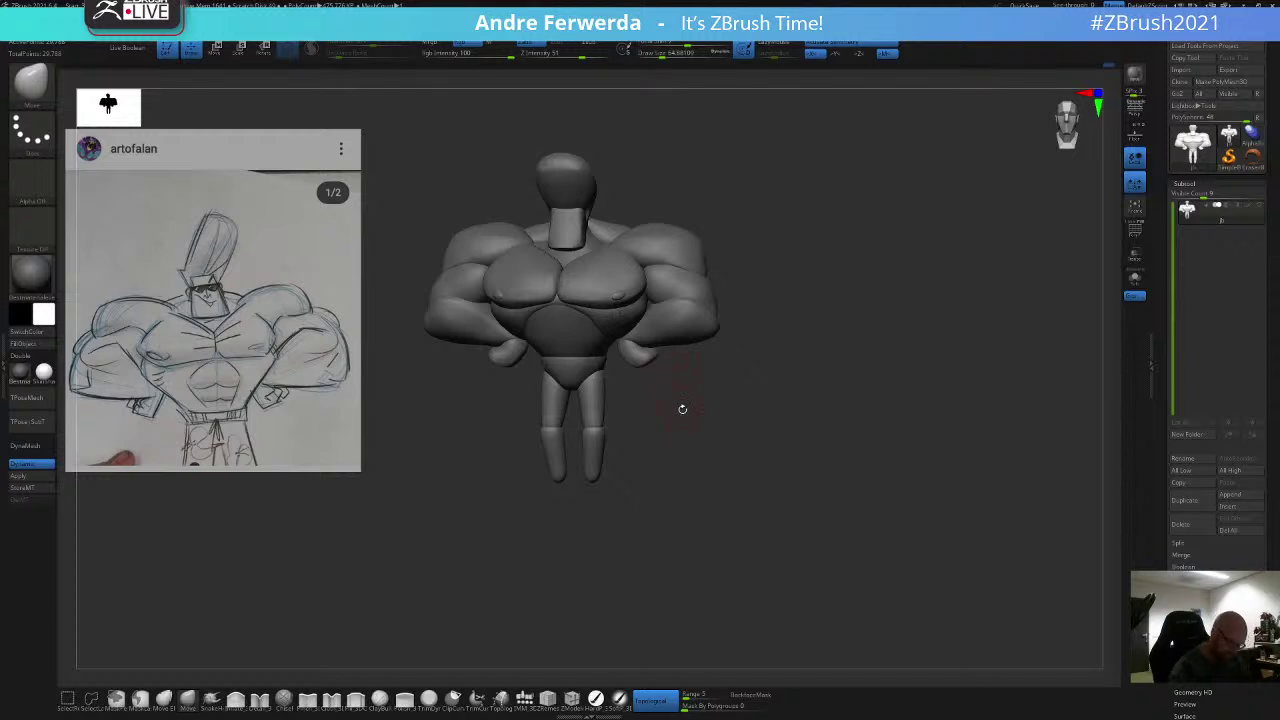
key("space")
Step: Refine the leg and hip contours from the front and back with the Move brush at varying brush sizes
mouse_move(689, 401)
left_mouse_down("shift")
mouse_move(700, 403)
mouse_move(689, 425)
mouse_move(695, 402)
left_mouse_up("shift")
key("space")
key("space")
mouse_move(695, 402)
left_mouse_down()
mouse_move(664, 393)
mouse_move(667, 380)
mouse_move(683, 409)
mouse_move(660, 398)
left_mouse_up()
key("space")
key("space")
left_click_drag(660, 398, 675, 397)
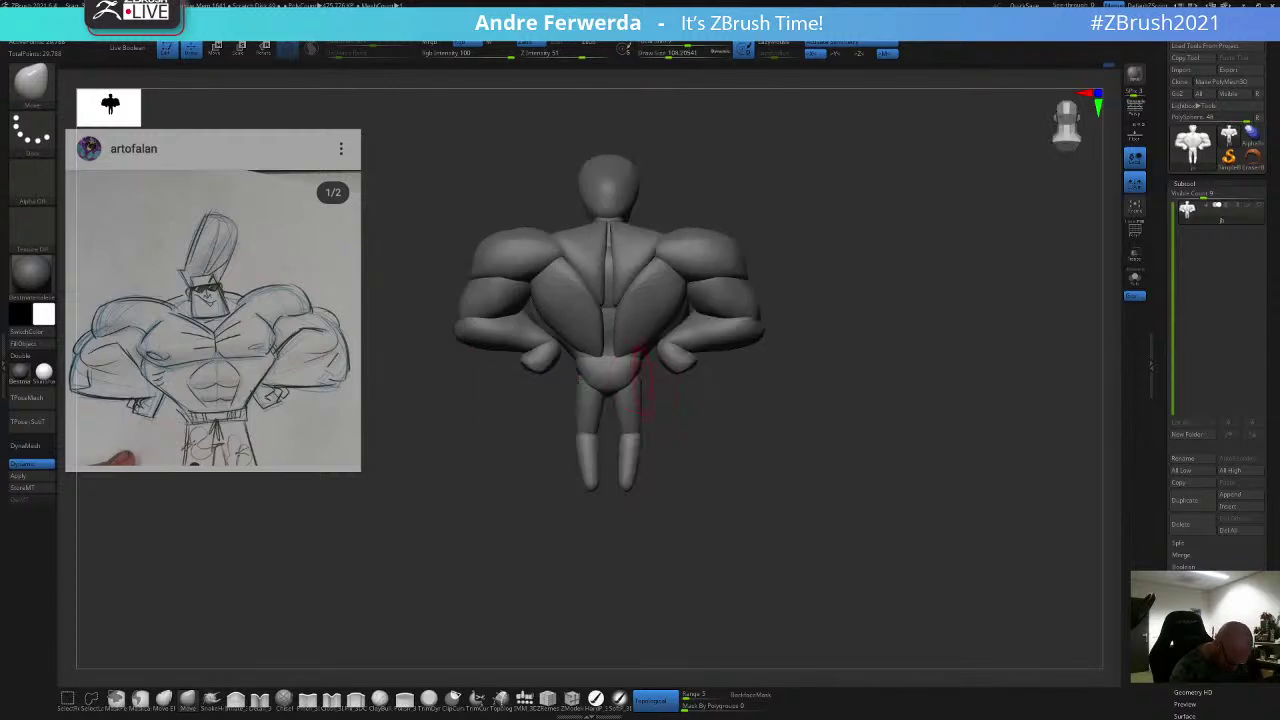
key("space")
key("space")
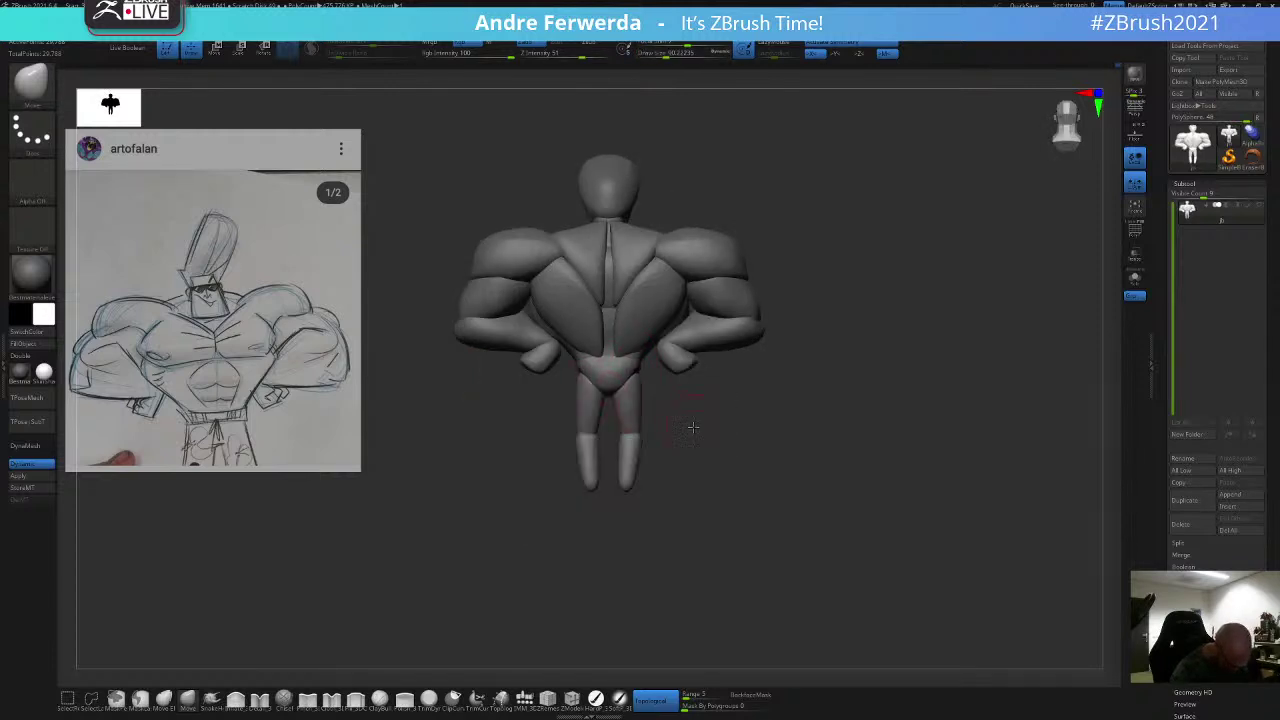
left_click_drag(689, 428, 689, 399)
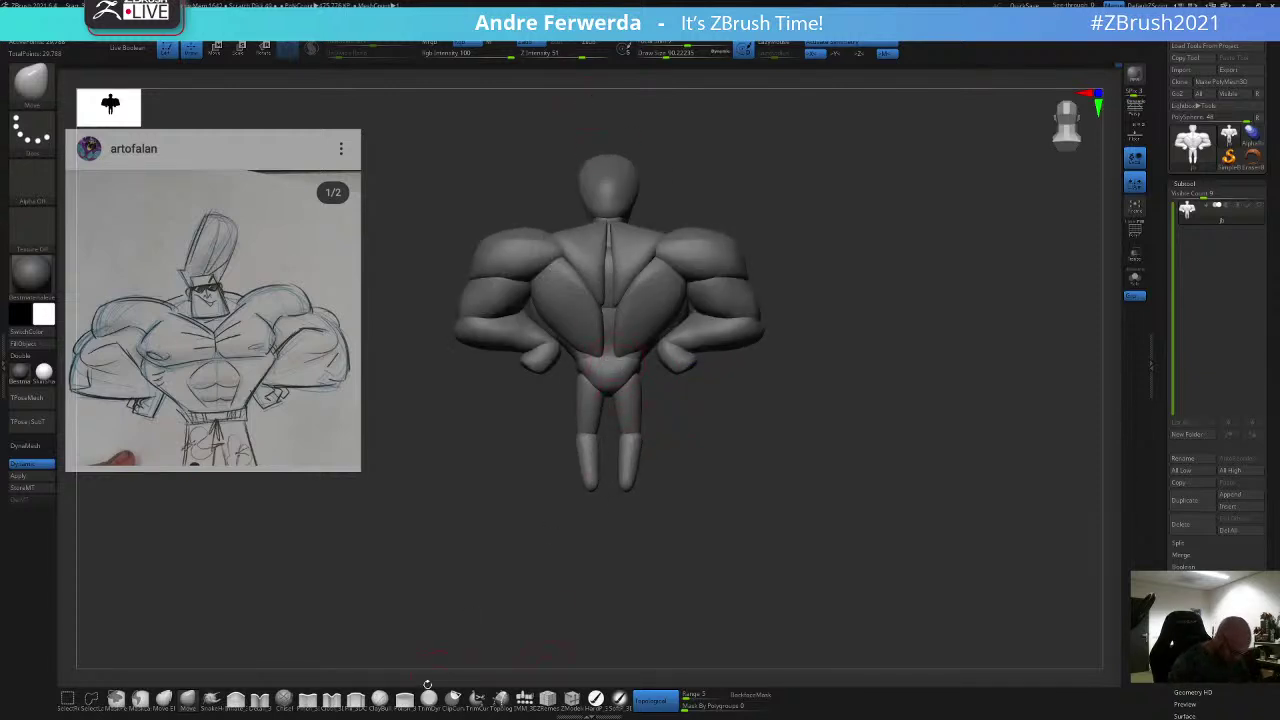
Step: Insert mirrored QuadSphere 2 meshes on the back of the pelvis for the glutes and move them inward
left_click(524, 703)
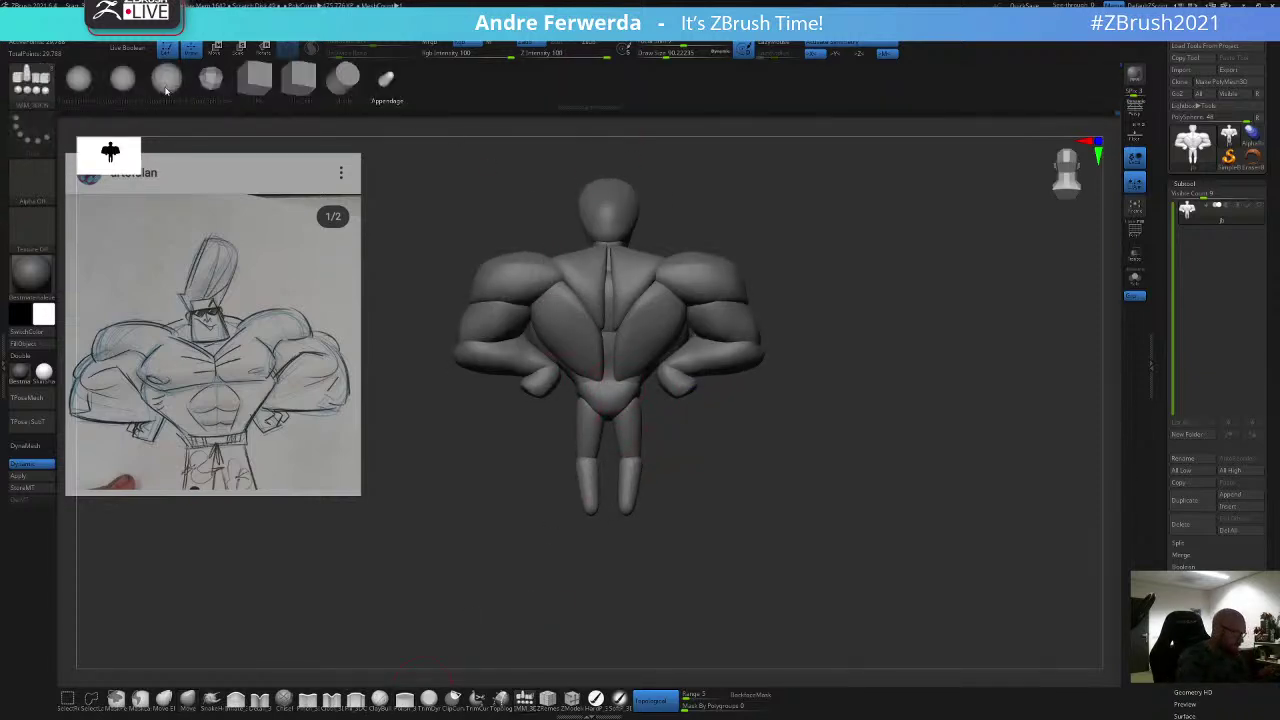
left_click(123, 81)
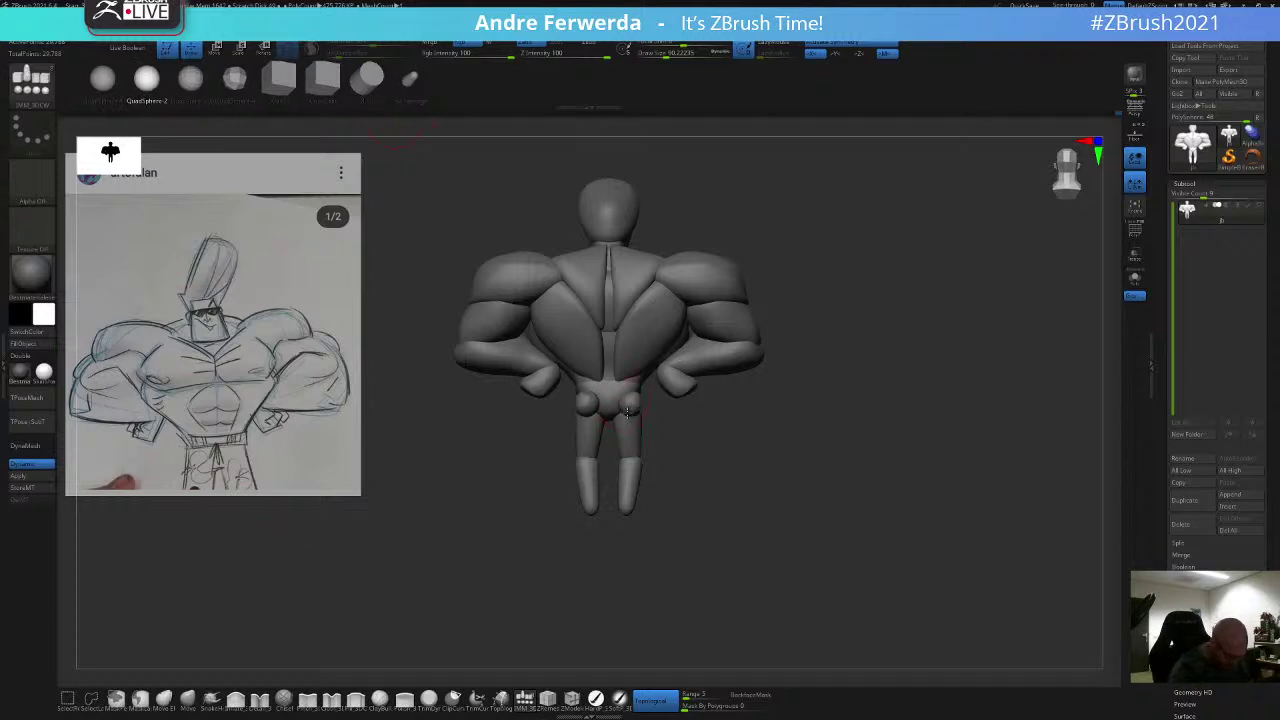
left_click_drag(628, 413, 624, 426)
left_click(190, 699)
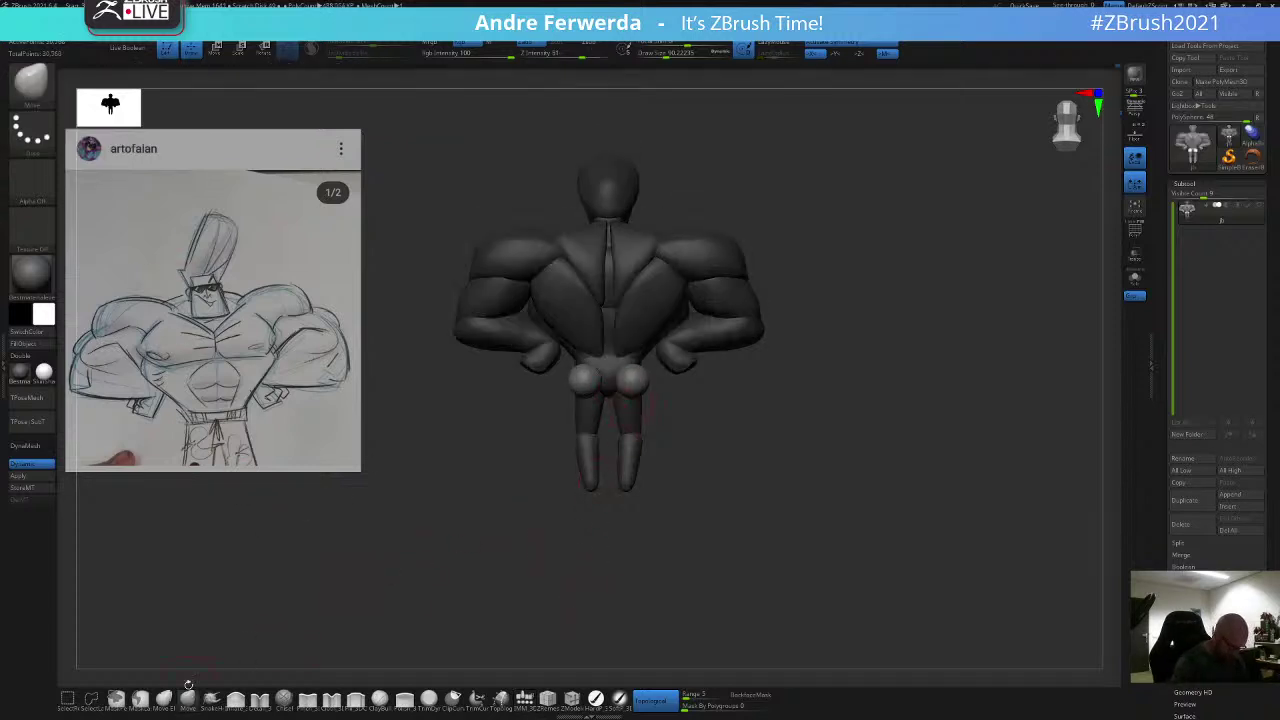
key("w")
left_click_drag(667, 335, 659, 326)
key("q")
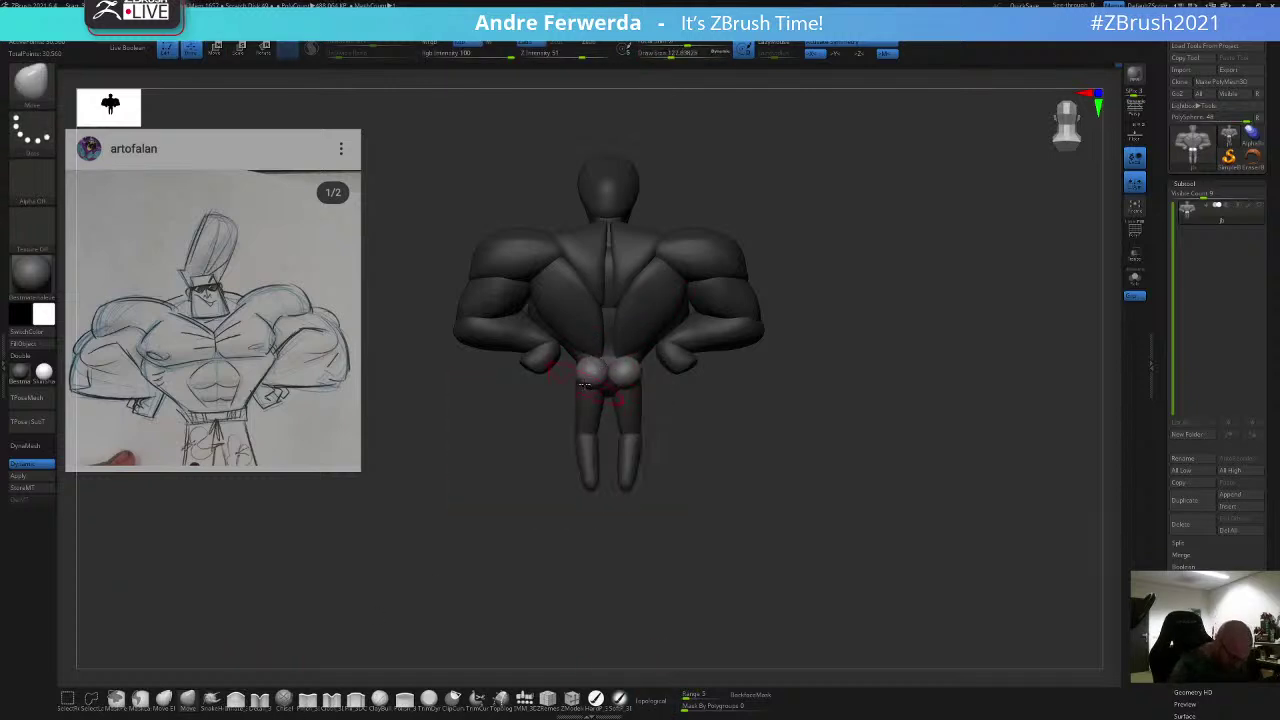
Step: Shape the glute spheres from behind with the Move brush
key("s")
left_click(598, 387)
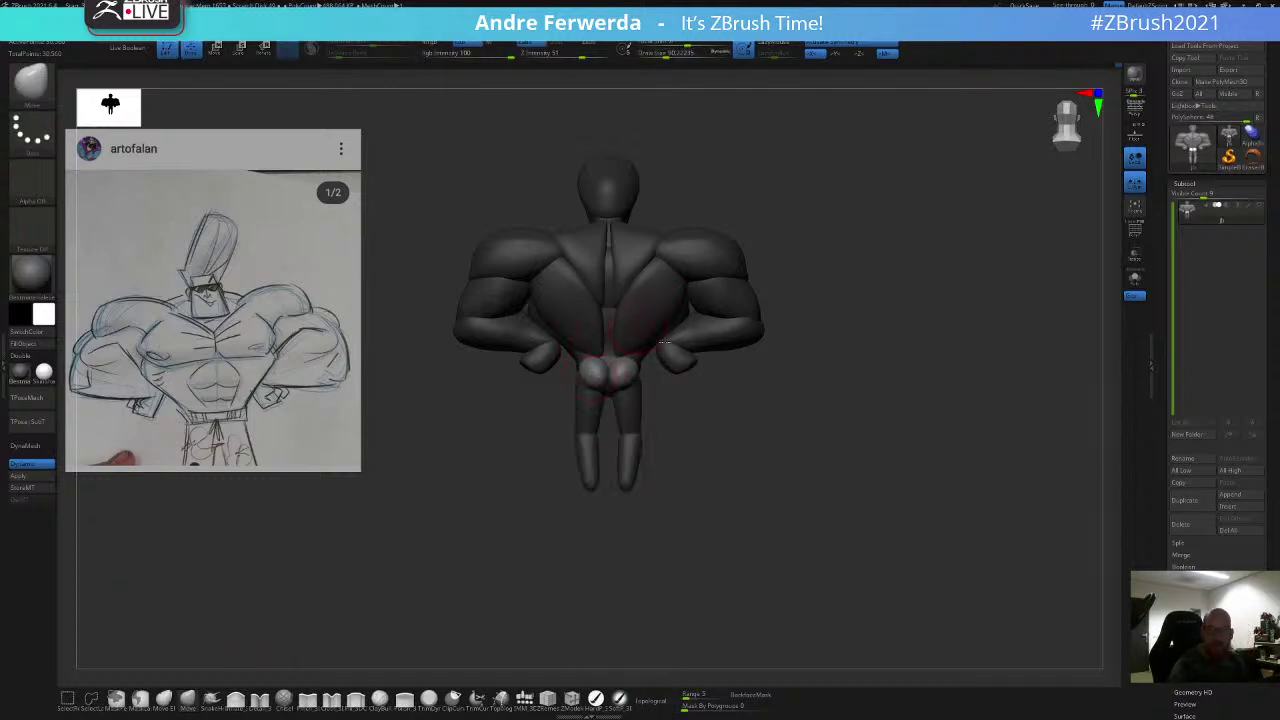
left_click_drag(760, 396, 723, 368)
key("space")
left_click(610, 369)
Step: Move the glutes forward into the pelvis in side view and reshape them with the Move brush
key("w")
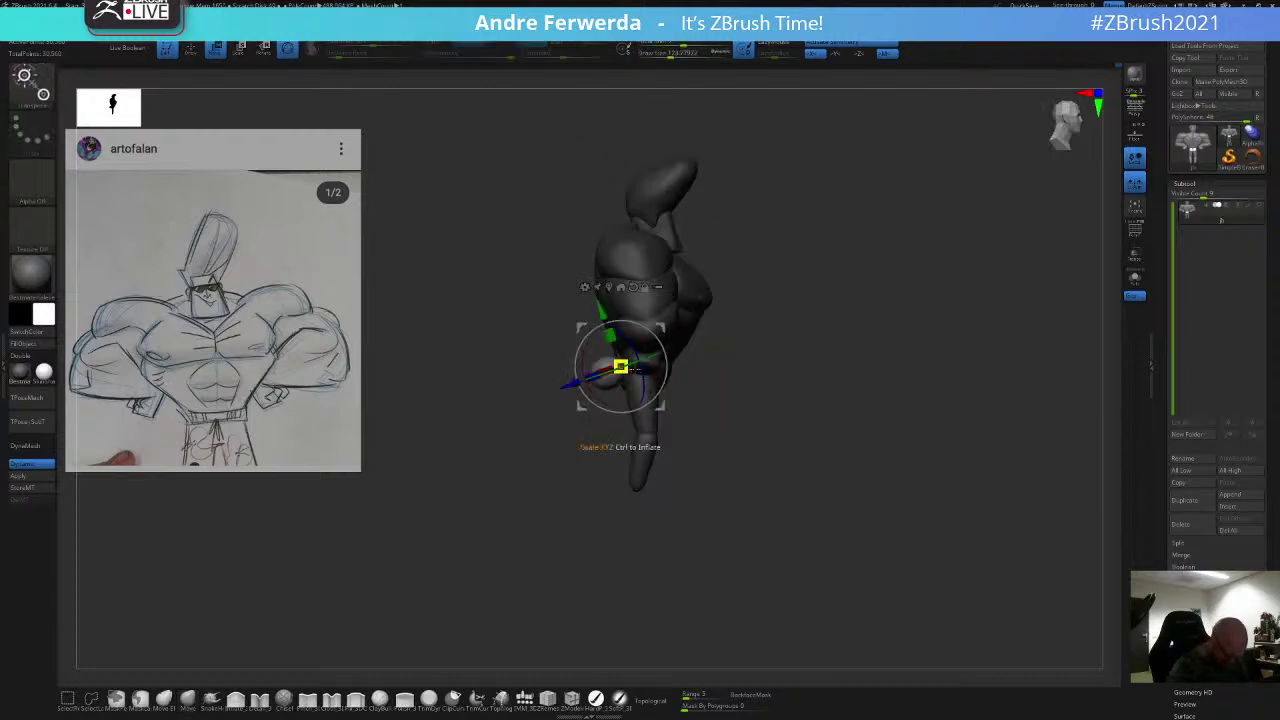
left_click_drag(663, 327, 676, 325)
key("q")
key("space")
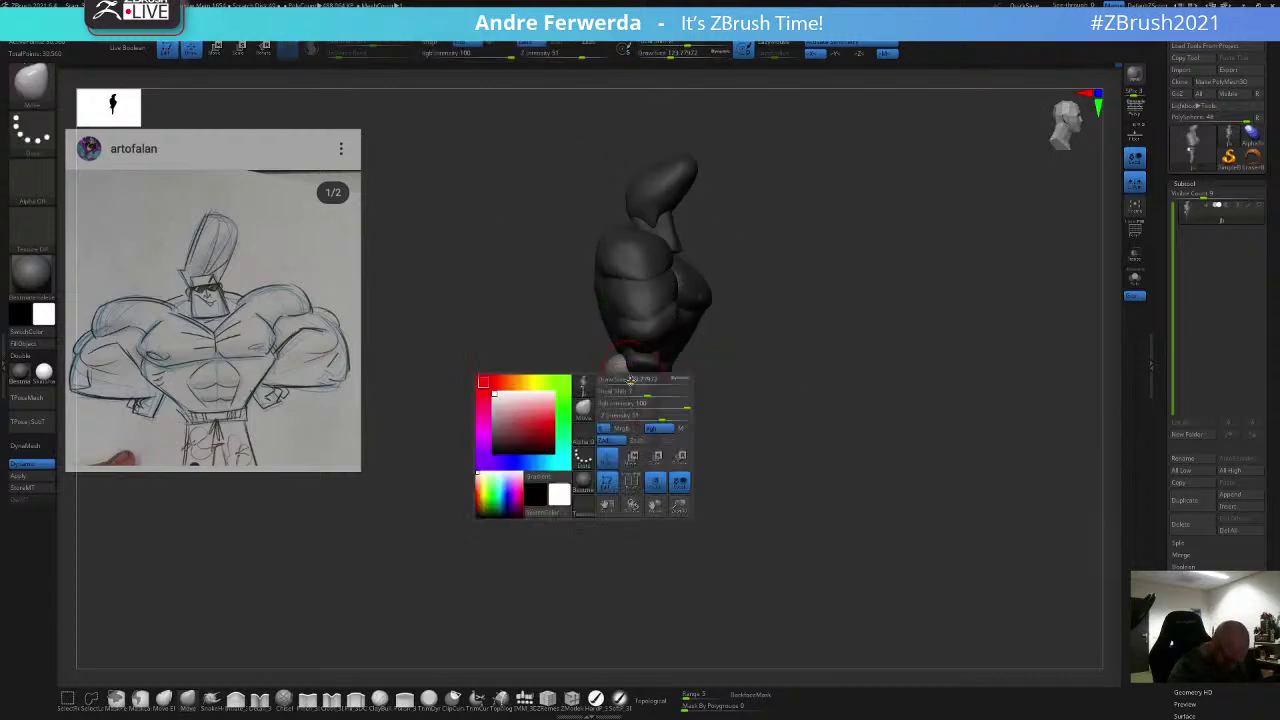
left_click(630, 387)
key("space")
left_click(640, 387)
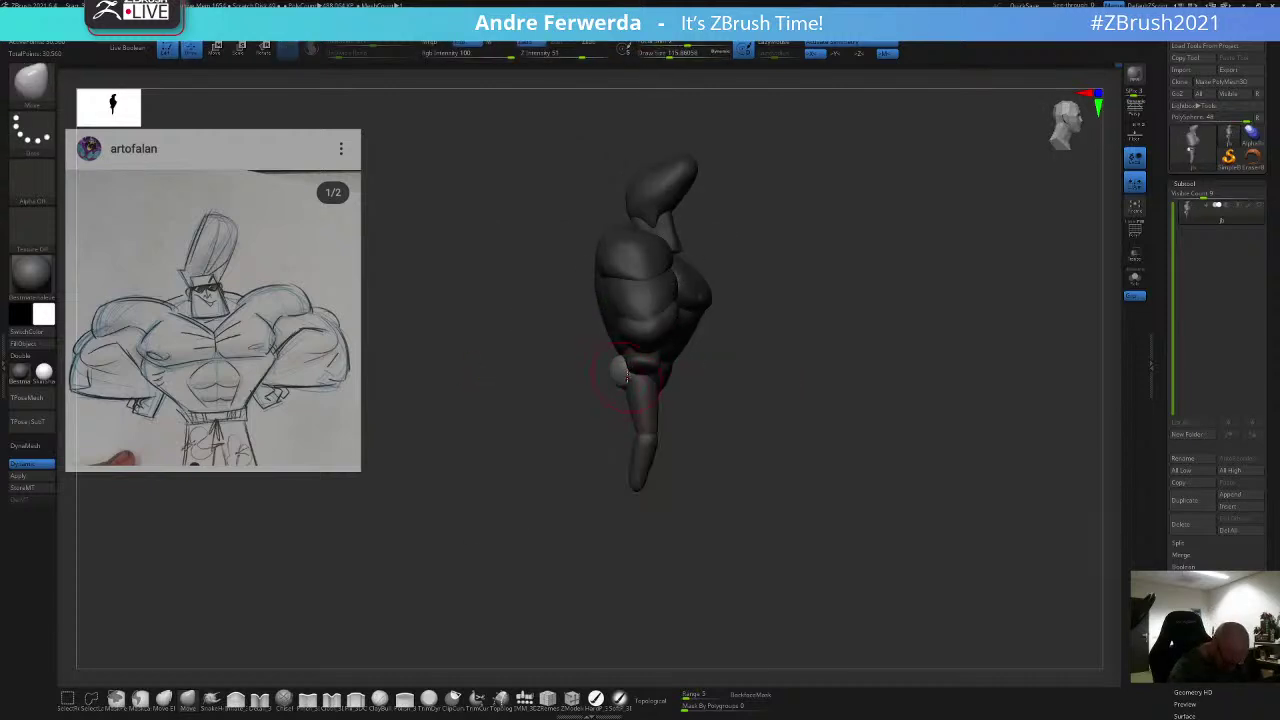
Step: Refine the glutes from behind with the Move brush and clear the mask from the figure
mouse_move(718, 318)
left_mouse_down()
mouse_move(771, 283)
mouse_move(785, 300)
left_mouse_up()
key("space")
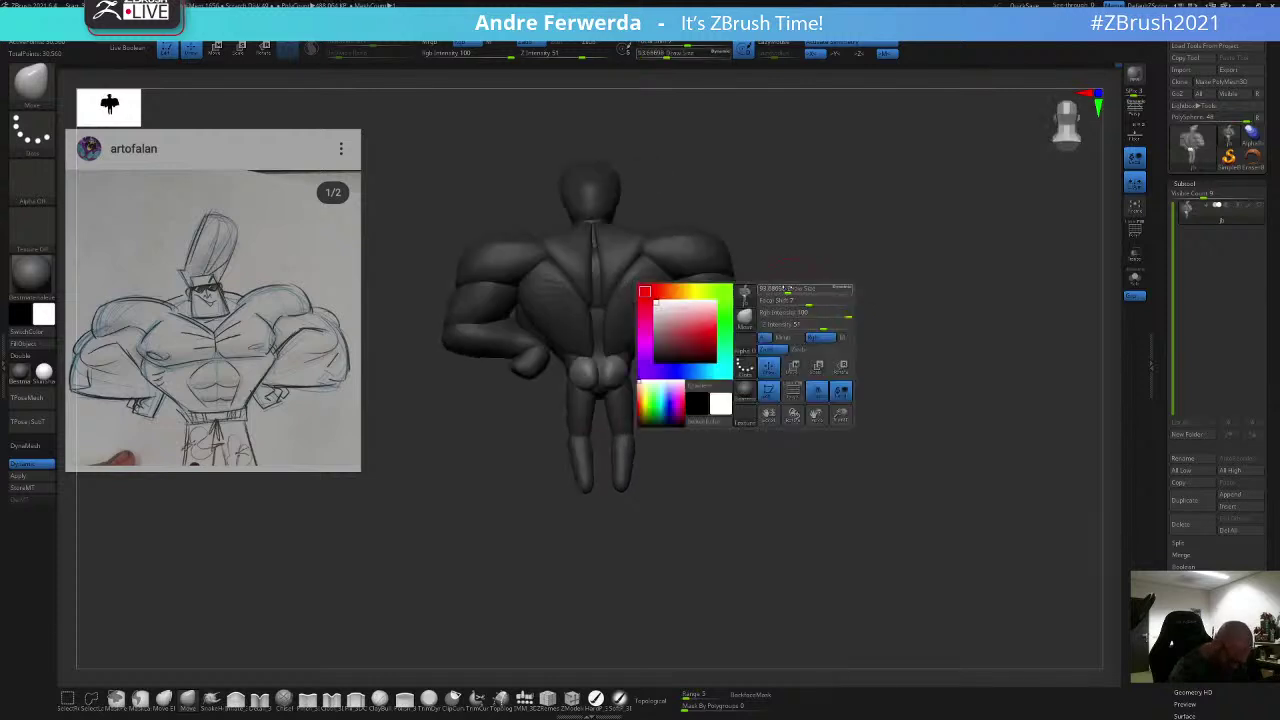
left_click(772, 335)
key("space")
left_click(617, 376)
mouse_move(620, 384)
left_mouse_down()
mouse_move(625, 369)
mouse_move(663, 416)
mouse_move(668, 400)
left_mouse_up()
key("space")
key("space")
key("space")
left_click_drag(606, 376, 626, 376)
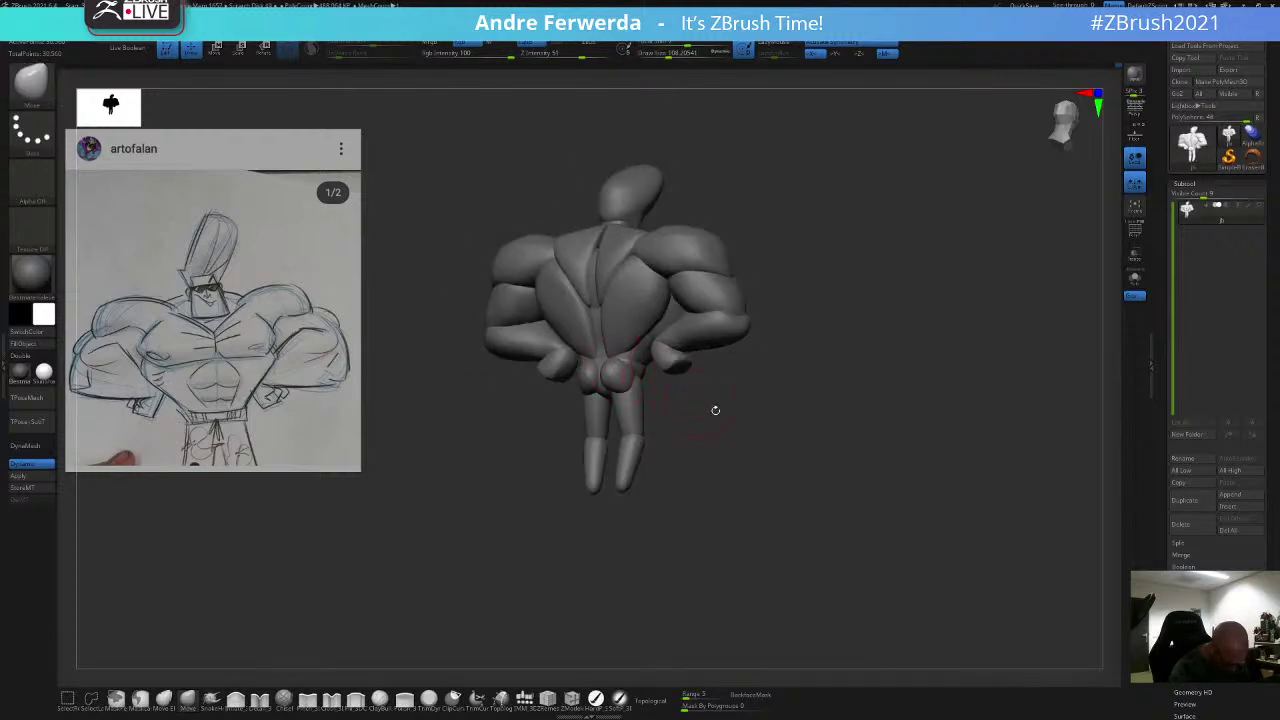
Step: Isolate and mask the glutes, show the whole figure again, and invert the mask so only the glutes stay editable
left_click_drag(714, 409, 726, 310)
left_click(622, 368, "ctrl+shift")
left_click_drag(756, 214, 564, 488, "ctrl")
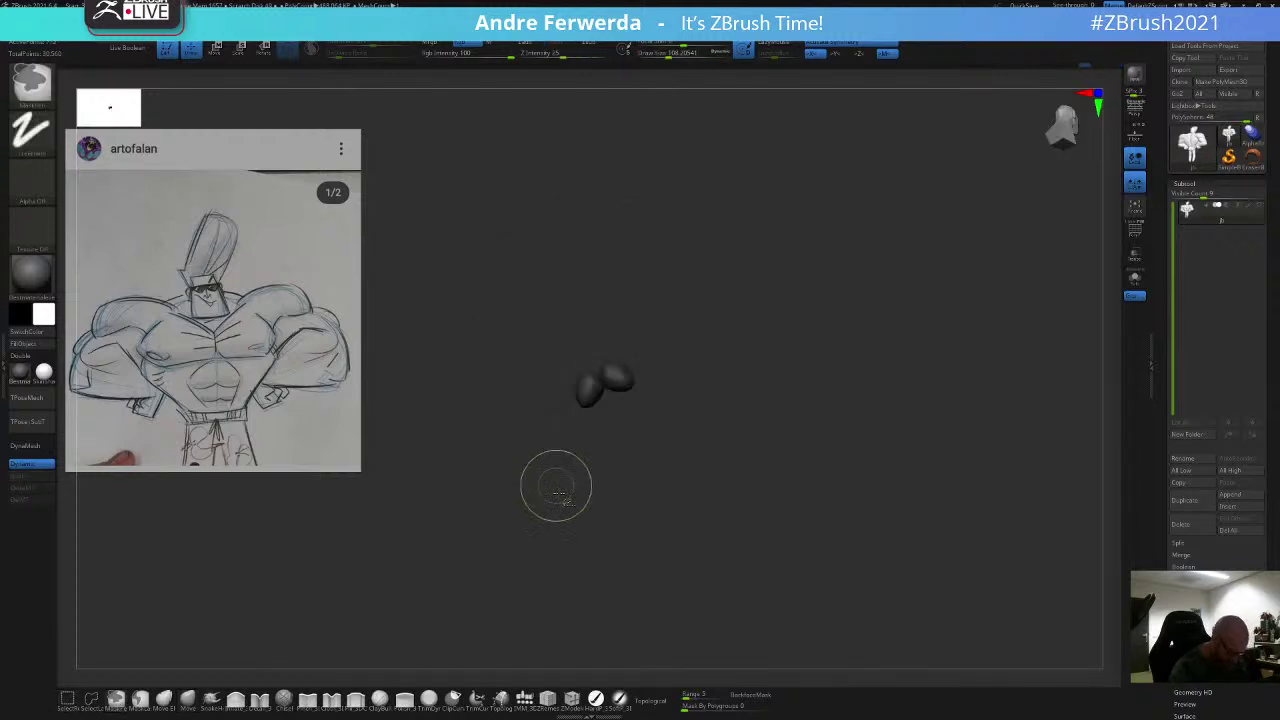
left_click(564, 494, "ctrl+shift")
left_click_drag(741, 238, 757, 189)
left_click(753, 193, "ctrl")
left_click_drag(691, 251, 680, 220)
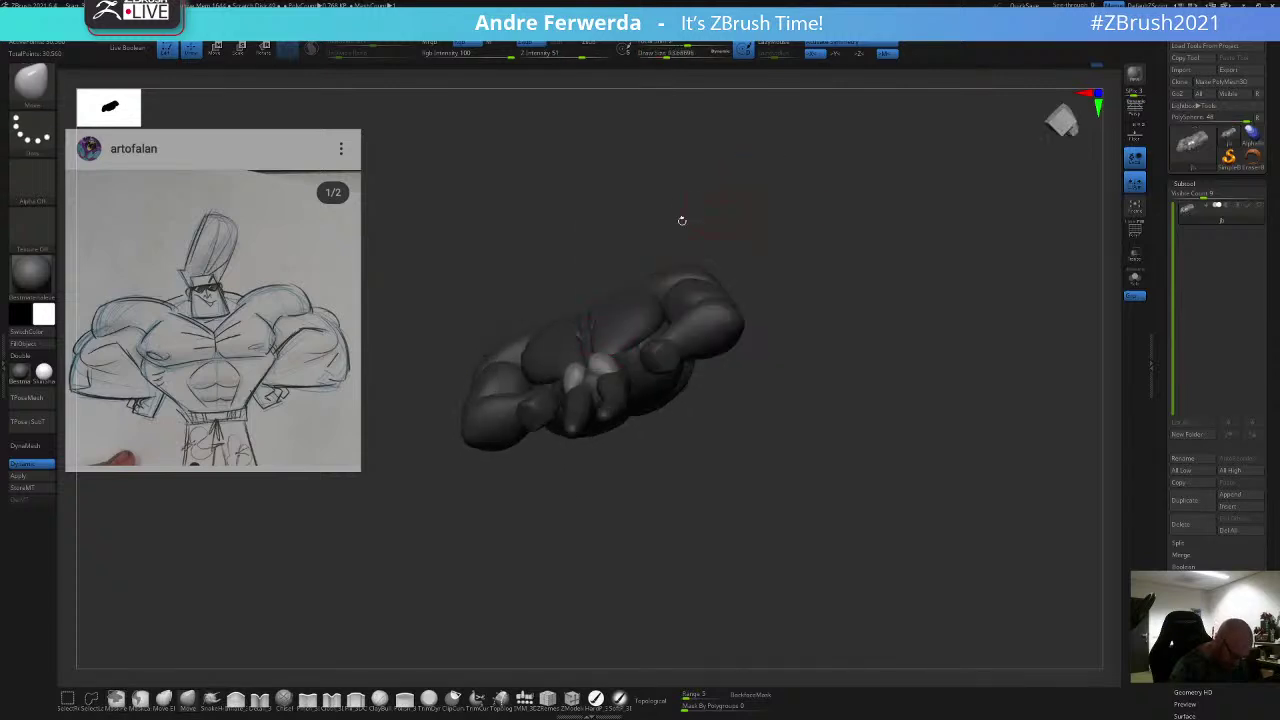
Step: Try moving a glute with topological auto-masking enabled, undo the stroke, and disable the option again
left_click(655, 698)
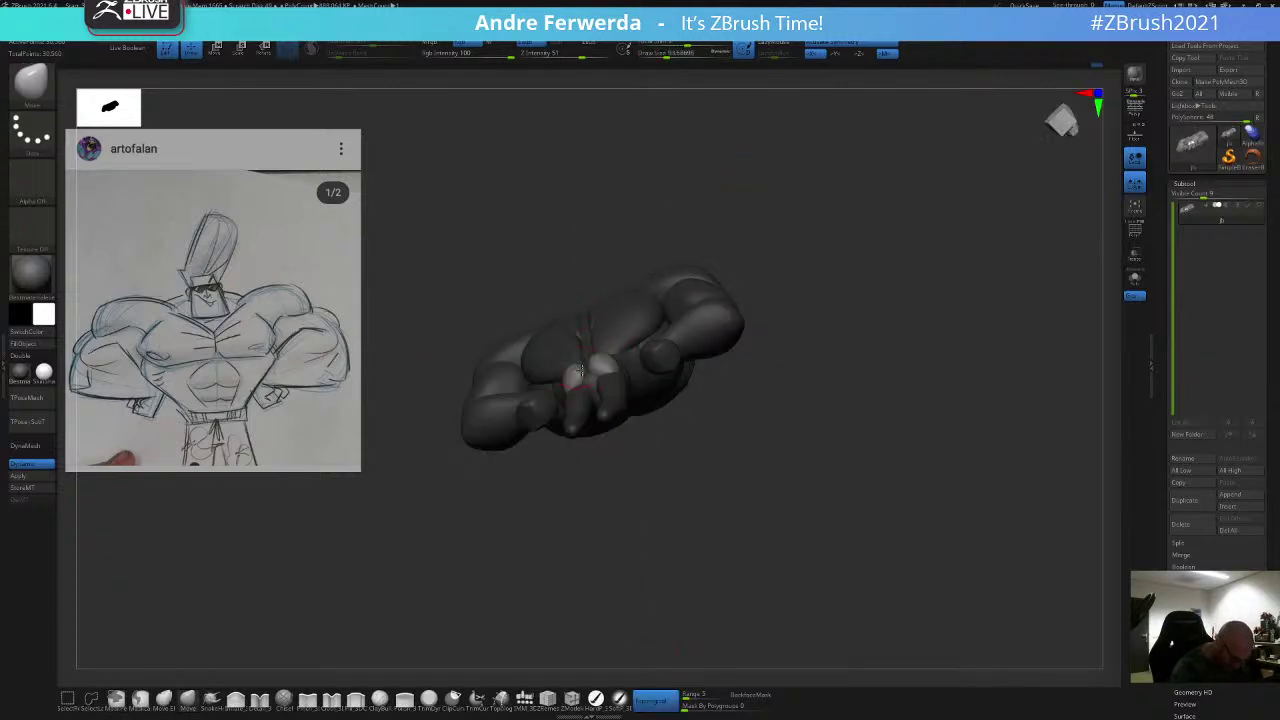
left_click_drag(580, 370, 588, 374)
key("ctrl+z")
left_click(656, 700)
Step: Shape the unmasked glutes from below and directly behind with the Move brush
left_click_drag(595, 512, 620, 542)
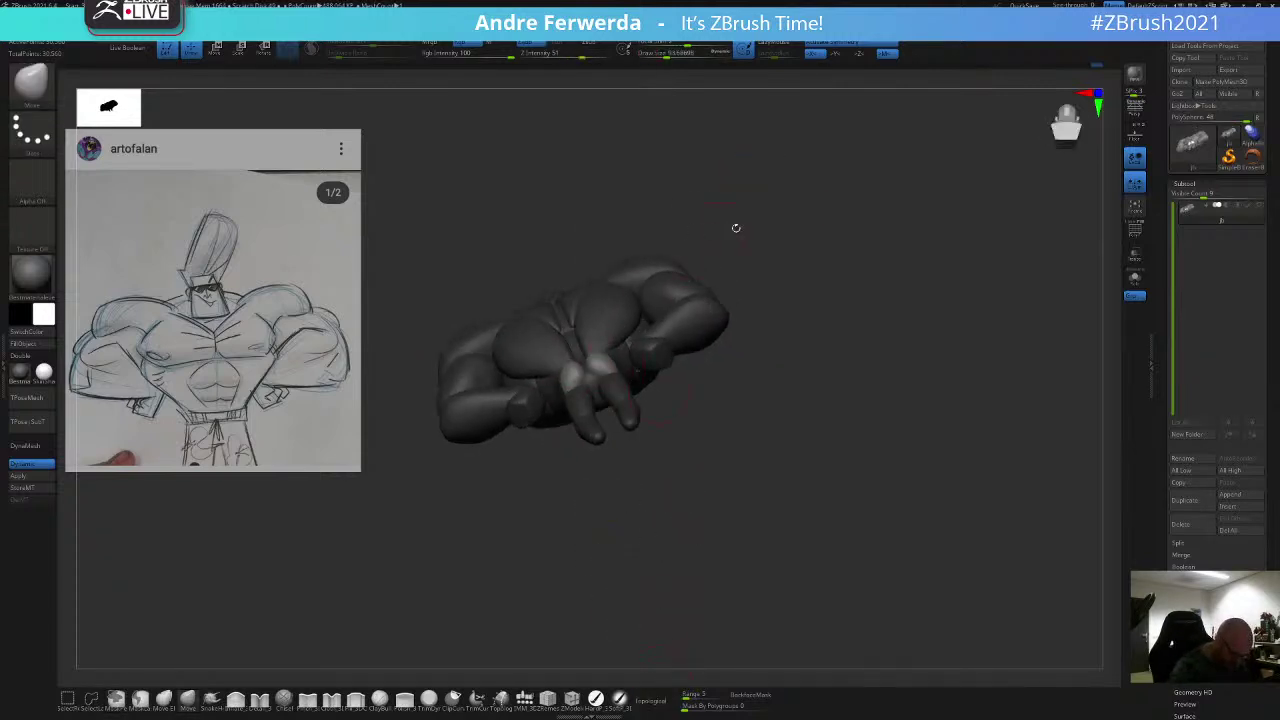
left_click_drag(736, 228, 722, 280, "shift")
key("space")
left_click_drag(597, 365, 571, 358)
key("space")
key("space")
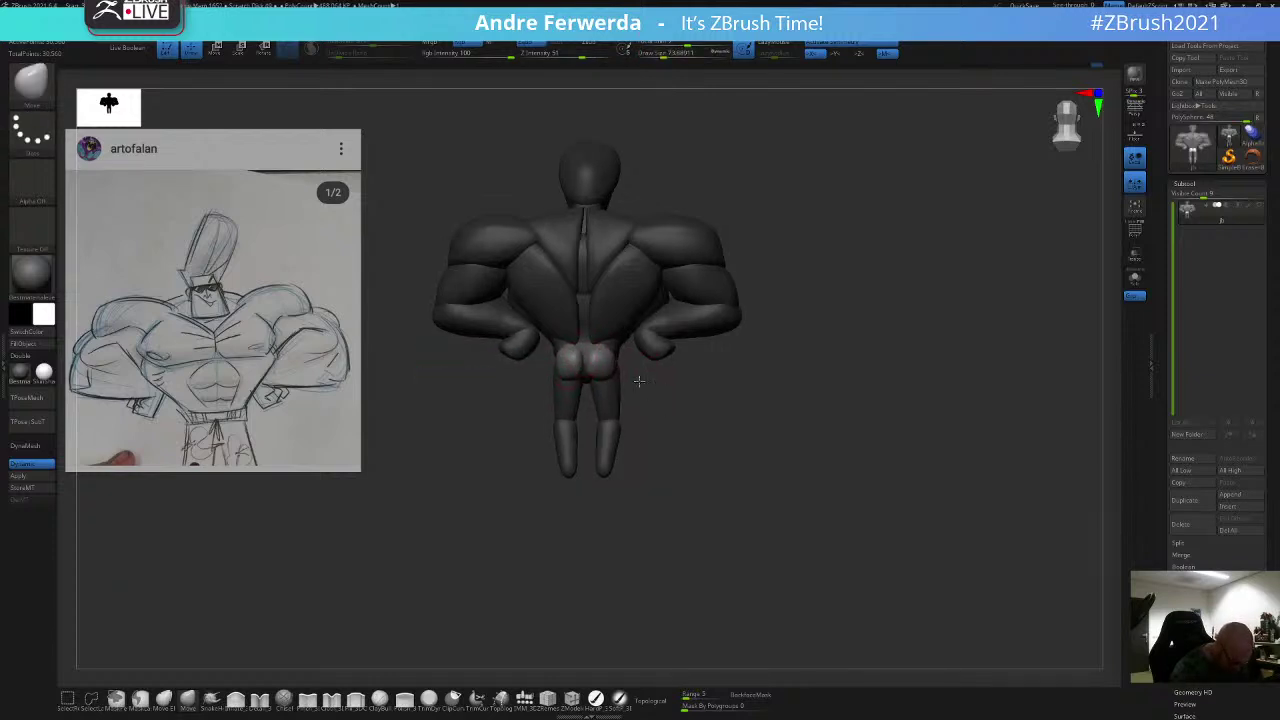
Step: Refine the unmasked glutes from behind, below and the side with short Move brush strokes at varied brush sizes
left_click_drag(682, 385, 637, 372)
key("space")
left_click_drag(637, 372, 641, 370)
left_click_drag(590, 500, 592, 372)
key("space")
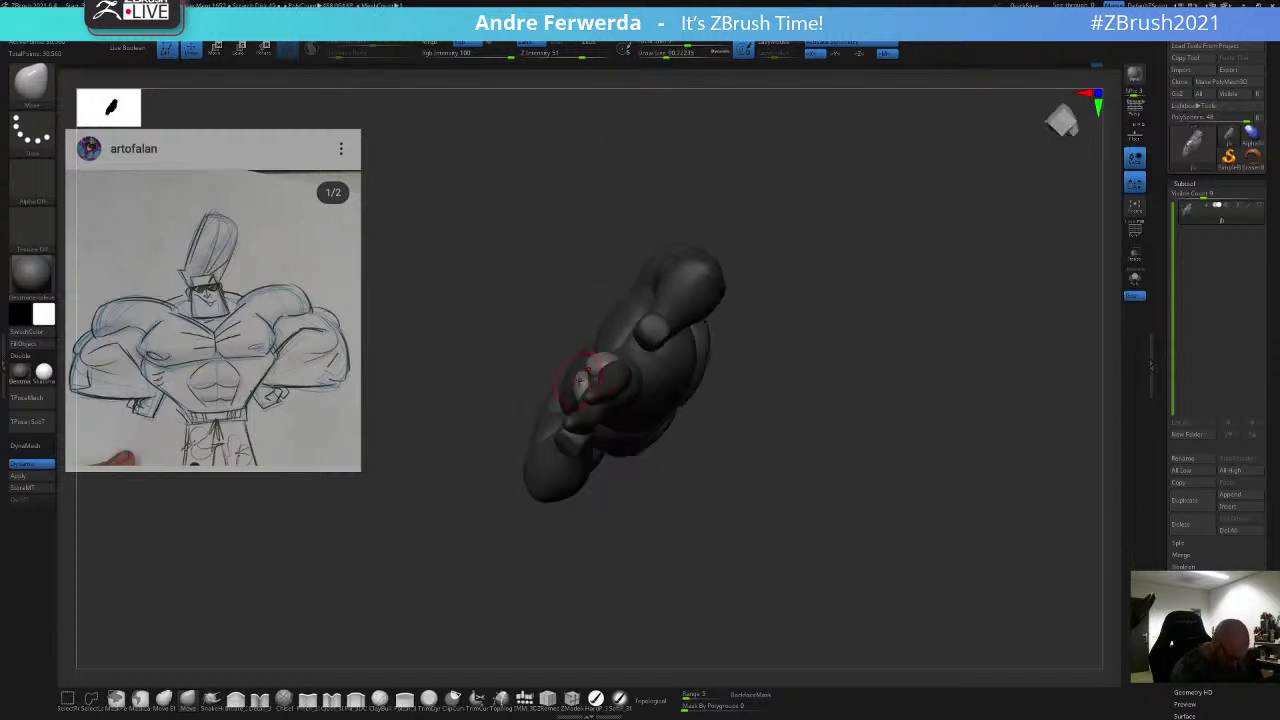
mouse_move(646, 239)
left_mouse_down()
mouse_move(734, 303)
mouse_move(690, 345)
left_mouse_up()
key("space")
left_click_drag(618, 377, 610, 377)
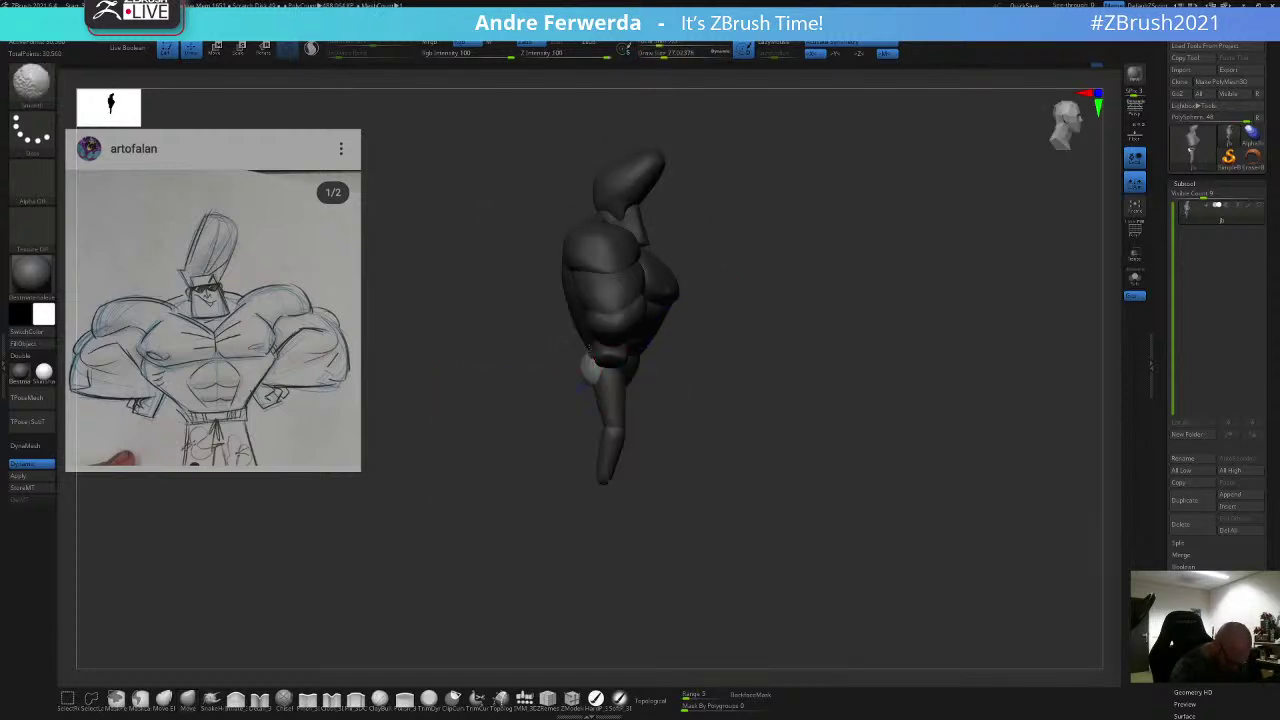
Step: Try reshaping the glutes from the side and undo the last two strokes
key("space")
mouse_move(565, 416)
left_mouse_down()
mouse_move(632, 408)
mouse_move(588, 404)
left_mouse_up()
key("ctrl+z")
key("ctrl+z")
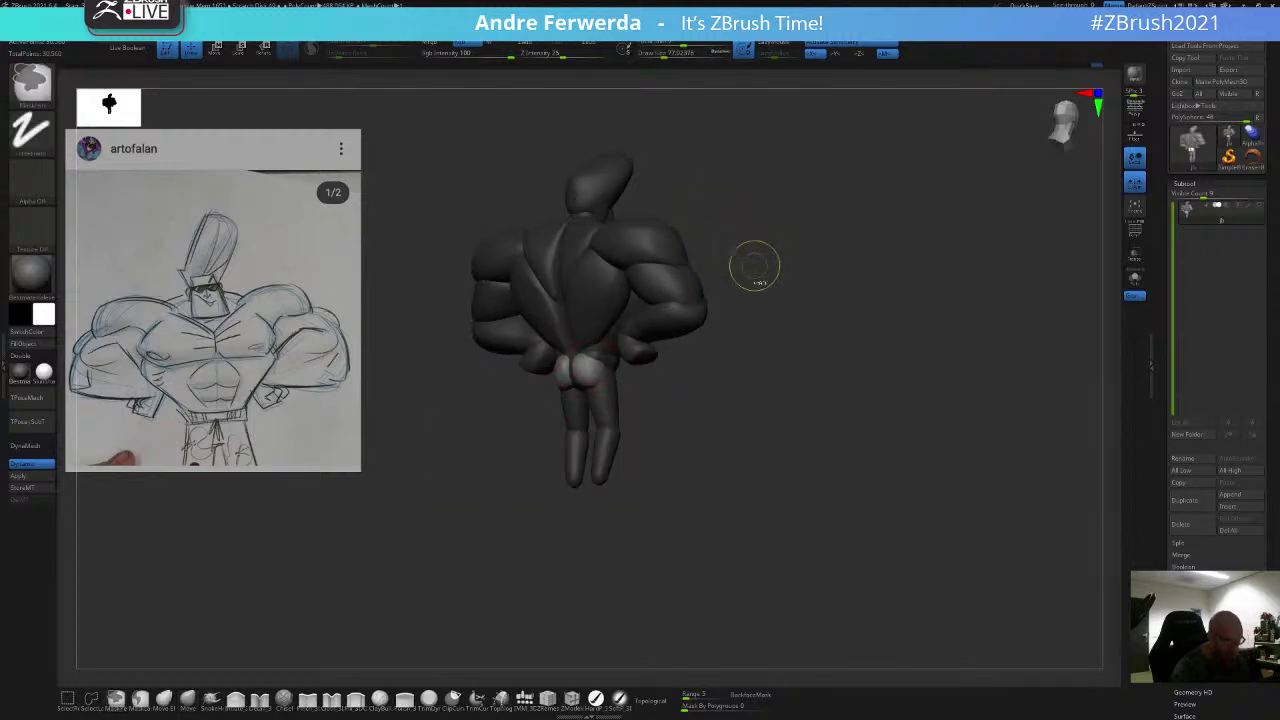
mouse_move(766, 286)
left_mouse_down("shift")
mouse_move(829, 349)
mouse_move(889, 319)
left_mouse_up("shift")
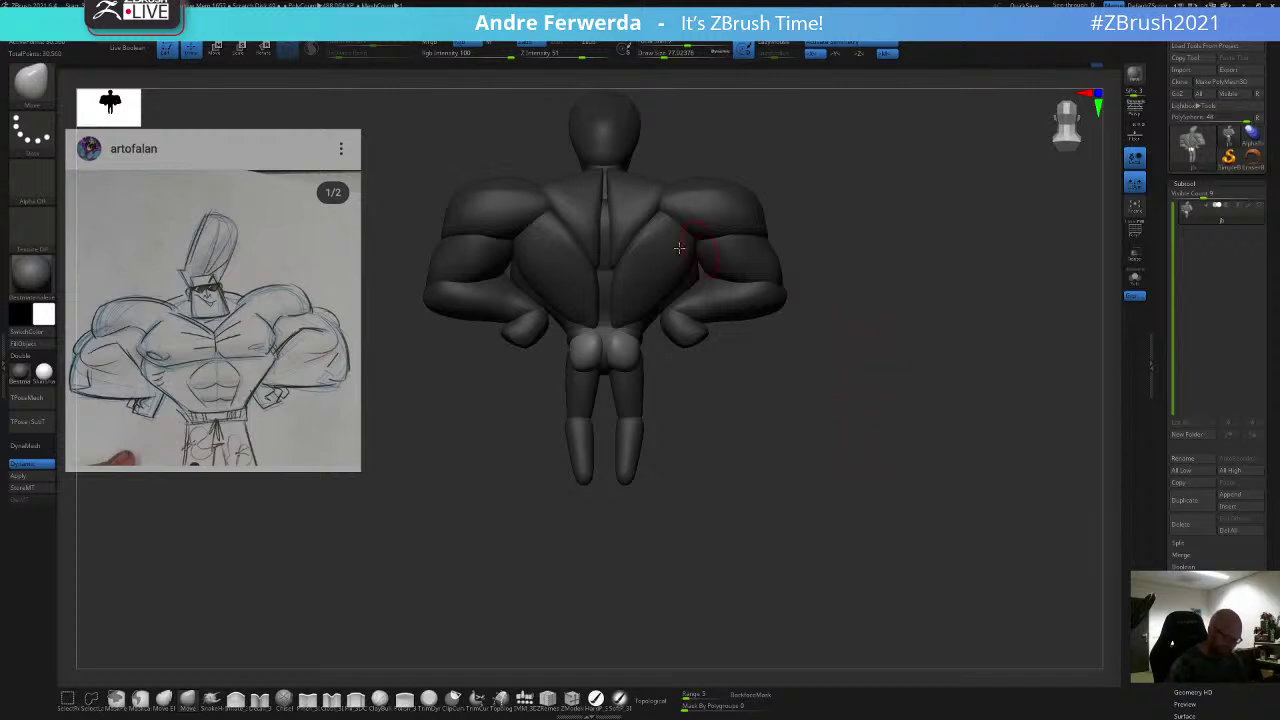
Step: Rebuild the mask by isolating and masking the glutes, restoring the whole figure, and inverting the mask to leave only the glutes editable
left_click_drag(702, 128, 688, 216, "alt")
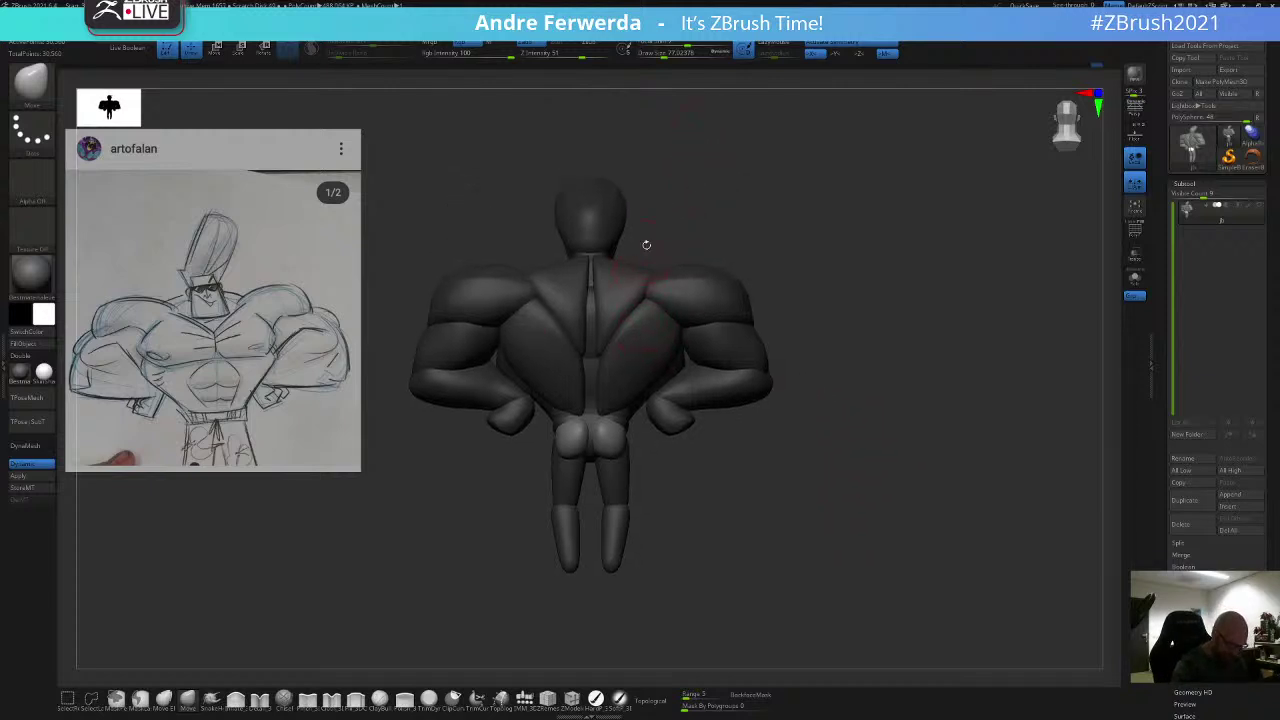
key("bracketright")
key("bracketright")
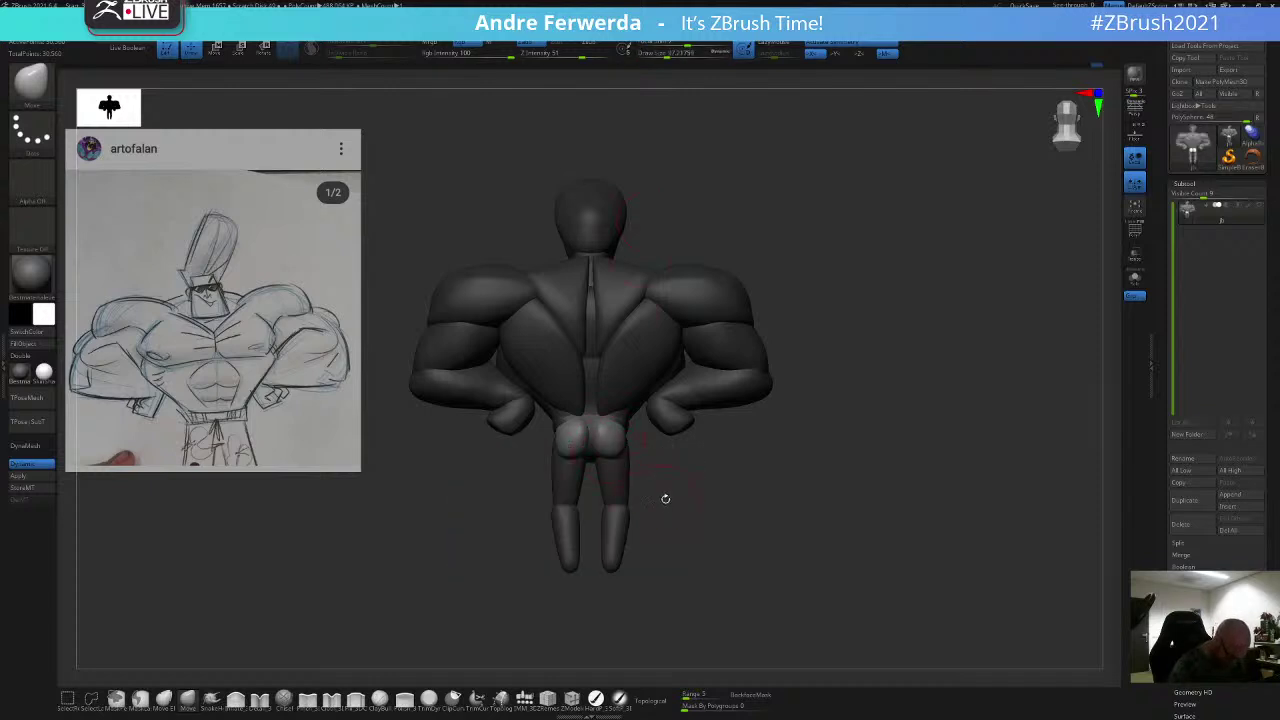
left_click(610, 448, "ctrl+shift")
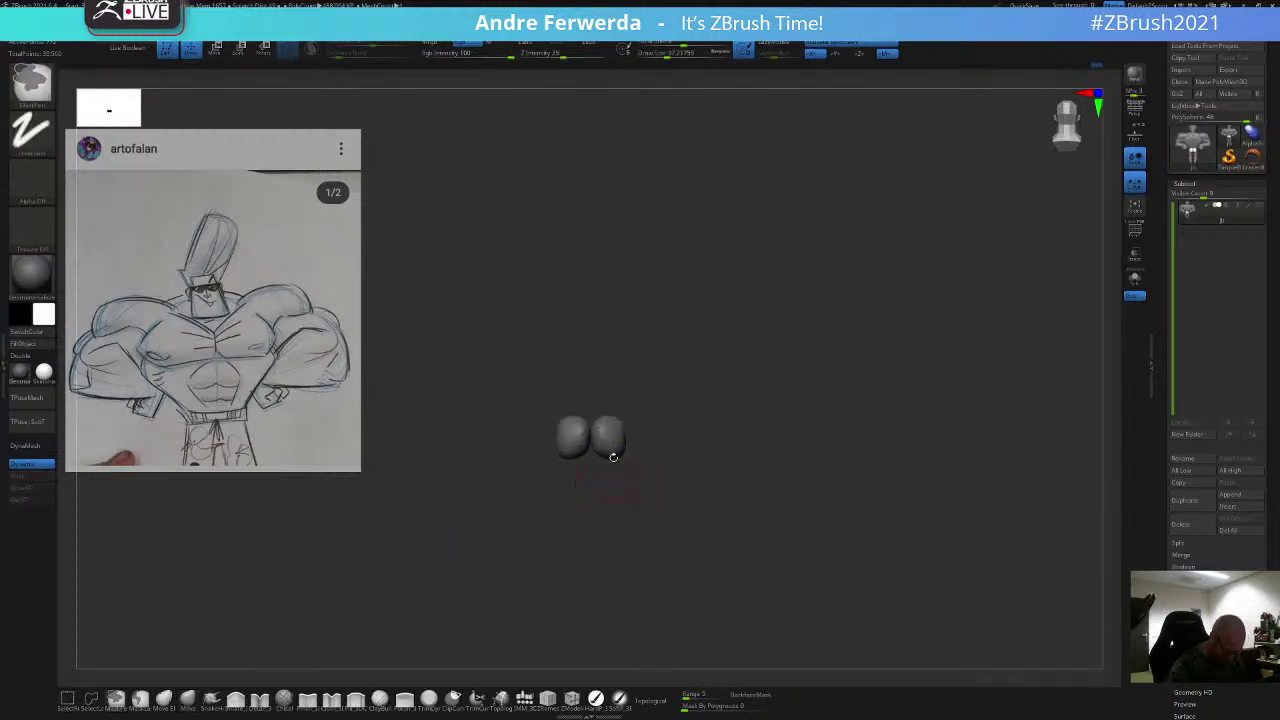
left_click(575, 526, "ctrl+shift")
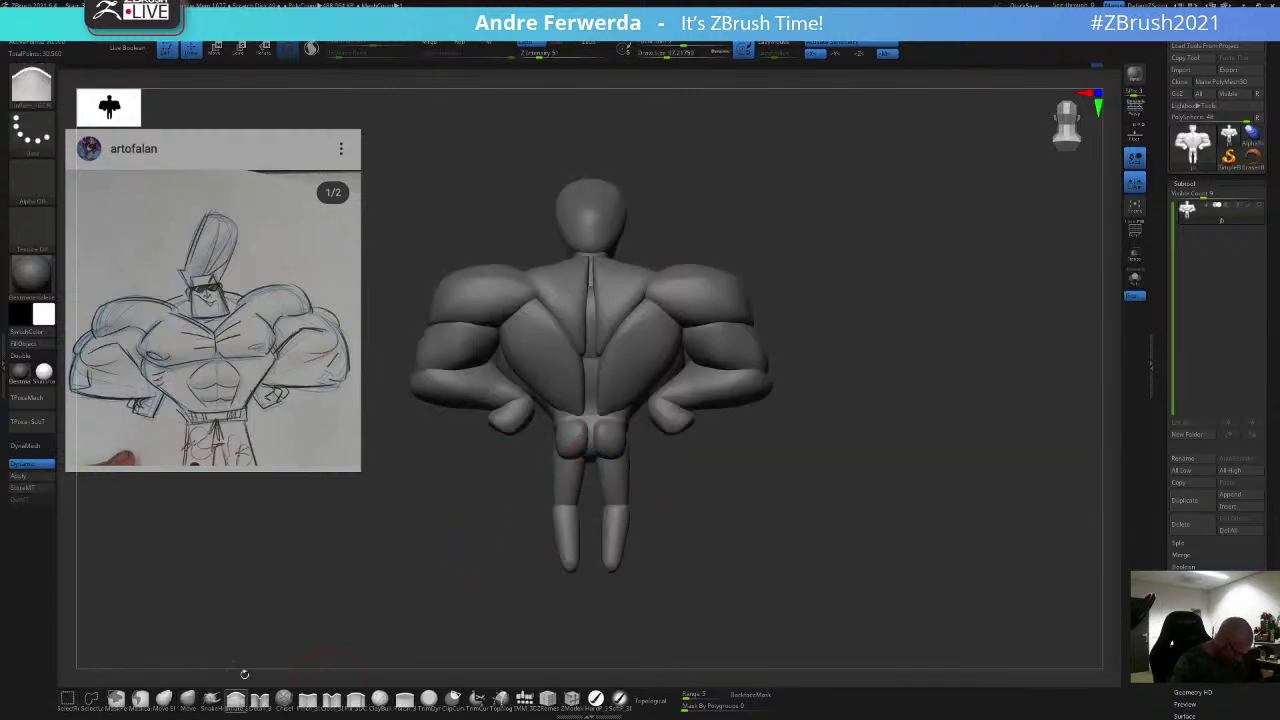
left_click(600, 448, "ctrl+shift")
left_click_drag(686, 341, 487, 514, "ctrl")
left_click(489, 534, "ctrl+shift")
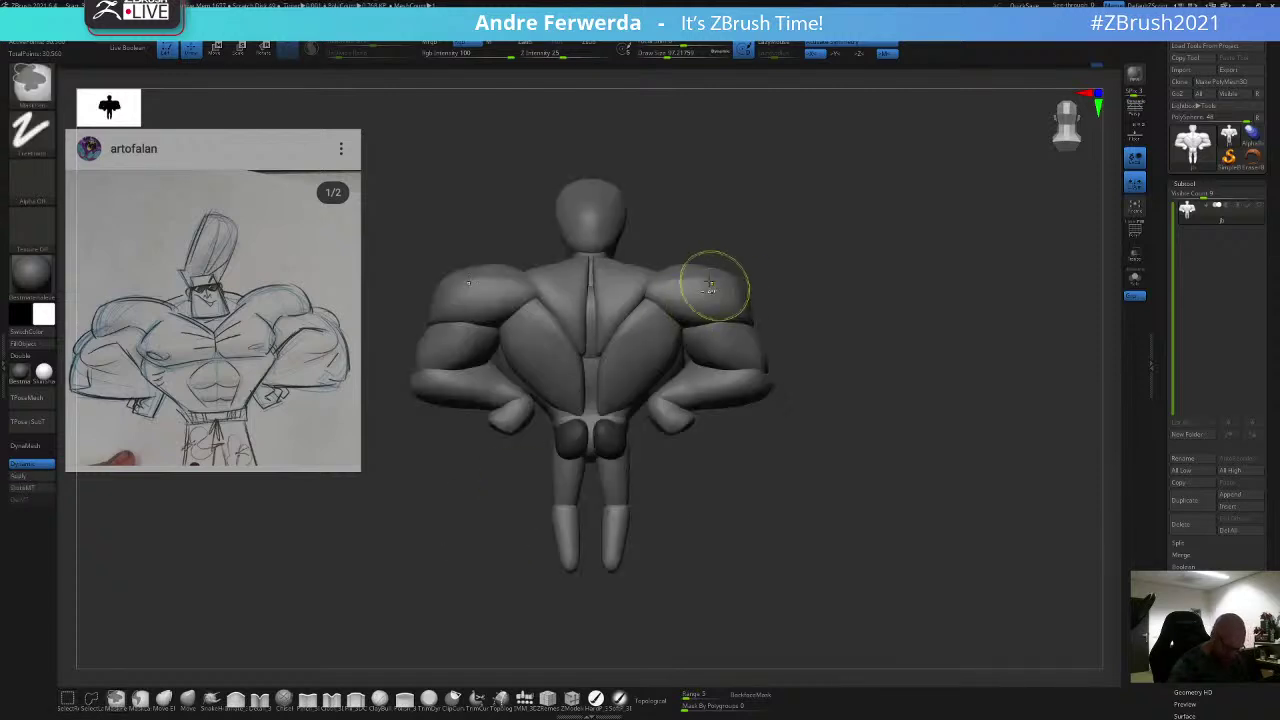
left_click(806, 294, "ctrl")
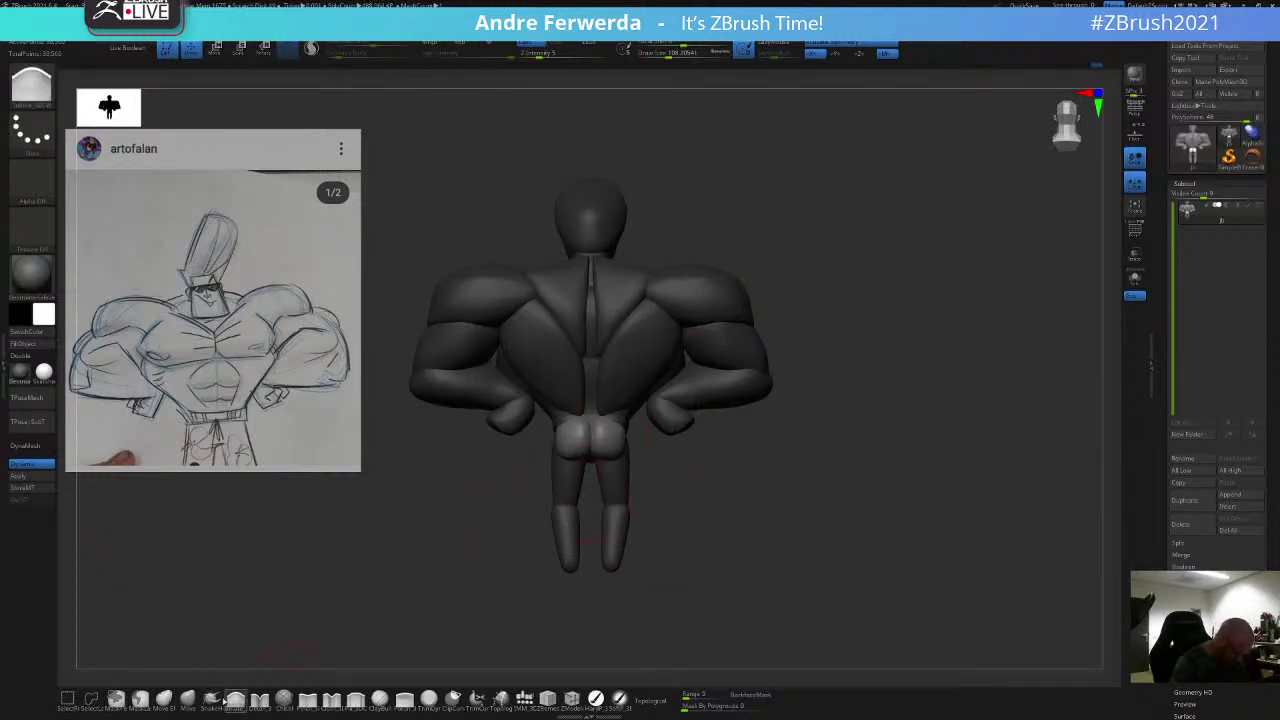
Step: Shape the glutes from behind and the side with the Move brush at different sizes and clear the mask from the figure
left_click(188, 700)
key("space")
left_click_drag(602, 398, 611, 398)
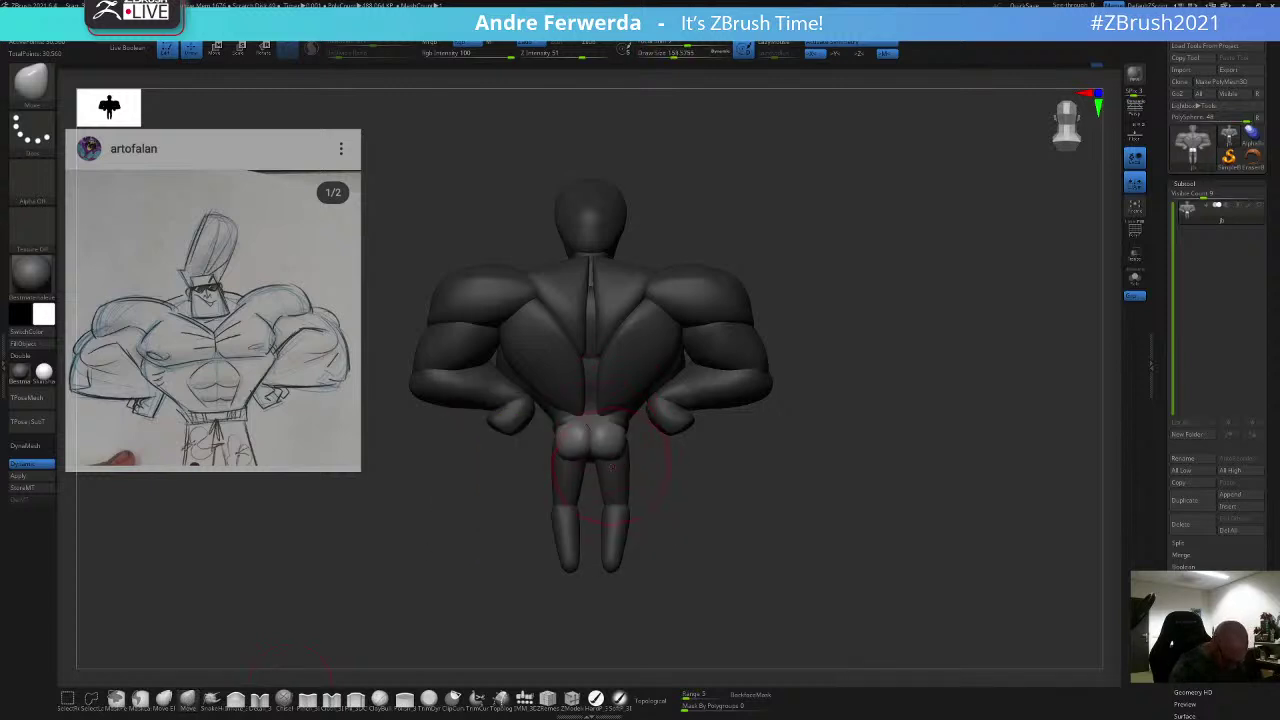
key("space")
mouse_move(612, 467)
left_mouse_down()
mouse_move(601, 466)
mouse_move(615, 463)
left_mouse_up()
key("space")
key("space")
right_click_drag(654, 465, 625, 463)
key("space")
left_click_drag(625, 463, 630, 463)
right_click_drag(666, 458, 633, 447)
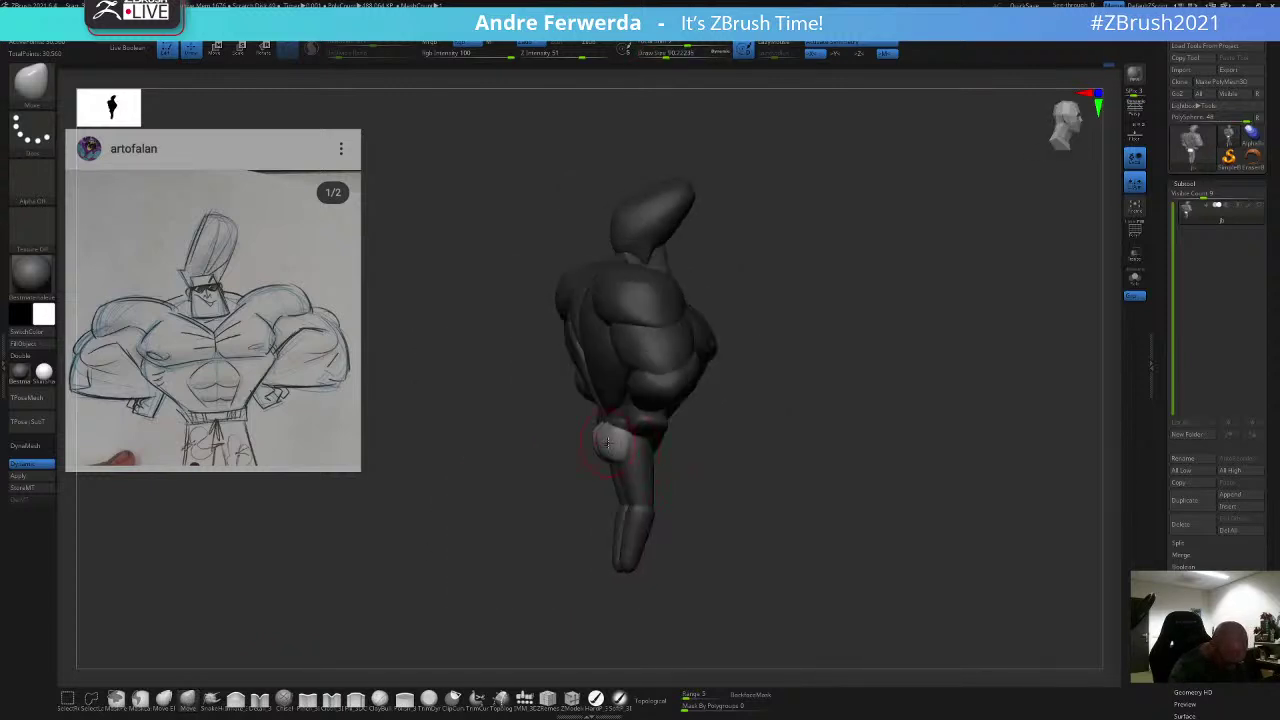
left_click_drag(698, 461, 714, 447)
left_click_drag(724, 430, 757, 397, "ctrl")
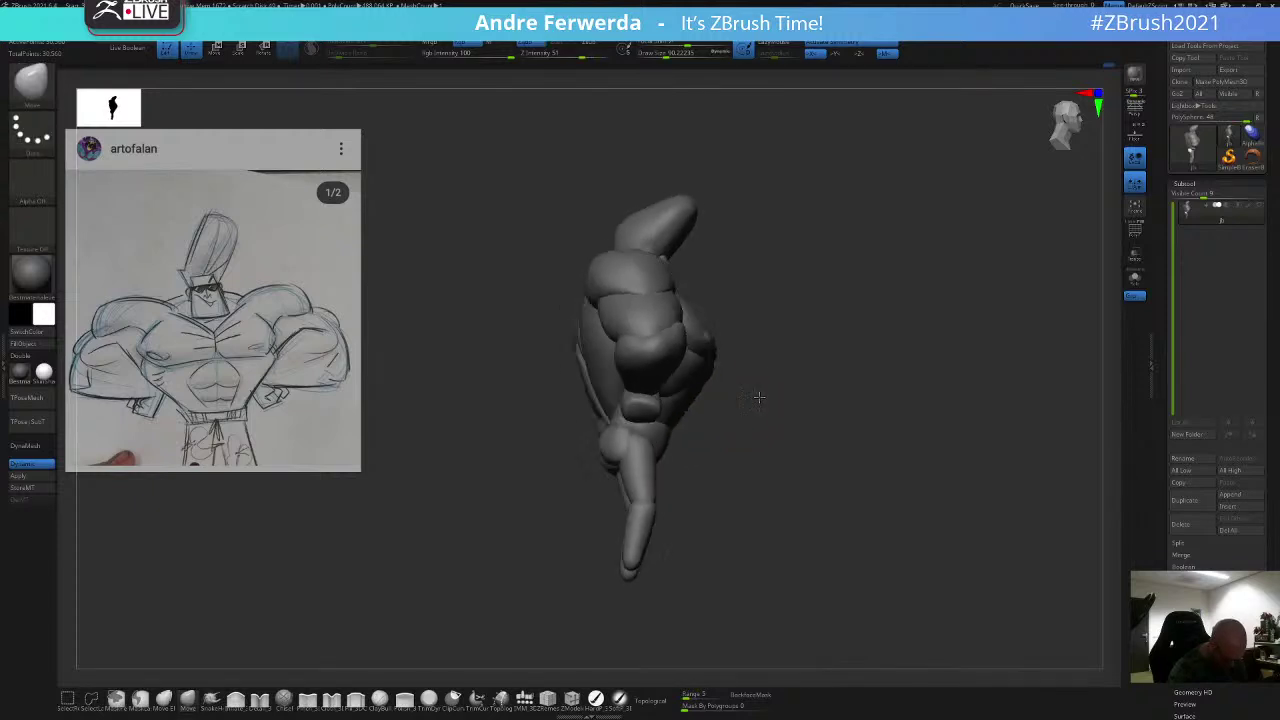
Step: Adjust the arm and back masses from the side and below with an enlarged Move brush
key("space")
left_click_drag(724, 457, 718, 457)
mouse_move(745, 385)
left_mouse_down()
mouse_move(763, 306)
mouse_move(795, 260)
left_mouse_up()
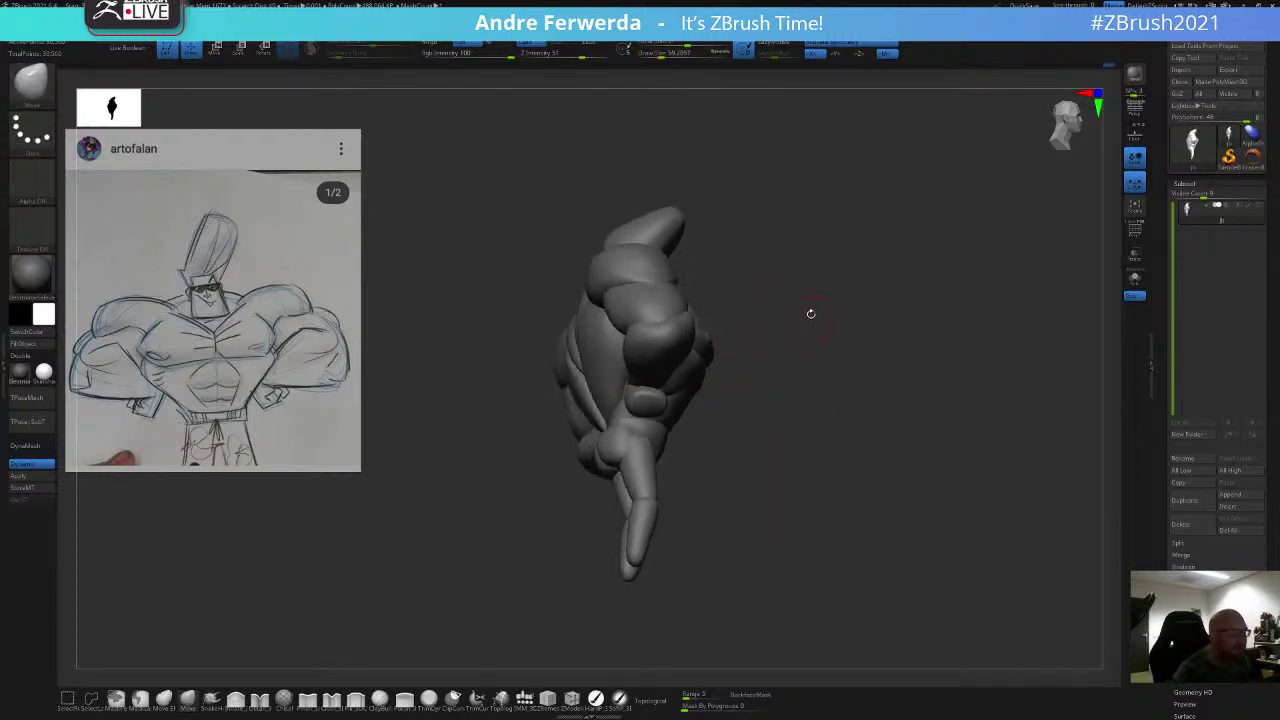
key("space")
mouse_move(812, 303)
left_mouse_down()
mouse_move(826, 297)
mouse_move(826, 254)
left_mouse_up()
key("space")
key("space")
mouse_move(660, 281)
left_mouse_down()
mouse_move(672, 281)
mouse_move(634, 290)
mouse_move(645, 298)
left_mouse_up()
key("space")
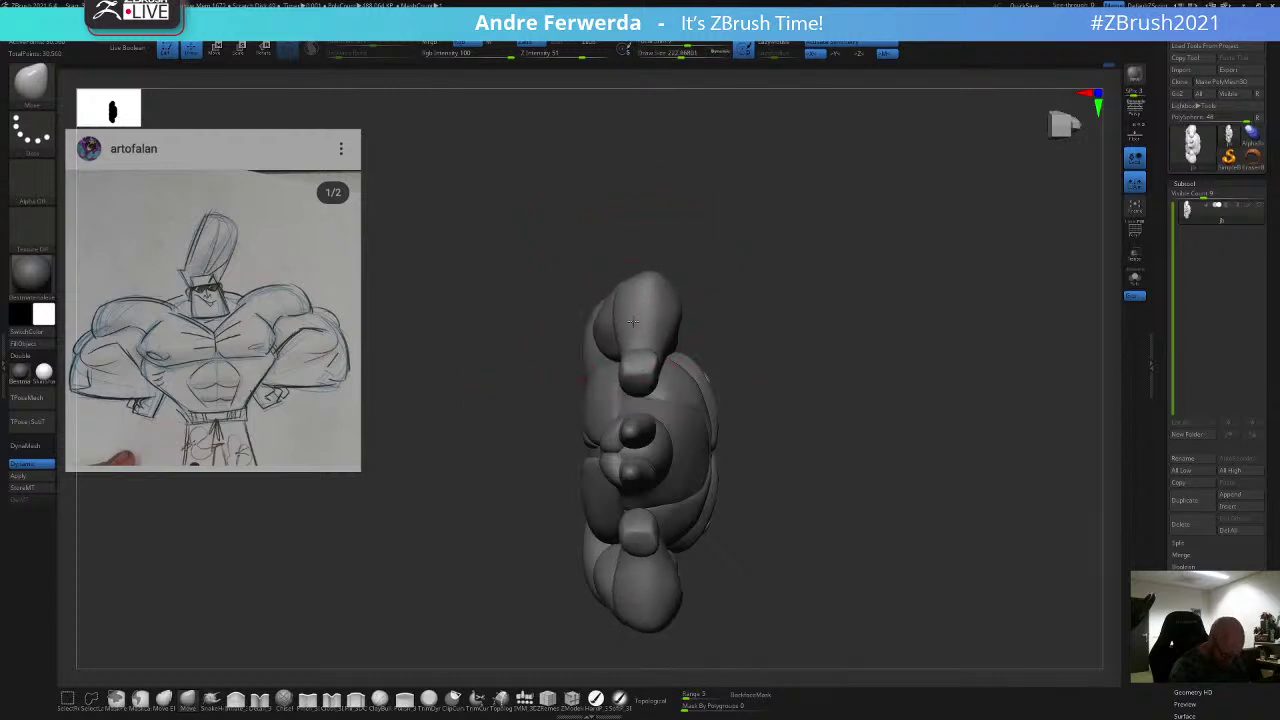
key("space")
key("space")
key("space")
left_click_drag(584, 403, 585, 387)
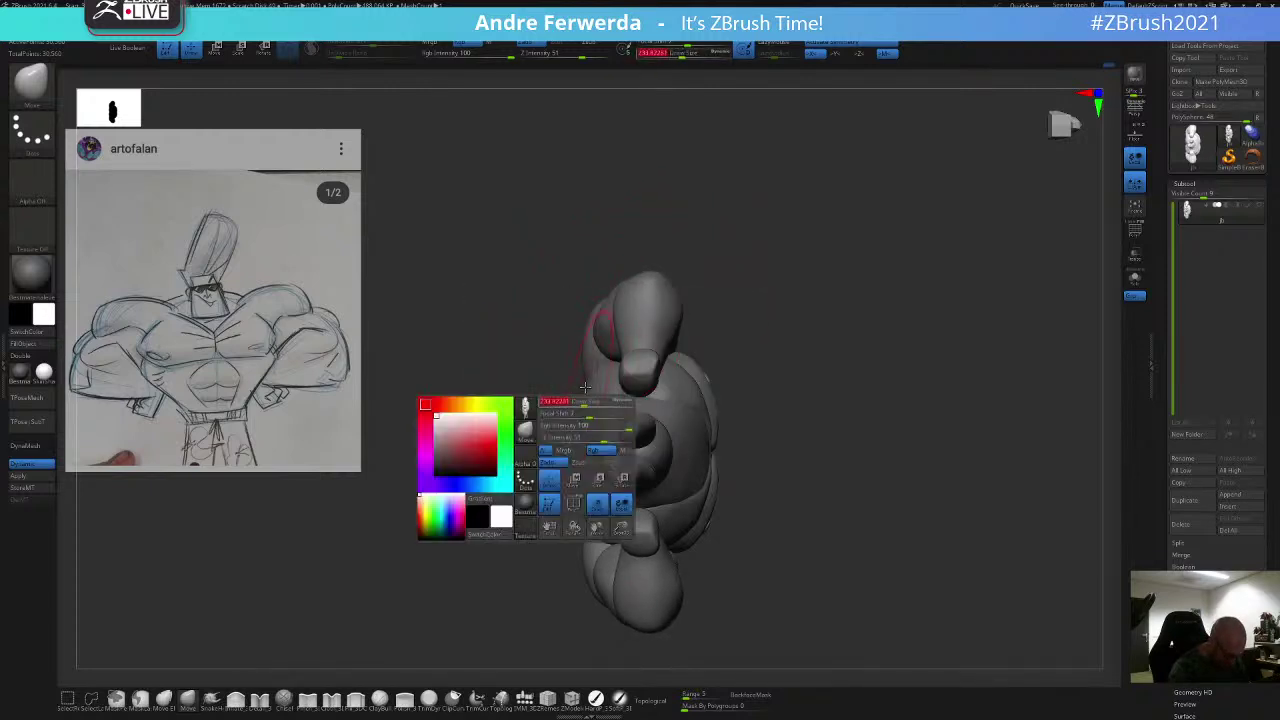
Step: Refine the depth of the chest and back from below with the Move brush
key("space")
left_click_drag(714, 329, 711, 330)
key("space")
left_click_drag(714, 404, 710, 405)
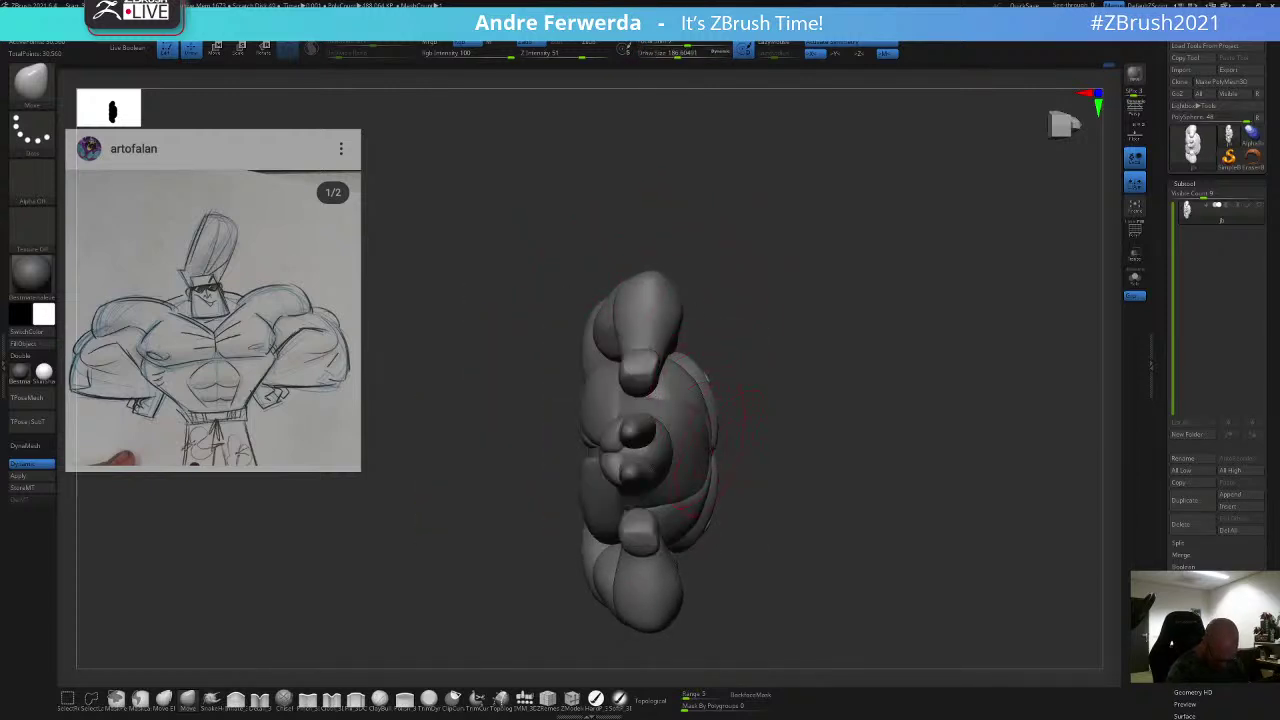
key("space")
left_click_drag(713, 449, 682, 437)
key("space")
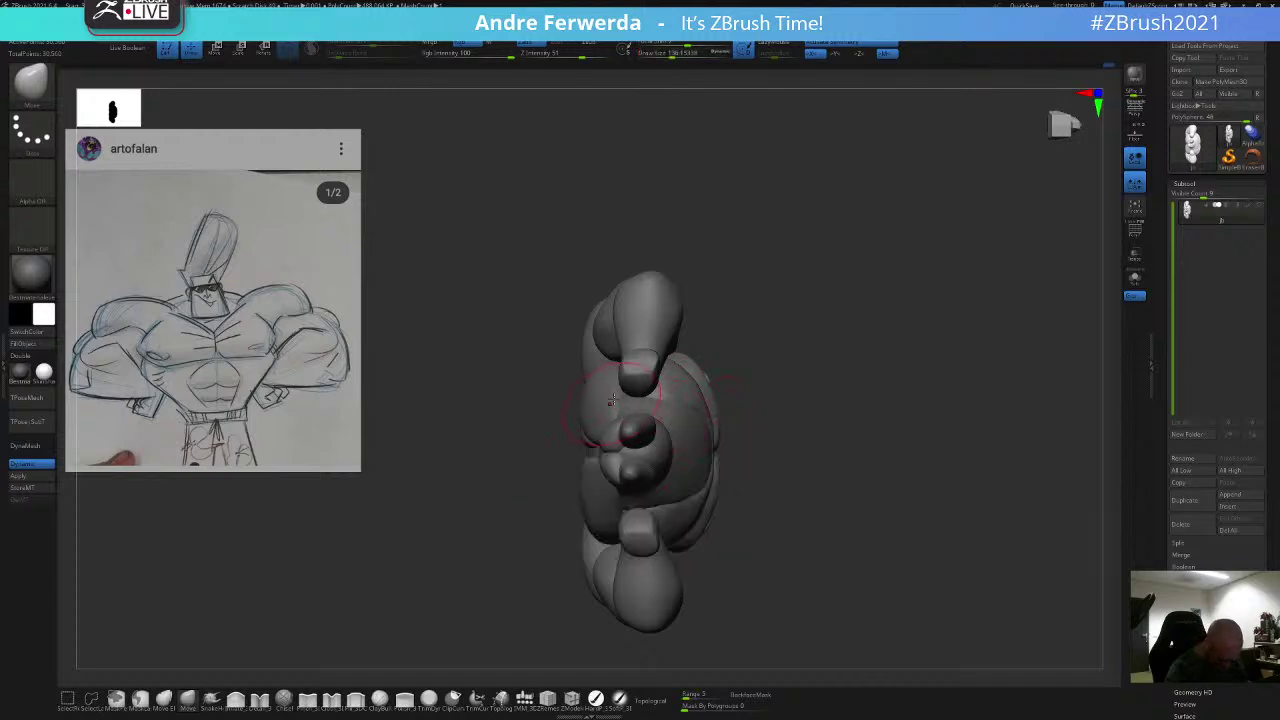
key("space")
left_click_drag(563, 521, 558, 521)
left_click_drag(743, 326, 780, 370)
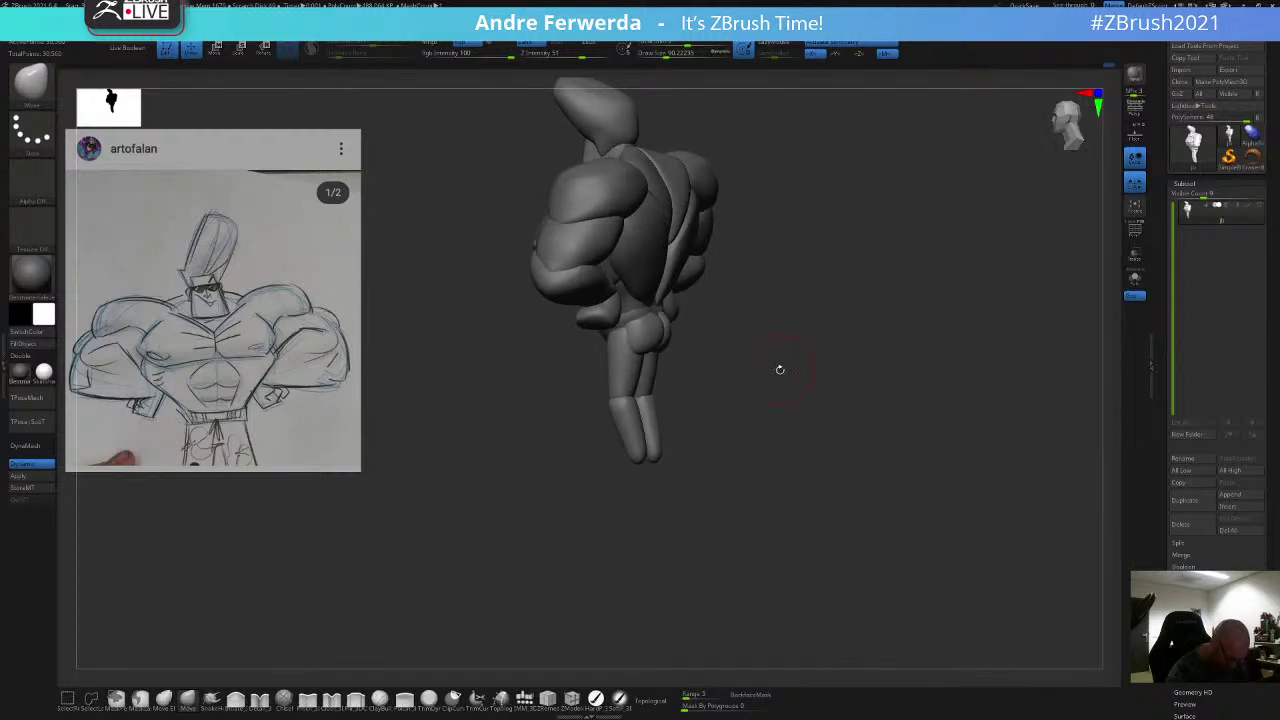
Step: Enable topological auto-masking and reshape the glutes from a rear angle and directly behind with the Move brush
left_click(656, 699)
key("space")
key("space")
left_click_drag(652, 329, 642, 319)
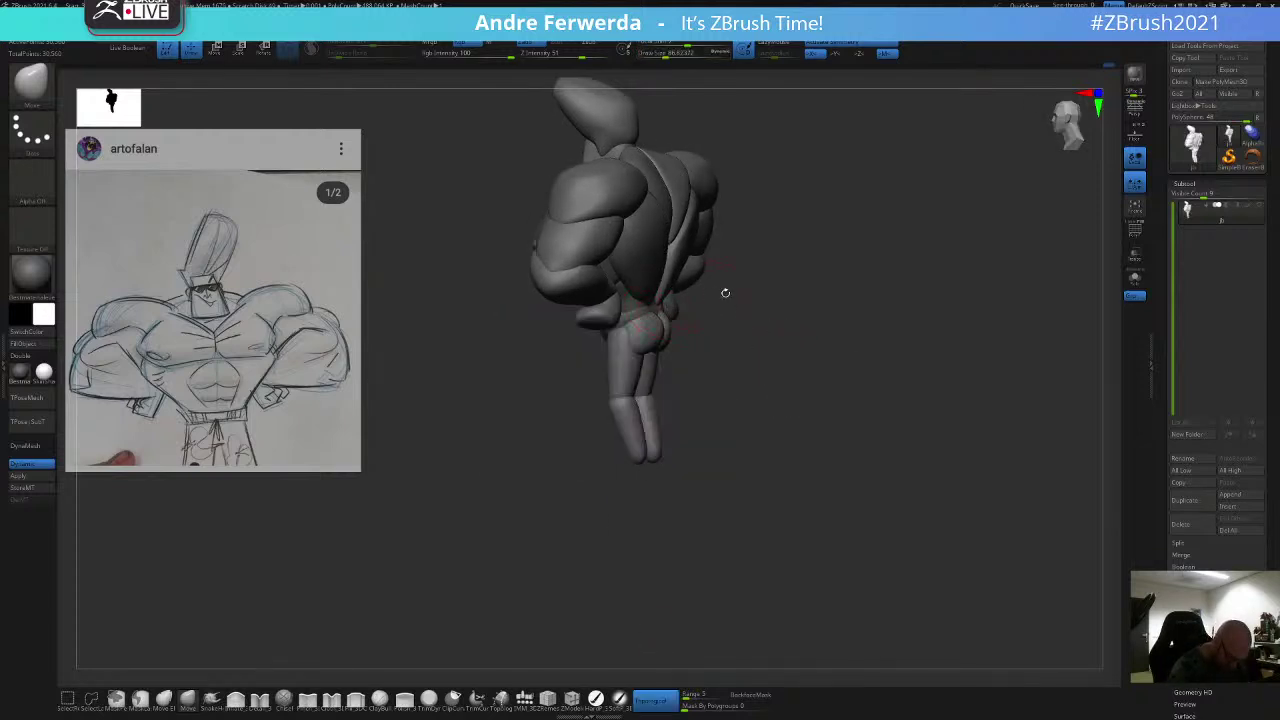
left_click_drag(725, 293, 688, 298)
key("space")
left_click_drag(681, 346, 726, 318)
key("space")
mouse_move(707, 355)
left_mouse_down()
mouse_move(698, 345)
mouse_move(715, 330)
left_mouse_up()
Step: Undo the last glute stroke, resize the brush, and disable topological auto-masking
key("space")
key("space")
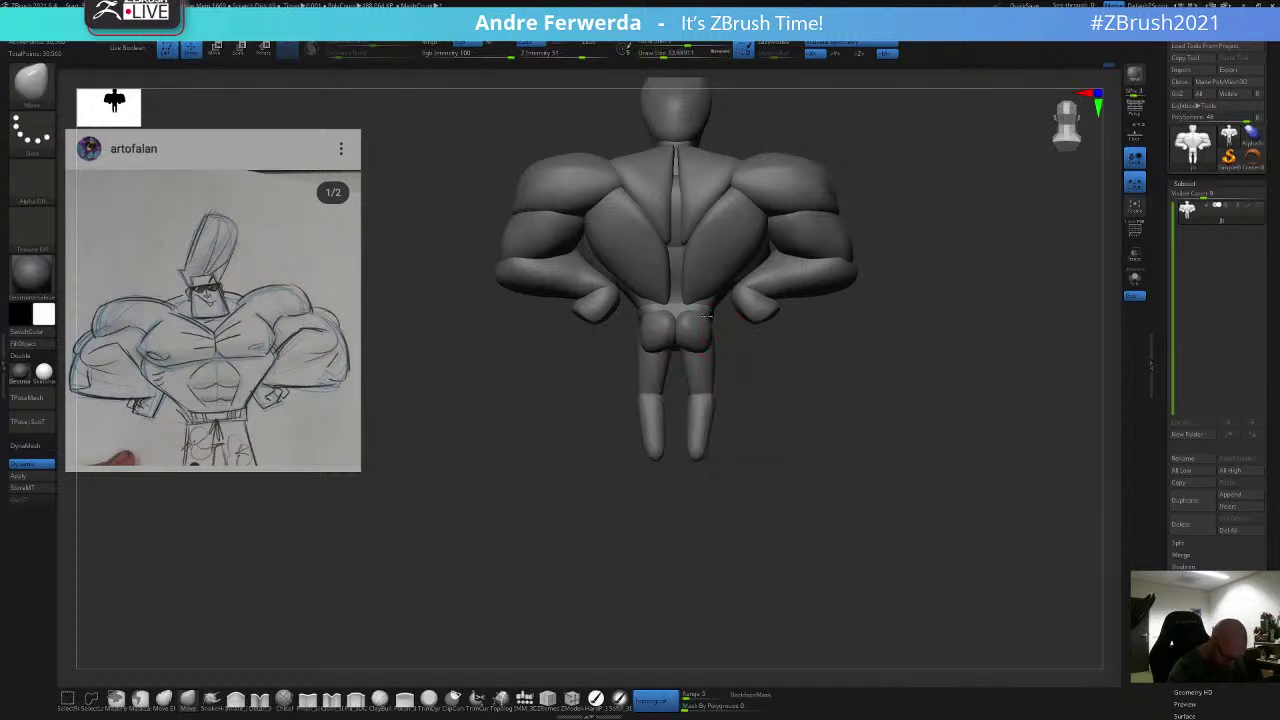
key("ctrl+z")
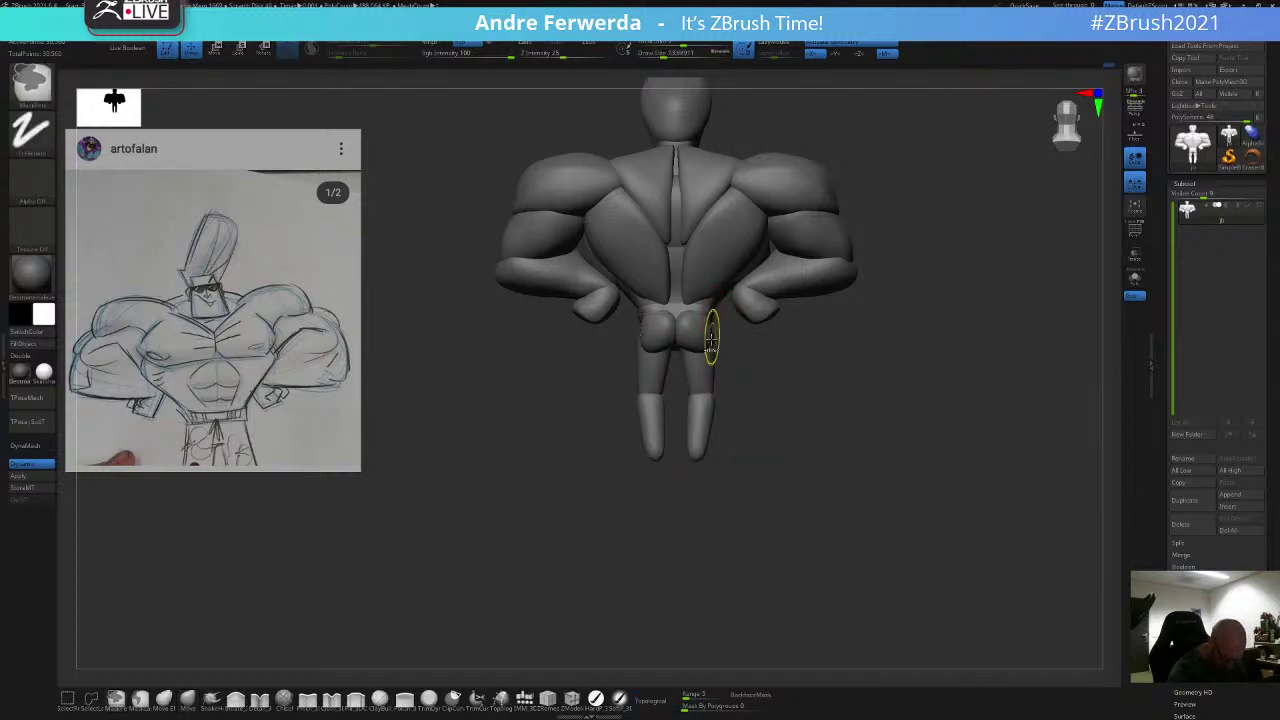
key("space")
left_click_drag(714, 312, 708, 312)
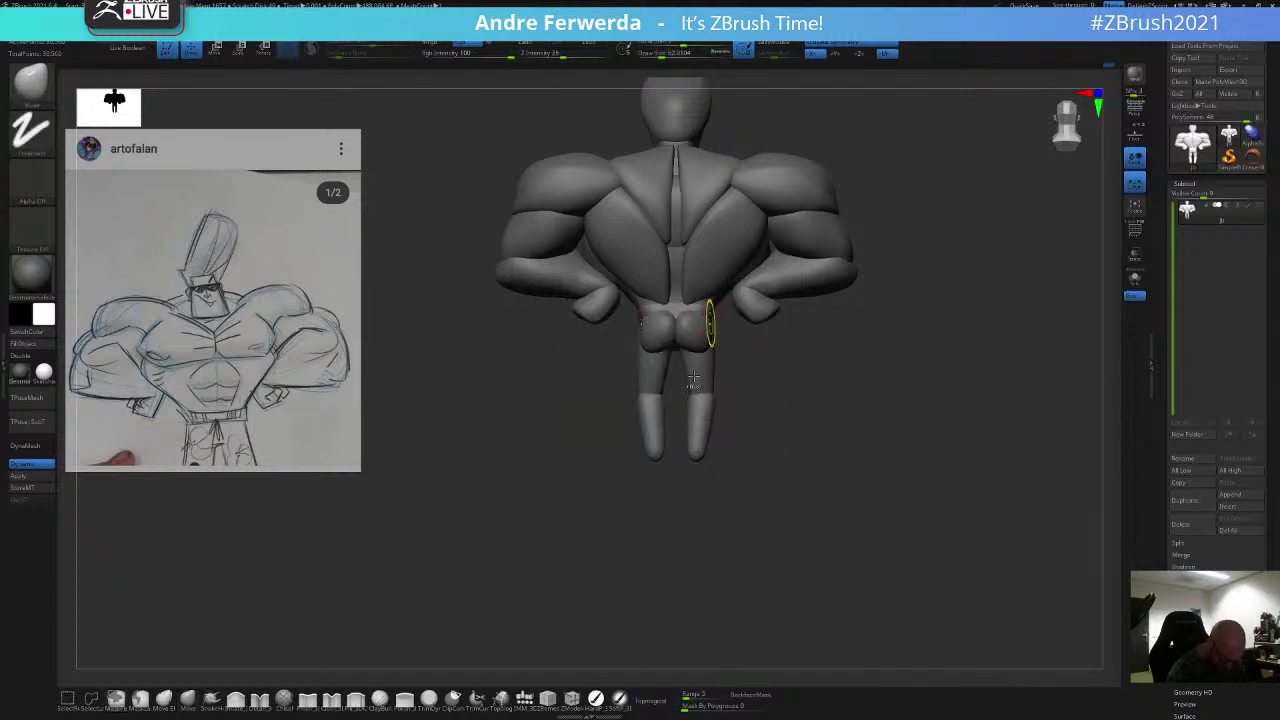
left_click(656, 700)
Step: Hide the glutes to check the pelvis beneath them and show the whole figure again
left_click(707, 330, "ctrl+shift")
left_click(706, 329, "ctrl+shift")
key("s")
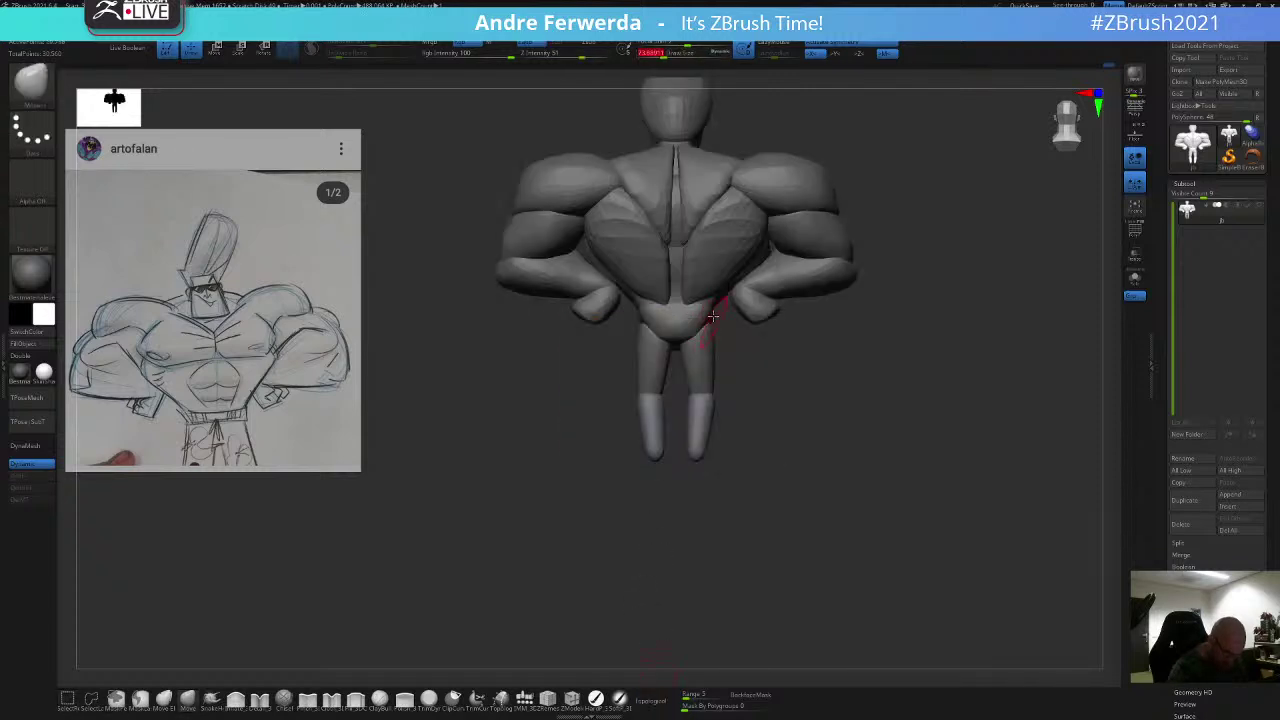
left_click(776, 381, "ctrl+shift")
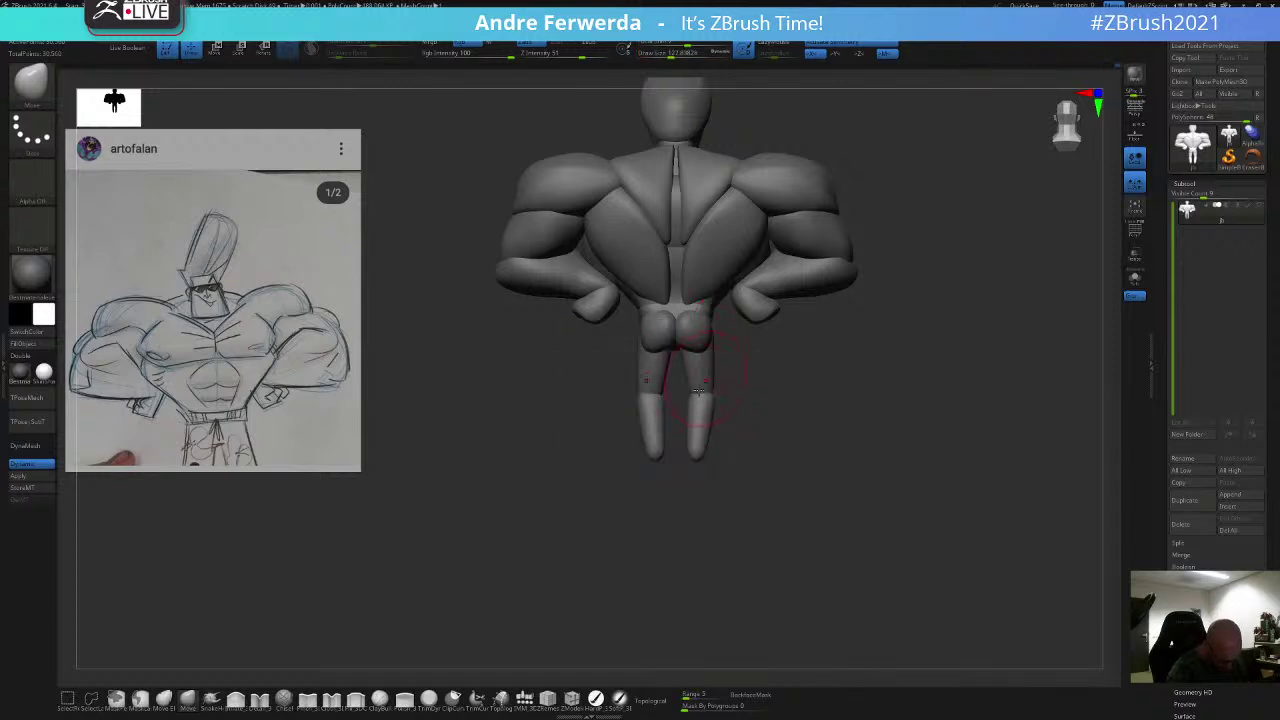
Step: Adjust the hips and upper legs from the front with the Move brush
left_click_drag(678, 523, 818, 441, "alt")
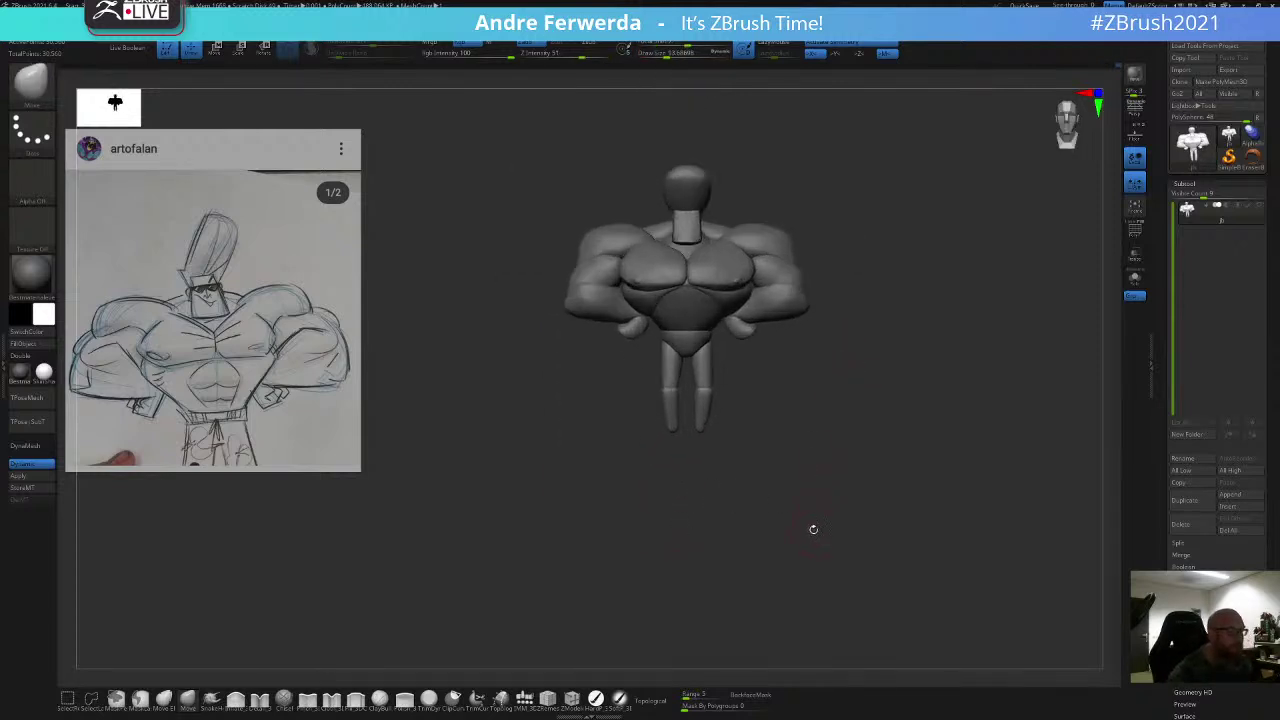
mouse_move(820, 186)
left_mouse_down("alt")
mouse_move(788, 235)
mouse_move(771, 345)
left_mouse_up("alt")
key("space")
left_click_drag(743, 356, 755, 357)
key("space")
left_click_drag(755, 416, 664, 400)
key("space")
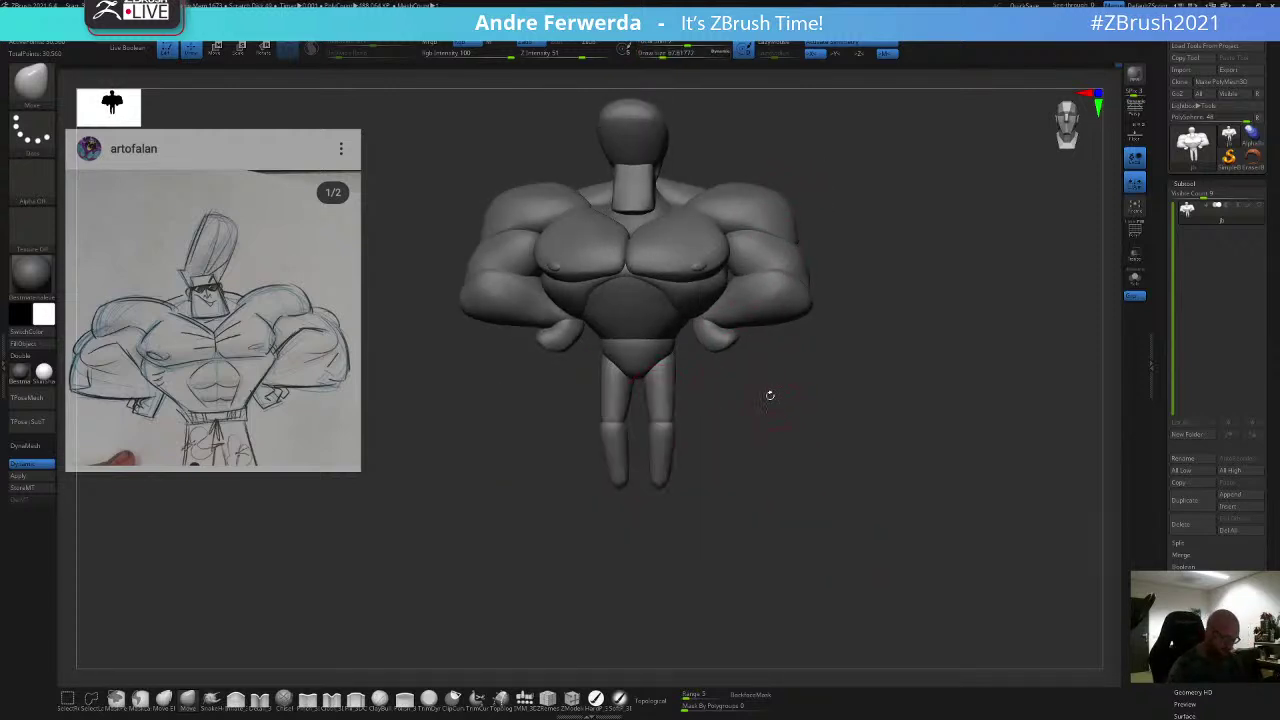
key("space")
left_click_drag(738, 420, 747, 401)
Step: Use polygroup visibility and masking to protect the whole body except the thighs and lower legs
left_click(669, 389, "ctrl+shift")
left_click(669, 391, "ctrl+shift")
left_click(663, 436, "ctrl+shift")
left_click_drag(766, 237, 522, 590, "ctrl")
left_click(537, 563, "ctrl+shift")
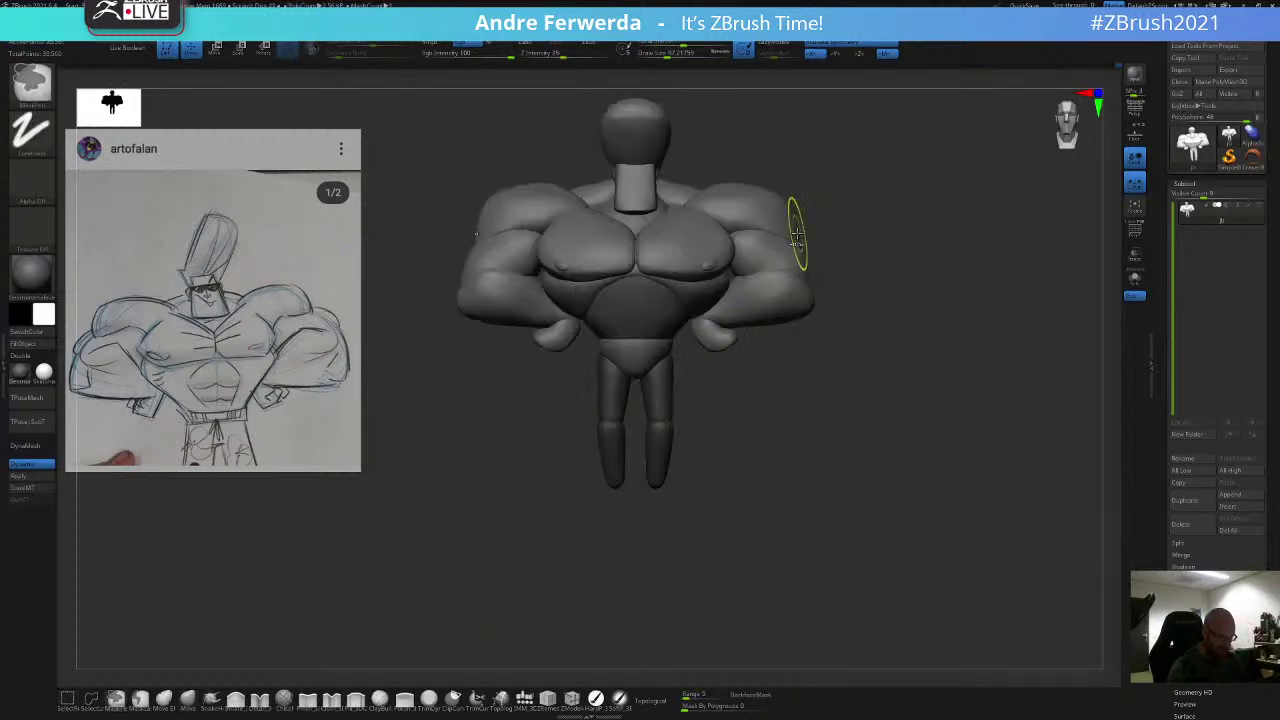
left_click(861, 186, "ctrl")
Step: Centre the gizmo on the unmasked legs, move them slightly, and clear the mask after returning to drawing mode
key("w")
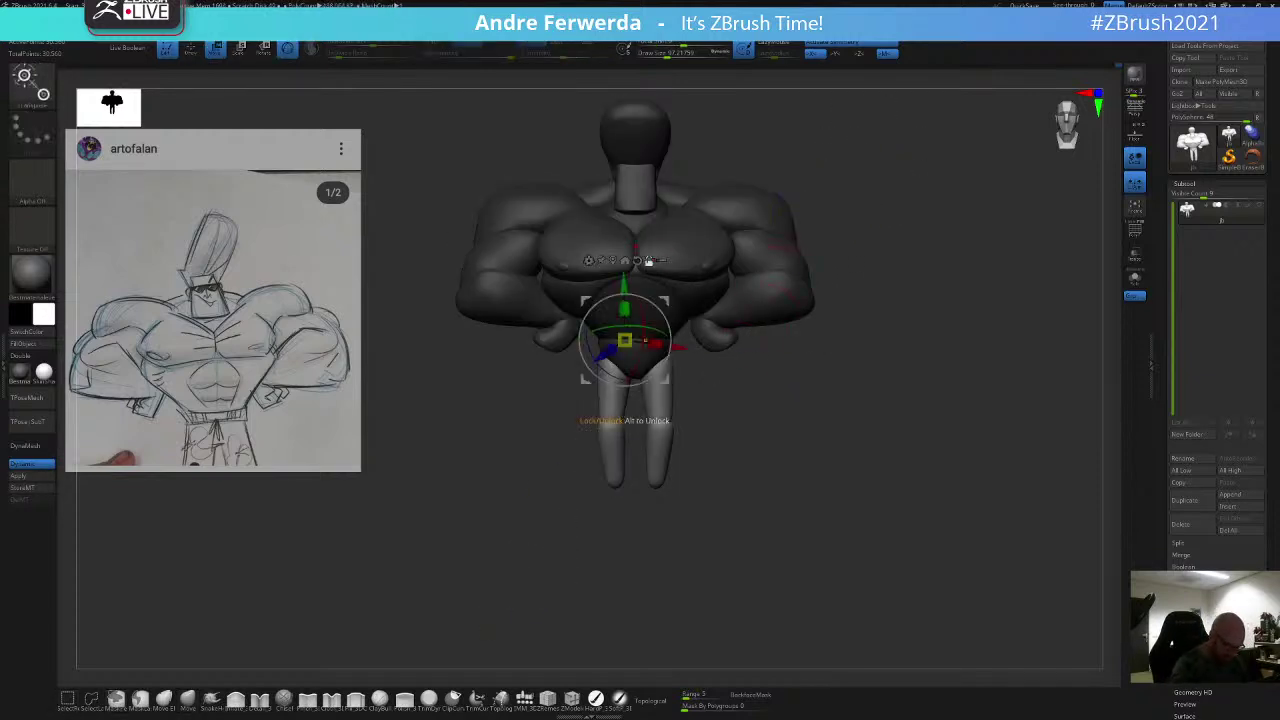
left_click(637, 261, "alt")
left_click(625, 261)
left_click_drag(656, 377, 656, 372)
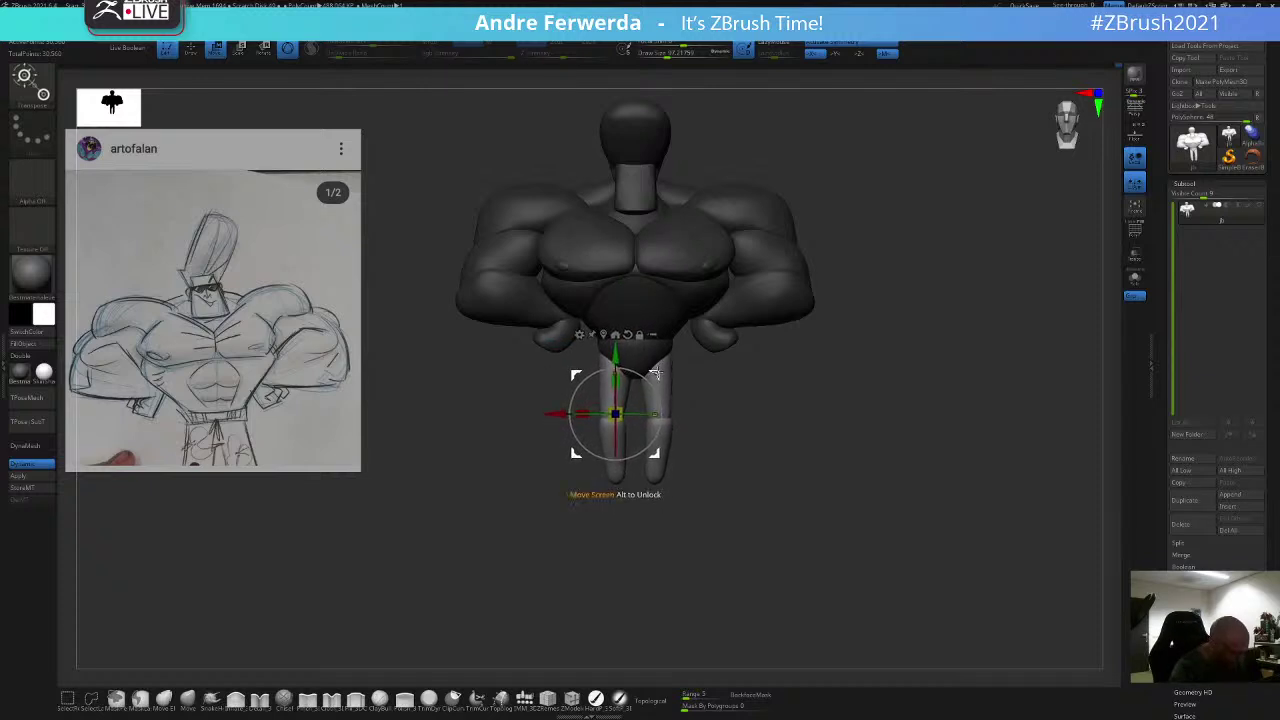
key("q")
left_click(694, 374, "ctrl")
Step: Reduce the brush size and mask the upper body so that only the pelvis and legs stay editable
key("space")
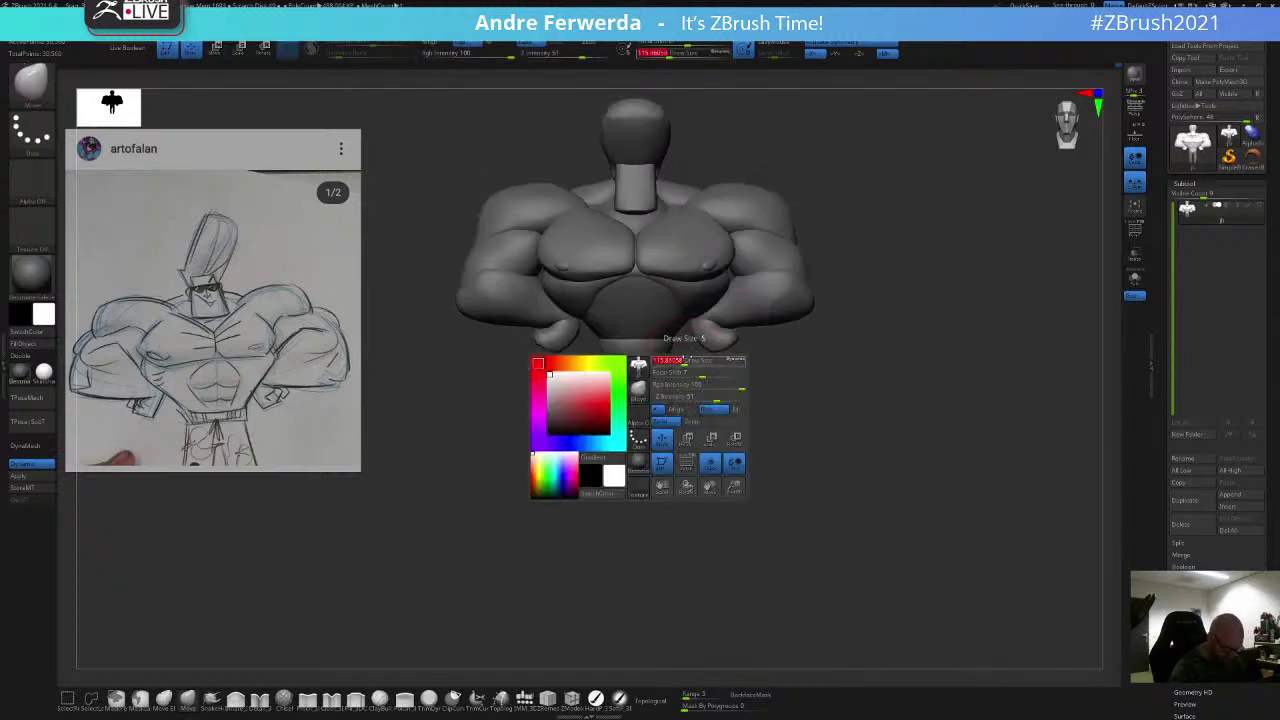
left_click_drag(683, 362, 679, 366)
key("space")
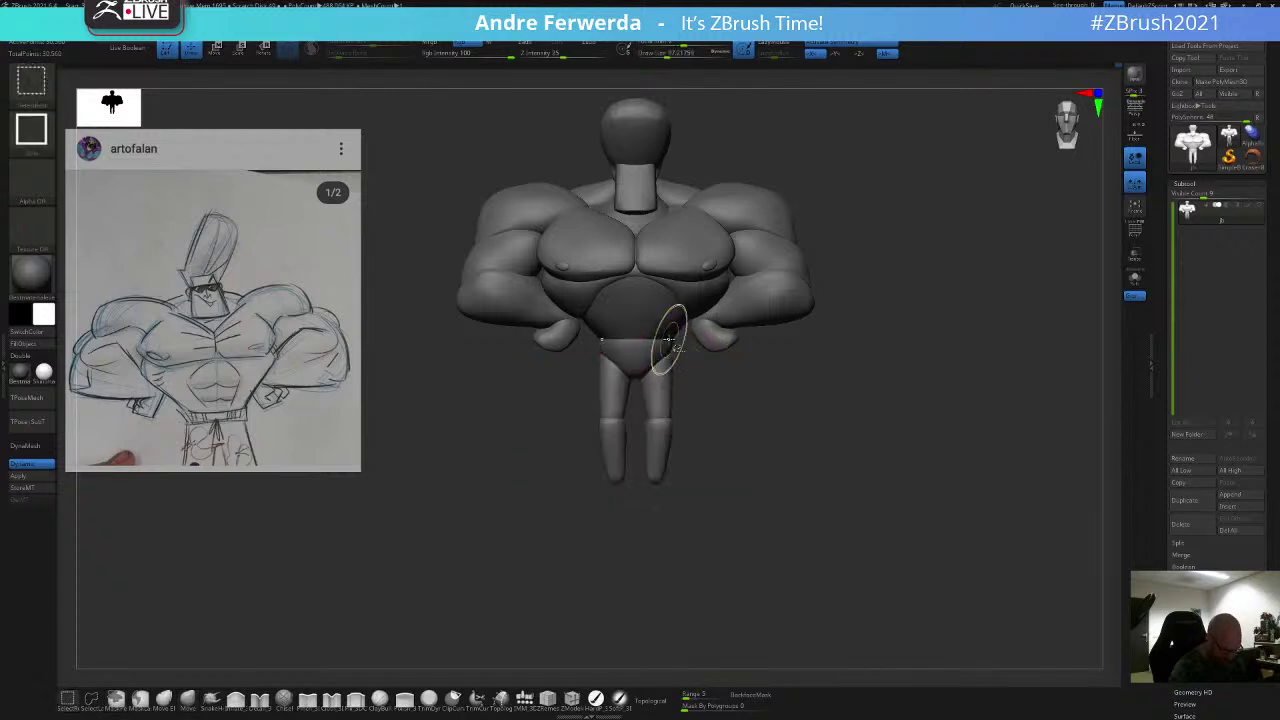
left_click(668, 345, "ctrl+shift")
left_click(668, 348, "ctrl+shift")
left_click(666, 413, "ctrl+shift")
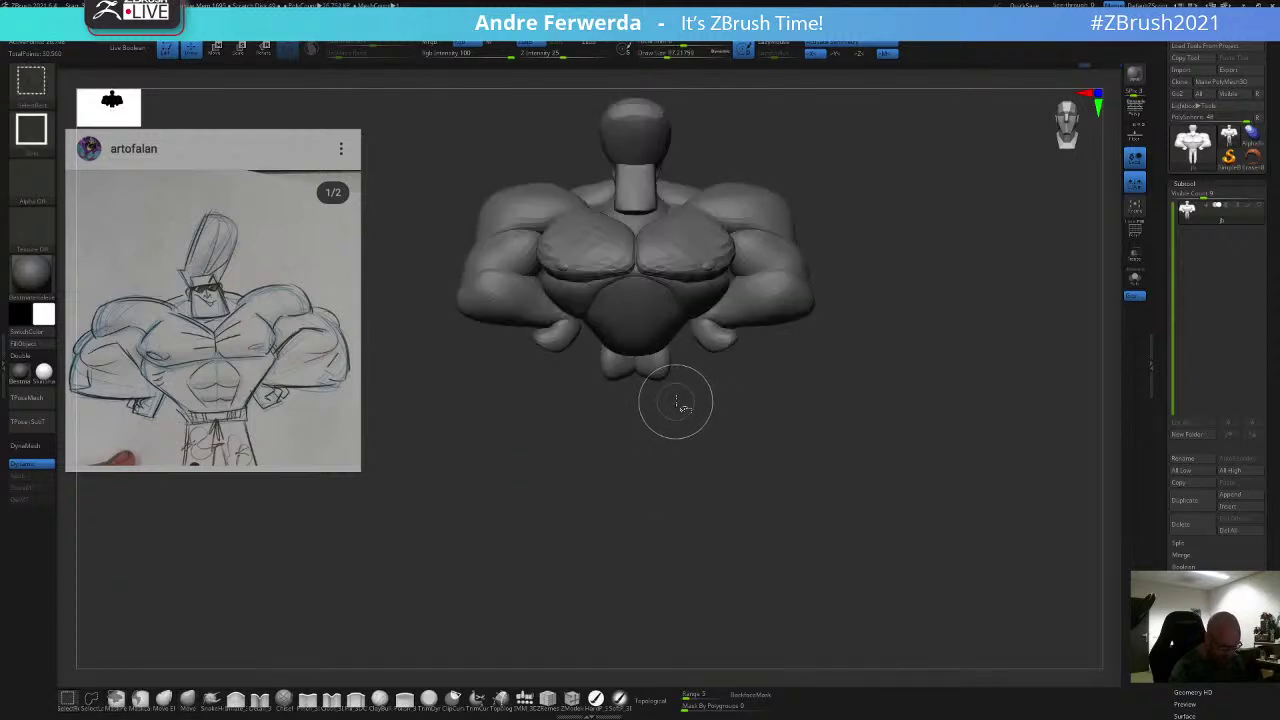
left_click_drag(686, 403, 718, 411, "ctrl+shift")
left_click_drag(787, 240, 536, 541, "ctrl")
left_click(549, 554, "ctrl+shift")
left_click(551, 557, "ctrl")
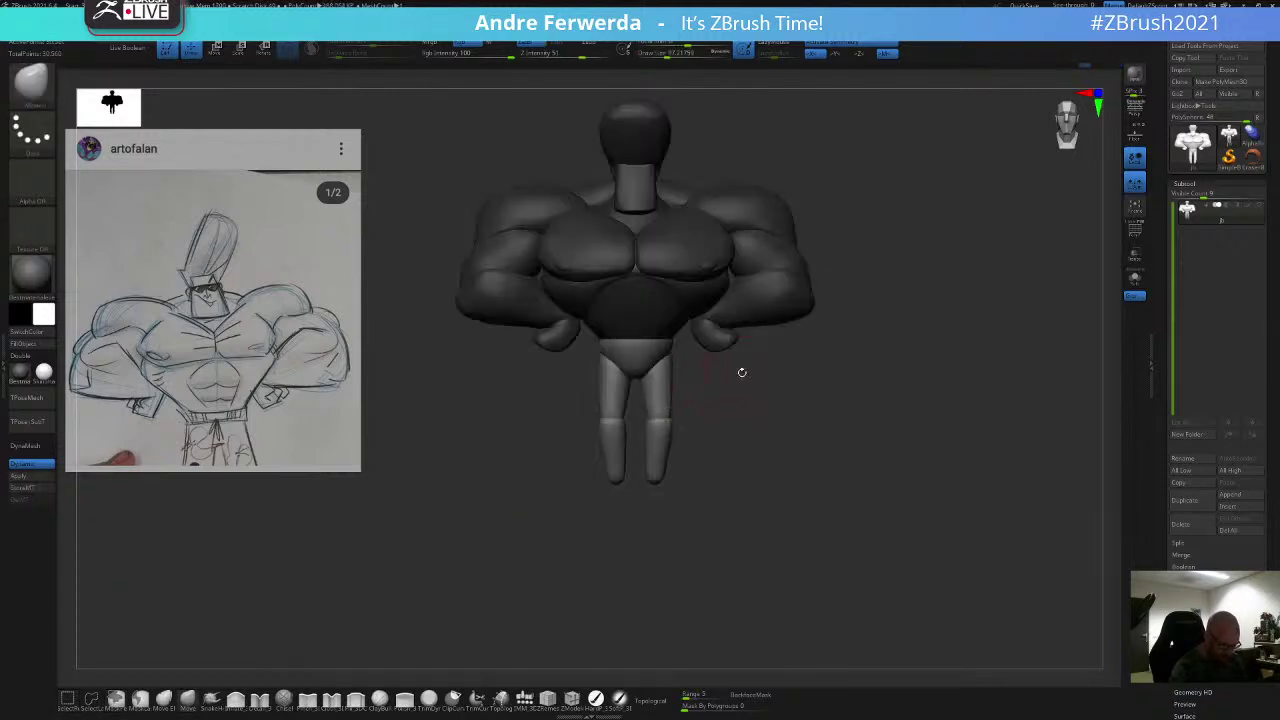
Step: Undo the last brush change, enable topological masking for the Move brush and adjust the unmasked pelvis and legs from the front
mouse_move(740, 371)
left_mouse_down()
mouse_move(703, 374)
mouse_move(716, 352)
left_mouse_up()
key("space")
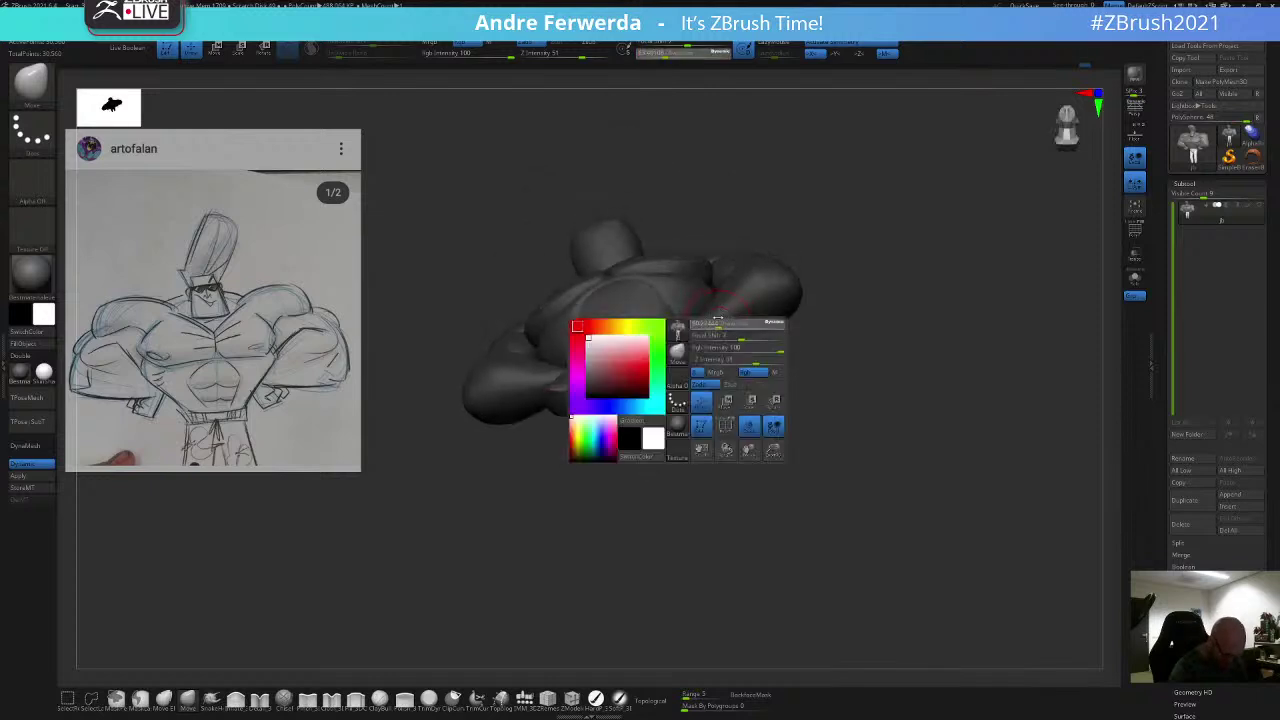
left_click(714, 344)
left_click_drag(738, 245, 740, 214, "shift")
key("ctrl+z")
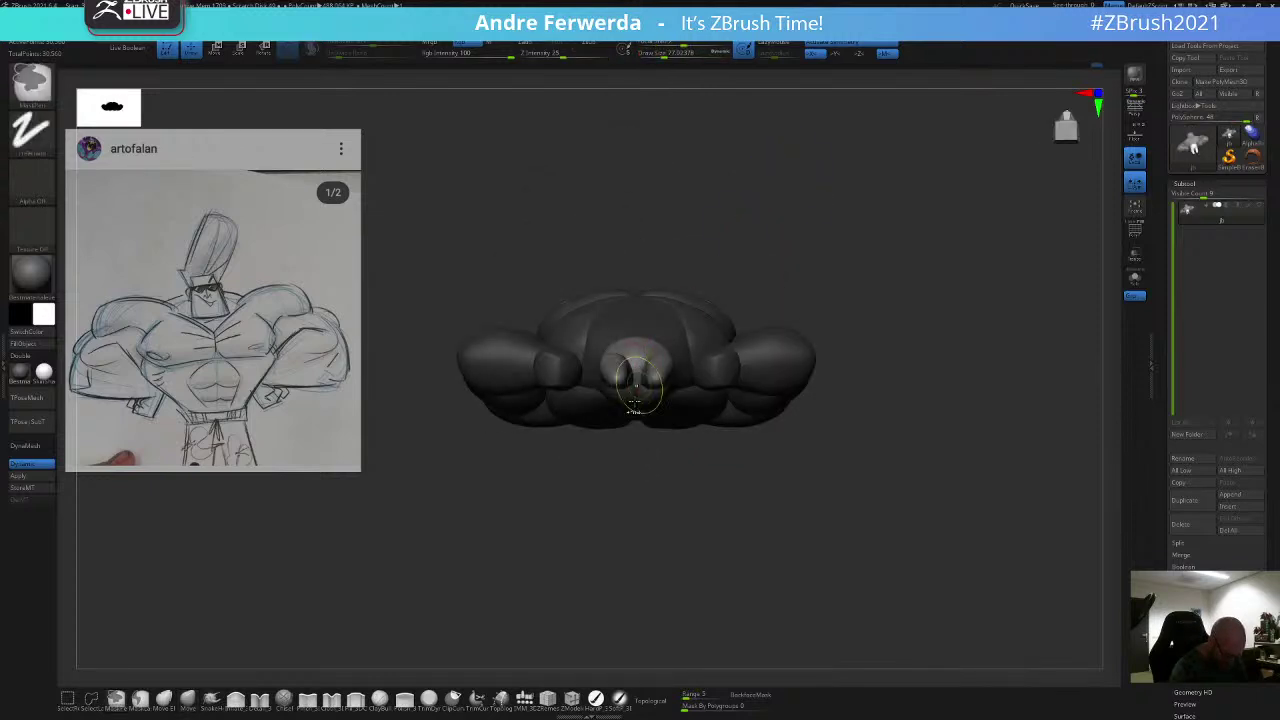
left_click(653, 700)
left_click_drag(743, 248, 780, 252)
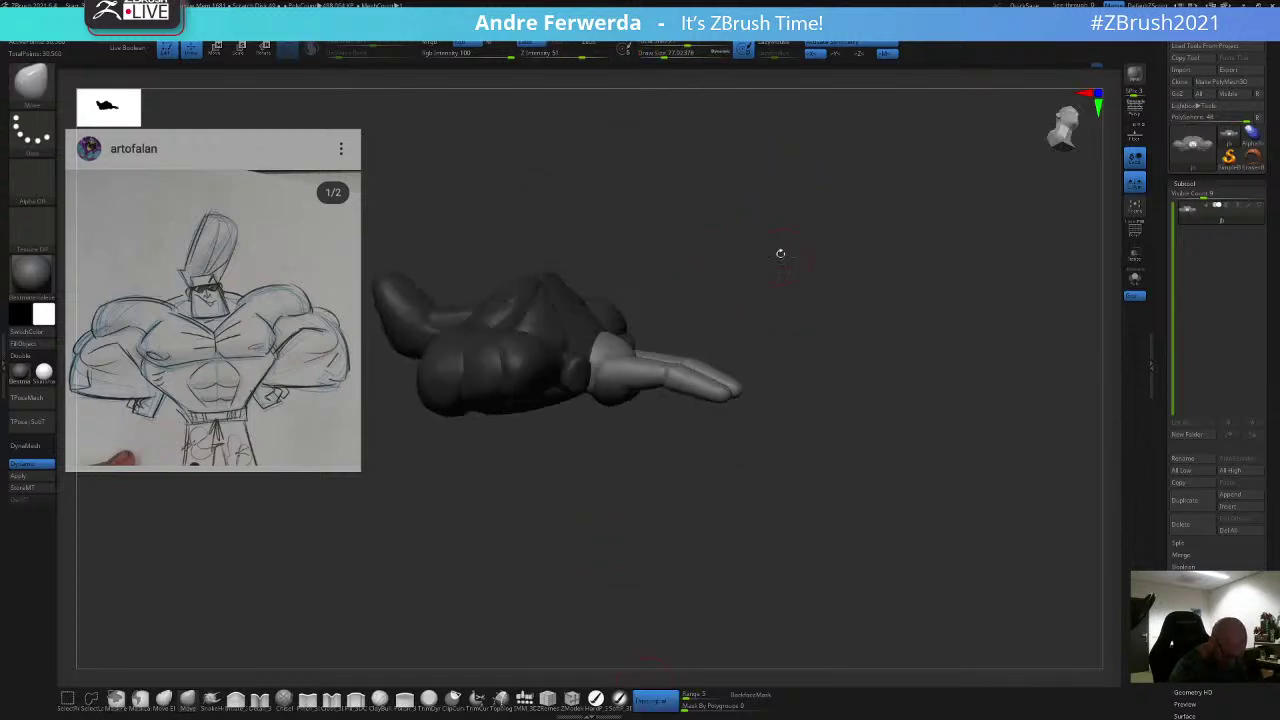
left_click_drag(706, 264, 672, 322)
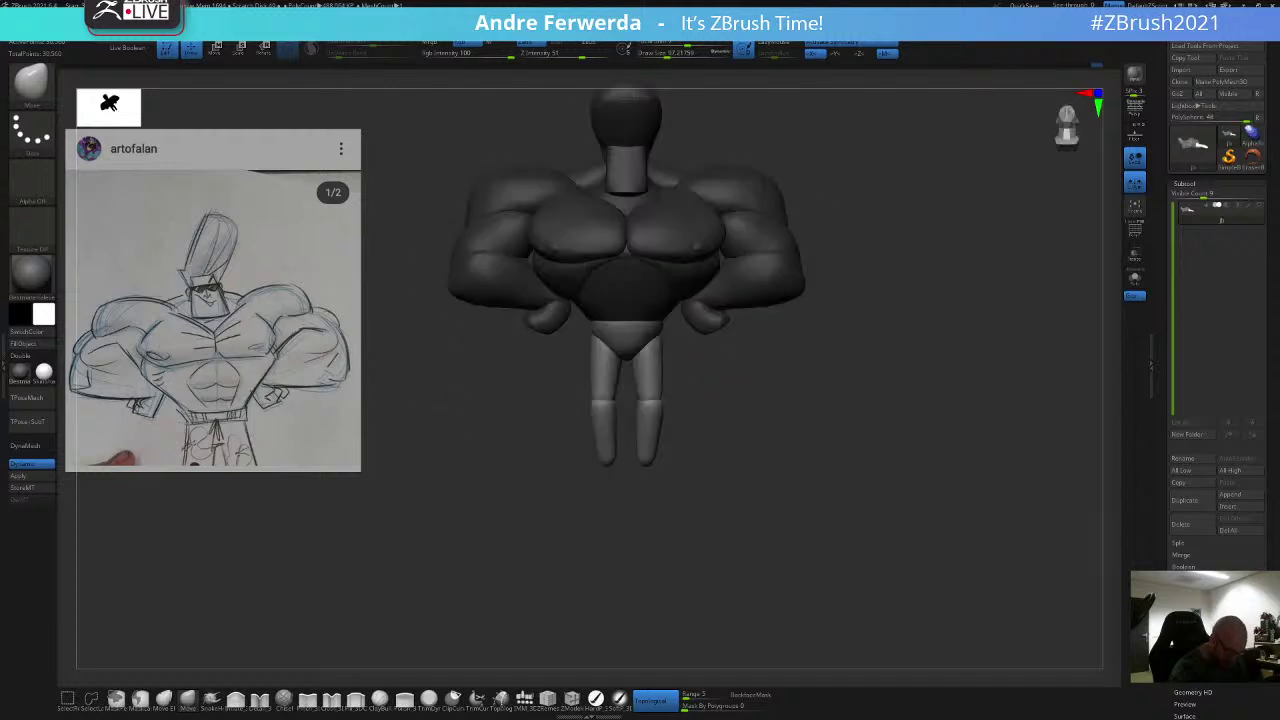
key("space")
left_click(660, 341)
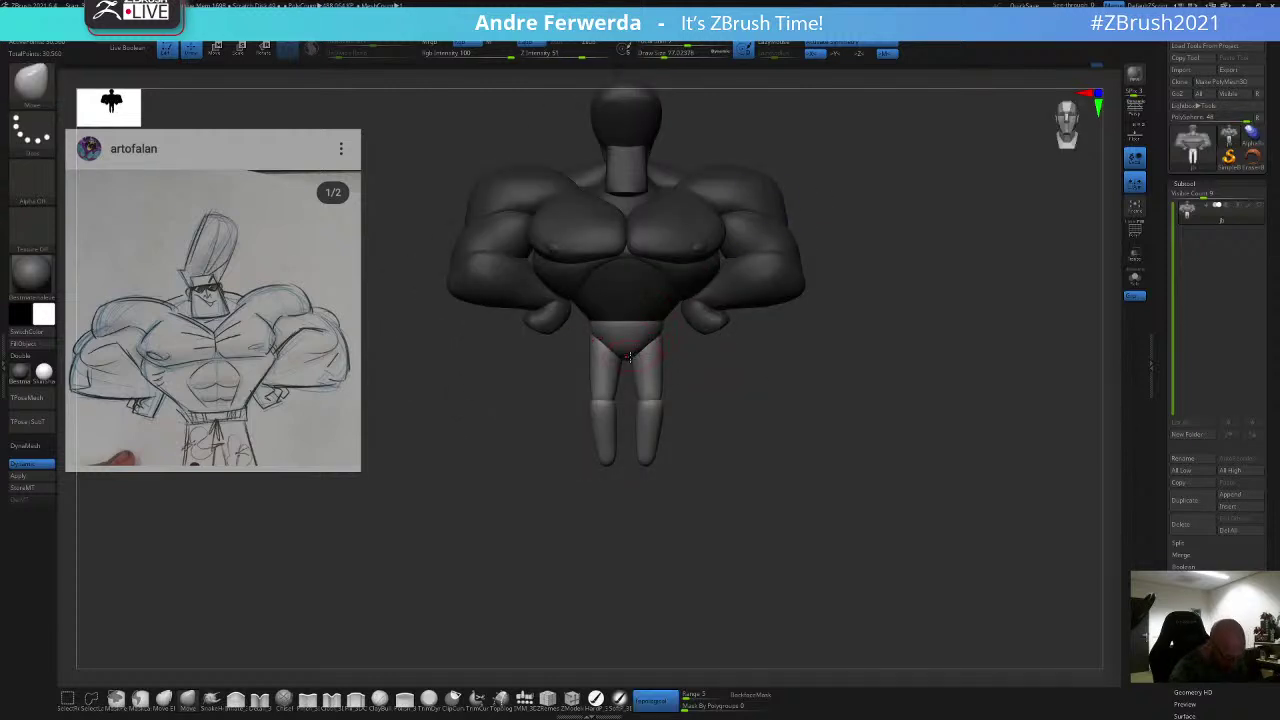
Step: Clear the upper-body mask and set a suitable Move brush size for working on the hips and legs in profile
key("space")
mouse_move(722, 392)
left_mouse_down("ctrl")
mouse_move(748, 418)
mouse_move(725, 385)
left_mouse_up("ctrl")
left_click_drag(705, 390, 750, 365)
key("space")
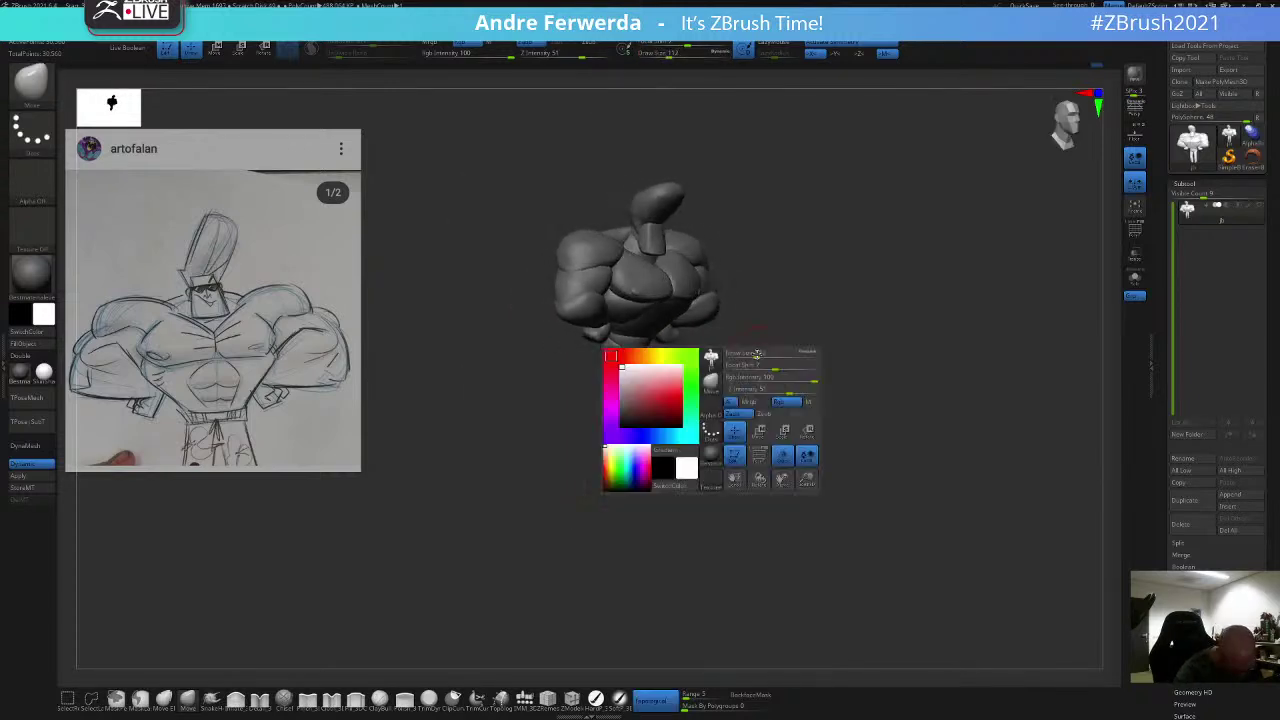
left_click(757, 356)
mouse_move(890, 345)
left_mouse_down()
mouse_move(785, 322)
mouse_move(683, 346)
left_mouse_up()
key("space")
left_click(617, 364)
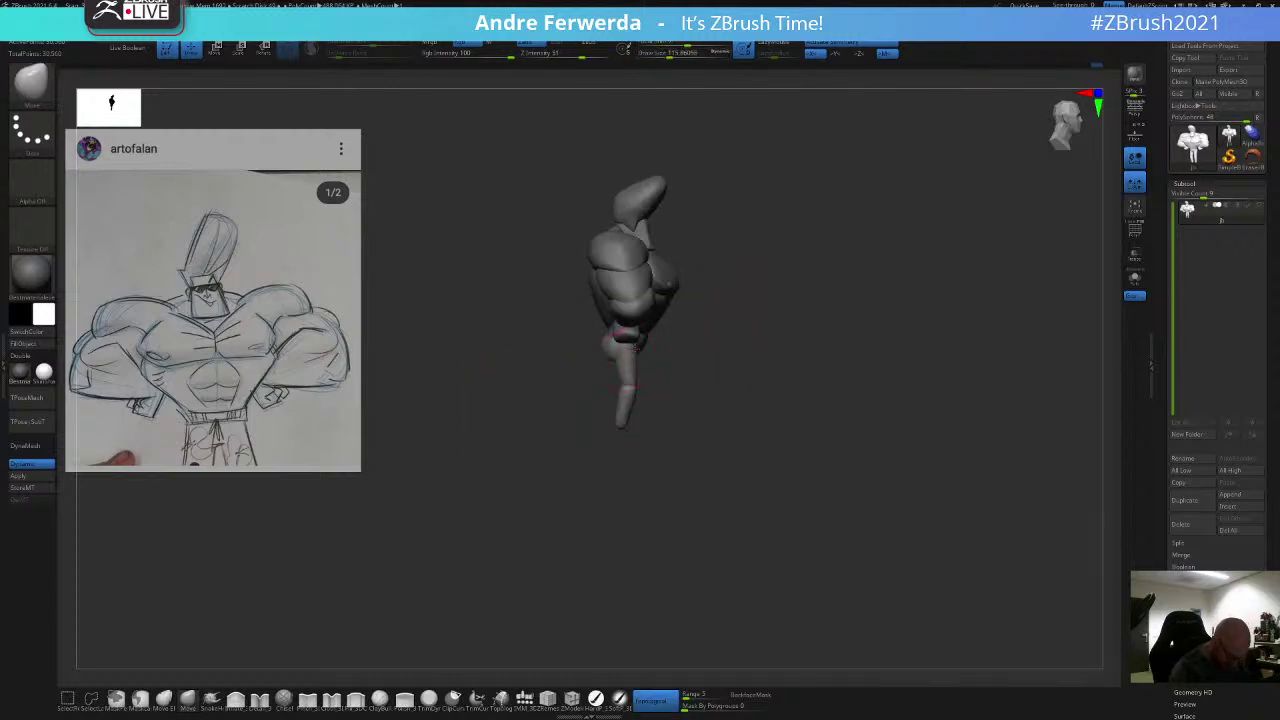
Step: Refine the profile of the thighs and lower legs with the Move brush at varying sizes, finishing in the front view
key("space")
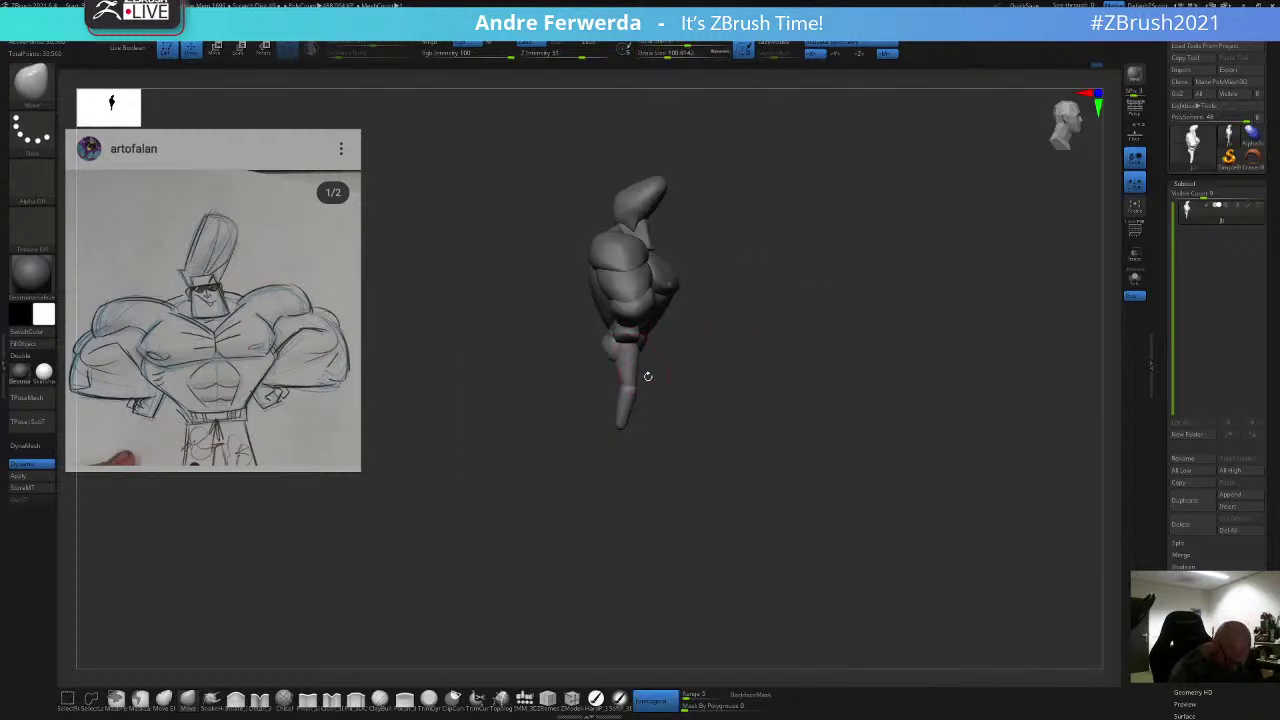
key("space")
key("space")
left_click(634, 414)
mouse_move(629, 430)
left_mouse_down()
mouse_move(590, 428)
mouse_move(671, 377)
mouse_move(683, 449)
mouse_move(640, 440)
left_mouse_up()
key("space")
left_click(606, 440)
mouse_move(681, 345)
left_mouse_down("shift")
mouse_move(687, 383)
mouse_move(720, 363)
left_mouse_up("shift")
key("space")
left_click(686, 346)
key("space")
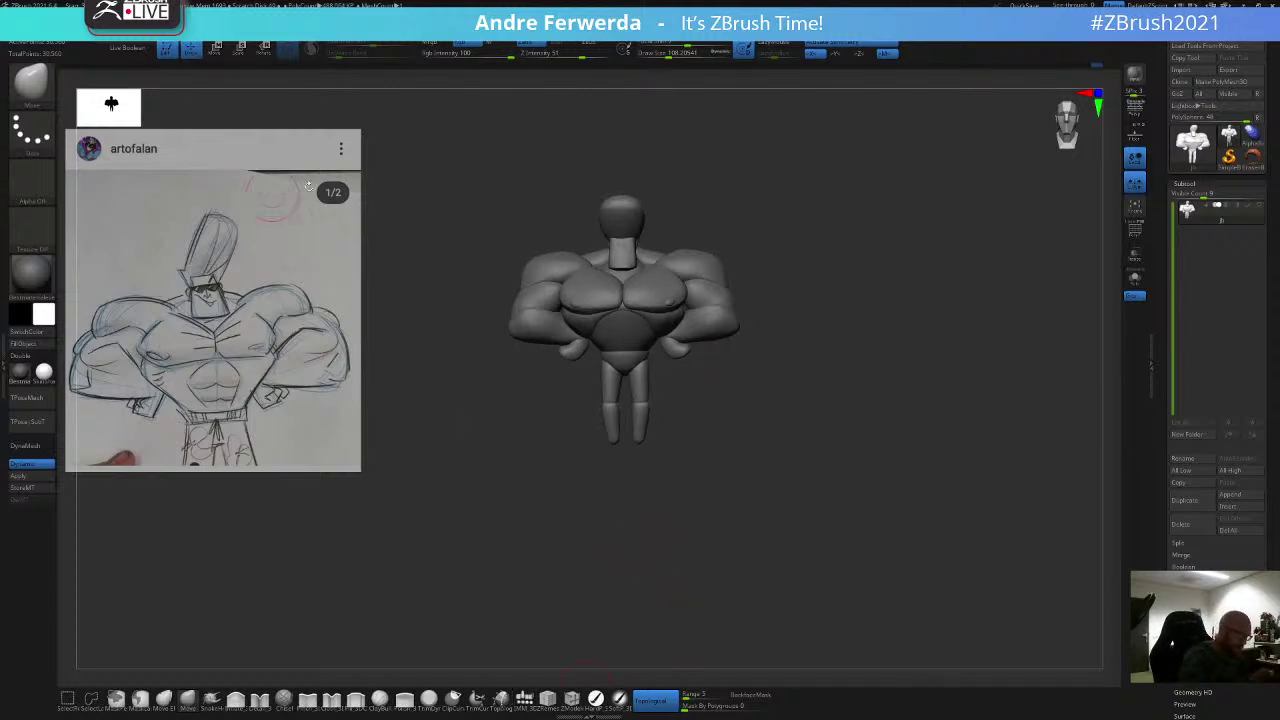
Step: Insert mirrored Appendage meshes under the lower legs as feet and turn them forward with the gizmo
left_click(521, 704)
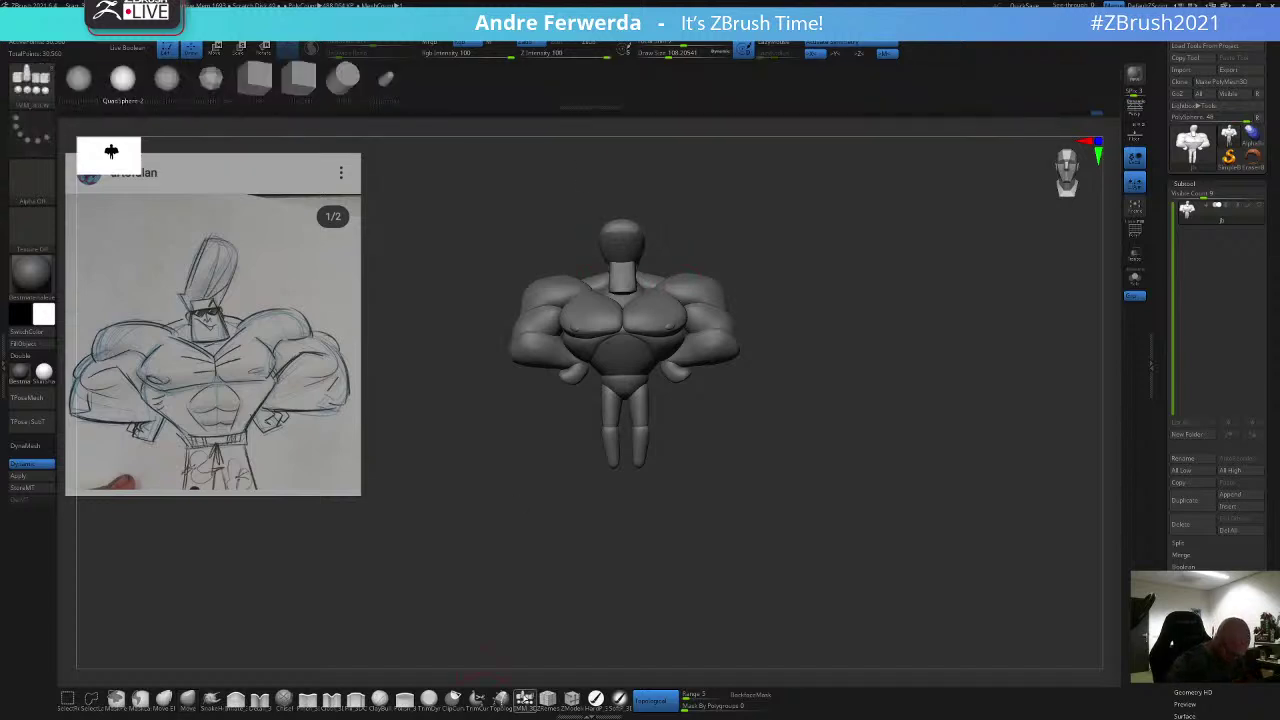
left_click(387, 80)
left_click_drag(800, 430, 802, 275)
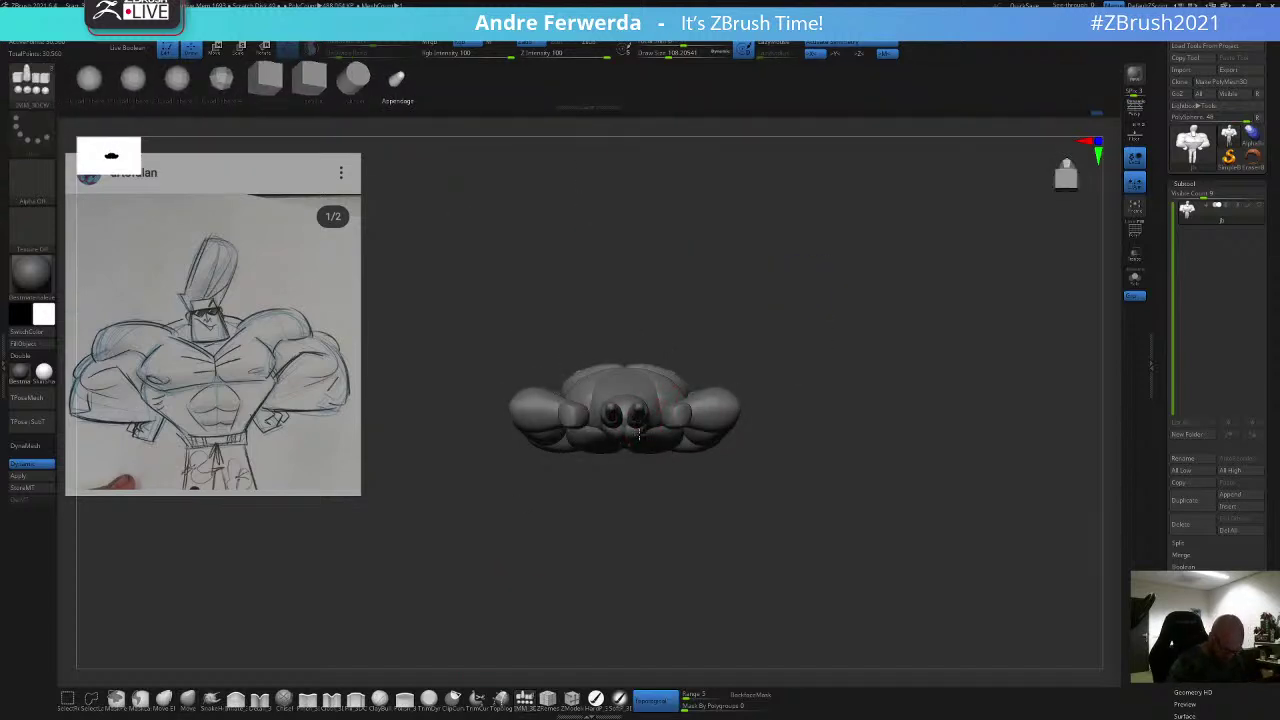
left_click_drag(638, 434, 638, 440)
left_click_drag(735, 412, 748, 438)
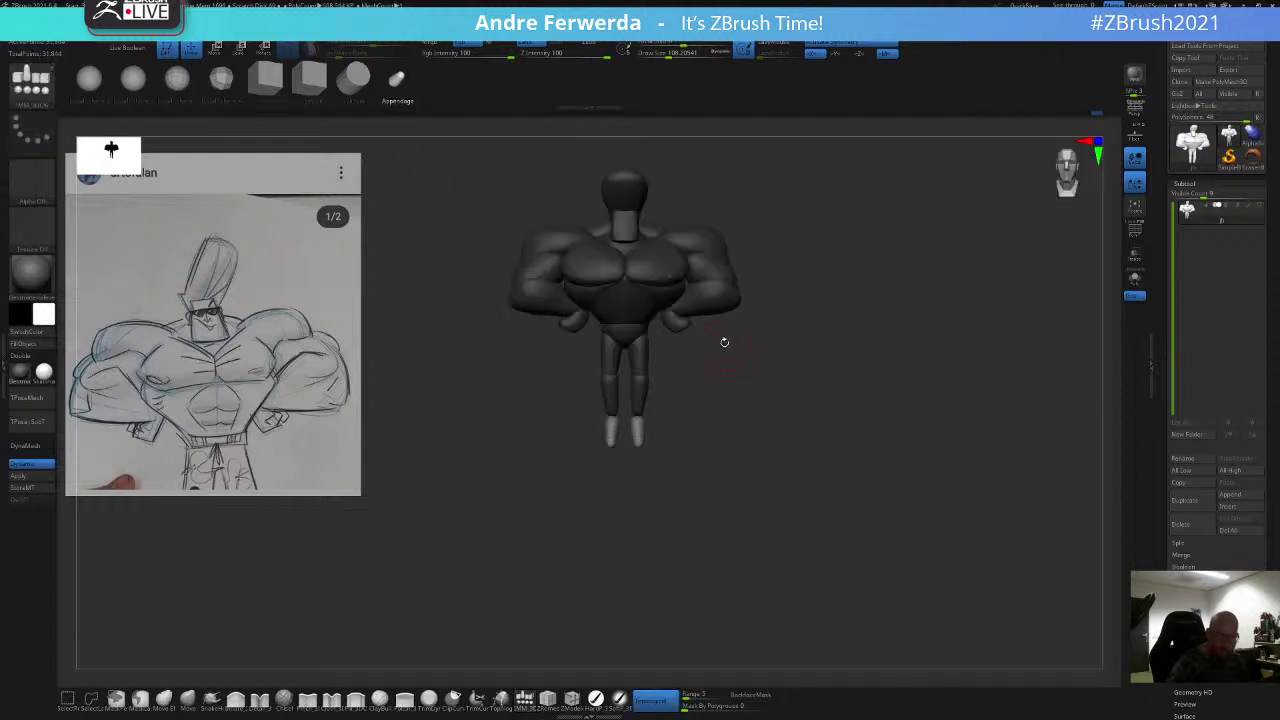
key("w")
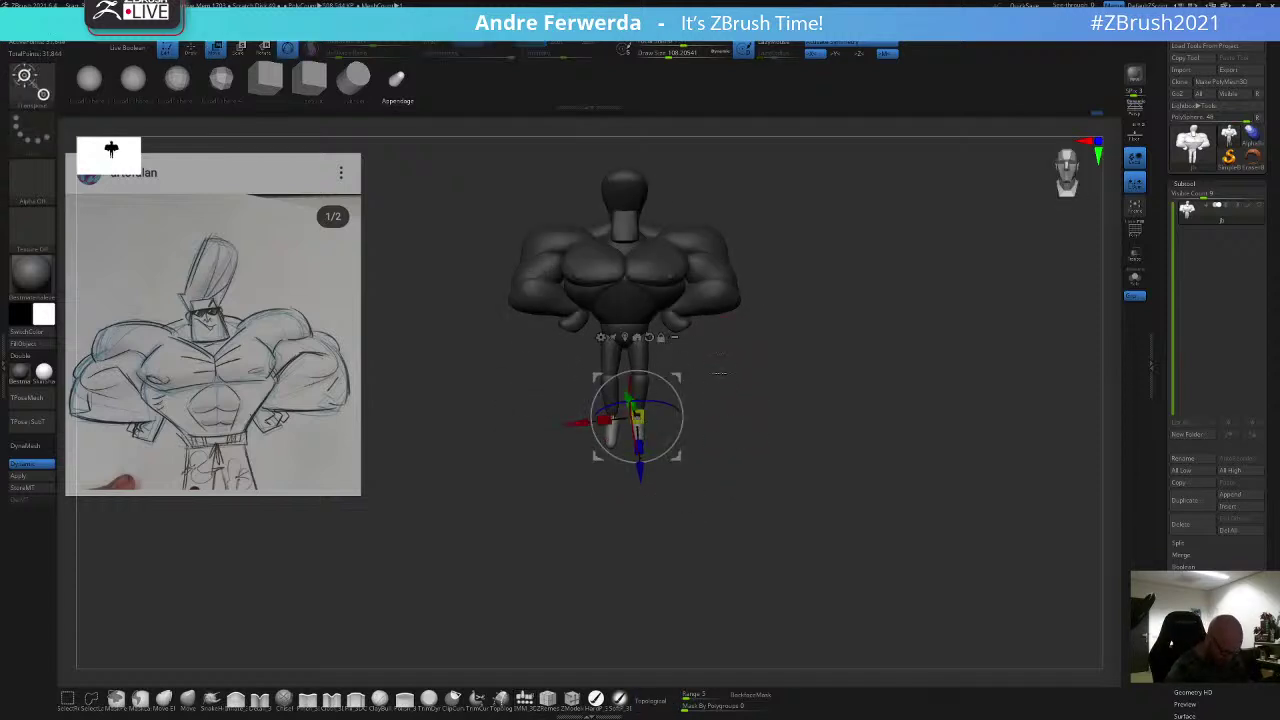
mouse_move(720, 371)
left_mouse_down("shift")
mouse_move(640, 378)
mouse_move(681, 389)
mouse_move(688, 442)
mouse_move(642, 409)
mouse_move(687, 376)
mouse_move(697, 398)
mouse_move(698, 451)
mouse_move(643, 458)
left_mouse_up("shift")
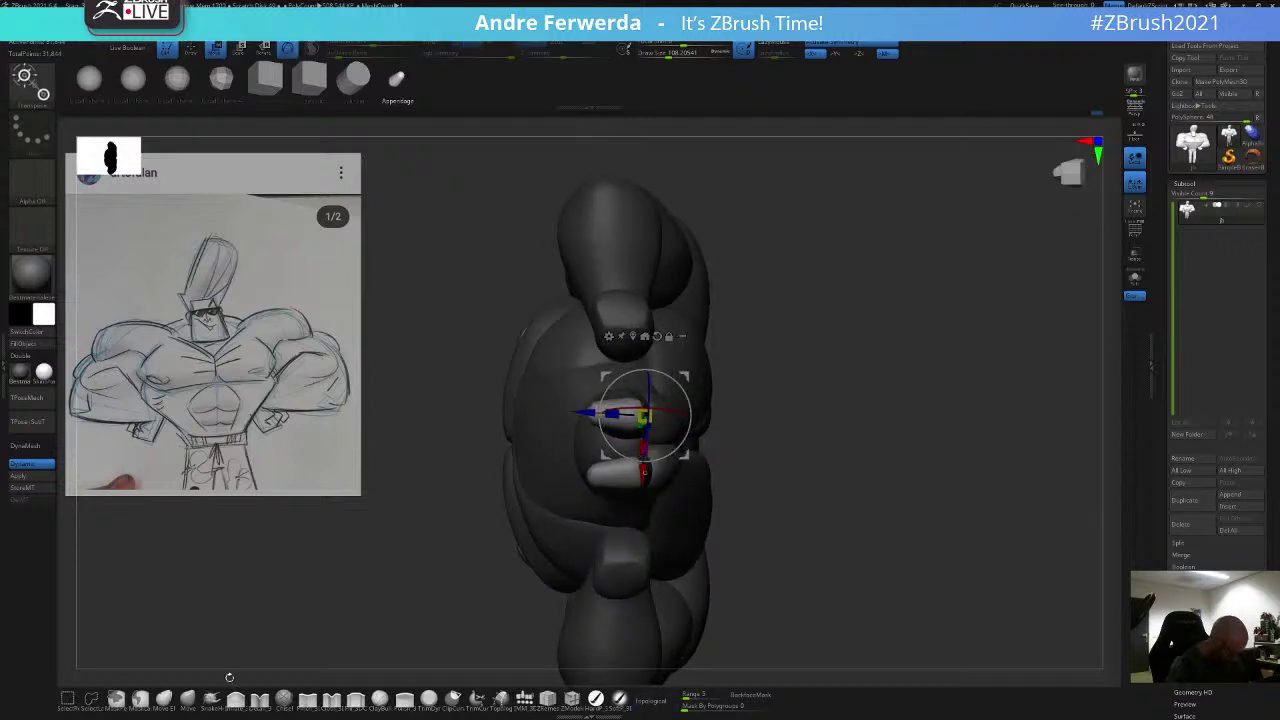
Step: Disable topological masking and shape the new feet from below with a smaller Move brush
left_click(191, 702)
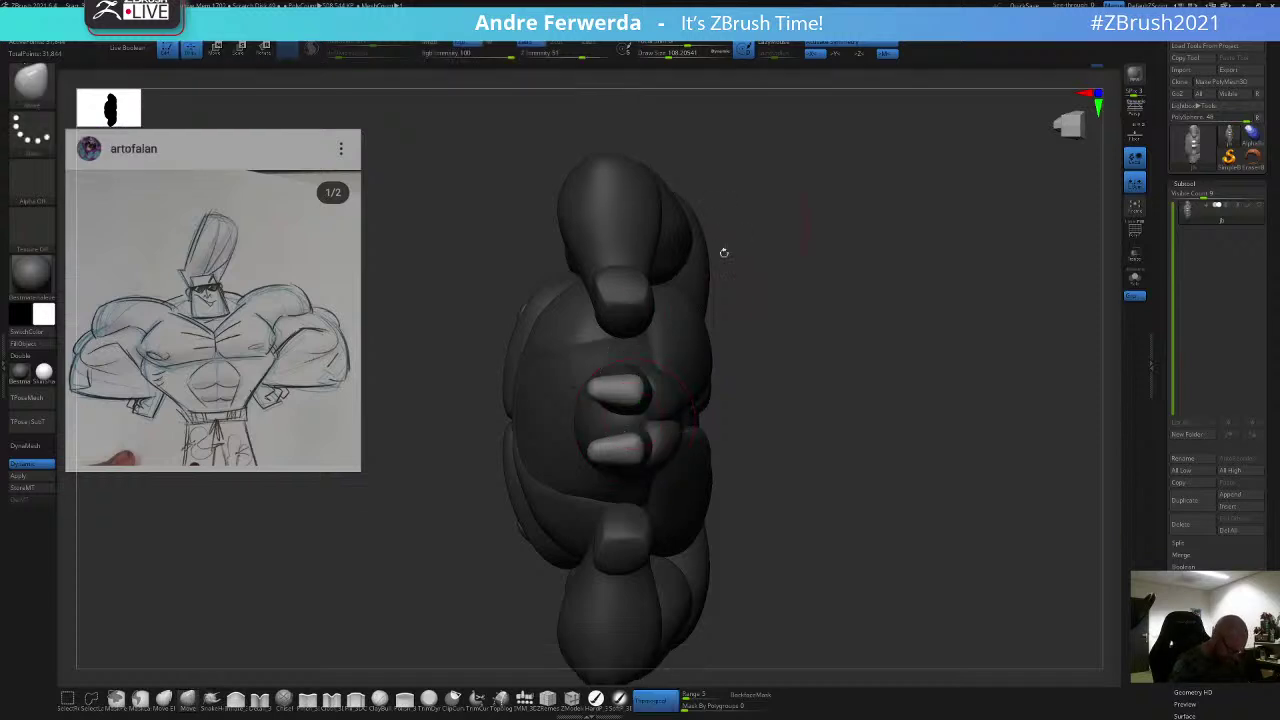
left_click(659, 695)
key("space")
left_click(626, 380)
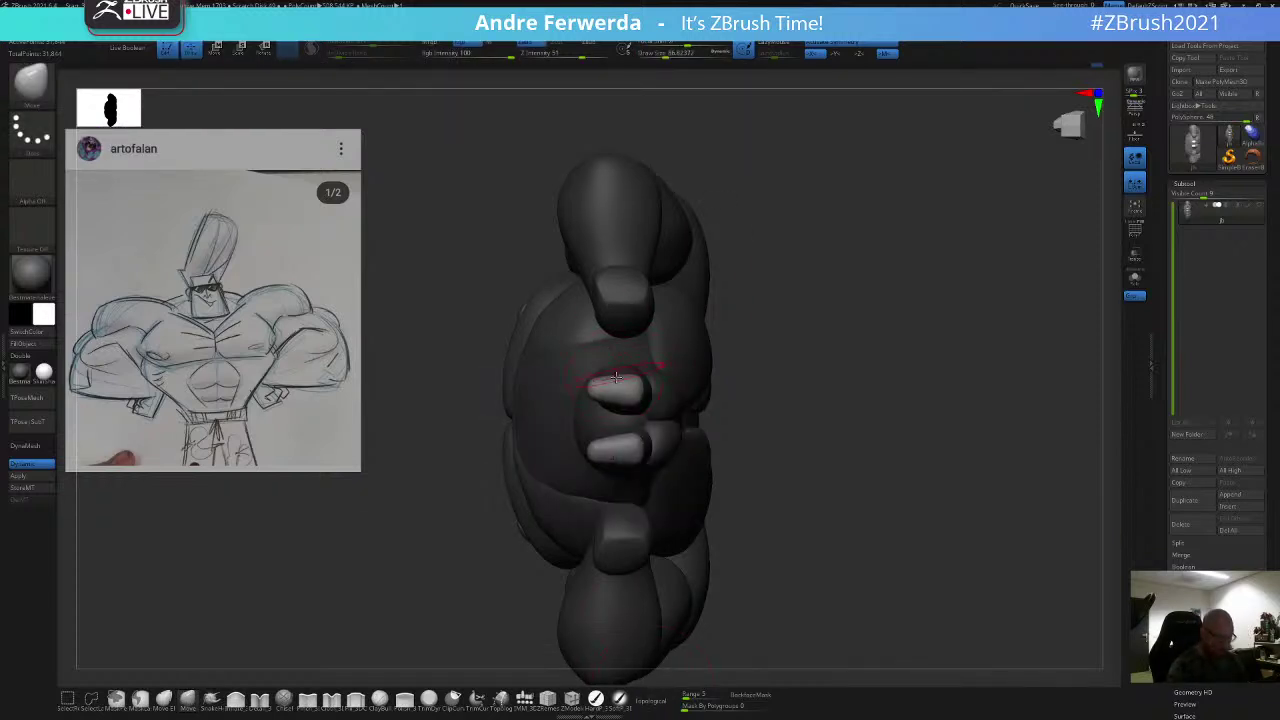
key("space")
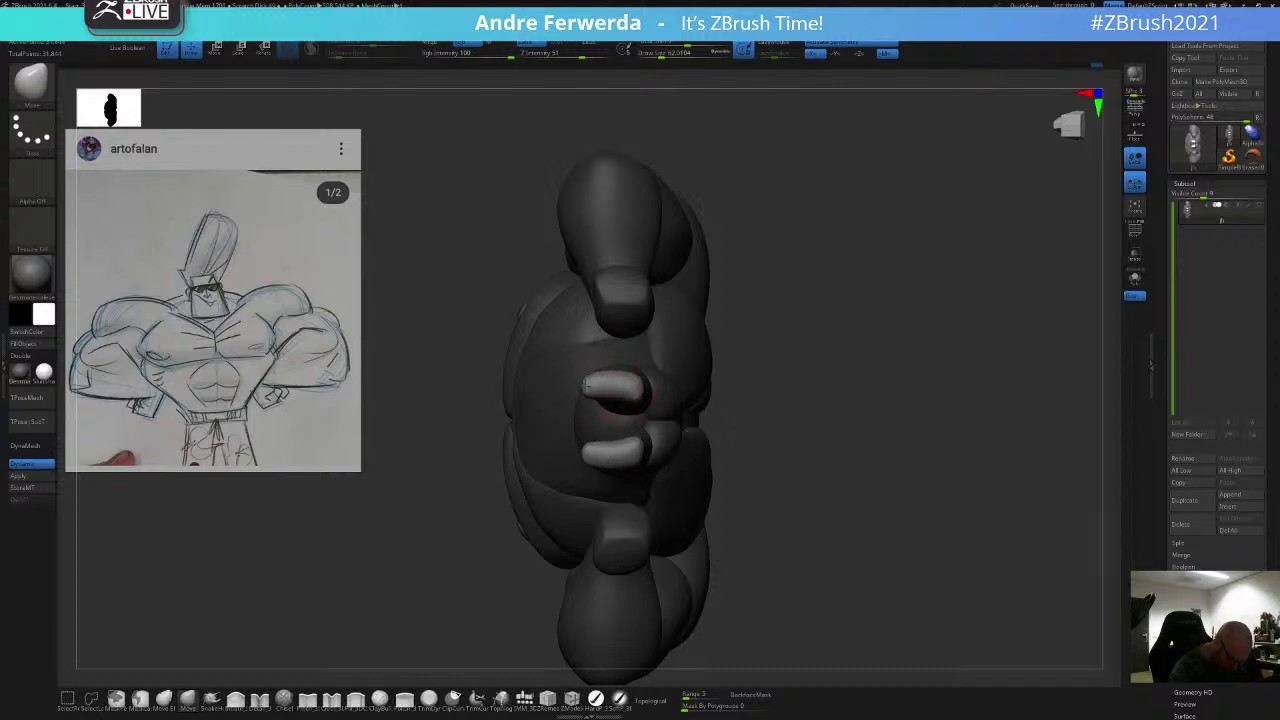
Step: Clear the mask and flatten the soles of the feet in profile with a straight Clip Curve cut
left_click_drag(775, 235, 779, 345)
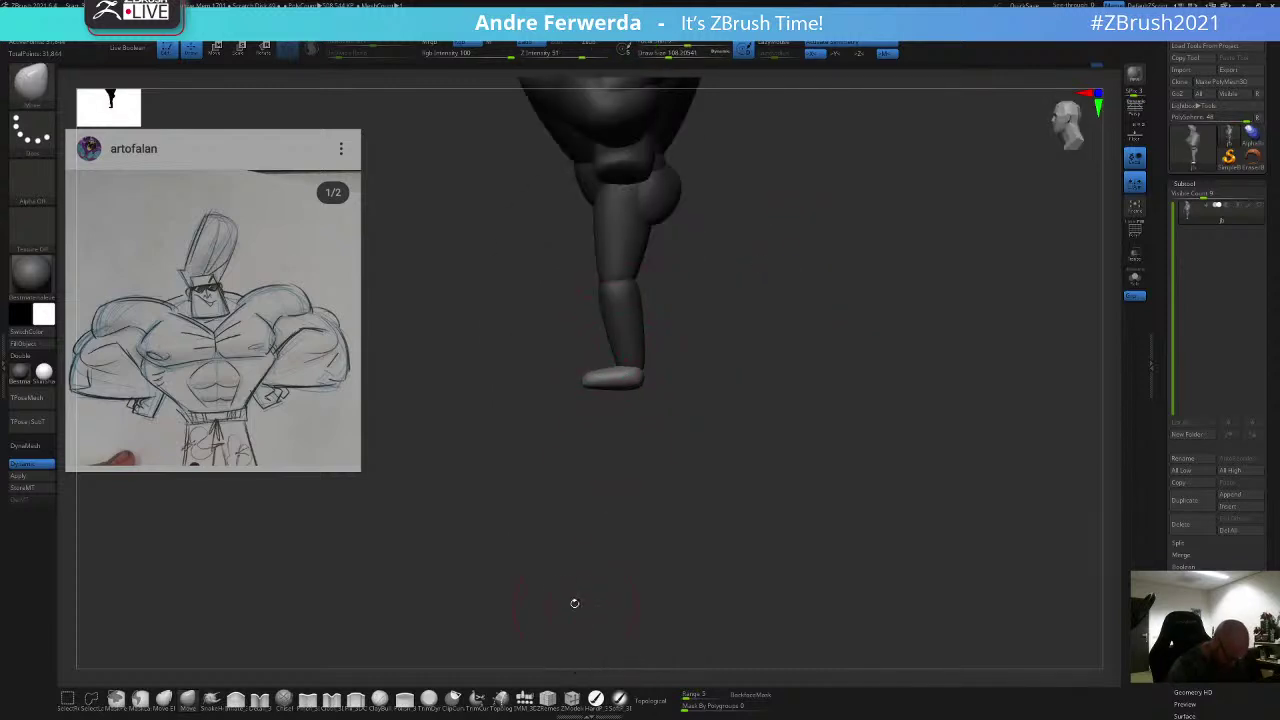
left_click_drag(556, 572, 584, 642, "ctrl")
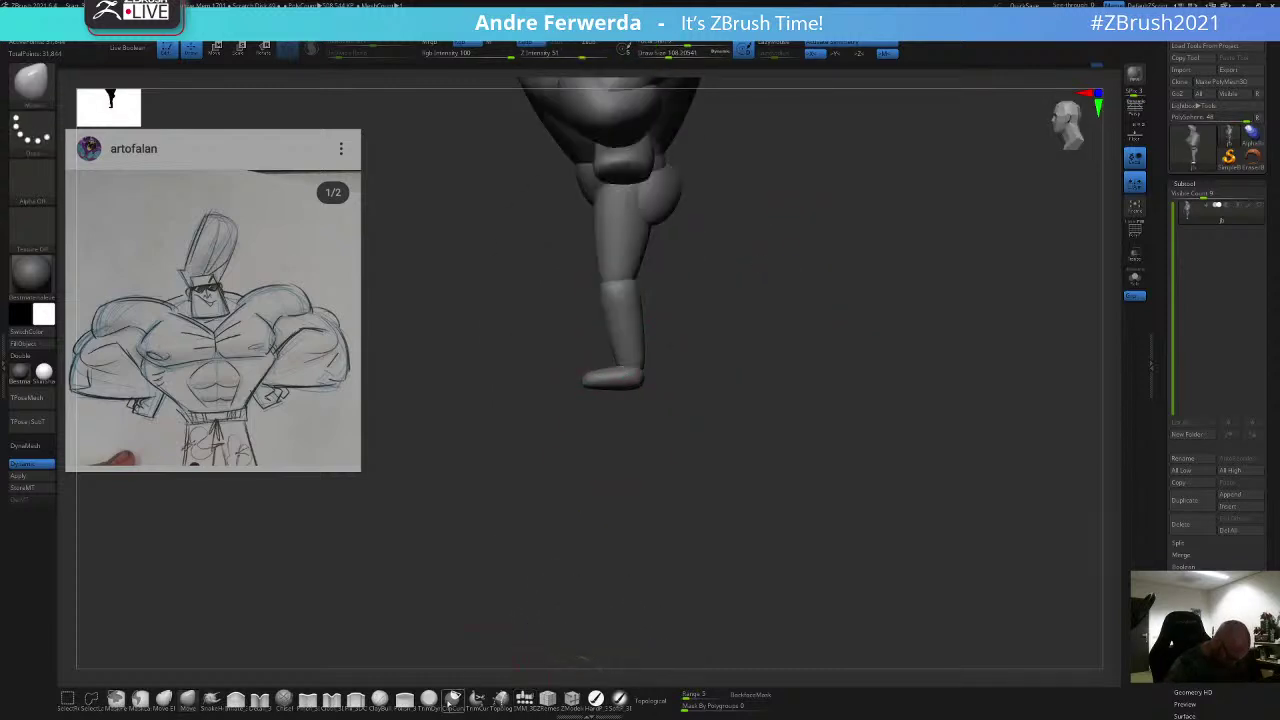
left_click(452, 698)
left_click(486, 707)
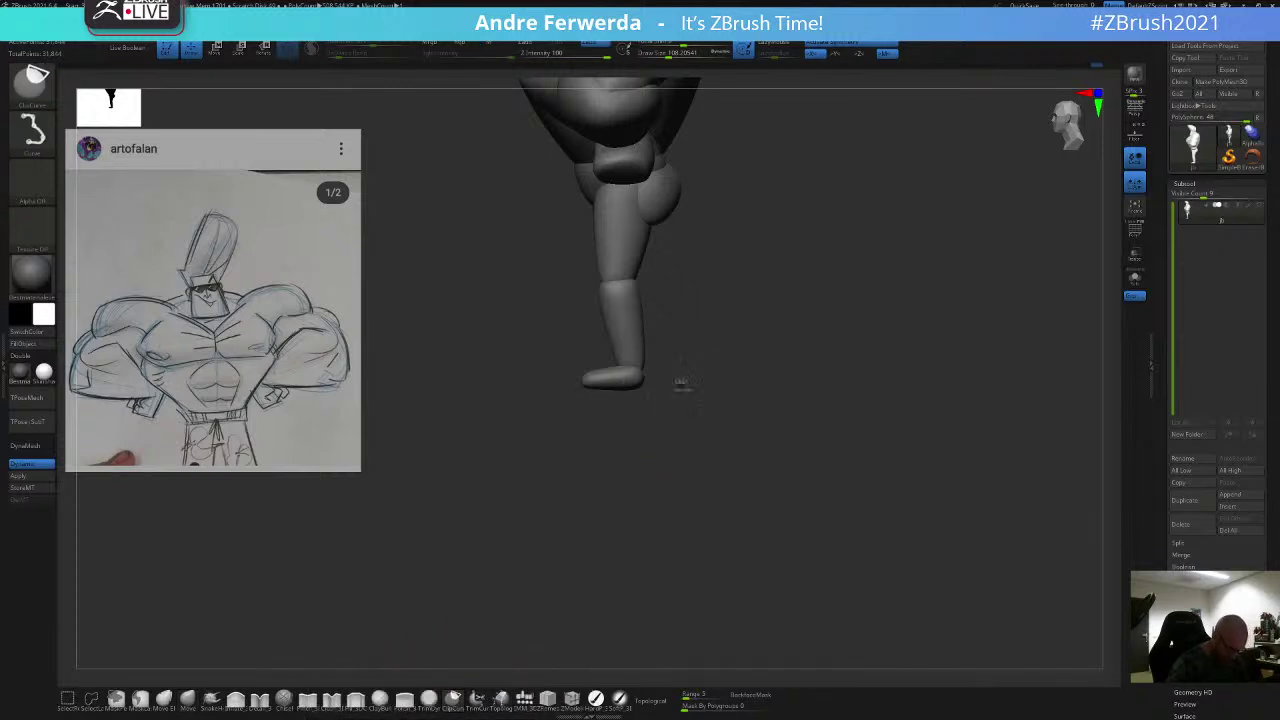
left_click_drag(685, 384, 534, 382, "ctrl+shift")
Step: Isolate the feet by polygroup, mask them, restore the full body and invert the mask so only the feet are editable
mouse_move(690, 335)
left_mouse_down()
mouse_move(783, 320)
mouse_move(766, 389)
mouse_move(812, 372)
mouse_move(768, 365)
left_mouse_up()
key("space")
key("space")
key("space")
left_click_drag(645, 387, 640, 462, "shift")
left_click(617, 448, "ctrl+shift")
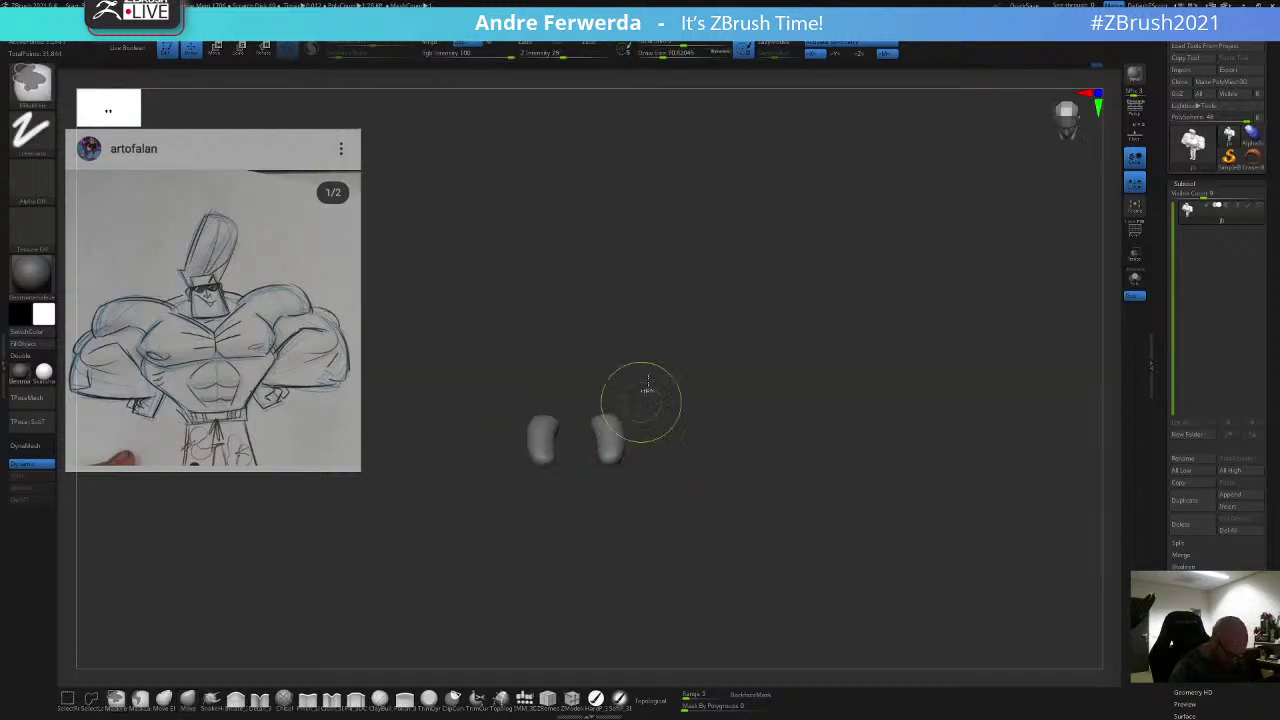
mouse_move(643, 400)
left_mouse_down("ctrl")
mouse_move(590, 490)
mouse_move(626, 493)
mouse_move(622, 508)
mouse_move(616, 468)
mouse_move(592, 451)
mouse_move(620, 437)
mouse_move(604, 448)
mouse_move(629, 457)
left_mouse_up("ctrl")
left_click(590, 520, "ctrl+shift")
left_click(596, 500, "ctrl")
Step: Adjust the feet, then invert the mask to protect them and shape the lower legs in profile
key("space")
key("space")
left_click(598, 490, "ctrl")
key("space")
key("space")
key("space")
key("space")
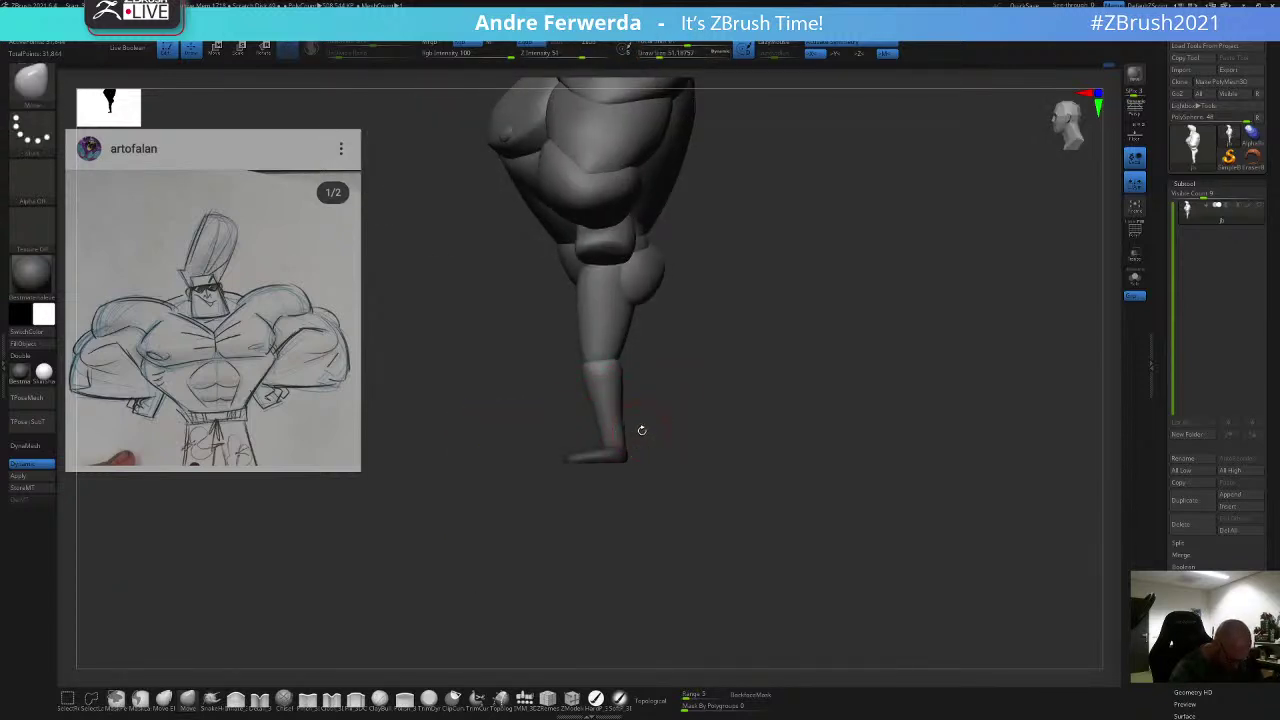
Step: Invert the mask back to free the feet and shape their heel and instep from the side and three-quarter views
left_click(680, 394, "ctrl")
key("space")
left_click_drag(681, 393, 666, 393)
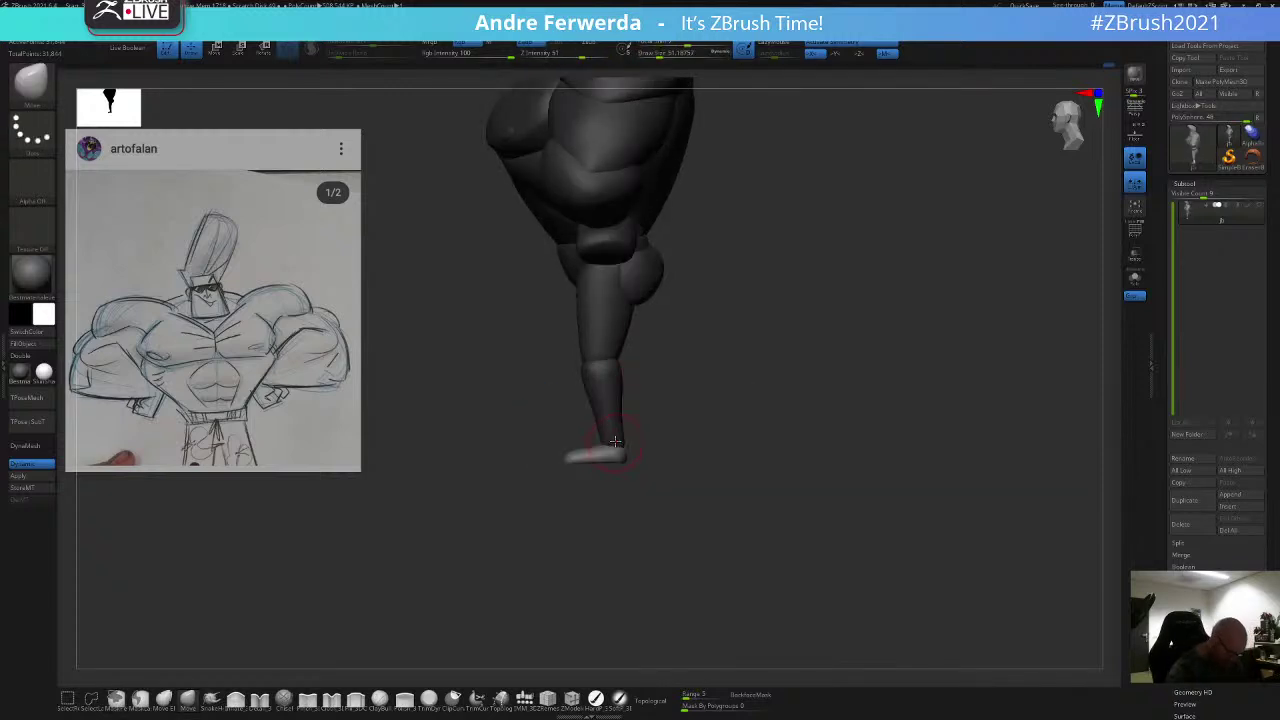
key("space")
left_click_drag(617, 442, 613, 458)
key("space")
mouse_move(533, 496)
left_mouse_down("ctrl")
mouse_move(657, 456)
mouse_move(615, 432)
mouse_move(697, 394)
mouse_move(662, 404)
left_mouse_up("ctrl")
key("space")
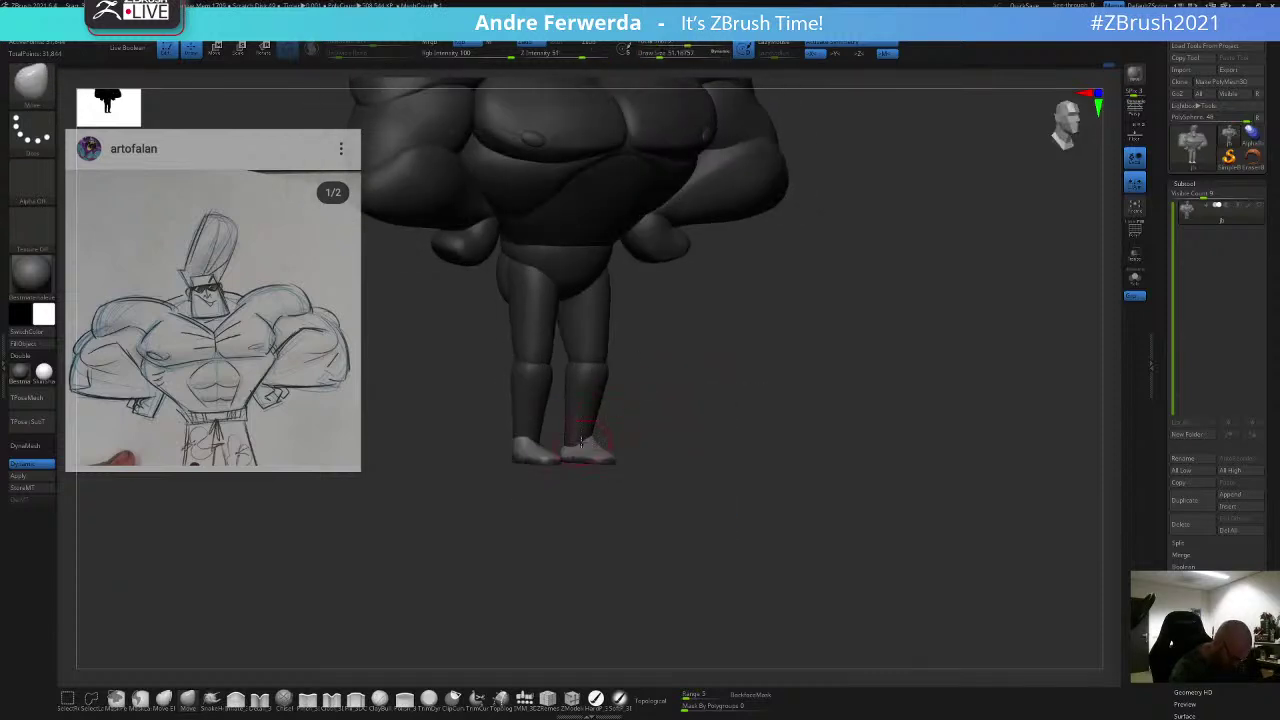
left_click_drag(580, 444, 578, 437)
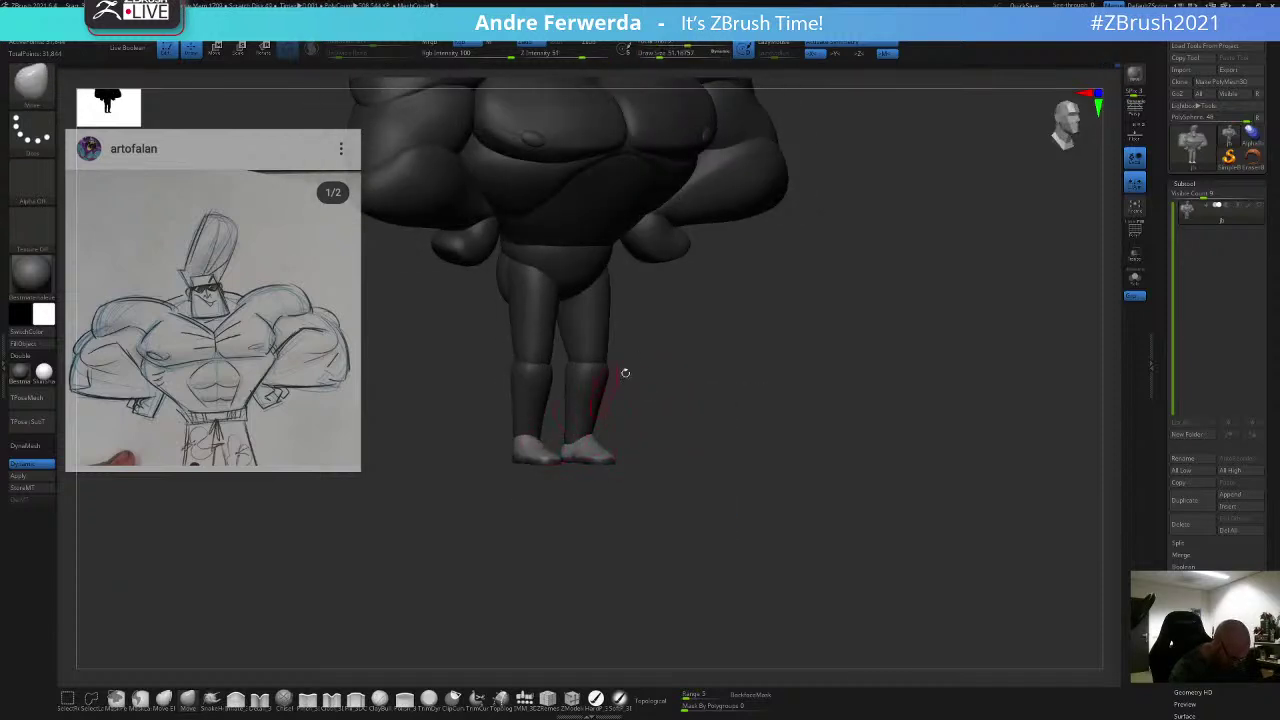
left_click_drag(625, 373, 612, 374)
Step: Use polygroup visibility and masking to protect the whole body and feet, leaving only the lower legs editable
left_click(563, 487, "ctrl")
left_click_drag(564, 484, 566, 463, "shift")
key("bracketright")
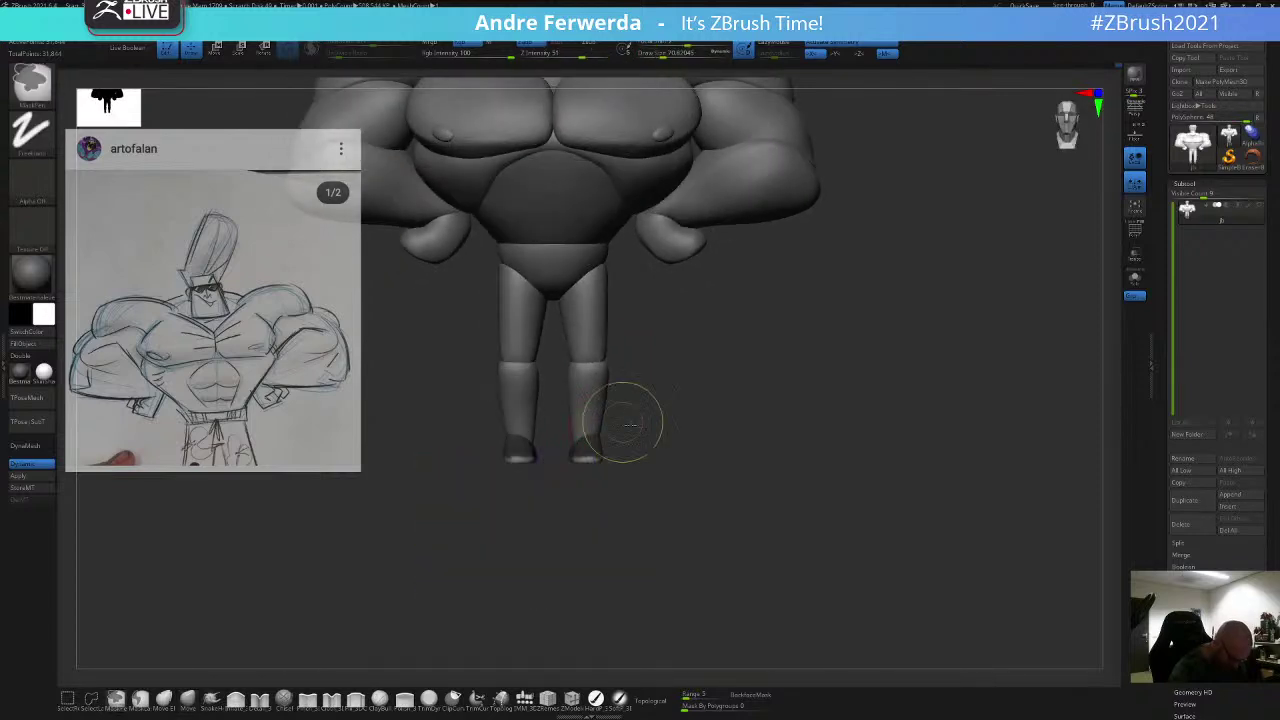
left_click_drag(622, 422, 619, 434, "ctrl")
left_click(589, 429, "ctrl+shift")
left_click_drag(674, 281, 520, 535, "ctrl")
left_click(528, 556, "ctrl+shift")
left_click(537, 549, "ctrl")
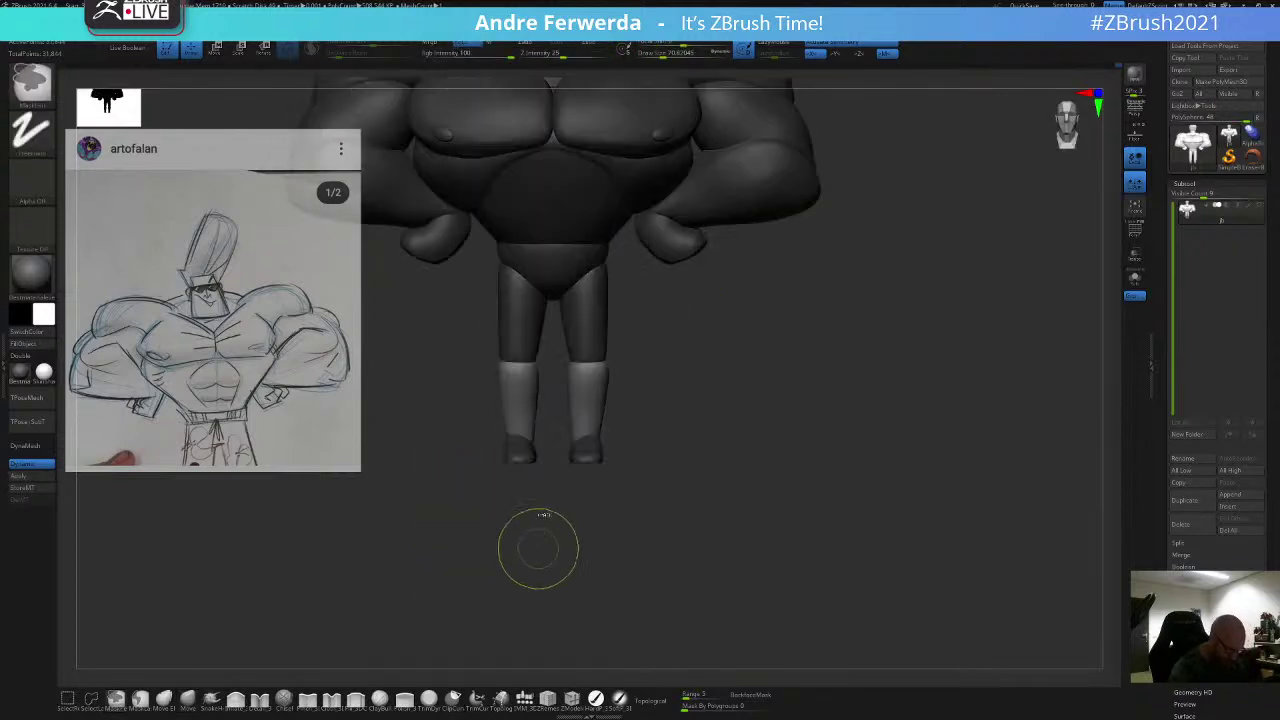
Step: Widen the outer contour of the lower legs from the front with the Move brush
key("space")
left_click_drag(594, 431, 602, 431)
key("space")
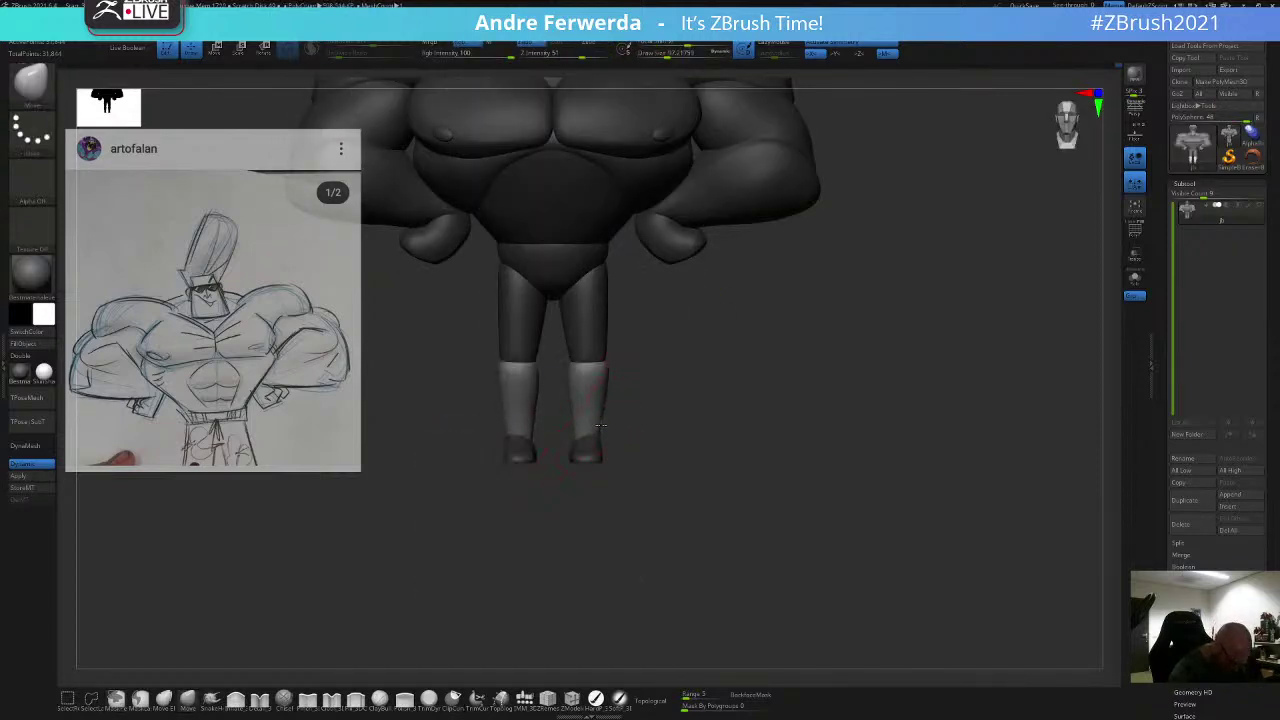
Step: Invert the mask to protect the lower legs and refine the outline of the feet from below and in front
key("ctrl")
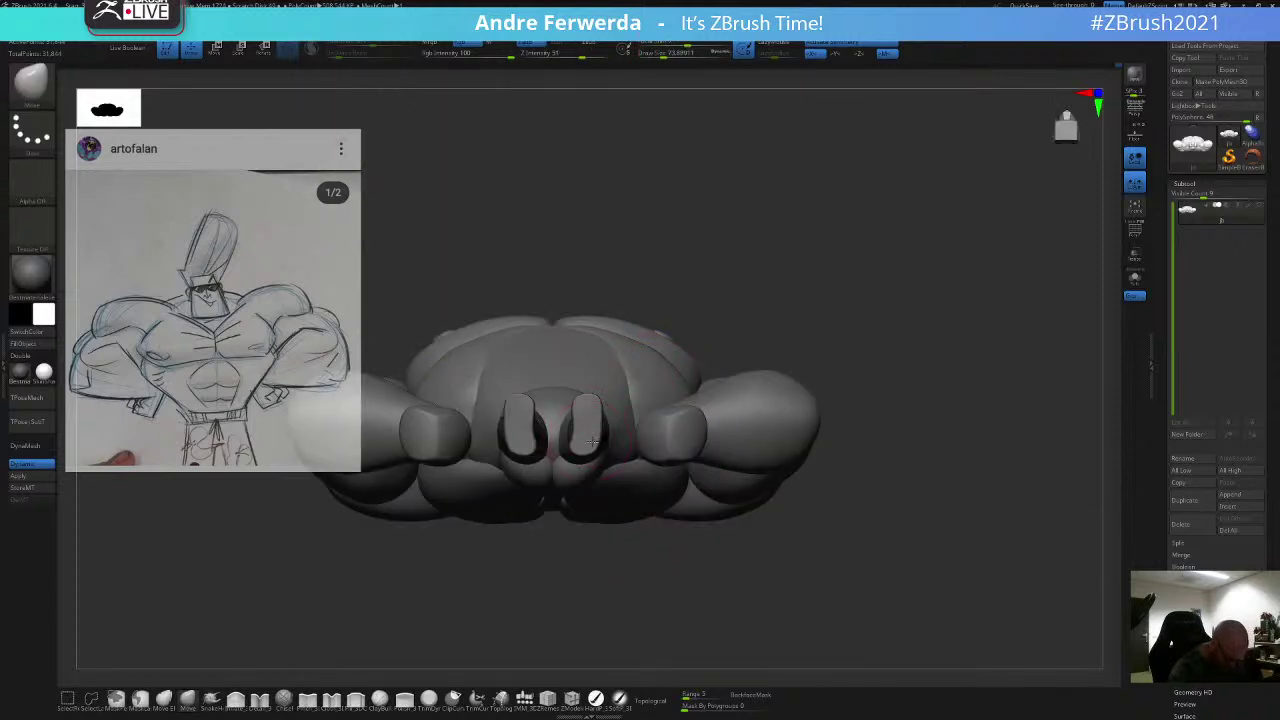
key("space")
left_click_drag(594, 436, 579, 436)
key("space")
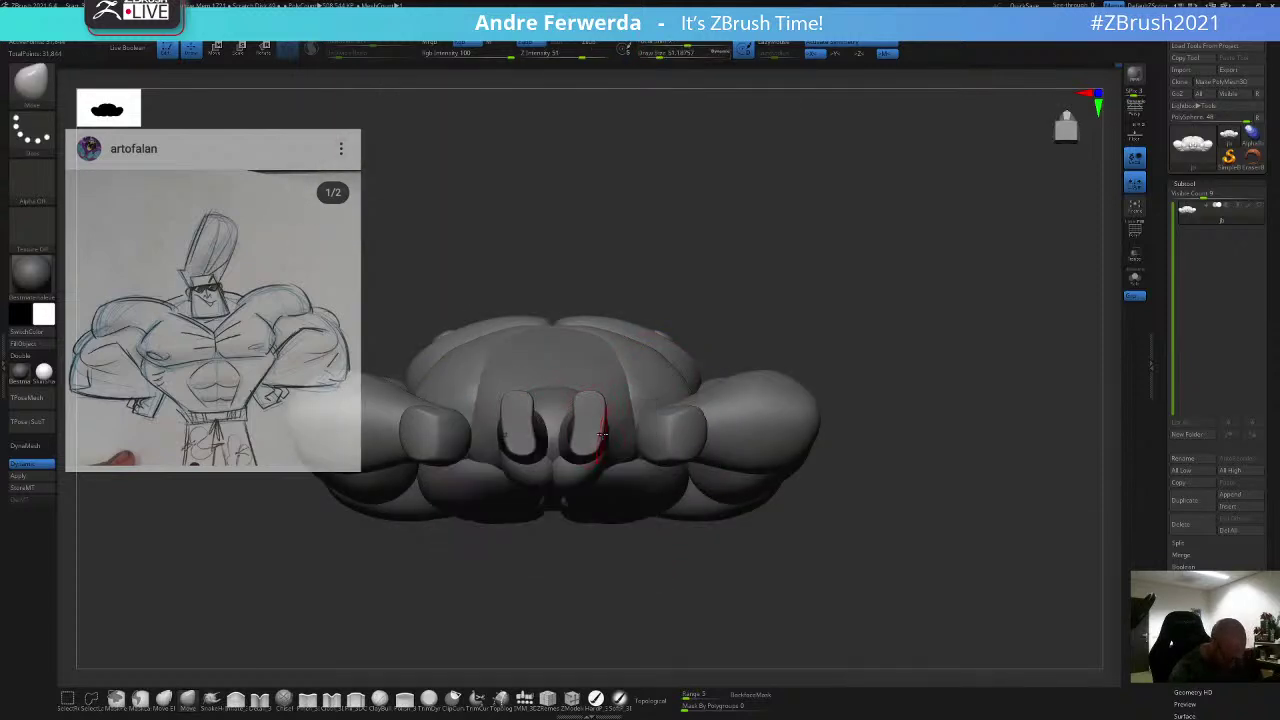
key("space")
key("space")
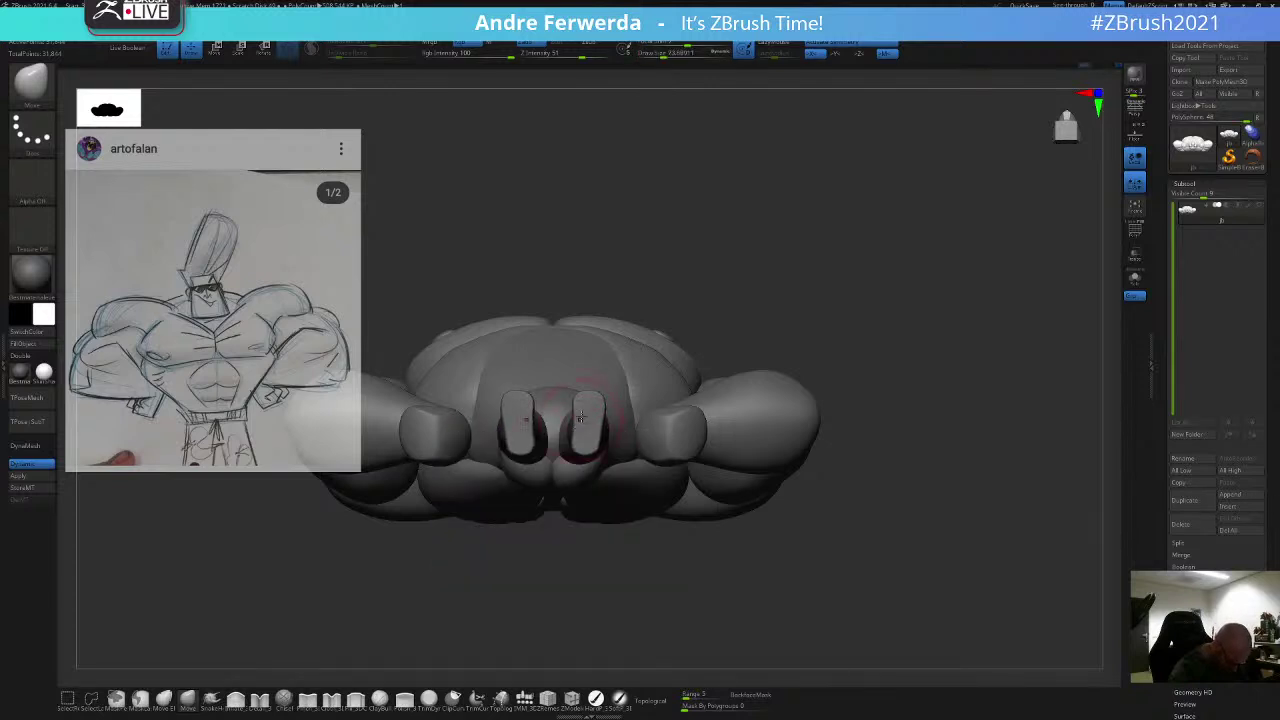
left_click_drag(658, 275, 682, 405, "shift")
key("space")
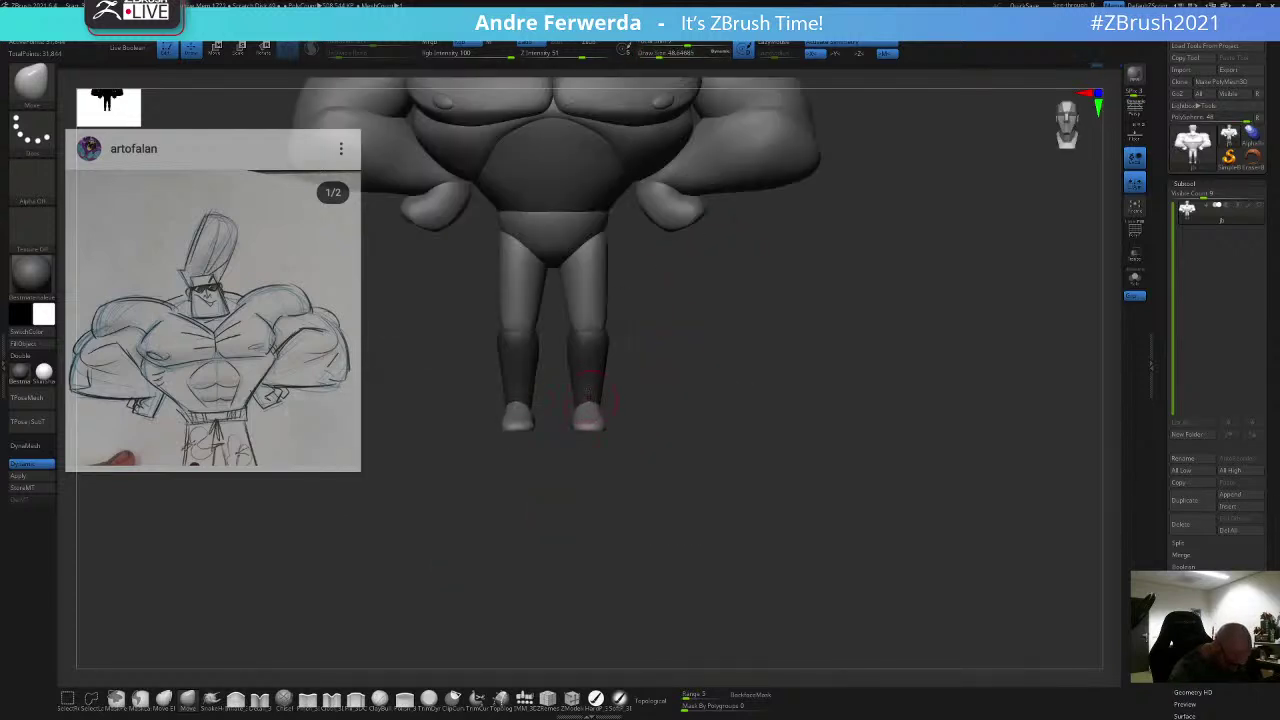
key("space")
Step: Invert the mask again and refine the lower-leg contours from the front
key("ctrl+i")
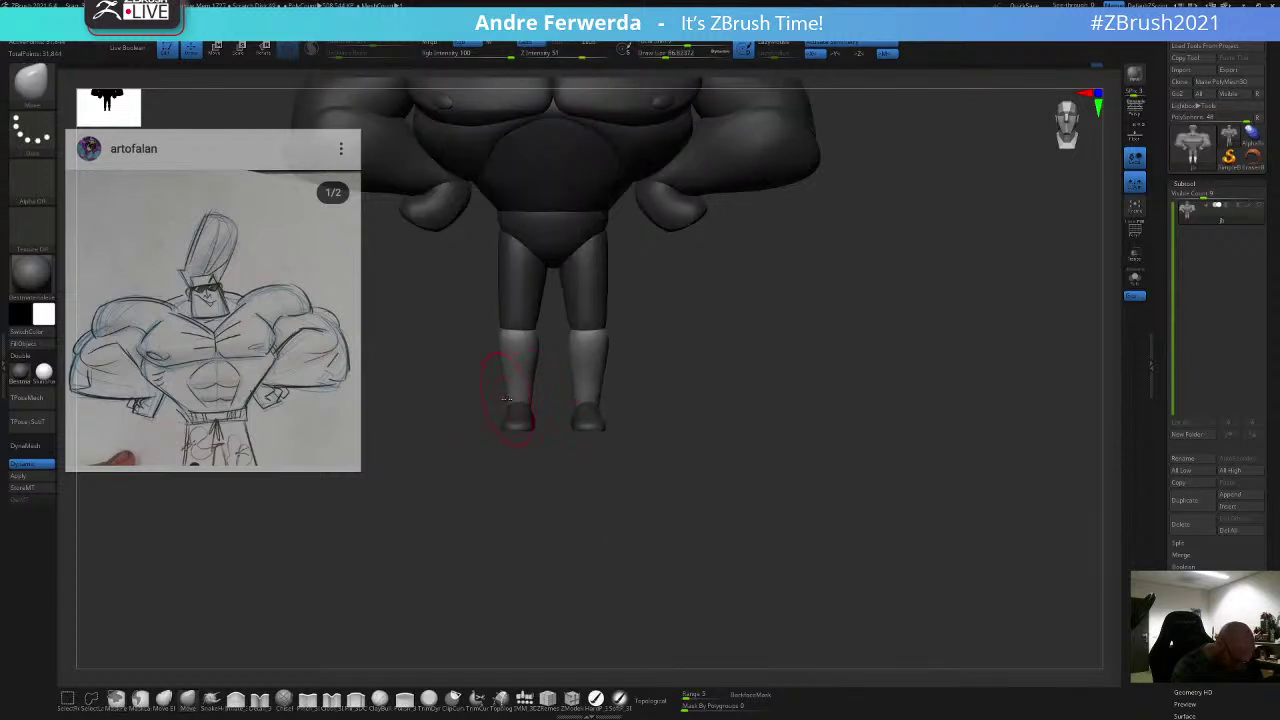
key("space")
key("space")
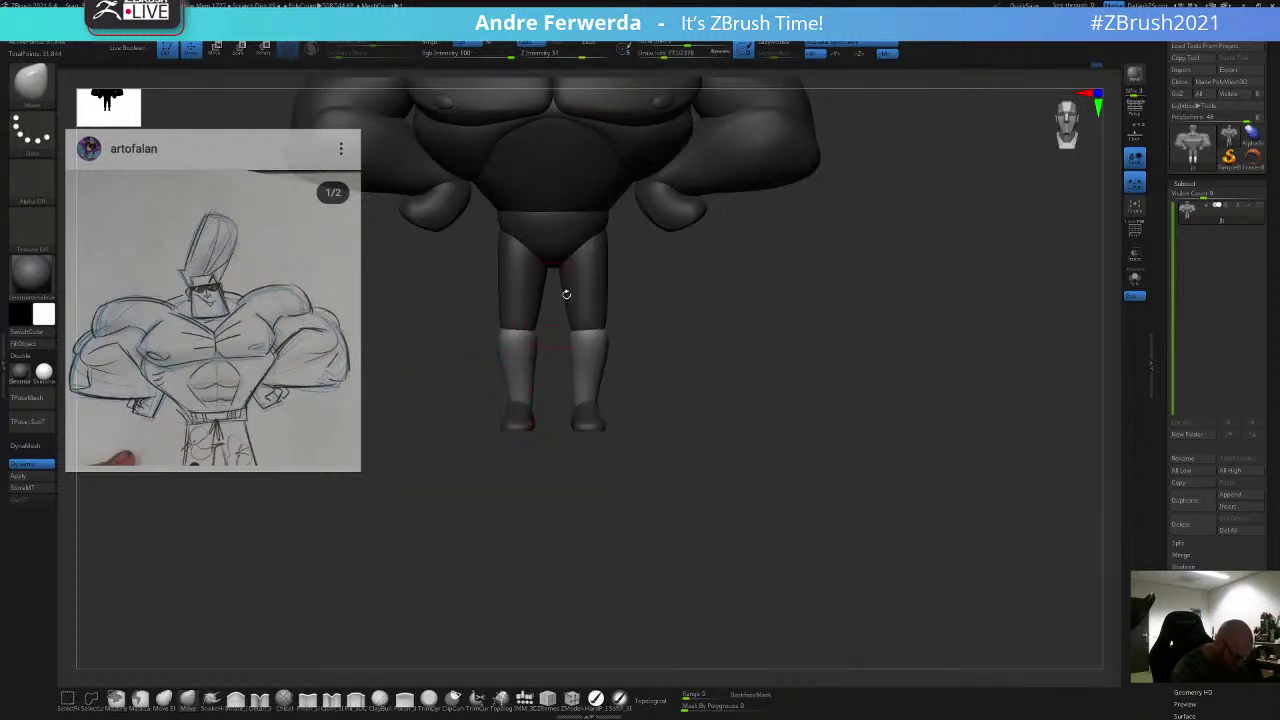
Step: Free the body from masking, adjust the thighs with the Move brush and check the whole figure's proportions from several angles
left_click(634, 297, "ctrl")
key("space")
left_click_drag(604, 294, 612, 262)
key("space")
mouse_move(664, 360)
left_mouse_down("alt")
mouse_move(656, 294)
mouse_move(686, 300)
mouse_move(686, 423)
mouse_move(646, 448)
left_mouse_up("alt")
key("space")
left_click_drag(684, 286, 676, 282)
mouse_move(696, 384)
left_mouse_down("alt")
mouse_move(694, 409)
mouse_move(653, 395)
left_mouse_up("alt")
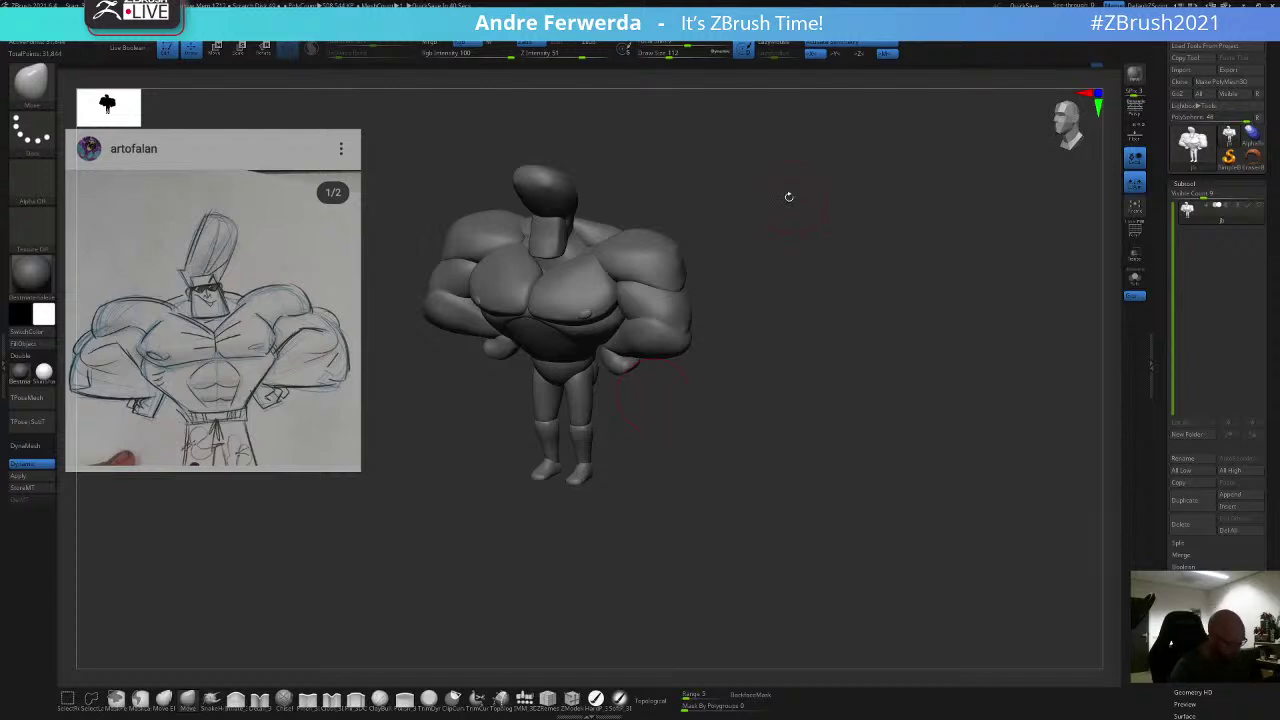
Step: Mask everything except the hair mass and adjust its outline from the front with the Move brush
key("space")
mouse_move(788, 210)
left_mouse_down()
mouse_move(820, 232)
mouse_move(763, 160)
left_mouse_up()
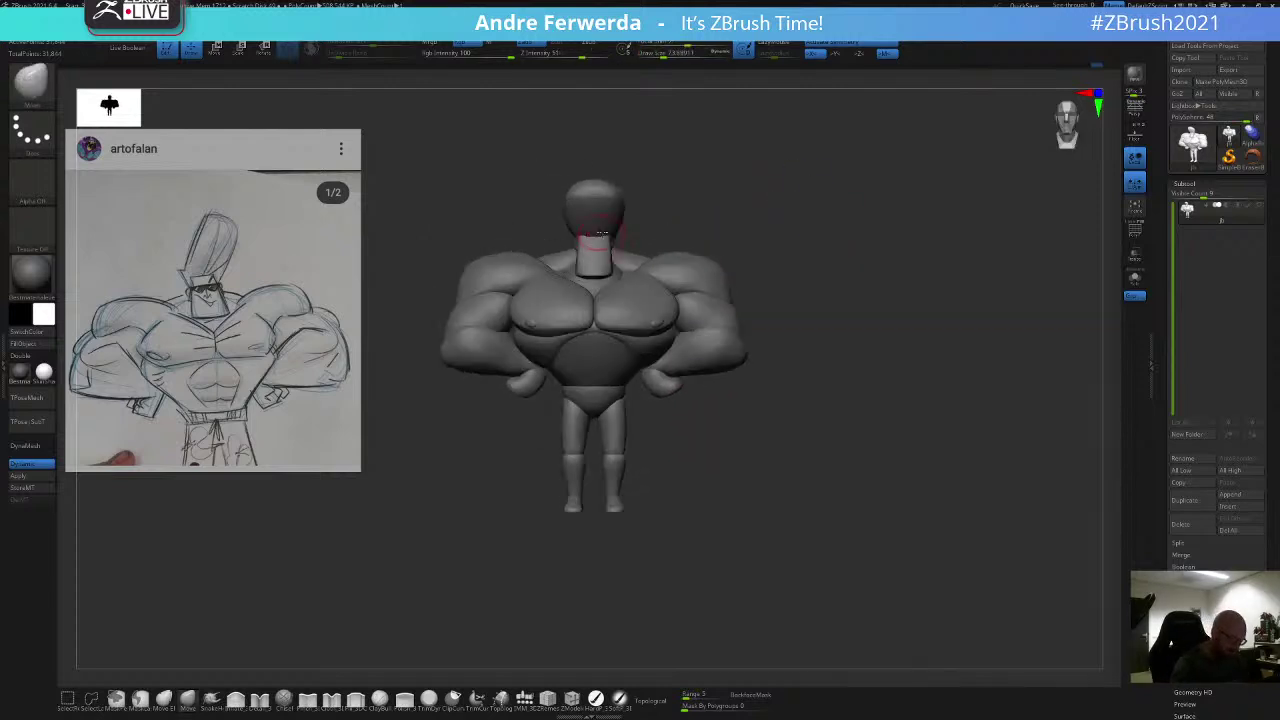
key("space")
left_click_drag(616, 218, 595, 241)
key("w")
left_click(612, 197, "ctrl")
key("q")
key("space")
key("space")
key("space")
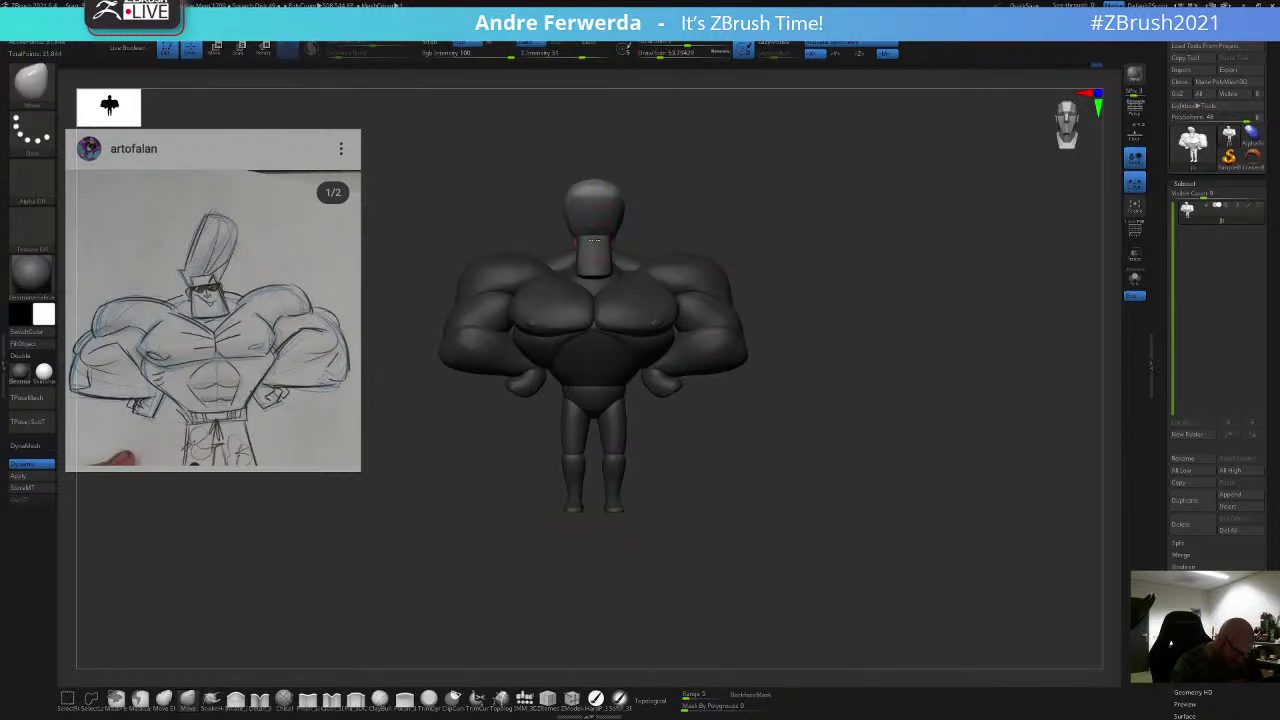
Step: Clear the mask and check the whole figure's proportions from the front and side
left_click_drag(712, 195, 735, 212, "ctrl")
mouse_move(745, 196)
left_mouse_down()
mouse_move(794, 191)
mouse_move(789, 177)
mouse_move(780, 184)
left_mouse_up()
key("space")
left_click_drag(780, 190, 766, 205)
left_click_drag(829, 338, 865, 338, "alt")
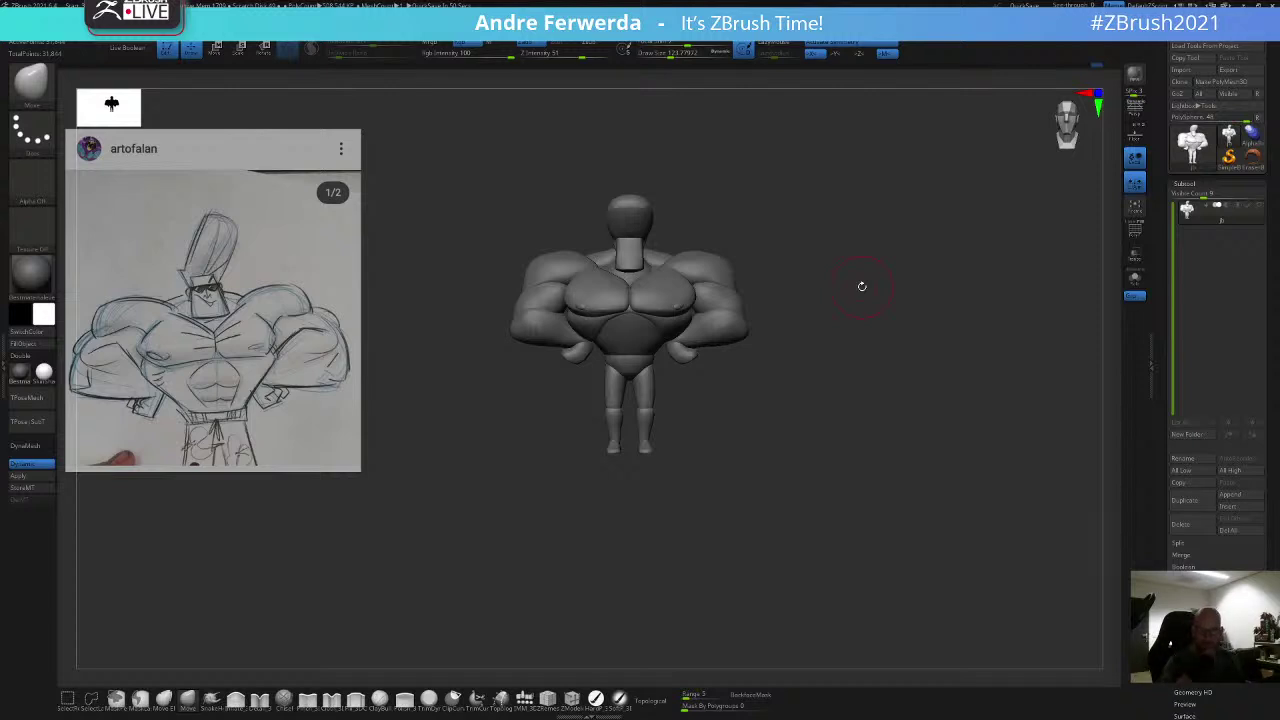
left_click_drag(819, 200, 879, 302)
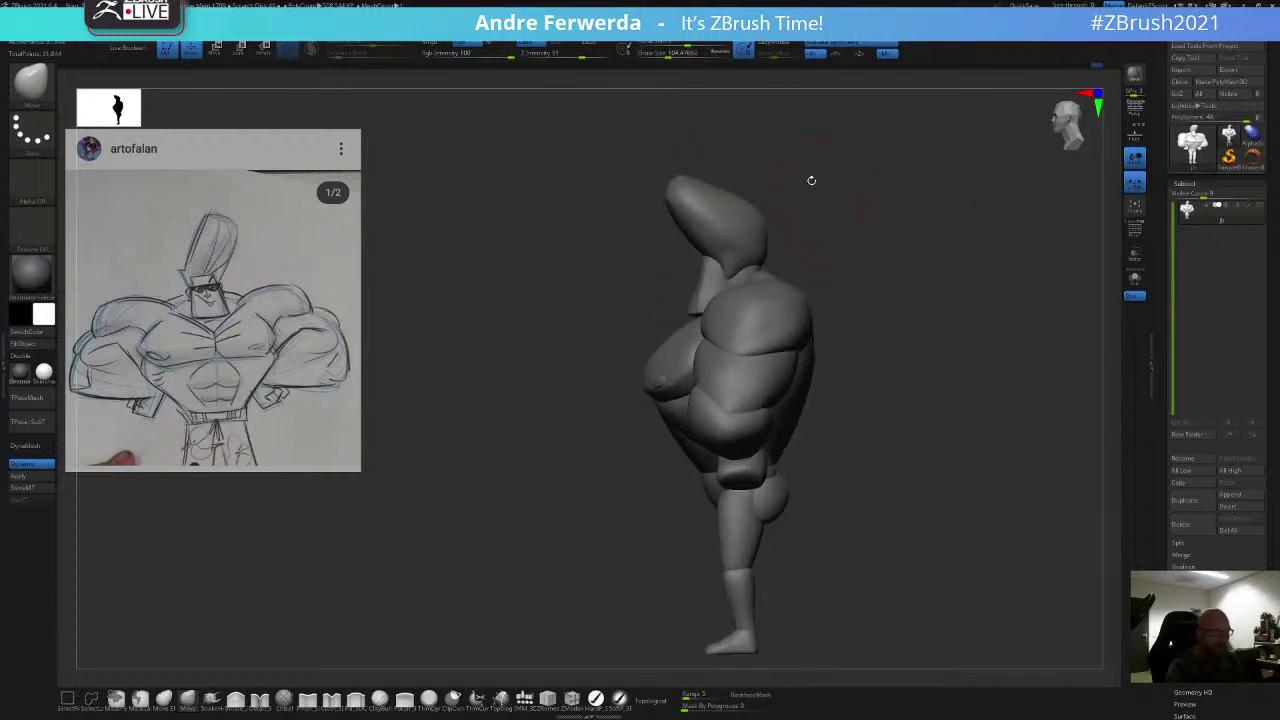
Step: Mask everything but the hair mass again and reshape it from above, the side and behind with the Move brush
key("w")
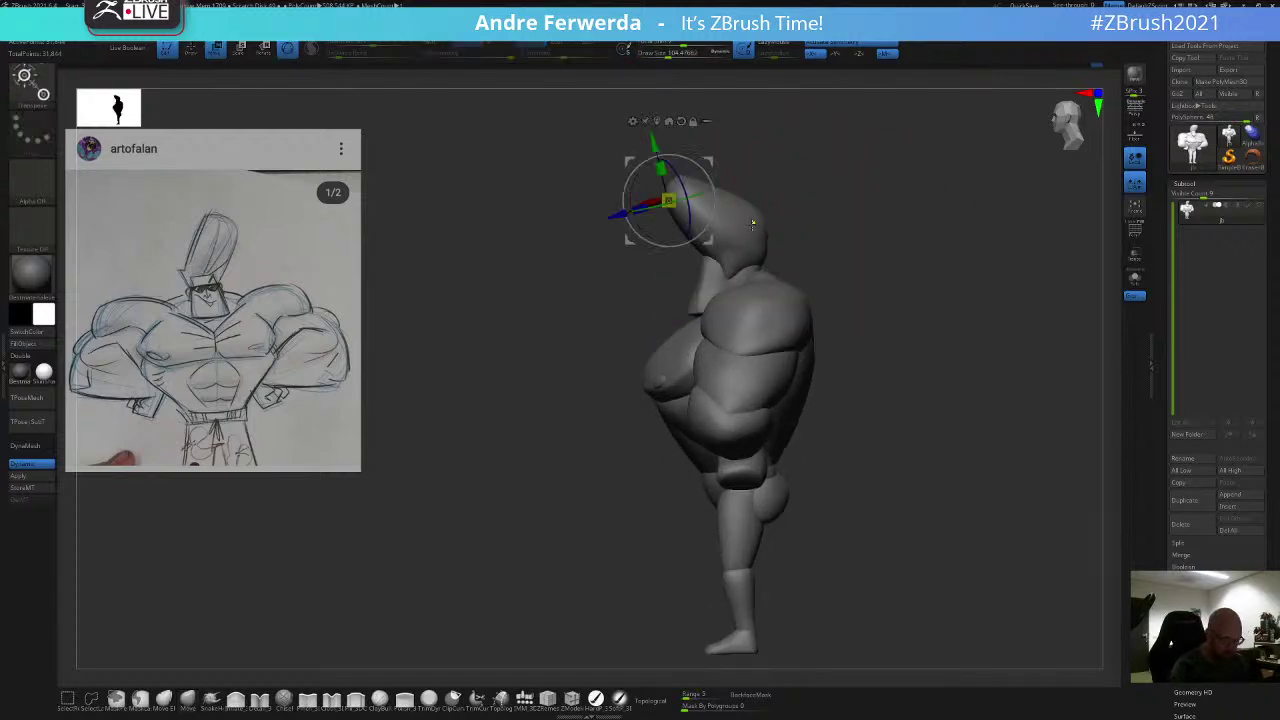
left_click(753, 223, "ctrl")
key("q")
left_click_drag(786, 195, 817, 215, "shift")
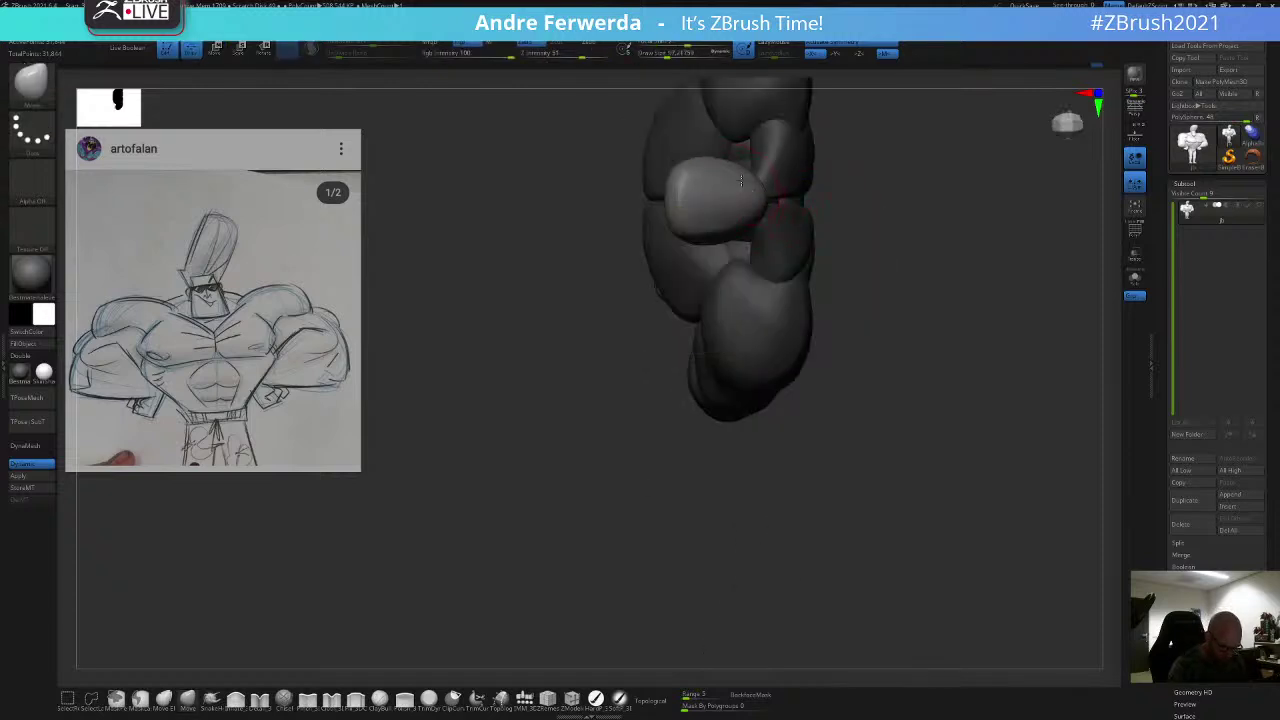
left_click_drag(879, 182, 872, 120, "shift")
key("space")
left_click_drag(791, 187, 751, 221)
key("space")
left_click_drag(842, 216, 781, 224, "shift")
key("space")
left_click_drag(787, 239, 785, 232)
key("space")
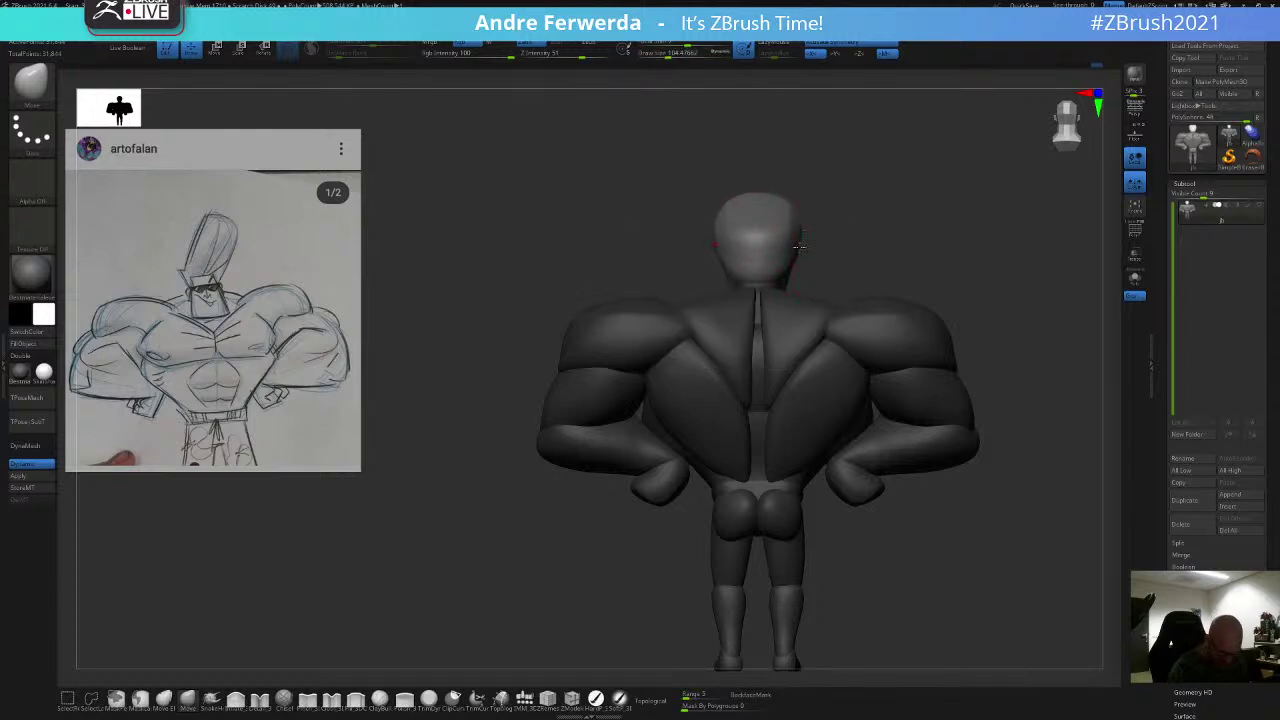
Step: Refine the lower part of the hair mass from behind and shape its front edge beside the face from the side
key("bracketleft")
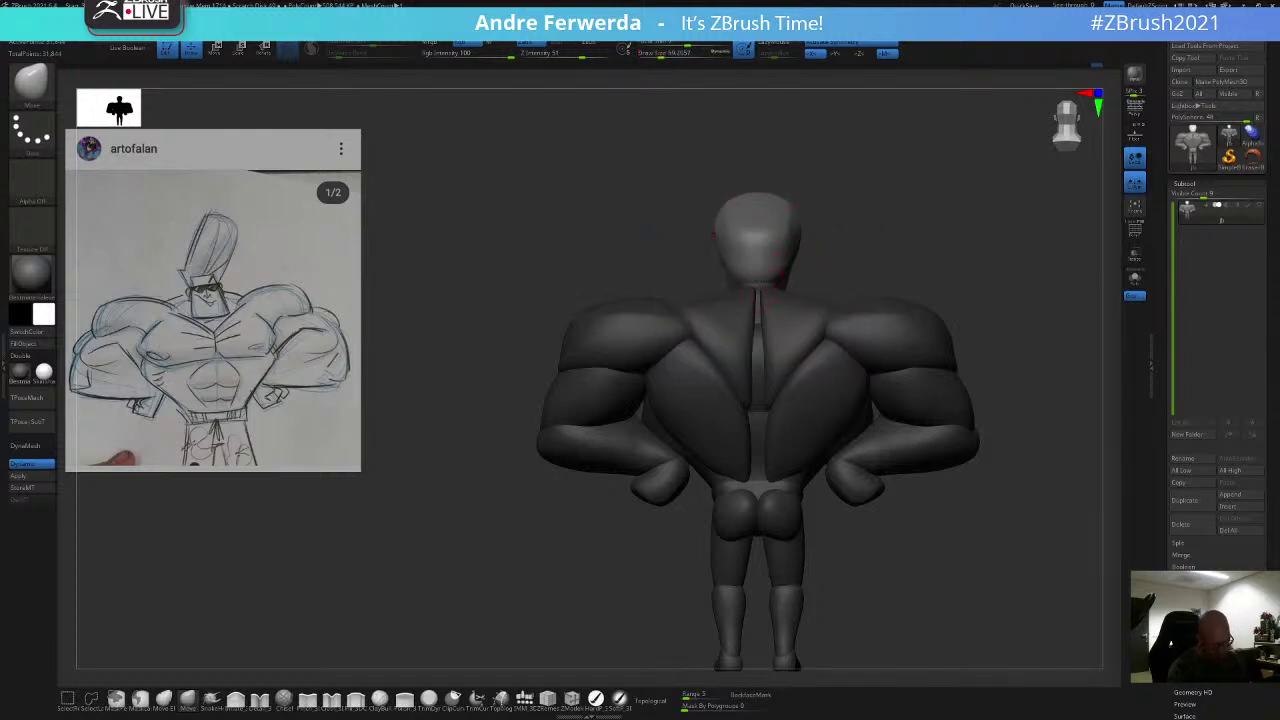
key("space")
left_click_drag(779, 260, 782, 260)
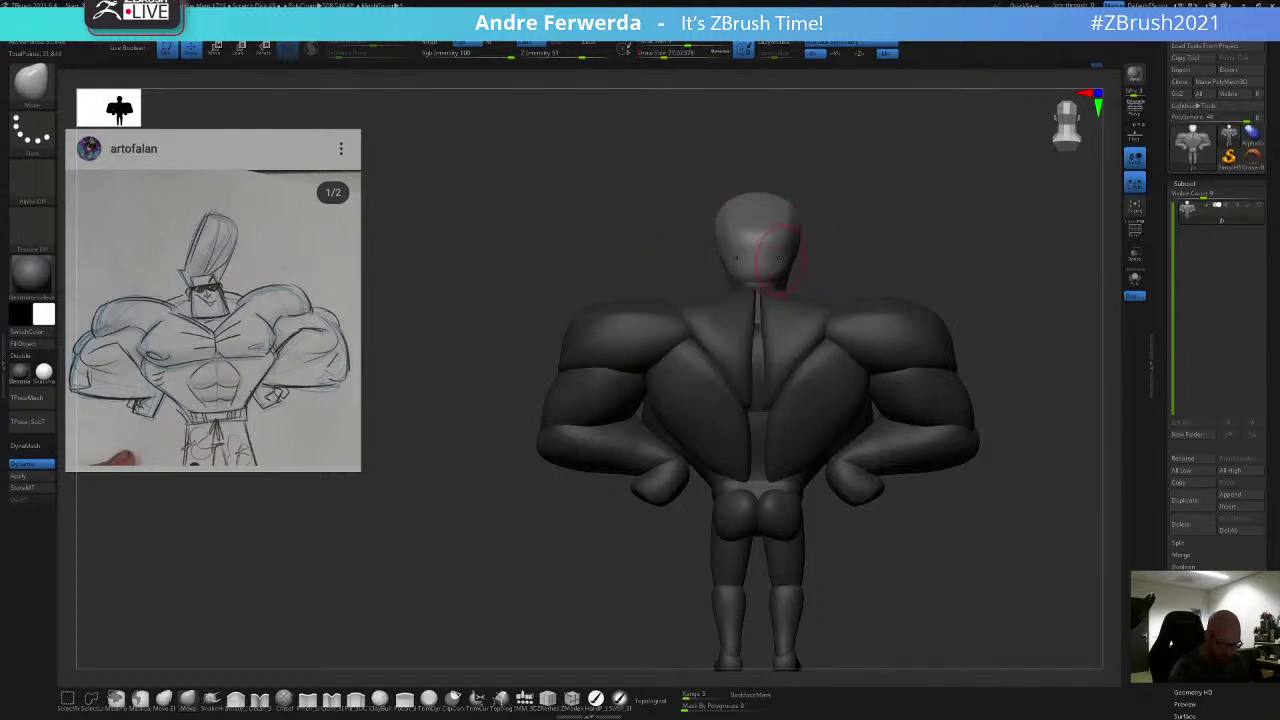
mouse_move(855, 221)
left_mouse_down()
mouse_move(899, 208)
mouse_move(875, 160)
mouse_move(811, 266)
mouse_move(800, 320)
mouse_move(846, 246)
mouse_move(828, 310)
left_mouse_up()
key("space")
key("space")
left_click_drag(838, 300, 833, 300)
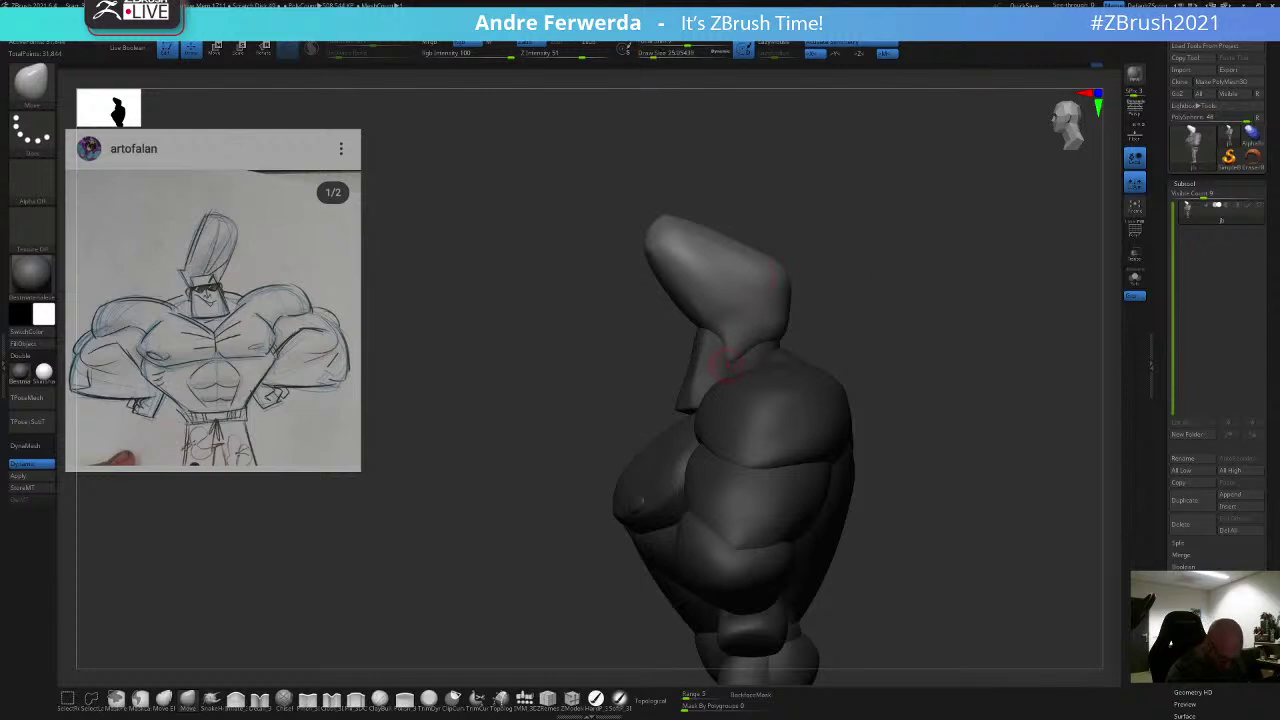
key("space")
key("space")
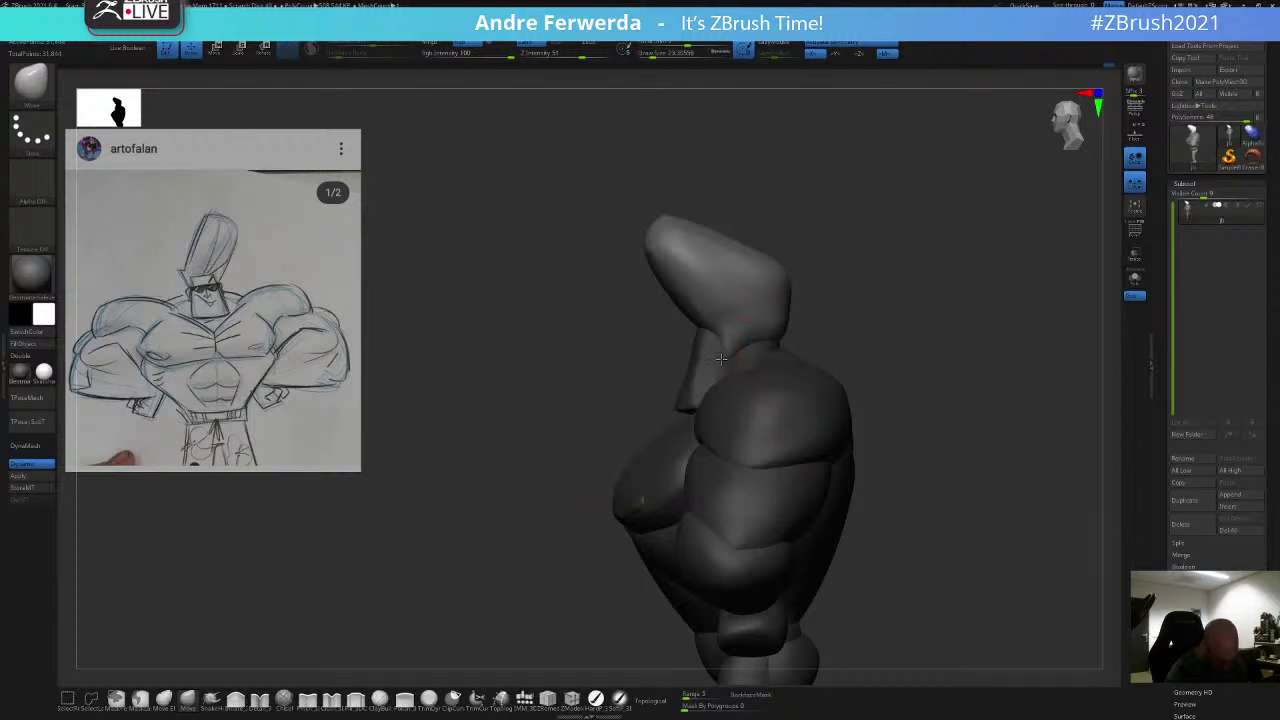
Step: Insert a cylinder on the side of the head as a simple ear, using the primitives insert brush
left_click_drag(832, 284, 818, 217)
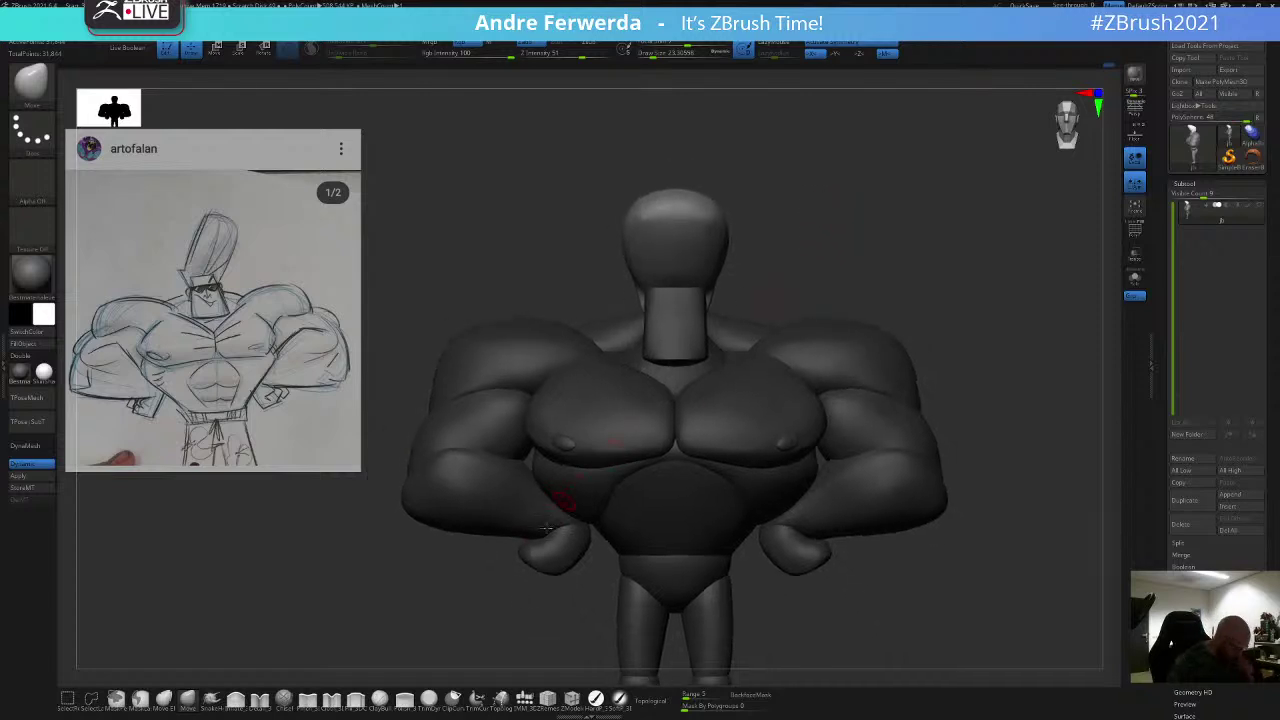
left_click(525, 699)
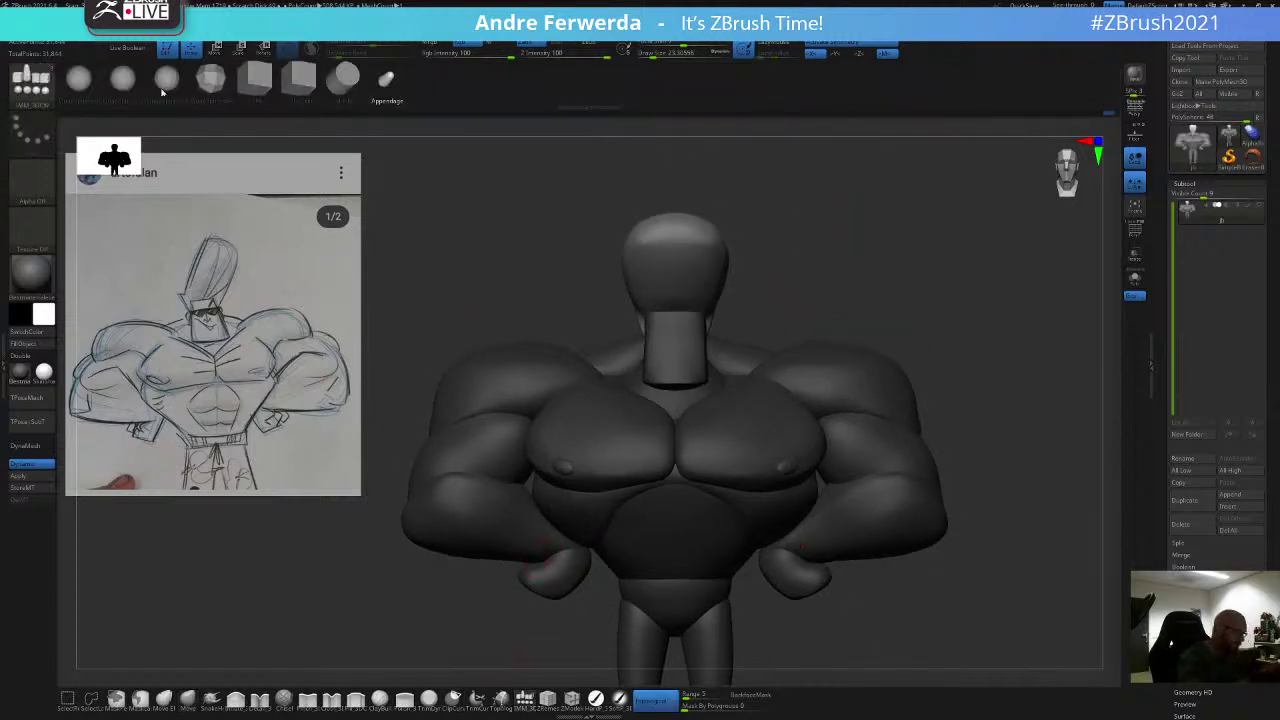
left_click(346, 80)
left_click_drag(791, 223, 773, 220)
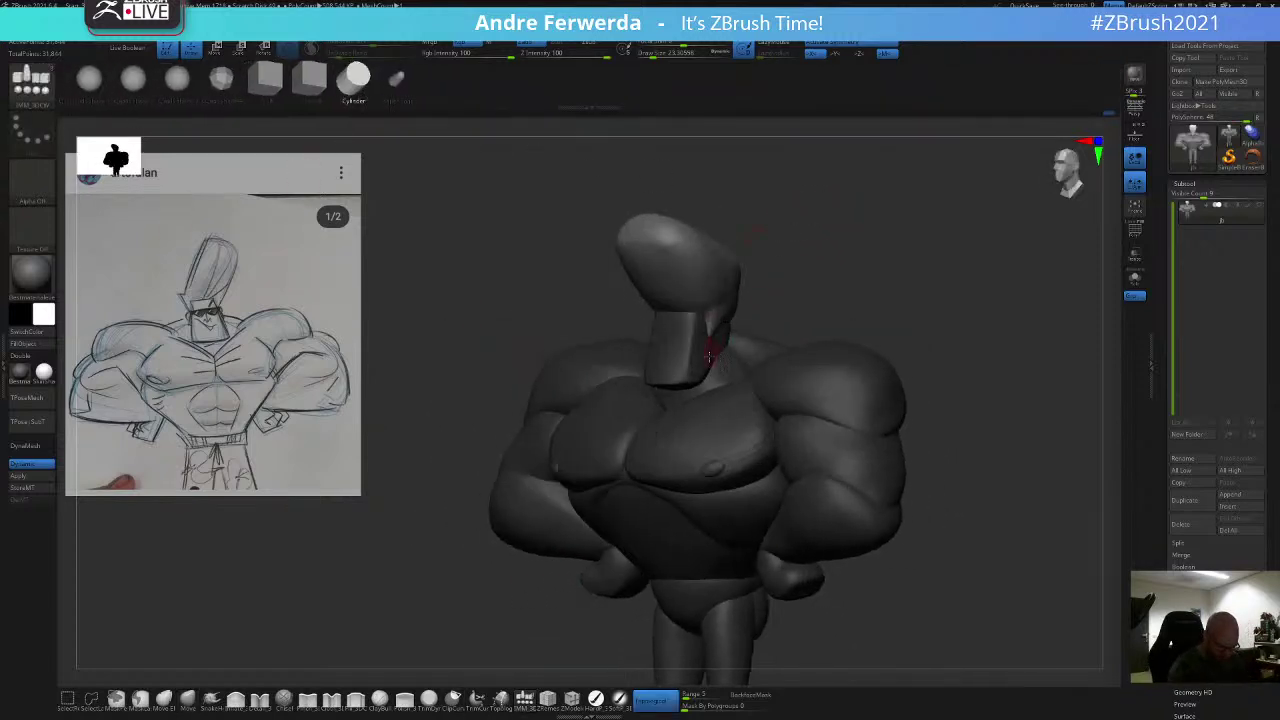
left_click_drag(708, 350, 709, 352)
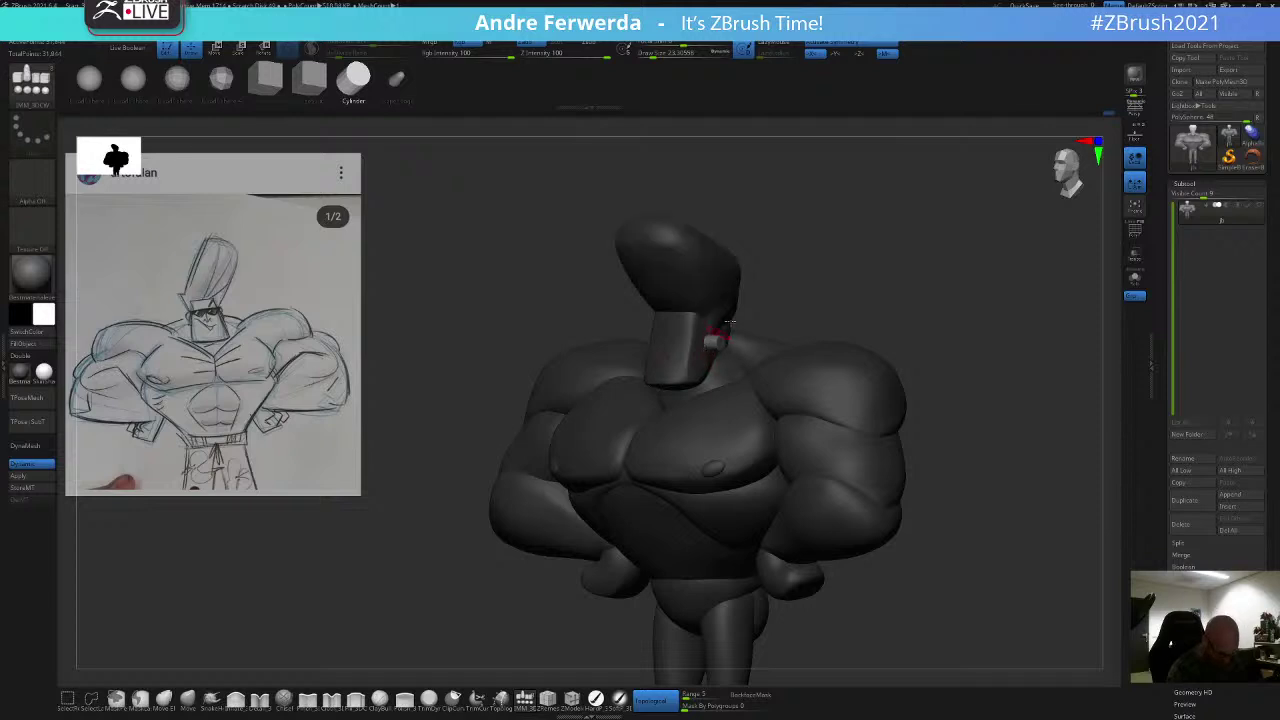
Step: Position and orient the ear cylinder on the side of the head with the gizmo
left_click_drag(809, 272, 817, 271, "shift")
key("w")
left_click_drag(692, 344, 645, 394)
left_click_drag(858, 272, 700, 351)
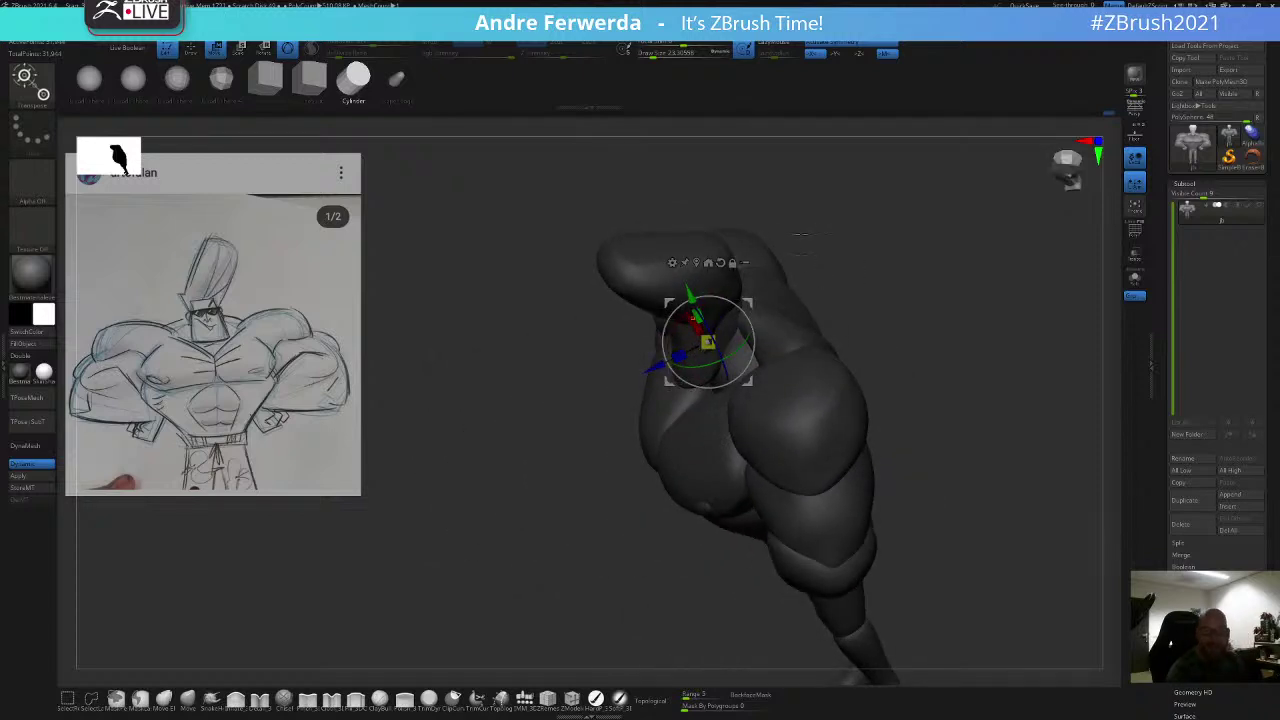
left_click_drag(816, 227, 871, 277, "shift")
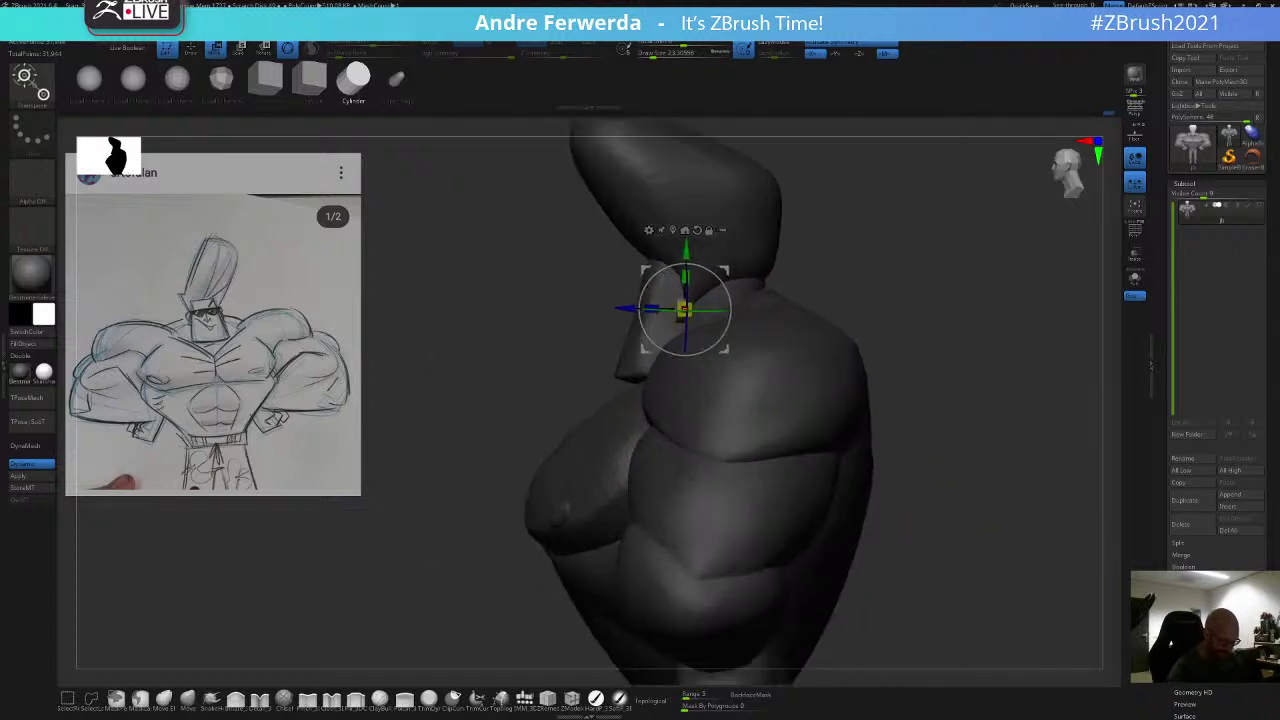
left_click_drag(718, 309, 732, 264)
Step: Hide the body so that only the face, hair and ear pieces stay visible
key("q")
mouse_move(884, 230)
left_mouse_down()
mouse_move(934, 216)
mouse_move(926, 224)
left_mouse_up()
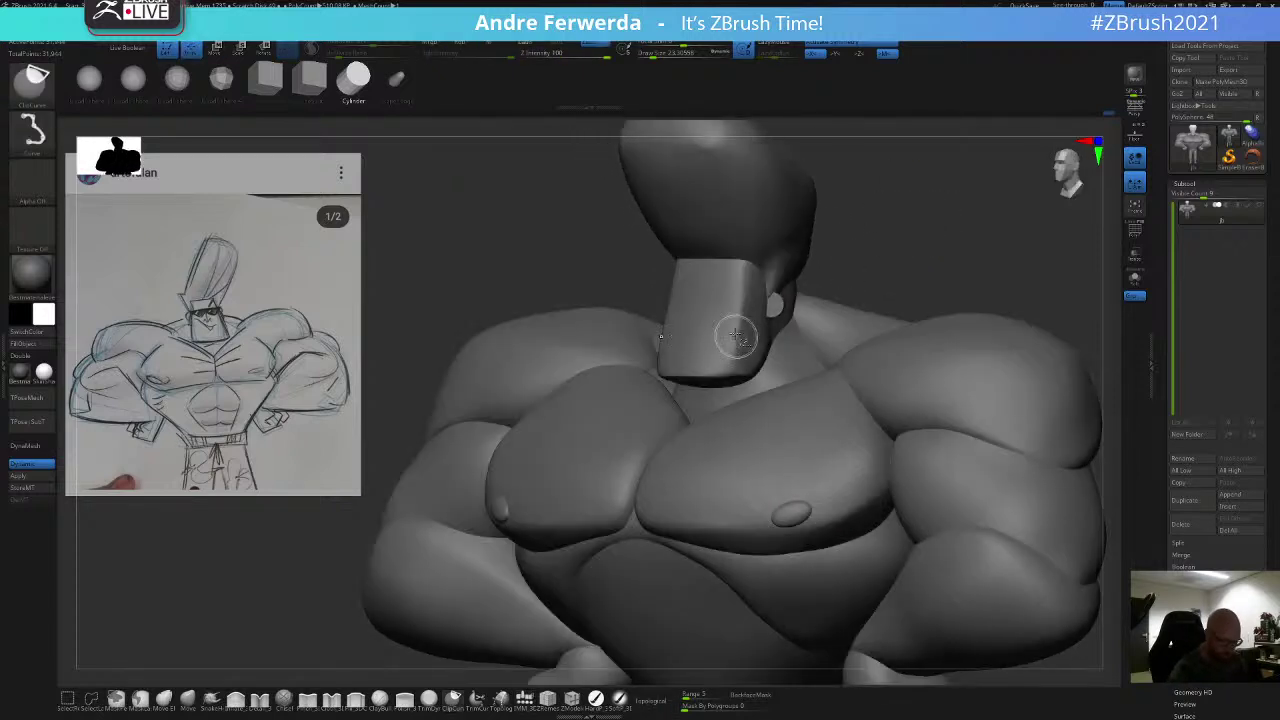
left_click(738, 333, "ctrl+shift")
left_click(739, 330, "ctrl+shift")
left_click(774, 304, "ctrl+shift")
left_click(788, 262, "ctrl+shift")
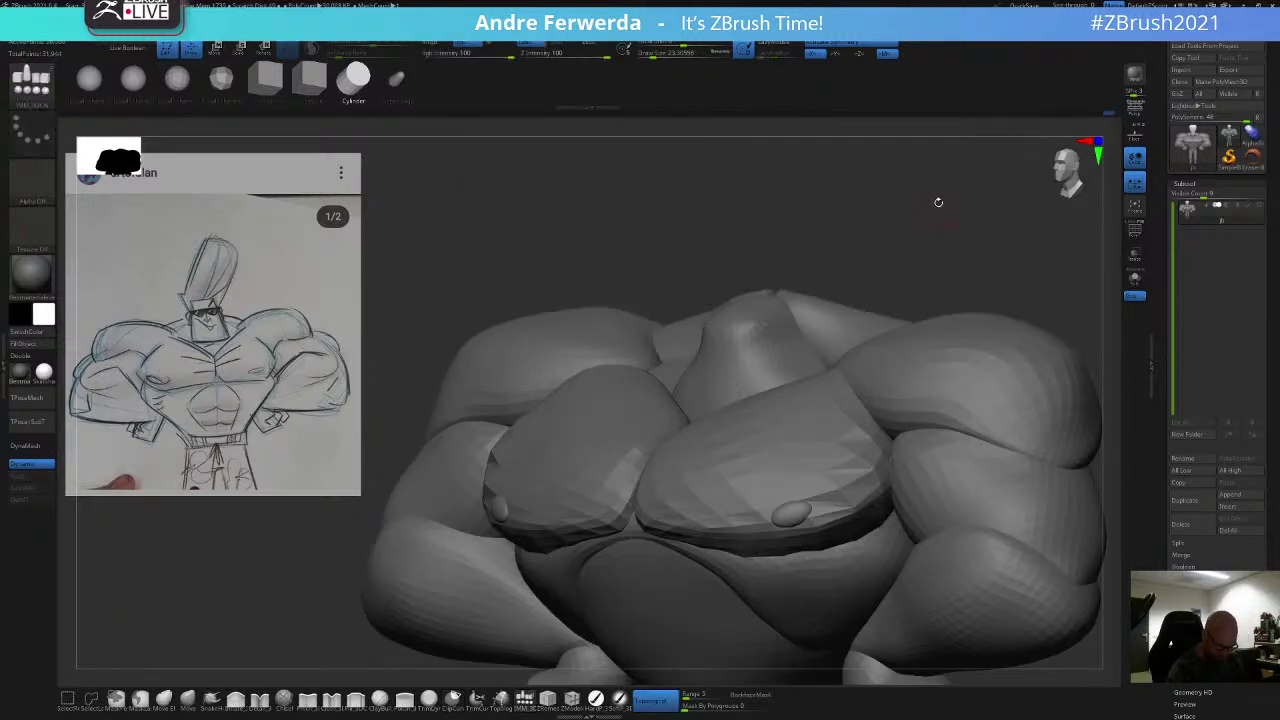
left_click_drag(723, 186, 760, 205, "ctrl+shift")
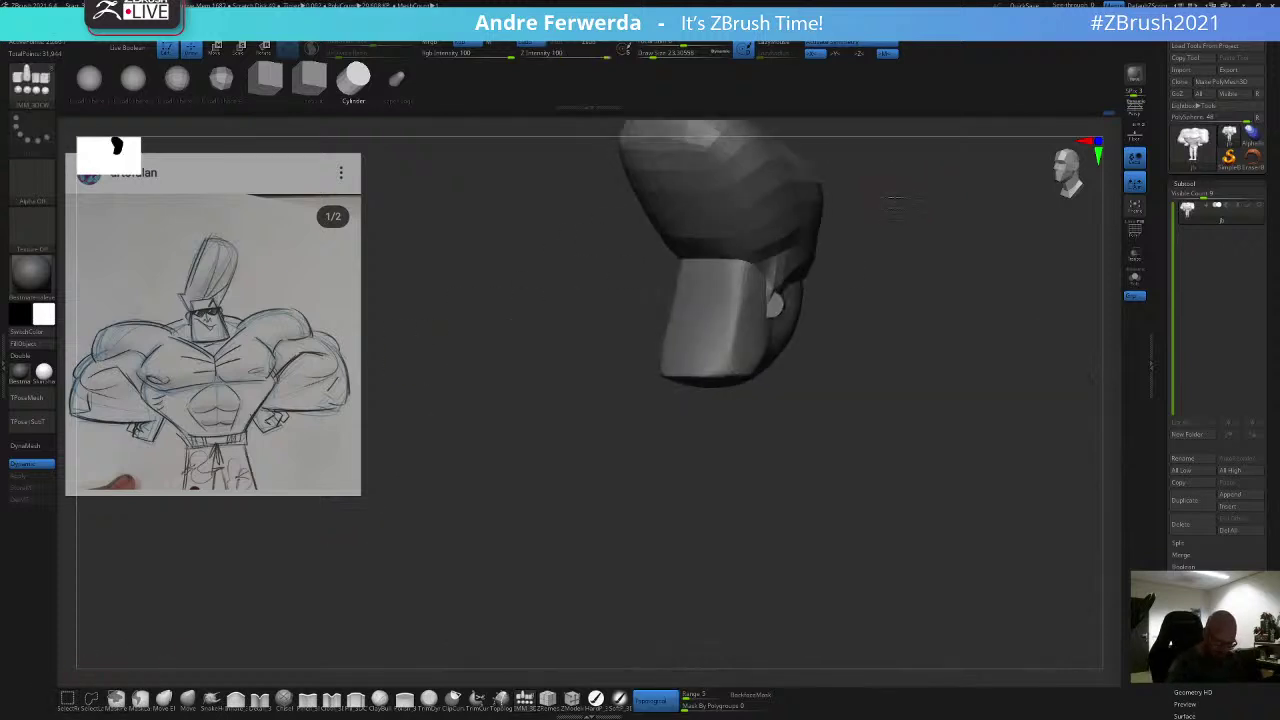
Step: Mask the face and hair pieces, leaving only the ear cylinder editable with the gizmo centred on it
left_click_drag(900, 200, 840, 208, "shift")
left_click(783, 306, "ctrl+shift")
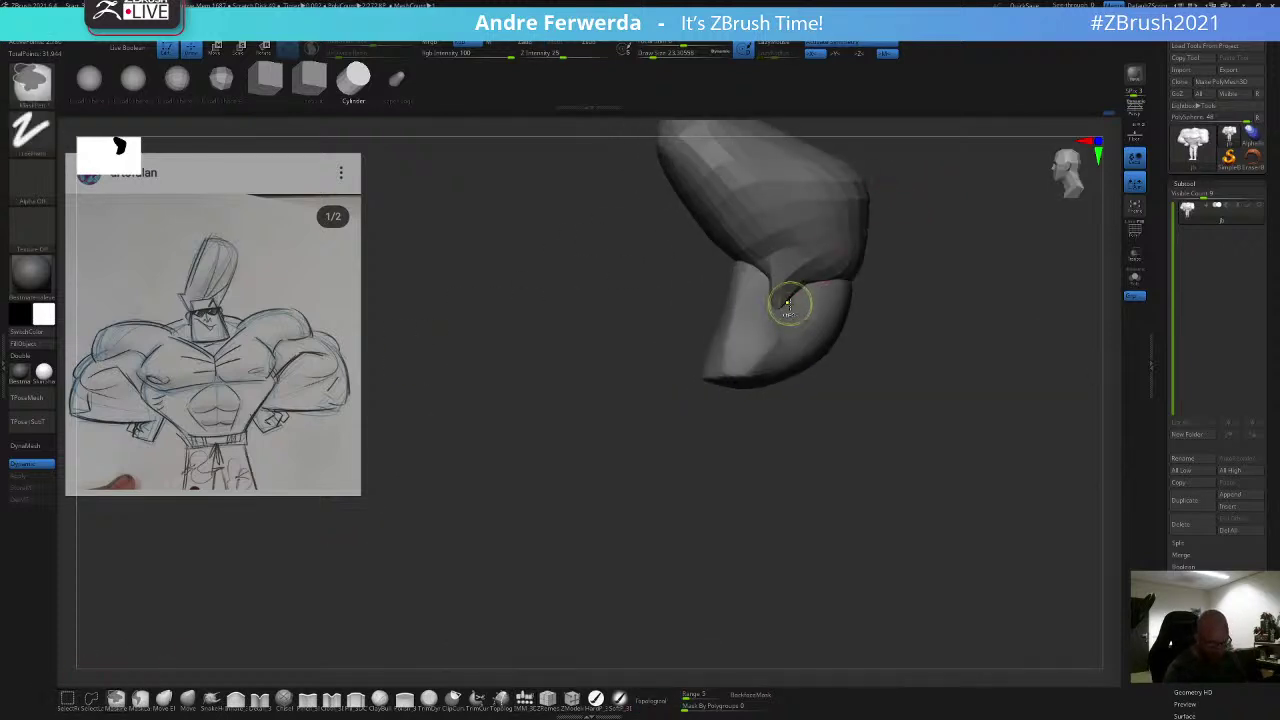
key("w")
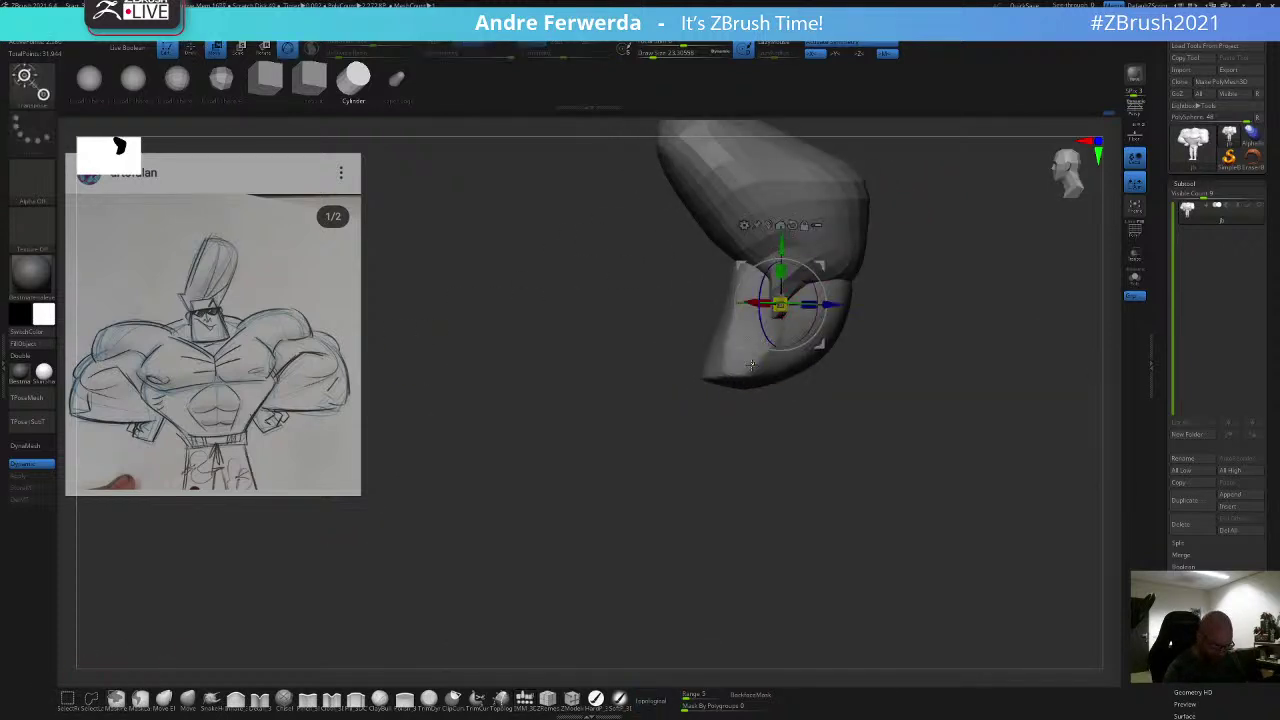
left_click(836, 248)
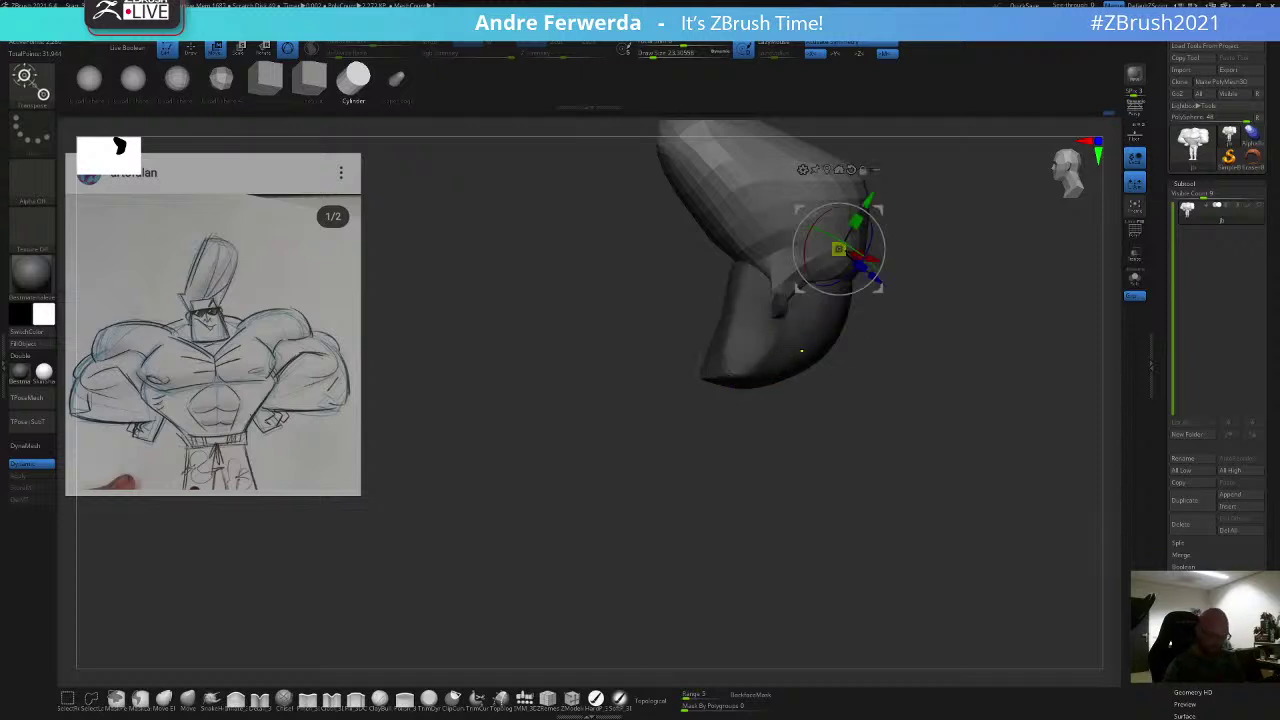
left_click(778, 302, "ctrl")
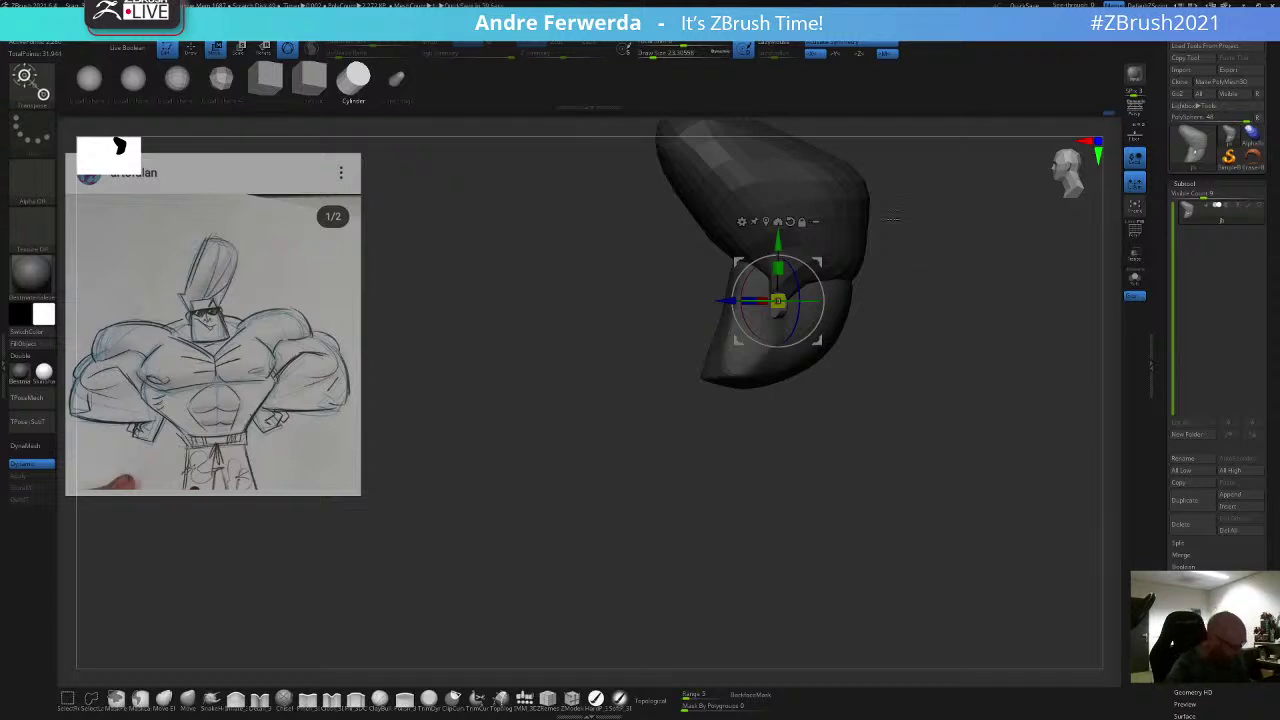
Step: Scale the ear cylinder and move it slightly against the side of the face, checking from the side and front
left_click_drag(908, 263, 957, 283, "shift")
right_click_drag(953, 282, 944, 300, "ctrl")
mouse_move(818, 262)
left_mouse_down()
mouse_move(852, 240)
mouse_move(846, 189)
left_mouse_up()
key("q")
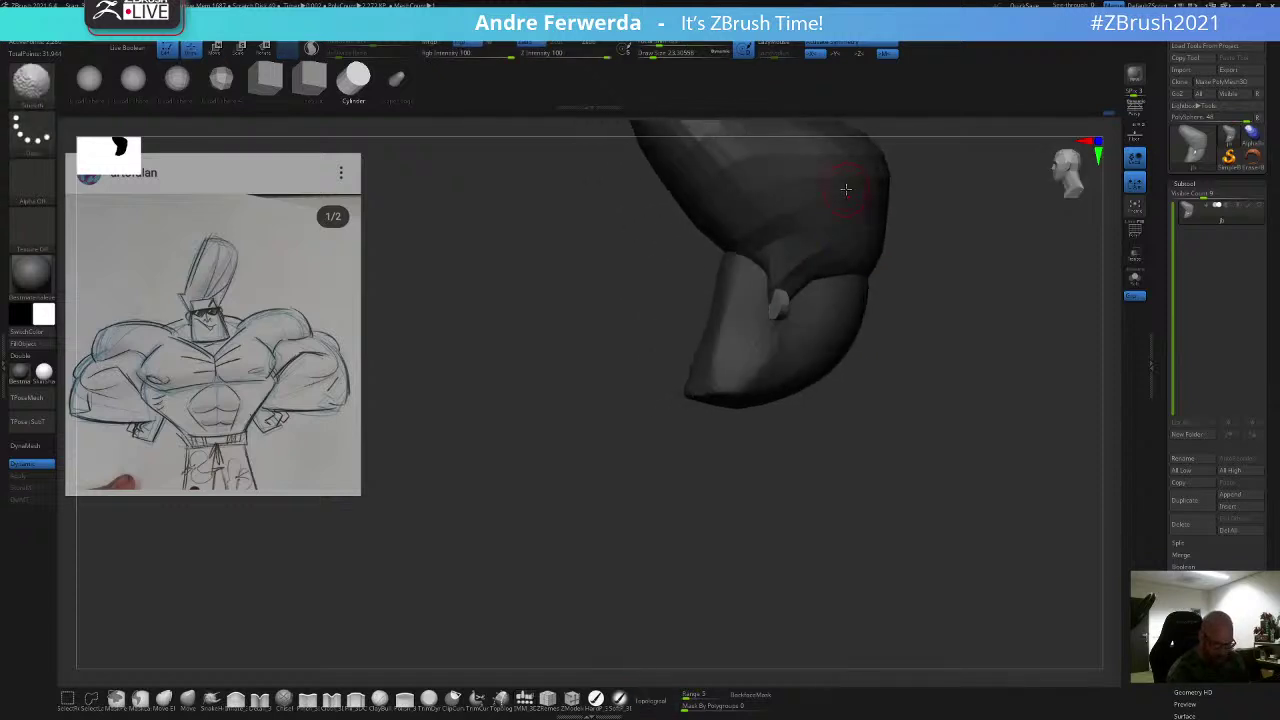
key("w")
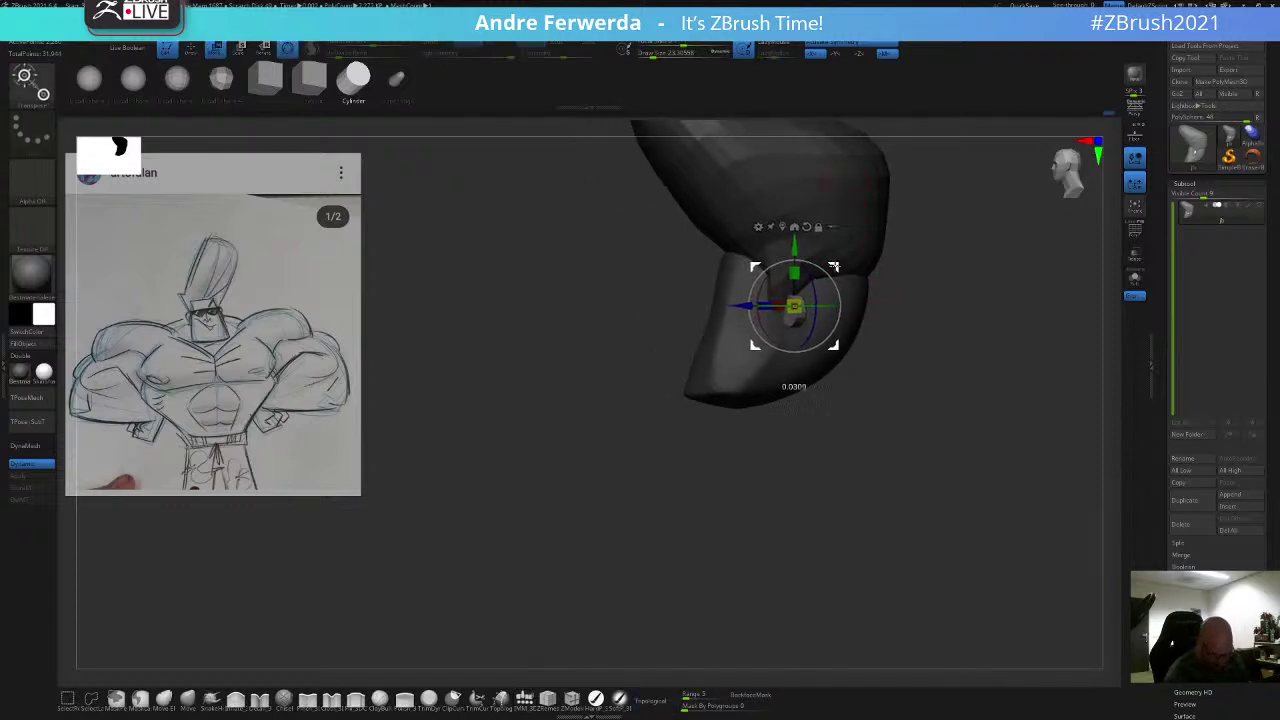
left_click_drag(834, 266, 833, 281)
left_click_drag(835, 264, 838, 261)
left_click_drag(897, 233, 935, 229, "shift")
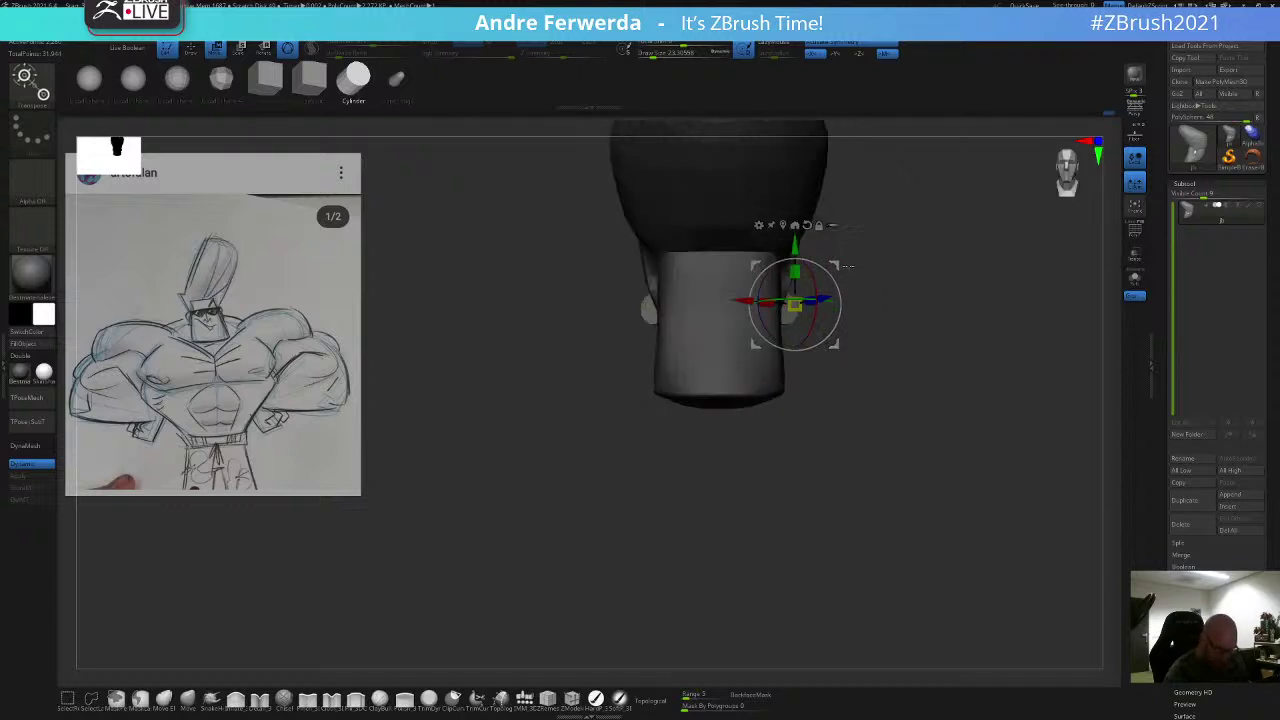
left_click_drag(742, 300, 740, 300)
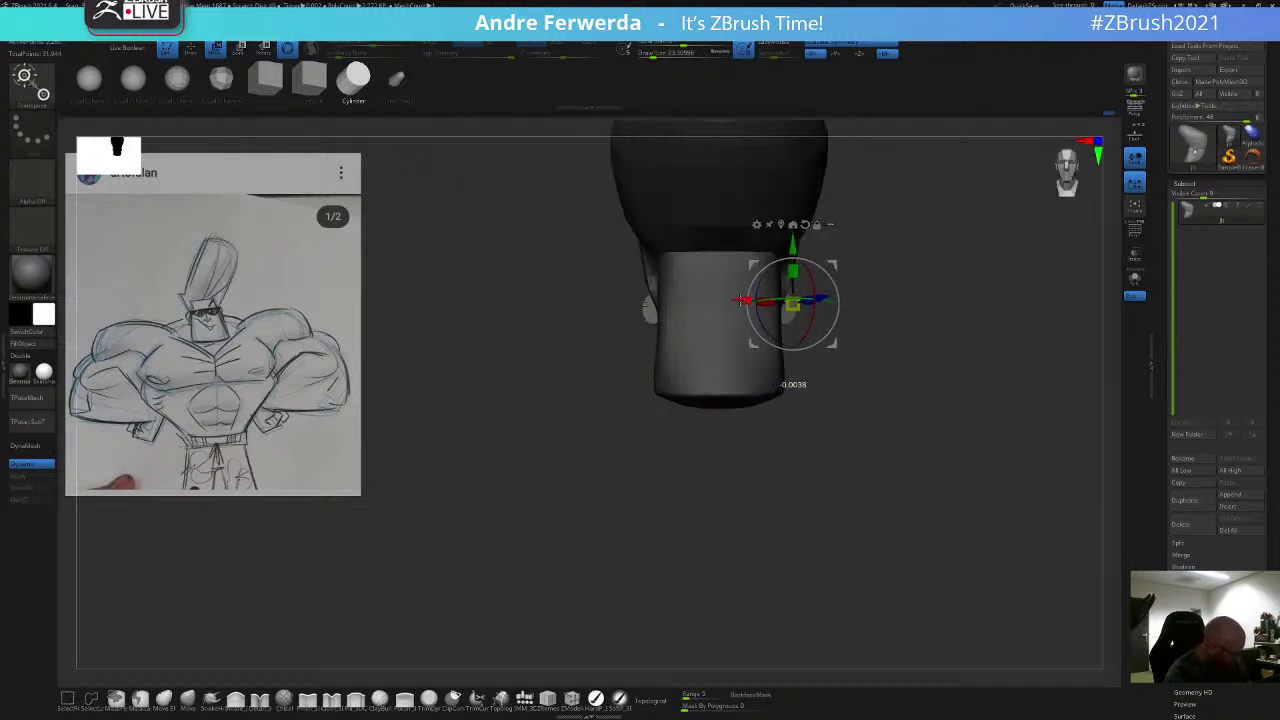
key("q")
Step: Show the whole figure again without masking and switch back to the Move brush
mouse_move(880, 271)
left_mouse_down("alt")
mouse_move(887, 240)
mouse_move(917, 218)
mouse_move(895, 211)
mouse_move(920, 216)
mouse_move(838, 249)
mouse_move(847, 177)
left_mouse_up("alt")
left_click(887, 240, "ctrl+shift")
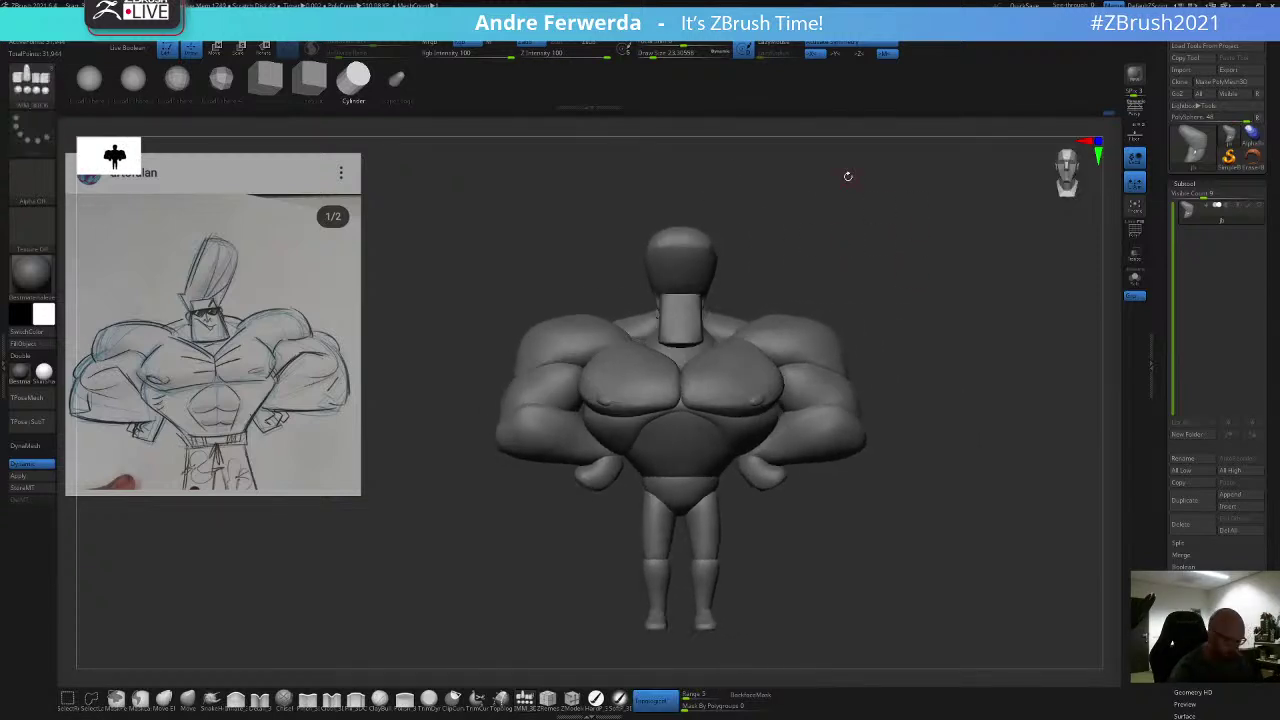
left_click_drag(757, 307, 771, 285, "ctrl")
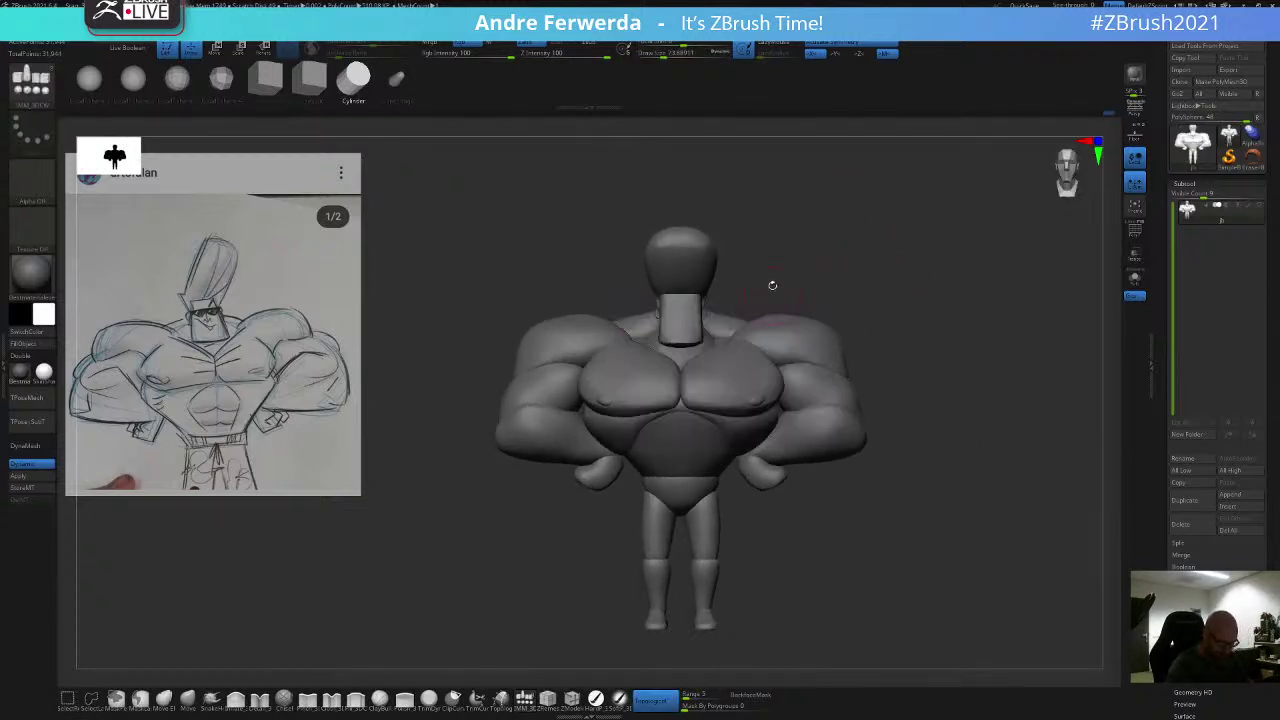
left_click_drag(693, 306, 694, 307)
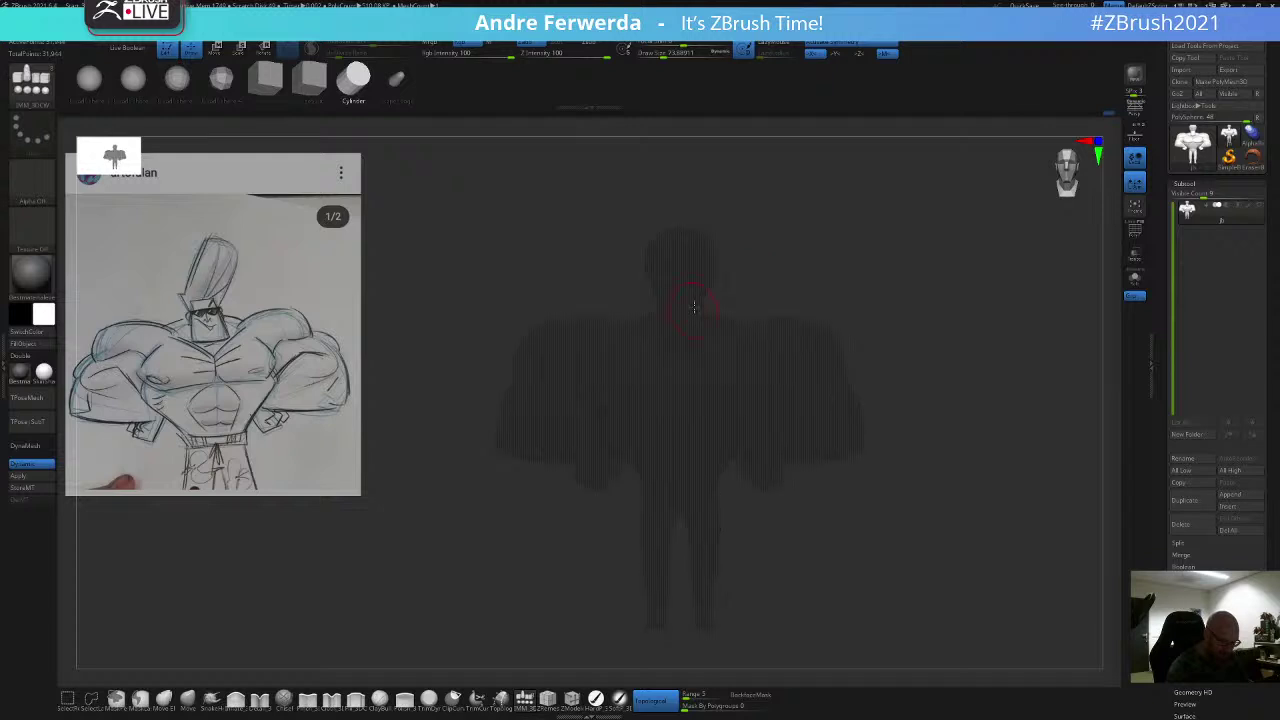
left_click(188, 699)
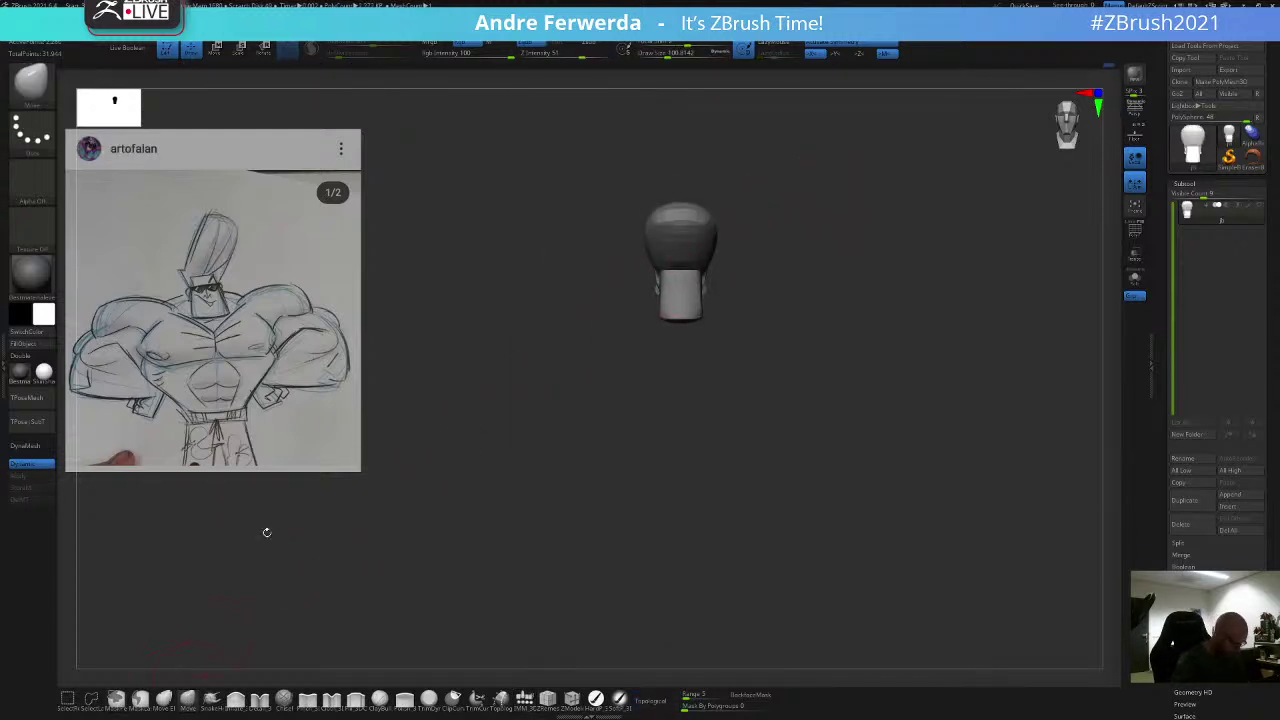
left_click(786, 186, "ctrl+shift")
Step: Mask everything except the face block to prepare it for reshaping
key("space")
mouse_move(696, 296)
left_mouse_down()
mouse_move(706, 316)
mouse_move(696, 264)
left_mouse_up()
key("space")
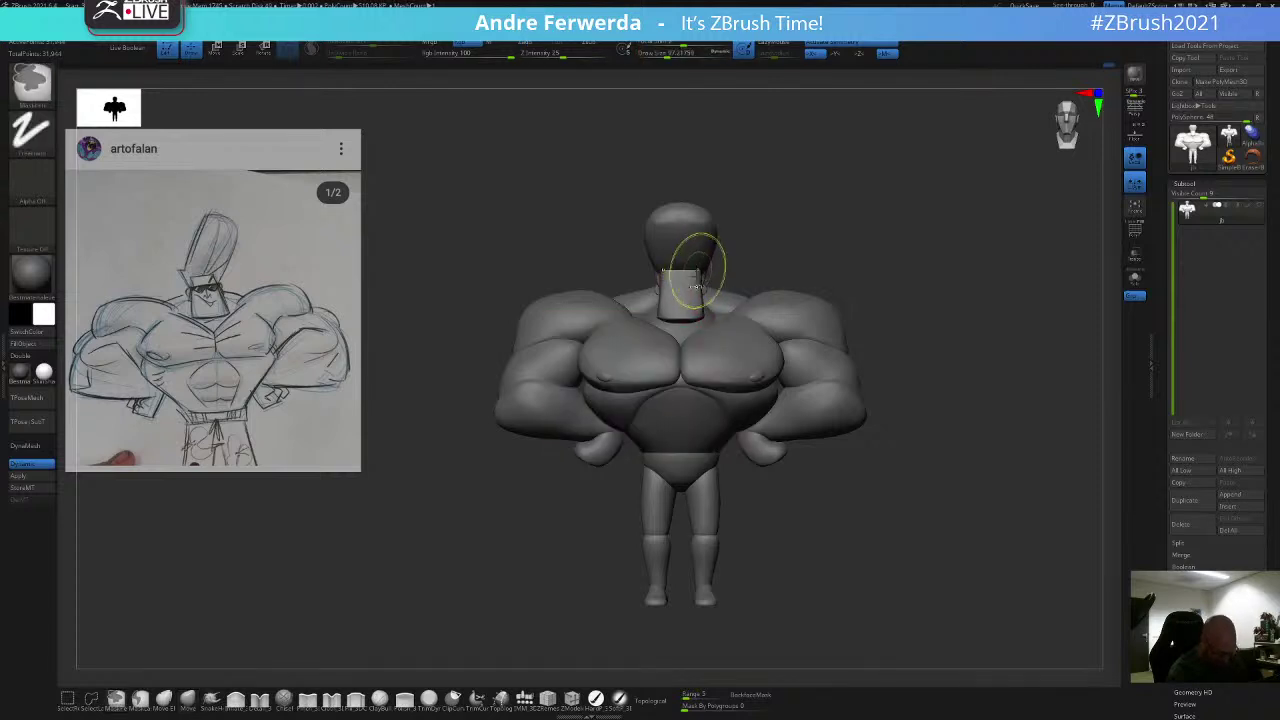
key("w")
left_click(688, 292, "ctrl")
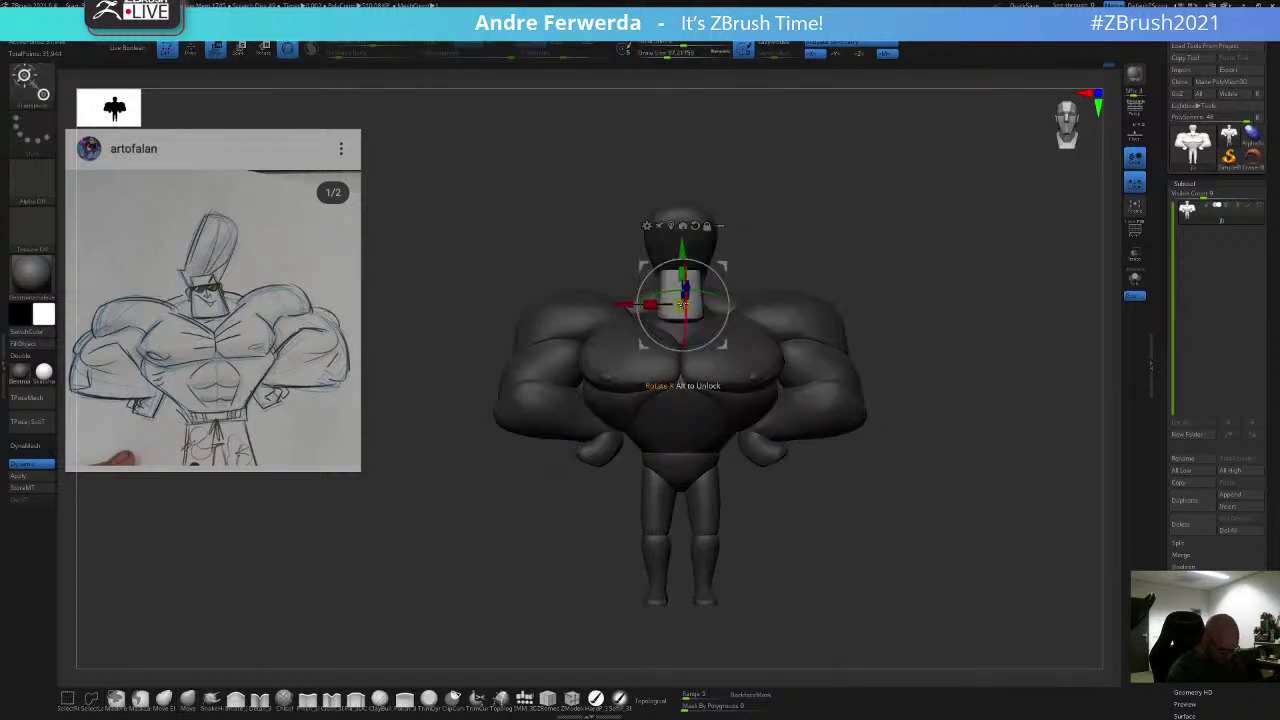
Step: Reshape the lower part and sides of the unmasked face block with the Move brush, adjusting the brush size between strokes
key("q")
key("space")
left_click_drag(697, 277, 692, 314)
key("space")
left_click_drag(771, 220, 782, 219)
key("space")
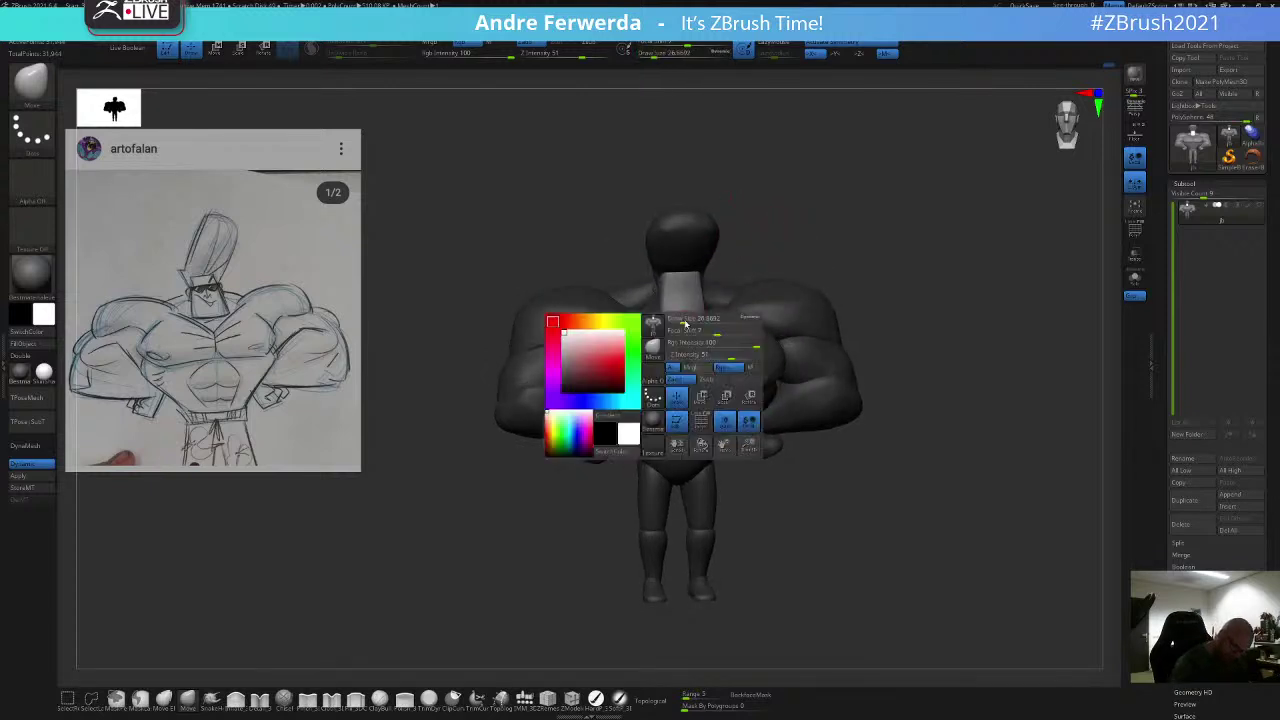
left_click_drag(684, 324, 688, 324)
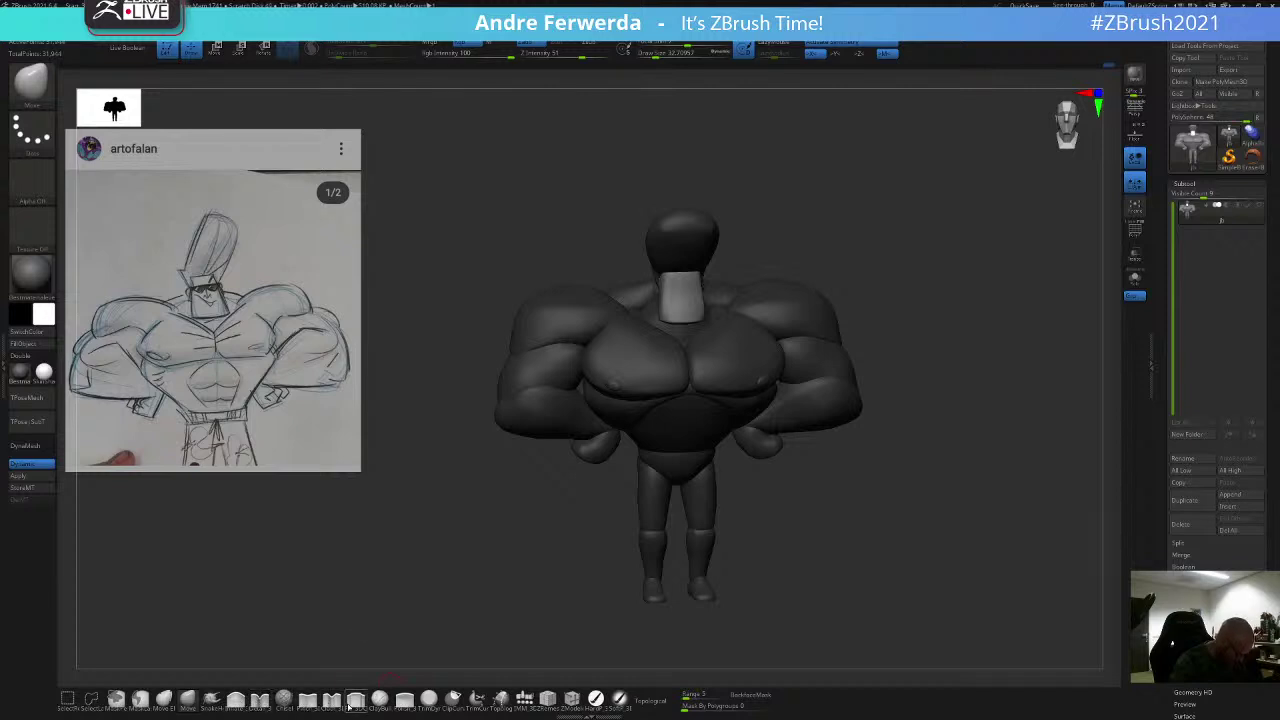
left_click_drag(682, 316, 675, 314)
key("space")
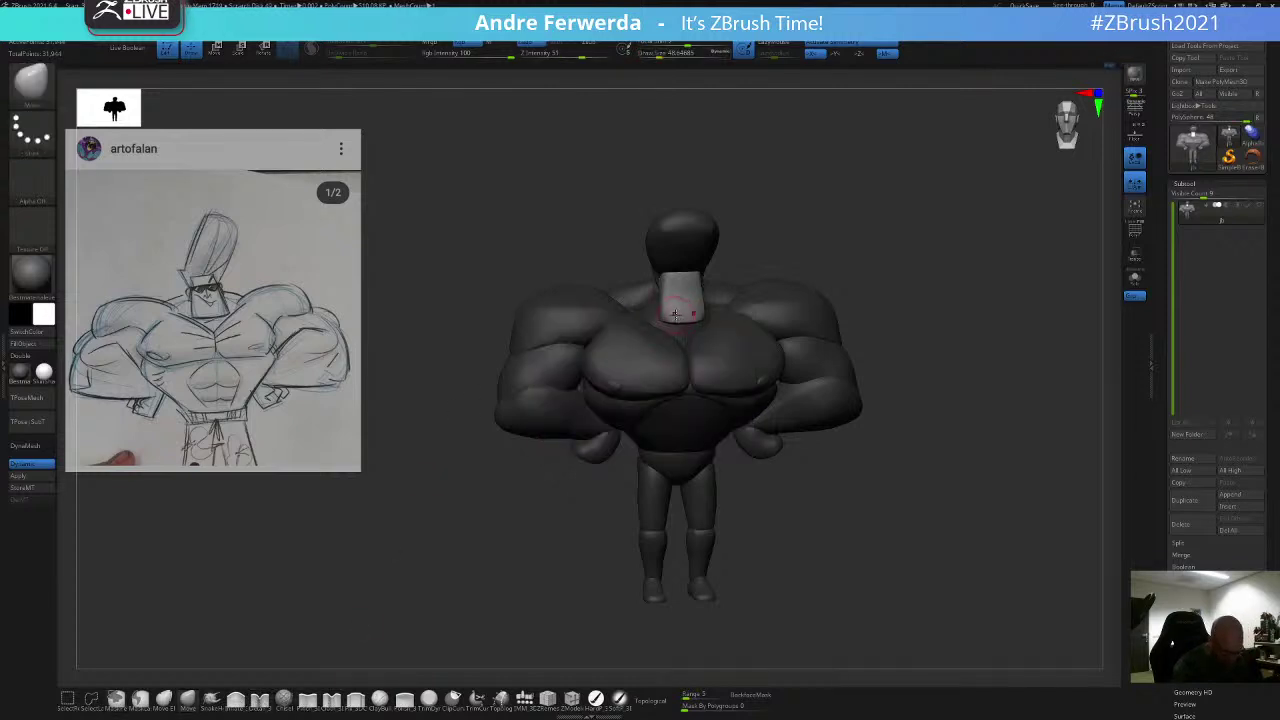
left_click_drag(763, 217, 767, 212, "shift")
key("space")
left_click_drag(735, 275, 728, 275)
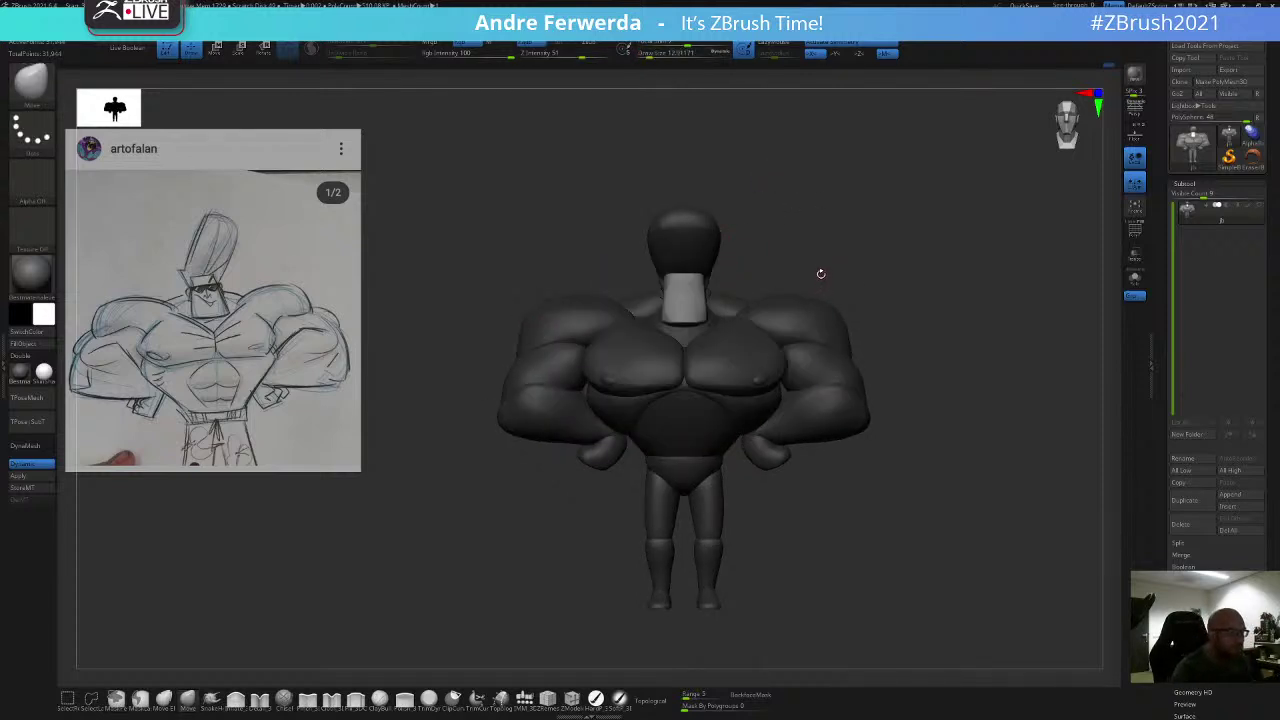
left_click(525, 700)
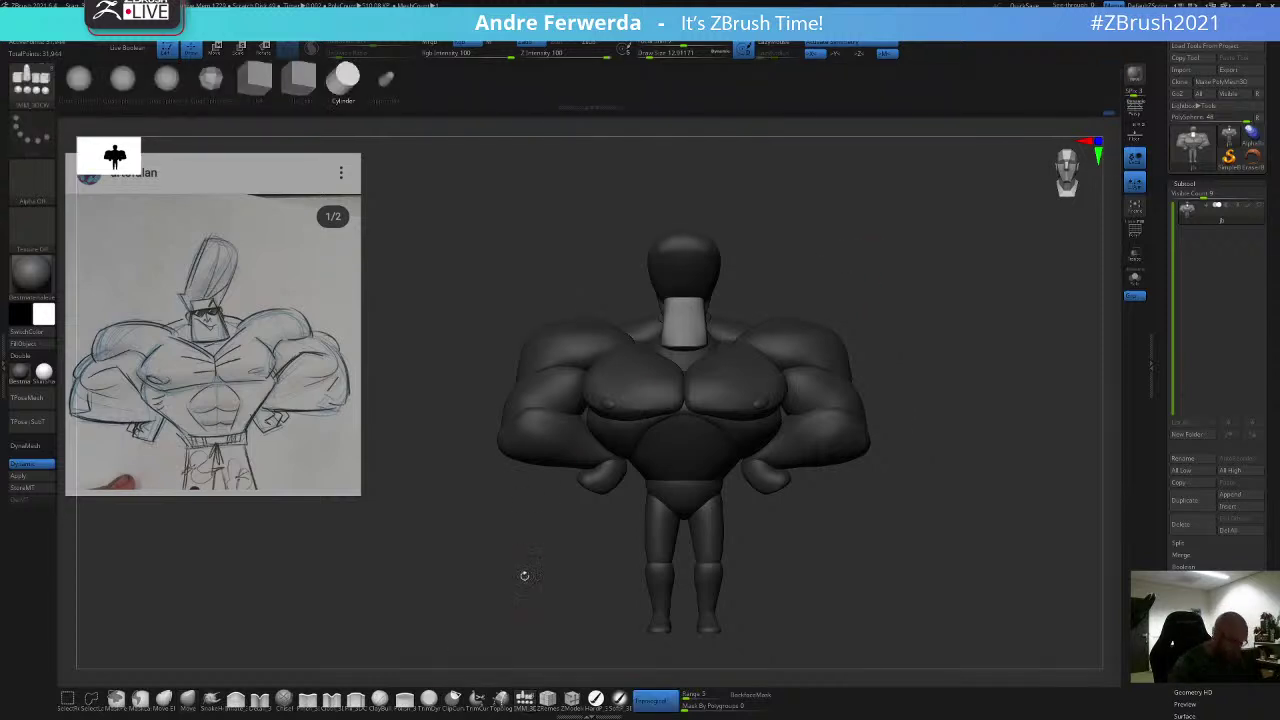
left_click(388, 80)
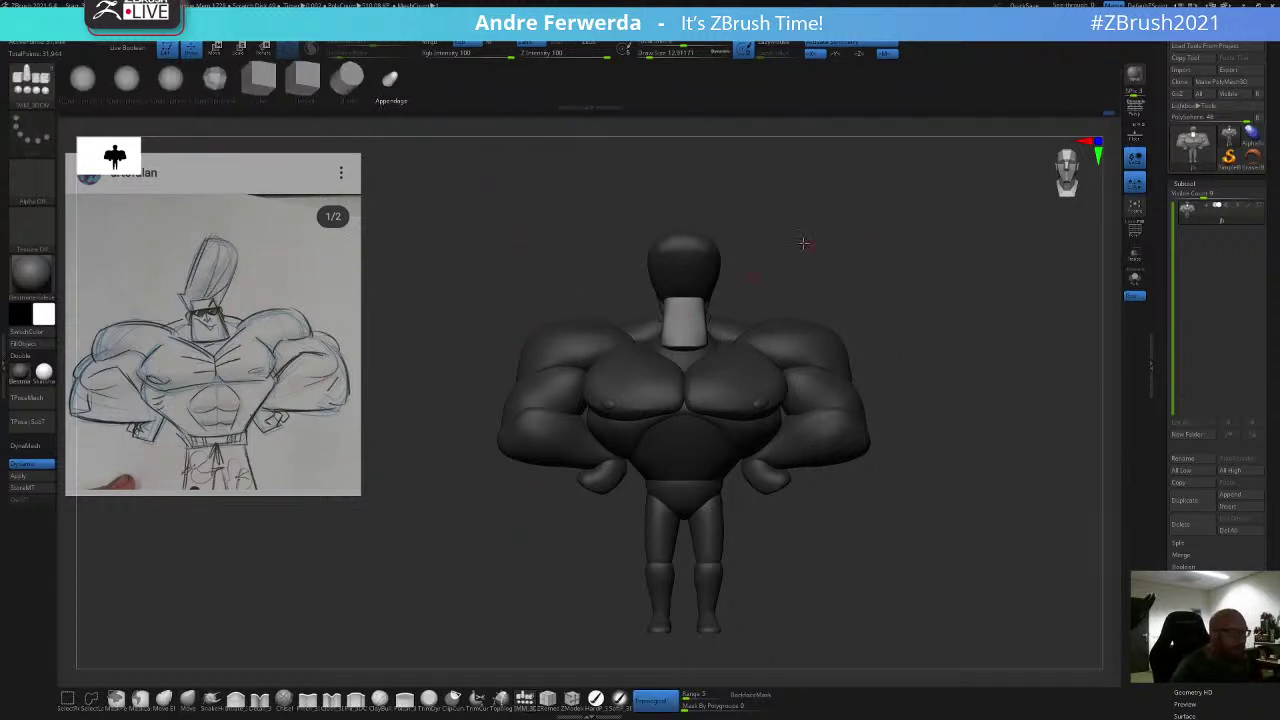
left_click_drag(803, 243, 799, 244, "alt")
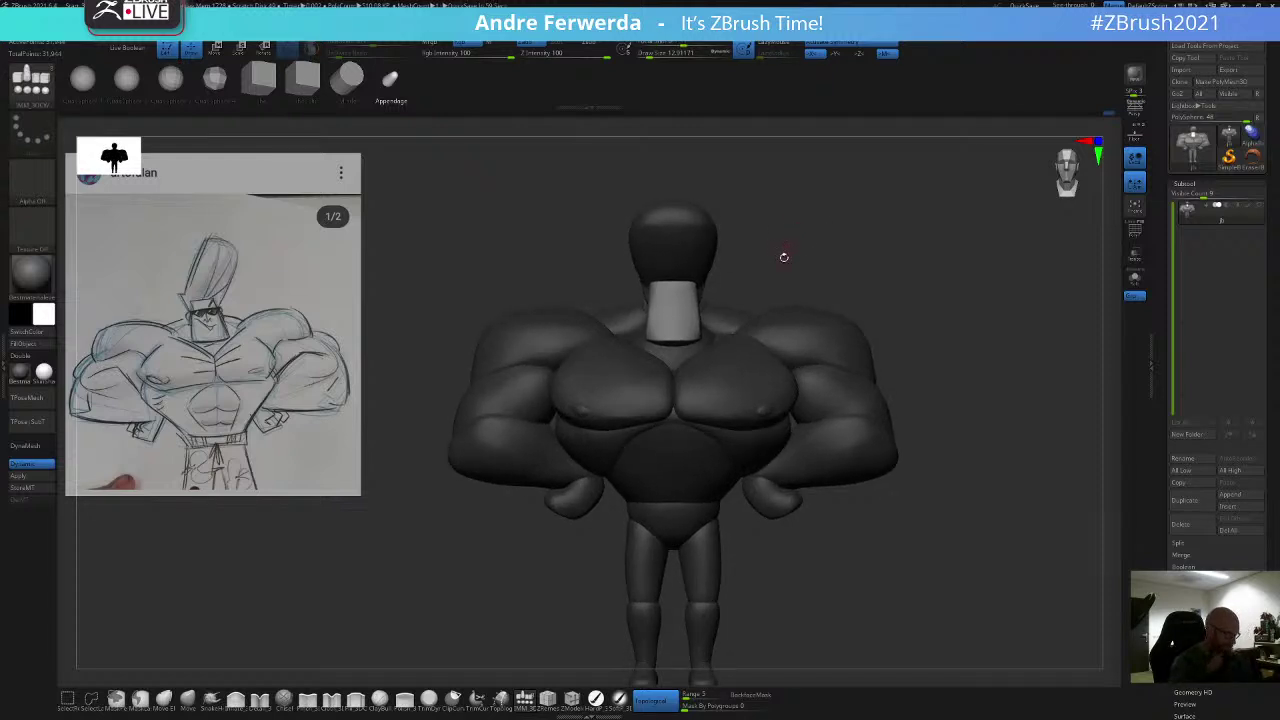
Step: Clear the mask and smooth the side edge of the face block near the jaw
mouse_move(798, 220)
left_mouse_down("ctrl")
mouse_move(814, 216)
mouse_move(787, 212)
mouse_move(814, 210)
left_mouse_up("ctrl")
key("space")
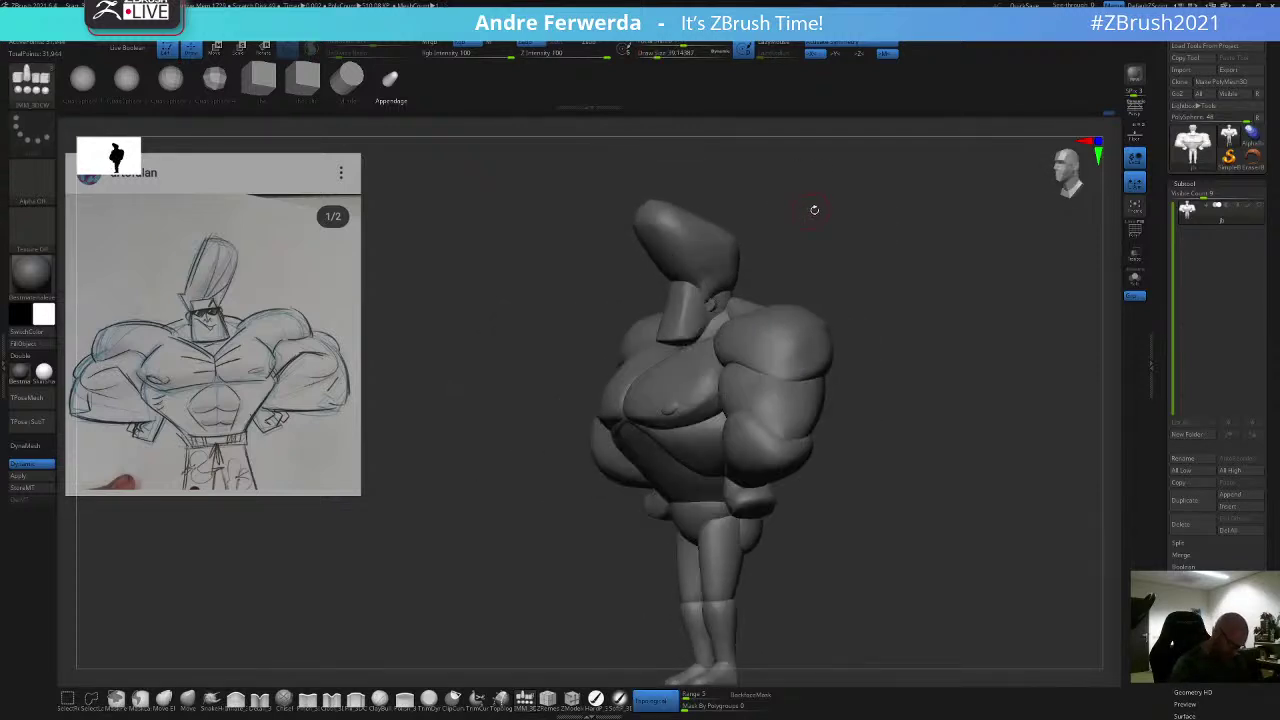
left_click(309, 699)
right_click(724, 340)
mouse_move(787, 249)
left_mouse_down()
mouse_move(825, 250)
mouse_move(742, 262)
mouse_move(866, 200)
mouse_move(837, 246)
mouse_move(820, 158)
mouse_move(759, 218)
mouse_move(738, 204)
left_mouse_up()
right_click(797, 297)
left_click_drag(814, 160, 888, 132)
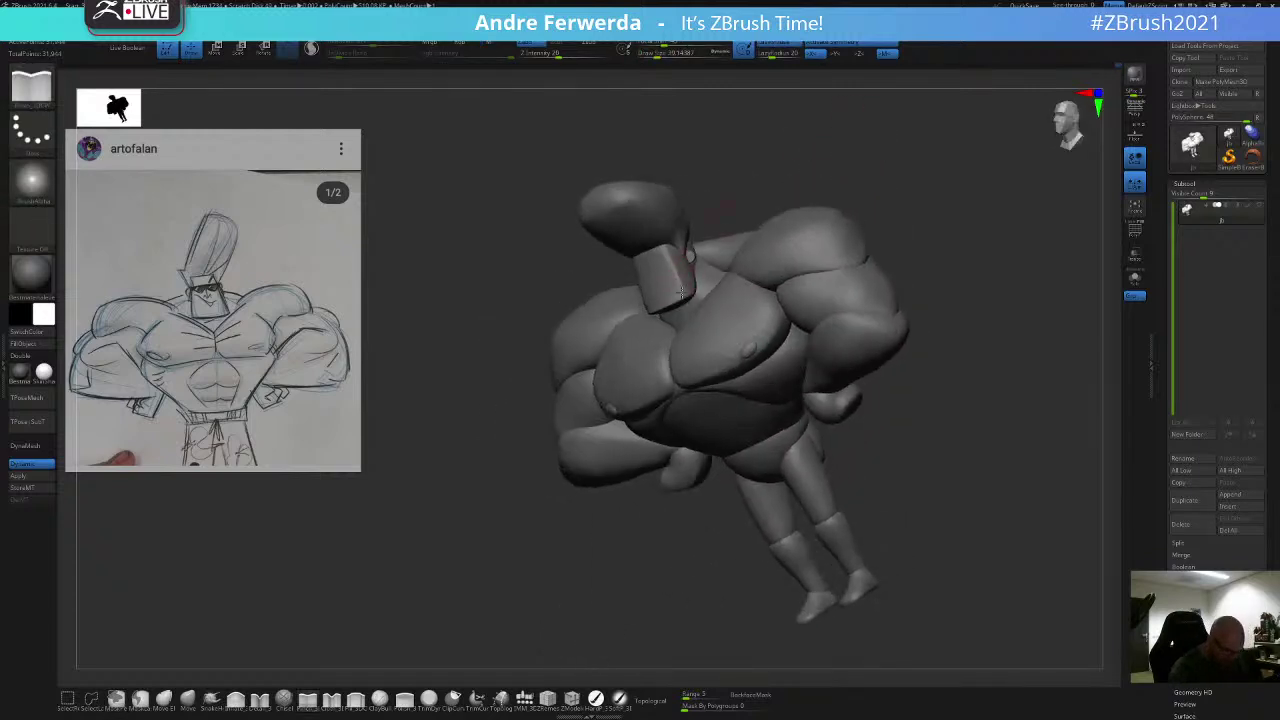
left_click_drag(681, 292, 677, 262, "shift")
mouse_move(768, 178)
left_mouse_down()
mouse_move(857, 144)
mouse_move(812, 188)
left_mouse_up()
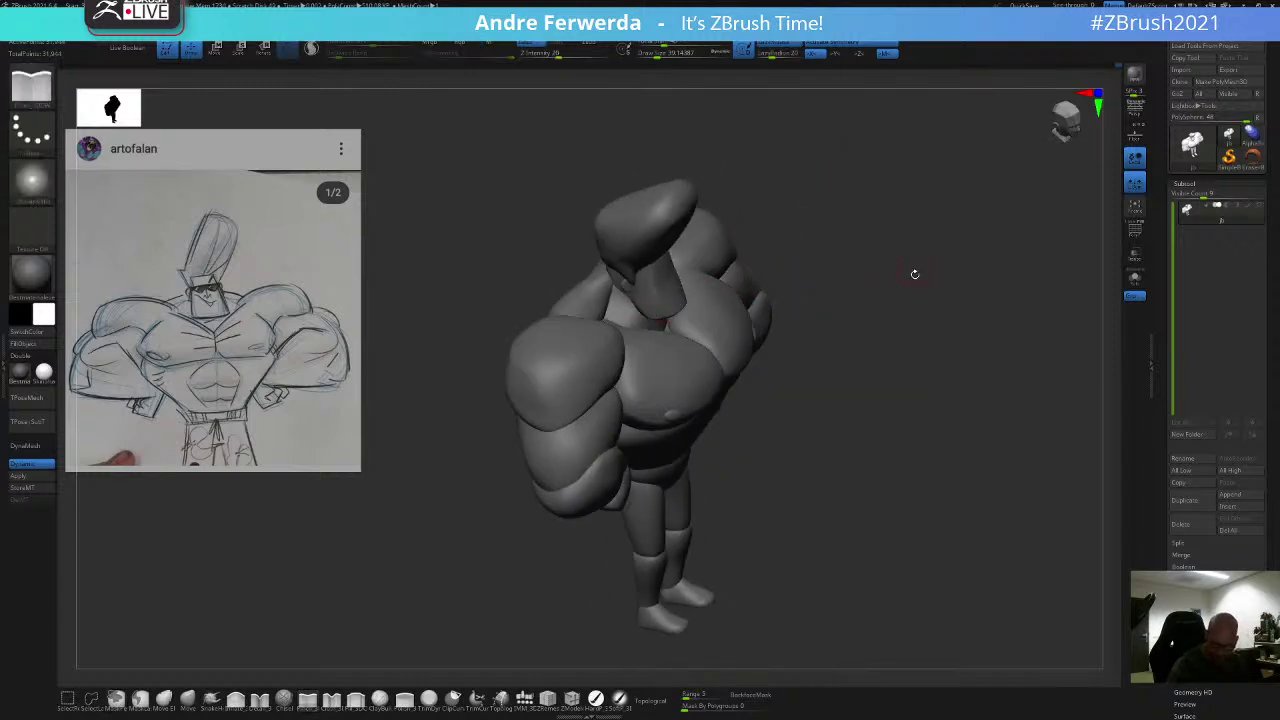
left_click_drag(914, 274, 945, 232)
Step: Switch back to the Move brush and mask everything except the hair piece
key("space")
left_click_drag(850, 230, 750, 234)
mouse_move(755, 246)
left_mouse_down()
mouse_move(746, 226)
mouse_move(758, 236)
left_mouse_up()
left_click(188, 706)
key("space")
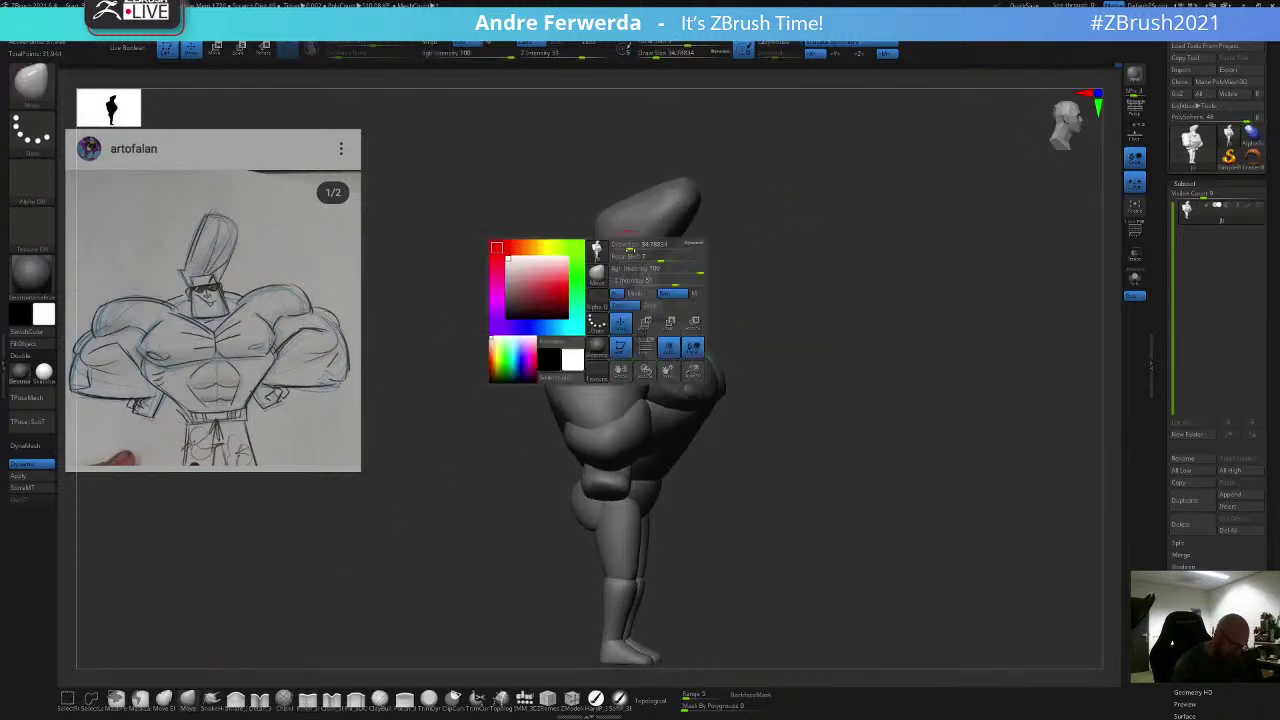
mouse_move(631, 243)
left_mouse_down()
mouse_move(643, 244)
mouse_move(611, 272)
left_mouse_up()
key("space")
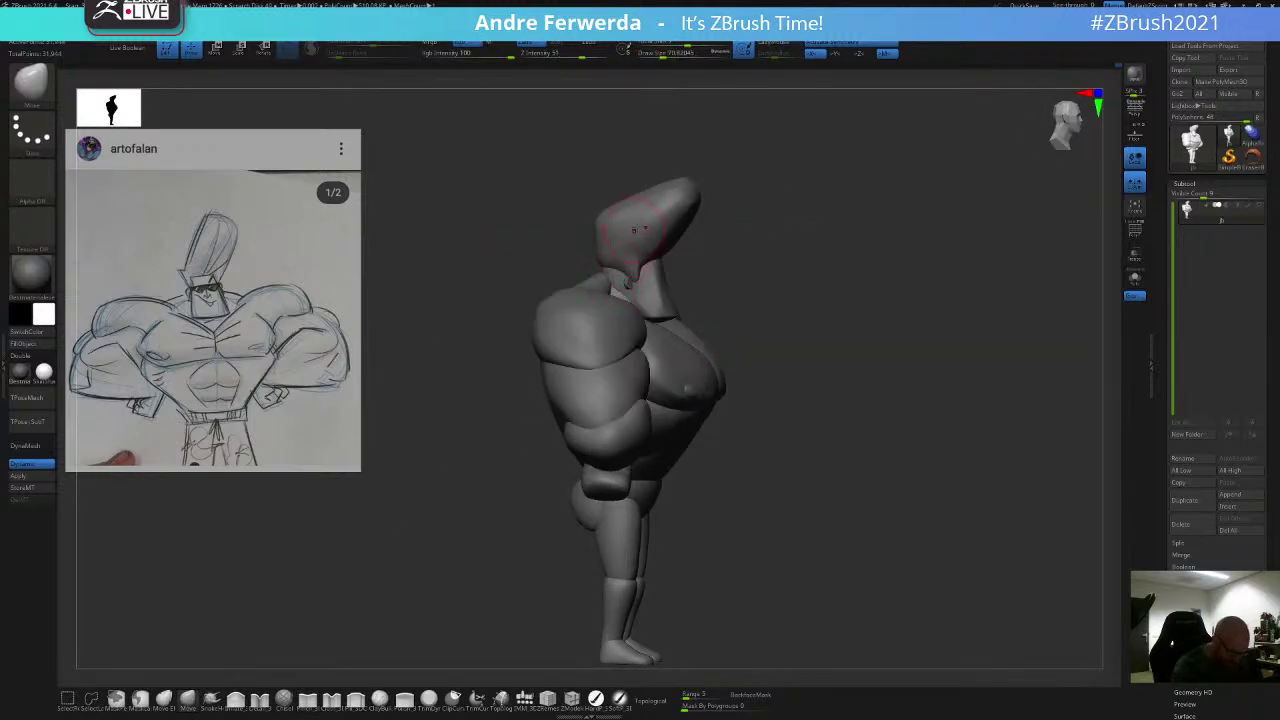
key("w")
left_click(658, 206, "ctrl")
key("q")
left_click_drag(722, 212, 701, 208, "shift")
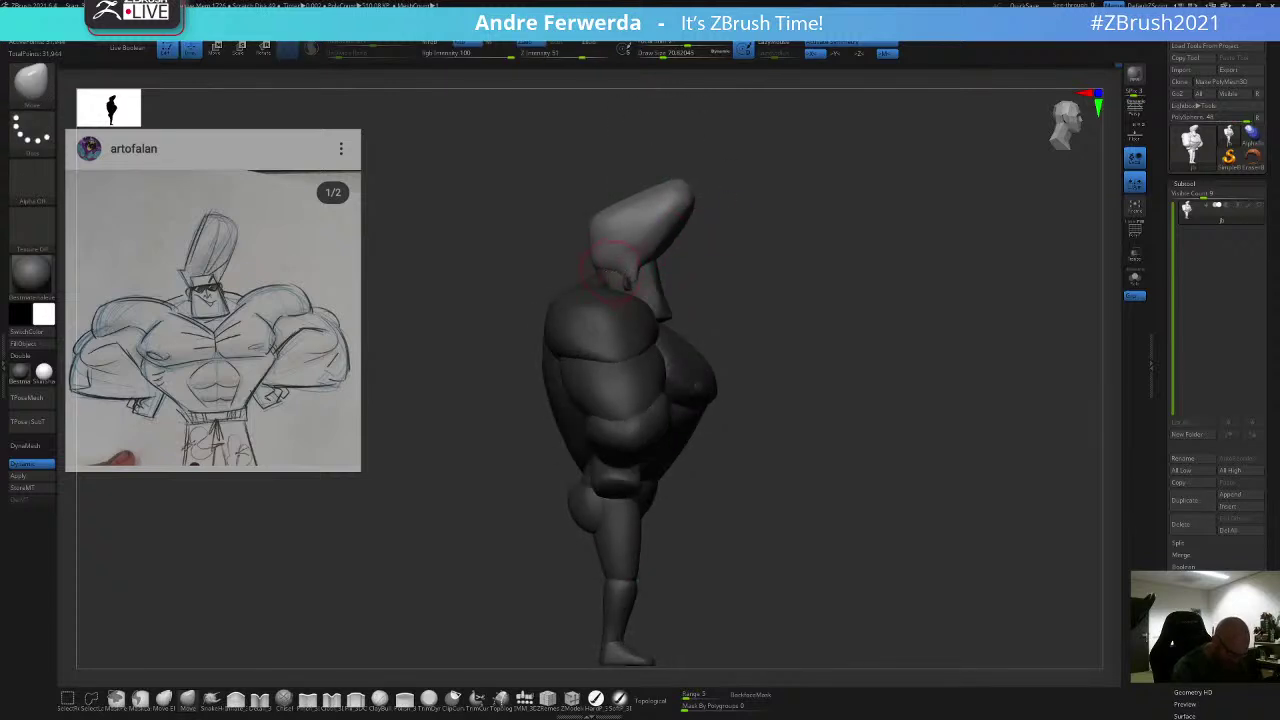
Step: Reshape the lower back of the hair above the neck with the Move brush, working from the side and back
key("s")
left_click_drag(632, 283, 622, 283)
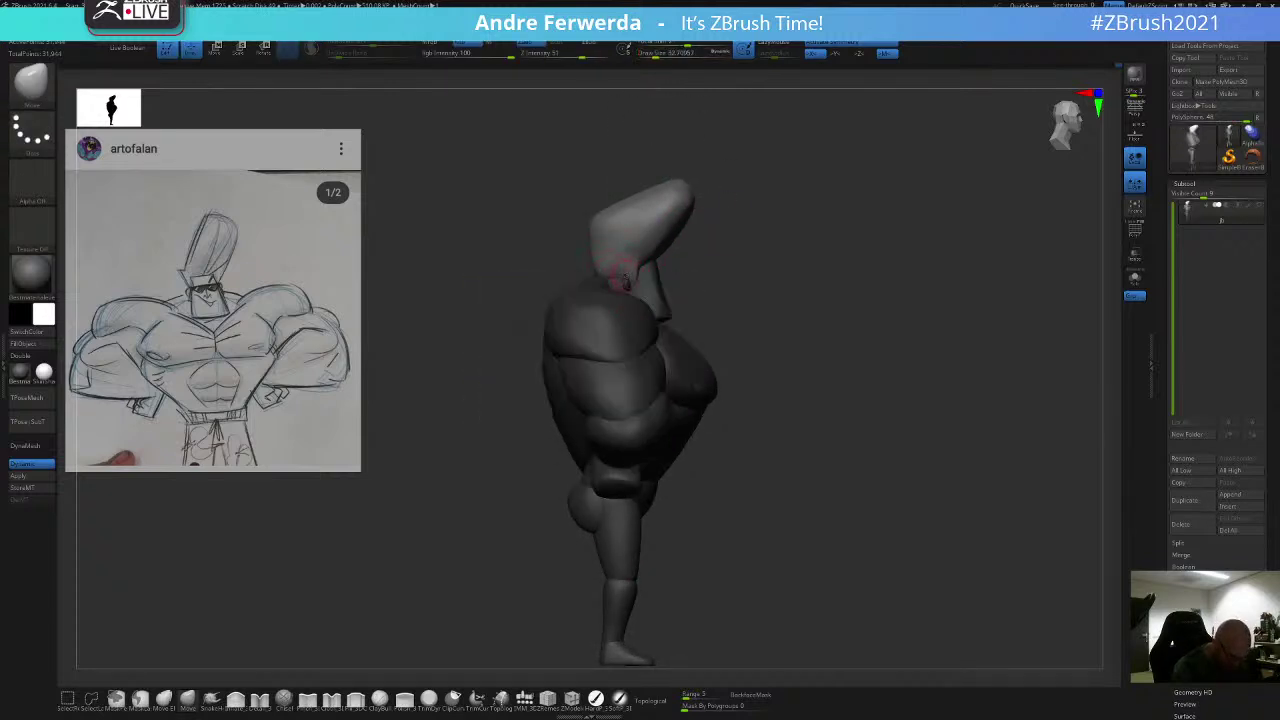
key("space")
left_click_drag(673, 235, 746, 211, "shift")
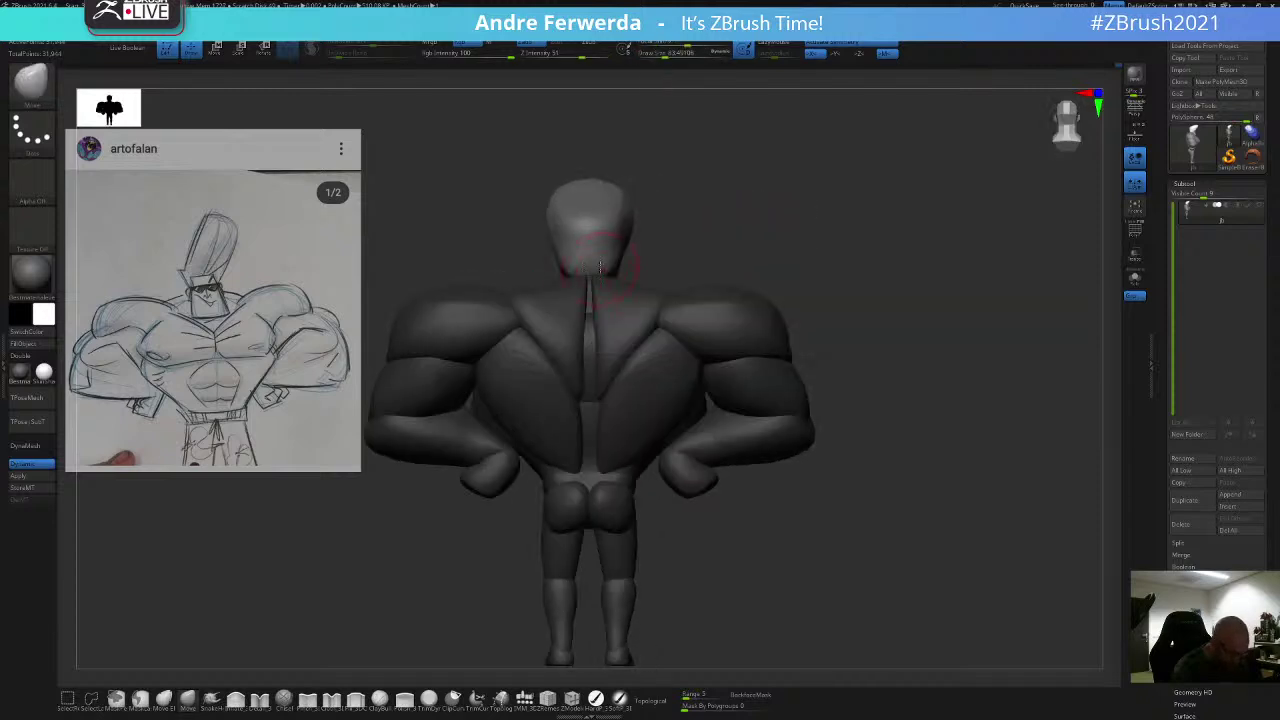
key("space")
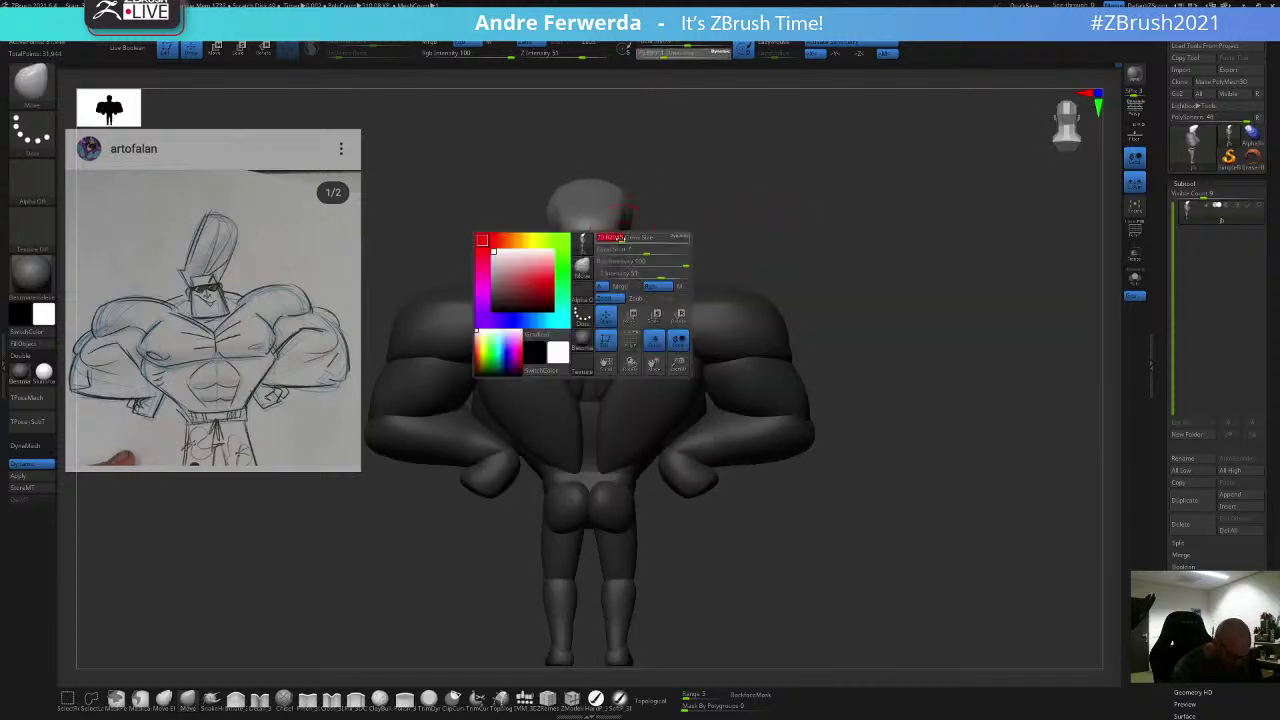
left_click_drag(674, 262, 618, 276)
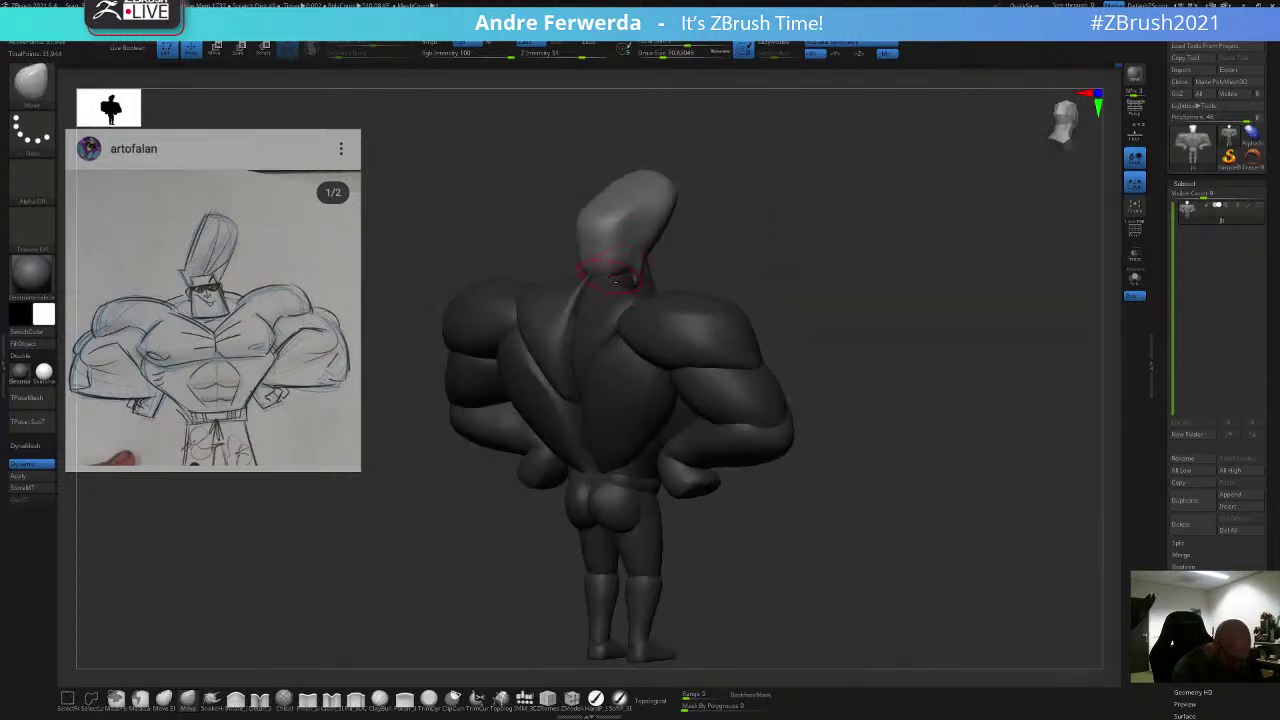
right_click_drag(607, 269, 578, 270)
key("space")
left_click_drag(612, 266, 622, 266)
right_click_drag(622, 266, 598, 262, "shift")
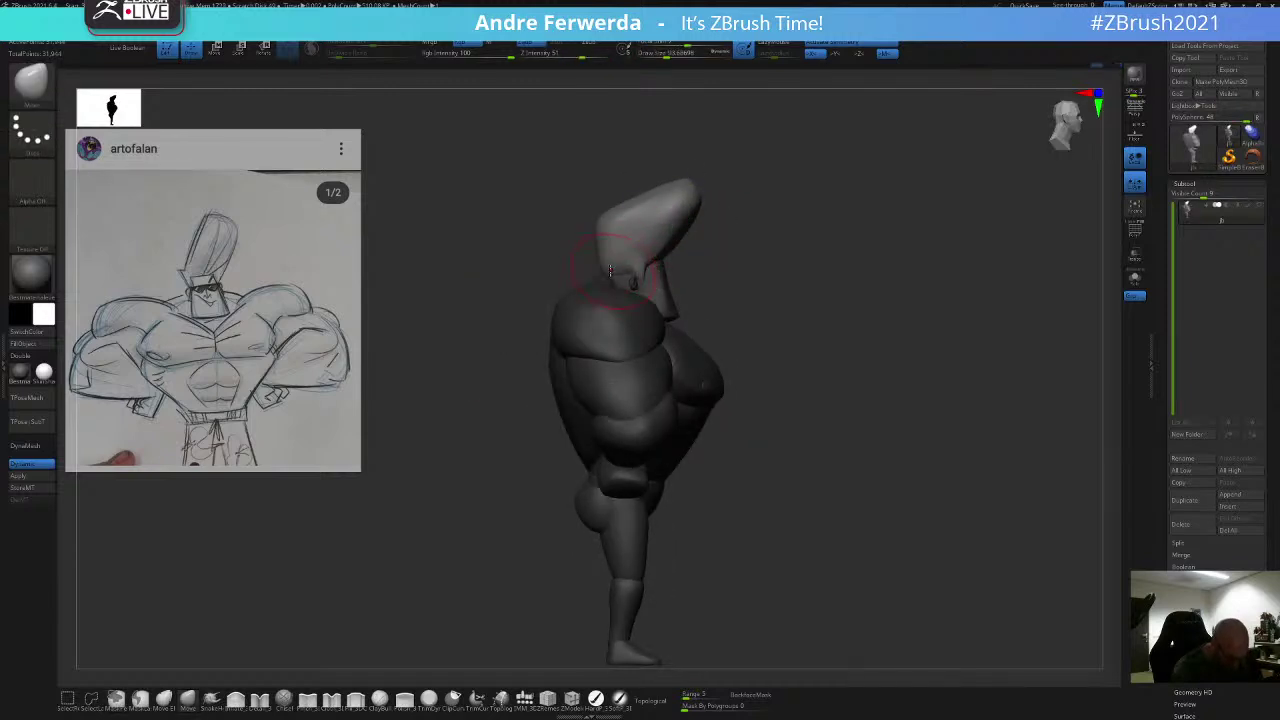
key("bracketright")
Step: Pull the rear contour of the hair and the hairline around the ear into shape from the side
mouse_move(615, 268)
left_mouse_down()
mouse_move(598, 242)
mouse_move(650, 247)
left_mouse_up()
key("space")
key("space")
left_click_drag(660, 280, 645, 280)
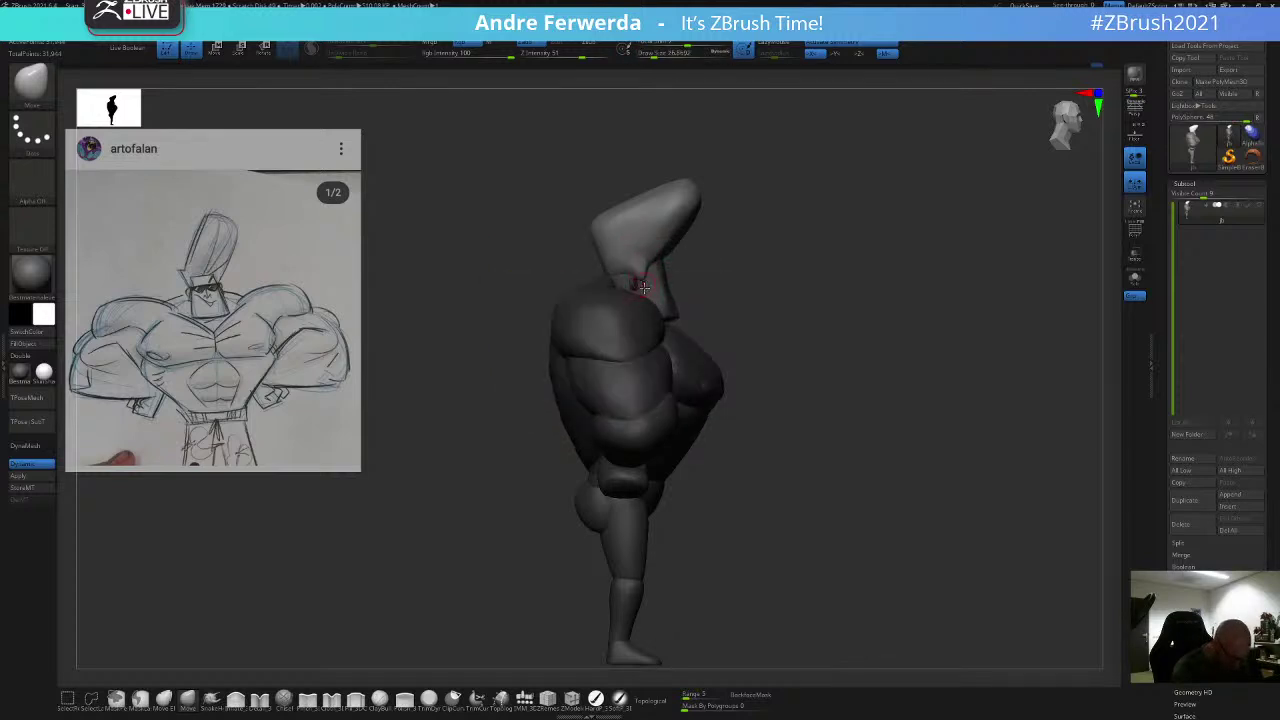
left_click_drag(655, 219, 662, 228, "shift")
right_click_drag(740, 300, 660, 318)
Step: Adjust the hair outline beside the face from the front, and clear the mask from the figure
key("space")
key("space")
left_click_drag(636, 270, 641, 270)
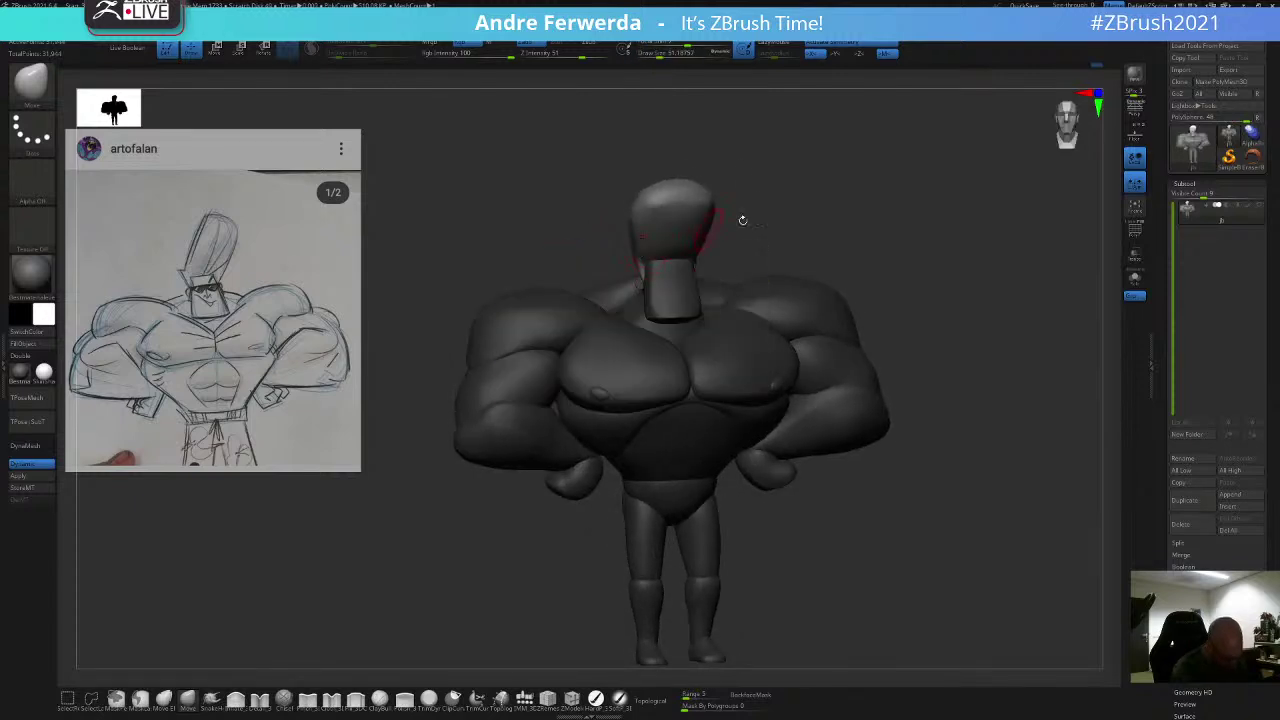
key("space")
mouse_move(743, 220)
left_mouse_down("shift")
mouse_move(726, 240)
mouse_move(765, 173)
mouse_move(774, 191)
mouse_move(803, 126)
mouse_move(806, 177)
mouse_move(876, 281)
left_mouse_up("shift")
right_click_drag(876, 281, 871, 385)
left_click_drag(868, 388, 783, 557, "alt")
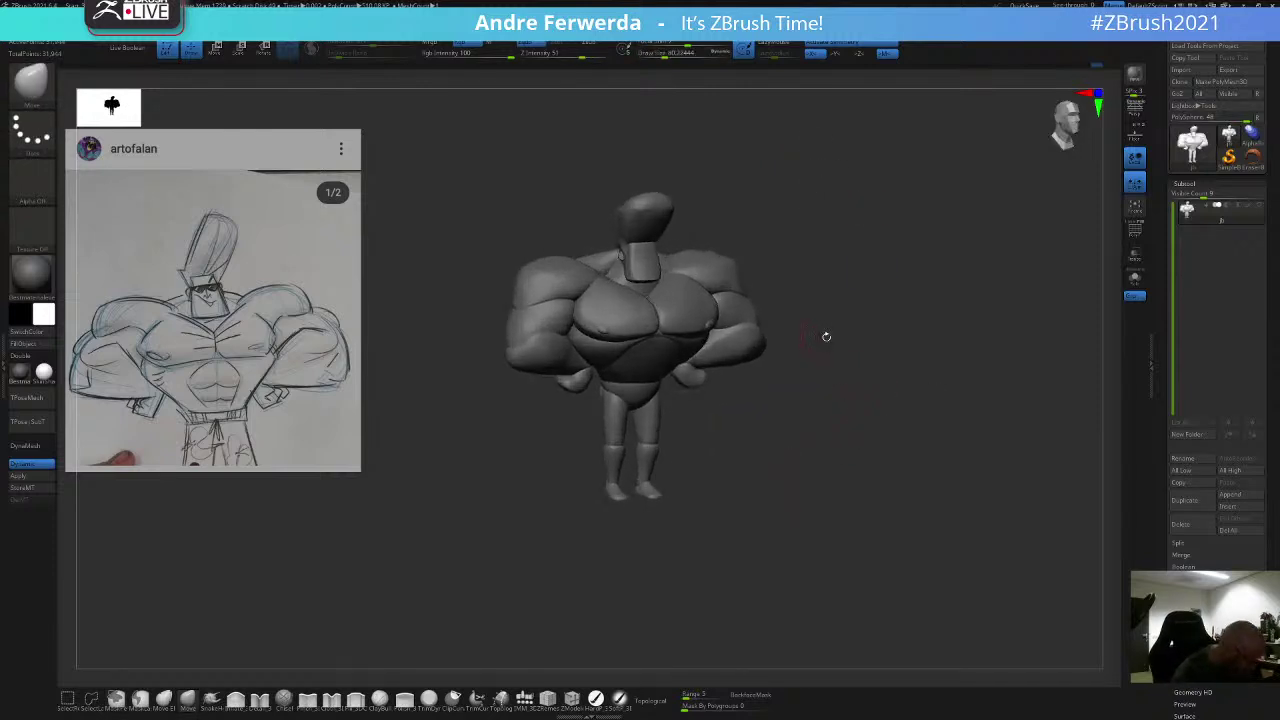
left_click_drag(826, 337, 819, 298, "shift")
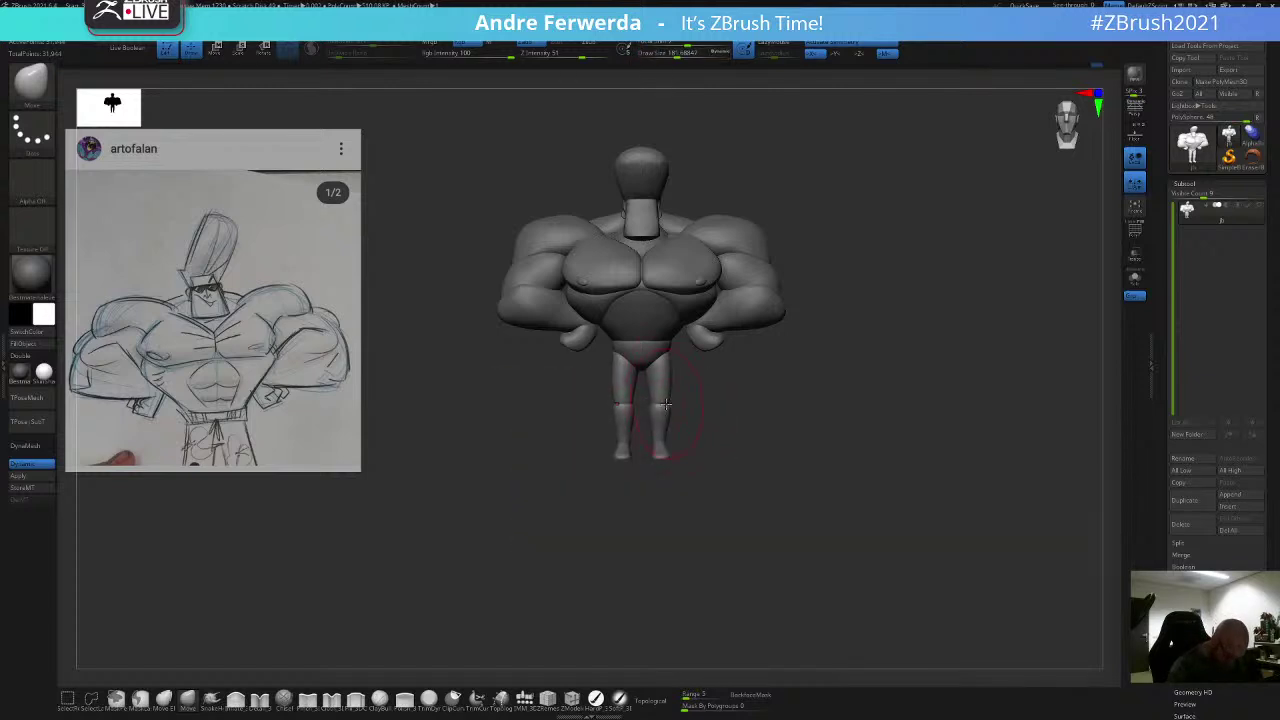
Step: Enlarge the Move brush and adjust the shape of the feet and lower legs
key("]")
key("space")
mouse_move(678, 453)
left_mouse_down("shift")
mouse_move(630, 455)
mouse_move(648, 465)
left_mouse_up("shift")
left_click_drag(650, 452, 645, 456)
key("space")
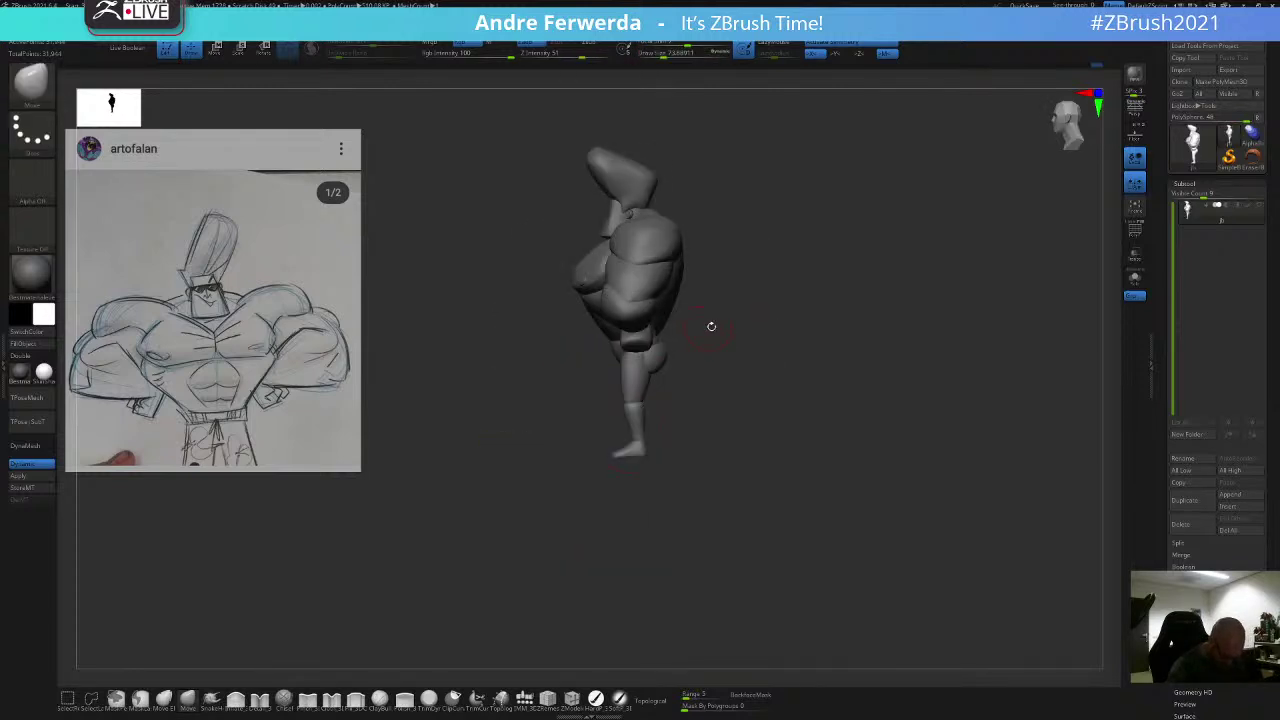
Step: Mask the figure so that only the buttocks remain editable
left_click_drag(711, 326, 704, 348, "alt")
left_click(677, 337, "ctrl+shift")
left_click_drag(739, 241, 590, 383, "ctrl")
left_click(617, 403, "ctrl+shift")
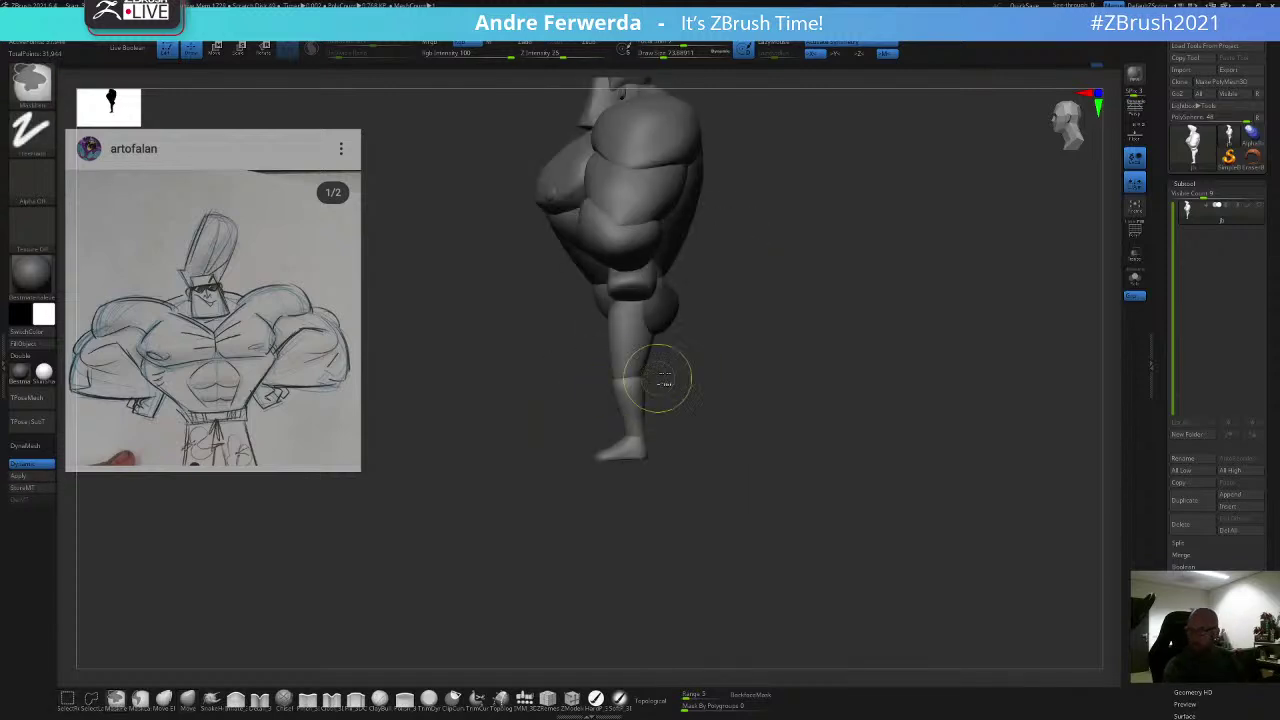
left_click(741, 338, "ctrl")
left_click_drag(780, 305, 757, 283, "shift")
Step: Reshape the buttocks with the Move brush from the side and back, and clear the mask
key("space")
left_click_drag(735, 355, 712, 355)
left_click_drag(839, 357, 842, 398, "alt")
key("space")
mouse_move(738, 299)
left_mouse_down()
mouse_move(750, 298)
mouse_move(752, 343)
mouse_move(796, 340)
left_mouse_up()
key("space")
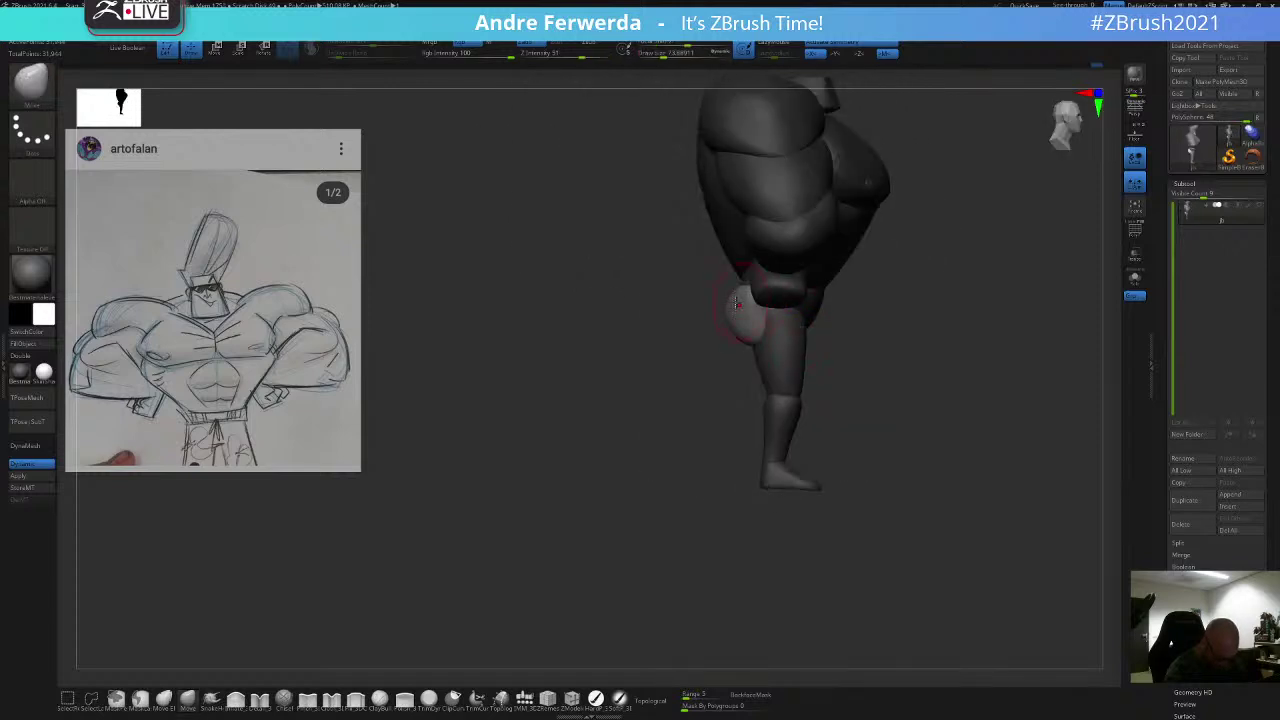
left_click_drag(722, 379, 742, 338)
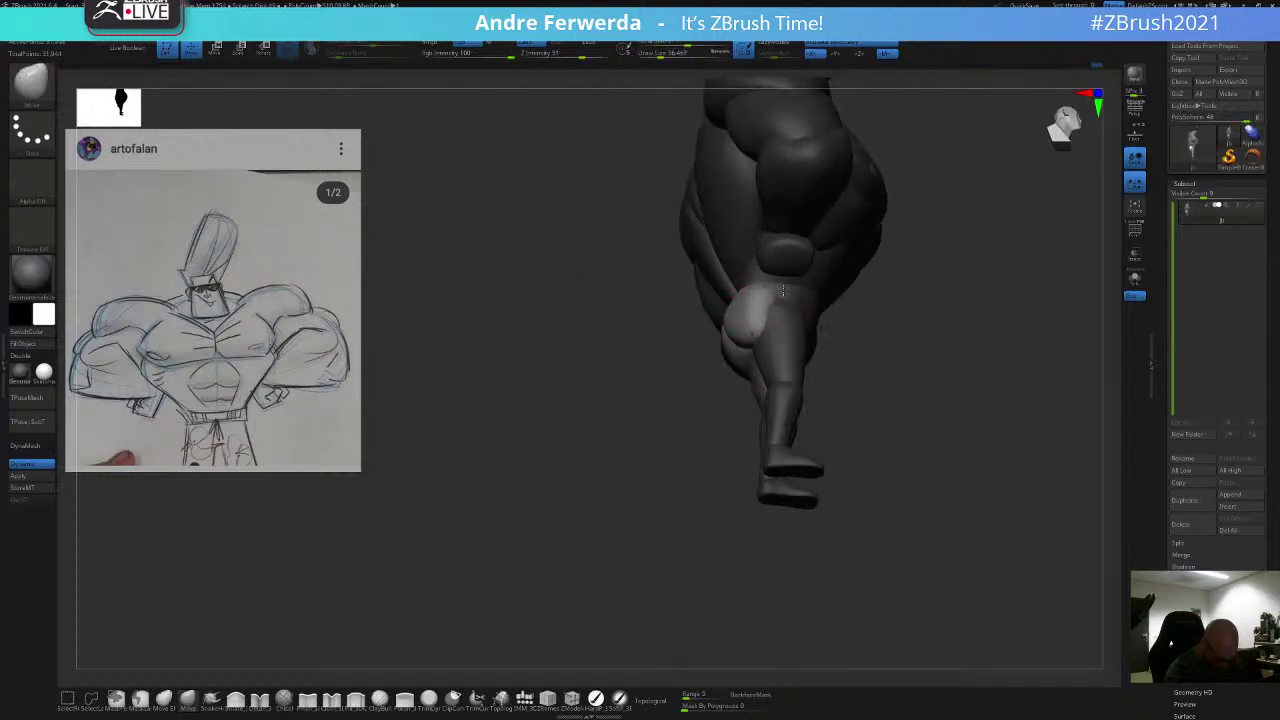
left_click_drag(882, 264, 910, 243, "shift")
key("space")
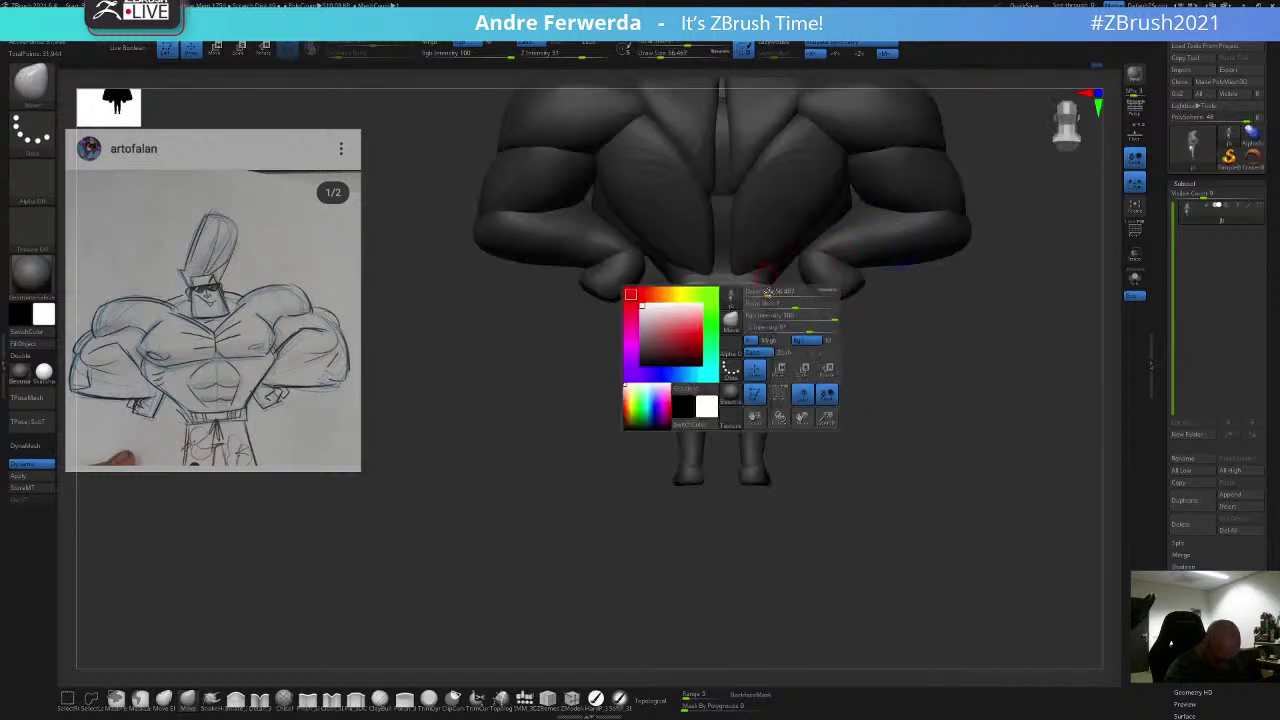
left_click_drag(802, 338, 786, 297)
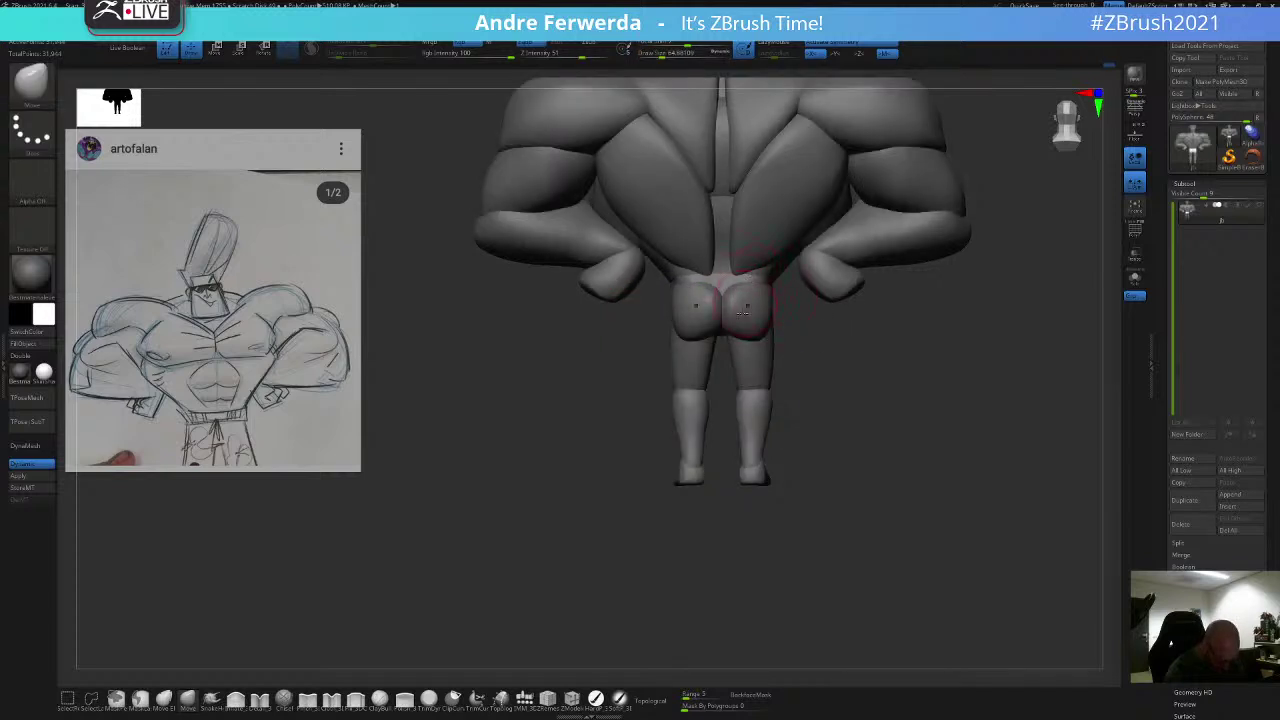
Step: Adjust the outline of the lower legs below the knees from the back
key("space")
left_click_drag(699, 378, 704, 378)
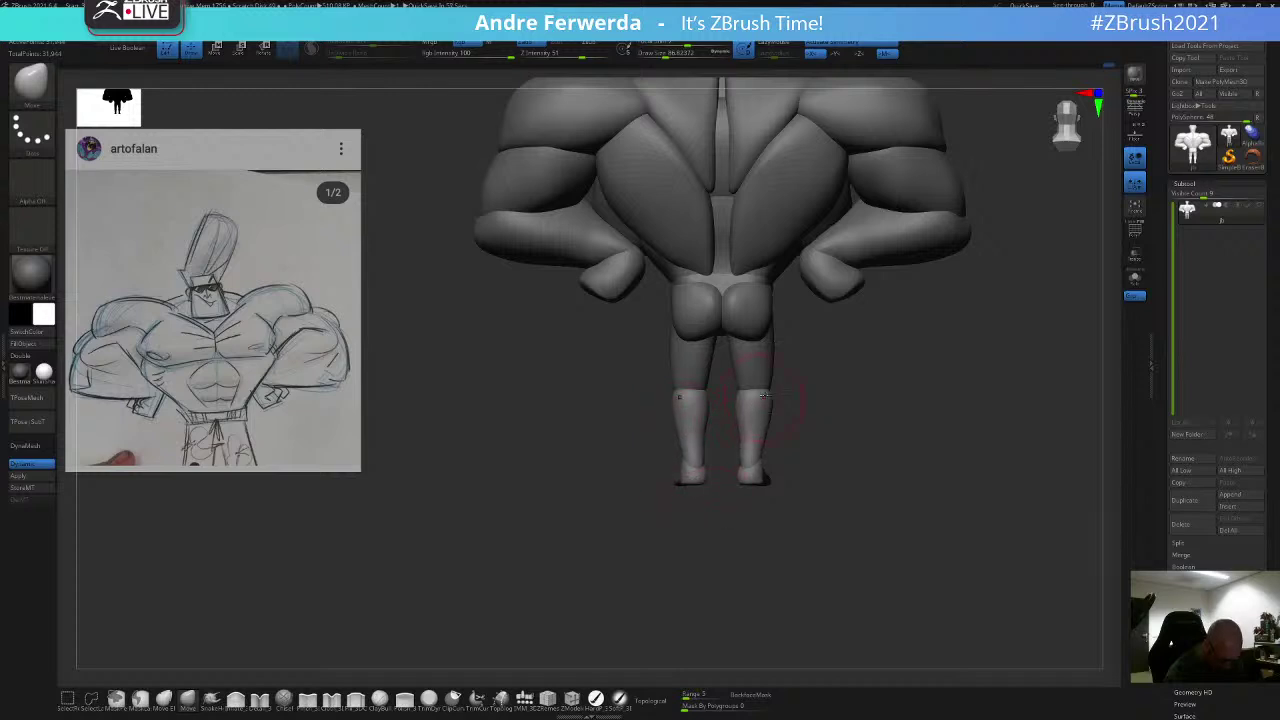
left_click_drag(811, 355, 783, 290, "alt")
left_click_drag(923, 188, 896, 186)
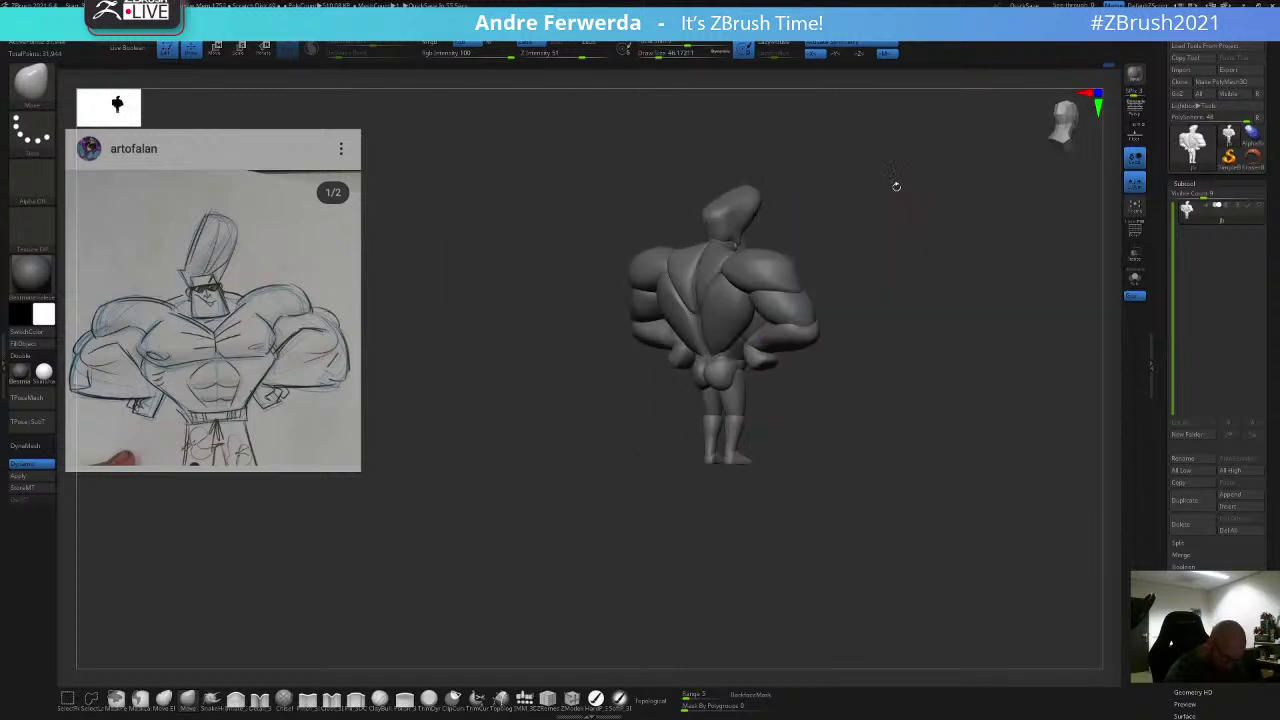
Step: Turn on the Topological option for the Move brush and set the draw size to 112
left_click_drag(920, 229, 765, 228)
left_click_drag(914, 214, 874, 191, "alt")
left_click_drag(896, 350, 880, 352)
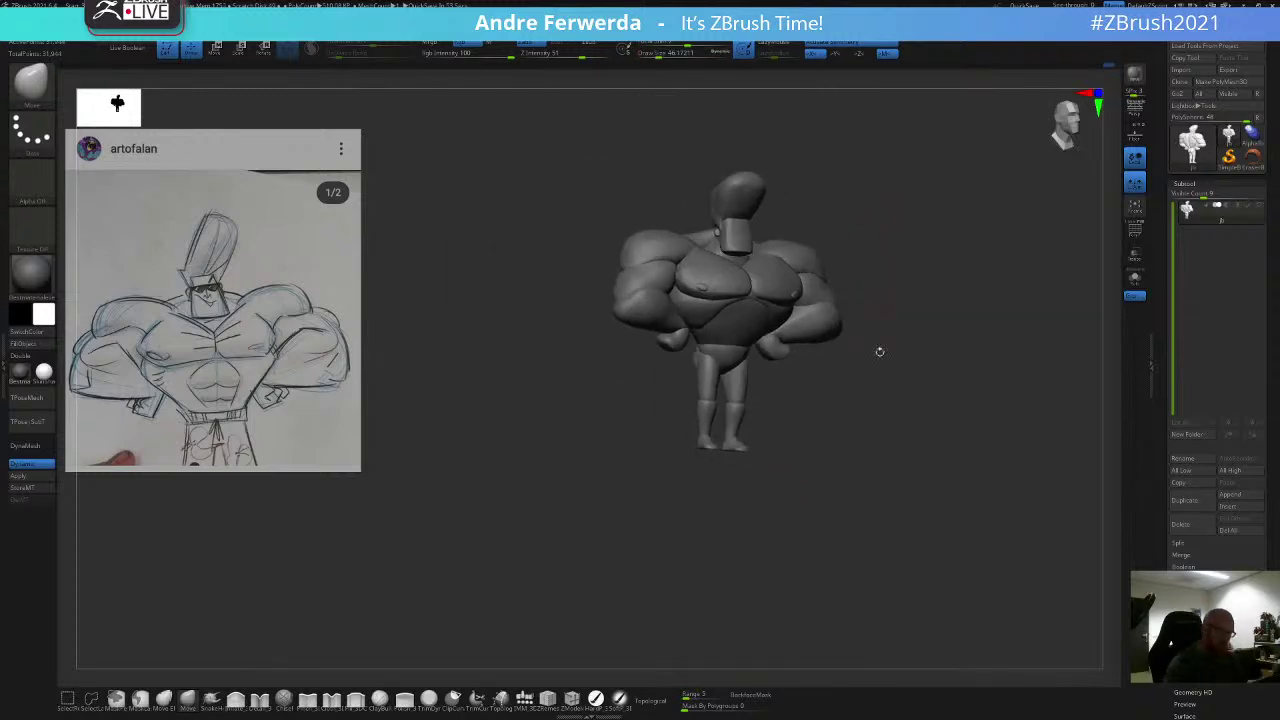
left_click_drag(872, 426, 866, 438)
key("space")
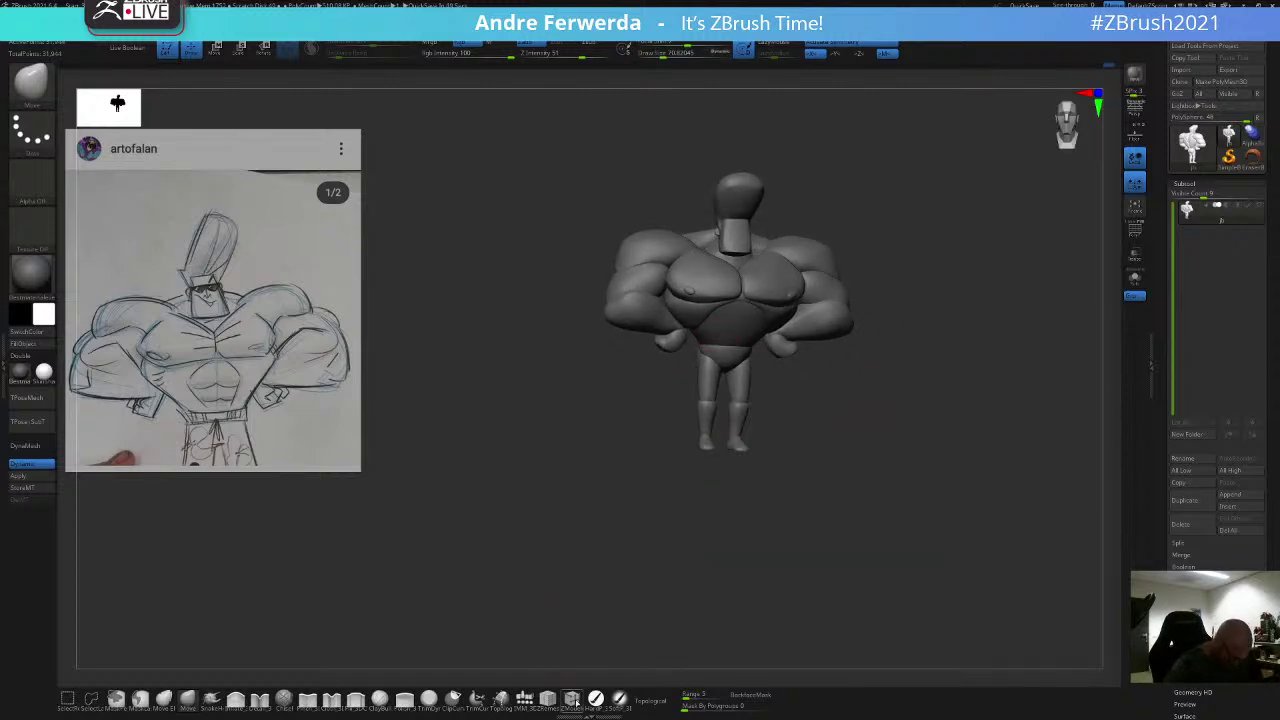
left_click(660, 701)
key("space")
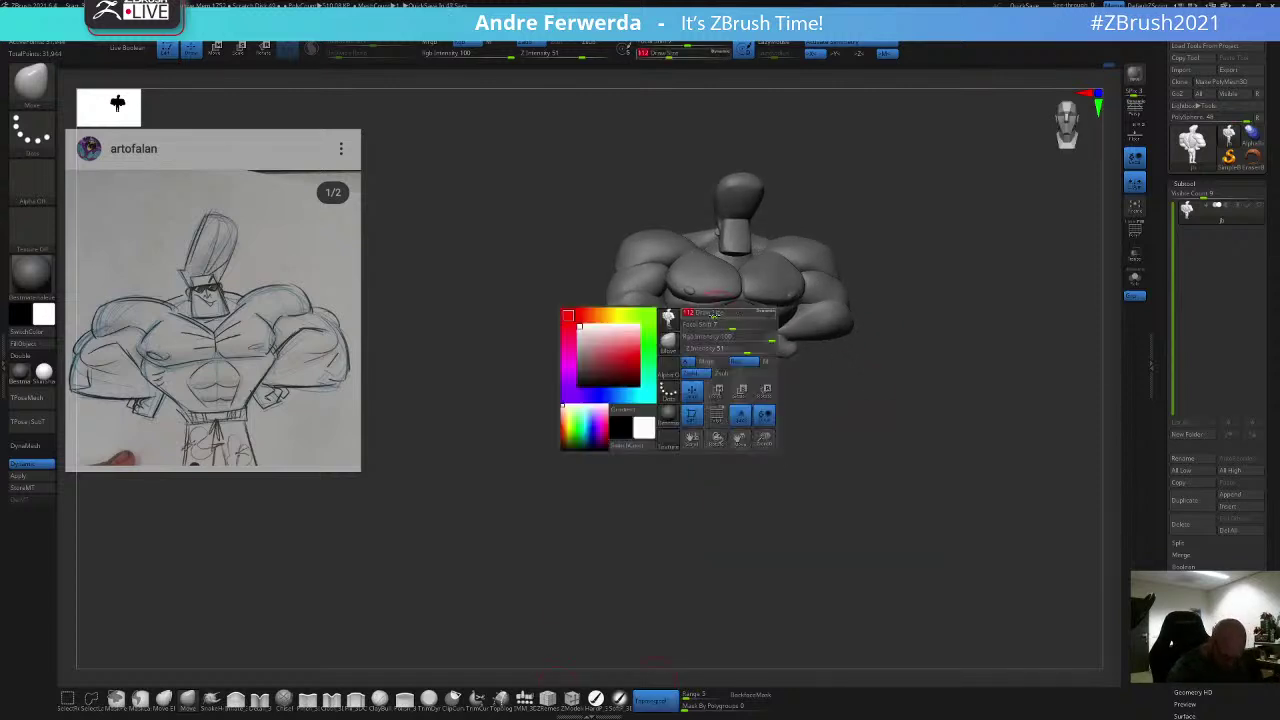
left_click_drag(866, 226, 915, 218)
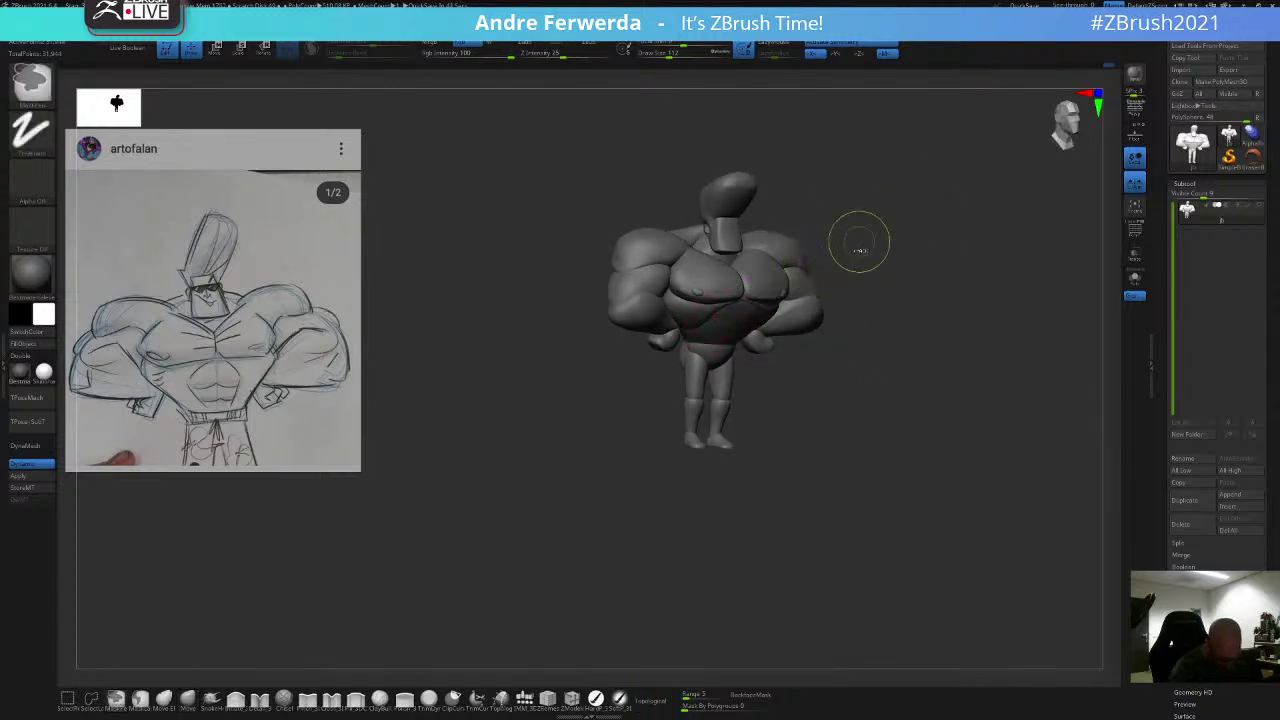
Step: Mask the whole figure except the torso section below the chest and reshape that section with the Move brush
key("w")
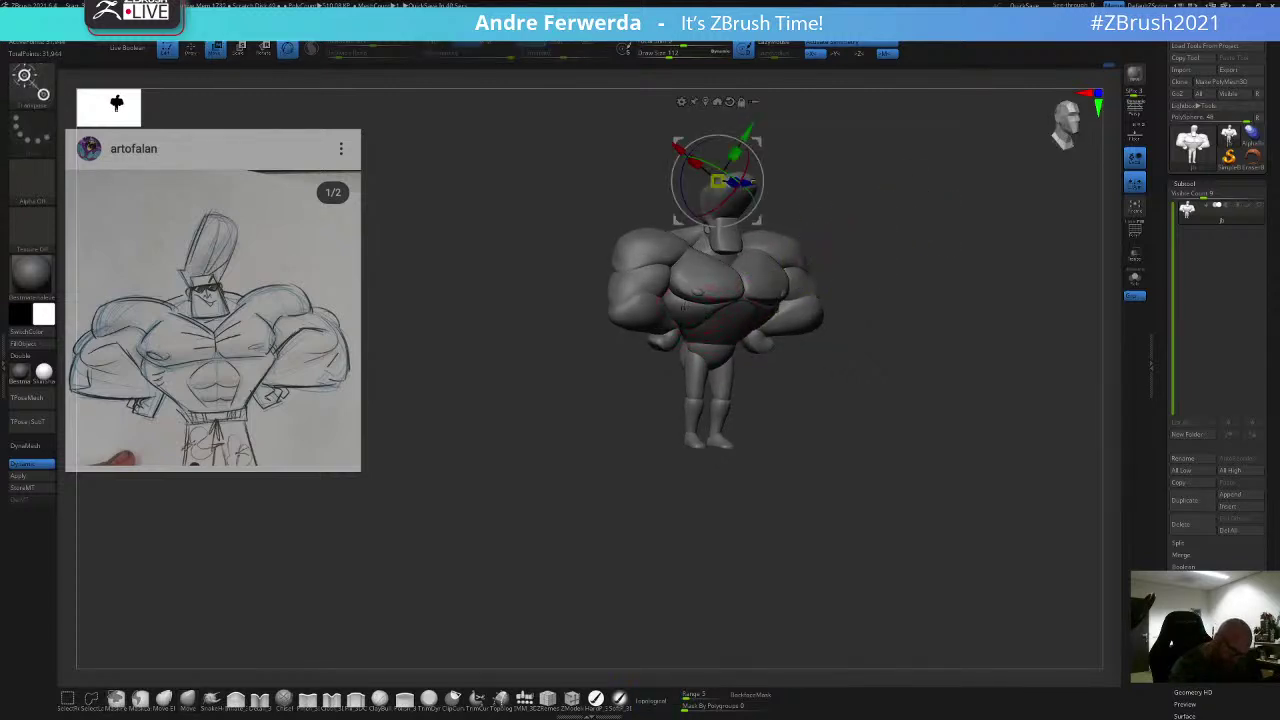
left_click(684, 309, "alt")
key("q")
left_click(650, 698)
left_click_drag(846, 254, 782, 258)
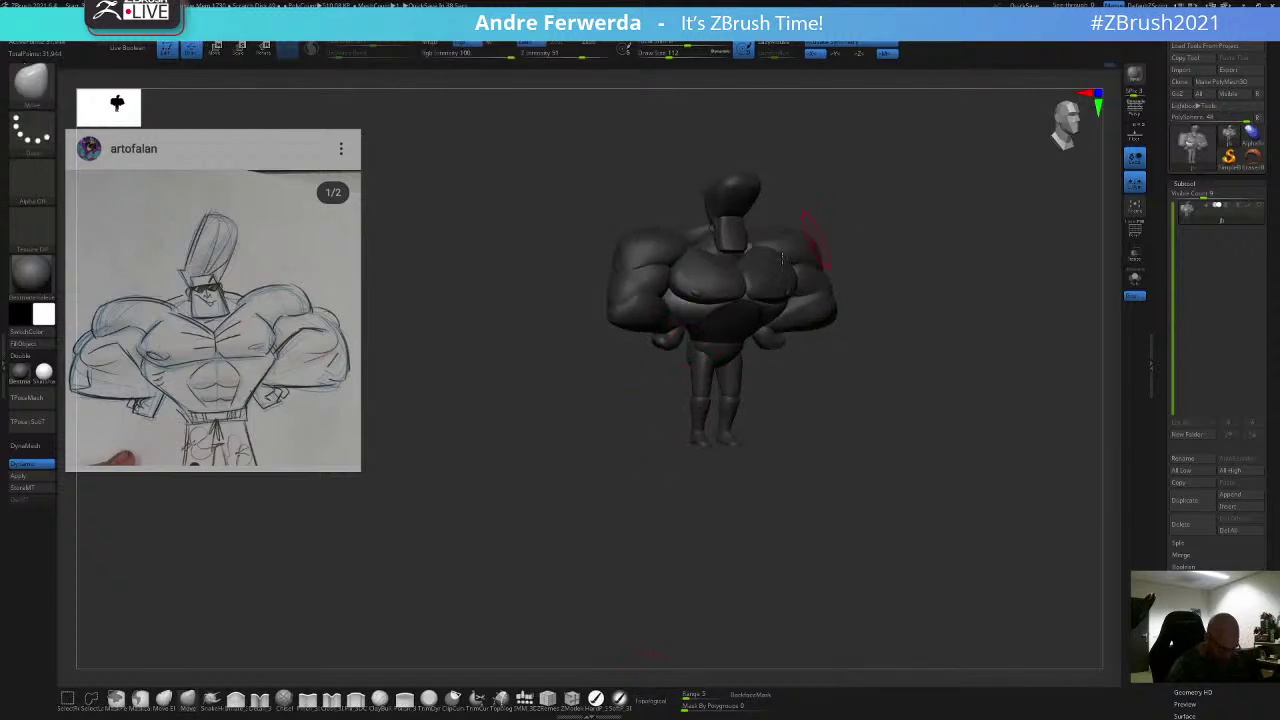
left_click_drag(795, 364, 762, 358)
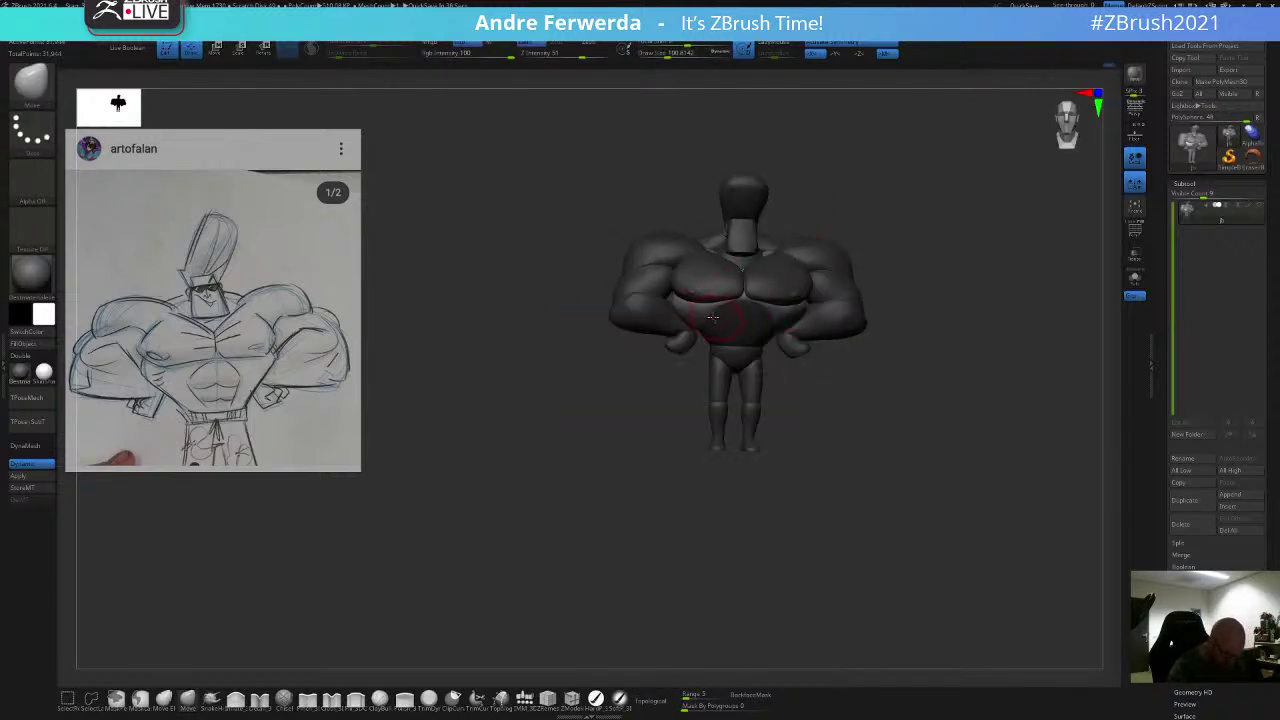
left_click_drag(662, 410, 698, 384)
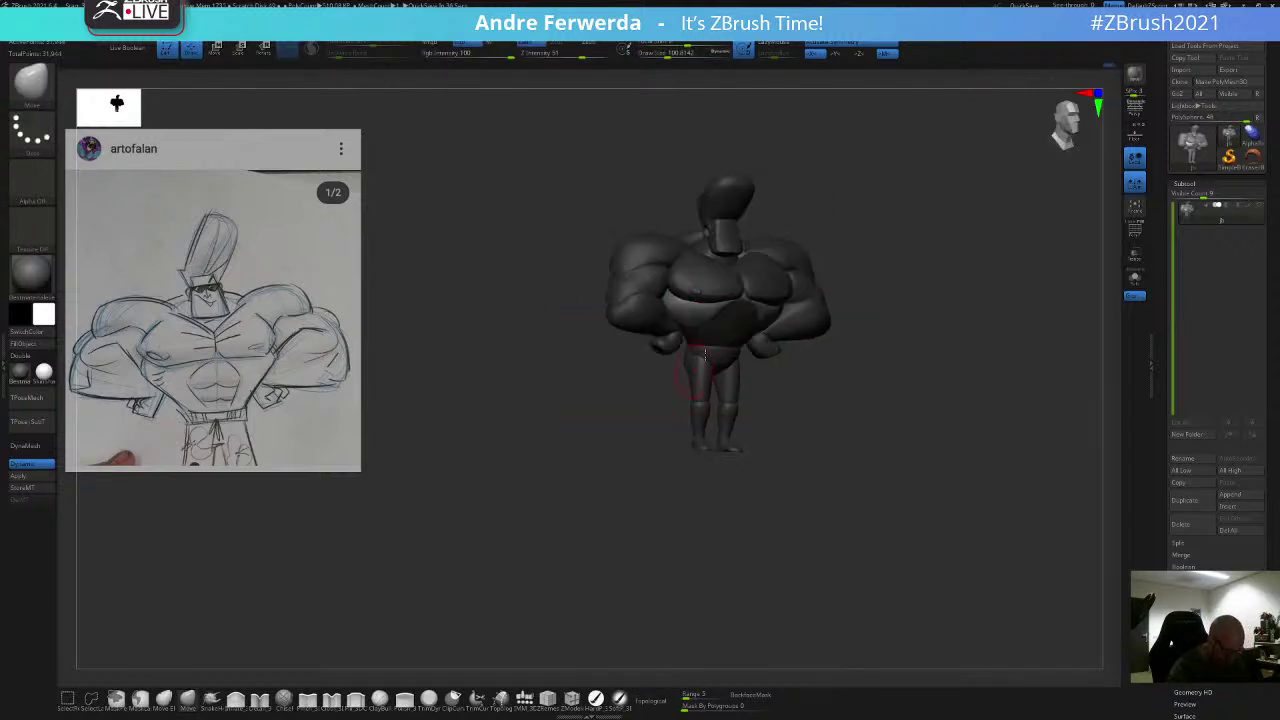
left_click_drag(800, 345, 762, 259)
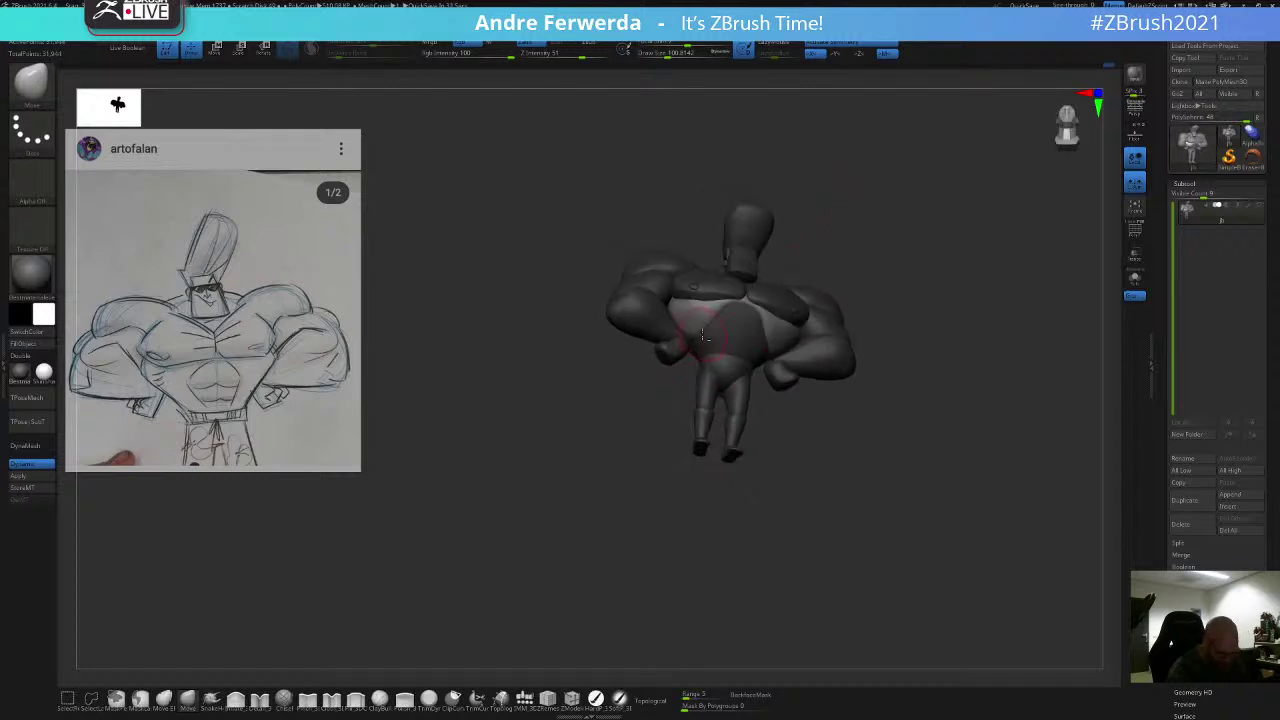
mouse_move(677, 389)
right_mouse_down()
mouse_move(749, 278)
mouse_move(745, 248)
mouse_move(767, 298)
right_mouse_up()
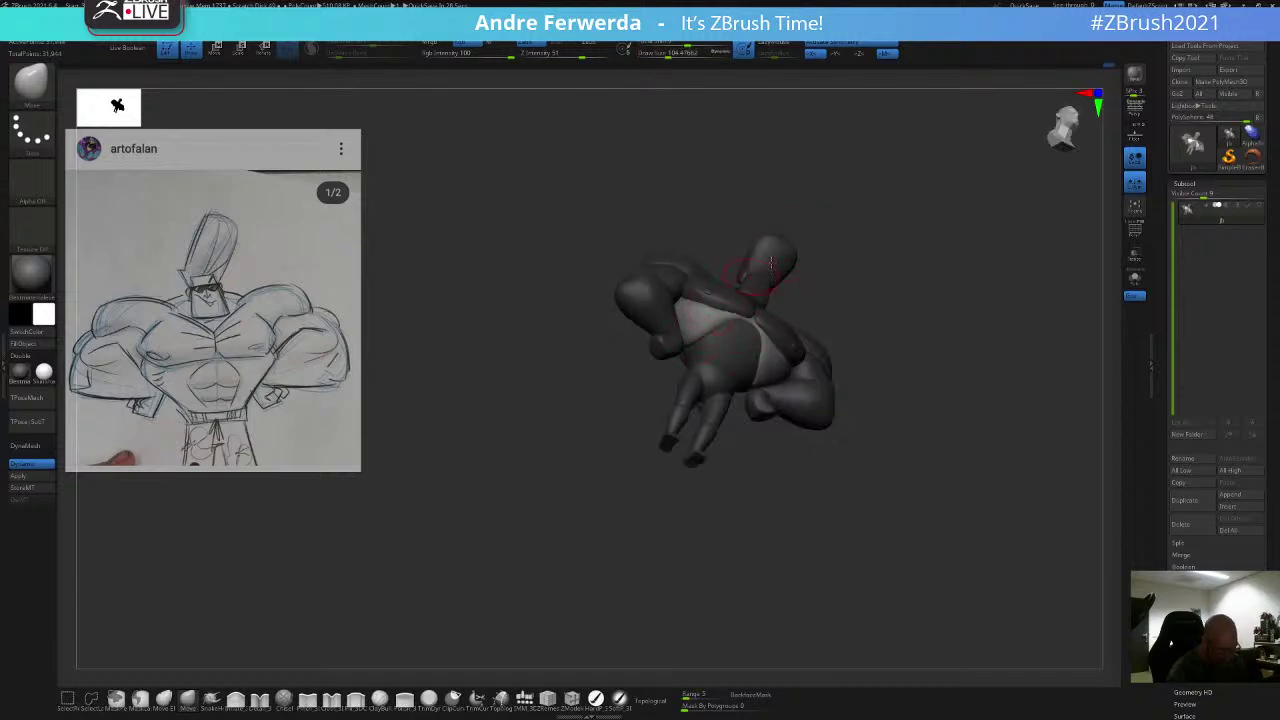
mouse_move(856, 196)
right_mouse_down()
mouse_move(882, 262)
mouse_move(875, 232)
mouse_move(846, 217)
right_mouse_up()
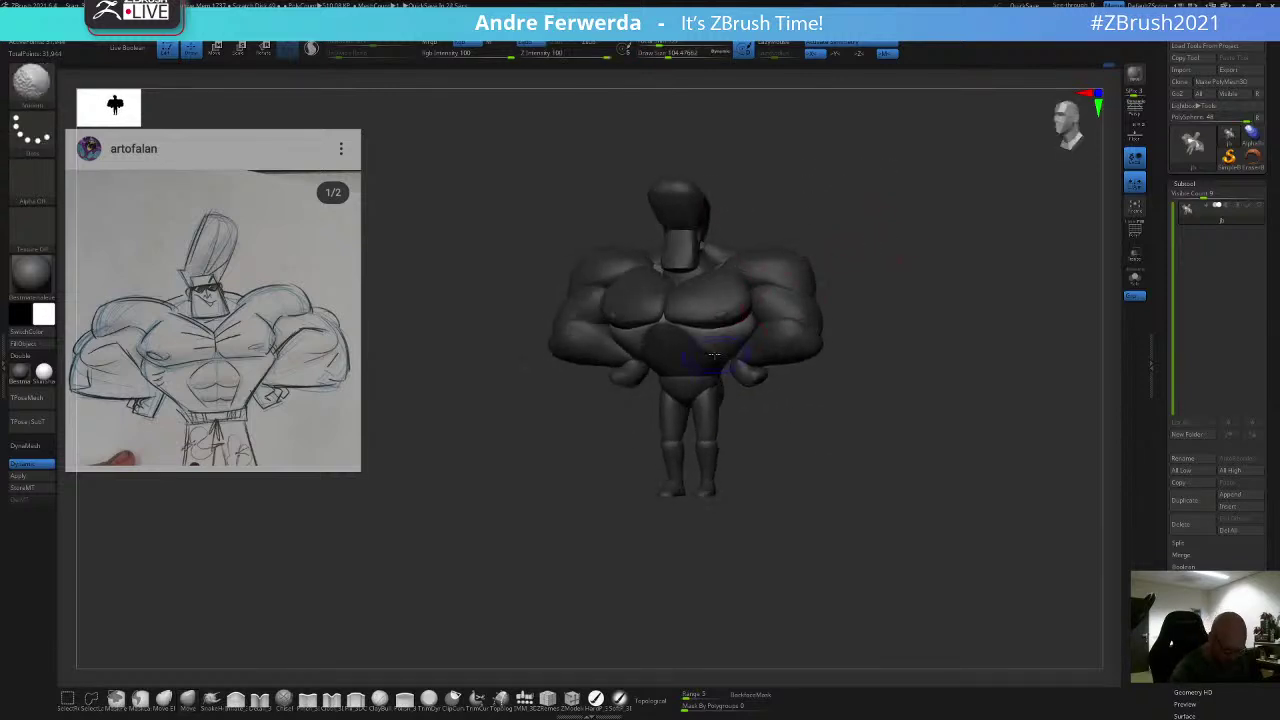
Step: Smooth the unmasked side of the torso, refine its taper towards the waist with the Move brush, and clear the mask
mouse_move(714, 355)
left_mouse_down("shift")
mouse_move(725, 347)
mouse_move(734, 362)
left_mouse_up("shift")
key("space")
key("space")
right_click_drag(750, 440, 804, 435, "shift")
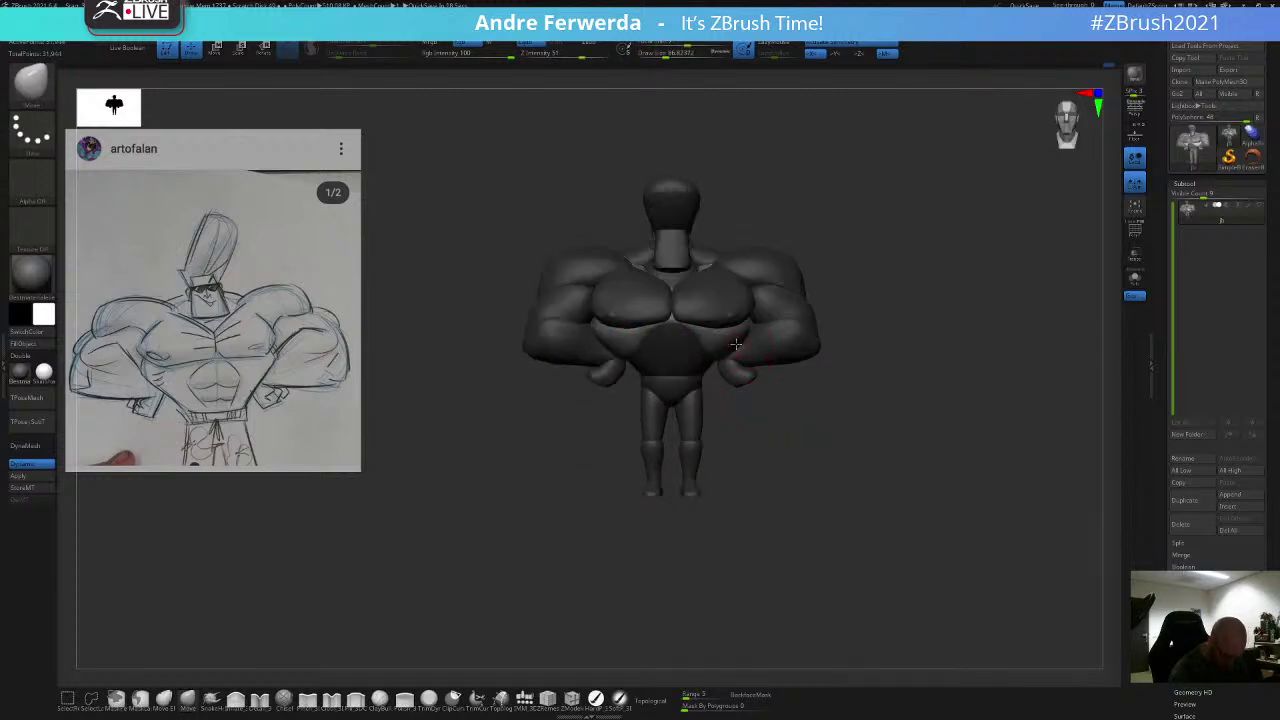
left_click_drag(736, 344, 727, 376)
key("space")
right_click_drag(732, 388, 718, 350)
left_click_drag(706, 341, 708, 336)
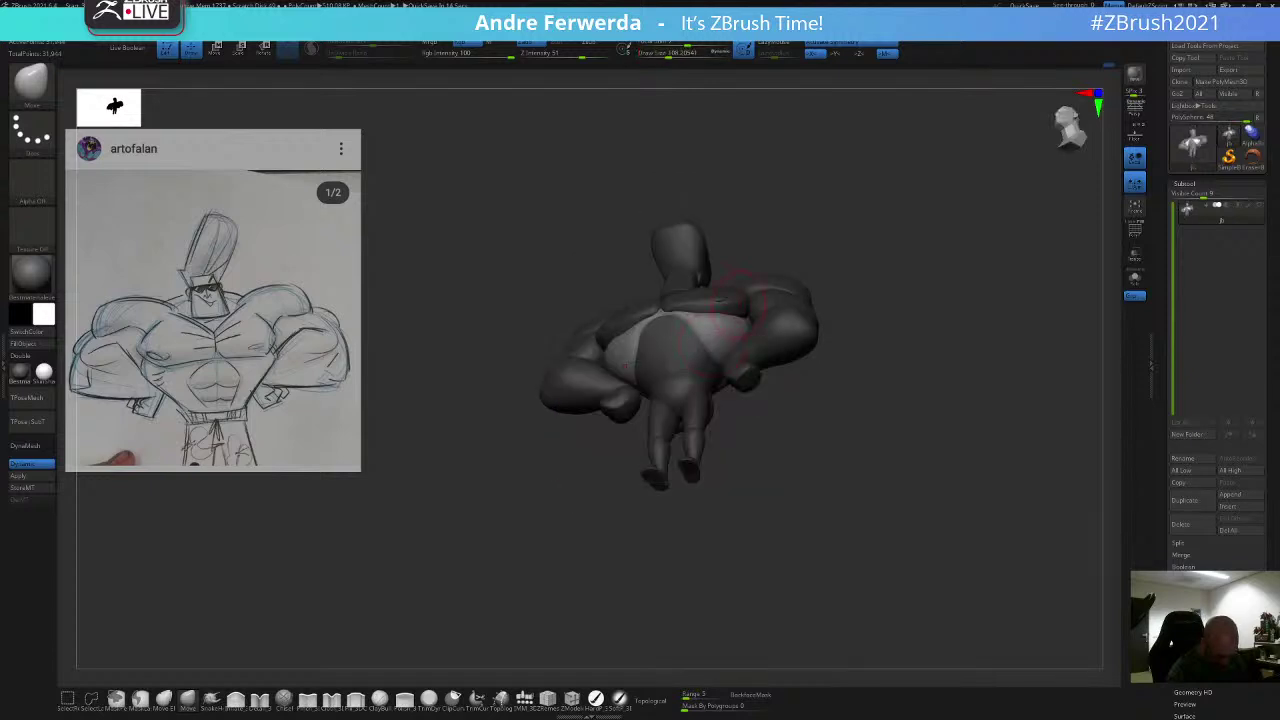
right_click_drag(768, 300, 837, 229)
left_click_drag(837, 229, 826, 242, "ctrl")
Step: Adjust the outer contour of the legs around the knees with the Move brush
right_click_drag(662, 361, 872, 250, "shift")
right_click_drag(784, 455, 792, 461)
mouse_move(747, 535)
right_mouse_down()
mouse_move(757, 527)
mouse_move(743, 514)
right_mouse_up()
right_click_drag(743, 514, 740, 520, "ctrl")
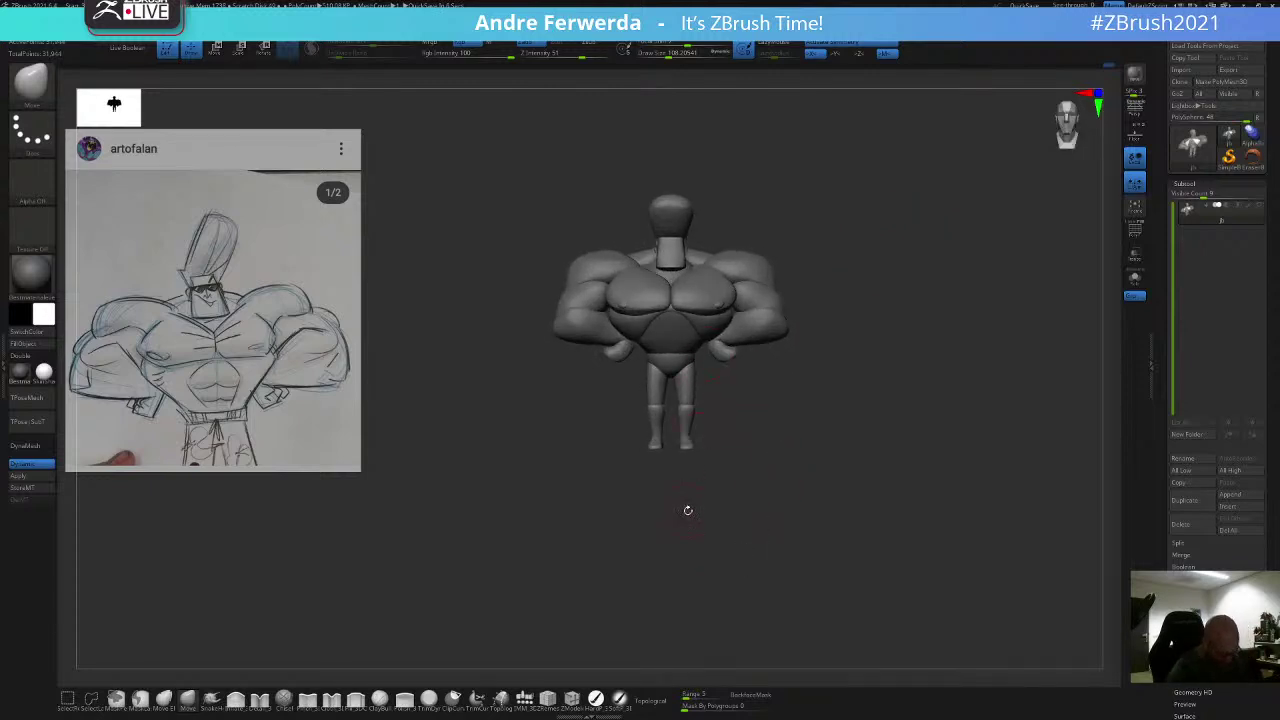
key("space")
left_click_drag(690, 411, 699, 411)
right_click_drag(699, 412, 666, 465)
key("space")
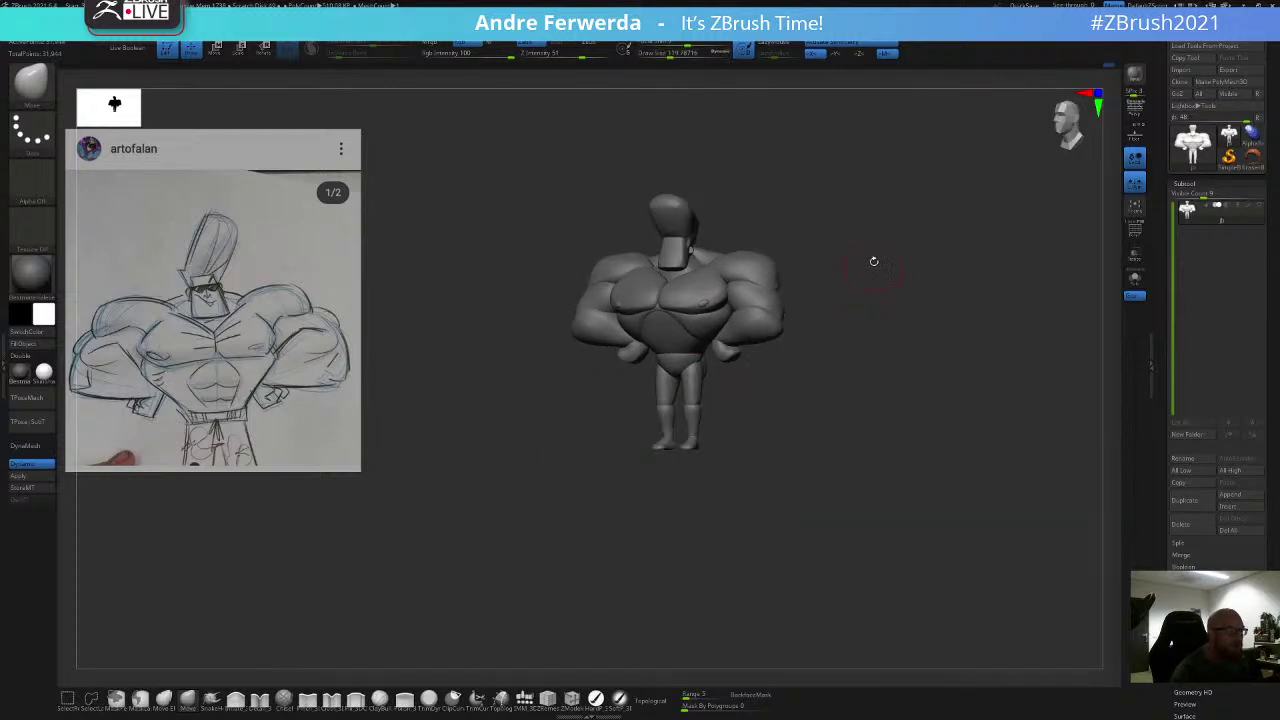
right_click_drag(875, 261, 874, 299, "shift")
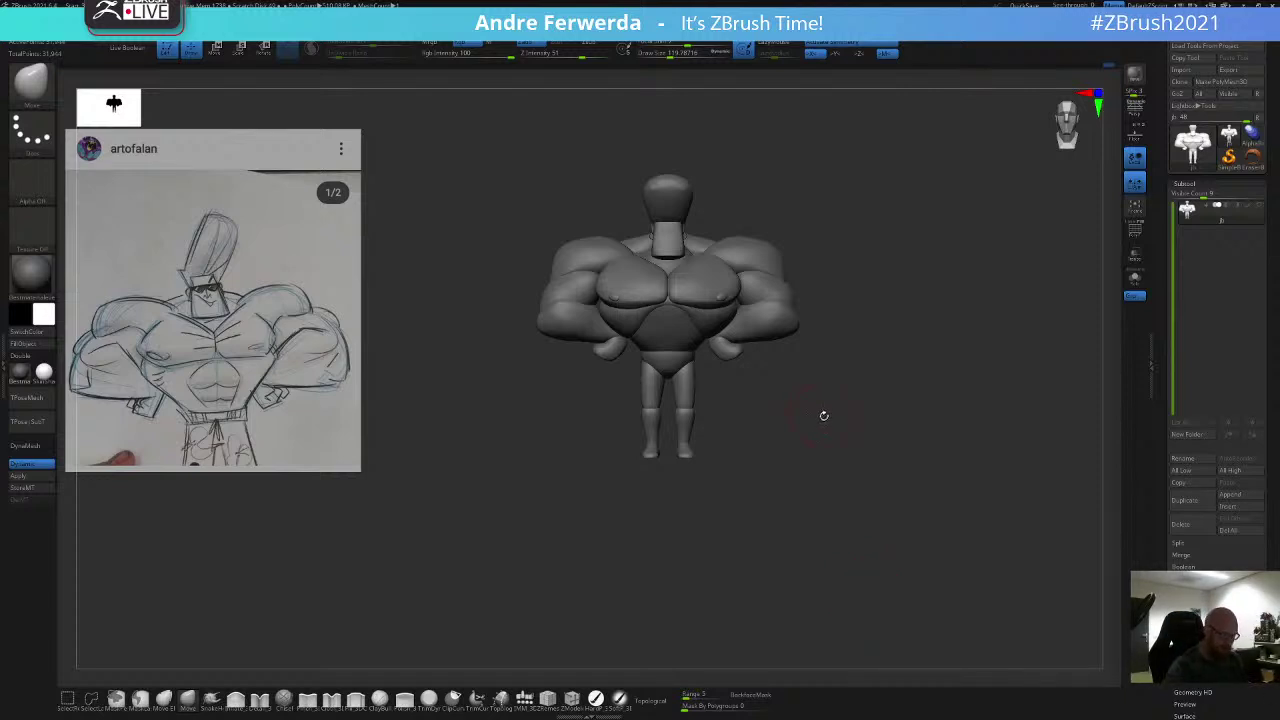
Step: Turn on topological masking, nudge the chest and arm shapes with the Move brush, and undo the last stroke
left_click_drag(824, 416, 831, 425, "alt")
left_click_drag(752, 226, 752, 286, "alt")
key("space")
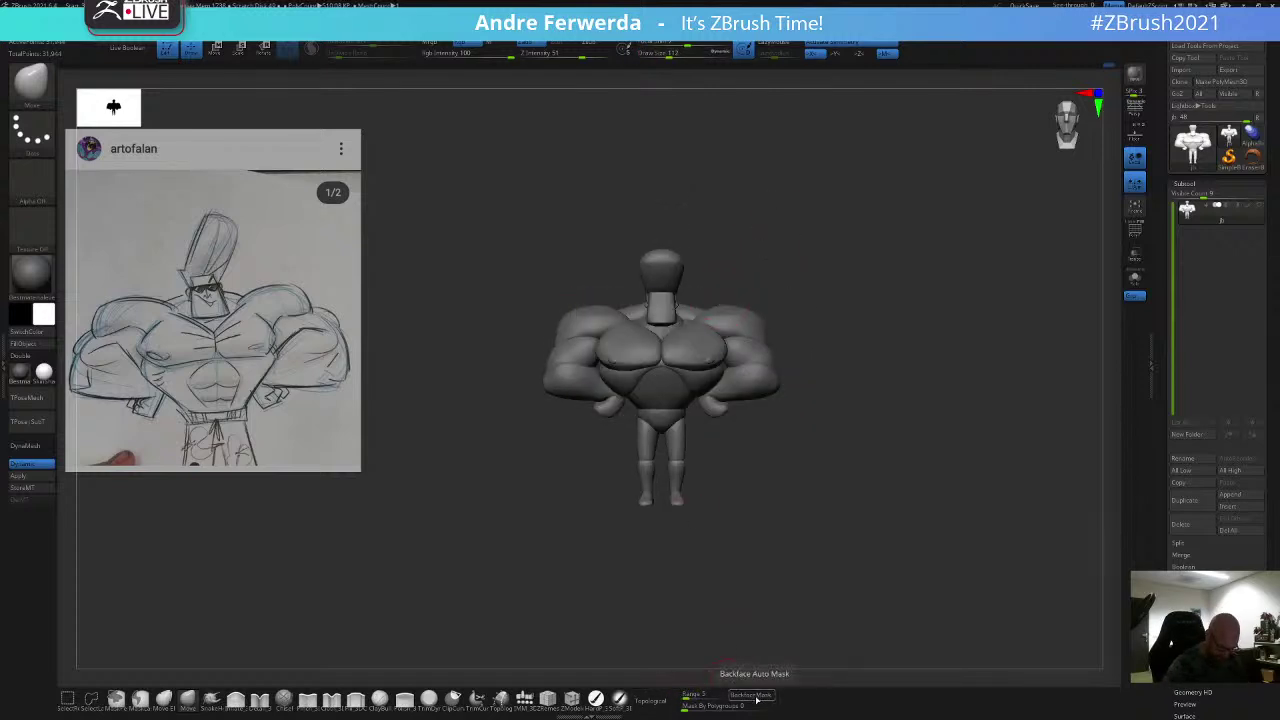
left_click(655, 698)
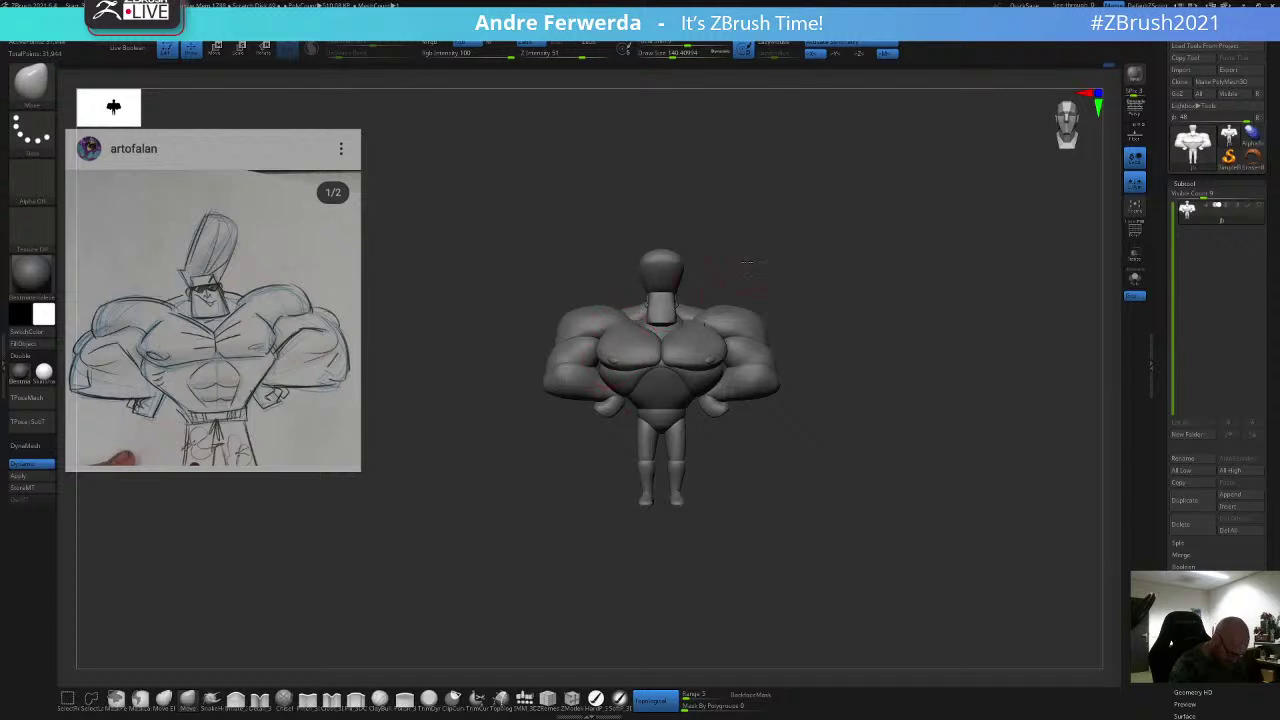
key("space")
left_click_drag(693, 338, 688, 338)
left_click_drag(634, 270, 640, 273)
key("space")
left_click_drag(565, 364, 560, 362)
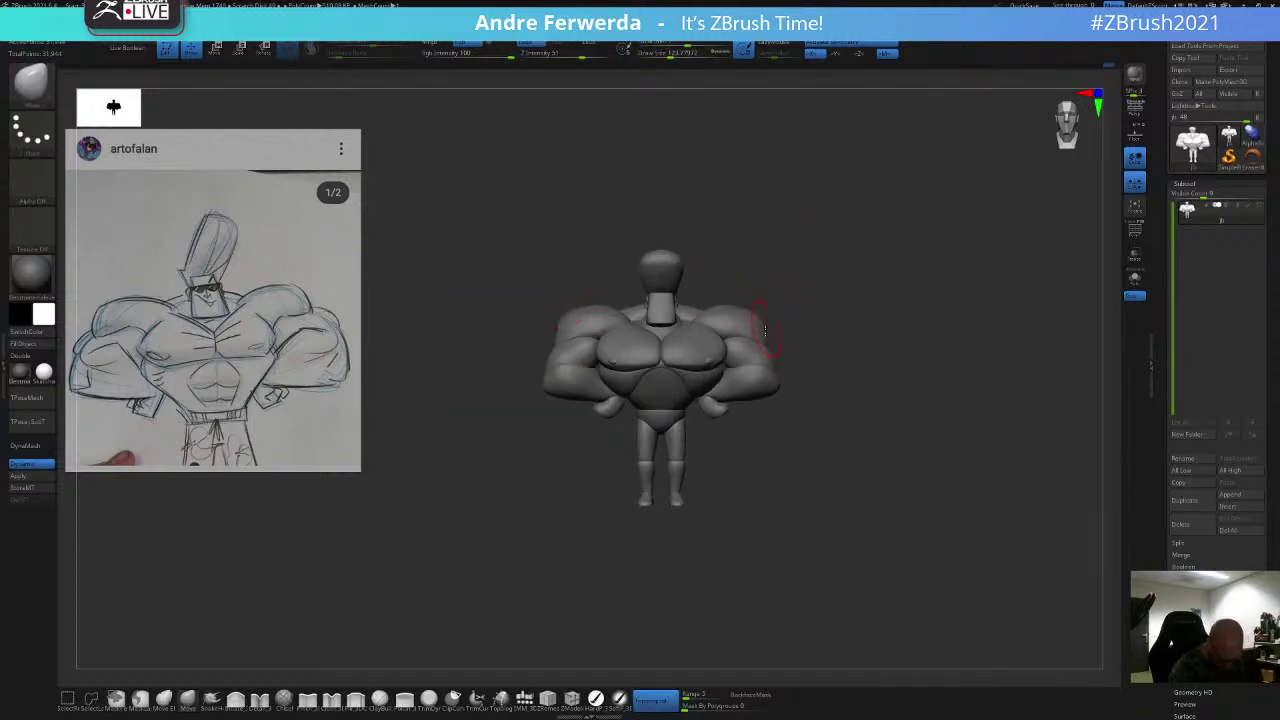
key("ctrl+z")
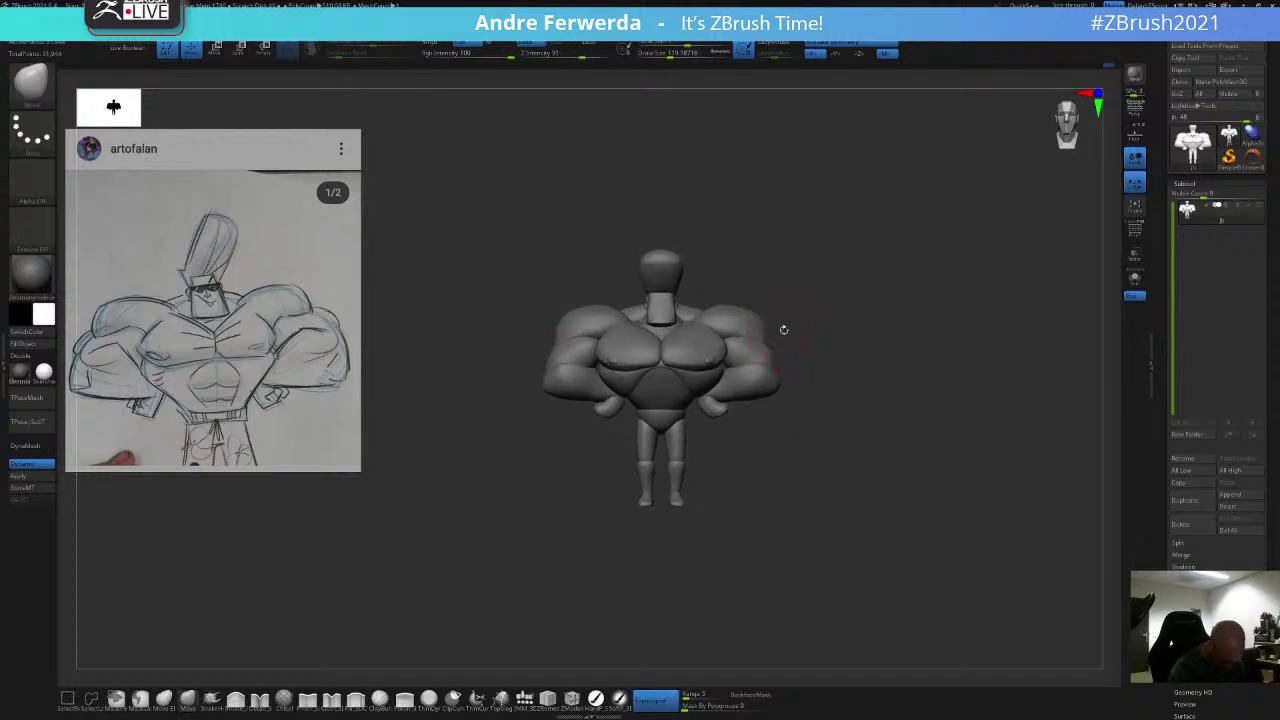
Step: Turn off topological masking and adjust the depth of the upper body with the Move brush, working from directly above or below
left_click_drag(784, 330, 786, 334)
right_click_drag(786, 334, 800, 290, "ctrl")
mouse_move(800, 290)
left_mouse_down()
mouse_move(803, 277)
mouse_move(796, 358)
mouse_move(903, 457)
mouse_move(985, 465)
left_mouse_up()
key("space")
mouse_move(905, 450)
left_mouse_down()
mouse_move(923, 450)
mouse_move(891, 431)
left_mouse_up()
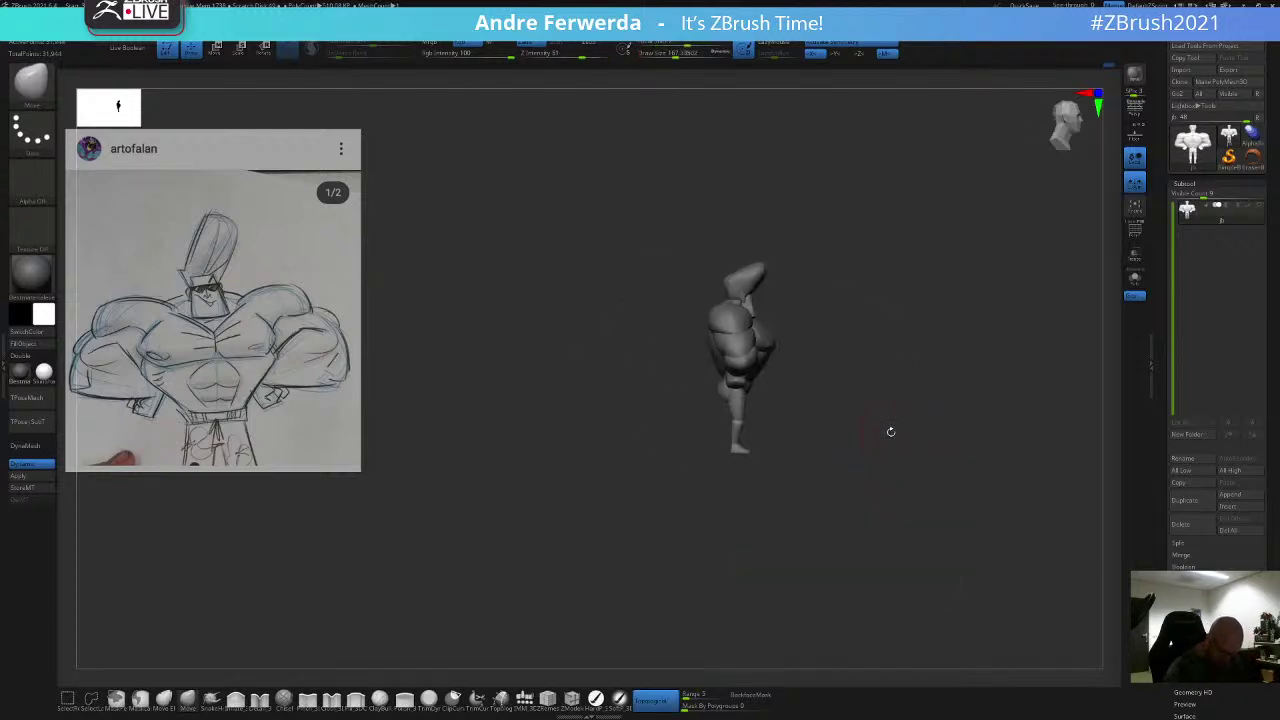
left_click(655, 700)
key("space")
mouse_move(800, 403)
left_mouse_down()
mouse_move(815, 403)
mouse_move(823, 453)
left_mouse_up()
key("space")
mouse_move(862, 387)
left_mouse_down()
mouse_move(876, 387)
mouse_move(871, 300)
left_mouse_up()
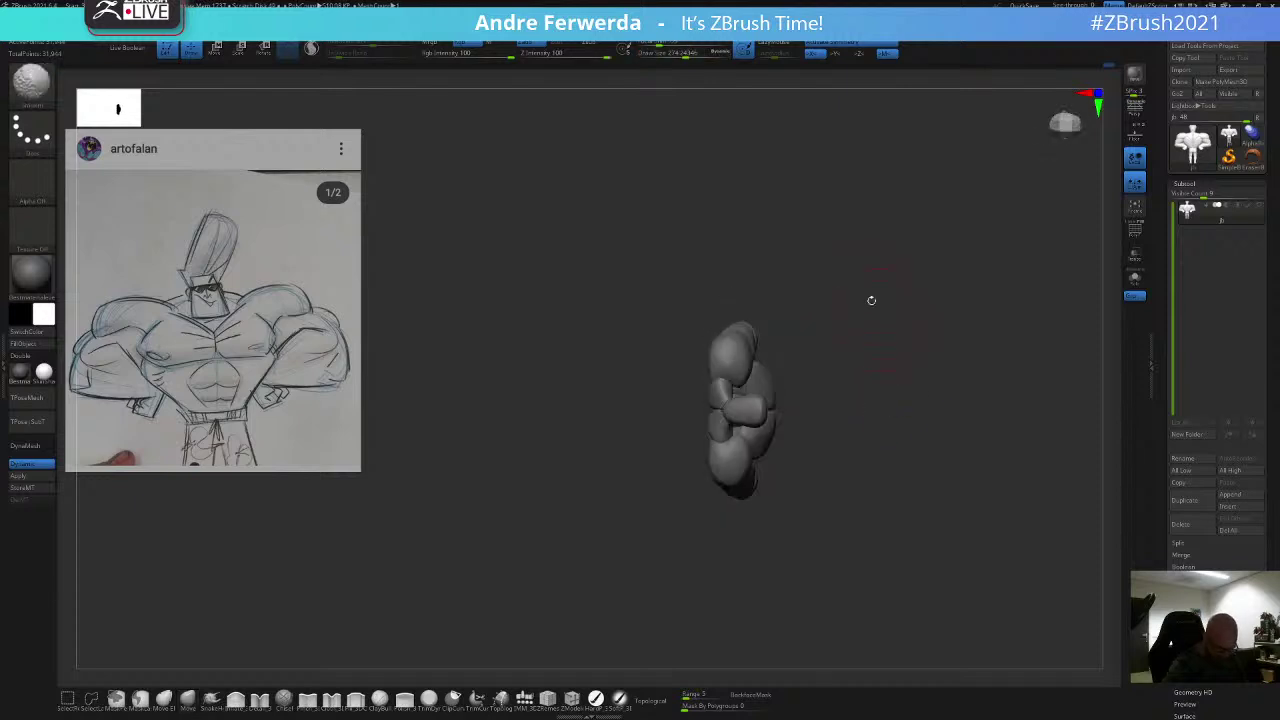
key("space")
left_click_drag(794, 381, 801, 381)
left_click_drag(719, 389, 714, 389)
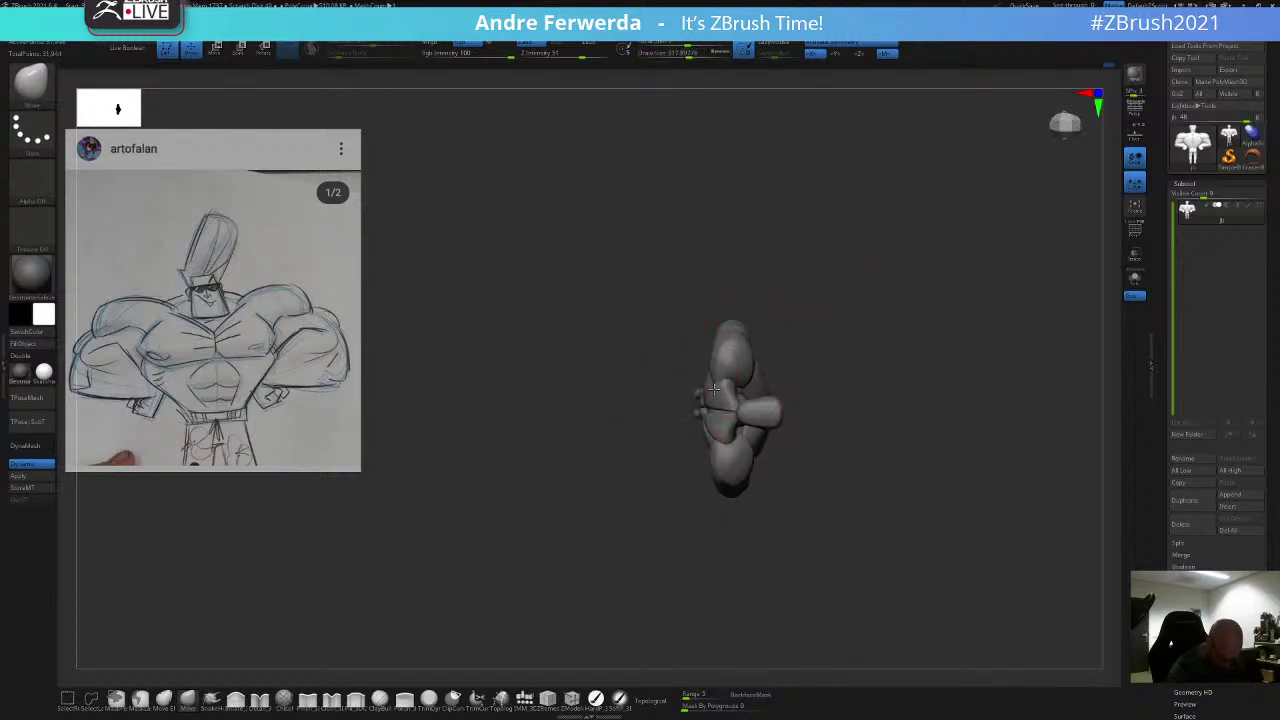
Step: Reshape the back and the shoulder masses with the Move brush, working from behind and from above
mouse_move(802, 343)
left_mouse_down()
mouse_move(849, 309)
mouse_move(877, 309)
mouse_move(866, 333)
mouse_move(854, 329)
mouse_move(866, 329)
left_mouse_up()
key("space")
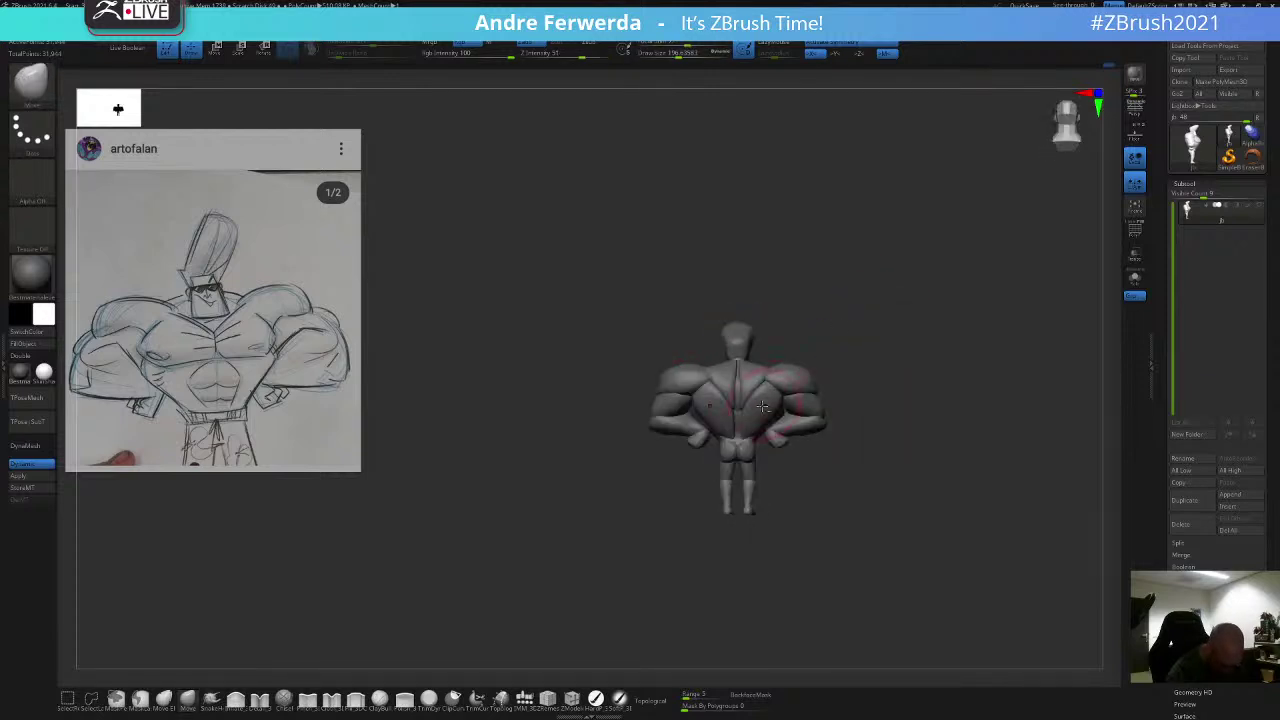
mouse_move(797, 358)
left_mouse_down()
mouse_move(896, 338)
mouse_move(871, 283)
mouse_move(894, 329)
mouse_move(877, 312)
mouse_move(881, 322)
left_mouse_up()
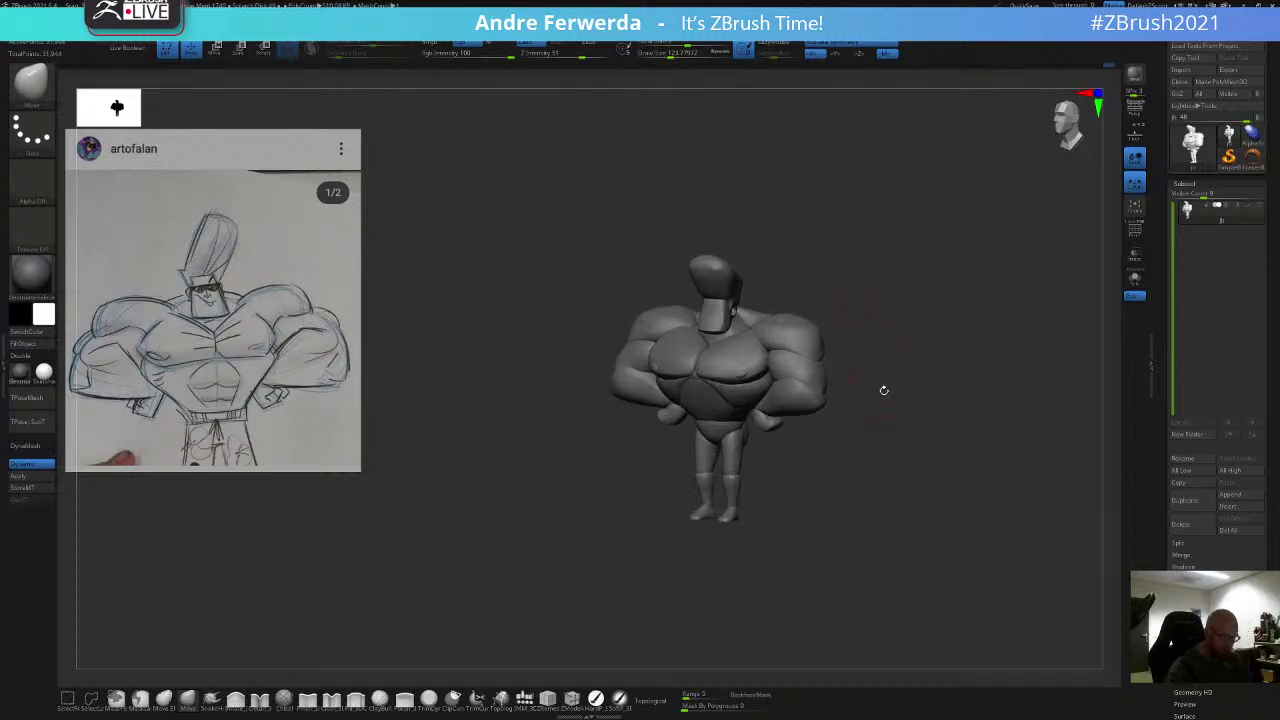
left_click_drag(884, 390, 900, 402)
key("space")
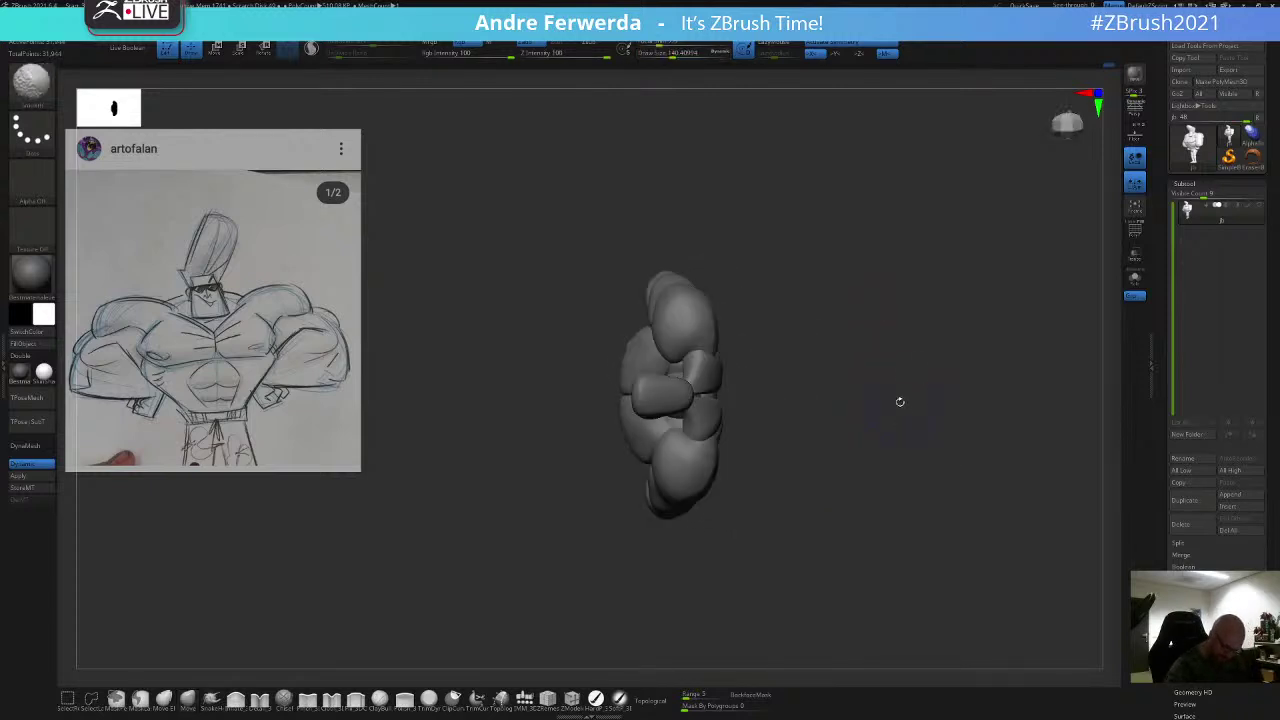
key("space")
left_click_drag(677, 358, 671, 330)
key("space")
key("space")
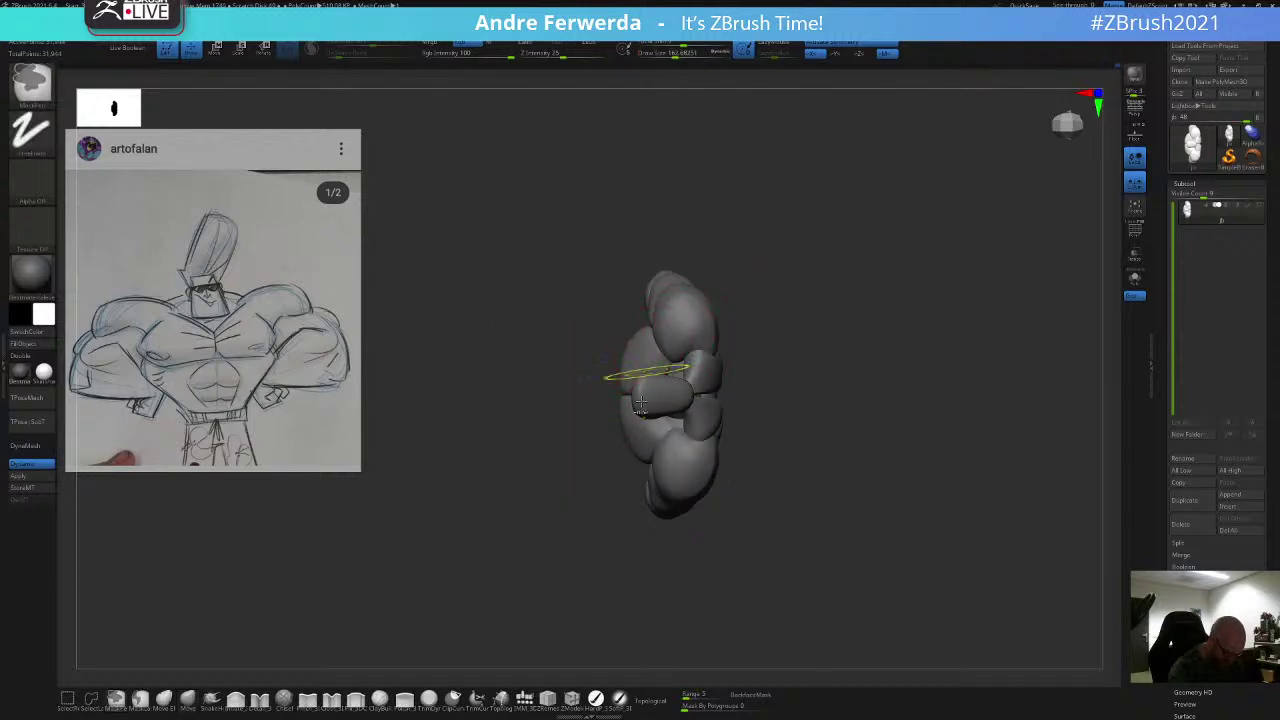
Step: Turn on topological masking and adjust the upper chest and shoulder area with the Move brush
left_click(652, 698)
mouse_move(625, 354)
left_mouse_down()
mouse_move(815, 245)
mouse_move(822, 262)
left_mouse_up()
key("space")
mouse_move(822, 250)
left_mouse_down("shift")
mouse_move(815, 218)
mouse_move(836, 236)
left_mouse_up("shift")
key("space")
left_click_drag(800, 262, 792, 262)
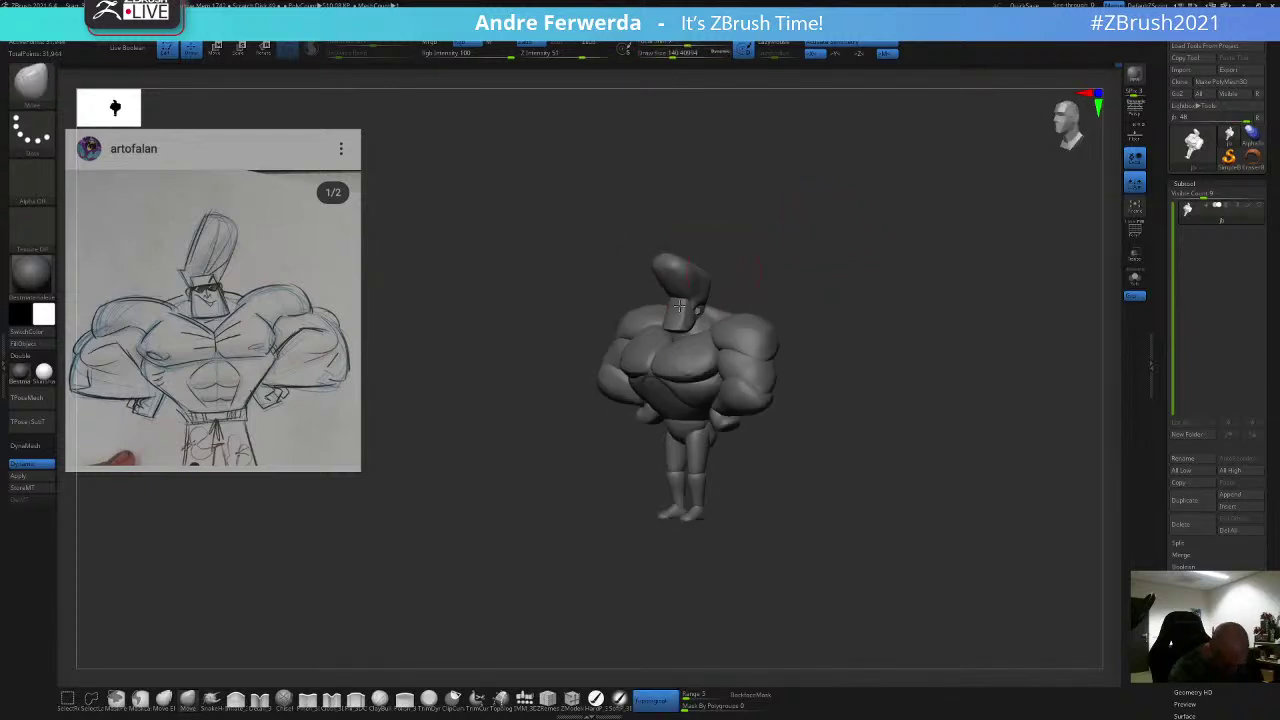
left_click_drag(638, 337, 649, 328)
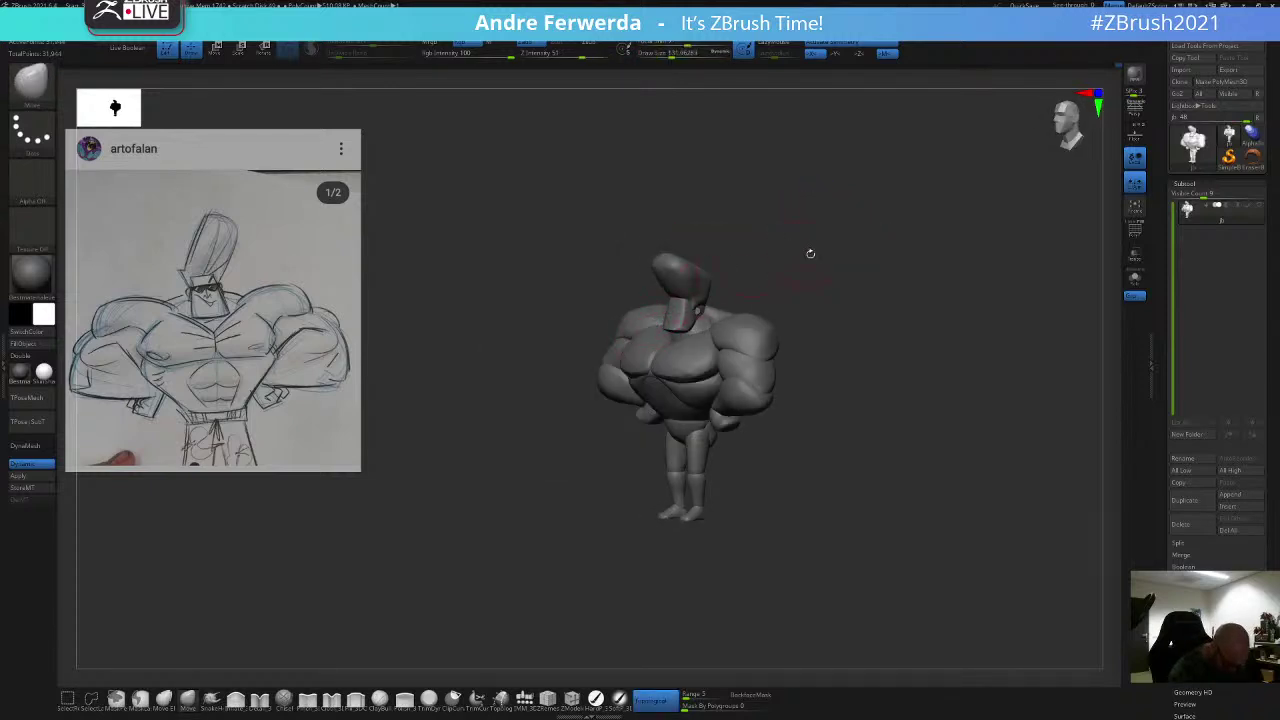
mouse_move(810, 248)
left_mouse_down()
mouse_move(883, 280)
mouse_move(880, 297)
mouse_move(834, 323)
left_mouse_up()
Step: Isolate the neck and trapezius polygroup, mask it, show the whole figure again, and invert the mask
key("space")
left_click(680, 328, "ctrl+shift")
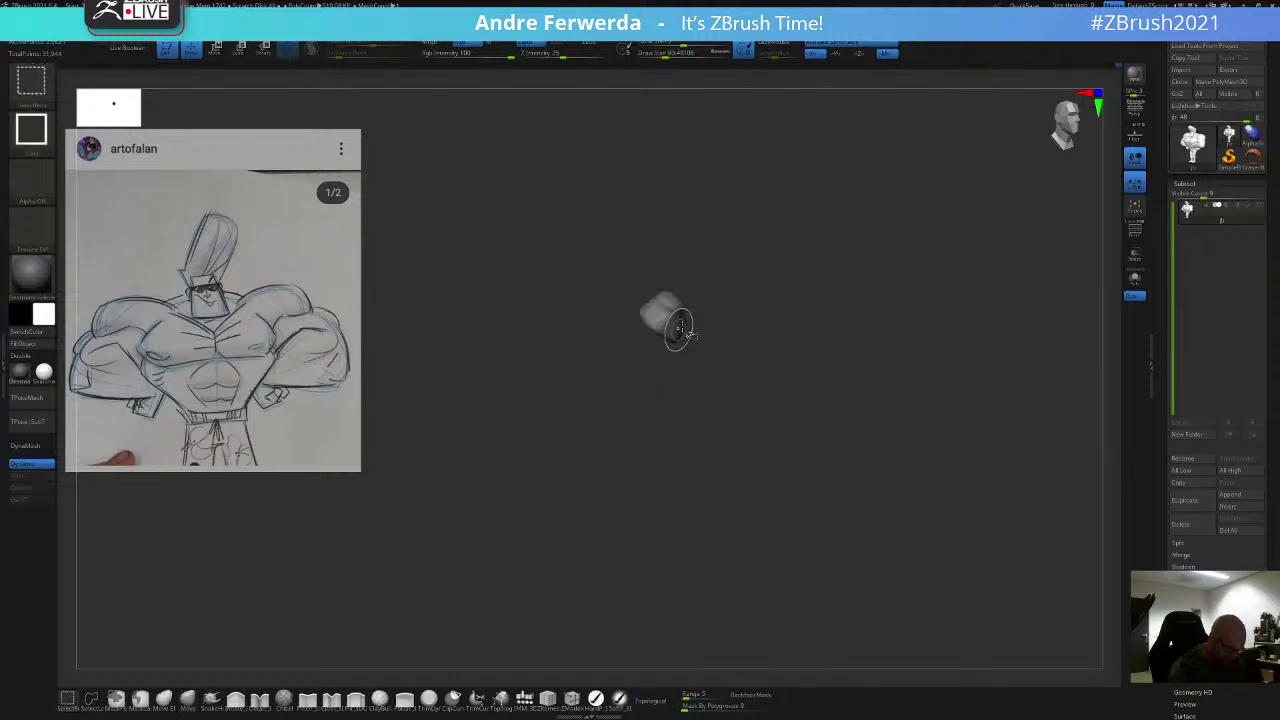
mouse_move(794, 186)
left_mouse_down("ctrl")
mouse_move(651, 277)
mouse_move(598, 396)
left_mouse_up("ctrl")
left_click(597, 400, "ctrl+shift")
left_click(800, 243, "ctrl")
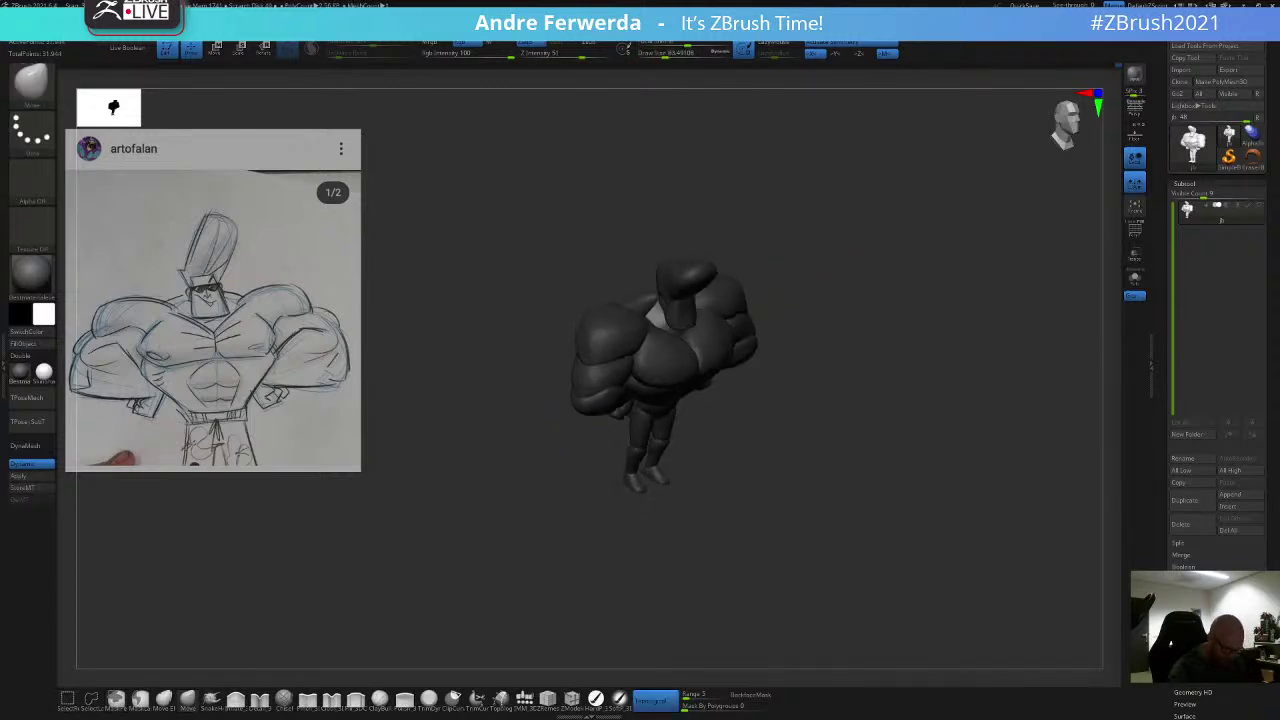
Step: Turn off topological masking, reshape the neck base and trapezius with the Move brush, and clear the mask
left_click(653, 699)
key("space")
left_click_drag(671, 338, 678, 338)
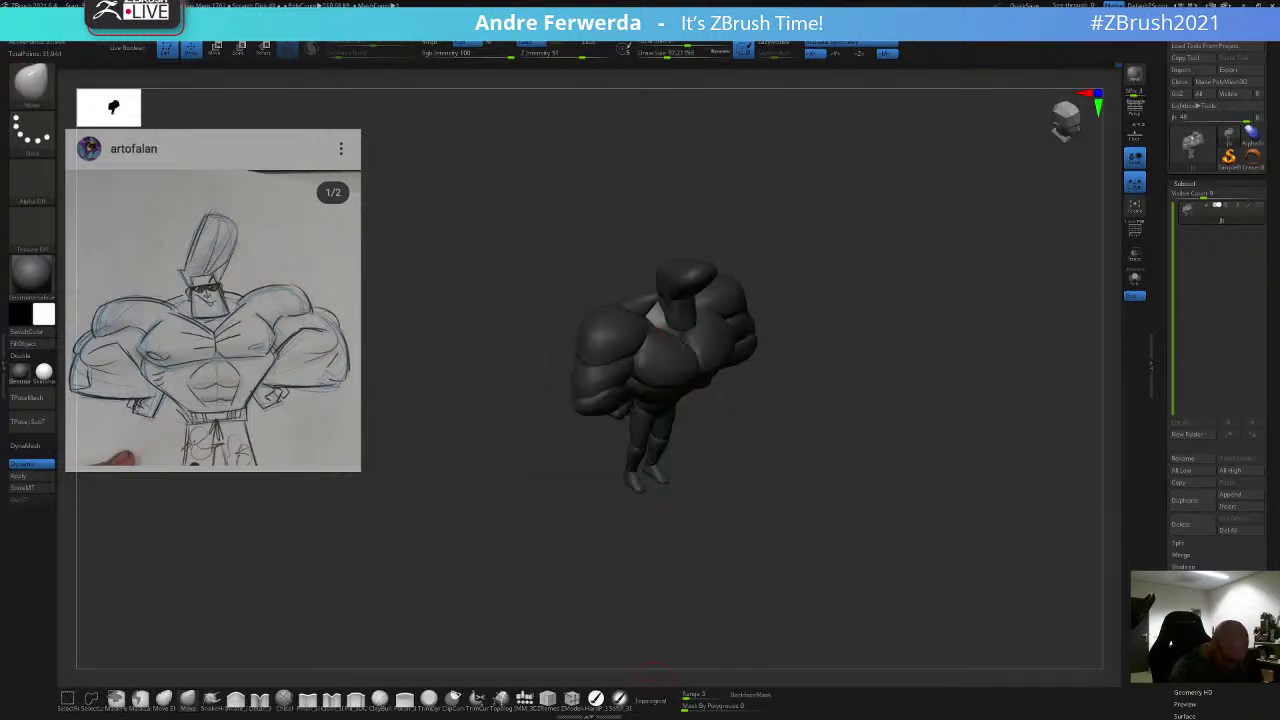
left_click_drag(768, 270, 757, 274, "shift")
left_click_drag(830, 255, 800, 262)
left_click_drag(825, 226, 844, 290)
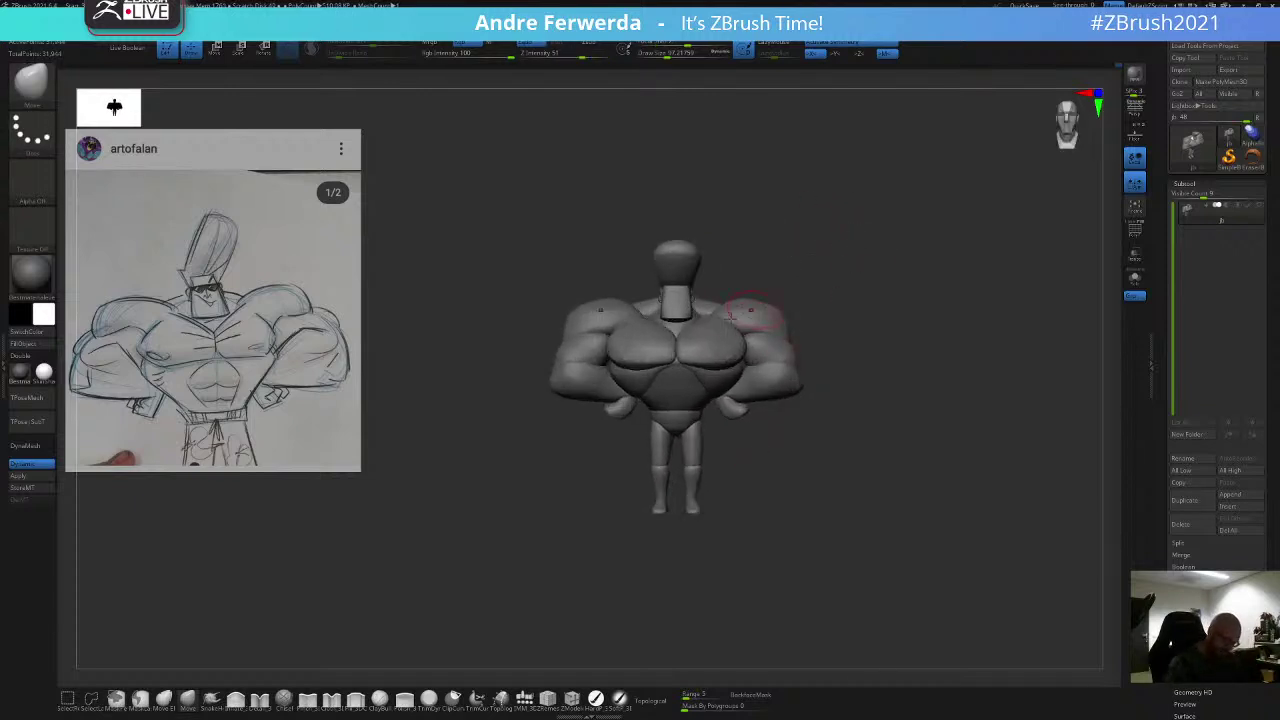
Step: Turn on topological masking and refine the upper chest and the shoulder line beside the neck with the Move brush
left_click(655, 702)
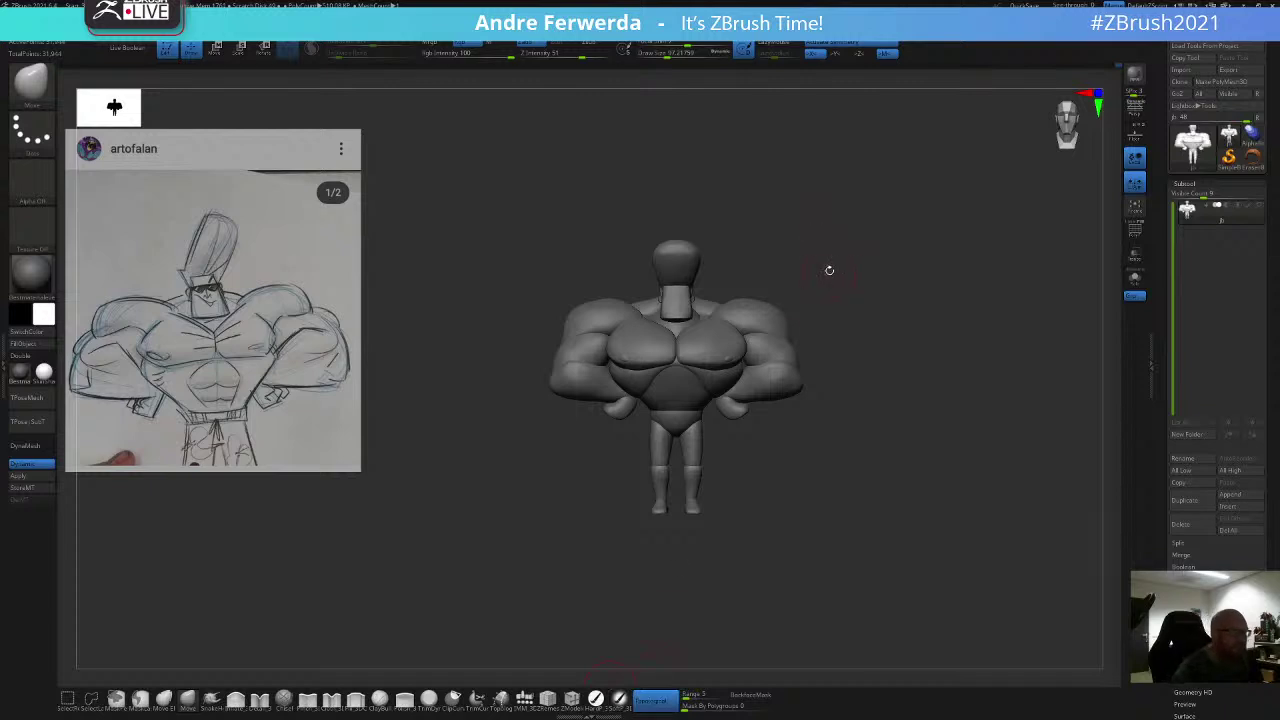
key("space")
key("space")
left_click_drag(833, 264, 846, 249)
left_click_drag(846, 249, 818, 249)
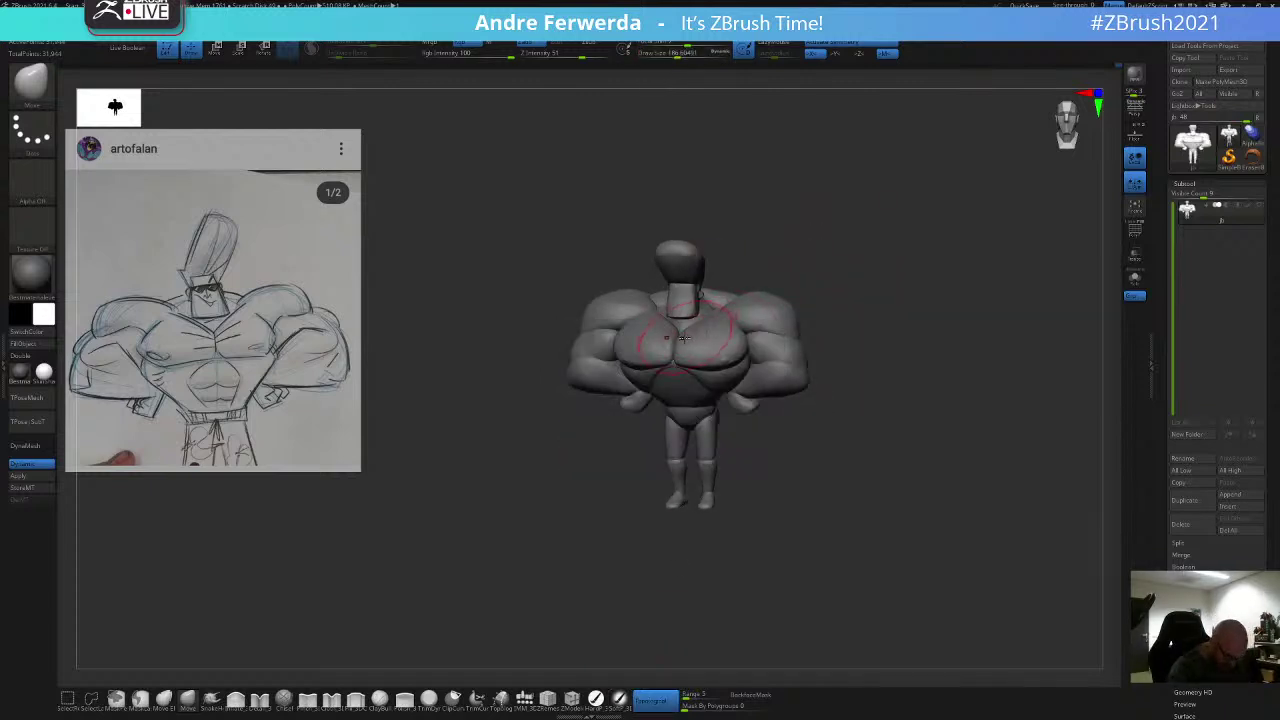
left_click_drag(787, 250, 783, 256, "shift")
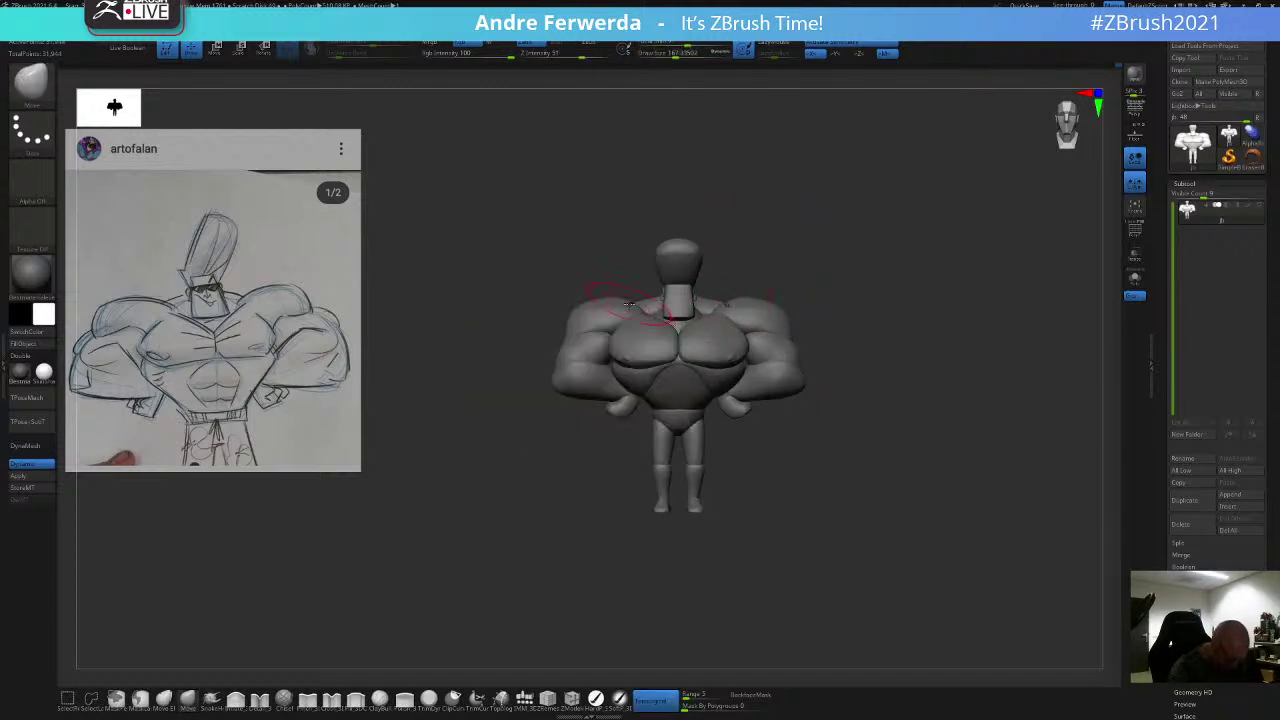
key("space")
left_click_drag(629, 304, 617, 306)
left_click_drag(799, 254, 772, 280)
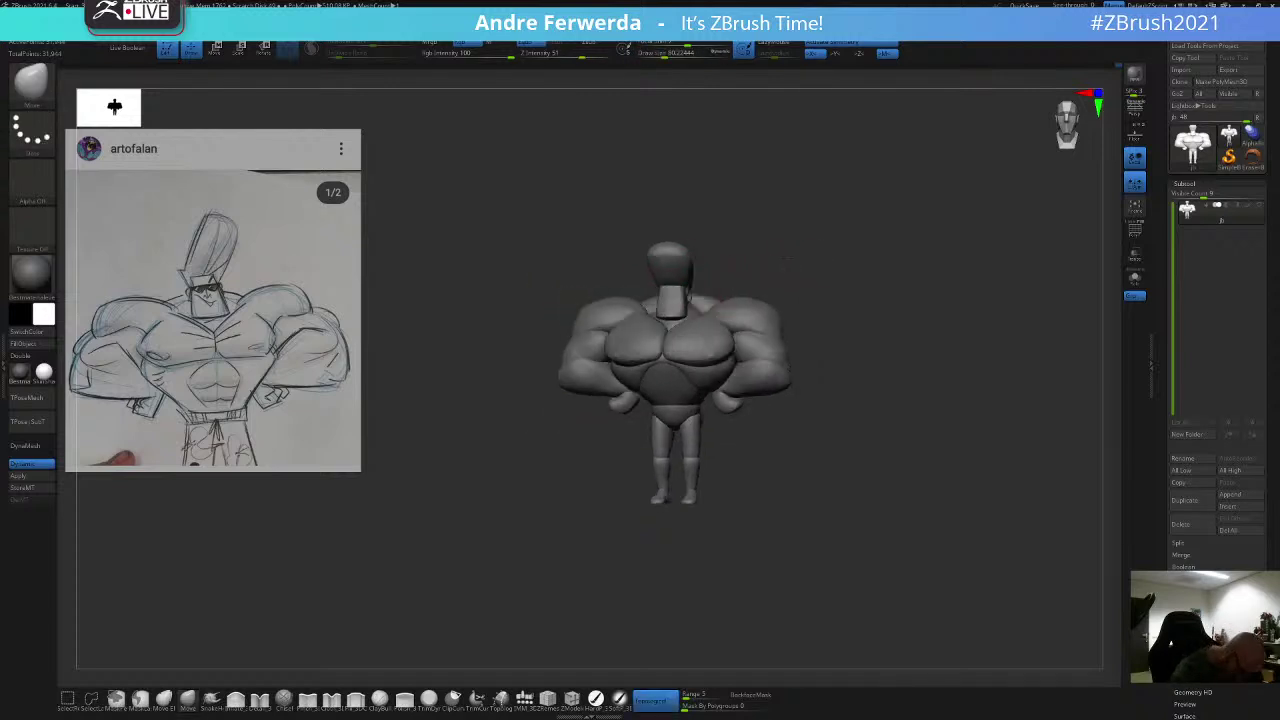
Step: Resize the Move brush and fine-tune the inner shoulders and the upper chest below the chin
key("space")
left_click_drag(748, 324, 754, 324)
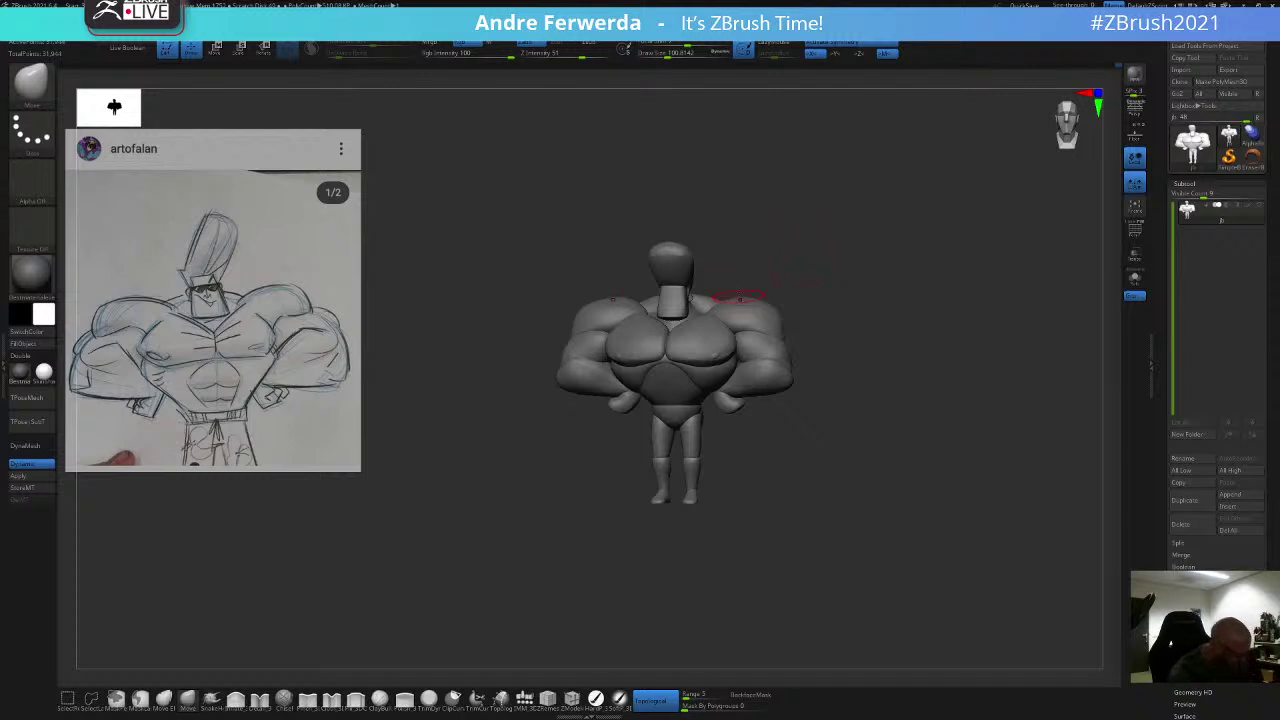
left_click_drag(783, 250, 758, 272)
key("space")
left_click_drag(675, 324, 666, 324)
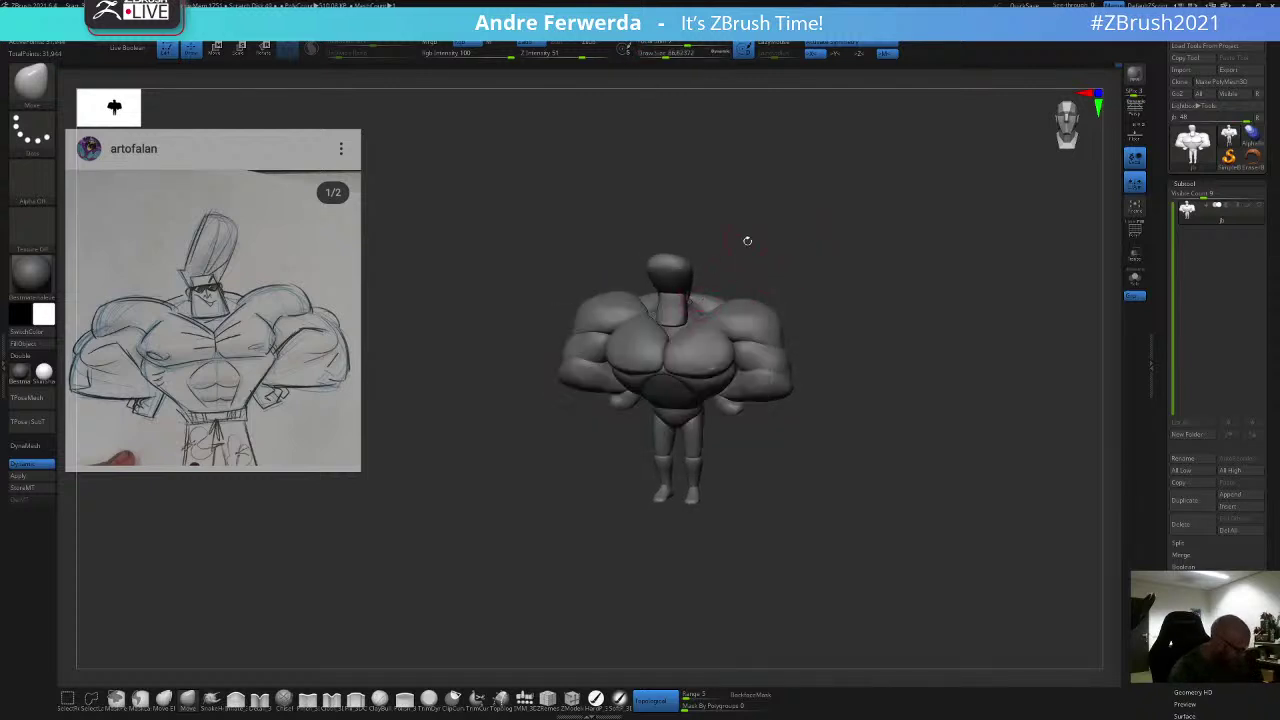
Step: Resize the Move brush and refine the inner shoulder, the upper chest and the trapezius beside the neck
mouse_move(747, 241)
left_mouse_down()
mouse_move(750, 300)
mouse_move(720, 300)
left_mouse_up()
key("space")
mouse_move(764, 258)
left_mouse_down()
mouse_move(777, 223)
mouse_move(797, 243)
mouse_move(766, 232)
left_mouse_up()
key("space")
key("space")
left_click_drag(732, 331, 727, 331)
mouse_move(774, 286)
left_mouse_down("shift")
mouse_move(768, 254)
mouse_move(757, 263)
mouse_move(780, 273)
mouse_move(702, 318)
mouse_move(685, 264)
left_mouse_up("shift")
key("space")
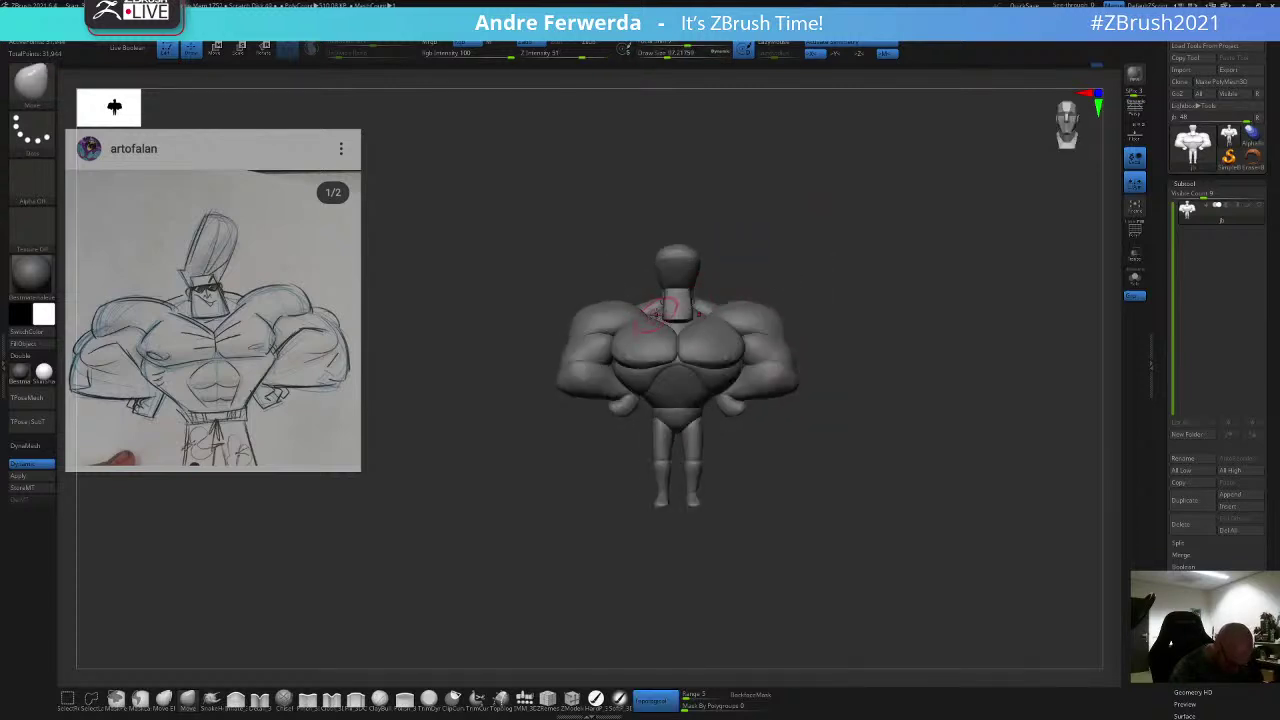
key("space")
left_click_drag(657, 313, 653, 313)
Step: Resize the Move brush and adjust the front profile of the tall hair from the side
left_click_drag(776, 266, 755, 270)
key("space")
mouse_move(750, 276)
left_mouse_down()
mouse_move(730, 269)
mouse_move(812, 240)
left_mouse_up()
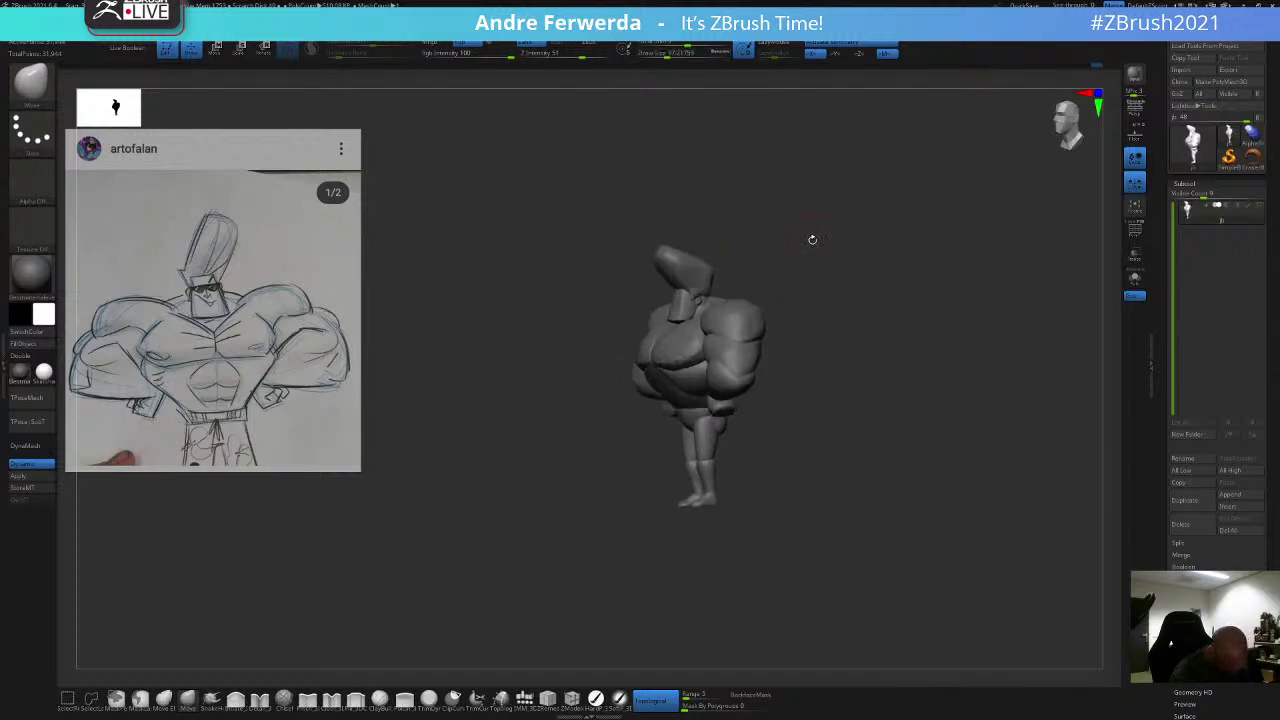
mouse_move(799, 284)
left_mouse_down()
mouse_move(803, 257)
mouse_move(820, 263)
mouse_move(820, 229)
left_mouse_up()
key("space")
left_click_drag(656, 264, 650, 261)
left_click_drag(697, 226, 722, 232)
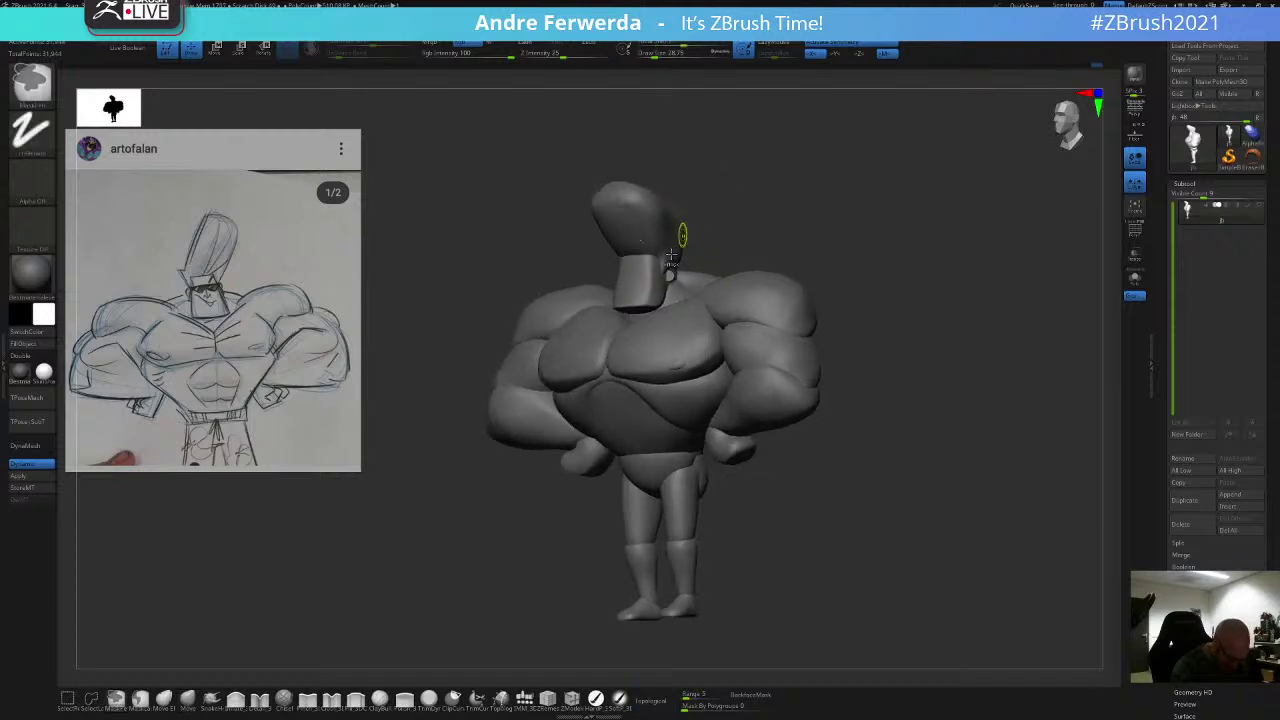
Step: Isolate the face polygroup, smooth its upper side near the ear, and show the whole figure again
left_click(654, 280, "ctrl+shift")
left_click_drag(662, 276, 654, 262, "shift")
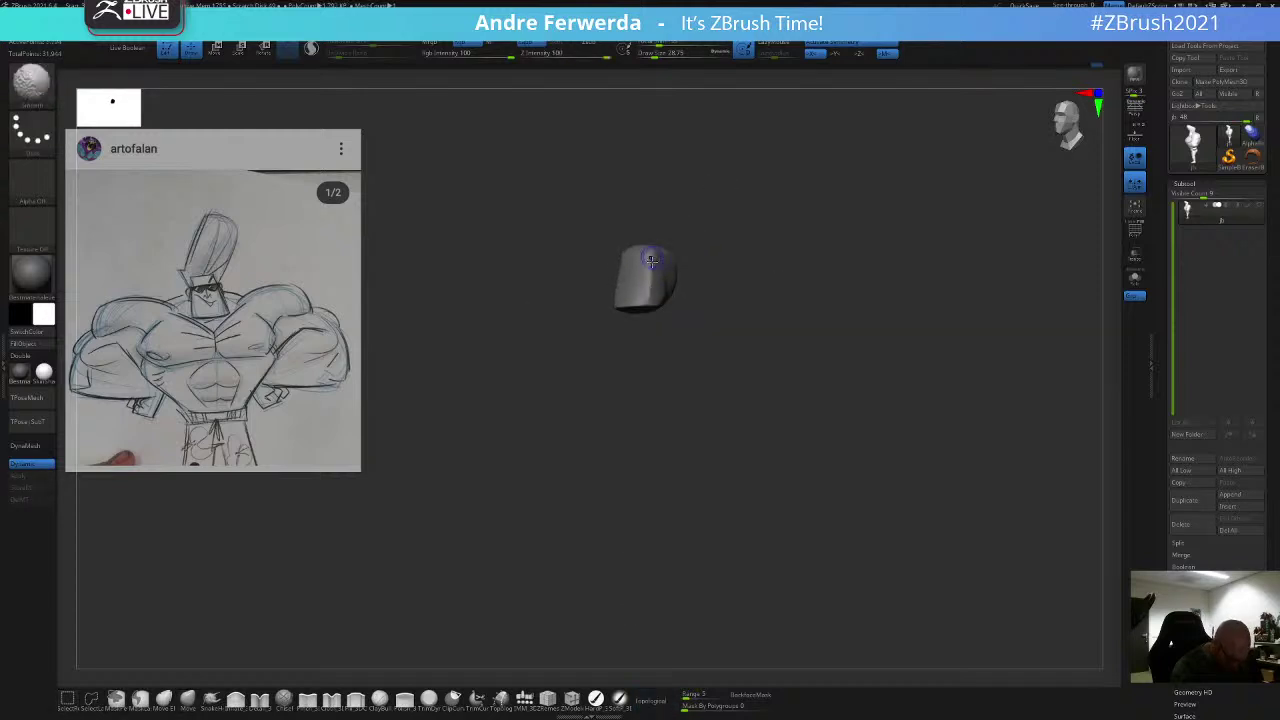
left_click(735, 200, "ctrl+shift")
Step: Smooth the sides and jaw edges of the face block from several angles
mouse_move(735, 200)
left_mouse_down()
mouse_move(789, 191)
mouse_move(775, 182)
left_mouse_up()
left_click_drag(628, 281, 615, 296, "shift")
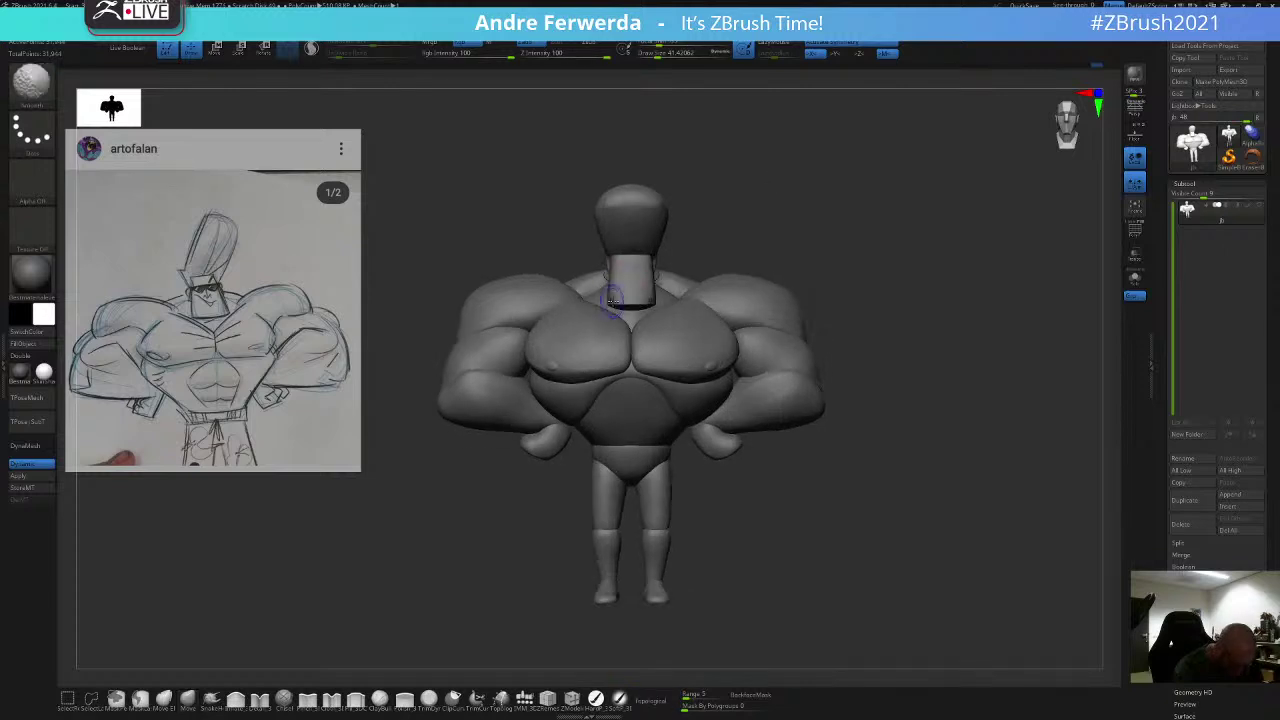
left_click_drag(733, 239, 687, 240)
left_click_drag(649, 275, 645, 287, "shift")
left_click_drag(679, 219, 689, 222)
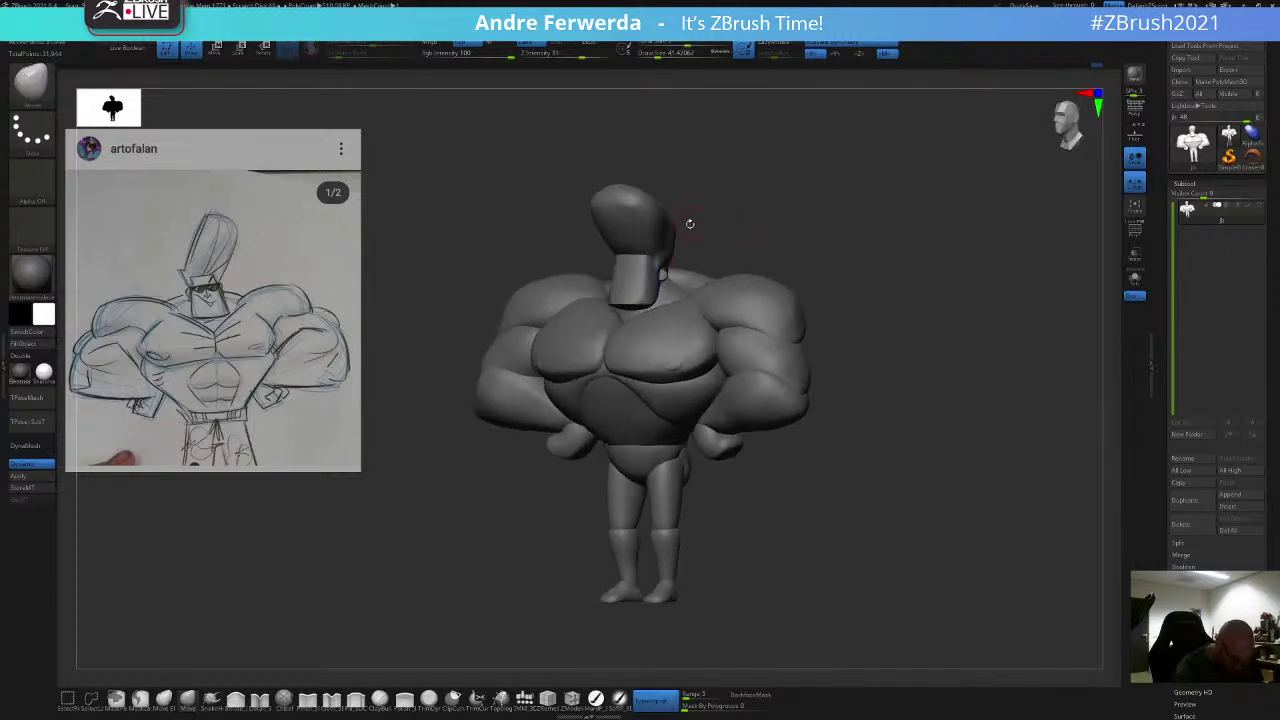
left_click_drag(645, 279, 642, 292, "shift")
left_click_drag(692, 222, 717, 222)
left_click_drag(649, 282, 653, 254, "shift")
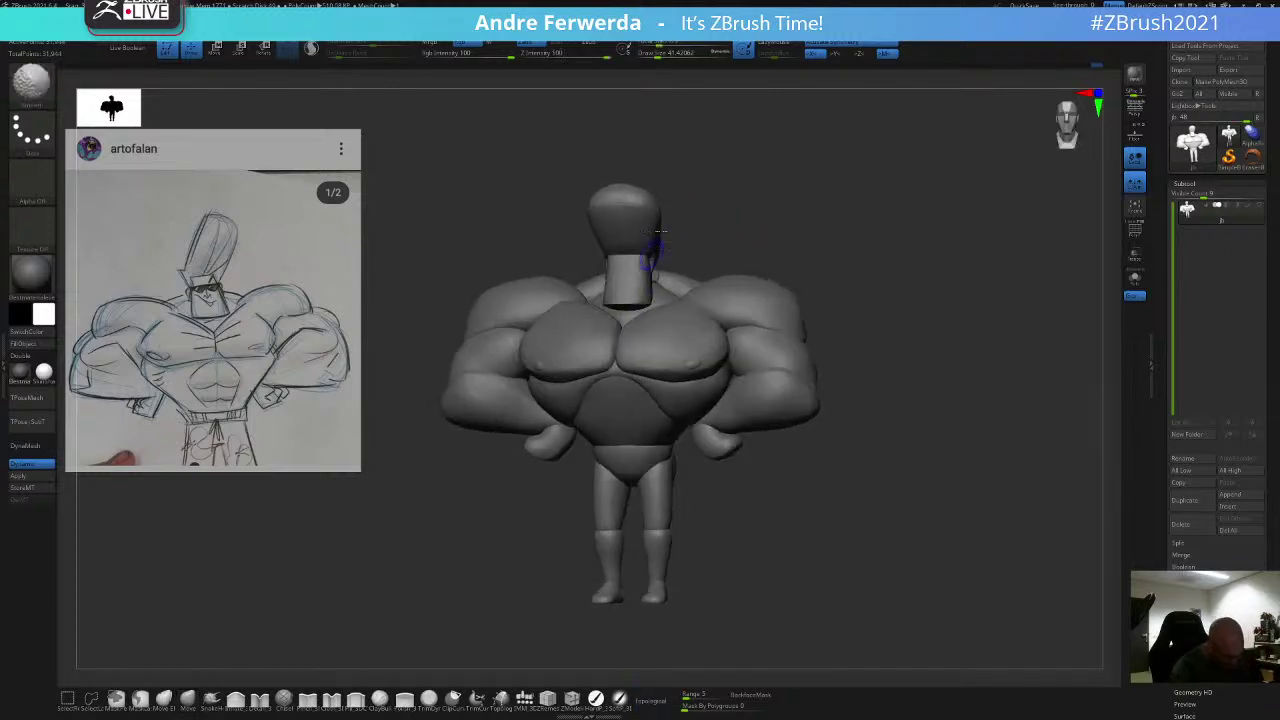
Step: Turn off topological masking and adjust the Move brush settings for work on the face block
mouse_move(705, 214)
left_mouse_down()
mouse_move(704, 231)
mouse_move(707, 170)
left_mouse_up()
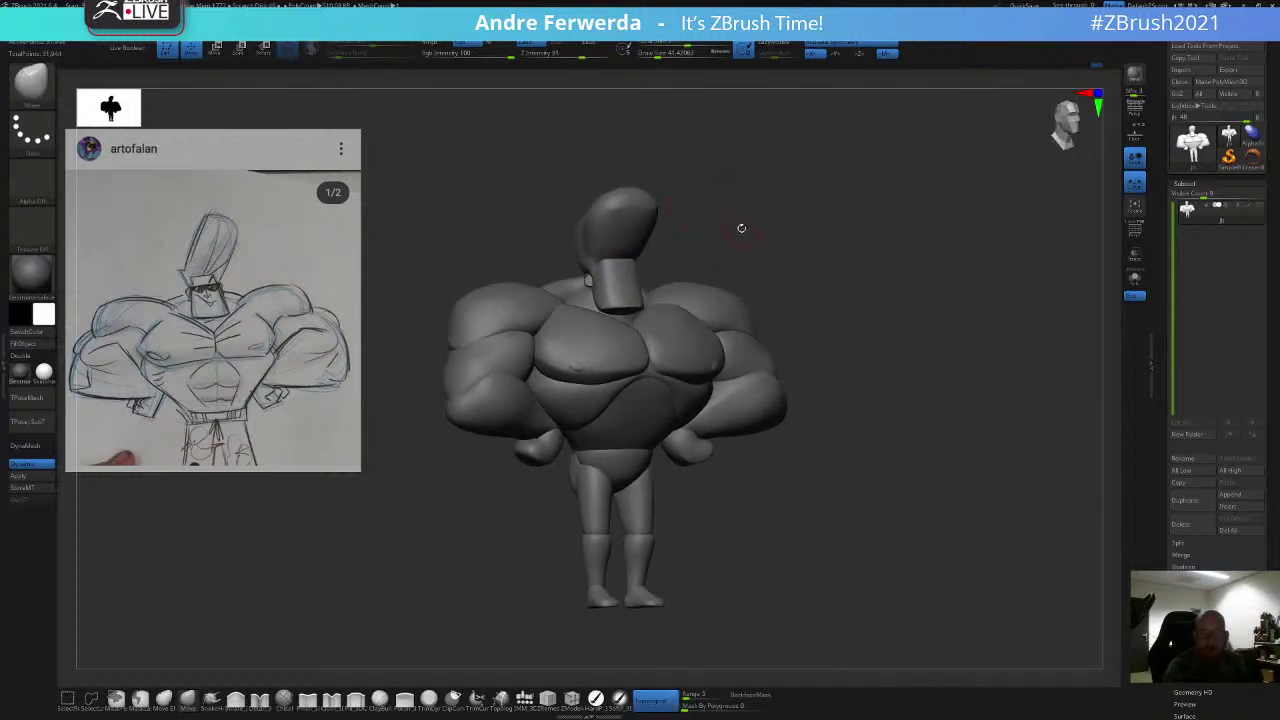
key("space")
left_click_drag(740, 229, 762, 211)
mouse_move(688, 258)
left_mouse_down("alt")
mouse_move(680, 290)
mouse_move(715, 262)
mouse_move(749, 266)
left_mouse_up("alt")
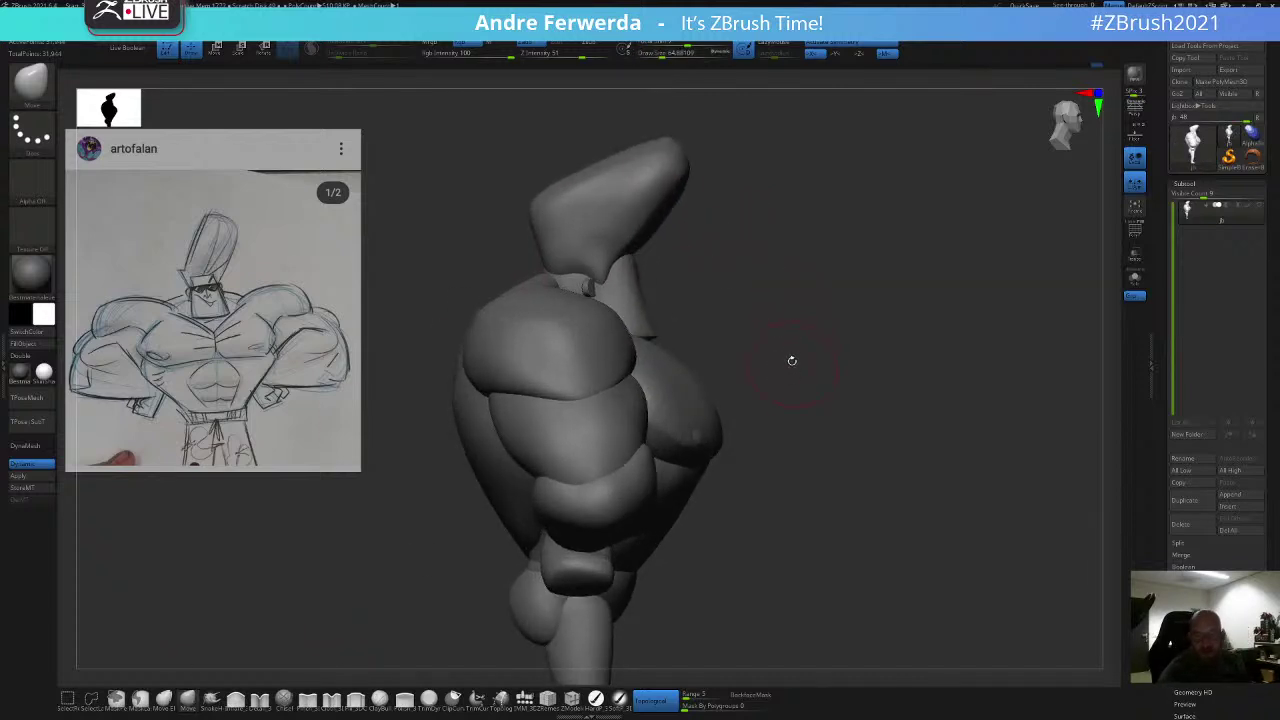
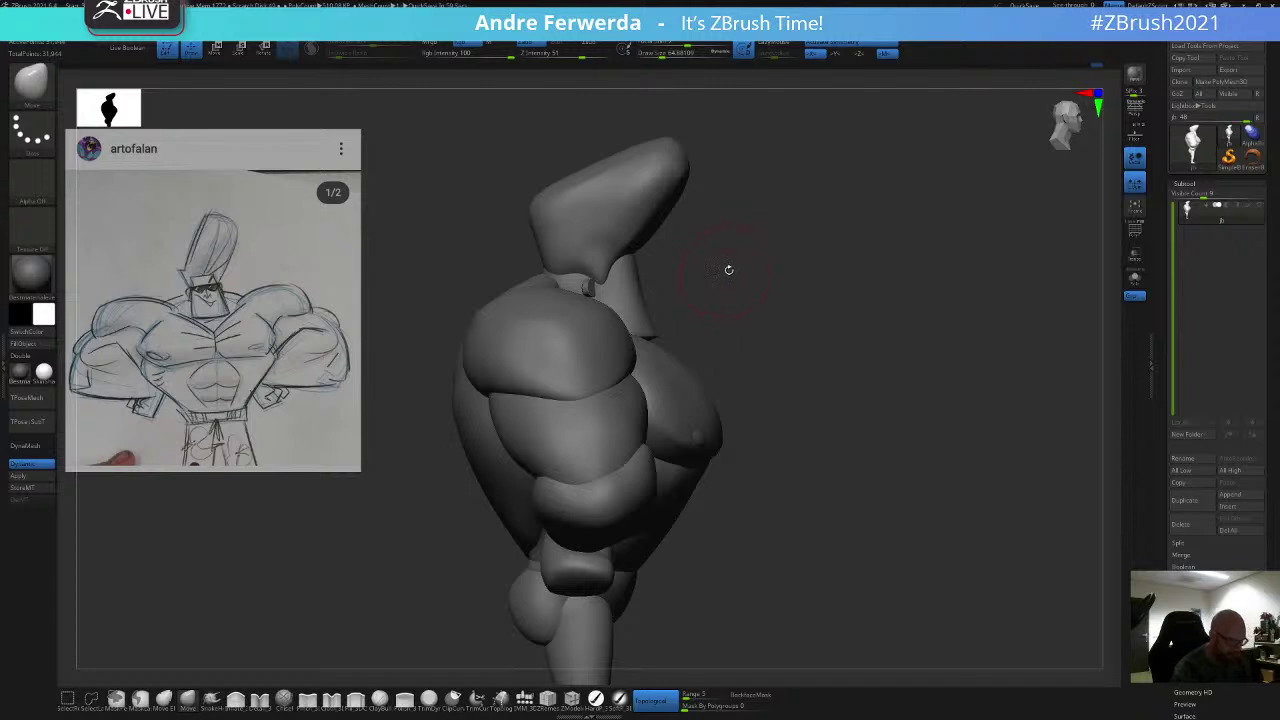
key("space")
key("space")
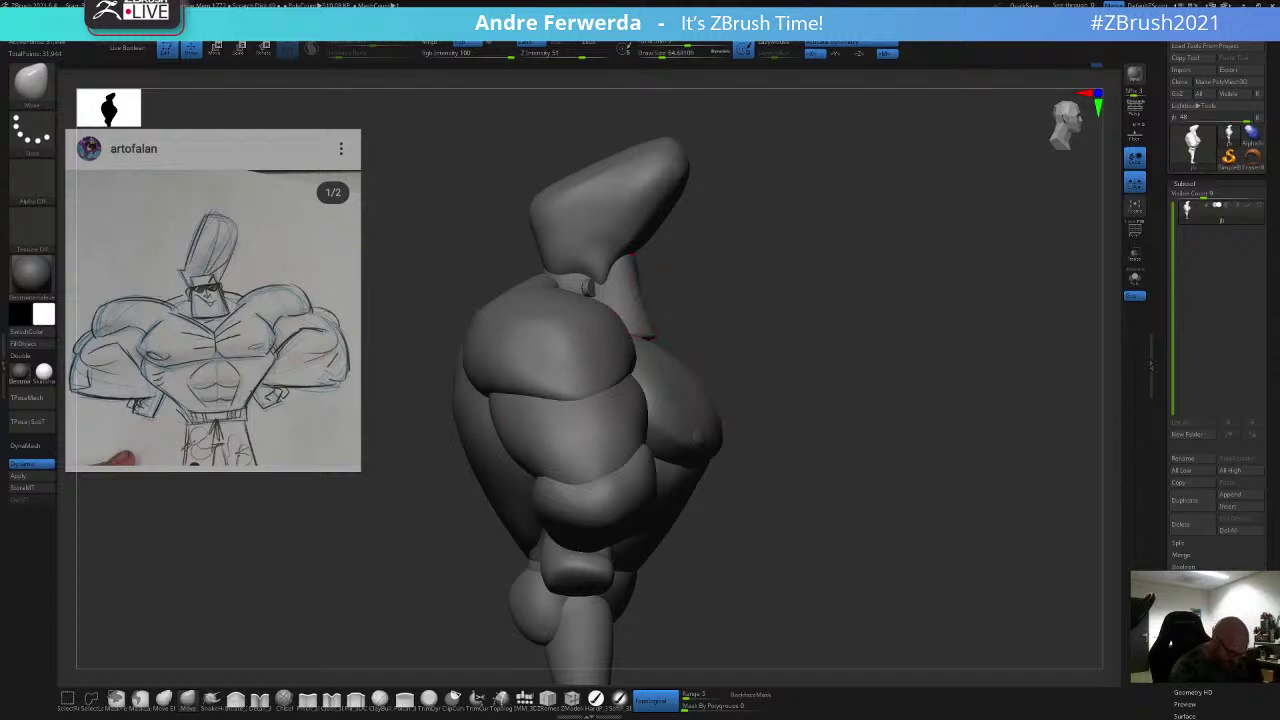
left_click(655, 700)
key("space")
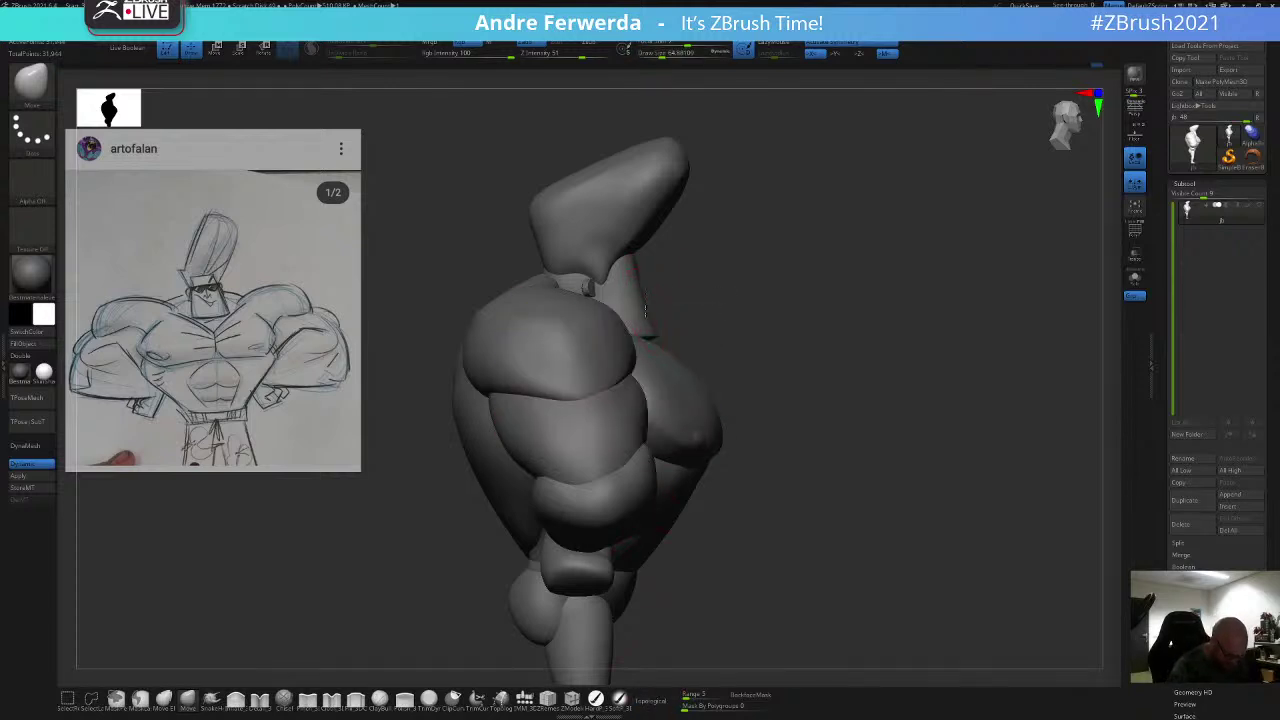
key("space")
Step: Isolate the face polygroup and mask everything except it, with the whole figure shown again
left_click_drag(694, 277, 648, 294)
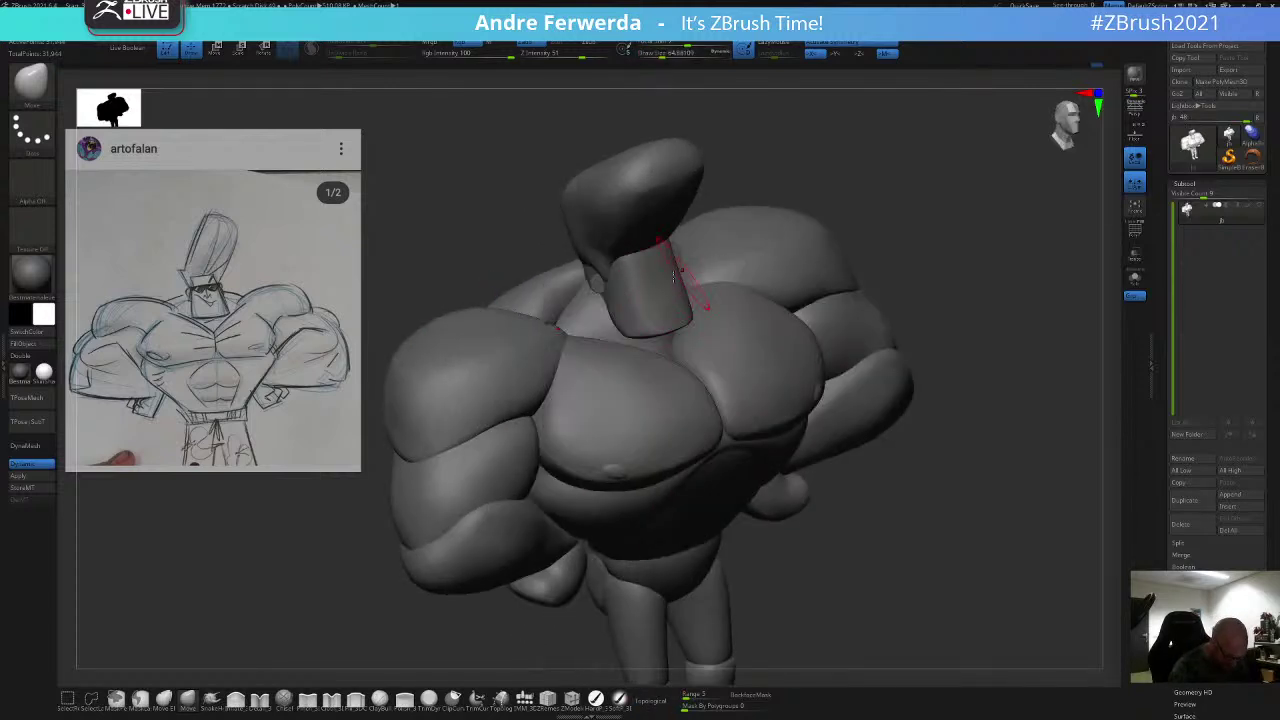
right_click_drag(642, 303, 674, 286)
left_click(690, 268, "ctrl+shift")
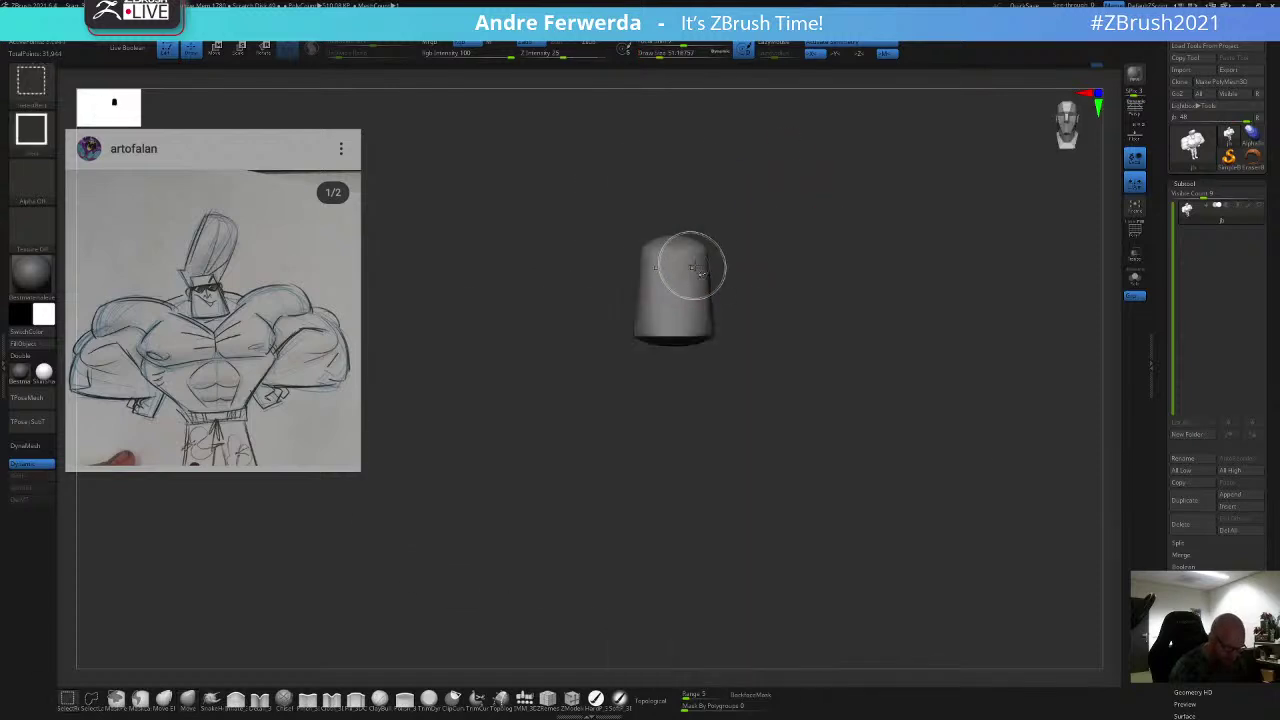
left_click_drag(785, 157, 572, 398, "ctrl")
left_click(572, 398, "ctrl+shift")
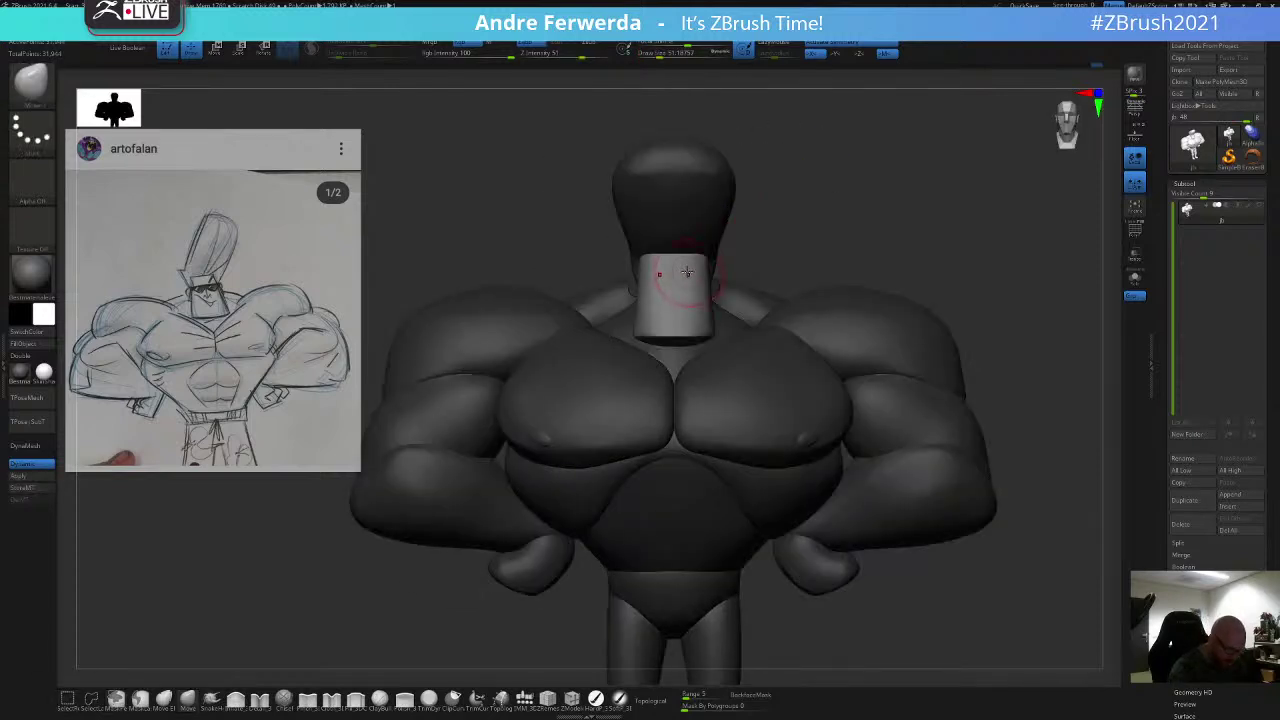
Step: Resize the Move brush and reshape the sides of the unmasked face block
key("space")
left_click_drag(690, 271, 677, 274)
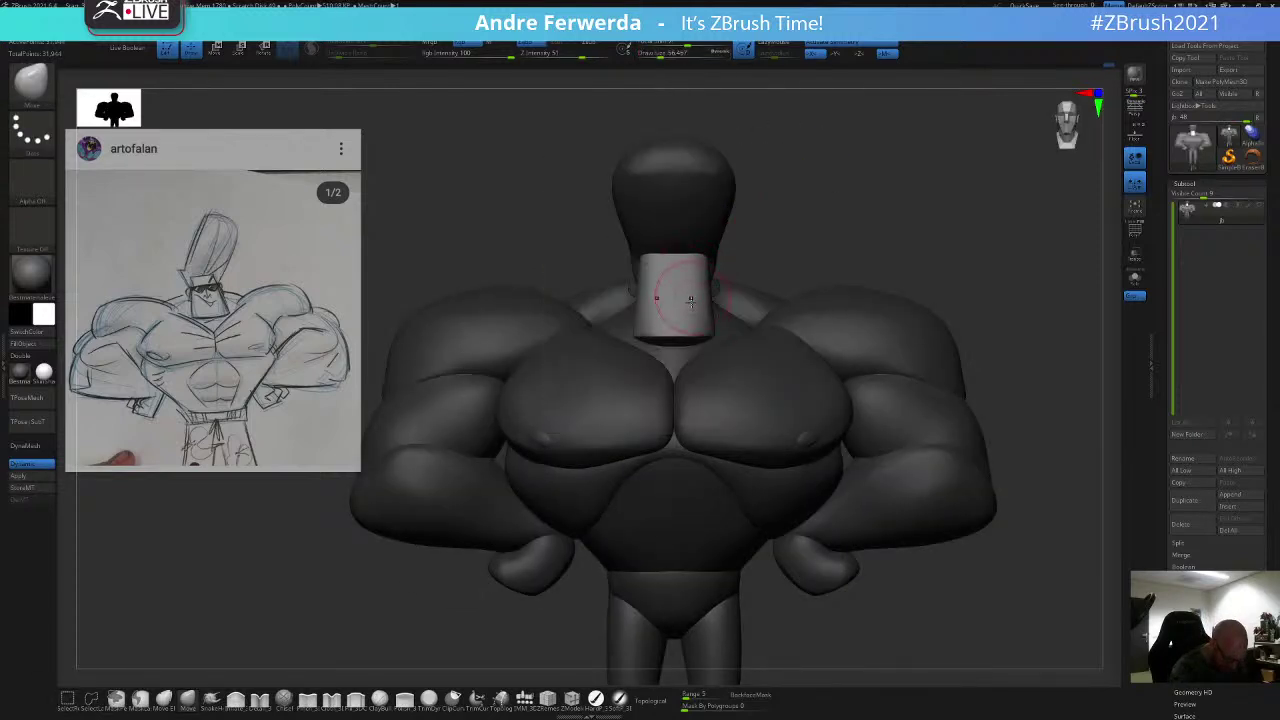
key("space")
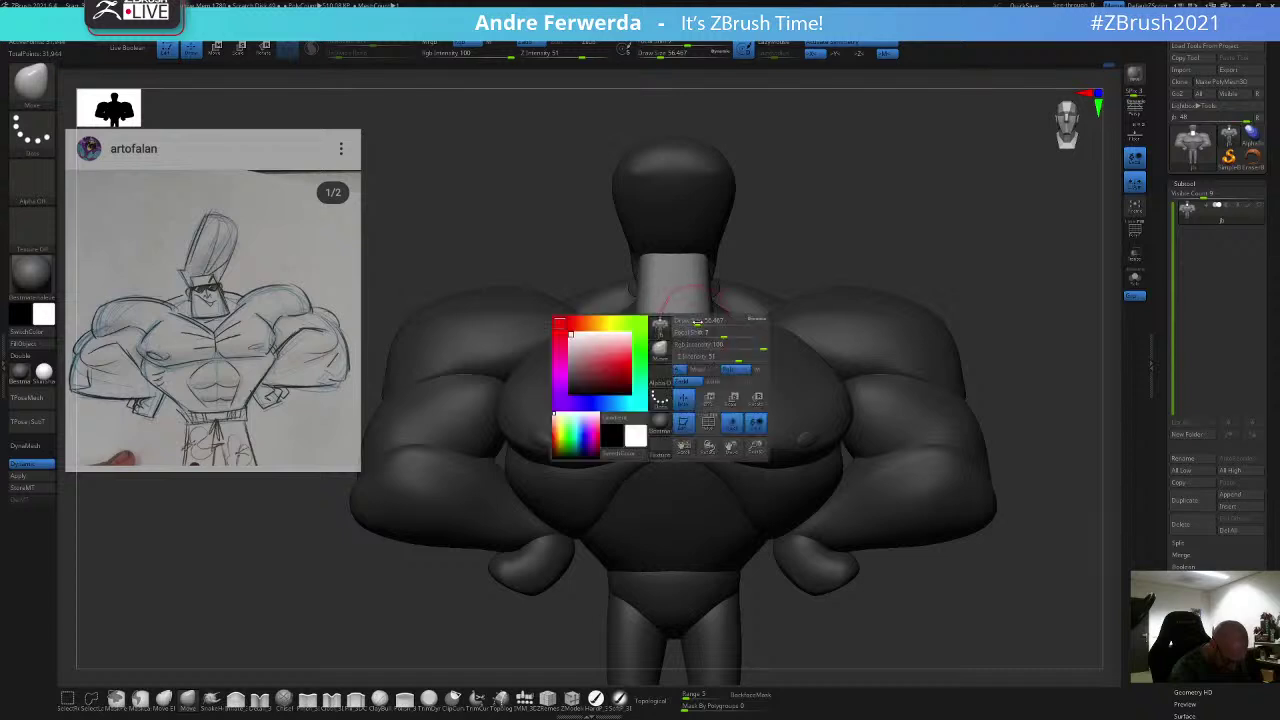
left_click_drag(696, 324, 633, 327)
key("space")
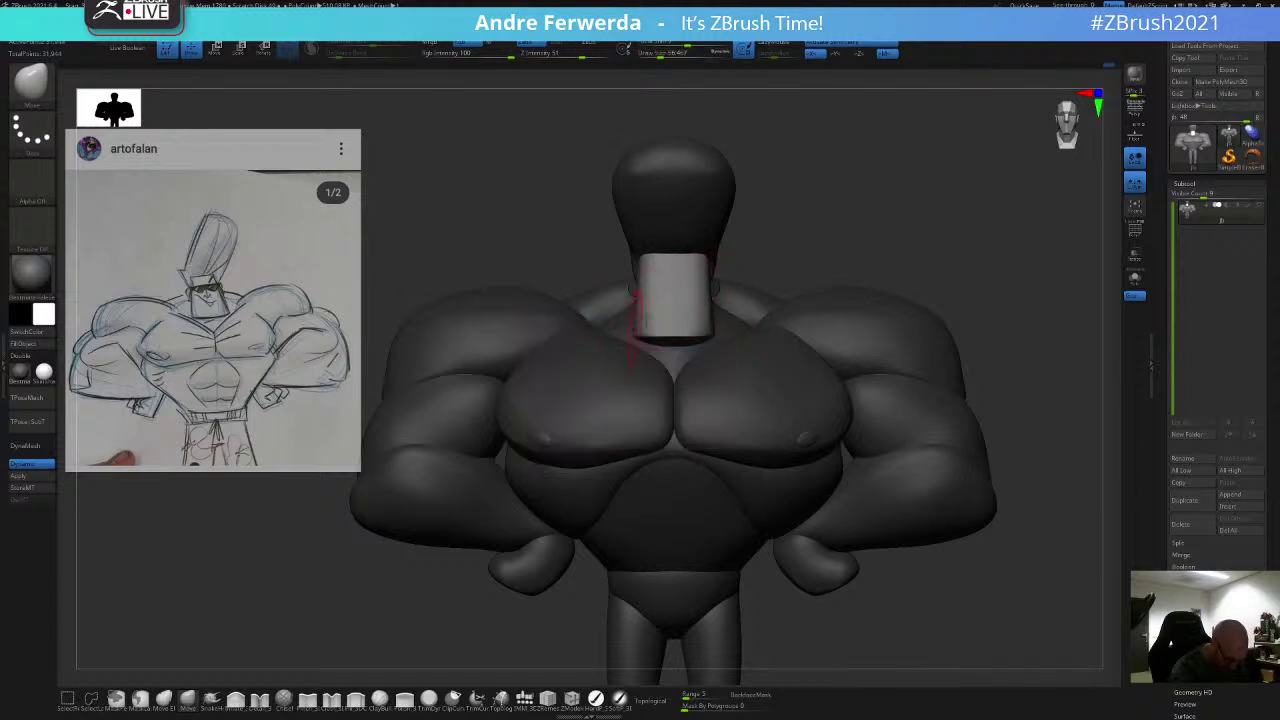
Step: Finish adjusting the face block's proportions with the Move brush and clear the mask
key("space")
mouse_move(760, 250)
left_mouse_down()
mouse_move(708, 242)
mouse_move(763, 234)
left_mouse_up()
key("space")
mouse_move(678, 231)
left_mouse_down()
mouse_move(680, 246)
mouse_move(652, 261)
mouse_move(683, 233)
mouse_move(800, 200)
left_mouse_up()
key("space")
key("space")
left_click_drag(770, 268, 780, 268)
left_click_drag(797, 222, 889, 565, "shift")
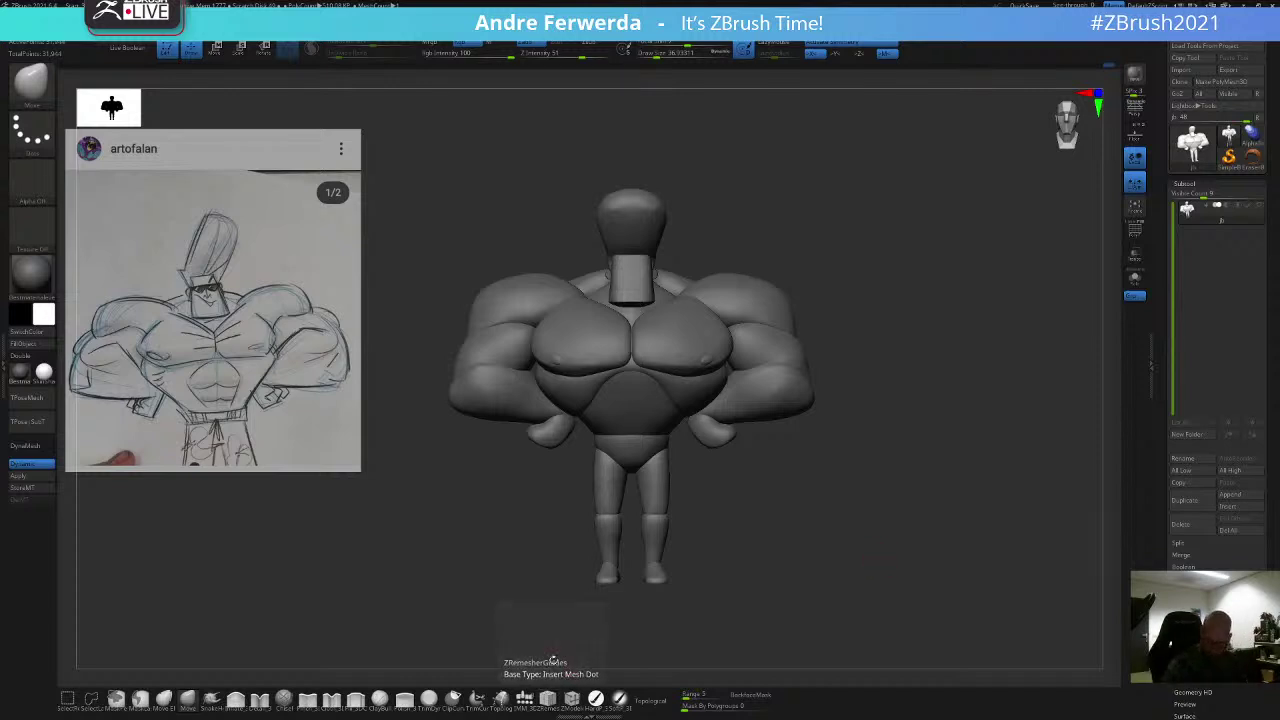
Step: Save the character as a ZTool on the Desktop, overwriting the existing tool file
key("s")
left_click(945, 451)
left_click_drag(946, 451, 949, 423, "alt")
left_click_drag(1000, 320, 1050, 273)
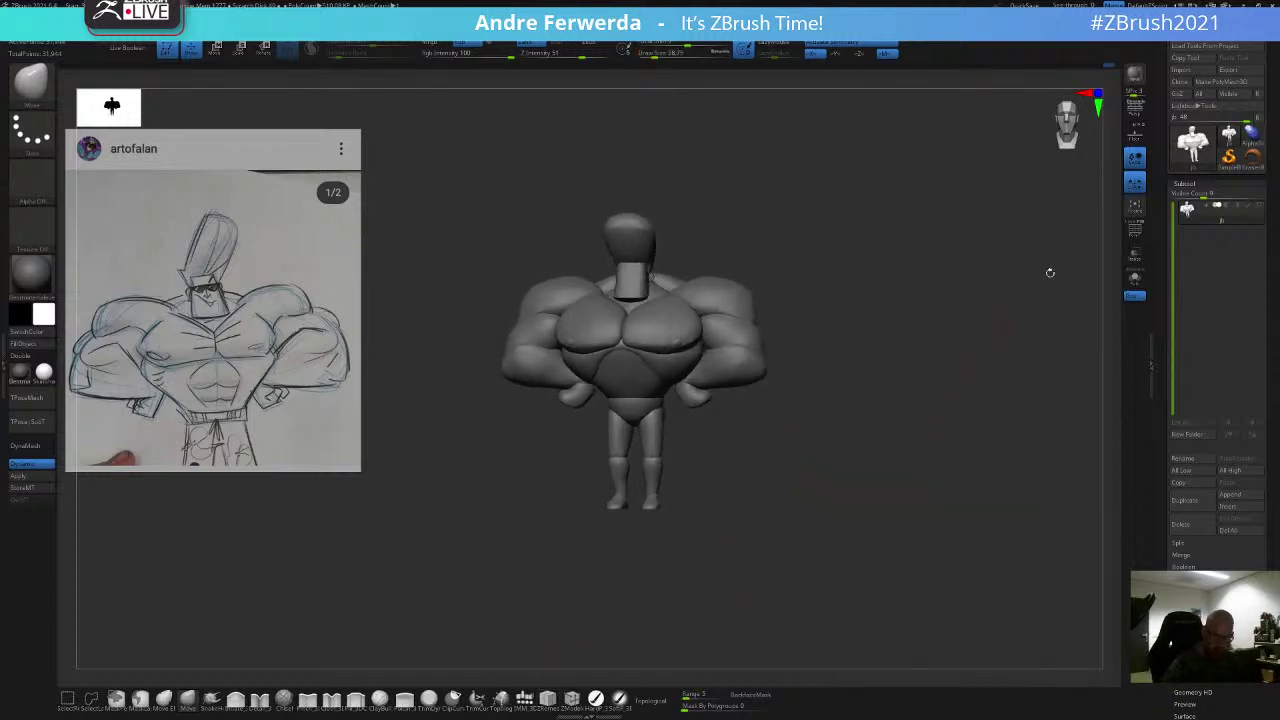
key("ctrl+s")
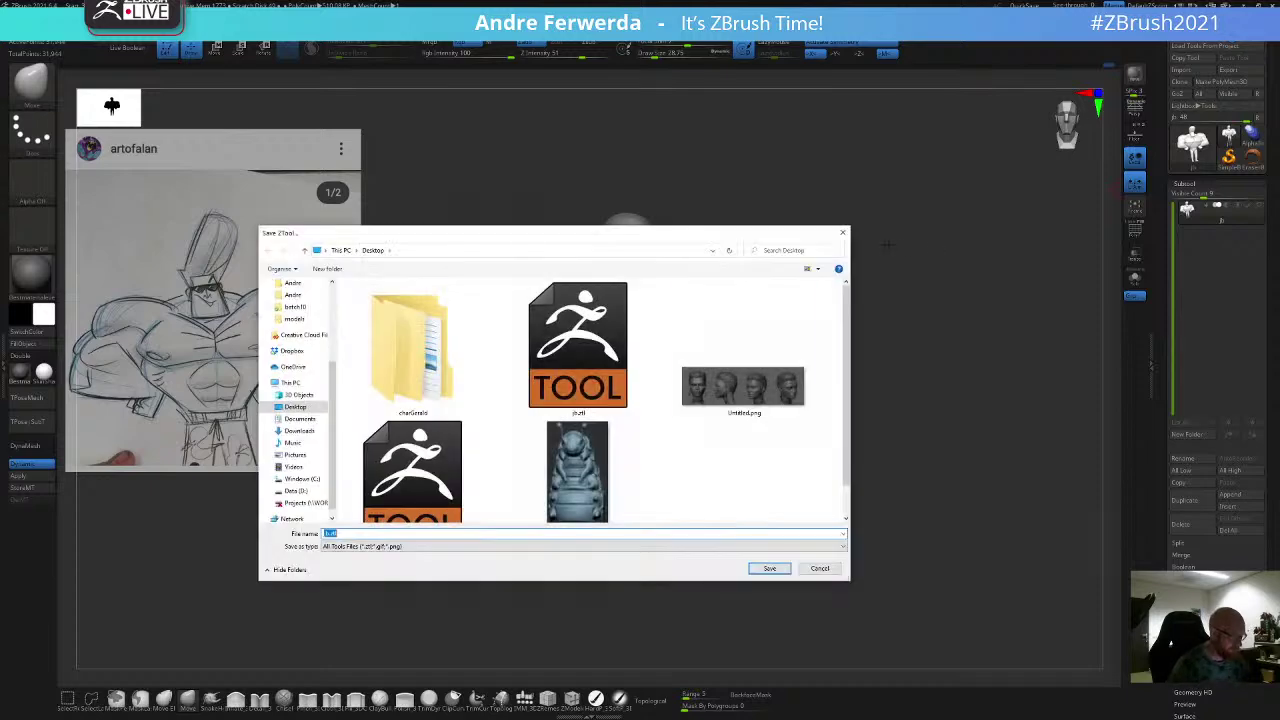
double_click(604, 386)
left_click(664, 355)
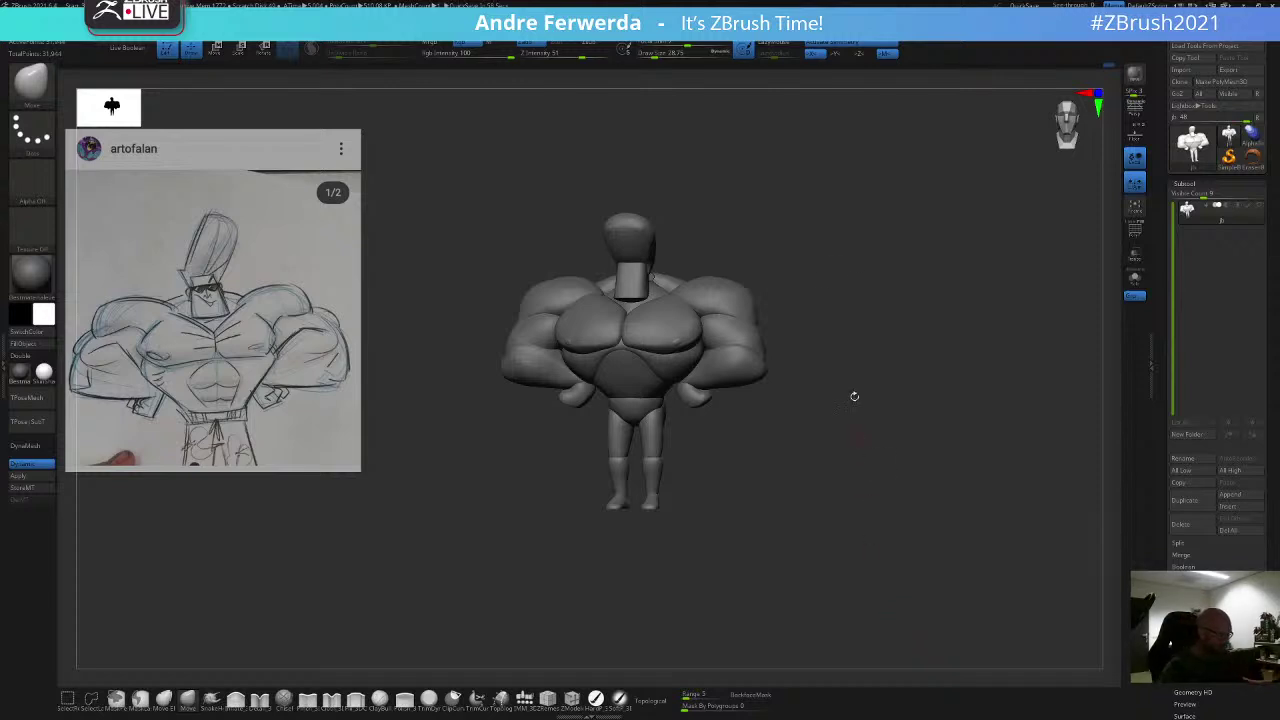
Step: Enlarge the Move brush and isolate the head polygroups, keeping only the face, ears and hair visible
key("space")
key("space")
key("space")
mouse_move(804, 240)
left_mouse_down()
mouse_move(785, 236)
mouse_move(840, 234)
left_mouse_up()
key("space")
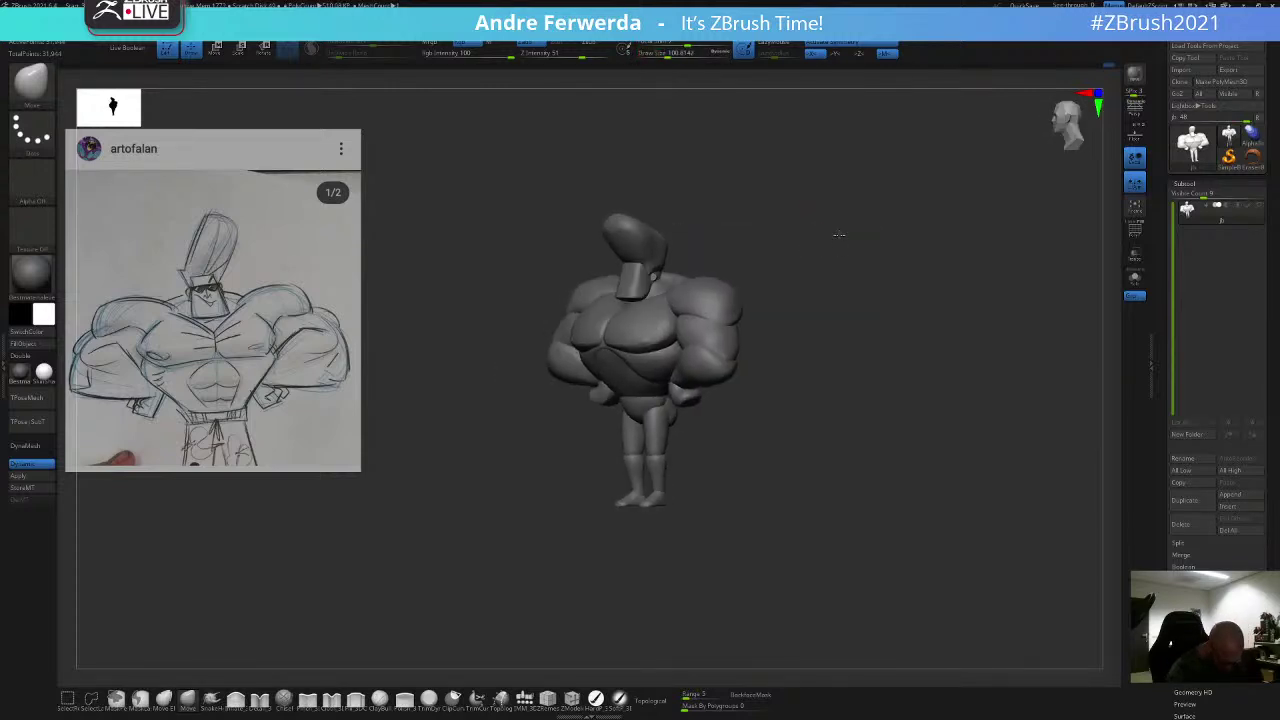
left_click(638, 284, "ctrl+shift")
left_click(645, 279, "ctrl+shift")
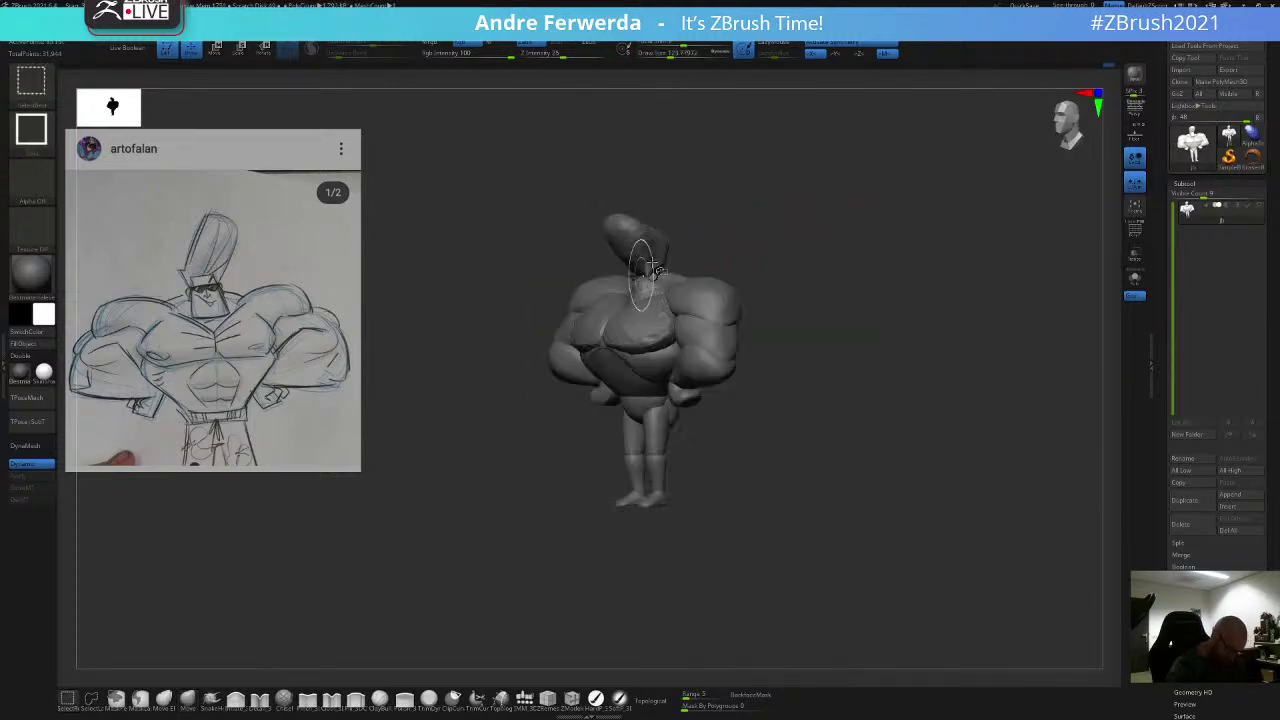
left_click(655, 240, "ctrl+shift")
left_click_drag(717, 203, 735, 216, "ctrl+shift")
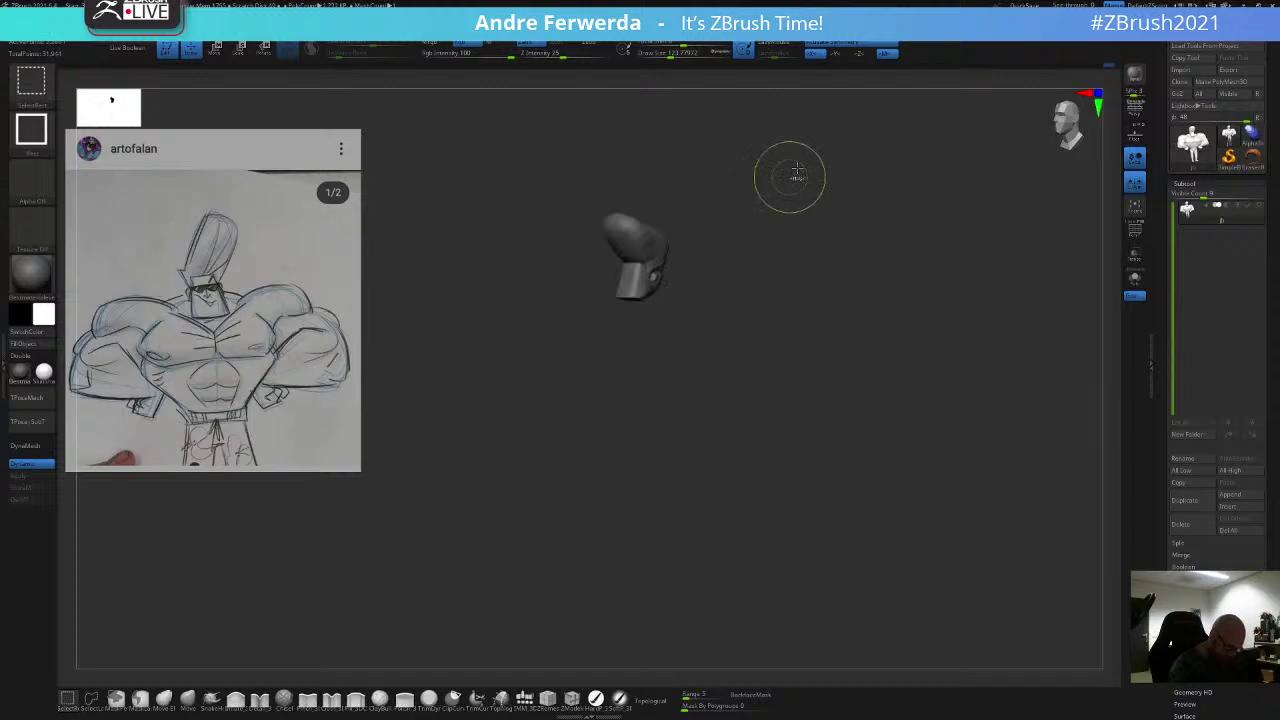
Step: Mask the isolated head and show the whole figure with only the head masked
left_click_drag(806, 138, 517, 415, "ctrl")
left_click(512, 418, "ctrl+shift")
left_click(768, 188, "ctrl")
key("bracketright")
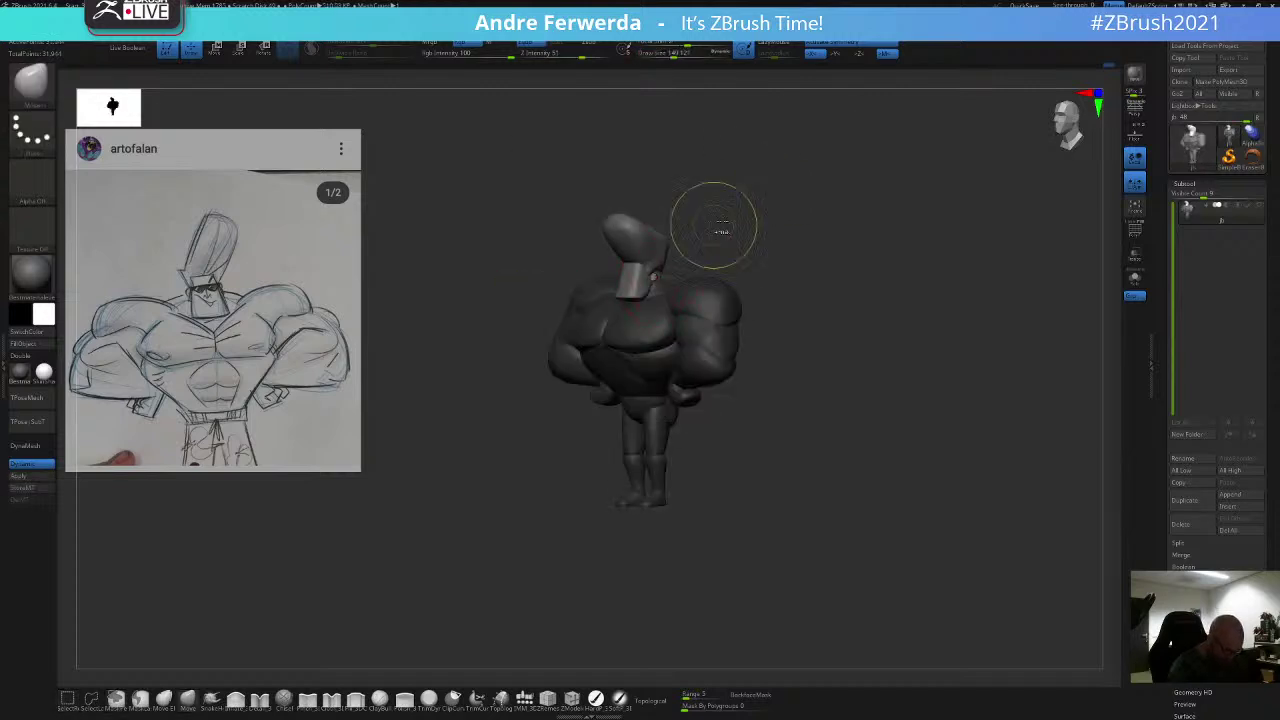
left_click(714, 230, "ctrl")
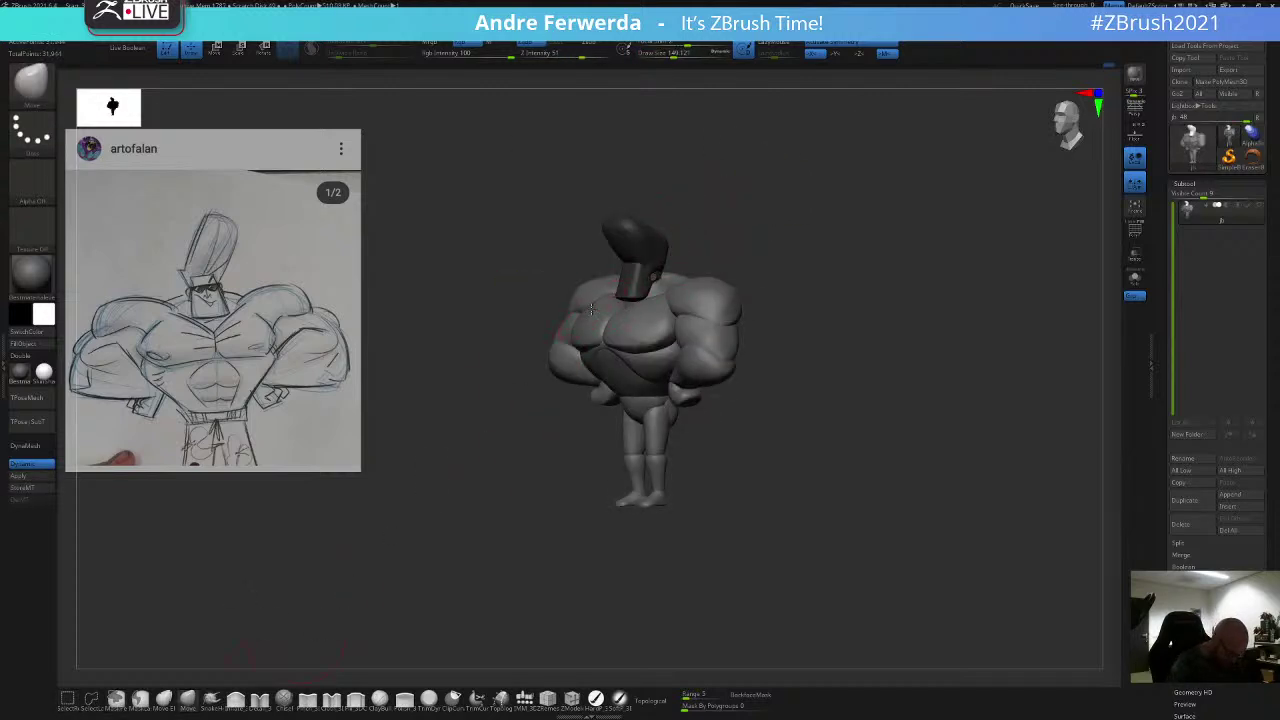
Step: Nudge the upper chest and shoulder beside the masked head with the Move brush and turn on topological masking
left_click_drag(593, 308, 605, 308)
key("space")
left_click_drag(709, 225, 695, 253, "alt")
key("space")
key("space")
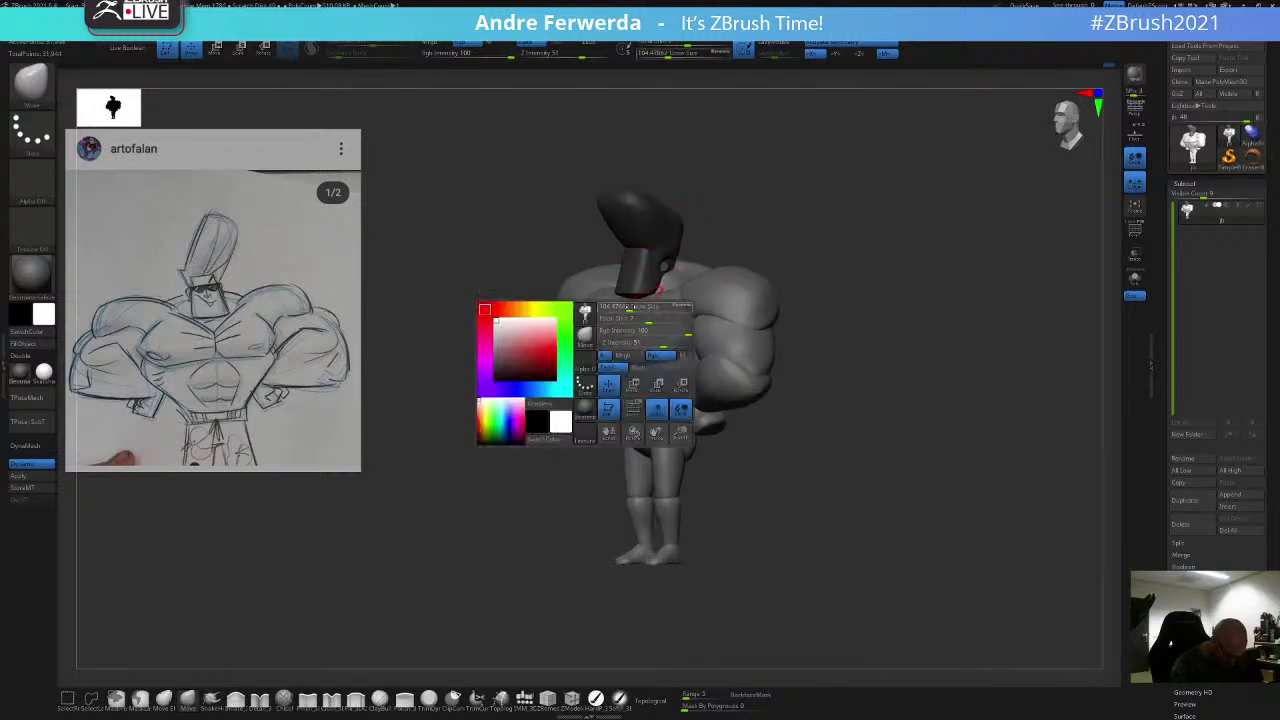
left_click_drag(632, 307, 629, 307)
left_click(650, 700)
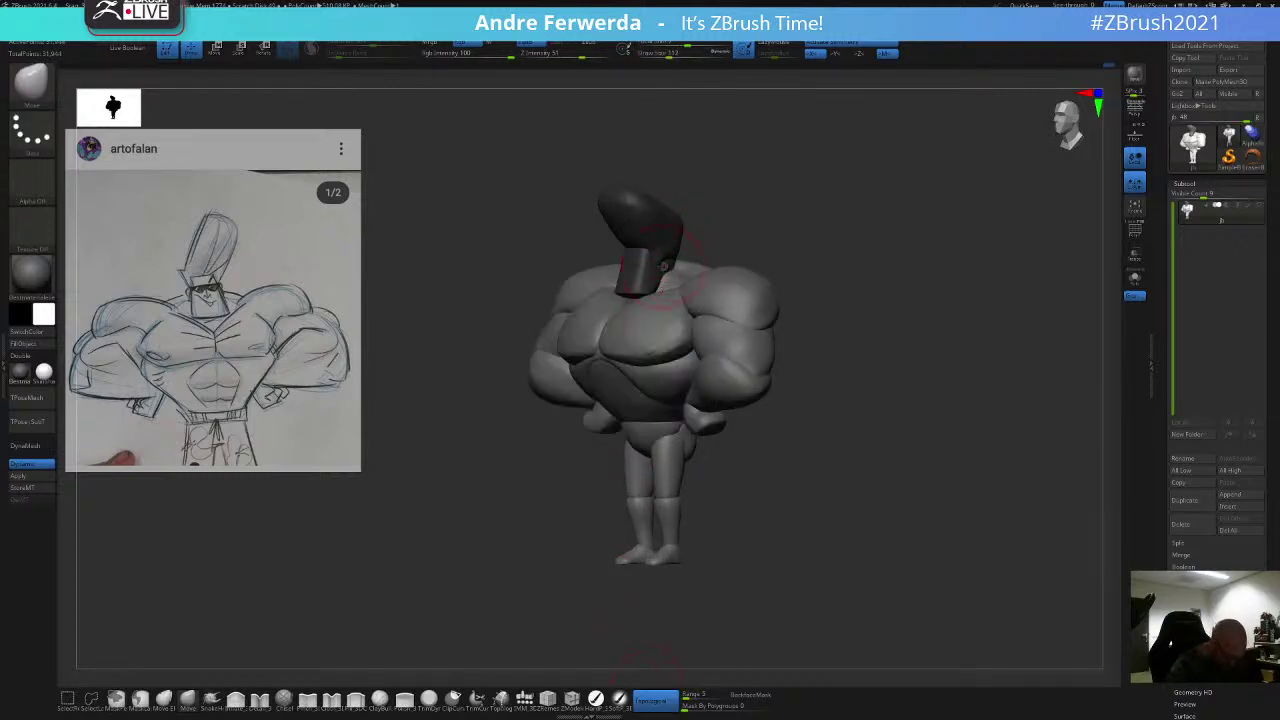
Step: Refine the upper chest, deltoids and trapezius around the head from above, resizing the Move brush as needed
right_click_drag(629, 300, 727, 217)
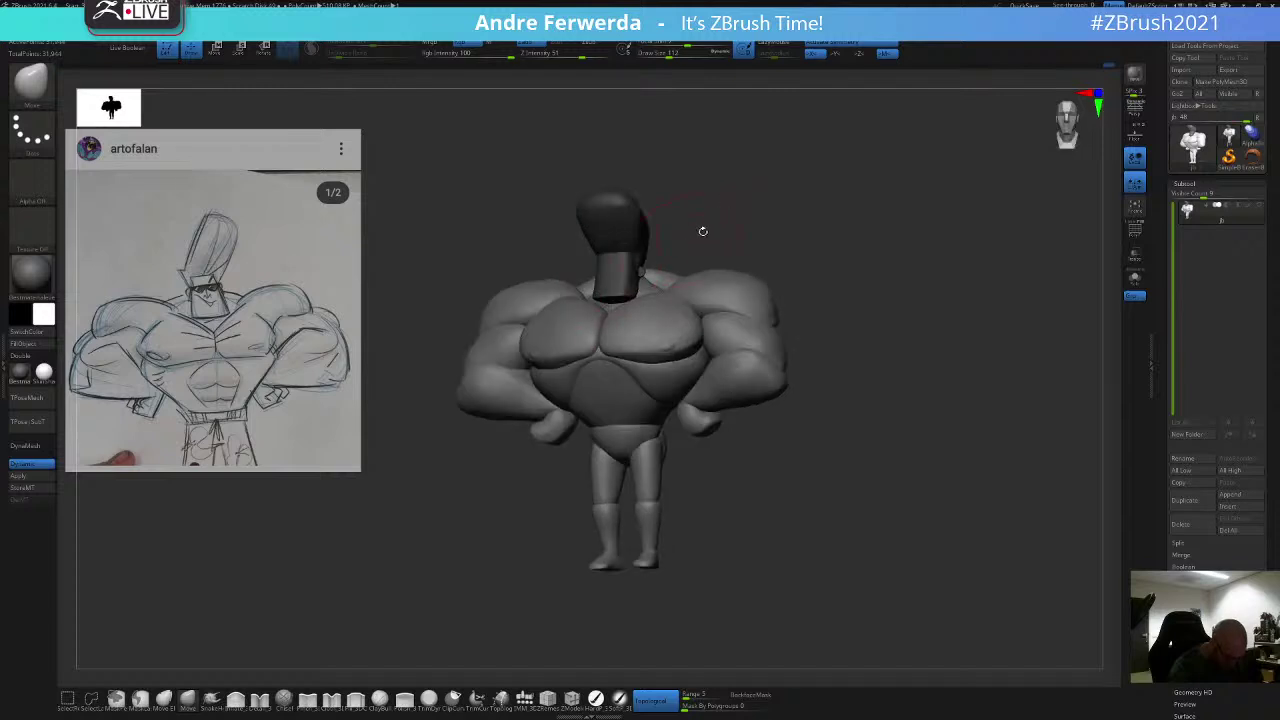
mouse_move(703, 231)
left_mouse_down()
mouse_move(723, 219)
mouse_move(717, 197)
mouse_move(750, 235)
mouse_move(748, 256)
left_mouse_up()
key("space")
left_click_drag(708, 154, 710, 205)
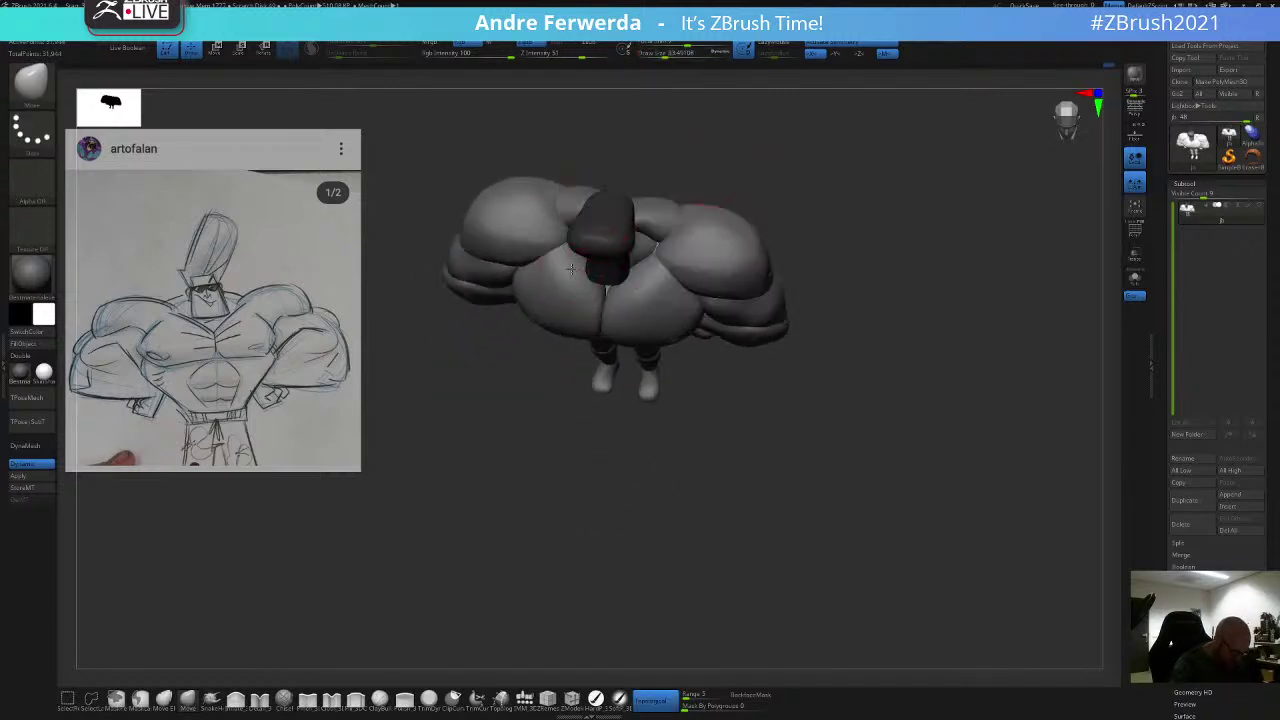
left_click_drag(733, 132, 737, 169)
key("space")
left_click_drag(695, 234, 699, 234)
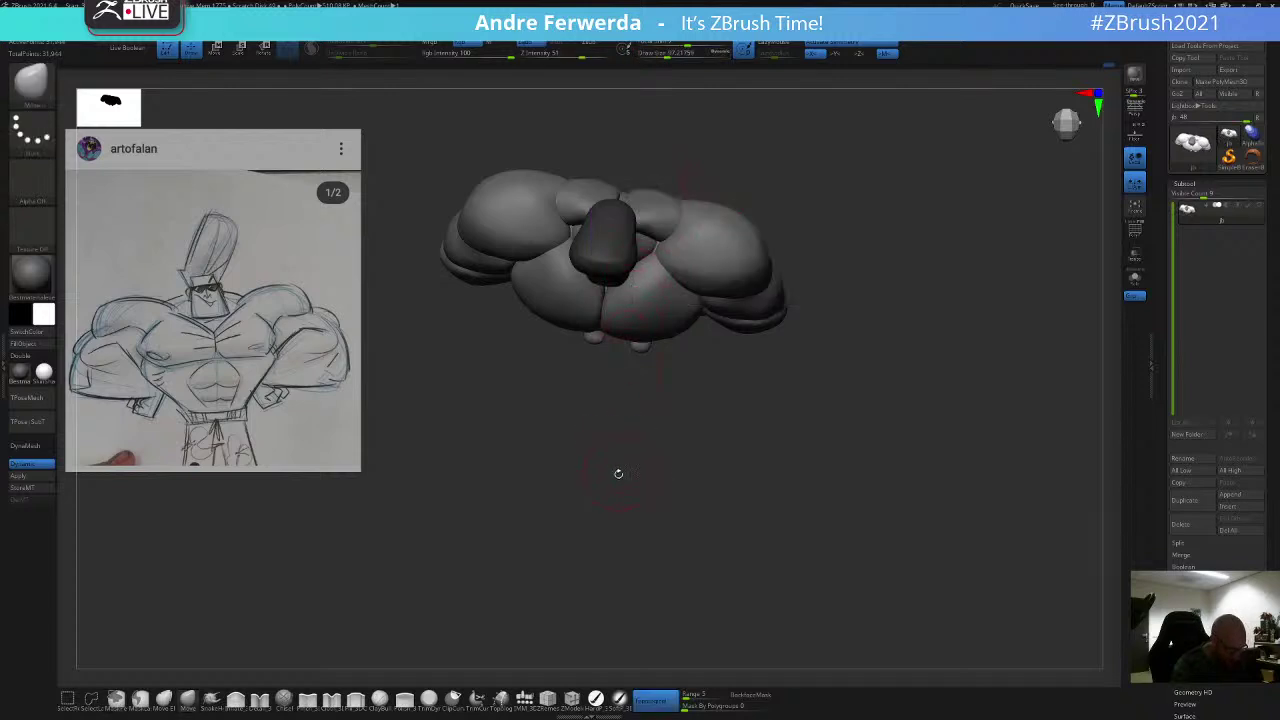
left_click_drag(621, 470, 614, 443, "shift")
key("space")
left_click_drag(567, 363, 574, 363)
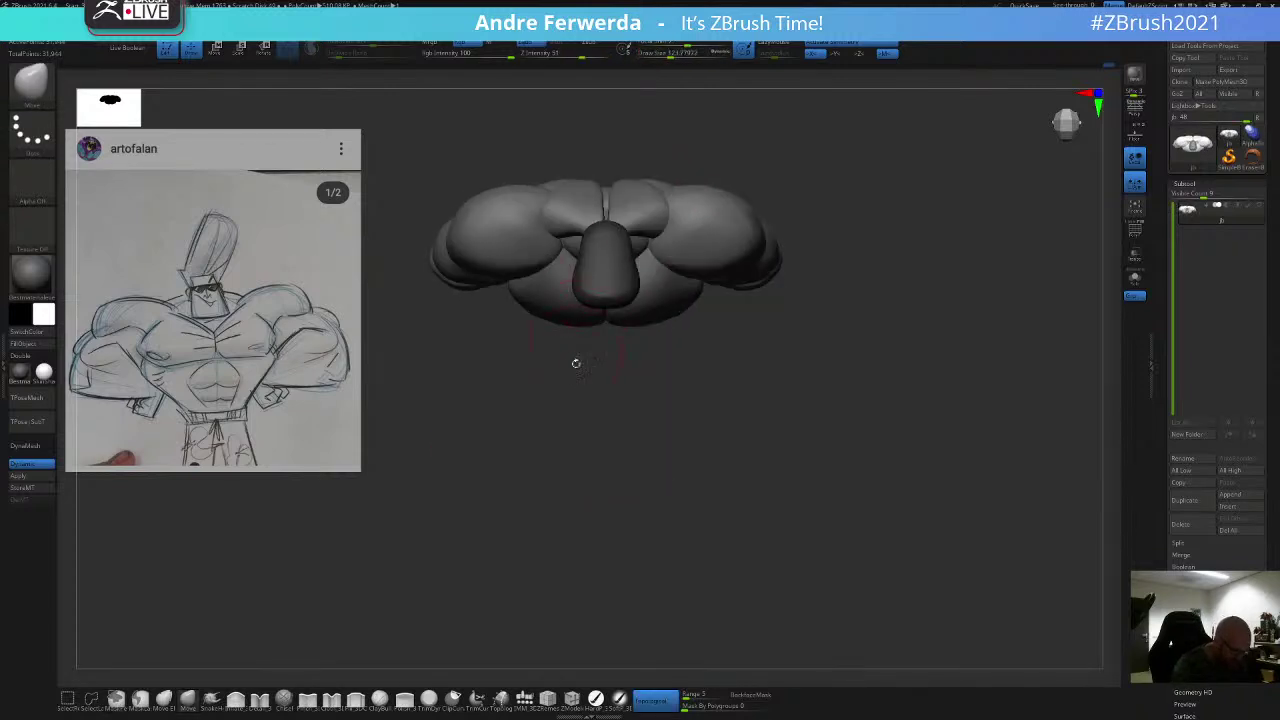
left_click(607, 275, "ctrl+shift")
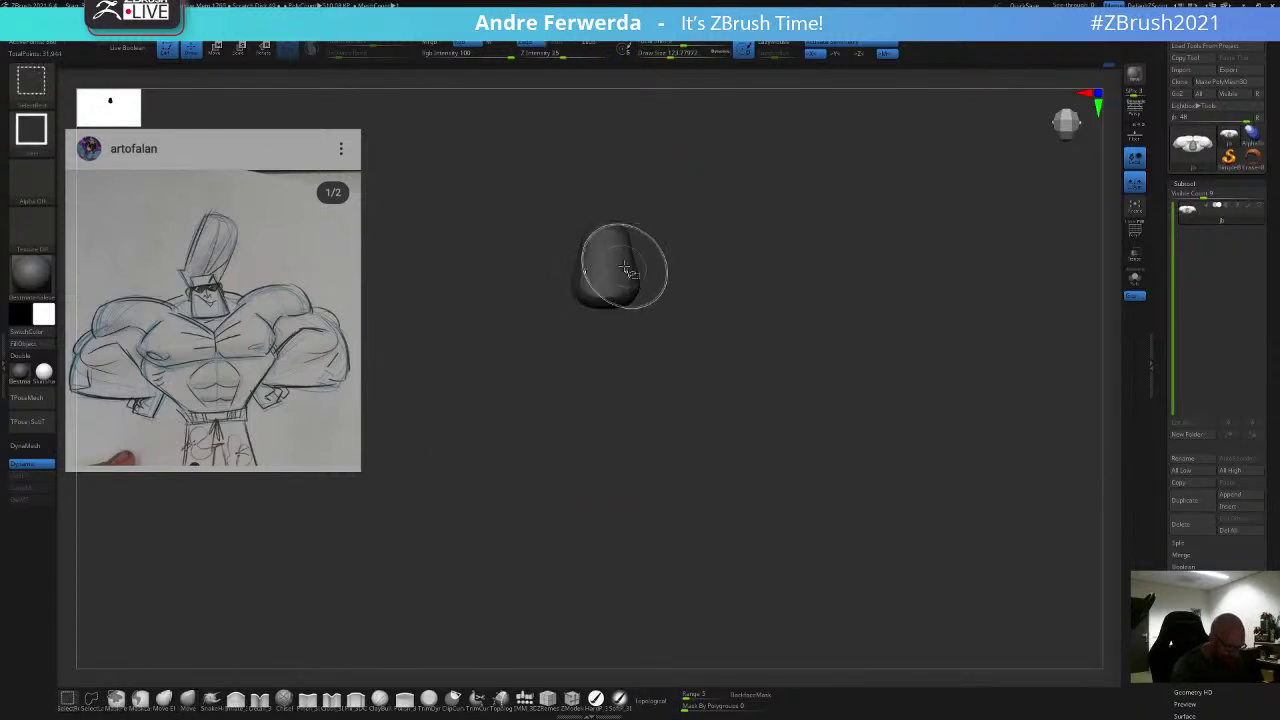
key("ctrl+z")
key("ctrl+shift+z")
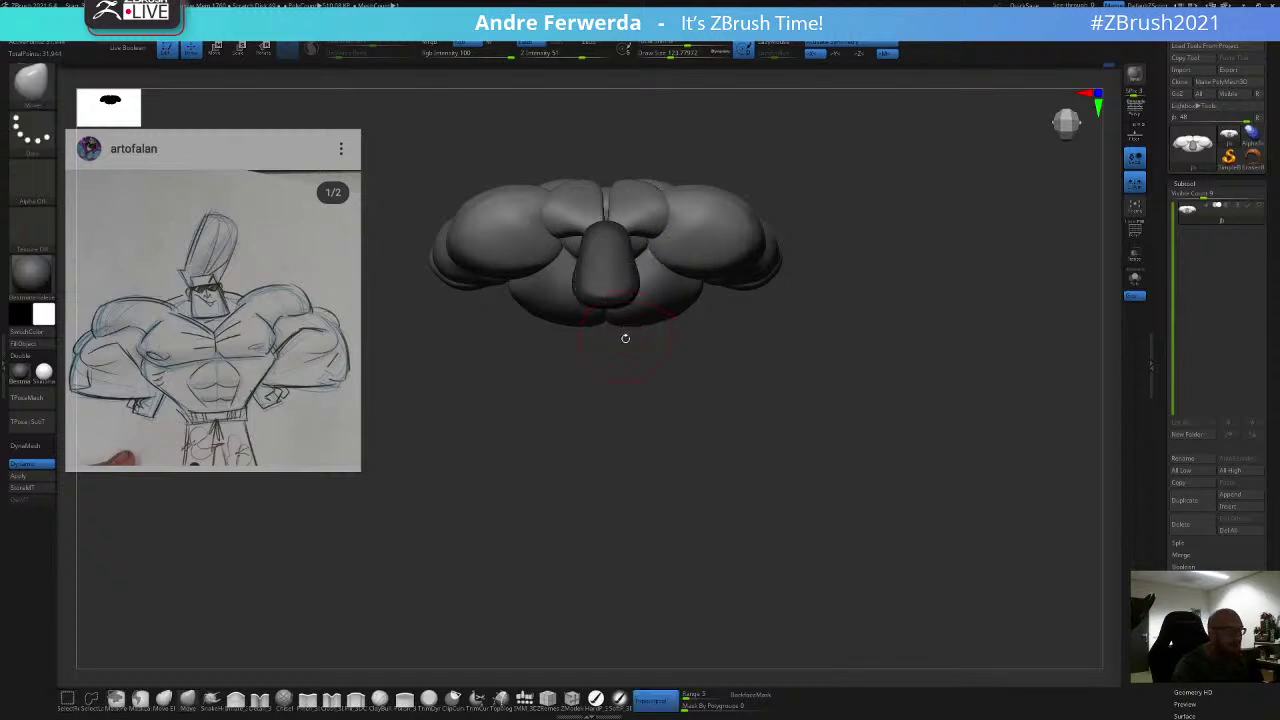
Step: Refine the inner deltoids and upper chest around the masked neck with a smaller Move brush
left_click_drag(621, 406, 628, 274)
left_click_drag(767, 209, 750, 187)
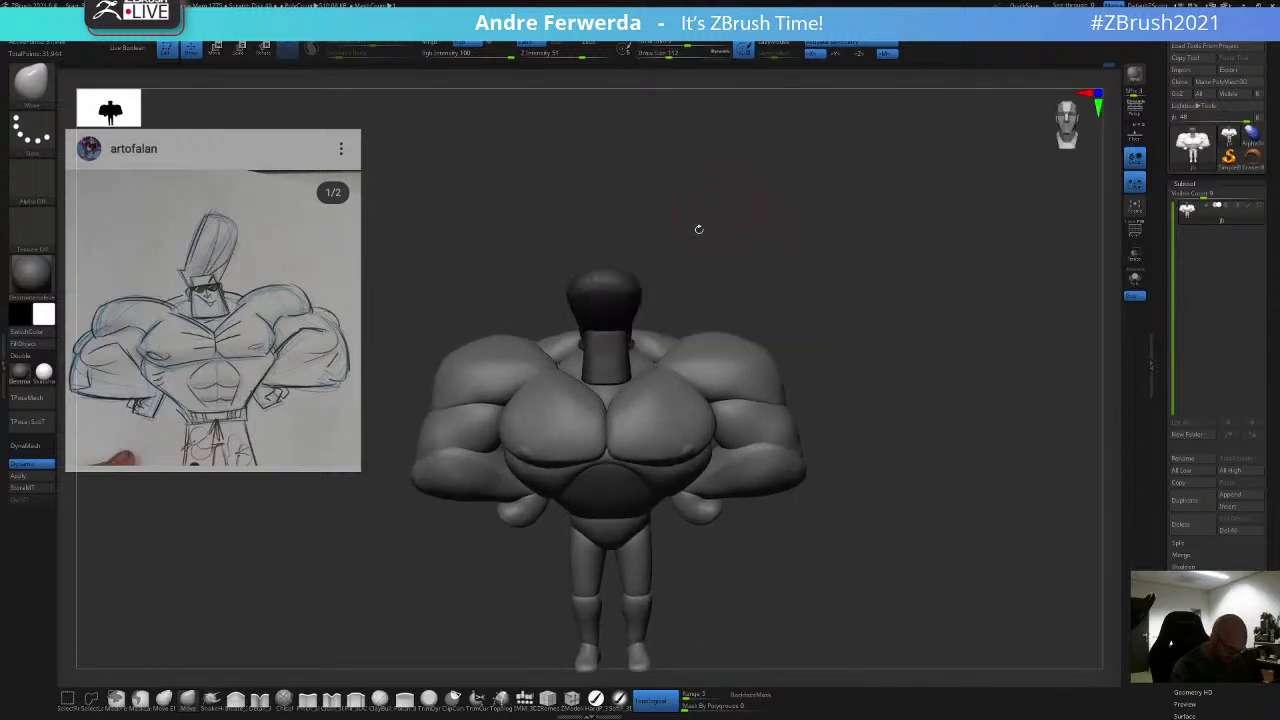
key("space")
left_click_drag(673, 365, 652, 364)
left_click_drag(752, 262, 754, 304)
key("space")
left_click_drag(674, 342, 661, 341)
left_click_drag(760, 270, 767, 340)
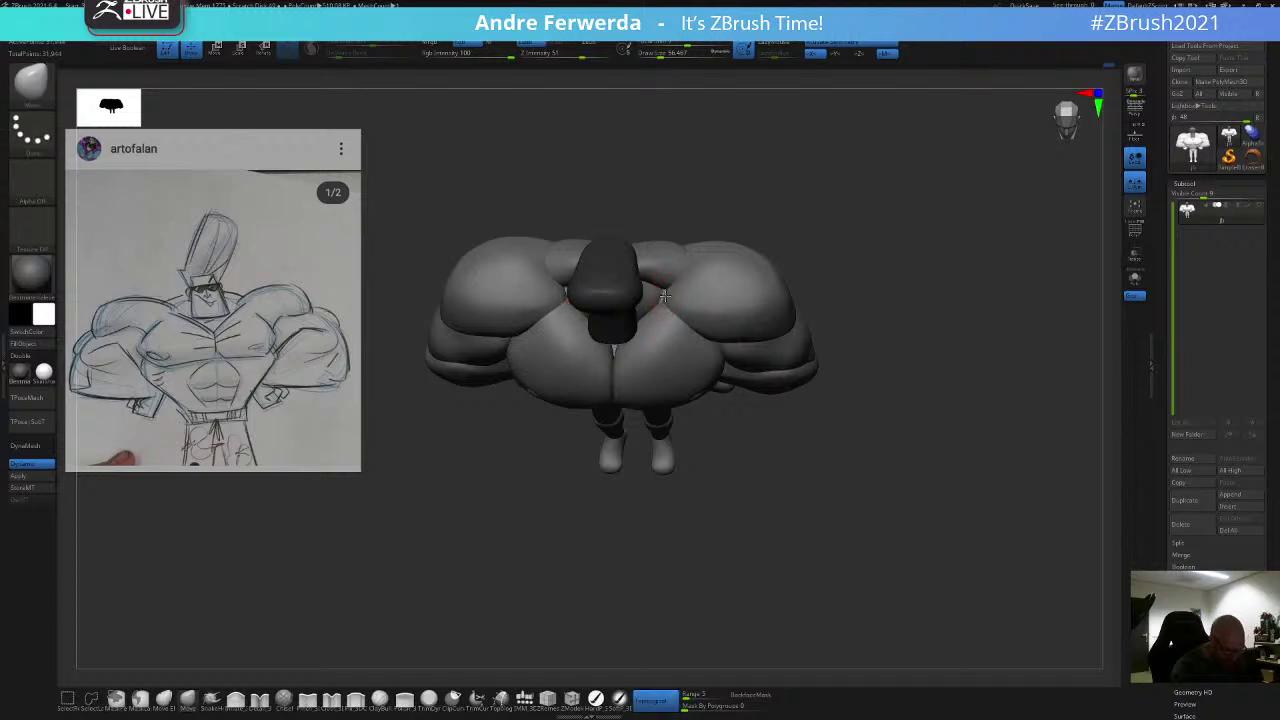
left_click_drag(665, 296, 664, 299)
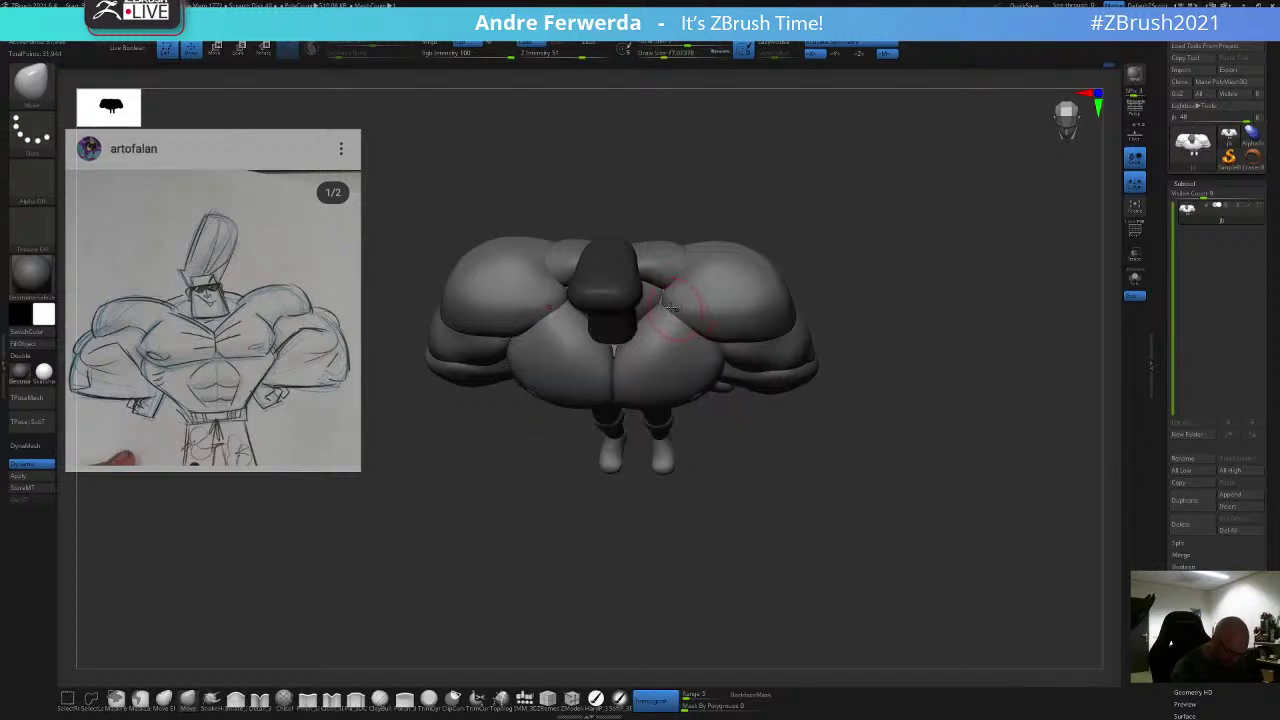
mouse_move(744, 210)
left_mouse_down()
mouse_move(742, 152)
mouse_move(782, 178)
mouse_move(856, 150)
left_mouse_up()
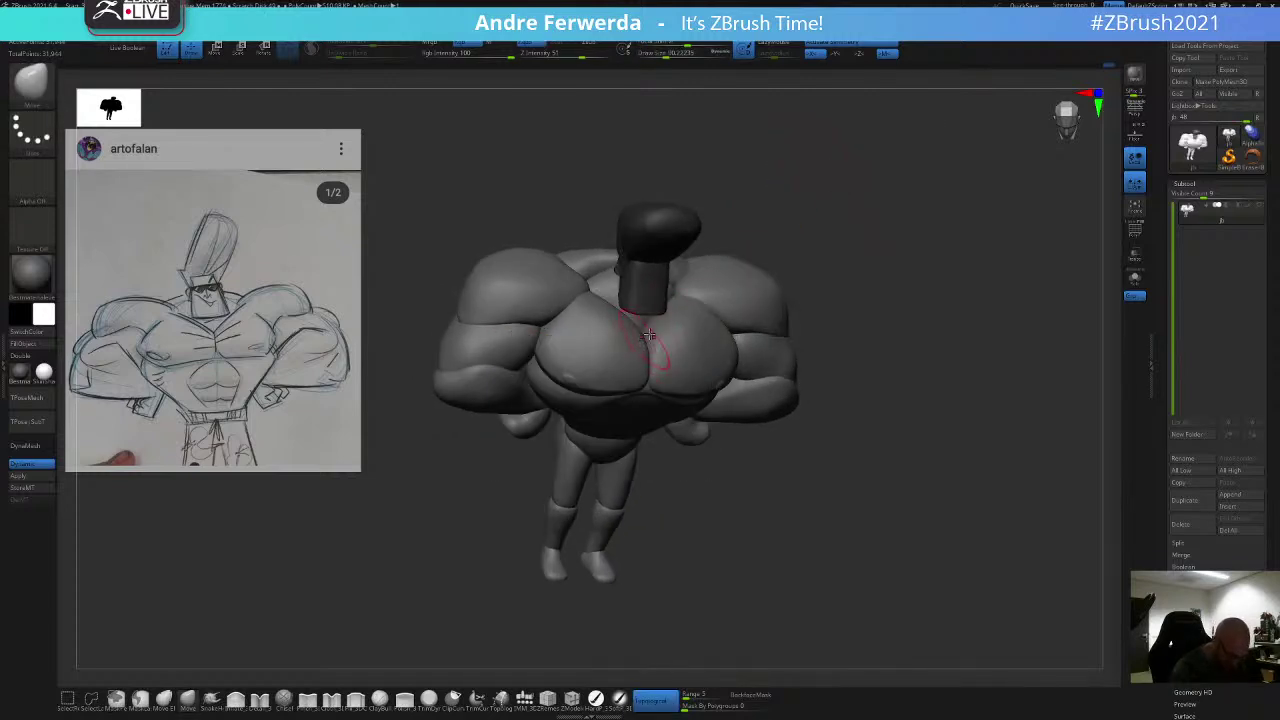
left_click_drag(798, 218, 773, 203)
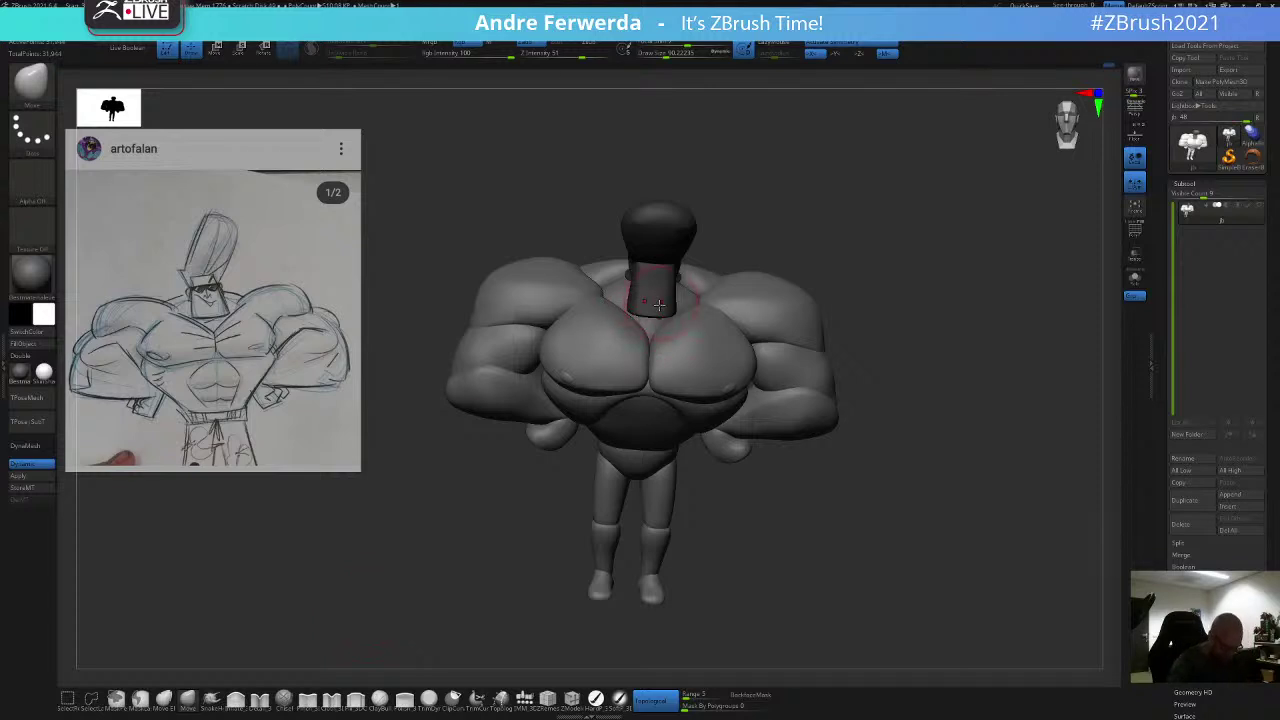
Step: Enlarge the Move brush and reshape the upper chest contour below the chin in profile
key("space")
left_click_drag(736, 237, 694, 285, "shift")
left_click_drag(757, 222, 656, 334)
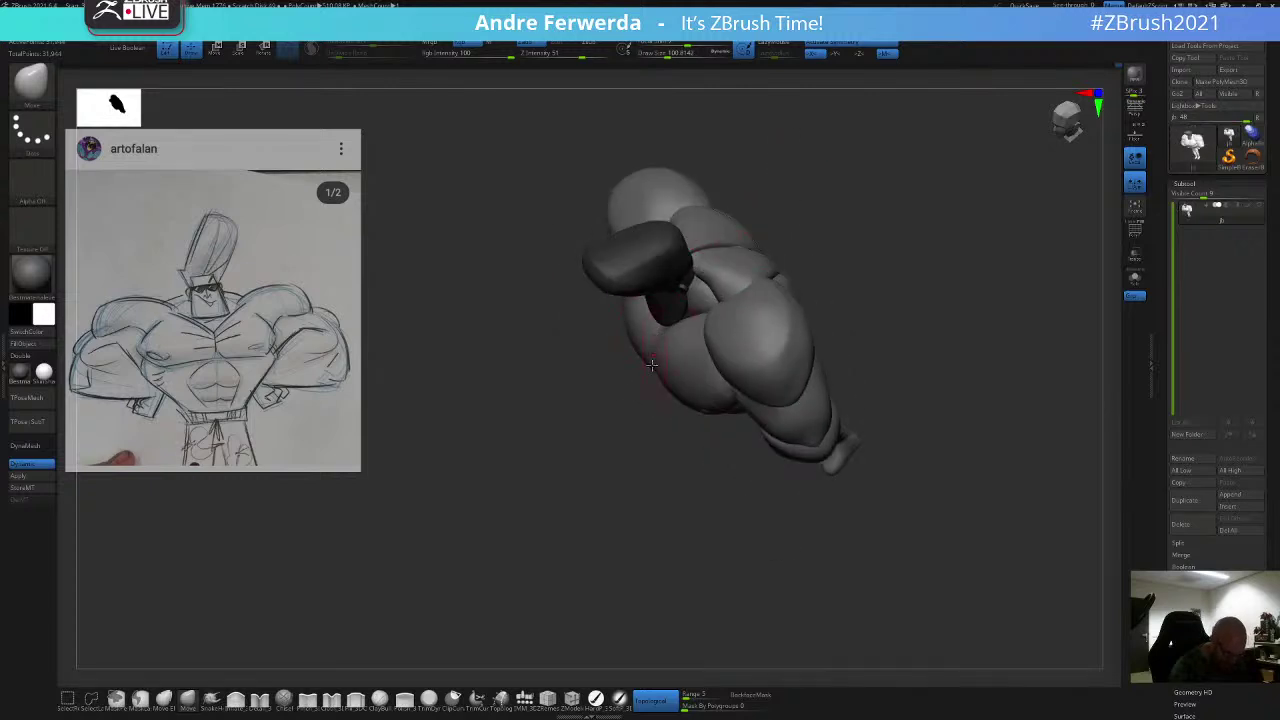
right_click_drag(651, 365, 650, 369, "shift")
key("space")
mouse_move(651, 366)
left_mouse_down()
mouse_move(672, 366)
mouse_move(668, 325)
left_mouse_up()
key("space")
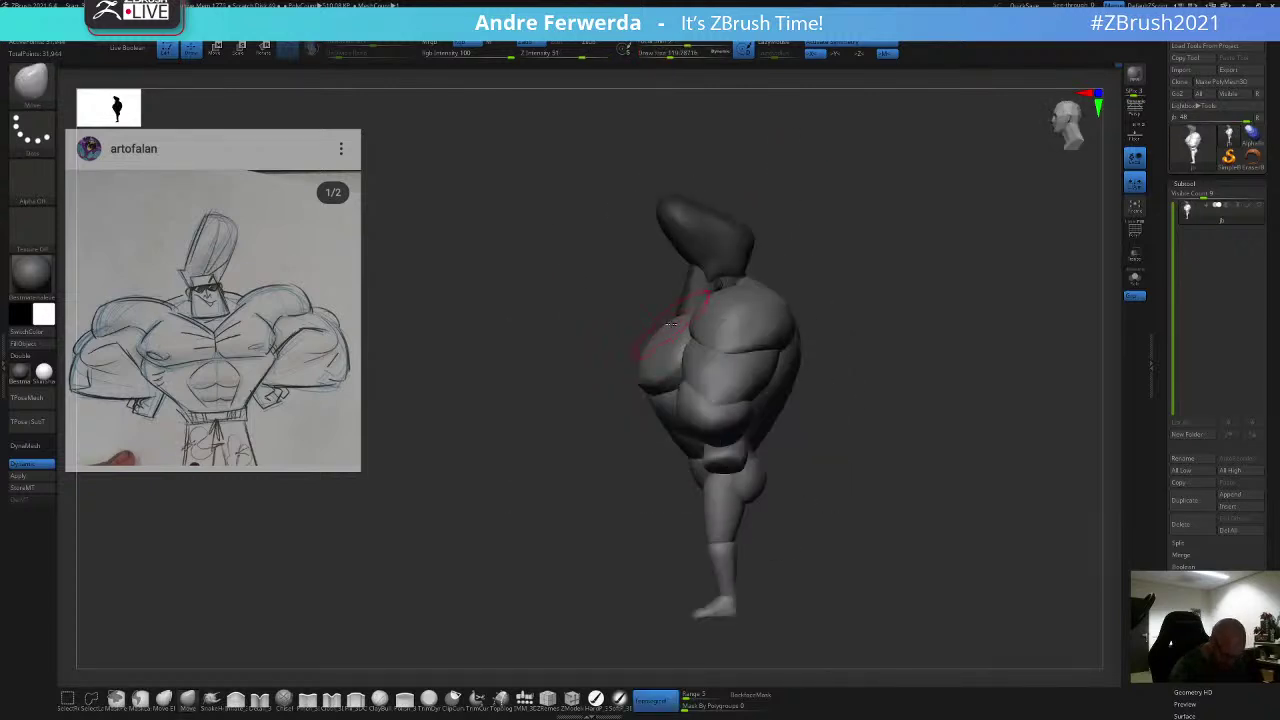
key("]")
left_click_drag(820, 214, 811, 191, "alt")
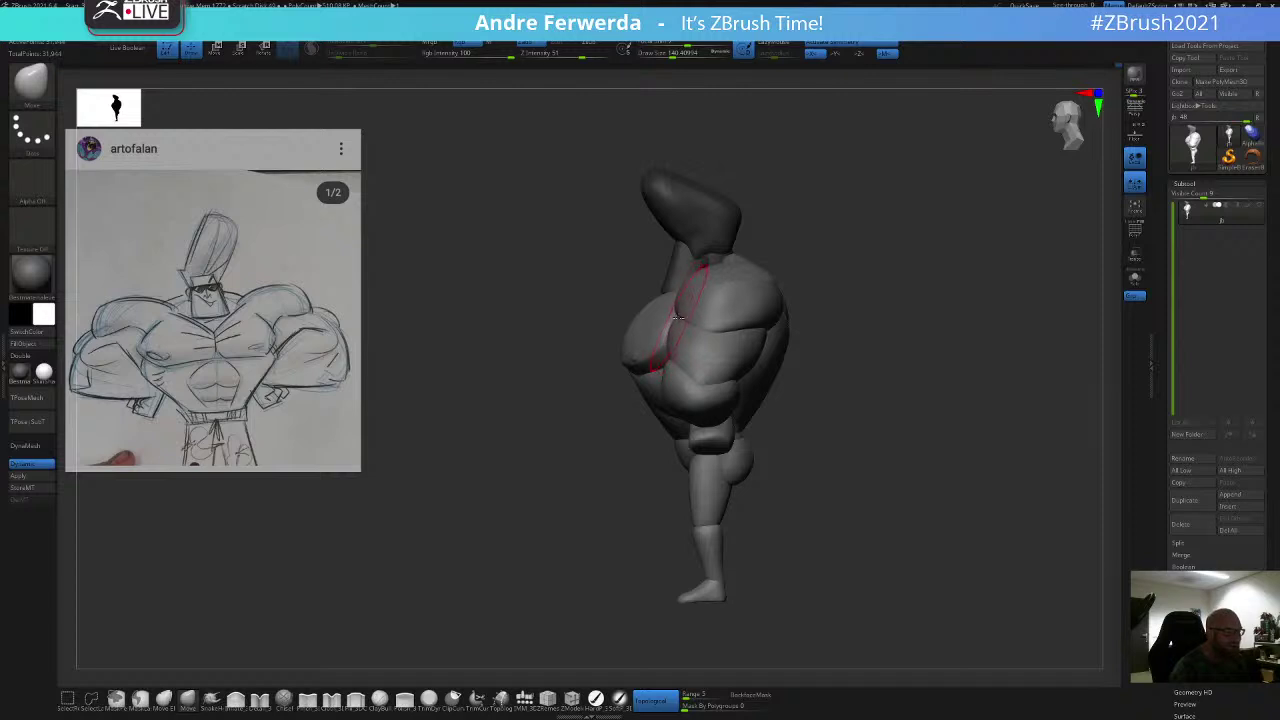
Step: Try to adjust the gap between the trapezius and upper chest beside the neck with a resized brush
mouse_move(852, 159)
left_mouse_down()
mouse_move(854, 211)
mouse_move(828, 243)
left_mouse_up()
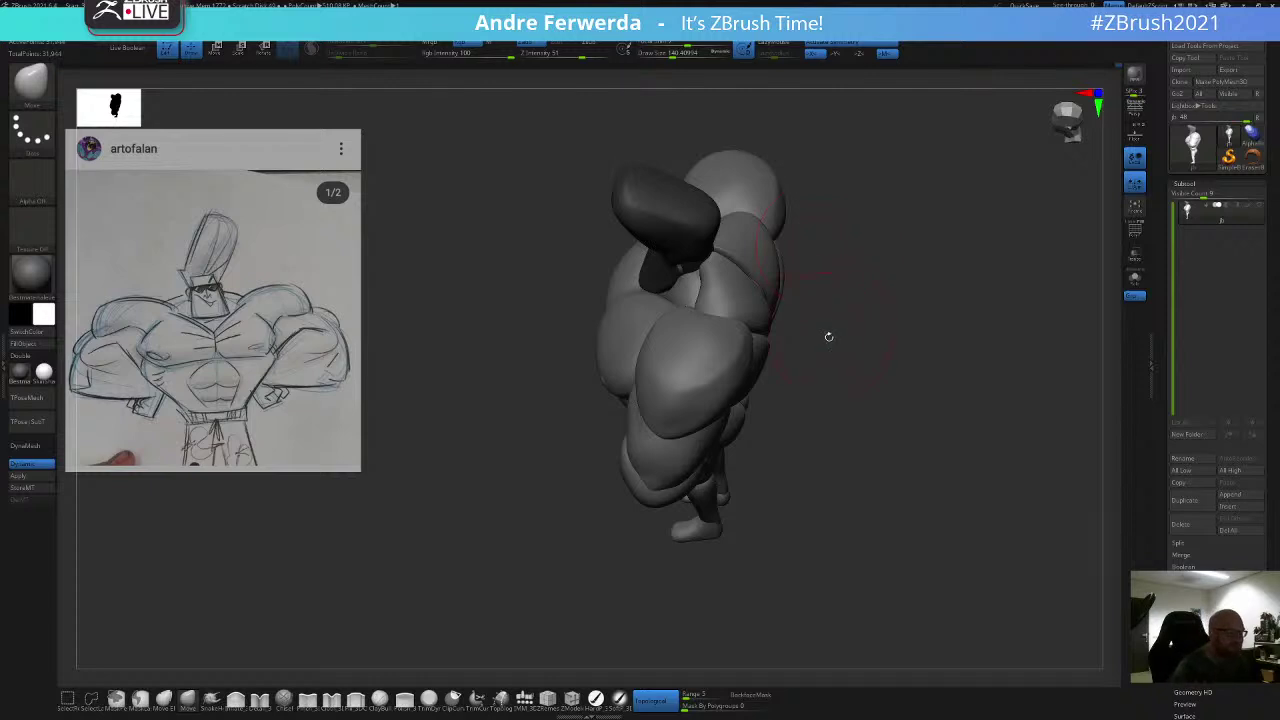
left_click_drag(829, 356, 834, 314)
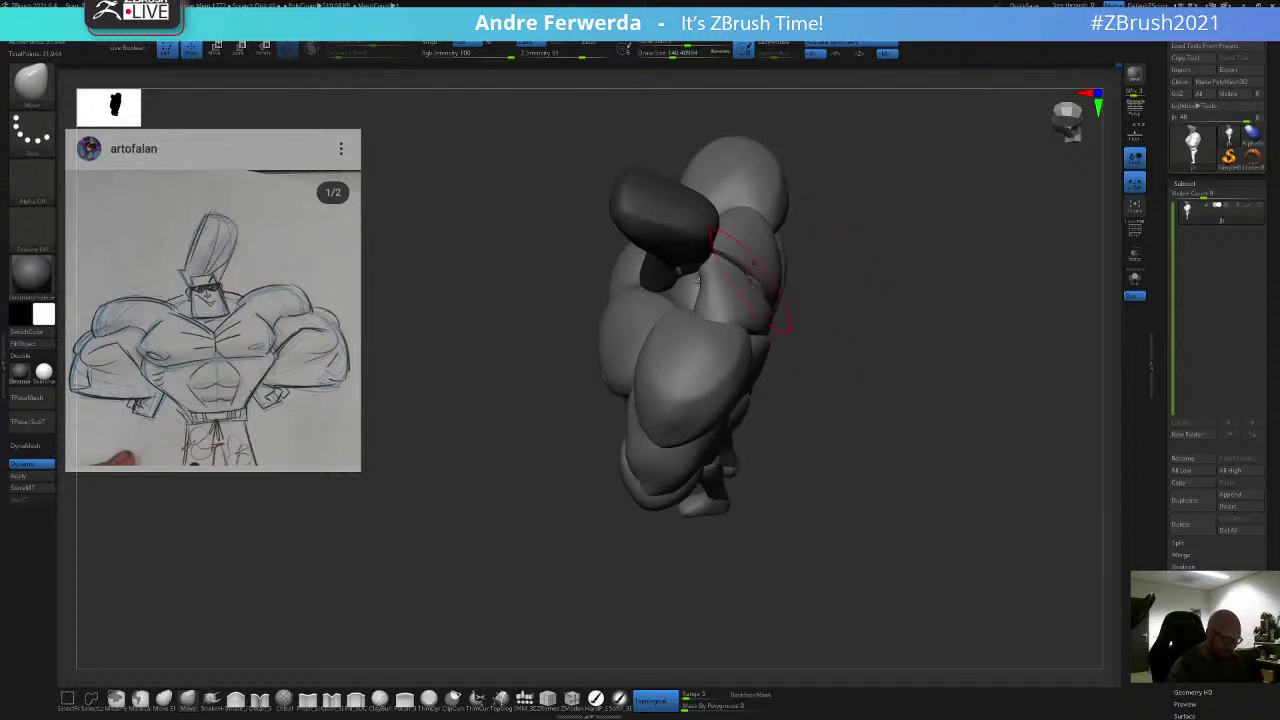
key("s")
key("space")
key("space")
left_click_drag(677, 303, 669, 303)
key("ctrl+z")
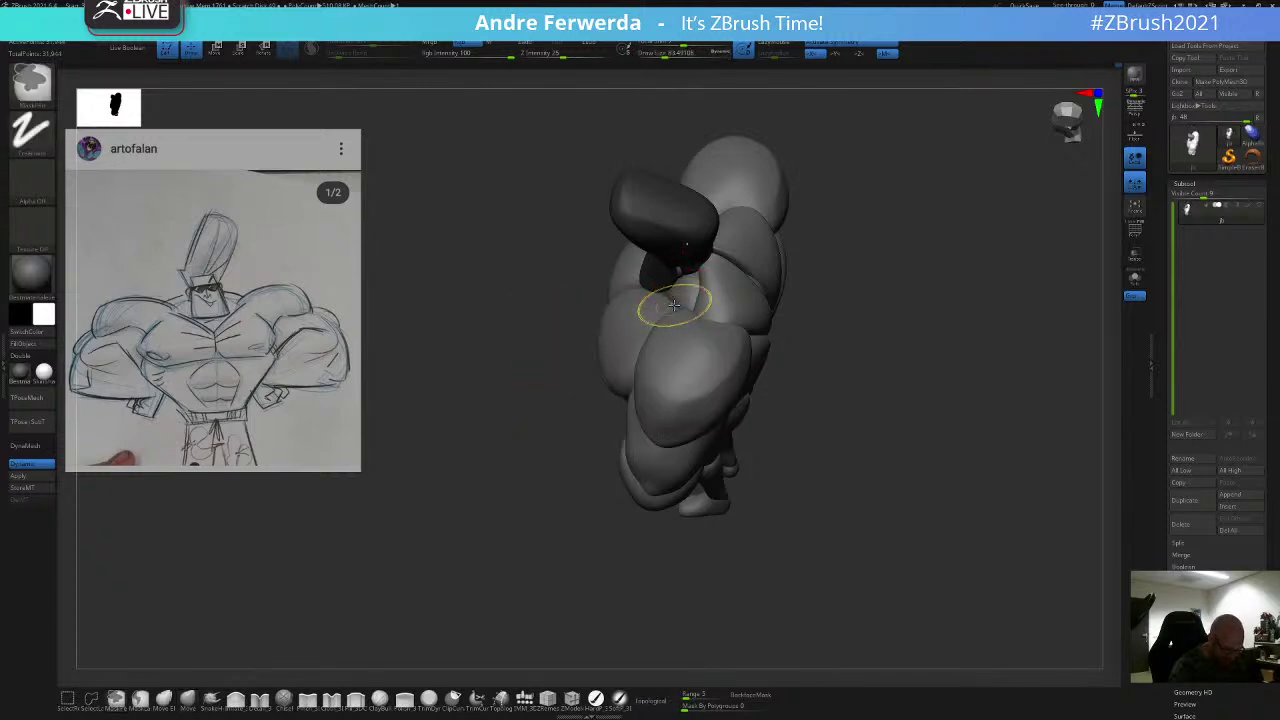
key("ctrl+z")
Step: Hide the head polygroups to expose the neck base and reduce the Move brush size
mouse_move(861, 200)
left_mouse_down()
mouse_move(848, 130)
mouse_move(806, 255)
left_mouse_up()
left_click(660, 292, "ctrl+shift")
left_click(664, 280, "ctrl+shift")
left_click(699, 224, "ctrl+shift")
key("space")
left_click_drag(671, 302, 667, 302)
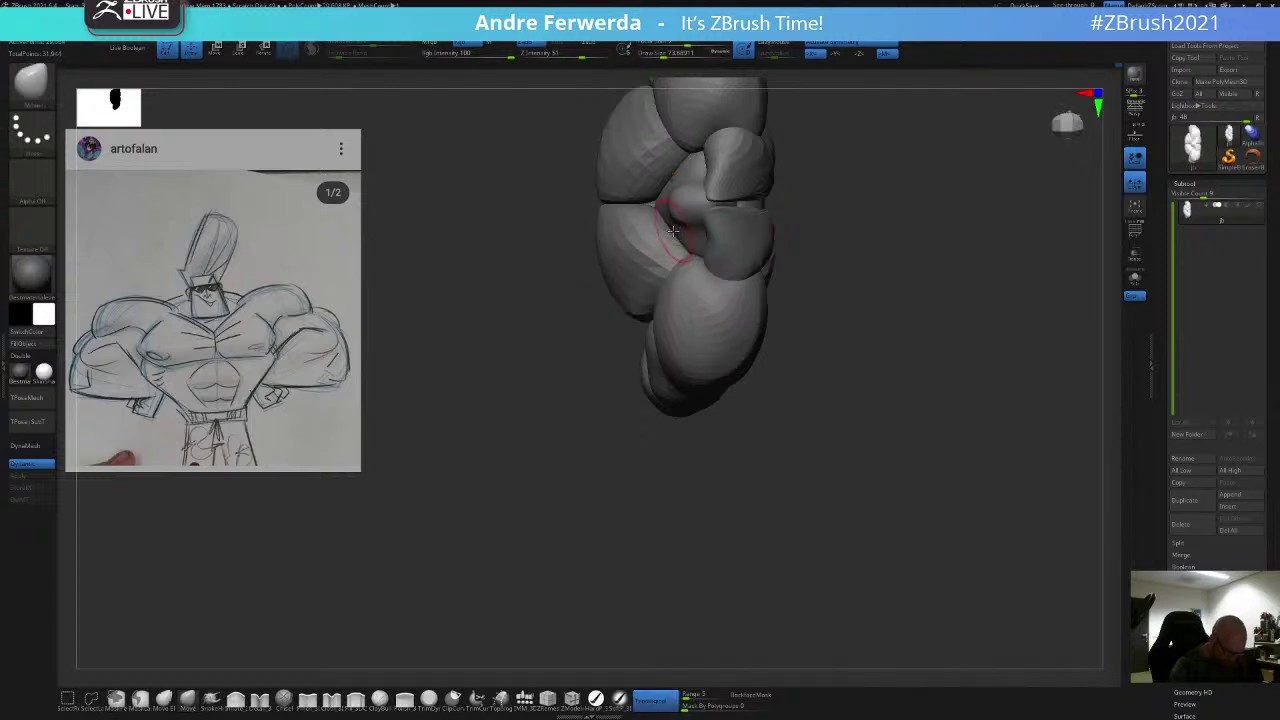
Step: Mask everything except the neck-base polygroup and turn off topological masking for the Move brush
key("w")
left_click(692, 197, "ctrl")
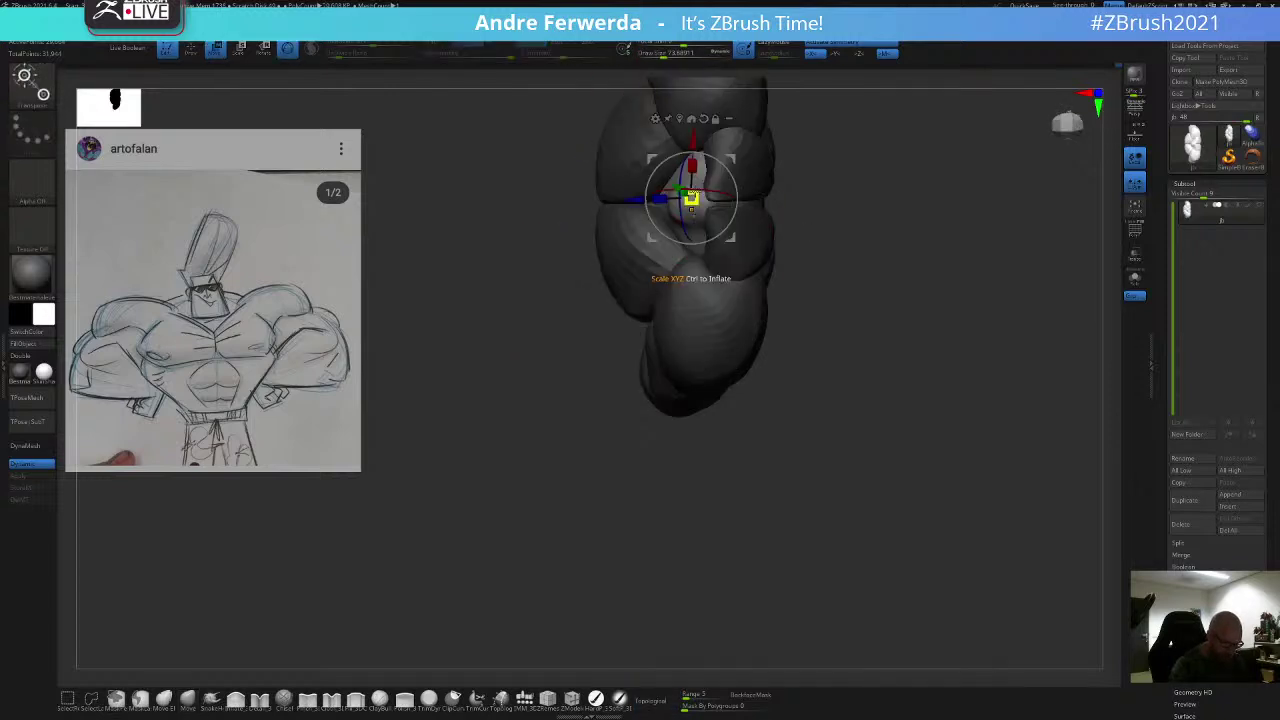
key("q")
left_click(650, 690)
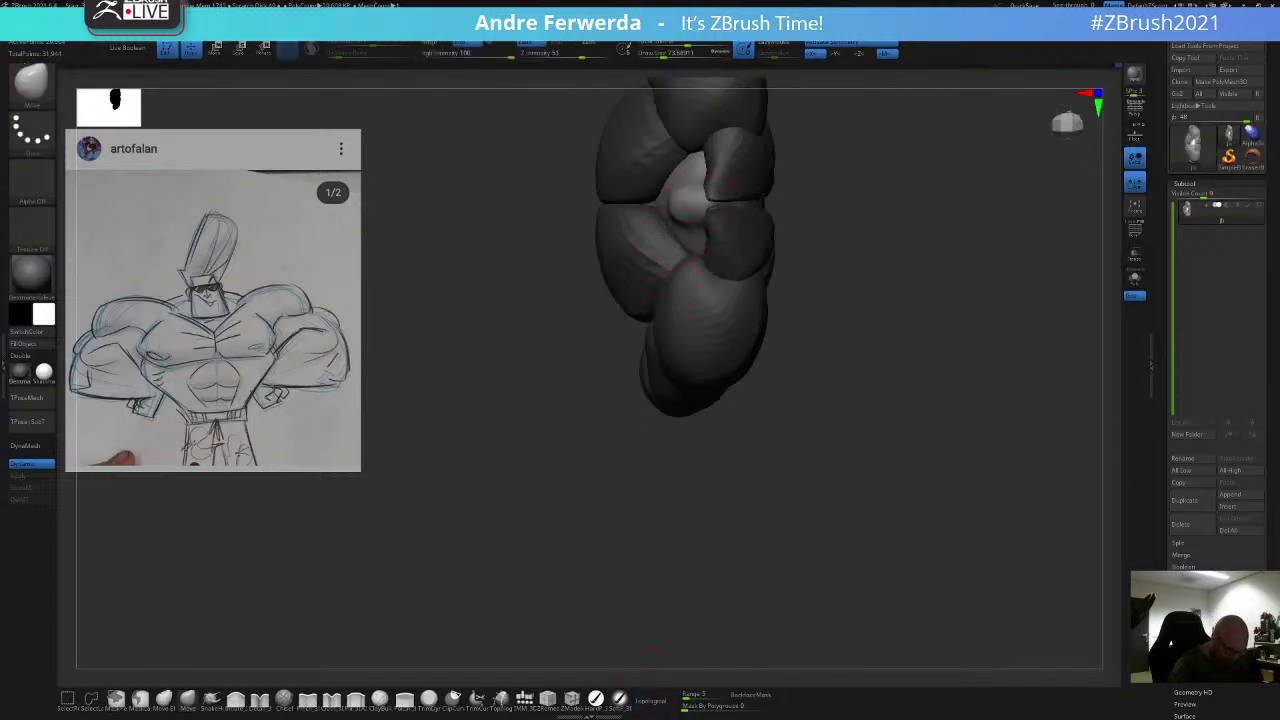
Step: Shape the unmasked neck base between the pectorals and trapezius with the Move brush and clear the mask
key("space")
left_click_drag(656, 300, 658, 300)
left_click_drag(827, 171, 897, 220, "shift")
mouse_move(897, 220)
left_mouse_down()
mouse_move(936, 203)
mouse_move(800, 234)
left_mouse_up()
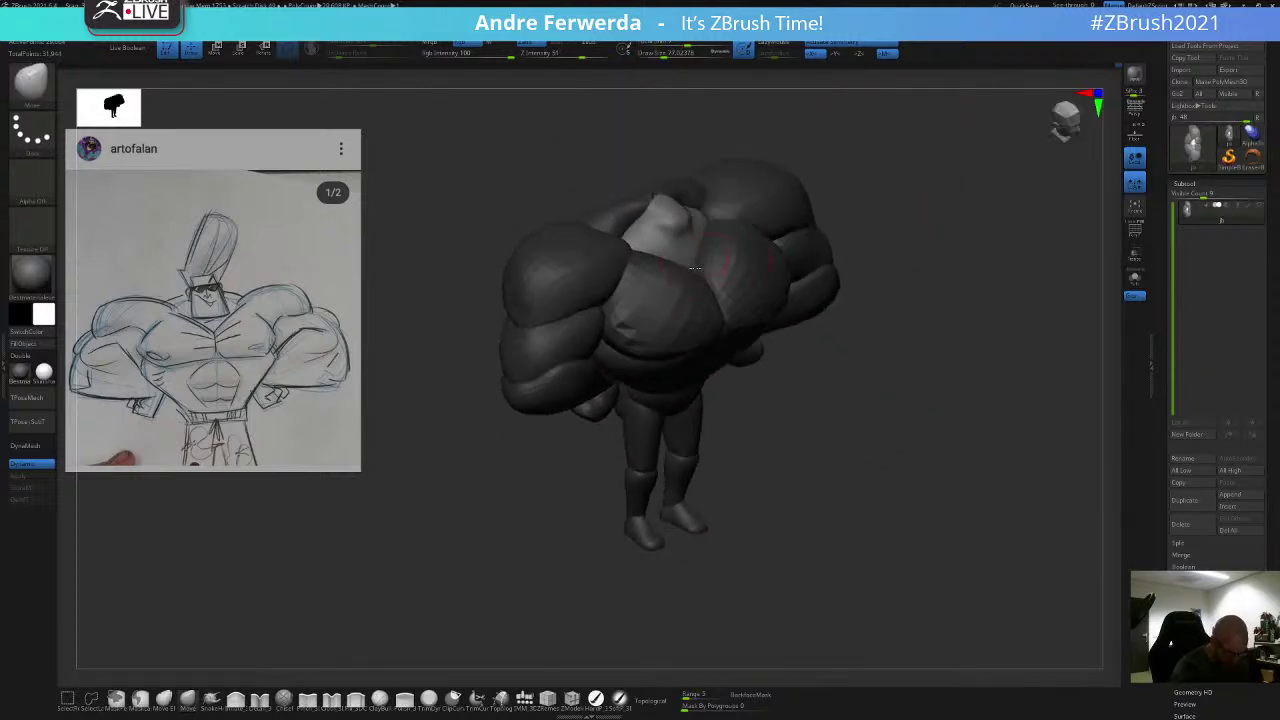
mouse_move(800, 170)
left_mouse_down()
mouse_move(863, 180)
mouse_move(863, 206)
left_mouse_up()
key("space")
left_click_drag(667, 271, 669, 271)
left_click(864, 314, "ctrl")
mouse_move(868, 325)
left_mouse_down("ctrl")
mouse_move(889, 354)
mouse_move(922, 352)
left_mouse_up("ctrl")
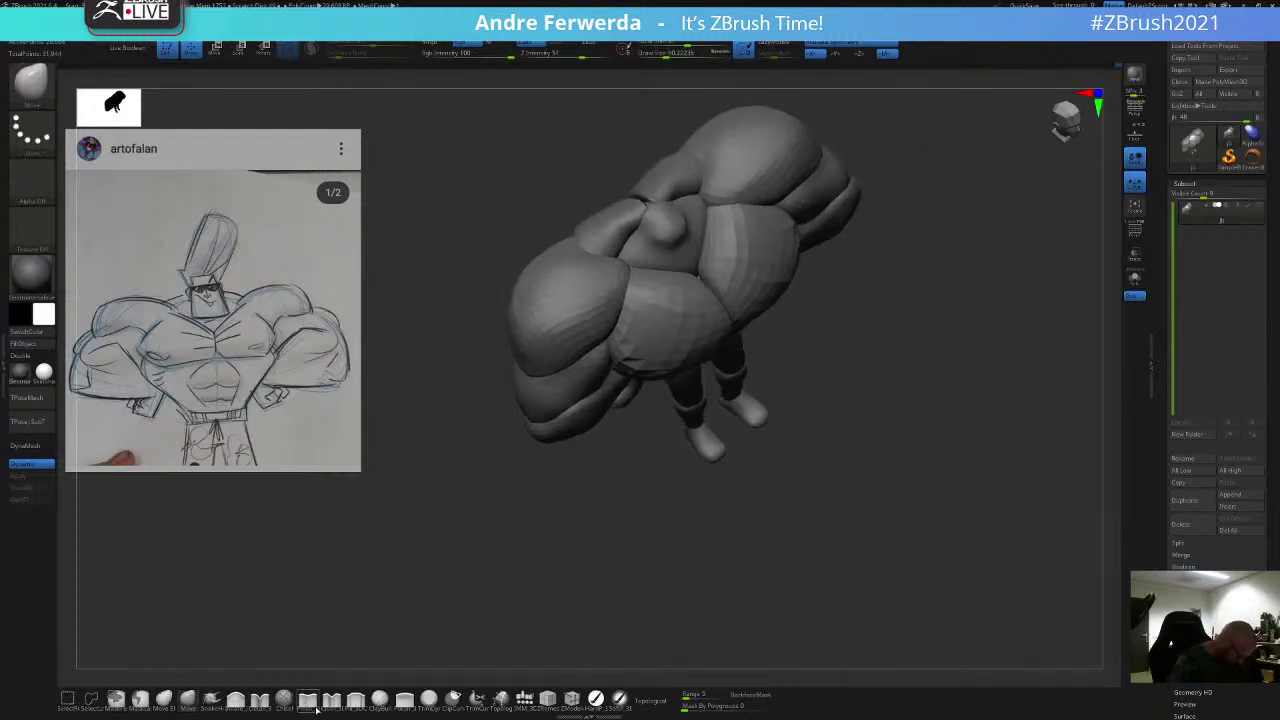
left_click(237, 702)
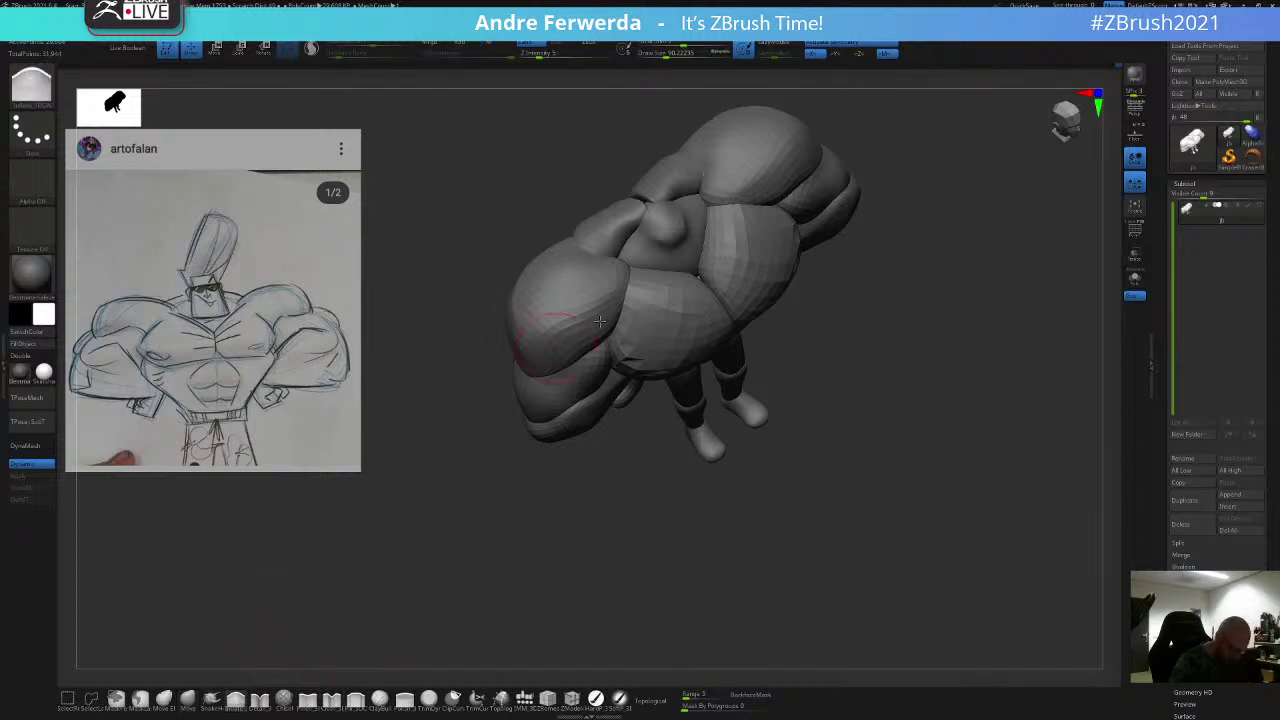
left_click_drag(878, 188, 916, 148, "shift")
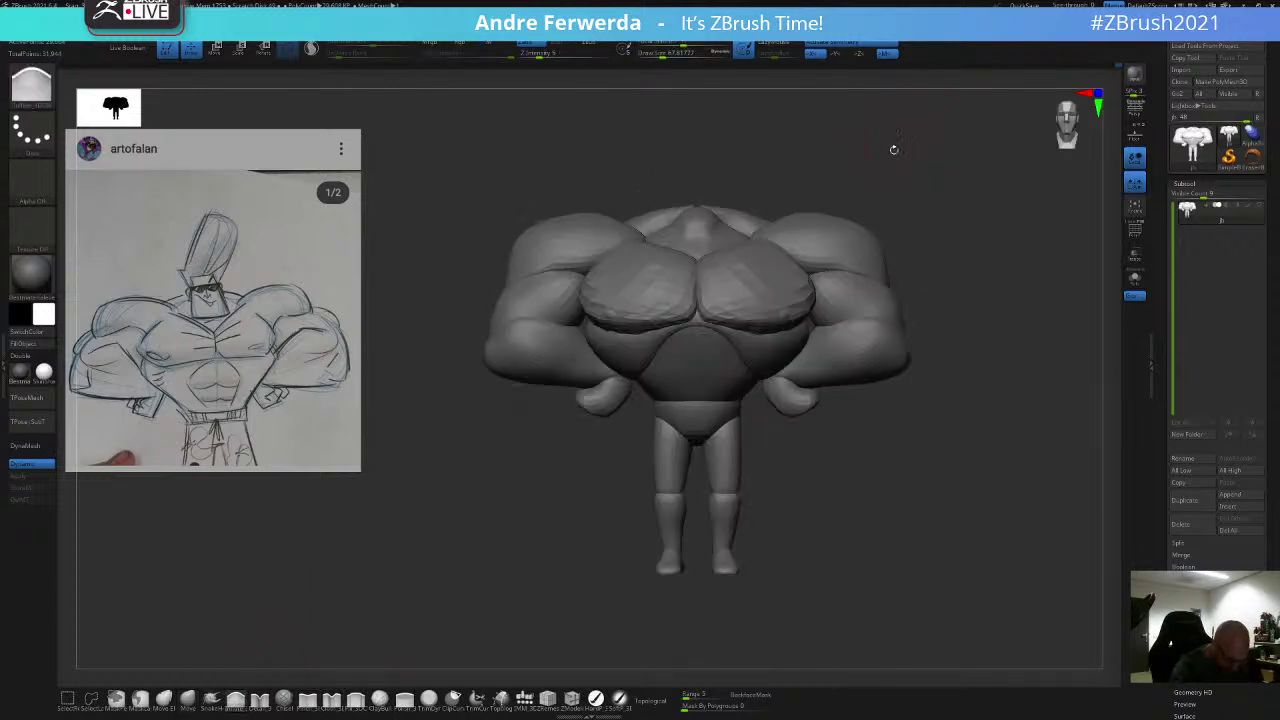
key("ctrl+z")
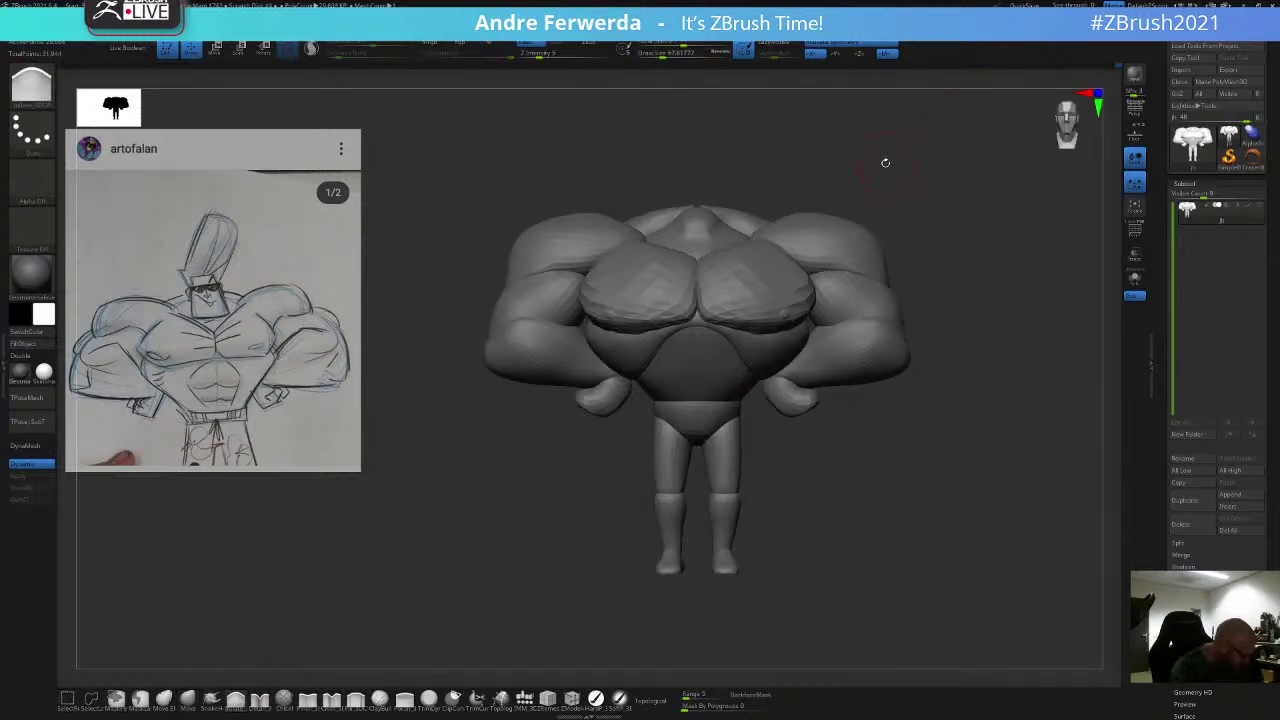
key("ctrl+z")
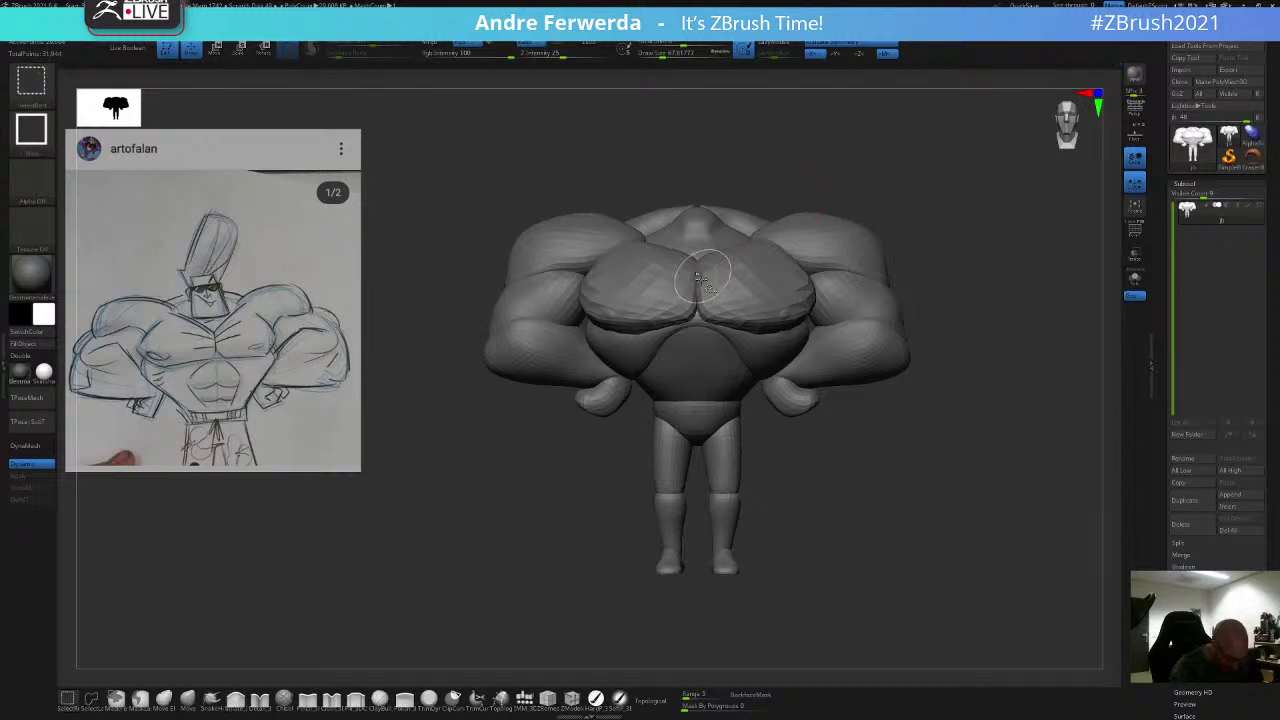
Step: Switch back to the Move brush and adjust the inner upper pectorals where they meet the neck base
left_click(188, 700)
left_click_drag(467, 418, 473, 461)
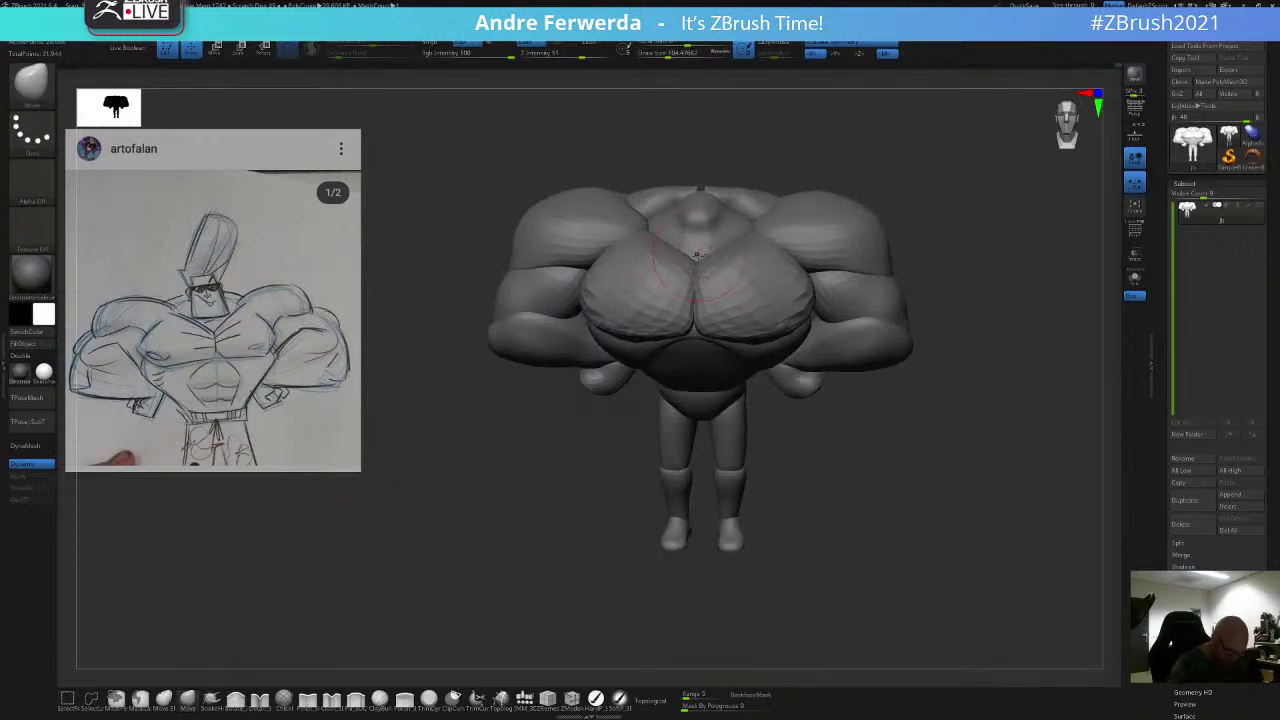
key("space")
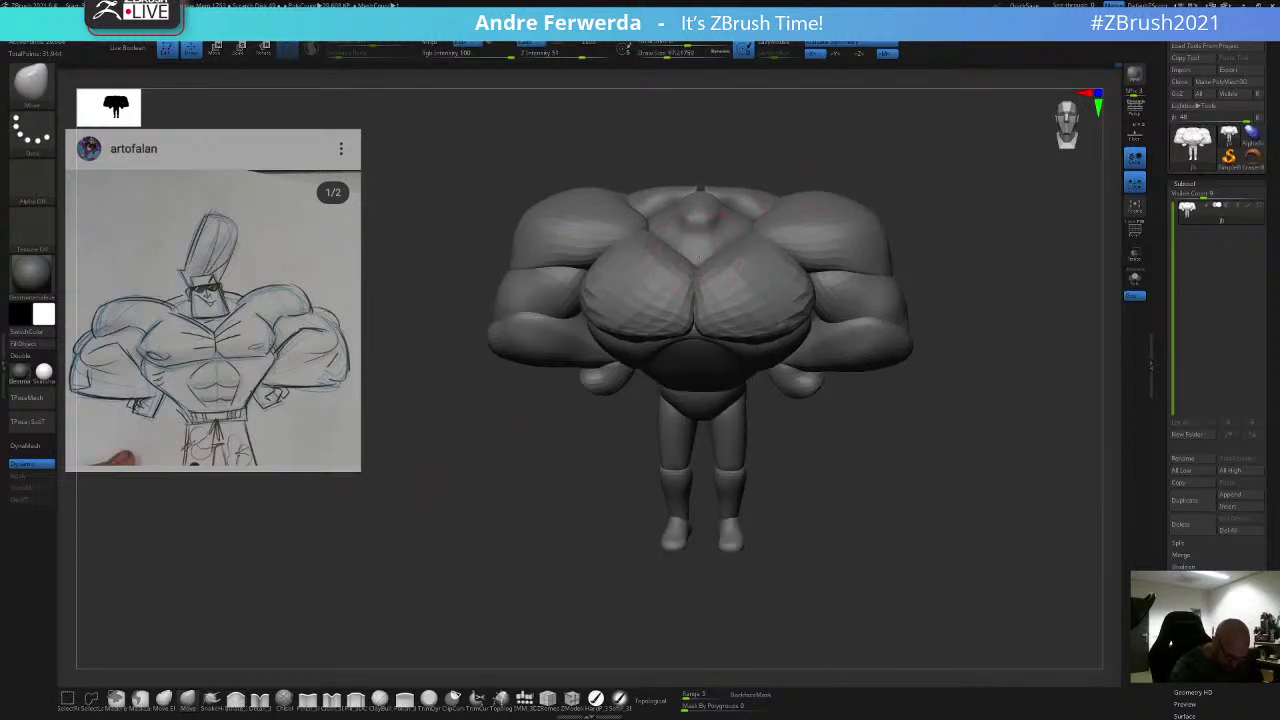
right_click_drag(699, 258, 697, 218)
right_click(690, 300)
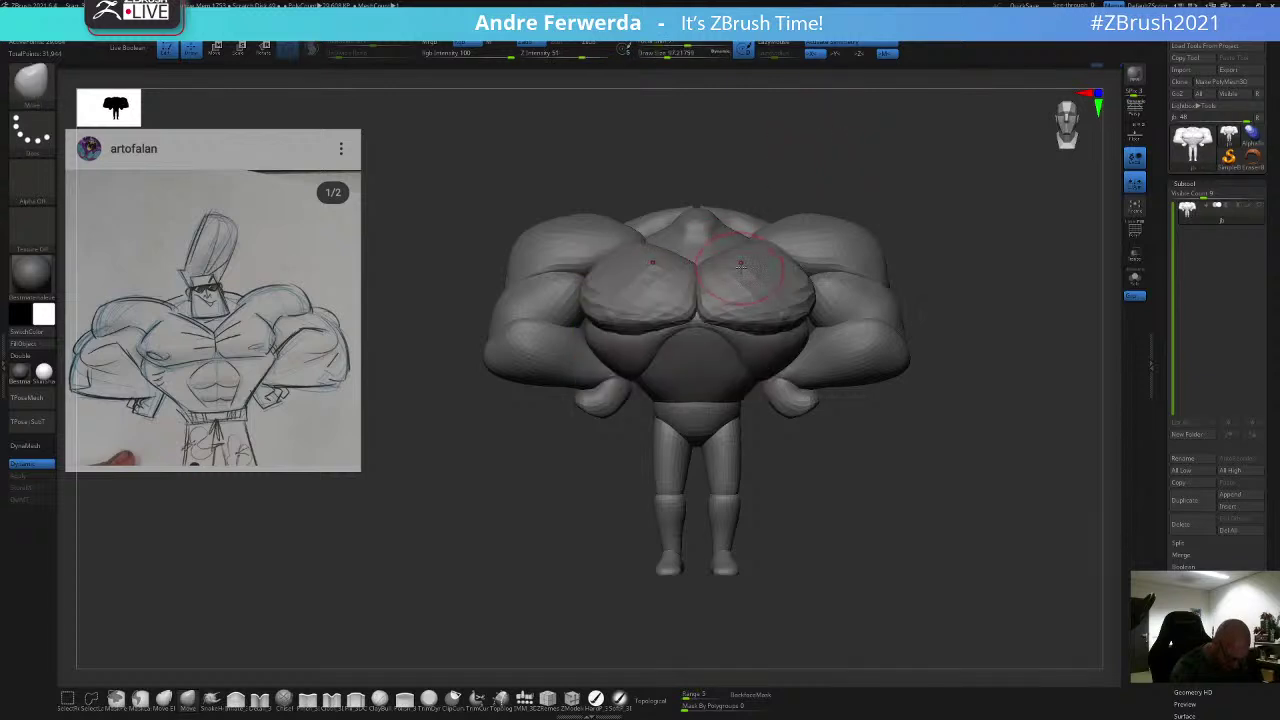
Step: Unhide the whole figure and adjust its broad shoulder and arm silhouette with a much larger Move brush
left_click(870, 177, "ctrl+shift")
mouse_move(905, 205)
right_mouse_down("ctrl")
mouse_move(931, 166)
mouse_move(929, 246)
right_mouse_up("ctrl")
key("space")
left_click(772, 301)
key("space")
key("space")
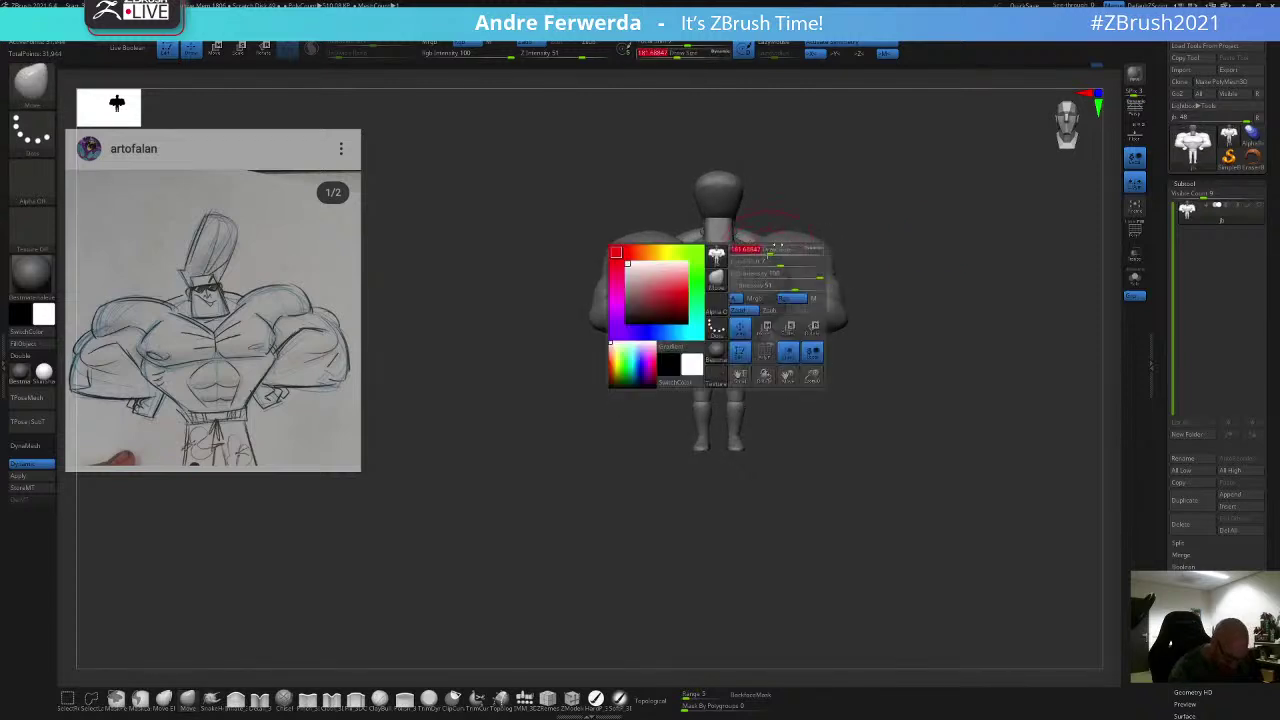
left_click(786, 249)
mouse_move(871, 223)
right_mouse_down("ctrl")
mouse_move(910, 208)
mouse_move(877, 209)
mouse_move(866, 238)
right_mouse_up("ctrl")
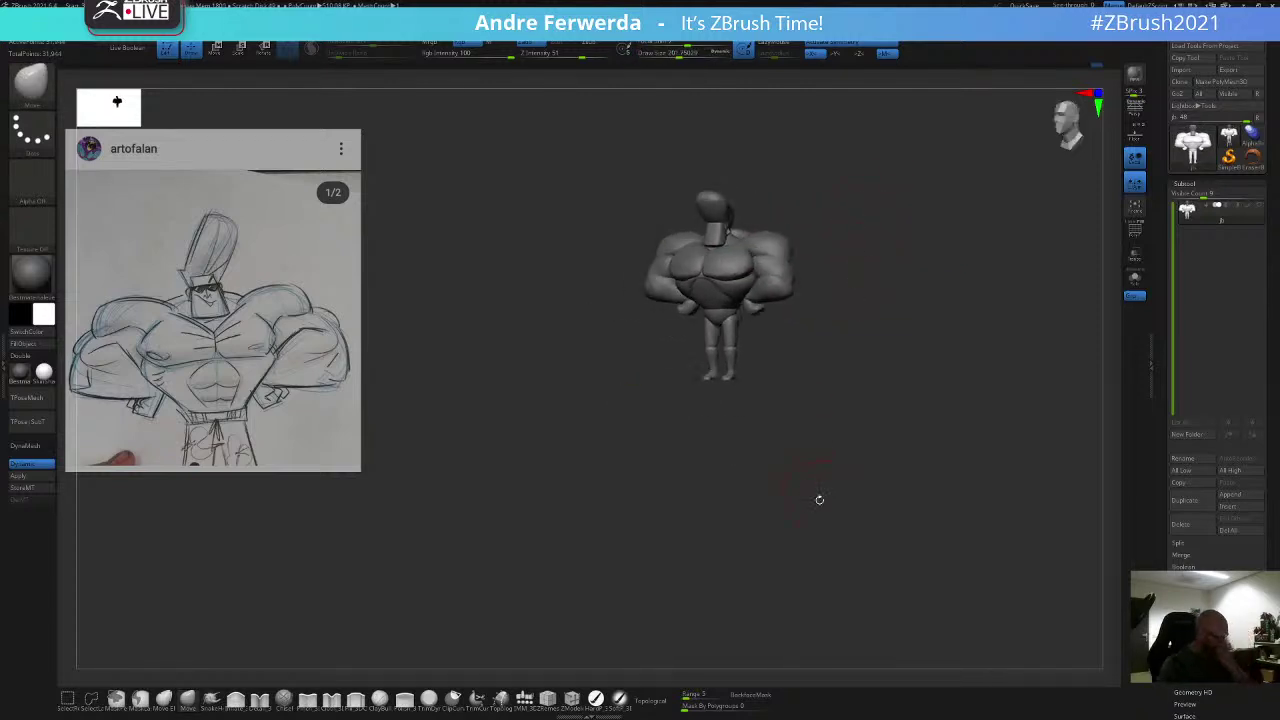
mouse_move(871, 240)
left_mouse_down()
mouse_move(882, 288)
mouse_move(885, 248)
mouse_move(863, 226)
left_mouse_up()
key("space")
left_click_drag(760, 273, 744, 273)
Step: Turn on topological masking and reshape the arms and shoulders from above with a resized Move brush
left_click_drag(850, 198, 804, 245, "alt")
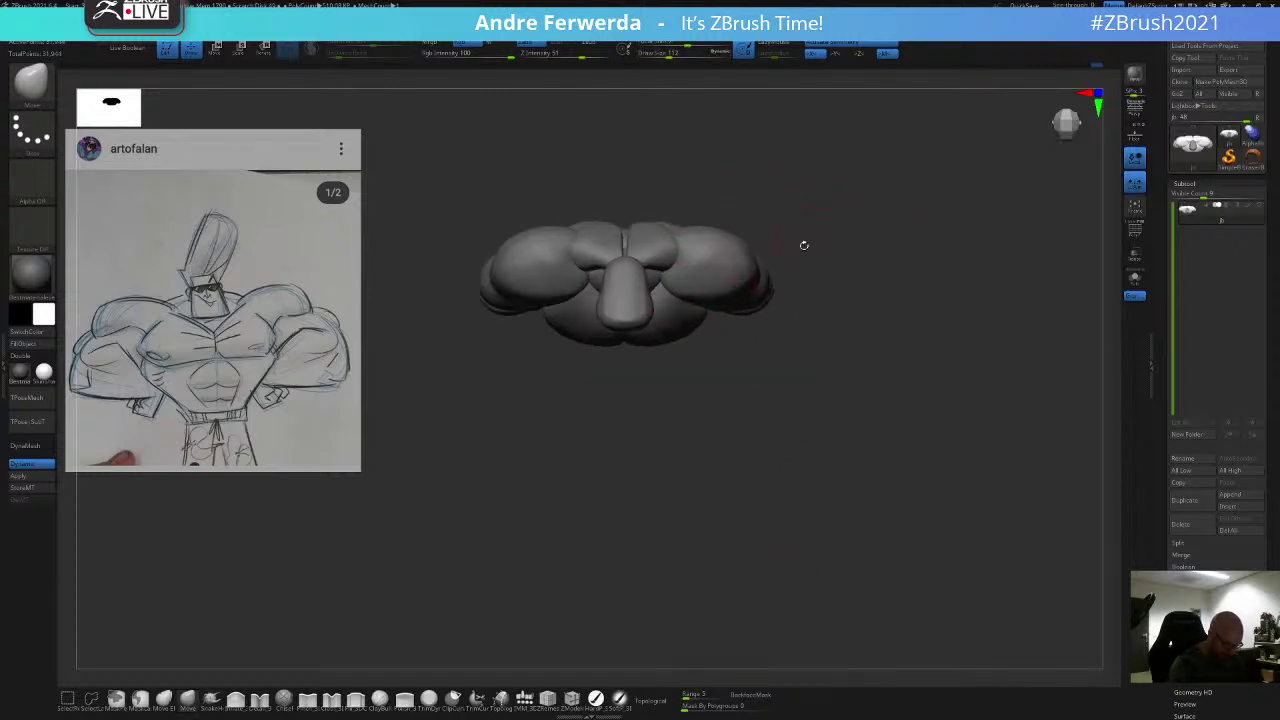
left_click(638, 702)
key("space")
left_click_drag(698, 282, 695, 310)
key("space")
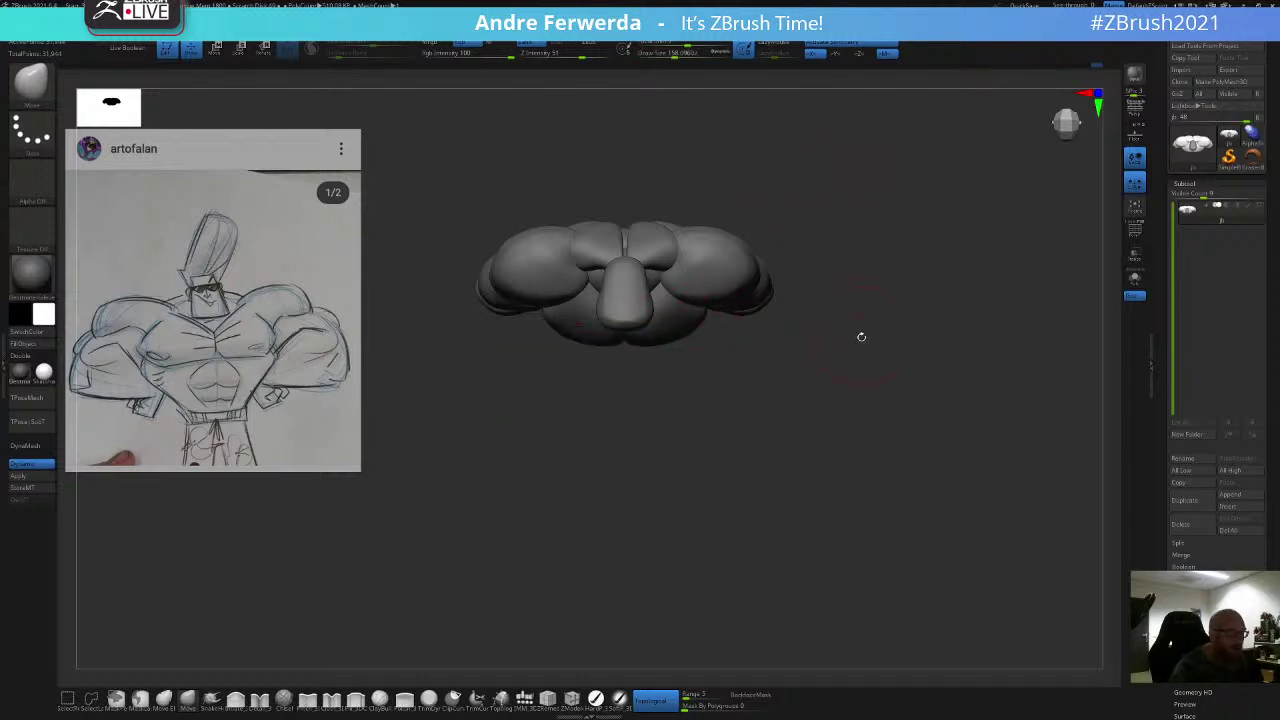
Step: Reshape the pectorals in side profile with the Move brush and check the form from the front
left_click_drag(862, 337, 866, 249)
mouse_move(871, 300)
left_mouse_down()
mouse_move(874, 214)
mouse_move(843, 234)
left_mouse_up()
key("s")
left_click(662, 300)
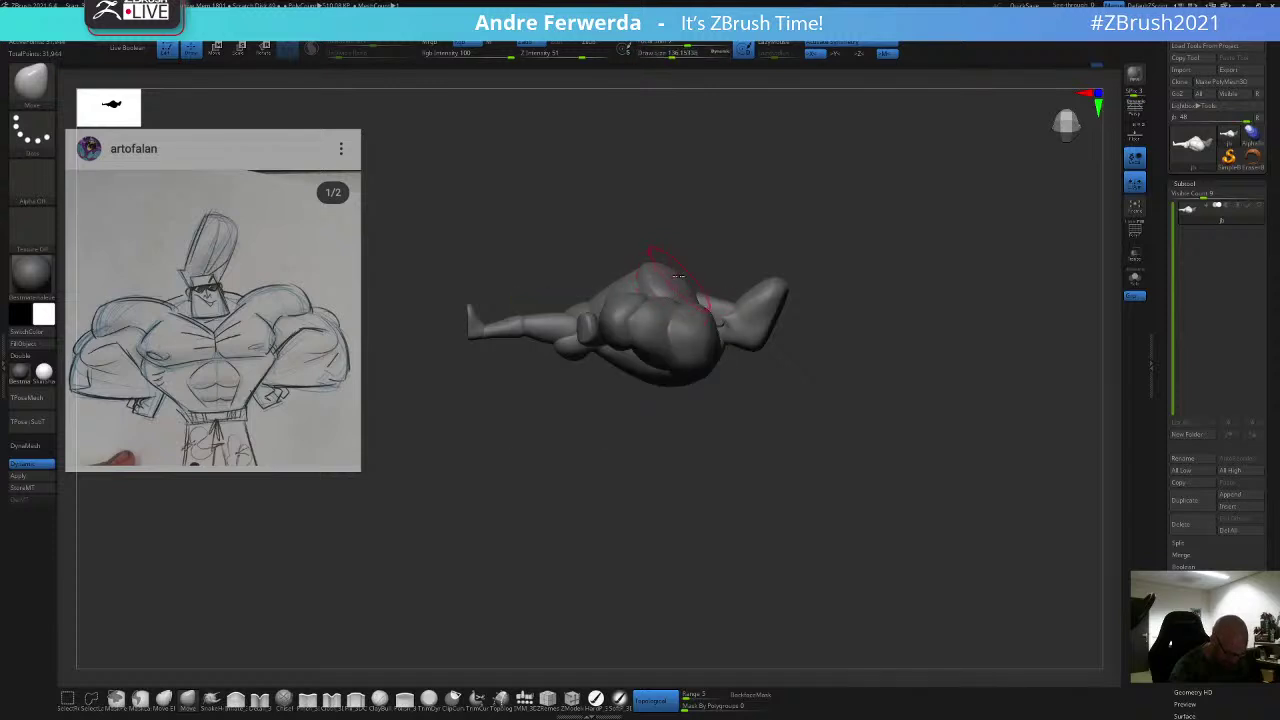
mouse_move(790, 222)
left_mouse_down()
mouse_move(771, 217)
mouse_move(811, 206)
mouse_move(871, 246)
mouse_move(878, 195)
mouse_move(860, 235)
left_mouse_up()
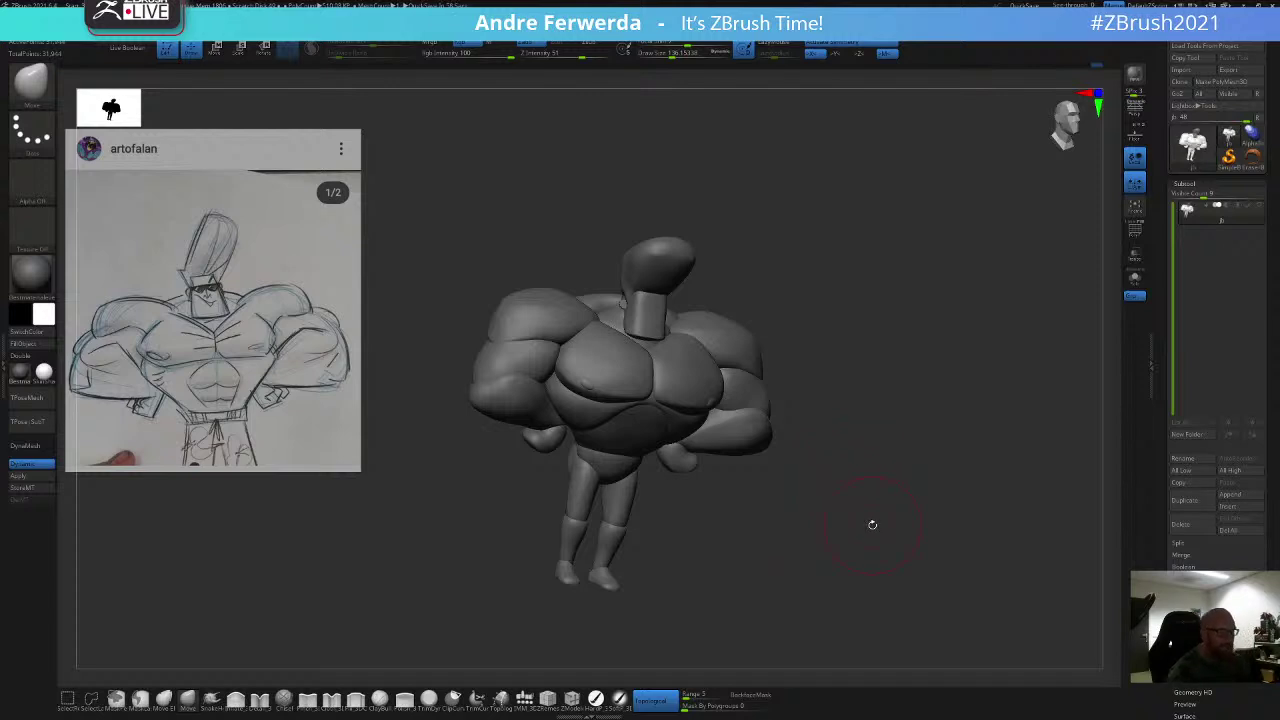
left_click_drag(829, 247, 722, 316, "shift")
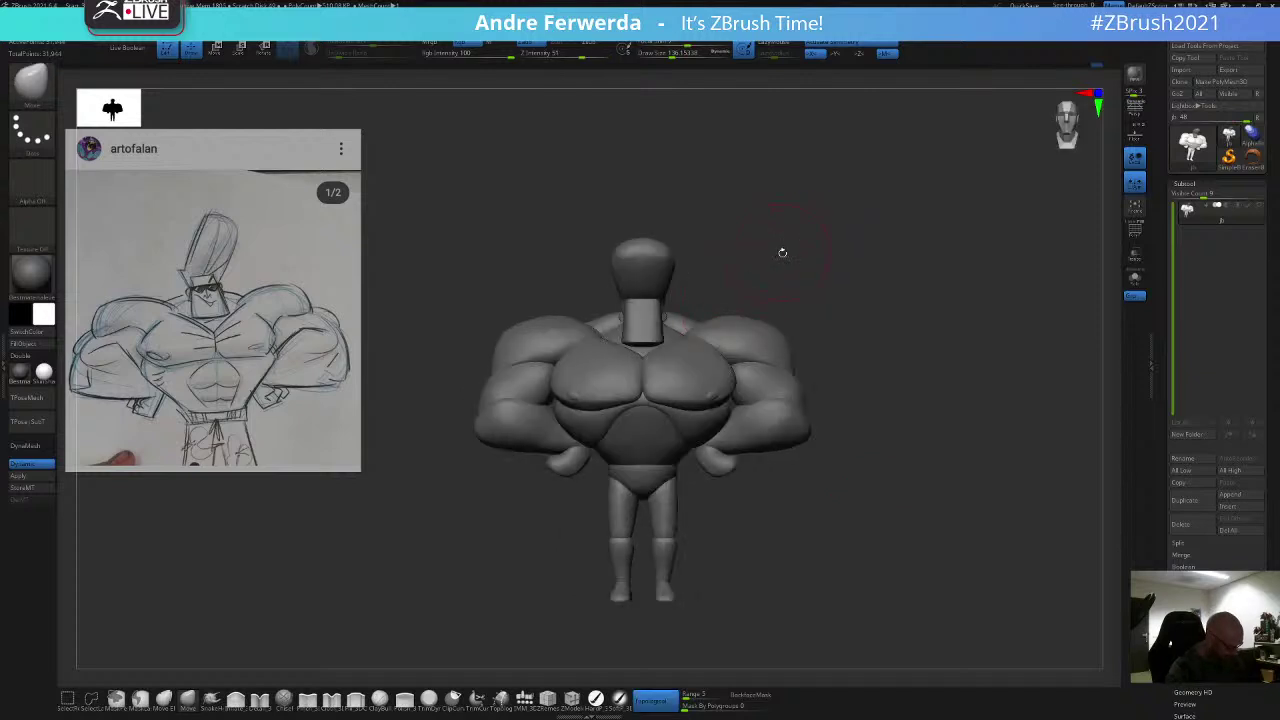
Step: Adjust the front deltoid edge where it meets the chest and trapezius from a high angle
left_click_drag(782, 253, 773, 330)
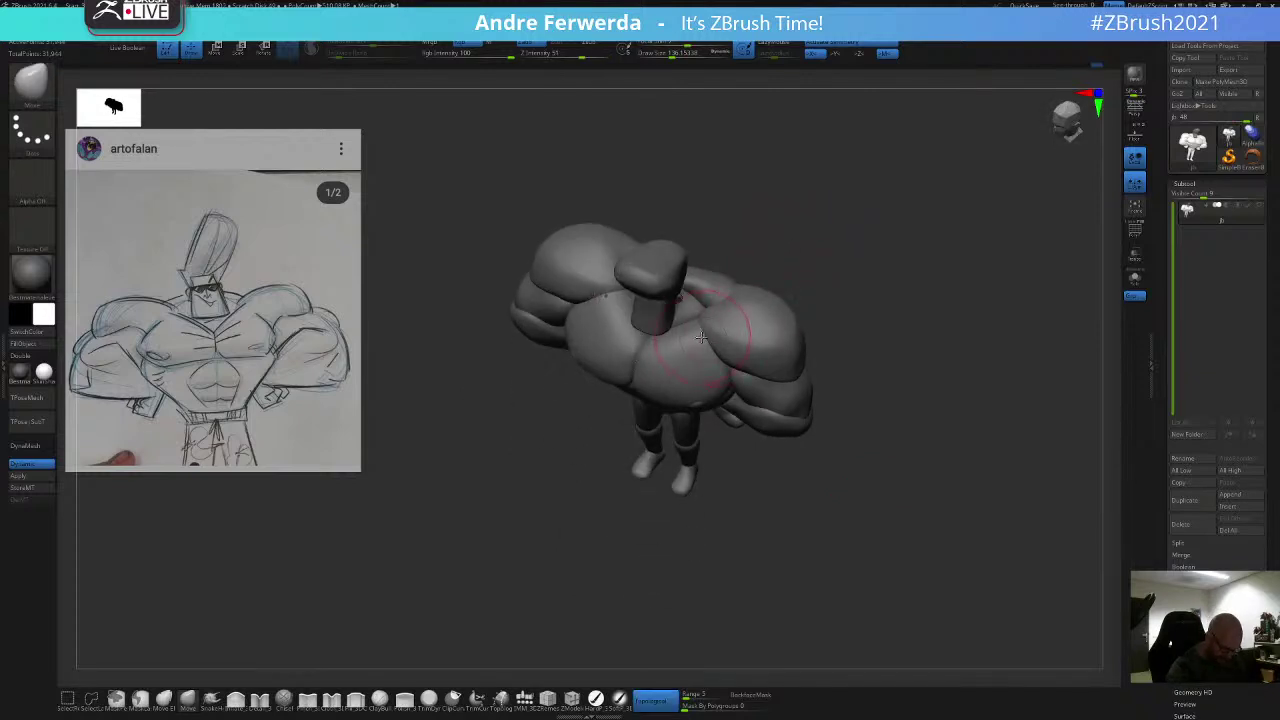
mouse_move(795, 222)
left_mouse_down()
mouse_move(775, 282)
mouse_move(787, 262)
mouse_move(800, 290)
left_mouse_up()
key("space")
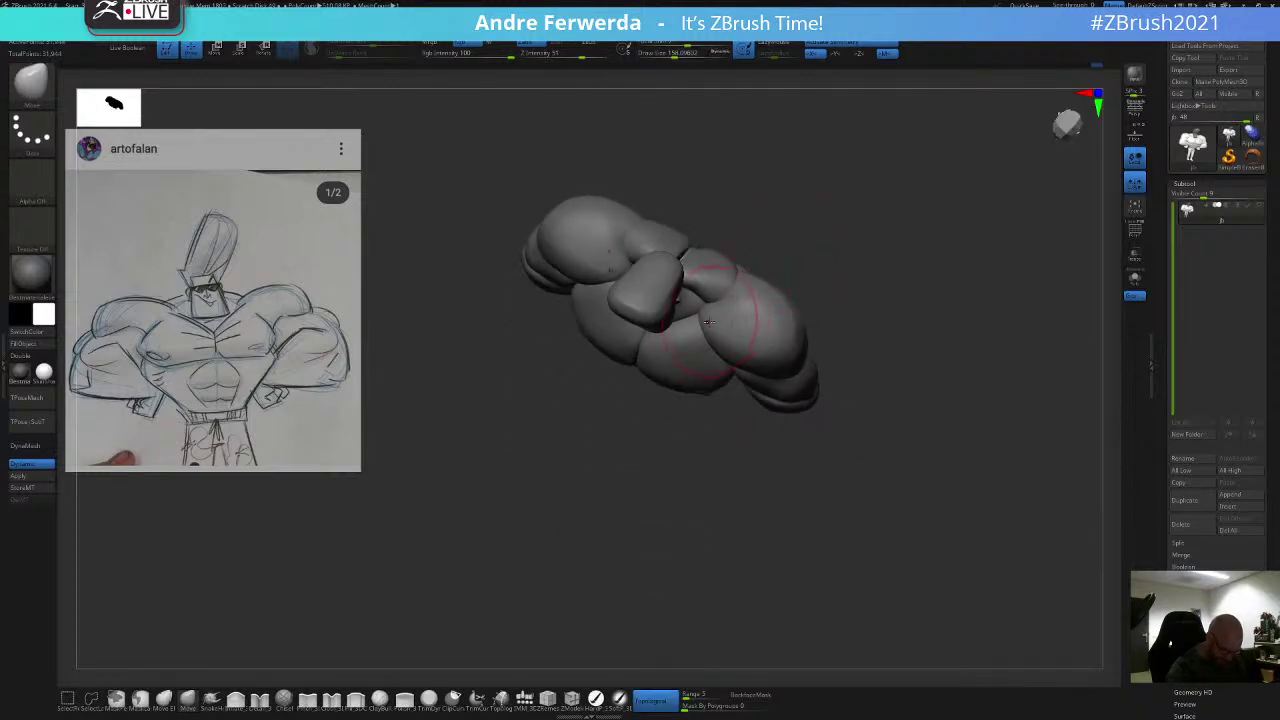
key("space")
key("space")
left_click_drag(722, 318, 718, 320)
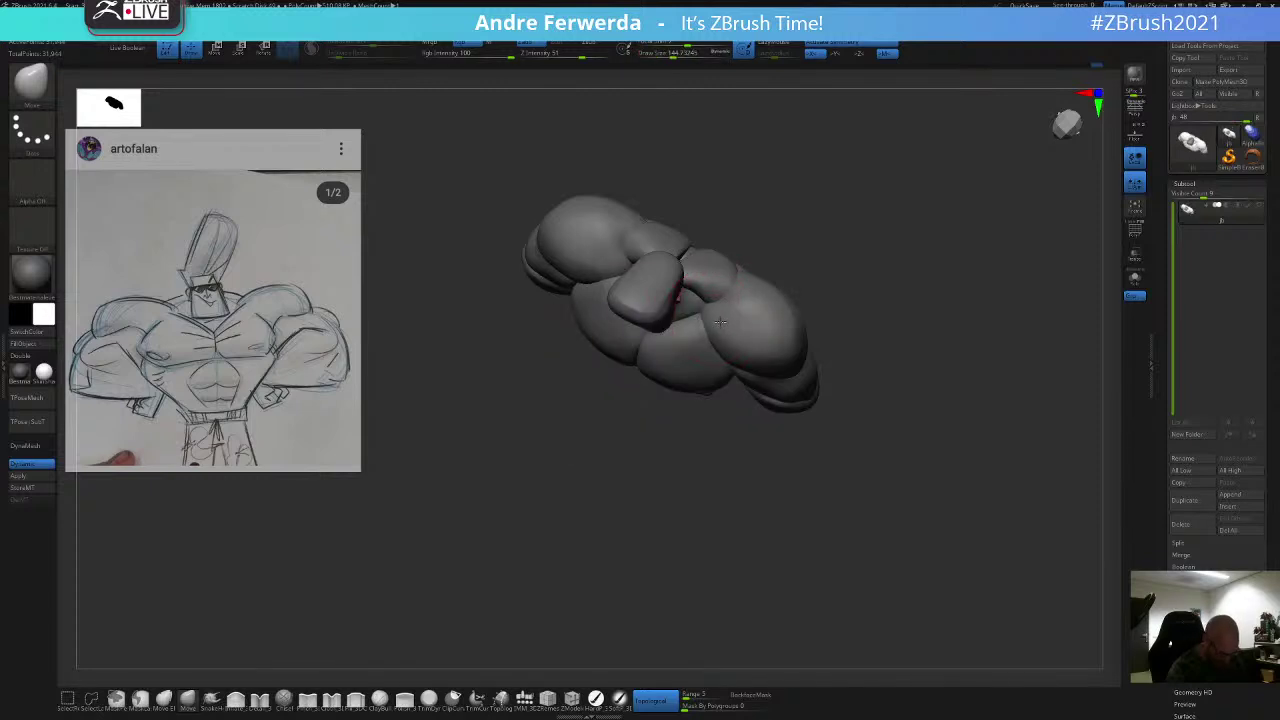
Step: Refine the trapezius and inner shoulder contours from the front with a resized Move brush
left_click_drag(822, 234, 831, 203, "shift")
key("space")
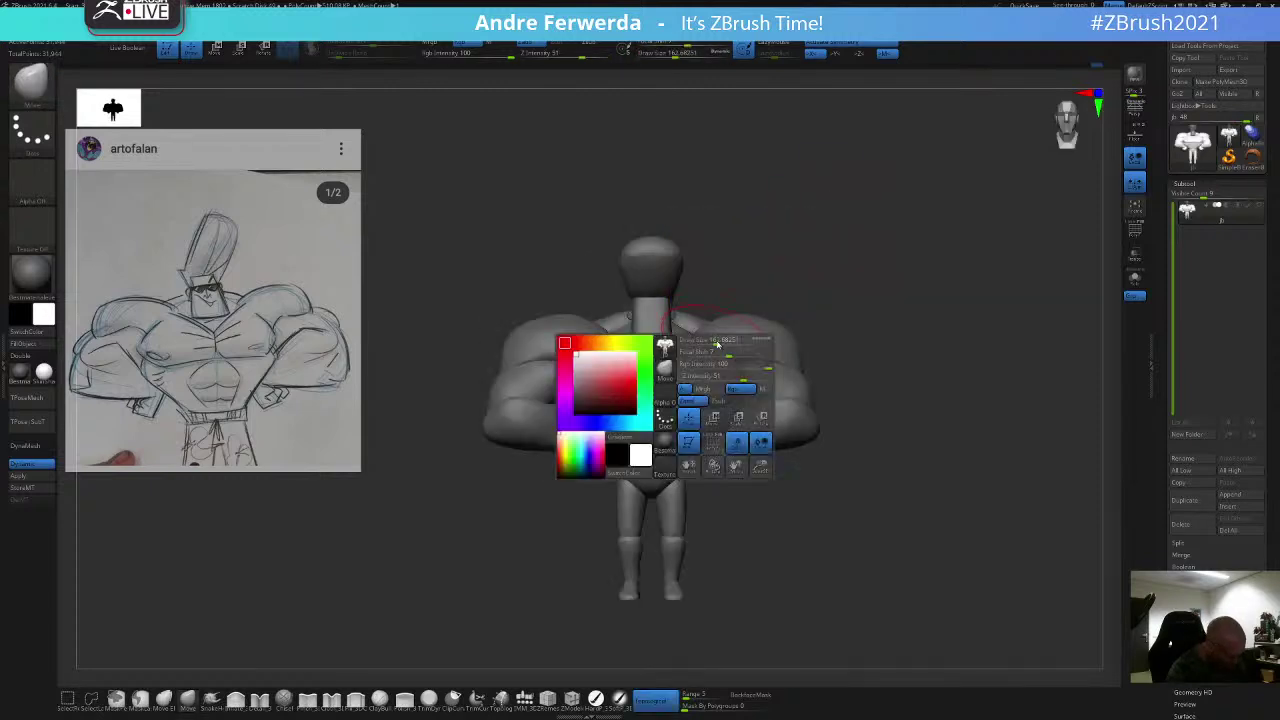
left_click_drag(716, 342, 709, 342)
key("space")
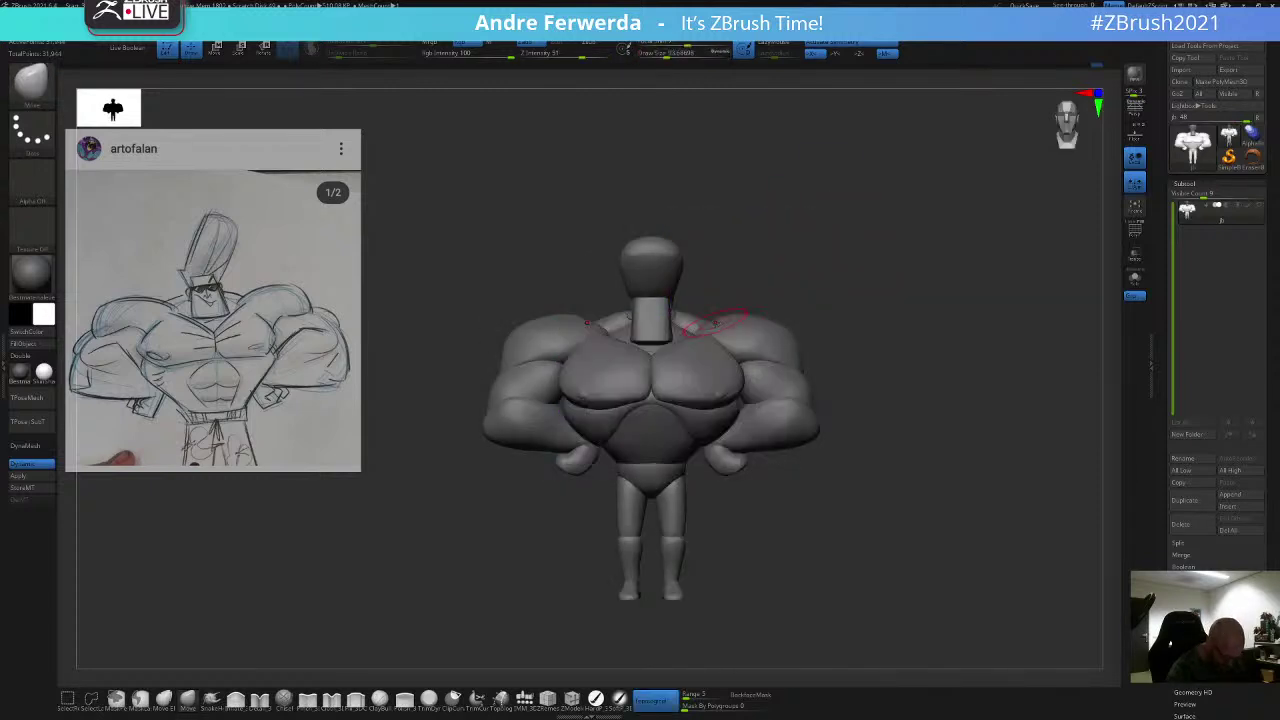
key("space")
left_click_drag(752, 317, 757, 317)
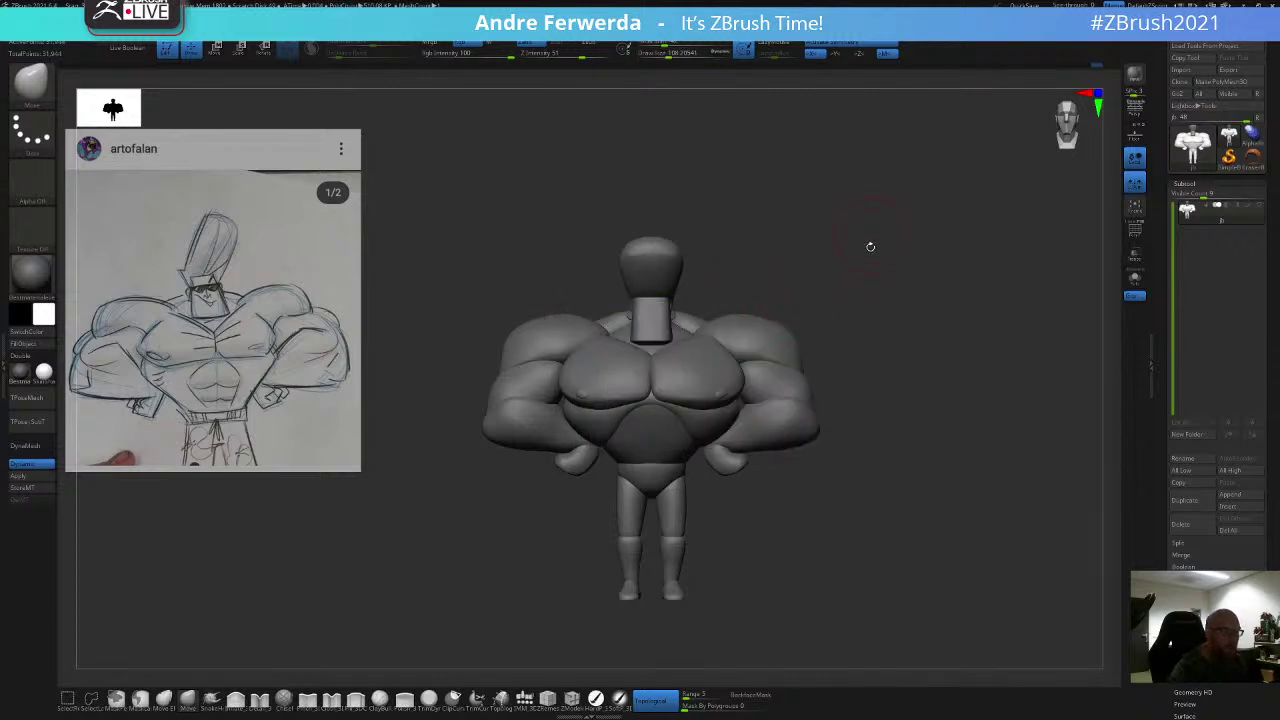
Step: Adjust the outer deltoid silhouette on the whole figure from the front, resizing the Move brush as needed
left_click_drag(871, 283, 855, 269, "alt")
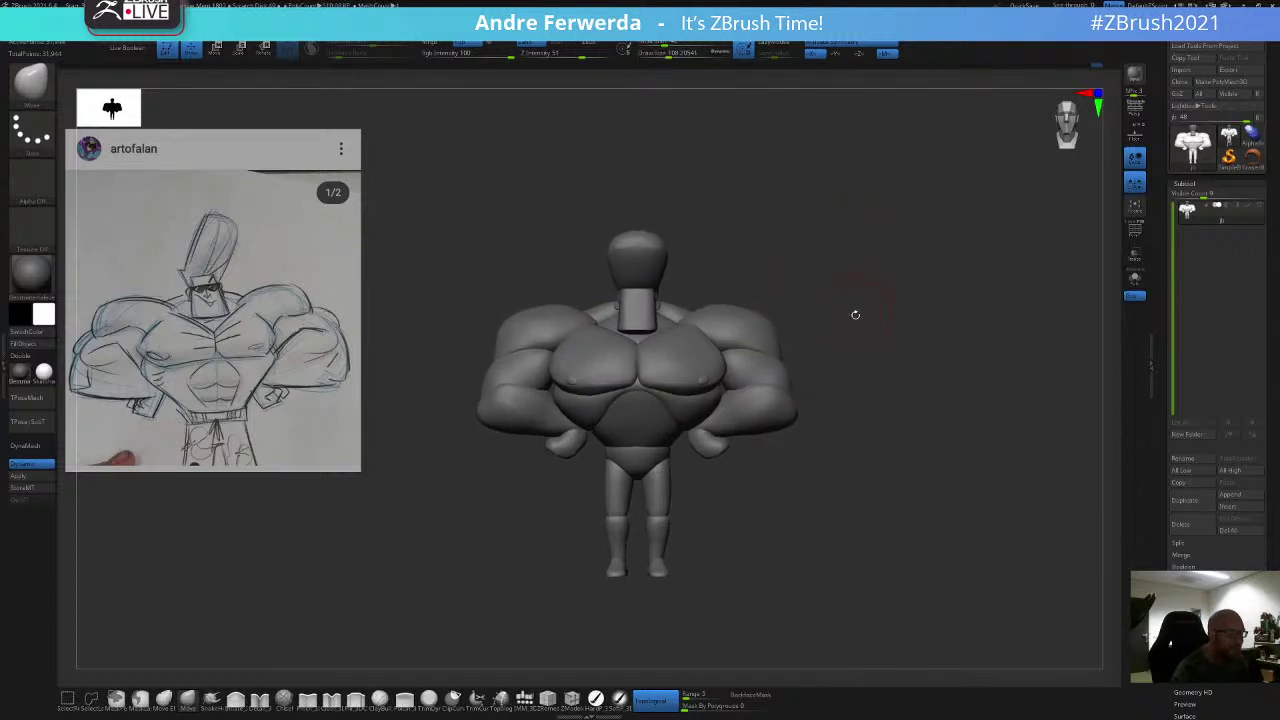
key("space")
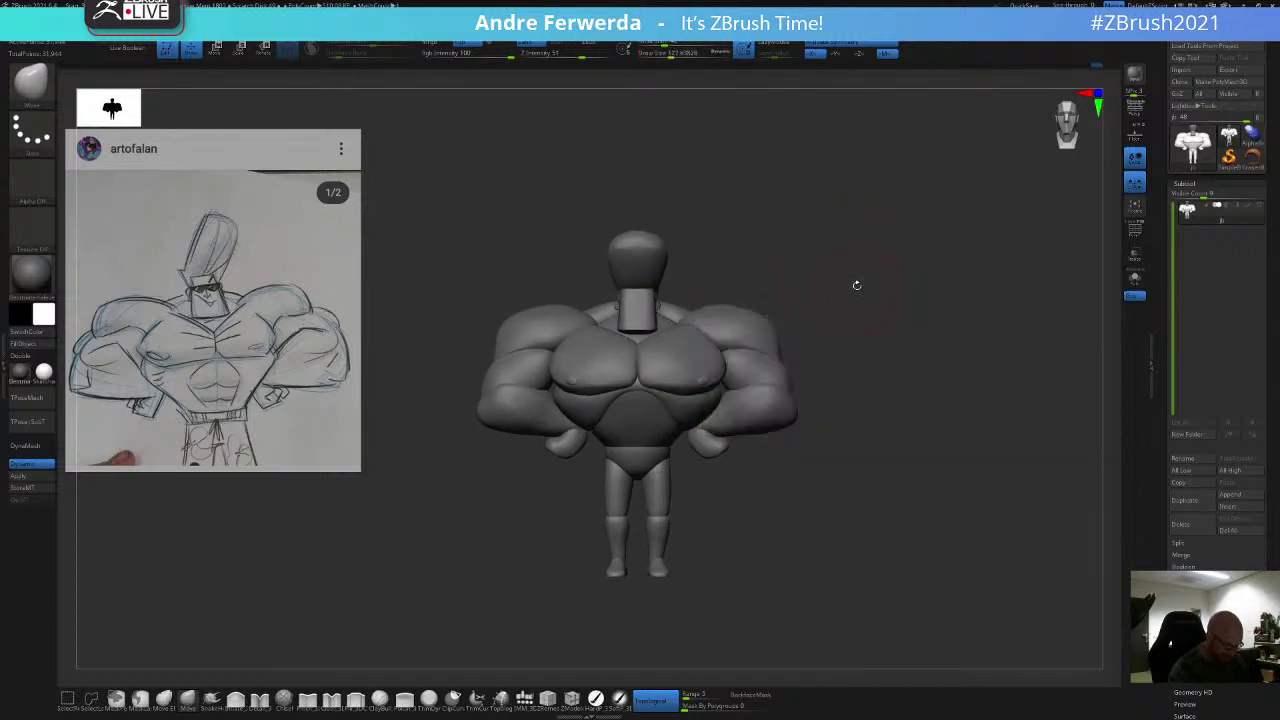
key("space")
left_click_drag(856, 290, 853, 292)
key("space")
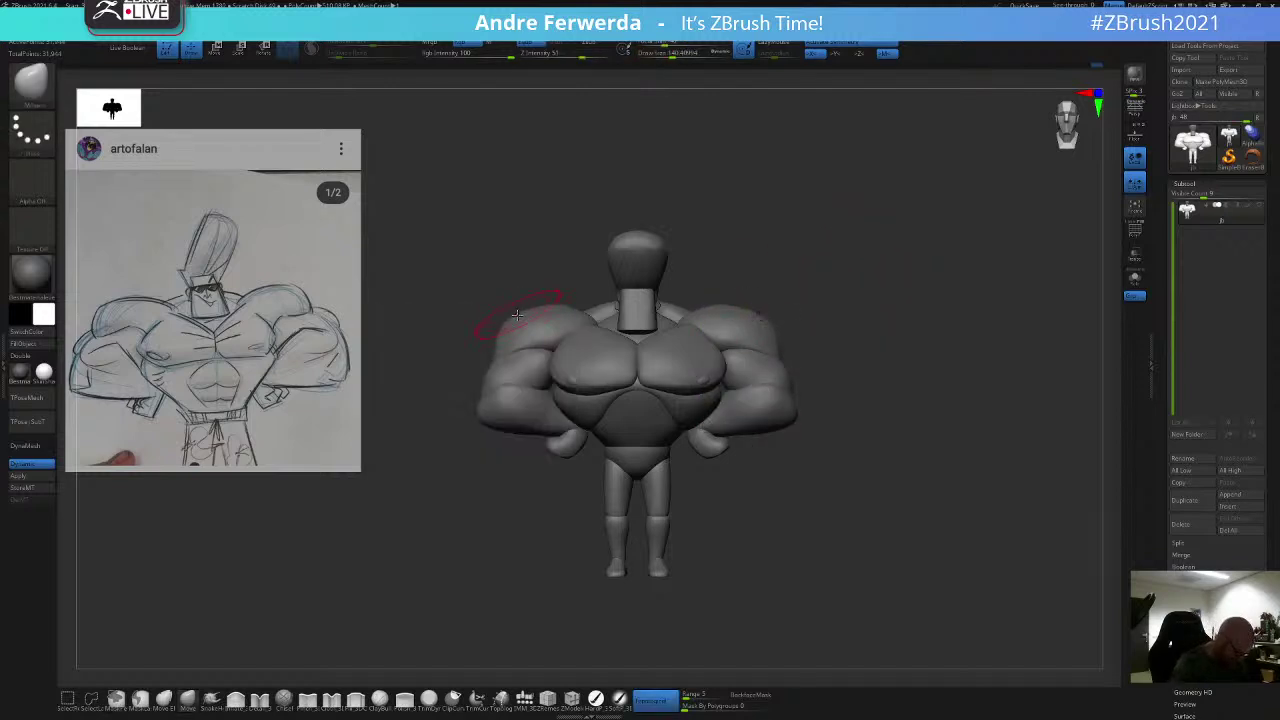
key("space")
left_click_drag(453, 440, 620, 410)
mouse_move(549, 334)
left_mouse_down("alt")
mouse_move(620, 330)
mouse_move(683, 286)
mouse_move(688, 266)
mouse_move(799, 256)
left_mouse_up("alt")
Step: Reshape the shoulder and arm outlines from behind with a smaller Move brush
key("space")
key("space")
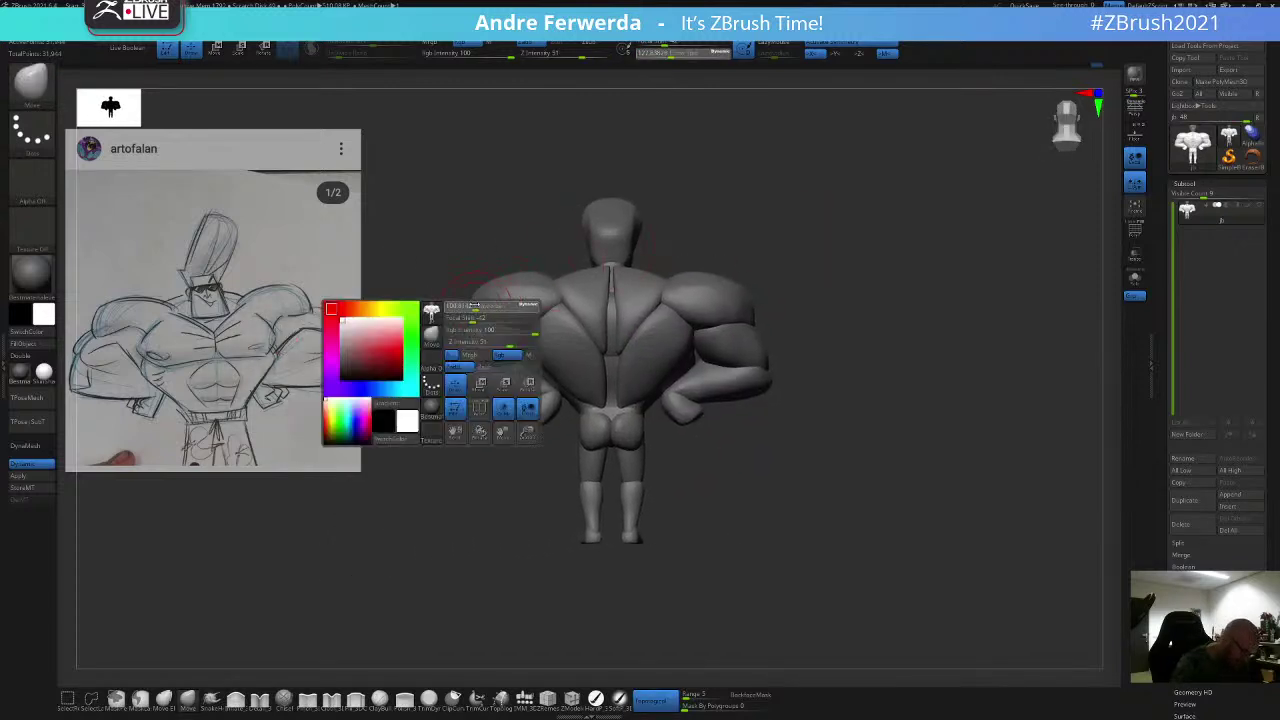
left_click_drag(474, 305, 475, 303)
key("space")
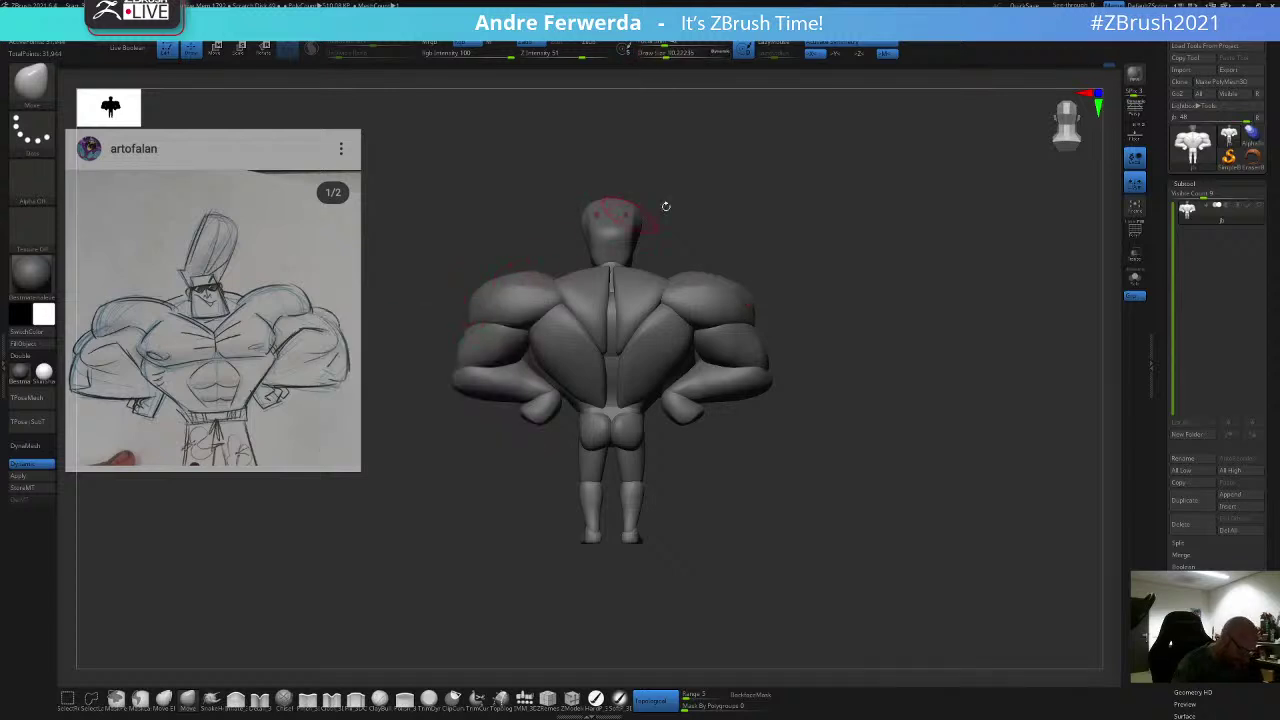
key("s")
key("space")
left_click_drag(474, 362, 481, 362)
key("bracketleft")
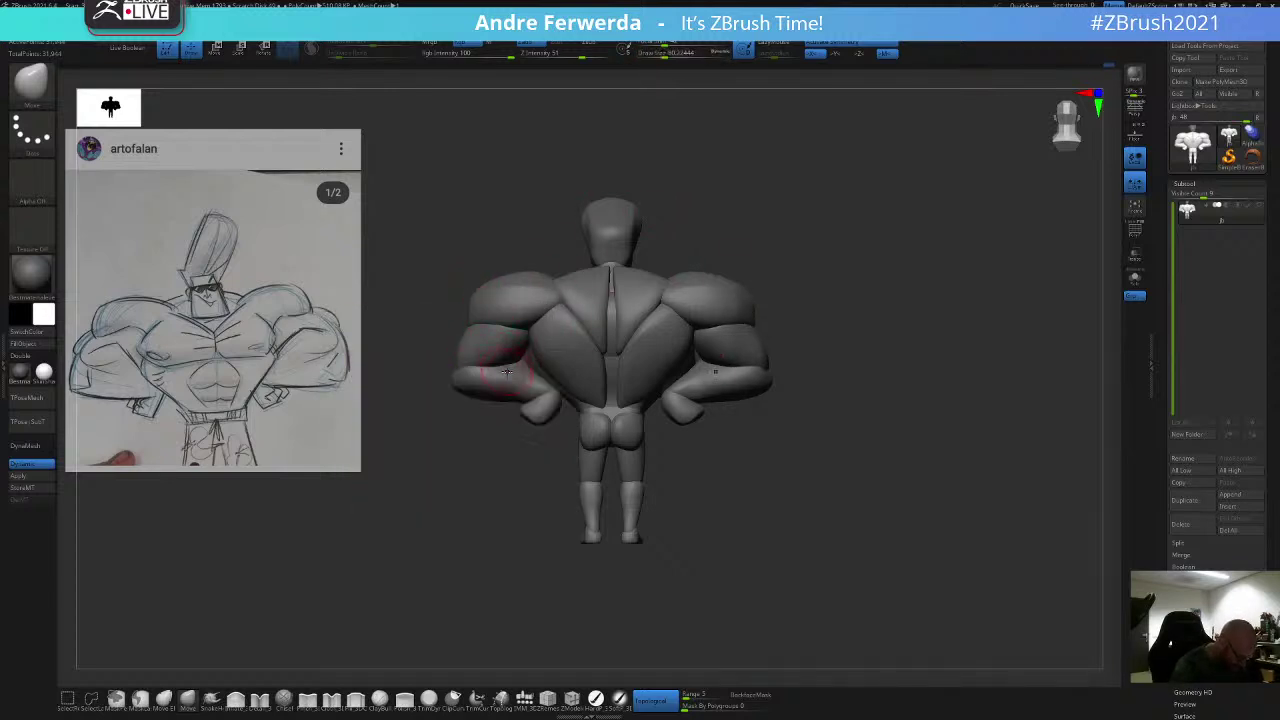
Step: Reshape the elbow and forearm volumes from rear and side angles with a resized Move brush
left_click_drag(378, 470, 450, 490)
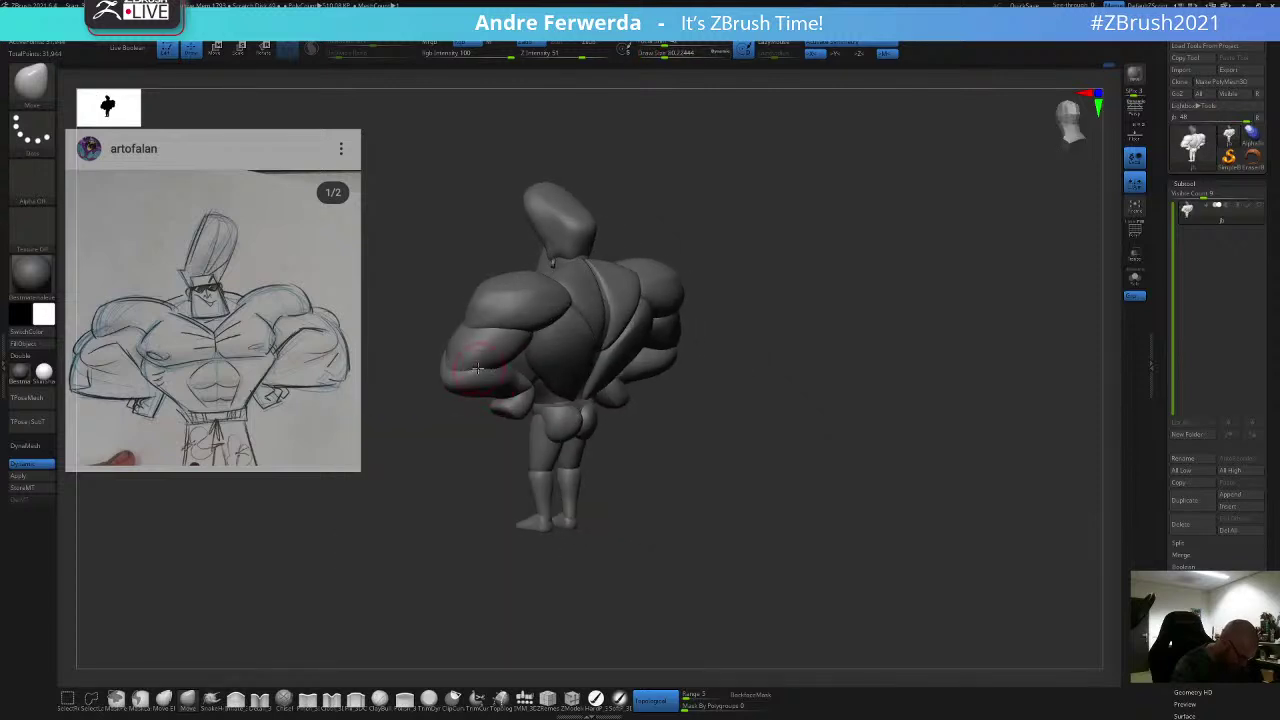
left_click_drag(465, 424, 508, 432)
left_click_drag(535, 348, 649, 334, "alt")
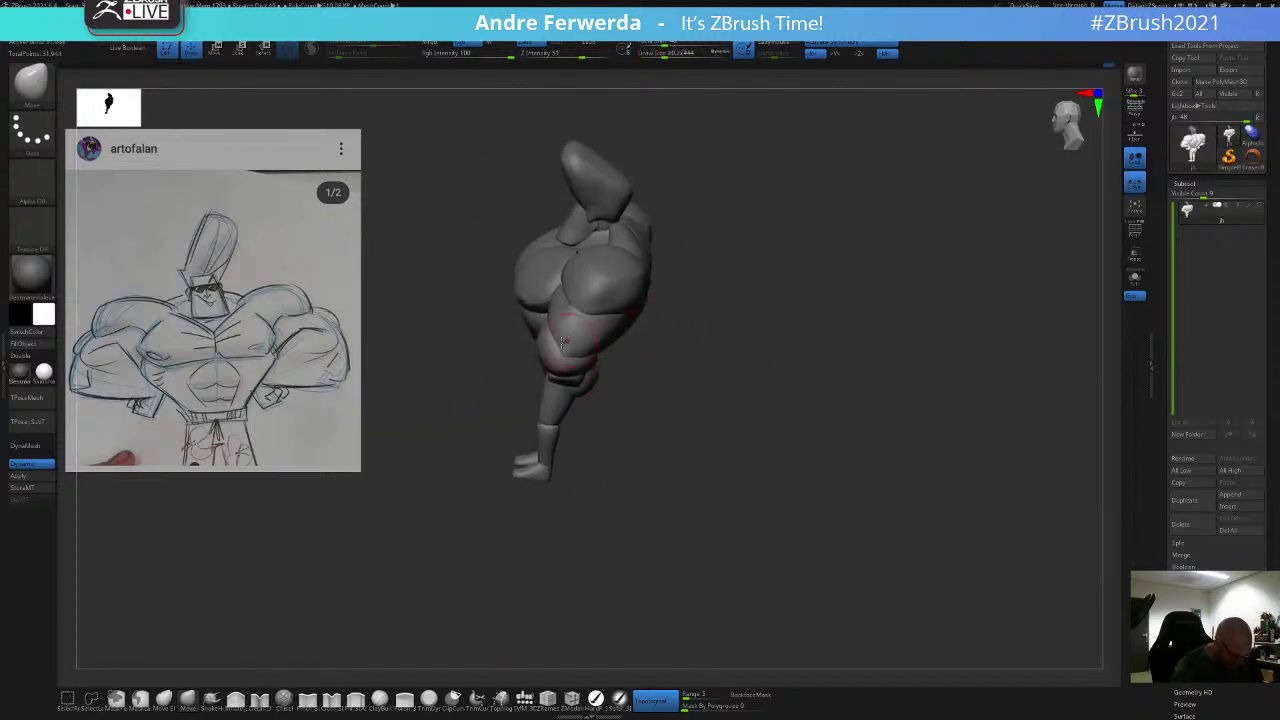
key("s")
left_click_drag(566, 357, 563, 356)
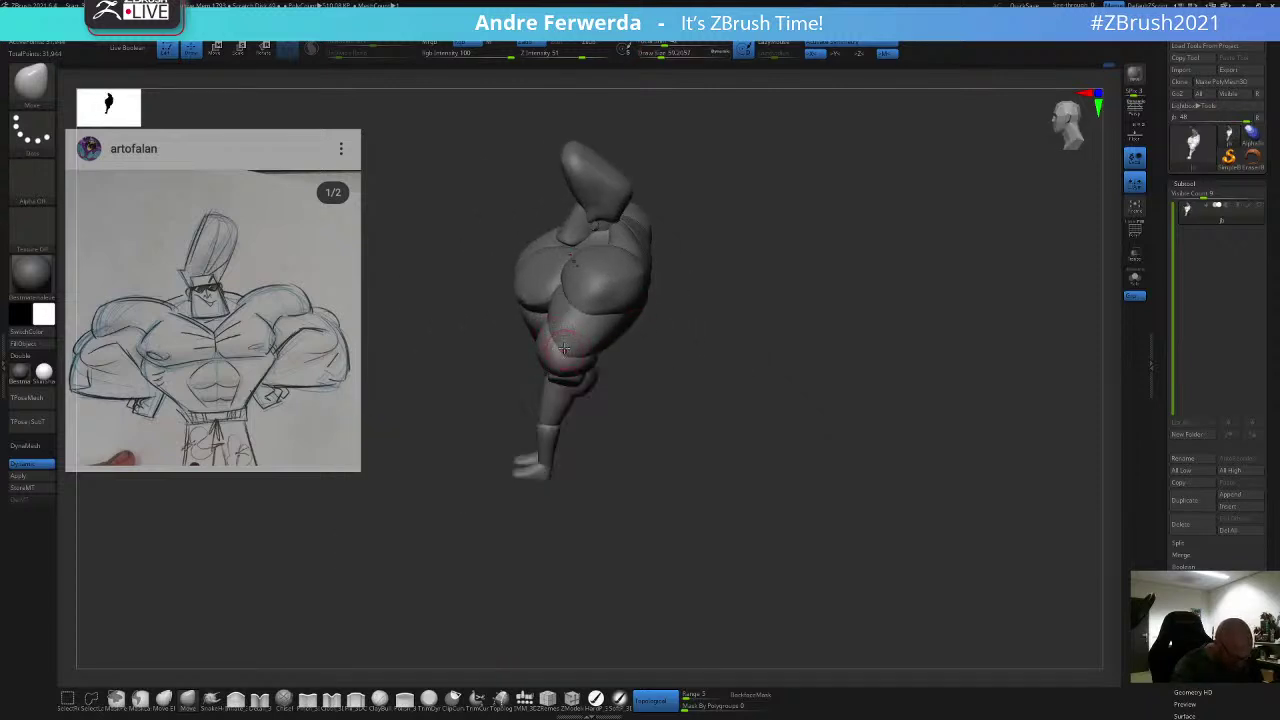
key("space")
key("space")
left_click_drag(597, 311, 603, 311)
key("space")
Step: Adjust the upper arm muscles beneath the deltoid in side profile with the Move brush
mouse_move(718, 240)
left_mouse_down("shift")
mouse_move(694, 223)
mouse_move(684, 237)
left_mouse_up("shift")
key("space")
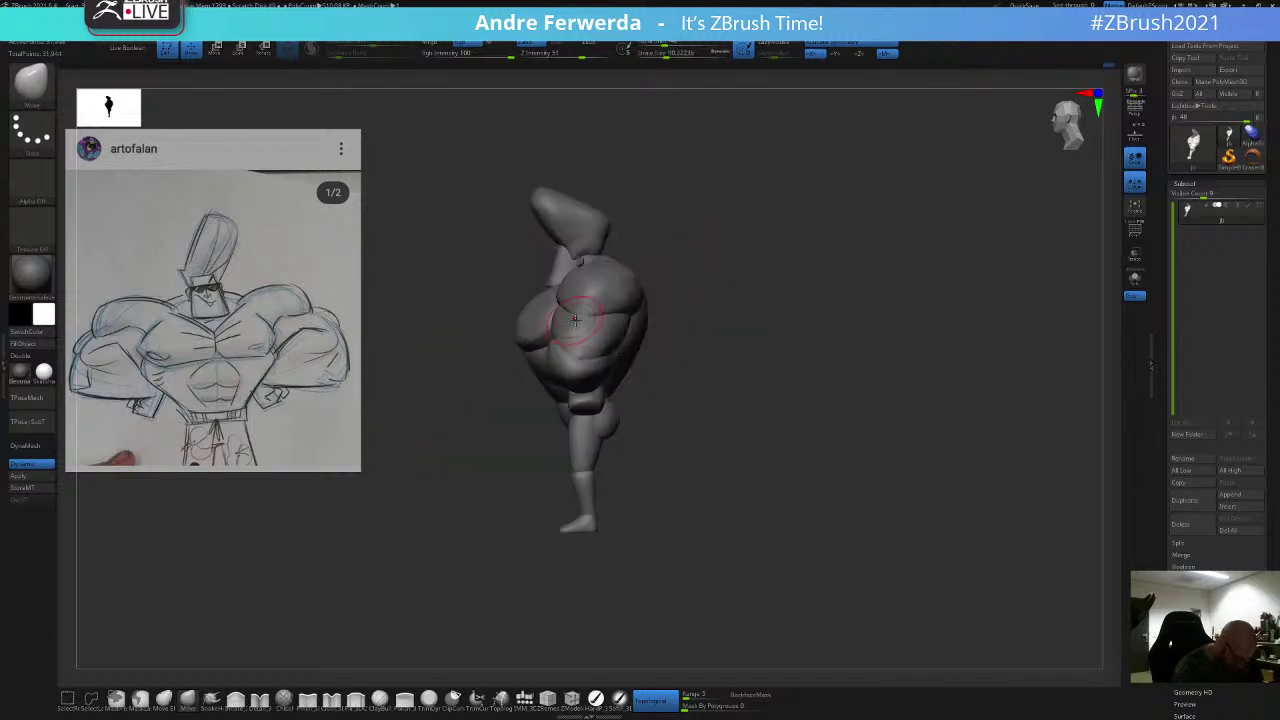
key("space")
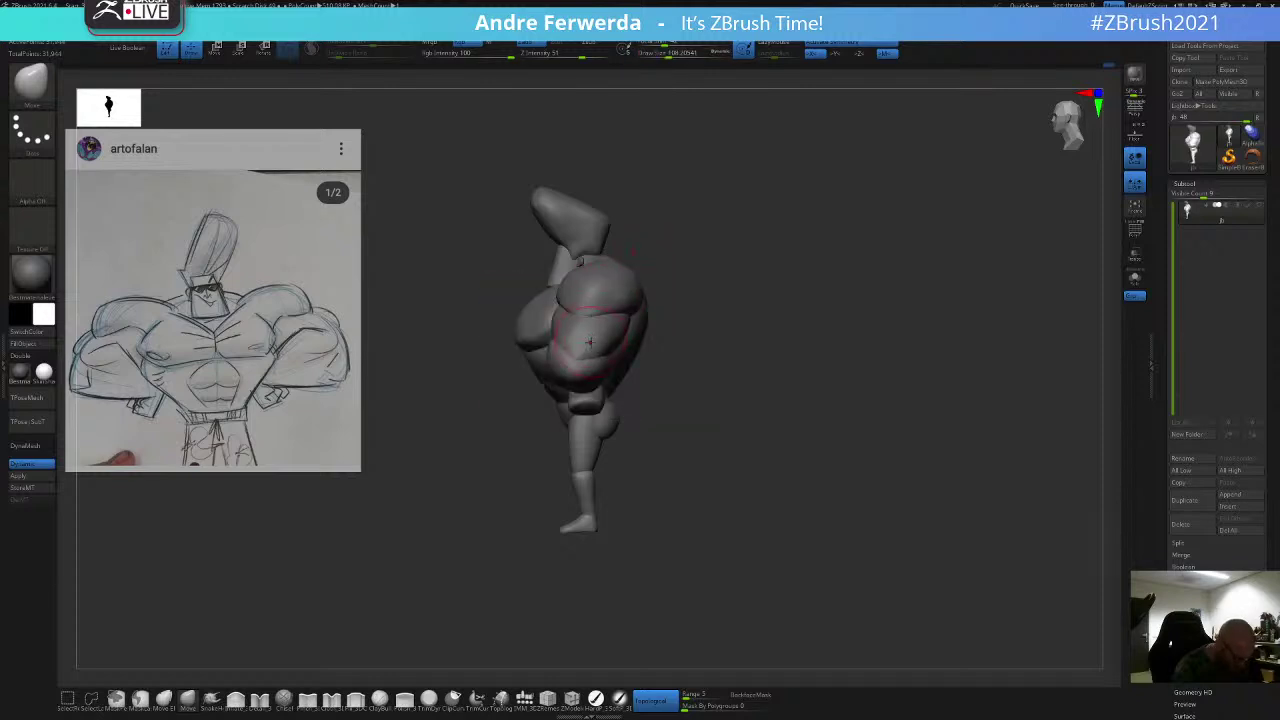
left_click_drag(679, 282, 692, 332)
key("space")
mouse_move(743, 275)
left_mouse_down()
mouse_move(711, 263)
mouse_move(735, 233)
left_mouse_up()
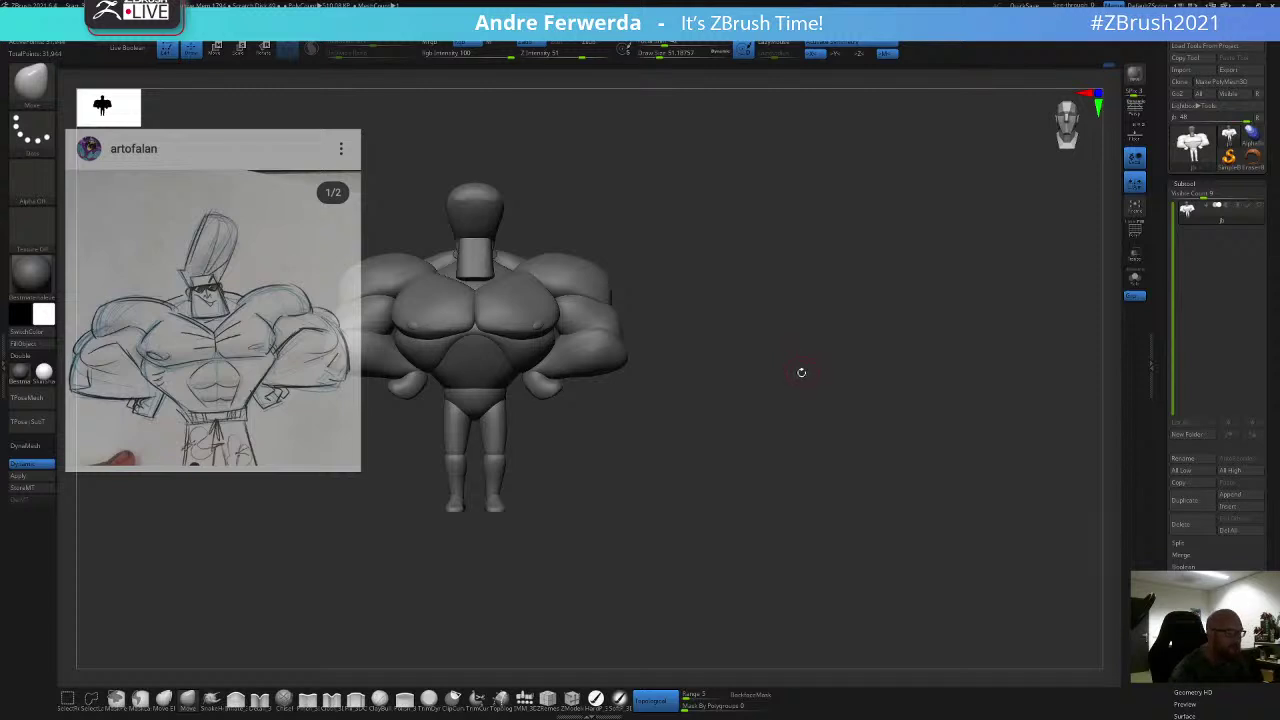
Step: Turn off topological masking, choose the Dam Standard brush and mask the muscle groups around the upper arm
key("b")
key("d")
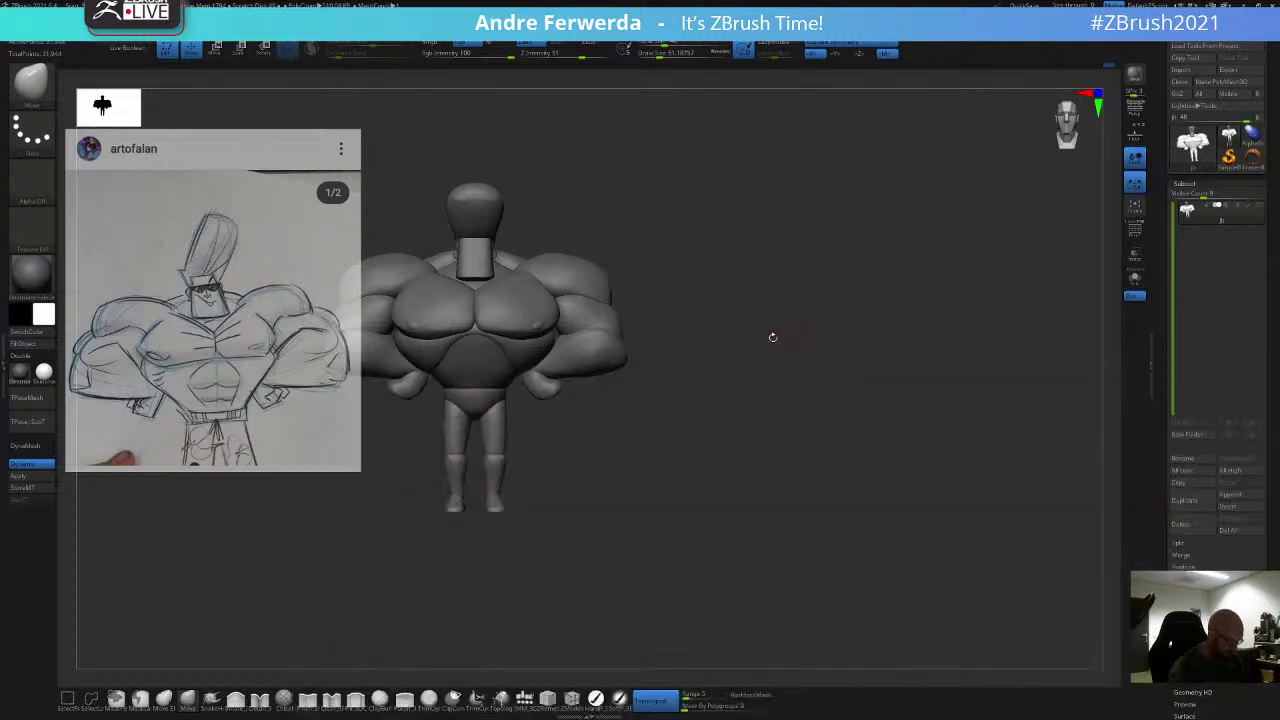
key("b")
key("d")
key("s")
mouse_move(747, 277)
left_mouse_down()
mouse_move(757, 283)
mouse_move(664, 277)
mouse_move(595, 153)
left_mouse_up()
left_click(598, 316, "ctrl+shift")
left_click(537, 338, "ctrl")
left_click(531, 463, "ctrl+shift")
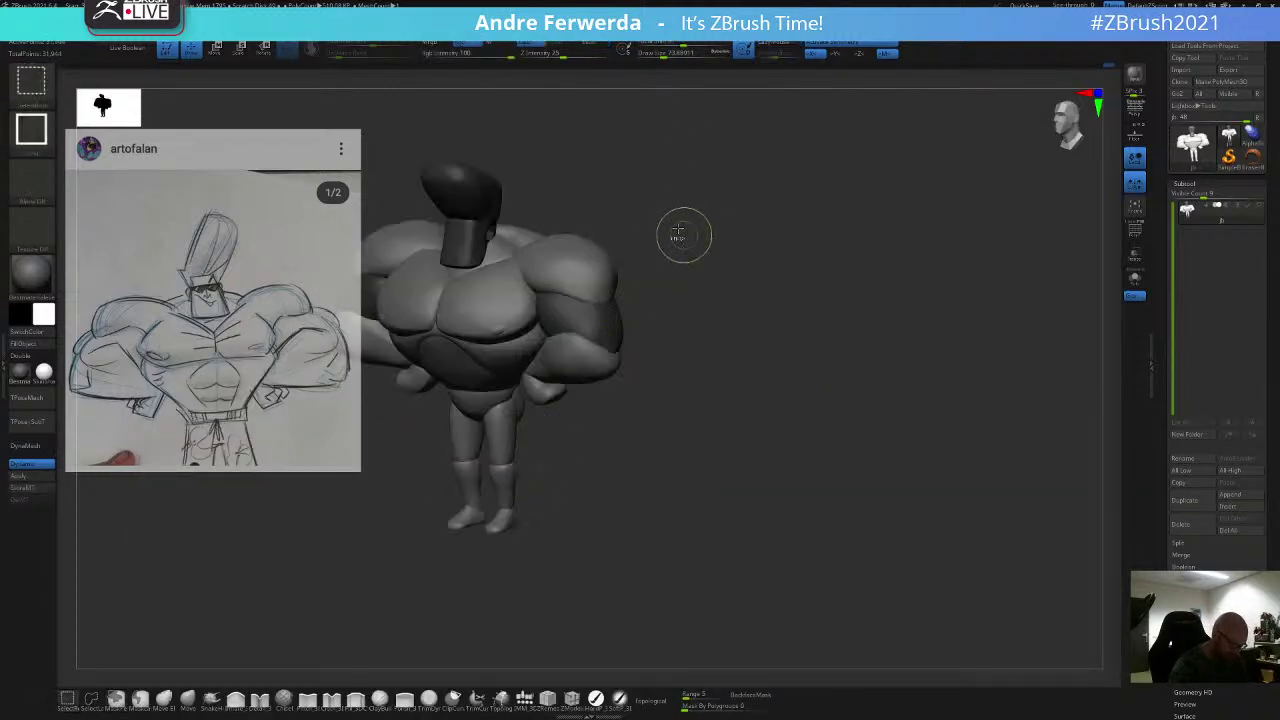
left_click(650, 290, "ctrl")
Step: Refine the arm where its muscle groups meet, clear the mask and bring the full figure into front view
mouse_move(670, 289)
left_mouse_down()
mouse_move(636, 286)
mouse_move(603, 308)
mouse_move(686, 287)
mouse_move(654, 265)
left_mouse_up()
key("space")
key("space")
mouse_move(678, 284)
left_mouse_down("shift")
mouse_move(703, 283)
mouse_move(668, 296)
mouse_move(656, 328)
left_mouse_up("shift")
left_click_drag(711, 263, 785, 263, "alt")
mouse_move(762, 272)
left_mouse_down("shift")
mouse_move(790, 299)
mouse_move(811, 269)
left_mouse_up("shift")
left_click(783, 284, "ctrl")
left_click_drag(799, 406, 726, 500, "alt")
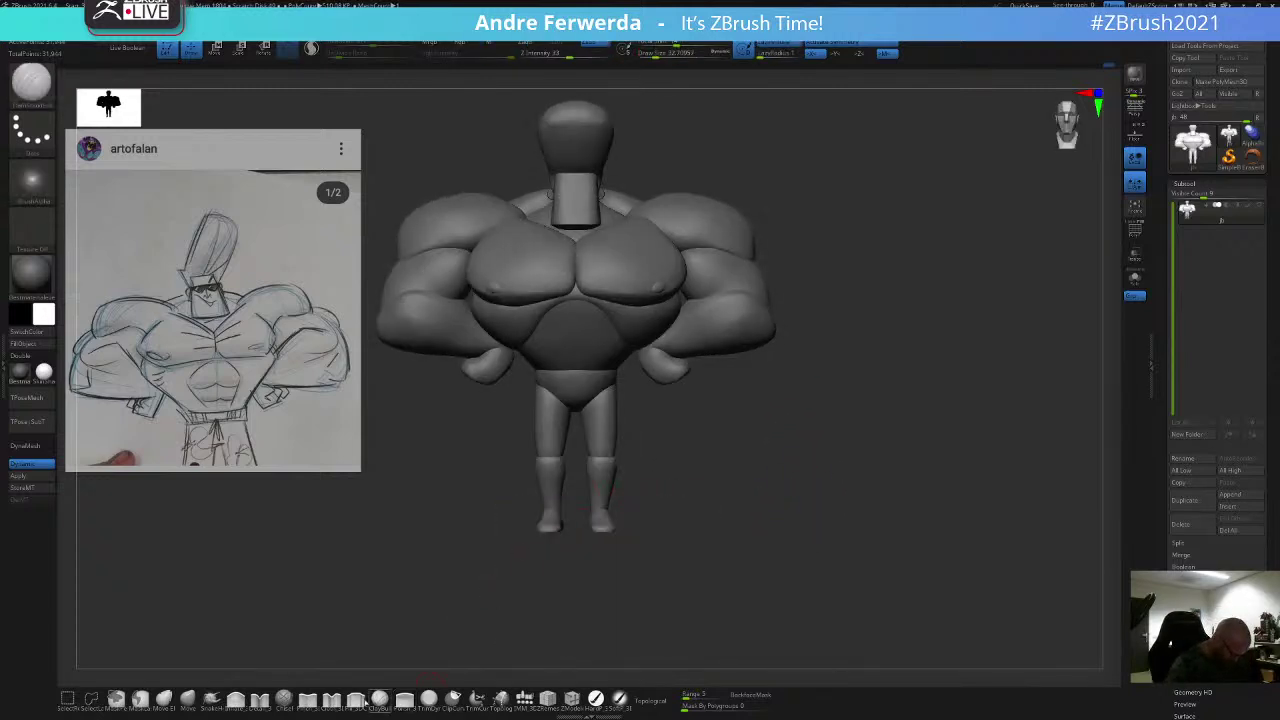
Step: Sculpt the feet from above and shape their soles from below with a resized sculpting brush
left_click(309, 700)
left_click_drag(748, 520, 755, 615)
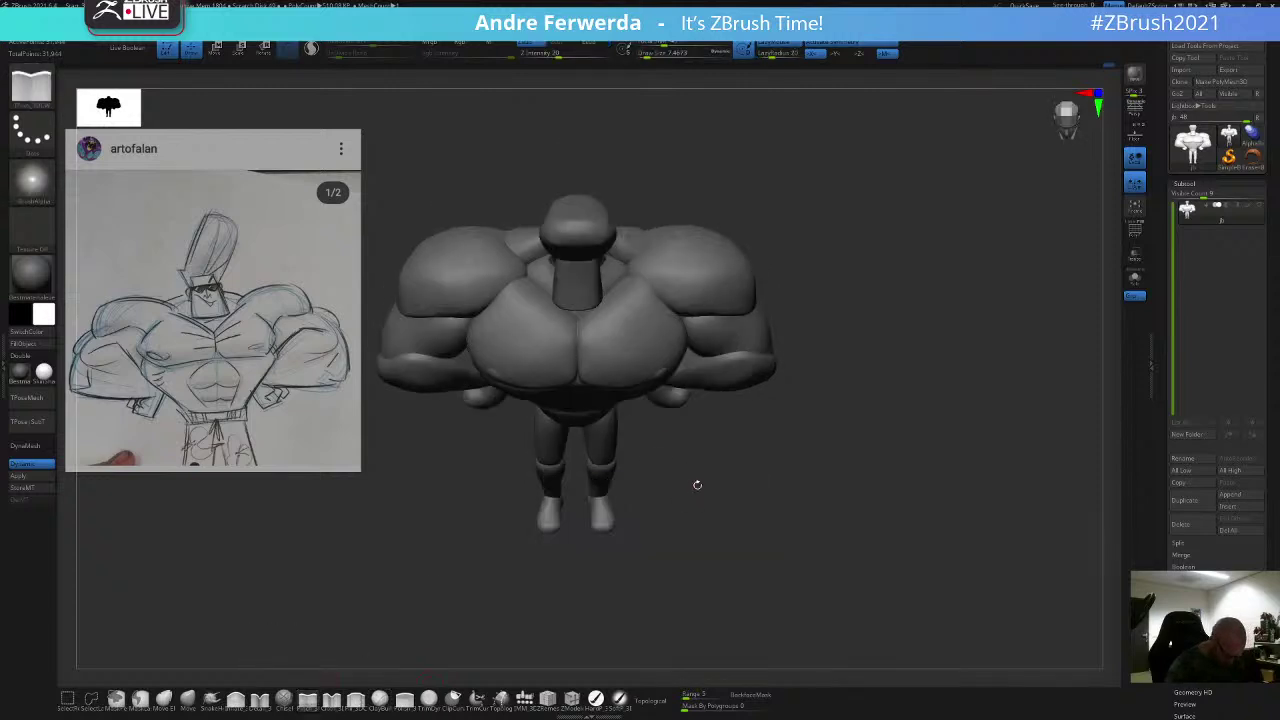
mouse_move(697, 485)
left_mouse_down("alt")
mouse_move(728, 514)
mouse_move(742, 455)
mouse_move(744, 470)
left_mouse_up("alt")
key("space")
left_click(657, 417)
key("space")
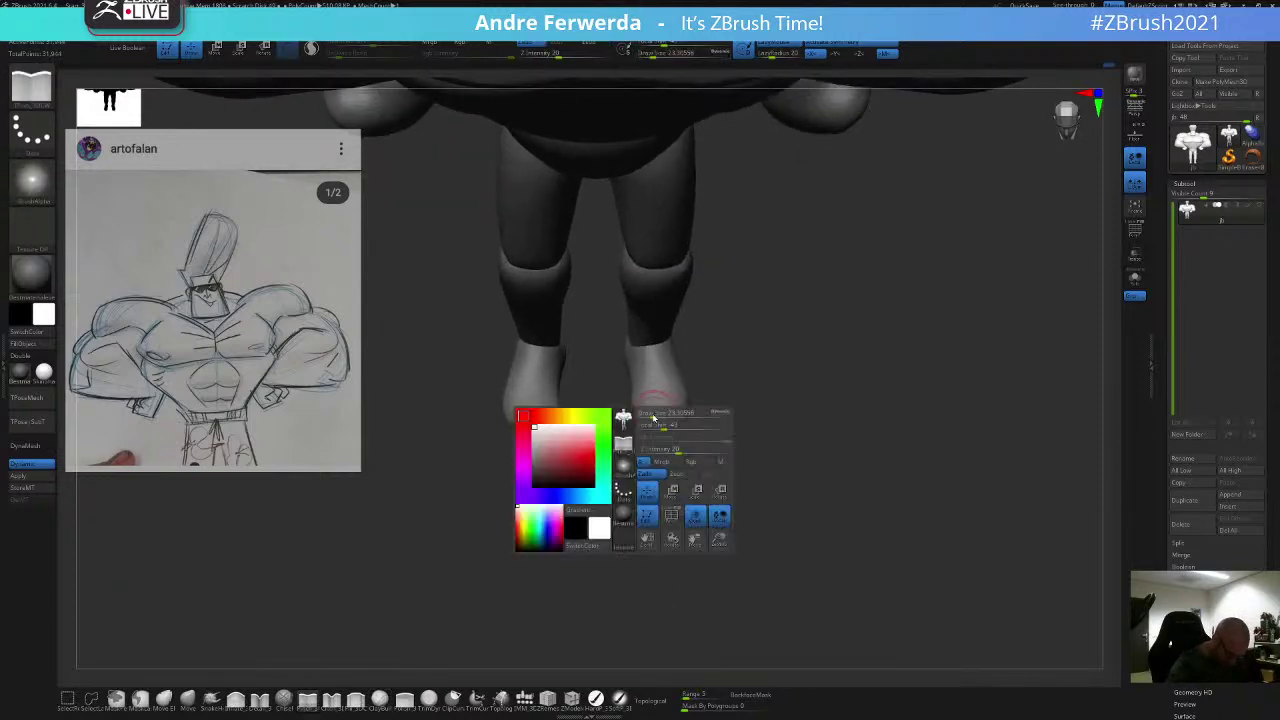
left_click_drag(654, 418, 648, 417)
left_click_drag(727, 390, 703, 391)
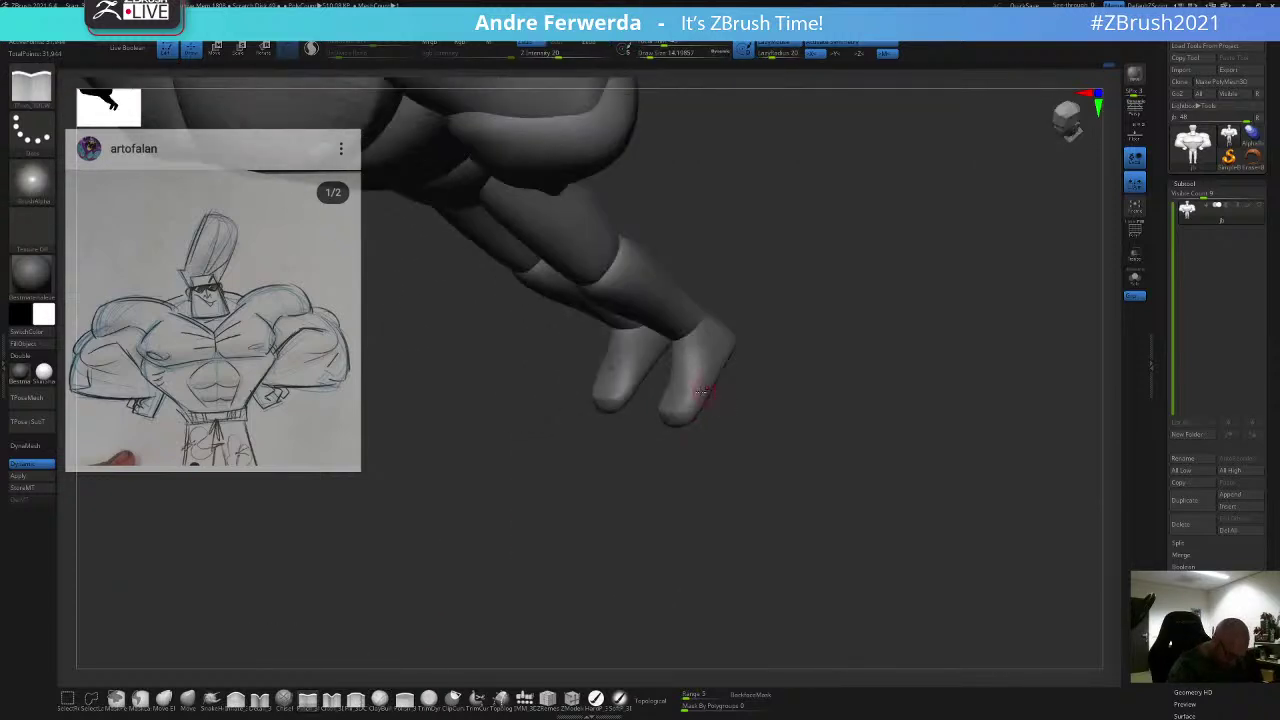
key("bracketright")
mouse_move(760, 310)
left_mouse_down()
mouse_move(783, 294)
mouse_move(820, 420)
mouse_move(674, 517)
mouse_move(672, 456)
mouse_move(660, 469)
mouse_move(686, 482)
left_mouse_up()
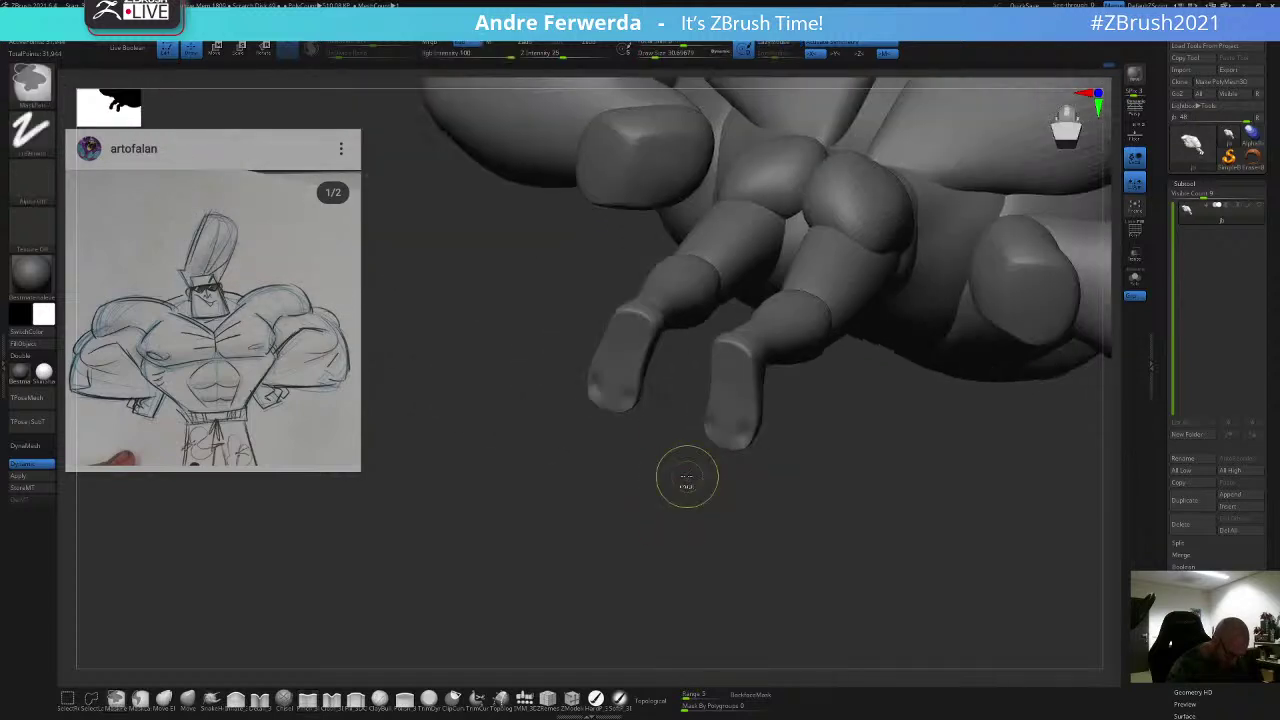
left_click_drag(711, 526, 676, 500, "shift")
Step: Clear the foot masking and refine the toe ends with a slightly smaller brush
left_click_drag(581, 243, 629, 437, "ctrl")
left_click(630, 479, "ctrl")
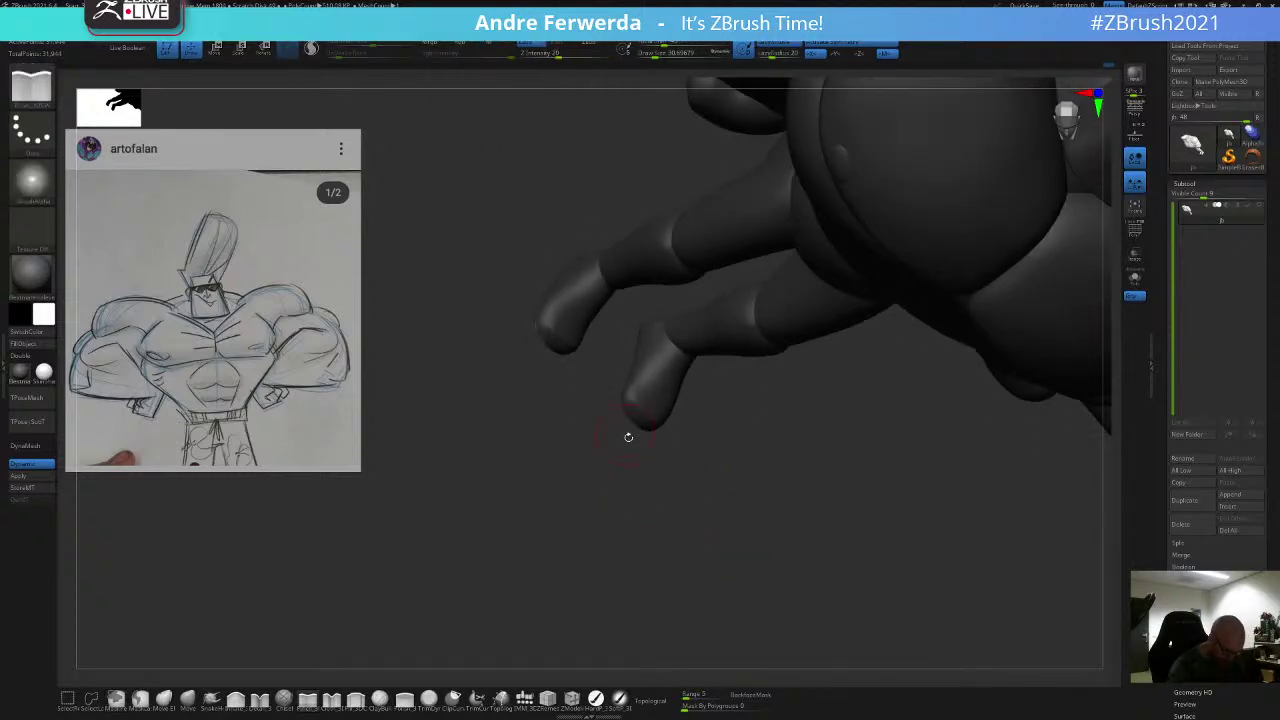
left_click(627, 436, "ctrl")
key("s")
left_click_drag(589, 347, 566, 346)
key("s")
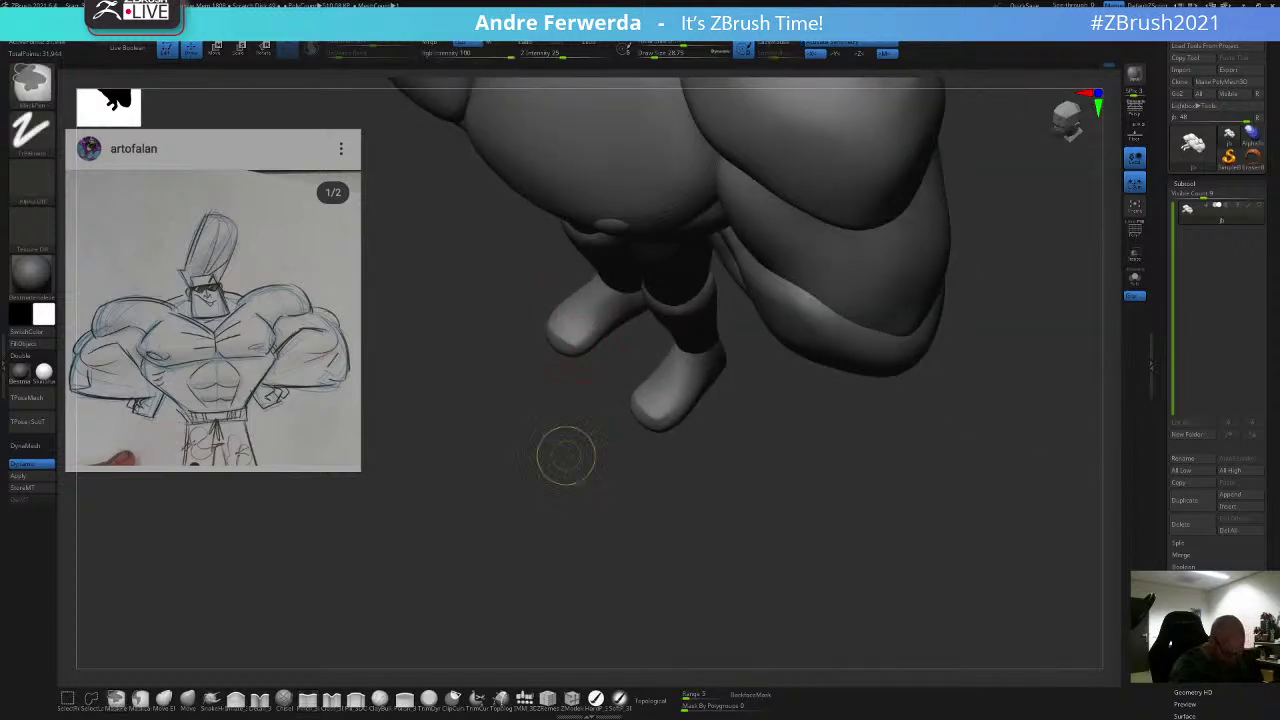
mouse_move(566, 457)
right_mouse_down("ctrl")
mouse_move(634, 486)
mouse_move(629, 454)
right_mouse_up("ctrl")
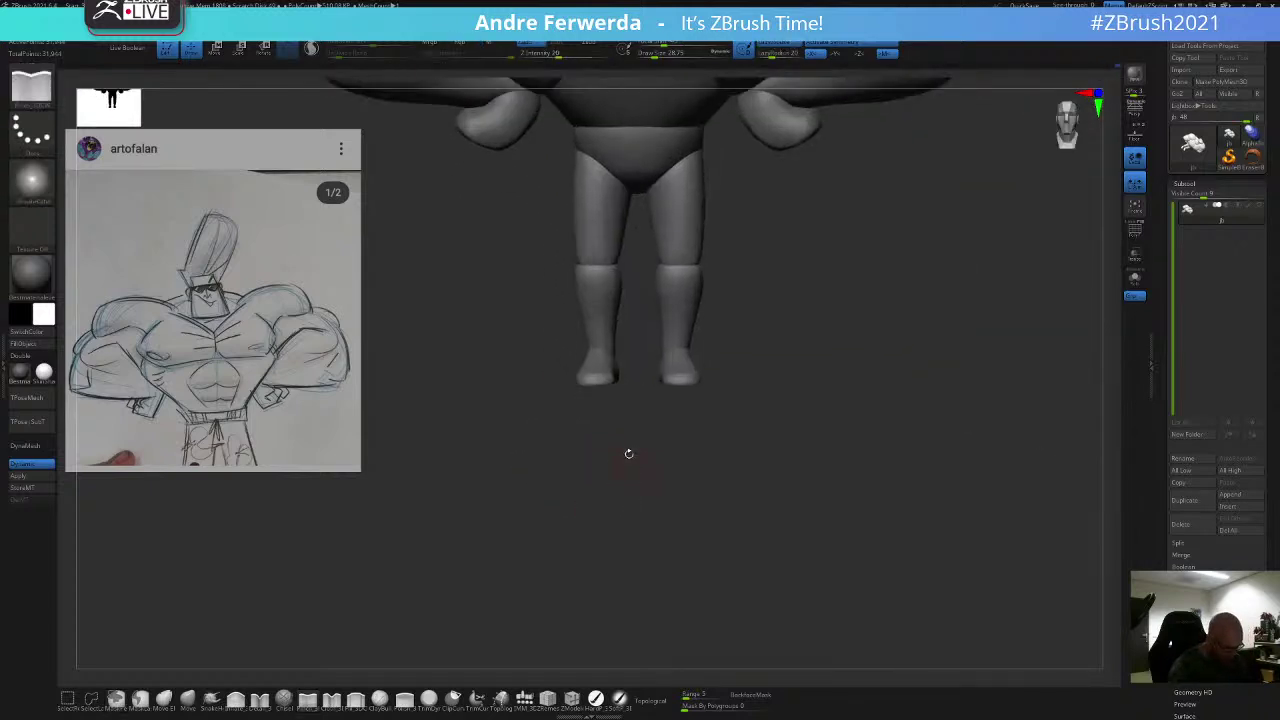
Step: Reshape the lower legs and ankles with the Move brush and topological masking turned off
left_click(189, 696)
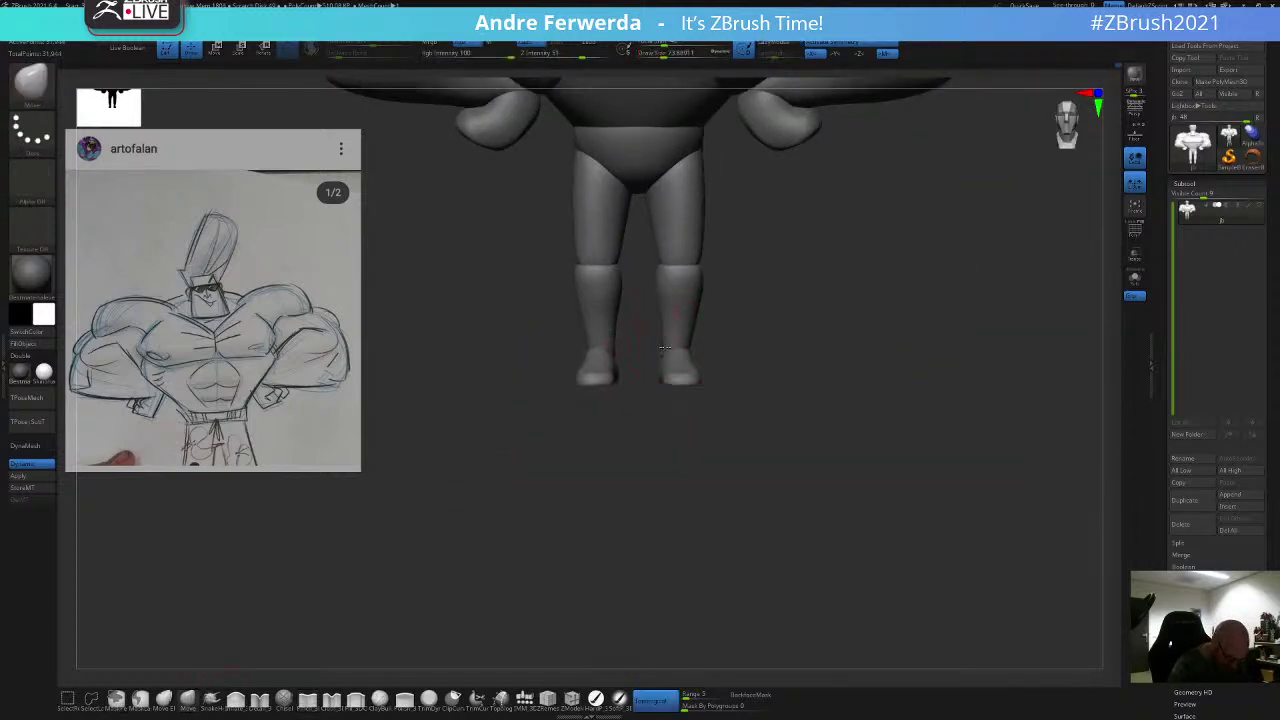
key("space")
left_click_drag(665, 347, 655, 347)
left_click(652, 700)
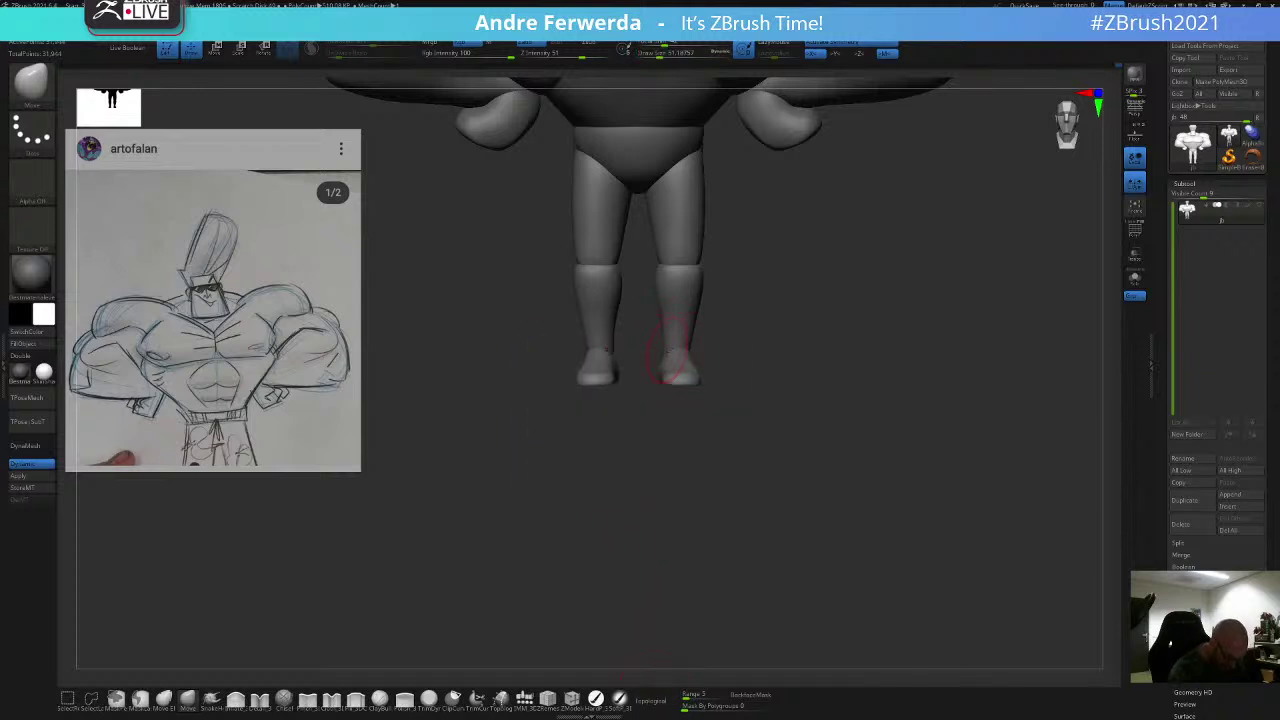
key("space")
key("space")
mouse_move(729, 269)
left_mouse_down("alt")
mouse_move(691, 372)
mouse_move(711, 340)
mouse_move(648, 356)
mouse_move(691, 326)
mouse_move(717, 417)
mouse_move(675, 428)
left_mouse_up("alt")
key("space")
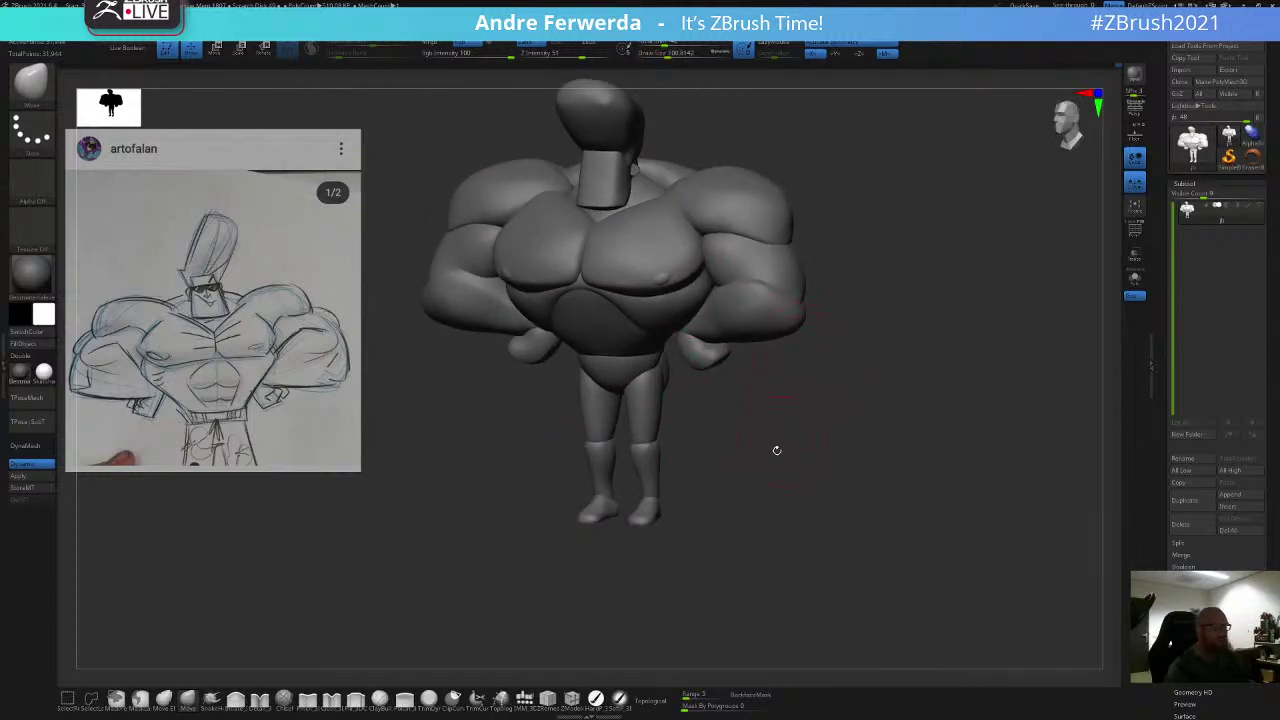
mouse_move(771, 455)
left_mouse_down("shift")
mouse_move(800, 406)
mouse_move(797, 423)
left_mouse_up("shift")
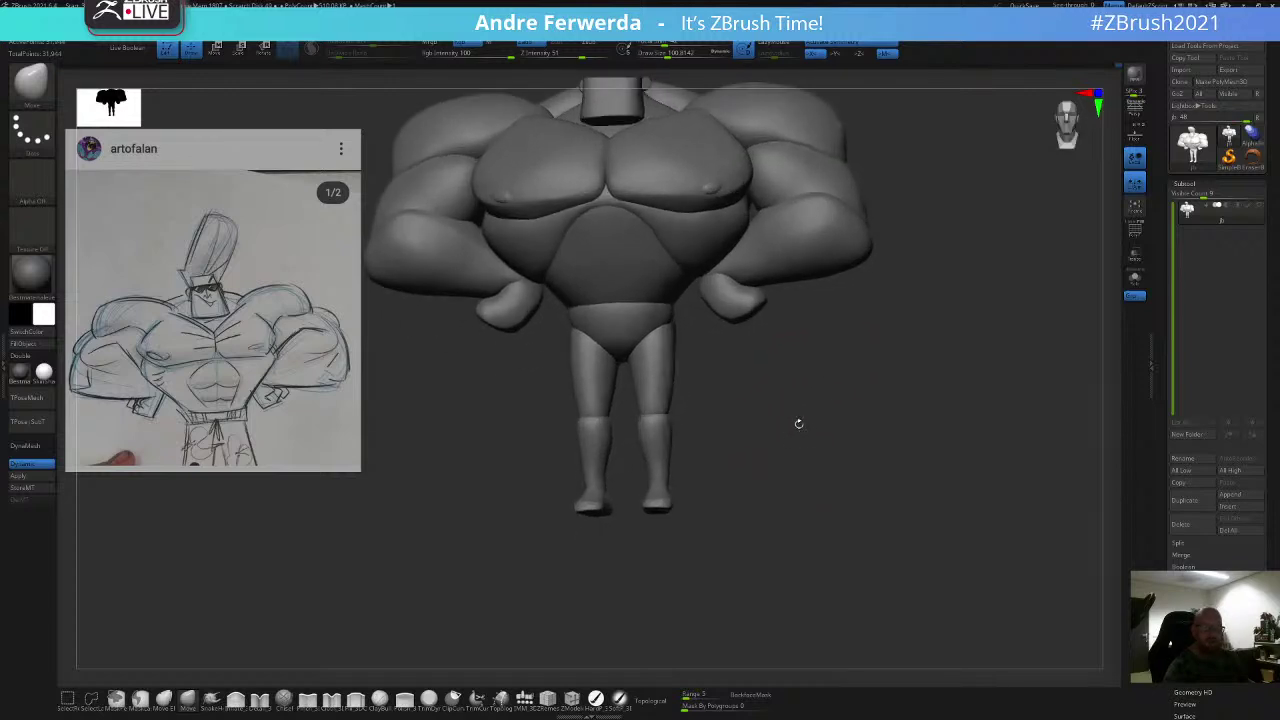
Step: Mask everything except the thighs, lower legs and feet by isolating the leg polygroups and inverting their mask
key("space")
left_click_drag(712, 397, 720, 394, "shift")
left_click(661, 373, "ctrl+shift")
left_click(661, 378, "ctrl+shift")
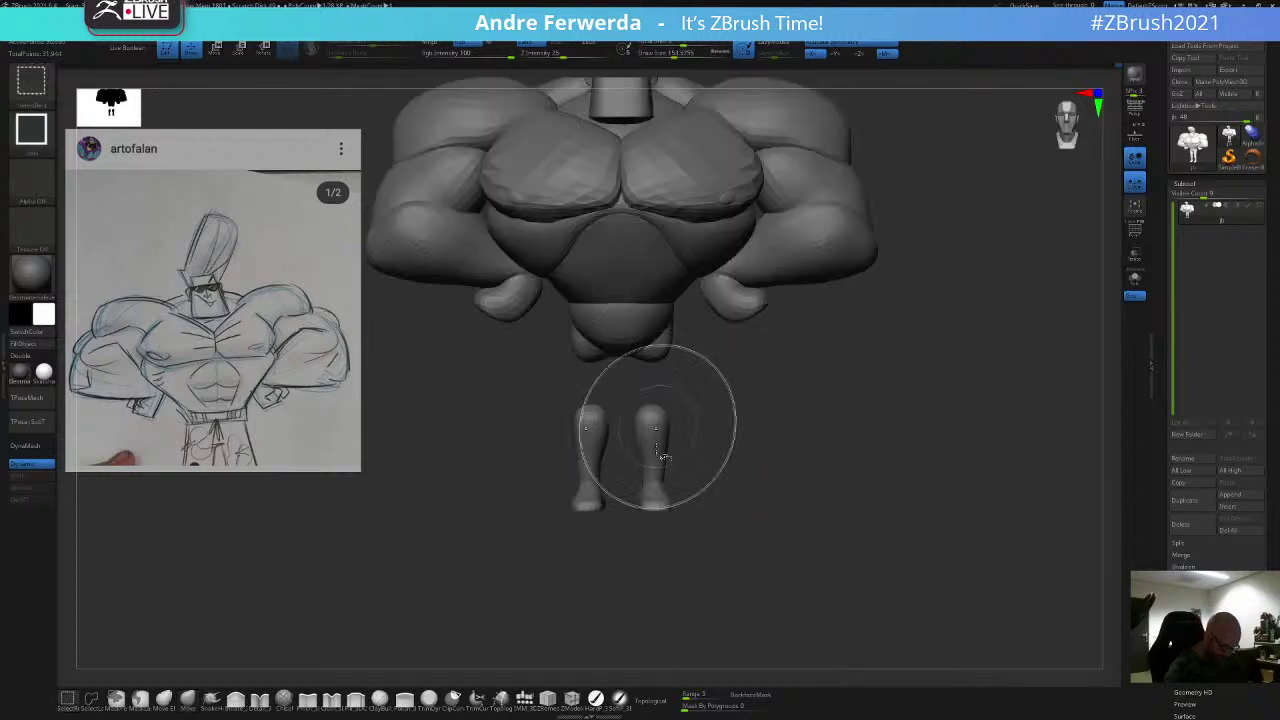
left_click(658, 446, "ctrl+shift")
left_click(655, 502, "ctrl+shift")
left_click_drag(718, 443, 743, 434, "ctrl+shift")
left_click_drag(816, 290, 684, 192, "ctrl")
left_click(518, 572, "ctrl+shift")
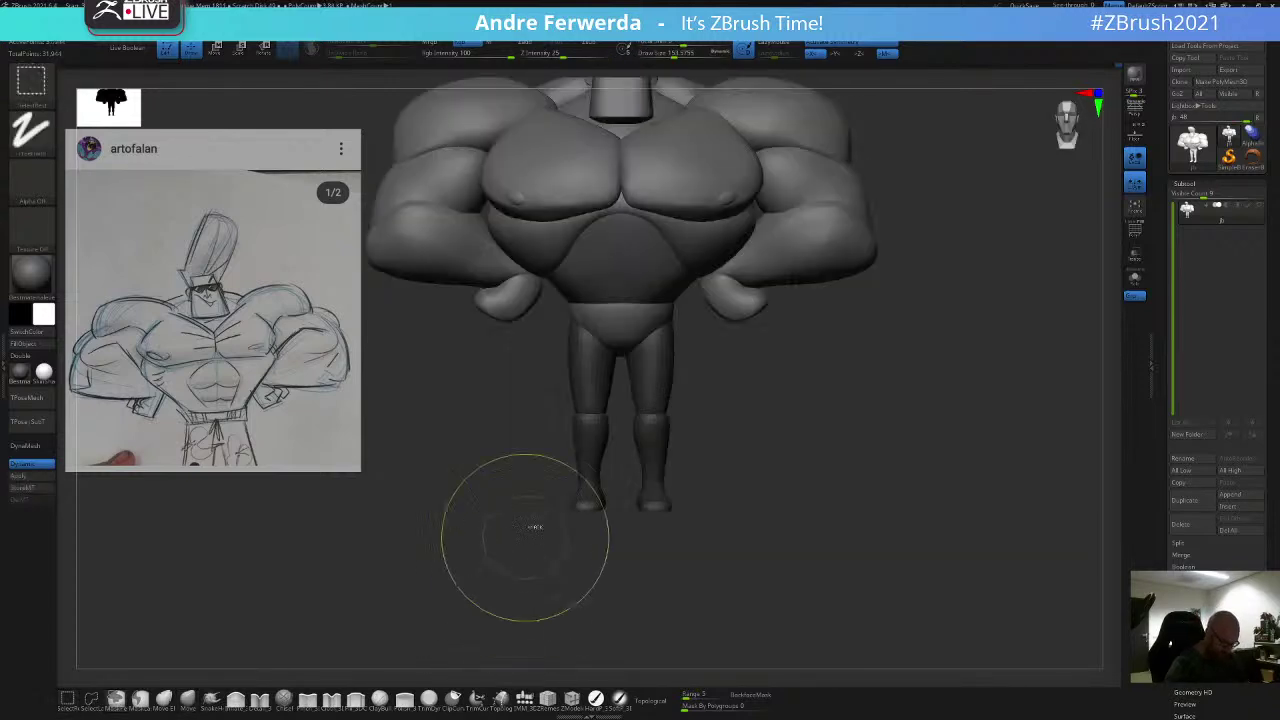
left_click(527, 536, "ctrl")
left_click_drag(788, 408, 784, 357, "alt")
Step: Reset and reposition the transform gizmo on the legs and widen the leg stance
key("w")
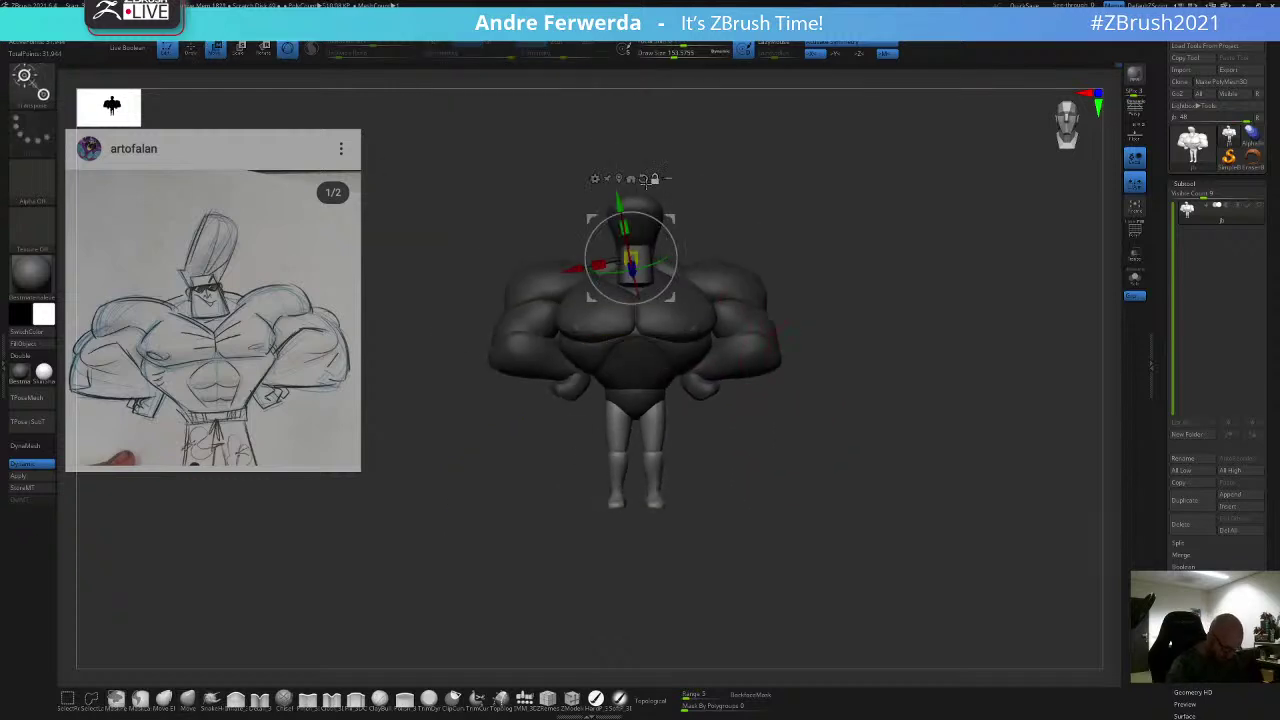
left_click(644, 180)
left_click(652, 400, "alt")
left_click(664, 321)
left_click_drag(651, 366, 656, 373)
key("q")
mouse_move(870, 340)
left_mouse_down()
mouse_move(826, 357)
mouse_move(871, 380)
mouse_move(830, 382)
left_mouse_up()
left_click_drag(842, 600, 839, 564)
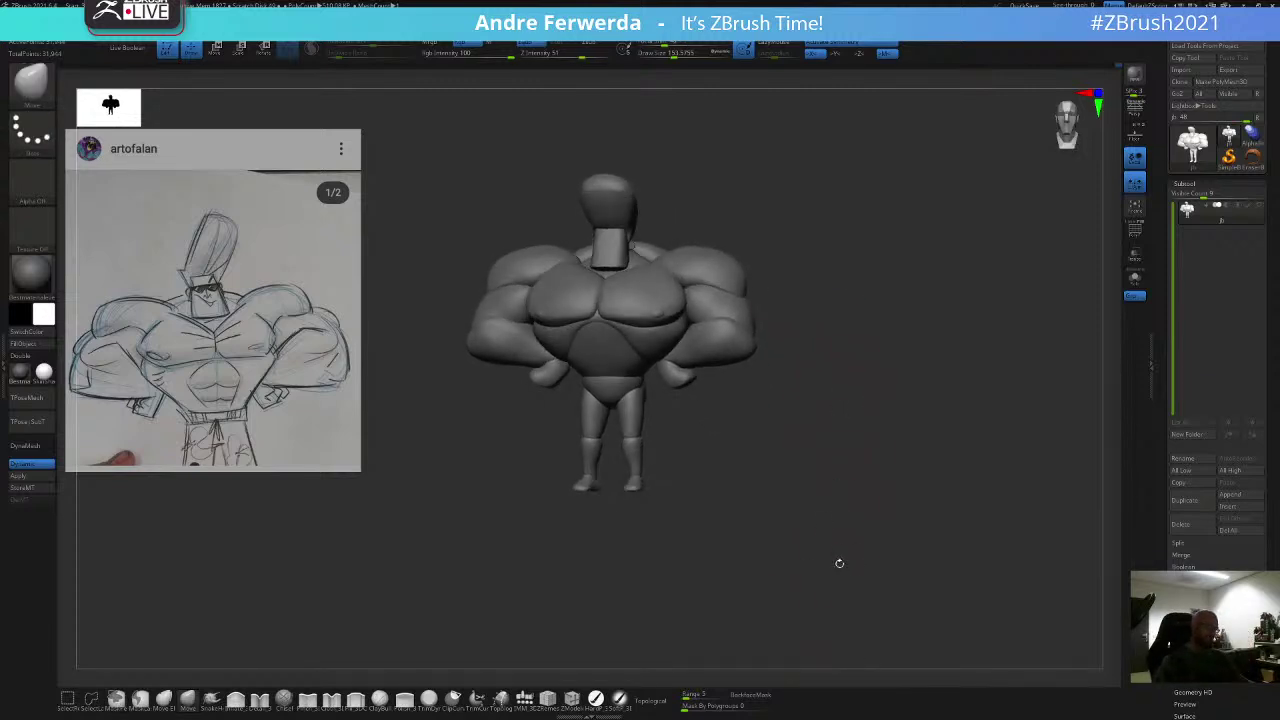
Step: Hide the shoulder, upper arm, forearm and hand polygroups so only the head, torso and legs are displayed
key("space")
left_click_drag(828, 298, 835, 298)
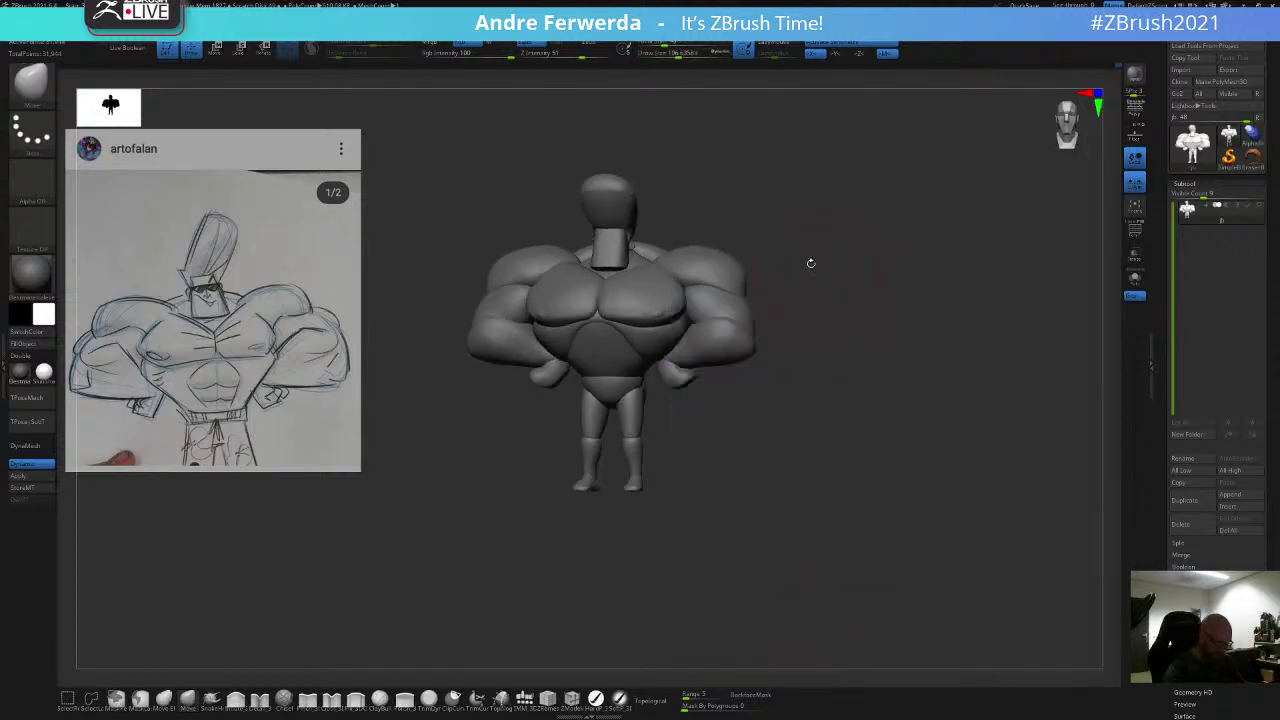
left_click_drag(738, 222, 745, 214, "shift")
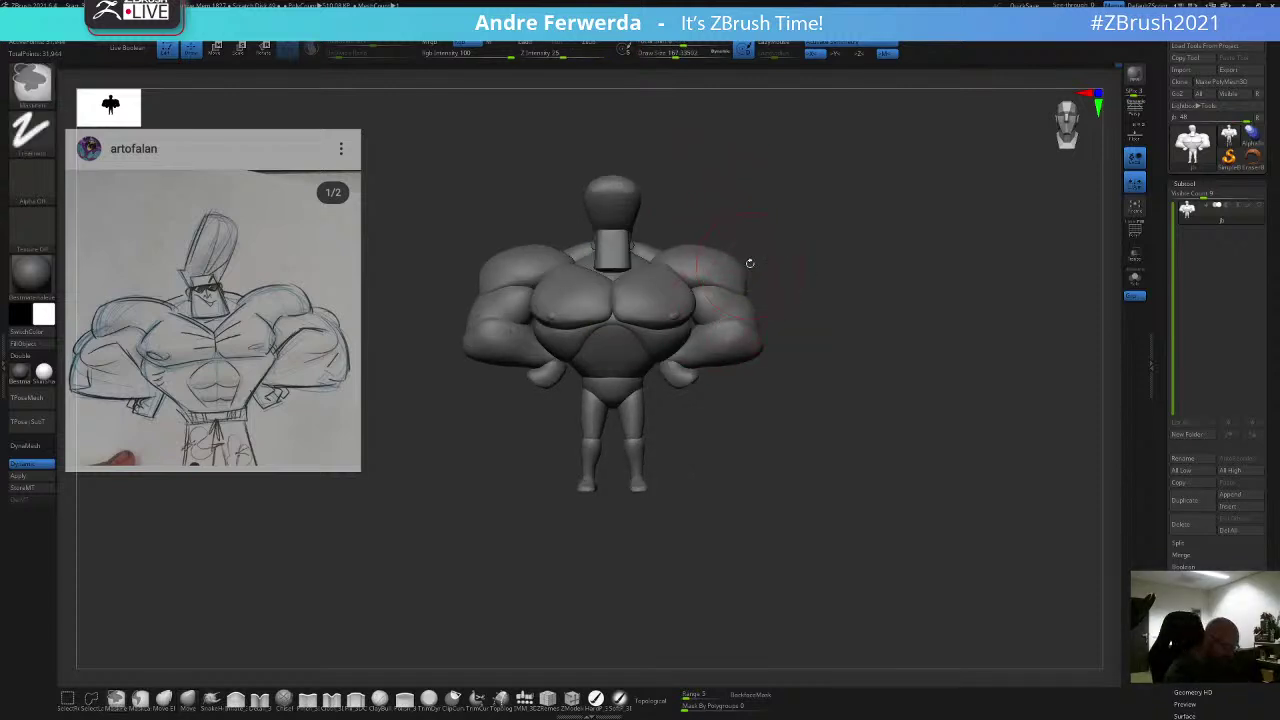
left_click(720, 336, "ctrl+shift")
left_click(721, 332, "ctrl+shift")
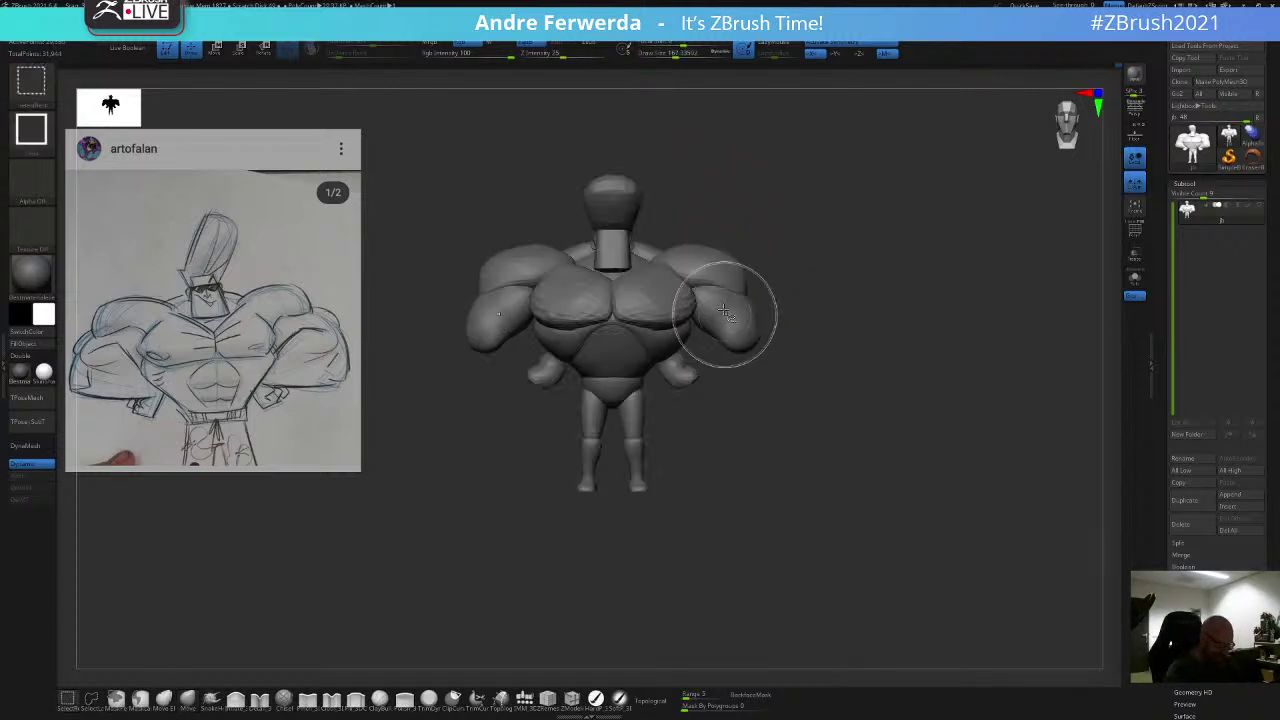
left_click(723, 308, "ctrl+shift")
left_click(718, 272, "ctrl+shift")
left_click(688, 368, "ctrl+shift")
left_click_drag(754, 264, 794, 286, "ctrl+shift")
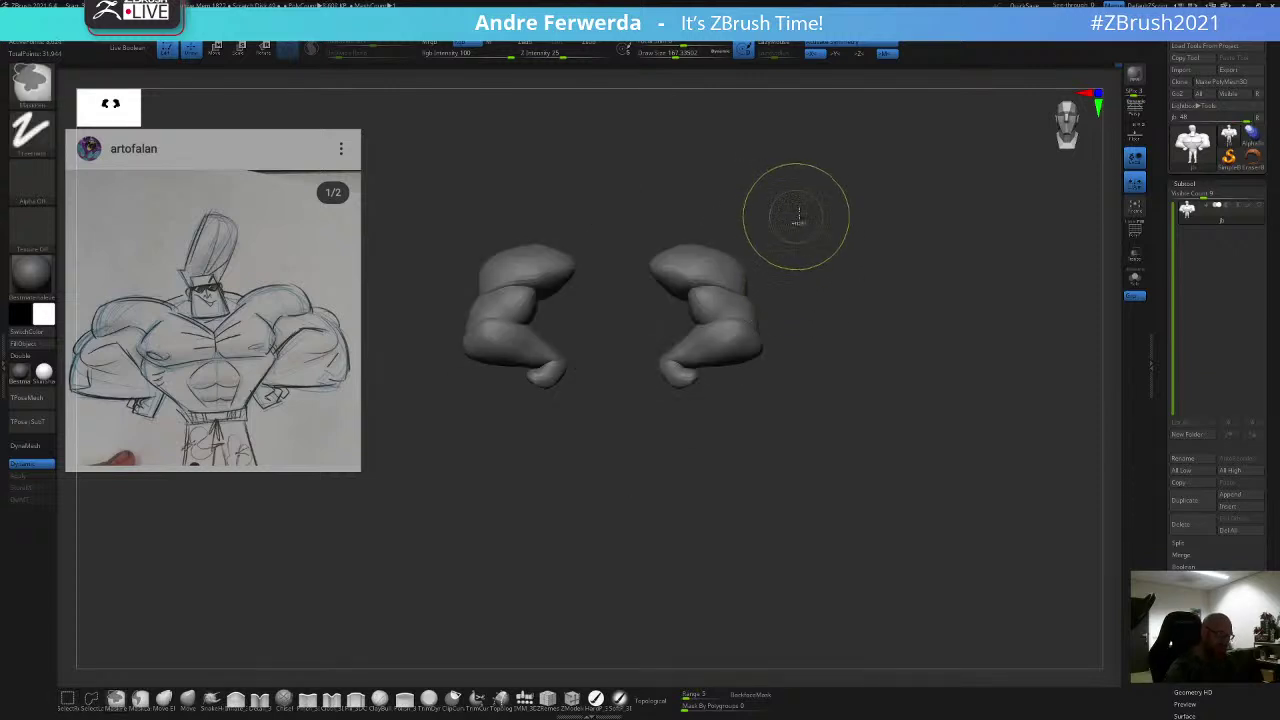
key("ctrl+z")
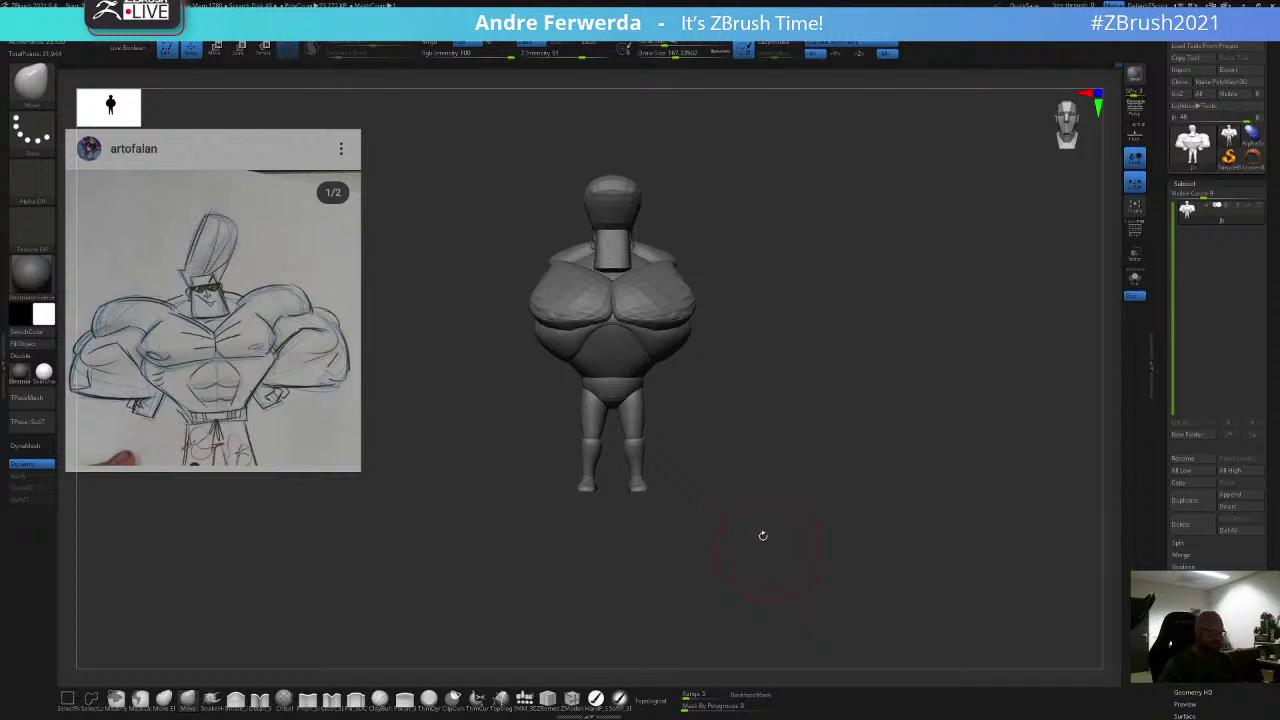
Step: Mask the displayed body, unhide the whole figure and invert the mask so only the arms are protected
left_click_drag(788, 123, 482, 548, "ctrl")
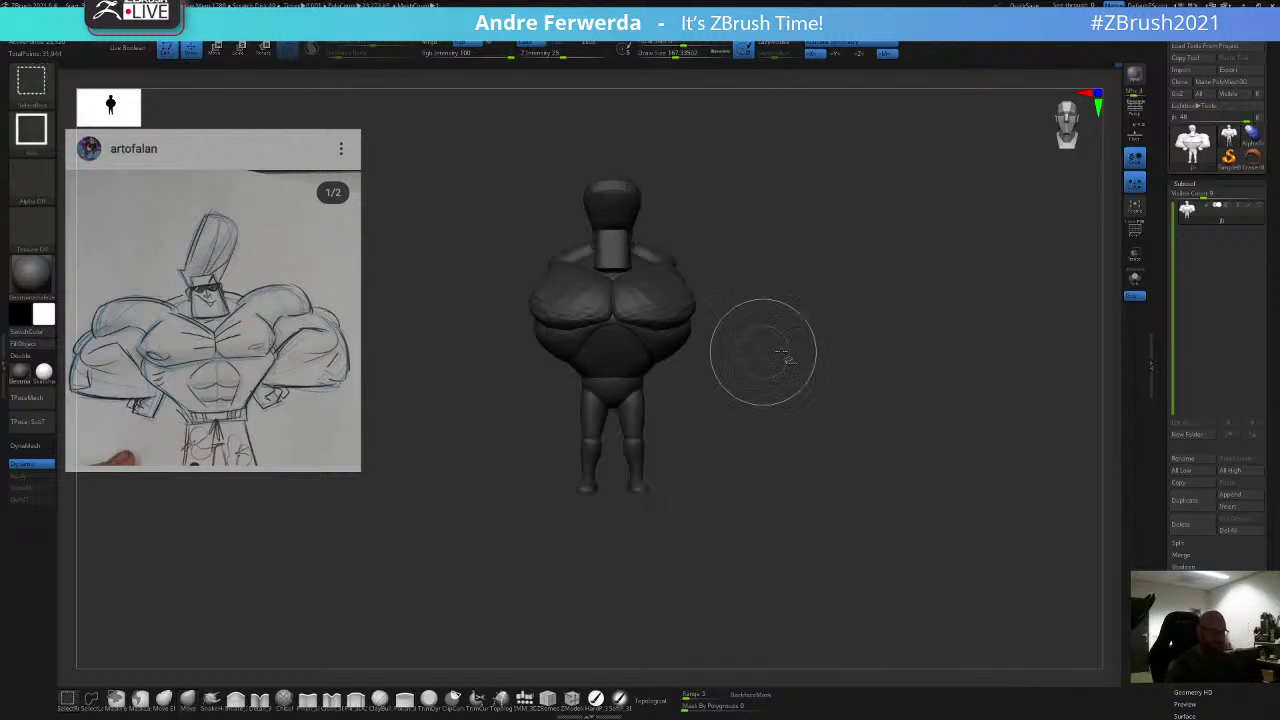
left_click(780, 351, "ctrl+shift")
left_click(780, 347, "ctrl")
Step: Reshape the sides of the torso beside the masked arms with a smaller Move brush and clear the mask
key("s")
left_click_drag(702, 343, 690, 343)
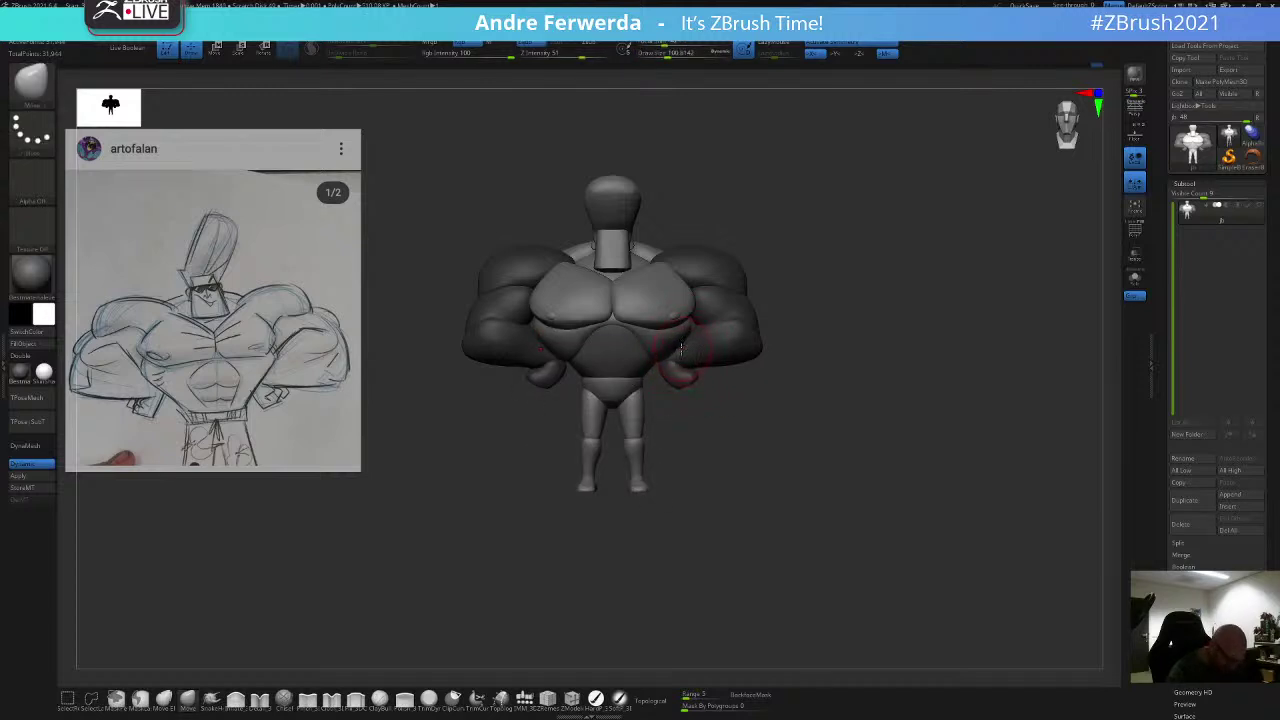
key("s")
key("s")
left_click_drag(687, 339, 678, 339)
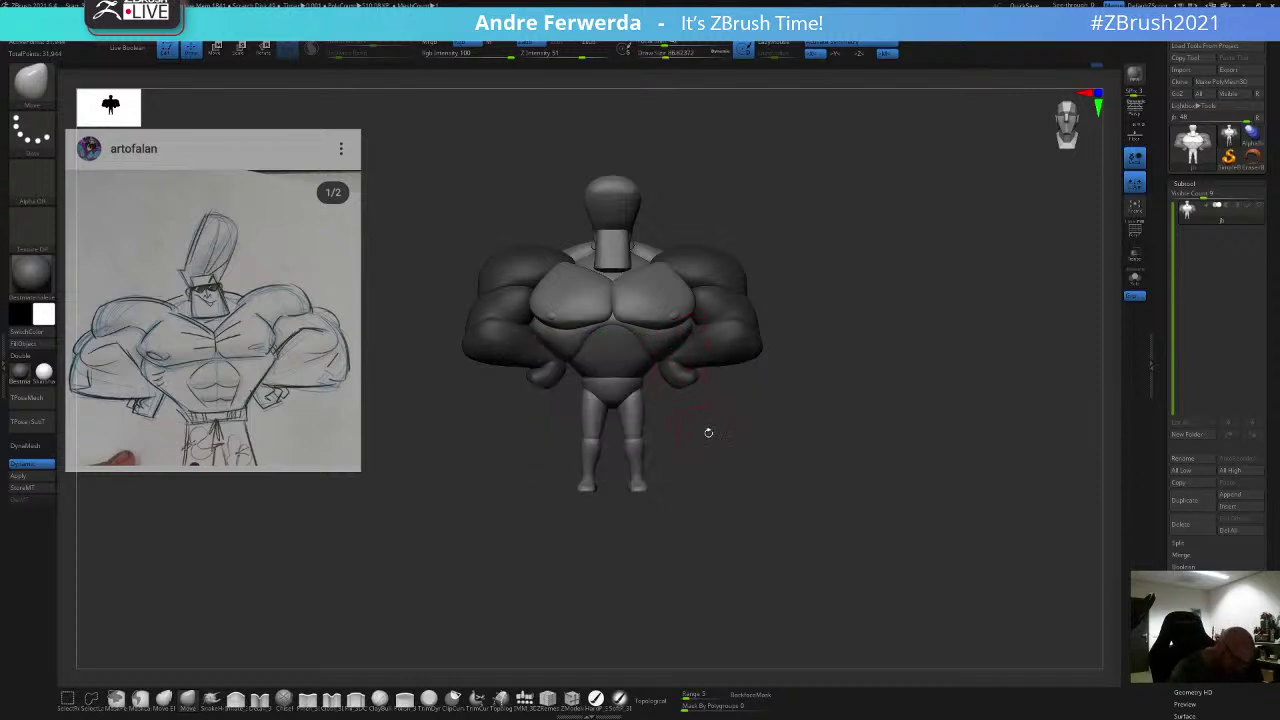
left_click_drag(708, 433, 732, 449, "ctrl")
Step: Nudge the upper arms toward the chest with a resized Move brush
right_click_drag(732, 449, 723, 386, "ctrl")
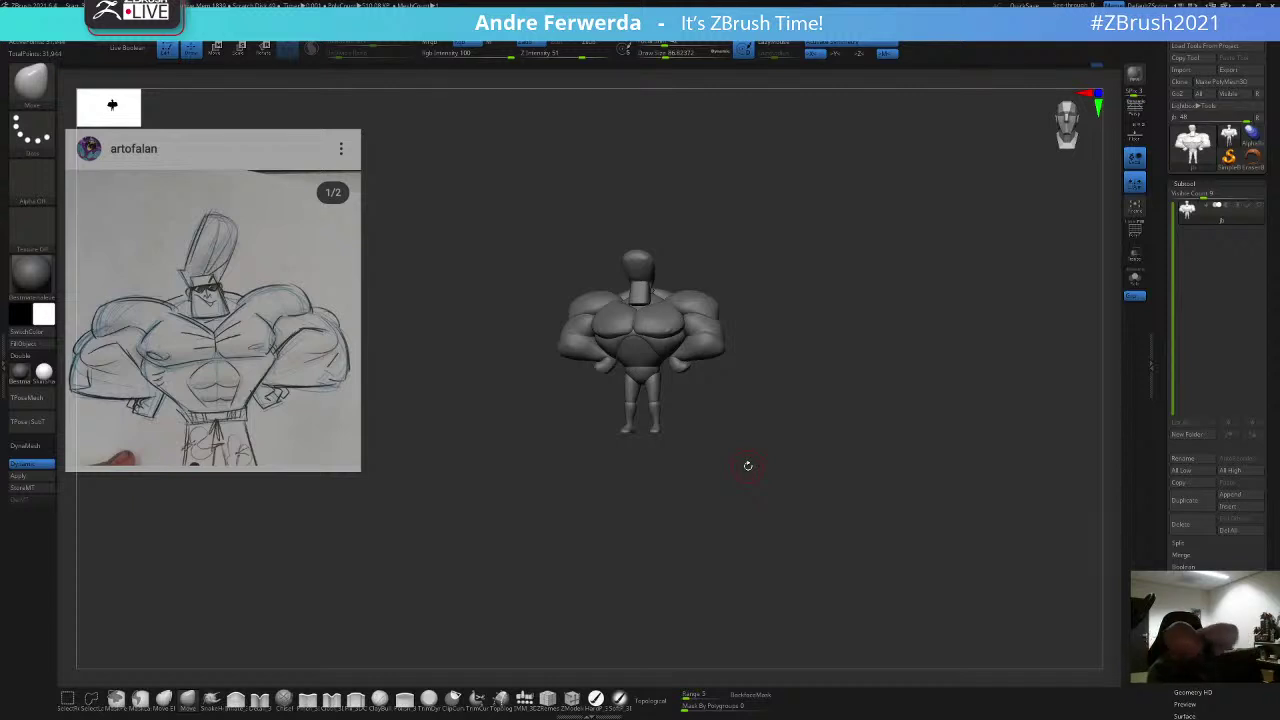
right_click_drag(737, 255, 705, 305, "ctrl")
key("space")
left_click_drag(705, 305, 693, 299)
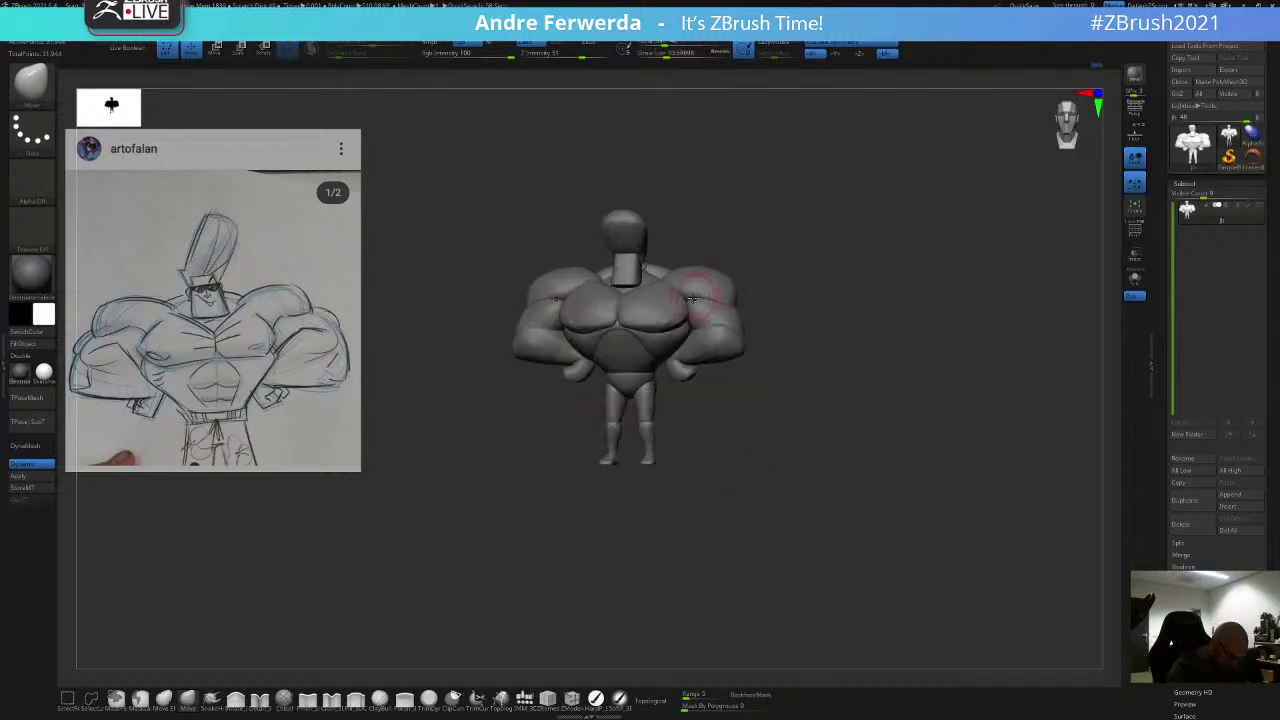
right_click_drag(697, 298, 708, 272, "shift")
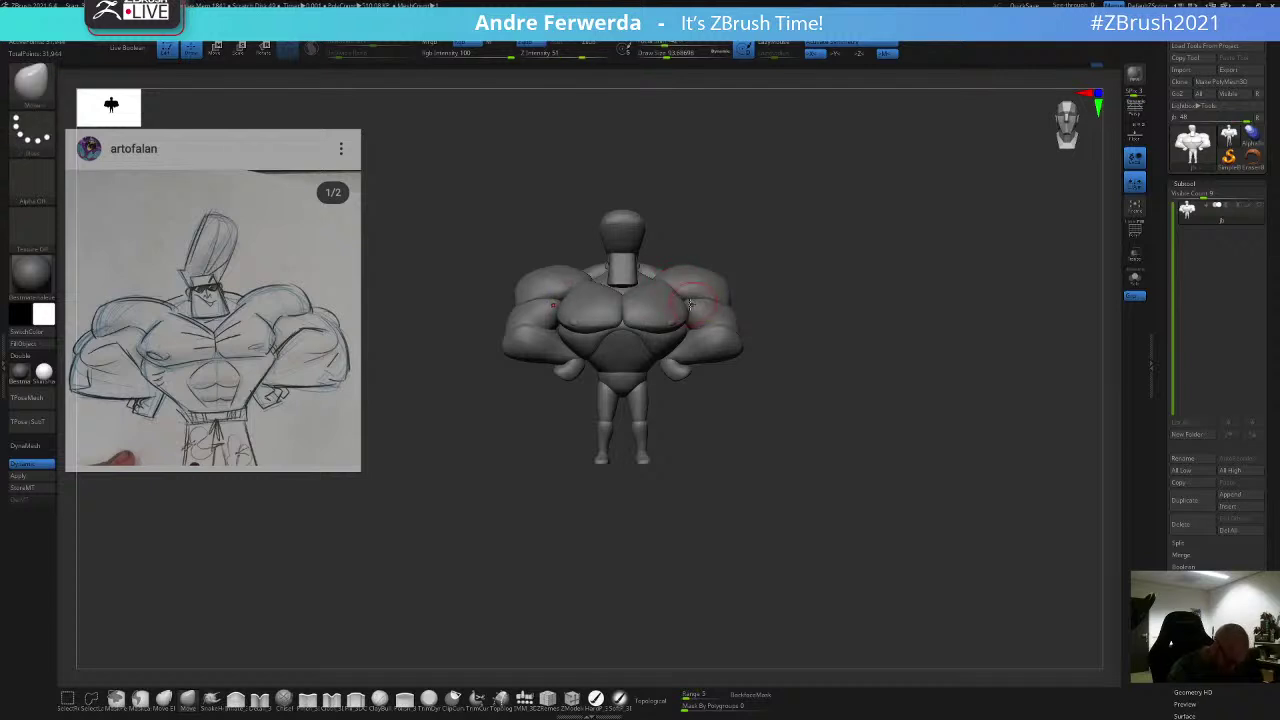
Step: Mask everything except the pectorals, adjust their outer edges with the Move brush and clear the mask
left_click(682, 302, "ctrl+shift")
left_click_drag(738, 224, 549, 428, "ctrl")
left_click(566, 448, "ctrl+shift")
left_click(655, 470, "ctrl")
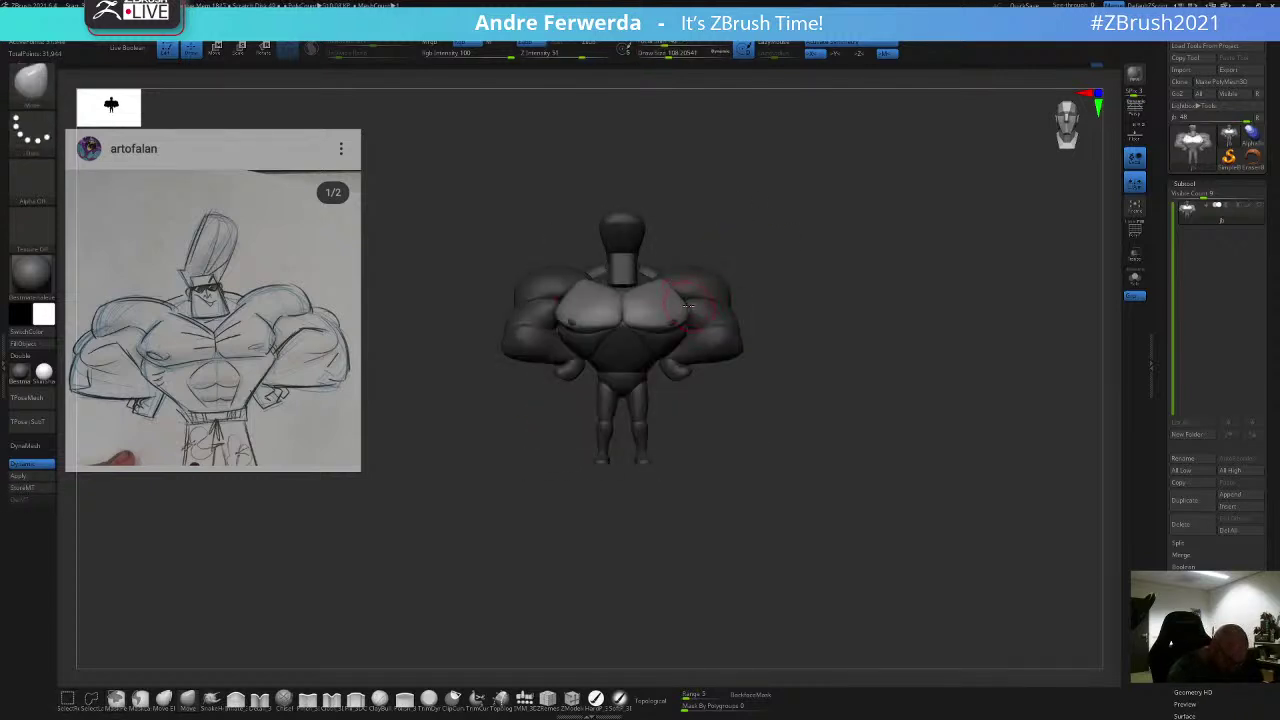
left_click_drag(688, 306, 694, 296)
left_click_drag(761, 246, 835, 275, "ctrl")
Step: Refine the transition between the upper chest and front shoulders from a three-quarter view
left_click_drag(852, 236, 806, 232)
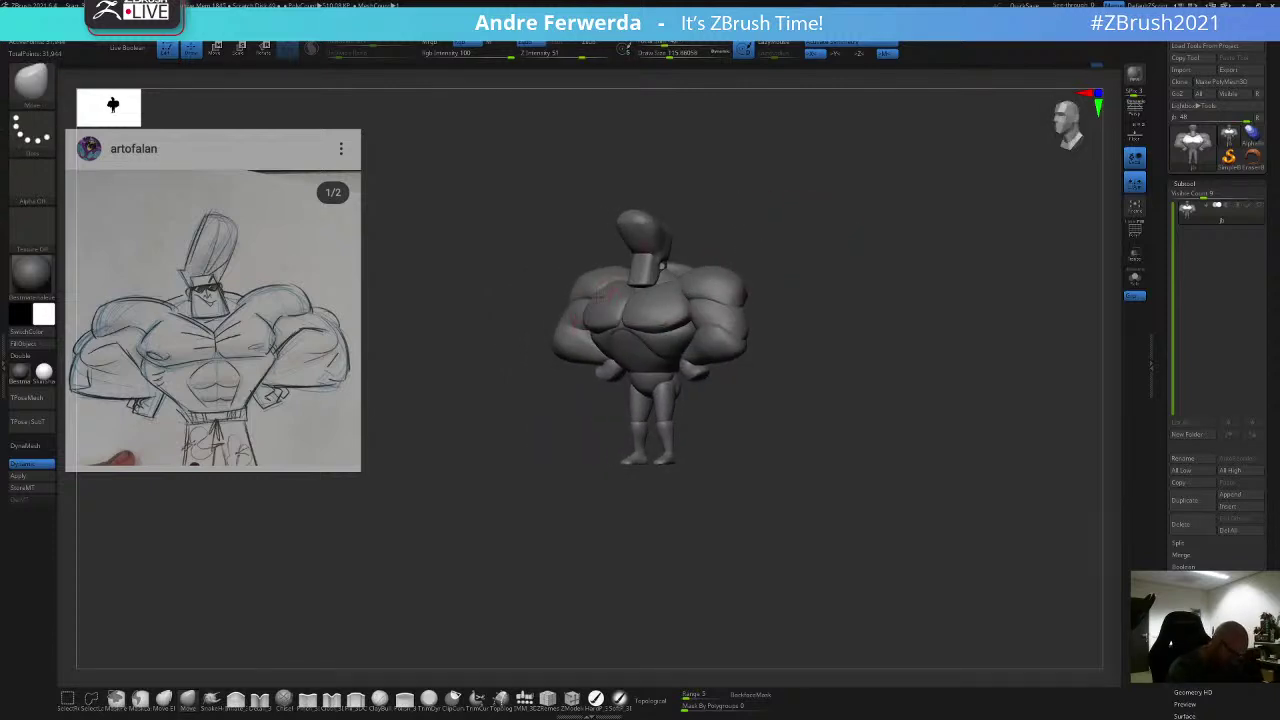
key("space")
left_click(607, 290)
key("s")
mouse_move(772, 245)
left_mouse_down()
mouse_move(791, 246)
mouse_move(797, 205)
mouse_move(831, 351)
left_mouse_up()
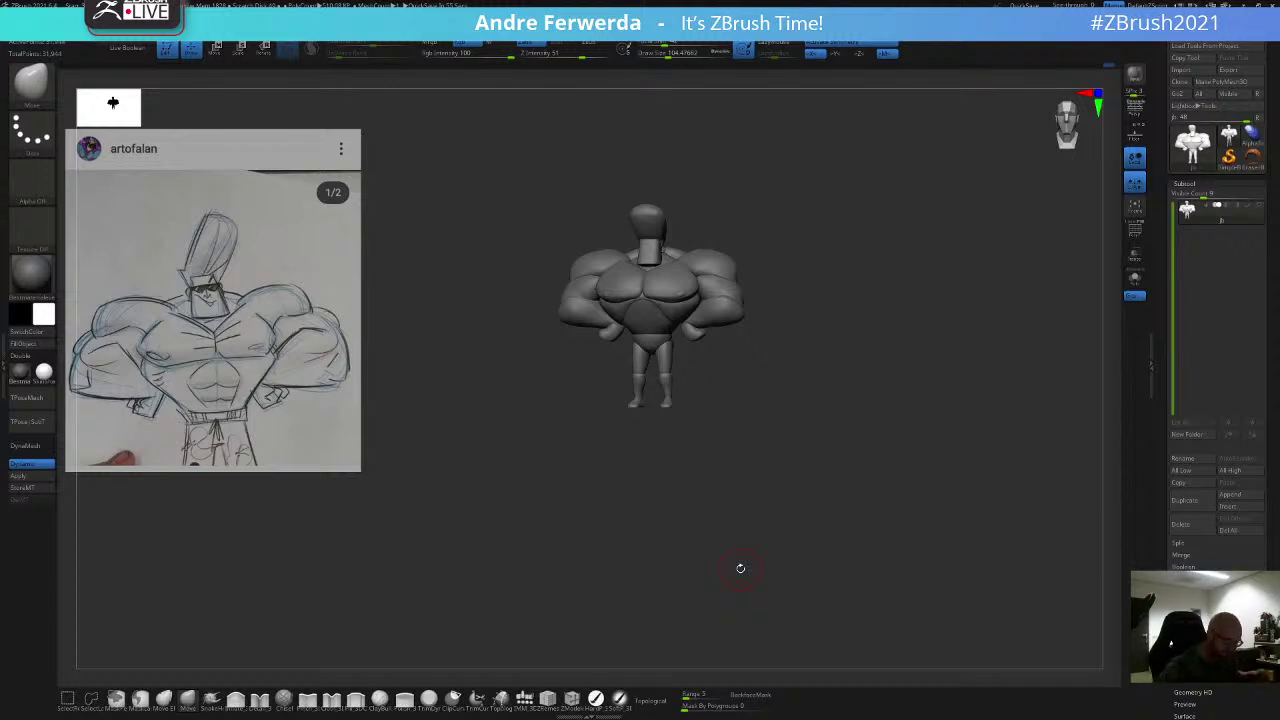
Step: Adjust the shoulder volume from the front and from above, varying the Move brush size
left_click_drag(842, 262, 848, 194, "shift")
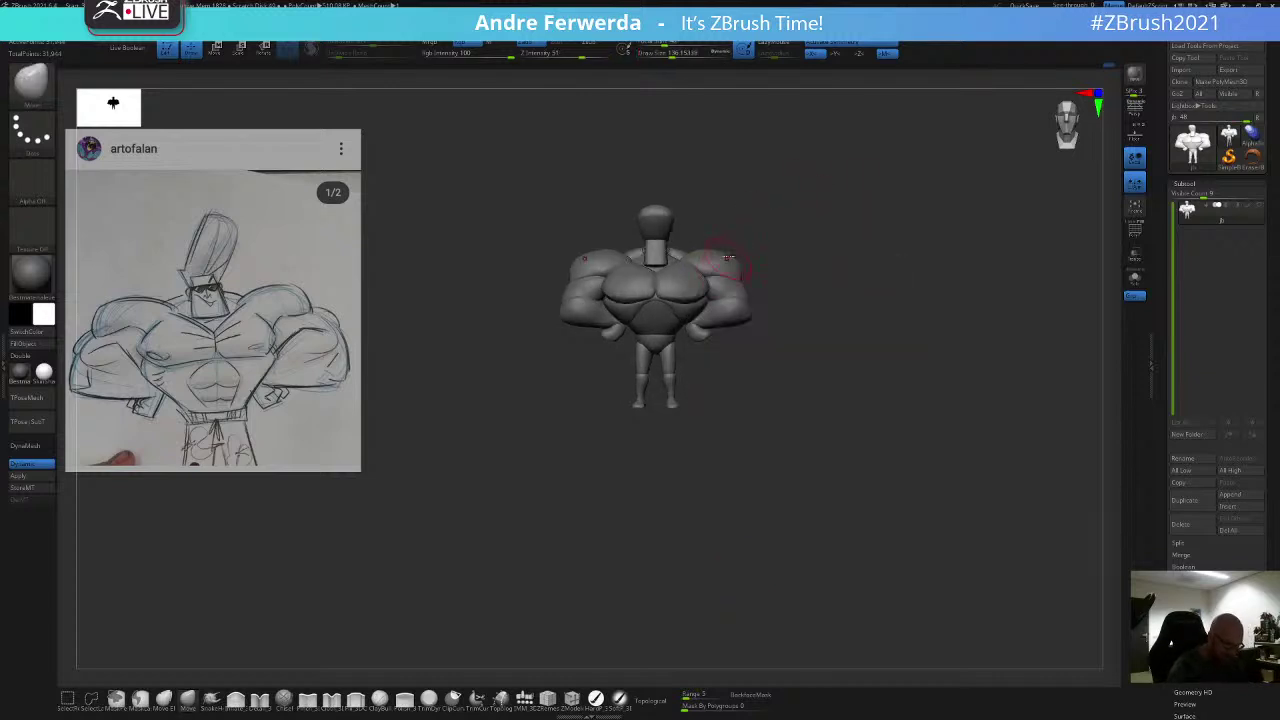
left_click_drag(768, 246, 790, 380)
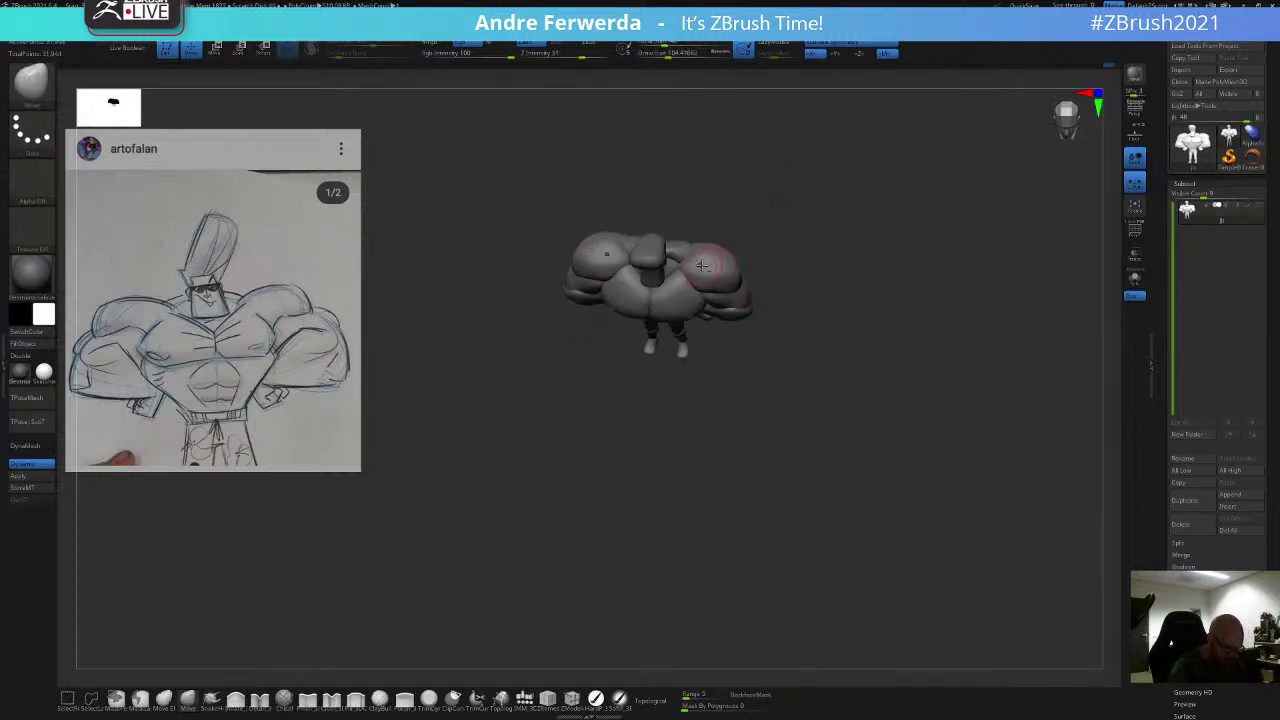
mouse_move(768, 197)
left_mouse_down()
mouse_move(740, 262)
mouse_move(720, 268)
mouse_move(733, 237)
mouse_move(763, 250)
mouse_move(764, 267)
mouse_move(769, 216)
left_mouse_up()
key("space")
key("space")
left_click_drag(688, 351, 676, 351)
left_click_drag(756, 282, 769, 217)
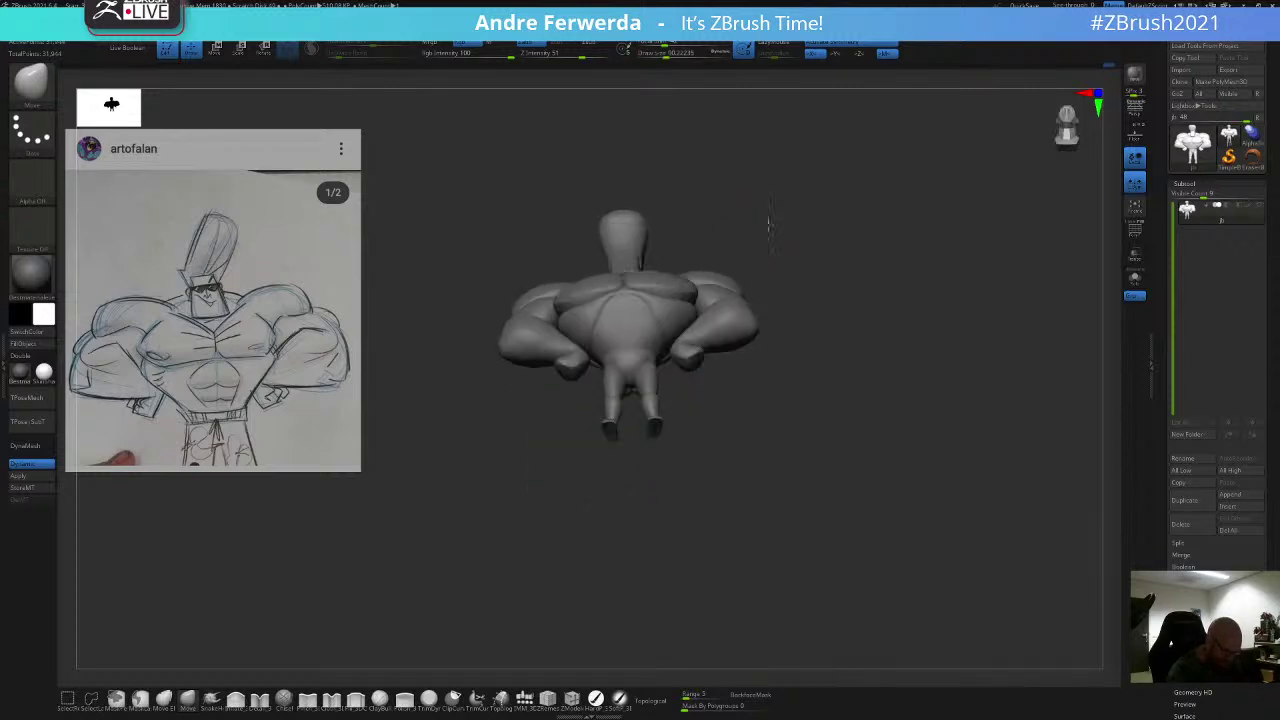
Step: Turn on topological masking and reshape the underside of the pectorals and the adjoining torso from a low angle
left_click(650, 700)
left_click_drag(712, 531, 748, 538)
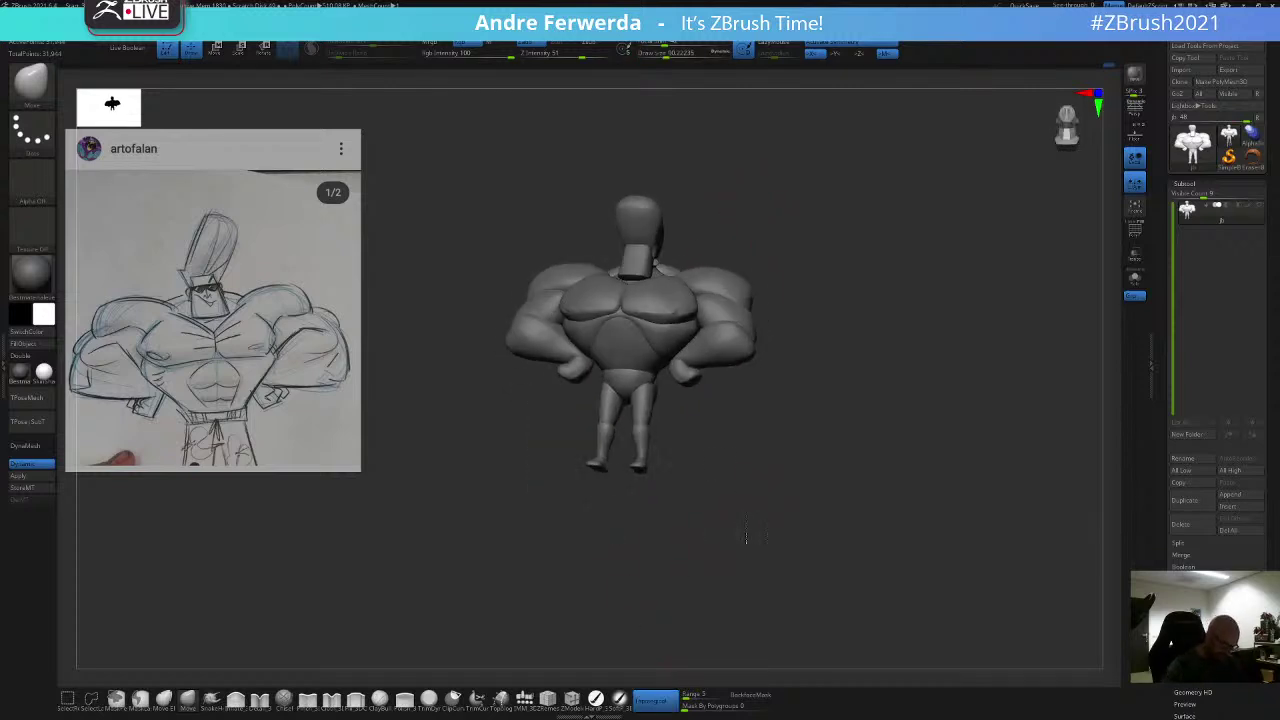
left_click_drag(766, 206, 786, 174)
key("space")
left_click_drag(570, 279, 520, 301)
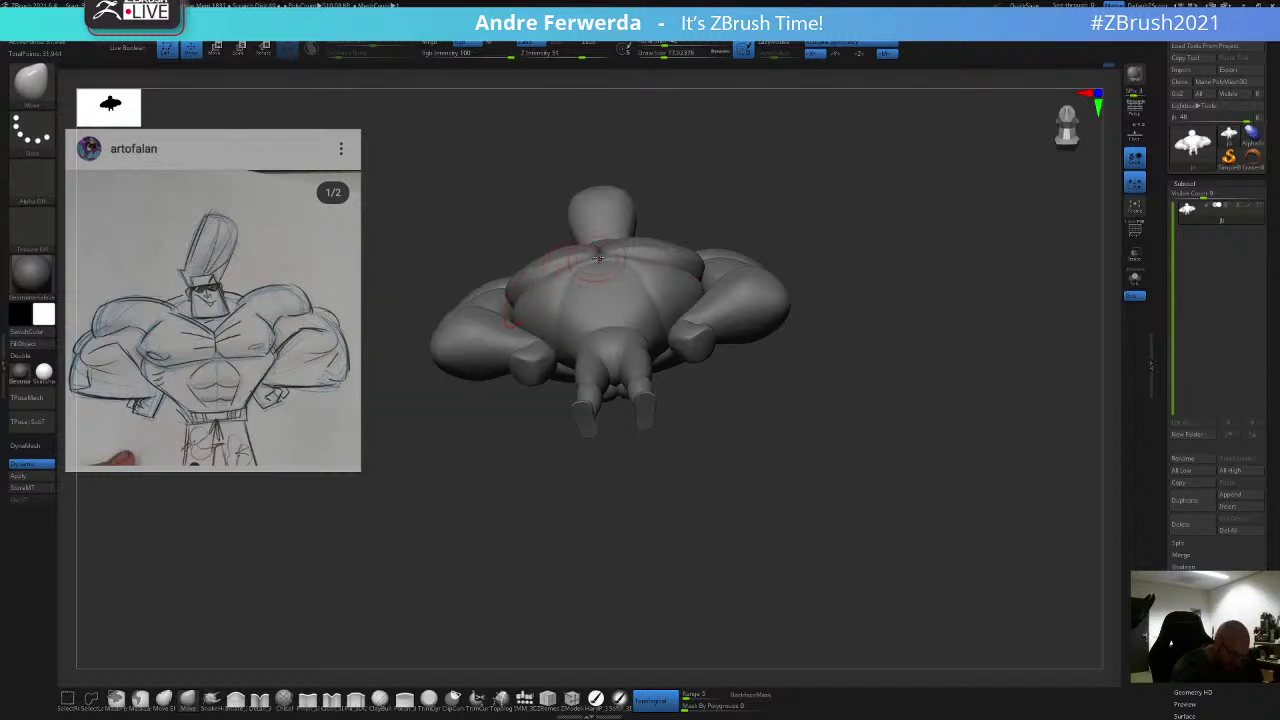
mouse_move(765, 188)
left_mouse_down()
mouse_move(770, 211)
mouse_move(788, 191)
left_mouse_up()
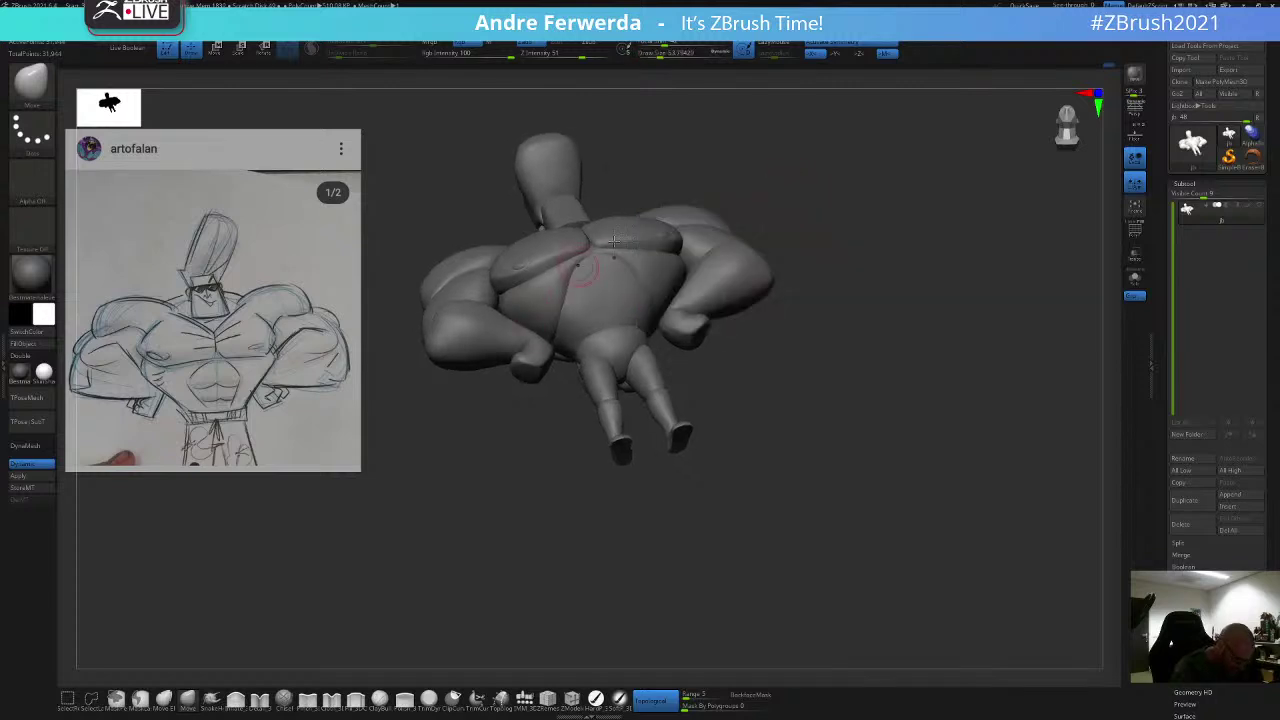
right_click_drag(758, 172, 727, 221)
left_click_drag(772, 190, 778, 180, "shift")
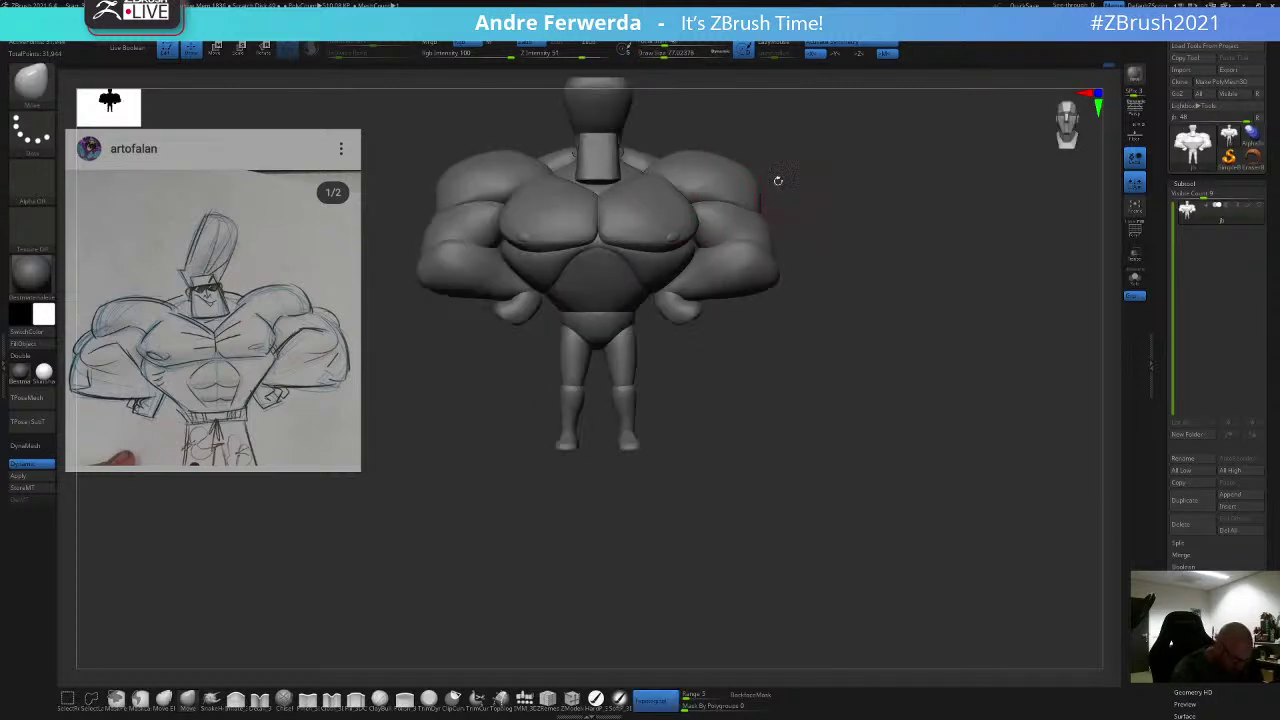
Step: Widen the sides of the torso below the pectorals with the topological Move brush
left_click_drag(854, 208, 846, 226)
key("space")
left_click_drag(657, 276, 672, 272)
key("space")
left_click_drag(508, 255, 492, 256)
left_click_drag(811, 274, 834, 246, "alt")
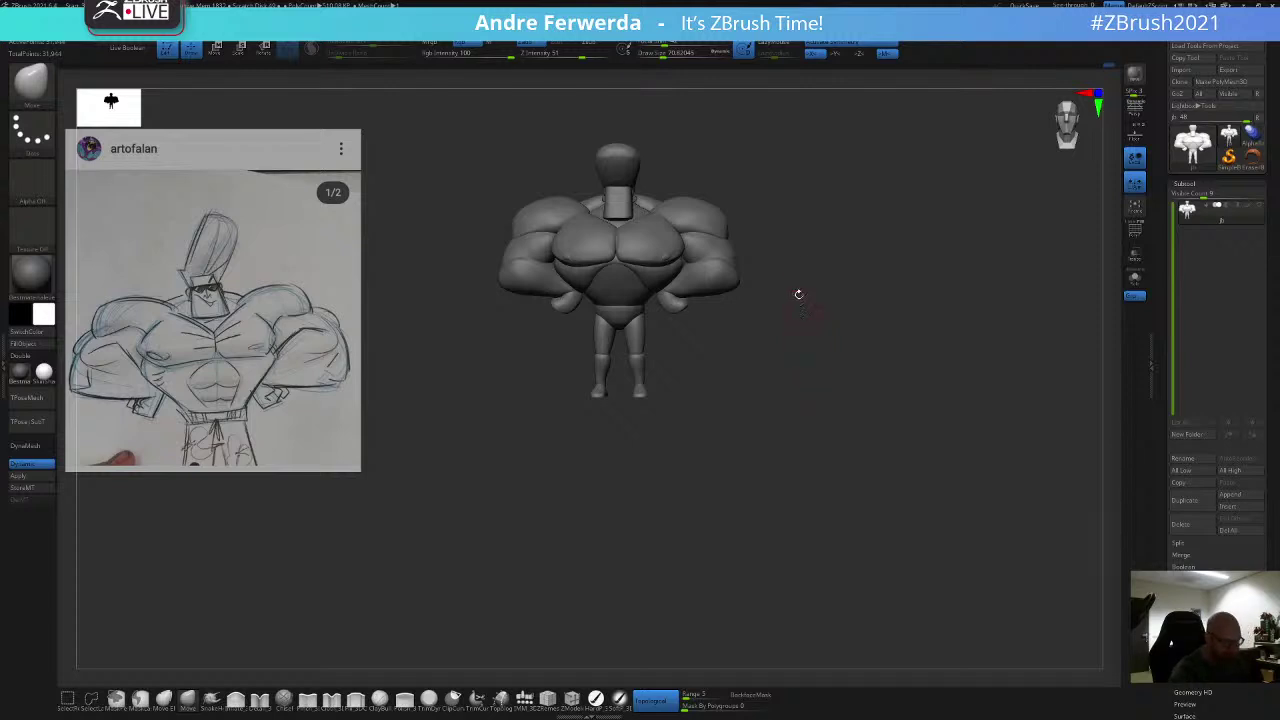
Step: Turn off topological masking and push the outer edges of the upper arms slightly inward
left_click_drag(809, 267, 829, 257)
key("space")
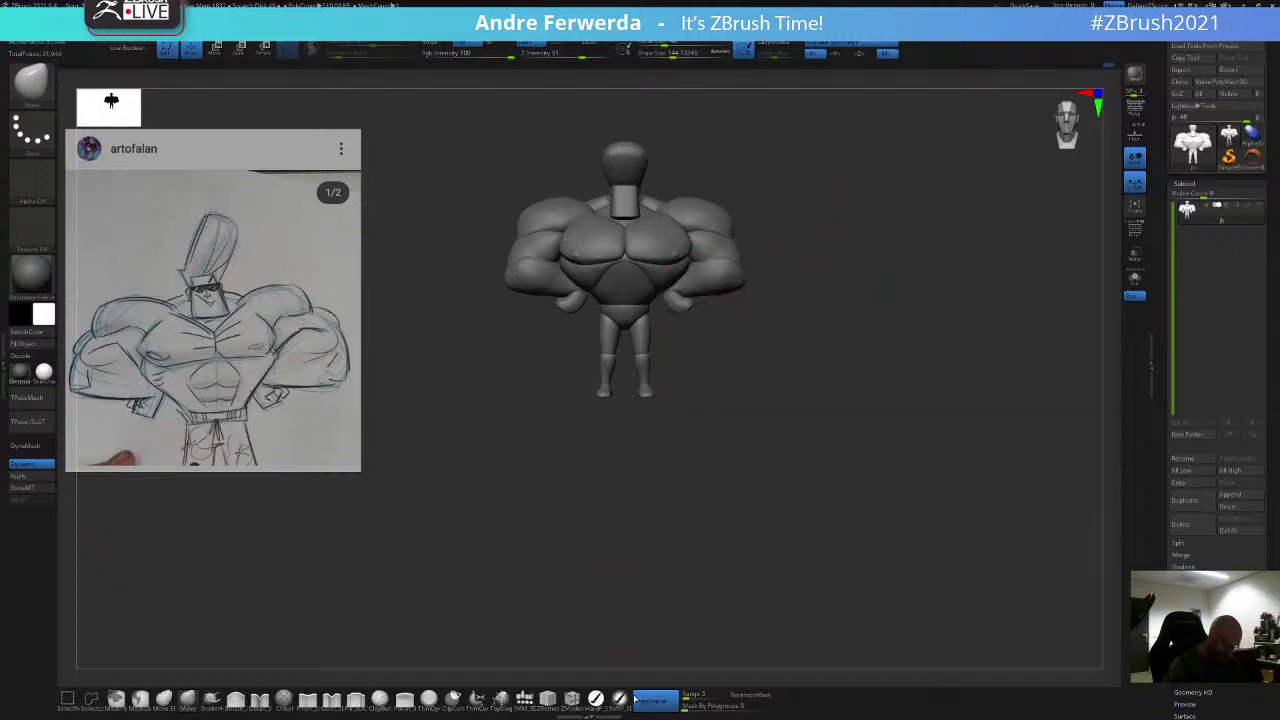
left_click(638, 699)
key("space")
left_click_drag(738, 240, 730, 240)
key("space")
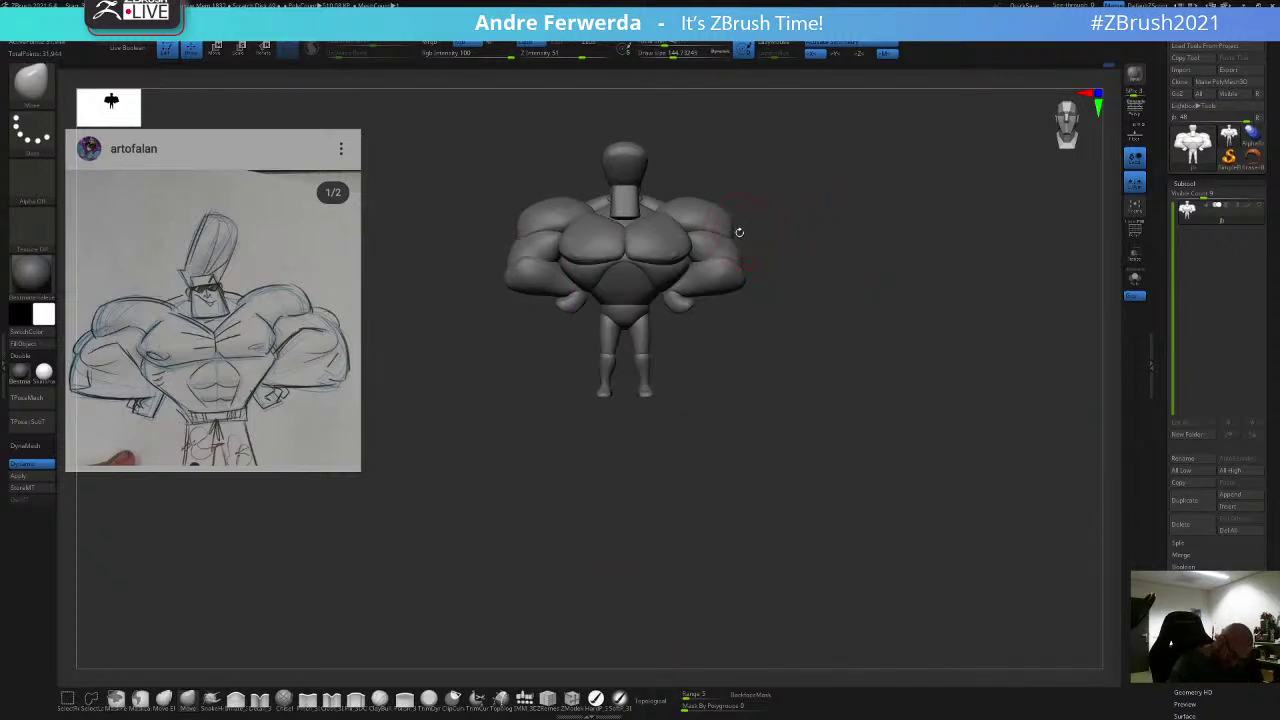
Step: Refine the outer contour where the shoulders meet the upper arms, varying the Move brush size
key("space")
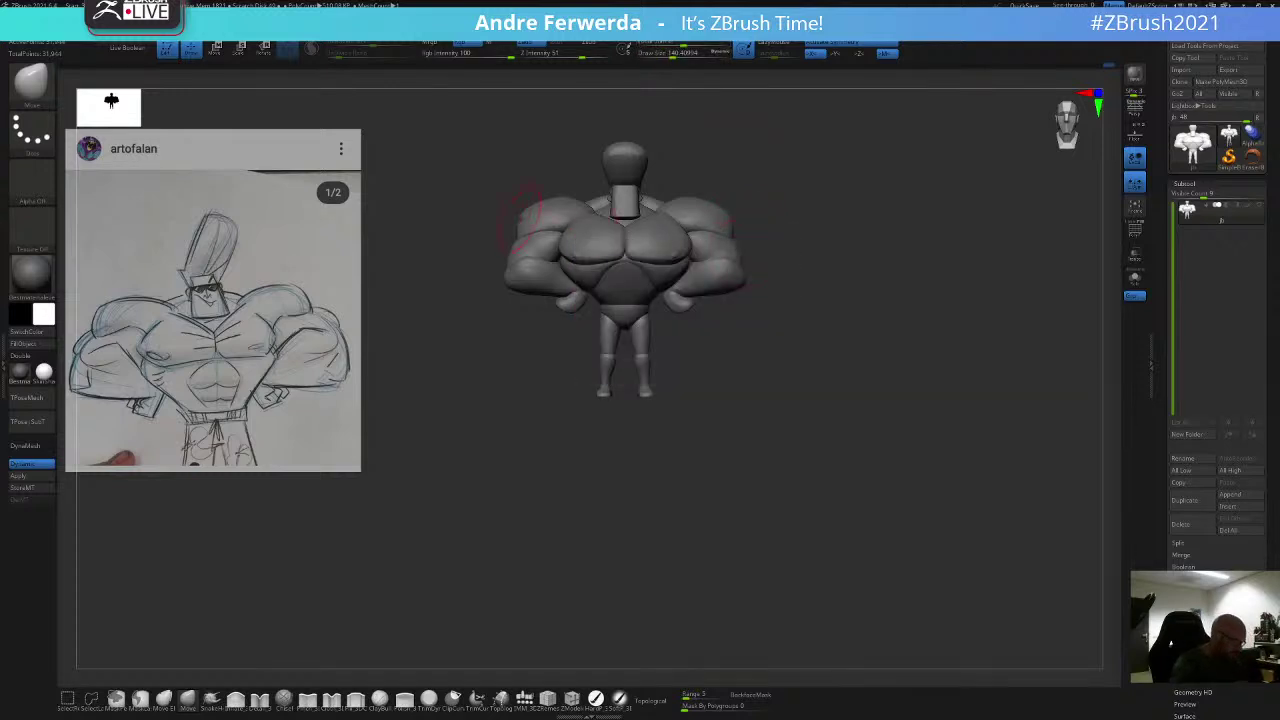
key("space")
left_click_drag(521, 221, 517, 231)
key("space")
key("space")
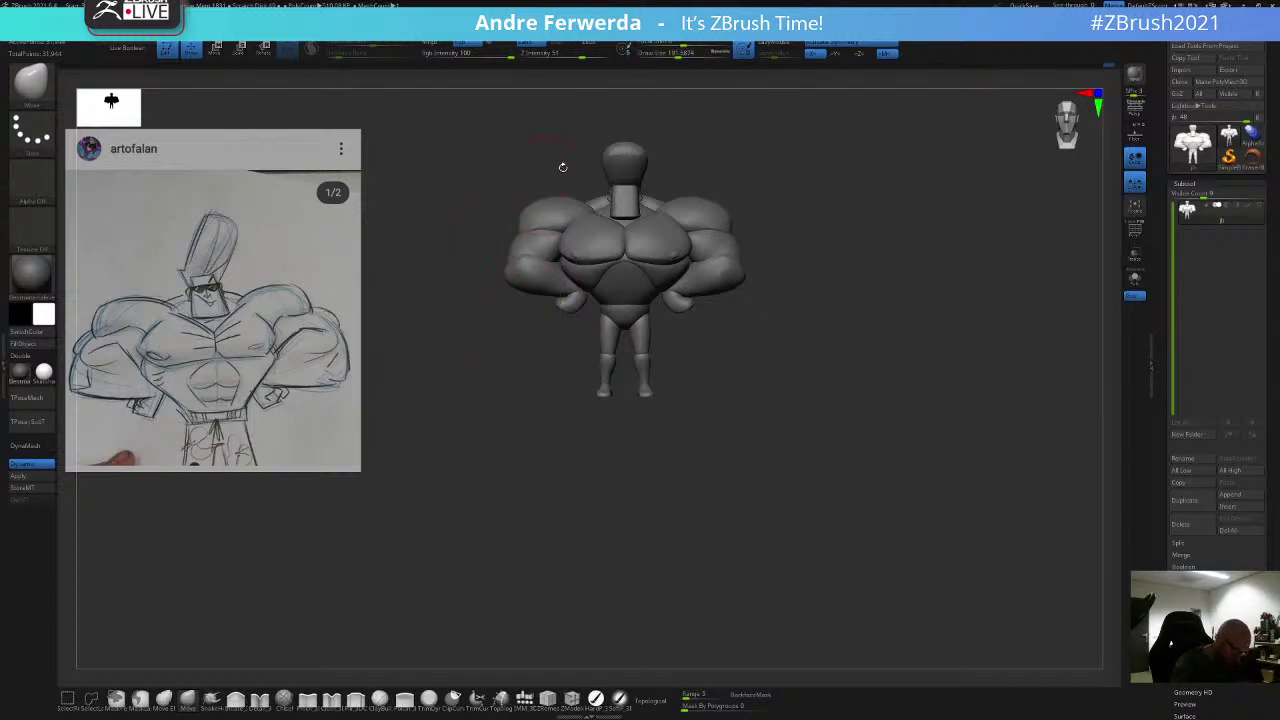
Step: Adjust the rounded shoulder shape from a three-quarter view with a slightly larger Move brush
left_click_drag(563, 167, 778, 251)
left_click_drag(781, 252, 767, 241)
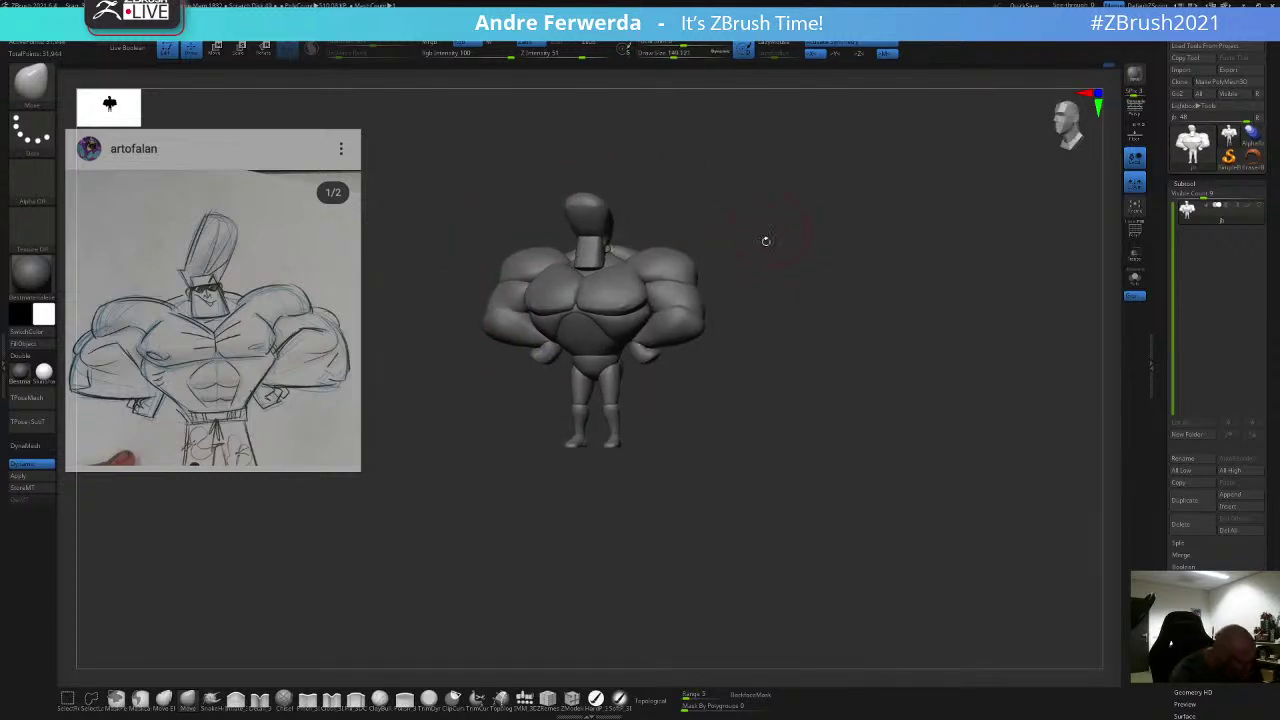
key("space")
left_click(678, 250)
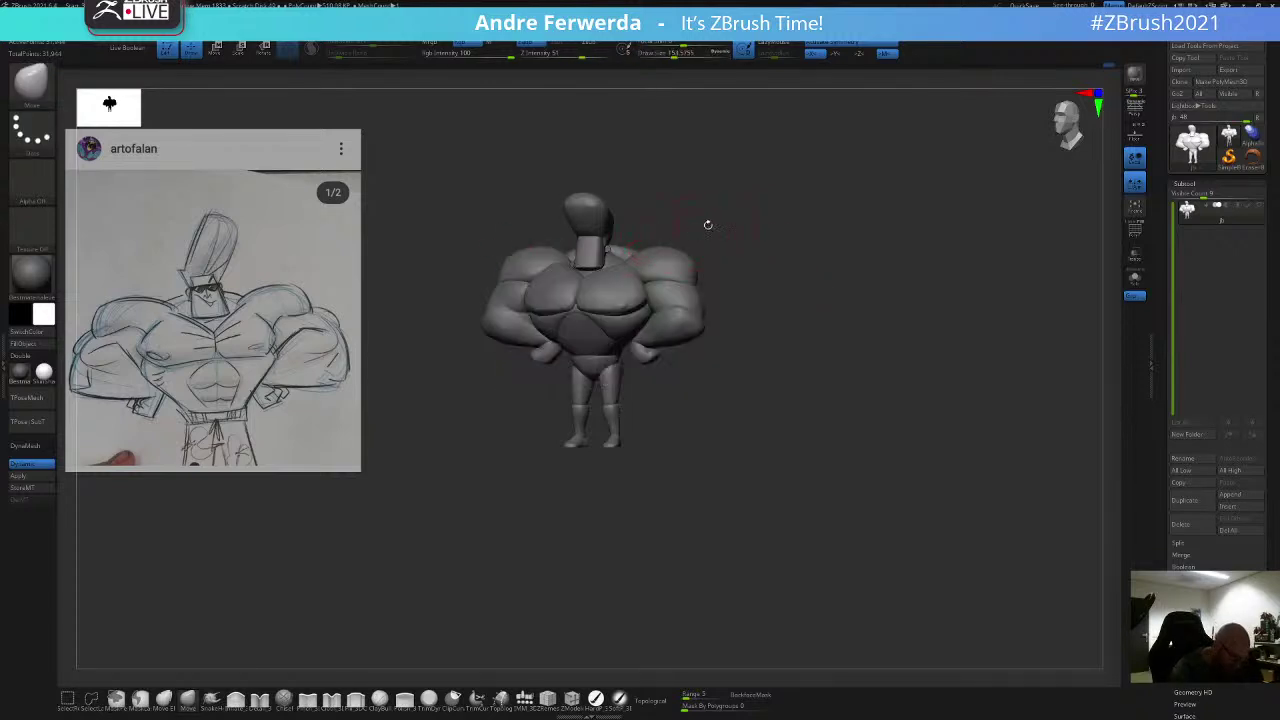
mouse_move(708, 225)
left_mouse_down()
mouse_move(763, 177)
mouse_move(782, 203)
left_mouse_up()
Step: Isolate the trapezius polygroups on the back, mask them and invert the mask to protect the rest of the figure
key("space")
key("space")
left_click(638, 298)
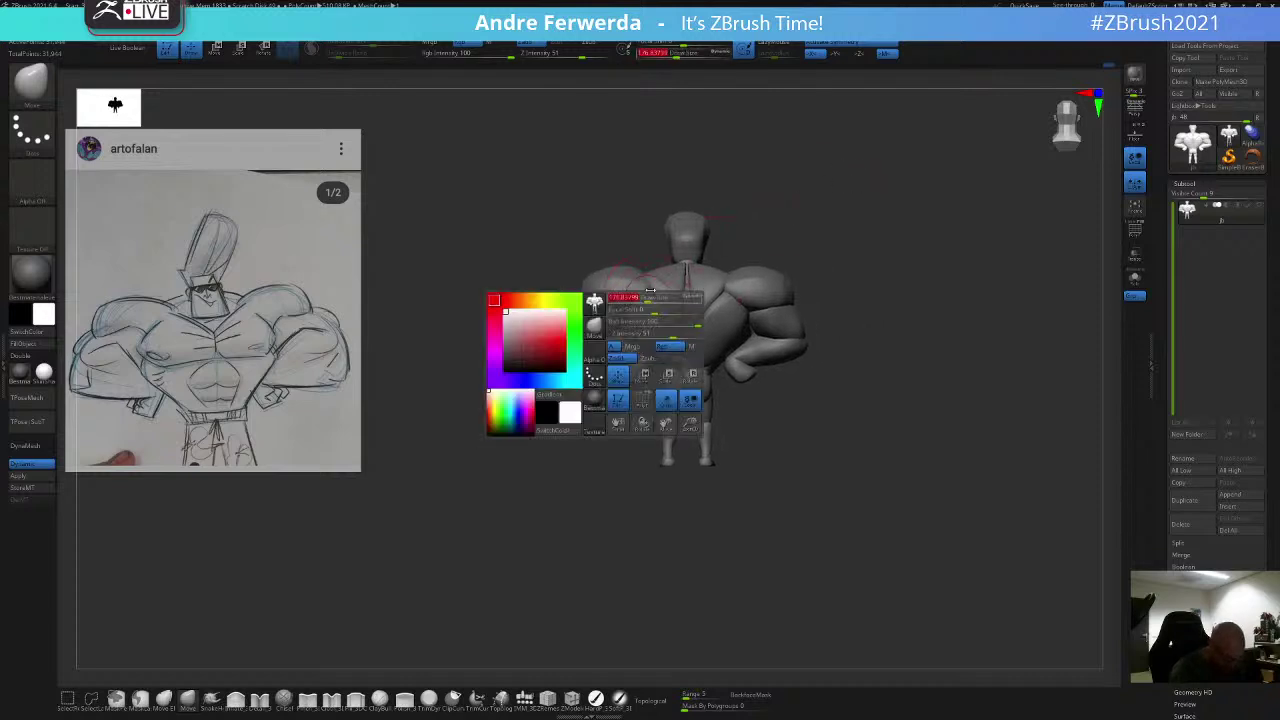
left_click(667, 288, "ctrl+shift")
left_click(548, 442, "ctrl")
left_click(548, 442, "ctrl+shift")
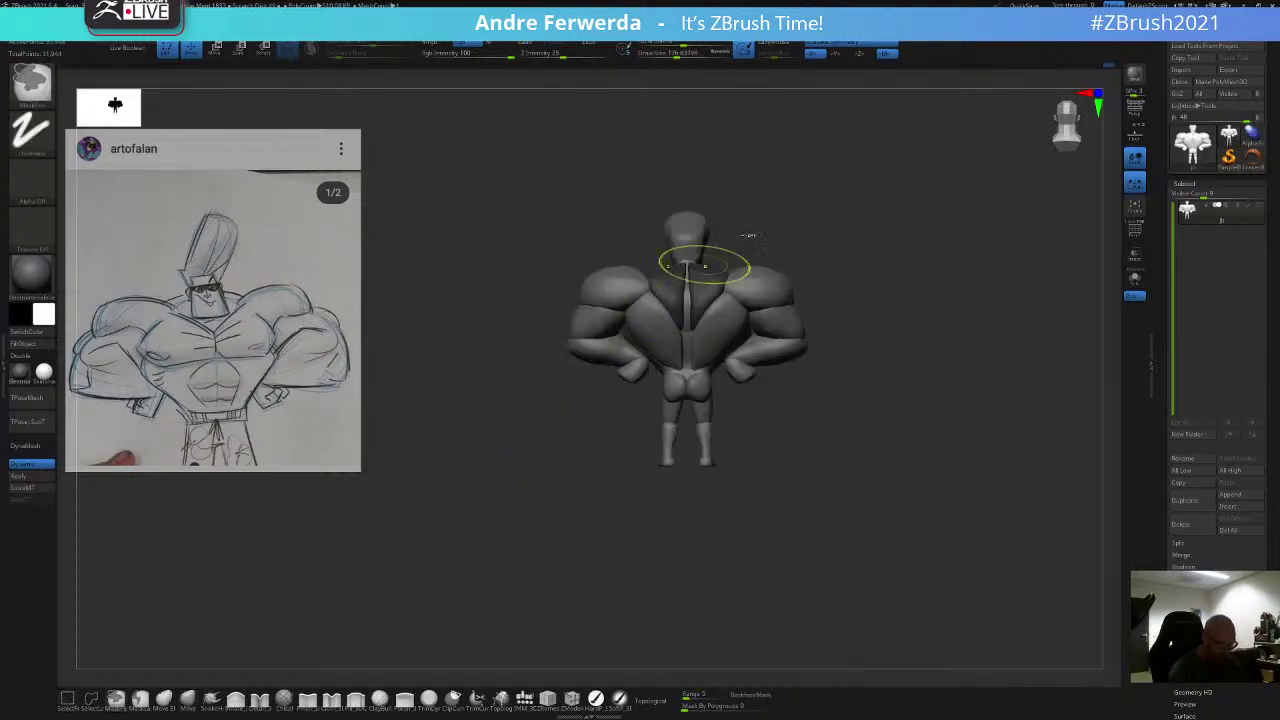
left_click(775, 179, "ctrl")
Step: Reshape the unmasked trapezius slopes beside the neck with the Move brush and clear the mask
key("space")
left_click(638, 298)
left_click_drag(742, 228, 828, 209, "shift")
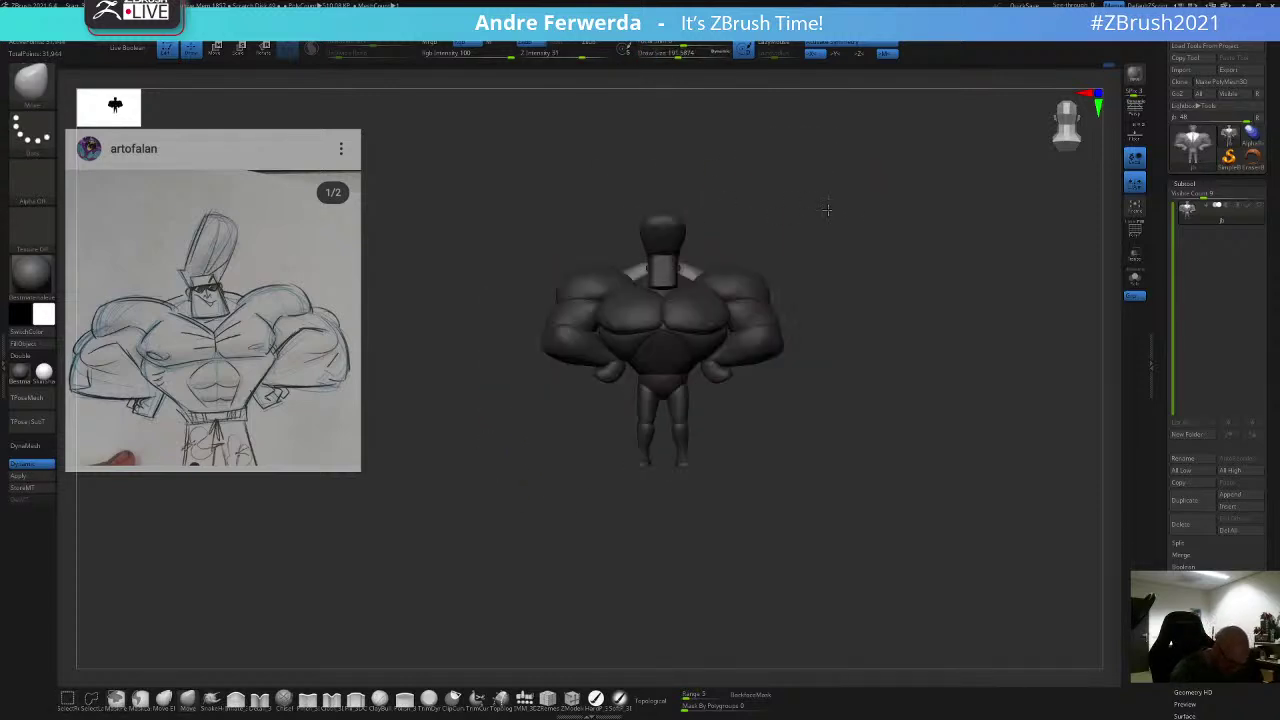
key("space")
left_click(768, 275)
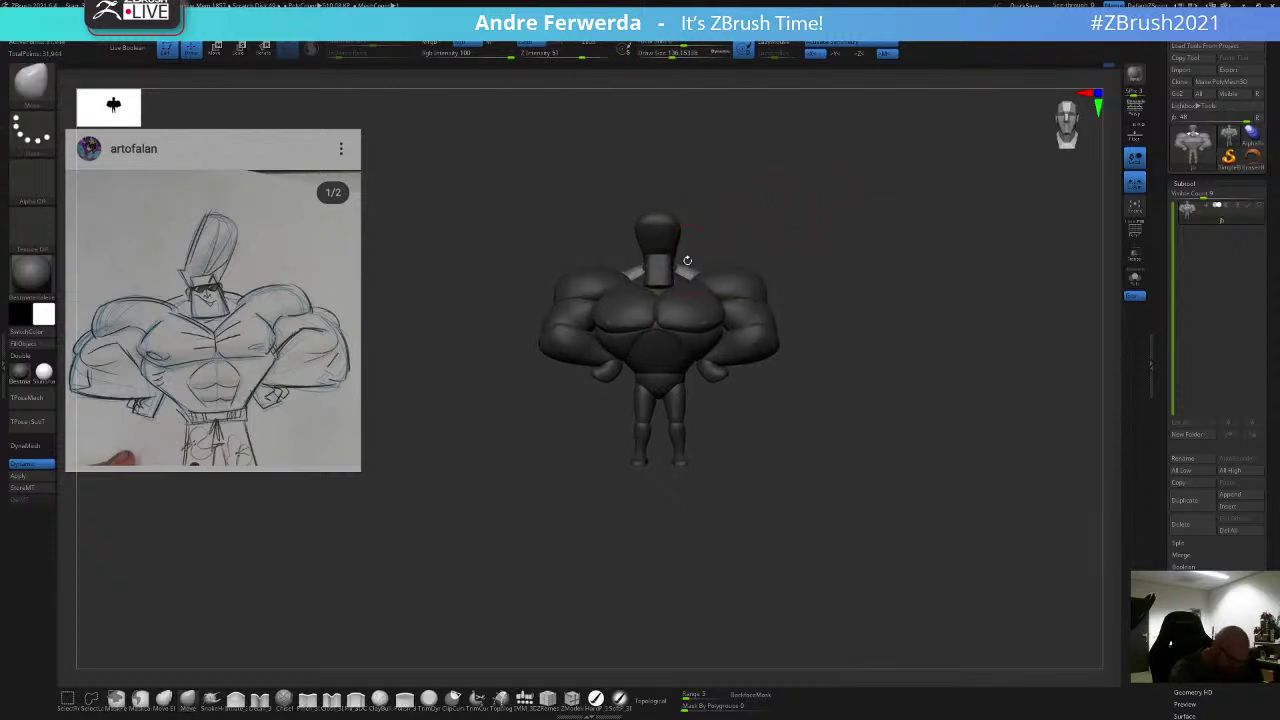
key("space")
left_click(703, 277)
mouse_move(738, 212)
left_mouse_down("ctrl")
mouse_move(757, 234)
mouse_move(758, 274)
left_mouse_up("ctrl")
Step: Adjust the shoulder contour from behind with the Move brush, varying the brush size
key("space")
left_click(716, 277)
left_click_drag(821, 228, 757, 231, "shift")
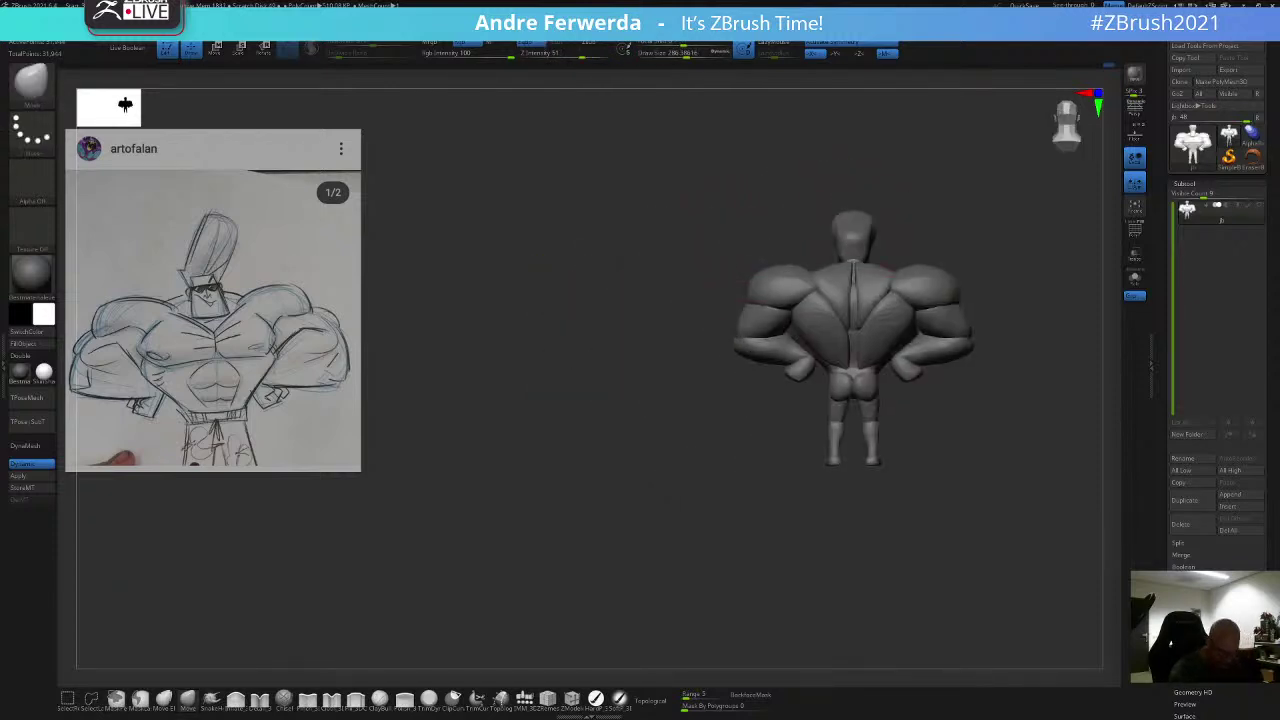
left_click_drag(837, 204, 697, 178, "alt")
key("space")
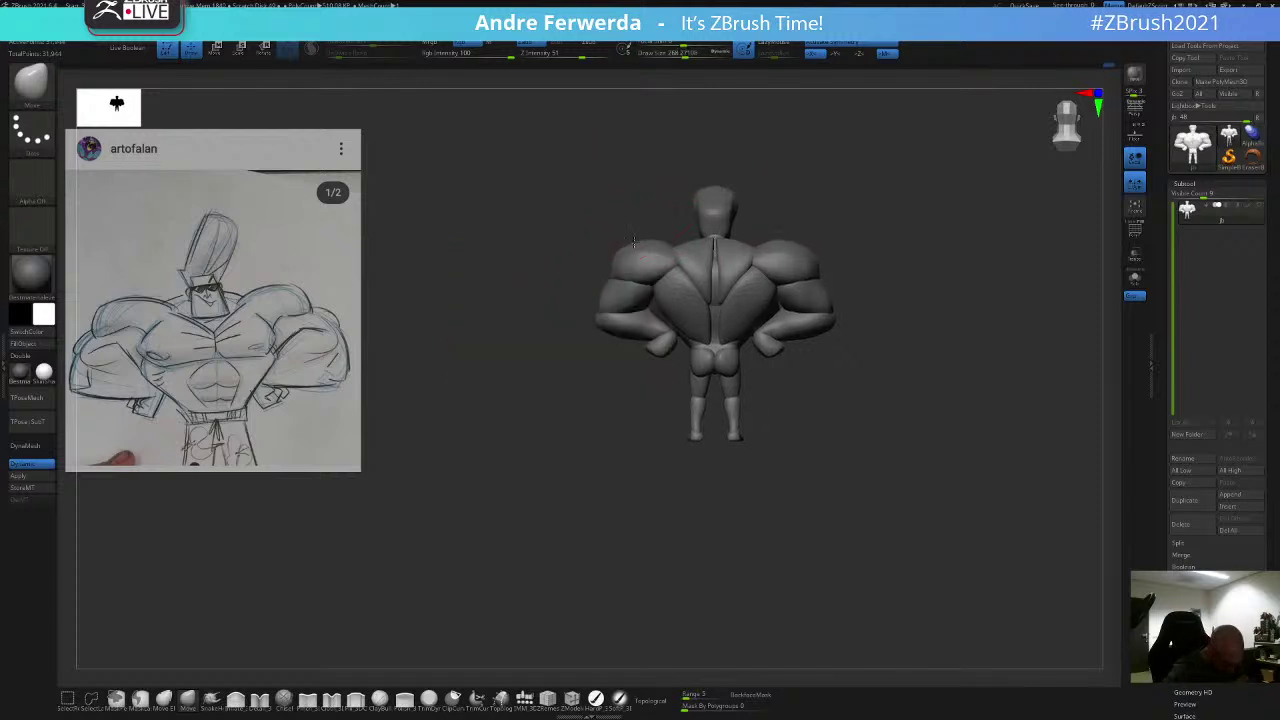
key("space")
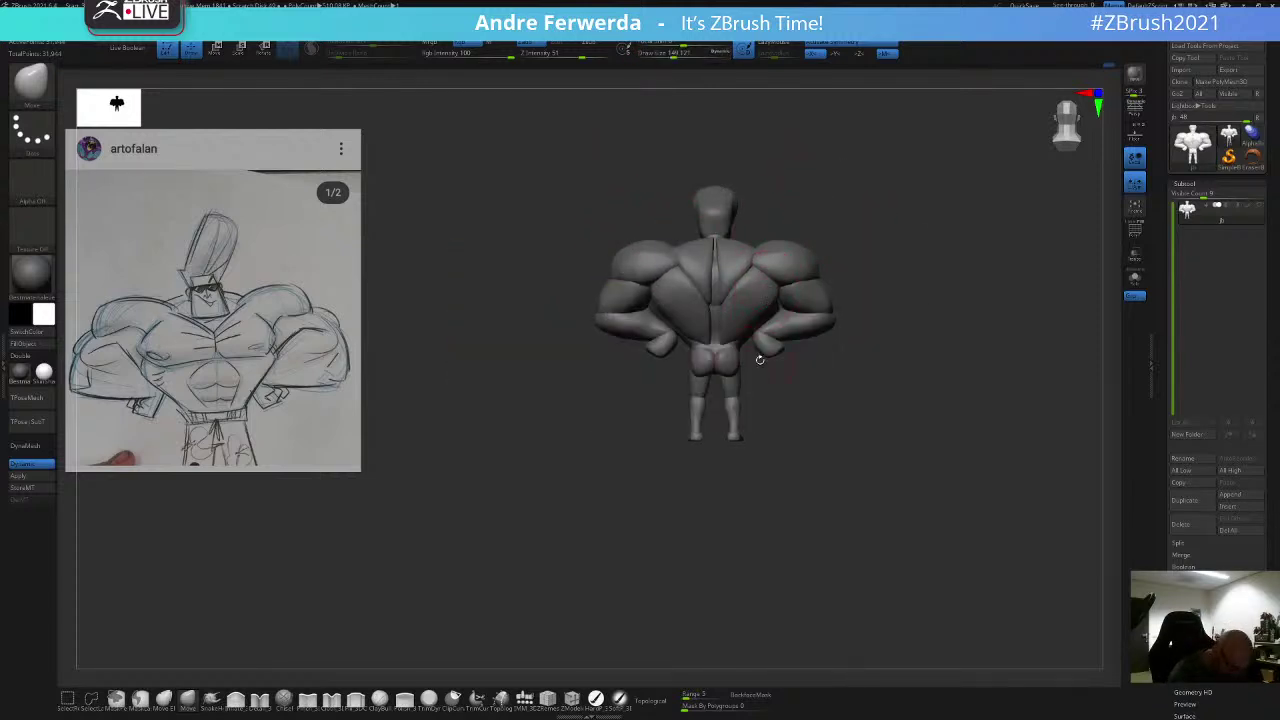
Step: Refine the outline of the forearms and outer back with the Move brush
left_click_drag(790, 395, 792, 408, "alt")
key("space")
mouse_move(803, 357)
left_mouse_down()
mouse_move(790, 357)
mouse_move(778, 317)
left_mouse_up()
key("space")
key("space")
mouse_move(1070, 245)
left_mouse_down()
mouse_move(882, 210)
mouse_move(901, 219)
mouse_move(745, 242)
left_mouse_up()
key("space")
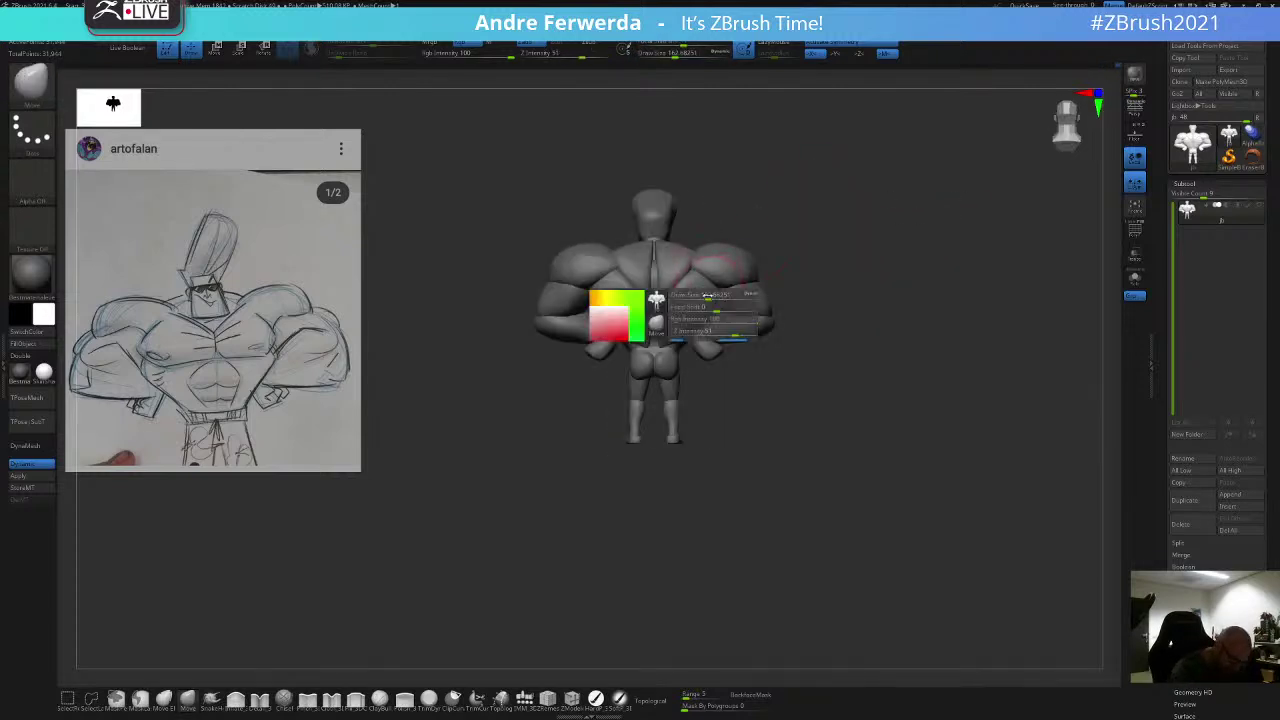
Step: Adjust the hips and legs from behind with a smaller Move brush
left_click_drag(708, 296, 702, 297)
key("[")
key("[")
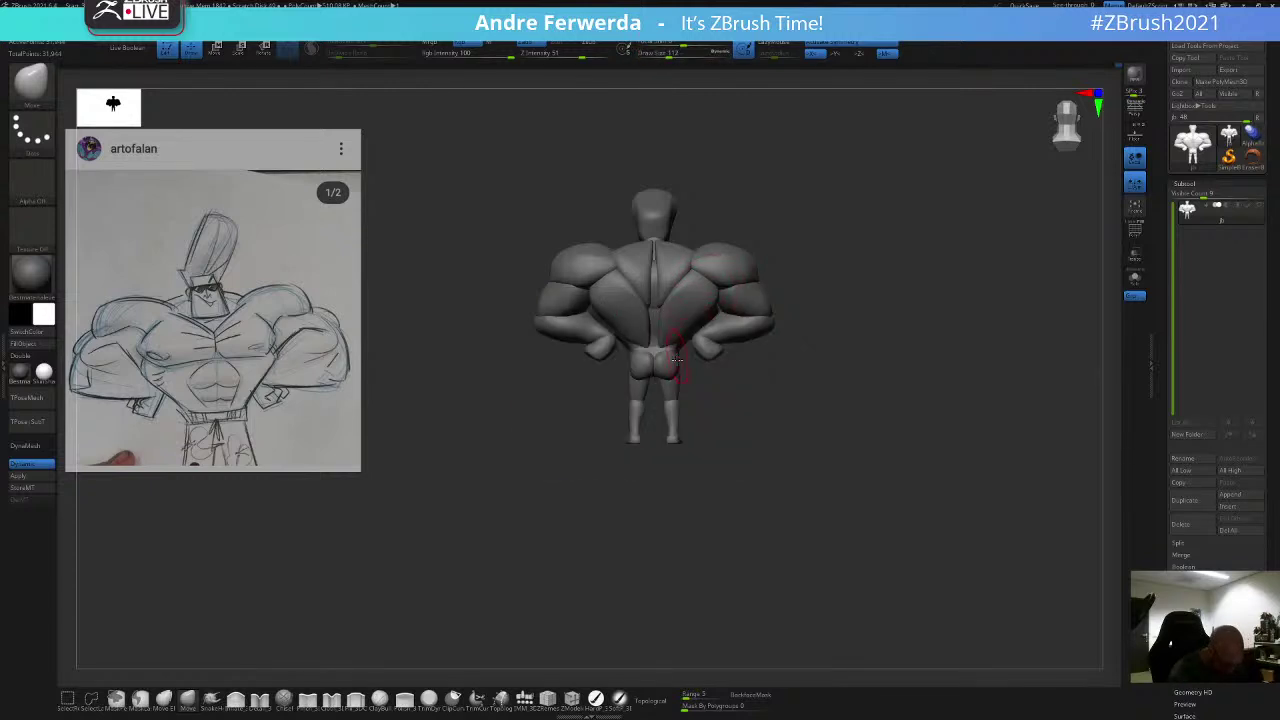
key("space")
left_click_drag(681, 388, 684, 388)
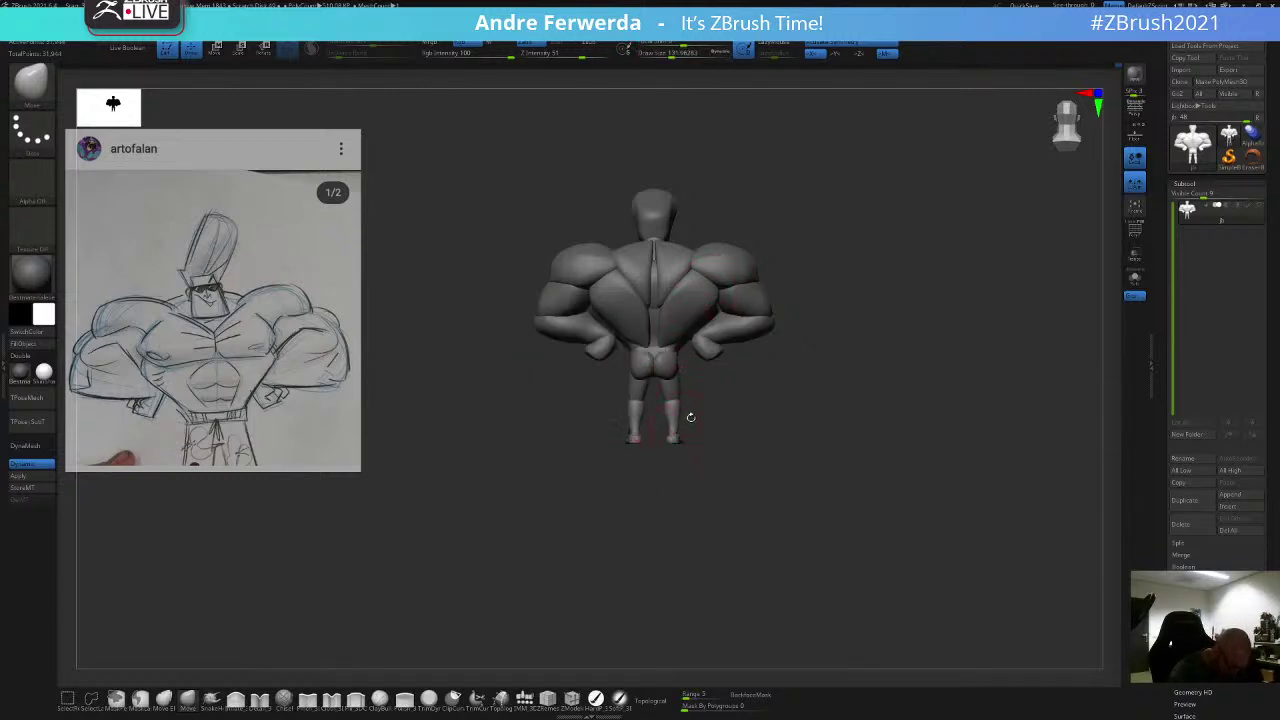
left_click_drag(713, 381, 706, 399, "alt")
left_click_drag(809, 254, 793, 278, "alt")
Step: Adjust the outer shoulder and arm shapes from front three-quarter views with the Move brush
key("space")
left_click_drag(656, 294, 739, 262)
key("space")
key("space")
mouse_move(750, 254)
left_mouse_down()
mouse_move(724, 260)
mouse_move(789, 229)
mouse_move(811, 241)
left_mouse_up()
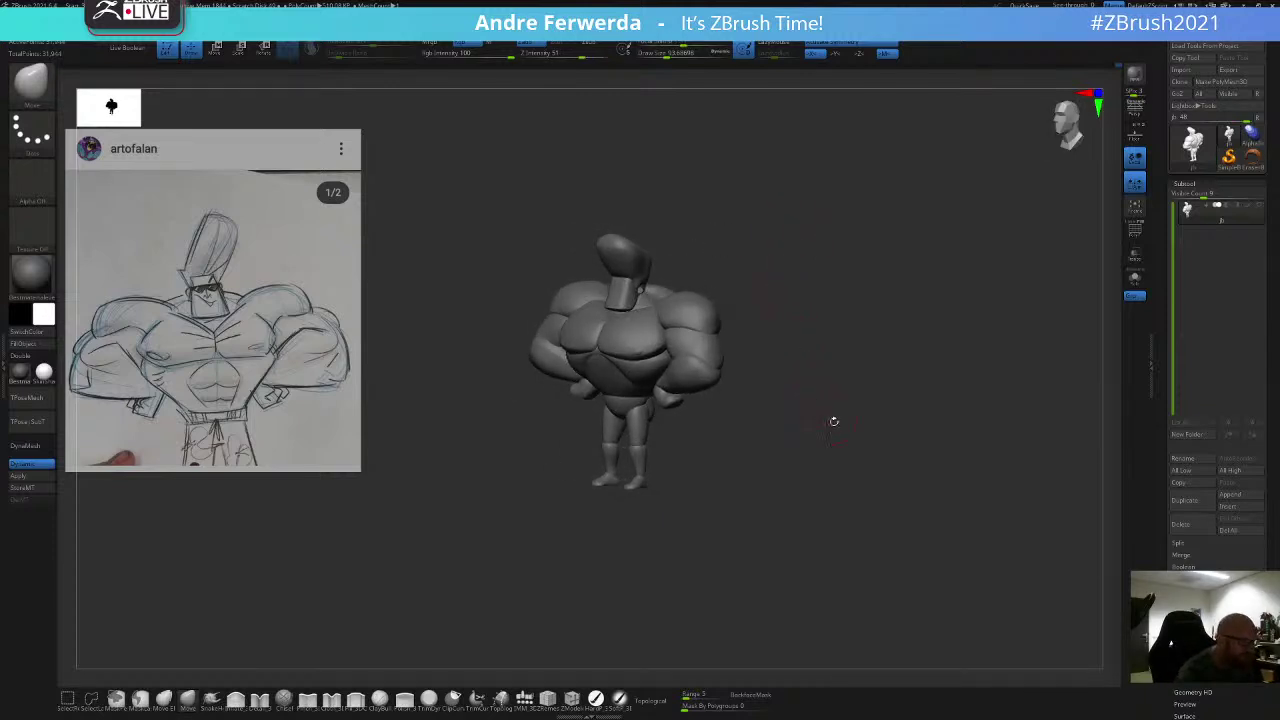
left_click_drag(774, 286, 797, 268)
key("space")
key("space")
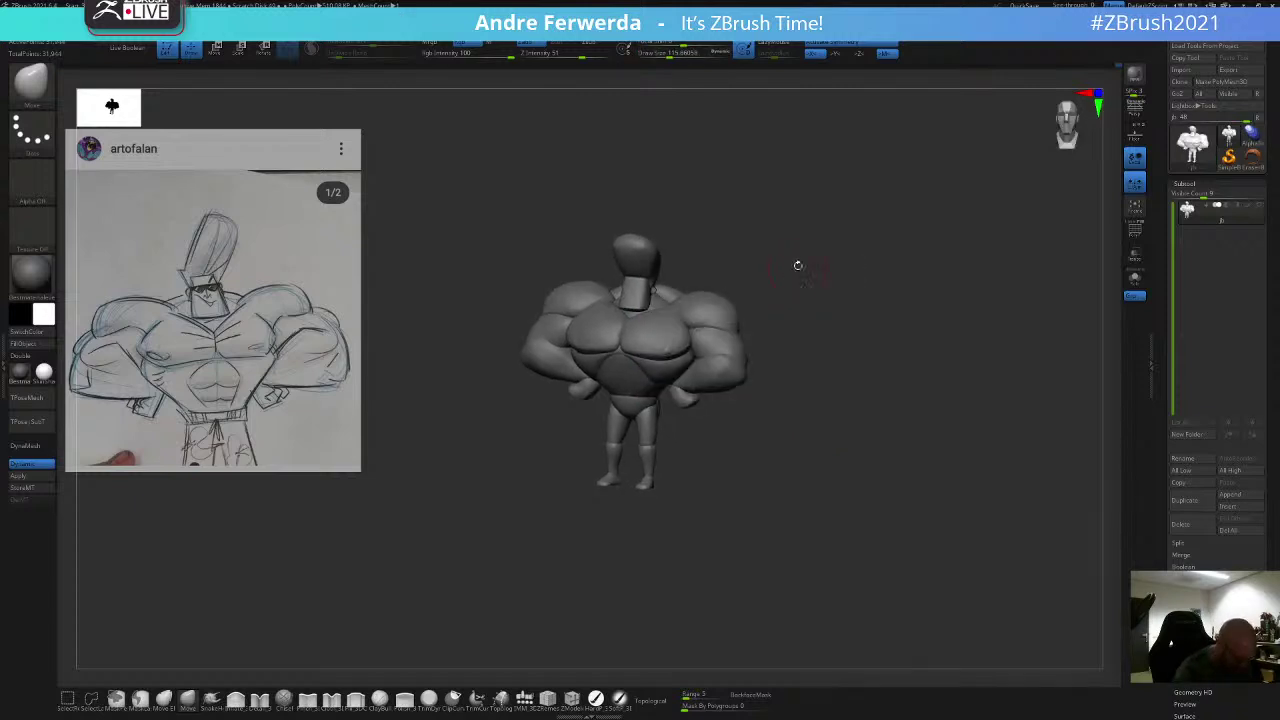
Step: Turn on topological auto-masking and nudge the inner shoulder beside the neck with a small Move brush
key("space")
left_click_drag(604, 306, 593, 314)
left_click(655, 698)
key("space")
left_click_drag(674, 220, 691, 246)
key("space")
left_click_drag(622, 295, 614, 295)
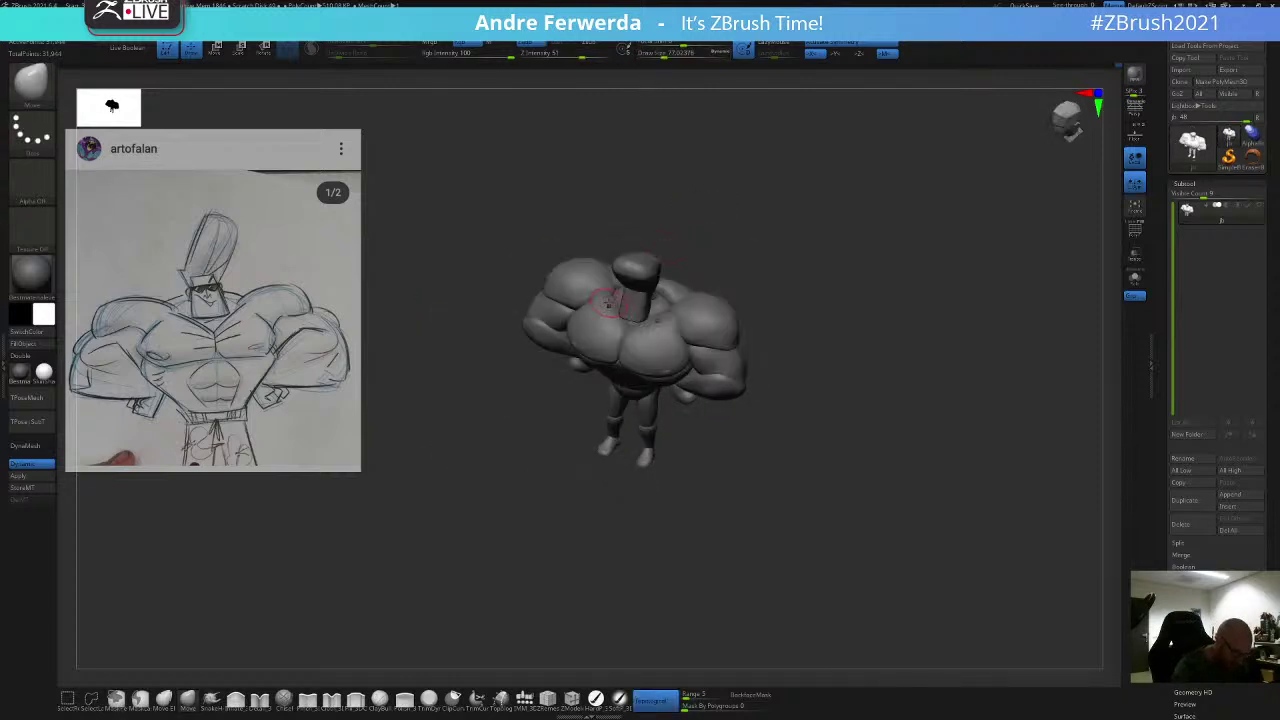
Step: Refine the junction between the trapezius and the shoulders from above with topological masking active
mouse_move(678, 222)
left_mouse_down()
mouse_move(703, 281)
mouse_move(702, 263)
mouse_move(632, 298)
mouse_move(600, 275)
left_mouse_up()
key("space")
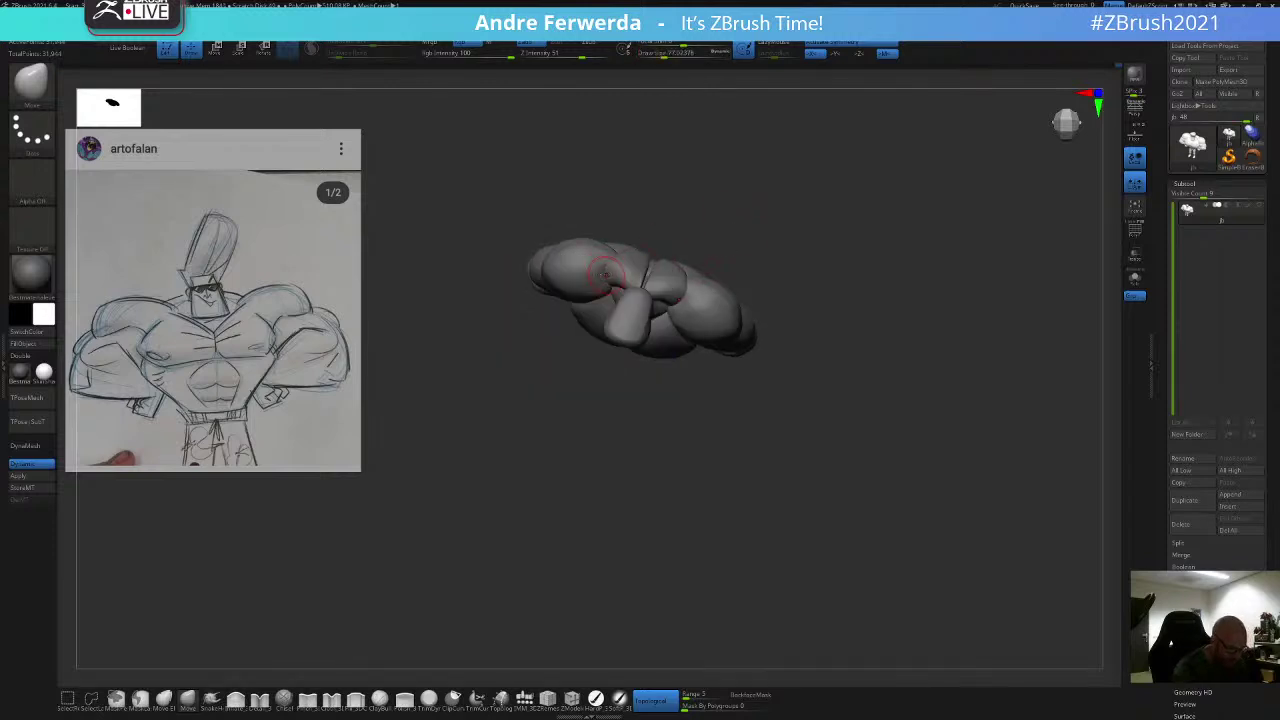
key("space")
left_click_drag(688, 246, 697, 246)
mouse_move(692, 236)
left_mouse_down()
mouse_move(751, 228)
mouse_move(749, 190)
mouse_move(726, 246)
left_mouse_up()
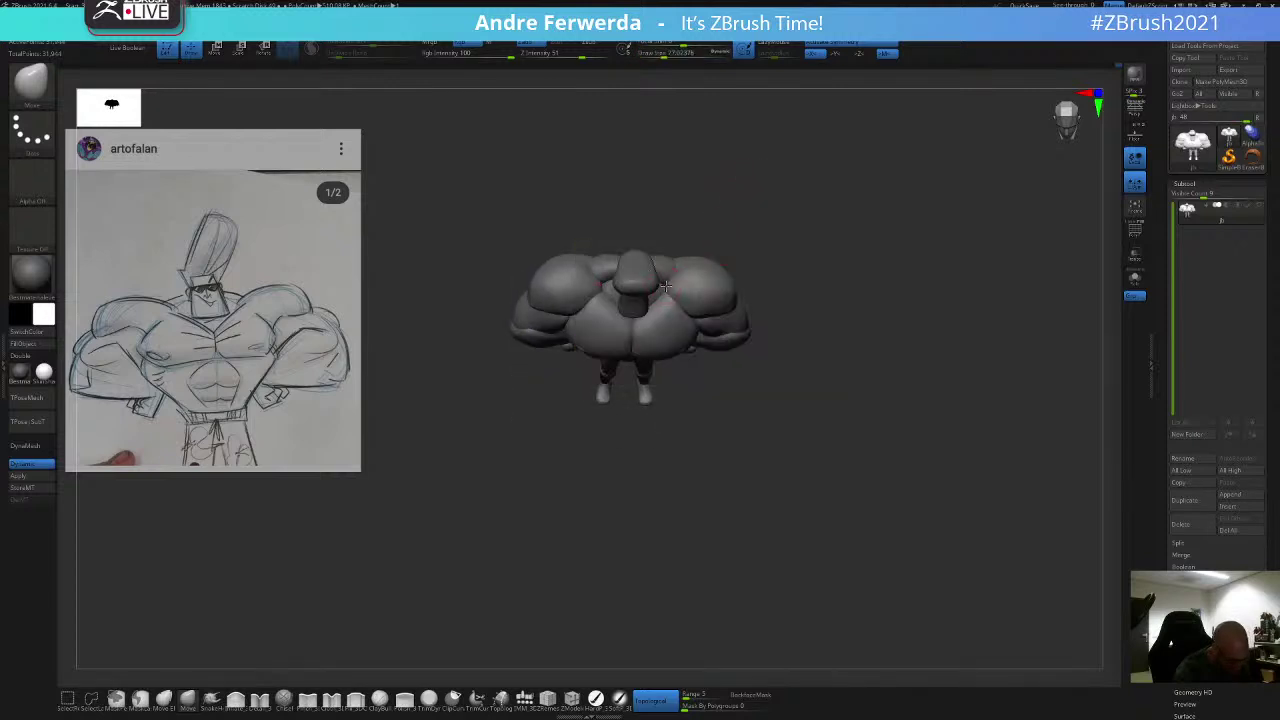
left_click_drag(749, 256, 731, 220)
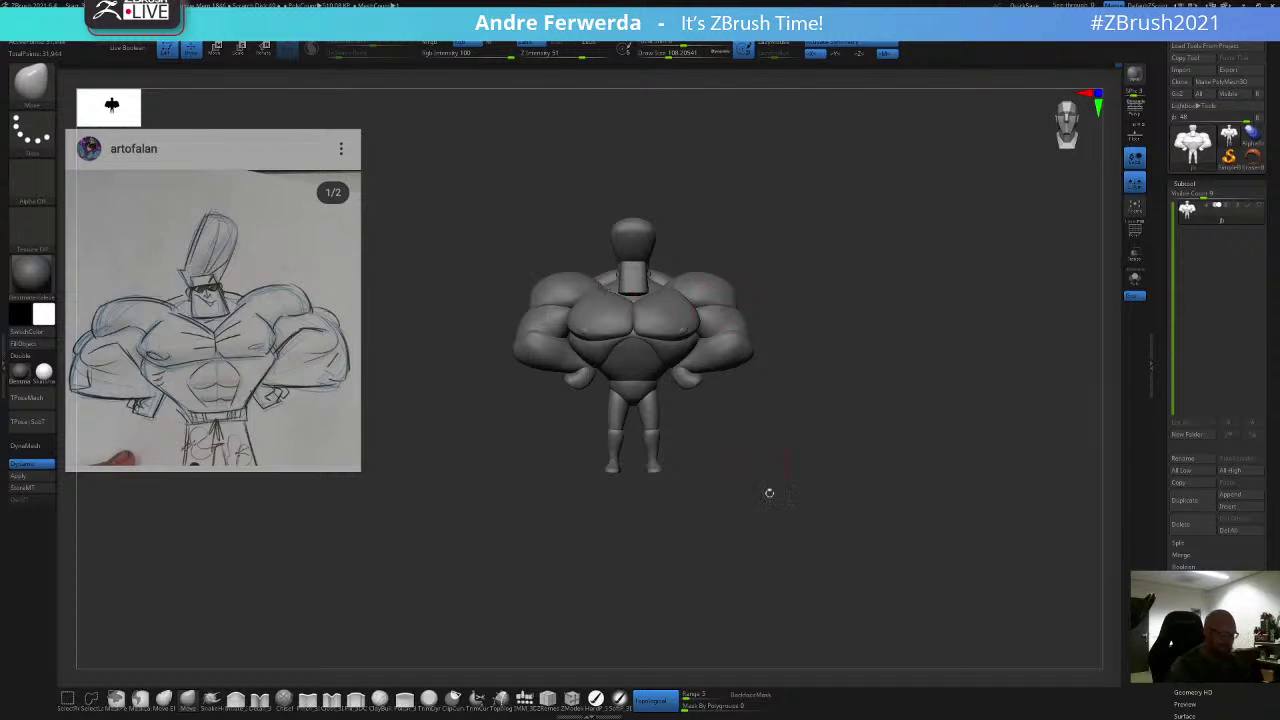
Step: Reshape the upper edge of the pectorals from the front, varying the Move brush size
key("space")
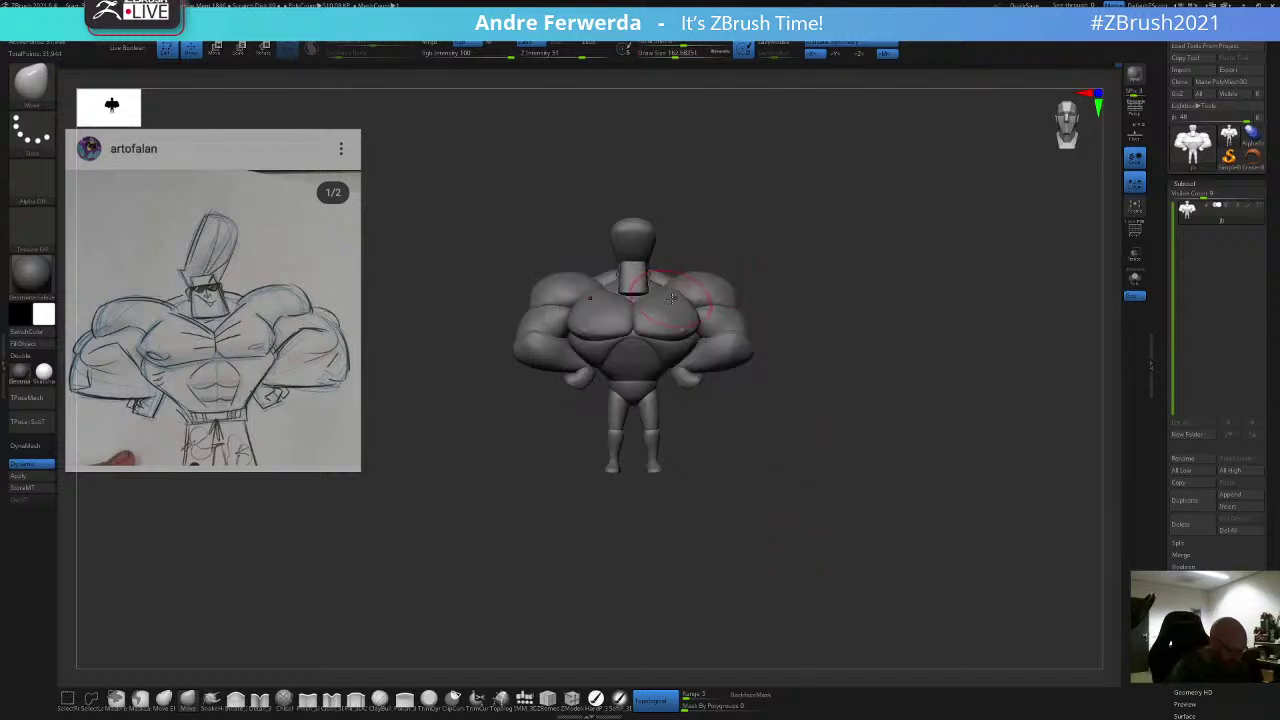
key("space")
left_click_drag(664, 295, 674, 296)
key("space")
key("space")
left_click_drag(684, 269, 656, 283)
key("space")
key("space")
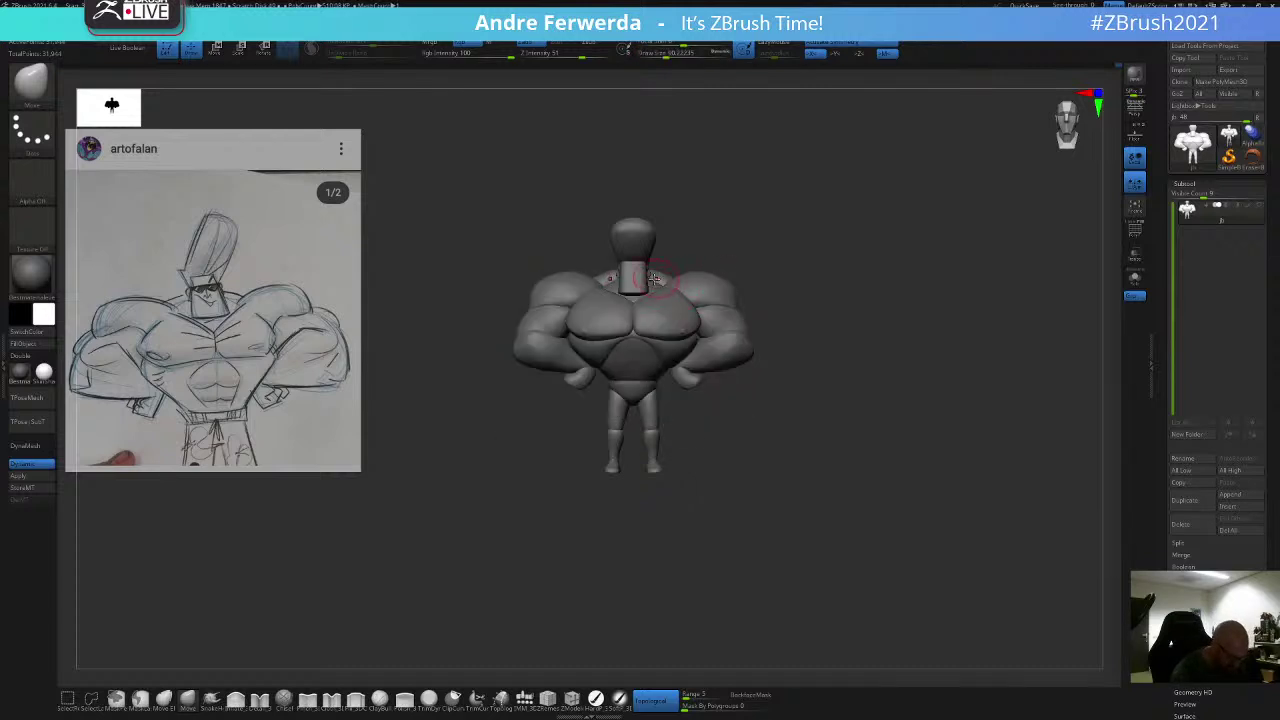
Step: Adjust the trapezius slope beside the neck from three-quarter and raised side views with the Move brush
mouse_move(722, 246)
left_mouse_down()
mouse_move(671, 249)
mouse_move(646, 281)
left_mouse_up()
key("space")
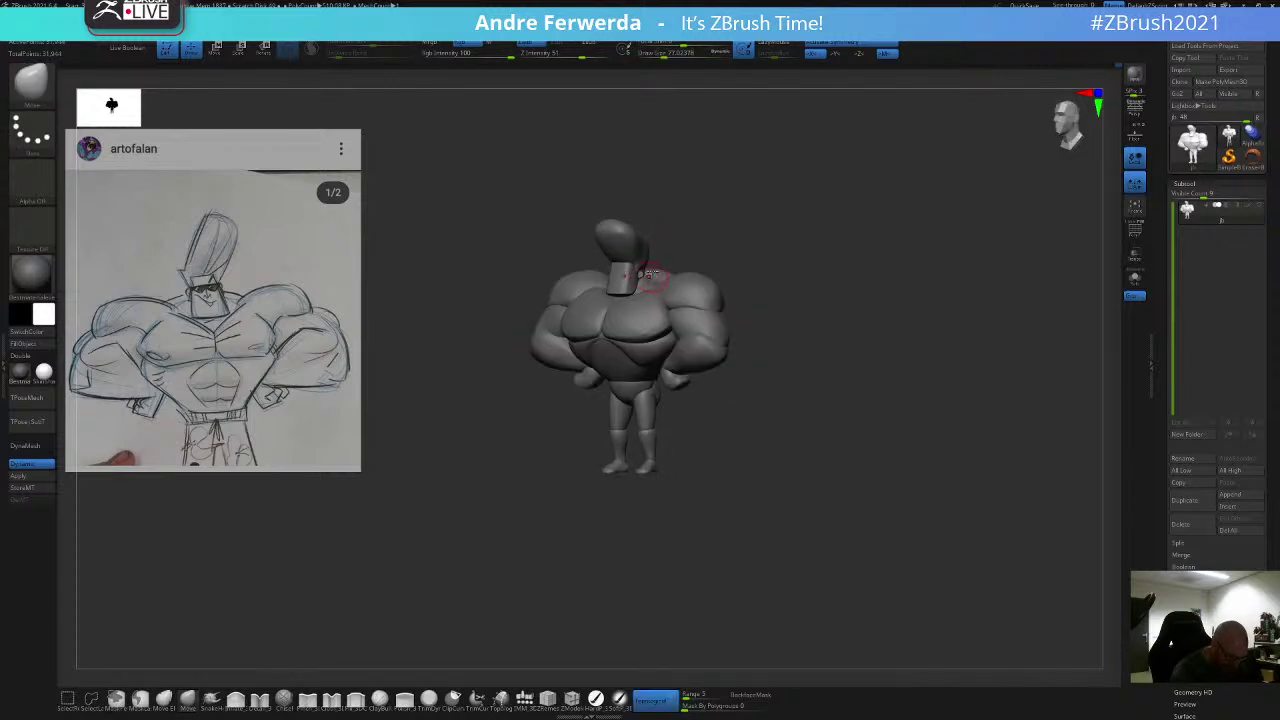
key("space")
mouse_move(712, 238)
left_mouse_down()
mouse_move(676, 267)
mouse_move(700, 266)
mouse_move(711, 217)
mouse_move(660, 278)
left_mouse_up()
key("space")
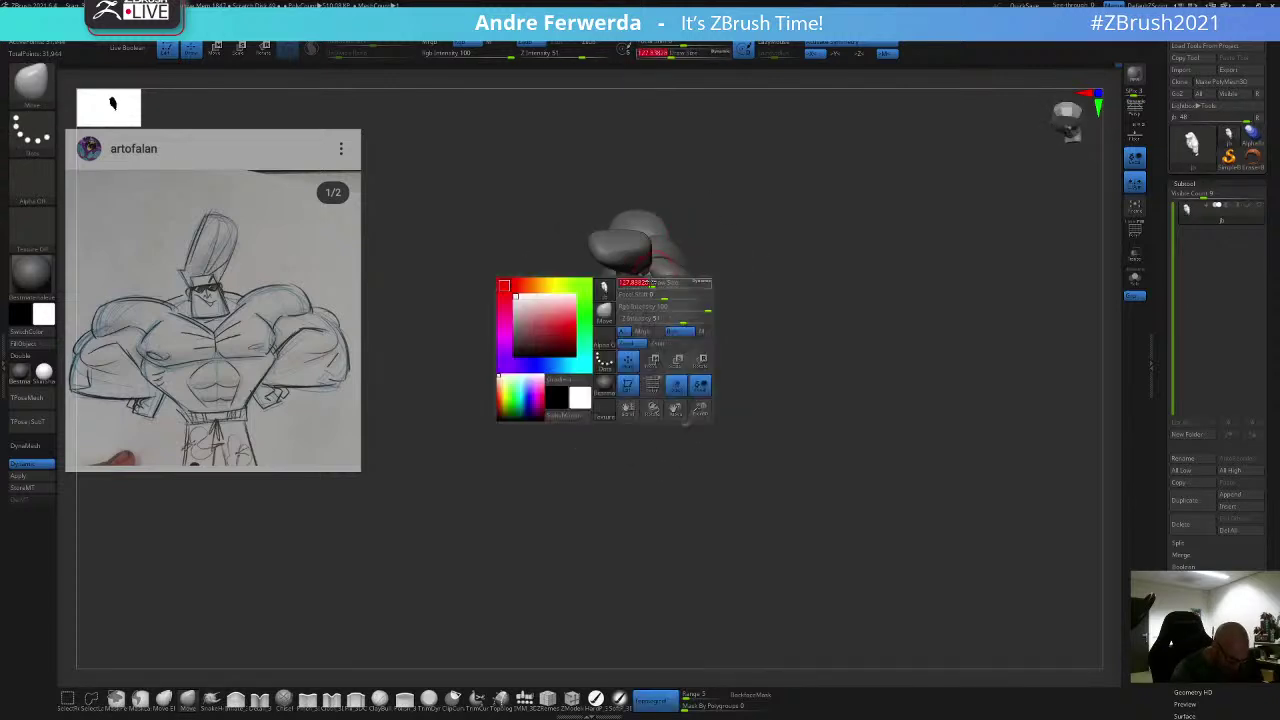
key("space")
mouse_move(725, 244)
left_mouse_down("shift")
mouse_move(748, 228)
mouse_move(727, 230)
left_mouse_up("shift")
left_click_drag(763, 223, 793, 232)
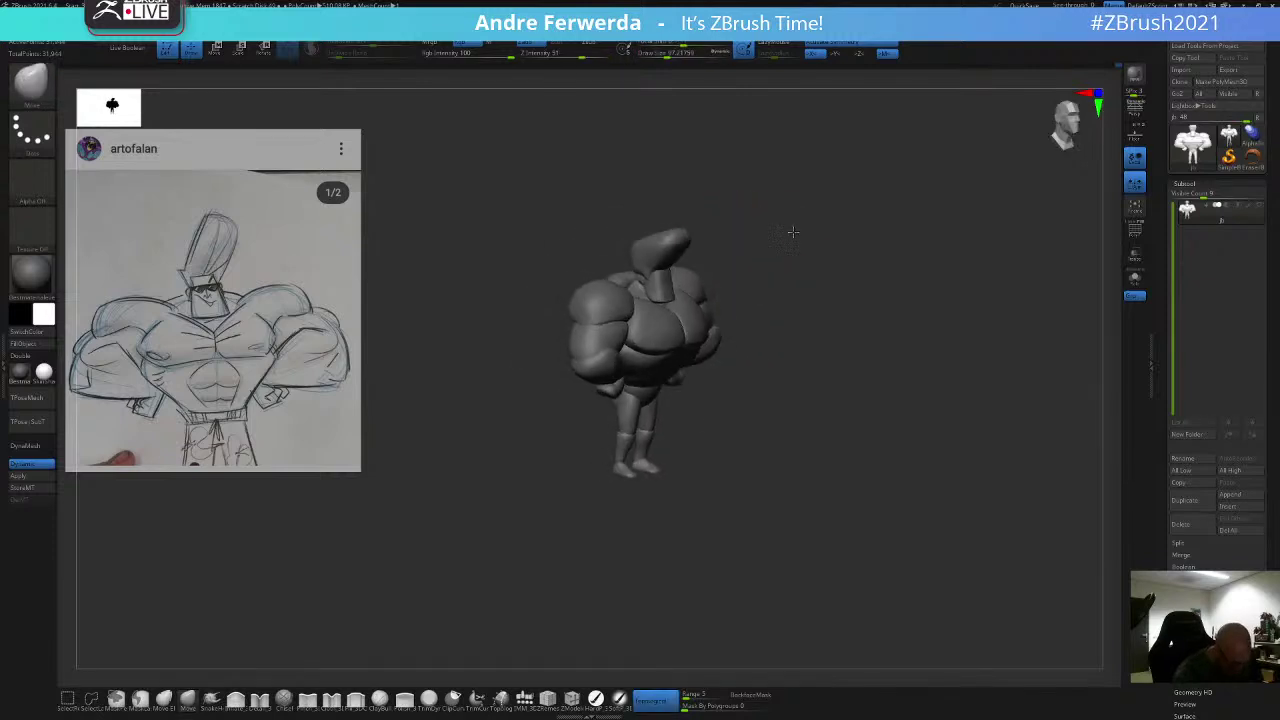
Step: Refine the fullness of the pectorals from three-quarter and side views with the Move brush
key("space")
left_click_drag(652, 302, 647, 302)
mouse_move(716, 212)
left_mouse_down()
mouse_move(733, 240)
mouse_move(781, 250)
left_mouse_up()
mouse_move(686, 315)
left_mouse_down()
mouse_move(687, 288)
mouse_move(754, 309)
mouse_move(774, 284)
mouse_move(797, 282)
left_mouse_up()
key("space")
mouse_move(797, 282)
left_mouse_down()
mouse_move(822, 267)
mouse_move(809, 249)
mouse_move(820, 231)
mouse_move(809, 232)
left_mouse_up()
key("space")
key("space")
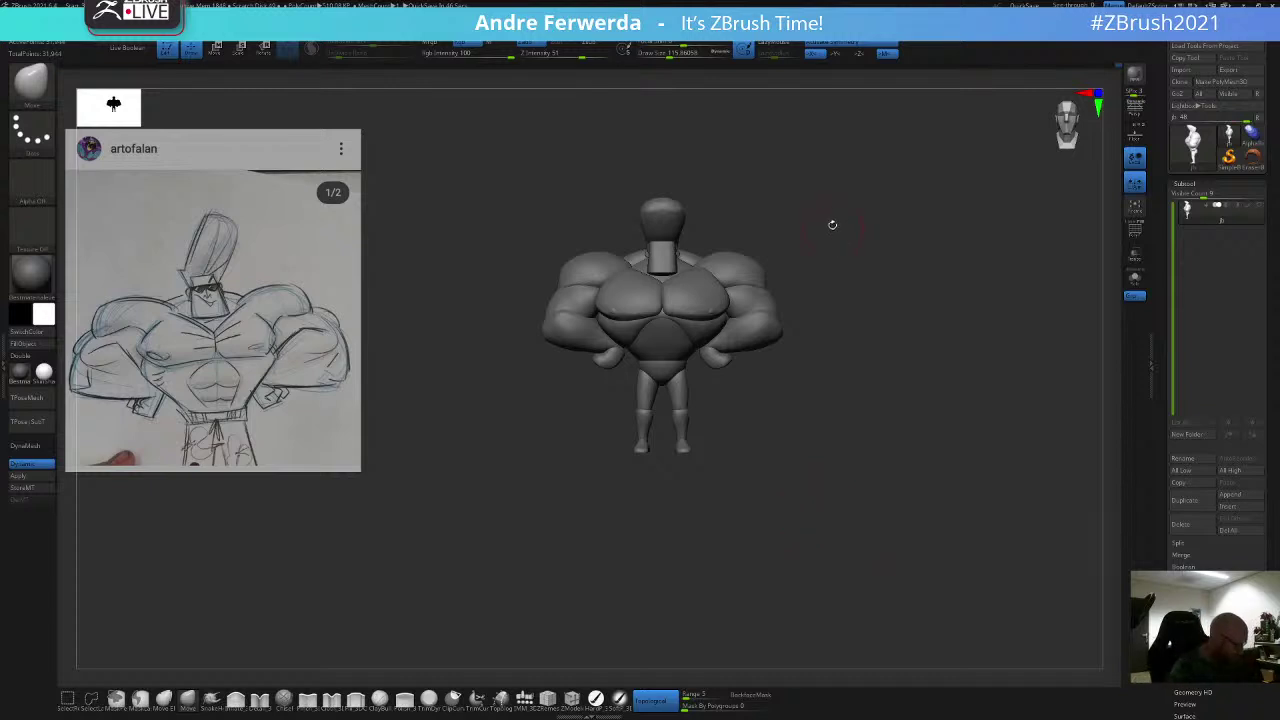
Step: Shape the upper outer pectorals where they meet the shoulders from the front
key("space")
key("space")
left_click_drag(622, 278, 612, 282)
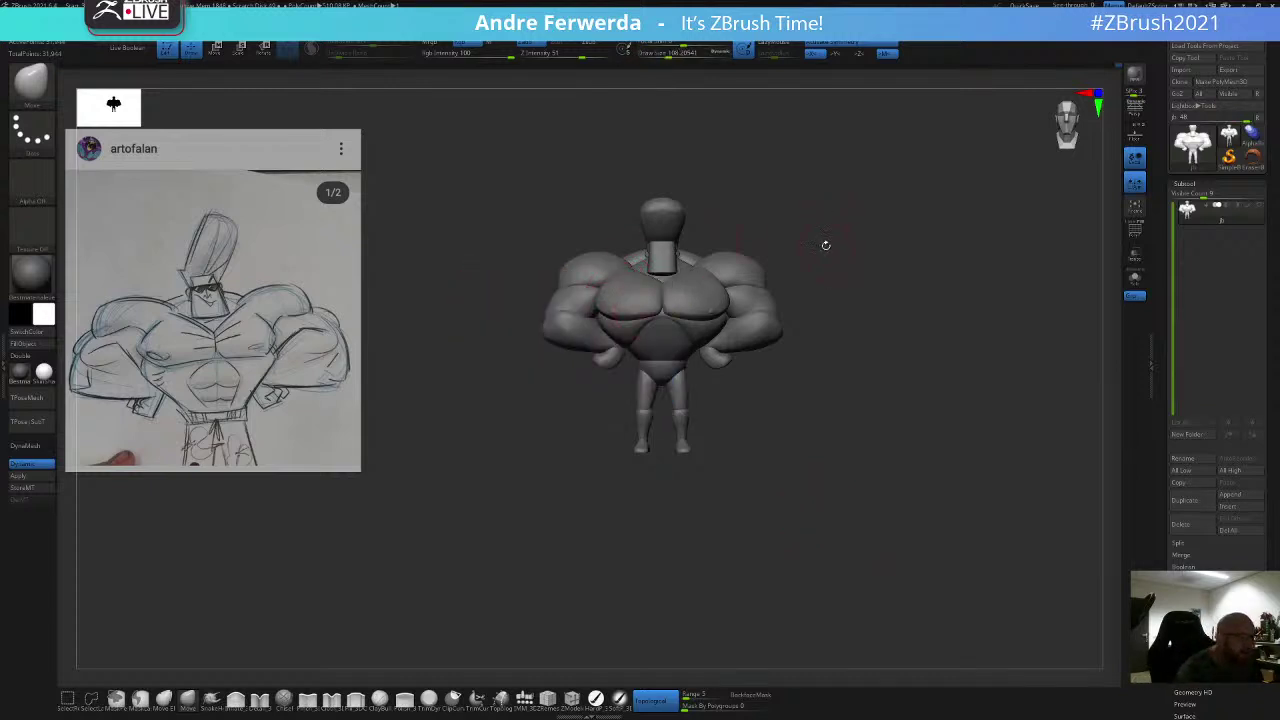
key("space")
left_click_drag(788, 250, 793, 249)
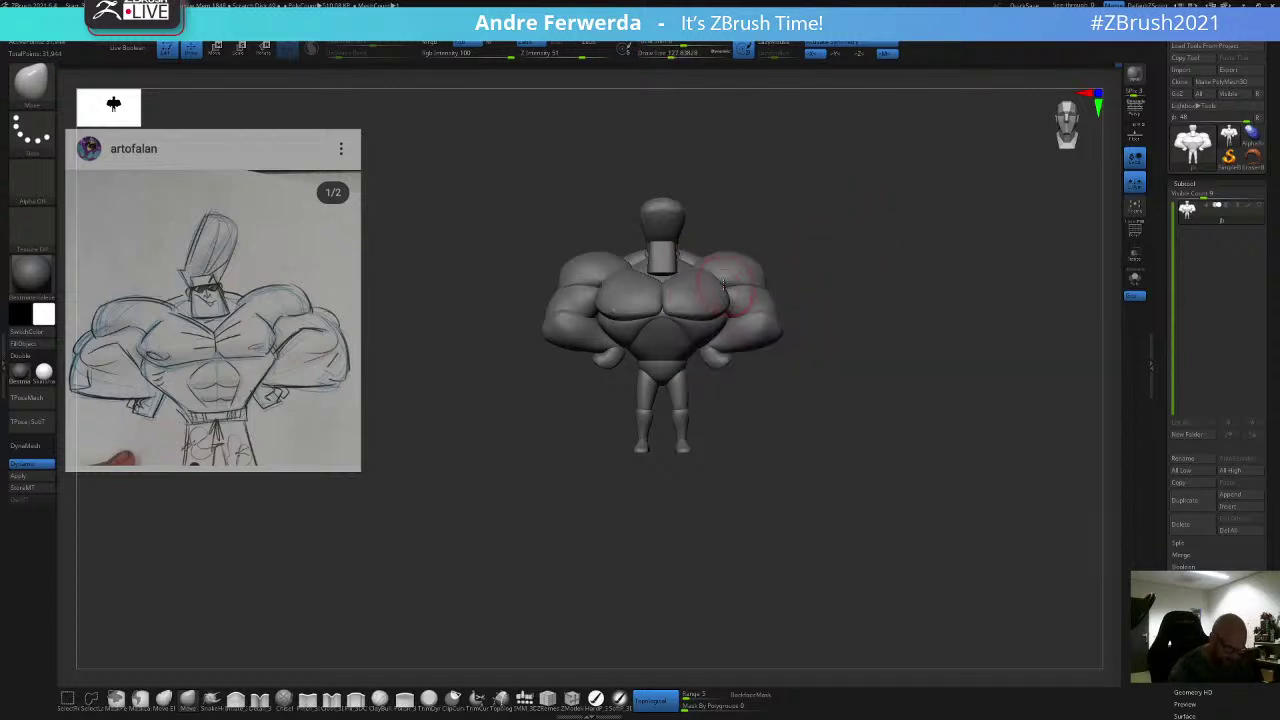
key("space")
left_click_drag(714, 282, 709, 280)
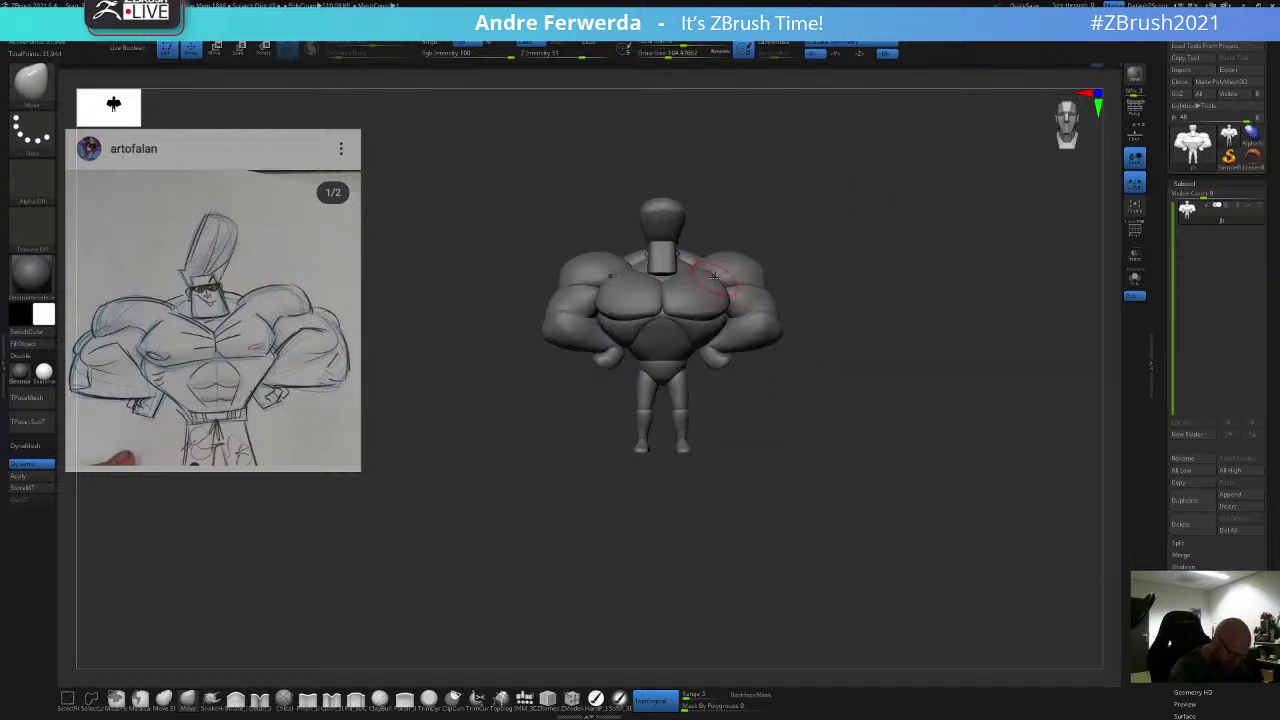
left_click_drag(804, 243, 795, 266)
Step: Pull the inner shoulder edges over the upper chest with the Move brush and turn off topological masking
key("space")
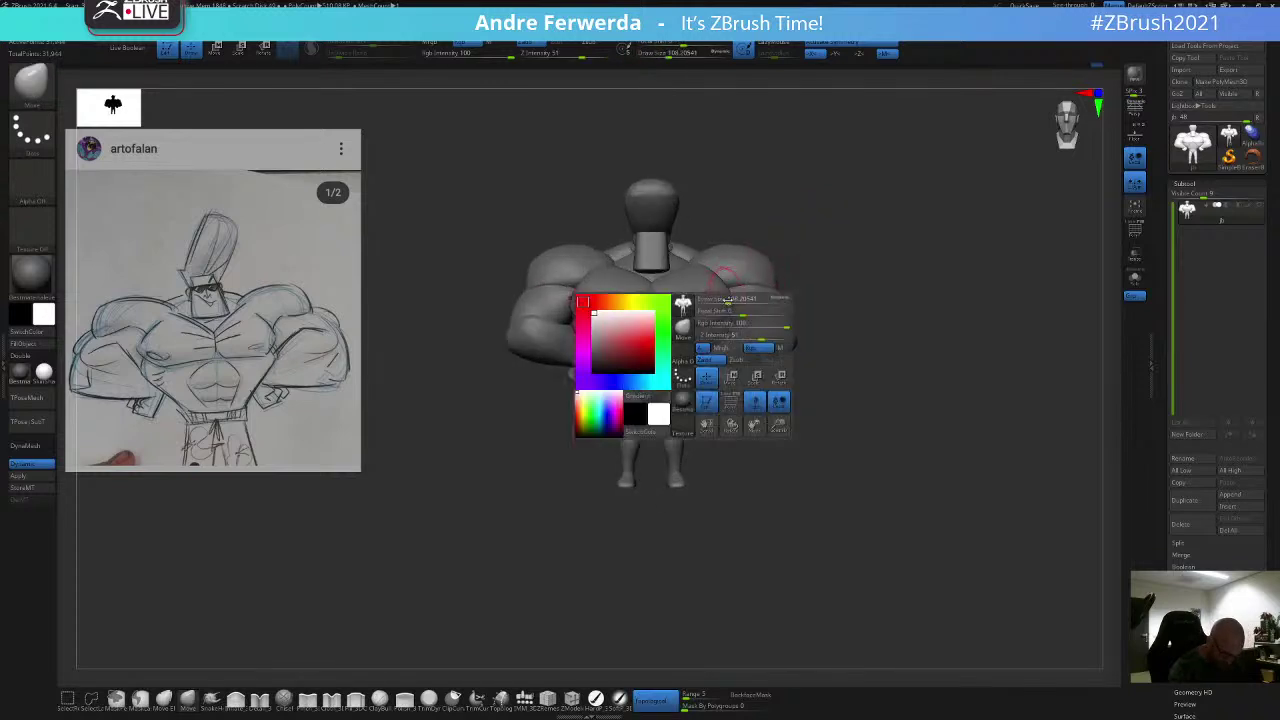
left_click_drag(732, 297, 699, 272)
key("space")
left_click_drag(592, 283, 595, 272)
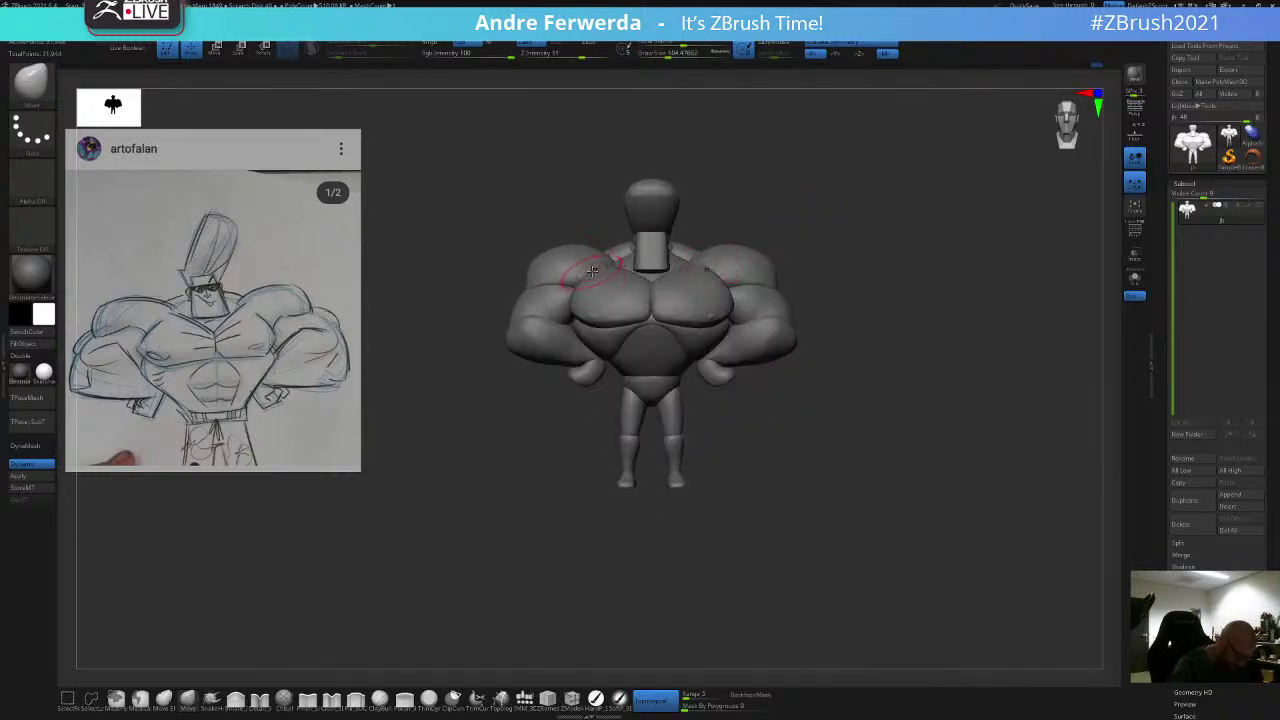
key("bracketright")
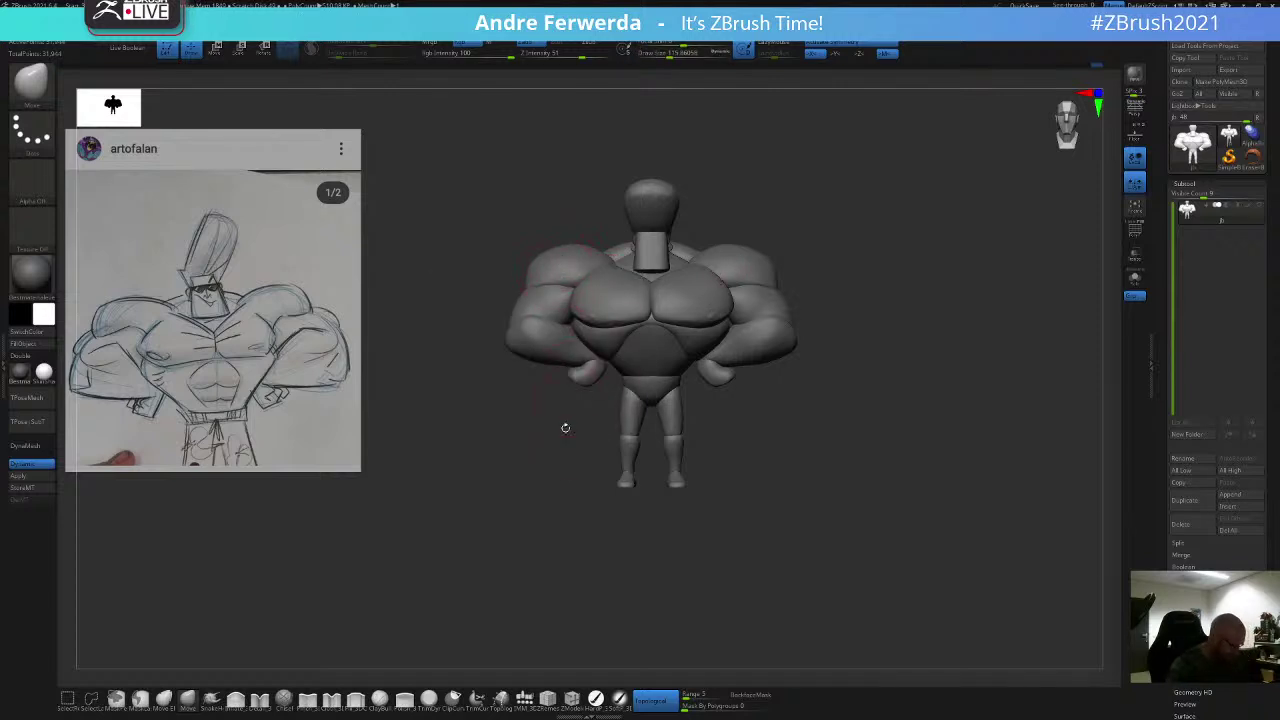
left_click(655, 701)
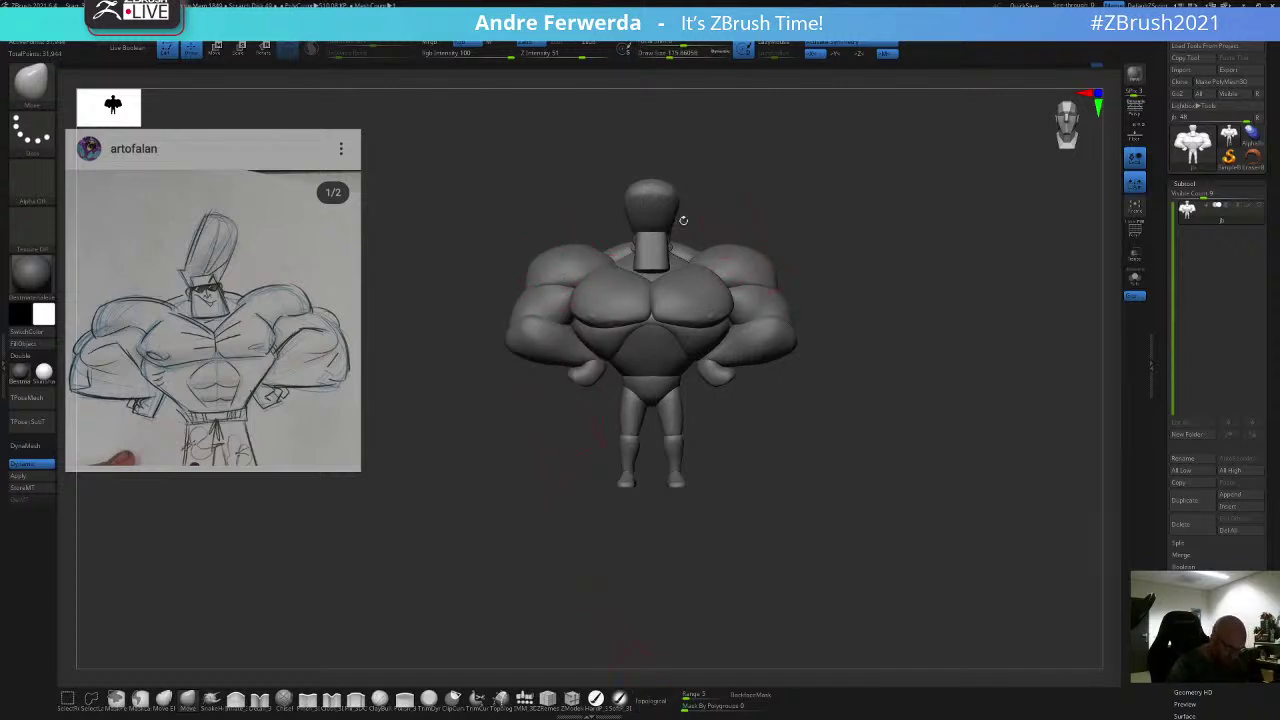
Step: Adjust the rounded tops of the shoulders from the front with a slightly larger Move brush
key("space")
key("space")
left_click_drag(556, 208, 560, 234)
key("space")
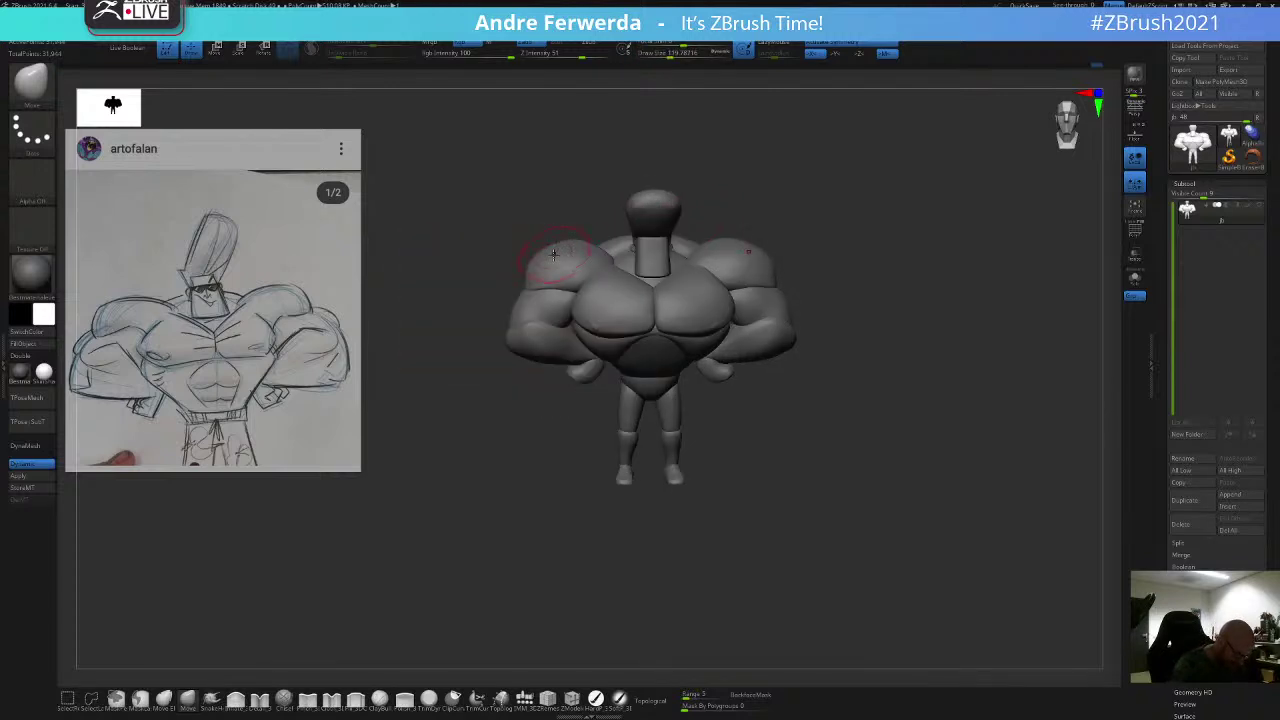
mouse_move(554, 254)
right_mouse_down()
mouse_move(563, 266)
mouse_move(536, 218)
mouse_move(531, 250)
right_mouse_up()
Step: Refine the contour between the shoulders and upper arms from above with a smaller brush
key("space")
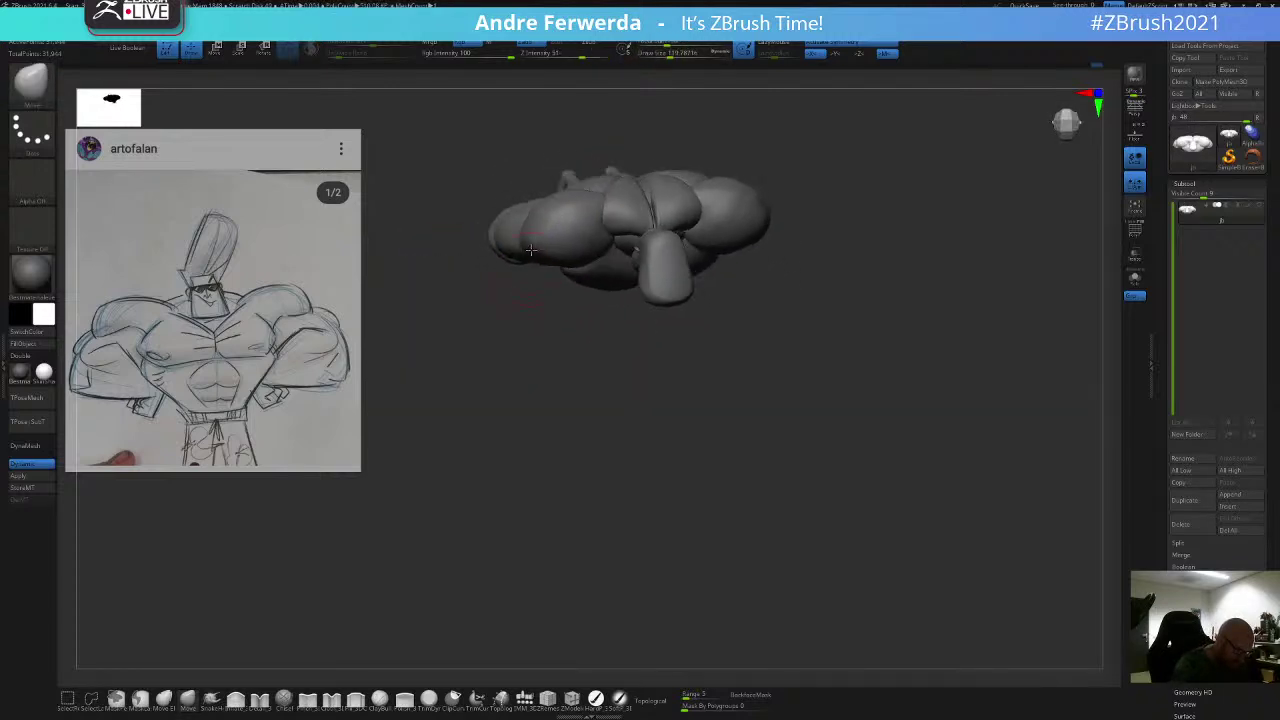
key("space")
key("space")
left_click_drag(534, 220, 528, 220)
key("shift")
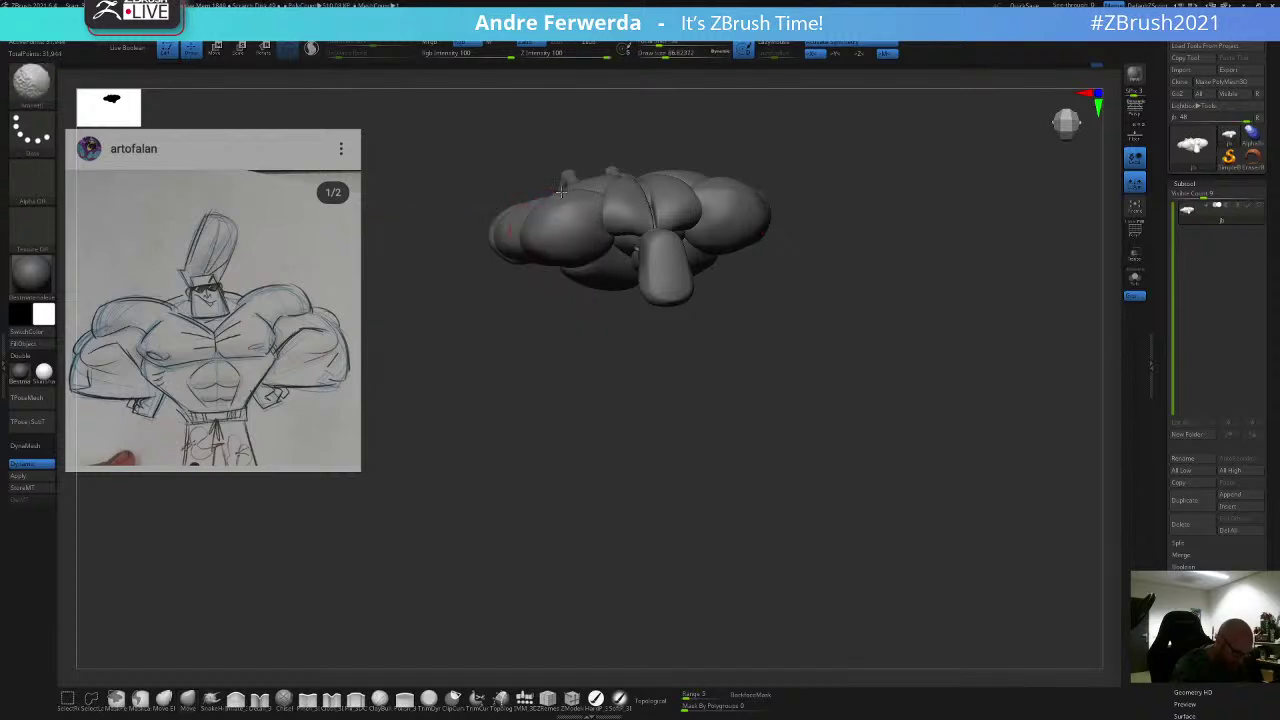
mouse_move(561, 192)
right_mouse_down()
mouse_move(735, 182)
mouse_move(751, 149)
right_mouse_up()
key("shift")
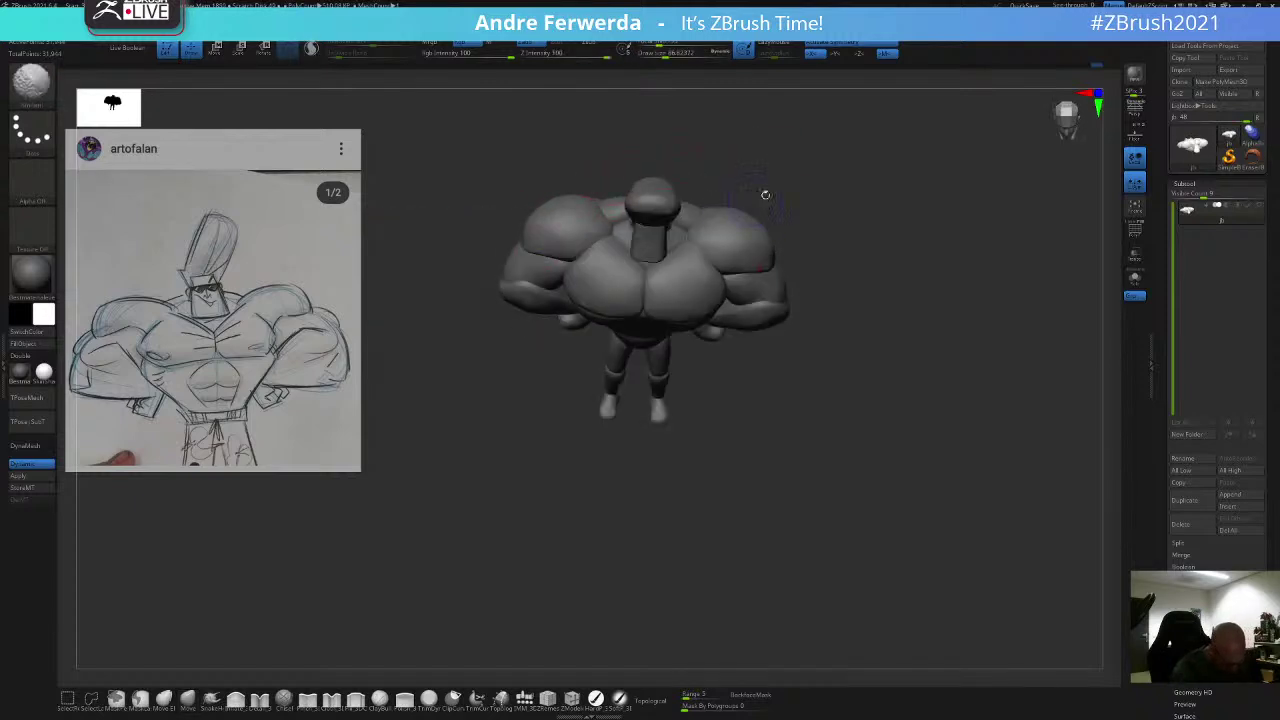
mouse_move(765, 195)
right_mouse_down("shift")
mouse_move(797, 186)
mouse_move(801, 146)
mouse_move(785, 175)
mouse_move(763, 172)
right_mouse_up("shift")
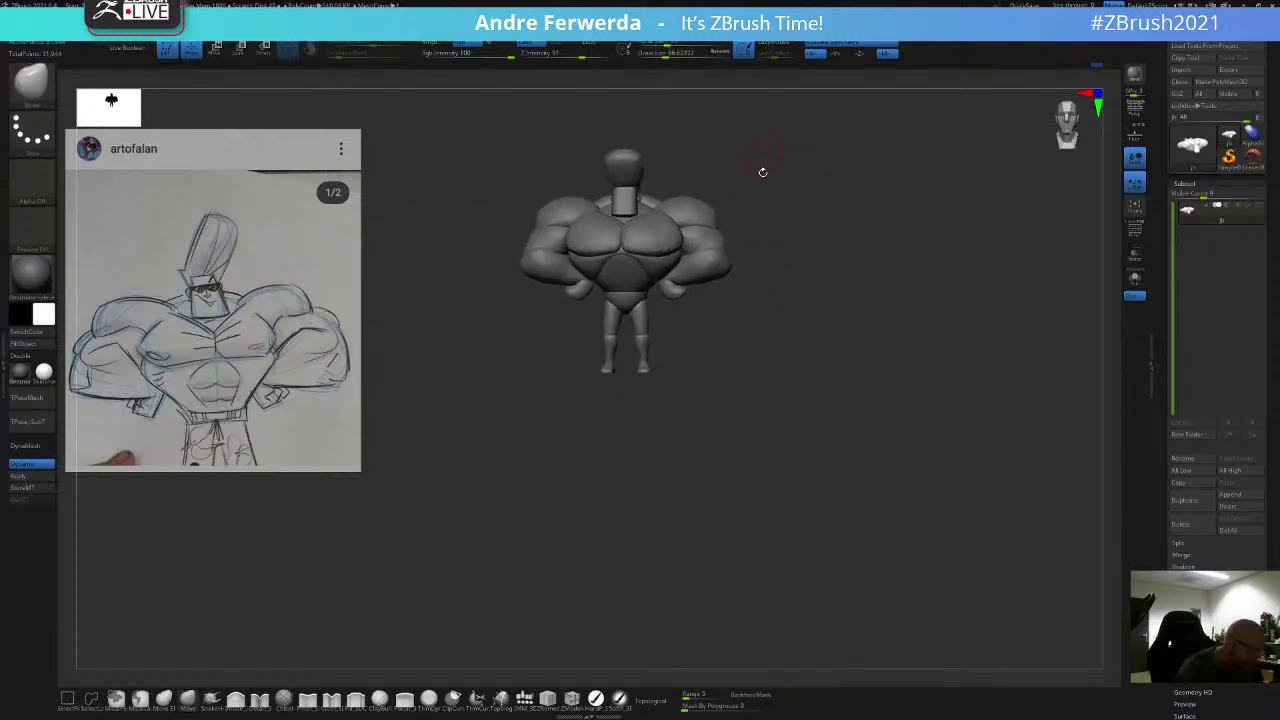
Step: Examine the whole figure's proportions against the reference sketch from a distance
key("shift")
key("space")
left_click_drag(772, 230, 777, 230)
right_click_drag(779, 231, 785, 209)
key("space")
key("space")
left_click_drag(785, 213, 780, 213)
right_click_drag(783, 214, 784, 192, "ctrl")
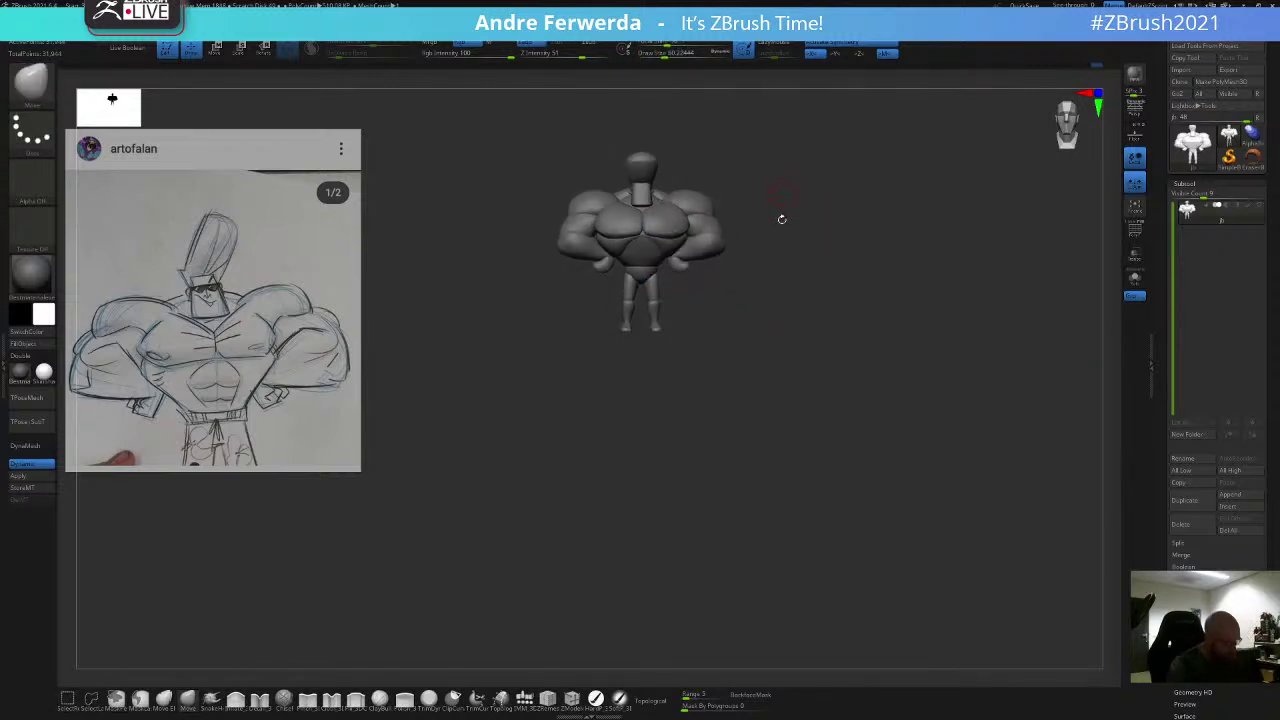
right_click_drag(763, 426, 801, 430)
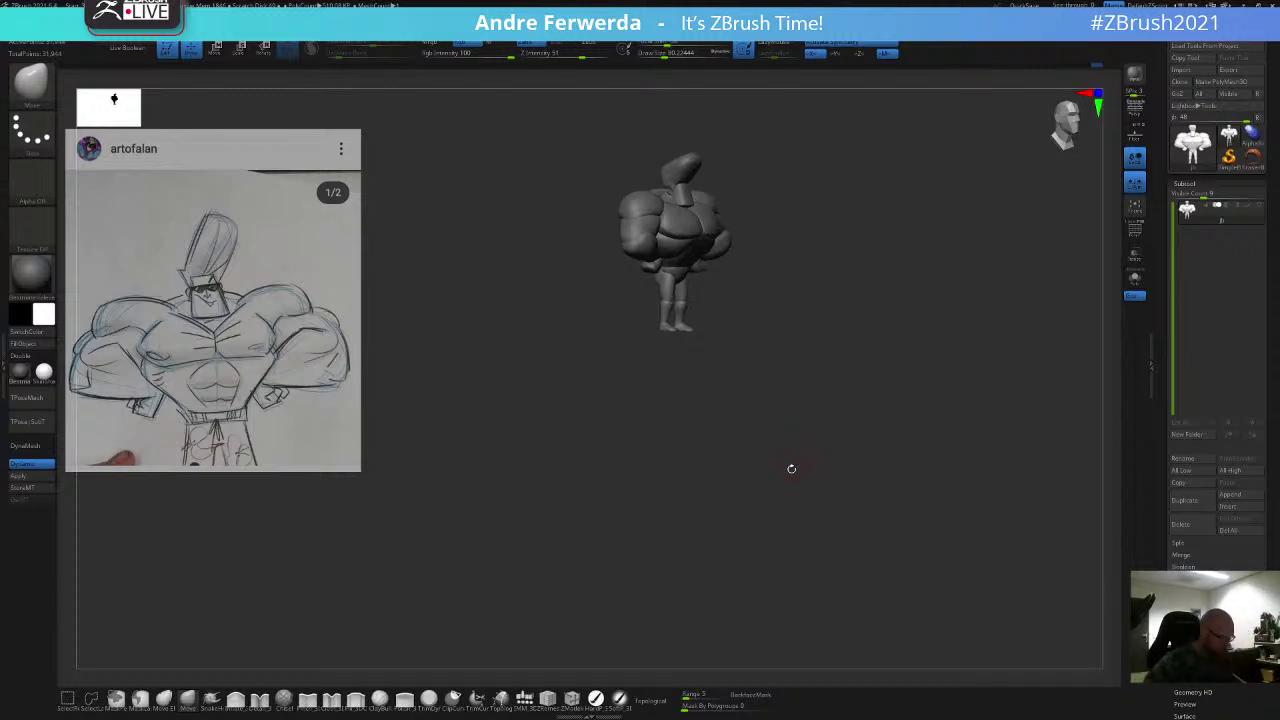
Step: Adjust the depth of the shoulders and arms from side and top views with a large Move brush
key("space")
left_click_drag(790, 209, 800, 209)
mouse_move(803, 205)
right_mouse_down()
mouse_move(853, 189)
mouse_move(841, 246)
right_mouse_up()
key("space")
left_click_drag(805, 268, 816, 268)
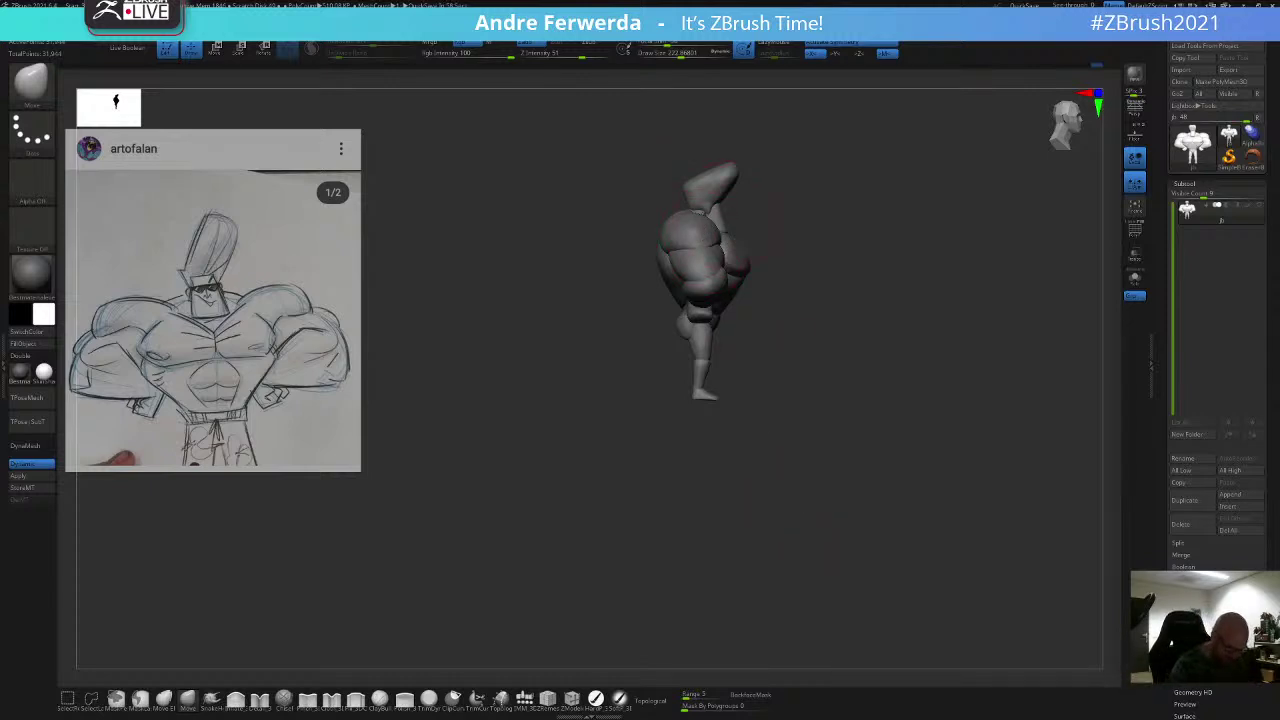
left_click_drag(842, 465, 838, 590)
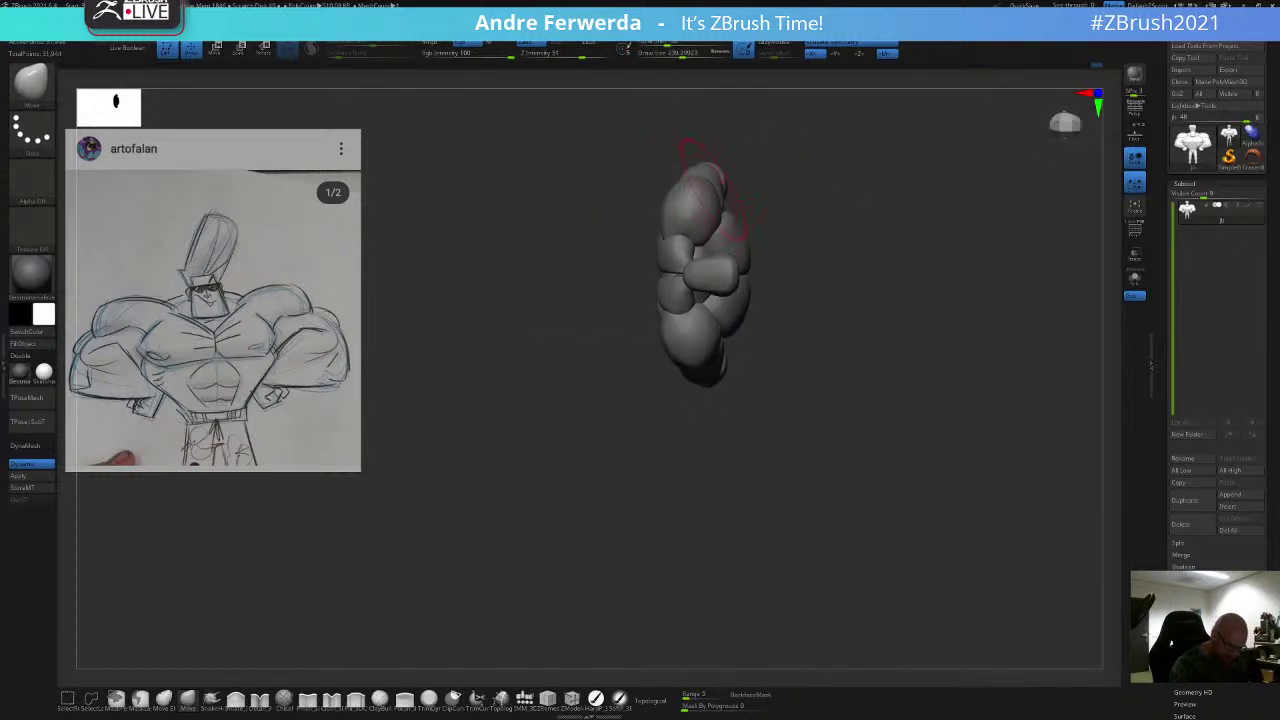
left_click_drag(716, 189, 722, 191)
key("bracketleft")
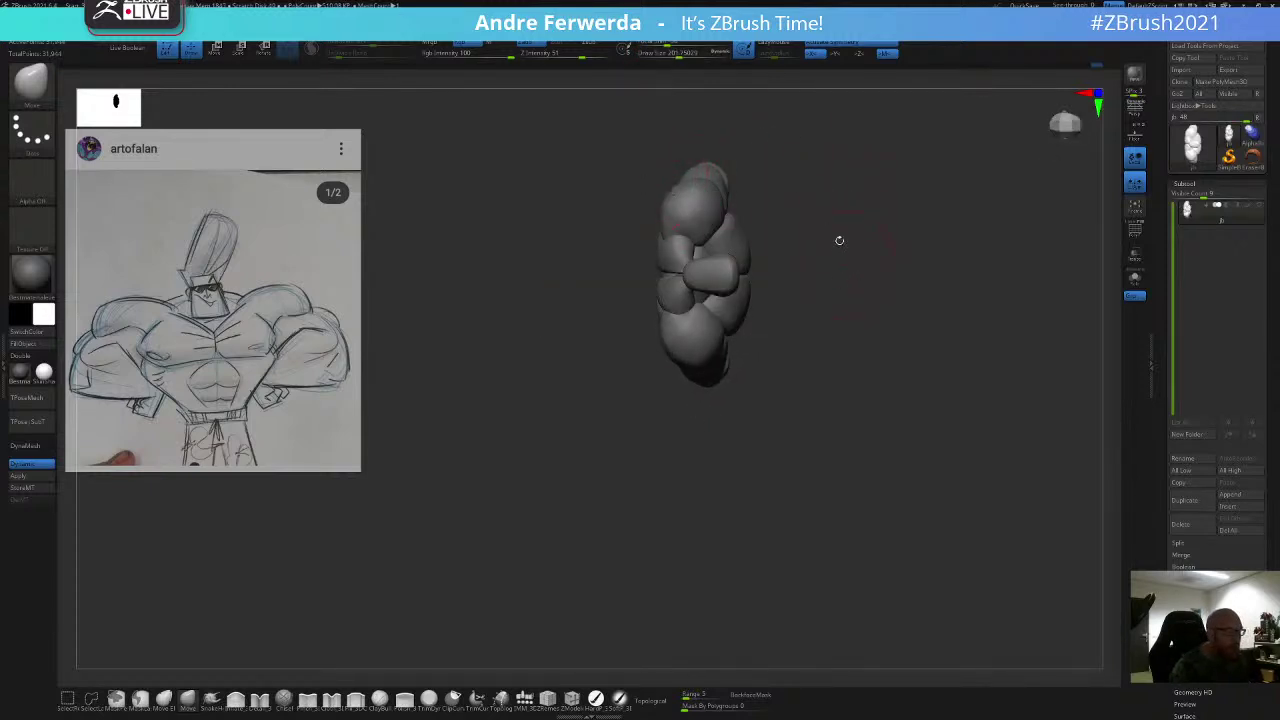
Step: Refine the shoulder and upper arm profile from the side with a smaller Move brush
left_click_drag(854, 277, 887, 203)
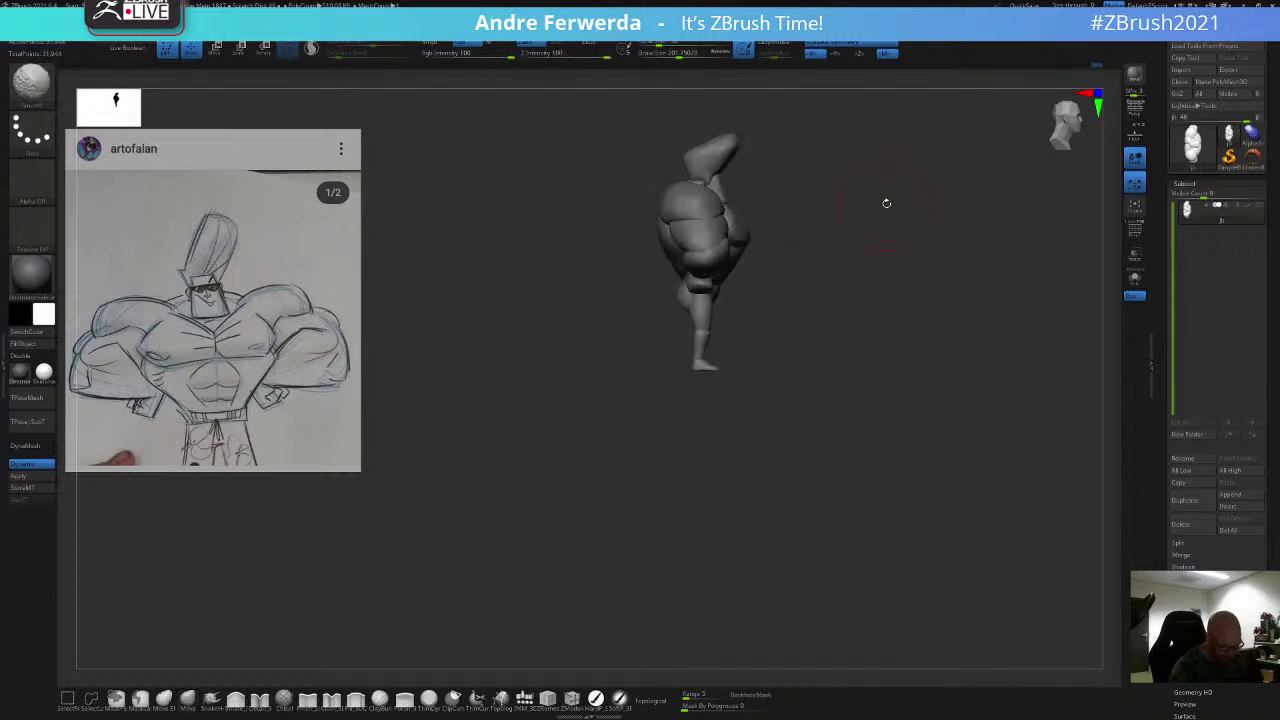
key("ctrl+z")
key("ctrl+shift+z")
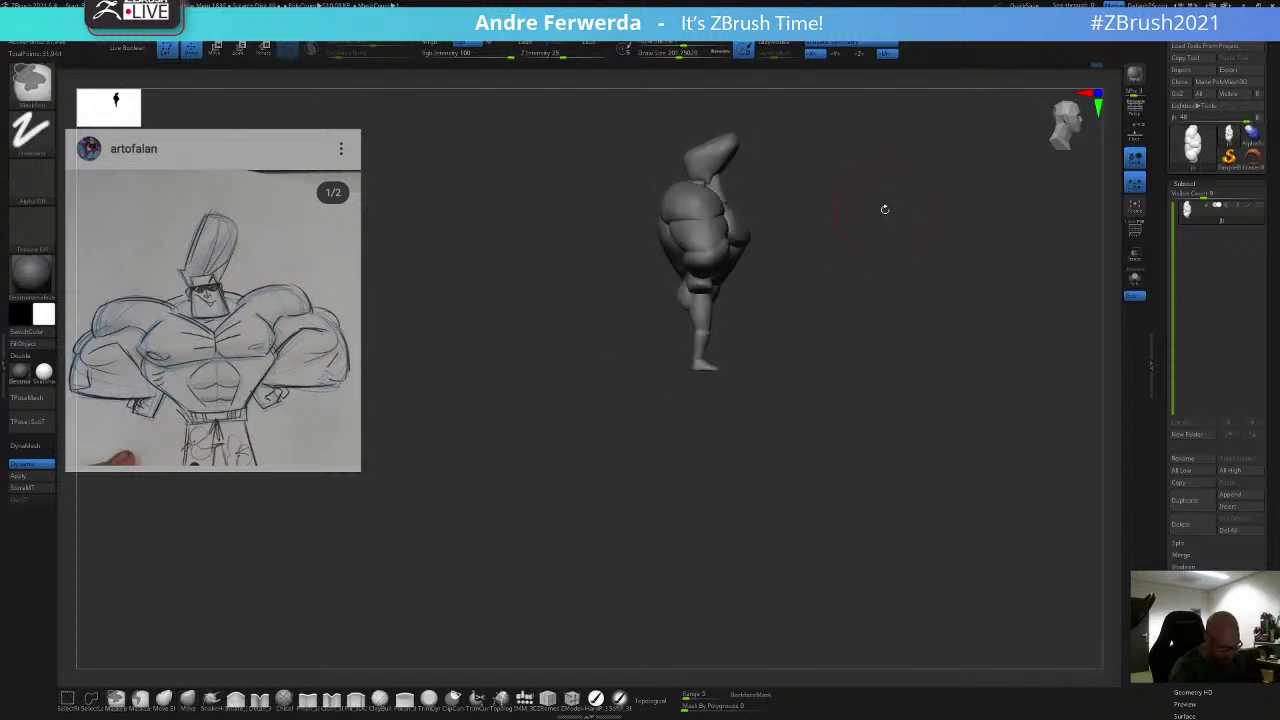
key("space")
left_click_drag(650, 280, 640, 280)
left_click_drag(672, 206, 682, 214)
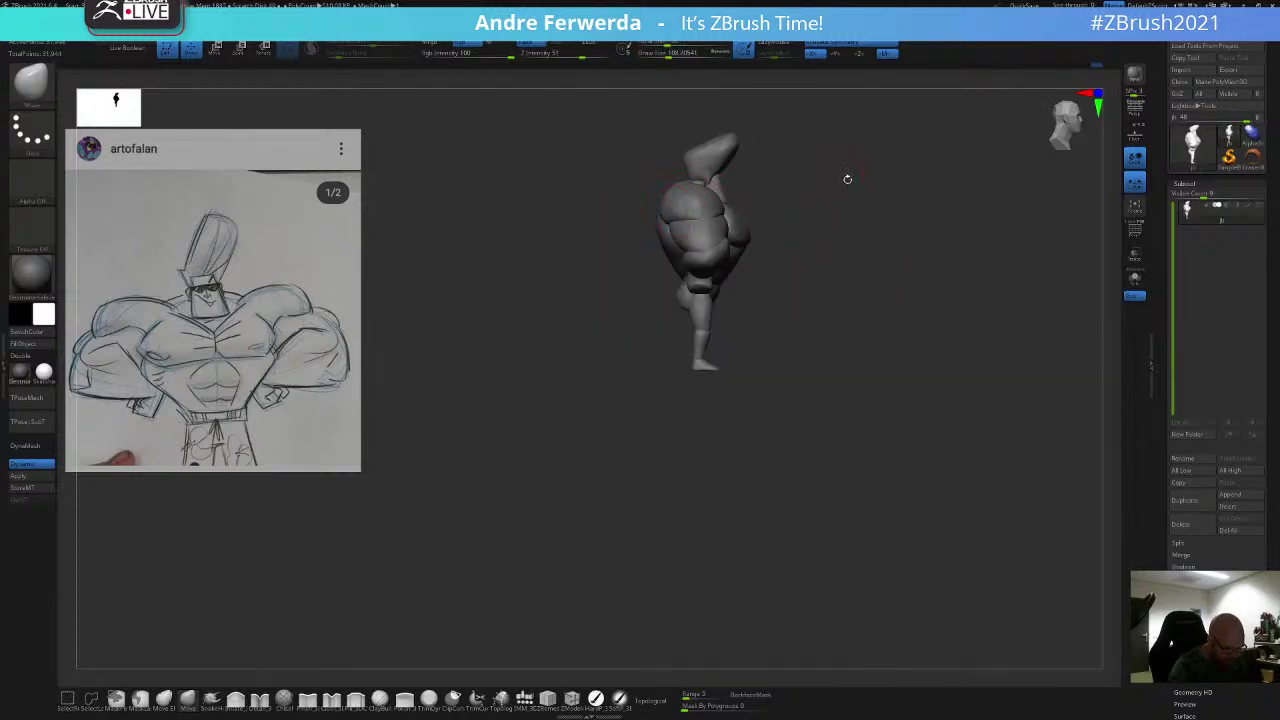
Step: Refine the shoulders and chest from a three-quarter view with the Move brush, and smooth around the base of the neck
mouse_move(846, 177)
left_mouse_down()
mouse_move(887, 154)
mouse_move(875, 161)
left_mouse_up()
key("space")
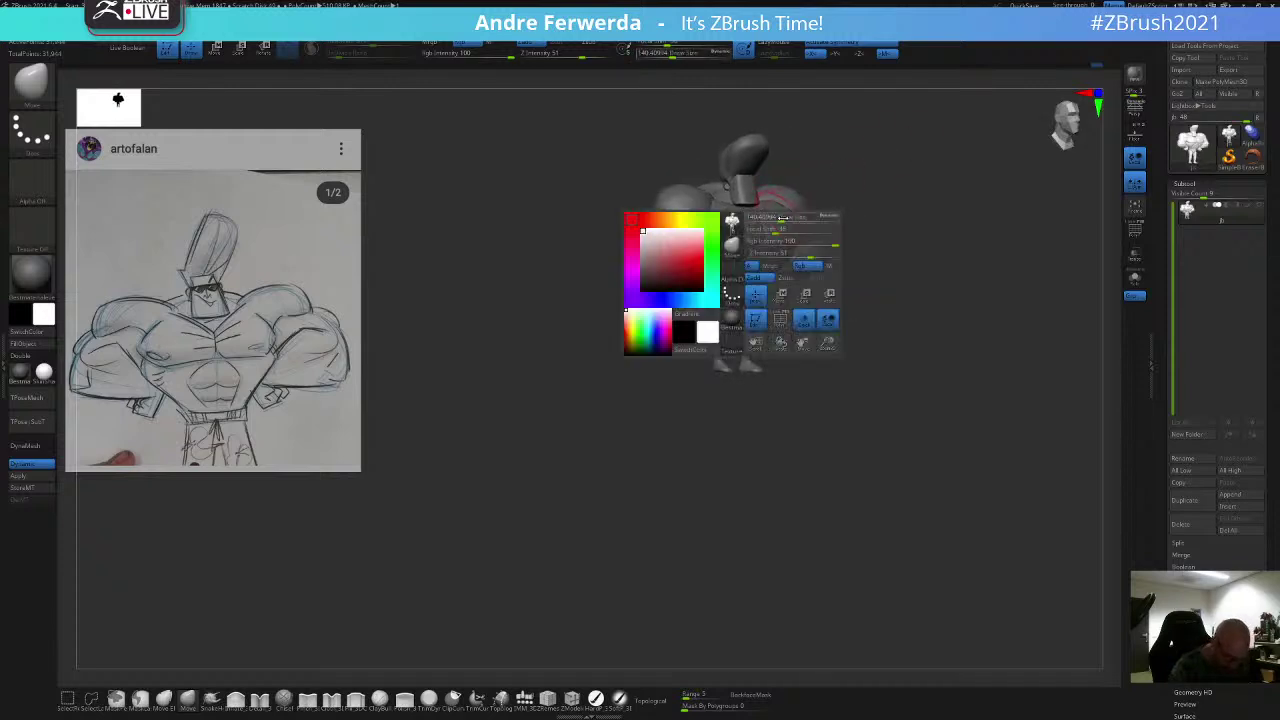
left_click_drag(781, 219, 779, 219)
key("space")
left_click_drag(844, 158, 838, 206, "alt")
key("space")
left_click_drag(834, 206, 826, 206)
key("space")
left_click_drag(681, 230, 693, 226)
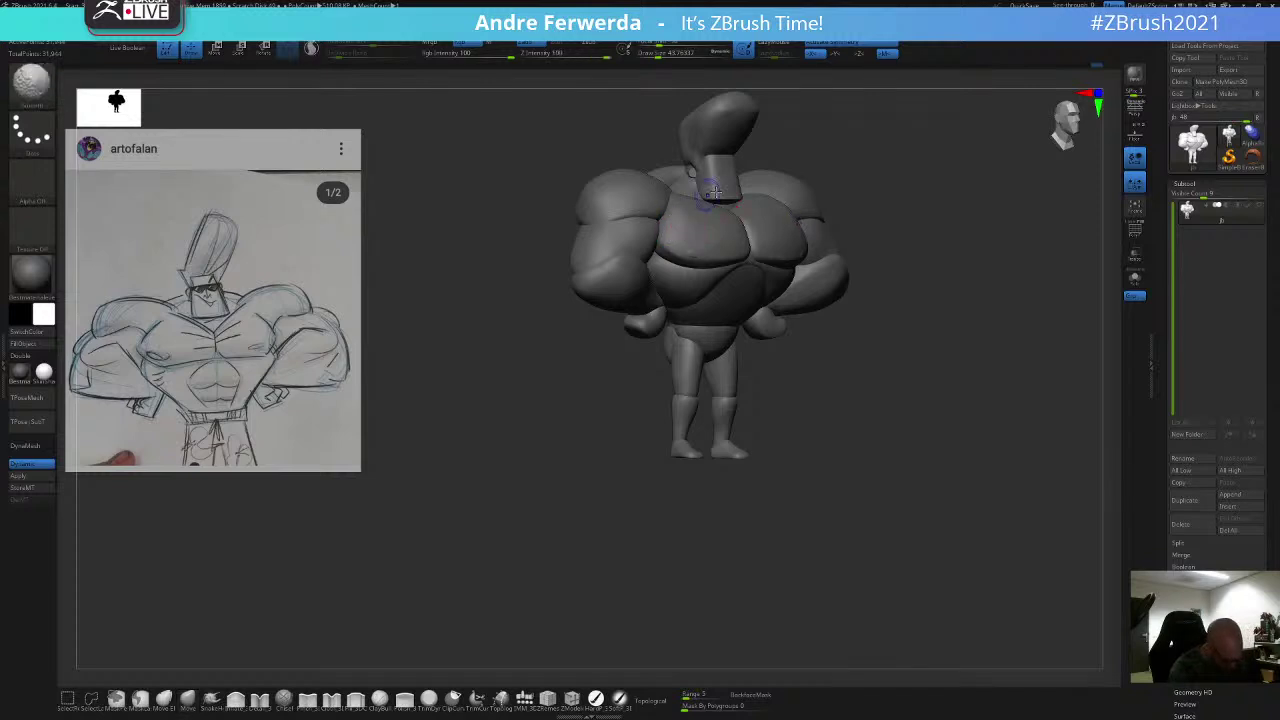
key("space")
mouse_move(886, 157)
left_mouse_down("shift")
mouse_move(929, 138)
mouse_move(908, 142)
left_mouse_up("shift")
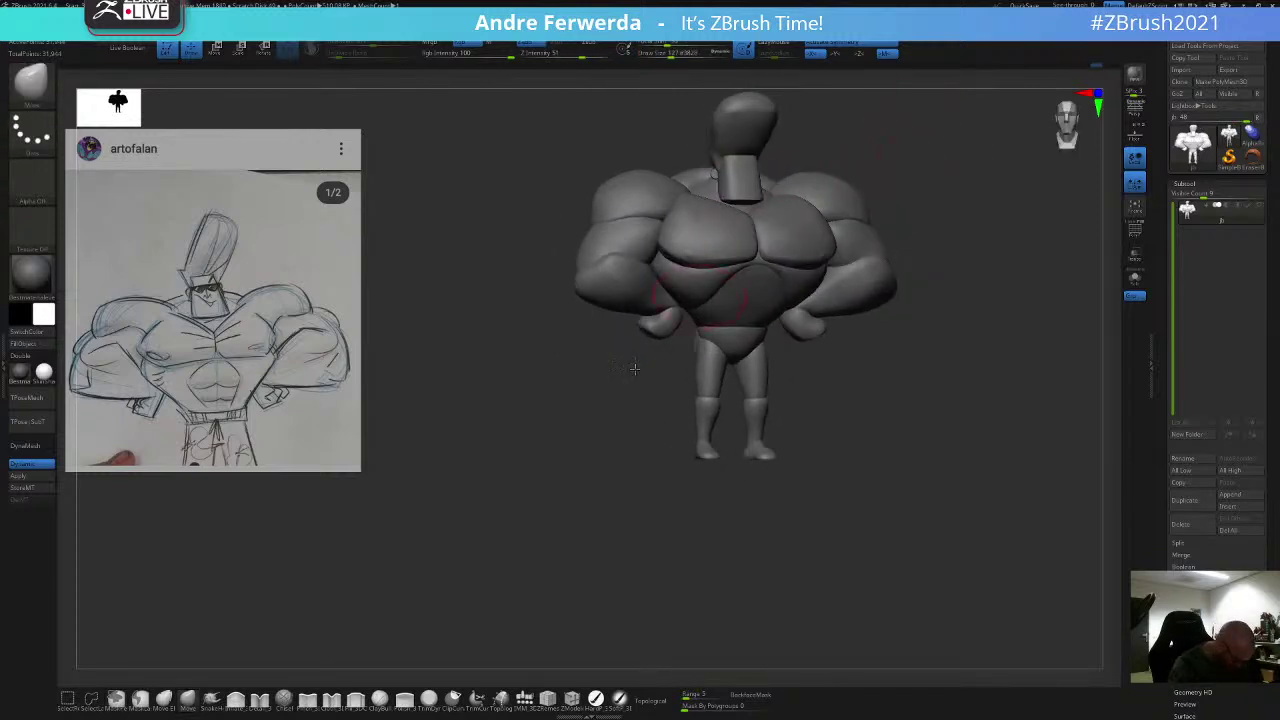
Step: Build up the chest muscles from the front with a large sculpting brush at low intensity
left_click(236, 699)
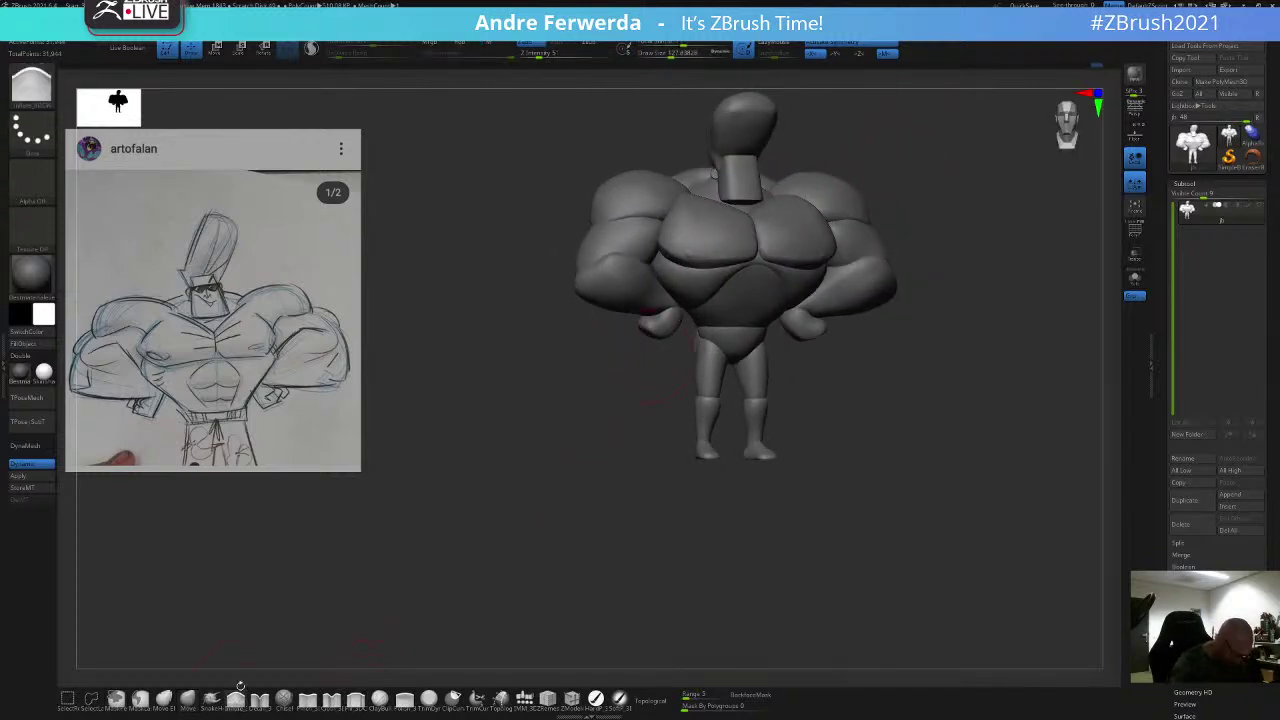
key("space")
left_click_drag(789, 242, 788, 242)
key("space")
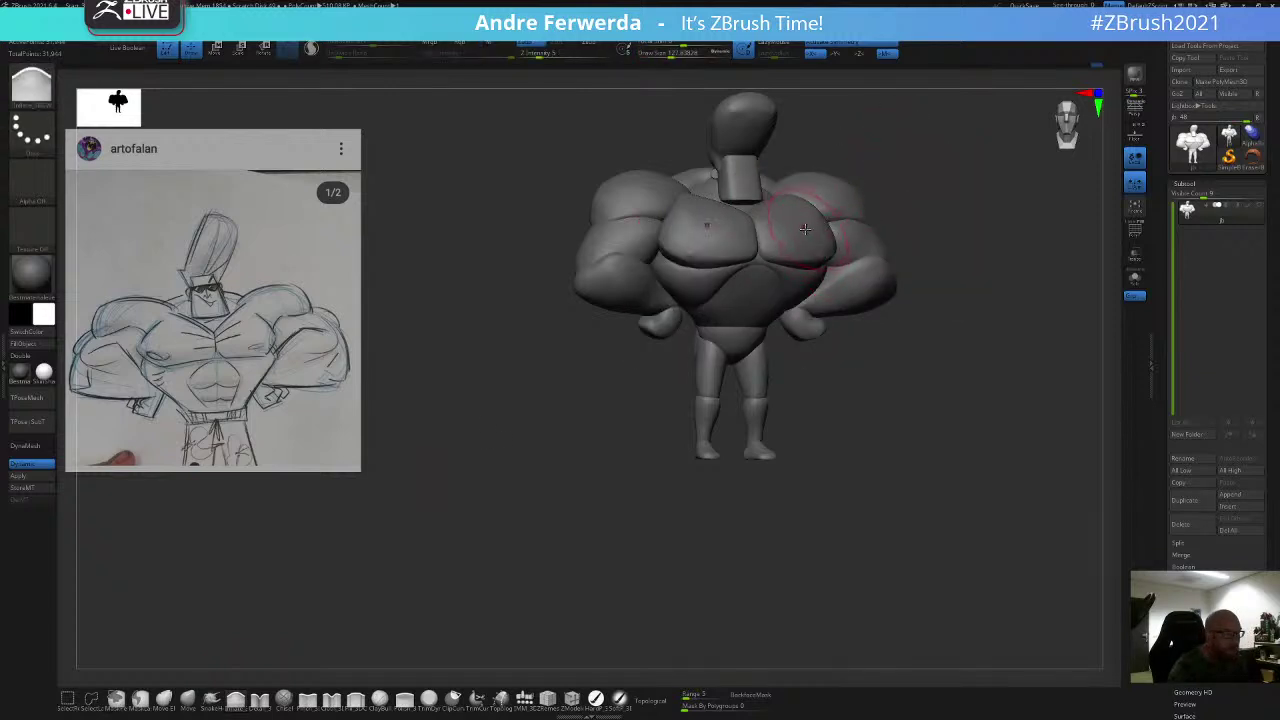
mouse_move(890, 167)
left_mouse_down("alt")
mouse_move(903, 183)
mouse_move(900, 171)
left_mouse_up("alt")
key("space")
left_click_drag(900, 171, 895, 177, "alt")
key("space")
left_click_drag(895, 177, 891, 174)
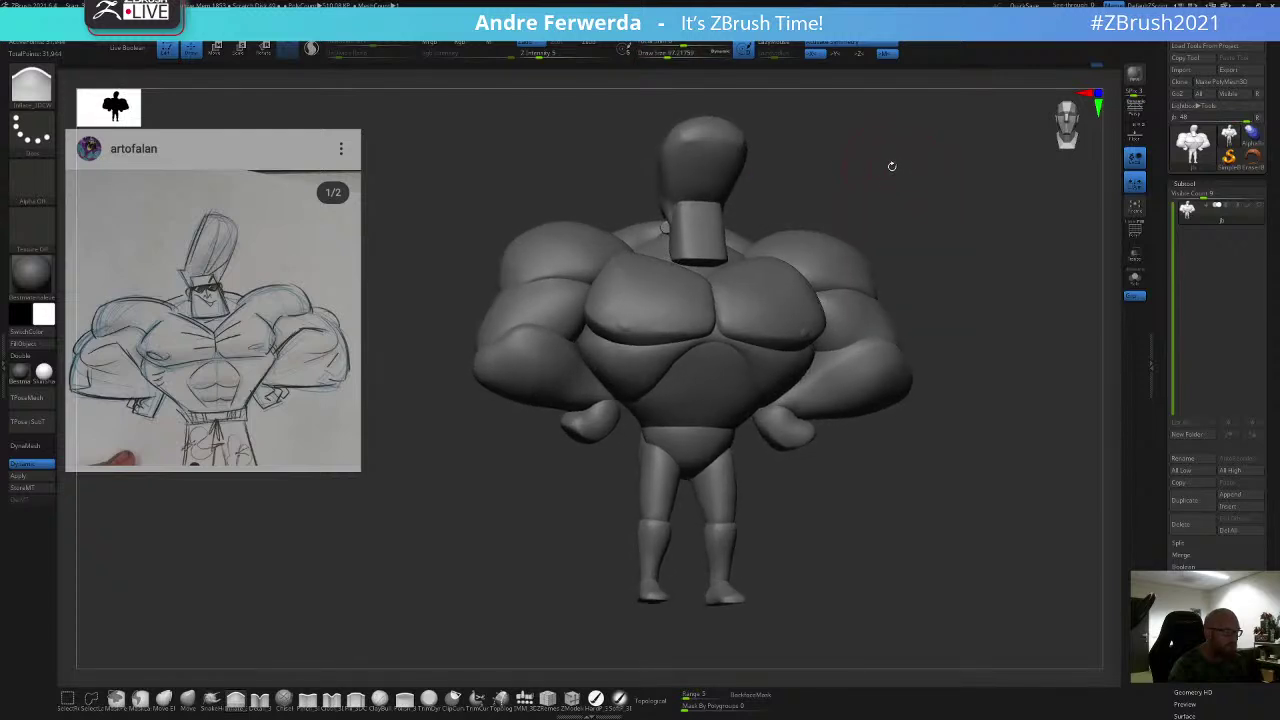
Step: Hide the head, sculpt the upper chest and neck base with a larger brush, and show the whole figure again
left_click(723, 236, "ctrl+shift")
left_click(722, 244, "ctrl+shift")
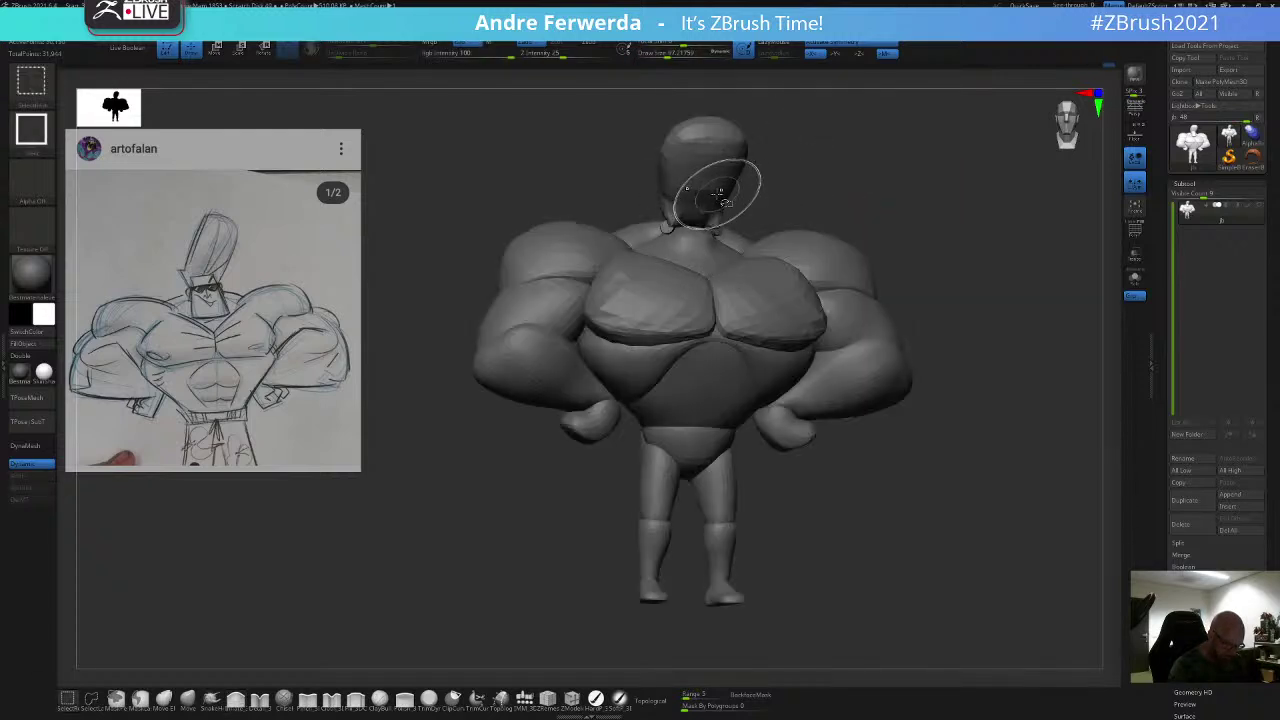
left_click(717, 202, "ctrl+shift")
key("space")
left_click_drag(746, 284, 752, 297)
key("space")
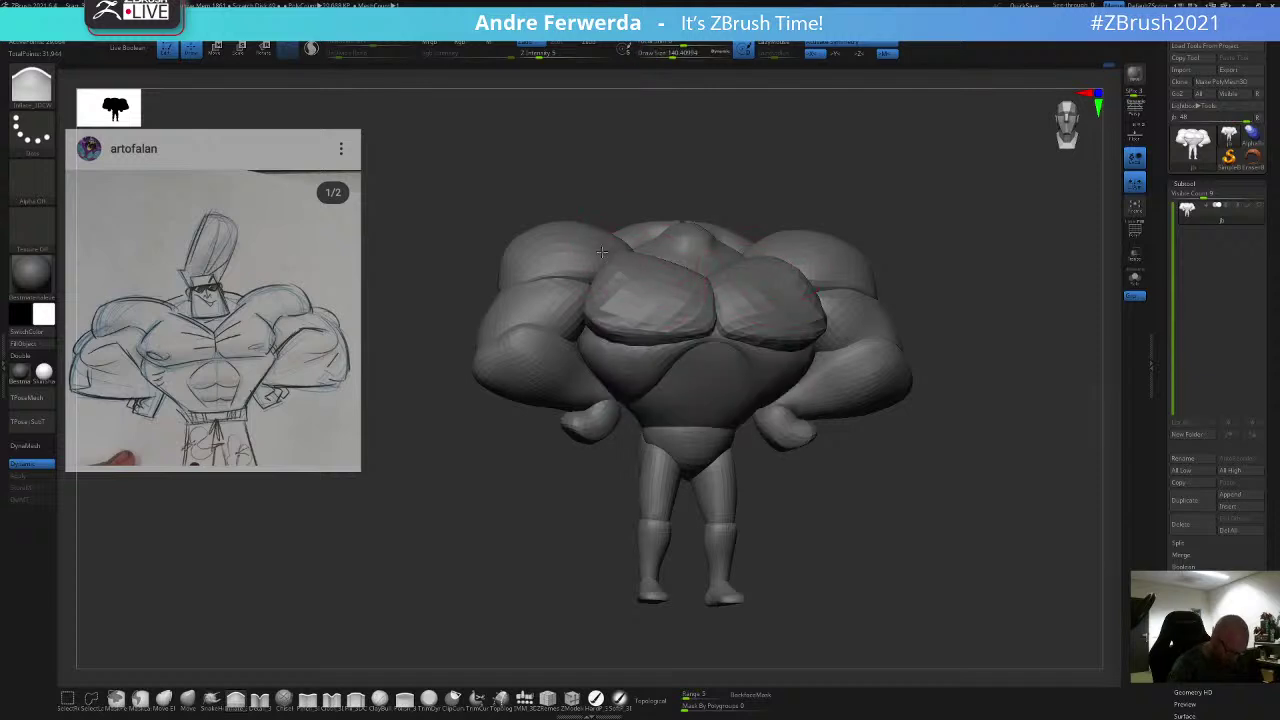
left_click(928, 211, "ctrl+shift")
Step: Mask everything except the upper arms, adjust their volume with the low-intensity brush, and clear the mask
left_click_drag(931, 214, 930, 170, "alt")
left_click_drag(945, 232, 878, 277)
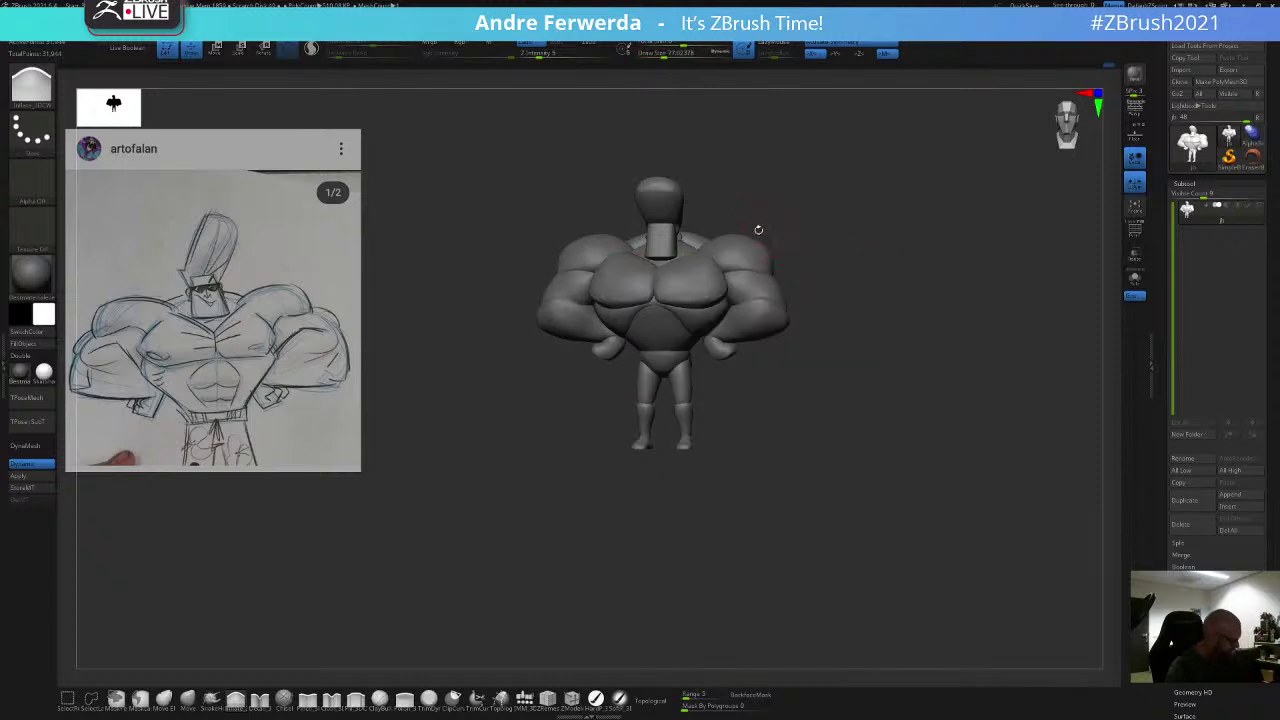
key("space")
left_click_drag(758, 279, 762, 279)
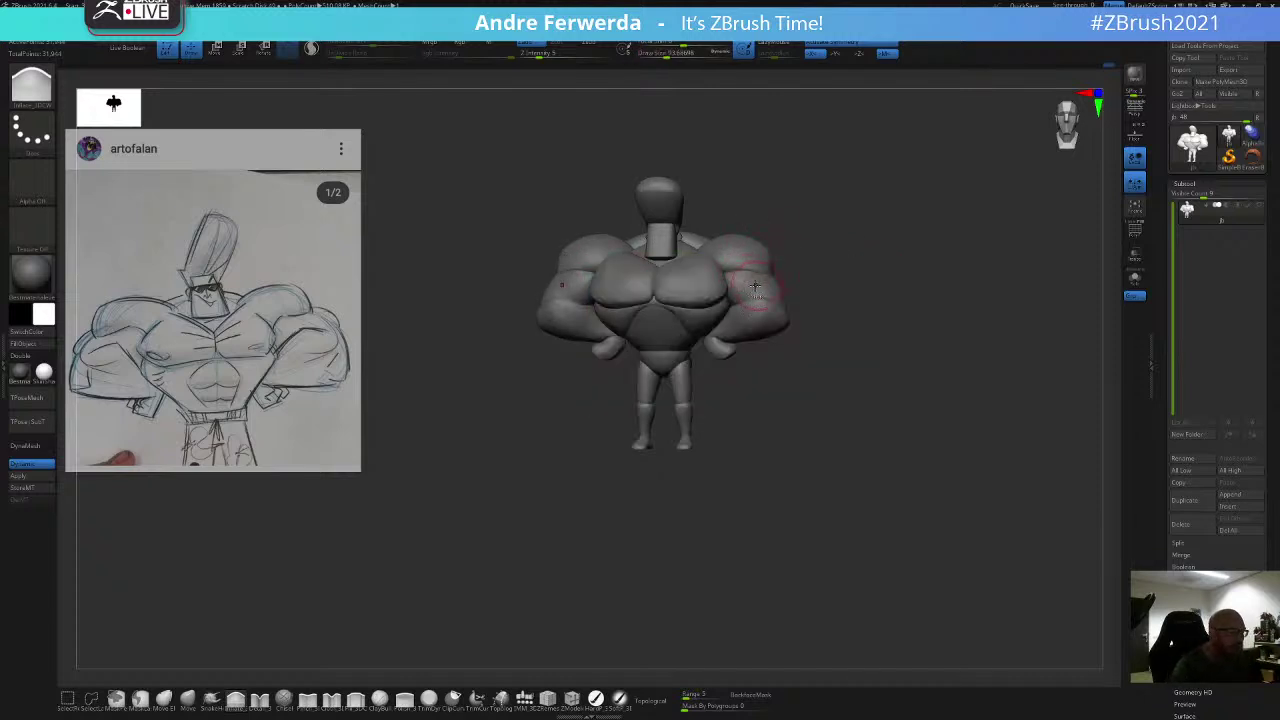
left_click(755, 286, "ctrl+shift")
left_click(816, 238, "ctrl")
left_click(689, 406, "ctrl+shift")
left_click(827, 221, "ctrl")
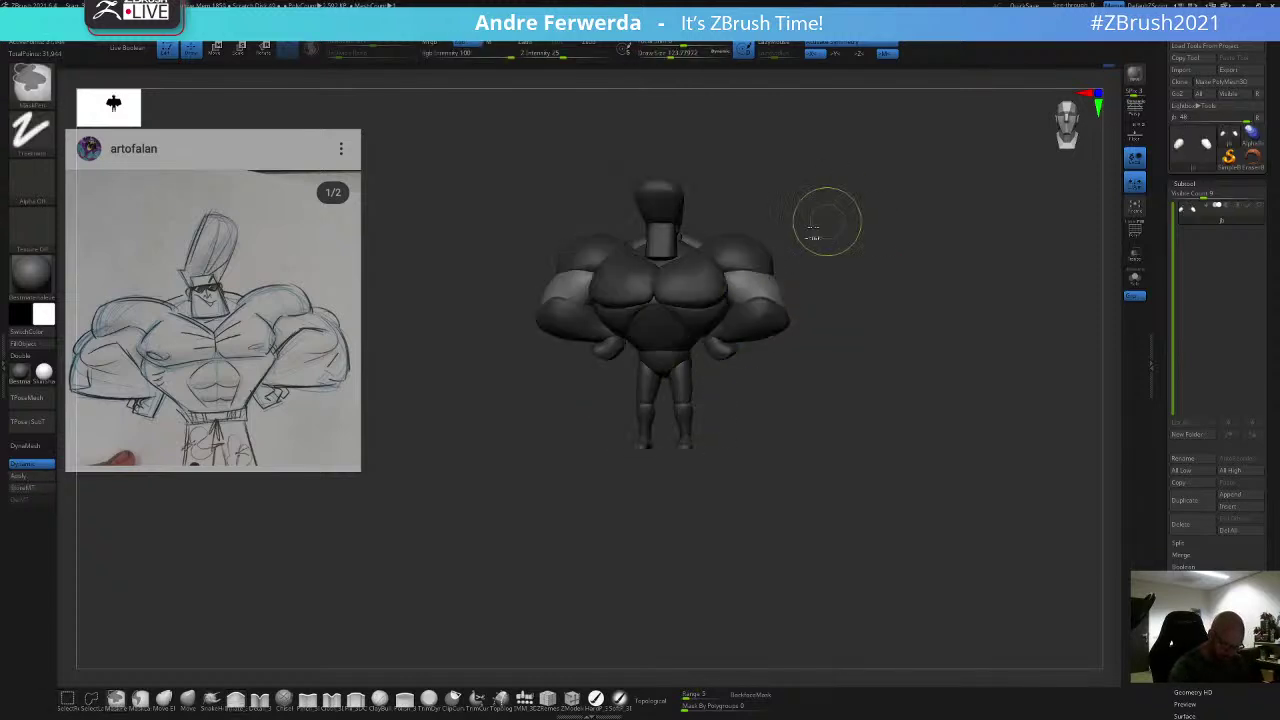
left_click_drag(826, 230, 814, 238, "shift")
key("space")
mouse_move(808, 245)
left_mouse_down()
mouse_move(811, 214)
mouse_move(822, 231)
left_mouse_up()
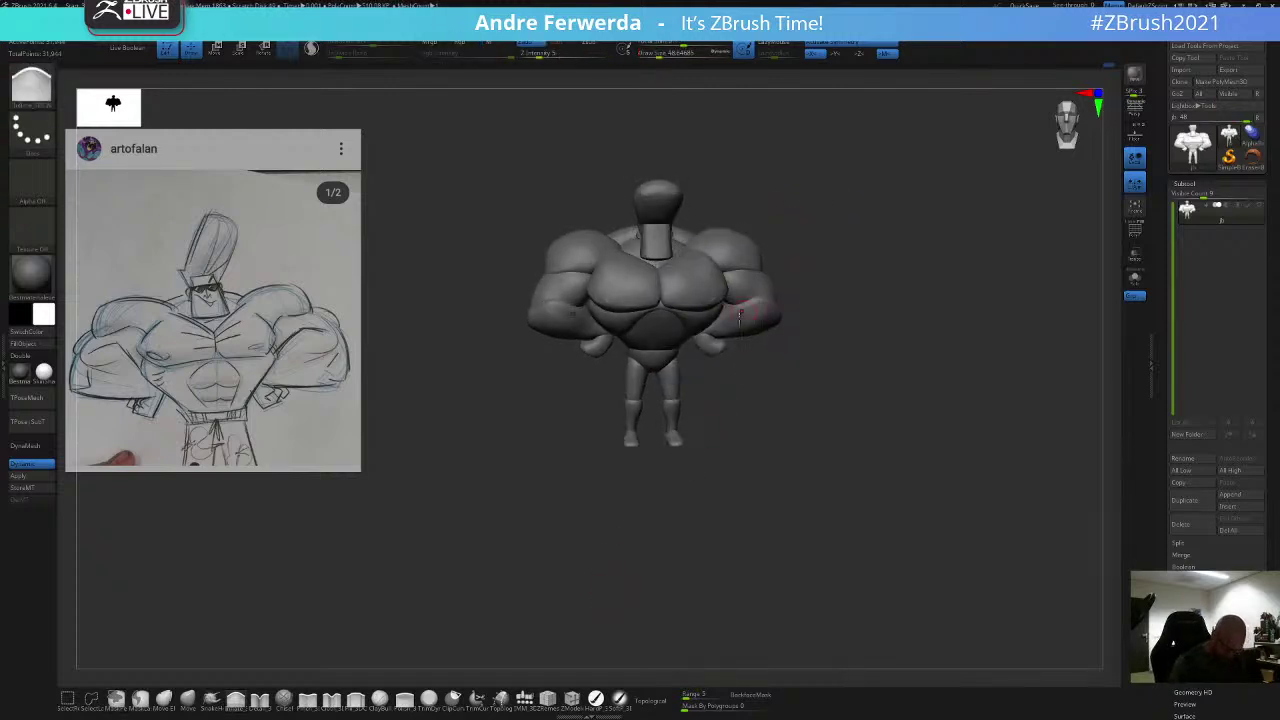
left_click_drag(759, 411, 754, 378, "shift")
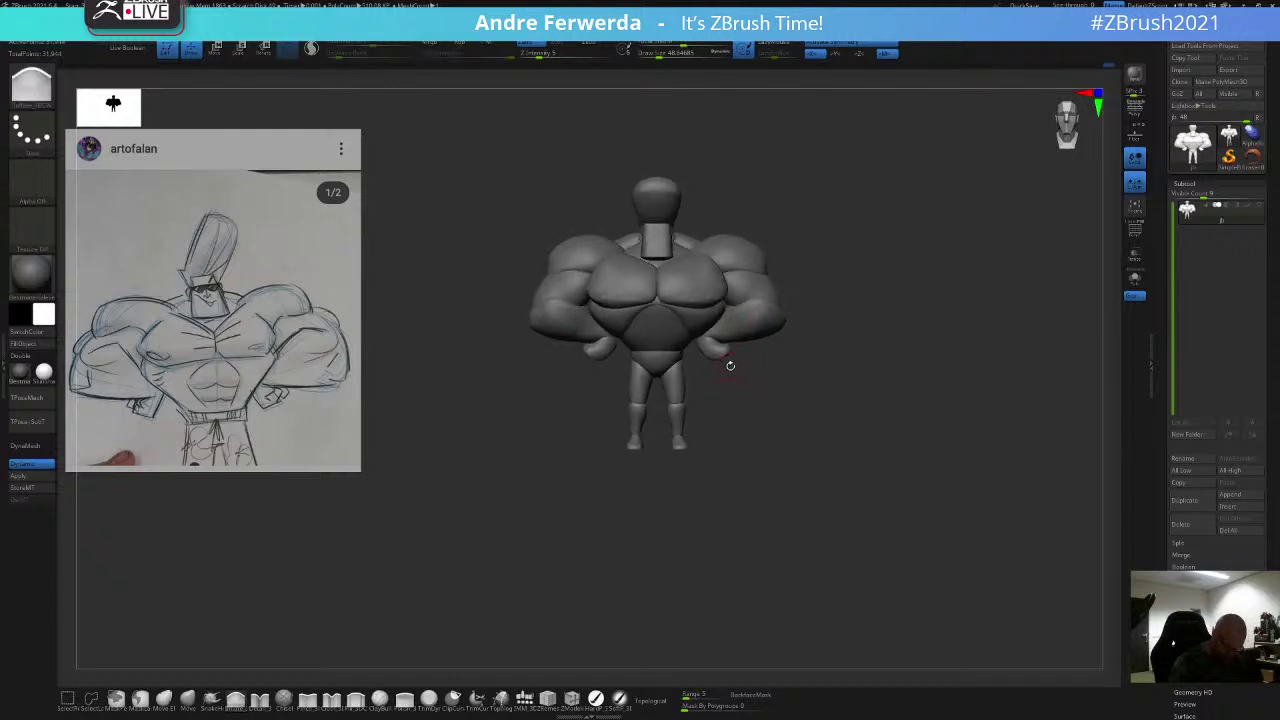
Step: Switch to the Move brush, isolate the forearms, and mask the rest of the body
left_click(187, 700)
key("space")
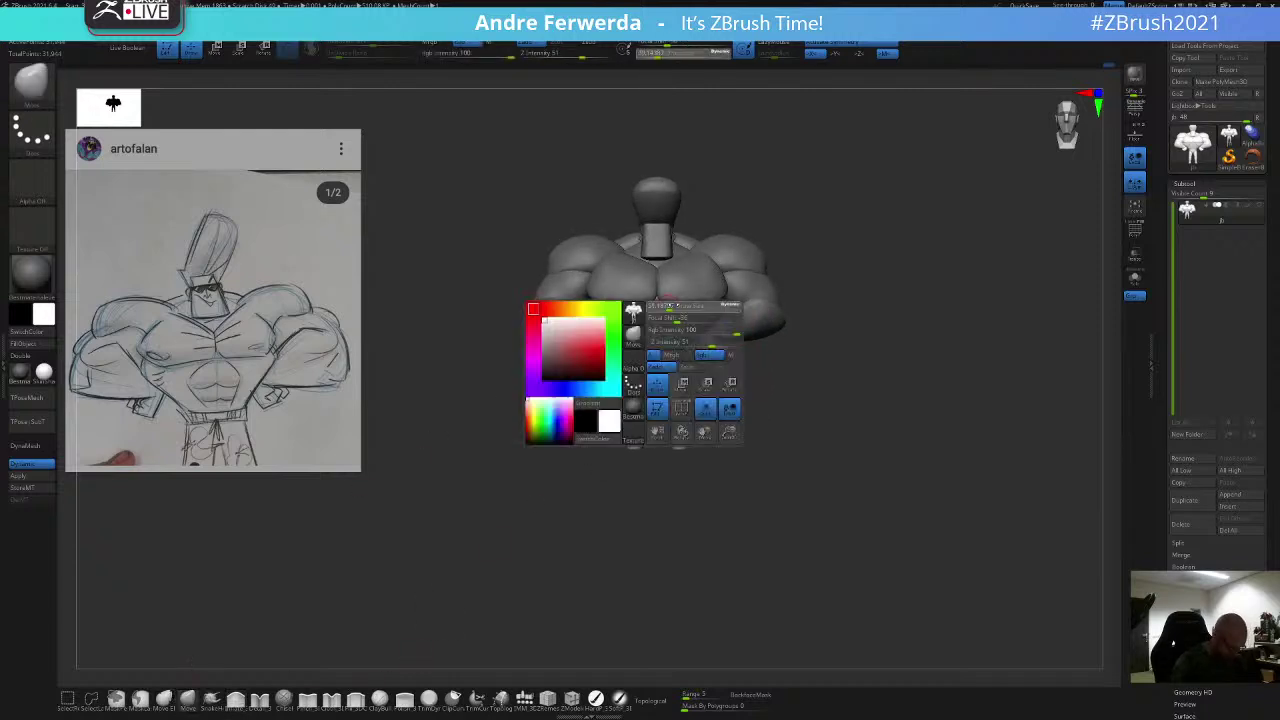
left_click_drag(650, 312, 668, 310)
key("space")
left_click_drag(548, 309, 560, 310)
left_click(565, 314, "ctrl+shift")
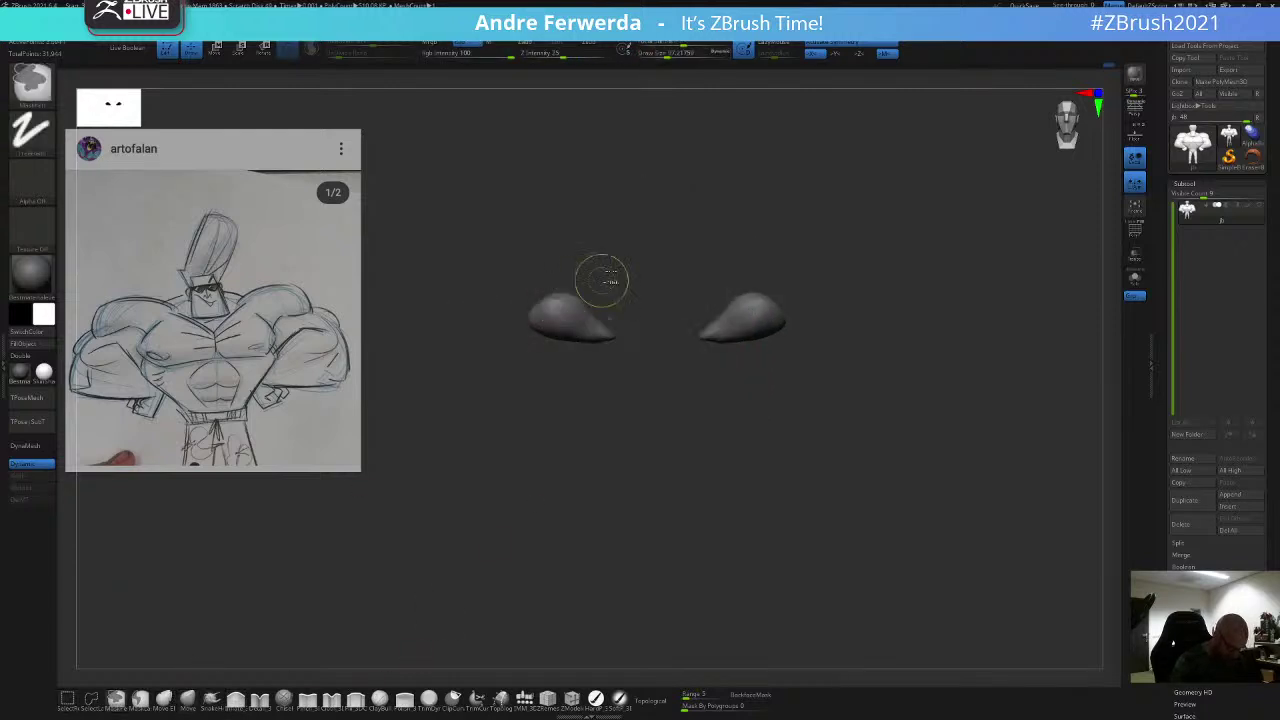
left_click_drag(677, 213, 454, 426, "ctrl")
left_click(472, 466, "ctrl+shift")
left_click(472, 466, "ctrl")
Step: Reshape the unmasked forearms from the front and back with a large Move brush
key("space")
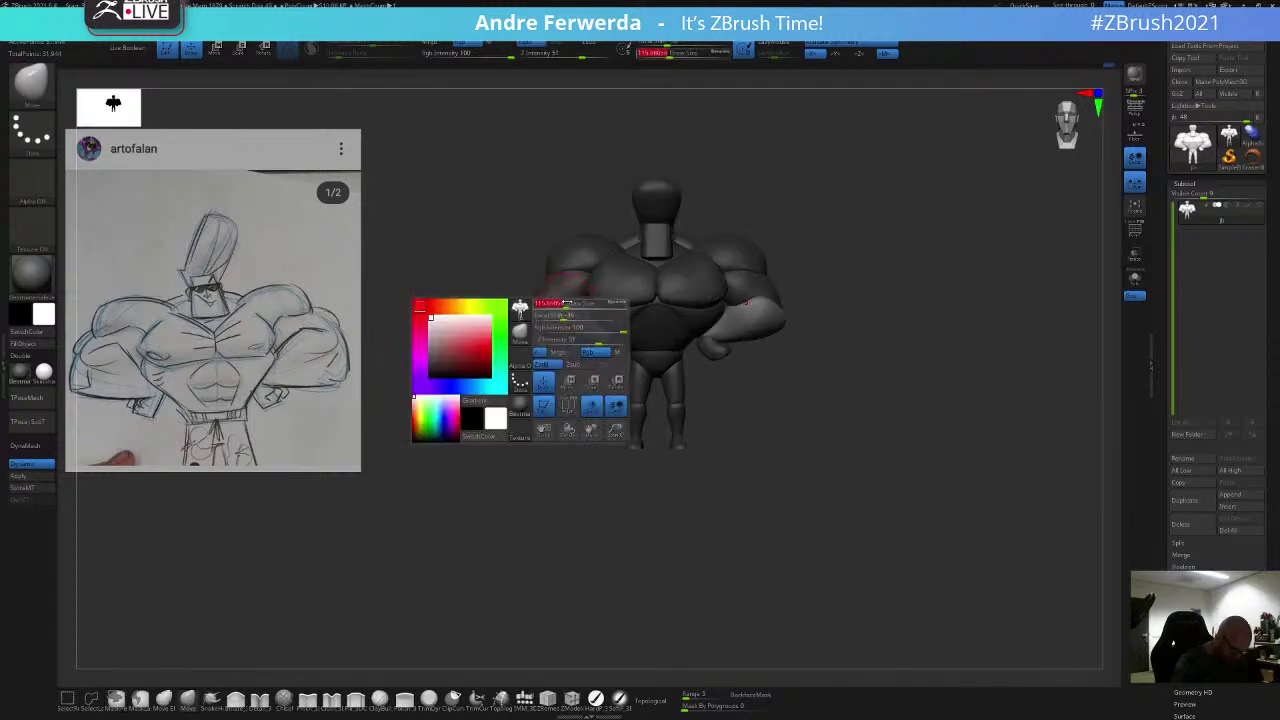
left_click_drag(566, 305, 556, 302)
key("space")
left_click_drag(824, 242, 851, 239)
key("space")
left_click_drag(540, 311, 546, 324)
left_click_drag(503, 372, 622, 350)
mouse_move(580, 300)
left_mouse_down()
mouse_move(602, 257)
mouse_move(652, 261)
left_mouse_up()
key("space")
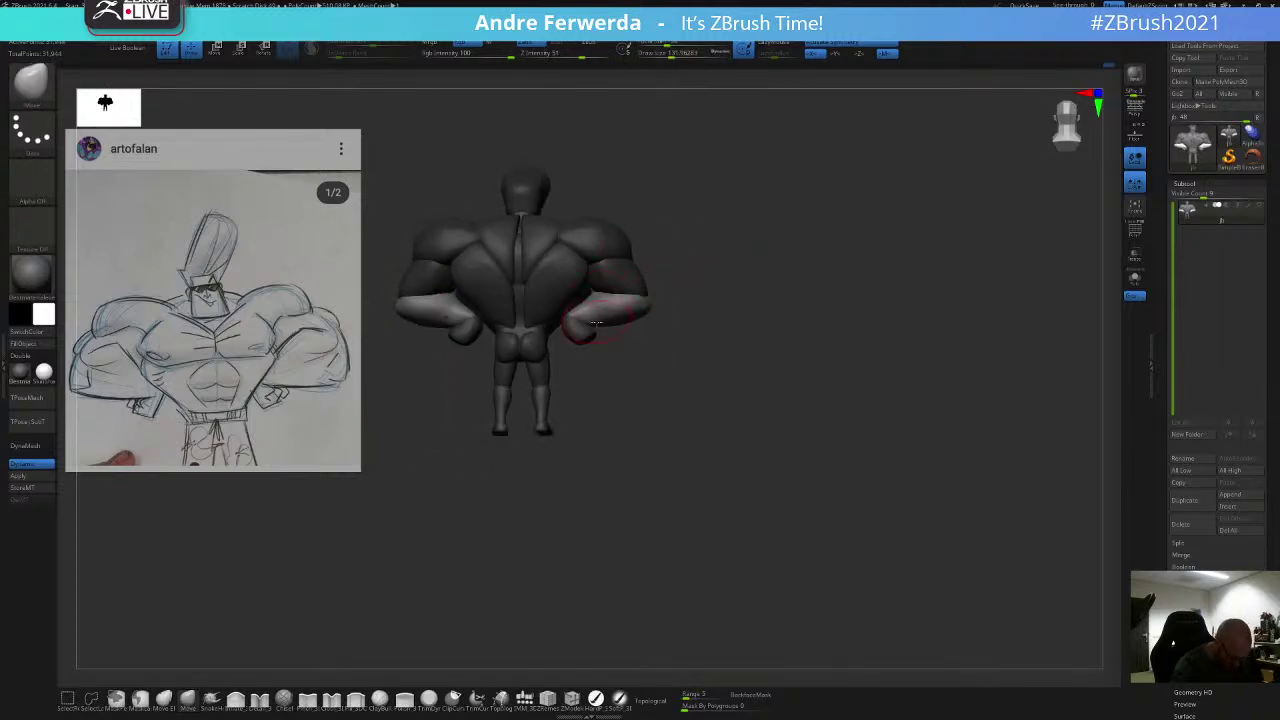
mouse_move(590, 330)
left_mouse_down()
mouse_move(606, 318)
mouse_move(639, 337)
mouse_move(566, 372)
mouse_move(616, 348)
left_mouse_up()
Step: Adjust the lower forearms near the wrists from the front with the Move brush and clear the mask
key("b")
key("m")
key("v")
key("space")
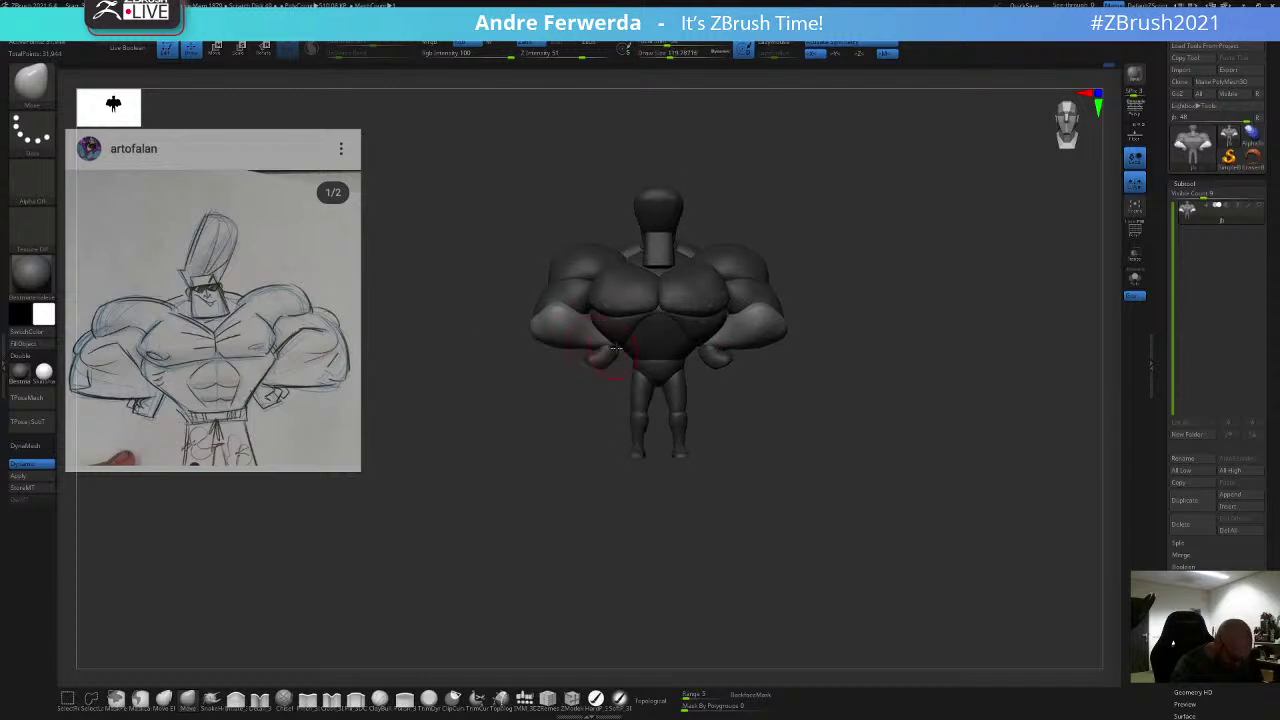
left_click_drag(583, 428, 594, 446, "ctrl")
left_click_drag(834, 406, 788, 420, "alt")
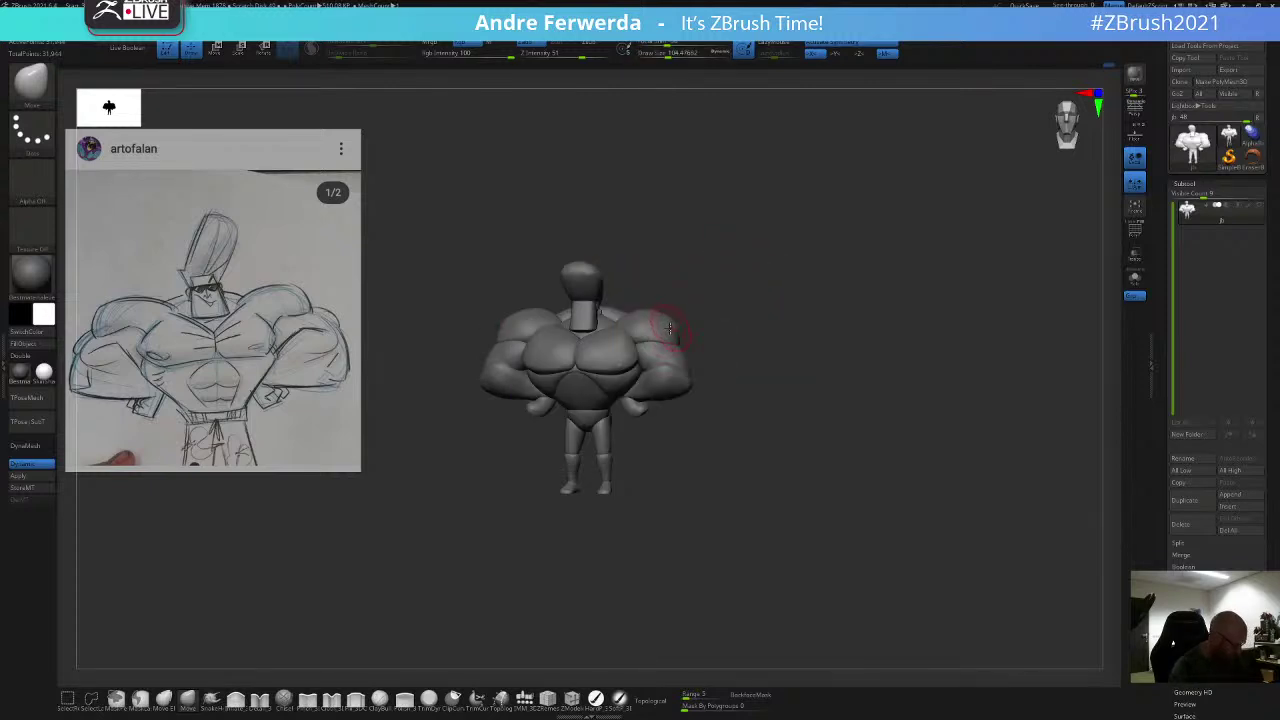
Step: Refine the outer shoulder contours from the front with a small Move brush
key("[")
key("space")
left_click(727, 300)
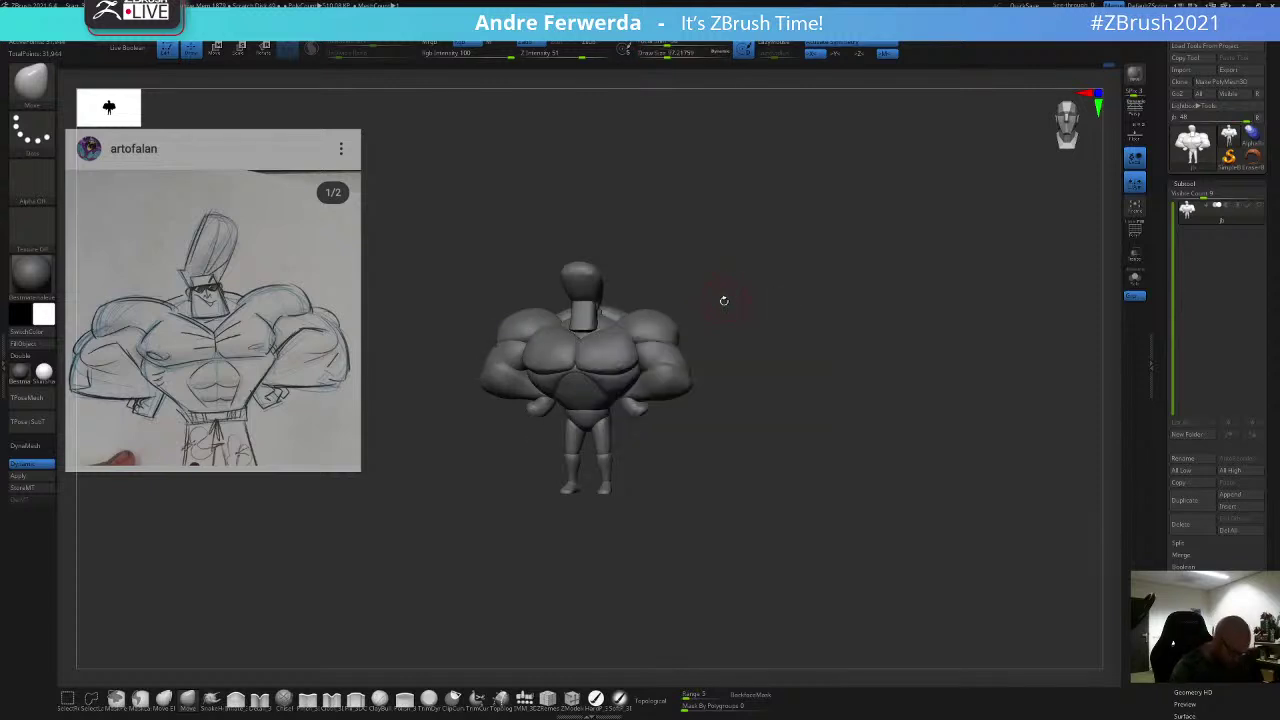
key("space")
left_click(732, 298)
mouse_move(690, 290)
left_mouse_down()
mouse_move(664, 301)
mouse_move(669, 281)
mouse_move(677, 308)
mouse_move(711, 284)
mouse_move(697, 288)
left_mouse_up()
key("space")
left_click(675, 326)
left_click_drag(720, 432, 694, 435, "shift")
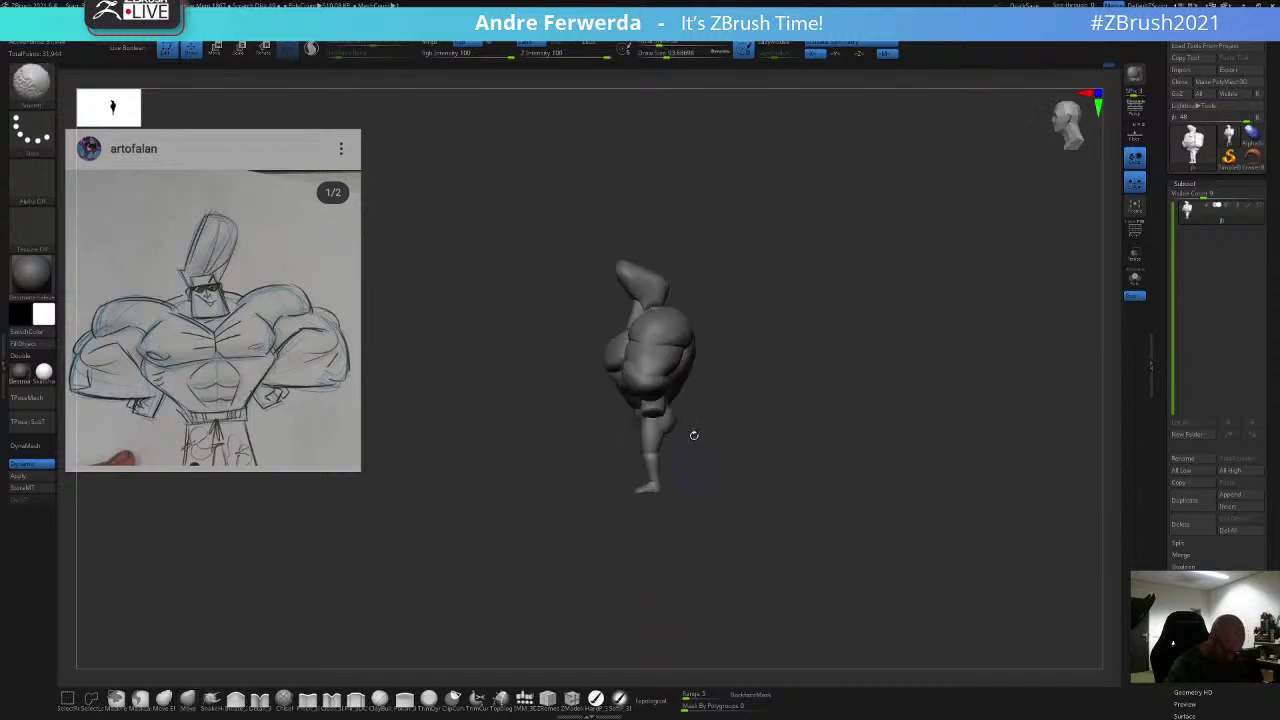
Step: Turn on topological masking and adjust the shoulder's shape from the side and from above with the Move brush
key("space")
left_click(650, 343)
key("space")
left_click(647, 345)
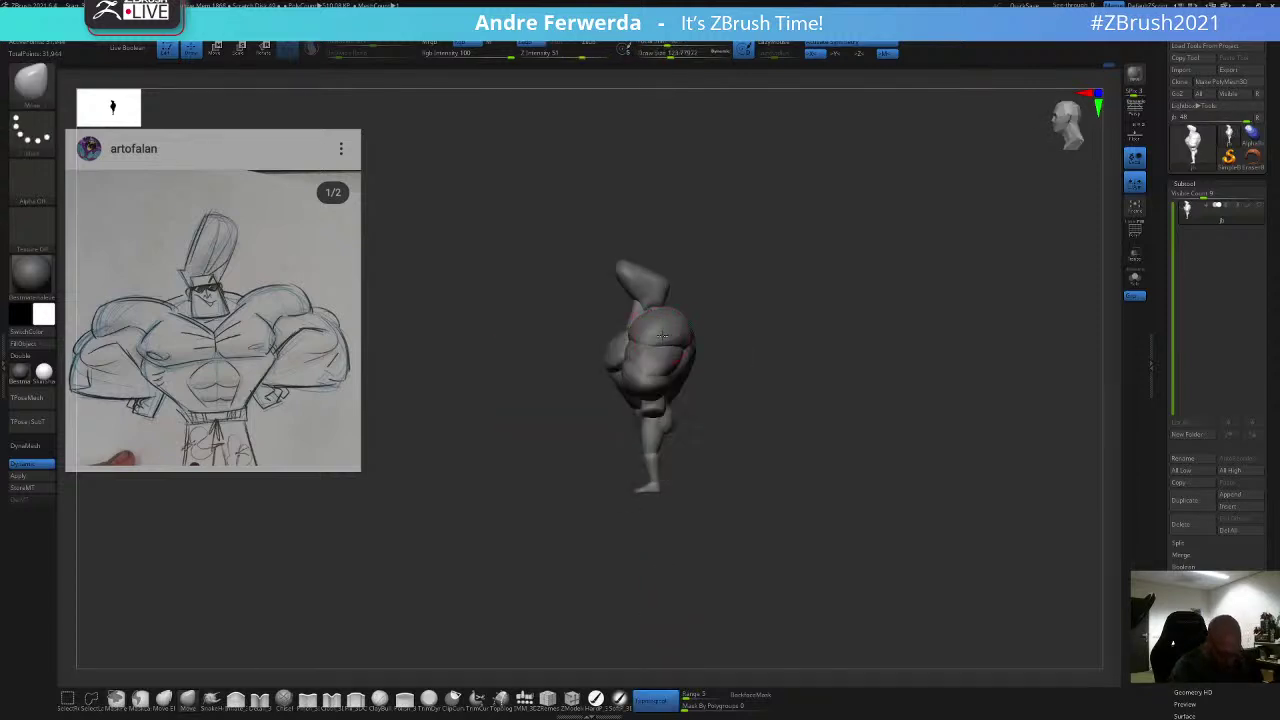
left_click_drag(729, 293, 690, 297)
key("space")
left_click(703, 301)
left_click_drag(766, 243, 804, 288)
key("space")
left_click(687, 335)
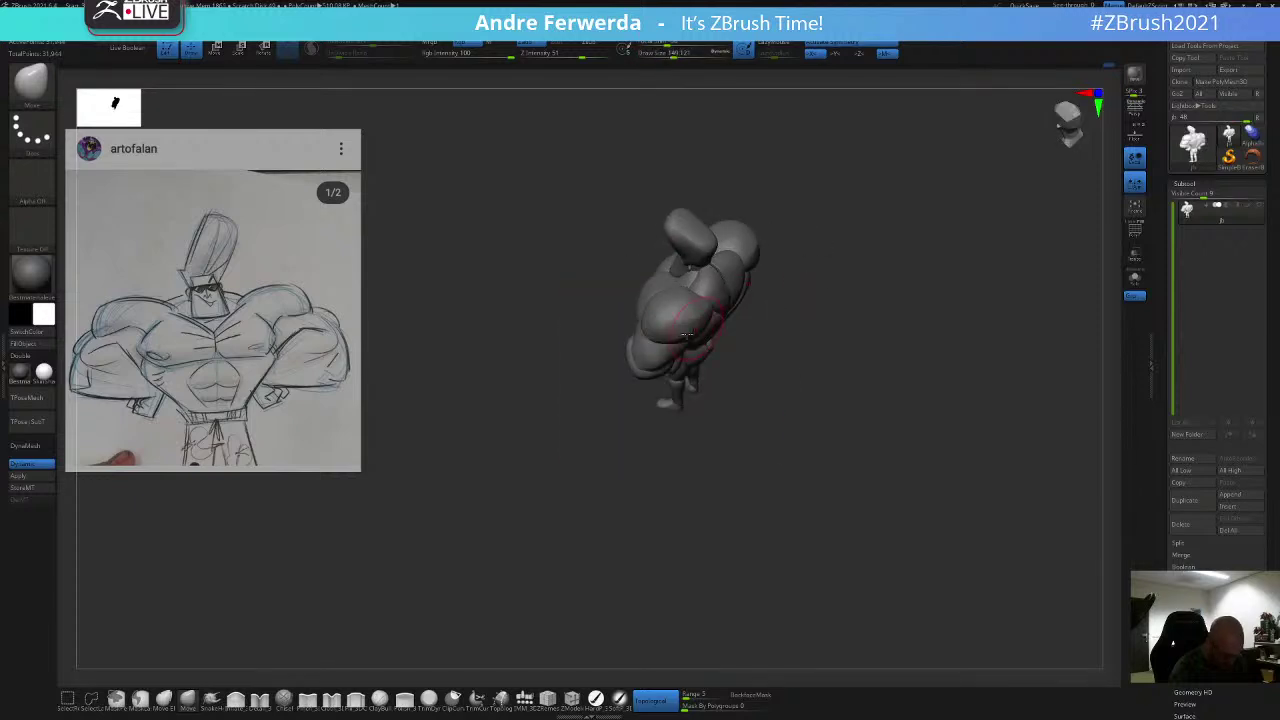
Step: Adjust the depth of the chest next to the shoulder from above with a large Move brush
left_click_drag(713, 405, 716, 432)
key("space")
left_click(650, 284)
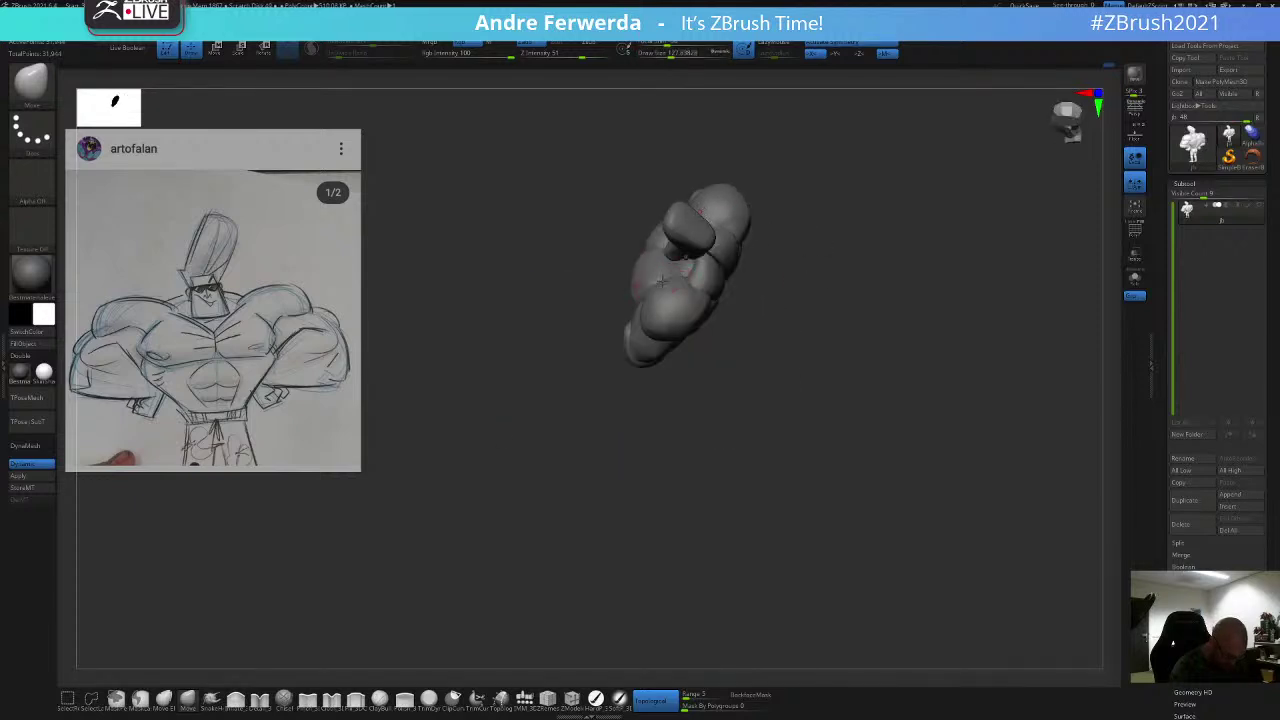
key("space")
left_click(647, 283)
key("space")
left_click(651, 277)
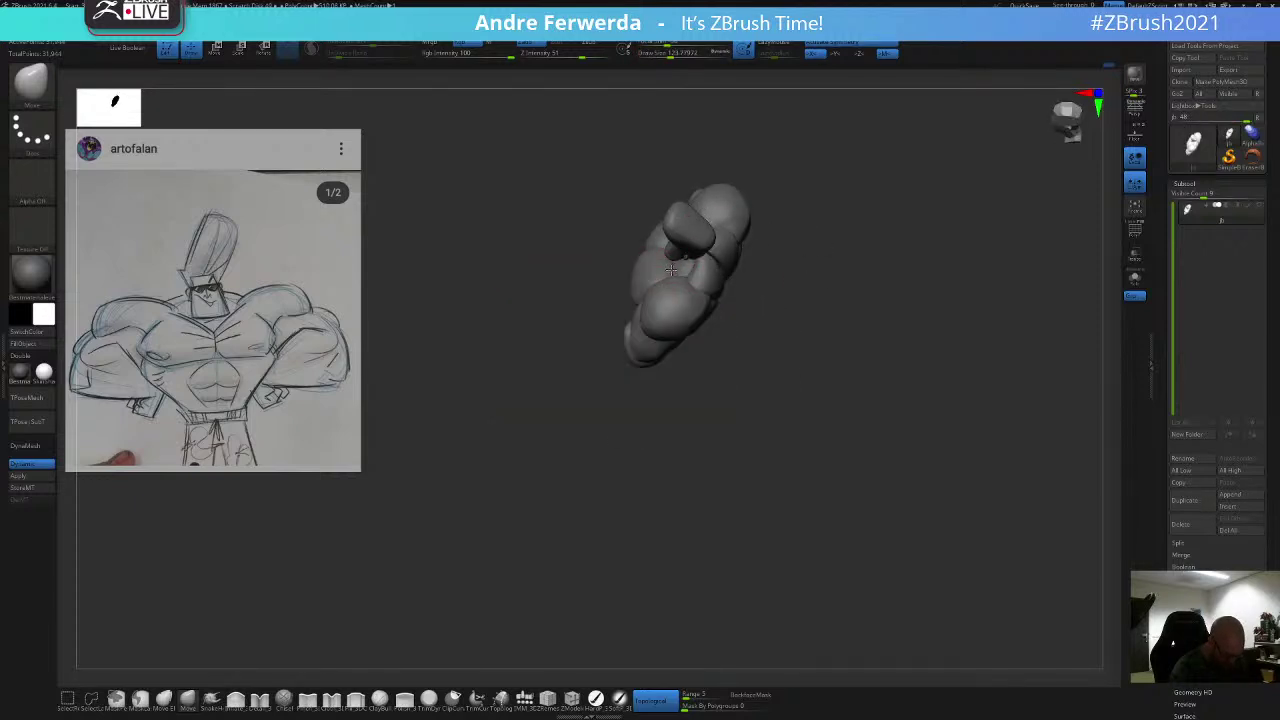
left_click_drag(671, 270, 662, 256)
Step: Shape the upper edge of the chest muscles beside the neck from a raised front view
mouse_move(766, 288)
left_mouse_down()
mouse_move(811, 203)
mouse_move(843, 203)
mouse_move(818, 220)
left_mouse_up()
key("space")
left_click(677, 280)
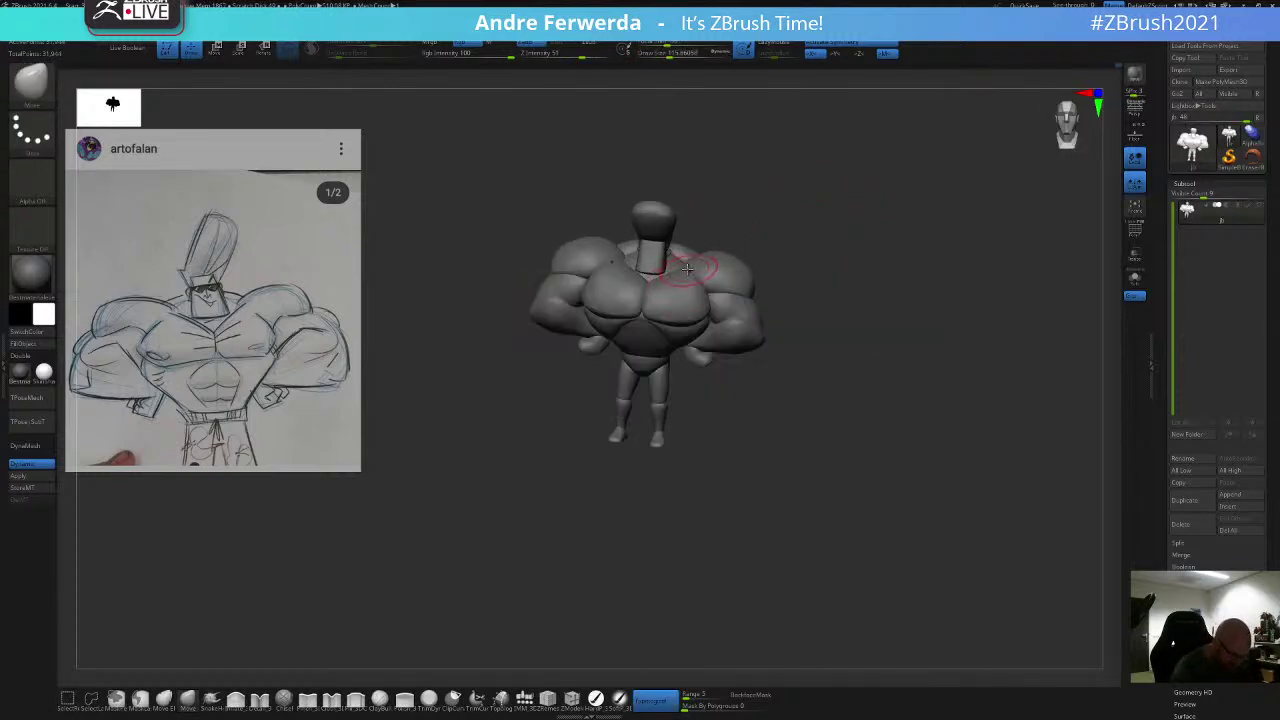
key("space")
left_click(683, 274)
left_click_drag(766, 220, 788, 262, "shift")
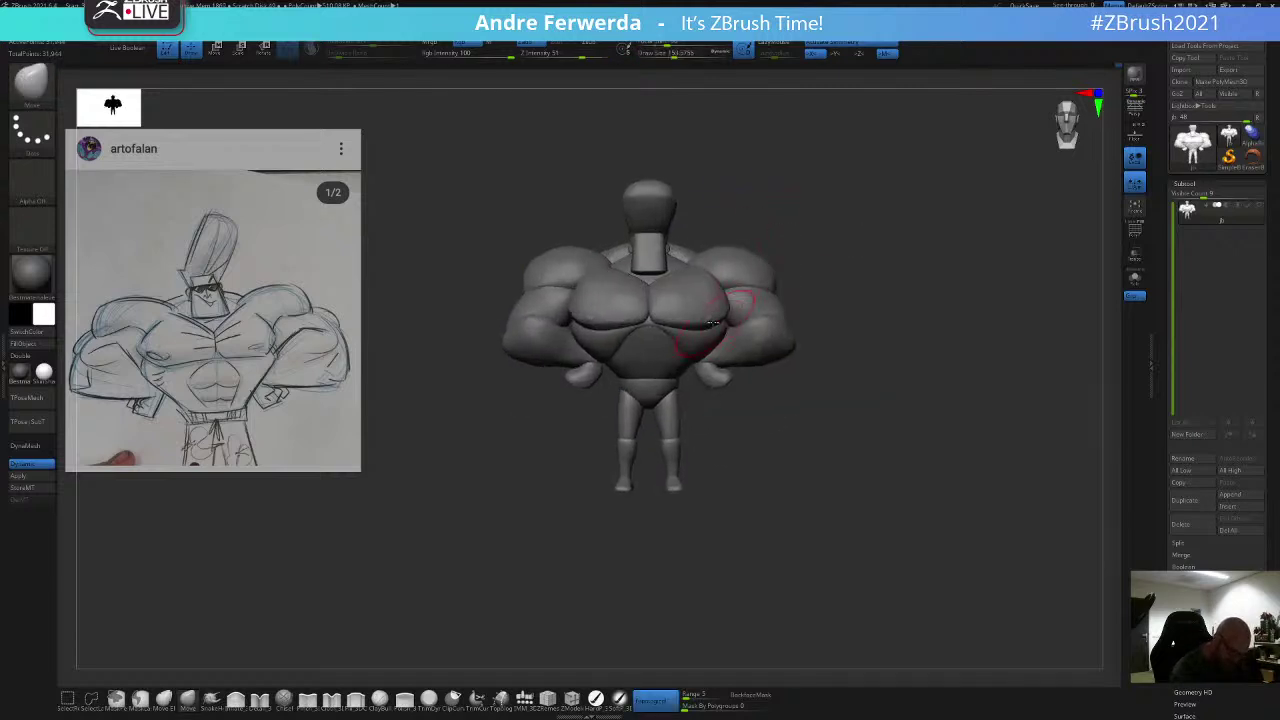
Step: Refine the lower and outer contours of the chest muscles from the front with progressively smaller Move brushes
key("space")
left_click(692, 322)
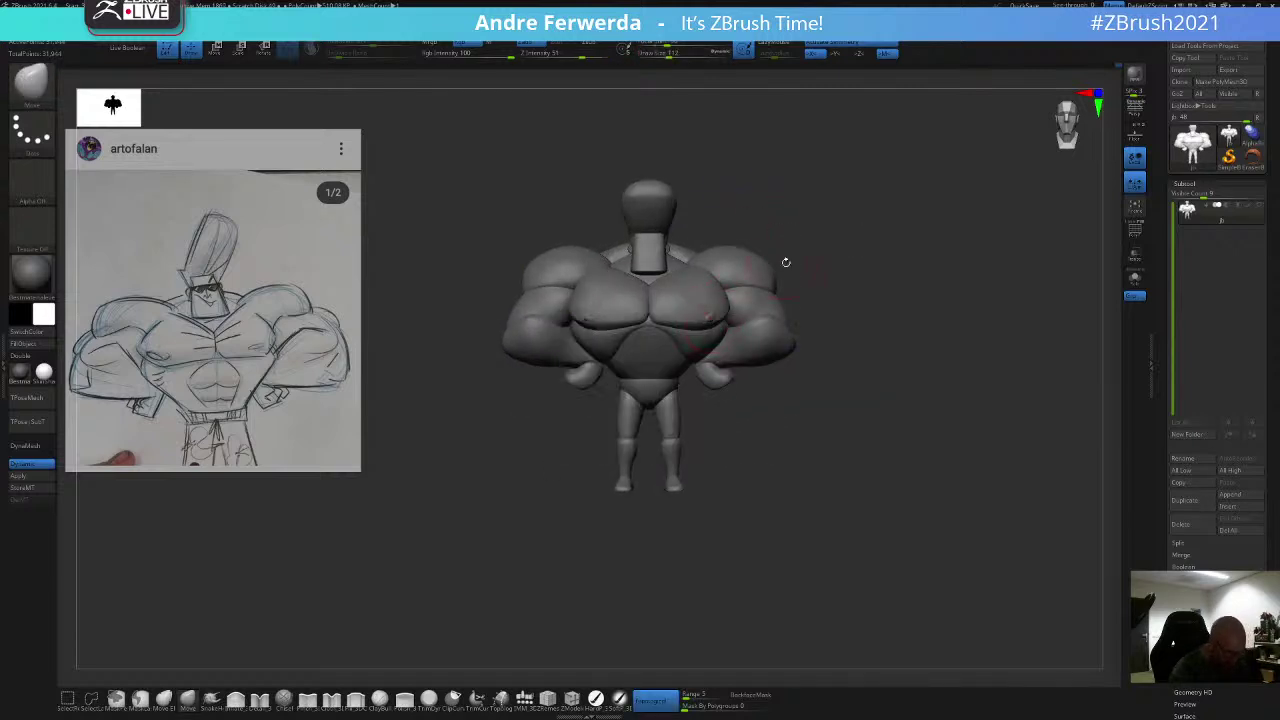
key("space")
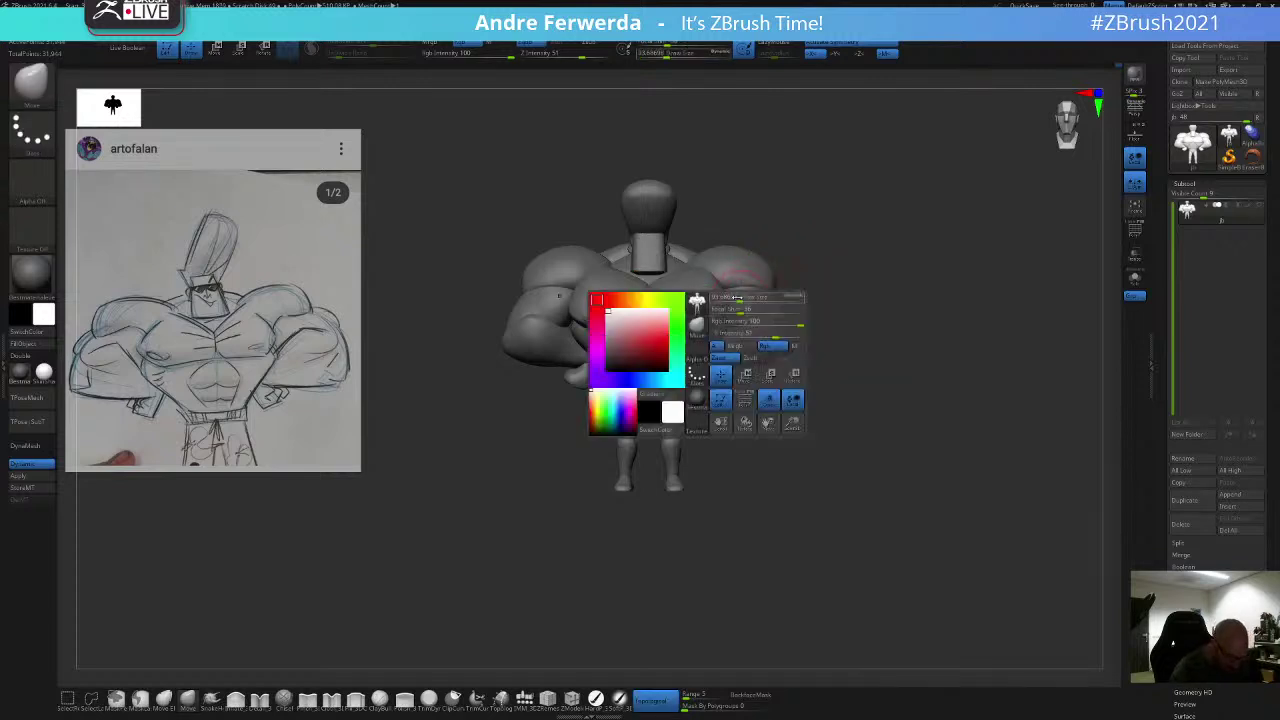
key("space")
left_click(661, 314)
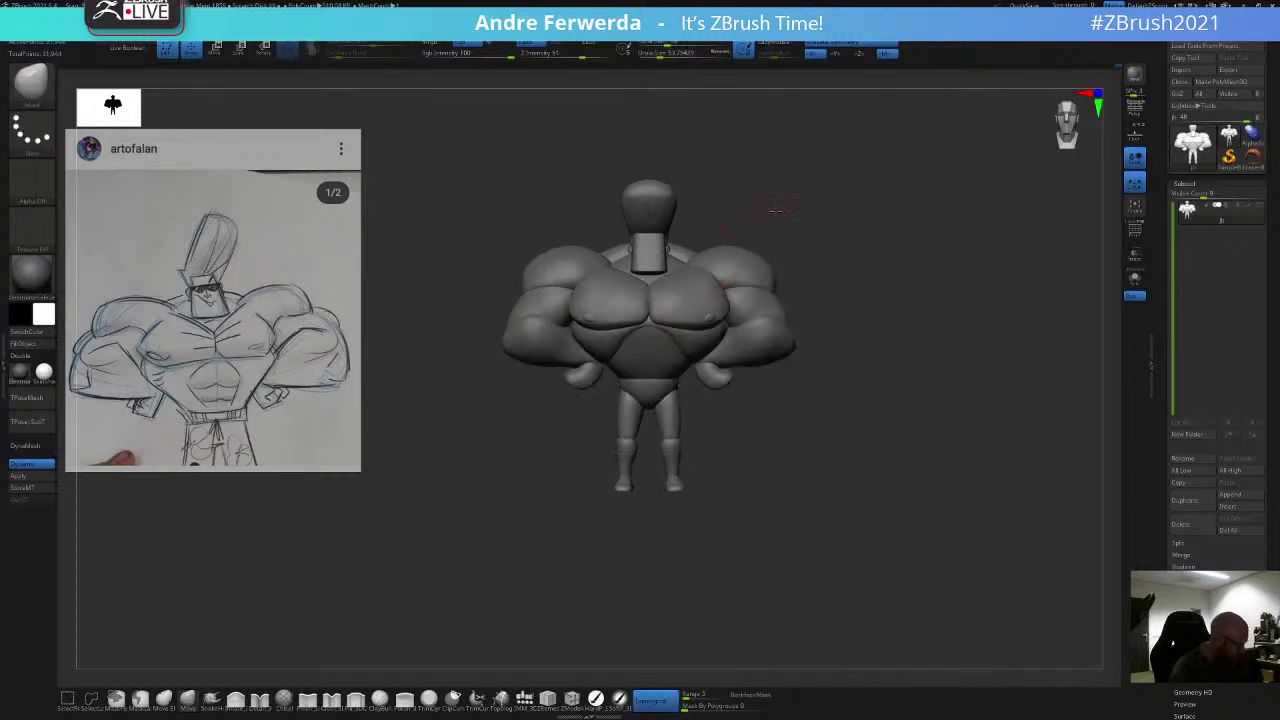
Step: Adjust the middle of the chest from a low view with progressively resized large Move brushes
mouse_move(771, 203)
left_mouse_down("alt")
mouse_move(757, 242)
mouse_move(834, 186)
mouse_move(806, 165)
left_mouse_up("alt")
key("space")
left_click(649, 306)
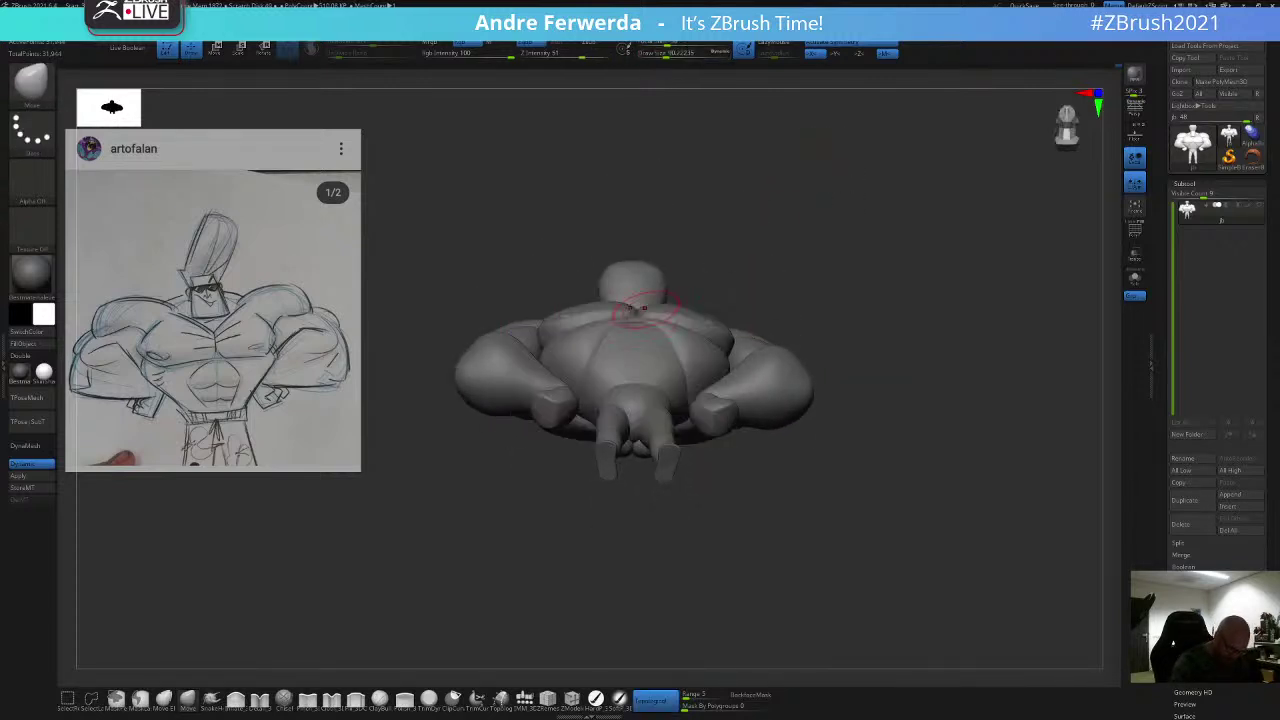
key("space")
left_click(636, 319)
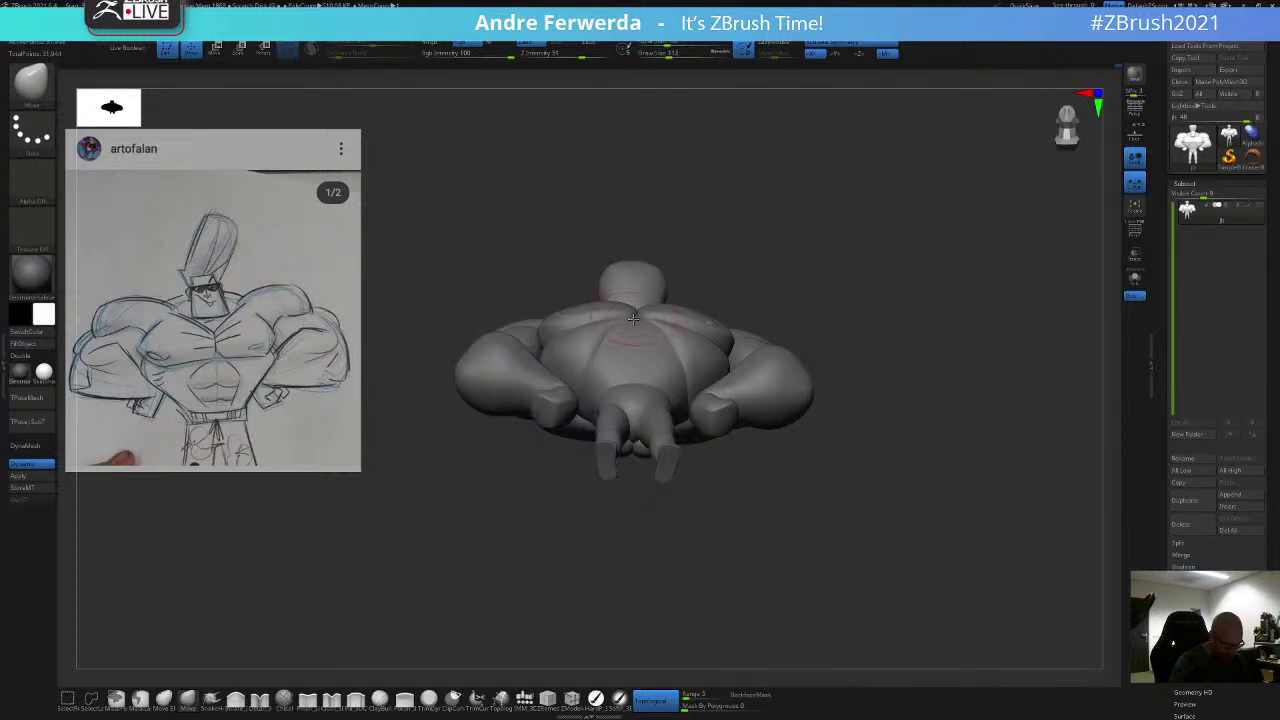
left_click_drag(633, 319, 633, 332)
key("space")
left_click(622, 324)
key("space")
left_click(577, 331)
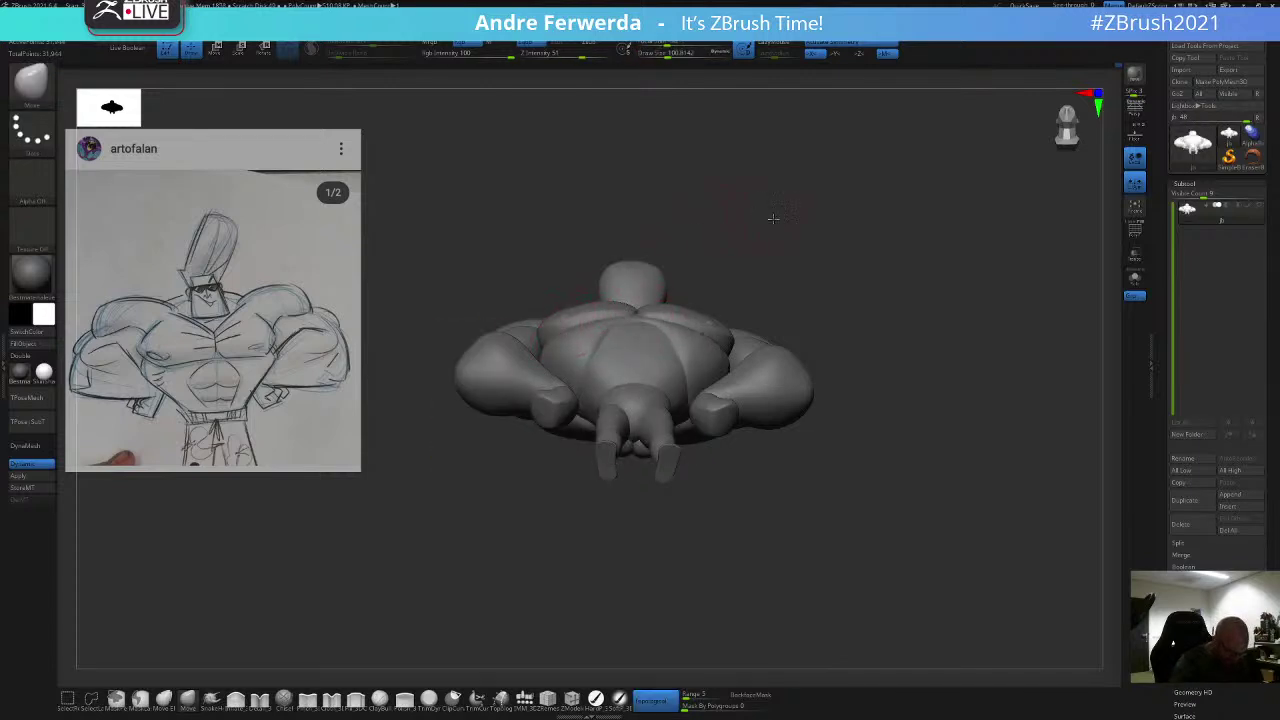
Step: Isolate the chest muscles' polygroup and mask everything except the chest on the fully visible figure
left_click_drag(771, 217, 800, 295)
mouse_move(884, 303)
left_mouse_down("alt")
mouse_move(889, 269)
mouse_move(877, 286)
left_mouse_up("alt")
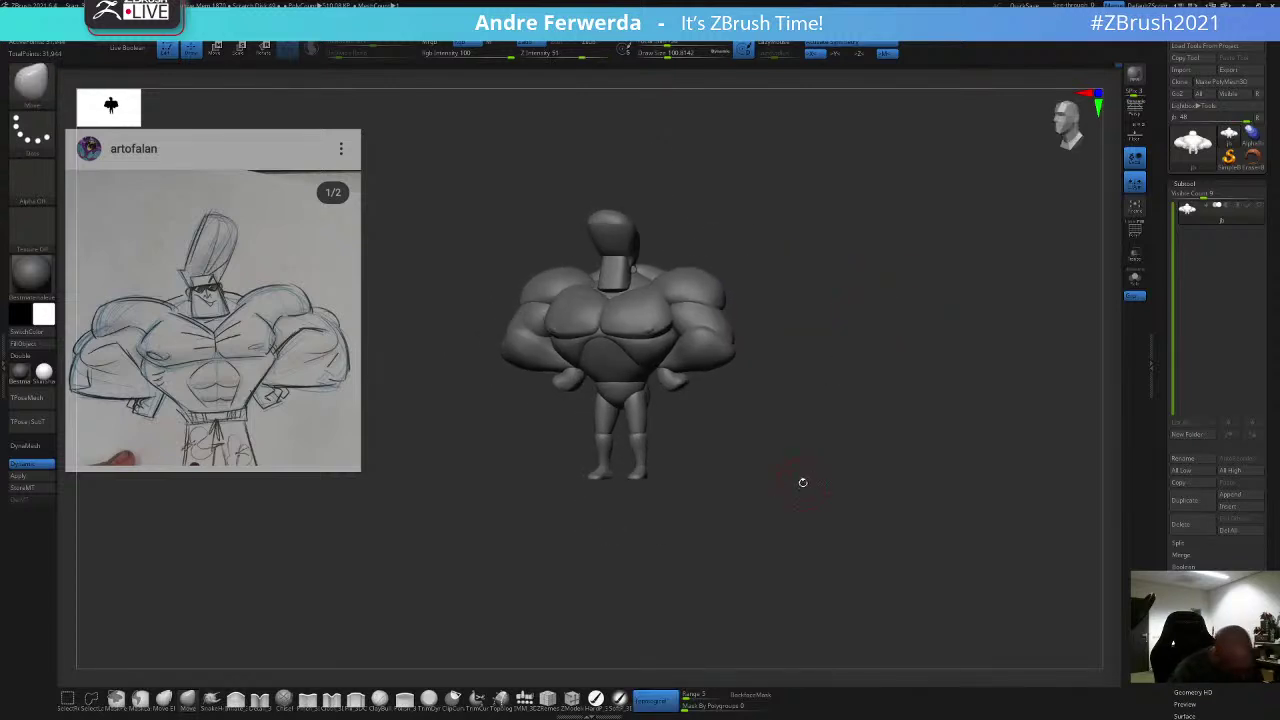
left_click_drag(803, 483, 784, 530)
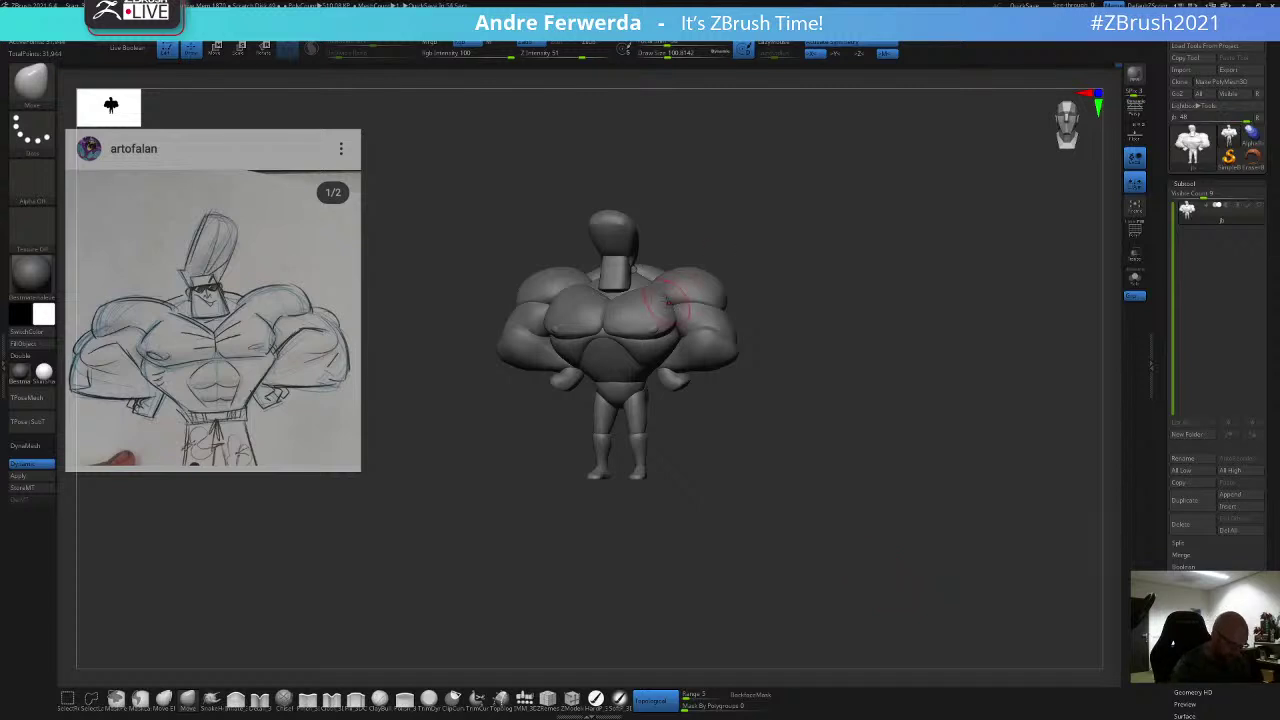
left_click(642, 316, "ctrl+shift")
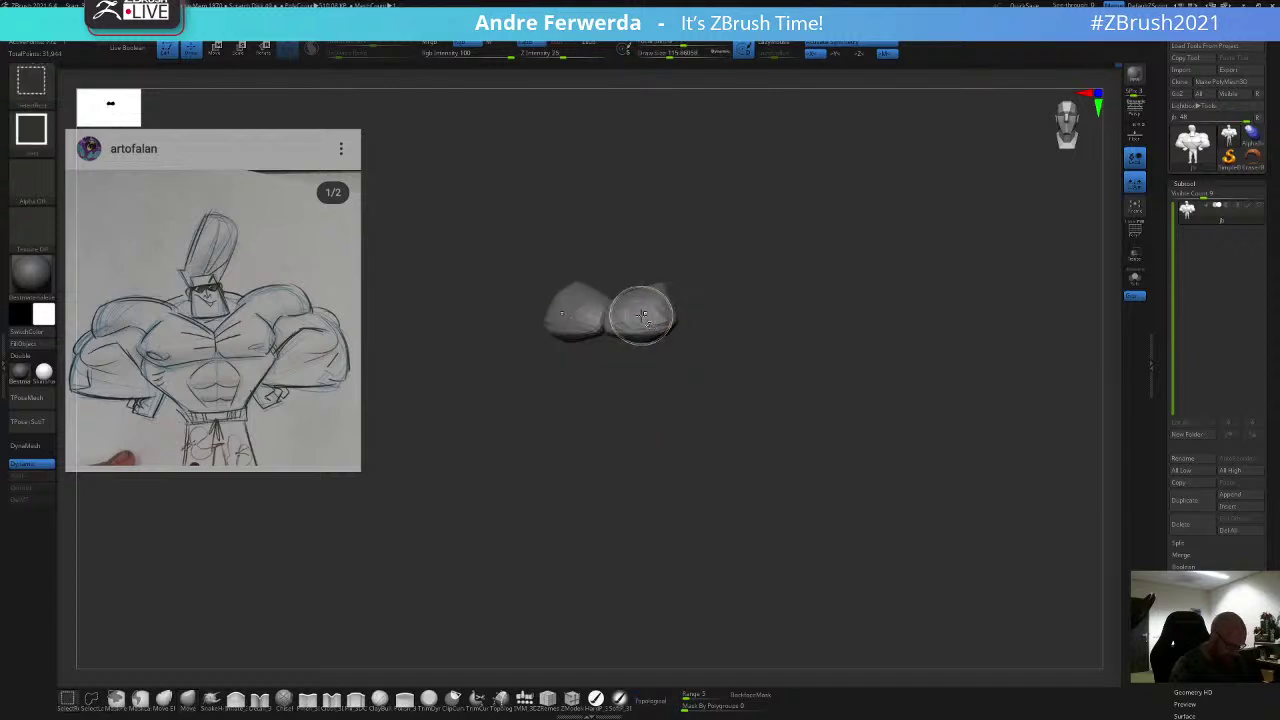
left_click_drag(729, 217, 548, 405, "ctrl")
left_click(566, 481, "ctrl+shift")
left_click(565, 492, "ctrl")
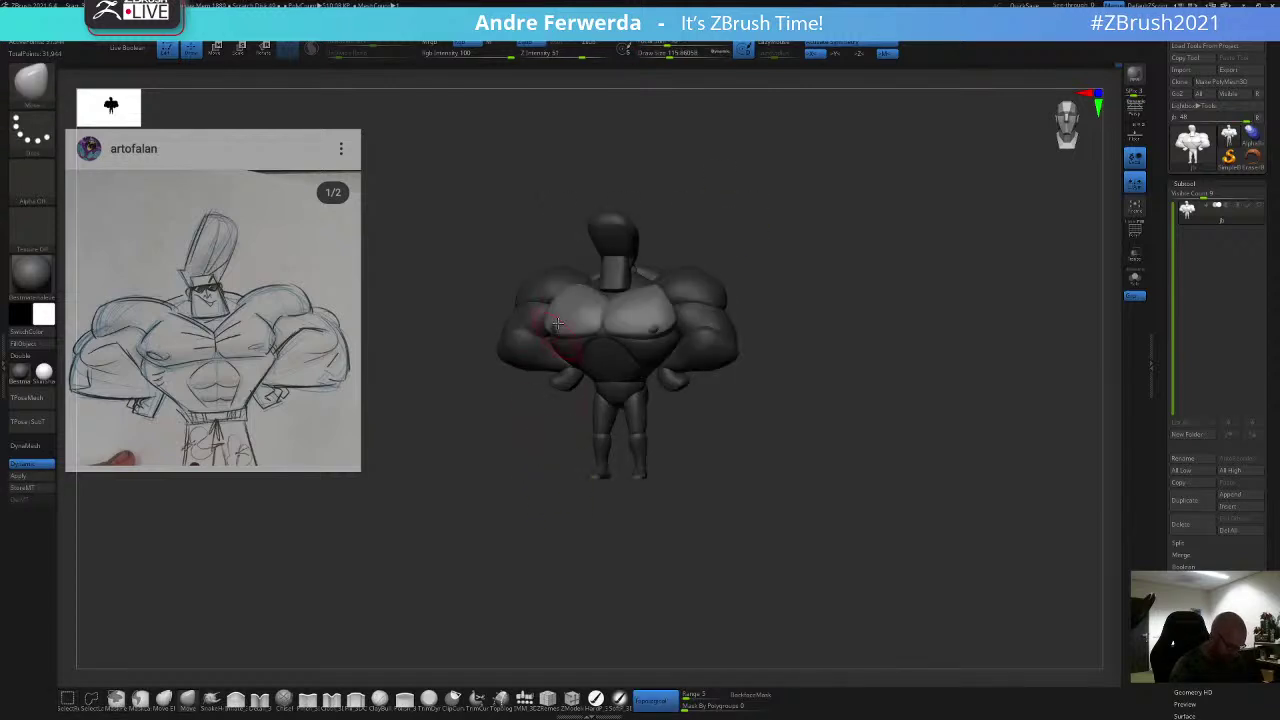
Step: Adjust the outer edge of the unmasked chest muscles from the front with the Move brush, undoing a stroke along the way
key("space")
left_click_drag(556, 318, 551, 317)
key("space")
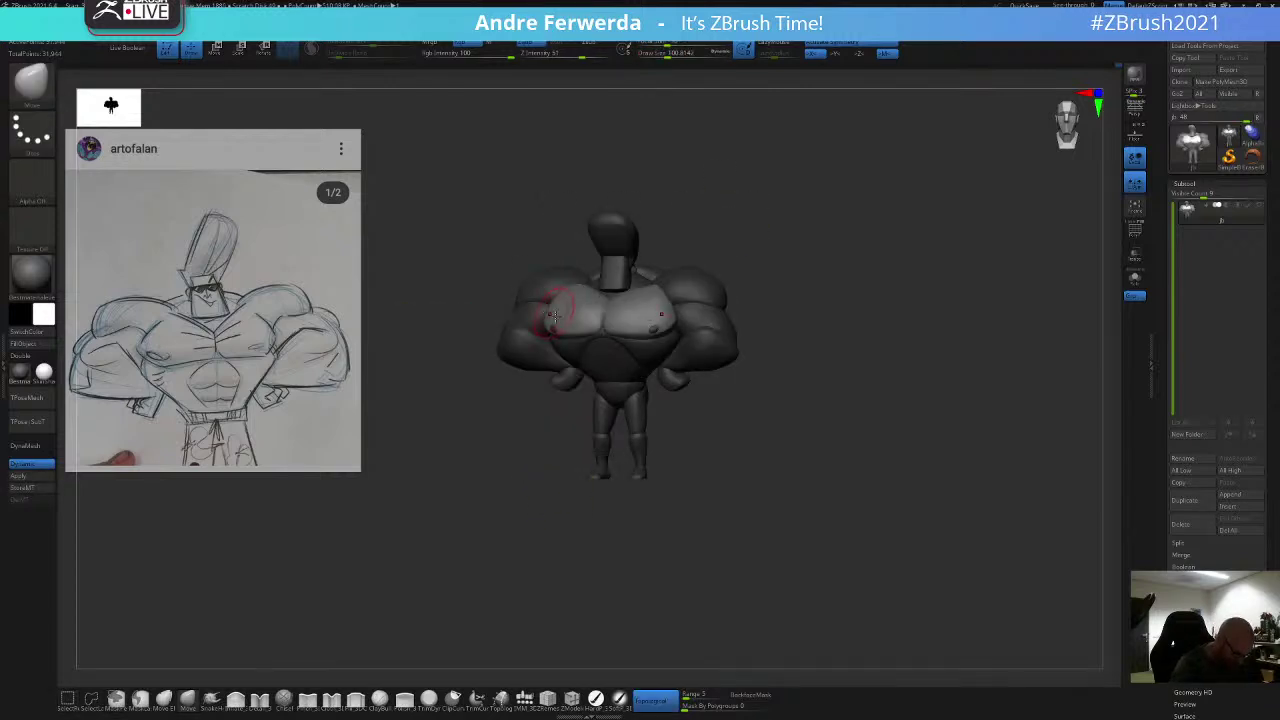
key("ctrl+z")
key("space")
left_click_drag(560, 294, 569, 294)
Step: Turn off topological masking and shape the upper outer part of the unmasked chest muscles from a turned view
left_click_drag(705, 207, 744, 232)
left_click(658, 636, "ctrl")
left_click(664, 701)
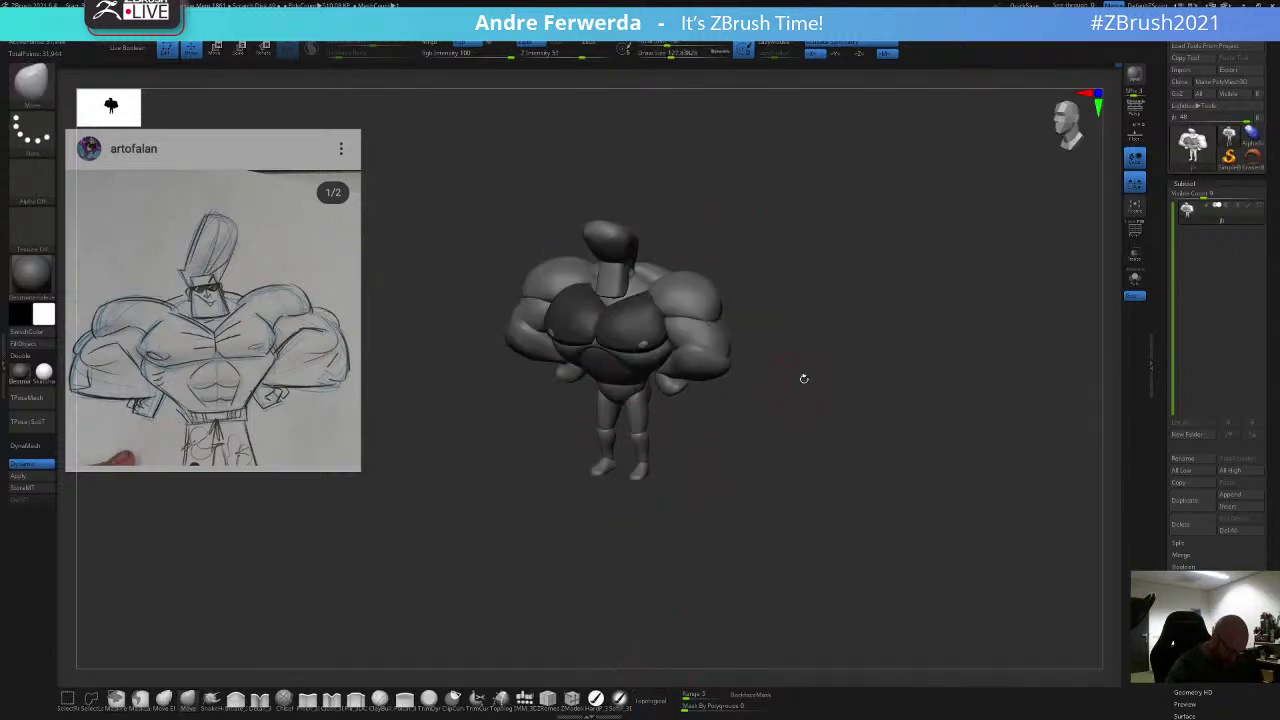
left_click(804, 378, "ctrl")
left_click_drag(804, 378, 798, 341)
key("space")
left_click_drag(559, 293, 551, 292)
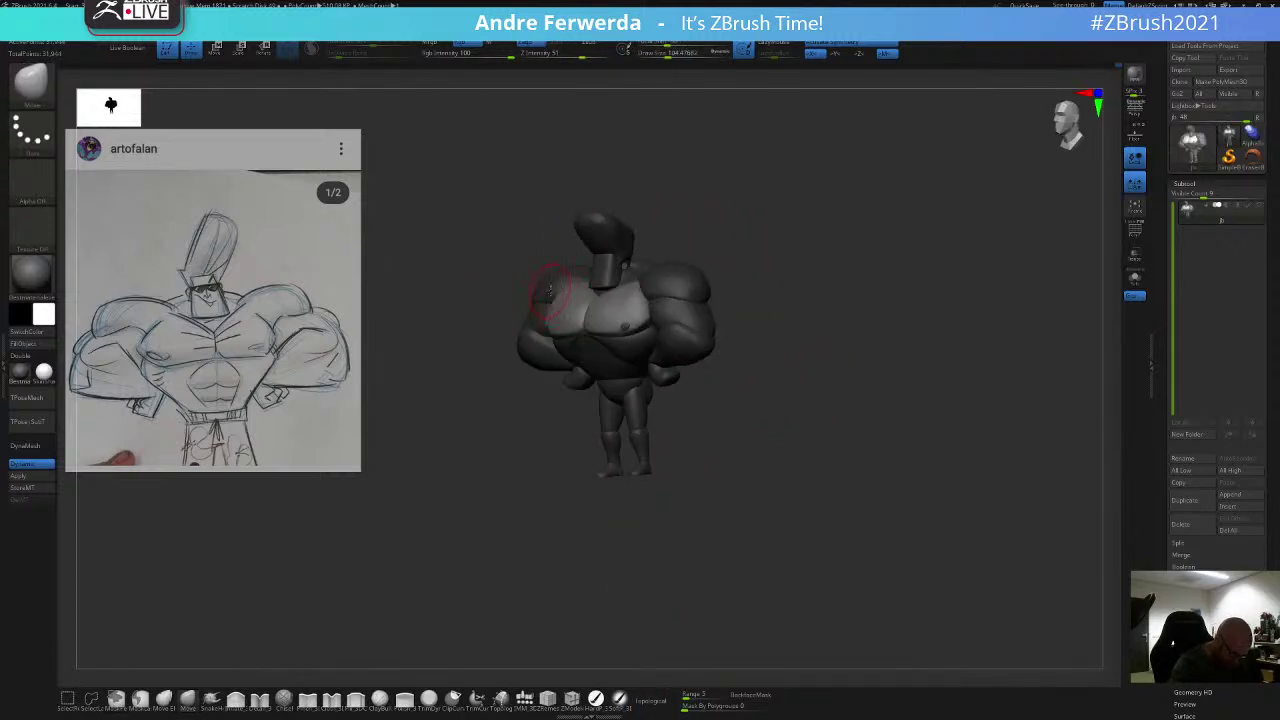
Step: Clear the mask from the whole figure
left_click_drag(715, 203, 795, 224, "shift")
left_click_drag(795, 224, 775, 227)
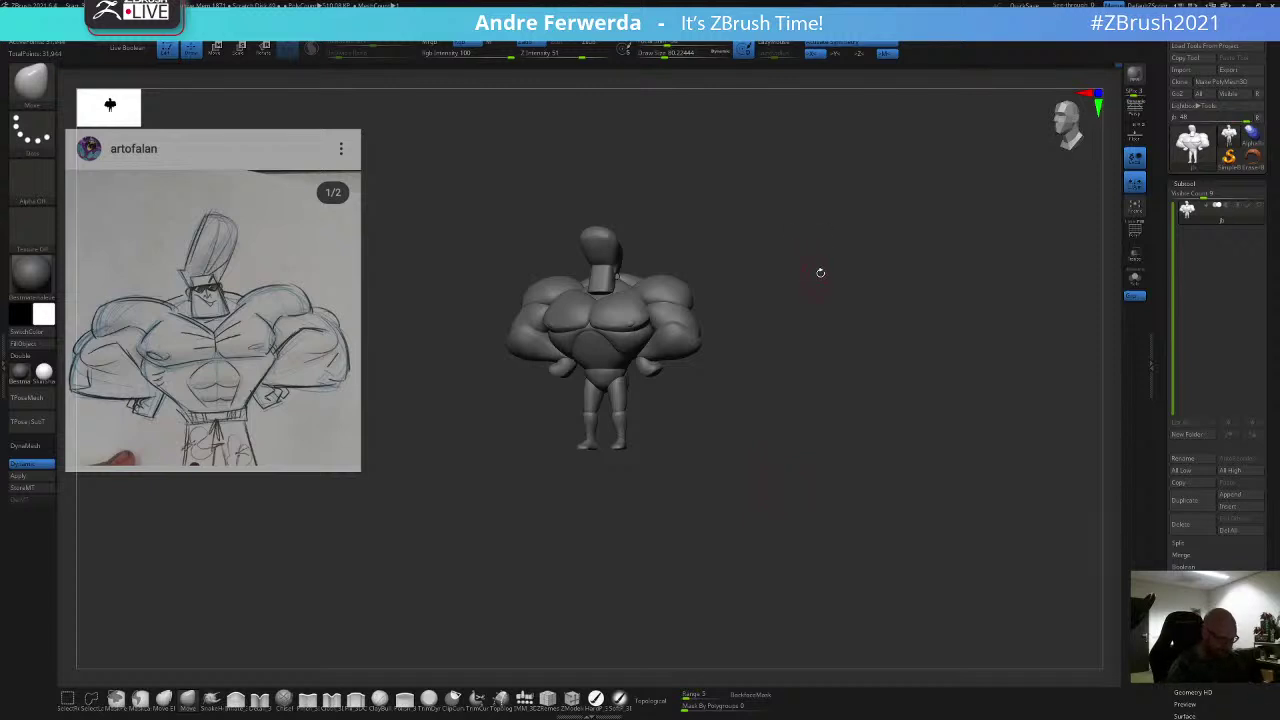
left_click_drag(820, 273, 817, 236)
left_click(817, 236, "ctrl")
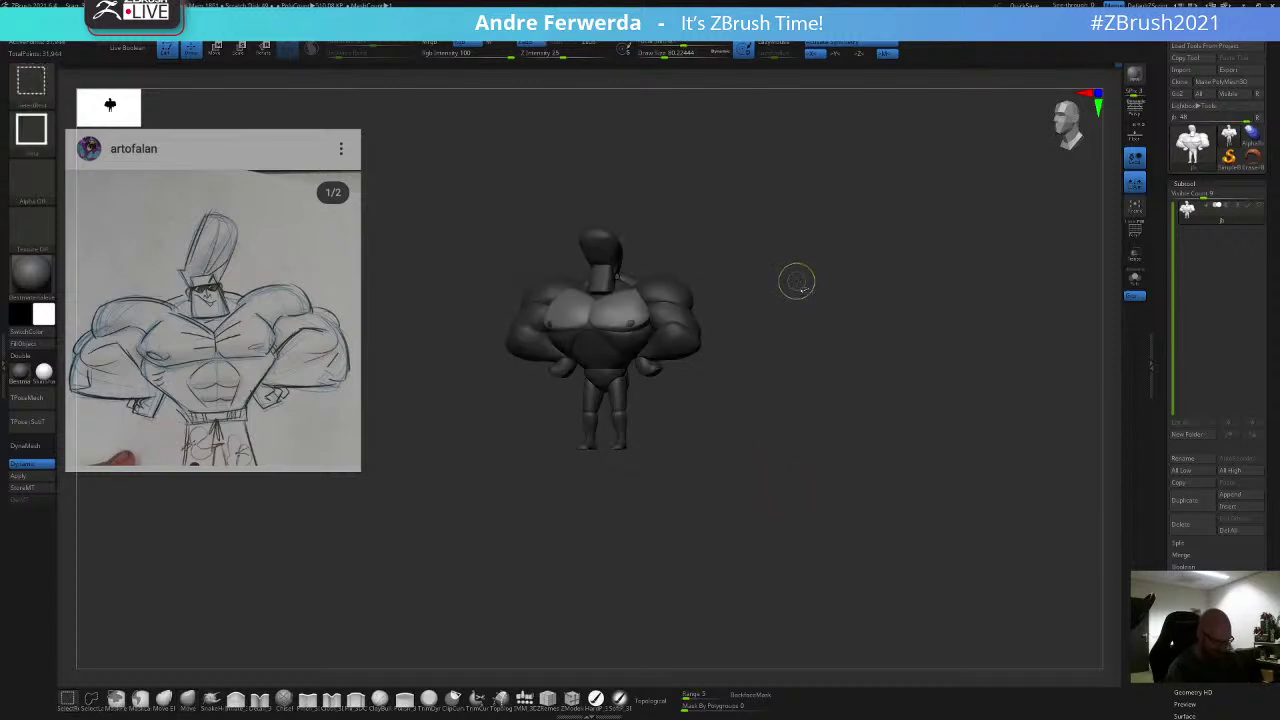
left_click_drag(794, 268, 791, 248, "ctrl")
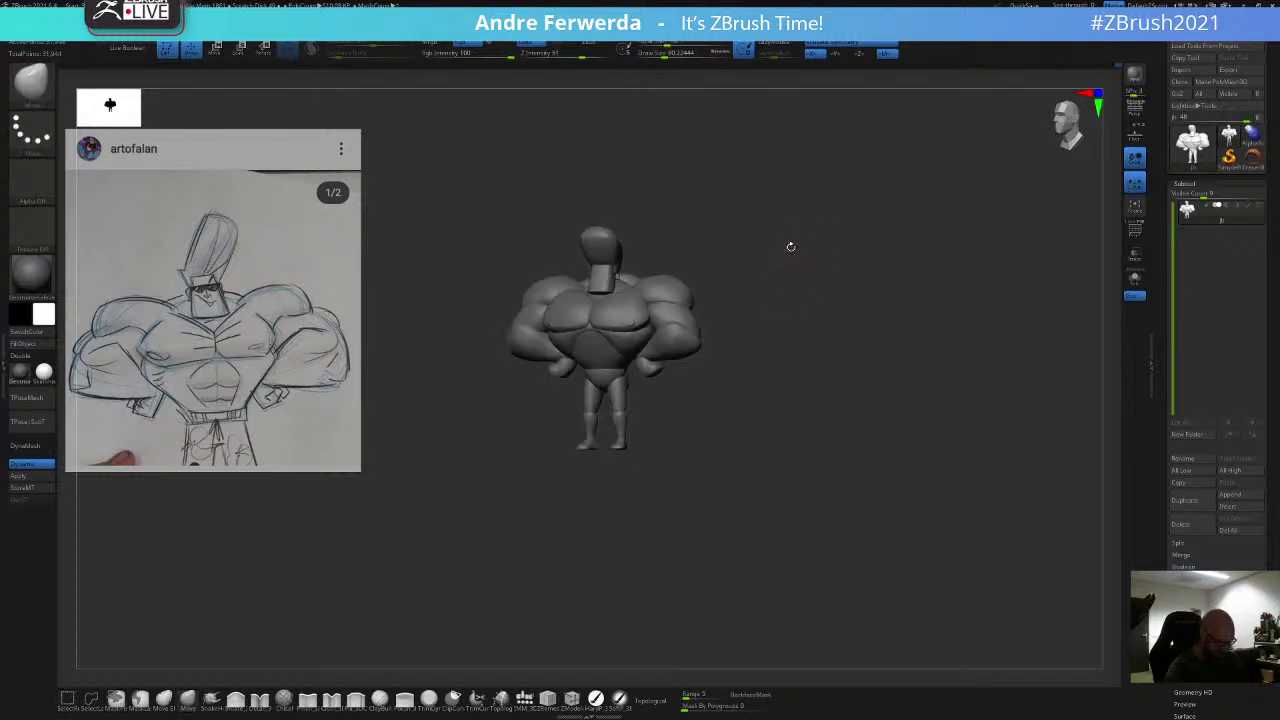
key("s")
left_click_drag(515, 381, 540, 381)
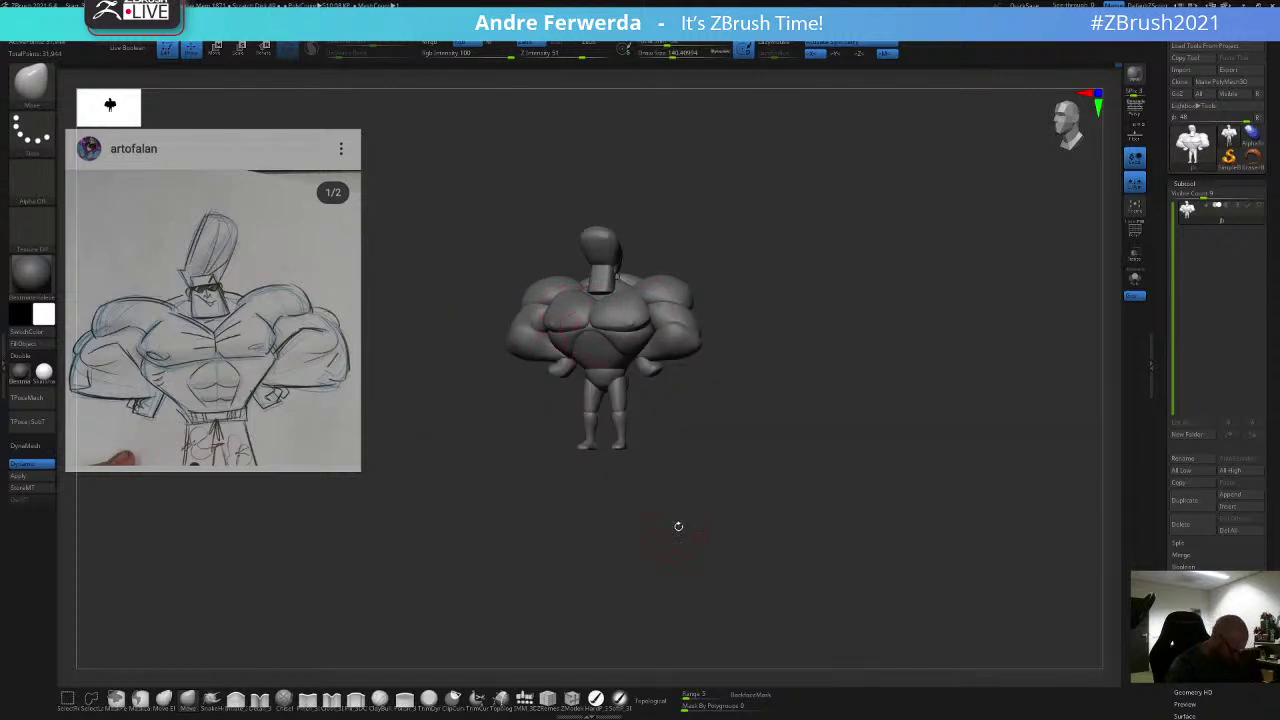
left_click_drag(703, 520, 708, 503)
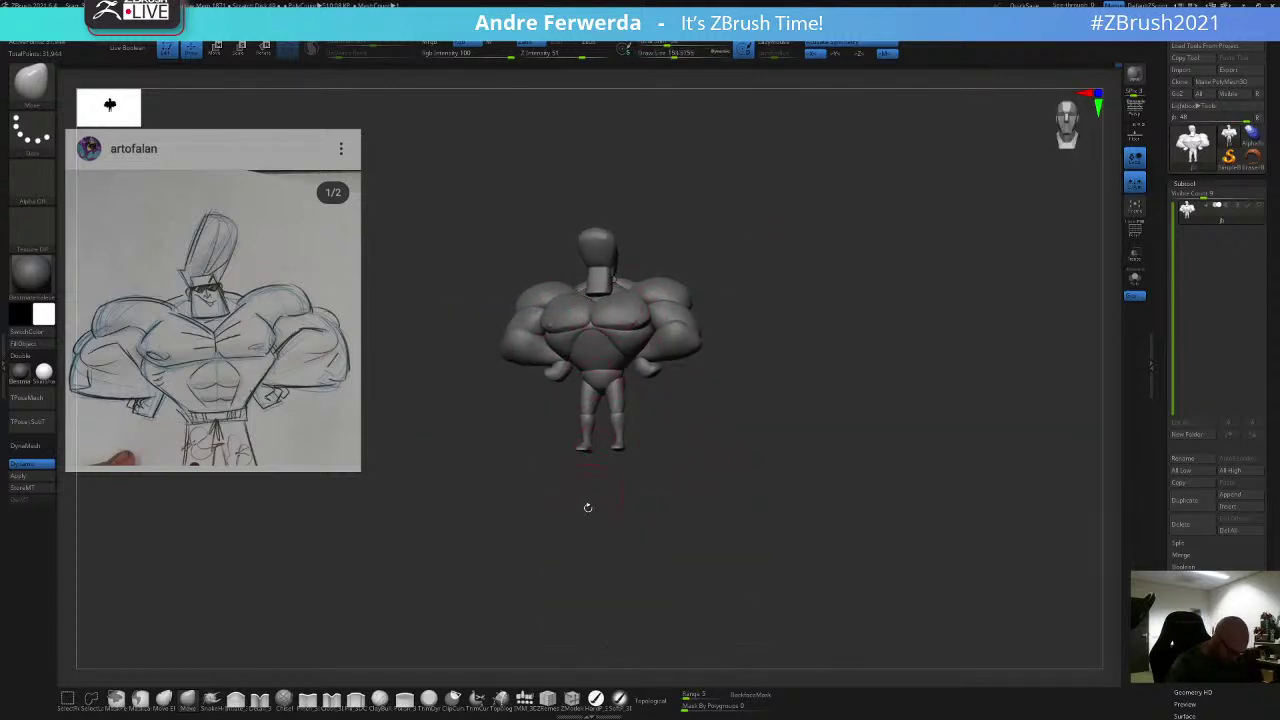
left_click_drag(588, 508, 591, 534, "shift")
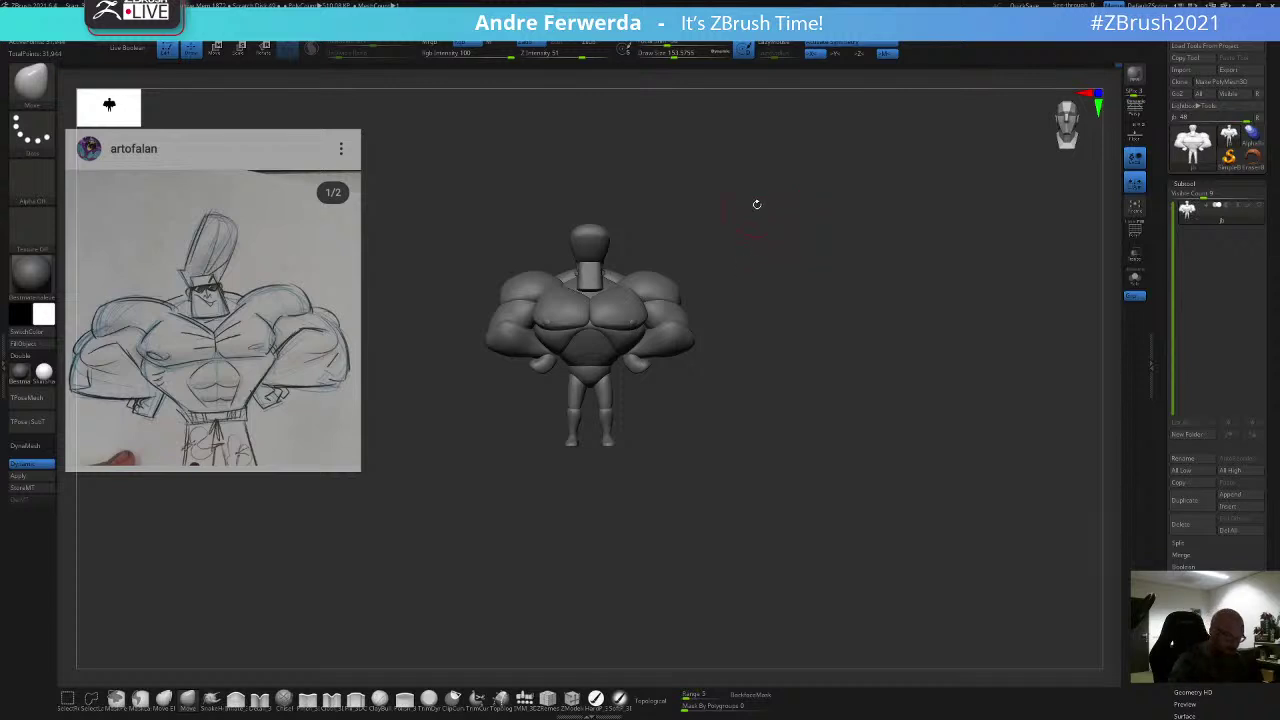
mouse_move(738, 266)
left_mouse_down()
mouse_move(731, 228)
mouse_move(711, 228)
mouse_move(717, 240)
left_mouse_up()
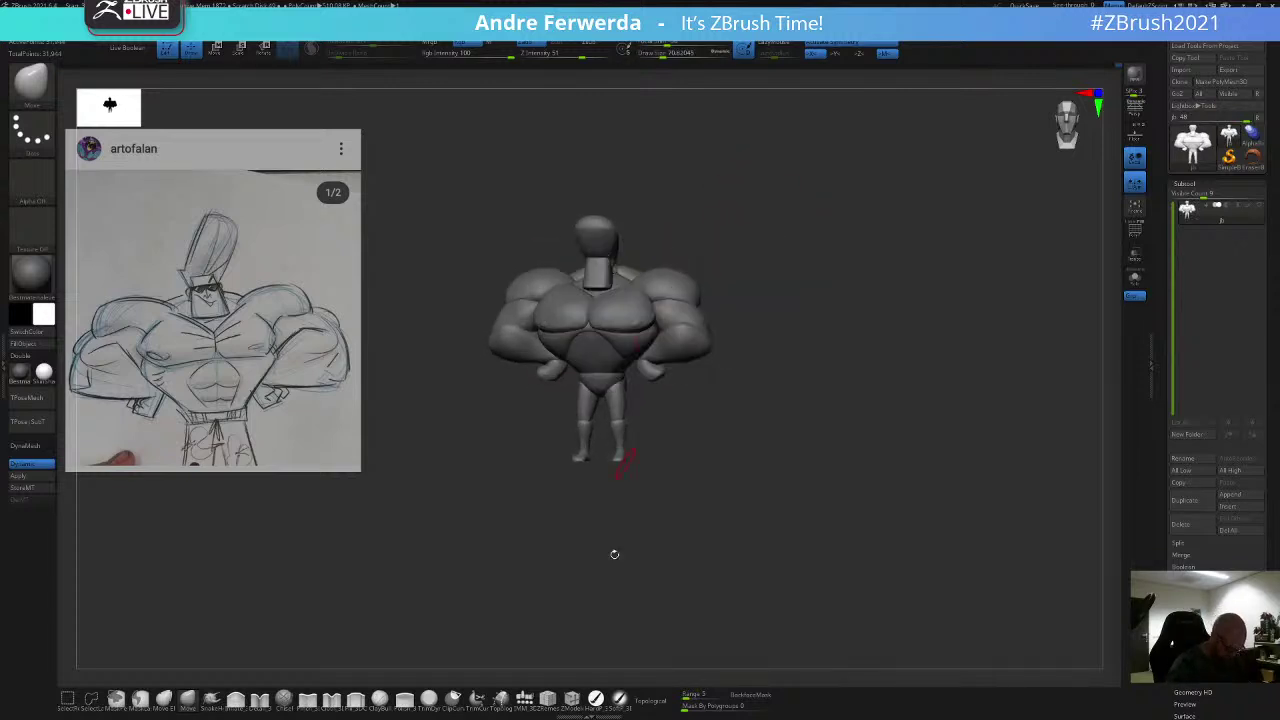
Step: Turn on topological masking and refine where the shoulder meets the chest with small Move brushes
left_click(649, 701)
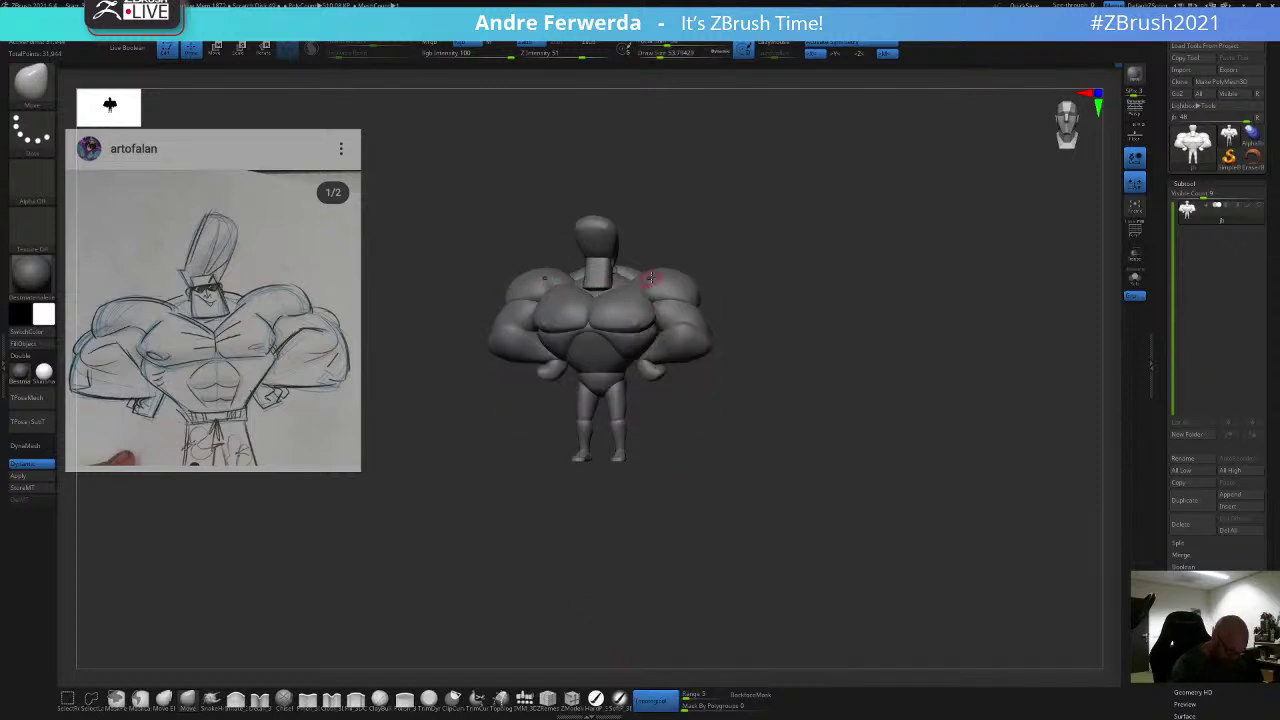
left_click_drag(644, 290, 642, 285)
right_click_drag(653, 275, 692, 272)
key("space")
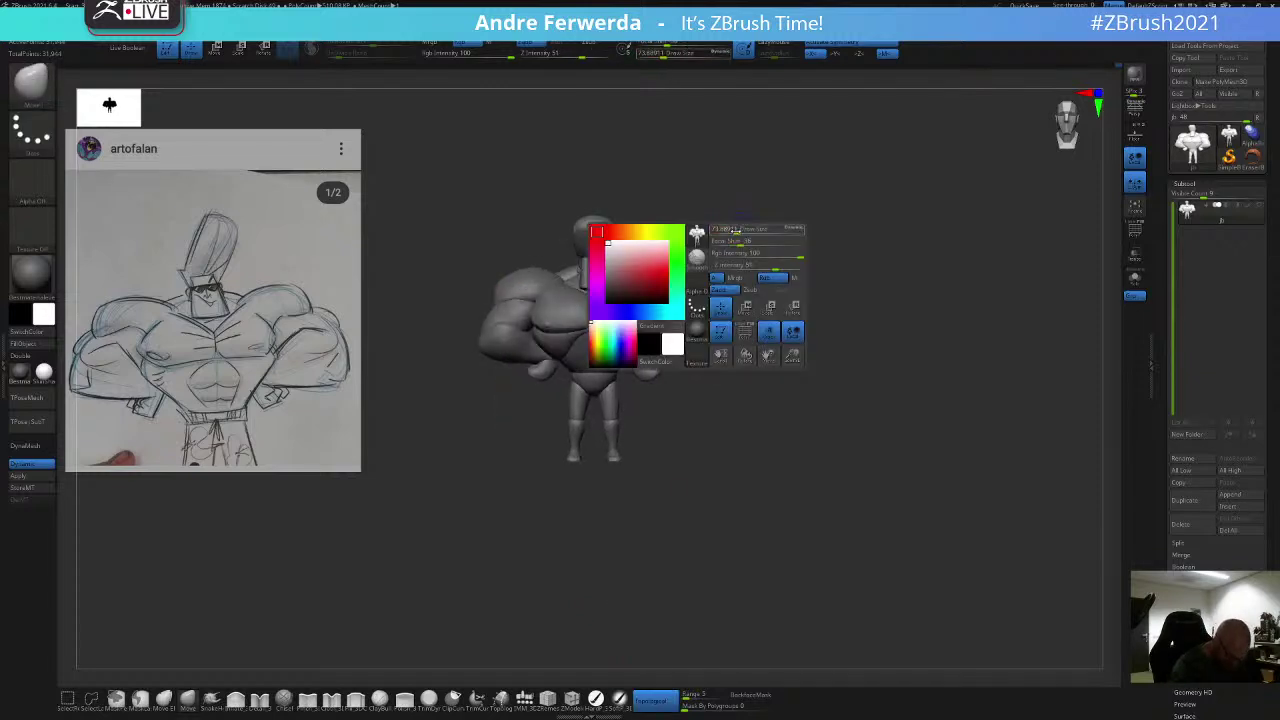
key("space")
left_click_drag(647, 306, 638, 302)
key("space")
key("space")
left_click_drag(708, 262, 700, 262)
Step: Examine the figure's overall silhouette and proportions from the front and a turned view against the reference sketch
mouse_move(725, 262)
right_mouse_down("ctrl")
mouse_move(763, 243)
mouse_move(690, 284)
right_mouse_up("ctrl")
right_click_drag(759, 240, 731, 277, "ctrl")
right_click(731, 277)
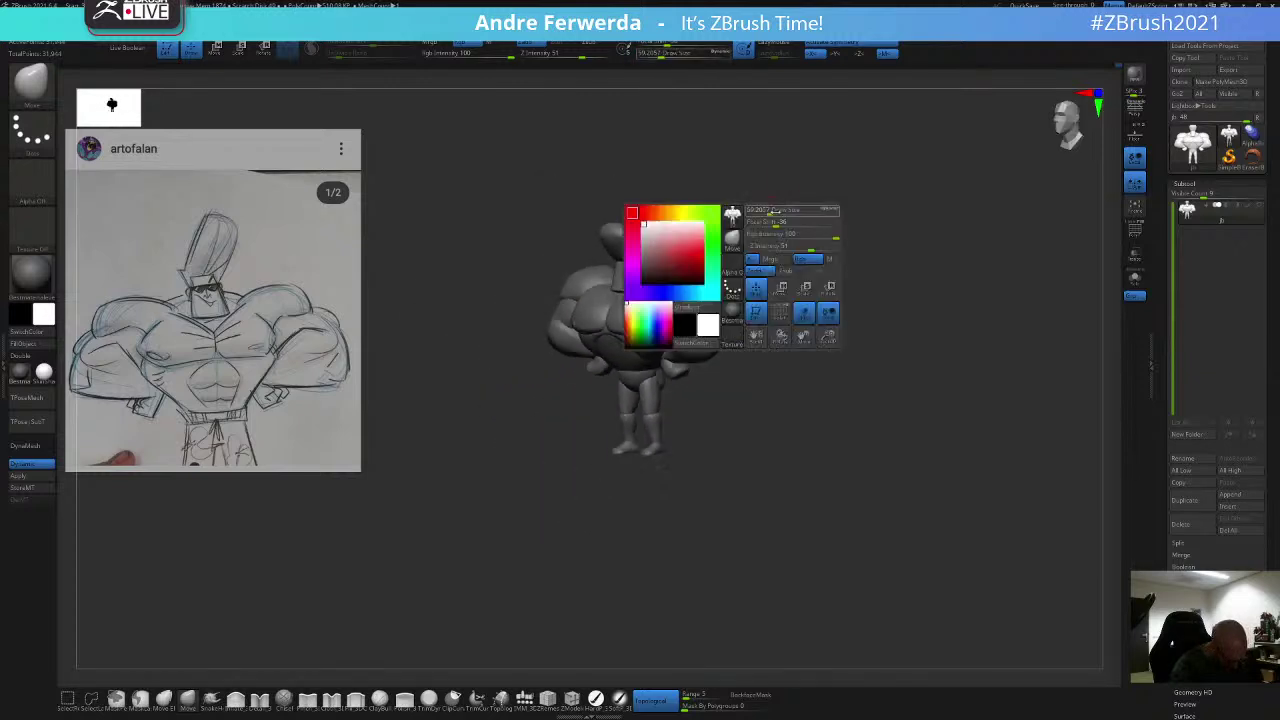
left_click_drag(772, 236, 809, 195, "shift")
right_click_drag(809, 195, 808, 308, "ctrl")
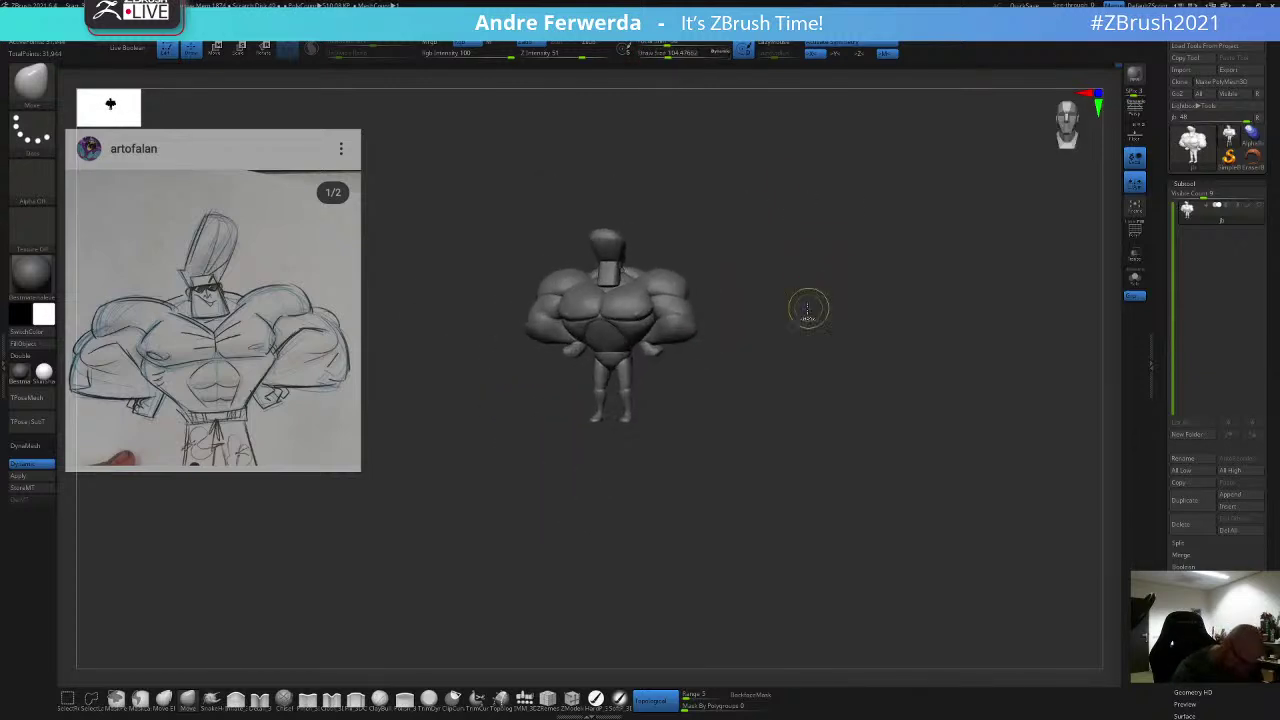
left_click_drag(806, 454, 811, 446, "shift")
right_click_drag(811, 446, 812, 424, "ctrl")
right_click(812, 424)
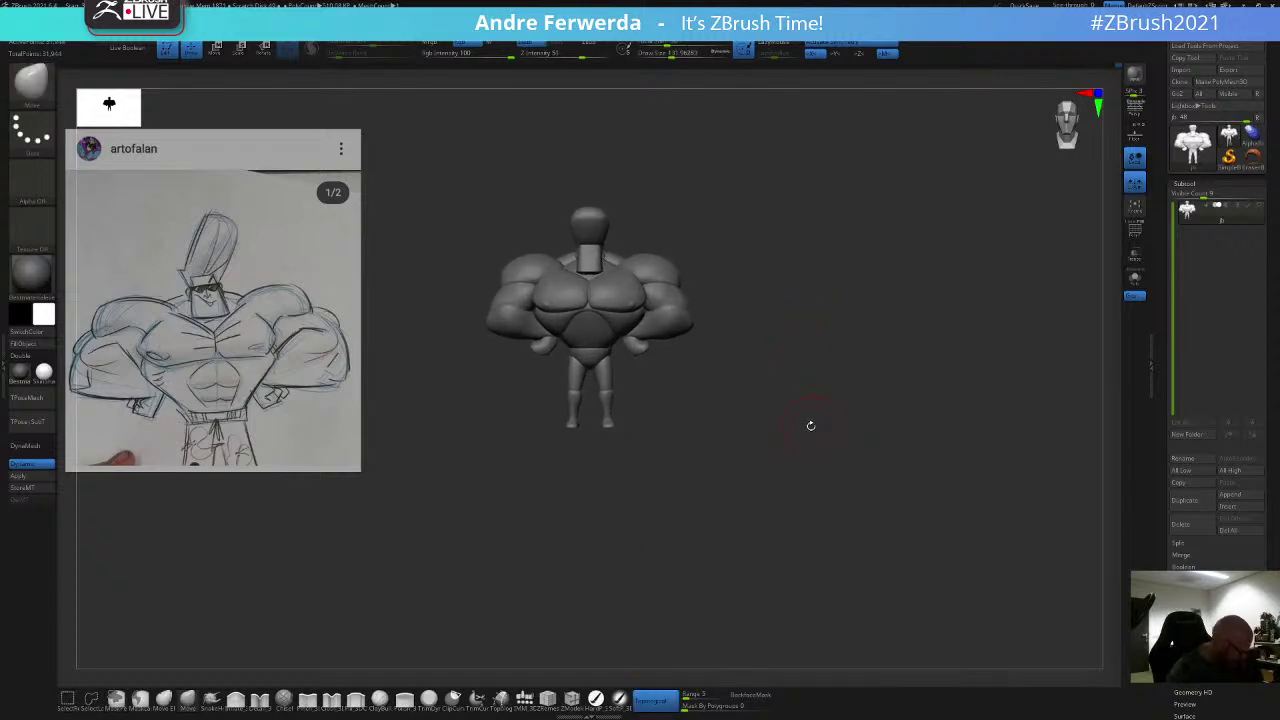
Step: Switch from Move to a surface sculpting brush at intensity 20 and work over the shoulder muscles from raised views
left_click(308, 701)
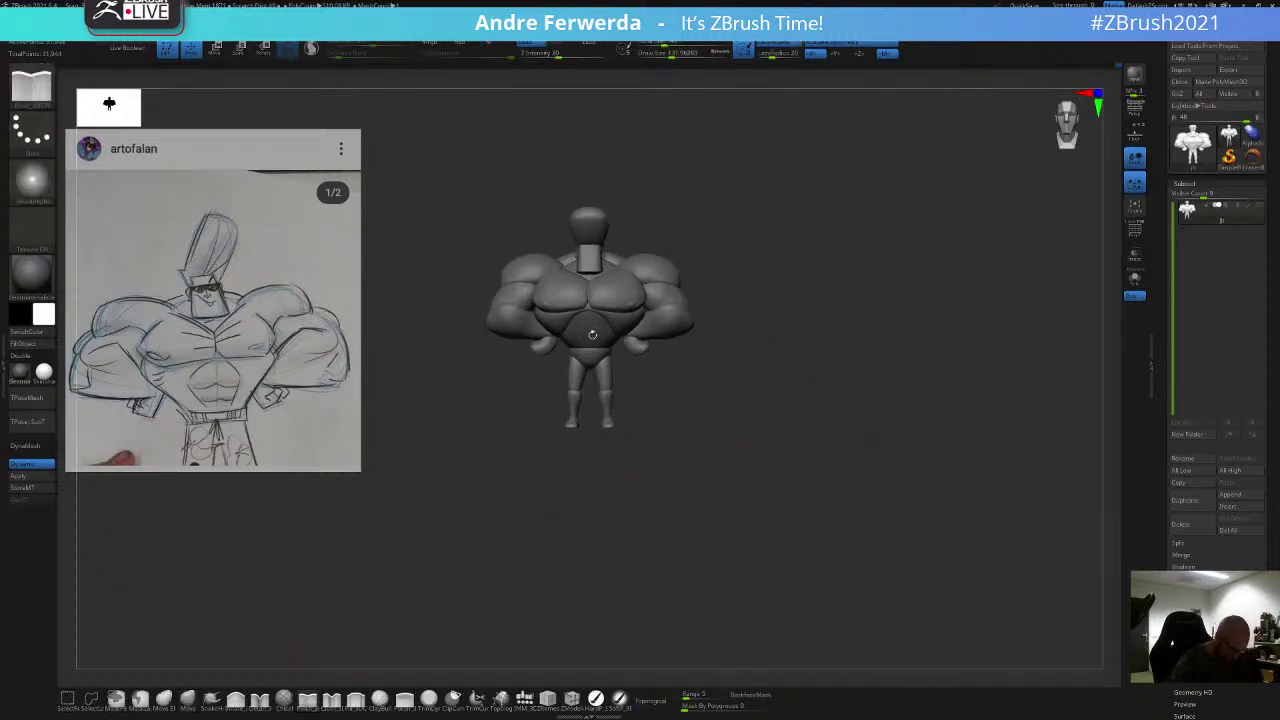
right_click(724, 323)
mouse_move(772, 270)
right_mouse_down()
mouse_move(724, 323)
mouse_move(768, 286)
mouse_move(751, 346)
right_mouse_up()
key("space")
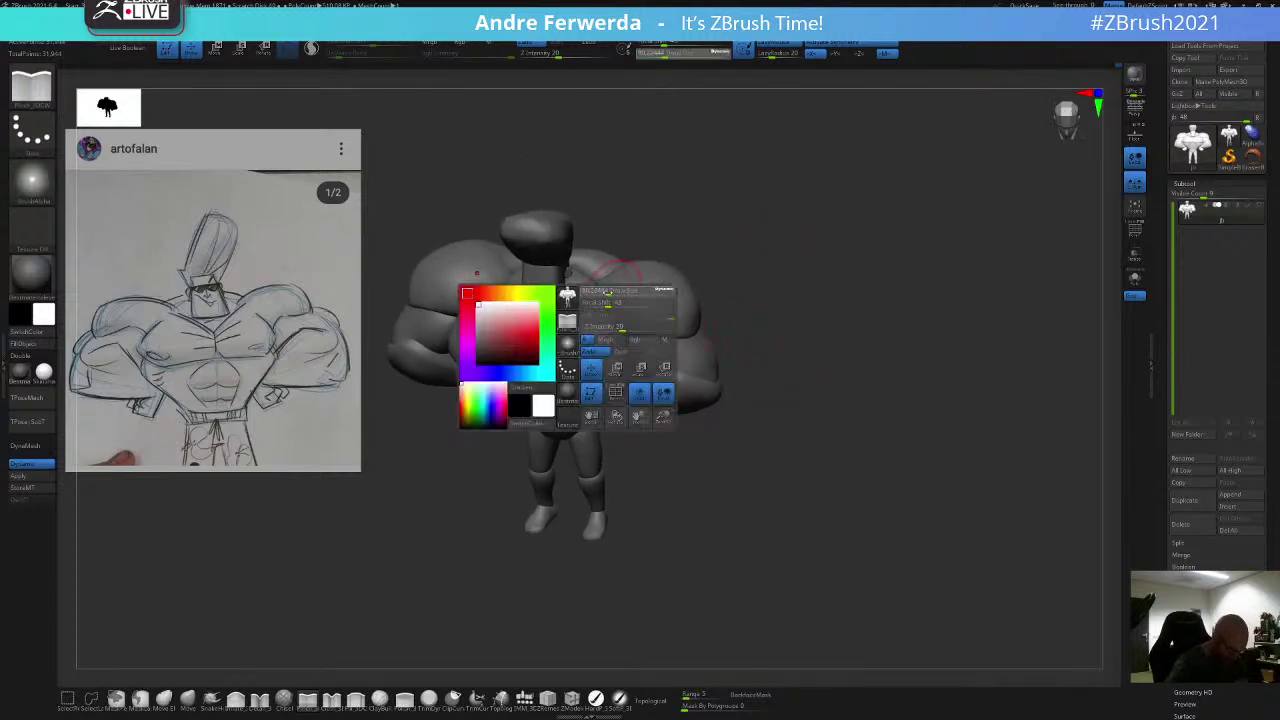
left_click_drag(622, 325, 617, 325)
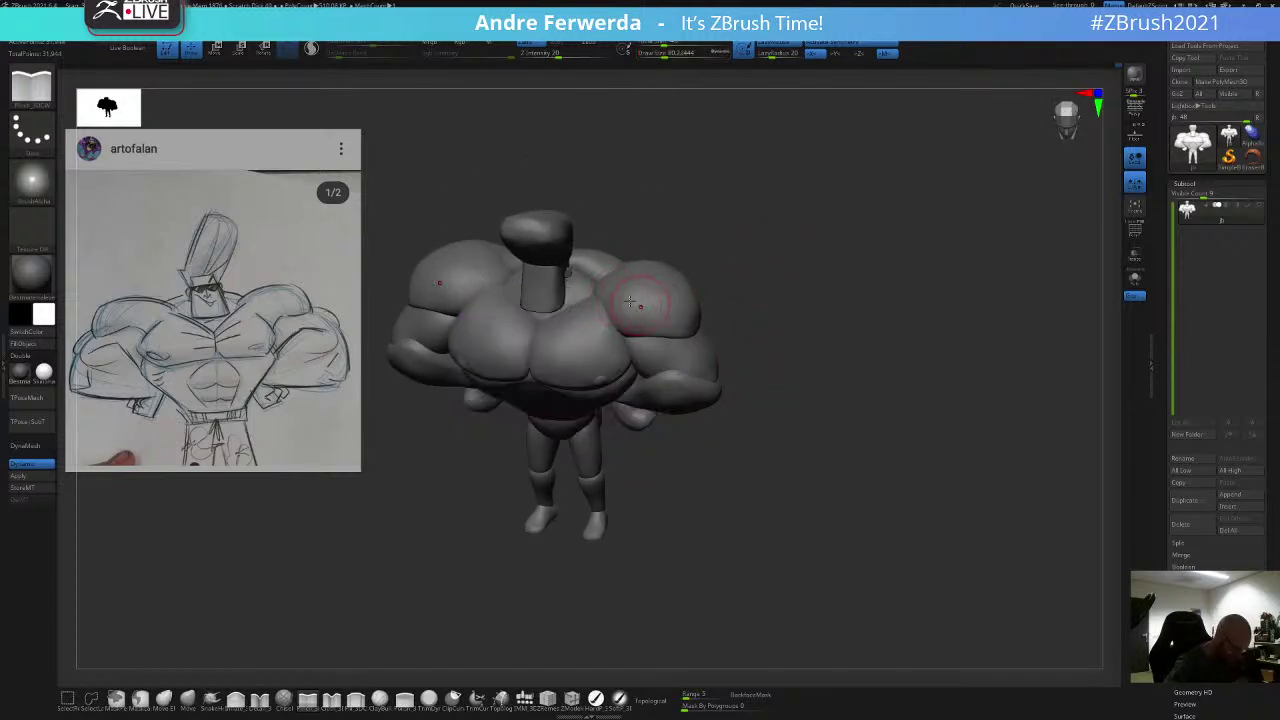
right_click_drag(508, 171, 518, 185, "alt")
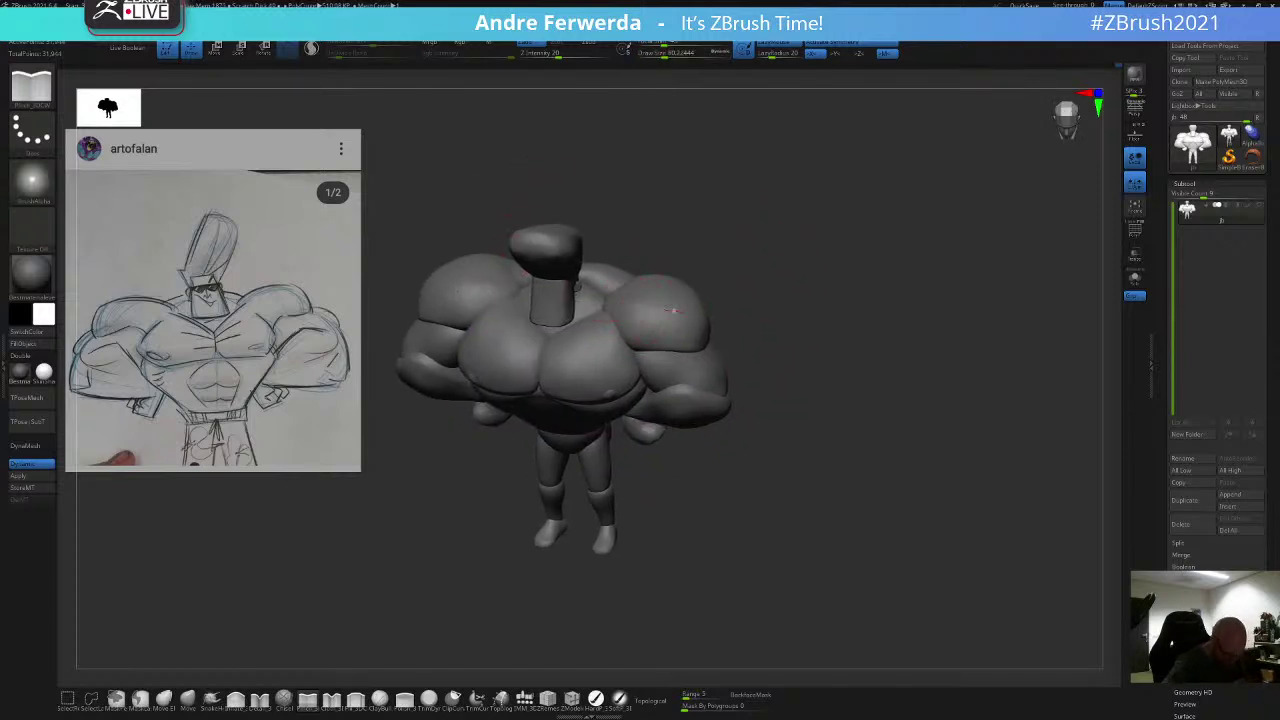
left_click_drag(735, 249, 743, 300)
left_click_drag(662, 226, 667, 217)
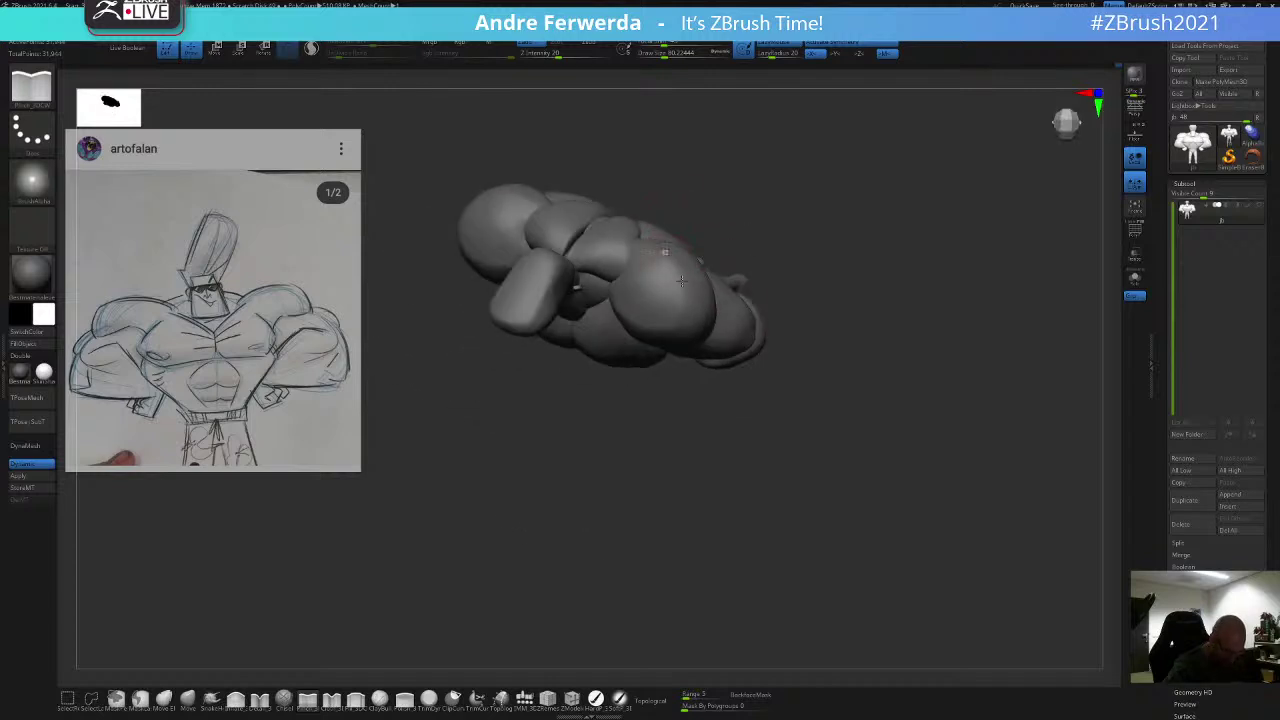
left_click_drag(689, 453, 687, 402)
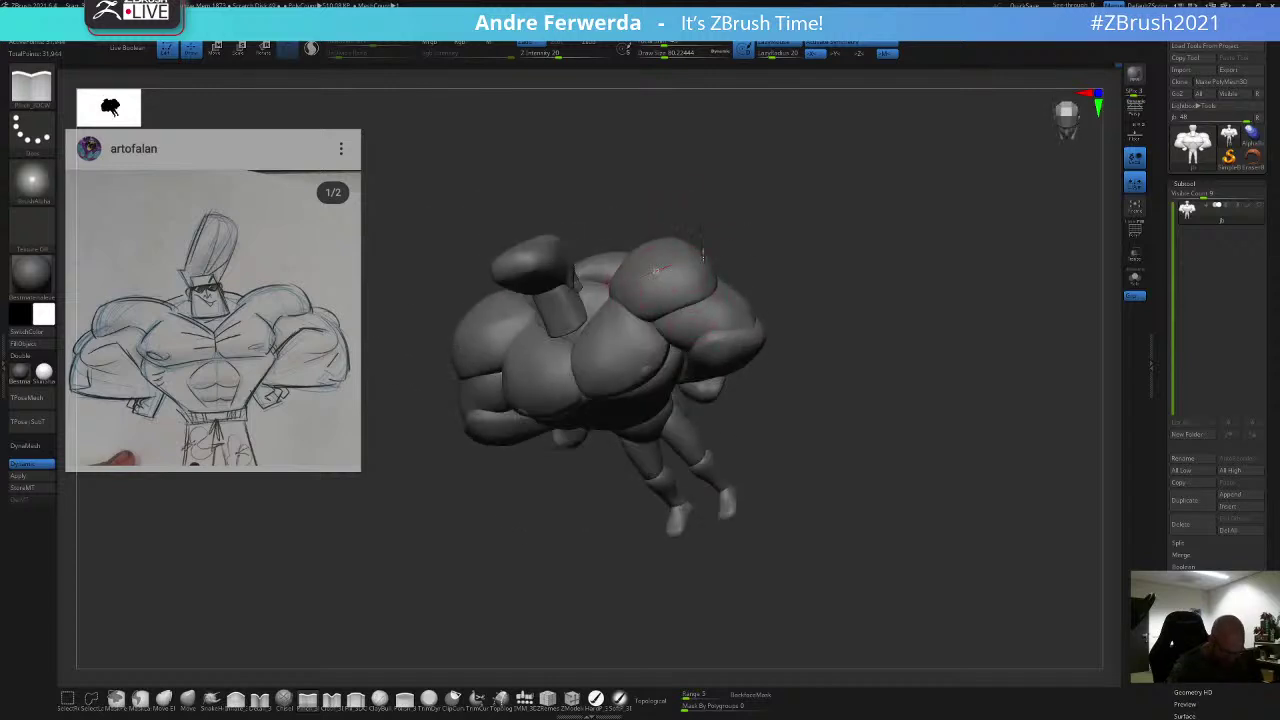
left_click_drag(752, 242, 848, 235)
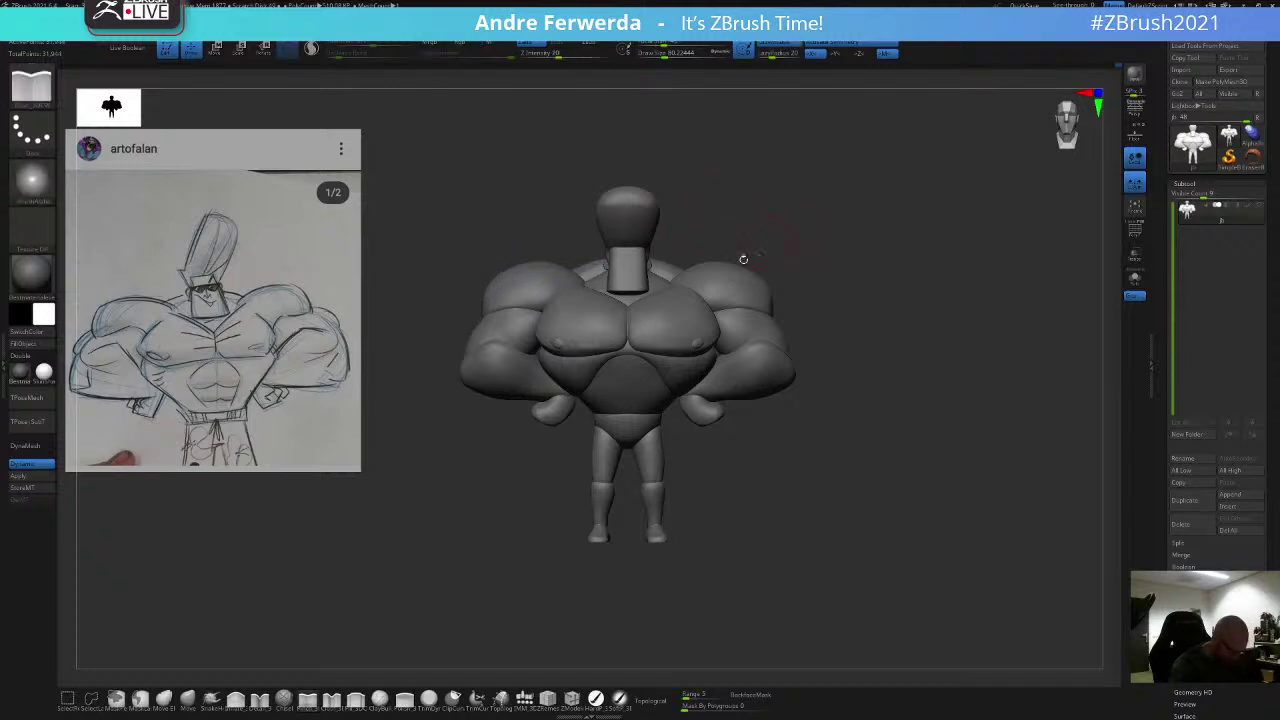
Step: Refine the transition between the inner shoulder and the upper chest with a smaller brush of about 61
left_click_drag(743, 258, 785, 235)
key("space")
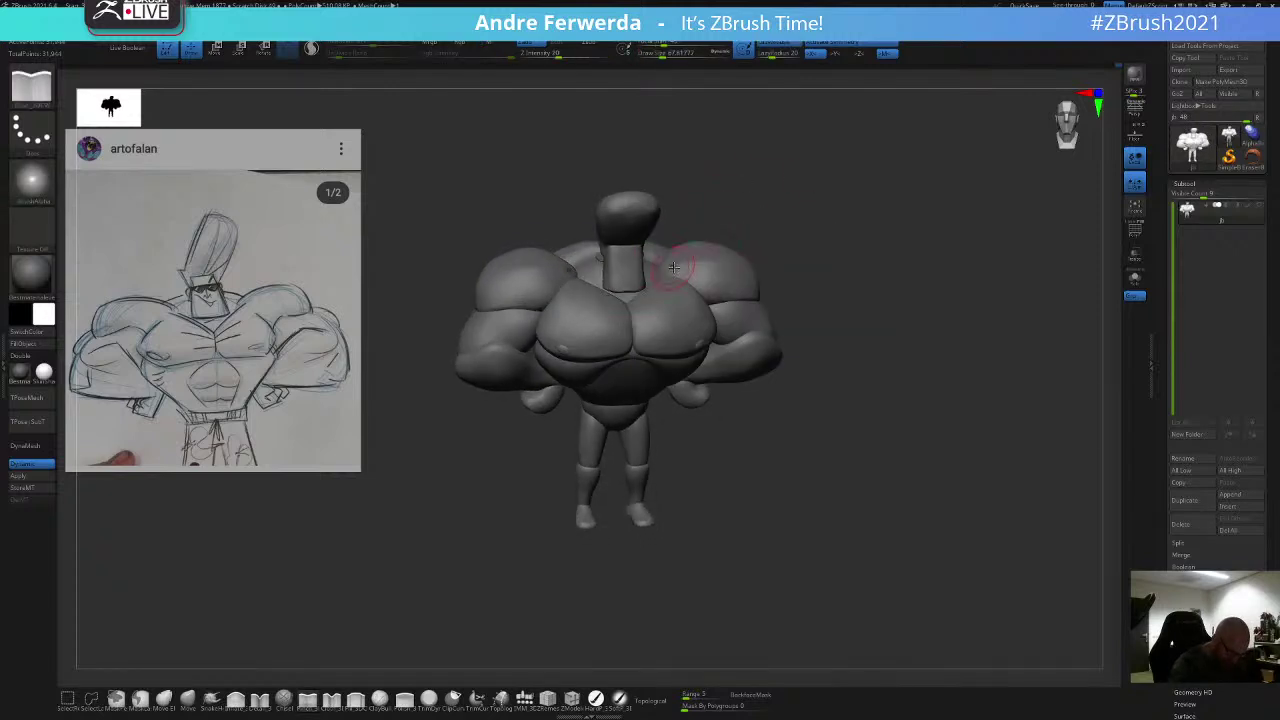
key("space")
left_click_drag(668, 294, 662, 294)
mouse_move(743, 208)
left_mouse_down()
mouse_move(783, 206)
mouse_move(794, 223)
left_mouse_up()
left_click_drag(845, 292, 839, 291)
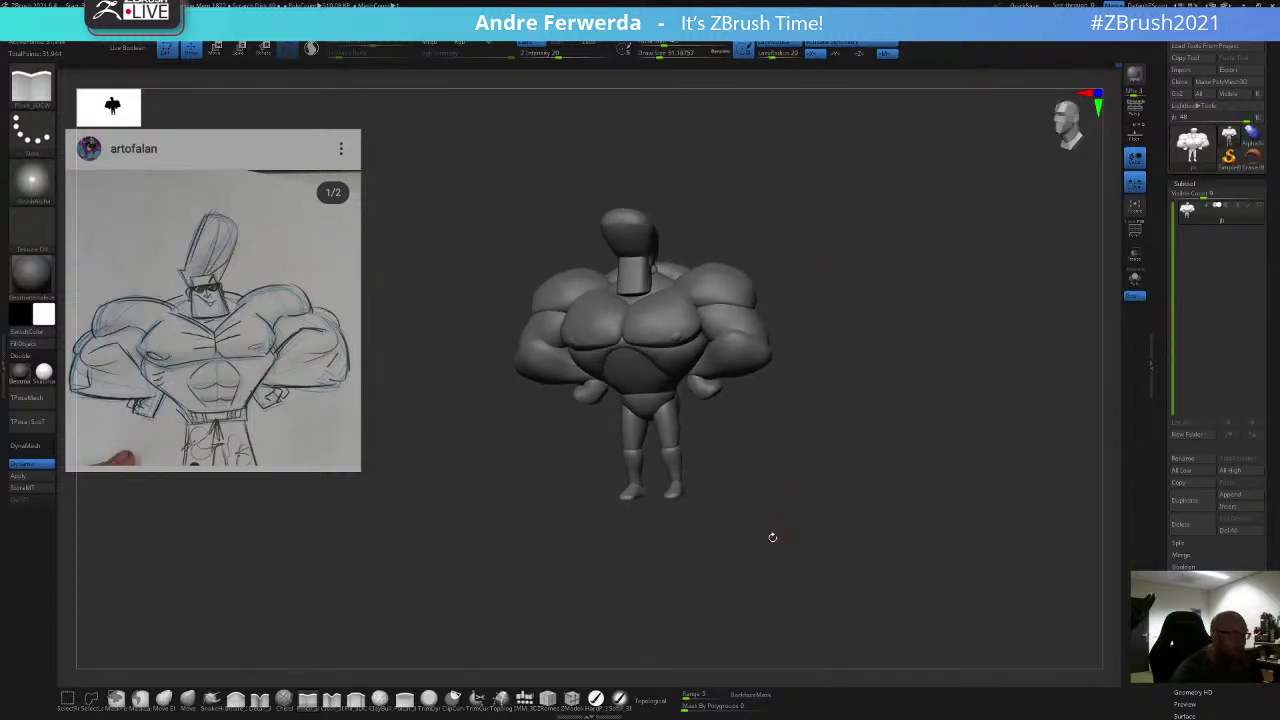
mouse_move(782, 541)
left_mouse_down()
mouse_move(774, 520)
mouse_move(780, 532)
left_mouse_up()
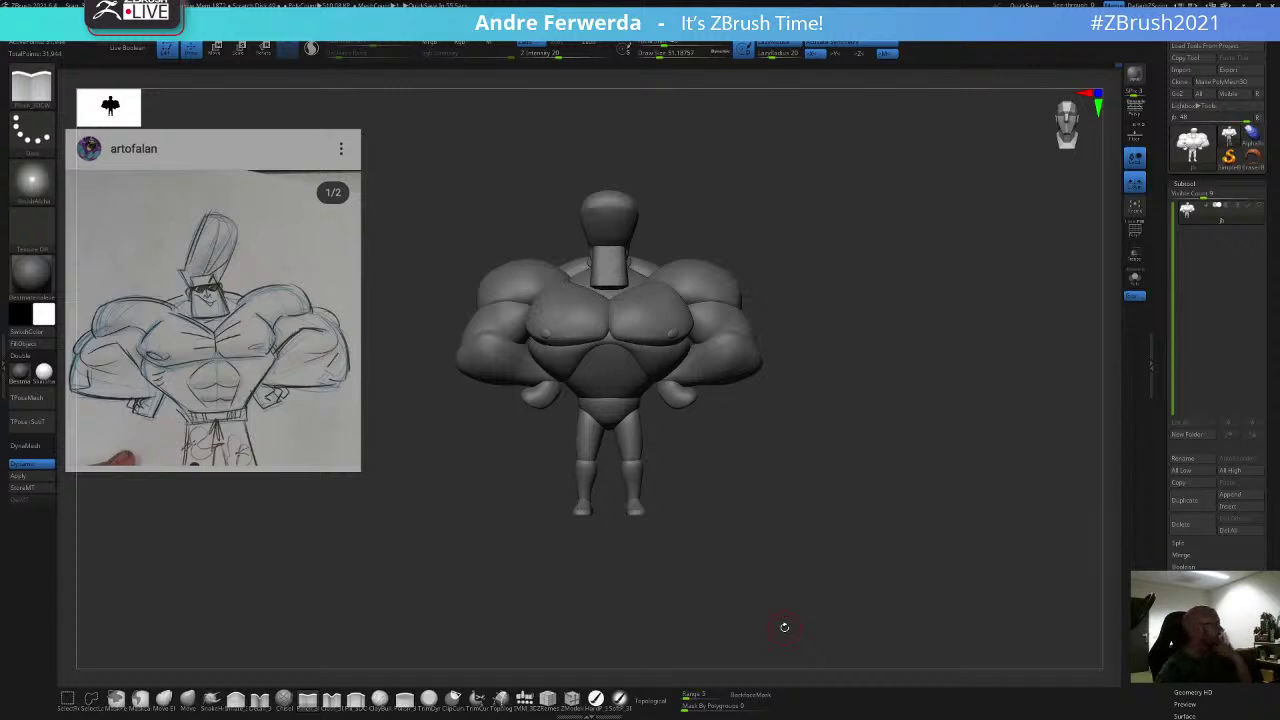
key("space")
left_click_drag(810, 274, 815, 274)
mouse_move(817, 280)
left_mouse_down("alt")
mouse_move(820, 268)
mouse_move(797, 347)
left_mouse_up("alt")
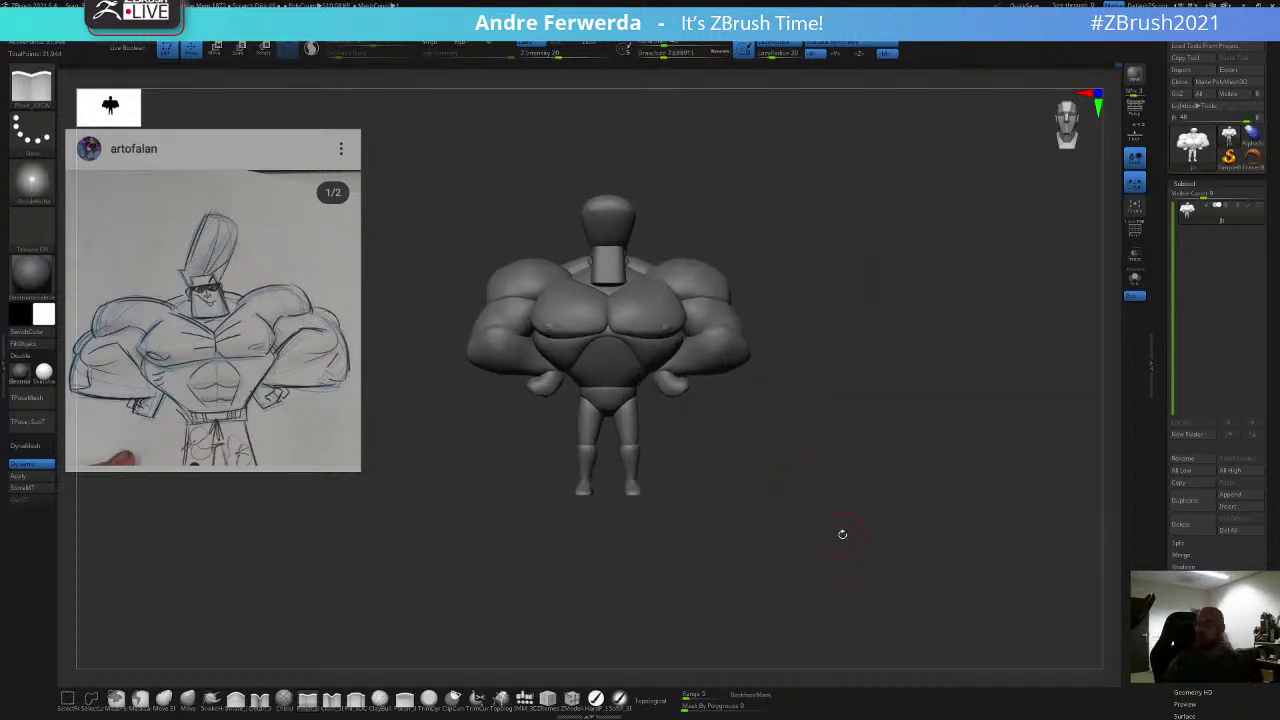
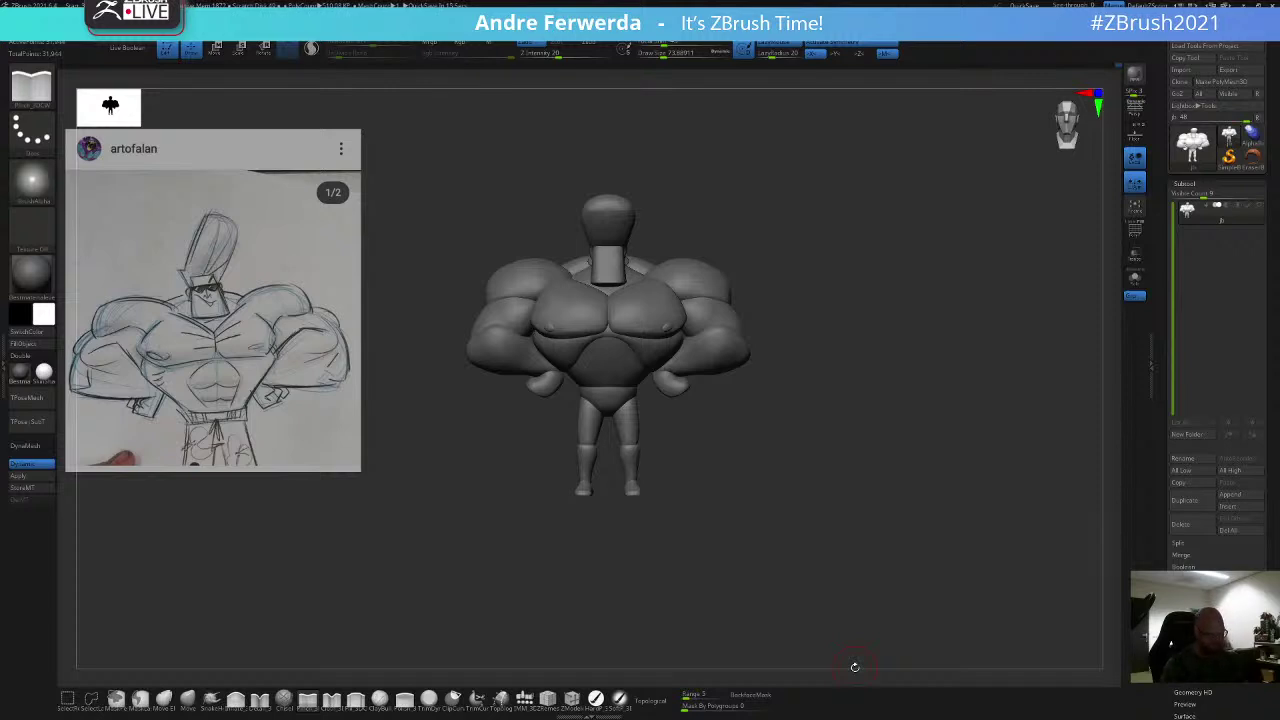
mouse_move(866, 318)
left_mouse_down("shift")
mouse_move(878, 319)
mouse_move(869, 346)
left_mouse_up("shift")
key("space")
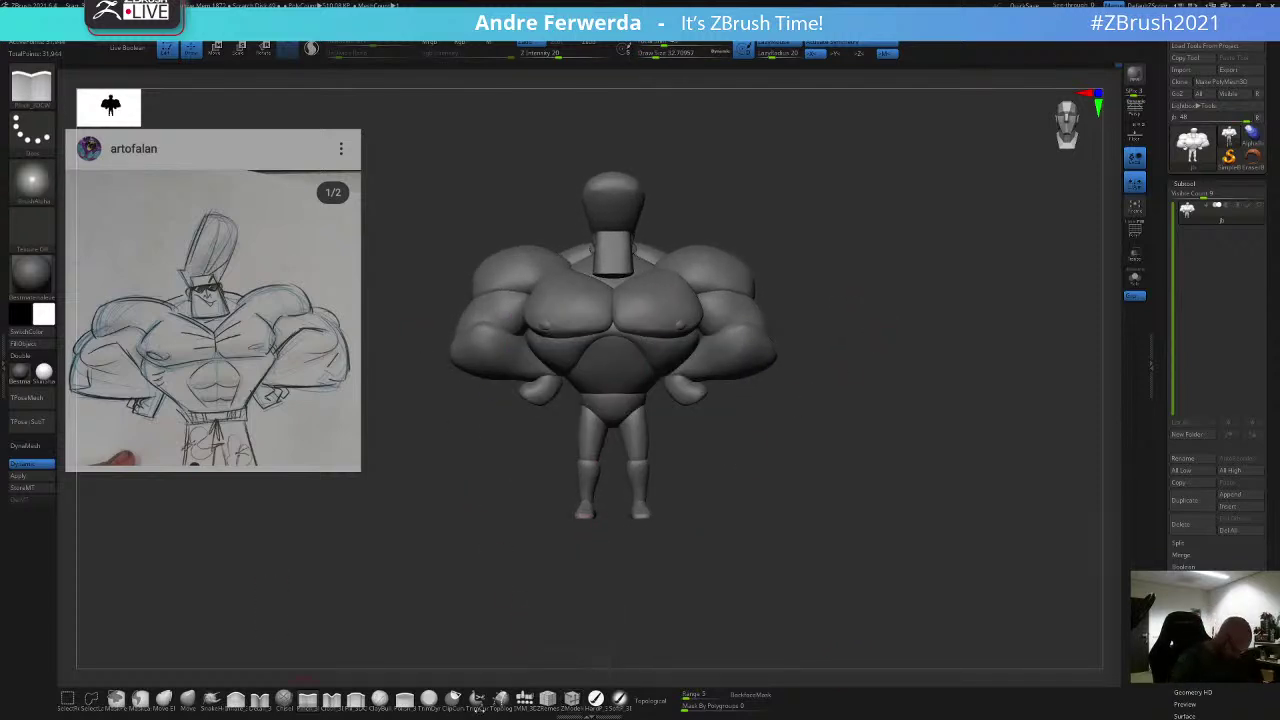
Step: Insert a mirrored pair of spheres on the abdomen below the chest using the QuadSphere_2 insert mesh shape
left_click(525, 699)
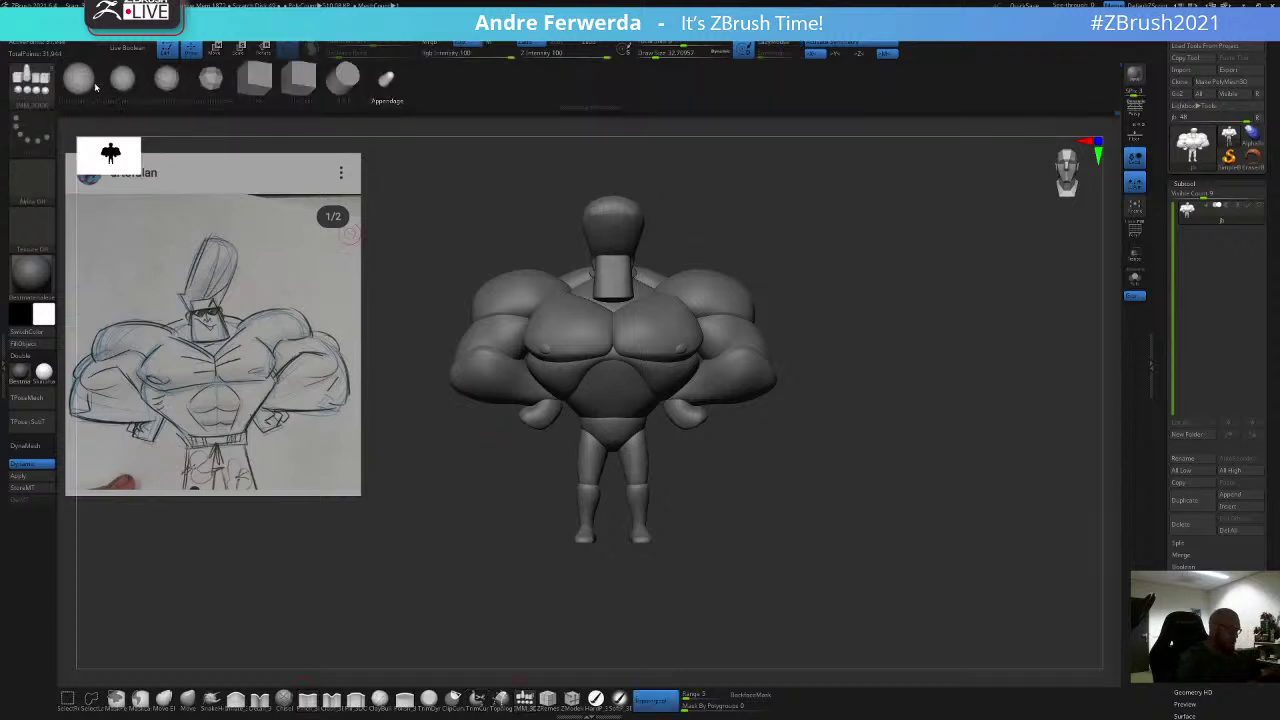
left_click(121, 82)
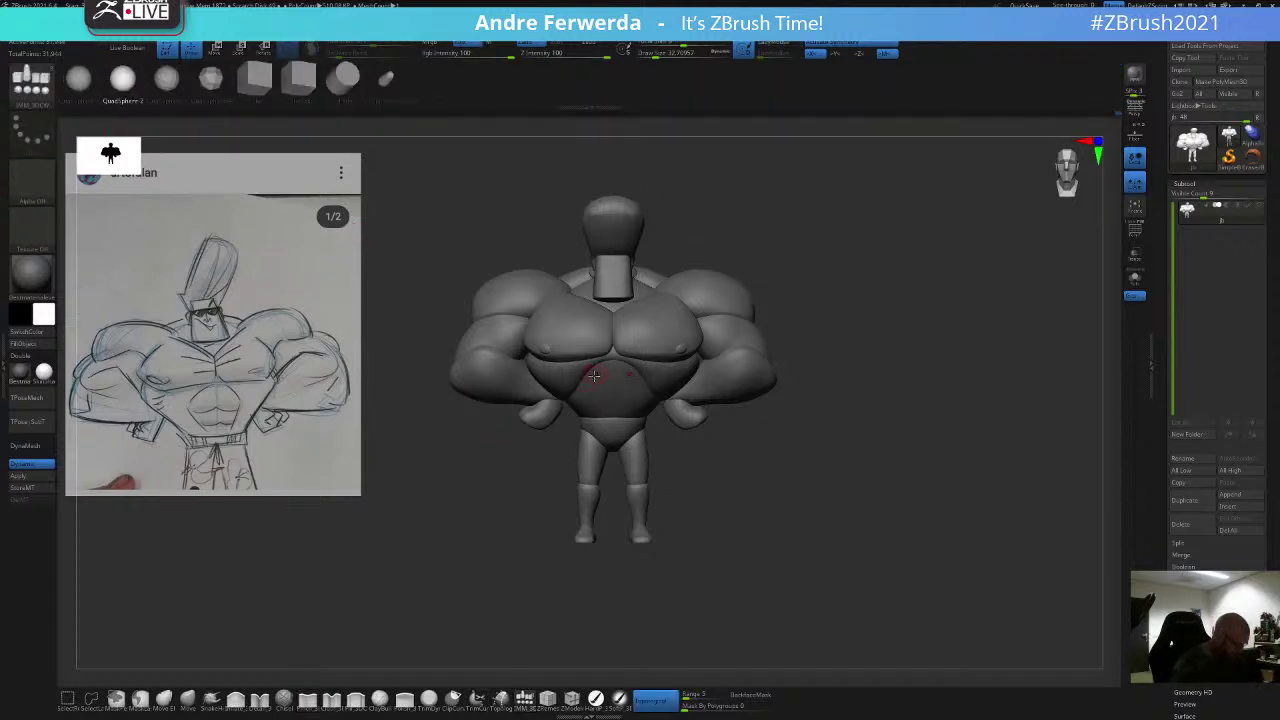
left_click_drag(594, 378, 601, 422)
Step: Switch to the Move brush, adjust its size, and nudge the two new spheres on the abdomen
left_click(188, 699)
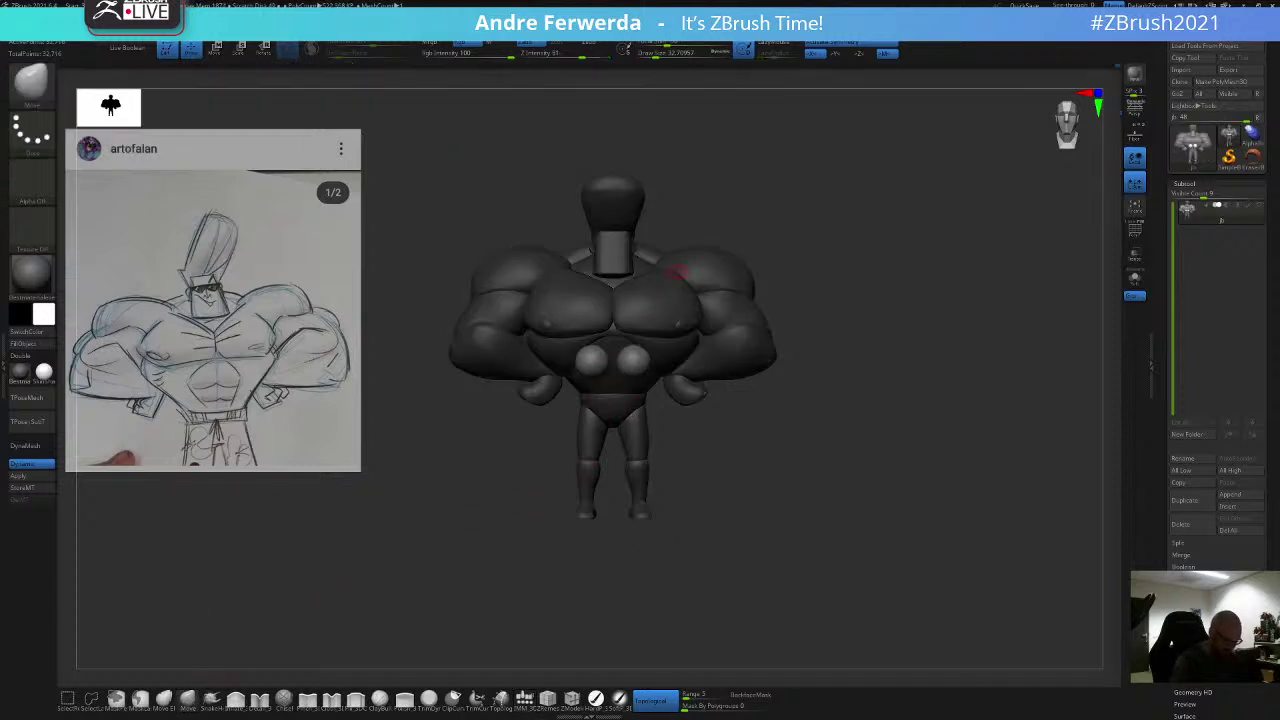
key("space")
key("space")
key("space")
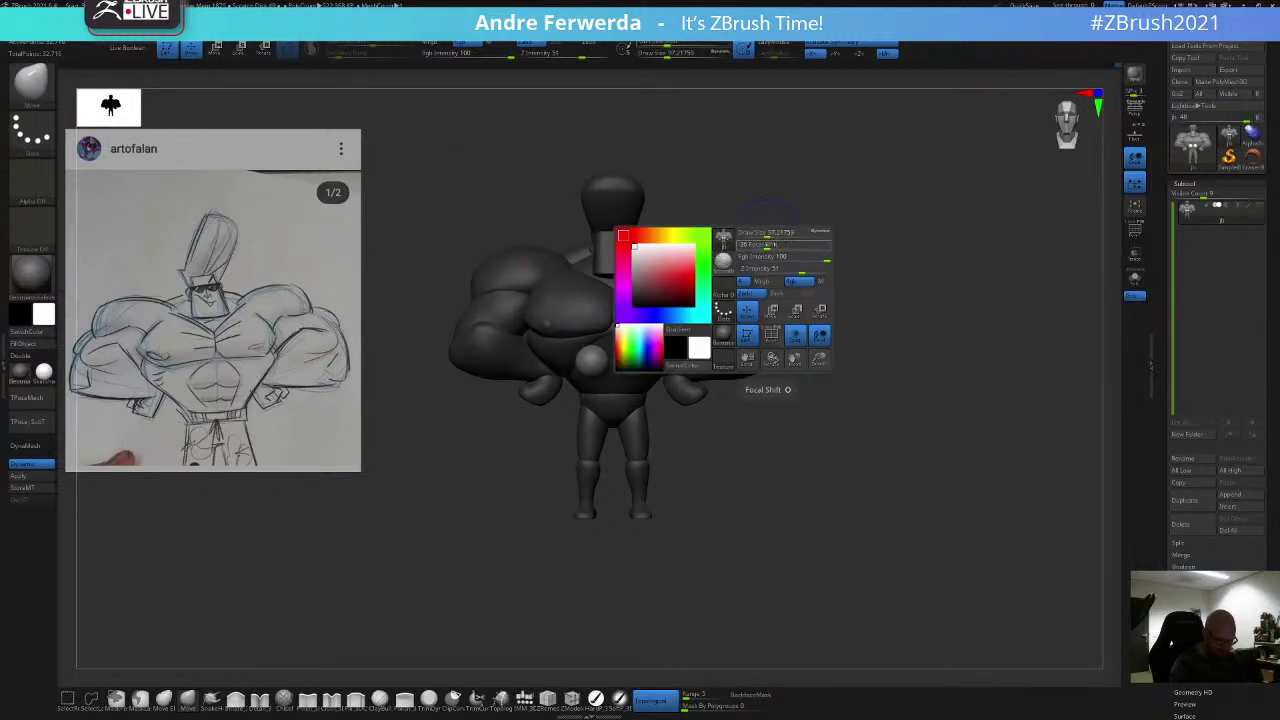
key("space")
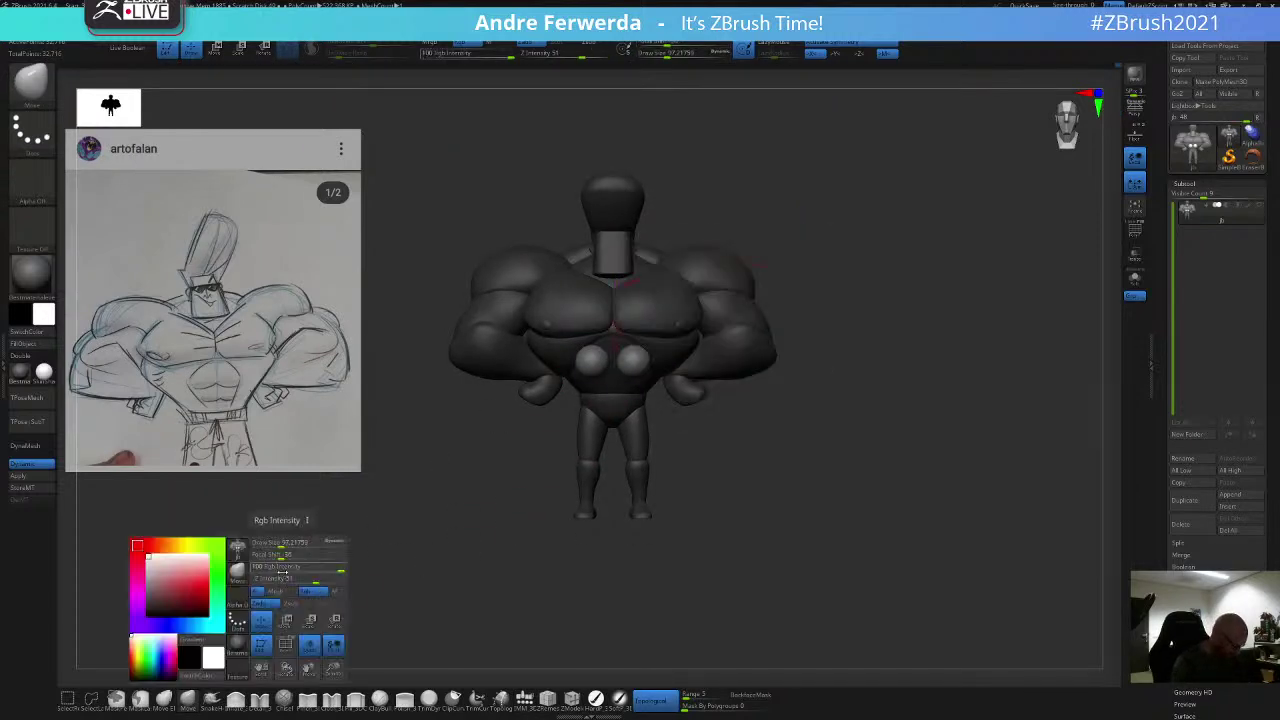
key("space")
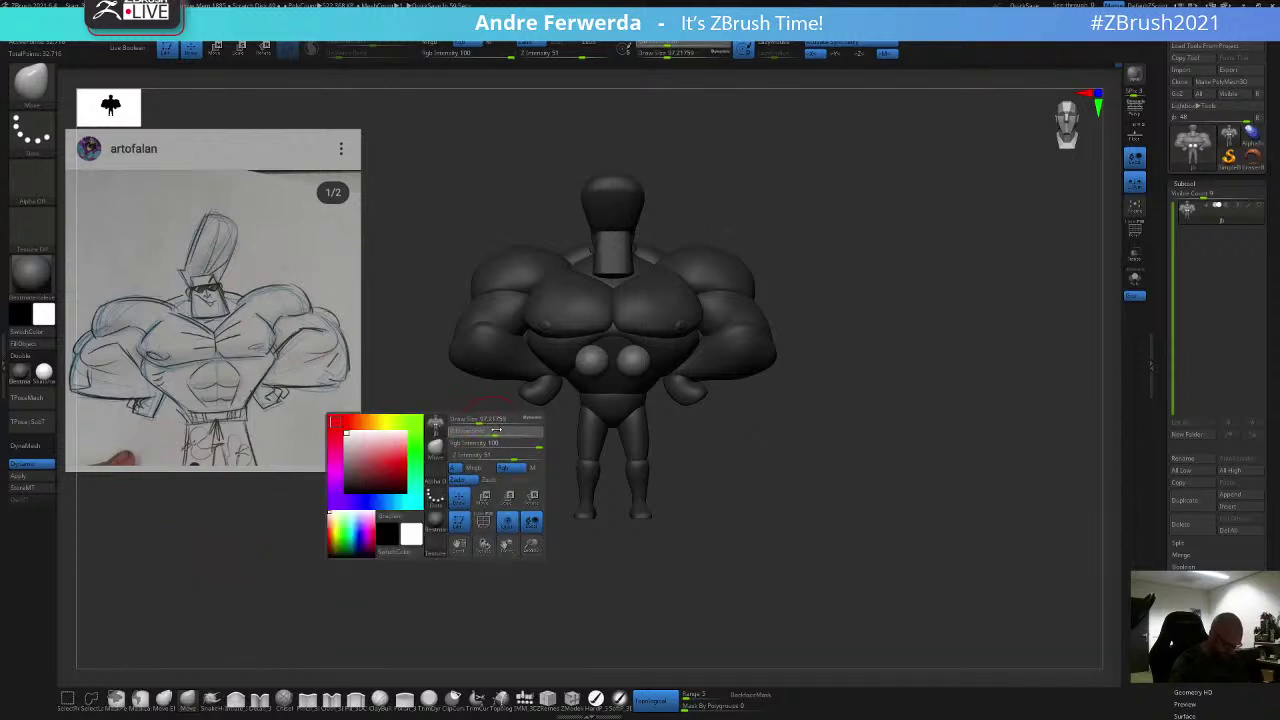
mouse_move(797, 209)
left_mouse_down("alt")
mouse_move(808, 197)
mouse_move(800, 224)
left_mouse_up("alt")
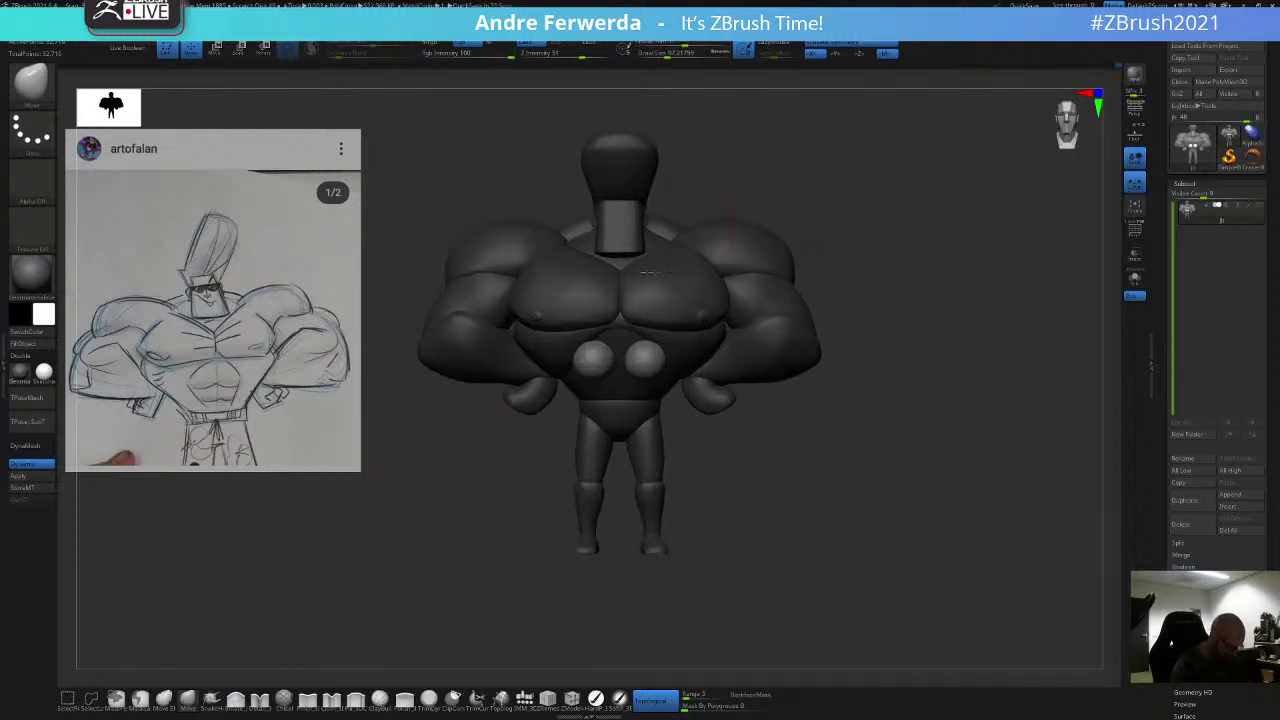
key("space")
left_click_drag(638, 314, 643, 314)
left_click_drag(608, 374, 615, 356)
mouse_move(815, 240)
left_mouse_down()
mouse_move(829, 191)
mouse_move(819, 186)
left_mouse_up()
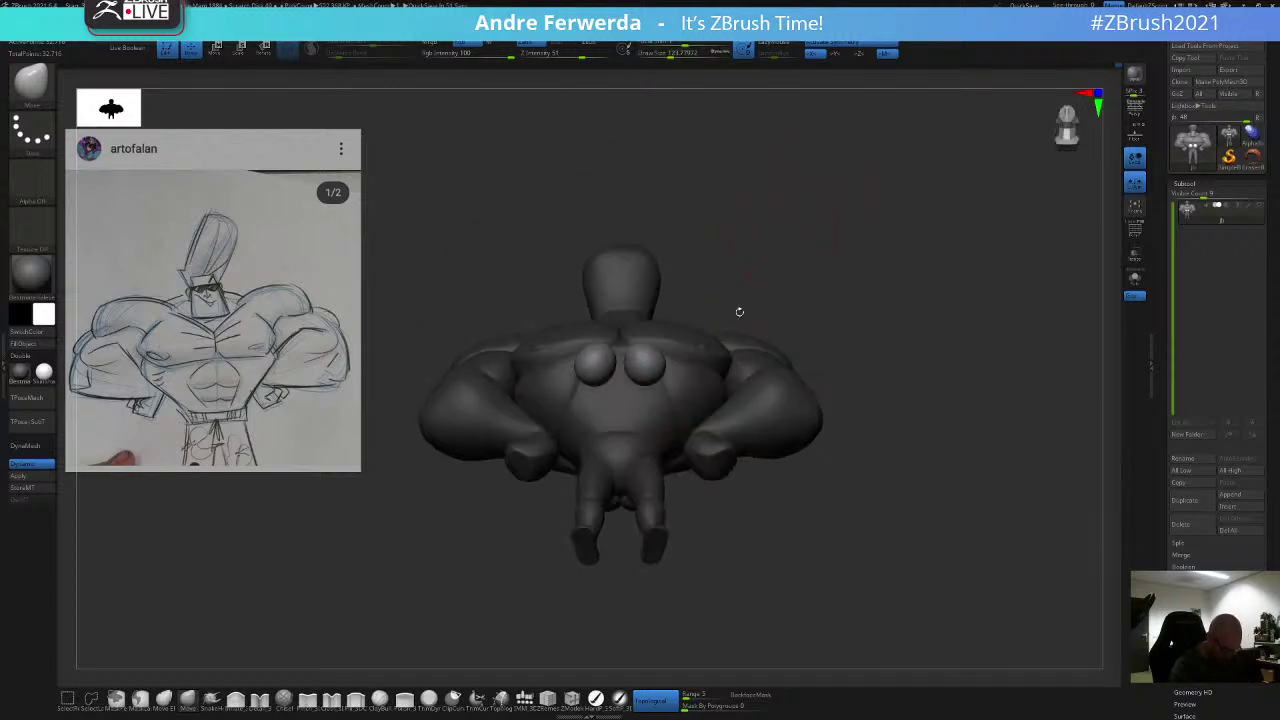
Step: Reset the gizmo's orientation and push both spheres back into the abdomen so they form shallow bulges
left_click_drag(893, 354, 881, 287, "shift")
key("w")
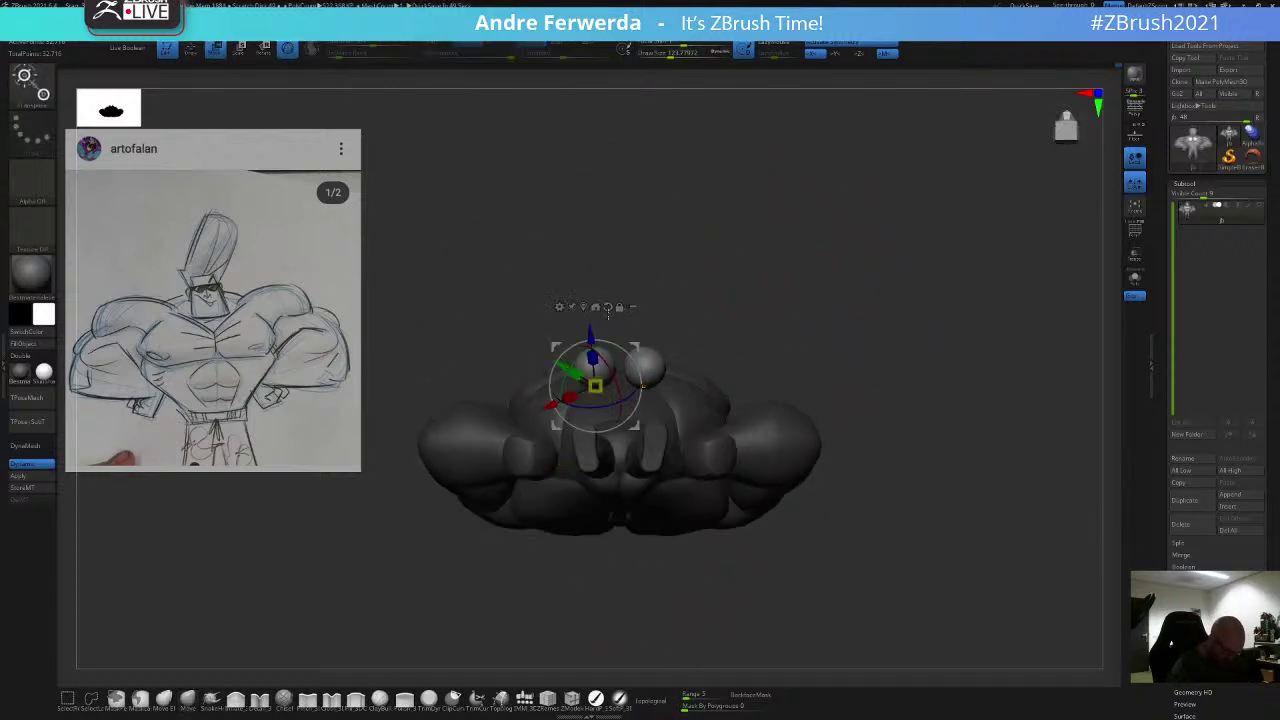
left_click(608, 306)
left_click_drag(600, 326, 600, 358)
left_click_drag(690, 270, 649, 366)
Step: Widen the two bulges into adjoining upper abdominal muscles with progressively smaller Move brushes
key("q")
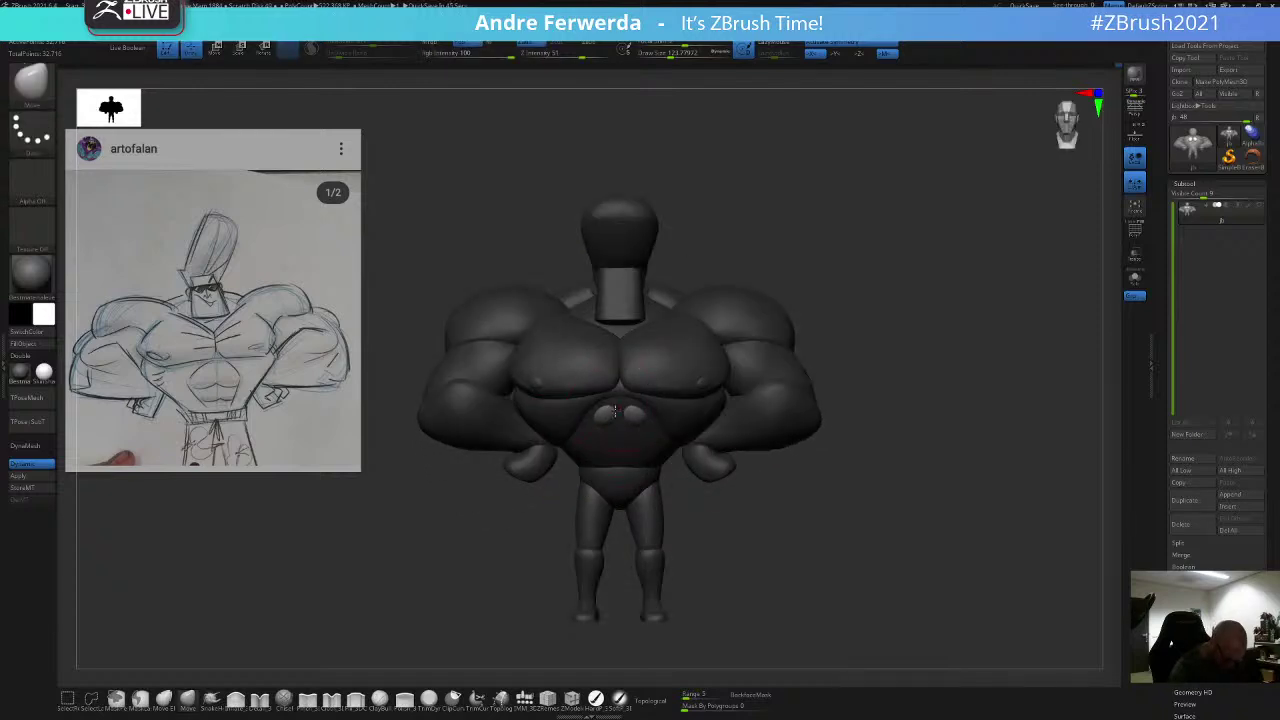
key("space")
left_click_drag(612, 420, 588, 409)
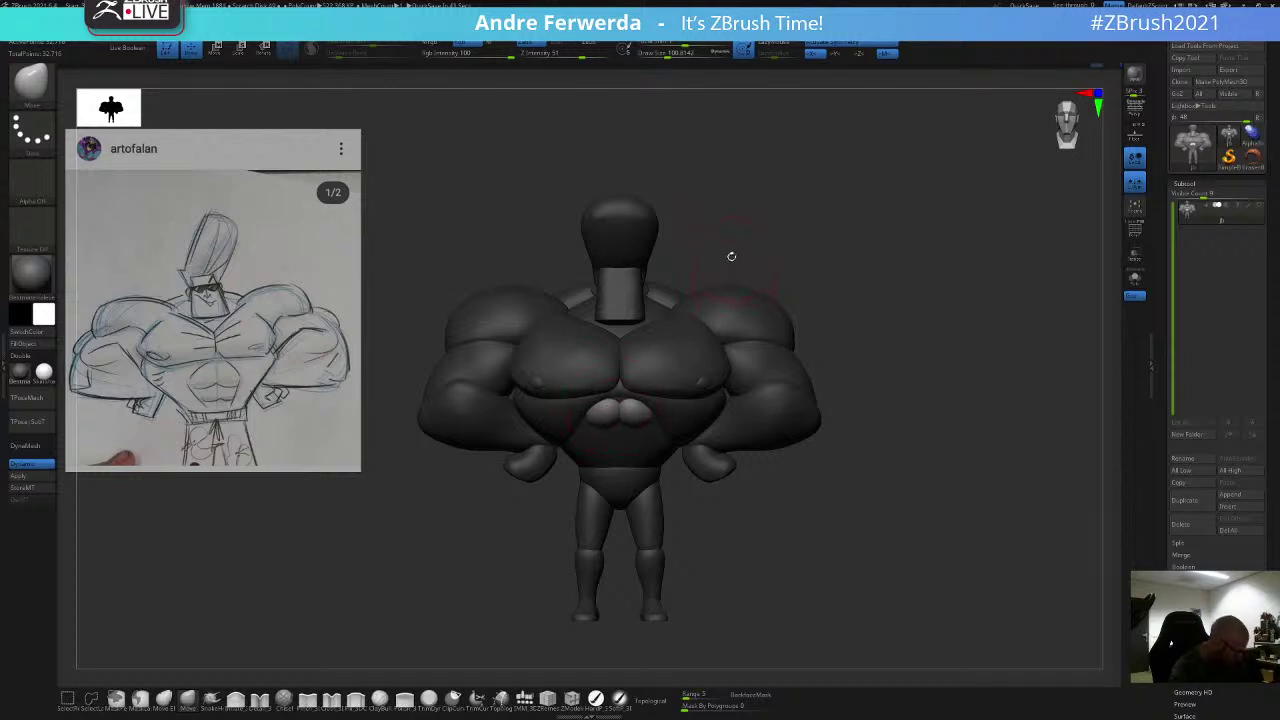
key("[")
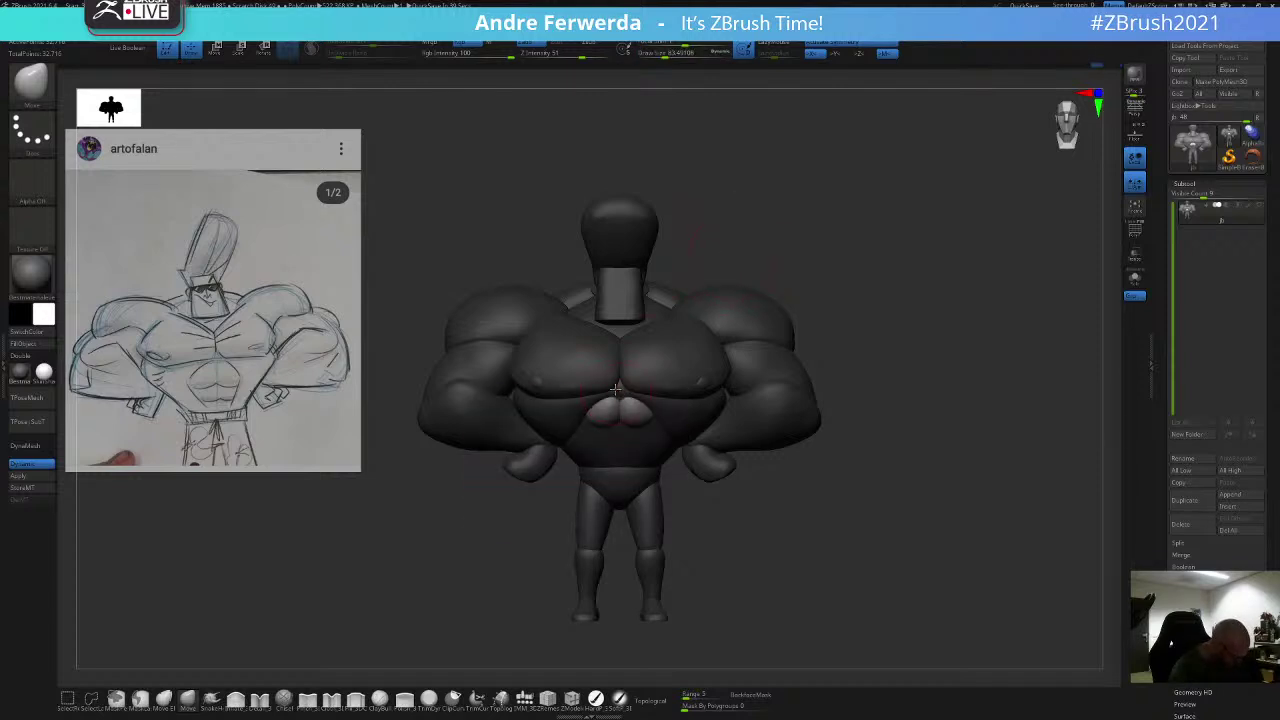
key("space")
key("space")
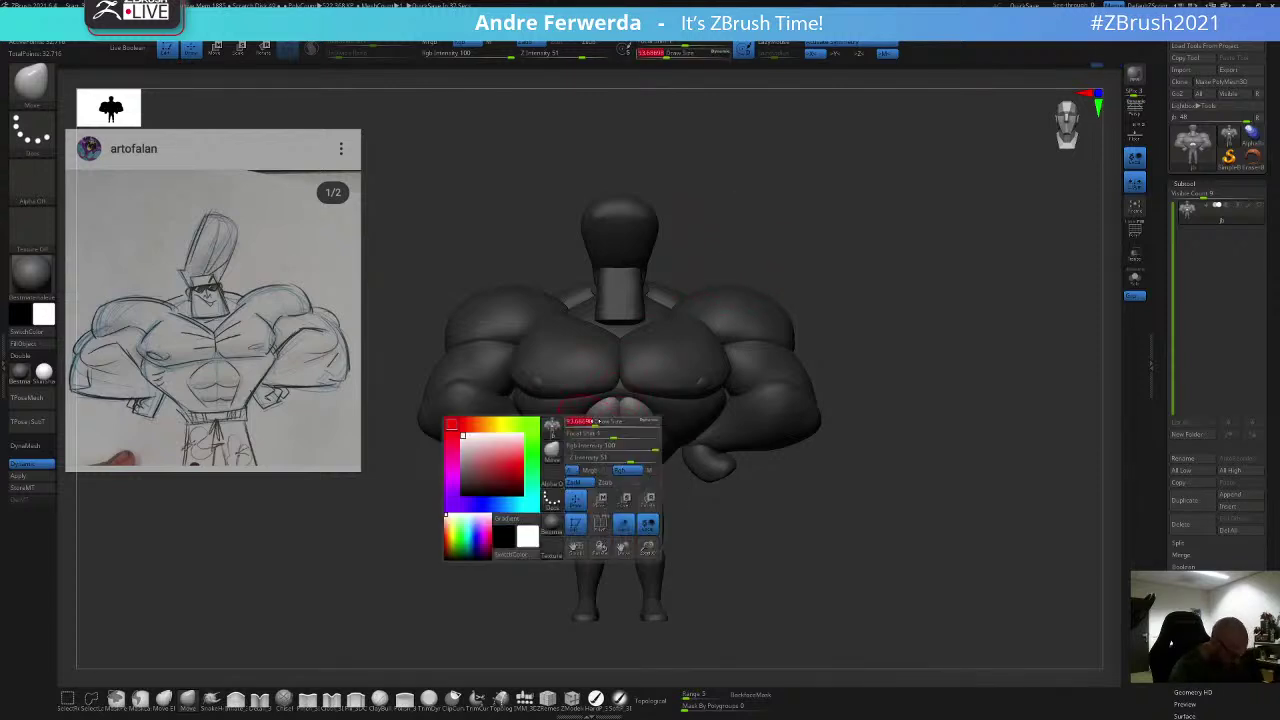
key("[")
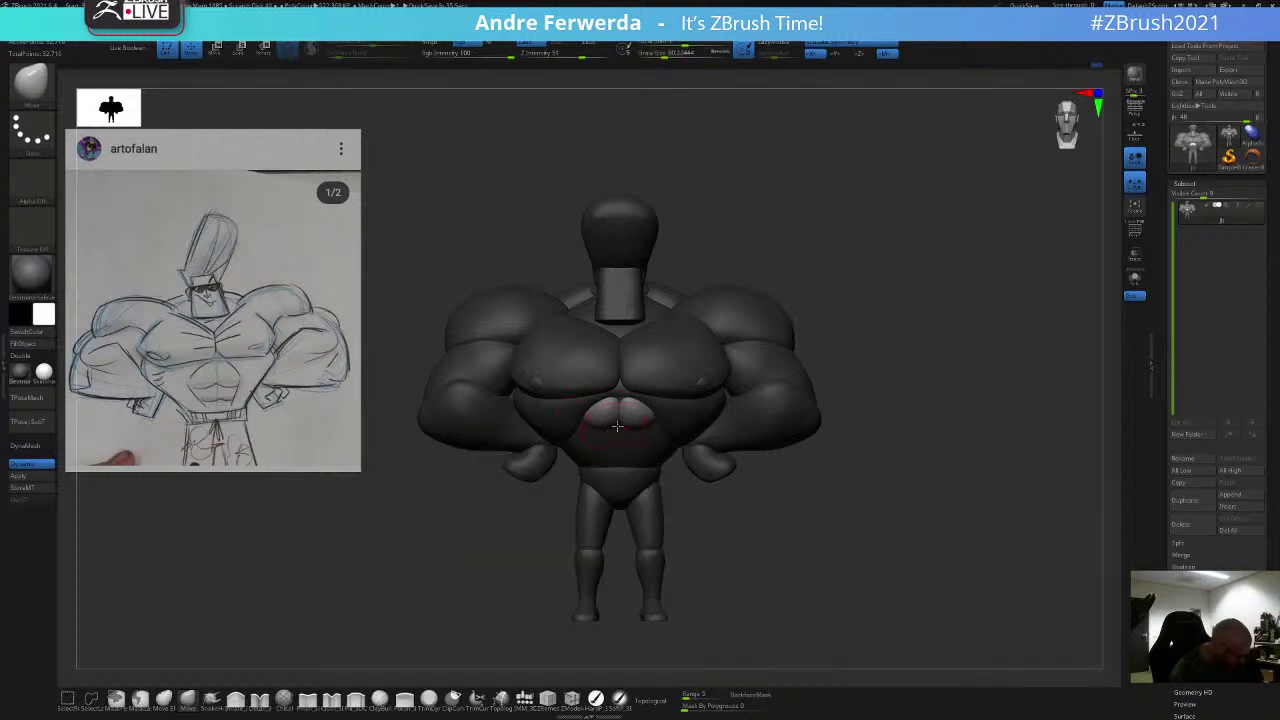
Step: Adjust the depth and shape of the upper abdominal muscles from low, angled views with the Move brush
mouse_move(789, 272)
left_mouse_down()
mouse_move(775, 258)
mouse_move(829, 166)
mouse_move(809, 150)
left_mouse_up()
key("space")
left_click_drag(598, 455, 604, 455)
mouse_move(692, 307)
left_mouse_down()
mouse_move(735, 309)
mouse_move(654, 417)
left_mouse_up()
key("space")
left_click(654, 415)
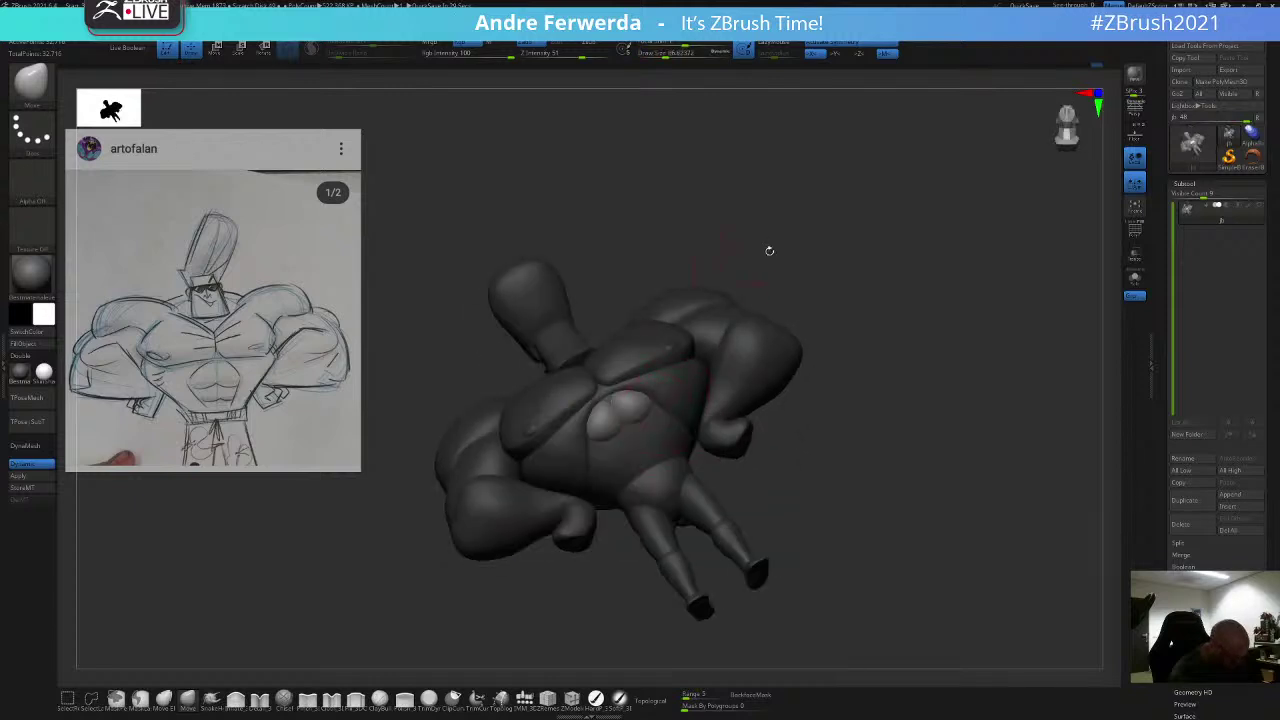
Step: Reshape the outer ends and lower edges of the upper abdominals from the front with the Move brush
left_click_drag(769, 251, 763, 258, "shift")
key("space")
key("space")
left_click_drag(646, 414, 585, 416)
key("space")
key("space")
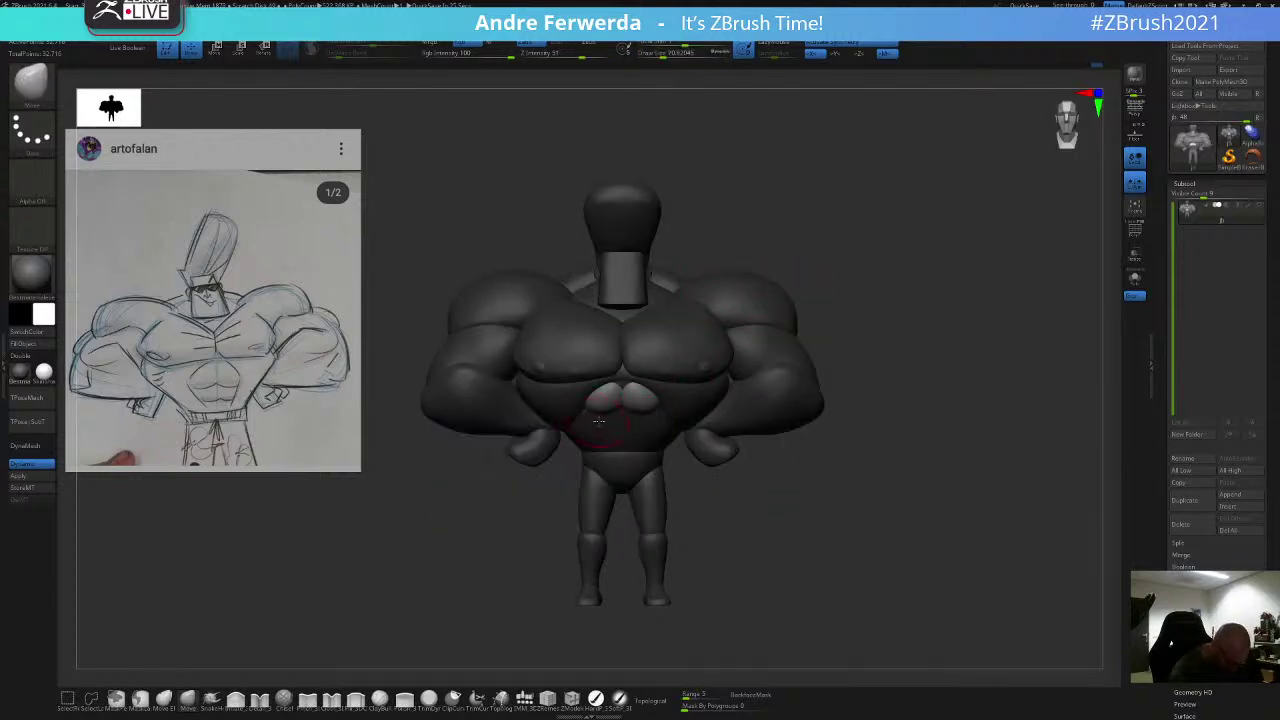
key("space")
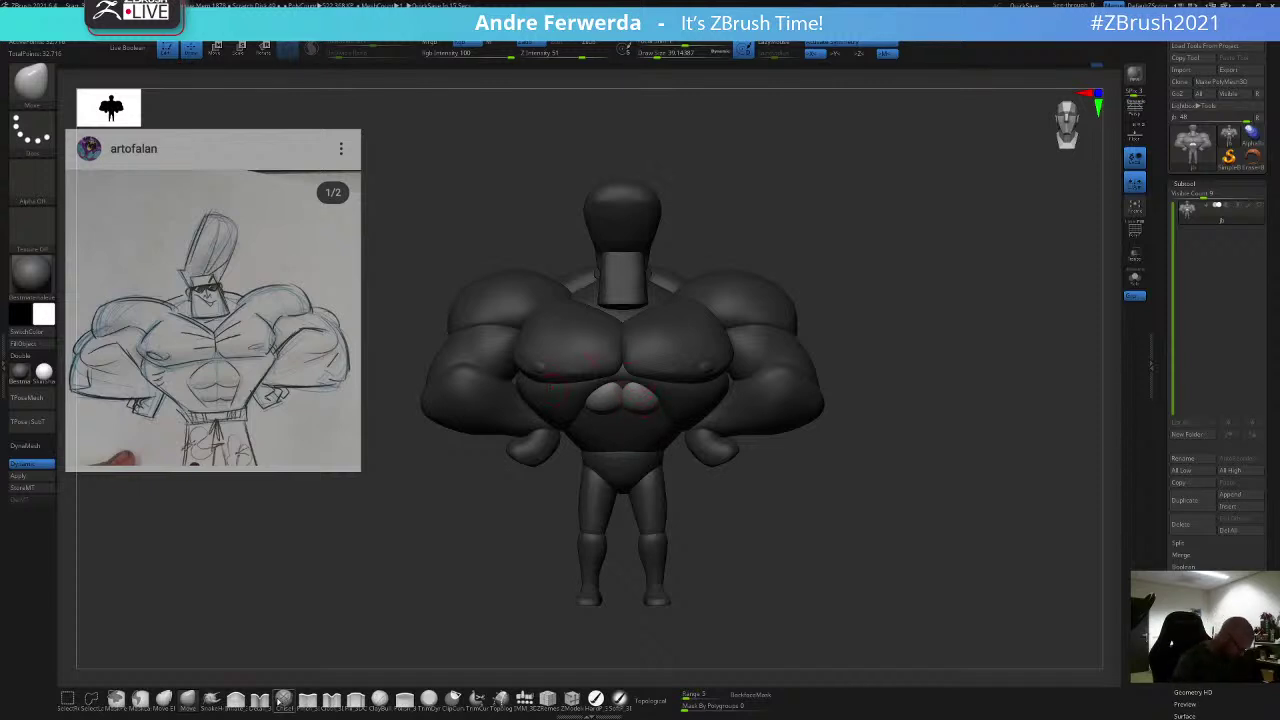
Step: Work over the upper abdominals and their center crease with a low-intensity surface sculpting brush
left_click(237, 700)
key("space")
left_click_drag(622, 377, 630, 377)
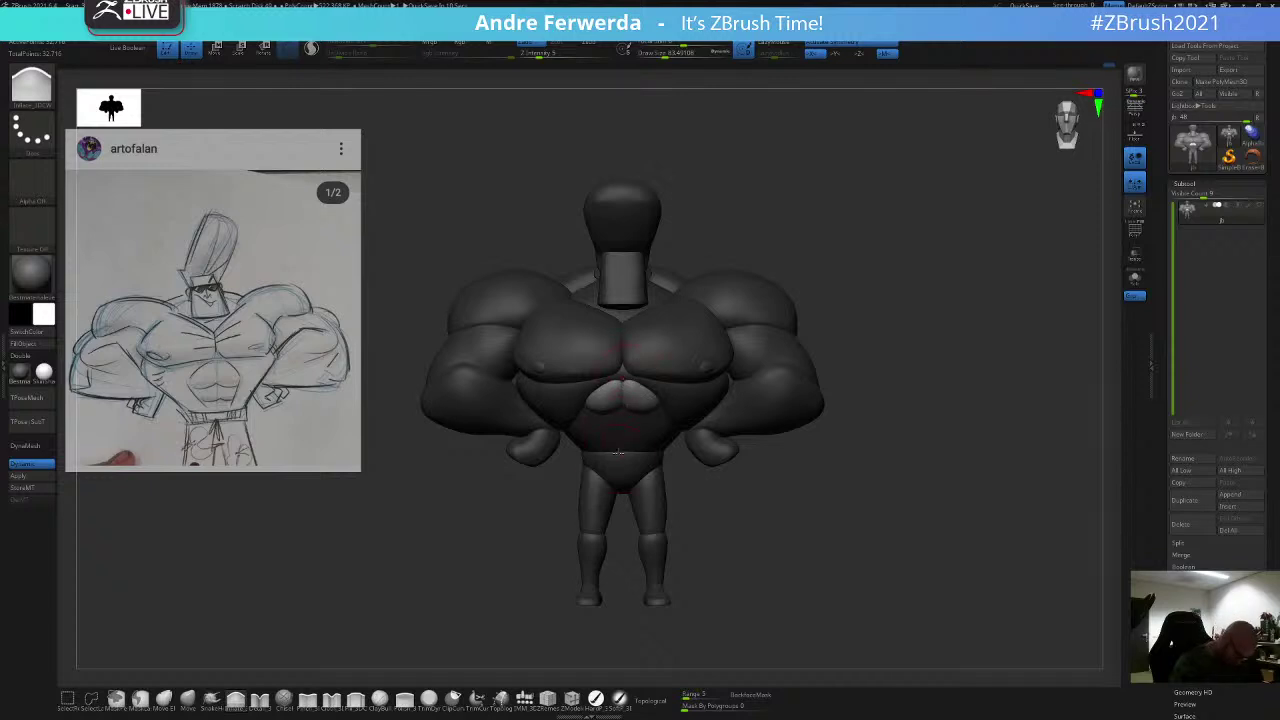
Step: Adjust how far the upper abdominals protrude beneath the chest from a low view with the Move brush
left_click(188, 700)
mouse_move(815, 266)
left_mouse_down()
mouse_move(854, 169)
mouse_move(856, 120)
left_mouse_up()
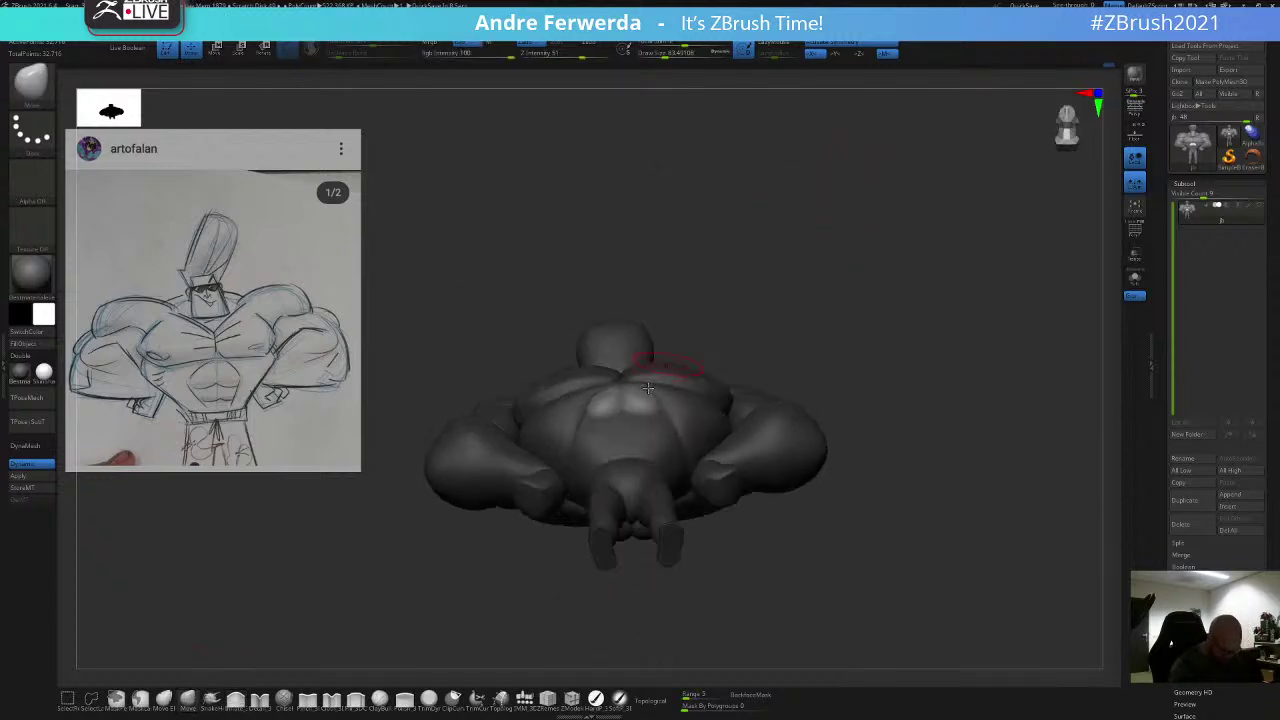
key("space")
left_click_drag(618, 383, 626, 383)
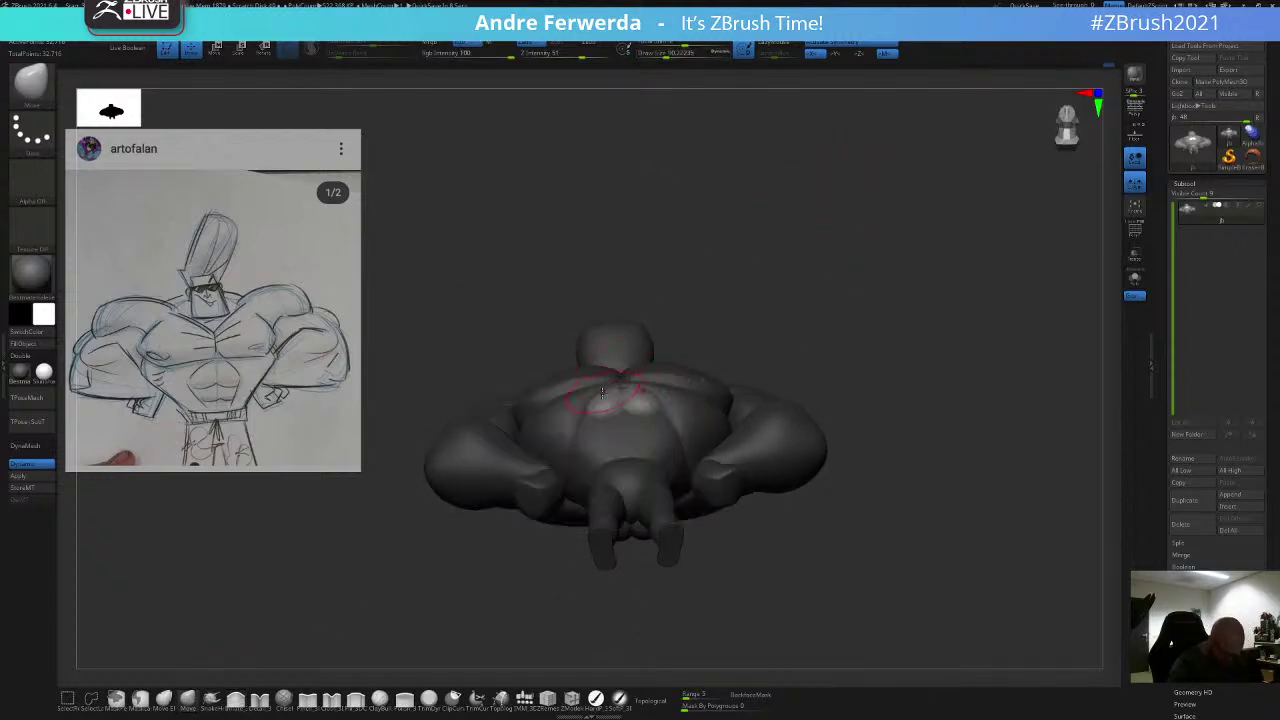
Step: Pull the inner edges of the upper abdominals together from the front with a smaller Move brush
mouse_move(708, 295)
left_mouse_down()
mouse_move(763, 277)
mouse_move(763, 290)
left_mouse_up()
key("space")
key("space")
left_click_drag(633, 395, 624, 393)
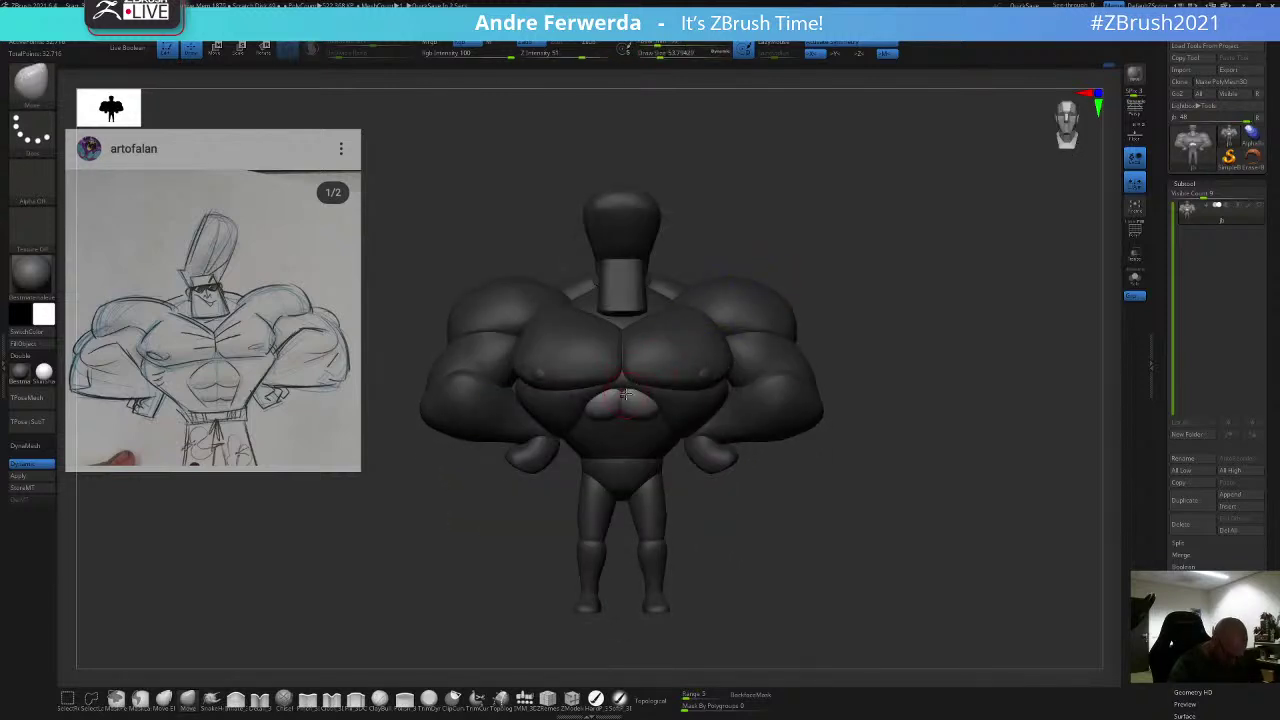
Step: Work over the crease between the upper abdominals with a resized surface sculpting brush
key("space")
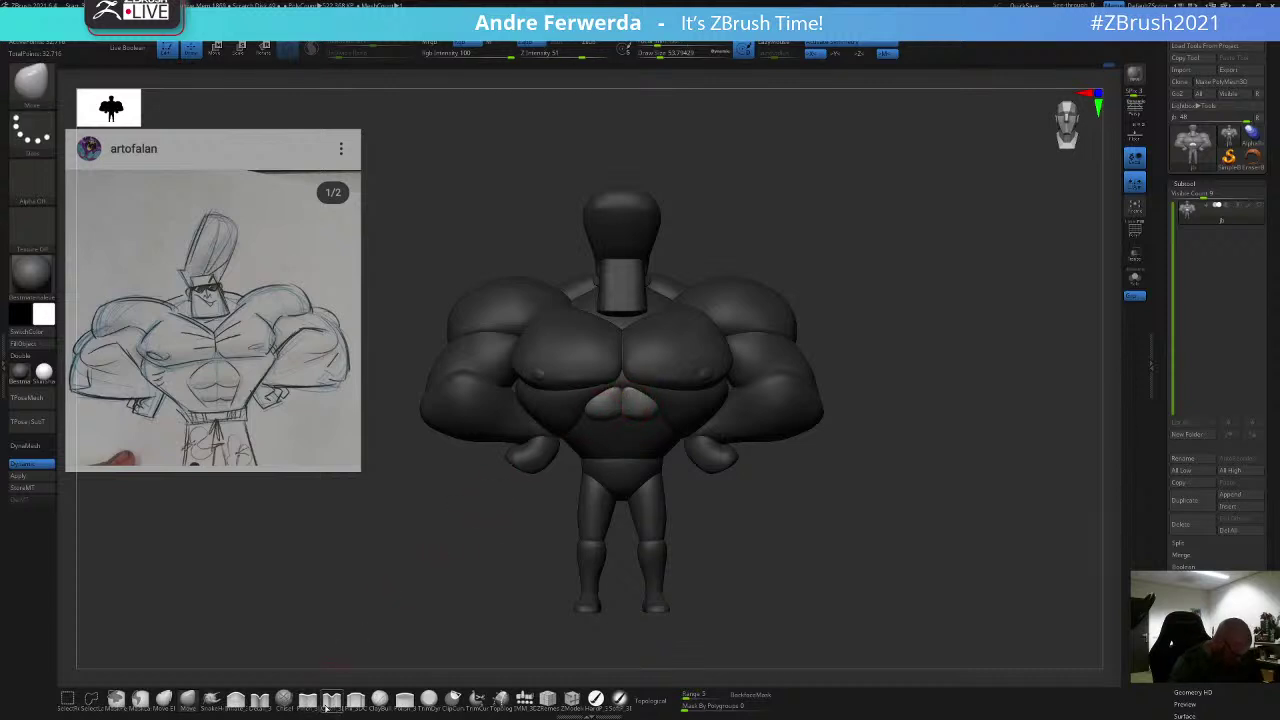
left_click(259, 698)
key("space")
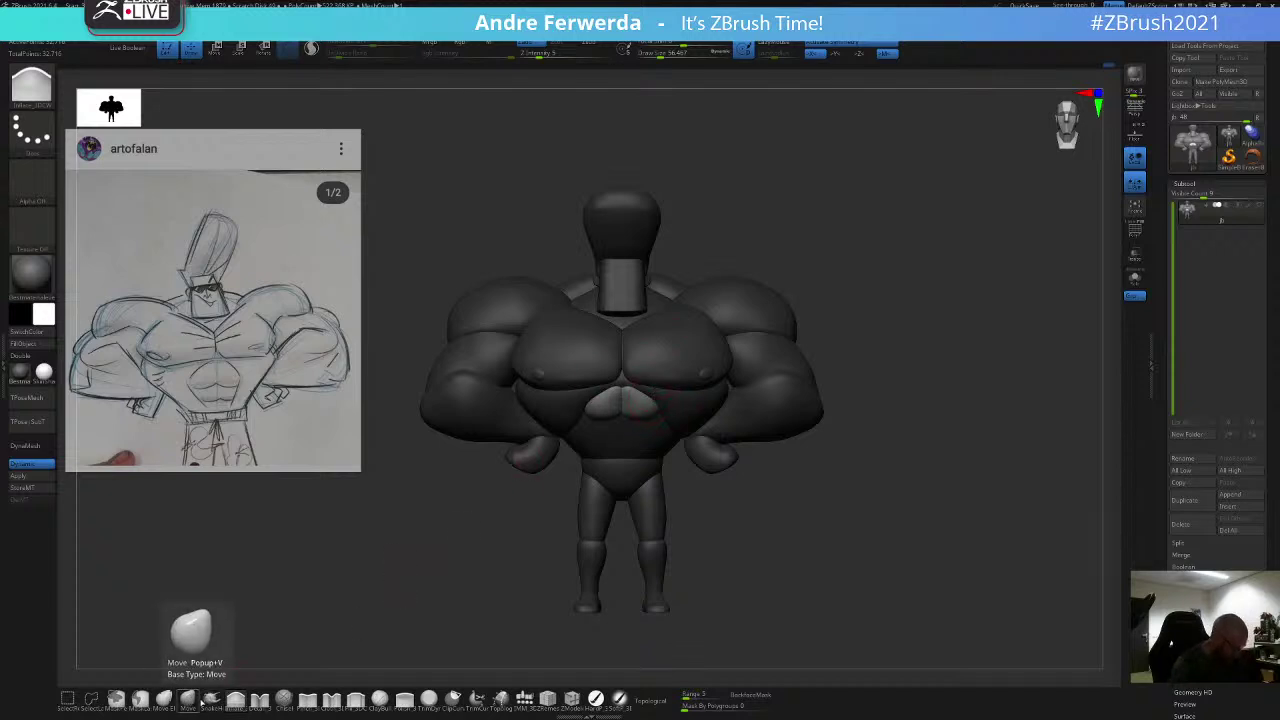
Step: Refine the upper abdominals with the Move brush from a turned view, briefly inverting the mask to judge the whole figure
left_click(188, 698)
left_click_drag(806, 234, 774, 214)
key("space")
left_click_drag(704, 318, 714, 318)
left_click_drag(812, 385, 800, 412)
left_click_drag(745, 215, 780, 232)
left_click(780, 232, "ctrl")
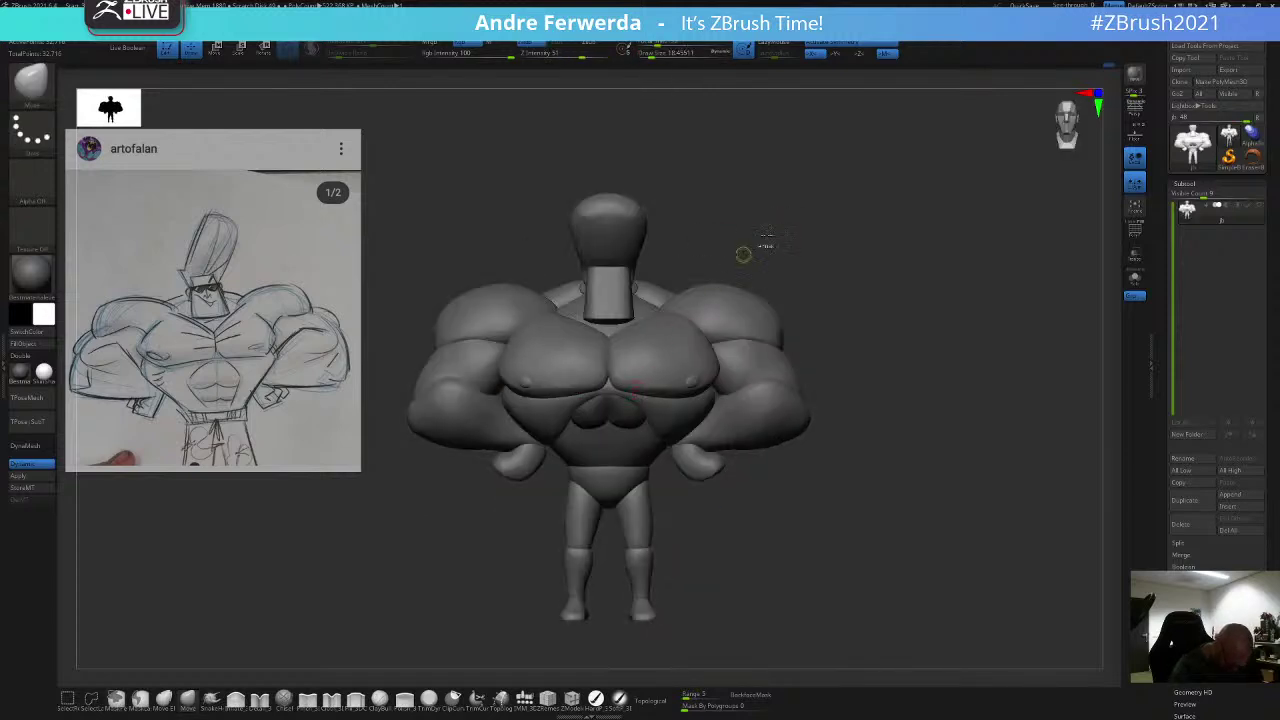
key("ctrl+i")
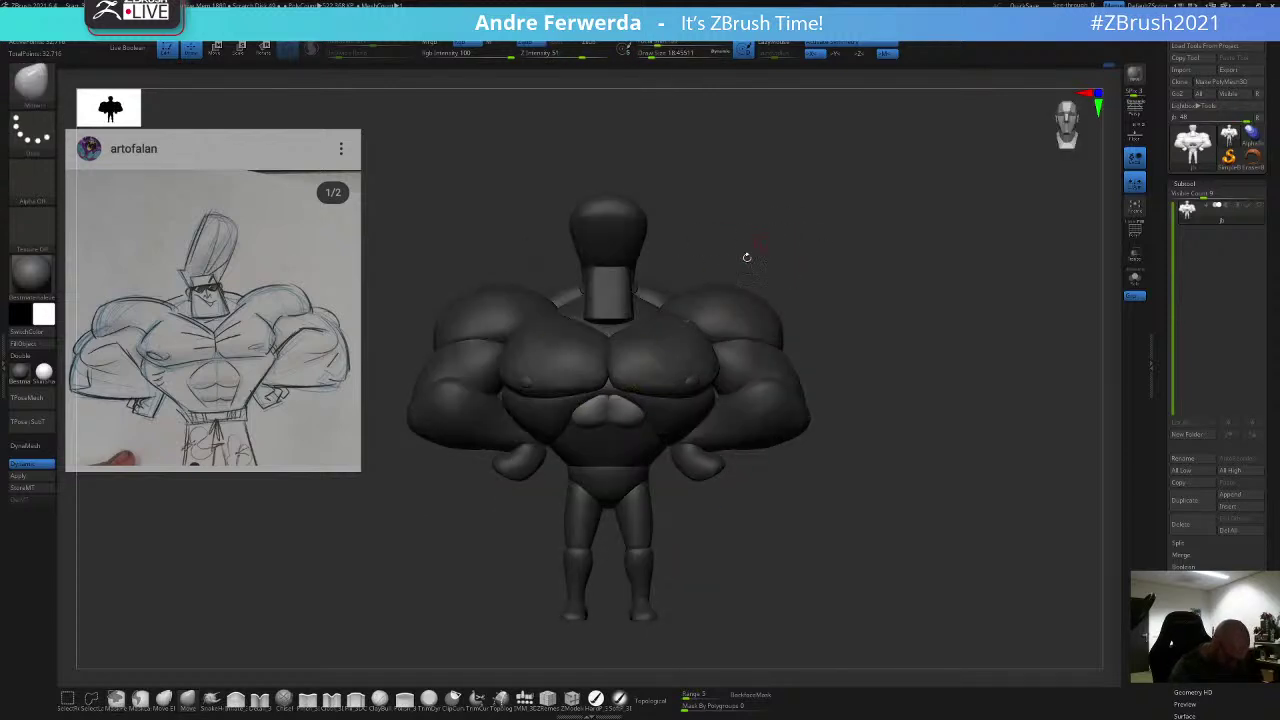
Step: Fine-tune the upper contour and center of the upper abdominals from the front with small Move brushes
key("space")
left_click_drag(612, 416, 620, 417)
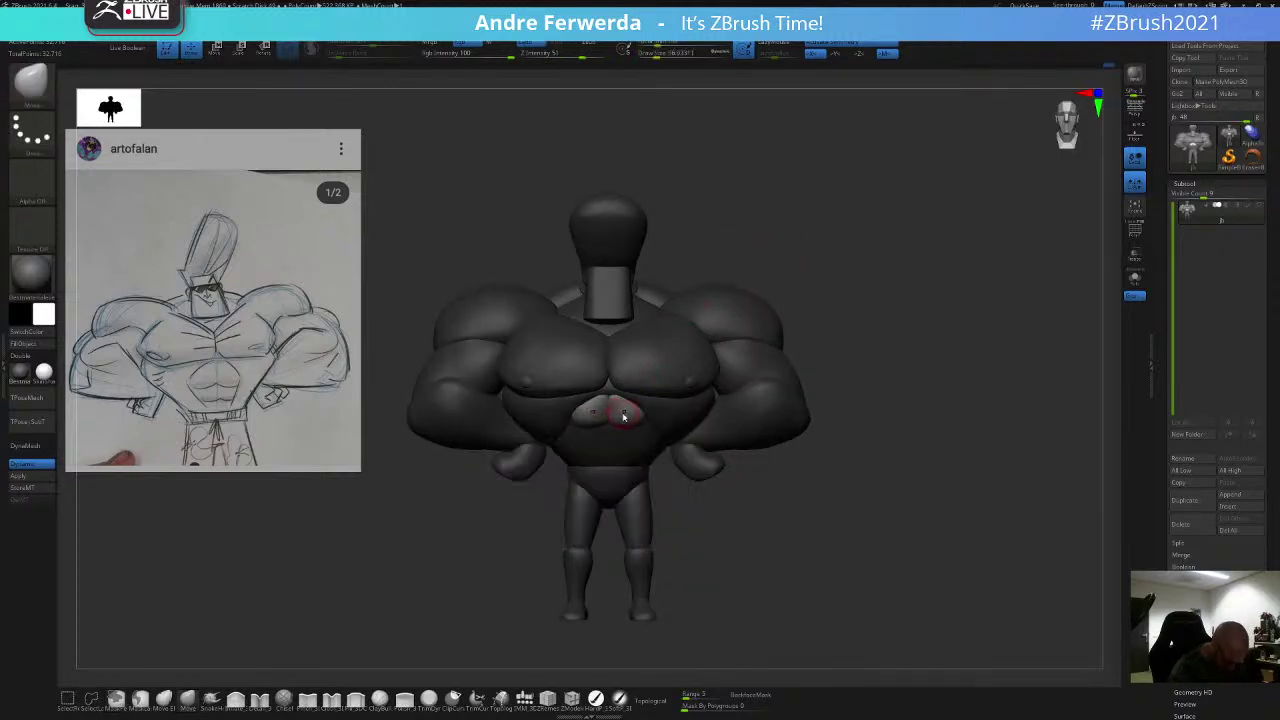
key("space")
key("space")
left_click_drag(614, 410, 618, 410)
left_click_drag(609, 404, 608, 395)
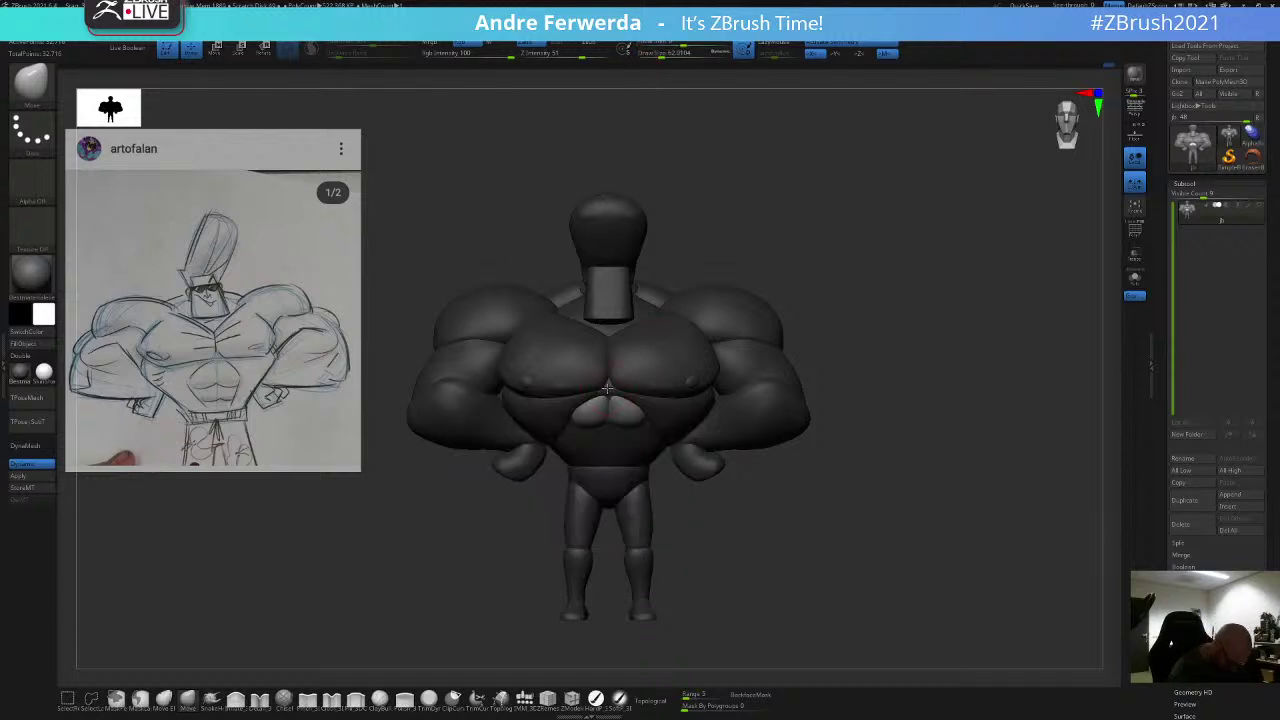
Step: Invert the mask to protect the upper abdominals and turn on topological masking
left_click_drag(783, 284, 721, 312)
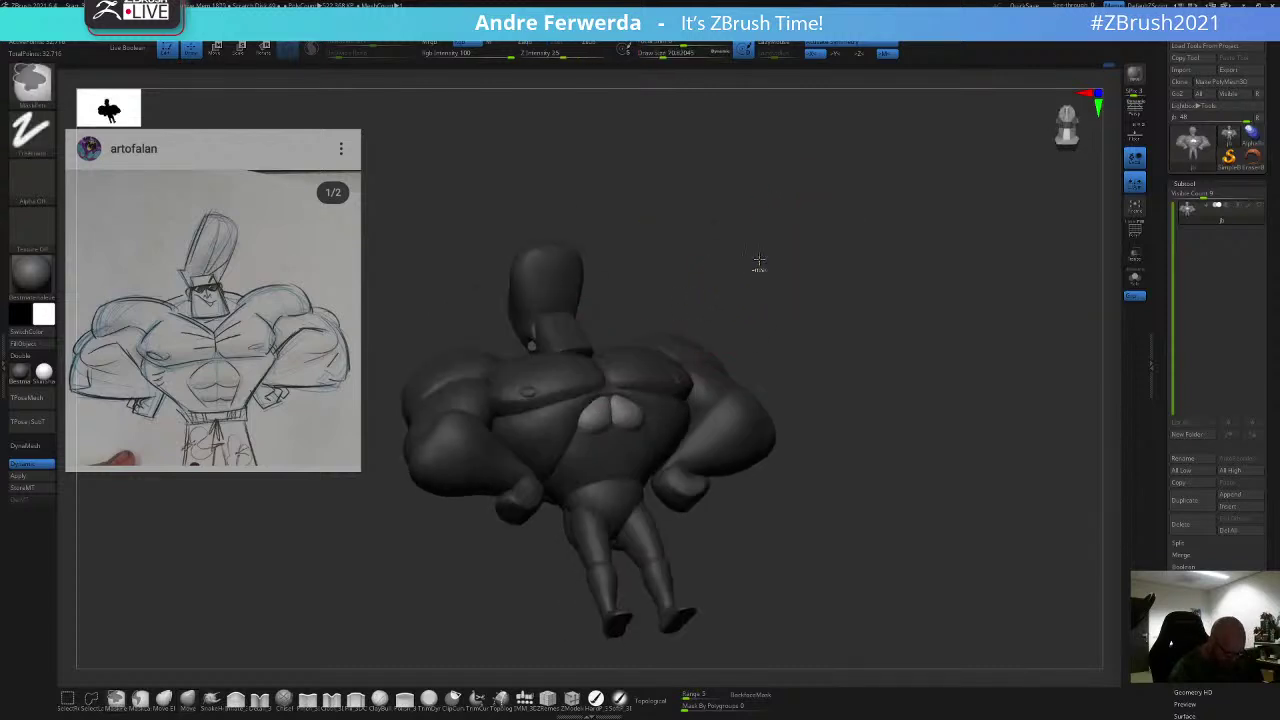
left_click(758, 261, "ctrl")
left_click_drag(756, 266, 731, 219)
left_click(655, 701)
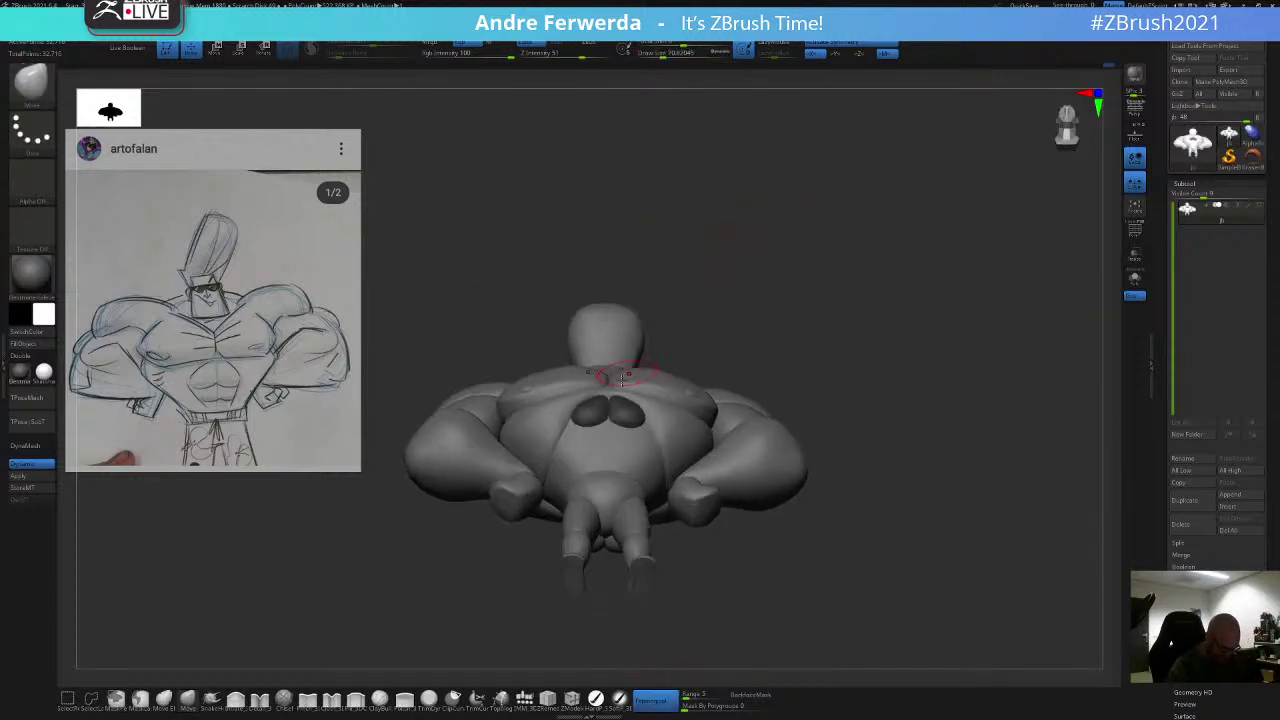
Step: Mask everything except the belly by isolating it and clearing its mask, and turn topological masking off
key("ctrl+a")
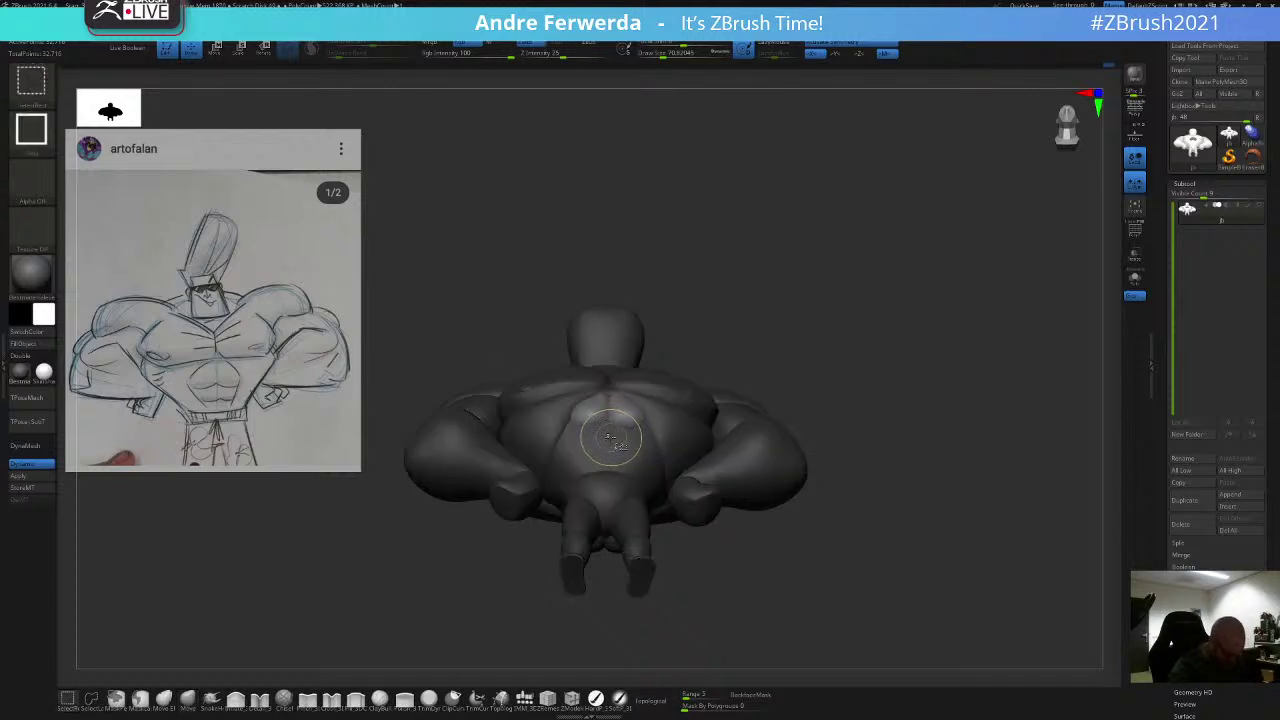
left_click(609, 437, "ctrl+shift")
left_click_drag(765, 267, 484, 573, "ctrl")
left_click(735, 300, "ctrl+shift")
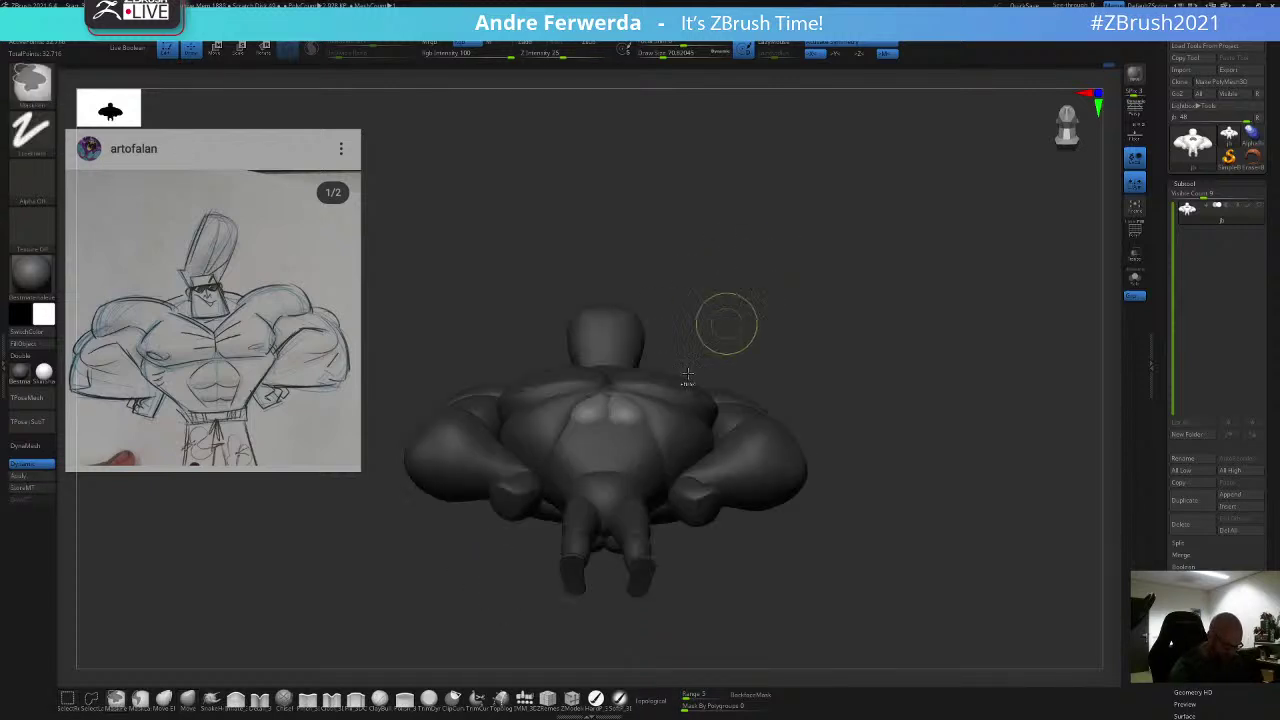
left_click(612, 440, "ctrl+shift")
left_click(748, 276, "ctrl+shift")
left_click_drag(751, 273, 756, 310, "ctrl")
left_click(613, 438, "ctrl+shift")
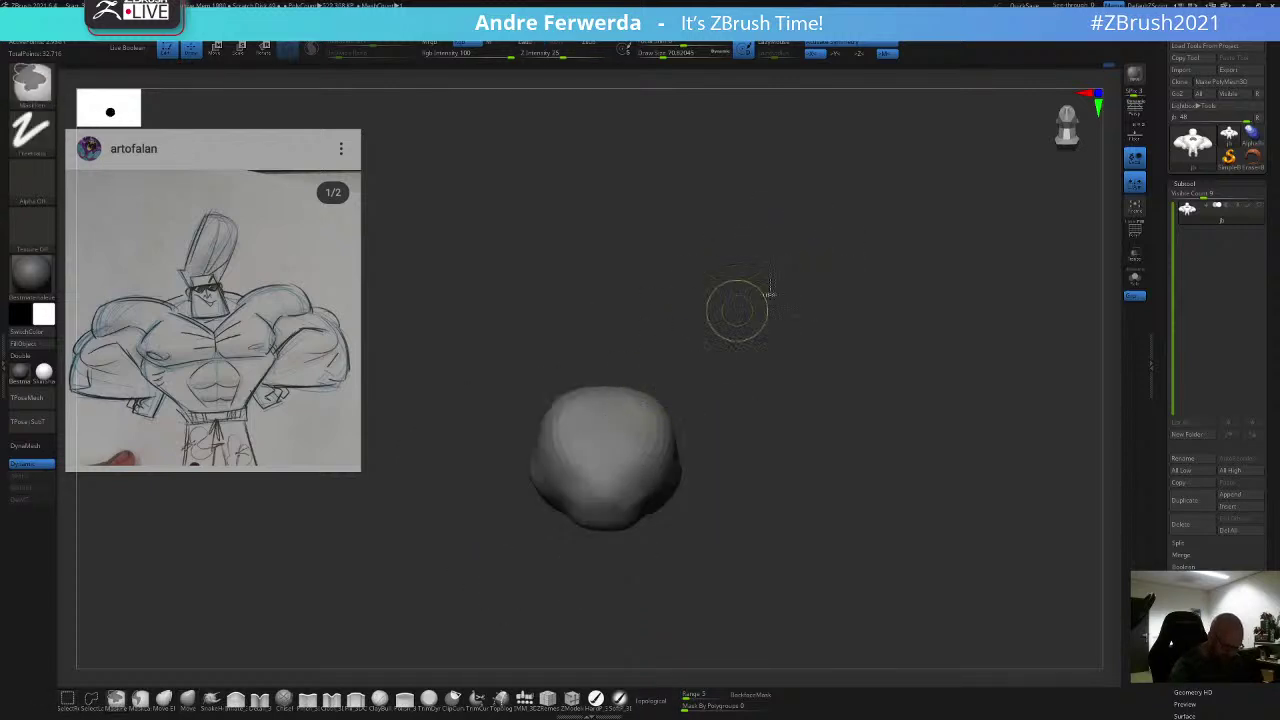
left_click_drag(865, 217, 469, 606, "ctrl")
left_click(466, 600, "ctrl+shift")
left_click(465, 597, "ctrl")
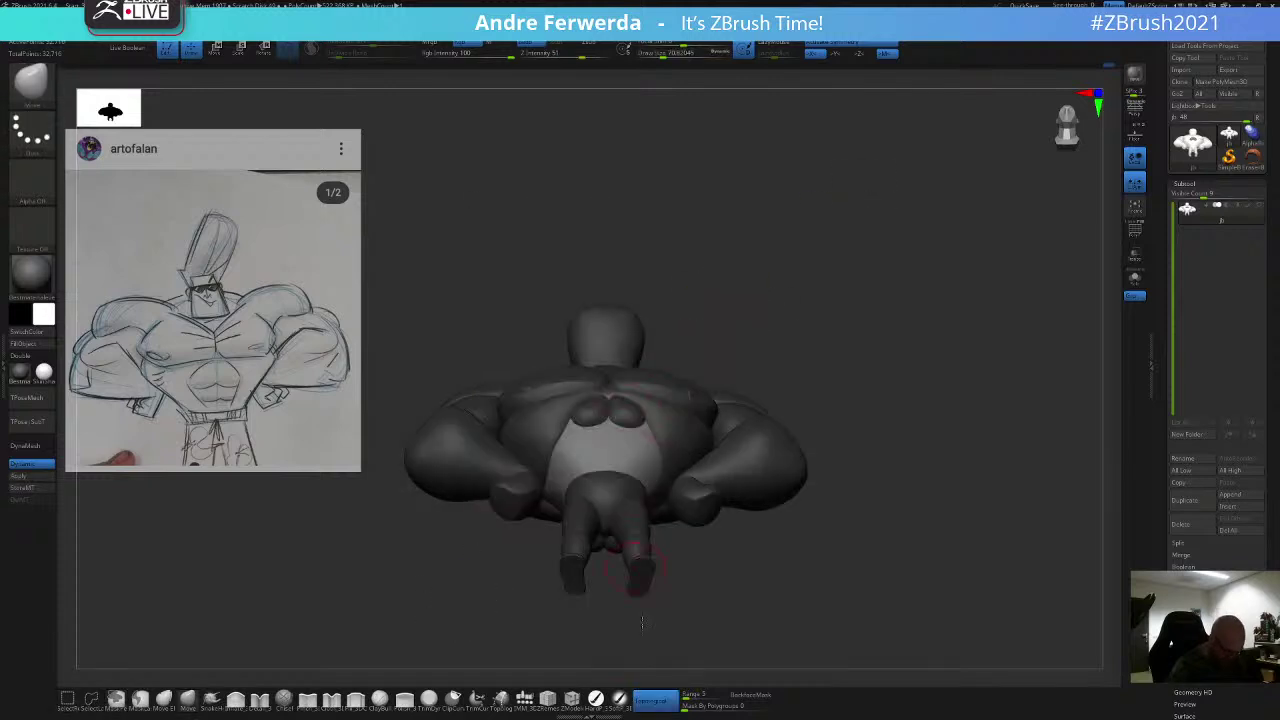
left_click(652, 700)
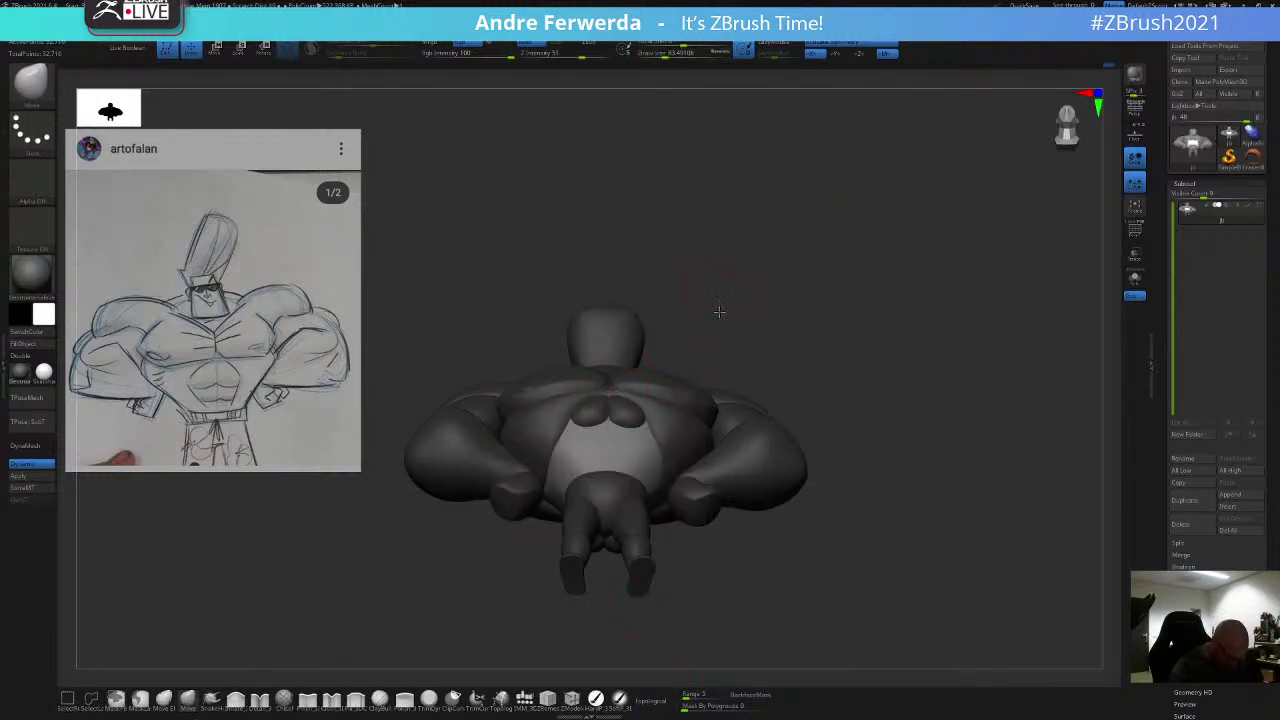
mouse_move(719, 312)
left_mouse_down()
mouse_move(771, 229)
mouse_move(834, 217)
mouse_move(867, 313)
mouse_move(863, 219)
left_mouse_up()
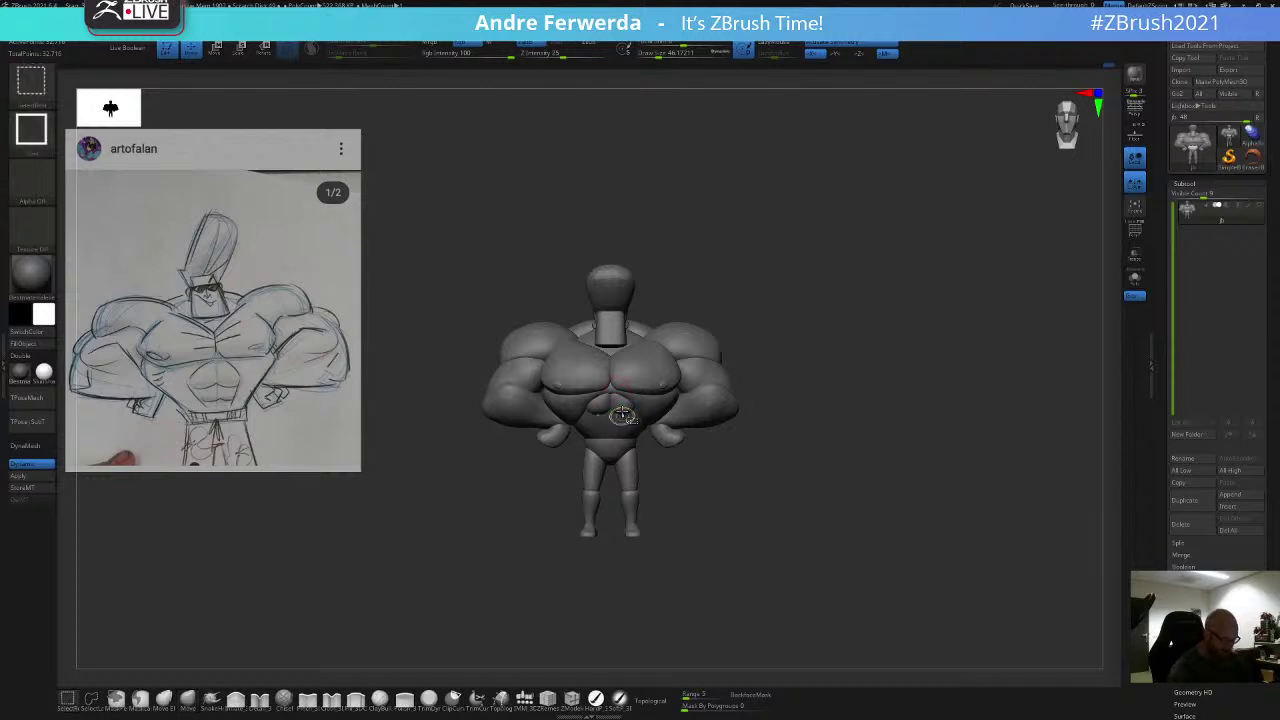
Step: Mask the whole figure except the upper pair of abdominals by isolating them before showing the rest of the body
left_click(621, 410, "ctrl+shift")
left_click_drag(717, 286, 543, 466, "ctrl")
left_click(705, 326, "ctrl+shift")
left_click(769, 287, "ctrl")
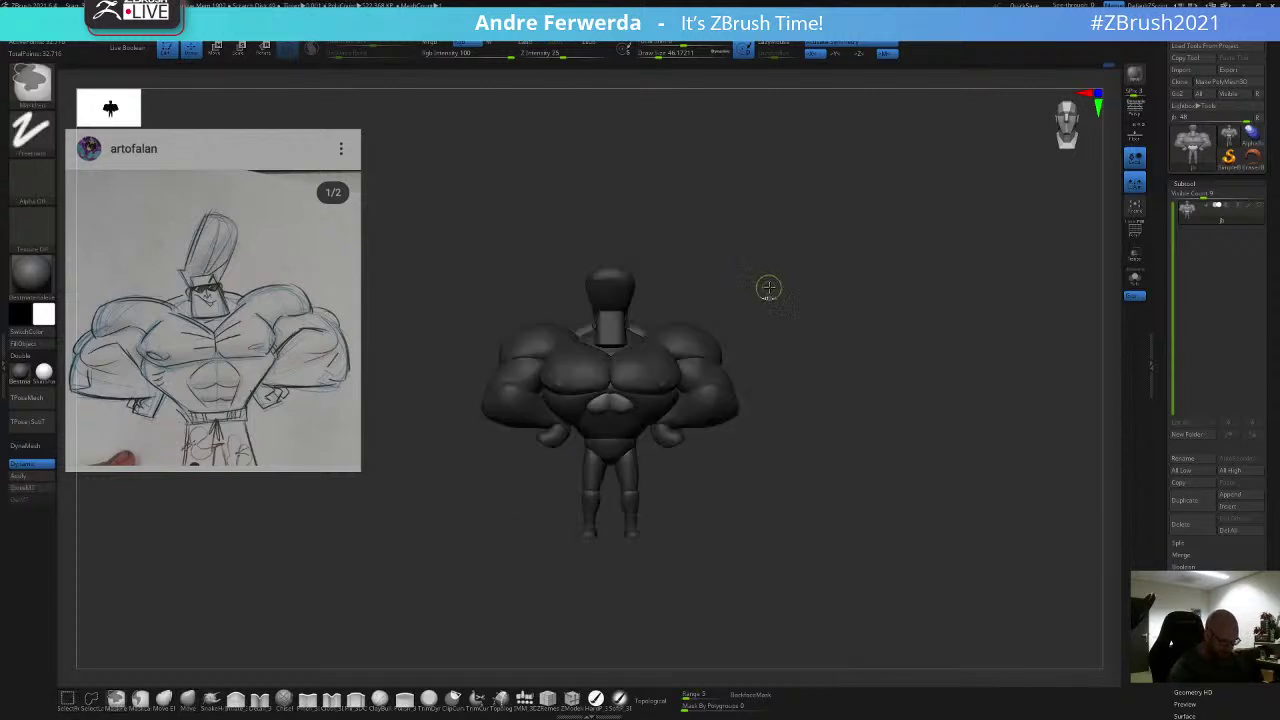
Step: Duplicate the upper abdominals downward as a second row and shift the copy in depth from a side view
key("w")
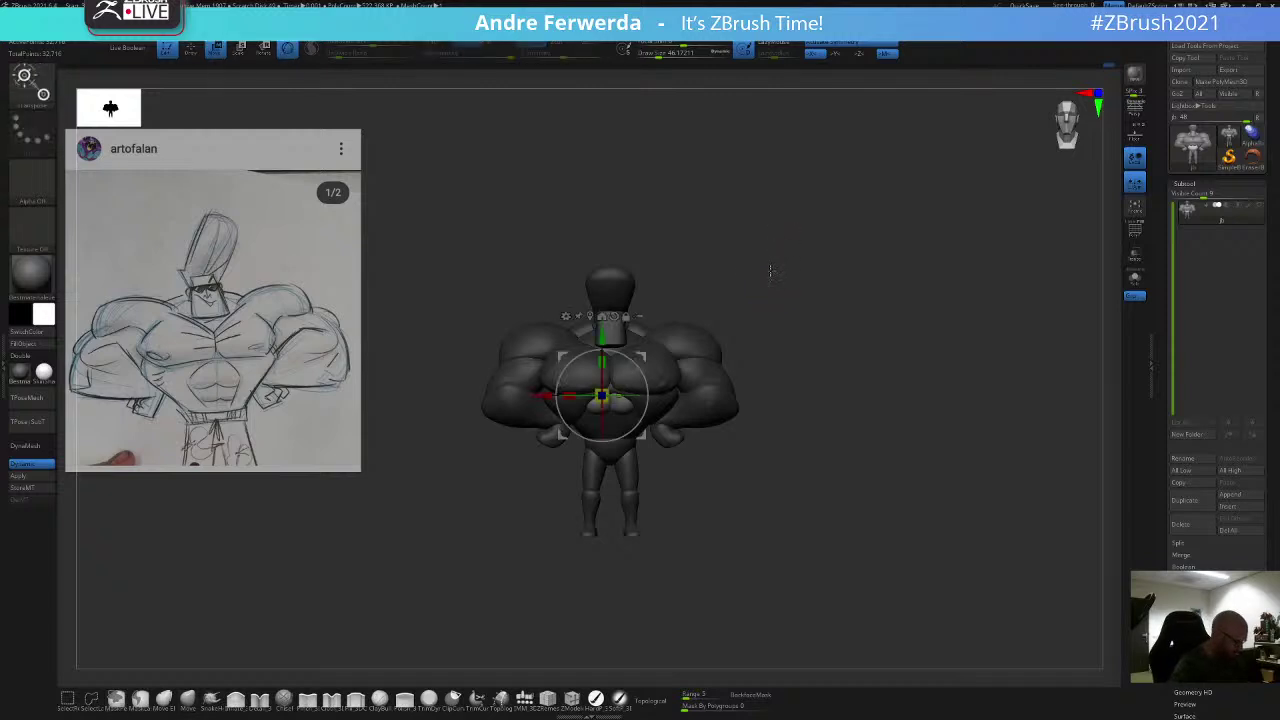
left_click_drag(605, 337, 609, 352)
mouse_move(738, 246)
left_mouse_down()
mouse_move(794, 237)
mouse_move(789, 280)
mouse_move(794, 260)
mouse_move(850, 264)
left_mouse_up()
key("q")
key("space")
key("w")
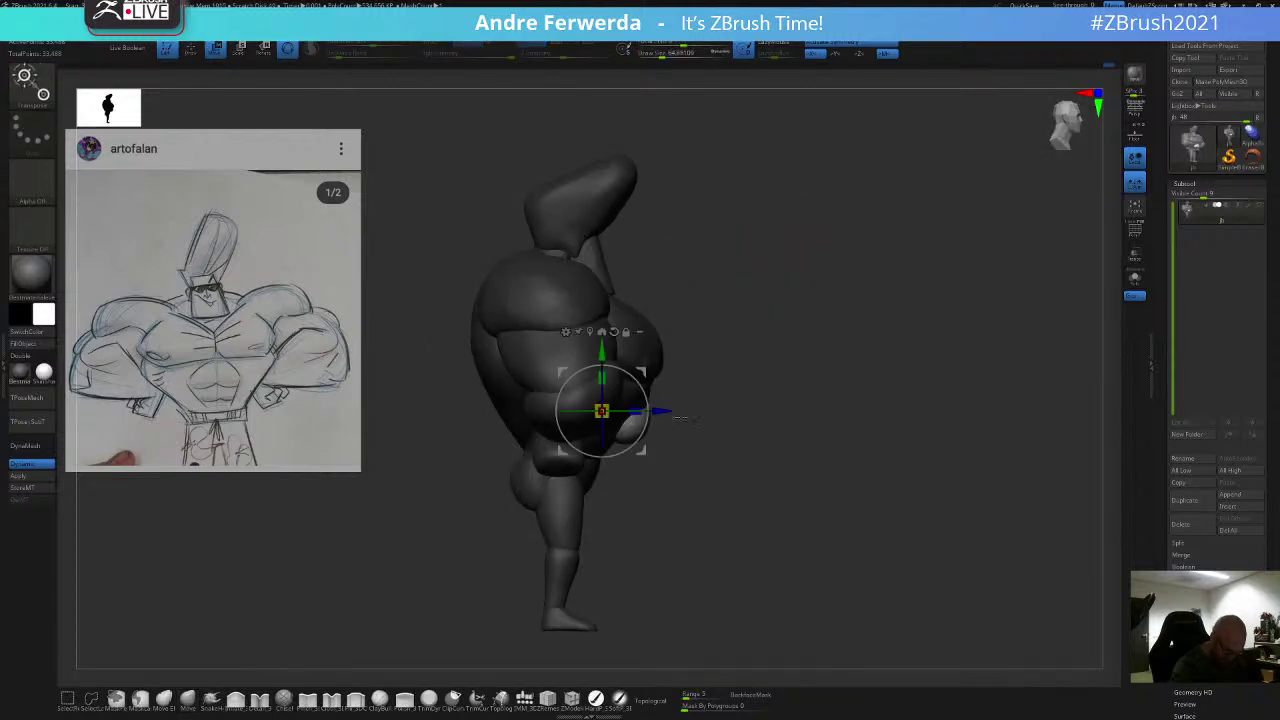
left_click_drag(664, 411, 649, 412)
key("q")
Step: Reposition the transform gizmo and adjust the second abdominal row's vertical placement from the front
left_click_drag(770, 392, 720, 396, "shift")
key("space")
key("w")
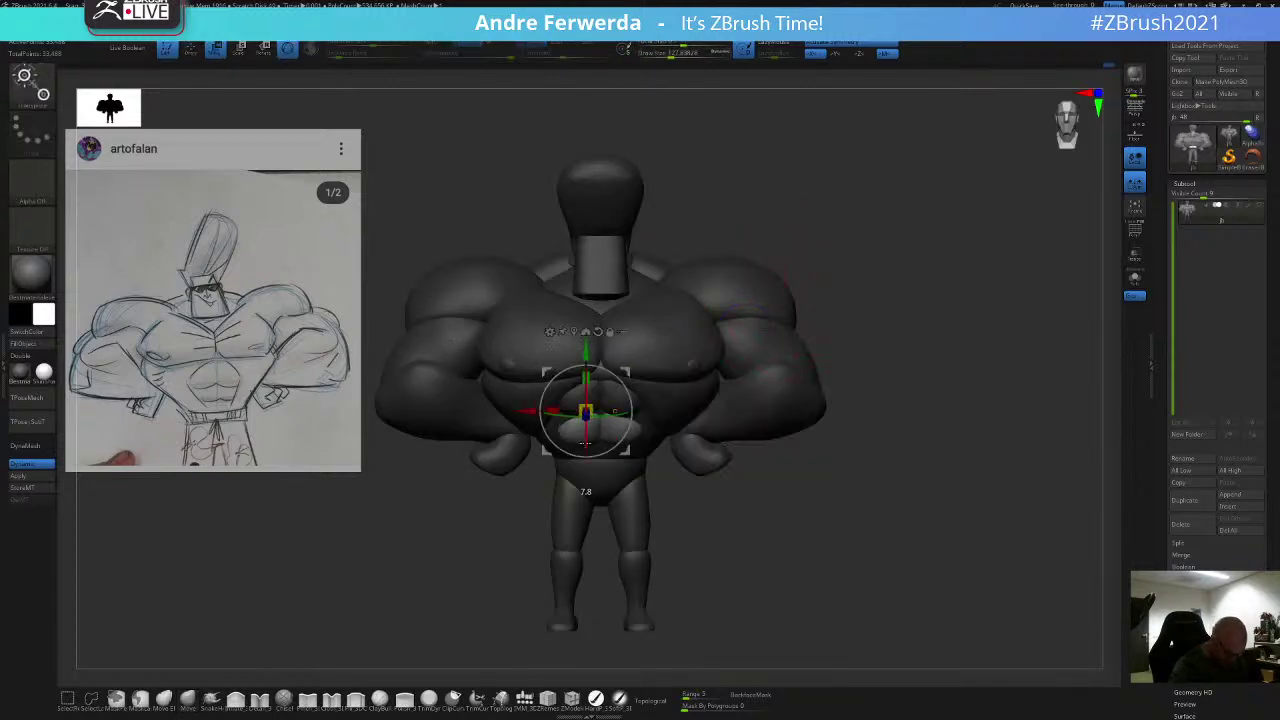
left_click(574, 331, "alt")
left_click_drag(580, 447, 581, 454)
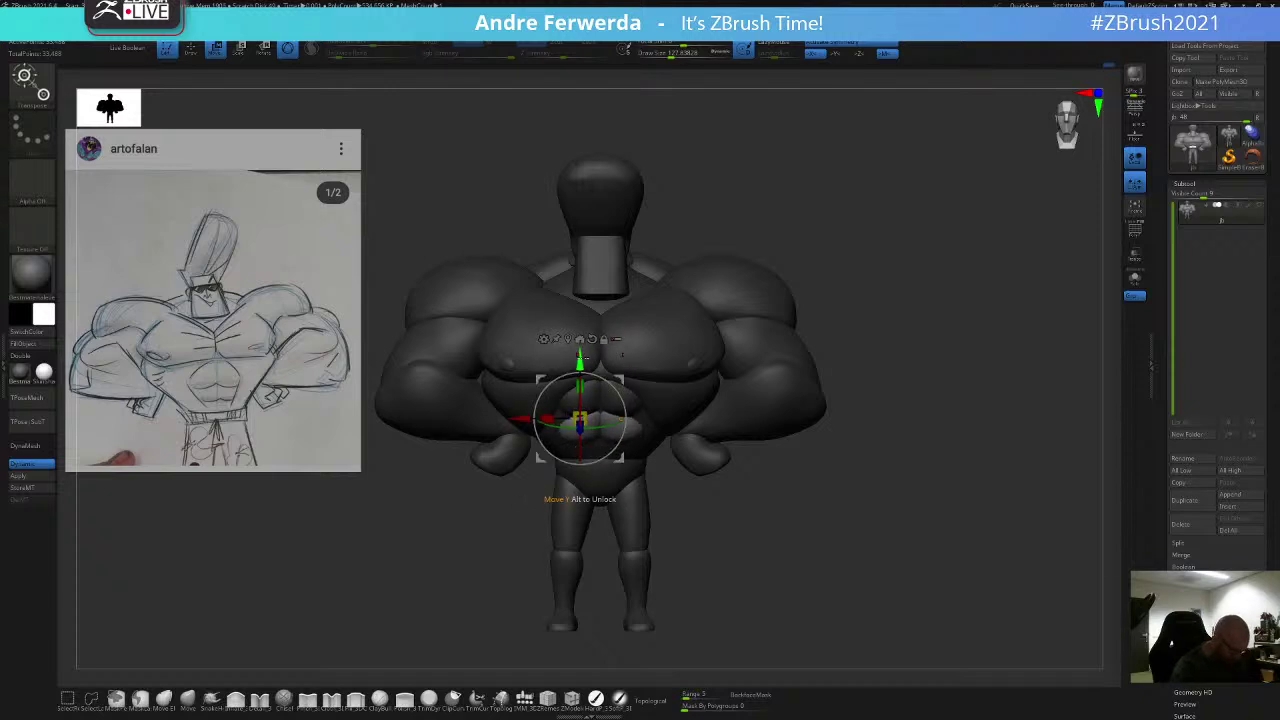
left_click_drag(581, 363, 581, 358)
key("q")
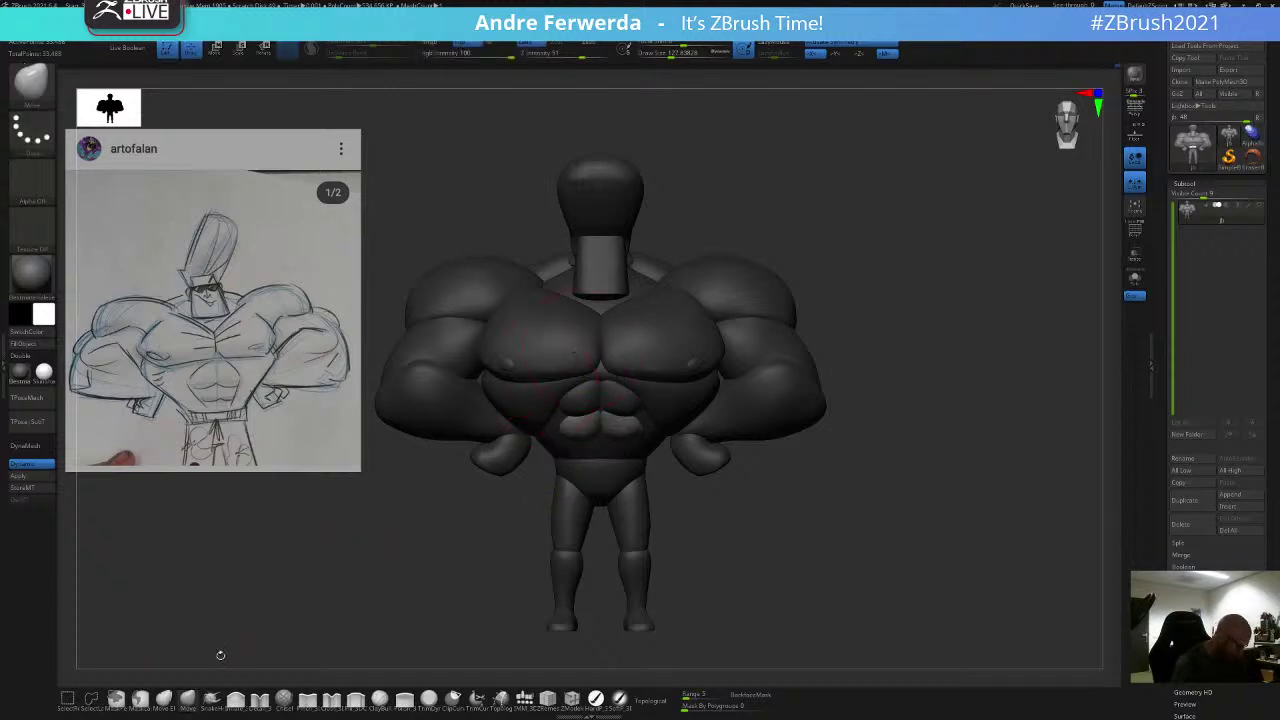
Step: Shape the second abdominal row with the Move brush at varying sizes, working from the front, a turned view and below
key("space")
left_click_drag(636, 411, 629, 411)
key("space")
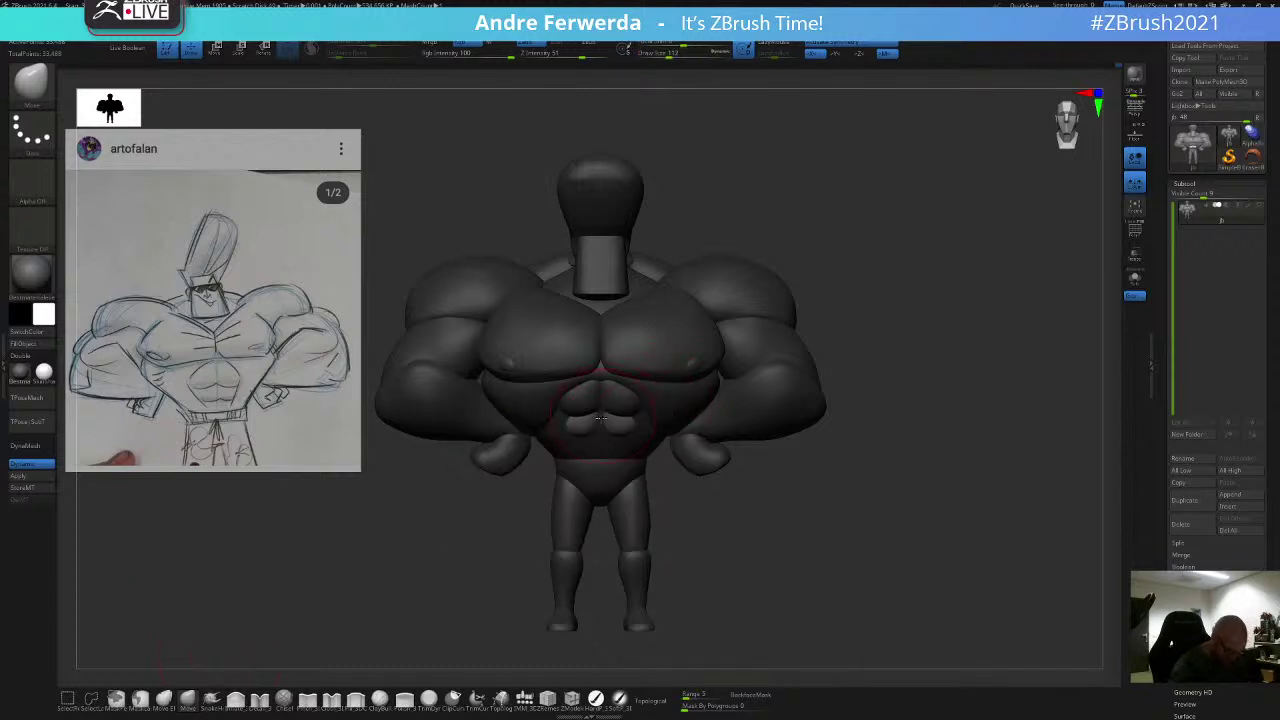
key("space")
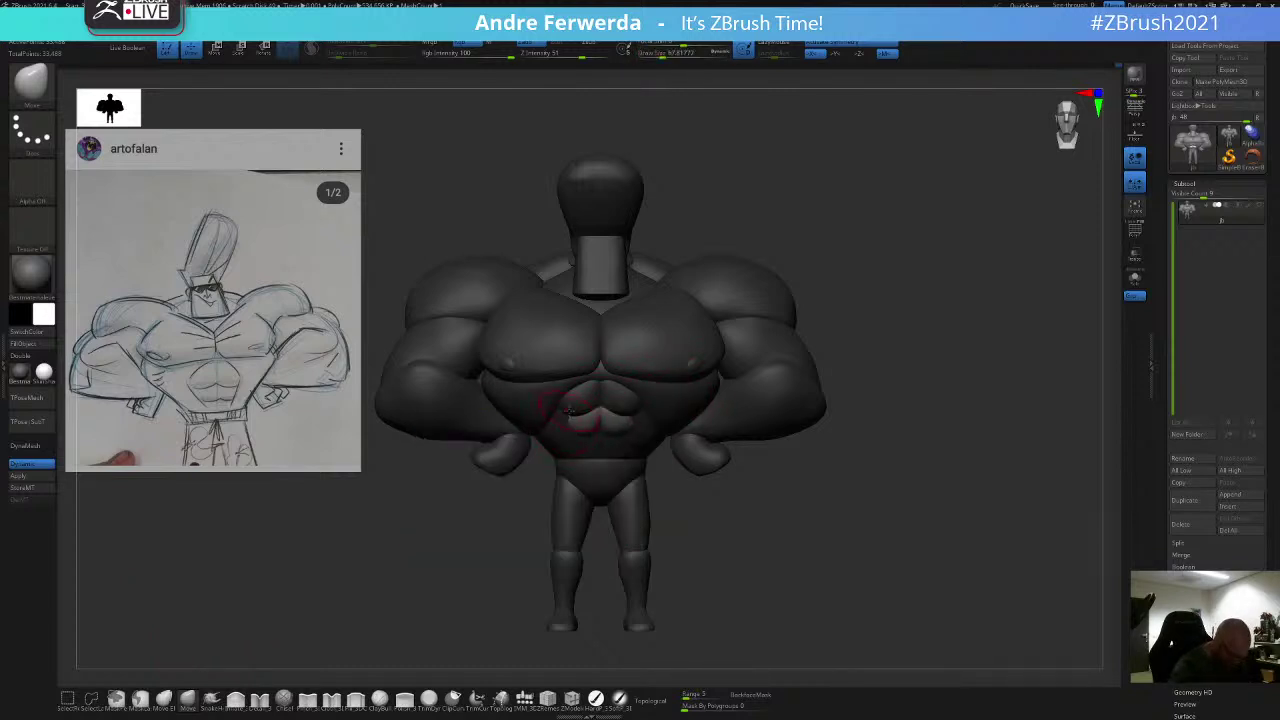
key("space")
left_click_drag(820, 253, 598, 436)
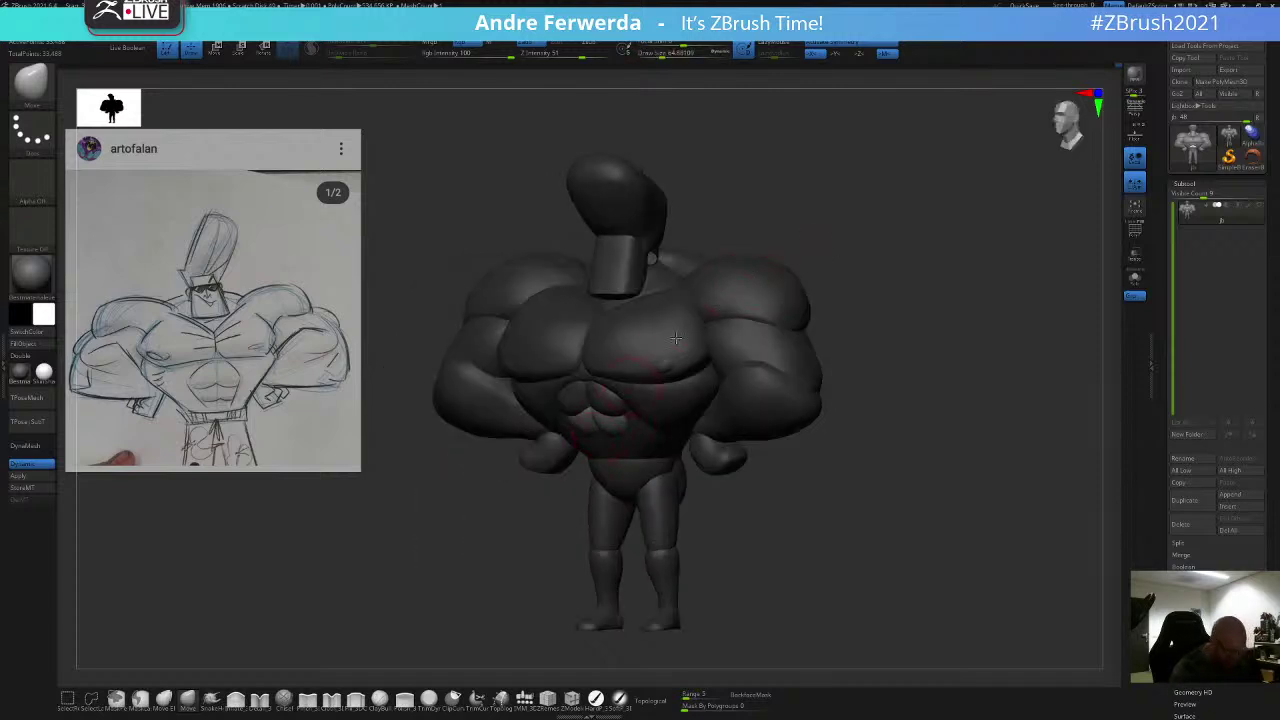
left_click_drag(876, 261, 886, 182)
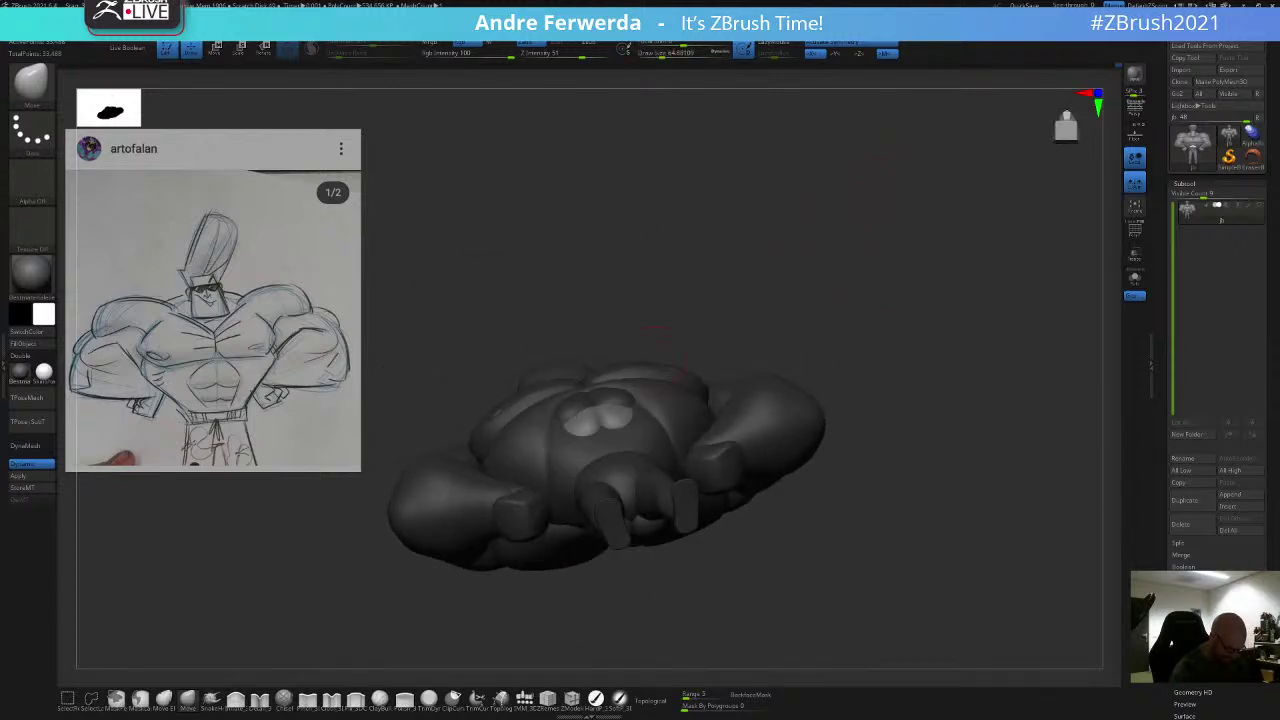
key("space")
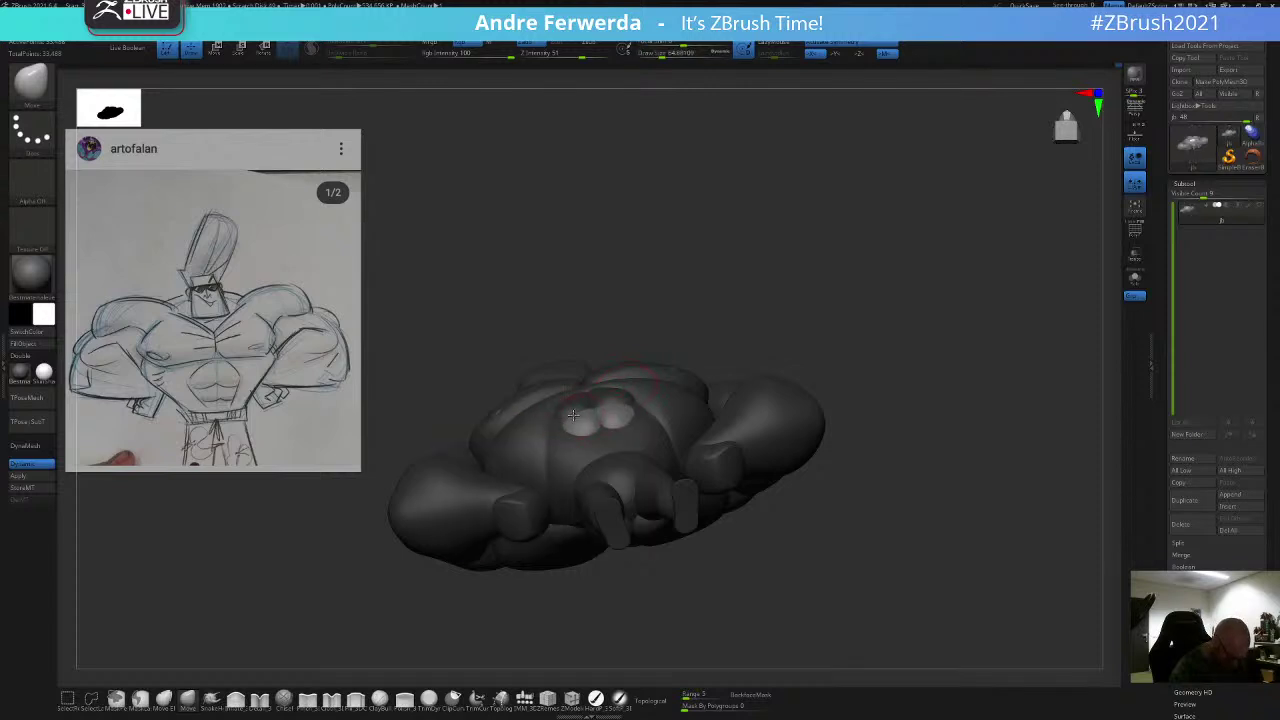
left_click_drag(681, 273, 700, 325, "shift")
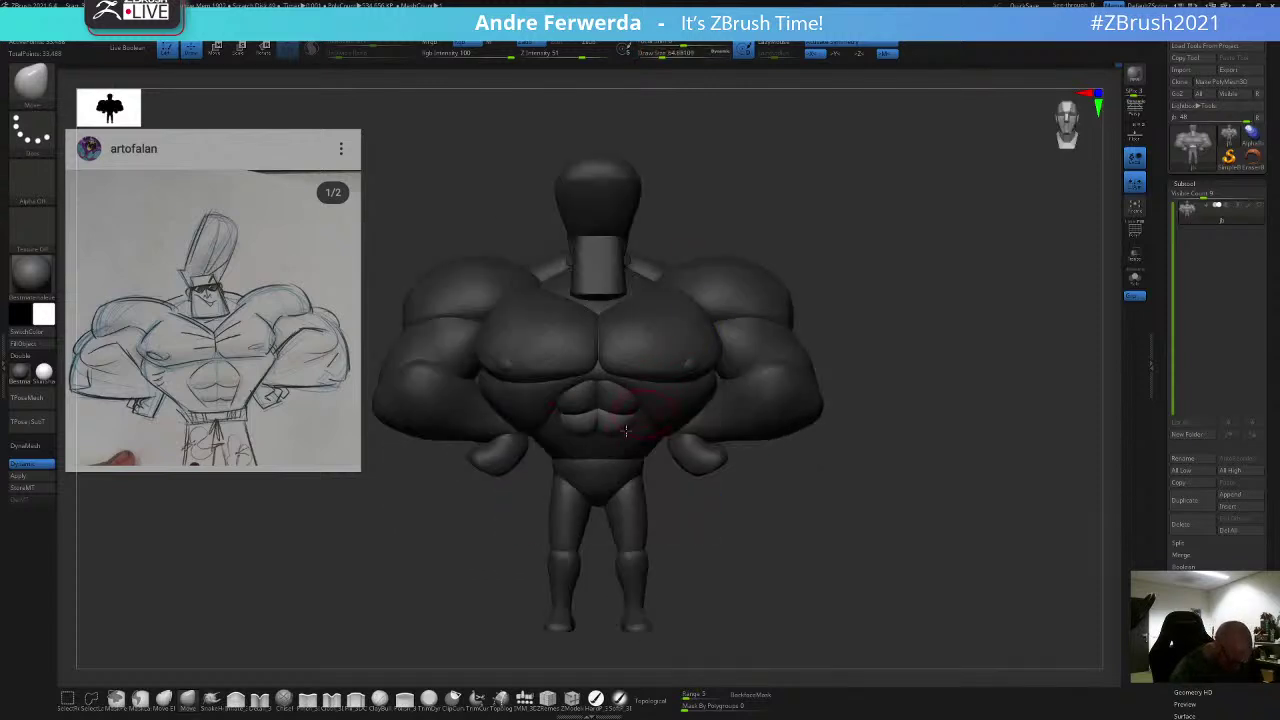
Step: Refine the lower center of the second abdominal row with smaller Move brush strokes and smooth it
key("space")
left_click(590, 446)
key("space")
left_click_drag(818, 268, 745, 275)
left_click_drag(594, 434, 588, 419, "shift")
left_click_drag(700, 405, 818, 395)
mouse_move(800, 255)
left_mouse_down("ctrl")
mouse_move(818, 269)
mouse_move(844, 228)
left_mouse_up("ctrl")
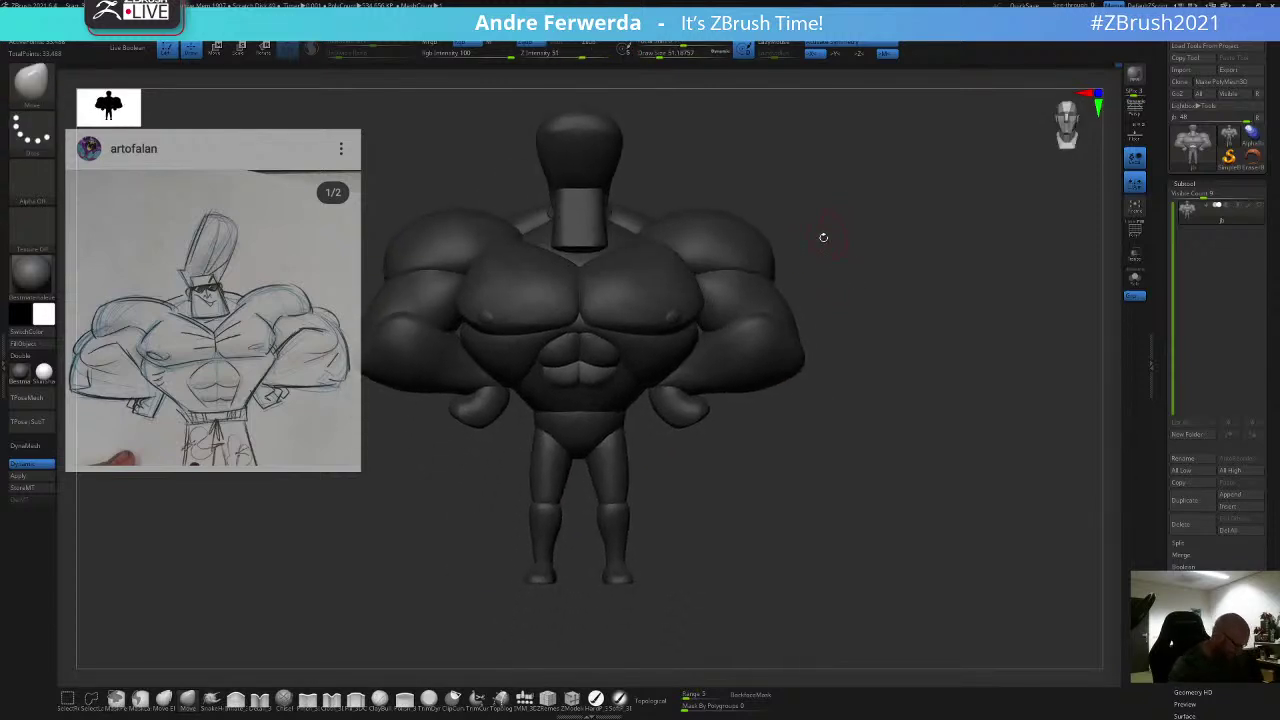
Step: Duplicate the second abdominal row downward to create a third row and adjust its placement on the lower belly
key("w")
left_click(601, 371, "ctrl")
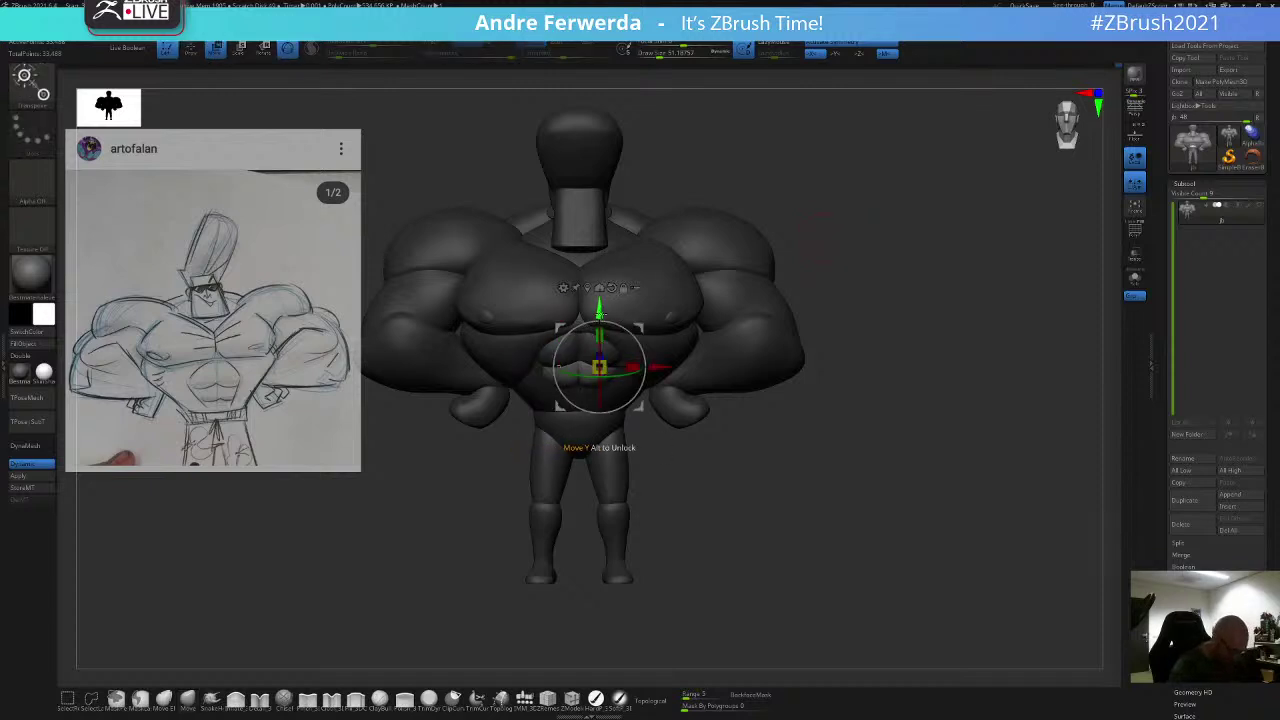
mouse_move(600, 314)
left_mouse_down("ctrl")
mouse_move(599, 347)
mouse_move(622, 367)
mouse_move(596, 393)
left_mouse_up("ctrl")
key("q")
key("s")
key("w")
key("q")
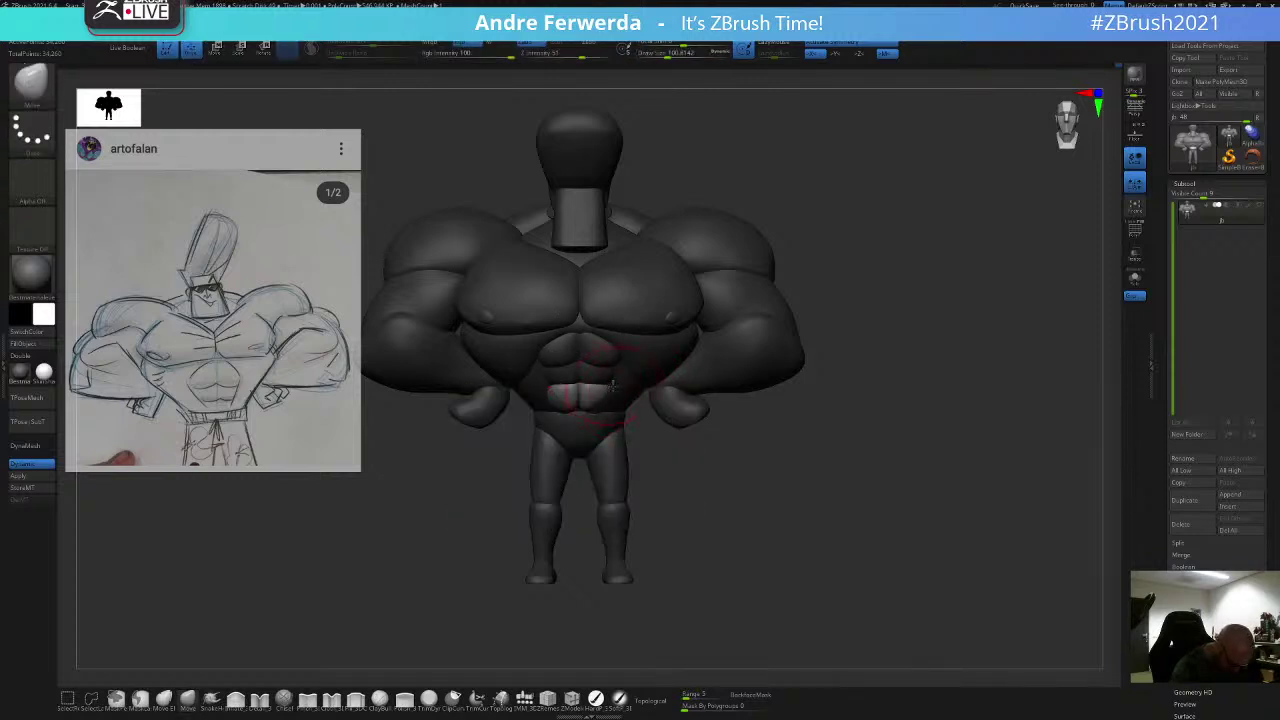
Step: Pull the third abdominal row into the belly with a large Move brush, working from below and the side
left_click_drag(768, 216, 819, 178)
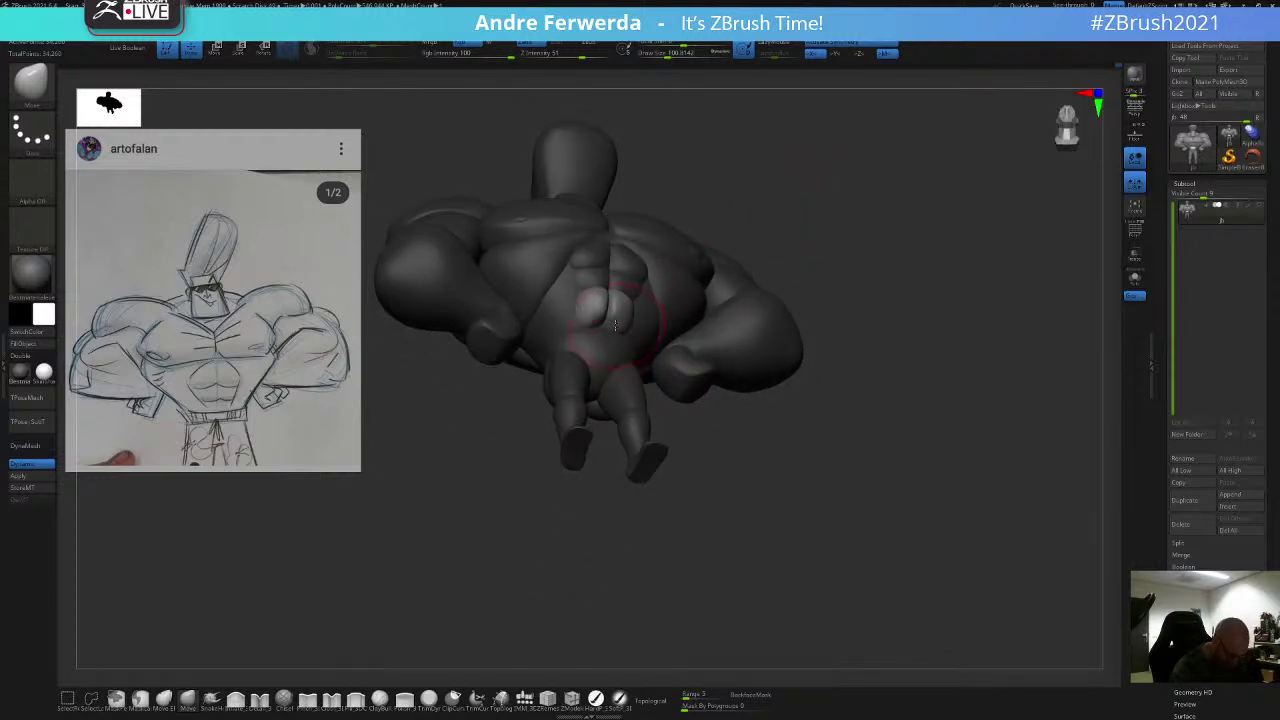
left_click_drag(593, 304, 593, 318)
mouse_move(778, 192)
left_mouse_down()
mouse_move(779, 233)
mouse_move(624, 323)
left_mouse_up()
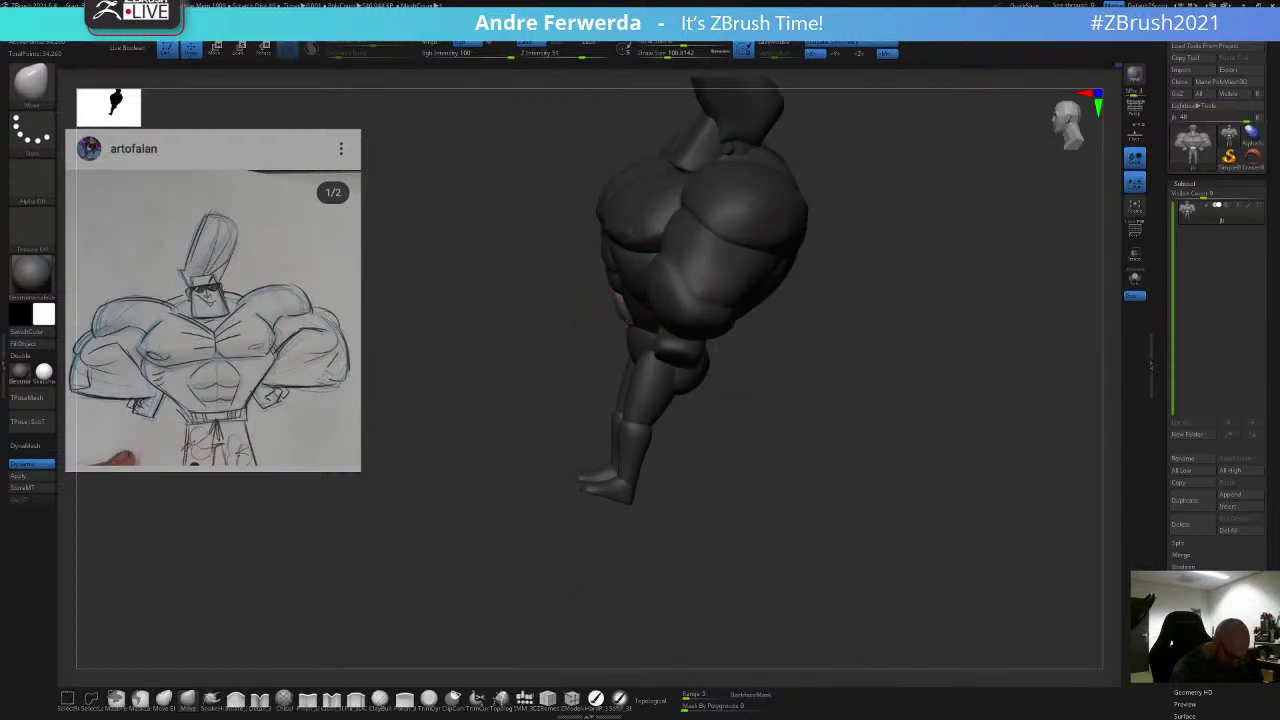
left_click_drag(590, 369, 586, 378, "shift")
key("s")
left_click_drag(610, 308, 586, 325)
key("s")
Step: Narrow and taper the third abdominal row with smaller Move brush strokes, checking the form from below
key("space")
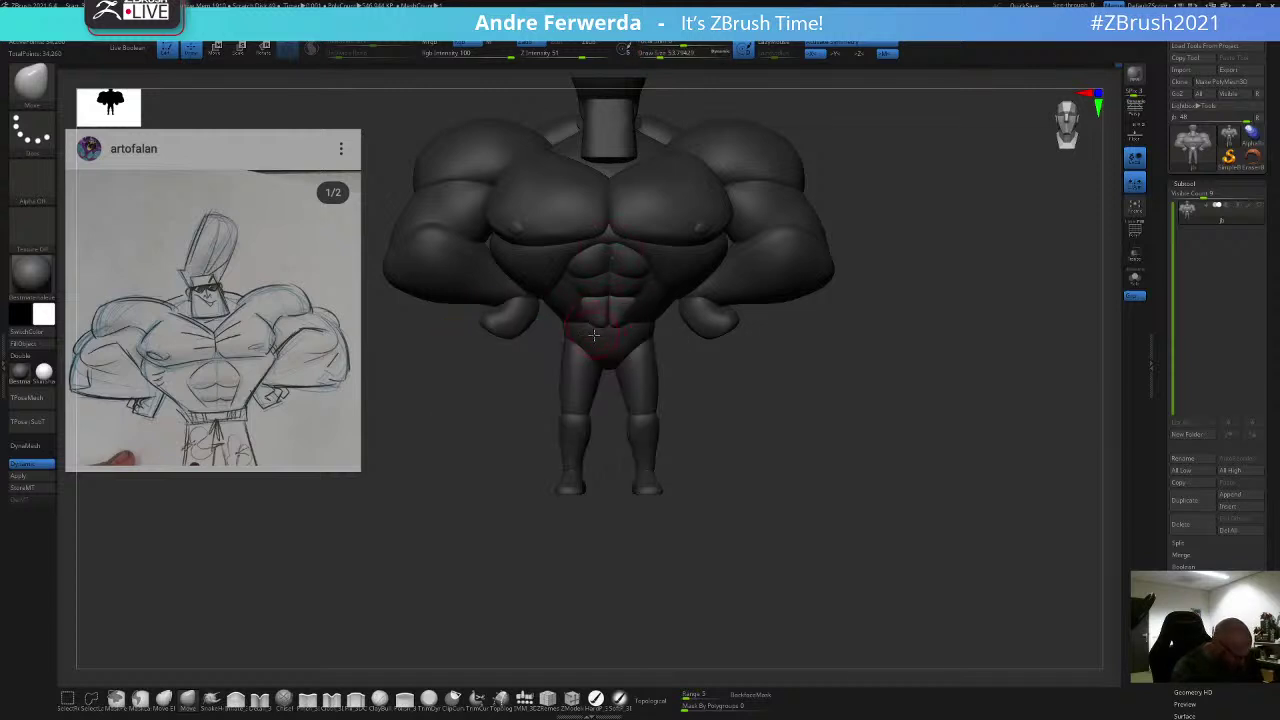
key("space")
left_click_drag(704, 366, 705, 272)
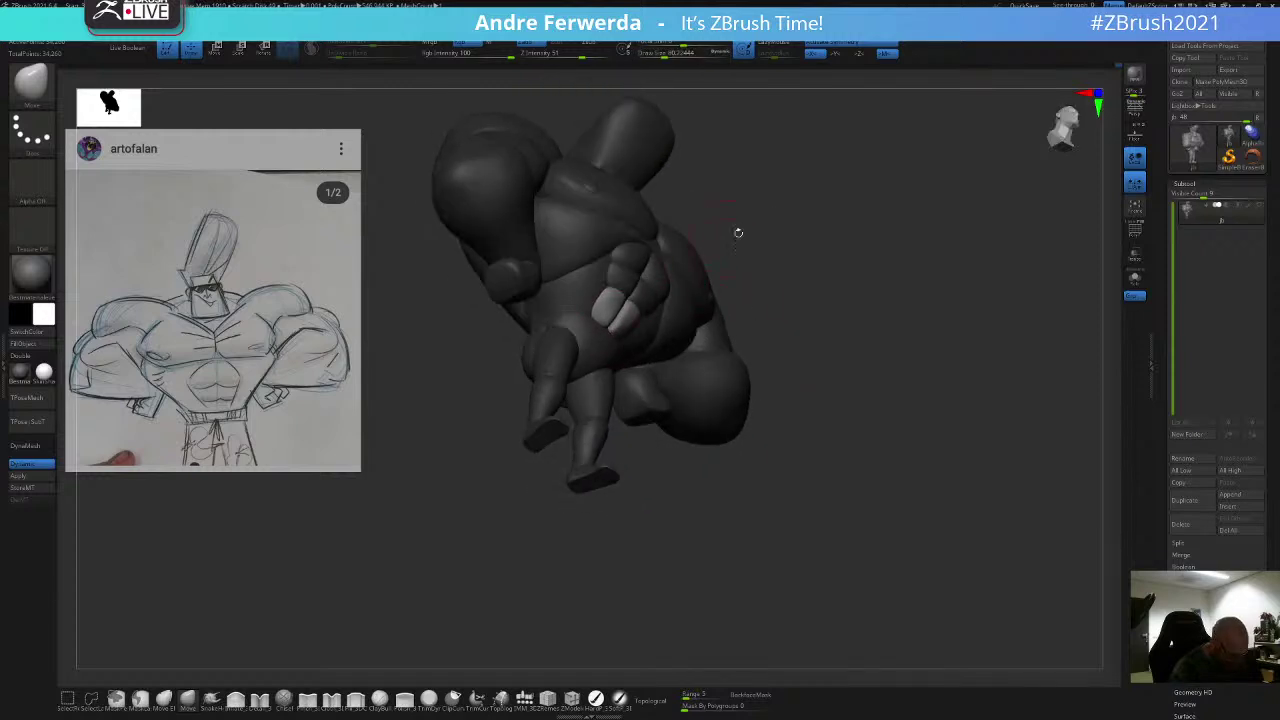
left_click_drag(775, 235, 815, 229)
key("space")
left_click_drag(604, 326, 600, 326)
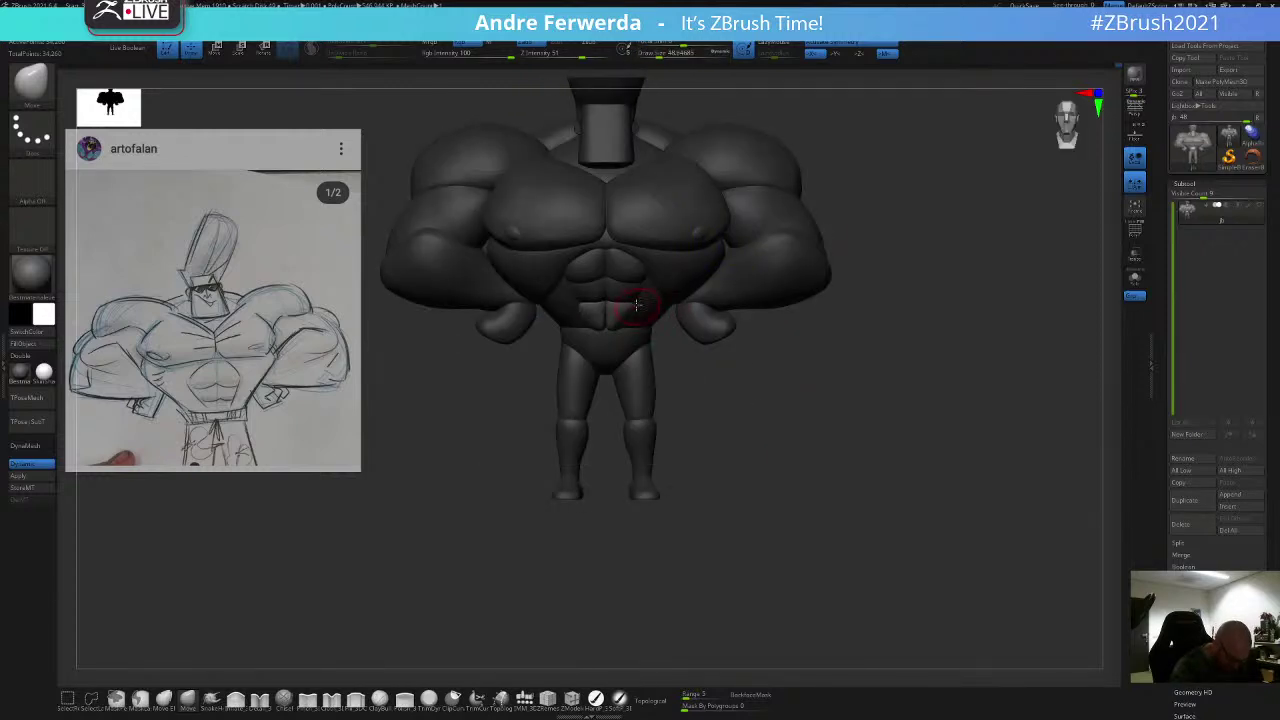
Step: Undo the last stroke and rework the outer contours of the third abdominal row with resized Move and Smooth brushes
key("space")
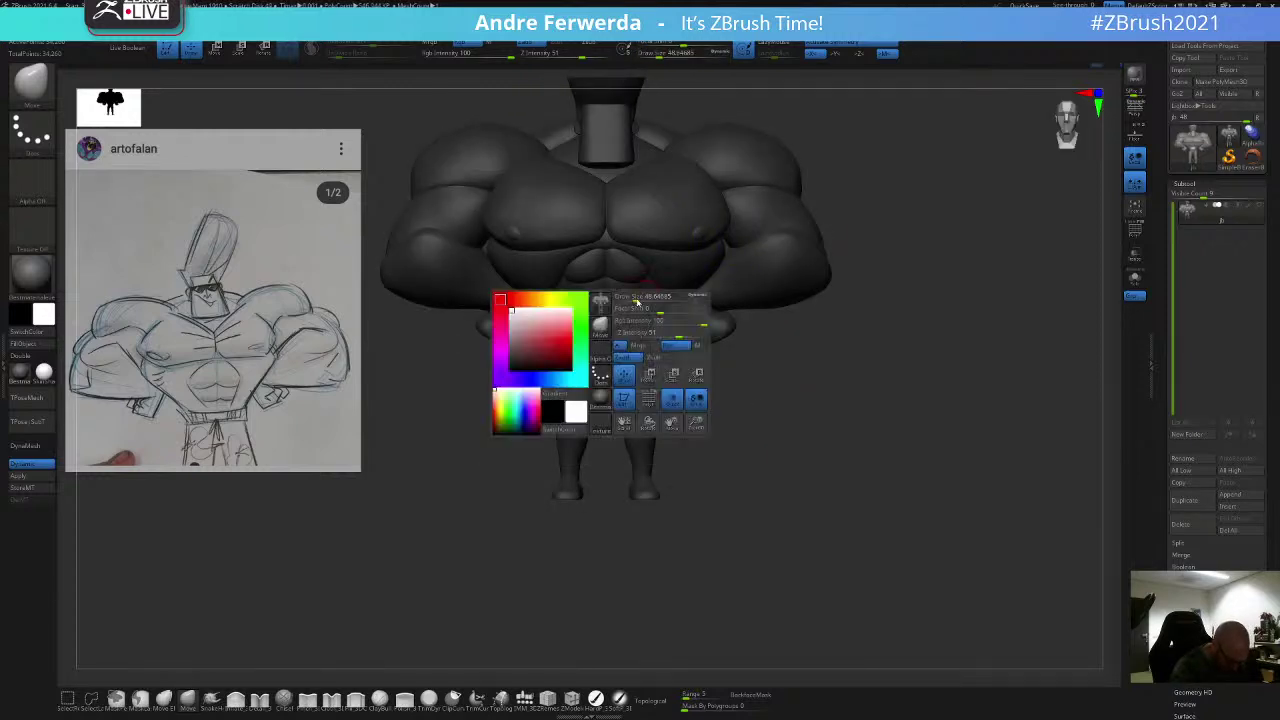
key("ctrl+z")
key("space")
left_click_drag(645, 308, 651, 308)
key("space")
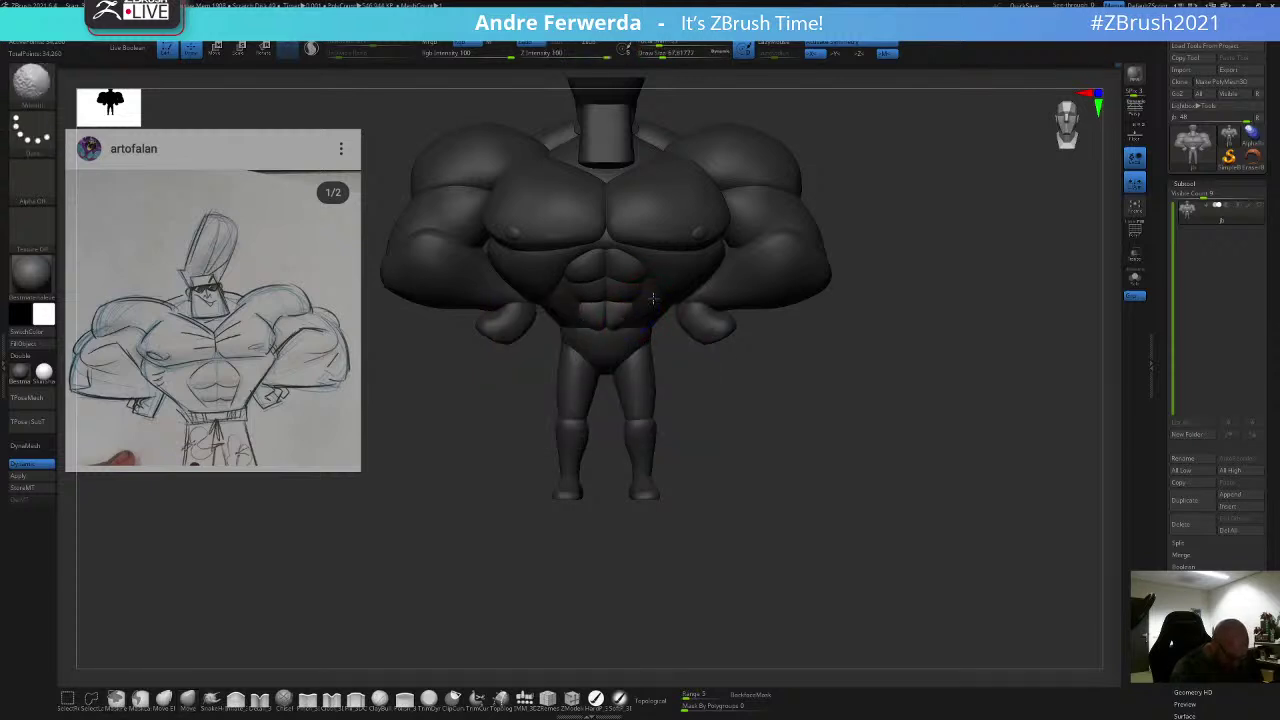
key("space")
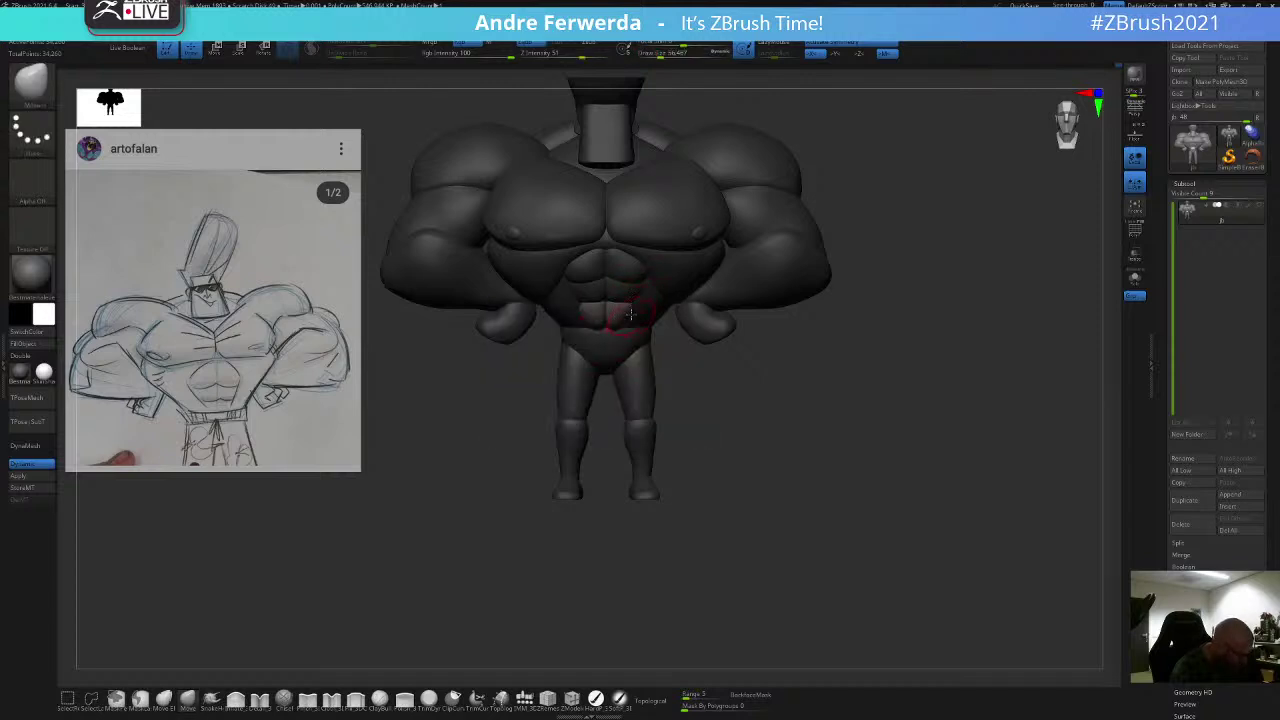
key("space")
left_click_drag(861, 168, 848, 180)
Step: Adjust the depth of the third abdominal row with the Move brush from a low angle and clear the mask
key("space")
left_click_drag(860, 223, 757, 188)
key("space")
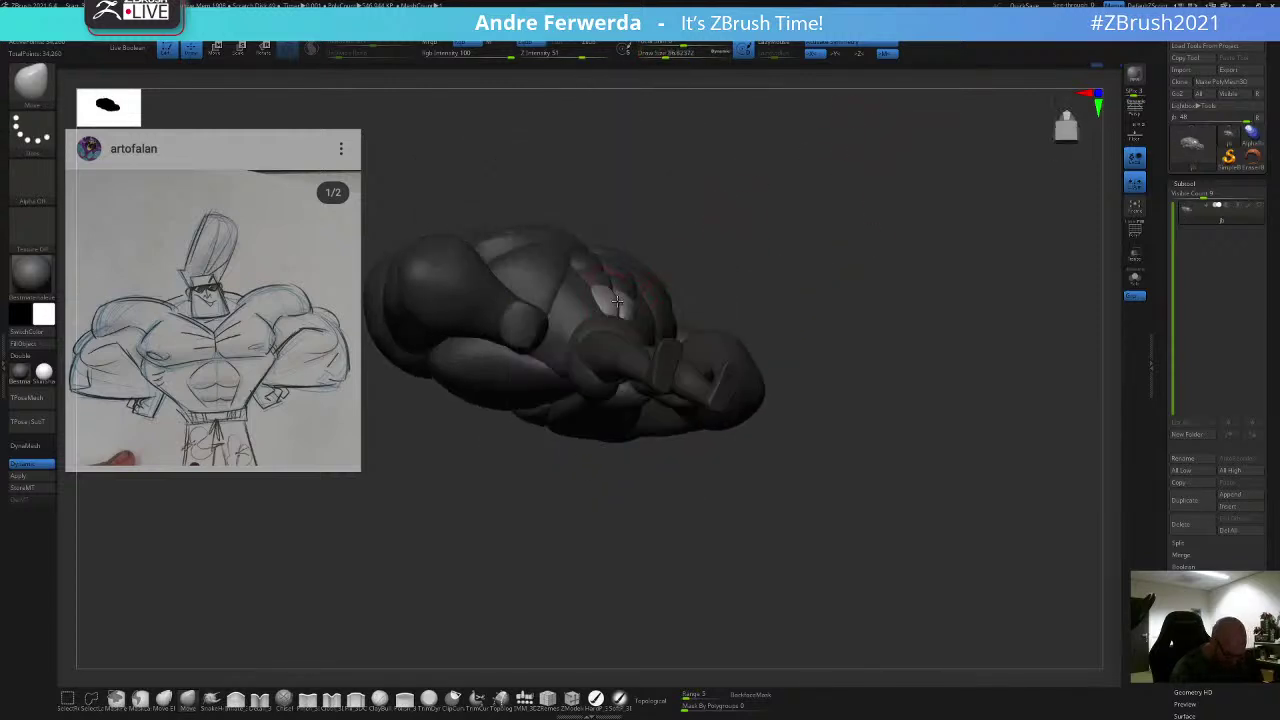
left_click_drag(700, 222, 898, 350)
left_click_drag(898, 350, 880, 374)
key("space")
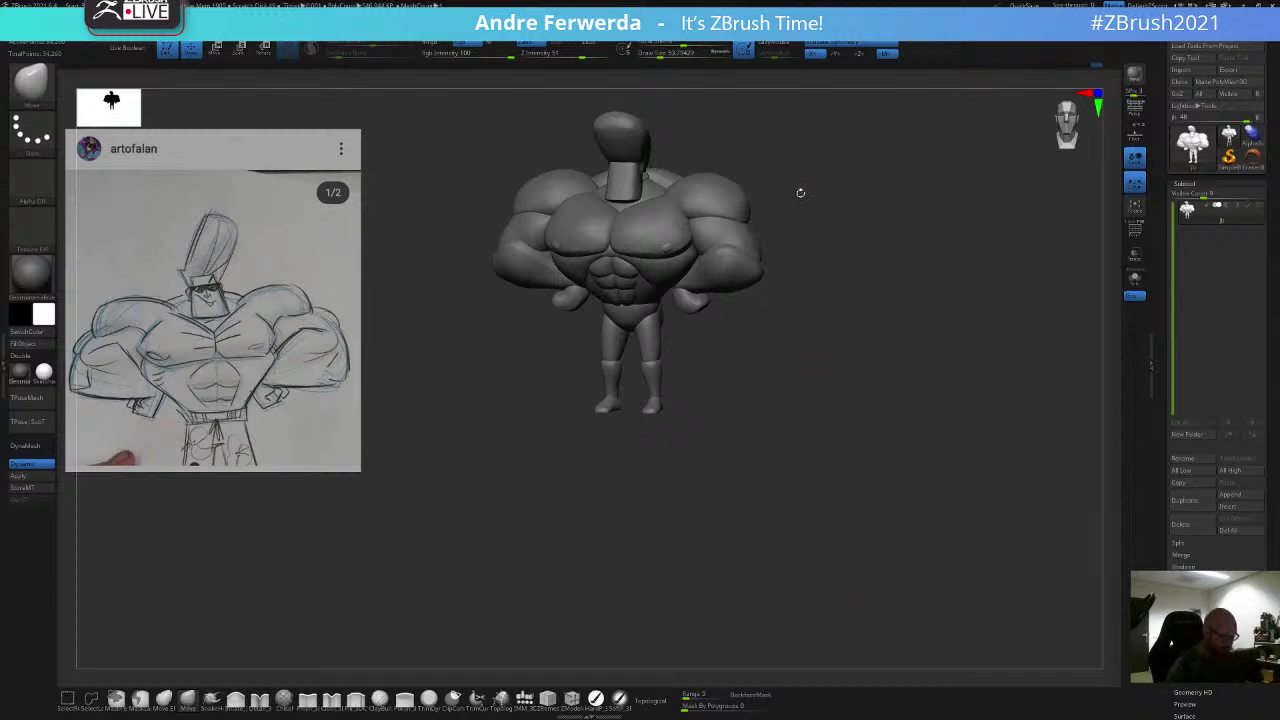
Step: Isolate all three abdominal rows and mask the rest of the figure so only the abdominals remain editable
left_click_drag(820, 218, 820, 194, "shift")
left_click(636, 273, "ctrl+shift")
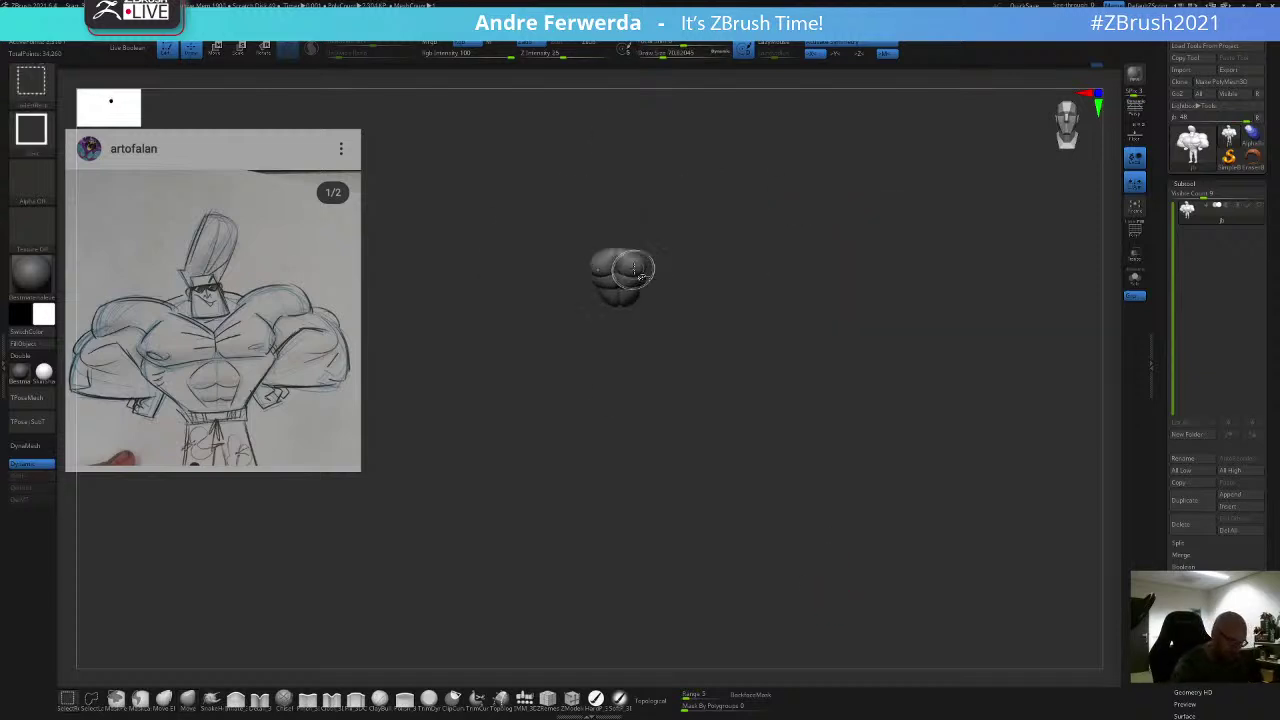
left_click(686, 208, "ctrl")
left_click(552, 400, "ctrl+shift")
left_click(818, 212, "ctrl")
Step: Reshape the three abdominal rows together with the Move brush from low angles, tightening their outer edges
right_click_drag(820, 212, 808, 258)
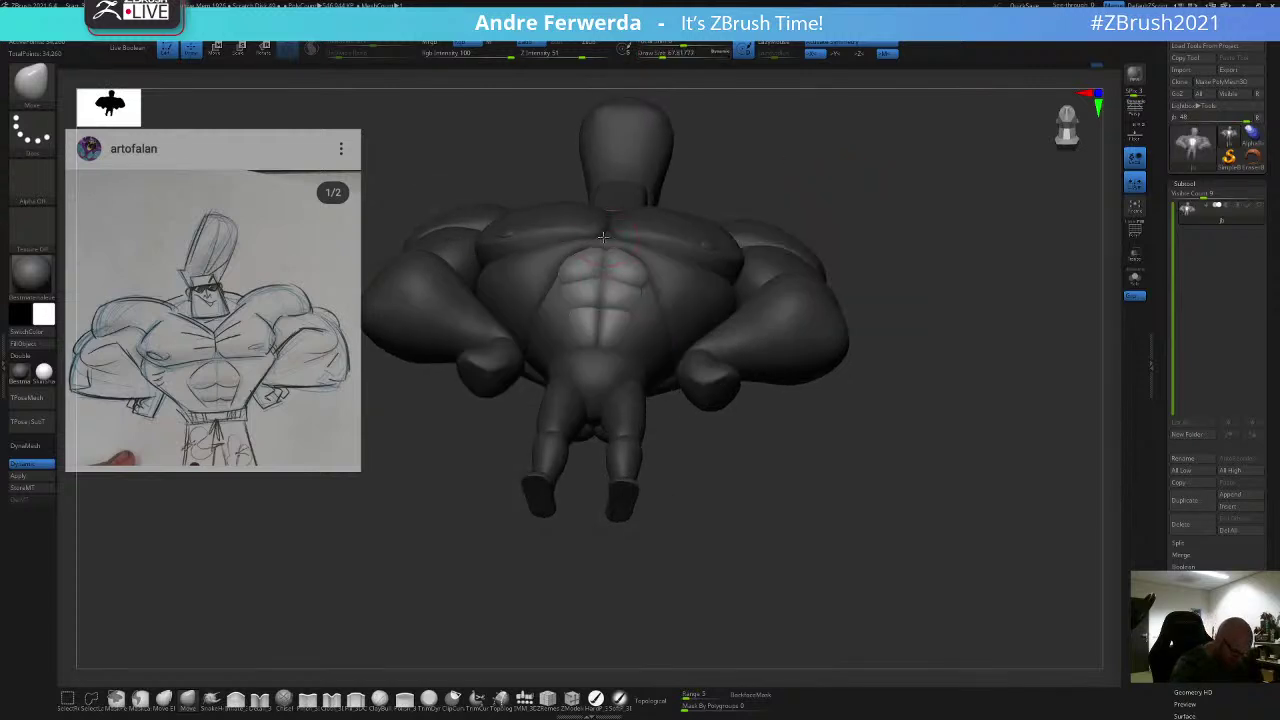
key("space")
left_click_drag(766, 142, 748, 183)
key("space")
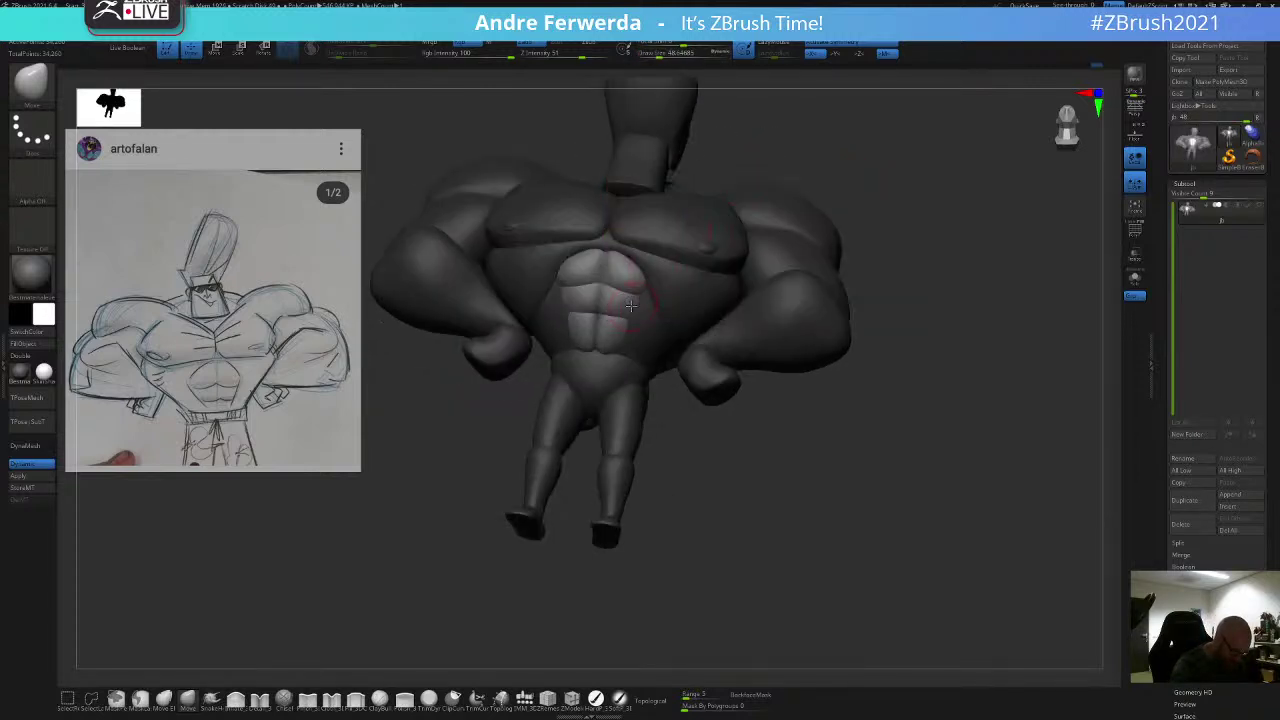
key("space")
left_click_drag(634, 306, 626, 307)
left_click_drag(909, 232, 869, 449, "shift")
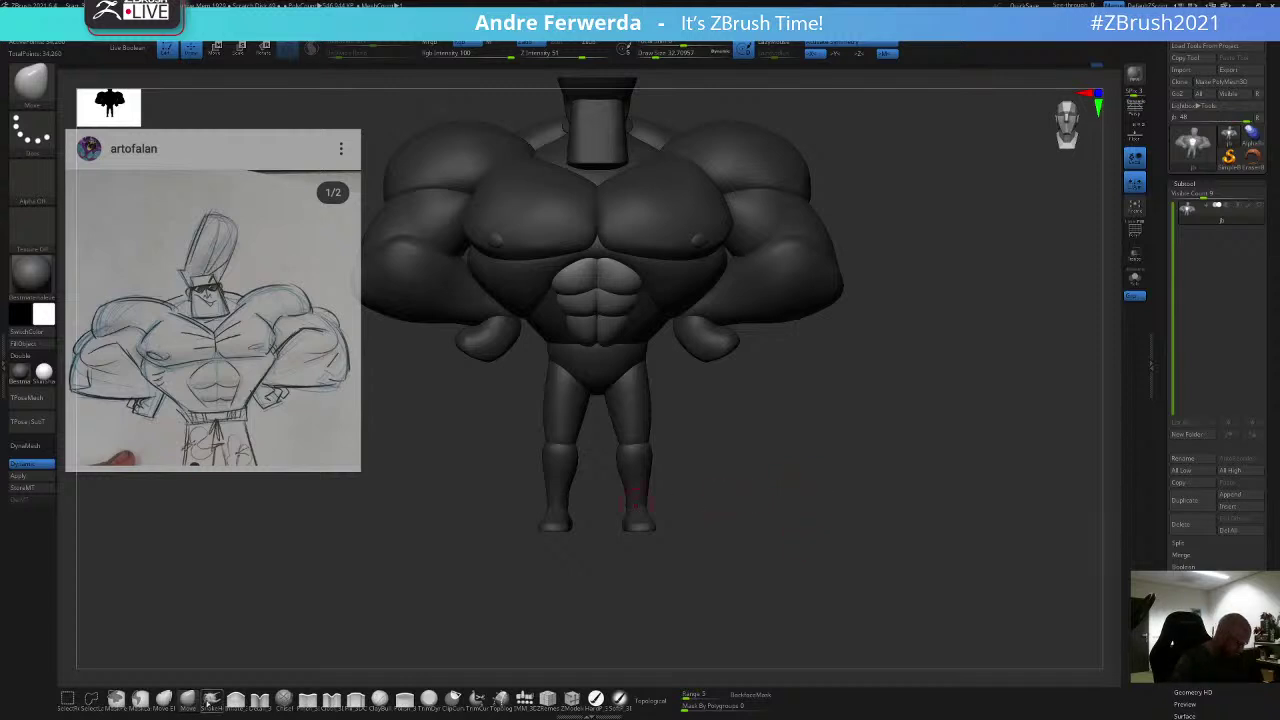
Step: Turn on topological masking and adjust the outer contours of the middle and lower abdominals with resized Move brushes
key("]")
left_click(650, 699)
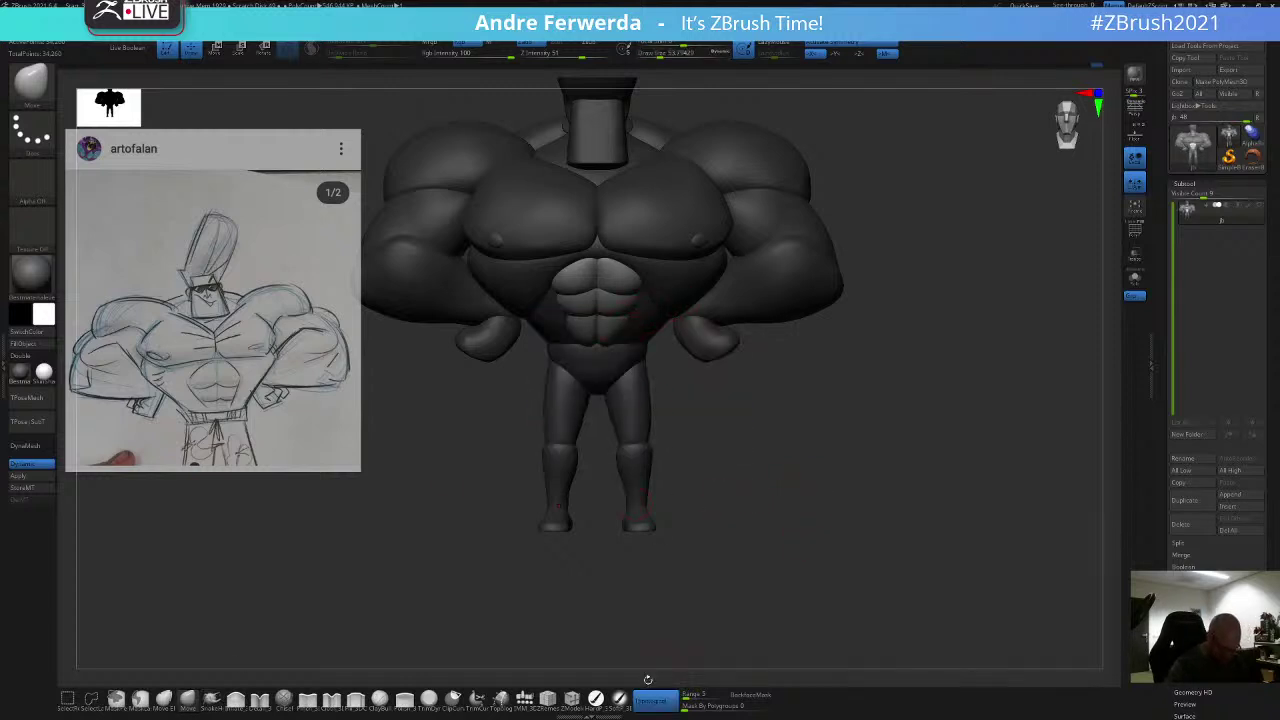
key("[")
key("space")
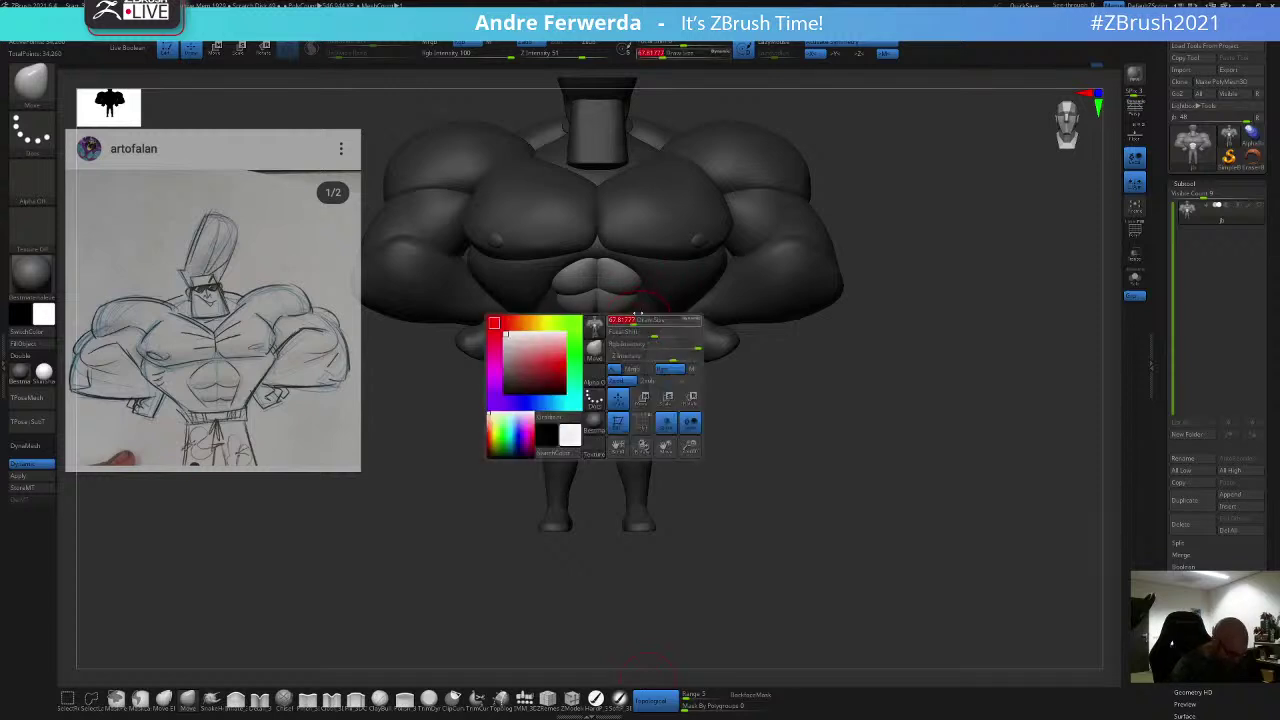
left_click(628, 321)
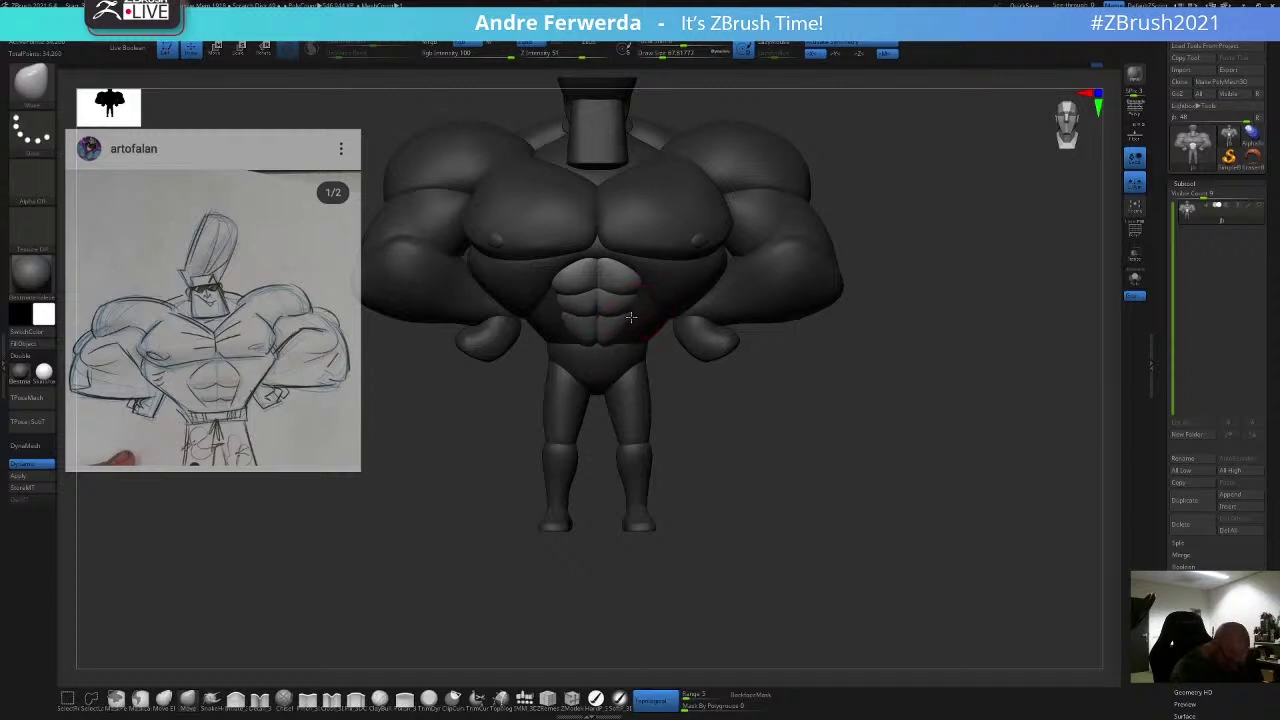
key("space")
left_click_drag(637, 300, 632, 300)
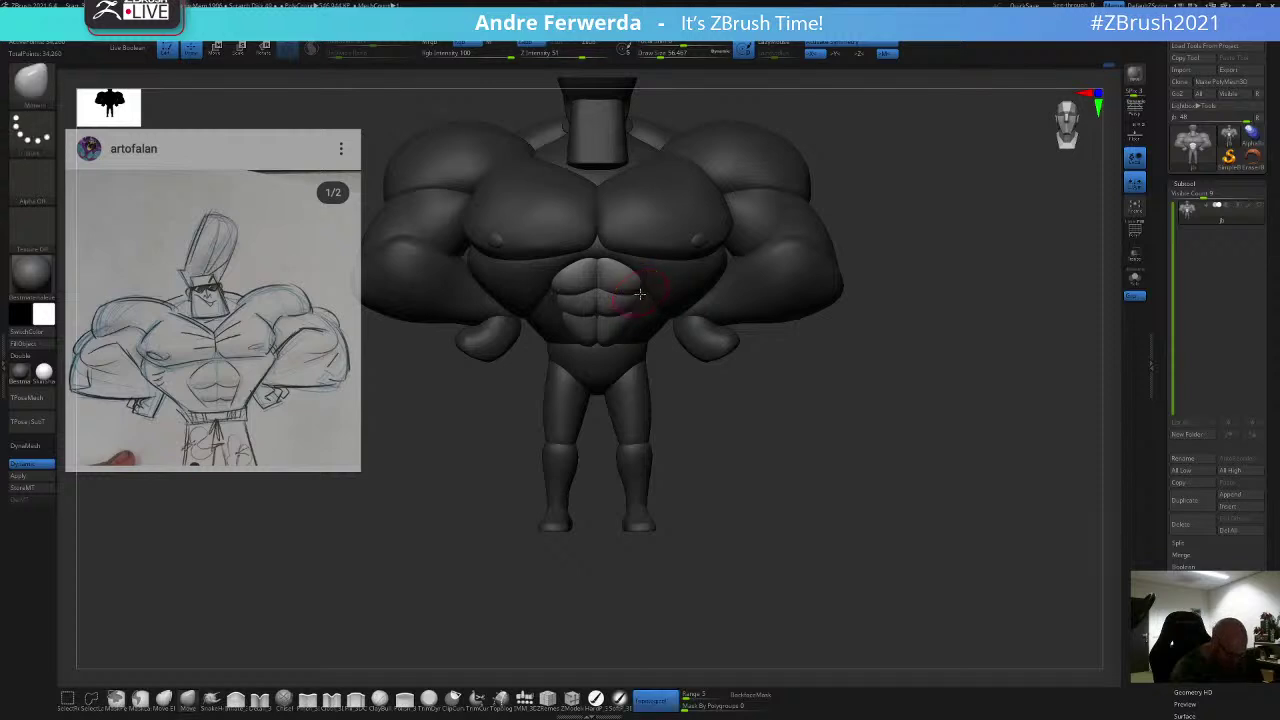
Step: Refine the outer edges and curvature of the unmasked abdominal rows with the Move brush from front and low angles, and clear the mask
right_click_drag(641, 294, 656, 334)
left_click_drag(792, 175, 850, 158)
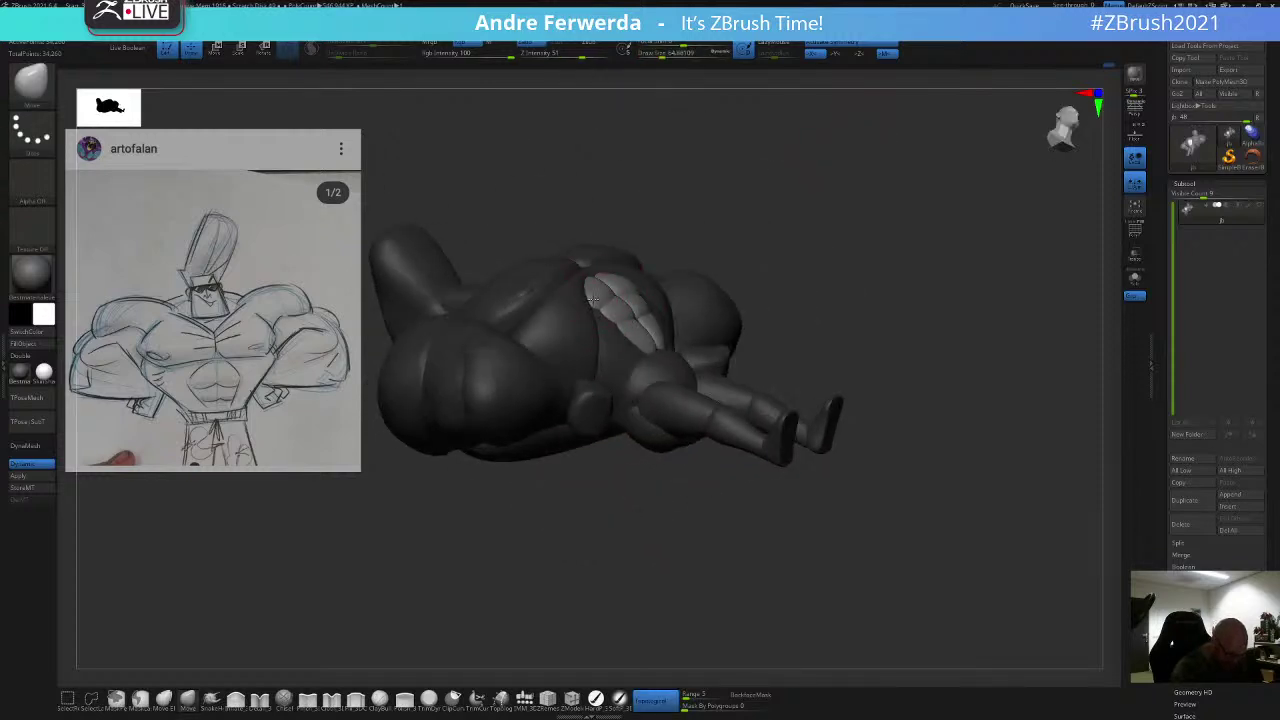
right_click_drag(595, 292, 620, 315)
right_click_drag(671, 261, 624, 316)
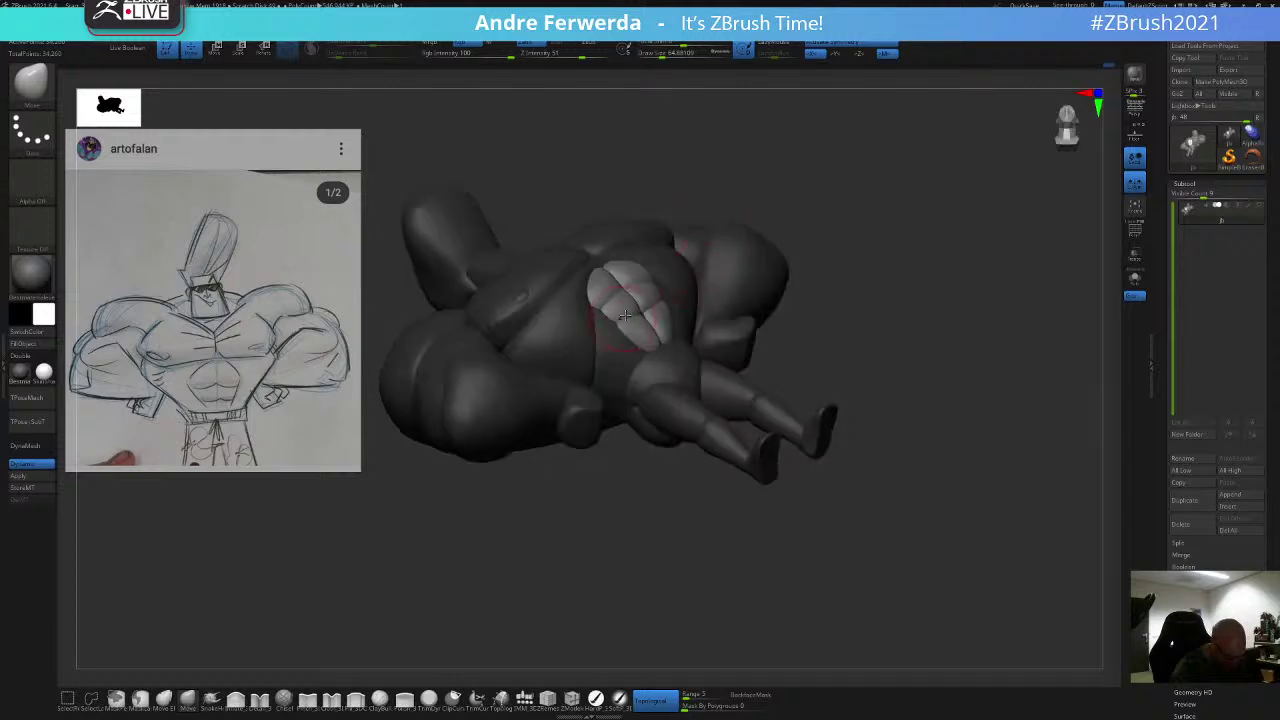
left_click_drag(810, 170, 850, 200)
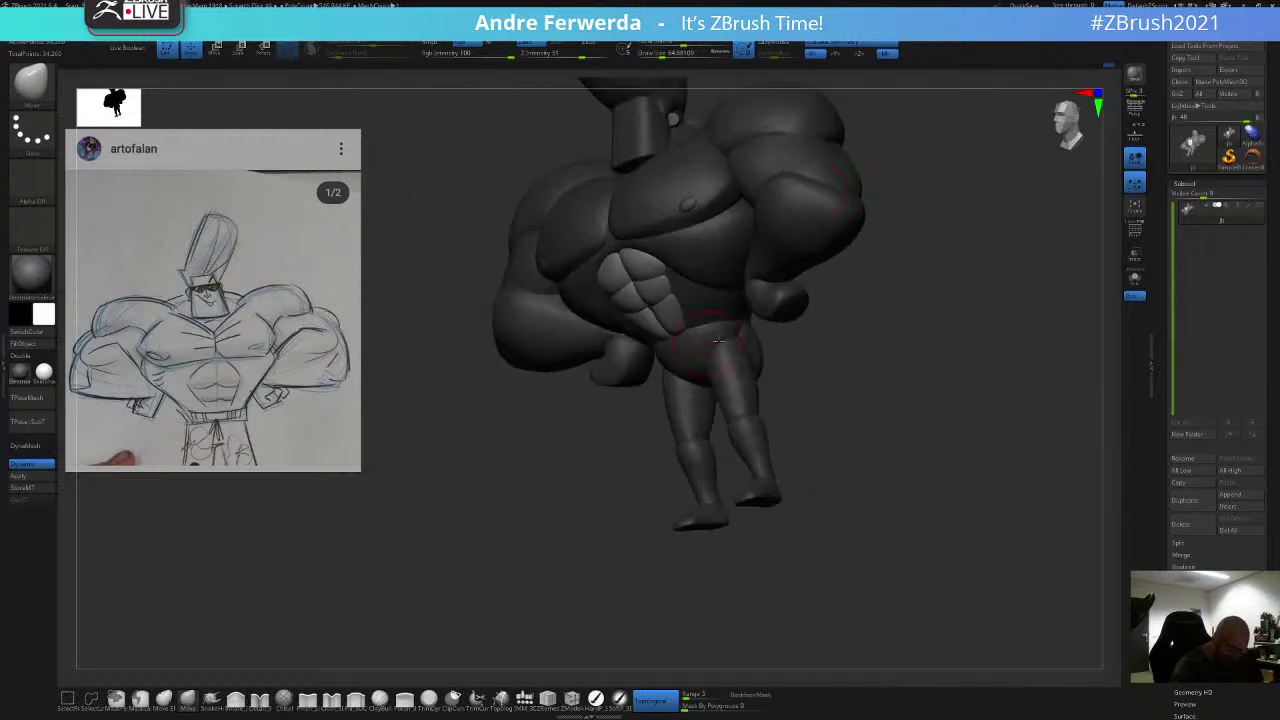
left_click_drag(837, 328, 860, 358)
left_click_drag(856, 368, 866, 408, "ctrl")
Step: Adjust the contours around the upper and middle abdominals in front view with resized Move brushes
mouse_move(866, 408)
left_mouse_down()
mouse_move(866, 345)
mouse_move(951, 429)
mouse_move(948, 390)
left_mouse_up()
left_click_drag(948, 390, 952, 360)
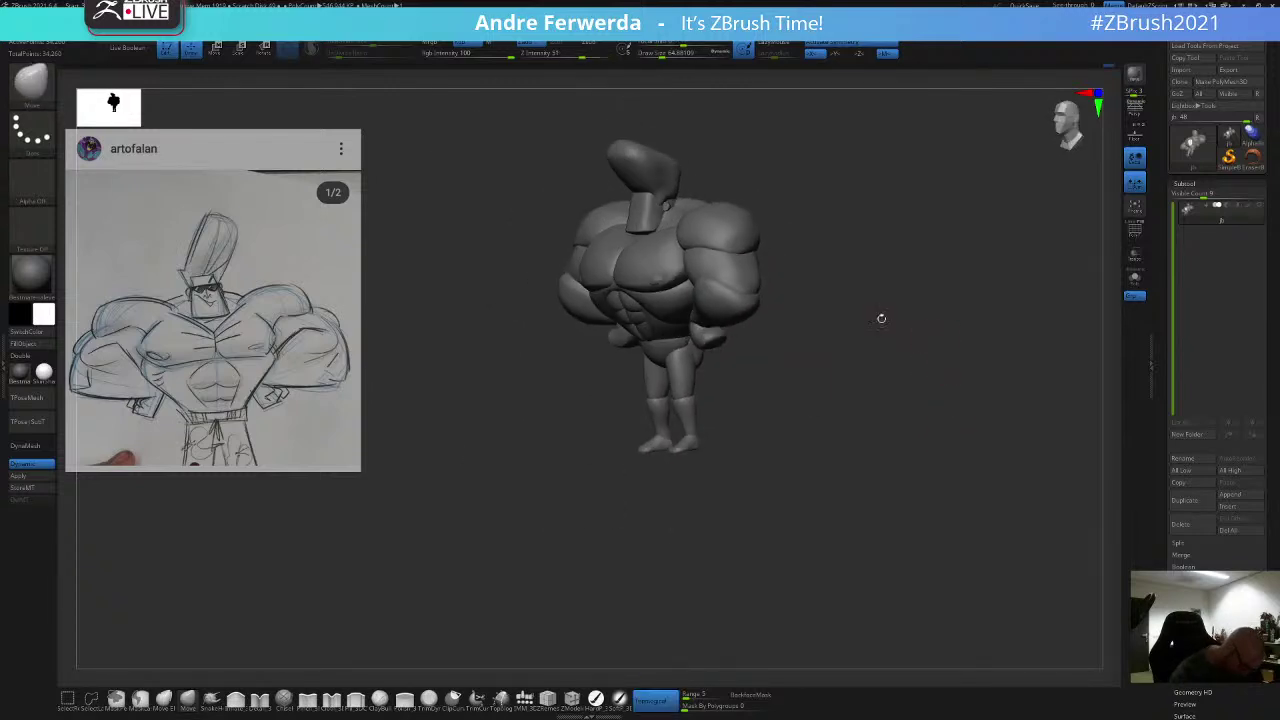
mouse_move(864, 344)
left_mouse_down()
mouse_move(871, 336)
mouse_move(878, 352)
mouse_move(866, 360)
left_mouse_up()
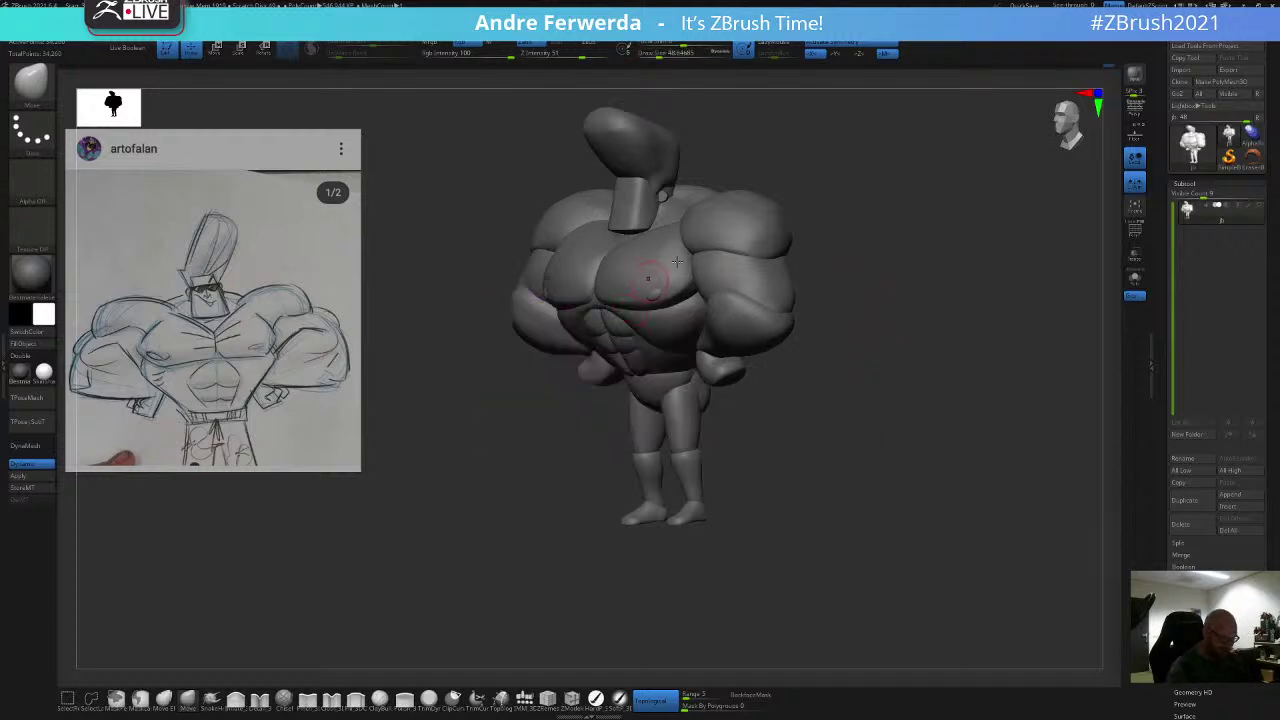
right_click_drag(651, 277, 712, 280, "shift")
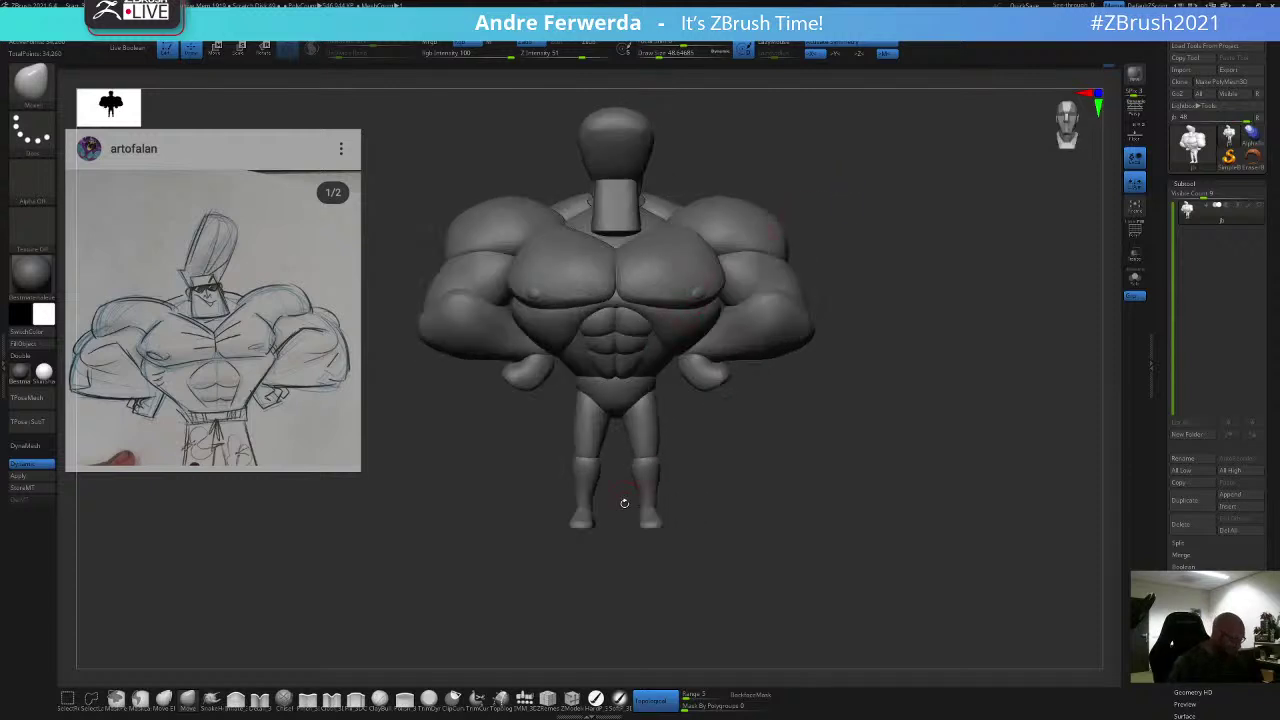
key("space")
left_click_drag(592, 333, 580, 356)
key("space")
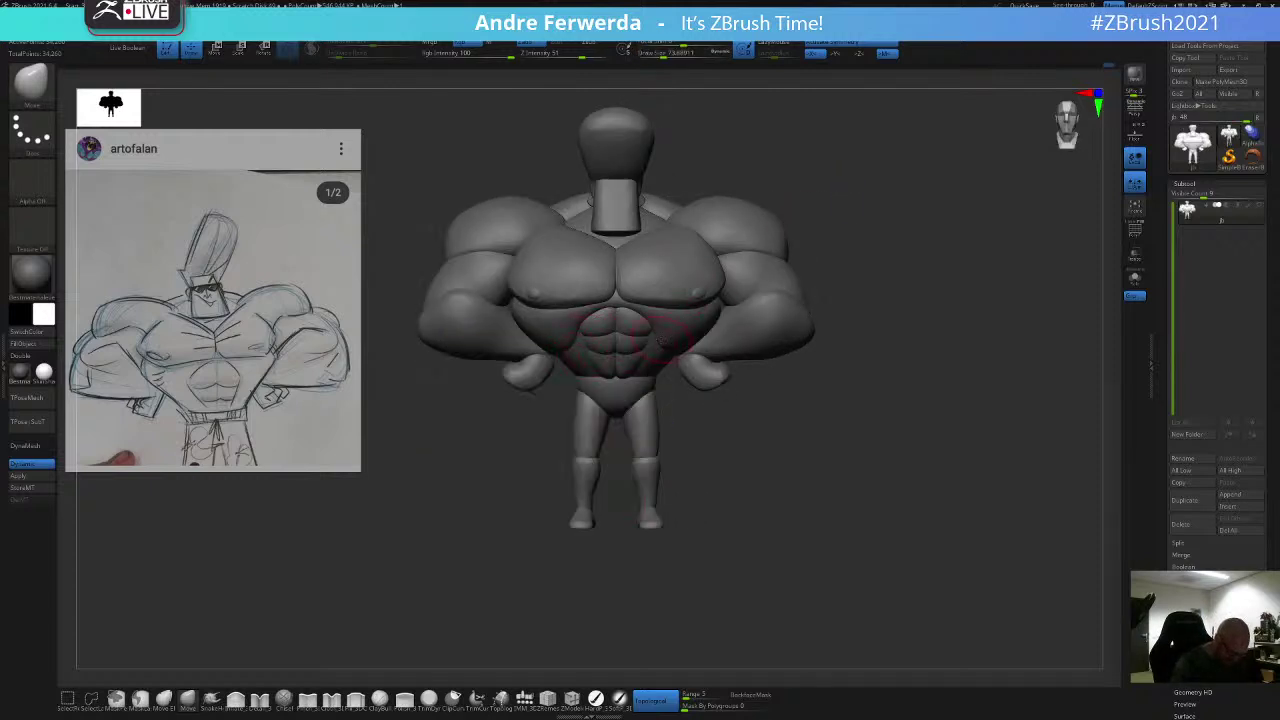
key("space")
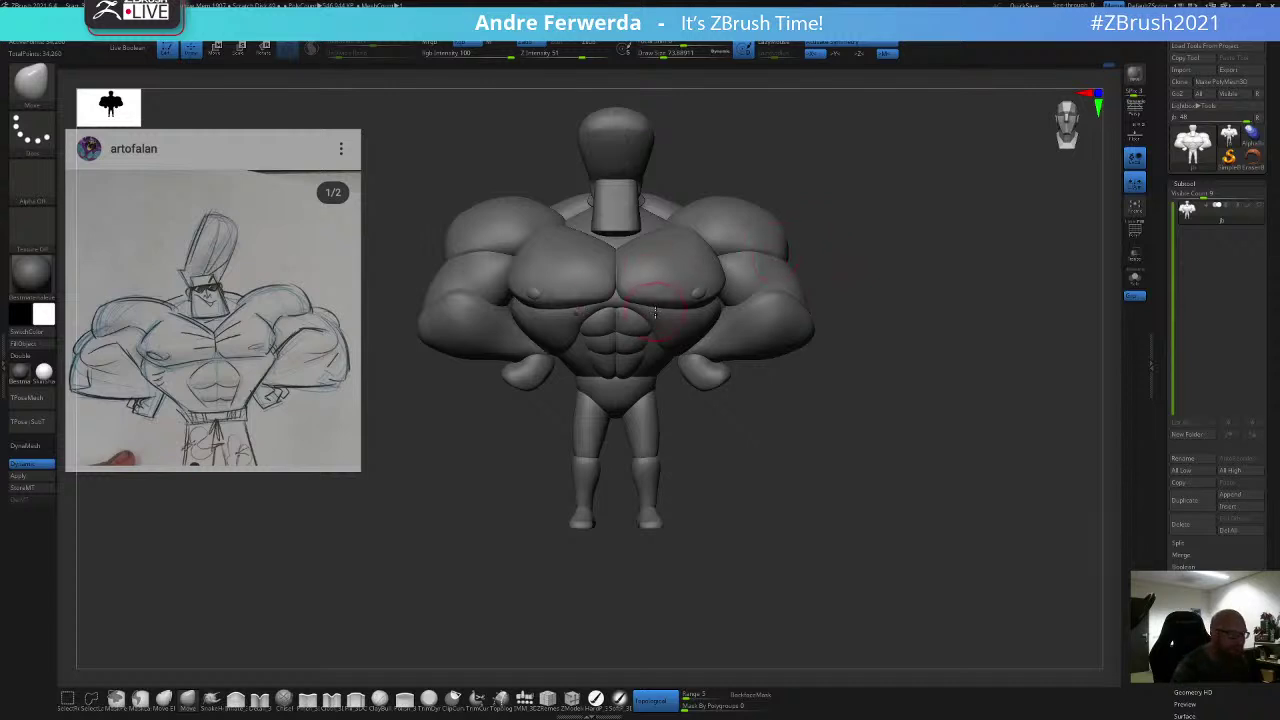
key("space")
left_click_drag(657, 314, 655, 313)
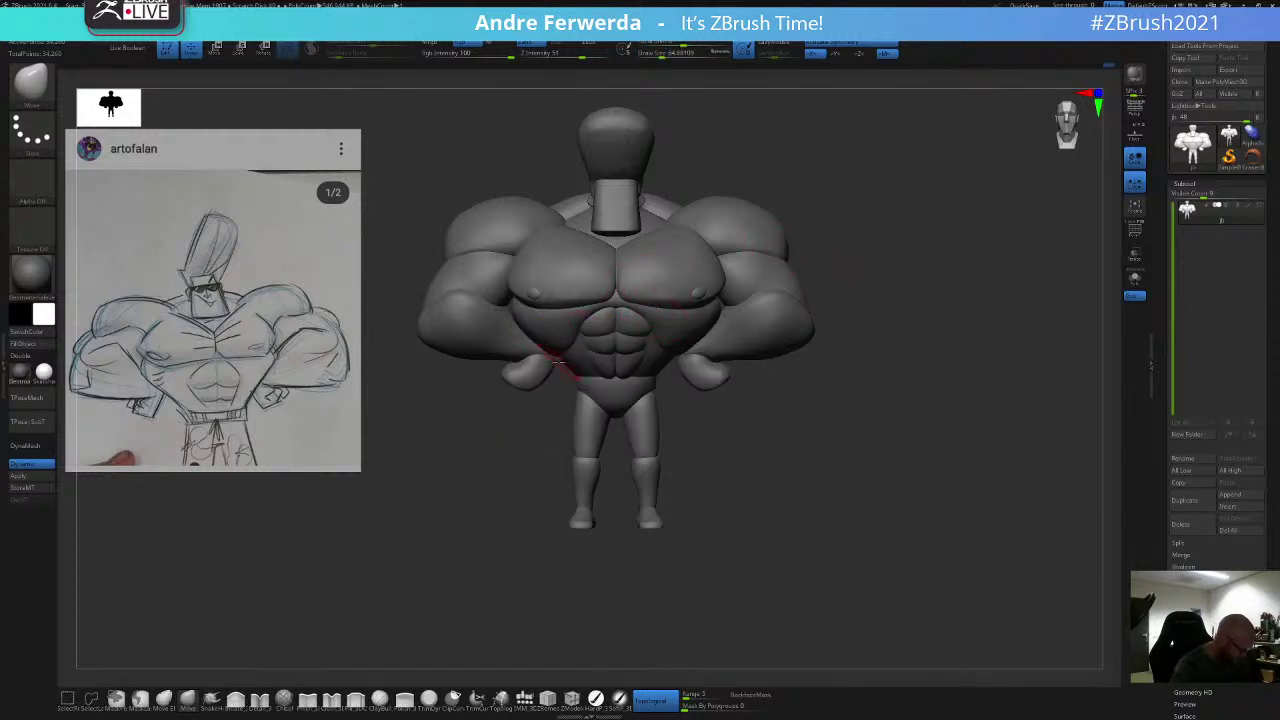
Step: Shape the obliques beside the abdominals with the topological Move brush from low and three-quarter angles
left_click_drag(871, 246, 872, 172)
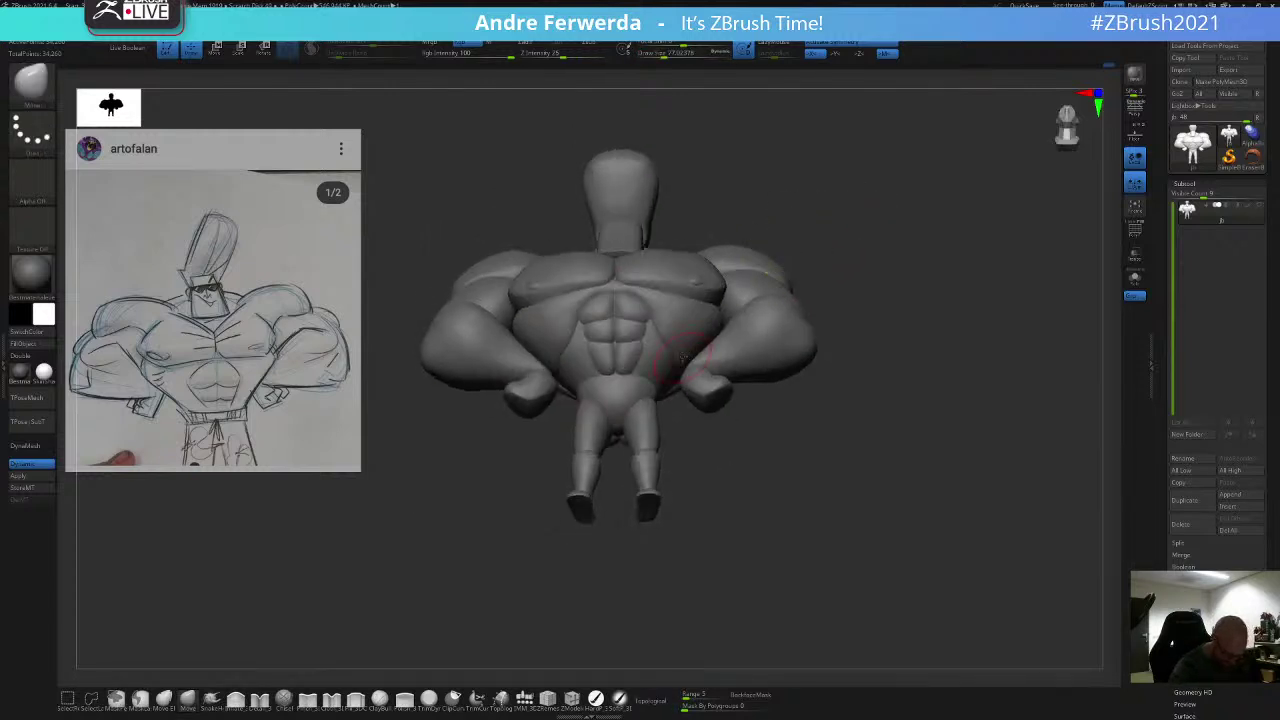
key("space")
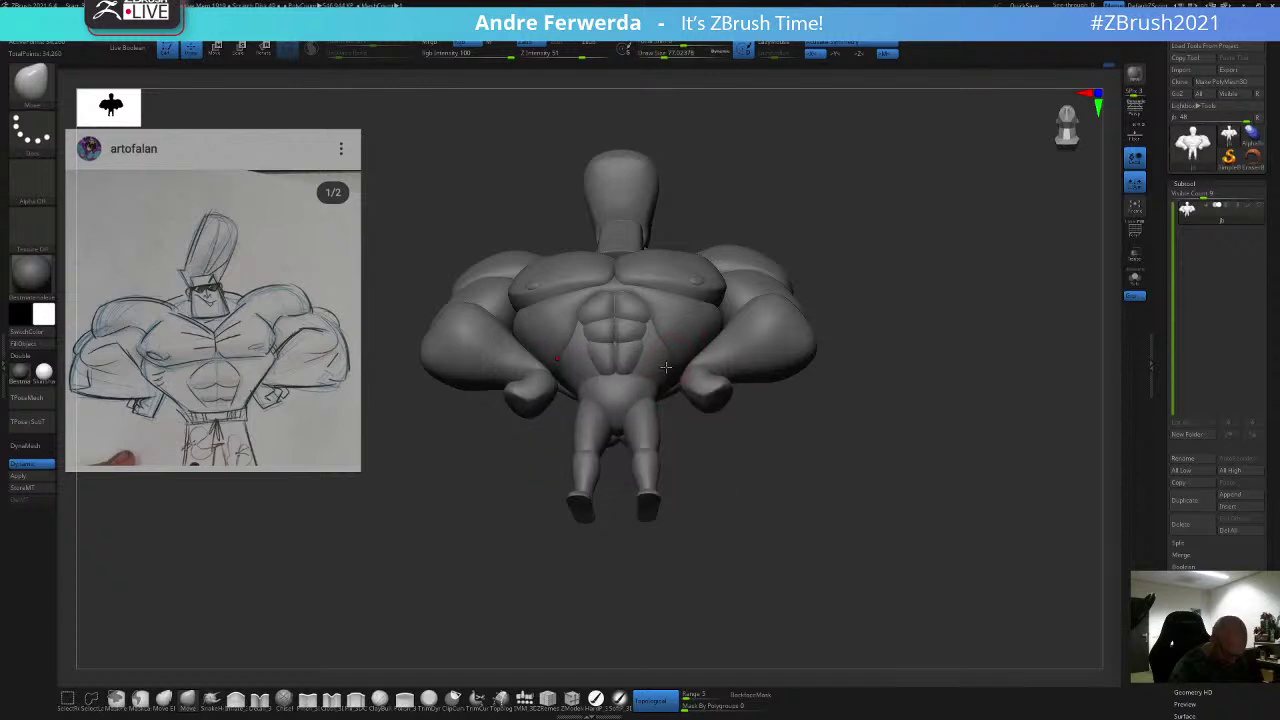
left_click_drag(823, 245, 822, 318)
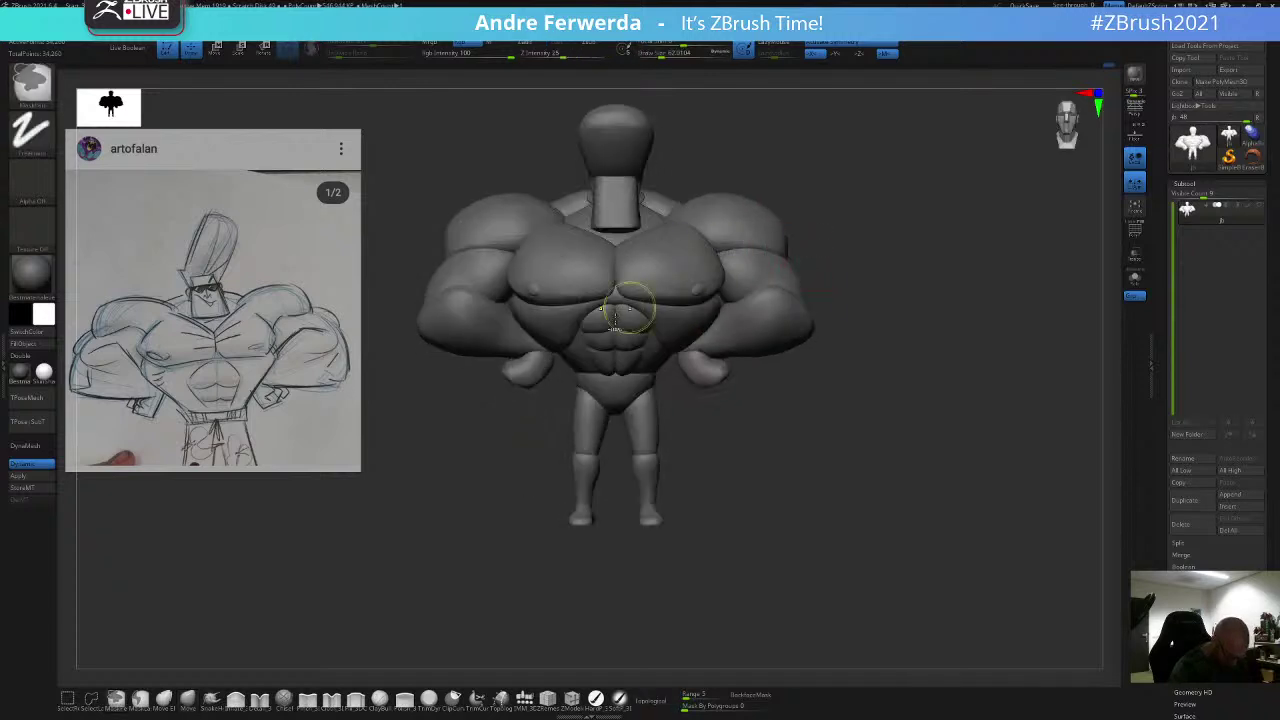
left_click_drag(546, 394, 598, 384)
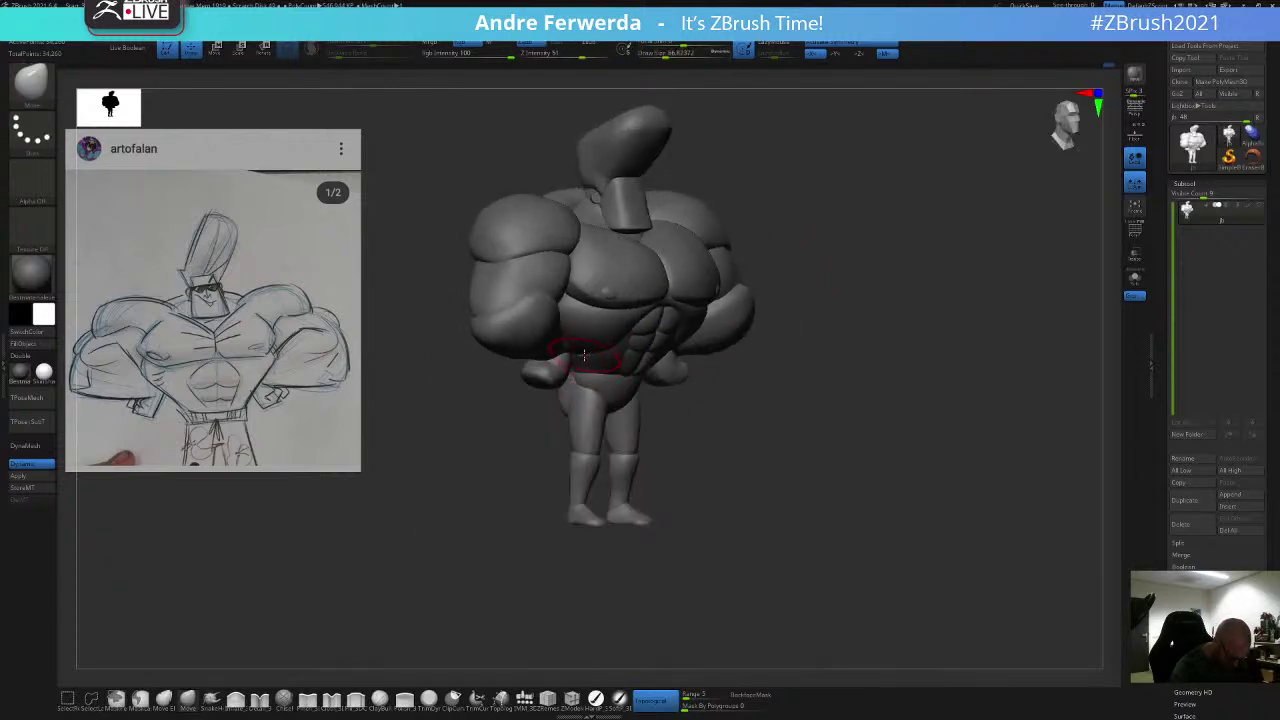
left_click_drag(821, 214, 696, 198)
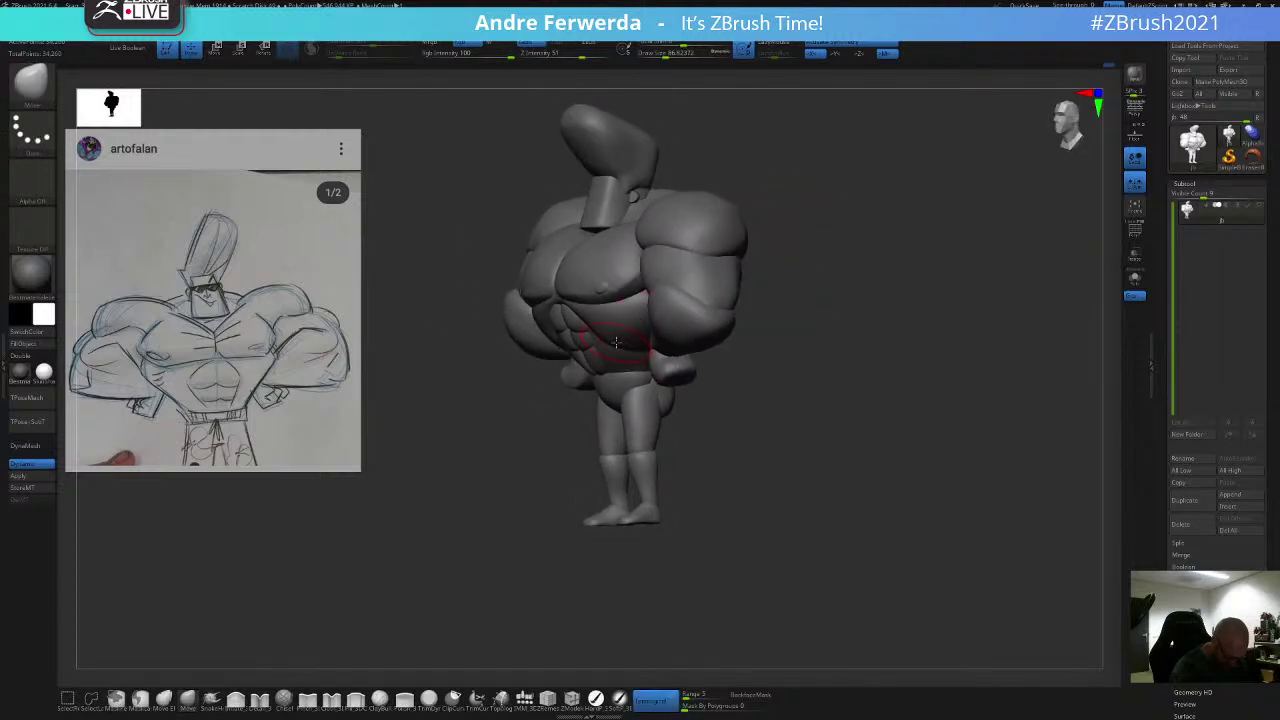
mouse_move(842, 228)
left_mouse_down()
mouse_move(863, 257)
mouse_move(871, 241)
mouse_move(840, 245)
left_mouse_up()
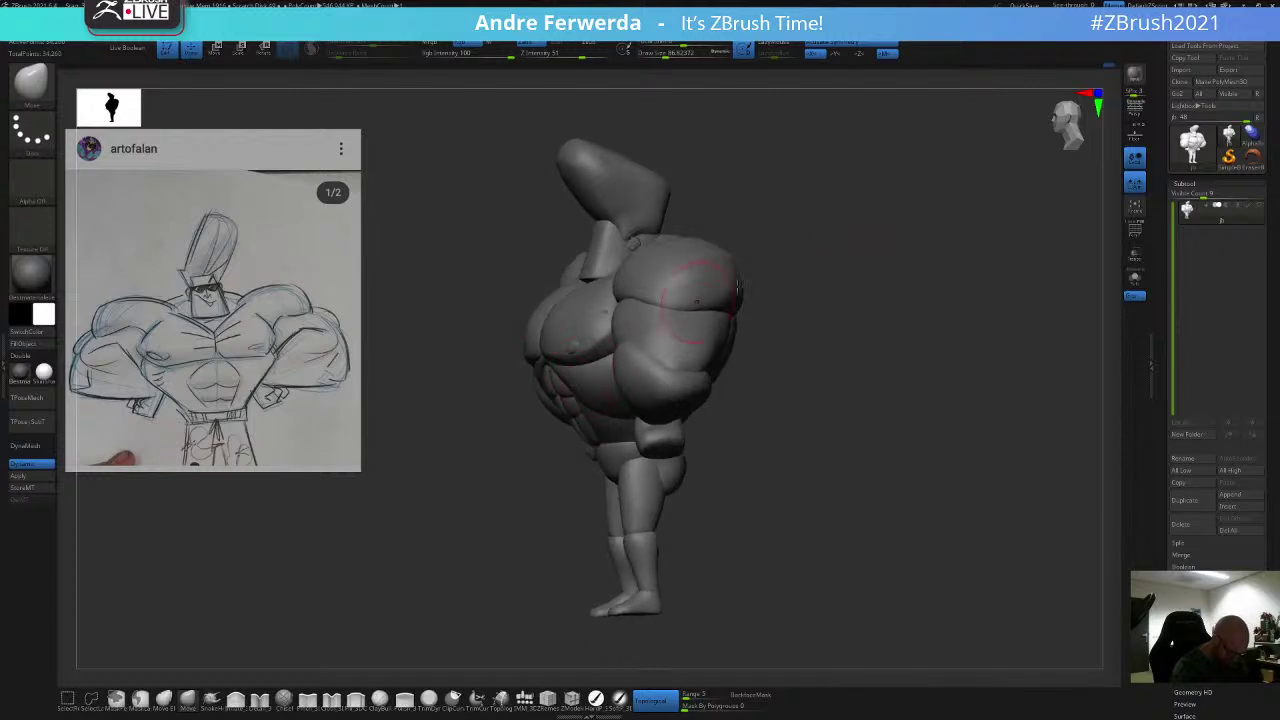
Step: Resize the Move brush and adjust the side of the torso from a side angle, checking the figure from the front
left_click_drag(778, 288, 795, 190)
key("space")
left_click_drag(676, 318, 668, 318)
left_click_drag(790, 200, 862, 380)
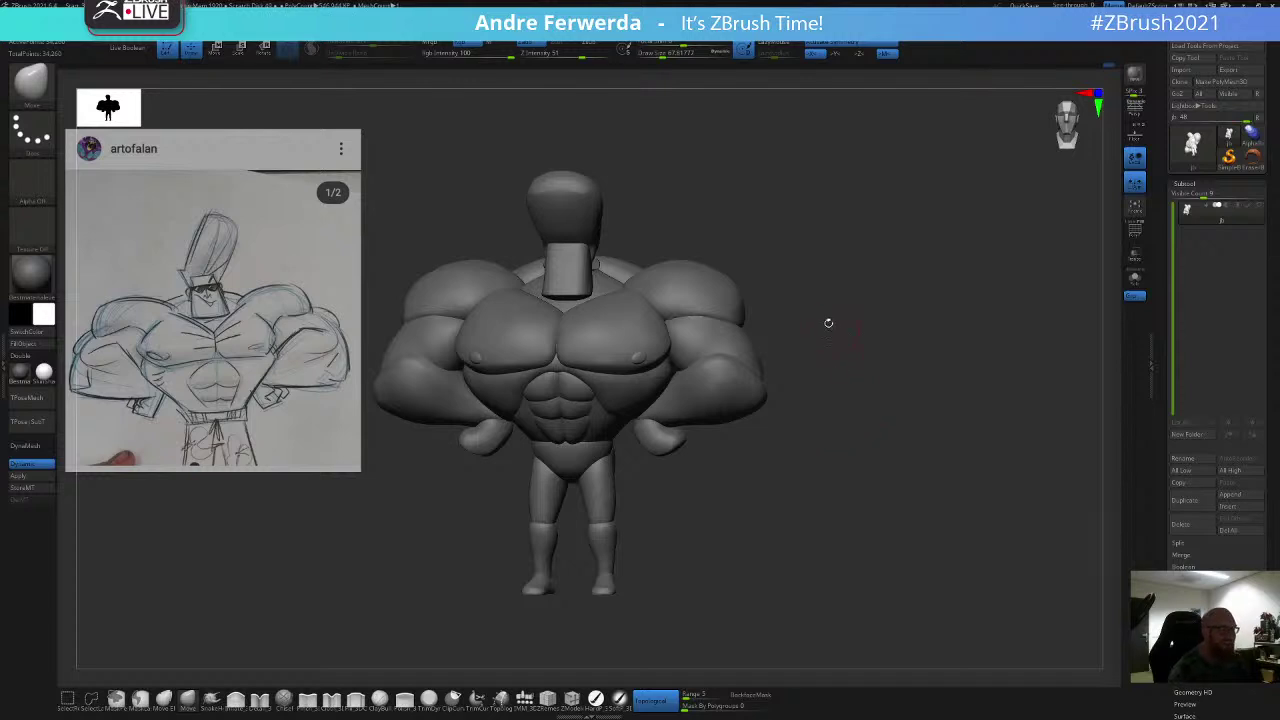
mouse_move(869, 328)
left_mouse_down("alt")
mouse_move(877, 311)
mouse_move(873, 330)
left_mouse_up("alt")
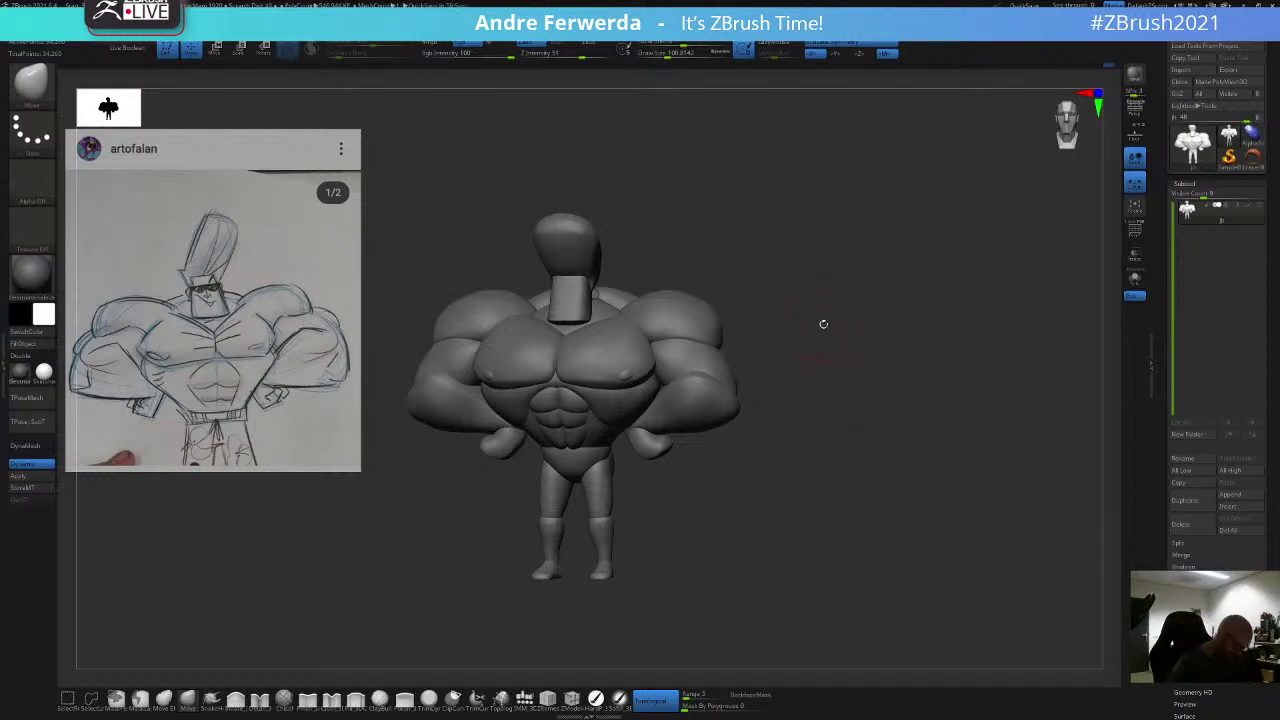
Step: Reduce the Move brush size and refine the lower abdominals and adjoining obliques from low angles
key("[")
key("[")
key("[")
key("[")
key("[")
left_click_drag(690, 502, 734, 530, "shift")
left_click_drag(854, 316, 865, 281, "alt")
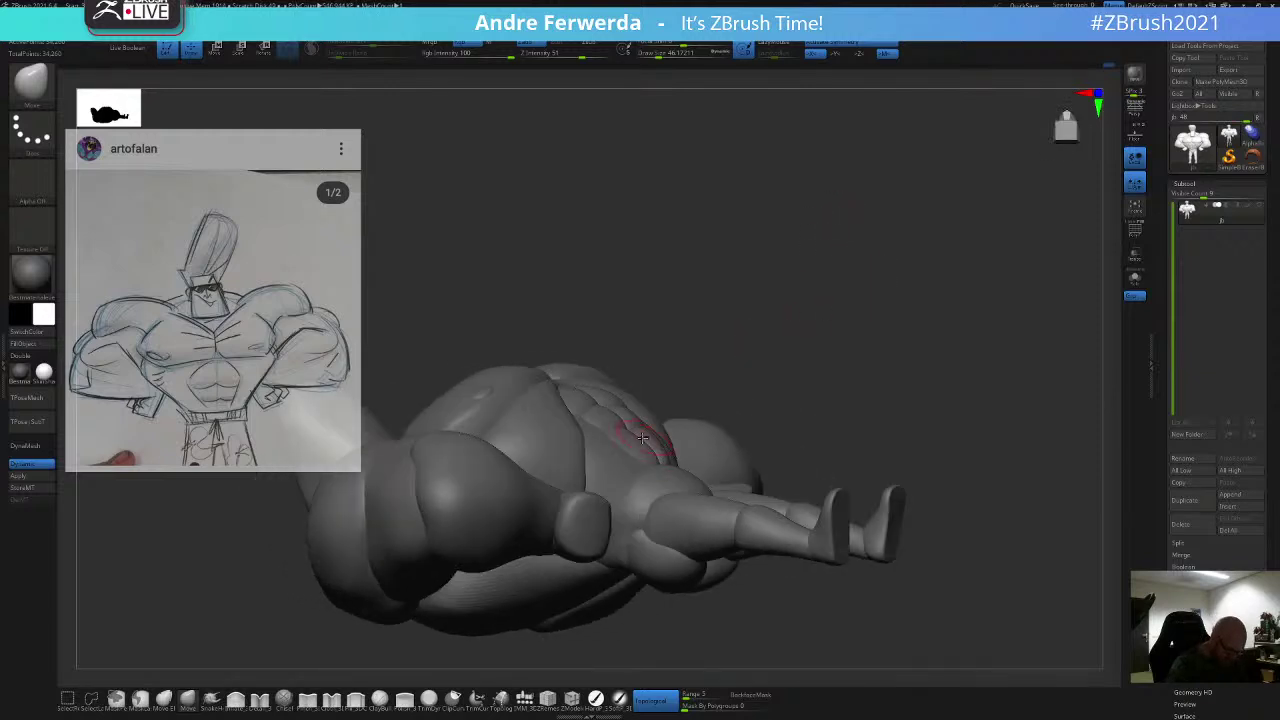
left_click_drag(764, 364, 706, 390)
left_click_drag(757, 339, 734, 377)
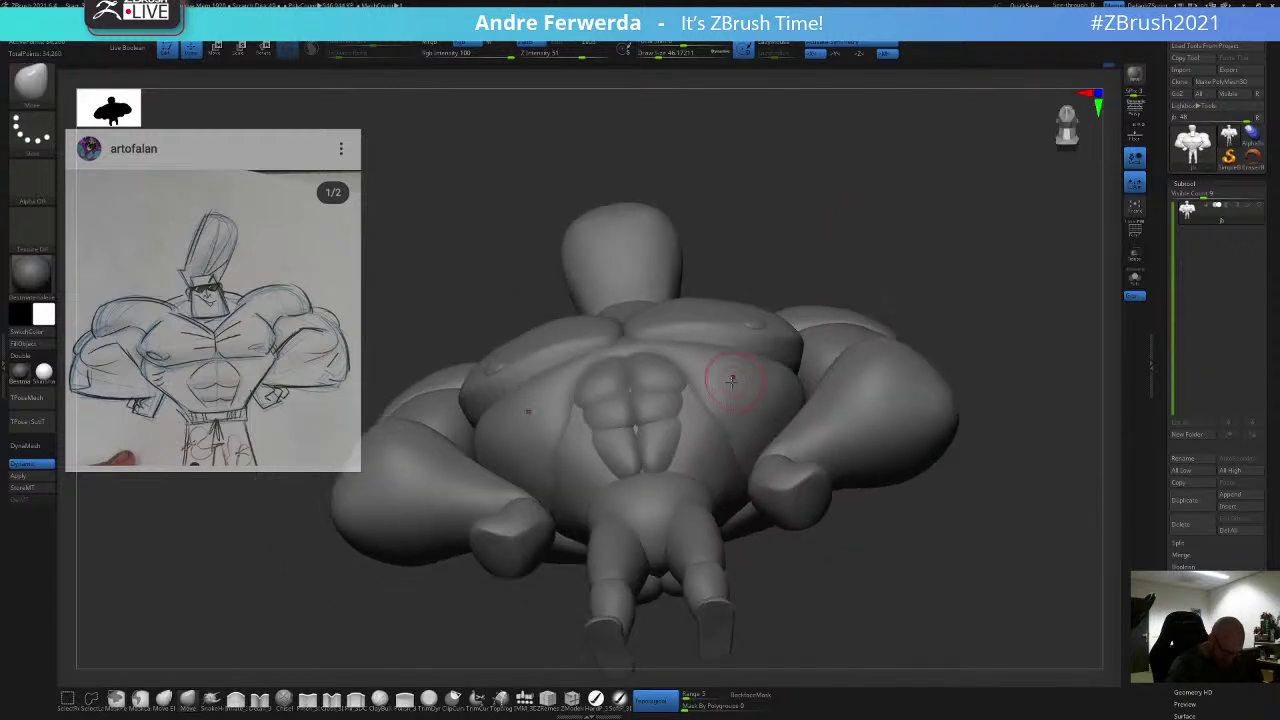
key("space")
left_click_drag(700, 440, 690, 440)
left_click_drag(808, 229, 800, 275, "shift")
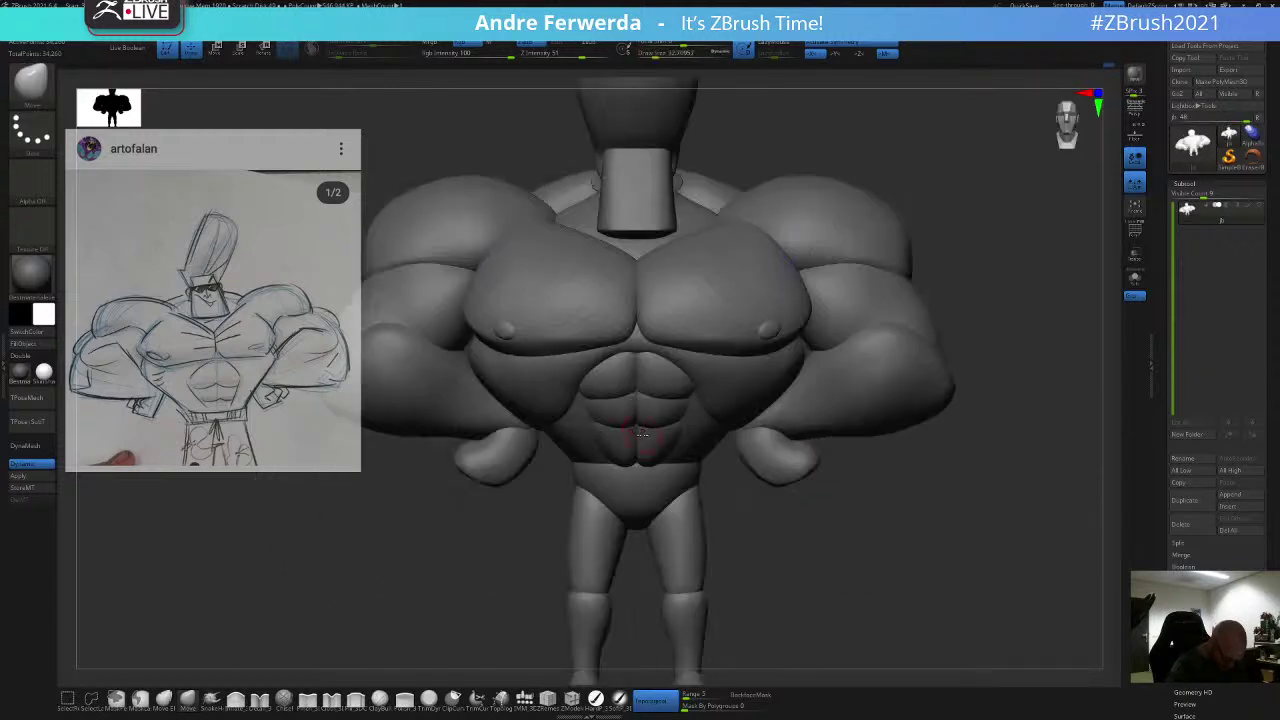
Step: Adjust the bottom abdominal row near the centre line with a resized Move brush and check the polygroup display
key("space")
left_click_drag(636, 432, 648, 450)
key("shift+f")
key("shift+f")
Step: Isolate the abdominal rows, examine their shape from the front and from below, and show the full figure again
left_click_drag(882, 557, 893, 527, "alt")
left_click(632, 408, "ctrl+shift")
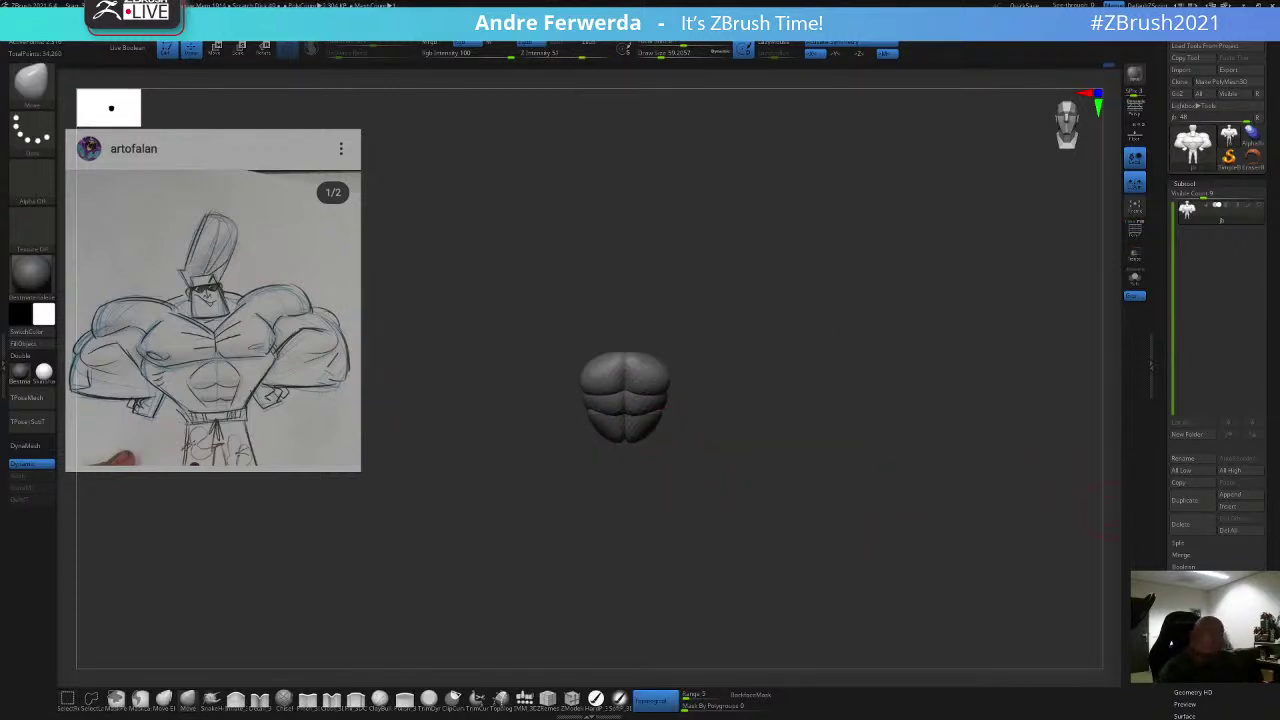
key("ctrl+shift")
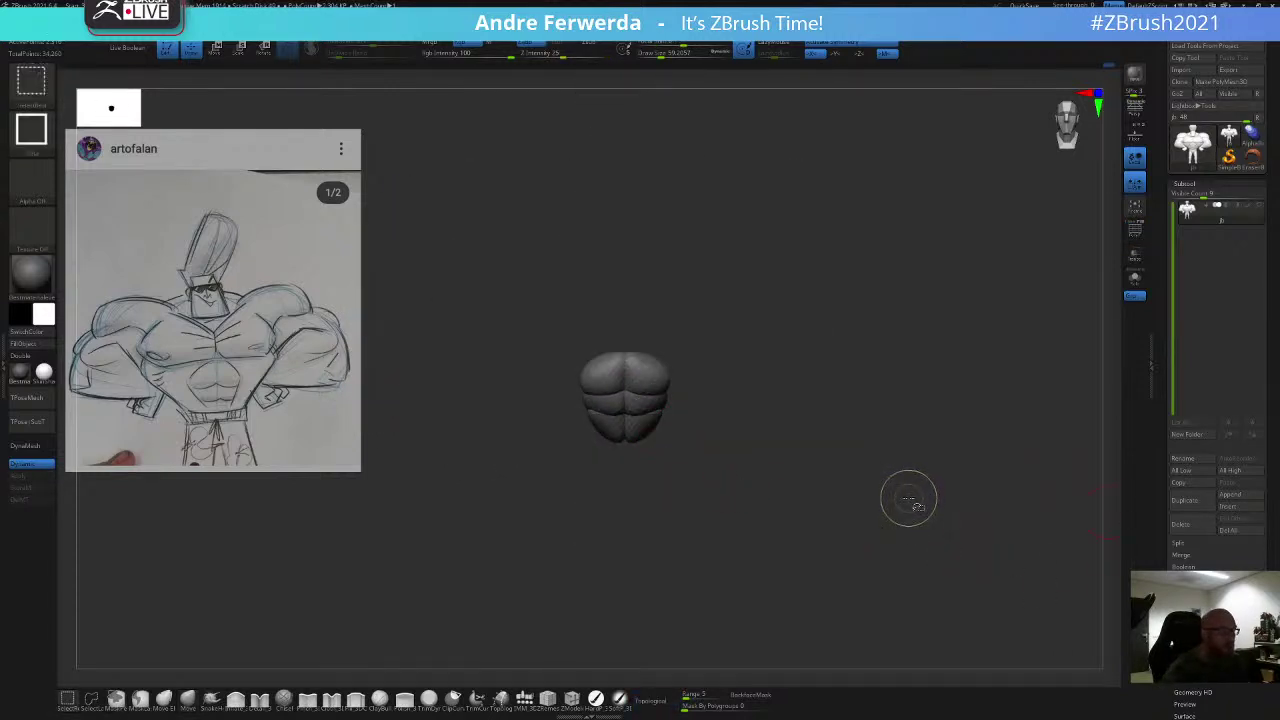
left_click(909, 497, "ctrl+shift")
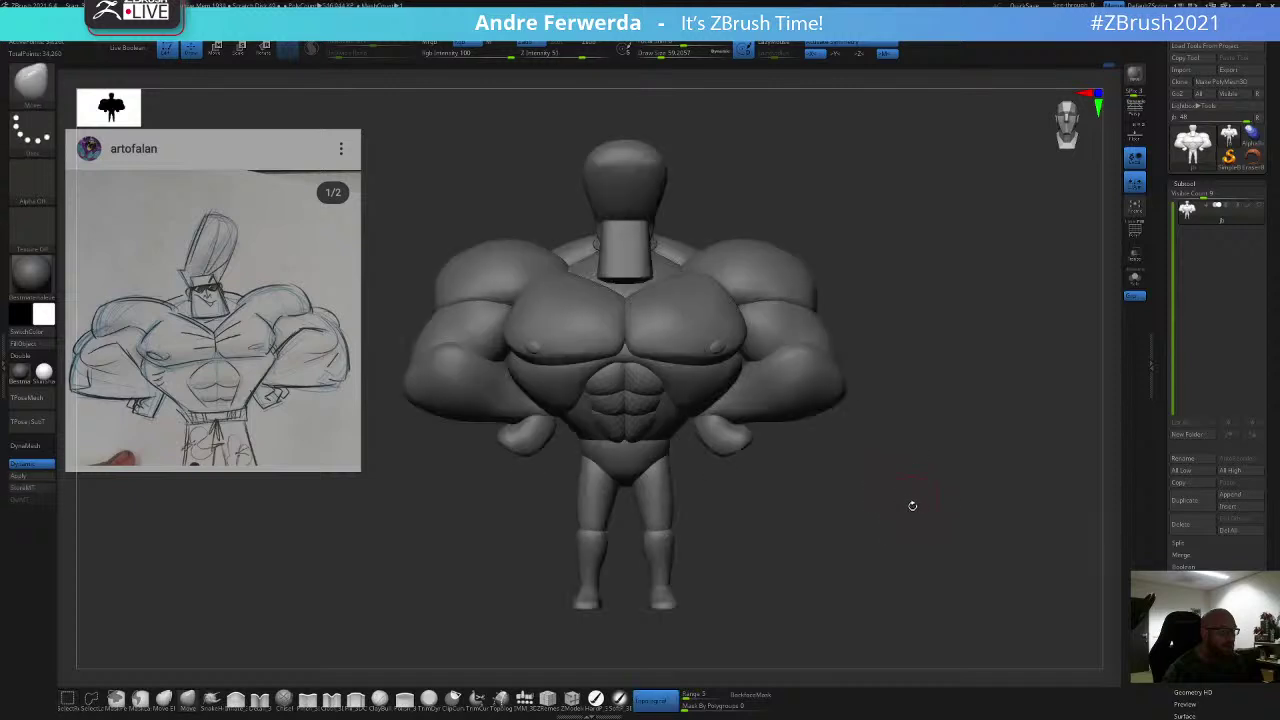
mouse_move(910, 517)
left_mouse_down()
mouse_move(920, 494)
mouse_move(929, 511)
mouse_move(917, 499)
left_mouse_up()
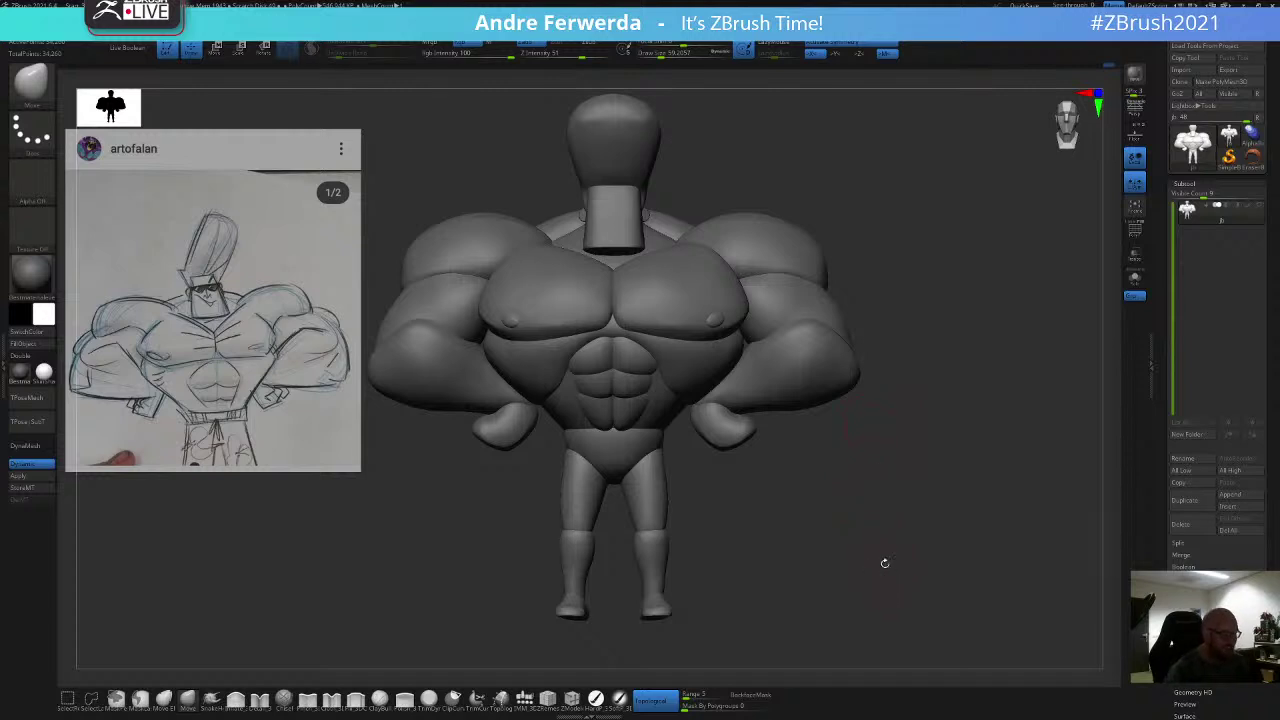
left_click_drag(815, 206, 797, 212)
left_click(645, 387, "ctrl+shift")
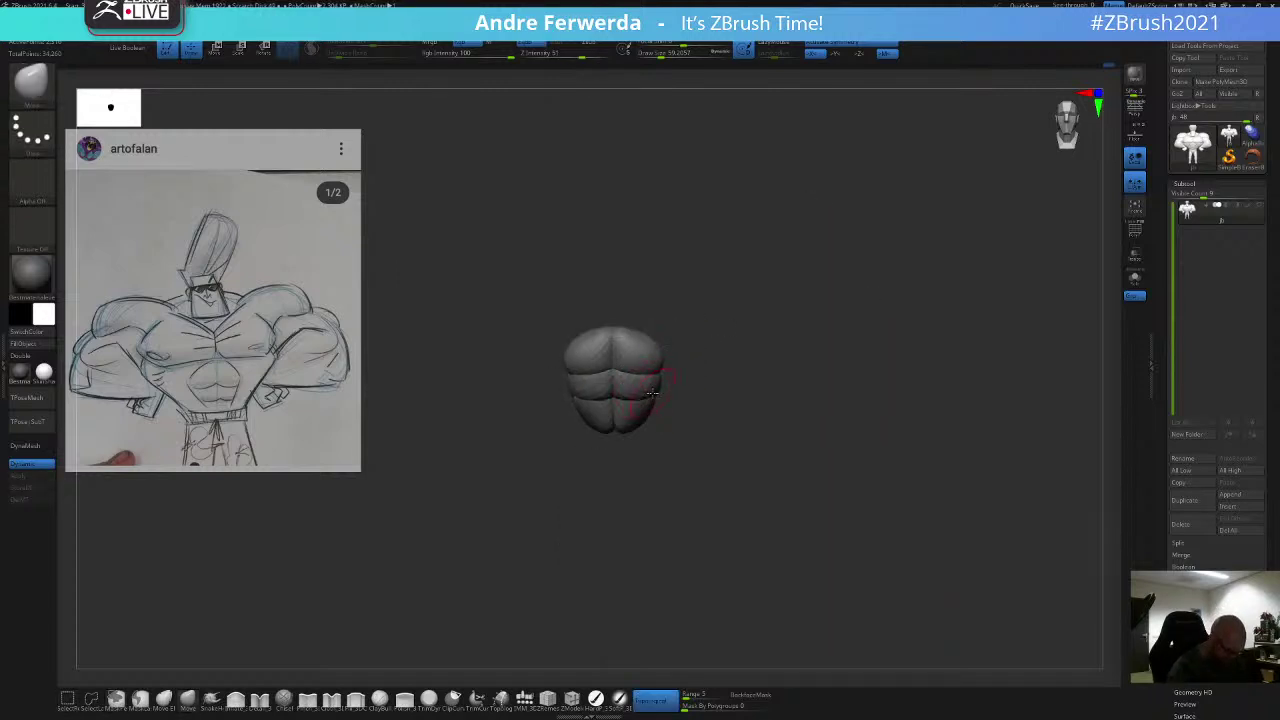
left_click_drag(669, 331, 673, 344)
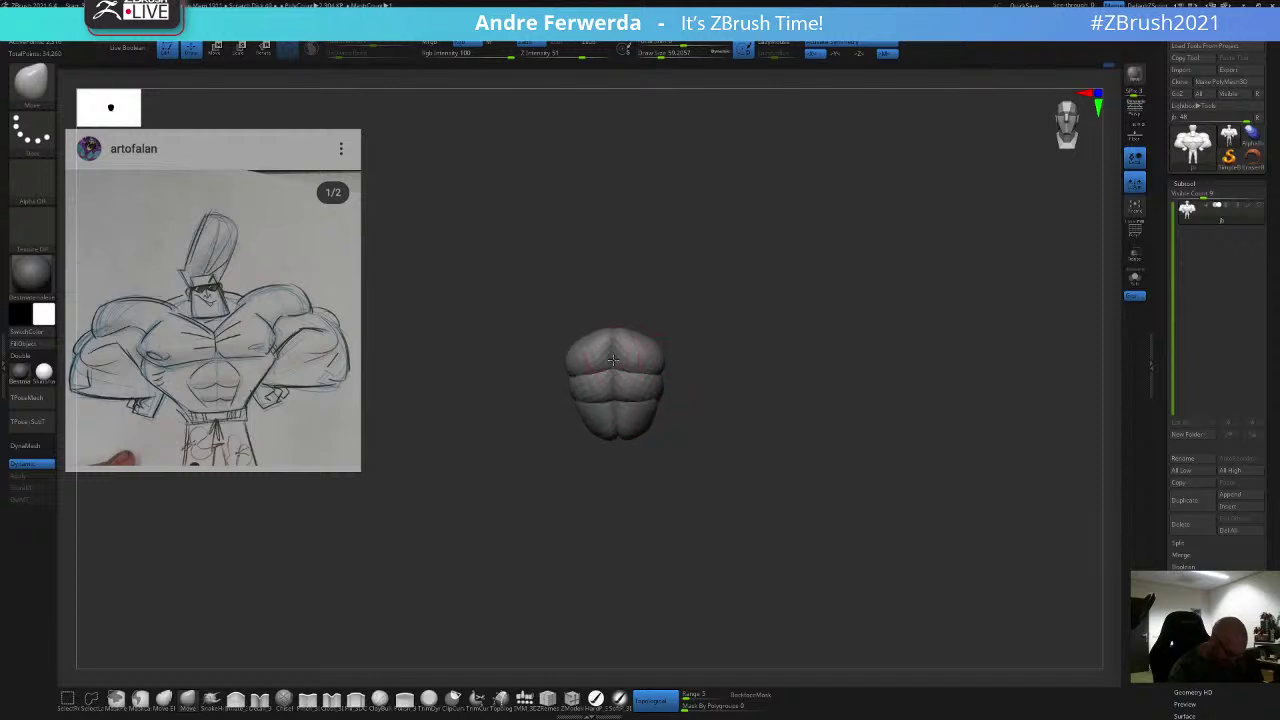
left_click(769, 223, "ctrl+shift")
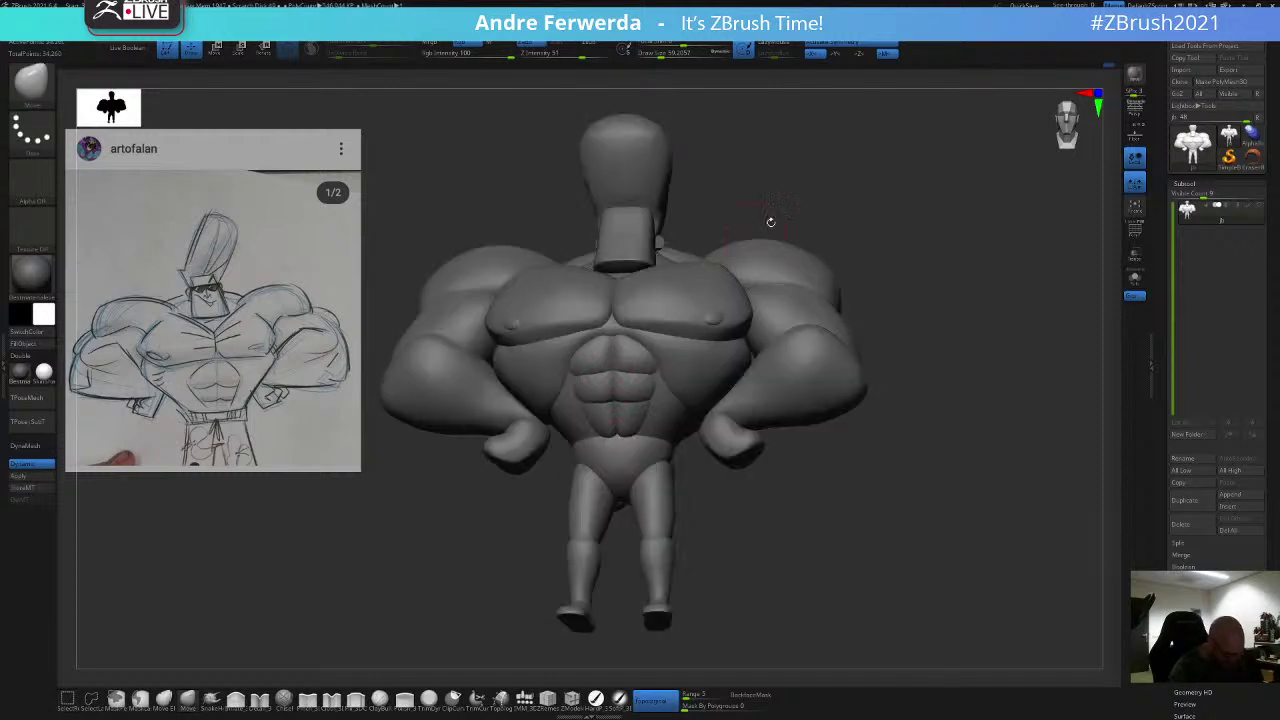
left_click_drag(769, 223, 762, 248, "shift")
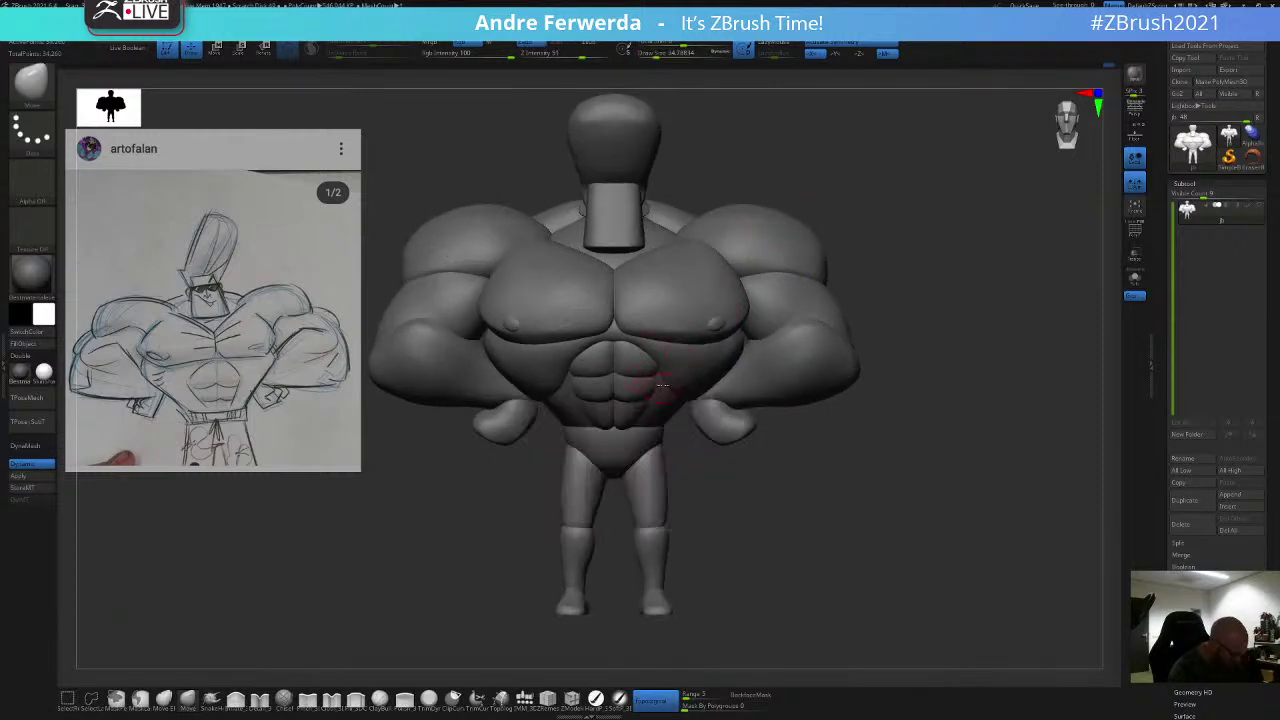
Step: Rework the area beside the abdominals with a resized Move brush, undoing one stroke and smoothing the surface
key("s")
left_click_drag(653, 387, 653, 364)
key("ctrl+z")
left_click_drag(877, 222, 842, 208)
left_click_drag(598, 387, 592, 388, "shift")
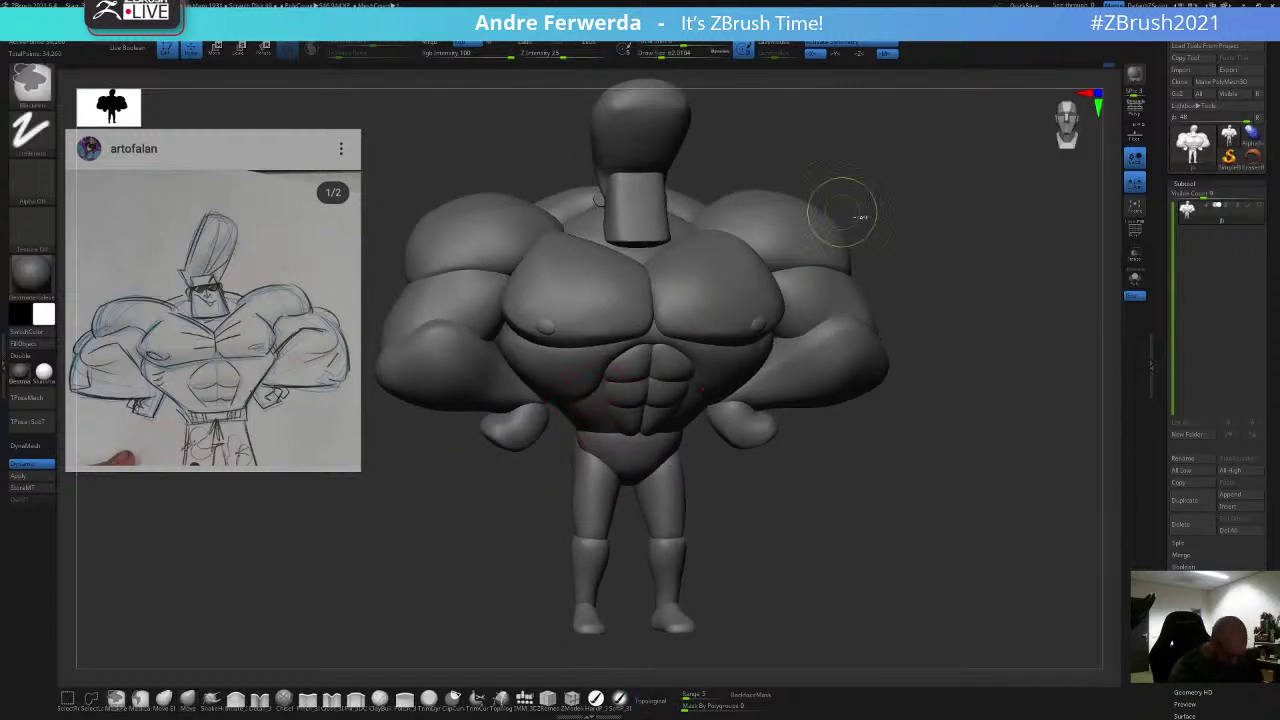
Step: Isolate the ribcage segment beneath the chest and mask the rest of the figure so only that segment remains editable
left_click(731, 377, "ctrl+shift")
left_click_drag(940, 161, 434, 411, "ctrl")
left_click(440, 415, "ctrl+shift")
left_click(918, 203, "ctrl")
left_click_drag(918, 203, 874, 200)
Step: Reshape the unmasked ribcage with resized Move brushes from low angles, turn off topological masking and clear the mask
left_click_drag(580, 466, 606, 440)
key("space")
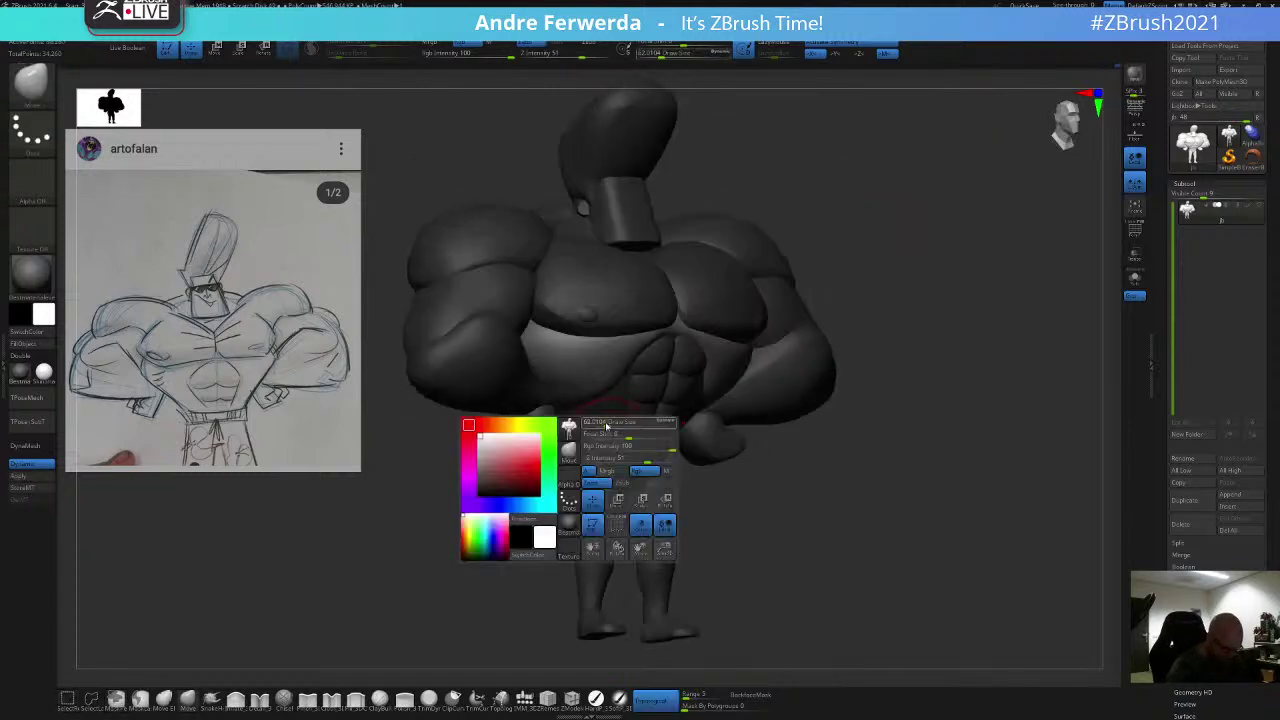
left_click_drag(845, 335, 848, 188)
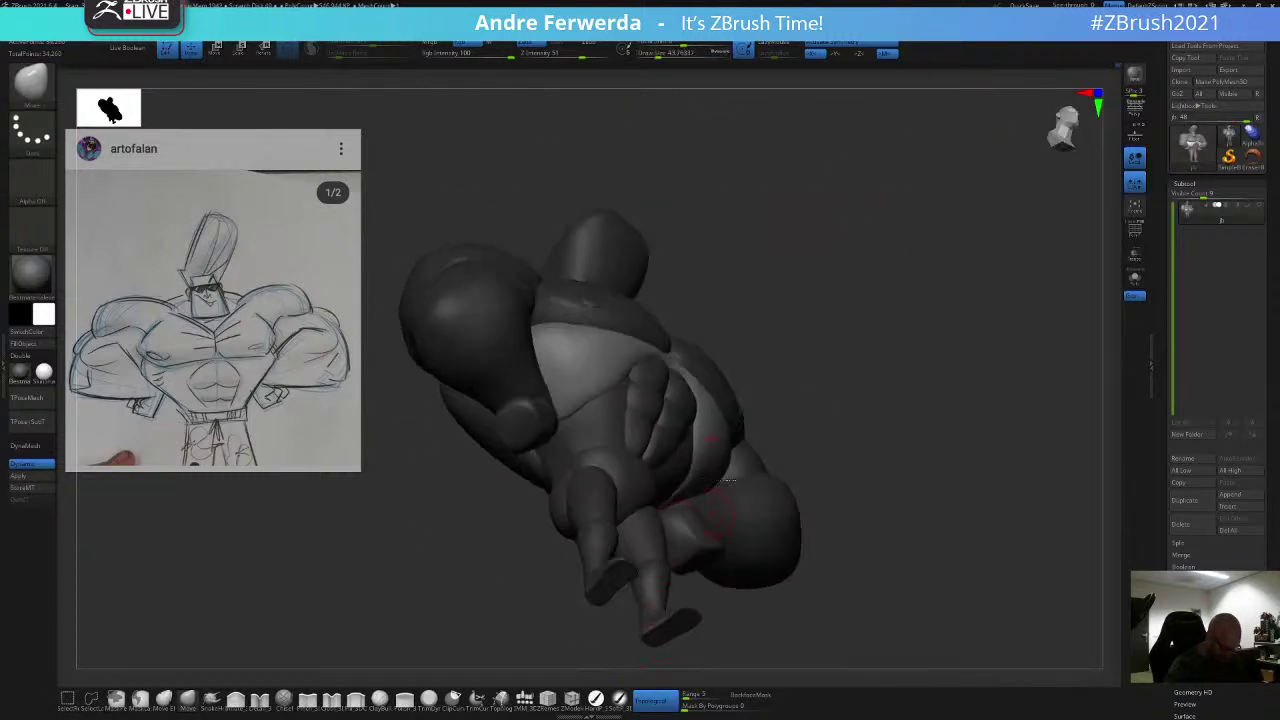
left_click(655, 700)
left_click_drag(797, 435, 770, 418)
key("space")
left_click_drag(608, 392, 622, 390)
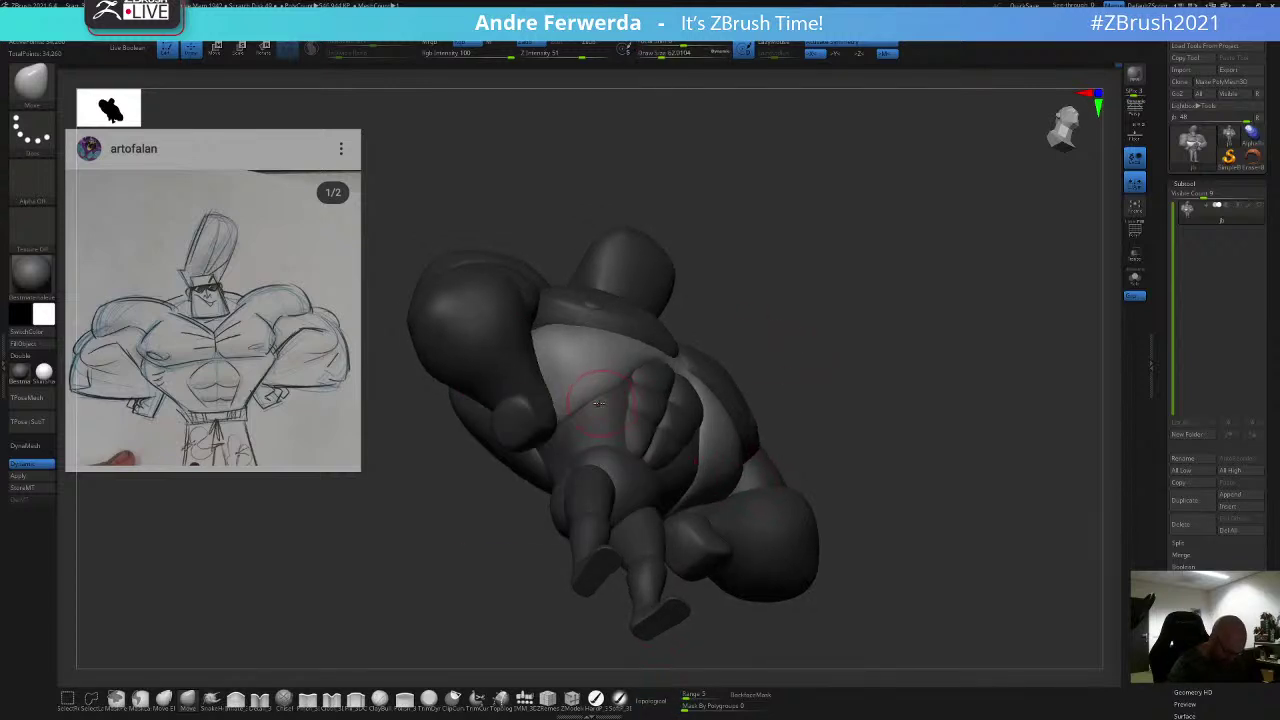
mouse_move(772, 283)
left_mouse_down()
mouse_move(774, 300)
mouse_move(730, 290)
mouse_move(682, 328)
left_mouse_up()
key("space")
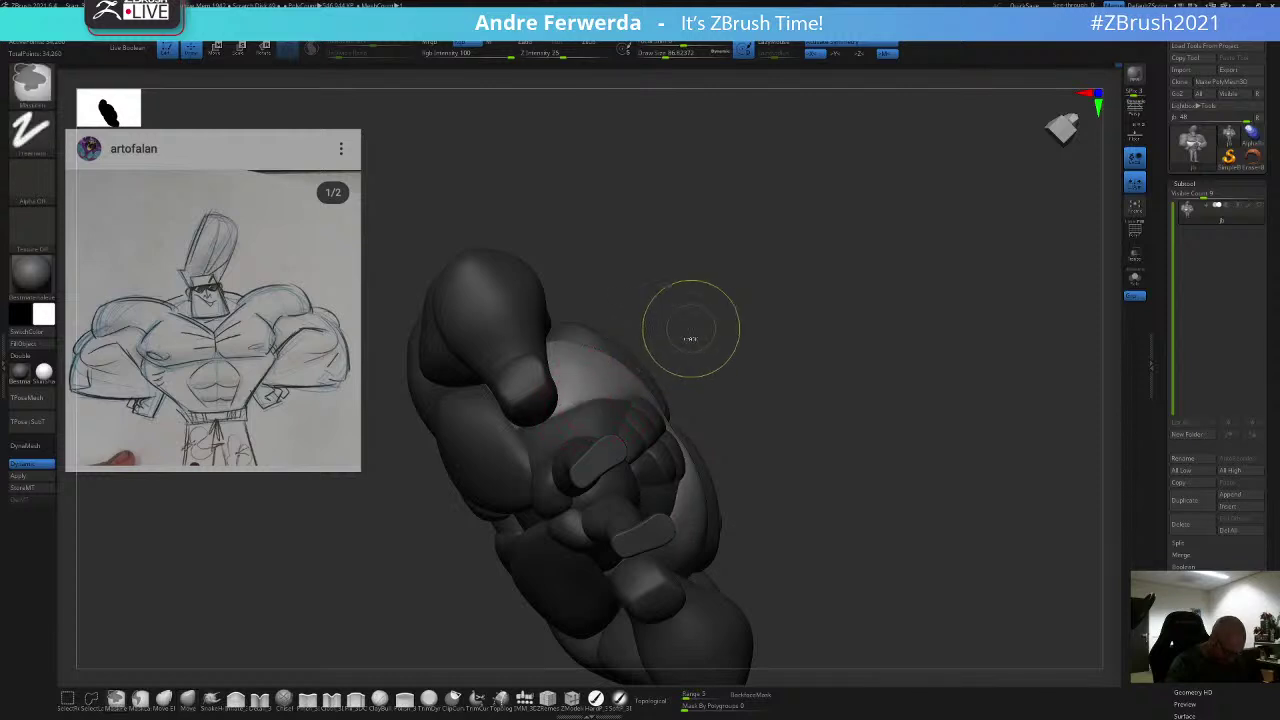
left_click(691, 329, "ctrl")
Step: Examine the overall torso and arm proportions from front, side and three-quarter views
mouse_move(736, 290)
left_mouse_down("shift")
mouse_move(746, 377)
mouse_move(892, 357)
mouse_move(945, 375)
left_mouse_up("shift")
left_click_drag(950, 360, 866, 352)
key("space")
left_click_drag(868, 404, 858, 404)
left_click_drag(950, 397, 900, 414)
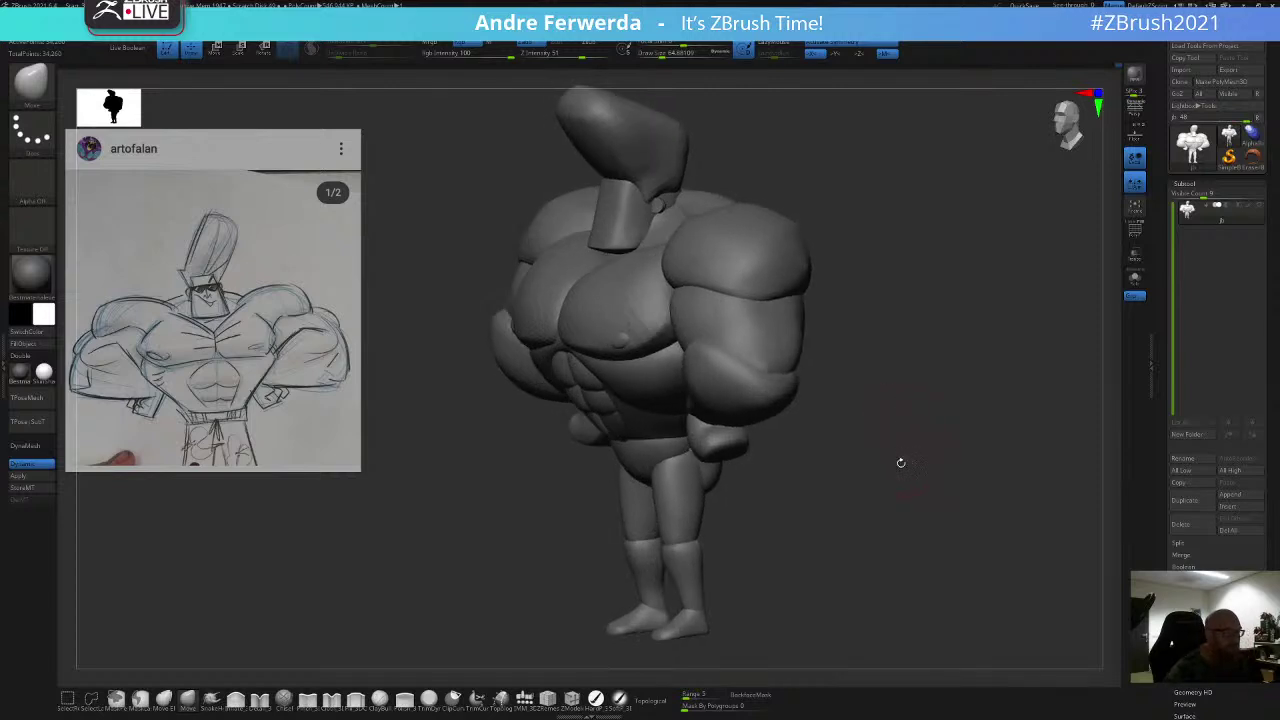
mouse_move(901, 463)
left_mouse_down()
mouse_move(918, 460)
mouse_move(908, 446)
left_mouse_up()
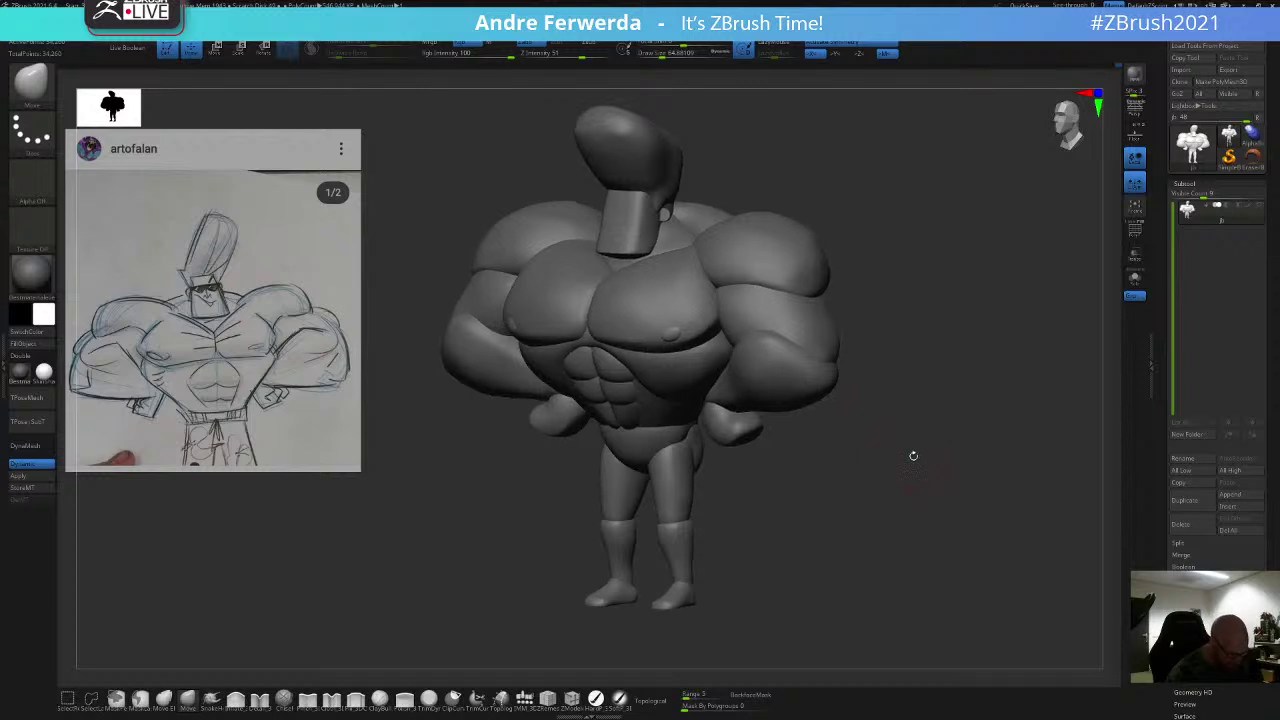
left_click_drag(912, 456, 924, 520)
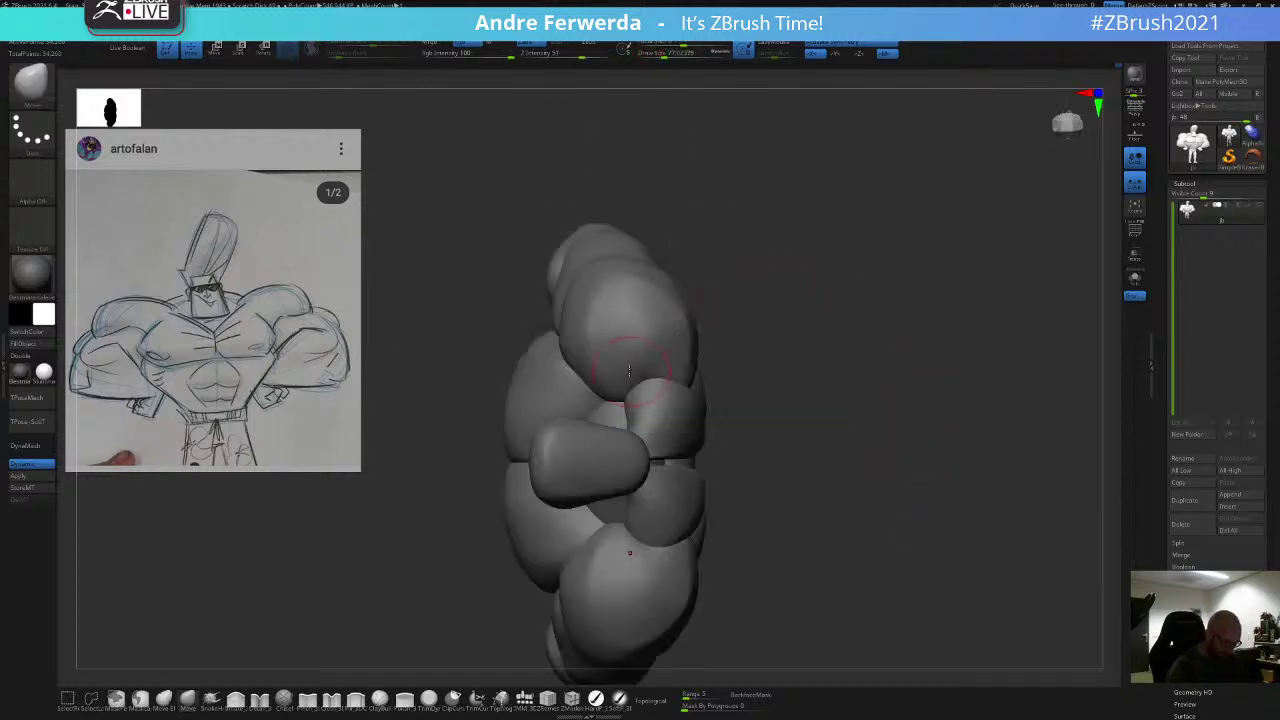
Step: Reshape the shoulder and upper back masses from above with resized Move brushes
key("s")
left_click_drag(577, 435, 590, 435)
key("space")
mouse_move(622, 302)
left_mouse_down()
mouse_move(646, 294)
mouse_move(624, 292)
left_mouse_up()
key("space")
key("space")
left_click_drag(714, 250, 706, 310)
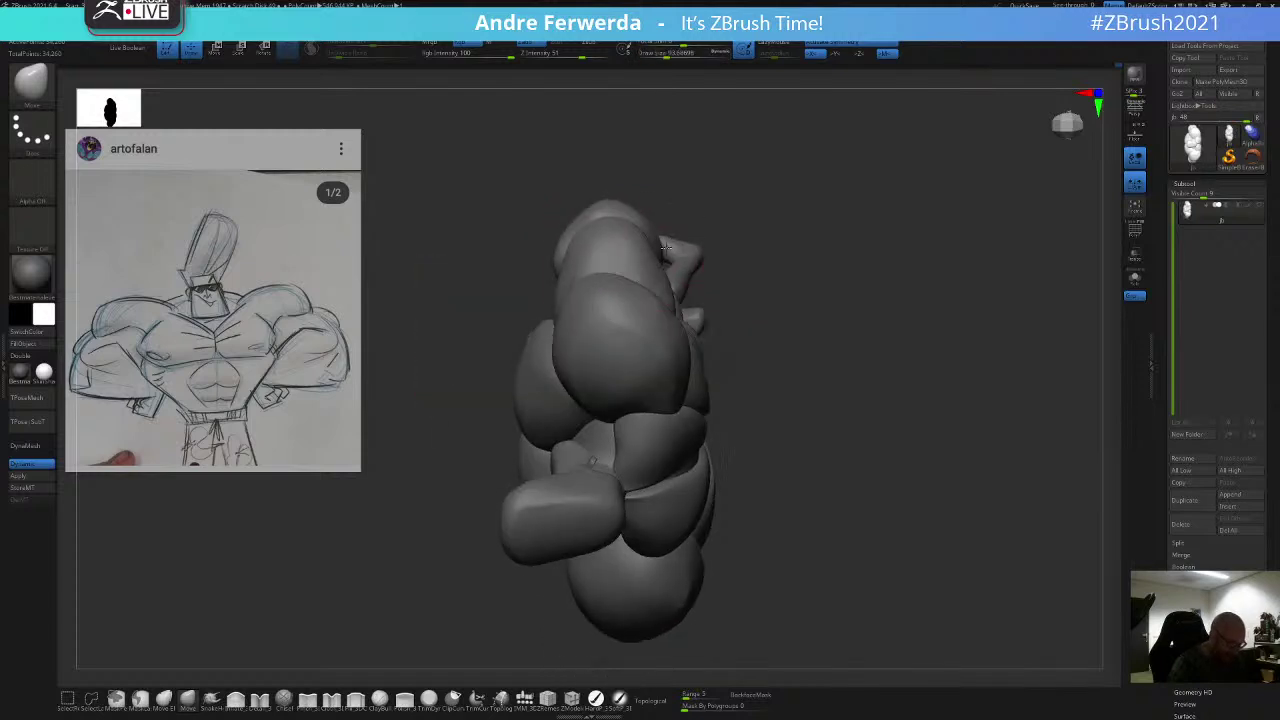
Step: Examine the muscular figure's overall form from the side, the front and below
mouse_move(721, 194)
left_mouse_down("shift")
mouse_move(733, 187)
mouse_move(741, 273)
mouse_move(735, 257)
left_mouse_up("shift")
key("space")
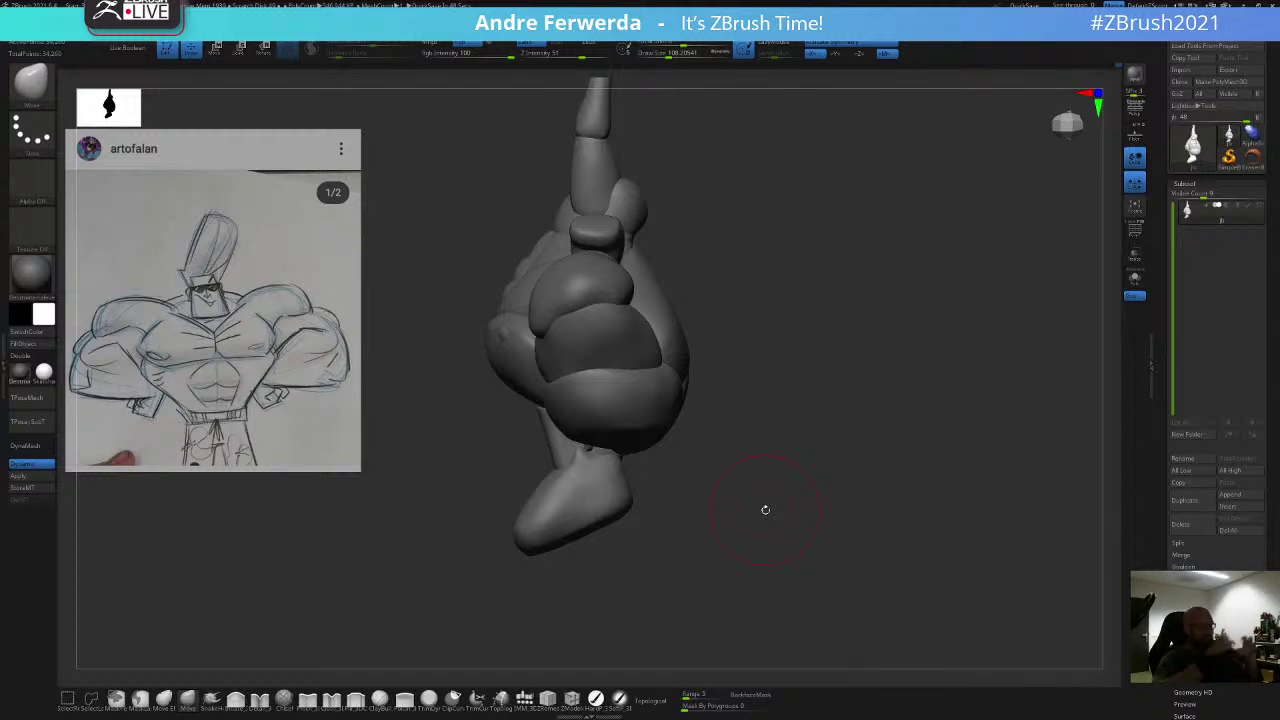
left_click_drag(786, 256, 772, 460)
left_click_drag(780, 543, 772, 450)
left_click_drag(761, 259, 757, 260, "alt")
key("space")
left_click_drag(757, 260, 748, 261)
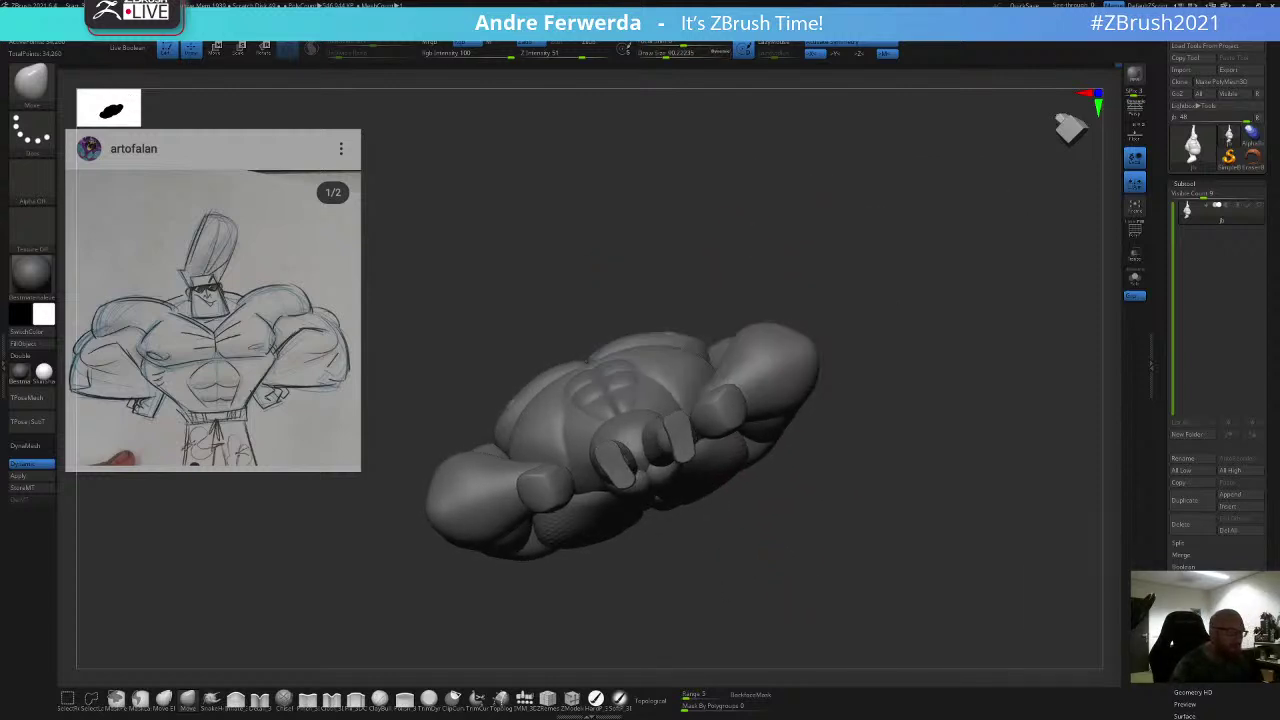
left_click_drag(753, 214, 775, 229)
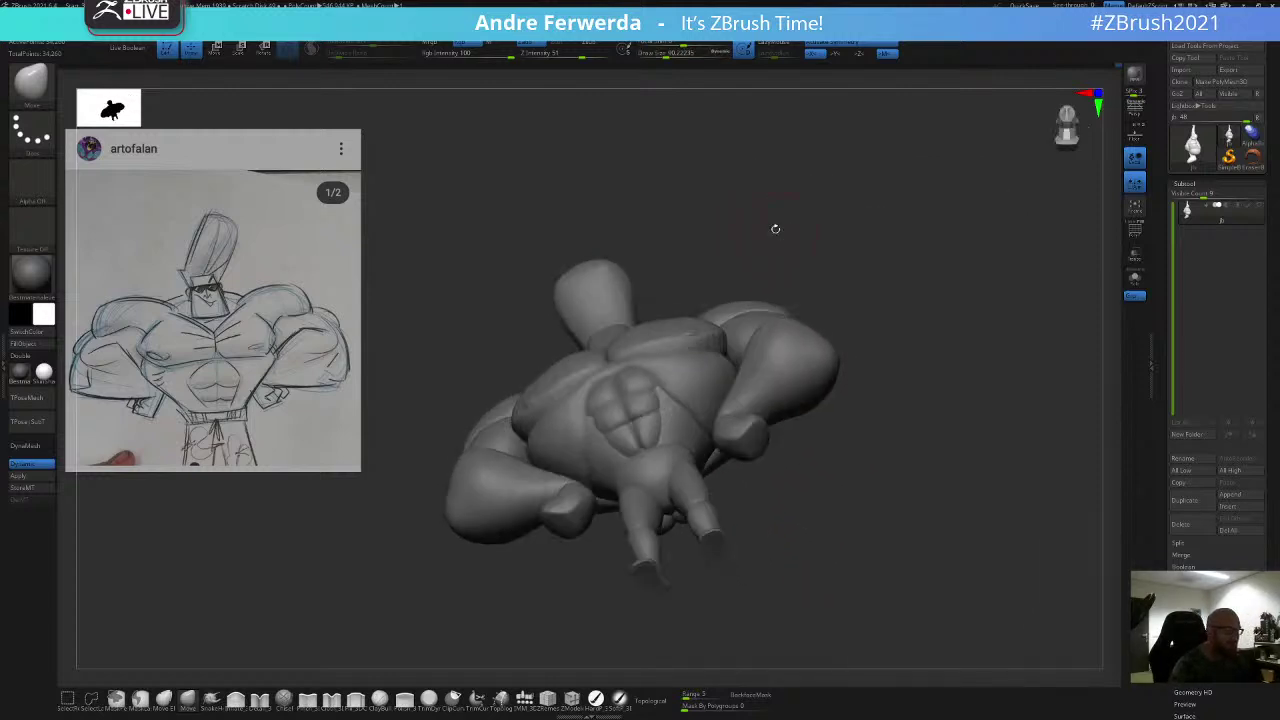
mouse_move(826, 190)
left_mouse_down()
mouse_move(796, 236)
mouse_move(816, 190)
left_mouse_up()
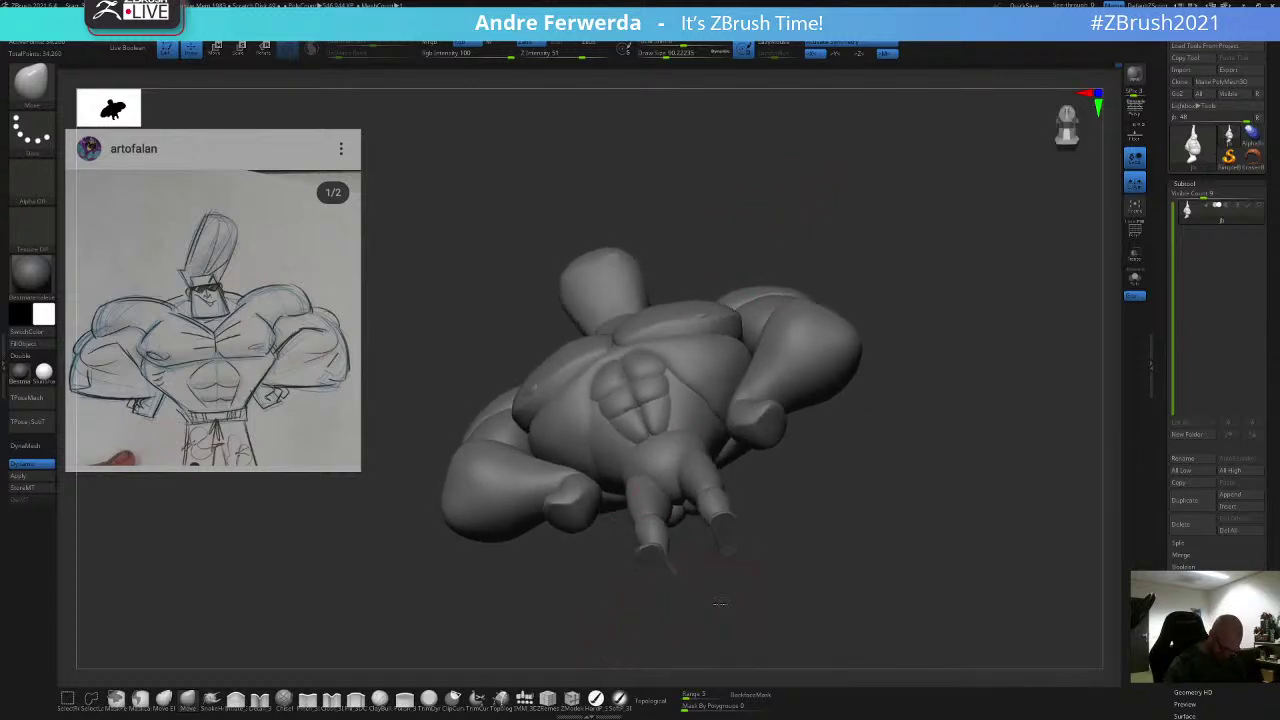
Step: Turn on backface auto masking, isolate the abs polygroup, and mask everything on the body except the abs
left_click_drag(808, 553, 808, 537)
left_click(748, 693)
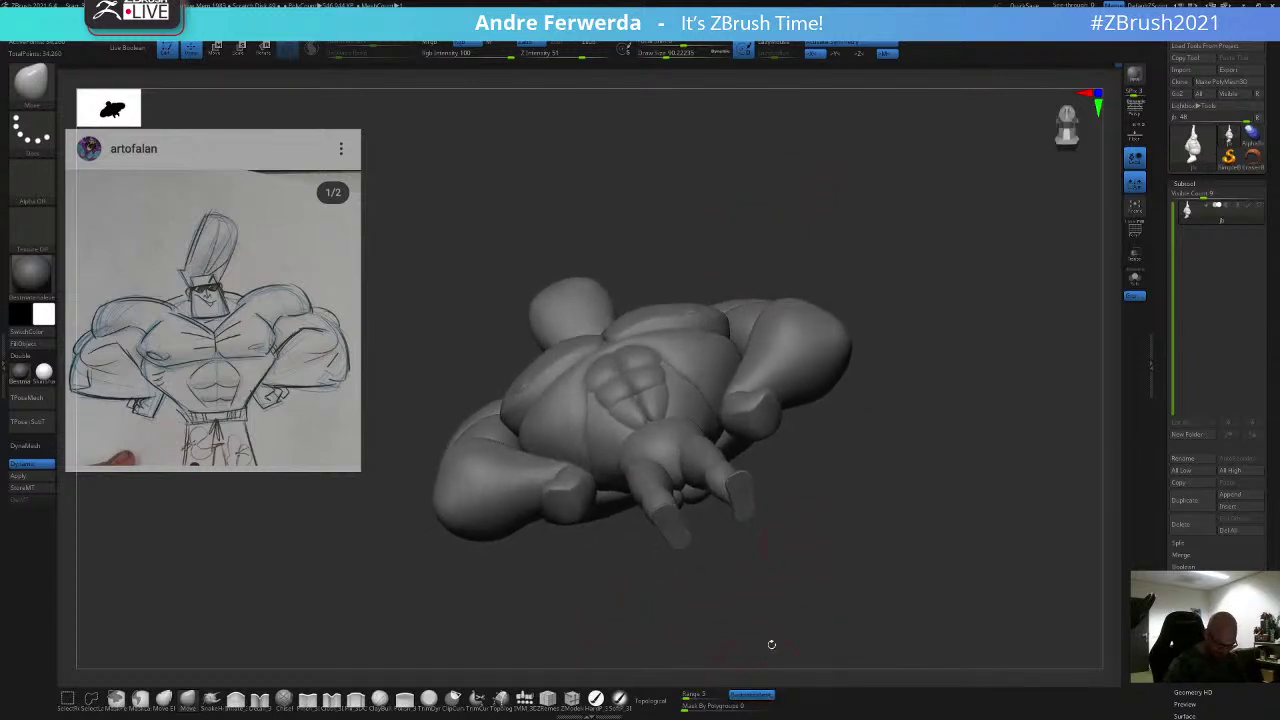
left_click_drag(806, 592, 804, 576)
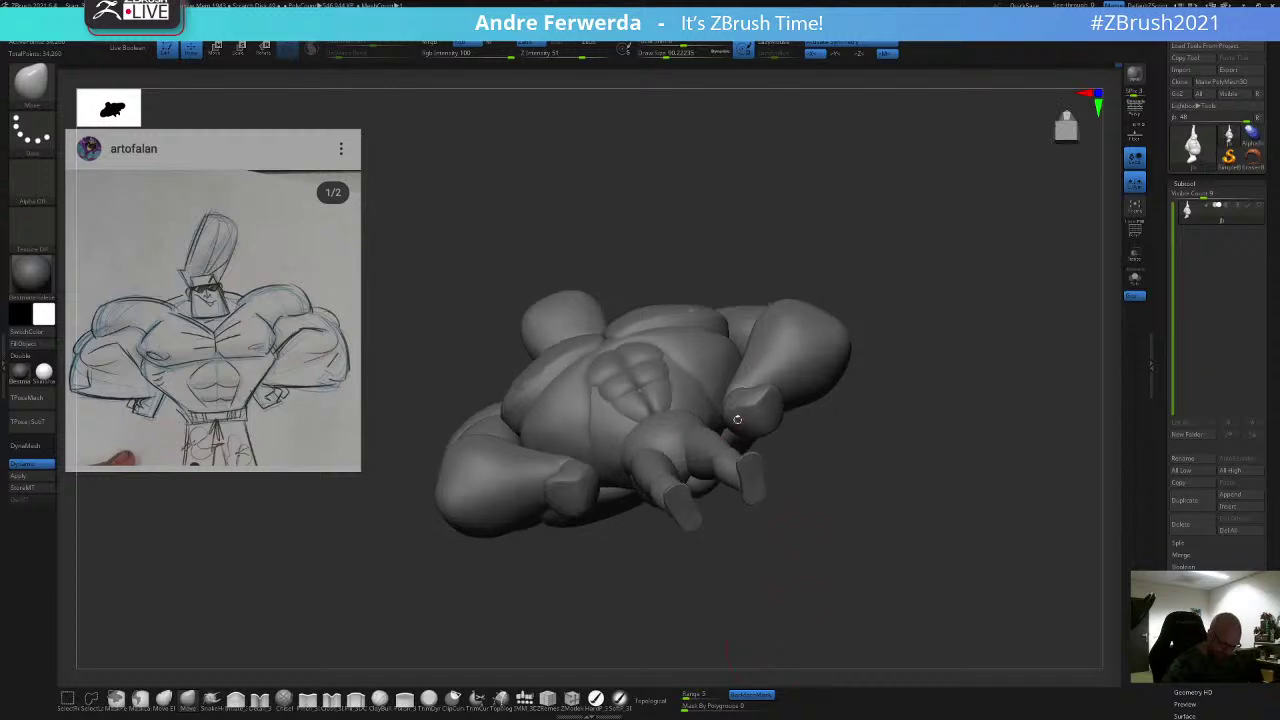
key("shift+f")
left_click(611, 366, "ctrl+shift")
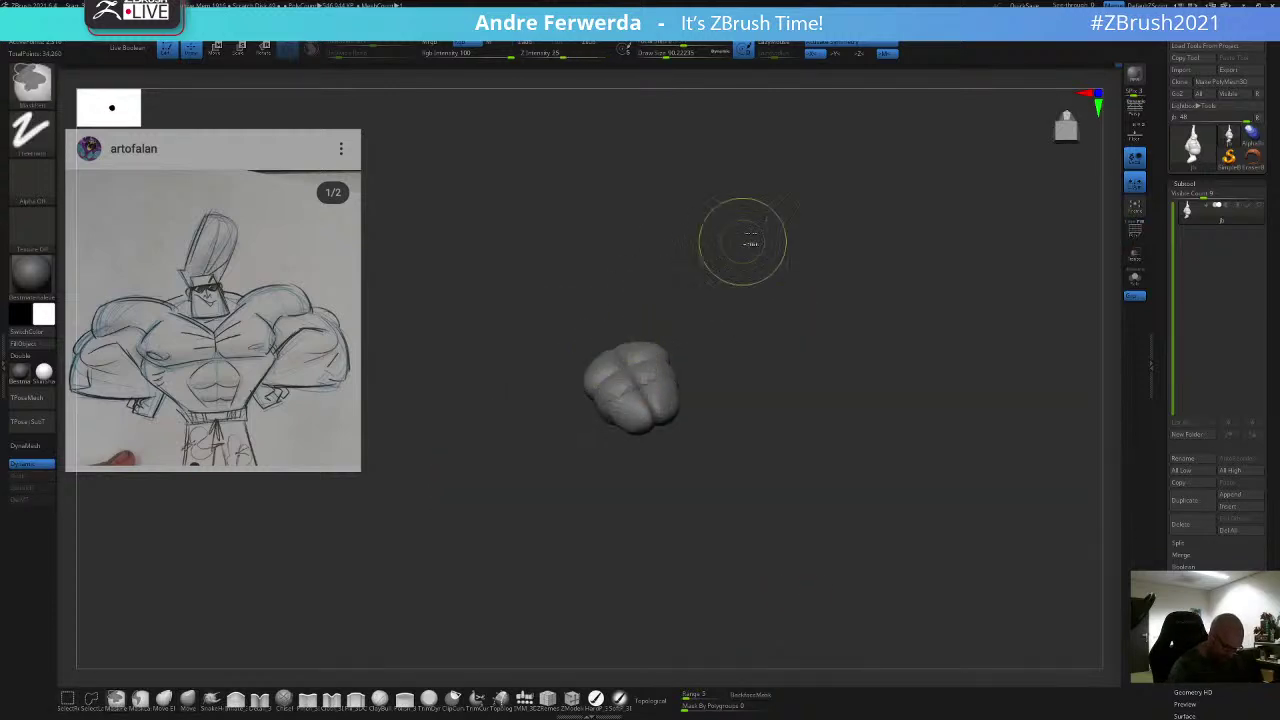
left_click_drag(748, 236, 551, 470, "ctrl")
left_click(526, 545, "ctrl+shift")
left_click(528, 562, "ctrl")
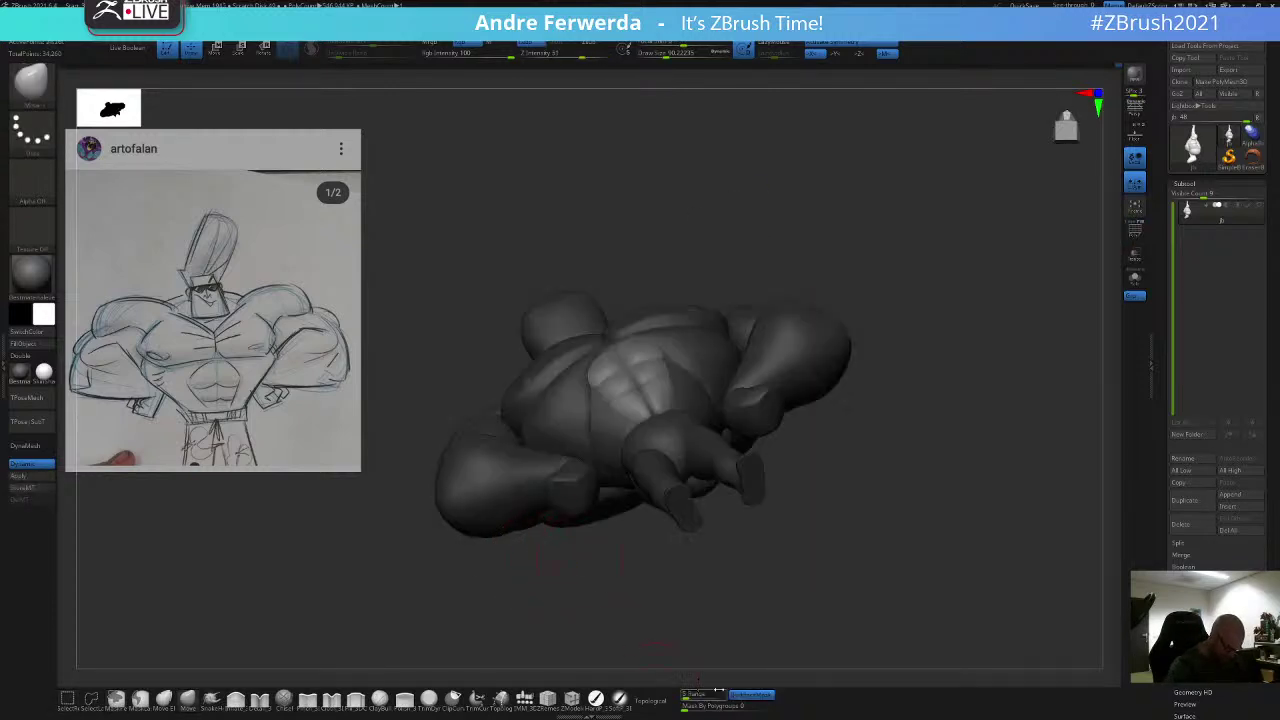
Step: Turn off backface auto masking, enable Topological masking, and reshape the unmasked abs with the Move brush
left_click(758, 696)
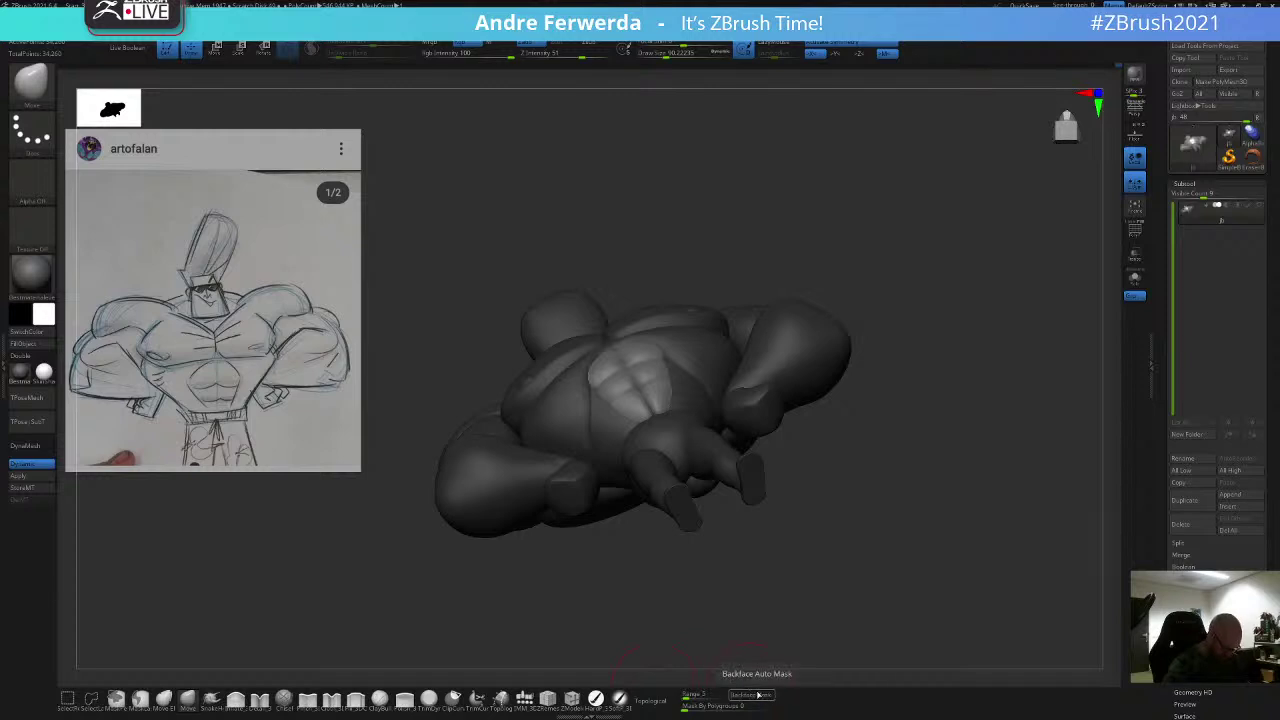
left_click(664, 700)
left_click_drag(708, 608, 707, 560)
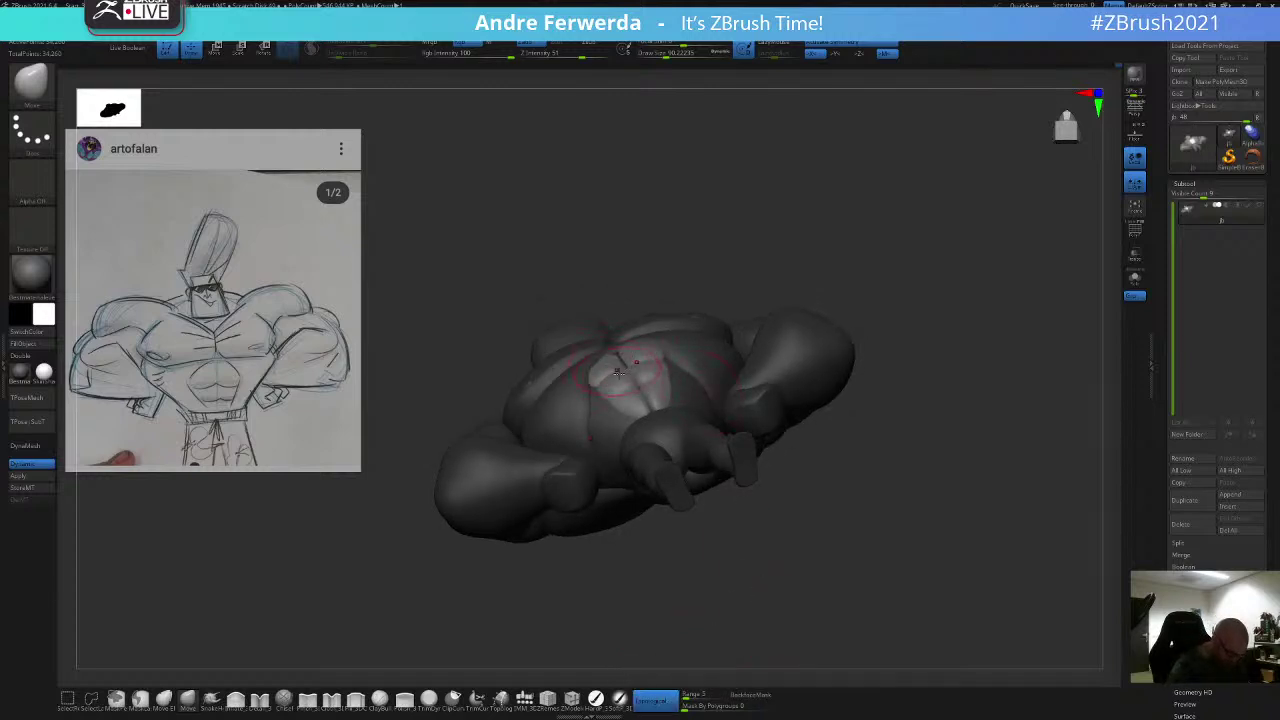
key("space")
left_click_drag(617, 373, 625, 377)
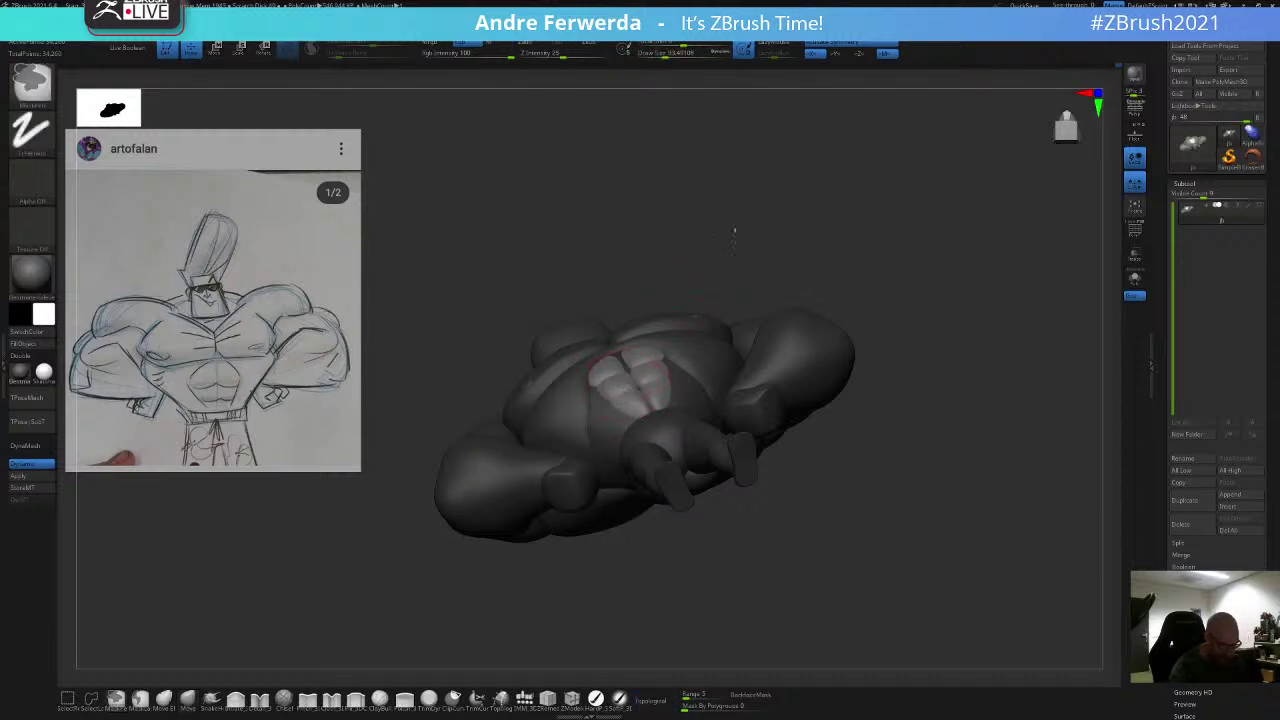
Step: Isolate the waist polygroup around the abs and mask the rest of the body, including the abs
left_click_drag(732, 231, 719, 258, "ctrl")
left_click(682, 378, "ctrl+shift")
mouse_move(744, 190)
left_mouse_down("ctrl")
mouse_move(810, 224)
mouse_move(766, 214)
left_mouse_up("ctrl")
left_click(516, 565, "ctrl+shift")
left_click(791, 217, "ctrl")
Step: Turn off Topological masking, adjust the waist surface around the abs with the Move brush, and clear the mask
key("space")
left_click_drag(617, 362, 621, 362)
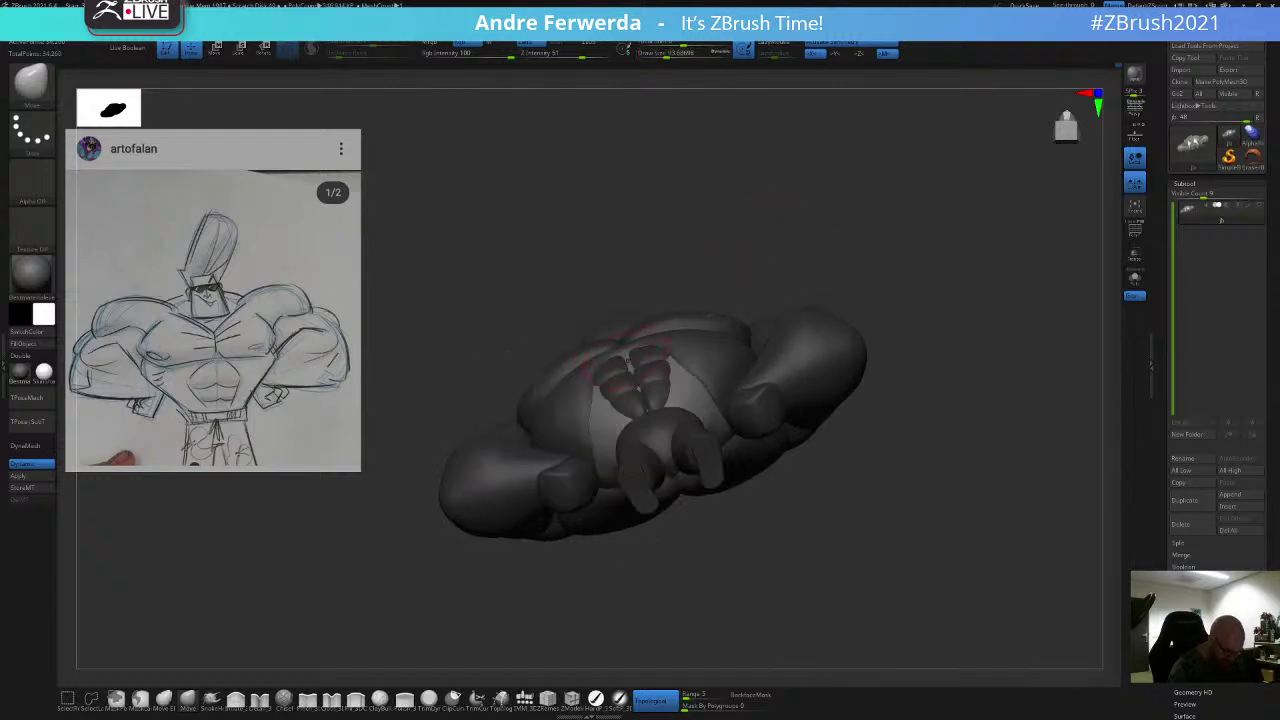
left_click(652, 700)
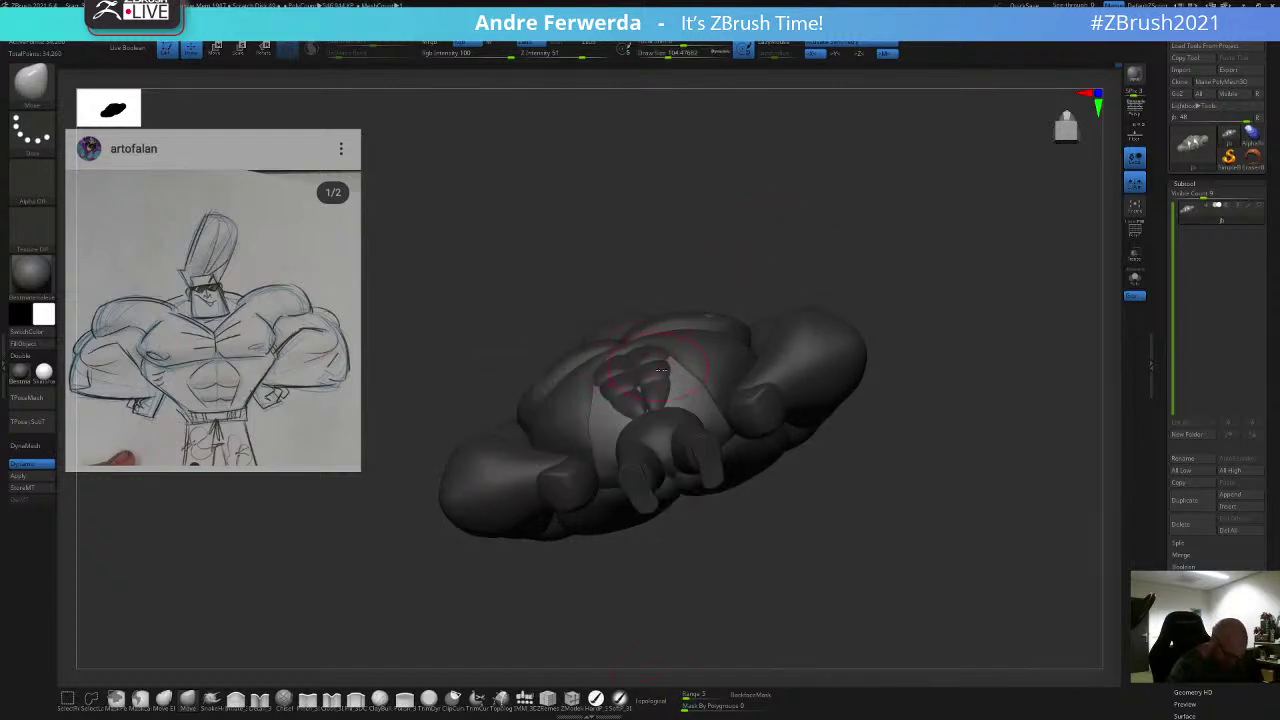
mouse_move(722, 275)
left_mouse_down("shift")
mouse_move(734, 351)
mouse_move(682, 350)
left_mouse_up("shift")
key("space")
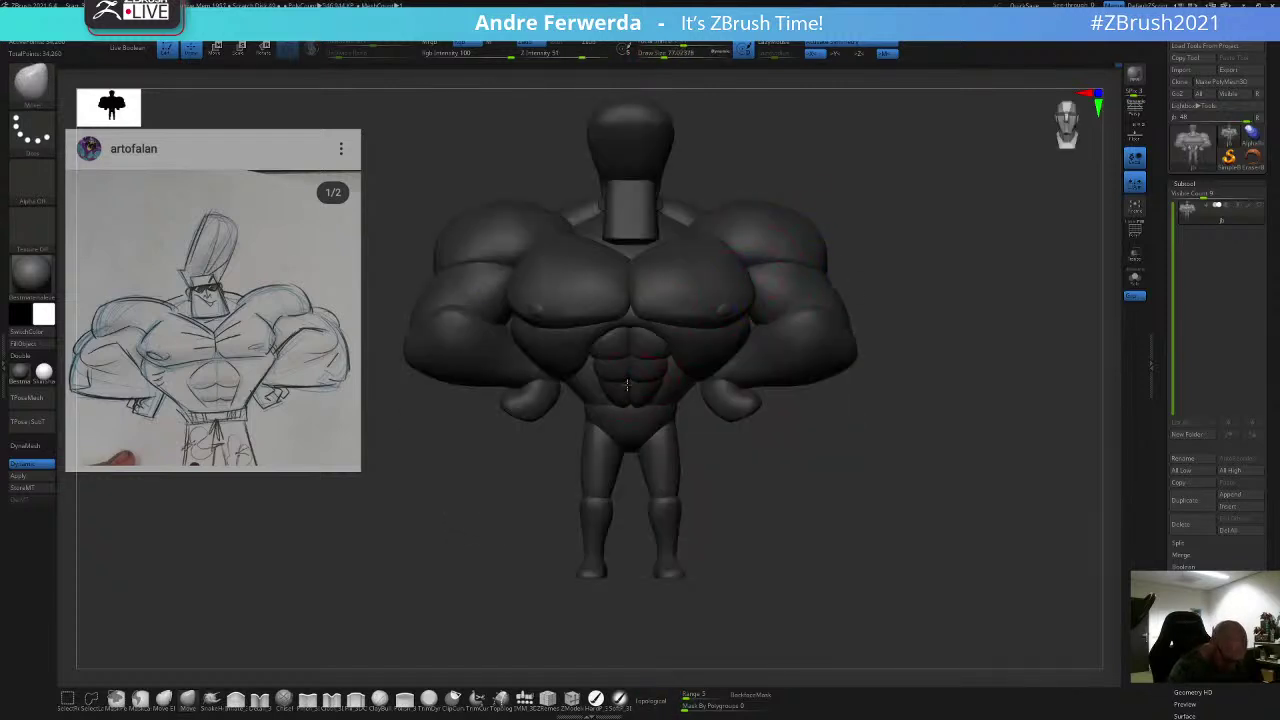
left_click_drag(710, 456, 757, 496, "ctrl")
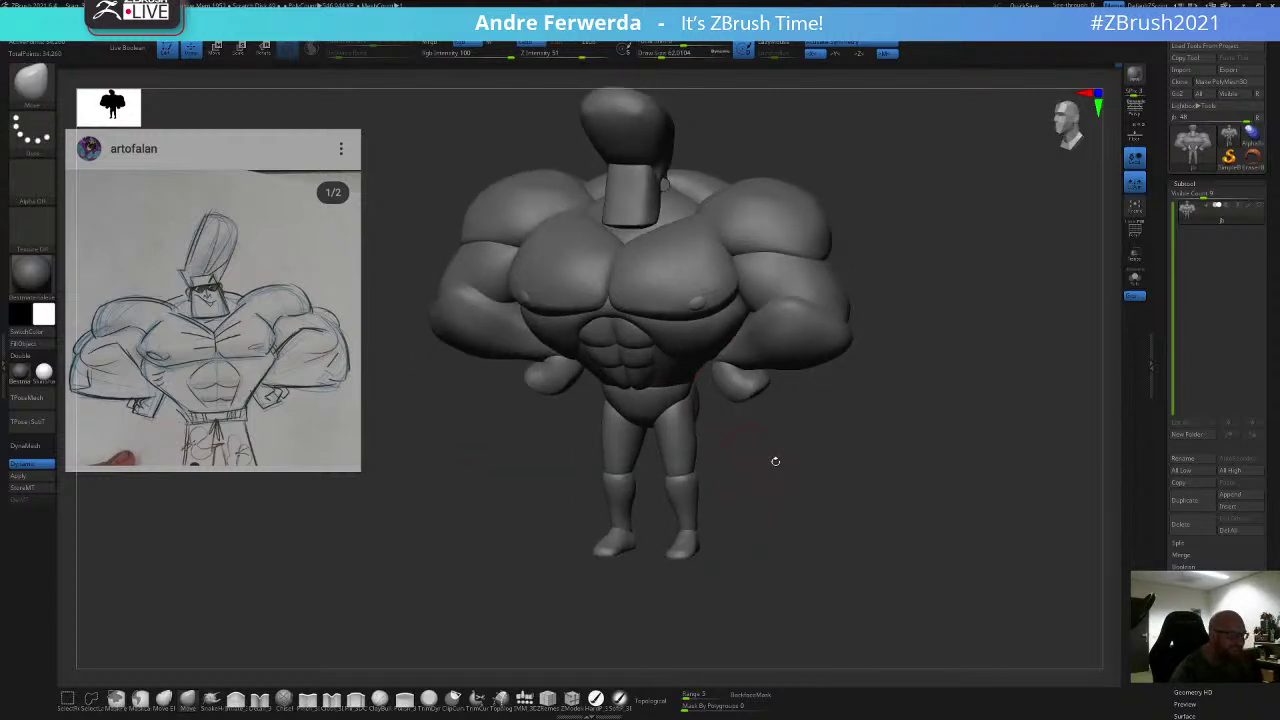
Step: Examine the whole figure from three-quarter angles to judge its proportions against the reference sketch
left_click_drag(776, 464, 759, 443, "alt")
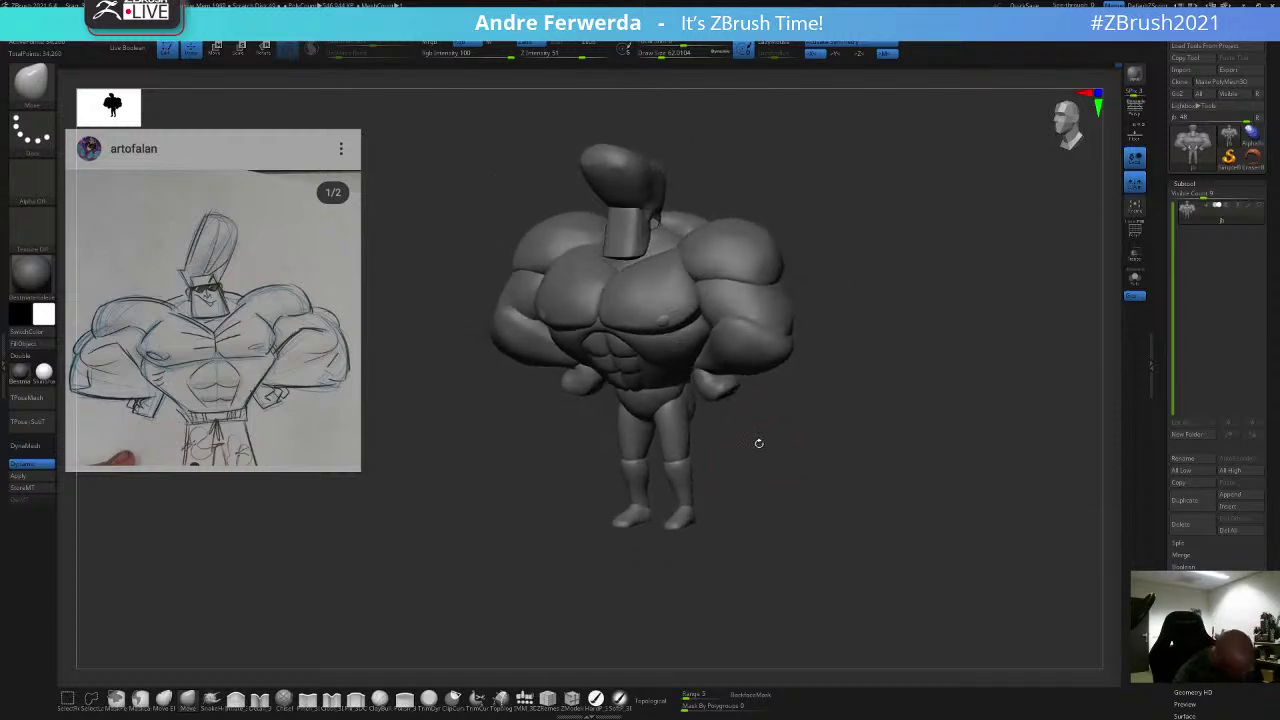
right_click_drag(759, 443, 765, 473)
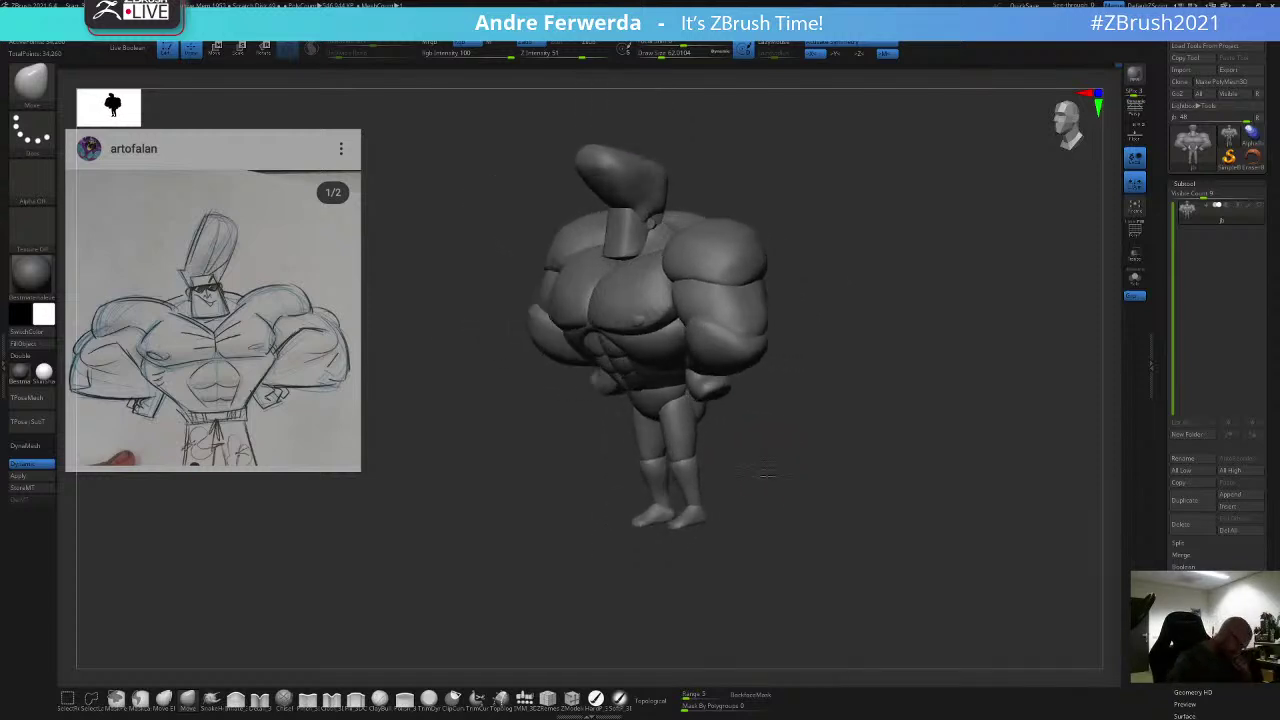
left_click_drag(766, 473, 822, 472)
key("space")
mouse_move(826, 288)
left_mouse_down()
mouse_move(834, 221)
mouse_move(829, 320)
left_mouse_up()
left_click_drag(846, 366, 824, 370)
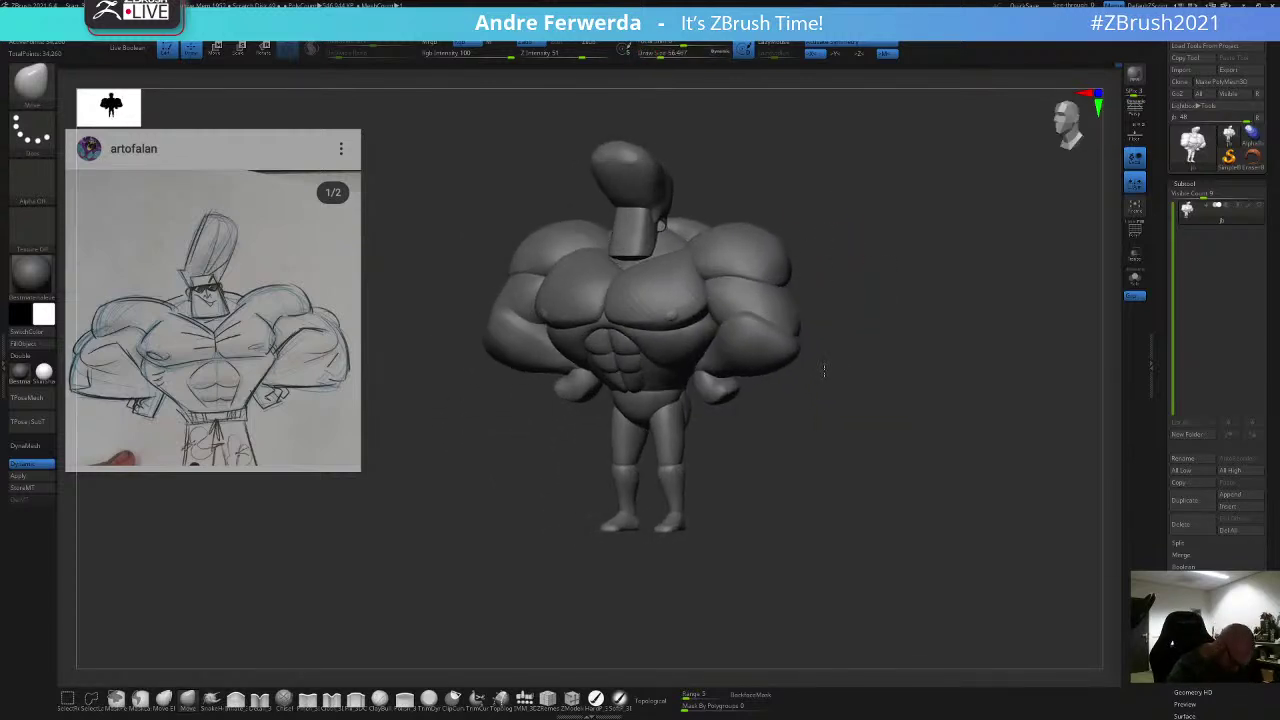
right_click_drag(824, 371, 829, 371)
left_click_drag(830, 370, 827, 379)
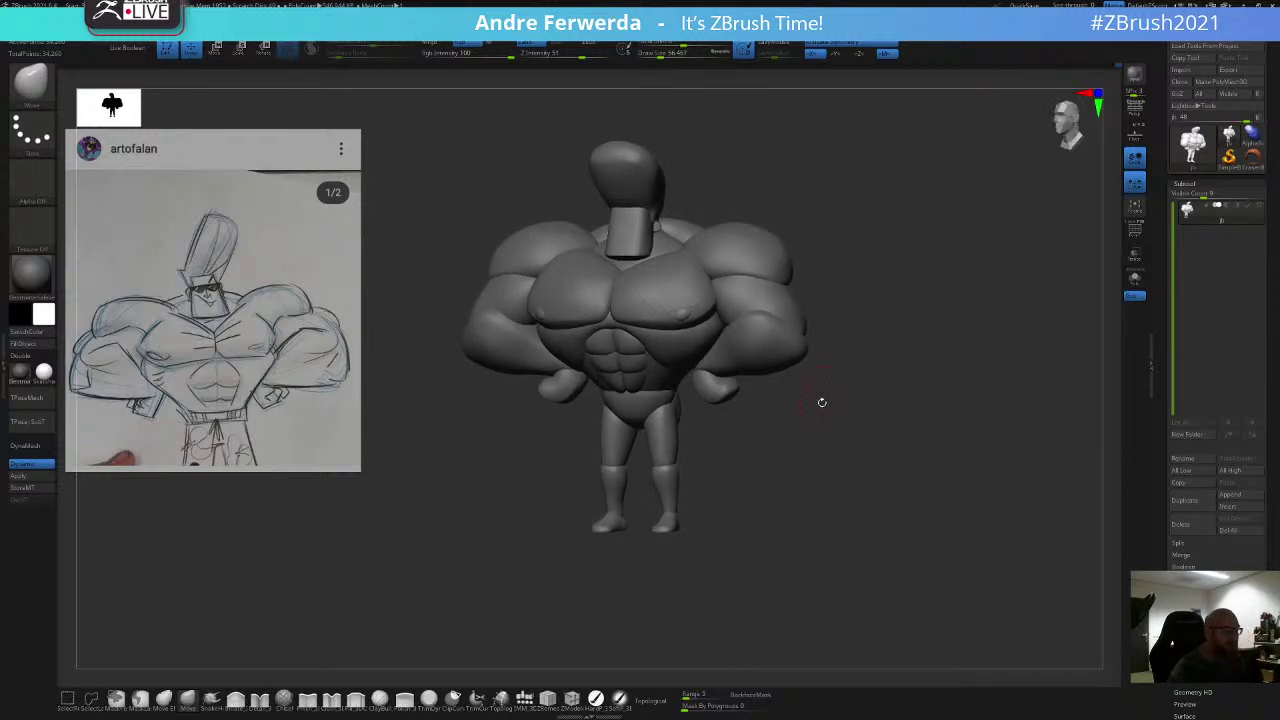
Step: Isolate the abs polygroup and smooth the surface along its centre line
left_click(636, 387, "ctrl+shift")
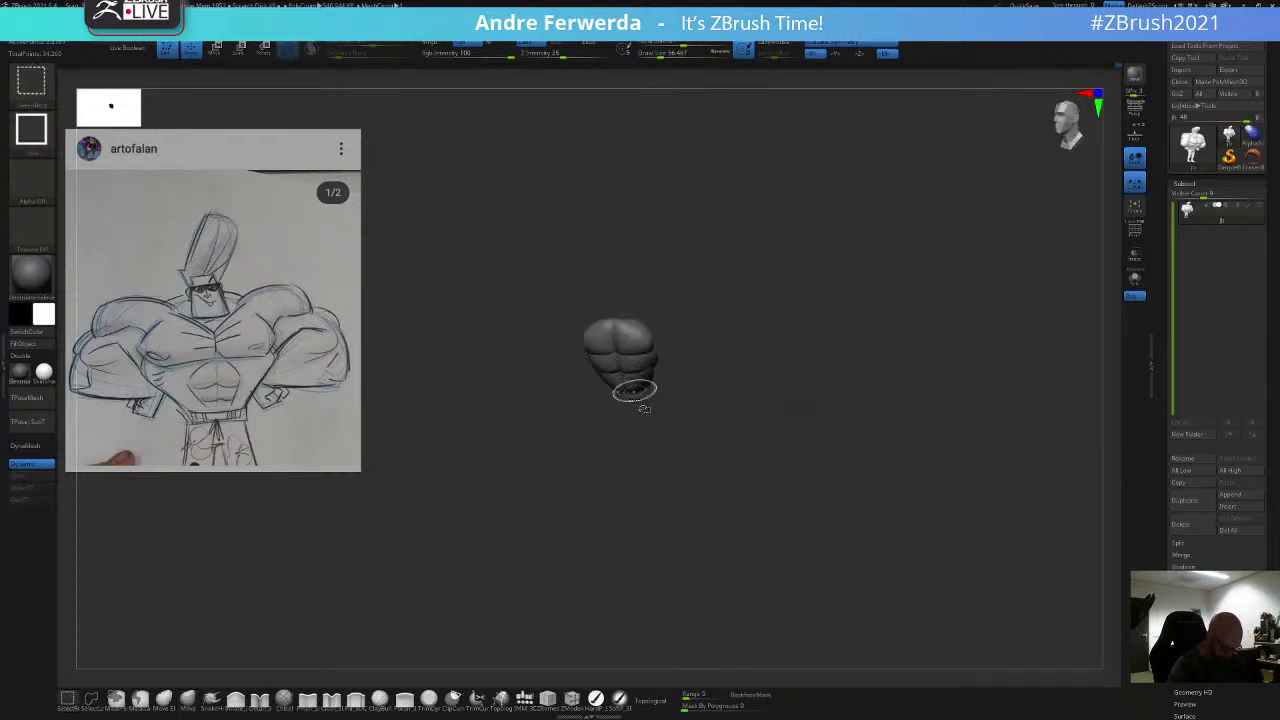
left_click_drag(619, 475, 624, 470)
key("space")
left_click_drag(660, 411, 652, 411)
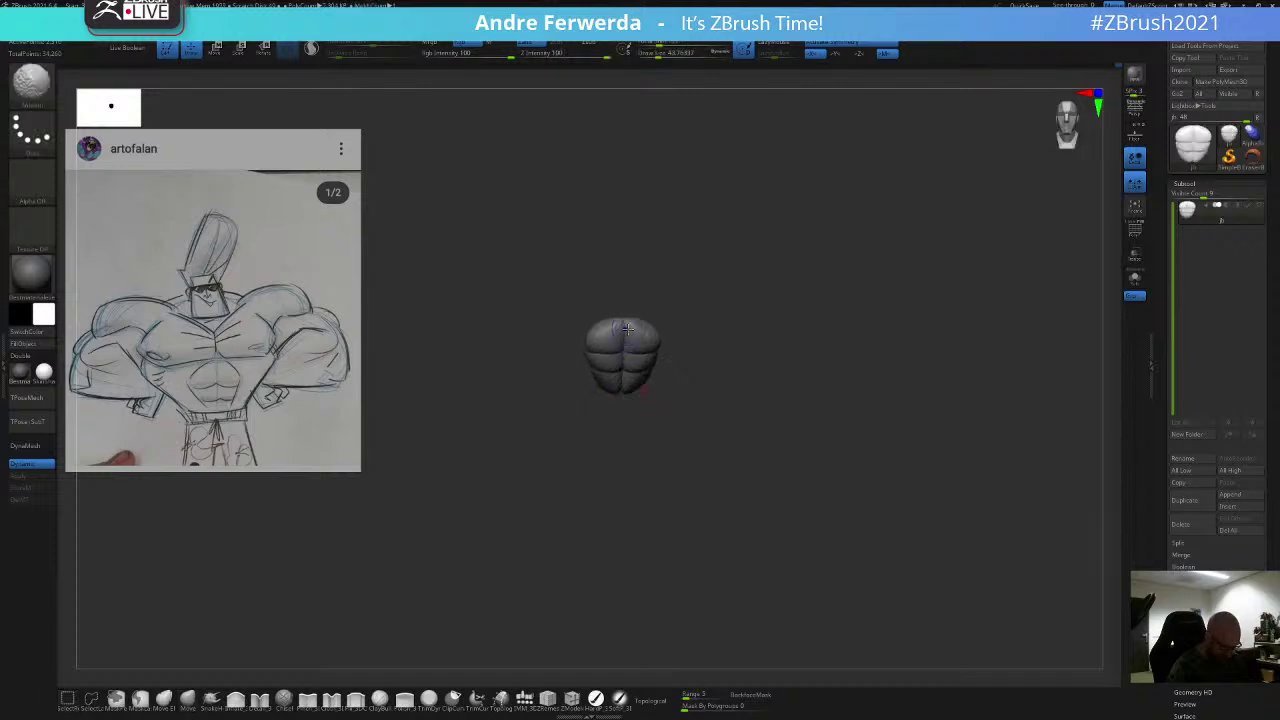
left_click_drag(629, 474, 634, 400)
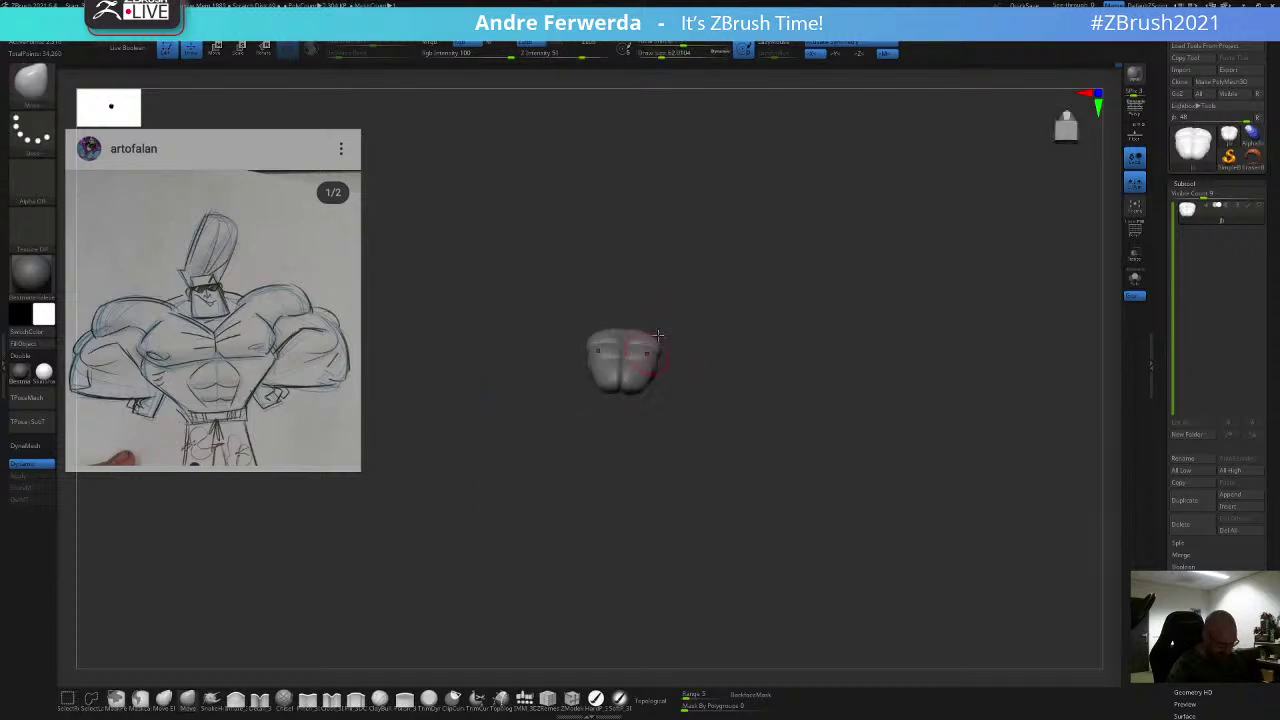
Step: Mask the isolated abs, show the full body, and invert the mask so only the abs are editable
left_click(698, 256, "ctrl")
left_click(541, 471, "ctrl+shift")
left_click(786, 227, "ctrl")
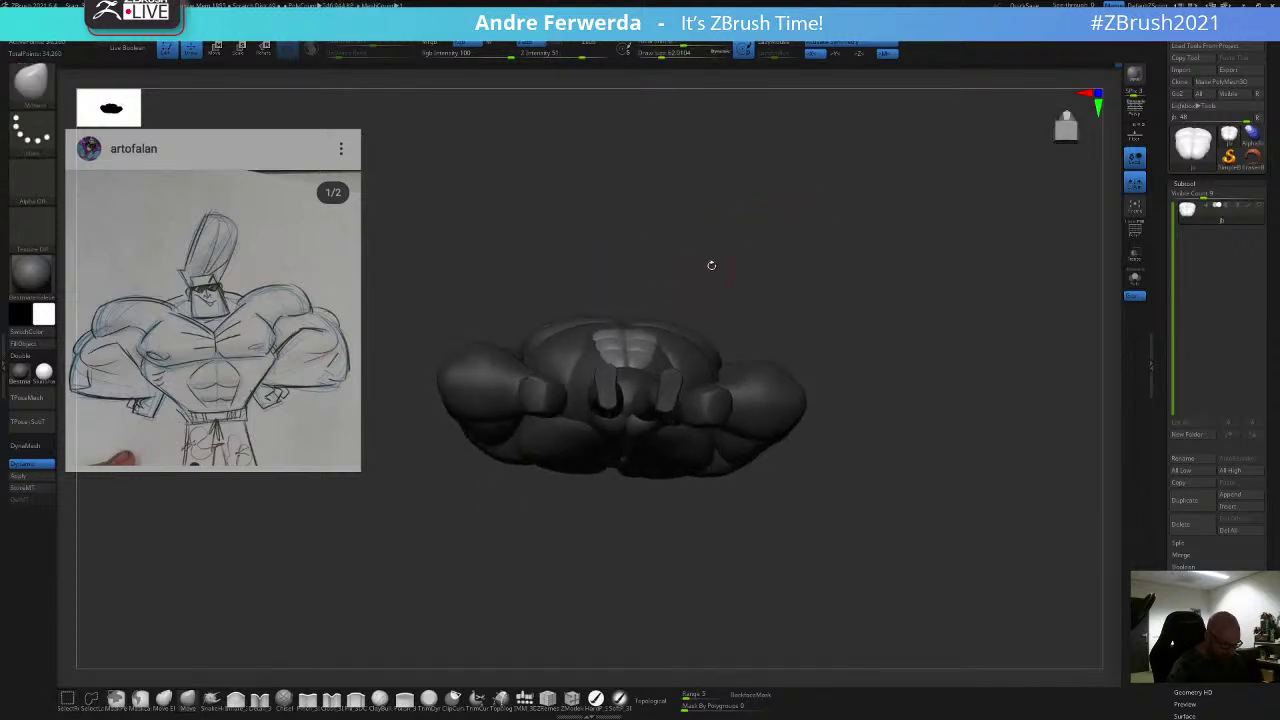
Step: Adjust the abs' profile with the Move brush from below and the side, and undo the last two changes
mouse_move(711, 266)
left_mouse_down()
mouse_move(750, 263)
mouse_move(688, 303)
mouse_move(730, 290)
left_mouse_up()
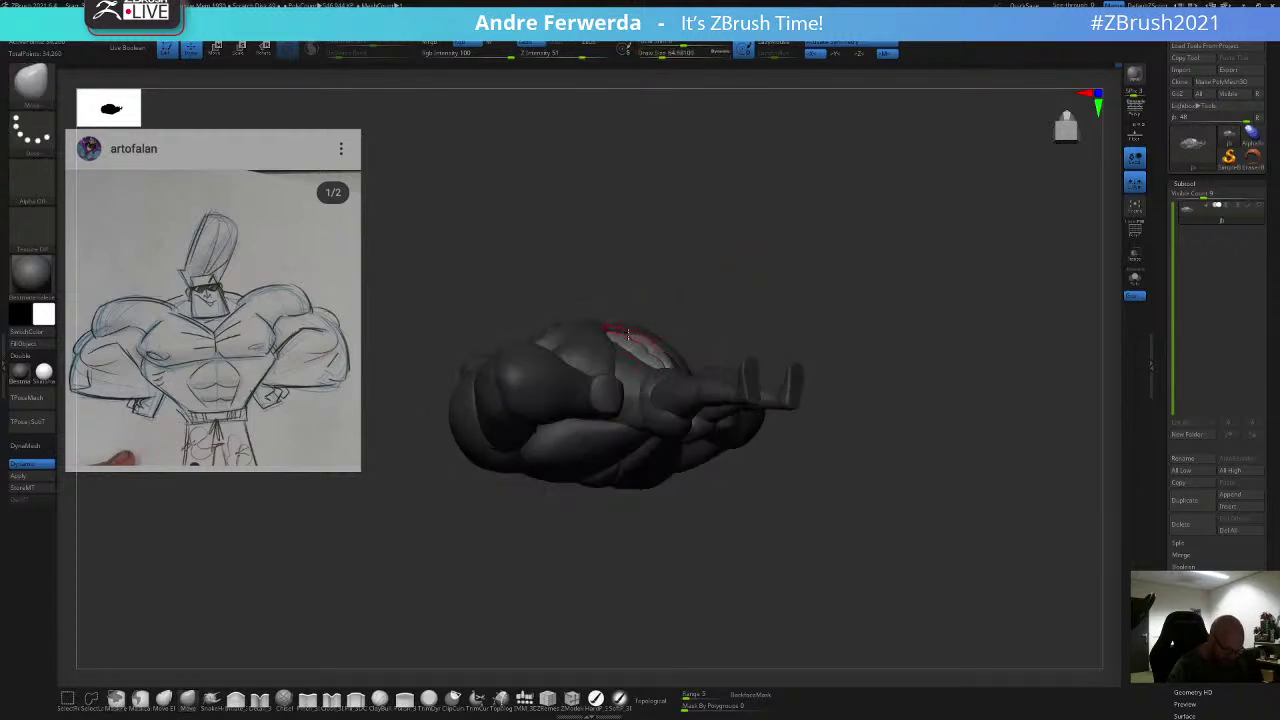
right_click_drag(628, 334, 697, 346)
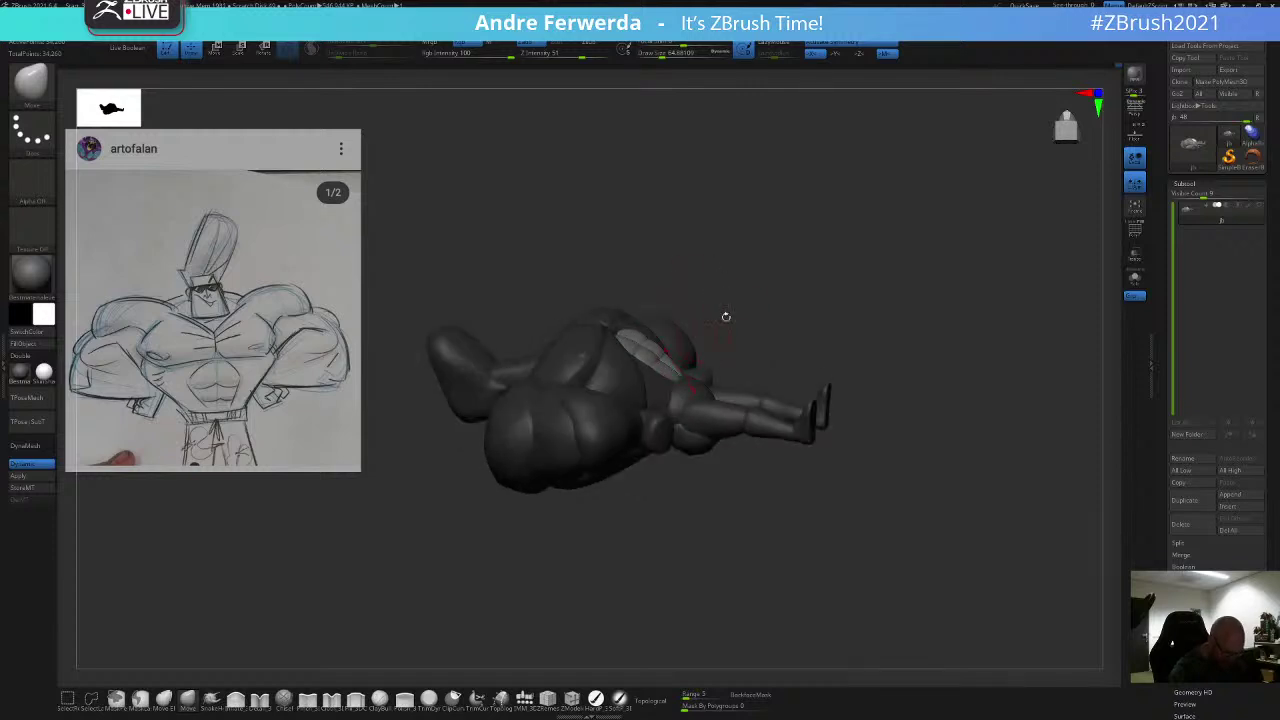
left_click_drag(726, 317, 742, 352)
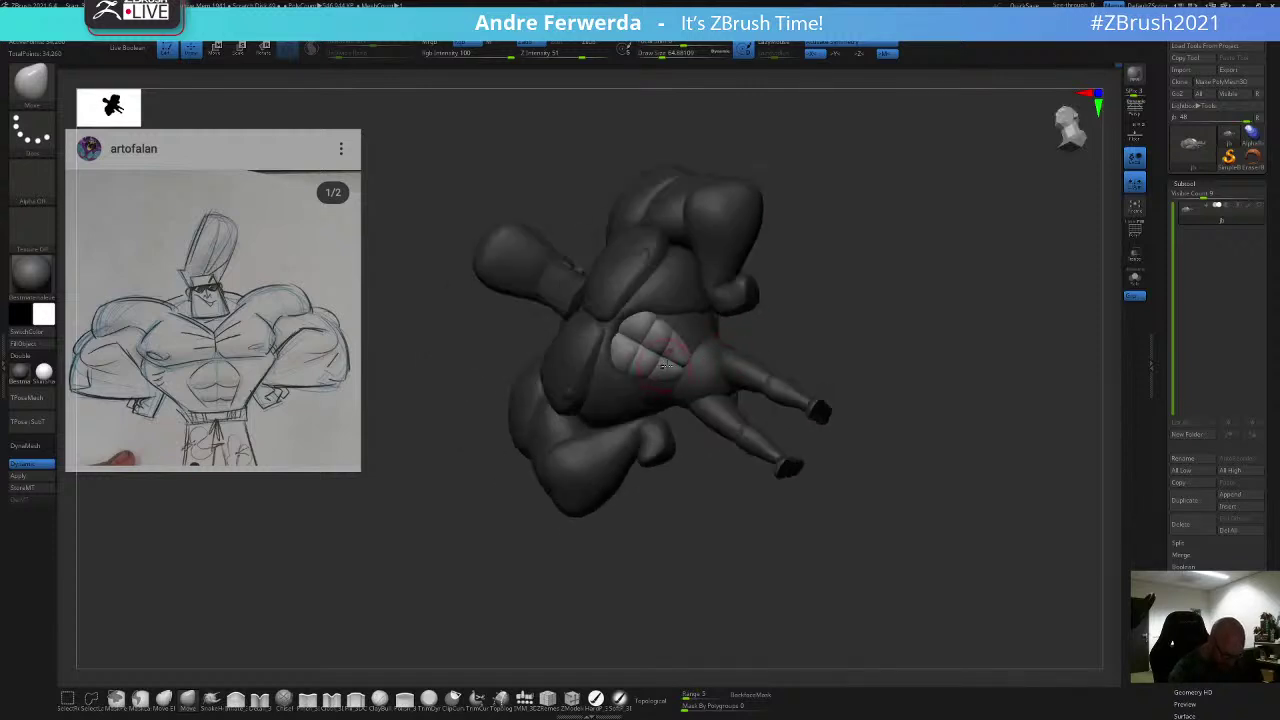
key("ctrl+z")
key("ctrl+z")
left_click_drag(776, 262, 836, 254)
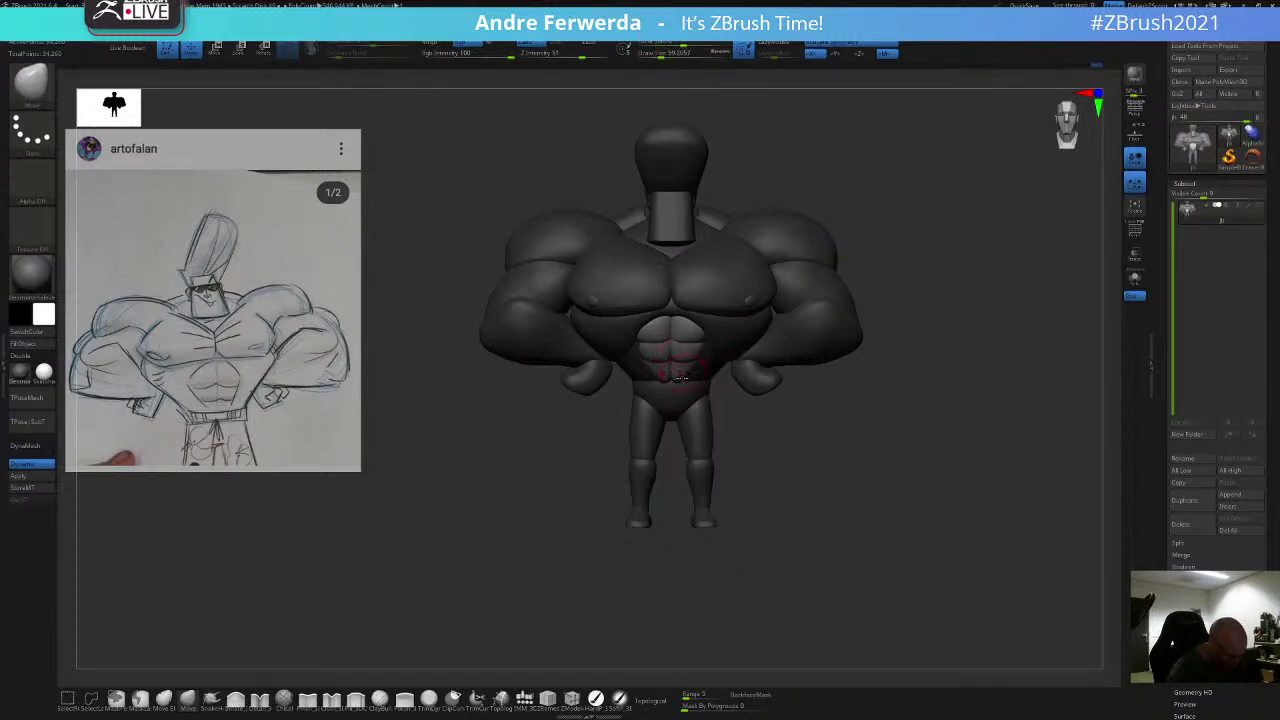
Step: Enable Topological masking, refine the abs' outline with the Move brush at a draw size of about 39, and clear the mask
key("space")
key("space")
left_click_drag(710, 351, 695, 352)
left_click(653, 699)
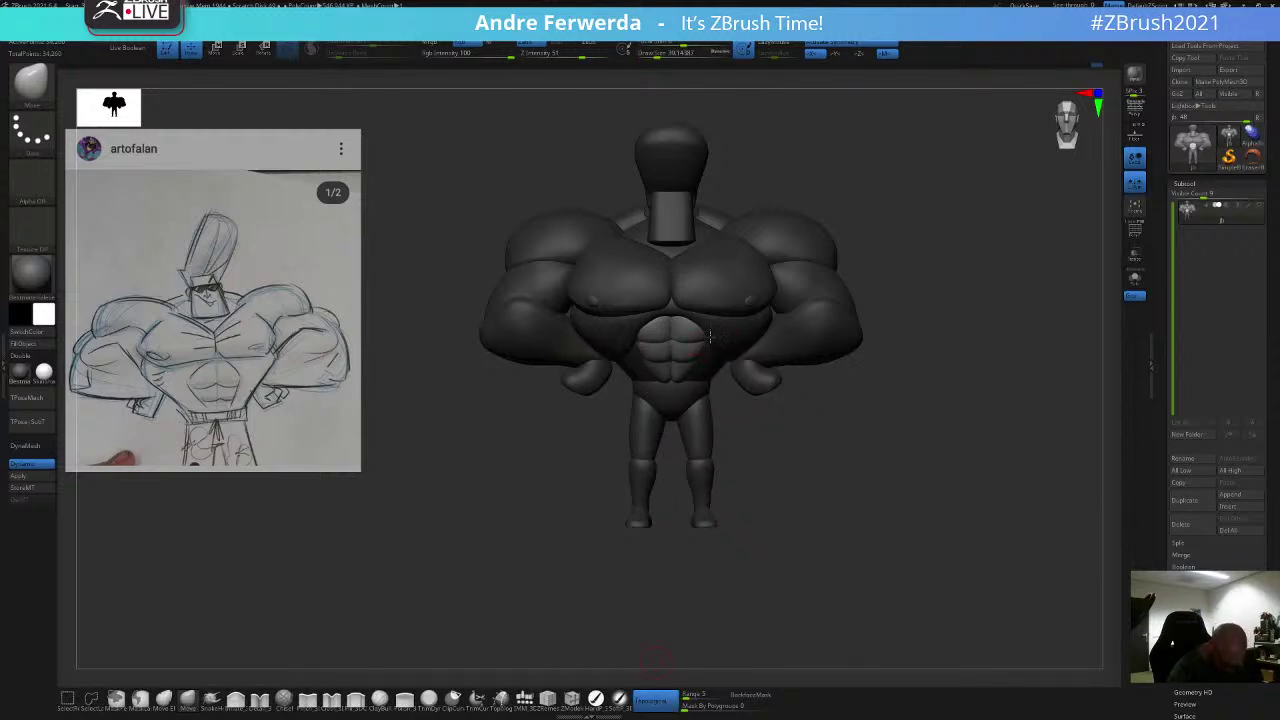
mouse_move(755, 447)
left_mouse_down()
mouse_move(738, 428)
mouse_move(780, 448)
mouse_move(855, 345)
mouse_move(887, 270)
left_mouse_up()
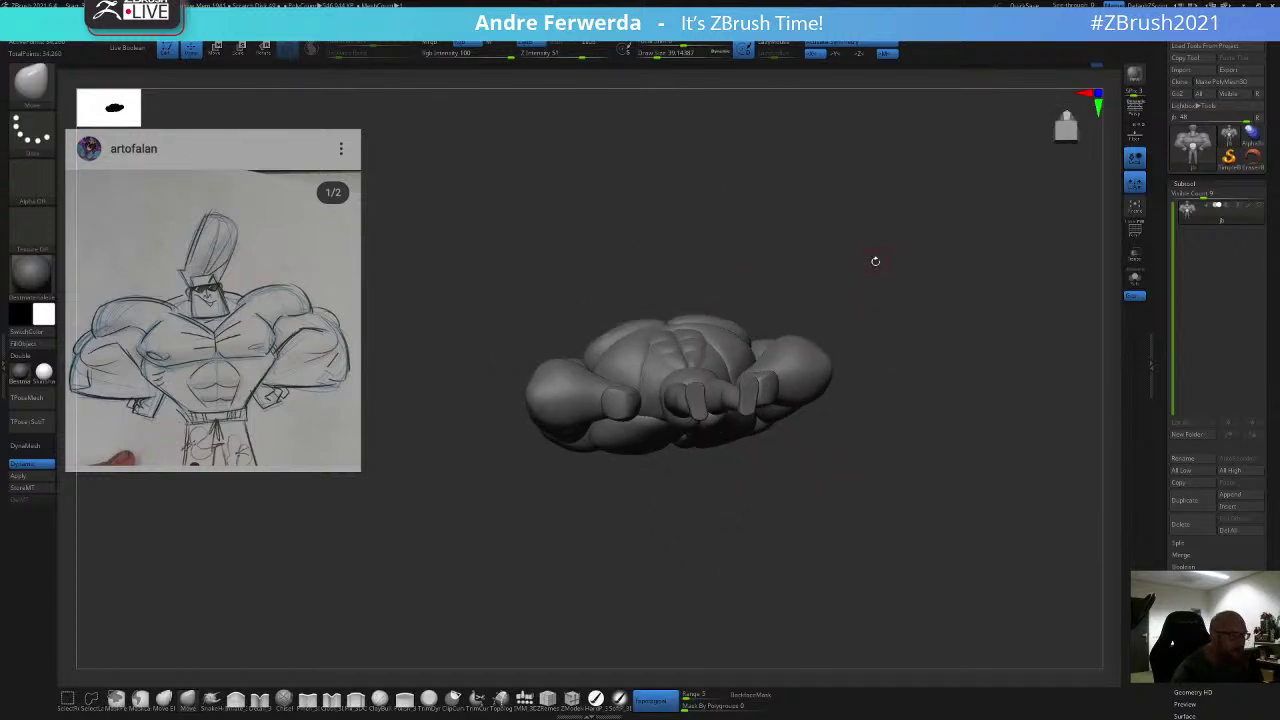
mouse_move(876, 259)
left_mouse_down()
mouse_move(909, 277)
mouse_move(892, 288)
mouse_move(900, 303)
left_mouse_up()
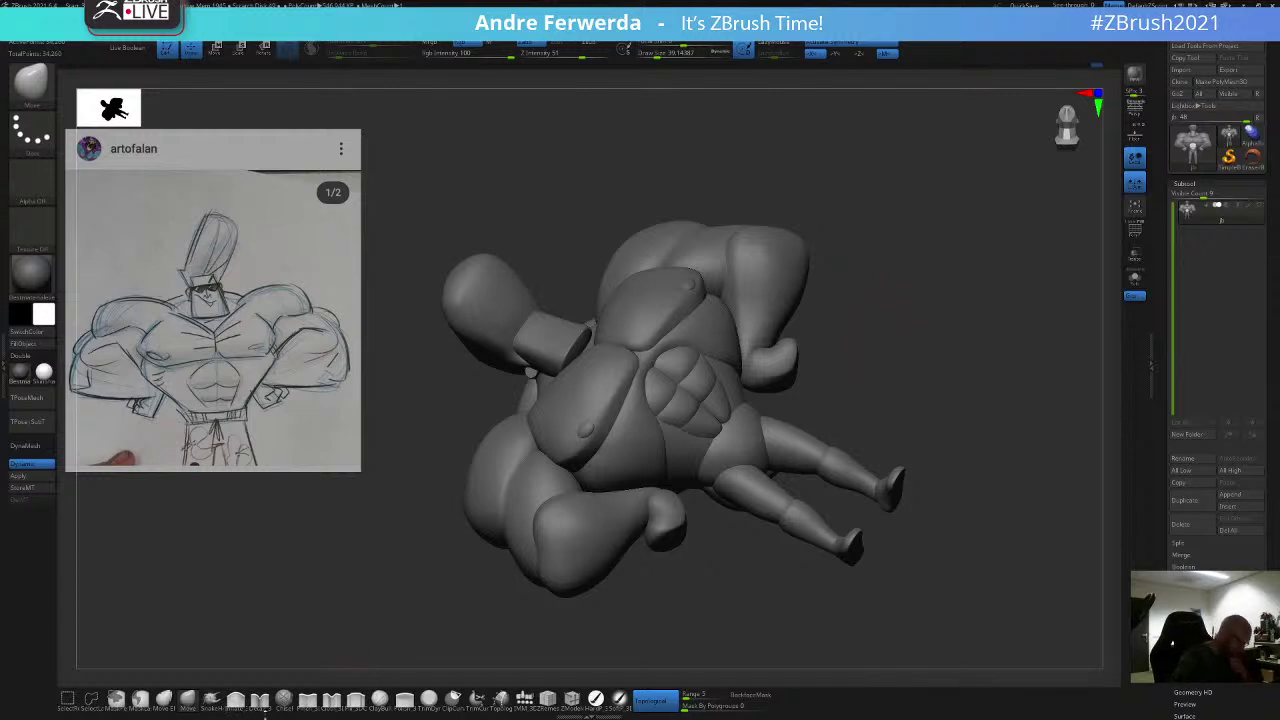
Step: Switch from the Move brush to another sculpting brush and mask the whole body except the abs
left_click(356, 704)
left_click_drag(829, 306, 814, 306)
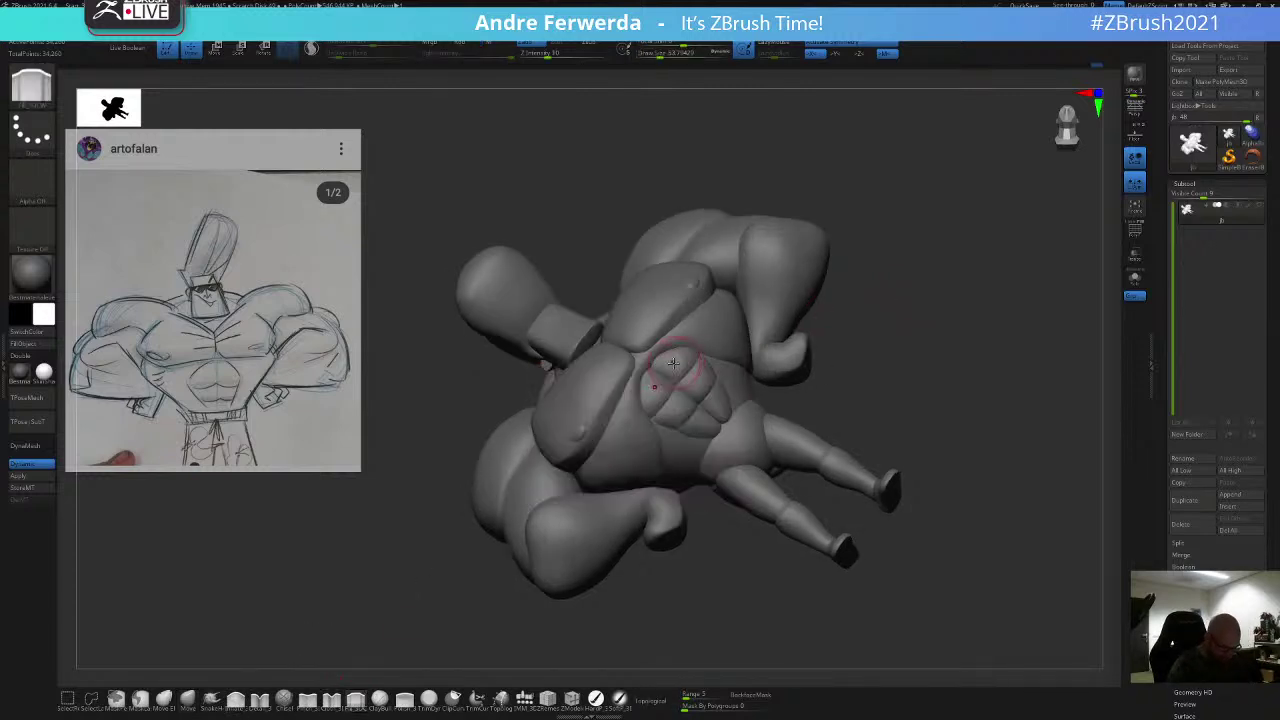
left_click(677, 361, "ctrl+shift")
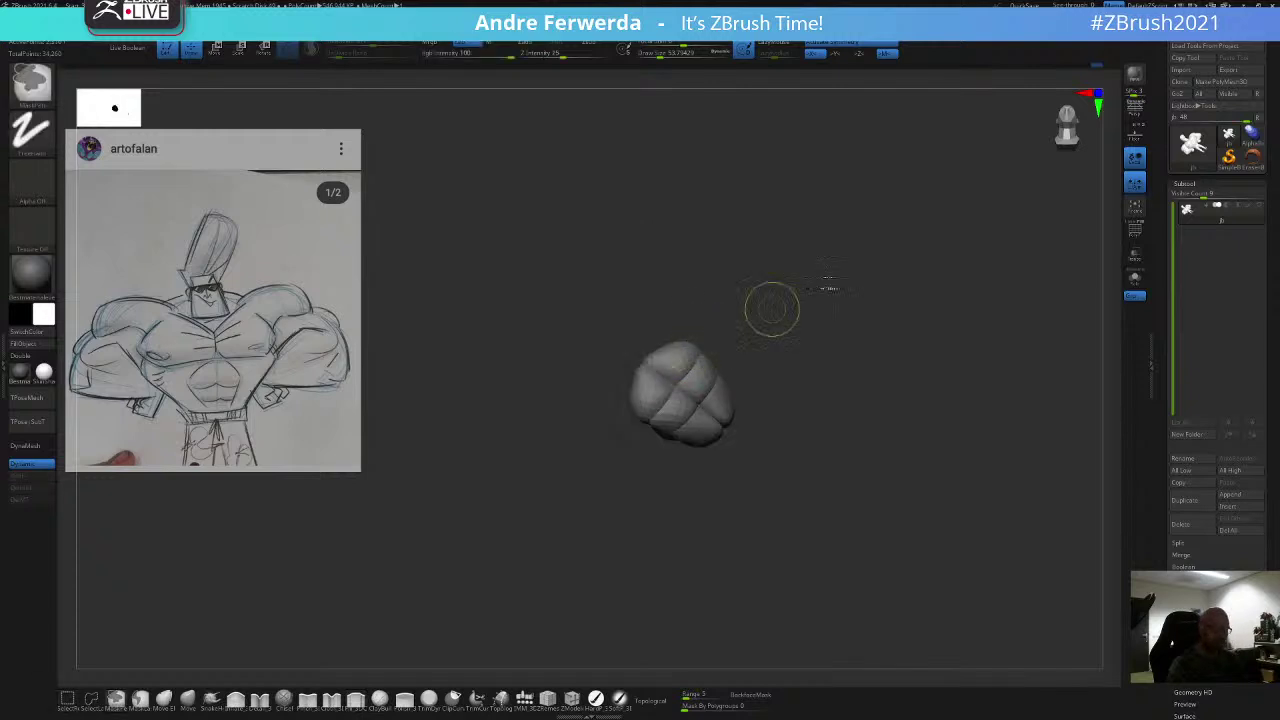
left_click(885, 237, "ctrl")
left_click(530, 556, "ctrl+shift")
left_click(876, 208, "ctrl")
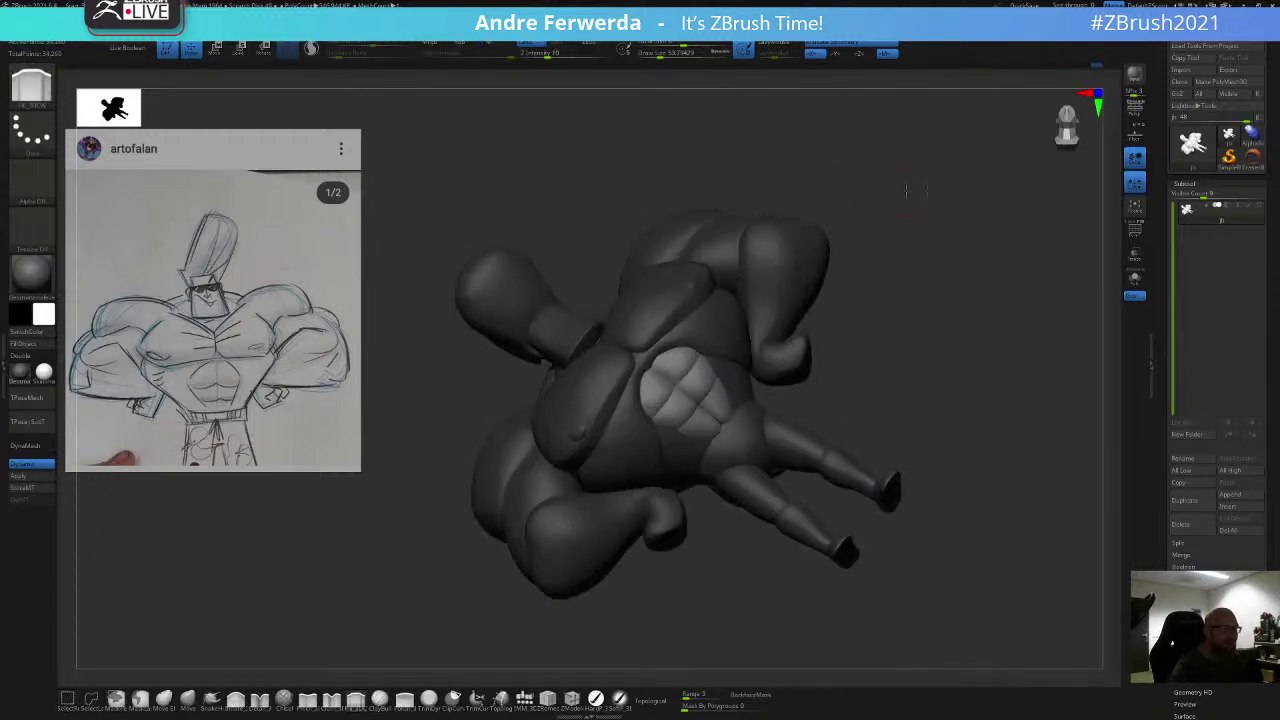
Step: Sculpt the unmasked abs with the new brush and invert the mask to cover the abs
left_click_drag(897, 195, 906, 191)
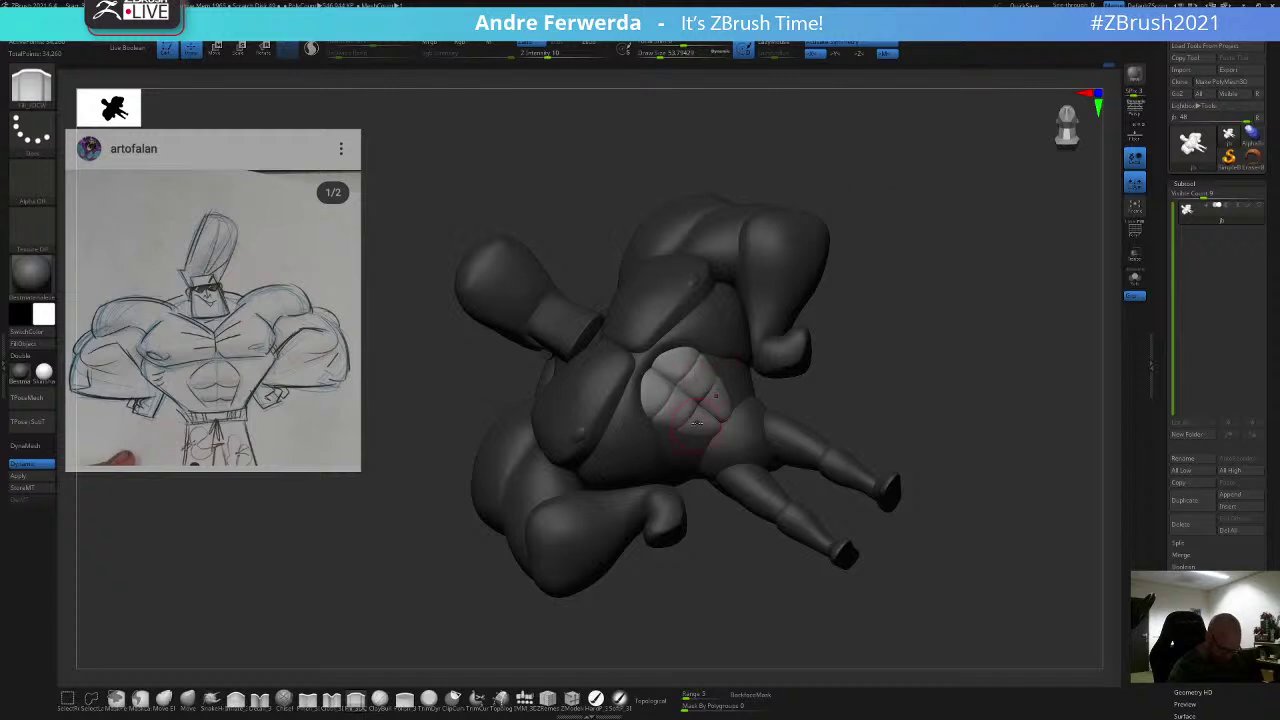
left_click_drag(858, 243, 954, 418)
left_click(958, 304, "ctrl")
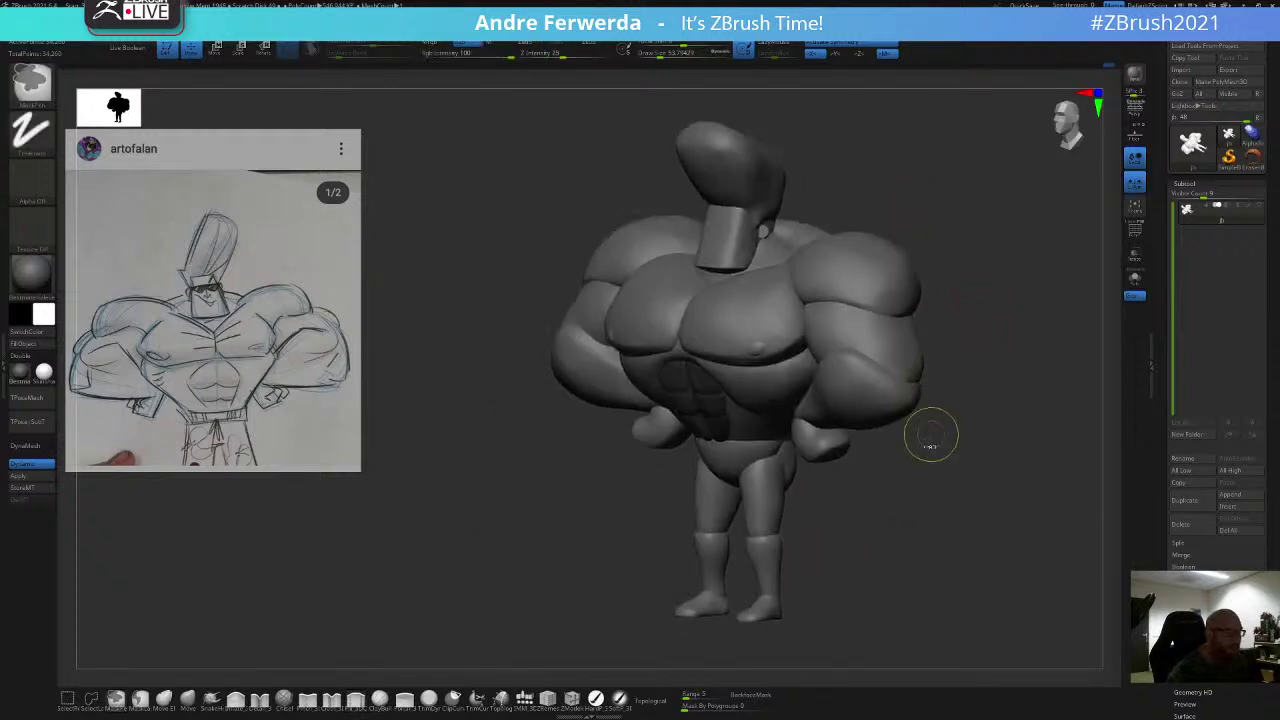
Step: Clear the mask on the abs and return to a straight front view of the character
left_click(920, 469, "ctrl")
mouse_move(912, 476)
left_mouse_down()
mouse_move(930, 490)
mouse_move(931, 474)
left_mouse_up()
left_click(929, 481, "ctrl")
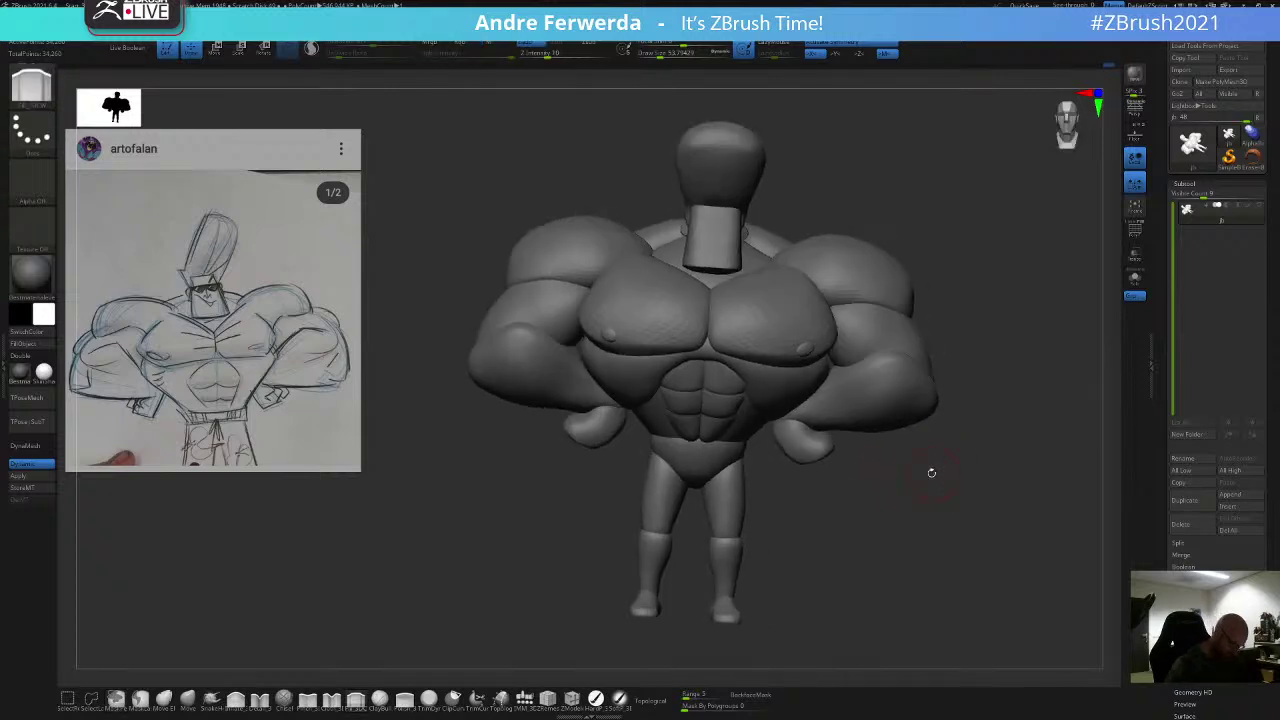
left_click(924, 476, "ctrl")
left_click(608, 569, "ctrl")
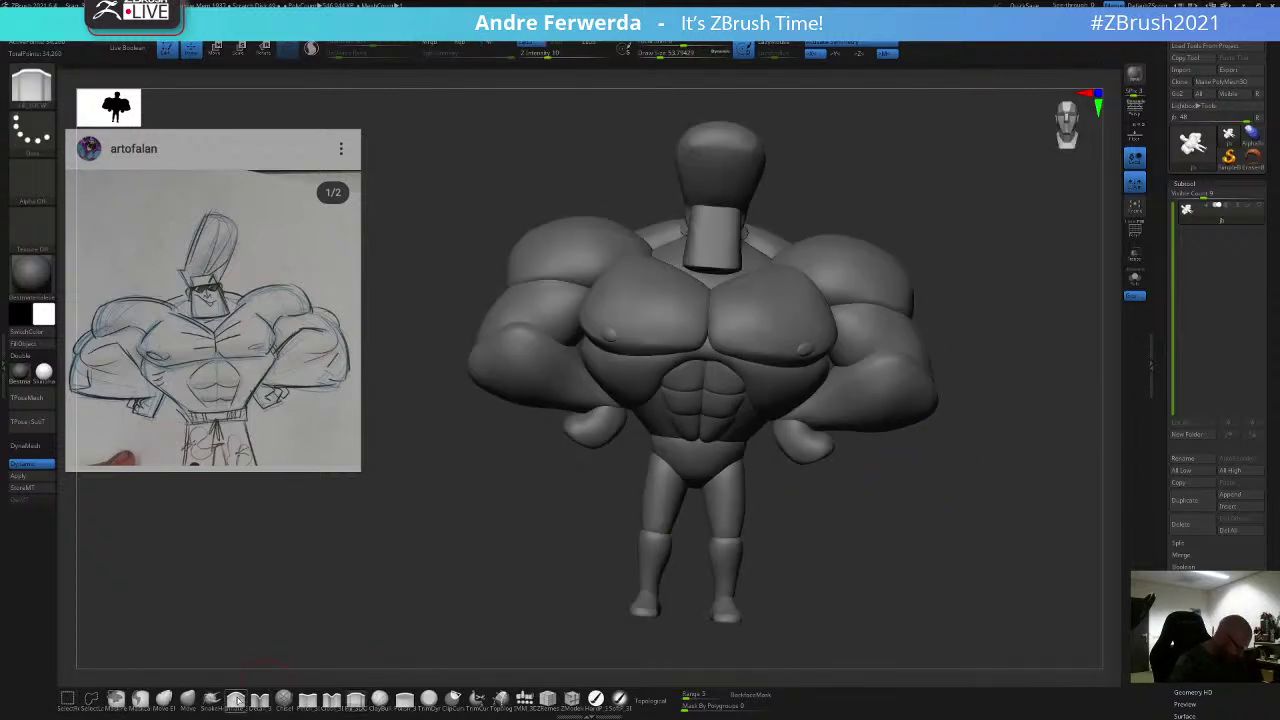
Step: Switch to another sculpting brush and work over the abs from several angles at a draw size of about 112
left_click(236, 700)
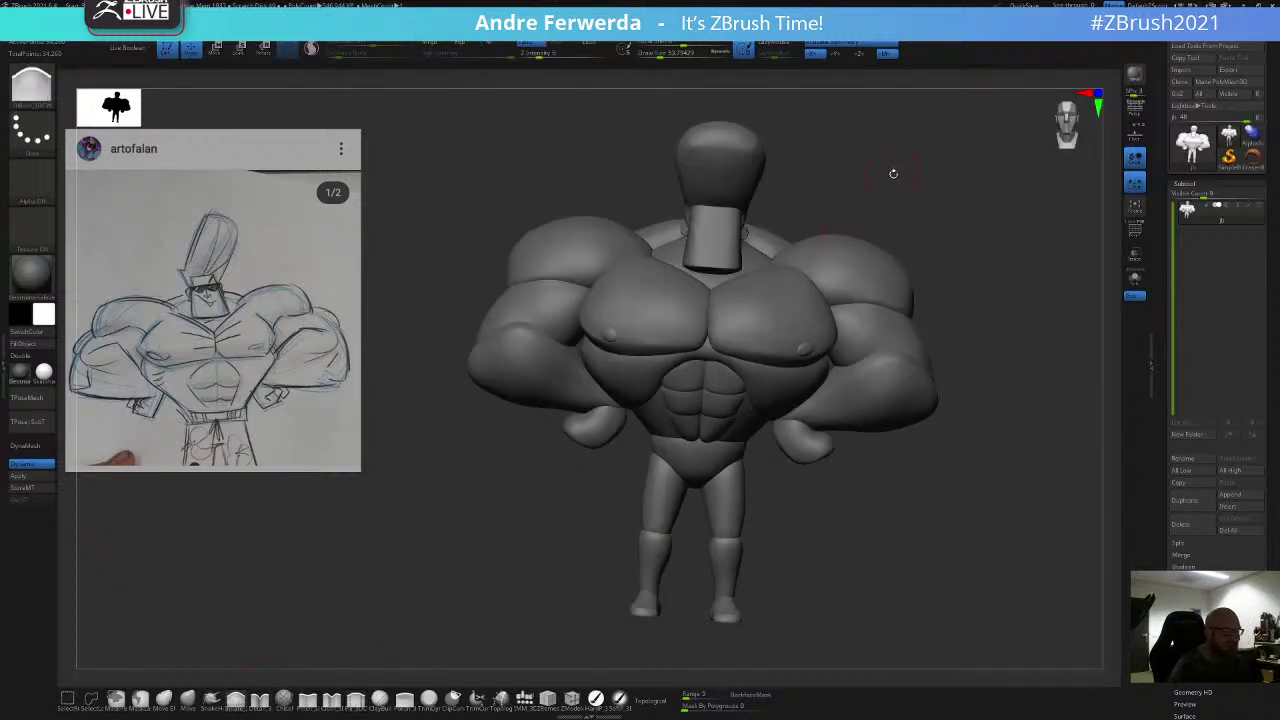
key("space")
left_click_drag(893, 174, 899, 175)
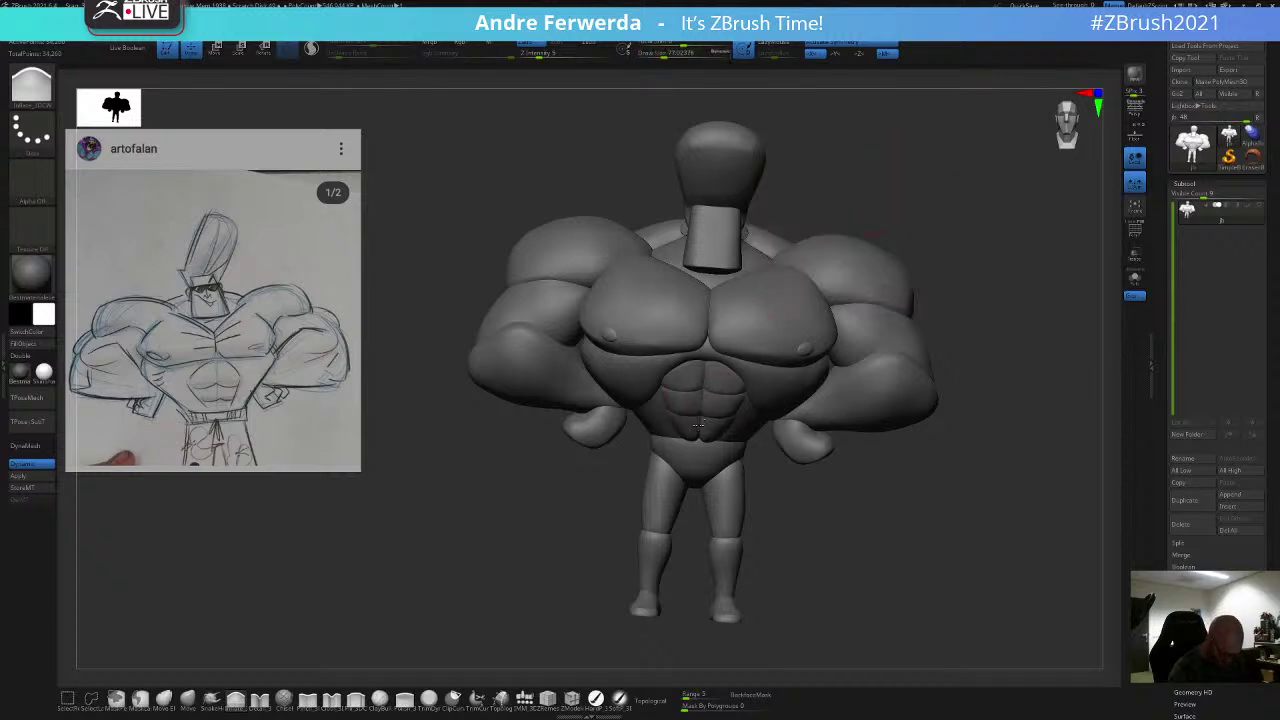
right_click_drag(685, 385, 725, 393)
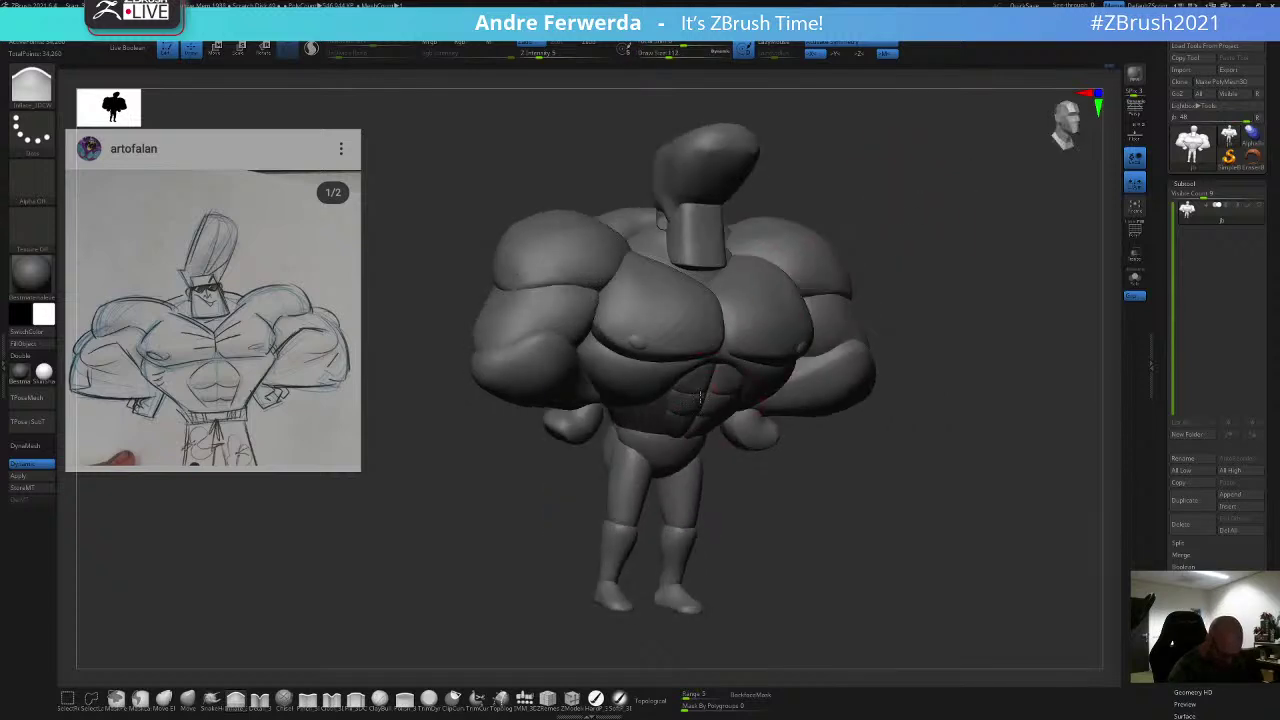
right_click_drag(790, 331, 716, 420)
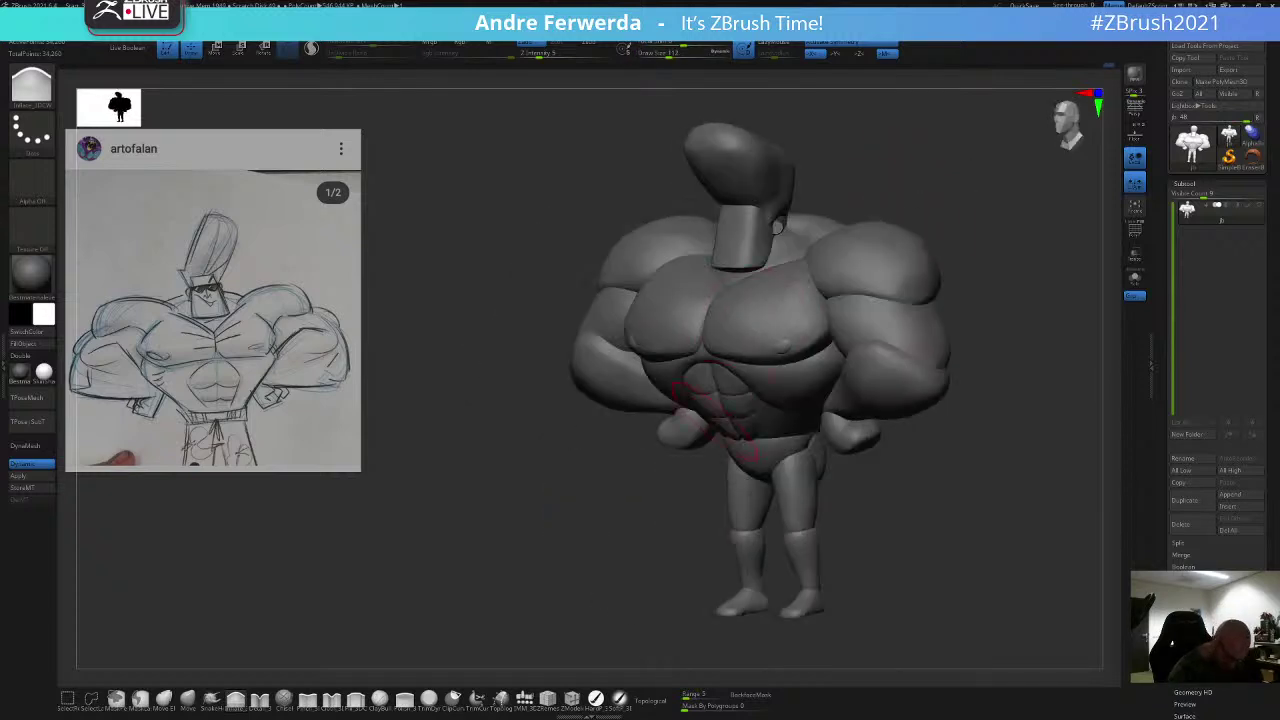
right_click_drag(677, 496, 718, 433)
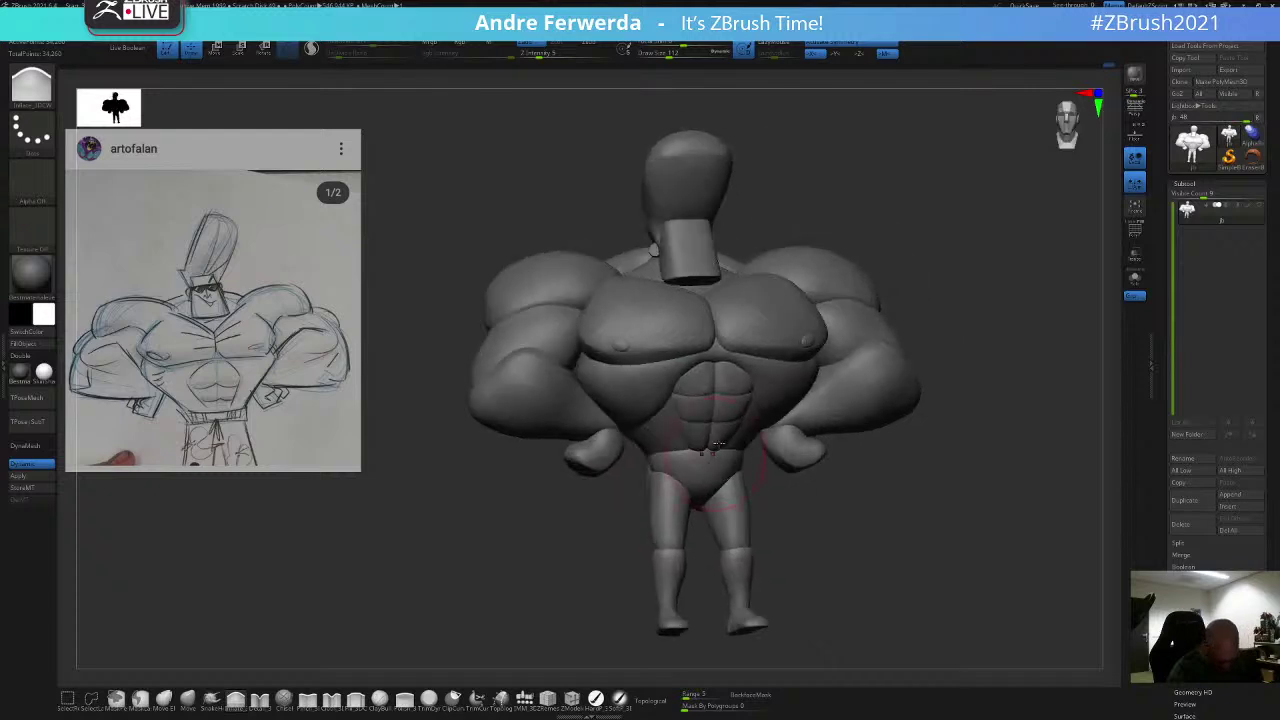
Step: Isolate and mask the abs polygroup, show the whole body again, and invert the mask
left_click(711, 388, "ctrl+shift")
left_click_drag(887, 215, 616, 512, "ctrl")
left_click(616, 512, "ctrl+shift")
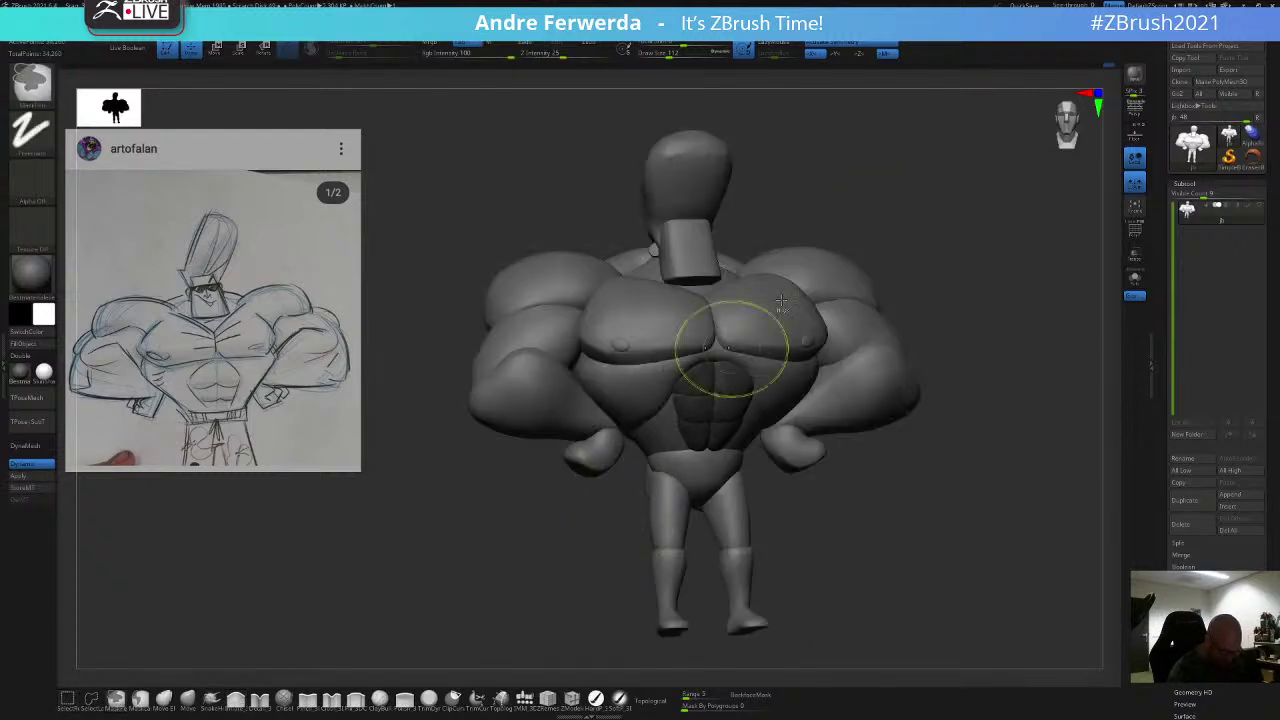
left_click(882, 219, "ctrl")
Step: Sculpt the unmasked abs, using a draw size of up to about 114, and clear the mask
mouse_move(882, 232)
right_mouse_down("shift")
mouse_move(884, 474)
mouse_move(868, 459)
mouse_move(908, 440)
right_mouse_up("shift")
right_click(884, 474)
key("ctrl+shift+a")
key("space")
left_click(726, 360)
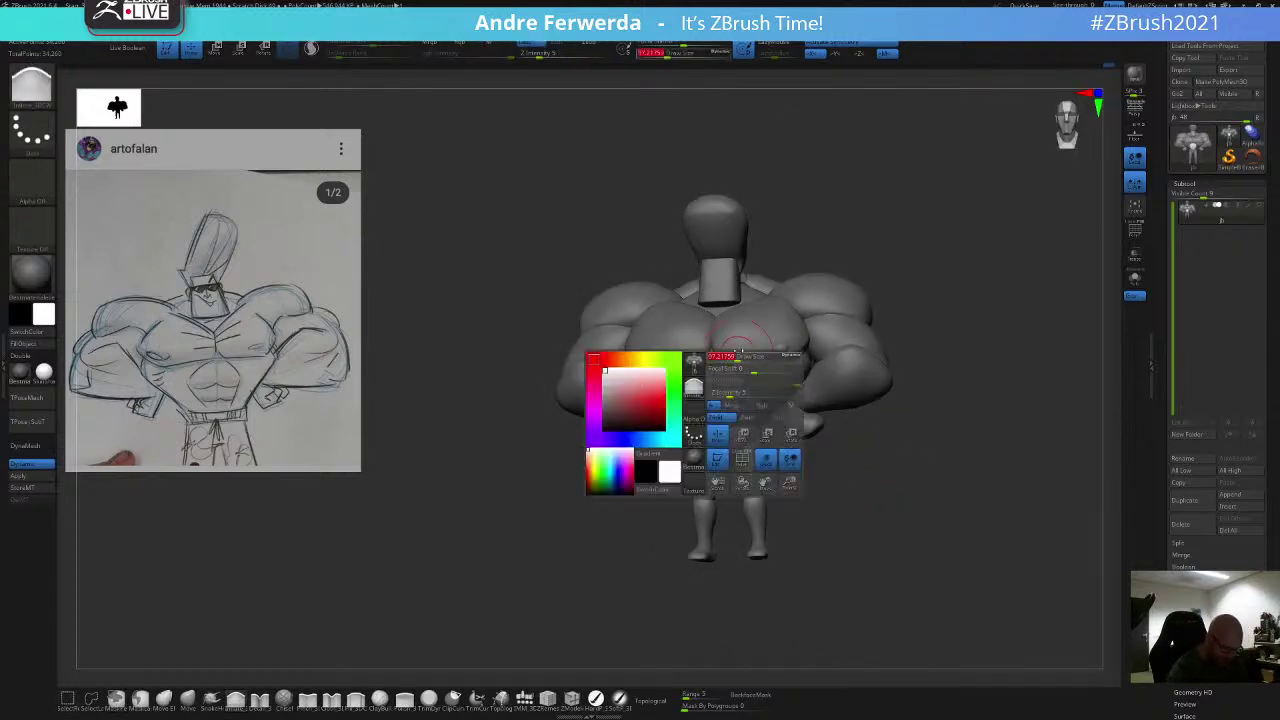
key("ctrl+z")
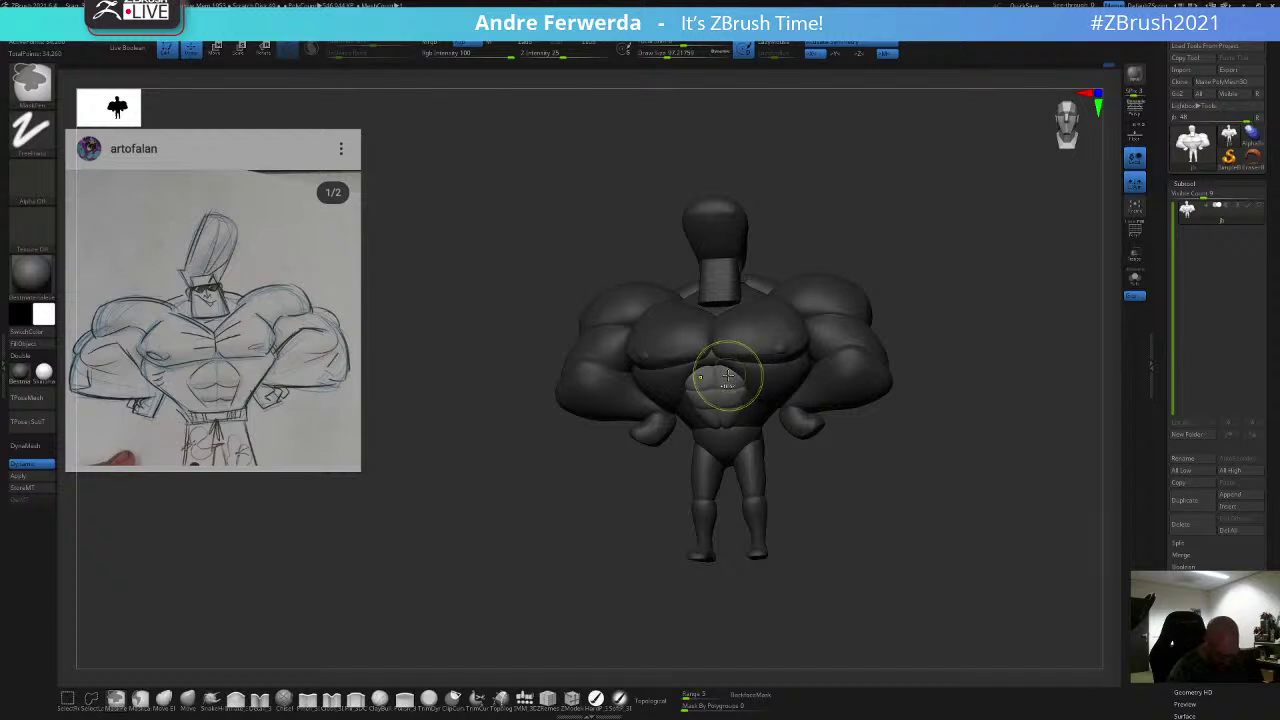
key("space")
left_click(723, 371)
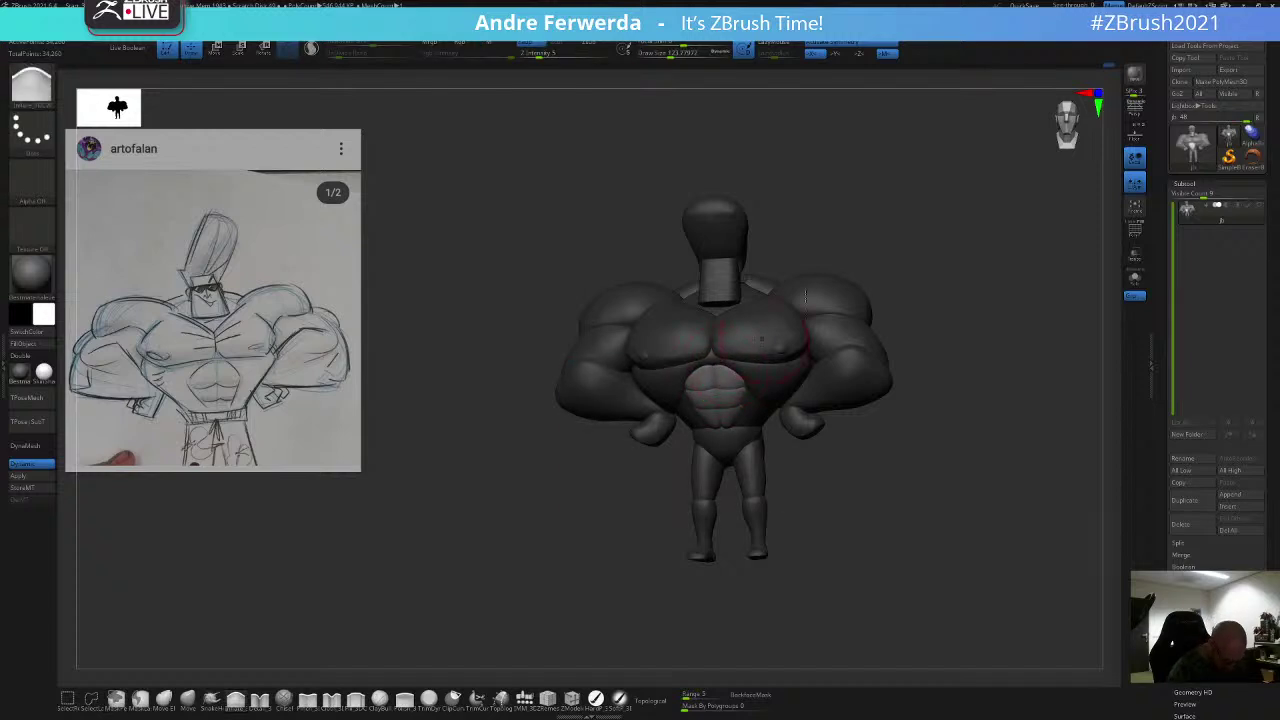
mouse_move(845, 268)
left_mouse_down()
mouse_move(889, 249)
mouse_move(894, 265)
left_mouse_up()
mouse_move(890, 265)
left_mouse_down()
mouse_move(914, 360)
mouse_move(925, 320)
left_mouse_up()
mouse_move(925, 330)
left_mouse_down()
mouse_move(940, 369)
mouse_move(923, 443)
mouse_move(900, 466)
mouse_move(880, 451)
mouse_move(895, 466)
left_mouse_up()
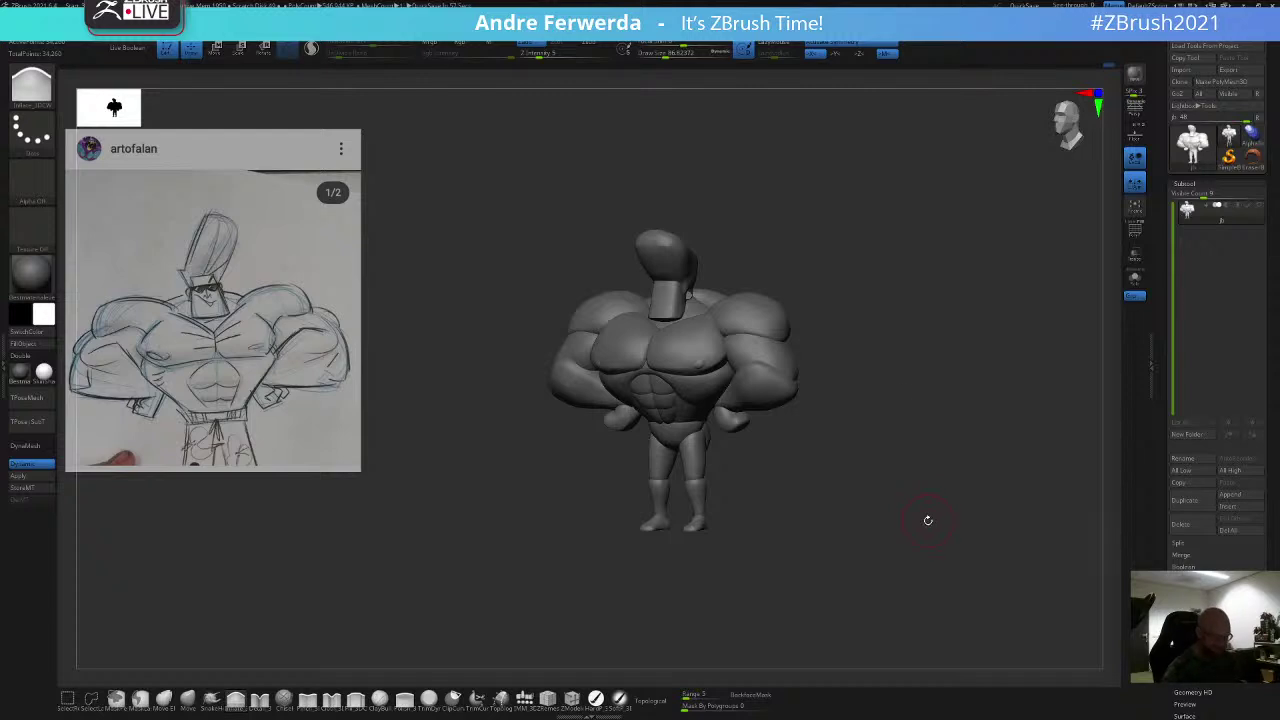
Step: Mask the abs polygroup again and invert the mask so only the abs stay editable
mouse_move(866, 274)
left_mouse_down()
mouse_move(891, 236)
mouse_move(886, 289)
mouse_move(889, 267)
left_mouse_up()
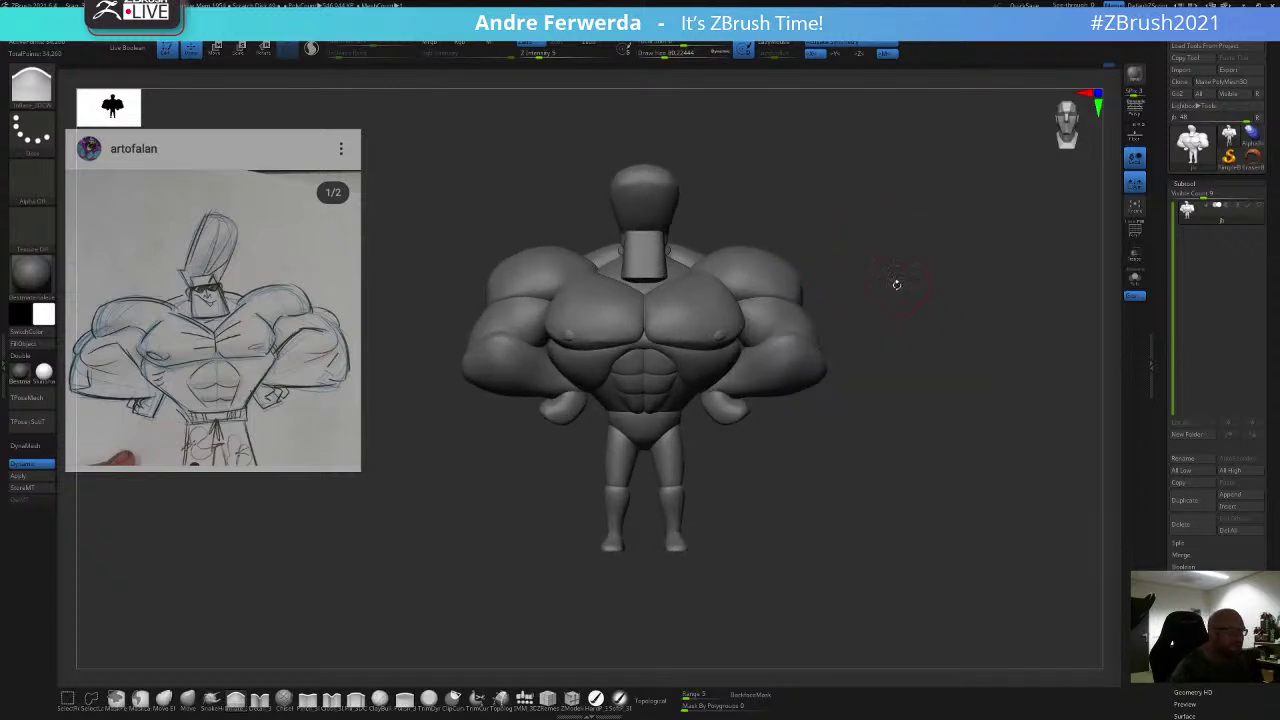
left_click(657, 404, "ctrl+shift")
left_click(566, 423, "ctrl")
left_click(590, 450, "ctrl+shift")
left_click(860, 251, "ctrl")
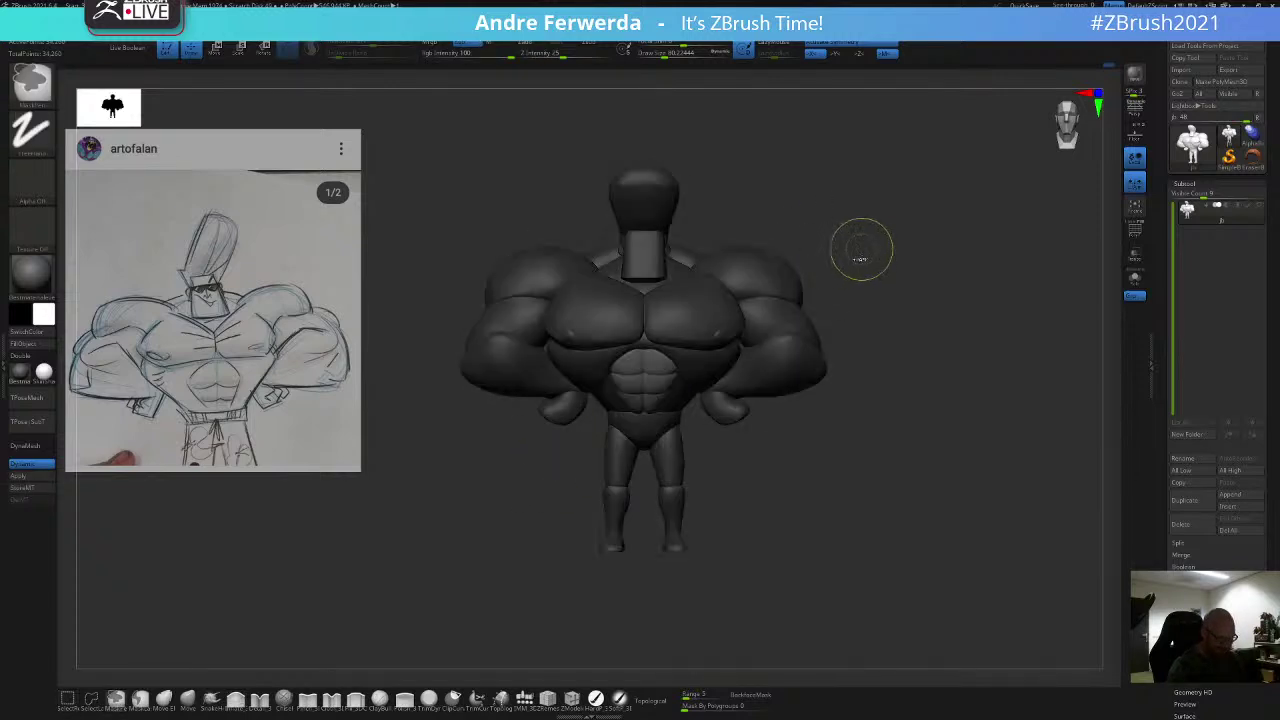
Step: Switch to the Move brush, turn off Topological masking, and set the draw size to about 59 for shaping the abs from below
left_click(188, 698)
key("space")
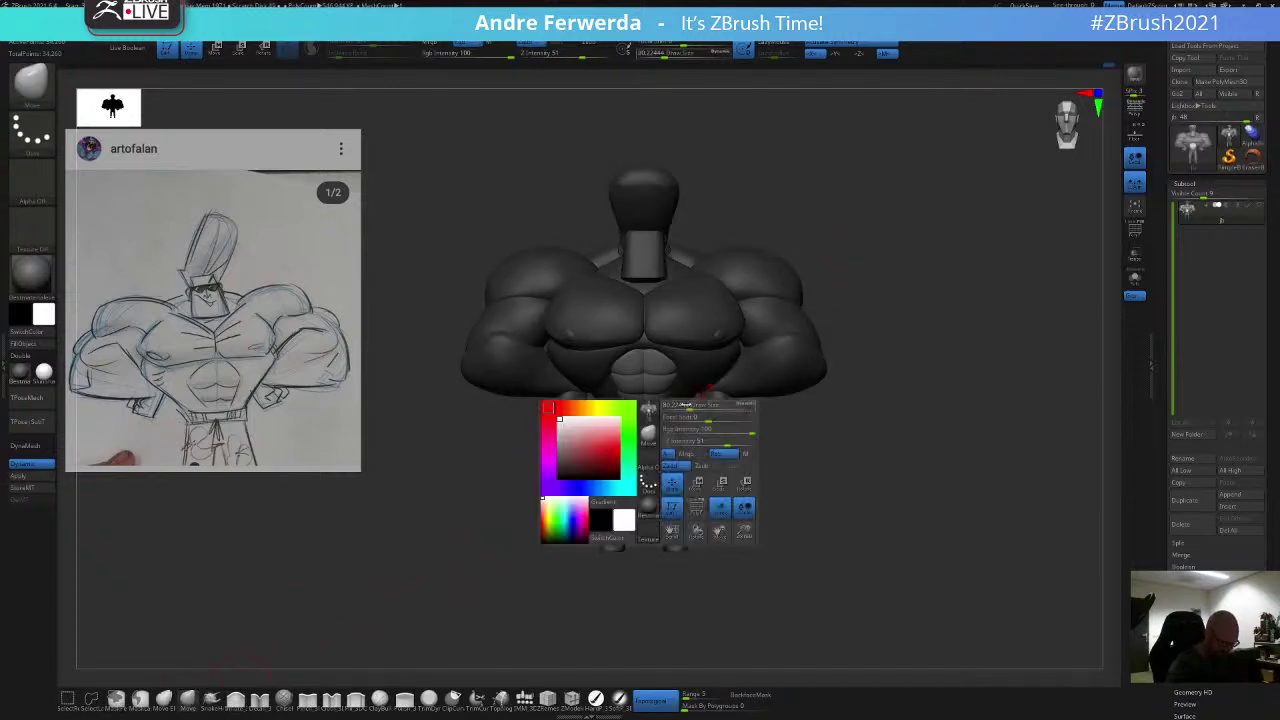
left_click(654, 697)
key("space")
mouse_move(743, 469)
left_mouse_down("alt")
mouse_move(743, 505)
mouse_move(731, 457)
mouse_move(653, 412)
left_mouse_up("alt")
key("space")
key("]")
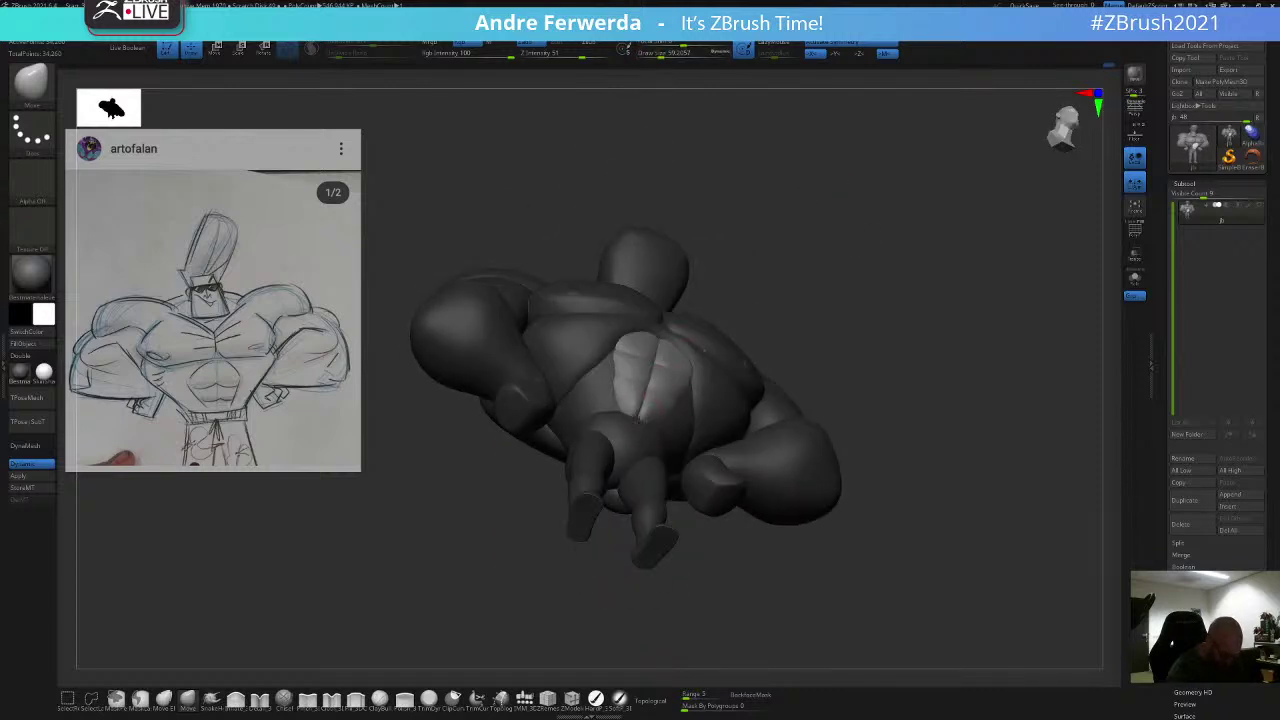
Step: Reshape the abs' curvature from below with the Move brush and clear the mask
left_click_drag(806, 283, 808, 328)
mouse_move(760, 440)
left_mouse_down()
mouse_move(738, 462)
mouse_move(665, 388)
left_mouse_up()
key("space")
left_click_drag(667, 398, 665, 398)
left_click_drag(757, 324, 744, 274)
key("space")
left_click_drag(646, 401, 642, 401)
left_click_drag(734, 297, 735, 338, "ctrl")
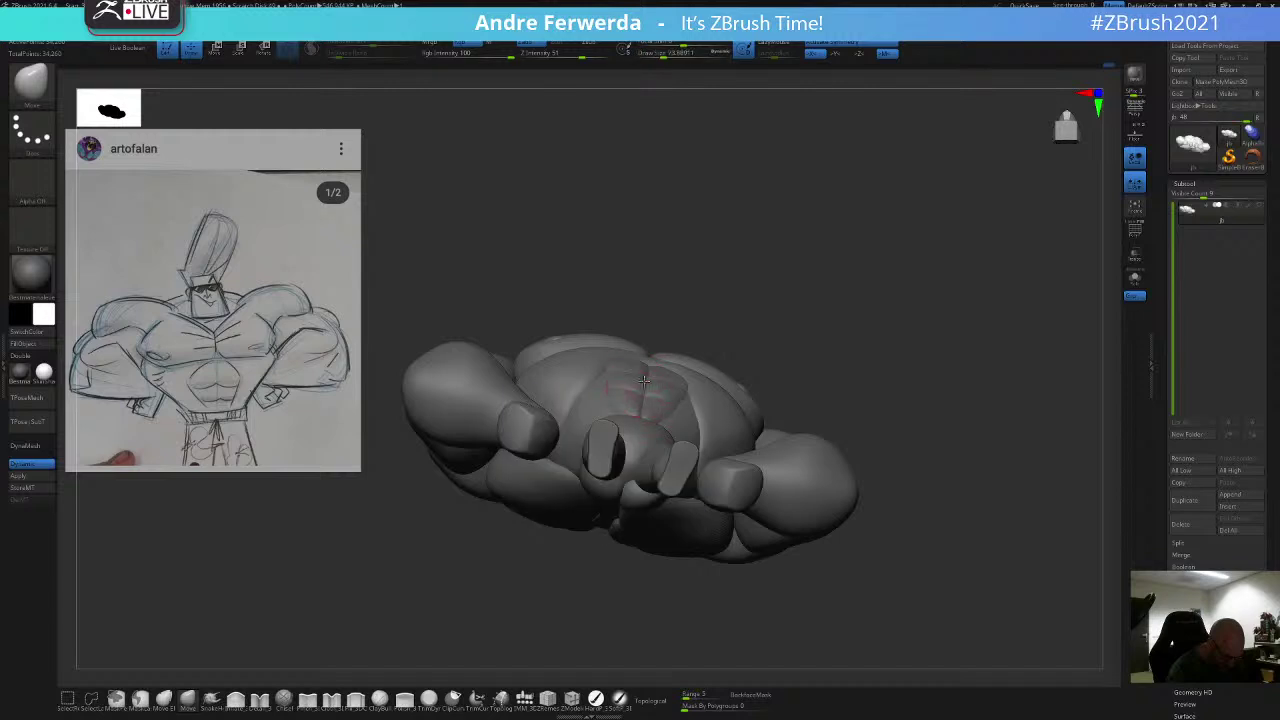
left_click_drag(727, 289, 735, 345, "shift")
Step: Mask everything except the abs, adjust them with the Move brush from a three-quarter view, and clear the mask
left_click_drag(914, 350, 877, 360, "alt")
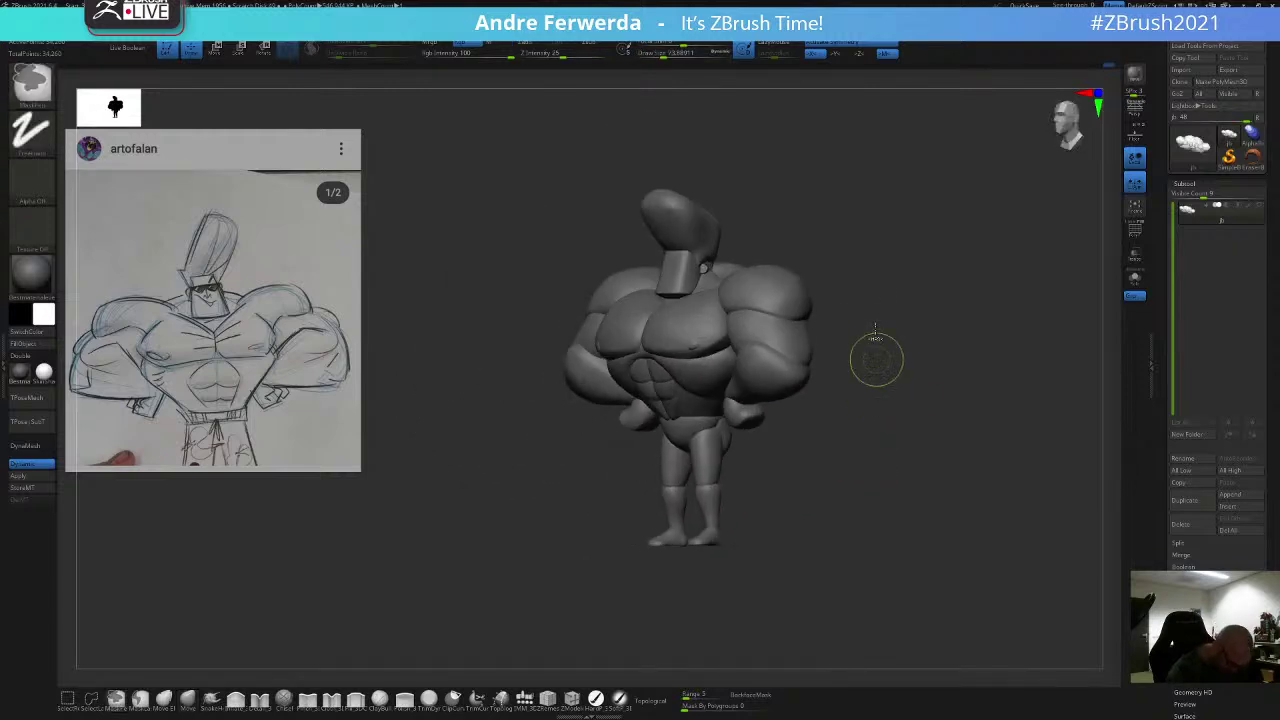
left_click(874, 403, "ctrl")
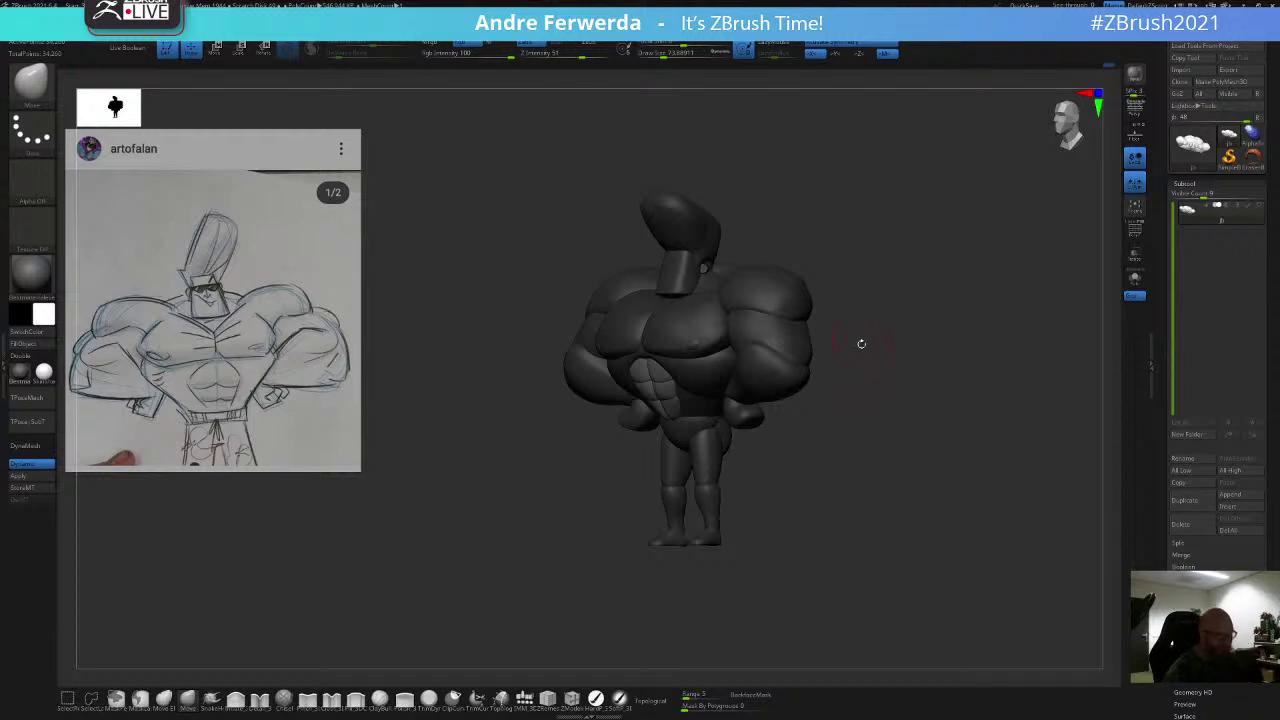
mouse_move(861, 344)
left_mouse_down()
mouse_move(886, 366)
mouse_move(911, 354)
mouse_move(906, 316)
mouse_move(860, 338)
mouse_move(799, 315)
left_mouse_up()
right_click(911, 354)
key("space")
left_click_drag(799, 315, 818, 315)
left_click_drag(867, 223, 757, 220, "shift")
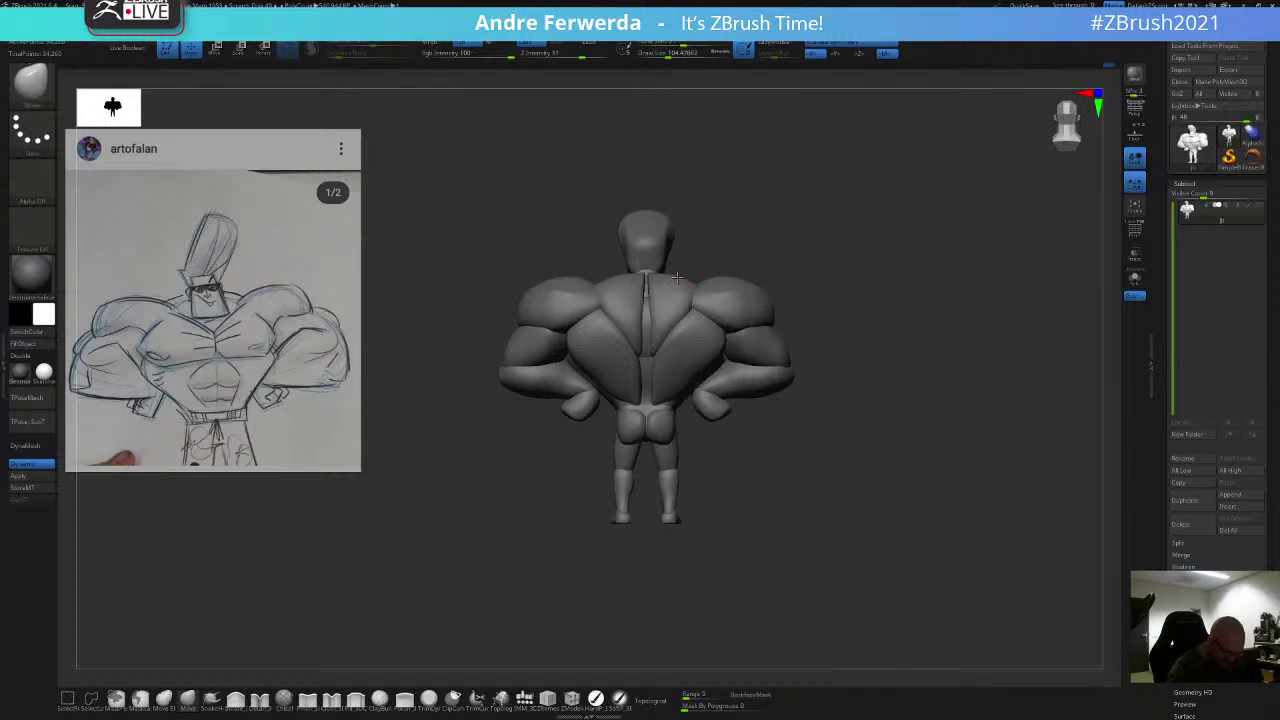
Step: Adjust the shoulders from behind with the Move brush at a draw size of about 117
key("space")
key("space")
key("space")
left_click_drag(557, 296, 562, 296)
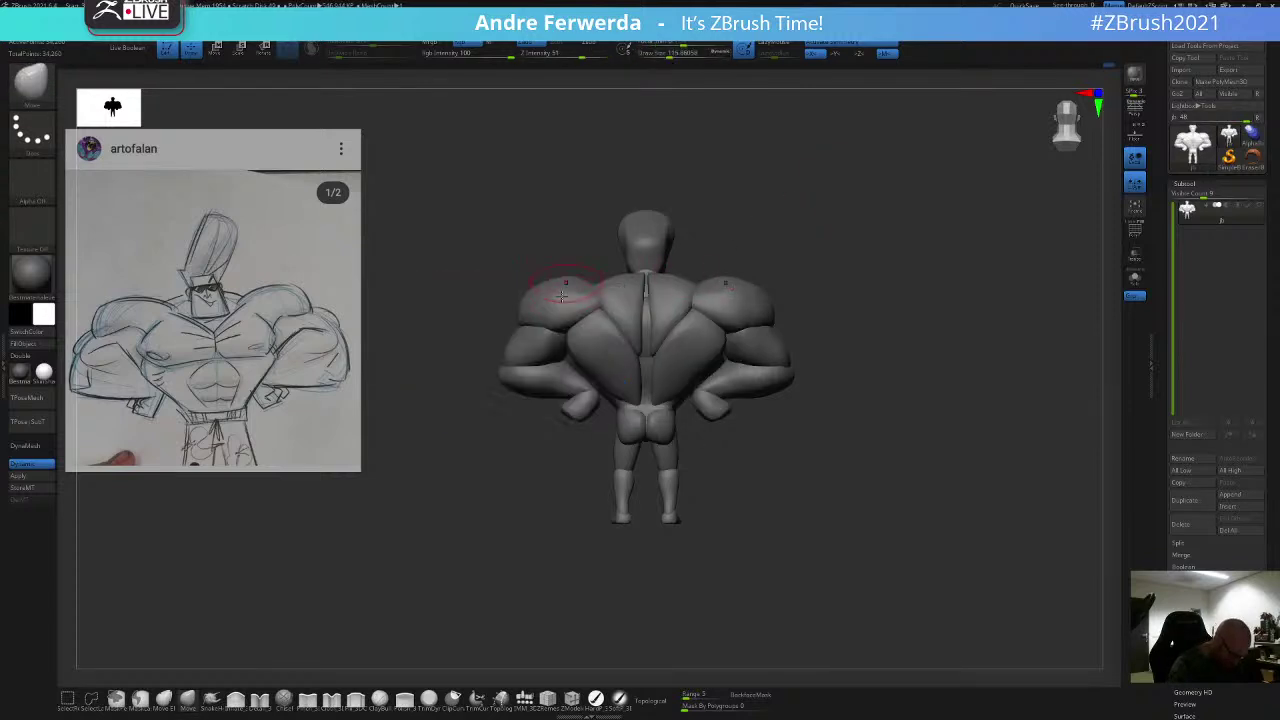
key("space")
Step: Enable Topological masking and refine the side back muscles and upper arms with the Move brush at a draw size of about 112
left_click(655, 700)
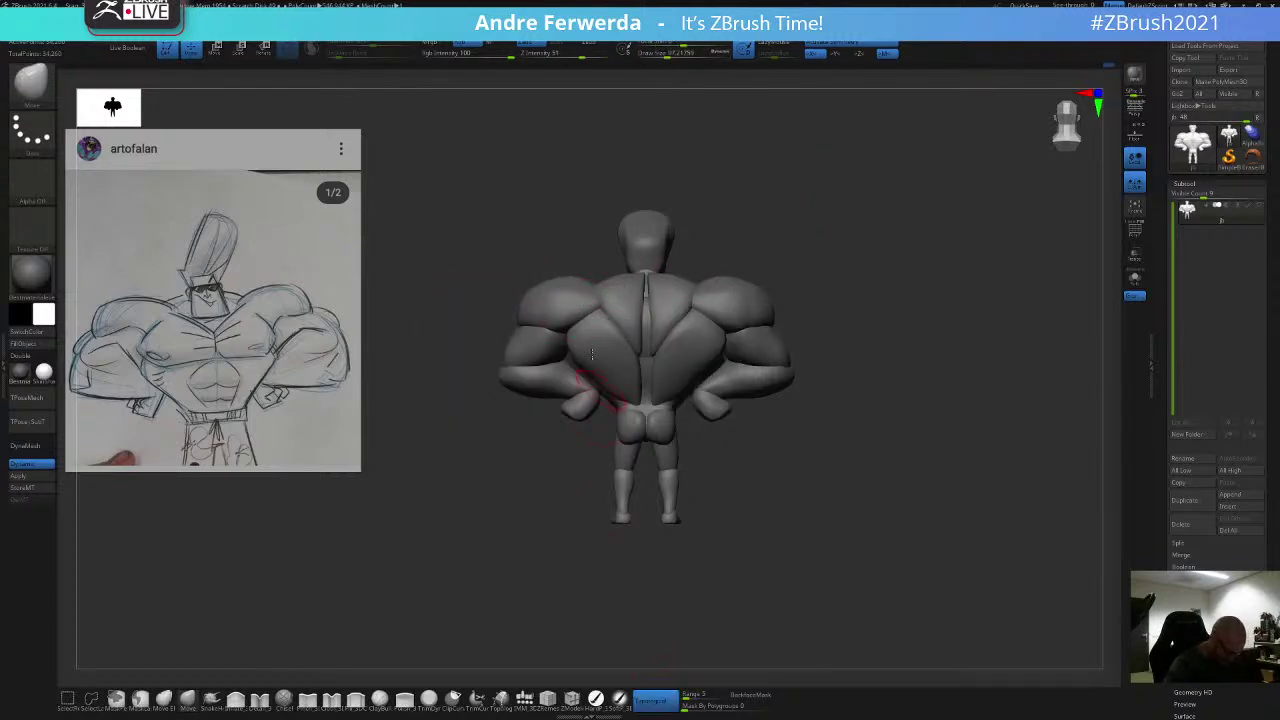
key("space")
left_click_drag(586, 366, 590, 366)
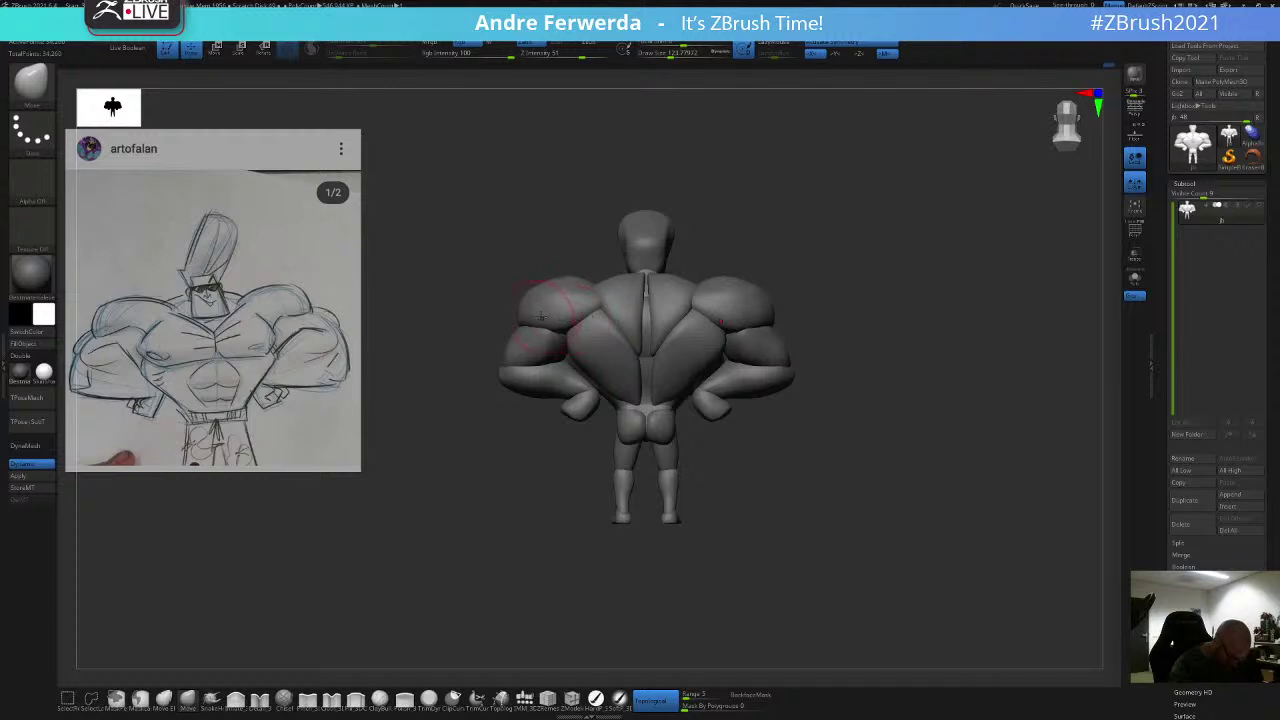
key("space")
key("space")
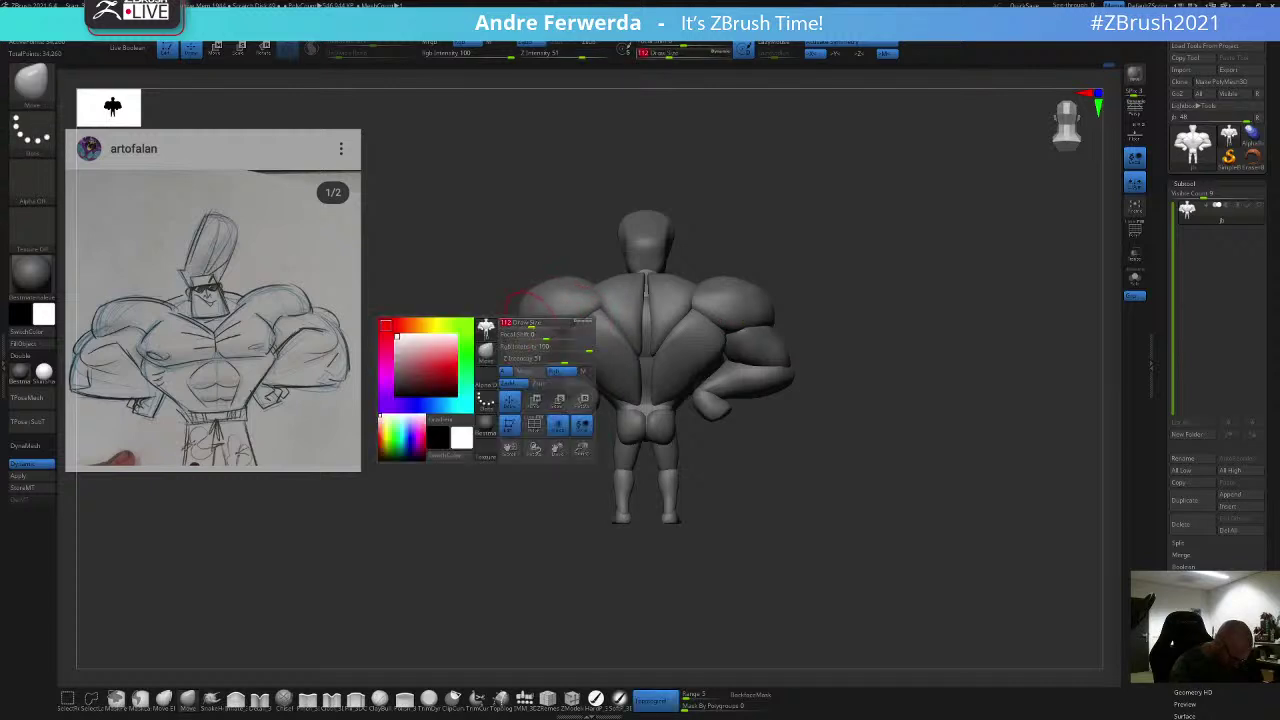
left_click_drag(536, 326, 531, 326)
key("space")
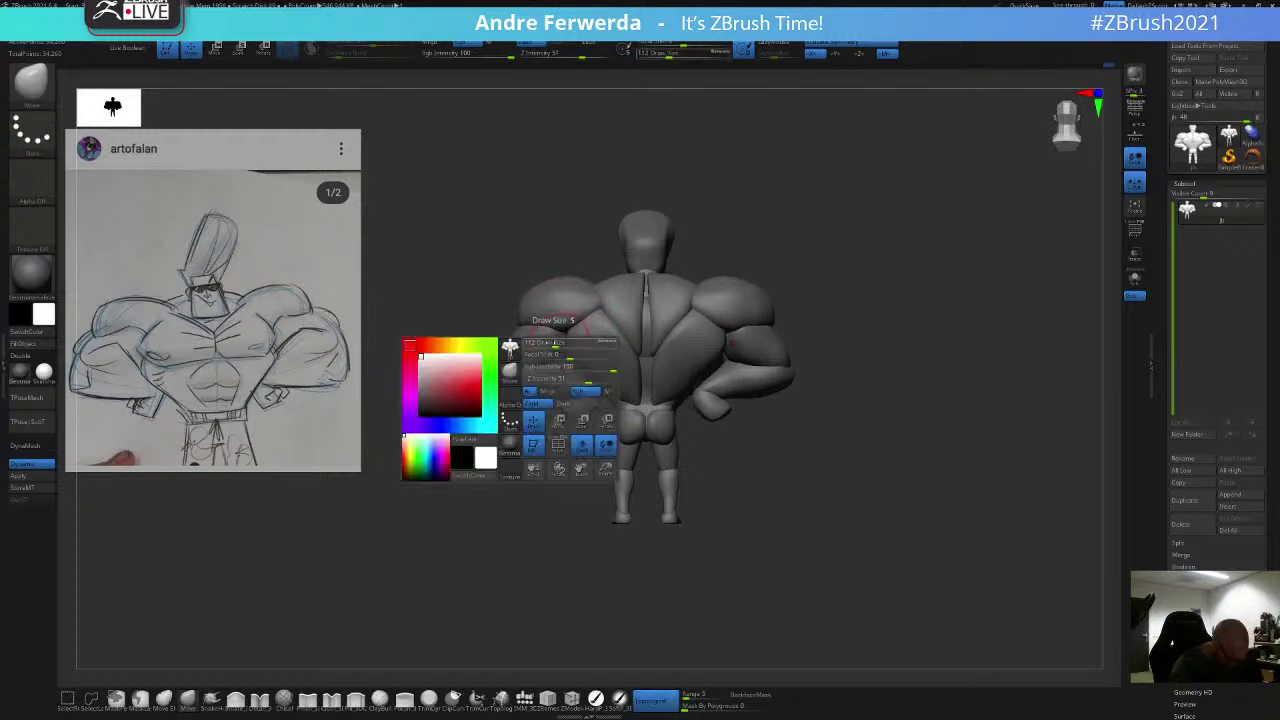
Step: Turn off Topological masking and adjust the back with the Move brush at a larger draw size, between about 149 and 191
mouse_move(770, 296)
left_mouse_down("alt")
mouse_move(811, 220)
mouse_move(843, 267)
left_mouse_up("alt")
key("space")
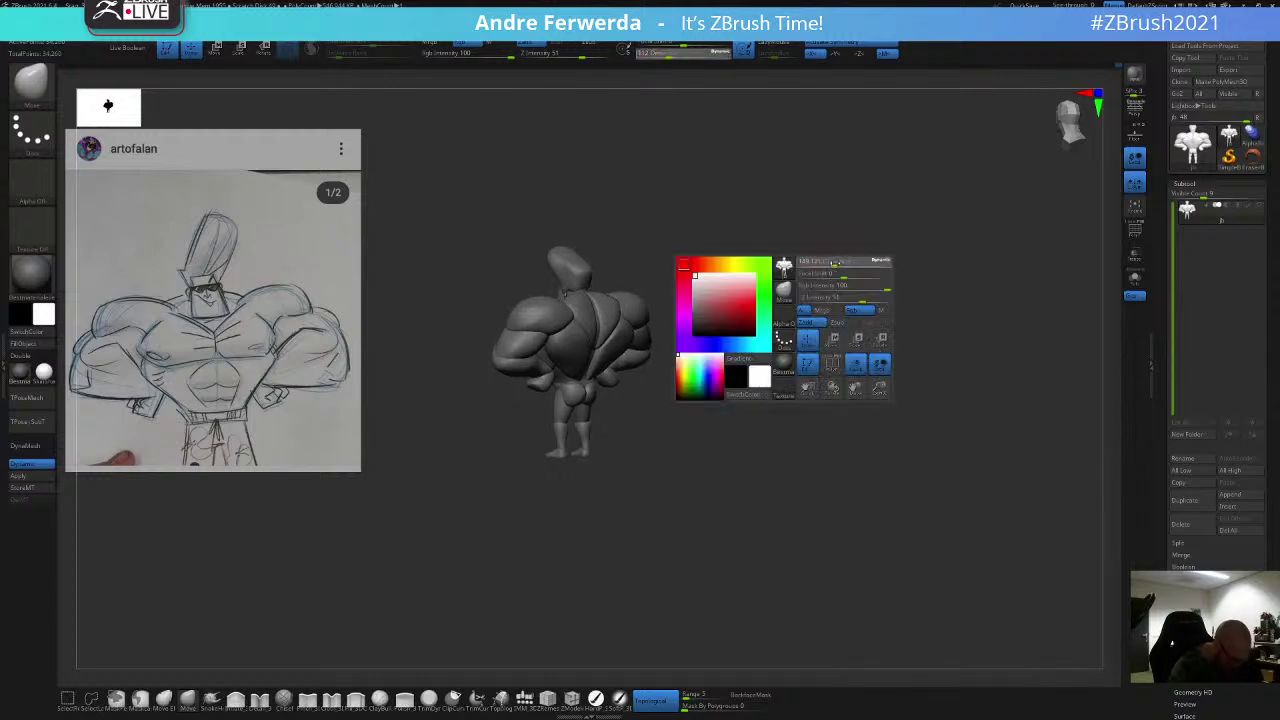
left_click(655, 700)
key("bracketright")
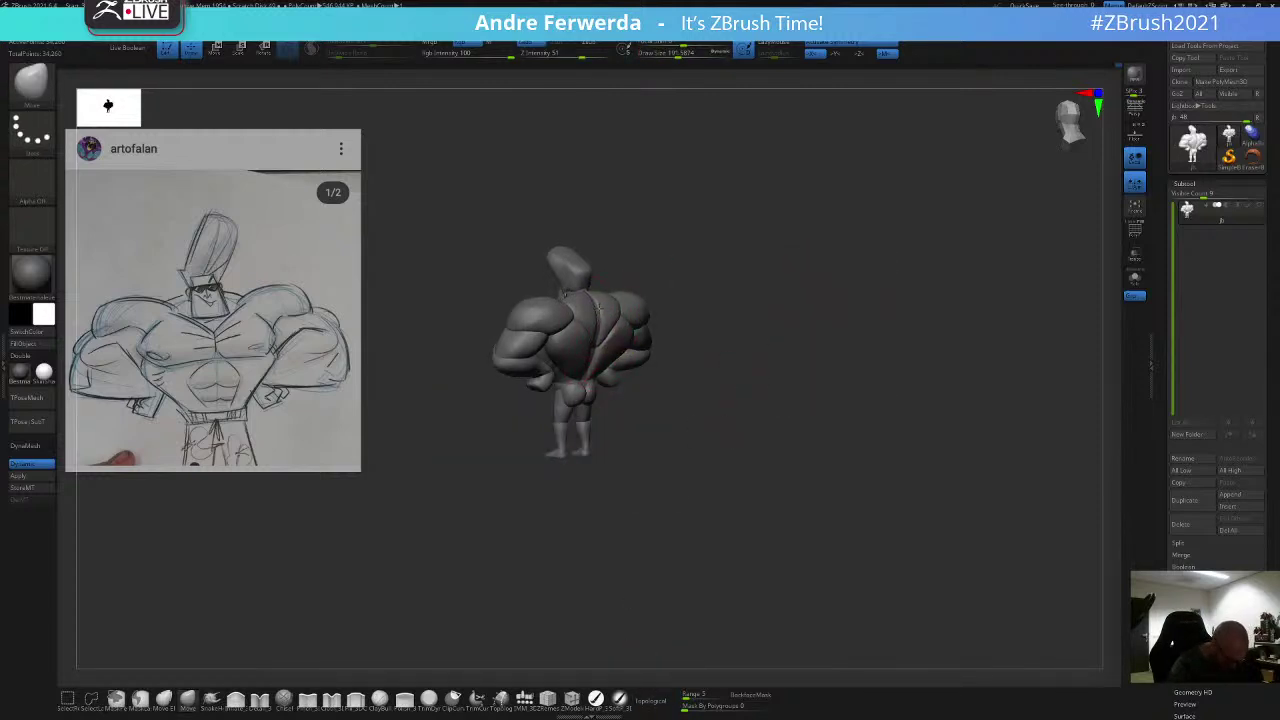
key("space")
left_click_drag(667, 271, 628, 301, "shift")
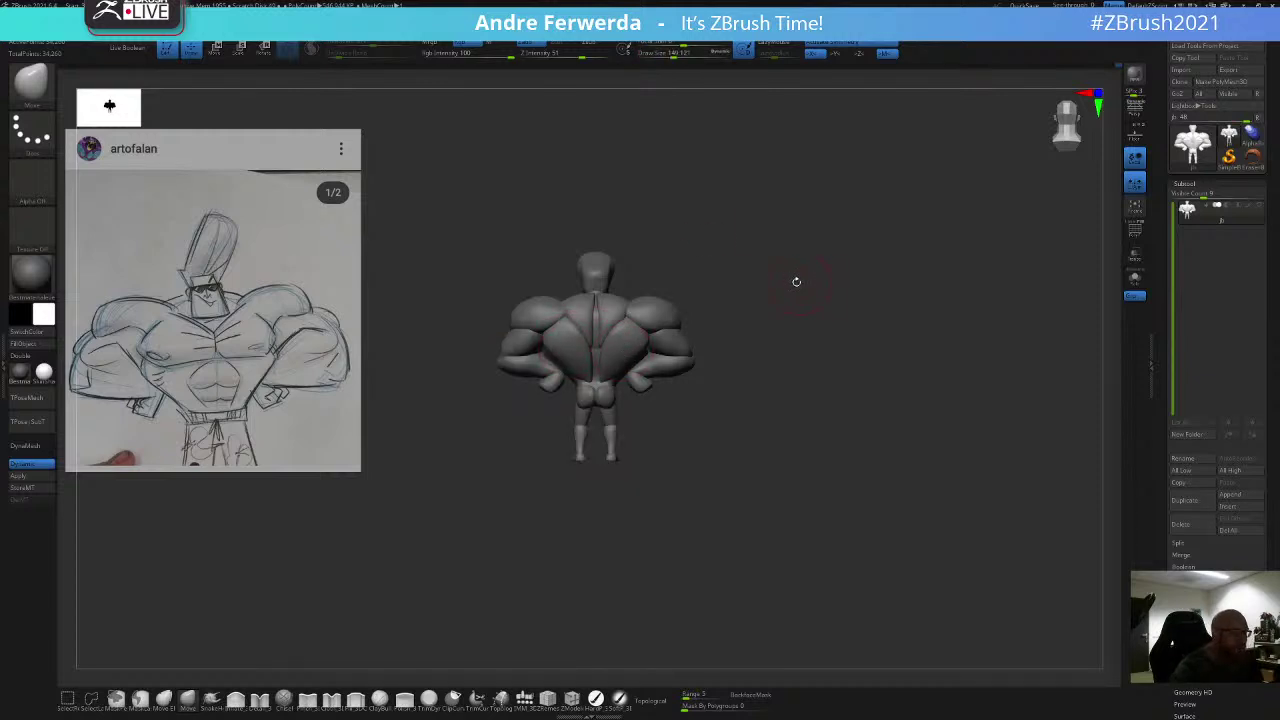
Step: Hide the shoulder, arm and hand polygroups to expose the torso's side profile
left_click_drag(796, 282, 834, 307)
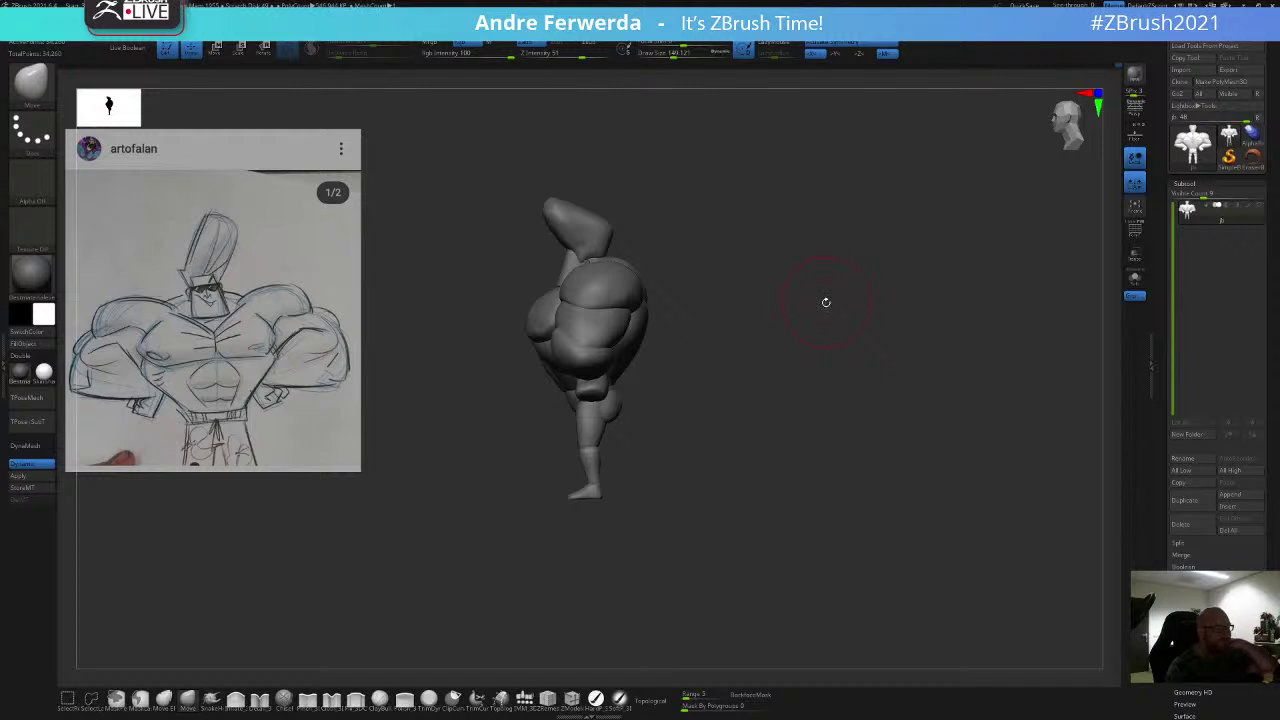
left_click_drag(796, 296, 814, 300, "alt")
right_click(652, 361)
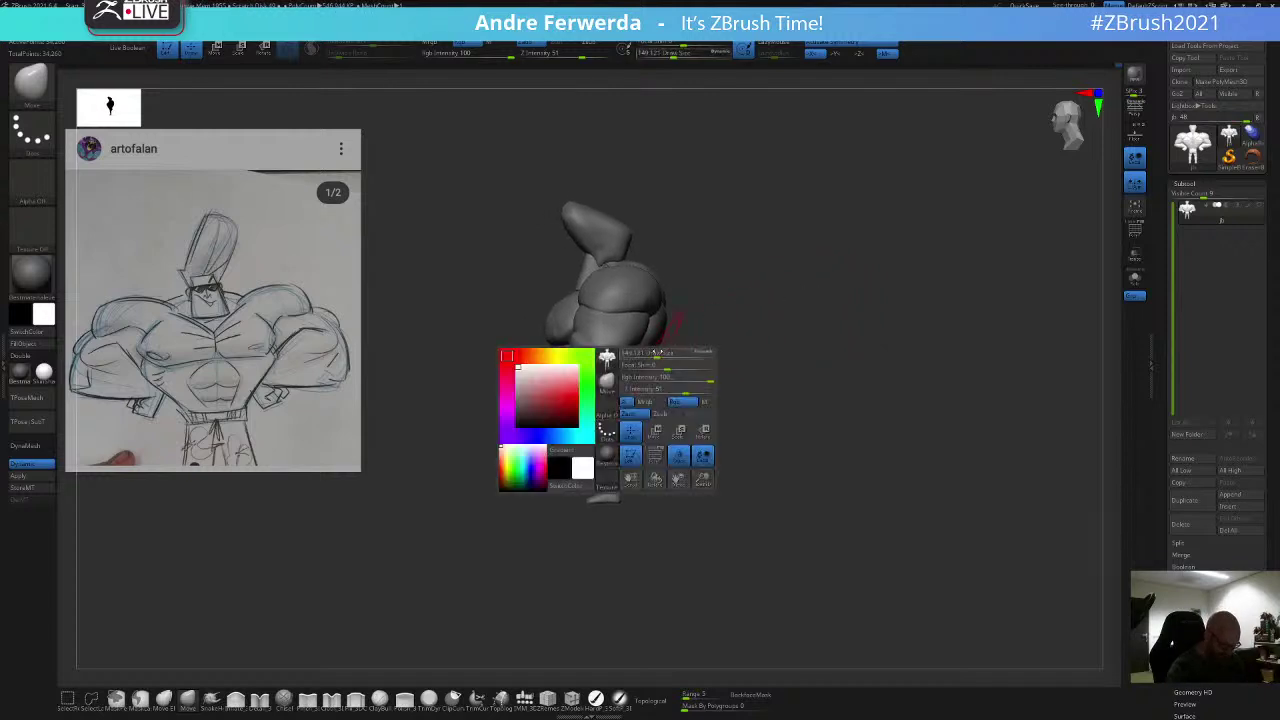
left_click(643, 291, "ctrl+shift")
left_click(641, 292, "ctrl+shift")
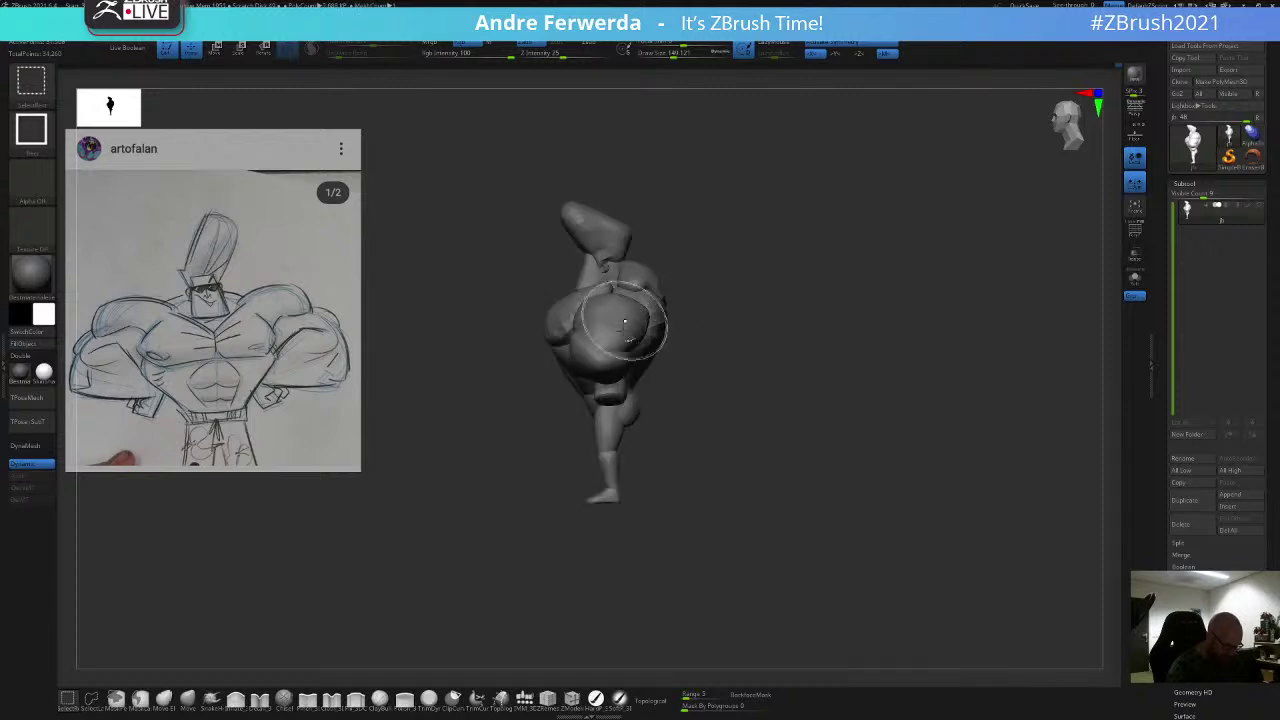
left_click(624, 328, "ctrl+shift")
left_click(610, 360, "ctrl+shift")
left_click(609, 391, "ctrl+shift")
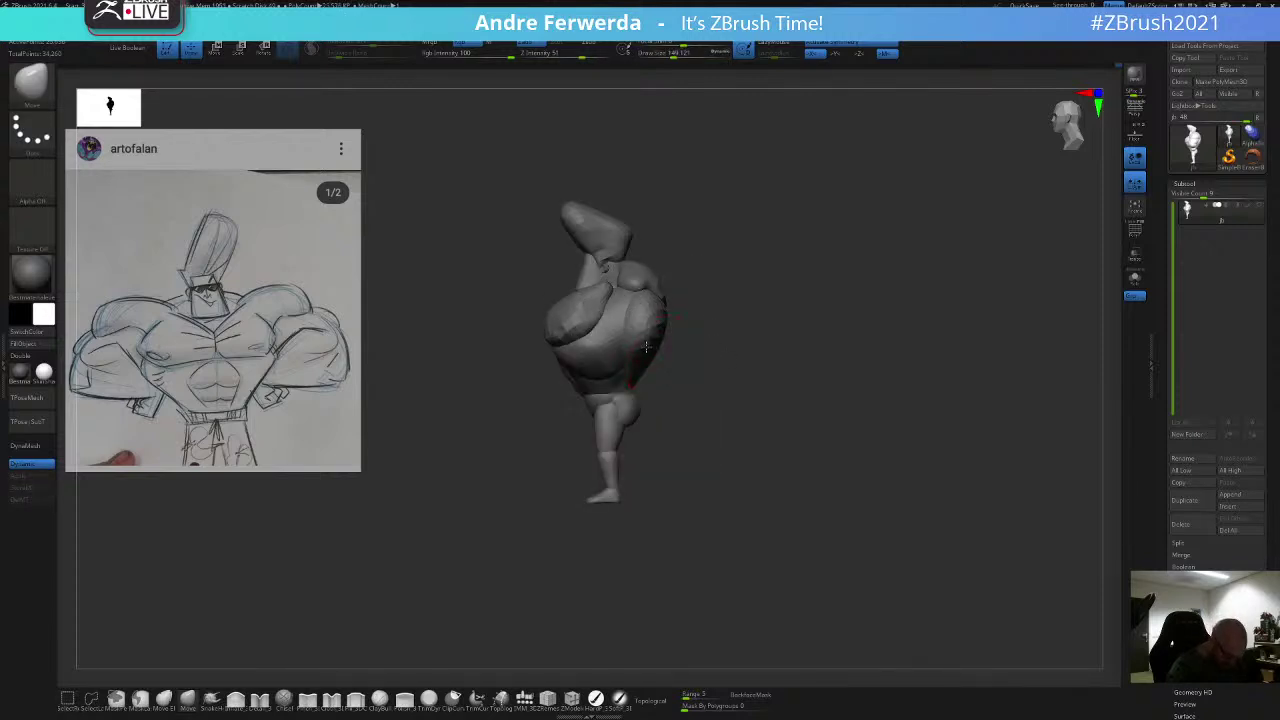
Step: Reshape the back and waist profile from the side with the Move brush at a draw size of about 128
key("s")
left_click_drag(650, 346, 636, 407)
key("space")
key("space")
key("space")
key("space")
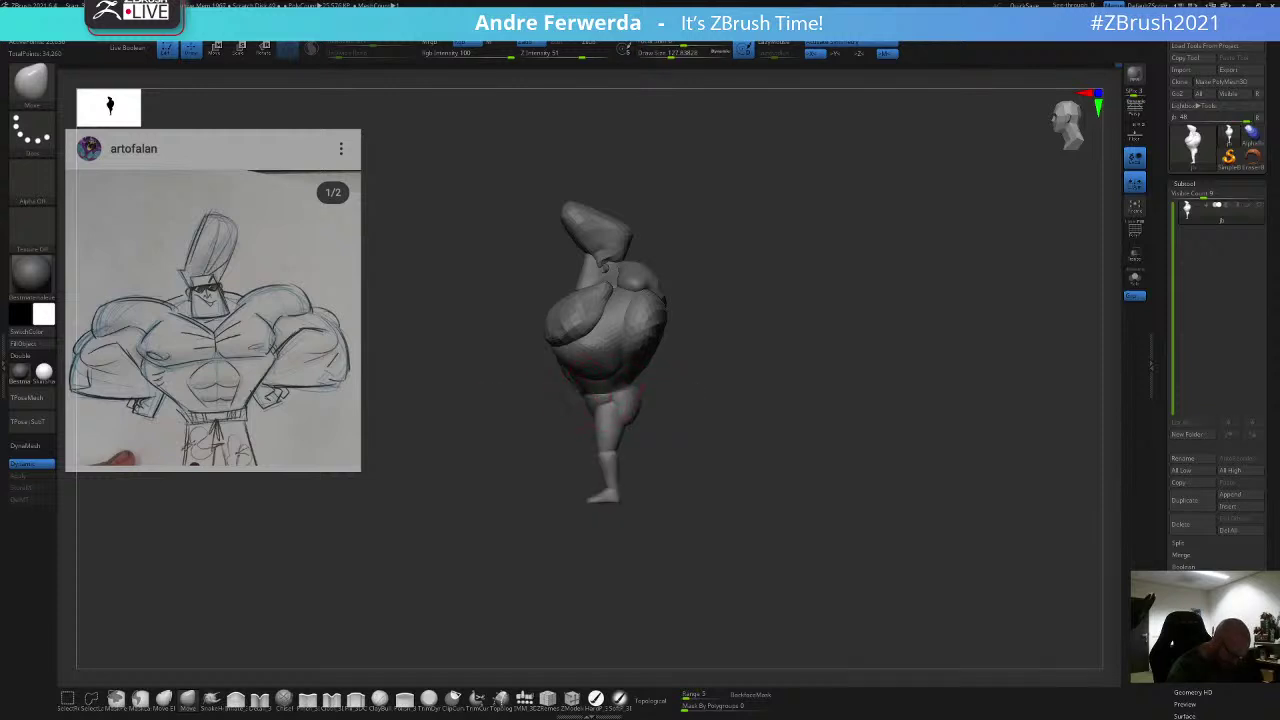
Step: Enable Topological masking, refine the lower torso with the Move brush at a draw size of about 101, and unhide the arms
key("space")
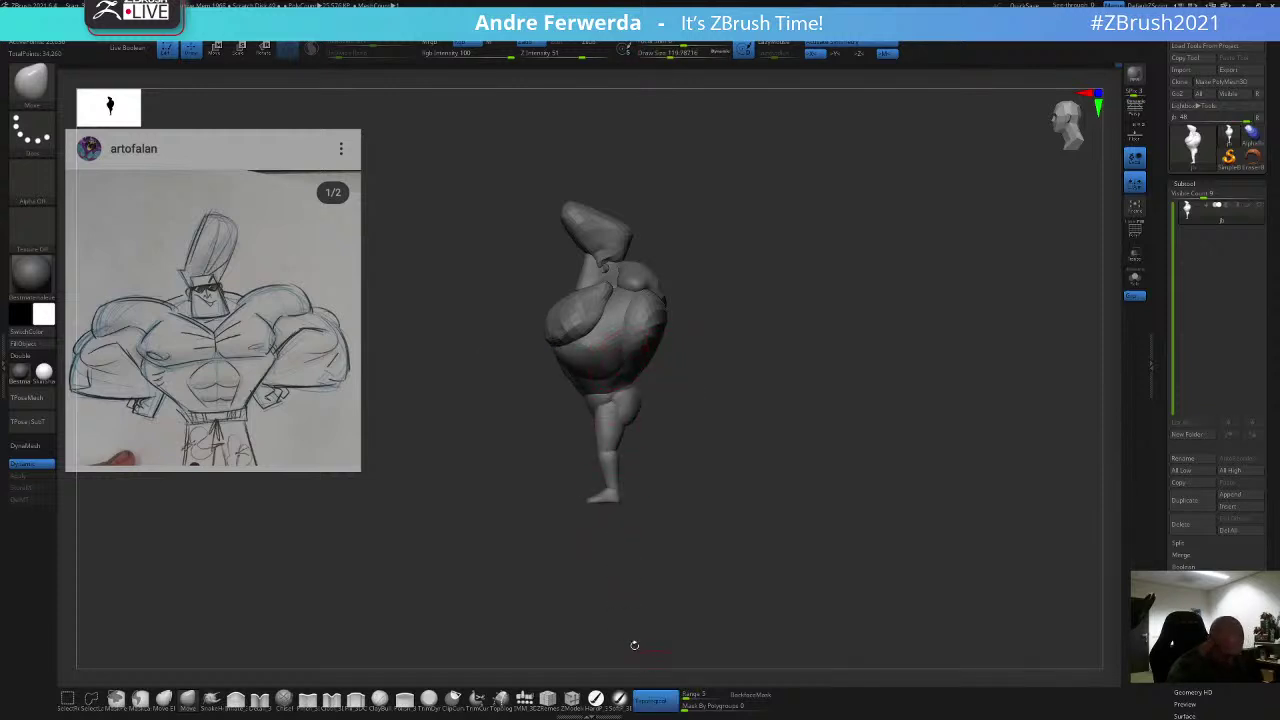
key("space")
key("space")
left_click_drag(620, 358, 620, 360)
key("space")
left_click(791, 221, "ctrl+shift")
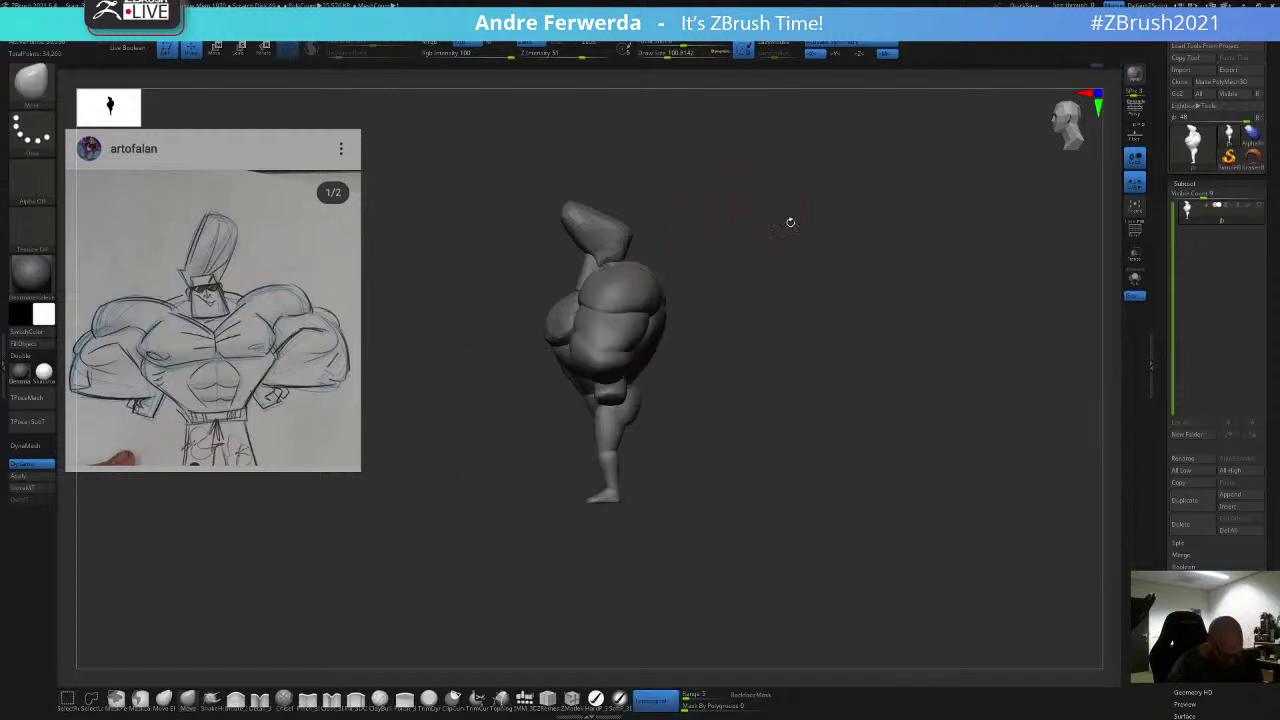
Step: Try to shift the outer edge of the abs from the front with the Move brush at a reduced draw size
left_click_drag(791, 221, 780, 226)
key("space")
mouse_move(786, 226)
left_mouse_down()
mouse_move(831, 209)
mouse_move(812, 209)
mouse_move(891, 215)
mouse_move(856, 227)
left_mouse_up()
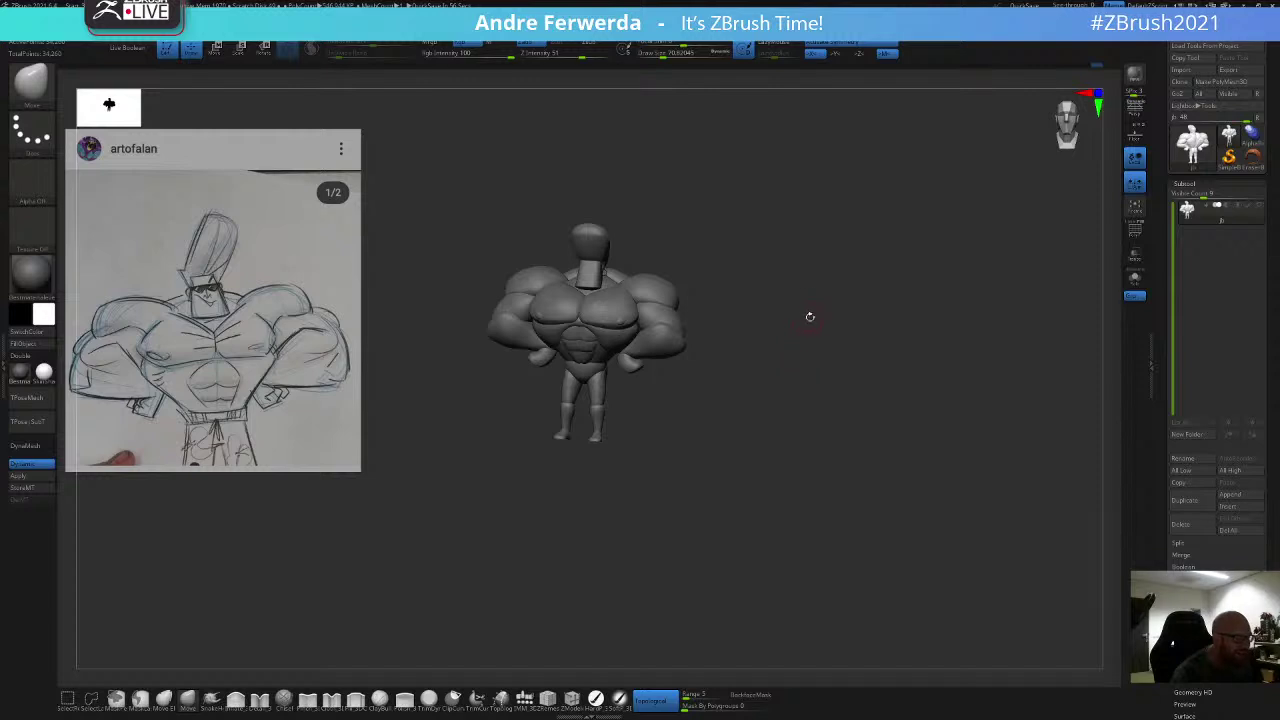
right_click_drag(815, 374, 783, 380, "shift")
right_click(781, 382)
right_click_drag(822, 316, 810, 360, "ctrl")
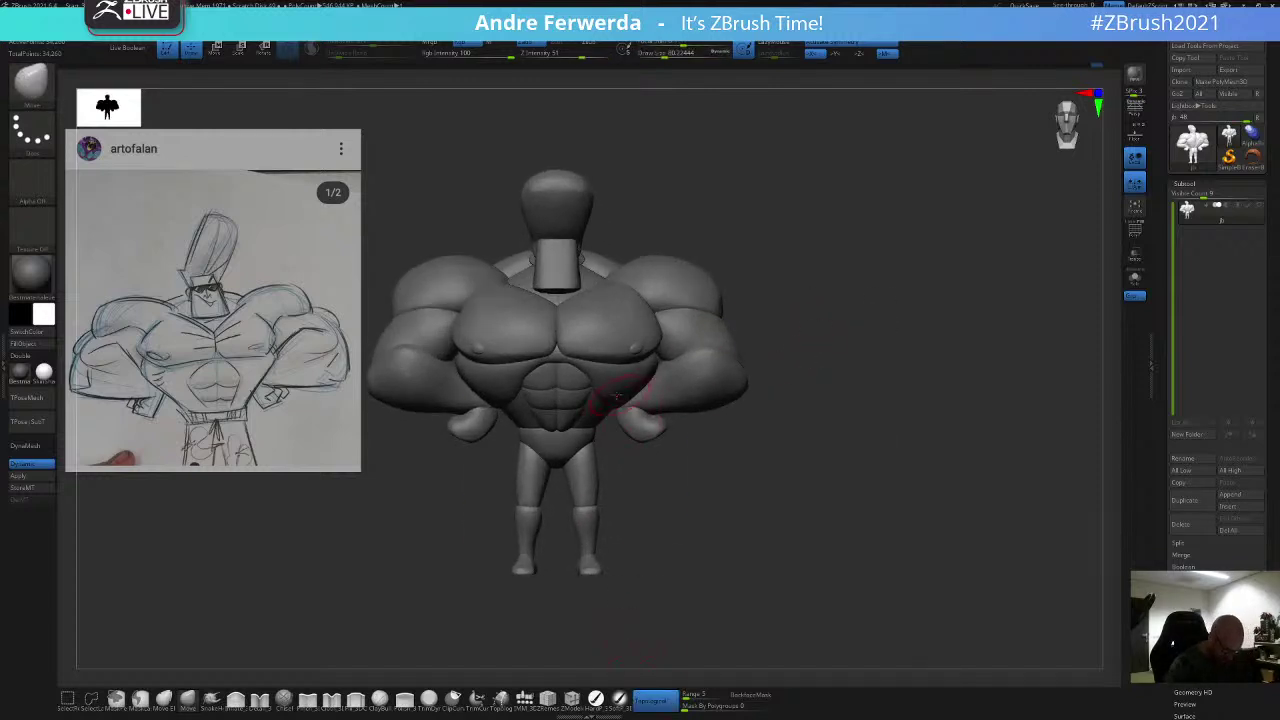
key("bracketleft")
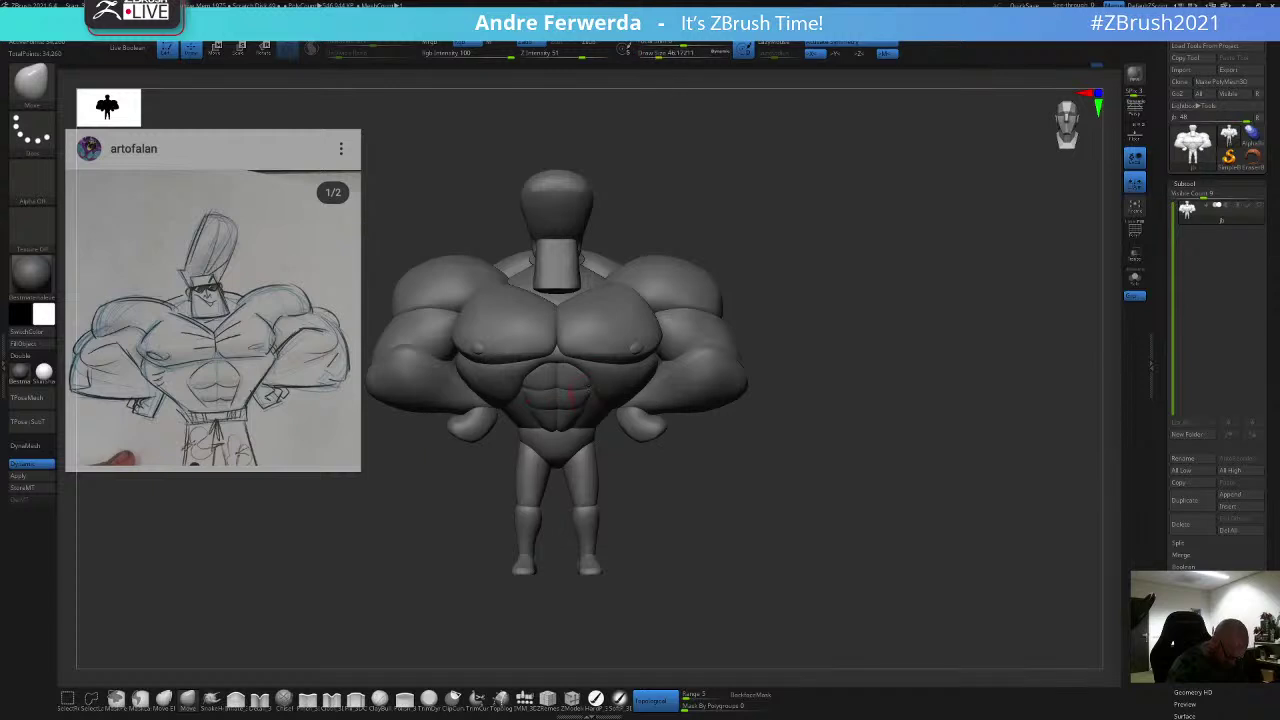
key("space")
left_click_drag(582, 399, 588, 396)
key("ctrl+z")
key("space")
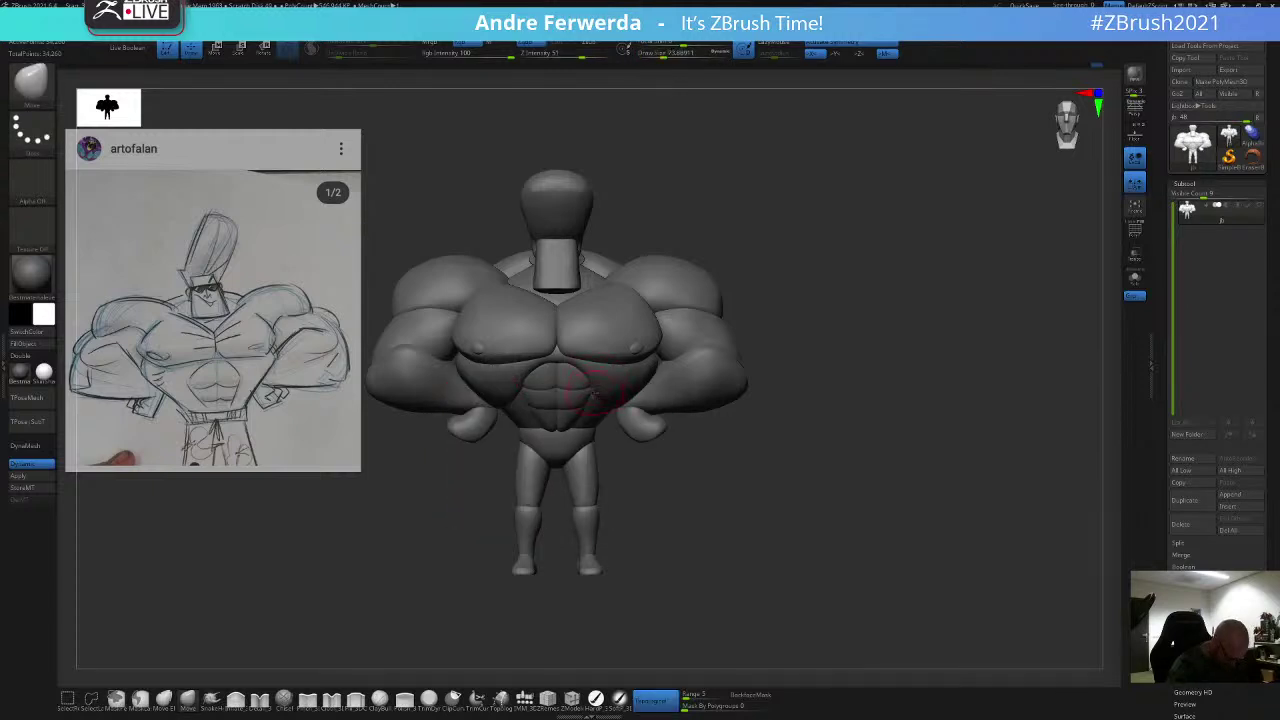
Step: Mask everything except the torso polygroup beside the abs and turn off Topological masking
left_click(603, 386, "ctrl+shift")
left_click(752, 264, "ctrl")
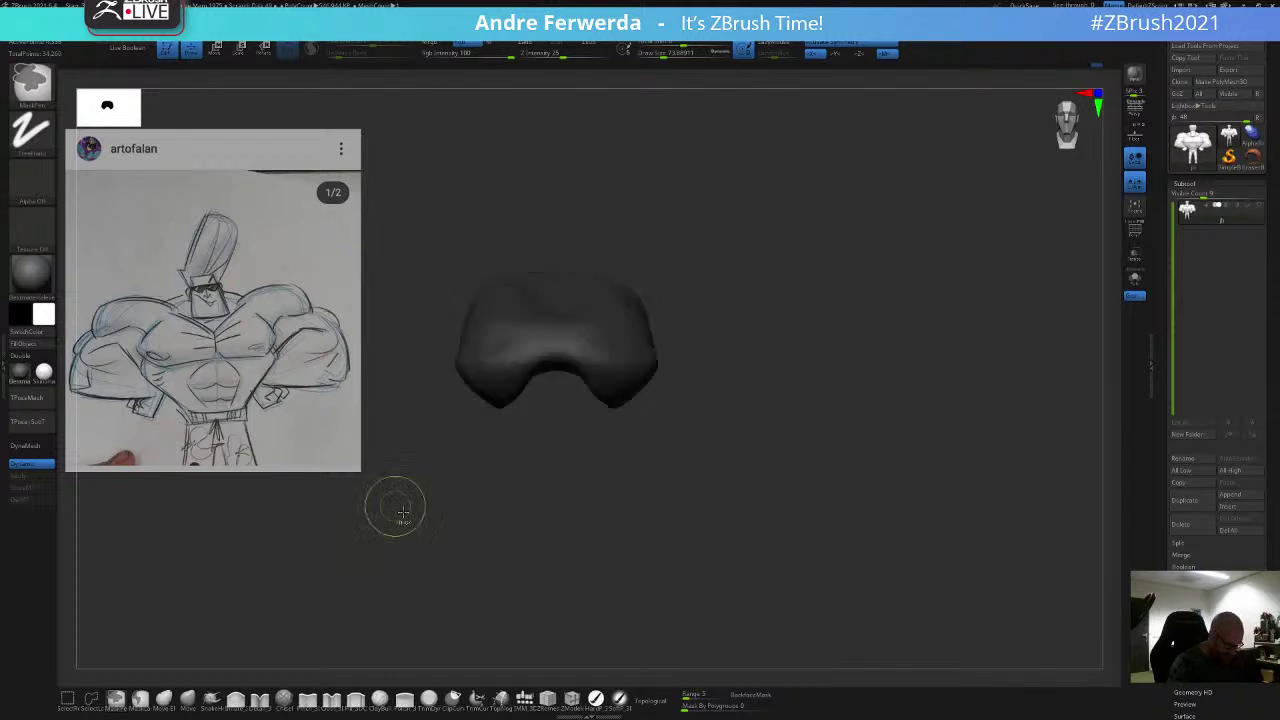
left_click(408, 516, "ctrl+shift")
left_click(453, 550, "ctrl")
left_click(651, 700)
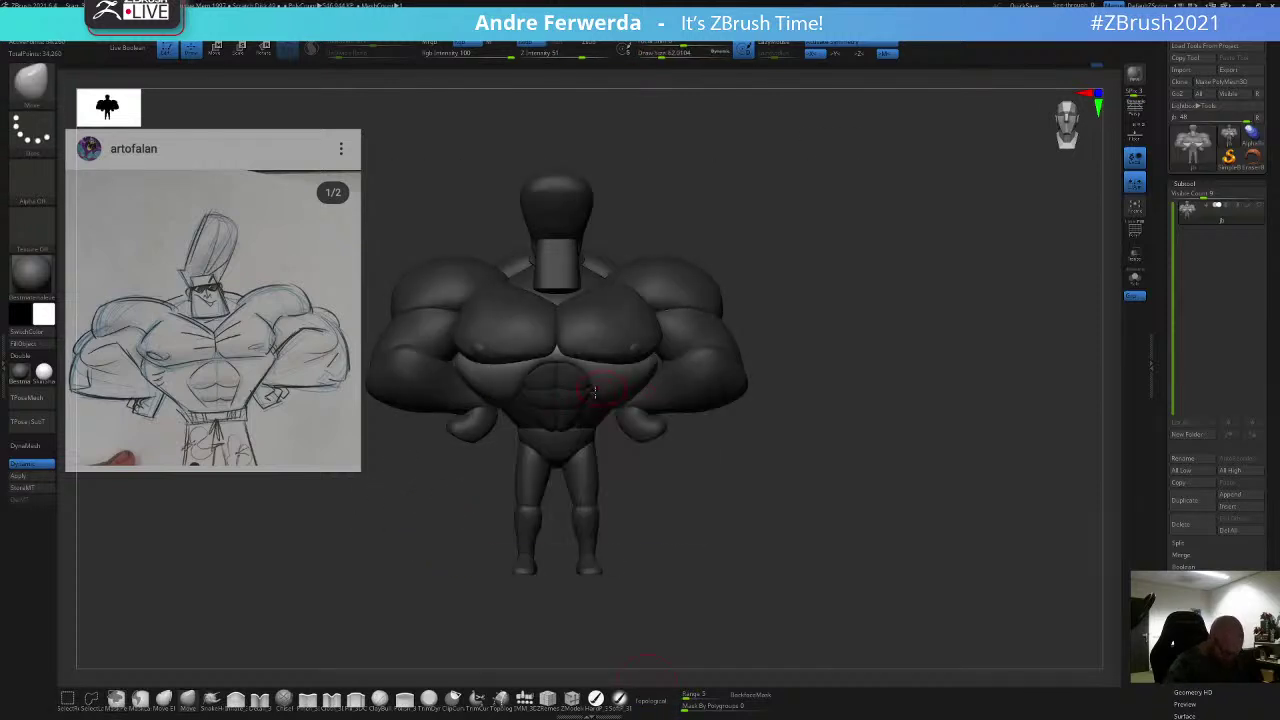
Step: Reshape the unmasked torso sides beside the abs with the Move brush at a draw size of about 51 to 65
key("space")
left_click(525, 387)
key("space")
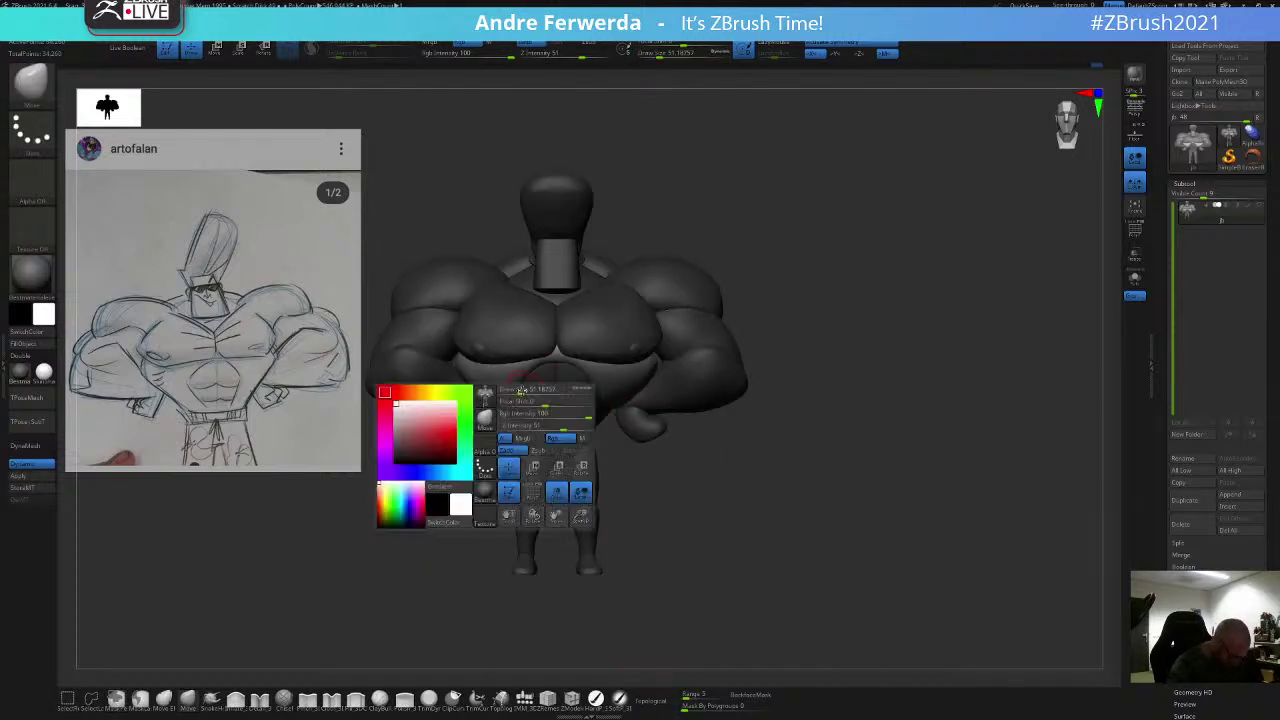
left_click_drag(792, 308, 797, 311)
left_click_drag(610, 409, 632, 406)
mouse_move(779, 338)
left_mouse_down()
mouse_move(763, 251)
mouse_move(762, 291)
left_mouse_up()
key("space")
left_click(584, 417)
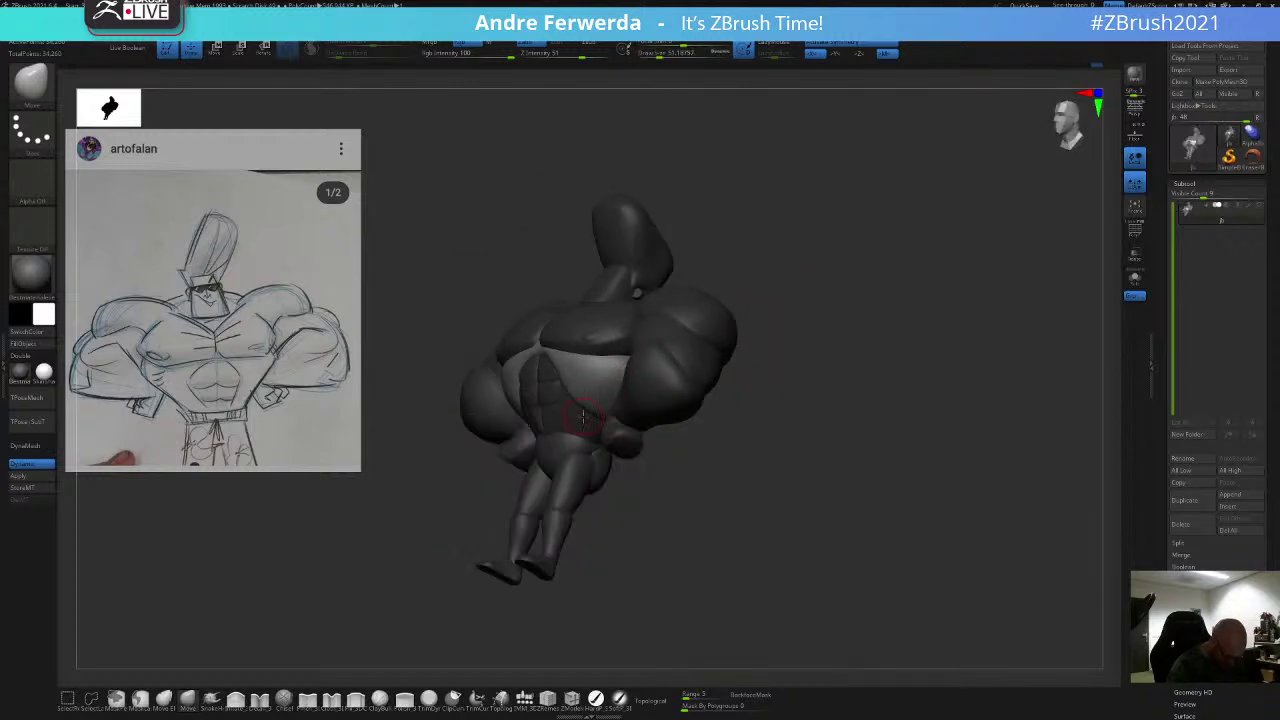
mouse_move(765, 303)
left_mouse_down()
mouse_move(823, 266)
mouse_move(857, 284)
mouse_move(749, 308)
left_mouse_up()
left_click_drag(462, 560, 485, 540, "shift")
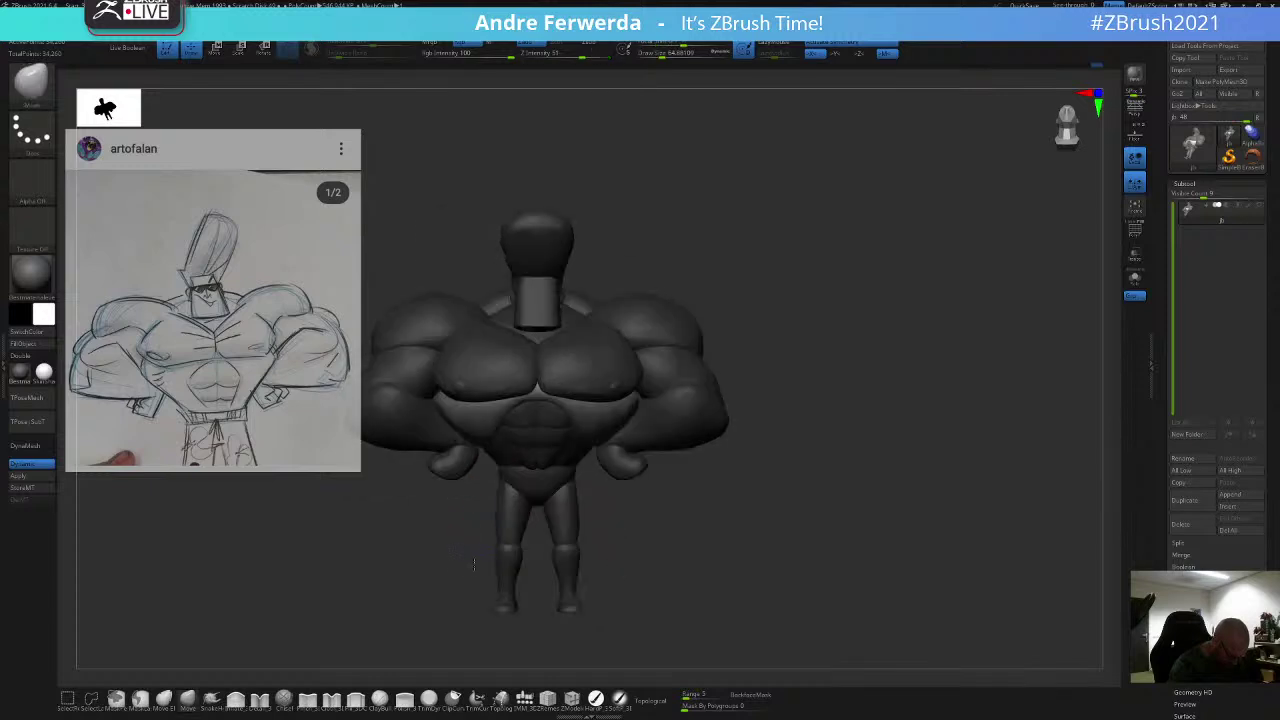
Step: Adjust the unmasked torso under the chest from below with the Move brush at a draw size of about 71
mouse_move(783, 286)
left_mouse_down()
mouse_move(758, 309)
mouse_move(719, 257)
left_mouse_up()
right_click(765, 310)
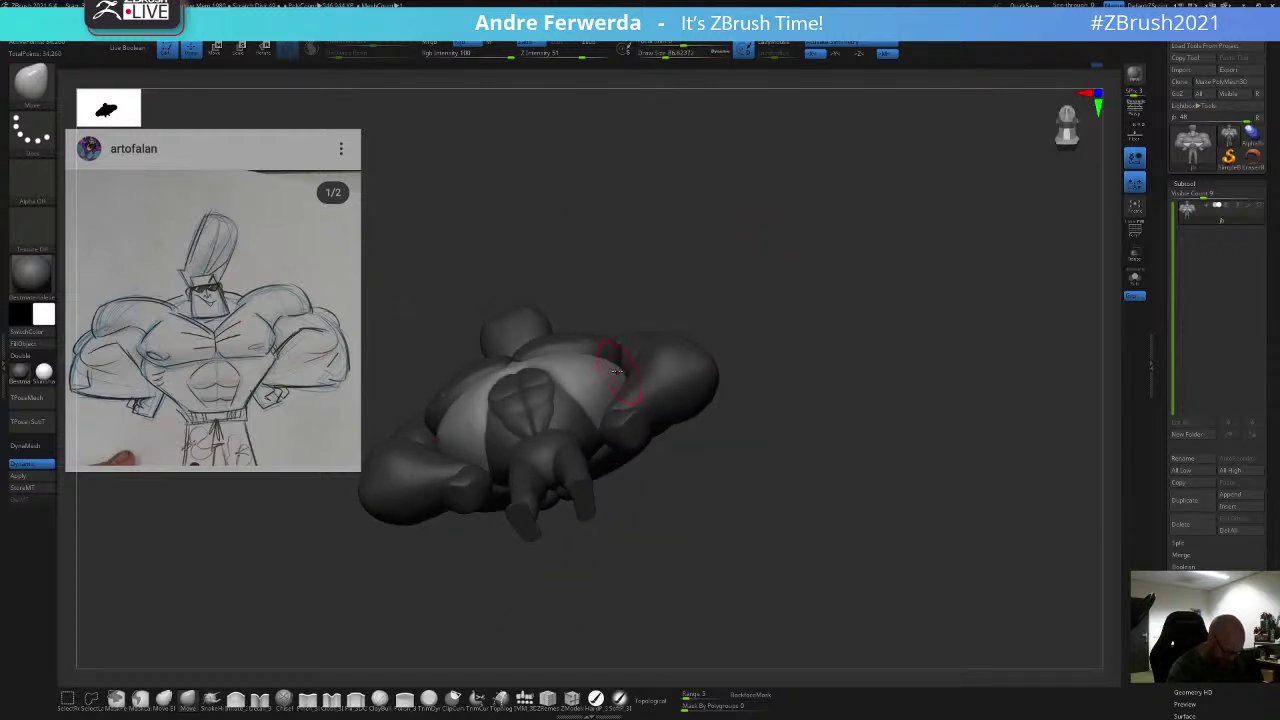
left_click_drag(616, 371, 572, 377)
key("space")
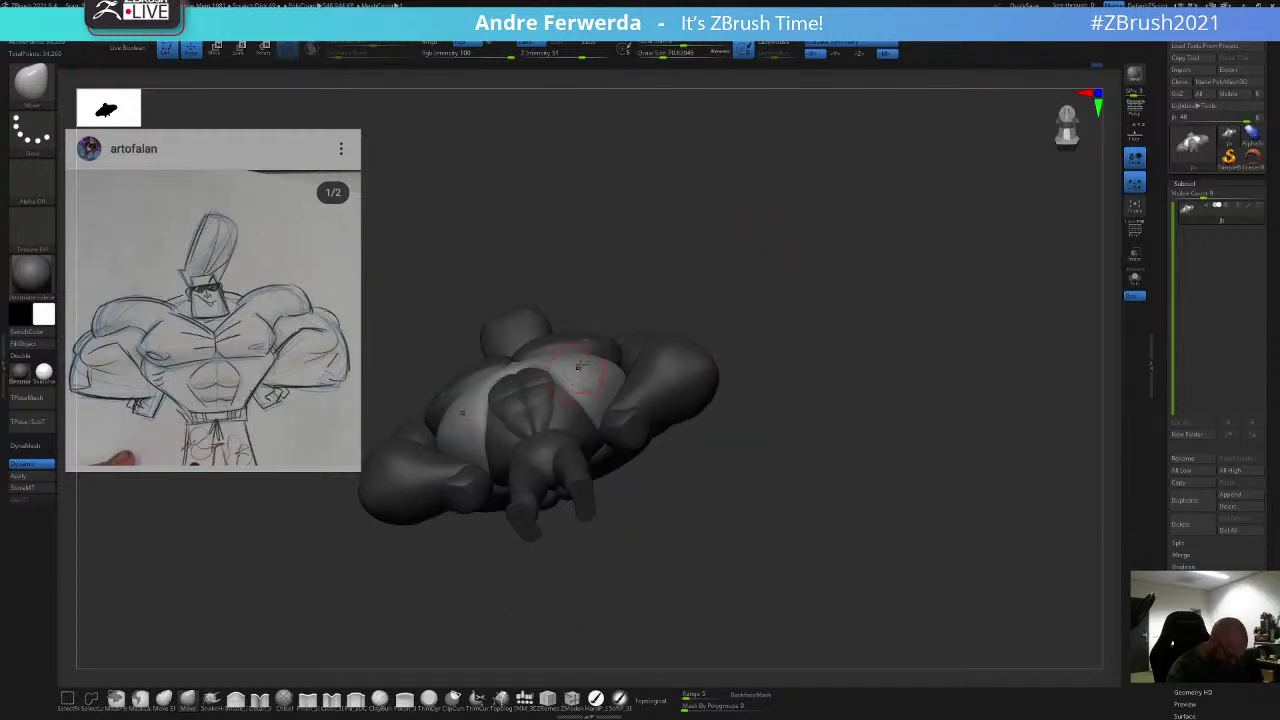
key("s")
left_click_drag(735, 350, 660, 265)
key("s")
left_click_drag(632, 264, 640, 264)
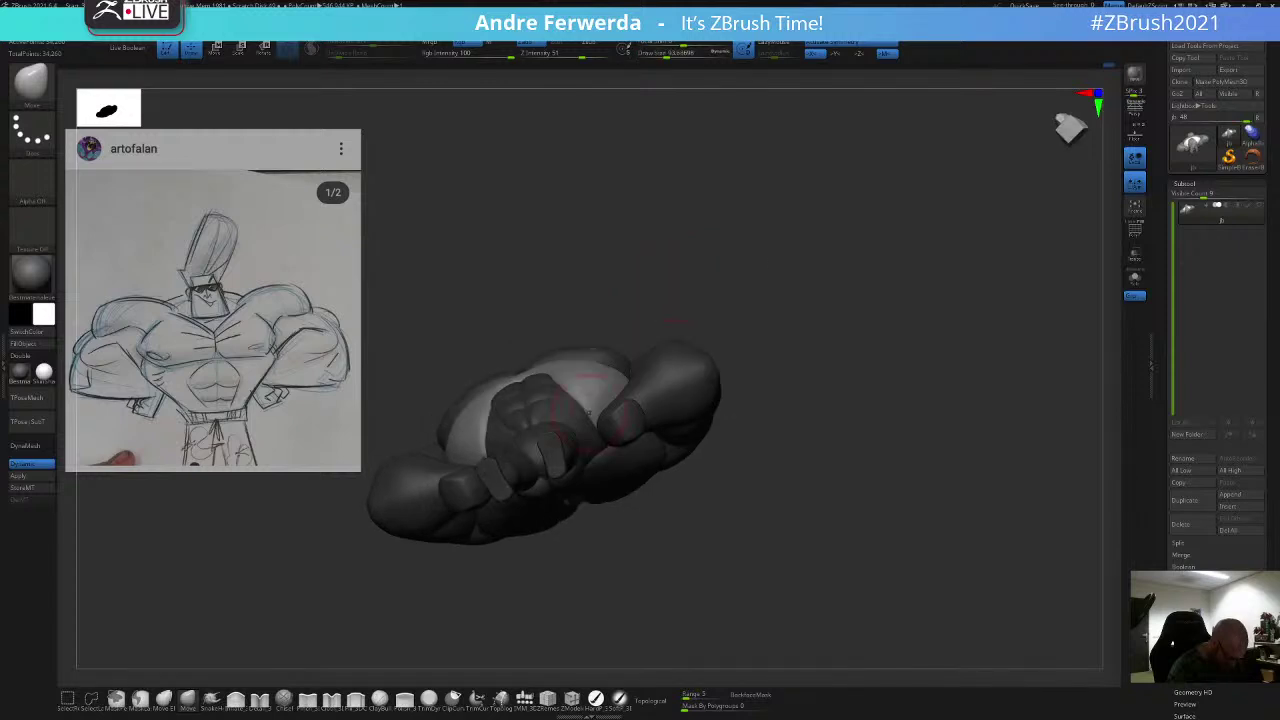
Step: Clear the mask, mask everything except the lower torso's side polygroup, and select the Move brush
left_click_drag(645, 541, 656, 547, "ctrl")
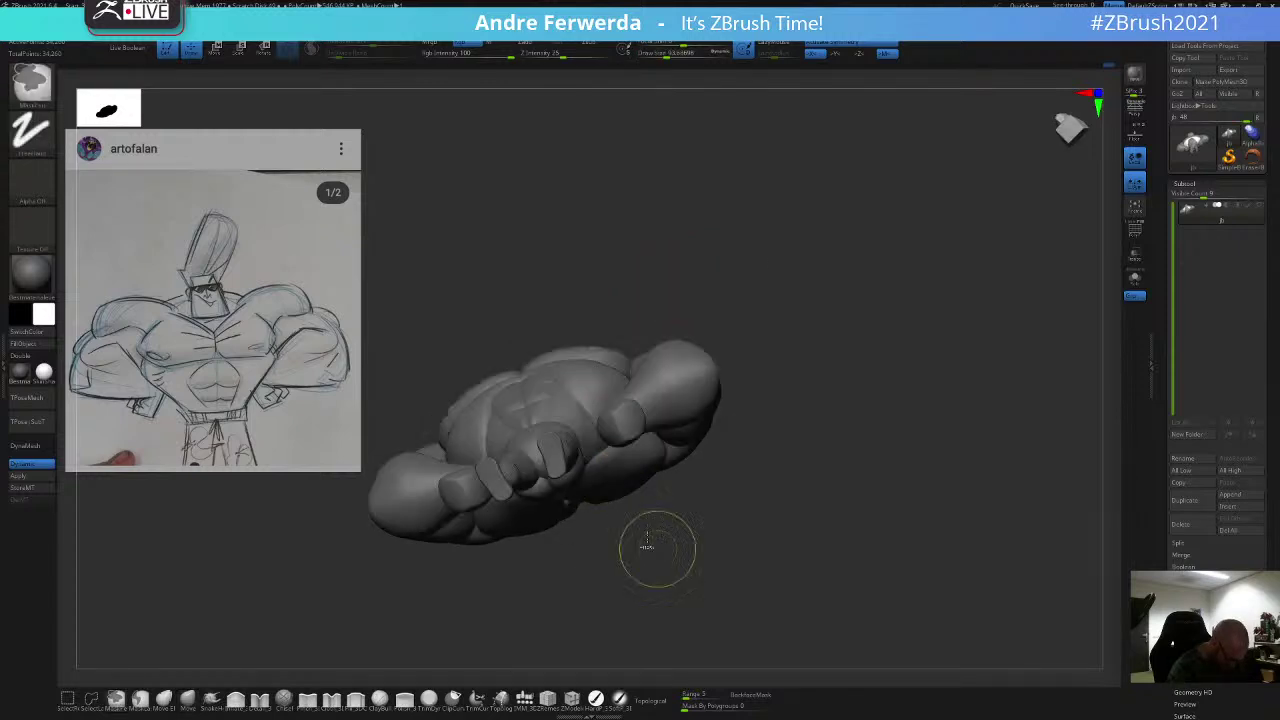
left_click(586, 424, "ctrl+shift")
mouse_move(662, 288)
left_mouse_down("ctrl")
mouse_move(486, 514)
mouse_move(430, 620)
left_mouse_up("ctrl")
left_click(409, 634, "ctrl+shift")
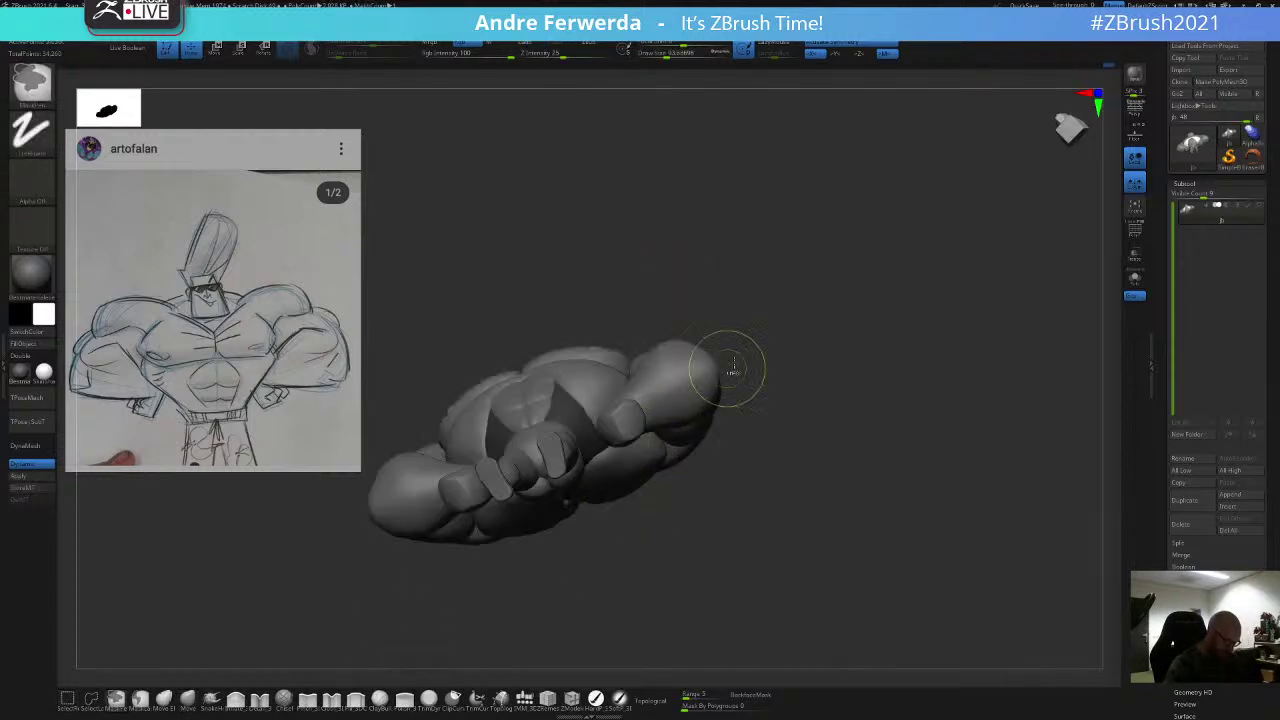
left_click(734, 369, "ctrl")
key("b")
key("m")
key("v")
key("space")
Step: Clear the mask and return to the front of the full figure to check its proportions
mouse_move(658, 297)
left_mouse_down("shift")
mouse_move(760, 310)
mouse_move(840, 349)
mouse_move(830, 371)
left_mouse_up("shift")
left_click(783, 314, "ctrl")
left_click(831, 354, "ctrl")
key("space")
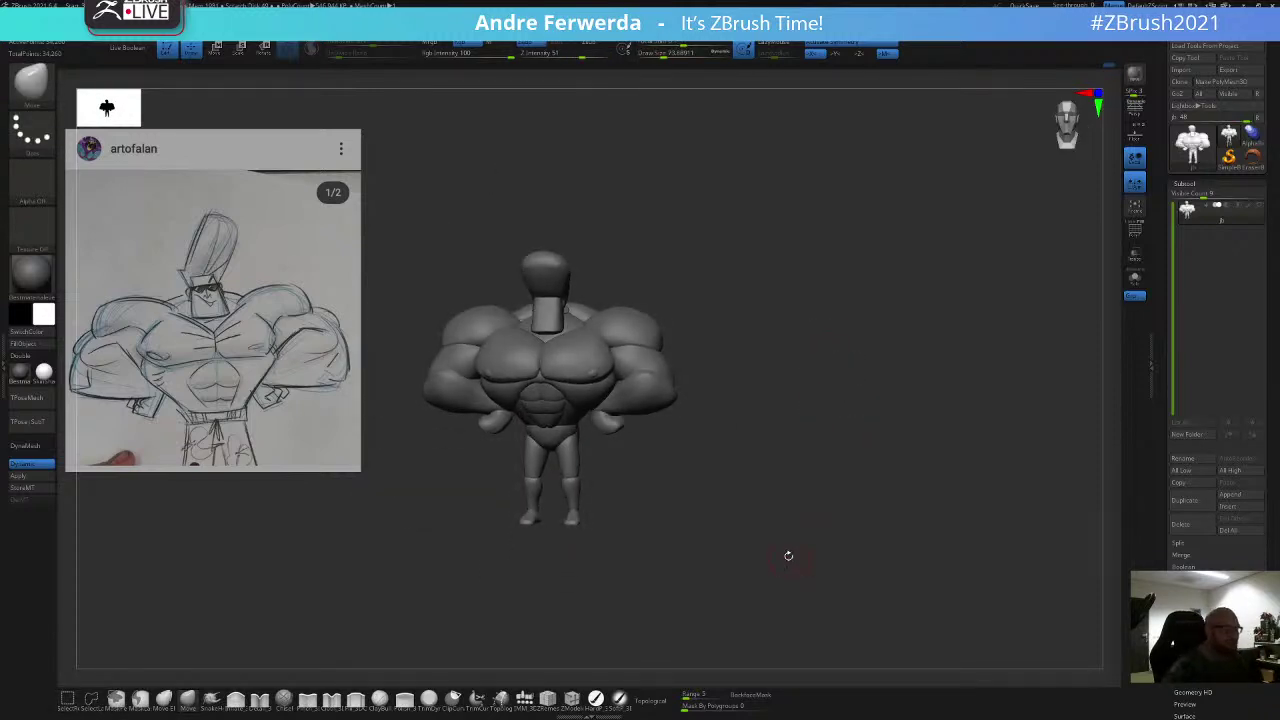
mouse_move(802, 532)
left_mouse_down("shift")
mouse_move(814, 509)
mouse_move(820, 522)
left_mouse_up("shift")
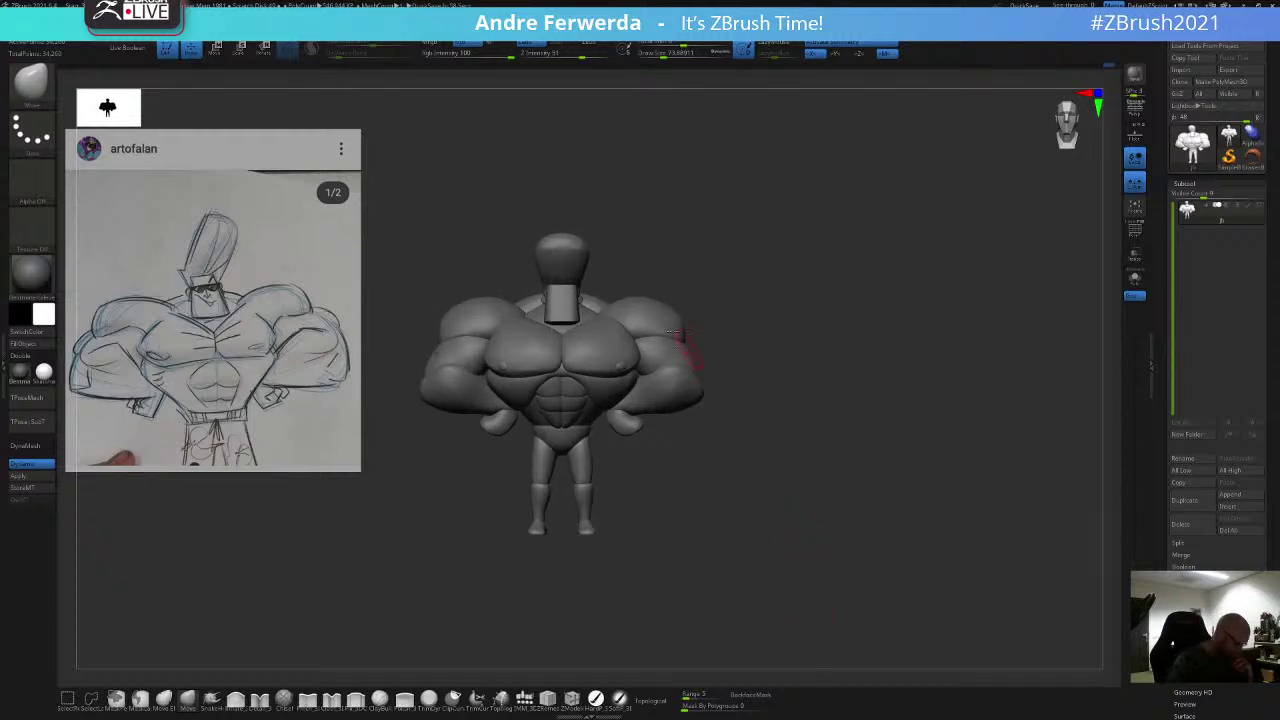
key("space")
mouse_move(817, 247)
left_mouse_down()
mouse_move(806, 247)
mouse_move(869, 300)
mouse_move(886, 507)
left_mouse_up()
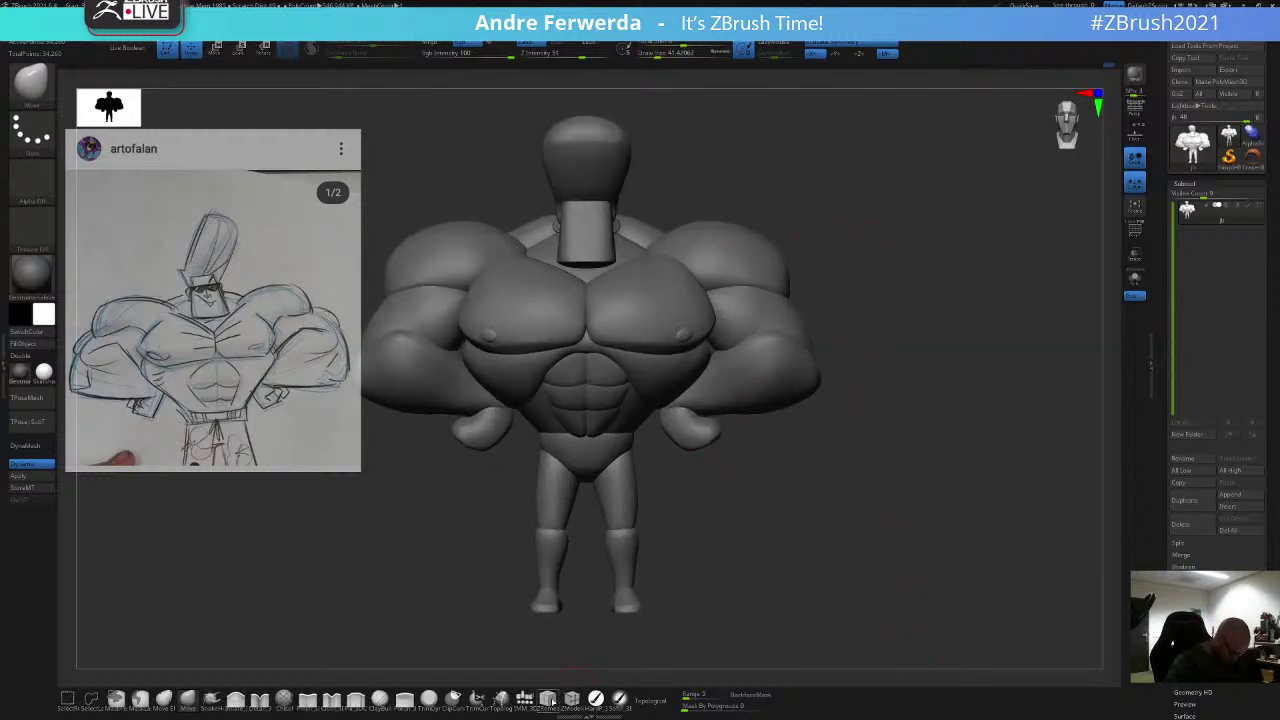
Step: Insert an Appendage mesh from the IMM brush at the centre of the face as a nose and position it
left_click(525, 699)
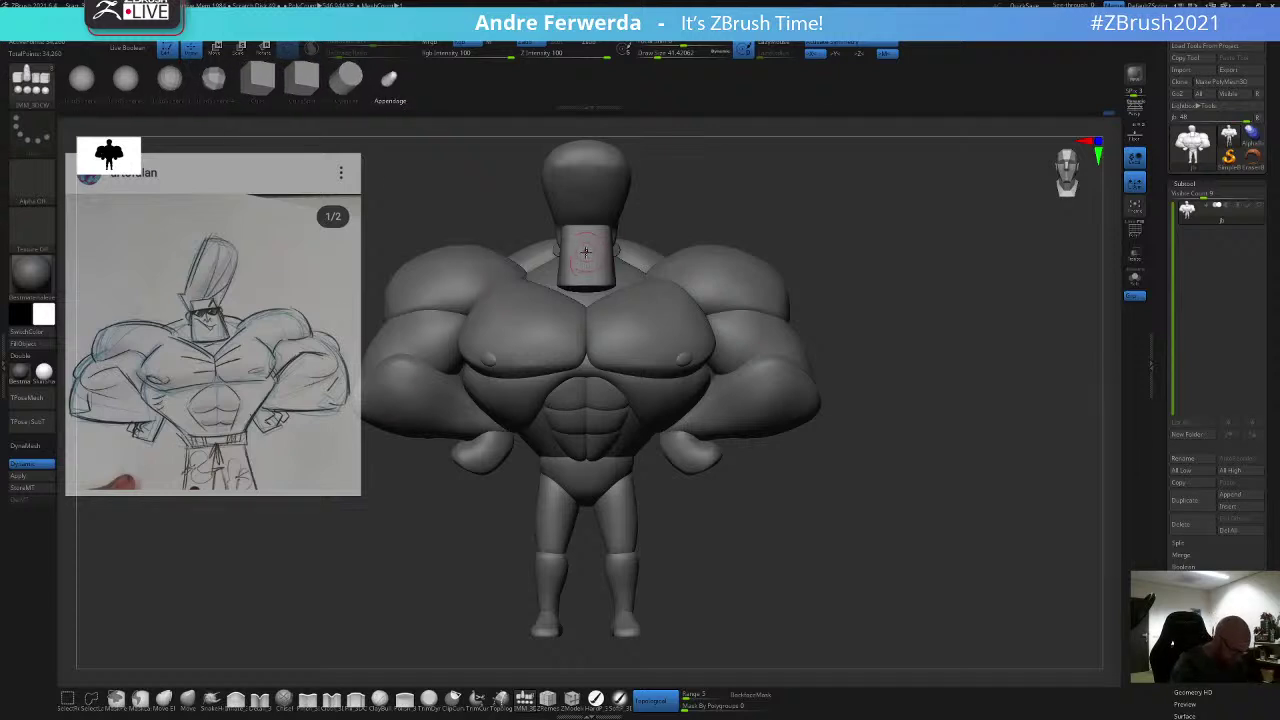
left_click_drag(600, 247, 603, 247)
left_click_drag(840, 195, 601, 306)
key("w")
left_click_drag(627, 213, 624, 220)
mouse_move(828, 192)
left_mouse_down()
mouse_move(911, 306)
mouse_move(918, 345)
left_mouse_up()
key("q")
left_click_drag(914, 220, 950, 270, "shift")
Step: Switch to the Move brush and begin shaping the nose from the front and side at a draw size of about 25
key("space")
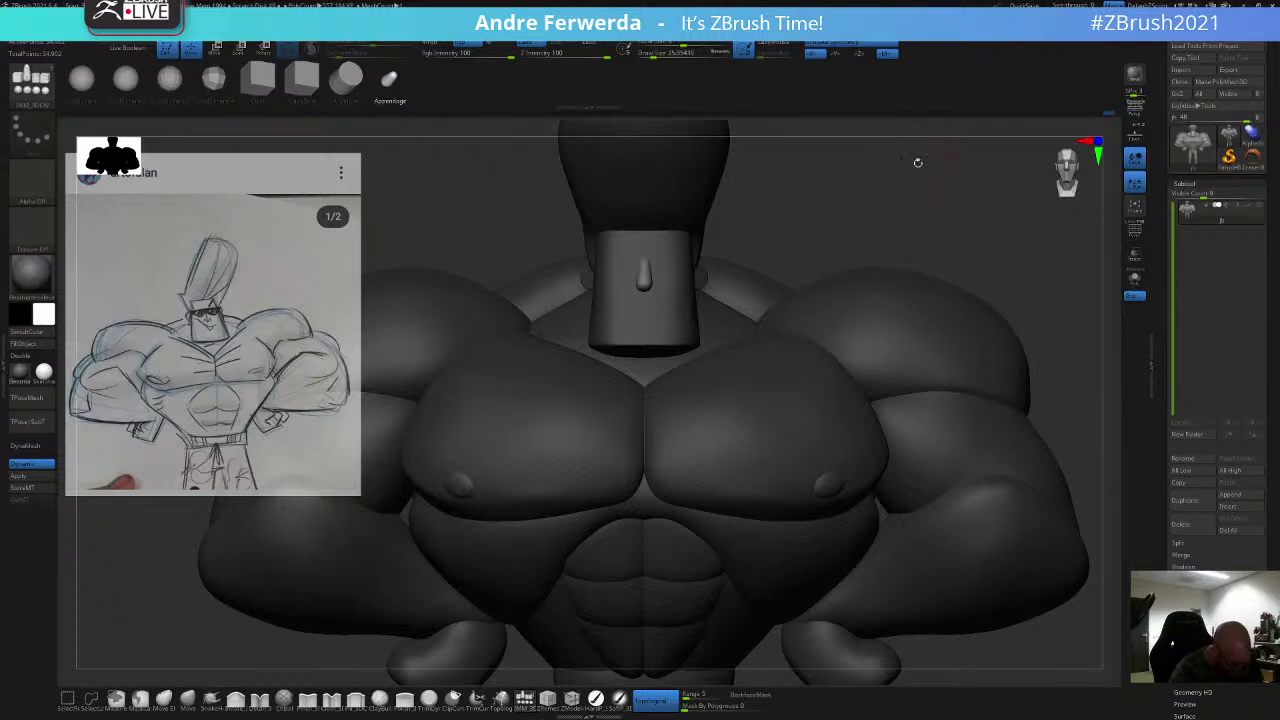
left_click_drag(780, 211, 780, 248, "alt")
left_click(183, 705)
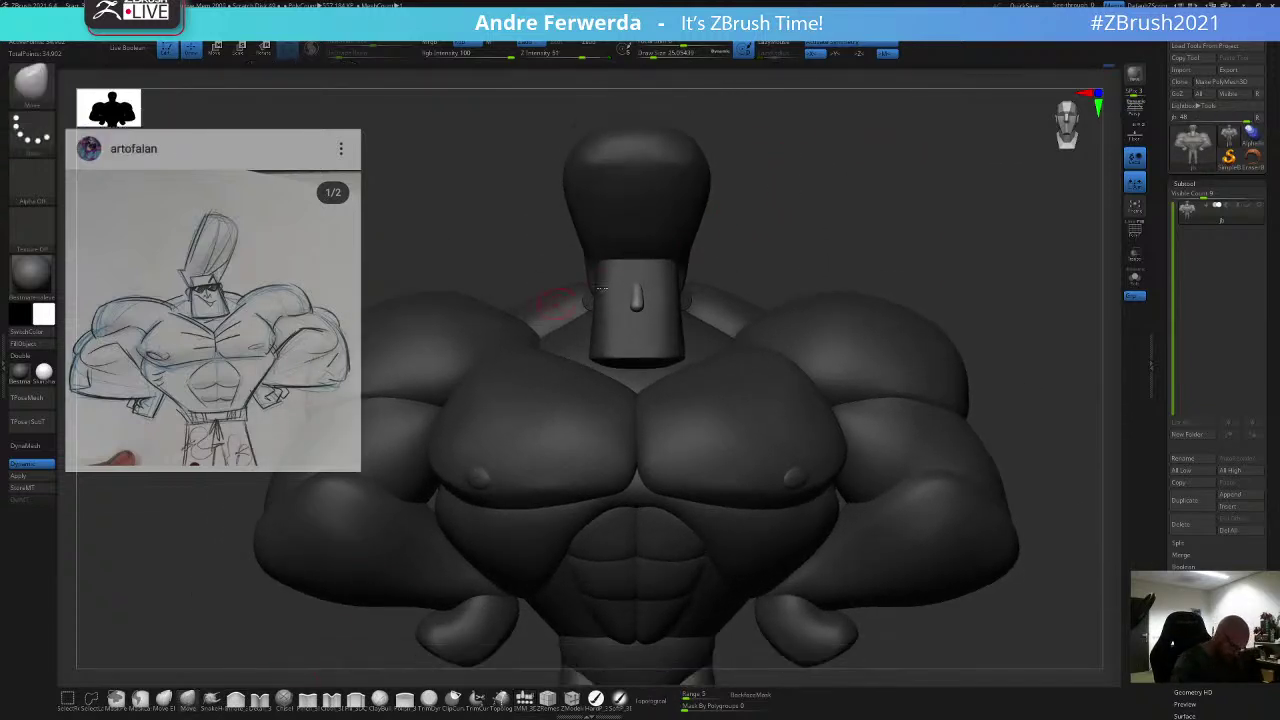
key("space")
key("space")
key("space")
left_click_drag(640, 303, 637, 303)
left_click_drag(750, 234, 648, 238)
key("space")
mouse_move(600, 328)
left_mouse_down()
mouse_move(530, 374)
mouse_move(534, 412)
left_mouse_up()
key("space")
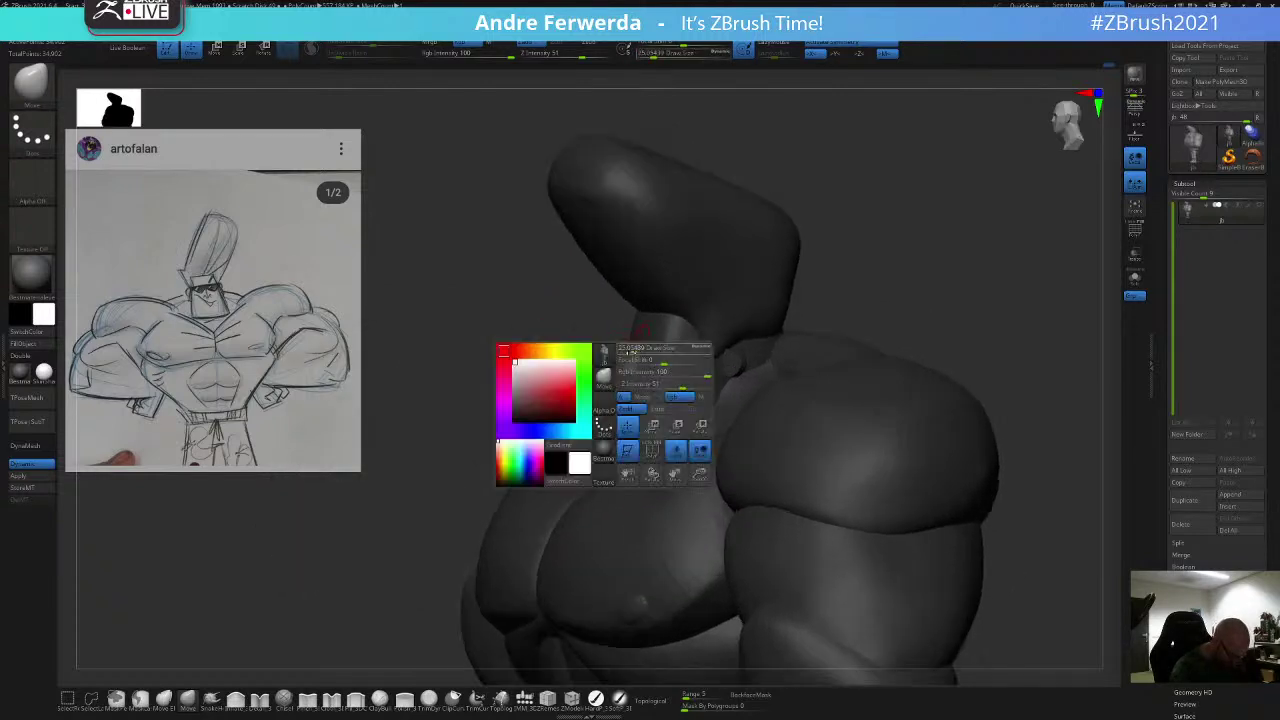
left_click_drag(640, 366, 633, 366)
key("space")
Step: Refine the nose into a wedge shape with the Move brush, working up to a draw size of about 37
mouse_move(586, 307)
left_mouse_down("shift")
mouse_move(640, 322)
mouse_move(629, 326)
mouse_move(641, 364)
left_mouse_up("shift")
key("space")
left_click_drag(778, 252, 650, 264)
key("space")
left_click_drag(626, 346, 627, 347)
key("space")
mouse_move(566, 380)
left_mouse_down("alt")
mouse_move(580, 332)
mouse_move(640, 372)
left_mouse_up("alt")
mouse_move(780, 290)
left_mouse_down()
mouse_move(878, 276)
mouse_move(849, 267)
mouse_move(823, 290)
left_mouse_up()
key("space")
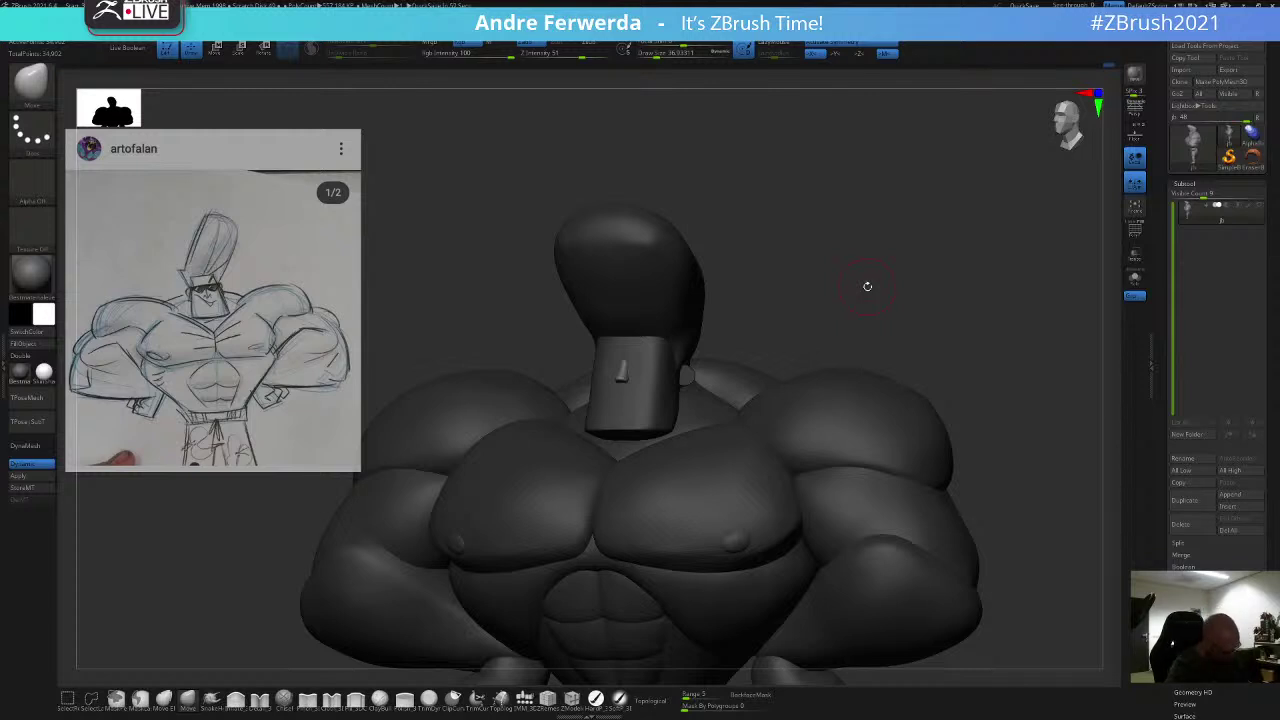
Step: Mask everything except the face polygroup and adjust its side profile with the Move brush at a draw size of about 68
left_click_drag(803, 273, 704, 240)
left_click(672, 305, "ctrl+shift")
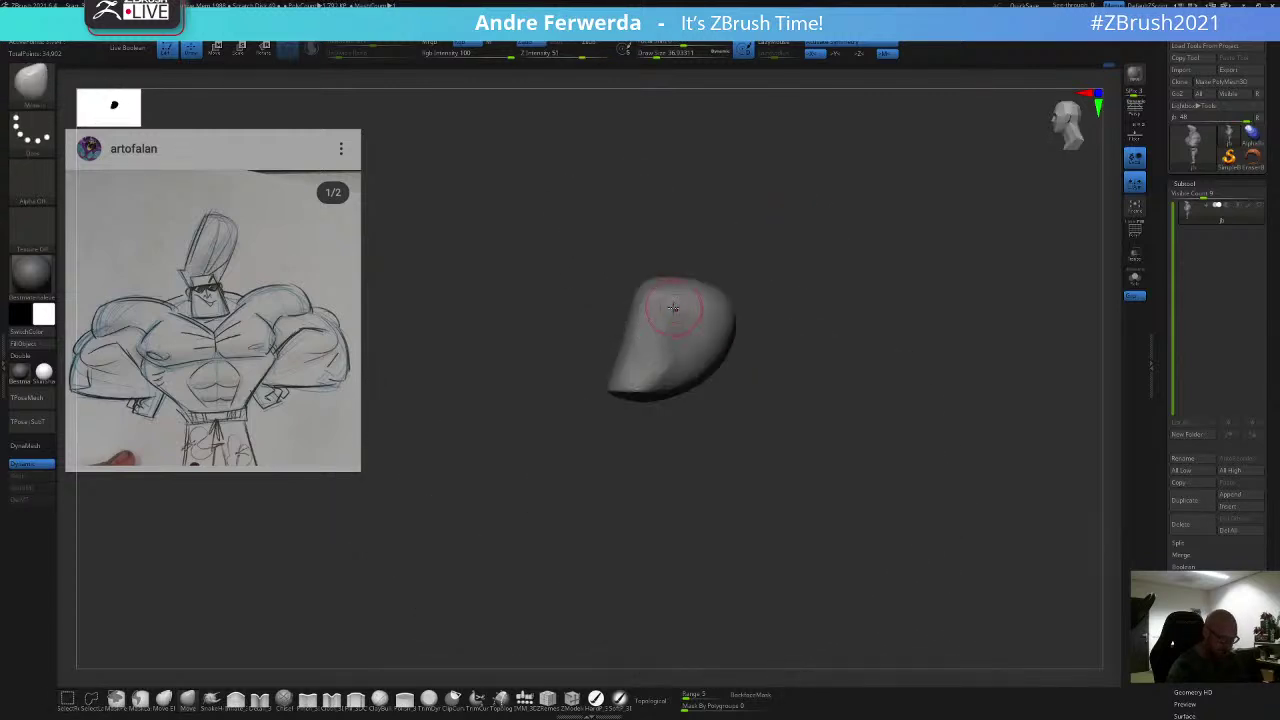
left_click_drag(804, 201, 541, 490, "ctrl")
left_click(541, 528, "ctrl+shift")
left_click(826, 204, "ctrl")
key("space")
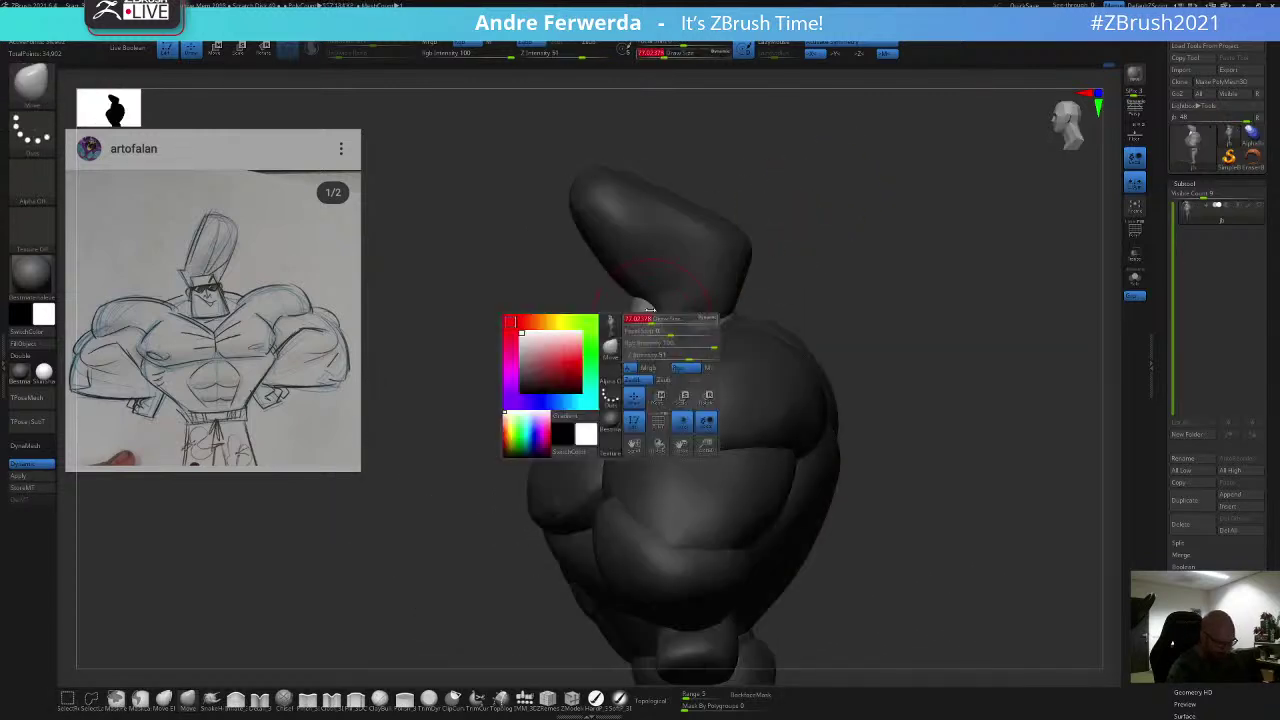
key("space")
left_click_drag(638, 312, 634, 313)
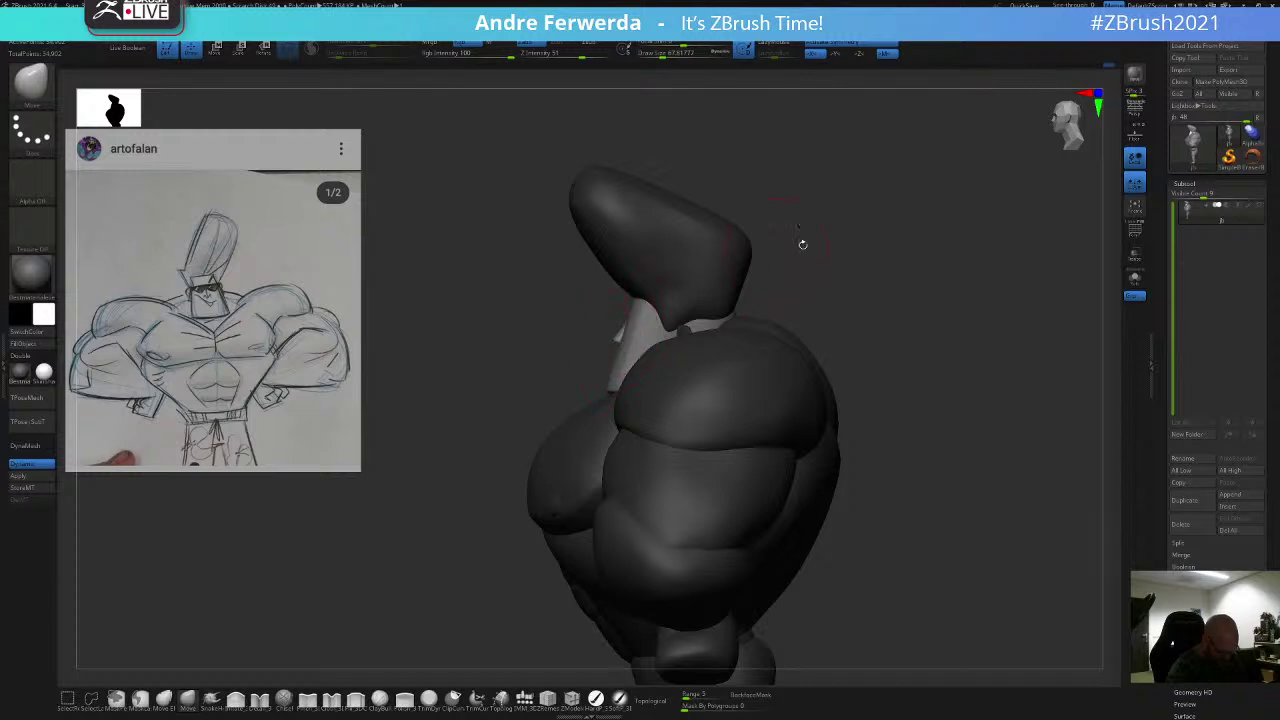
Step: Isolate the nose polygroup, mask it, unhide the rest of the figure and invert the mask so only the nose is editable
mouse_move(802, 244)
left_mouse_down()
mouse_move(811, 230)
mouse_move(820, 238)
left_mouse_up()
key("space")
mouse_move(816, 238)
left_mouse_down("alt")
mouse_move(812, 222)
mouse_move(837, 211)
mouse_move(829, 226)
mouse_move(786, 226)
left_mouse_up("alt")
left_click(618, 318, "ctrl+shift")
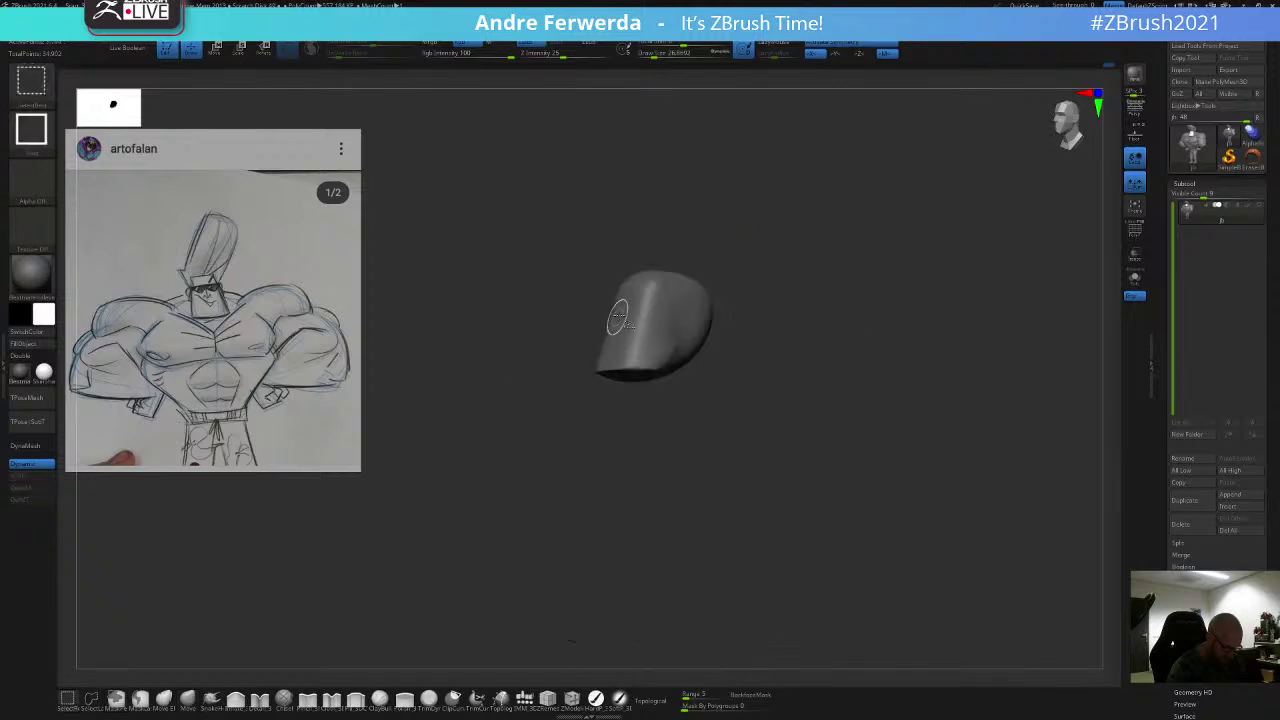
left_click(660, 254, "ctrl+shift")
left_click(622, 314, "ctrl+shift")
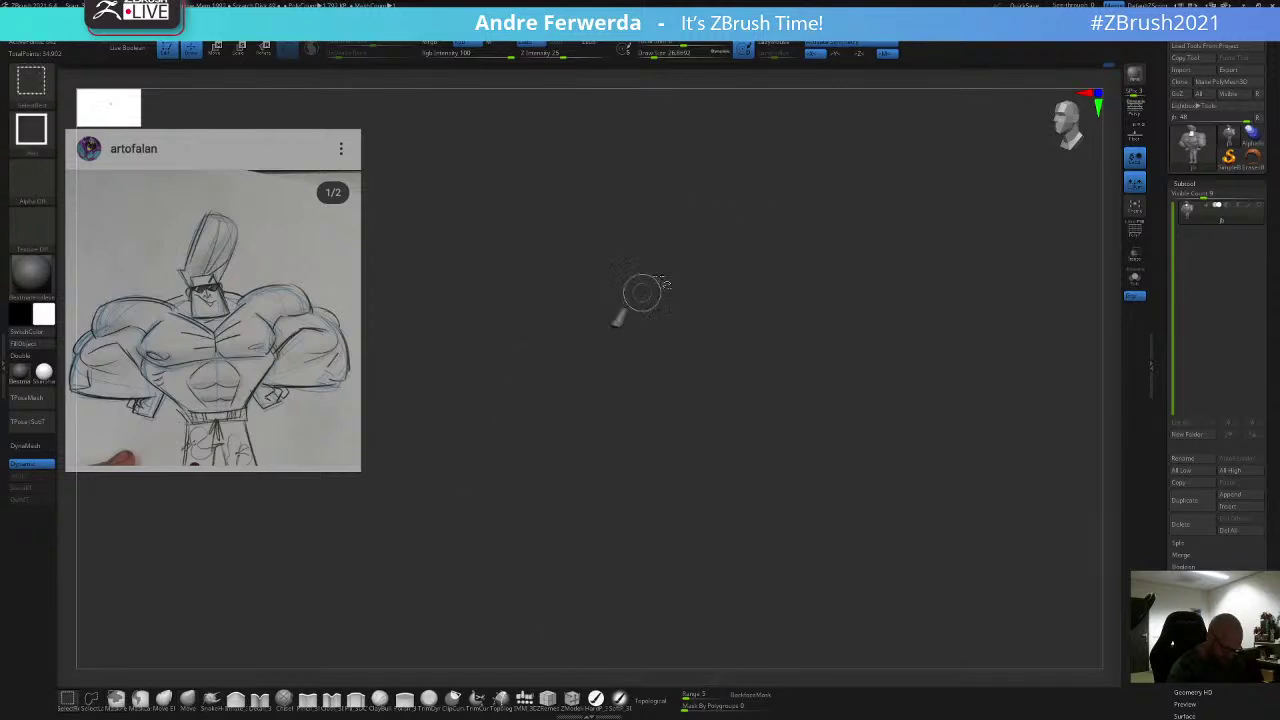
left_click_drag(648, 272, 674, 243)
left_click_drag(573, 264, 648, 407, "ctrl")
left_click(648, 407, "ctrl+shift")
left_click(741, 276, "ctrl")
Step: Reposition the unmasked nose against the face with the Move gizmo, clear the mask and return to the front view
key("space")
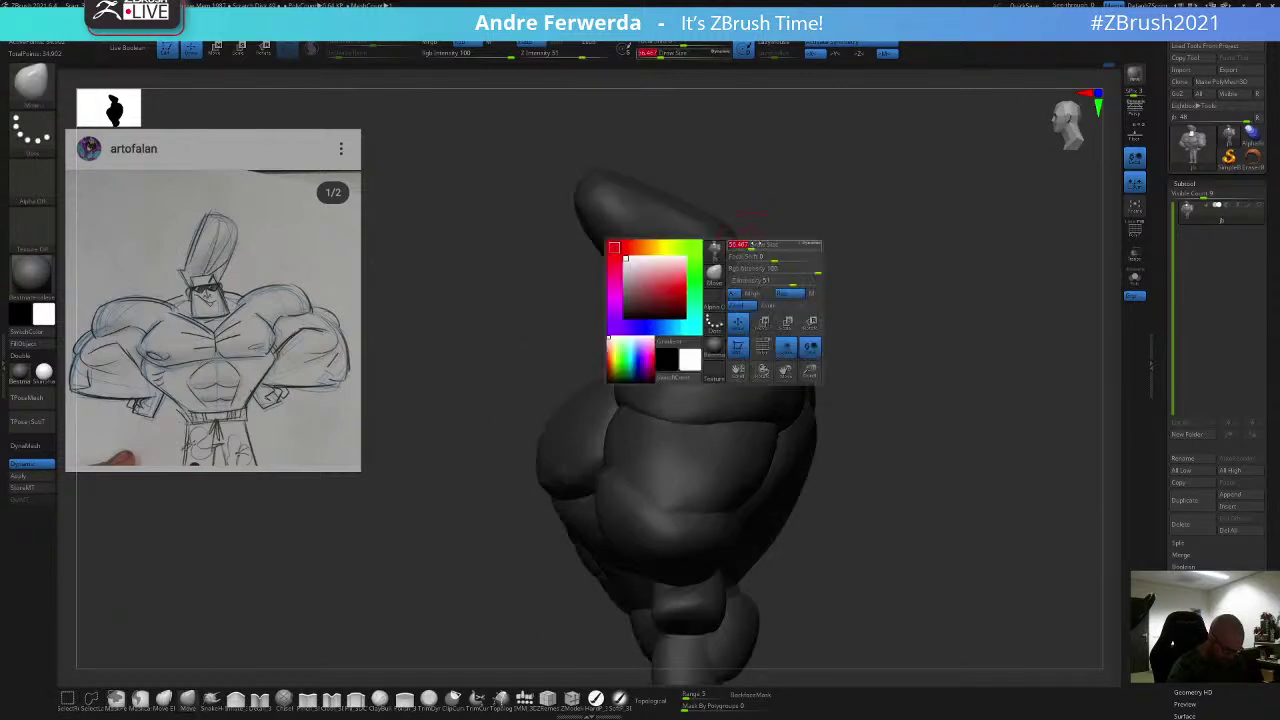
key("w")
left_click_drag(654, 289, 656, 294)
key("q")
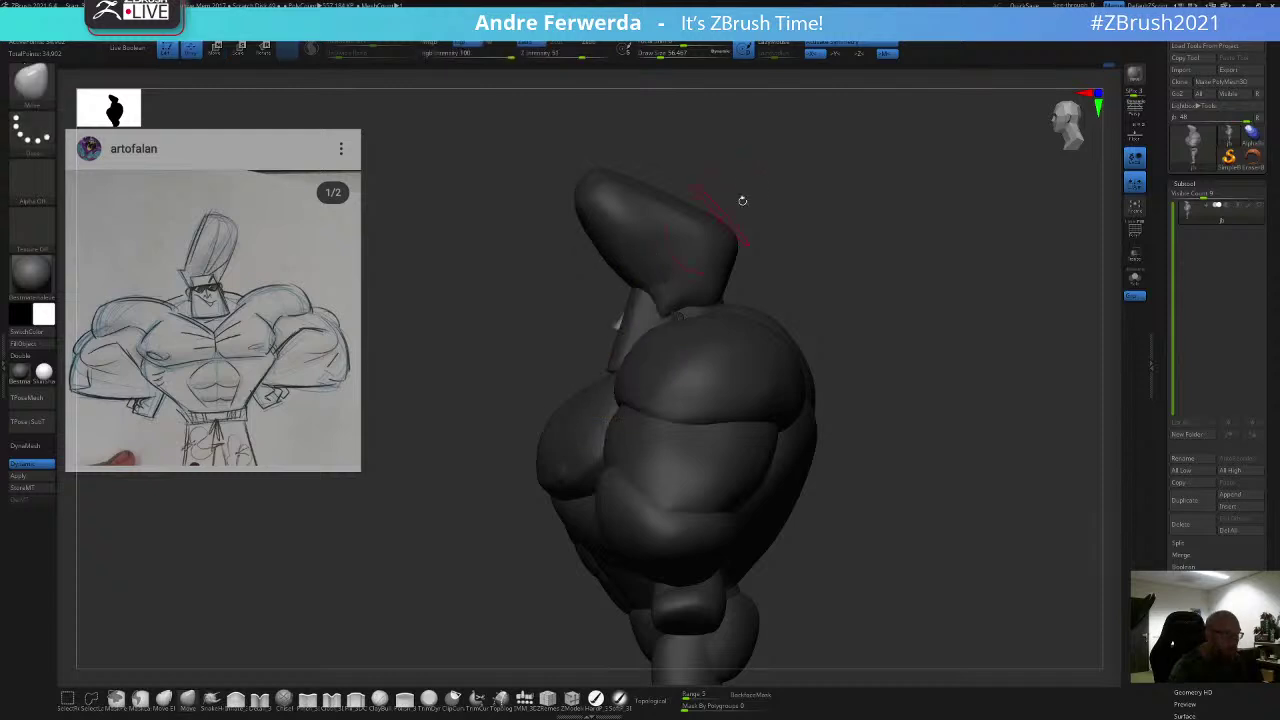
key("space")
mouse_move(868, 198)
left_mouse_down("ctrl")
mouse_move(878, 190)
mouse_move(866, 195)
left_mouse_up("ctrl")
mouse_move(840, 194)
left_mouse_down("shift")
mouse_move(891, 197)
mouse_move(877, 214)
mouse_move(857, 171)
mouse_move(843, 229)
mouse_move(869, 240)
left_mouse_up("shift")
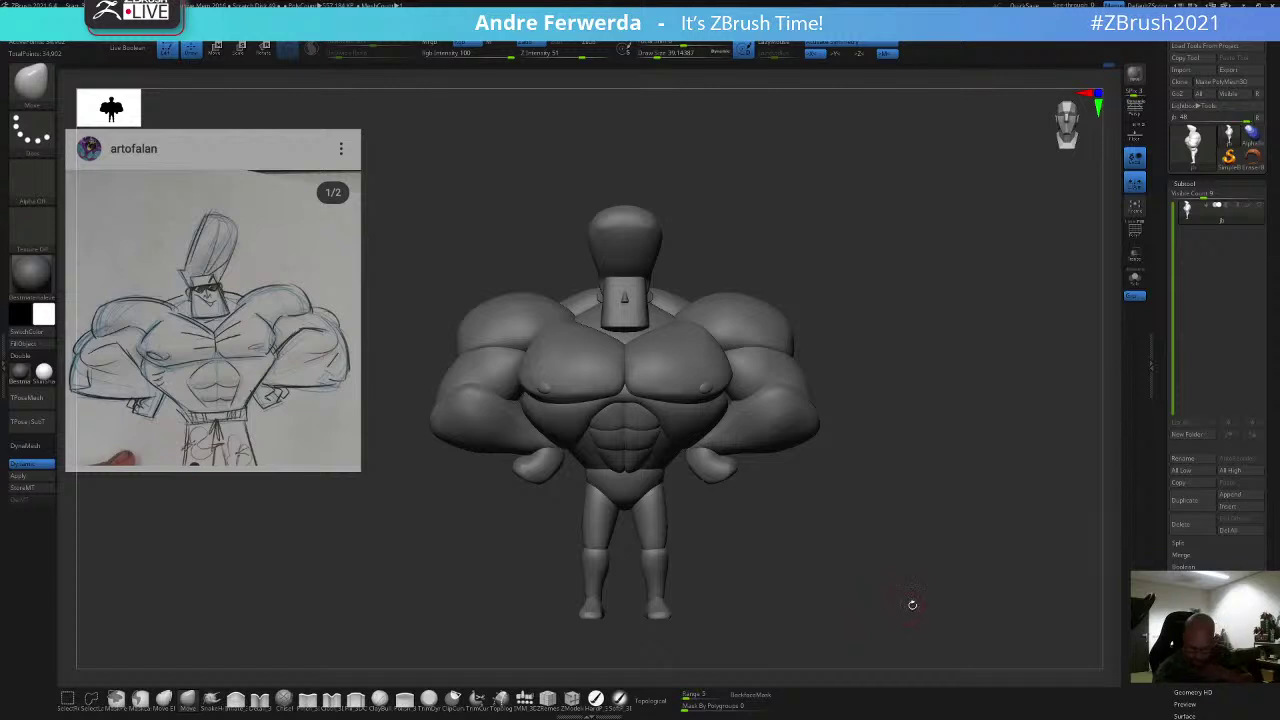
Step: Append a Cube3D mesh as a new subtool to the figure and make it the active subtool
left_click(1187, 621)
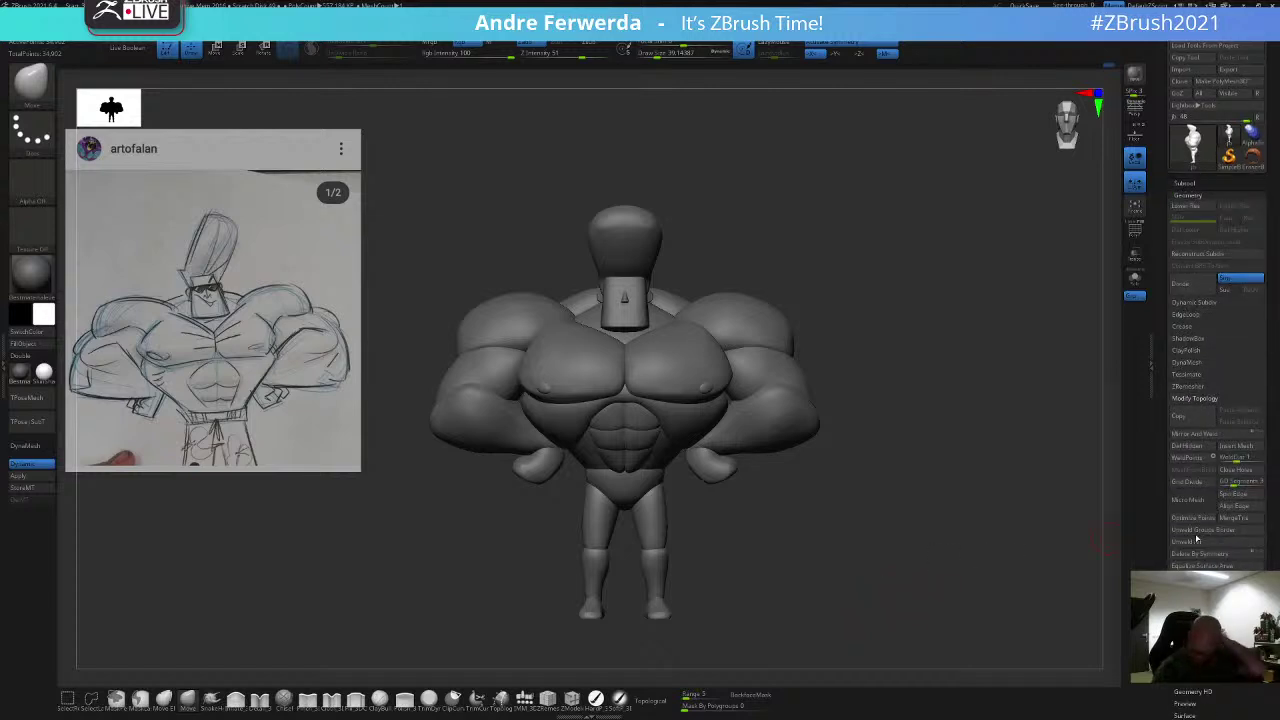
left_click(1196, 183)
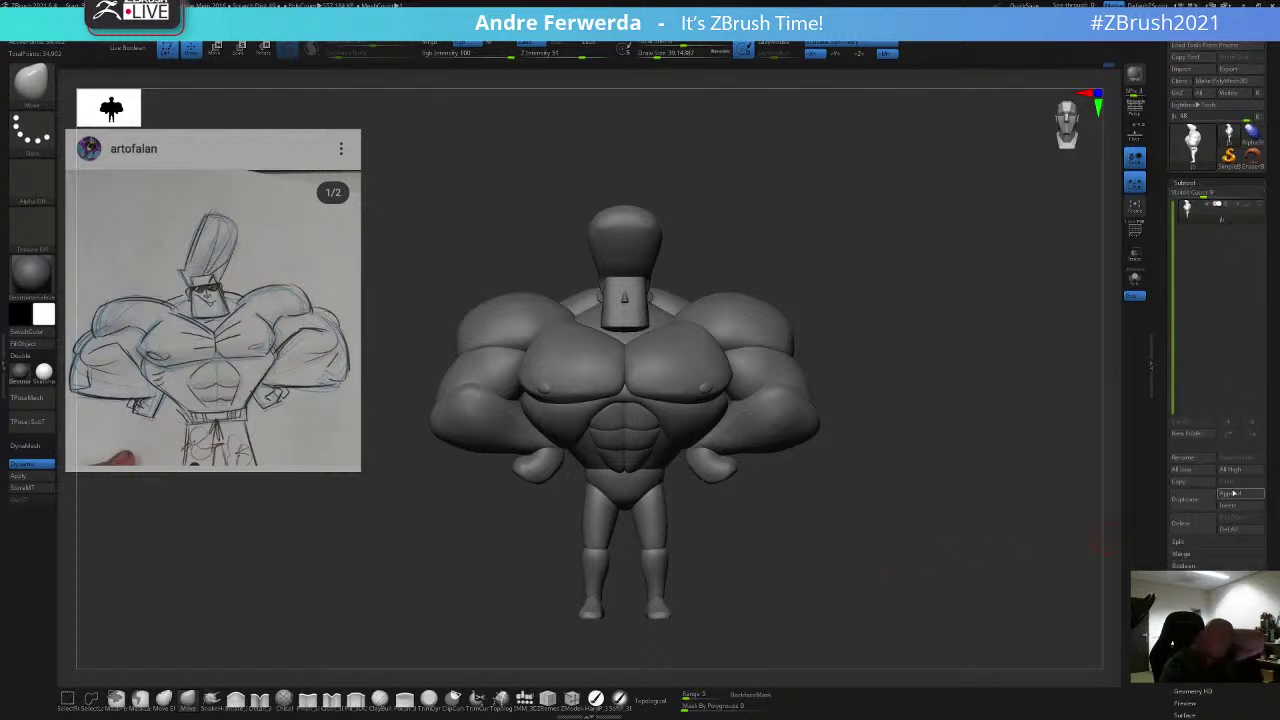
left_click(1228, 493)
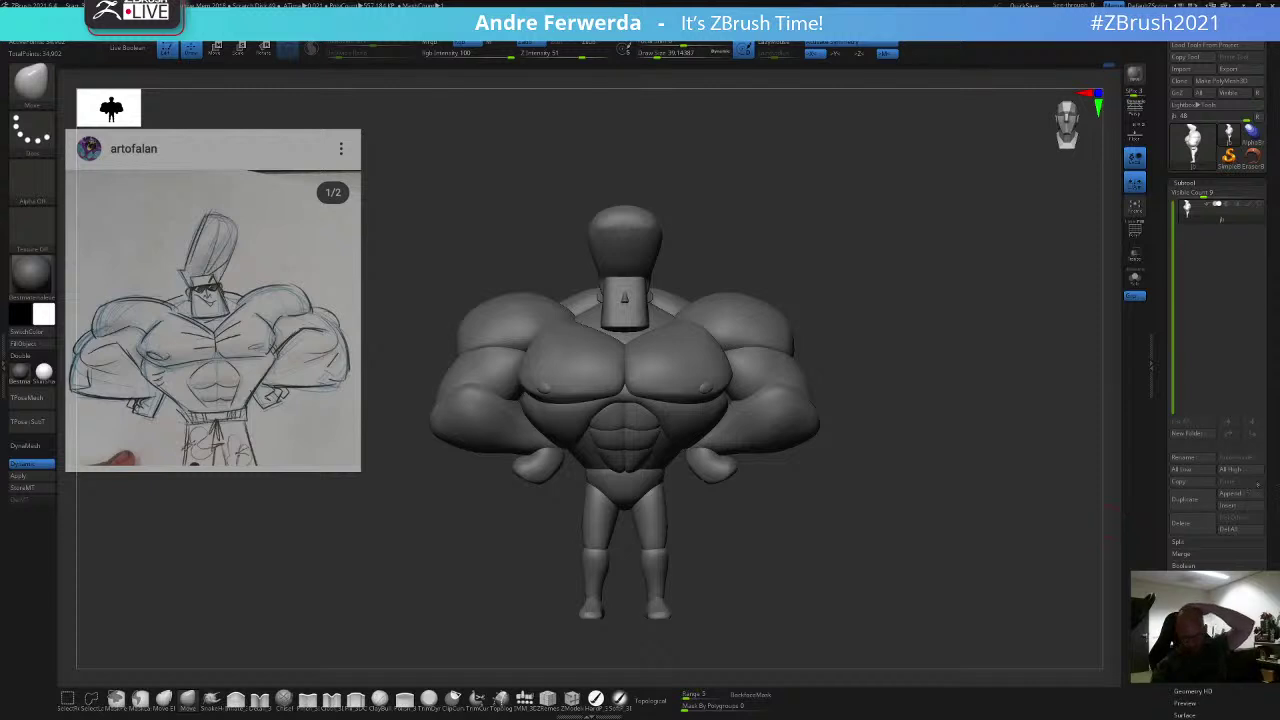
left_click(1243, 497)
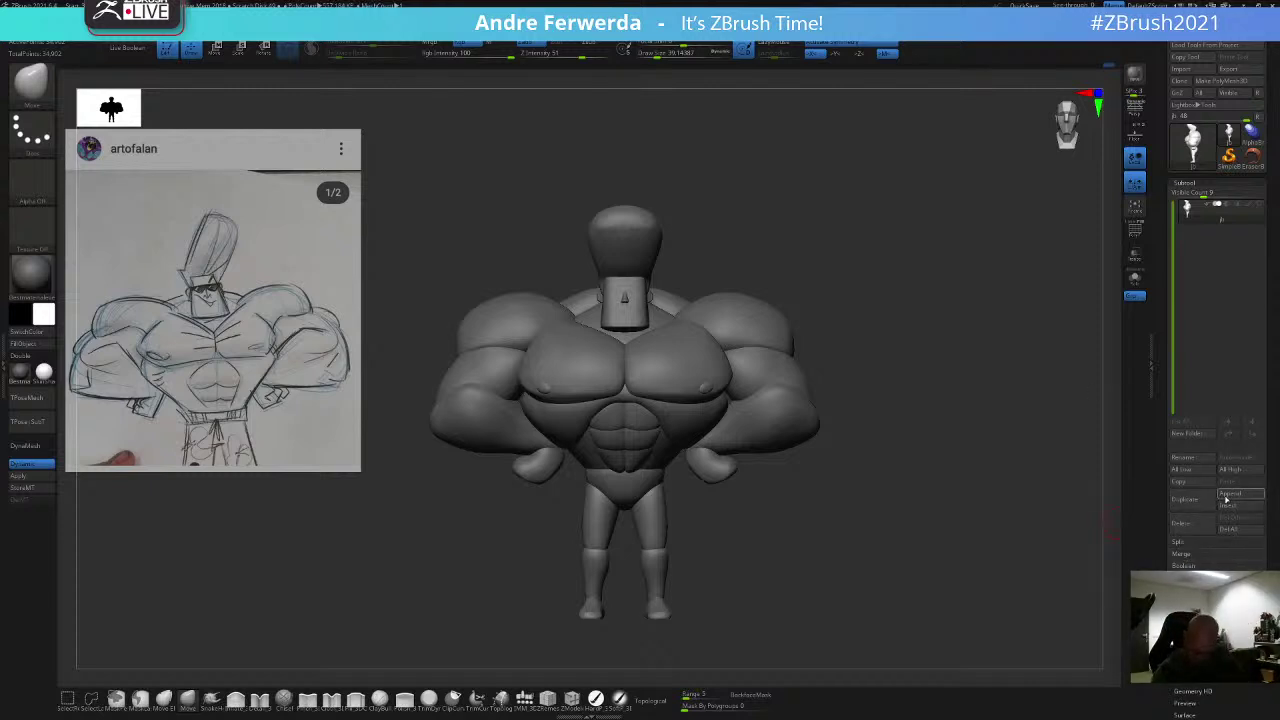
left_click(1229, 497)
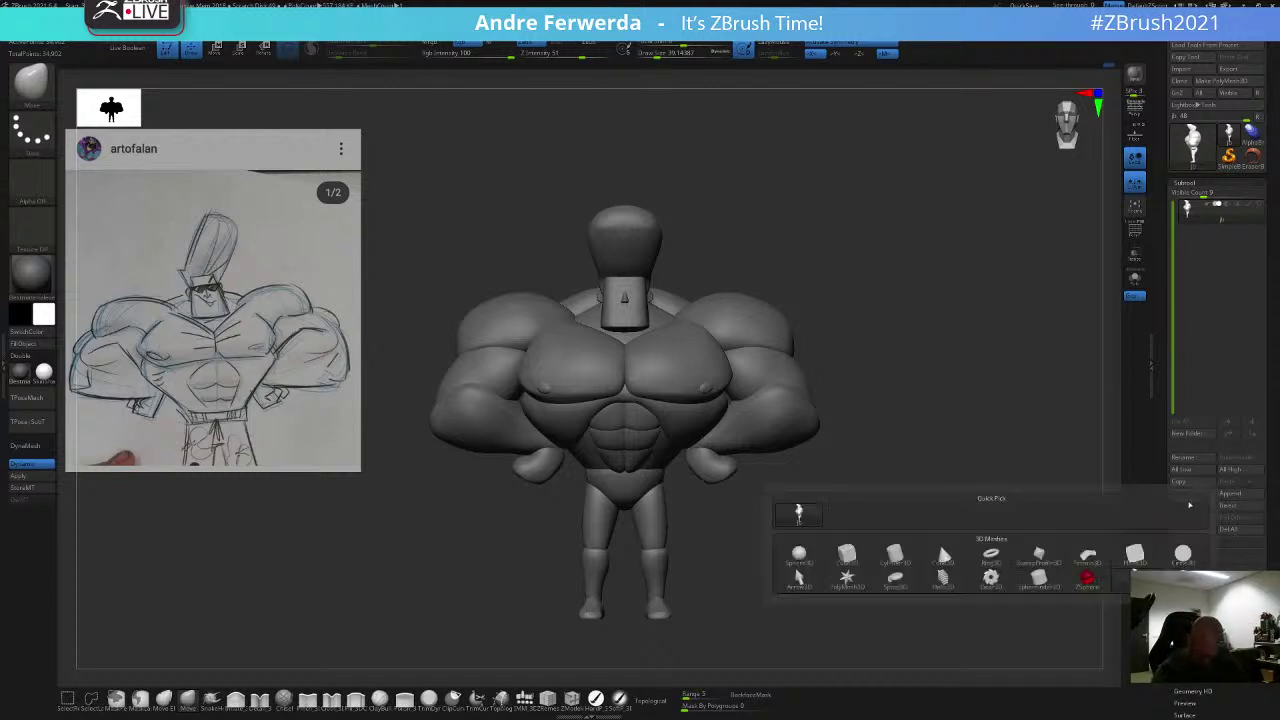
left_click(848, 556)
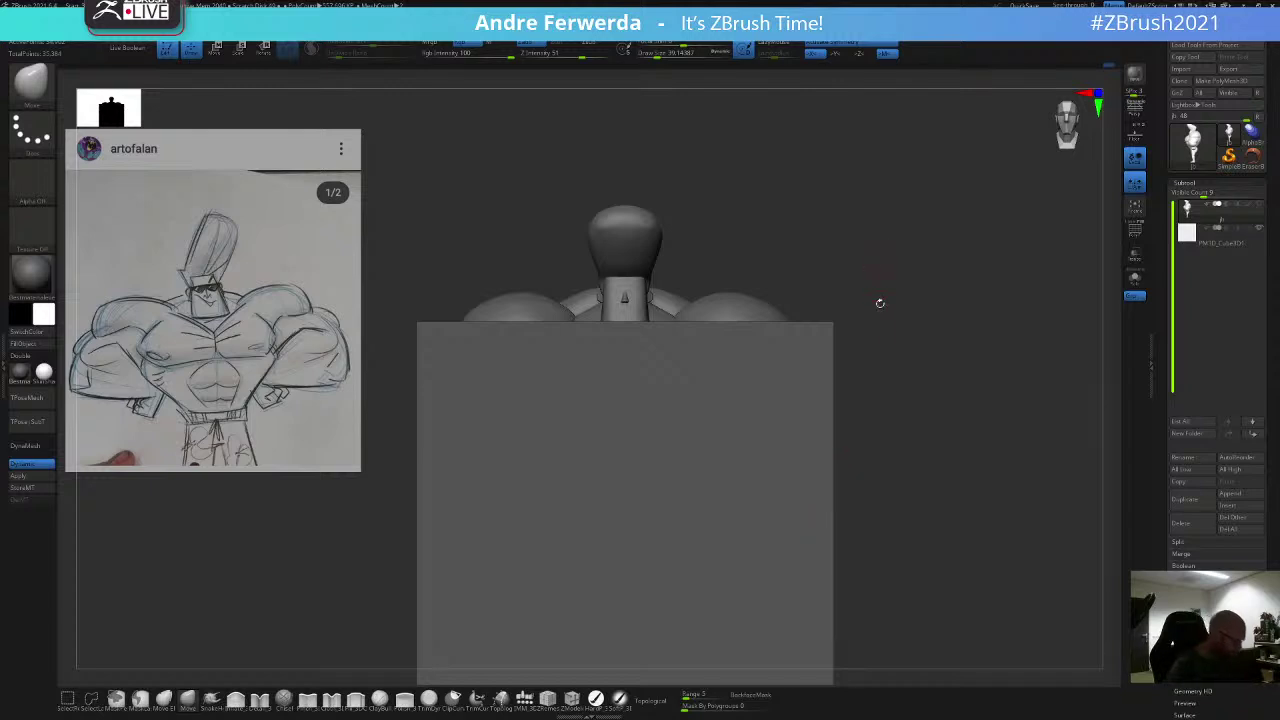
mouse_move(889, 300)
left_mouse_down("alt")
mouse_move(894, 266)
mouse_move(880, 300)
left_mouse_up("alt")
left_click(770, 370, "alt")
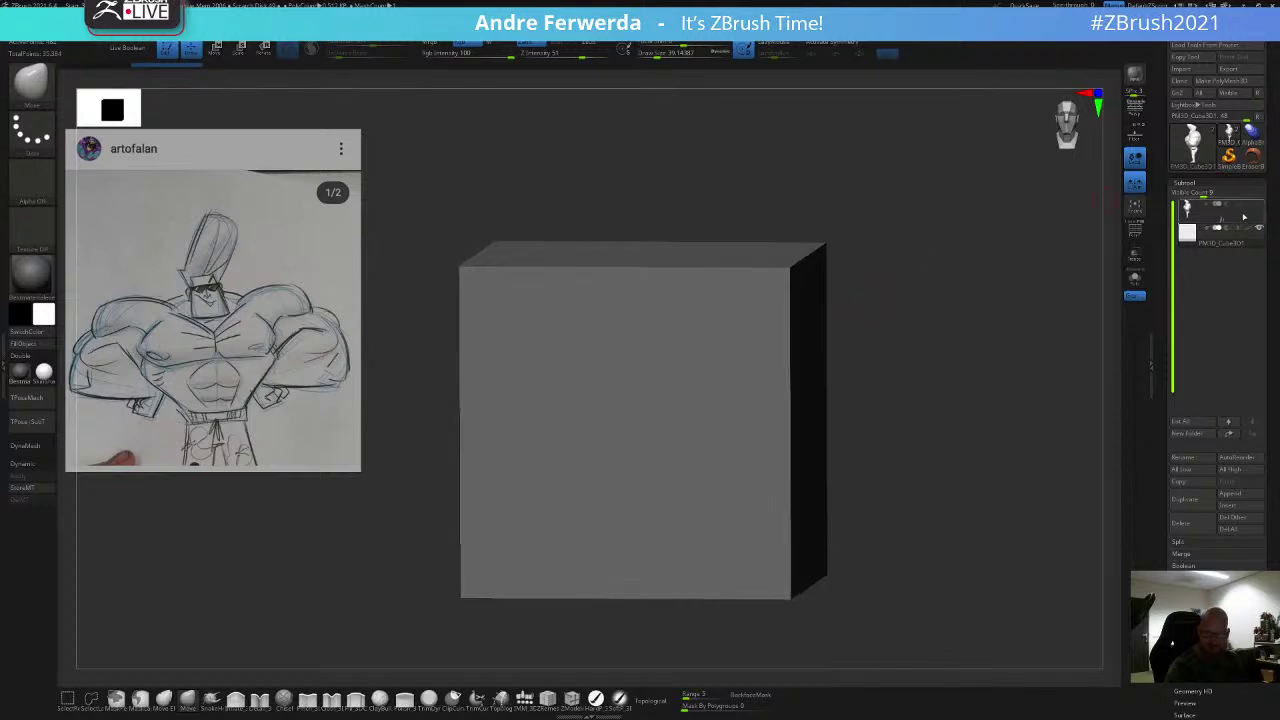
Step: Flatten the appended cube along its front-to-back depth with the transform gizmo, working from the top view
left_click_drag(988, 280, 951, 350)
key("w")
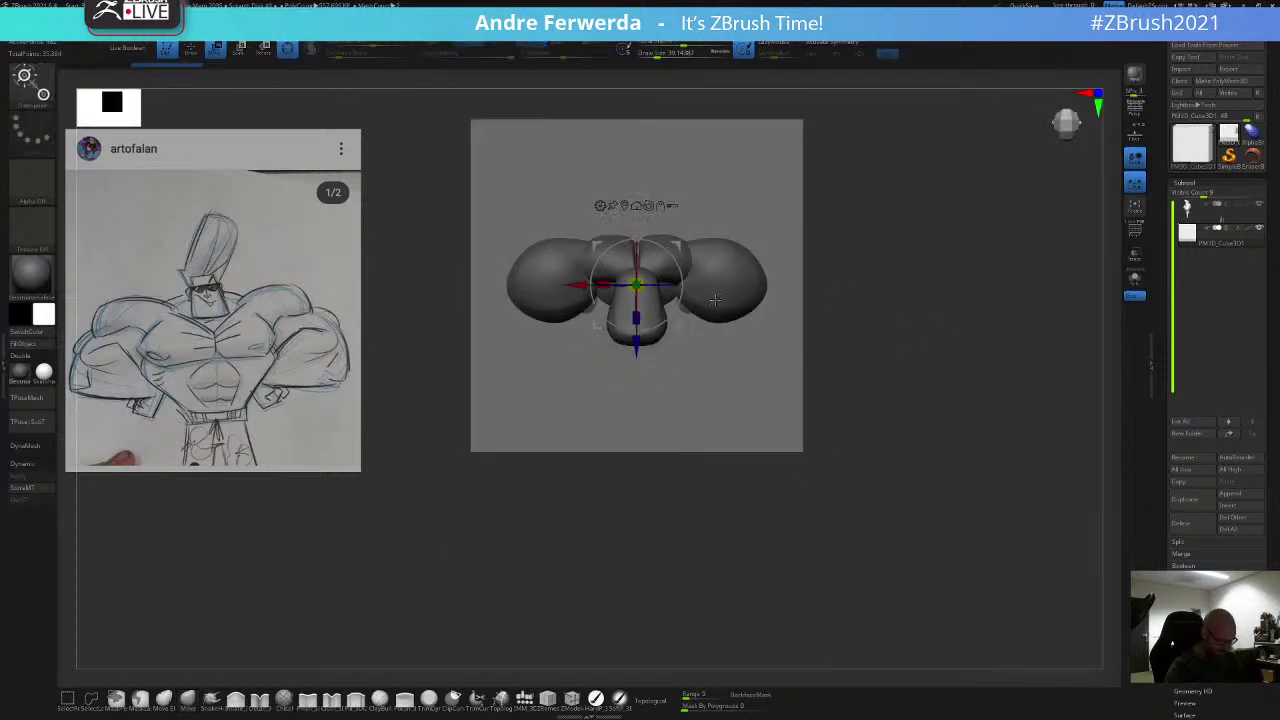
left_click_drag(636, 318, 636, 300)
left_click_drag(679, 497, 723, 557, "alt")
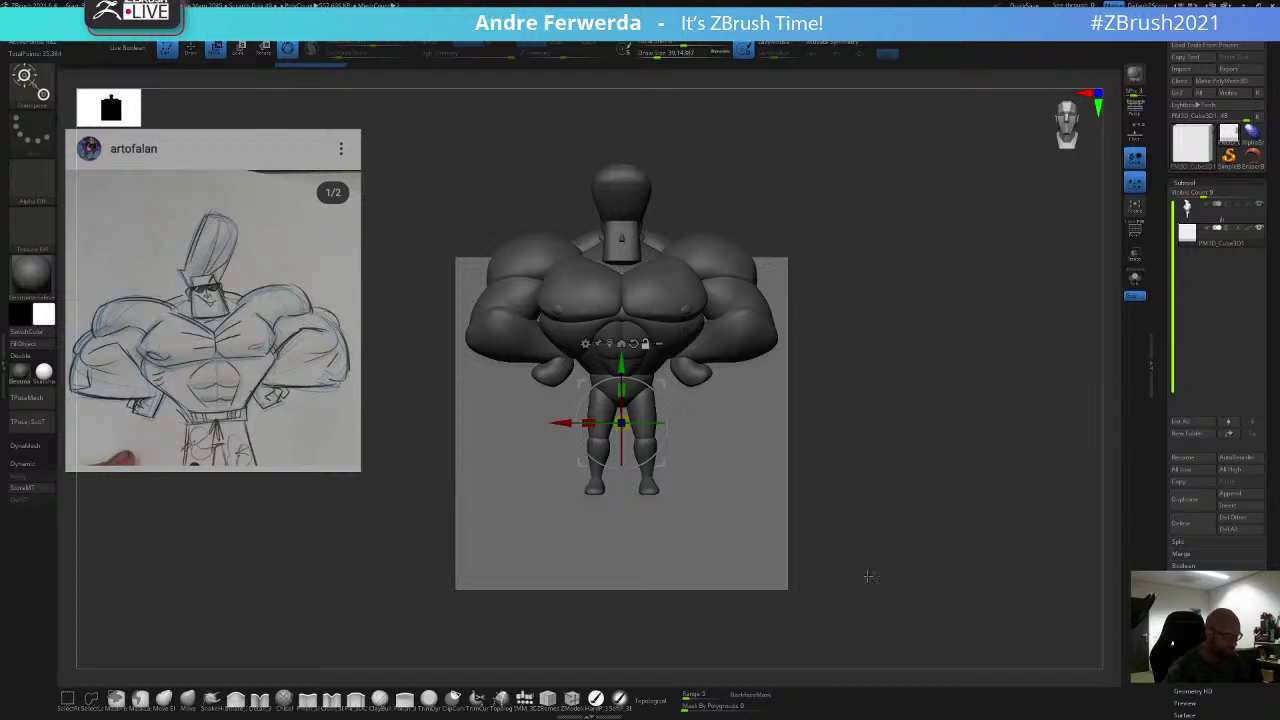
left_click_drag(876, 515, 889, 511, "alt")
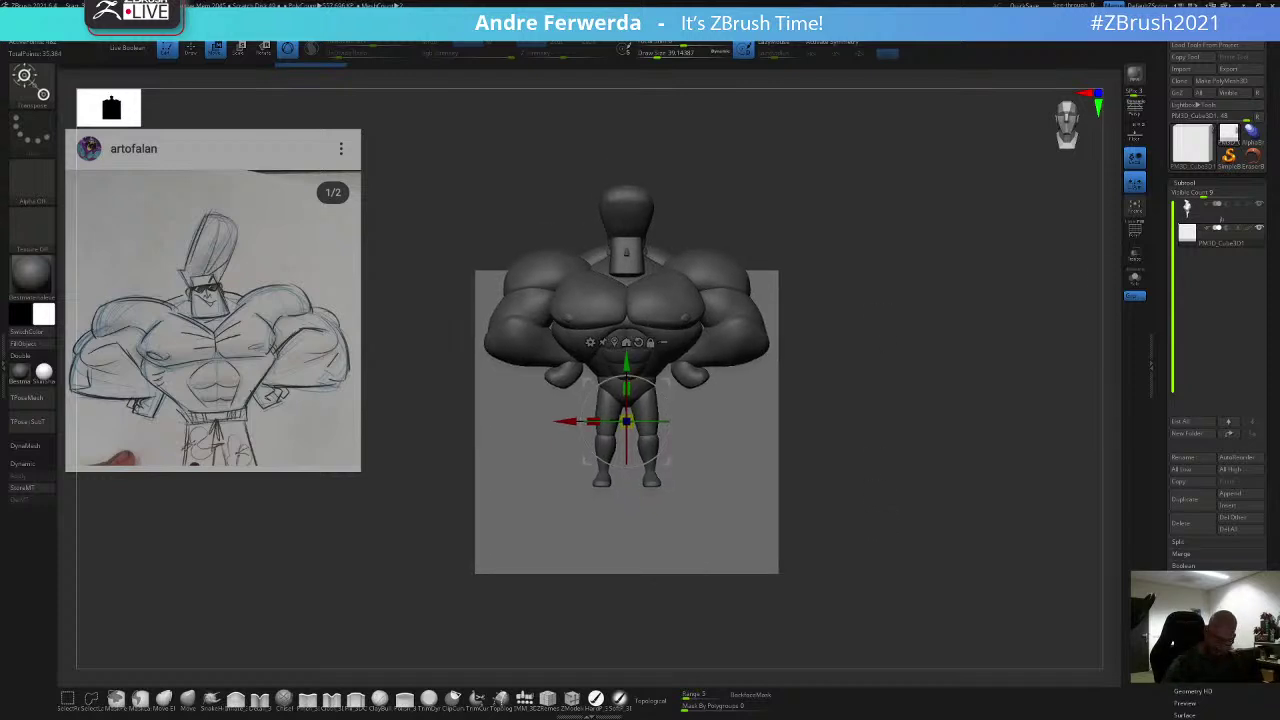
Step: Isolate the flattened cube, scale it down uniformly to a small block and show the whole figure again
left_click(1135, 279)
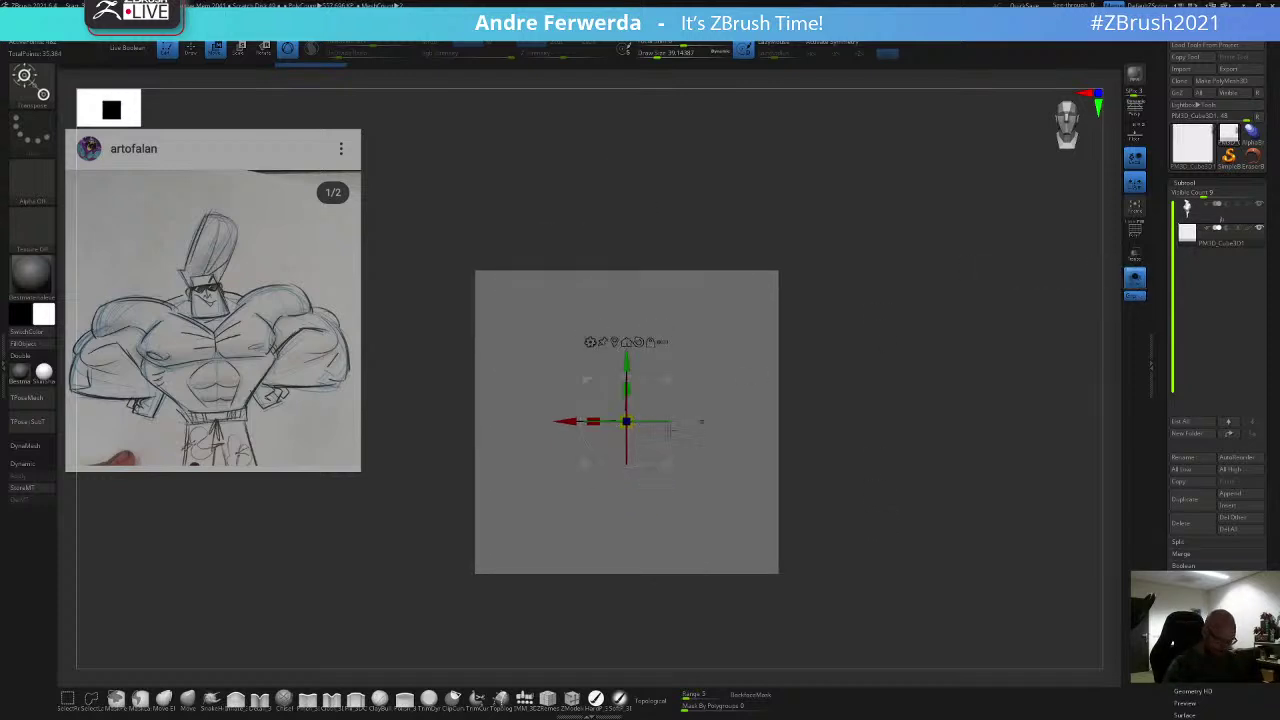
left_click_drag(628, 423, 604, 135)
left_click_drag(706, 306, 773, 318, "alt")
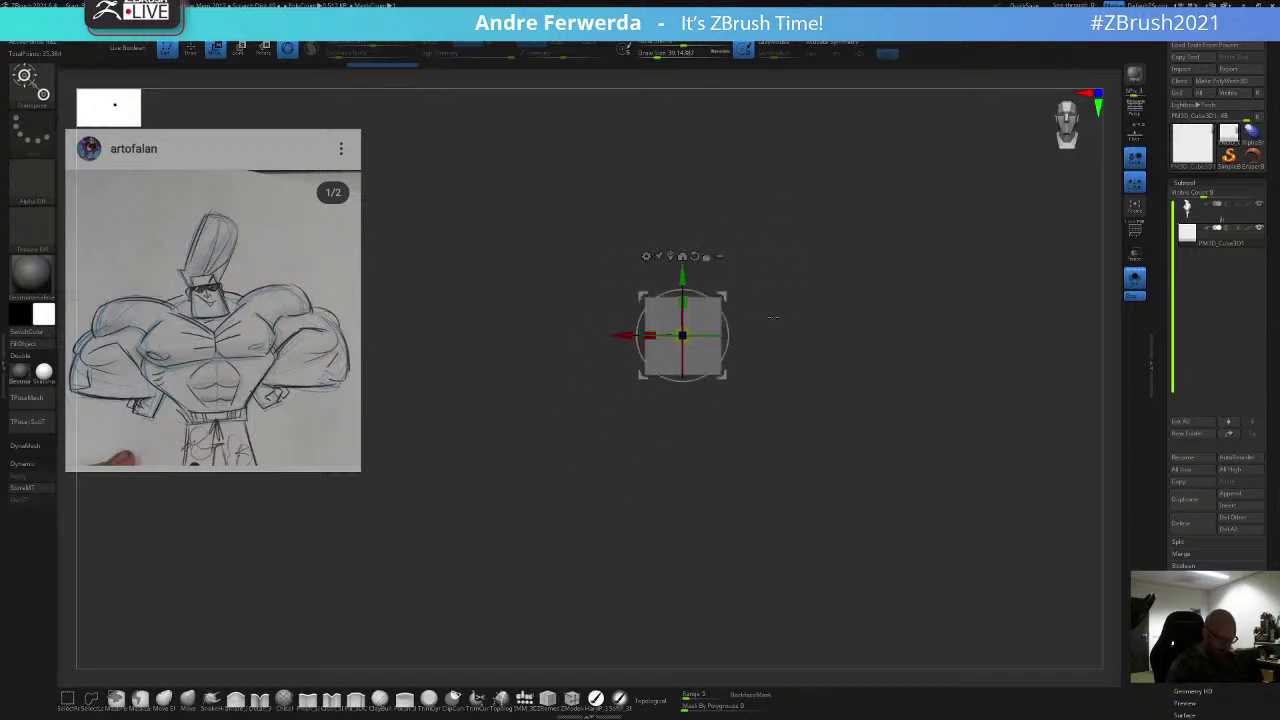
left_click(1135, 279)
left_click_drag(933, 306, 908, 403, "alt")
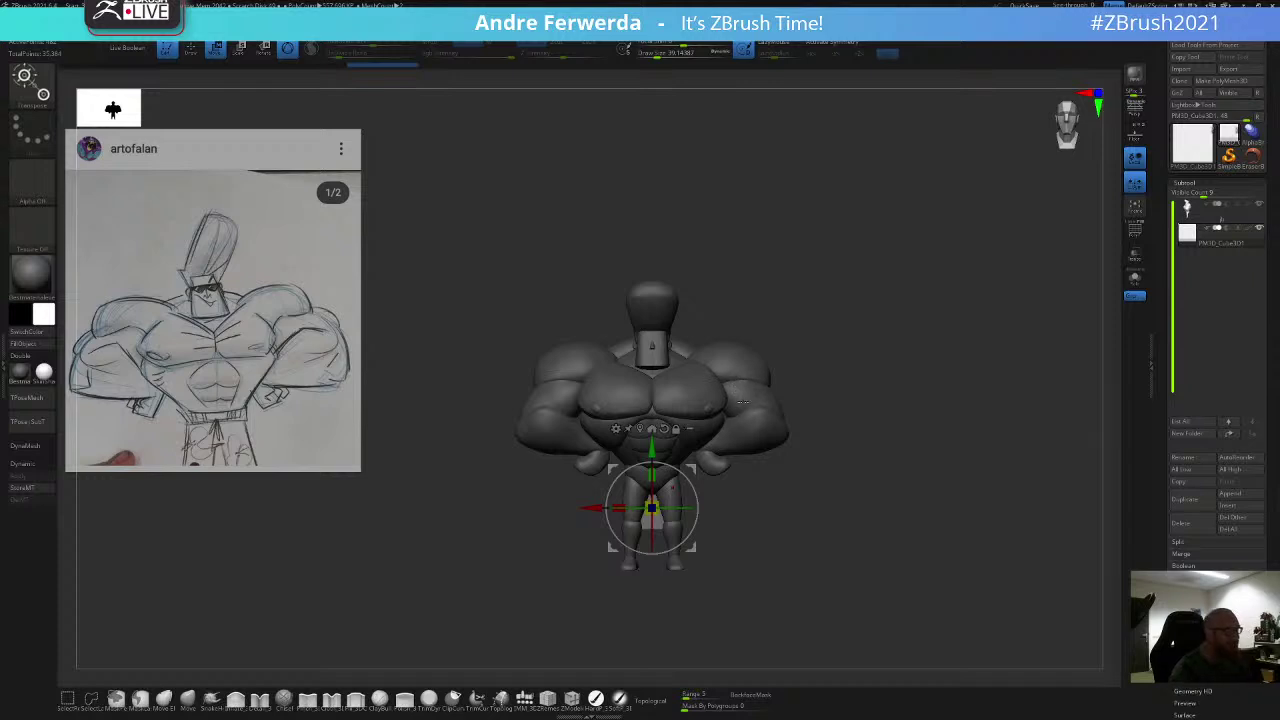
Step: Raise the small block to head height and push it forward in front of the face with the gizmo
left_click_drag(780, 270, 791, 295, "alt")
left_click_drag(662, 441, 662, 242)
left_click_drag(742, 214, 823, 250)
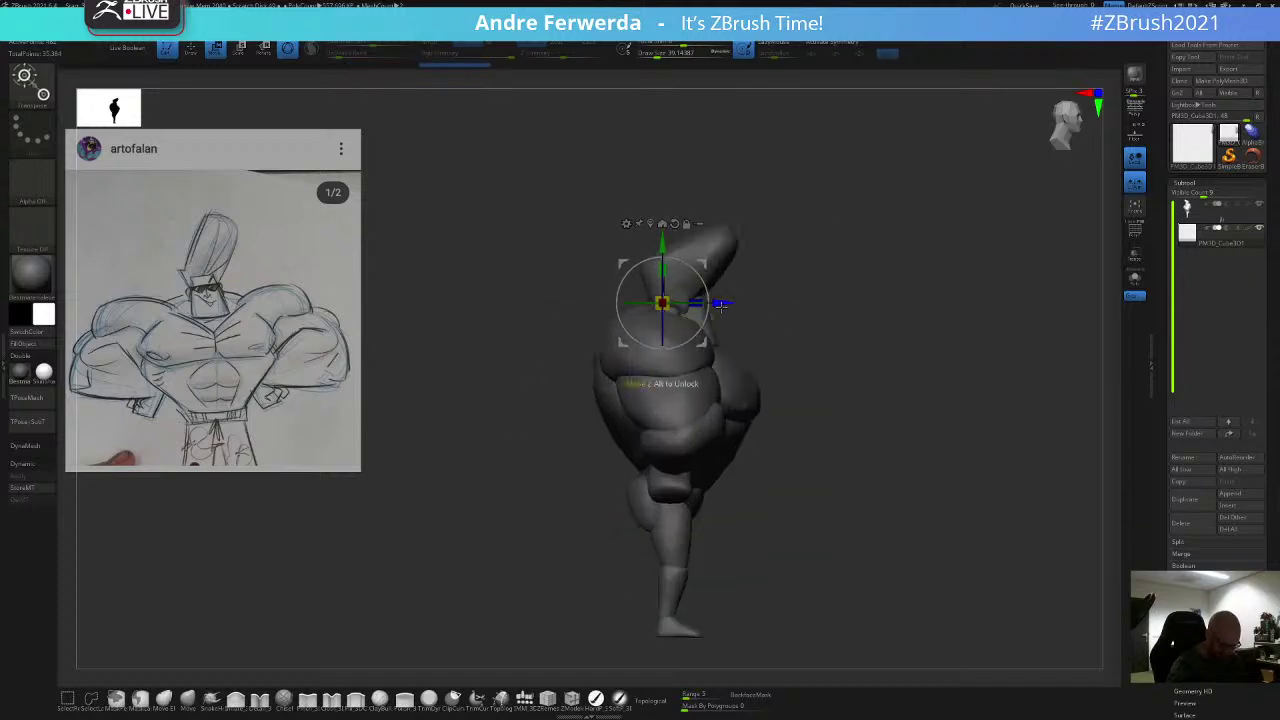
left_click_drag(723, 301, 793, 294)
Step: Scale the block into a thin horizontal bar about the width of the face and place it over the eyes
left_click_drag(876, 224, 825, 266)
left_click_drag(738, 246, 746, 303)
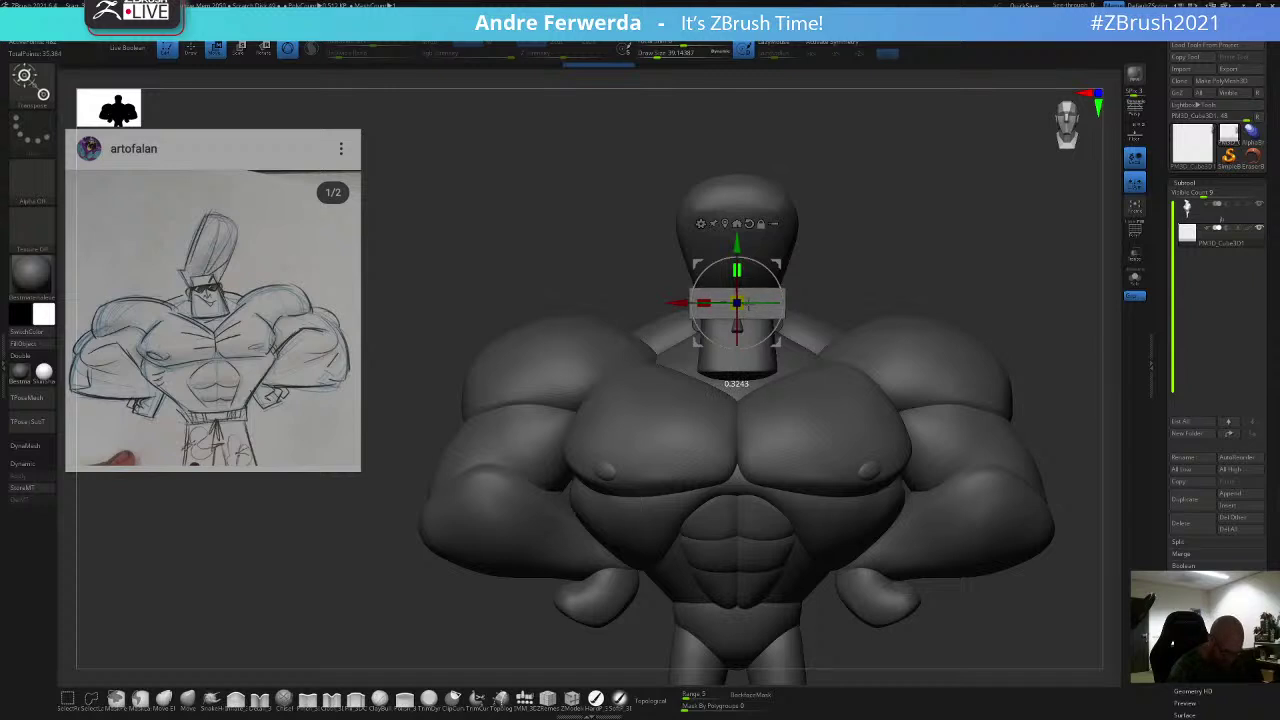
mouse_move(738, 247)
left_mouse_down()
mouse_move(738, 264)
mouse_move(738, 253)
left_mouse_up()
left_click_drag(837, 206, 808, 252, "alt")
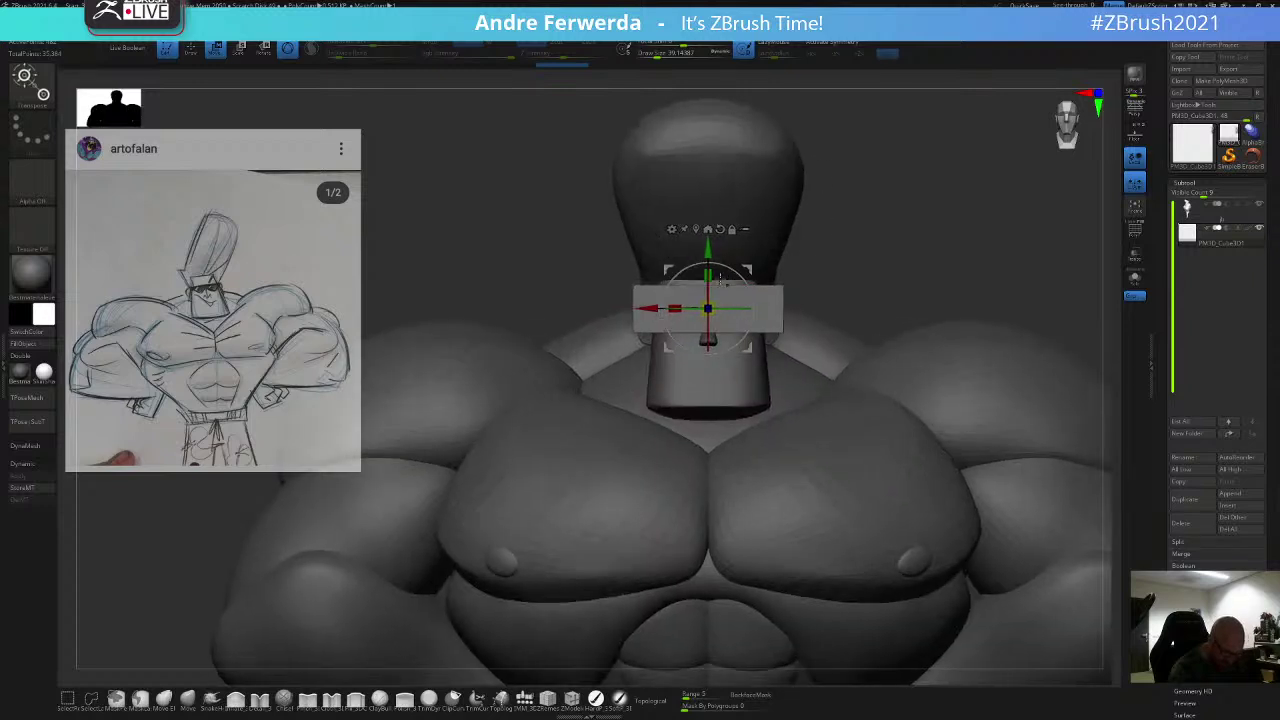
left_click_drag(714, 276, 690, 326)
Step: Turn on X symmetry and cut the lower corners of the eye bar diagonally with the ClipCurve brush
key("q")
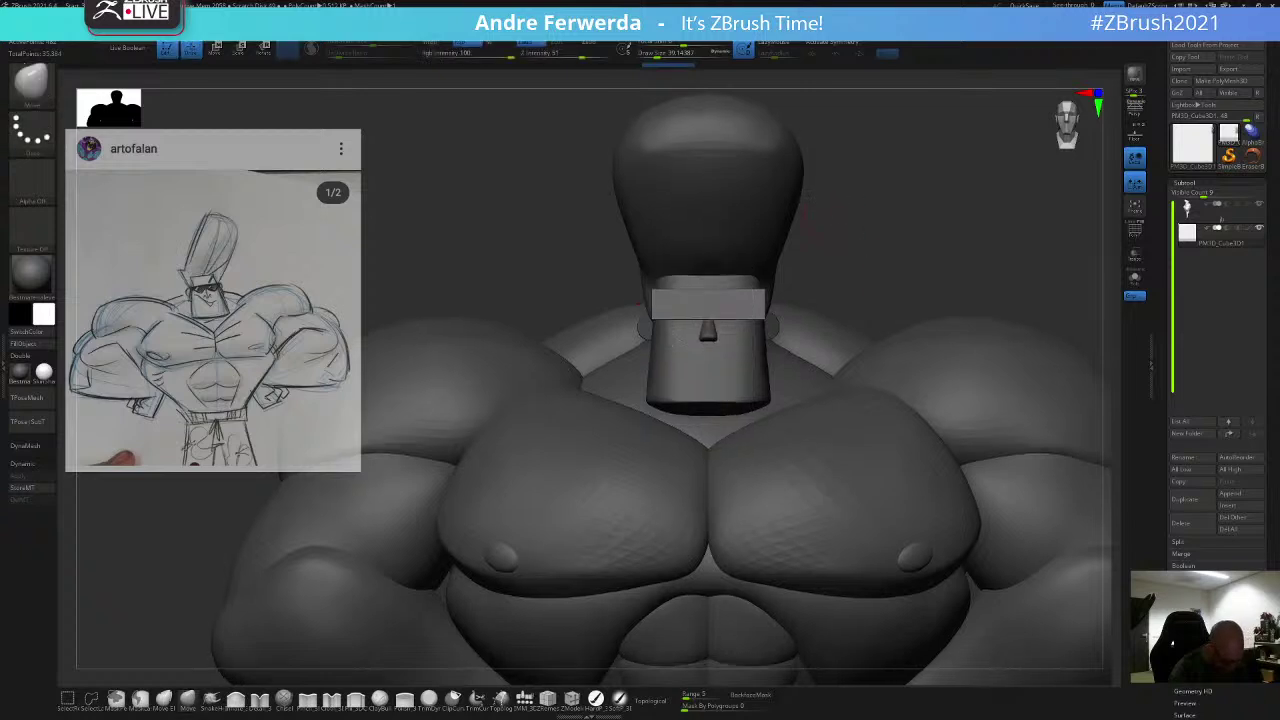
left_click_drag(828, 212, 888, 211)
left_click_drag(886, 166, 870, 162)
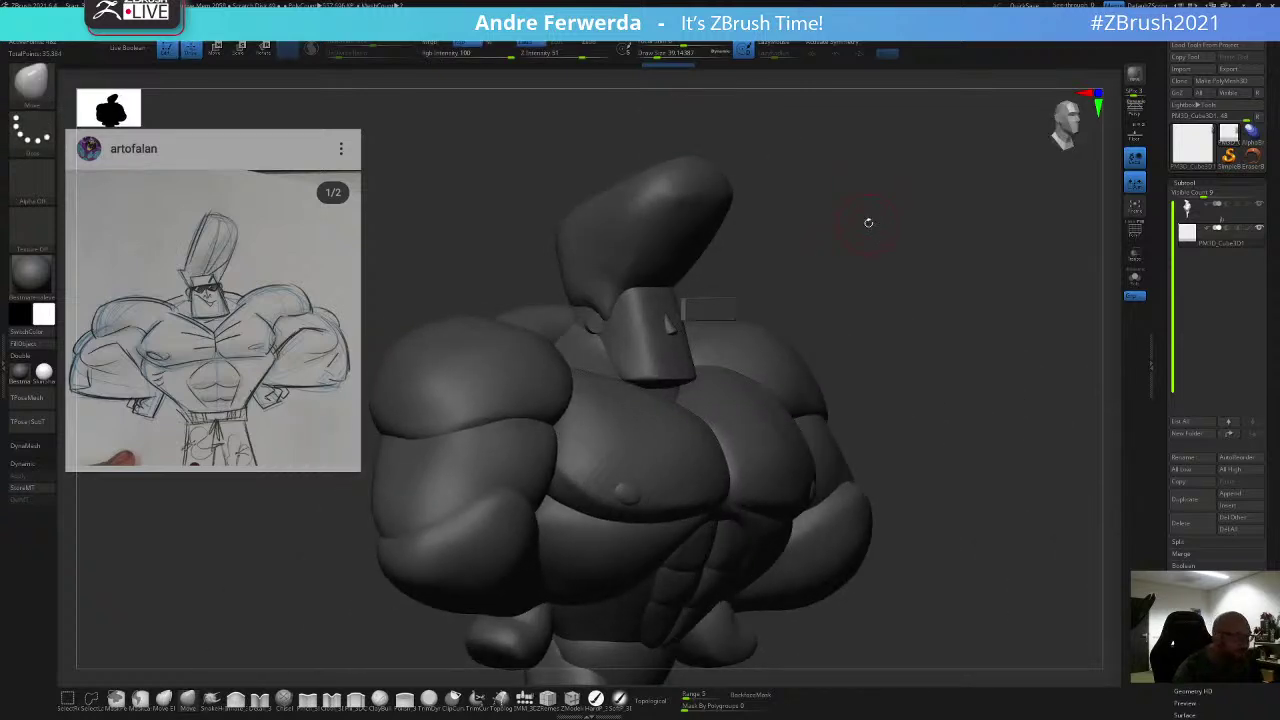
mouse_move(873, 222)
left_mouse_down()
mouse_move(856, 220)
mouse_move(869, 189)
left_mouse_up()
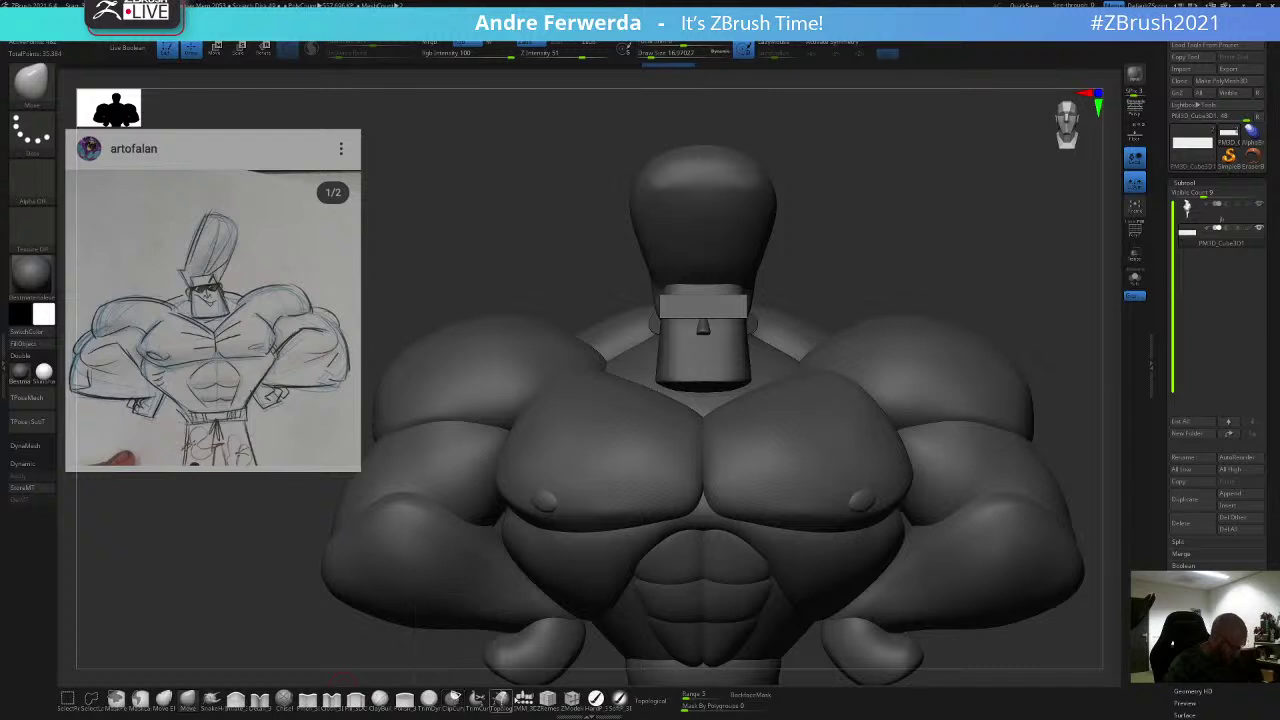
left_click_drag(788, 275, 711, 340, "ctrl+shift")
key("ctrl+z")
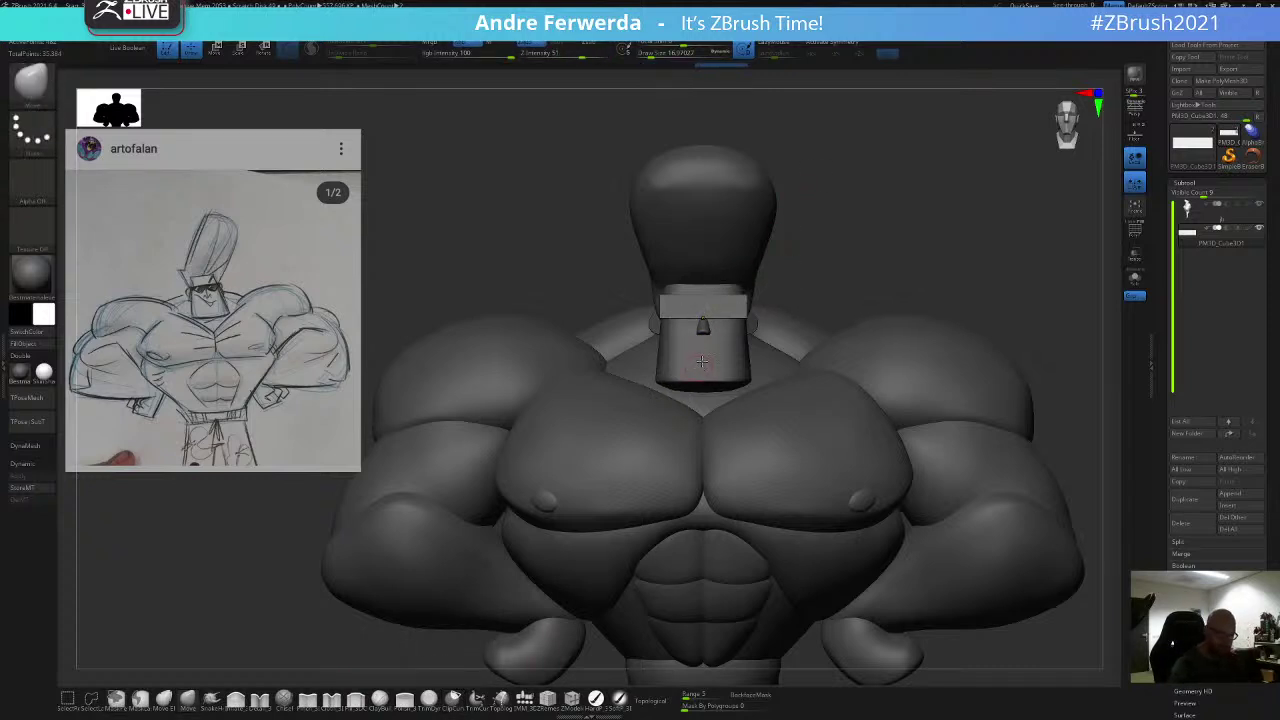
key("x")
left_click_drag(770, 281, 724, 320, "ctrl+shift")
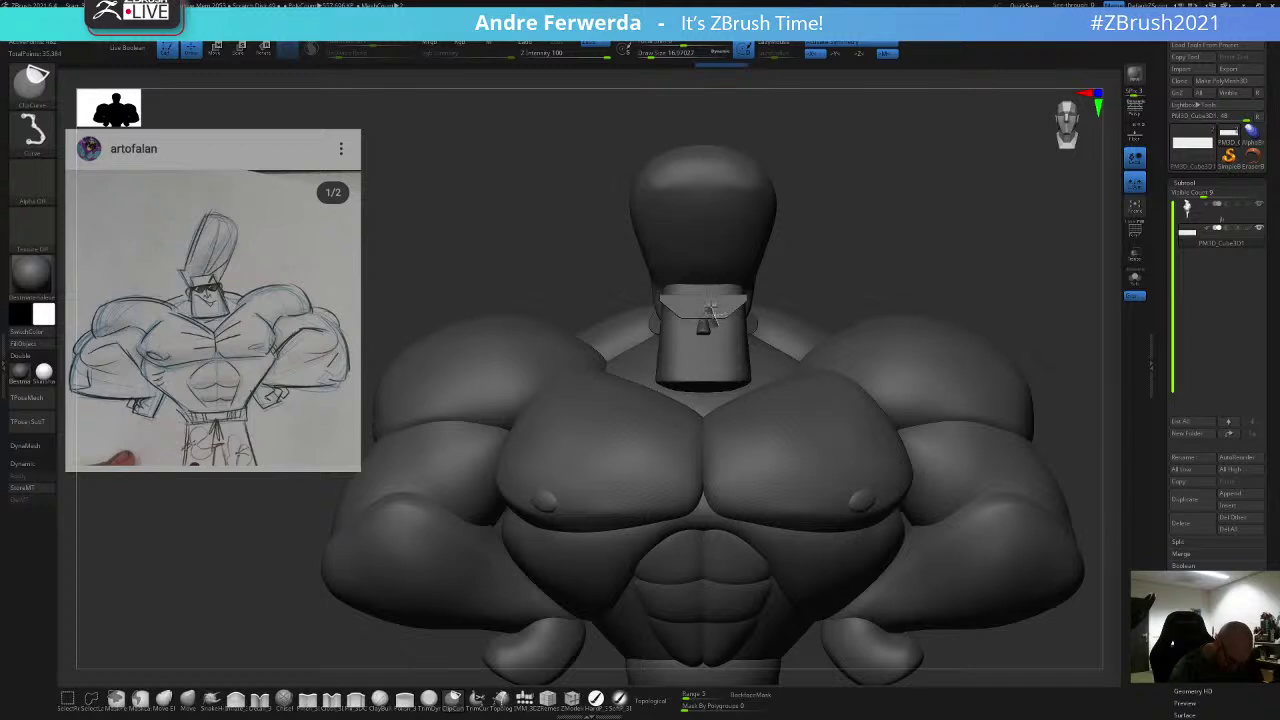
Step: Try to clip a nose-bridge notch into the lower edge of the glasses shape with the ClipCurve brush
left_click_drag(703, 321, 704, 323, "ctrl+shift")
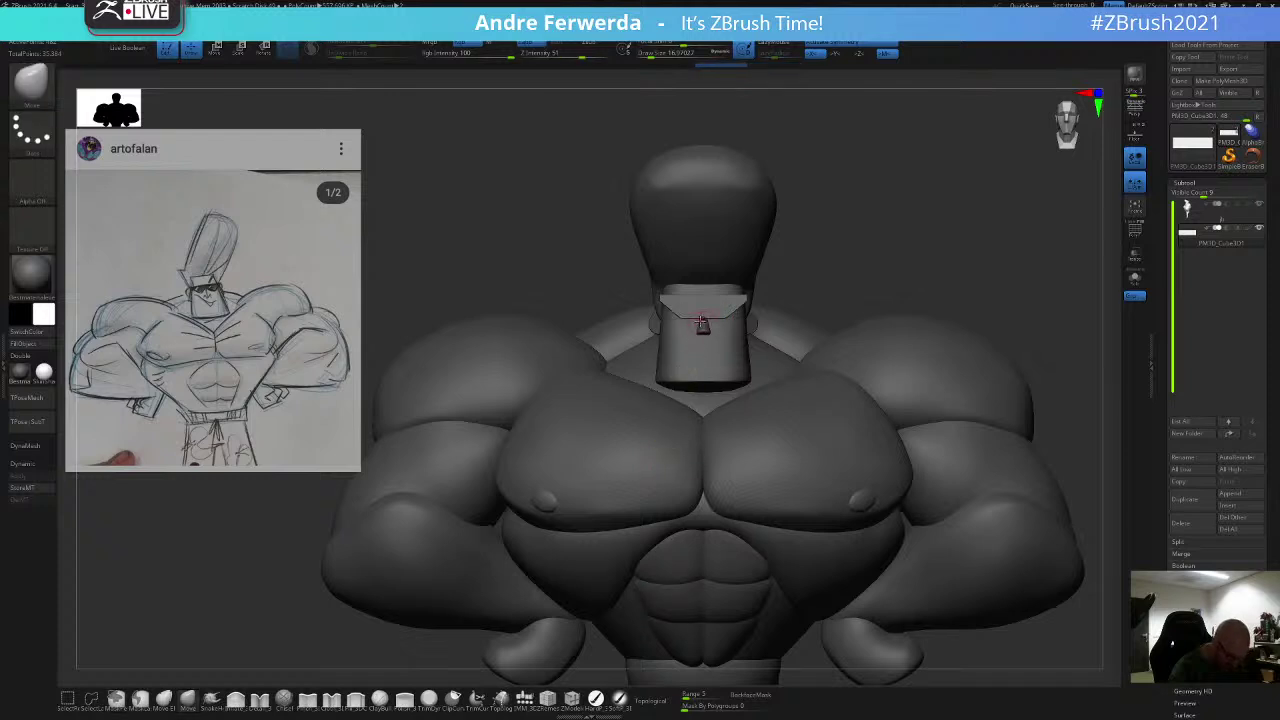
key("ctrl+shift")
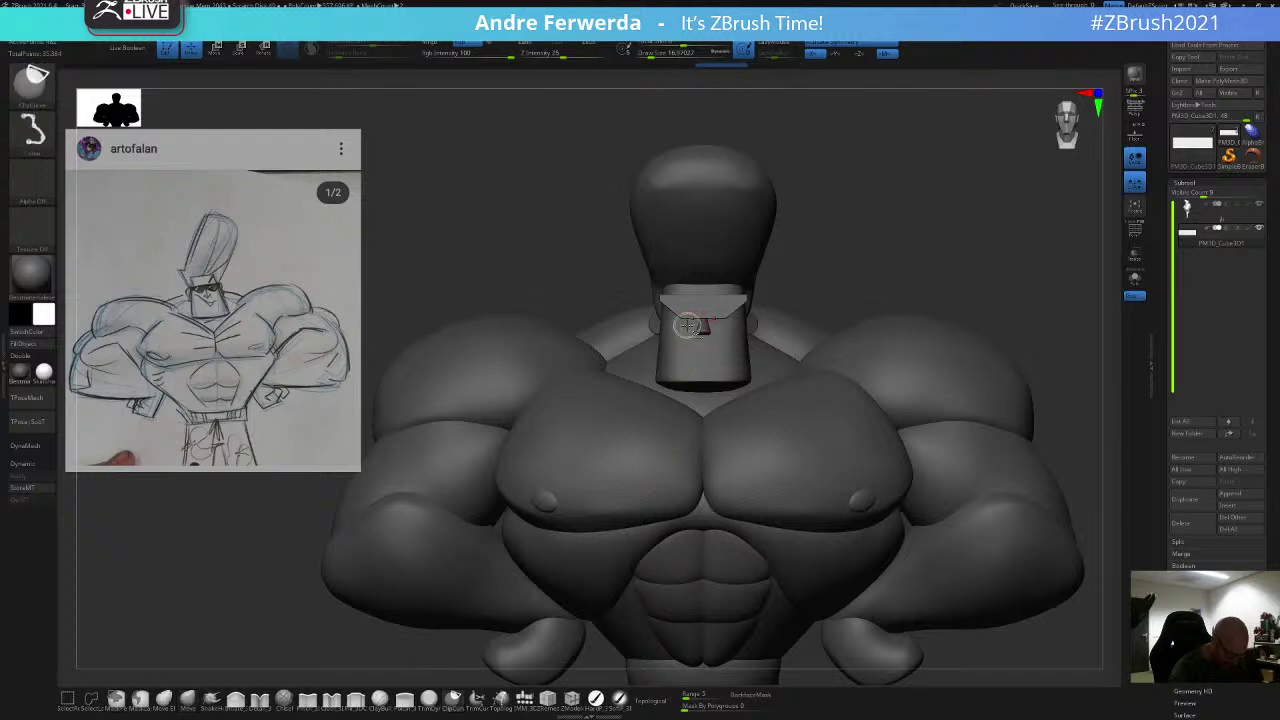
mouse_move(703, 304)
left_mouse_down("ctrl+shift")
mouse_move(689, 325)
mouse_move(730, 313)
left_mouse_up("ctrl+shift")
key("ctrl+shift")
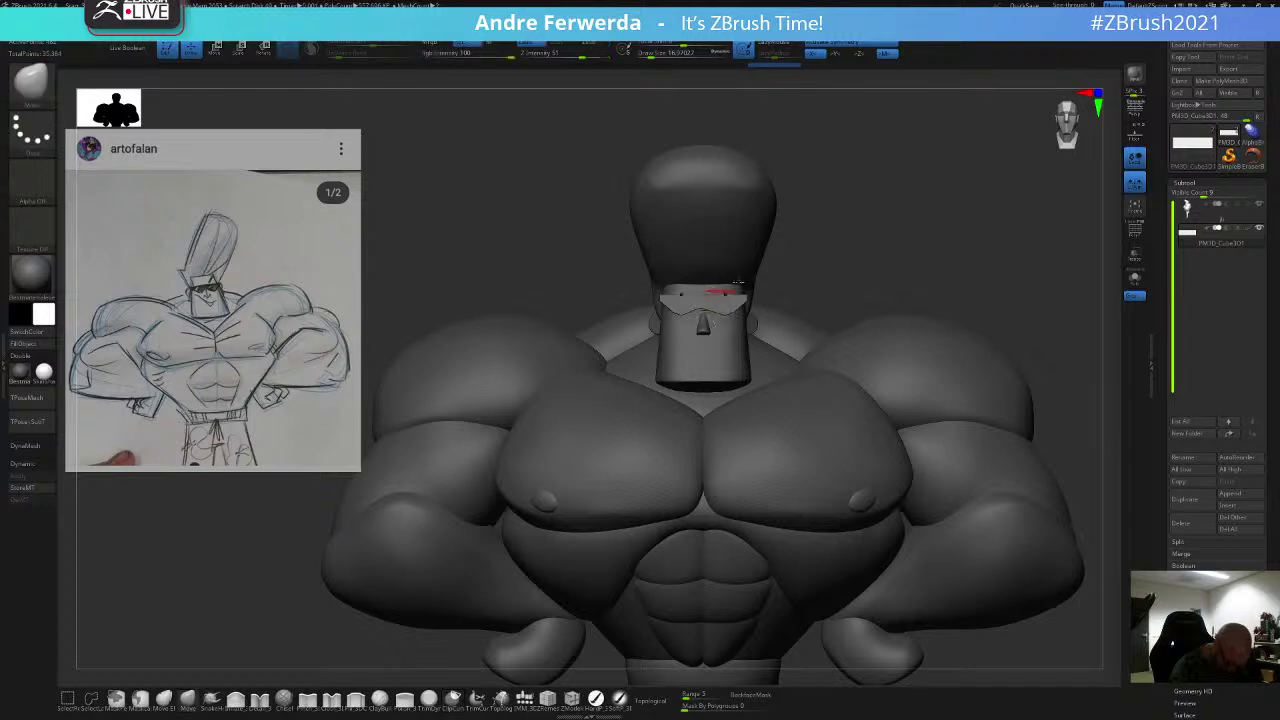
key("ctrl+z")
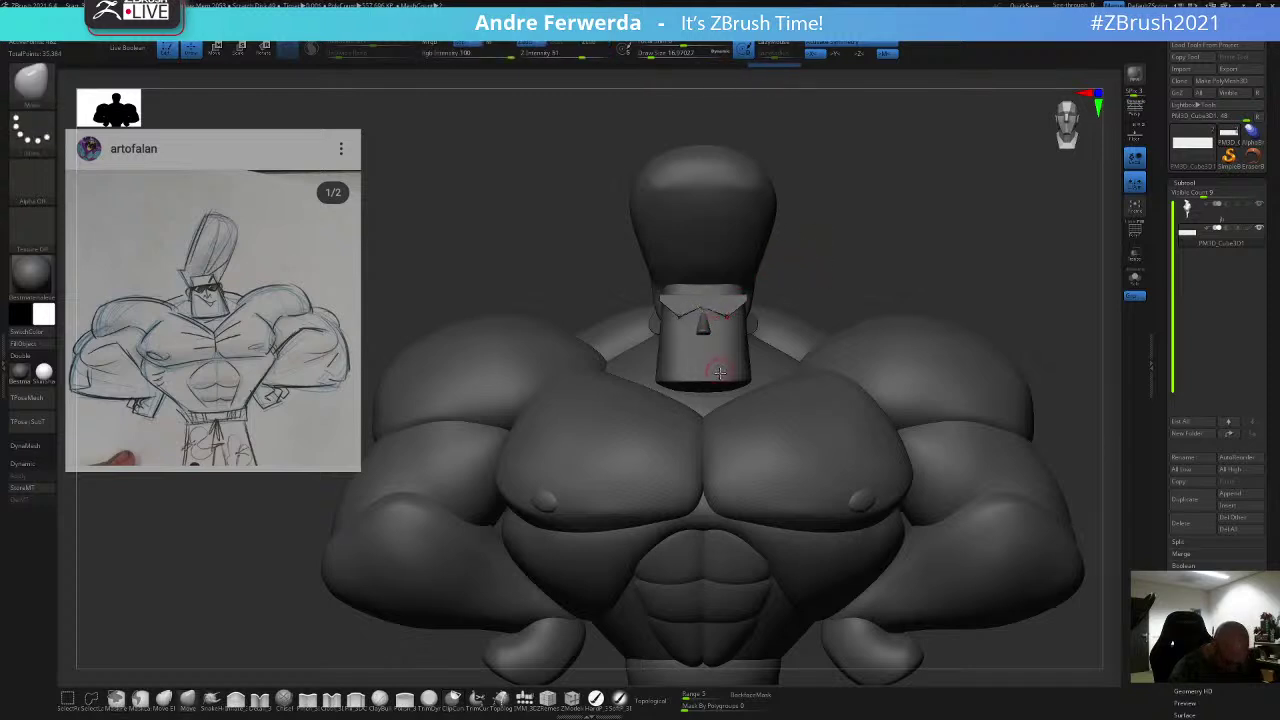
left_click_drag(704, 306, 730, 314, "ctrl+shift")
key("ctrl+shift")
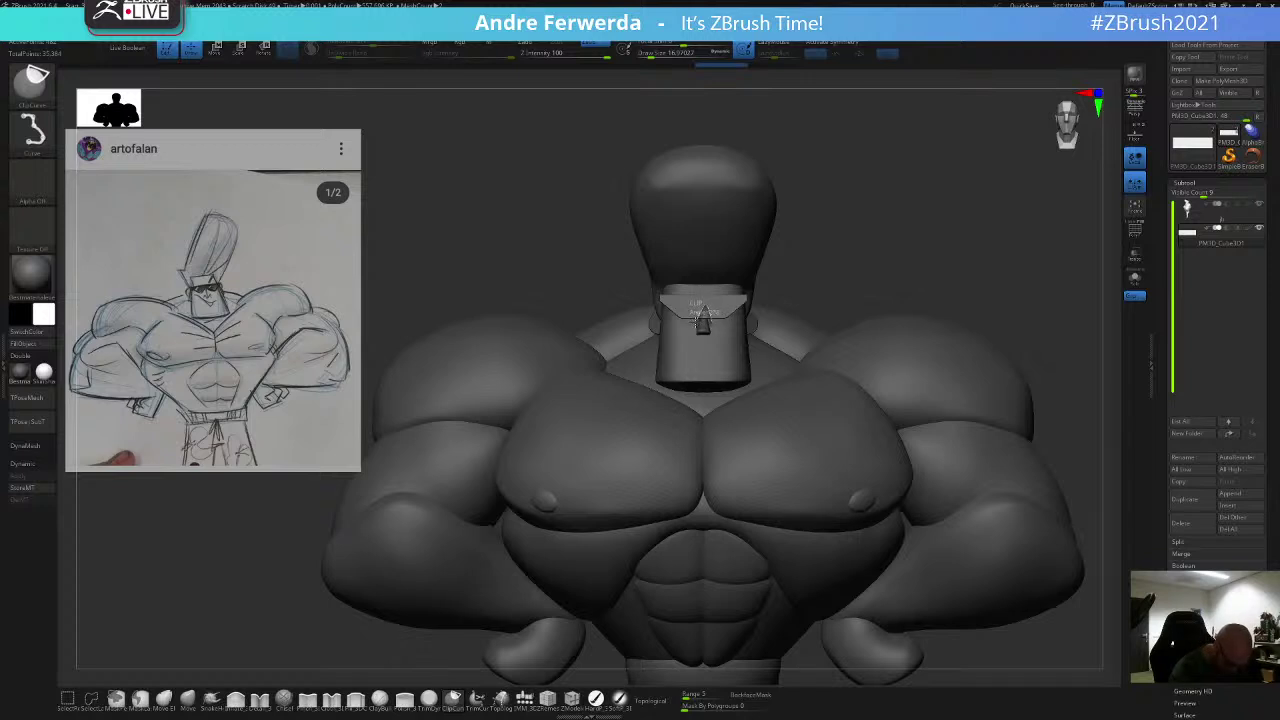
key("ctrl+z")
Step: Turn on the polyframe display, hide the body subtool and append another Cube3D mesh beside the glasses piece
key("shift+f")
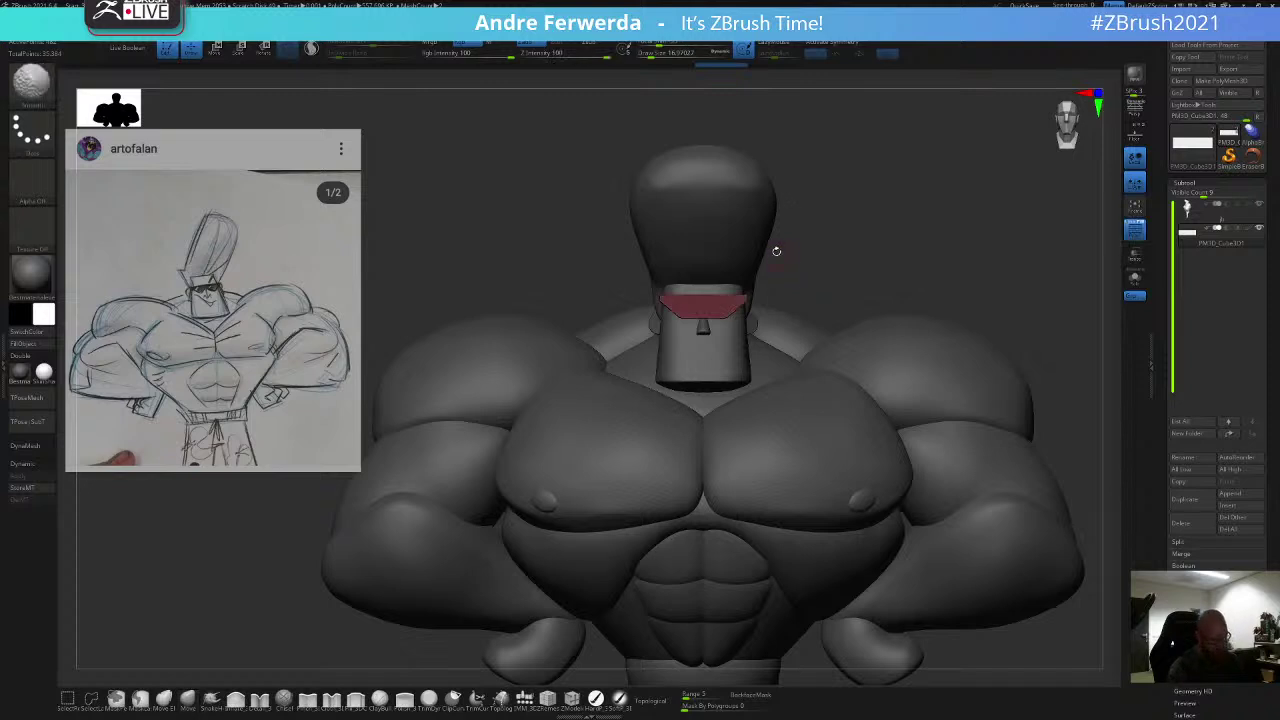
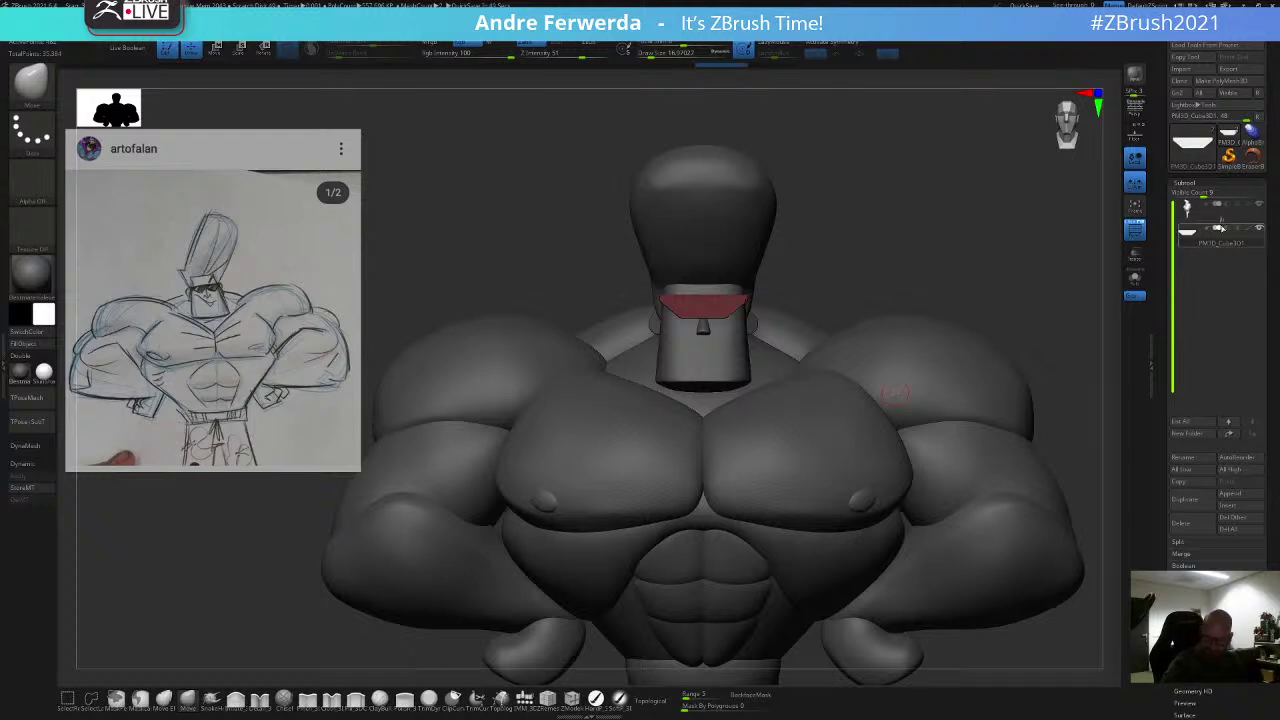
left_click(1260, 206)
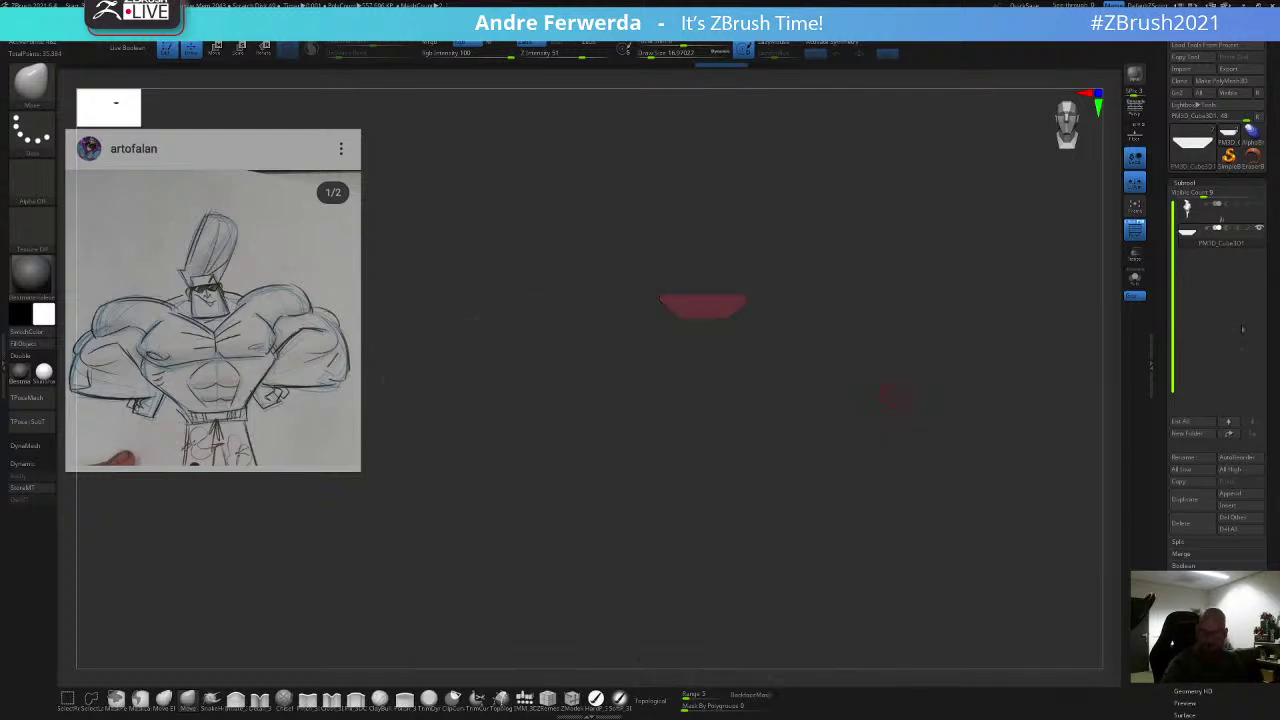
left_click(1240, 495)
left_click(1241, 496)
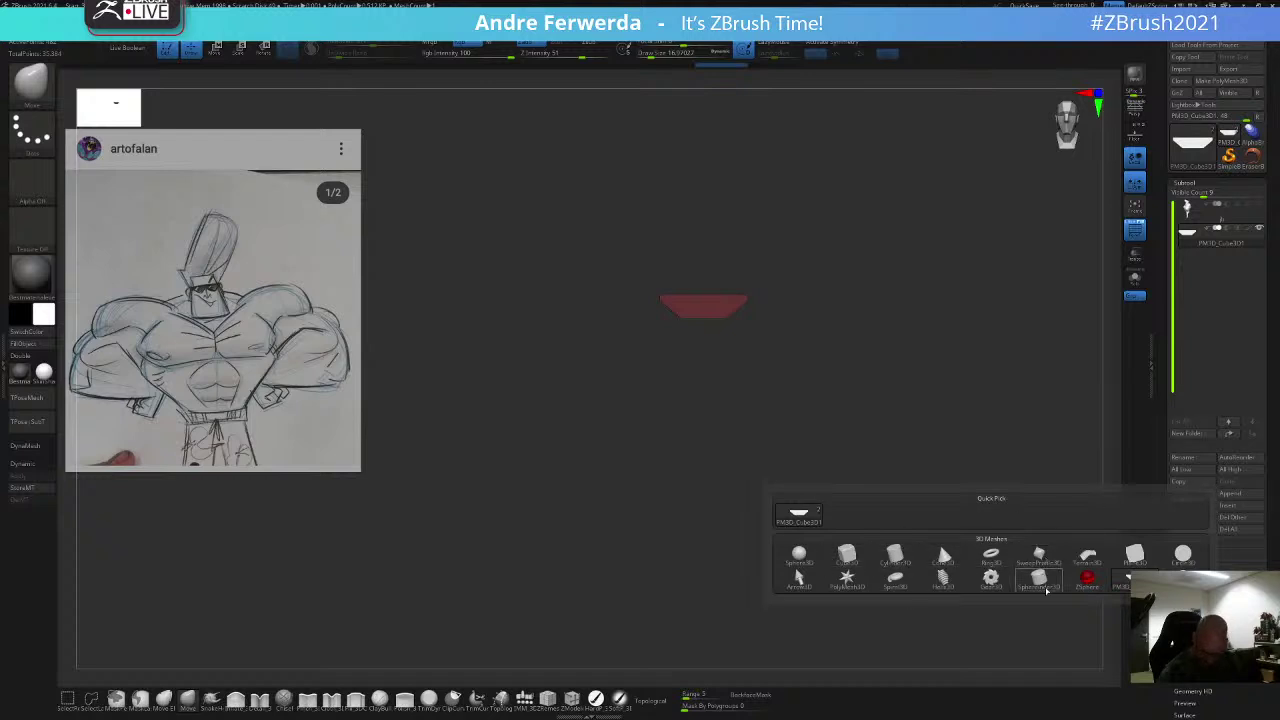
left_click(875, 563)
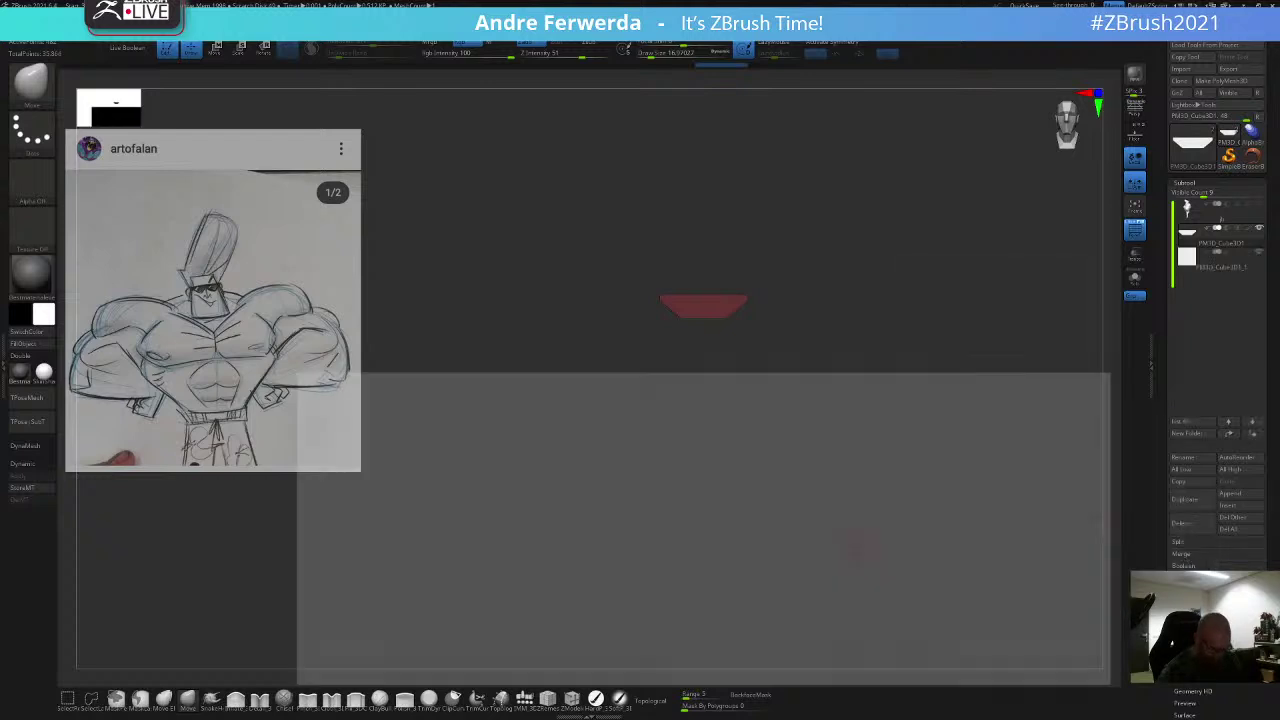
left_click_drag(926, 290, 929, 210, "alt")
Step: Scale the new cube down to a small block about as wide as the glasses piece and place it just beneath that piece's top edge
left_click(1212, 259)
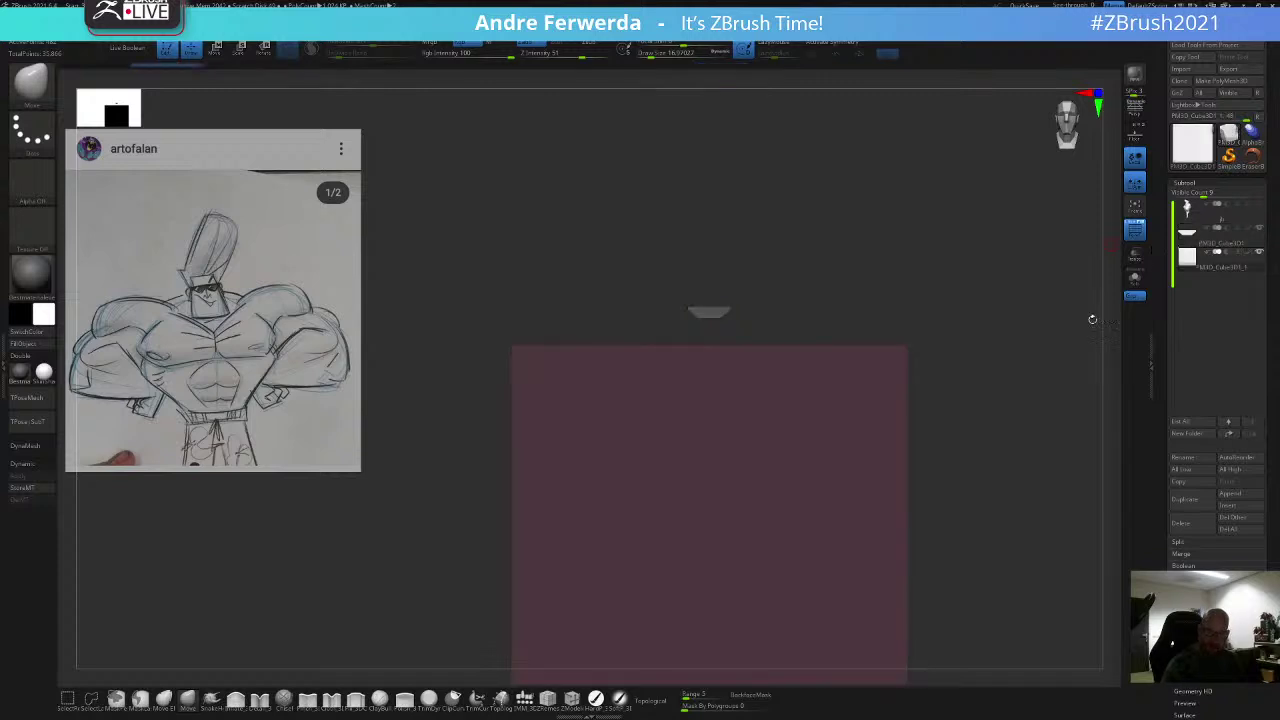
left_click_drag(1091, 317, 1108, 215, "alt")
key("w")
mouse_move(965, 417)
left_mouse_down("alt")
mouse_move(949, 402)
mouse_move(948, 413)
left_mouse_up("alt")
left_click_drag(657, 400, 835, 425)
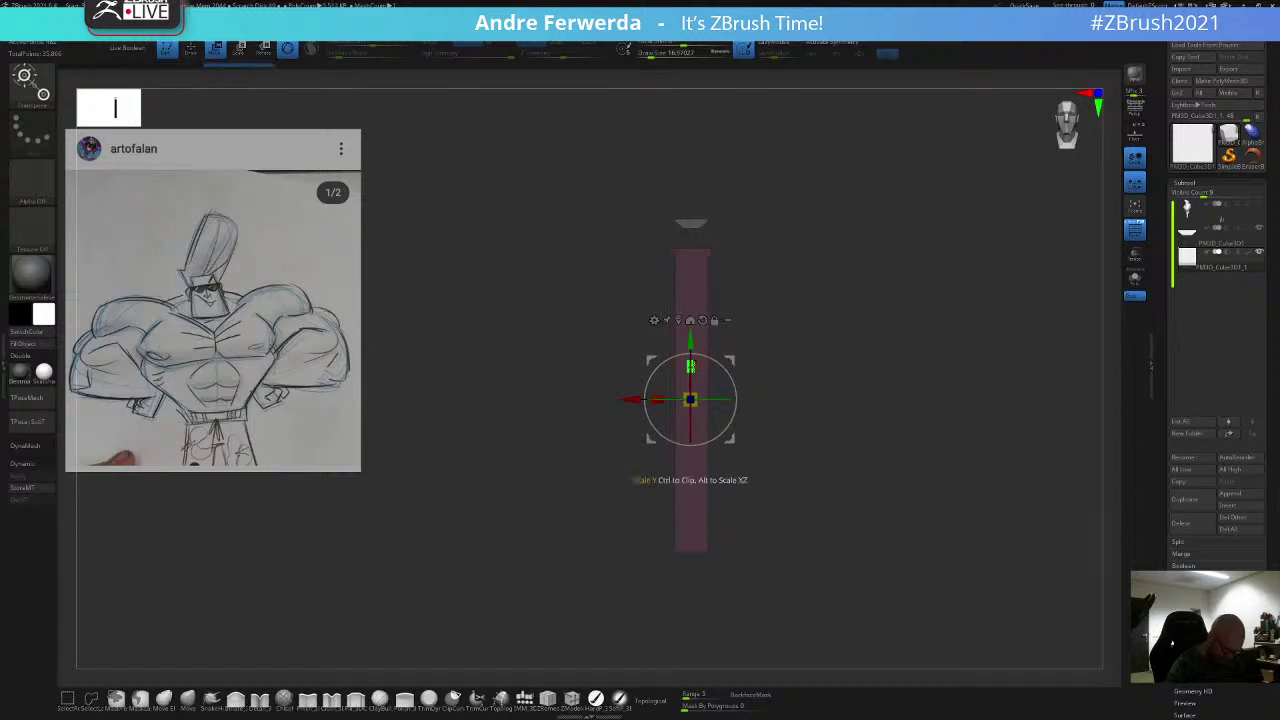
left_click_drag(690, 367, 700, 482)
left_click_drag(690, 342, 692, 214)
left_click_drag(785, 215, 766, 277, "alt")
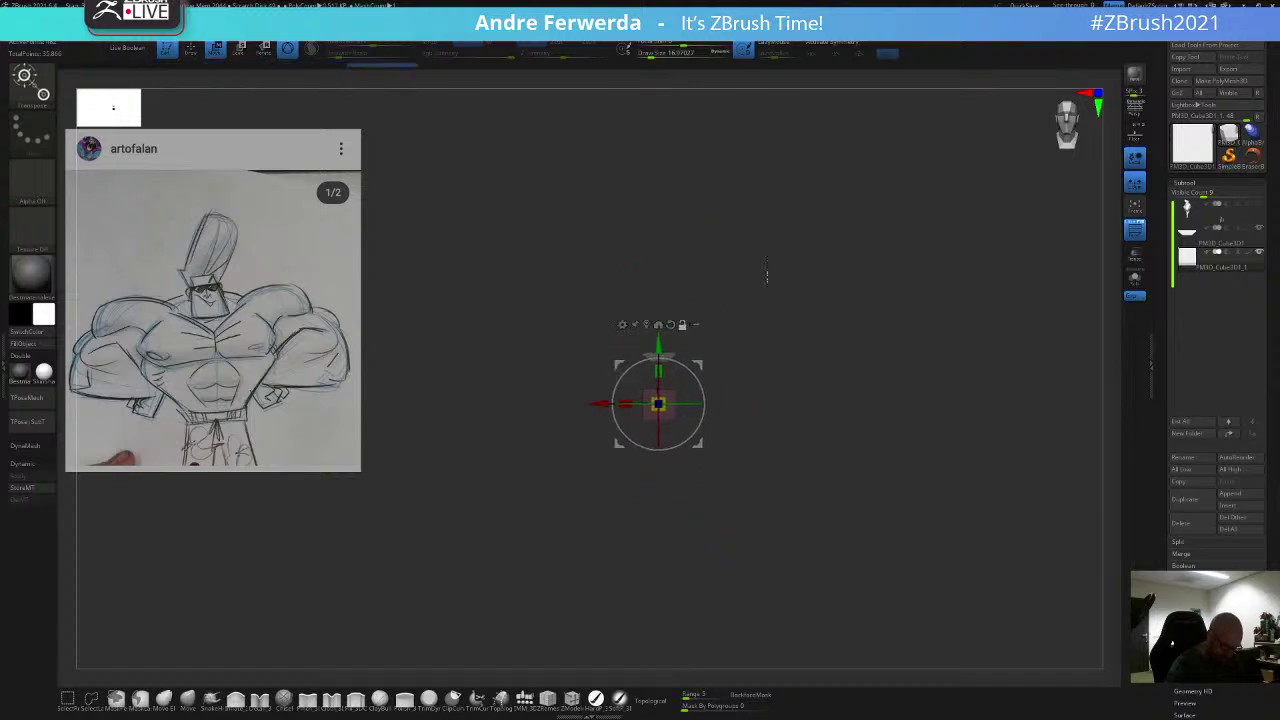
left_click_drag(663, 348, 664, 270)
left_click_drag(771, 237, 723, 304, "alt")
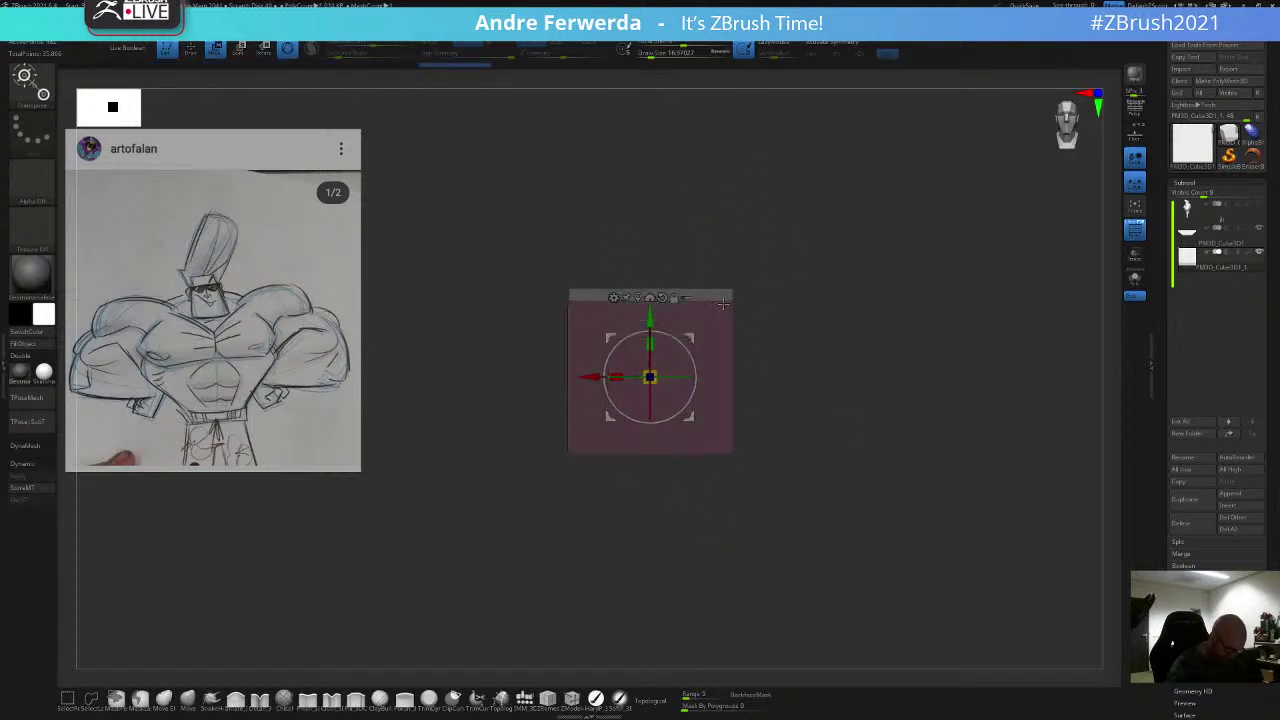
Step: Taper the block with the Taper deformer into an upright triangular wedge in front view, keeping its depth untapered
left_click(614, 298)
left_click(614, 298)
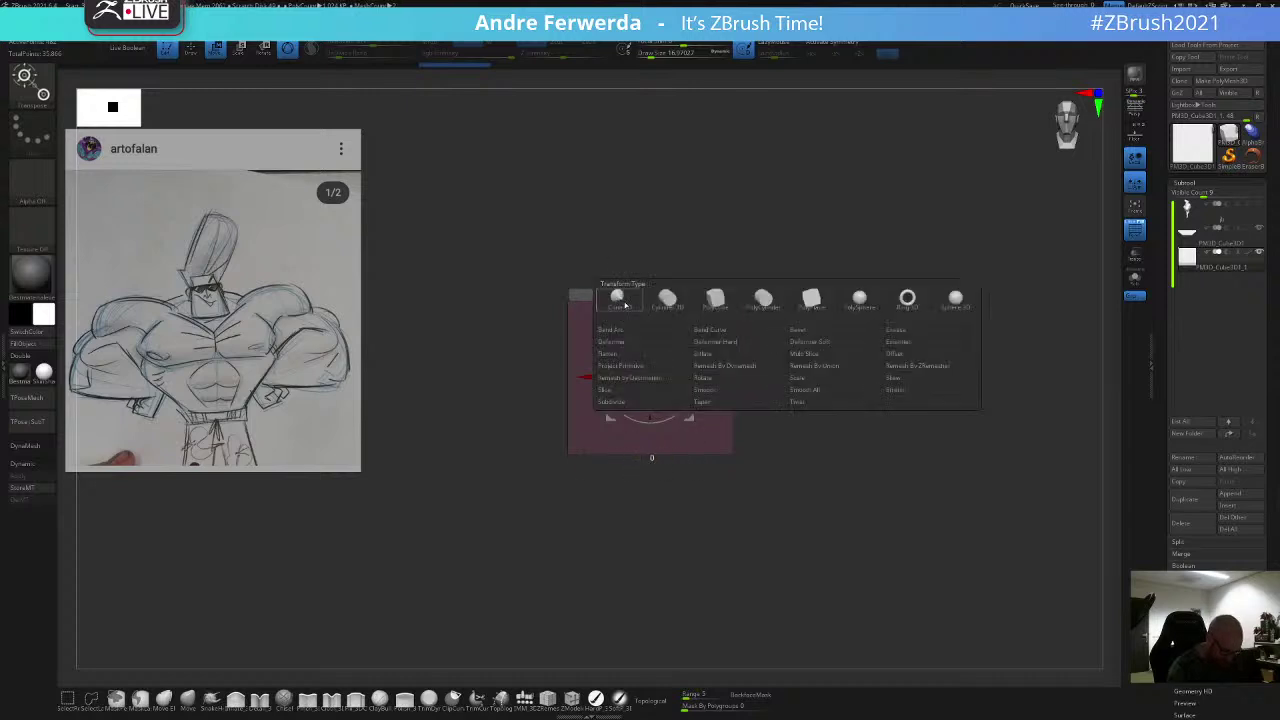
left_click(702, 402)
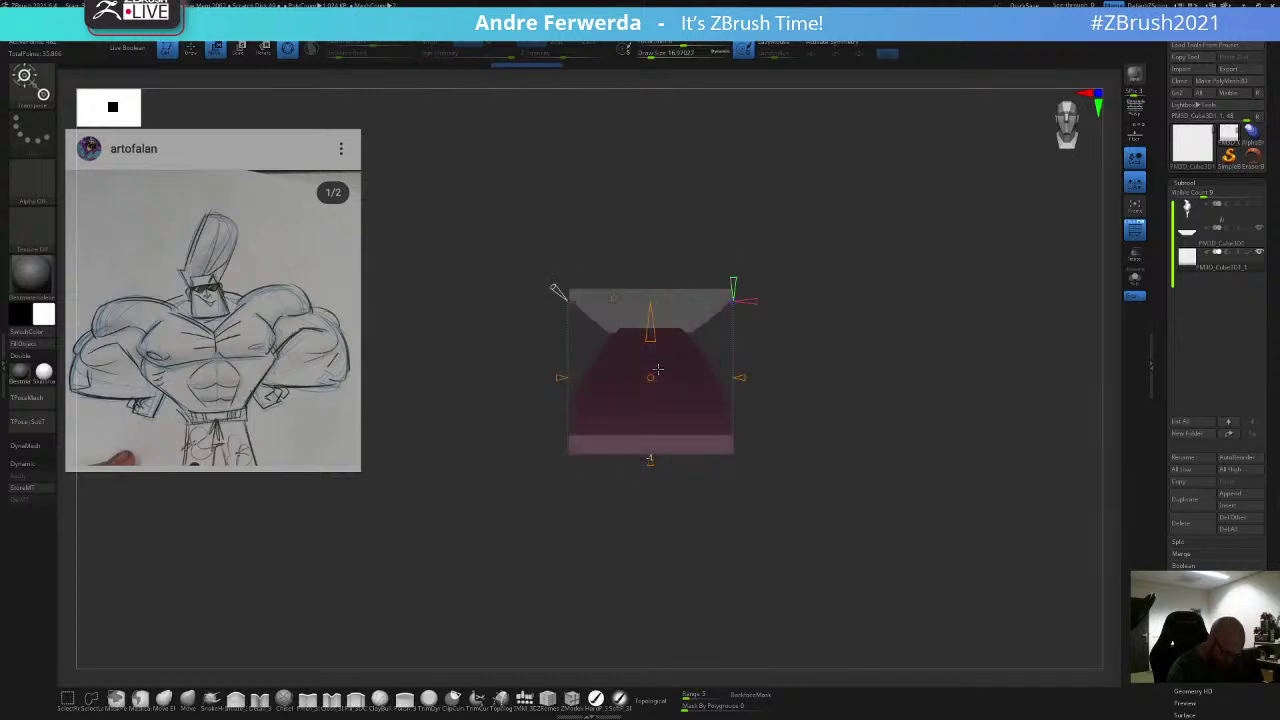
left_click_drag(558, 289, 573, 305)
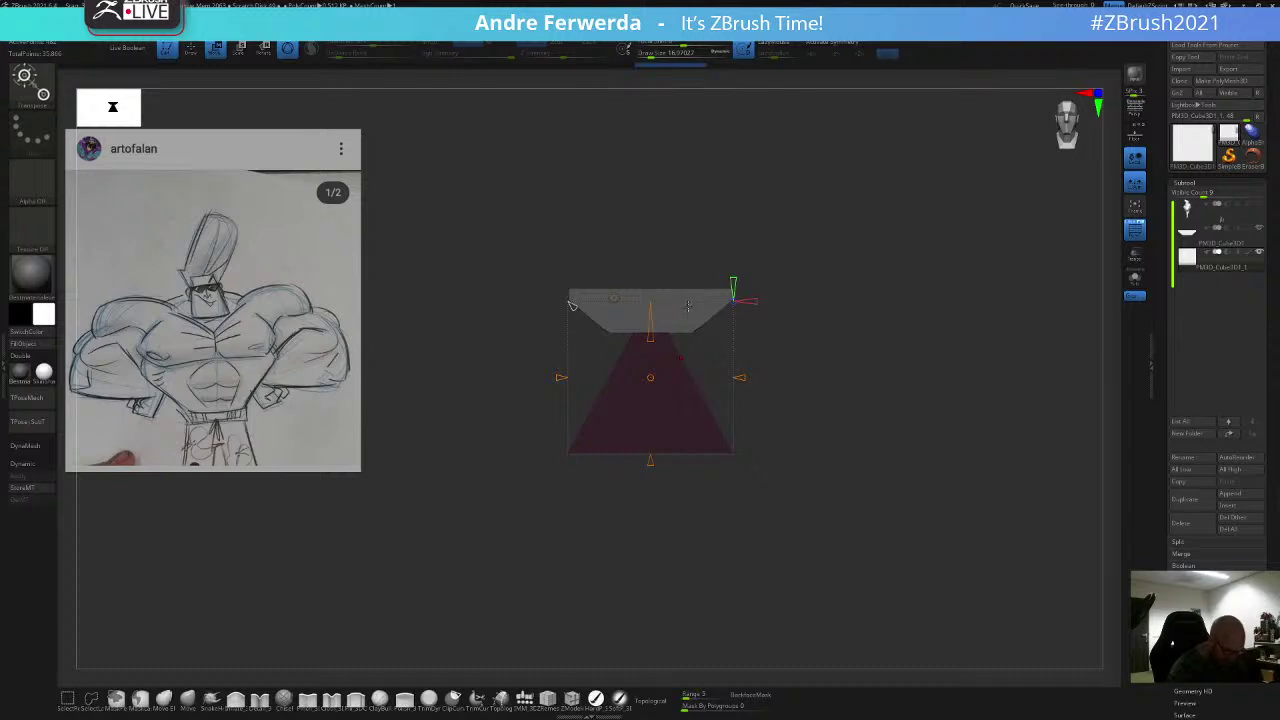
right_click_drag(623, 285, 766, 180, "shift")
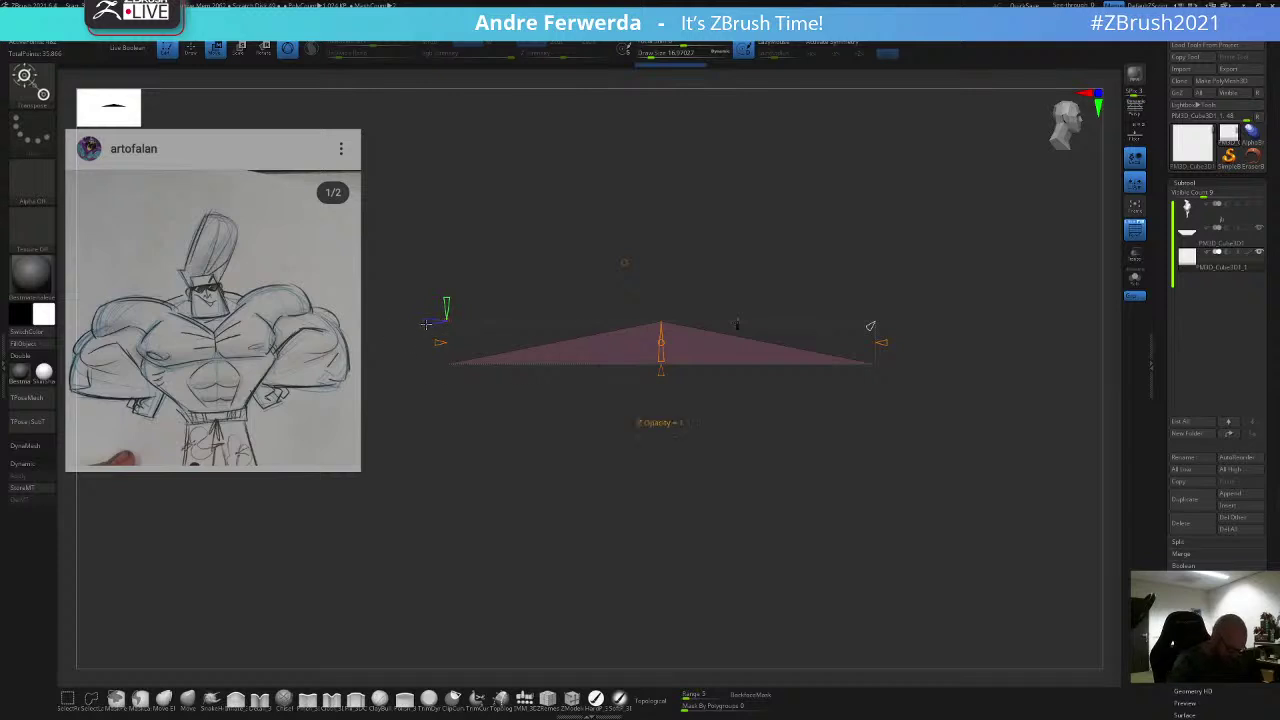
left_click_drag(661, 371, 663, 423)
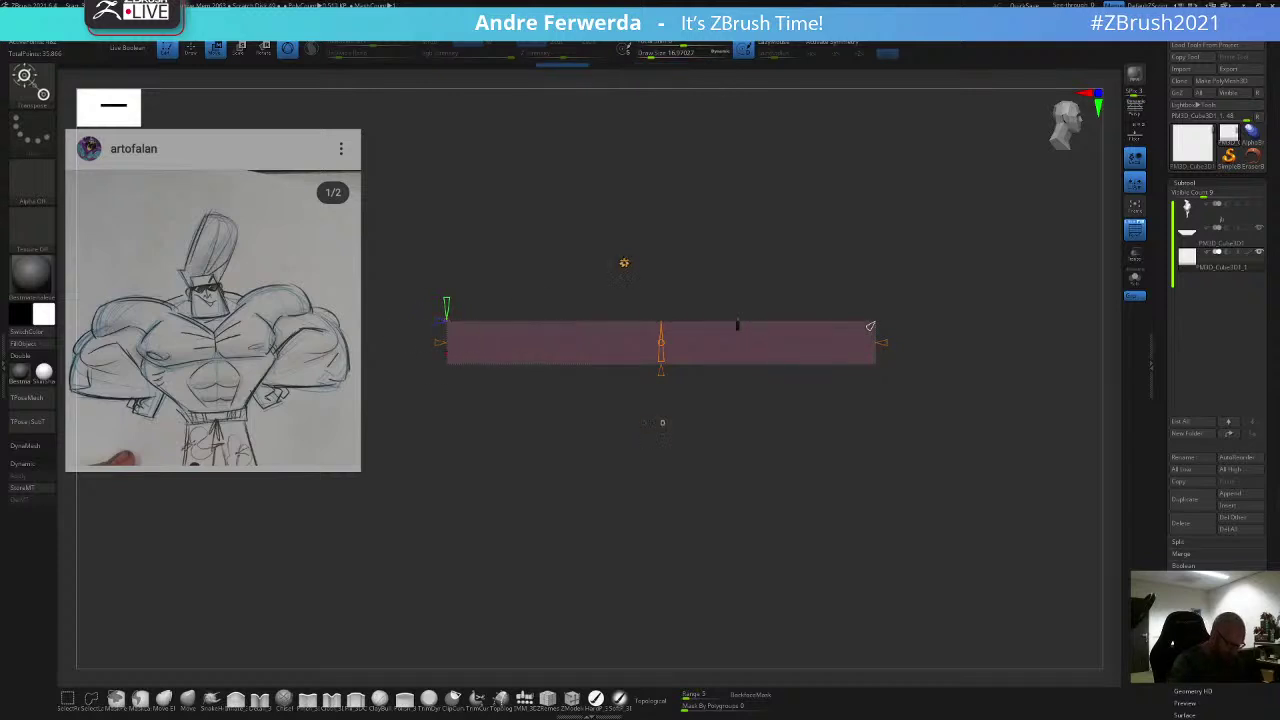
right_click_drag(618, 281, 752, 221)
left_click(625, 266)
left_click(625, 269)
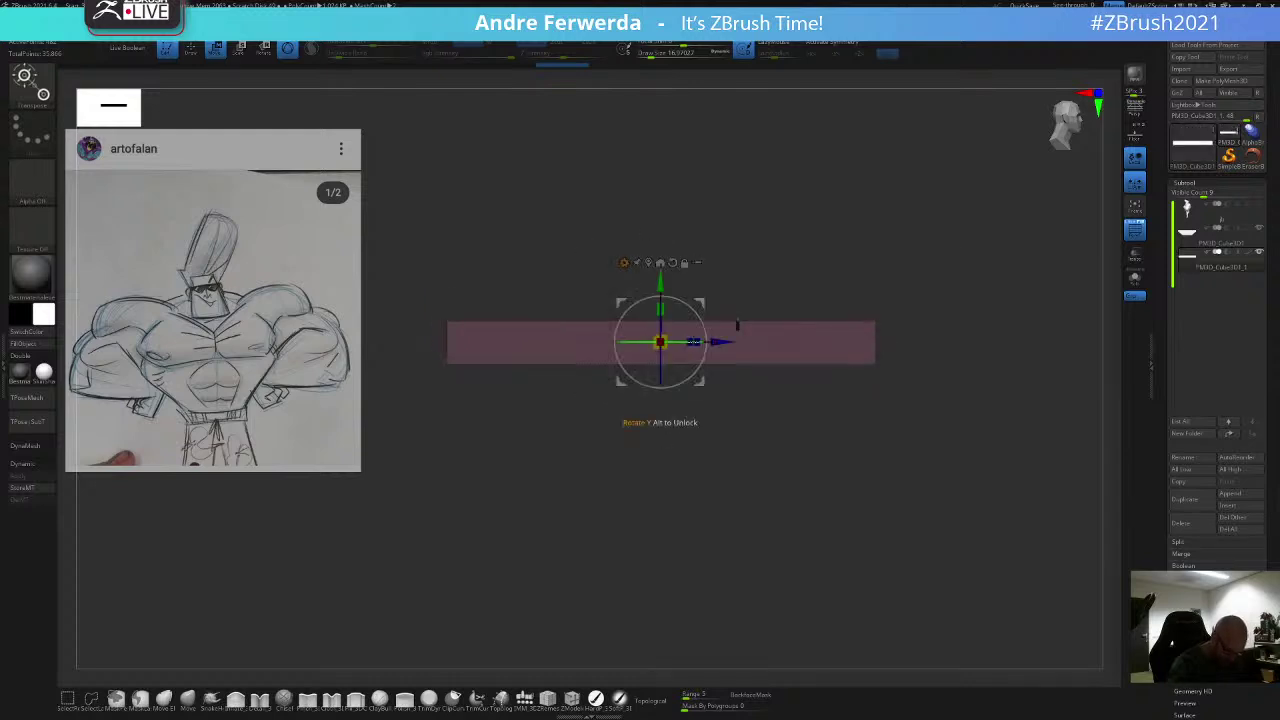
Step: Reduce the wedge's depth, align it with the glasses piece and set its subtool to subtract
left_click_drag(694, 344, 487, 415)
mouse_move(725, 342)
left_mouse_down()
mouse_move(804, 341)
mouse_move(739, 334)
mouse_move(739, 376)
mouse_move(700, 364)
left_mouse_up()
key("q")
mouse_move(785, 300)
left_mouse_down("shift")
mouse_move(816, 287)
mouse_move(832, 317)
mouse_move(827, 271)
mouse_move(829, 307)
left_mouse_up("shift")
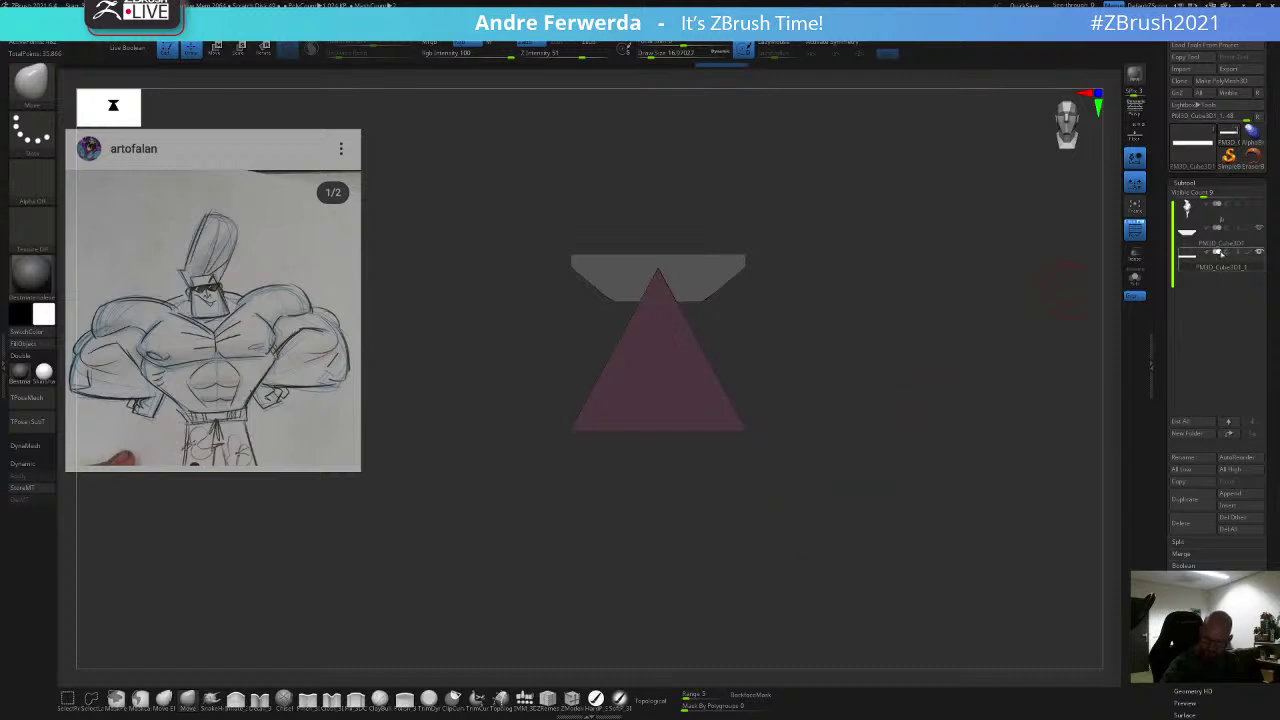
Step: Widen the wedge, add a rotated copy that overlaps one outer end of the glasses piece, and clear the mask
key("w")
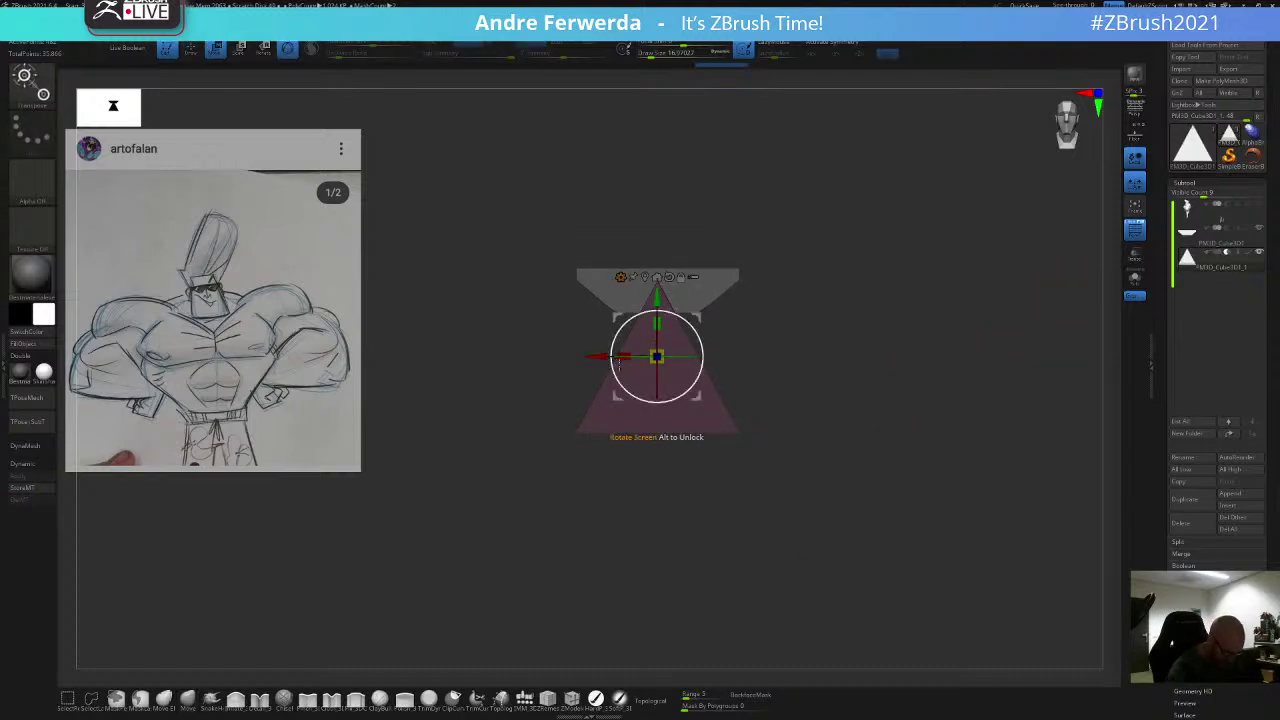
left_click_drag(624, 358, 756, 357)
left_click_drag(847, 325, 790, 299)
mouse_move(790, 282)
left_mouse_down()
mouse_move(778, 279)
mouse_move(802, 269)
left_mouse_up()
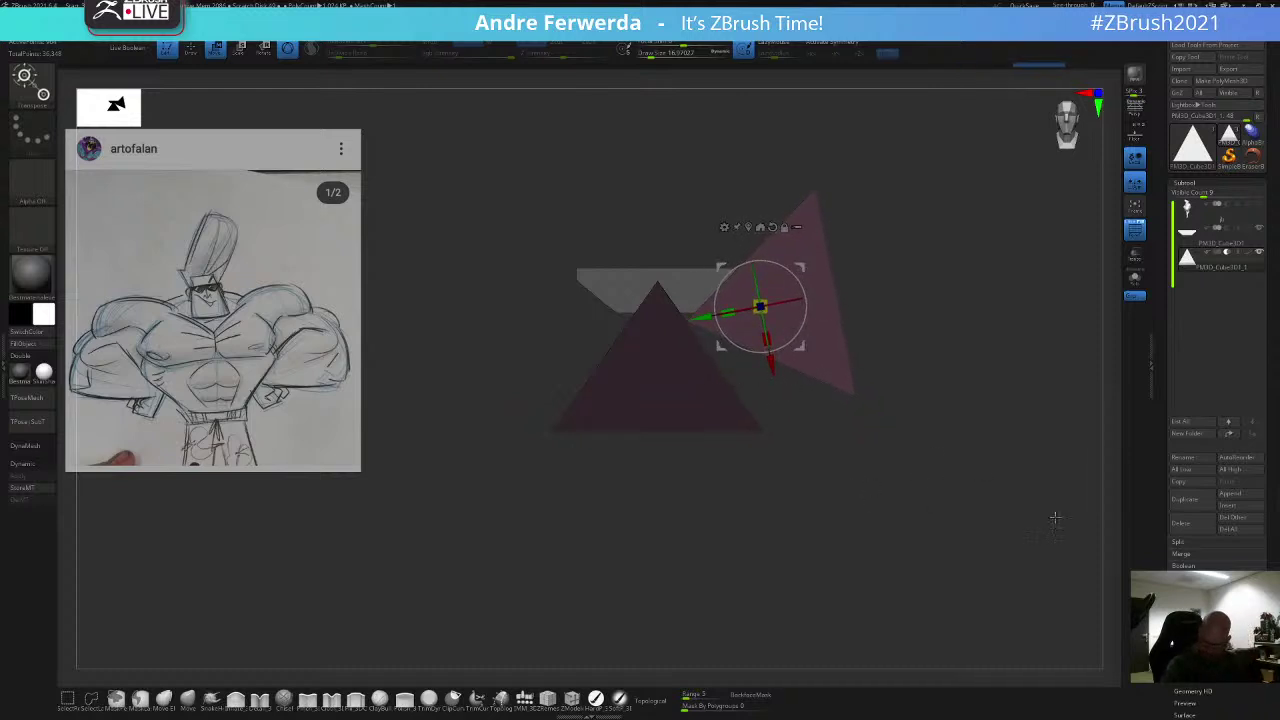
key("q")
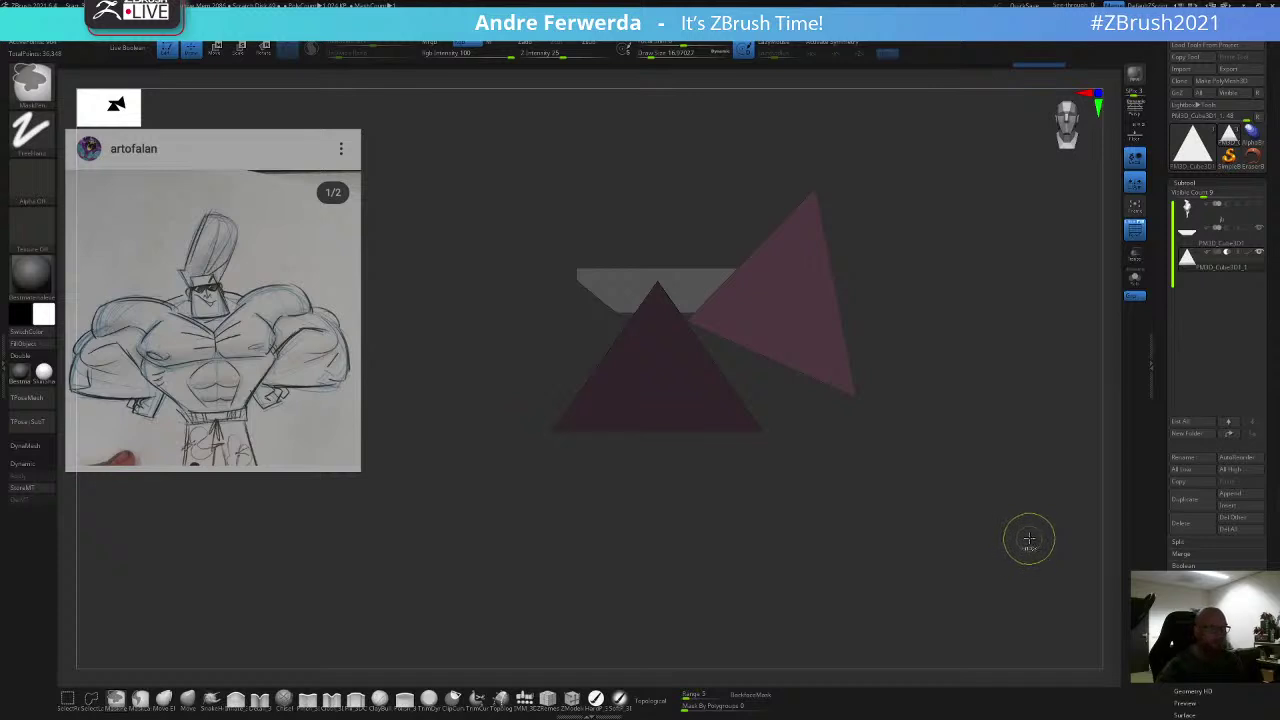
left_click_drag(1030, 533, 1042, 543, "ctrl")
Step: Flip the two cutter wedges to the opposite side with the Mirror deformation
left_click_drag(1168, 606, 1166, 516)
left_click(1192, 637)
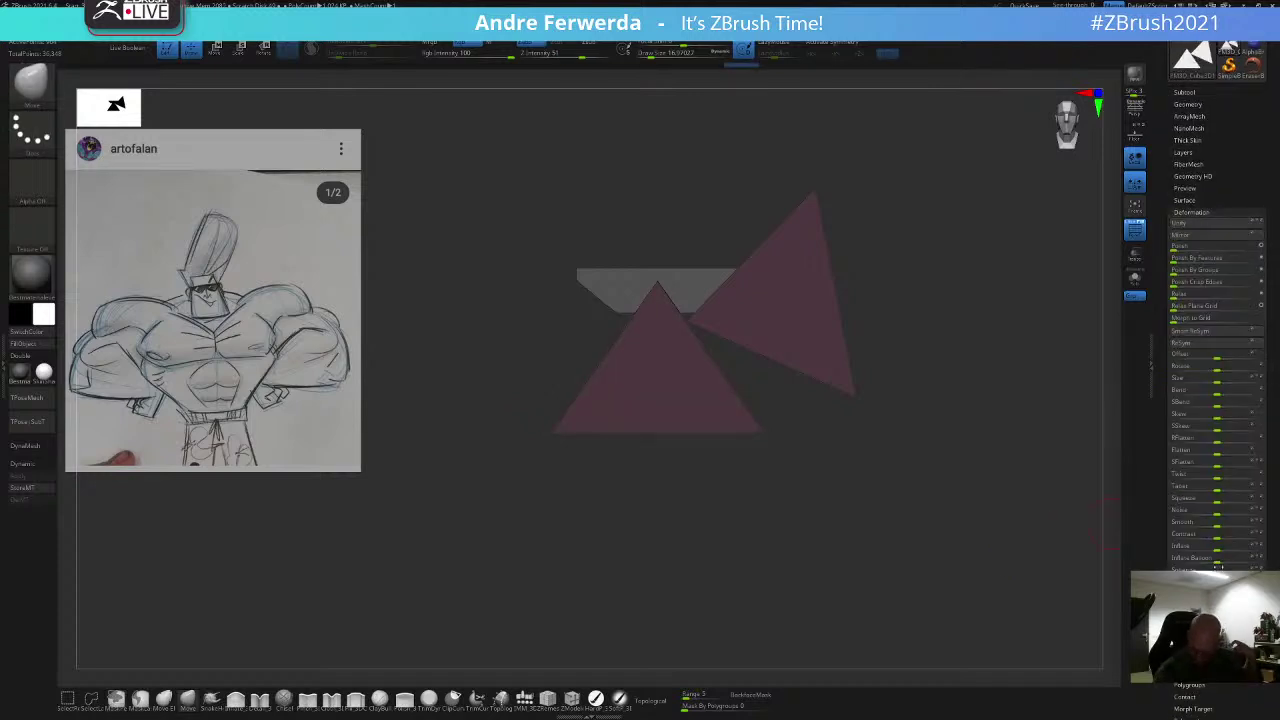
left_click(1213, 235)
Step: Try Mirror And Weld on the cutter wedges and undo it
left_click(1190, 104)
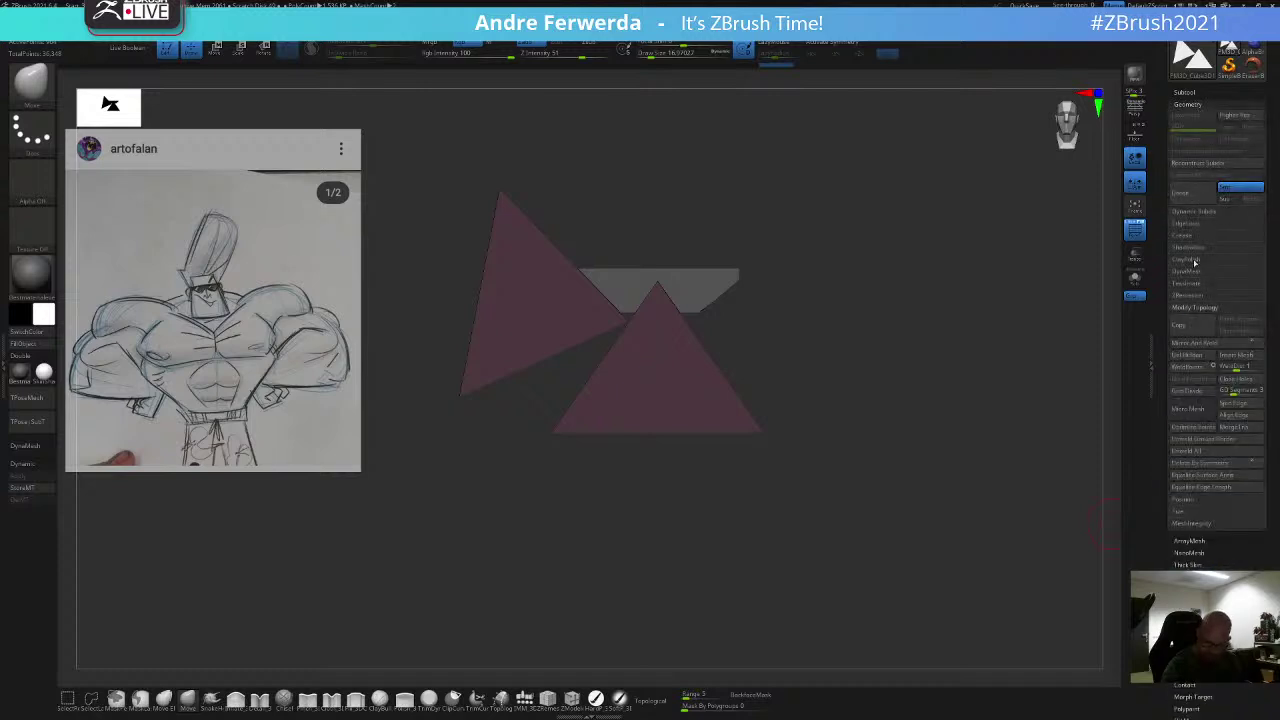
left_click(1195, 344)
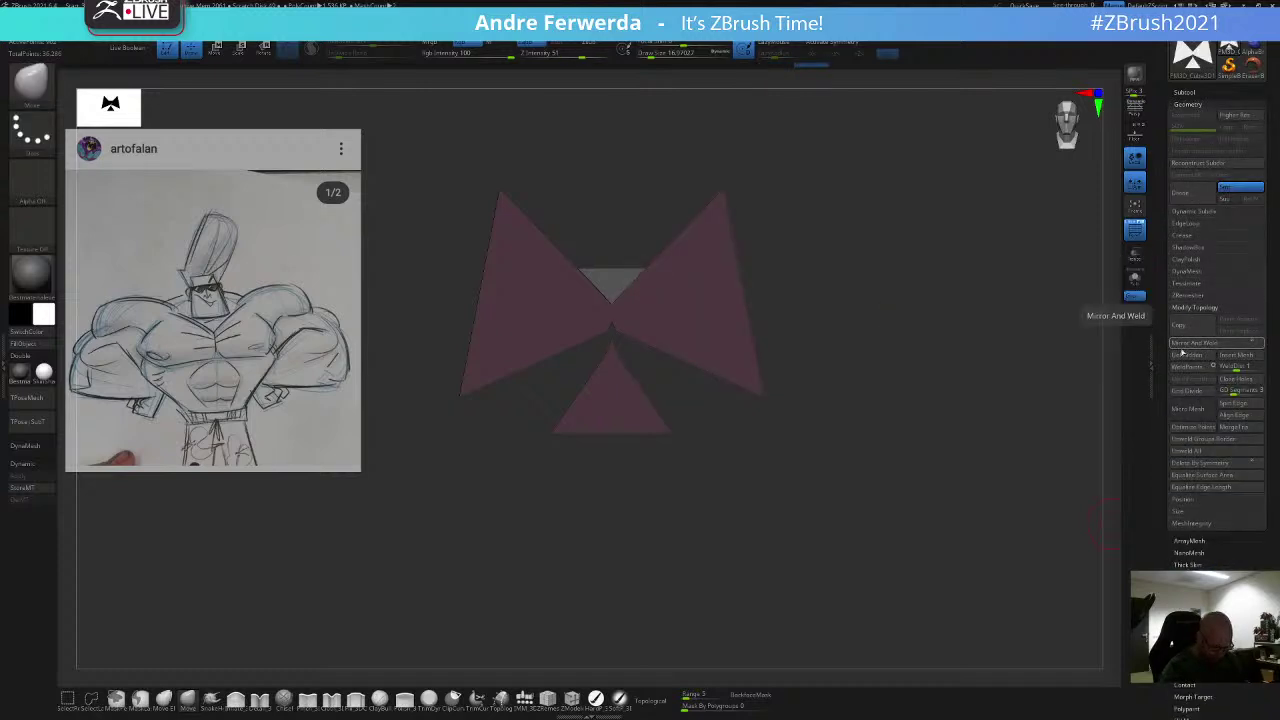
left_click_drag(945, 445, 974, 430)
key("ctrl+z")
key("shift+f")
key("shift+f")
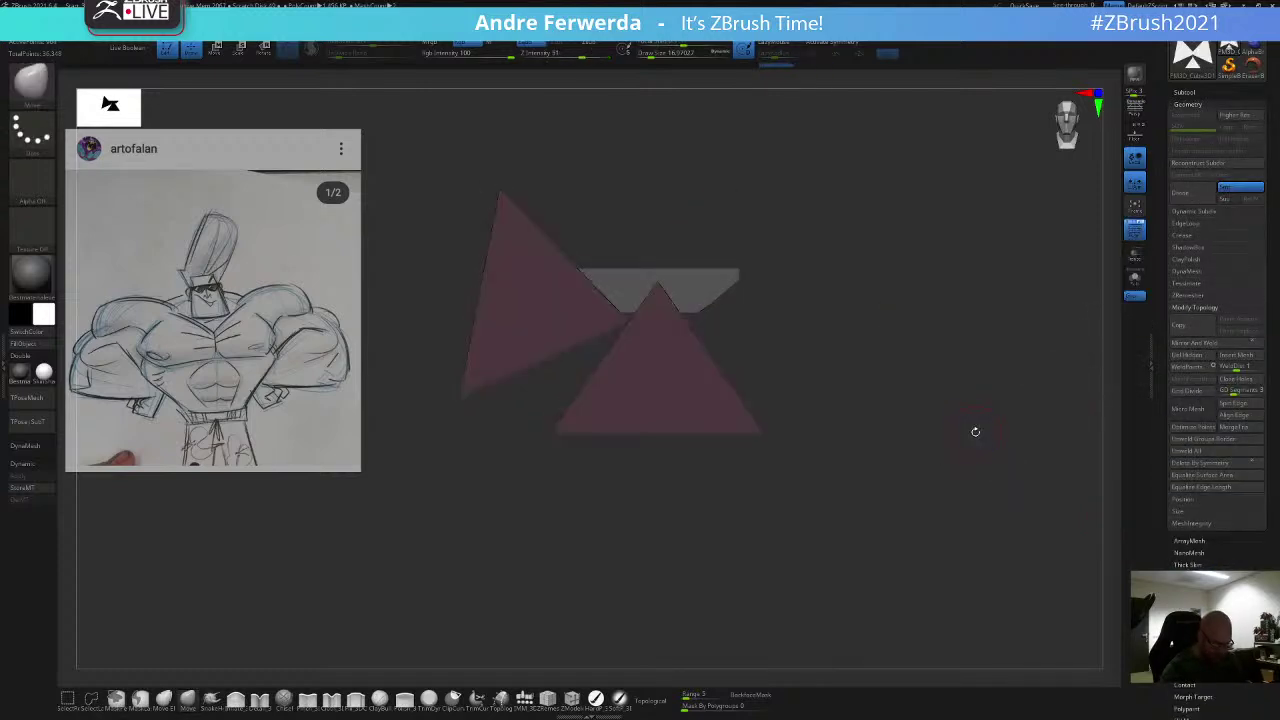
Step: Select the glasses subtool, turn on Live Boolean to preview the cuts, and turn off the polyframe display
left_click(1202, 92)
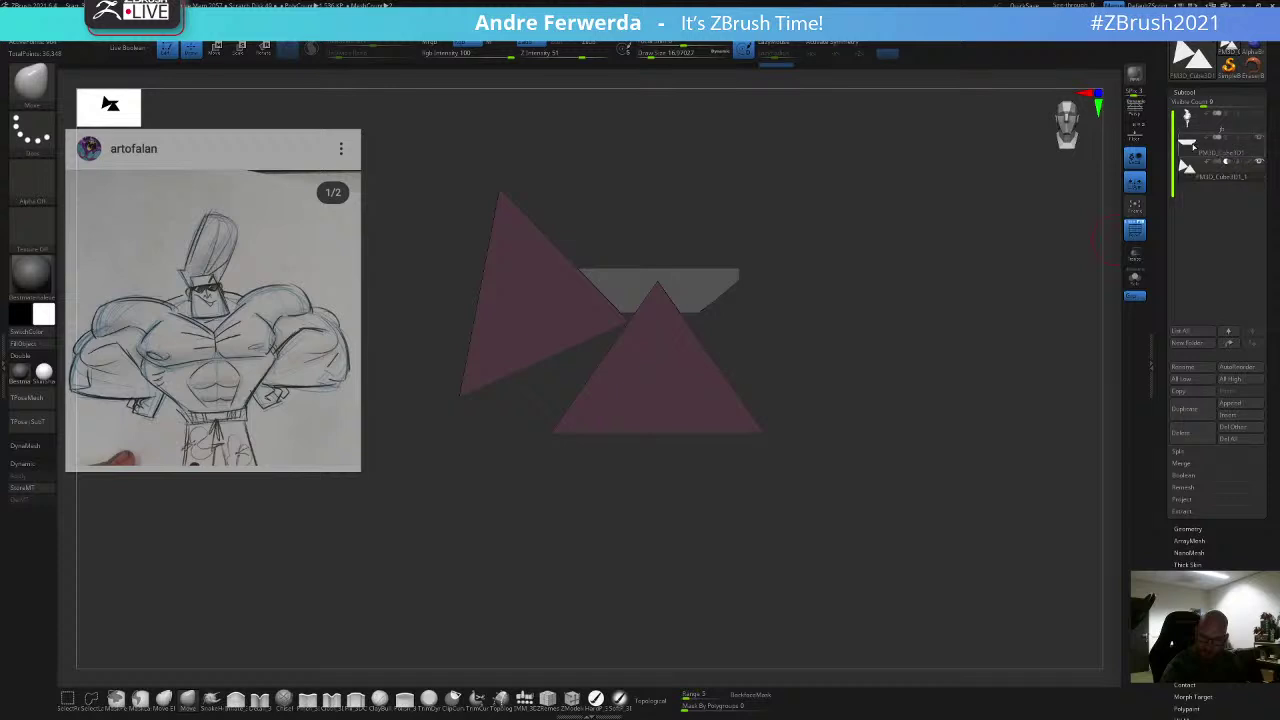
left_click(1190, 146)
left_click(129, 48)
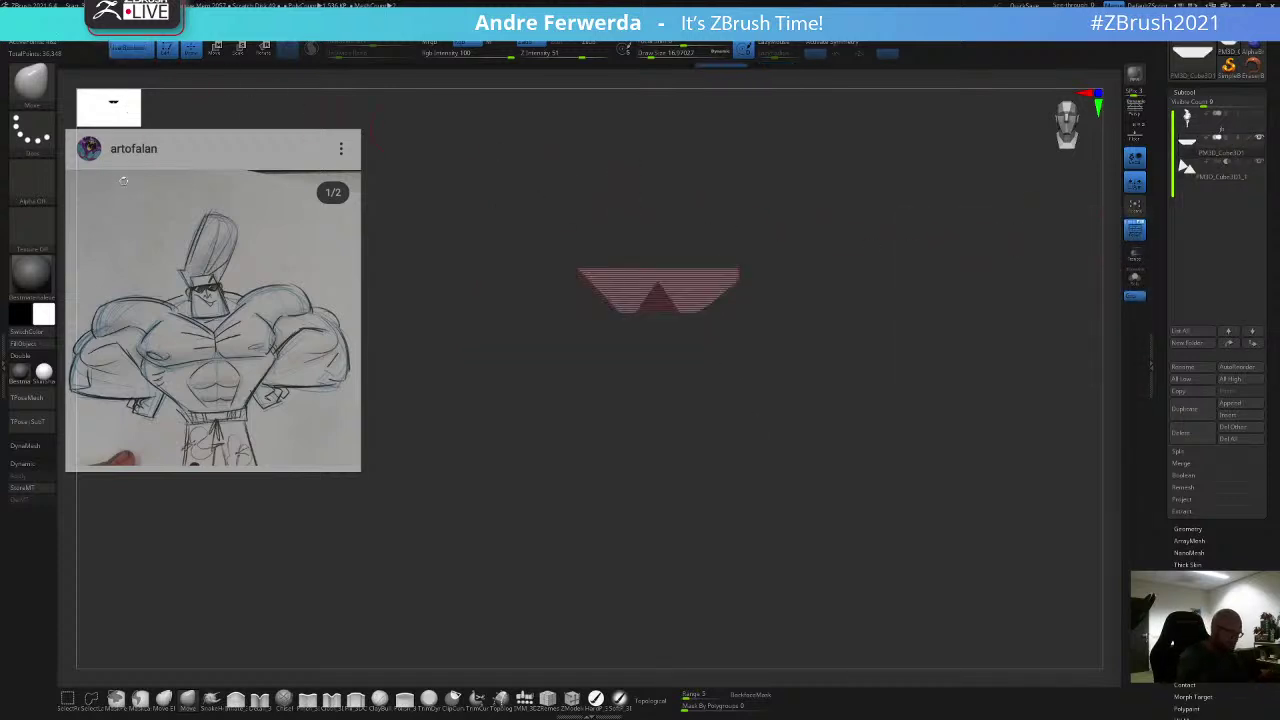
key("shift+f")
left_click_drag(814, 327, 802, 370, "alt")
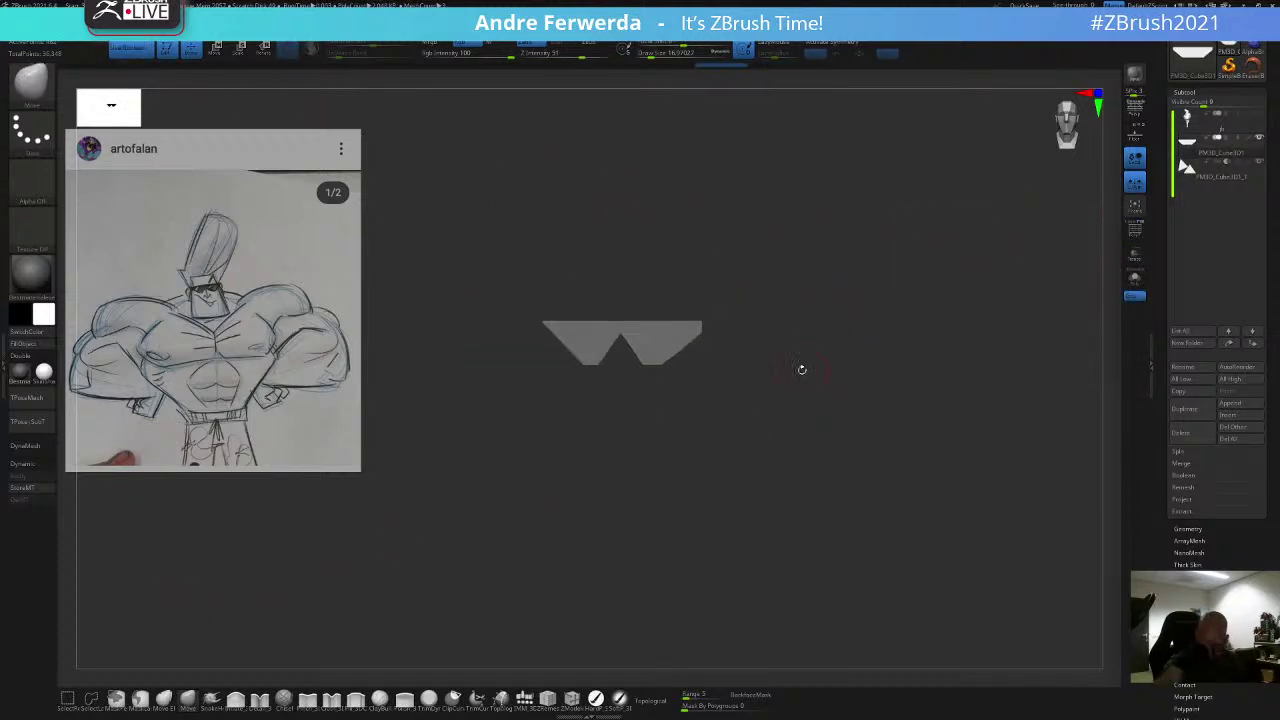
Step: Make a boolean mesh of the cut glasses and append the result as a new subtool
left_click(1193, 480)
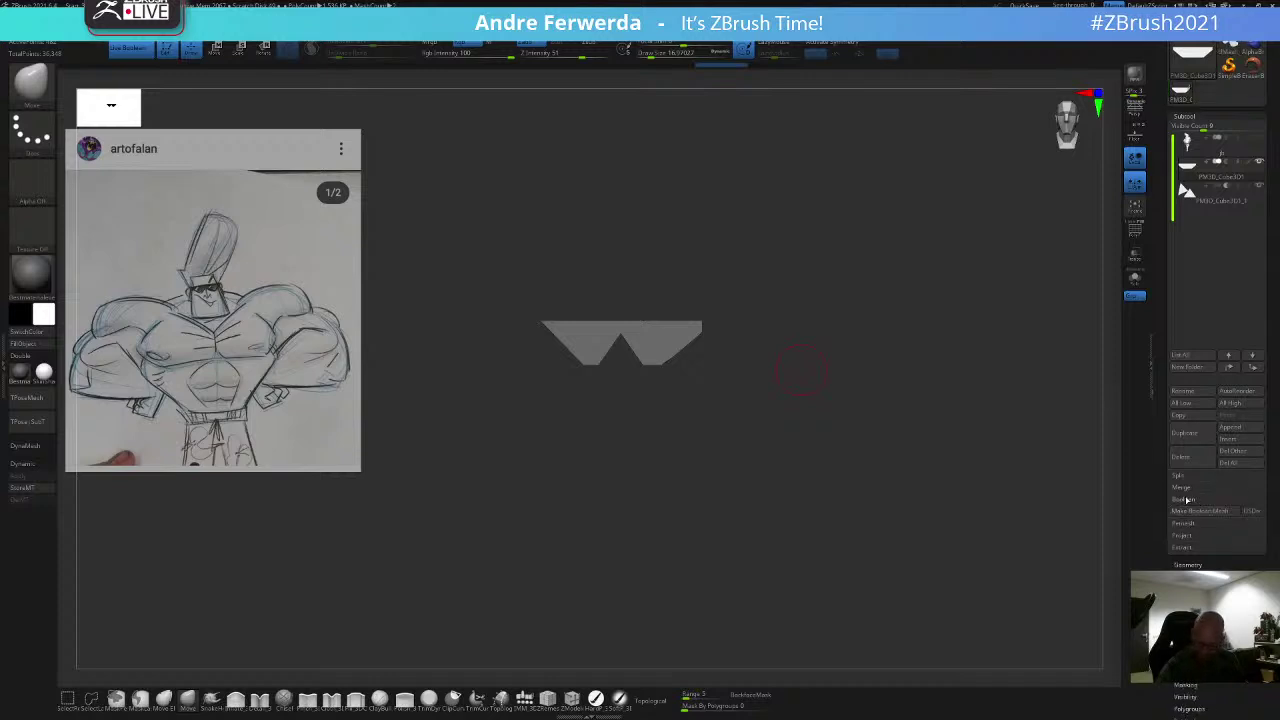
left_click(1222, 429)
left_click(853, 455)
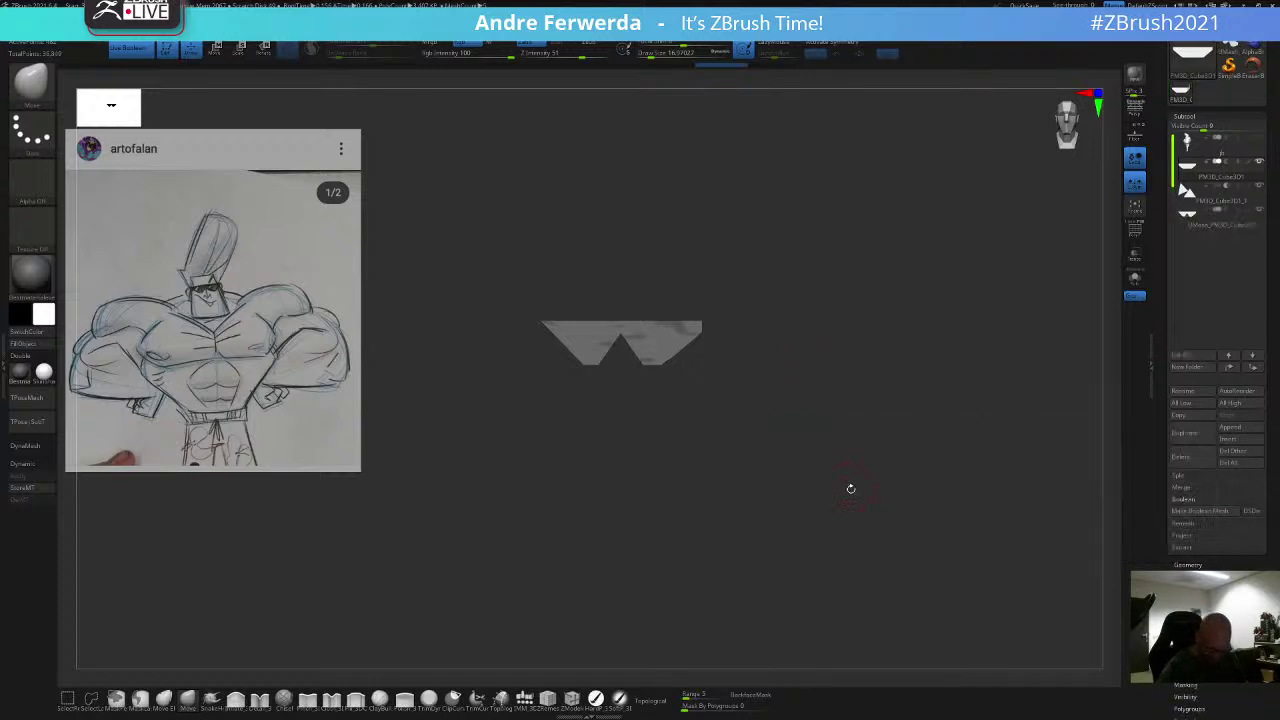
Step: Delete the original glasses cube and the cutter subtool, and show the body subtool again
left_click(1234, 196)
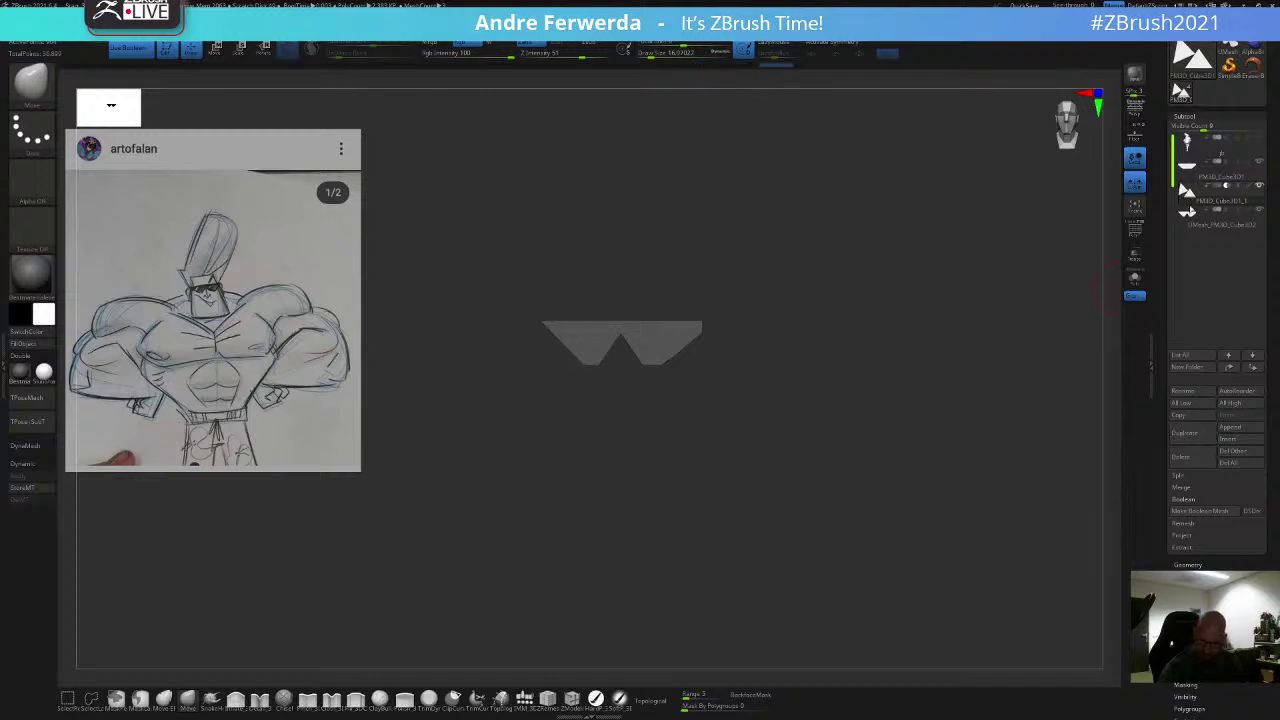
left_click(1190, 171)
left_click(1192, 456)
left_click(1190, 459)
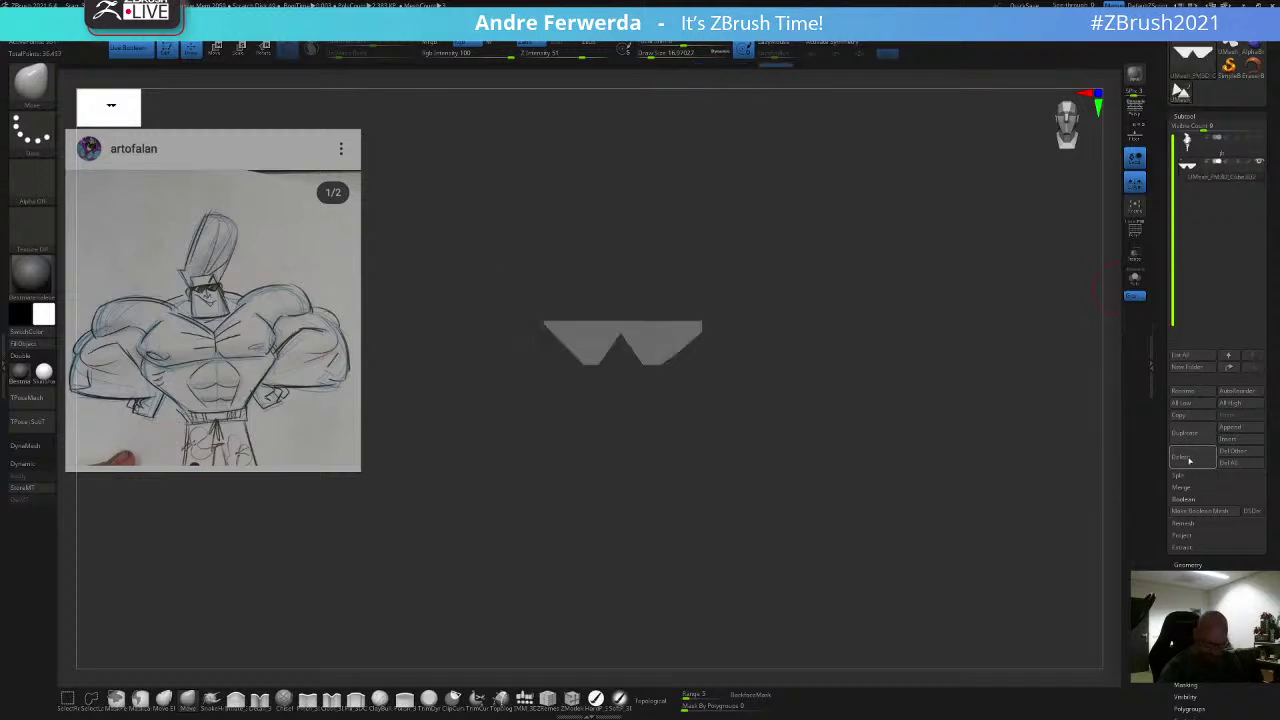
left_click(1264, 139)
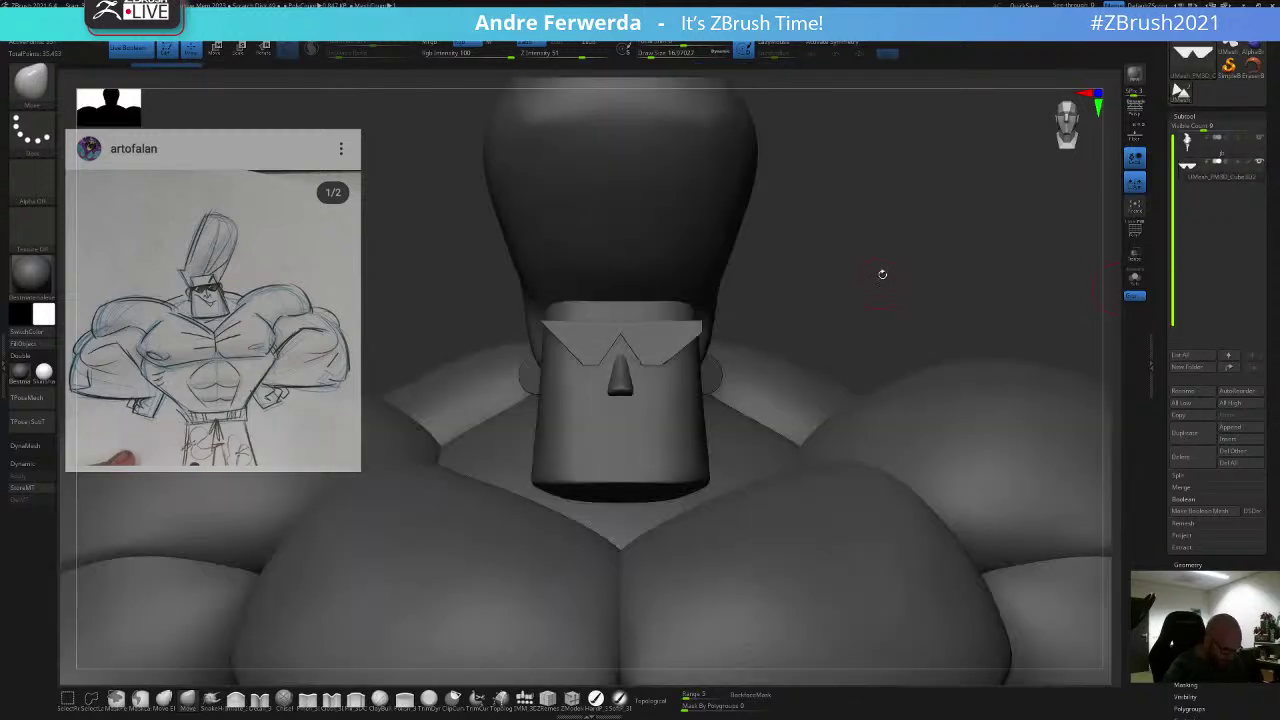
left_click_drag(882, 274, 883, 211, "alt")
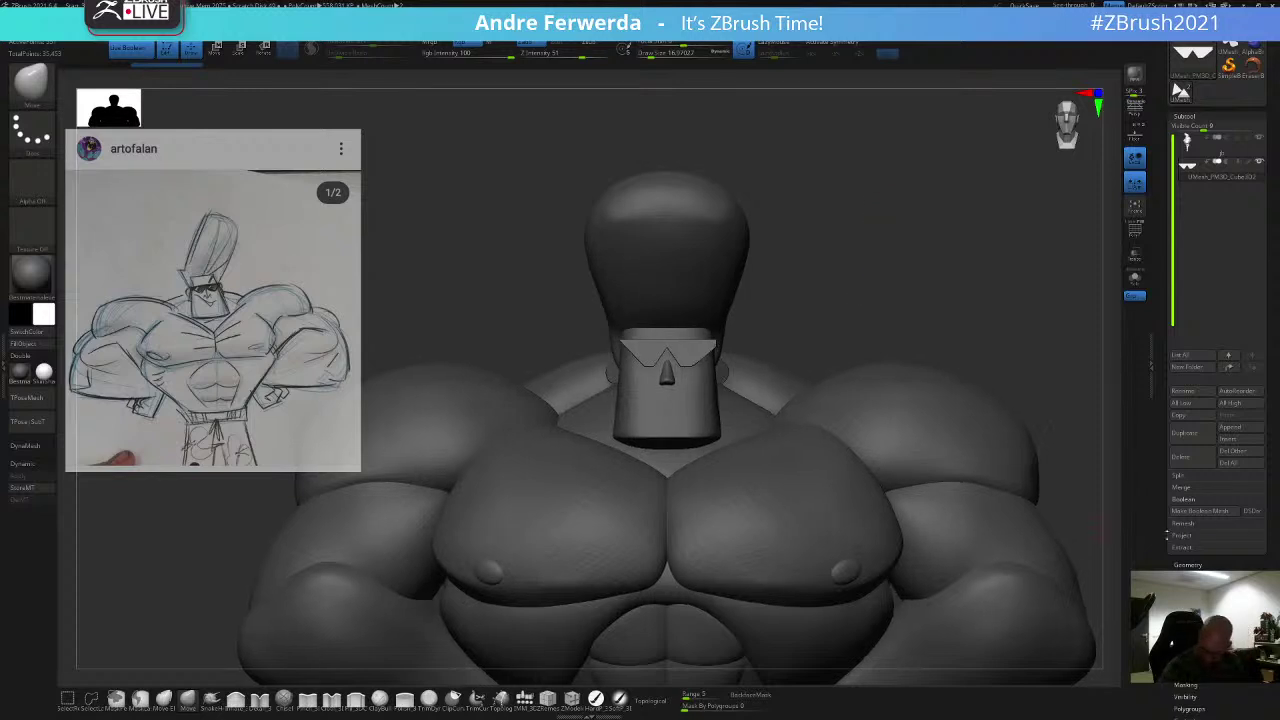
Step: Isolate the glasses mesh with Solo and turn on its polyframe display
left_click(1198, 564)
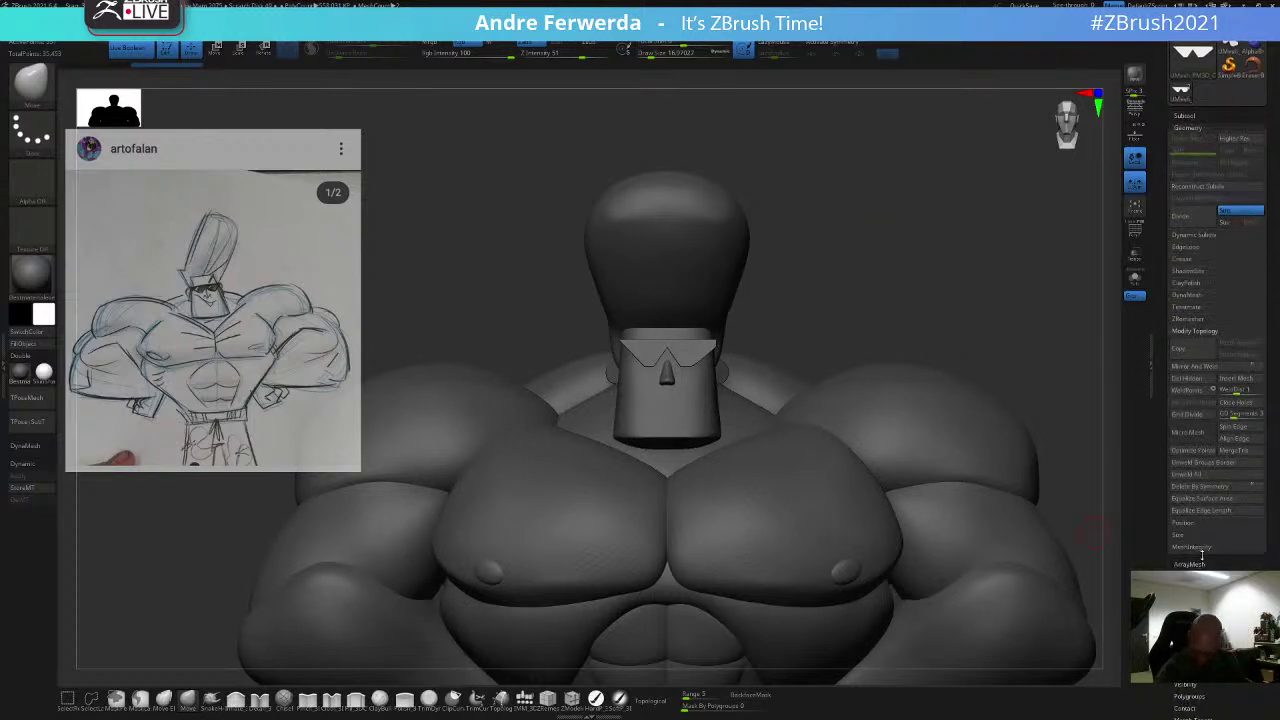
left_click_drag(876, 264, 838, 338, "alt")
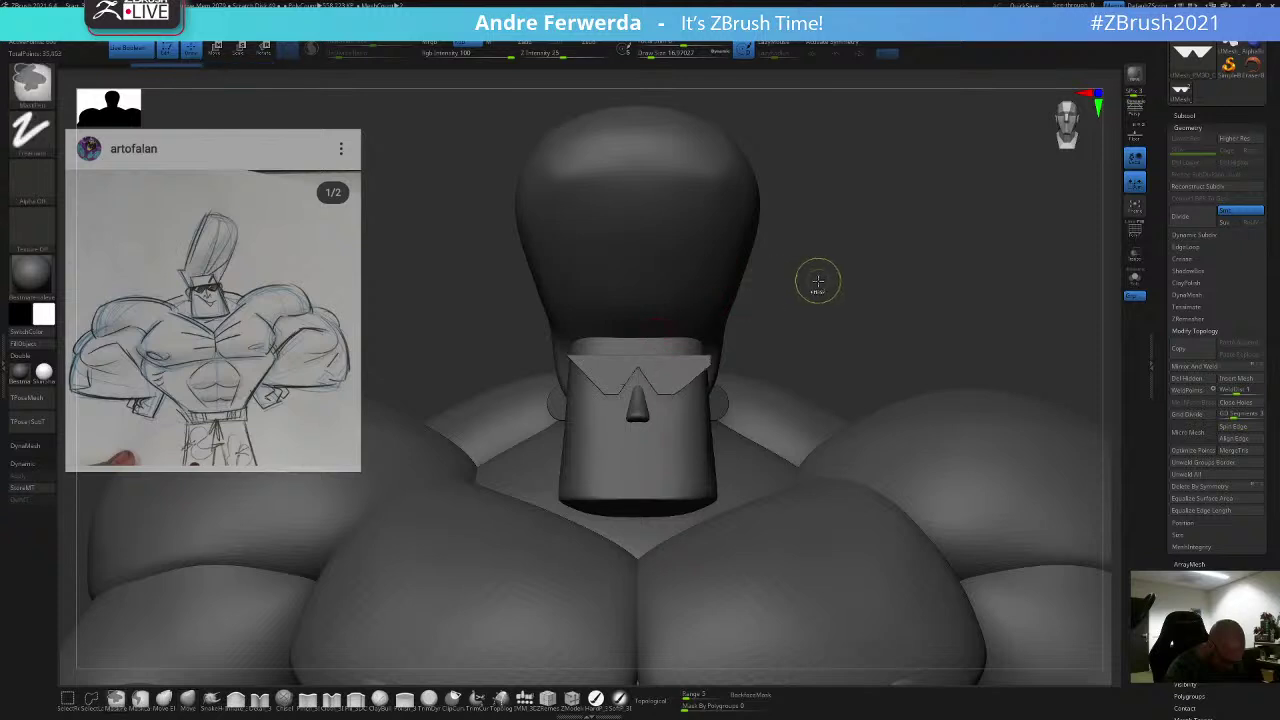
left_click(1135, 284)
left_click_drag(1005, 298, 970, 250)
key("shift+f")
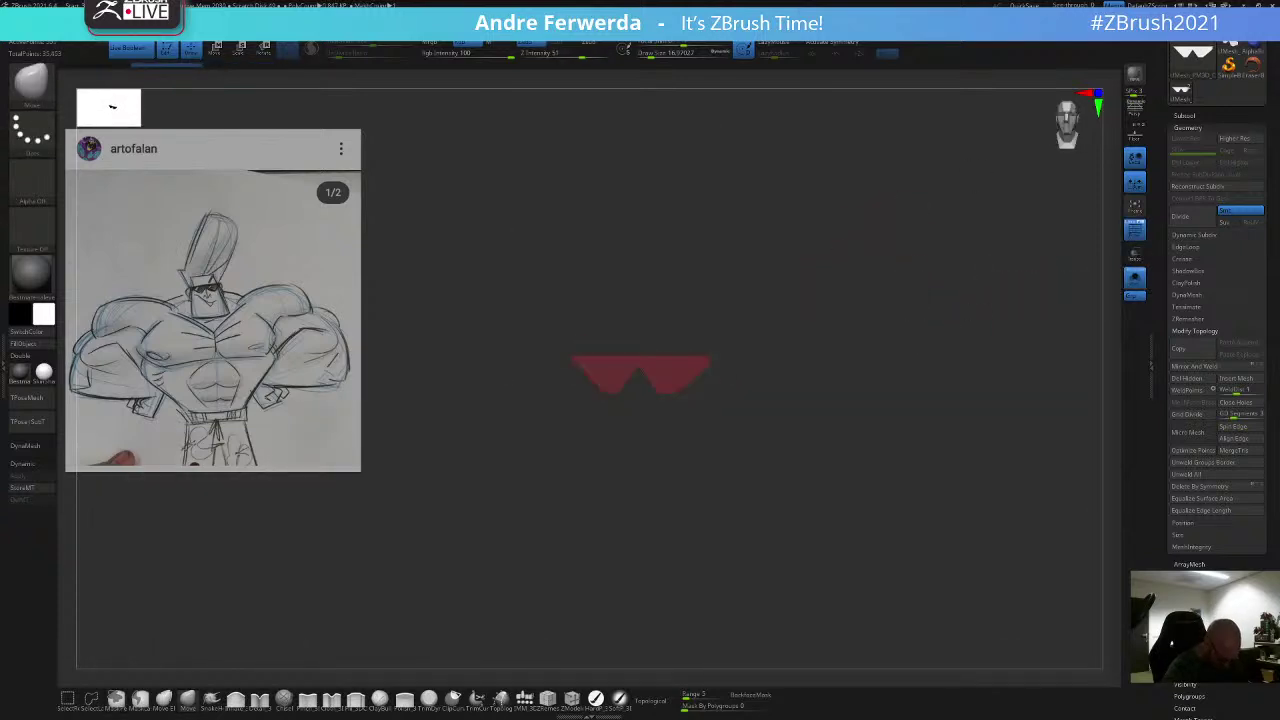
left_click_drag(1030, 165, 1040, 217, "alt")
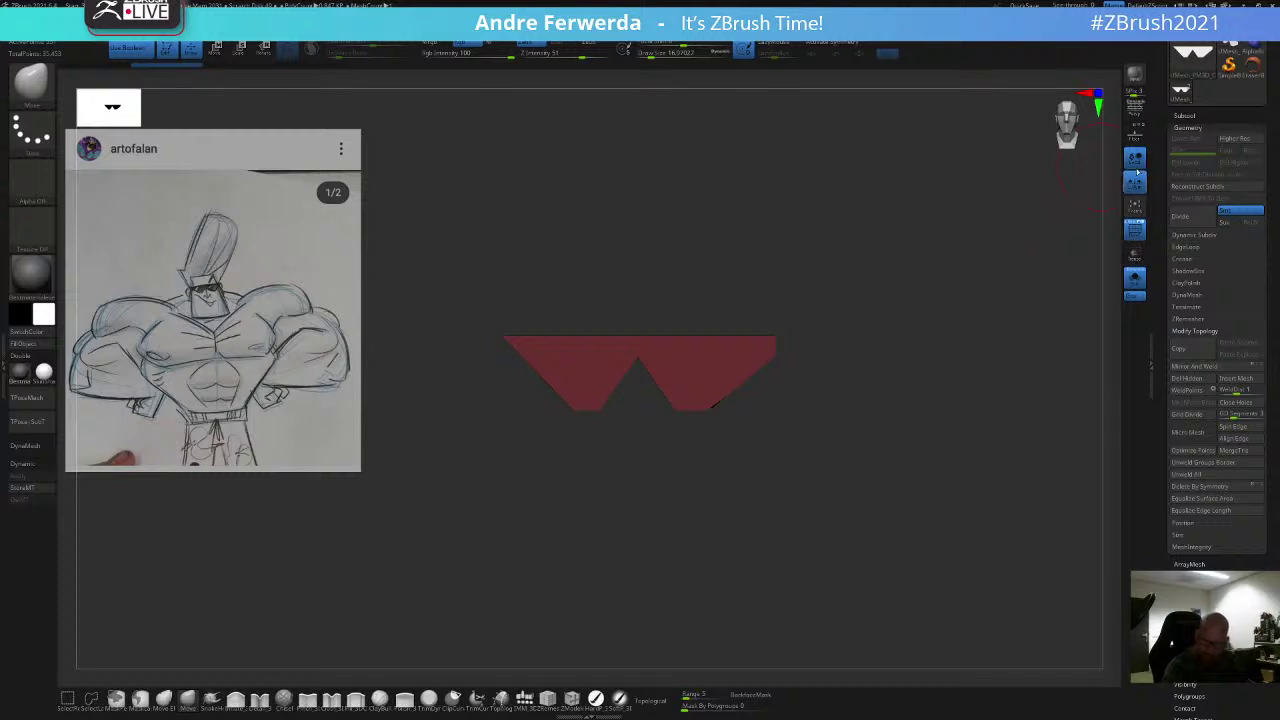
Step: Centre the glasses mesh on the floor grid's midline and make it symmetrical with Mirror And Weld
left_click(1135, 135)
key("w")
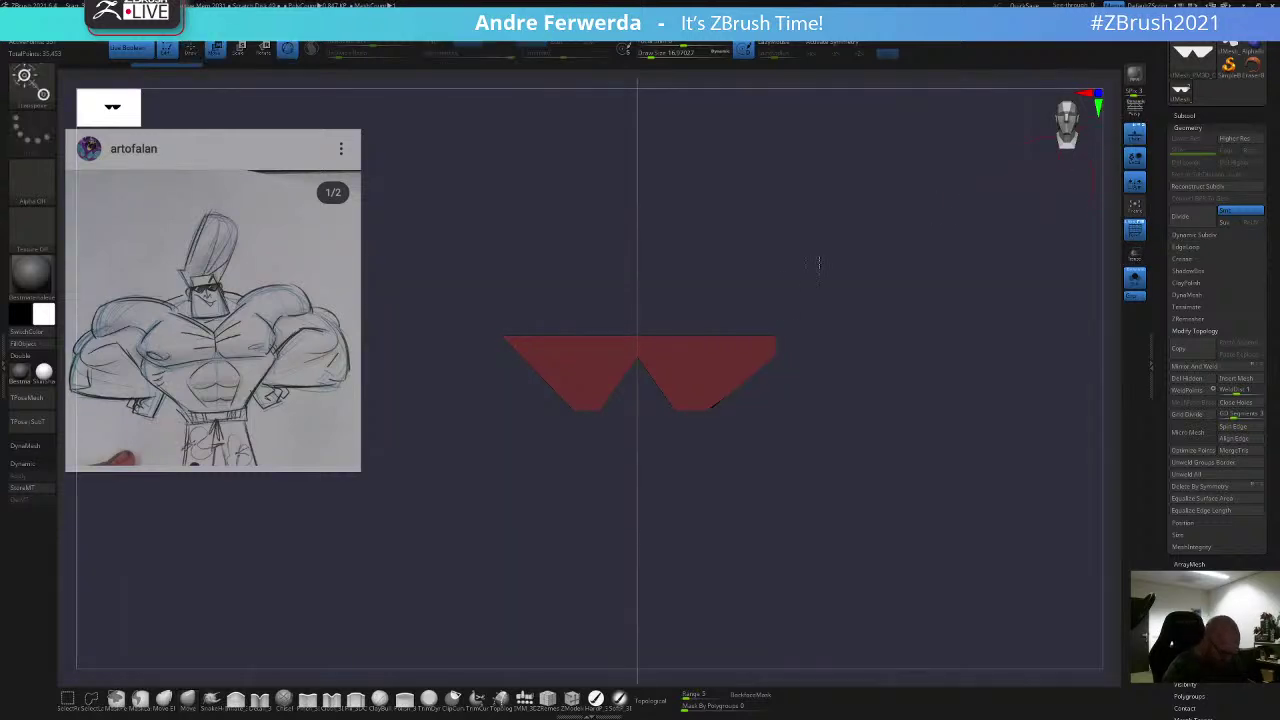
left_click(731, 355, "alt")
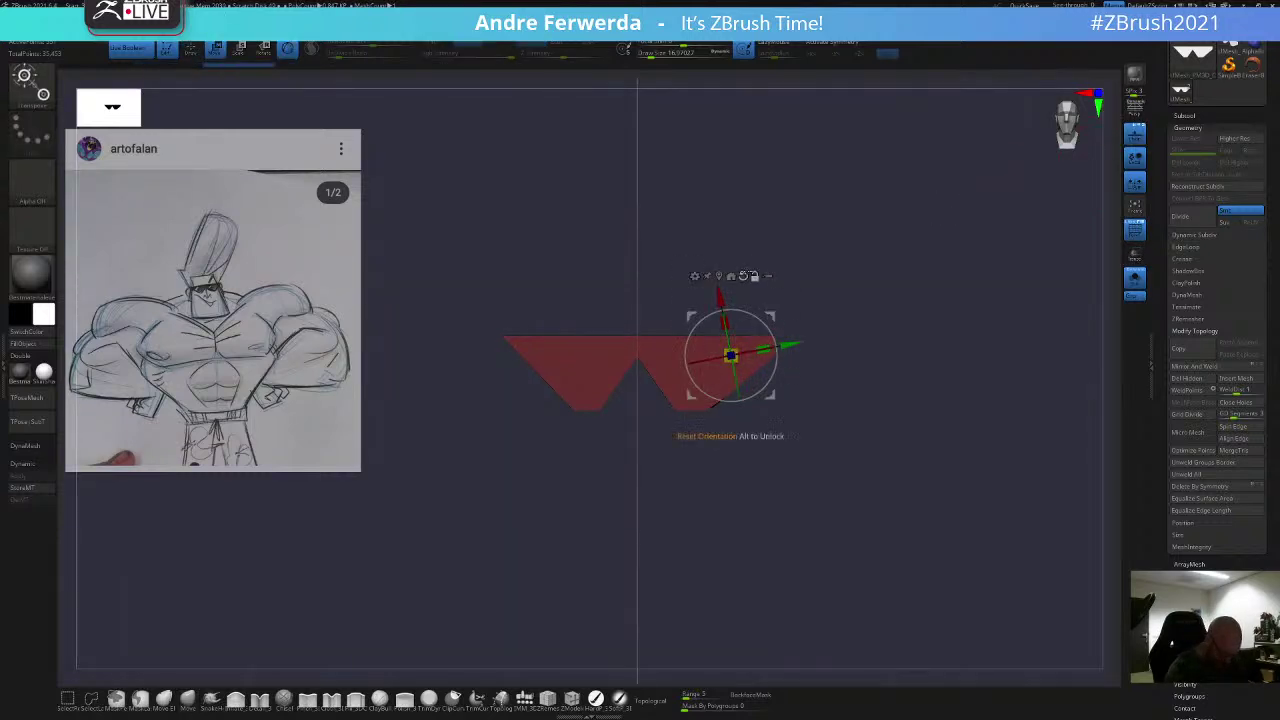
left_click(743, 276, "alt")
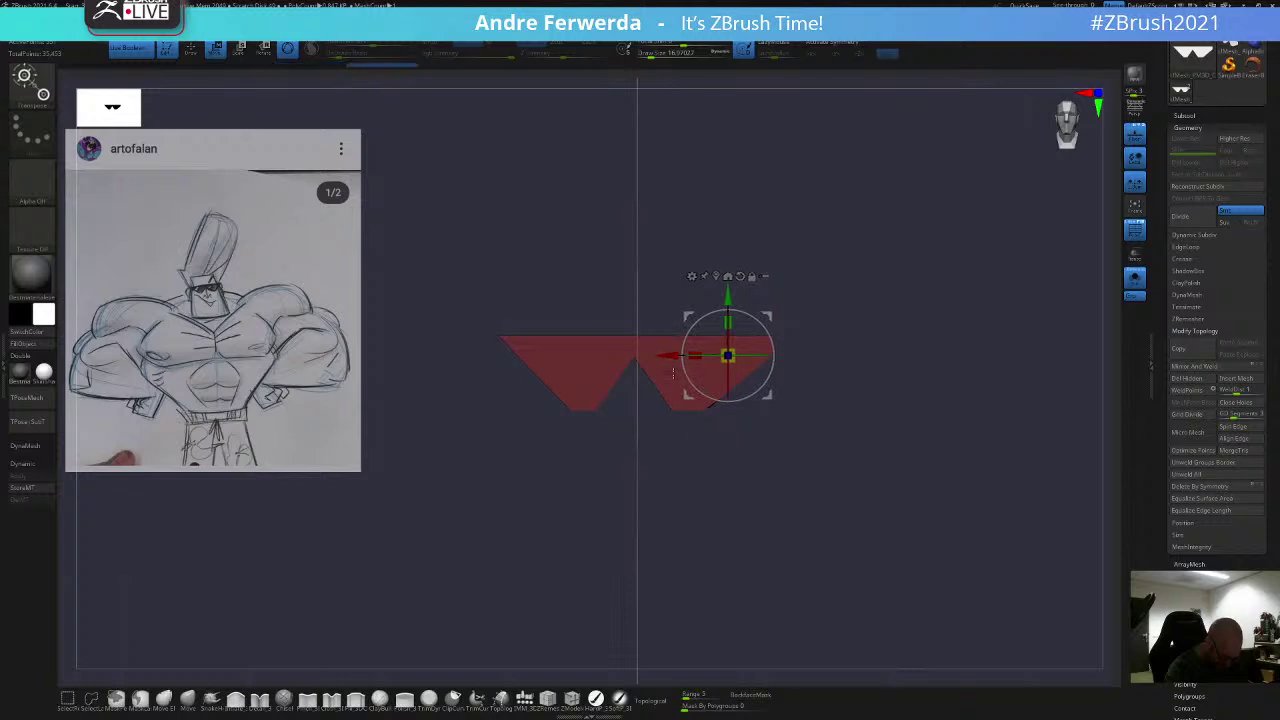
key("q")
left_click(1186, 370)
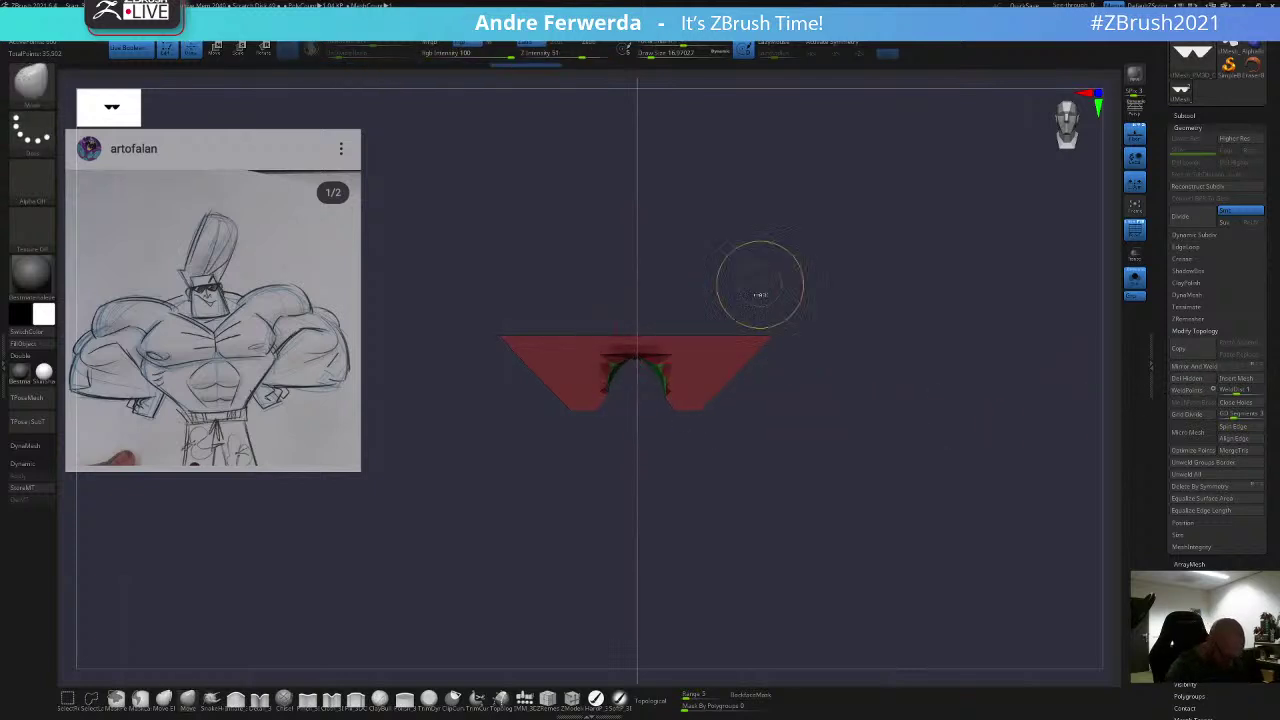
Step: Turn off the floor grid and frame the glasses straight from the front to check the nose notch
left_click_drag(757, 259, 800, 145)
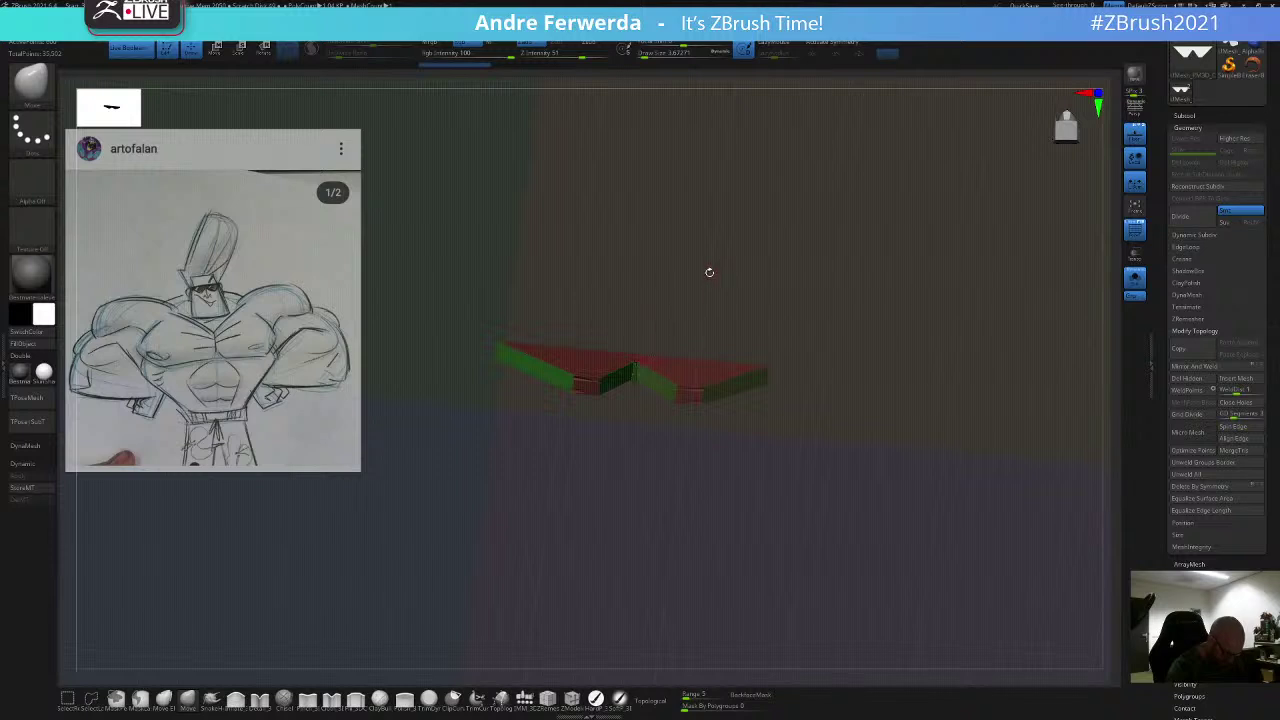
left_click_drag(709, 272, 710, 279)
left_click(1136, 142)
left_click_drag(966, 213, 1135, 302, "shift")
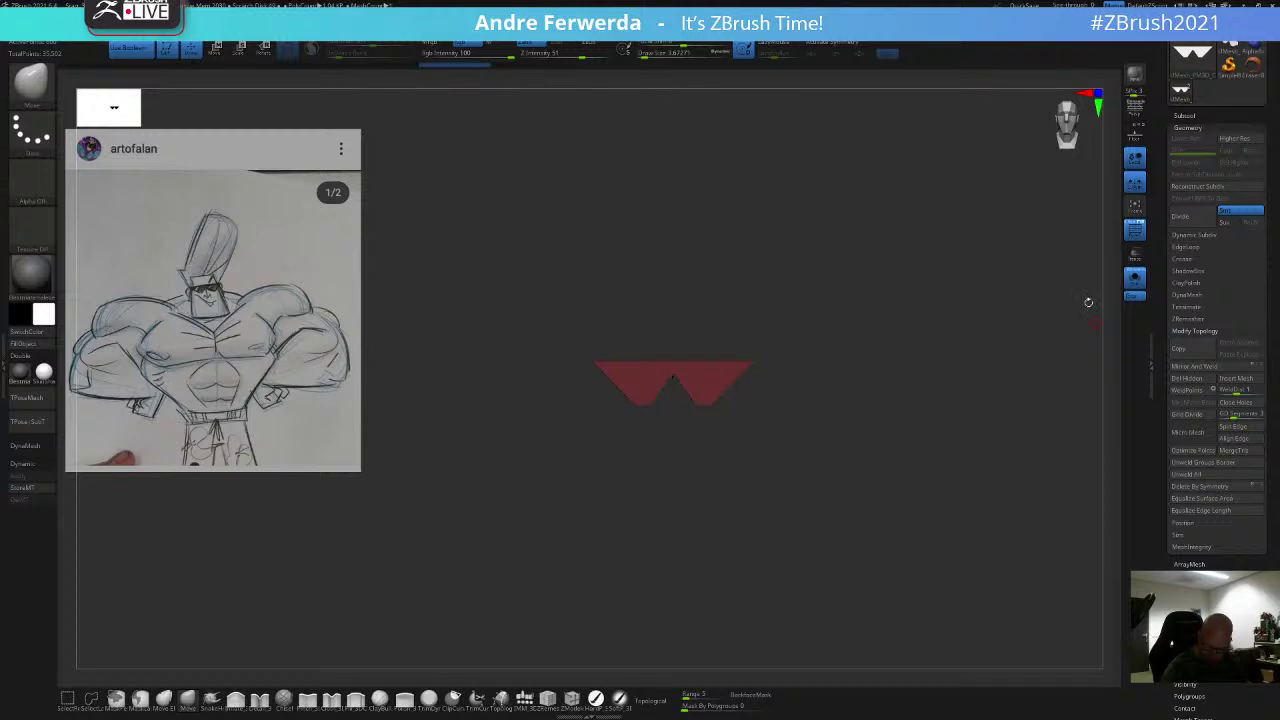
mouse_move(737, 383)
left_mouse_down("alt")
mouse_move(741, 446)
mouse_move(715, 452)
mouse_move(688, 326)
left_mouse_up("alt")
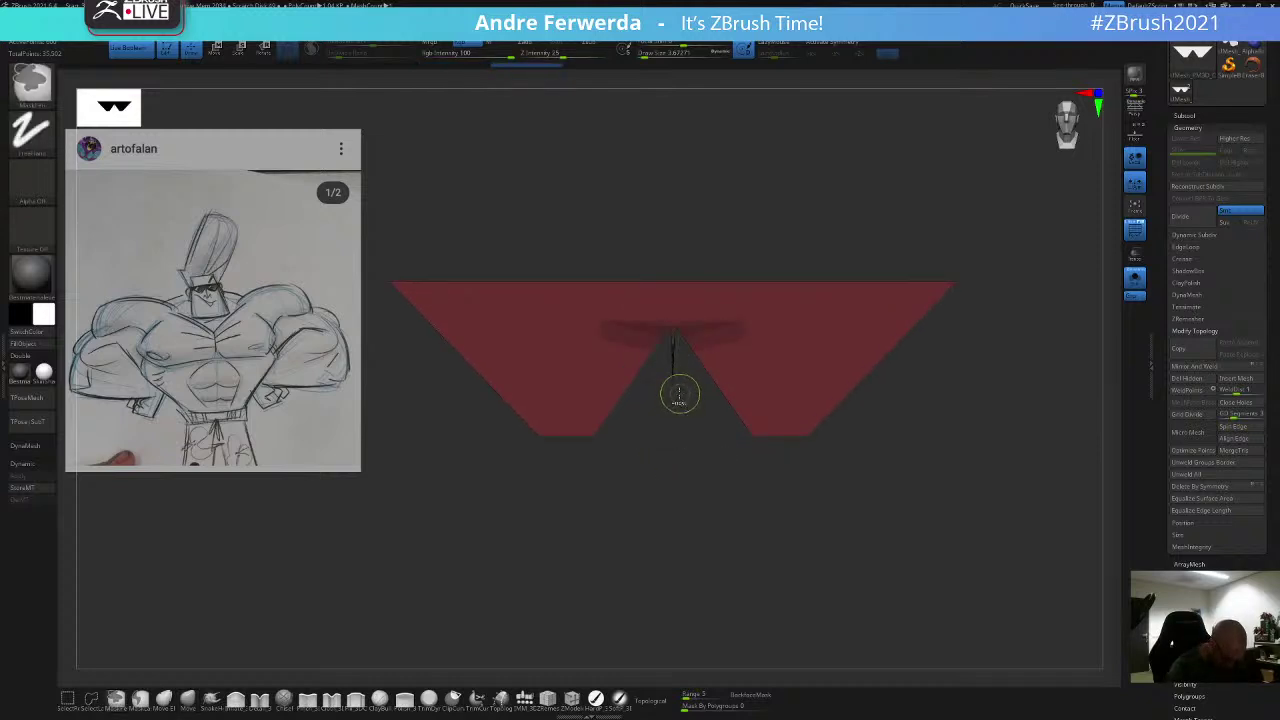
left_click_drag(658, 426, 674, 326, "ctrl")
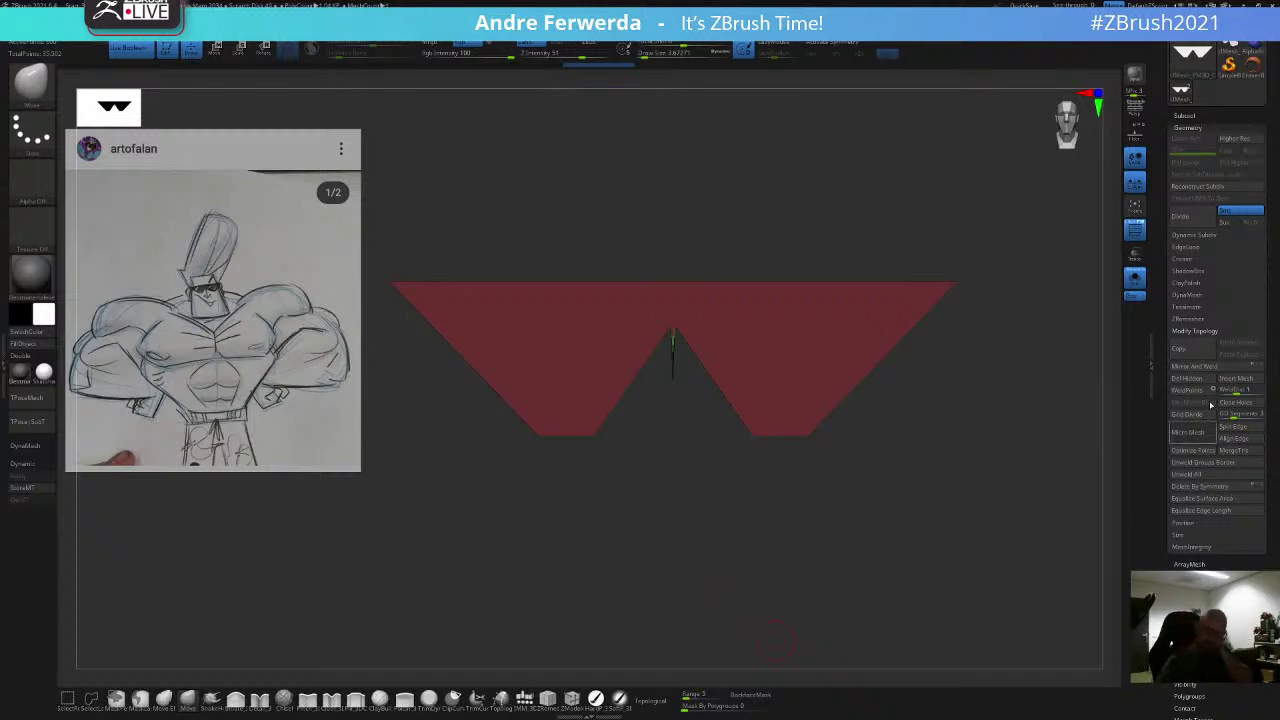
Step: Try to remesh the glasses with DynaMesh at resolution 128 and undo it
left_click(1199, 297)
left_click(1194, 314)
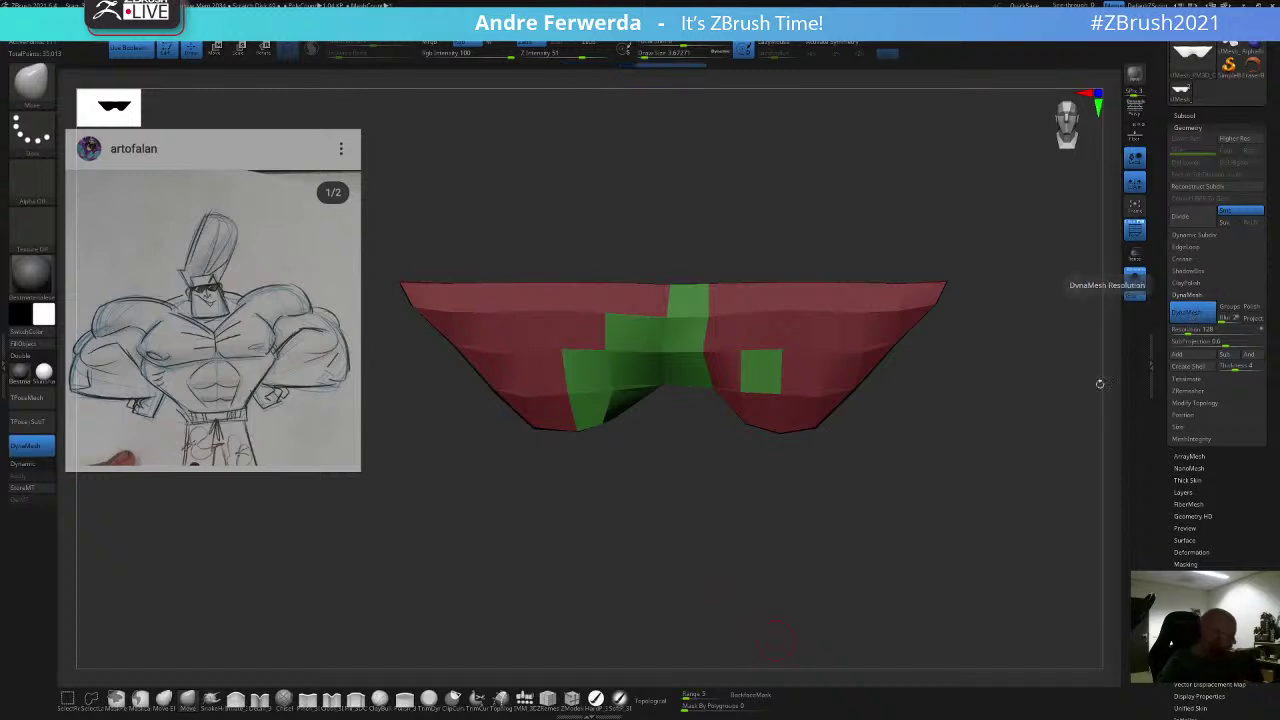
key("ctrl+z")
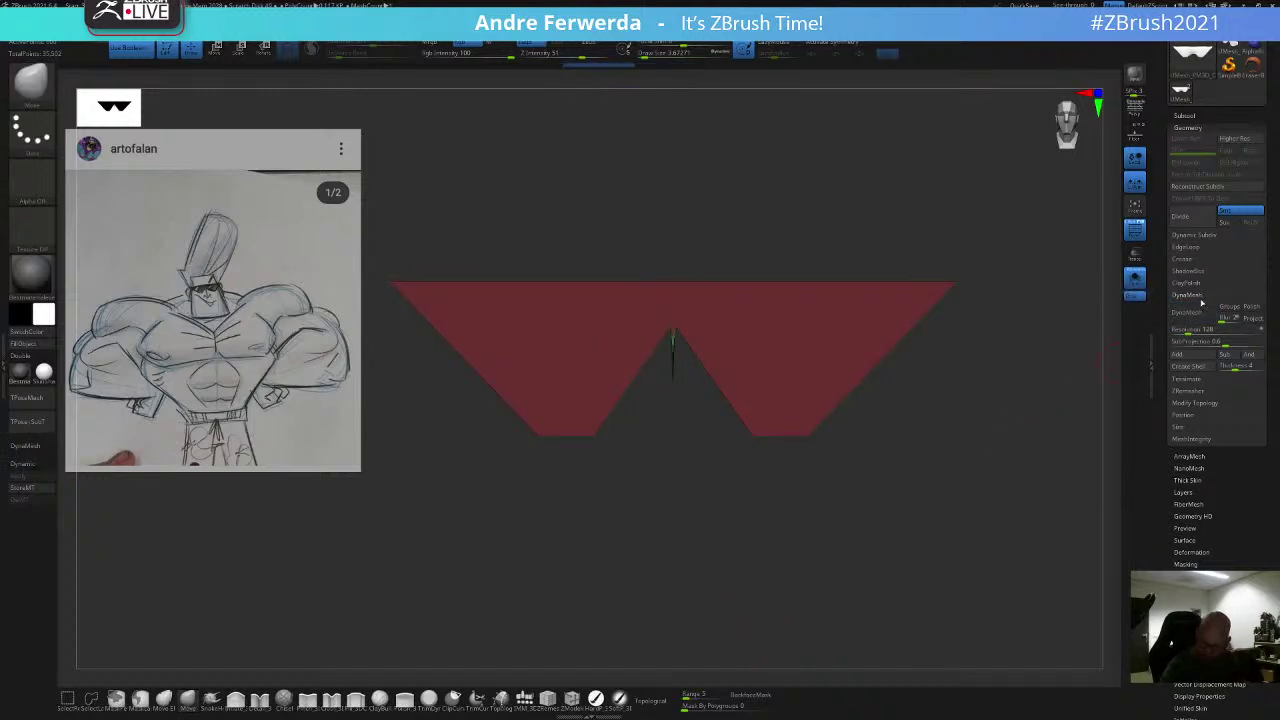
Step: Remesh the glasses with DynaMesh at a much higher resolution with the blur reduced, undoing the coarser intermediate attempt
left_click_drag(1188, 330, 1205, 329)
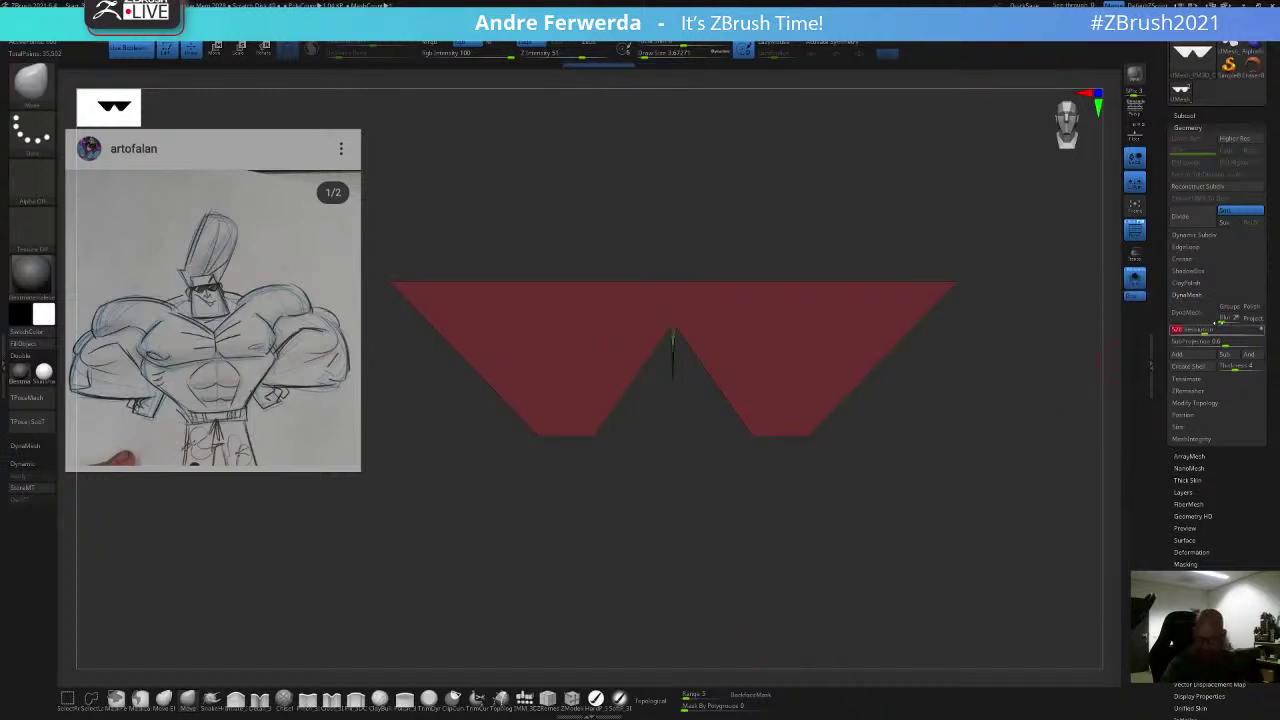
left_click(1222, 318)
left_click(1197, 316)
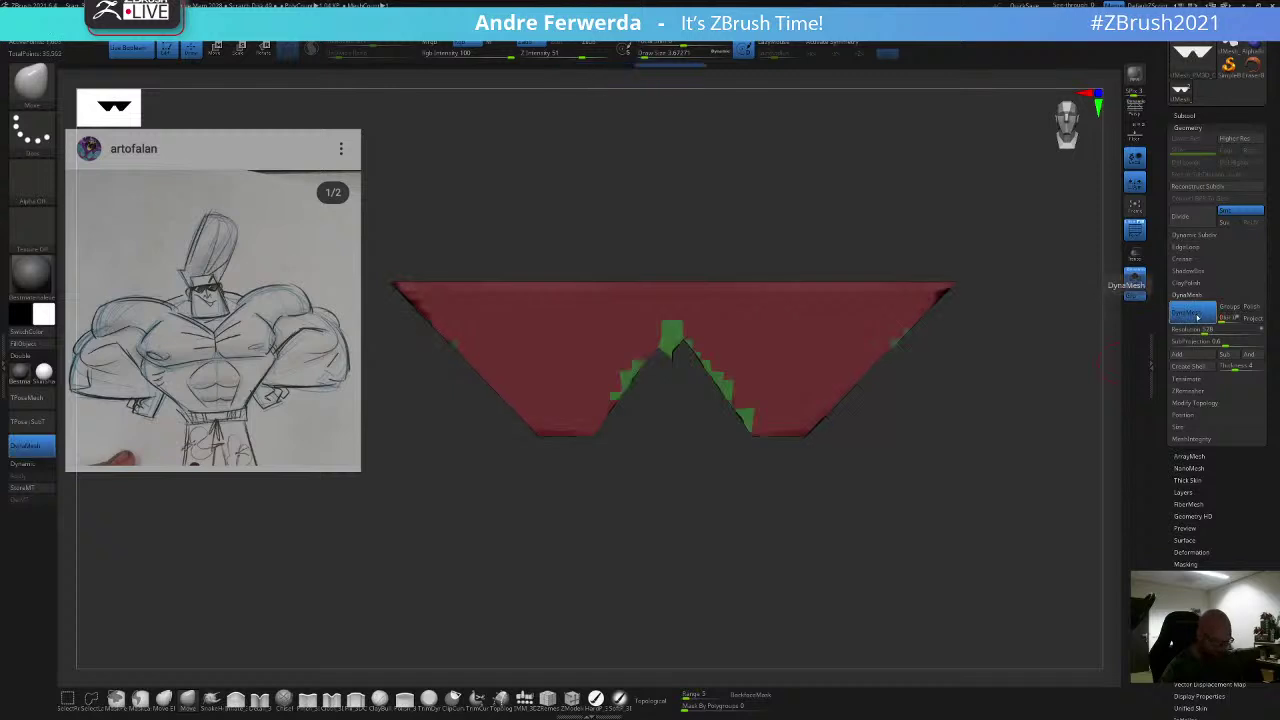
key("ctrl+z")
left_click_drag(1206, 329, 1229, 329)
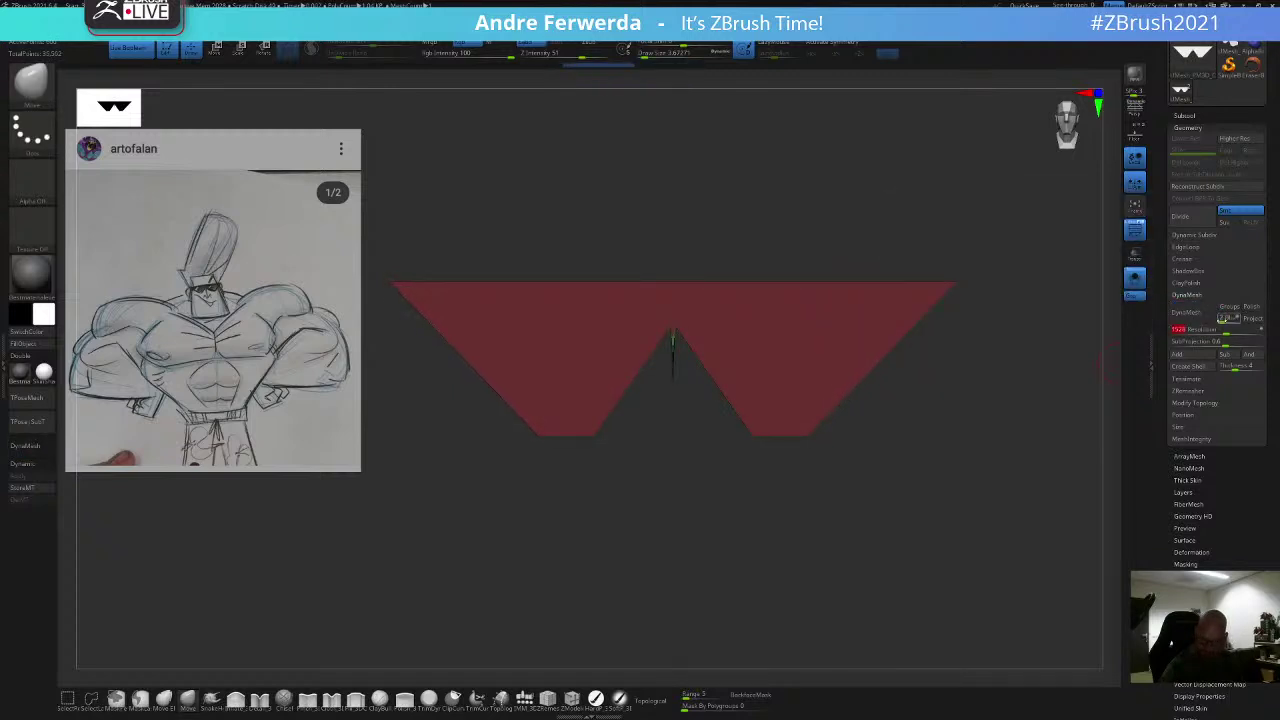
left_click(1194, 318)
Step: Try to smooth the nose notch of the glasses with the regular smoothing brush, and undo it
left_click_drag(676, 376, 673, 365, "shift")
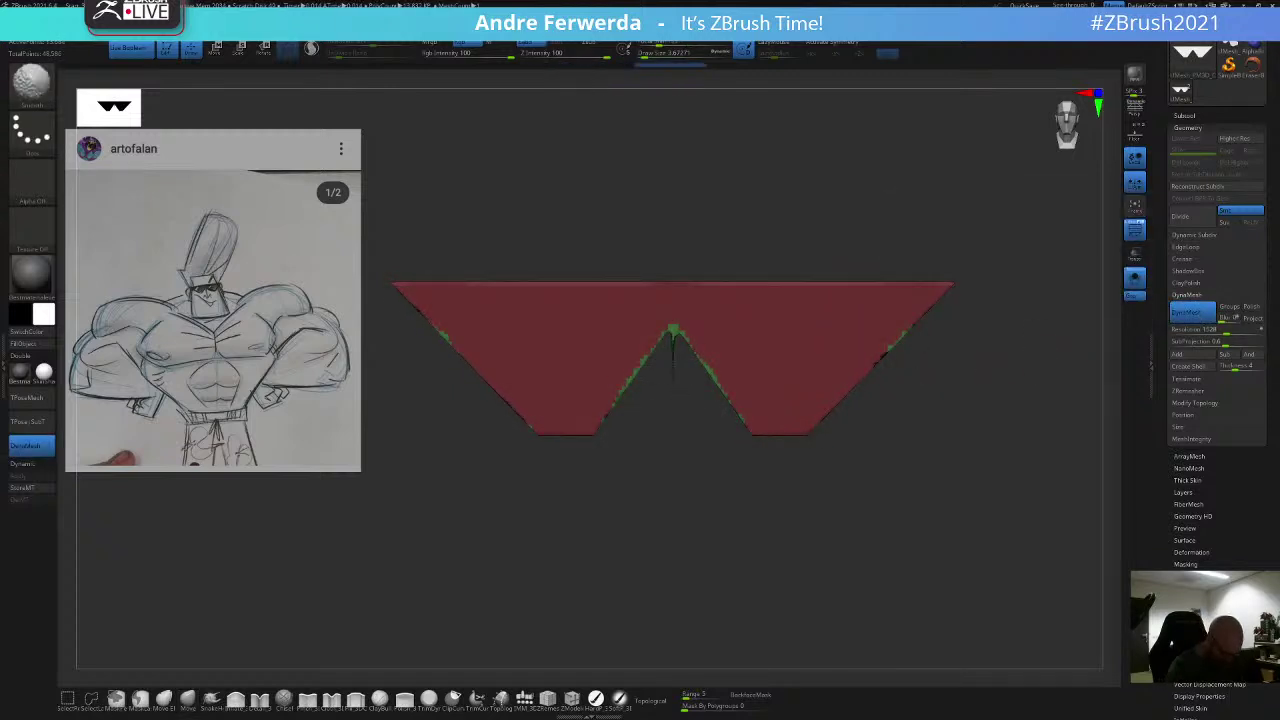
left_click_drag(670, 492, 666, 422)
key("space")
left_click_drag(692, 376, 675, 352)
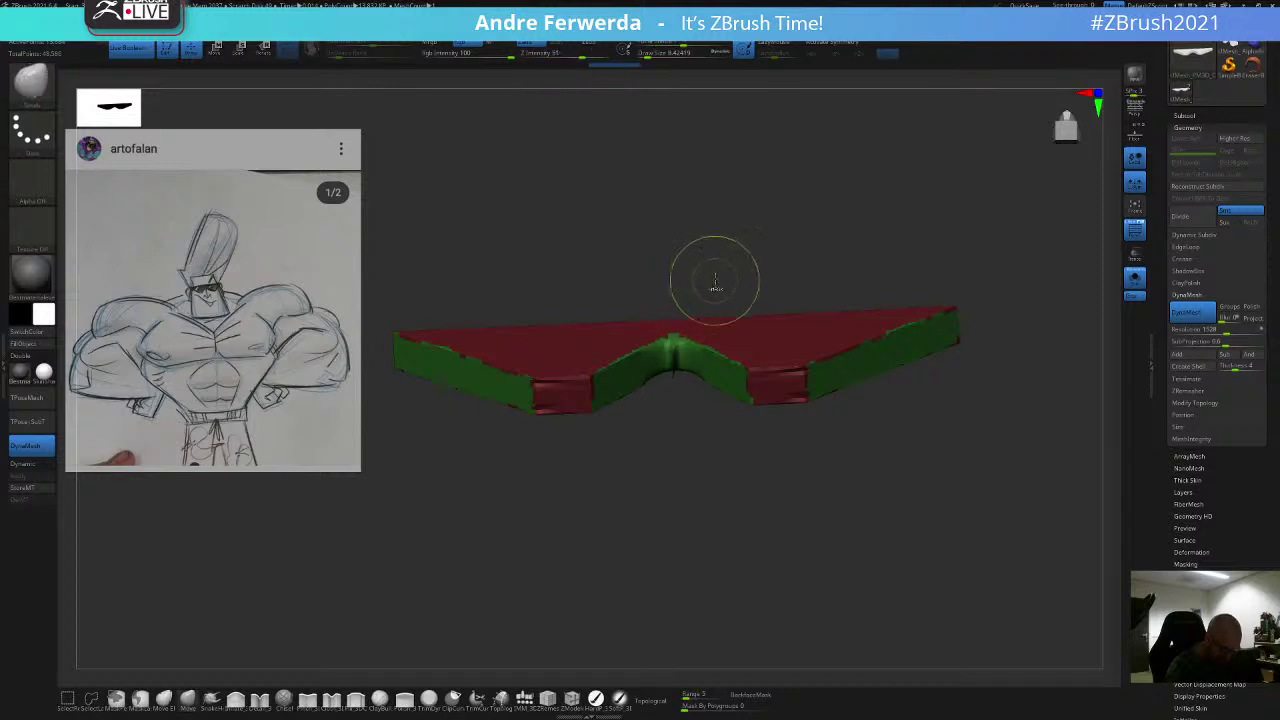
key("ctrl+z")
Step: Load the Smooth Groups brush from the brush library as the smoothing brush
key("comma")
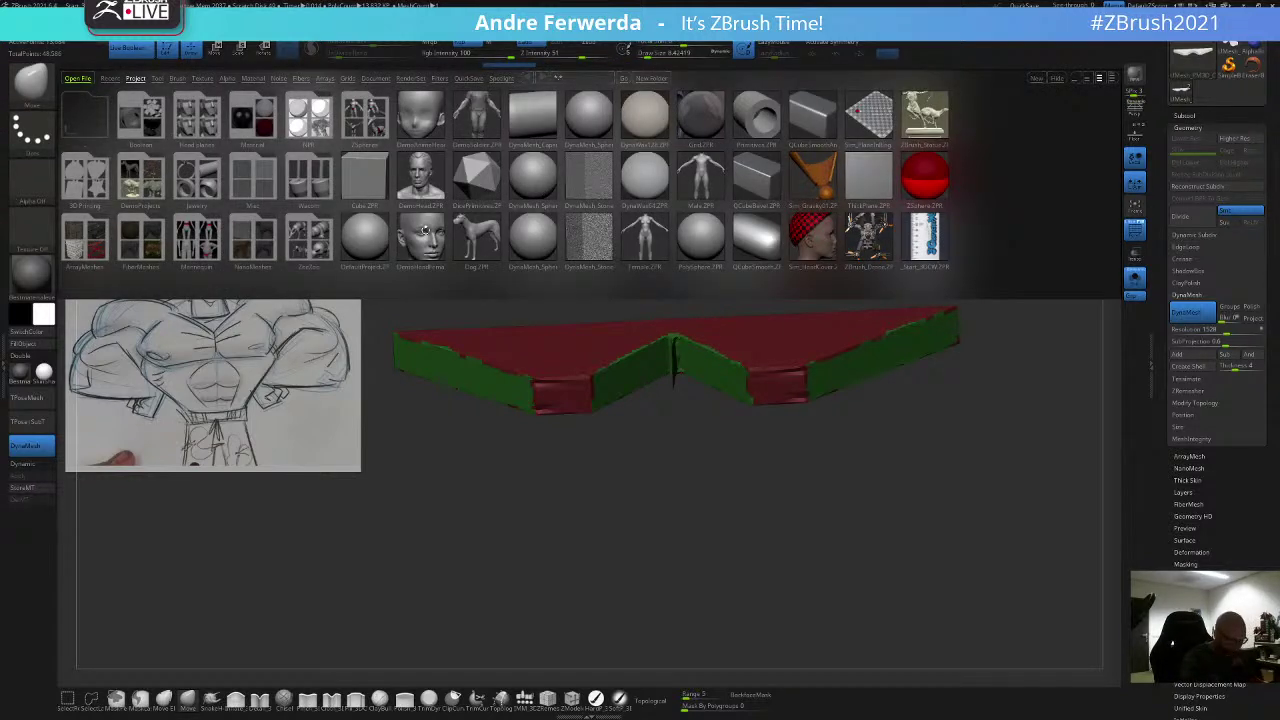
left_click(176, 78)
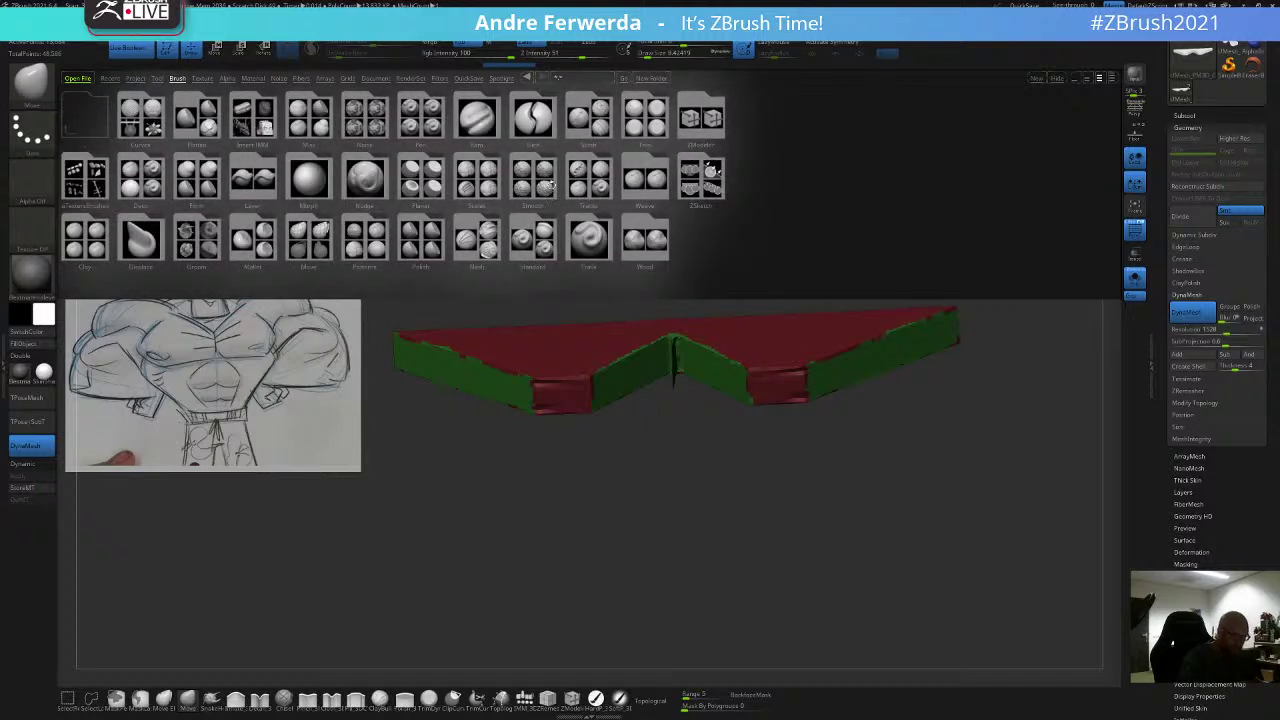
double_click(432, 206)
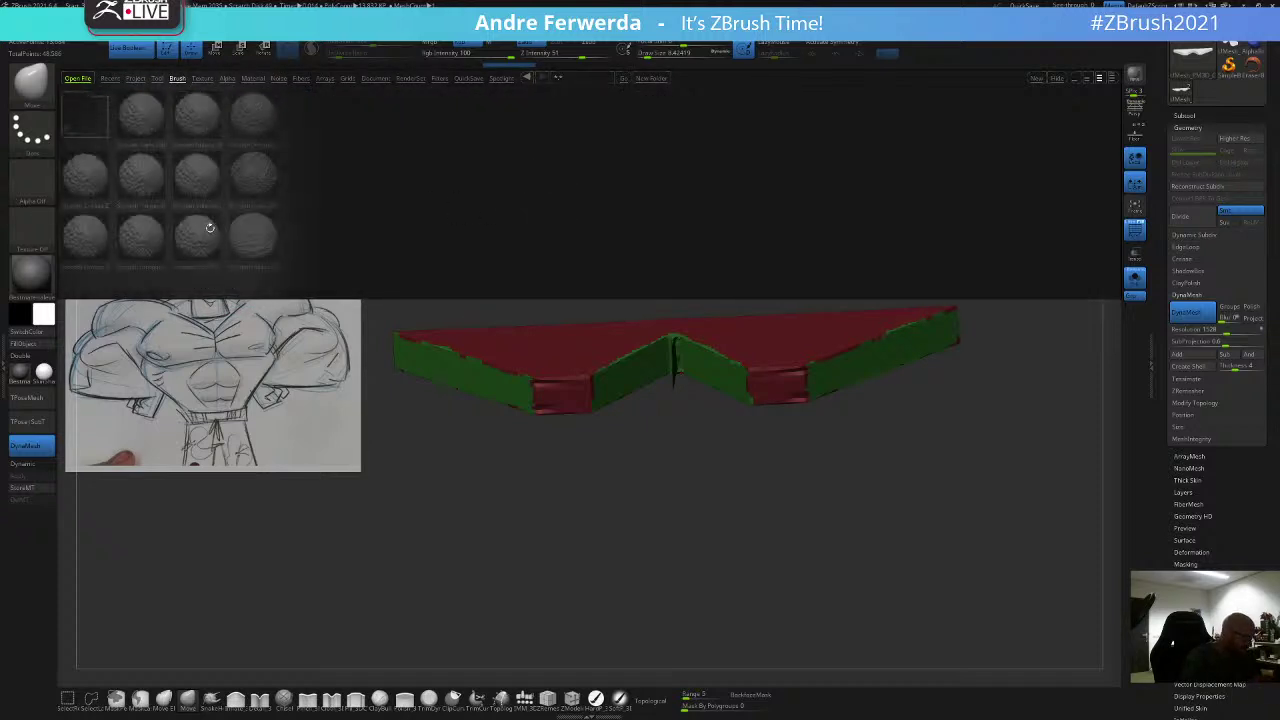
double_click(122, 242)
left_click(112, 260)
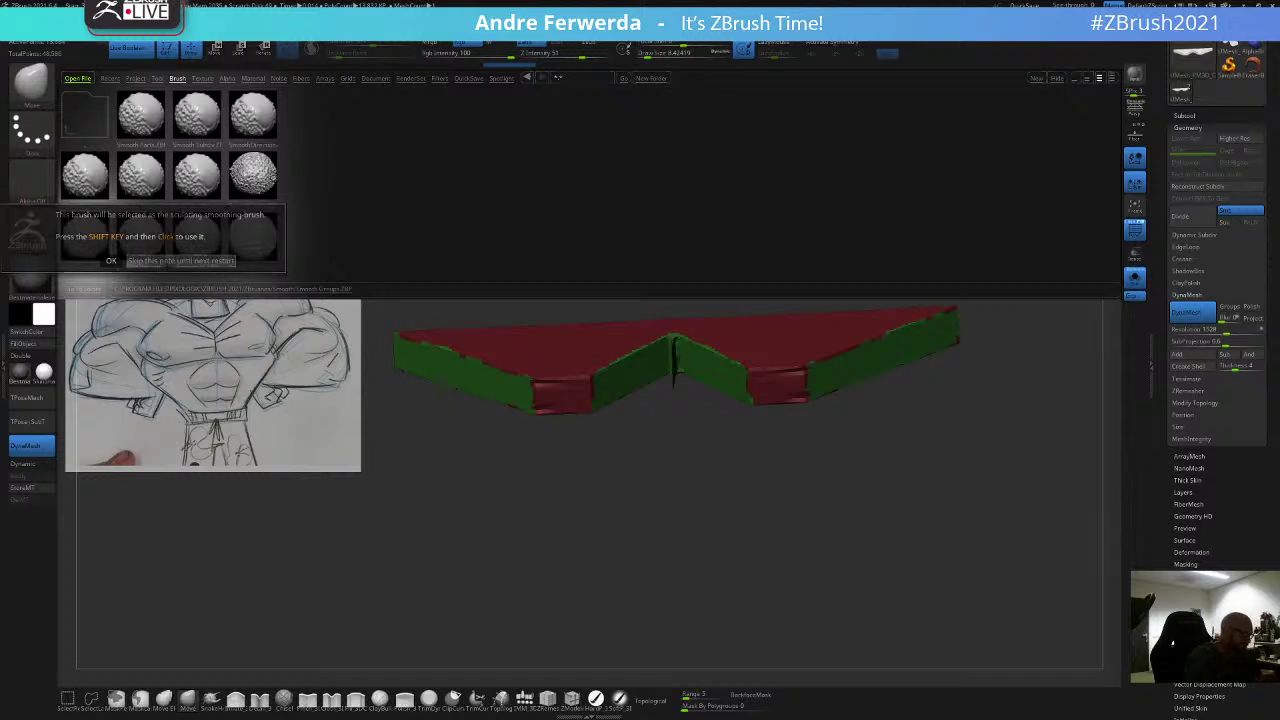
Step: Turn on symmetry and smooth the jagged polygroup borders along the underside of the glasses
left_click_drag(687, 365, 787, 383, "shift")
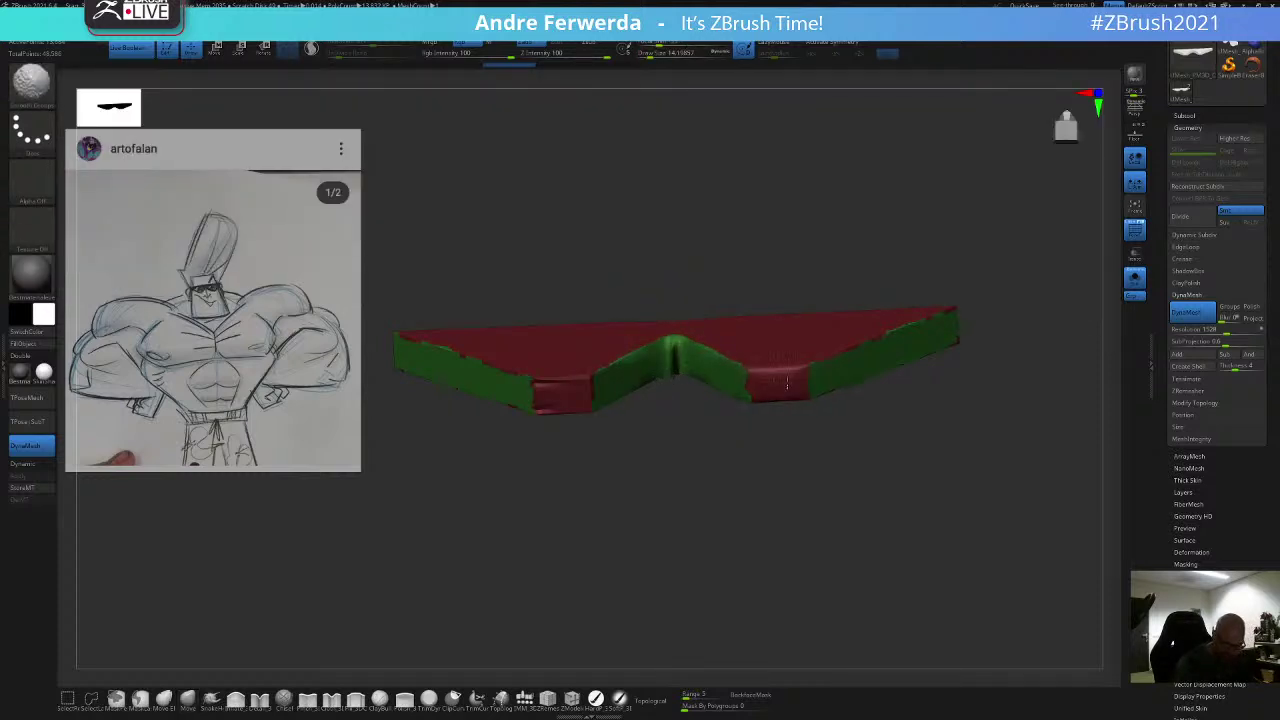
key("ctrl+z")
key("x")
left_click_drag(550, 384, 910, 344, "shift")
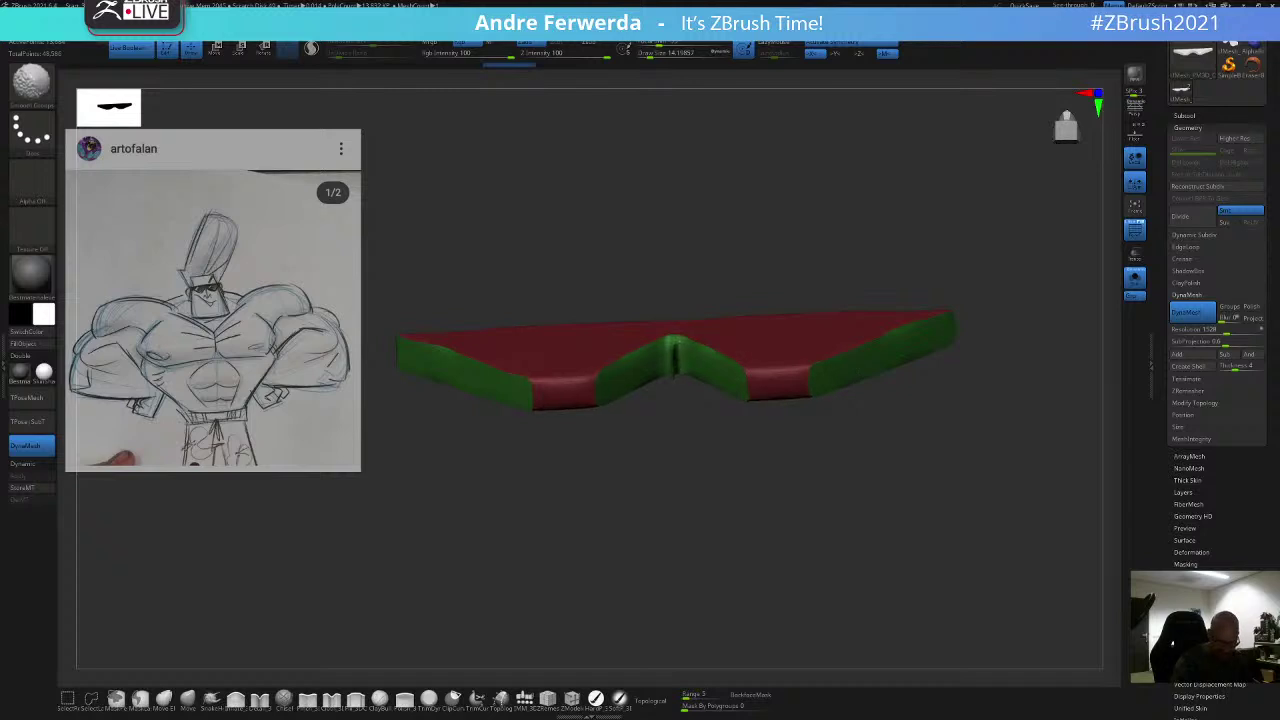
mouse_move(676, 422)
left_mouse_down()
mouse_move(656, 503)
mouse_move(675, 474)
left_mouse_up()
key("space")
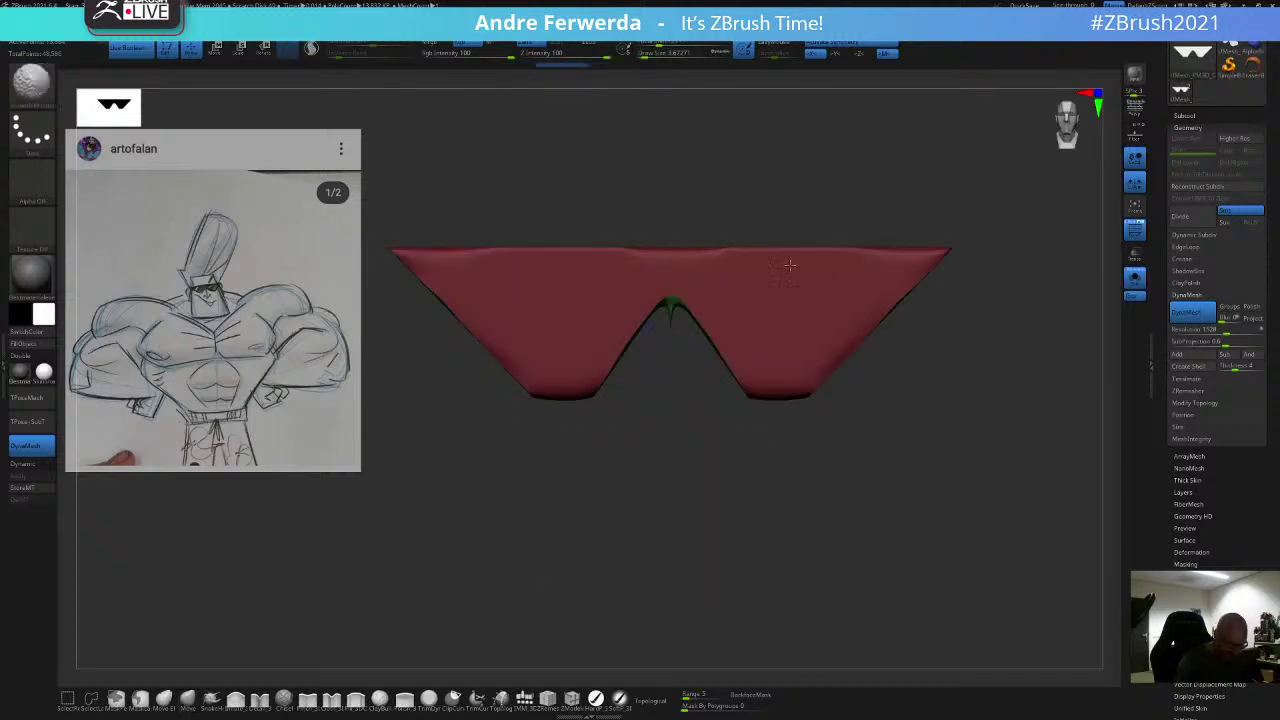
Step: Leave Solo mode, turn off the polyframe display, and delete the glasses subtool
left_click(1135, 278)
key("shift+f")
left_click_drag(1037, 326, 982, 160, "alt")
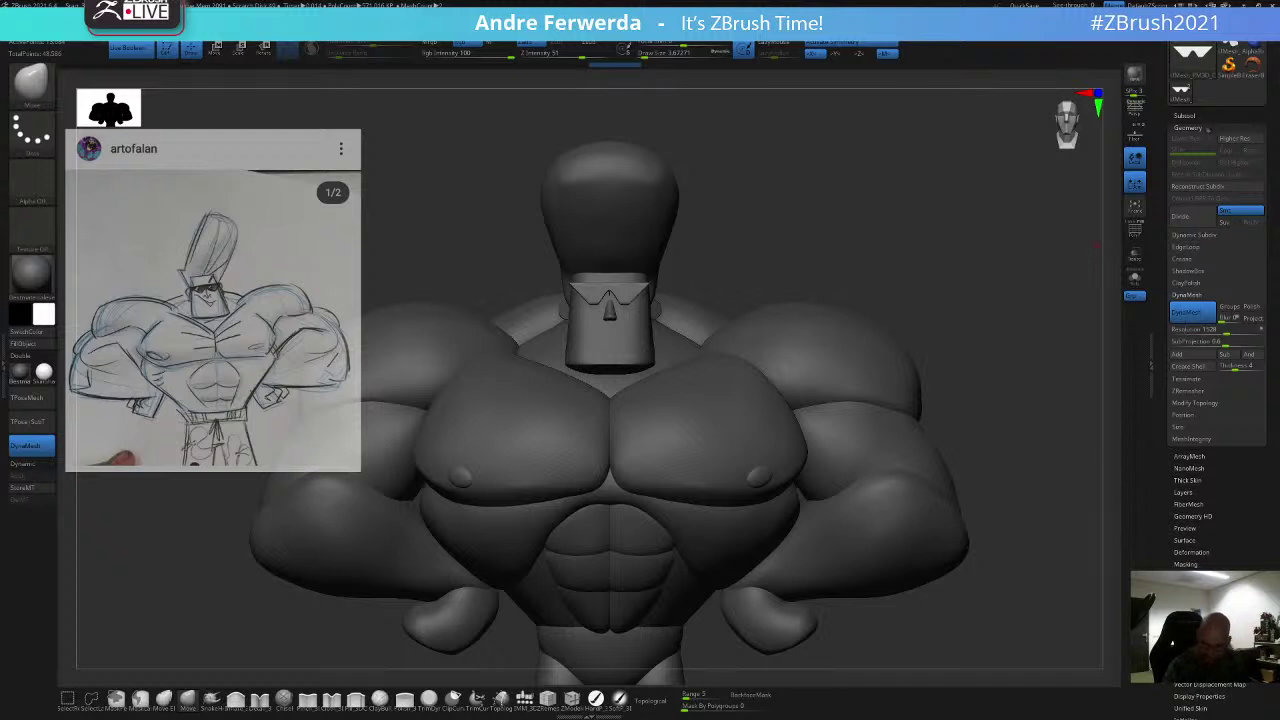
left_click(1189, 116)
left_click(1182, 456)
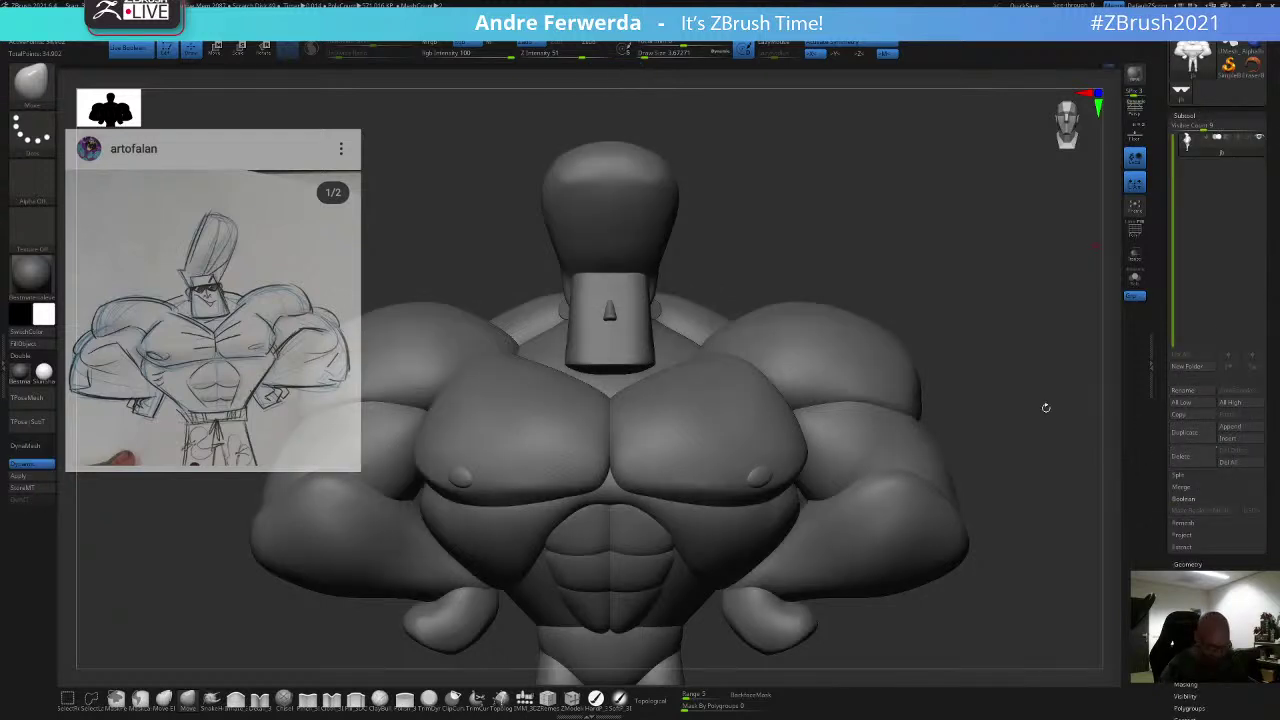
Step: Switch to a sculpting brush at a draw size of about 41 and work on the torso below the pectorals
left_click_drag(1046, 408, 959, 301, "alt")
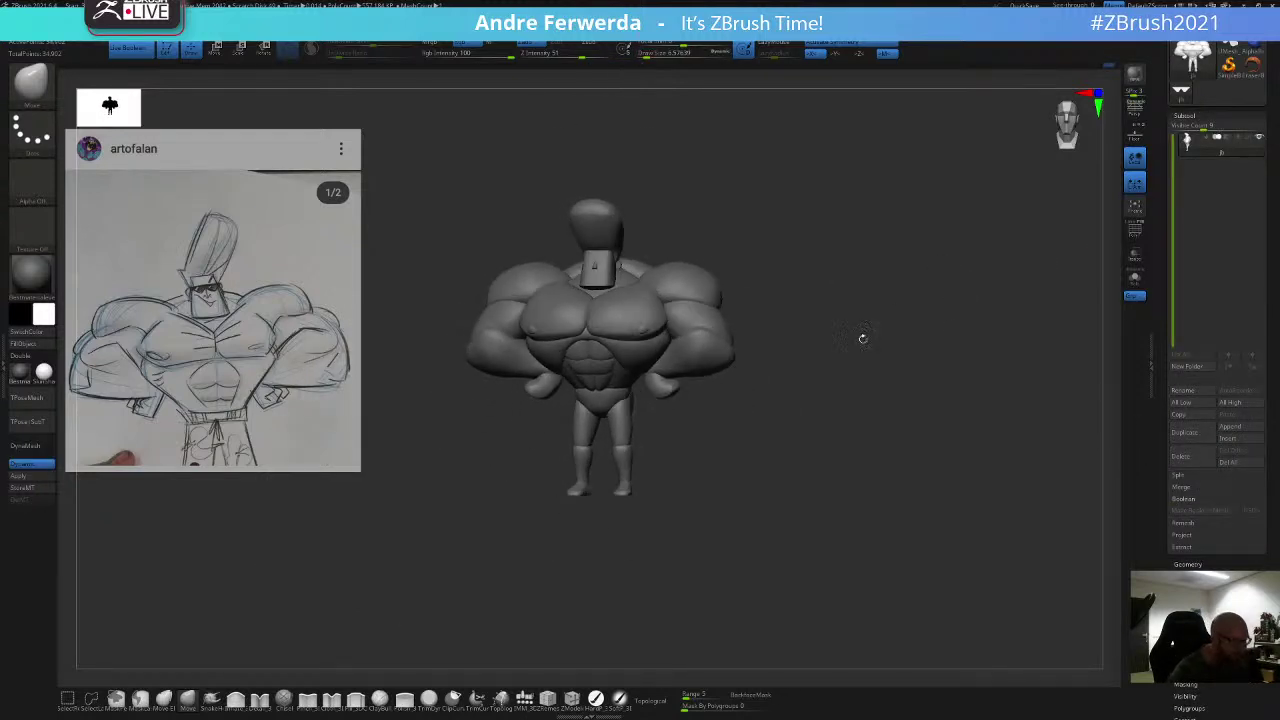
left_click_drag(858, 388, 889, 342, "alt")
left_click_drag(758, 271, 837, 257)
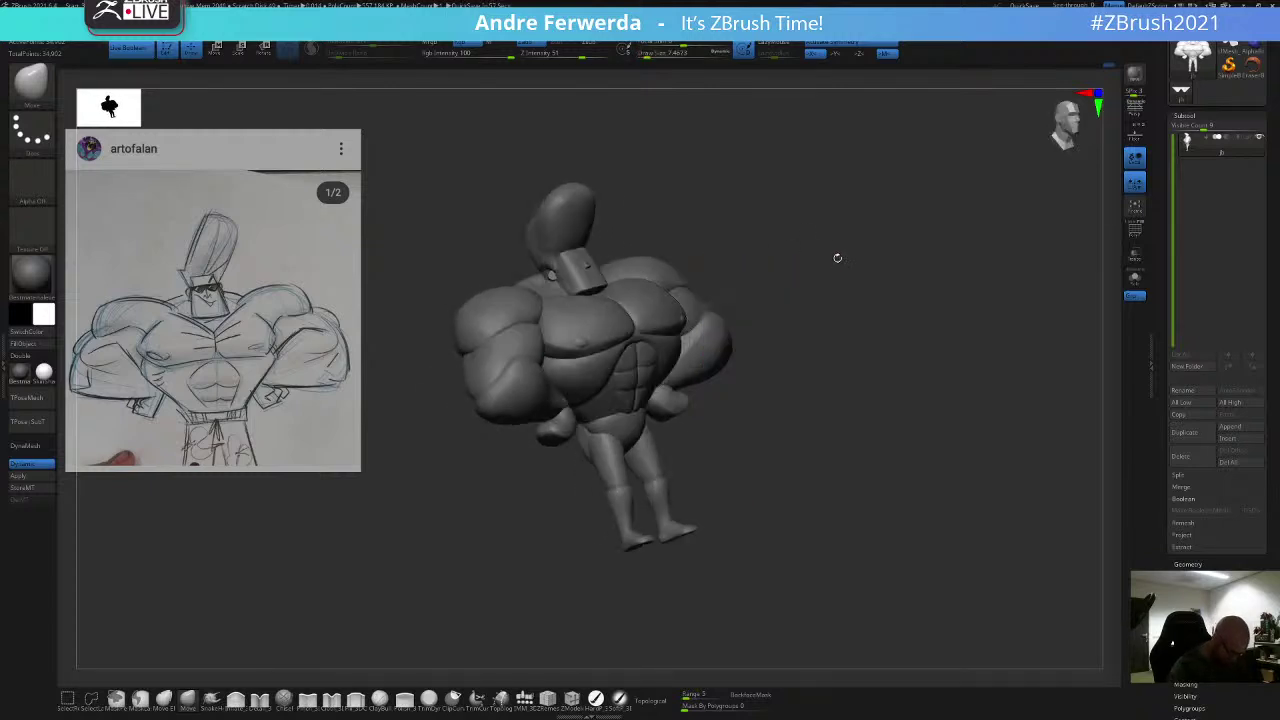
left_click_drag(495, 388, 488, 410)
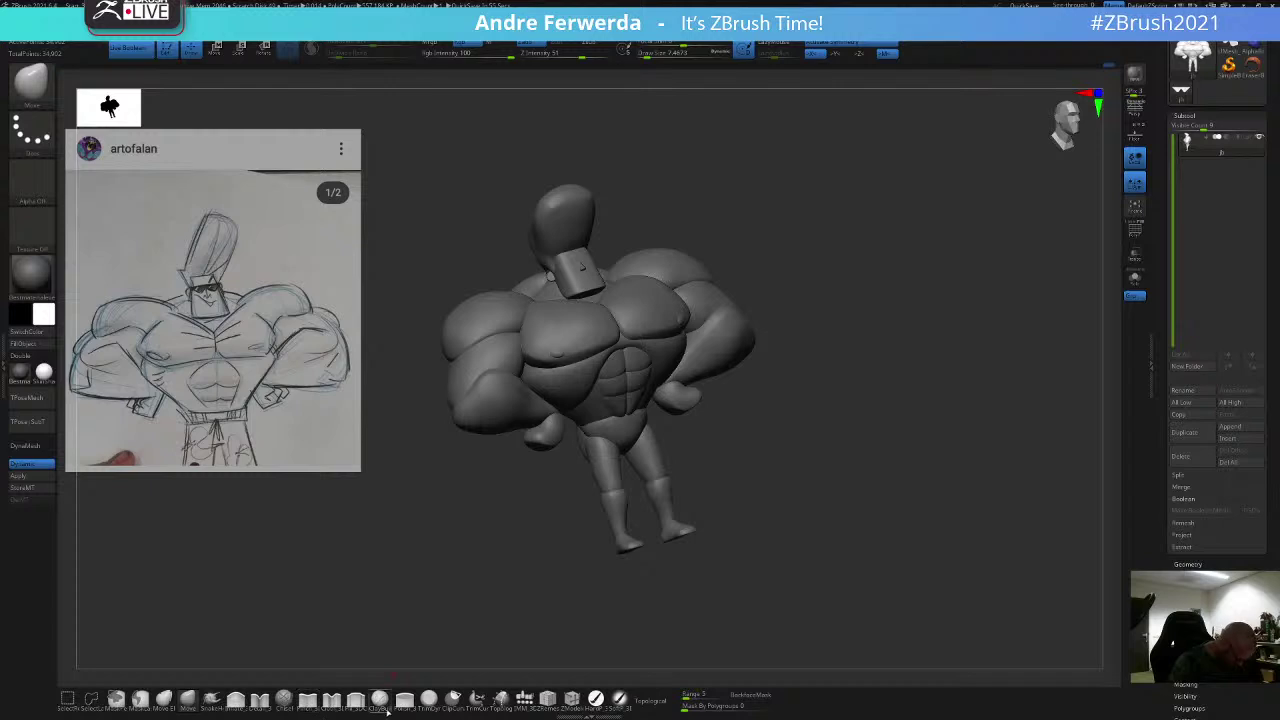
left_click(308, 699)
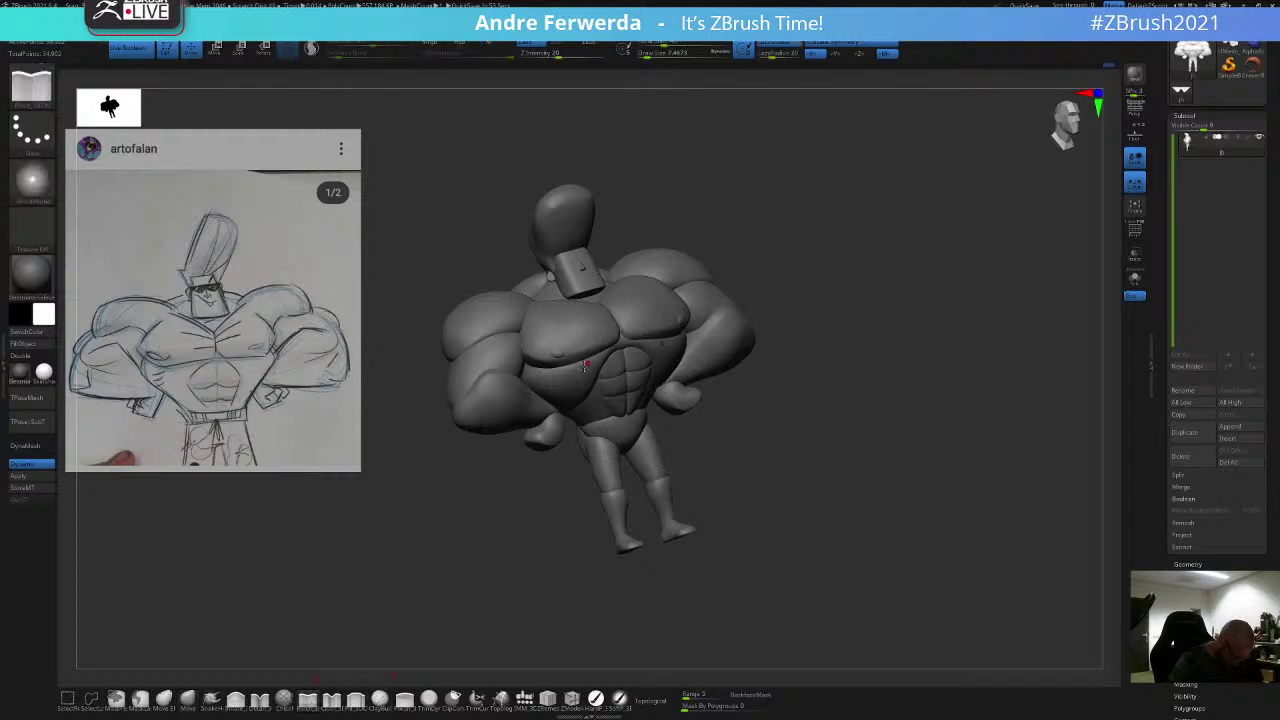
key("space")
left_click_drag(738, 250, 760, 229)
key("space")
left_click_drag(612, 352, 591, 381)
key("space")
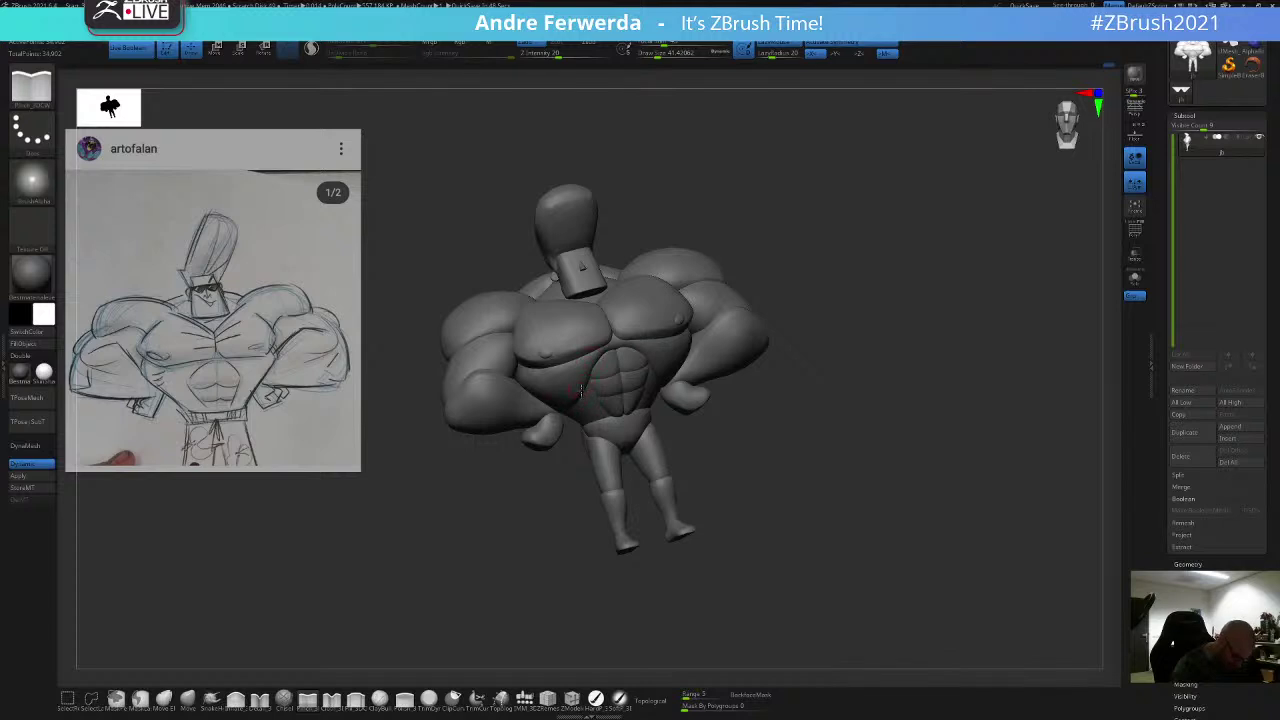
Step: Enlarge the brush to a draw size of about 46 and work on the waist beside the abdominals
left_click_drag(740, 248, 764, 246)
key("shift")
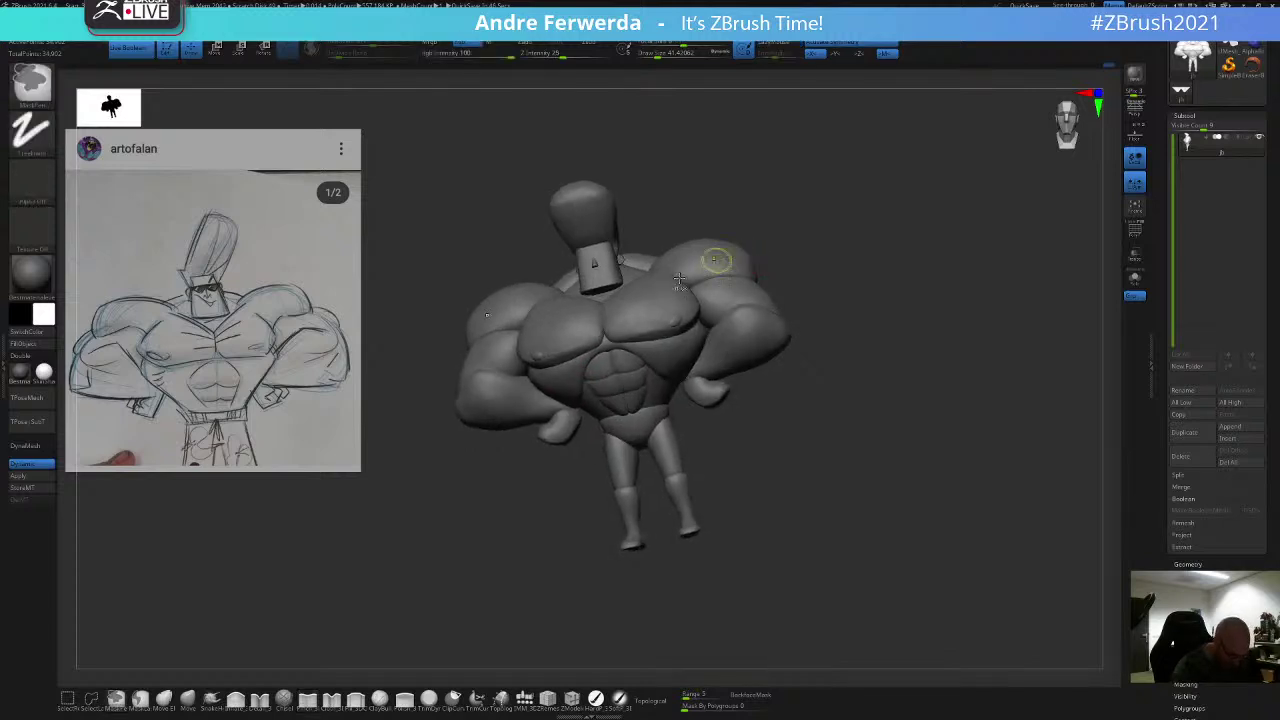
left_click_drag(566, 471, 556, 465)
key("space")
left_click_drag(588, 397, 591, 397)
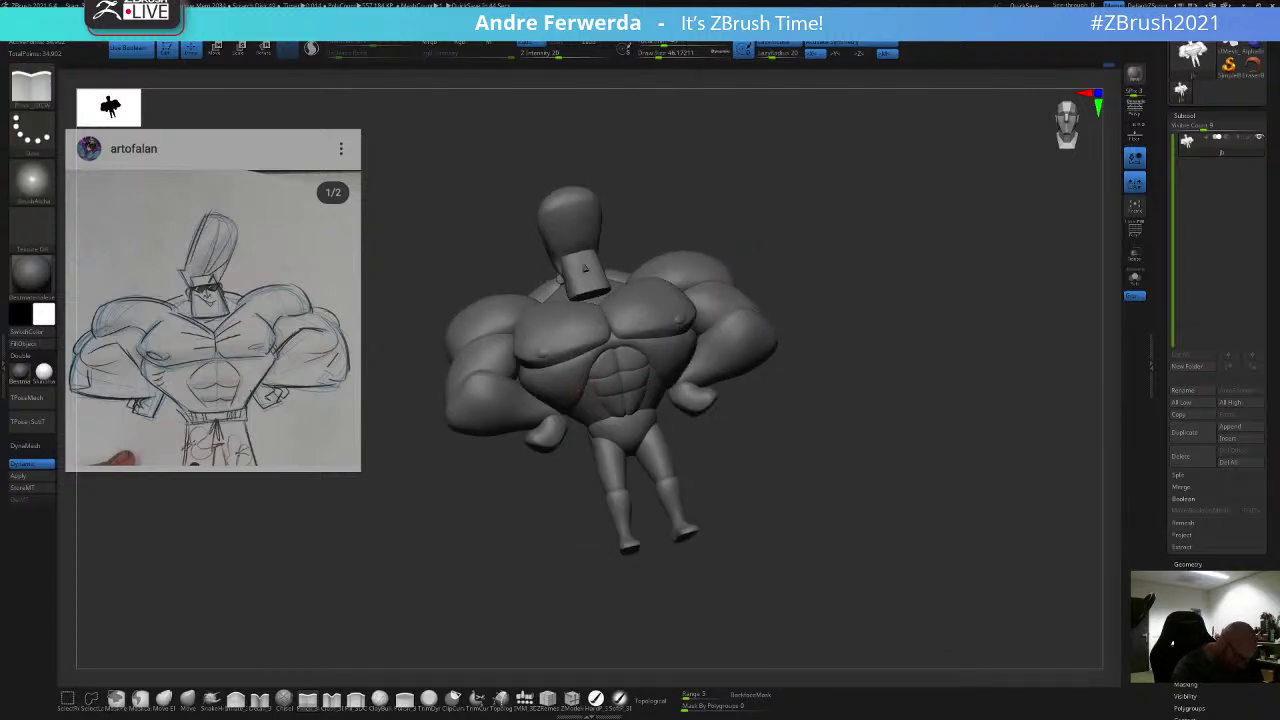
mouse_move(805, 218)
left_mouse_down()
mouse_move(803, 254)
mouse_move(806, 163)
mouse_move(812, 214)
left_mouse_up()
key("space")
Step: Enlarge the brush to a draw size of about 70 and work over the upper chest and shoulders
left_click_drag(805, 208, 819, 217)
key("space")
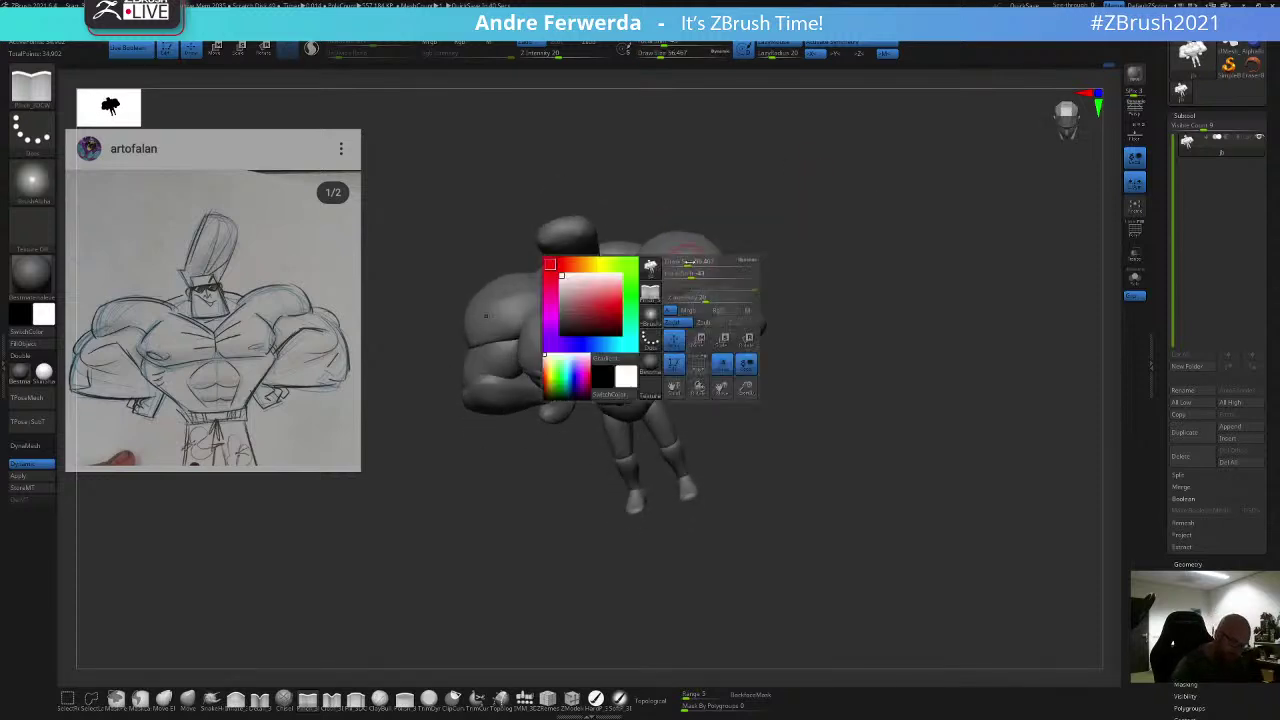
left_click_drag(672, 306, 678, 306)
mouse_move(790, 201)
left_mouse_down()
mouse_move(789, 221)
mouse_move(854, 240)
mouse_move(850, 276)
left_mouse_up()
left_click_drag(629, 306, 617, 298)
mouse_move(774, 266)
left_mouse_down()
mouse_move(797, 243)
mouse_move(797, 205)
left_mouse_up()
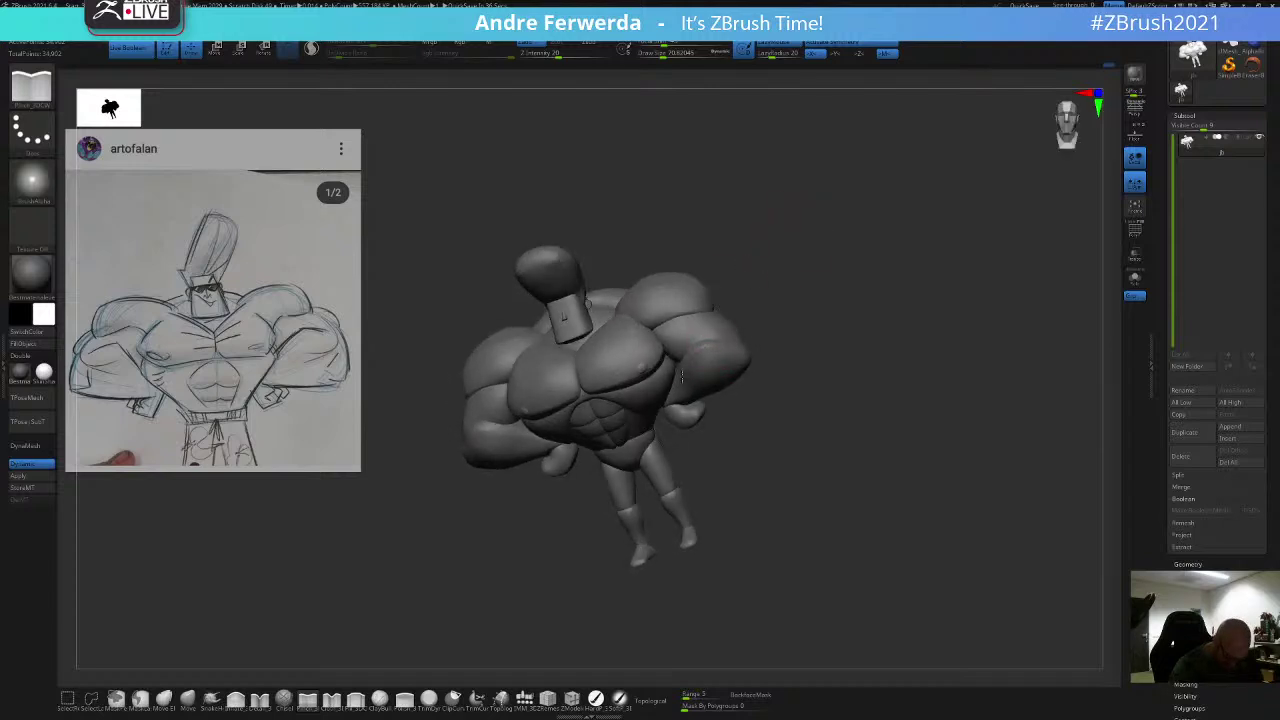
mouse_move(777, 330)
left_mouse_down()
mouse_move(818, 337)
mouse_move(817, 314)
left_mouse_up()
Step: Reduce the sculpting brush's draw size and refine and smooth the upper arm and forearm muscles from the front
key("space")
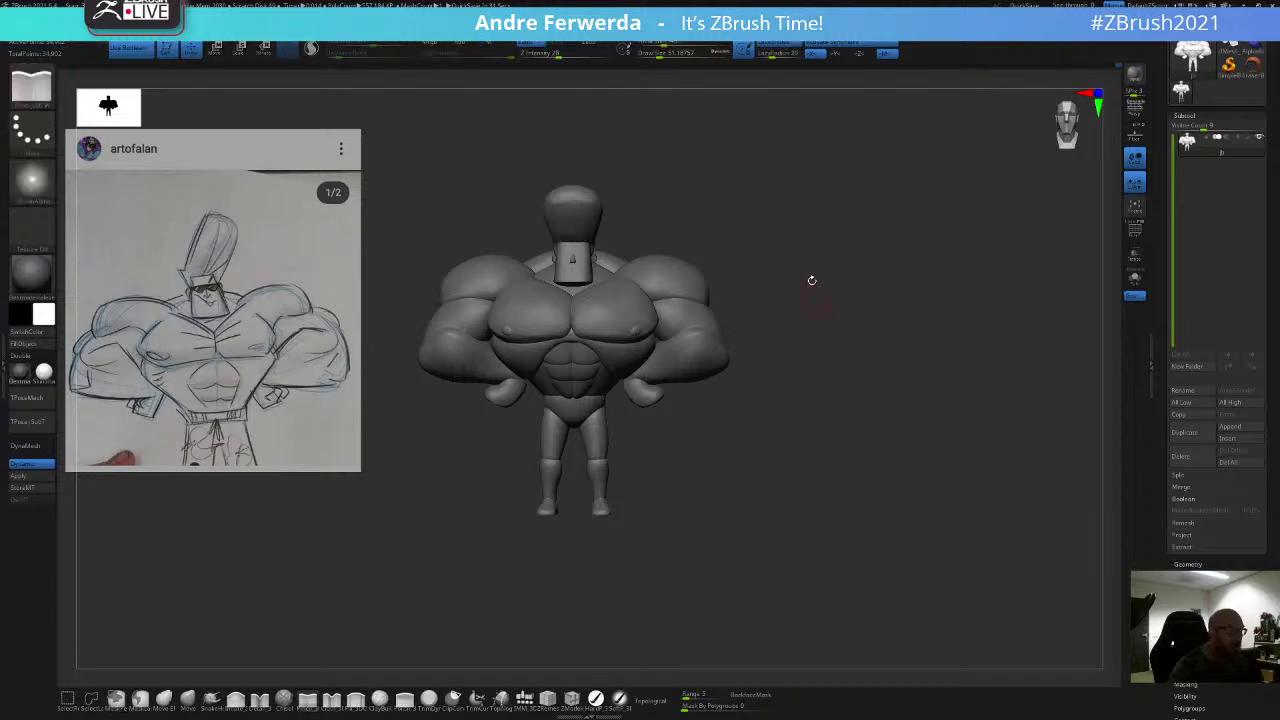
left_click_drag(773, 254, 769, 280, "alt")
right_click_drag(710, 321, 708, 307)
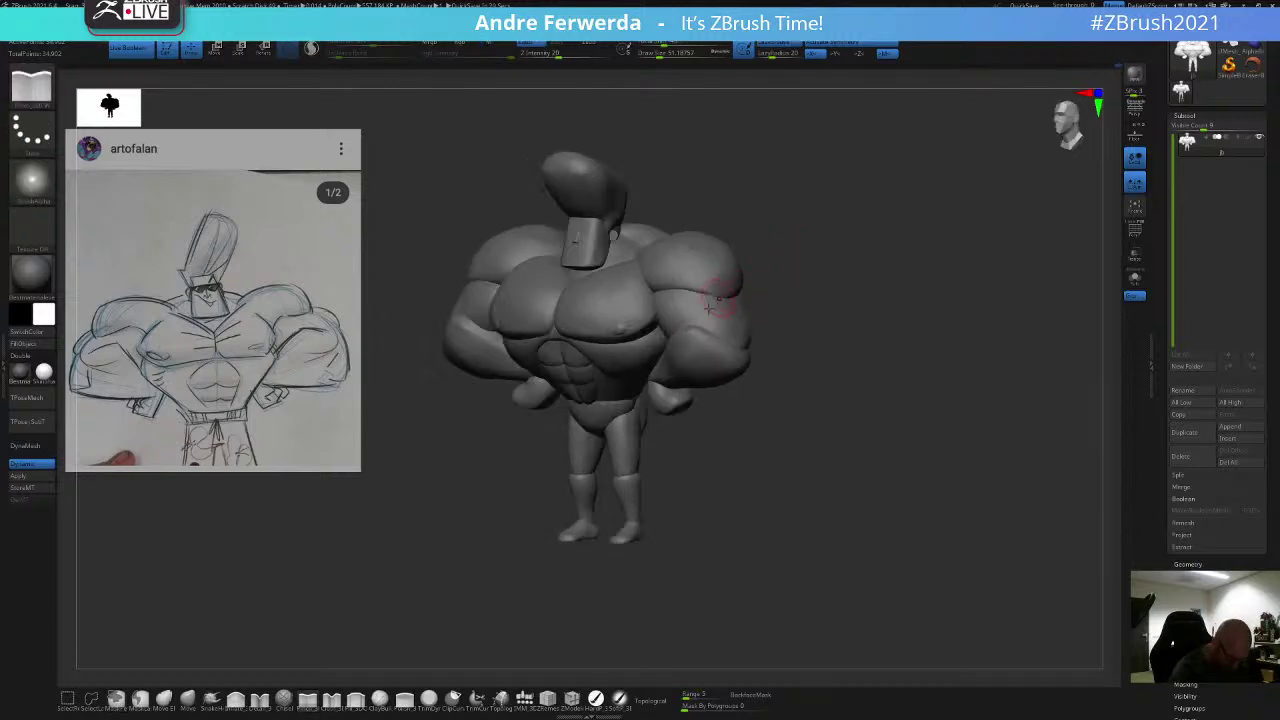
left_click_drag(764, 294, 796, 286)
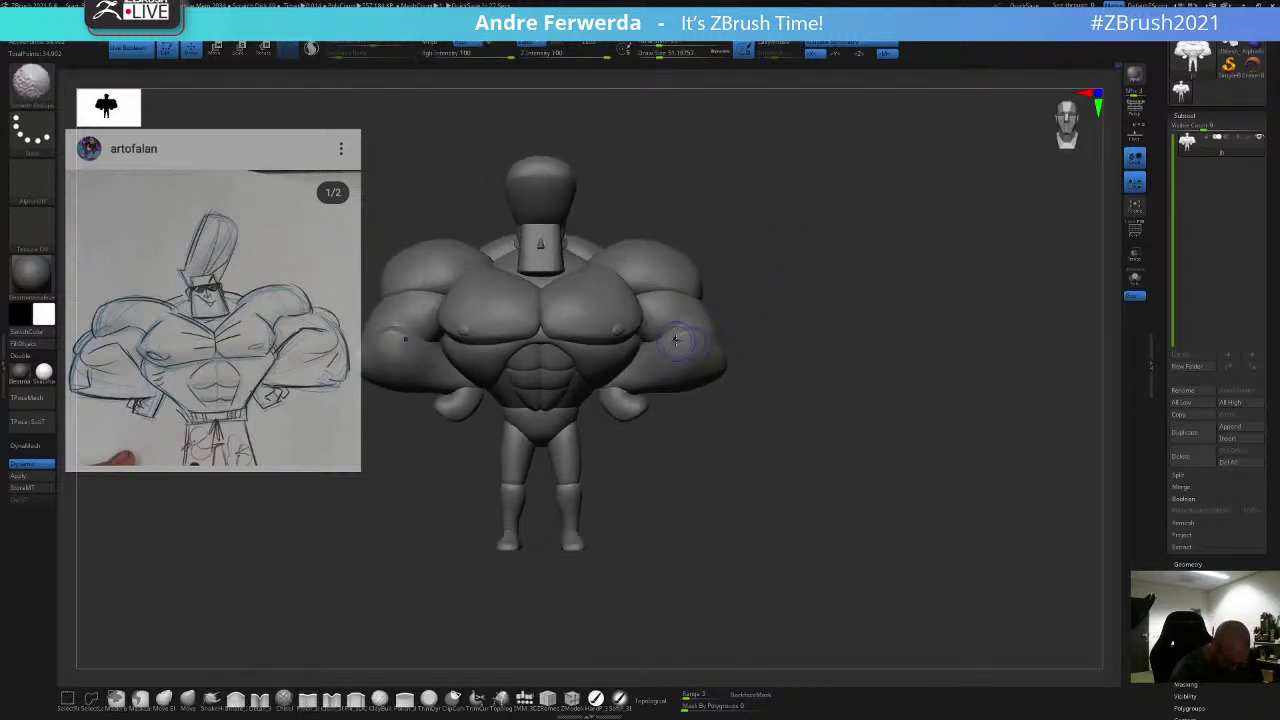
left_click_drag(768, 350, 820, 287, "alt")
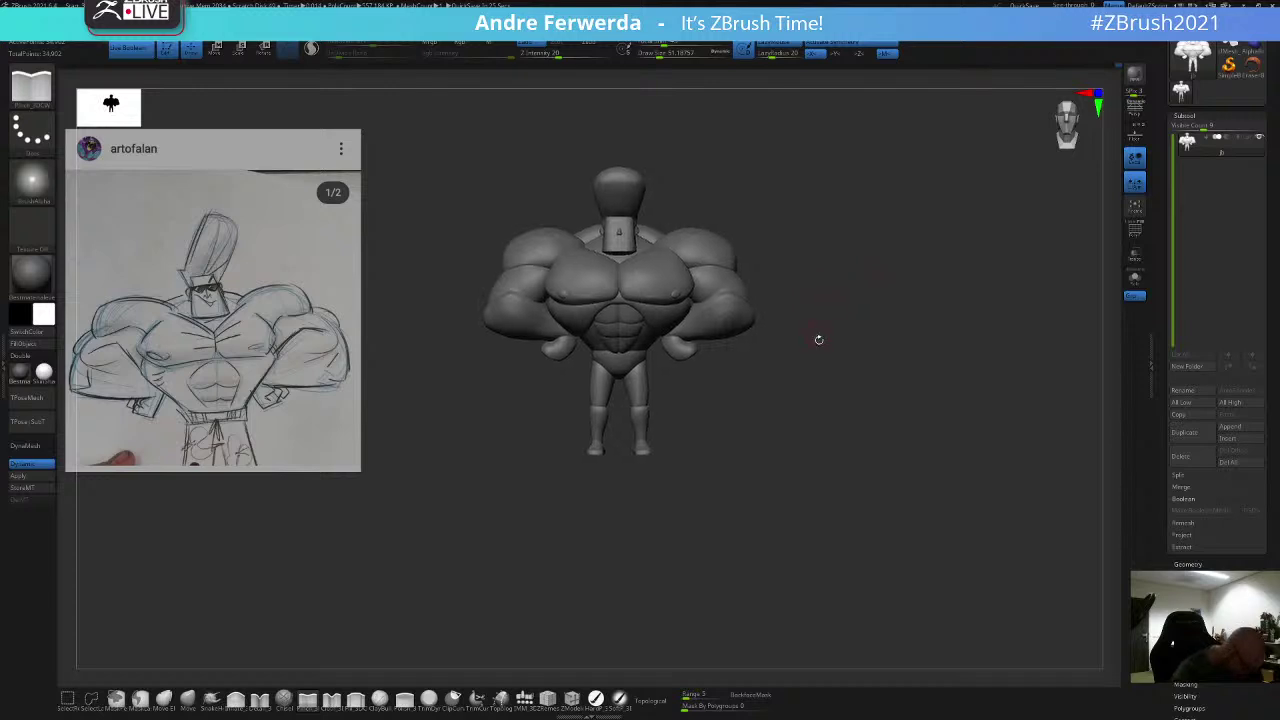
left_click_drag(797, 400, 789, 388)
Step: Sculpt the outer upper arm around the crease below the shoulder muscle, working around to the side
mouse_move(788, 388)
right_mouse_down()
mouse_move(786, 417)
mouse_move(769, 297)
mouse_move(745, 275)
right_mouse_up()
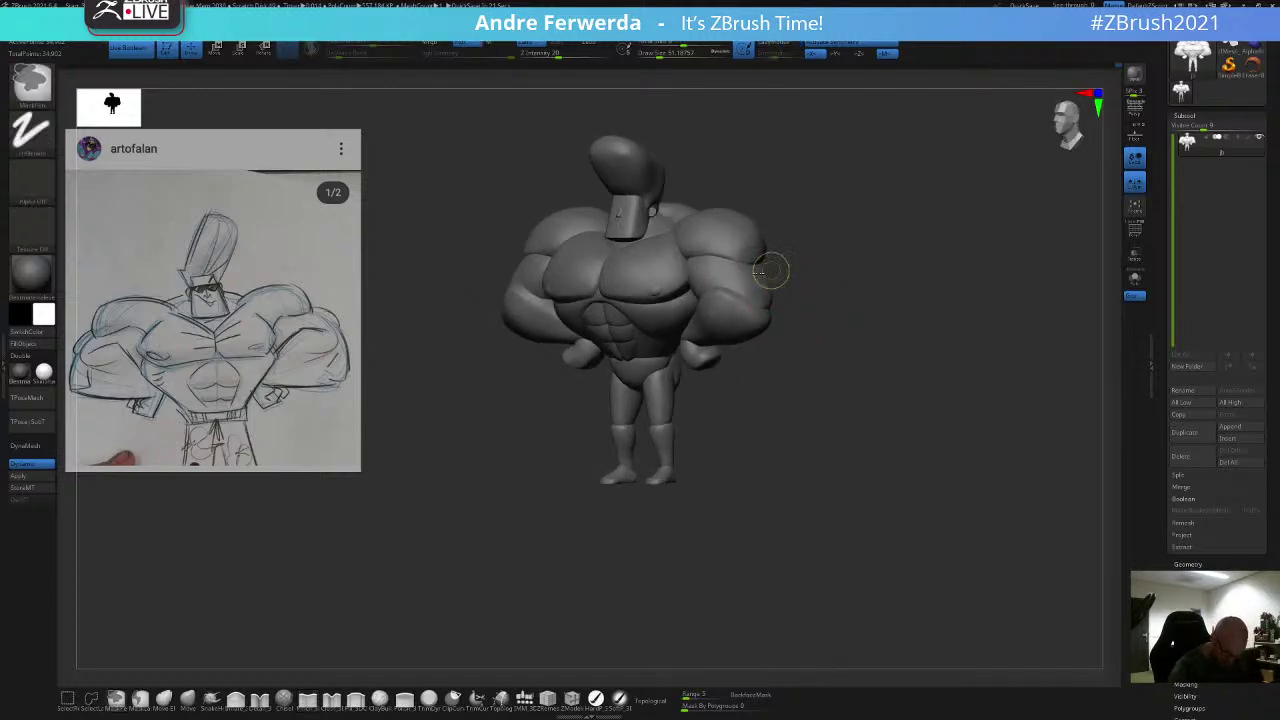
mouse_move(792, 264)
left_mouse_down()
mouse_move(814, 257)
mouse_move(769, 252)
left_mouse_up()
key("space")
mouse_move(806, 255)
right_mouse_down()
mouse_move(688, 391)
mouse_move(733, 316)
mouse_move(713, 300)
right_mouse_up()
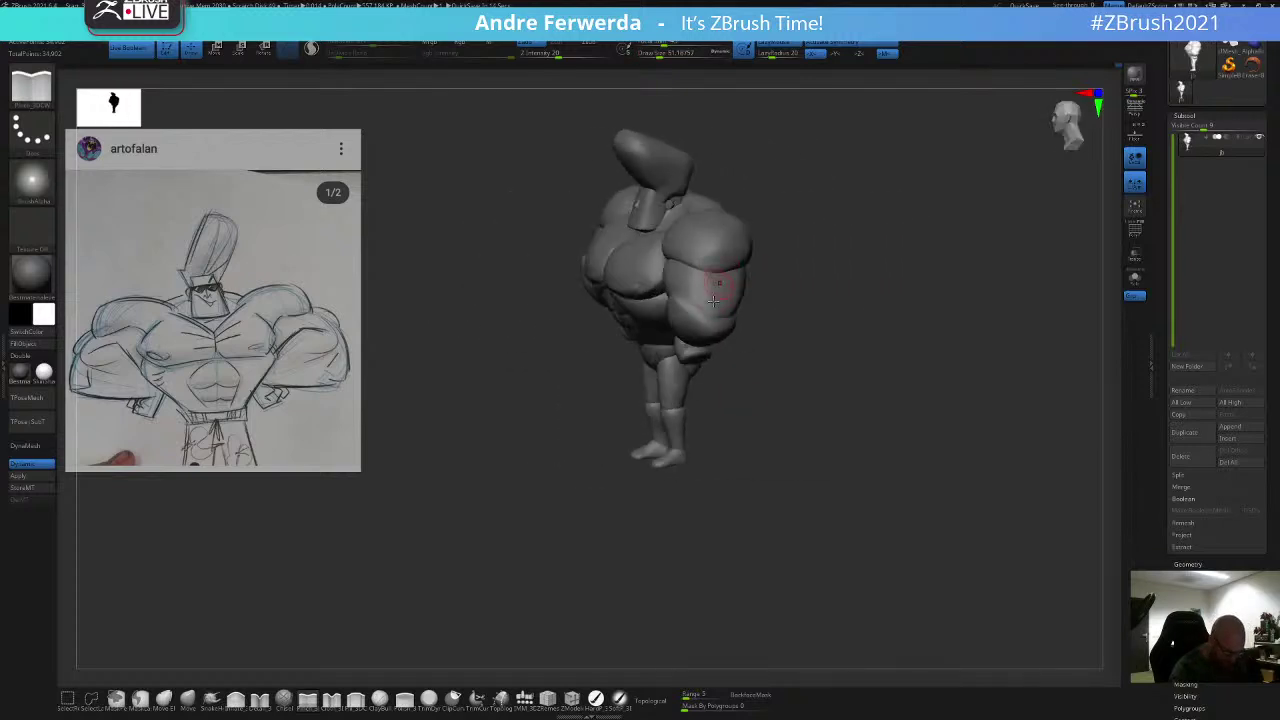
left_click_drag(781, 291, 795, 274)
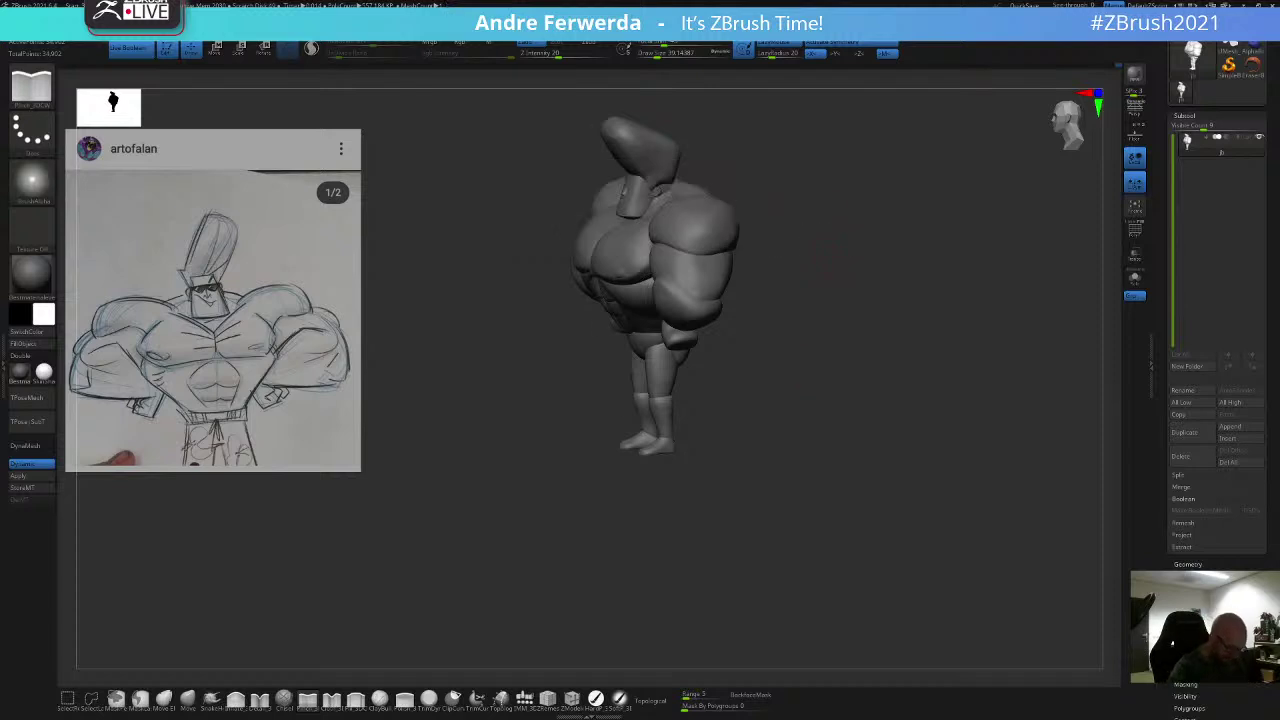
Step: Switch to the Move brush, enlarge it, and adjust the arm and hip silhouette in side view
left_click_drag(814, 240, 829, 243)
key("space")
left_click_drag(829, 257, 854, 232)
key("space")
key("space")
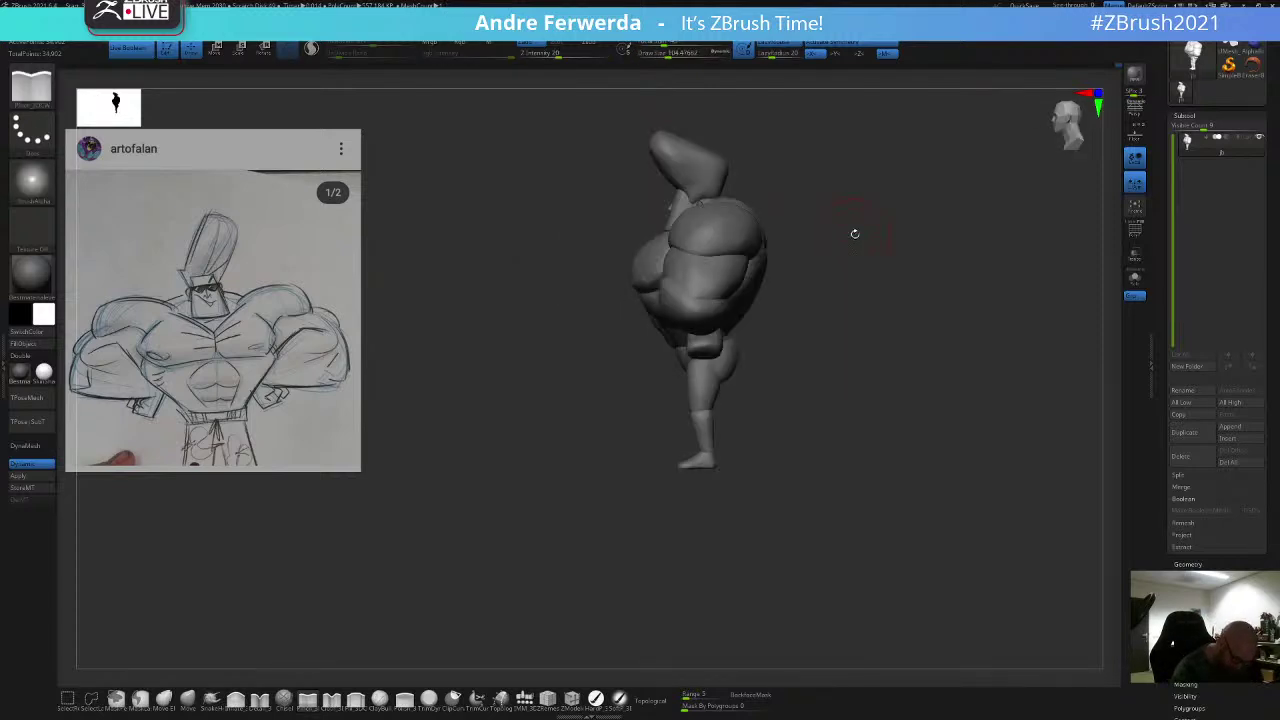
key("space")
left_click(191, 702)
key("space")
left_click_drag(750, 295, 770, 293)
left_click_drag(696, 365, 704, 346)
Step: Hide the shoulder, arm and hand parts to check the torso, restore them, and nudge the buttocks forward with the Move brush
key("space")
key("space")
left_click(732, 244, "ctrl+shift")
left_click(733, 246, "ctrl+shift")
left_click(711, 293, "ctrl+shift")
left_click(711, 301, "ctrl+shift")
left_click(705, 345, "ctrl+shift")
key("space")
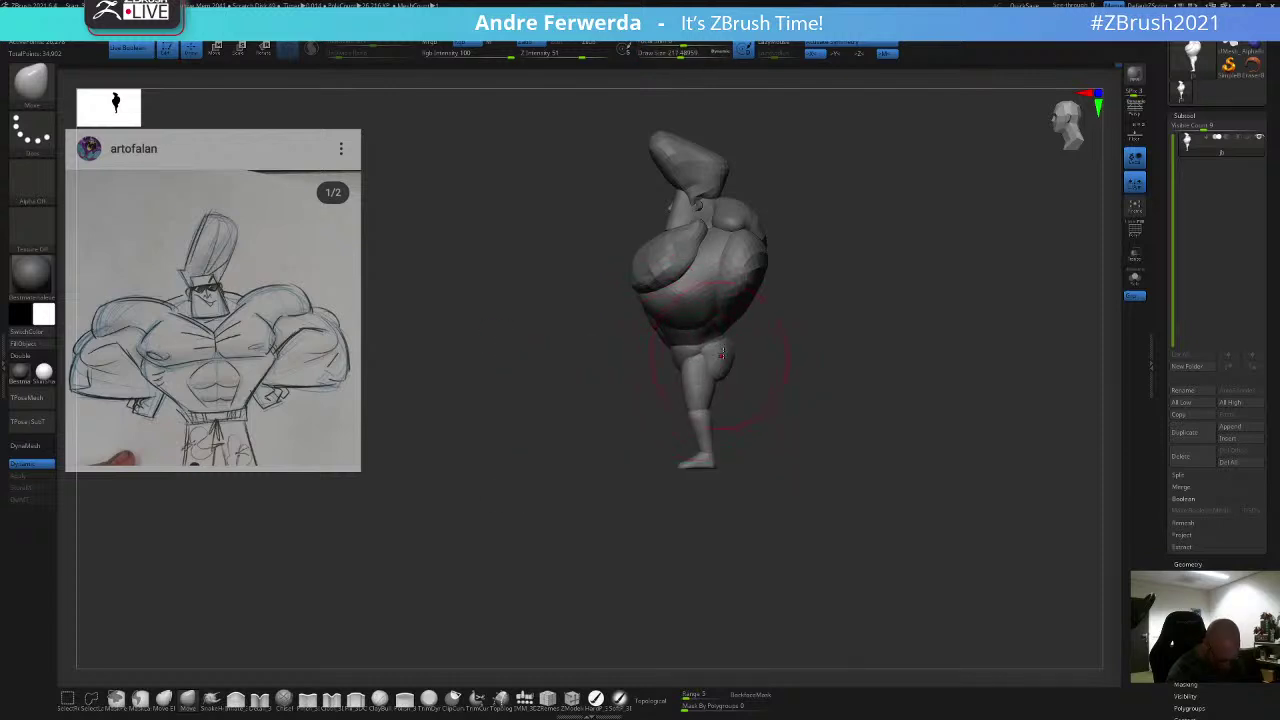
left_click(750, 366, "ctrl+shift")
key("space")
left_click_drag(722, 355, 712, 355)
Step: Shift the shoulder and upper arm with the Move brush at a draw size of about 222 in side view
mouse_move(831, 186)
left_mouse_down()
mouse_move(911, 203)
mouse_move(871, 183)
left_mouse_up()
key("space")
left_click_drag(691, 266, 702, 265)
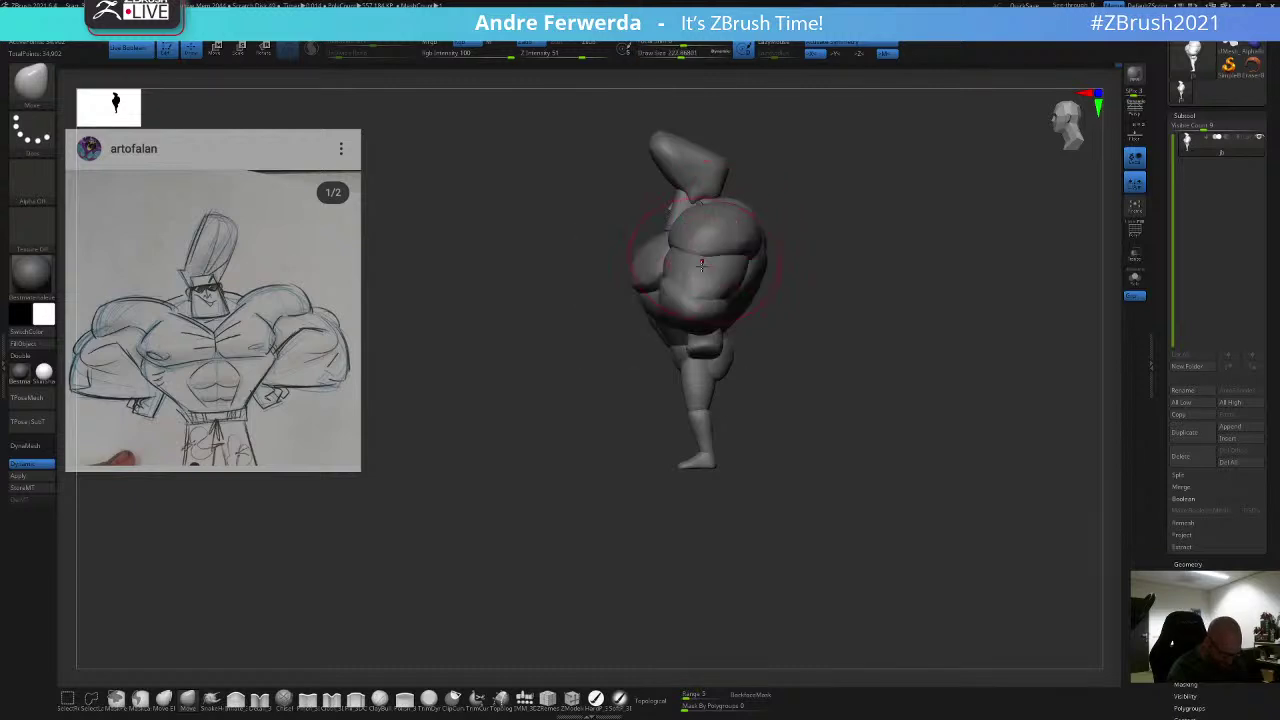
key("space")
mouse_move(782, 258)
left_mouse_down()
mouse_move(848, 264)
mouse_move(827, 255)
left_mouse_up()
left_click_drag(842, 228, 778, 226)
key("space")
mouse_move(702, 264)
left_mouse_down()
mouse_move(679, 262)
mouse_move(724, 239)
left_mouse_up()
key("space")
key("space")
key("space")
Step: Isolate the arms by hiding their muscle parts one by one from below and inverting the visibility
mouse_move(785, 325)
left_mouse_down()
mouse_move(768, 262)
mouse_move(777, 241)
mouse_move(690, 232)
left_mouse_up()
key("space")
key("space")
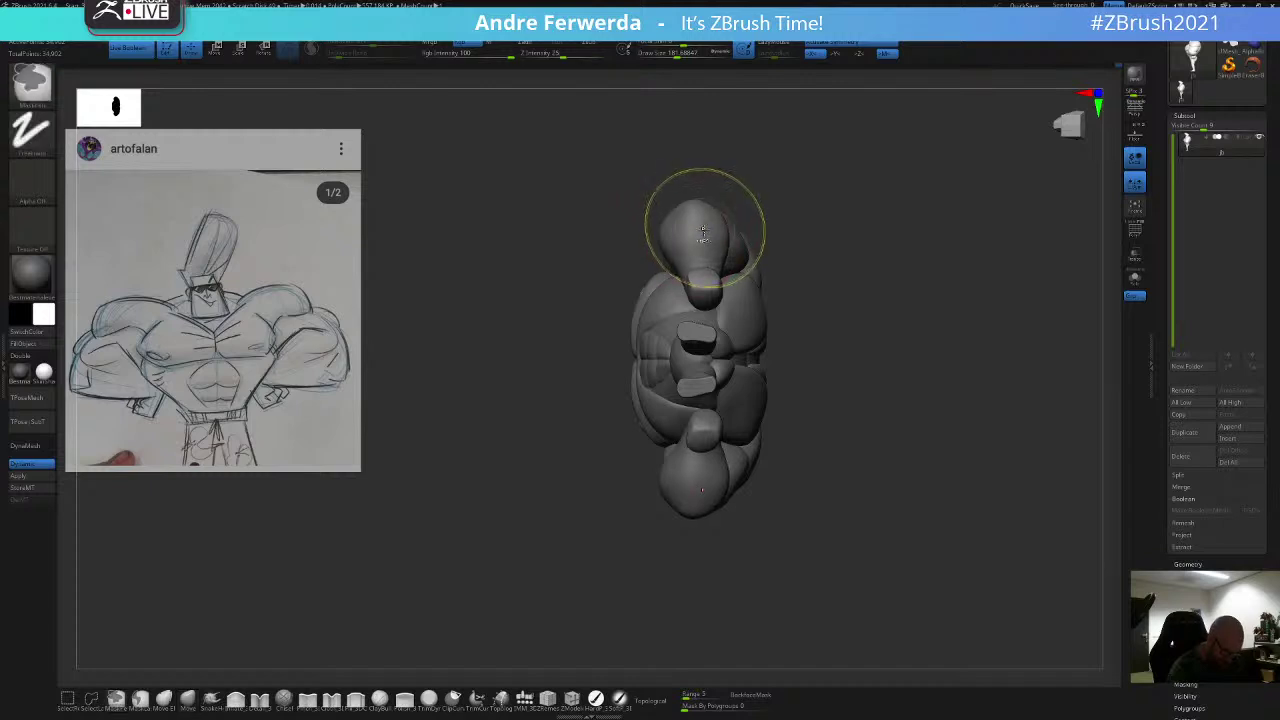
left_click(698, 236, "ctrl+shift")
left_click(704, 234, "ctrl+shift")
left_click(719, 236, "ctrl+shift")
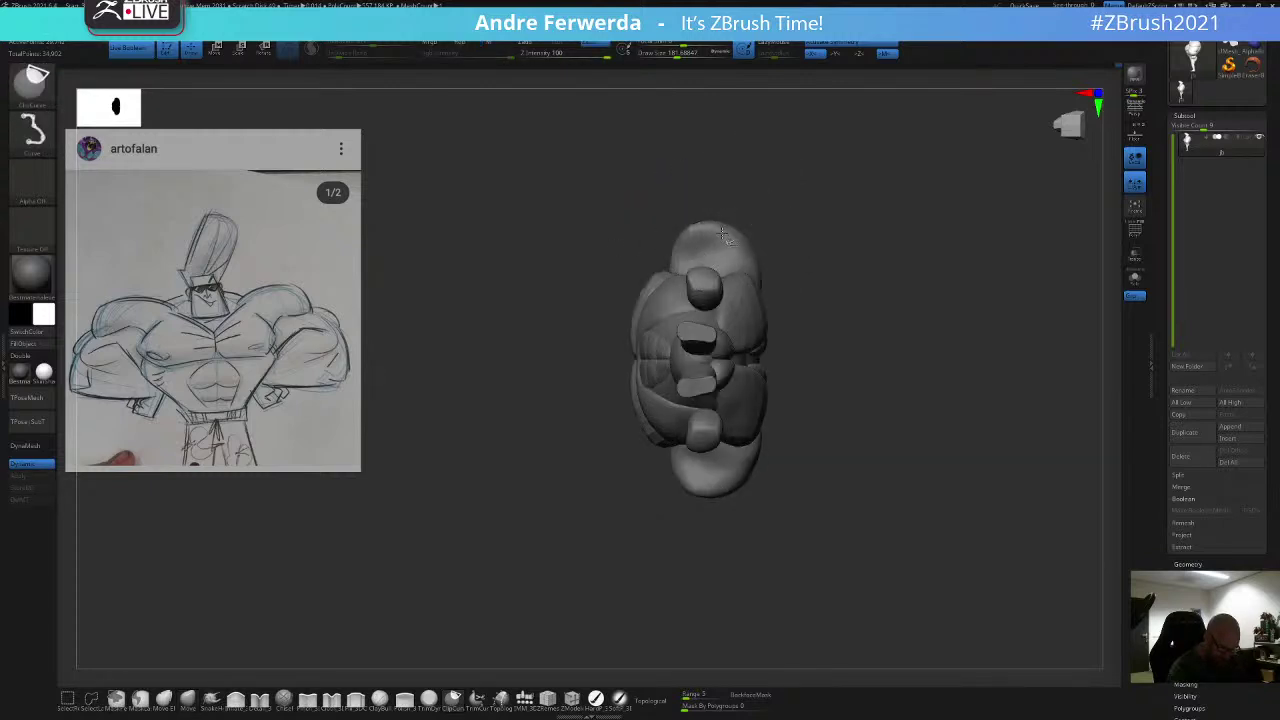
left_click(725, 238, "ctrl+shift")
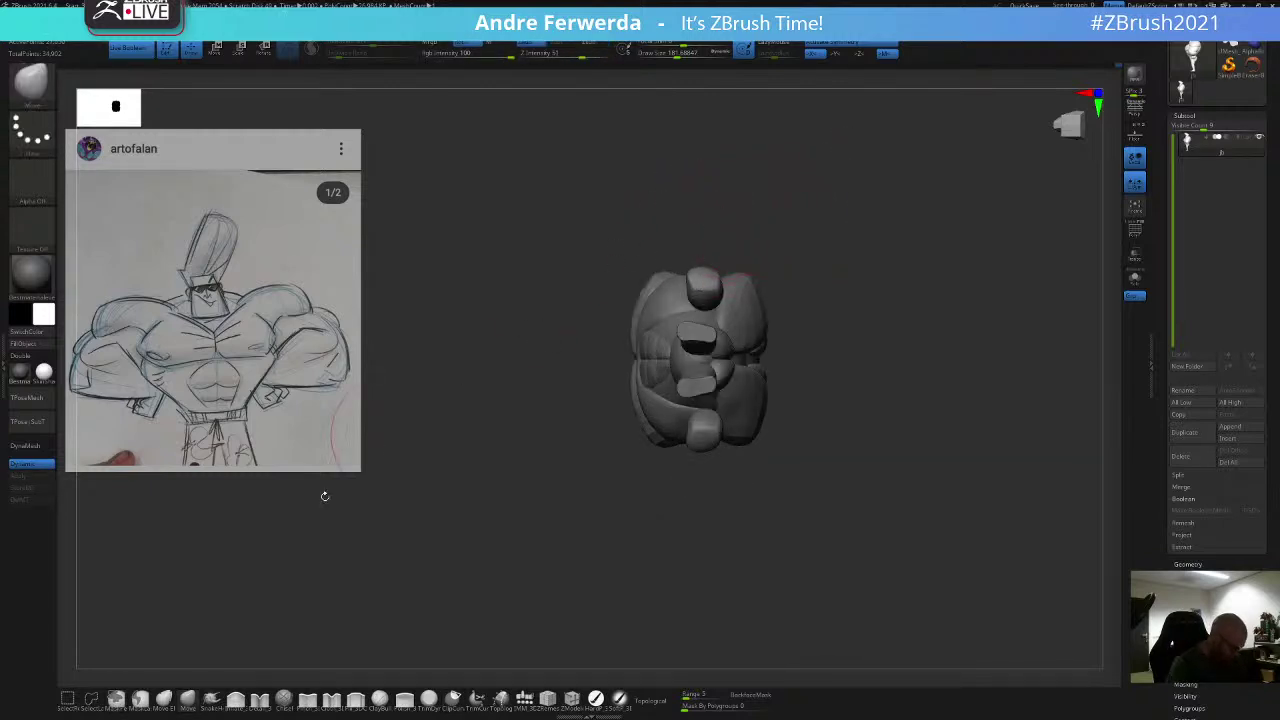
left_click(67, 700)
mouse_move(855, 197)
left_mouse_down("ctrl+shift")
mouse_move(871, 206)
mouse_move(867, 224)
left_mouse_up("ctrl+shift")
Step: Mask the isolated arms, unhide the rest of the figure, and invert the mask to leave the arms editable
mouse_move(813, 158)
left_mouse_down("ctrl")
mouse_move(666, 283)
mouse_move(612, 388)
left_mouse_up("ctrl")
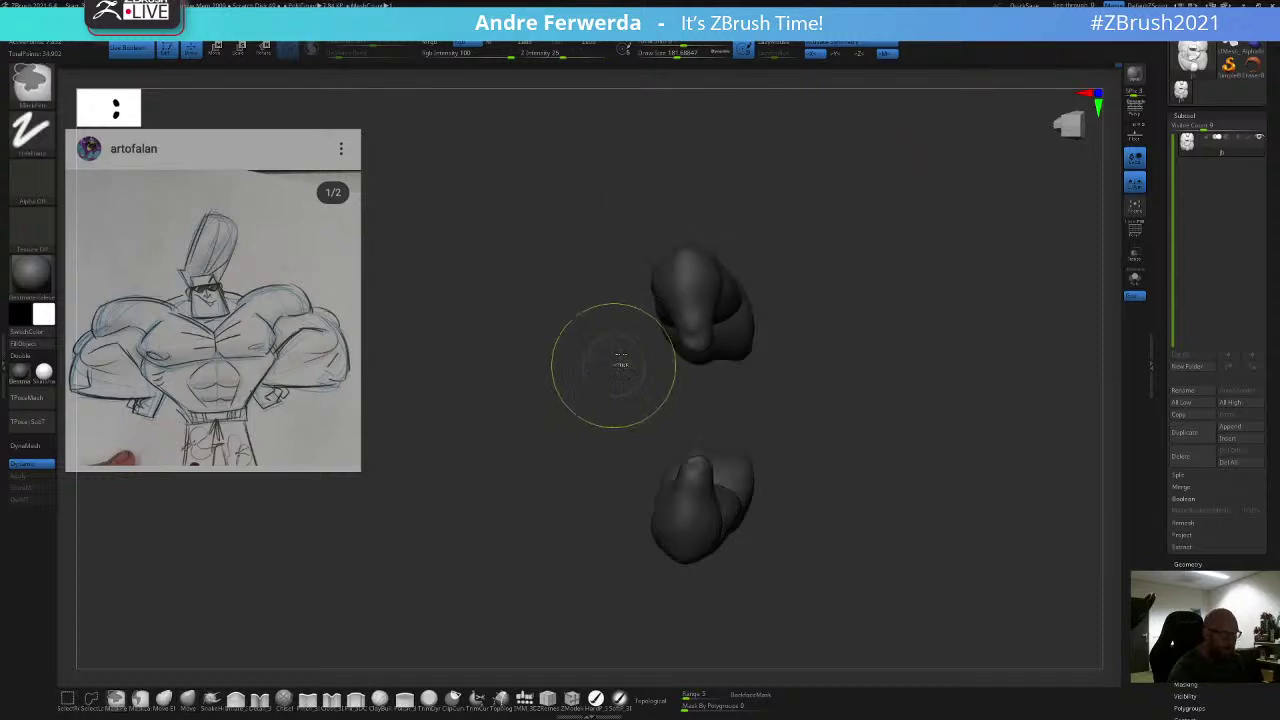
left_click(857, 223, "ctrl+shift")
left_click_drag(861, 210, 862, 260)
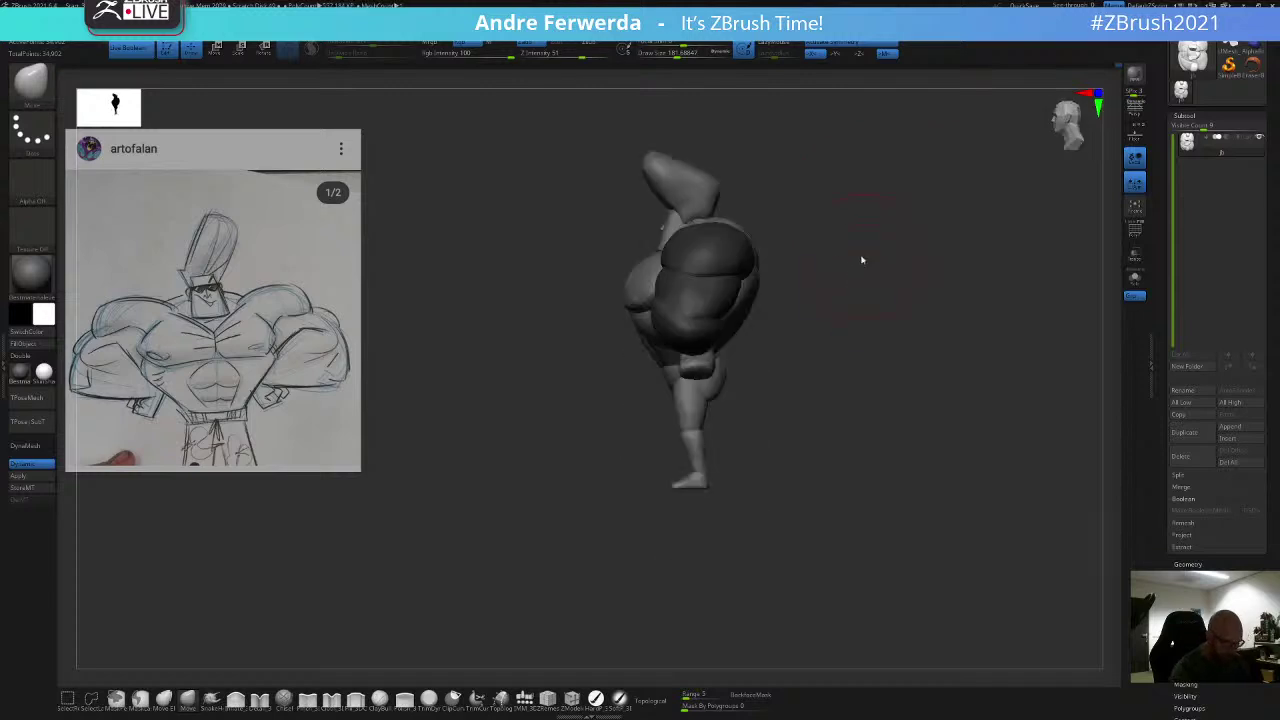
left_click(863, 236, "ctrl")
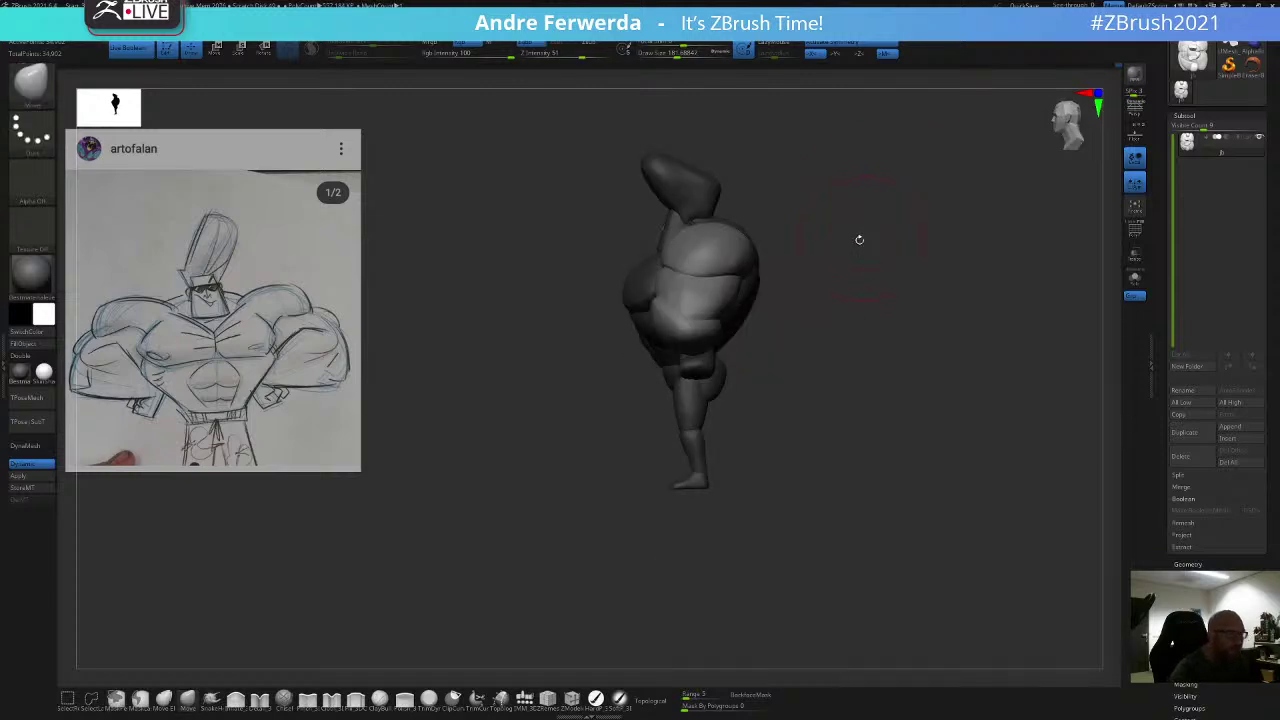
Step: Set the Move brush to a draw size of about 182 and reshape the unmasked shoulder from above
key("s")
left_click_drag(857, 235, 851, 235)
left_click_drag(752, 208, 796, 262)
left_click_drag(813, 207, 804, 217)
key("space")
left_click_drag(804, 217, 802, 217)
key("space")
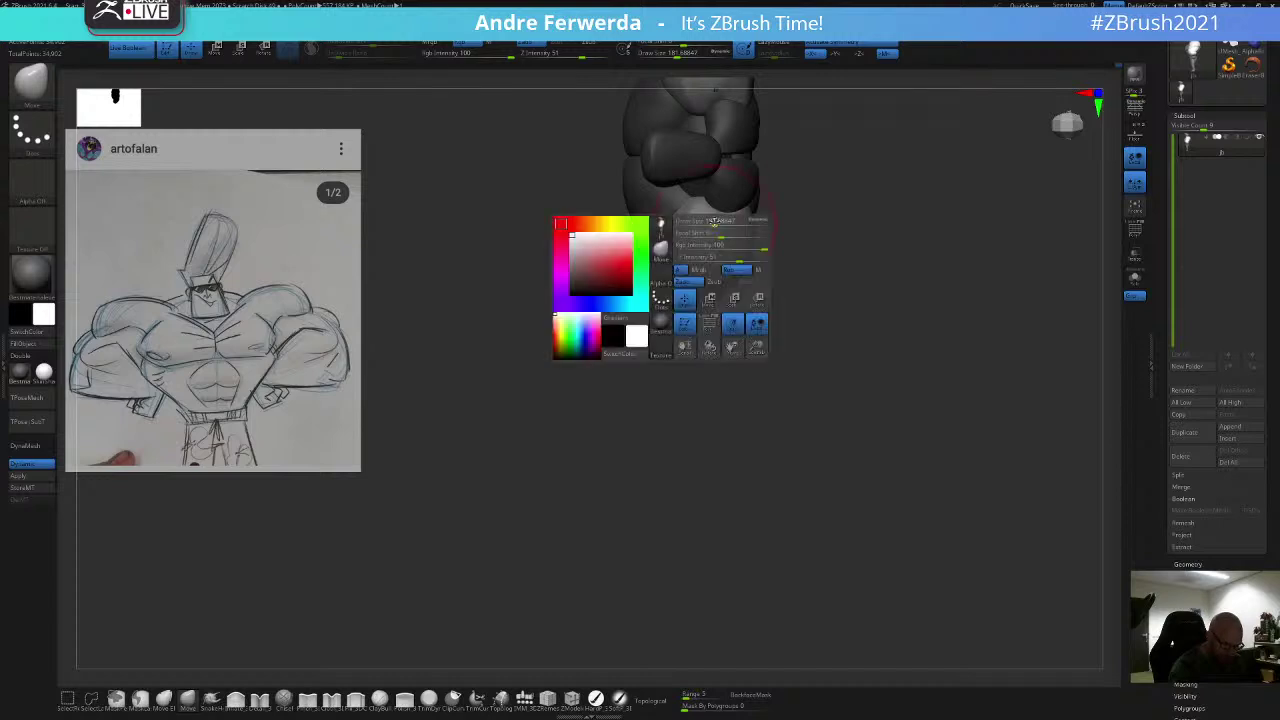
key("s")
left_click_drag(679, 213, 674, 208)
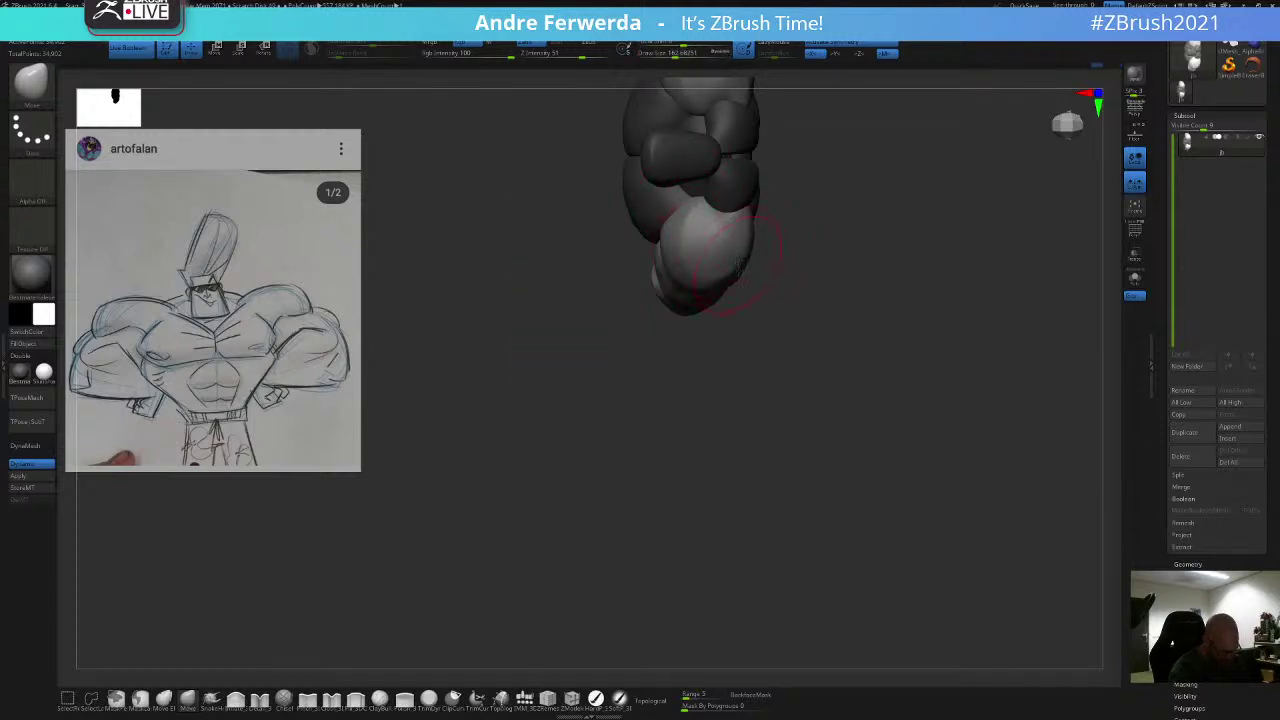
Step: Adjust the outer contour of the shoulder muscle from above with the Move brush
key("space")
left_click_drag(790, 190, 786, 226, "shift")
key("space")
mouse_move(731, 260)
left_mouse_down()
mouse_move(806, 293)
mouse_move(768, 297)
left_mouse_up()
key("space")
key("space")
mouse_move(782, 292)
left_mouse_down("alt")
mouse_move(791, 254)
mouse_move(786, 277)
mouse_move(808, 274)
mouse_move(790, 254)
mouse_move(731, 274)
left_mouse_up("alt")
Step: Enlarge the Move brush to a draw size of about 268 and reshape the shoulder and chest contours from above
key("space")
key("space")
key("space")
left_click_drag(747, 229, 756, 231)
key("space")
left_click_drag(661, 174, 642, 178)
key("space")
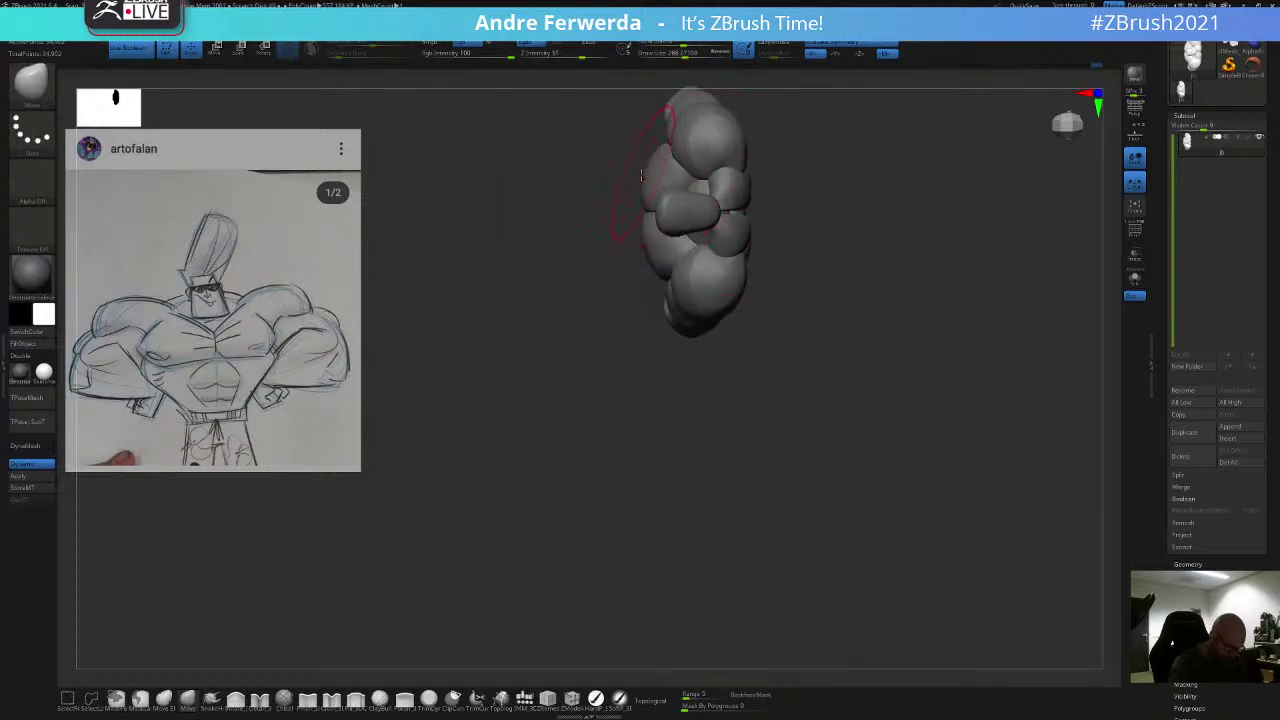
Step: Reduce the Move brush's draw size, adjust the upper body from above, and return to the front view
key("space")
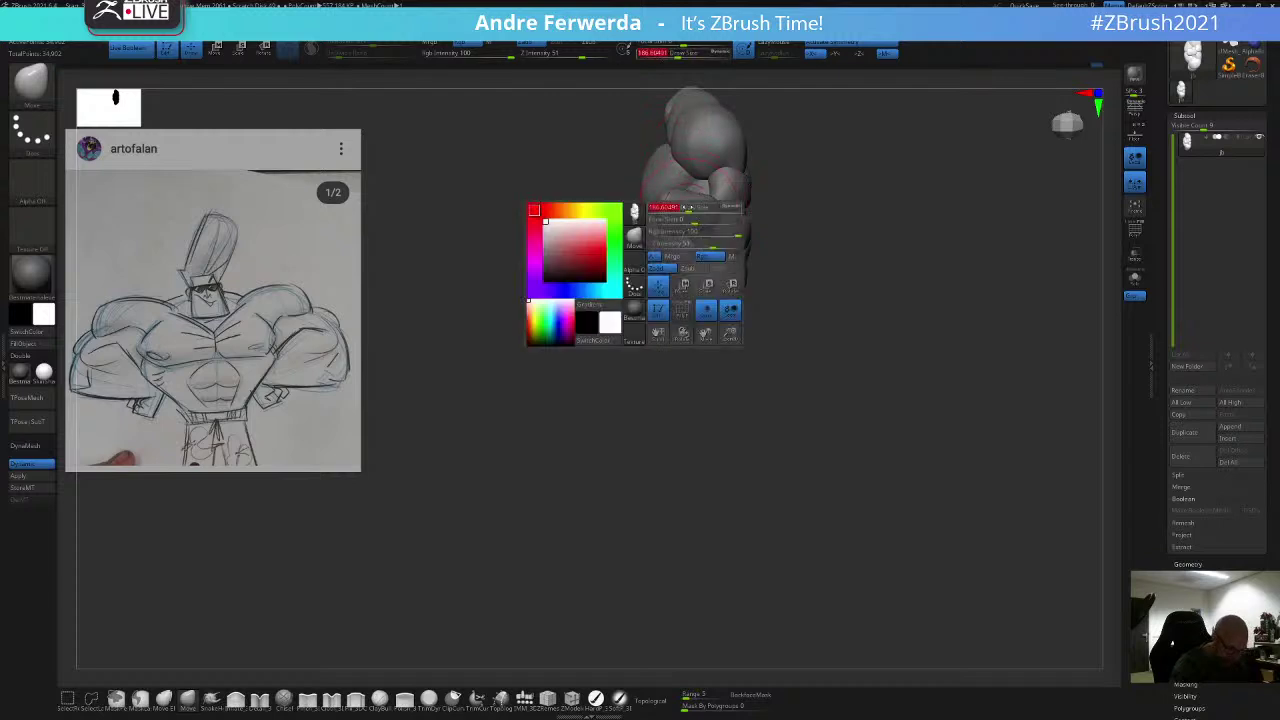
key("space")
left_click_drag(690, 246, 689, 242)
mouse_move(797, 168)
left_mouse_down("shift")
mouse_move(803, 112)
mouse_move(848, 197)
mouse_move(850, 134)
mouse_move(880, 138)
left_mouse_up("shift")
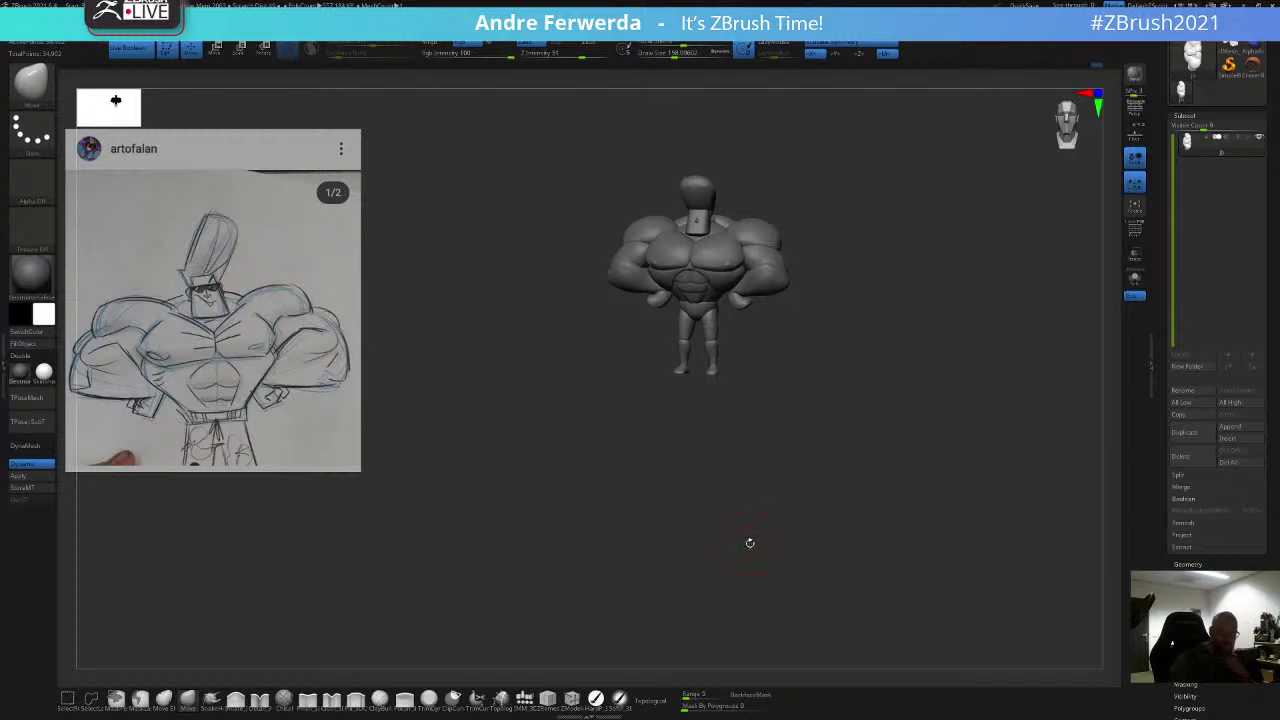
Step: Save the character as a ZTool file on the Desktop, replacing the existing file
left_click_drag(750, 543, 737, 542)
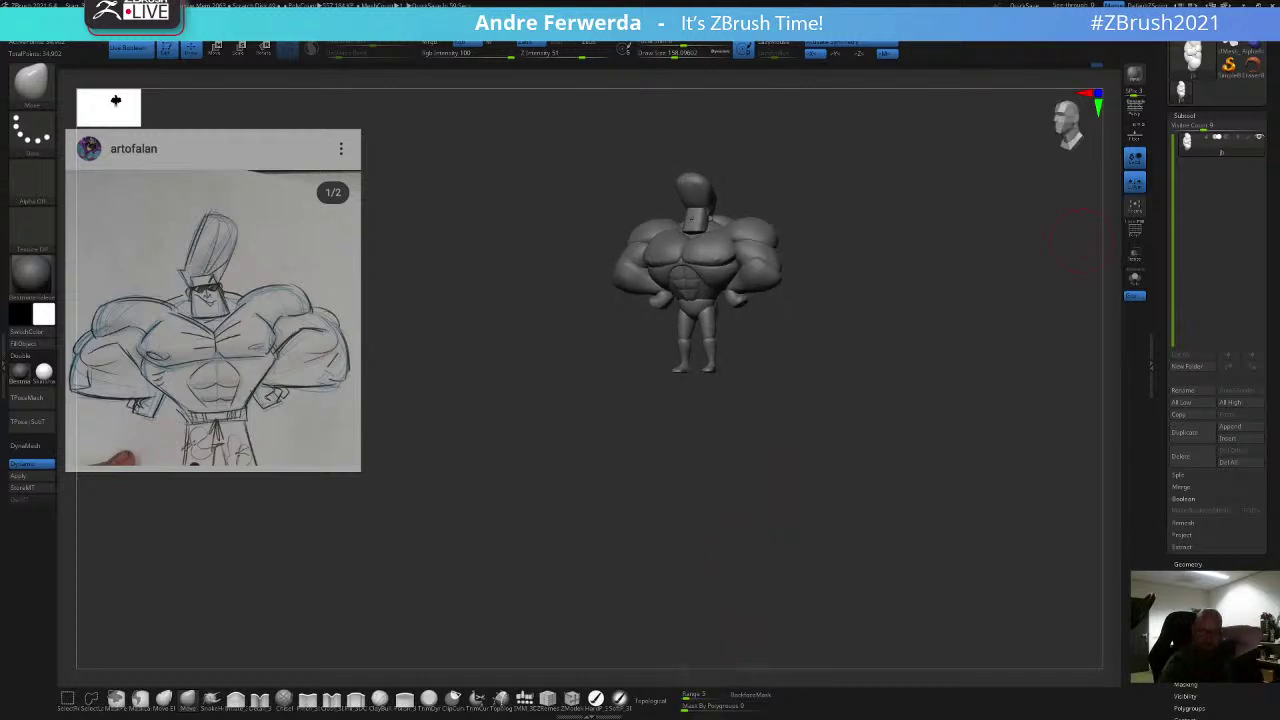
left_click_drag(1271, 70, 1271, 162)
left_click(1230, 36)
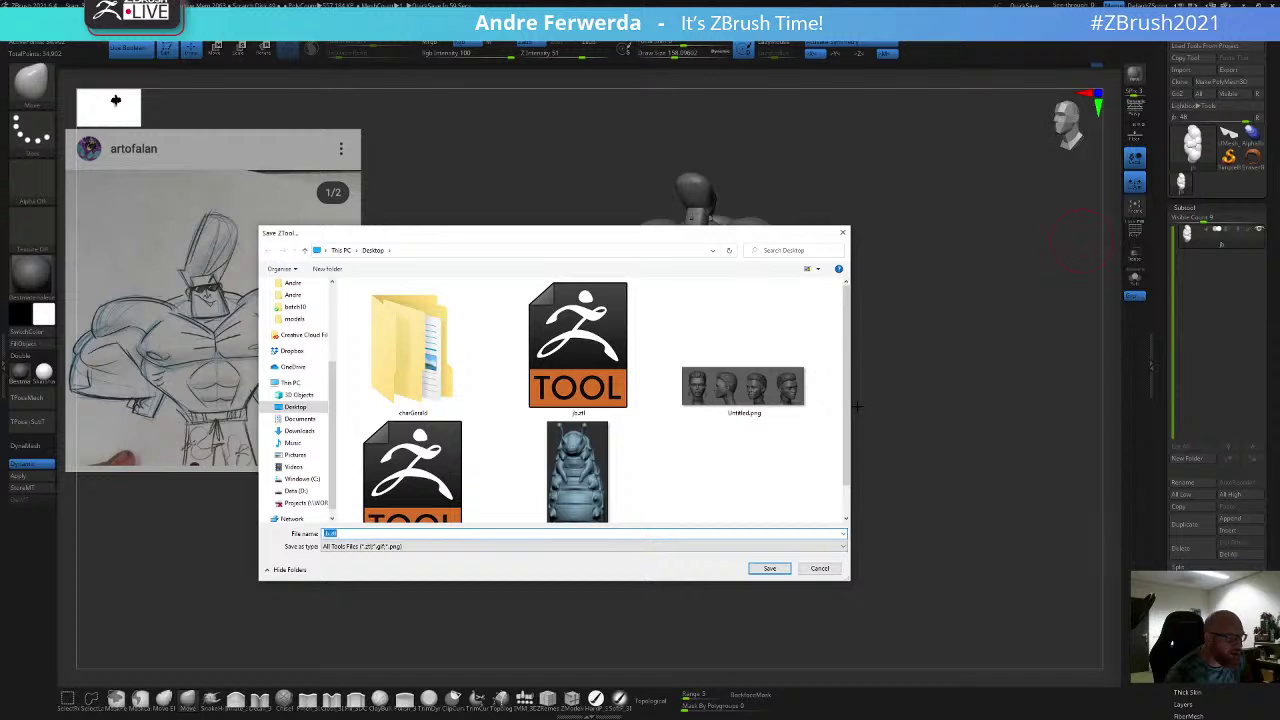
left_click(771, 569)
left_click(670, 353)
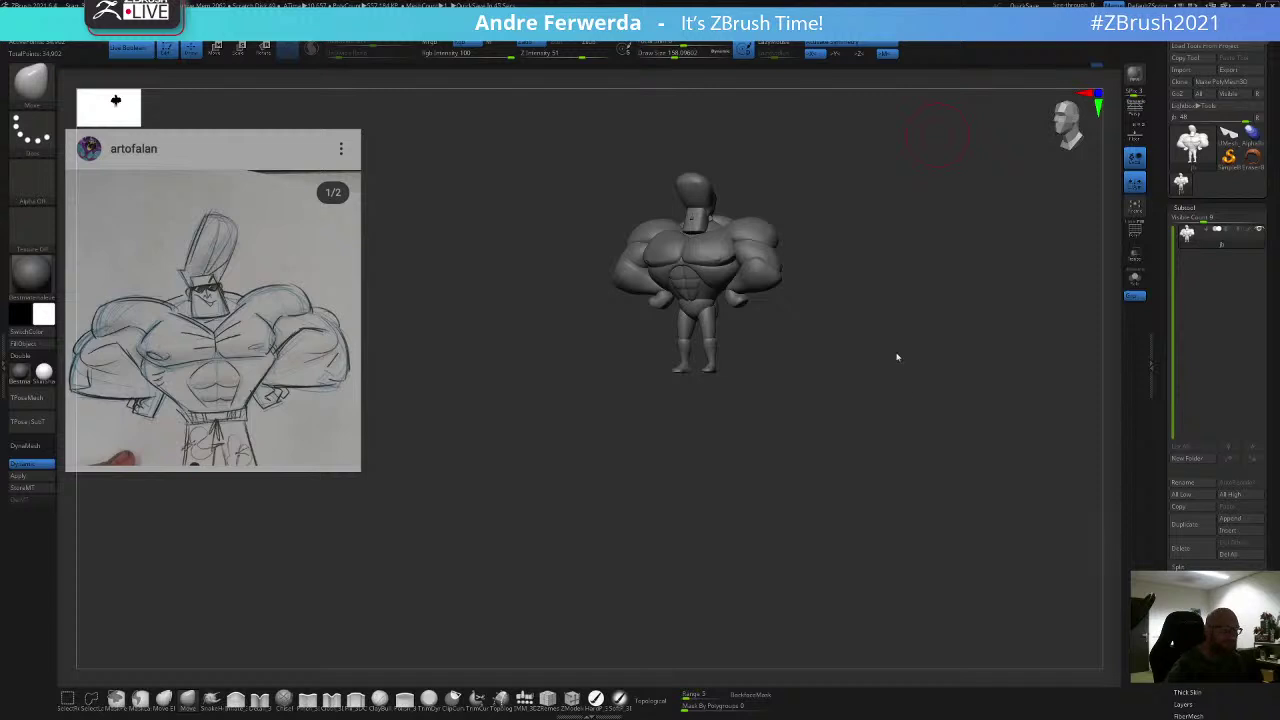
Step: Isolate the head and hair by hiding them and inverting the visibility
key("space")
left_click_drag(908, 382, 926, 360)
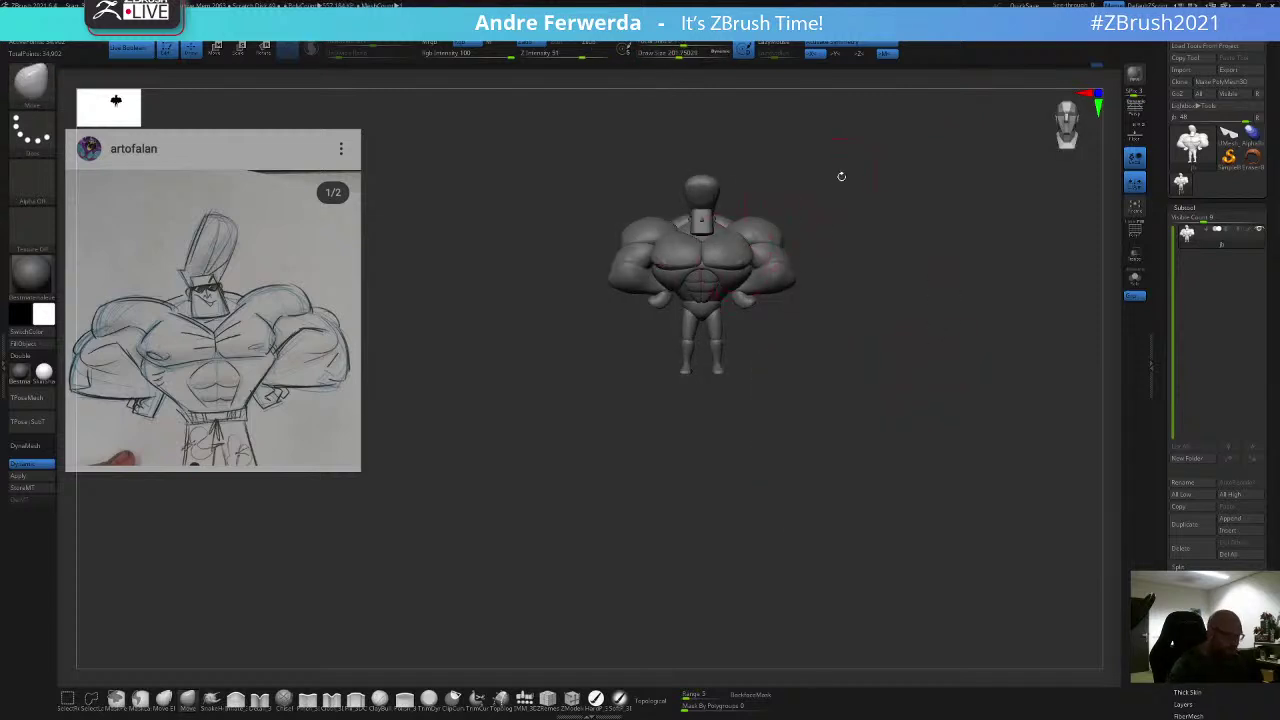
mouse_move(841, 176)
left_mouse_down("alt")
mouse_move(826, 215)
mouse_move(789, 171)
left_mouse_up("alt")
left_click(687, 297, "ctrl+shift")
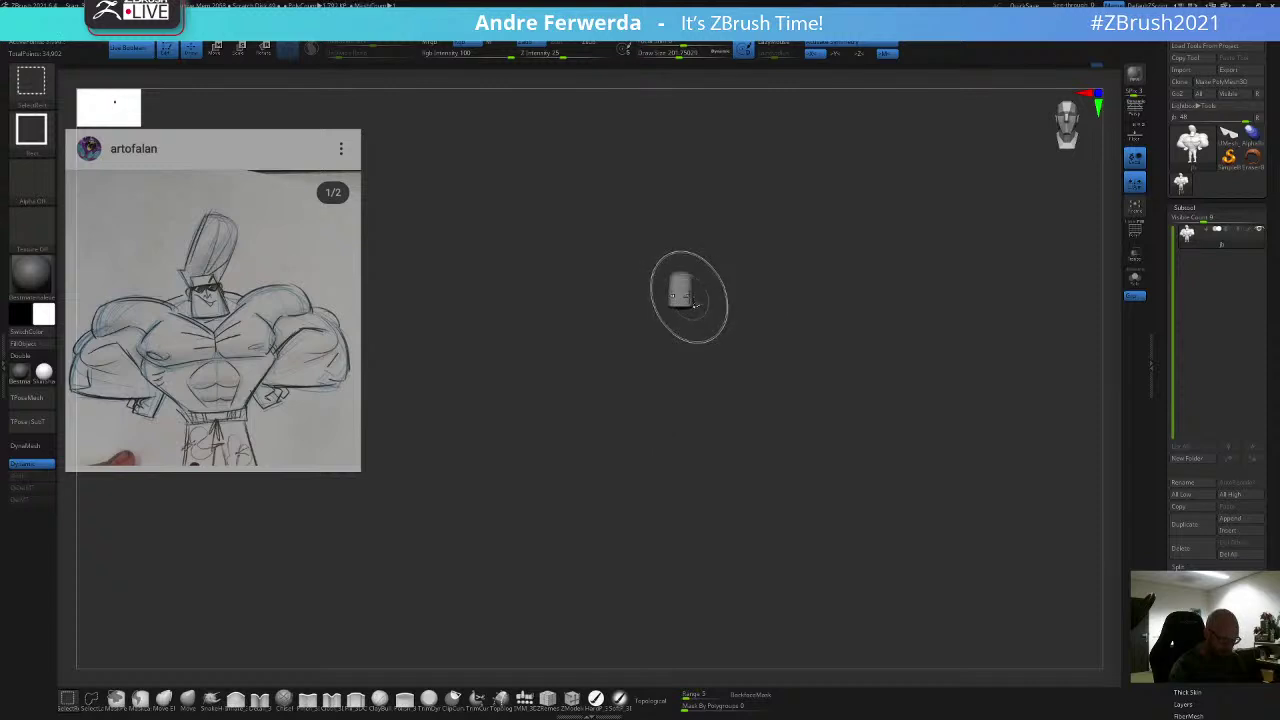
left_click(689, 297, "ctrl+shift")
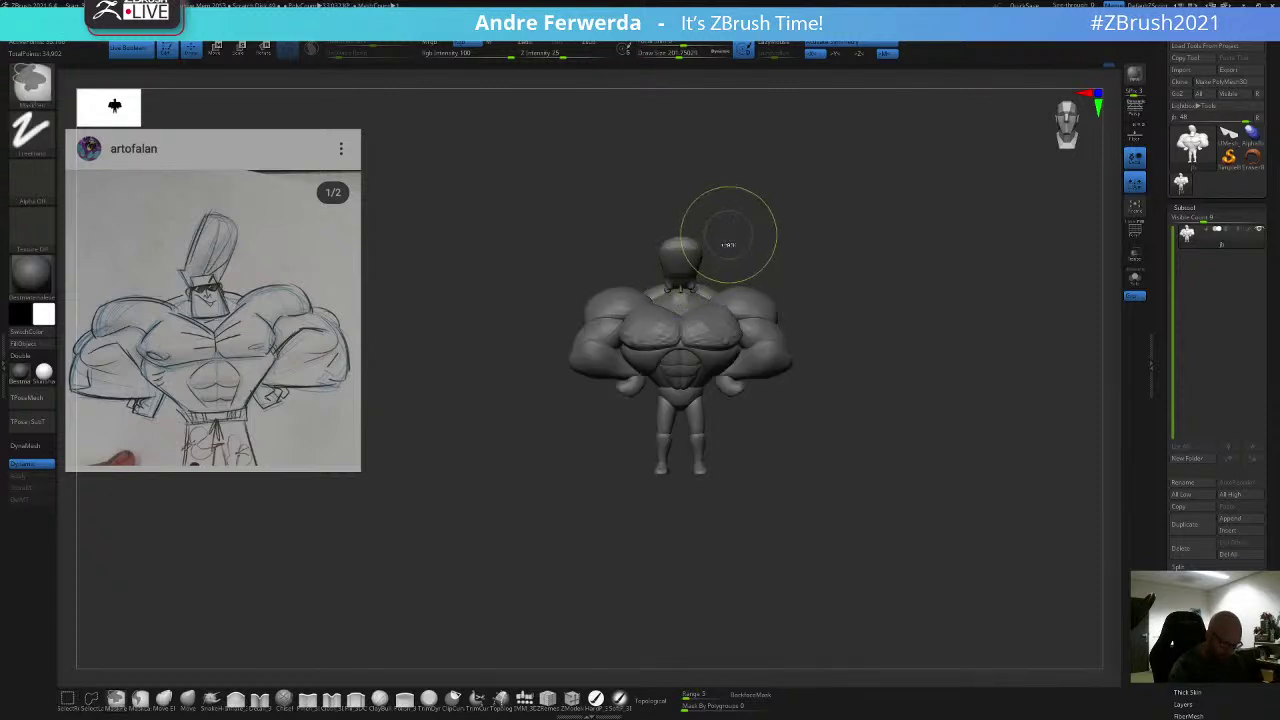
left_click_drag(728, 235, 706, 268, "alt")
left_click(686, 272, "ctrl+shift")
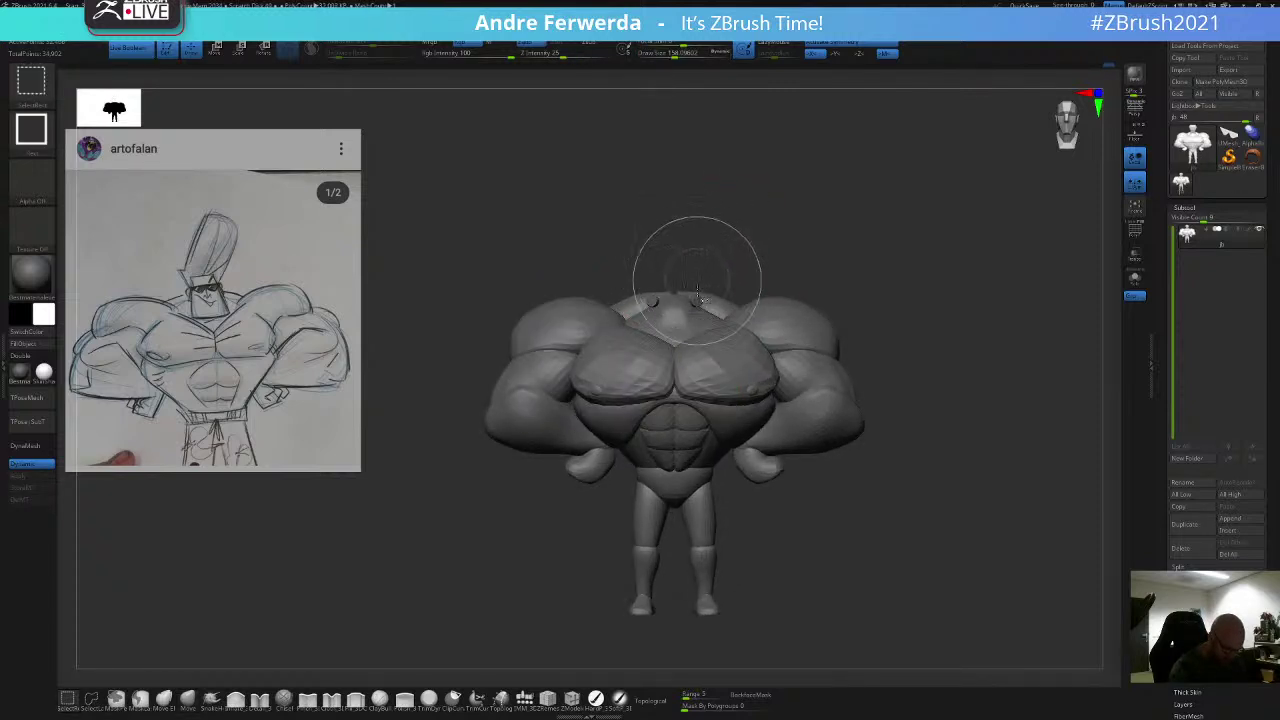
left_click(828, 222, "ctrl+shift")
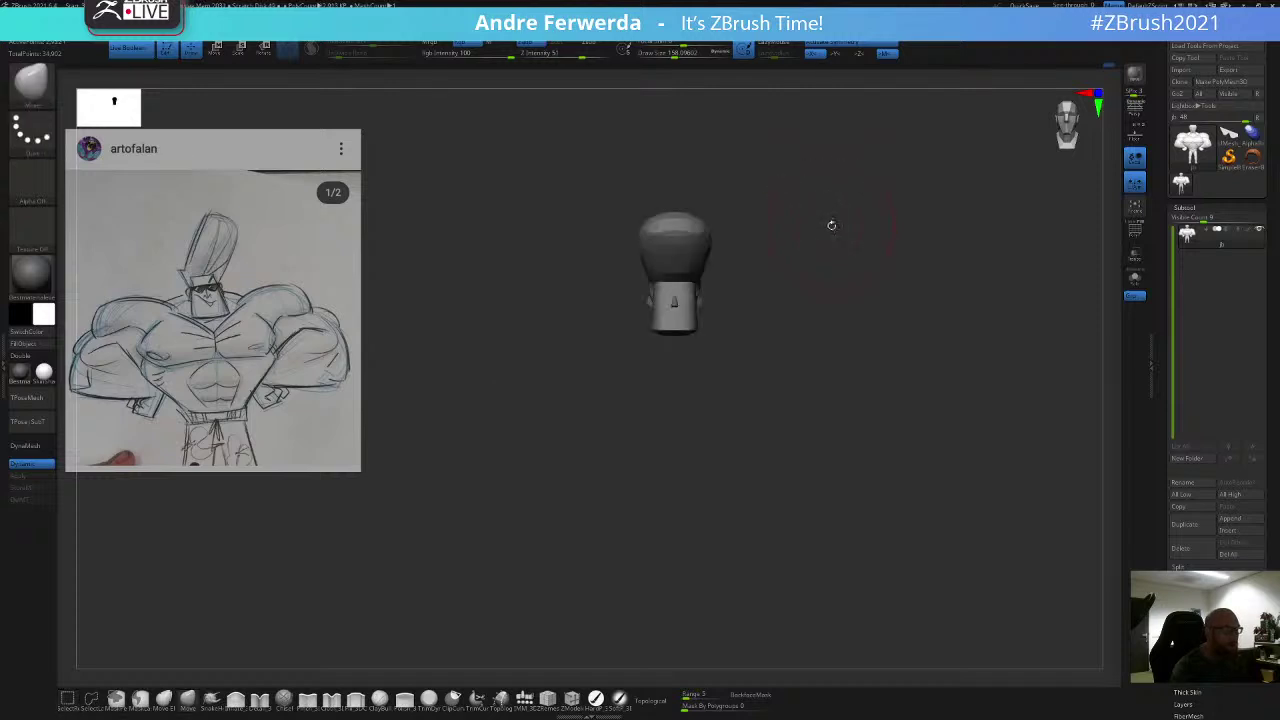
Step: Mask the head and hair and unhide the rest of the body
left_click_drag(832, 225, 640, 368, "alt")
left_click(636, 445, "ctrl+shift")
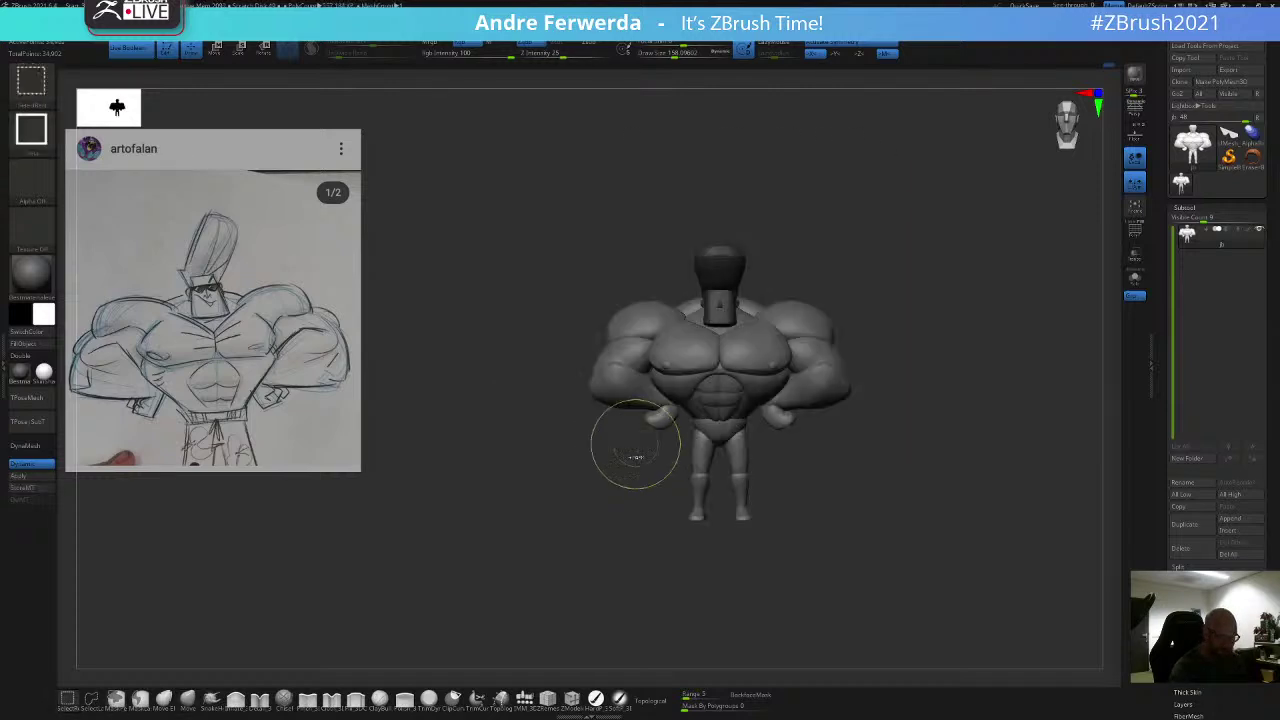
left_click(814, 208, "ctrl")
left_click(826, 218, "ctrl")
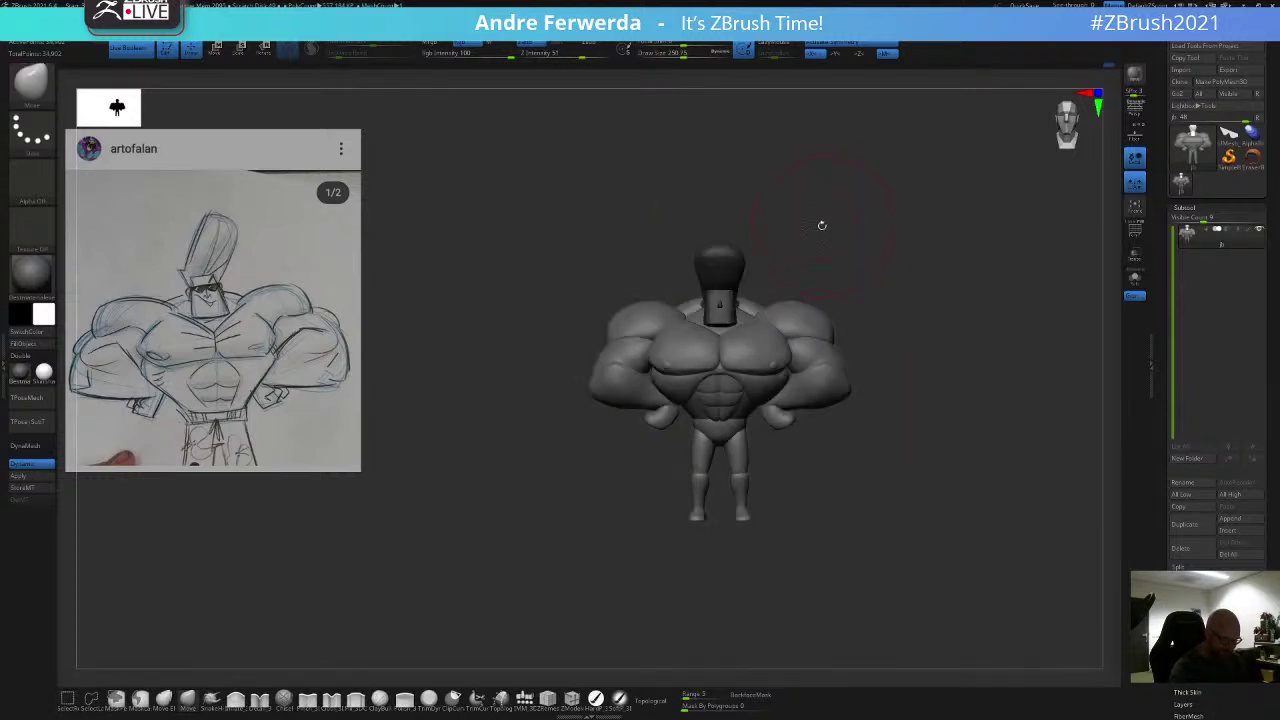
Step: Reshape the shoulders and outer forearms from the front with the Move brush at a draw size of about 280
left_click_drag(828, 221, 808, 204, "alt")
key("space")
left_click_drag(738, 298, 745, 298)
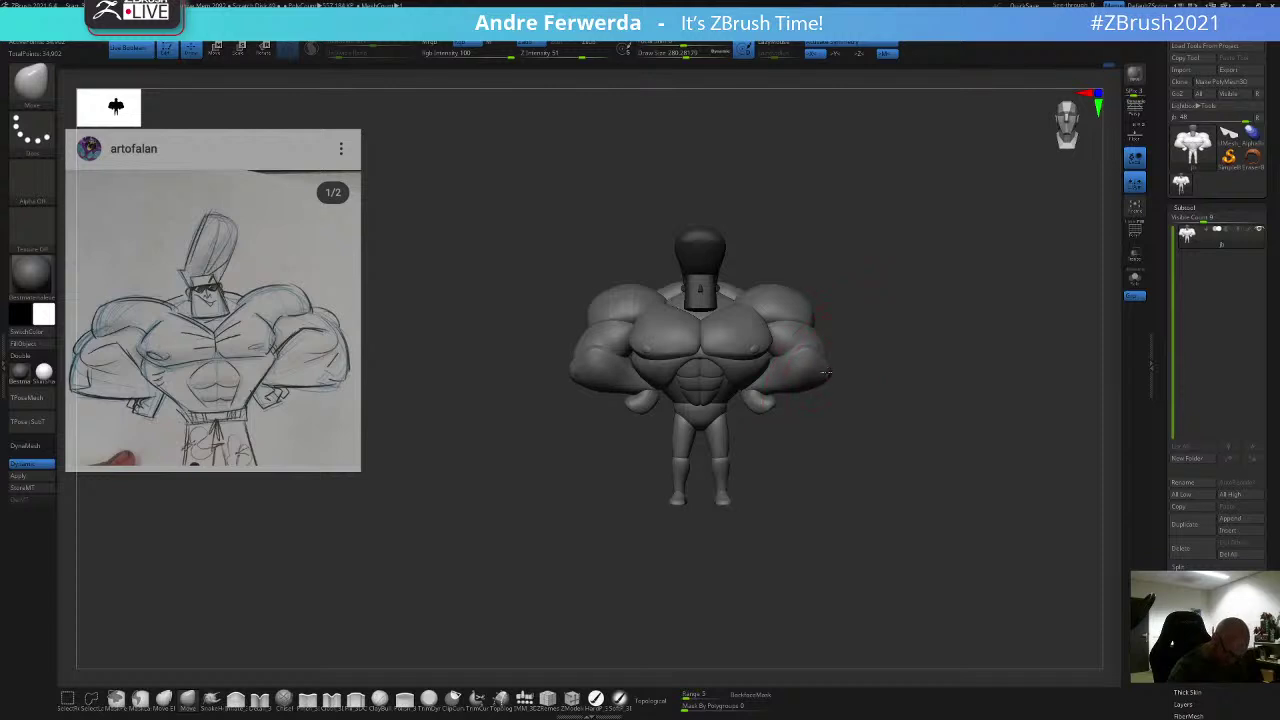
key("space")
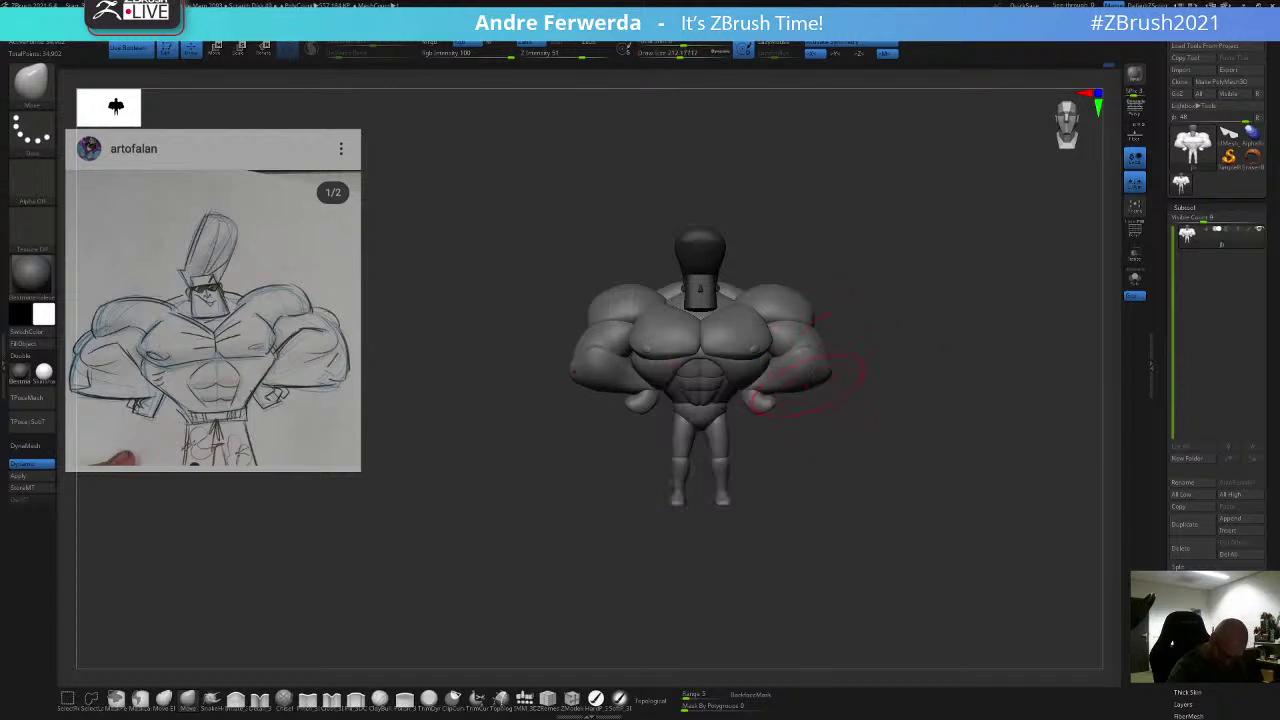
Step: Reshape the shoulders and upper back from behind with the Move brush at a draw size of about 130
left_click_drag(879, 311, 827, 274, "shift")
left_click_drag(797, 423, 675, 393, "alt")
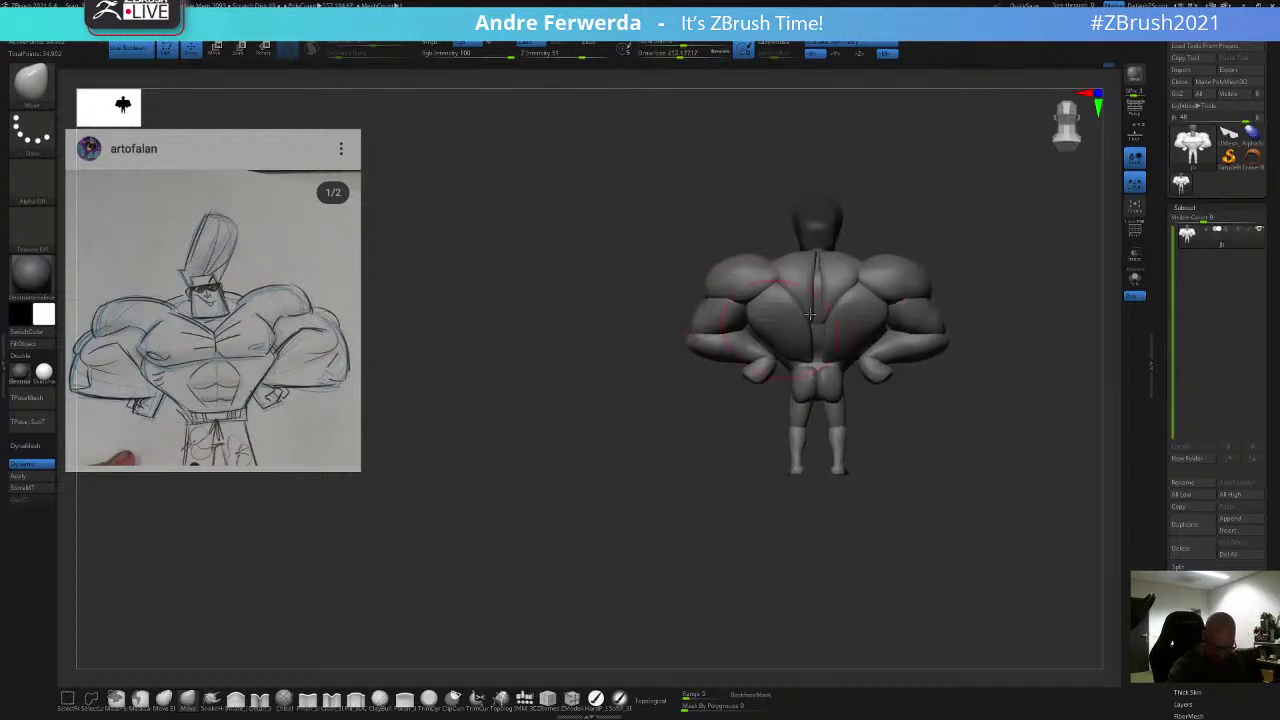
key("space")
key("space")
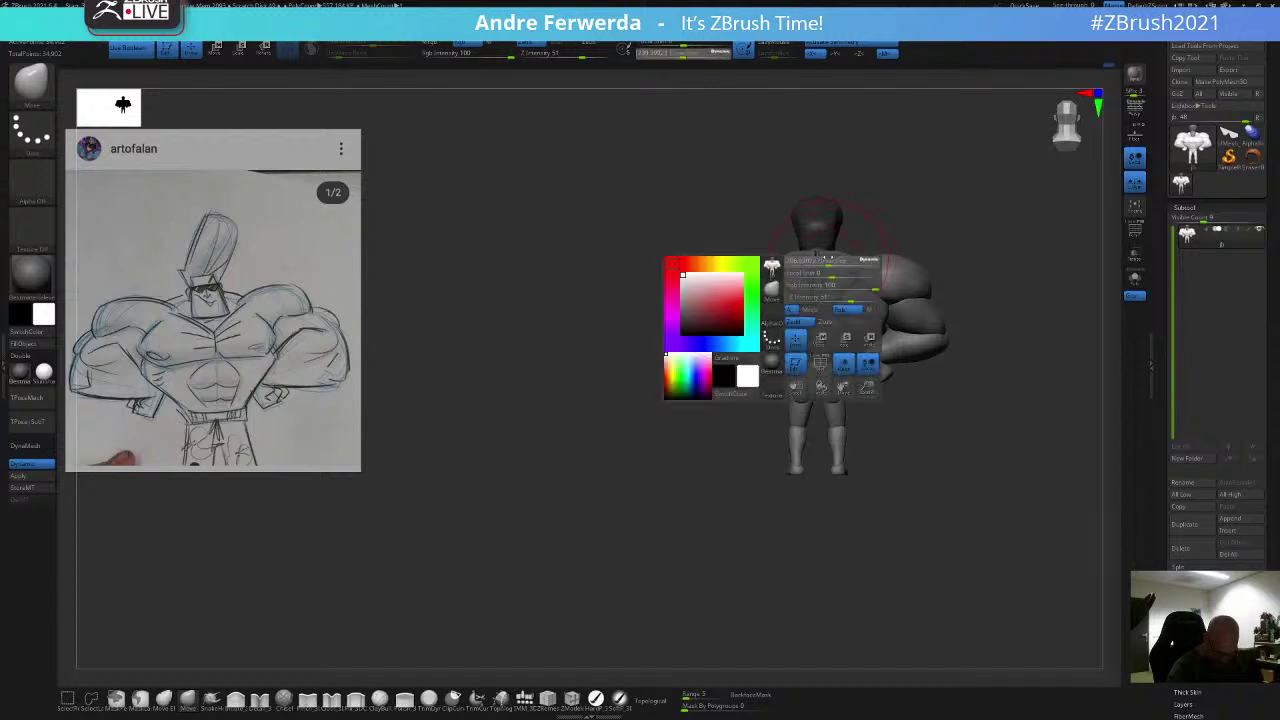
left_click(834, 267)
key("space")
mouse_move(955, 244)
left_mouse_down("alt")
mouse_move(895, 203)
mouse_move(946, 245)
left_mouse_up("alt")
left_click(906, 266)
left_click_drag(922, 430, 916, 368, "alt")
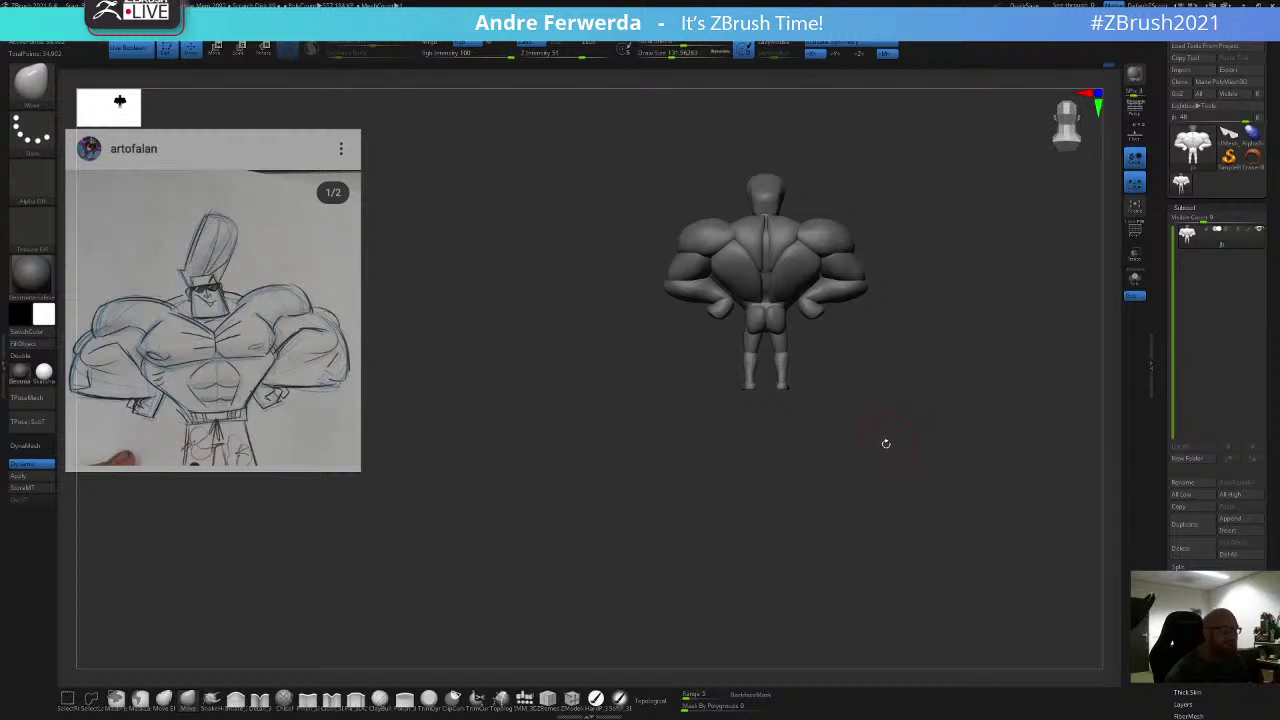
Step: Adjust the character's upper-body profile from the side with the Move brush at a draw size of about 208
left_click_drag(863, 459, 907, 430)
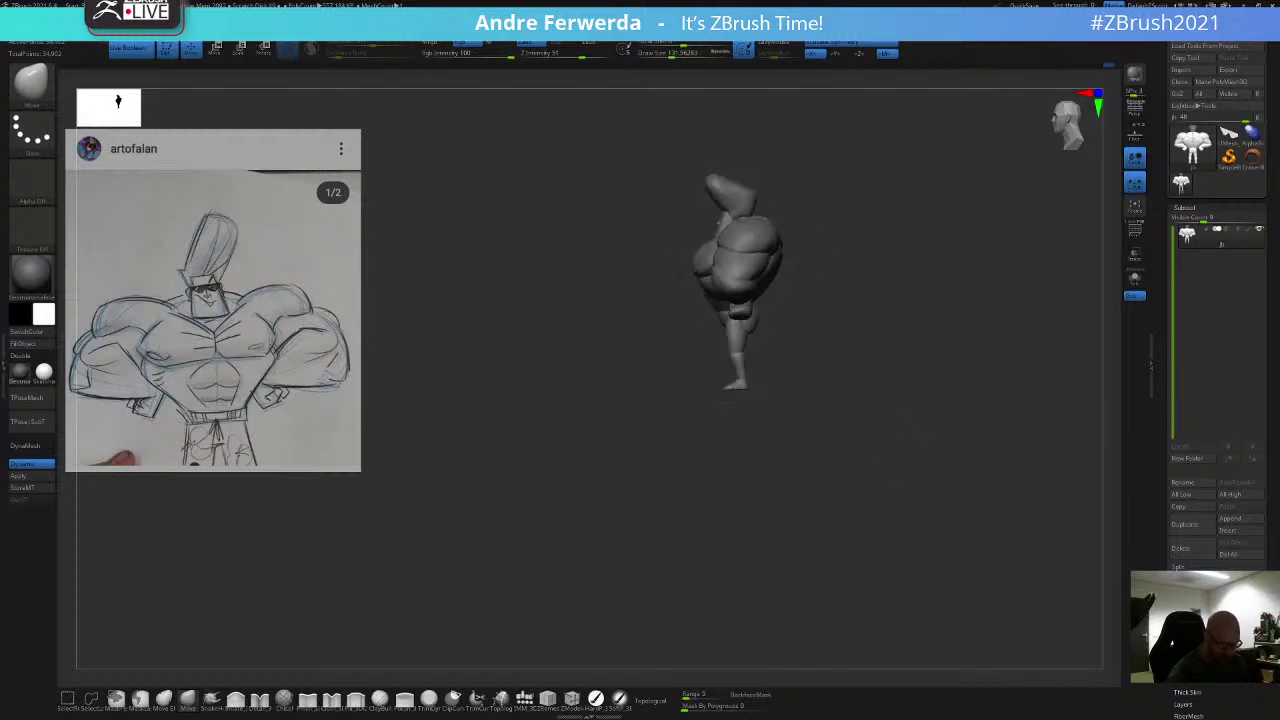
key("space")
left_click(868, 461)
key("space")
key("space")
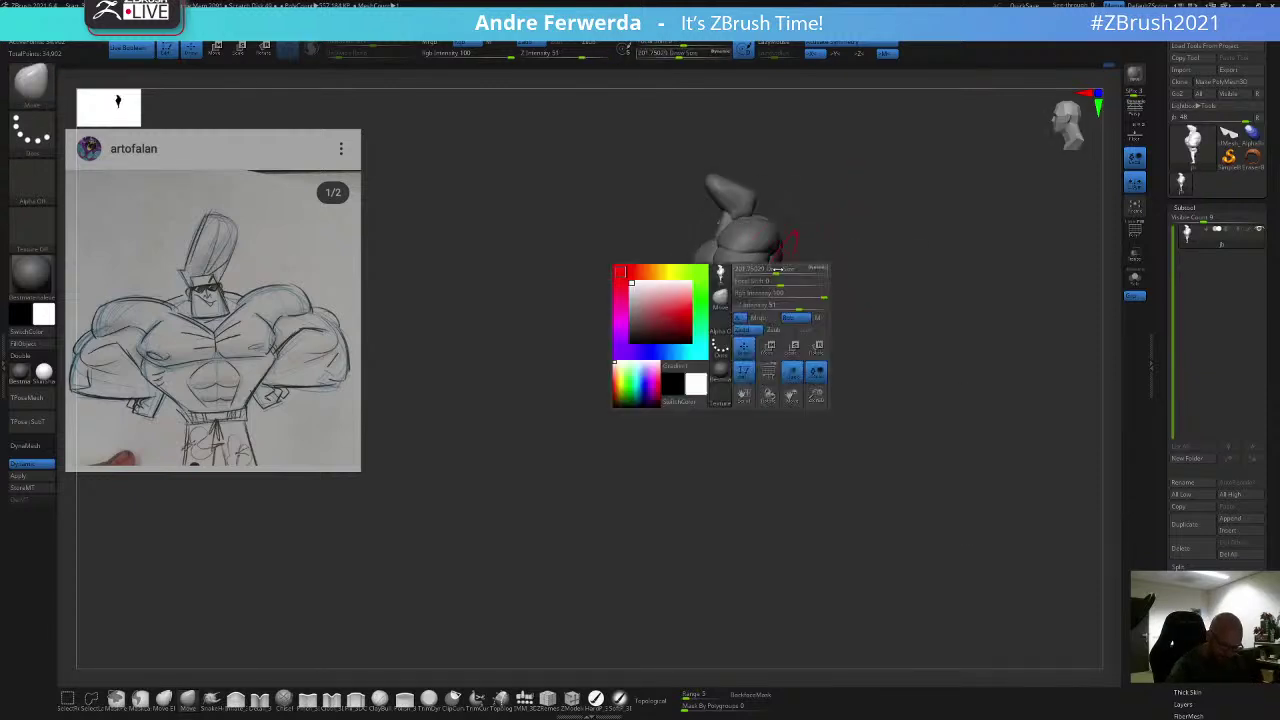
left_click_drag(811, 182, 846, 206)
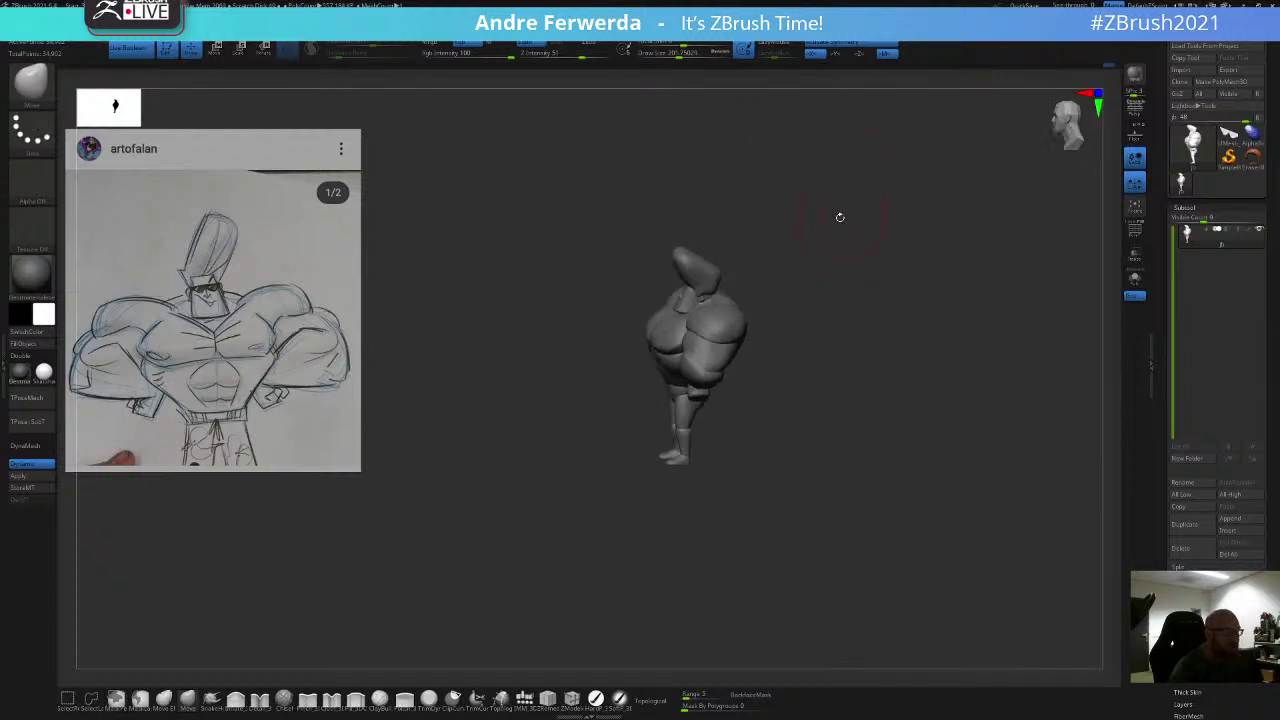
Step: Hide the head and hair so the neck and shoulders can be sculpted from above
left_click(688, 303, "ctrl+shift")
left_click(688, 304, "ctrl+shift")
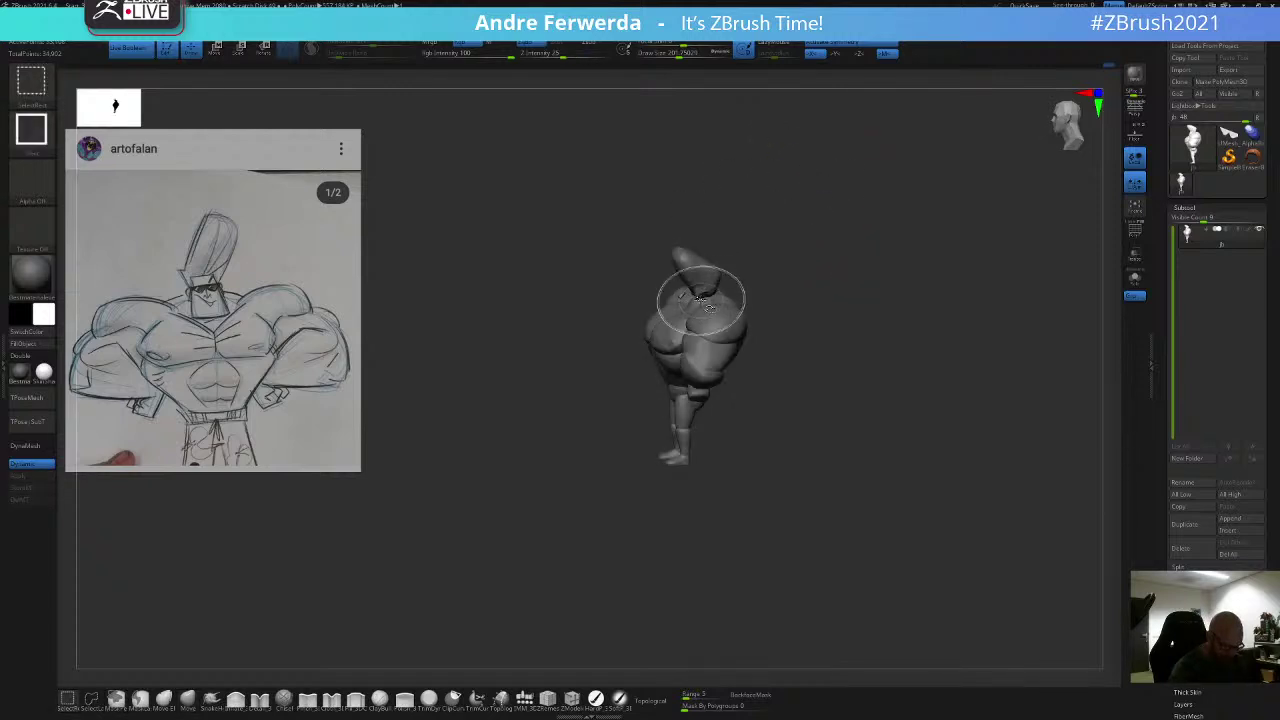
left_click(697, 274, "ctrl+shift")
left_click(744, 249, "ctrl+shift")
mouse_move(751, 240)
left_mouse_down()
mouse_move(777, 226)
mouse_move(773, 272)
mouse_move(791, 245)
mouse_move(814, 268)
left_mouse_up()
key("space")
left_click(690, 272, "ctrl+shift")
key("space")
left_click_drag(814, 268, 826, 268)
Step: Reshape the chest and shoulder masses from above with the Move brush, reducing its draw size between strokes
left_click_drag(843, 191, 862, 279, "shift")
key("space")
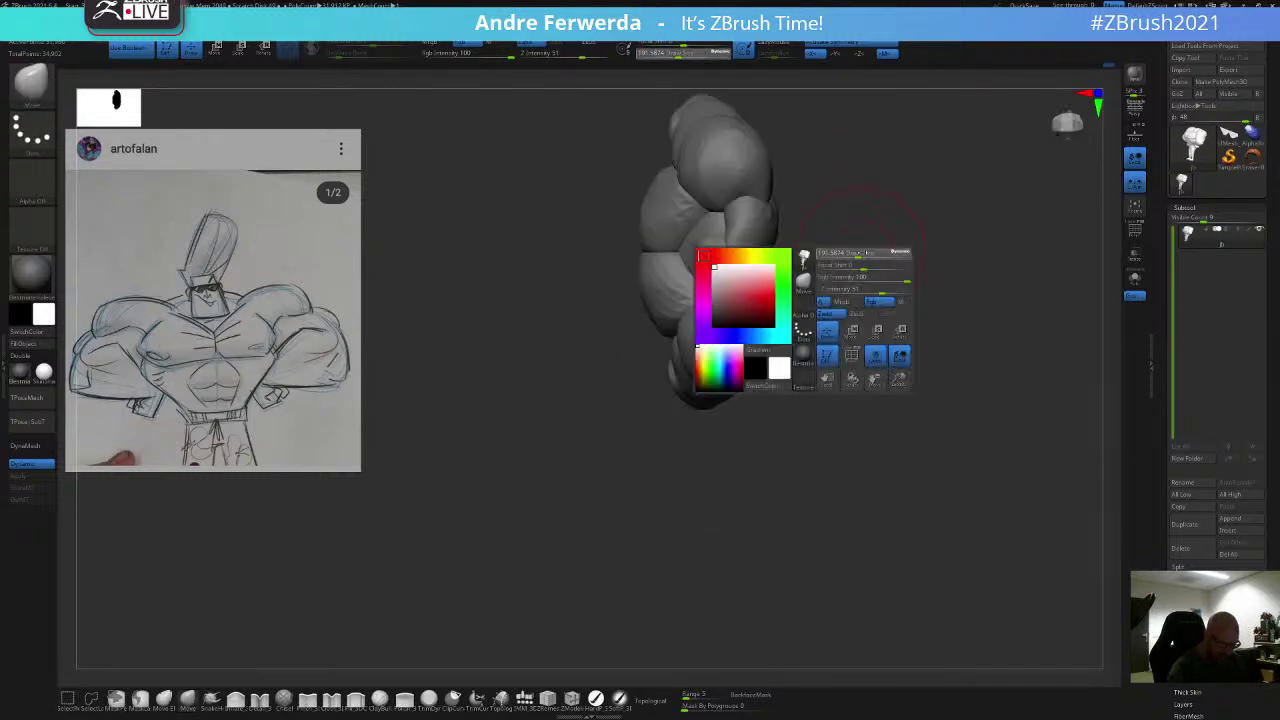
left_click_drag(671, 257, 650, 259)
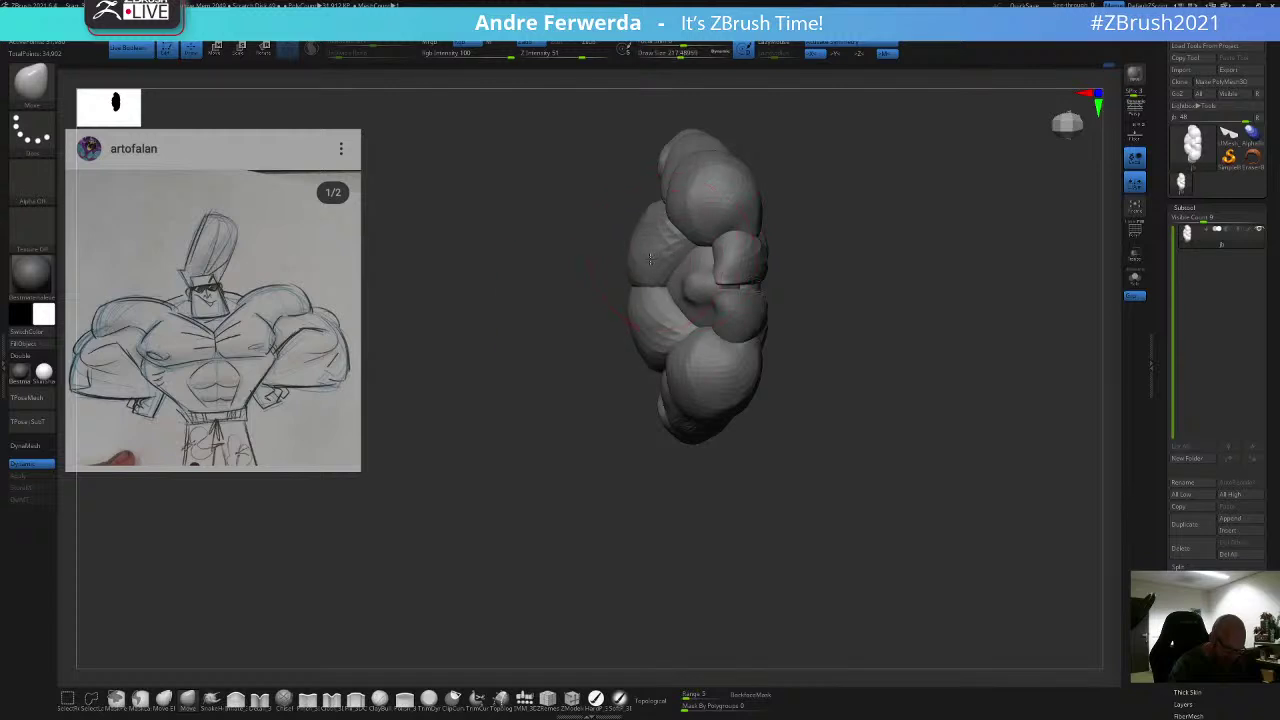
key("space")
left_click_drag(731, 207, 698, 179)
key("space")
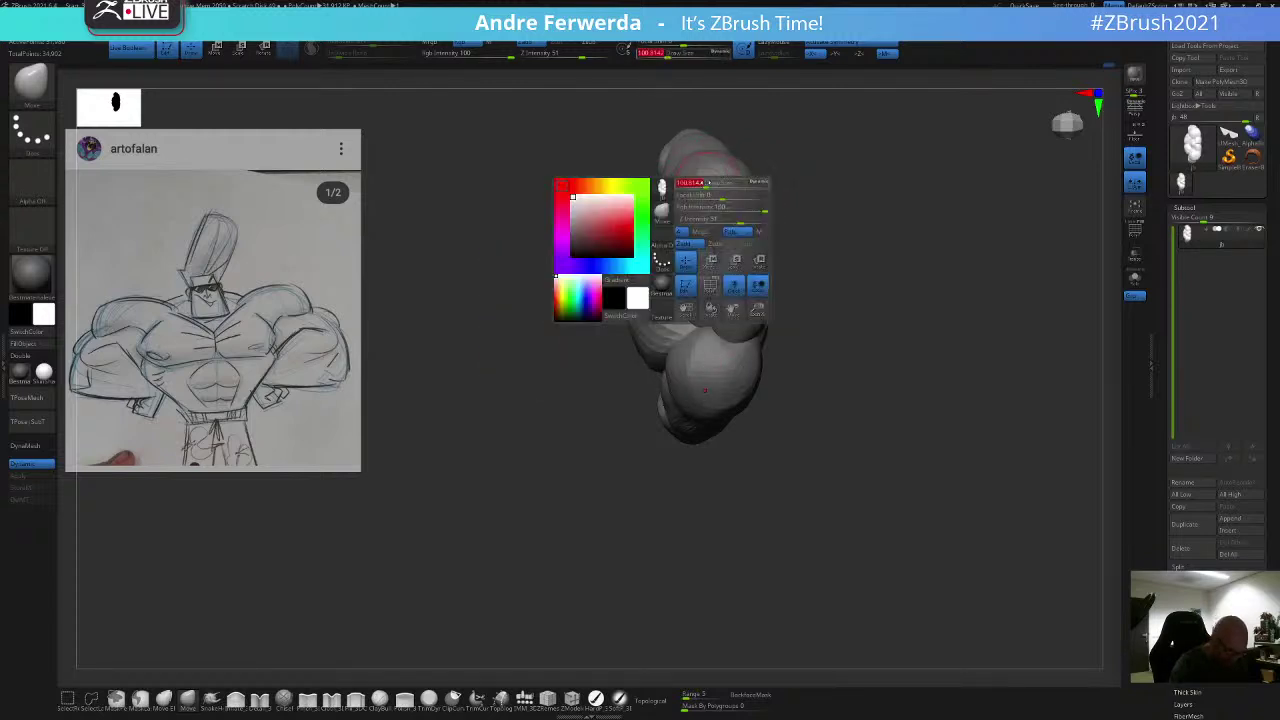
key("space")
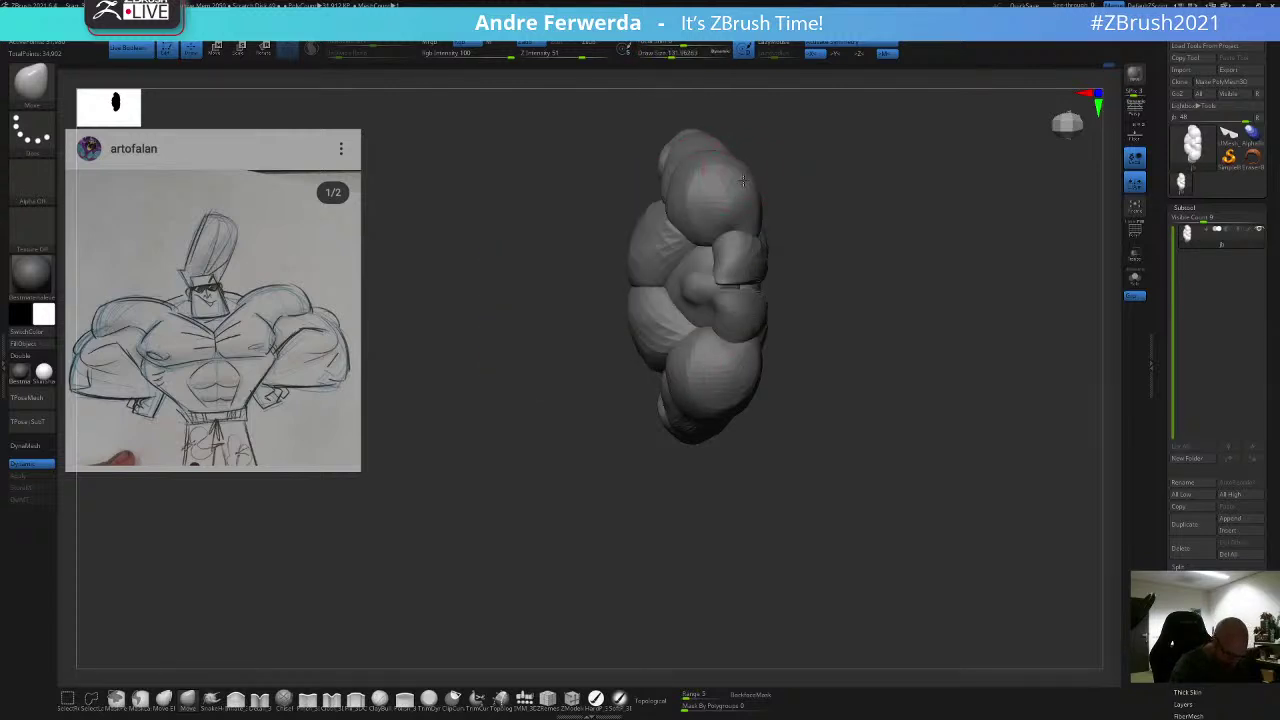
mouse_move(777, 155)
left_mouse_down()
mouse_move(826, 143)
mouse_move(822, 195)
mouse_move(810, 185)
mouse_move(903, 249)
mouse_move(900, 229)
mouse_move(866, 334)
mouse_move(924, 299)
mouse_move(891, 261)
left_mouse_up()
mouse_move(880, 318)
left_mouse_down()
mouse_move(909, 322)
mouse_move(914, 296)
mouse_move(871, 360)
left_mouse_up()
Step: Adjust the outer chest beside the upper arm from the front with the Move brush at a draw size of about 100
key("bracketleft")
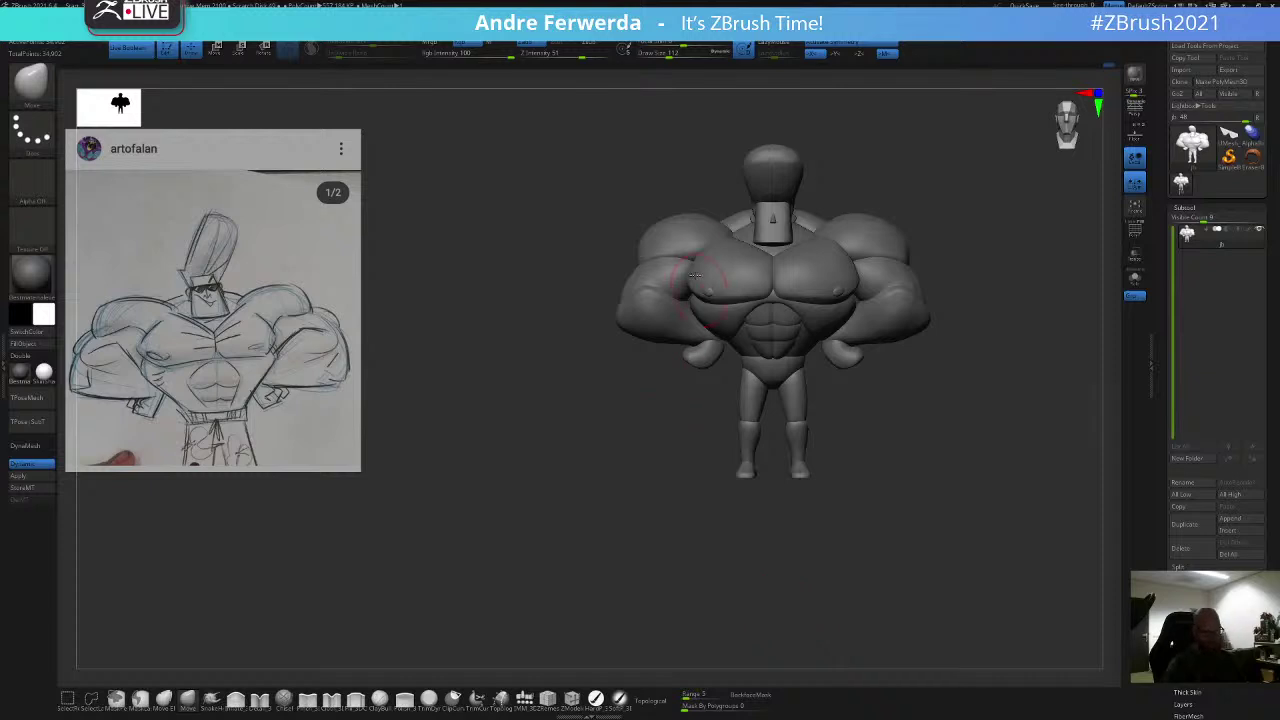
key("space")
left_click_drag(695, 275, 690, 275)
left_click_drag(625, 417, 601, 638, "alt")
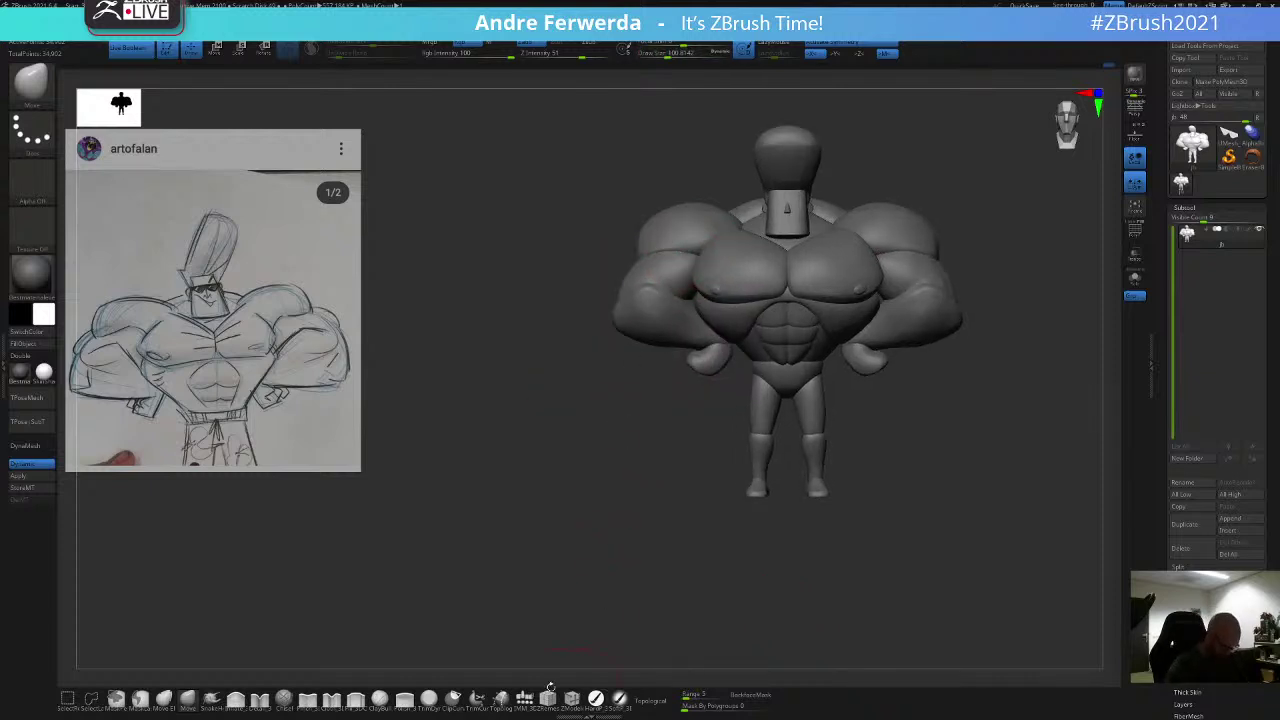
Step: Isolate and mask the shoulder muscles, show the whole body again and invert the mask to leave only the shoulders editable
left_click(686, 246, "ctrl+shift")
left_click(788, 166, "ctrl")
left_click(543, 396, "ctrl+shift")
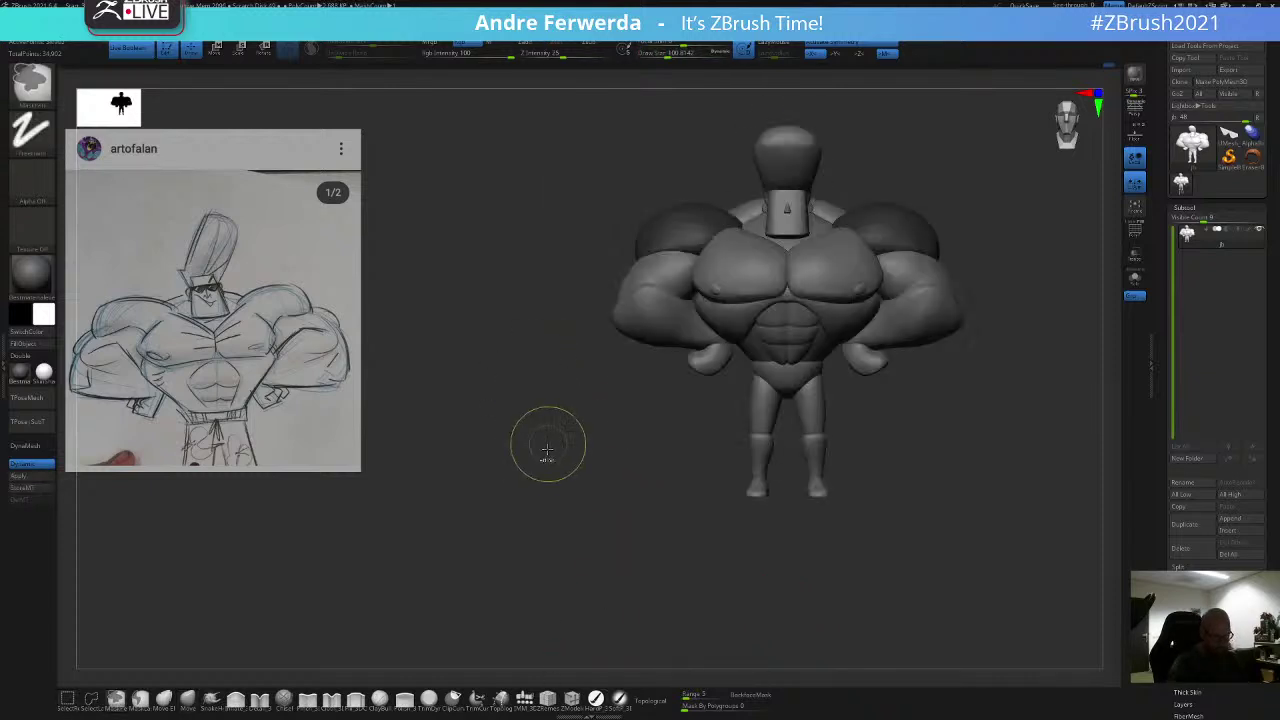
left_click(547, 449, "ctrl")
Step: Reshape the unmasked shoulder muscles from a three-quarter front view with a larger Move brush
left_click_drag(547, 447, 583, 440)
key("space")
left_click_drag(545, 490, 552, 490)
left_click_drag(815, 185, 849, 183, "shift")
left_click_drag(728, 237, 692, 257)
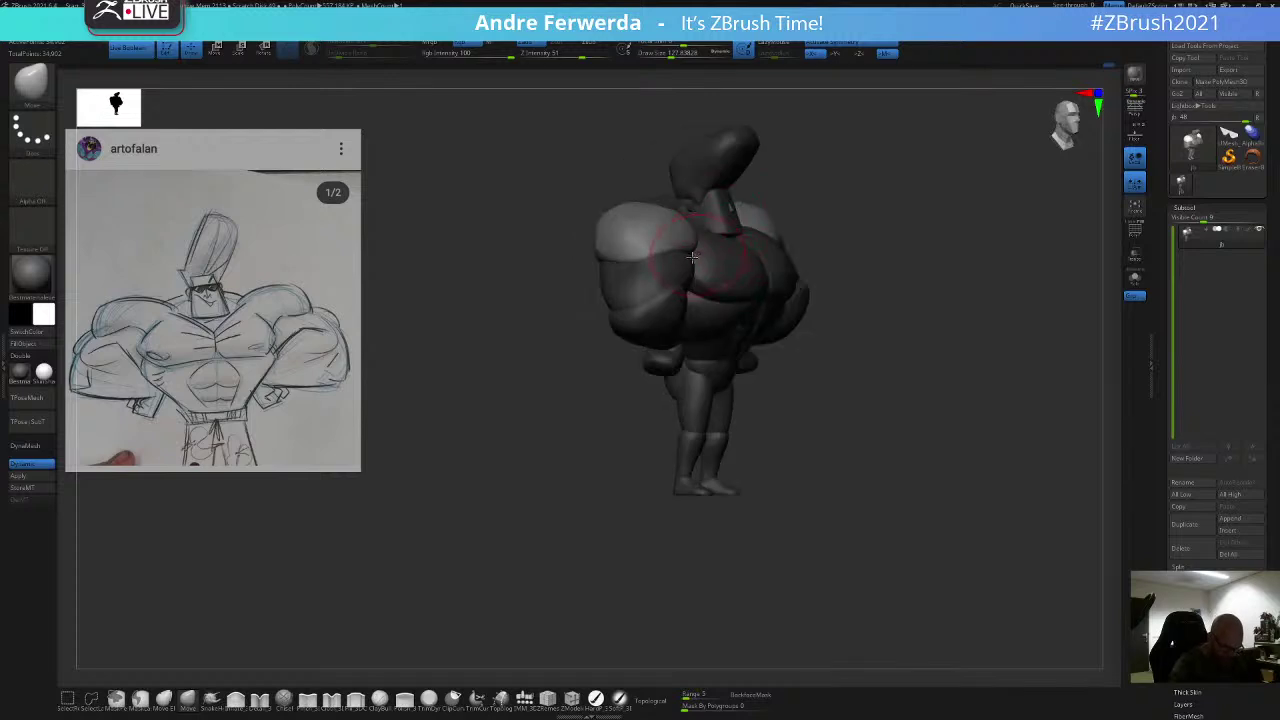
left_click_drag(630, 400, 657, 379)
Step: Refine the shoulder muscles from the side with a smaller Move brush and clear the mask
key("space")
left_click_drag(745, 243, 782, 237, "shift")
key("space")
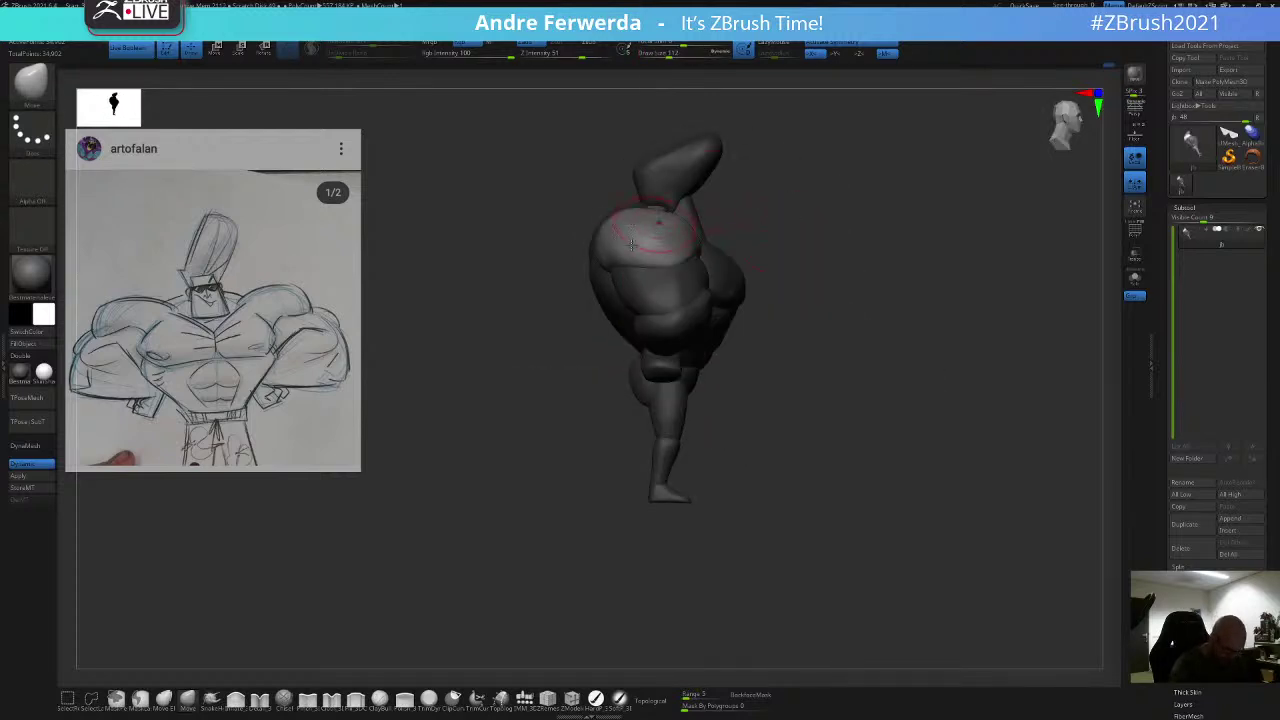
key("space")
key("space")
left_click_drag(700, 240, 688, 240)
mouse_move(812, 190)
left_mouse_down("ctrl")
mouse_move(826, 203)
mouse_move(808, 195)
left_mouse_up("ctrl")
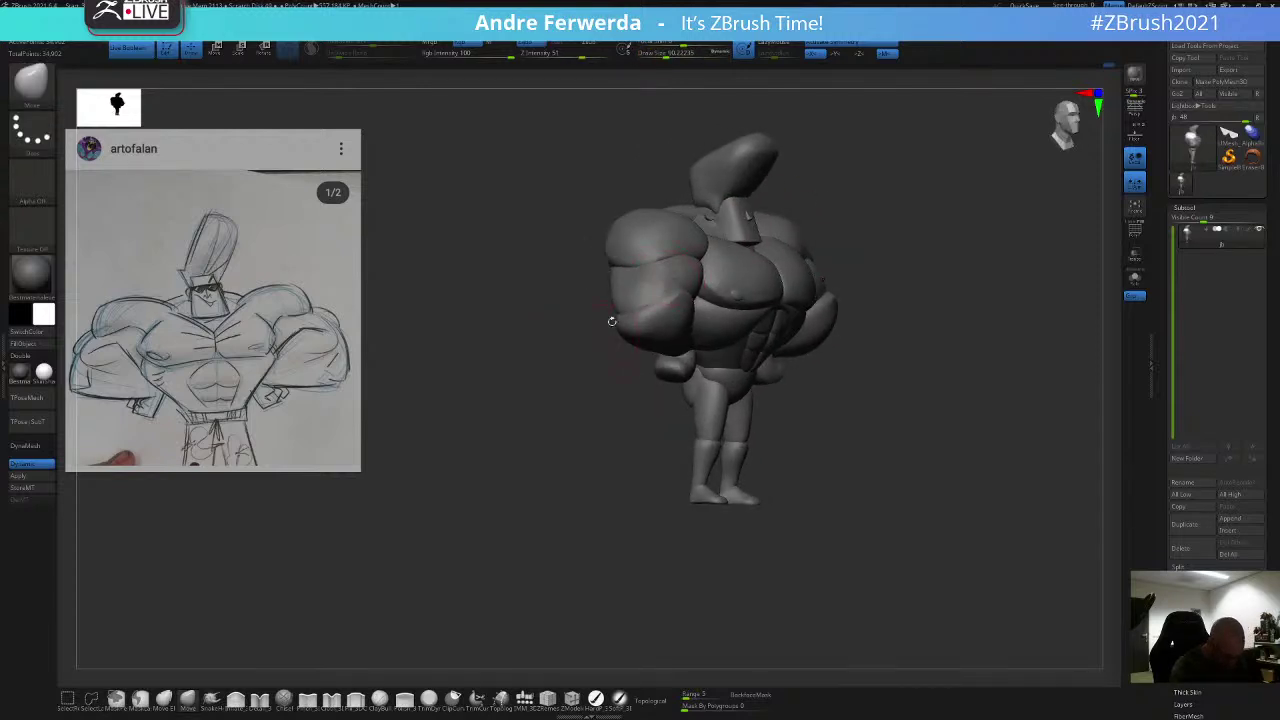
Step: Turn on topological masking for the Move brush and reshape the upper arm below the shoulder
left_click(645, 698)
key("space")
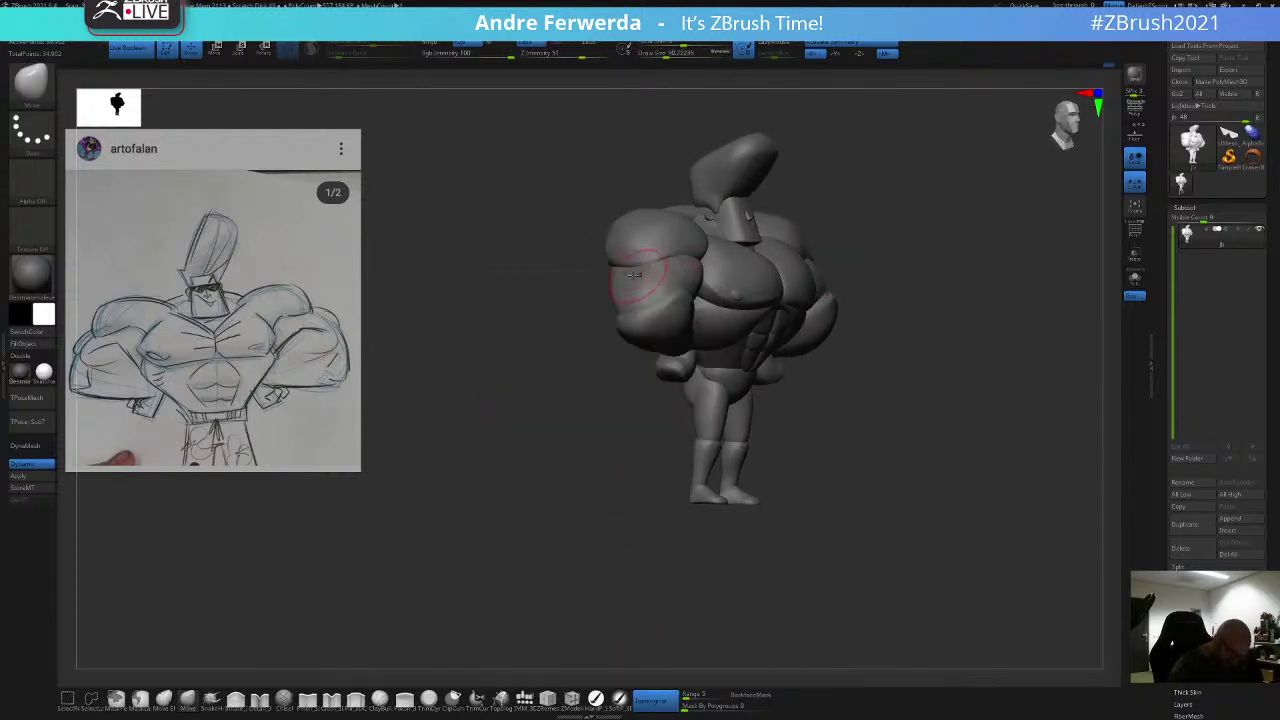
key("space")
left_click_drag(618, 276, 732, 291)
key("space")
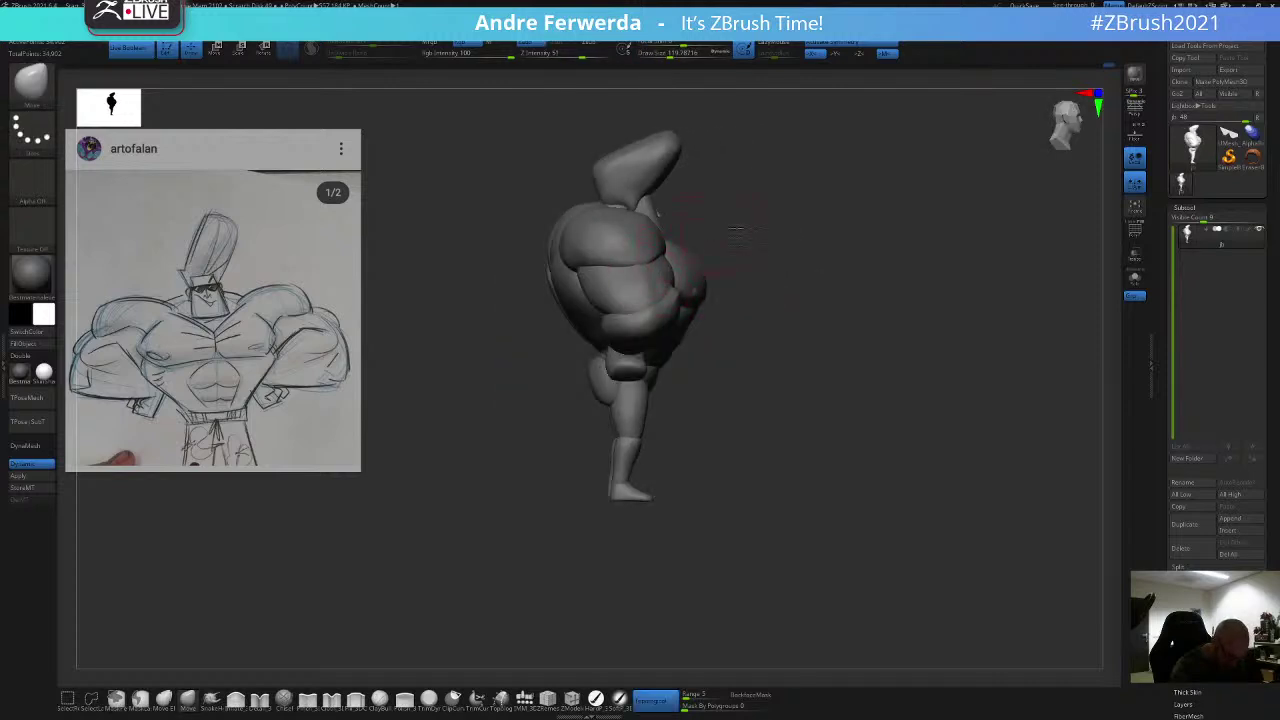
Step: Adjust the arms from behind with the topological Move brush at a draw size of about 100
mouse_move(736, 231)
left_mouse_down("shift")
mouse_move(725, 223)
mouse_move(697, 263)
left_mouse_up("shift")
key("space")
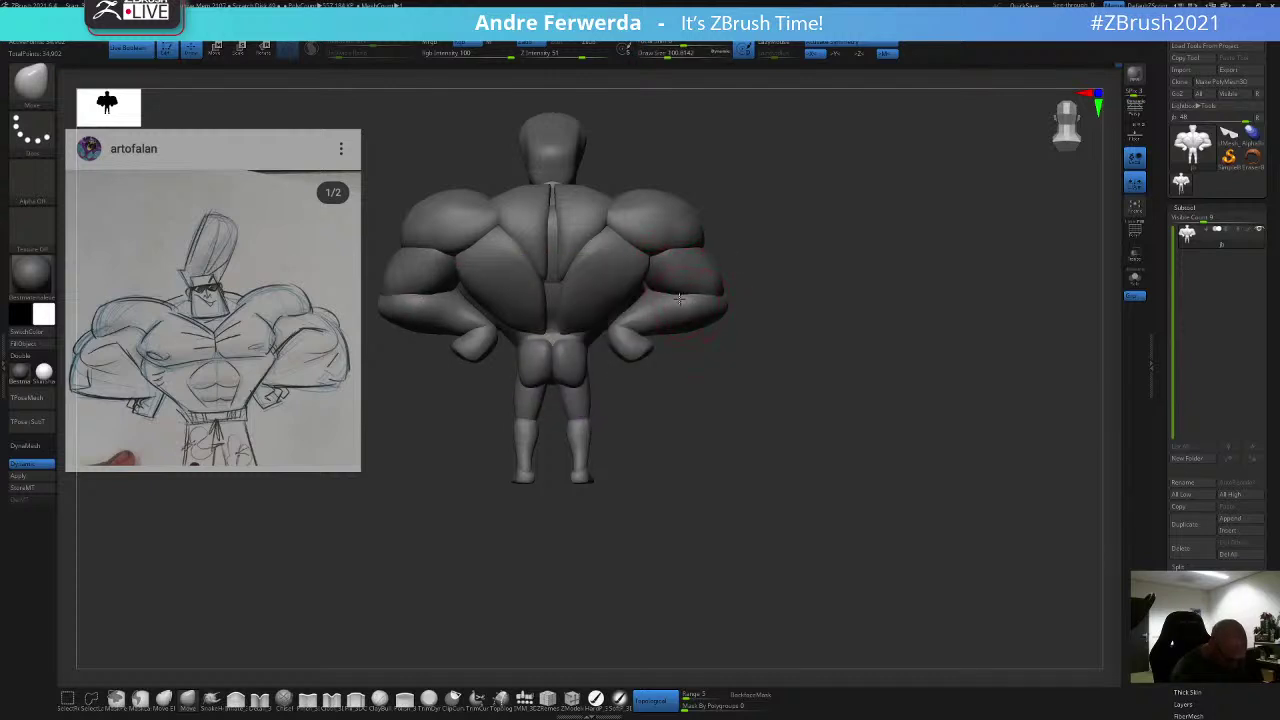
right_click_drag(679, 299, 674, 374, "ctrl")
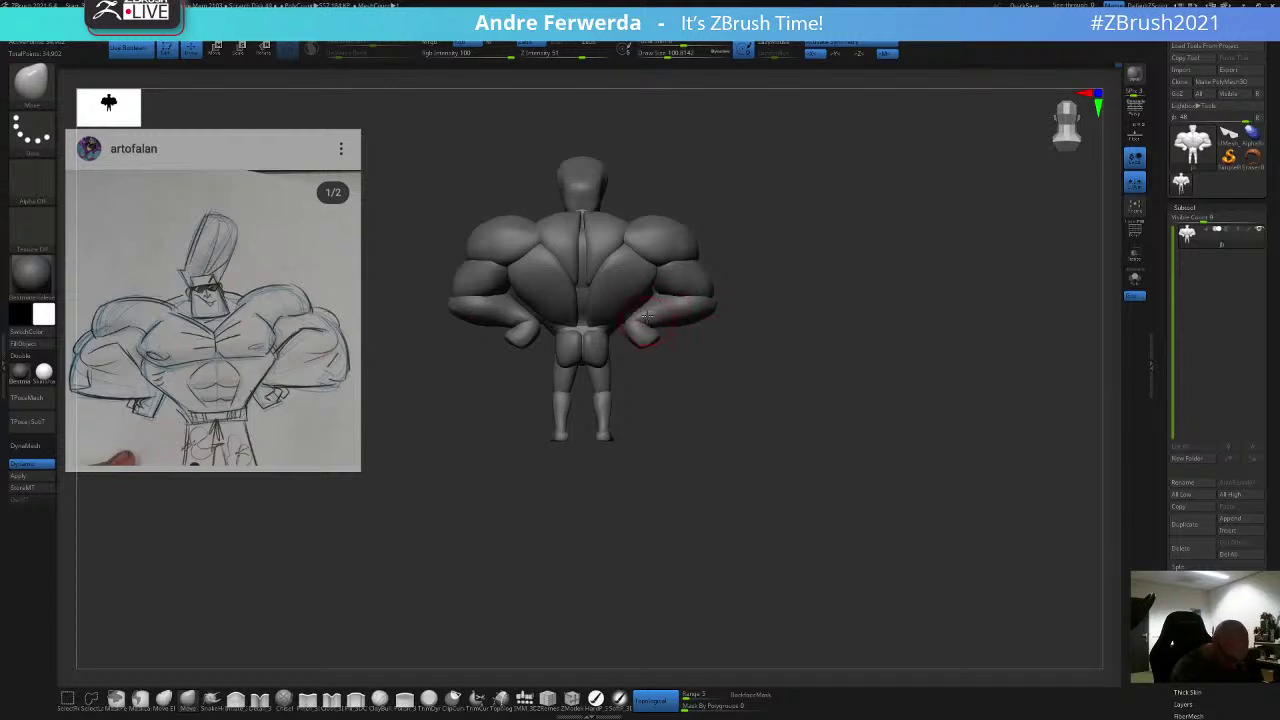
right_click_drag(639, 391, 579, 418, "ctrl")
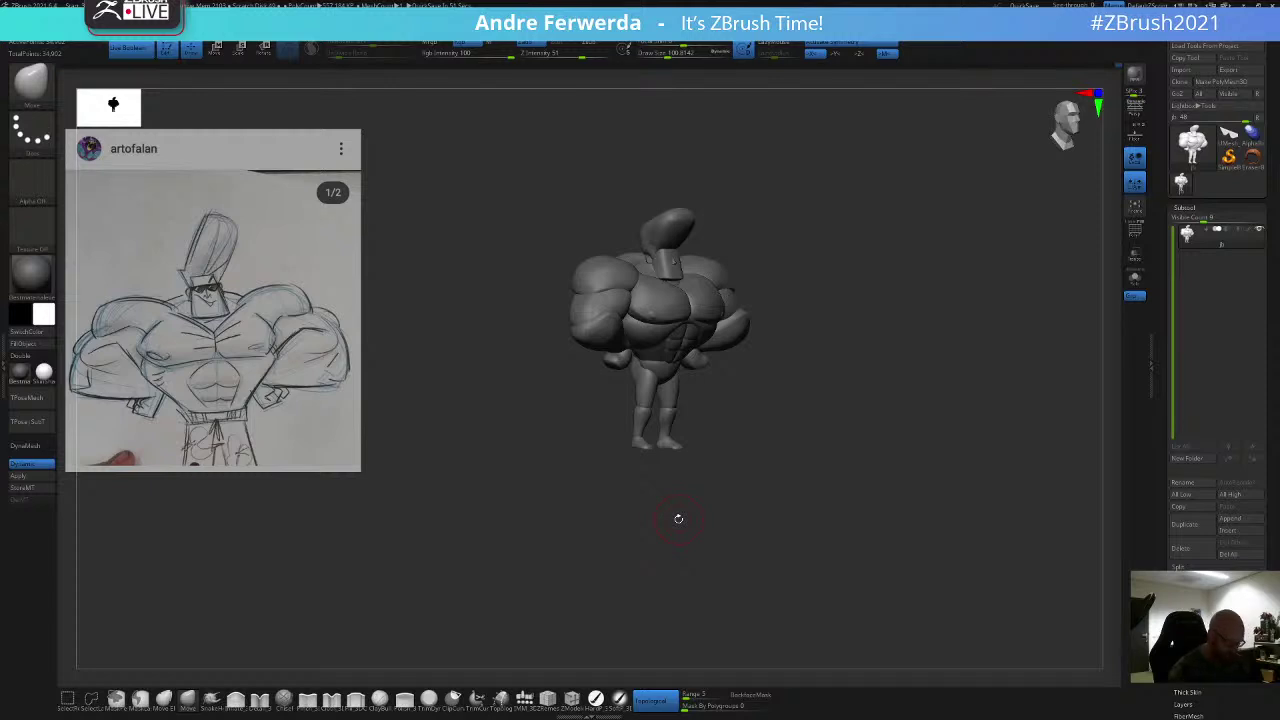
Step: Refine the shoulder and chest shapes from three-quarter and side views with the Move brush, starting at a draw size of about 167
key("space")
key("space")
left_click_drag(799, 272, 807, 264)
key("space")
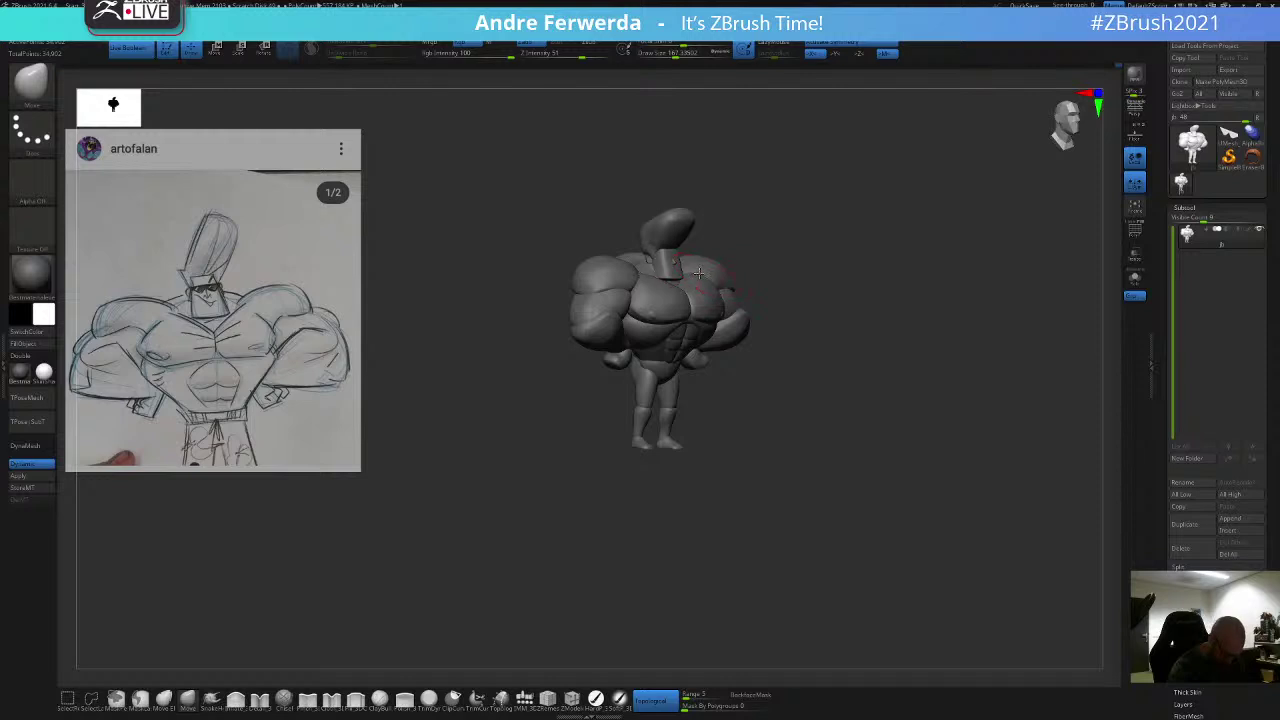
mouse_move(748, 231)
left_mouse_down("shift")
mouse_move(806, 256)
mouse_move(750, 262)
mouse_move(794, 229)
left_mouse_up("shift")
key("space")
mouse_move(804, 303)
left_mouse_down("alt")
mouse_move(800, 250)
mouse_move(815, 262)
left_mouse_up("alt")
key("space")
mouse_move(820, 267)
left_mouse_down()
mouse_move(801, 267)
mouse_move(810, 303)
mouse_move(833, 304)
mouse_move(868, 370)
left_mouse_up()
Step: Display the model in black to examine its silhouette and restore the white colour
key("v")
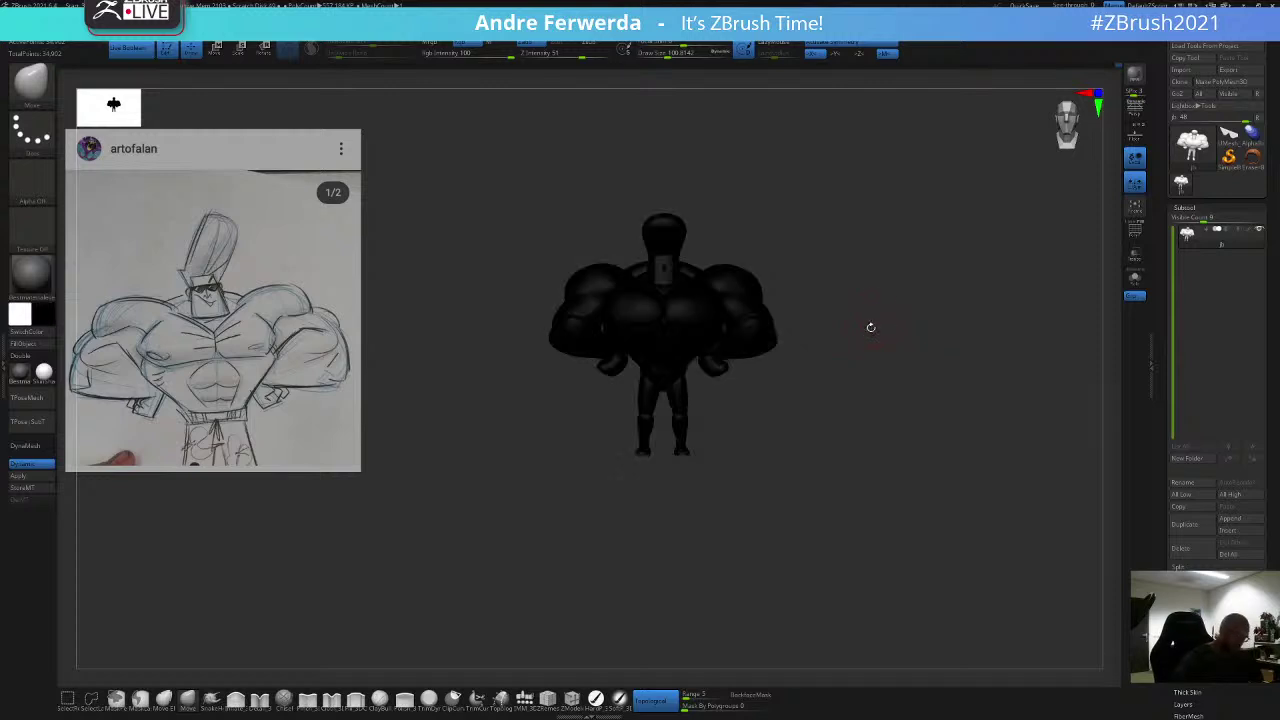
key("b")
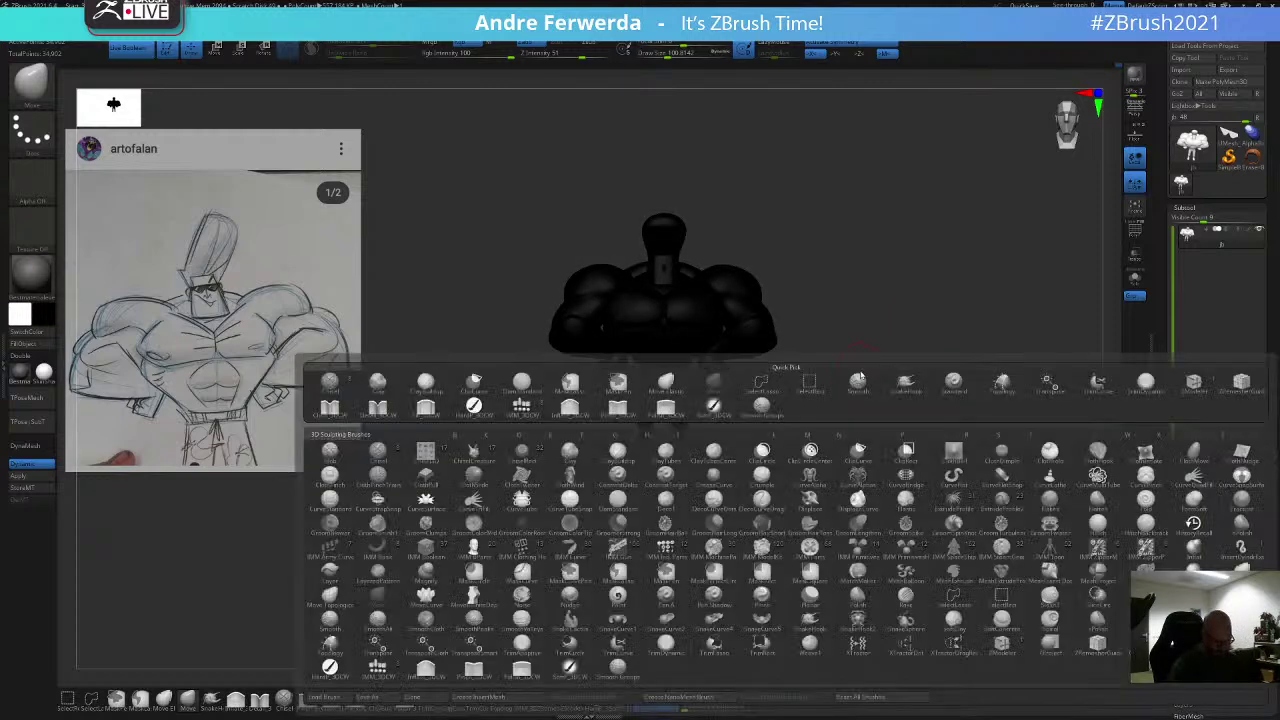
key("v")
Step: Fine-tune the arms from the front with the Move brush at a draw size of about 80
mouse_move(875, 348)
left_mouse_down("alt")
mouse_move(826, 309)
mouse_move(823, 375)
left_mouse_up("alt")
key("s")
left_click(849, 336)
key("s")
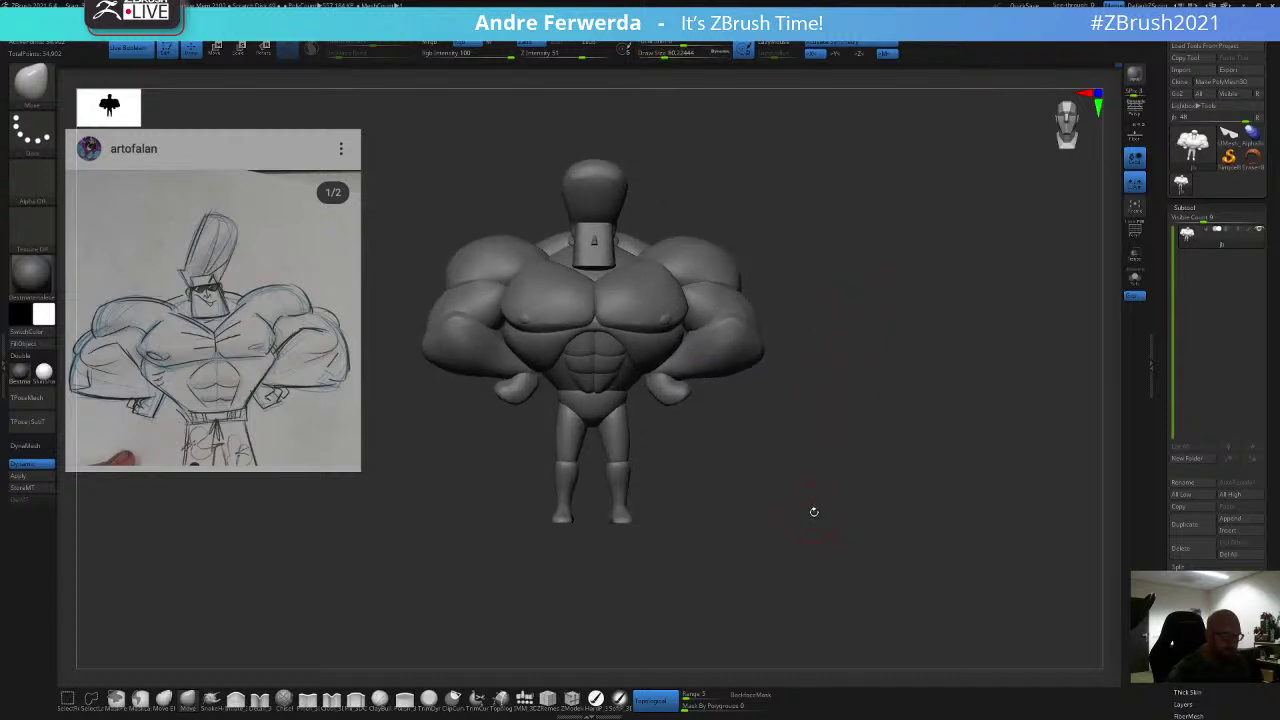
left_click_drag(814, 511, 831, 469, "alt")
left_click_drag(866, 513, 880, 503, "alt")
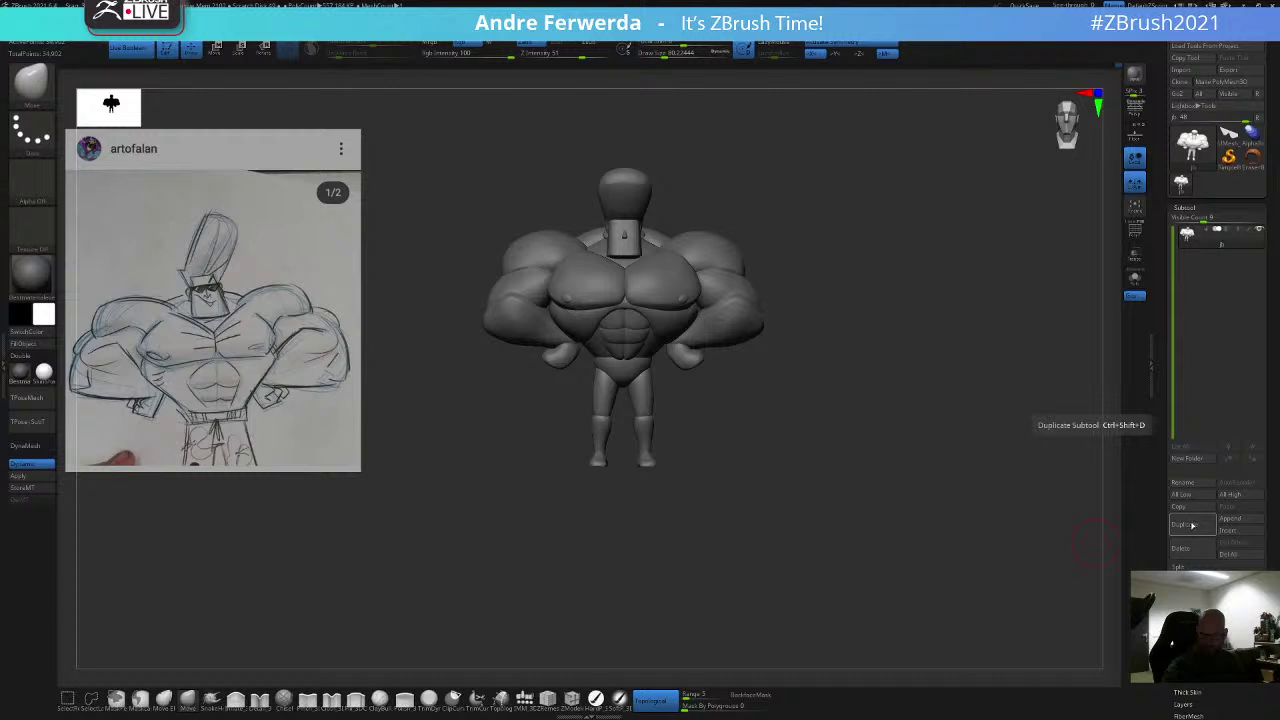
Step: Duplicate the character subtool and apply dynamic subdivision to the copy as real geometry
left_click(1192, 525)
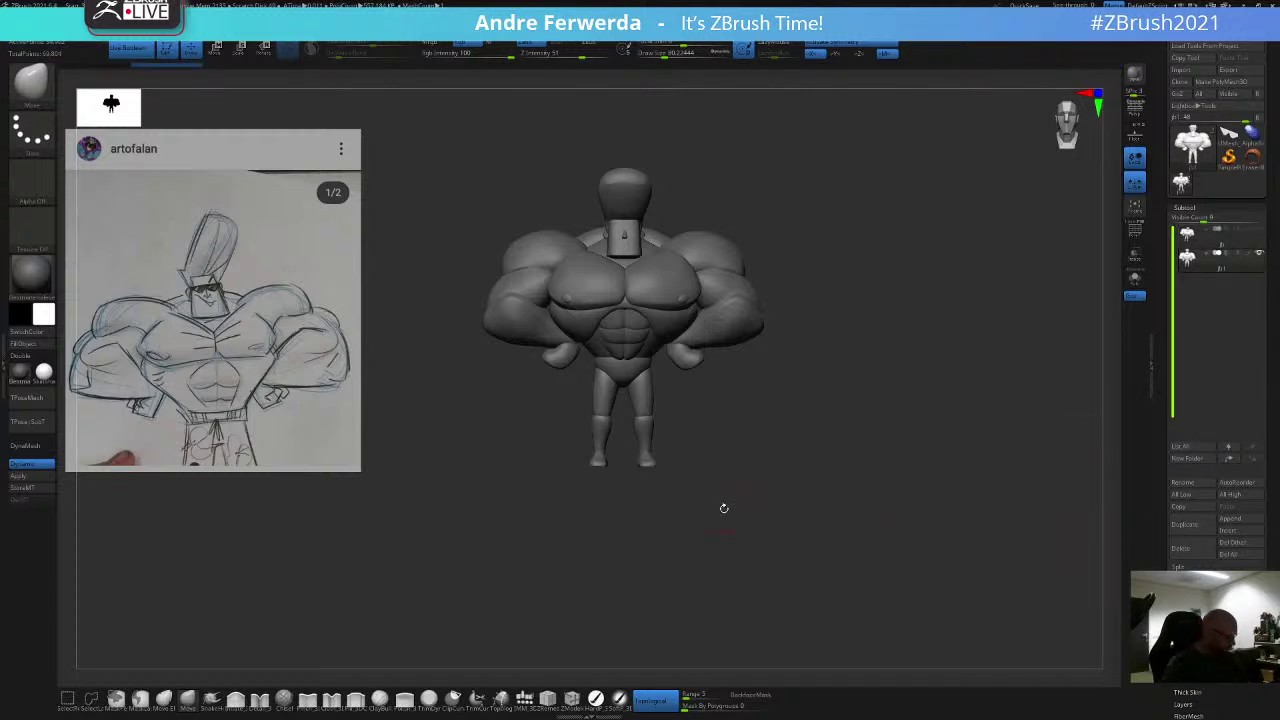
left_click(35, 476)
left_click(1188, 656)
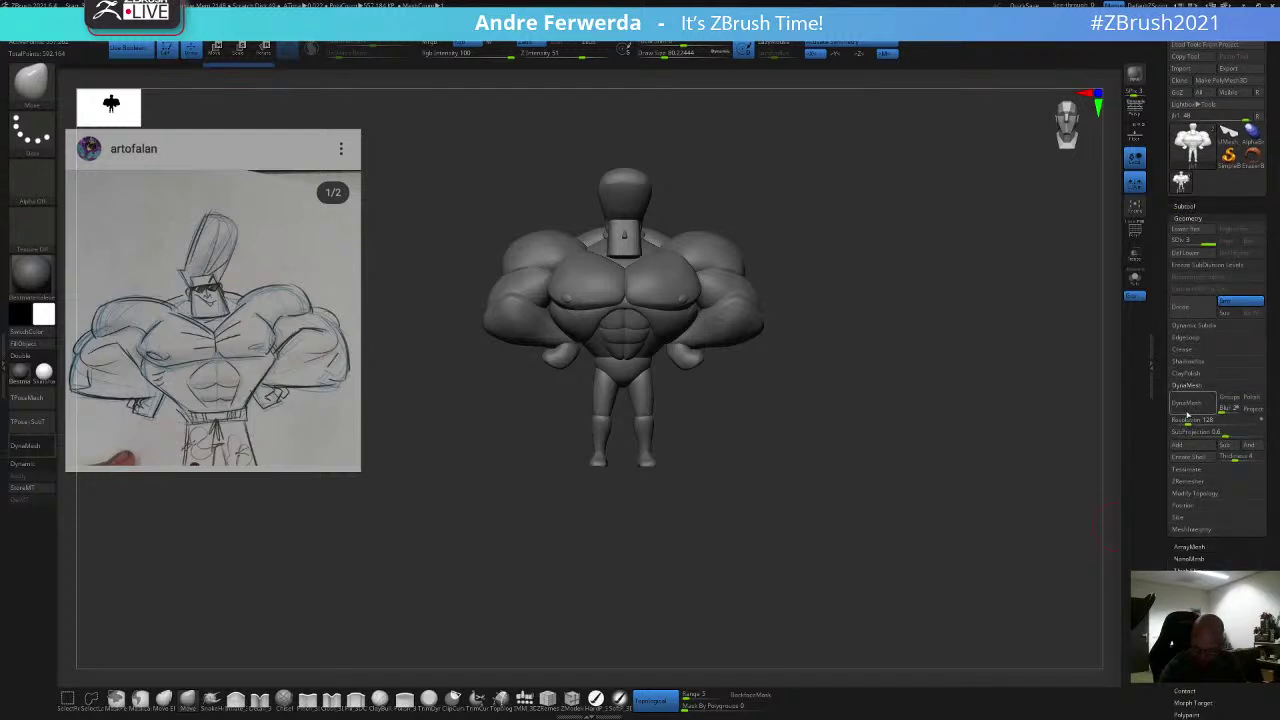
Step: Try DynaMesh on the duplicate at a much higher resolution without freezing its subdivision levels, and undo it
left_click_drag(1191, 417, 1216, 422)
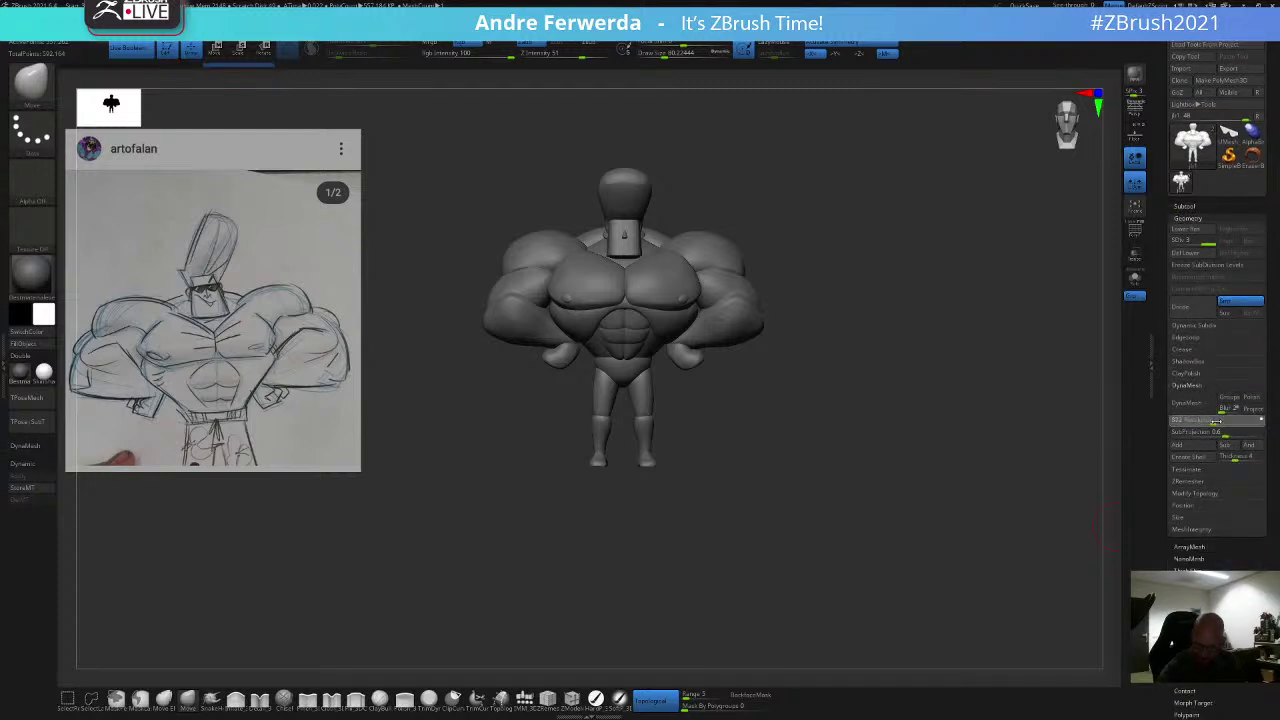
left_click(1202, 403)
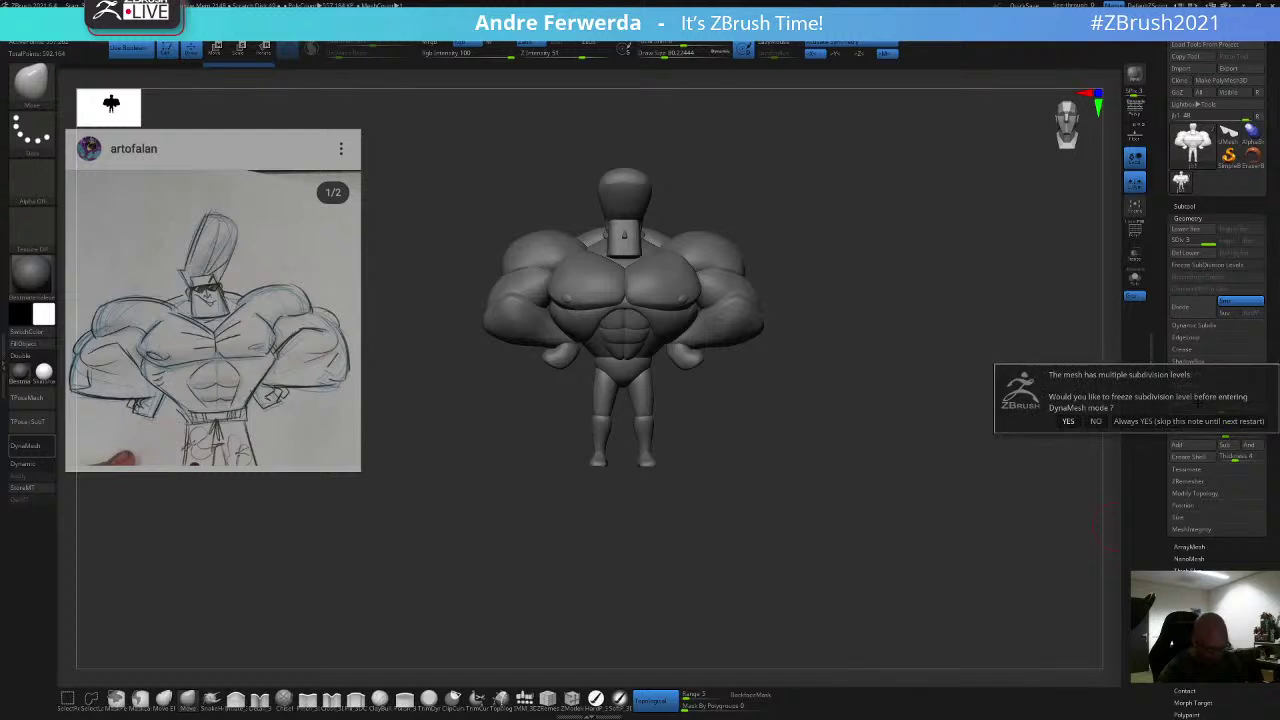
left_click(1097, 421)
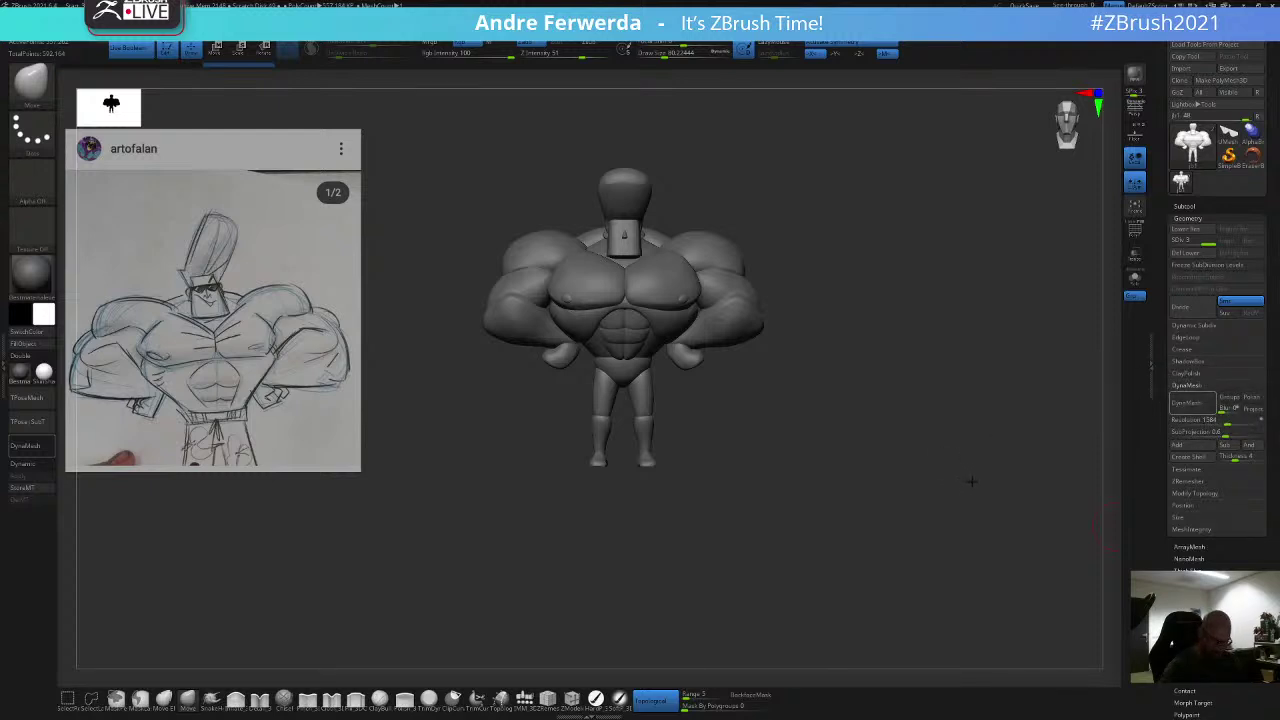
left_click_drag(969, 511, 957, 487)
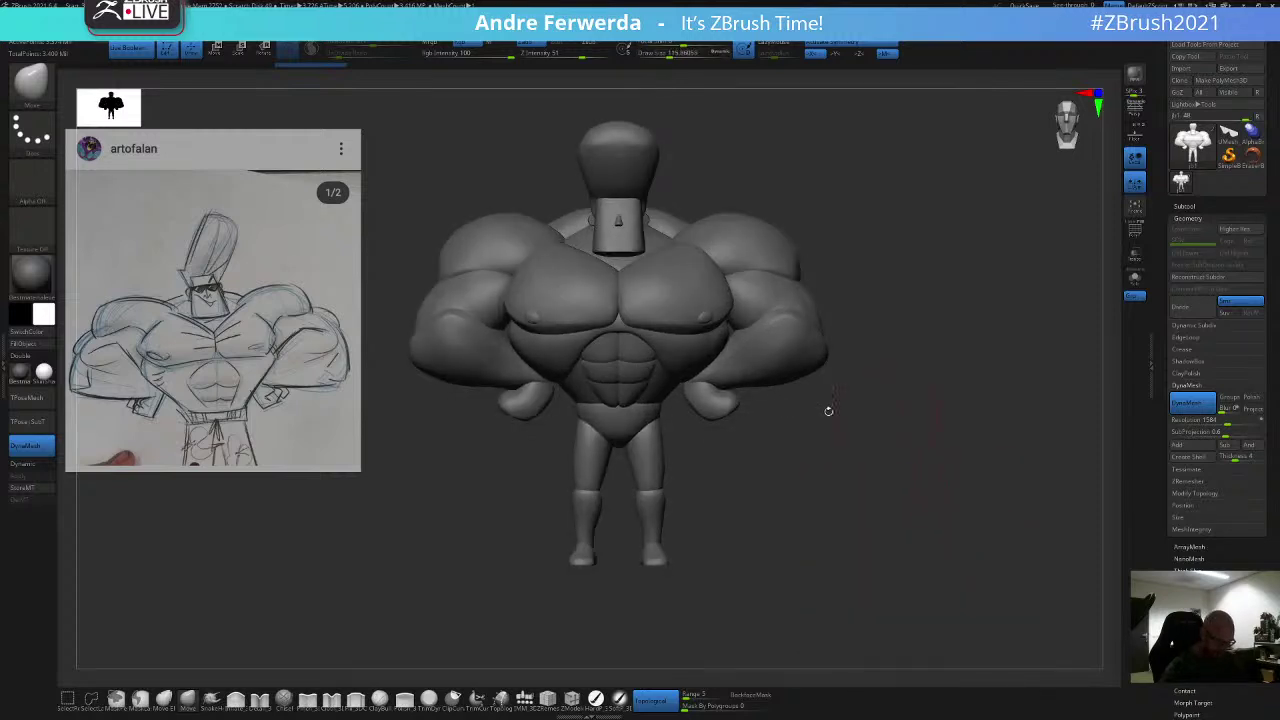
key("ctrl+z")
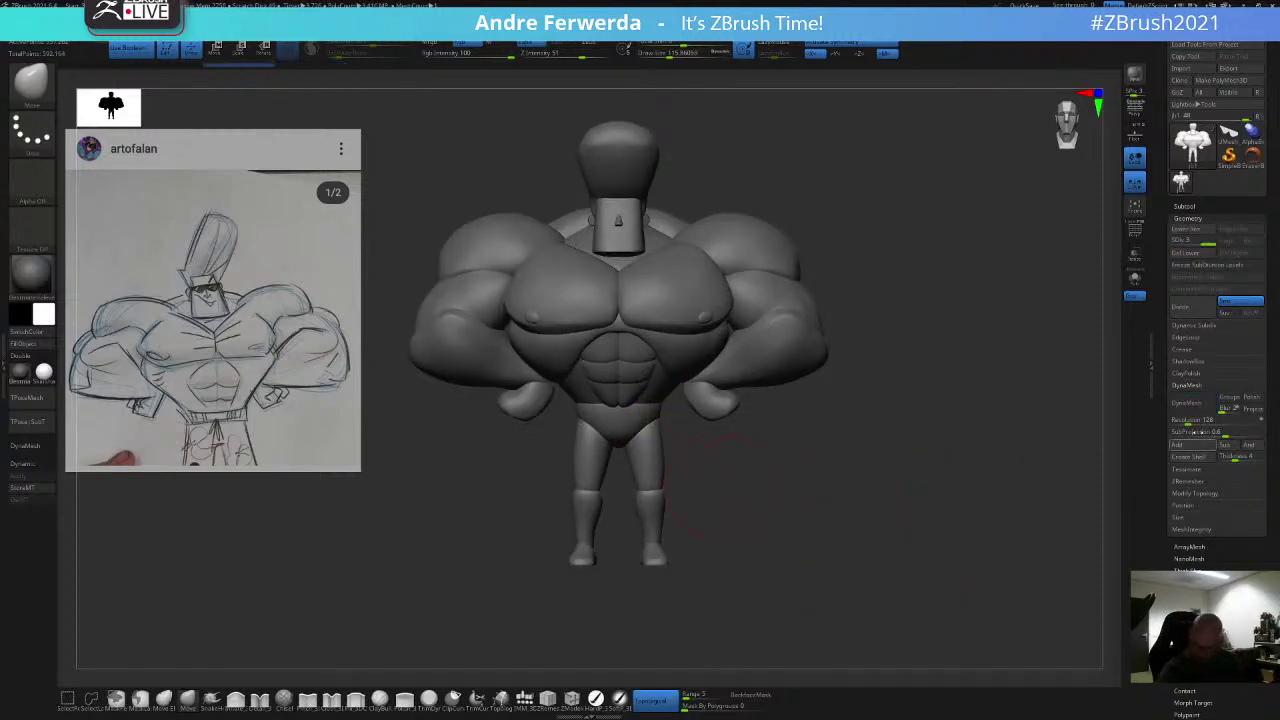
Step: Convert the duplicate body to DynaMesh at resolution 256 without freezing its subdivision levels
left_click(1205, 421)
left_click(1205, 421)
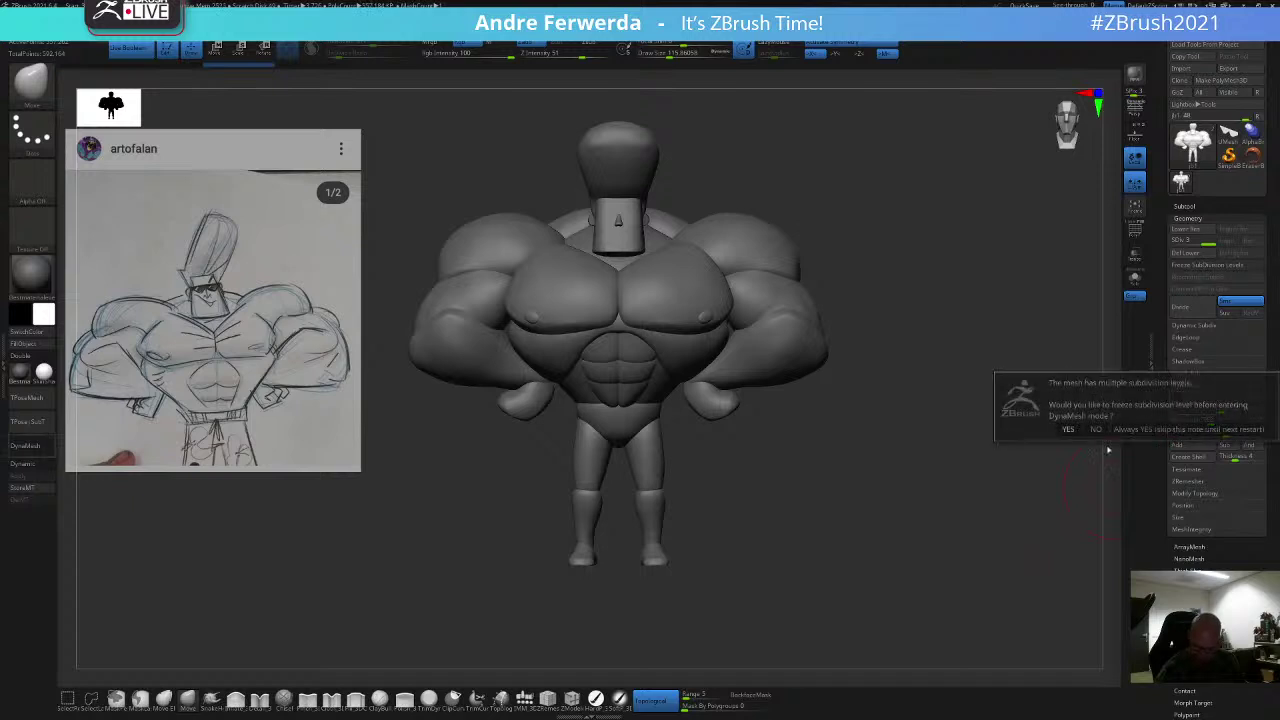
left_click(1096, 429)
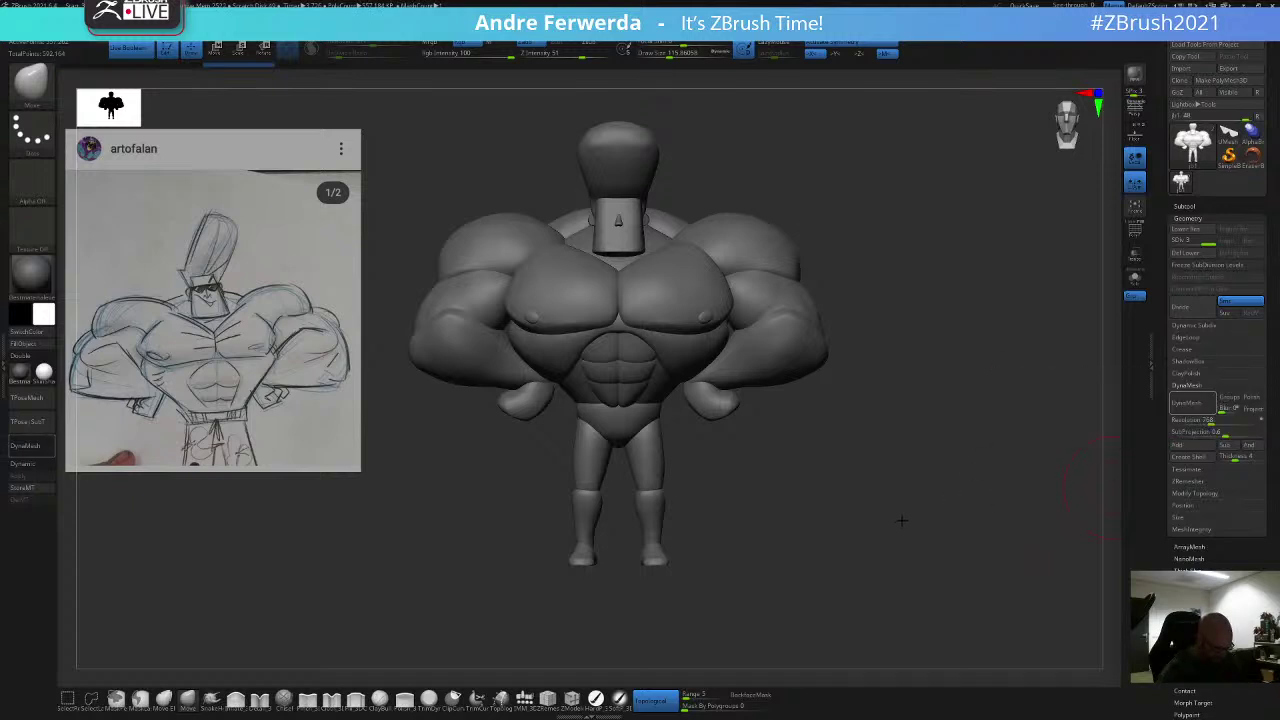
left_click_drag(902, 454, 934, 438, "alt")
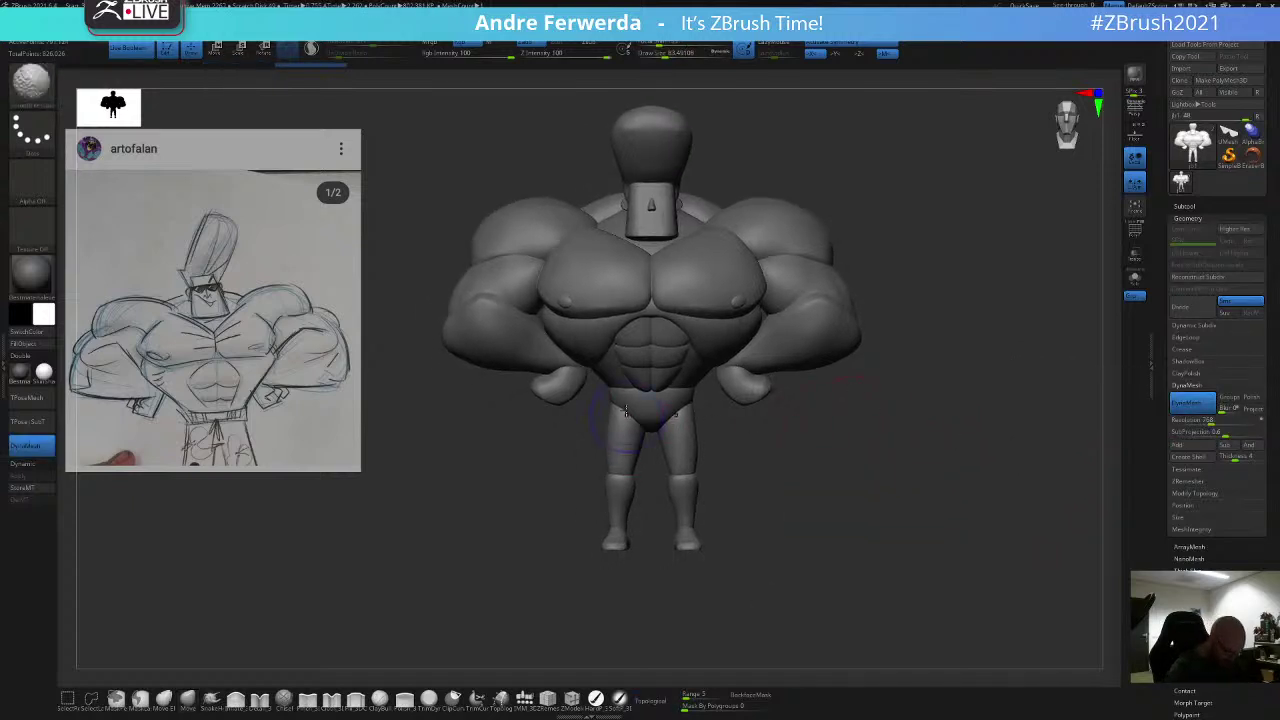
Step: Load the stronger Smooth brush and smooth the seams between the waist, hips and thighs on the front
left_click_drag(621, 420, 645, 398, "shift")
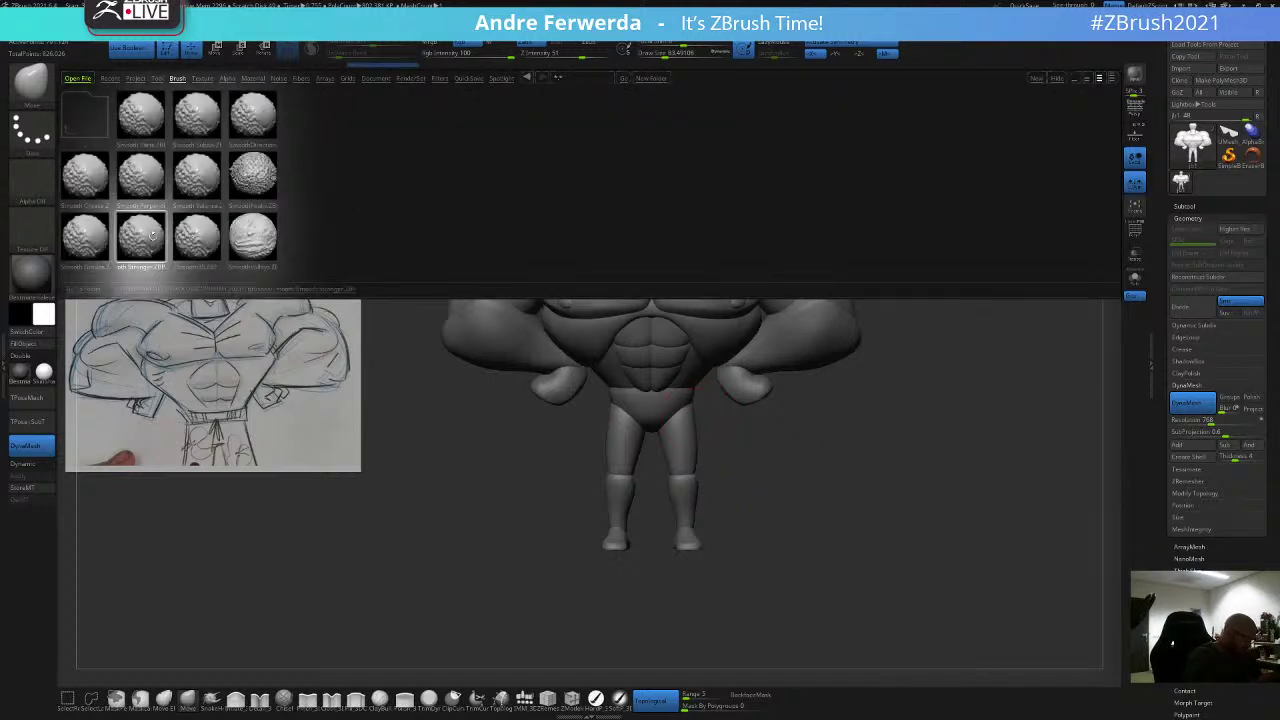
double_click(152, 233)
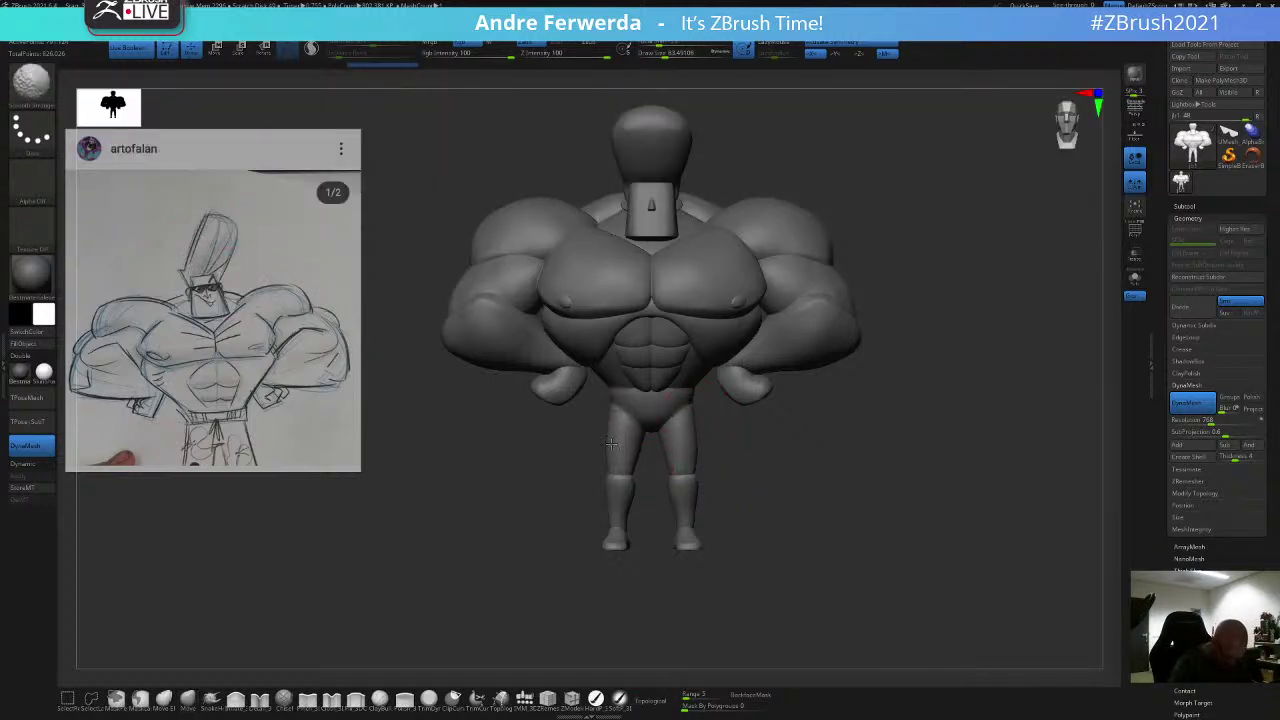
left_click_drag(616, 398, 640, 403, "shift")
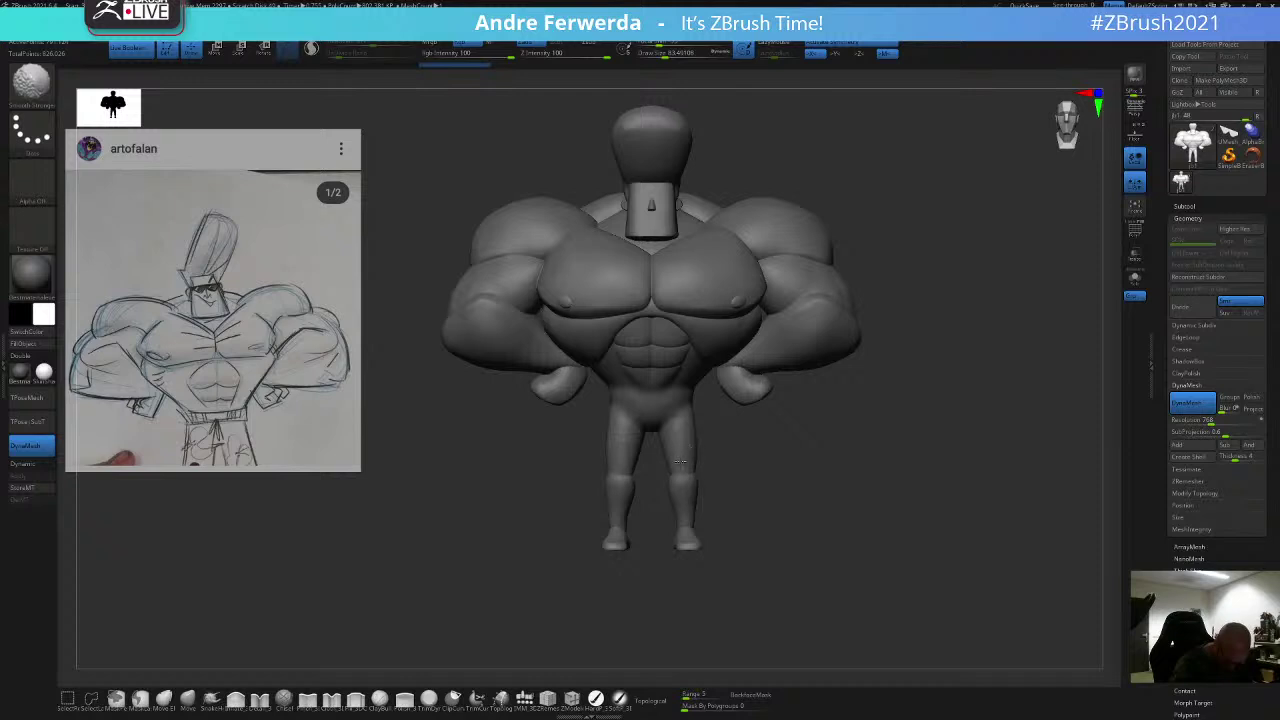
mouse_move(680, 461)
left_mouse_down("shift")
mouse_move(685, 482)
mouse_move(677, 425)
left_mouse_up("shift")
Step: Smooth the buttocks and upper thighs on the back, reducing the brush size for the remaining creases
left_click_drag(740, 450, 930, 450)
left_click_drag(643, 432, 644, 451, "shift")
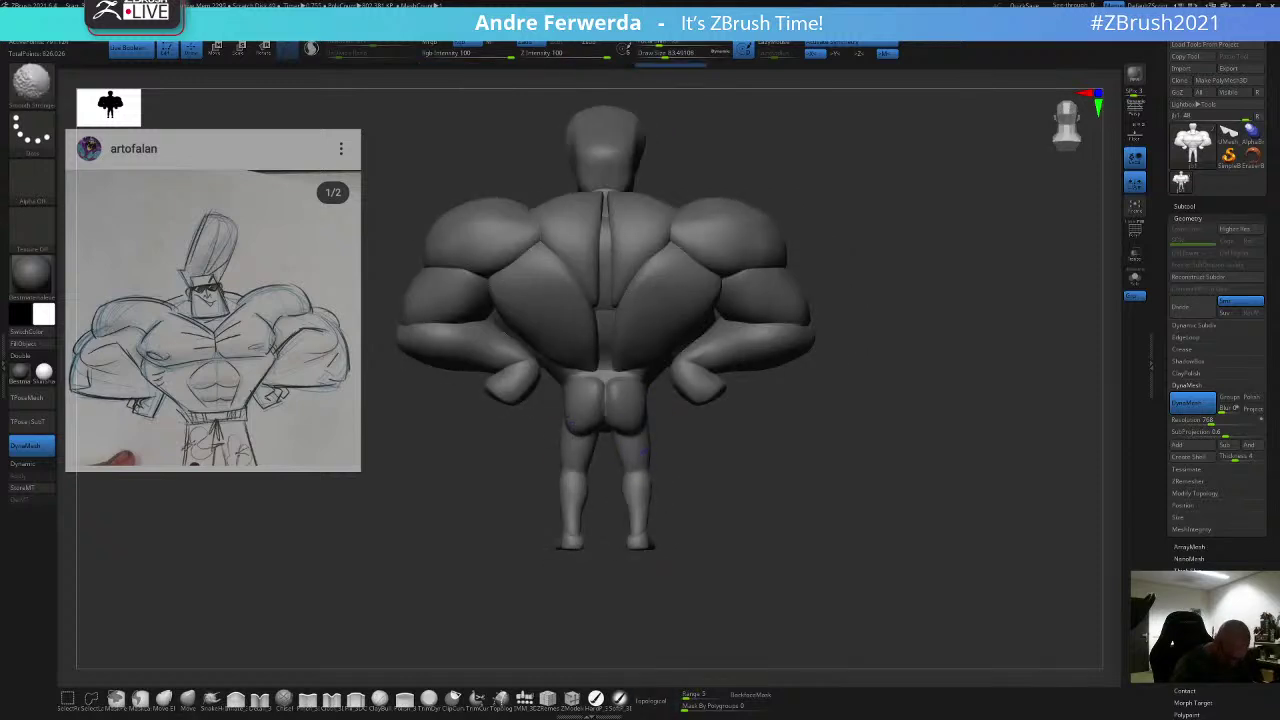
mouse_move(607, 405)
left_mouse_down("shift")
mouse_move(582, 388)
mouse_move(567, 417)
left_mouse_up("shift")
key("s")
mouse_move(514, 483)
left_mouse_down("shift")
mouse_move(598, 419)
mouse_move(577, 398)
left_mouse_up("shift")
mouse_move(660, 436)
left_mouse_down("alt")
mouse_move(731, 443)
mouse_move(695, 437)
left_mouse_up("alt")
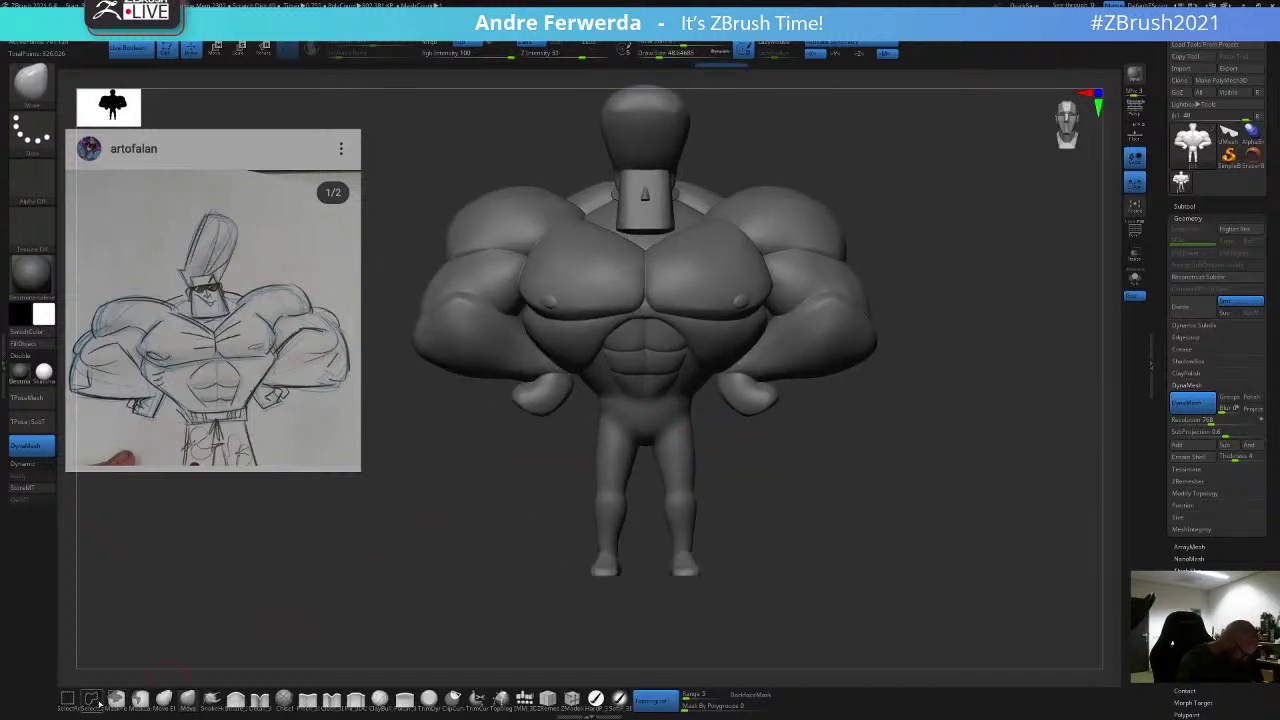
Step: Make MaskPen the masking brush and mask the body from the waist to just above the knees
left_click(138, 699)
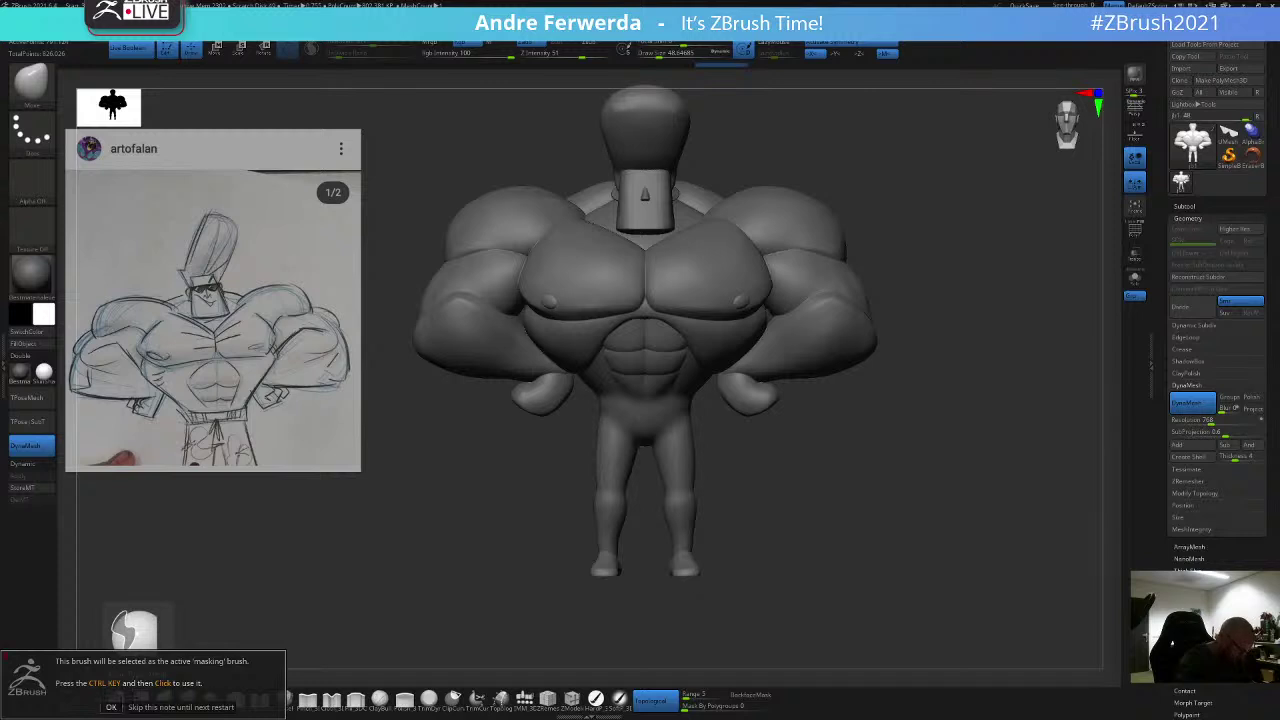
left_click(111, 707)
left_click(117, 699)
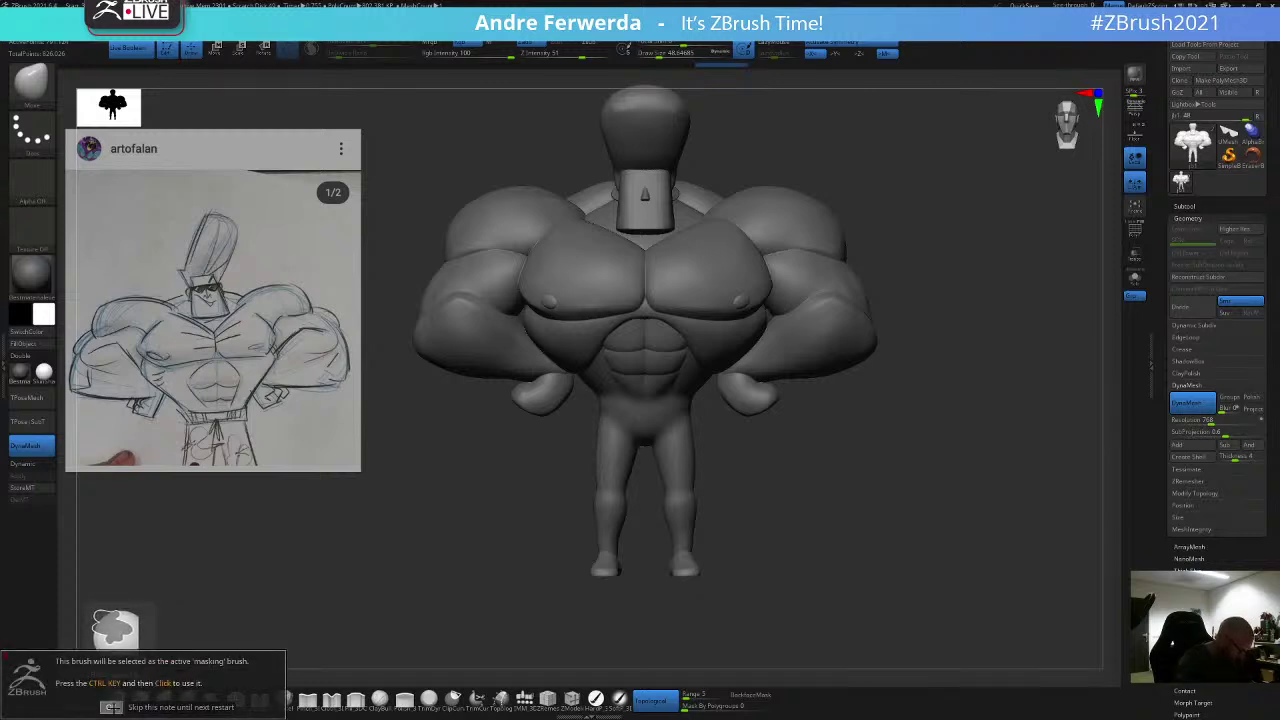
left_click(111, 707)
mouse_move(576, 508)
left_mouse_down("ctrl")
mouse_move(689, 422)
mouse_move(719, 415)
left_mouse_up("ctrl")
key("ctrl+z")
left_click_drag(712, 481, 580, 397, "ctrl")
left_click_drag(814, 486, 796, 495, "shift")
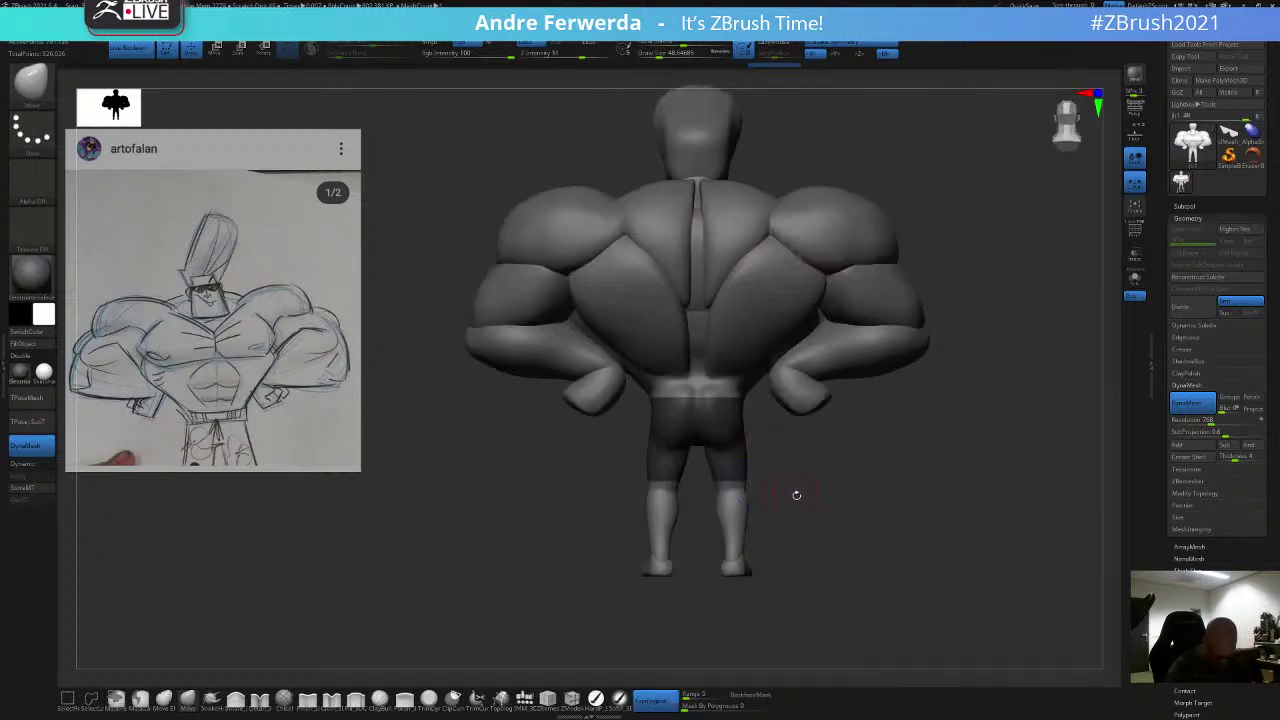
Step: Touch up the mask around the waistline at the back, side and front, and even out its lower edge above the knees
key("space")
left_click_drag(785, 450, 794, 474)
left_click_drag(650, 412, 706, 408, "ctrl")
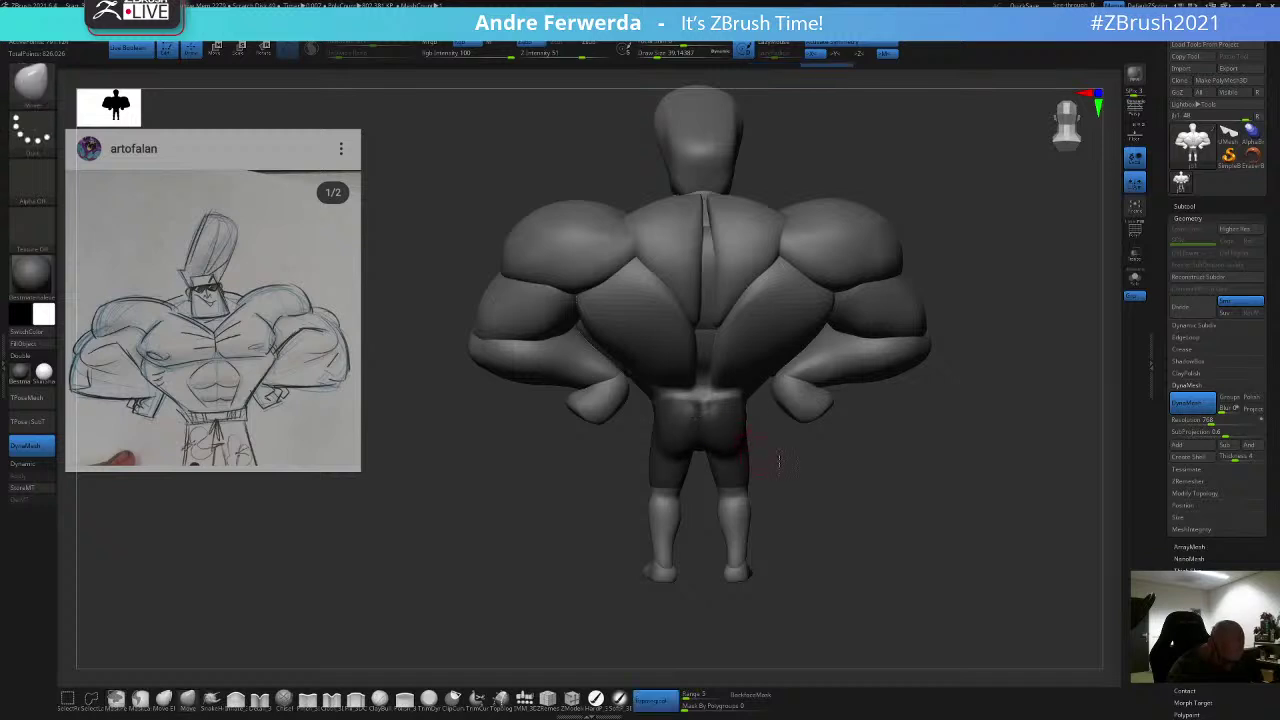
mouse_move(777, 463)
left_mouse_down()
mouse_move(909, 377)
mouse_move(880, 382)
left_mouse_up()
key("ctrl+z")
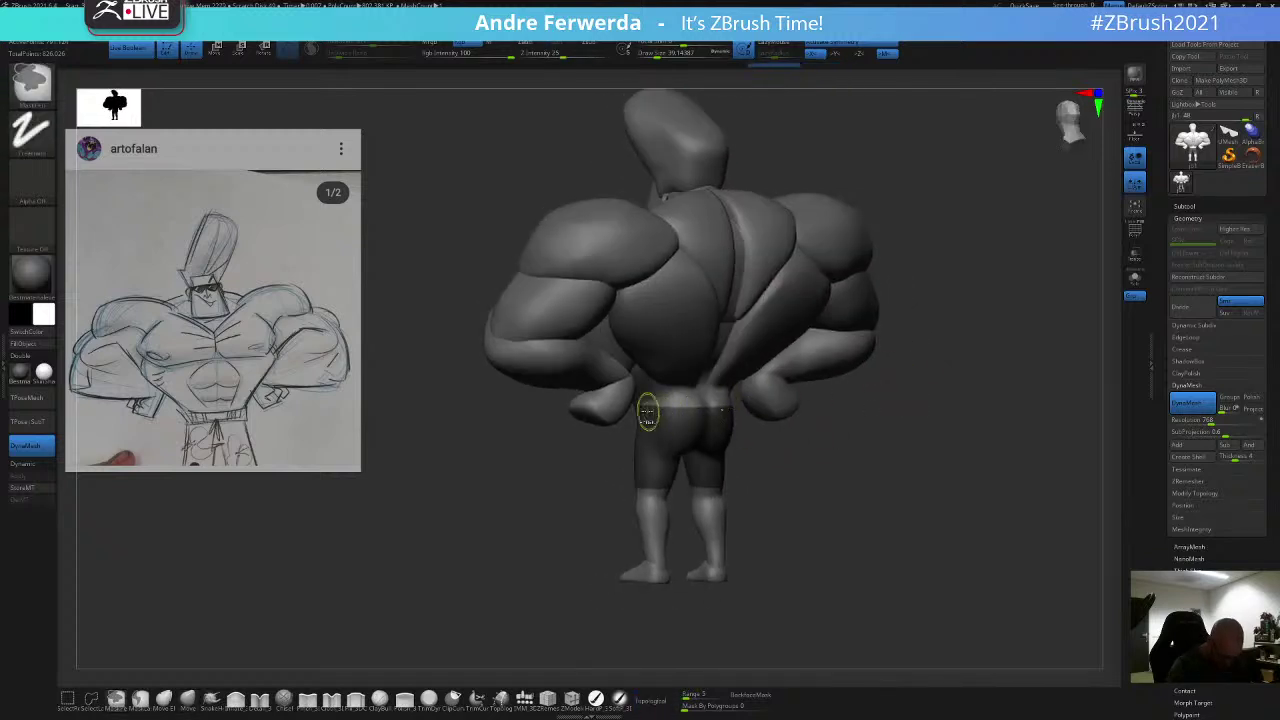
mouse_move(648, 410)
left_mouse_down("ctrl")
mouse_move(721, 419)
mouse_move(925, 383)
mouse_move(635, 414)
left_mouse_up("ctrl")
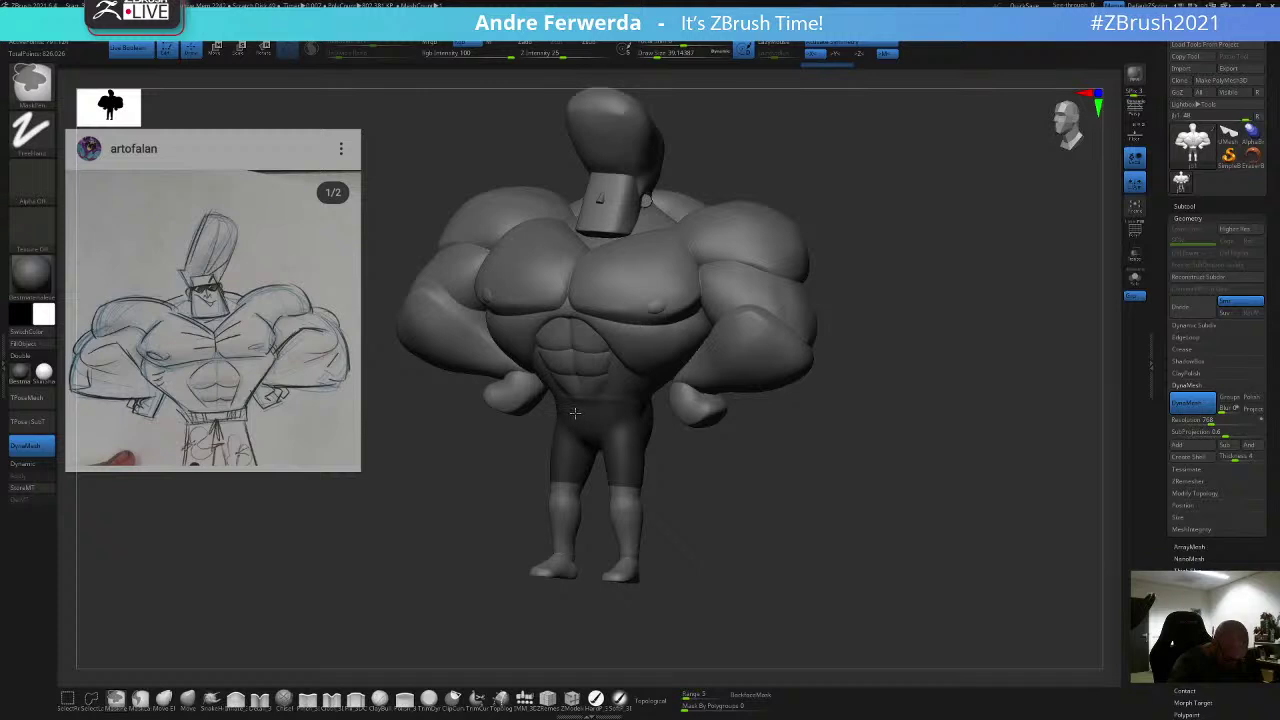
left_click_drag(864, 444, 894, 433)
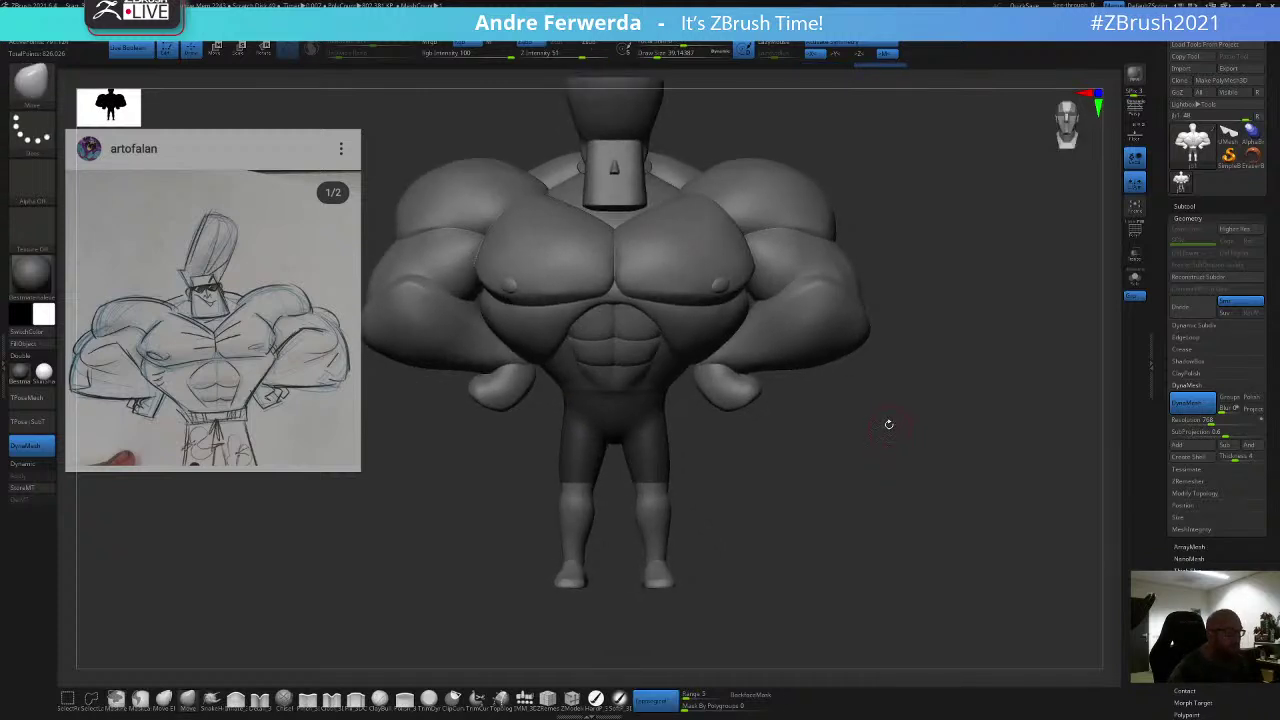
left_click_drag(578, 405, 593, 402, "ctrl")
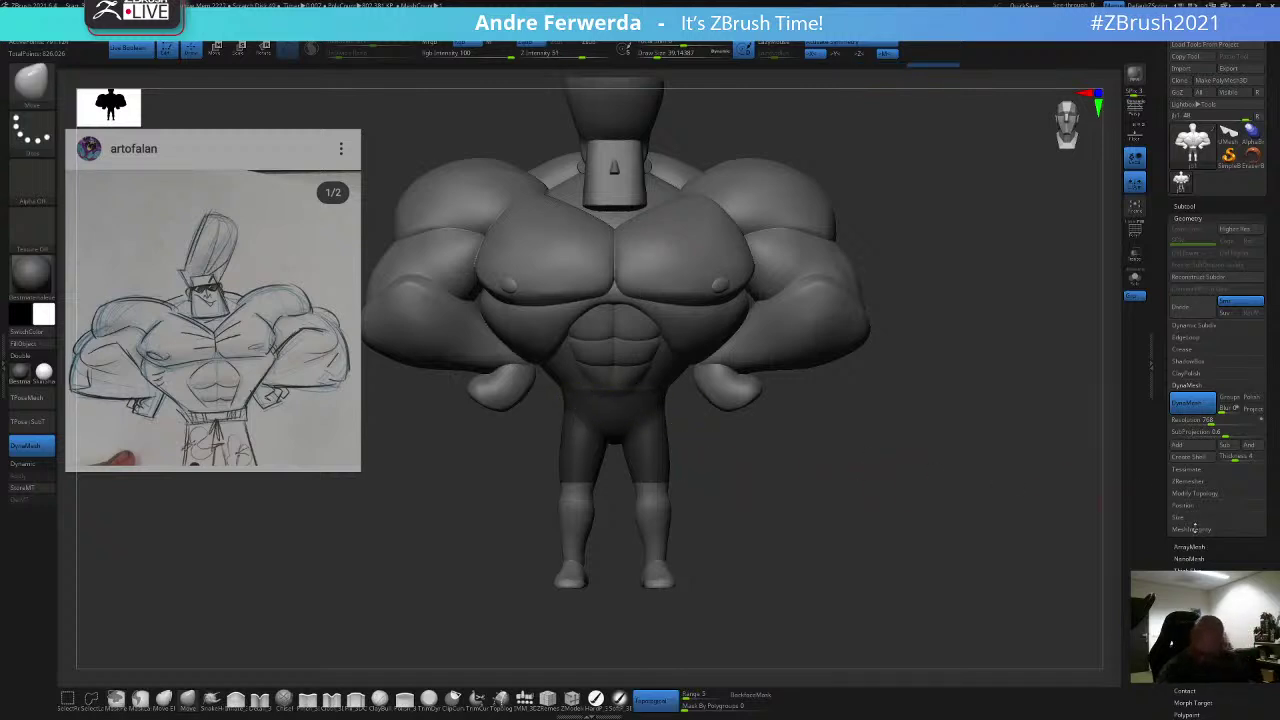
left_click_drag(548, 505, 722, 472, "ctrl")
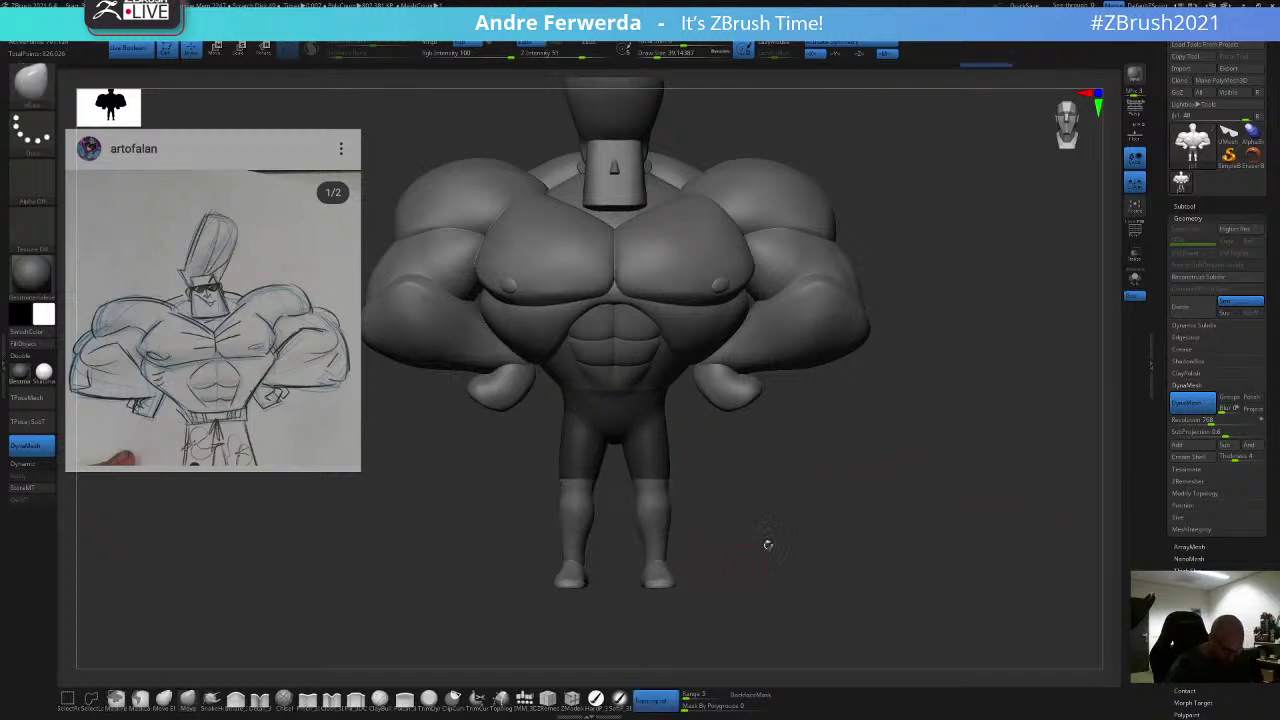
Step: Extract the masked waist-to-knee area as a separate shorts subtool
left_click_drag(766, 543, 842, 540, "alt")
mouse_move(648, 24)
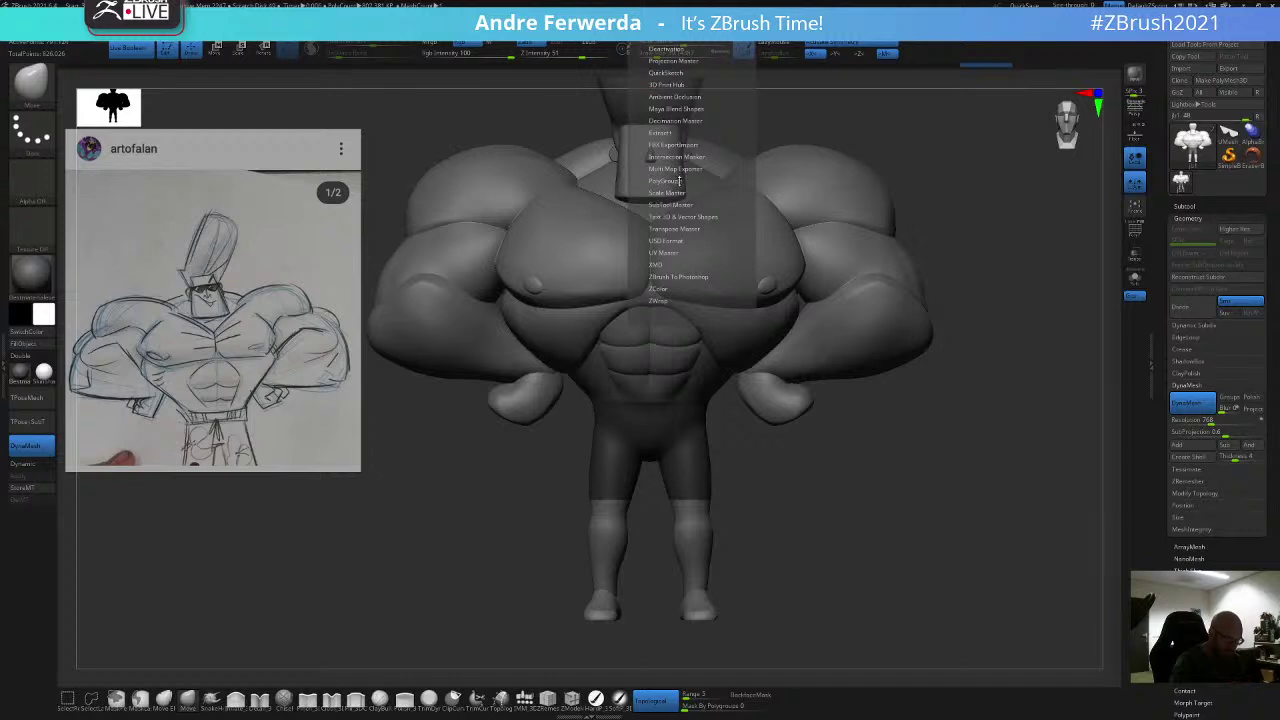
left_click(670, 131)
left_click(678, 147)
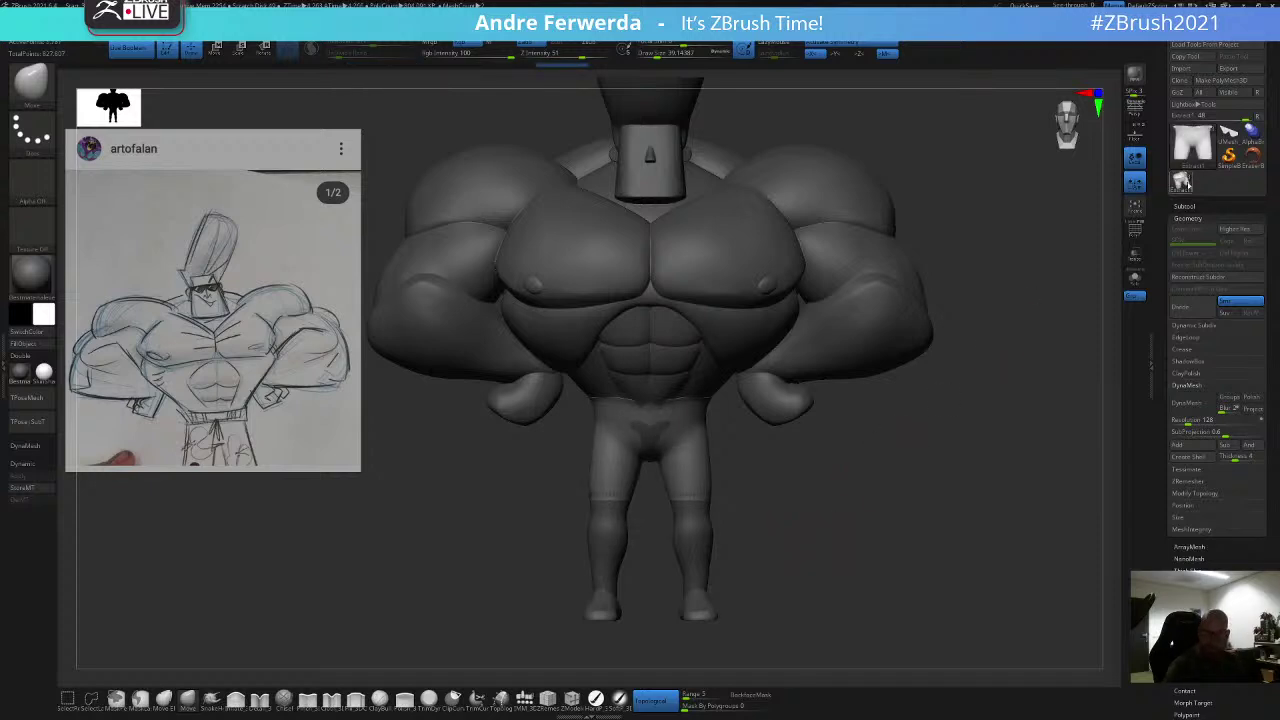
Step: Delete the DynaMesh duplicate of the body and make the original body the active, visible subtool
left_click(1185, 207)
left_click(1188, 260)
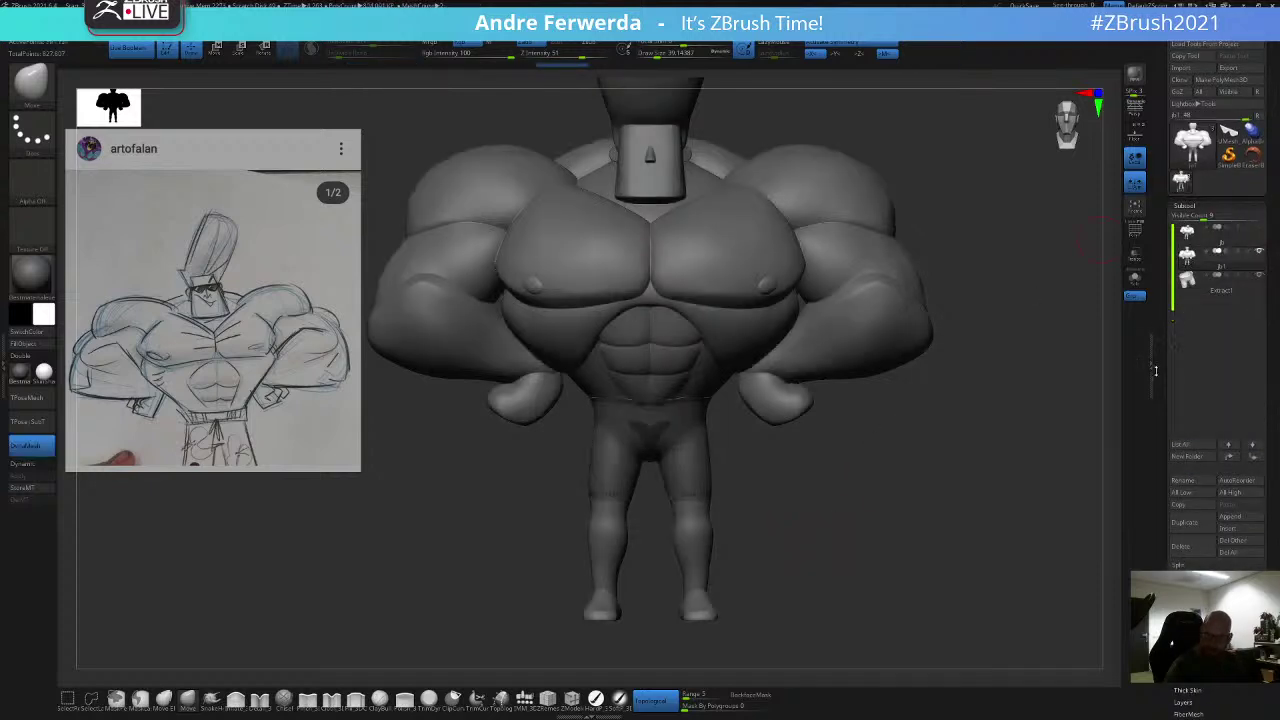
left_click(1190, 551)
left_click(1187, 236)
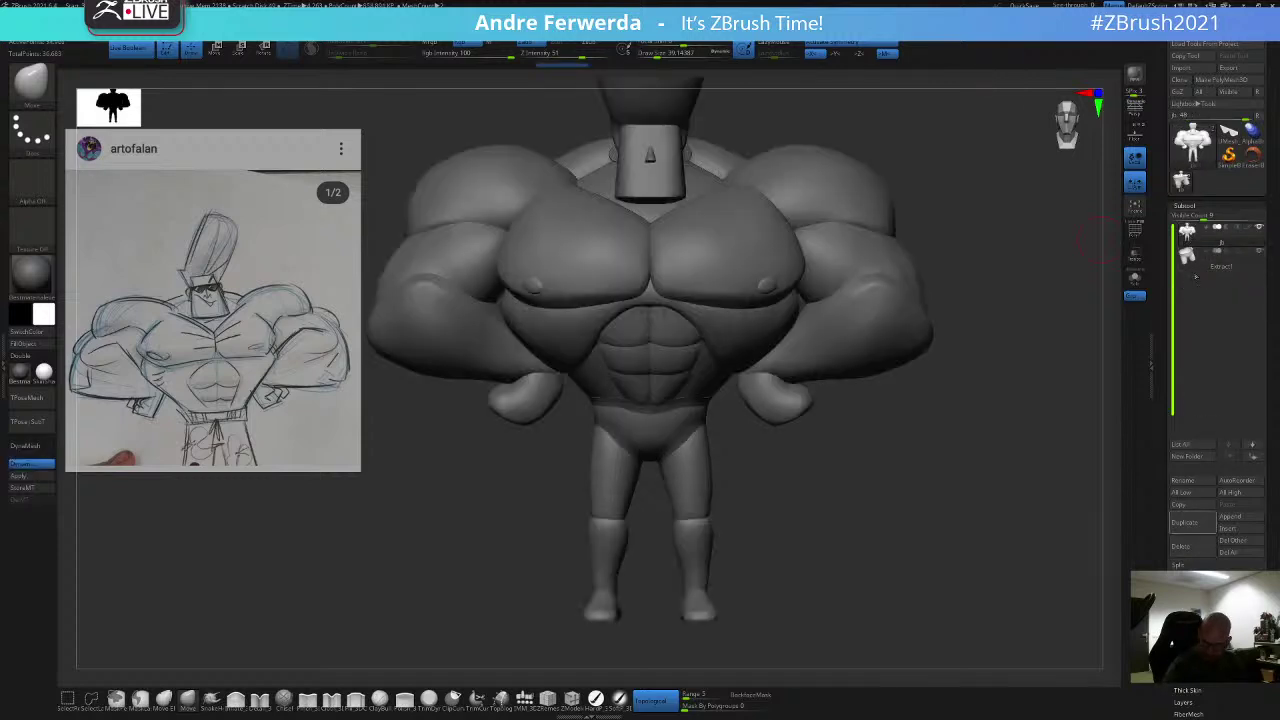
Step: Select the extracted shorts and adjust their fit over the thighs with a large Move brush
left_click(1187, 257)
key("space")
mouse_move(1012, 386)
left_mouse_down()
mouse_move(978, 422)
mouse_move(982, 401)
left_mouse_up()
key("space")
mouse_move(723, 448)
left_mouse_down()
mouse_move(684, 436)
mouse_move(686, 453)
left_mouse_up()
key("space")
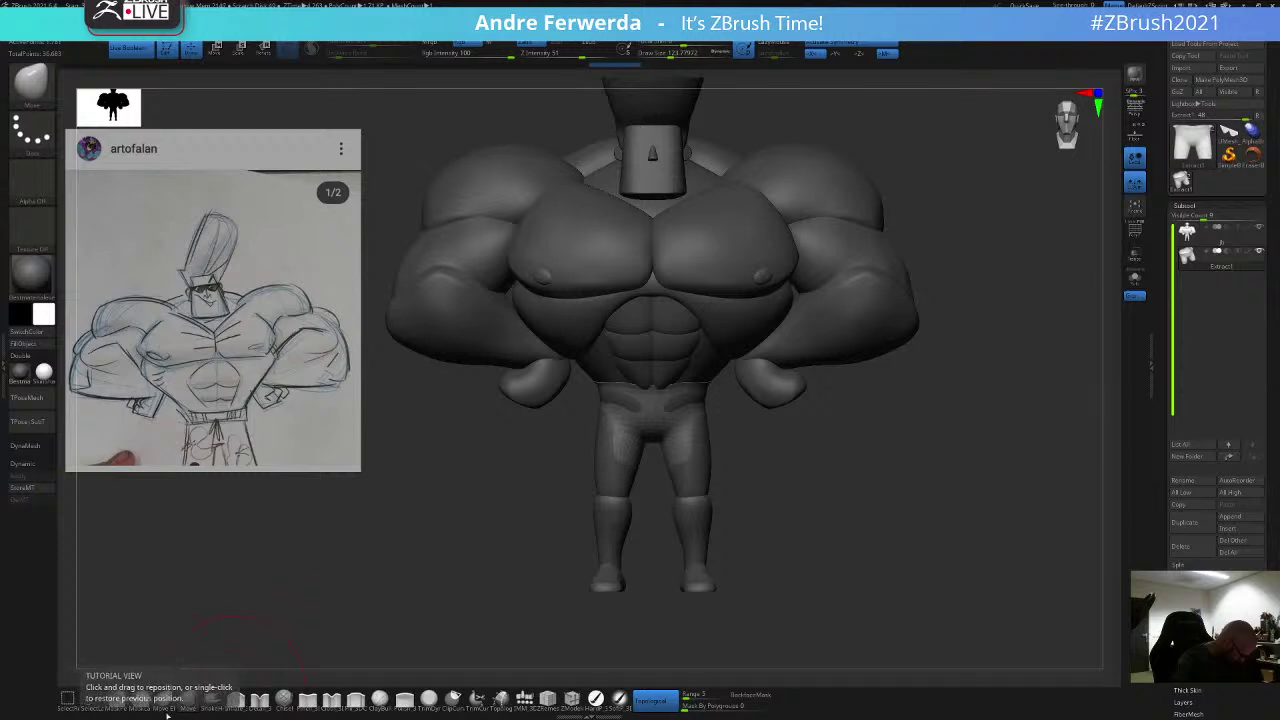
Step: Inflate the front of the shorts so the fabric covers the hips and thighs
left_click(237, 701)
key("space")
left_click_drag(700, 420, 709, 420)
mouse_move(688, 437)
left_mouse_down()
mouse_move(694, 497)
mouse_move(704, 406)
mouse_move(678, 403)
left_mouse_up()
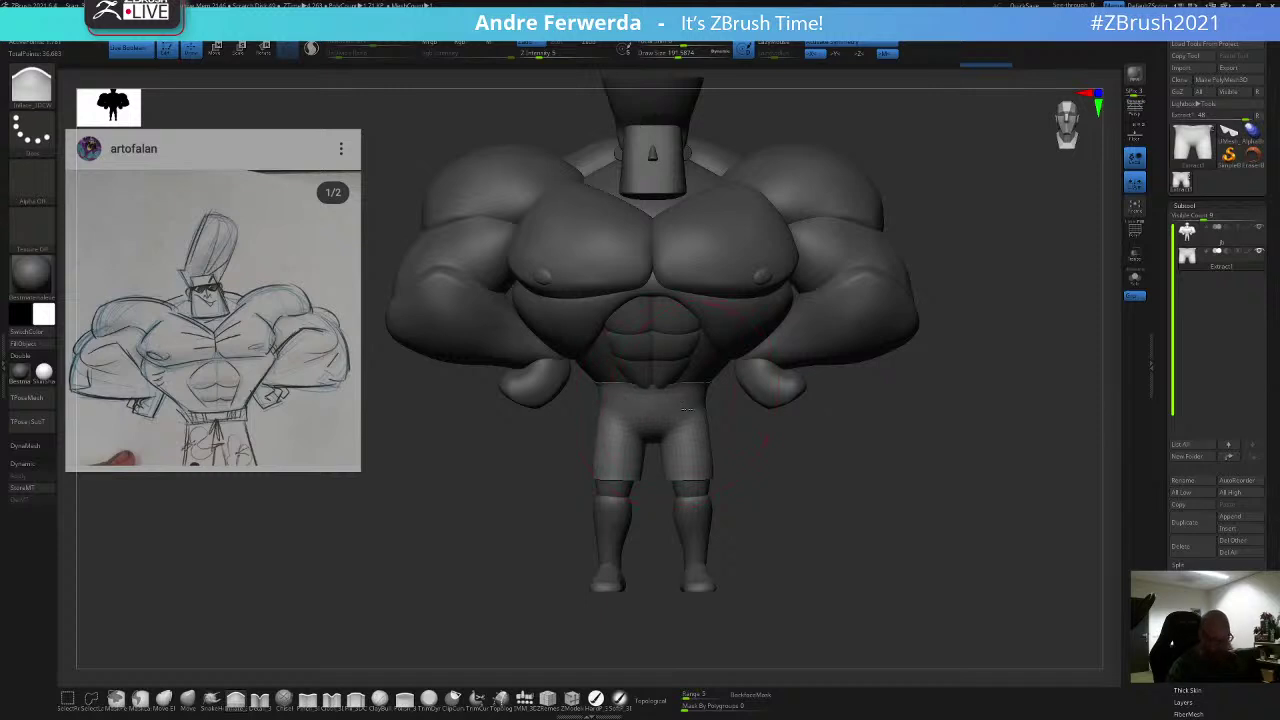
left_click_drag(737, 459, 600, 458)
Step: Inflate the sides and back of the shorts over the buttocks and legs, and even out the front
mouse_move(739, 434)
left_mouse_down()
mouse_move(750, 388)
mouse_move(768, 430)
left_mouse_up()
left_click_drag(855, 430, 784, 402)
left_click_drag(872, 445, 821, 470)
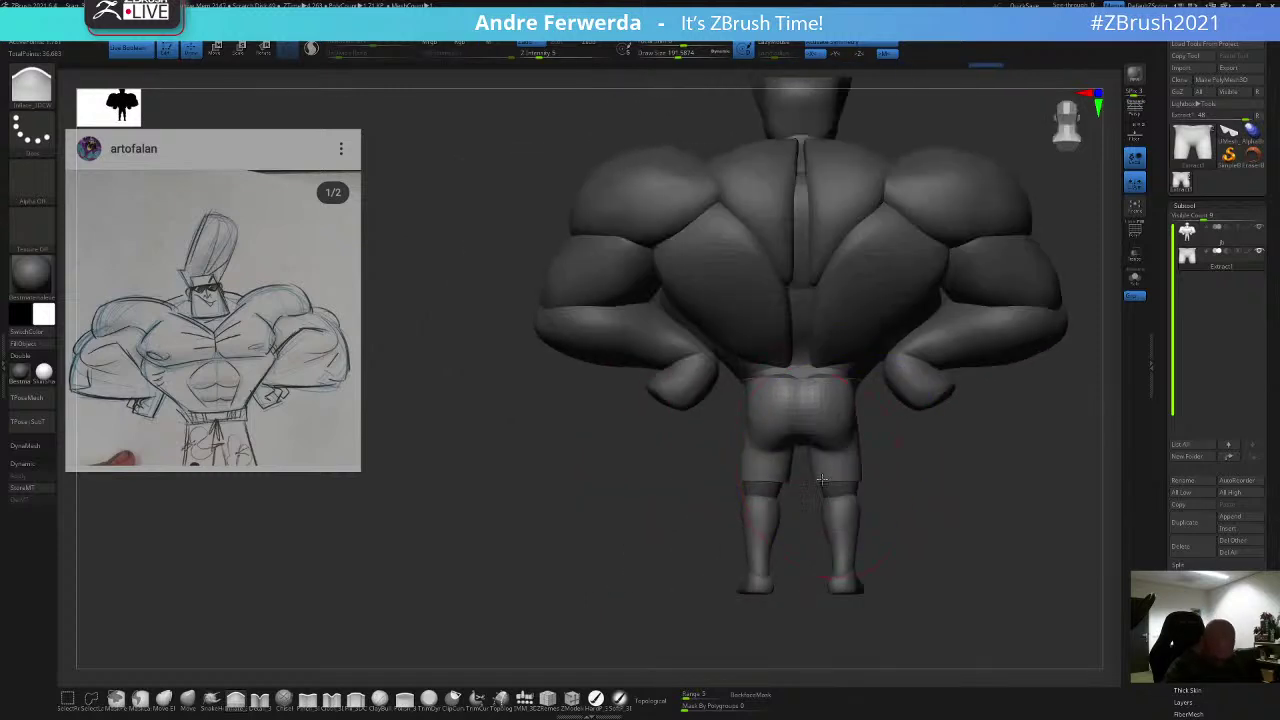
left_click_drag(694, 530, 814, 508)
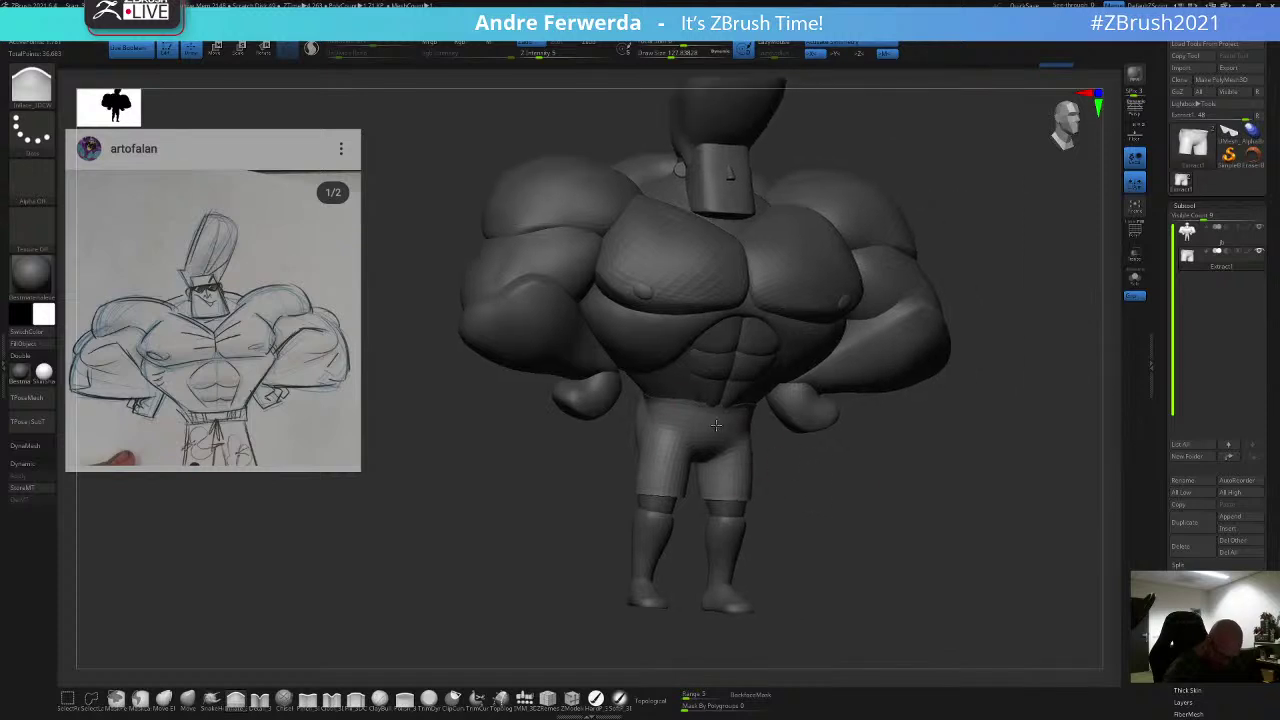
key("space")
left_click_drag(707, 422, 692, 421)
mouse_move(806, 469)
left_mouse_down()
mouse_move(854, 463)
mouse_move(845, 500)
left_mouse_up()
Step: Shape the waistband and legs of the shorts from the front with the Move brush at a draw size of about 74
left_click(188, 699)
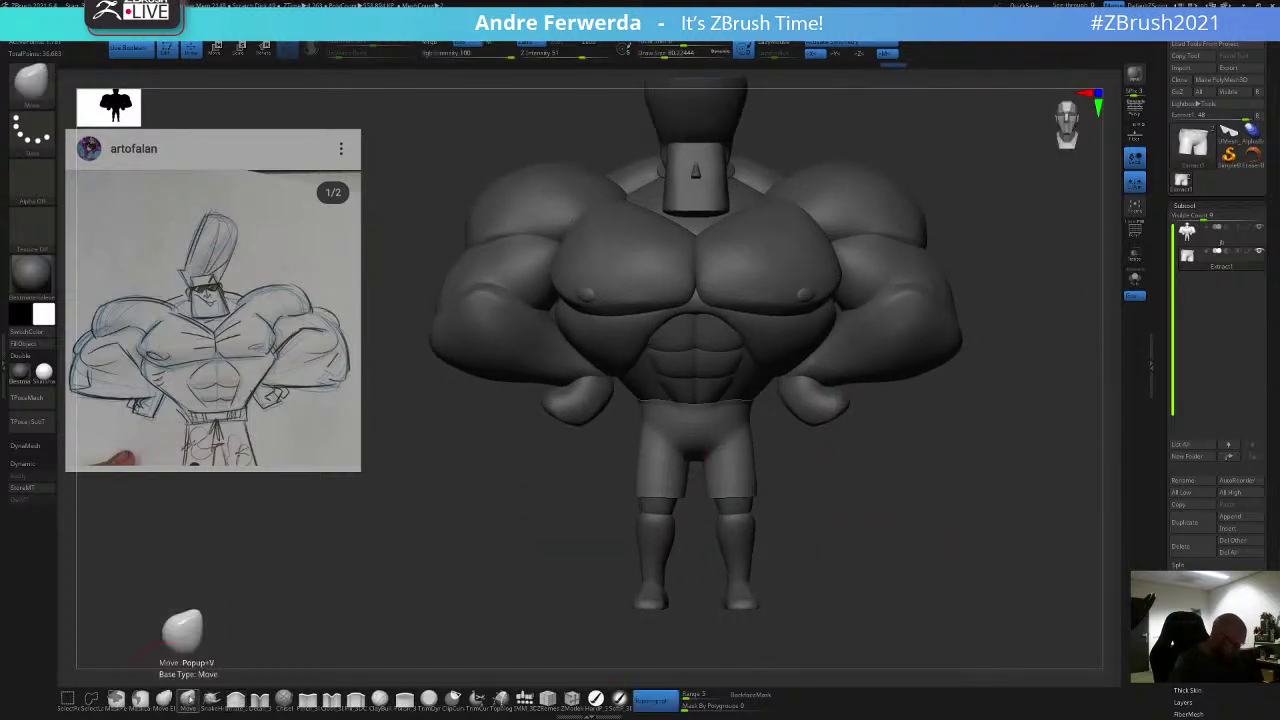
key("space")
key("space")
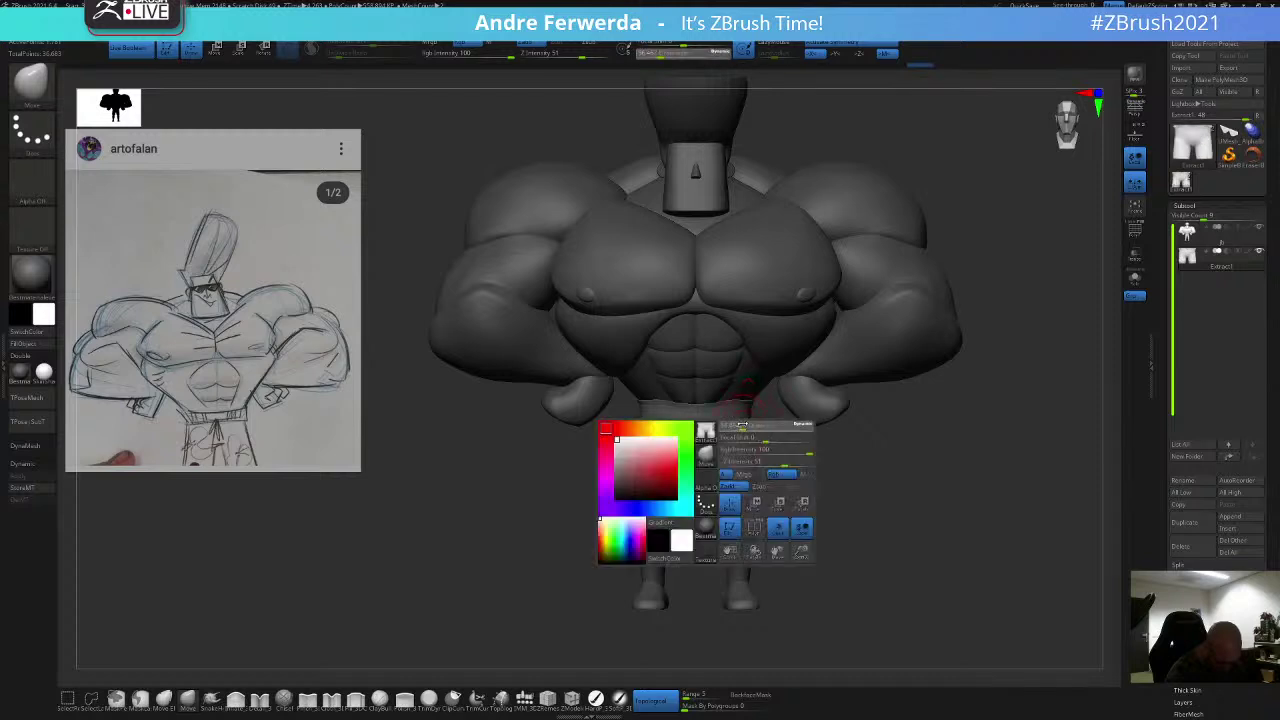
key("space")
left_click_drag(742, 416, 738, 415)
key("space")
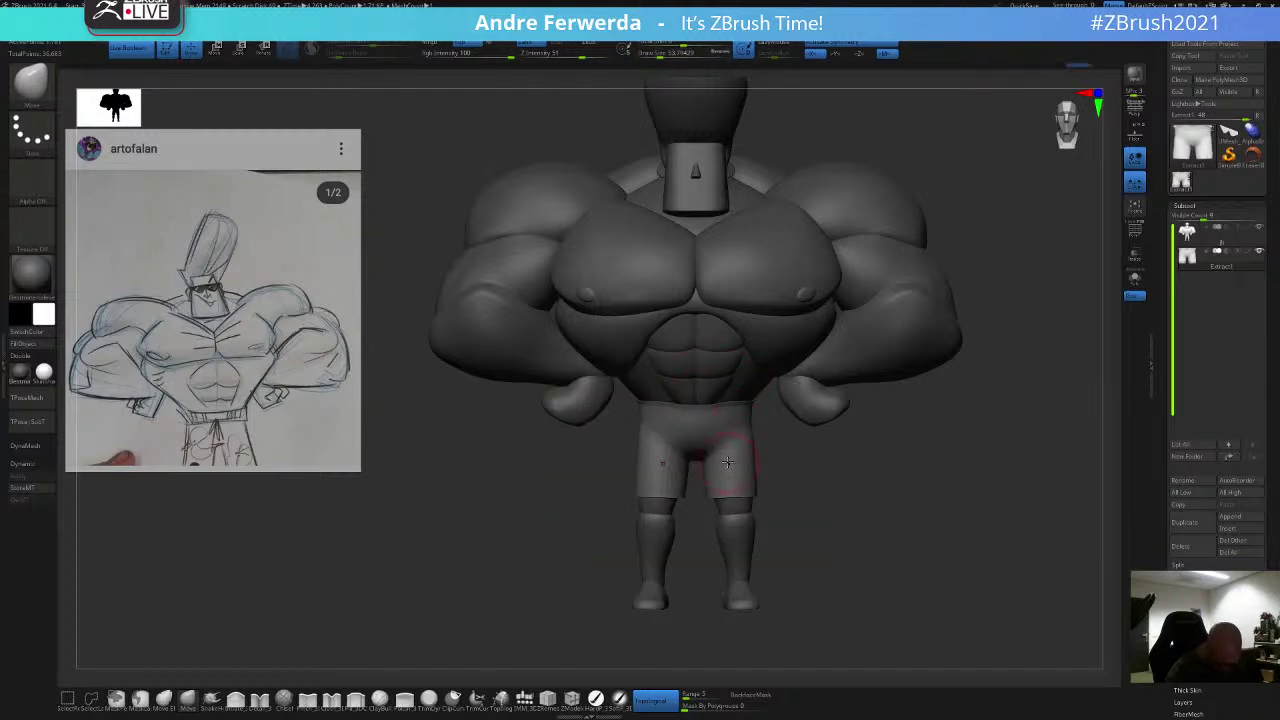
key("space")
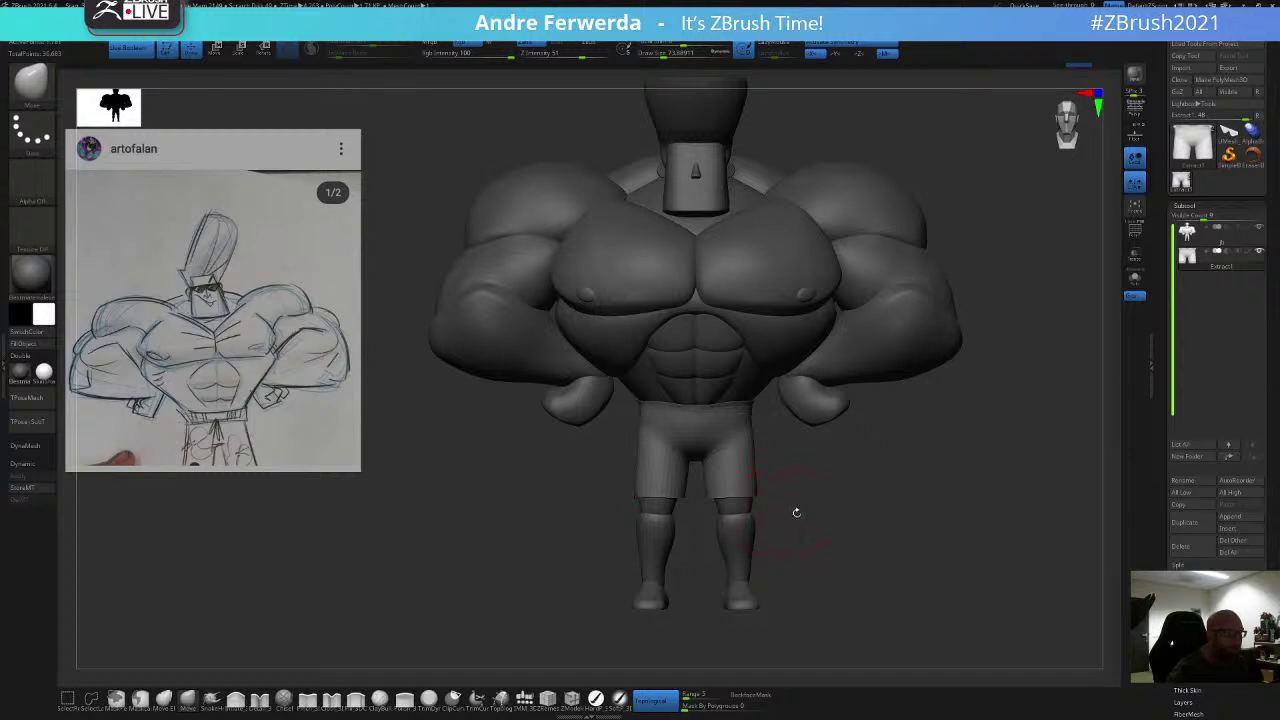
Step: Adjust the shorts' hems and waistline from the side and back with a larger Move brush
left_click_drag(810, 510, 735, 545)
key("space")
left_click_drag(750, 568, 758, 567)
left_click_drag(880, 488, 824, 466)
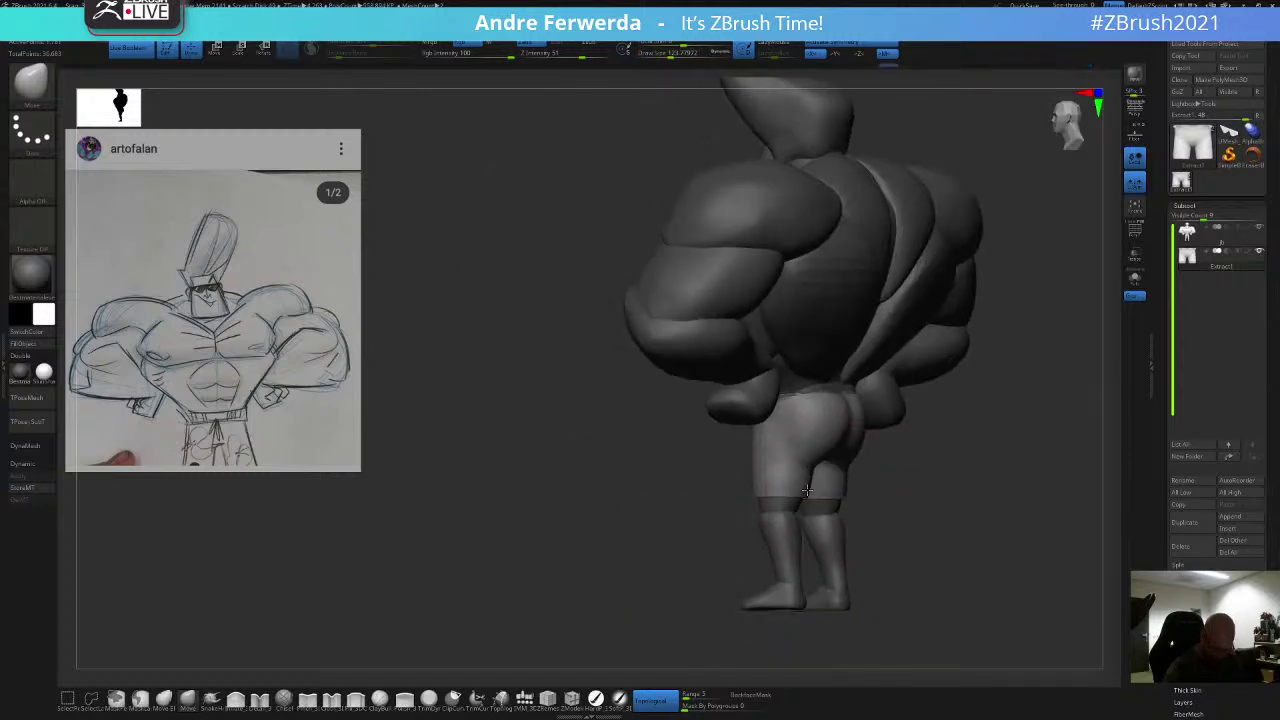
left_click_drag(921, 430, 862, 416)
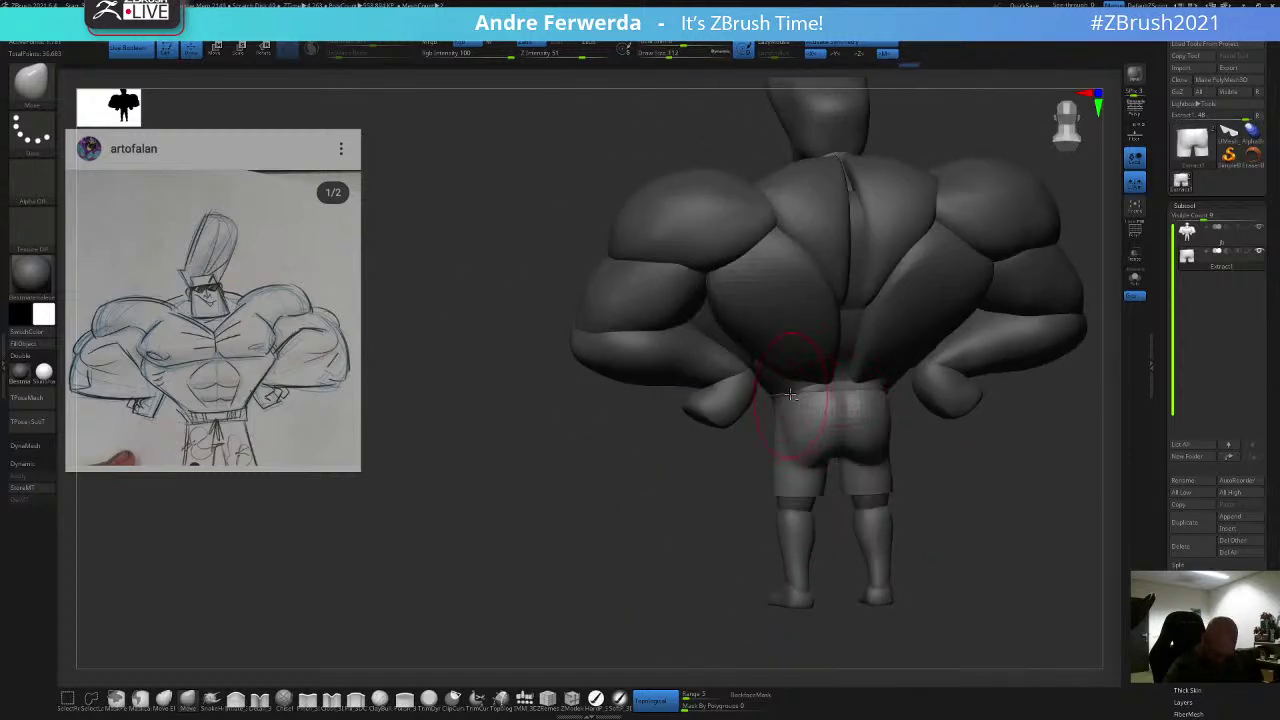
key("space")
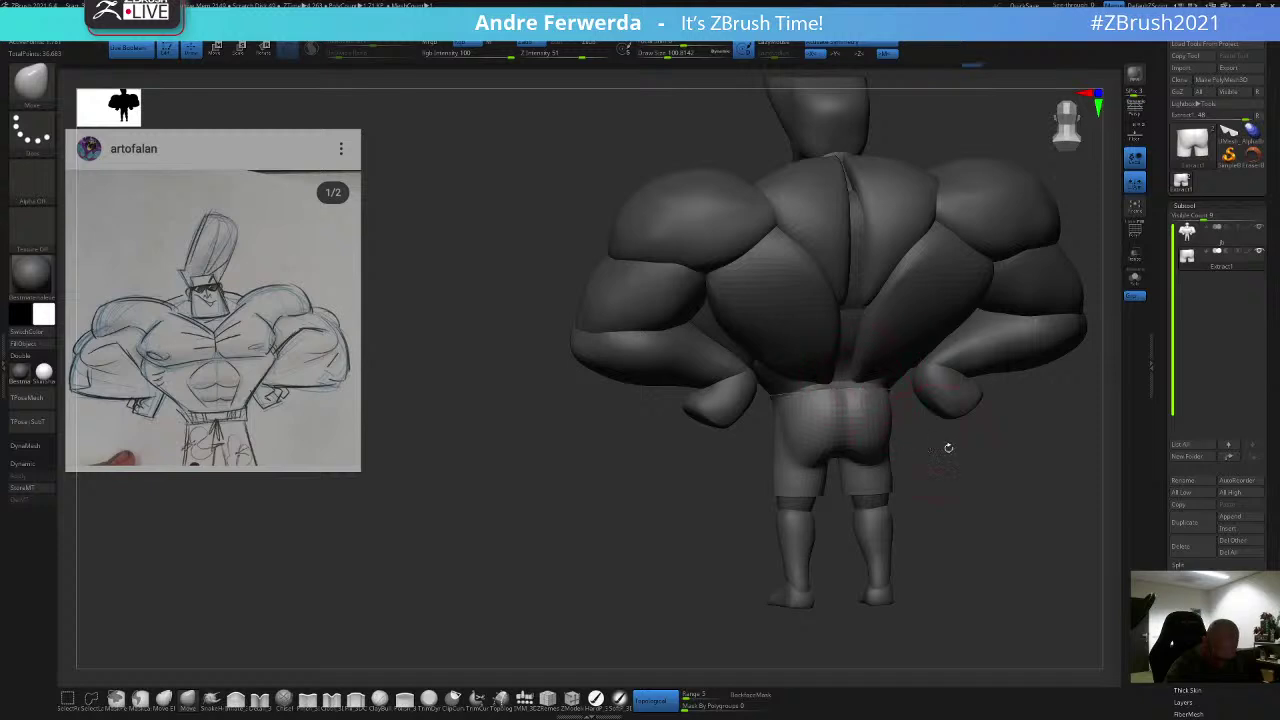
Step: Refine the shorts' waistline from the front with the Move brush at a draw size of about 74
key("space")
mouse_move(948, 448)
left_mouse_down()
mouse_move(852, 441)
mouse_move(991, 520)
mouse_move(892, 474)
left_mouse_up()
key("space")
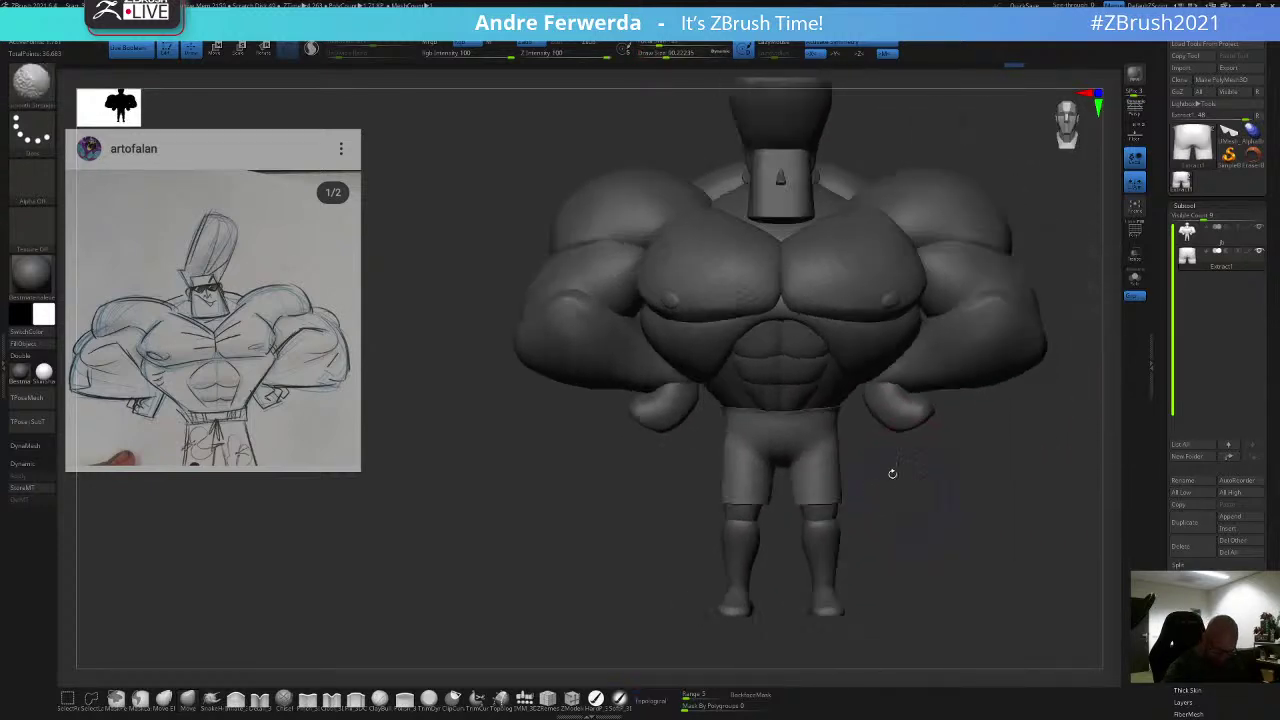
key("space")
left_click_drag(813, 392, 809, 392)
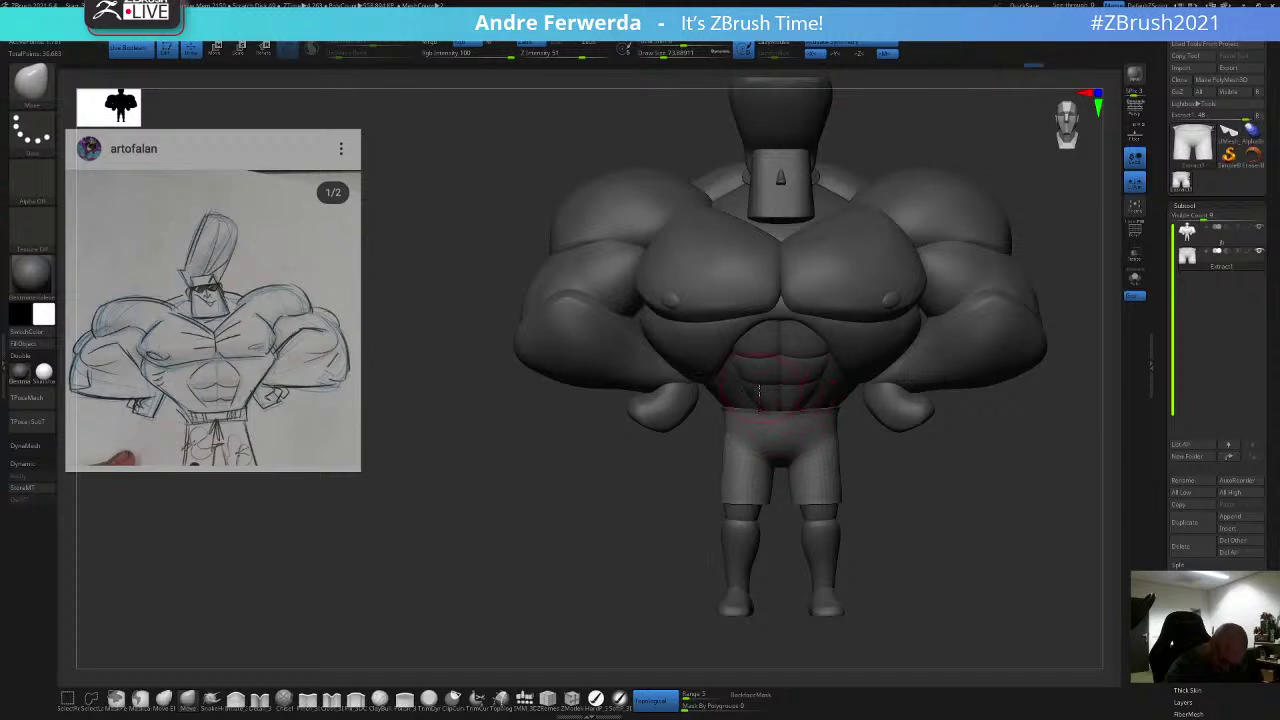
left_click_drag(880, 526, 883, 484, "alt")
left_click_drag(885, 549, 878, 557)
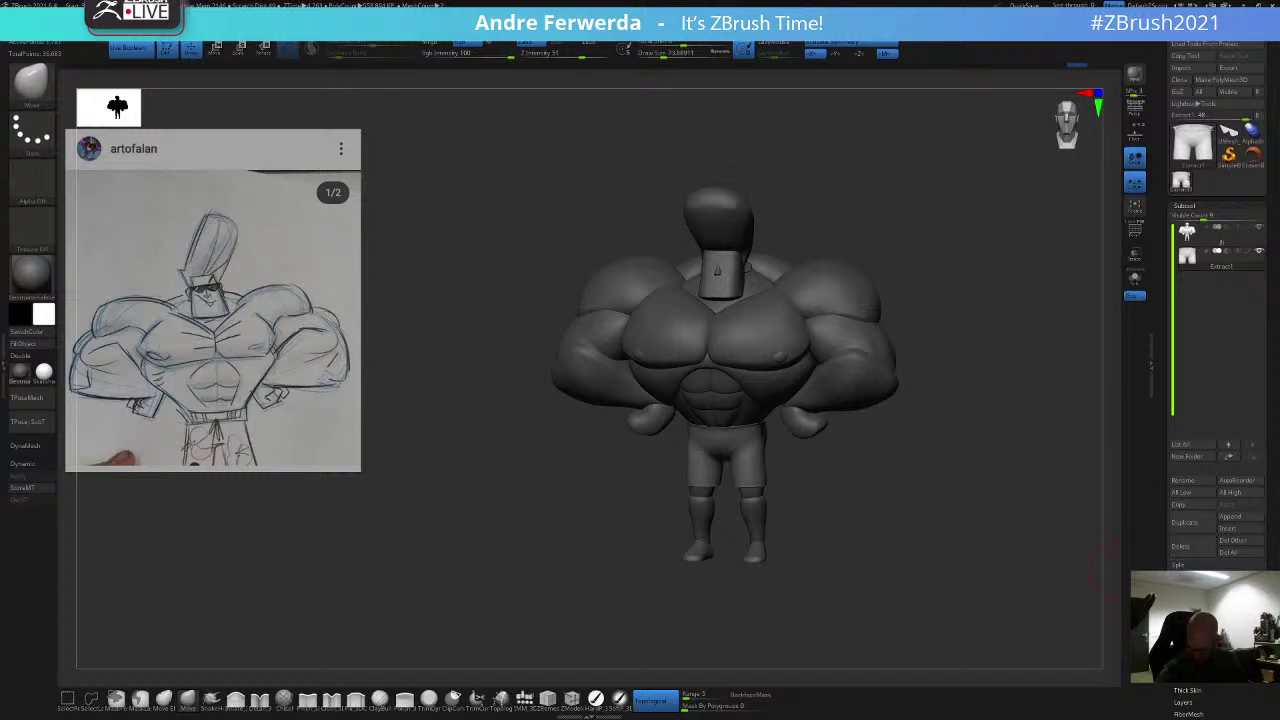
Step: Apply Panel Loops to the shorts with Elevation 100, Bevel 0, Polish 0 and Thickness 0.01
left_click(1188, 654)
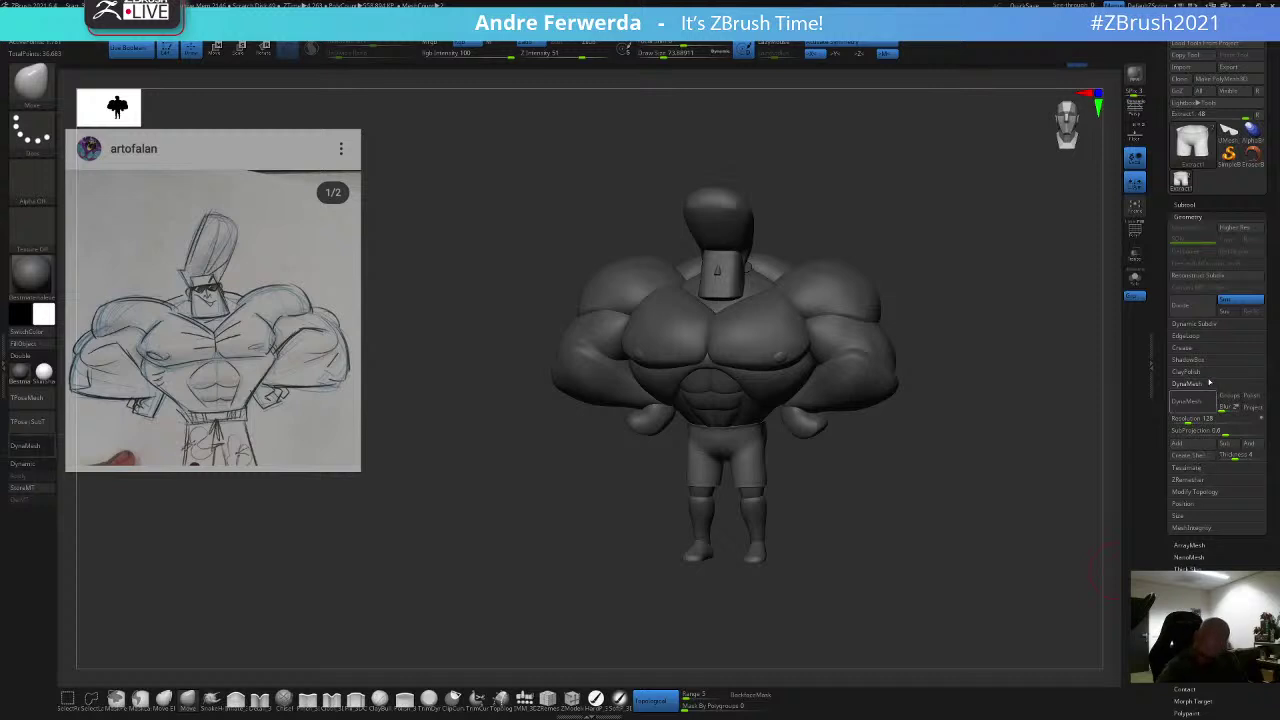
left_click(1192, 336)
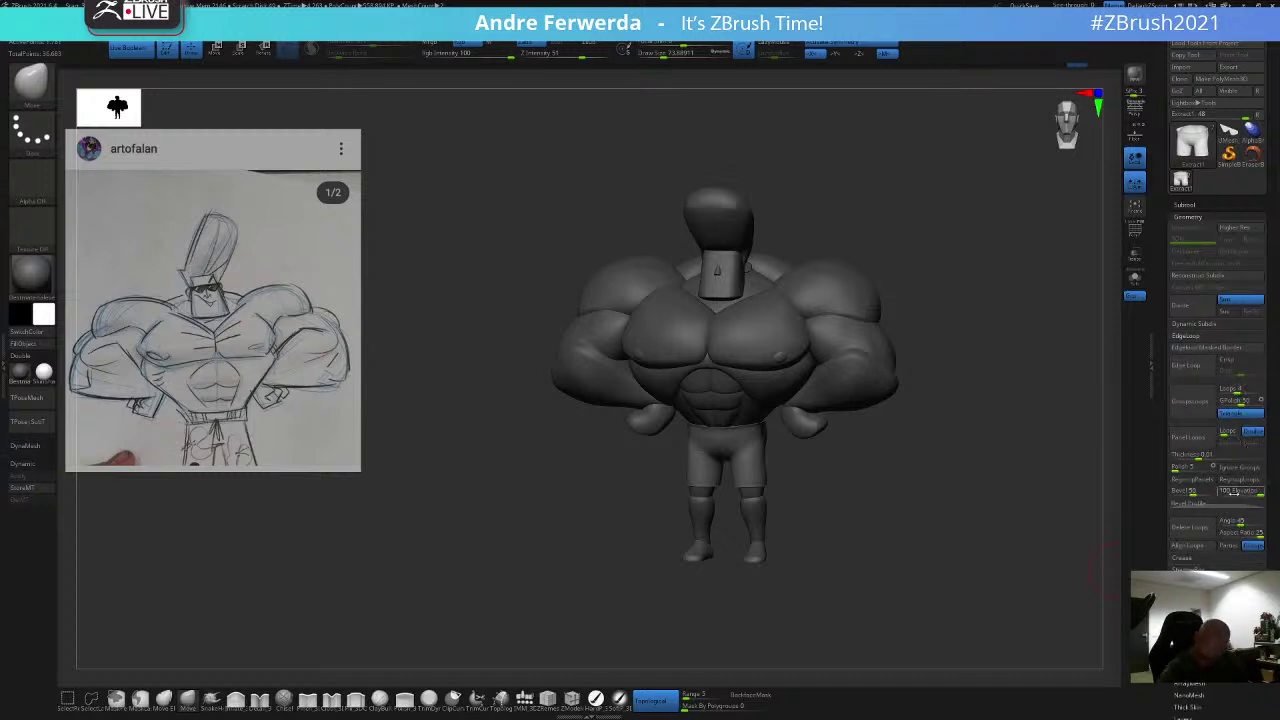
left_click_drag(1240, 492, 1221, 498)
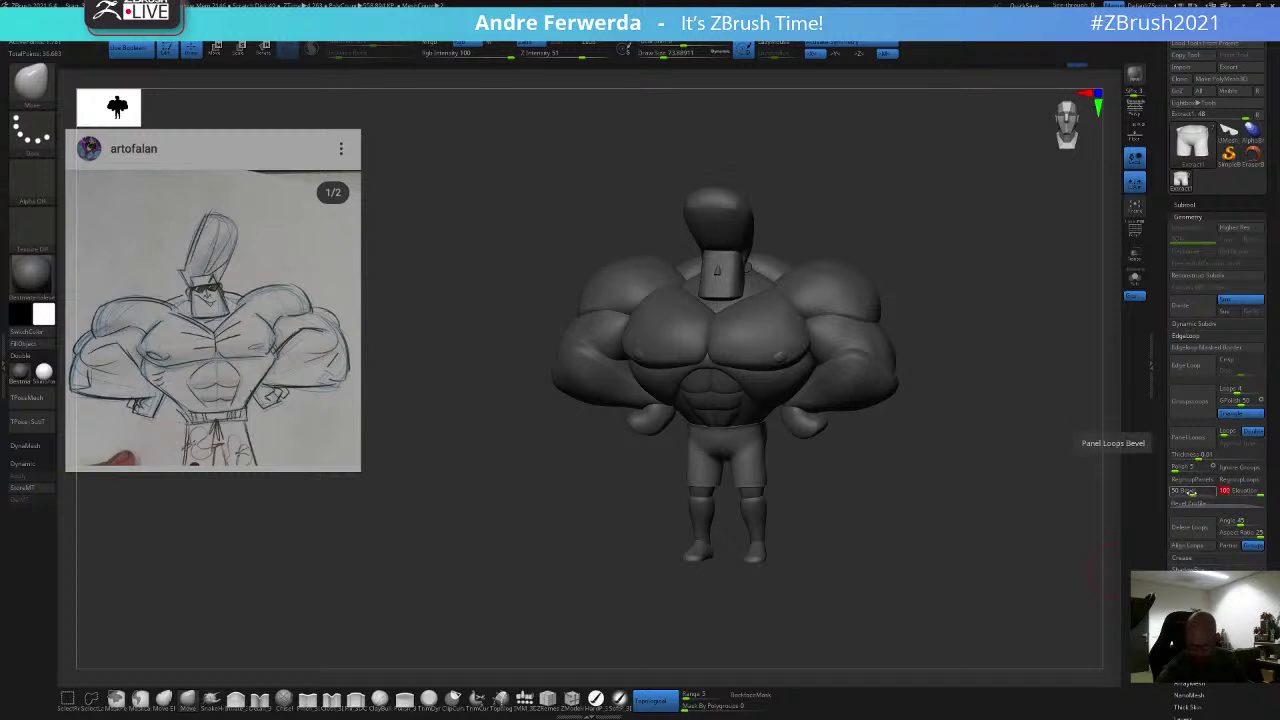
left_click_drag(1191, 492, 1173, 491)
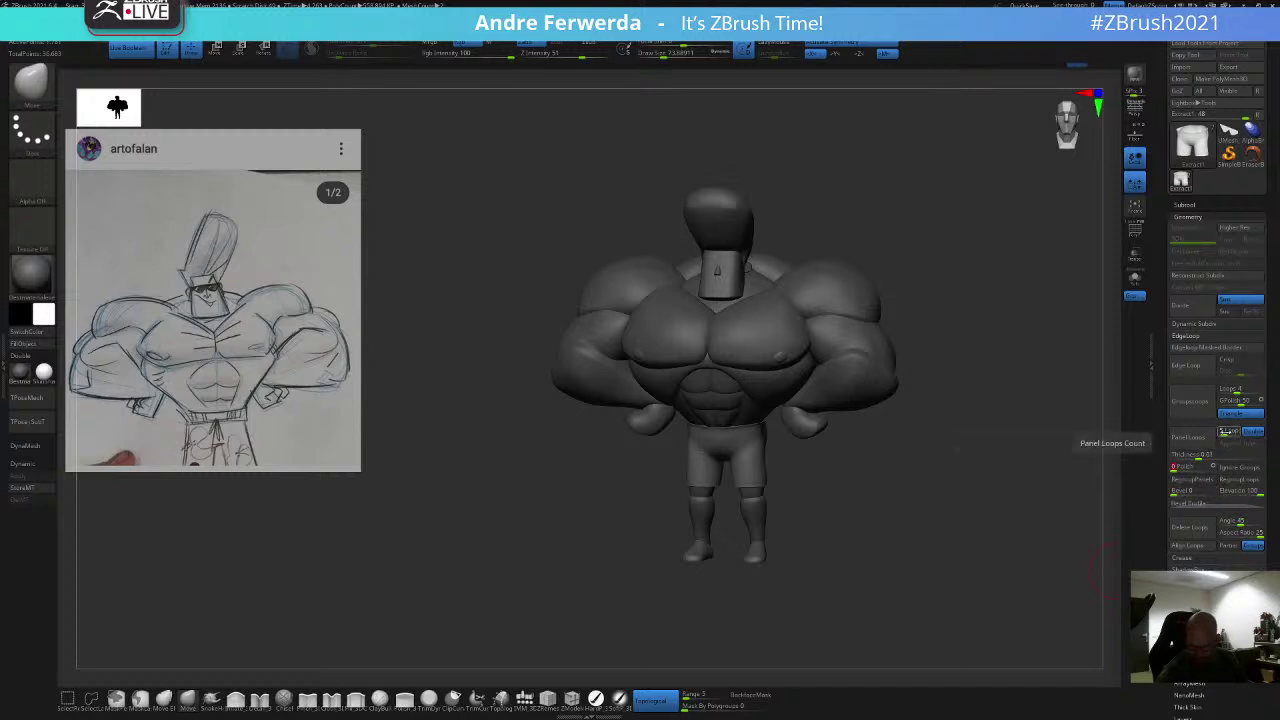
left_click(1188, 438)
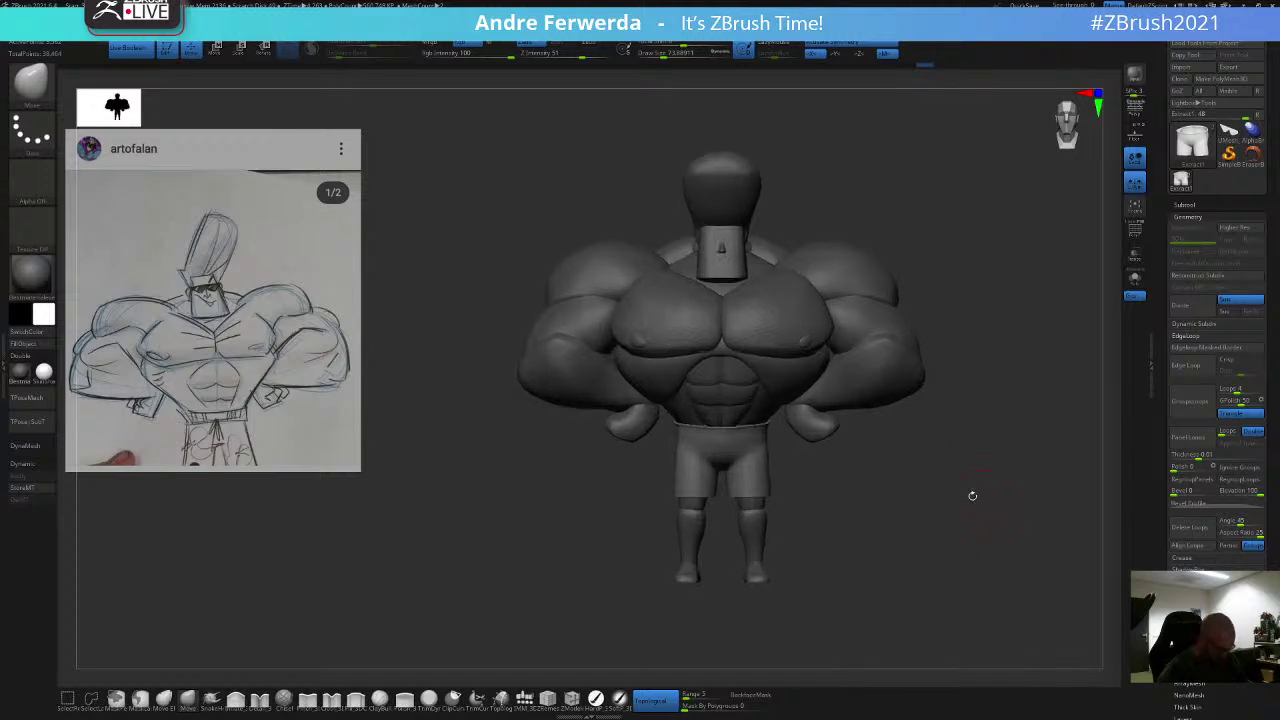
Step: Smooth the front, hips and crotch area of the thickened shorts
key("comma")
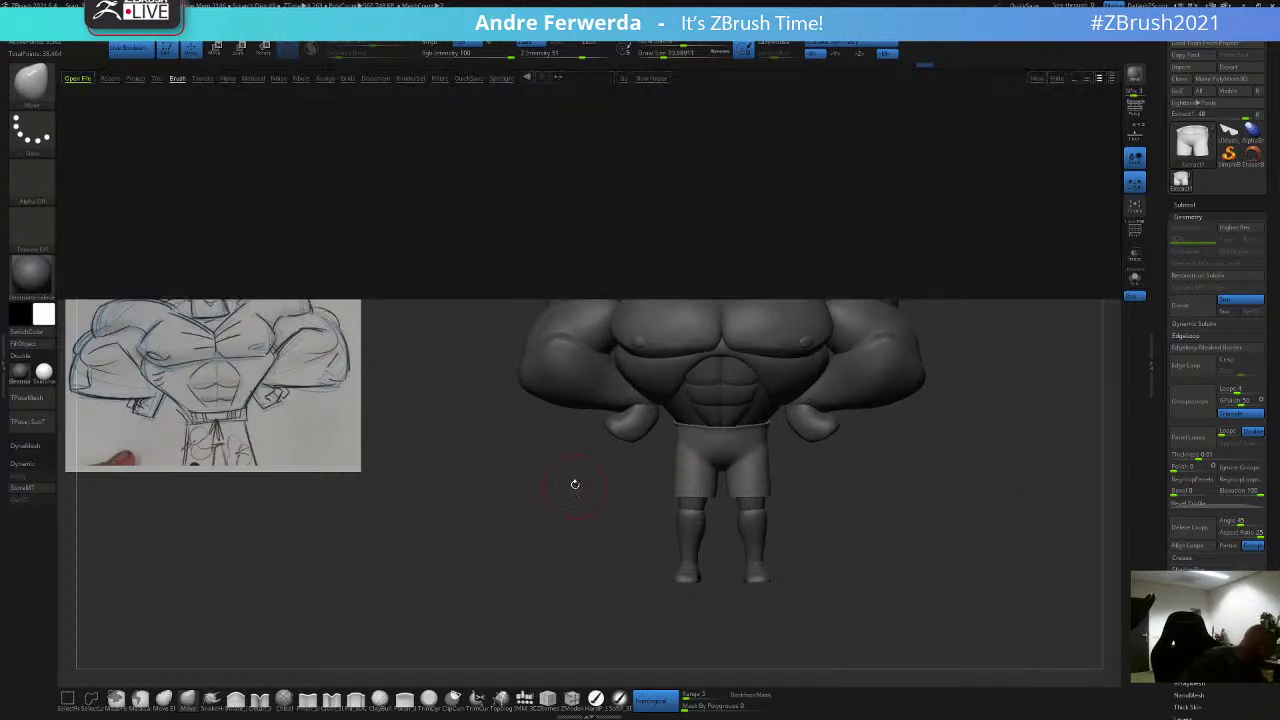
key("comma")
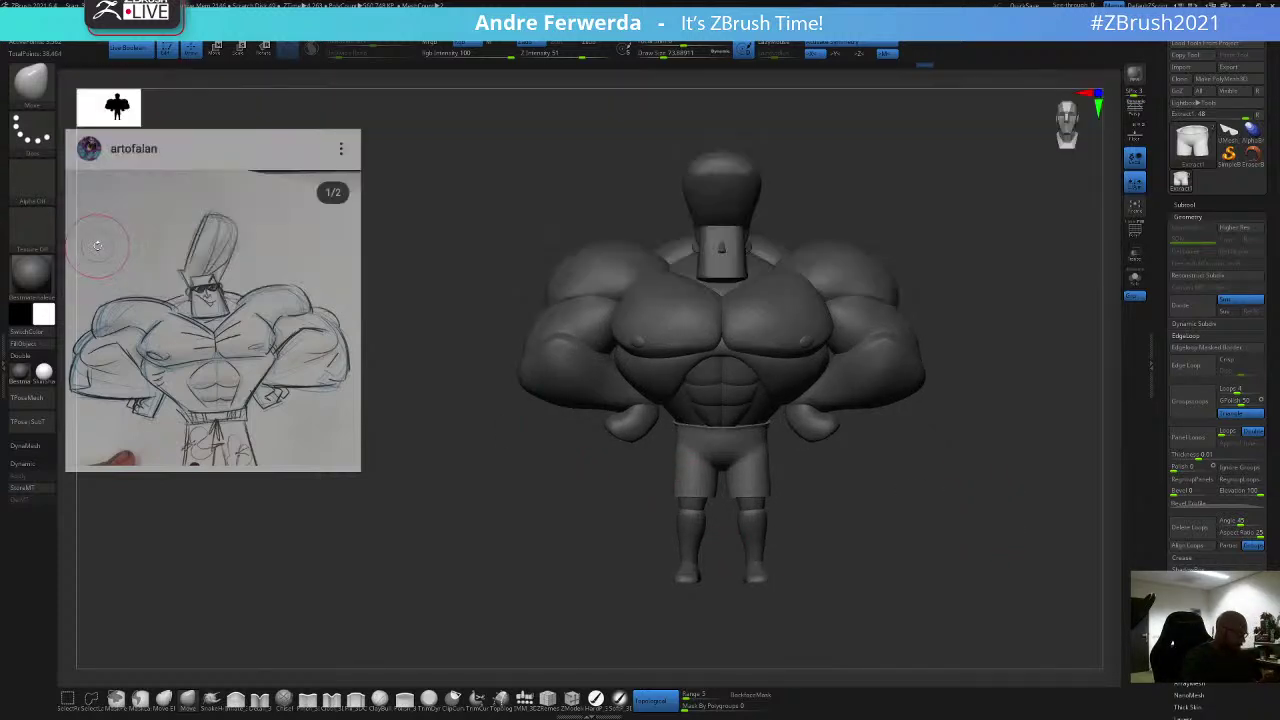
key("space")
mouse_move(715, 440)
left_mouse_down("shift")
mouse_move(728, 428)
mouse_move(785, 450)
mouse_move(745, 446)
mouse_move(780, 440)
left_mouse_up("shift")
mouse_move(868, 450)
left_mouse_down("shift")
mouse_move(815, 455)
mouse_move(818, 424)
mouse_move(826, 442)
left_mouse_up("shift")
mouse_move(784, 450)
left_mouse_down("shift")
mouse_move(762, 438)
mouse_move(755, 450)
mouse_move(768, 432)
mouse_move(872, 428)
left_mouse_up("shift")
left_click_drag(748, 434, 744, 464, "shift")
left_click_drag(850, 456, 872, 455)
mouse_move(757, 438)
left_mouse_down("shift")
mouse_move(770, 460)
mouse_move(760, 470)
mouse_move(750, 458)
left_mouse_up("shift")
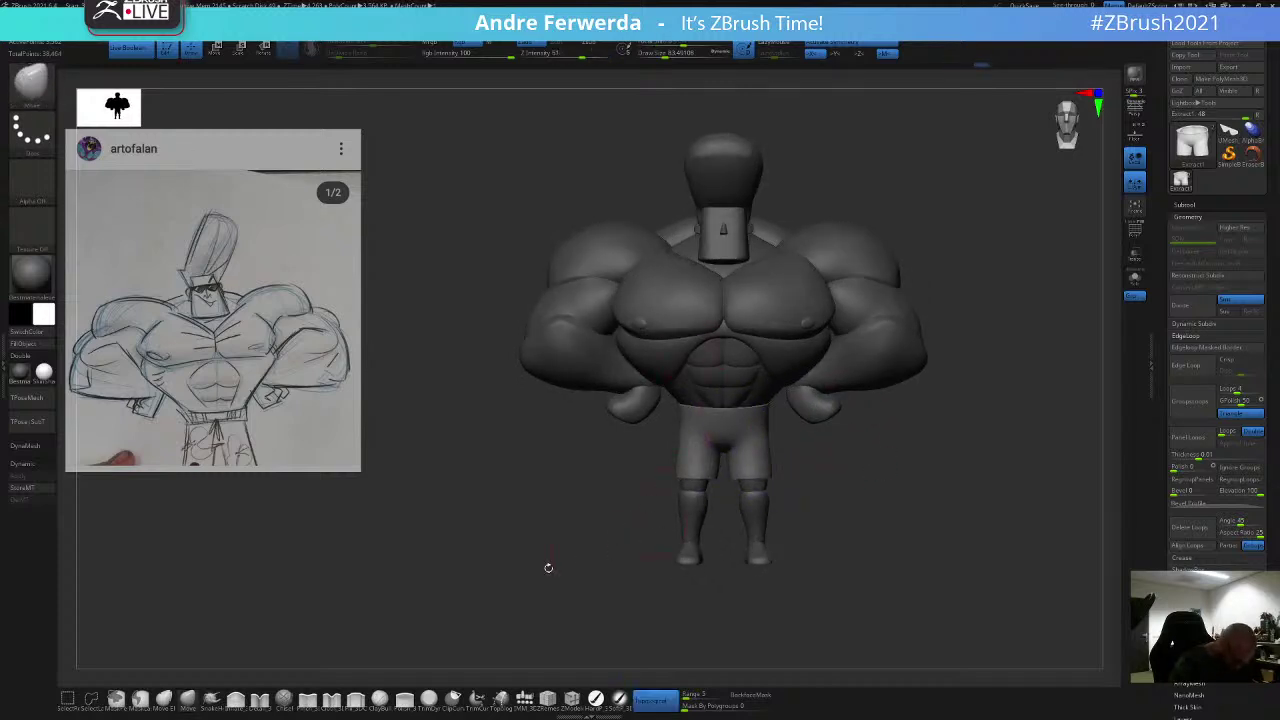
Step: Reshape the legs and hems of the shorts from the front with the Move brush at a draw size of about 83
left_click(188, 700)
key("space")
left_click(738, 510)
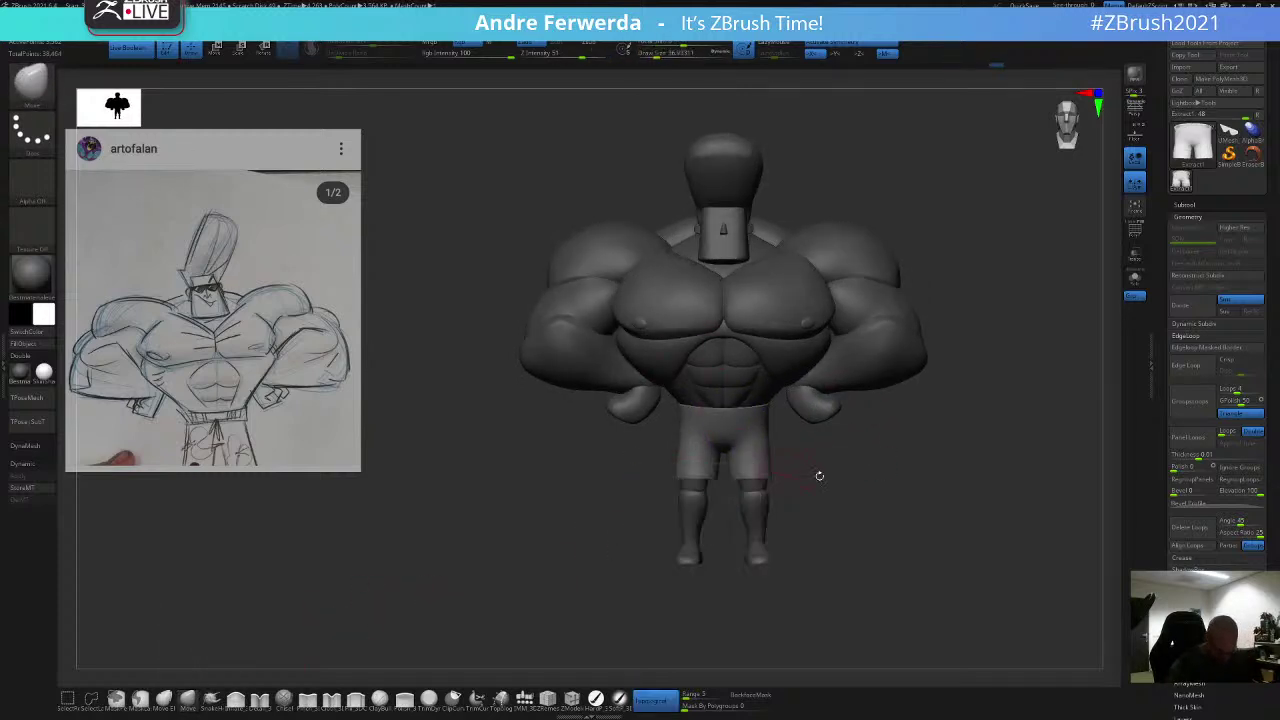
key("space")
left_click(832, 489)
key("space")
left_click(814, 524)
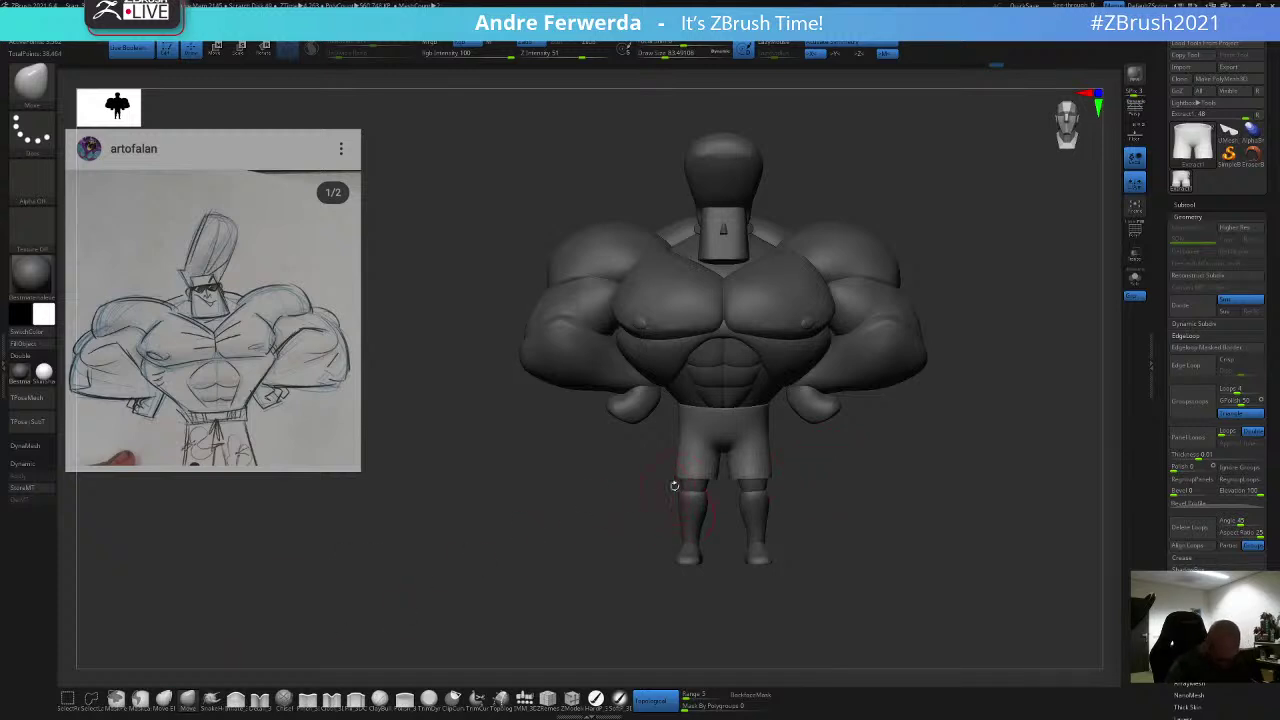
key("space")
left_click(786, 507)
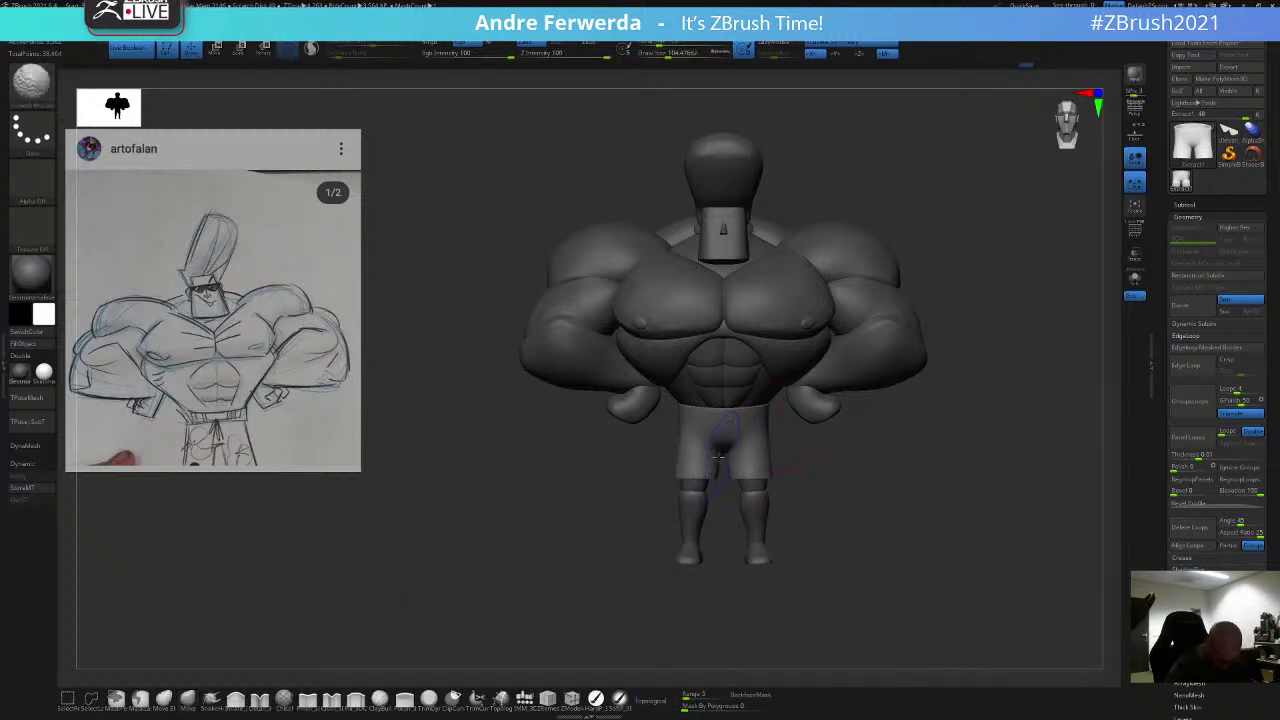
Step: Smooth the crotch and inner legs of the shorts from the front
mouse_move(719, 458)
left_mouse_down("shift")
mouse_move(713, 472)
mouse_move(742, 444)
left_mouse_up("shift")
key("s")
left_click(738, 486)
key("s")
key("s")
left_click(705, 498)
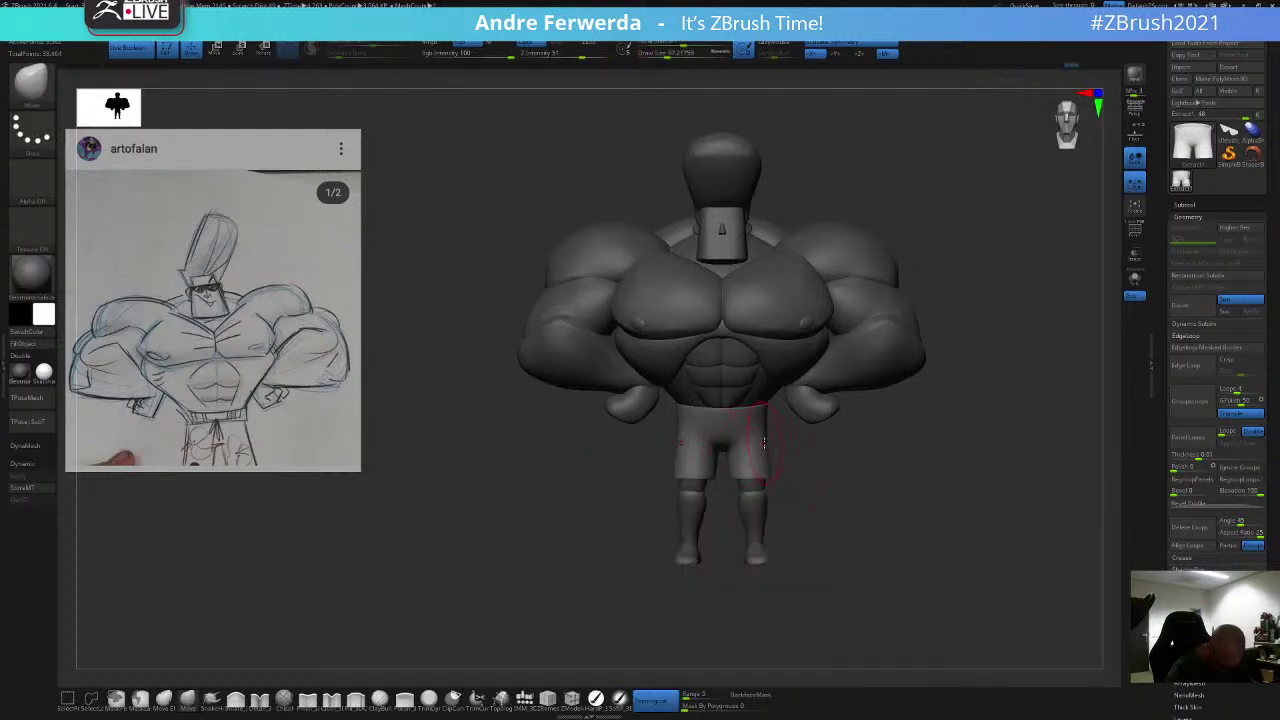
Step: Adjust the sides of the shorts with a larger Move brush and turn off its Topological option
key("space")
left_click(772, 426)
left_click_drag(812, 496, 812, 446, "alt")
left_click_drag(812, 446, 817, 443)
key("space")
left_click(775, 516)
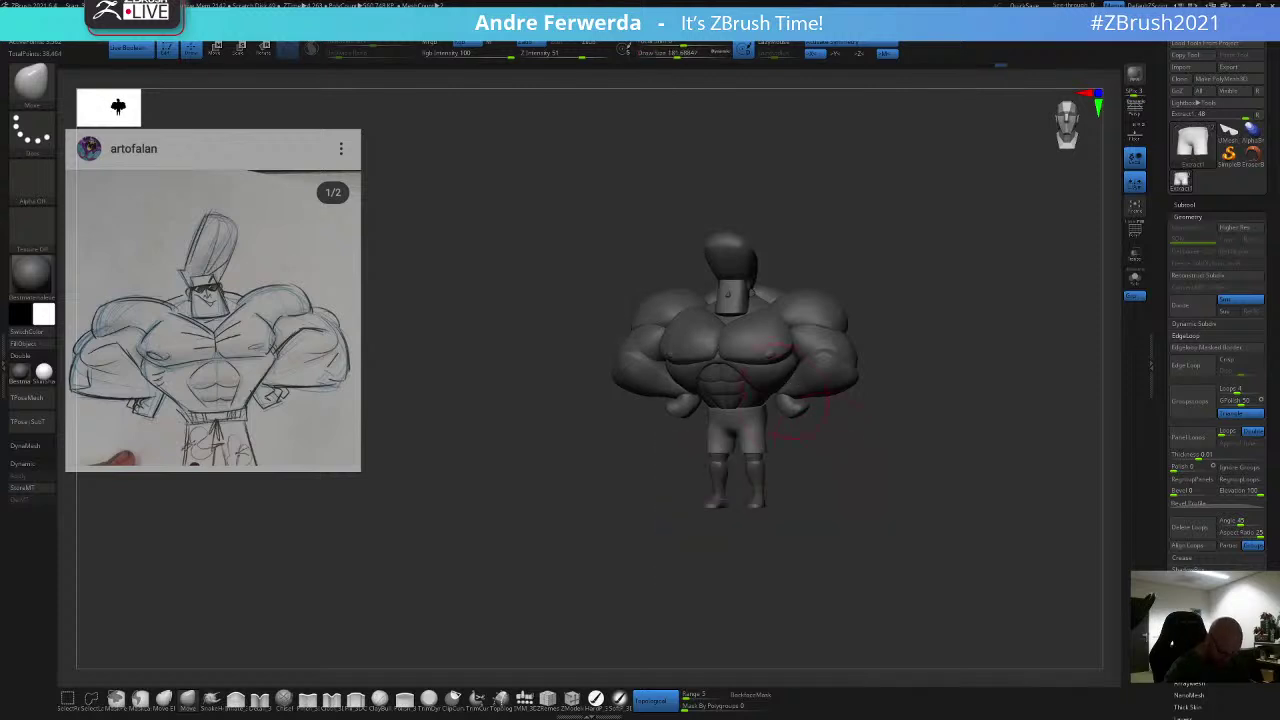
left_click(672, 699)
mouse_move(806, 511)
left_mouse_down("alt")
mouse_move(802, 444)
mouse_move(835, 448)
left_mouse_up("alt")
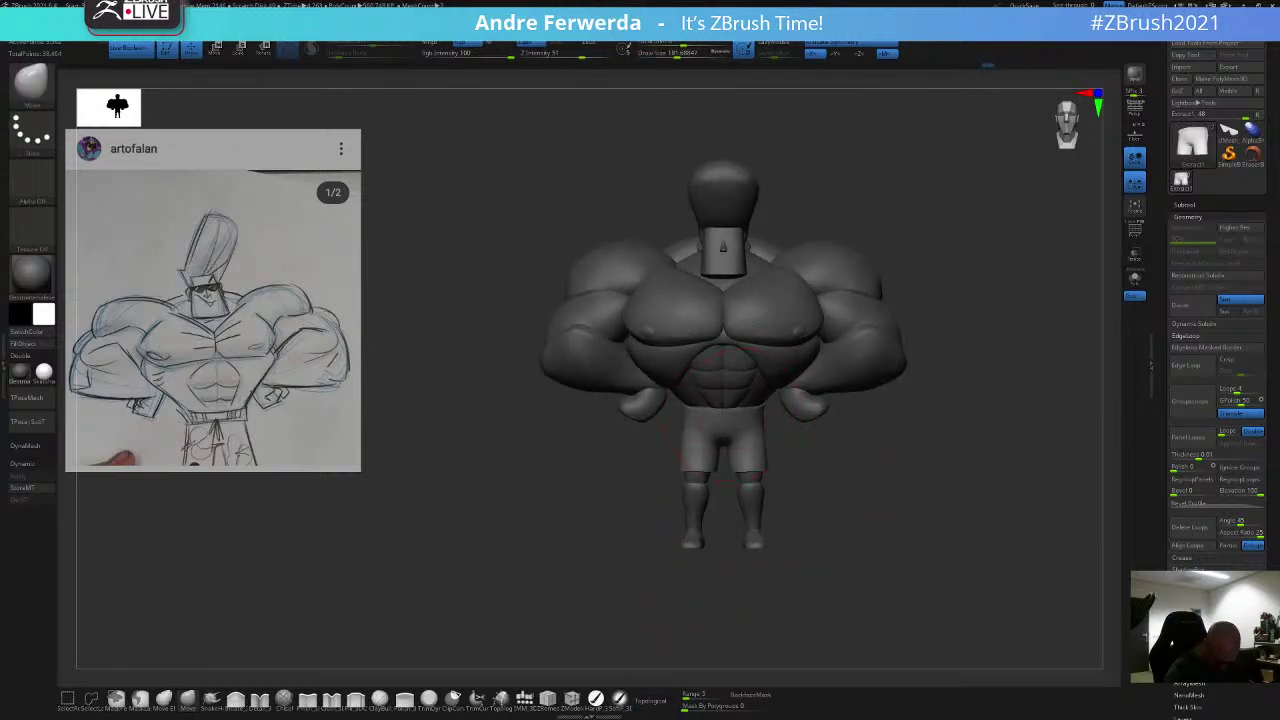
Step: Even out the hips and outer legs of the shorts at a draw size of about 108, smoothing the surface
key("space")
left_click(750, 425)
key("space")
left_click(755, 428)
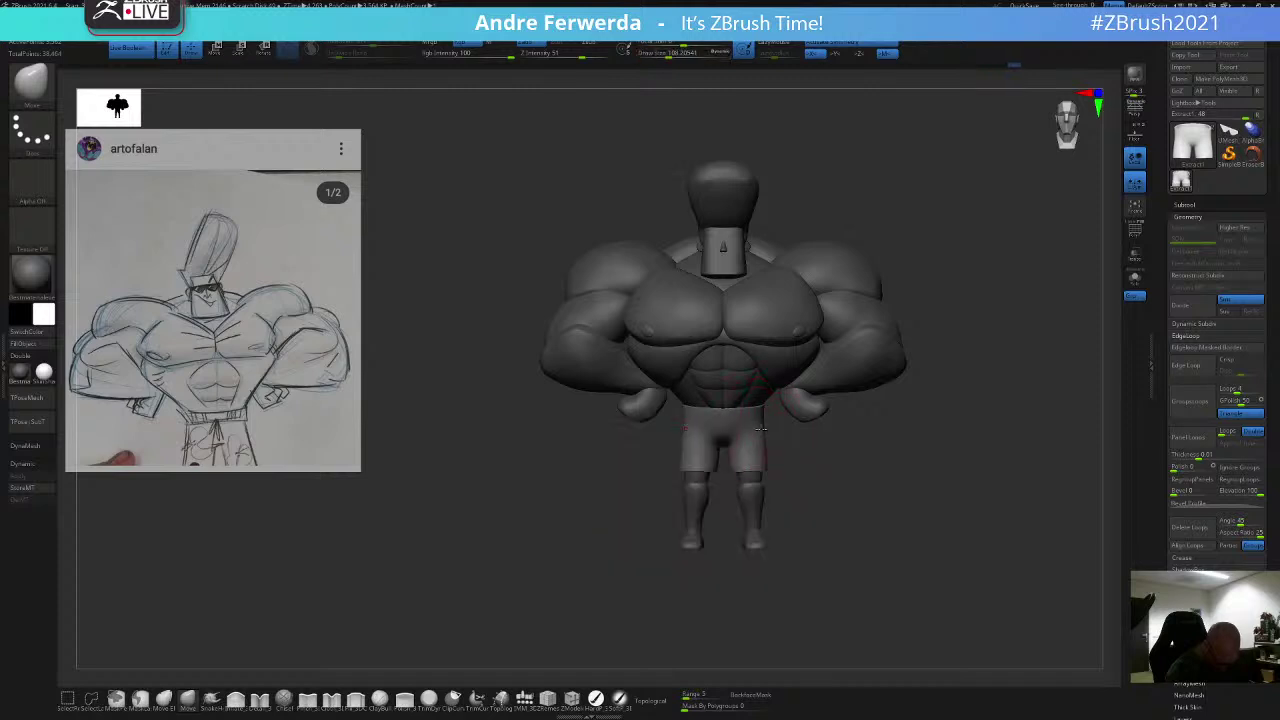
left_click_drag(848, 450, 735, 456, "shift")
left_click_drag(890, 436, 790, 440)
mouse_move(947, 434)
left_mouse_down()
mouse_move(861, 407)
mouse_move(815, 465)
left_mouse_up()
Step: Refine the crotch and inner leg openings of the shorts with a smaller Move brush
key("space")
left_click(862, 468)
mouse_move(885, 430)
left_mouse_down()
mouse_move(858, 414)
mouse_move(886, 400)
mouse_move(862, 398)
mouse_move(880, 421)
left_mouse_up()
key("space")
left_click(889, 426)
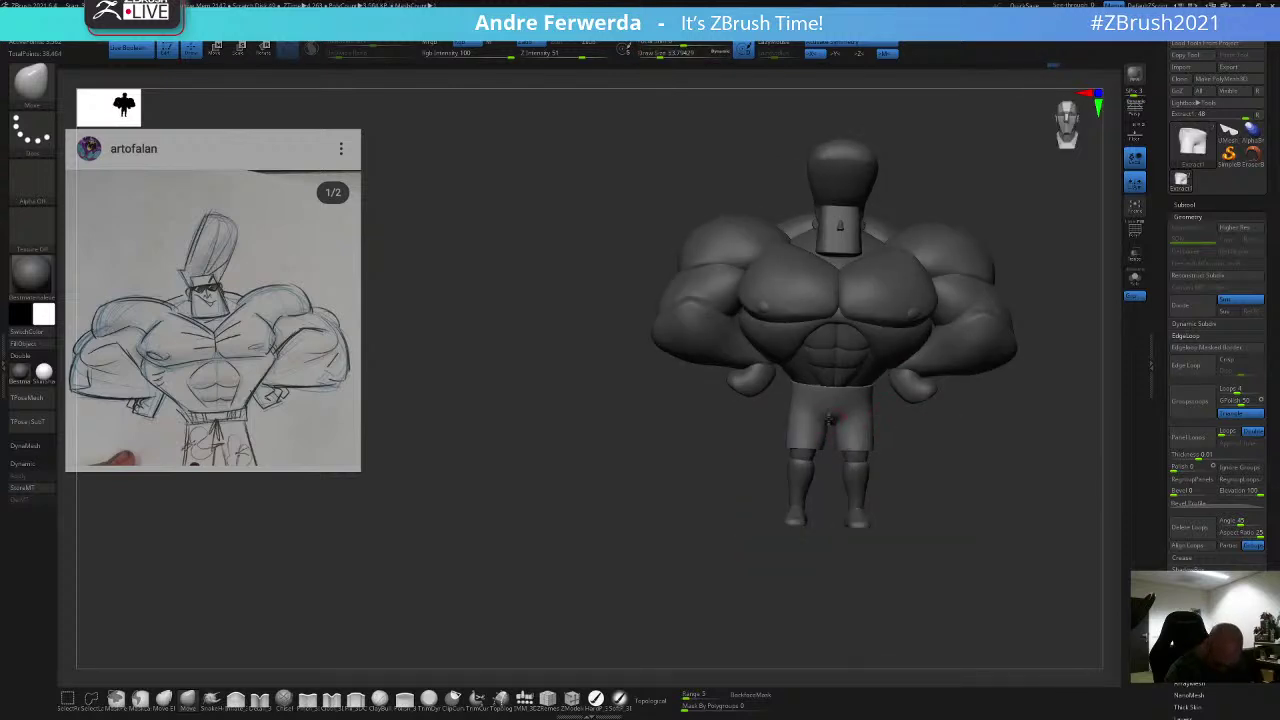
key("space")
key("space")
left_click_drag(824, 441, 828, 441)
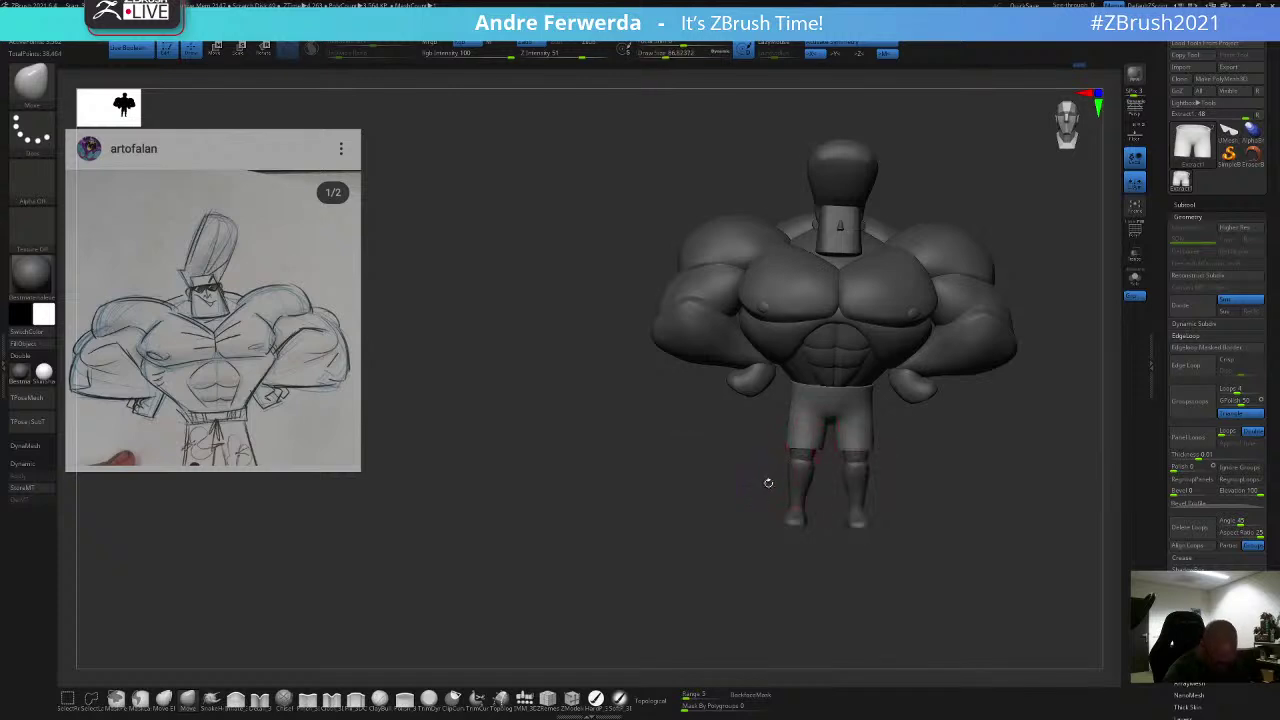
Step: Adjust the shorts' waistline at the hip with the Move brush, varying the draw size from about 68 to 117
left_click_drag(766, 483, 680, 491)
key("space")
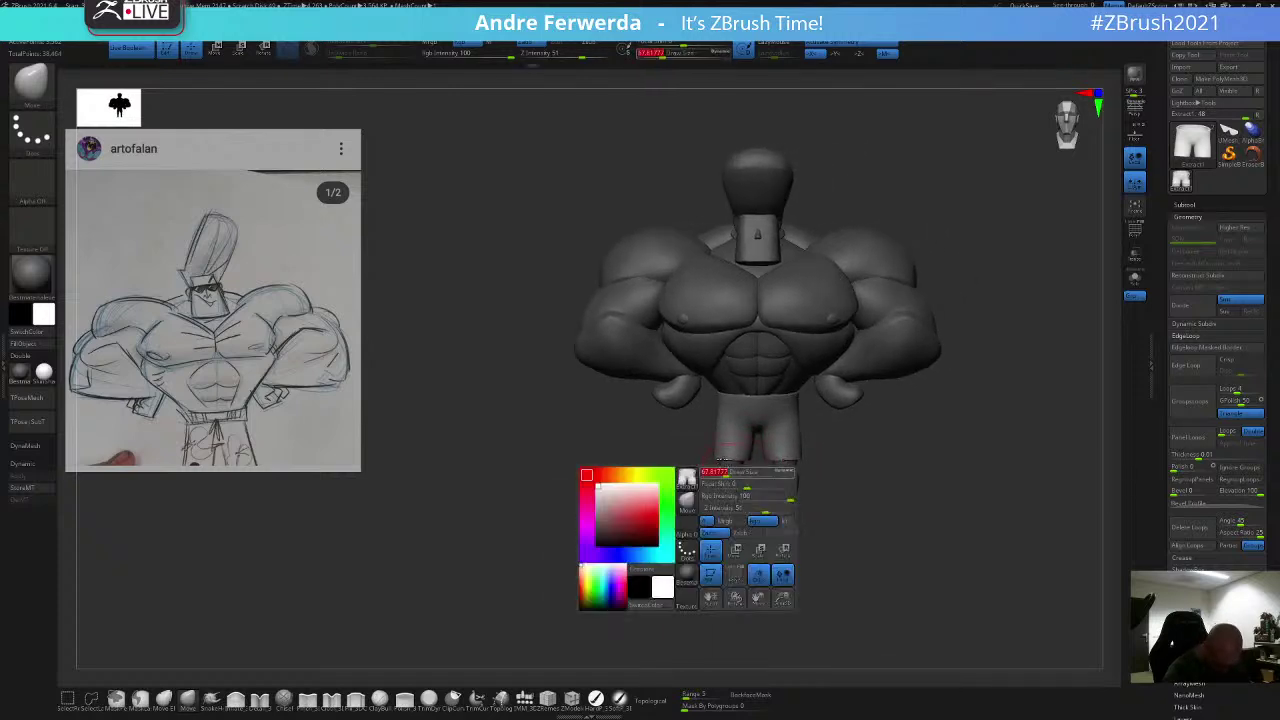
left_click_drag(717, 412, 714, 412)
key("space")
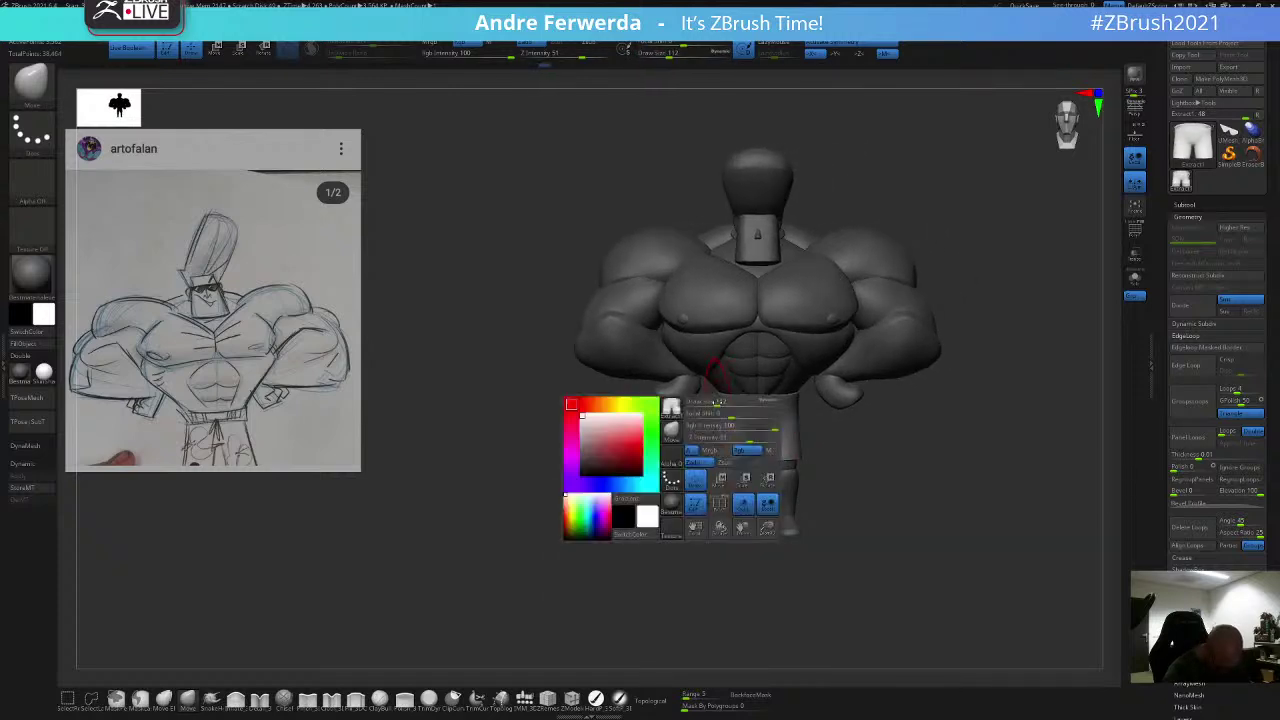
key("space")
mouse_move(815, 438)
left_mouse_down()
mouse_move(845, 449)
mouse_move(829, 426)
mouse_move(842, 526)
left_mouse_up()
Step: Choose the CurveStrapSnap brush and undo the first trial stroke on the model
key("b")
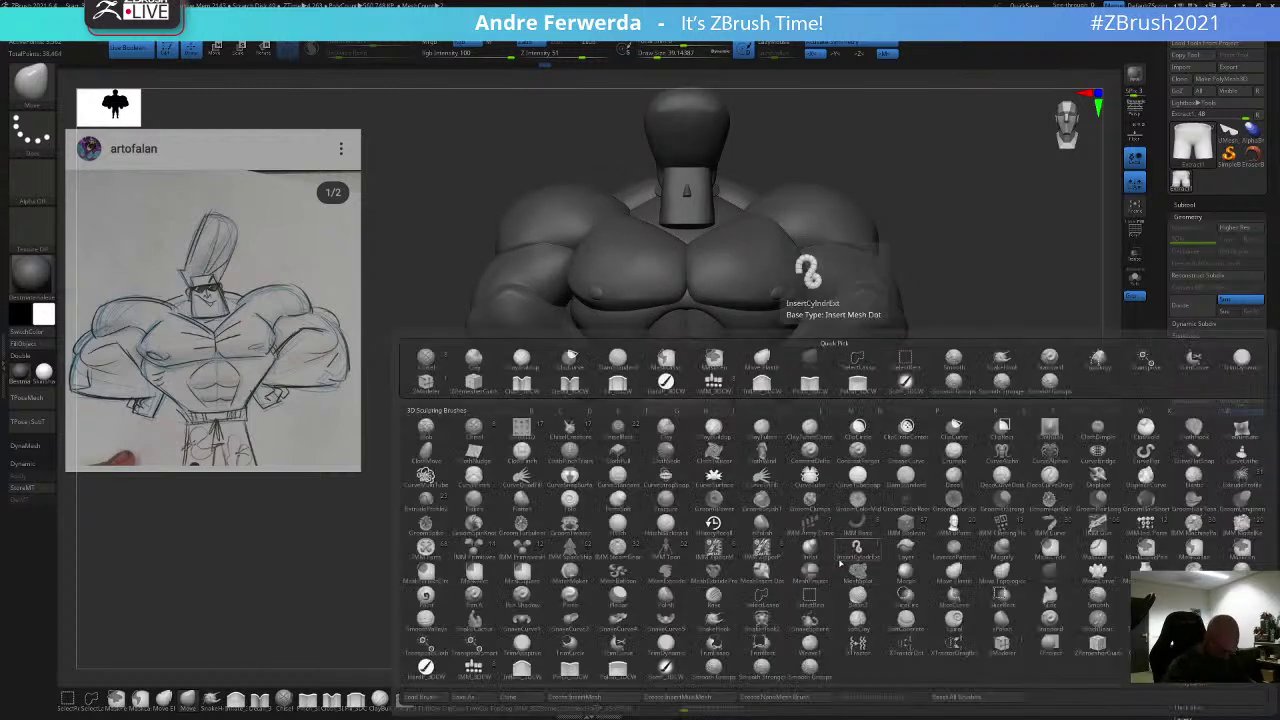
key("c")
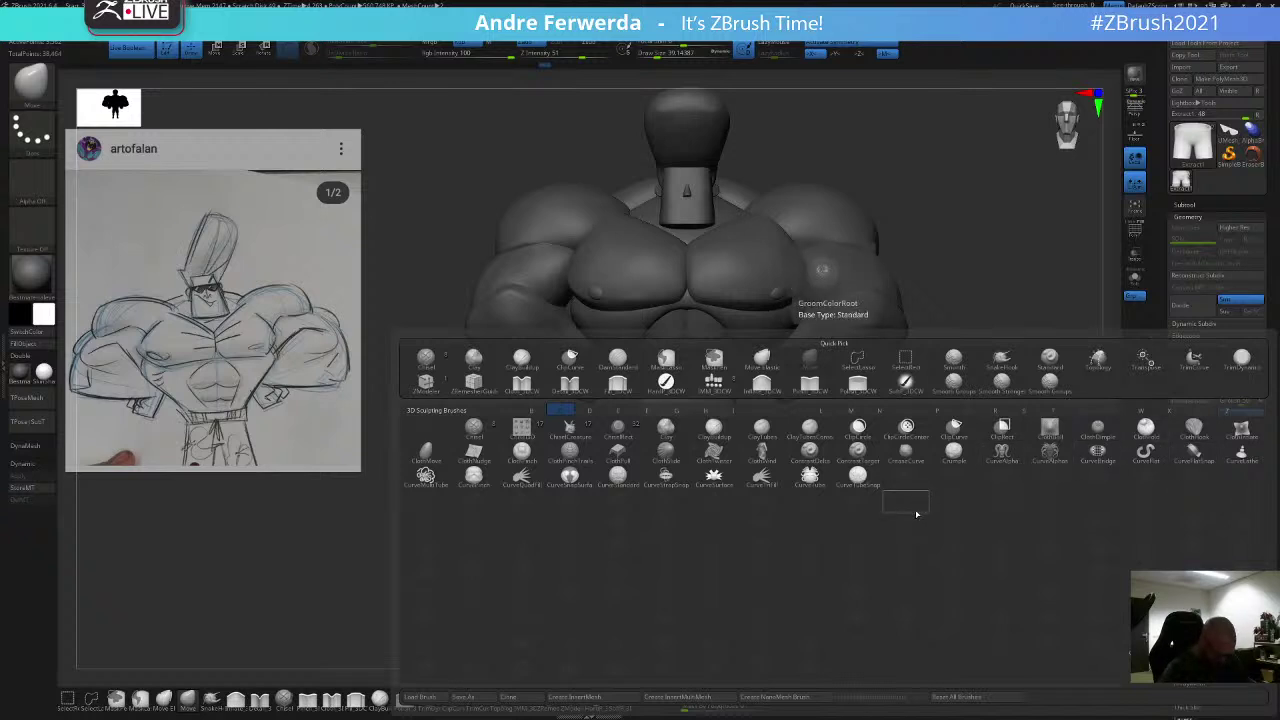
left_click(666, 476)
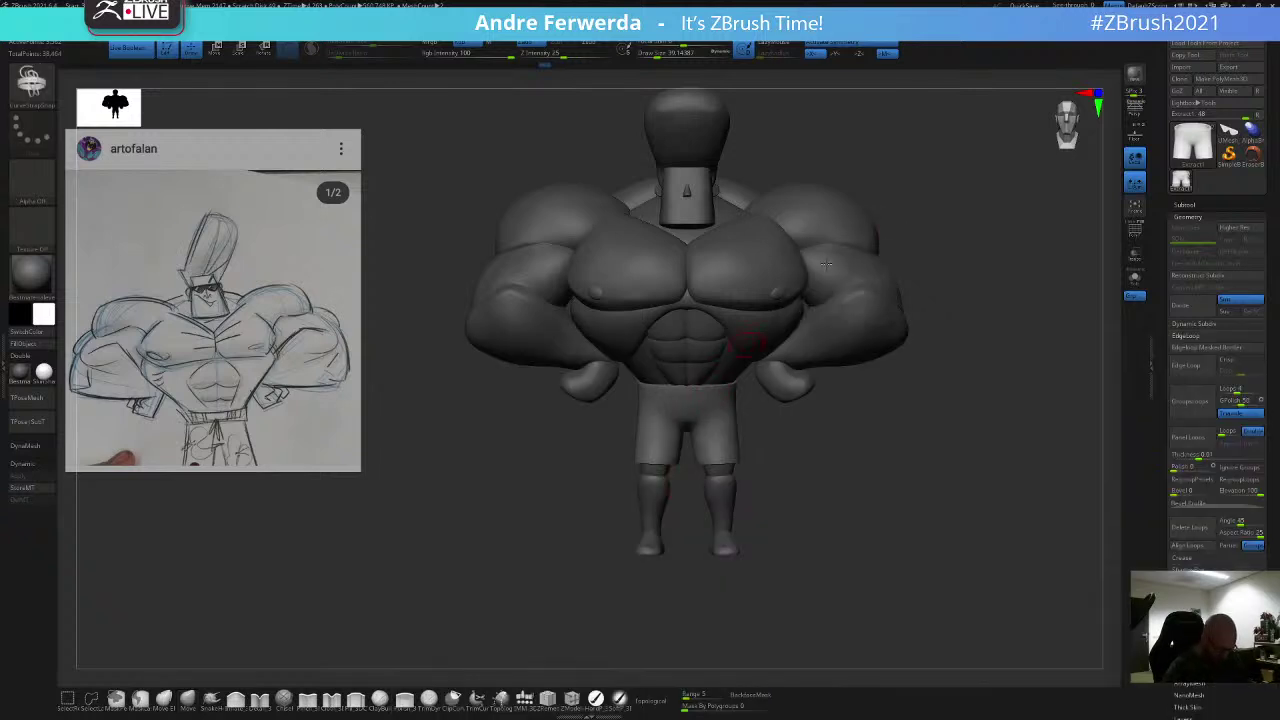
mouse_move(925, 216)
left_mouse_down()
mouse_move(726, 407)
mouse_move(741, 385)
left_mouse_up()
key("ctrl+z")
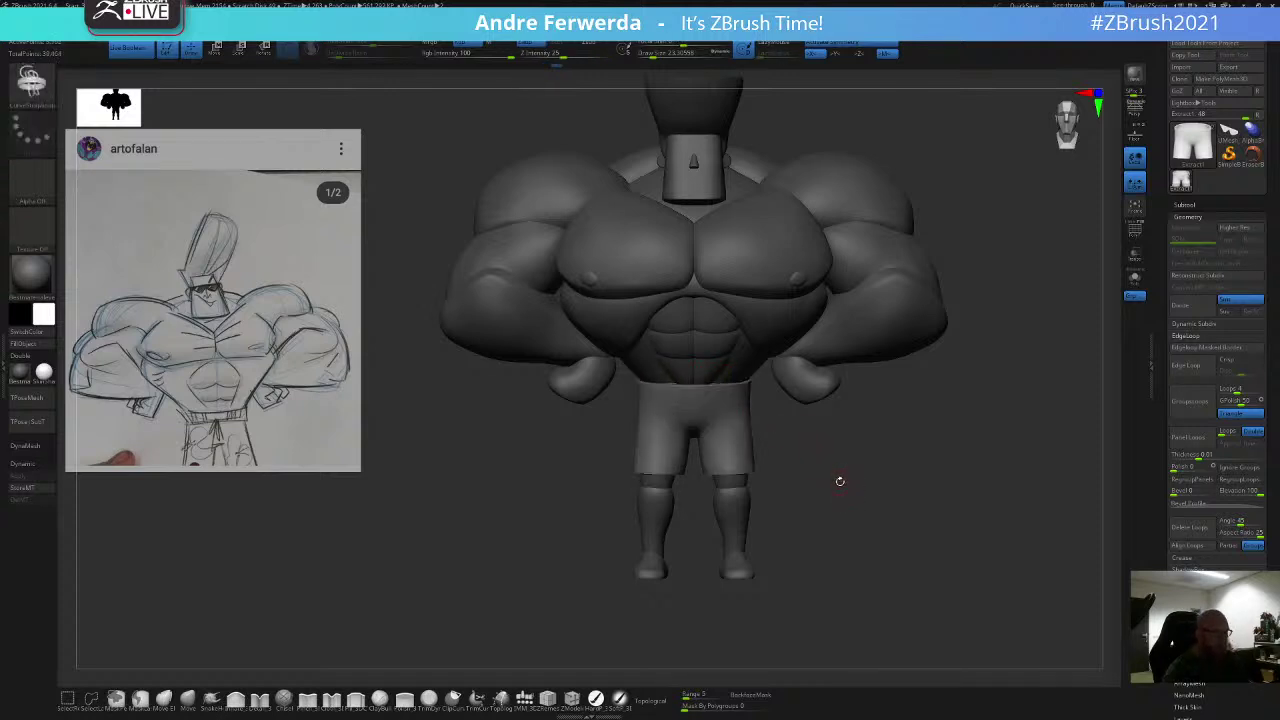
Step: Delete the shorts' hidden geometry and try a CurveStrapSnap strap along the waistline
left_click_drag(855, 471, 836, 453, "alt")
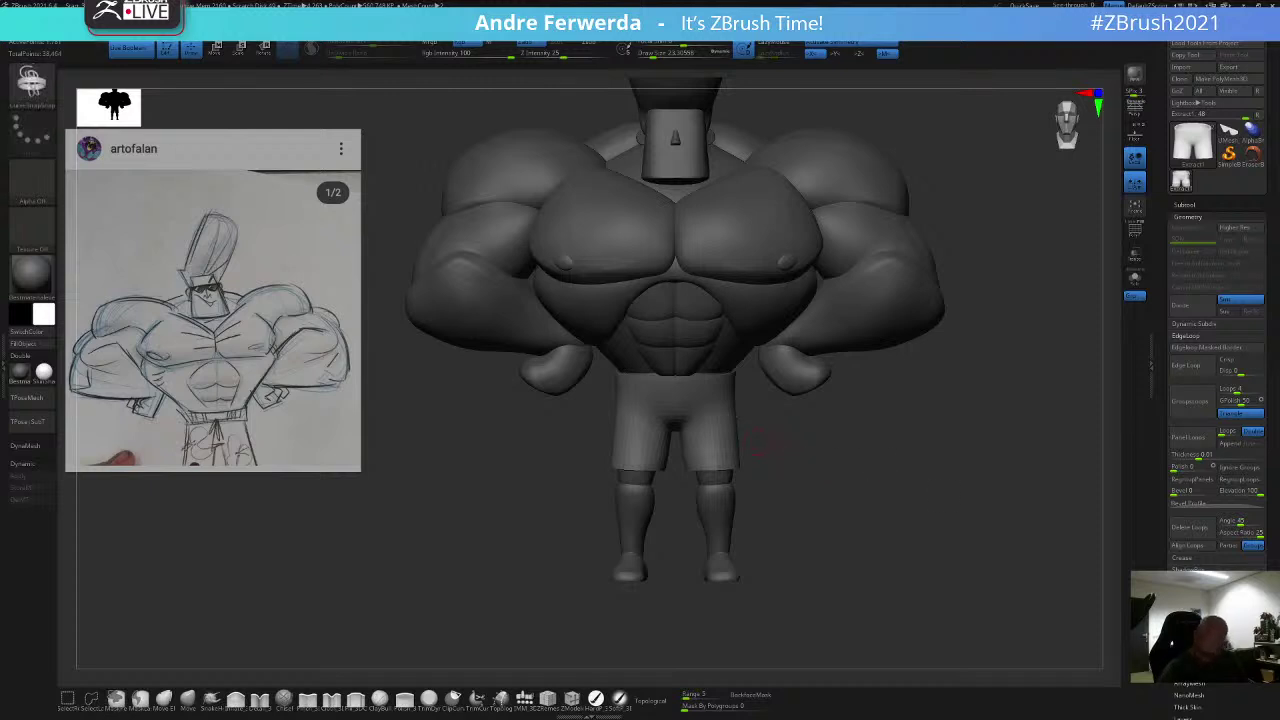
left_click(1195, 630)
left_click(1200, 468)
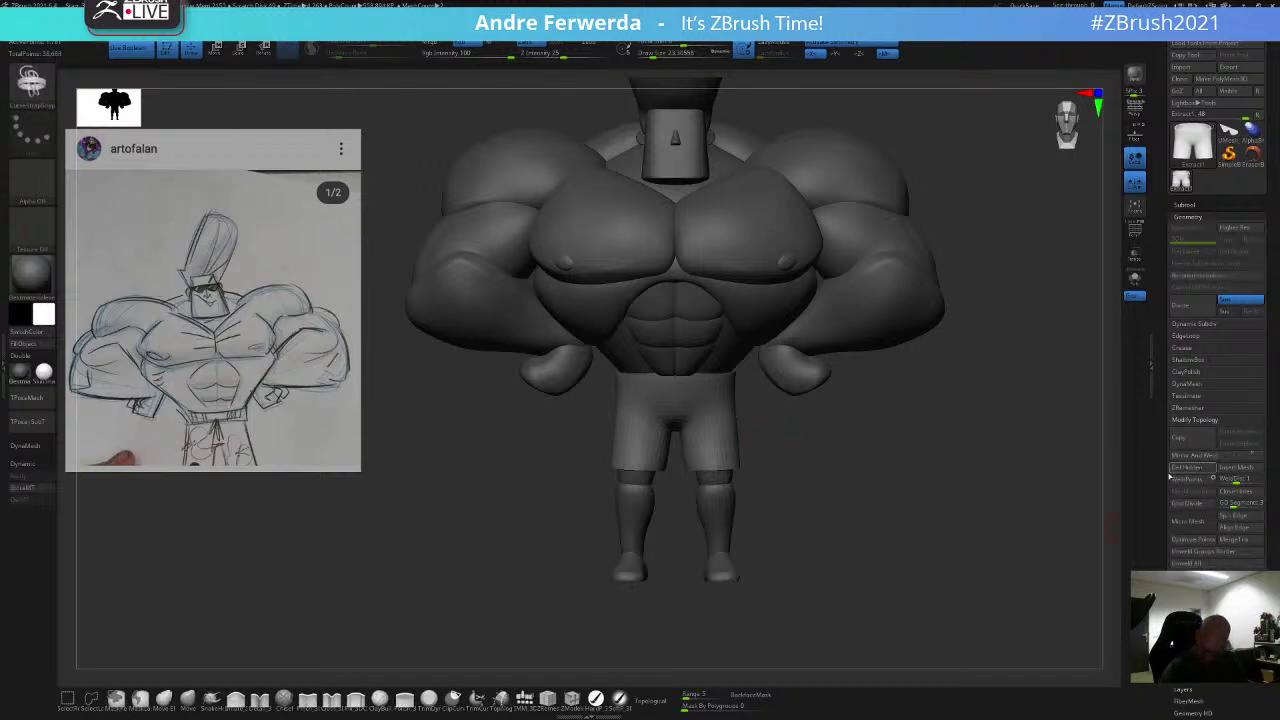
left_click(720, 376)
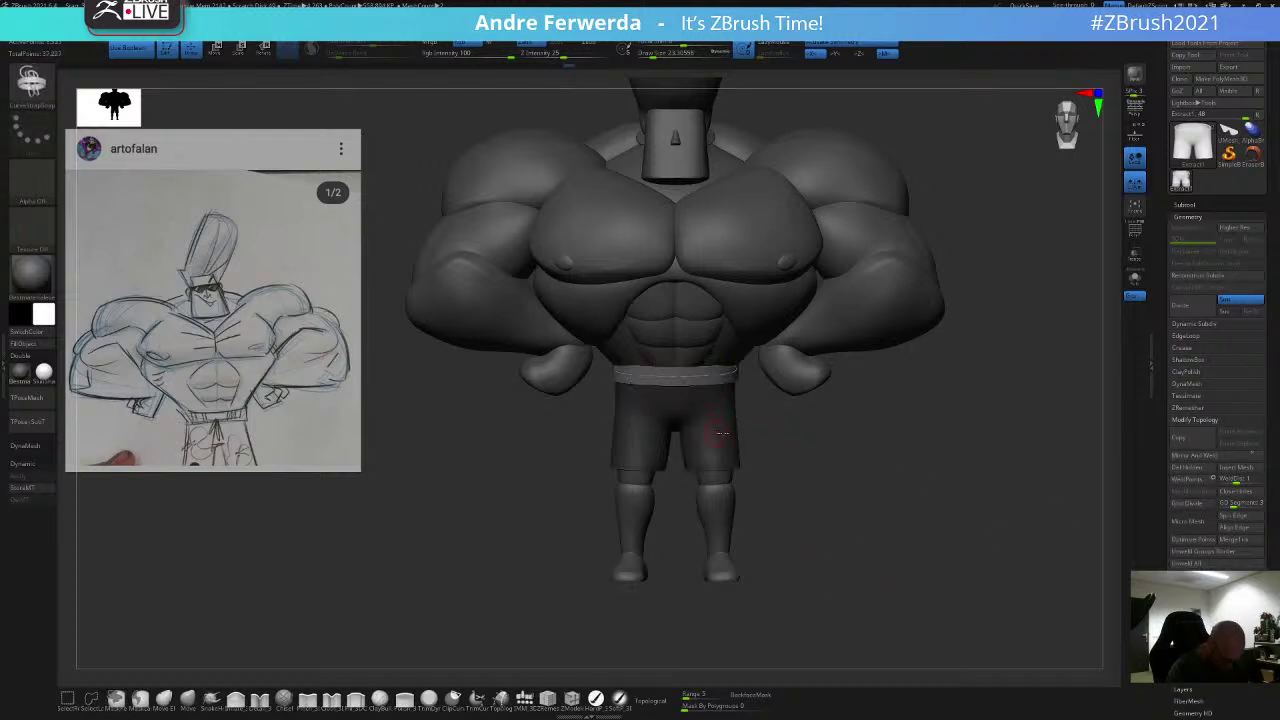
key("ctrl+z")
Step: Create a waistband strap around the top edge of the shorts with symmetry off and a draw size of about 29
key("space")
mouse_move(750, 402)
left_mouse_down()
mouse_move(791, 440)
mouse_move(960, 440)
left_mouse_up()
key("x")
left_click(728, 369)
left_click_drag(770, 490, 800, 497)
key("space")
left_click_drag(800, 497, 814, 497)
mouse_move(837, 403)
left_mouse_down()
mouse_move(883, 400)
mouse_move(872, 387)
left_mouse_up()
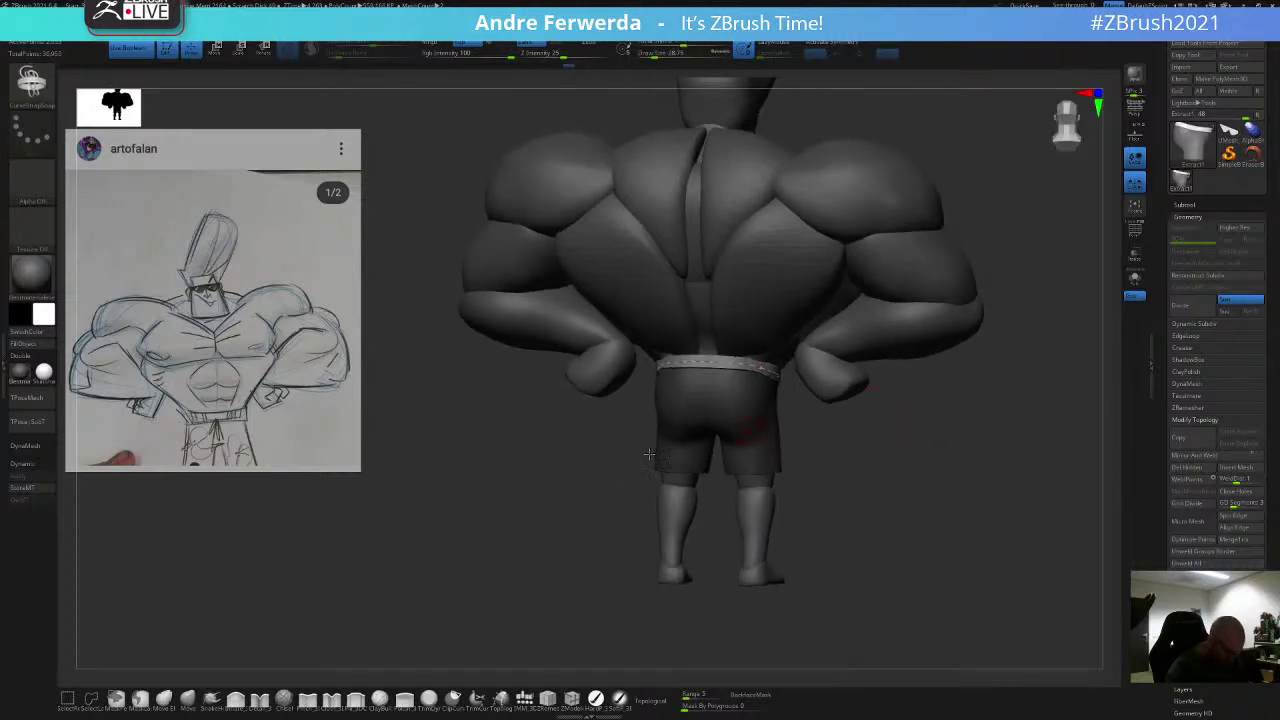
Step: Clear the waistband strap's curve with the CurveStrapSnap brush and return to the Move brush
left_click(188, 699)
key("space")
left_click_drag(612, 395, 642, 395)
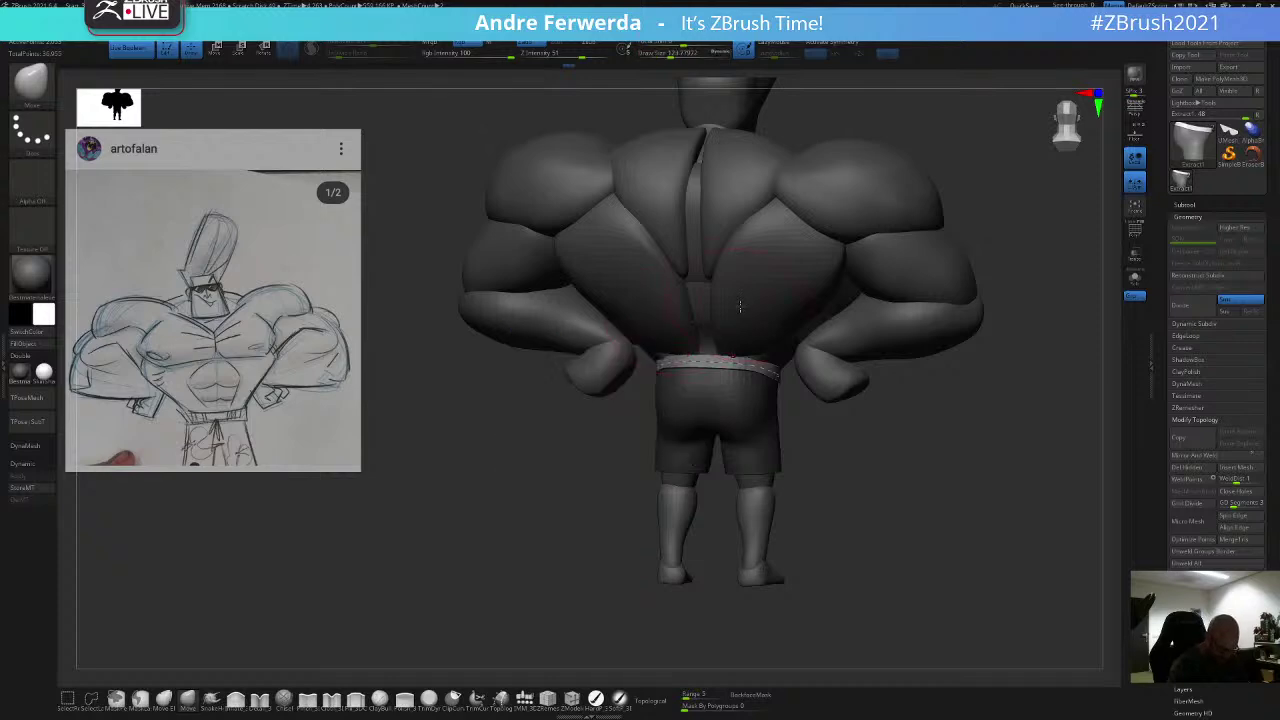
key("ctrl+z")
key("ctrl+shift+z")
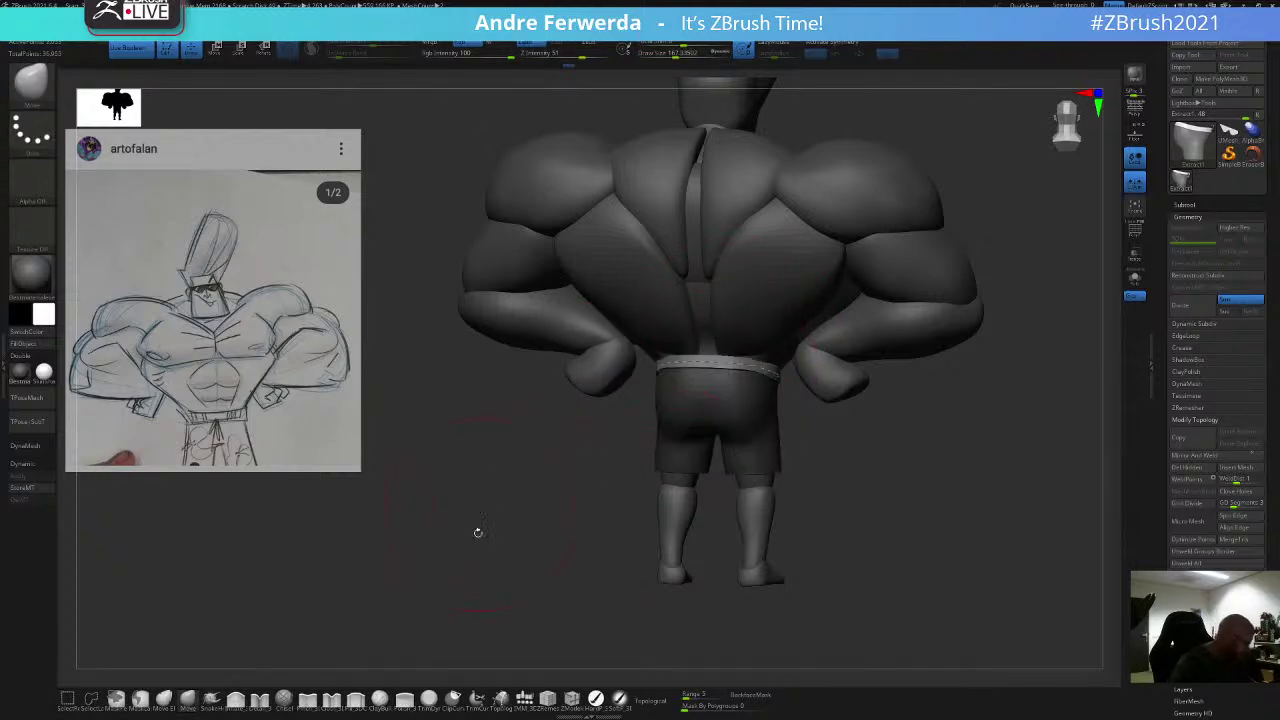
key("b")
left_click(306, 474)
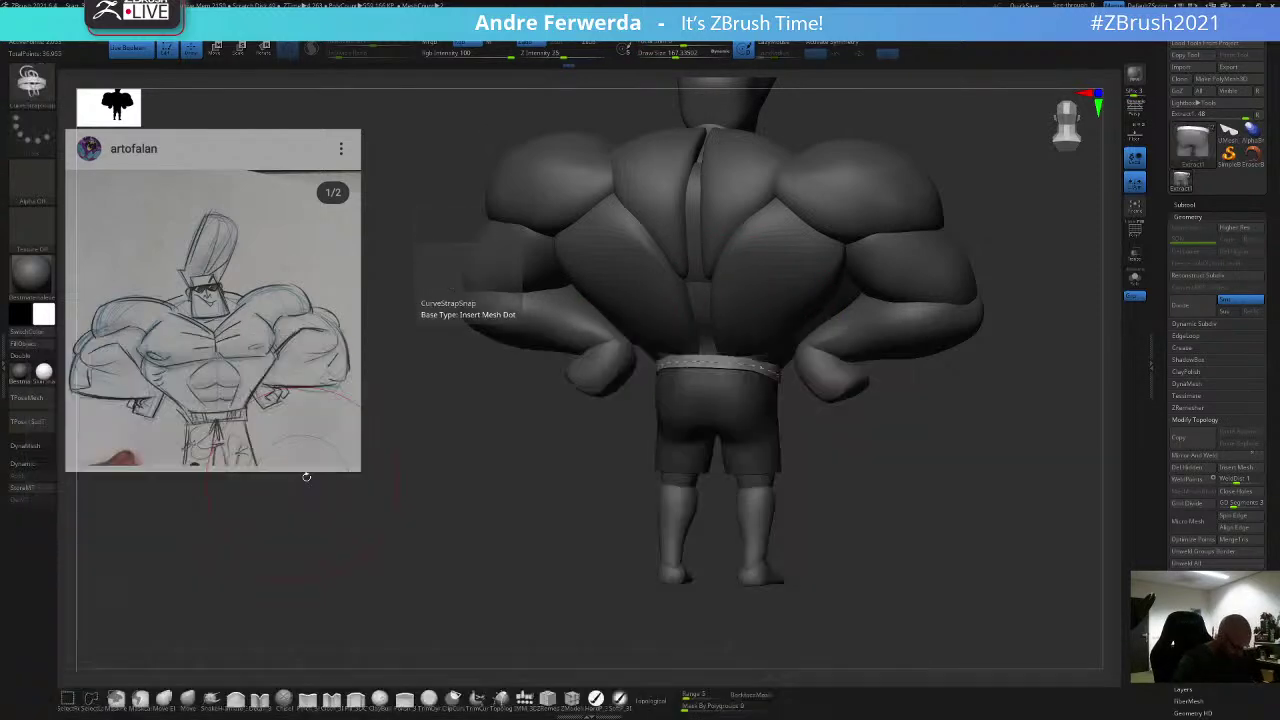
left_click(188, 698)
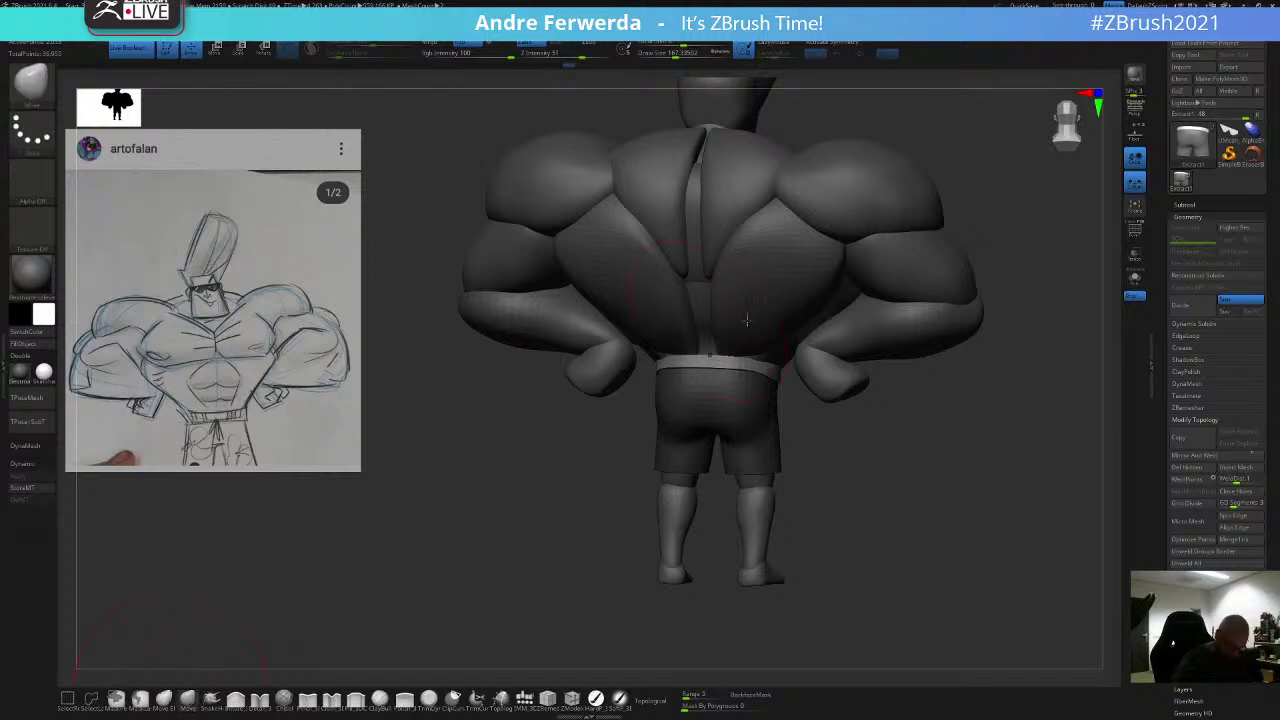
Step: Turn on symmetry and reduce the Move brush's draw size to about 115 for fitting the waistband
key("space")
left_click_drag(708, 392, 700, 392)
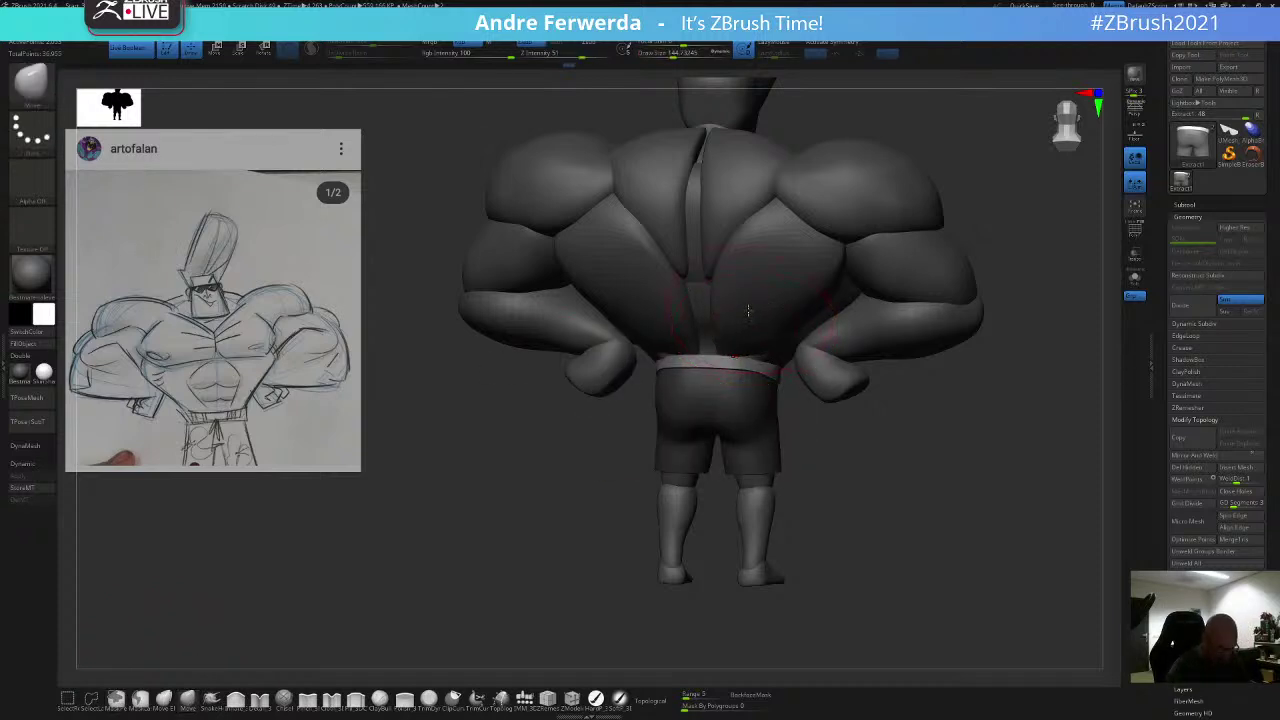
key("x")
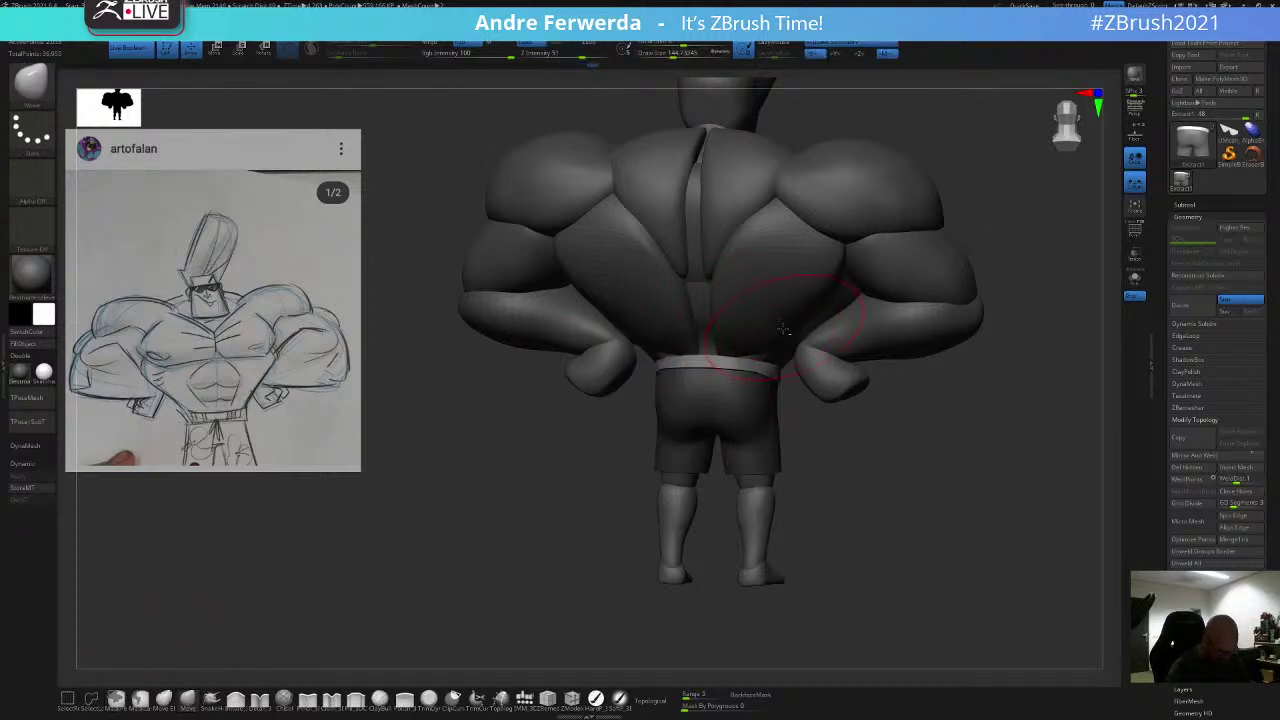
key("space")
left_click_drag(783, 329, 774, 330)
right_click_drag(833, 402, 788, 398)
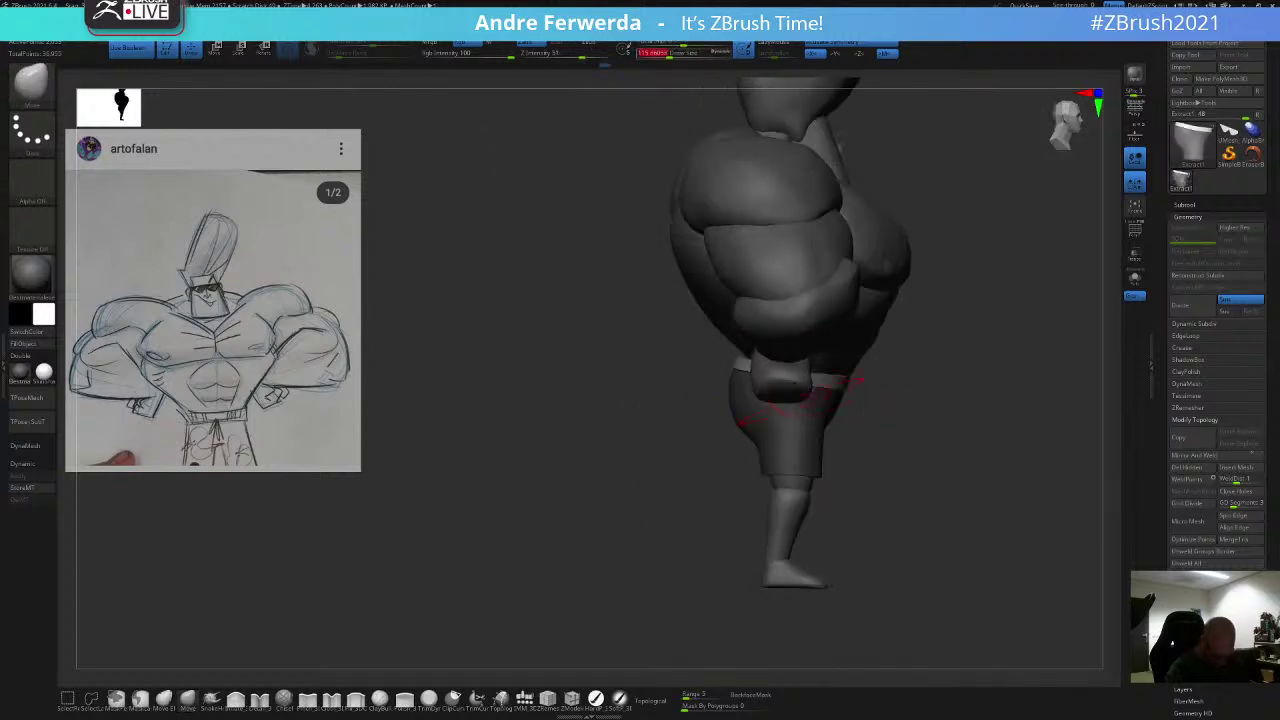
Step: Fit the front and sides of the waistband to the torso with the Move brush, ending at a draw size of about 131
right_click_drag(860, 375, 811, 339)
key("space")
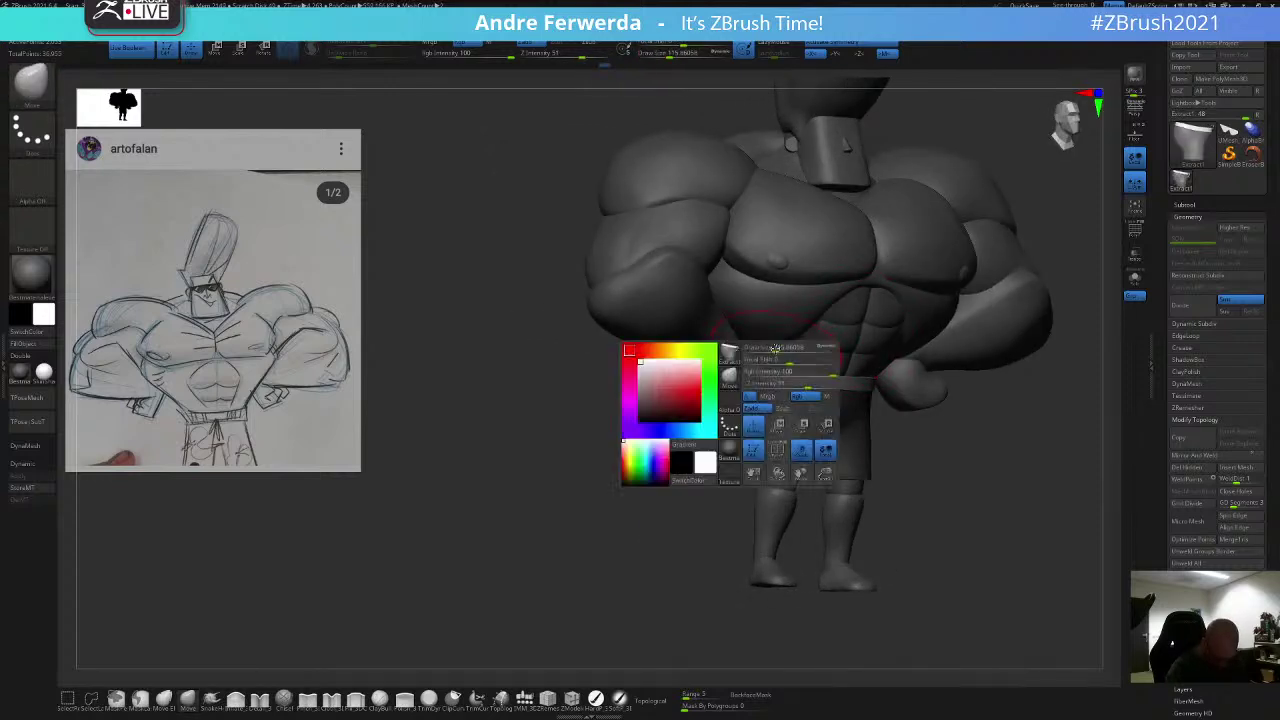
left_click_drag(775, 352, 765, 352)
right_click_drag(920, 427, 872, 468)
key("space")
left_click_drag(874, 468, 884, 468)
right_click_drag(886, 423, 868, 426)
key("space")
left_click_drag(870, 430, 882, 430)
right_click_drag(836, 349, 821, 340)
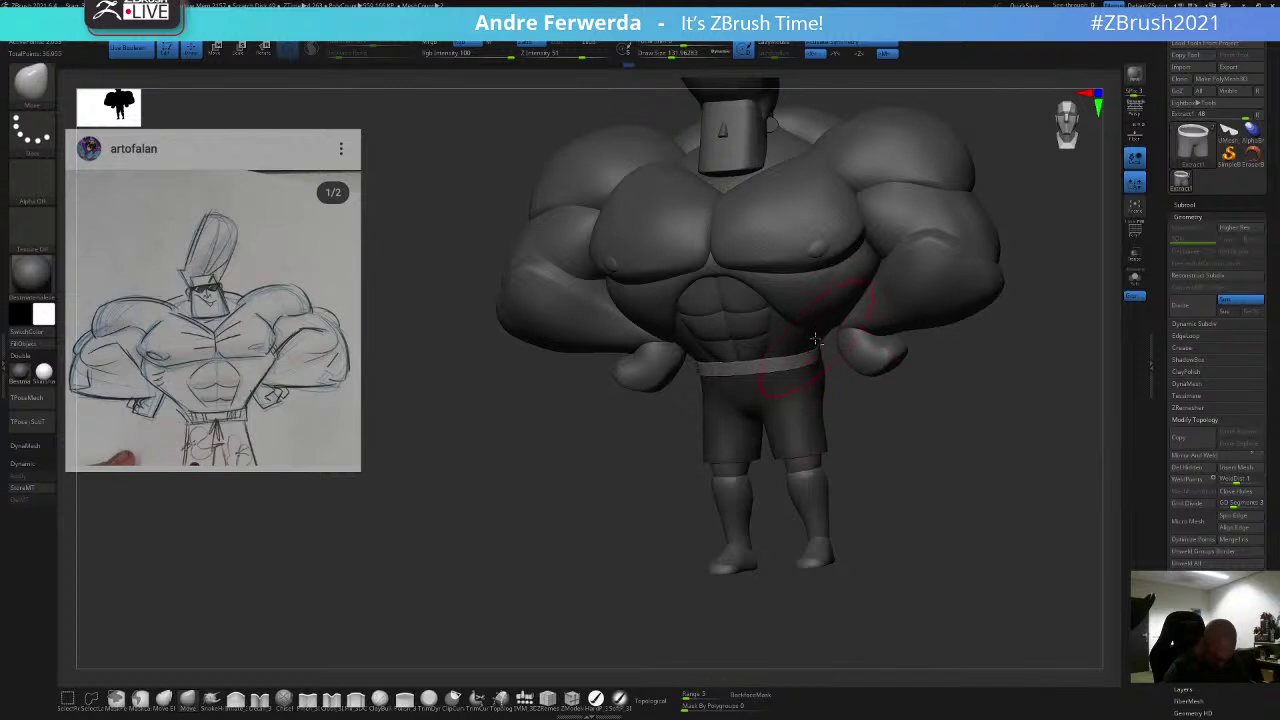
Step: Fit the back of the waistband against the lower back with the Move brush, reducing the draw size to about 74
right_click_drag(855, 383, 807, 398)
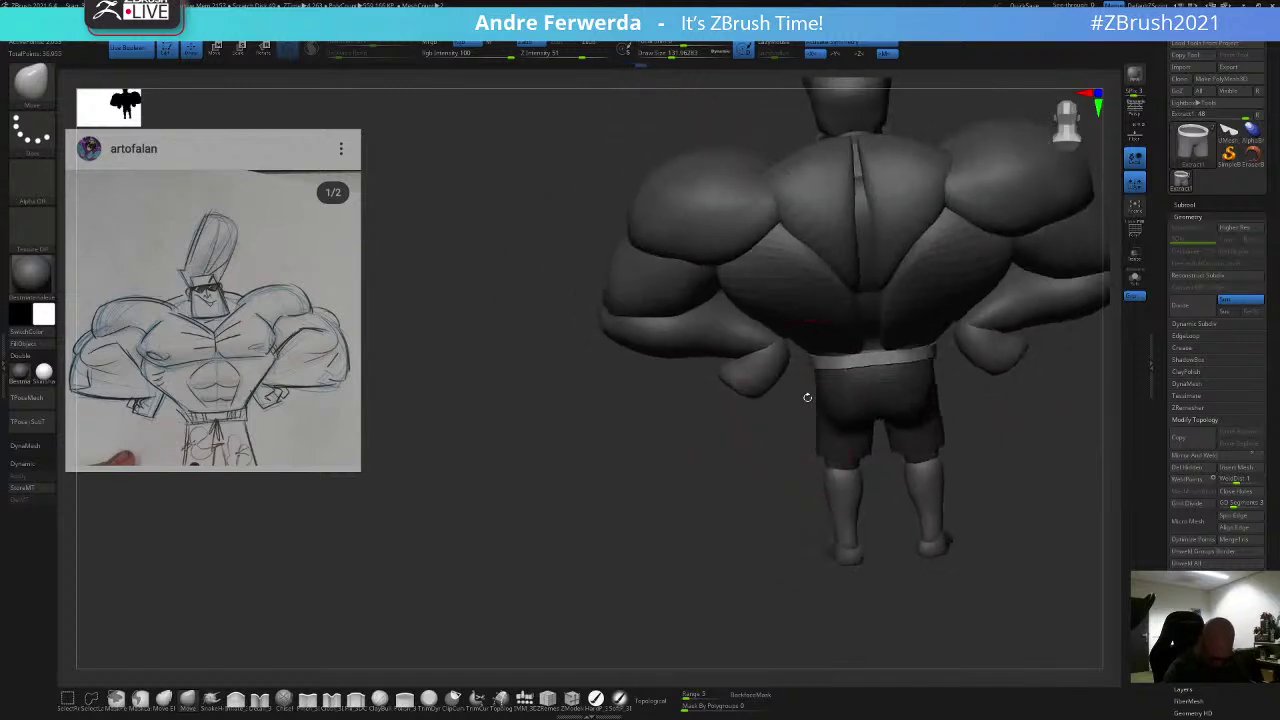
left_click_drag(848, 388, 914, 378)
key("space")
mouse_move(1005, 435)
right_mouse_down("alt")
mouse_move(903, 433)
mouse_move(908, 420)
right_mouse_up("alt")
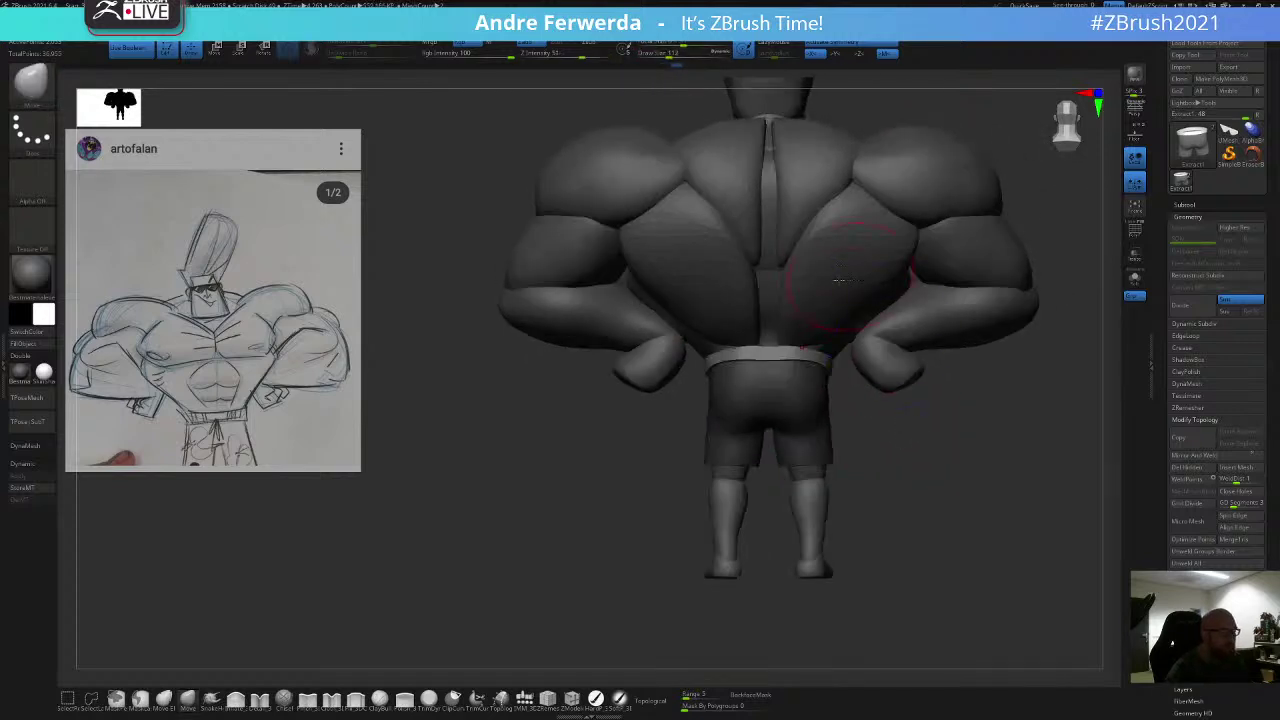
key("space")
left_click_drag(784, 378, 765, 375)
right_click_drag(671, 477, 755, 475)
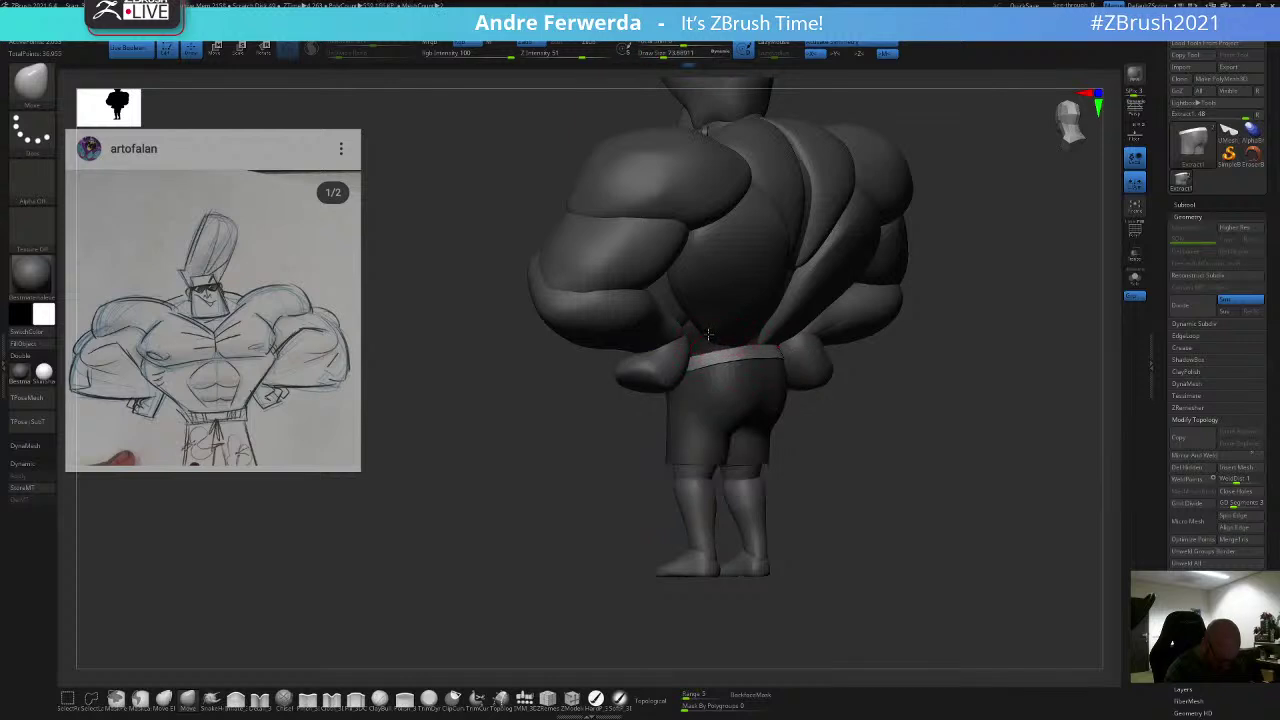
Step: Hide the body subtool and reshape the isolated waistband with the Move brush, raising the draw size to about 172
left_click_drag(946, 262, 991, 270)
left_click(1185, 205)
left_click(1260, 227)
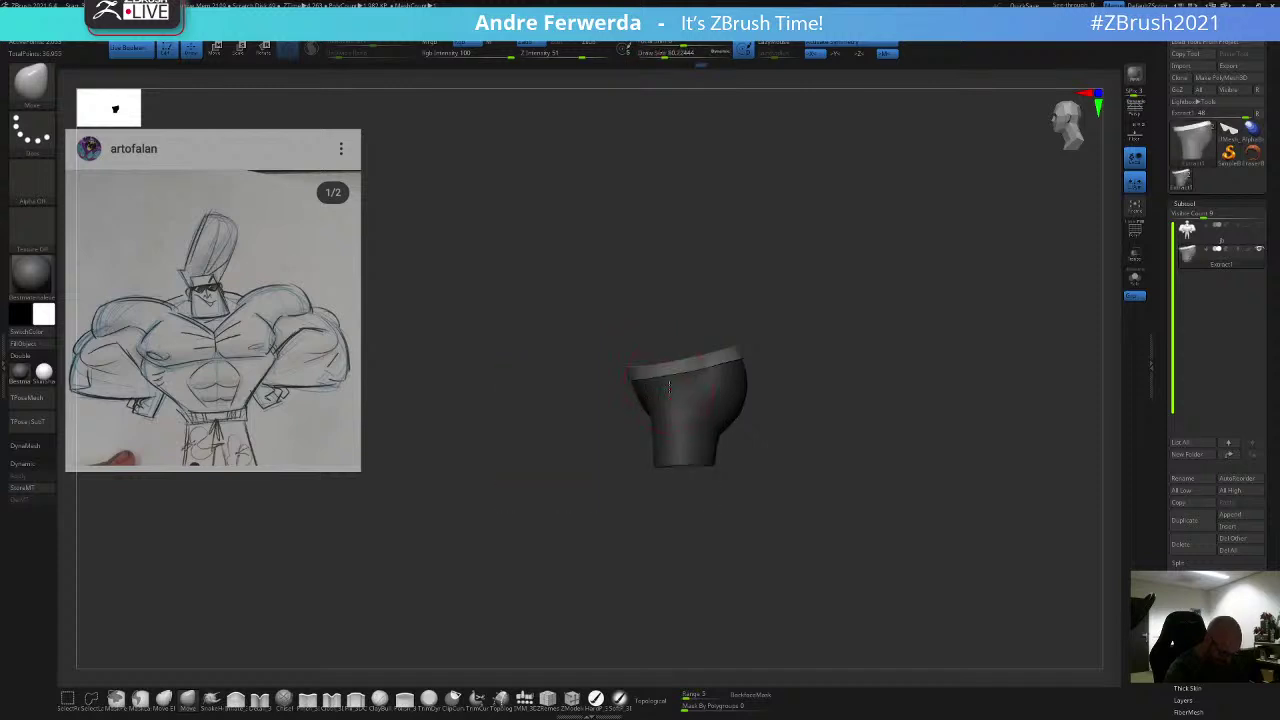
key("space")
left_click_drag(654, 371, 645, 374)
mouse_move(772, 353)
left_mouse_down()
mouse_move(743, 379)
mouse_move(852, 326)
mouse_move(848, 300)
left_mouse_up()
key("space")
key("space")
left_click_drag(681, 391, 677, 393)
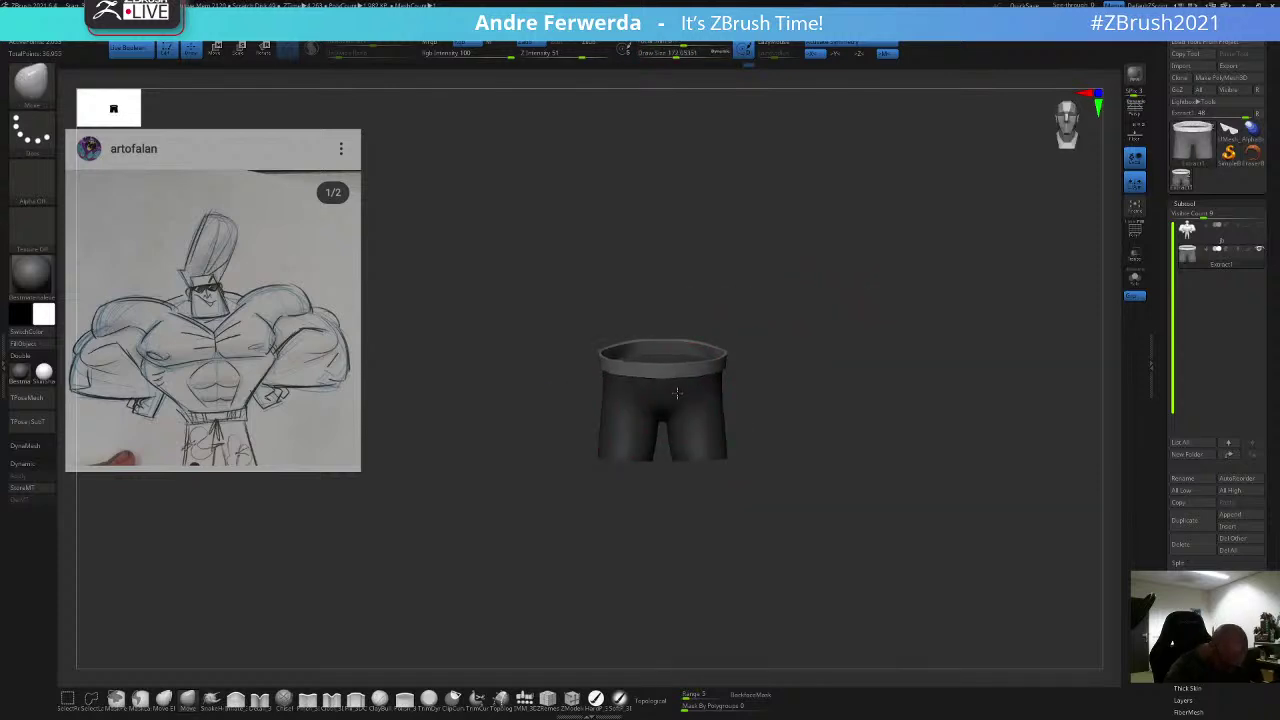
mouse_move(810, 323)
left_mouse_down("alt")
mouse_move(814, 307)
mouse_move(809, 339)
left_mouse_up("alt")
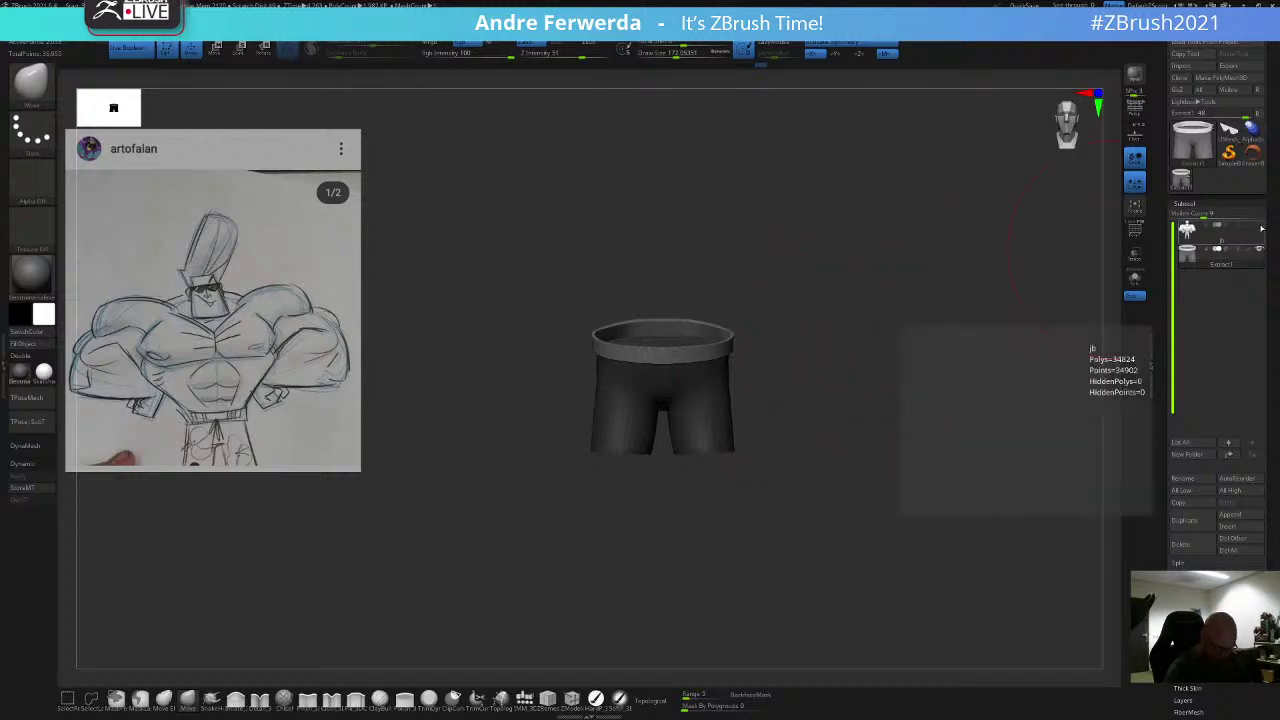
Step: Show the body subtool again and adjust the waistband's fit from behind with a resized Move brush
left_click(1259, 226)
key("s")
mouse_move(766, 427)
left_mouse_down()
mouse_move(766, 448)
mouse_move(846, 358)
mouse_move(652, 362)
left_mouse_up()
right_click(766, 448)
key("space")
key("space")
key("[")
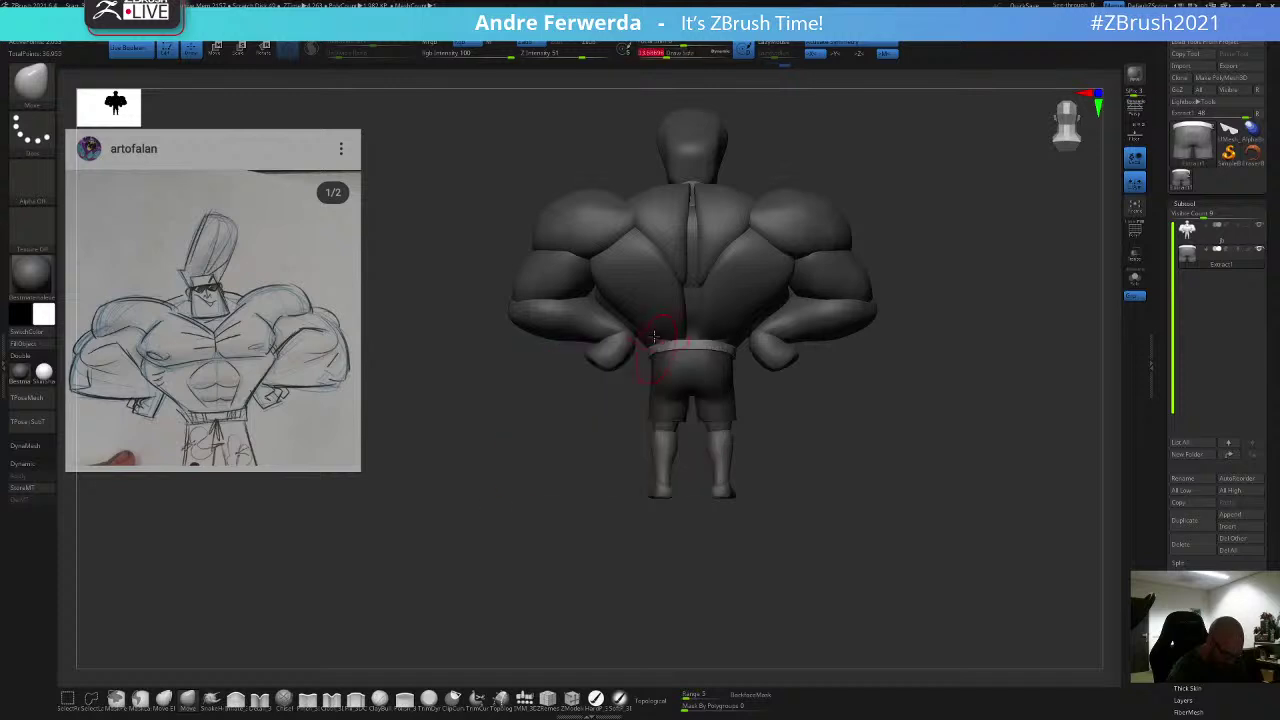
Step: Invert the mask to protect the waistband, adjust the back of the shorts with the Move brush, and invert the mask back
left_click(758, 384, "ctrl")
key("space")
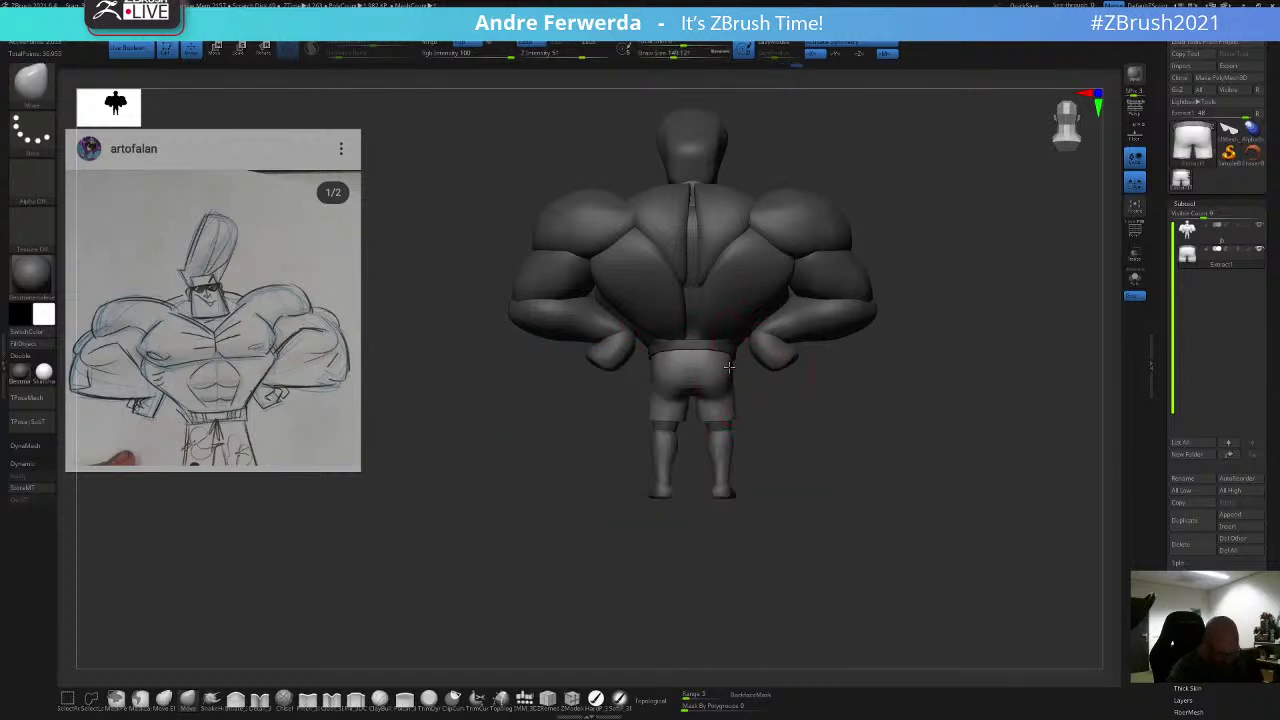
key("space")
mouse_move(724, 374)
left_mouse_down()
mouse_move(669, 392)
mouse_move(682, 391)
left_mouse_up()
key("space")
key("space")
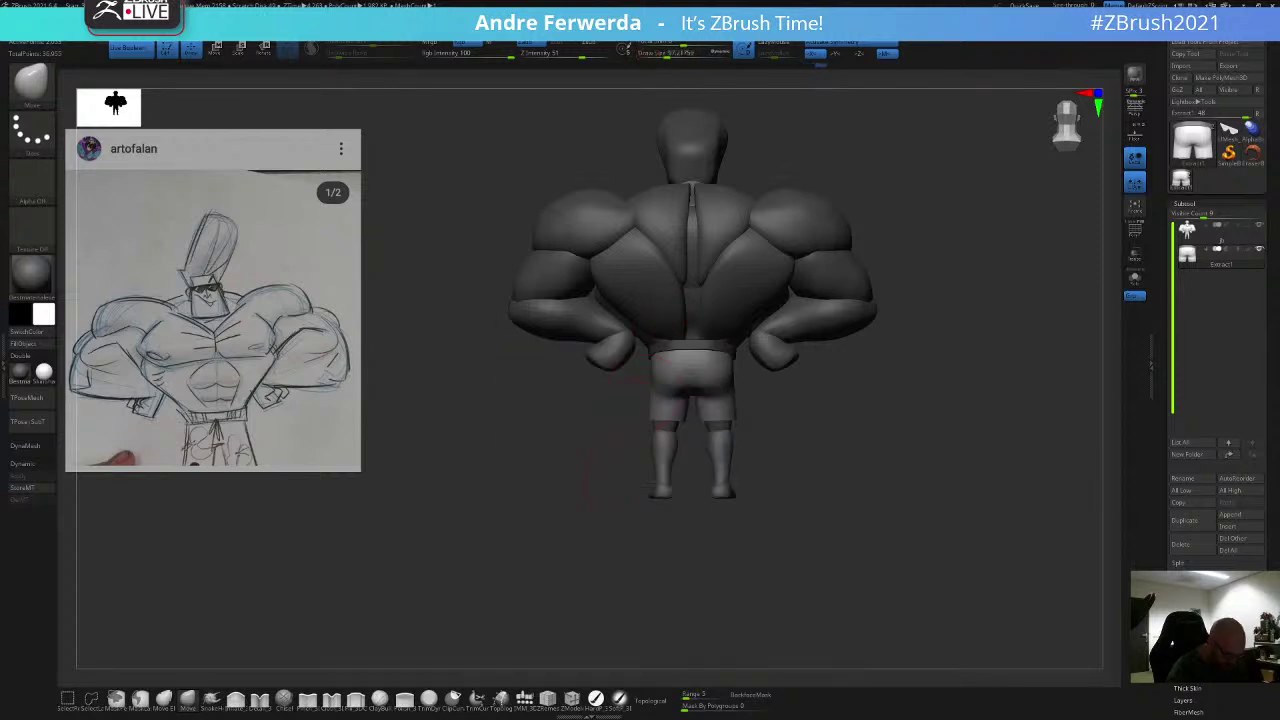
left_click_drag(592, 480, 600, 432)
left_click(620, 446, "ctrl")
Step: Refine the waistband at the lower back with the Move brush, raising the draw size to about 116
left_click_drag(862, 222, 857, 258)
key("space")
left_click_drag(741, 350, 738, 350)
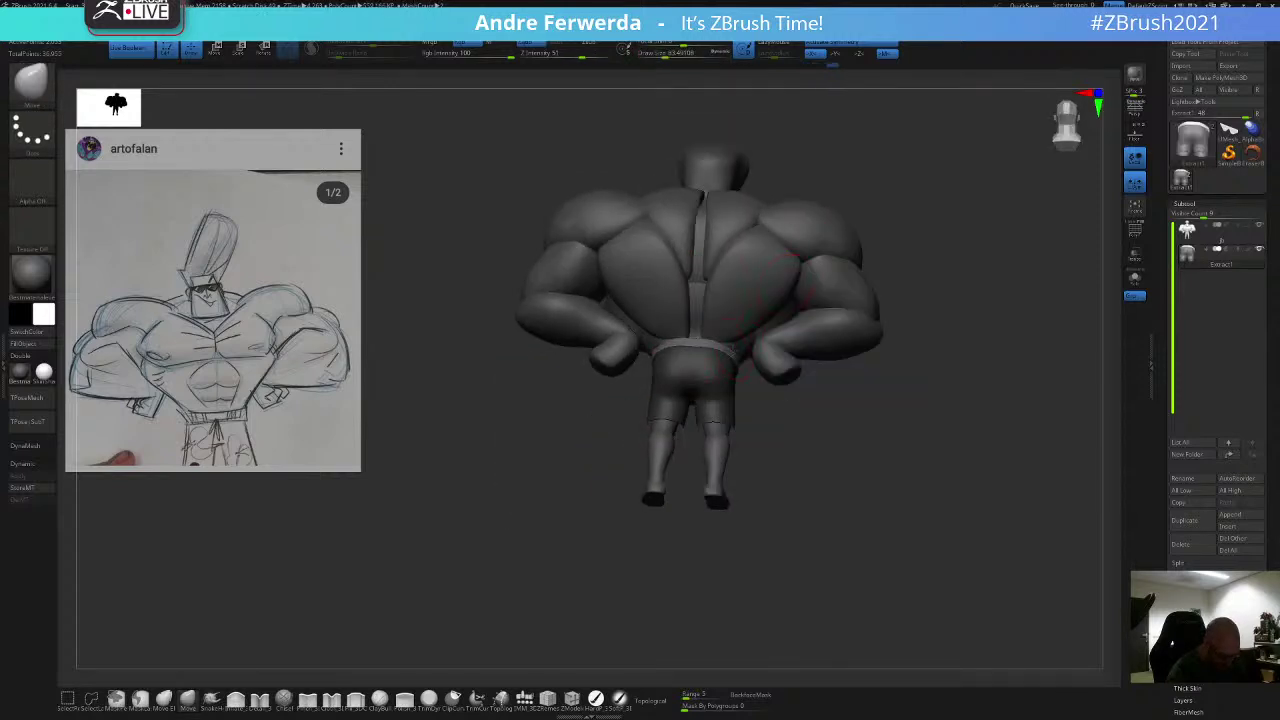
mouse_move(873, 240)
left_mouse_down()
mouse_move(830, 260)
mouse_move(892, 238)
left_mouse_up()
key("space")
left_click_drag(766, 306, 772, 306)
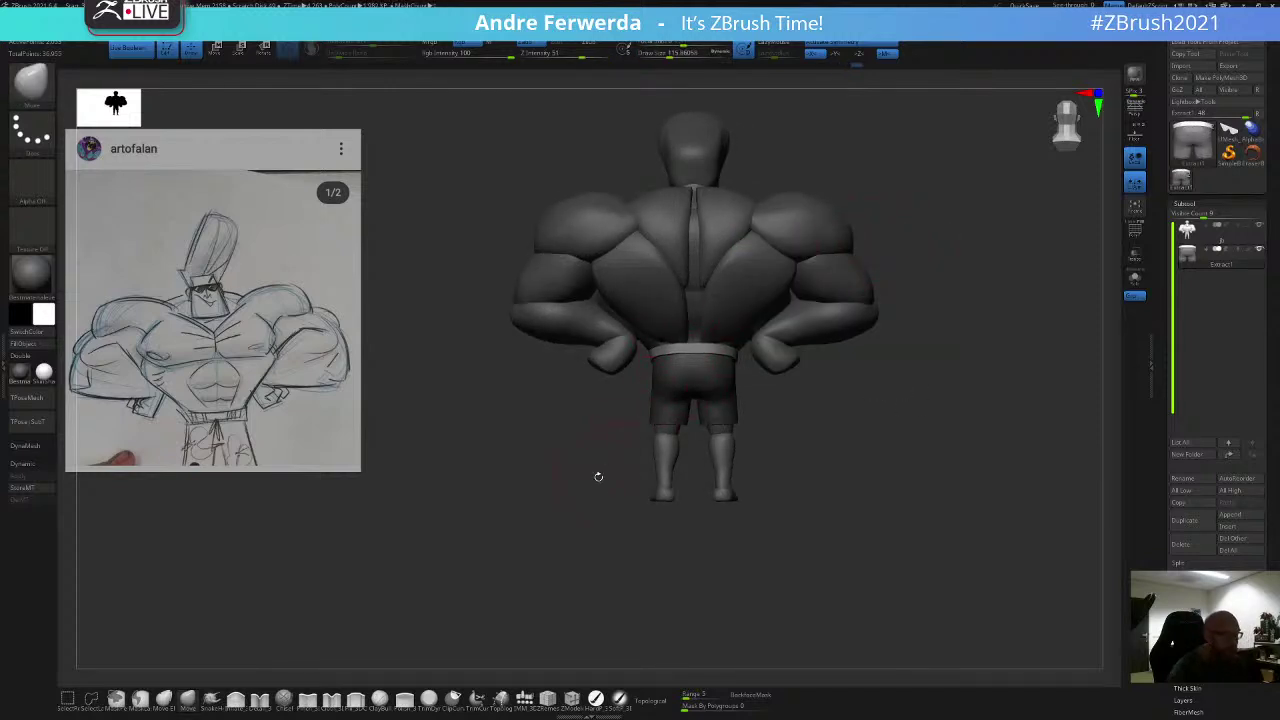
Step: Clear the mask on the shorts and set the Move brush's draw size to about 178 in a full front view
mouse_move(597, 477)
left_mouse_down()
mouse_move(600, 504)
mouse_move(640, 500)
left_mouse_up()
left_click_drag(674, 386, 664, 374)
mouse_move(622, 434)
left_mouse_down()
mouse_move(710, 422)
mouse_move(760, 352)
mouse_move(866, 352)
mouse_move(874, 403)
mouse_move(892, 400)
mouse_move(886, 390)
left_mouse_up()
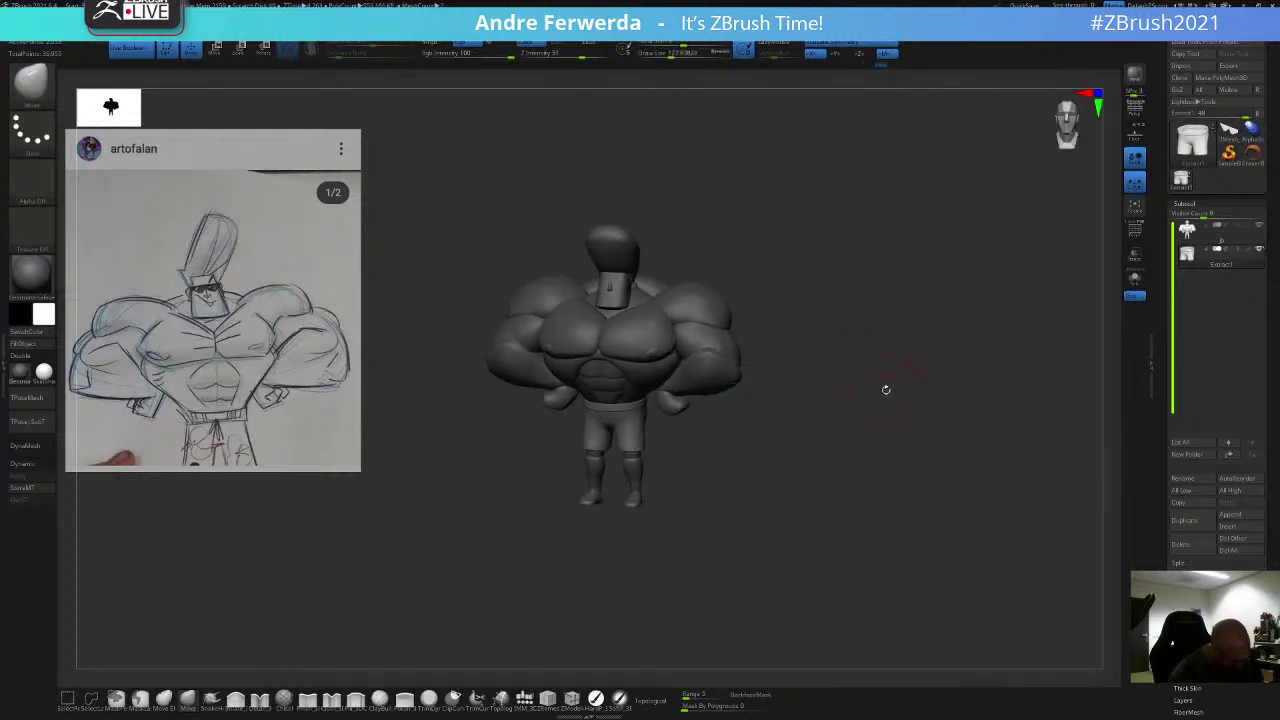
key("space")
left_click(741, 538)
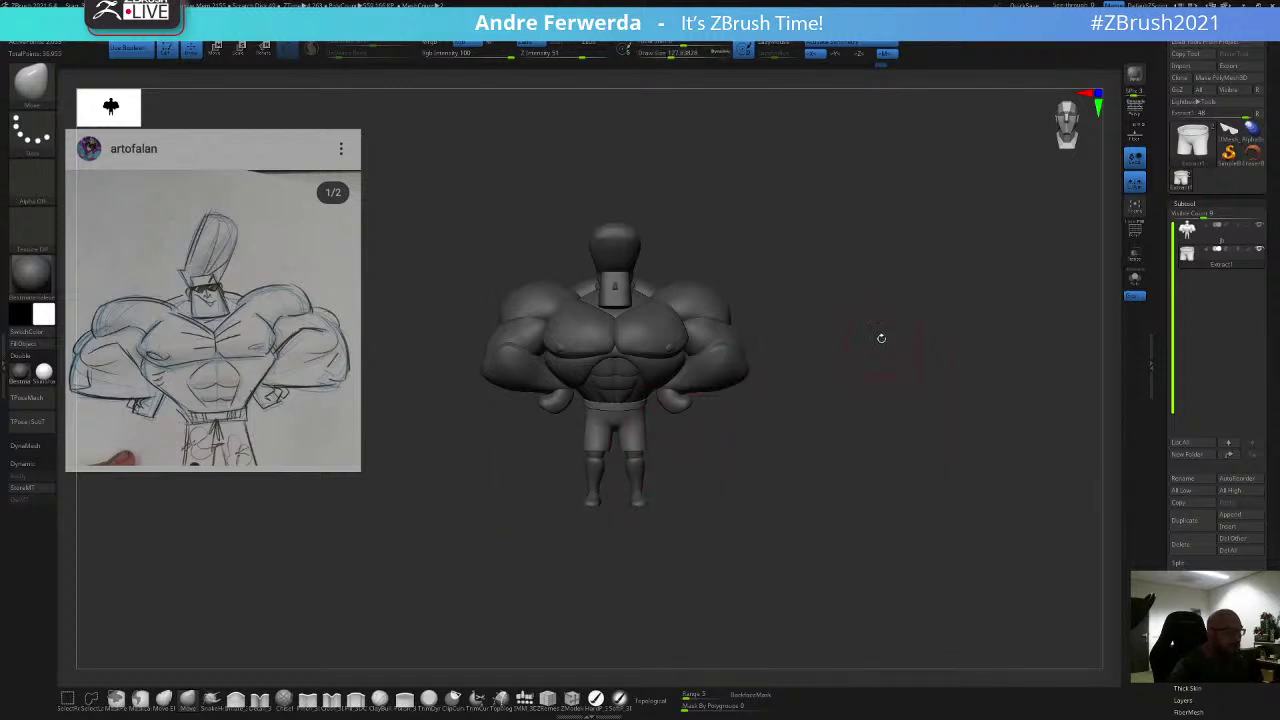
left_click_drag(880, 338, 897, 348)
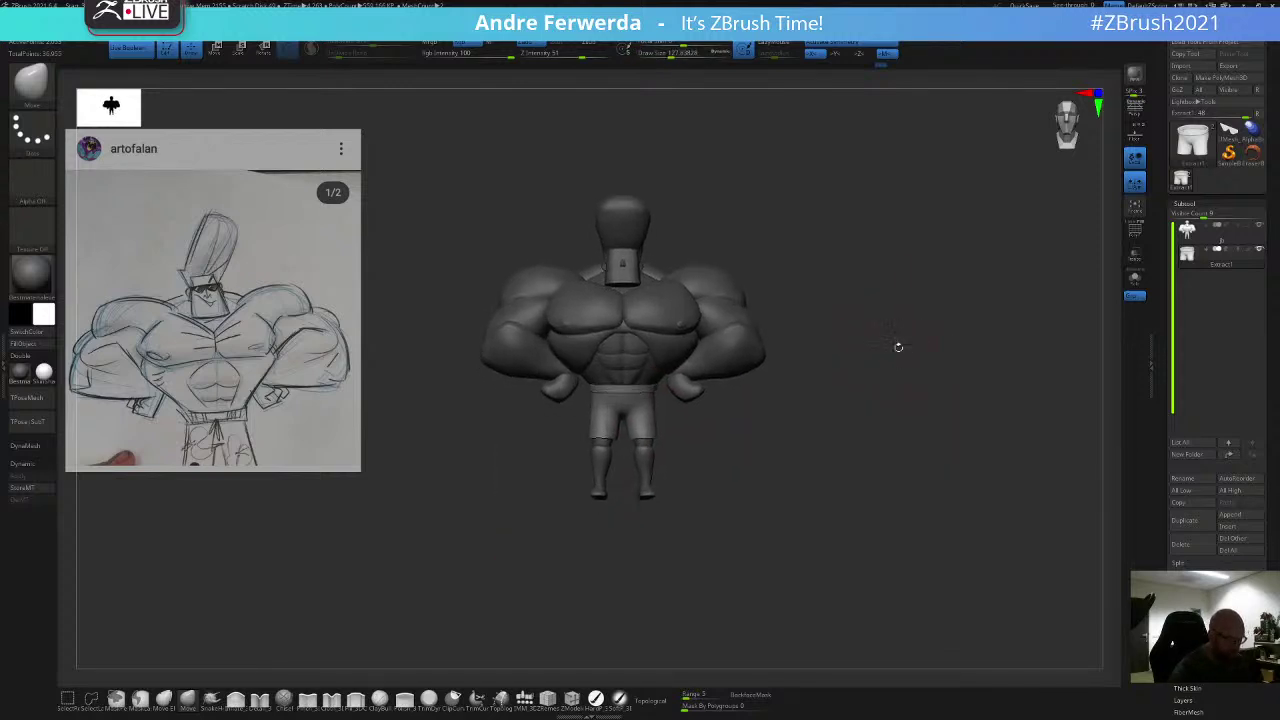
Step: Widen the legs of the shorts from the front with the Move brush at a draw size of about 131
key("space")
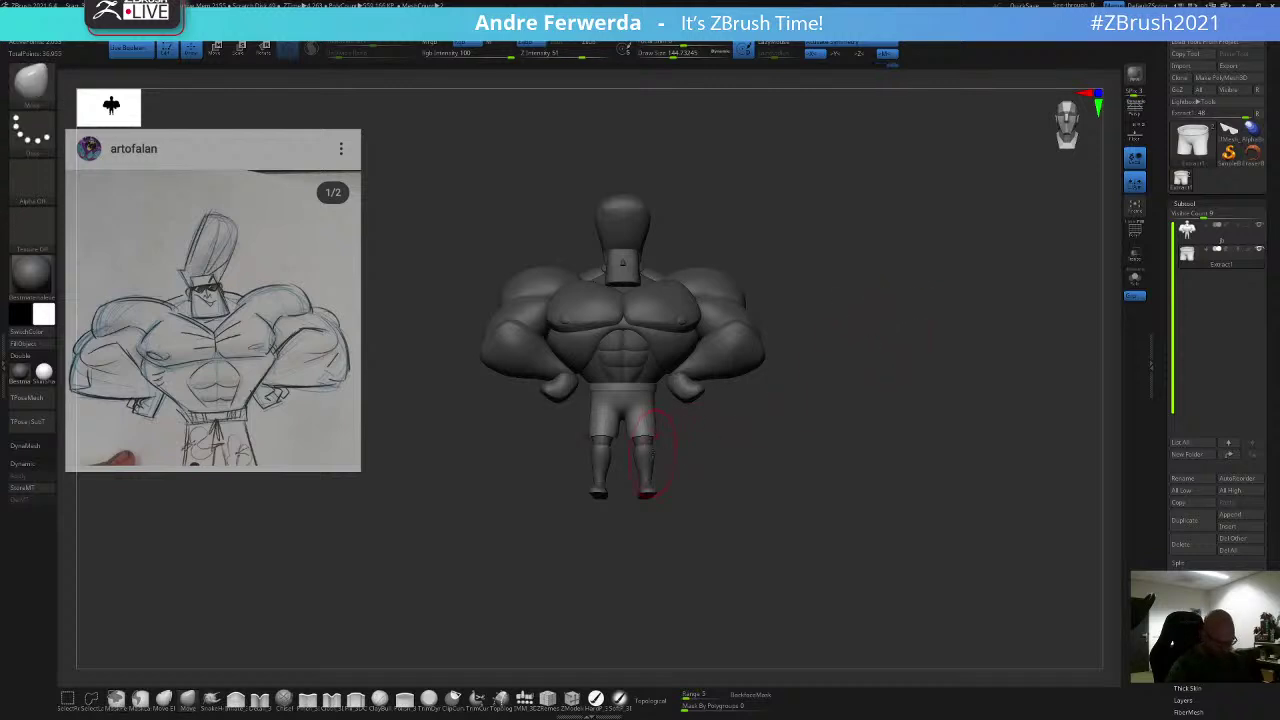
key("space")
left_click_drag(653, 428, 657, 408)
left_click_drag(705, 426, 703, 440)
key("space")
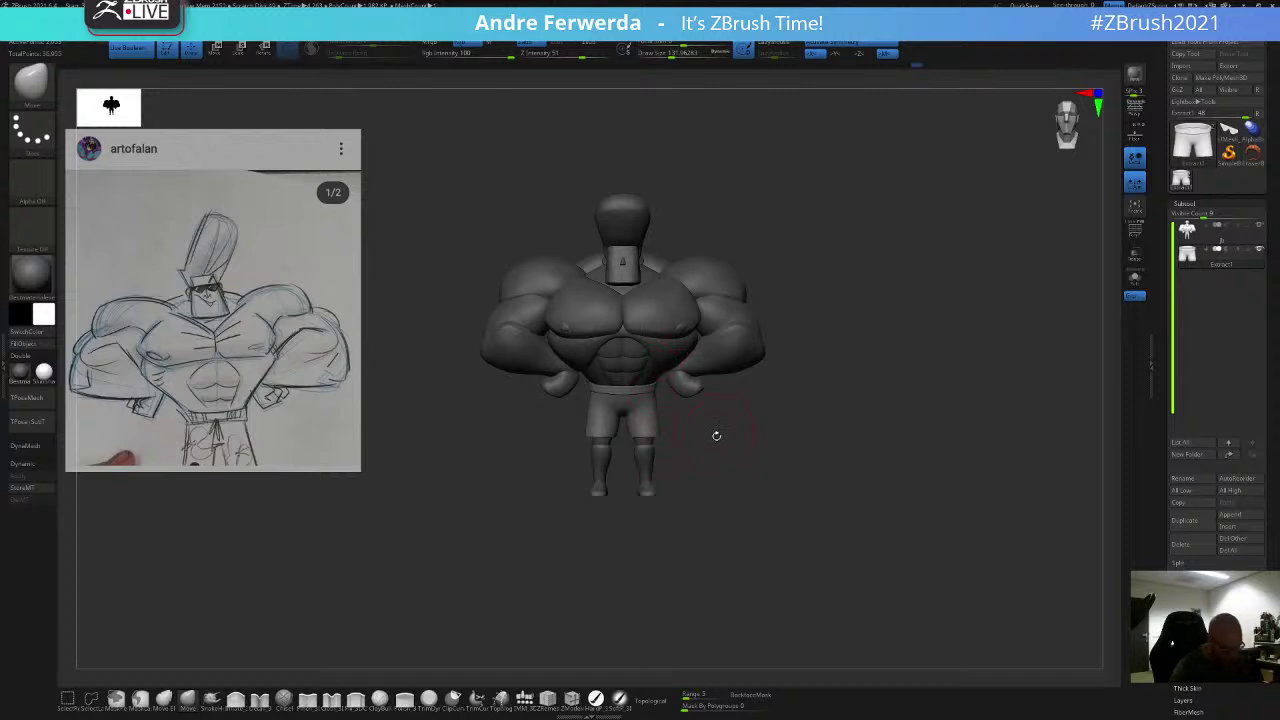
Step: Create a Transpose Master mesh of all subtools and reshape the hips and shorts from the front with the Move brush
left_click(45, 400)
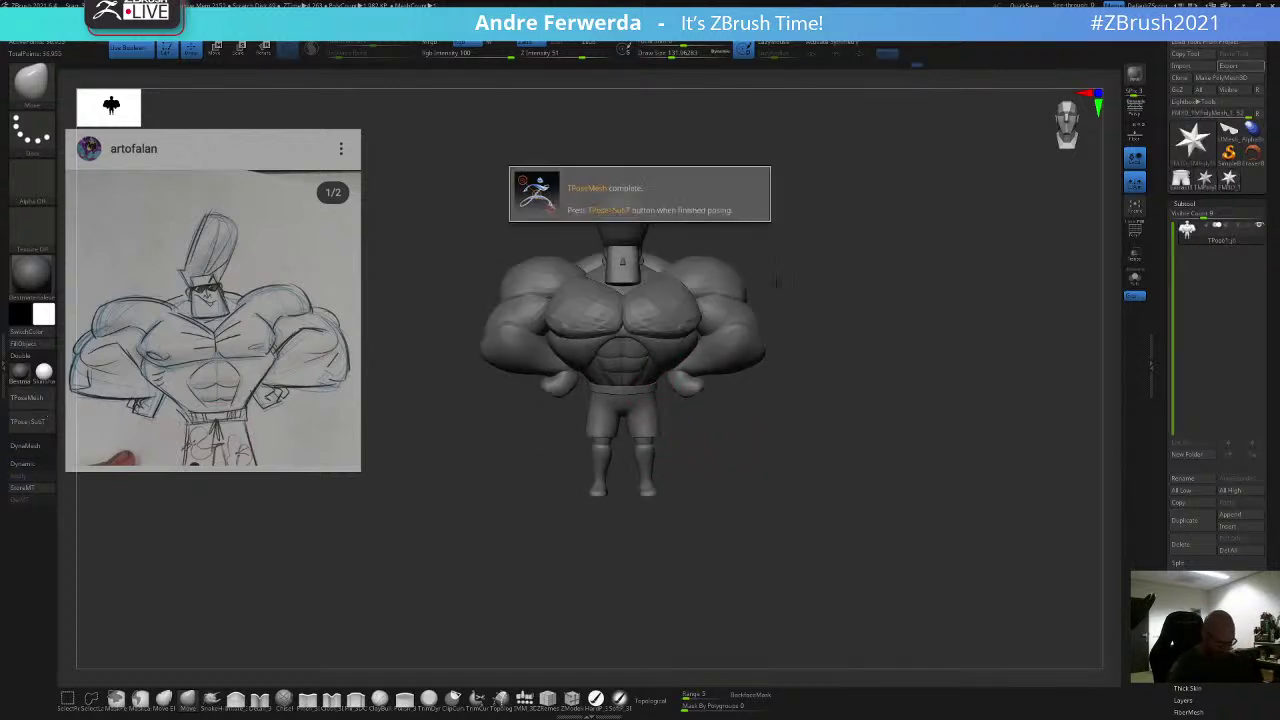
right_click_drag(660, 387, 666, 420, "ctrl")
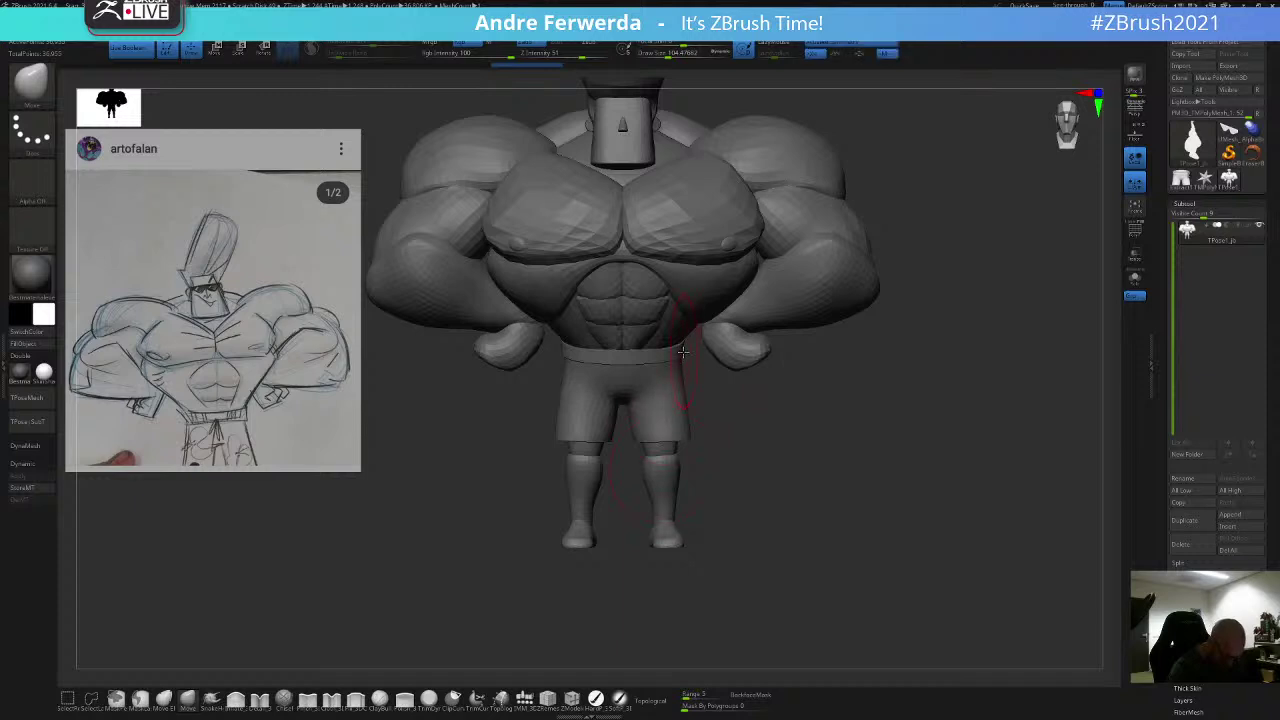
key("space")
key("space")
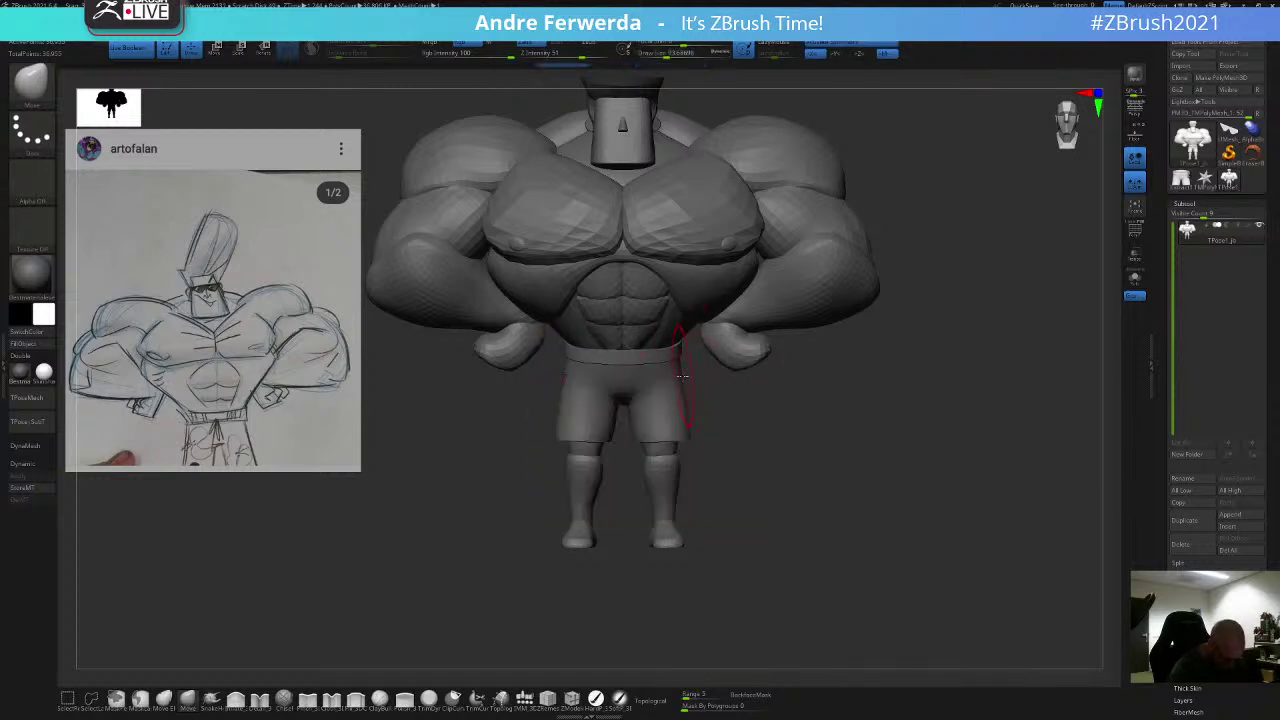
key("space")
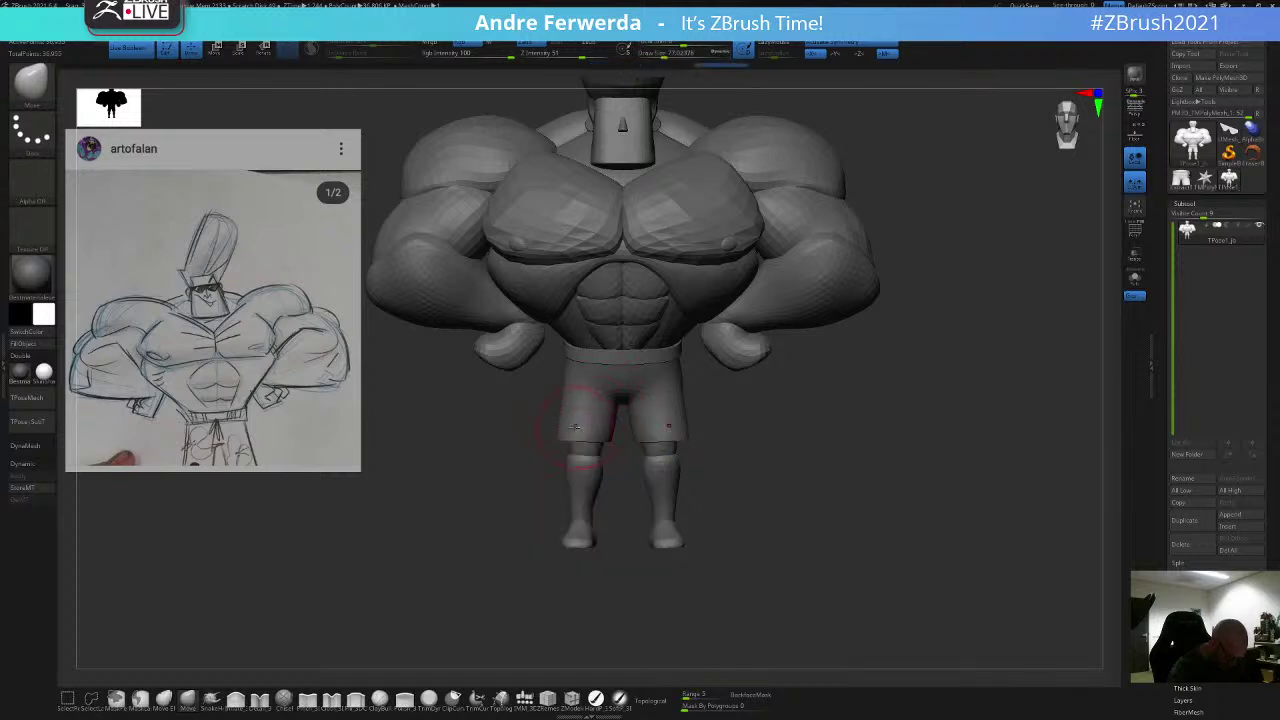
key("space")
key("space")
left_click(669, 372)
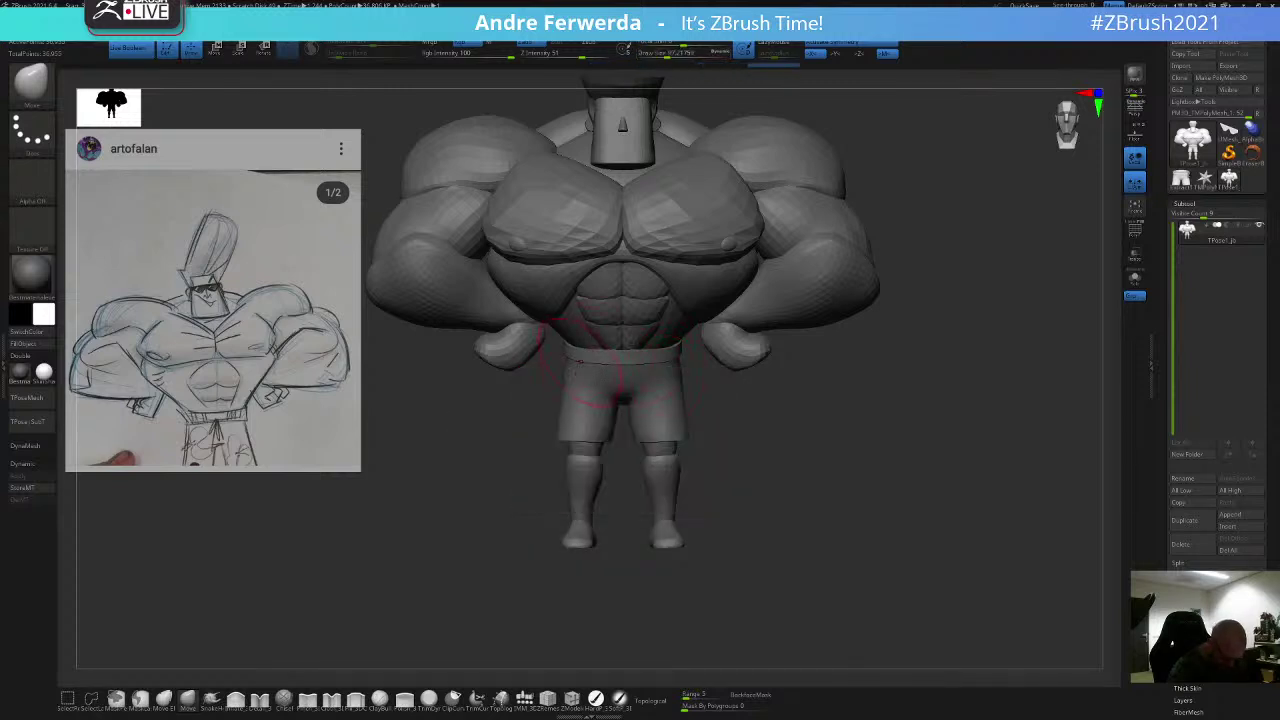
key("space")
left_click(588, 370)
Step: Adjust the shorts and legs from behind with the Move brush and transfer the pose back to the subtools
left_click_drag(521, 504, 690, 510, "shift")
key("space")
left_click(669, 412)
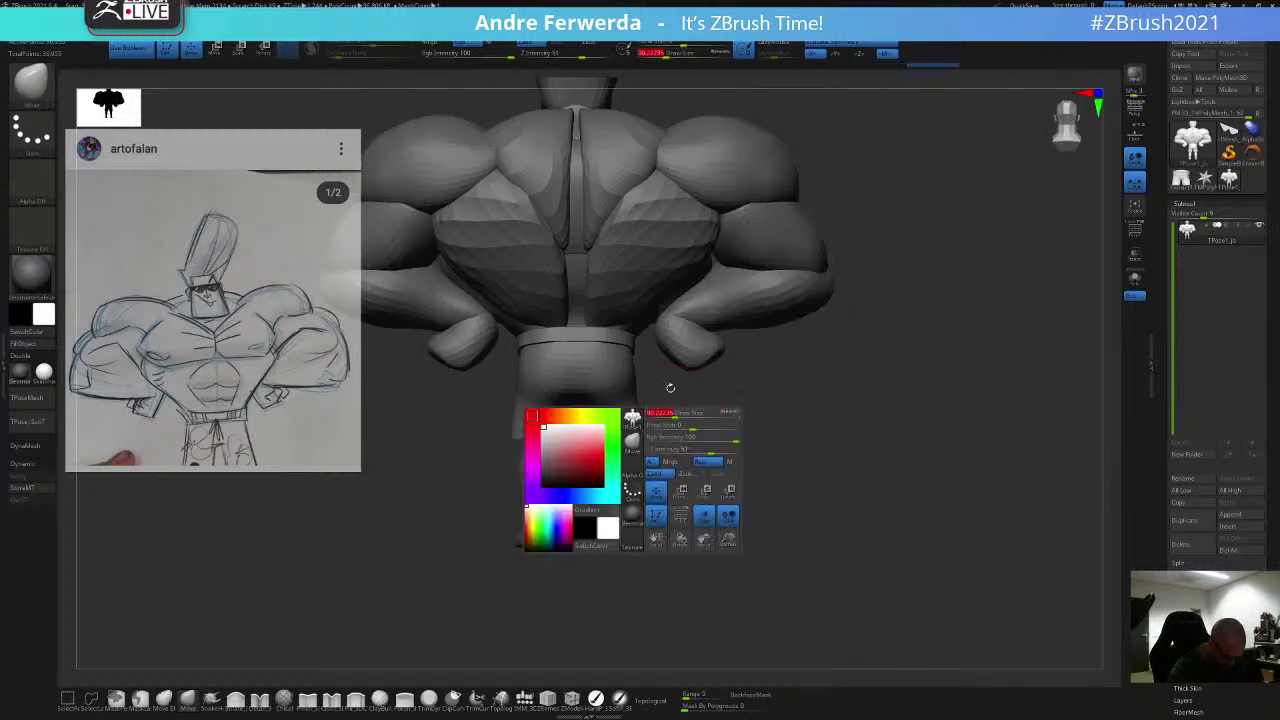
key("space")
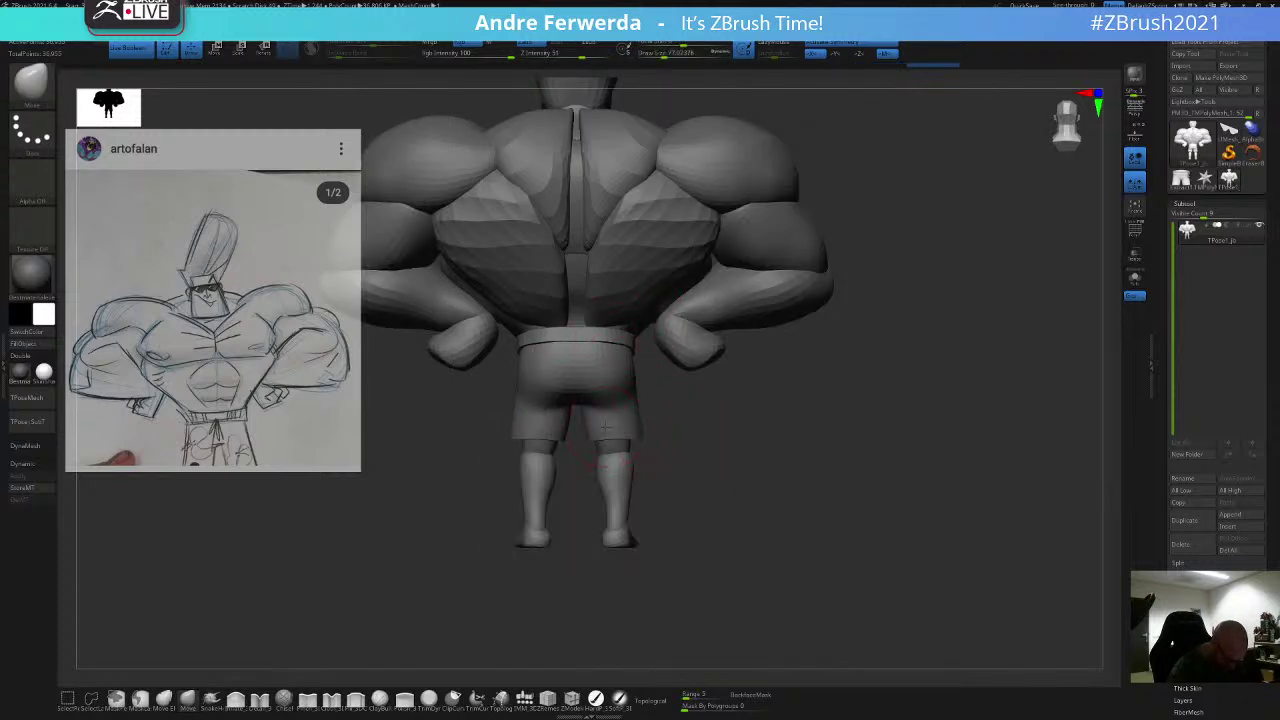
key("space")
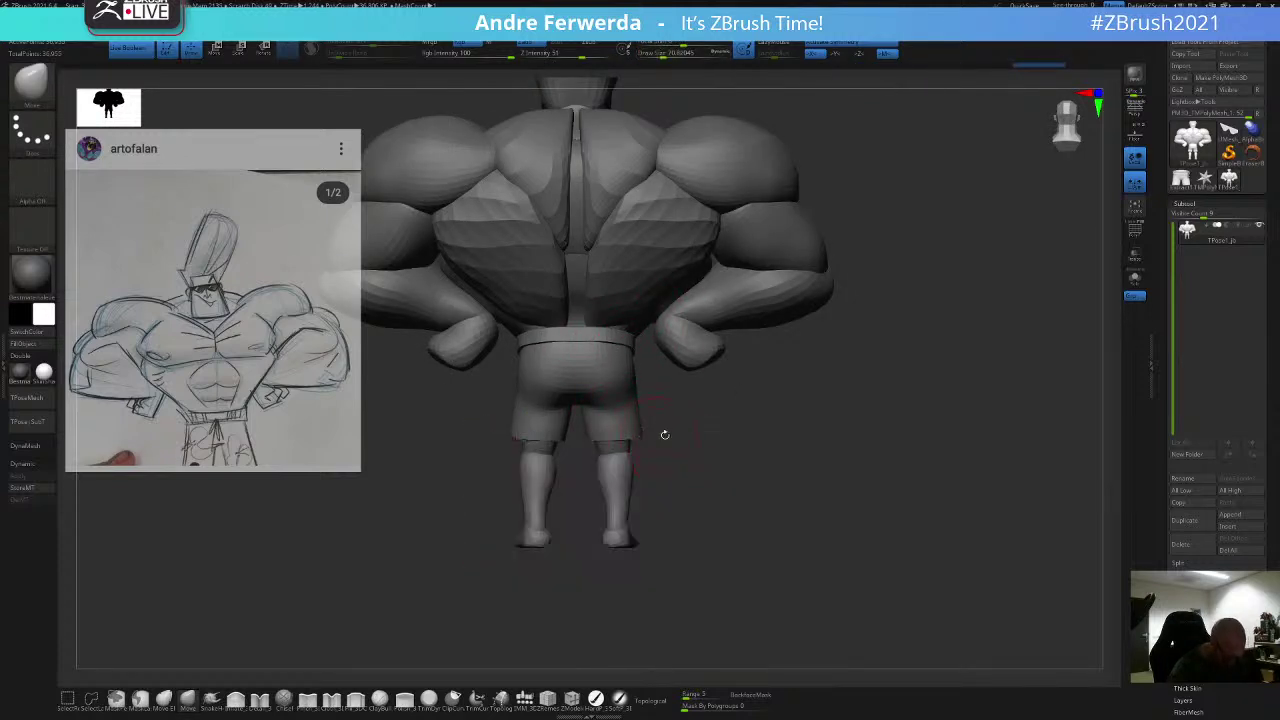
left_click(32, 422)
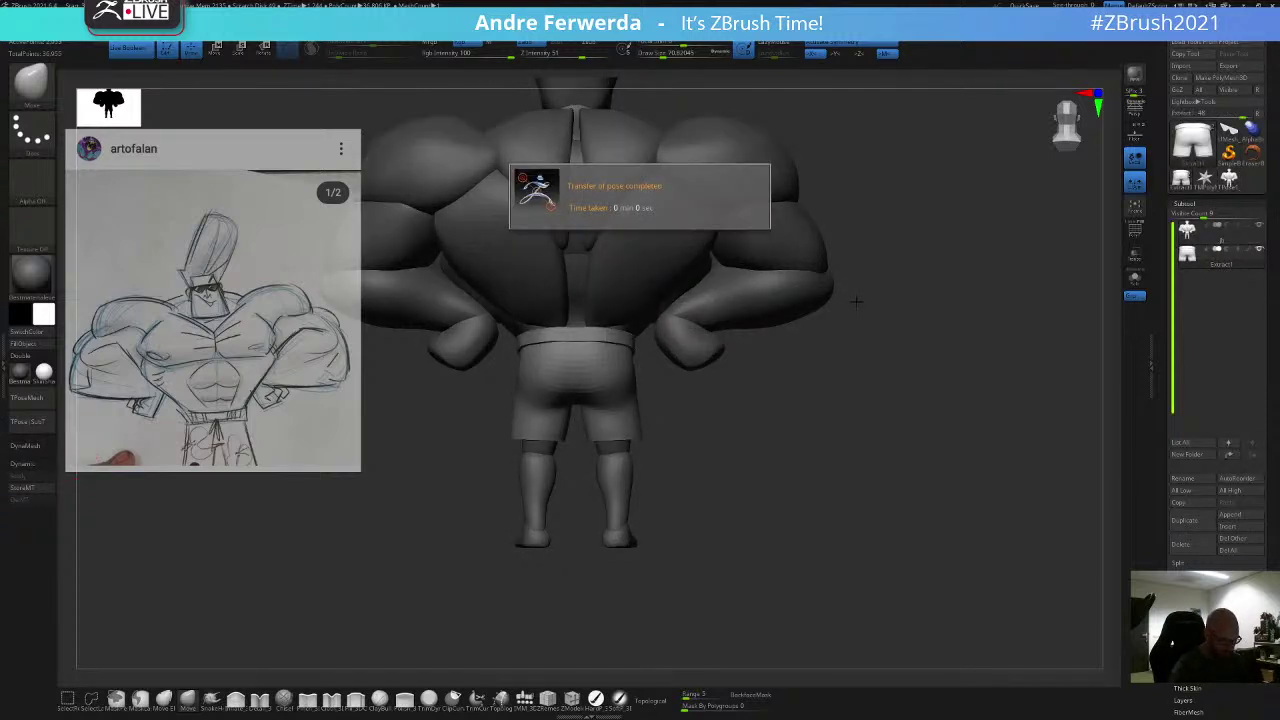
Step: Save the tool to the Desktop, replacing the existing file
left_click_drag(860, 318, 876, 362, "alt")
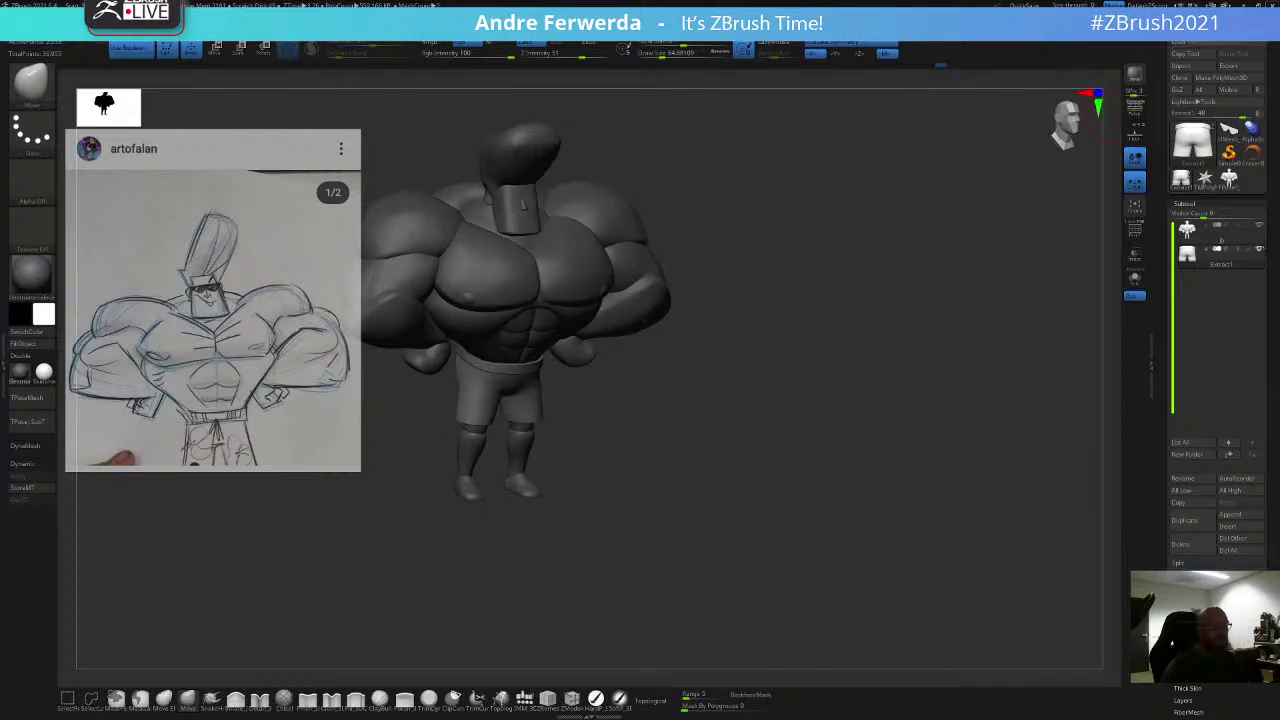
left_click(1240, 31)
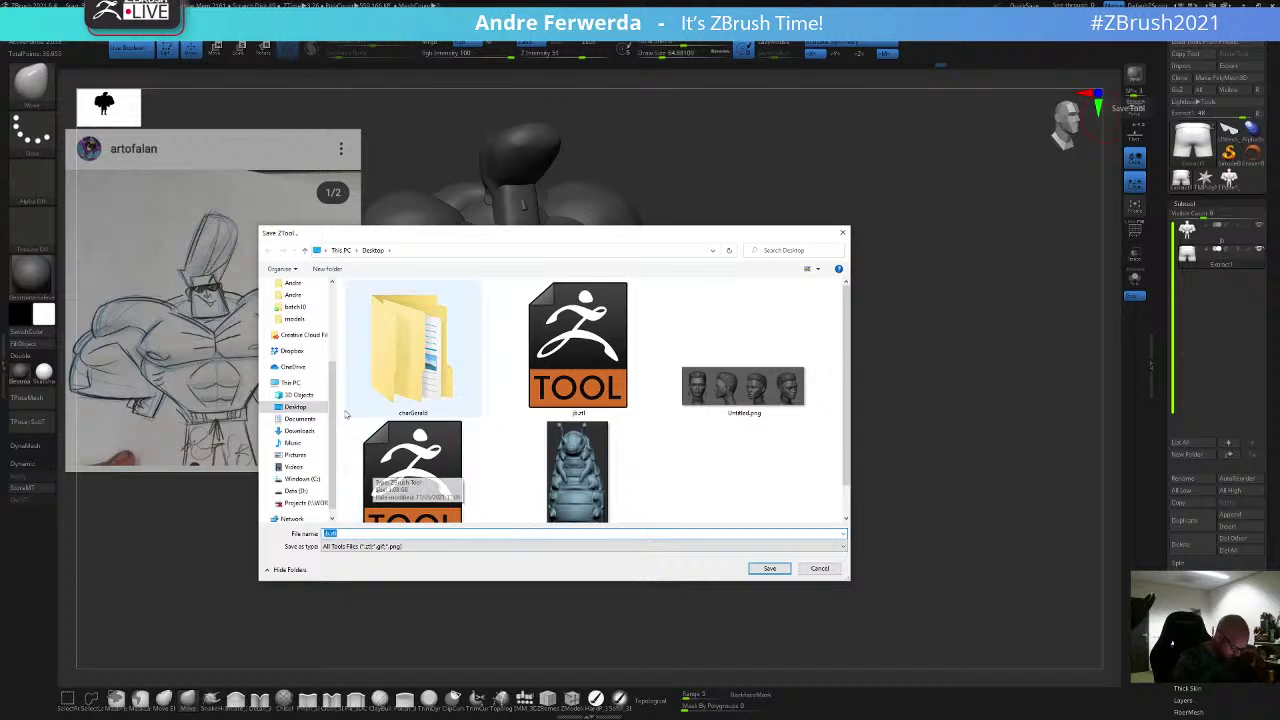
left_click(769, 568)
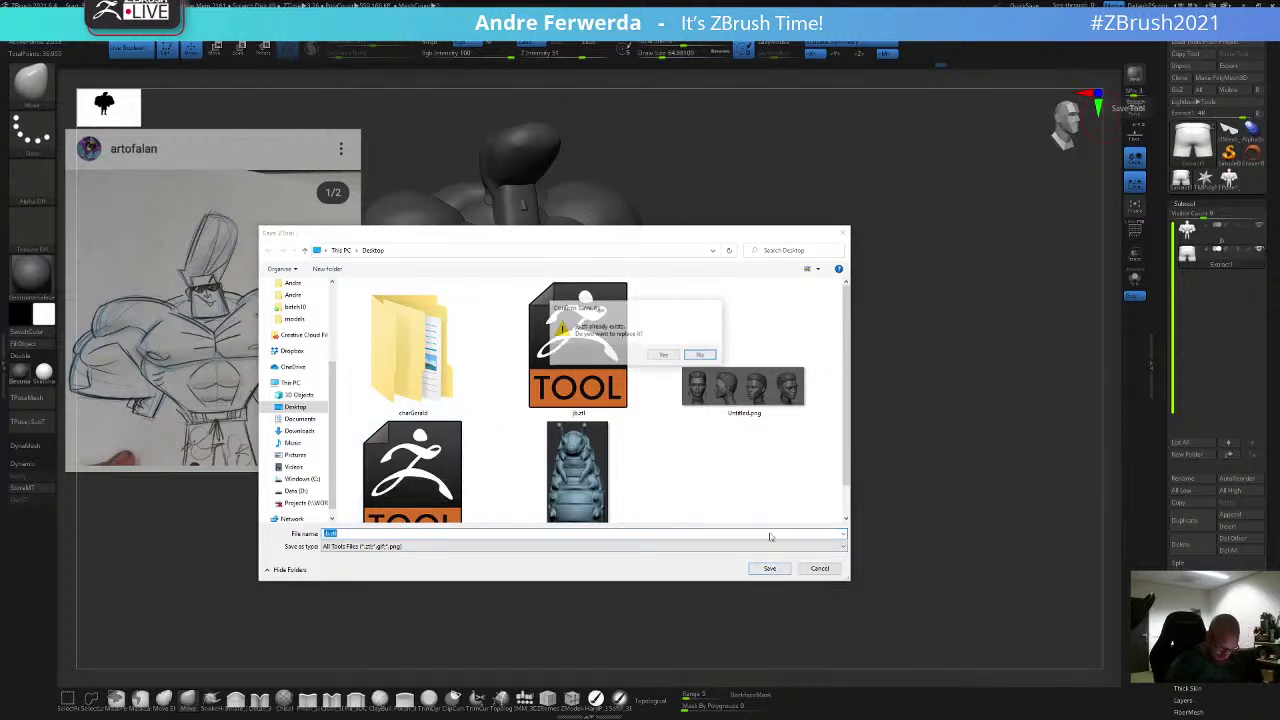
left_click(667, 356)
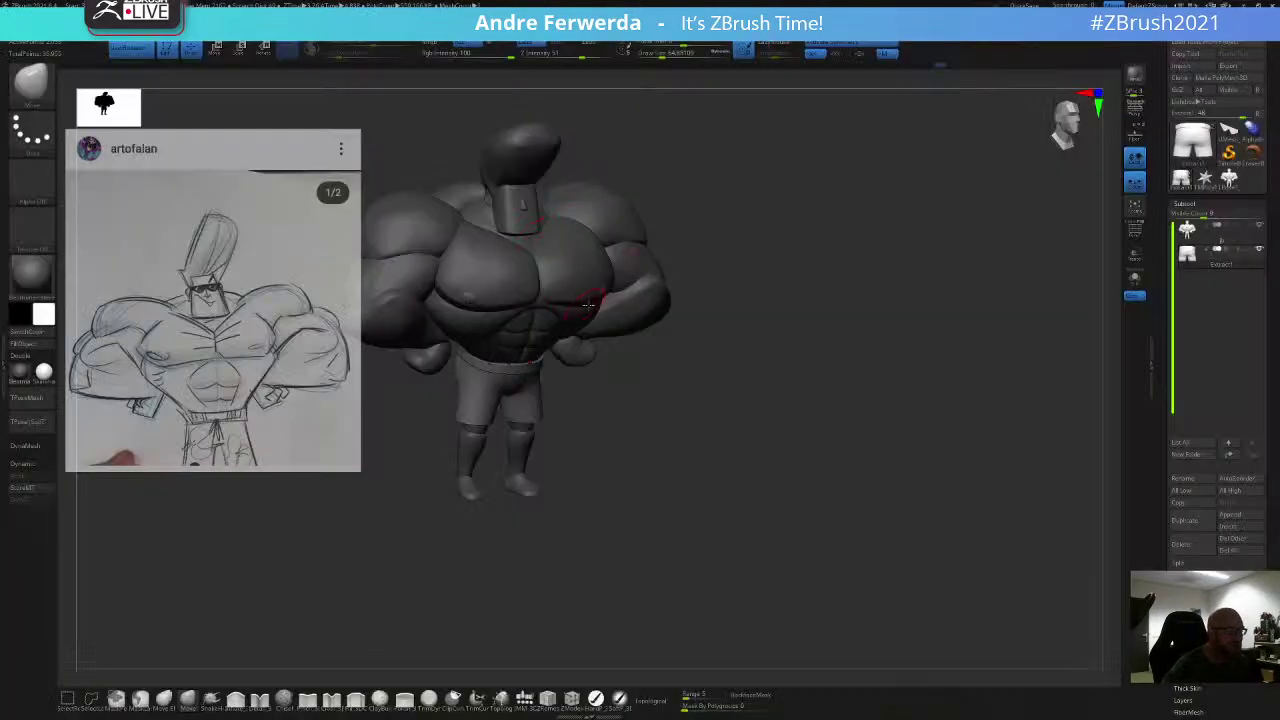
Step: Select the body subtool and hide its arm and hand polygroups to isolate the torso from the front
mouse_move(853, 368)
left_mouse_down("alt")
mouse_move(900, 389)
mouse_move(892, 369)
mouse_move(852, 352)
mouse_move(873, 349)
mouse_move(786, 377)
mouse_move(874, 389)
mouse_move(849, 386)
mouse_move(869, 397)
mouse_move(846, 398)
mouse_move(871, 403)
mouse_move(833, 400)
left_mouse_up("alt")
left_click_drag(686, 211, 696, 215)
key("space")
left_click_drag(697, 216, 704, 217)
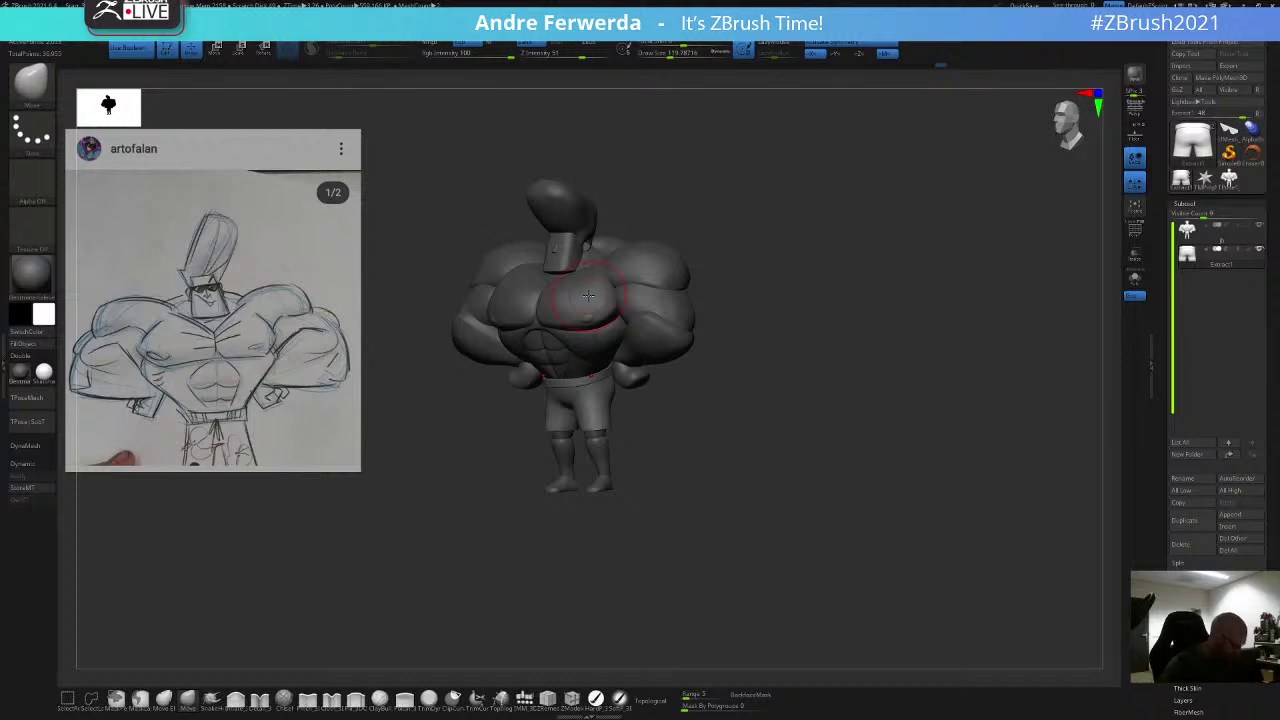
mouse_move(815, 255)
left_mouse_down("shift")
mouse_move(826, 249)
mouse_move(815, 278)
left_mouse_up("shift")
key("ctrl+shift+z")
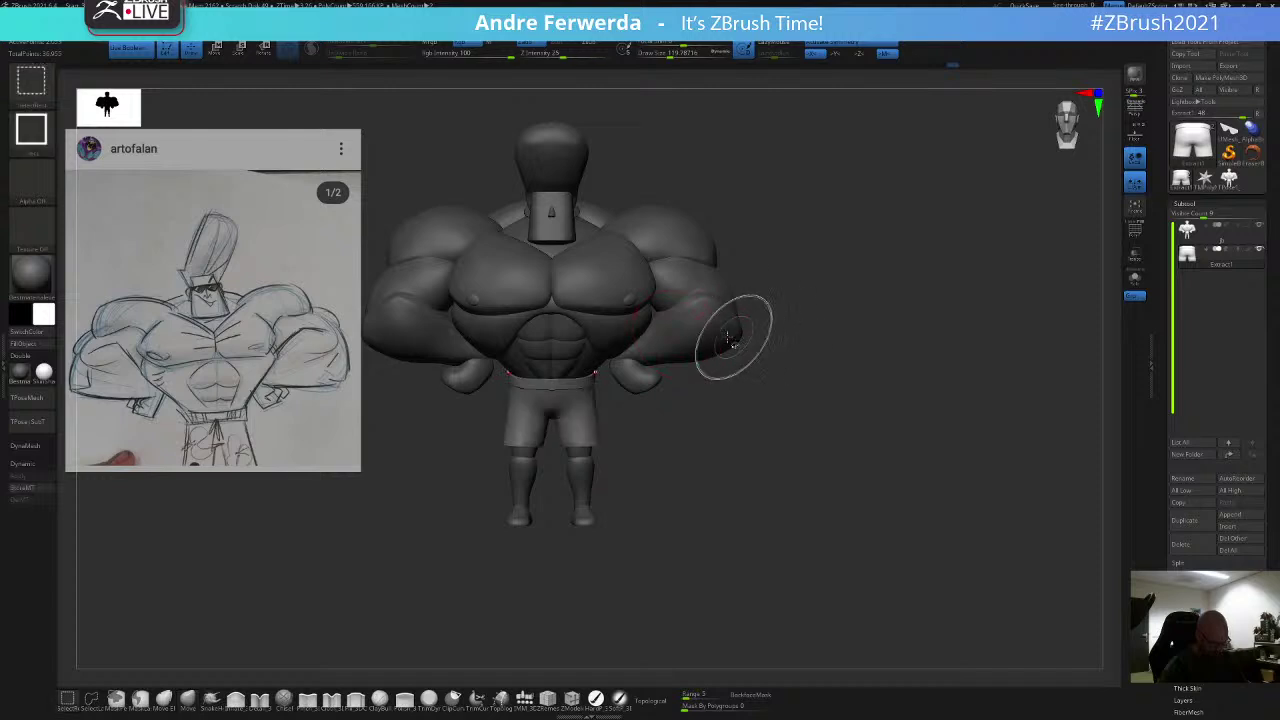
left_click(686, 330, "ctrl+shift")
left_click(687, 330, "ctrl+shift")
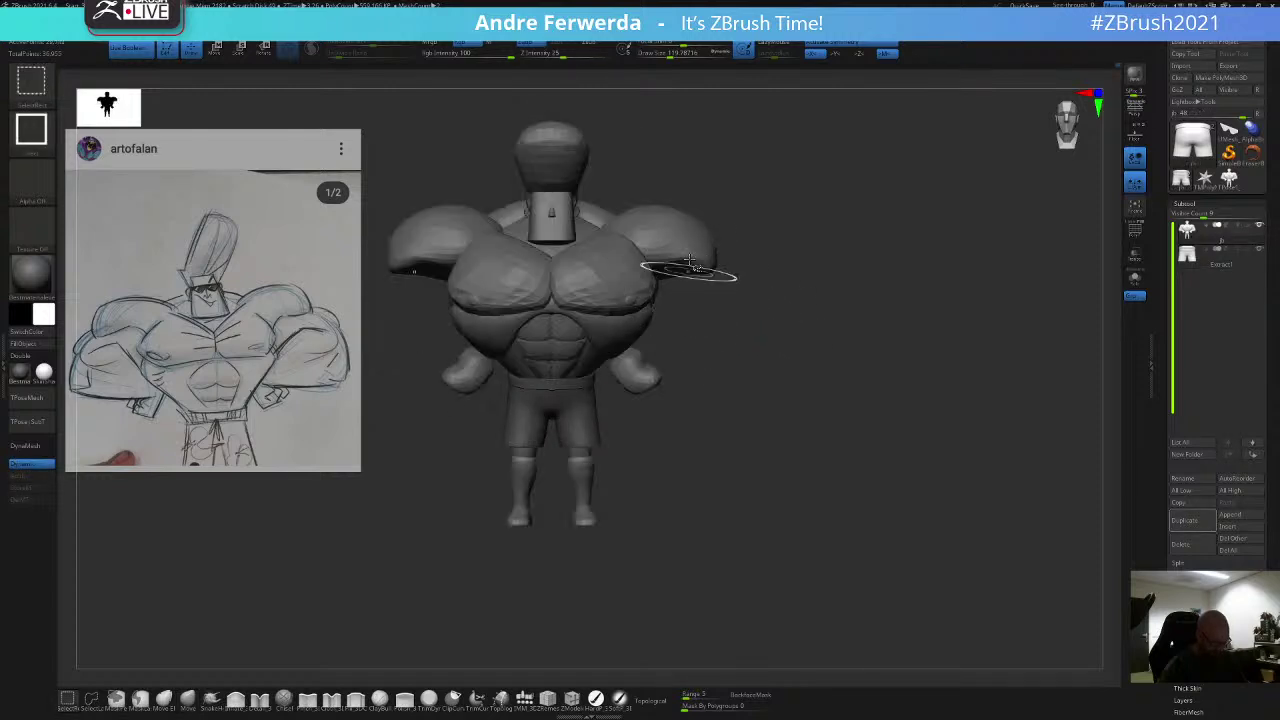
left_click(687, 243, "ctrl+shift")
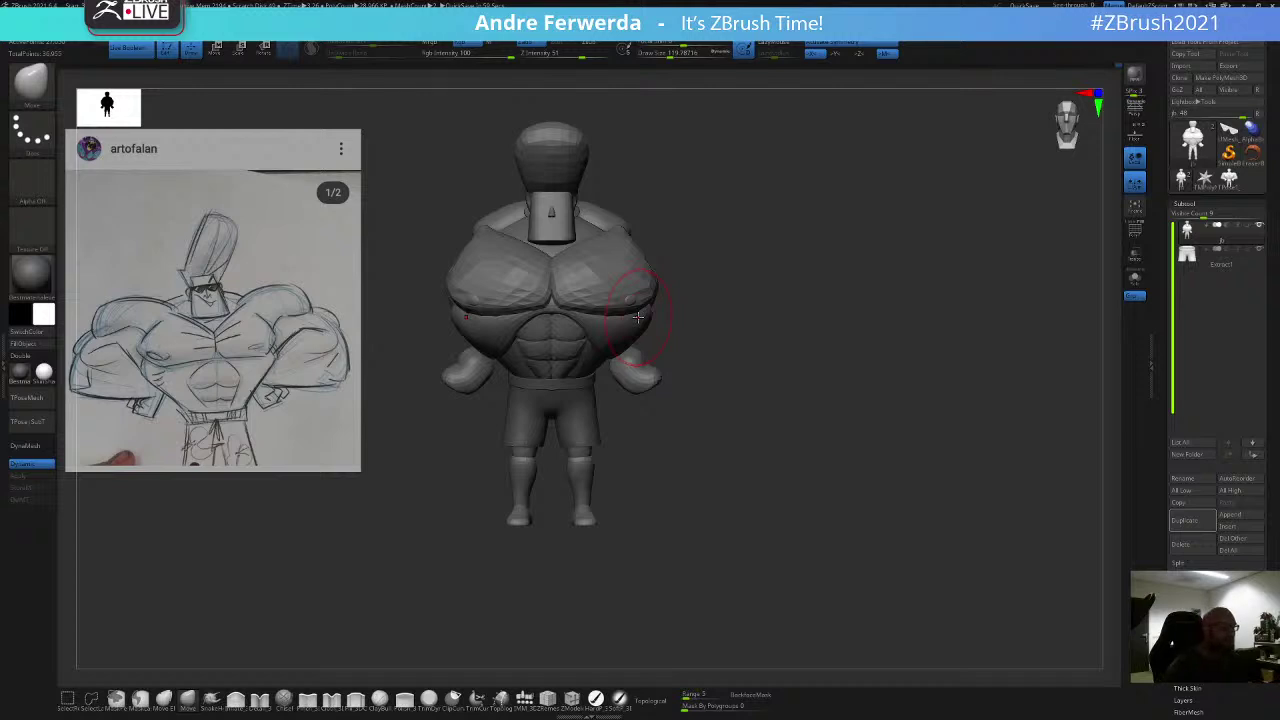
left_click(651, 374, "ctrl+shift")
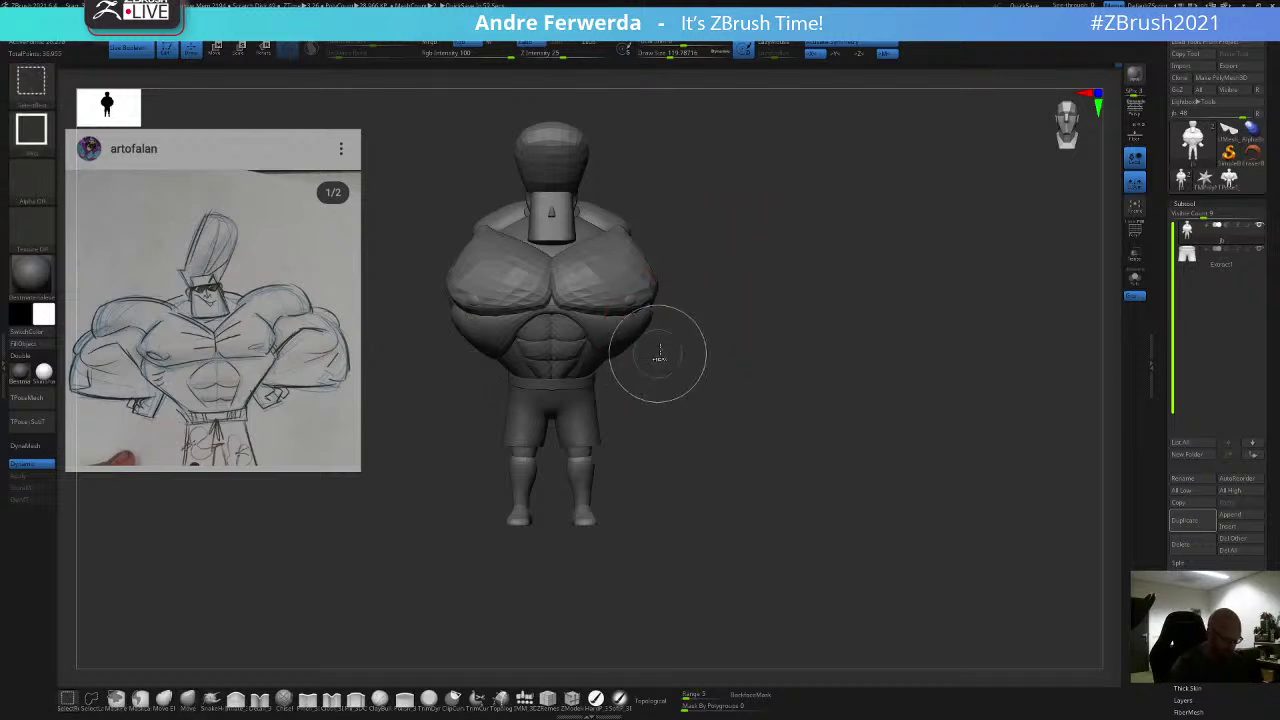
Step: Set the draw size to about 115 and bring the whole body back into view with its smooth subdivision display
key("space")
left_click_drag(660, 353, 650, 281)
key("[")
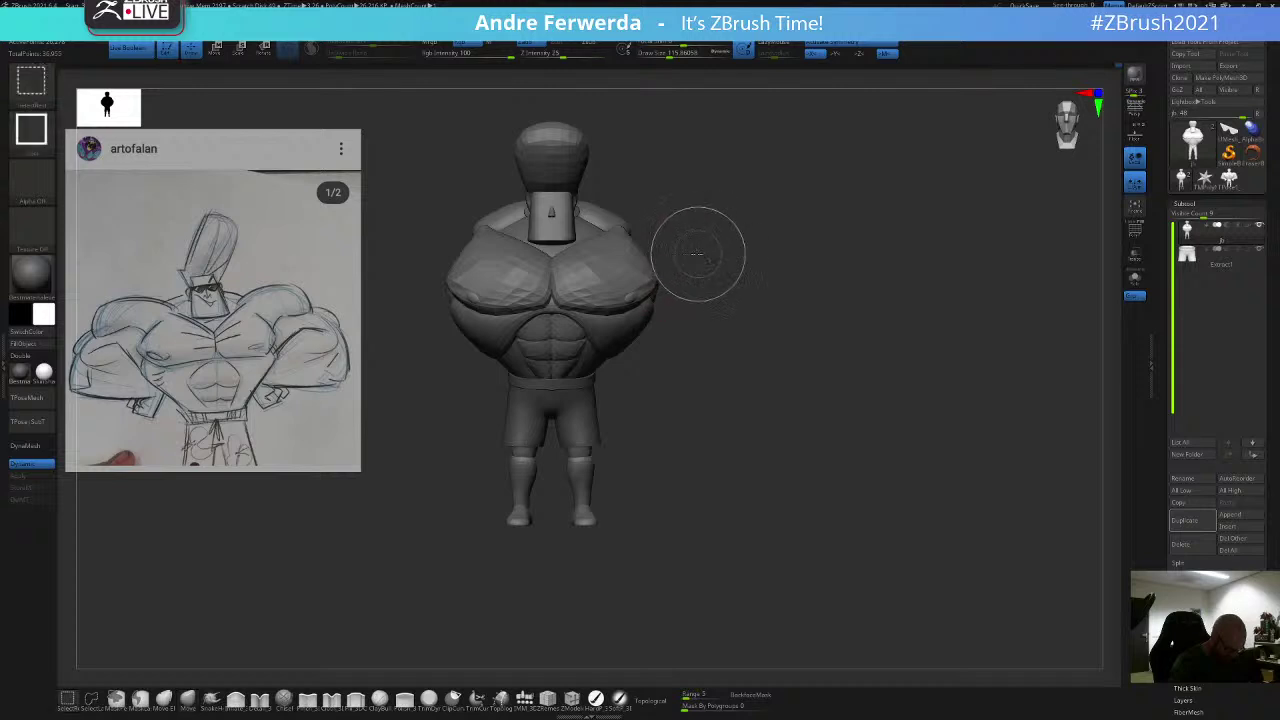
left_click(698, 254, "ctrl+shift")
key("d")
mouse_move(862, 330)
right_mouse_down("ctrl")
mouse_move(865, 300)
mouse_move(861, 312)
right_mouse_up("ctrl")
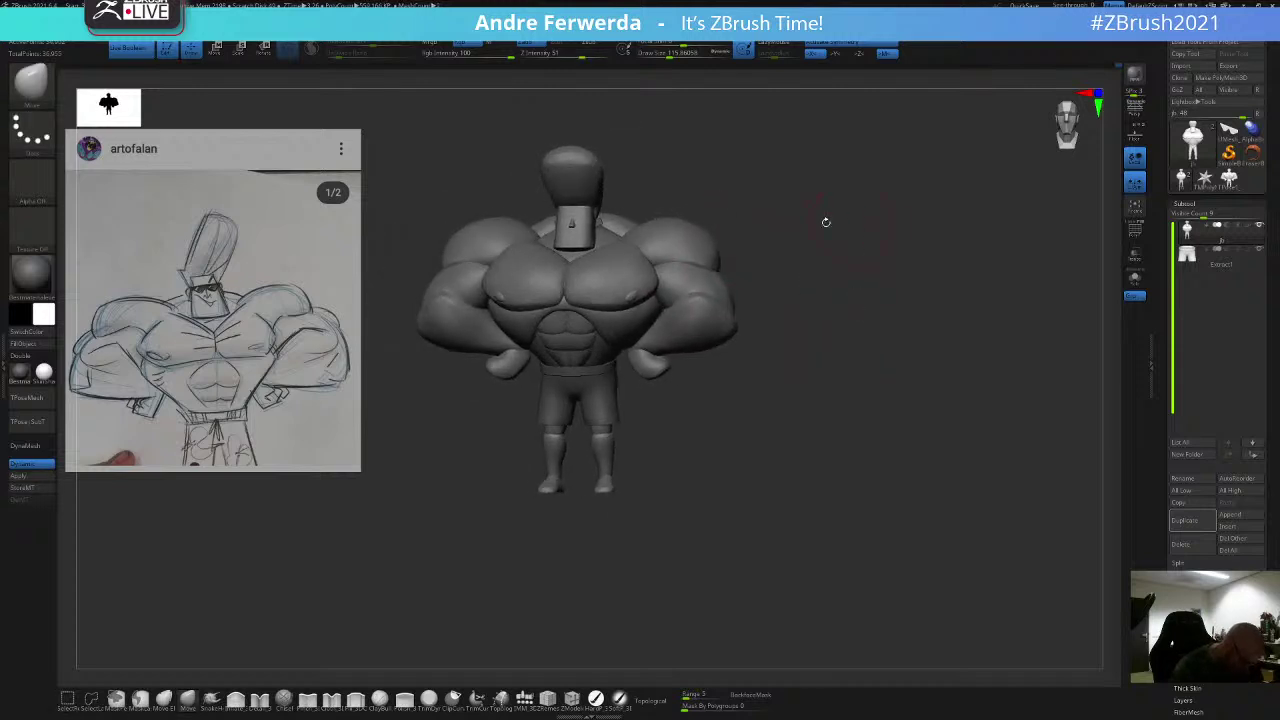
Step: Mask only the pectorals by isolating their polygroups, masking them, and showing the whole body again
key("]")
left_click(642, 236, "ctrl+shift")
left_click(730, 155, "ctrl+shift")
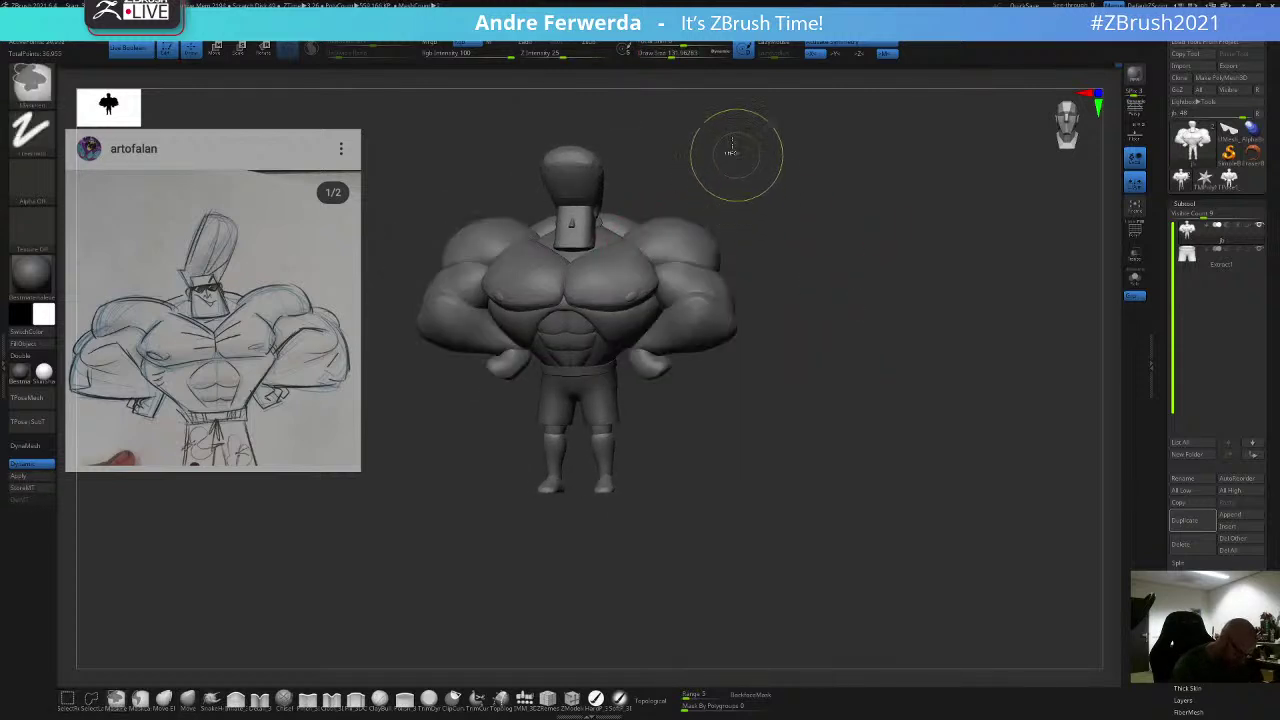
left_click(609, 249, "ctrl+shift")
left_click(611, 255, "ctrl+shift")
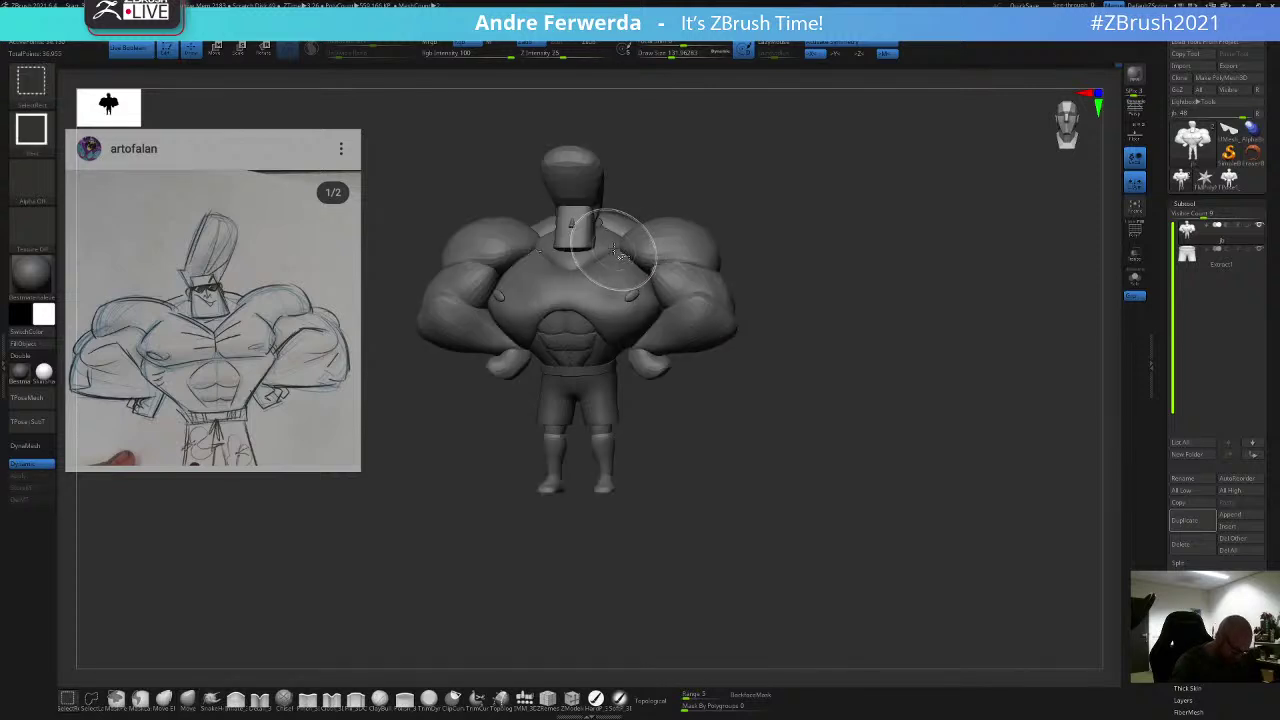
left_click_drag(752, 174, 777, 177, "ctrl+shift")
left_click_drag(792, 134, 402, 360, "ctrl")
left_click(437, 425, "ctrl+shift")
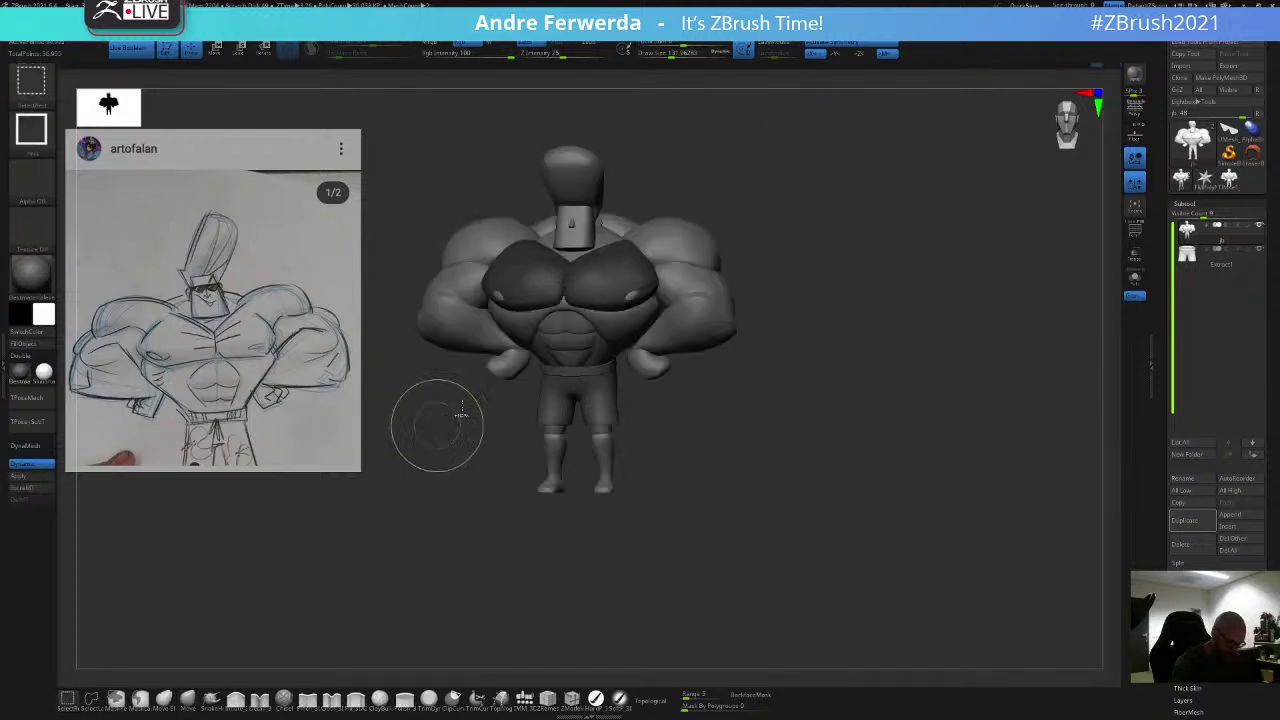
Step: Invert the mask so only the pectorals stay editable and reshape them from the front with the Move brush
left_click(752, 174, "ctrl")
left_click_drag(699, 200, 740, 186)
left_click(760, 202, "ctrl")
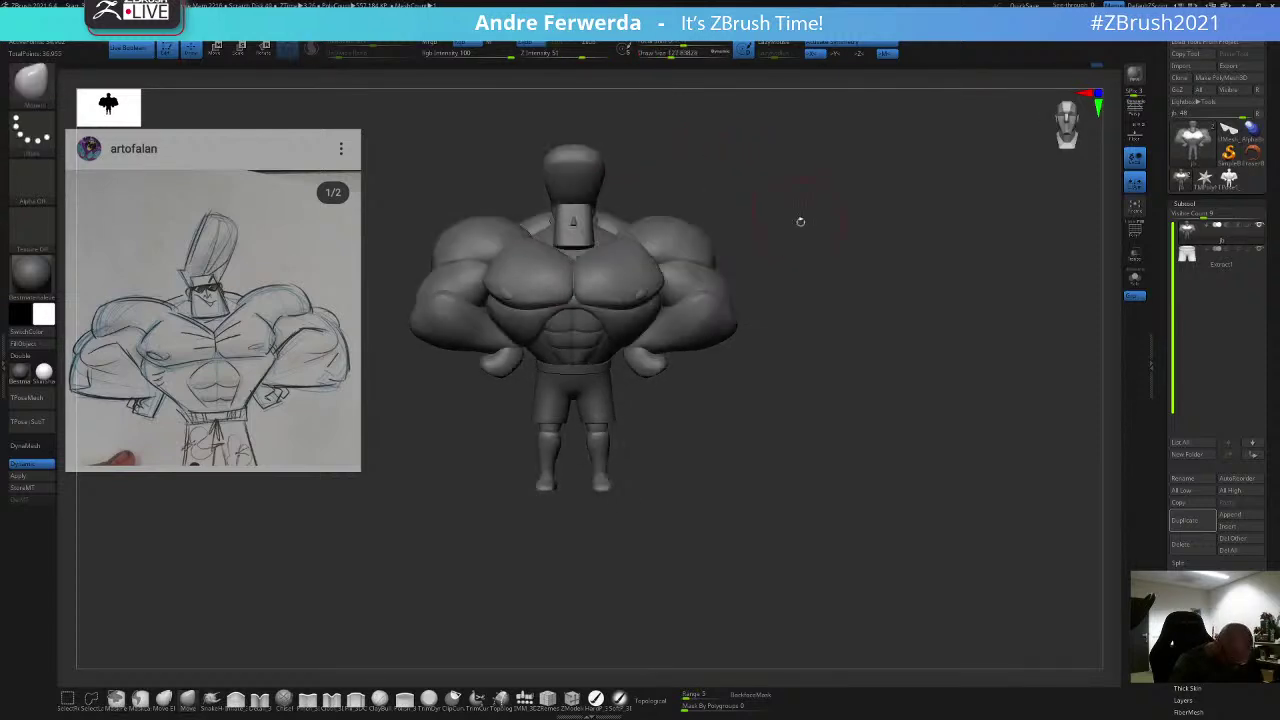
left_click(800, 204, "ctrl")
left_click_drag(800, 221, 745, 222)
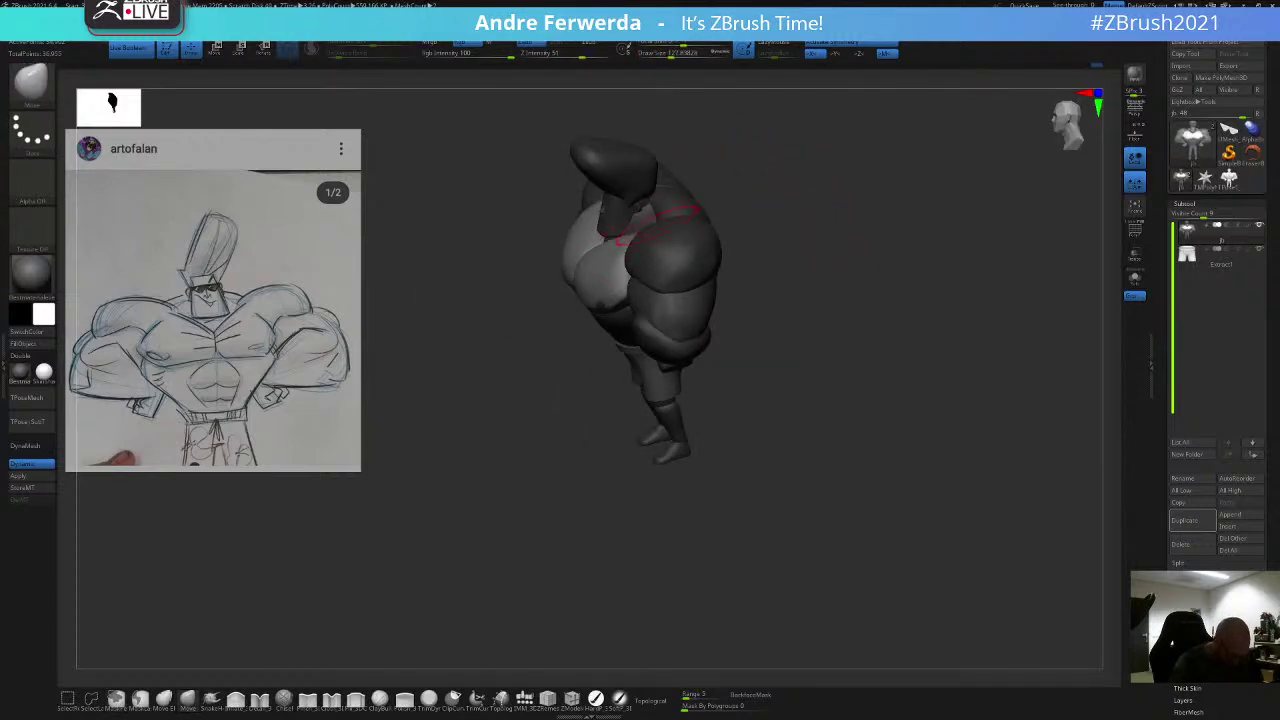
Step: Adjust the pectorals from the side with the Move brush and clear the mask
left_click_drag(784, 178, 756, 164, "shift")
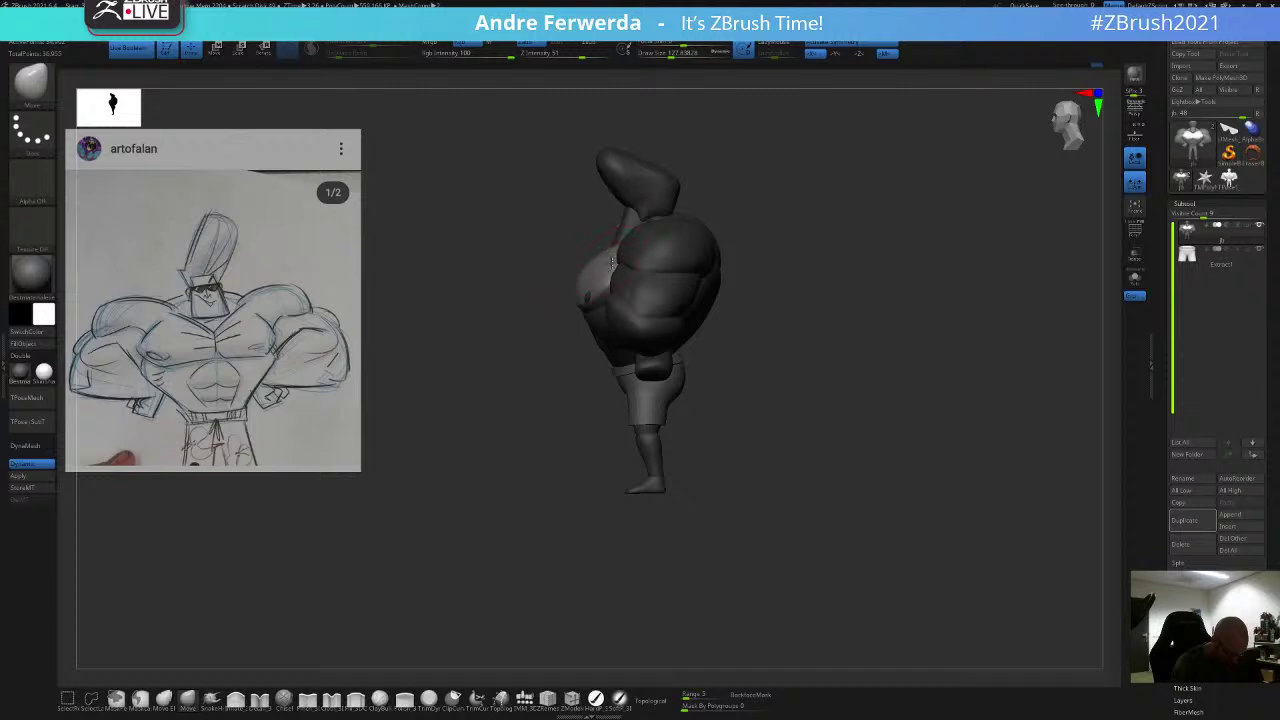
left_click(786, 203, "ctrl")
left_click_drag(788, 205, 885, 250)
left_click_drag(729, 243, 938, 380, "ctrl")
left_click_drag(885, 235, 897, 276, "alt")
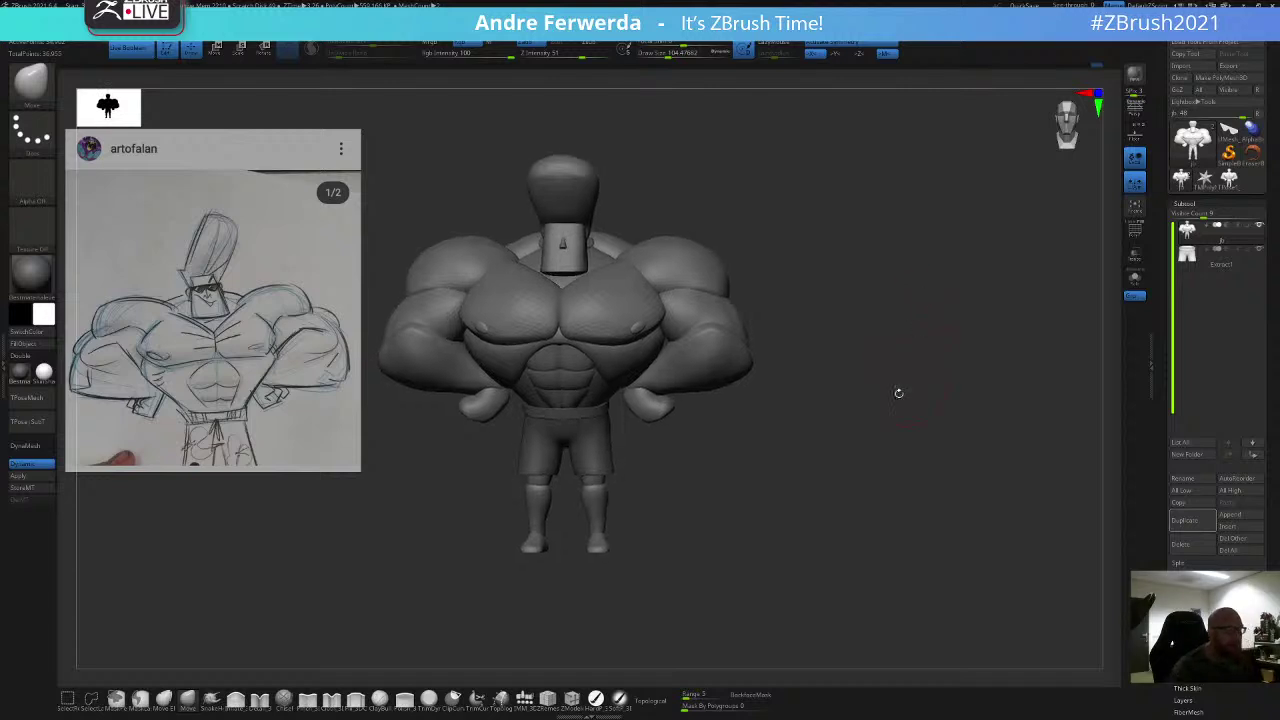